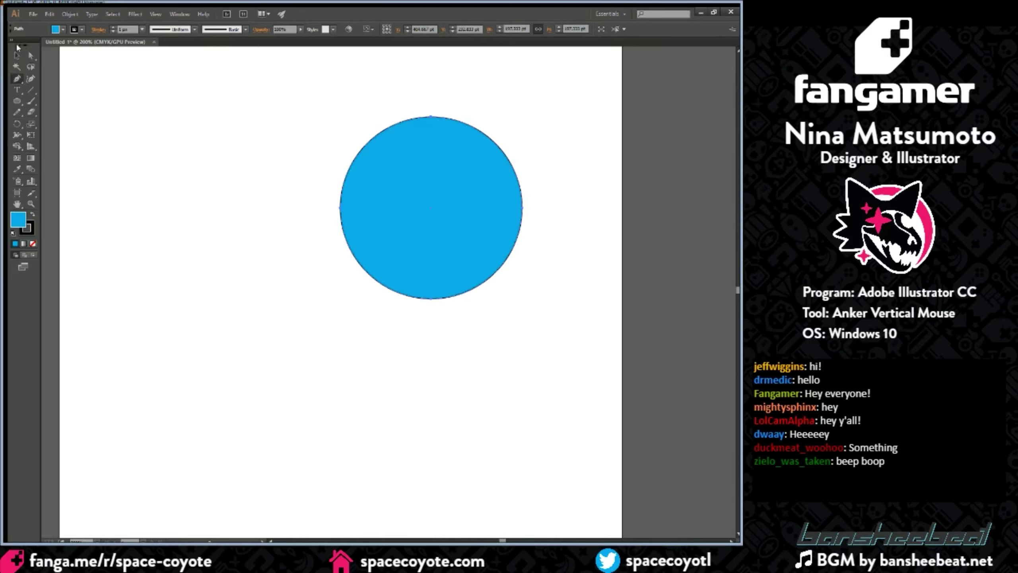
Step: Draw an open zigzag path with a magenta fill beside the blue circle using the Pen tool, ending in a curved segment
{"action": "key", "text": "v"}
{"action": "left_click", "coordinate": [68, 105]}
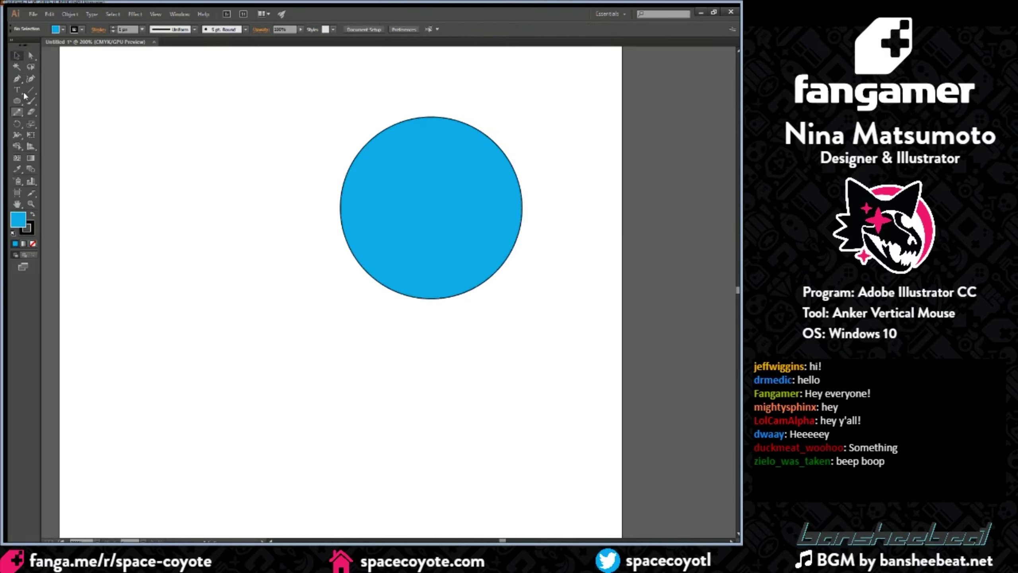
{"action": "left_click", "coordinate": [29, 78]}
{"action": "left_click", "coordinate": [17, 77]}
{"action": "left_click", "coordinate": [696, 109]}
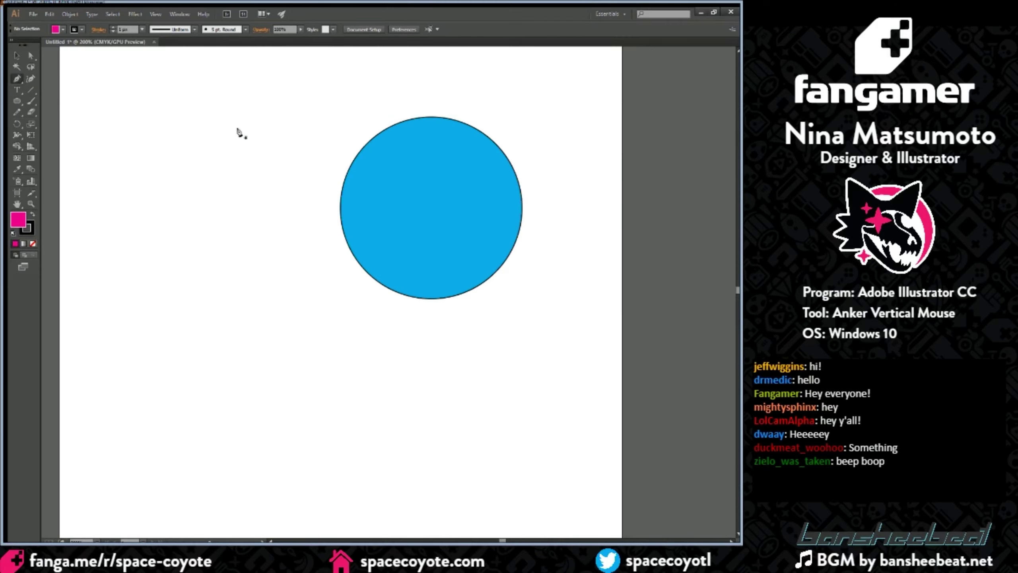
{"action": "left_click", "coordinate": [126, 135]}
{"action": "left_click", "coordinate": [238, 236]}
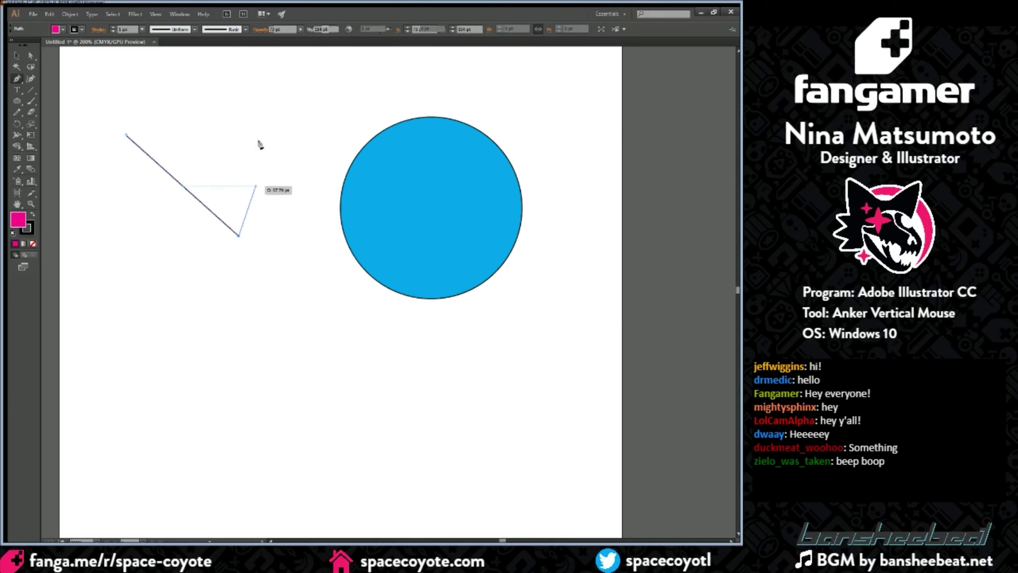
{"action": "left_click", "coordinate": [266, 122]}
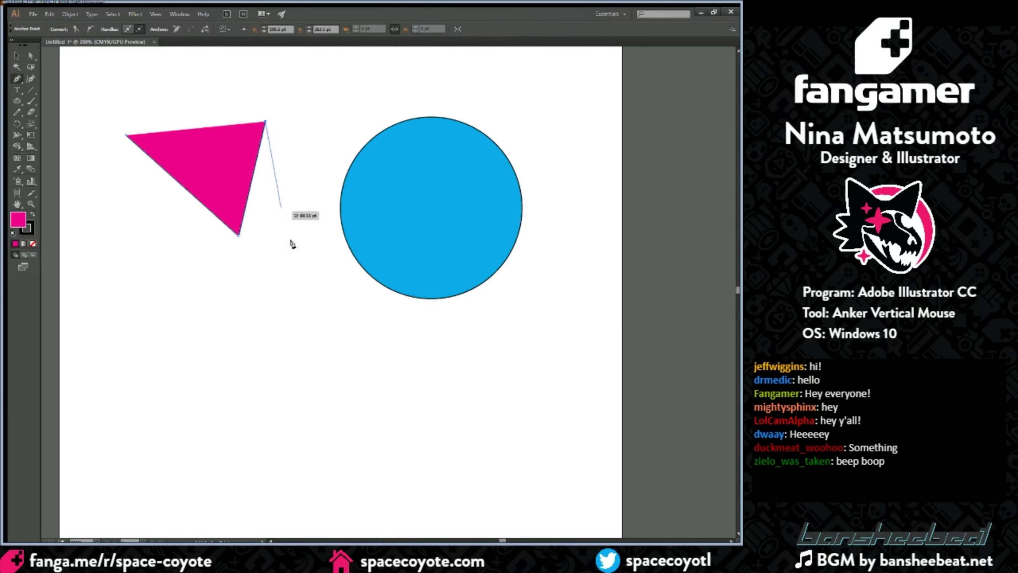
{"action": "left_click", "coordinate": [303, 276]}
{"action": "left_click_drag", "start_coordinate": [311, 112], "coordinate": [353, 104]}
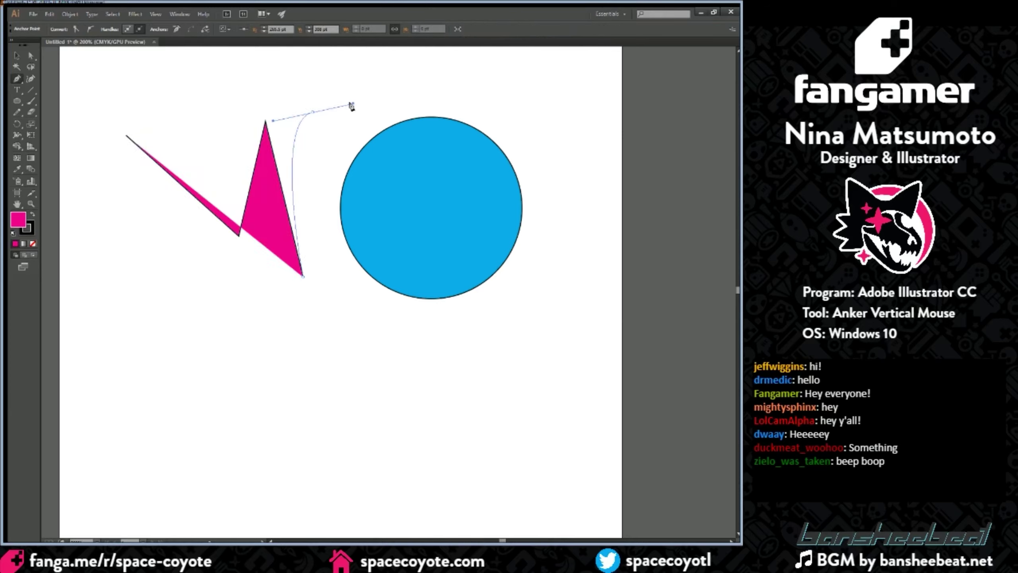
Step: Move the magenta zigzag shape slightly down and change its stroke colour to green
{"action": "left_click", "coordinate": [16, 56]}
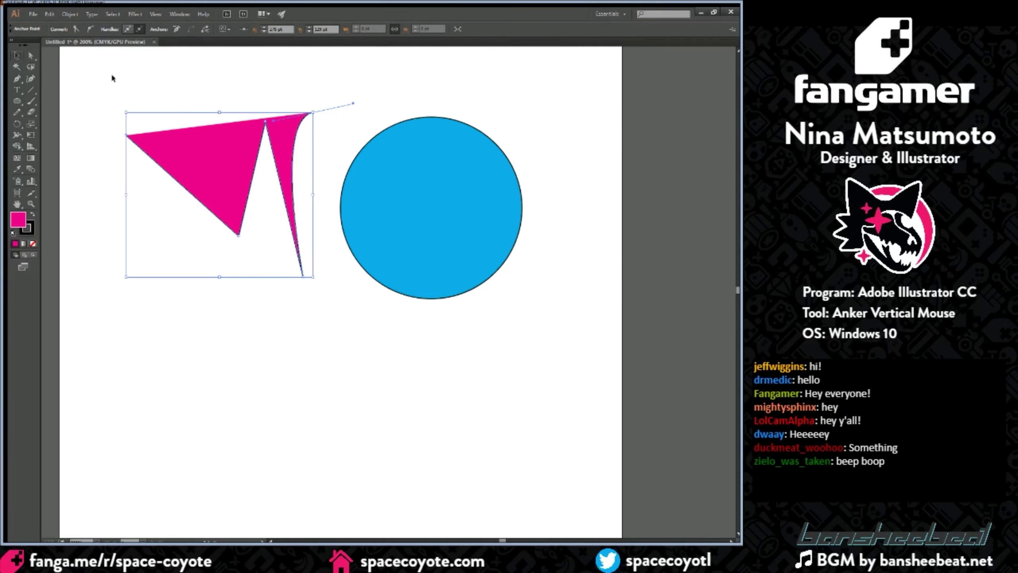
{"action": "left_click_drag", "start_coordinate": [219, 161], "coordinate": [258, 219]}
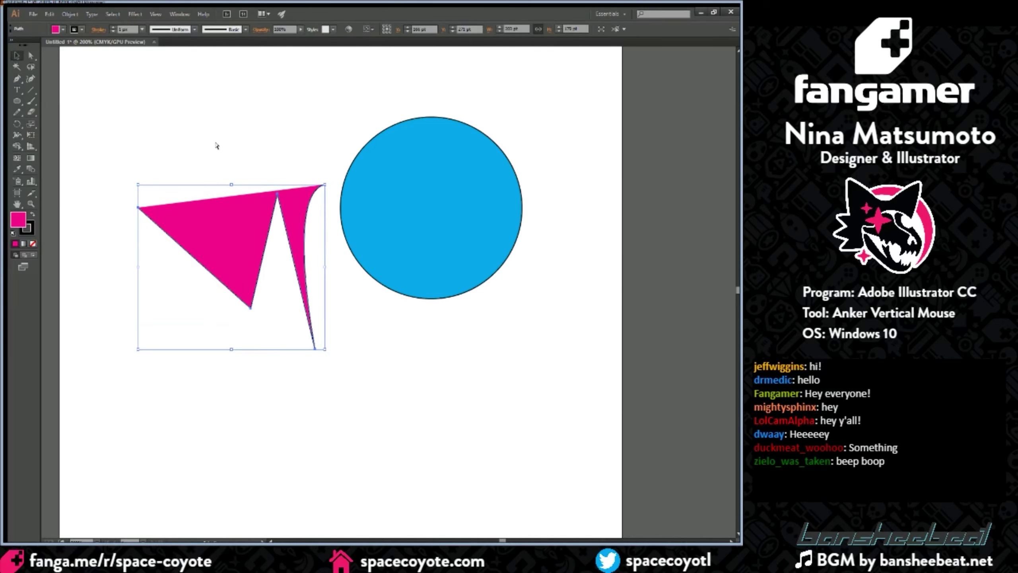
{"action": "key", "text": "ctrl+equal"}
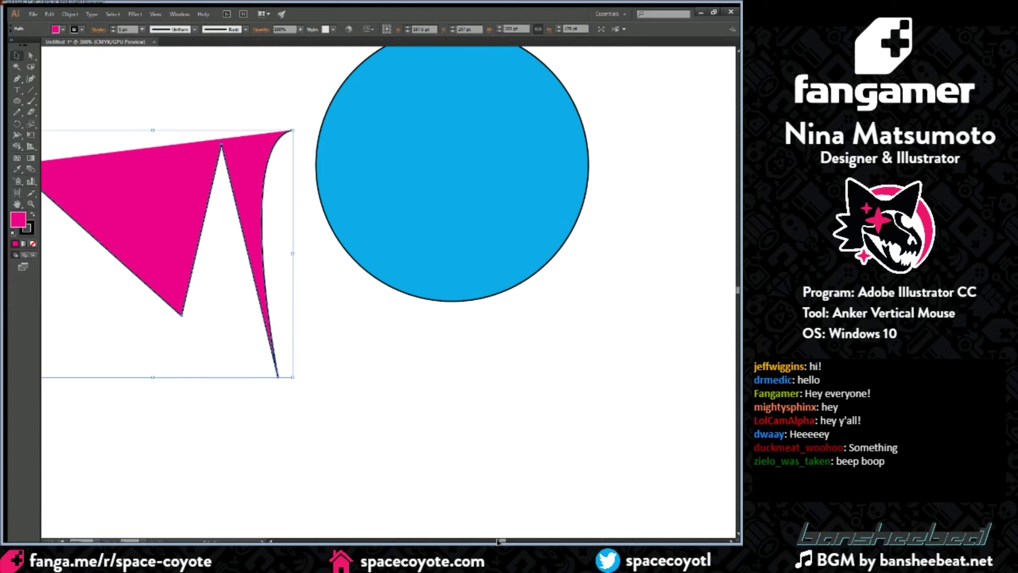
{"action": "scroll", "coordinate": [300, 305], "scroll_direction": "up", "scroll_amount": 2}
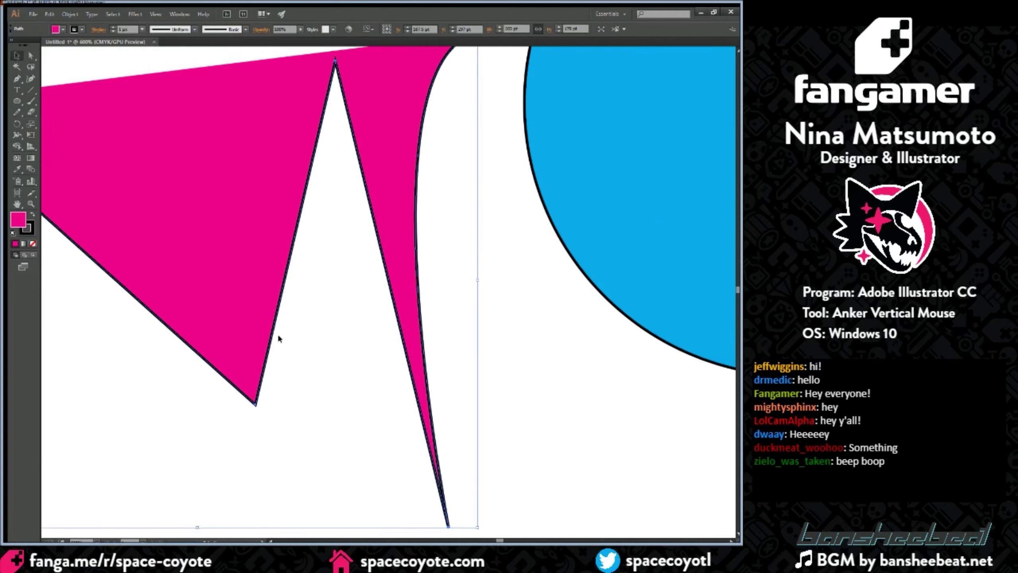
{"action": "scroll", "coordinate": [238, 221], "scroll_direction": "up", "scroll_amount": 3}
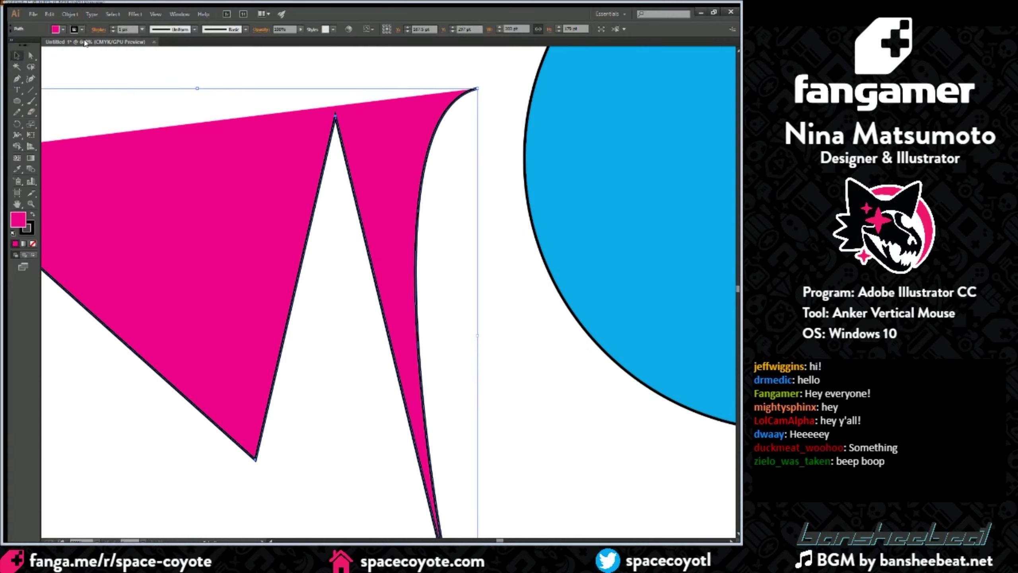
{"action": "left_click", "coordinate": [55, 52]}
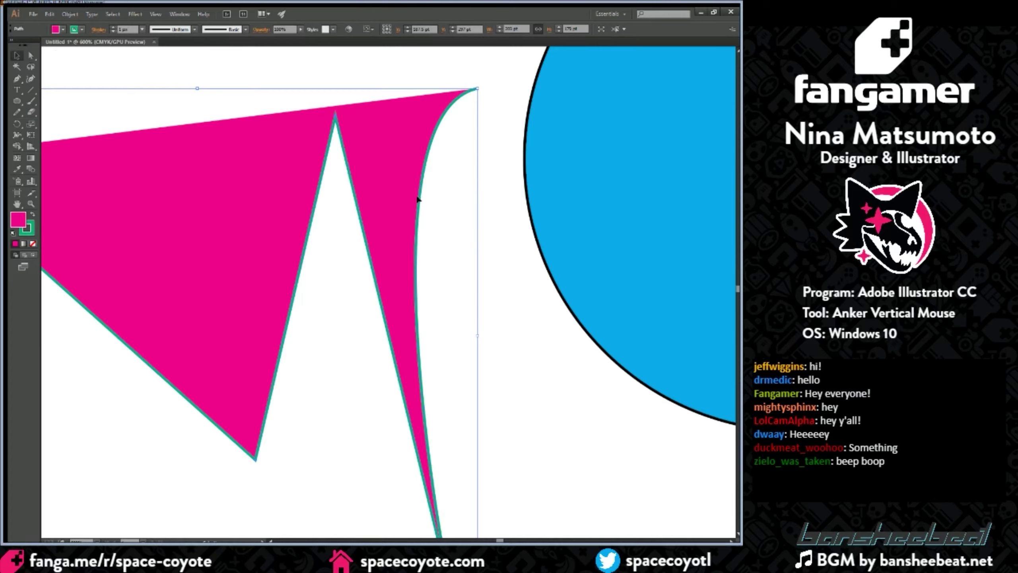
{"action": "key", "text": "ctrl+minus"}
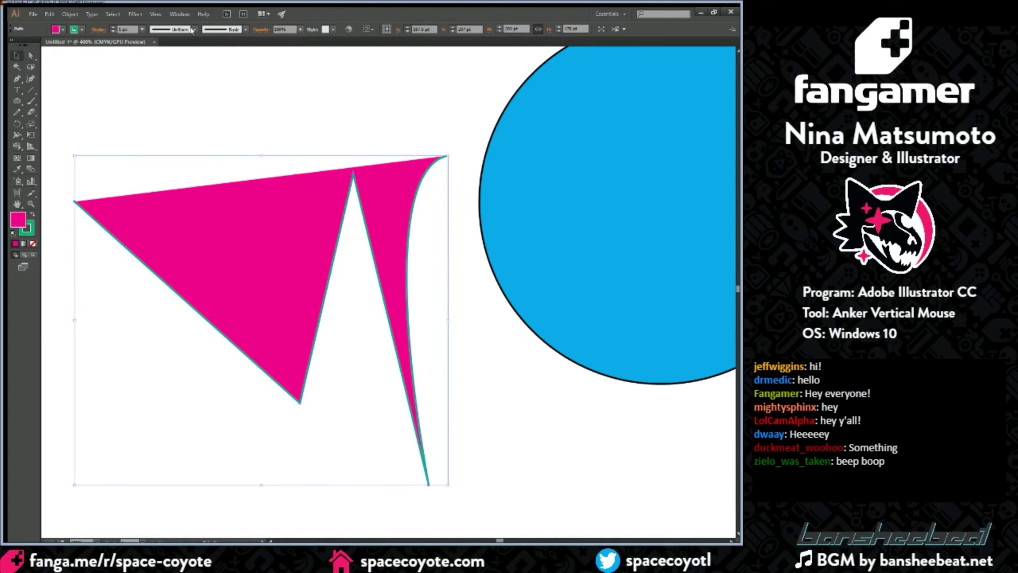
Step: Thicken the zigzag shape's green stroke to 12 pt
{"action": "left_click", "coordinate": [141, 31]}
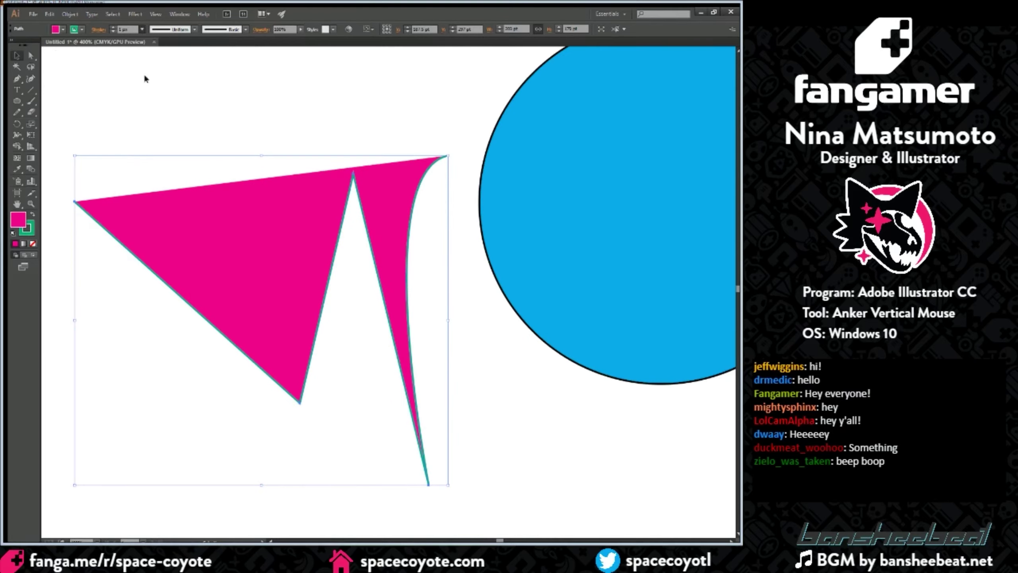
{"action": "left_click", "coordinate": [145, 77]}
{"action": "left_click", "coordinate": [142, 30]}
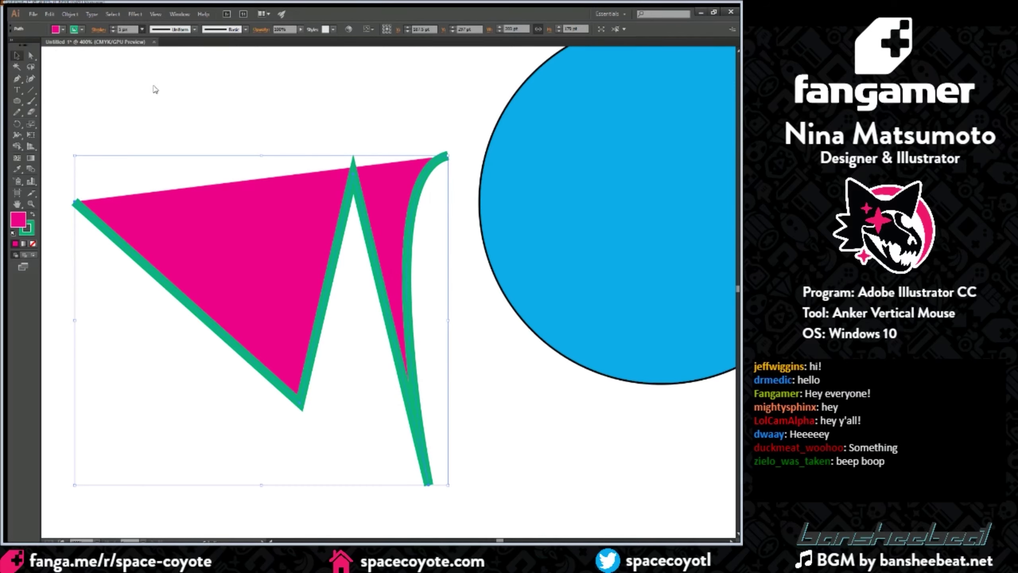
{"action": "left_click", "coordinate": [154, 91]}
{"action": "left_click", "coordinate": [141, 30]}
{"action": "left_click", "coordinate": [148, 159]}
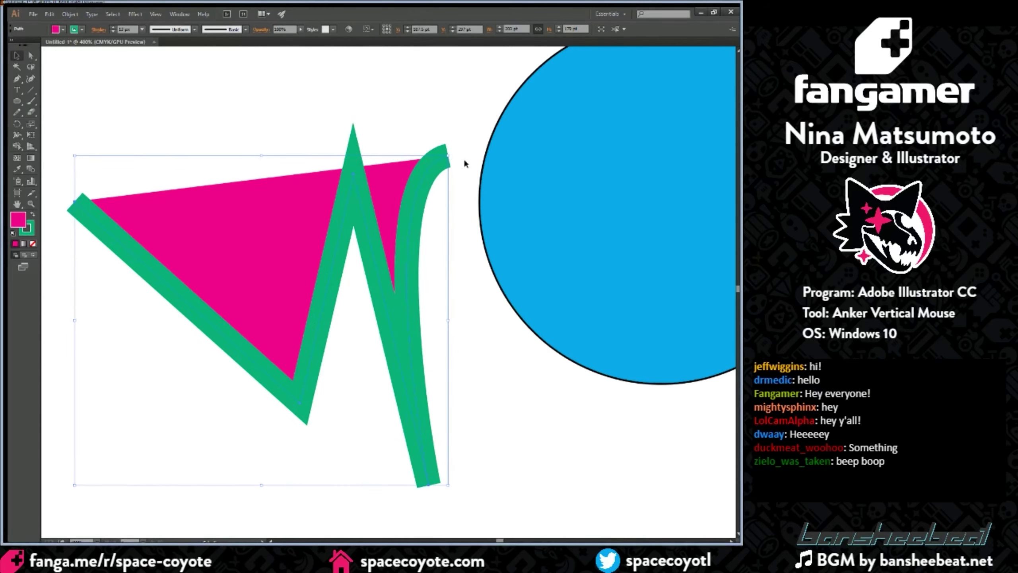
Step: Move the blue circle slightly down and closer to the zigzag shape
{"action": "key", "text": "ctrl+minus"}
{"action": "left_click", "coordinate": [514, 231]}
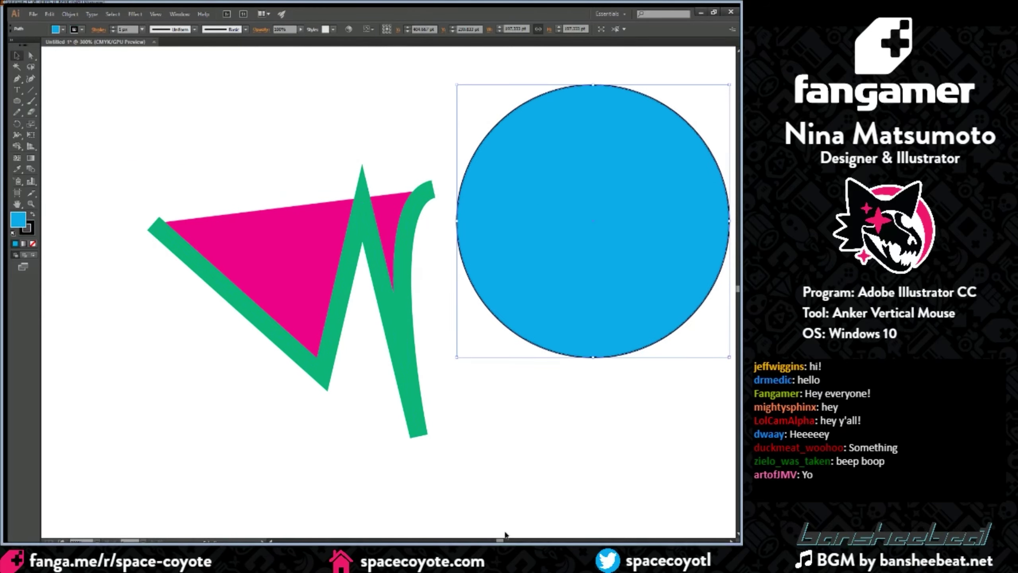
{"action": "left_click_drag", "start_coordinate": [499, 541], "coordinate": [502, 541]}
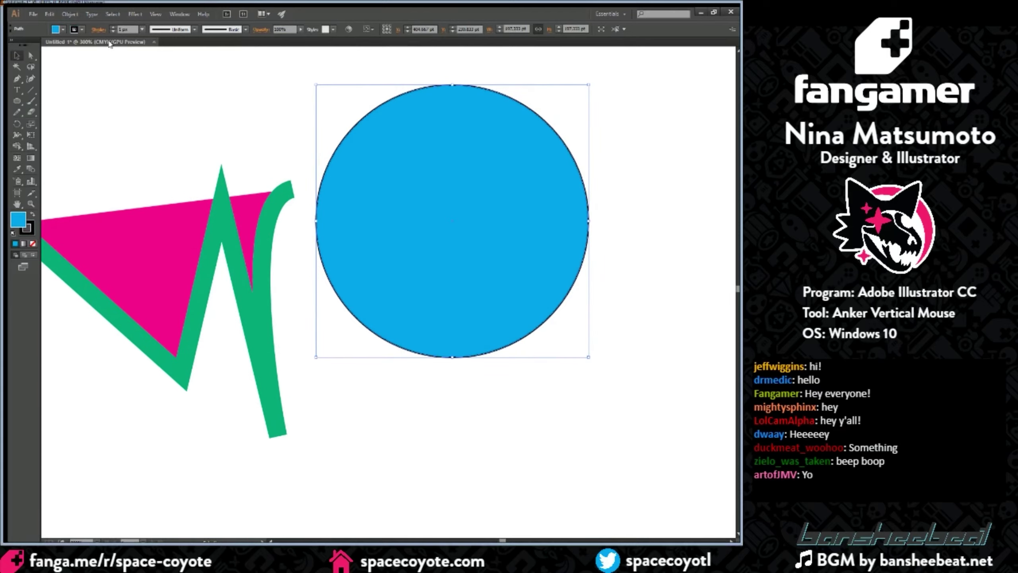
{"action": "left_click_drag", "start_coordinate": [358, 187], "coordinate": [371, 222]}
{"action": "left_click_drag", "start_coordinate": [420, 195], "coordinate": [390, 192]}
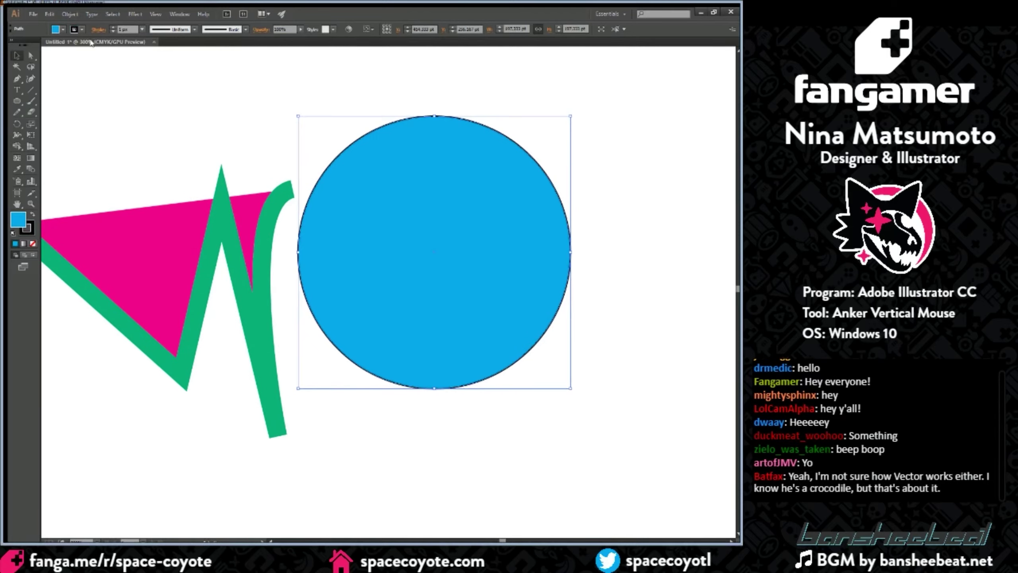
Step: Give the blue circle an 11 pt magenta stroke and deselect it
{"action": "key", "text": "ctrl+plus"}
{"action": "key", "text": "ctrl+plus"}
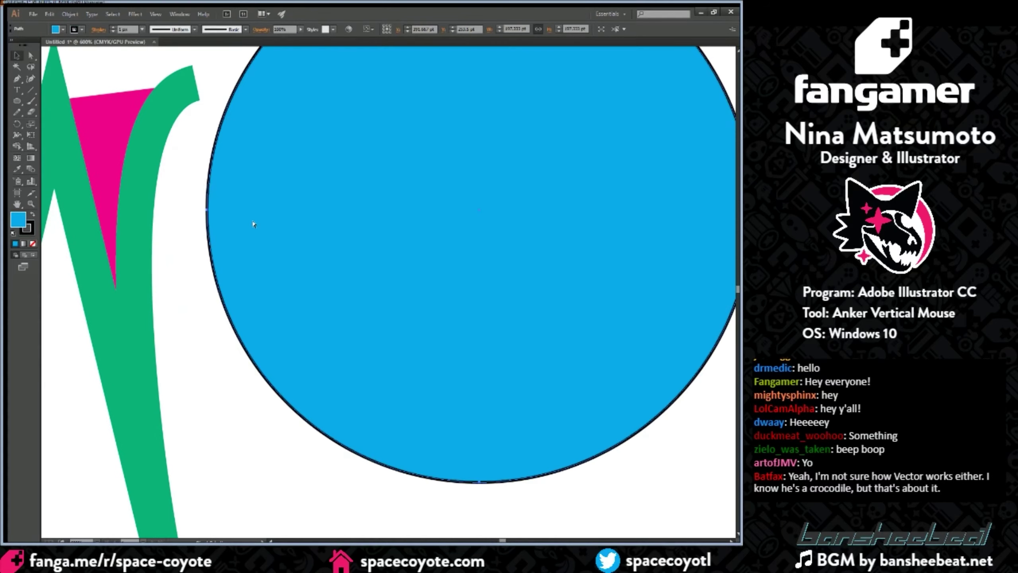
{"action": "key", "text": "ctrl+minus"}
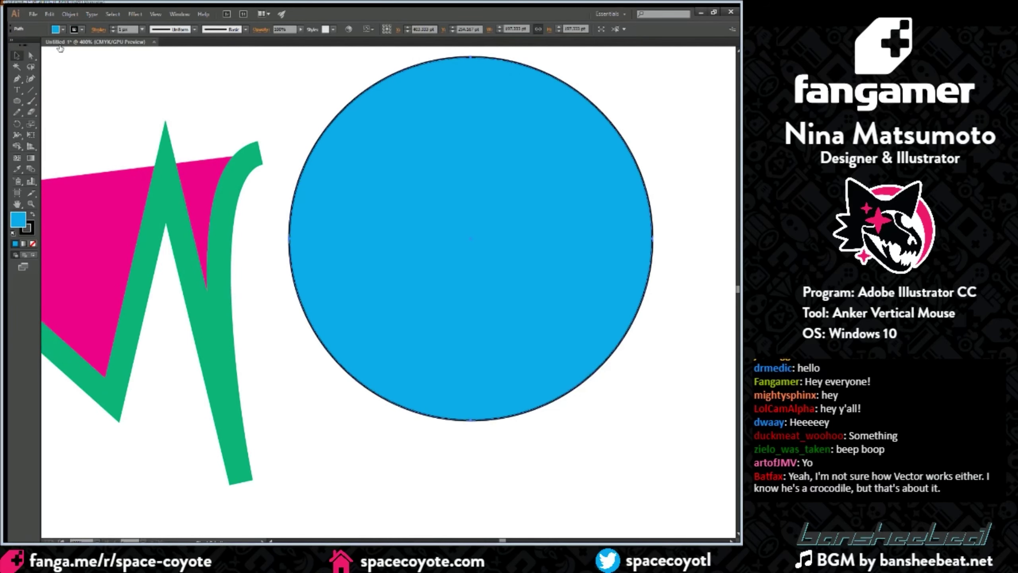
{"action": "left_click", "coordinate": [60, 48]}
{"action": "left_click", "coordinate": [142, 30]}
{"action": "left_click", "coordinate": [142, 30]}
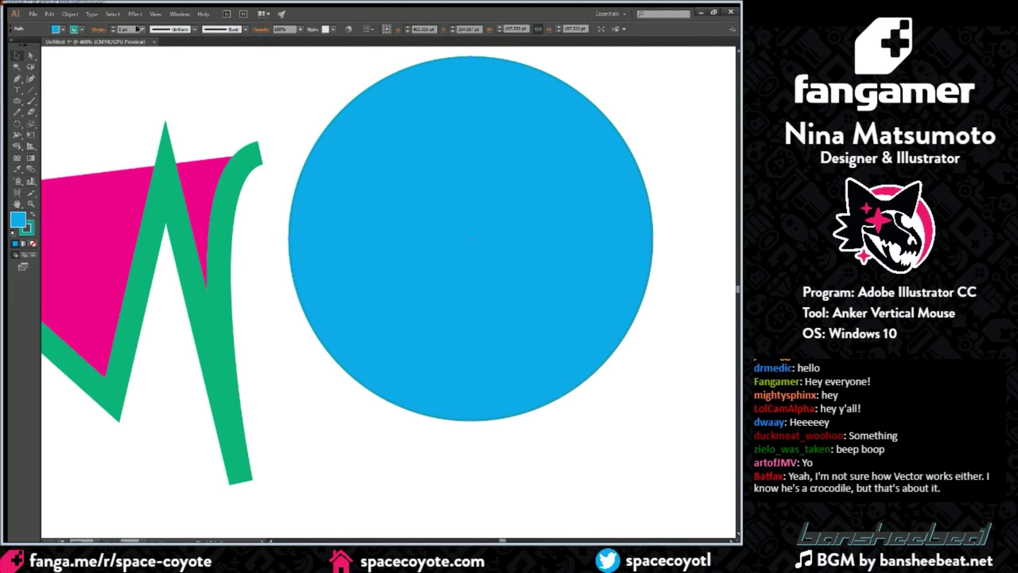
{"action": "left_click", "coordinate": [144, 135]}
{"action": "left_click", "coordinate": [82, 30]}
{"action": "left_click", "coordinate": [67, 41]}
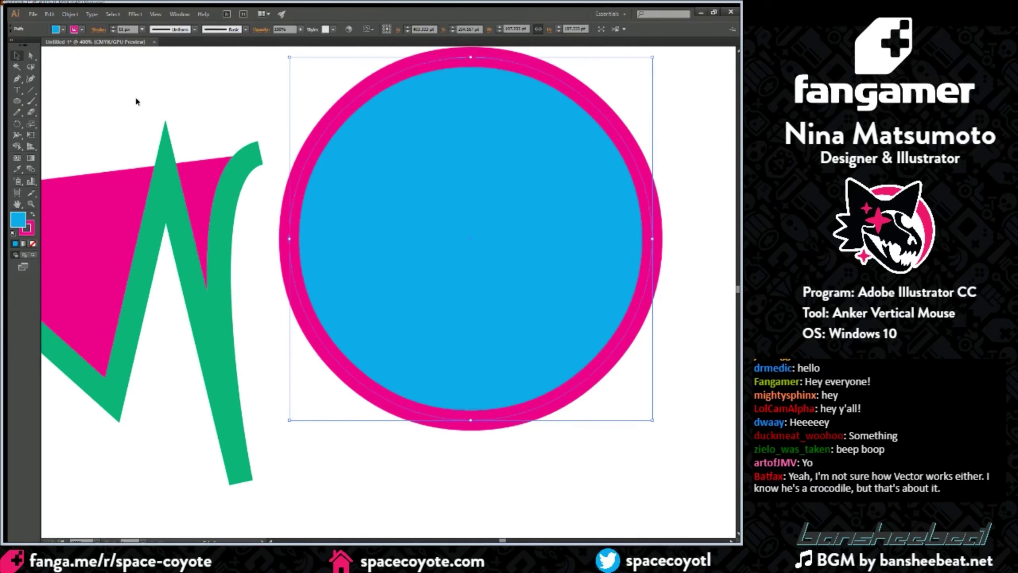
{"action": "key", "text": "ctrl+minus"}
{"action": "left_click", "coordinate": [211, 110]}
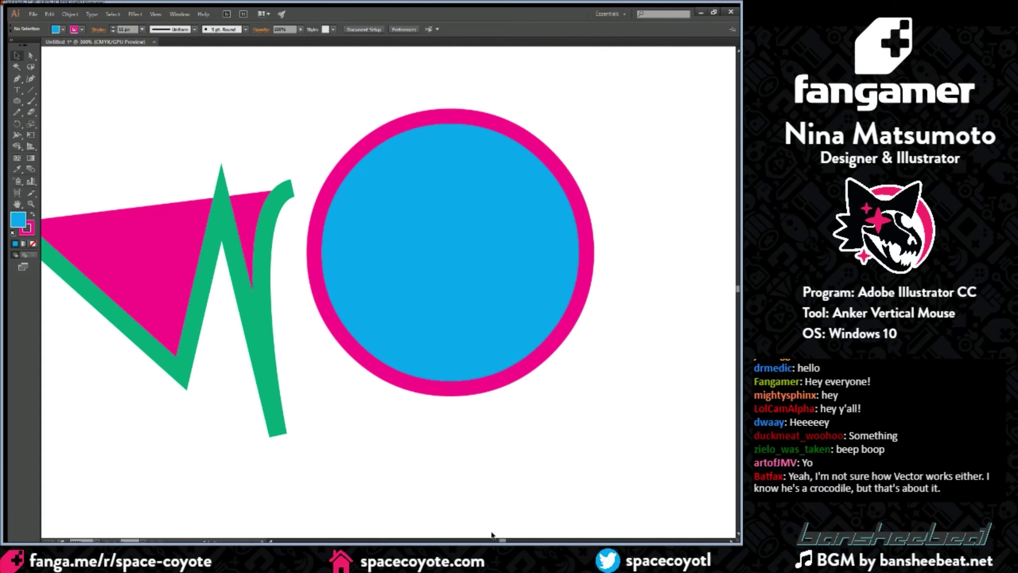
Step: Shift the zigzag shape slightly towards the circle and remove its magenta fill, leaving only the green stroke
{"action": "scroll", "coordinate": [501, 540], "scroll_direction": "left", "scroll_amount": 3}
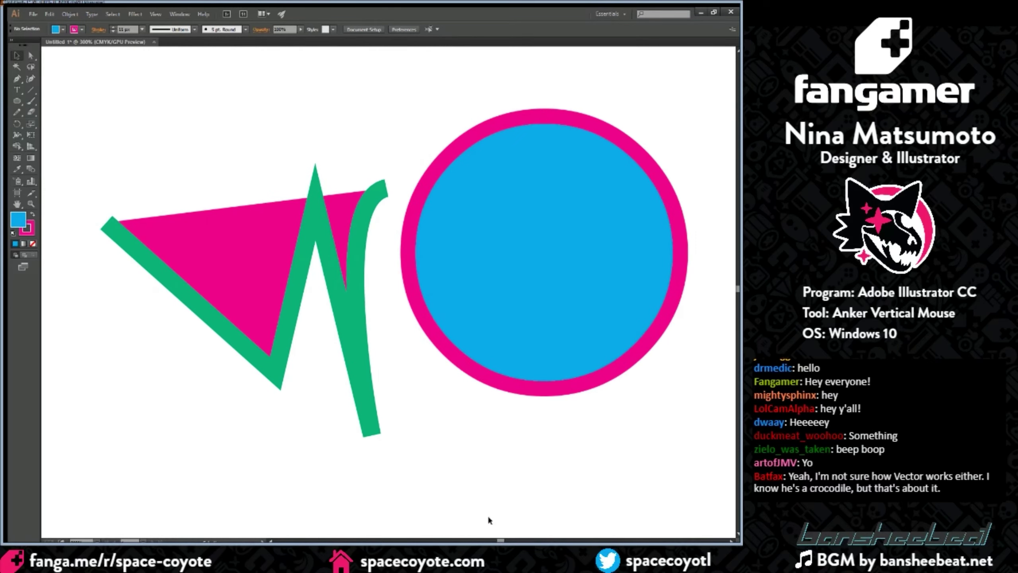
{"action": "left_click", "coordinate": [204, 232]}
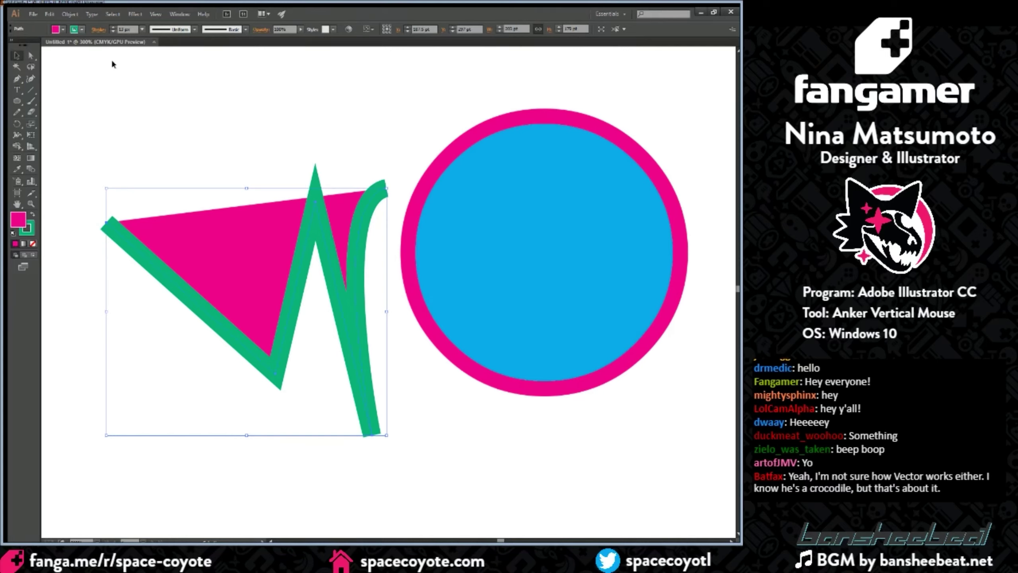
{"action": "left_click_drag", "start_coordinate": [326, 229], "coordinate": [329, 235]}
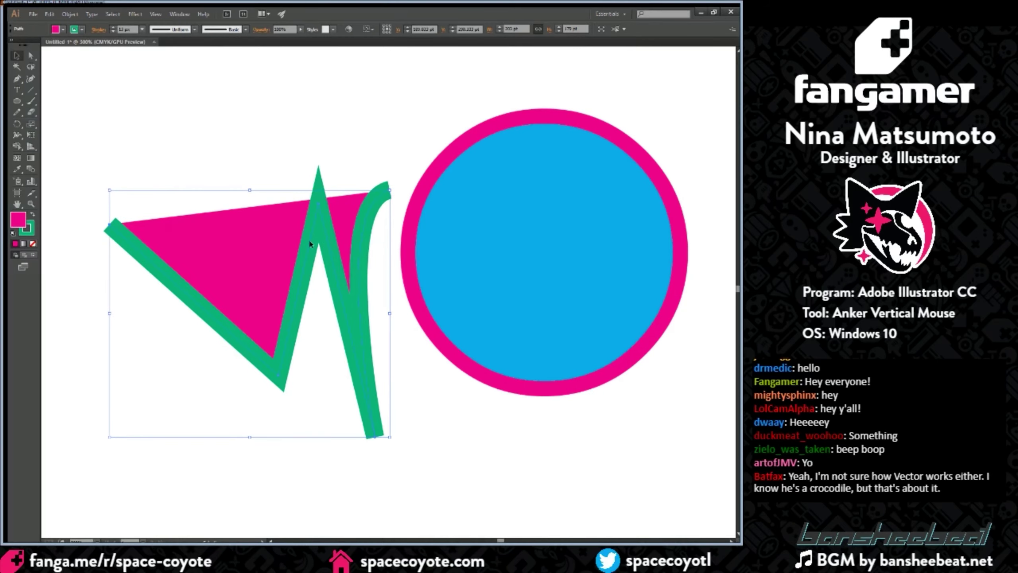
{"action": "left_click", "coordinate": [126, 67]}
{"action": "key", "text": "ctrl+z"}
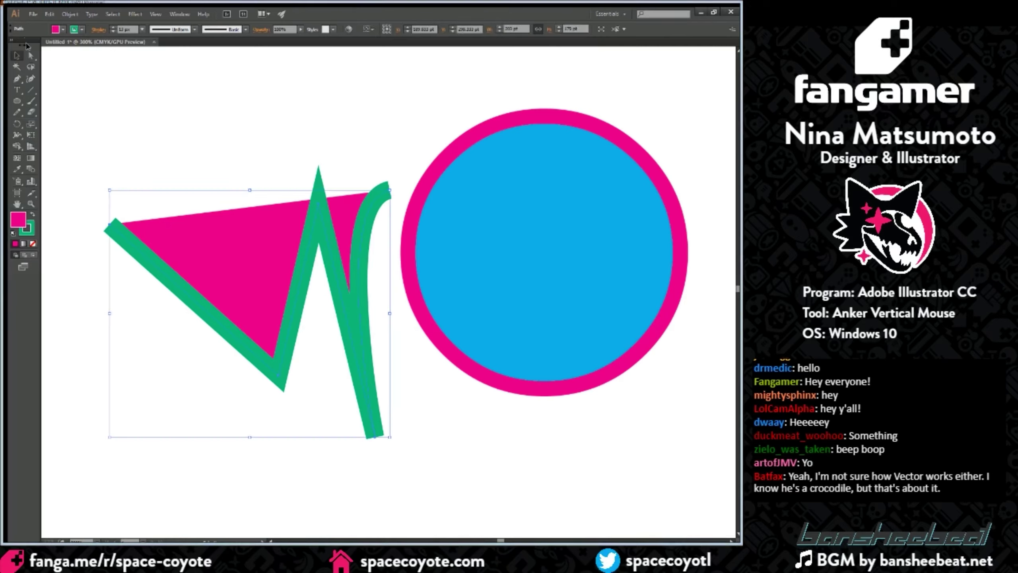
{"action": "key", "text": "slash"}
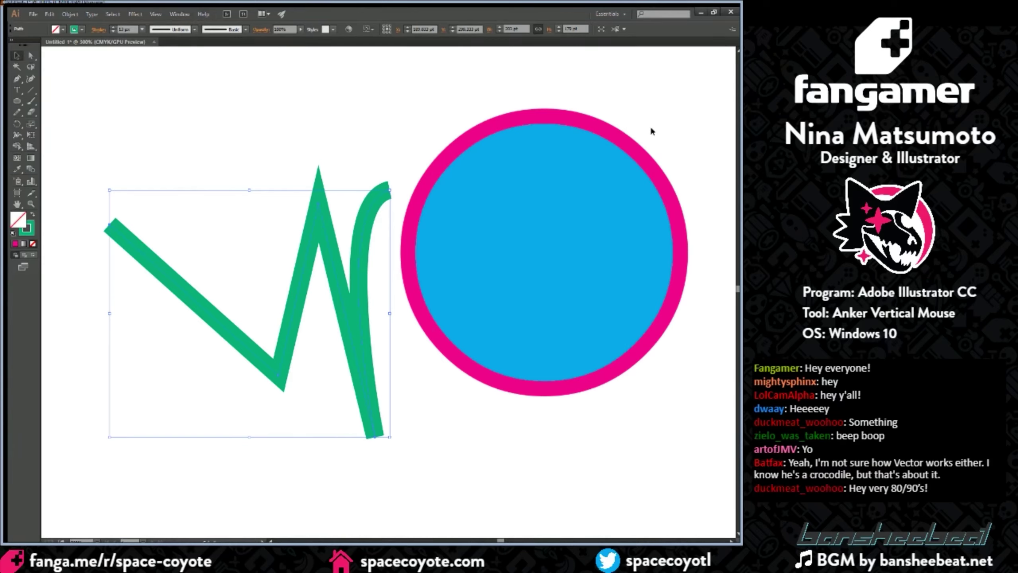
{"action": "left_click", "coordinate": [404, 154]}
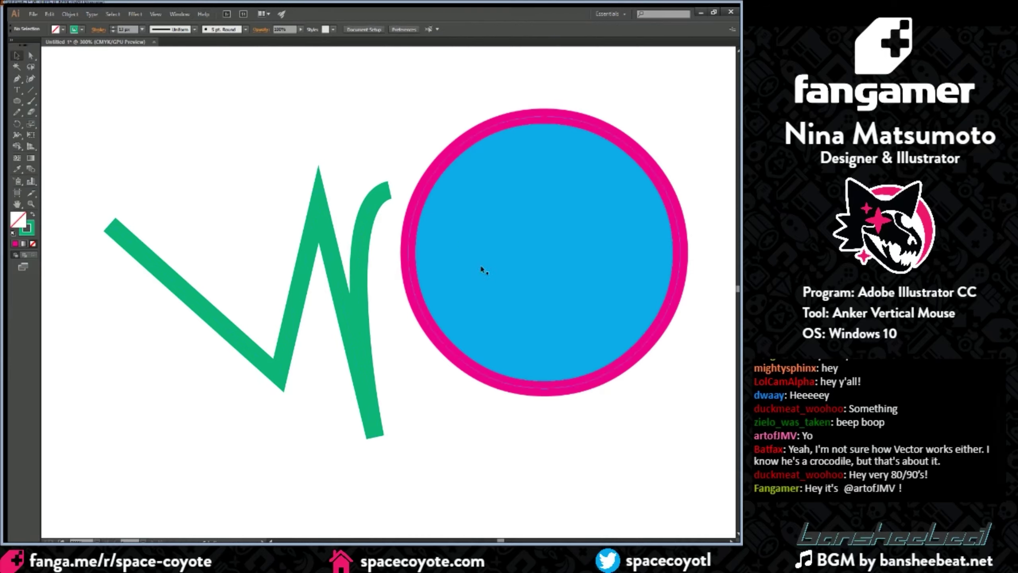
Step: Apply a round cap to the green zigzag path's stroke and inspect its curved end up close
{"action": "left_click", "coordinate": [292, 312]}
{"action": "key", "text": "ctrl+plus"}
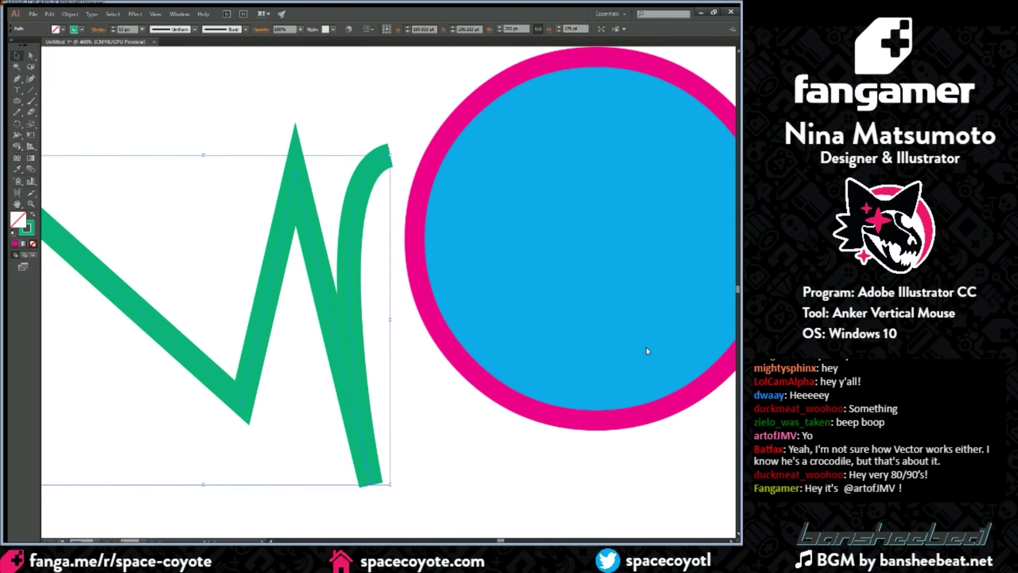
{"action": "left_click", "coordinate": [659, 340]}
{"action": "left_click", "coordinate": [651, 348]}
{"action": "left_click", "coordinate": [648, 338]}
{"action": "left_click", "coordinate": [658, 339]}
{"action": "key", "text": "a"}
{"action": "key", "text": "ctrl+equal"}
{"action": "scroll", "coordinate": [524, 363], "scroll_direction": "up", "scroll_amount": 4}
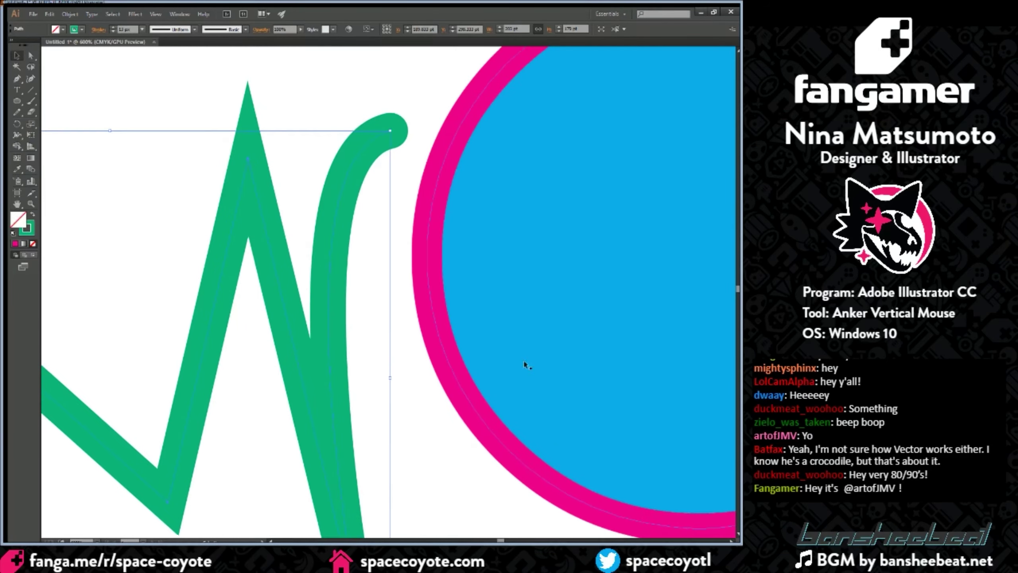
{"action": "key", "text": "ctrl+equal"}
{"action": "key", "text": "ctrl+equal"}
{"action": "key", "text": "ctrl+equal"}
{"action": "key", "text": "ctrl+equal"}
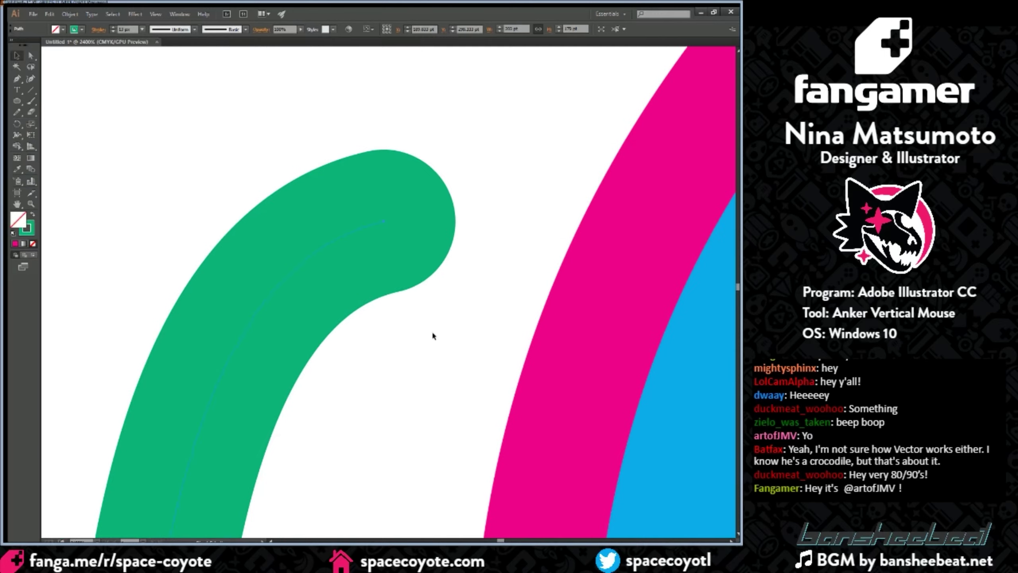
{"action": "left_click", "coordinate": [506, 303]}
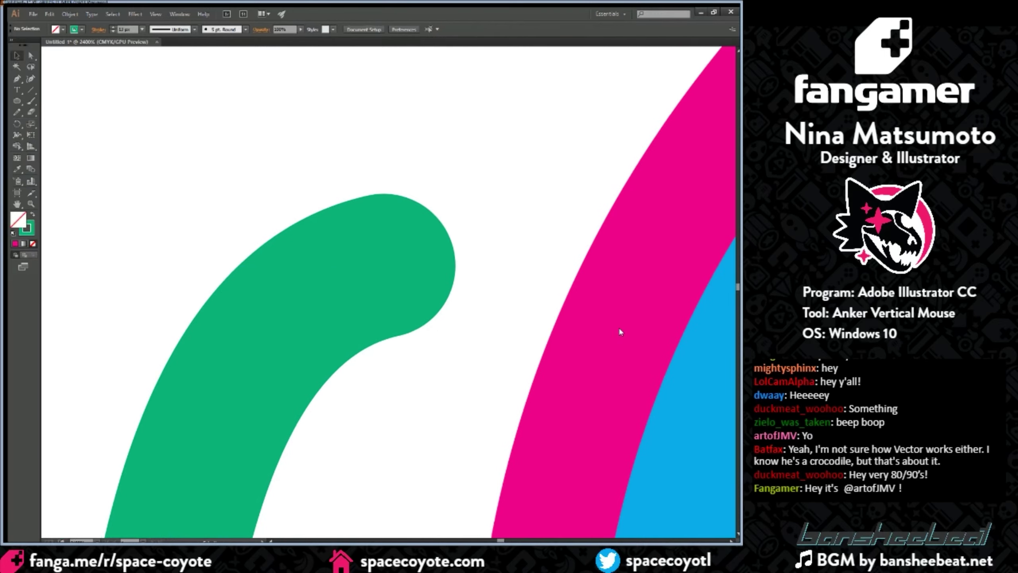
Step: Set the green zigzag path's stroke ends to a flat butt cap
{"action": "left_click", "coordinate": [347, 275]}
{"action": "left_click", "coordinate": [649, 337]}
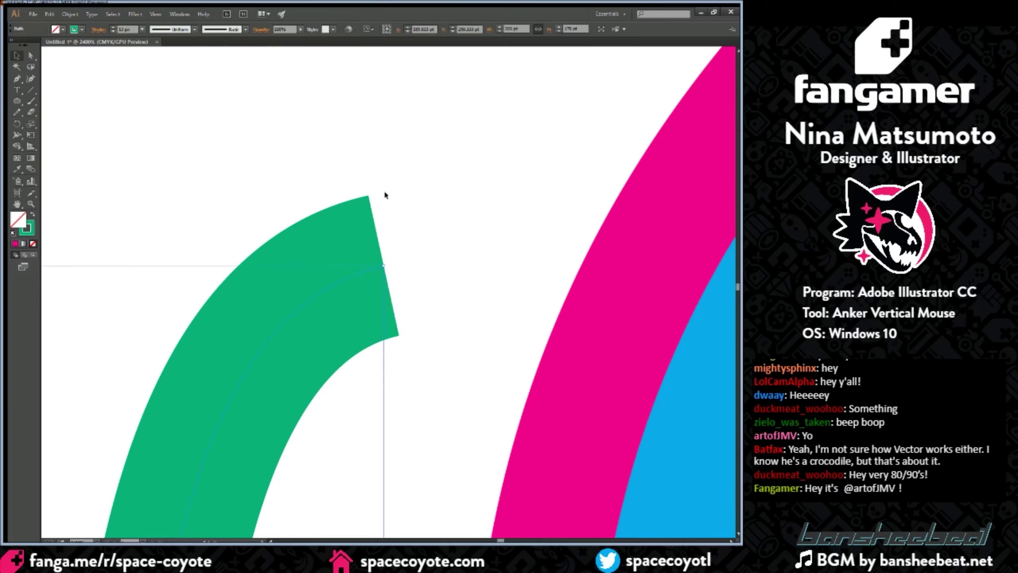
{"action": "left_click", "coordinate": [669, 337]}
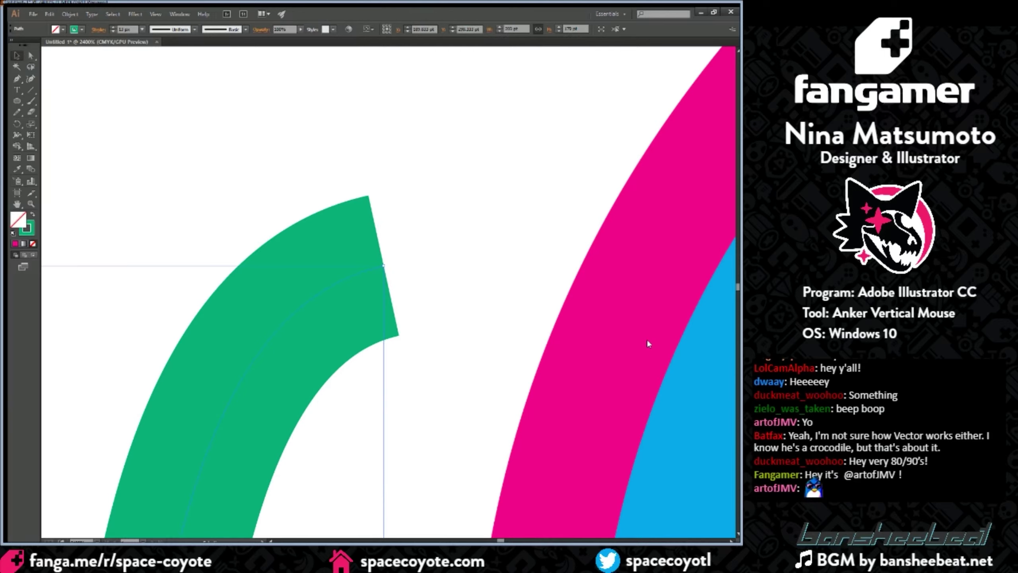
Step: Examine the green zigzag path's flat stroke ends, viewing the whole path and its curved end up close
{"action": "key", "text": "ctrl+minus"}
{"action": "key", "text": "ctrl+minus"}
{"action": "key", "text": "ctrl+minus"}
{"action": "key", "text": "ctrl+minus"}
{"action": "key", "text": "ctrl+minus"}
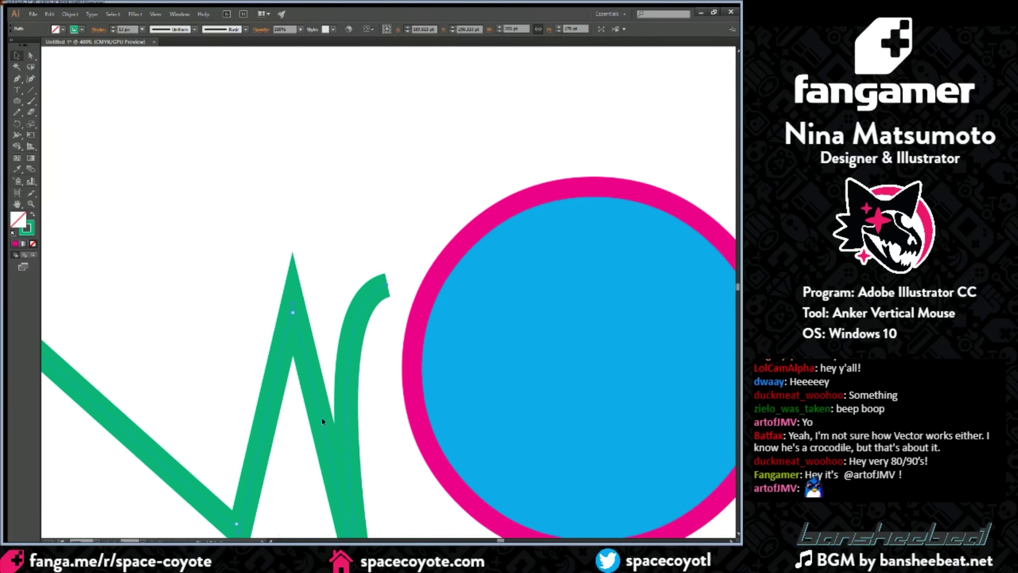
{"action": "scroll", "coordinate": [261, 319], "scroll_direction": "up", "scroll_amount": 3}
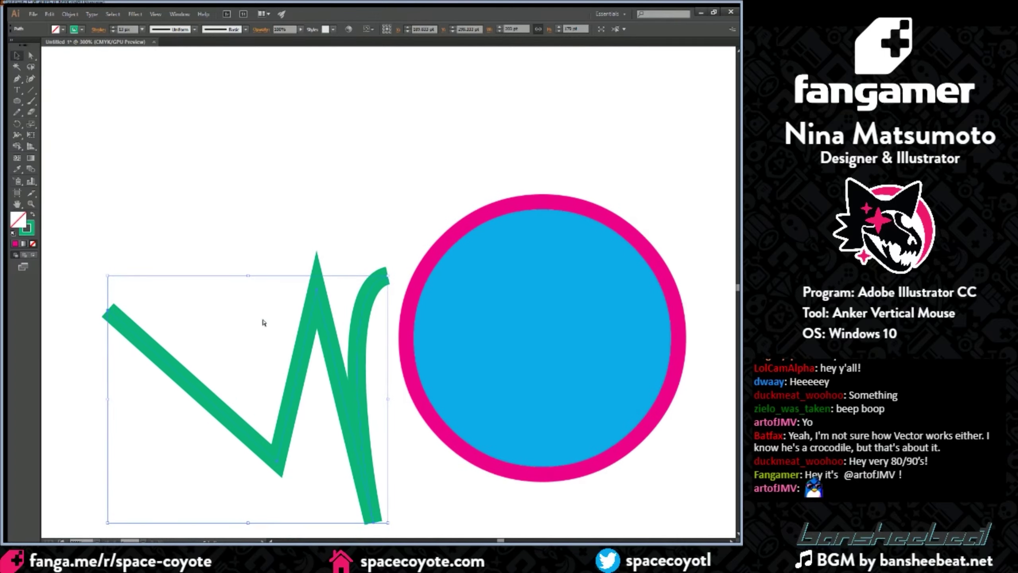
{"action": "key", "text": "ctrl+plus"}
{"action": "key", "text": "ctrl+plus"}
{"action": "key", "text": "ctrl+plus"}
{"action": "key", "text": "ctrl+plus"}
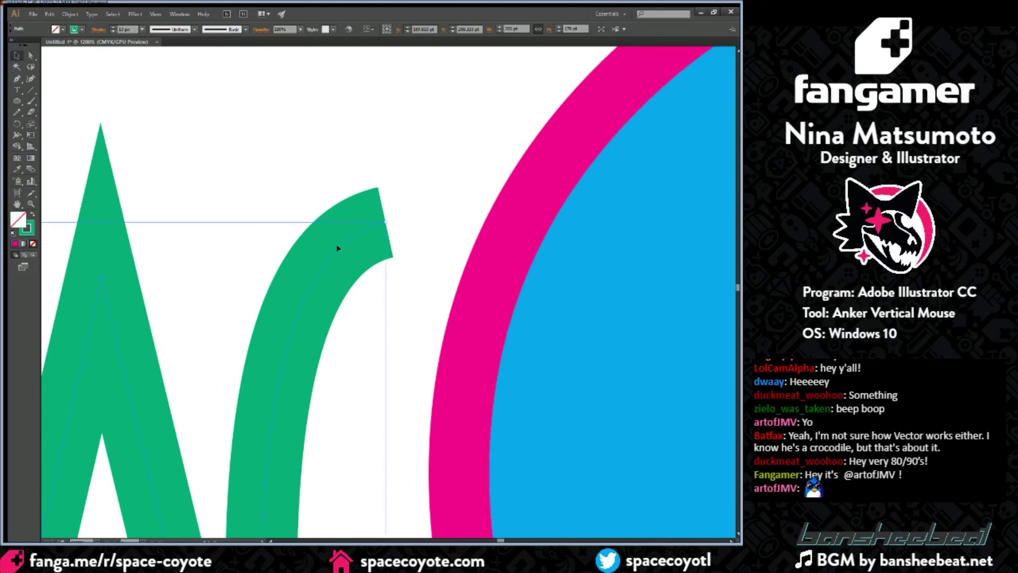
Step: Change the green zigzag path's stroke colour to orange
{"action": "left_click", "coordinate": [101, 119]}
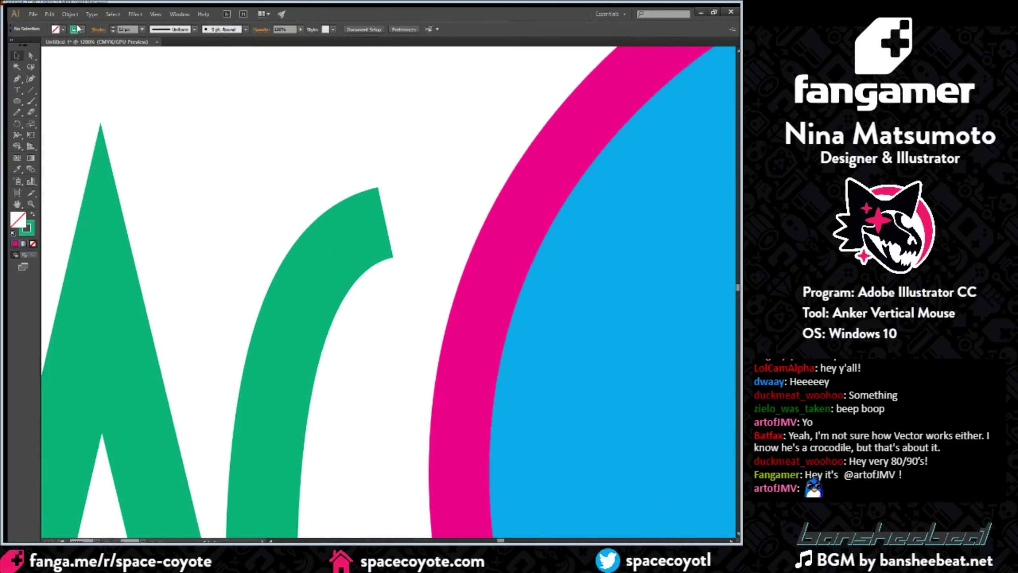
{"action": "left_click", "coordinate": [316, 258]}
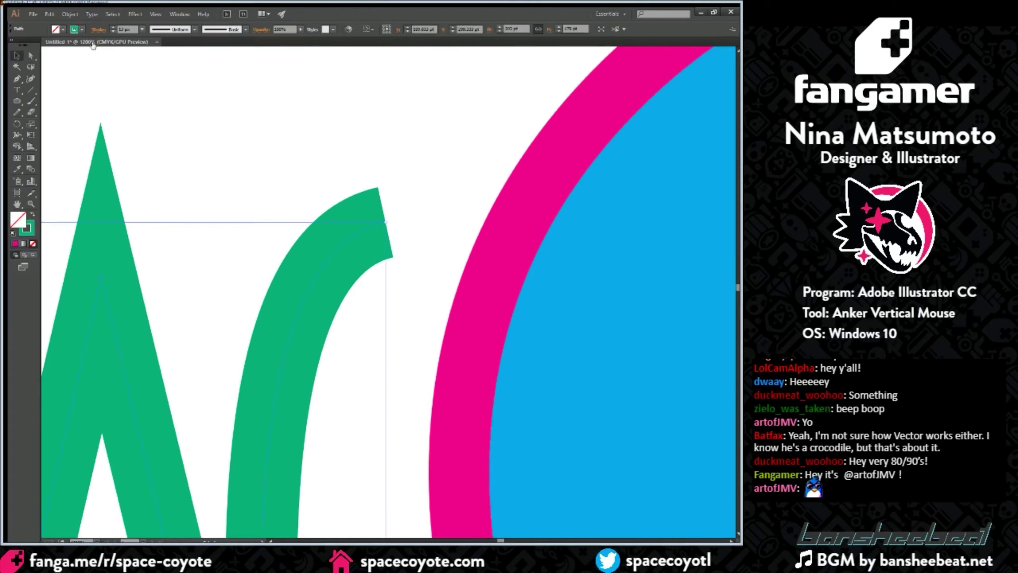
{"action": "left_click", "coordinate": [93, 43]}
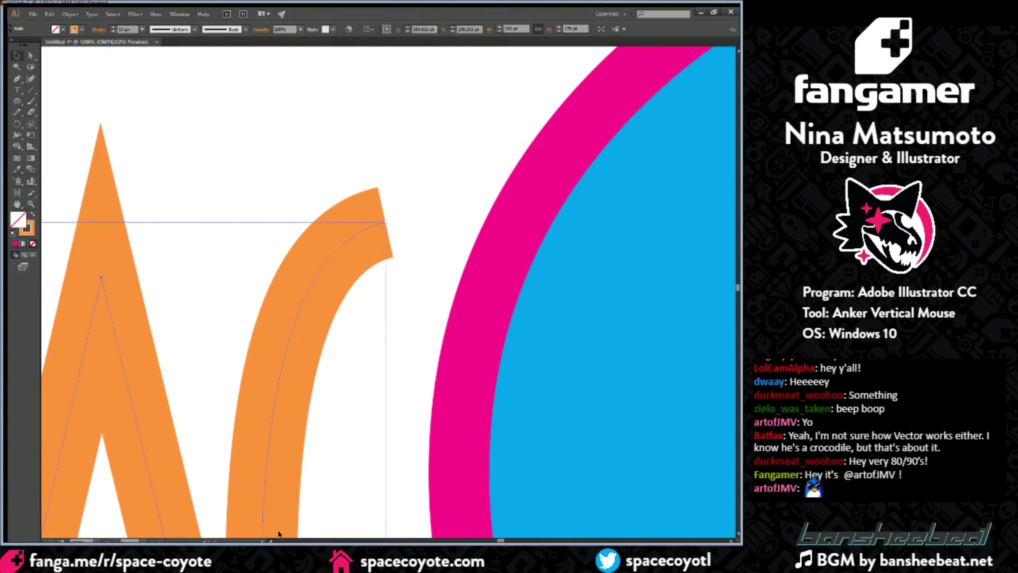
Step: Move the whole orange zigzag path upward and slightly towards the circle with the Direct Selection tool
{"action": "left_click", "coordinate": [271, 541]}
{"action": "key", "text": "ctrl+plus"}
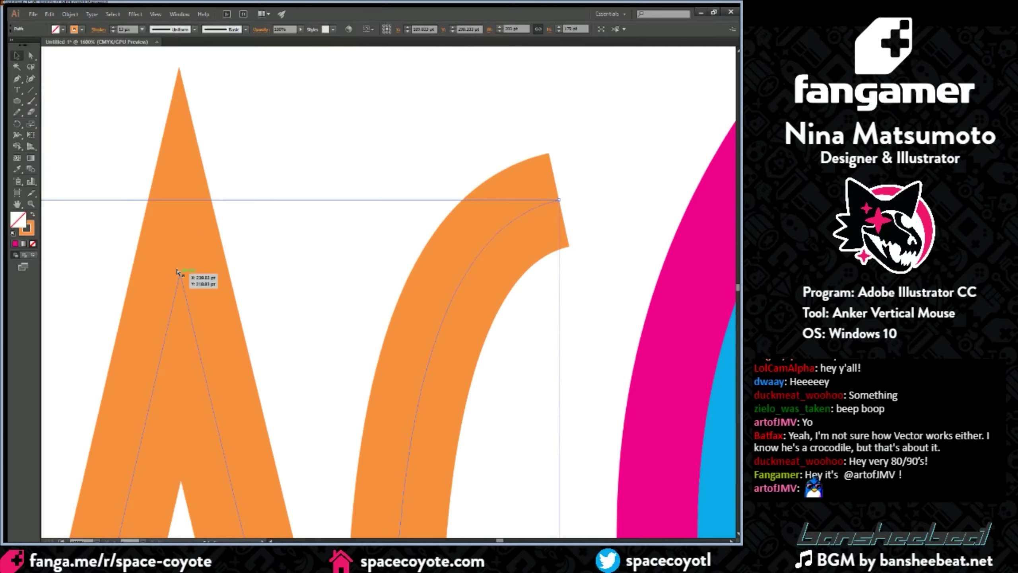
{"action": "key", "text": "ctrl+minus"}
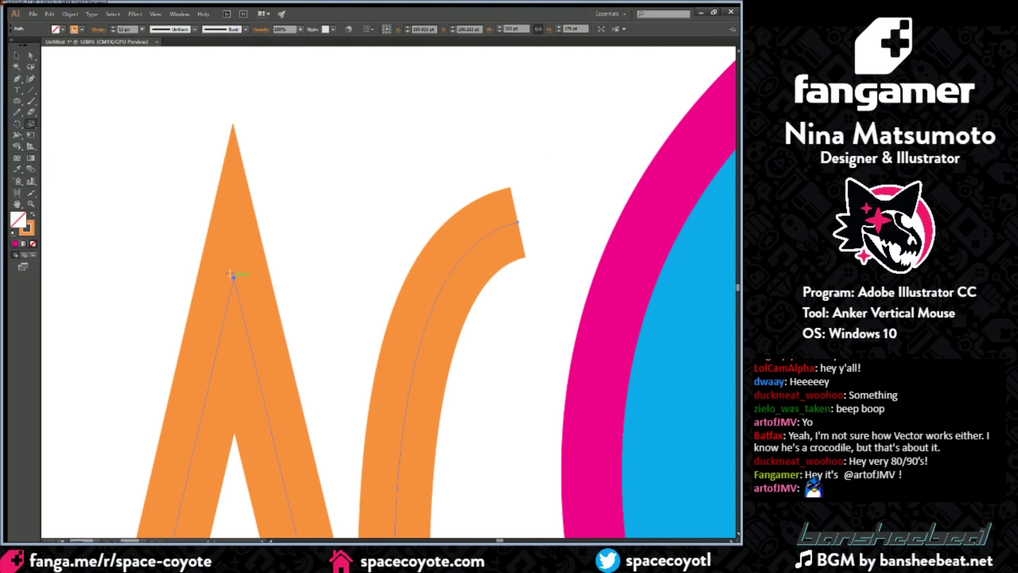
{"action": "key", "text": "a"}
{"action": "left_click_drag", "start_coordinate": [234, 278], "coordinate": [275, 159]}
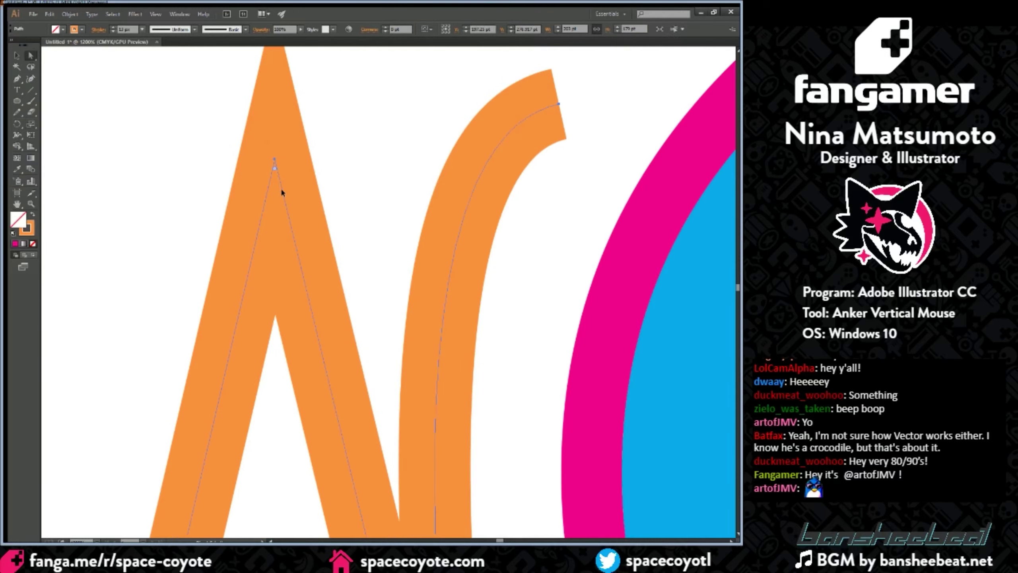
Step: Move only the zigzag's middle peak anchor to the left and slightly upward, reshaping the two segments beside it
{"action": "key", "text": "ctrl+minus"}
{"action": "key", "text": "ctrl+minus"}
{"action": "key", "text": "ctrl+minus"}
{"action": "mouse_move", "coordinate": [350, 248]}
{"action": "left_mouse_down"}
{"action": "mouse_move", "coordinate": [297, 226]}
{"action": "mouse_move", "coordinate": [287, 108]}
{"action": "mouse_move", "coordinate": [278, 220]}
{"action": "mouse_move", "coordinate": [260, 252]}
{"action": "mouse_move", "coordinate": [277, 219]}
{"action": "left_mouse_up"}
{"action": "key", "text": "ctrl+minus"}
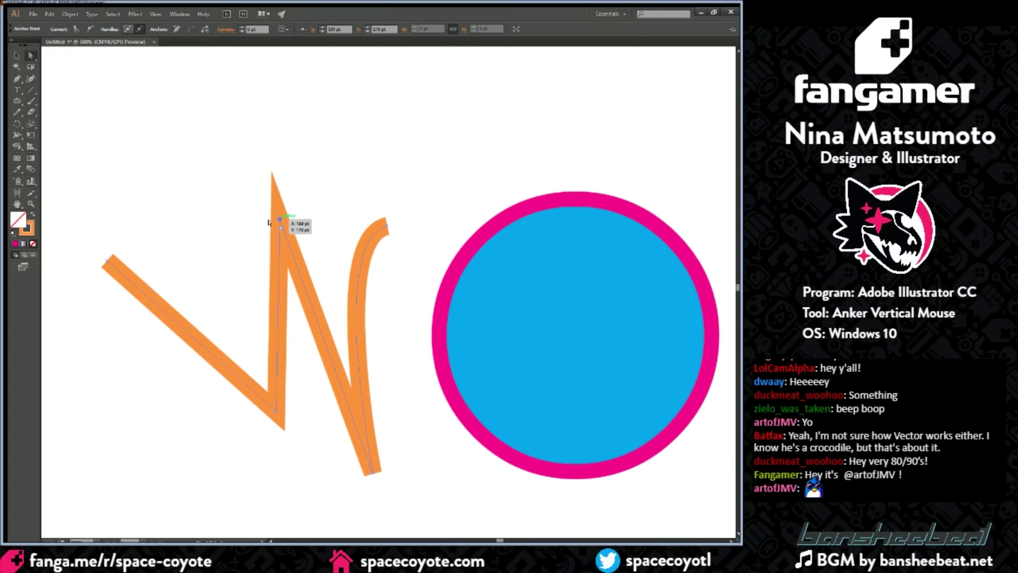
Step: Convert the zigzag's middle peak to a smooth point, tilting and lengthening its handles, and move the rounded peak up and left
{"action": "left_click", "coordinate": [90, 29]}
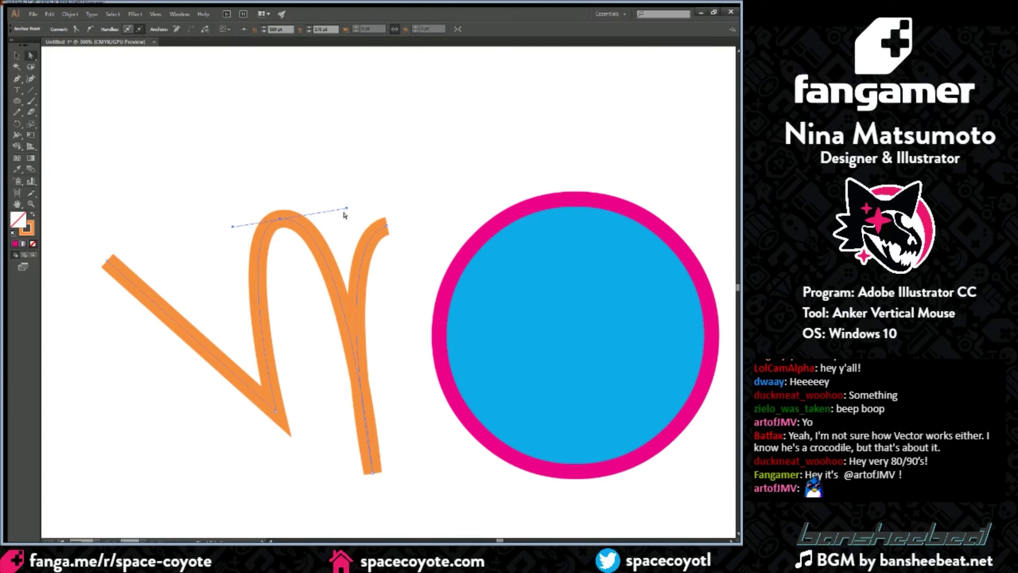
{"action": "left_click_drag", "start_coordinate": [343, 208], "coordinate": [258, 123]}
{"action": "left_click_drag", "start_coordinate": [289, 265], "coordinate": [223, 267]}
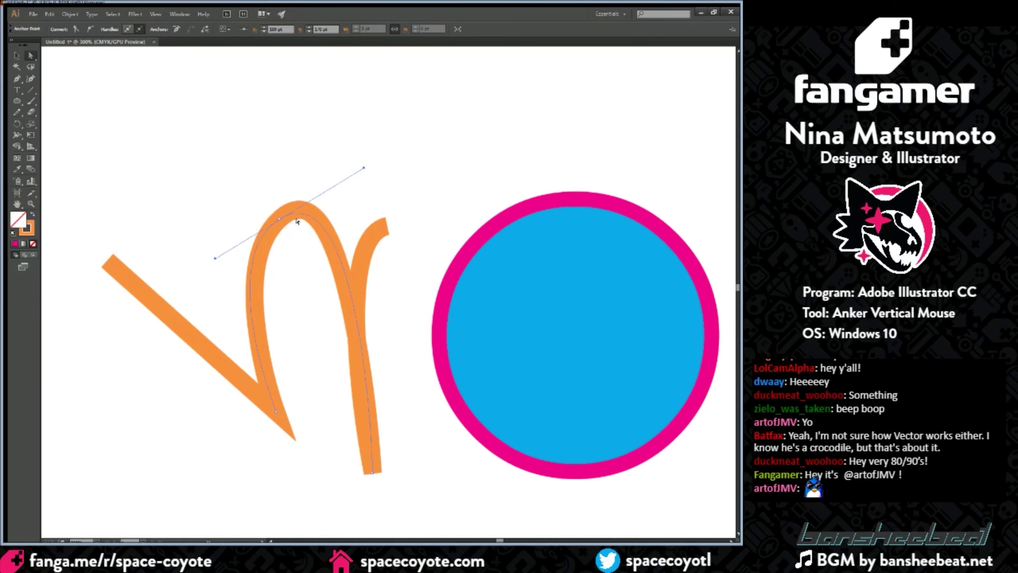
{"action": "left_click_drag", "start_coordinate": [279, 219], "coordinate": [241, 161]}
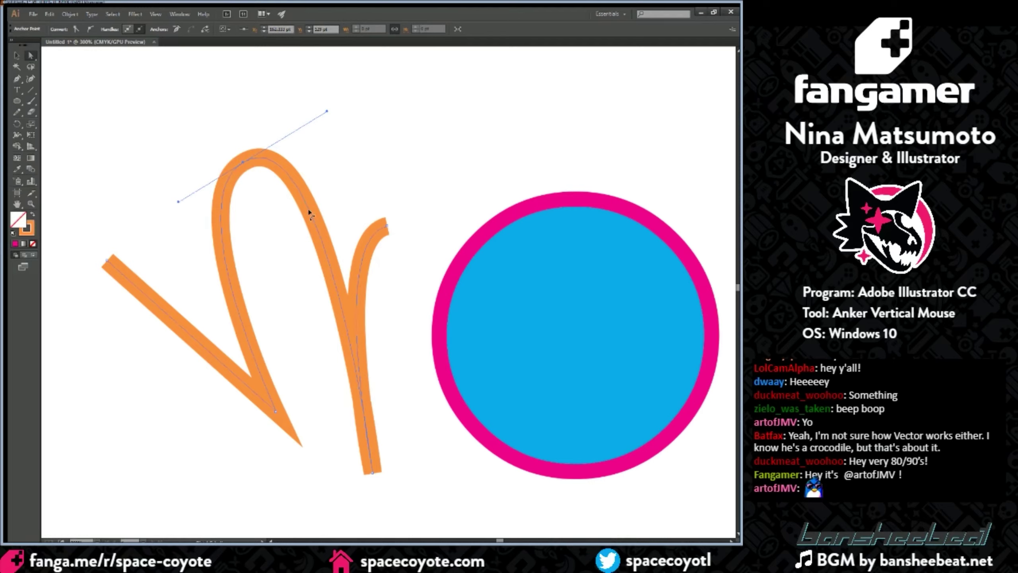
Step: Add an anchor point on the loop's right side and spread it and the peak anchor apart, undoing the last adjustment
{"action": "key", "text": "p"}
{"action": "key", "text": "a"}
{"action": "left_click_drag", "start_coordinate": [311, 215], "coordinate": [355, 114]}
{"action": "left_click_drag", "start_coordinate": [240, 161], "coordinate": [165, 145]}
{"action": "mouse_move", "coordinate": [361, 122]}
{"action": "left_mouse_down"}
{"action": "mouse_move", "coordinate": [251, 150]}
{"action": "mouse_move", "coordinate": [292, 149]}
{"action": "left_mouse_up"}
{"action": "key", "text": "ctrl+z"}
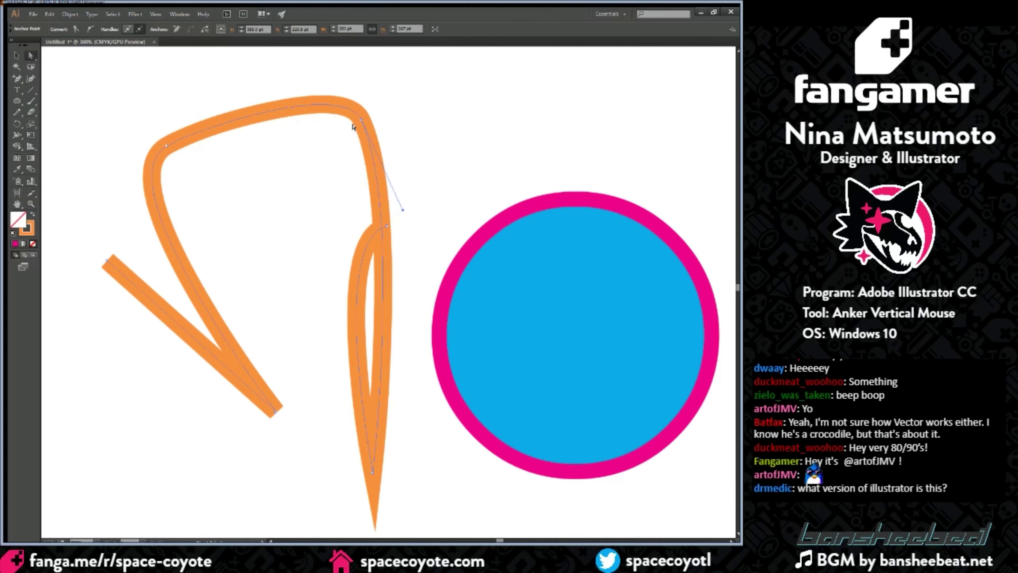
Step: Shift the added anchor slightly outward and rotate its handles to bend the upper-right corner of the path inward
{"action": "left_click_drag", "start_coordinate": [361, 122], "coordinate": [383, 130]}
{"action": "left_click_drag", "start_coordinate": [316, 235], "coordinate": [227, 229]}
{"action": "key", "text": "ctrl+minus"}
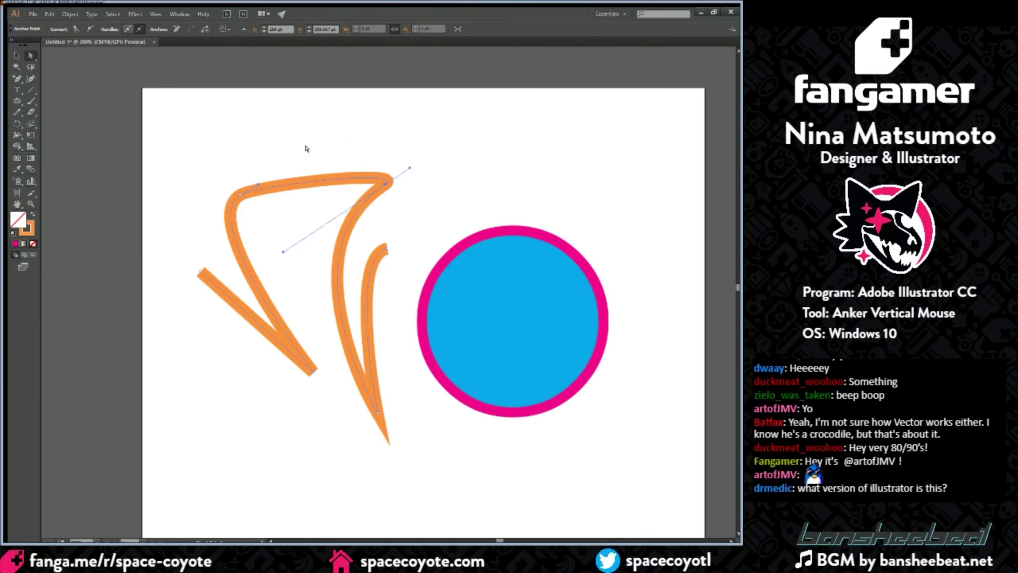
Step: Move the orange path's left end anchor up and slightly left to steepen its straight segment
{"action": "left_click", "coordinate": [228, 299]}
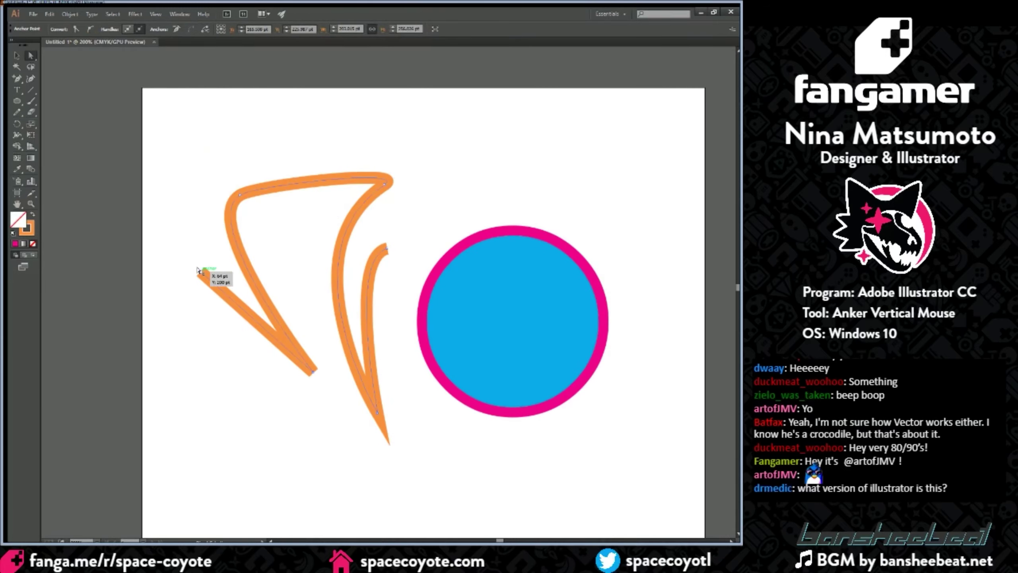
{"action": "left_click_drag", "start_coordinate": [196, 267], "coordinate": [173, 204]}
{"action": "key", "text": "v"}
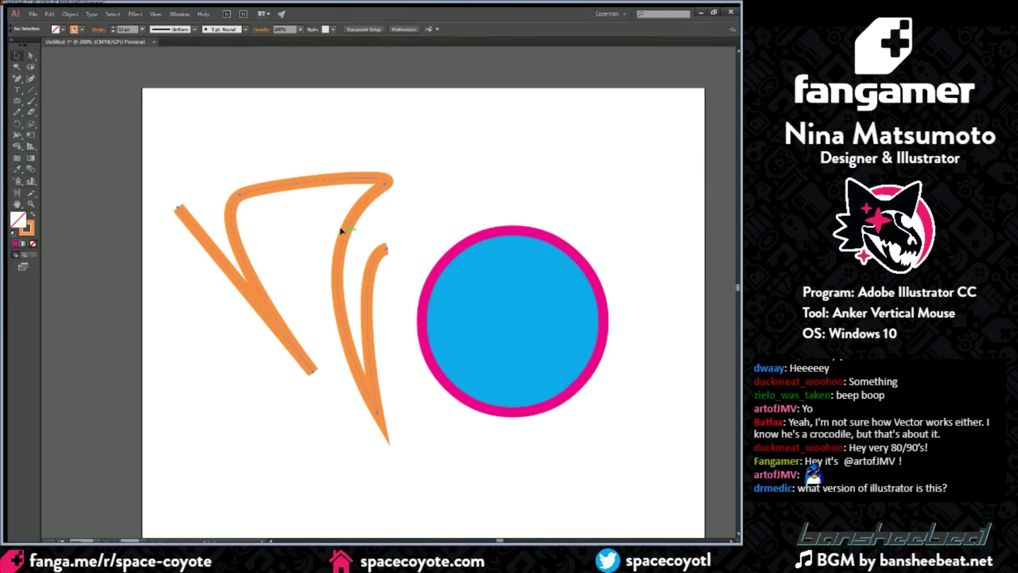
Step: Fill the orange-stroked path with blue, shift it slightly down and right in isolation mode, and leave it deselected
{"action": "left_click", "coordinate": [338, 226]}
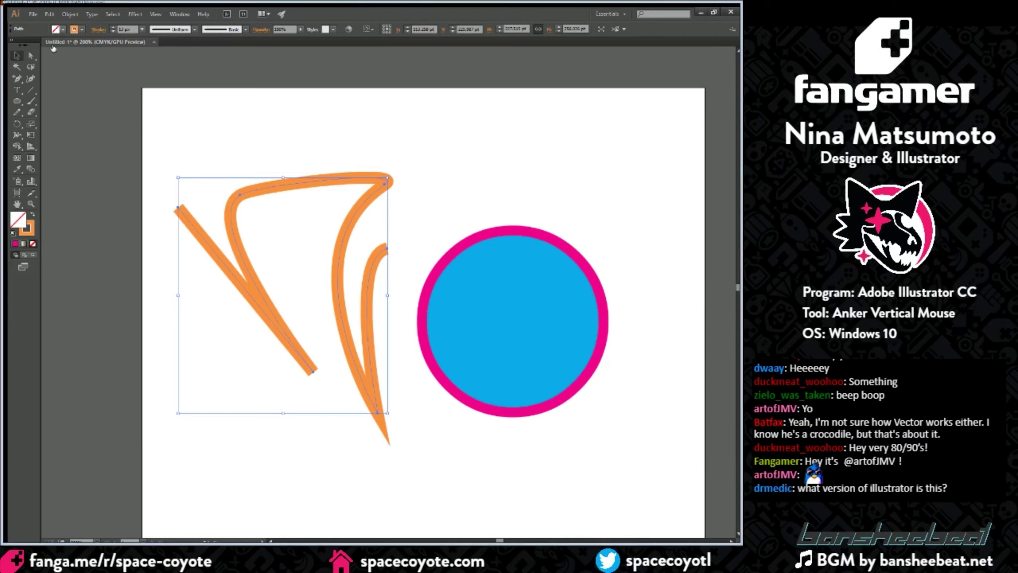
{"action": "key", "text": "comma"}
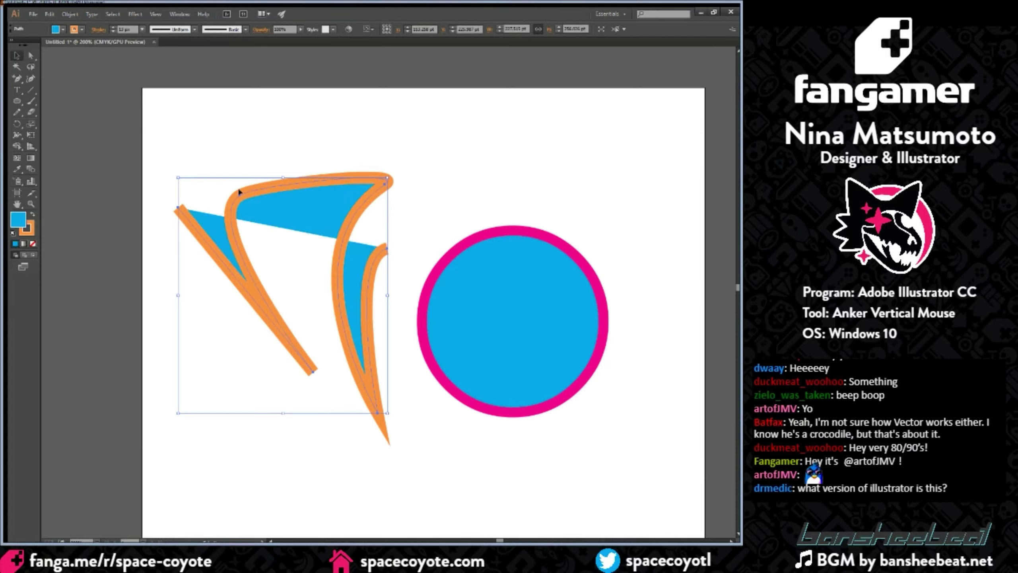
{"action": "double_click", "coordinate": [258, 204]}
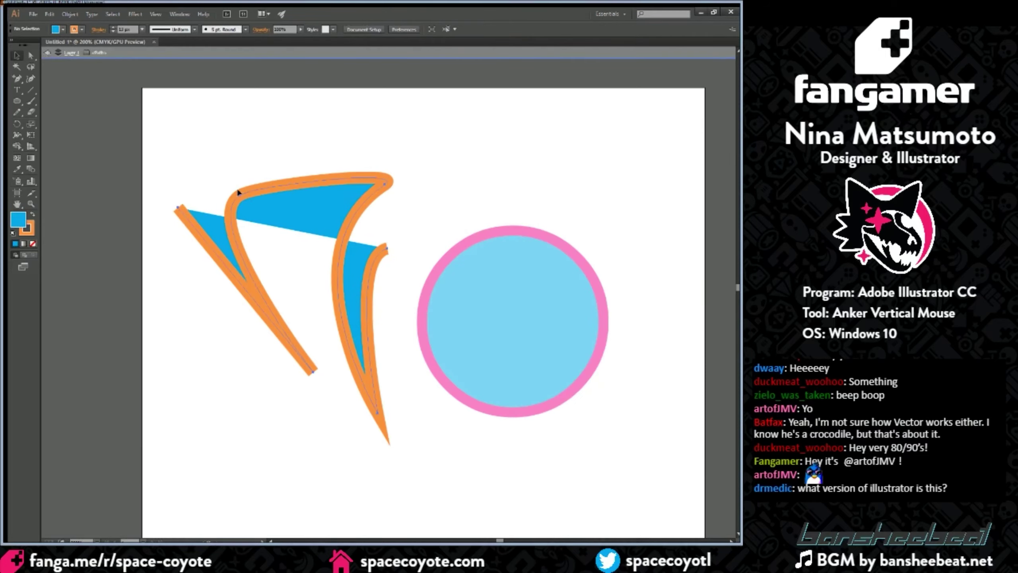
{"action": "left_click_drag", "start_coordinate": [238, 193], "coordinate": [250, 209]}
{"action": "double_click", "coordinate": [283, 139]}
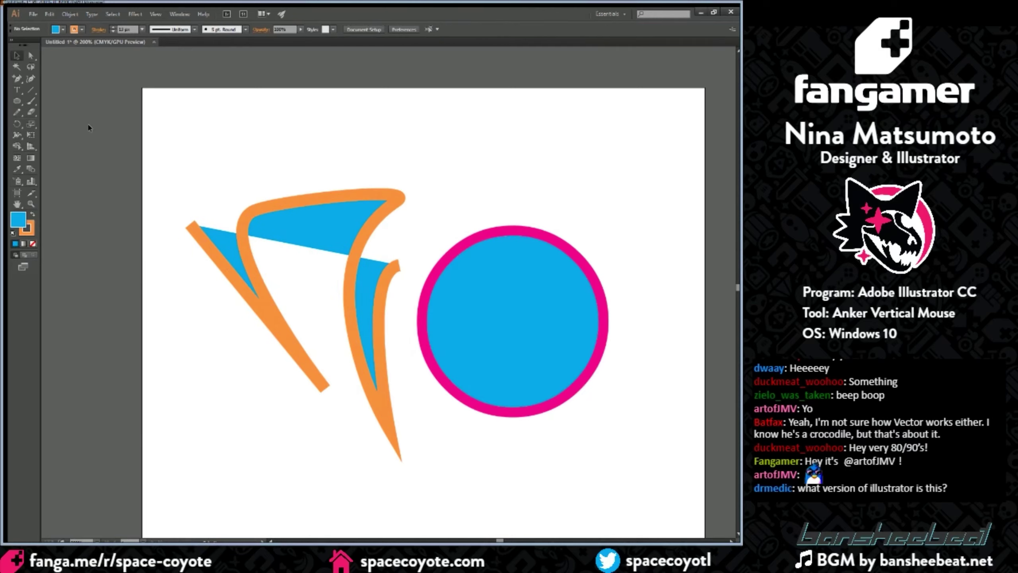
{"action": "left_click", "coordinate": [279, 201]}
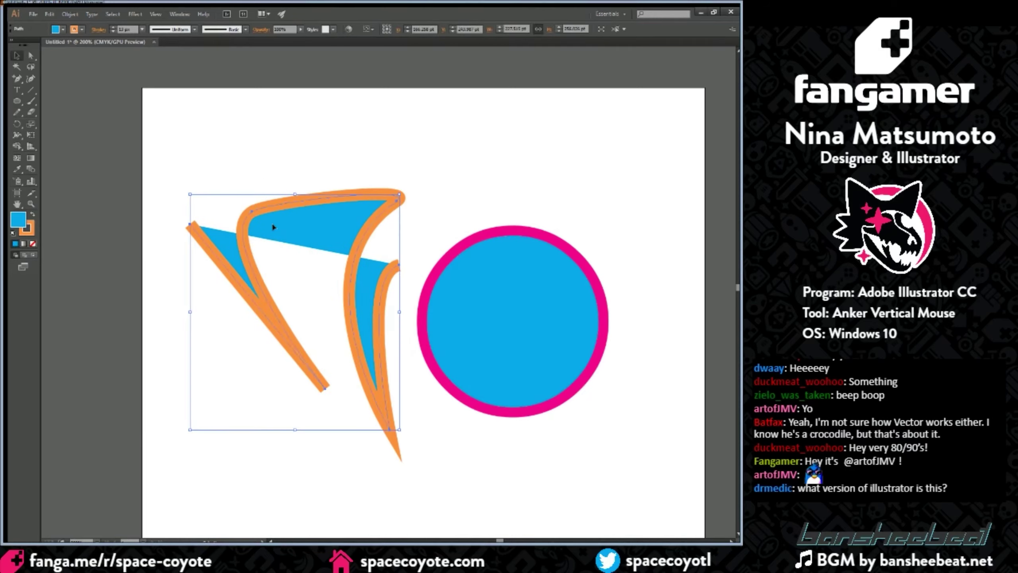
{"action": "left_click", "coordinate": [183, 116]}
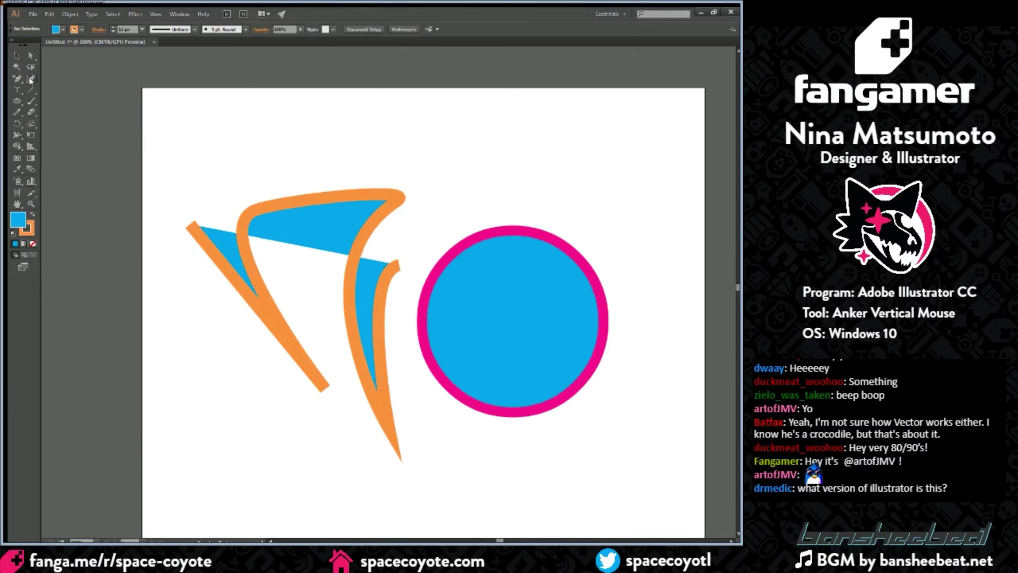
Step: Draw a closed rounded three-anchor shape with the Pen tool in the empty area below the orange path
{"action": "left_click", "coordinate": [17, 56]}
{"action": "left_click", "coordinate": [29, 77]}
{"action": "left_click", "coordinate": [18, 78]}
{"action": "scroll", "coordinate": [343, 273], "scroll_direction": "down", "scroll_amount": 5}
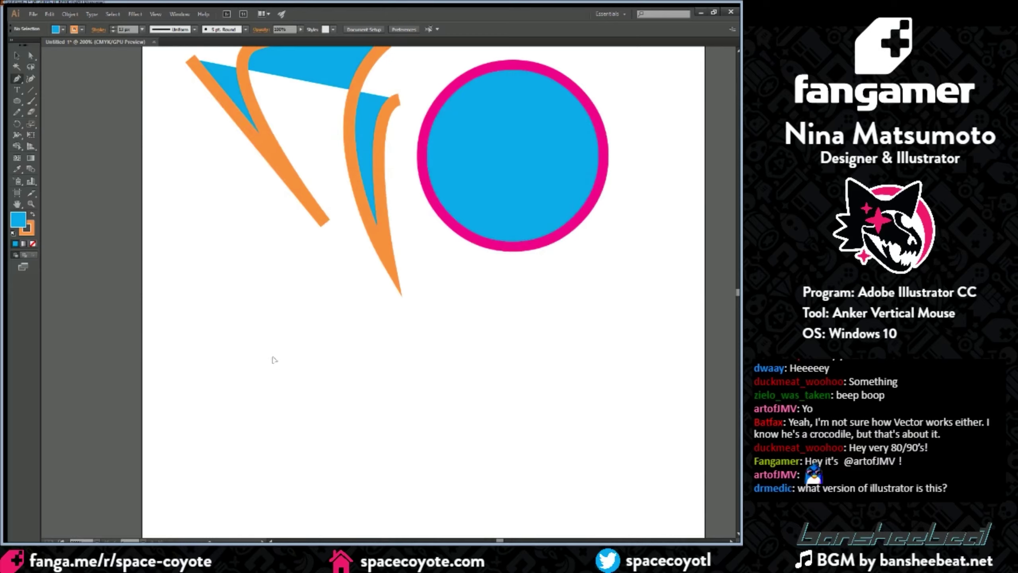
{"action": "left_click", "coordinate": [276, 360]}
{"action": "mouse_move", "coordinate": [276, 293]}
{"action": "left_mouse_down"}
{"action": "mouse_move", "coordinate": [341, 282]}
{"action": "mouse_move", "coordinate": [395, 305]}
{"action": "mouse_move", "coordinate": [407, 341]}
{"action": "mouse_move", "coordinate": [436, 323]}
{"action": "left_mouse_up"}
{"action": "key", "text": "ctrl+z"}
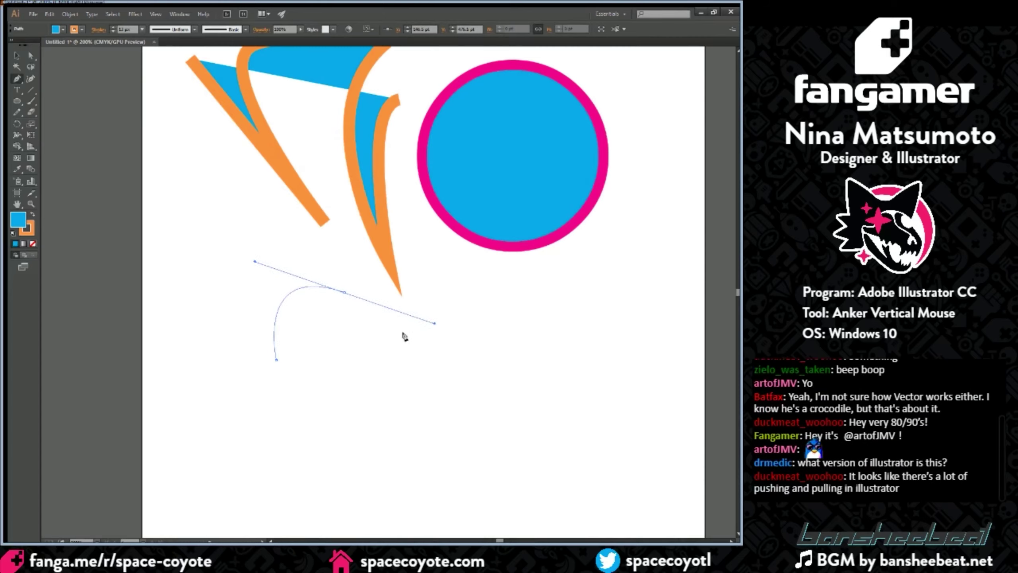
{"action": "left_click_drag", "start_coordinate": [346, 392], "coordinate": [283, 371]}
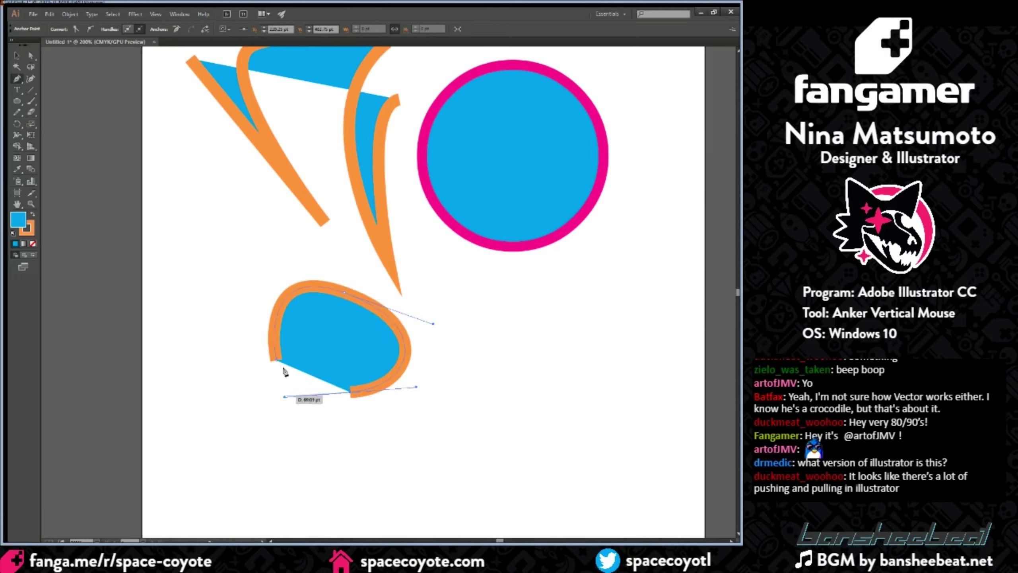
{"action": "left_click", "coordinate": [276, 360]}
Step: Move the rounded shape's starting anchor down and left and its top anchor up and left, and make the starting anchor smooth
{"action": "key", "text": "ctrl"}
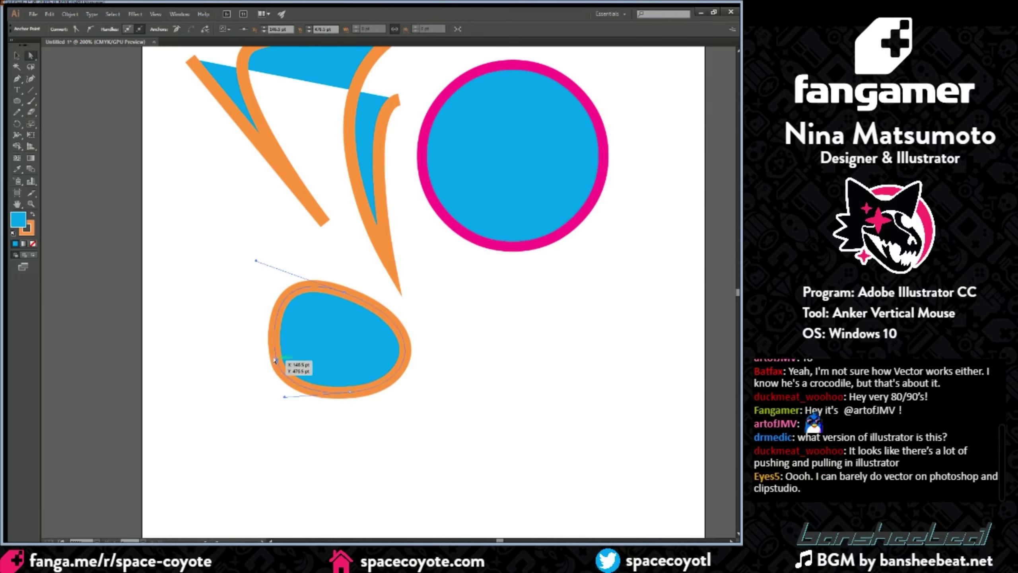
{"action": "left_click_drag", "start_coordinate": [274, 360], "coordinate": [240, 381]}
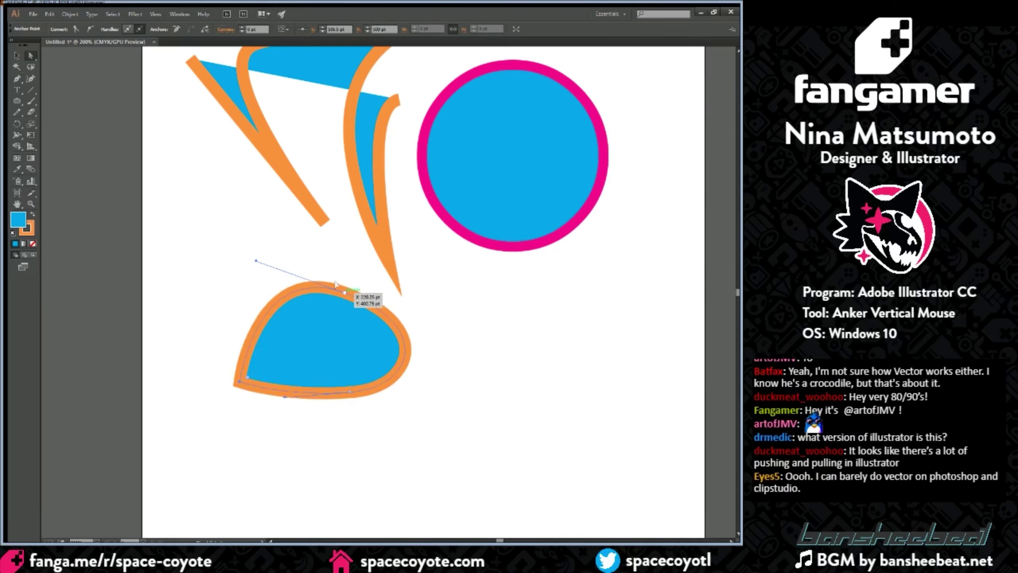
{"action": "left_click_drag", "start_coordinate": [344, 293], "coordinate": [313, 259]}
{"action": "left_click", "coordinate": [240, 382]}
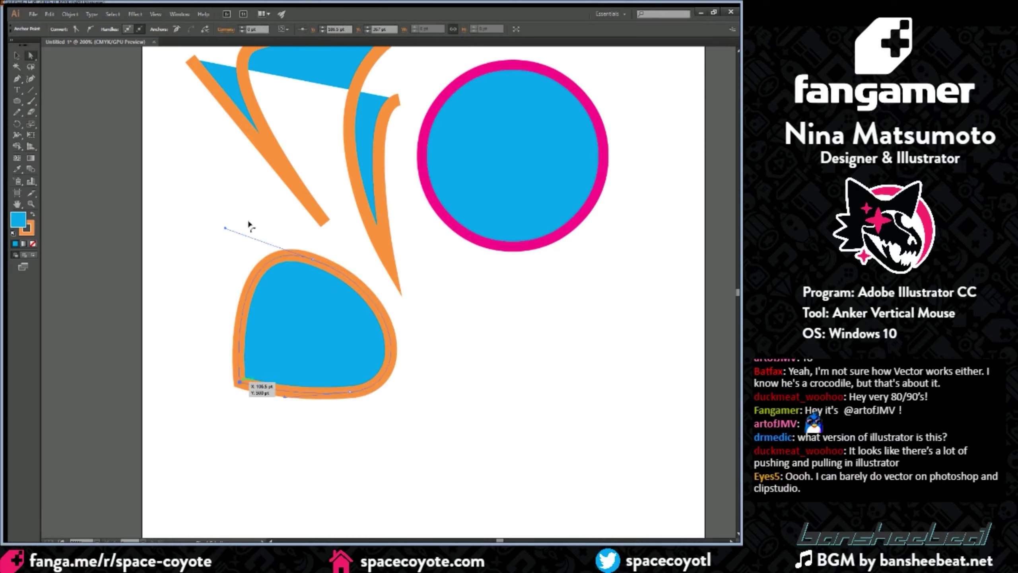
{"action": "left_click", "coordinate": [90, 27]}
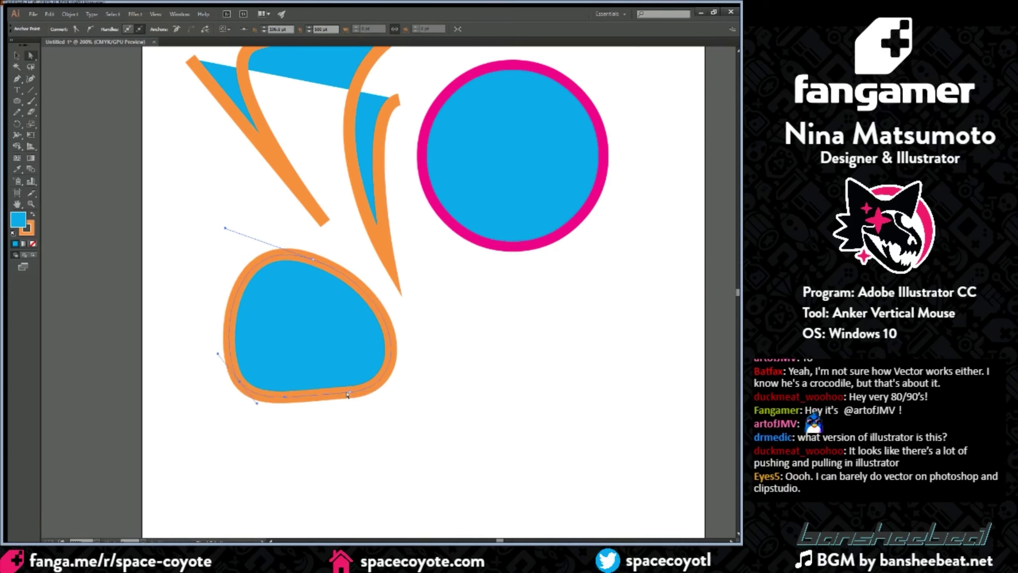
Step: Adjust the lower shape's anchors to make its outline rounder and shift the whole shape slightly down and left
{"action": "left_click_drag", "start_coordinate": [347, 394], "coordinate": [325, 423]}
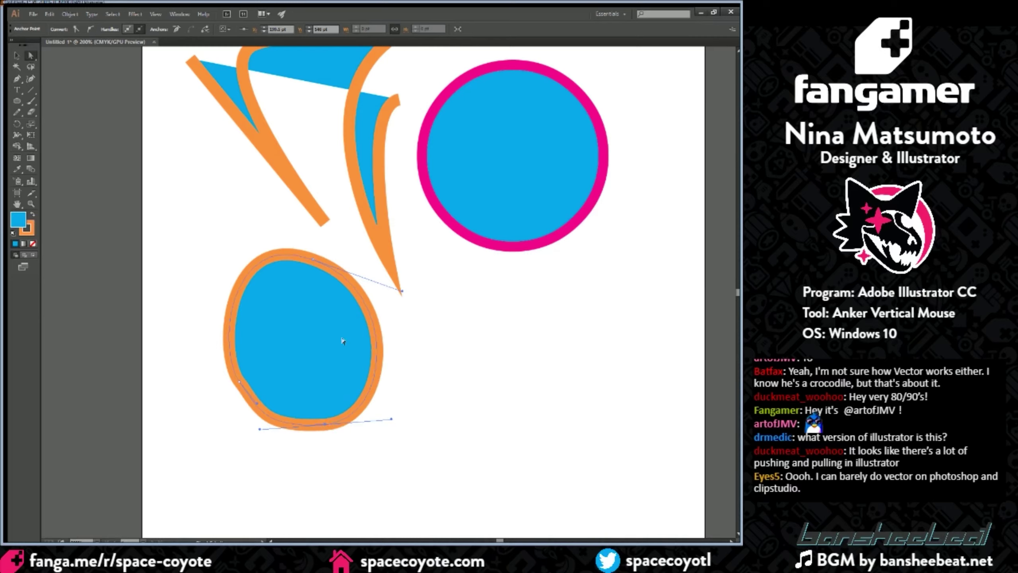
{"action": "left_click_drag", "start_coordinate": [239, 383], "coordinate": [232, 388]}
{"action": "left_click_drag", "start_coordinate": [314, 260], "coordinate": [320, 259]}
{"action": "left_click_drag", "start_coordinate": [330, 359], "coordinate": [312, 373]}
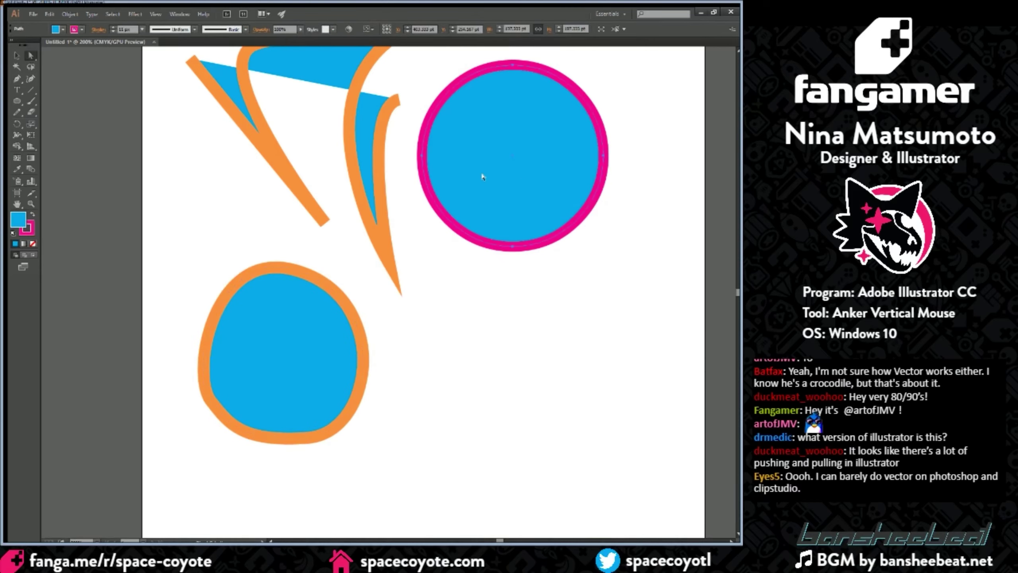
Step: Move the magenta-outlined blue circle down and slightly left, closer to the orange shapes
{"action": "left_click_drag", "start_coordinate": [481, 175], "coordinate": [494, 222]}
{"action": "left_click_drag", "start_coordinate": [489, 223], "coordinate": [468, 216]}
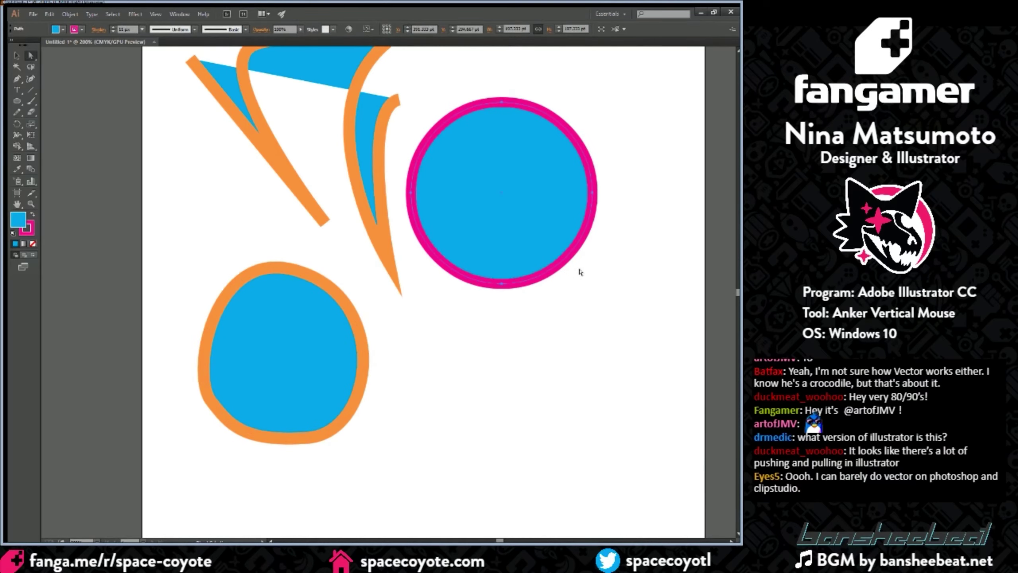
{"action": "scroll", "coordinate": [555, 340], "scroll_direction": "up", "scroll_amount": 4}
{"action": "left_click_drag", "start_coordinate": [497, 541], "coordinate": [500, 541]}
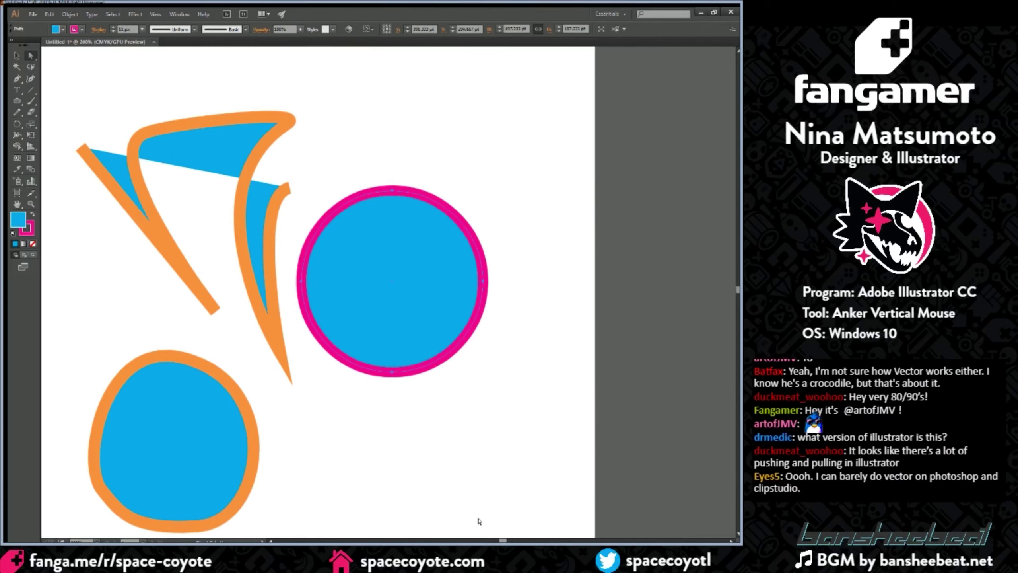
{"action": "key", "text": "ctrl+plus"}
{"action": "key", "text": "ctrl+minus"}
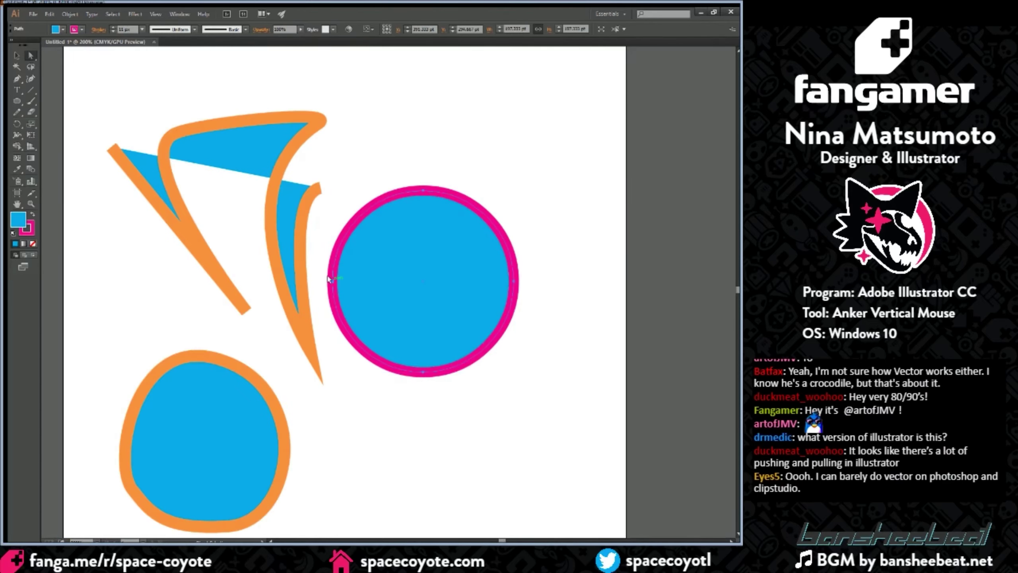
Step: Enlarge the magenta-outlined circle proportionally and move the orange path left, away from it
{"action": "scroll", "coordinate": [461, 302], "scroll_direction": "up", "scroll_amount": 2}
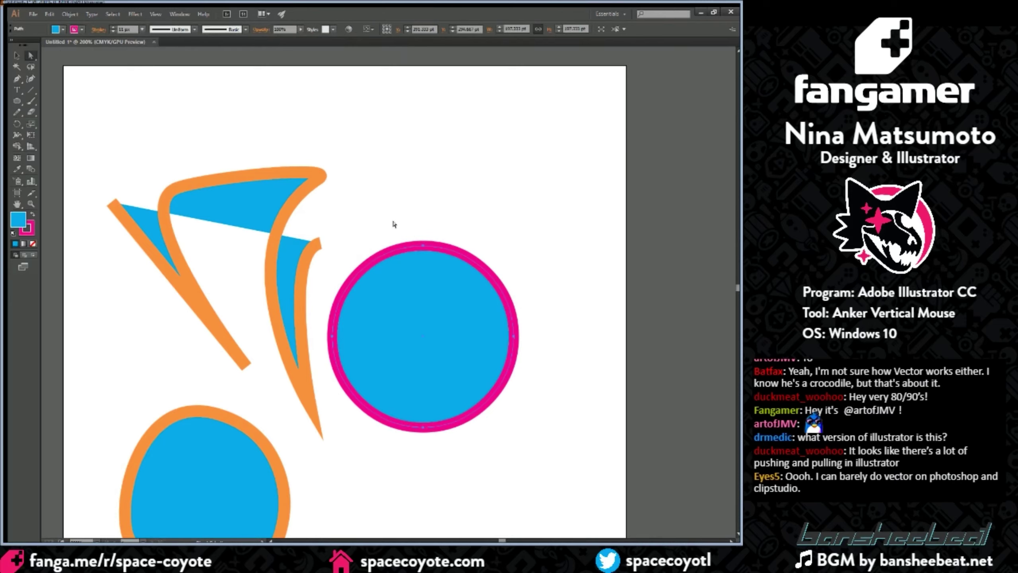
{"action": "left_click", "coordinate": [14, 57]}
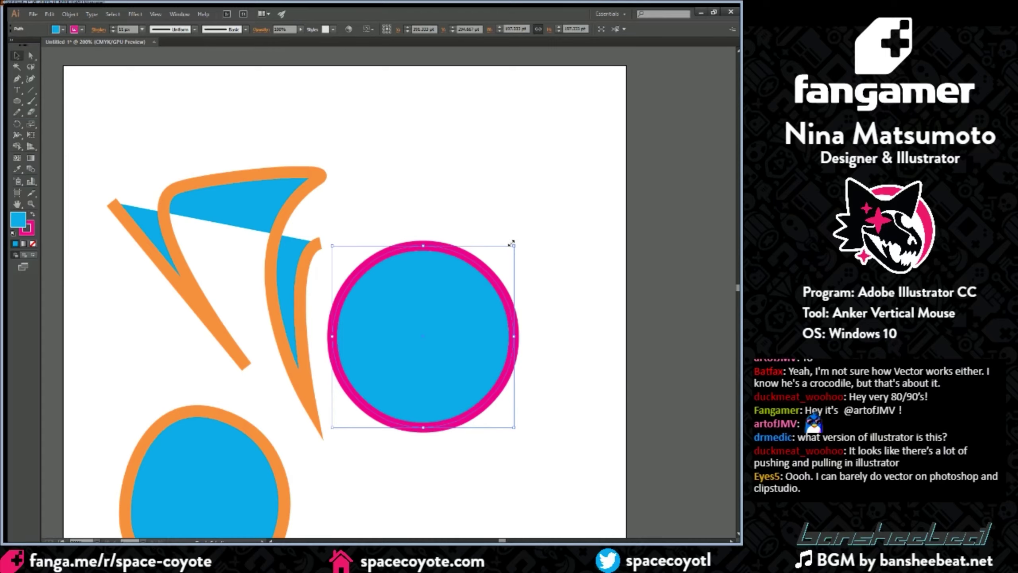
{"action": "left_click_drag", "start_coordinate": [511, 243], "coordinate": [559, 137]}
{"action": "left_click_drag", "start_coordinate": [558, 196], "coordinate": [609, 150]}
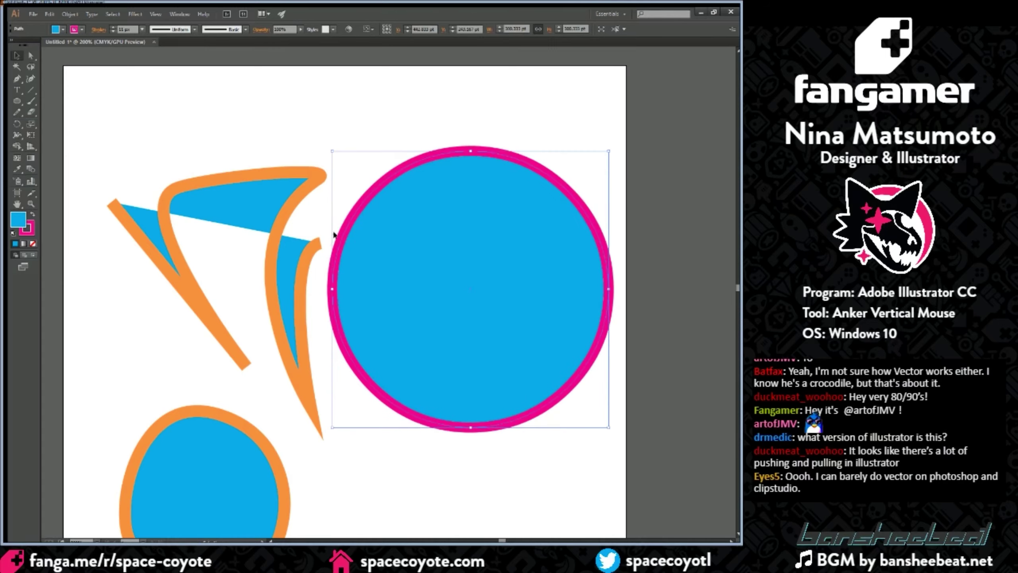
{"action": "left_click_drag", "start_coordinate": [300, 186], "coordinate": [235, 186]}
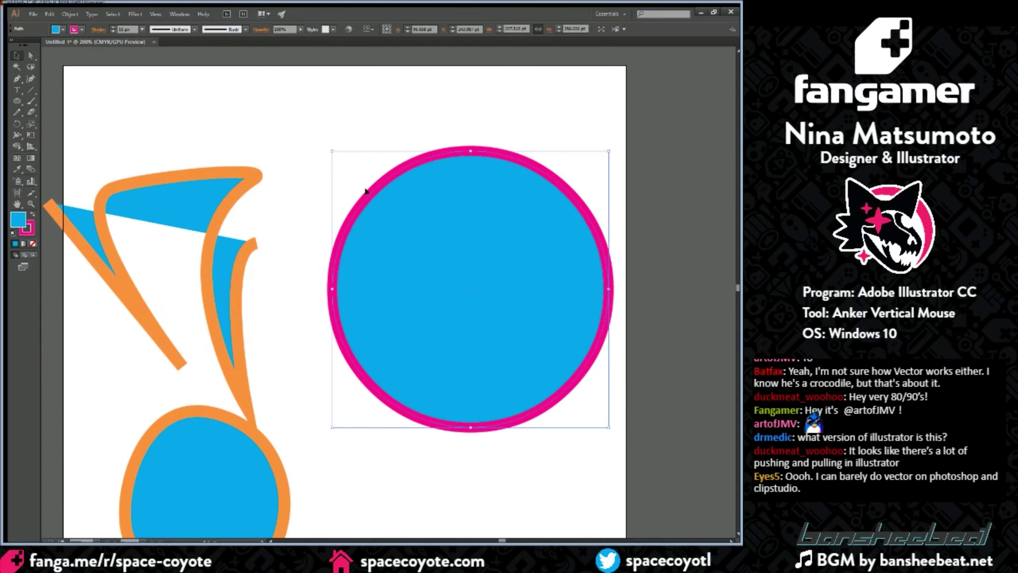
Step: Scale the magenta-outlined circle down and up several times while repositioning it, ending about 58 pt wide in the space beside the orange path
{"action": "left_click_drag", "start_coordinate": [332, 150], "coordinate": [428, 247]}
{"action": "left_click_drag", "start_coordinate": [503, 302], "coordinate": [368, 257]}
{"action": "left_click_drag", "start_coordinate": [472, 203], "coordinate": [540, 122]}
{"action": "left_click_drag", "start_coordinate": [496, 159], "coordinate": [431, 231]}
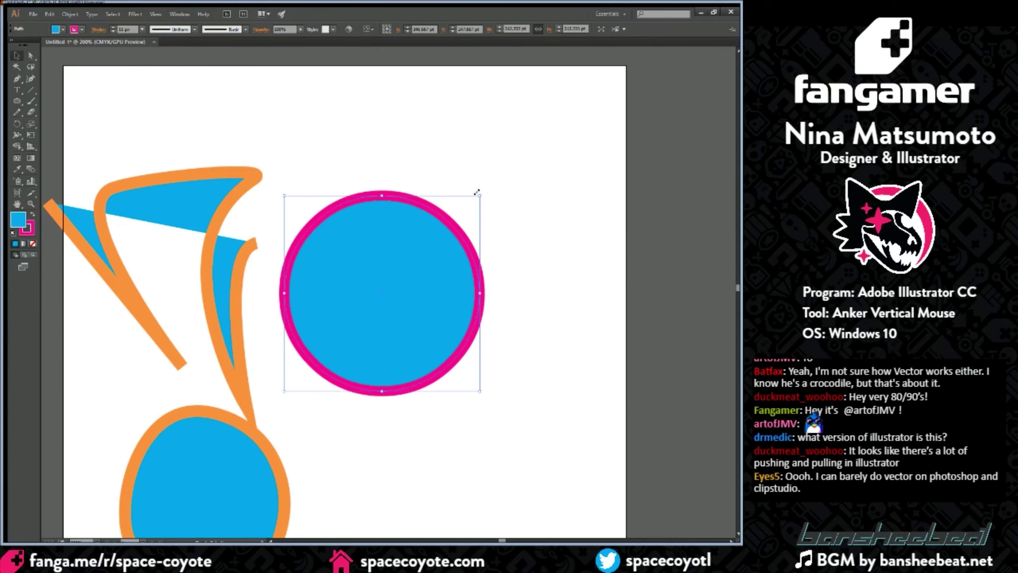
{"action": "left_click_drag", "start_coordinate": [479, 194], "coordinate": [416, 268]}
{"action": "left_click_drag", "start_coordinate": [385, 300], "coordinate": [446, 207]}
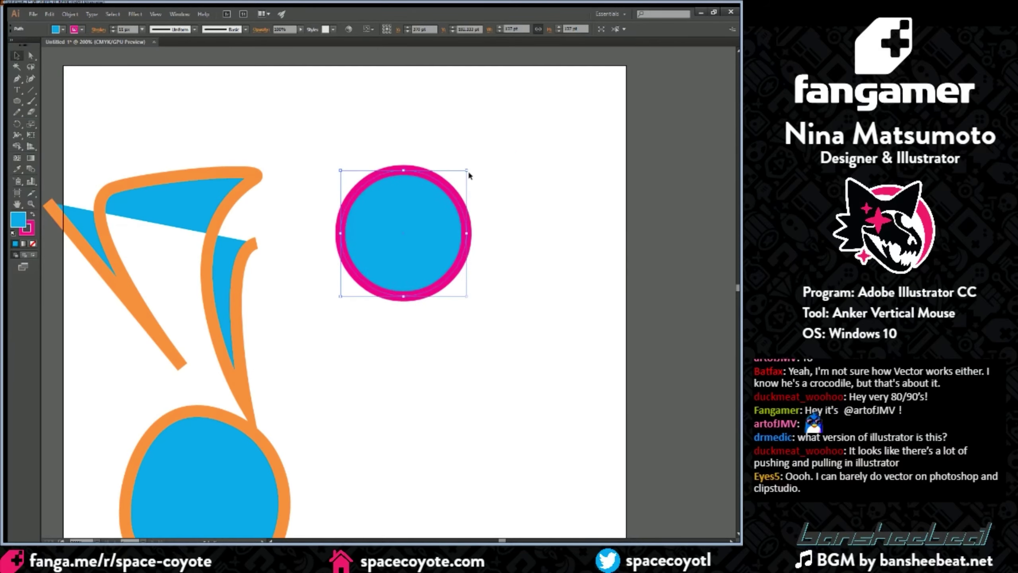
{"action": "left_click_drag", "start_coordinate": [465, 168], "coordinate": [392, 241]}
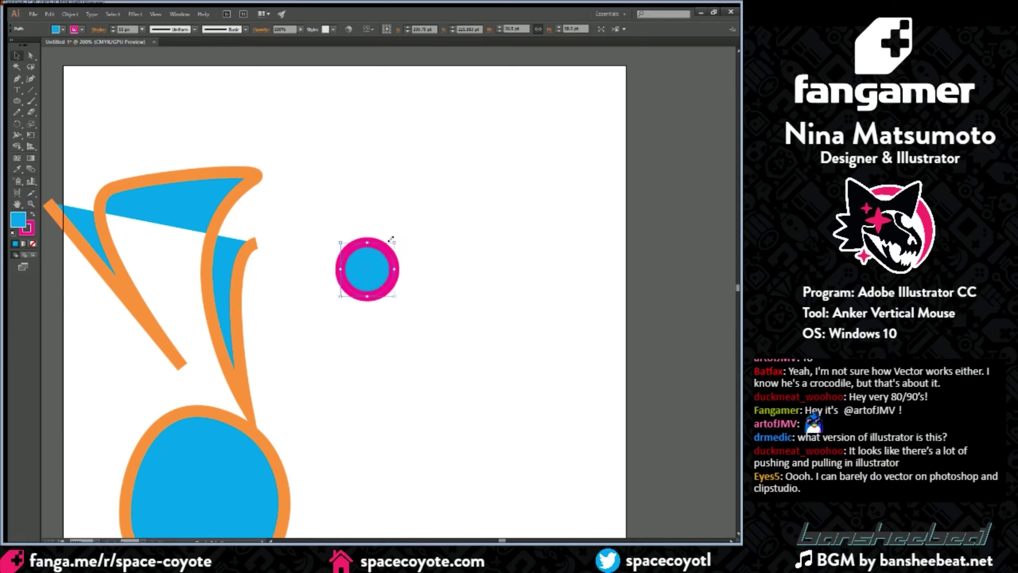
Step: Set the small circle's magenta stroke weight to 16 pt
{"action": "left_click", "coordinate": [141, 28]}
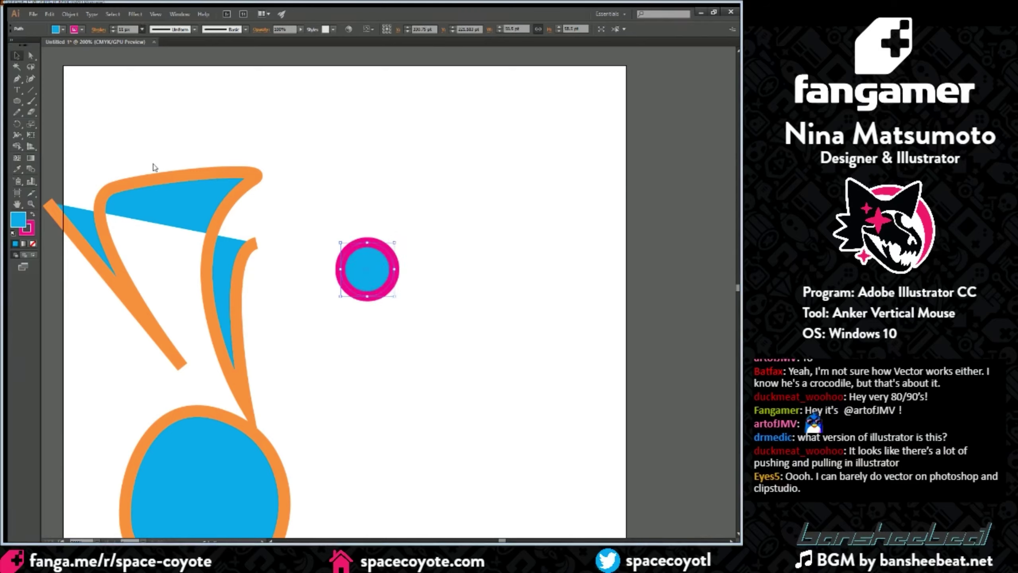
{"action": "left_click", "coordinate": [152, 164]}
{"action": "left_click", "coordinate": [142, 28]}
{"action": "left_click", "coordinate": [157, 188]}
Step: Expand the small circle so its fill and stroke become separate filled shapes in one group
{"action": "left_click", "coordinate": [419, 265]}
{"action": "left_click", "coordinate": [380, 271]}
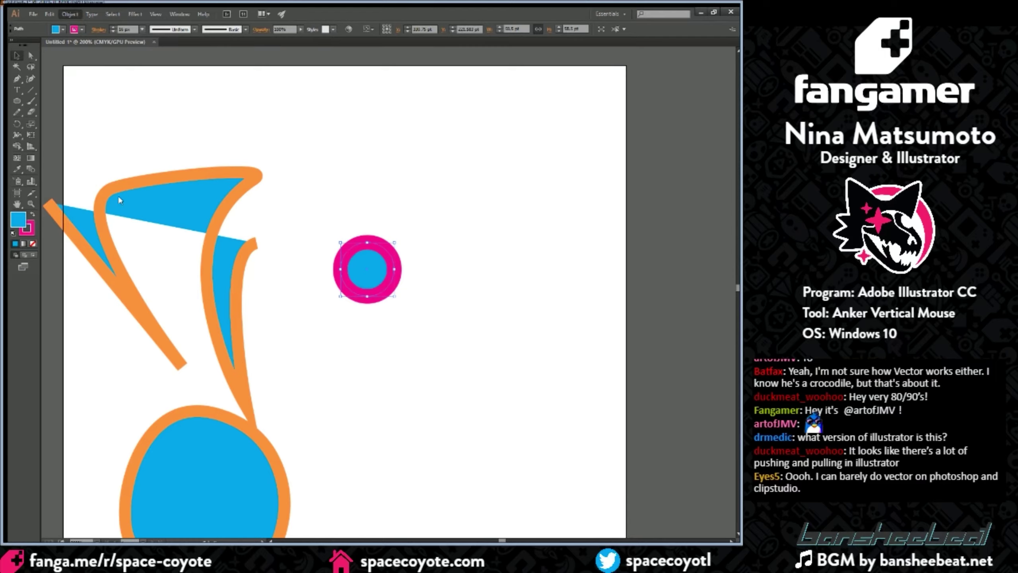
{"action": "left_click", "coordinate": [216, 221]}
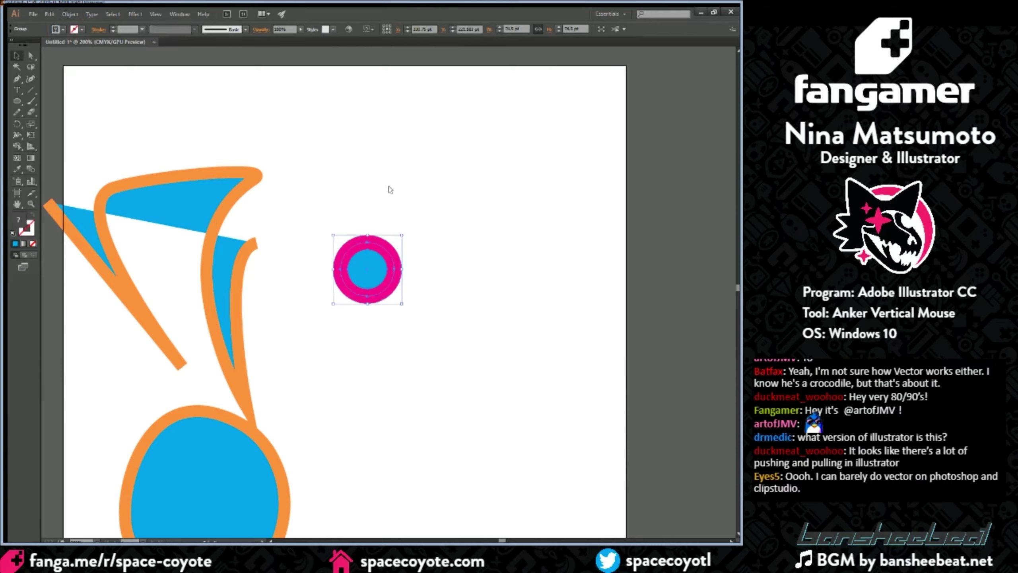
Step: Isolate the expanded circle group, select its blue disc and magenta ring, and enlarge them proportionally to about three times their size
{"action": "left_click", "coordinate": [388, 187]}
{"action": "left_click", "coordinate": [400, 269]}
{"action": "double_click", "coordinate": [401, 270]}
{"action": "left_click", "coordinate": [384, 259]}
{"action": "left_click_drag", "start_coordinate": [429, 217], "coordinate": [285, 330]}
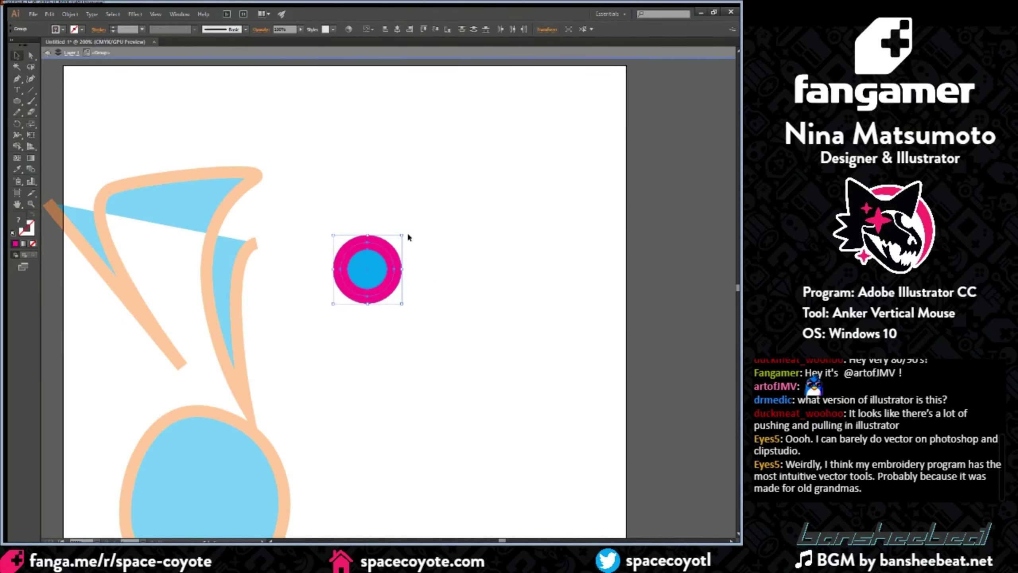
{"action": "left_click_drag", "start_coordinate": [402, 233], "coordinate": [536, 100]}
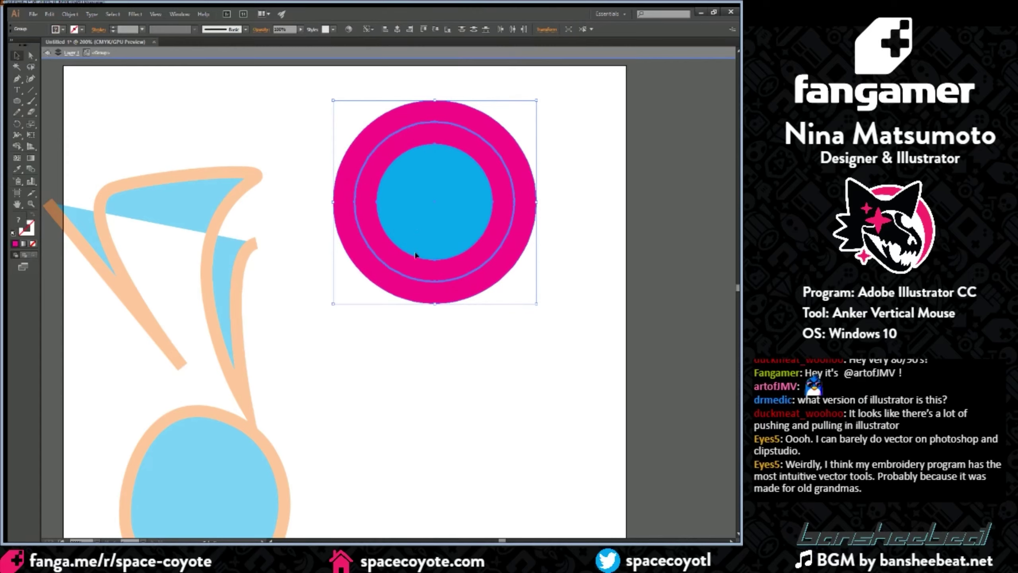
Step: Isolate the blue disc inside the group to examine its full outline, and return to the whole artwork
{"action": "left_click", "coordinate": [422, 238]}
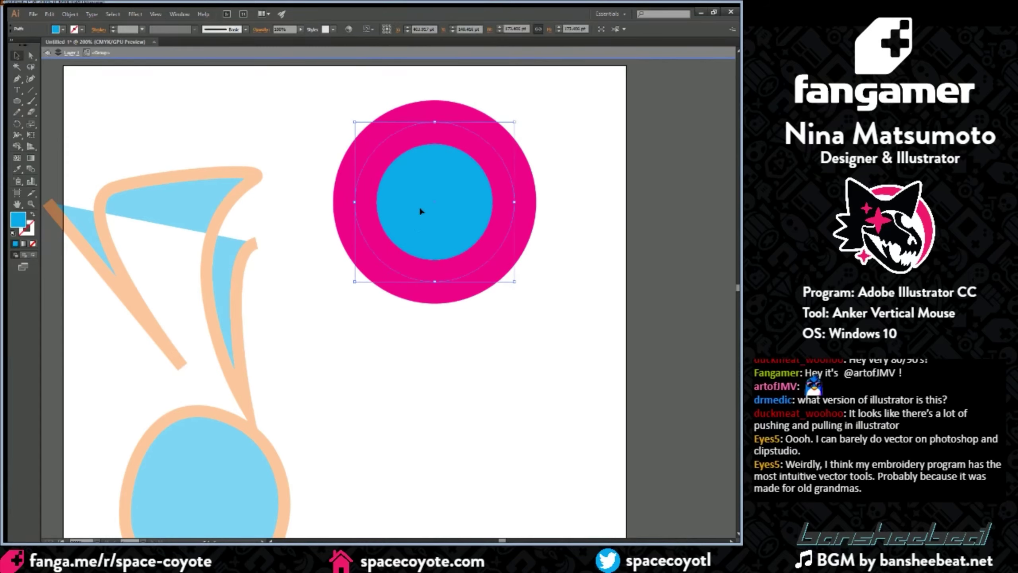
{"action": "double_click", "coordinate": [404, 220]}
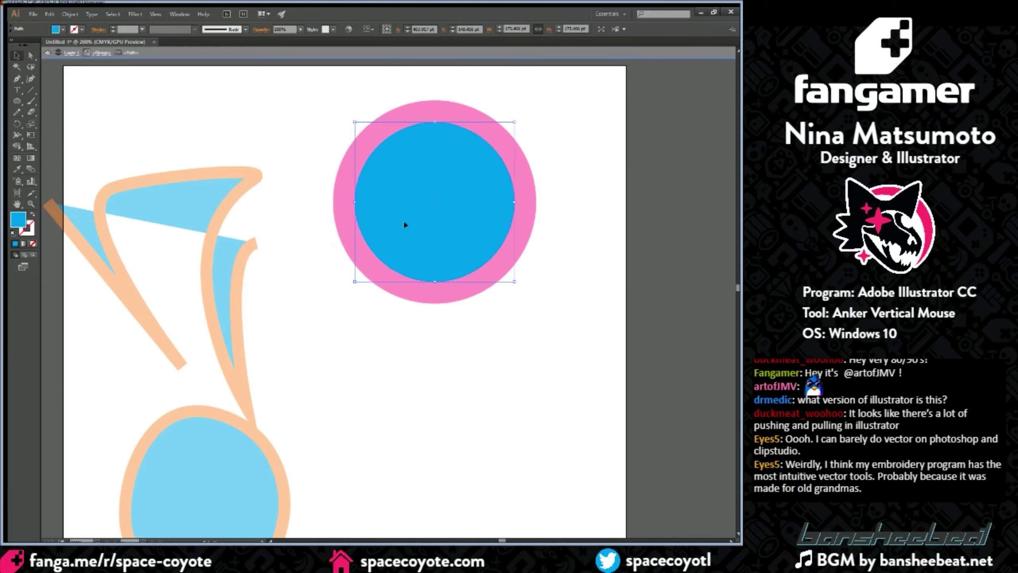
{"action": "left_click", "coordinate": [393, 368]}
{"action": "left_click", "coordinate": [419, 235]}
{"action": "left_click", "coordinate": [426, 368]}
{"action": "double_click", "coordinate": [425, 367]}
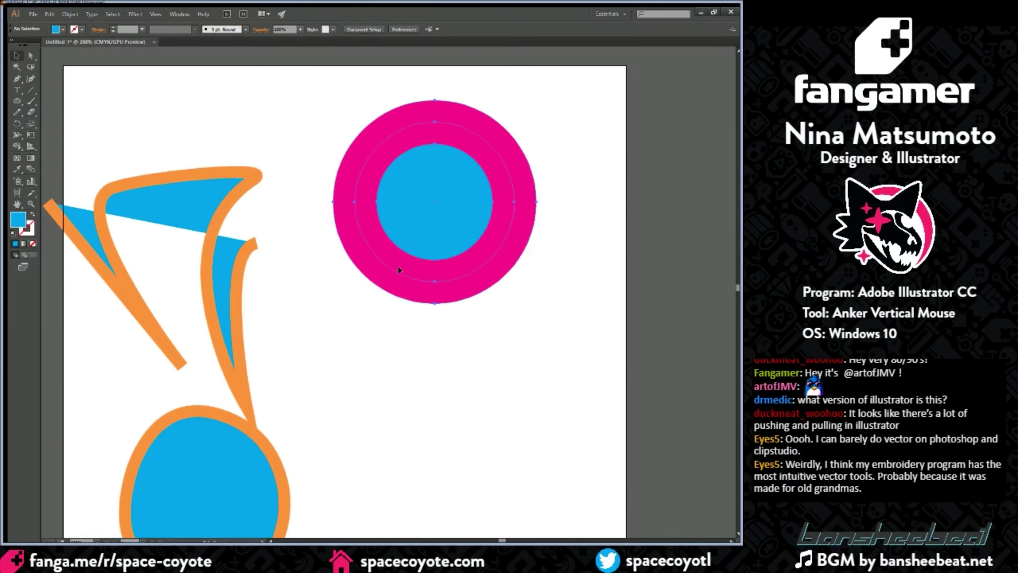
Step: Move the ring-and-disc group down, isolate its magenta ring to view it, and exit isolation
{"action": "left_click_drag", "start_coordinate": [398, 269], "coordinate": [382, 382]}
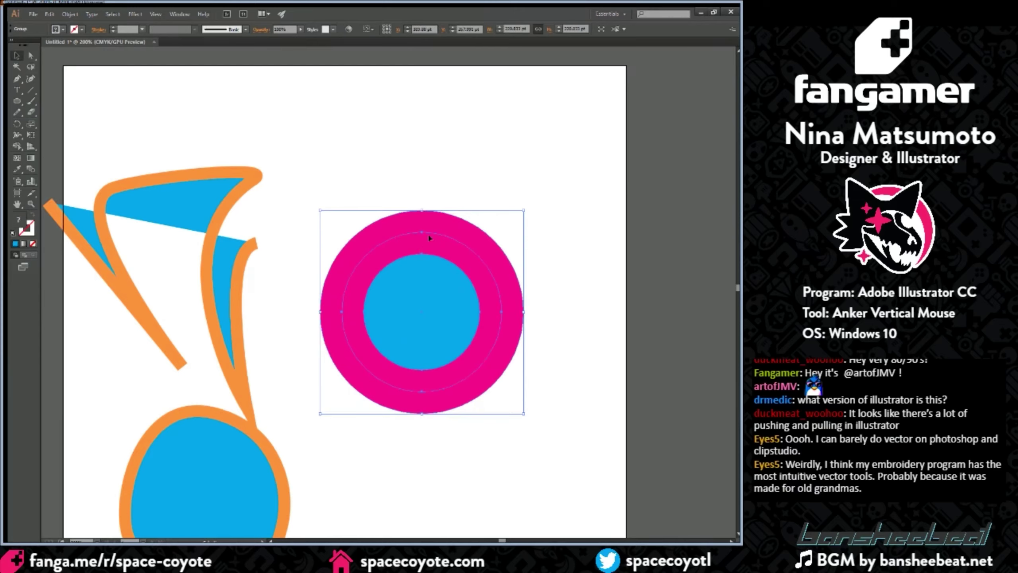
{"action": "double_click", "coordinate": [432, 229]}
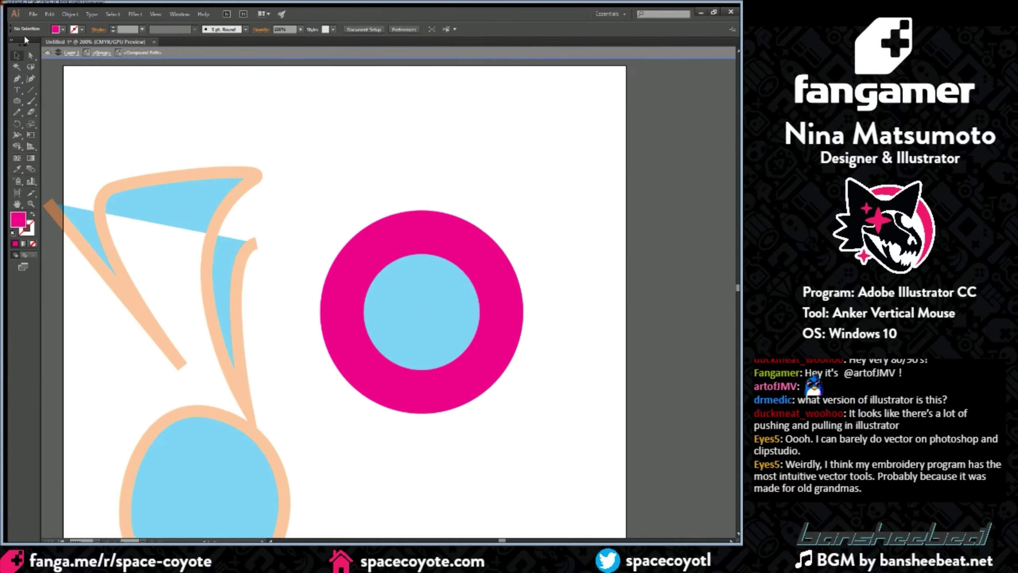
{"action": "key", "text": "Escape"}
Step: Use Direct Selection to pull the blue disc out above the magenta ring and shift the ring slightly down and left
{"action": "left_click", "coordinate": [414, 299]}
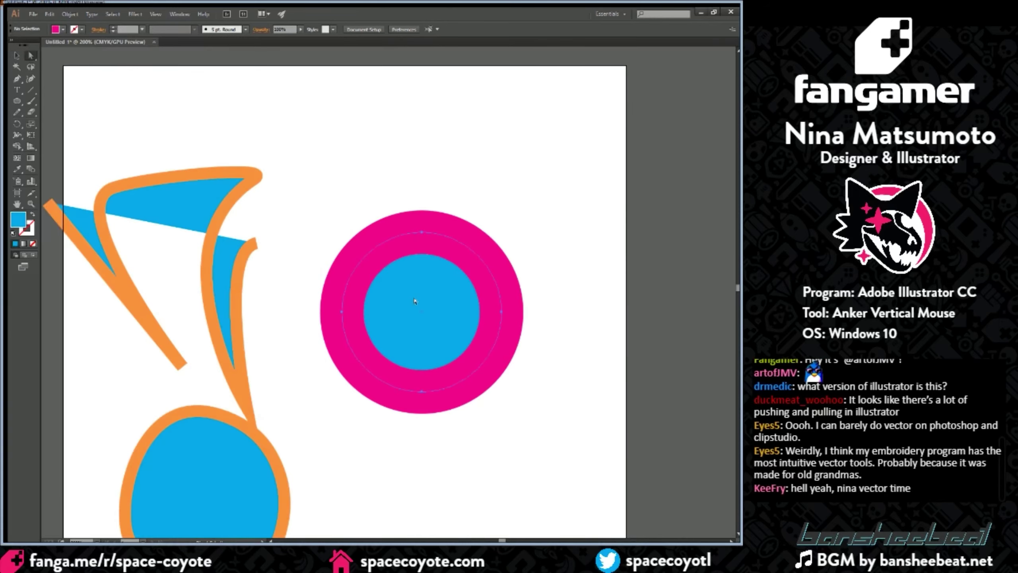
{"action": "left_click_drag", "start_coordinate": [414, 300], "coordinate": [523, 103]}
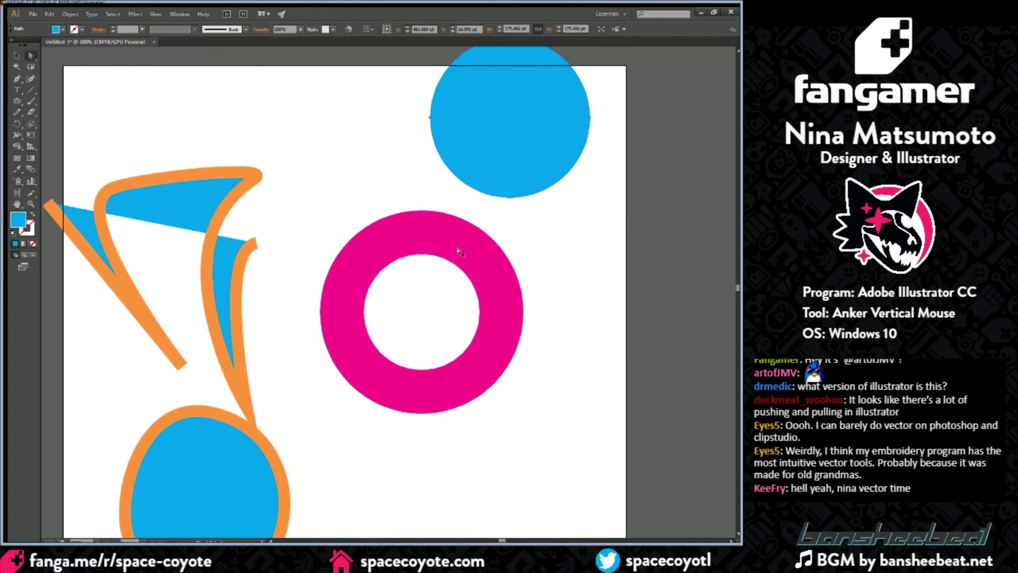
{"action": "key", "text": "ctrl+z"}
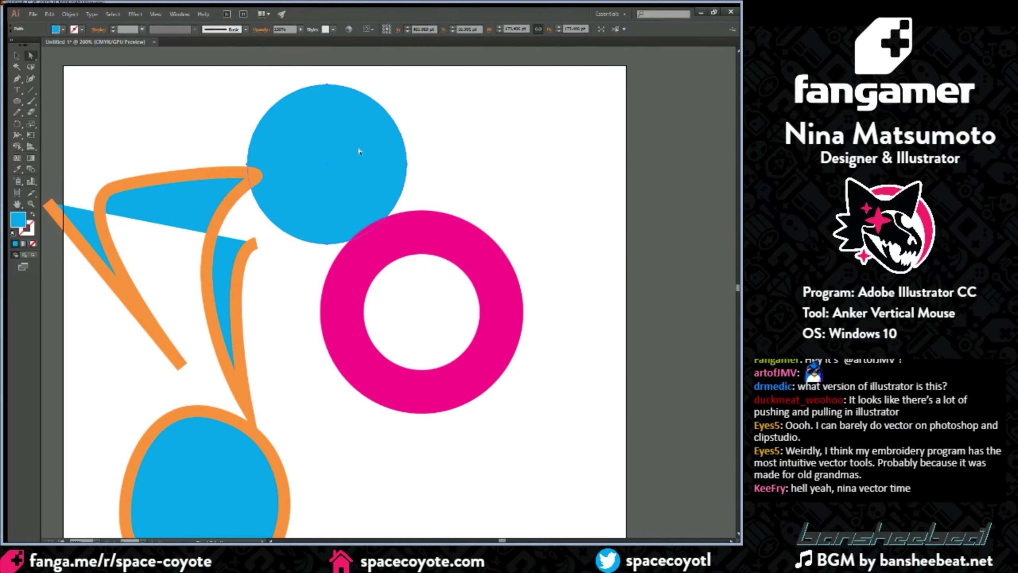
{"action": "left_click_drag", "start_coordinate": [357, 145], "coordinate": [374, 131]}
{"action": "left_click", "coordinate": [496, 266]}
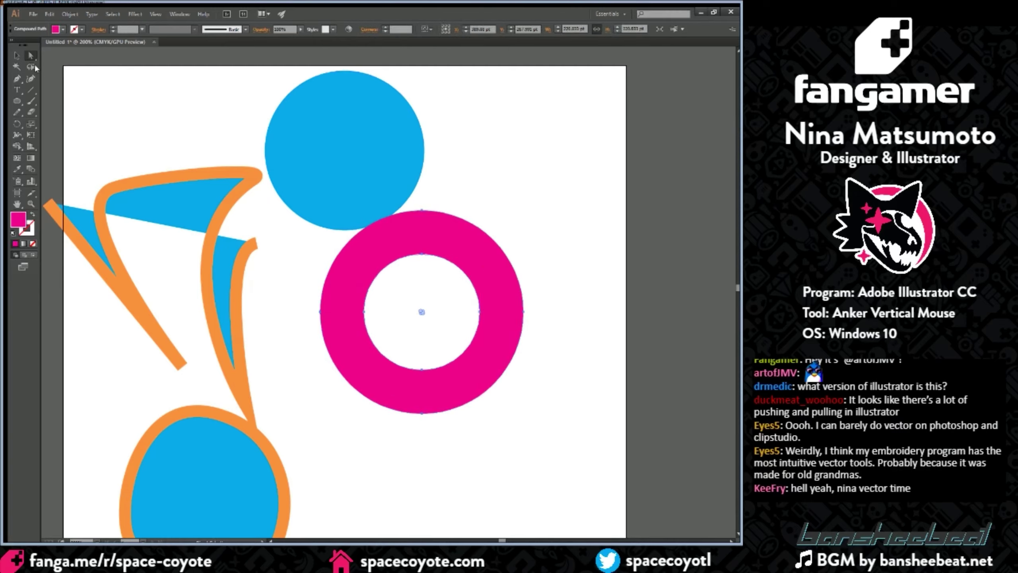
{"action": "mouse_move", "coordinate": [505, 244]}
{"action": "left_mouse_down"}
{"action": "mouse_move", "coordinate": [479, 263]}
{"action": "mouse_move", "coordinate": [490, 253]}
{"action": "left_mouse_up"}
Step: Move the blue disc and magenta ring around separately and stack them concentrically near the artboard's upper middle
{"action": "left_click", "coordinate": [277, 273]}
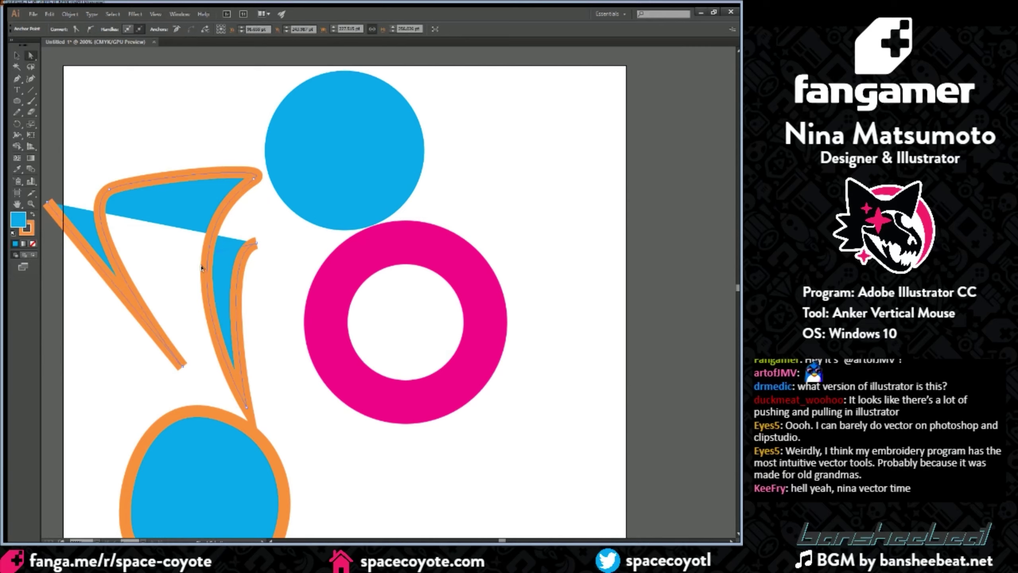
{"action": "left_click", "coordinate": [395, 255]}
{"action": "left_click_drag", "start_coordinate": [415, 245], "coordinate": [520, 116]}
{"action": "left_click_drag", "start_coordinate": [516, 114], "coordinate": [416, 141]}
{"action": "left_click_drag", "start_coordinate": [325, 108], "coordinate": [468, 342]}
{"action": "left_click_drag", "start_coordinate": [442, 288], "coordinate": [425, 276]}
{"action": "left_click_drag", "start_coordinate": [492, 338], "coordinate": [366, 118]}
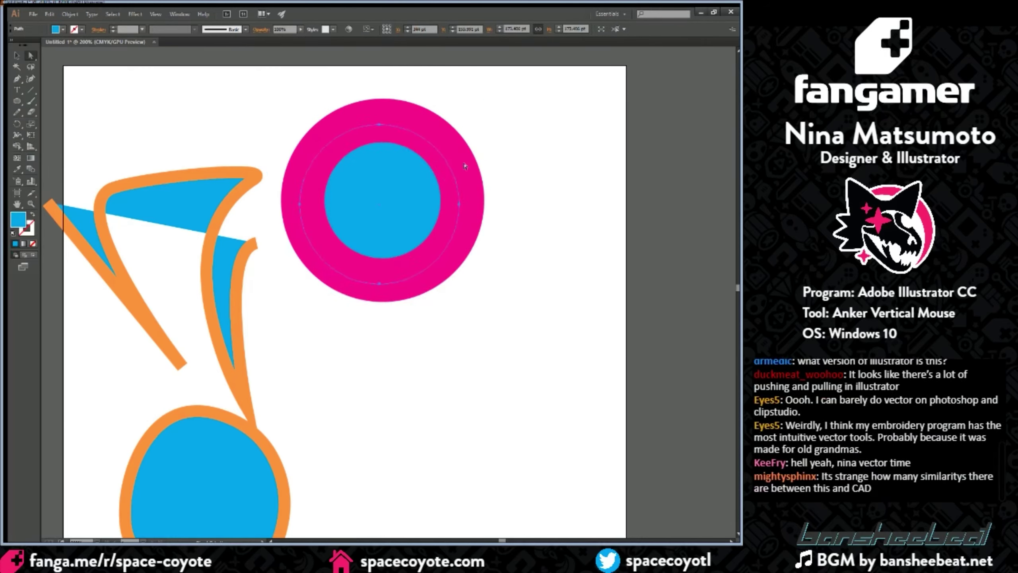
Step: Move the blue disc and the magenta ring separately onto the orange path to clear the rest of the artboard
{"action": "key", "text": "ctrl+minus"}
{"action": "left_click_drag", "start_coordinate": [466, 317], "coordinate": [343, 153]}
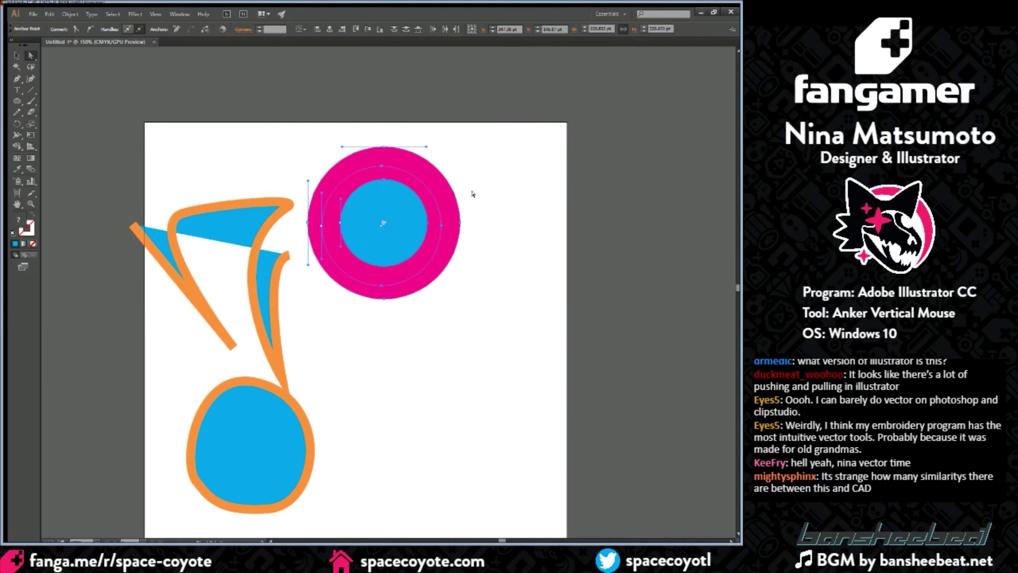
{"action": "left_click_drag", "start_coordinate": [420, 210], "coordinate": [275, 179]}
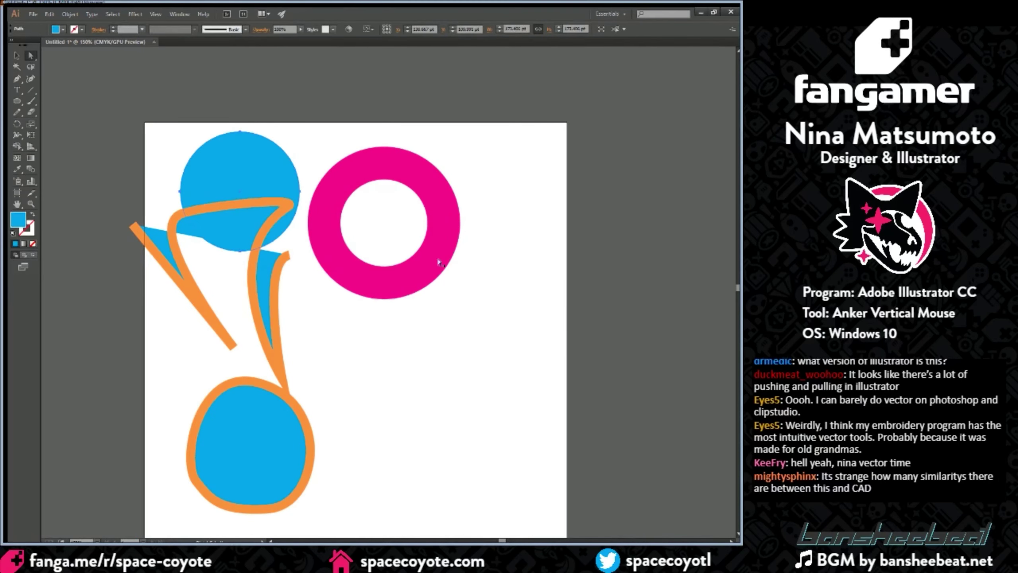
{"action": "left_click_drag", "start_coordinate": [430, 262], "coordinate": [243, 314]}
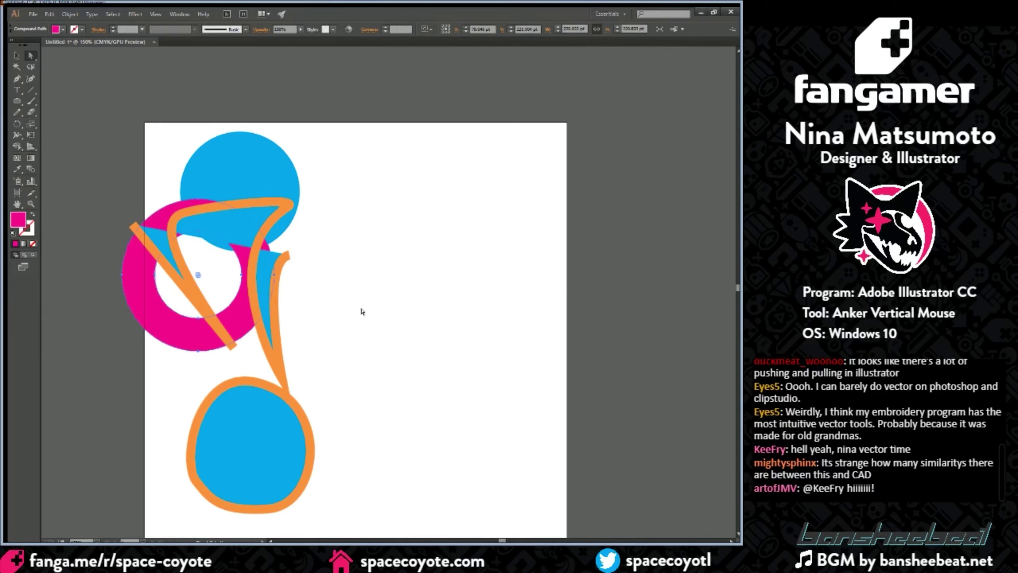
{"action": "left_click", "coordinate": [360, 139]}
{"action": "key", "text": "ctrl+plus"}
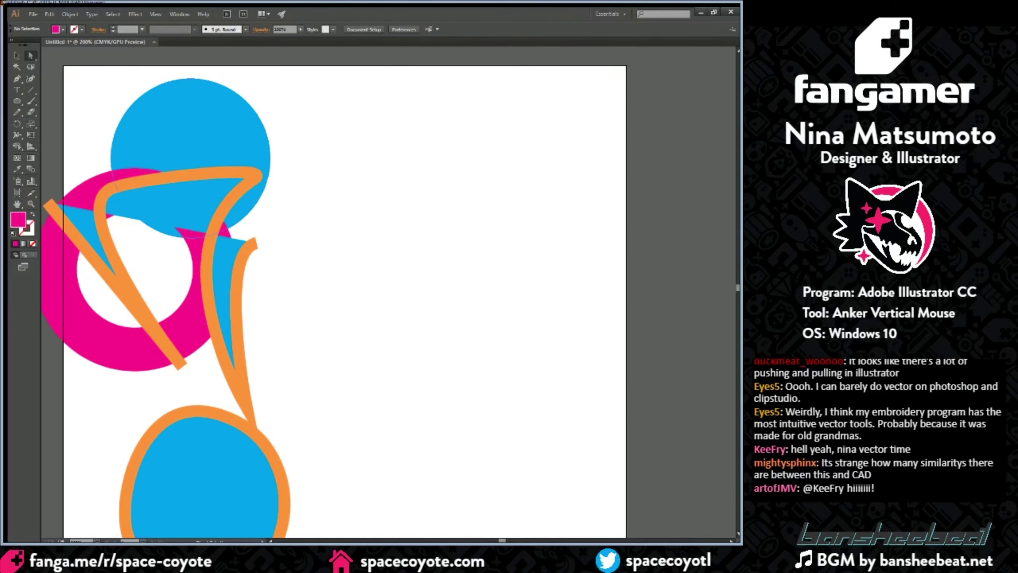
Step: Draw a magenta five-pointed star about 170 pt wide in the cleared area and move it up near the artboard's top edge
{"action": "left_click", "coordinate": [17, 101]}
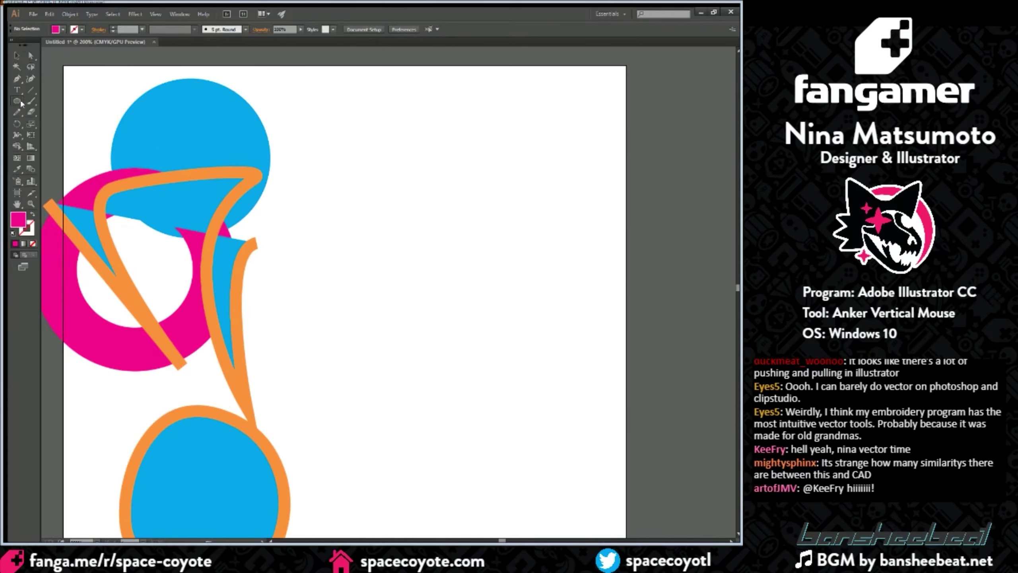
{"action": "left_click", "coordinate": [47, 138]}
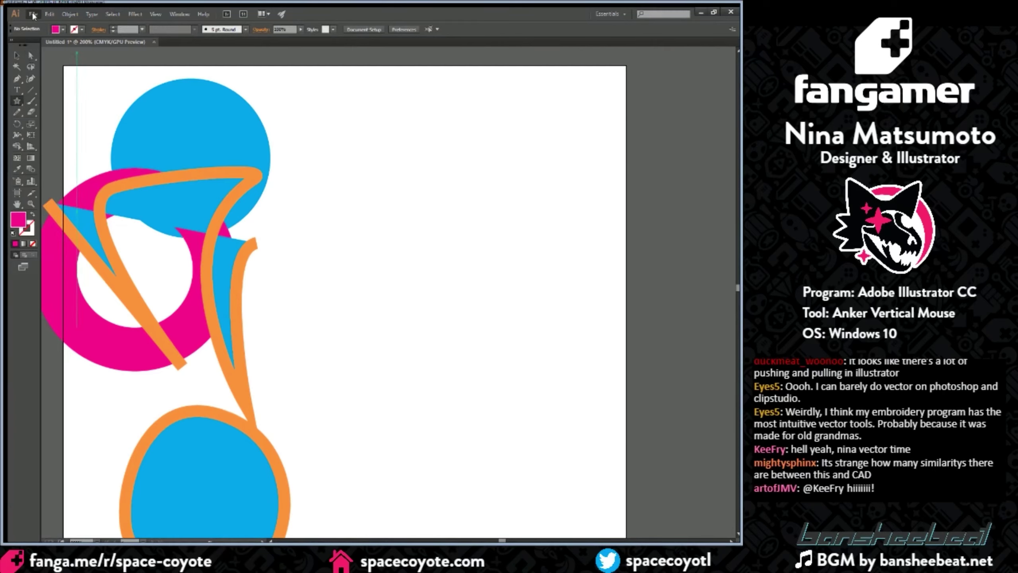
{"action": "left_click_drag", "start_coordinate": [388, 219], "coordinate": [444, 160]}
{"action": "left_click", "coordinate": [17, 56]}
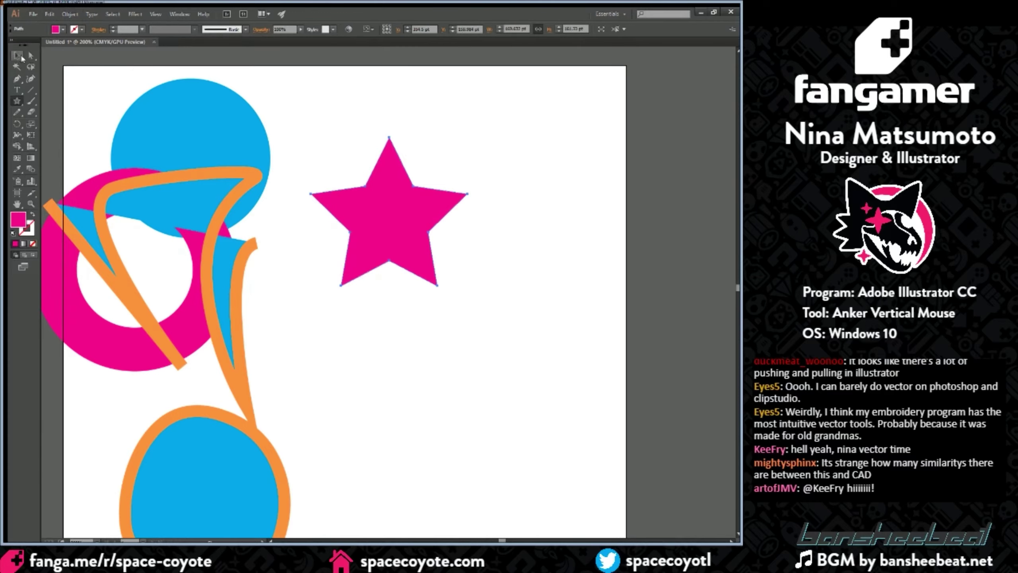
{"action": "key", "text": "ctrl+minus"}
{"action": "left_click_drag", "start_coordinate": [405, 241], "coordinate": [421, 197]}
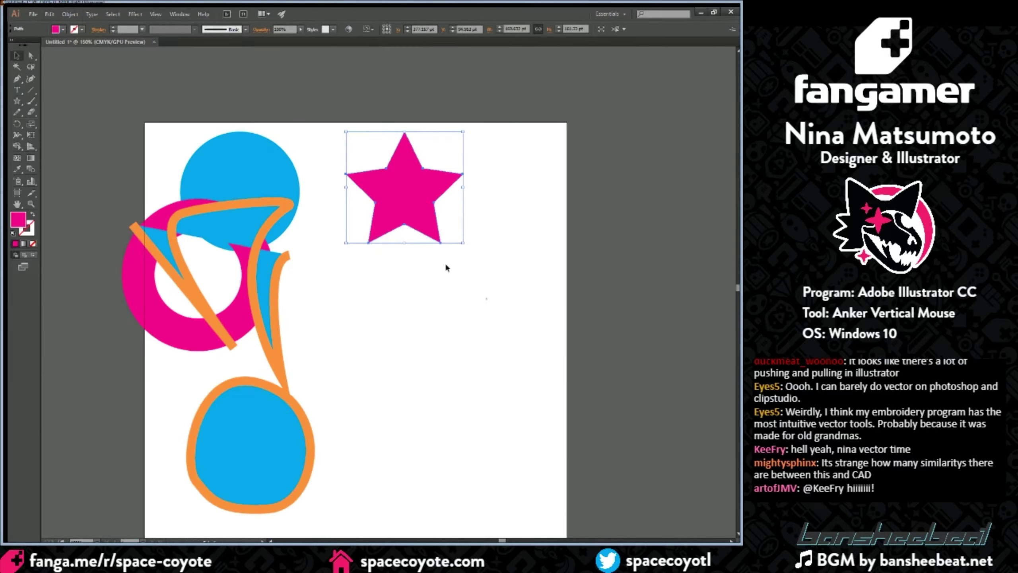
{"action": "left_click", "coordinate": [473, 288]}
{"action": "scroll", "coordinate": [378, 340], "scroll_direction": "down", "scroll_amount": 1}
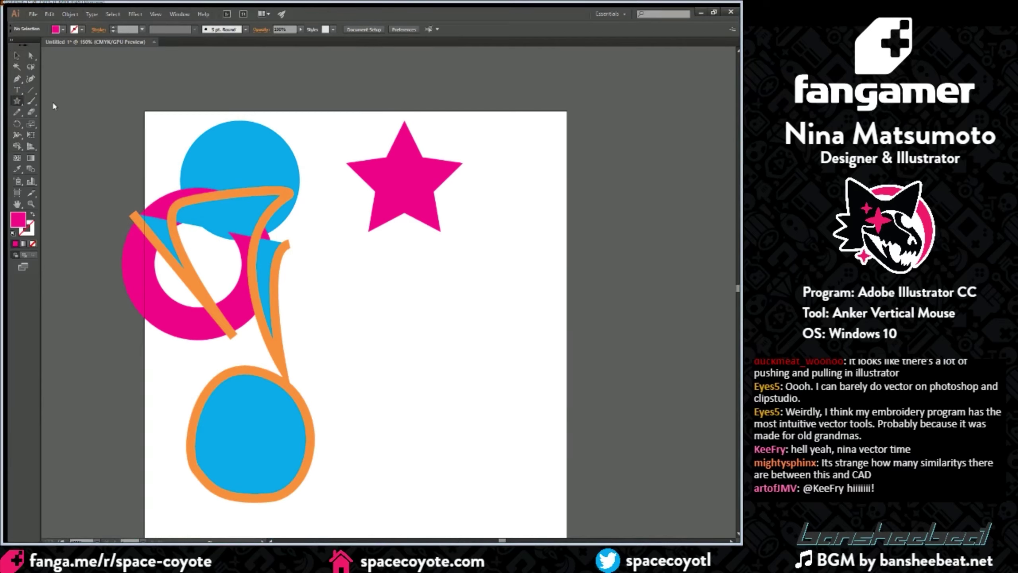
Step: Draw a blue circle about 136 pt in diameter well below the star and shift it slightly down and left
{"action": "left_click", "coordinate": [684, 111]}
{"action": "left_click_drag", "start_coordinate": [387, 503], "coordinate": [481, 410]}
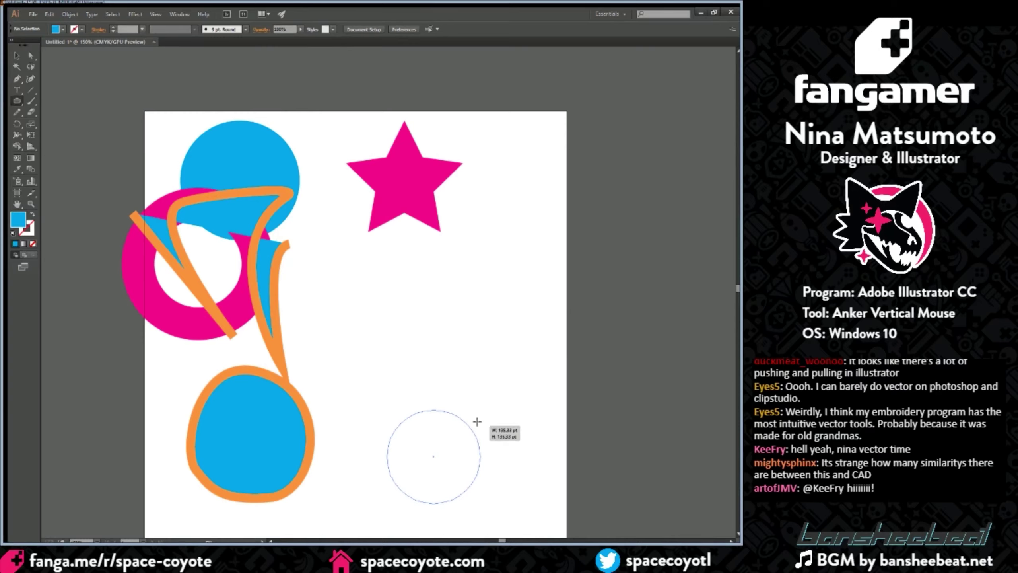
{"action": "left_click", "coordinate": [16, 56]}
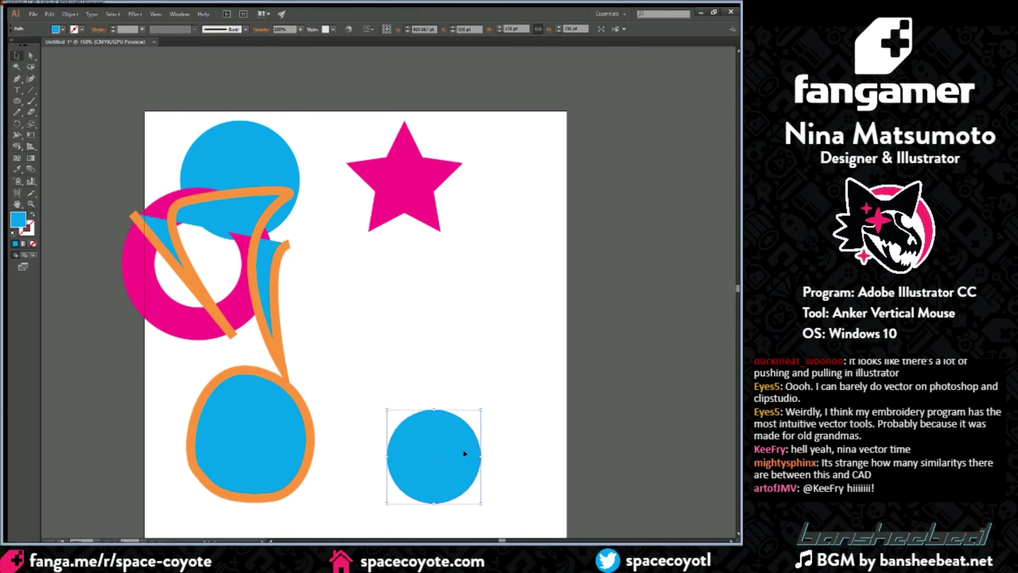
{"action": "left_click_drag", "start_coordinate": [463, 448], "coordinate": [442, 461]}
{"action": "left_click", "coordinate": [408, 132]}
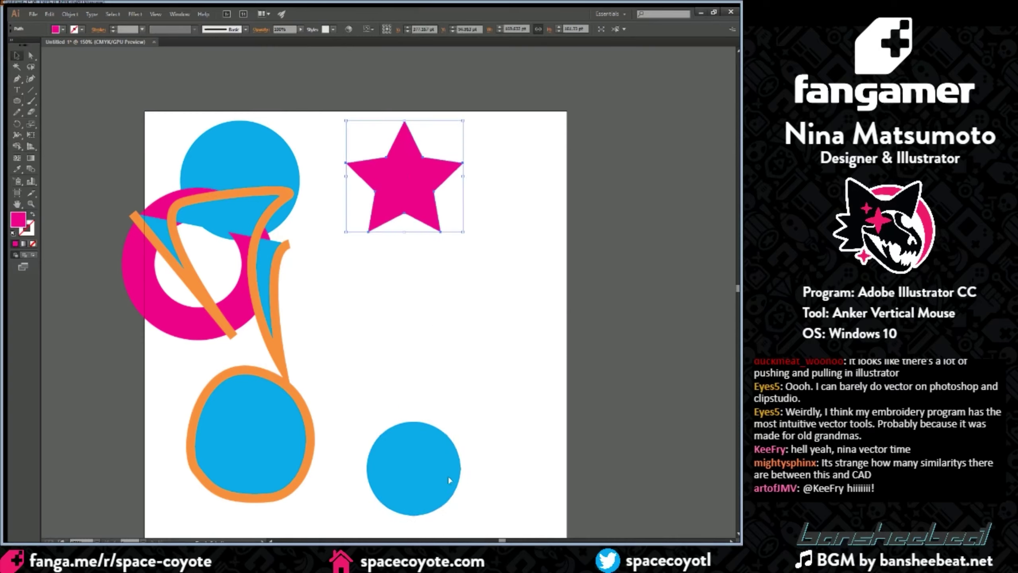
Step: Blend the magenta star with the blue circle below it, using five intermediate shapes
{"action": "left_click", "coordinate": [448, 475], "text": "shift"}
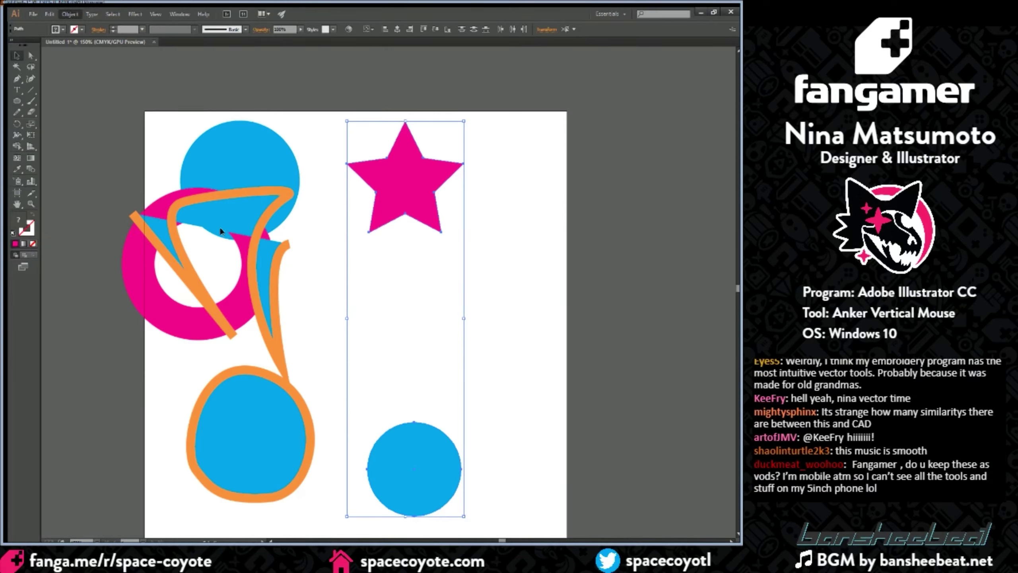
{"action": "key", "text": "ctrl+alt+b"}
{"action": "left_click", "coordinate": [53, 13]}
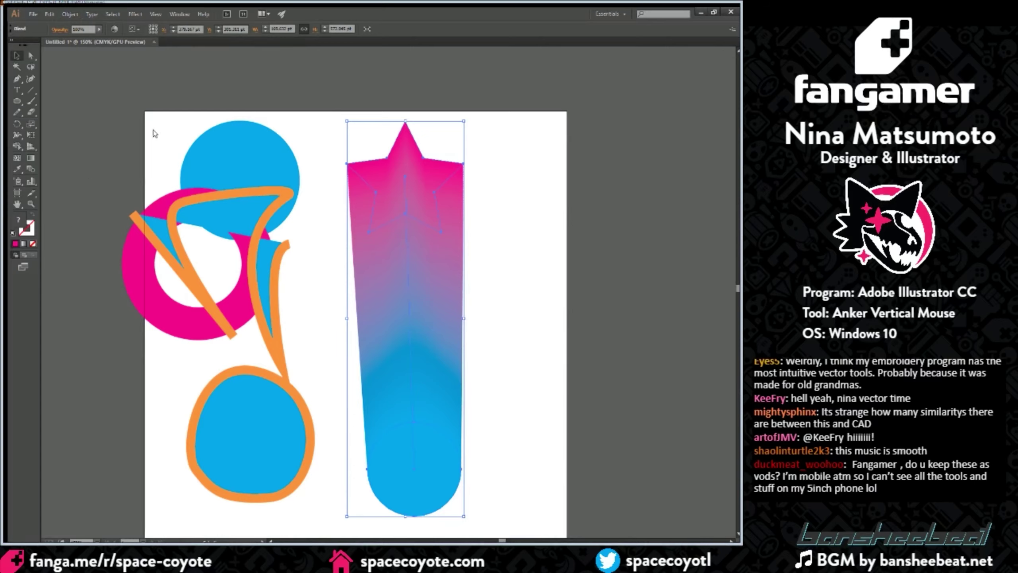
{"action": "key", "text": "ctrl+z"}
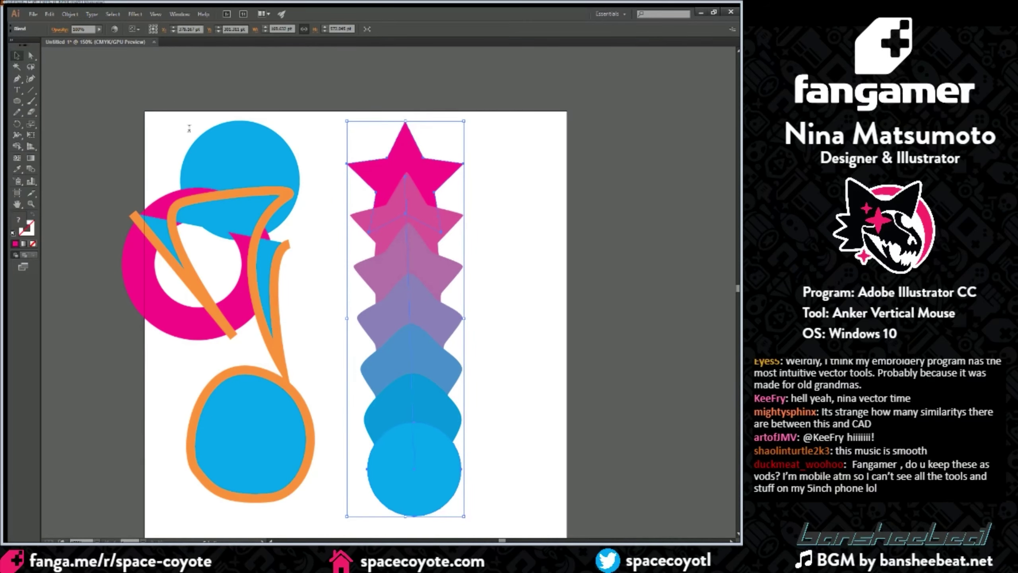
Step: Reduce the blend to three intermediate shapes, then two, and expand it into a group of separate shapes
{"action": "type", "text": "3"}
{"action": "key", "text": "Return"}
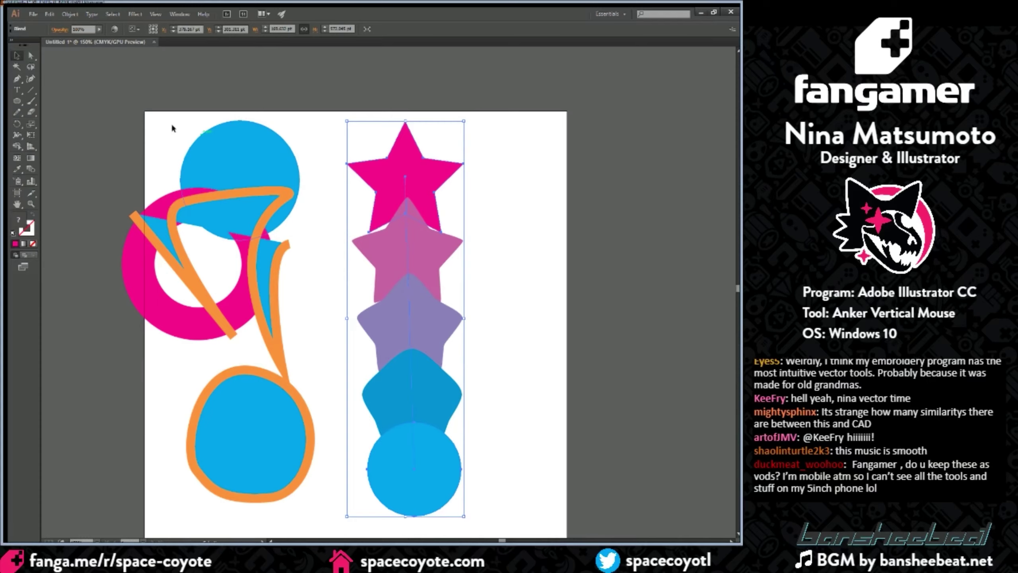
{"action": "left_click", "coordinate": [69, 14]}
{"action": "key", "text": "ctrl+z"}
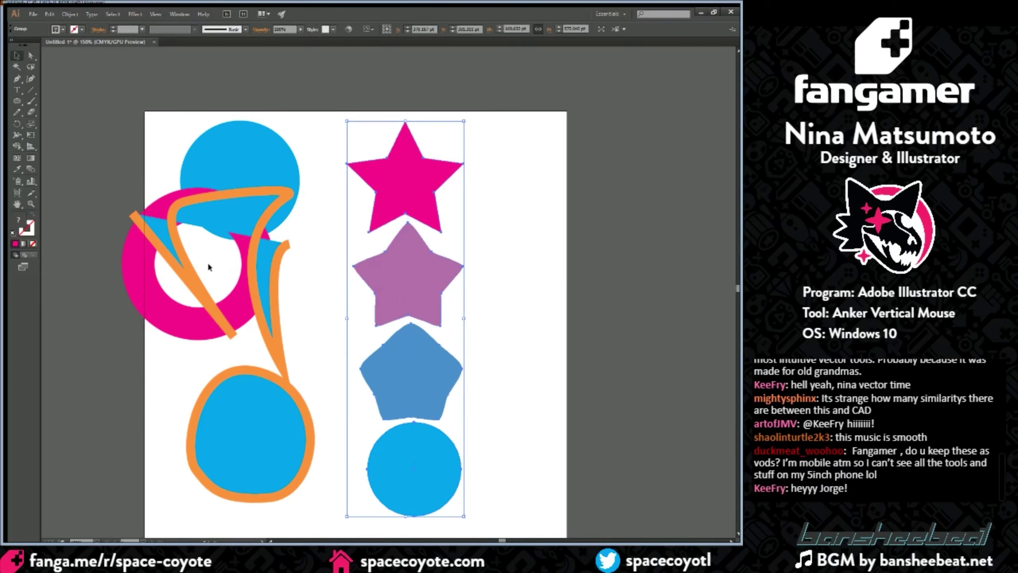
Step: Inside the expanded group, move the purple star to the right and the blue pentagon up and to the left
{"action": "left_click", "coordinate": [521, 221]}
{"action": "left_click", "coordinate": [396, 268]}
{"action": "double_click", "coordinate": [396, 269]}
{"action": "left_click_drag", "start_coordinate": [396, 270], "coordinate": [479, 245]}
{"action": "double_click", "coordinate": [415, 358]}
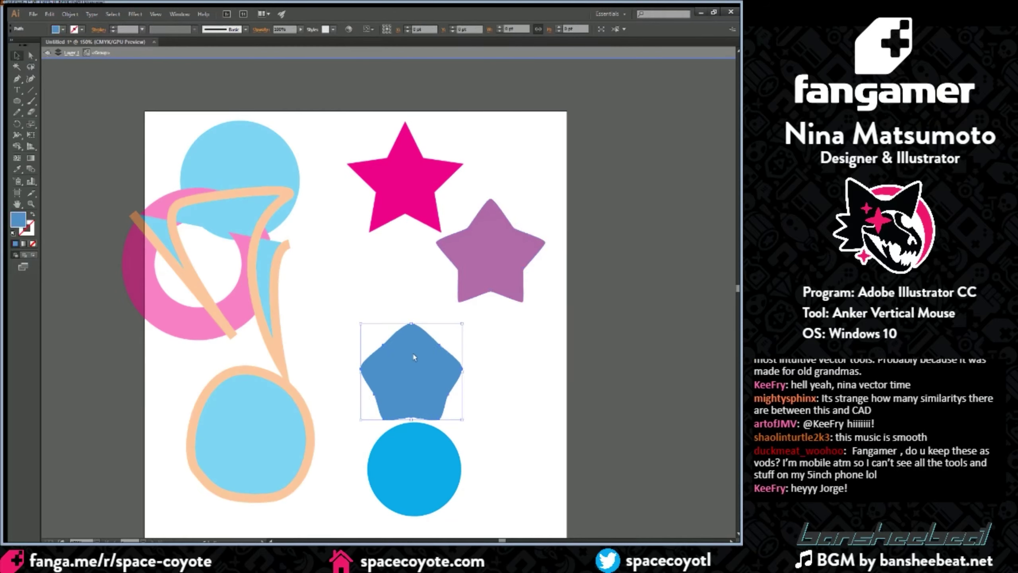
{"action": "left_click_drag", "start_coordinate": [414, 358], "coordinate": [342, 298]}
Step: Try to move the blue circle up and to the right, and undo the move
{"action": "left_click", "coordinate": [408, 404]}
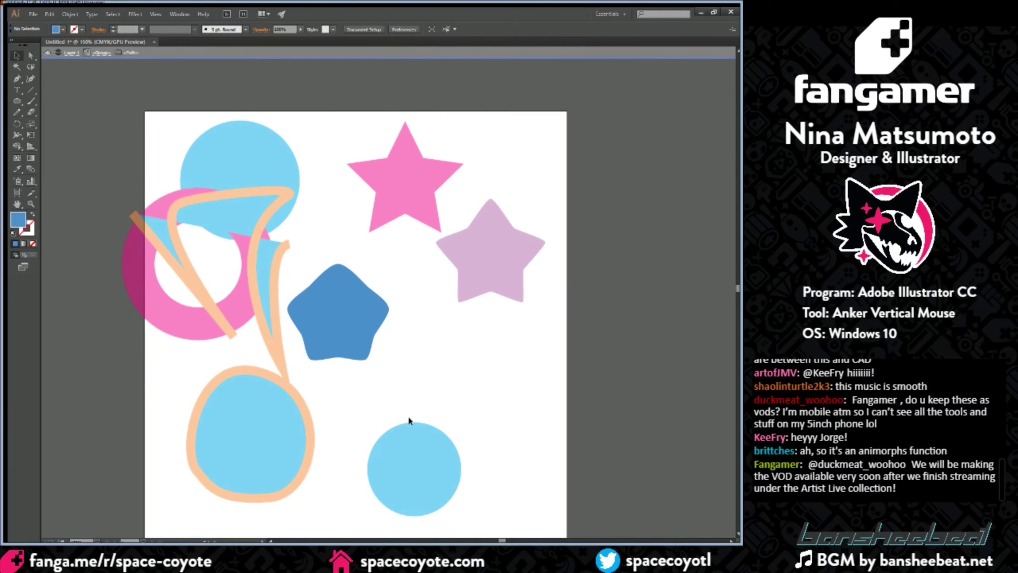
{"action": "double_click", "coordinate": [406, 441]}
{"action": "left_click_drag", "start_coordinate": [406, 440], "coordinate": [441, 382]}
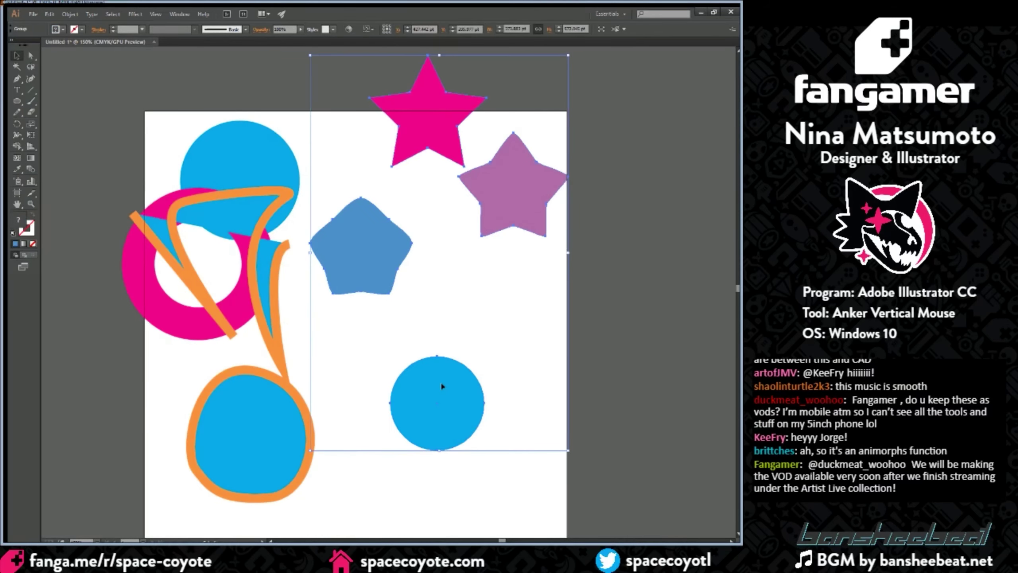
{"action": "key", "text": "ctrl+z"}
{"action": "left_click", "coordinate": [552, 330]}
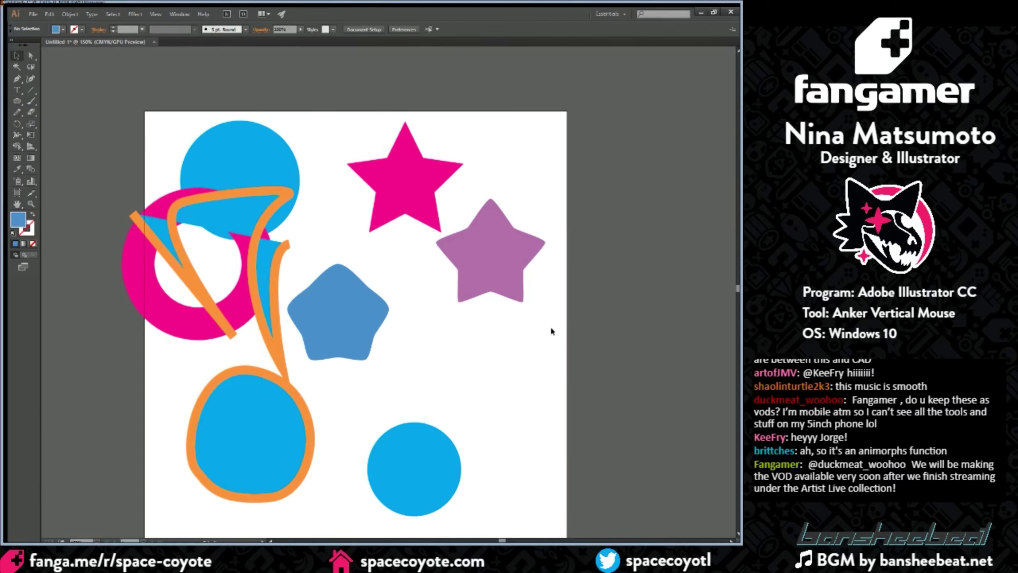
Step: Isolate the expanded group, delete its blue pentagon and leave isolation
{"action": "scroll", "coordinate": [497, 353], "scroll_direction": "down", "scroll_amount": 2}
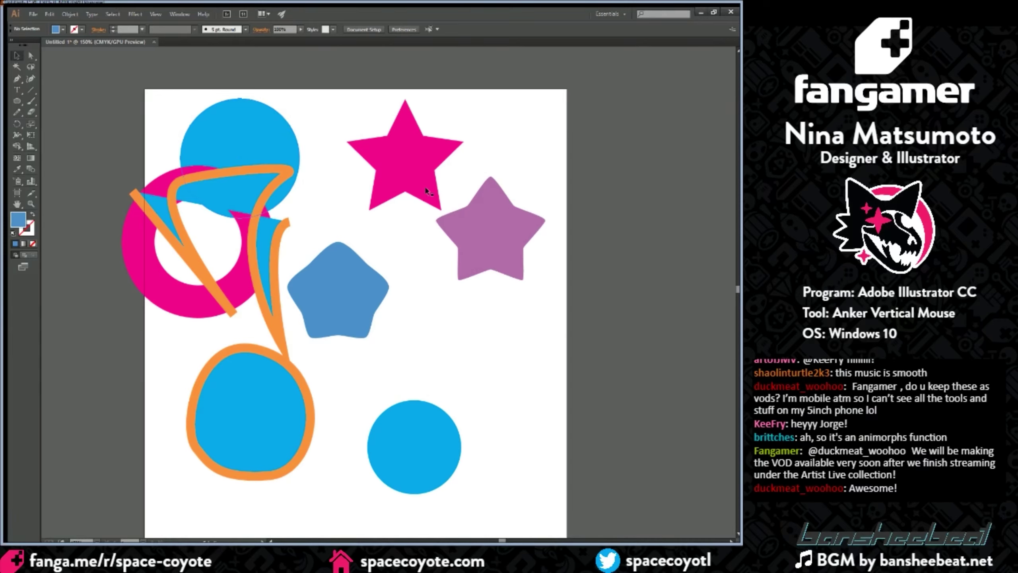
{"action": "left_click", "coordinate": [489, 234]}
{"action": "double_click", "coordinate": [489, 235]}
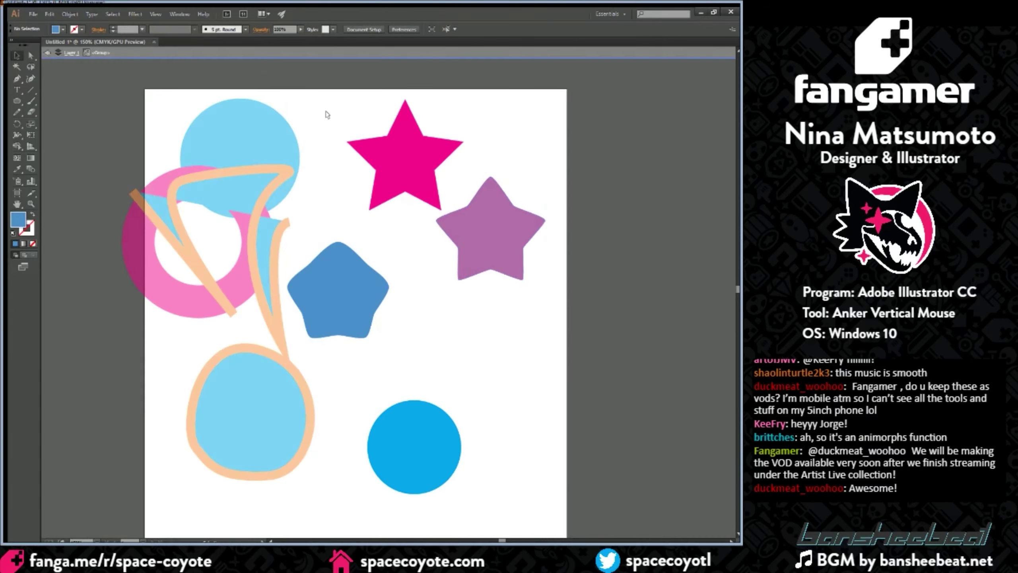
{"action": "double_click", "coordinate": [155, 101]}
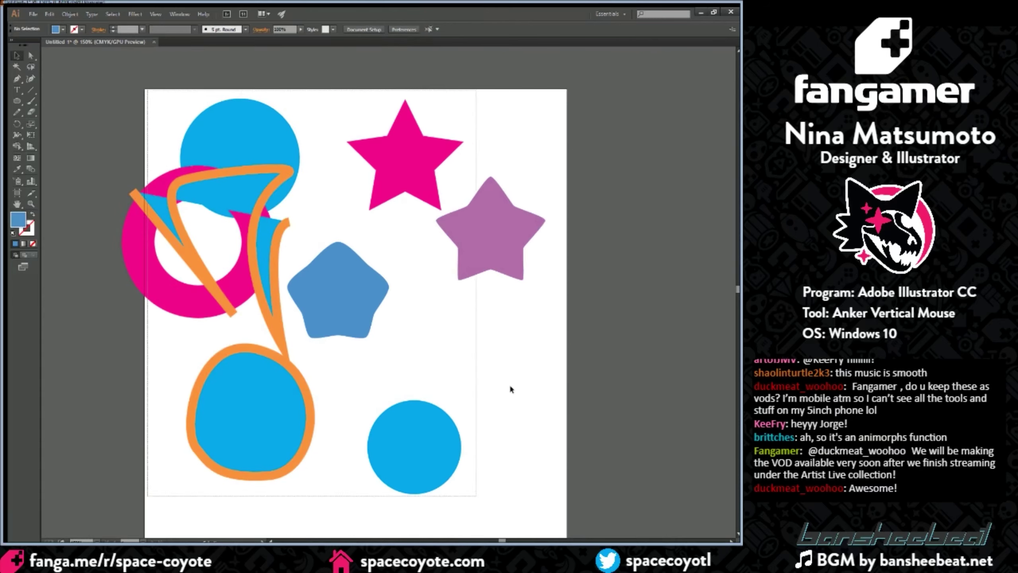
{"action": "left_click", "coordinate": [355, 265]}
{"action": "double_click", "coordinate": [351, 283]}
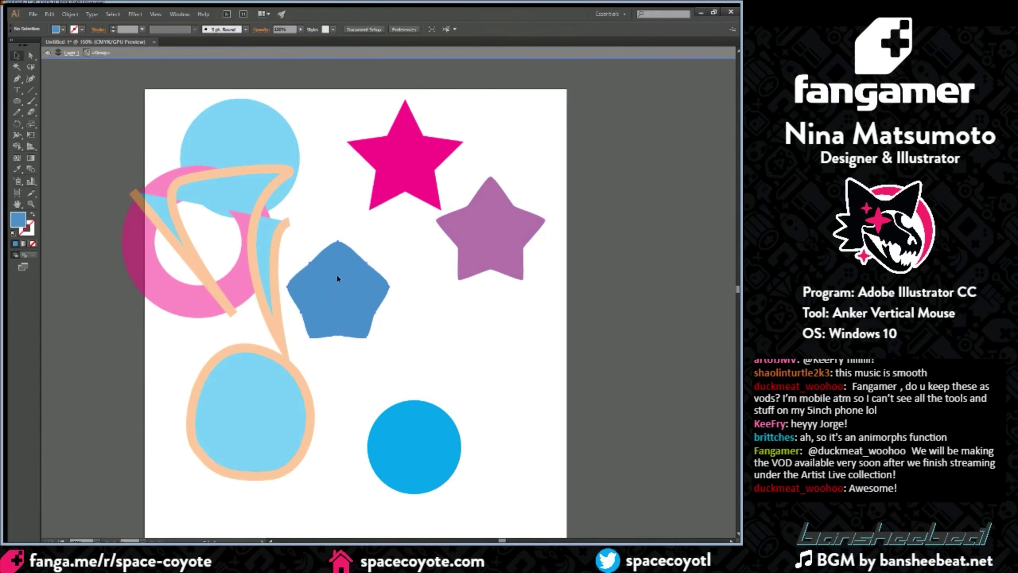
{"action": "key", "text": "Delete"}
{"action": "double_click", "coordinate": [149, 90]}
Step: Isolate the group and move its blue circle up to just below the magenta star's lower left point
{"action": "left_click_drag", "start_coordinate": [110, 86], "coordinate": [312, 448]}
{"action": "left_click", "coordinate": [364, 289]}
{"action": "left_click", "coordinate": [424, 433]}
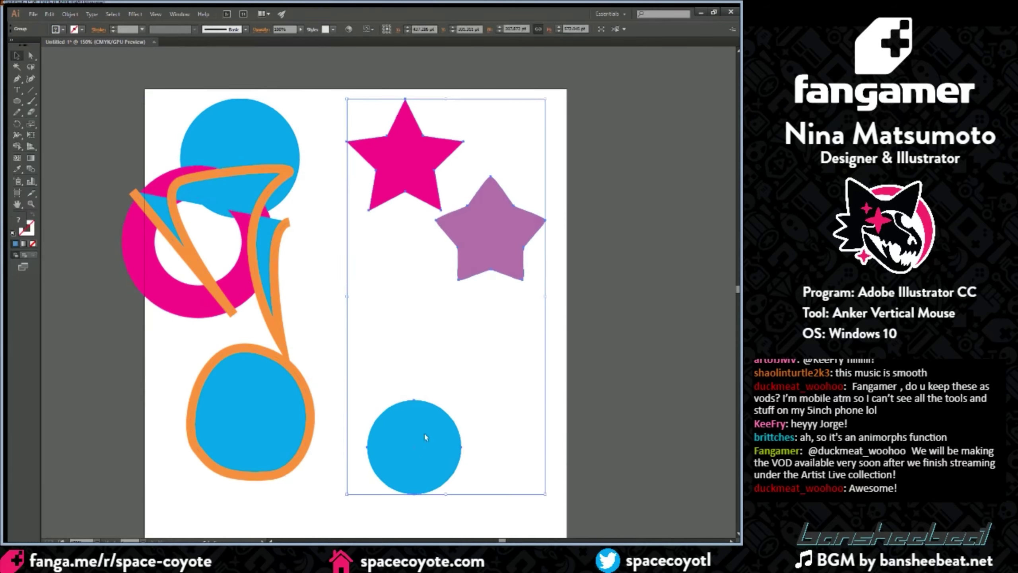
{"action": "double_click", "coordinate": [422, 431]}
{"action": "left_click_drag", "start_coordinate": [418, 437], "coordinate": [364, 247]}
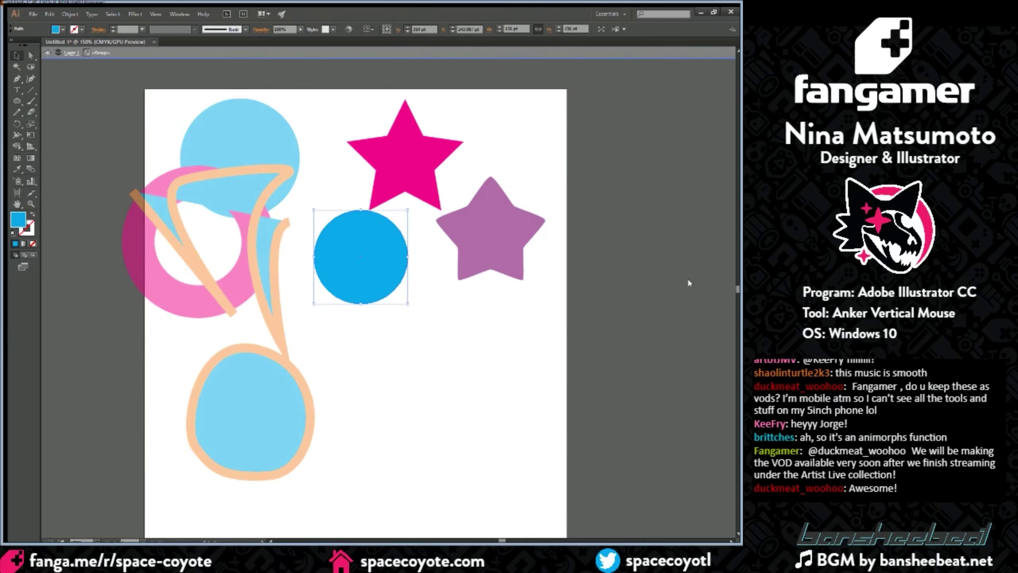
Step: Move the purple star to the artboard's upper right corner and center the magenta star behind the blue circle
{"action": "left_click", "coordinate": [414, 137]}
{"action": "left_click", "coordinate": [506, 214]}
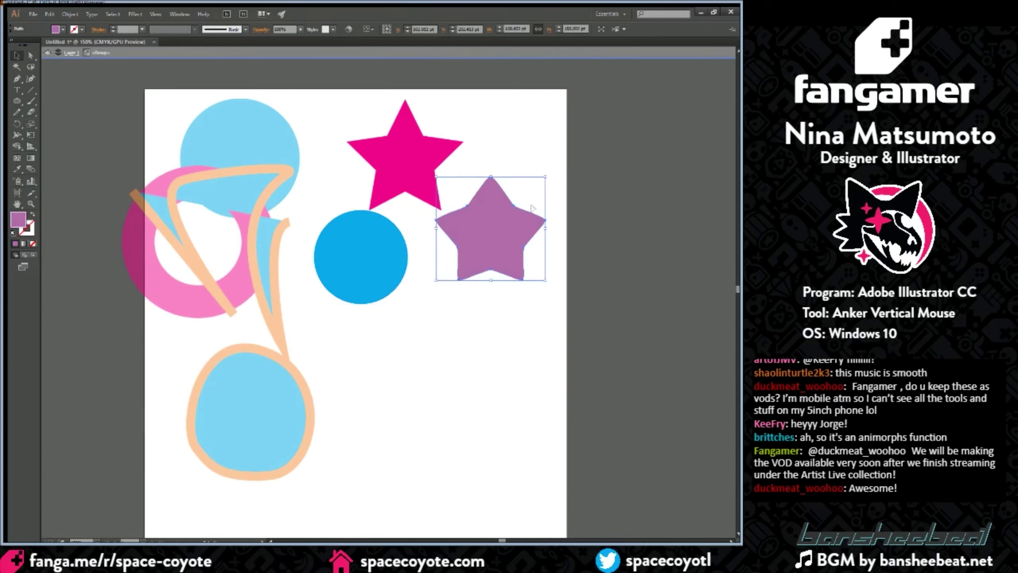
{"action": "left_click_drag", "start_coordinate": [505, 216], "coordinate": [579, 121]}
{"action": "left_click", "coordinate": [486, 219]}
{"action": "double_click", "coordinate": [417, 160]}
{"action": "left_click_drag", "start_coordinate": [413, 155], "coordinate": [366, 250]}
{"action": "left_click", "coordinate": [453, 255]}
{"action": "key", "text": "Escape"}
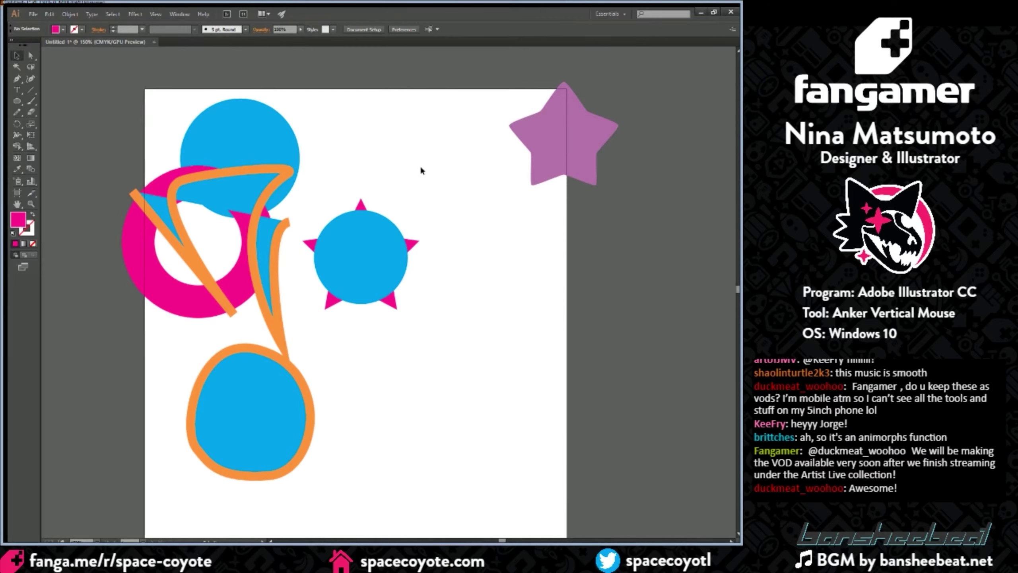
Step: Delete the large blue disc, the magenta ring and the orange-stroked paths on the artboard's left side
{"action": "left_click", "coordinate": [268, 152]}
{"action": "left_click_drag", "start_coordinate": [106, 108], "coordinate": [270, 461]}
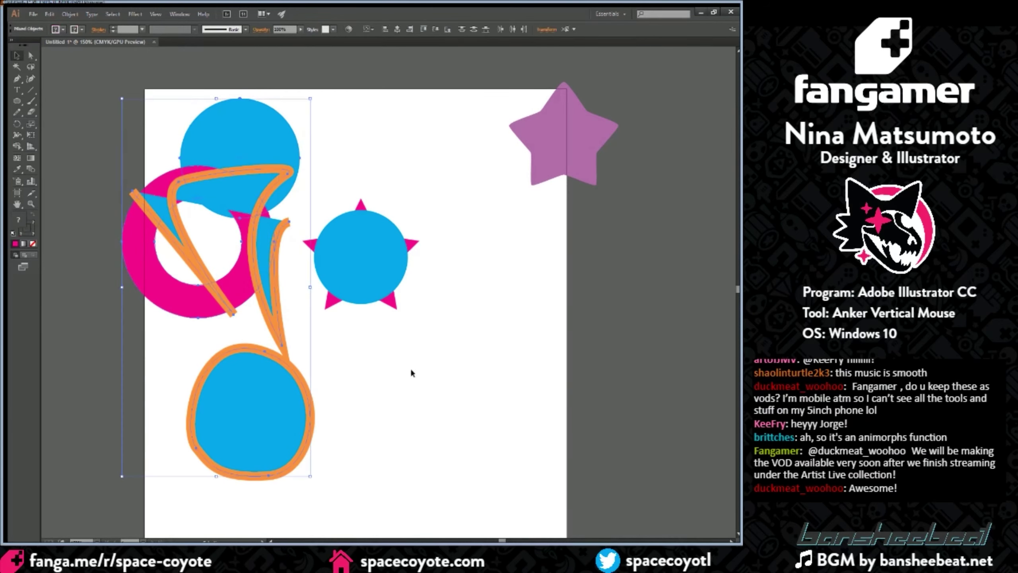
{"action": "key", "text": "Delete"}
Step: Isolate the group and send the blue circle behind the magenta star
{"action": "key", "text": "ctrl+plus"}
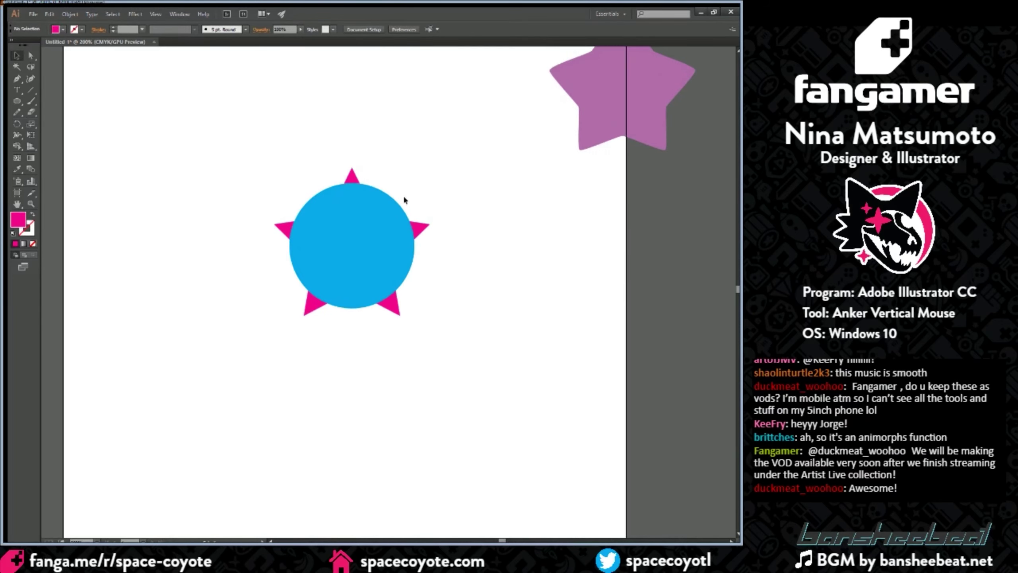
{"action": "left_click", "coordinate": [420, 226]}
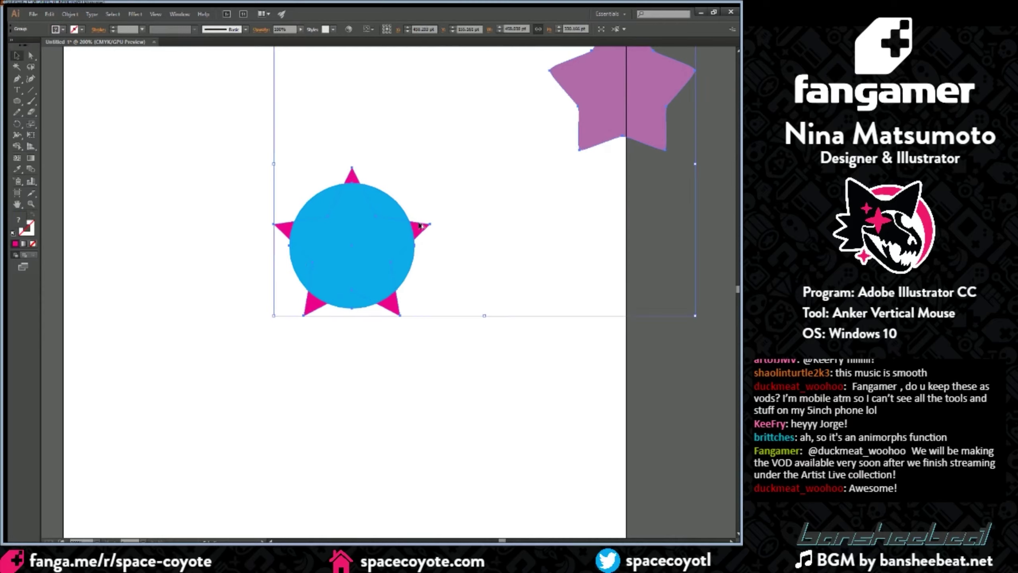
{"action": "double_click", "coordinate": [359, 244]}
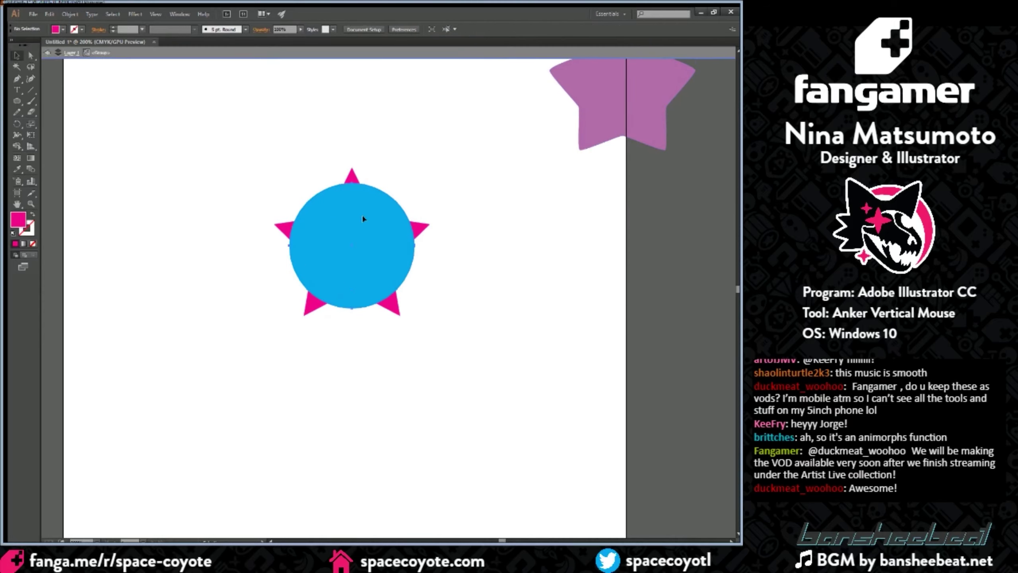
{"action": "key", "text": "ctrl+shift+bracketleft"}
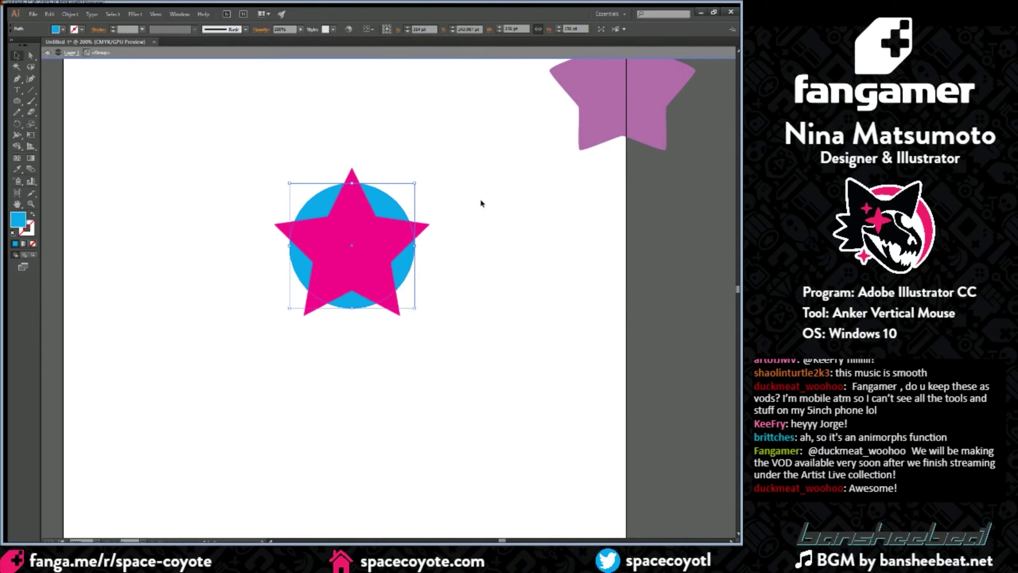
Step: Unite the star and circle into a single shape and move it slightly up and to the right
{"action": "left_click", "coordinate": [405, 94]}
{"action": "scroll", "coordinate": [366, 200], "scroll_direction": "up", "scroll_amount": 2}
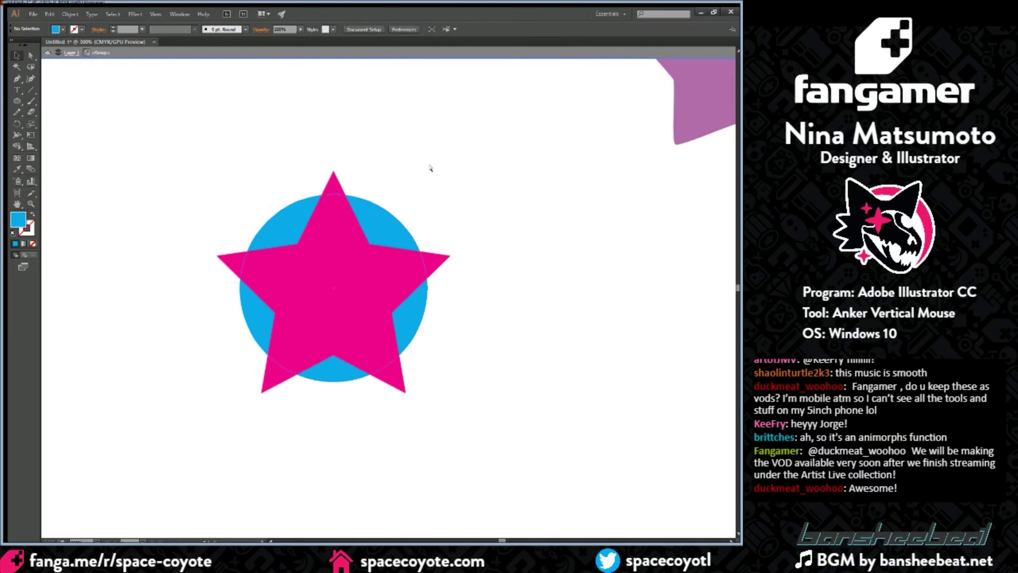
{"action": "left_click", "coordinate": [347, 226]}
{"action": "key", "text": "ctrl+plus"}
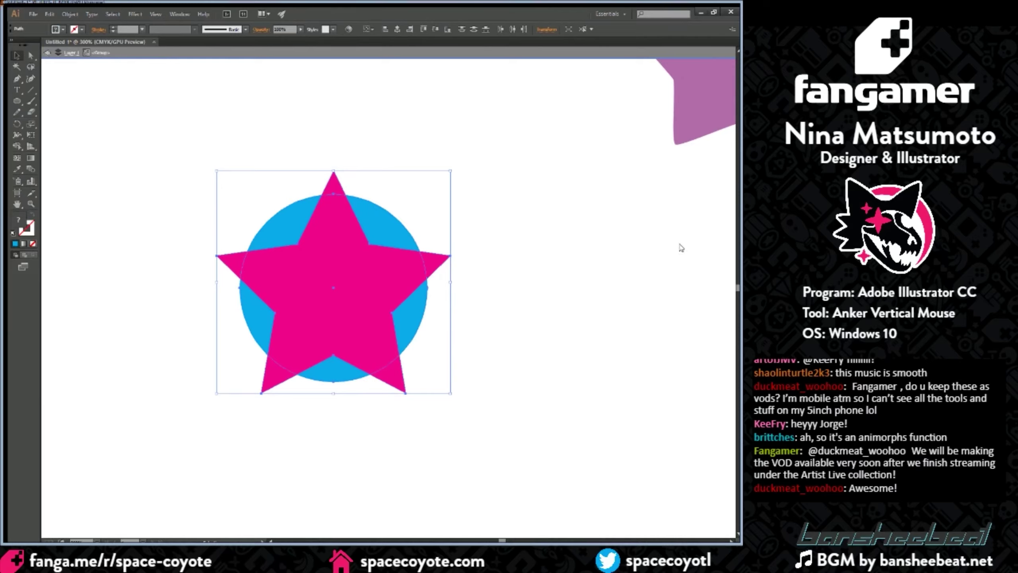
{"action": "left_click", "coordinate": [643, 248]}
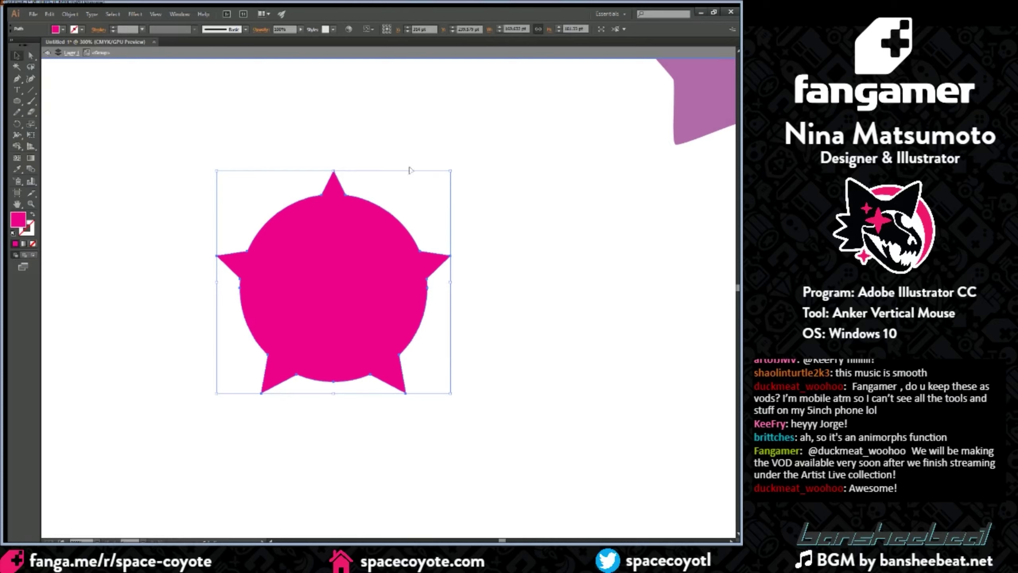
{"action": "left_click_drag", "start_coordinate": [345, 256], "coordinate": [369, 221]}
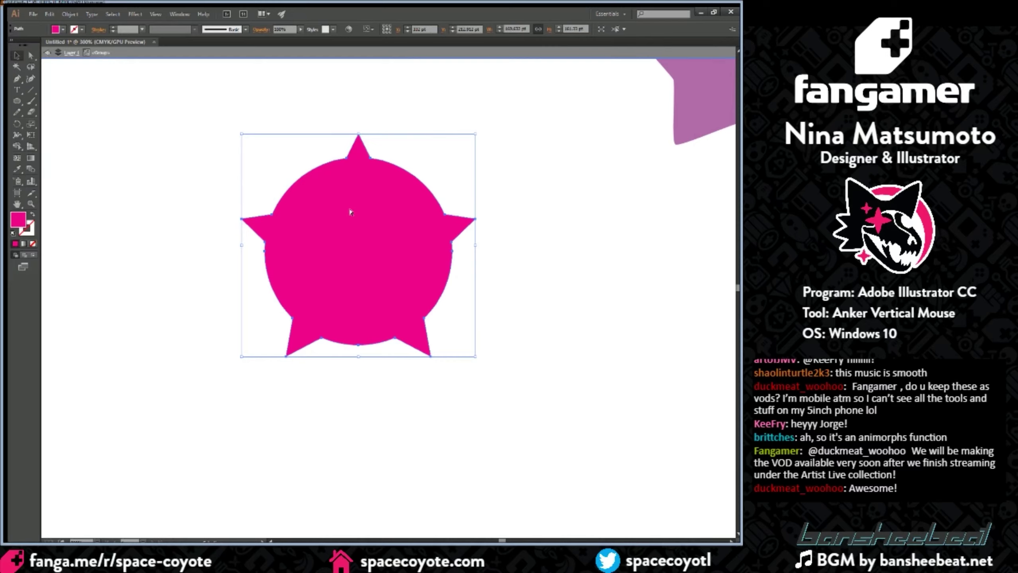
Step: Undo the move and the uniting to restore the separate star and circle
{"action": "key", "text": "ctrl+z"}
{"action": "key", "text": "ctrl+z"}
{"action": "key", "text": "ctrl+z"}
{"action": "key", "text": "ctrl+z"}
{"action": "key", "text": "ctrl+z"}
{"action": "key", "text": "ctrl+z"}
{"action": "key", "text": "ctrl+z"}
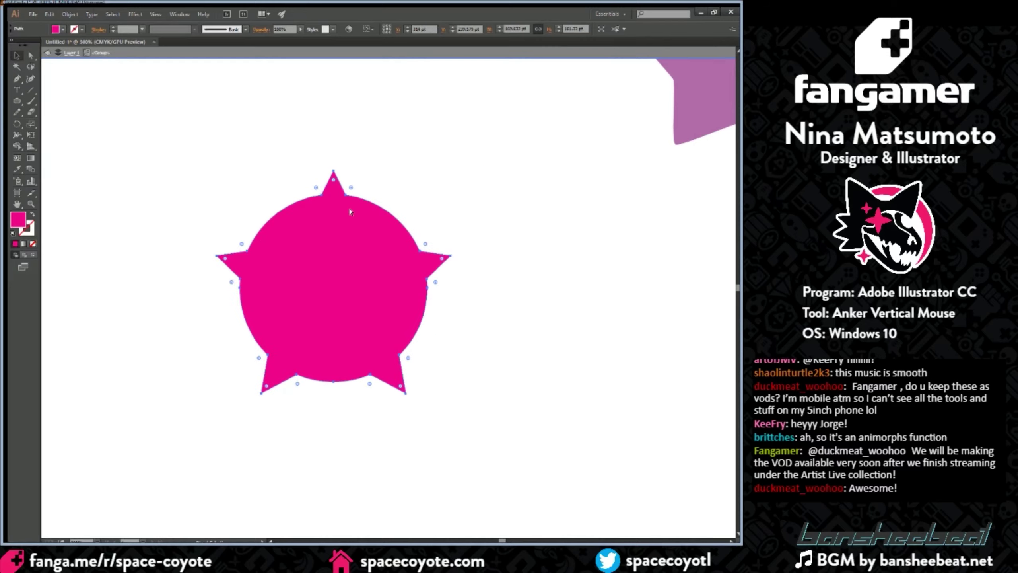
Step: Subtract the magenta star from the blue circle with Minus Front, and undo the subtraction
{"action": "left_click_drag", "start_coordinate": [187, 147], "coordinate": [457, 441]}
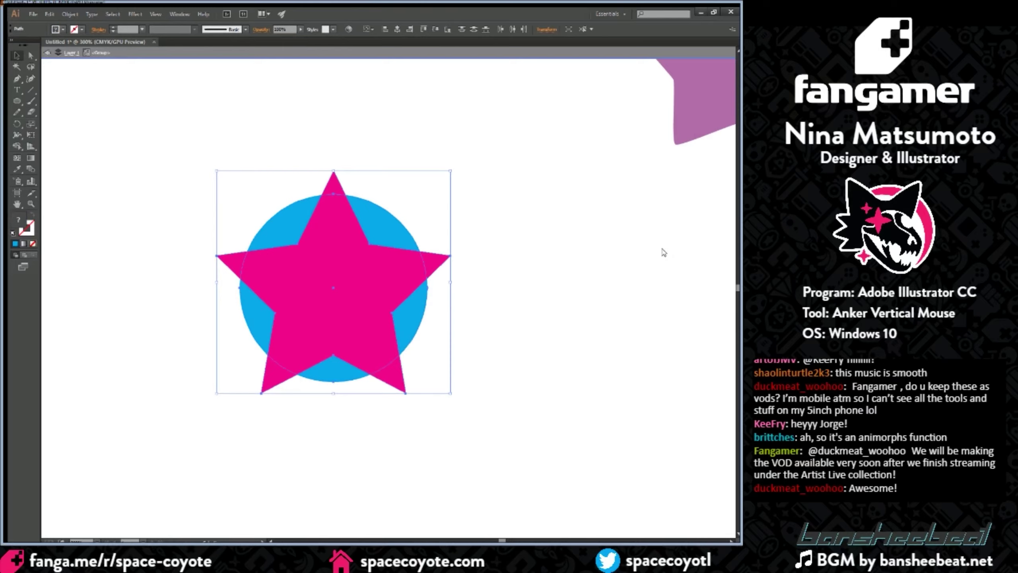
{"action": "left_click", "coordinate": [663, 249]}
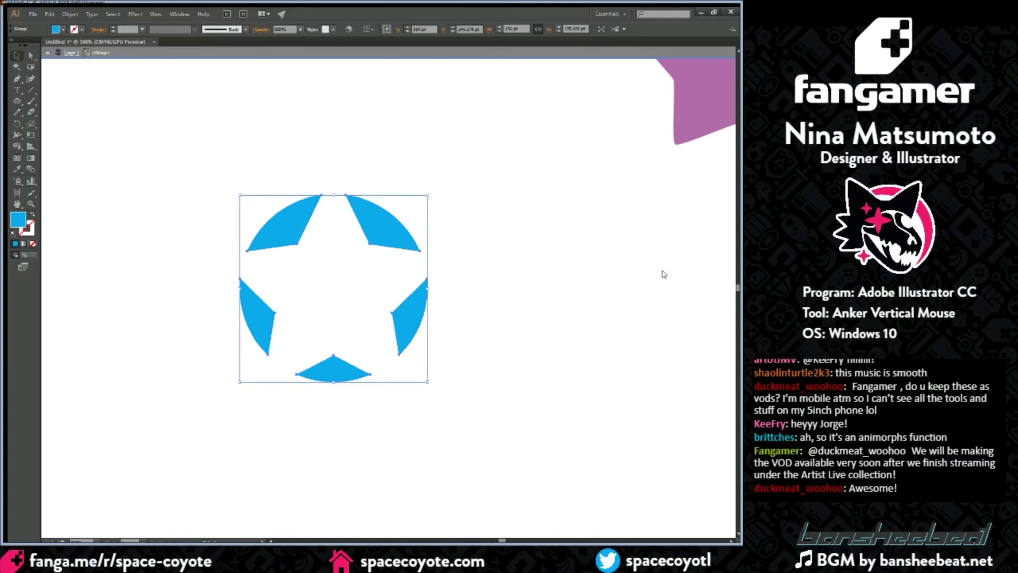
{"action": "key", "text": "ctrl+shift+z"}
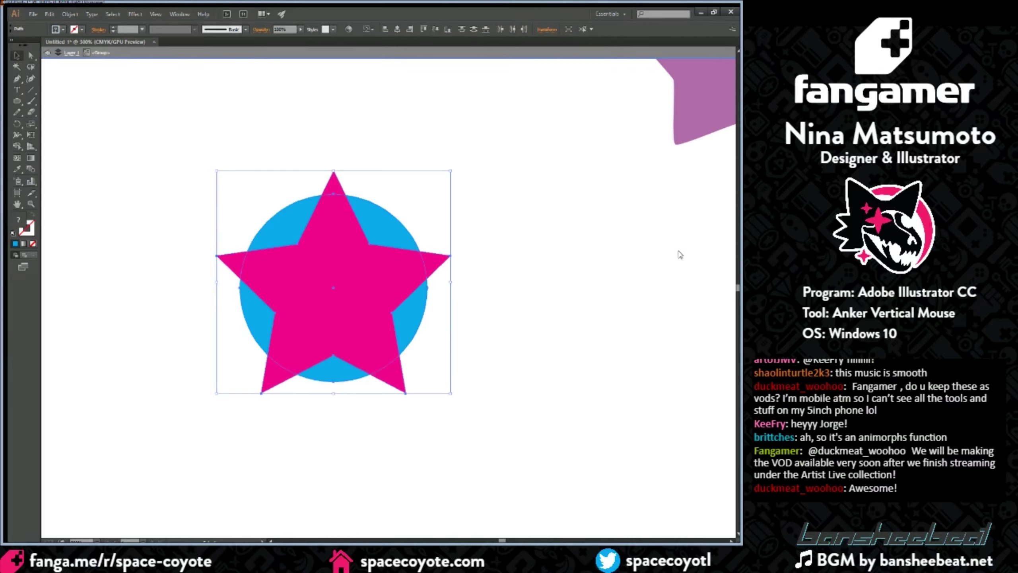
Step: Intersect the star and circle, compare the result with the original shapes by repeatedly undoing and redoing, and leave it undone
{"action": "key", "text": "ctrl+shift+z"}
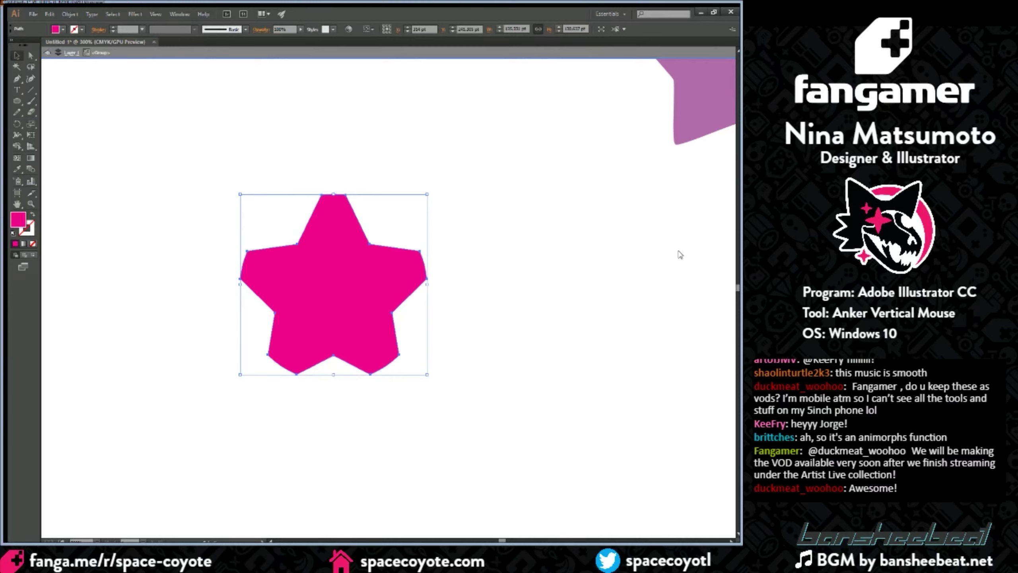
{"action": "key", "text": "ctrl+z"}
{"action": "key", "text": "ctrl+shift+z"}
{"action": "key", "text": "ctrl+z"}
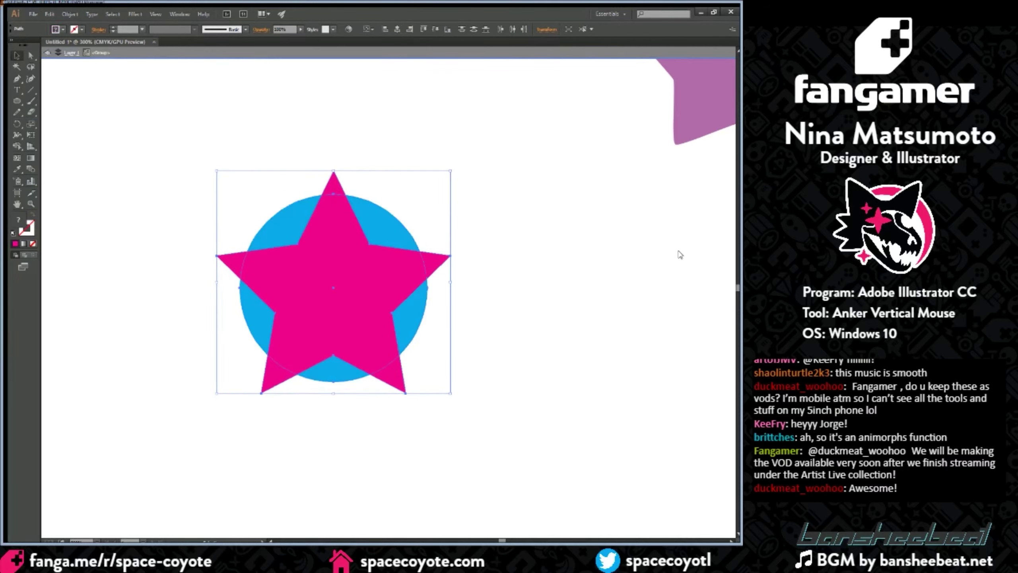
{"action": "key", "text": "ctrl+shift+z"}
{"action": "key", "text": "ctrl+z"}
{"action": "key", "text": "ctrl+shift+z"}
{"action": "key", "text": "ctrl+z"}
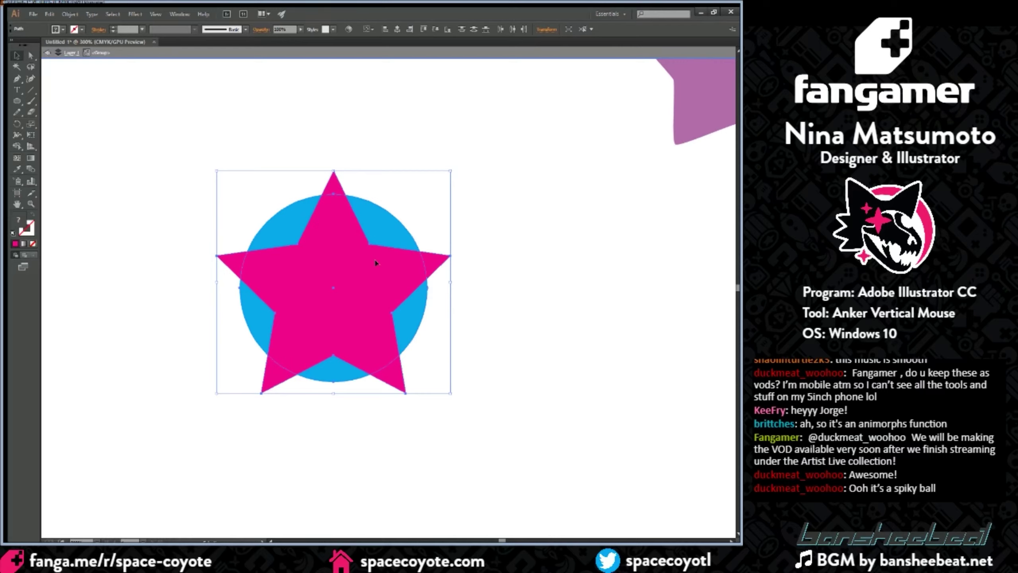
Step: Apply Exclude to the star and circle so that their overlapping area is cut out
{"action": "left_click", "coordinate": [679, 252]}
{"action": "key", "text": "ctrl+z"}
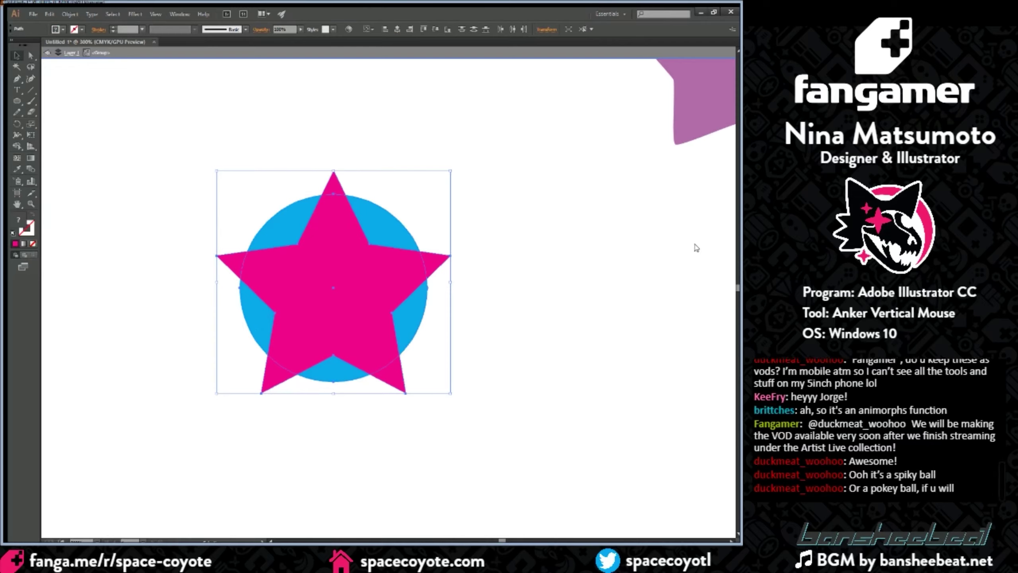
{"action": "left_click", "coordinate": [695, 252]}
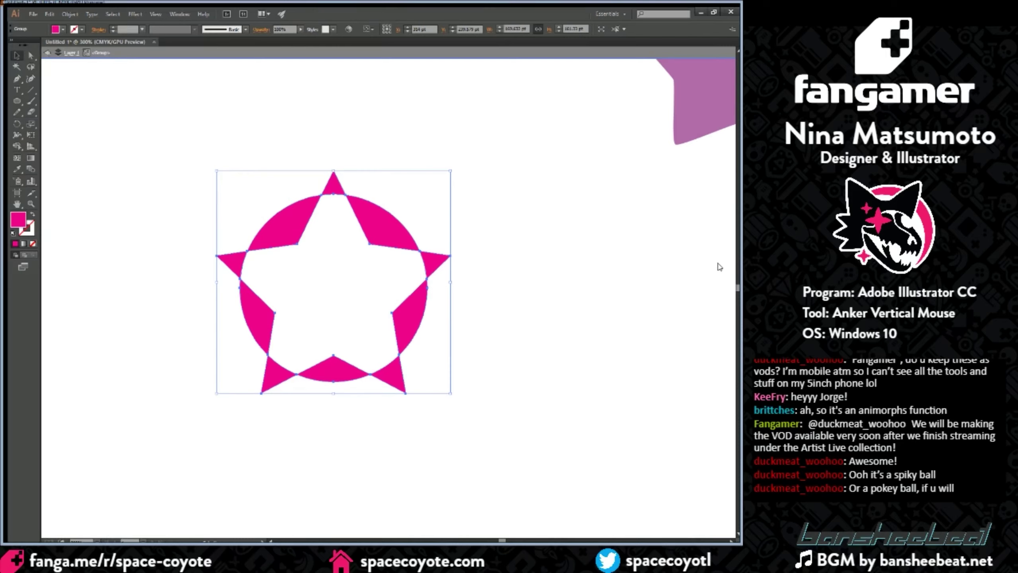
Step: Undo the Exclude operation, clear the selection, and move the magenta star off the blue circle and back over it
{"action": "key", "text": "ctrl+z"}
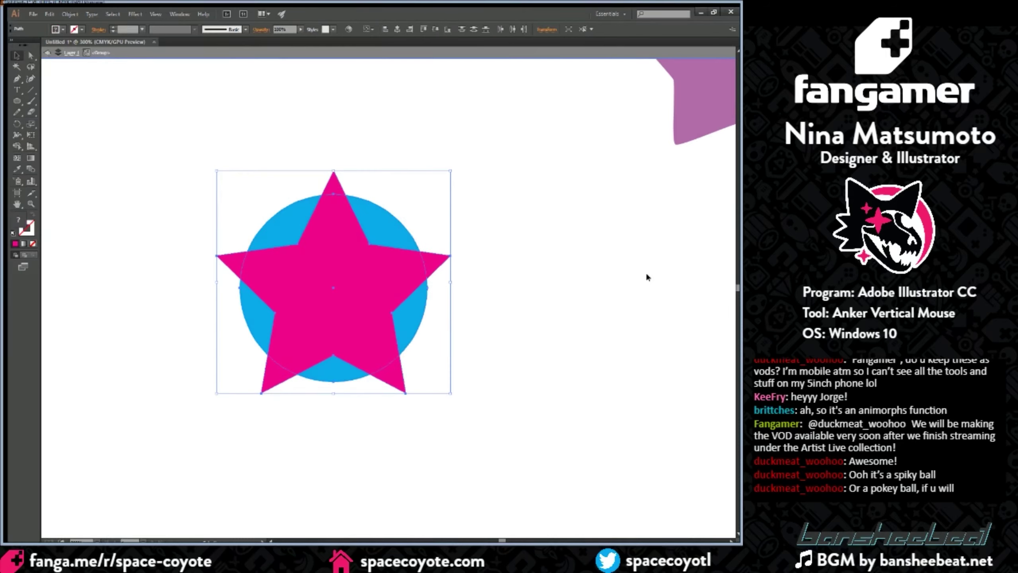
{"action": "left_click", "coordinate": [646, 274]}
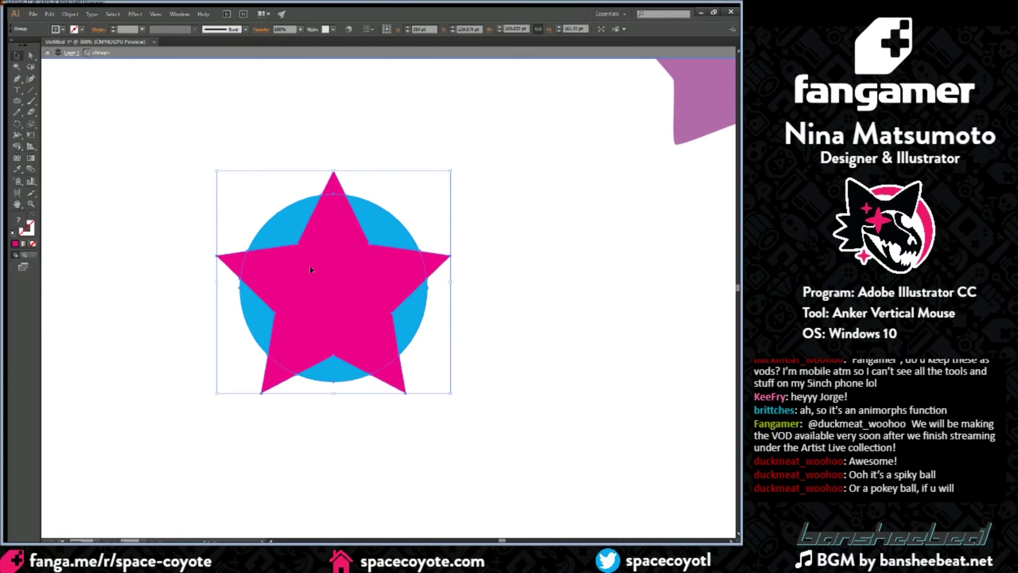
{"action": "key", "text": "ctrl+z"}
{"action": "left_click", "coordinate": [514, 245]}
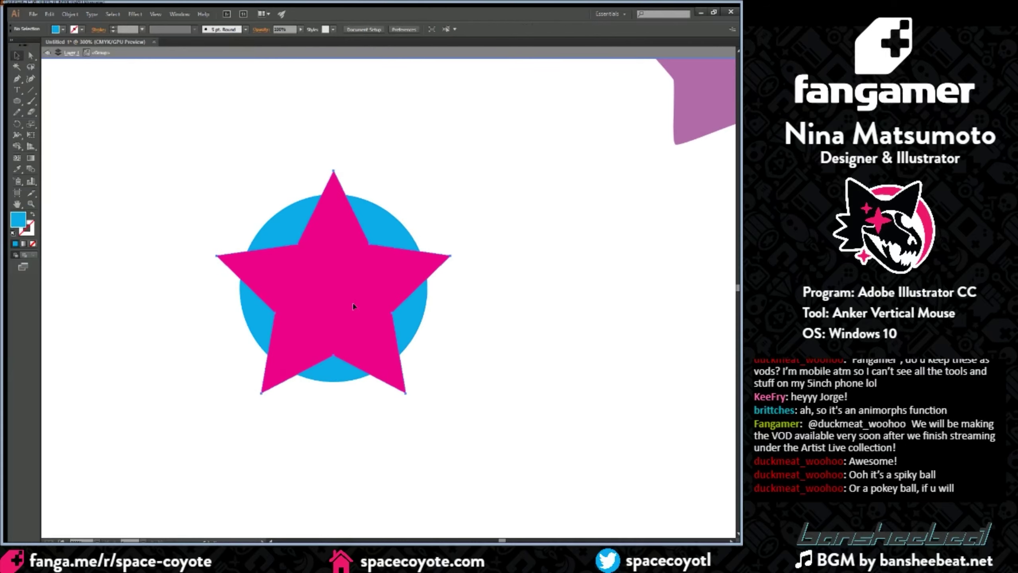
{"action": "left_click_drag", "start_coordinate": [348, 303], "coordinate": [435, 283]}
{"action": "left_click_drag", "start_coordinate": [435, 283], "coordinate": [344, 312]}
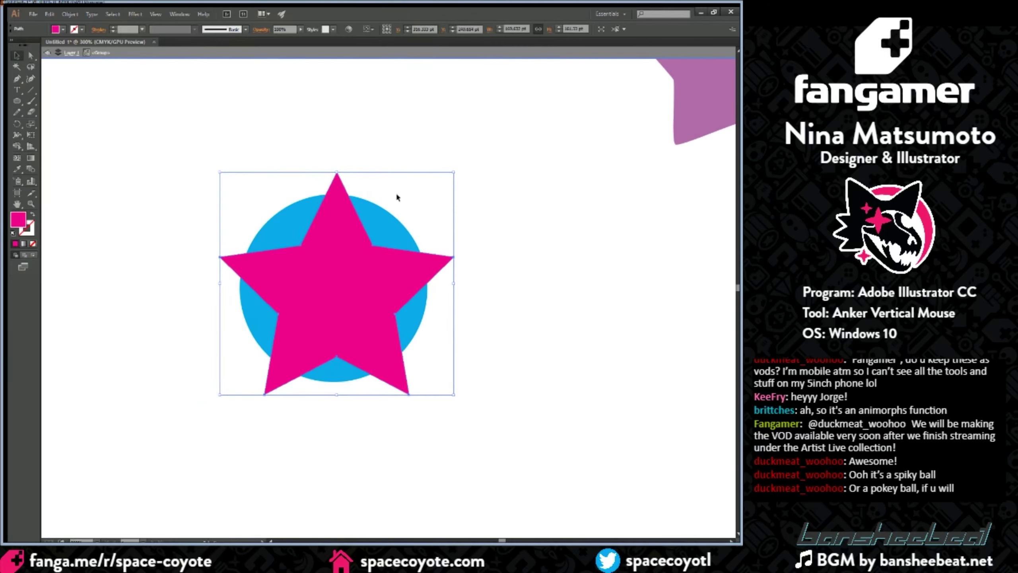
Step: Divide the overlapping star and circle into separate pieces, try moving the grouped result, and undo the move
{"action": "left_click_drag", "start_coordinate": [174, 137], "coordinate": [444, 385]}
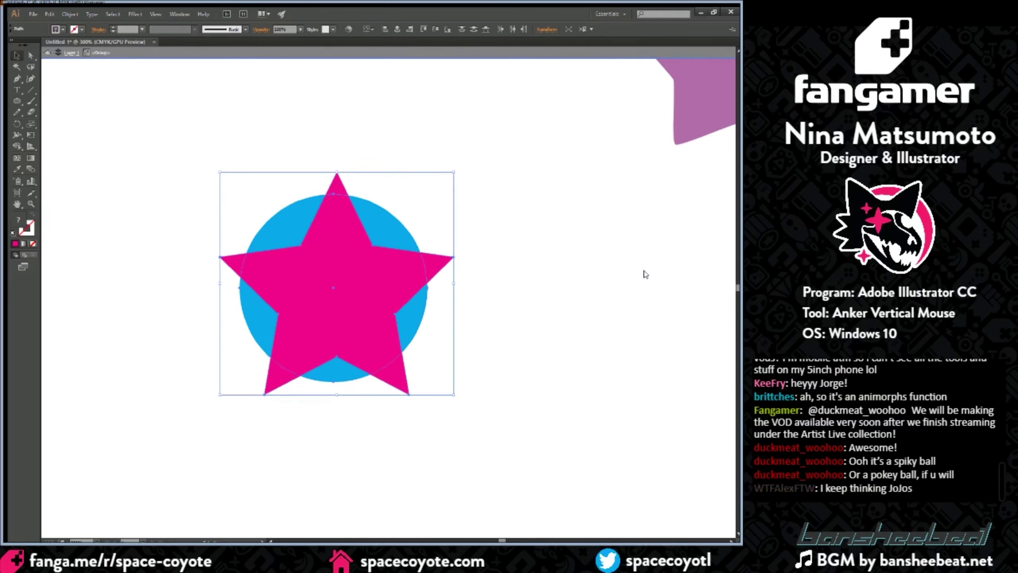
{"action": "double_click", "coordinate": [624, 270]}
{"action": "double_click", "coordinate": [358, 273]}
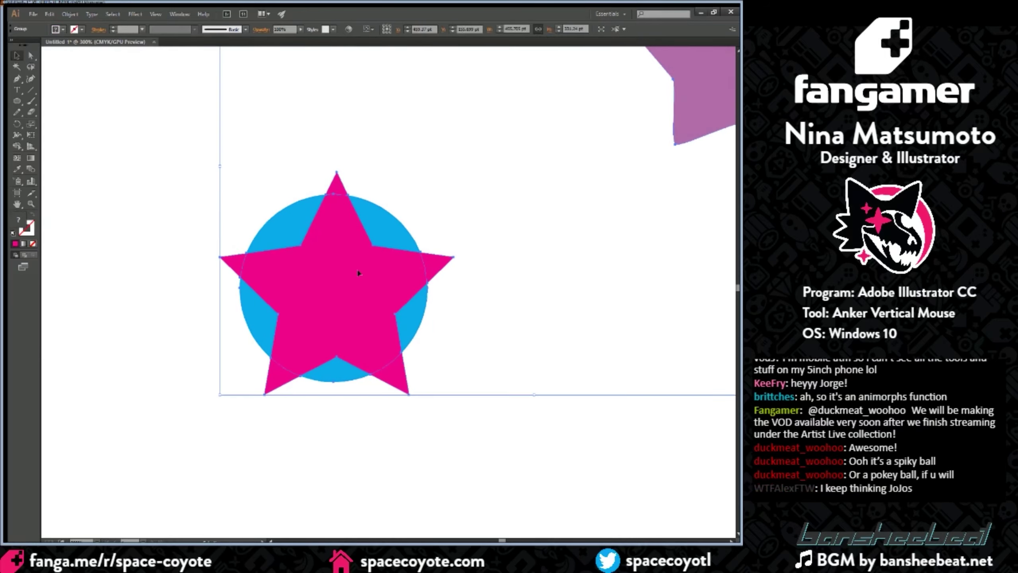
{"action": "left_click_drag", "start_coordinate": [340, 273], "coordinate": [214, 363]}
{"action": "left_click", "coordinate": [506, 157]}
{"action": "key", "text": "ctrl+z"}
Step: Try moving part of the divided artwork with the Direct Selection tool, and undo the move
{"action": "left_click", "coordinate": [31, 56]}
{"action": "left_click_drag", "start_coordinate": [377, 316], "coordinate": [374, 312]}
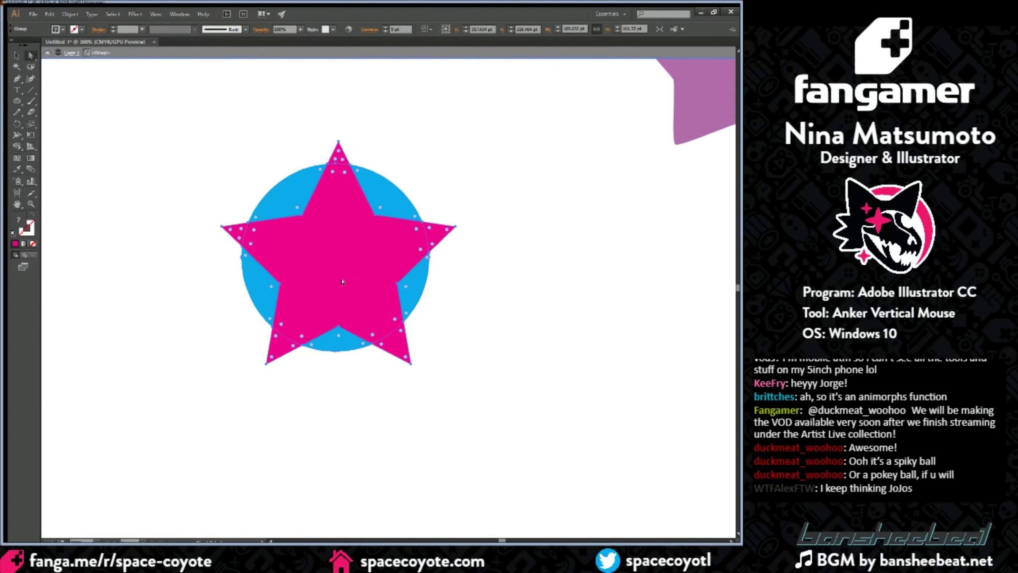
{"action": "left_click_drag", "start_coordinate": [322, 264], "coordinate": [373, 318]}
{"action": "key", "text": "ctrl+z"}
{"action": "left_click", "coordinate": [17, 55]}
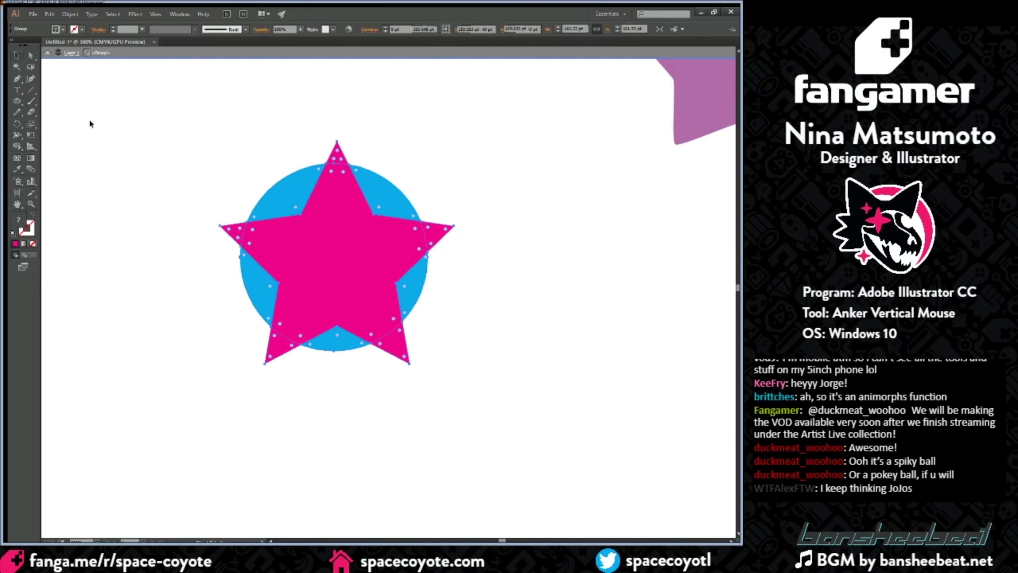
Step: Isolate the divided group and pull apart the central star piece, one magenta tip and one blue sliver
{"action": "key", "text": "Escape"}
{"action": "left_click", "coordinate": [325, 231]}
{"action": "key", "text": "ctrl+shift+g"}
{"action": "left_click", "coordinate": [379, 434]}
{"action": "left_click", "coordinate": [349, 254]}
{"action": "double_click", "coordinate": [332, 246]}
{"action": "left_click_drag", "start_coordinate": [332, 247], "coordinate": [155, 307]}
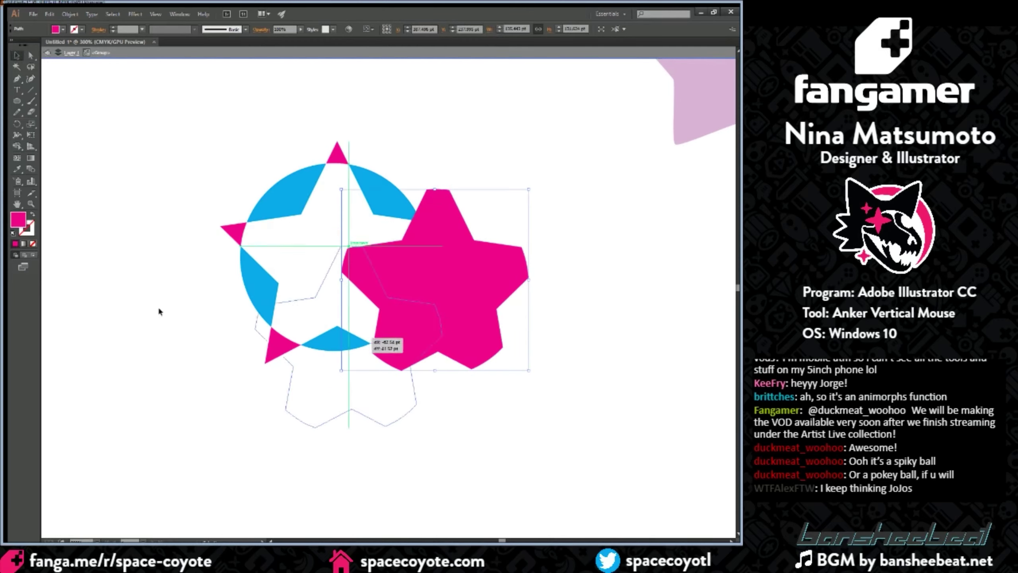
{"action": "left_click", "coordinate": [434, 234]}
{"action": "left_click_drag", "start_coordinate": [434, 234], "coordinate": [489, 268]}
{"action": "left_click_drag", "start_coordinate": [393, 197], "coordinate": [424, 172]}
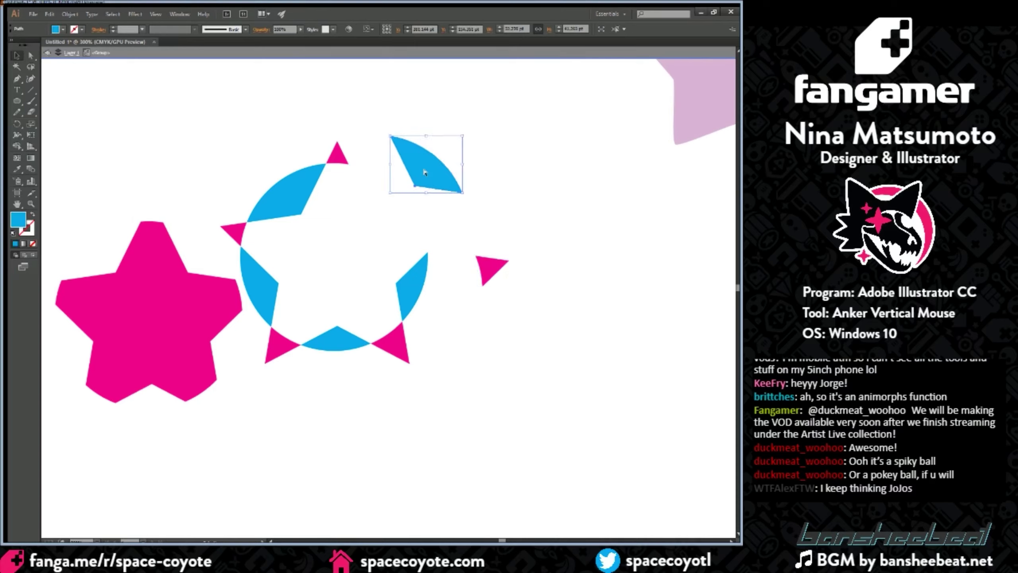
Step: Undo the piece moves and the division to restore the whole star and circle
{"action": "key", "text": "ctrl+z"}
{"action": "key", "text": "ctrl+z"}
{"action": "key", "text": "ctrl+z"}
{"action": "key", "text": "v"}
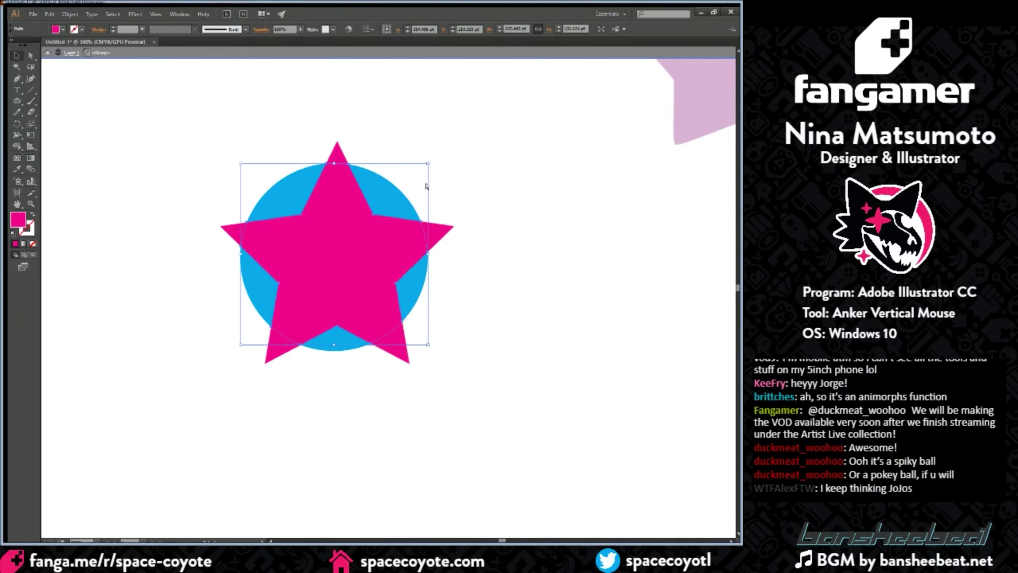
{"action": "double_click", "coordinate": [235, 139]}
{"action": "key", "text": "ctrl+z"}
{"action": "key", "text": "ctrl+z"}
{"action": "key", "text": "ctrl+z"}
{"action": "key", "text": "ctrl+z"}
{"action": "key", "text": "ctrl+z"}
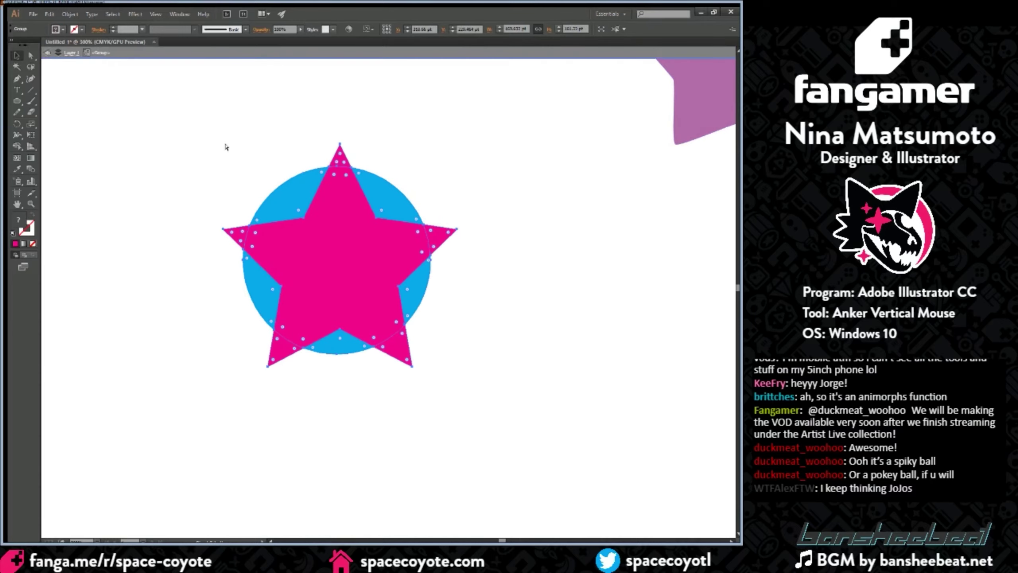
{"action": "key", "text": "ctrl+z"}
{"action": "key", "text": "ctrl+z"}
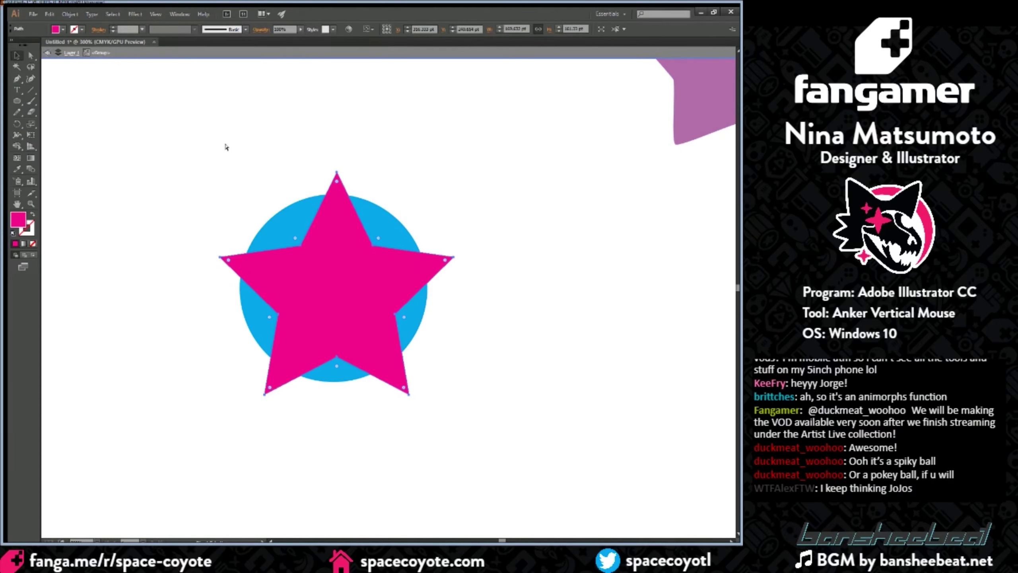
Step: Try moving the isolated magenta star off the circle, undo the move, and leave isolation mode
{"action": "left_click_drag", "start_coordinate": [147, 128], "coordinate": [487, 396]}
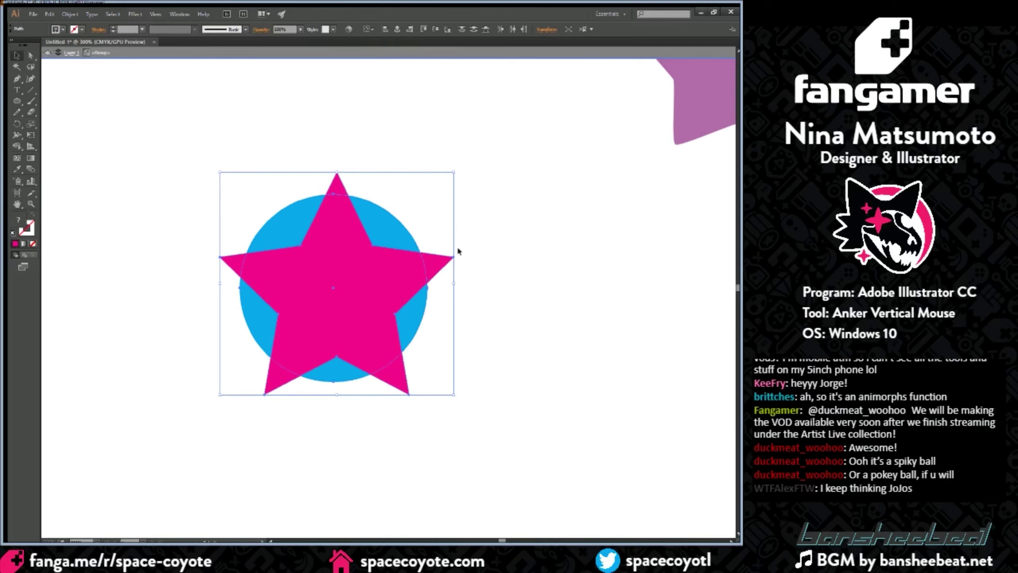
{"action": "double_click", "coordinate": [379, 302]}
{"action": "left_click_drag", "start_coordinate": [358, 303], "coordinate": [472, 303]}
{"action": "key", "text": "ctrl+z"}
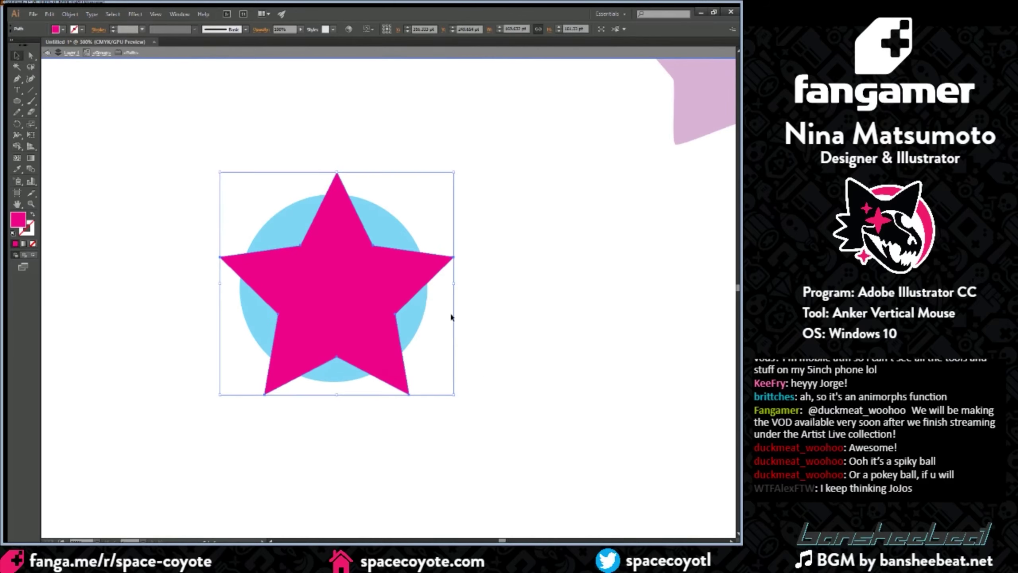
{"action": "left_click_drag", "start_coordinate": [199, 182], "coordinate": [477, 402]}
{"action": "double_click", "coordinate": [555, 283]}
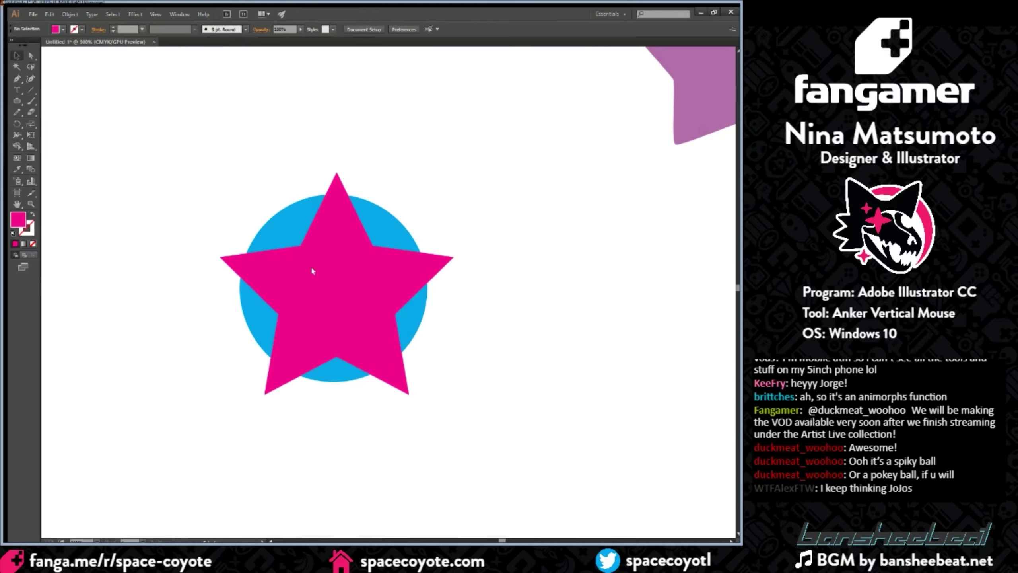
Step: Trim away the part of the circle hidden beneath the star, move the star aside, and undo the move
{"action": "left_click_drag", "start_coordinate": [172, 145], "coordinate": [443, 375]}
{"action": "double_click", "coordinate": [340, 279]}
{"action": "left_click_drag", "start_coordinate": [340, 280], "coordinate": [498, 217]}
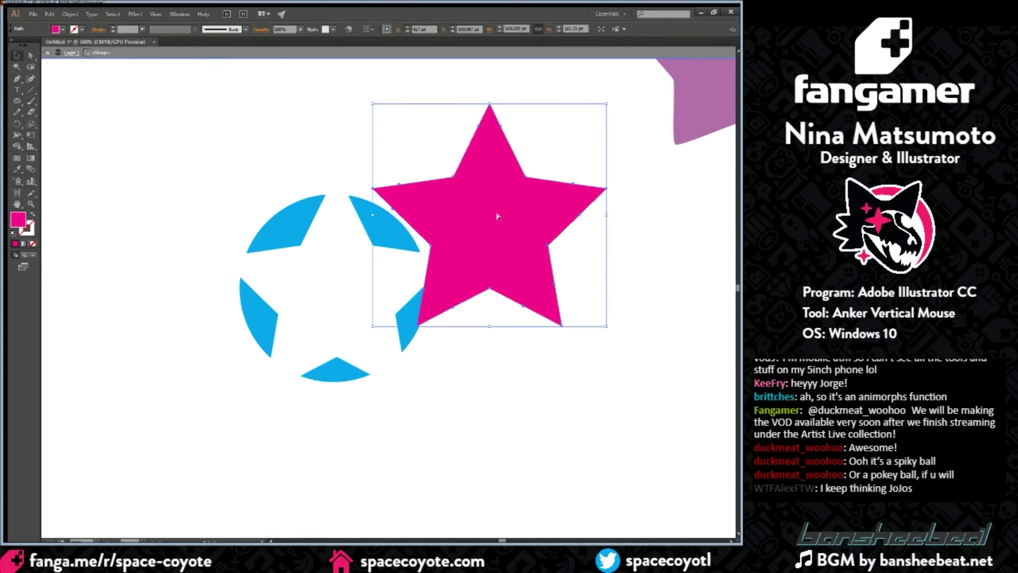
{"action": "key", "text": "ctrl+z"}
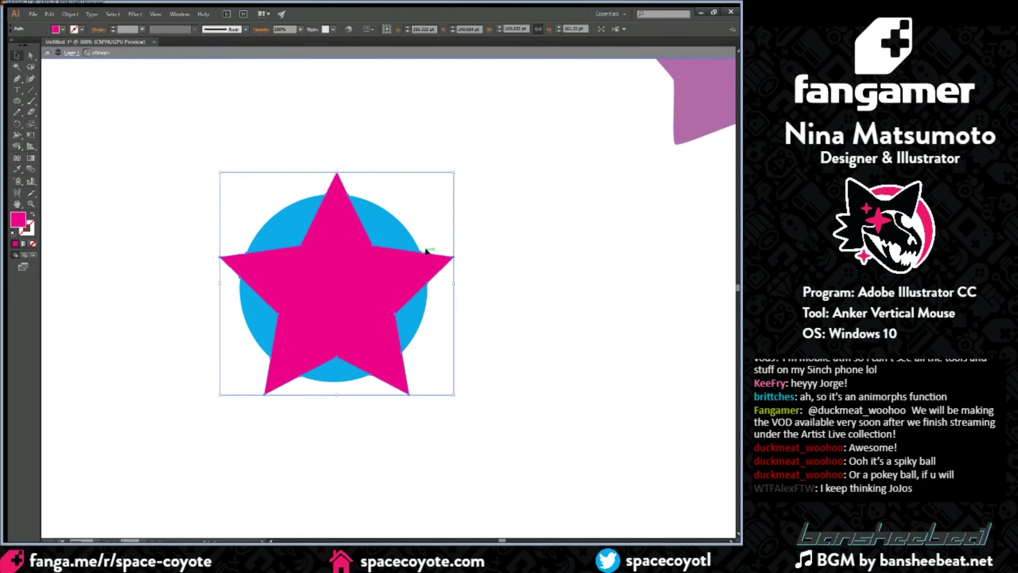
Step: Shift the star off the trimmed circle for a closer look, undo back to the uncut shapes, and leave isolation mode
{"action": "scroll", "coordinate": [317, 492], "scroll_direction": "up", "scroll_amount": 1}
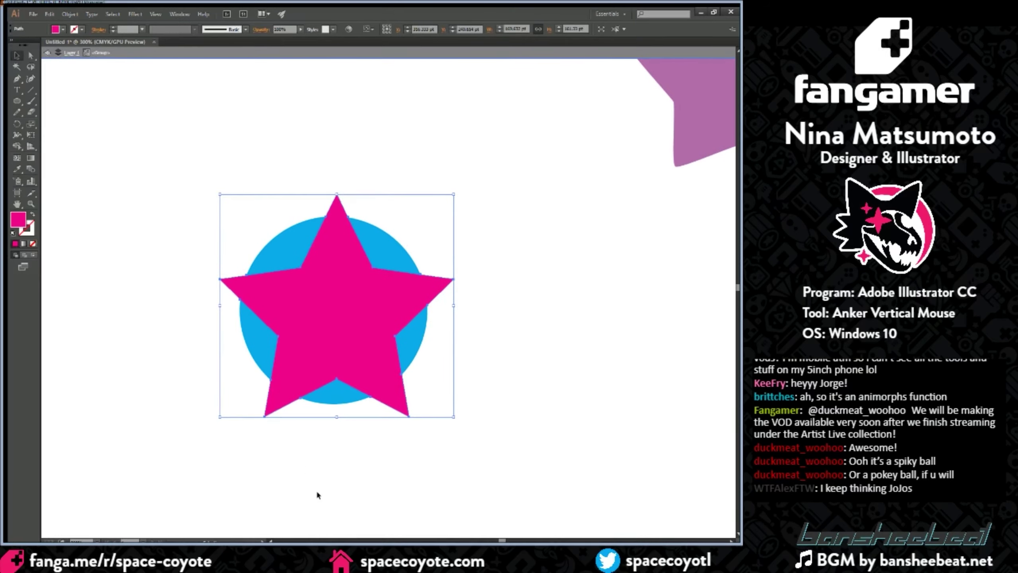
{"action": "left_click", "coordinate": [268, 539]}
{"action": "key", "text": "ctrl+equal"}
{"action": "key", "text": "ctrl+equal"}
{"action": "key", "text": "ctrl+minus"}
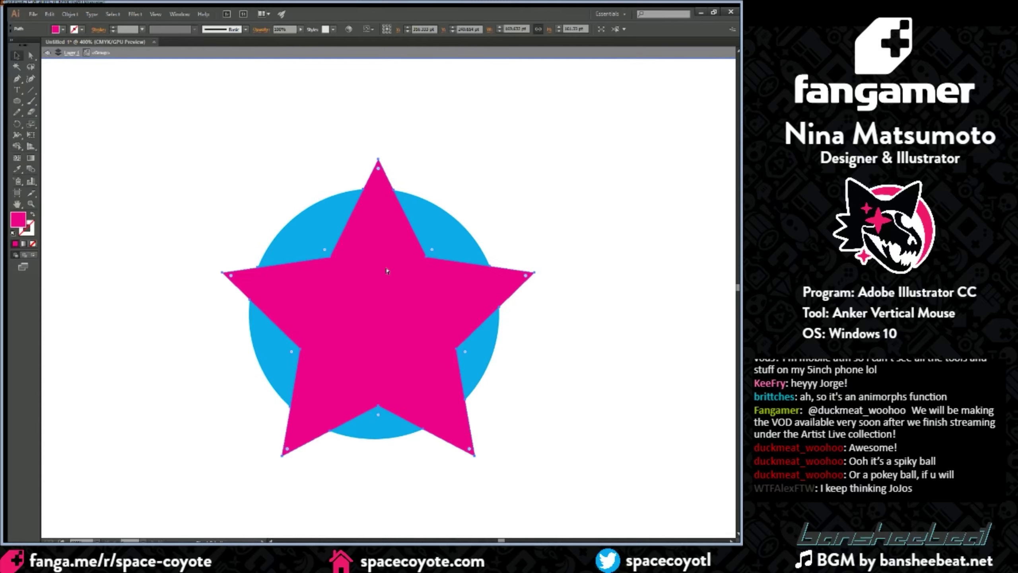
{"action": "key", "text": "ctrl+minus"}
{"action": "key", "text": "ctrl+equal"}
{"action": "scroll", "coordinate": [386, 290], "scroll_direction": "up", "scroll_amount": 1}
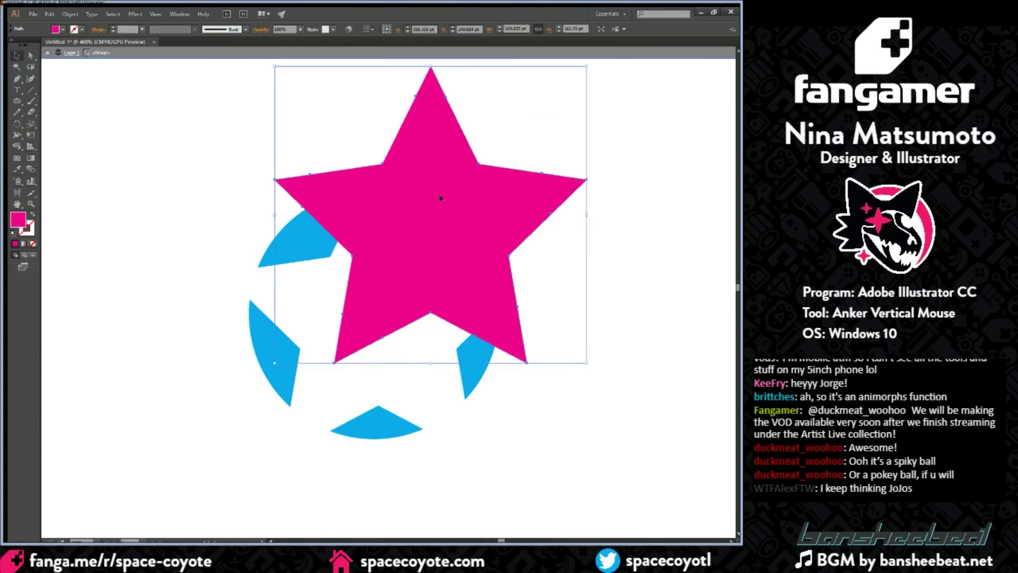
{"action": "scroll", "coordinate": [387, 276], "scroll_direction": "down", "scroll_amount": 1}
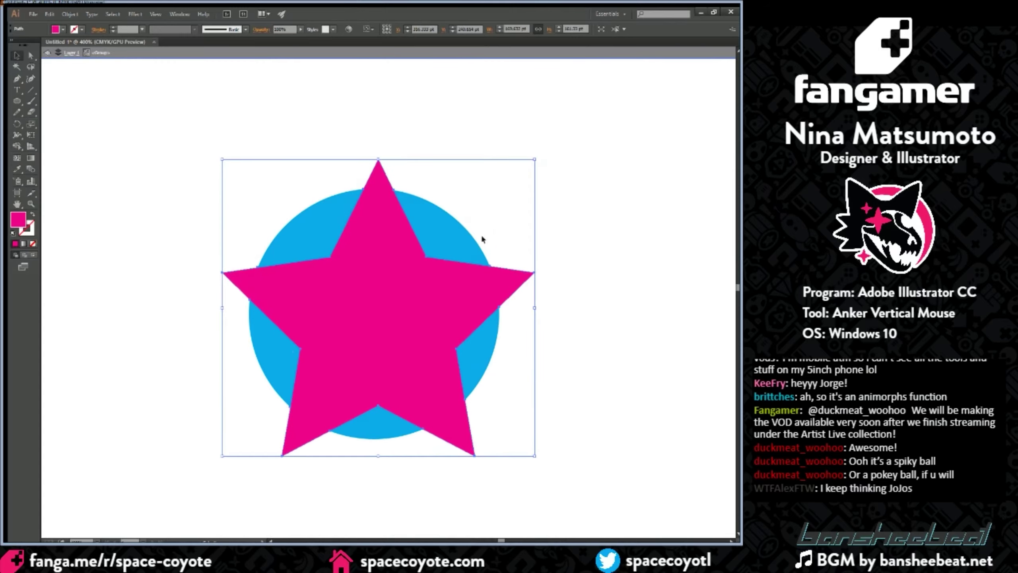
{"action": "left_click", "coordinate": [481, 138]}
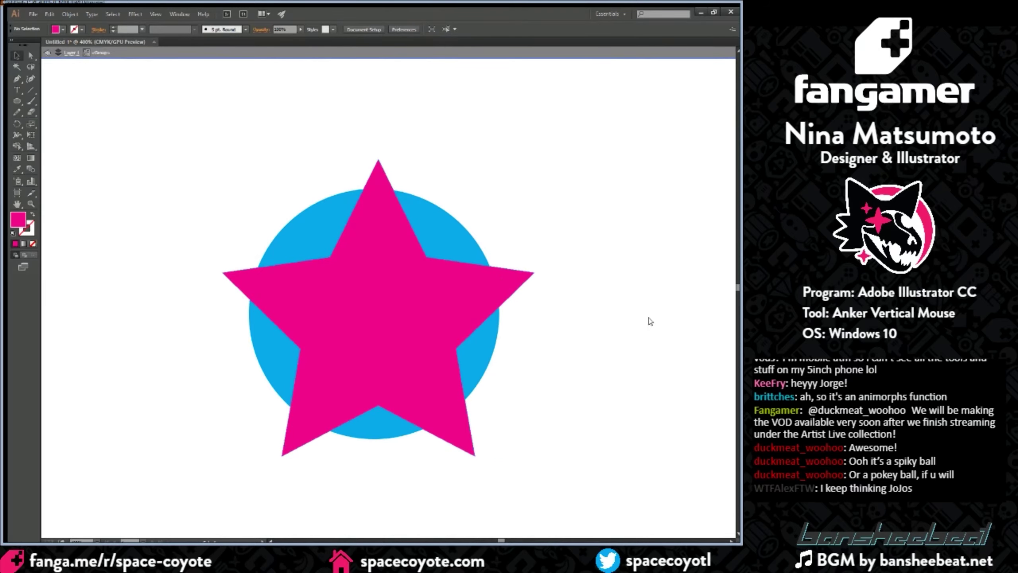
{"action": "double_click", "coordinate": [600, 258]}
{"action": "left_click", "coordinate": [513, 276]}
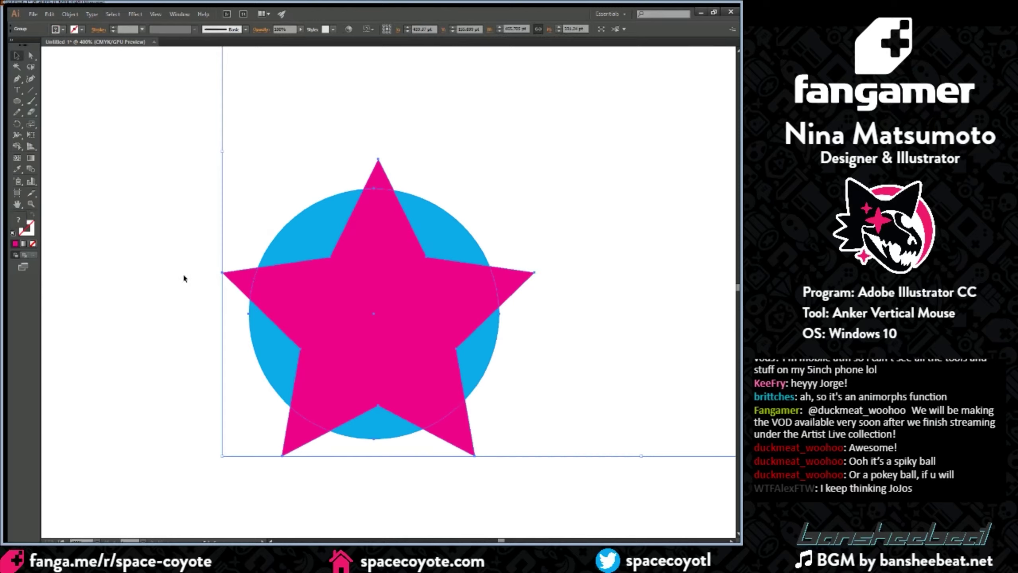
{"action": "left_click", "coordinate": [568, 292]}
Step: Remove the circle's star-covered area once more, shift the star upward and sideways to compare, undo both moves, and exit isolation
{"action": "left_click_drag", "start_coordinate": [221, 181], "coordinate": [569, 433]}
{"action": "double_click", "coordinate": [341, 308]}
{"action": "left_click_drag", "start_coordinate": [340, 307], "coordinate": [378, 160]}
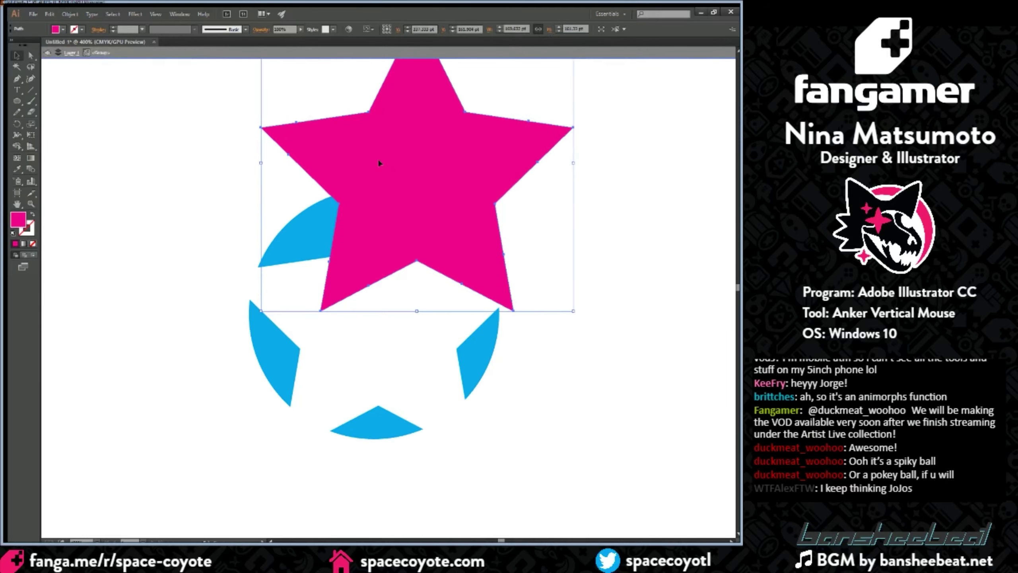
{"action": "key", "text": "ctrl+z"}
{"action": "left_click_drag", "start_coordinate": [391, 292], "coordinate": [182, 289]}
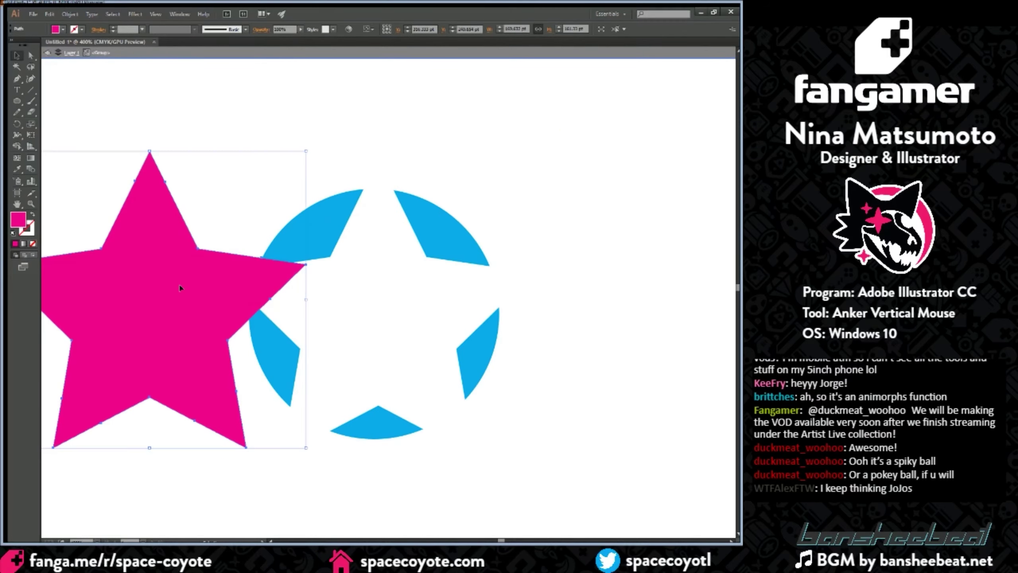
{"action": "key", "text": "ctrl+z"}
{"action": "double_click", "coordinate": [224, 239]}
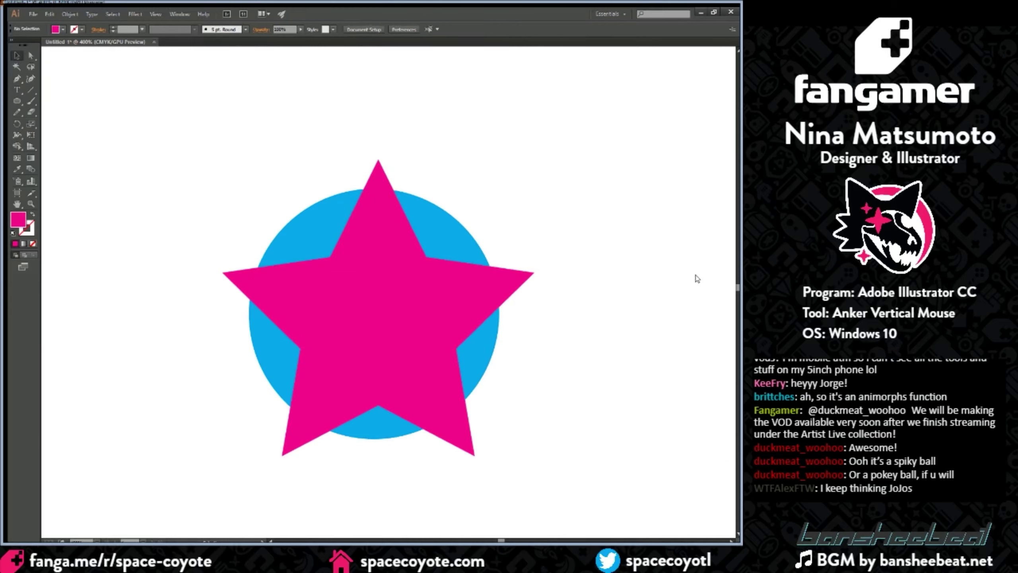
Step: Convert the filled star and circle to unfilled outlines, and undo the conversion
{"action": "left_click_drag", "start_coordinate": [135, 120], "coordinate": [574, 468]}
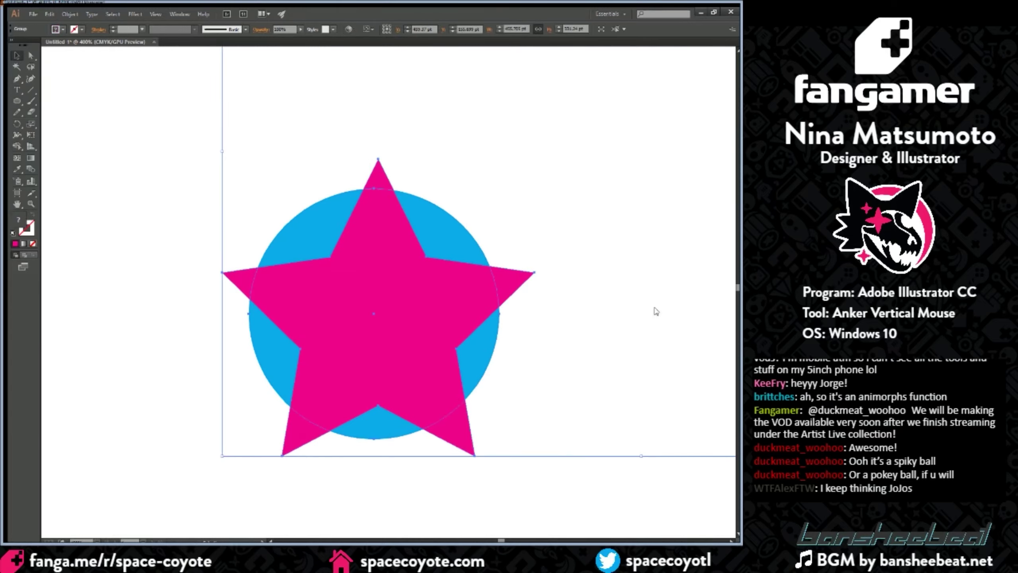
{"action": "key", "text": "Delete"}
{"action": "key", "text": "ctrl+z"}
{"action": "key", "text": "shift+x"}
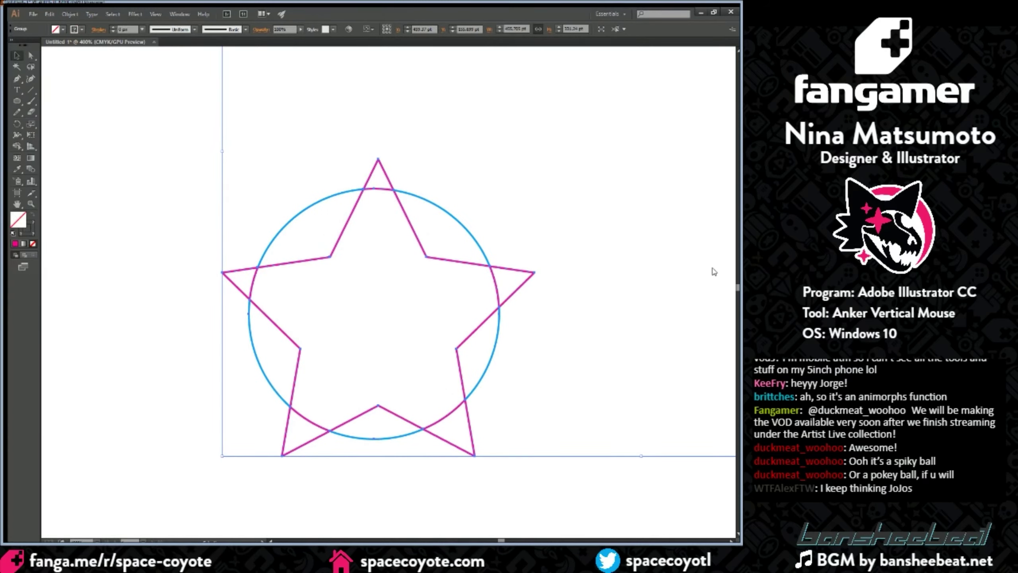
{"action": "key", "text": "shift+x"}
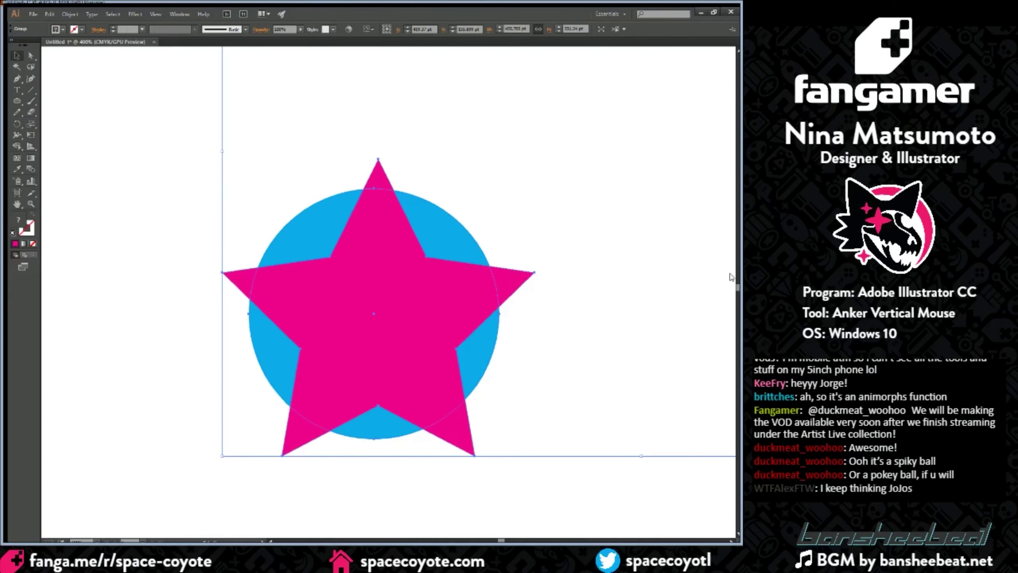
Step: Try removing the magenta star and blue circle while keeping the purple star, and undo the removal
{"action": "key", "text": "Delete"}
{"action": "key", "text": "ctrl+z"}
{"action": "left_click", "coordinate": [259, 182]}
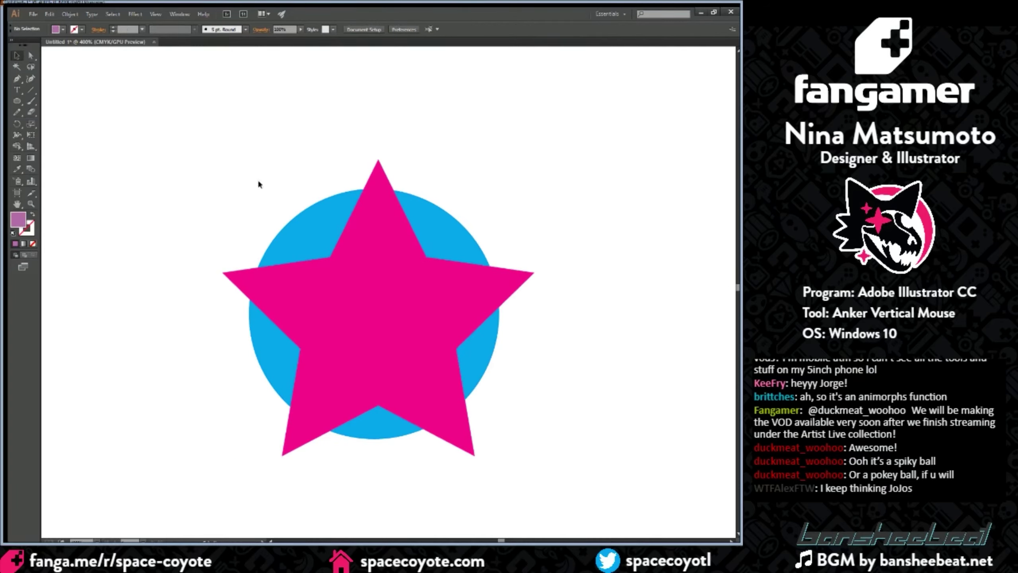
{"action": "left_click_drag", "start_coordinate": [213, 161], "coordinate": [544, 455]}
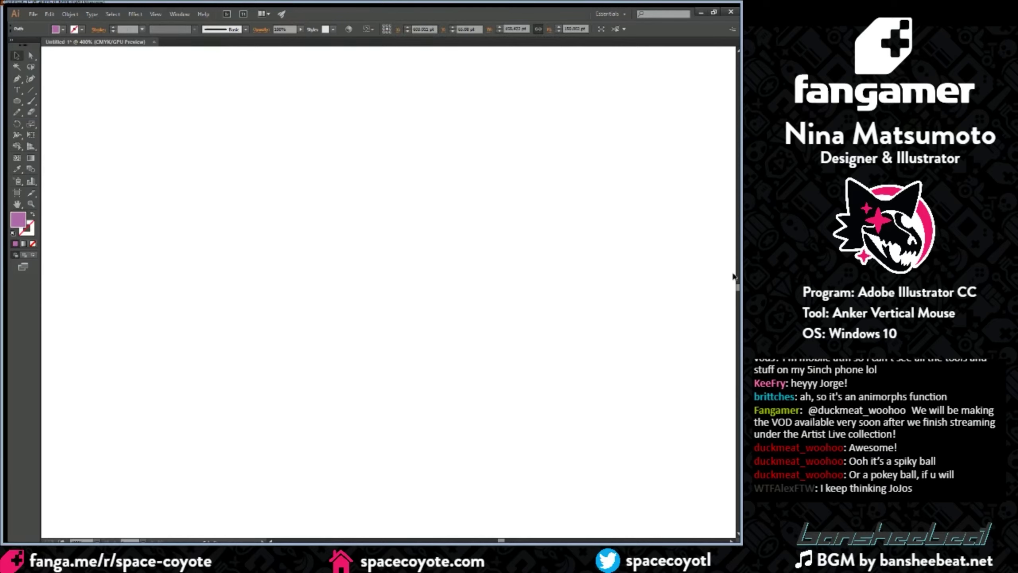
{"action": "key", "text": "ctrl+minus"}
{"action": "key", "text": "ctrl+minus"}
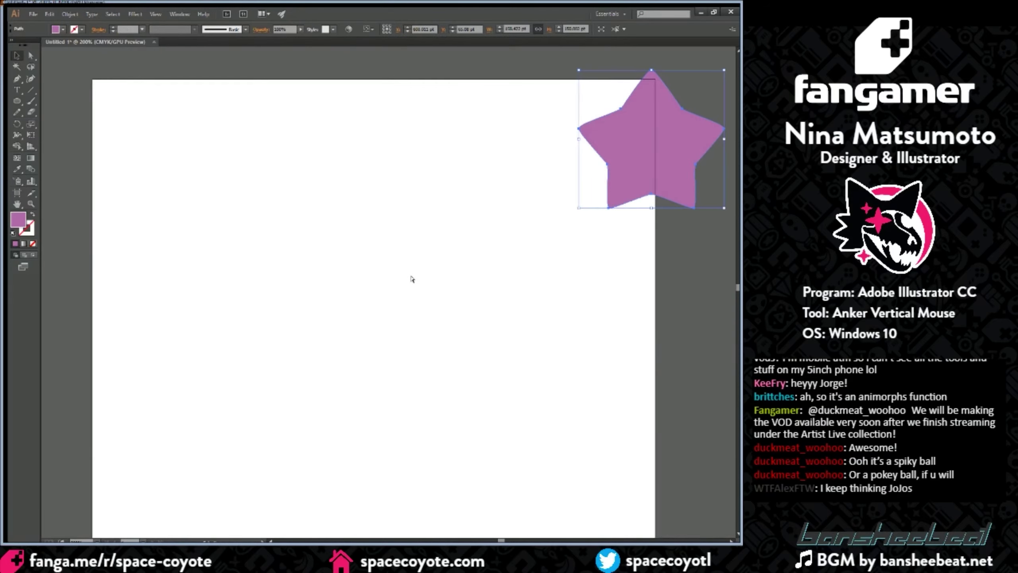
{"action": "key", "text": "ctrl+z"}
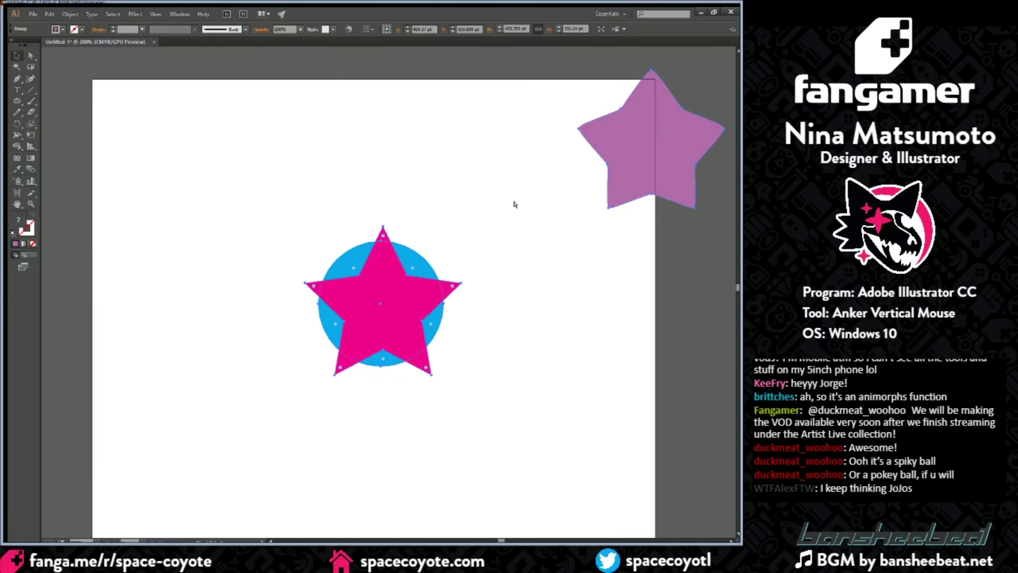
{"action": "key", "text": "ctrl+minus"}
{"action": "left_click_drag", "start_coordinate": [497, 541], "coordinate": [501, 541]}
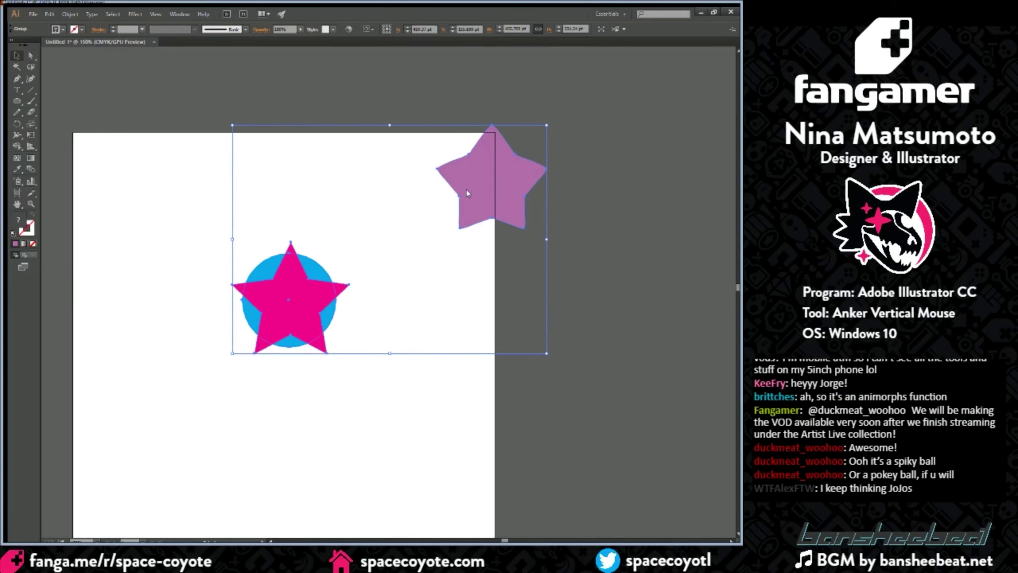
Step: Ungroup the shapes and move the purple star left and up, fully within the artboard's right edge
{"action": "key", "text": "ctrl+shift+g"}
{"action": "left_click", "coordinate": [419, 258]}
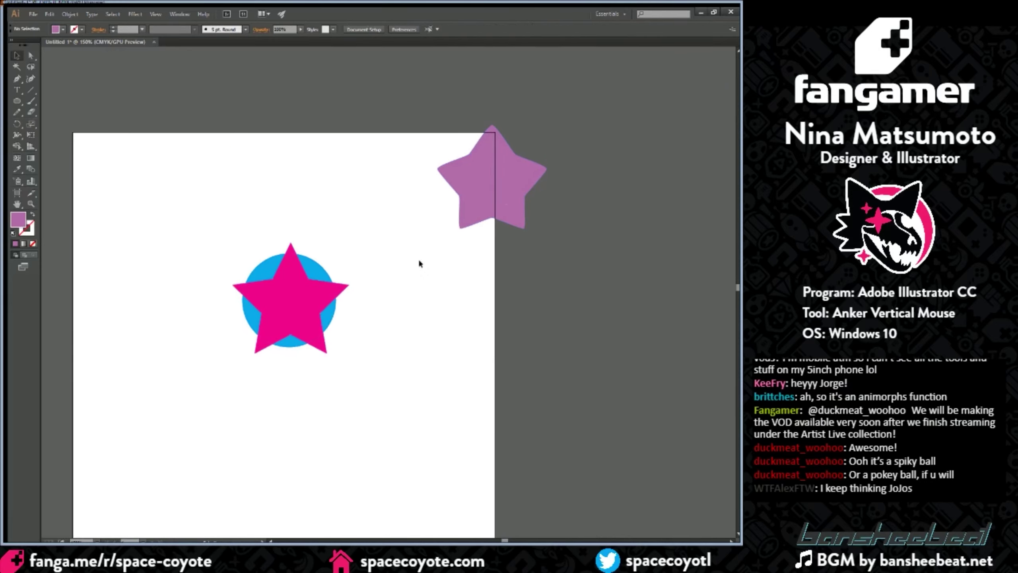
{"action": "left_click", "coordinate": [471, 178]}
{"action": "left_click_drag", "start_coordinate": [471, 178], "coordinate": [437, 183]}
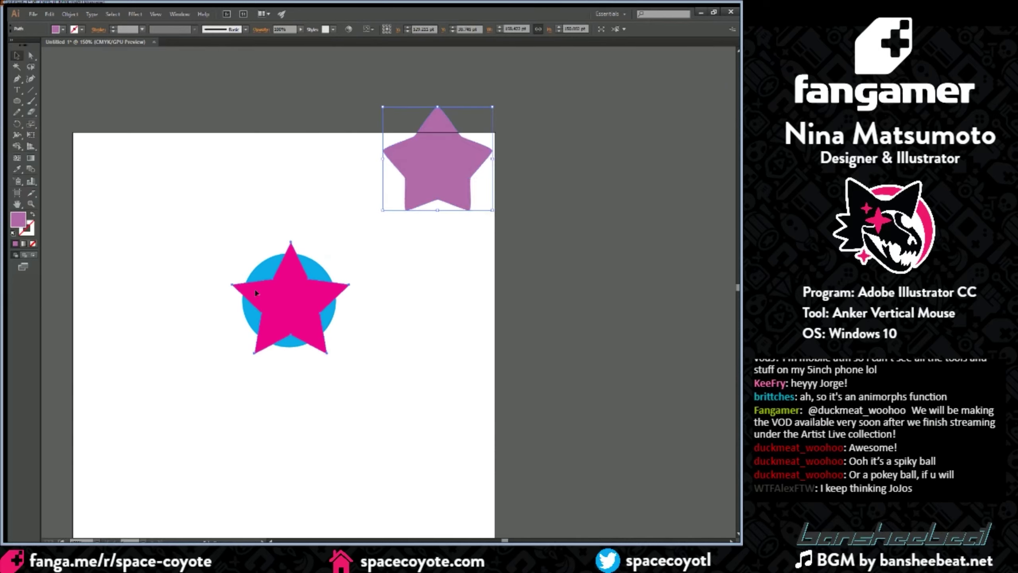
Step: Nudge the magenta star slightly left and down over the blue circle, and leave isolation mode
{"action": "double_click", "coordinate": [315, 295]}
{"action": "mouse_move", "coordinate": [320, 297]}
{"action": "left_mouse_down"}
{"action": "mouse_move", "coordinate": [431, 289]}
{"action": "mouse_move", "coordinate": [315, 286]}
{"action": "left_mouse_up"}
{"action": "double_click", "coordinate": [362, 393]}
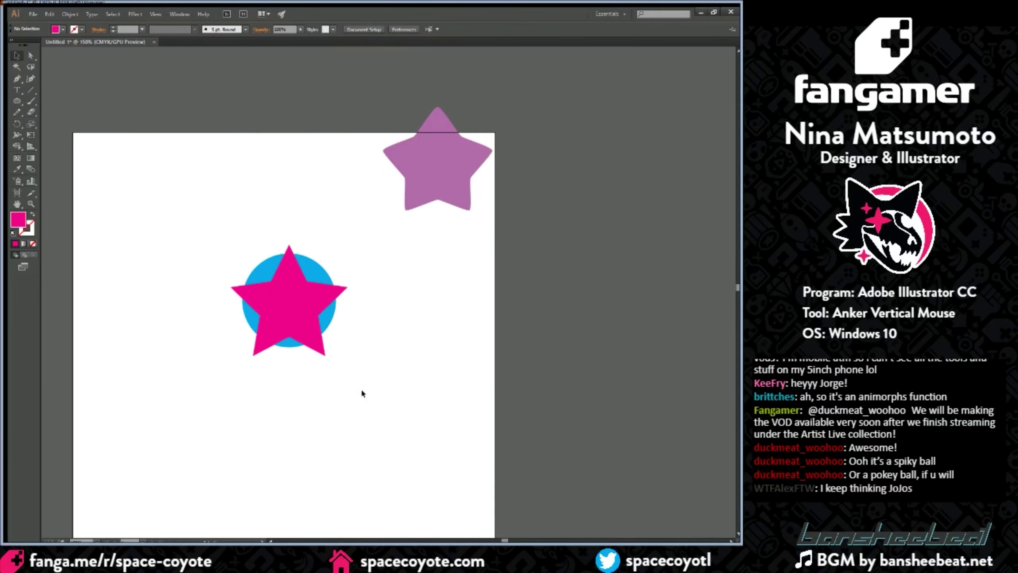
Step: Group the magenta star with the blue circle and move the group slightly right and up
{"action": "left_click", "coordinate": [270, 541]}
{"action": "left_click", "coordinate": [270, 541]}
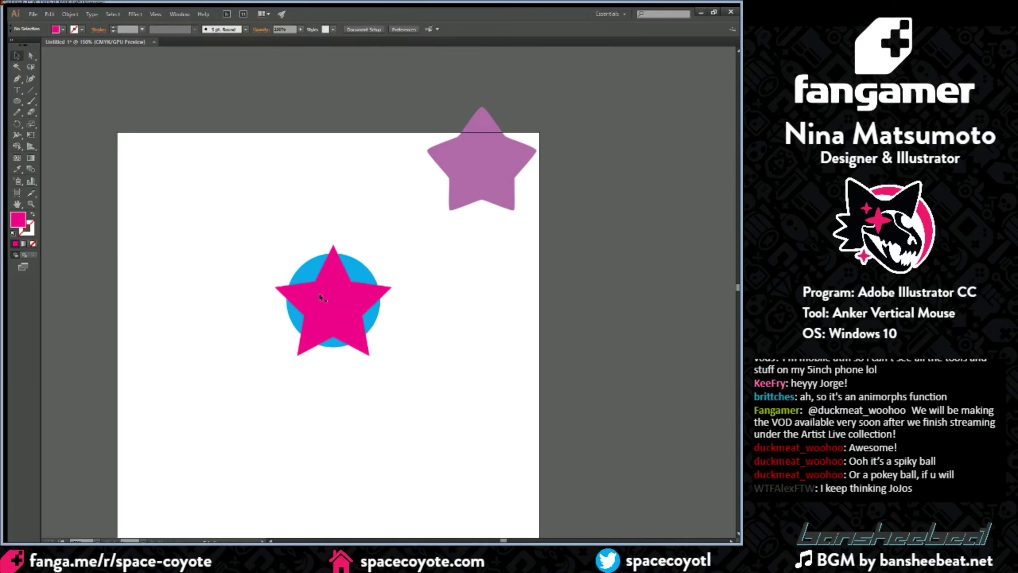
{"action": "left_click_drag", "start_coordinate": [314, 285], "coordinate": [165, 304]}
{"action": "key", "text": "ctrl+z"}
{"action": "left_click", "coordinate": [296, 243]}
{"action": "left_click_drag", "start_coordinate": [257, 229], "coordinate": [371, 346]}
{"action": "key", "text": "ctrl+g"}
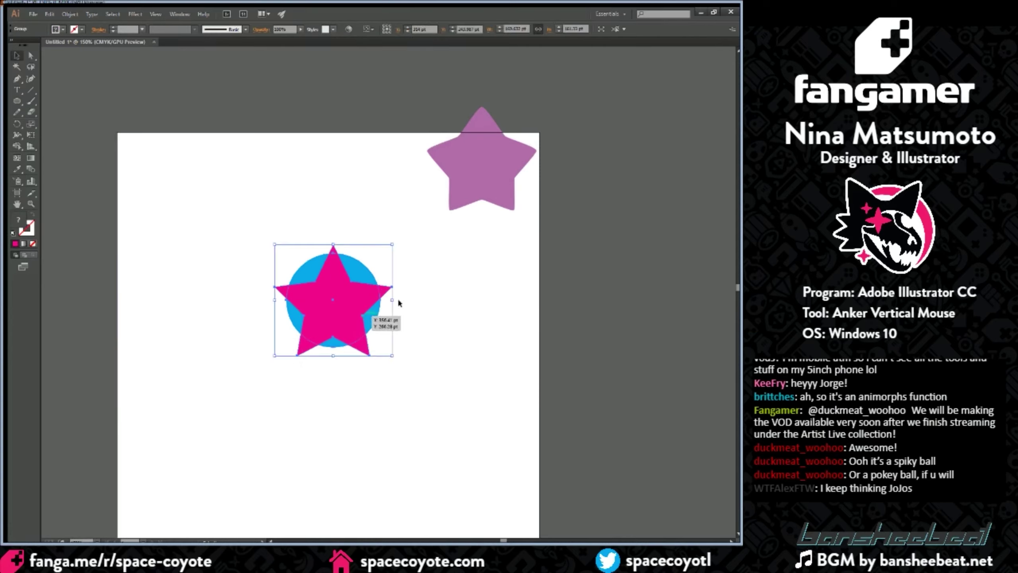
{"action": "left_click", "coordinate": [398, 300]}
{"action": "left_click_drag", "start_coordinate": [347, 299], "coordinate": [422, 284]}
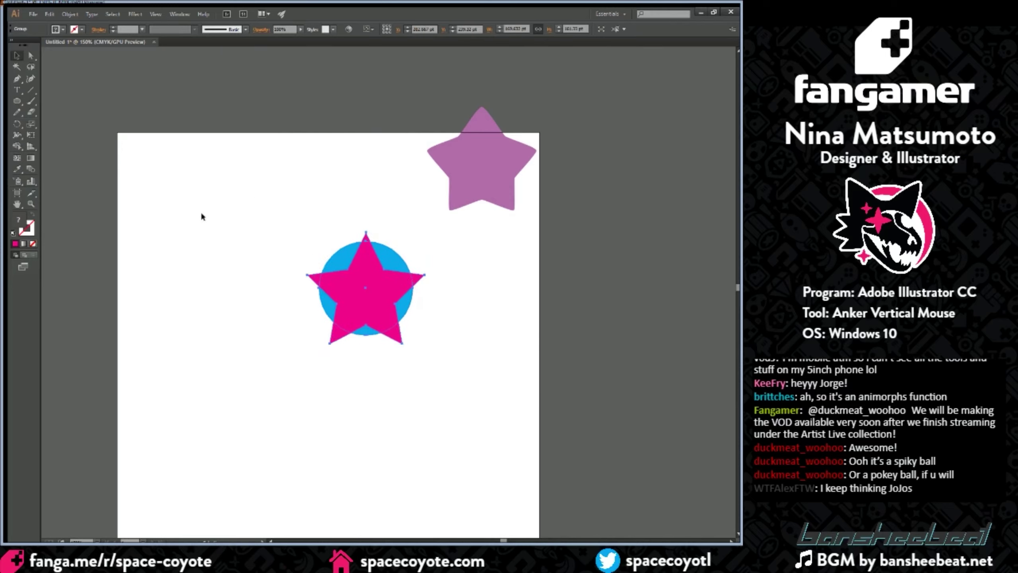
Step: Try cutting the blue circle's area out of the magenta star, and undo the cut
{"action": "left_click", "coordinate": [277, 223]}
{"action": "left_click", "coordinate": [376, 284]}
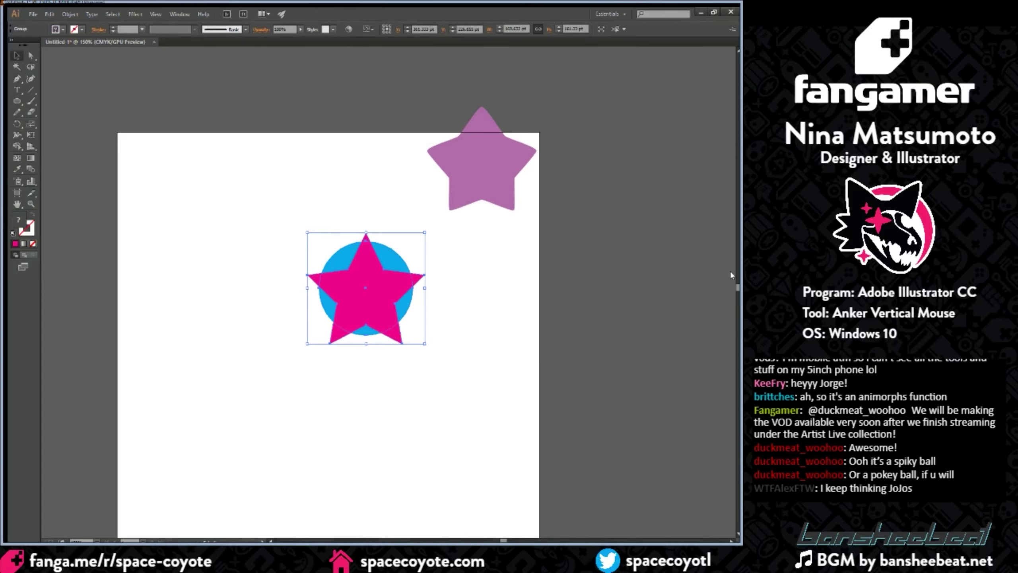
{"action": "key", "text": "ctrl+equal"}
{"action": "key", "text": "ctrl+equal"}
{"action": "key", "text": "ctrl+equal"}
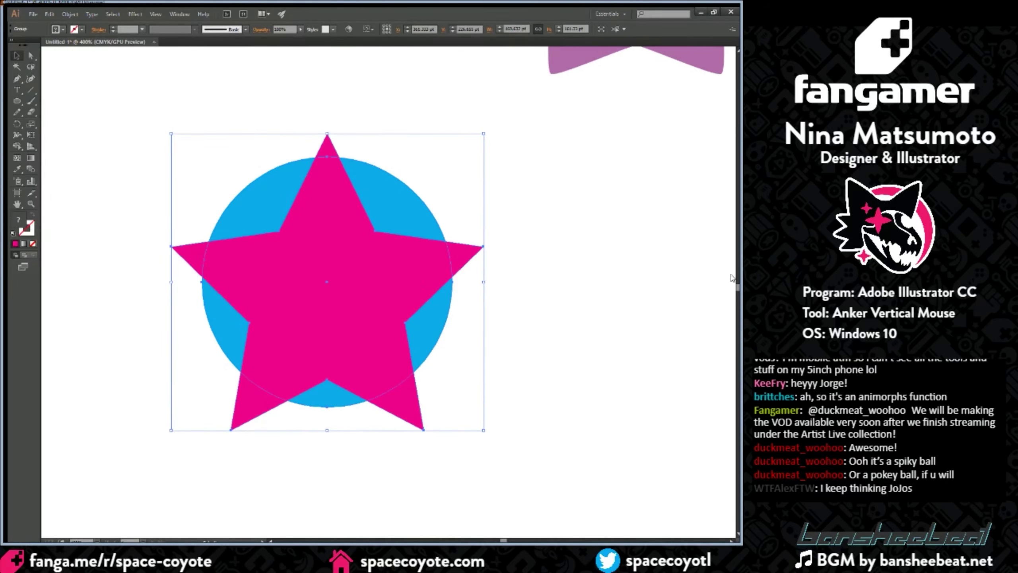
{"action": "left_click", "coordinate": [731, 275]}
{"action": "left_click", "coordinate": [553, 270]}
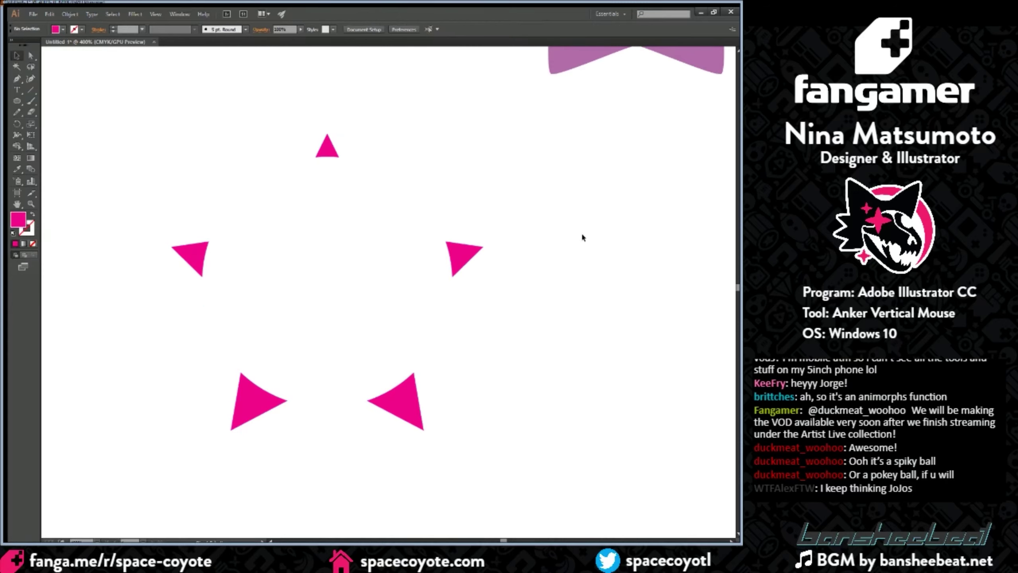
{"action": "key", "text": "ctrl+z"}
Step: Move the star-and-circle group up and to the left, and place the purple star beside it on its left
{"action": "left_click", "coordinate": [653, 276]}
{"action": "key", "text": "ctrl+minus"}
{"action": "key", "text": "ctrl+minus"}
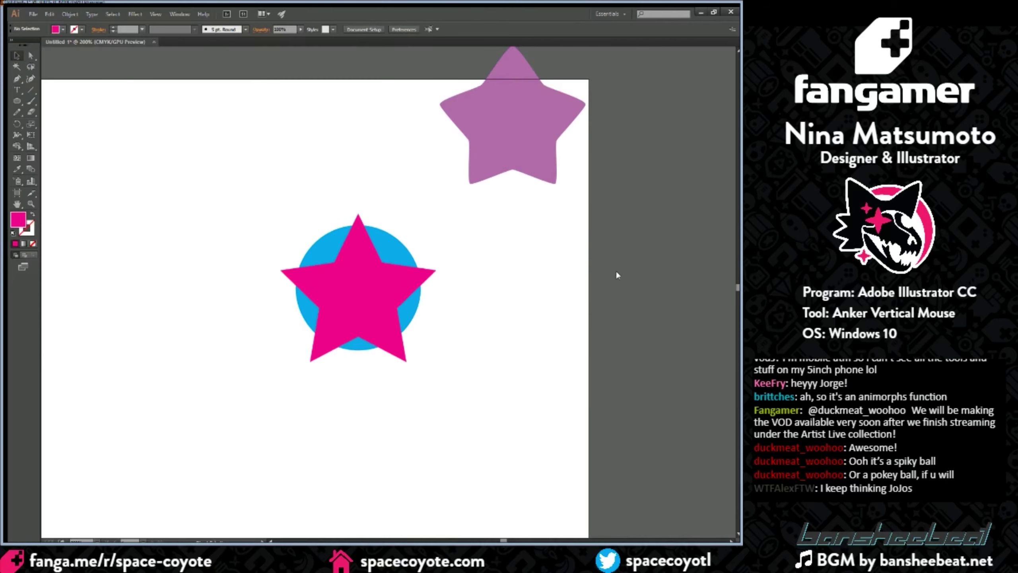
{"action": "scroll", "coordinate": [539, 292], "scroll_direction": "up", "scroll_amount": 1}
{"action": "key", "text": "ctrl+minus"}
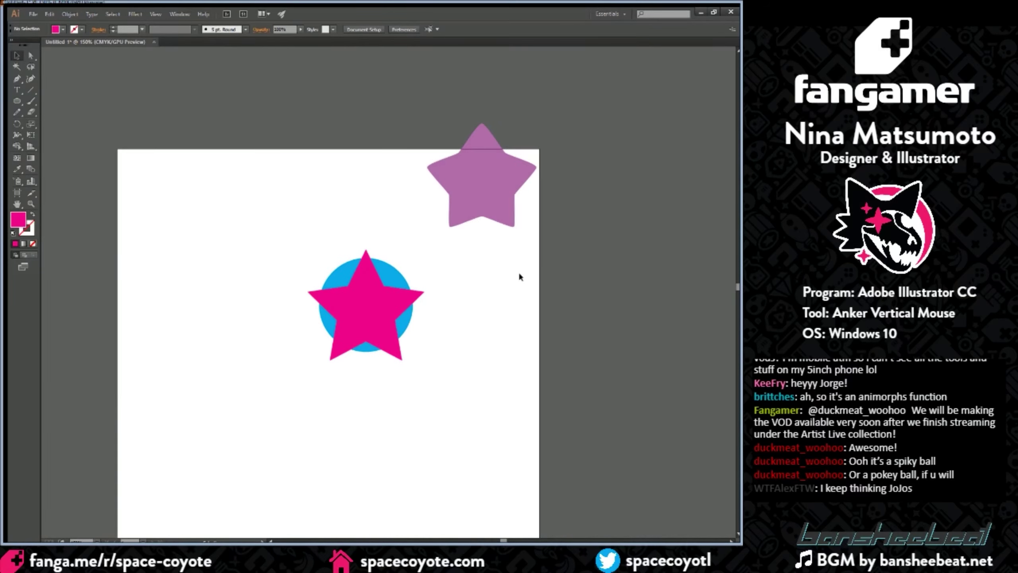
{"action": "key", "text": "ctrl+plus"}
{"action": "key", "text": "ctrl+plus"}
{"action": "left_click_drag", "start_coordinate": [368, 315], "coordinate": [296, 269]}
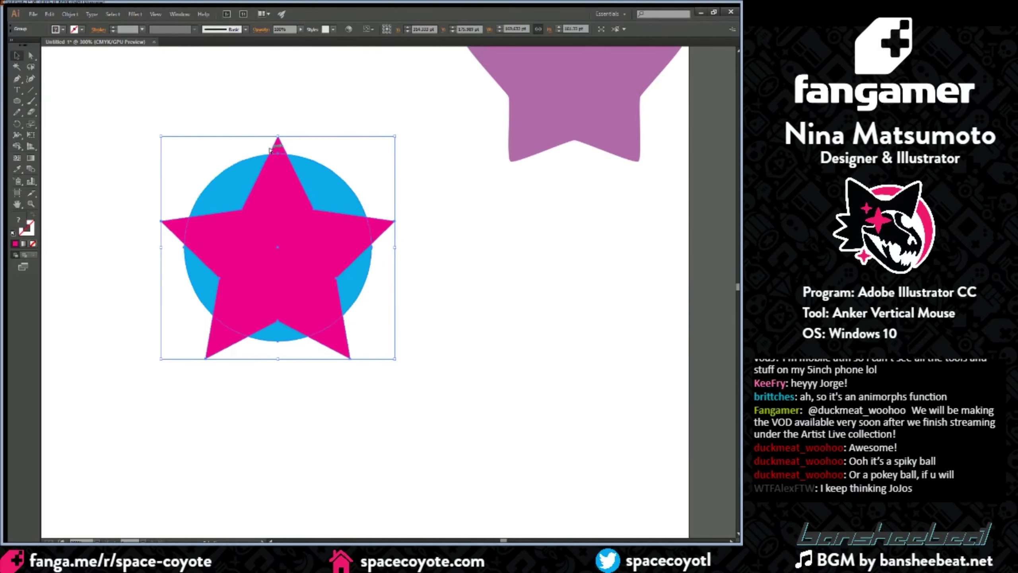
{"action": "key", "text": "ctrl+minus"}
{"action": "scroll", "coordinate": [401, 461], "scroll_direction": "down", "scroll_amount": 3}
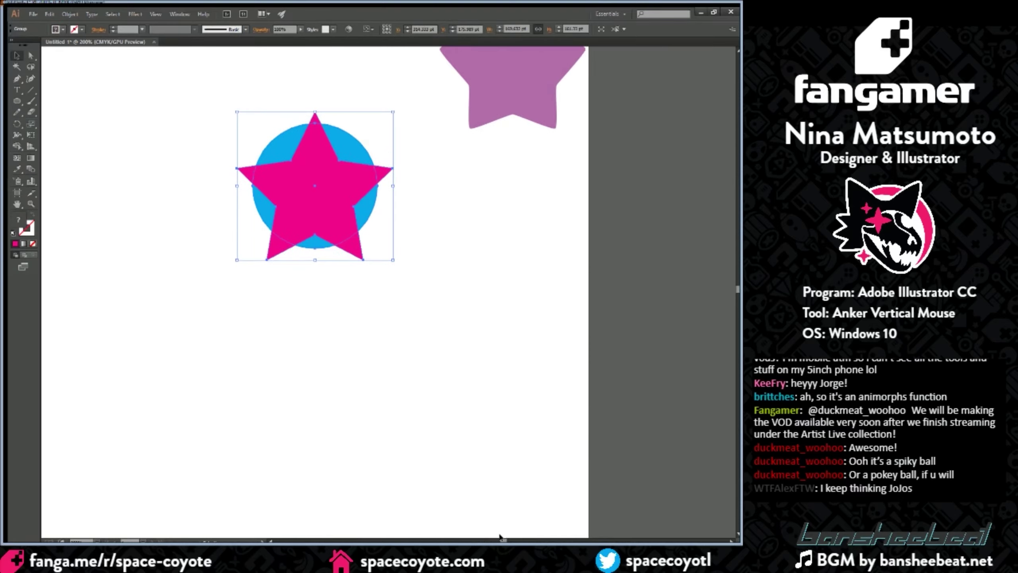
{"action": "scroll", "coordinate": [513, 400], "scroll_direction": "left", "scroll_amount": 4}
{"action": "key", "text": "ctrl+minus"}
{"action": "left_click_drag", "start_coordinate": [502, 157], "coordinate": [260, 257]}
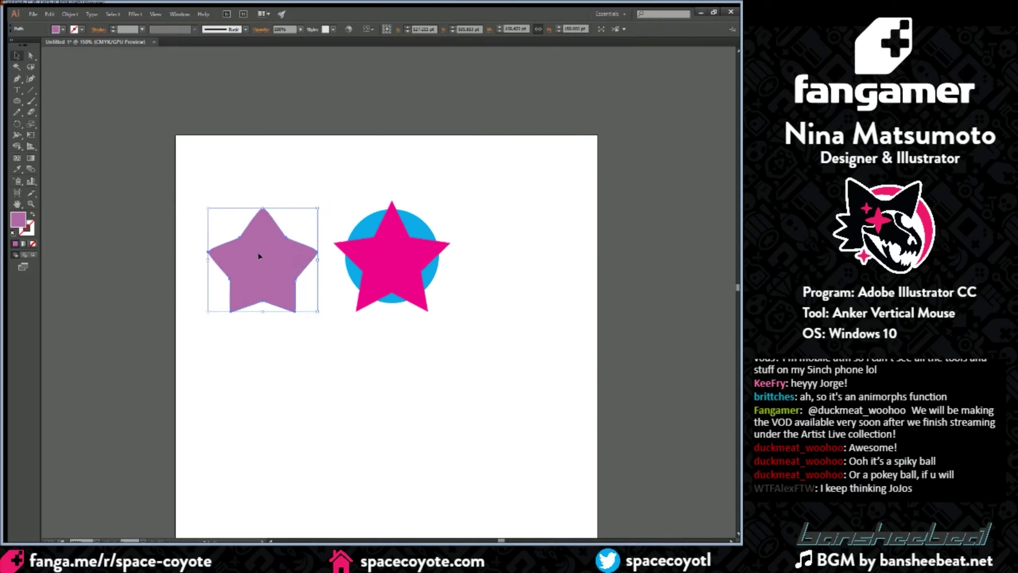
Step: Delete the star-and-circle group and the purple star from the artboard
{"action": "left_click_drag", "start_coordinate": [365, 194], "coordinate": [479, 345]}
{"action": "key", "text": "Delete"}
{"action": "left_click", "coordinate": [280, 251]}
{"action": "key", "text": "Delete"}
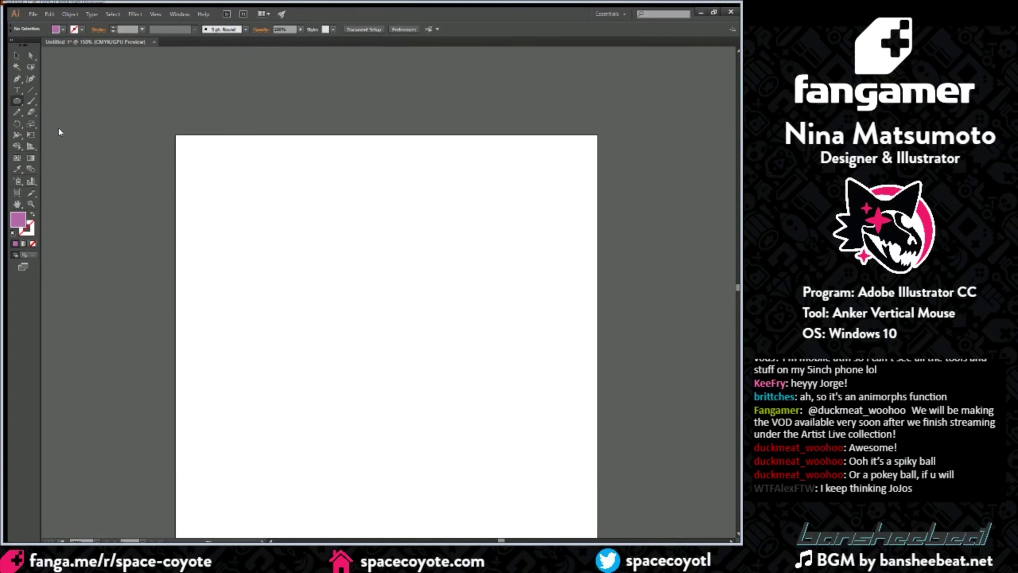
Step: Draw a purple circle about 325 pt across and move it slightly left and down on the artboard
{"action": "left_click_drag", "start_coordinate": [400, 291], "coordinate": [513, 200]}
{"action": "key", "text": "v"}
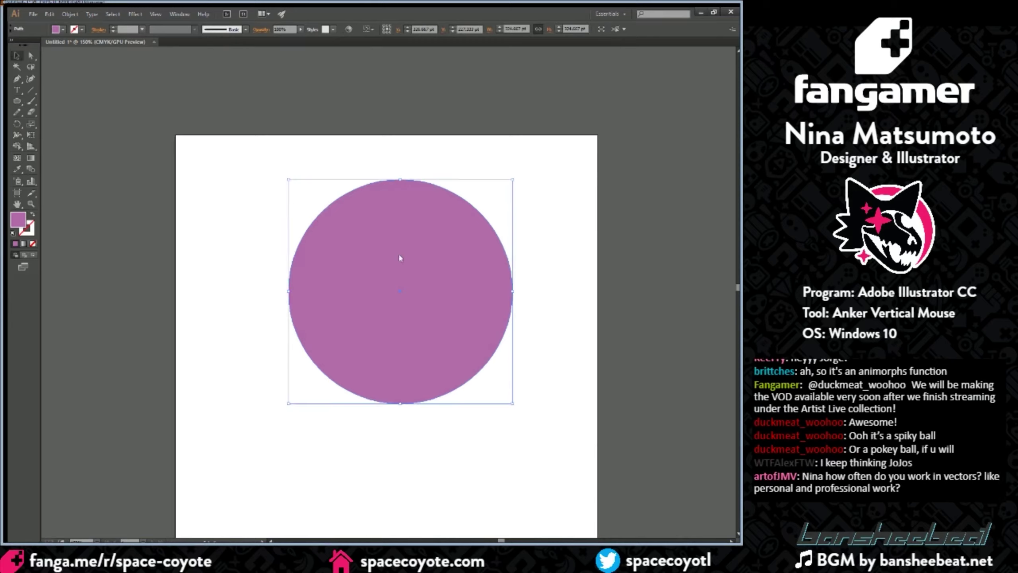
{"action": "left_click_drag", "start_coordinate": [400, 258], "coordinate": [350, 266]}
{"action": "left_click", "coordinate": [488, 203]}
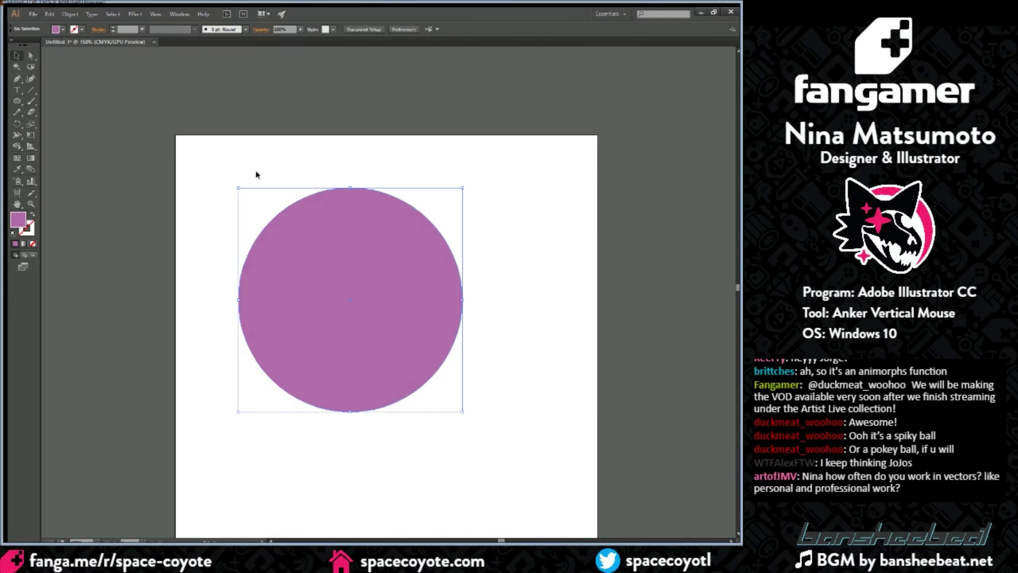
{"action": "left_click", "coordinate": [352, 245]}
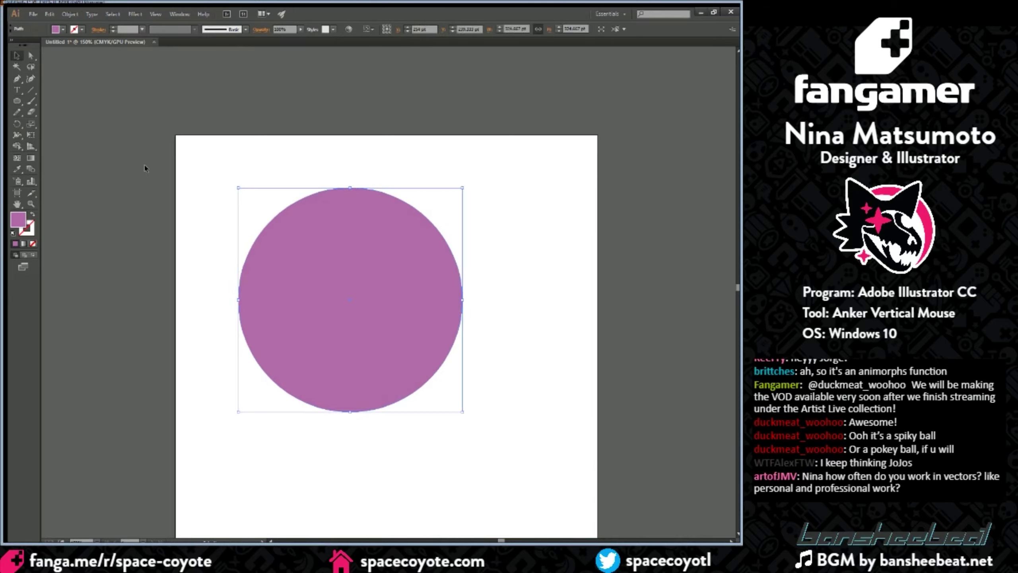
{"action": "left_click", "coordinate": [251, 221]}
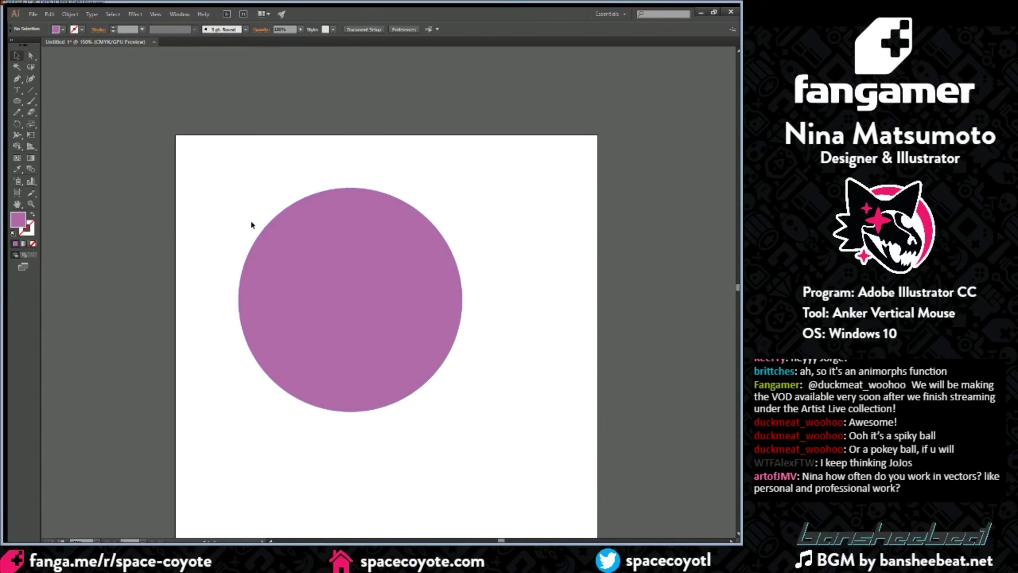
Step: Turn the circle's outline into a type path starting at its upper left, and fill it with random letters beginning "adsfasdf"
{"action": "left_click", "coordinate": [262, 227]}
{"action": "key", "text": "a"}
{"action": "key", "text": "ctrl+plus"}
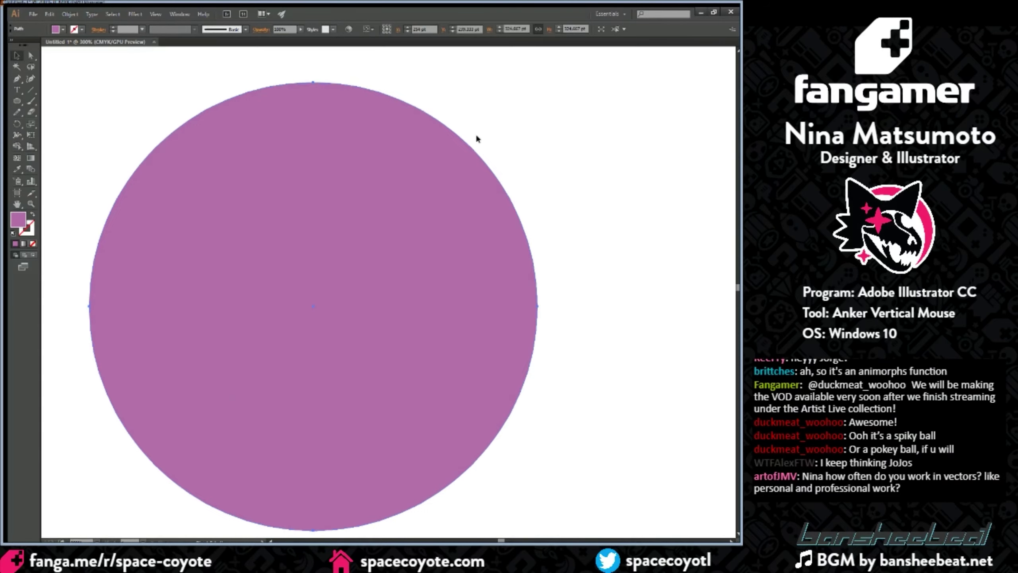
{"action": "key", "text": "ctrl+minus"}
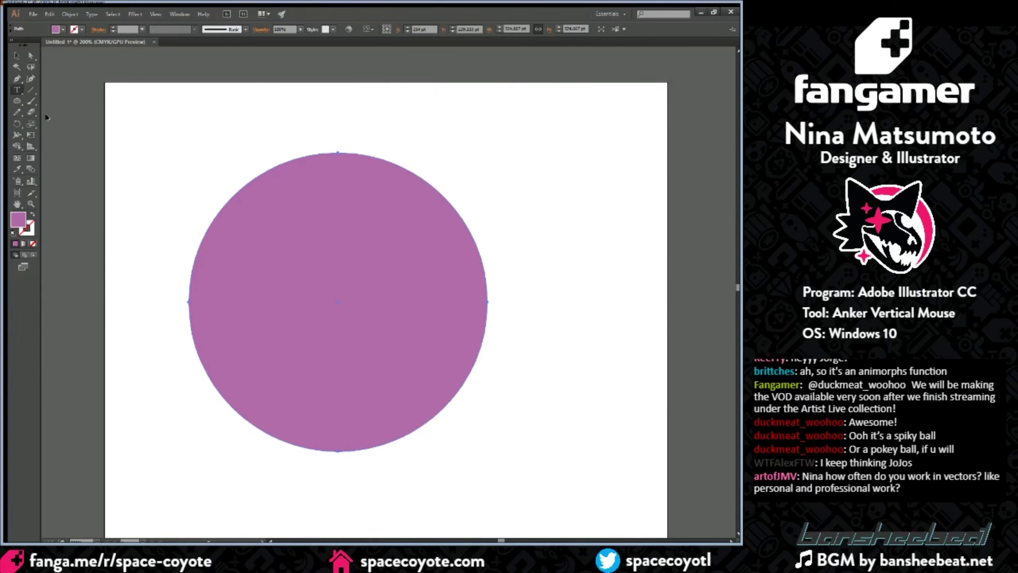
{"action": "left_click", "coordinate": [31, 90]}
{"action": "left_click", "coordinate": [17, 91]}
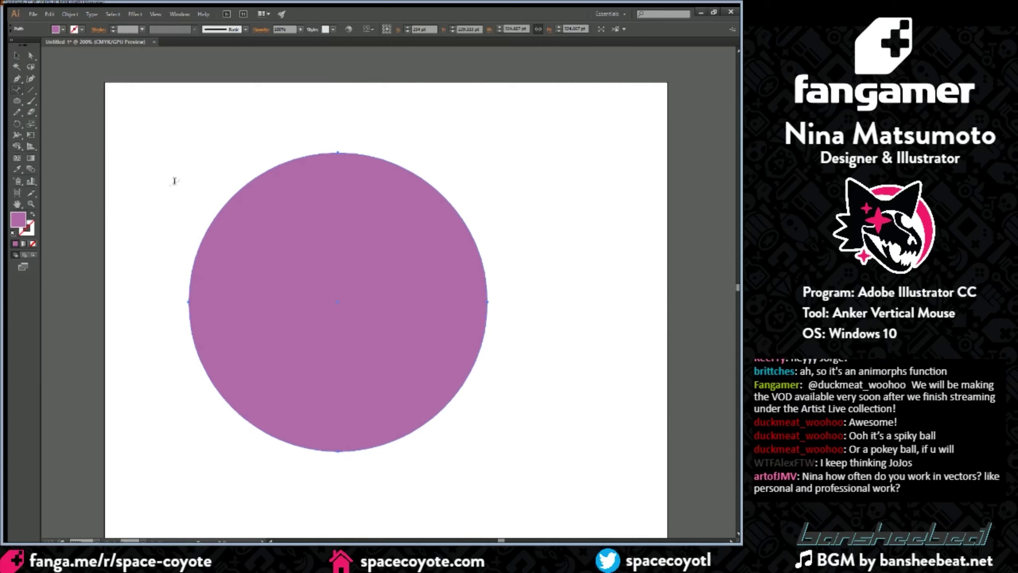
{"action": "left_click", "coordinate": [213, 209]}
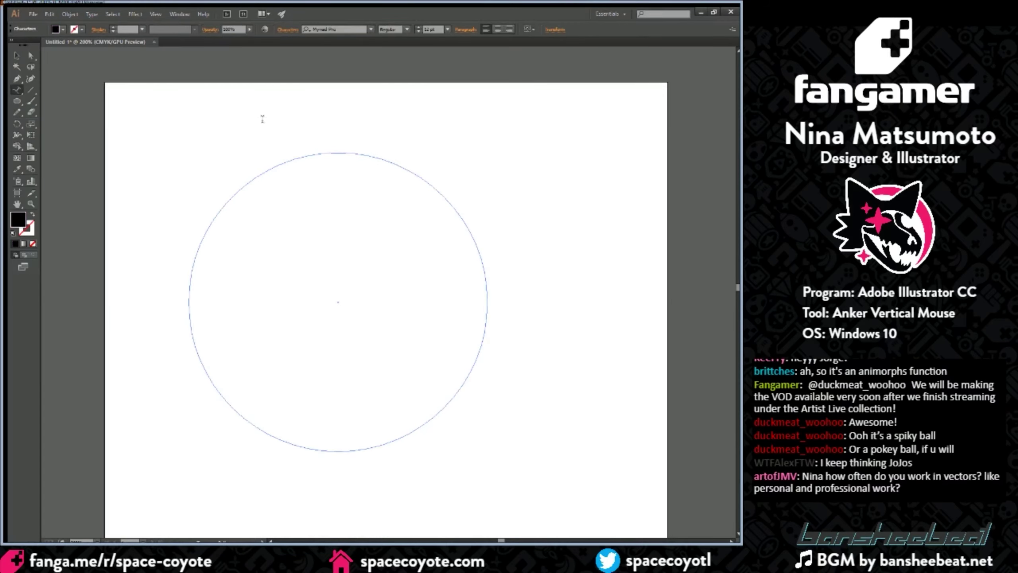
{"action": "type", "text": "adsfasdfasdfasdfa"}
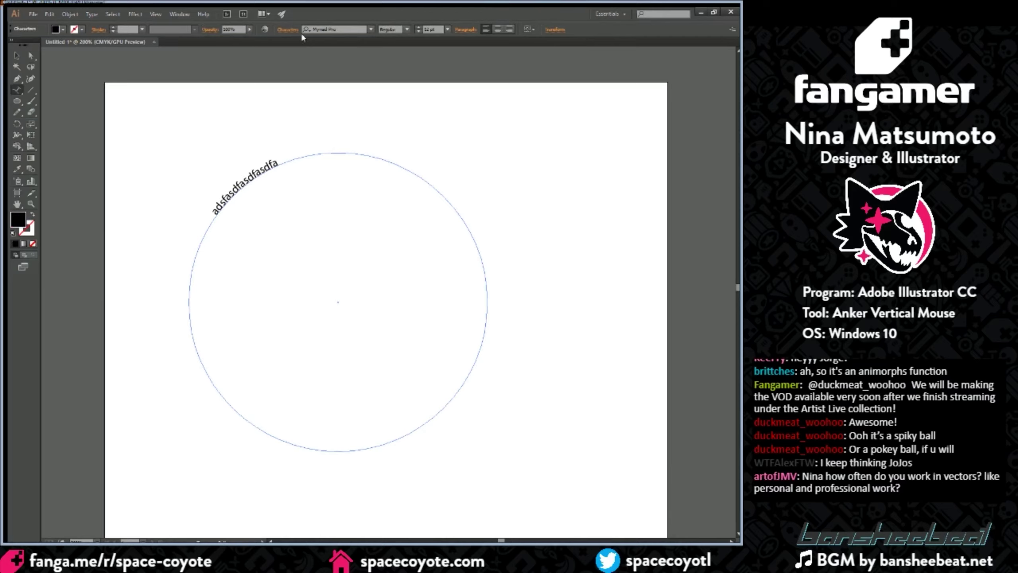
{"action": "type", "text": "sdfadsfasdfasdfasdfasdfasdfasdffad"}
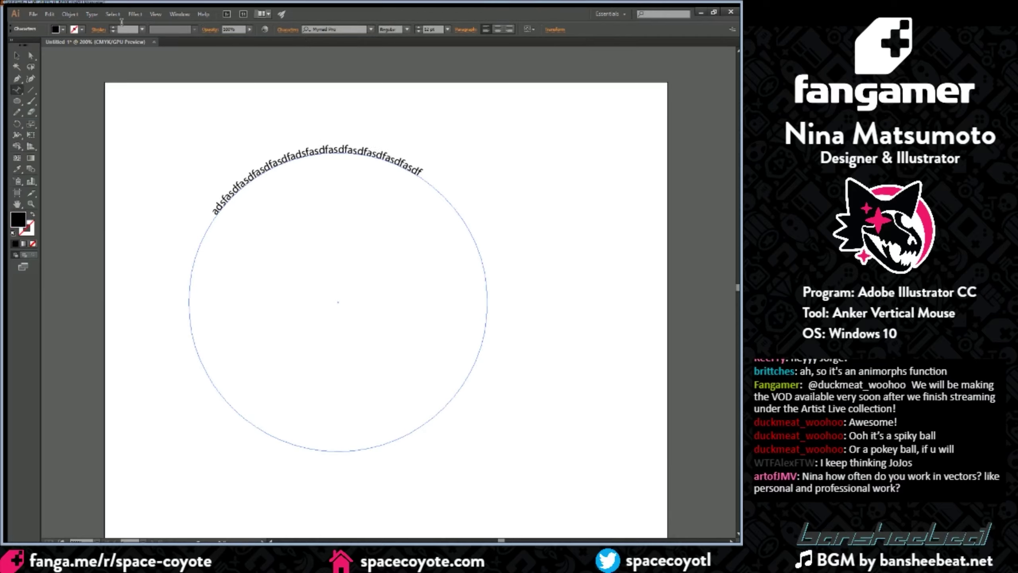
Step: Set all the text on the circular path to 36 pt and finish text editing
{"action": "left_click_drag", "start_coordinate": [420, 169], "coordinate": [157, 168]}
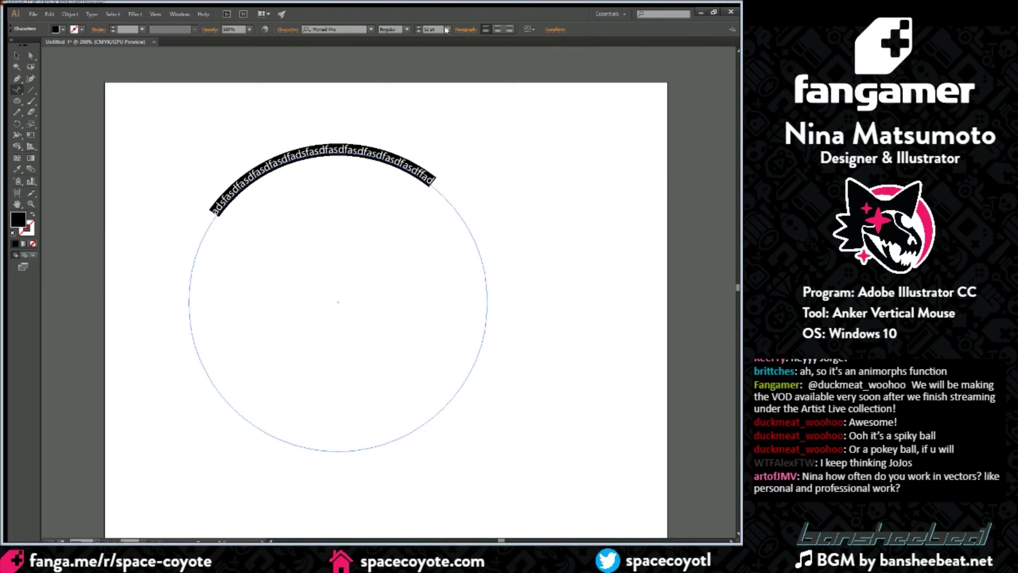
{"action": "left_click", "coordinate": [459, 155]}
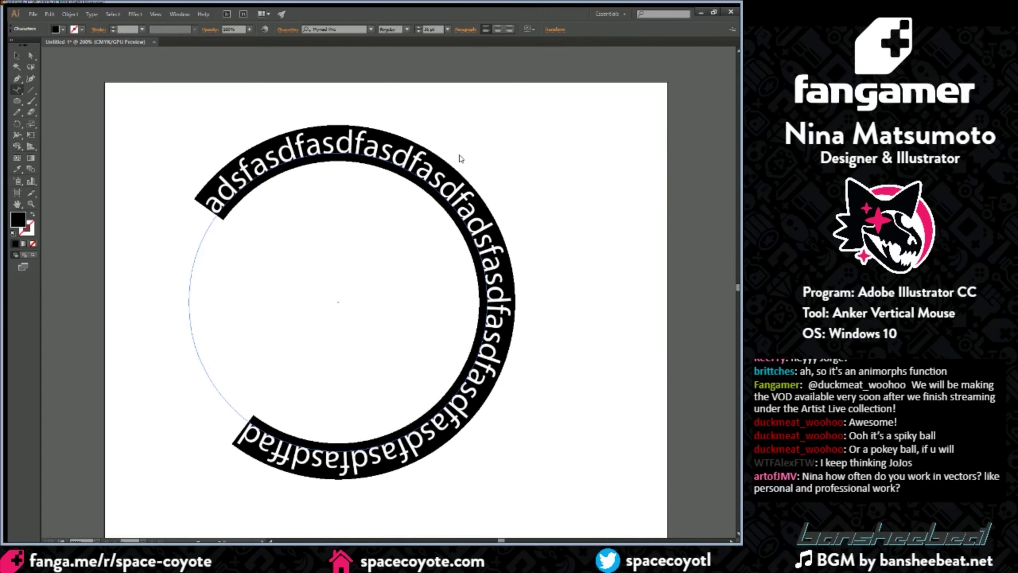
{"action": "key", "text": "Escape"}
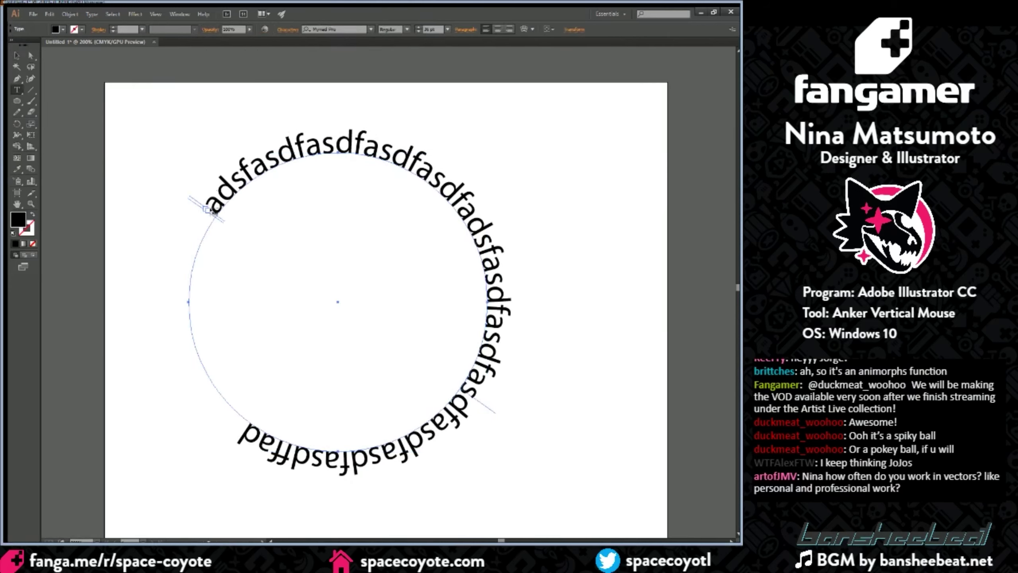
Step: Try to shift the path text's starting point along the circle, and undo the attempt
{"action": "left_click_drag", "start_coordinate": [208, 211], "coordinate": [240, 171]}
{"action": "key", "text": "Escape"}
{"action": "key", "text": "ctrl+z"}
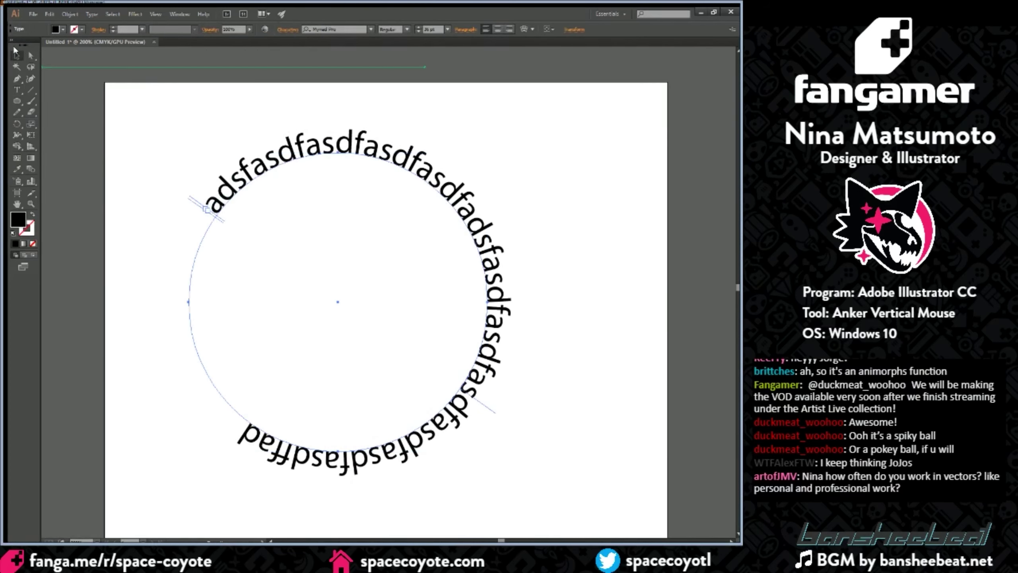
Step: Move the path text's starting point from the circle's upper left to its lower edge
{"action": "left_click", "coordinate": [227, 139]}
{"action": "left_click", "coordinate": [220, 187]}
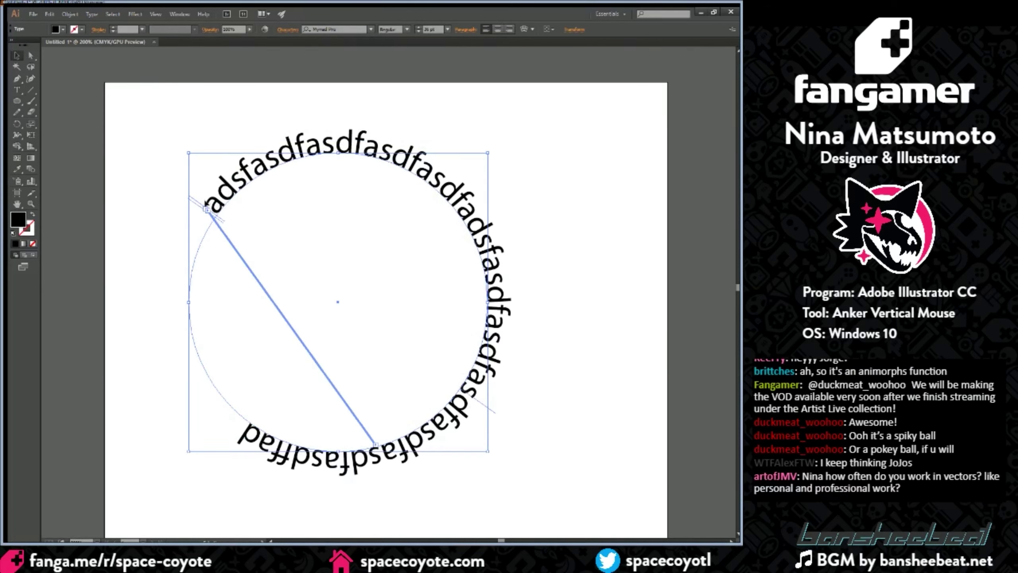
{"action": "left_click", "coordinate": [126, 91]}
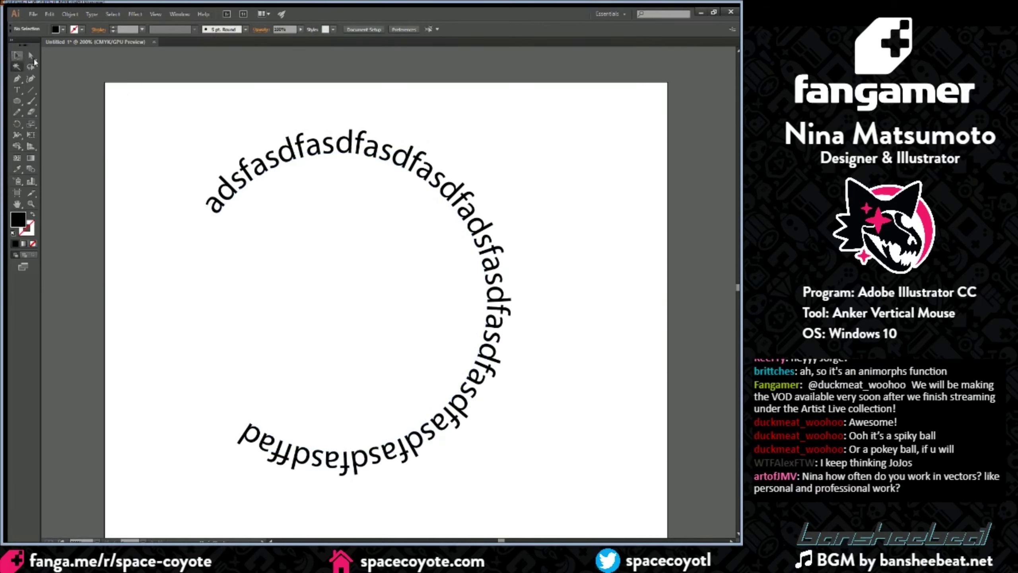
{"action": "left_click", "coordinate": [225, 183]}
{"action": "left_click_drag", "start_coordinate": [202, 208], "coordinate": [402, 427]}
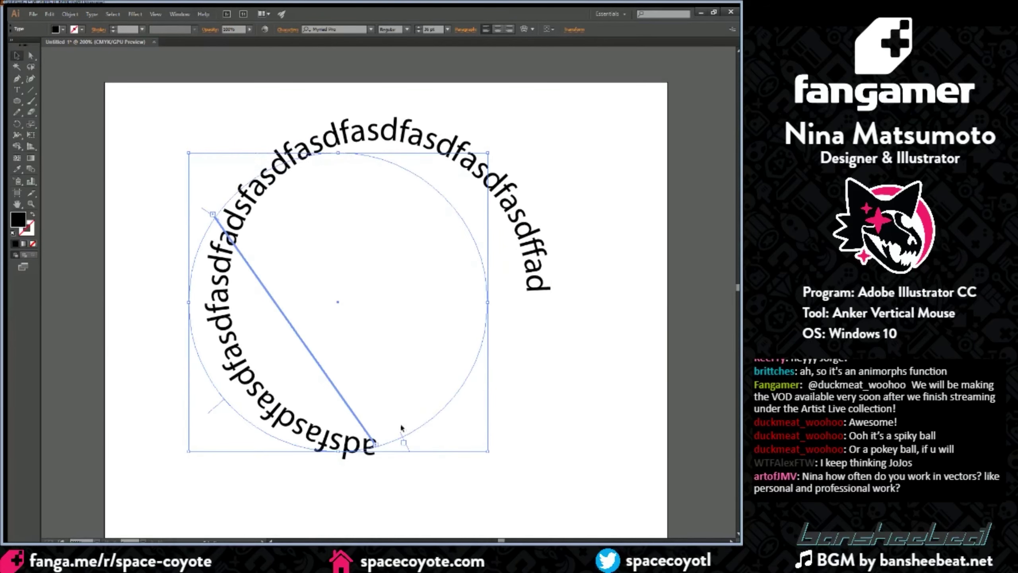
Step: Delete the circular path text from the artboard
{"action": "key", "text": "ctrl+minus"}
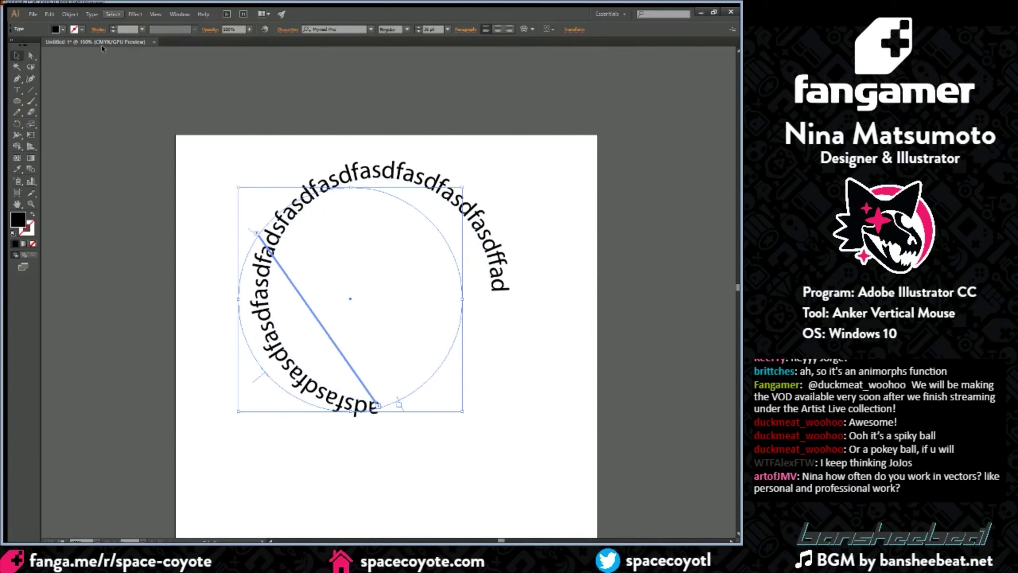
{"action": "left_click", "coordinate": [234, 169]}
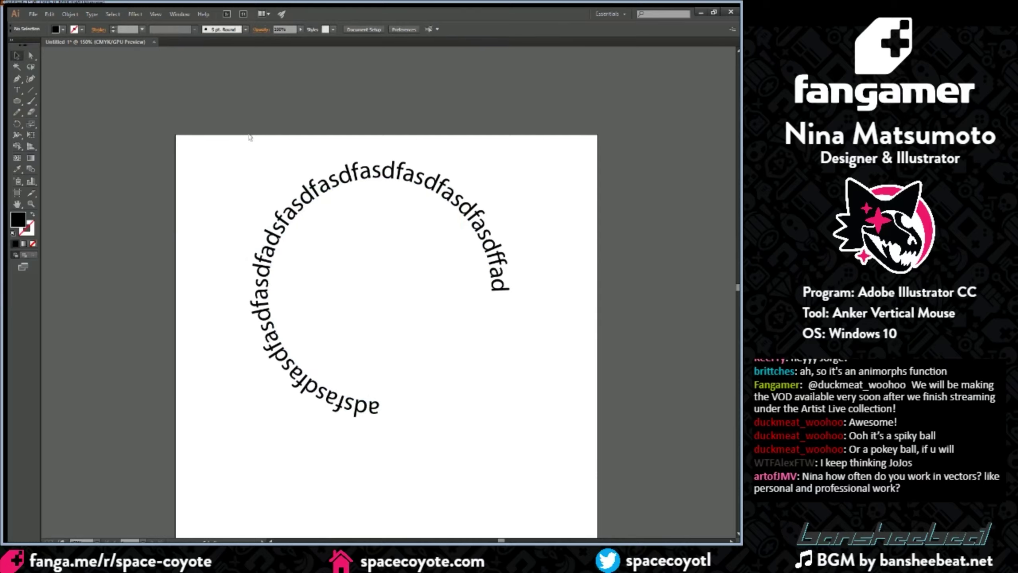
{"action": "left_click_drag", "start_coordinate": [241, 132], "coordinate": [555, 459]}
{"action": "key", "text": "Delete"}
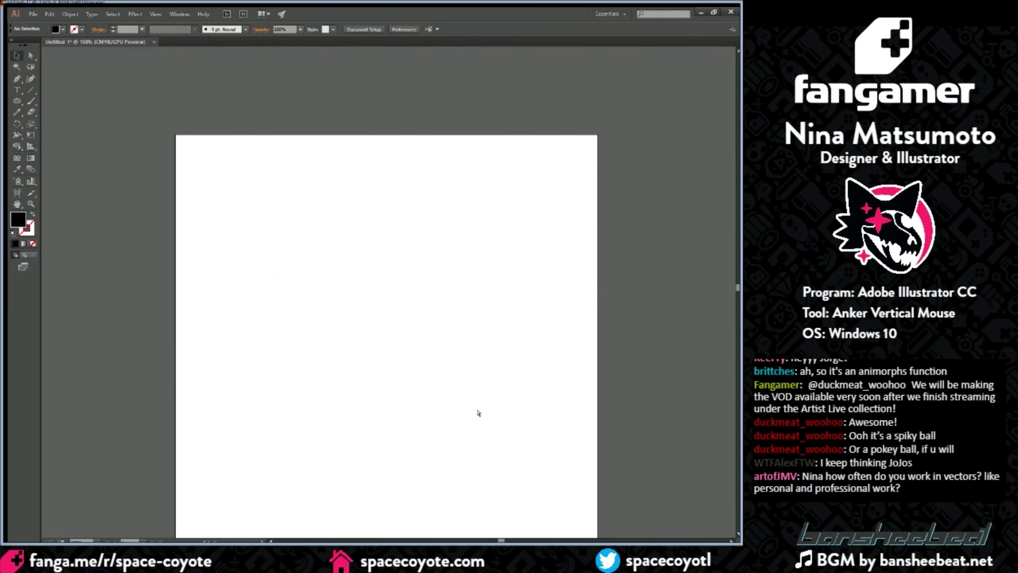
{"action": "key", "text": "ctrl+="}
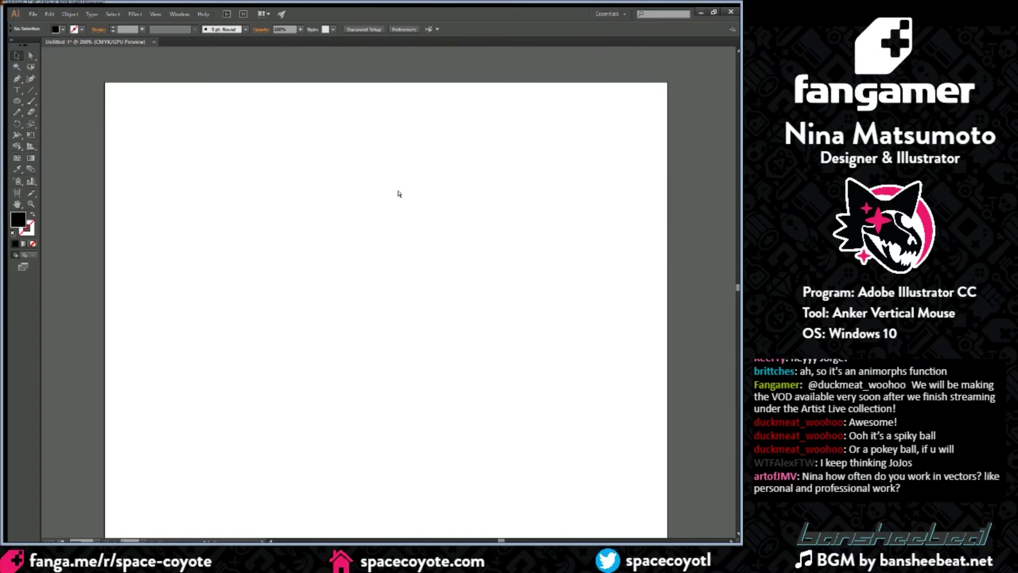
{"action": "key", "text": "ctrl+minus"}
{"action": "left_click_drag", "start_coordinate": [500, 540], "coordinate": [501, 540]}
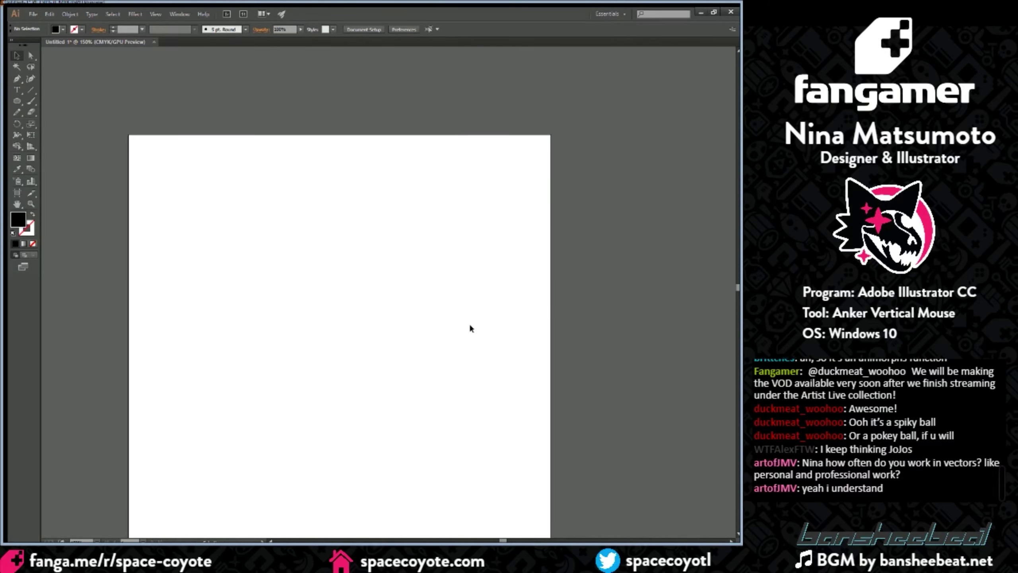
{"action": "scroll", "coordinate": [457, 288], "scroll_direction": "down", "scroll_amount": 3}
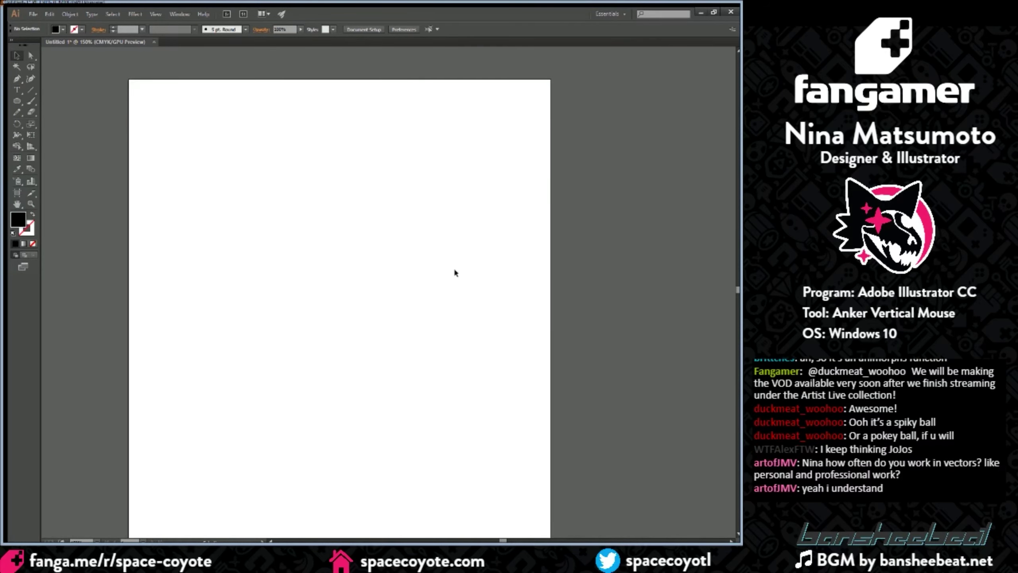
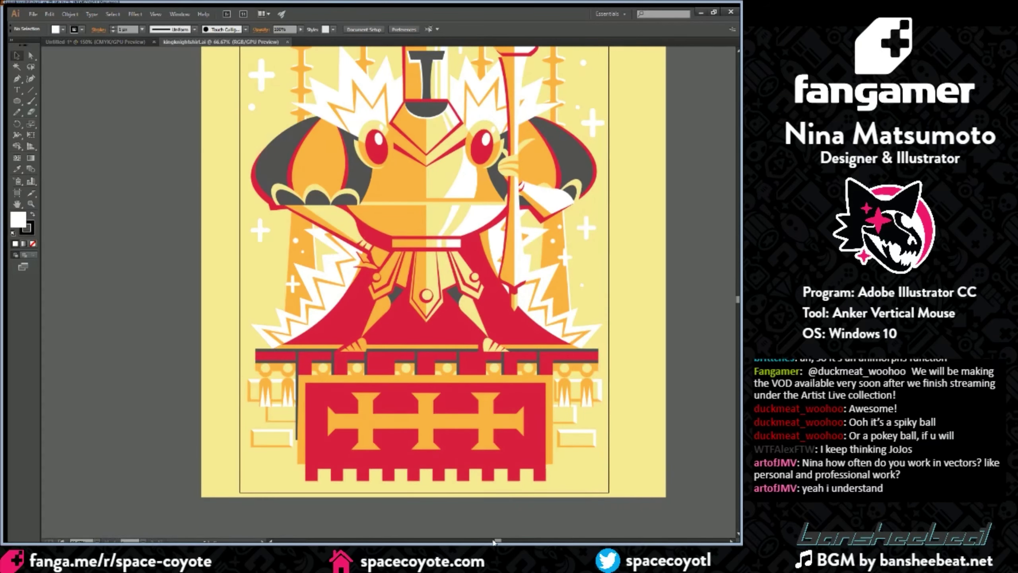
Step: Examine the king knight shirt artwork as a whole and up close around the helmet, eyes and torso
{"action": "left_click_drag", "start_coordinate": [495, 540], "coordinate": [505, 540]}
{"action": "scroll", "coordinate": [533, 433], "scroll_direction": "up", "scroll_amount": 6}
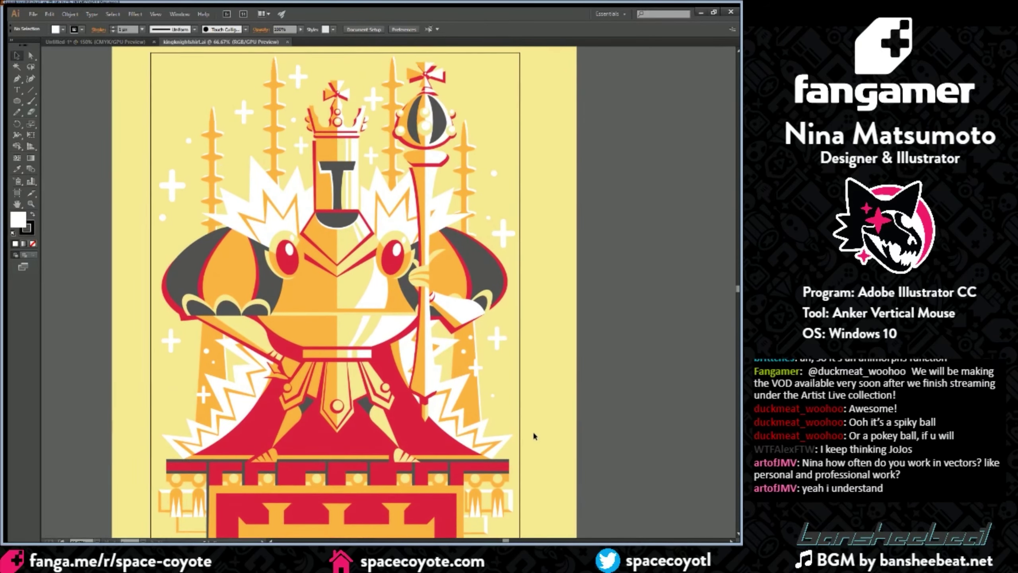
{"action": "key", "text": "ctrl+plus"}
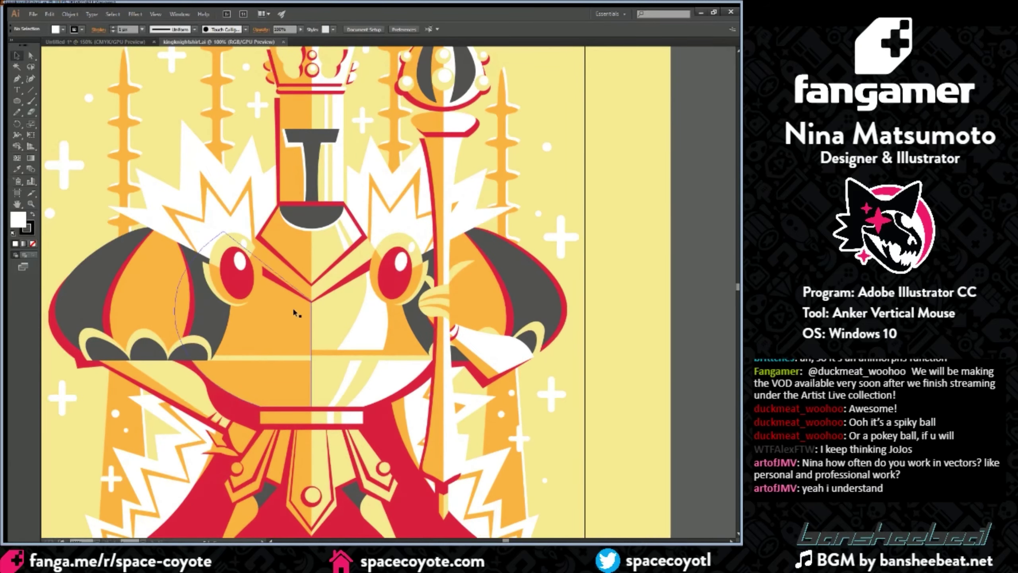
{"action": "left_click", "coordinate": [269, 541]}
{"action": "left_click", "coordinate": [270, 540]}
{"action": "key", "text": "ctrl+plus"}
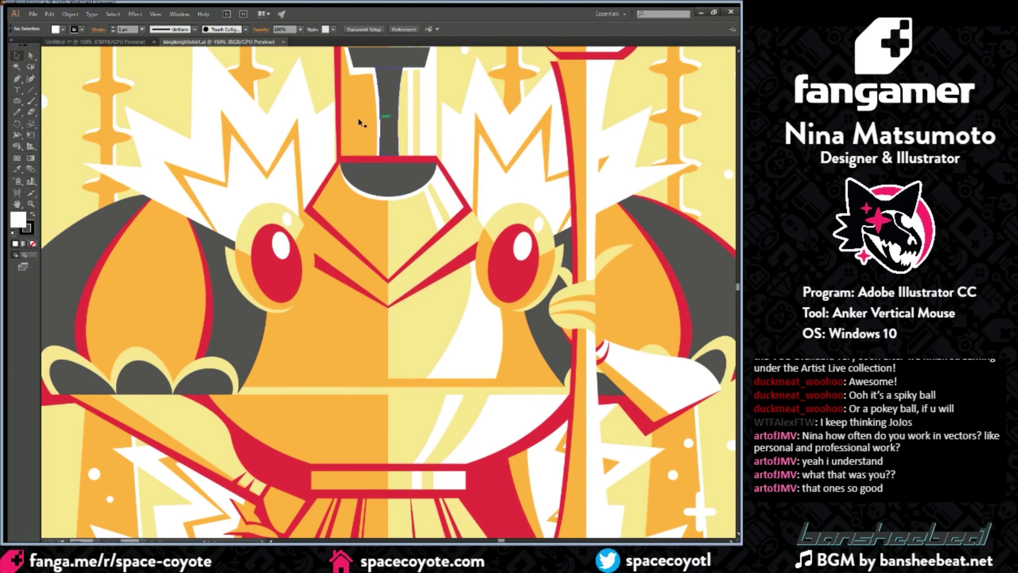
{"action": "key", "text": "ctrl+minus"}
{"action": "key", "text": "ctrl+minus"}
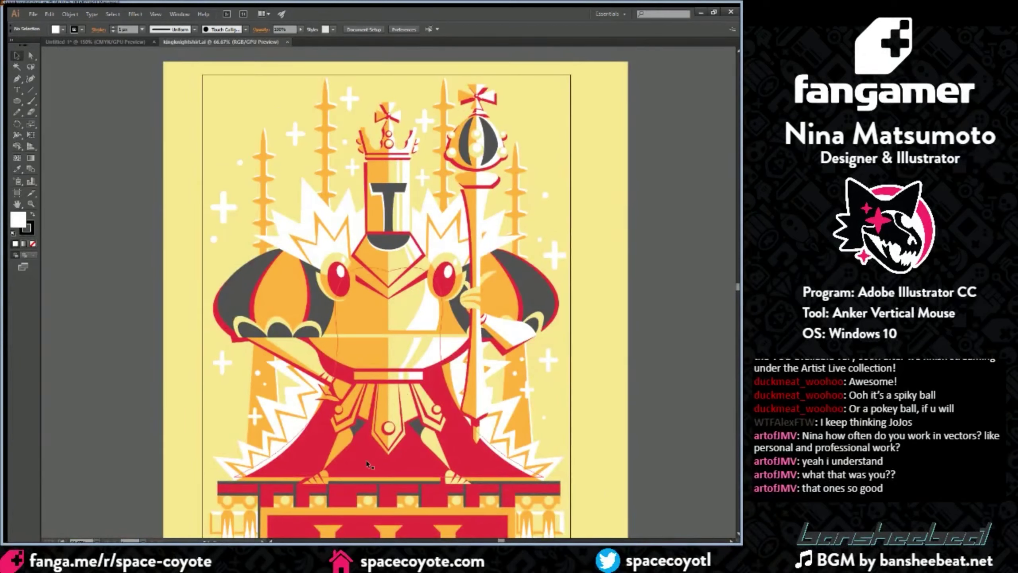
Step: Try moving the red cape and the left zigzag fur trim off the artboard, undoing each move
{"action": "left_click_drag", "start_coordinate": [386, 461], "coordinate": [74, 361]}
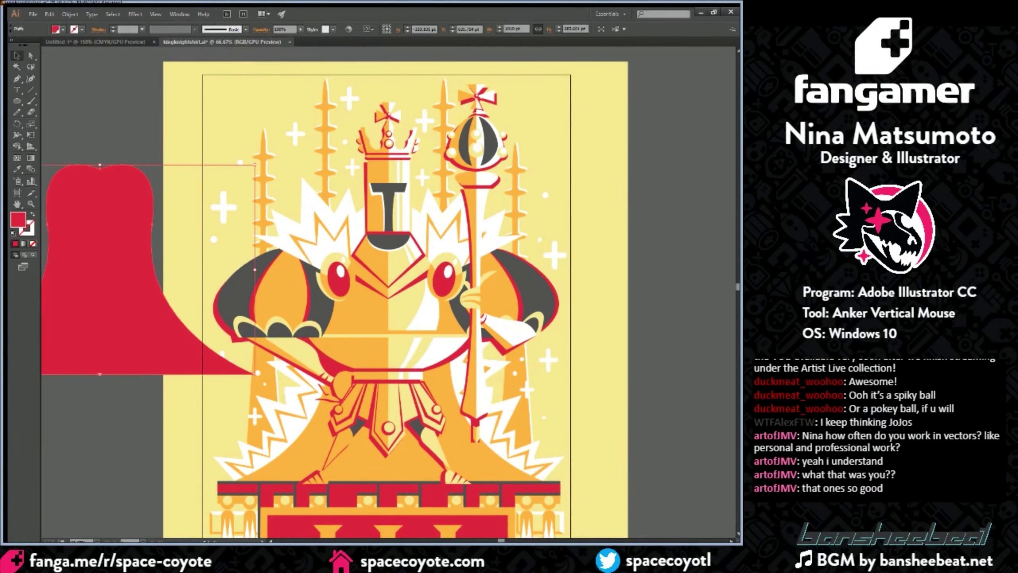
{"action": "key", "text": "ctrl+z"}
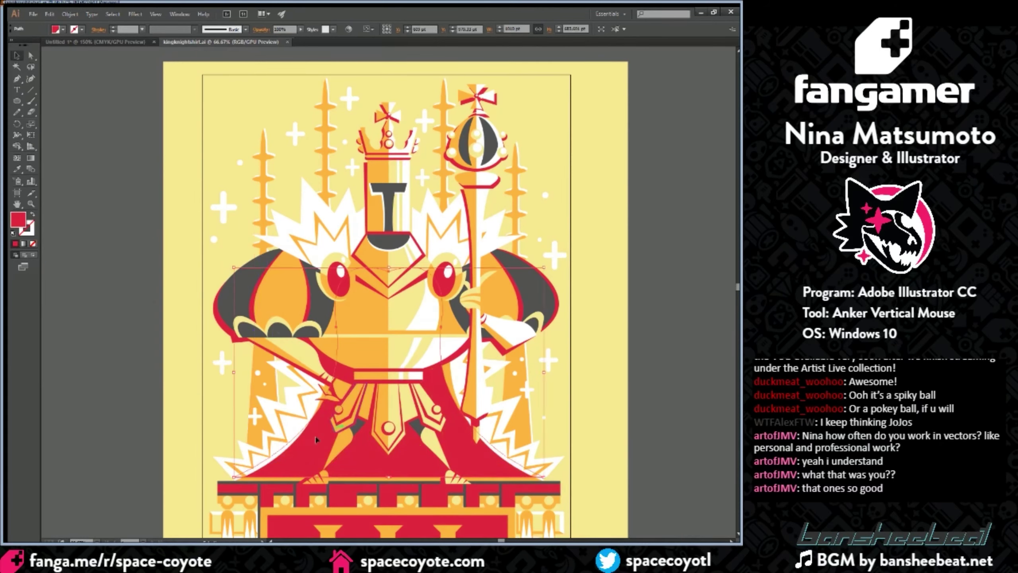
{"action": "left_click", "coordinate": [288, 425]}
{"action": "left_click_drag", "start_coordinate": [288, 425], "coordinate": [120, 322]}
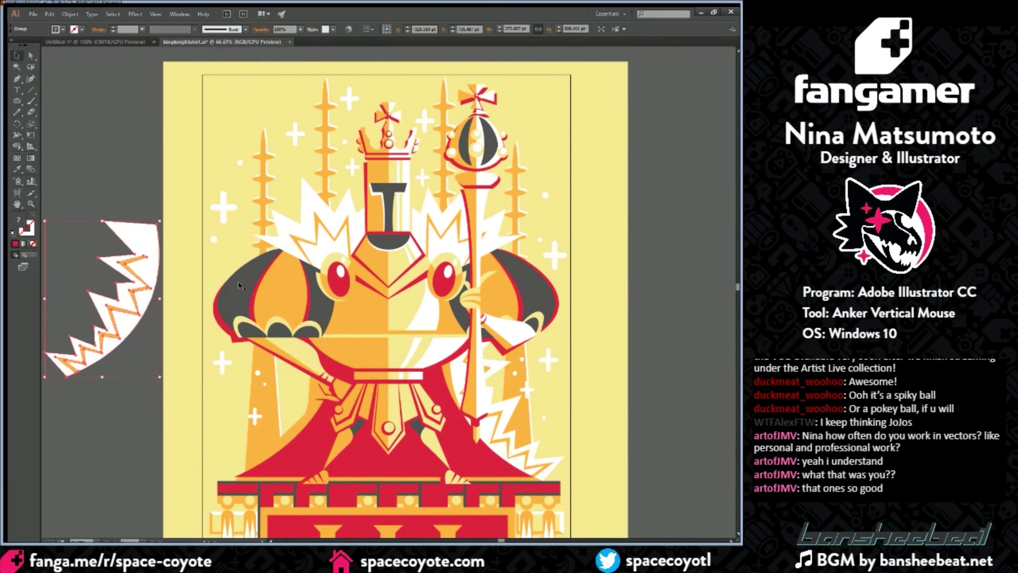
{"action": "key", "text": "ctrl+z"}
Step: Try moving the orange three-cross shape off the red banner, and undo the move
{"action": "left_click", "coordinate": [380, 169]}
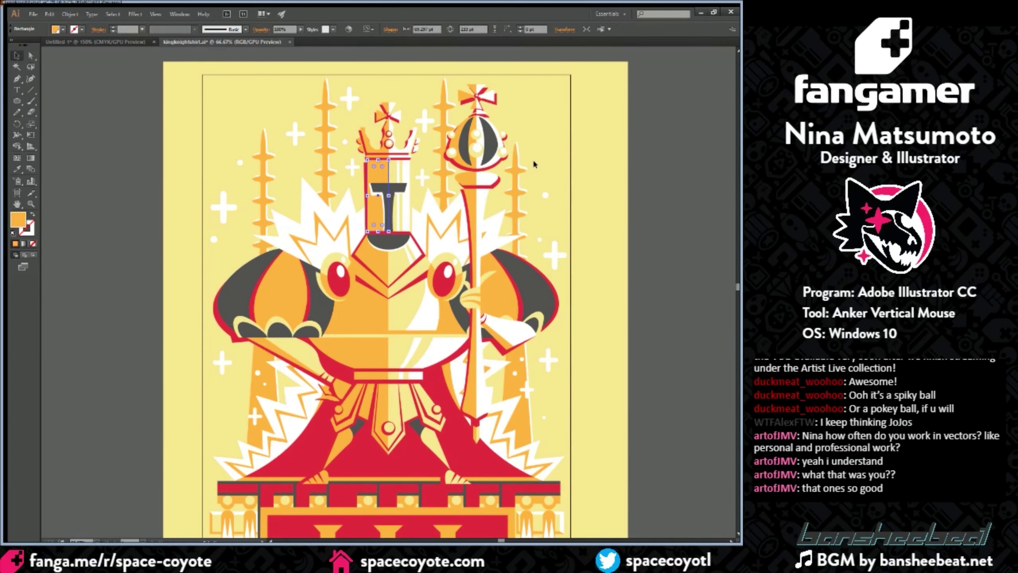
{"action": "scroll", "coordinate": [504, 379], "scroll_direction": "down", "scroll_amount": 5}
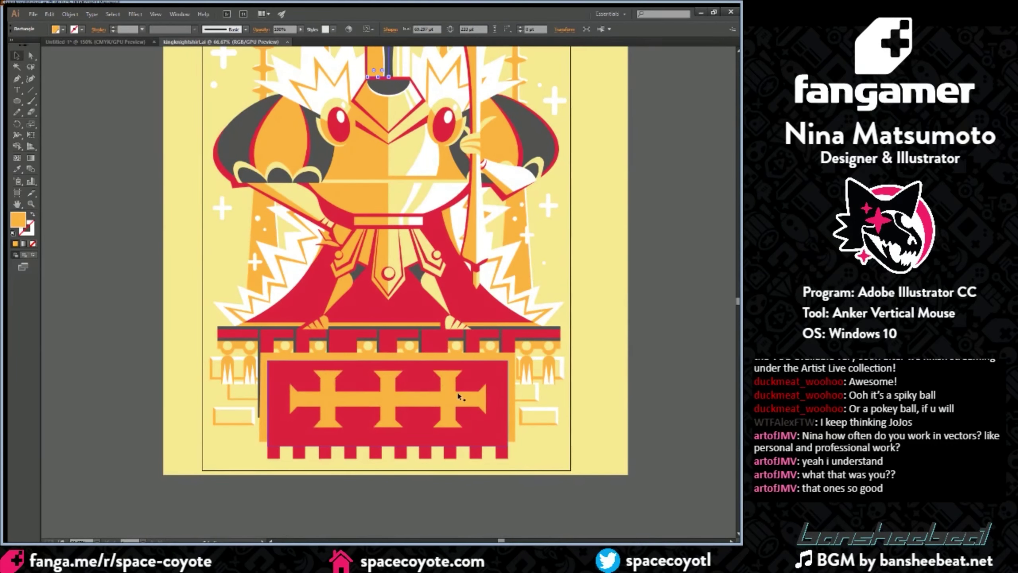
{"action": "left_click", "coordinate": [479, 412]}
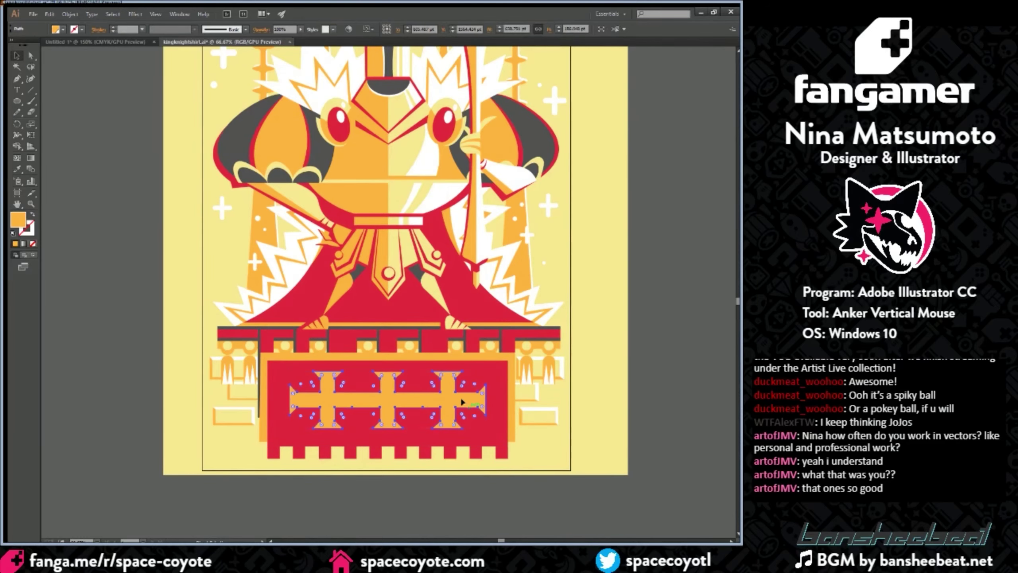
{"action": "left_click_drag", "start_coordinate": [446, 393], "coordinate": [228, 286]}
{"action": "key", "text": "ctrl+z"}
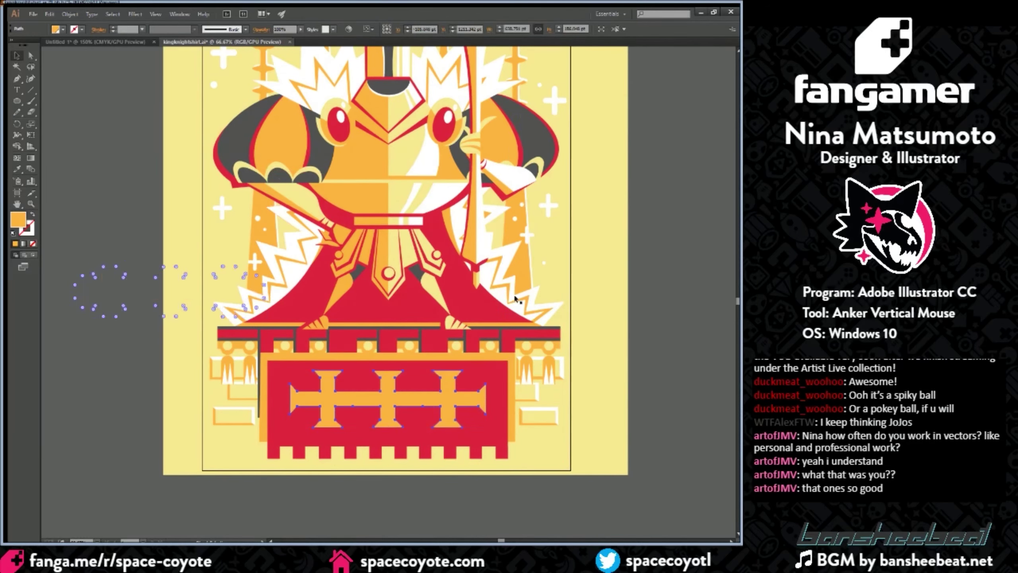
{"action": "scroll", "coordinate": [503, 281], "scroll_direction": "up", "scroll_amount": 1}
{"action": "scroll", "coordinate": [500, 276], "scroll_direction": "up", "scroll_amount": 5}
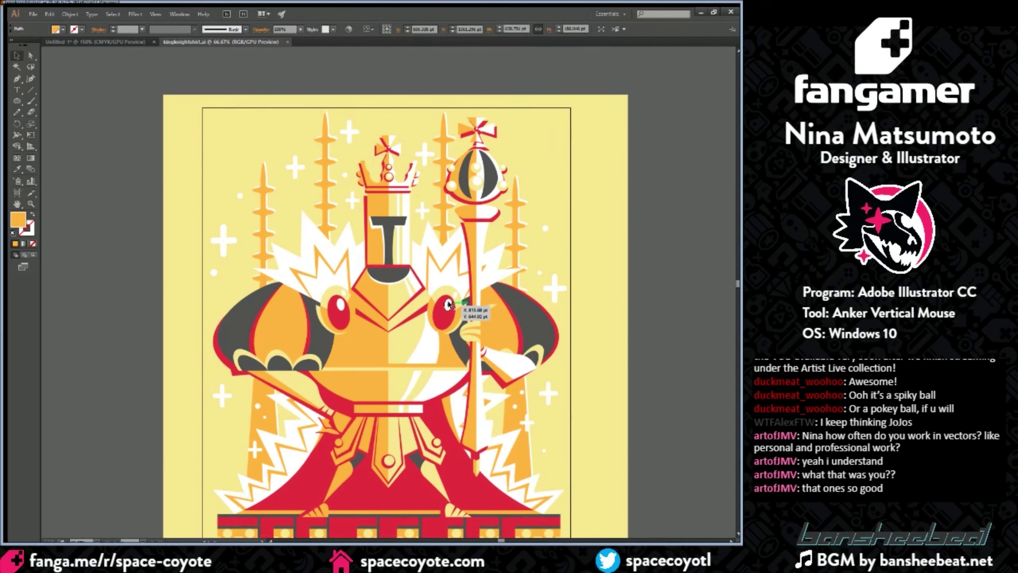
{"action": "scroll", "coordinate": [445, 300], "scroll_direction": "down", "scroll_amount": 2}
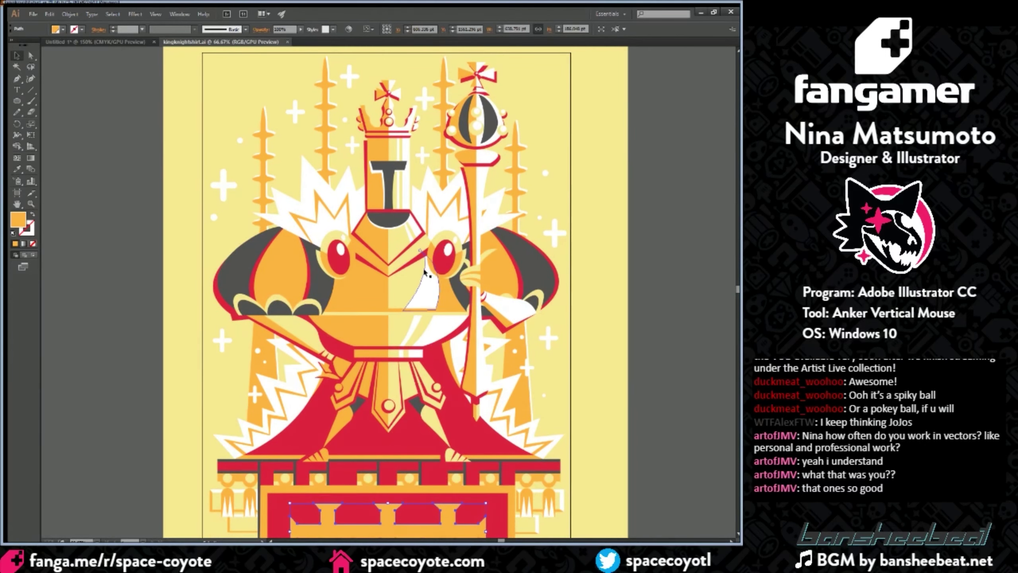
{"action": "key", "text": "ctrl+z"}
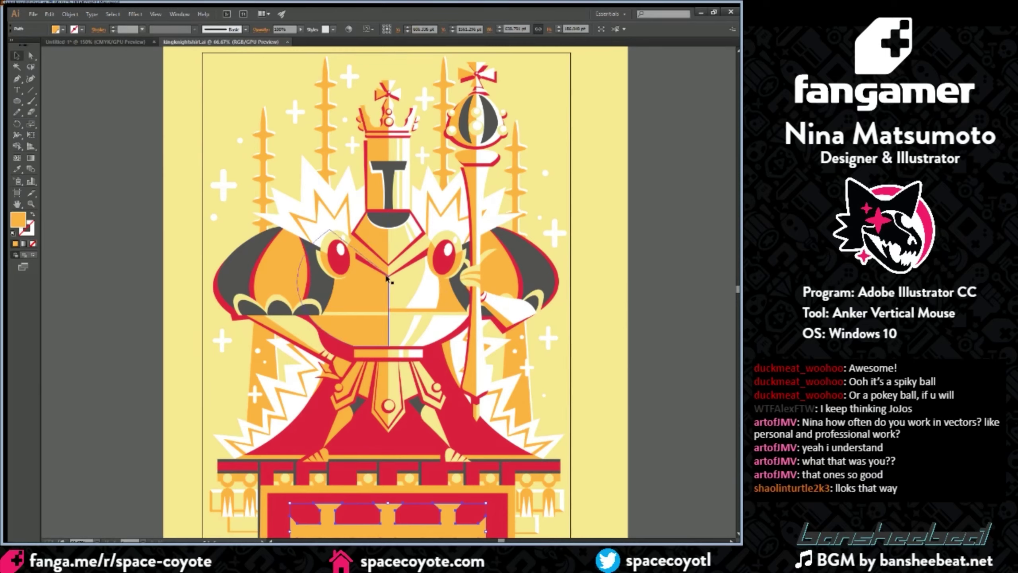
Step: Stretch the knight's left-hand puffed sleeve wider and taller so that it extends past the artboard's left edge
{"action": "left_click", "coordinate": [352, 427]}
{"action": "scroll", "coordinate": [355, 511], "scroll_direction": "up", "scroll_amount": 1}
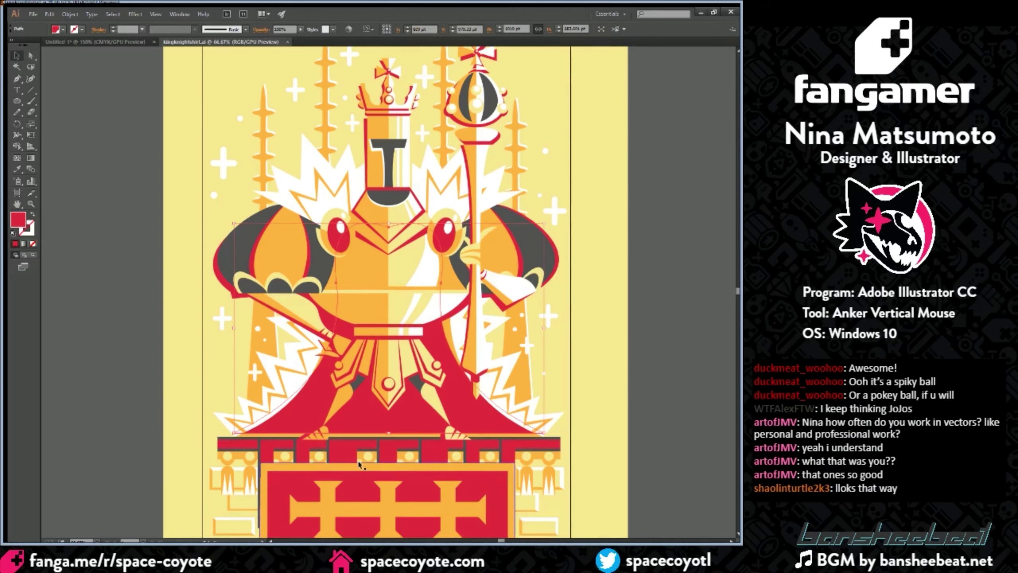
{"action": "left_click", "coordinate": [231, 291]}
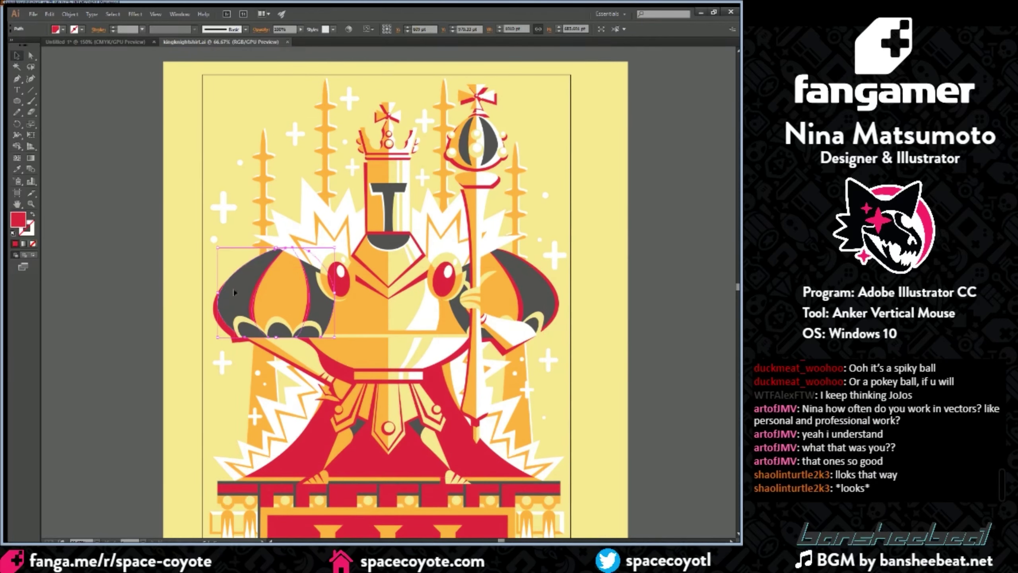
{"action": "mouse_move", "coordinate": [215, 243]}
{"action": "left_mouse_down"}
{"action": "mouse_move", "coordinate": [140, 186]}
{"action": "mouse_move", "coordinate": [217, 248]}
{"action": "left_mouse_up"}
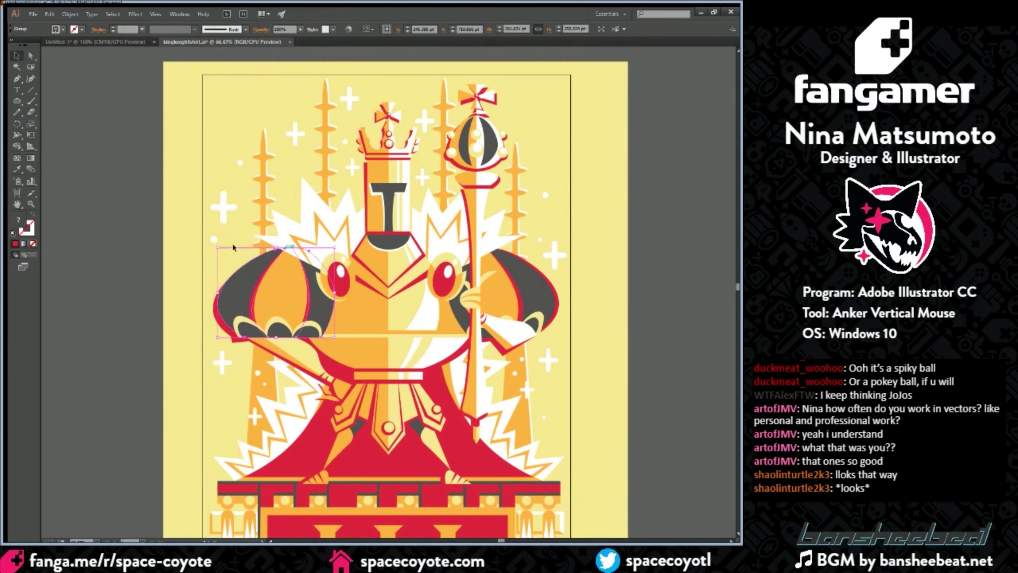
{"action": "left_click_drag", "start_coordinate": [216, 291], "coordinate": [167, 293]}
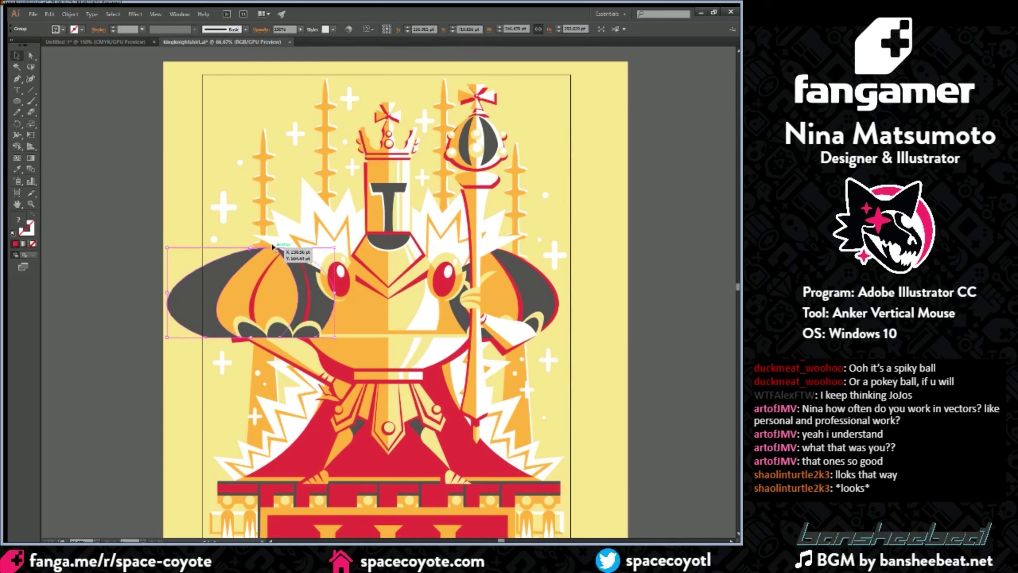
{"action": "left_click_drag", "start_coordinate": [273, 265], "coordinate": [248, 219]}
{"action": "left_click_drag", "start_coordinate": [280, 282], "coordinate": [290, 265]}
Step: Enlarge the knight's right-hand puffed sleeve outward and upward past the artboard's right edge
{"action": "left_click", "coordinate": [524, 268]}
{"action": "left_click_drag", "start_coordinate": [557, 245], "coordinate": [581, 206]}
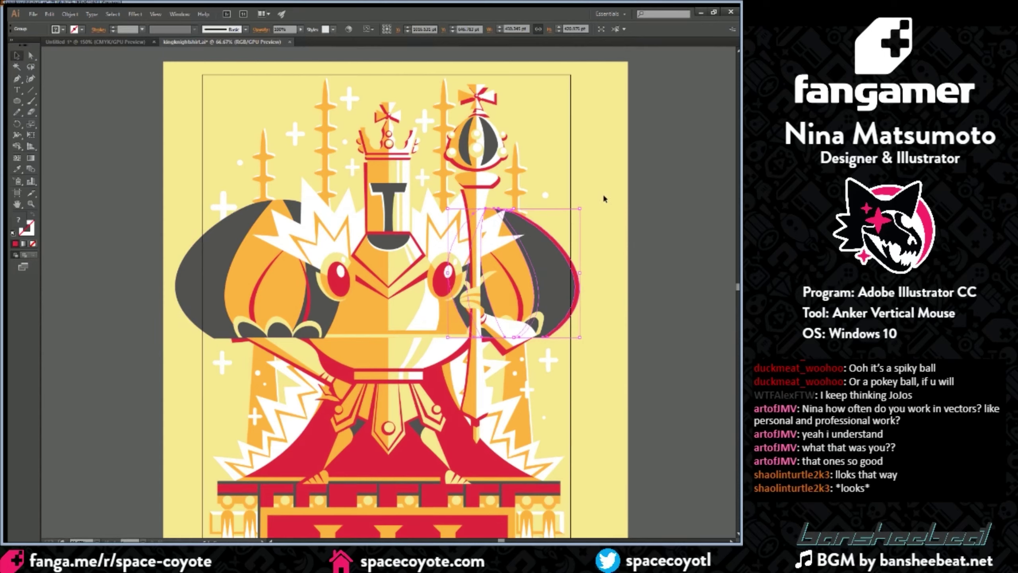
{"action": "left_click_drag", "start_coordinate": [577, 206], "coordinate": [596, 199]}
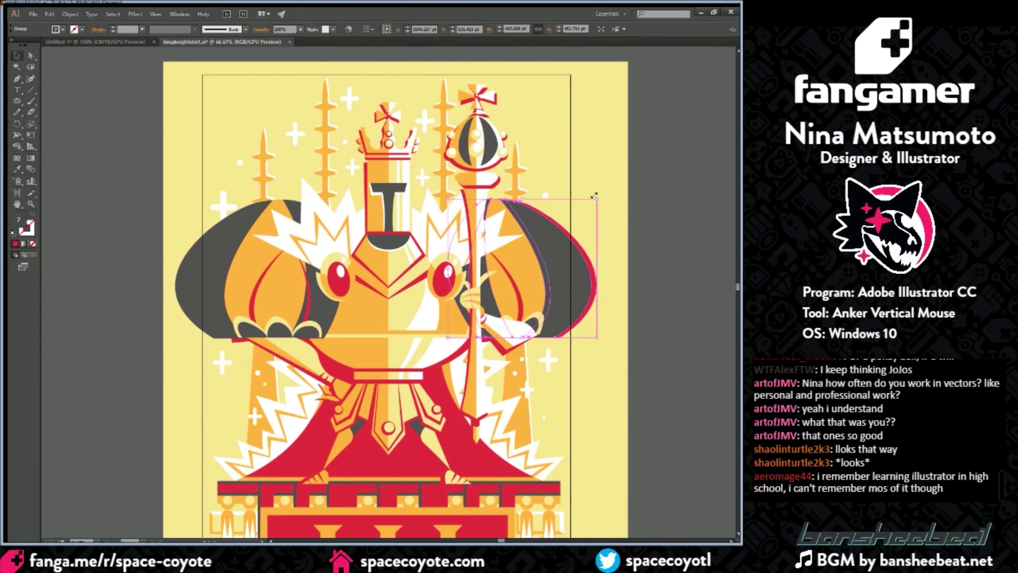
Step: Enlarge the red cape behind the knight and recentre it with its hem resting on the platform
{"action": "scroll", "coordinate": [427, 332], "scroll_direction": "down", "scroll_amount": 3}
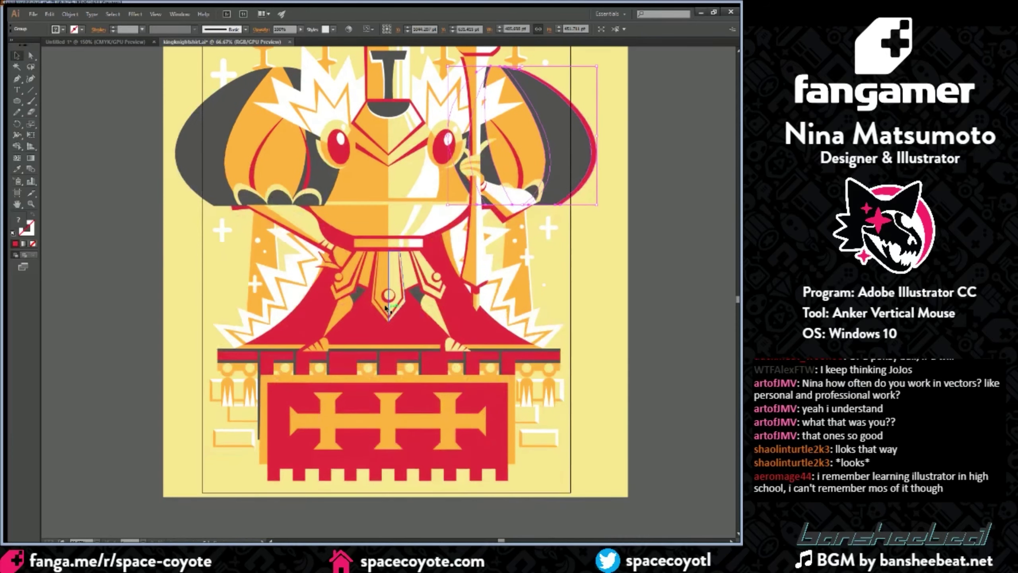
{"action": "scroll", "coordinate": [373, 349], "scroll_direction": "down", "scroll_amount": 1}
{"action": "left_click", "coordinate": [400, 363]}
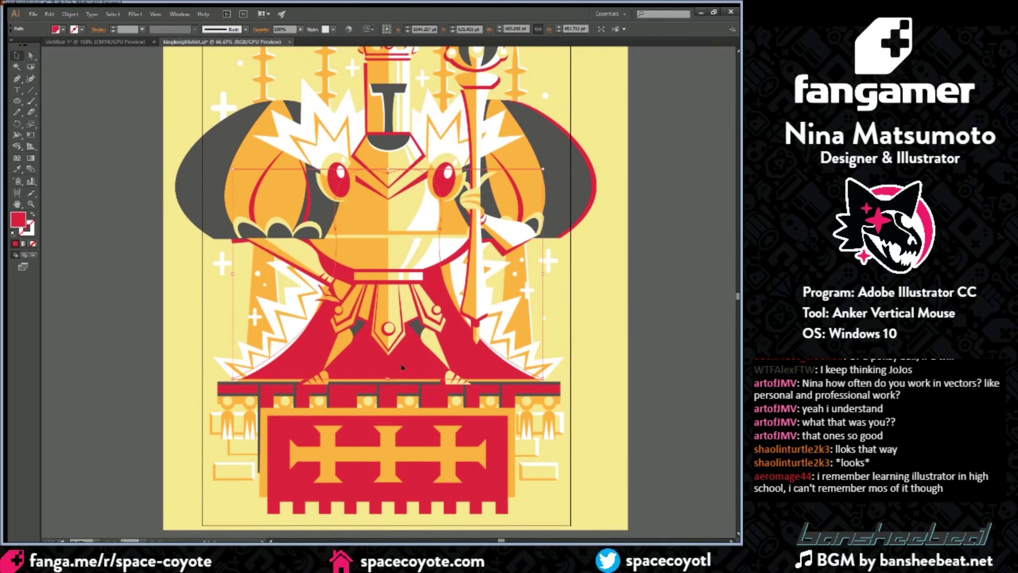
{"action": "left_click_drag", "start_coordinate": [230, 272], "coordinate": [121, 275]}
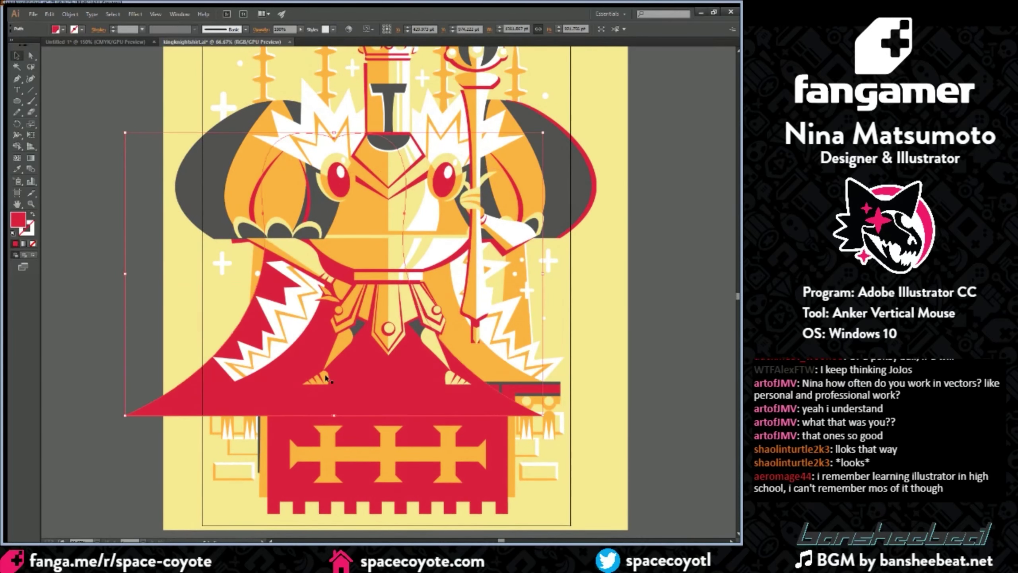
{"action": "left_click_drag", "start_coordinate": [301, 371], "coordinate": [375, 314]}
{"action": "left_click_drag", "start_coordinate": [469, 333], "coordinate": [455, 355]}
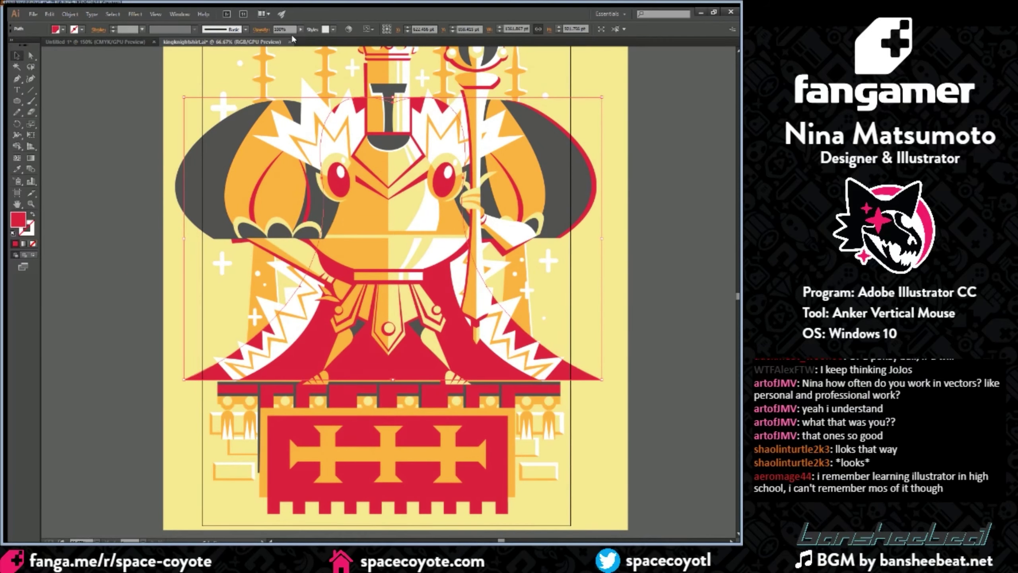
Step: Close the kingknightshirt.ai document and return to the blank untitled artboard
{"action": "key", "text": "ctrl+minus"}
{"action": "key", "text": "ctrl+equal"}
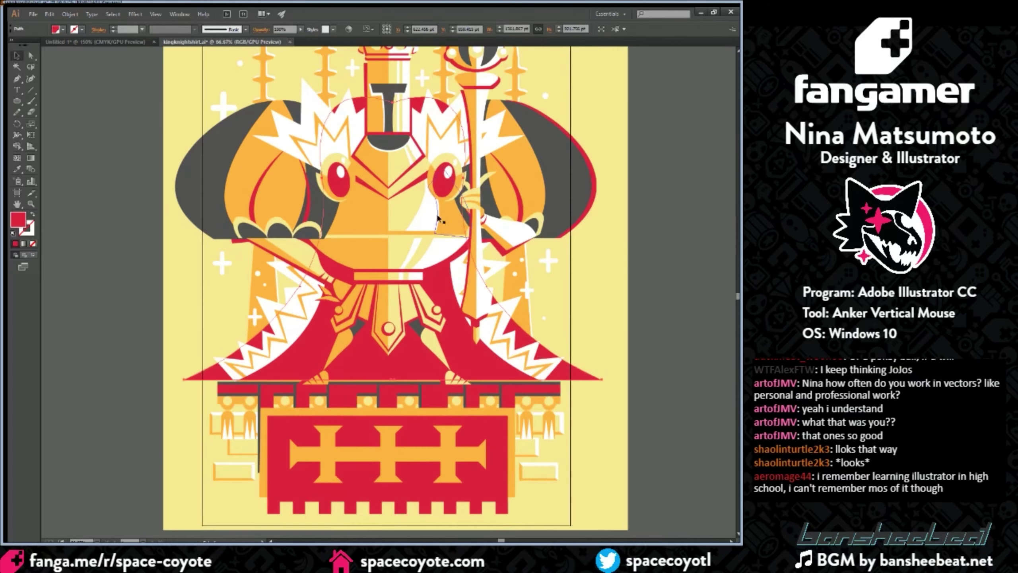
{"action": "scroll", "coordinate": [323, 110], "scroll_direction": "up", "scroll_amount": 3}
{"action": "left_click", "coordinate": [87, 42]}
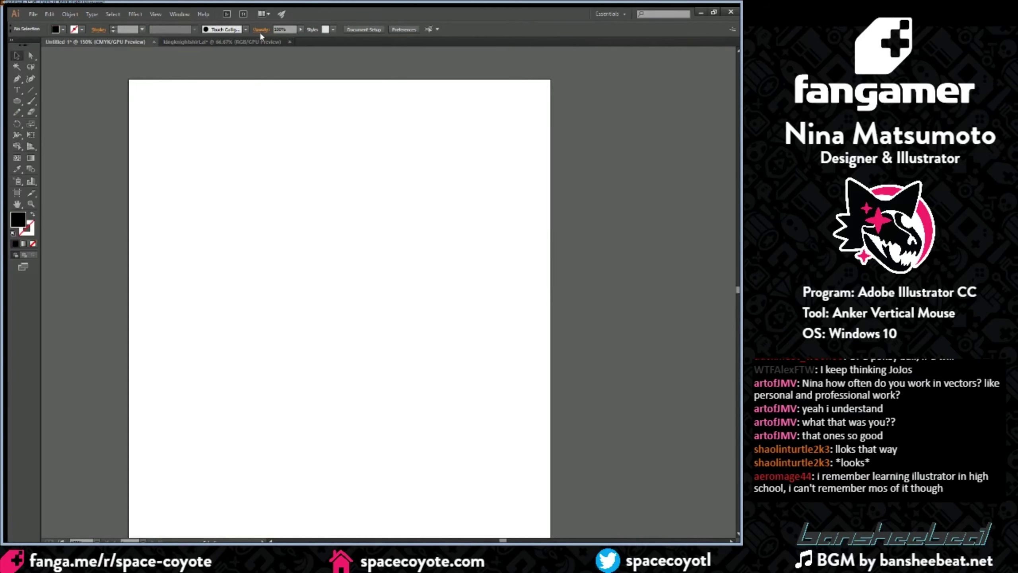
{"action": "left_click", "coordinate": [272, 42]}
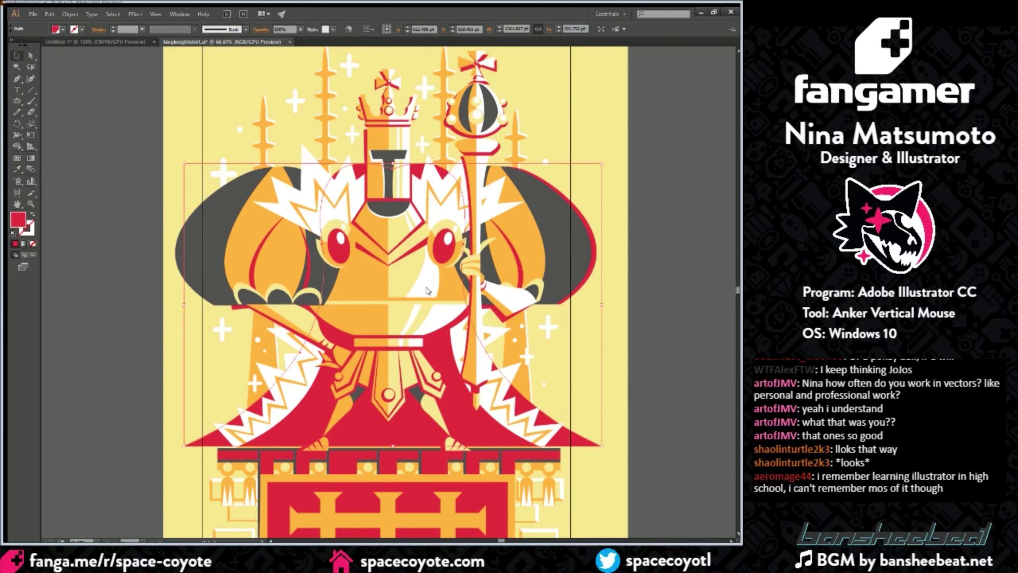
{"action": "key", "text": "ctrl+w"}
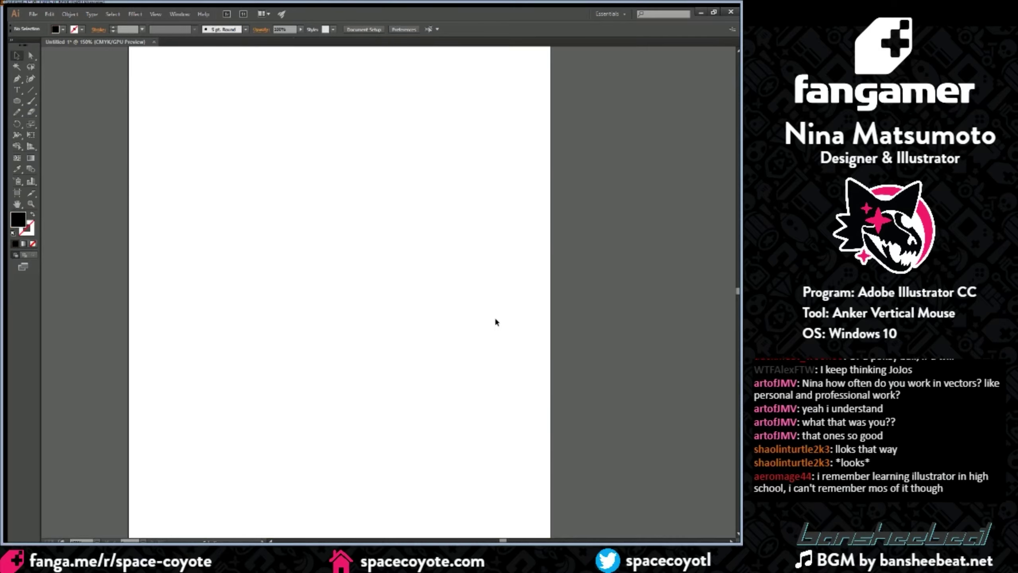
{"action": "left_click", "coordinate": [30, 80]}
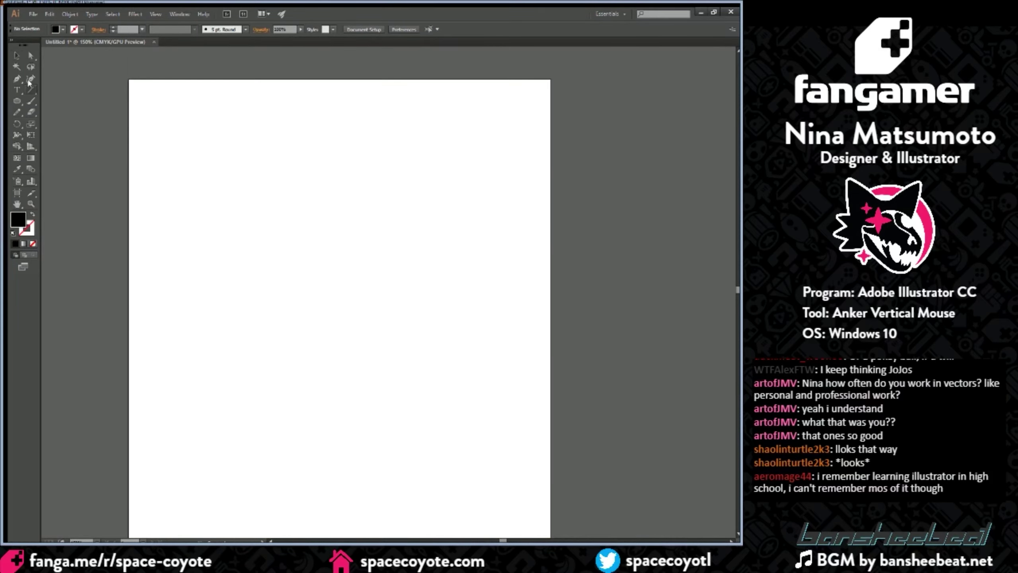
{"action": "left_click", "coordinate": [17, 55]}
{"action": "left_click", "coordinate": [17, 80]}
{"action": "left_click", "coordinate": [28, 78]}
{"action": "left_click", "coordinate": [18, 76]}
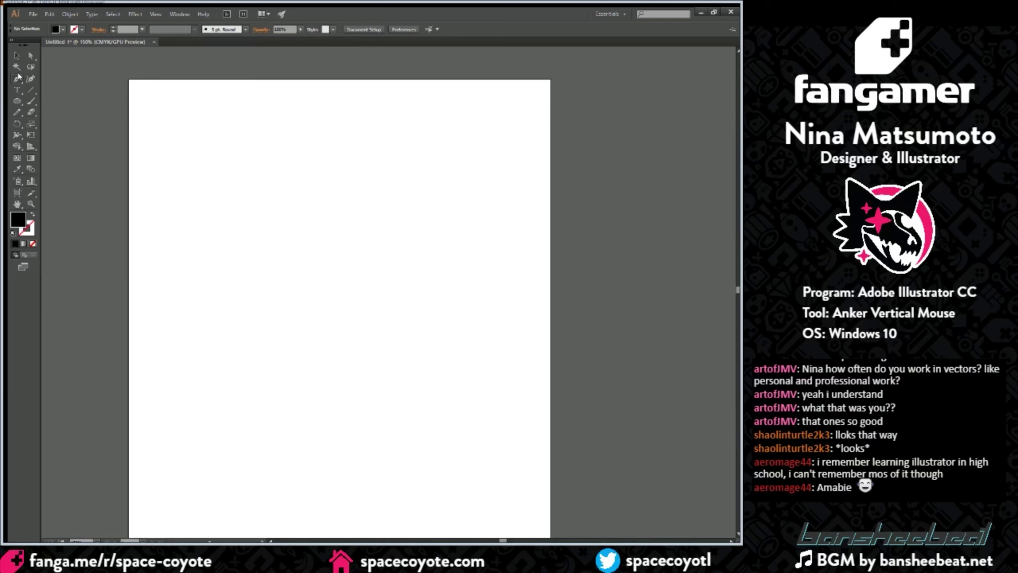
{"action": "left_click", "coordinate": [13, 101]}
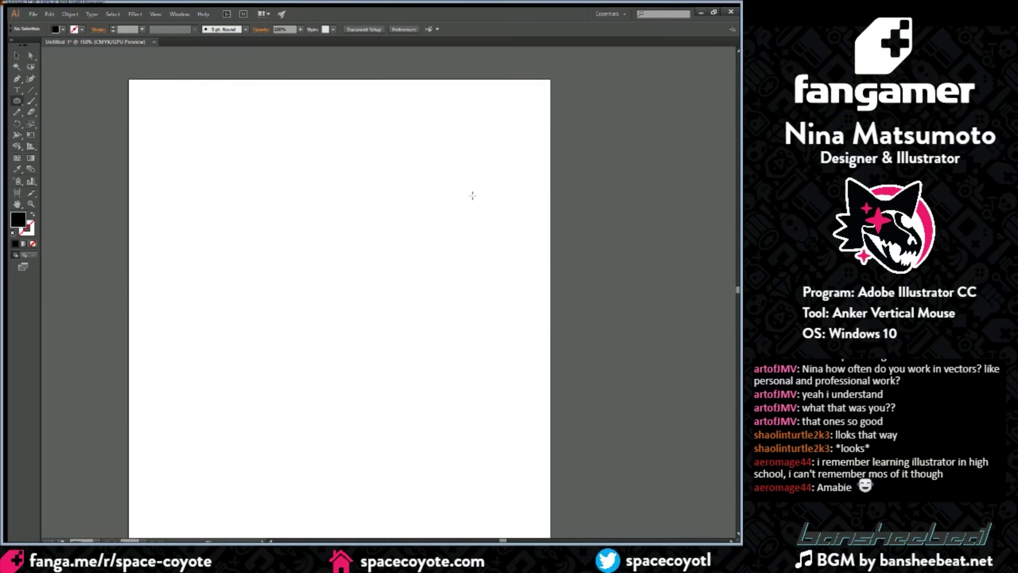
Step: Draw a blue domed curve in the artboard's upper half with the Pen tool, starting at its lower-left end
{"action": "left_click", "coordinate": [17, 79]}
{"action": "scroll", "coordinate": [267, 536], "scroll_direction": "left", "scroll_amount": 2}
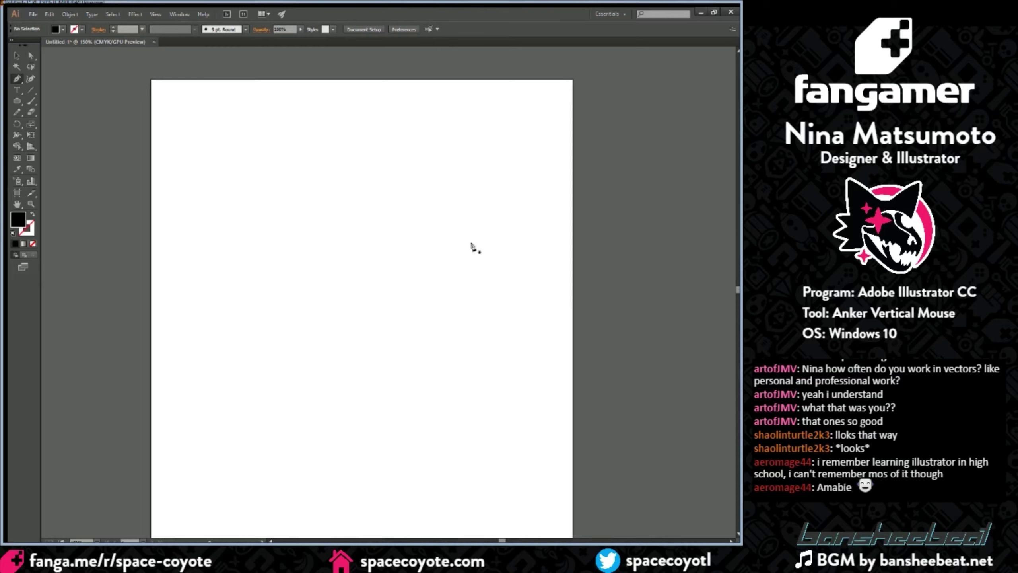
{"action": "left_click", "coordinate": [685, 111]}
{"action": "left_click", "coordinate": [288, 244]}
{"action": "left_click_drag", "start_coordinate": [347, 183], "coordinate": [413, 182]}
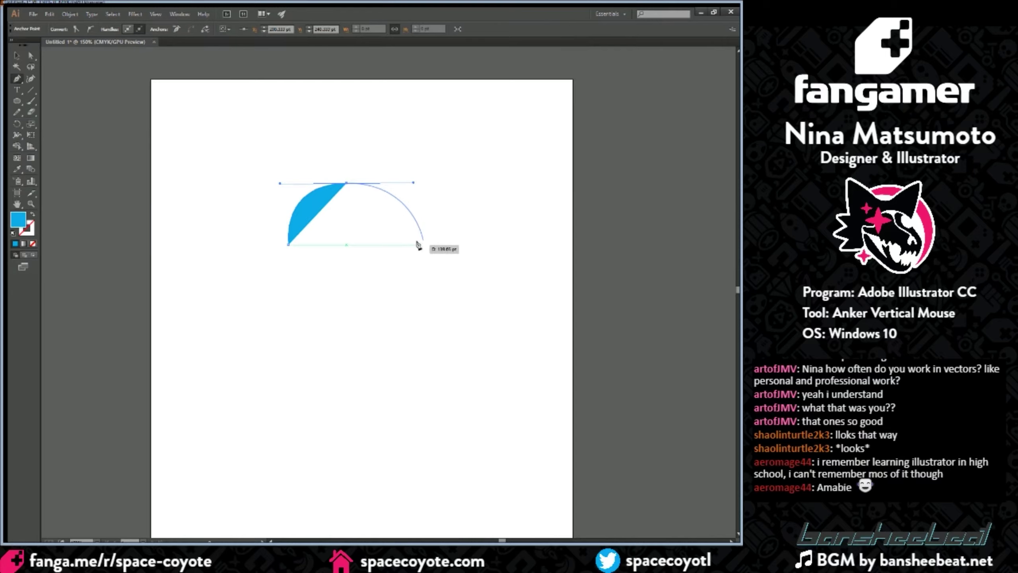
{"action": "left_click_drag", "start_coordinate": [406, 265], "coordinate": [419, 313]}
{"action": "key", "text": "ctrl+z"}
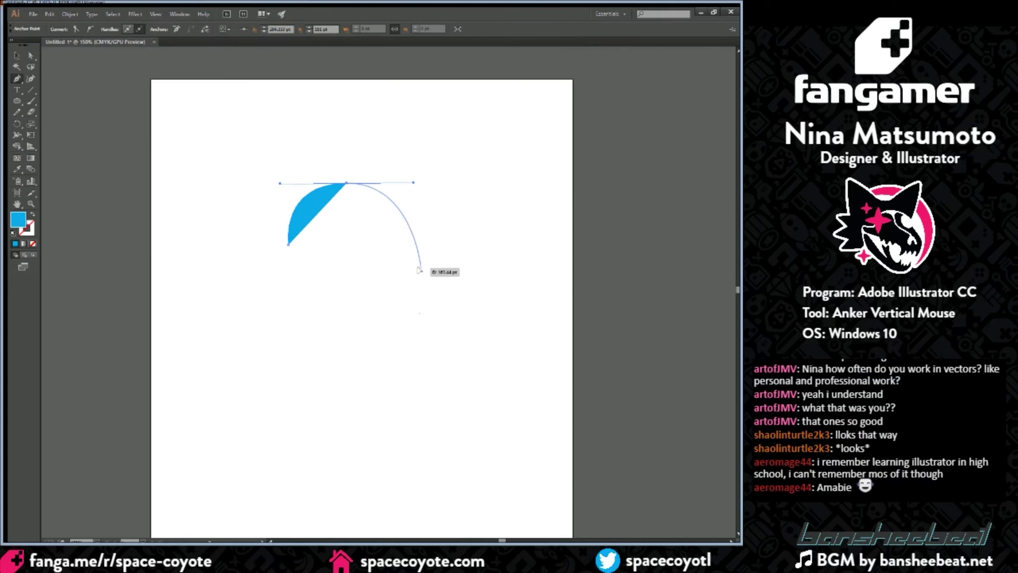
{"action": "left_click_drag", "start_coordinate": [420, 268], "coordinate": [421, 286]}
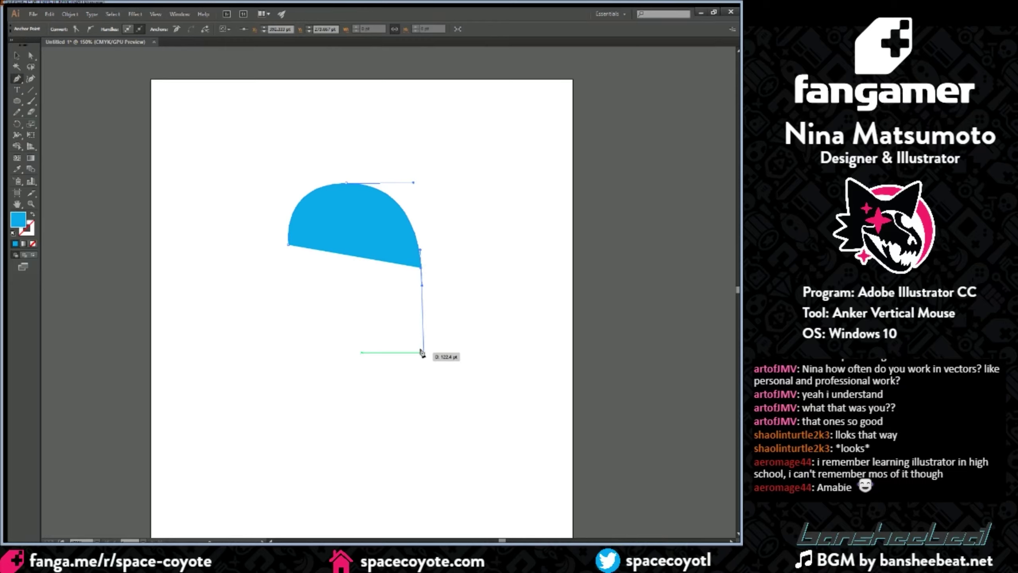
Step: Extend the pen-drawn dome with a straight right side and a flat base to form a tombstone shape
{"action": "left_click_drag", "start_coordinate": [445, 394], "coordinate": [454, 395]}
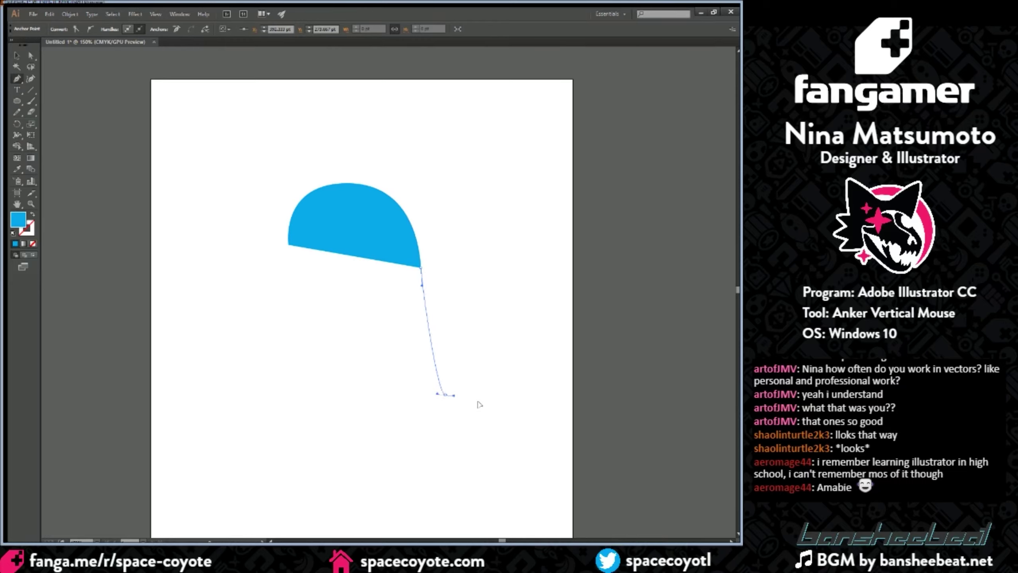
{"action": "key", "text": "ctrl+z"}
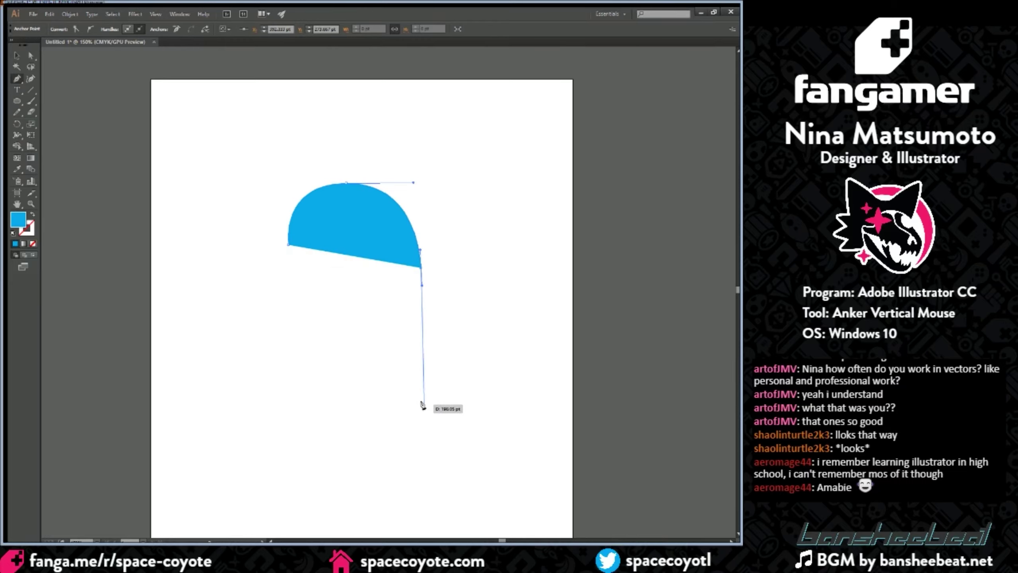
{"action": "left_click", "coordinate": [422, 403]}
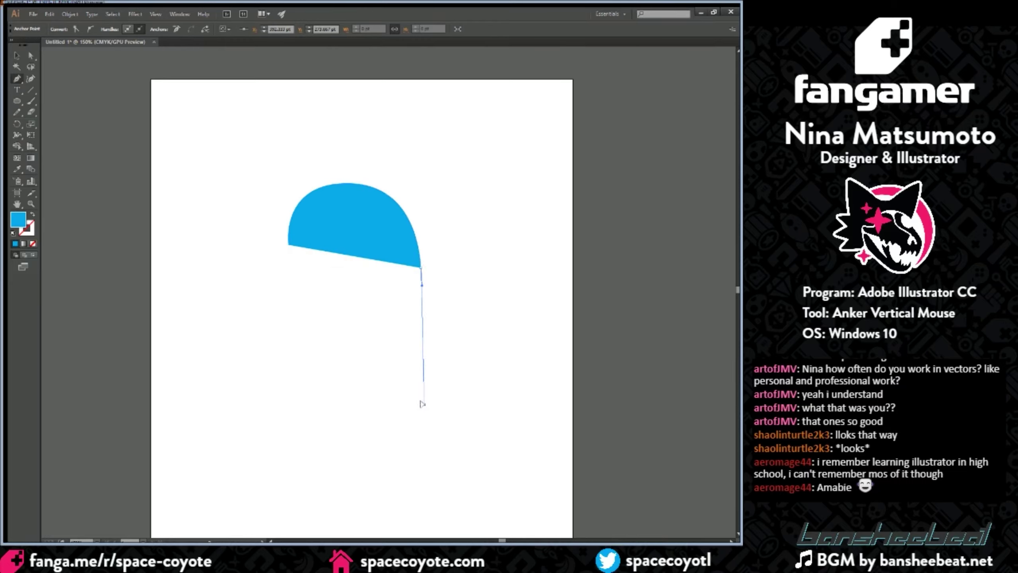
{"action": "left_click", "coordinate": [300, 403]}
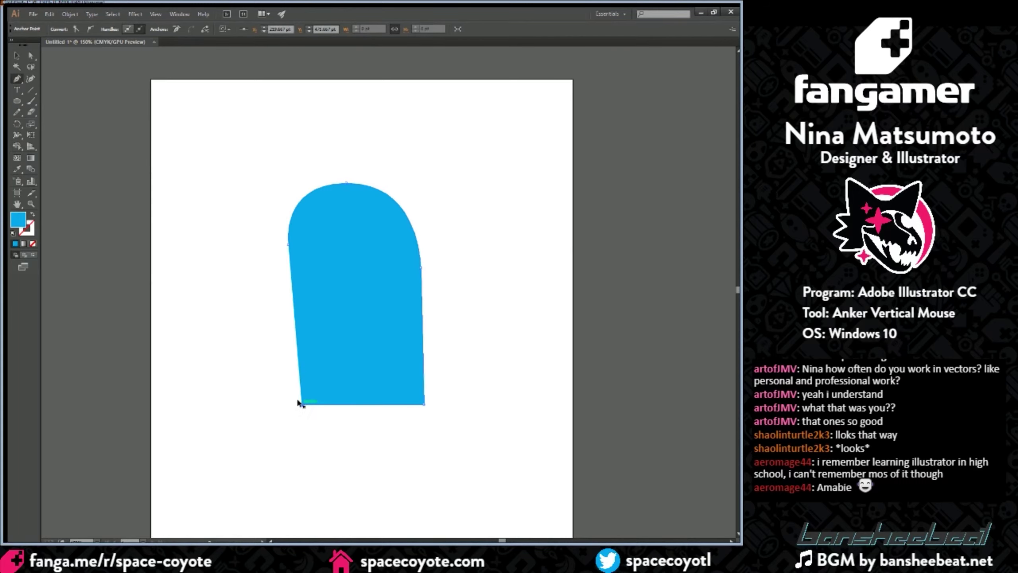
Step: Undo the pen-drawn shape's segments and delete the leftover anchor point from the artboard
{"action": "key", "text": "ctrl+z"}
{"action": "left_click", "coordinate": [282, 404]}
{"action": "key", "text": "ctrl+z"}
{"action": "key", "text": "ctrl+z"}
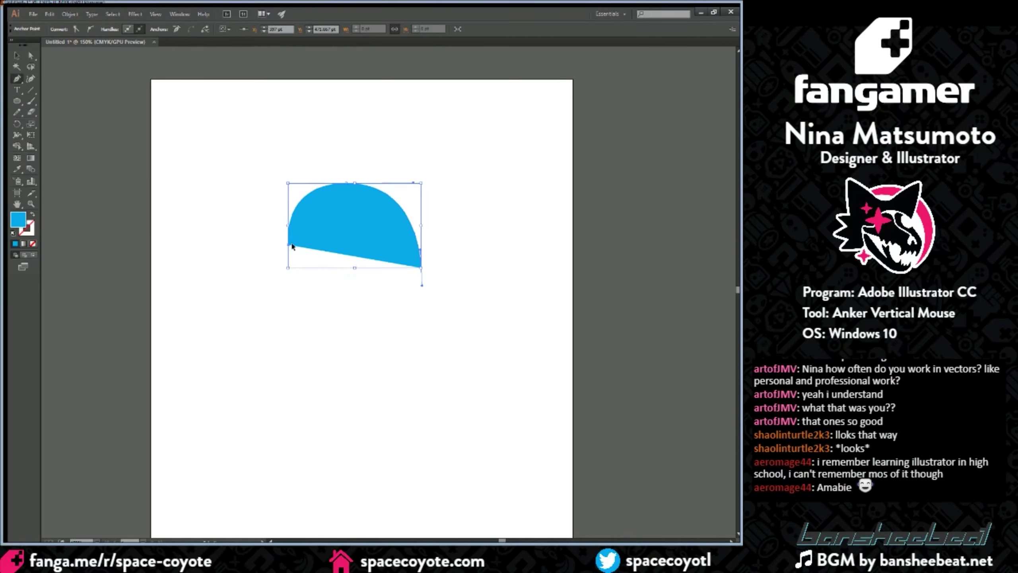
{"action": "key", "text": "ctrl+z"}
{"action": "key", "text": "ctrl+z"}
{"action": "key", "text": "ctrl+z"}
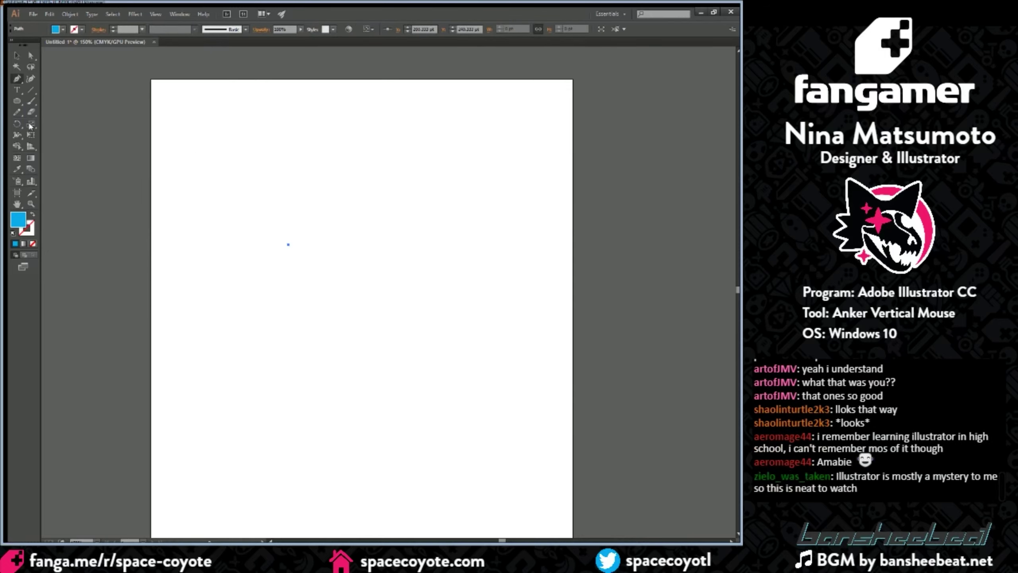
{"action": "left_click", "coordinate": [16, 56]}
{"action": "left_click_drag", "start_coordinate": [234, 161], "coordinate": [327, 268]}
{"action": "key", "text": "Delete"}
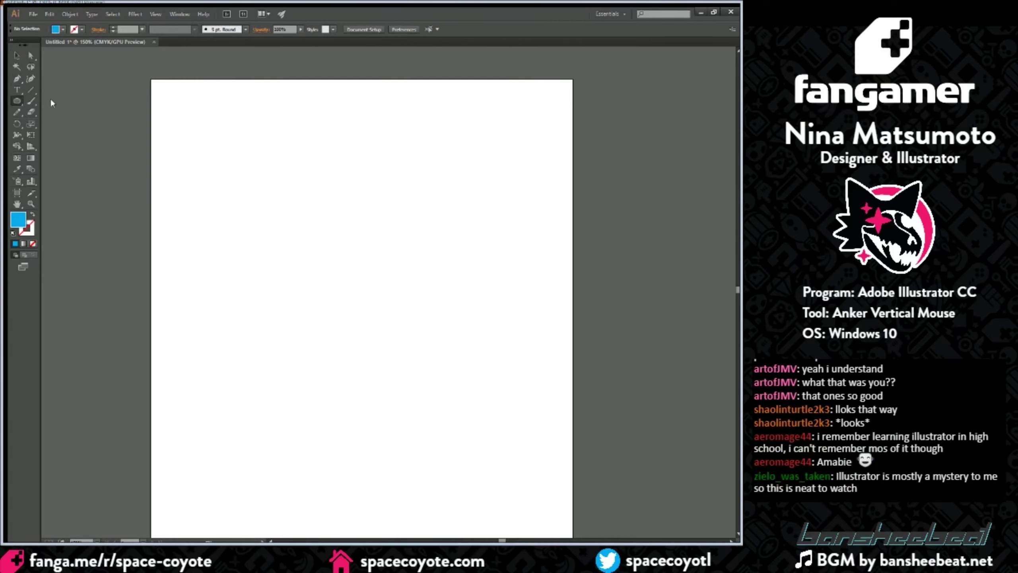
Step: Draw an upright blue rectangle near the middle of the artboard
{"action": "key", "text": "m"}
{"action": "left_click_drag", "start_coordinate": [305, 237], "coordinate": [437, 415]}
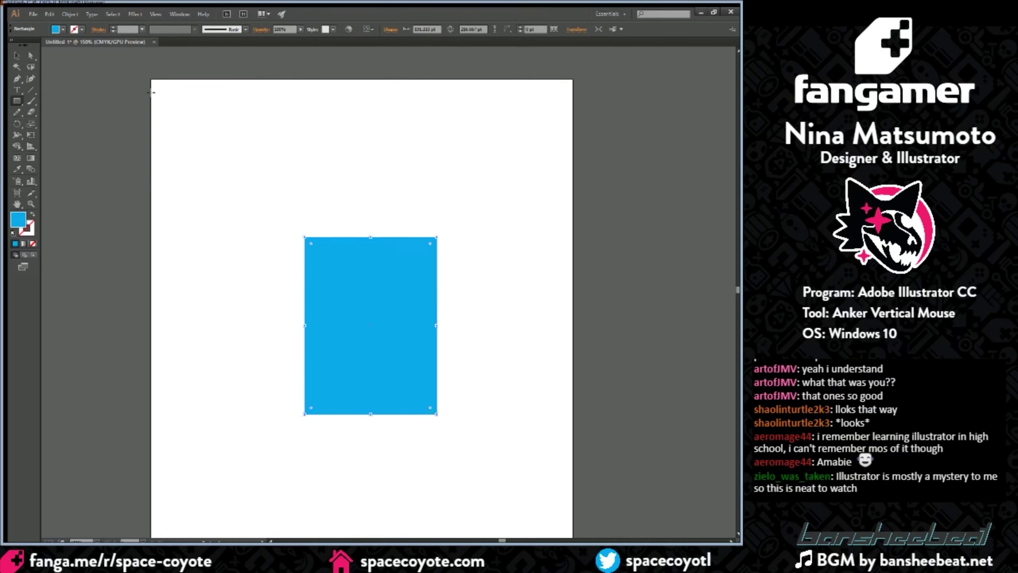
{"action": "scroll", "coordinate": [545, 286], "scroll_direction": "down", "scroll_amount": 1}
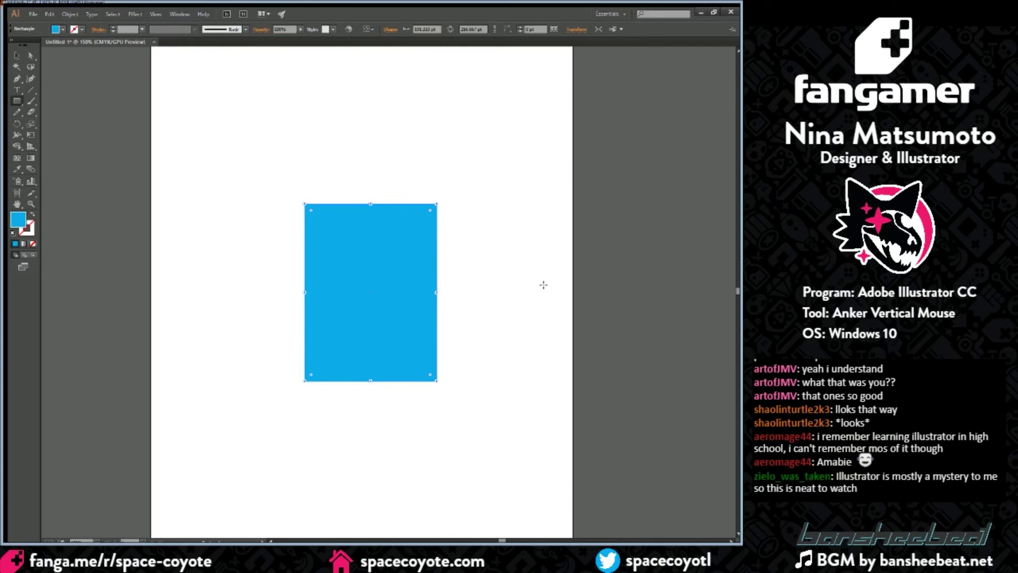
{"action": "left_click", "coordinate": [506, 541]}
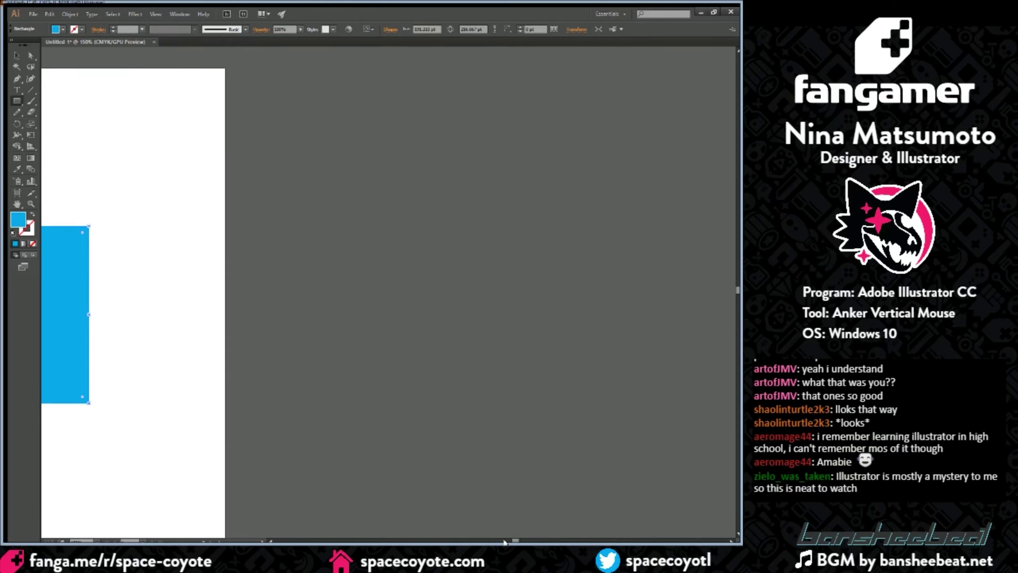
{"action": "left_click", "coordinate": [504, 542]}
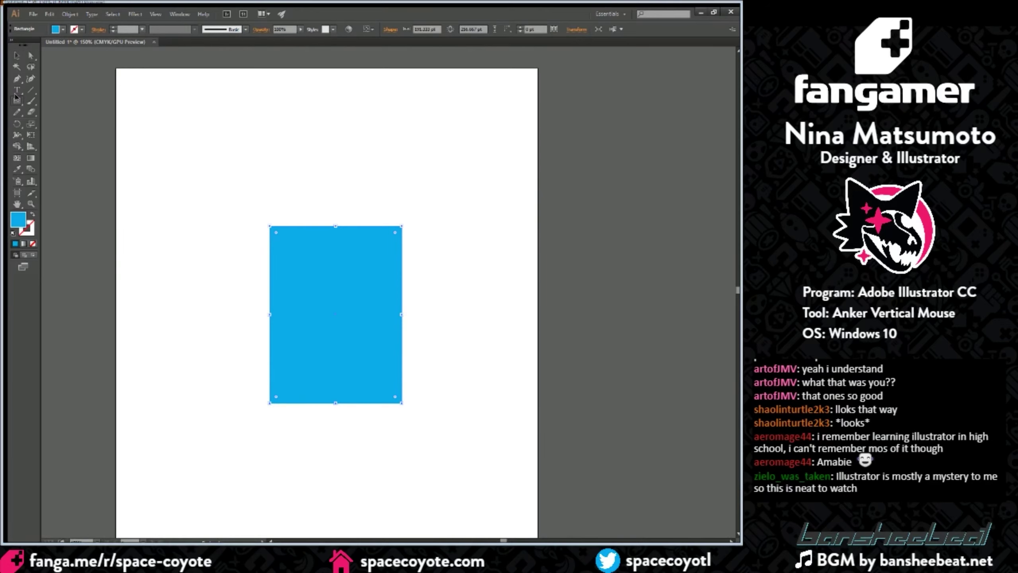
Step: Draw a blue circle about as wide as the rectangle, above it and offset to the left
{"action": "key", "text": "l"}
{"action": "left_click_drag", "start_coordinate": [227, 191], "coordinate": [336, 134]}
{"action": "key", "text": "v"}
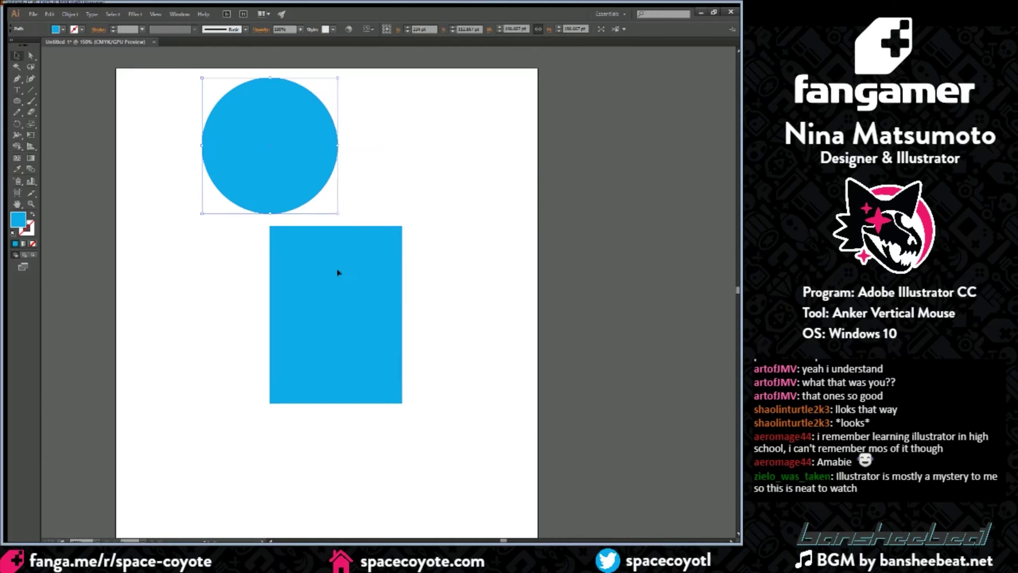
Step: Widen the rectangle to the left and move the circle over its top, aligned with its left edge
{"action": "left_click", "coordinate": [336, 272]}
{"action": "left_click_drag", "start_coordinate": [269, 315], "coordinate": [238, 316]}
{"action": "left_click_drag", "start_coordinate": [301, 180], "coordinate": [336, 258]}
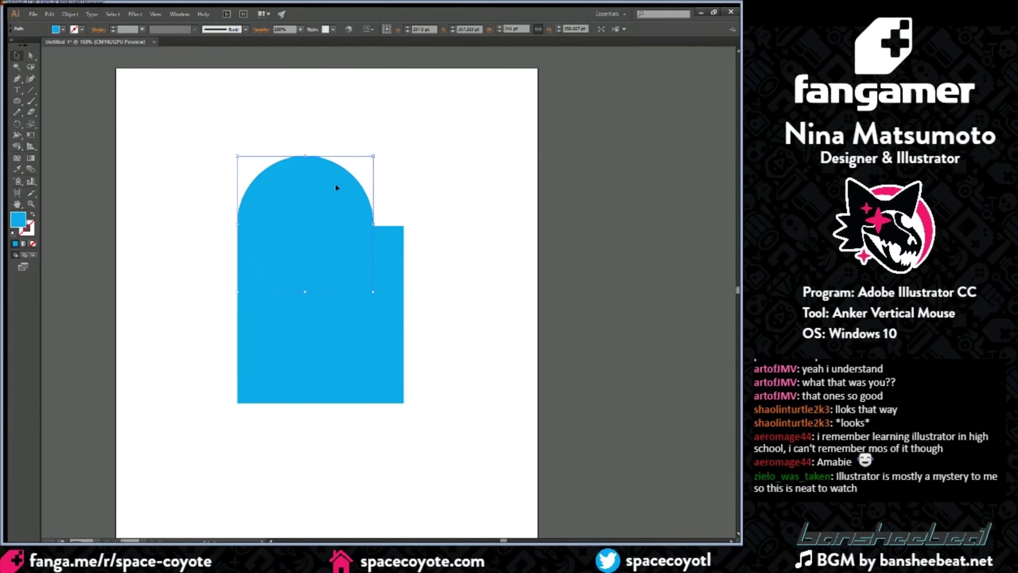
Step: Scale the circle to the rectangle's full width and nudge it down to form a domed top, and deselect it
{"action": "left_click_drag", "start_coordinate": [373, 156], "coordinate": [404, 135]}
{"action": "key", "text": "Down"}
{"action": "key", "text": "Down"}
{"action": "key", "text": "Down"}
{"action": "key", "text": "Down"}
{"action": "key", "text": "Down"}
{"action": "key", "text": "Down"}
{"action": "key", "text": "Down"}
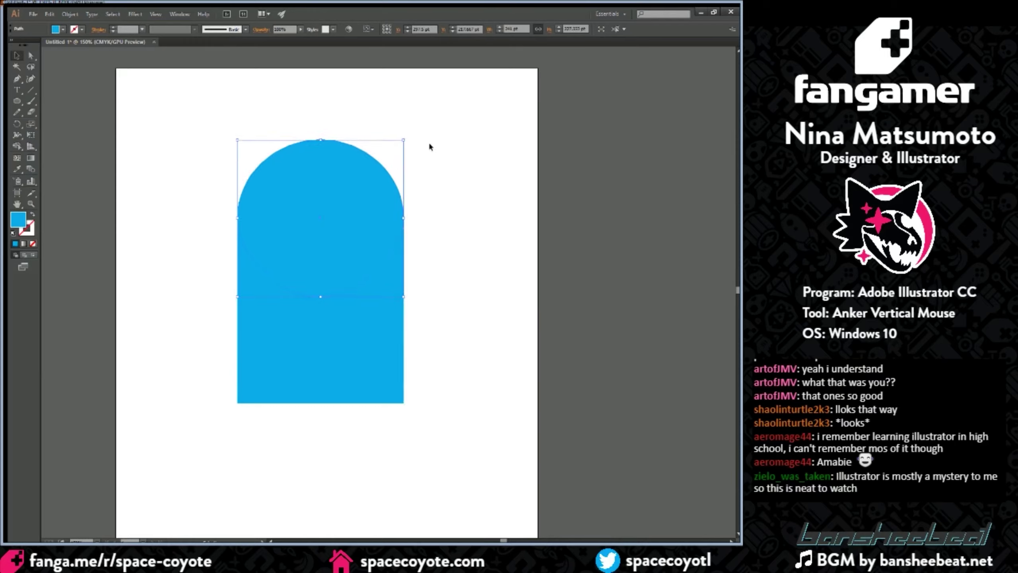
{"action": "left_click", "coordinate": [428, 142]}
{"action": "left_click", "coordinate": [362, 190]}
{"action": "left_click", "coordinate": [431, 299]}
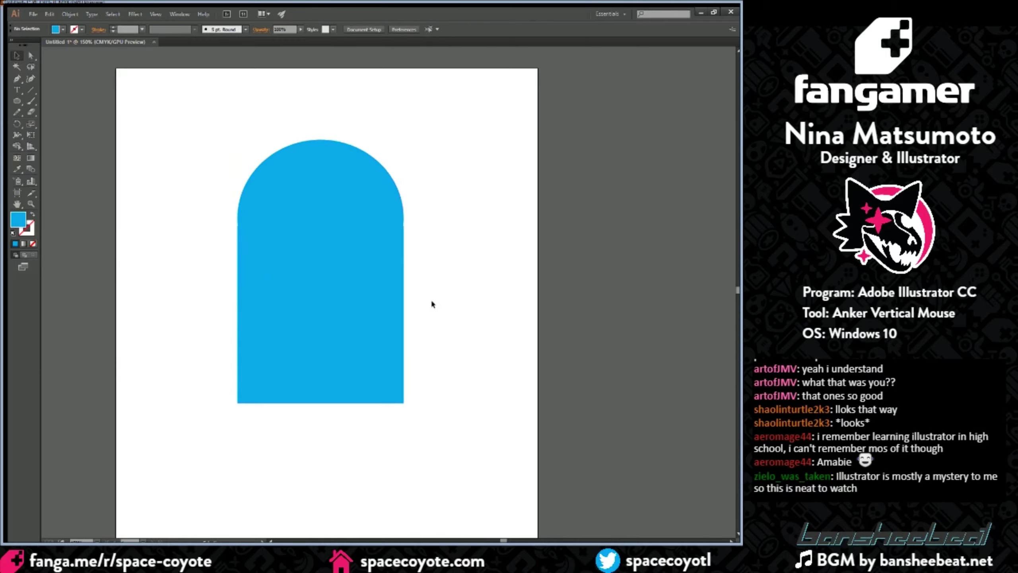
Step: Select the circle and the rectangle, unite them with Pathfinder, and move the merged shape slightly
{"action": "left_click", "coordinate": [336, 224]}
{"action": "key", "text": "ctrl+equal"}
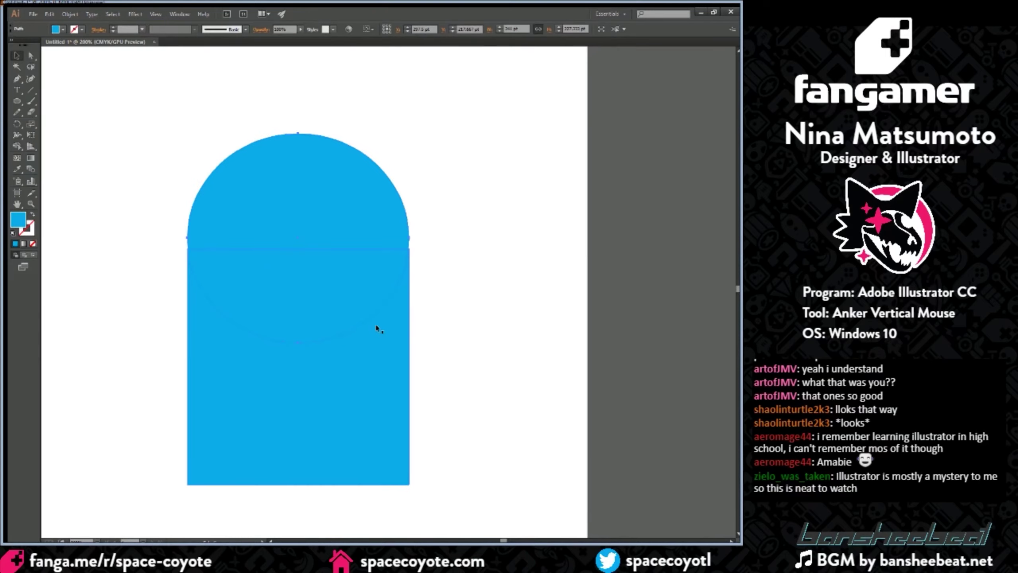
{"action": "left_click", "coordinate": [356, 381], "text": "shift"}
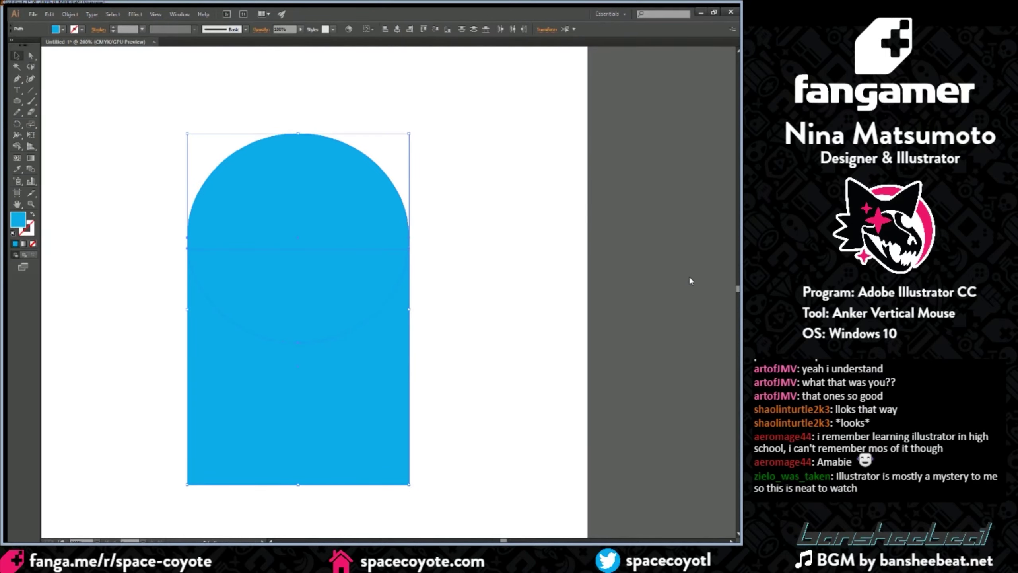
{"action": "left_click", "coordinate": [644, 250]}
{"action": "left_click_drag", "start_coordinate": [336, 247], "coordinate": [349, 269]}
Step: Examine the merged shape's left edge at high magnification where the dome meets the straight side
{"action": "key", "text": "ctrl+minus"}
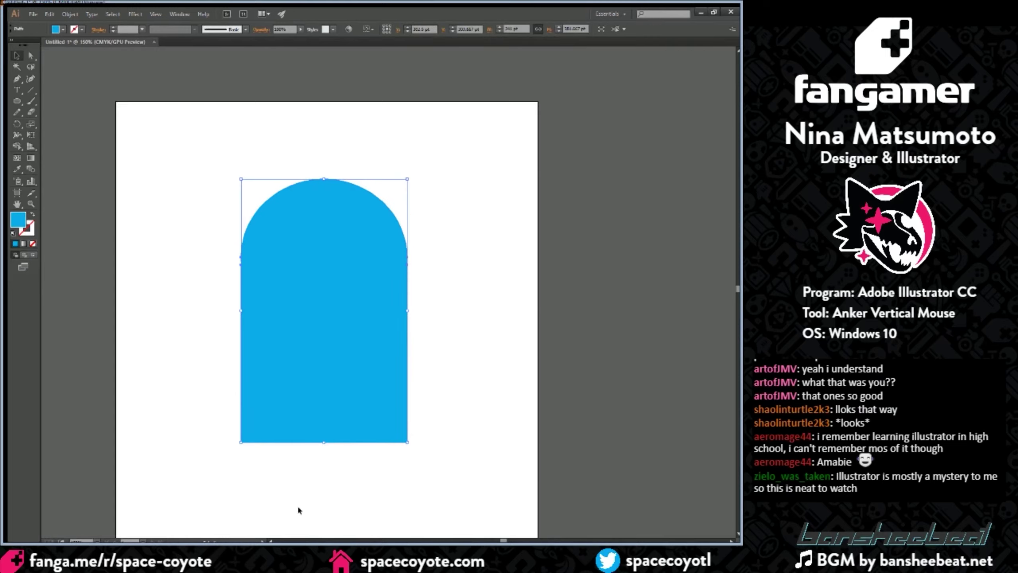
{"action": "left_click", "coordinate": [269, 541]}
{"action": "left_click", "coordinate": [270, 541]}
{"action": "left_click", "coordinate": [270, 540]}
{"action": "left_click", "coordinate": [270, 541]}
{"action": "key", "text": "ctrl+plus"}
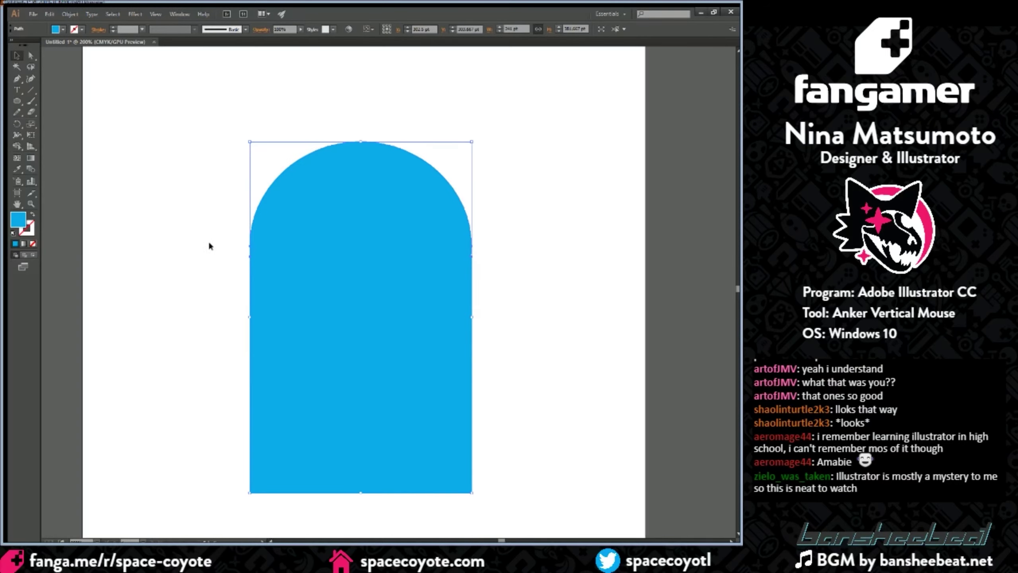
{"action": "left_click", "coordinate": [186, 229]}
{"action": "left_click", "coordinate": [267, 541]}
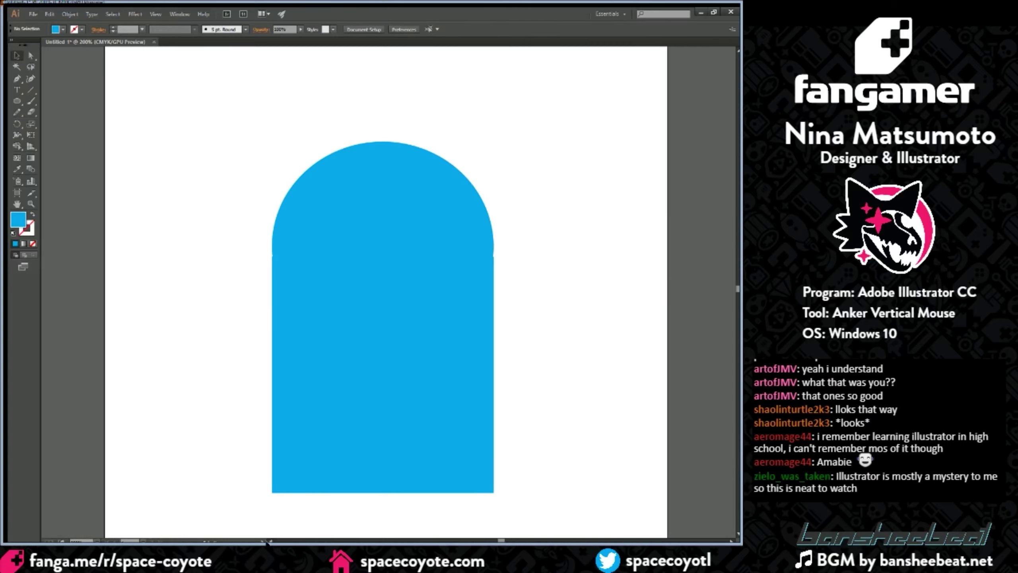
{"action": "left_click", "coordinate": [266, 541]}
{"action": "left_click", "coordinate": [311, 207]}
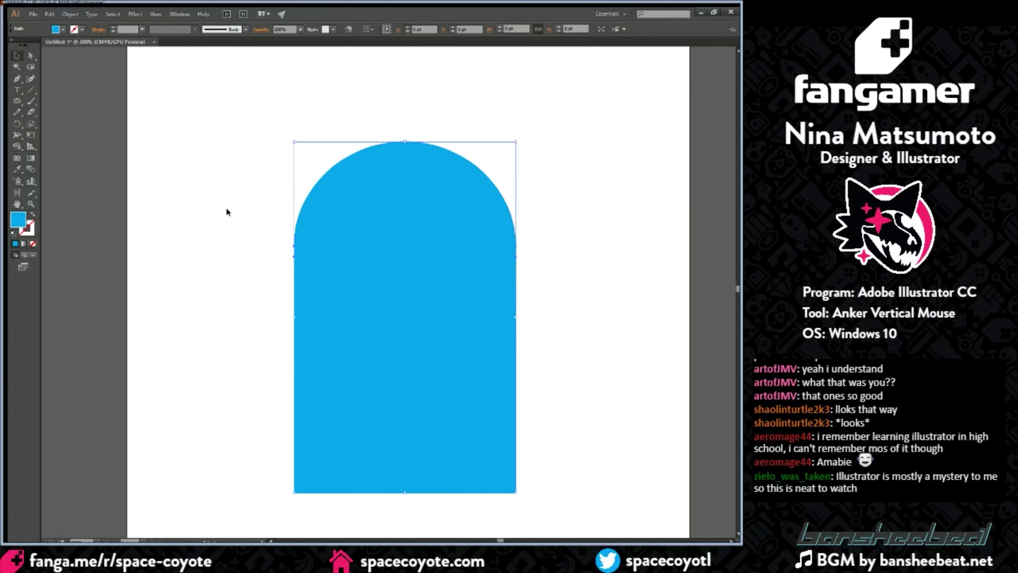
{"action": "key", "text": "ctrl+plus"}
{"action": "key", "text": "ctrl+plus"}
{"action": "scroll", "coordinate": [220, 265], "scroll_direction": "up", "scroll_amount": 4}
{"action": "left_click", "coordinate": [184, 285]}
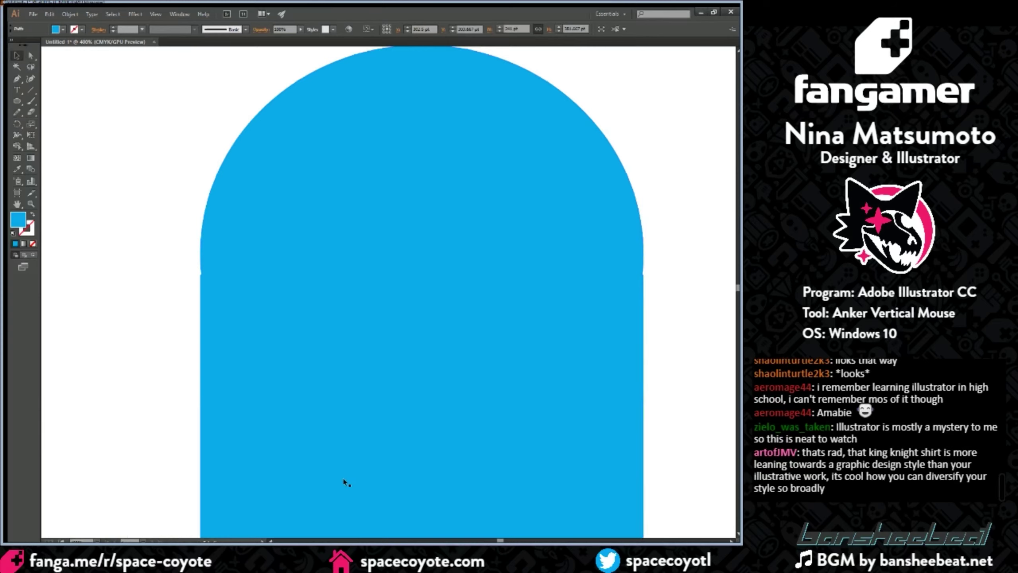
{"action": "key", "text": "ctrl+plus"}
{"action": "key", "text": "ctrl+plus"}
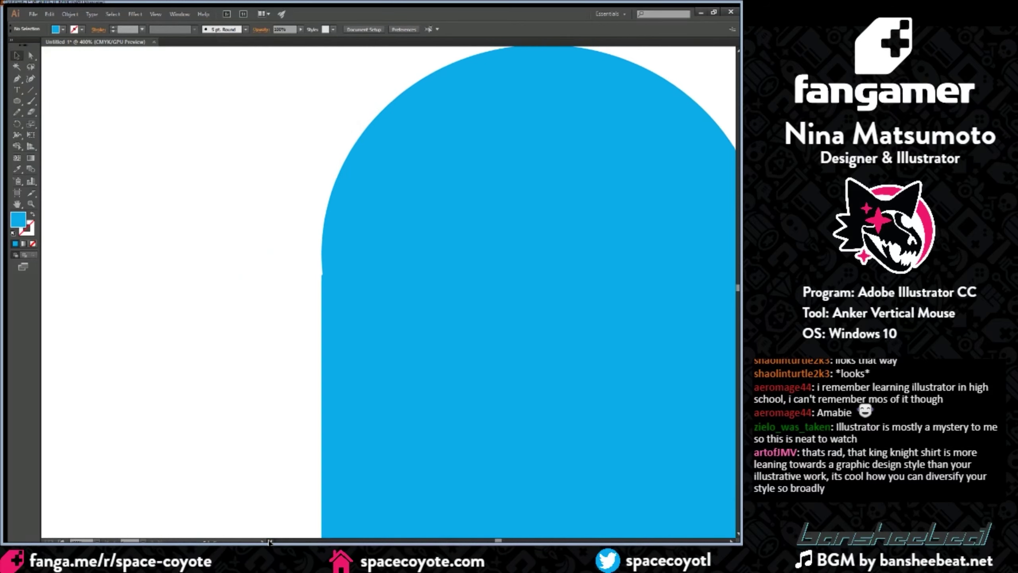
{"action": "key", "text": "ctrl+plus"}
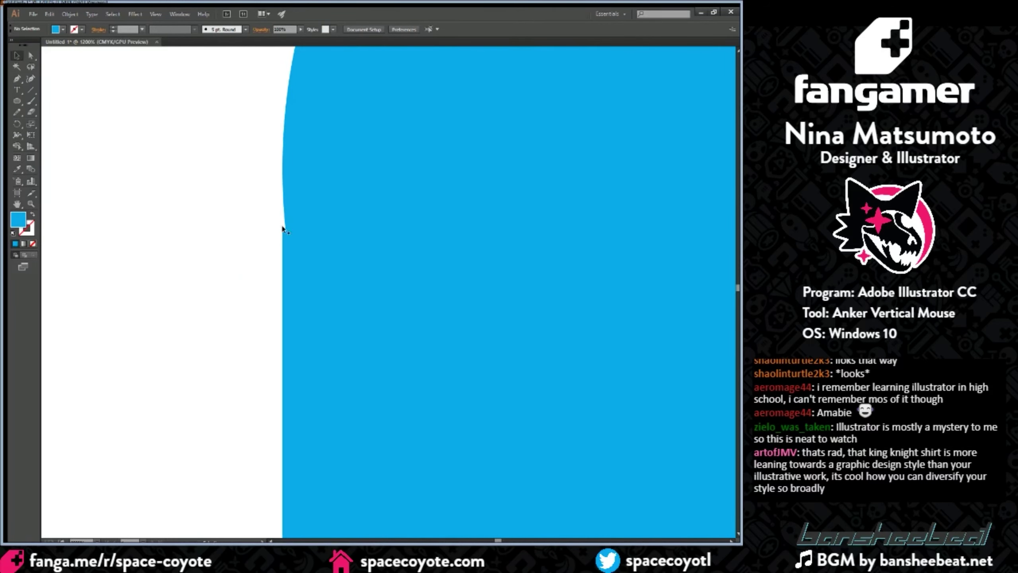
{"action": "key", "text": "ctrl+0"}
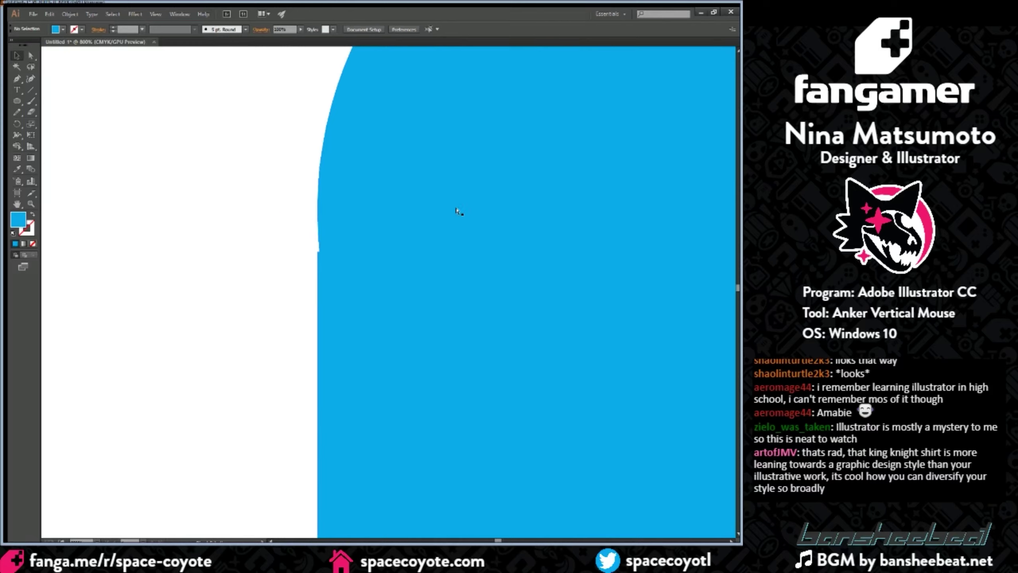
Step: Undo the move and the Pathfinder unite so that the circle and rectangle are separate objects again
{"action": "left_click", "coordinate": [501, 225]}
{"action": "key", "text": "ctrl+z"}
{"action": "key", "text": "ctrl+z"}
{"action": "key", "text": "ctrl+z"}
{"action": "key", "text": "ctrl+z"}
{"action": "key", "text": "ctrl+z"}
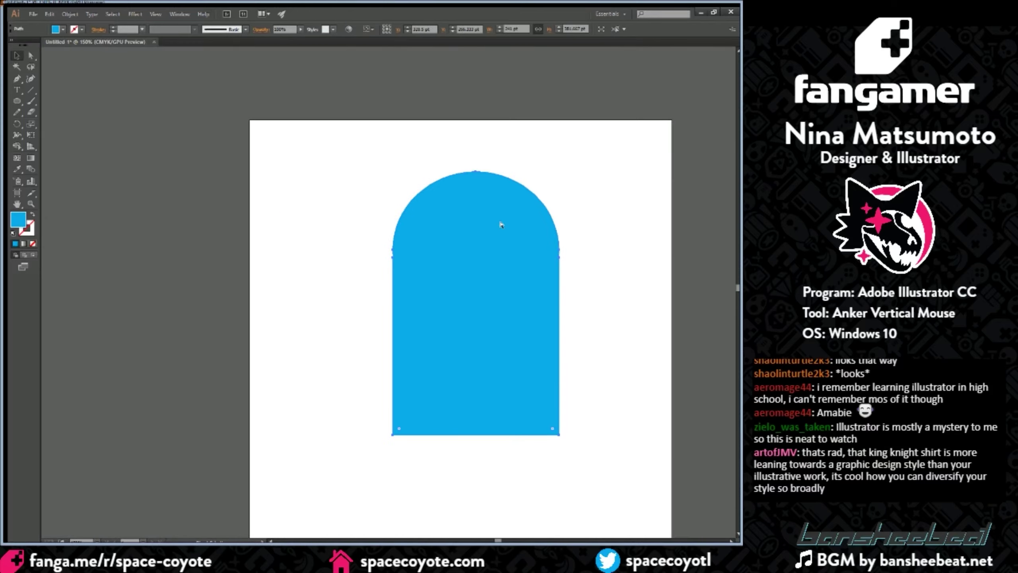
{"action": "left_click", "coordinate": [499, 229]}
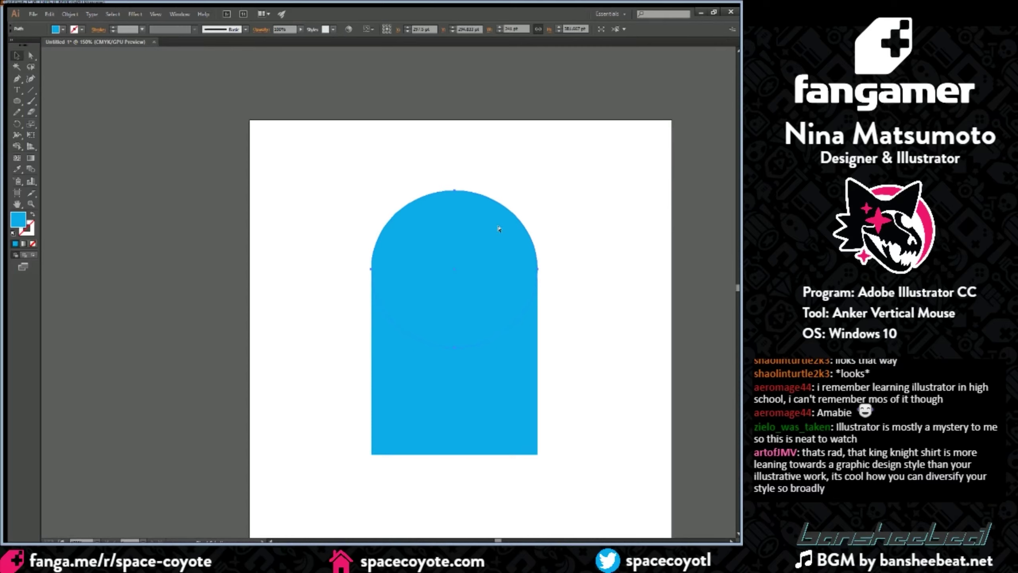
Step: Nudge the circle down slightly so its widest point aligns with the rectangle's sides, and deselect it
{"action": "left_click", "coordinate": [497, 217]}
{"action": "key", "text": "ctrl+equal"}
{"action": "key", "text": "ctrl+equal"}
{"action": "key", "text": "ctrl+equal"}
{"action": "key", "text": "ctrl+equal"}
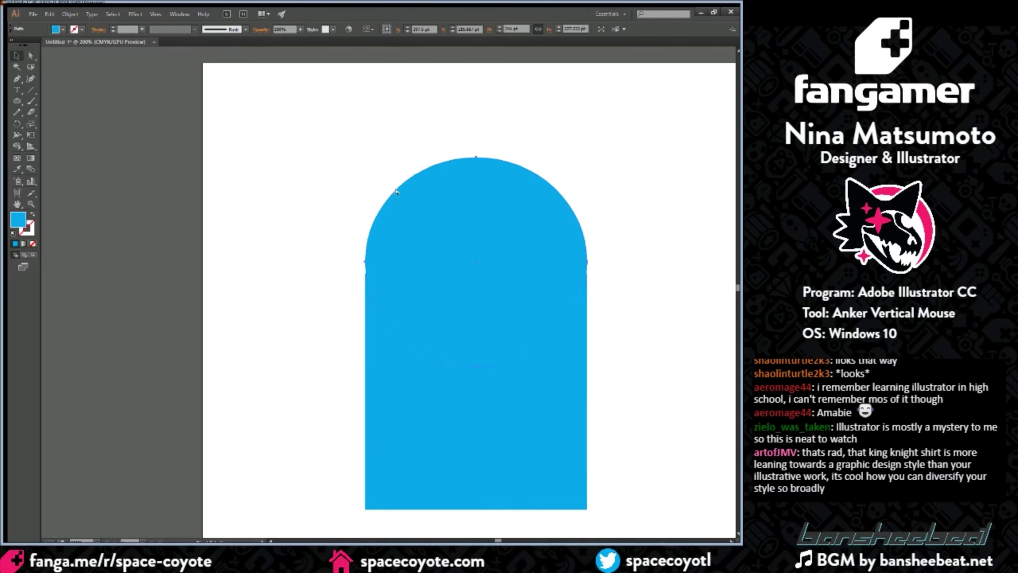
{"action": "key", "text": "Down"}
{"action": "key", "text": "Down"}
{"action": "key", "text": "Down"}
{"action": "key", "text": "Down"}
{"action": "key", "text": "Down"}
{"action": "key", "text": "Down"}
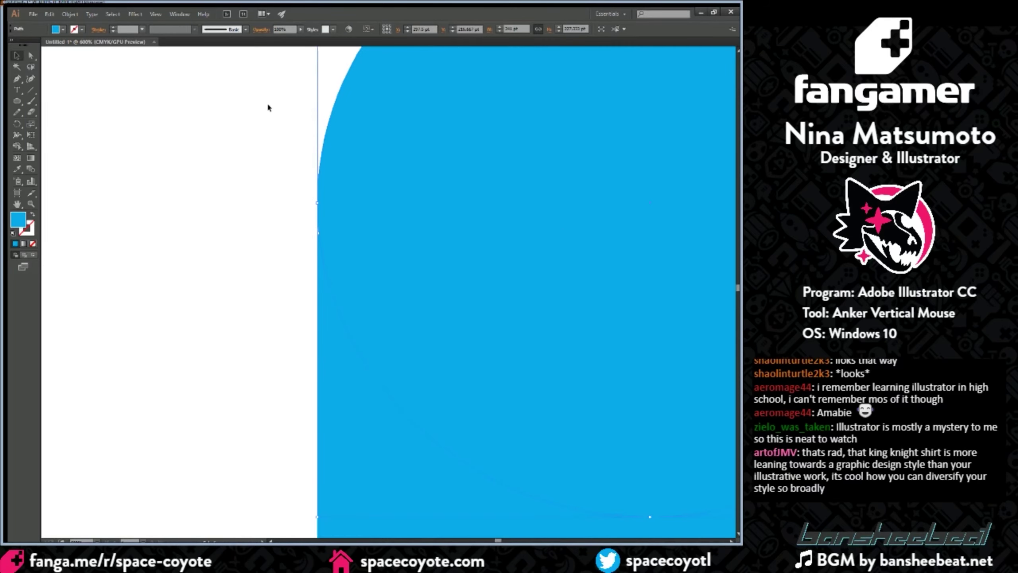
{"action": "key", "text": "Down"}
{"action": "key", "text": "Down"}
{"action": "key", "text": "Down"}
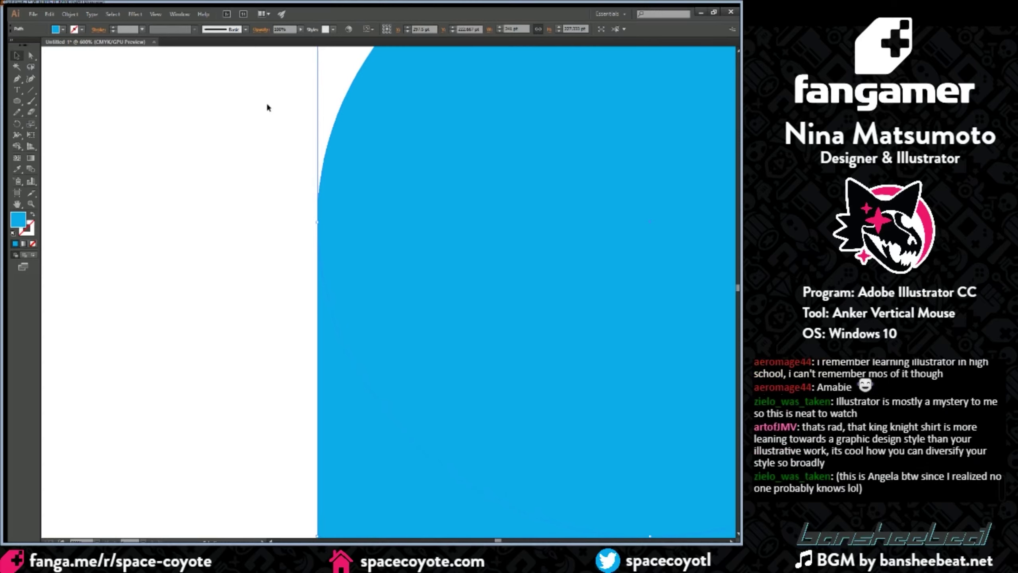
{"action": "key", "text": "ctrl+minus"}
{"action": "key", "text": "ctrl+minus"}
{"action": "key", "text": "ctrl+minus"}
{"action": "key", "text": "ctrl+minus"}
{"action": "scroll", "coordinate": [449, 307], "scroll_direction": "down", "scroll_amount": 4}
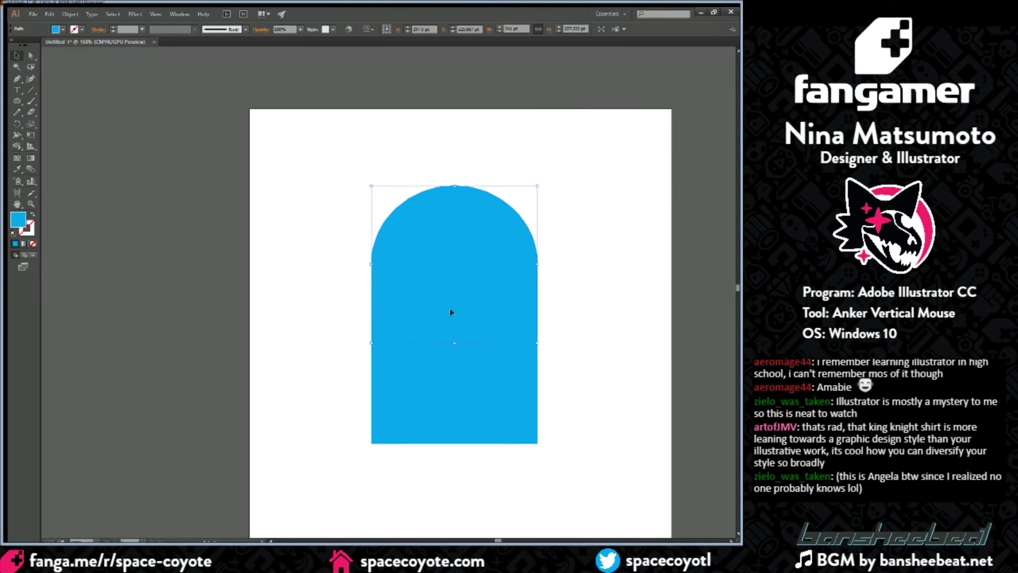
{"action": "left_click", "coordinate": [315, 315]}
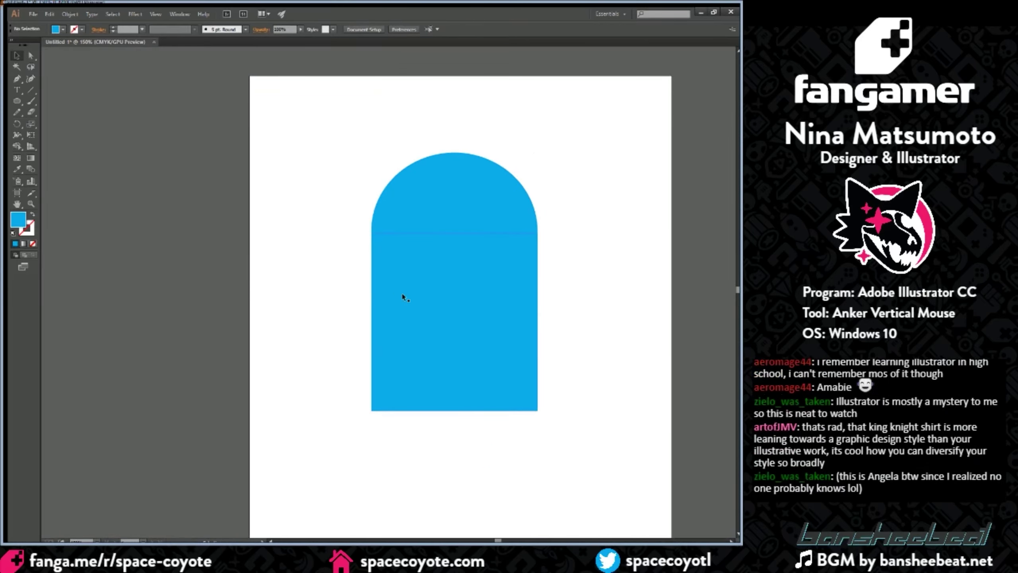
Step: Select the circle and the rectangle, unite them into one shape with Pathfinder, and deselect the result
{"action": "left_click_drag", "start_coordinate": [492, 540], "coordinate": [497, 540]}
{"action": "left_click_drag", "start_coordinate": [237, 120], "coordinate": [481, 482]}
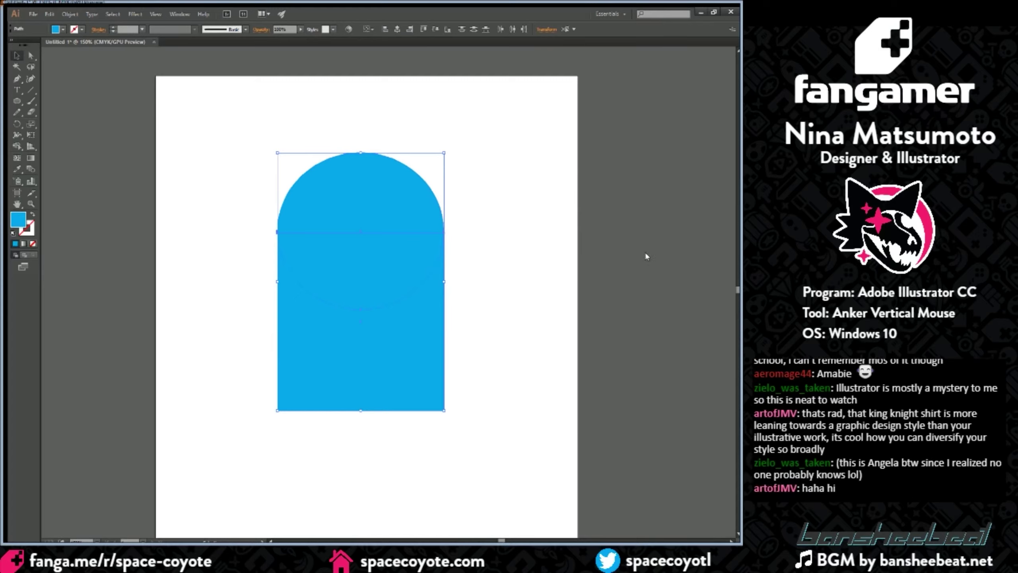
{"action": "left_click", "coordinate": [636, 253]}
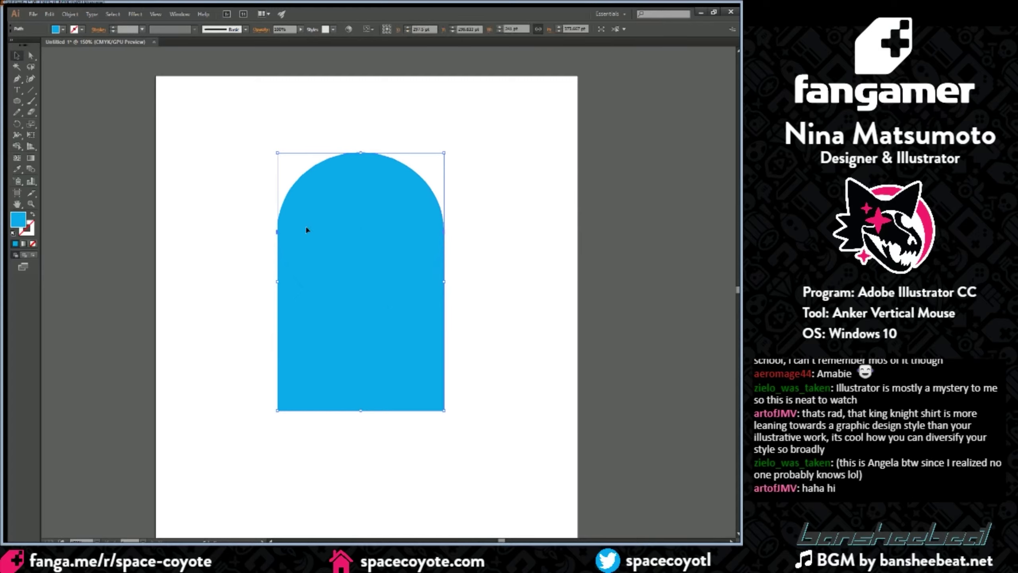
{"action": "key", "text": "ctrl+shift+a"}
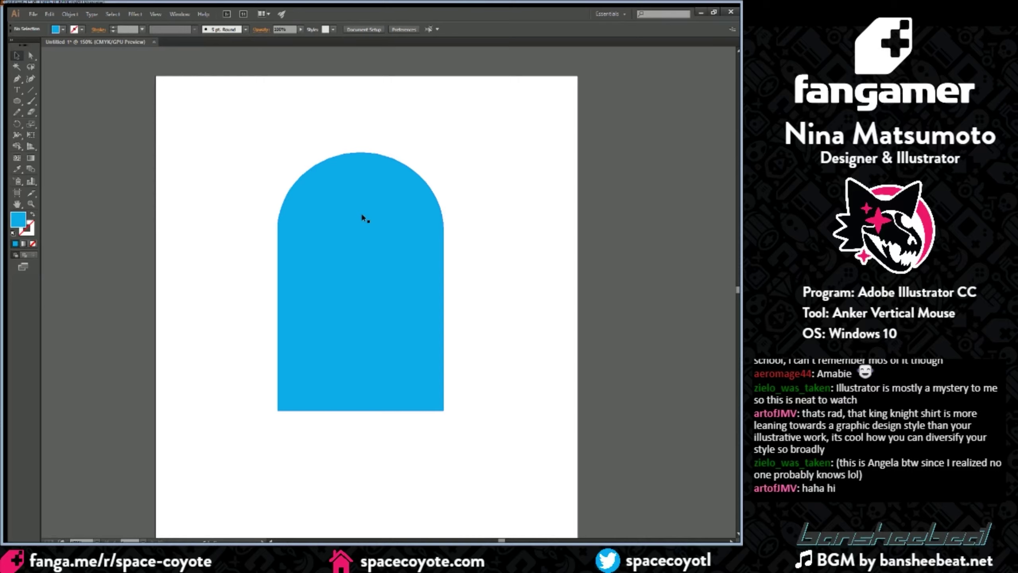
Step: Drag the merged blue shape around as one object, leave it slightly below its original position, and deselect it
{"action": "left_click_drag", "start_coordinate": [362, 214], "coordinate": [392, 212]}
{"action": "left_click_drag", "start_coordinate": [391, 217], "coordinate": [359, 224]}
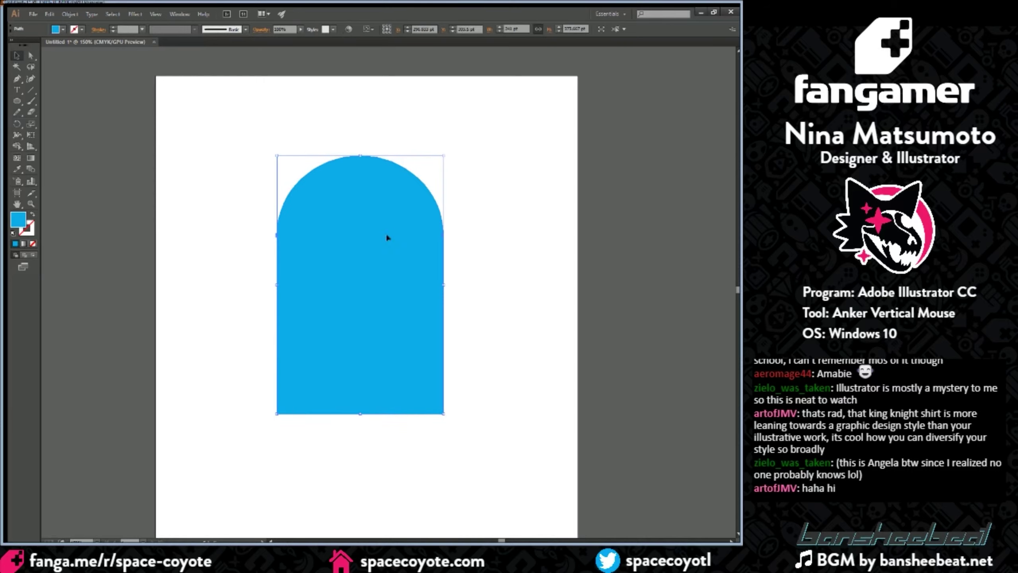
{"action": "left_click", "coordinate": [269, 541]}
{"action": "left_click", "coordinate": [269, 540]}
{"action": "left_click", "coordinate": [269, 541]}
{"action": "left_click", "coordinate": [269, 540]}
{"action": "left_click", "coordinate": [269, 541]}
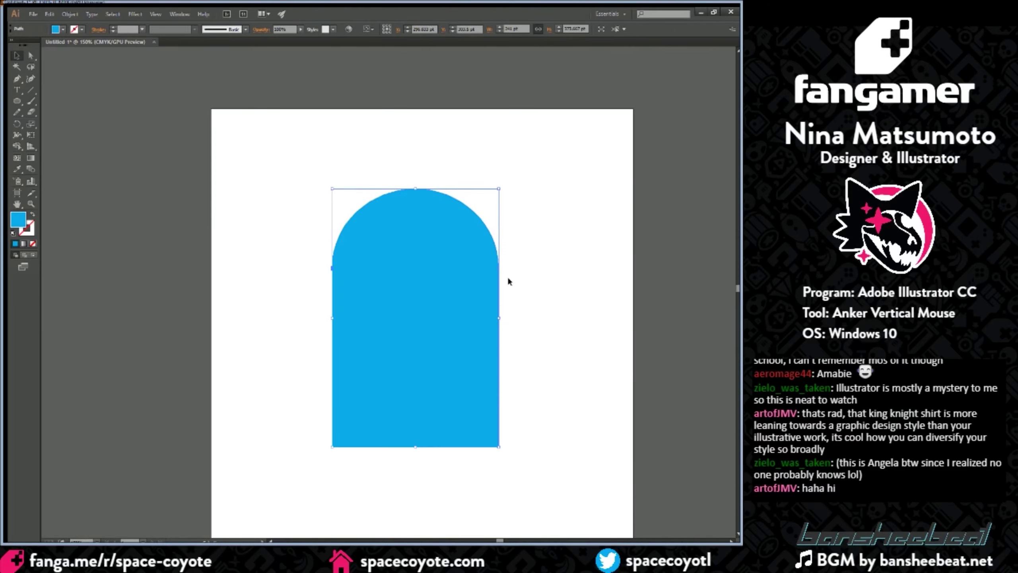
{"action": "key", "text": "ctrl+plus"}
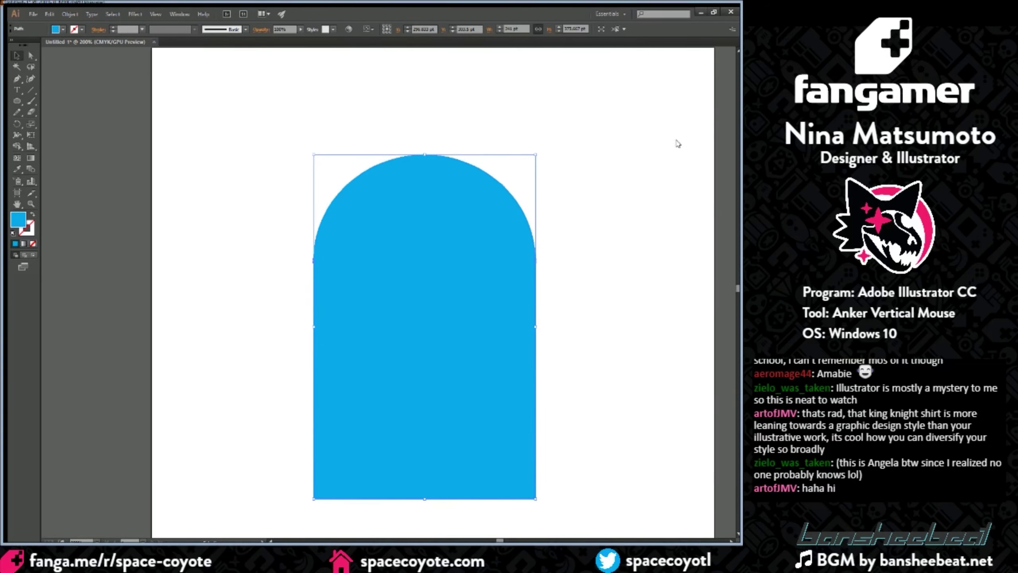
{"action": "left_click", "coordinate": [93, 113]}
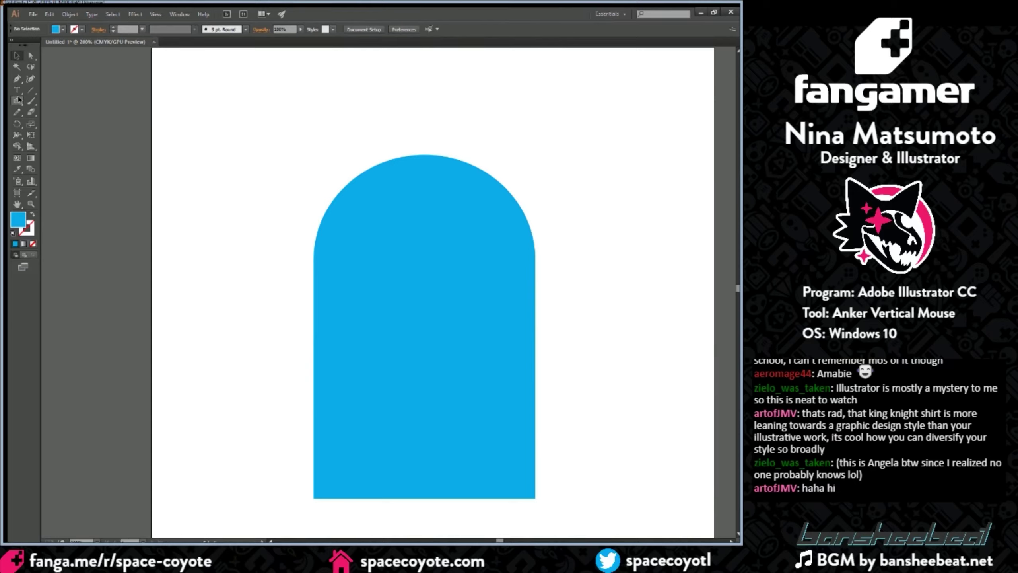
Step: Draw a yellow right-angled triangle about 81 by 46 pt with the Pen tool against the blue body's left side, and deselect it
{"action": "key", "text": "p"}
{"action": "left_click", "coordinate": [239, 271]}
{"action": "left_click", "coordinate": [313, 271]}
{"action": "left_click", "coordinate": [313, 313]}
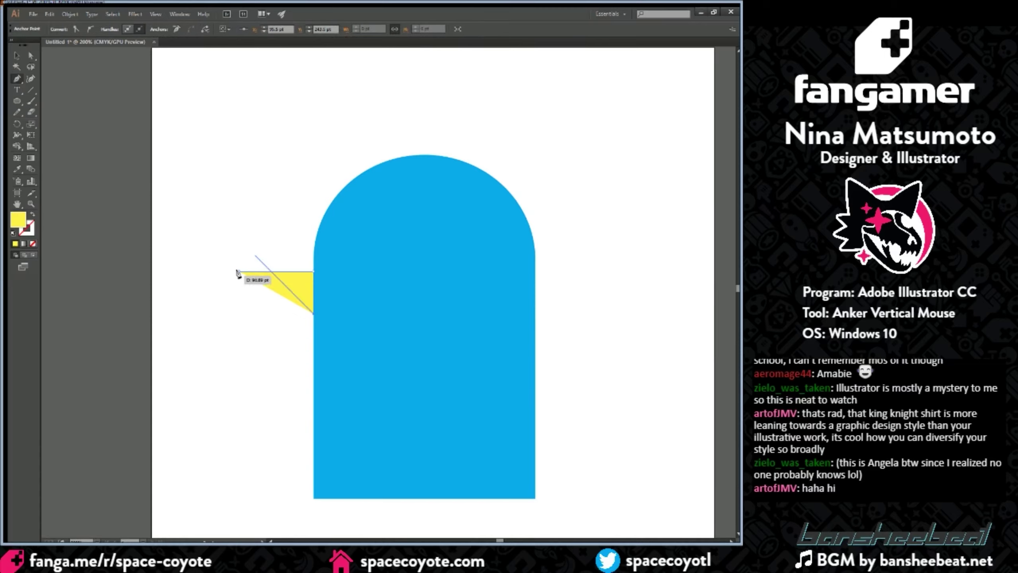
{"action": "left_click", "coordinate": [239, 272]}
{"action": "key", "text": "v"}
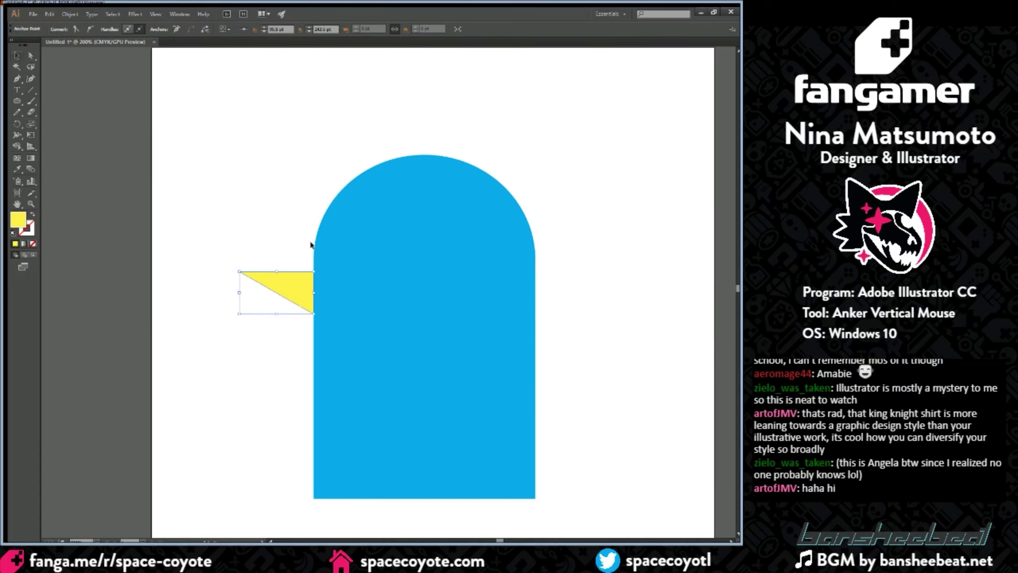
{"action": "left_click", "coordinate": [275, 216]}
Step: Change the triangle's fill from yellow to orange and deselect it
{"action": "left_click", "coordinate": [294, 281]}
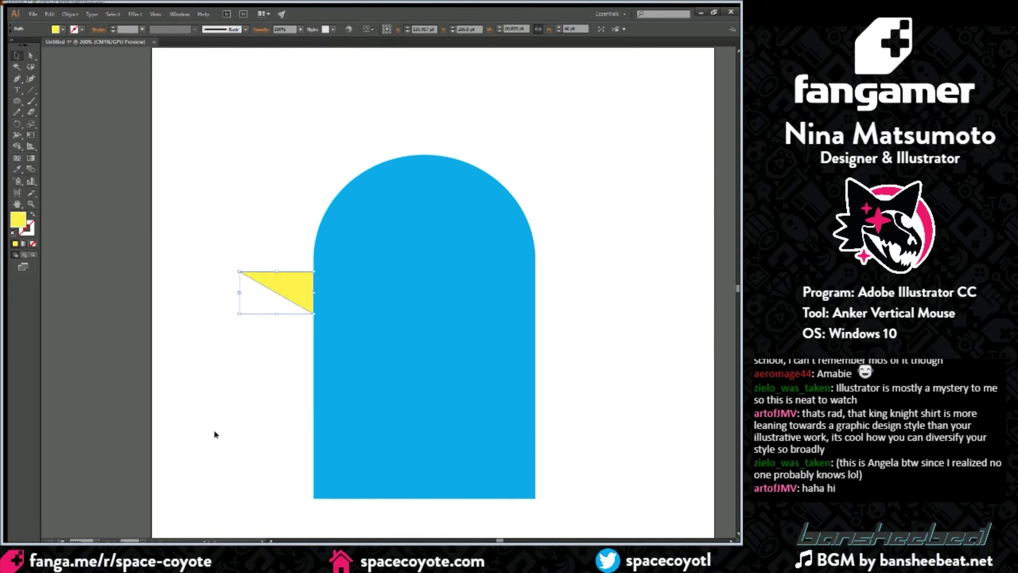
{"action": "key", "text": "ctrl+z"}
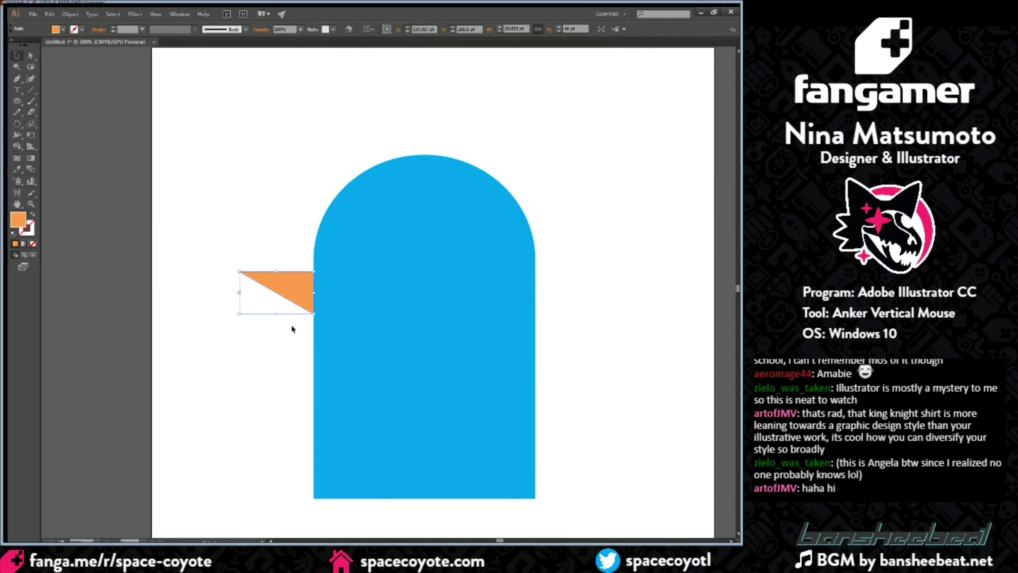
{"action": "left_click", "coordinate": [260, 217]}
Step: Duplicate the orange triangle straight below the original along the body's left side, and deselect the copy
{"action": "left_click", "coordinate": [295, 284]}
{"action": "mouse_move", "coordinate": [295, 284]}
{"action": "left_mouse_down"}
{"action": "mouse_move", "coordinate": [285, 346]}
{"action": "mouse_move", "coordinate": [287, 283]}
{"action": "left_mouse_up"}
{"action": "key", "text": "ctrl+z"}
{"action": "left_click_drag", "start_coordinate": [291, 284], "coordinate": [292, 337]}
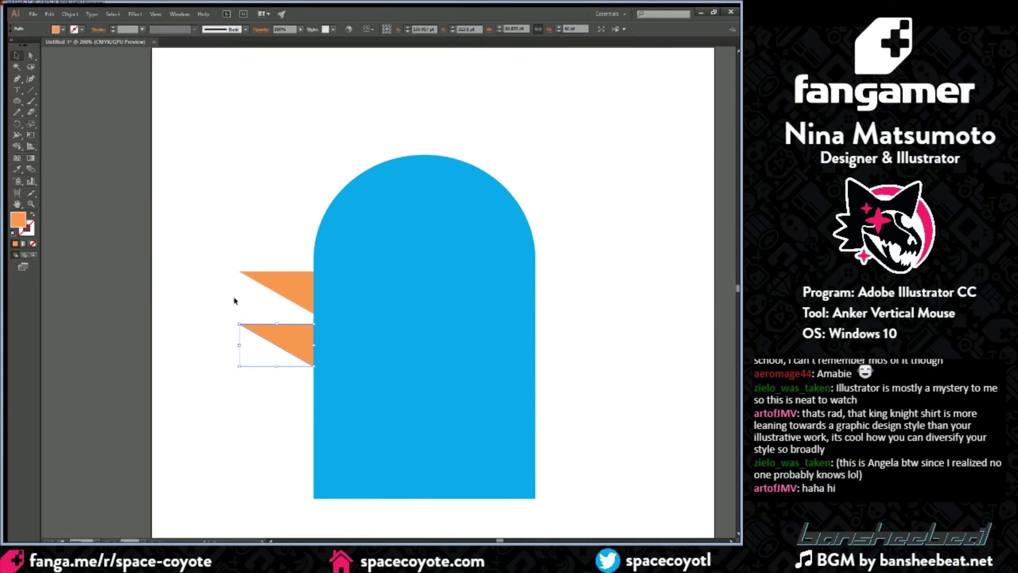
{"action": "left_click", "coordinate": [276, 202]}
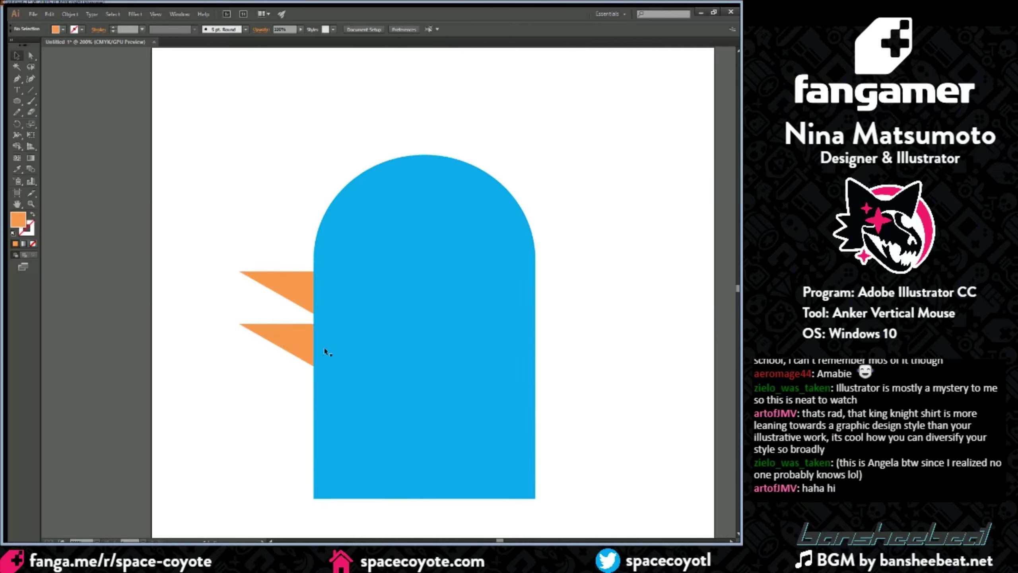
Step: Try flipping the lower orange triangle vertically, and undo the flip
{"action": "left_click", "coordinate": [297, 341]}
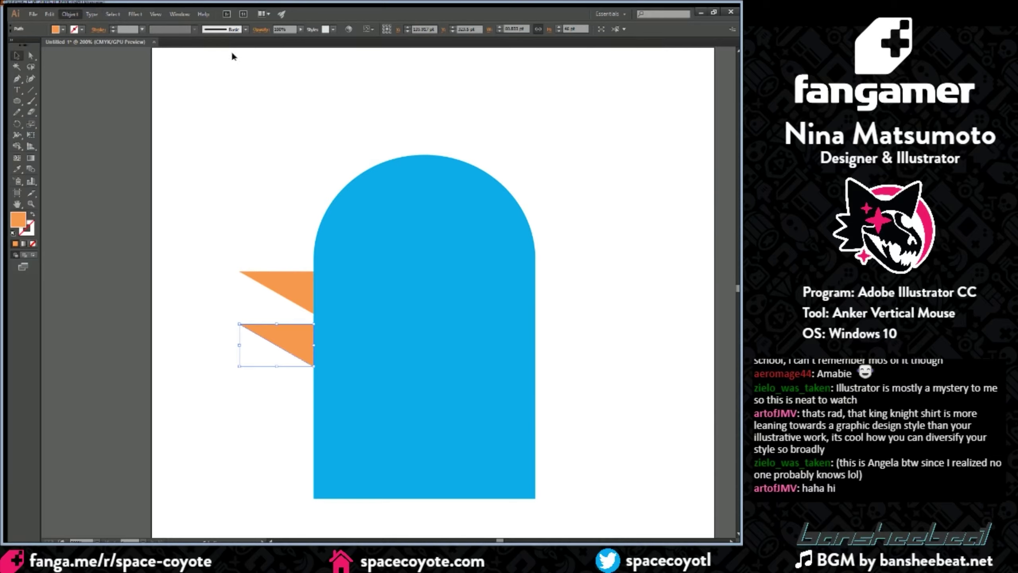
{"action": "left_click", "coordinate": [370, 336]}
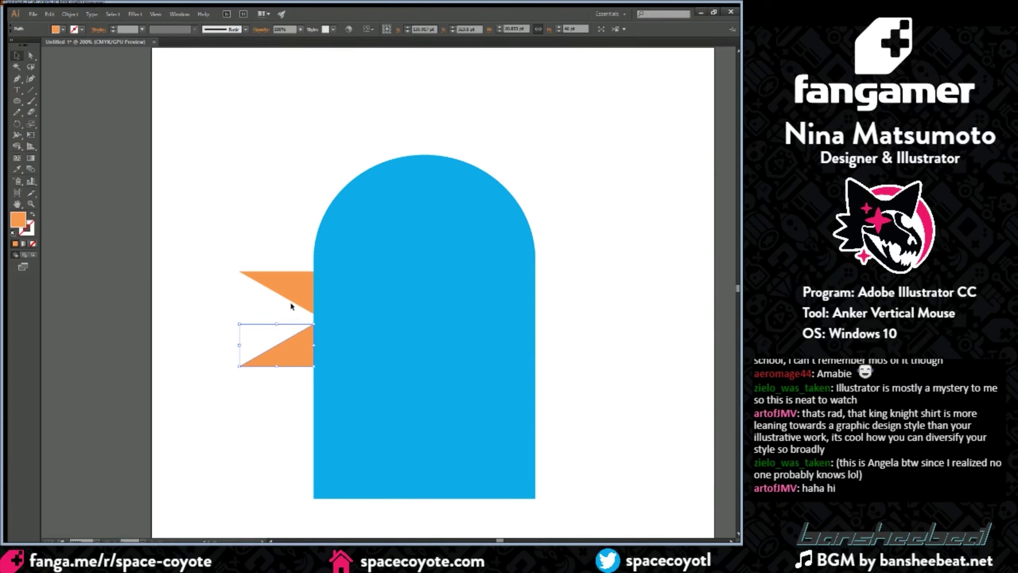
{"action": "key", "text": "ctrl+z"}
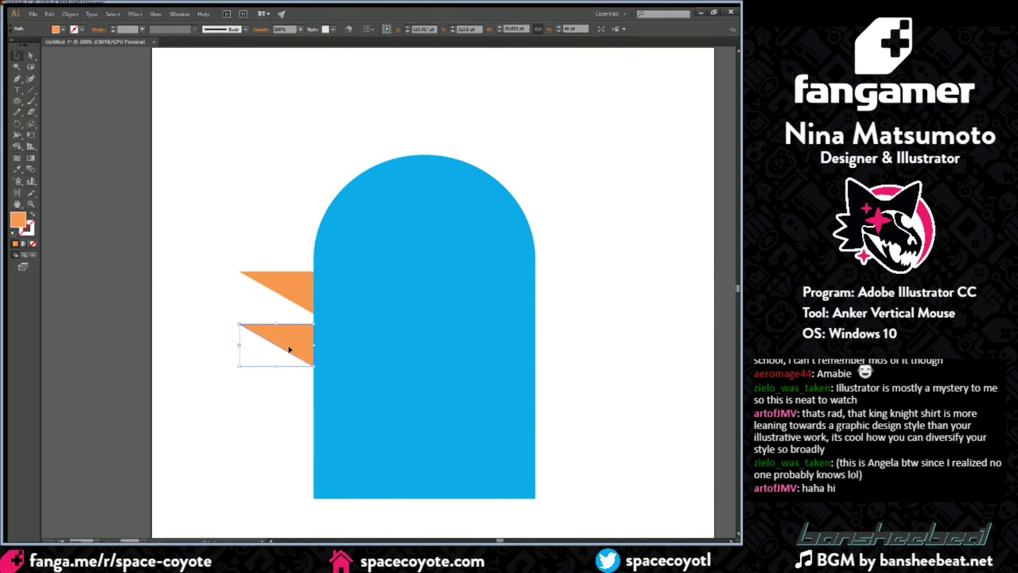
Step: Nudge the lower orange triangle up closer to the upper one, and deselect it
{"action": "key", "text": "Up"}
{"action": "key", "text": "Up"}
{"action": "key", "text": "Up"}
{"action": "key", "text": "Up"}
{"action": "key", "text": "Up"}
{"action": "key", "text": "Up"}
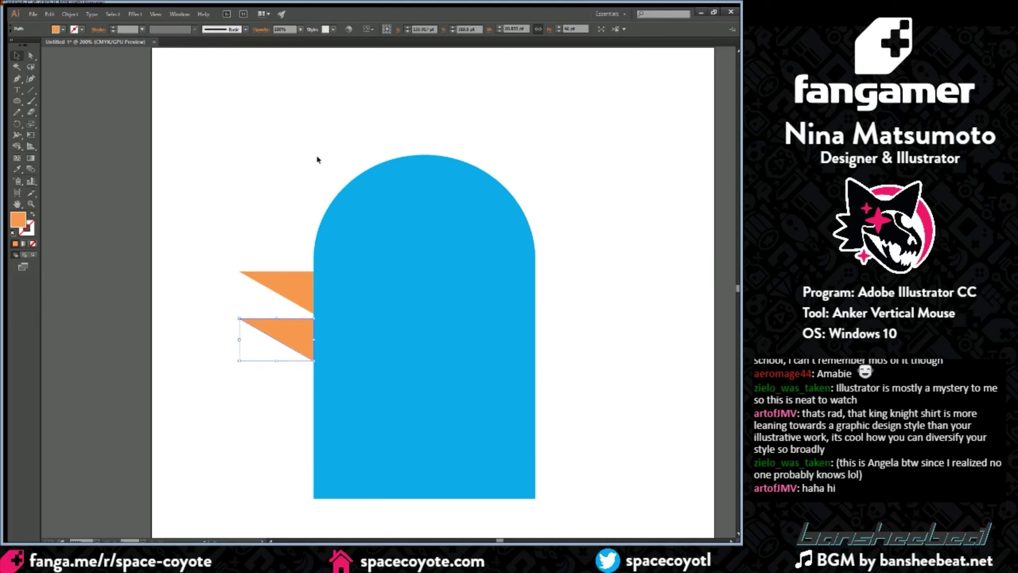
{"action": "left_click", "coordinate": [317, 158]}
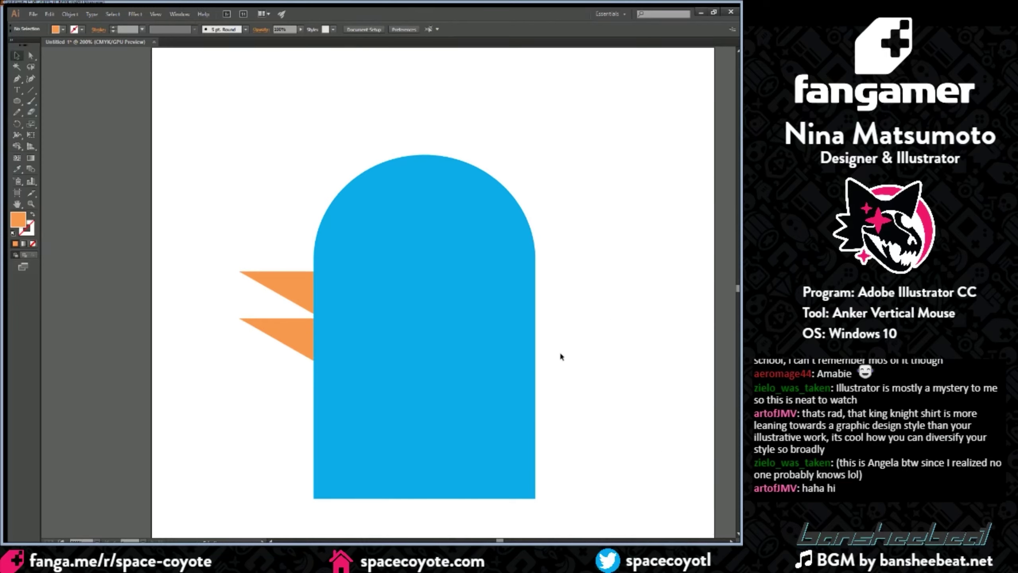
Step: Draw an orange near-circular ellipse about 107.5 by 104.5 pt above and to the left of the blue dome
{"action": "left_click", "coordinate": [17, 101]}
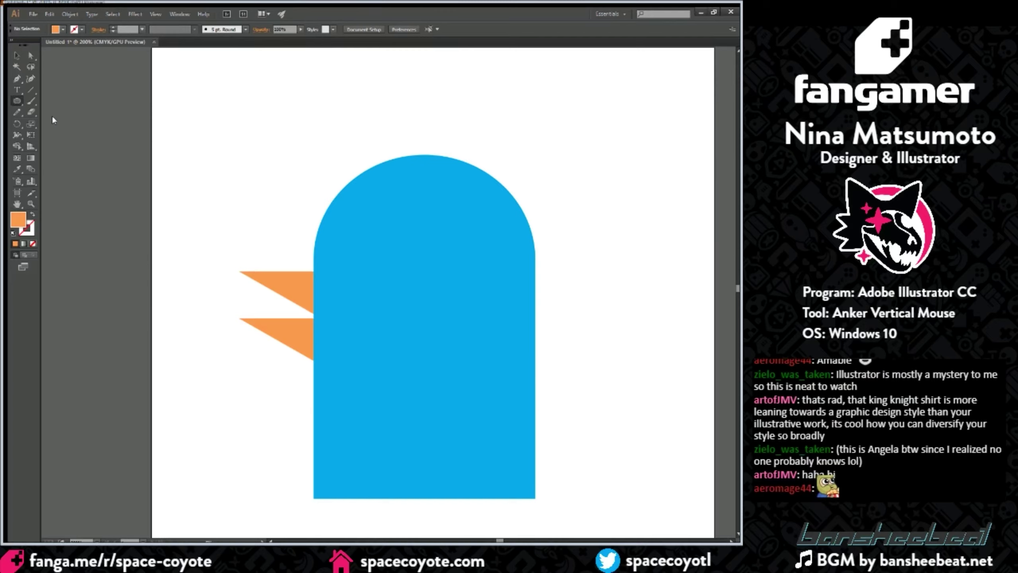
{"action": "scroll", "coordinate": [295, 205], "scroll_direction": "up", "scroll_amount": 2}
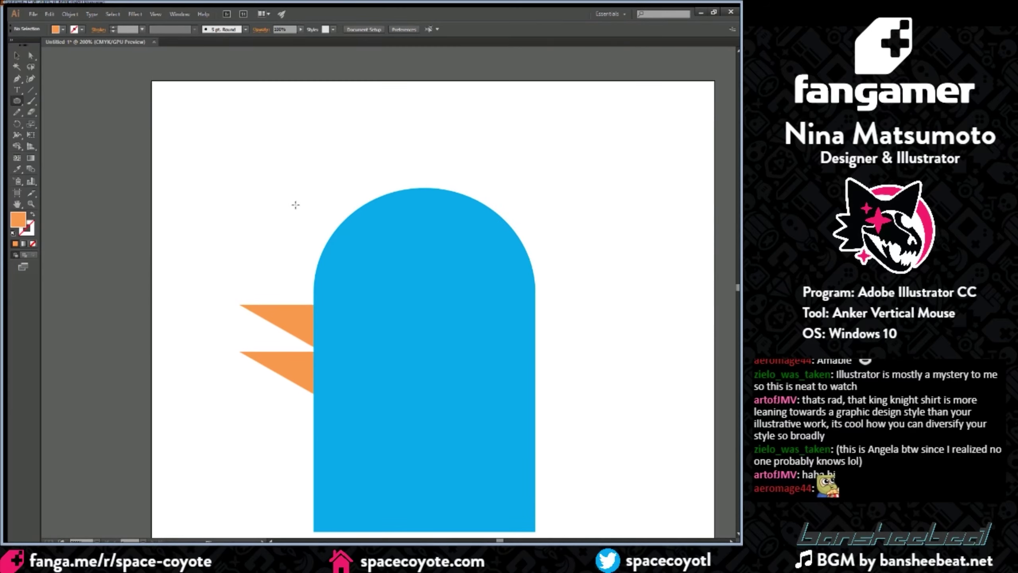
{"action": "mouse_move", "coordinate": [250, 239]}
{"action": "left_mouse_down"}
{"action": "mouse_move", "coordinate": [343, 137]}
{"action": "mouse_move", "coordinate": [353, 161]}
{"action": "left_mouse_up"}
{"action": "key", "text": "v"}
{"action": "scroll", "coordinate": [646, 100], "scroll_direction": "up", "scroll_amount": 2}
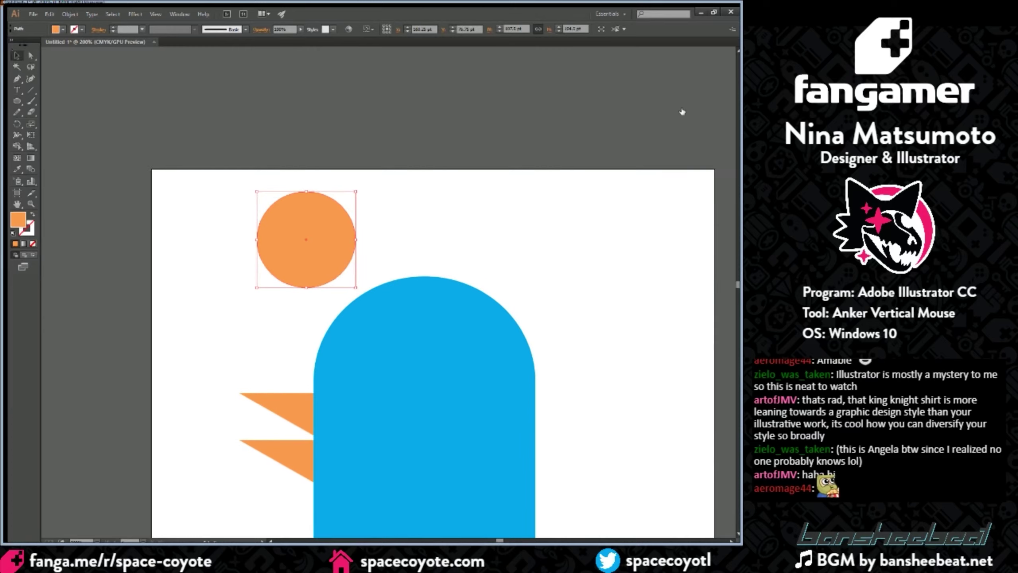
Step: Recolor the orange circle green, move it further left away from the blue body, and deselect it
{"action": "left_click", "coordinate": [439, 220]}
{"action": "left_click", "coordinate": [319, 229]}
{"action": "left_click", "coordinate": [269, 540]}
{"action": "key", "text": "ctrl+="}
{"action": "left_click_drag", "start_coordinate": [401, 172], "coordinate": [312, 168]}
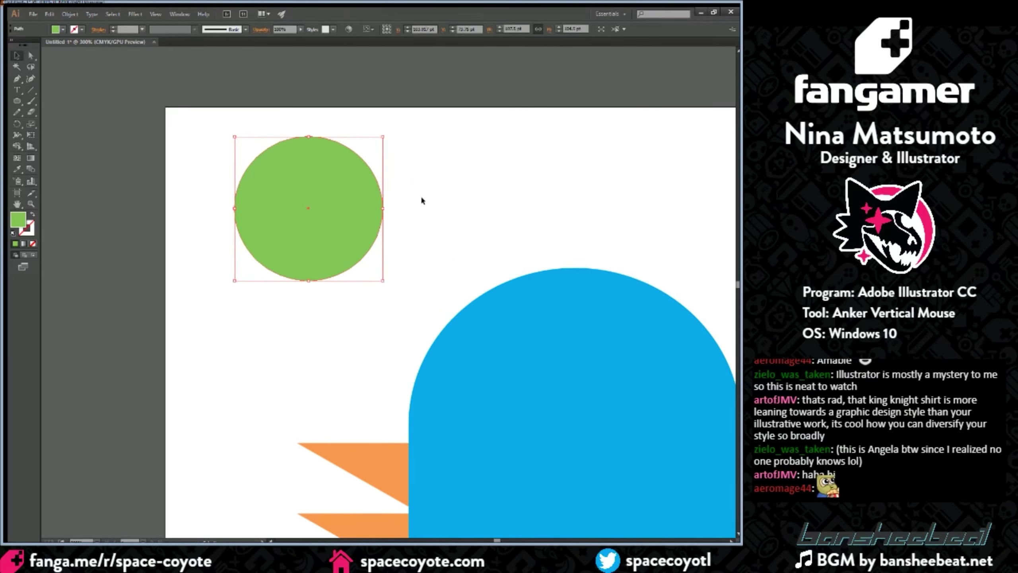
{"action": "left_click", "coordinate": [421, 199]}
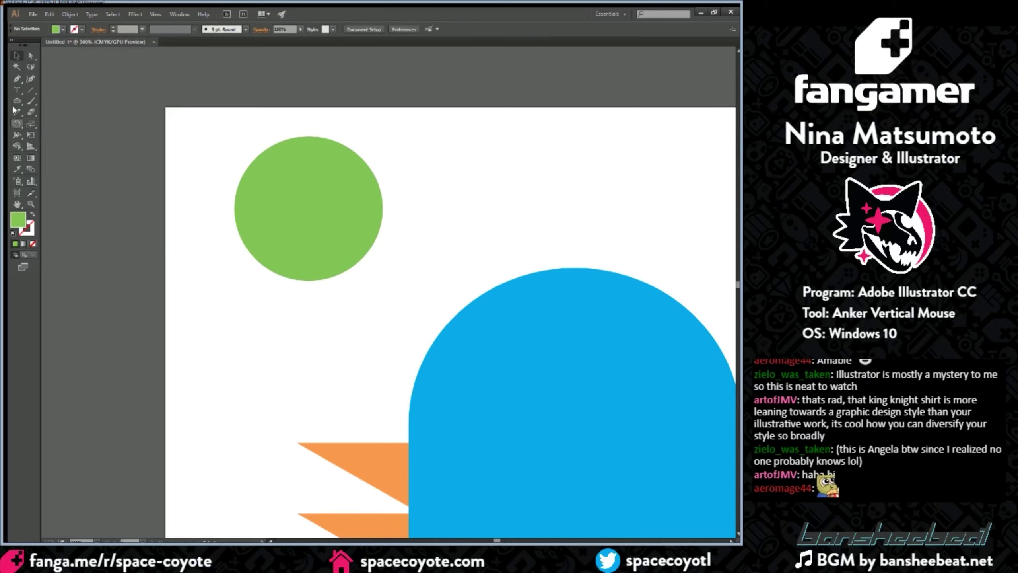
Step: Draw a yellow rectangle about 141 by 82 pt covering the lower half of the green circle
{"action": "left_click_drag", "start_coordinate": [15, 102], "coordinate": [44, 102]}
{"action": "left_click_drag", "start_coordinate": [225, 322], "coordinate": [419, 208]}
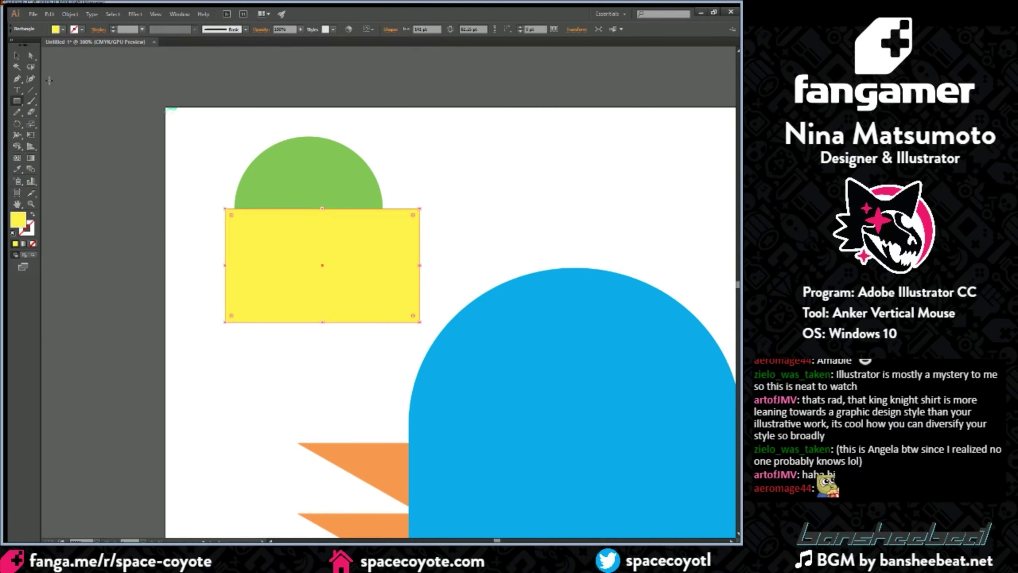
{"action": "left_click", "coordinate": [17, 56]}
Step: Select the yellow rectangle and the green circle, and subtract the rectangle with Pathfinder to leave the upper semicircle
{"action": "left_click", "coordinate": [421, 271]}
{"action": "left_click", "coordinate": [403, 270]}
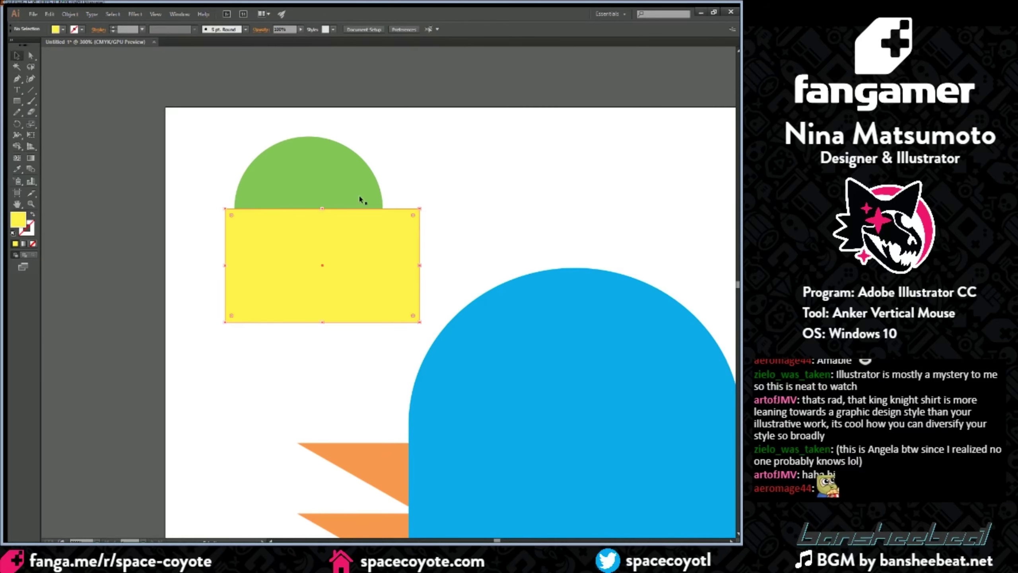
{"action": "left_click", "coordinate": [359, 194], "text": "shift"}
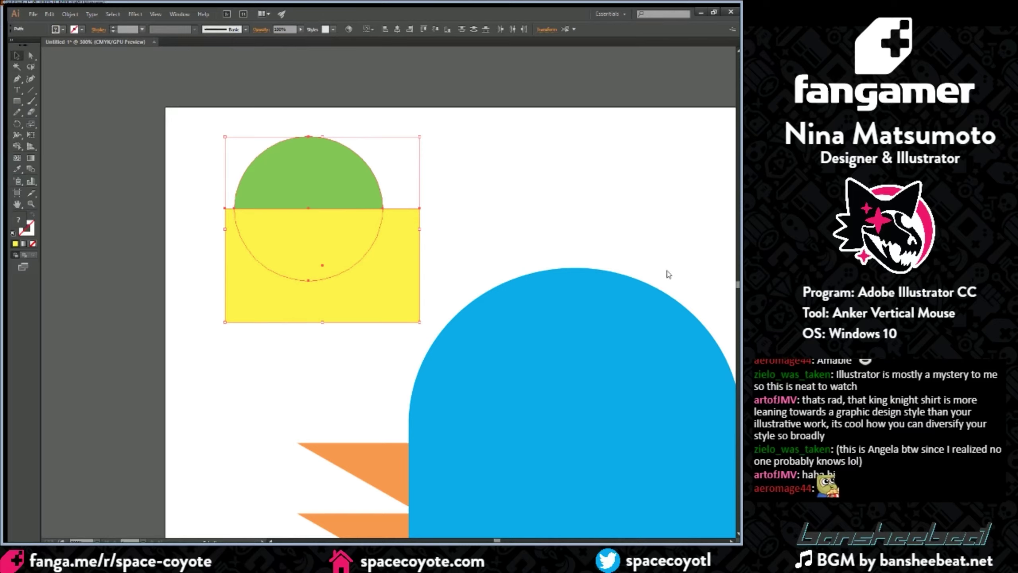
{"action": "left_click", "coordinate": [655, 250]}
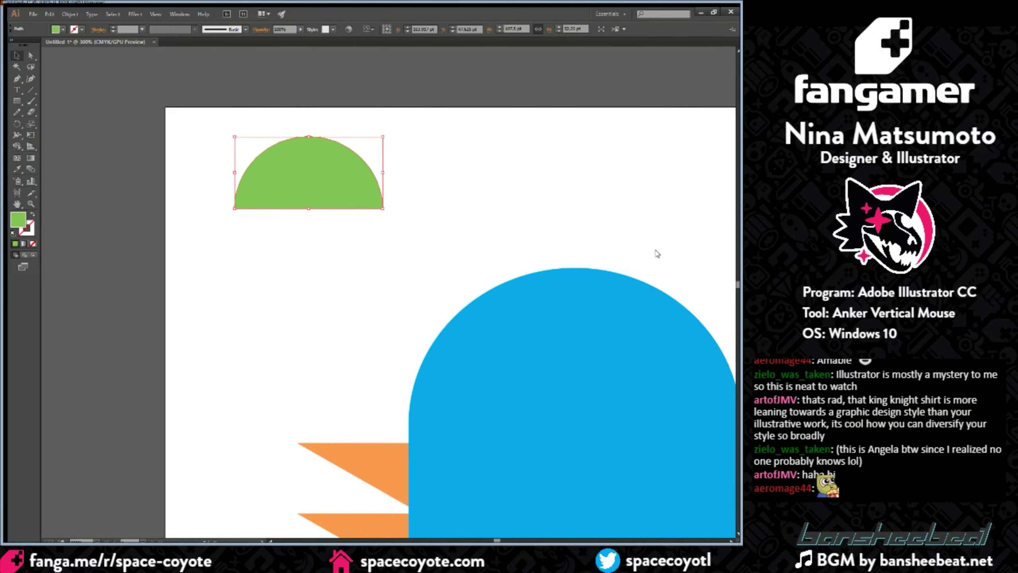
Step: Move the green semicircle slightly up and to the right, and duplicate it straight below the original
{"action": "scroll", "coordinate": [301, 174], "scroll_direction": "up", "scroll_amount": 2}
{"action": "scroll", "coordinate": [301, 172], "scroll_direction": "up", "scroll_amount": 1}
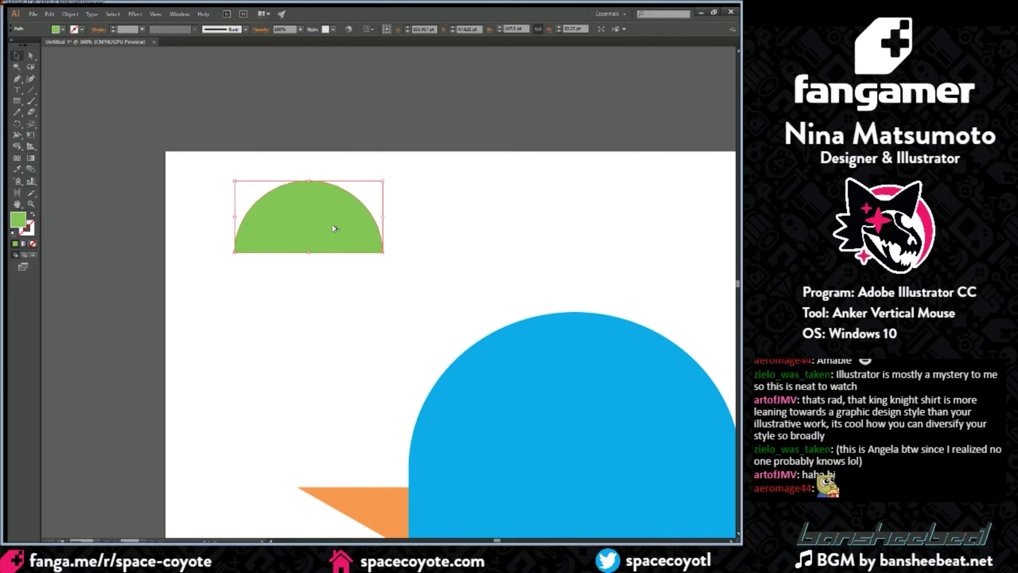
{"action": "left_click_drag", "start_coordinate": [336, 229], "coordinate": [334, 239]}
{"action": "key", "text": "ctrl+z"}
{"action": "mouse_move", "coordinate": [314, 221]}
{"action": "left_mouse_down"}
{"action": "mouse_move", "coordinate": [441, 190]}
{"action": "mouse_move", "coordinate": [326, 208]}
{"action": "left_mouse_up"}
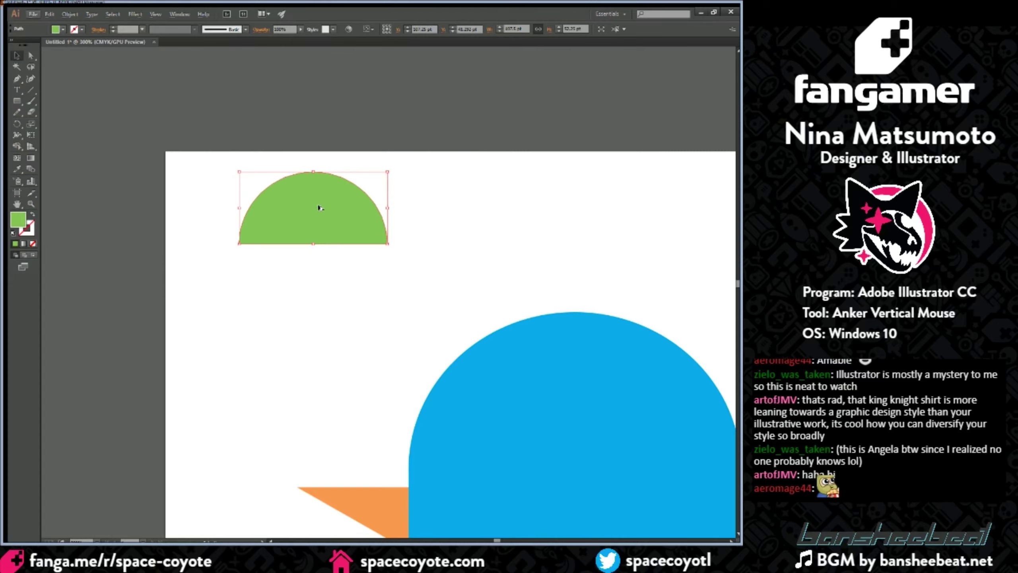
{"action": "left_click_drag", "start_coordinate": [325, 228], "coordinate": [331, 338]}
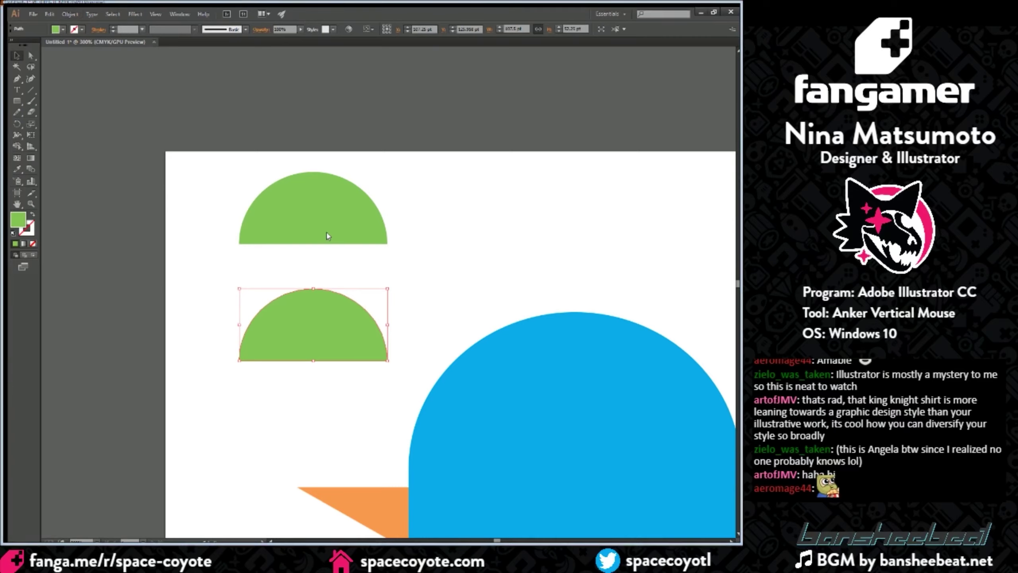
Step: Flip the duplicated lower green semicircle vertically so that its flat edge faces upward
{"action": "left_click", "coordinate": [379, 342]}
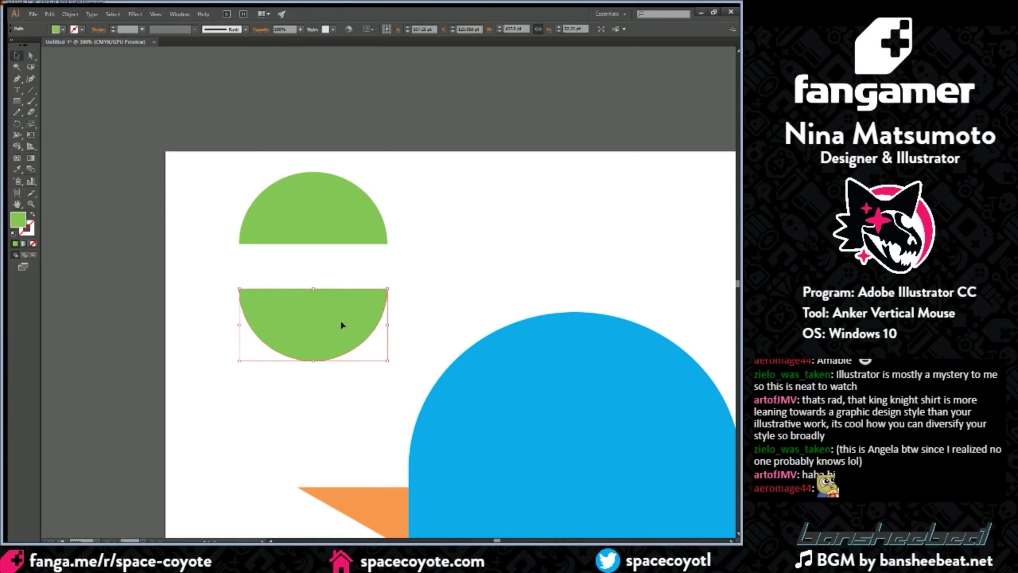
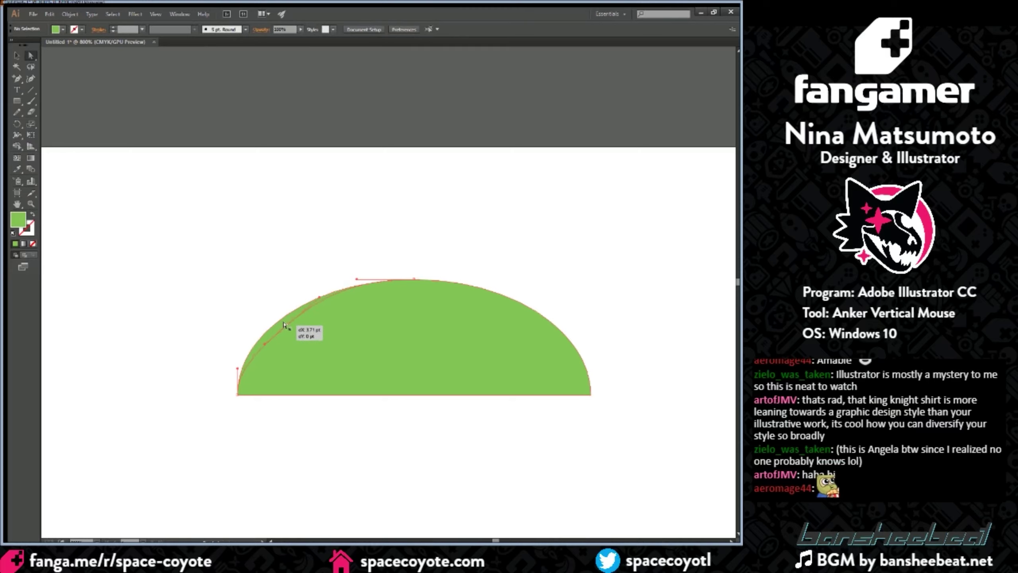
Step: Reshape the flattened green dome's left side by moving its middle anchor inward and tilting the curve handles toward a pointed corner
{"action": "key", "text": "ctrl+shift+a"}
{"action": "left_click", "coordinate": [288, 332]}
{"action": "left_click", "coordinate": [287, 333]}
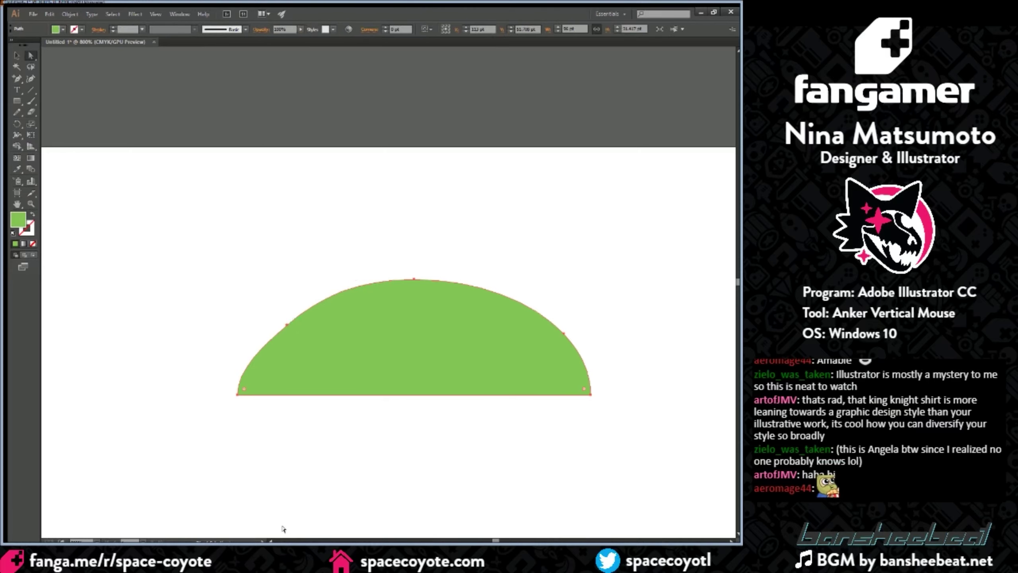
{"action": "key", "text": "ctrl+plus"}
{"action": "key", "text": "ctrl+plus"}
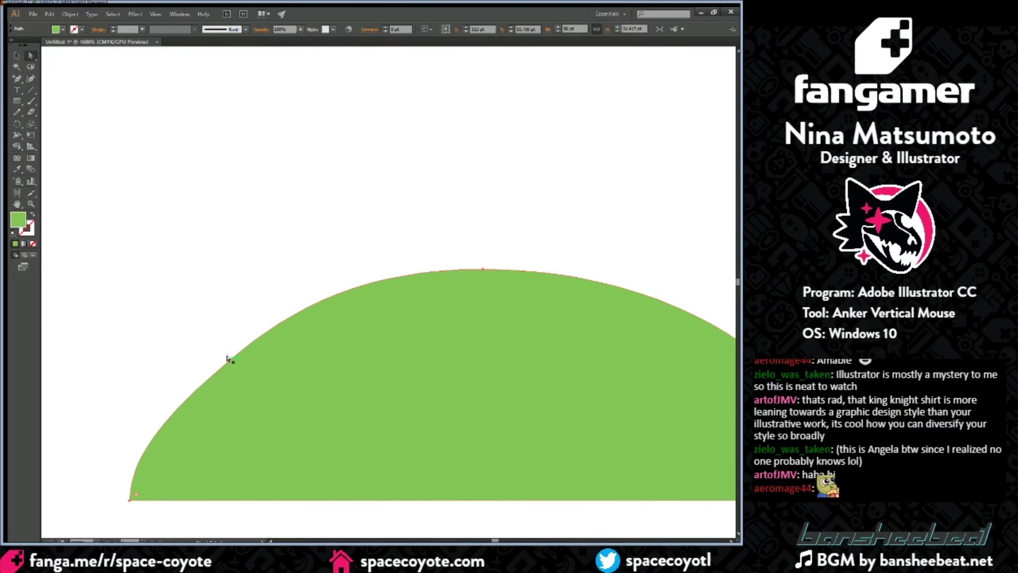
{"action": "left_click_drag", "start_coordinate": [228, 361], "coordinate": [248, 353]}
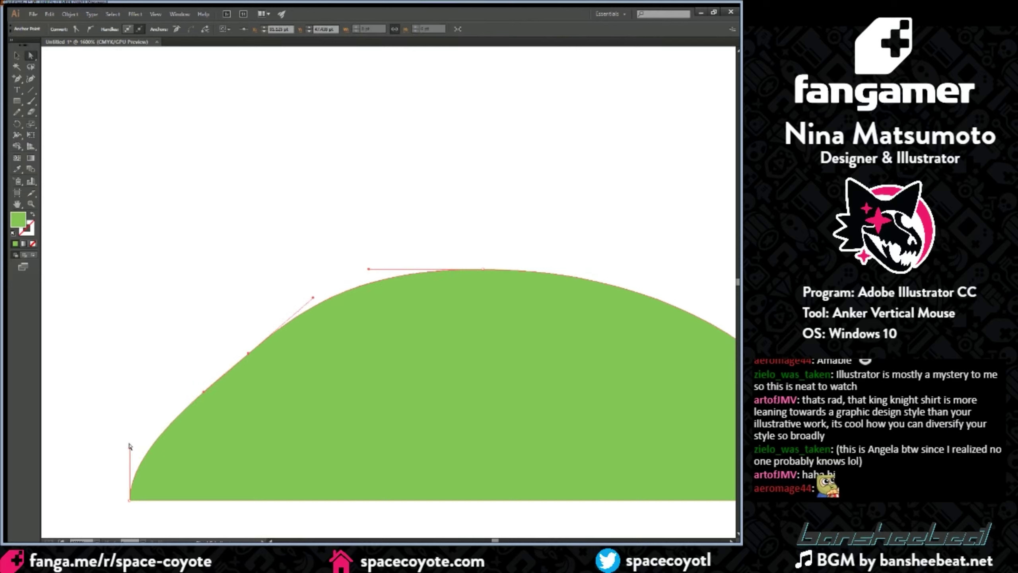
{"action": "left_click_drag", "start_coordinate": [129, 446], "coordinate": [153, 444]}
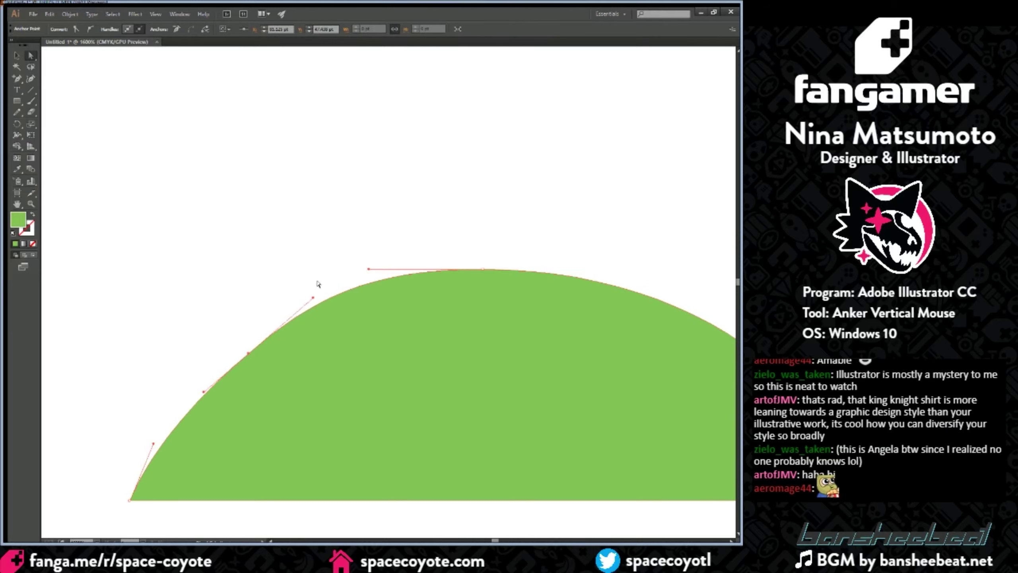
{"action": "left_click_drag", "start_coordinate": [319, 295], "coordinate": [326, 303]}
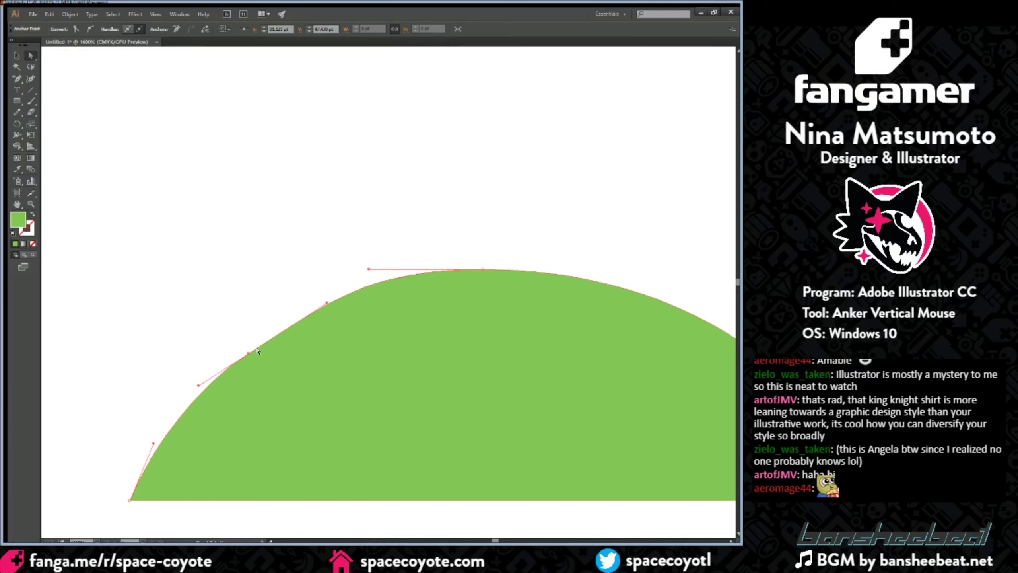
{"action": "left_click_drag", "start_coordinate": [247, 352], "coordinate": [252, 342]}
Step: Move the green dome's right middle anchor inward and adjust its upper handle to mirror the left side
{"action": "key", "text": "ctrl+minus"}
{"action": "key", "text": "ctrl+minus"}
{"action": "mouse_move", "coordinate": [551, 318]}
{"action": "left_mouse_down"}
{"action": "mouse_move", "coordinate": [577, 329]}
{"action": "mouse_move", "coordinate": [561, 327]}
{"action": "left_mouse_up"}
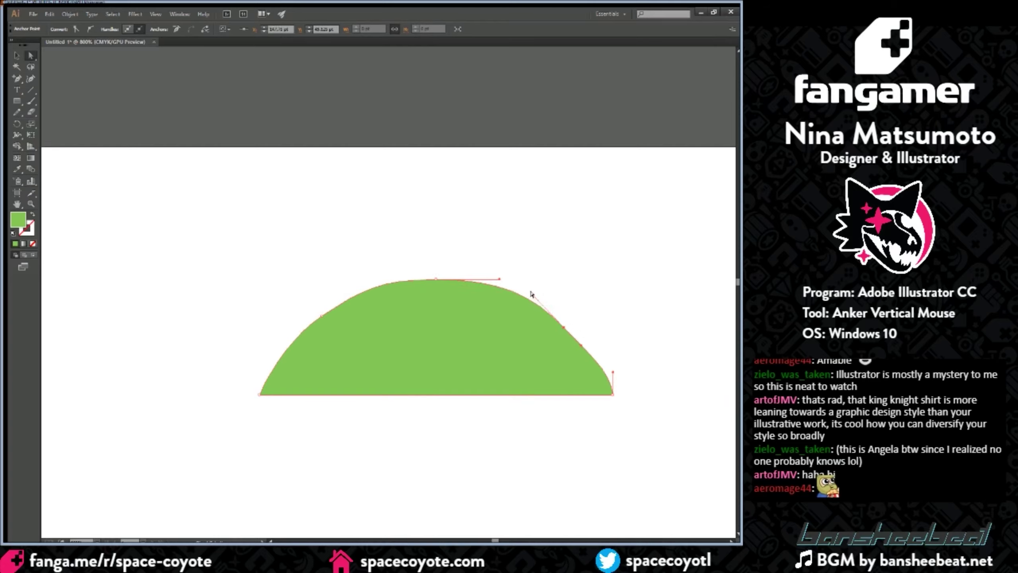
{"action": "left_click_drag", "start_coordinate": [533, 294], "coordinate": [521, 287]}
{"action": "left_click_drag", "start_coordinate": [564, 327], "coordinate": [555, 325]}
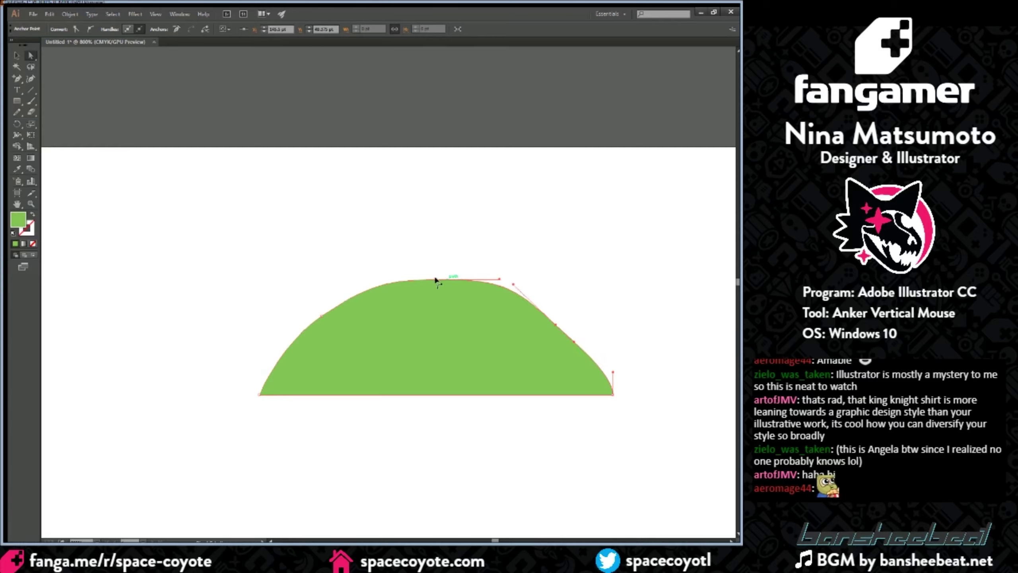
Step: Lower the green dome's top anchor slightly and refine the position and handle of the right middle anchor
{"action": "left_click_drag", "start_coordinate": [436, 279], "coordinate": [435, 282]}
{"action": "left_click", "coordinate": [554, 324]}
{"action": "left_click_drag", "start_coordinate": [555, 324], "coordinate": [558, 320]}
{"action": "left_click_drag", "start_coordinate": [516, 280], "coordinate": [532, 293]}
Step: Tilt the handle of the dome's right corner inward to give it a pointed end, and deselect the path
{"action": "left_click_drag", "start_coordinate": [495, 541], "coordinate": [497, 541]}
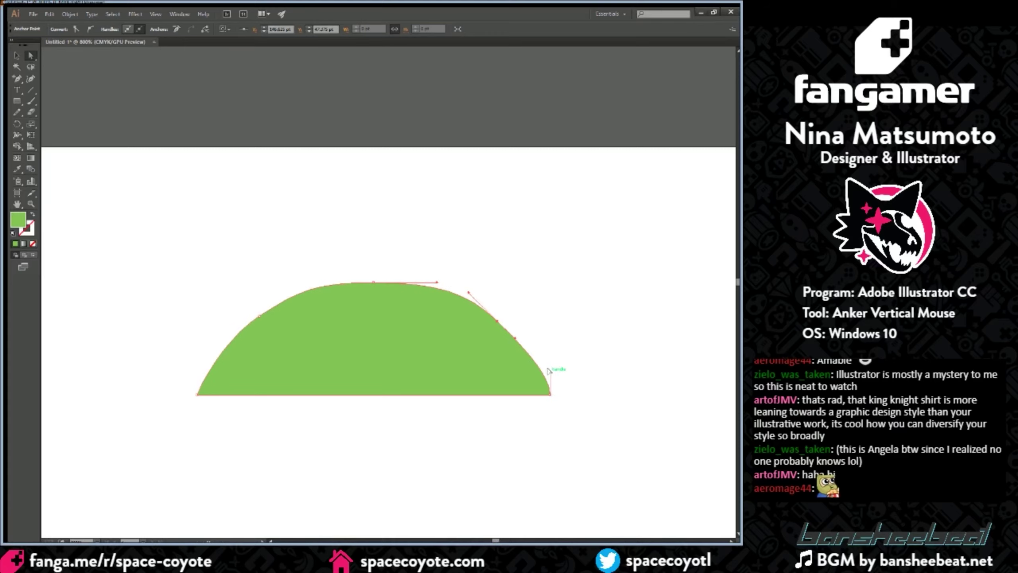
{"action": "left_click_drag", "start_coordinate": [548, 368], "coordinate": [525, 355]}
{"action": "left_click", "coordinate": [524, 353]}
{"action": "left_click", "coordinate": [546, 359]}
{"action": "key", "text": "ctrl+minus"}
{"action": "key", "text": "ctrl+minus"}
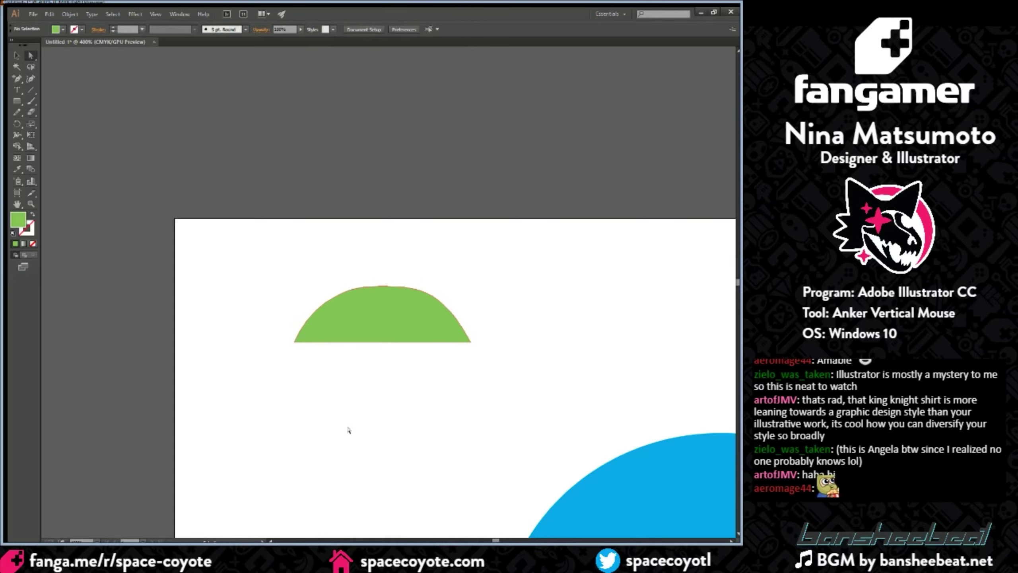
Step: Select the reshaped green dome and duplicate it just below the original
{"action": "key", "text": "ctrl+plus"}
{"action": "left_click", "coordinate": [16, 55]}
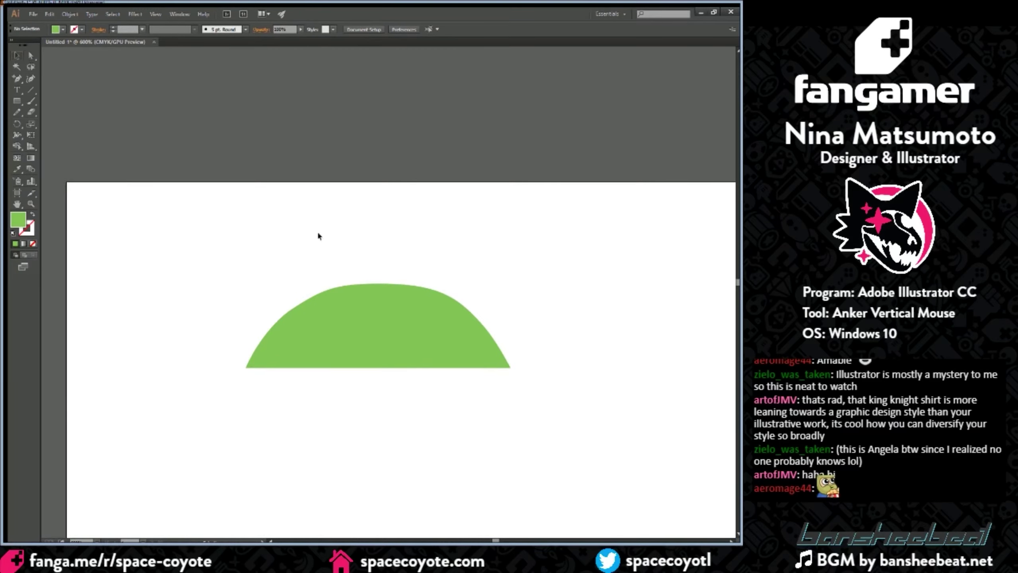
{"action": "left_click", "coordinate": [416, 365]}
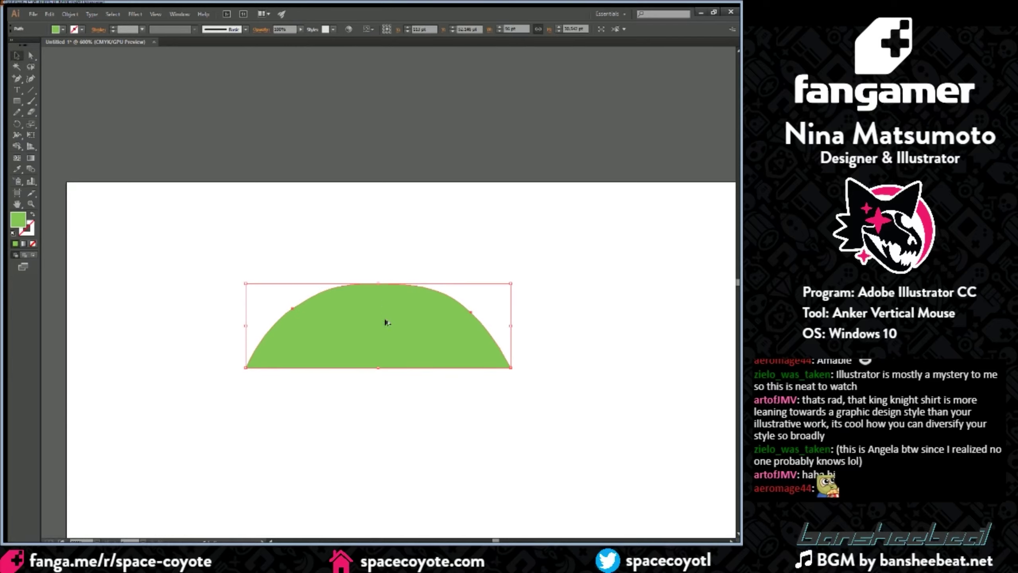
{"action": "left_click_drag", "start_coordinate": [388, 334], "coordinate": [393, 433]}
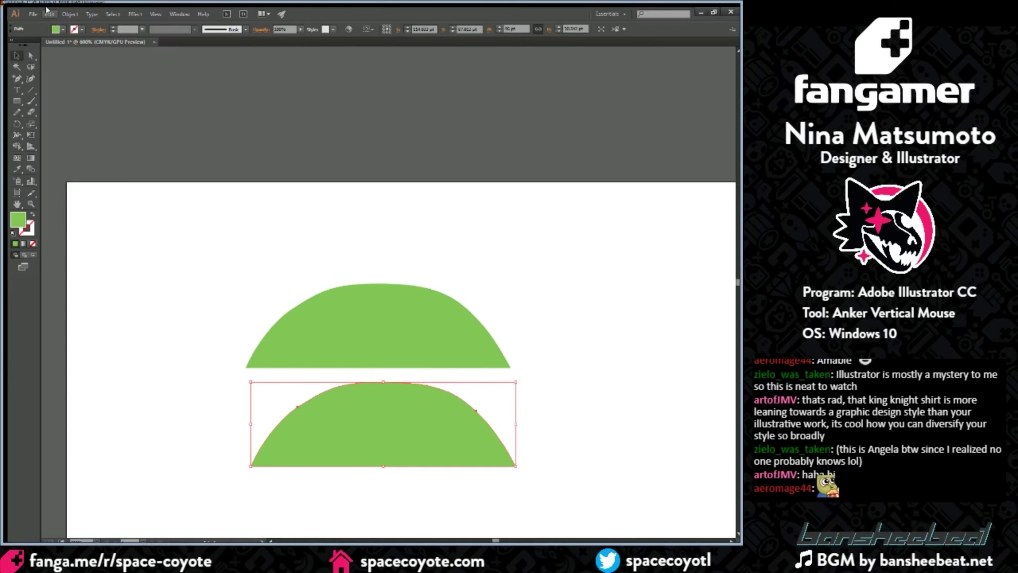
Step: Reflect the copied dome vertically and snap its flat edge against the underside of the original
{"action": "left_click", "coordinate": [237, 55]}
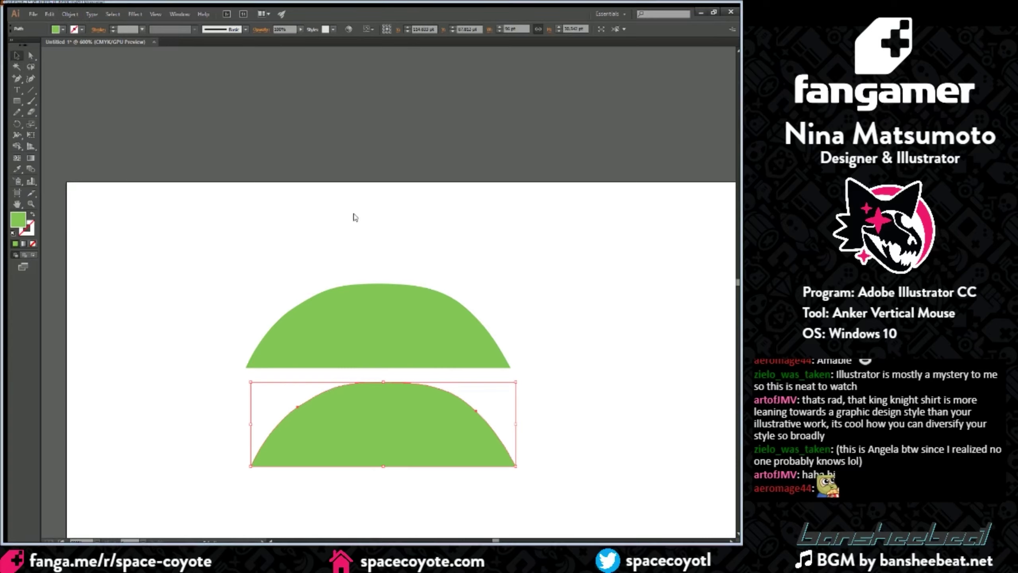
{"action": "left_click", "coordinate": [330, 233]}
{"action": "left_click", "coordinate": [374, 341]}
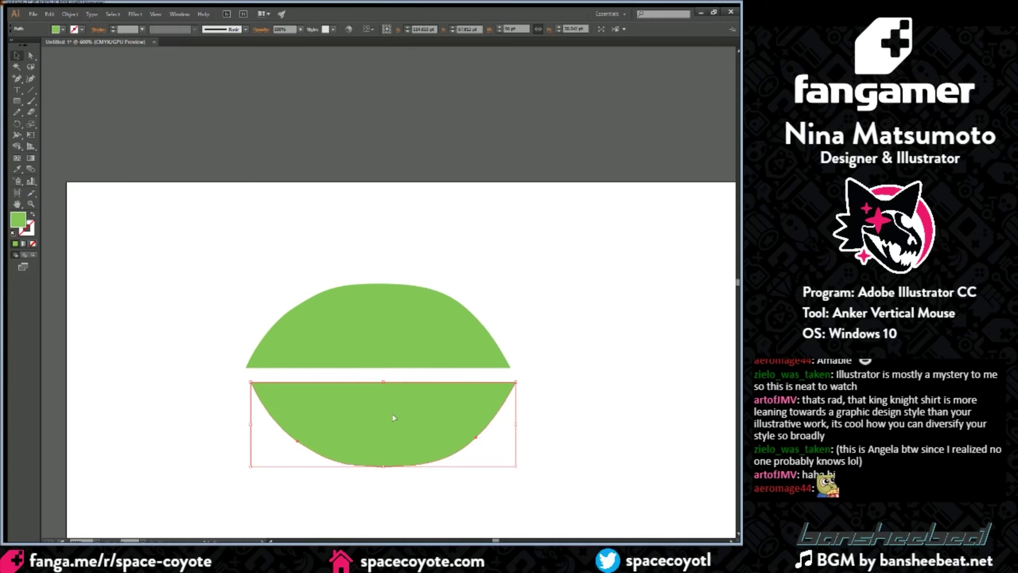
{"action": "left_click_drag", "start_coordinate": [394, 418], "coordinate": [393, 403]}
{"action": "left_click", "coordinate": [529, 269]}
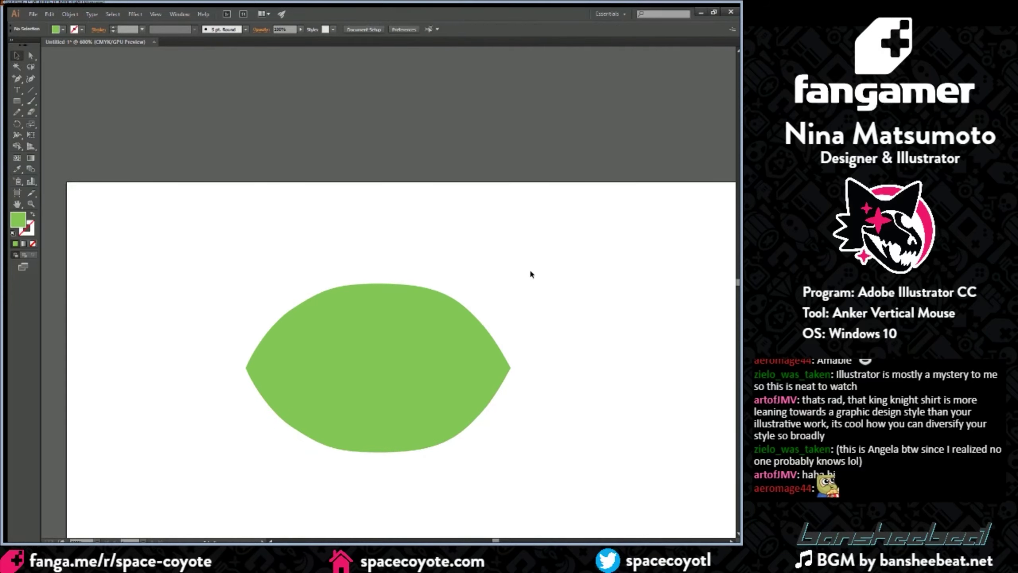
Step: Select both green halves and unite them into one almond shape with Pathfinder
{"action": "left_click", "coordinate": [421, 403]}
{"action": "left_click", "coordinate": [414, 345], "text": "shift"}
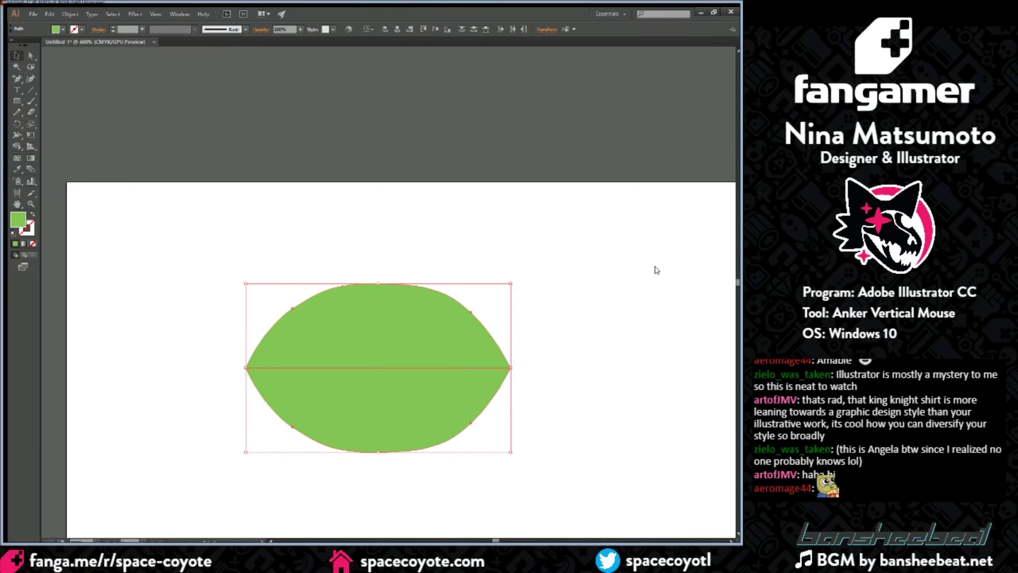
{"action": "left_click", "coordinate": [644, 248]}
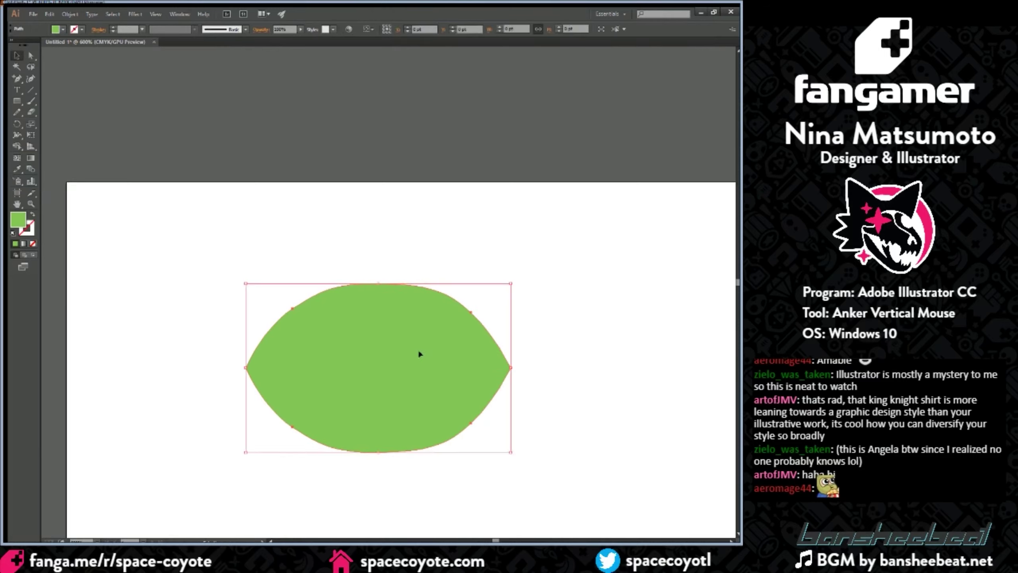
Step: Move the green almond shape onto the upper part of the blue body, near its left edge
{"action": "key", "text": "a"}
{"action": "key", "text": "ctrl+minus"}
{"action": "key", "text": "ctrl+minus"}
{"action": "key", "text": "v"}
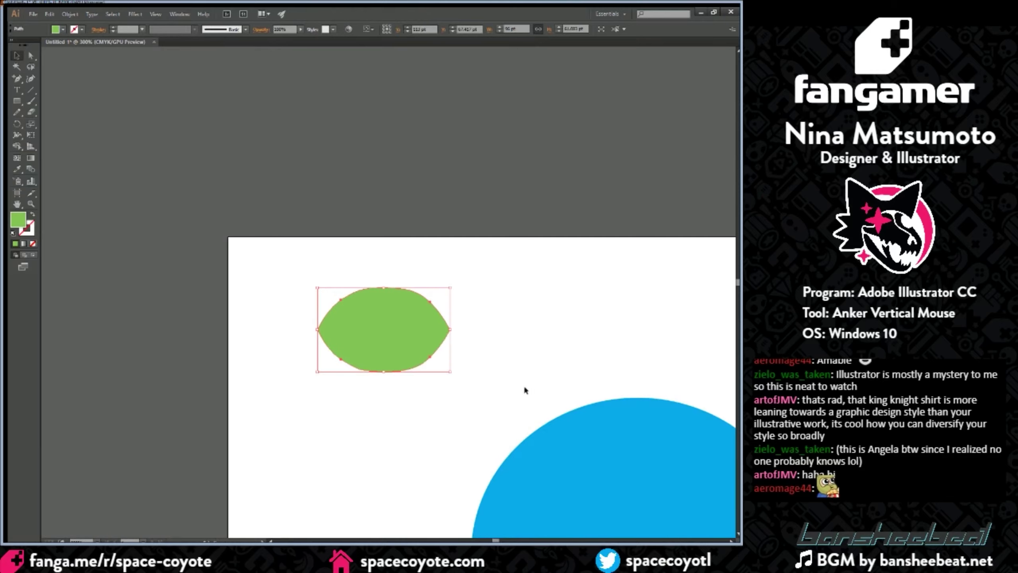
{"action": "key", "text": "ctrl+plus"}
{"action": "key", "text": "ctrl+plus"}
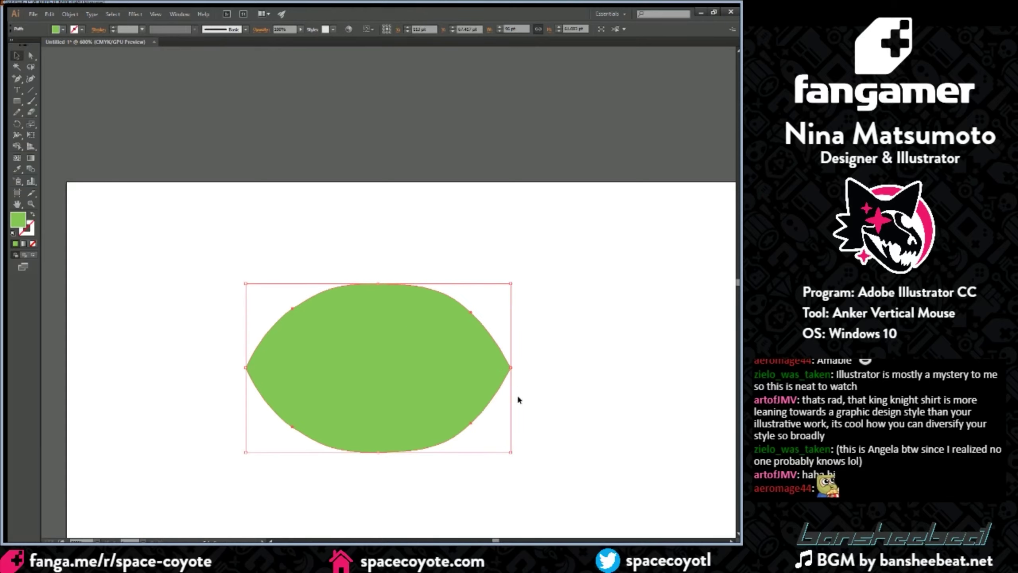
{"action": "key", "text": "ctrl+minus"}
{"action": "key", "text": "ctrl+minus"}
{"action": "scroll", "coordinate": [487, 431], "scroll_direction": "down", "scroll_amount": 2}
{"action": "left_click_drag", "start_coordinate": [358, 233], "coordinate": [505, 385]}
{"action": "left_click_drag", "start_coordinate": [494, 542], "coordinate": [500, 541]}
{"action": "scroll", "coordinate": [502, 461], "scroll_direction": "down", "scroll_amount": 8}
{"action": "key", "text": "ctrl+plus"}
{"action": "key", "text": "ctrl+plus"}
{"action": "key", "text": "a"}
{"action": "key", "text": "ctrl+minus"}
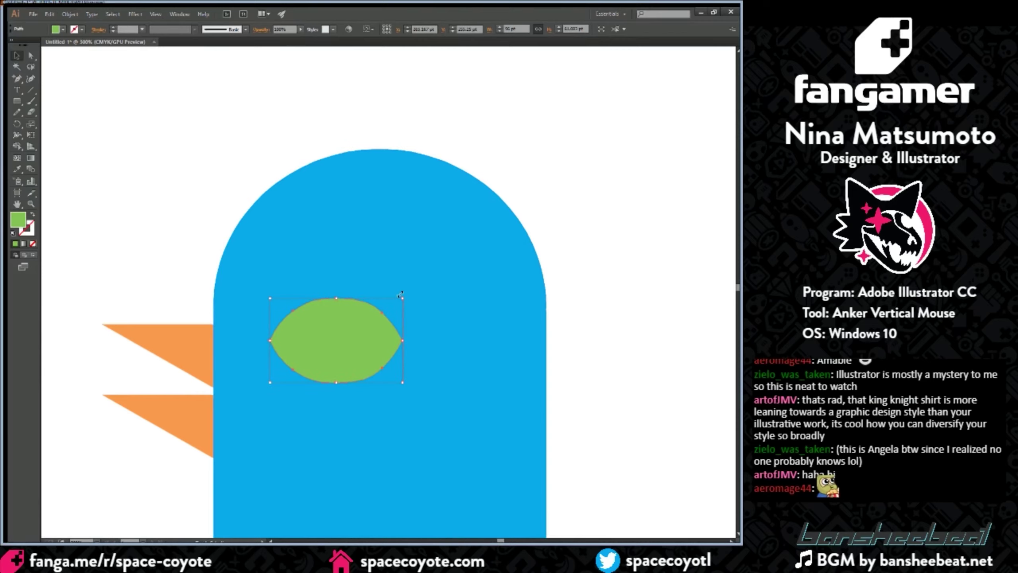
Step: Scale the green almond shape up proportionally to about 135 by 86 pt and position it slightly left of the blue body's center
{"action": "left_click_drag", "start_coordinate": [401, 295], "coordinate": [447, 269]}
{"action": "left_click_drag", "start_coordinate": [392, 309], "coordinate": [415, 328]}
{"action": "left_click_drag", "start_coordinate": [460, 287], "coordinate": [465, 283]}
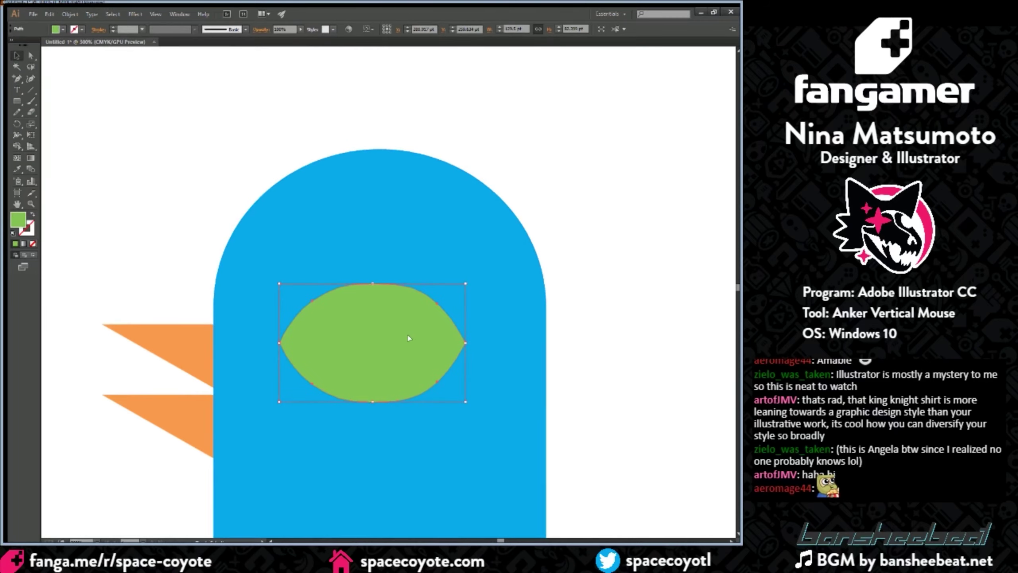
{"action": "left_click_drag", "start_coordinate": [409, 338], "coordinate": [402, 345]}
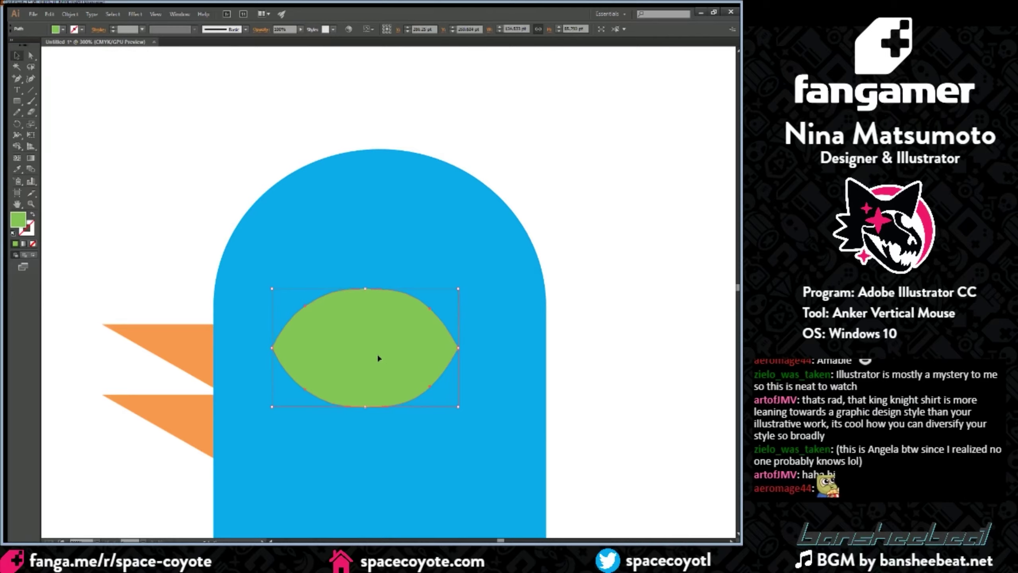
Step: Duplicate the green almond shape slightly above itself and fill the copy with white
{"action": "left_click_drag", "start_coordinate": [368, 370], "coordinate": [368, 357]}
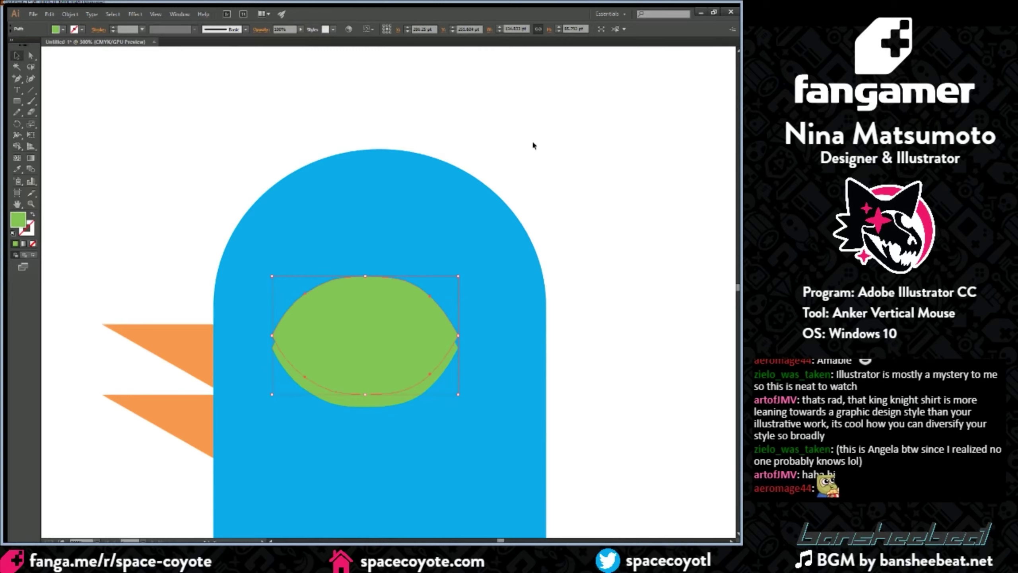
{"action": "left_click", "coordinate": [648, 110]}
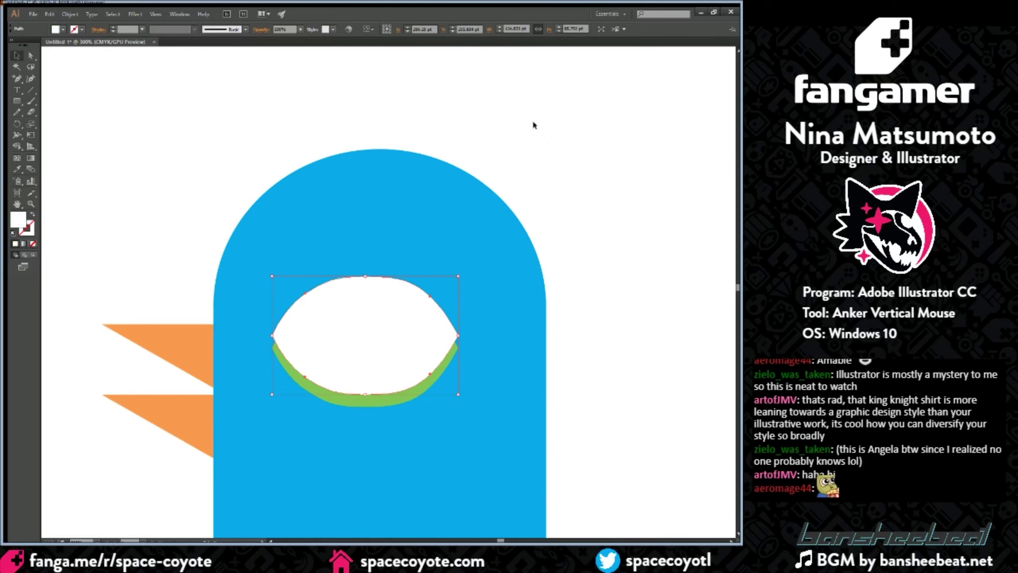
Step: Scale the white almond shape down proportionally to about 127 by 81 pt, keeping it centered over the green one
{"action": "key", "text": "ctrl+minus"}
{"action": "key", "text": "ctrl+minus"}
{"action": "key", "text": "ctrl+plus"}
{"action": "key", "text": "ctrl+plus"}
{"action": "key", "text": "ctrl+plus"}
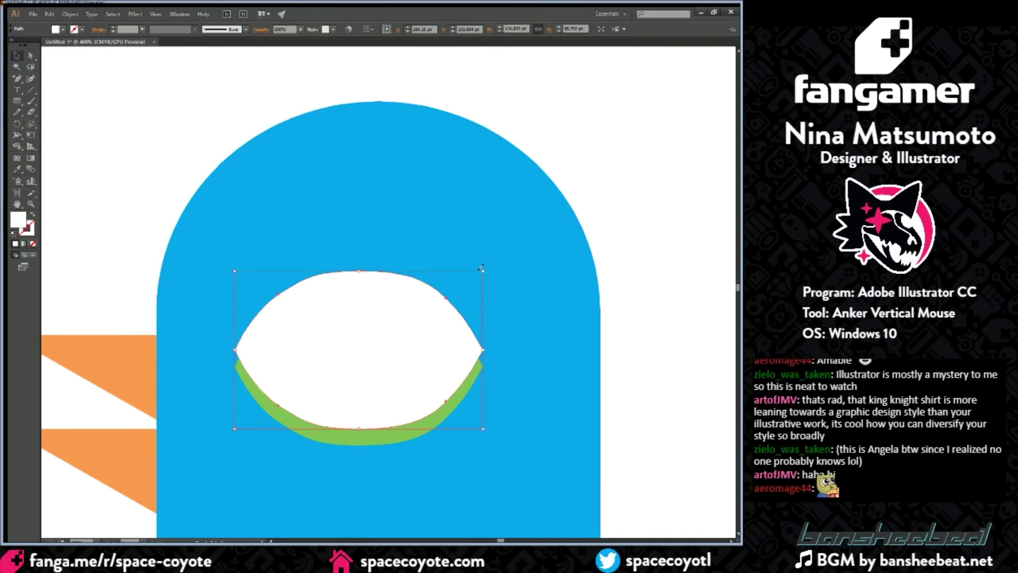
{"action": "left_click_drag", "start_coordinate": [483, 272], "coordinate": [413, 327]}
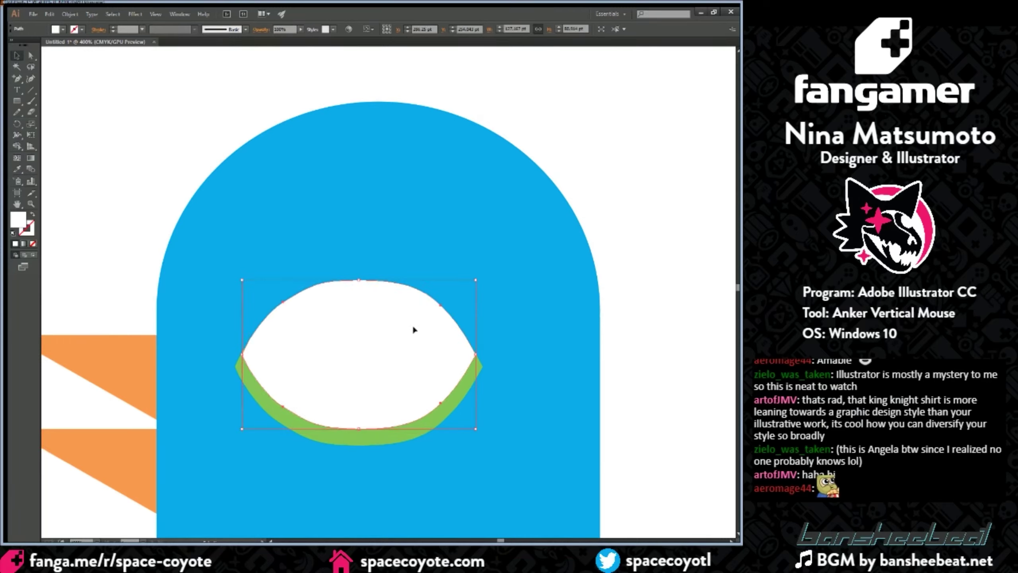
Step: Recolor the green almond shape behind the white one magenta, and deselect it
{"action": "left_click", "coordinate": [388, 436]}
{"action": "left_click", "coordinate": [697, 109]}
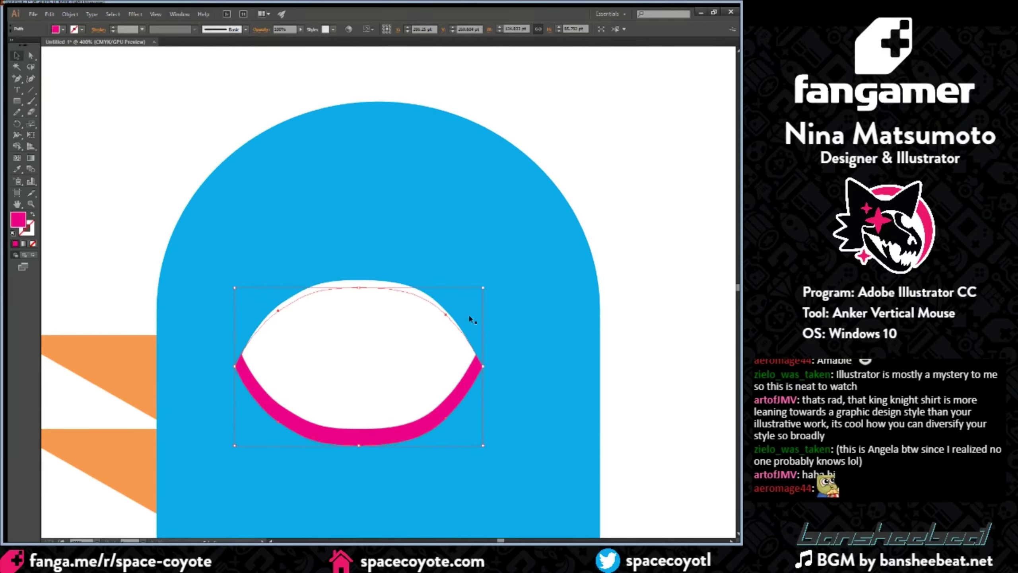
{"action": "left_click", "coordinate": [133, 224]}
Step: Nudge the white eye shape slightly upward above the magenta crescent, and deselect it
{"action": "key", "text": "ctrl+minus"}
{"action": "key", "text": "ctrl+minus"}
{"action": "key", "text": "ctrl+minus"}
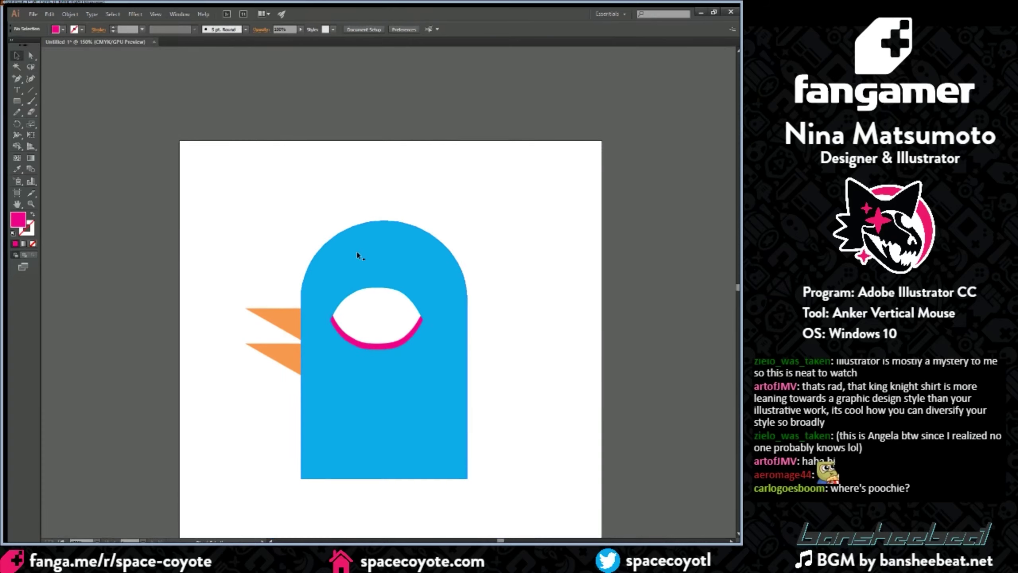
{"action": "key", "text": "ctrl+plus"}
{"action": "scroll", "coordinate": [289, 390], "scroll_direction": "down", "scroll_amount": 3}
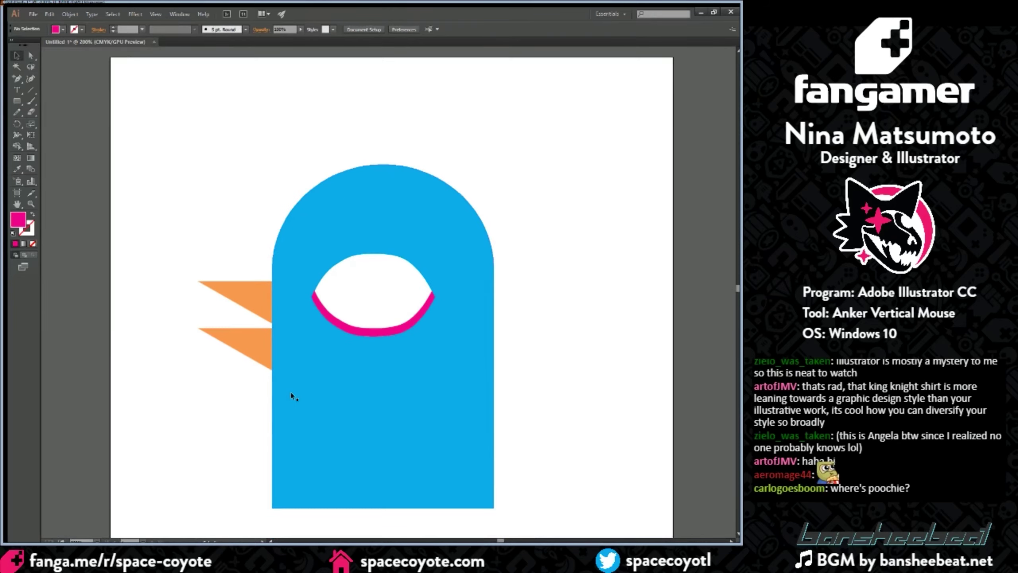
{"action": "scroll", "coordinate": [290, 390], "scroll_direction": "up", "scroll_amount": 1}
{"action": "key", "text": "ctrl+plus"}
{"action": "key", "text": "ctrl+plus"}
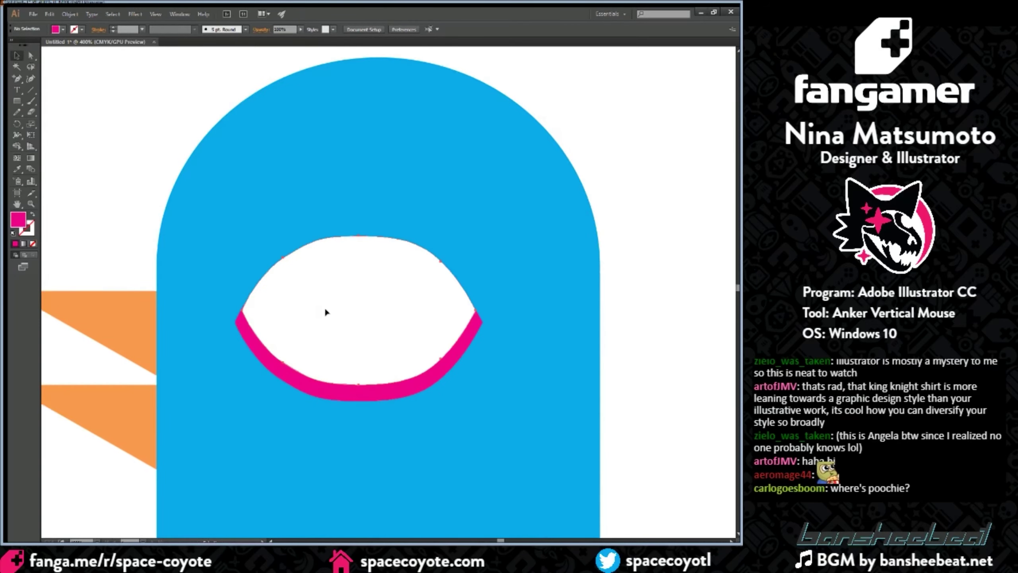
{"action": "left_click_drag", "start_coordinate": [325, 307], "coordinate": [328, 306]}
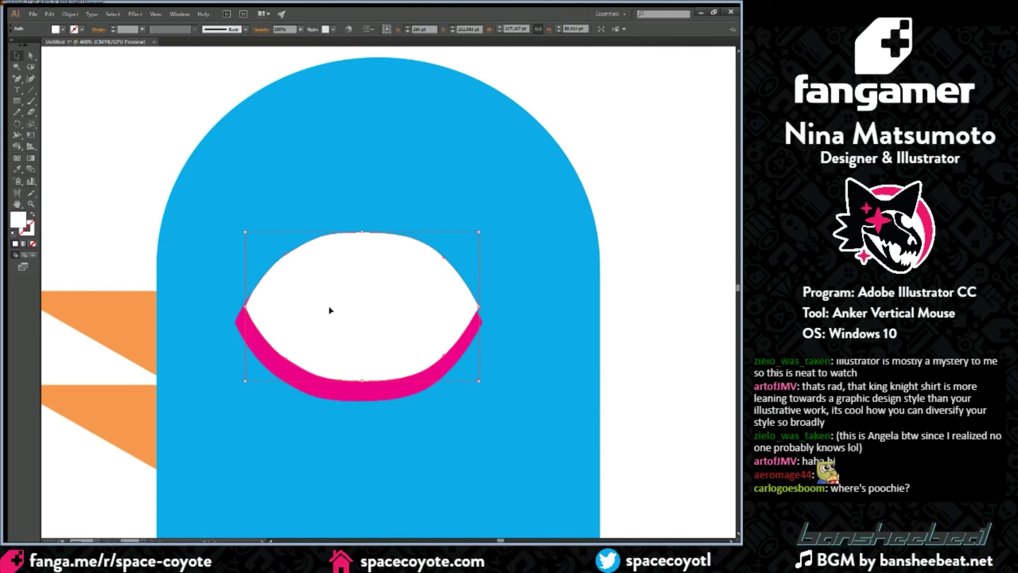
{"action": "key", "text": "Up"}
{"action": "left_click", "coordinate": [121, 137]}
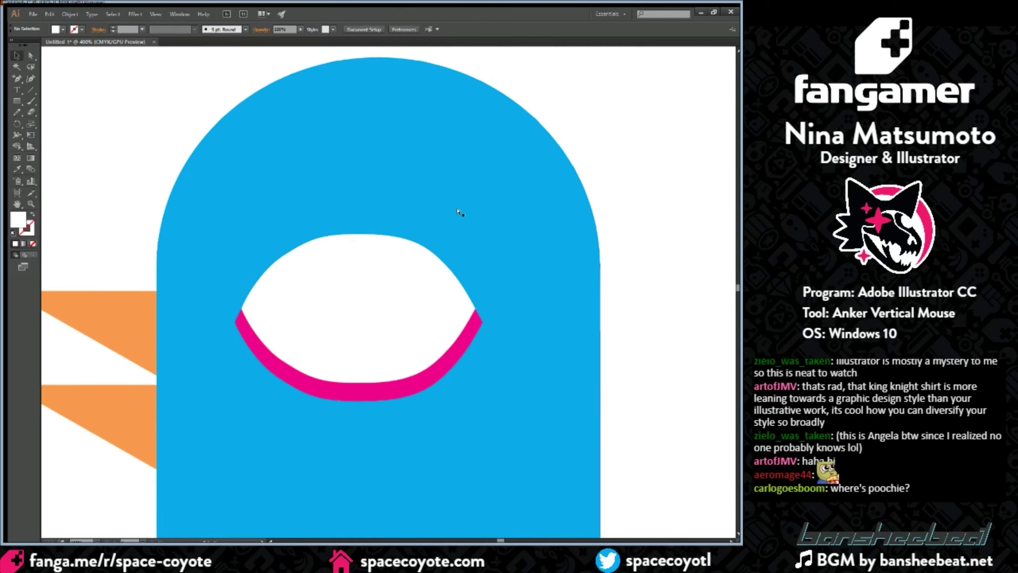
{"action": "key", "text": "ctrl+minus"}
{"action": "key", "text": "ctrl+minus"}
{"action": "key", "text": "ctrl+minus"}
{"action": "key", "text": "ctrl+plus"}
{"action": "key", "text": "ctrl+plus"}
{"action": "key", "text": "ctrl+plus"}
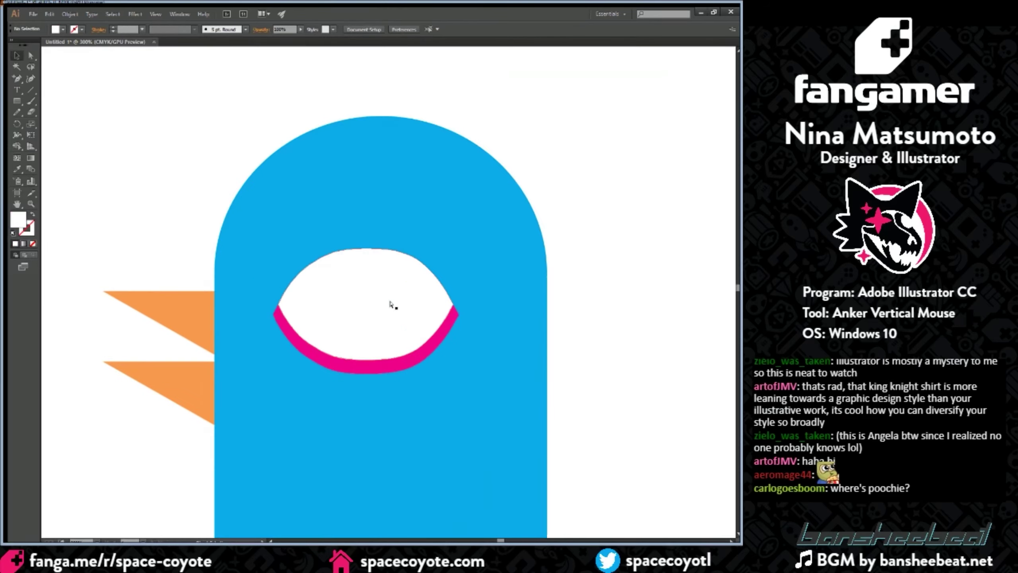
Step: Recolor the white almond eye shape yellow and deselect it
{"action": "left_click", "coordinate": [444, 295]}
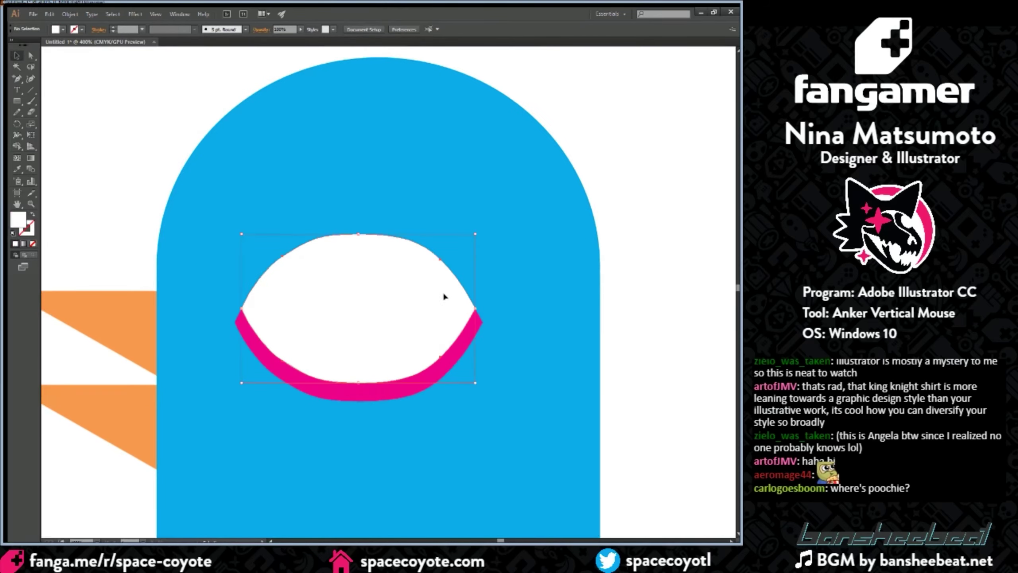
{"action": "left_click", "coordinate": [674, 108]}
{"action": "left_click", "coordinate": [116, 134]}
{"action": "key", "text": "ctrl+minus"}
{"action": "key", "text": "ctrl+minus"}
{"action": "key", "text": "ctrl+minus"}
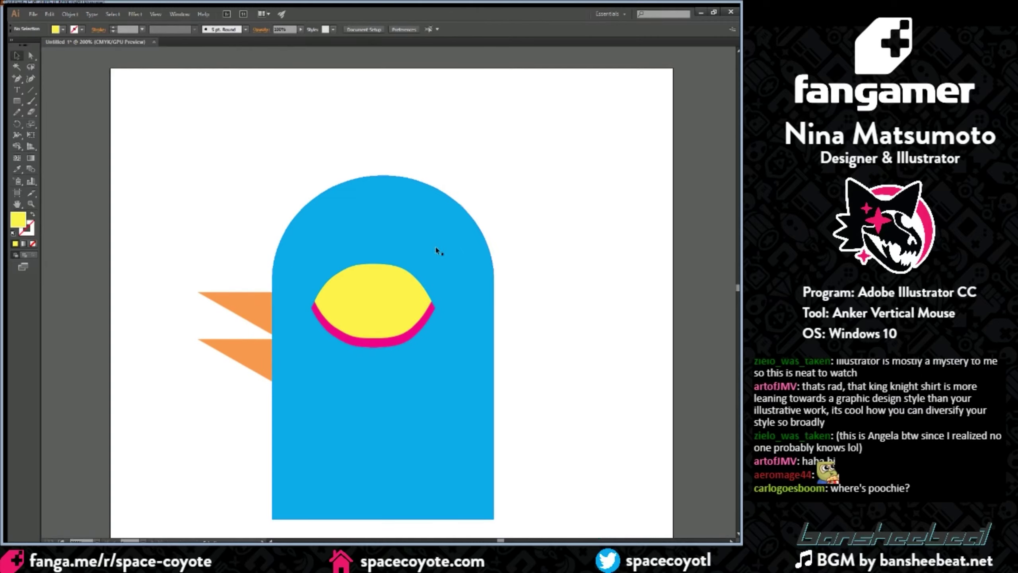
Step: Group the yellow eye shape with the magenta shape behind it
{"action": "key", "text": "ctrl+plus"}
{"action": "key", "text": "ctrl+plus"}
{"action": "key", "text": "ctrl+plus"}
{"action": "left_click", "coordinate": [379, 287]}
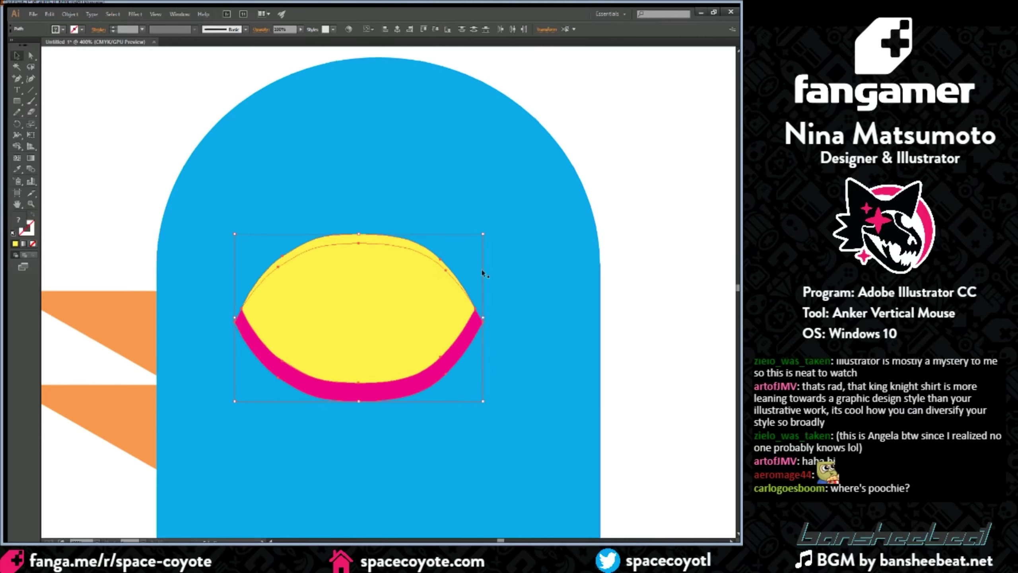
{"action": "key", "text": "ctrl+g"}
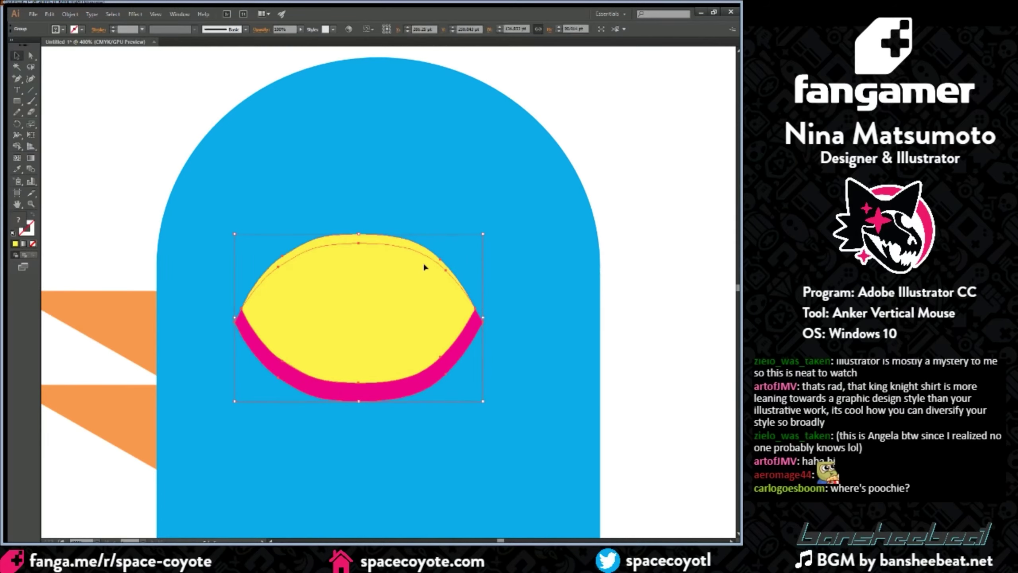
Step: Narrow the eye group to about 118 pt, reduce its height slightly, and reposition it on the blue body
{"action": "left_click_drag", "start_coordinate": [374, 326], "coordinate": [370, 300]}
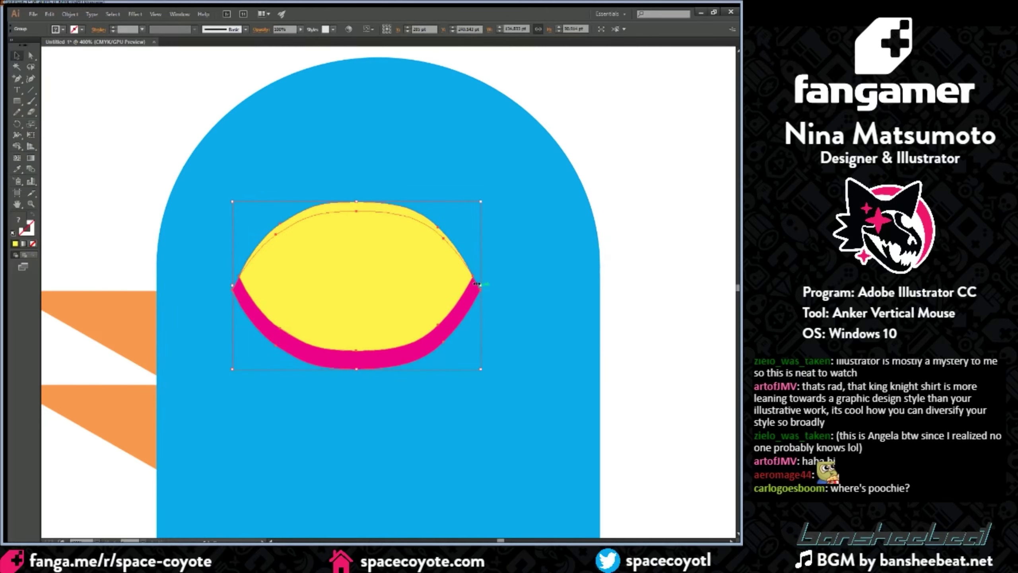
{"action": "mouse_move", "coordinate": [463, 287]}
{"action": "left_mouse_down"}
{"action": "mouse_move", "coordinate": [470, 240]}
{"action": "mouse_move", "coordinate": [402, 314]}
{"action": "mouse_move", "coordinate": [483, 294]}
{"action": "mouse_move", "coordinate": [461, 291]}
{"action": "mouse_move", "coordinate": [447, 233]}
{"action": "mouse_move", "coordinate": [427, 289]}
{"action": "mouse_move", "coordinate": [452, 280]}
{"action": "left_mouse_up"}
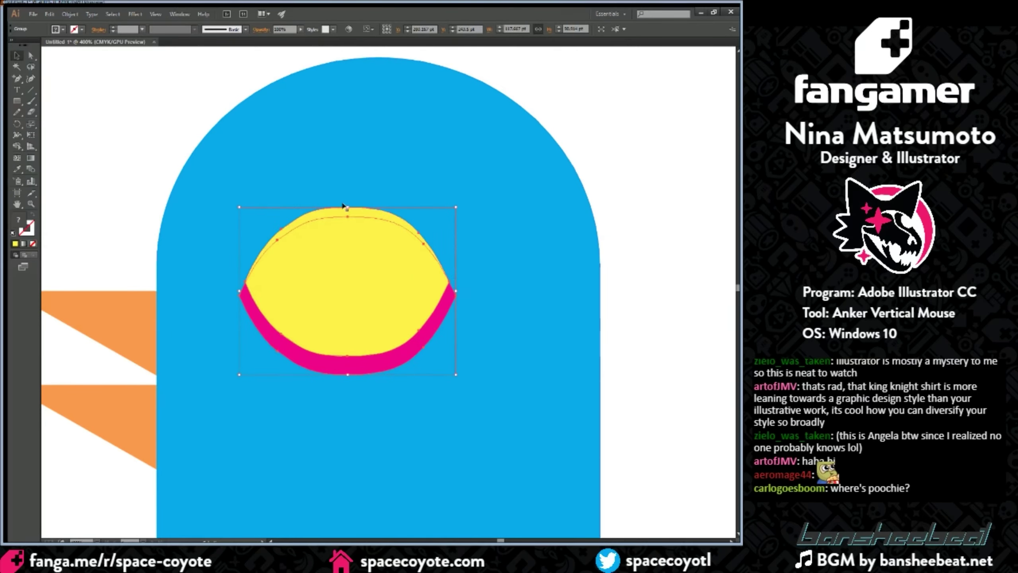
{"action": "left_click_drag", "start_coordinate": [345, 203], "coordinate": [346, 226]}
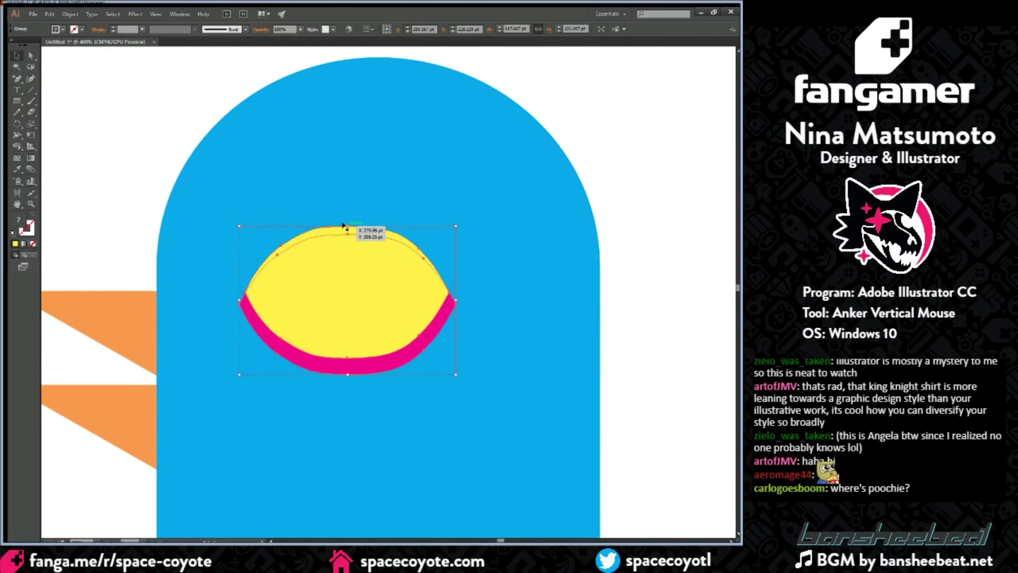
{"action": "left_click_drag", "start_coordinate": [349, 295], "coordinate": [363, 322]}
{"action": "key", "text": "ctrl+minus"}
{"action": "key", "text": "ctrl+minus"}
{"action": "left_click", "coordinate": [211, 225]}
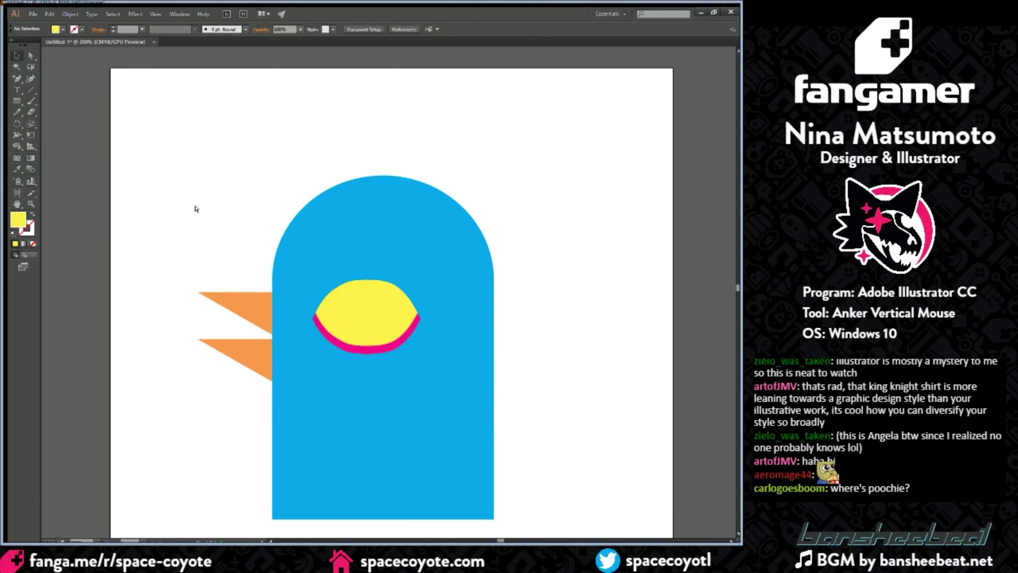
Step: Draw a square about 56 pt wide on the blank area above the beak and fill it purple
{"action": "key", "text": "ctrl+plus"}
{"action": "left_click", "coordinate": [17, 101]}
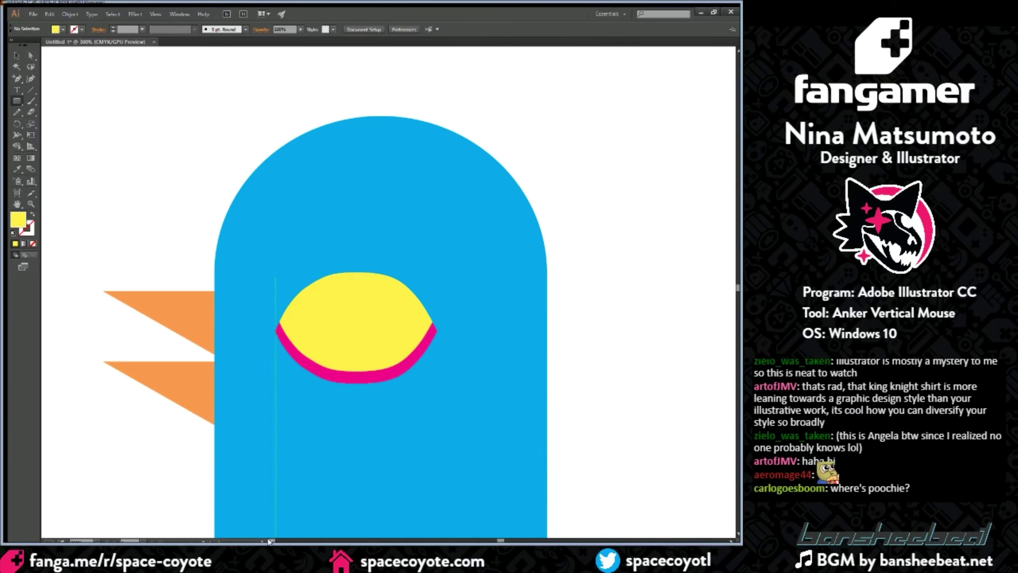
{"action": "scroll", "coordinate": [267, 540], "scroll_direction": "left", "scroll_amount": 2}
{"action": "scroll", "coordinate": [268, 539], "scroll_direction": "left", "scroll_amount": 1}
{"action": "left_click_drag", "start_coordinate": [148, 217], "coordinate": [227, 139]}
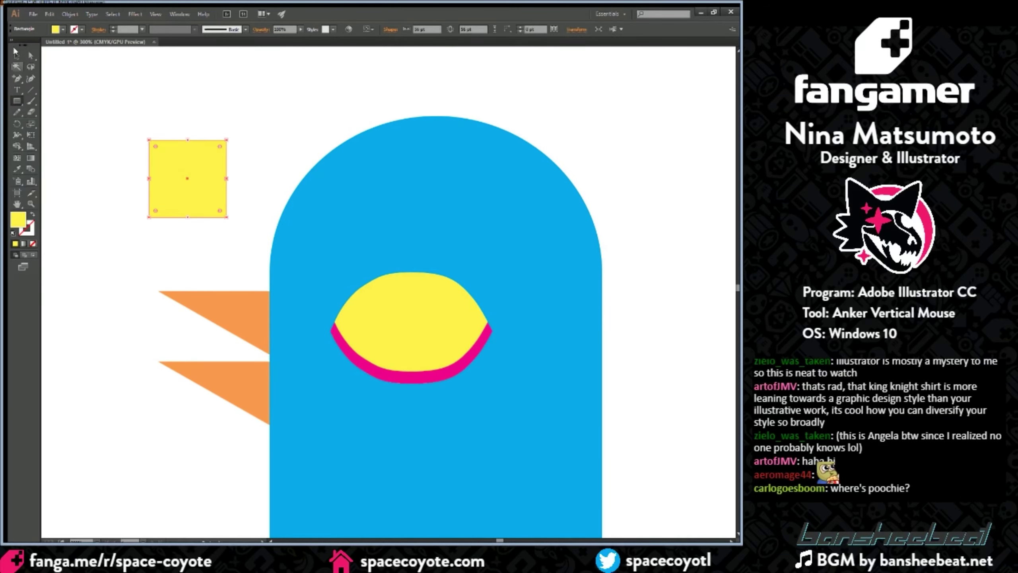
{"action": "left_click", "coordinate": [16, 55]}
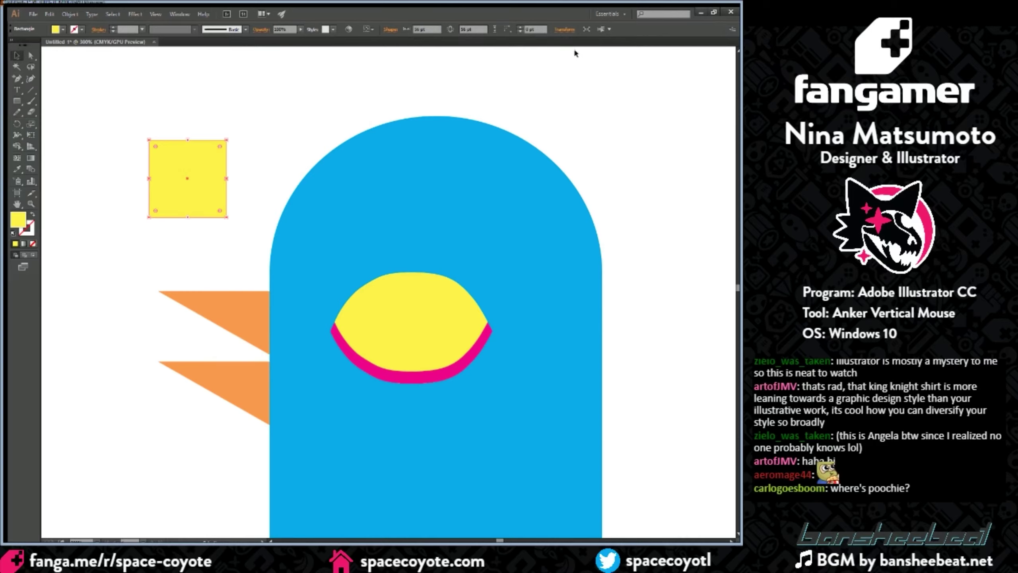
{"action": "left_click", "coordinate": [725, 120]}
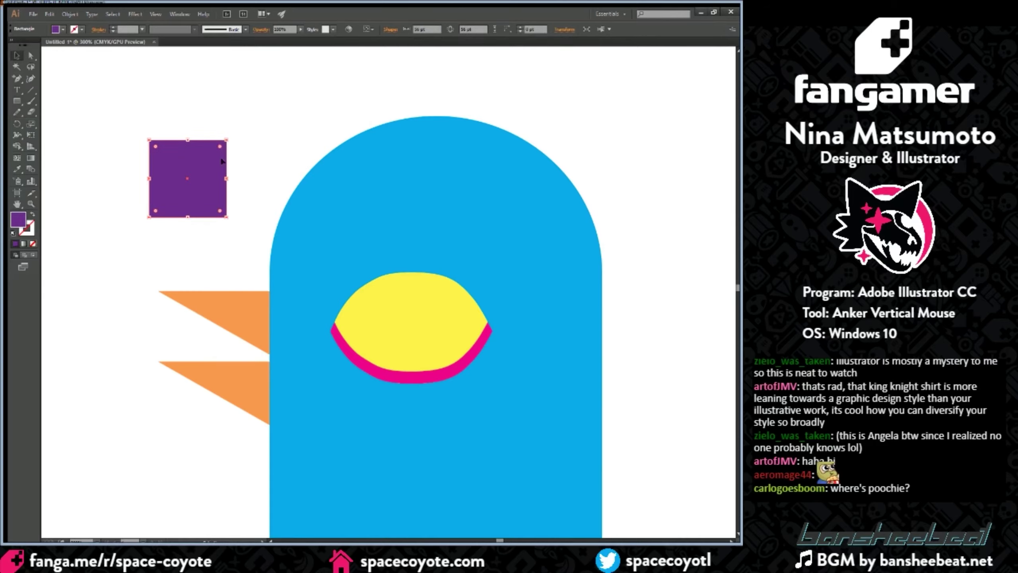
Step: Rotate the purple square 45 degrees into a diamond and place it centered over the eye
{"action": "left_click_drag", "start_coordinate": [243, 143], "coordinate": [441, 326]}
{"action": "left_click", "coordinate": [179, 184]}
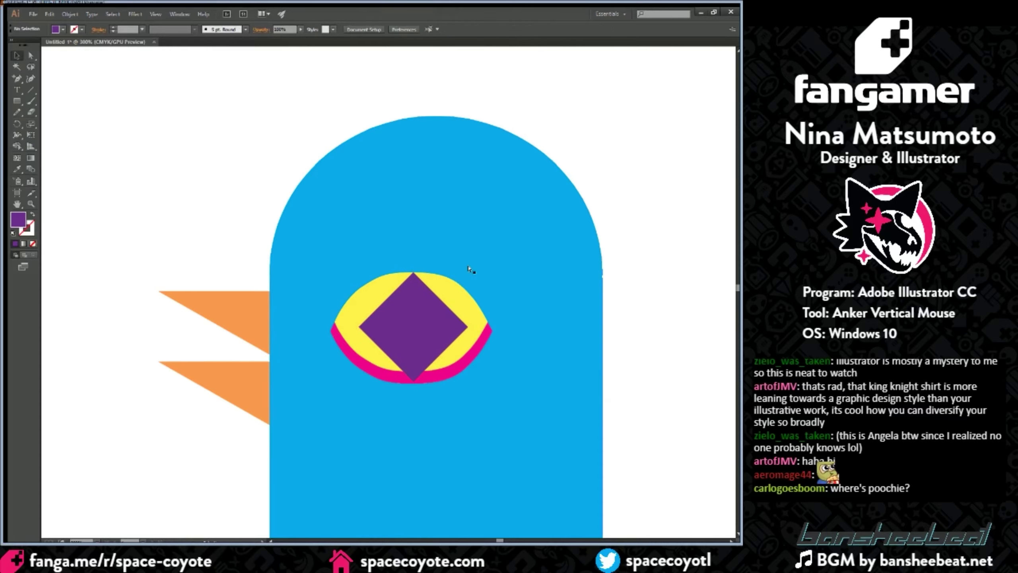
{"action": "key", "text": "ctrl+minus"}
{"action": "key", "text": "ctrl+minus"}
{"action": "key", "text": "ctrl+minus"}
{"action": "key", "text": "ctrl+plus"}
{"action": "key", "text": "ctrl+plus"}
{"action": "key", "text": "ctrl+plus"}
{"action": "key", "text": "ctrl+plus"}
{"action": "key", "text": "ctrl+plus"}
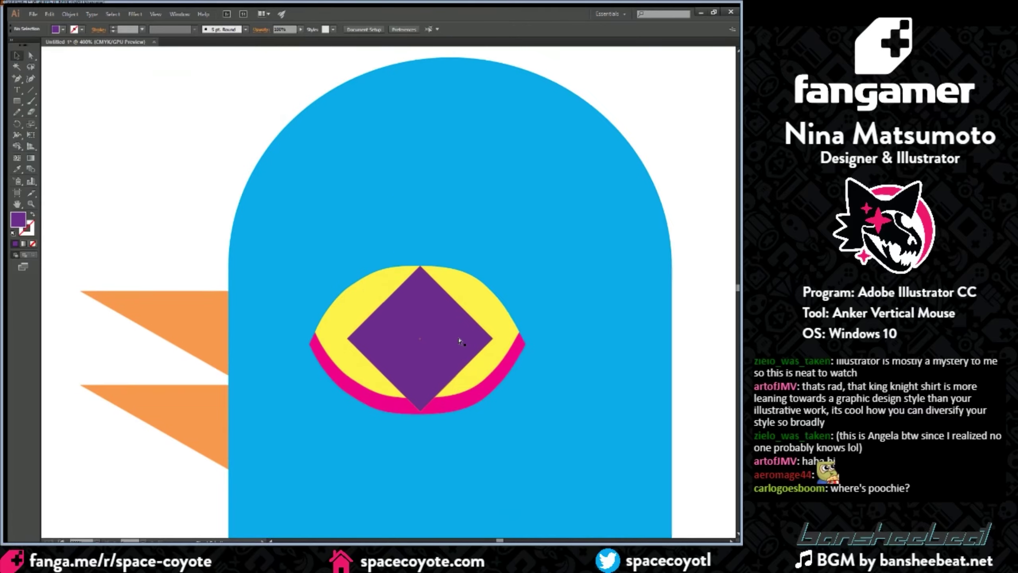
Step: Scale the purple diamond down proportionally to about 50 pt per side and position it inside the yellow eye shape
{"action": "left_click", "coordinate": [460, 336]}
{"action": "left_click_drag", "start_coordinate": [432, 470], "coordinate": [431, 446]}
{"action": "key", "text": "Down"}
{"action": "key", "text": "Down"}
{"action": "key", "text": "Down"}
{"action": "left_click_drag", "start_coordinate": [461, 361], "coordinate": [463, 354]}
{"action": "key", "text": "ctrl+plus"}
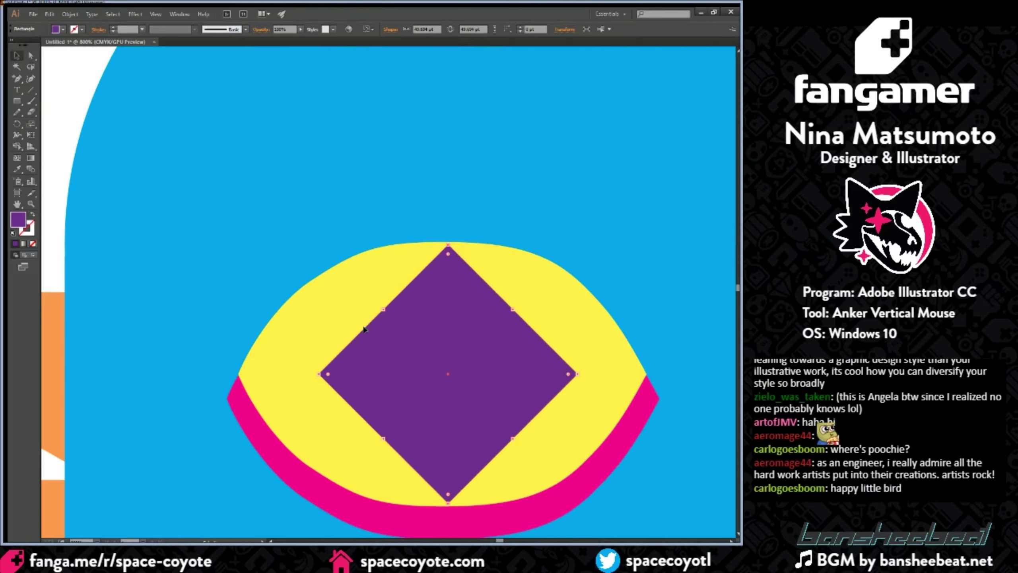
{"action": "left_click", "coordinate": [381, 307]}
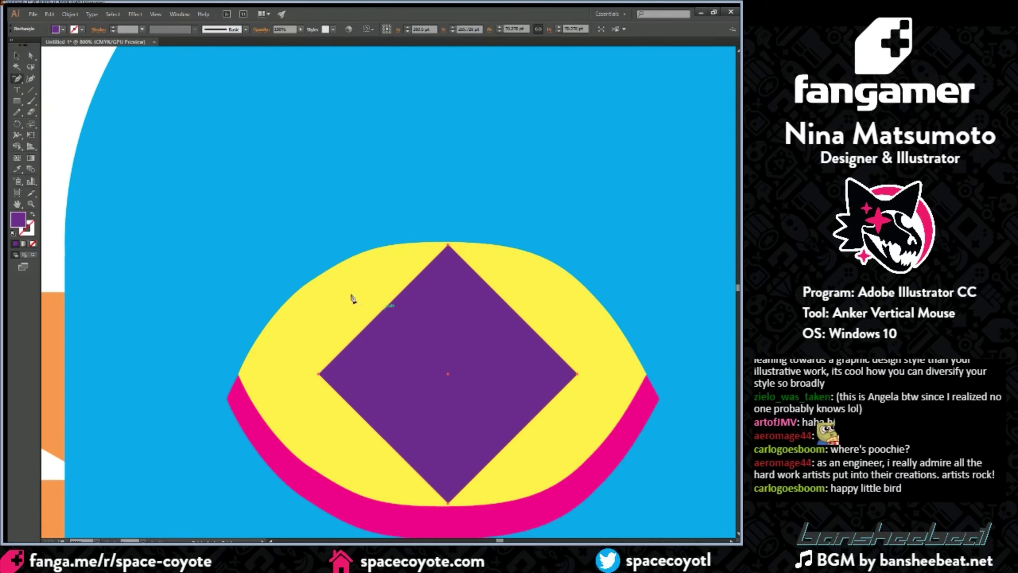
{"action": "left_click", "coordinate": [15, 52]}
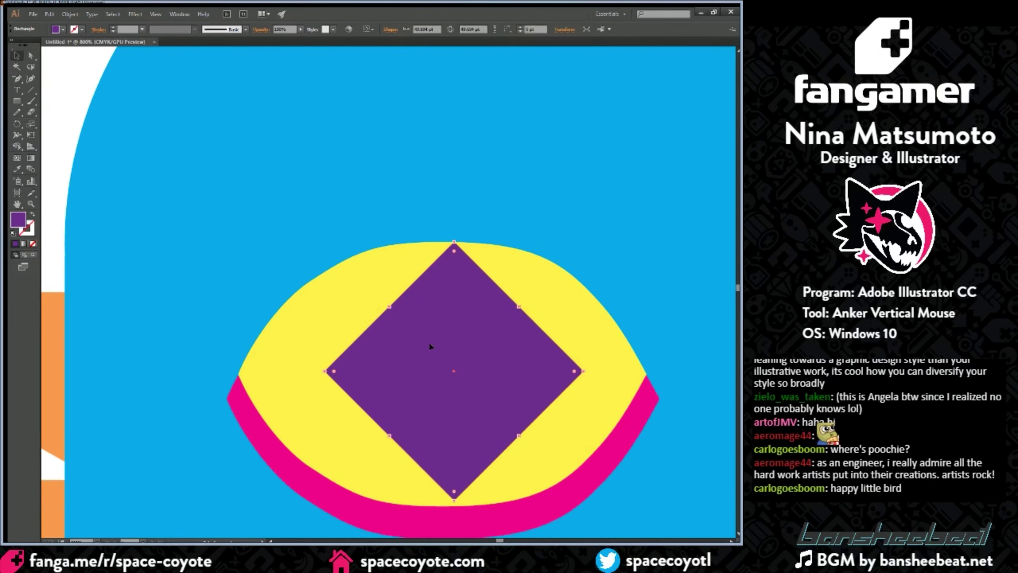
{"action": "left_click_drag", "start_coordinate": [429, 341], "coordinate": [426, 344]}
{"action": "key", "text": "ctrl+equal"}
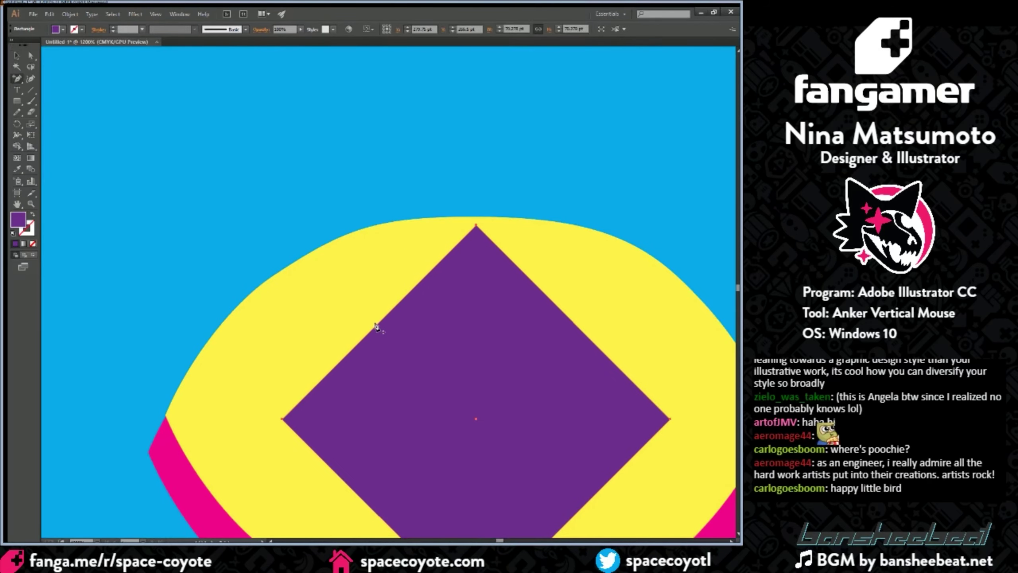
{"action": "left_click", "coordinate": [17, 56]}
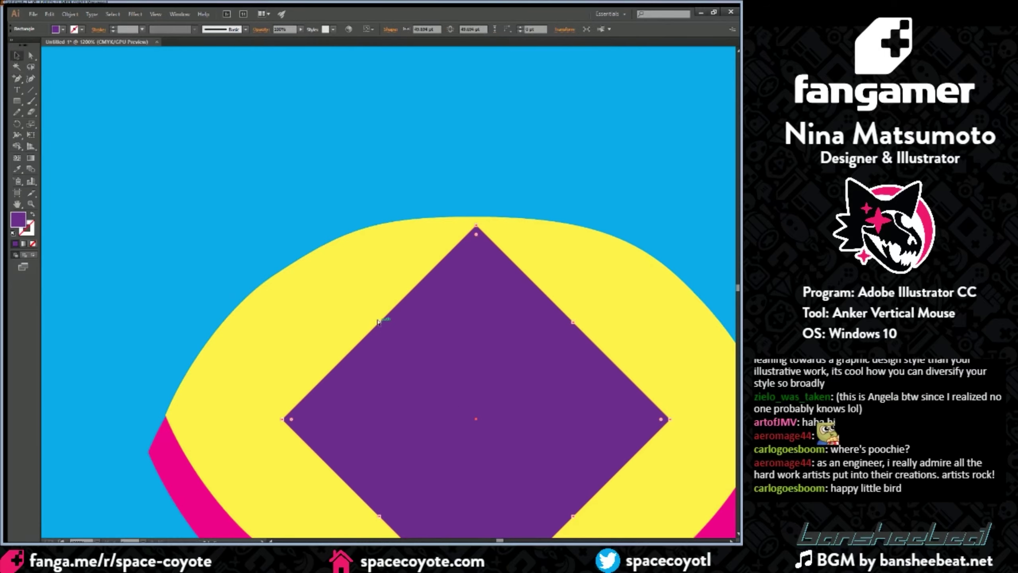
{"action": "key", "text": "a"}
{"action": "left_click", "coordinate": [17, 56]}
{"action": "key", "text": "ctrl+plus"}
{"action": "key", "text": "ctrl+plus"}
{"action": "key", "text": "ctrl+plus"}
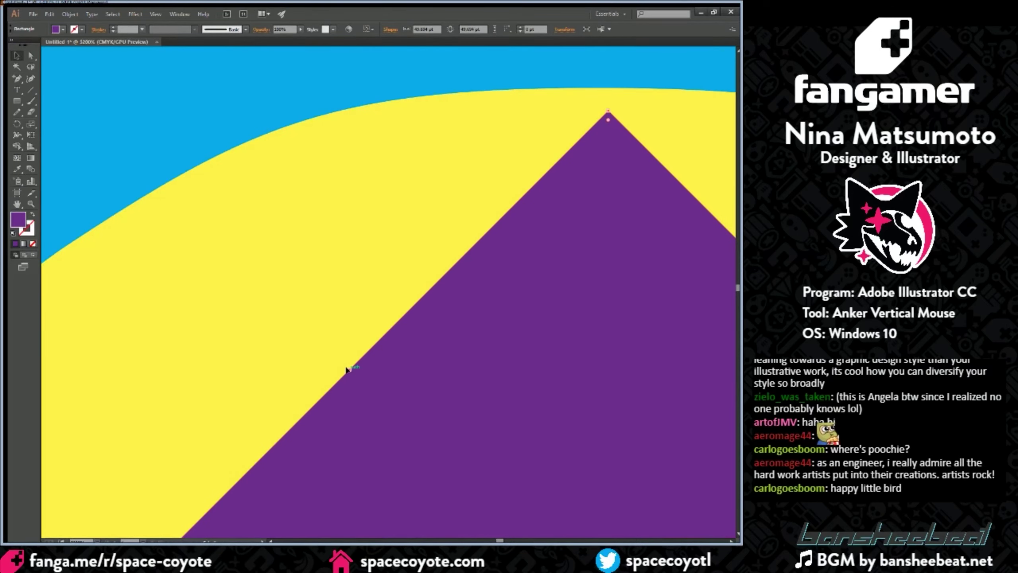
{"action": "key", "text": "ctrl+minus"}
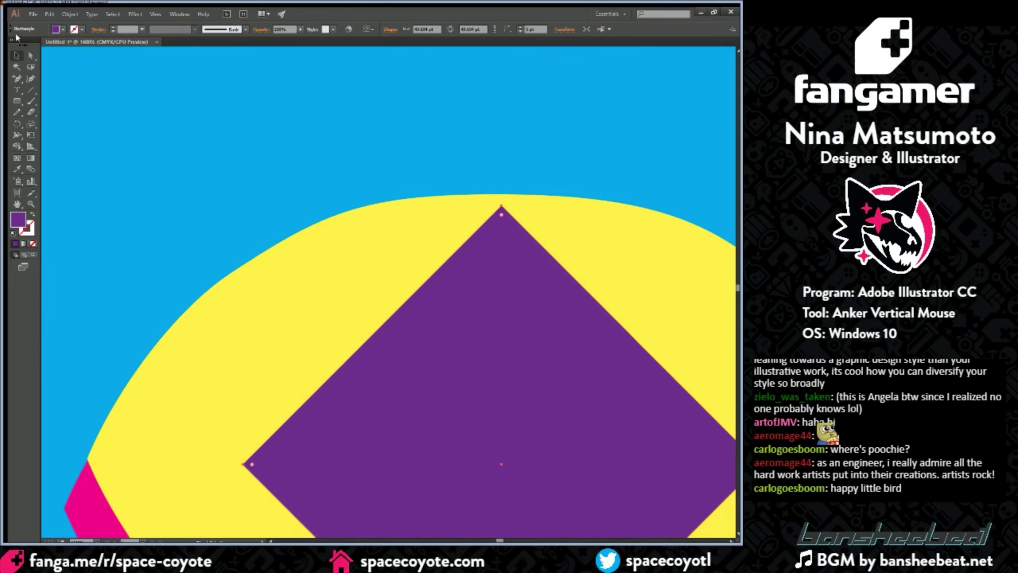
{"action": "key", "text": "a"}
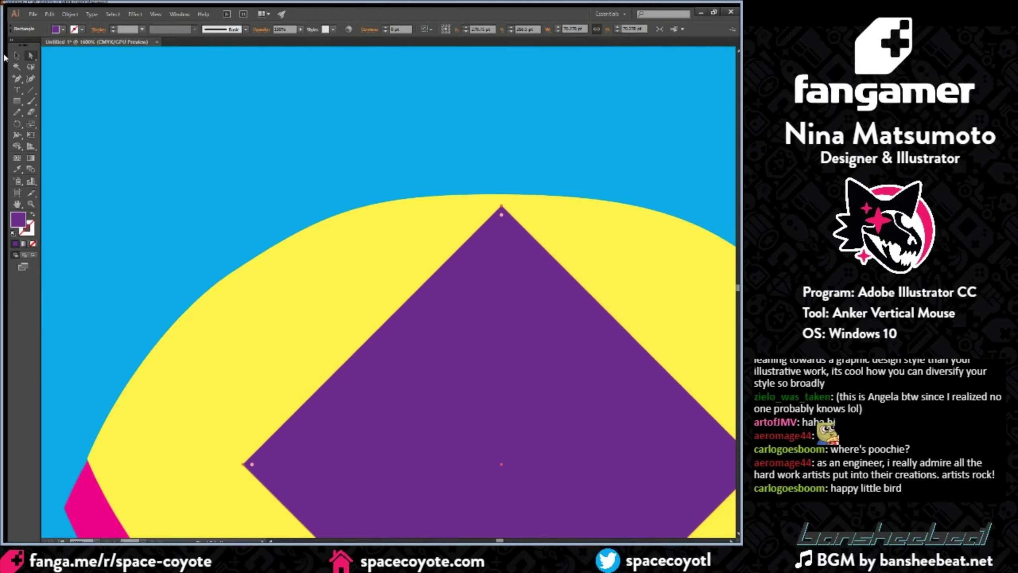
{"action": "key", "text": "v"}
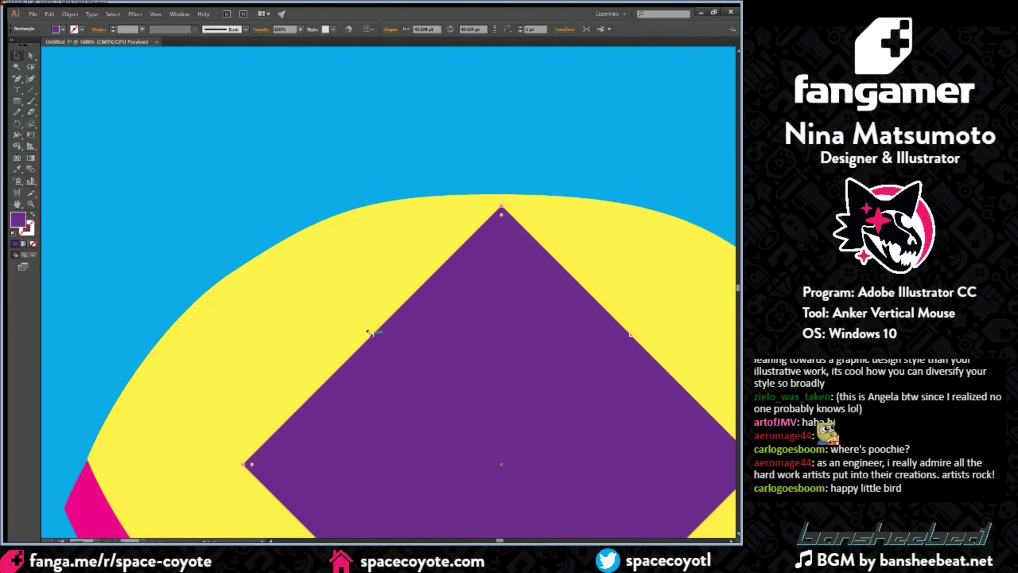
Step: Round all corners of the purple diamond fully, to a radius of about 24.85 pt, turning it into a circle
{"action": "scroll", "coordinate": [462, 321], "scroll_direction": "down", "scroll_amount": 5}
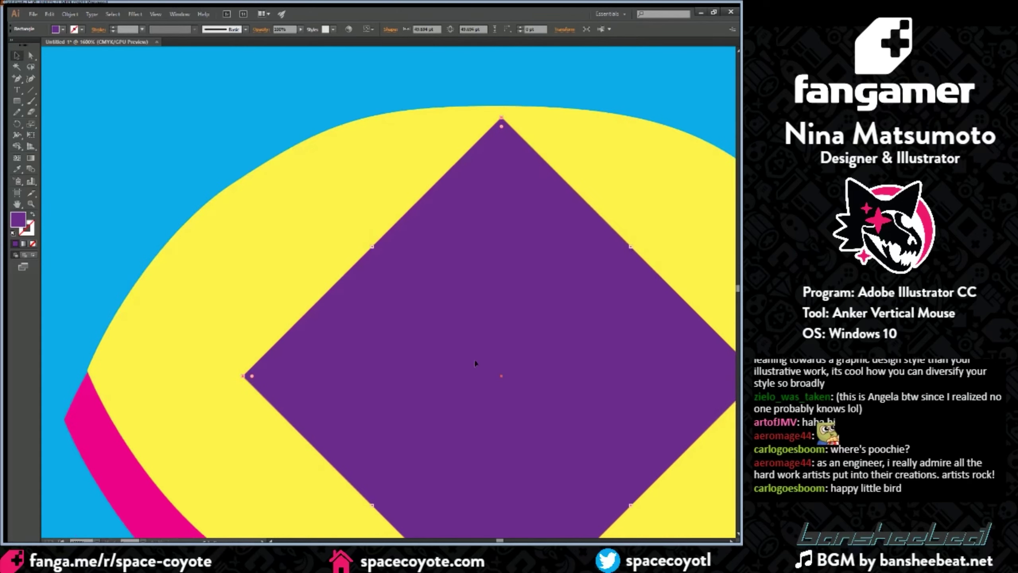
{"action": "scroll", "coordinate": [485, 524], "scroll_direction": "right", "scroll_amount": 5}
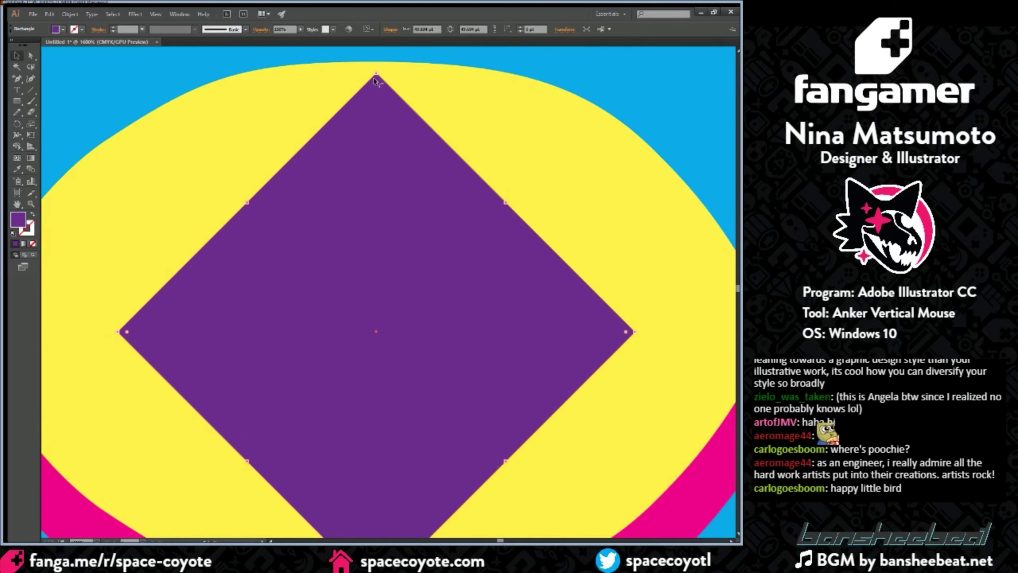
{"action": "scroll", "coordinate": [421, 250], "scroll_direction": "up", "scroll_amount": 10}
{"action": "key", "text": "ctrl+plus"}
{"action": "key", "text": "ctrl+plus"}
{"action": "key", "text": "ctrl+plus"}
{"action": "key", "text": "ctrl+minus"}
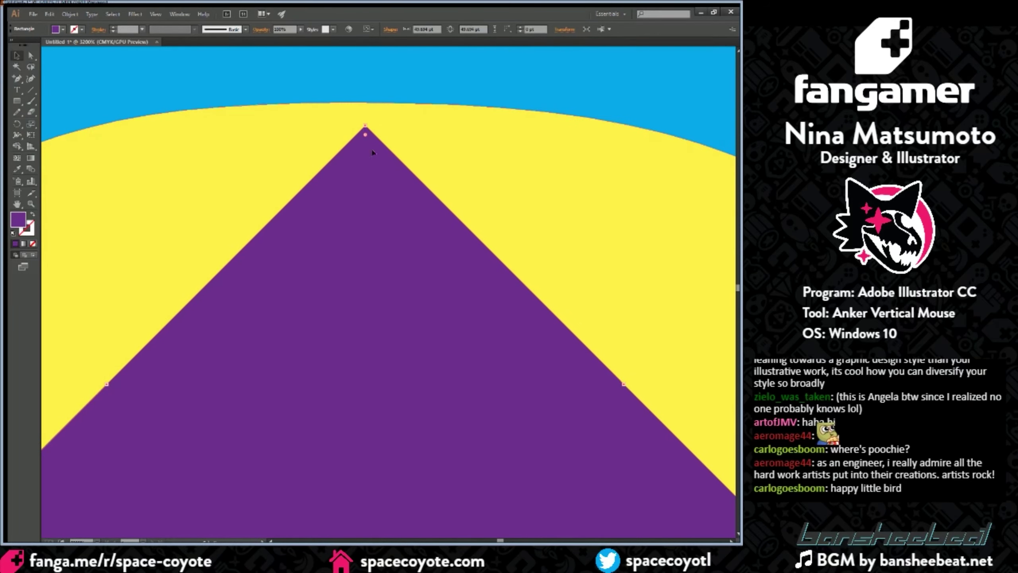
{"action": "scroll", "coordinate": [372, 169], "scroll_direction": "down", "scroll_amount": 3}
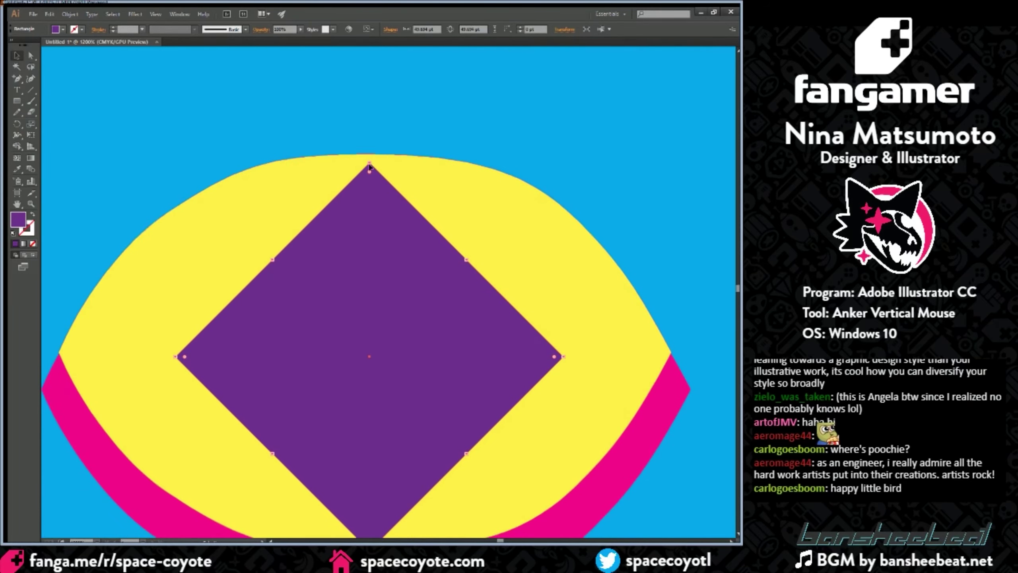
{"action": "left_click_drag", "start_coordinate": [369, 166], "coordinate": [367, 401]}
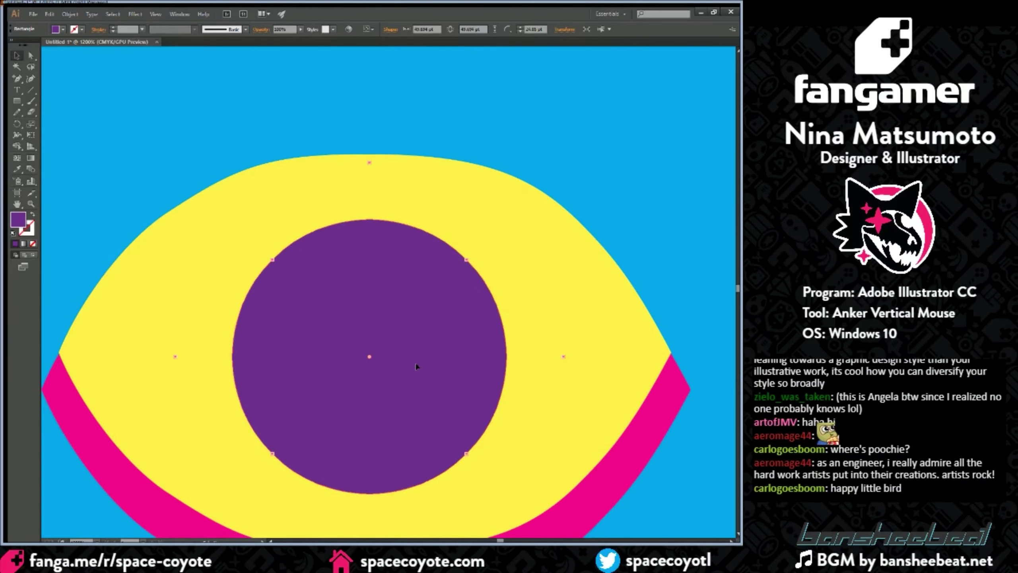
Step: Set the purple pupil's corner radius back to 0 pt for a sharp diamond and nudge it slightly within the eye
{"action": "key", "text": "ctrl+minus"}
{"action": "key", "text": "ctrl+minus"}
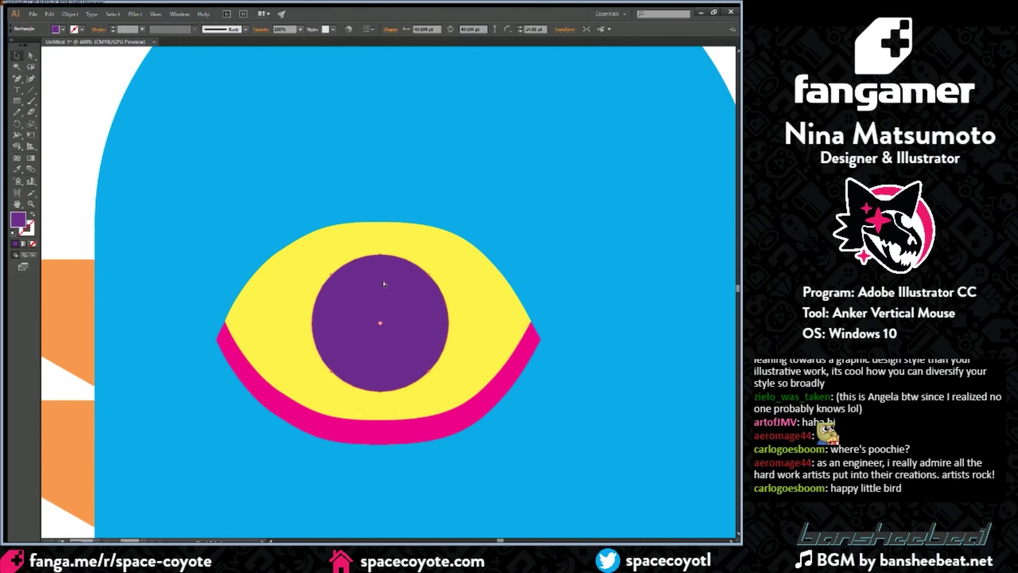
{"action": "key", "text": "ctrl+z"}
{"action": "left_click_drag", "start_coordinate": [381, 280], "coordinate": [379, 230]}
{"action": "key", "text": "ctrl+plus"}
{"action": "key", "text": "ctrl+plus"}
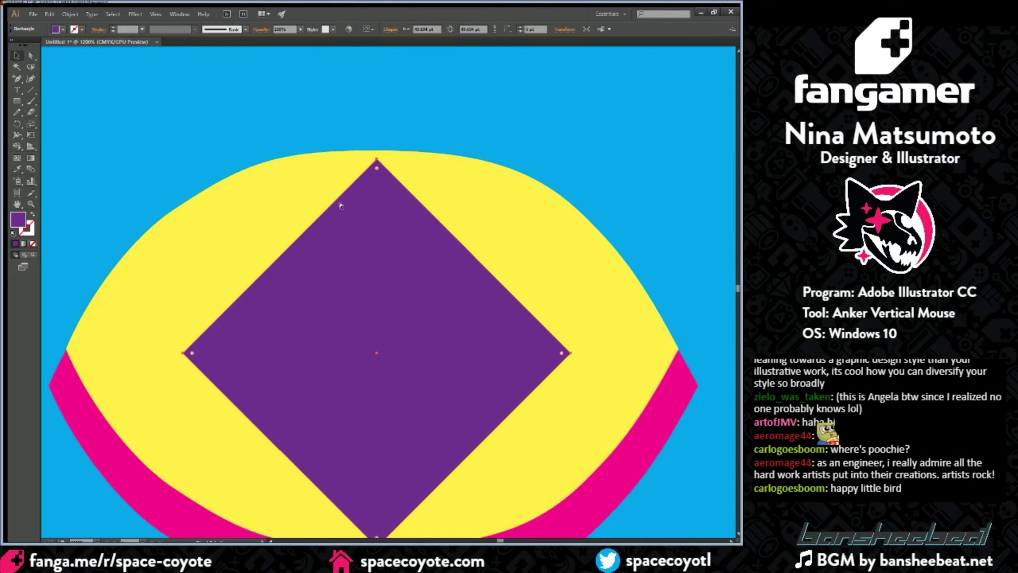
{"action": "key", "text": "ctrl+plus"}
{"action": "scroll", "coordinate": [350, 242], "scroll_direction": "up", "scroll_amount": 1}
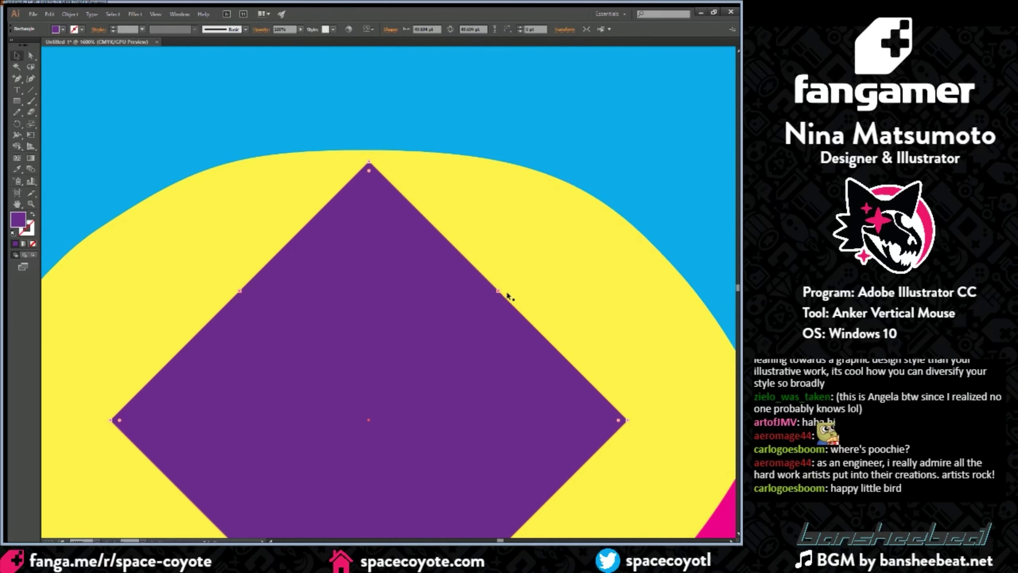
{"action": "key", "text": "a"}
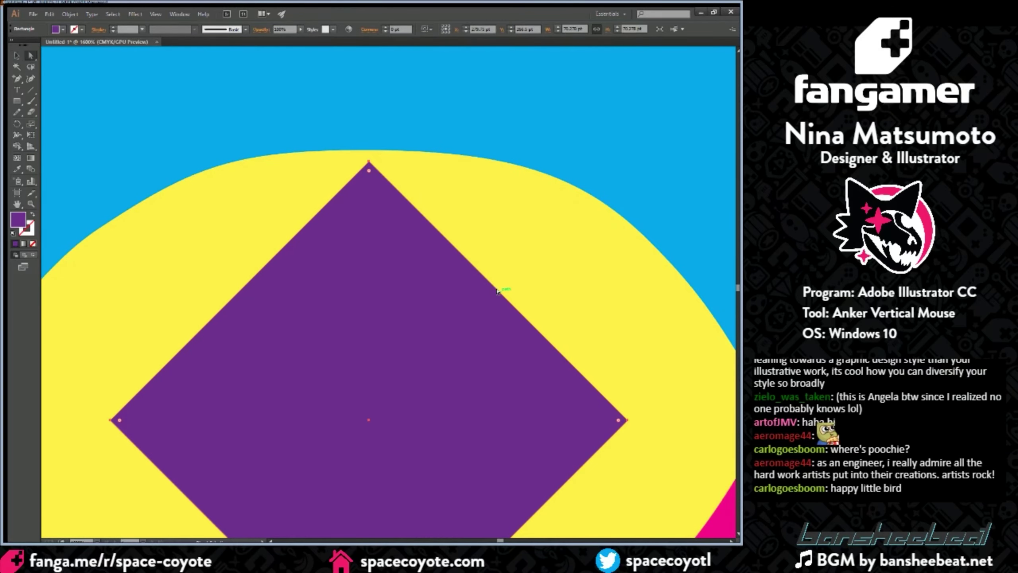
{"action": "left_click", "coordinate": [16, 56]}
{"action": "left_click_drag", "start_coordinate": [336, 282], "coordinate": [340, 285]}
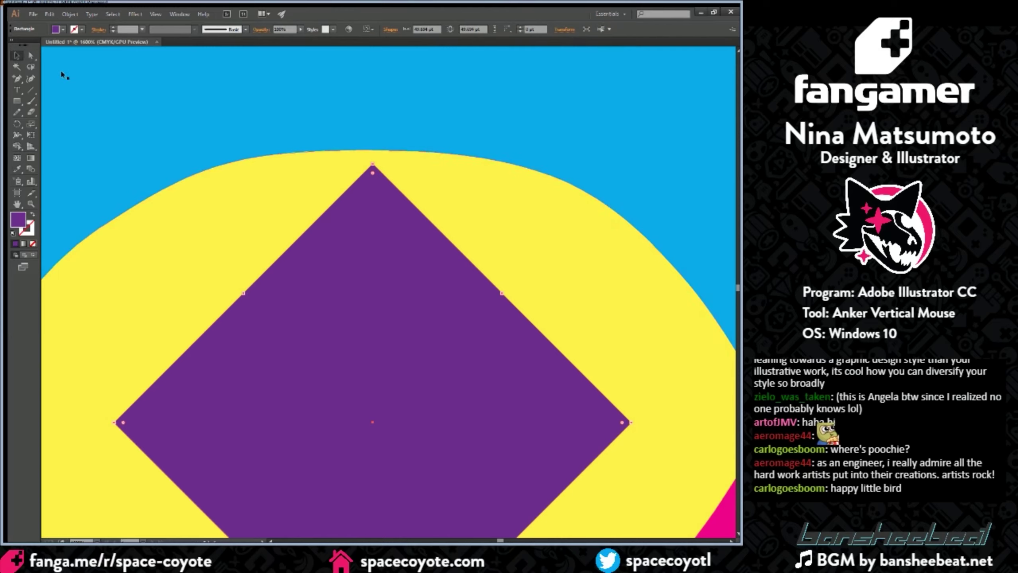
Step: Add an anchor point midway along the diamond's upper-right edge, make it smooth and pull it inward into a concave curve
{"action": "left_click", "coordinate": [18, 80]}
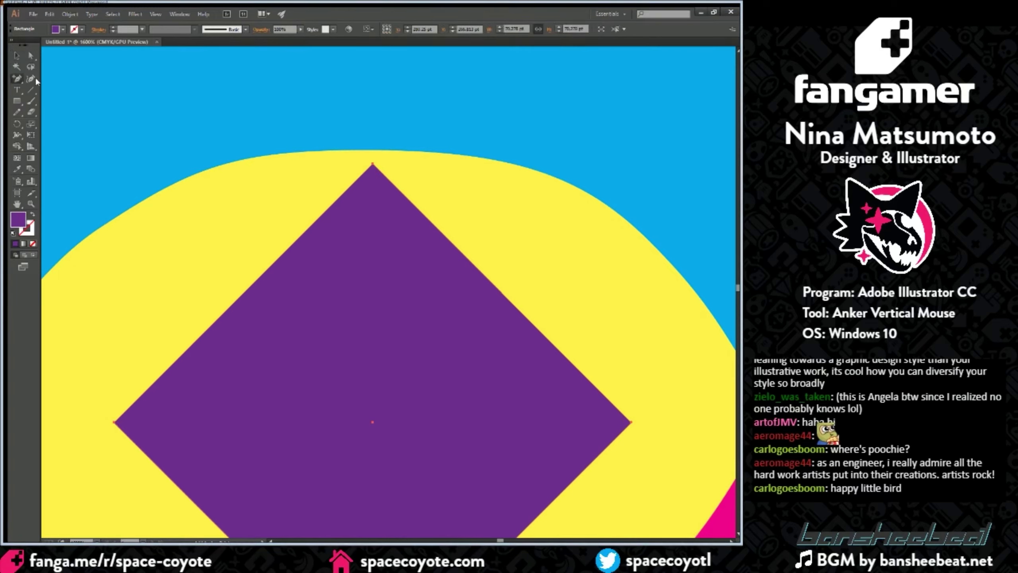
{"action": "left_click", "coordinate": [498, 292]}
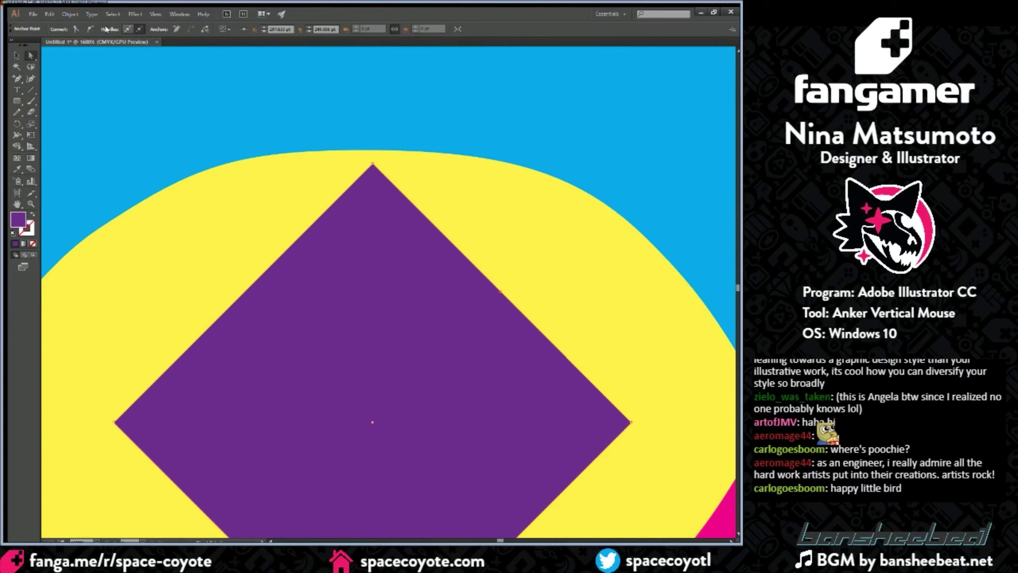
{"action": "key", "text": "ctrl+minus"}
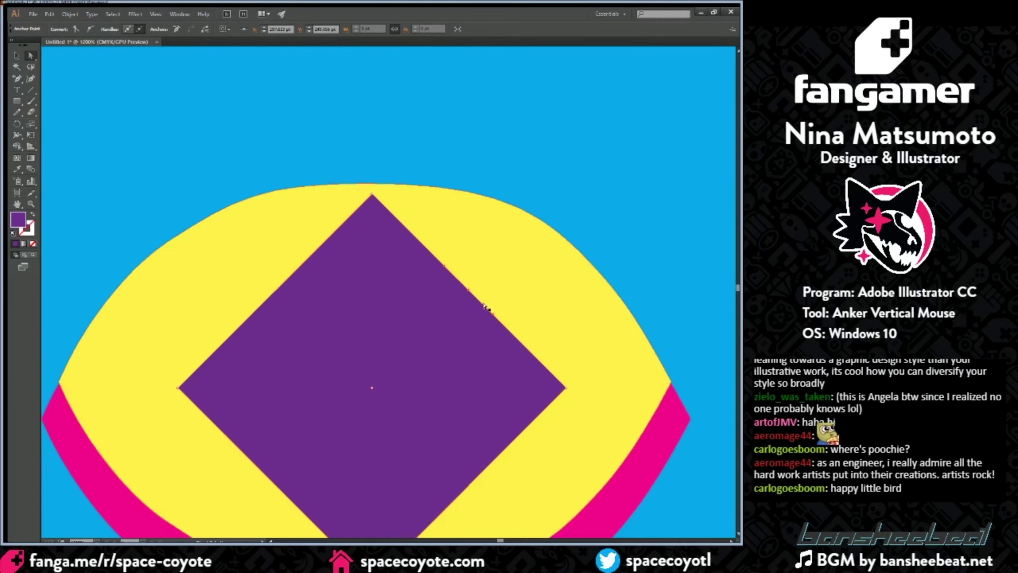
{"action": "left_click_drag", "start_coordinate": [467, 289], "coordinate": [436, 324]}
{"action": "key", "text": "ctrl+minus"}
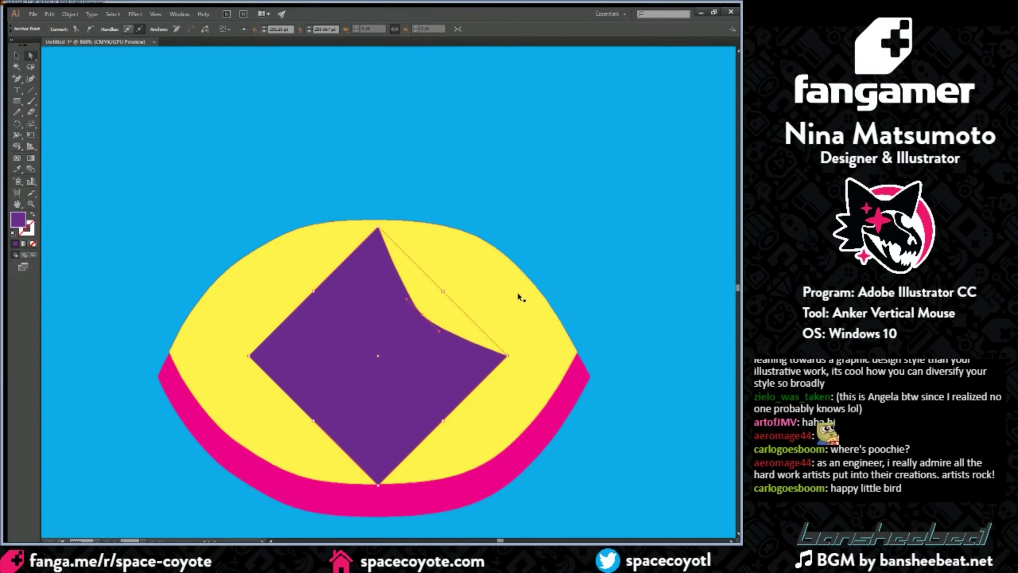
Step: Add an anchor point at the middle of each of the diamond's three remaining straight edges
{"action": "key", "text": "ctrl+plus"}
{"action": "left_click", "coordinate": [271, 289]}
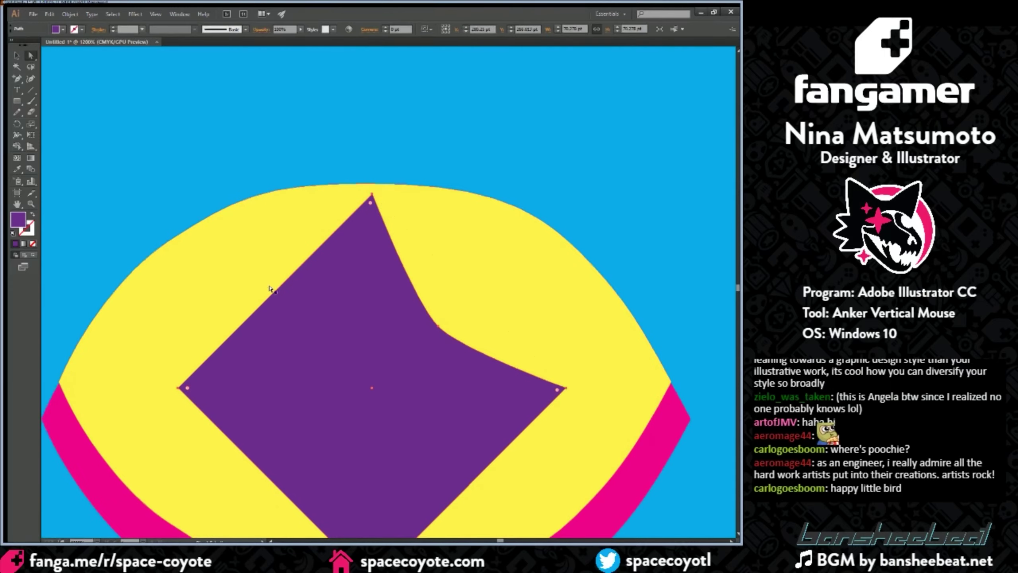
{"action": "key", "text": "ctrl+minus"}
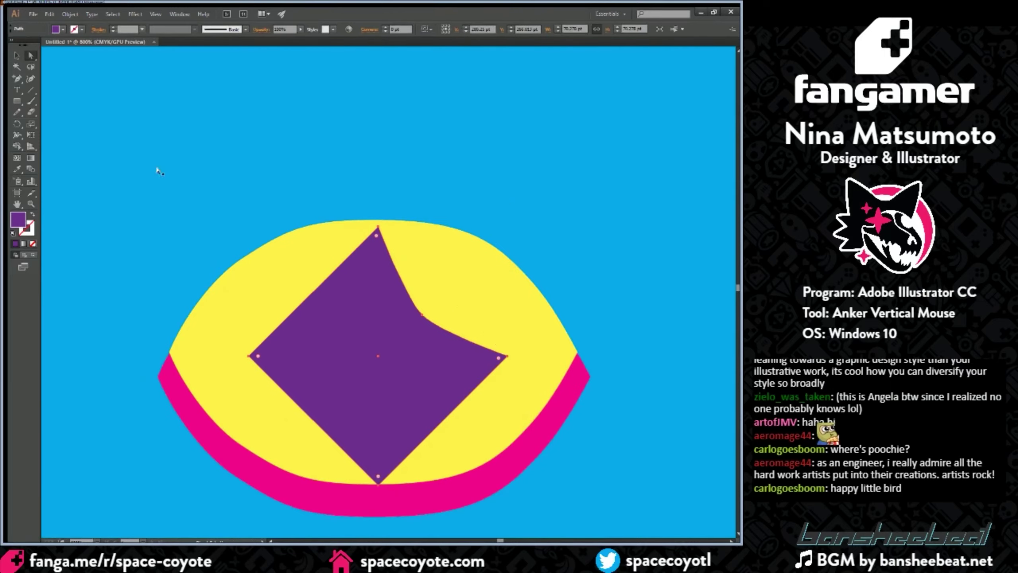
{"action": "left_click", "coordinate": [16, 78]}
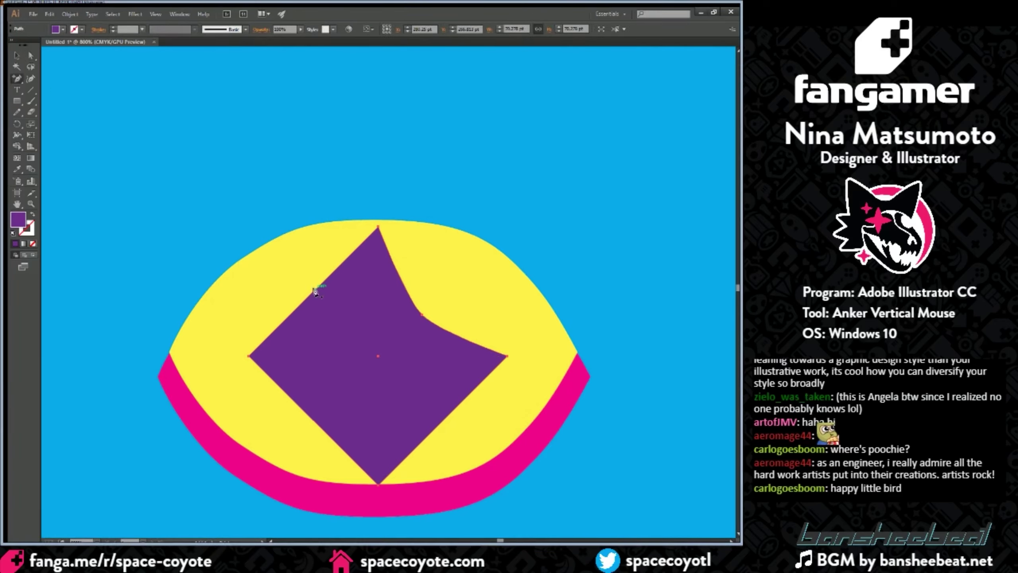
{"action": "left_click", "coordinate": [314, 288]}
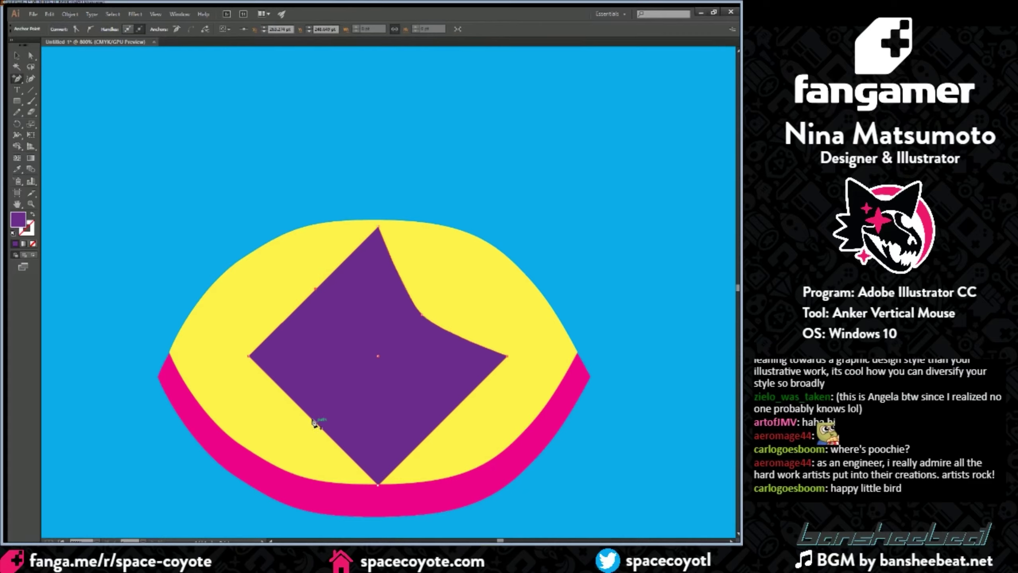
{"action": "left_click", "coordinate": [315, 422]}
{"action": "left_click", "coordinate": [445, 417]}
{"action": "left_click", "coordinate": [17, 56]}
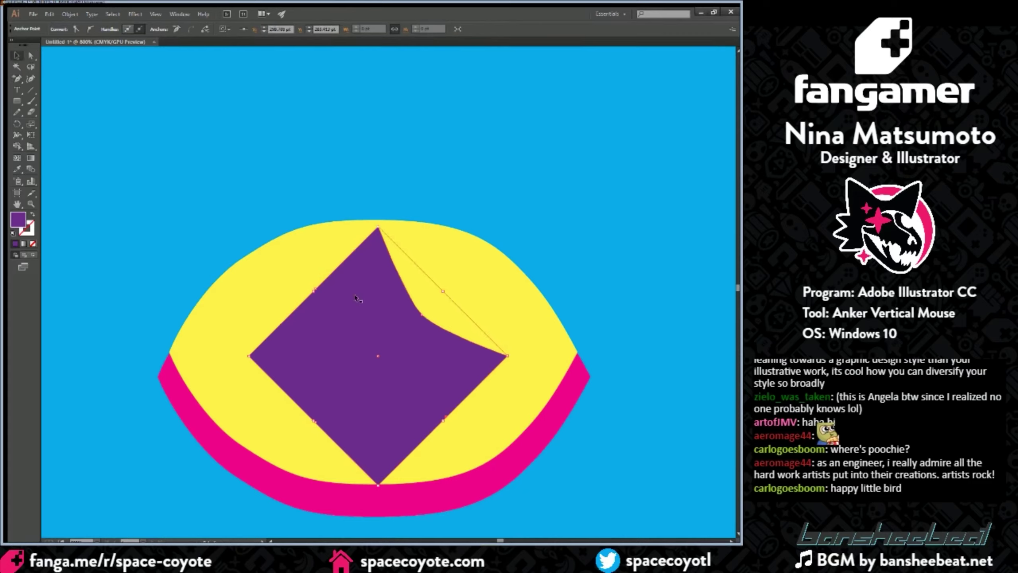
{"action": "left_click", "coordinate": [315, 289]}
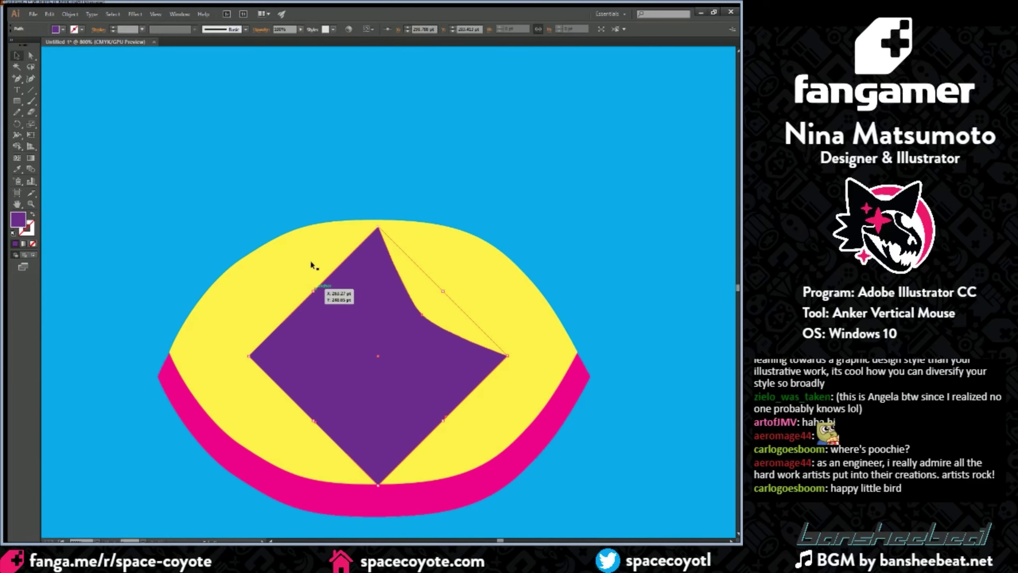
{"action": "key", "text": "ctrl+equal"}
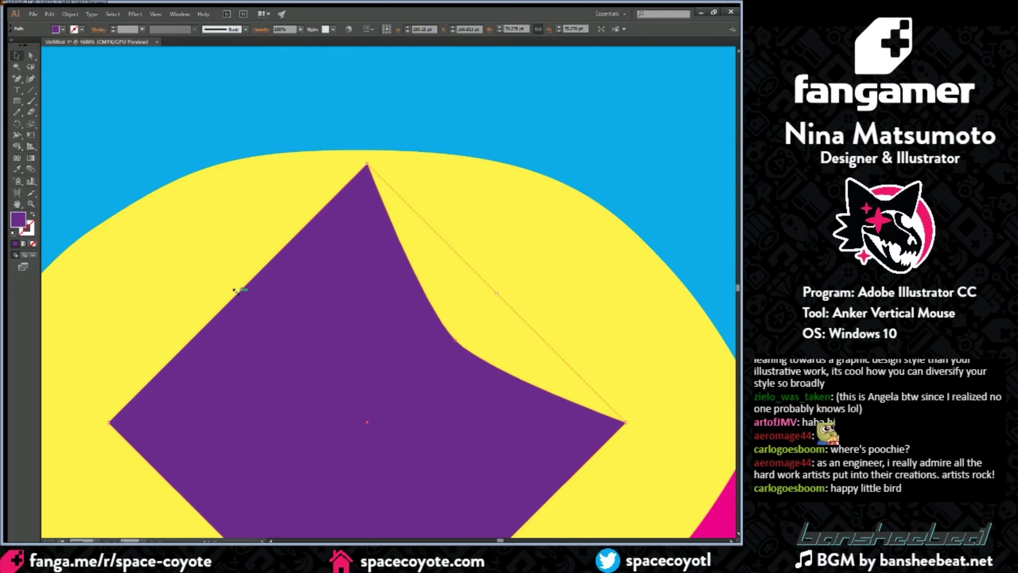
{"action": "left_click", "coordinate": [239, 291]}
{"action": "left_click_drag", "start_coordinate": [329, 387], "coordinate": [332, 386]}
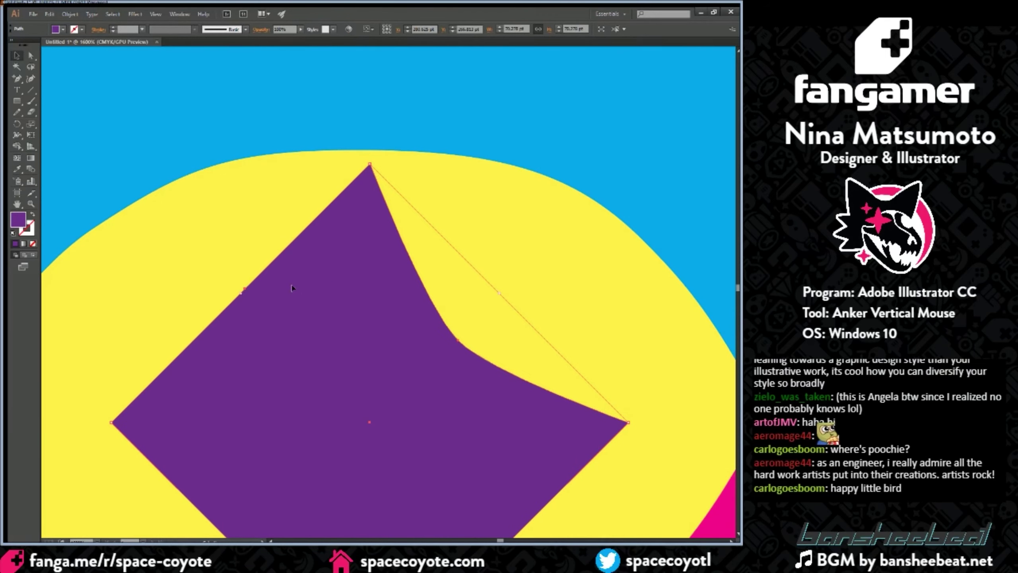
{"action": "double_click", "coordinate": [255, 318]}
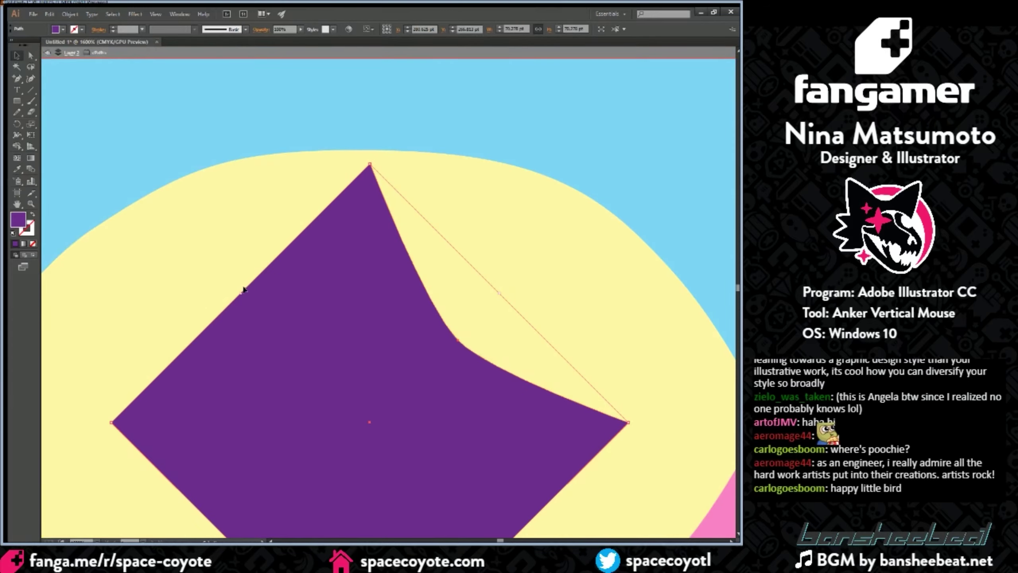
{"action": "left_click_drag", "start_coordinate": [243, 290], "coordinate": [275, 318]}
{"action": "key", "text": "ctrl+z"}
{"action": "key", "text": "ctrl+z"}
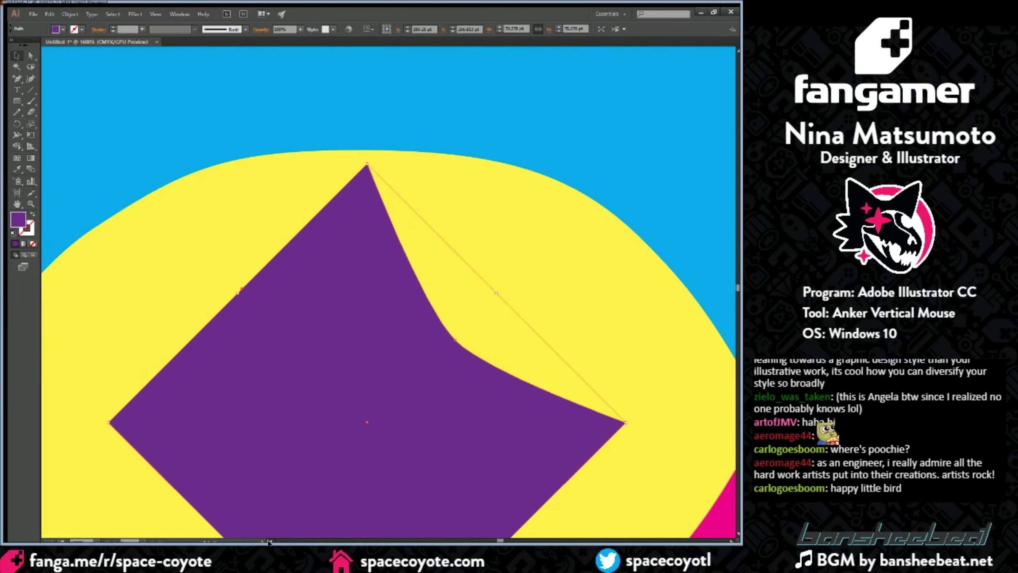
{"action": "left_click", "coordinate": [270, 541]}
{"action": "key", "text": "ctrl+plus"}
{"action": "key", "text": "ctrl+plus"}
{"action": "key", "text": "ctrl+plus"}
{"action": "left_click", "coordinate": [15, 54]}
{"action": "left_click_drag", "start_coordinate": [256, 293], "coordinate": [255, 291]}
{"action": "left_click_drag", "start_coordinate": [235, 254], "coordinate": [245, 272]}
{"action": "key", "text": "ctrl+z"}
Step: Convert the midpoint anchor on the pupil's upper-left edge to smooth and pull it inward to mirror the upper-right curve
{"action": "key", "text": "a"}
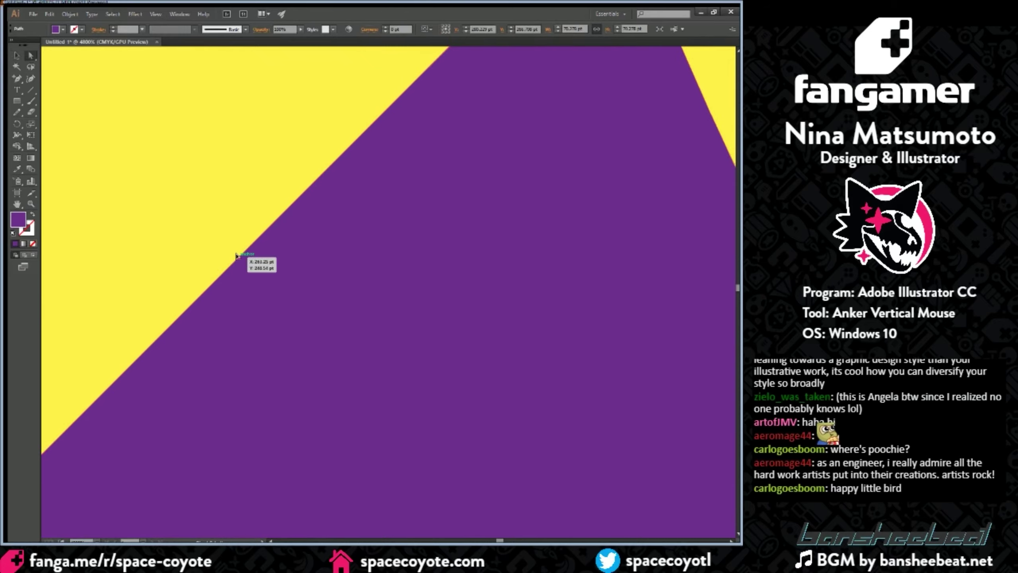
{"action": "left_click", "coordinate": [239, 258]}
{"action": "left_click", "coordinate": [91, 29]}
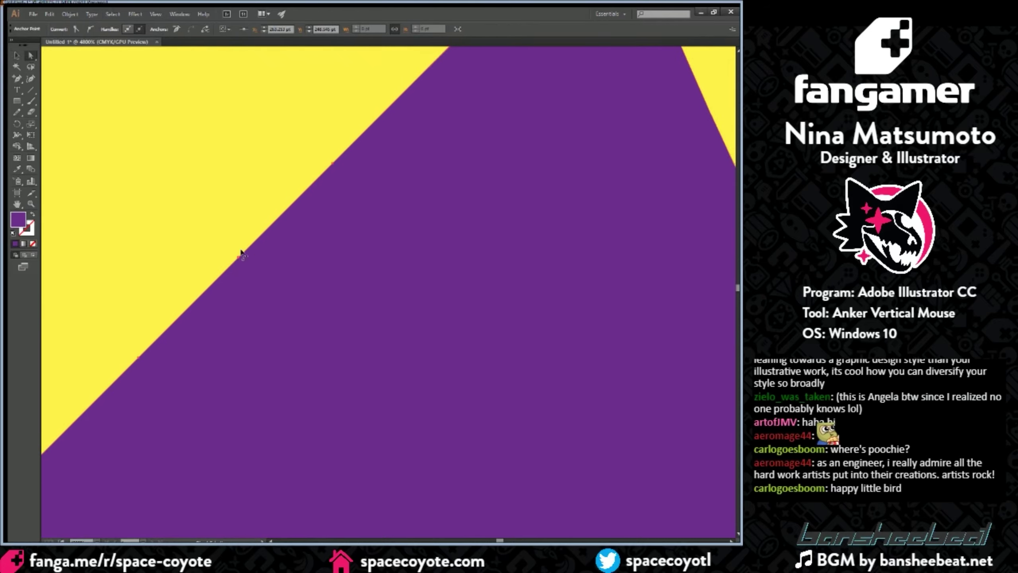
{"action": "key", "text": "ctrl+minus"}
{"action": "key", "text": "ctrl+minus"}
{"action": "key", "text": "ctrl+minus"}
{"action": "key", "text": "ctrl+minus"}
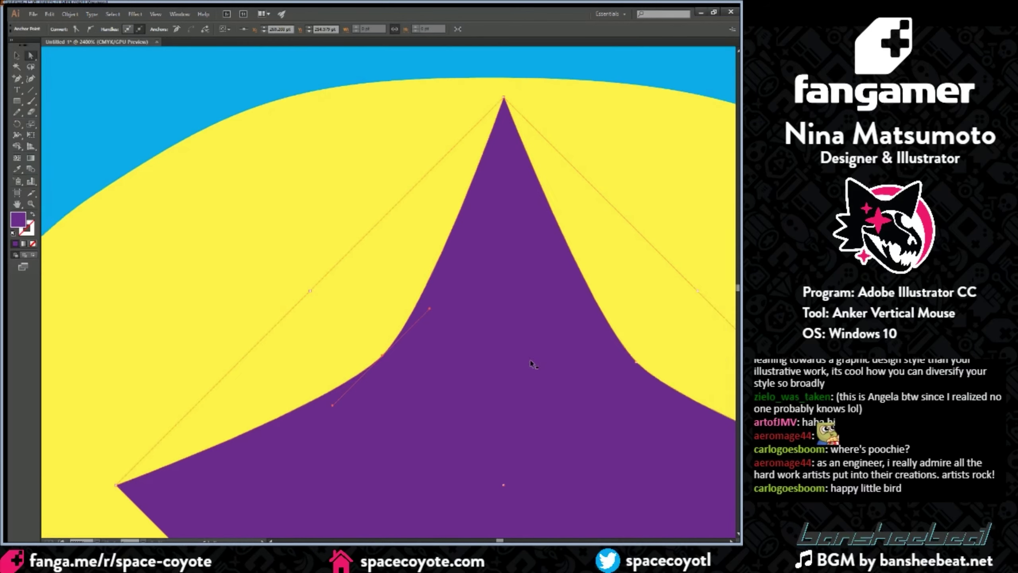
Step: Convert the midpoint anchor on the pupil's lower-left edge to smooth and pull it inward into a matching curve
{"action": "scroll", "coordinate": [339, 403], "scroll_direction": "down", "scroll_amount": 3}
{"action": "key", "text": "ctrl+plus"}
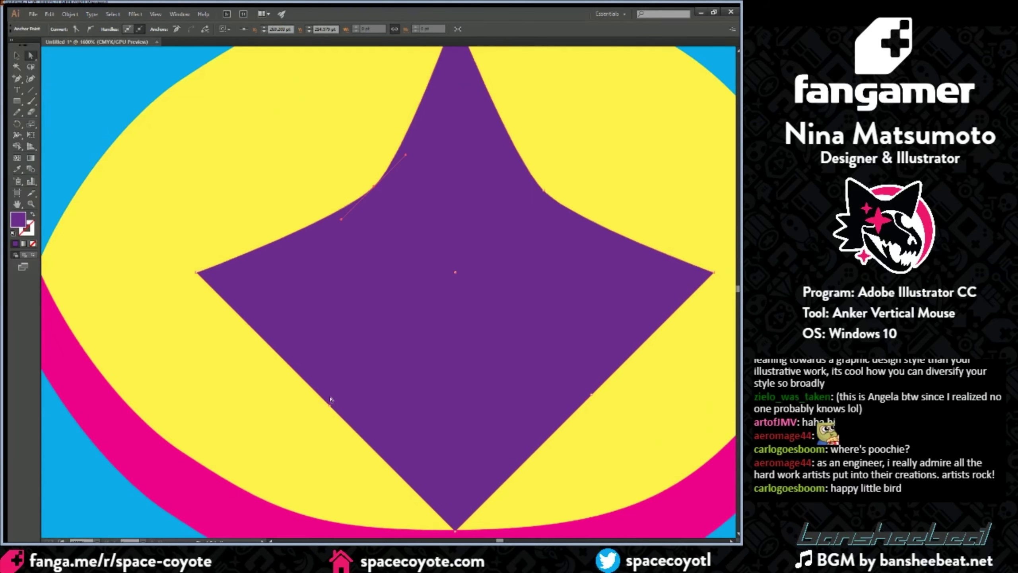
{"action": "left_click", "coordinate": [328, 404]}
{"action": "left_click", "coordinate": [91, 29]}
{"action": "left_click_drag", "start_coordinate": [327, 404], "coordinate": [381, 363]}
Step: Convert the lower-right edge's midpoint anchor to smooth and pull it inward to complete the four-pointed star pupil
{"action": "key", "text": "ctrl+minus"}
{"action": "scroll", "coordinate": [373, 386], "scroll_direction": "right", "scroll_amount": 3}
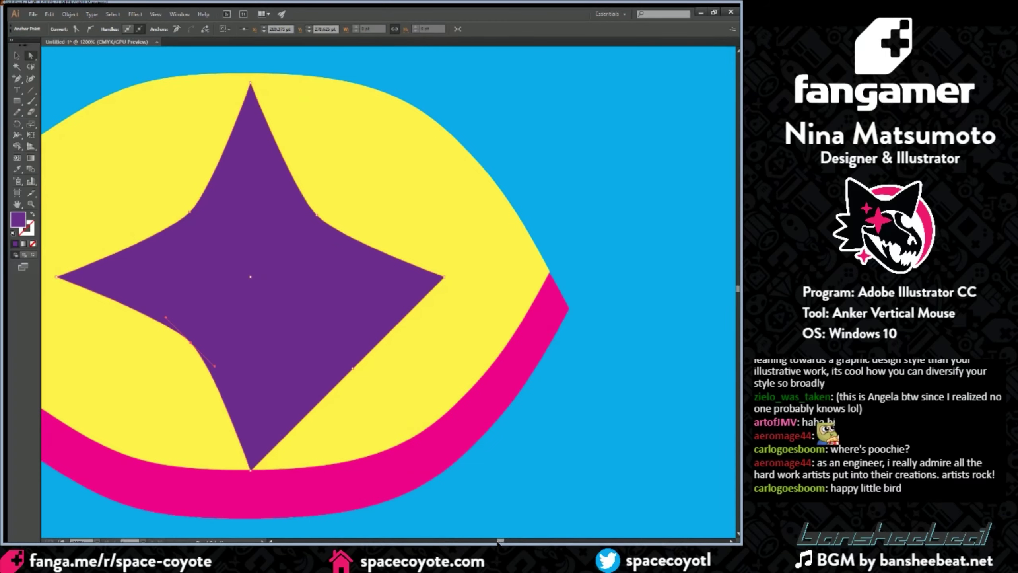
{"action": "left_click", "coordinate": [350, 366]}
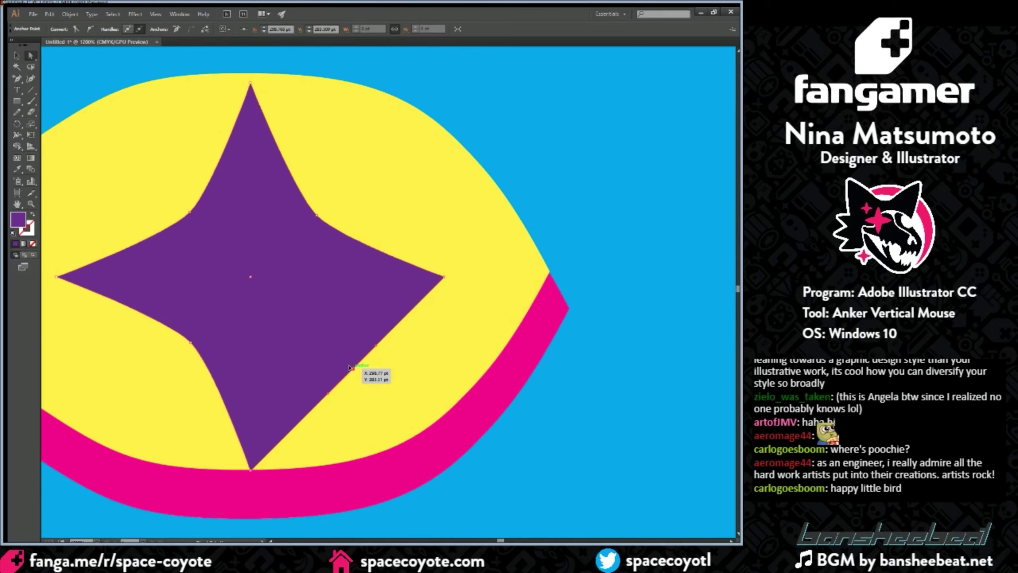
{"action": "left_click_drag", "start_coordinate": [353, 368], "coordinate": [306, 338]}
{"action": "key", "text": "ctrl+minus"}
{"action": "key", "text": "ctrl+minus"}
{"action": "key", "text": "ctrl+minus"}
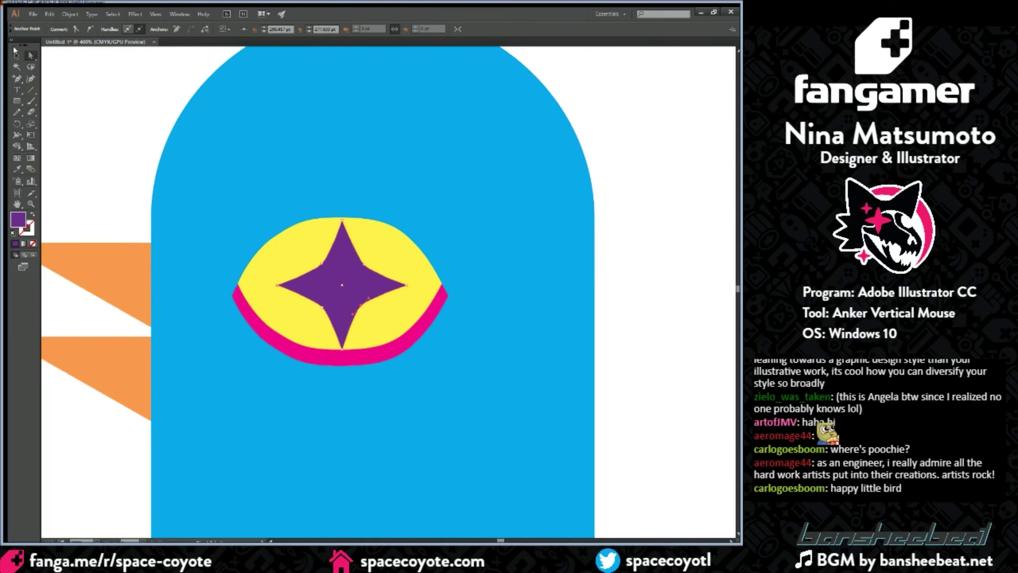
Step: Deselect the star pupil and check how the eye looks on the whole bird
{"action": "key", "text": "ctrl+minus"}
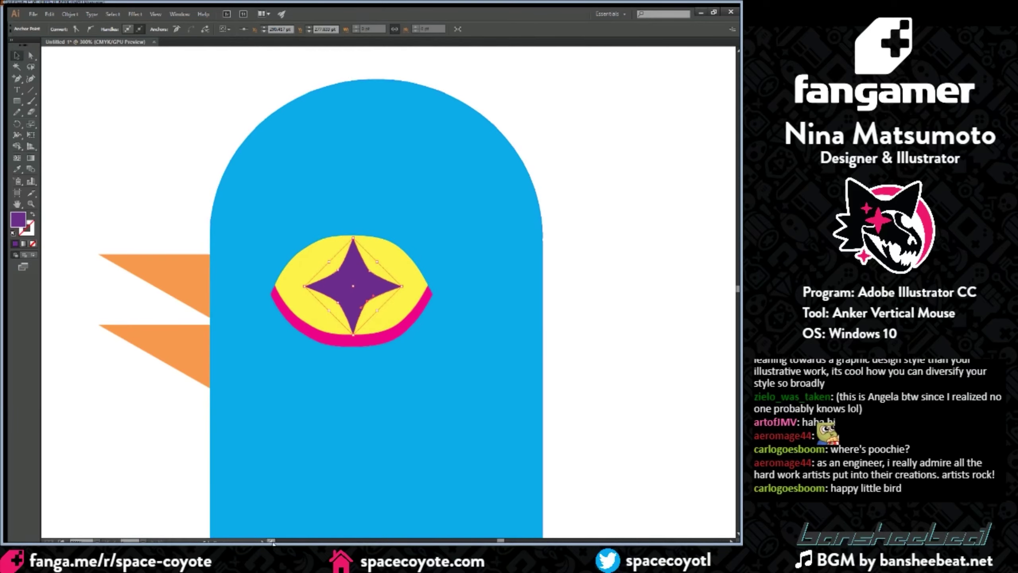
{"action": "scroll", "coordinate": [268, 541], "scroll_direction": "left", "scroll_amount": 5}
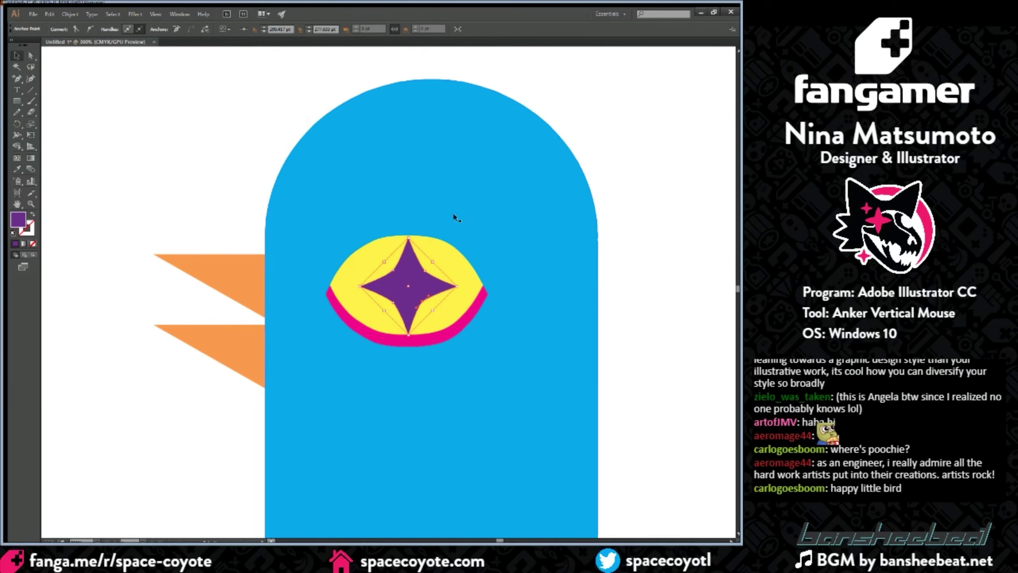
{"action": "key", "text": "ctrl+plus"}
{"action": "key", "text": "ctrl+plus"}
{"action": "key", "text": "ctrl+plus"}
{"action": "key", "text": "ctrl+shift+a"}
{"action": "key", "text": "ctrl+minus"}
{"action": "key", "text": "ctrl+minus"}
{"action": "key", "text": "ctrl+minus"}
{"action": "key", "text": "ctrl+minus"}
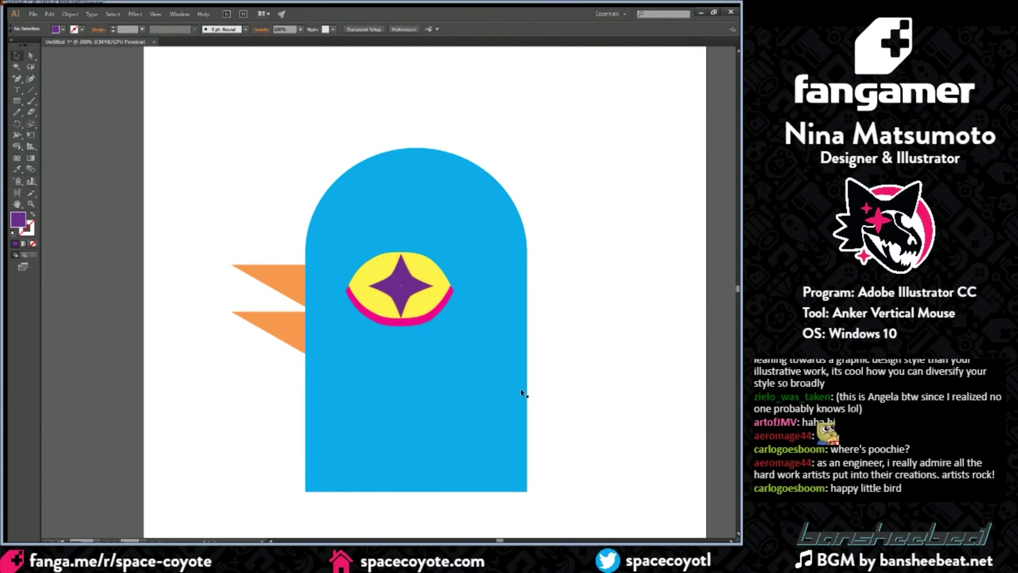
Step: Draw a leg rectangle about 69 by 127 pt below the body's lower-left corner and fill it with the body's blue
{"action": "scroll", "coordinate": [515, 371], "scroll_direction": "down", "scroll_amount": 2}
{"action": "scroll", "coordinate": [514, 366], "scroll_direction": "down", "scroll_amount": 4}
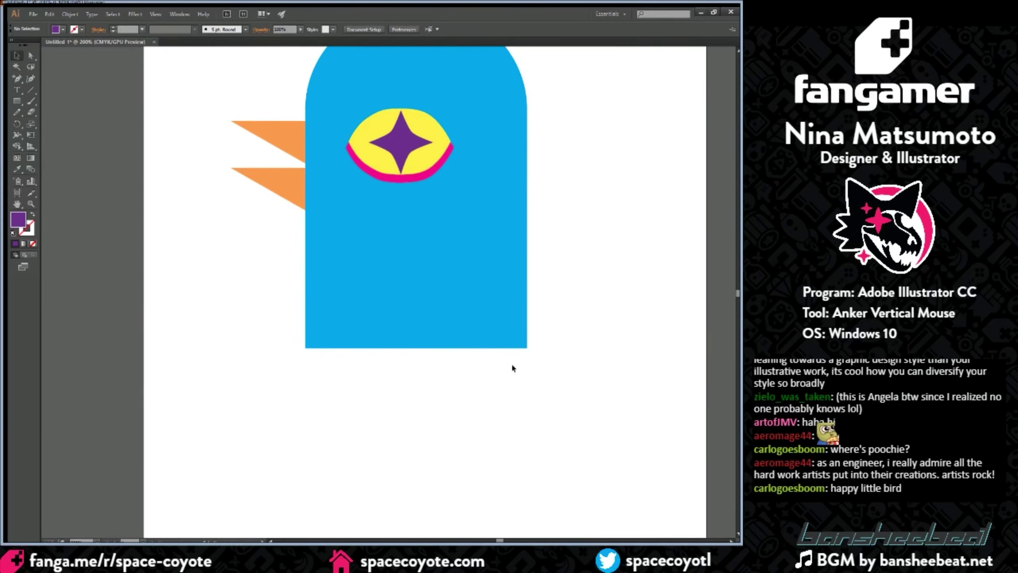
{"action": "scroll", "coordinate": [510, 363], "scroll_direction": "up", "scroll_amount": 2}
{"action": "scroll", "coordinate": [508, 363], "scroll_direction": "down", "scroll_amount": 2}
{"action": "left_click", "coordinate": [16, 100]}
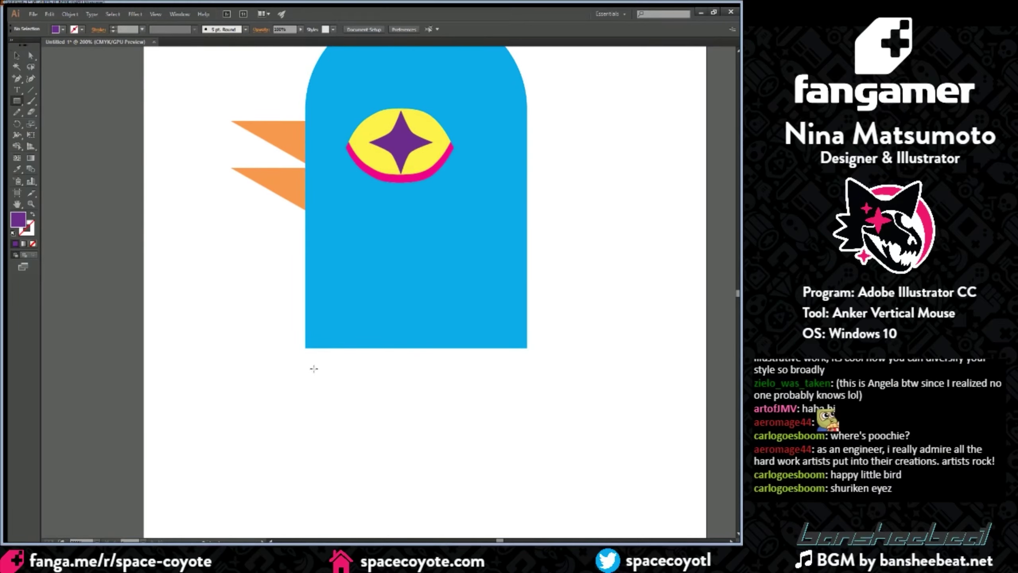
{"action": "left_click_drag", "start_coordinate": [305, 465], "coordinate": [368, 347]}
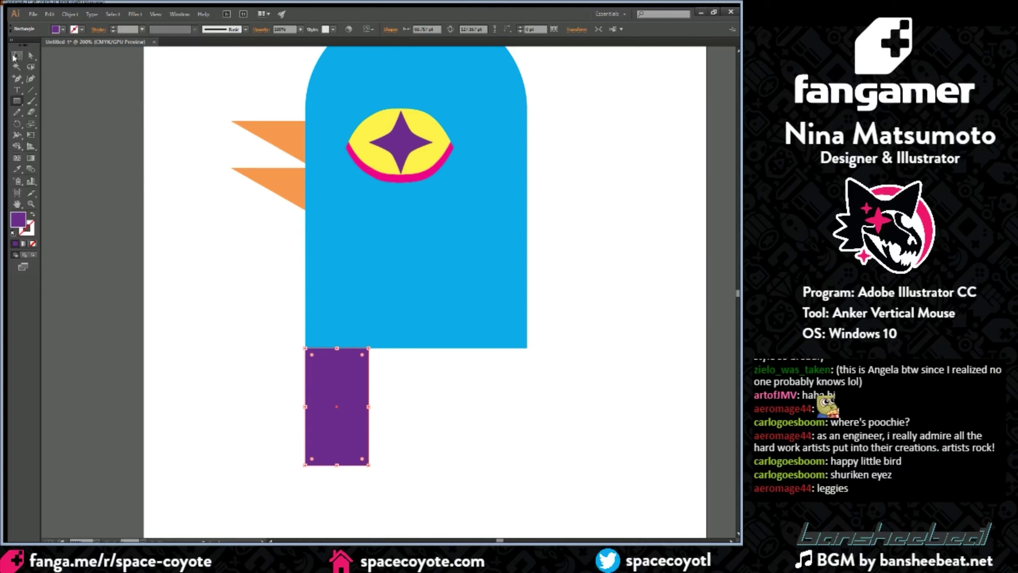
{"action": "left_click", "coordinate": [15, 56]}
{"action": "left_click", "coordinate": [659, 137]}
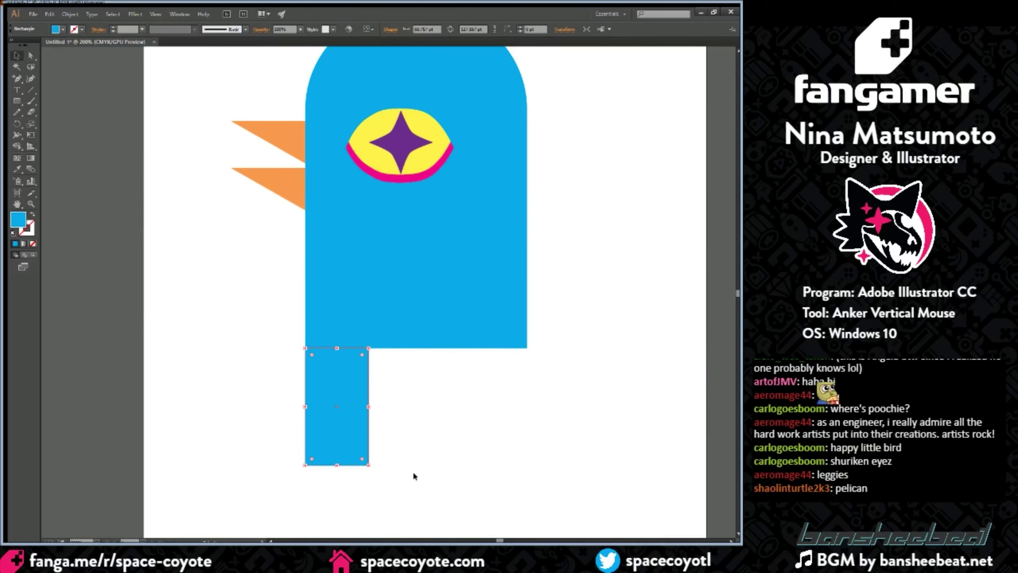
Step: Duplicate the leg rectangle to its right beneath the body, leaving a narrow gap between the two legs
{"action": "scroll", "coordinate": [405, 466], "scroll_direction": "down", "scroll_amount": 1}
{"action": "scroll", "coordinate": [375, 442], "scroll_direction": "down", "scroll_amount": 1}
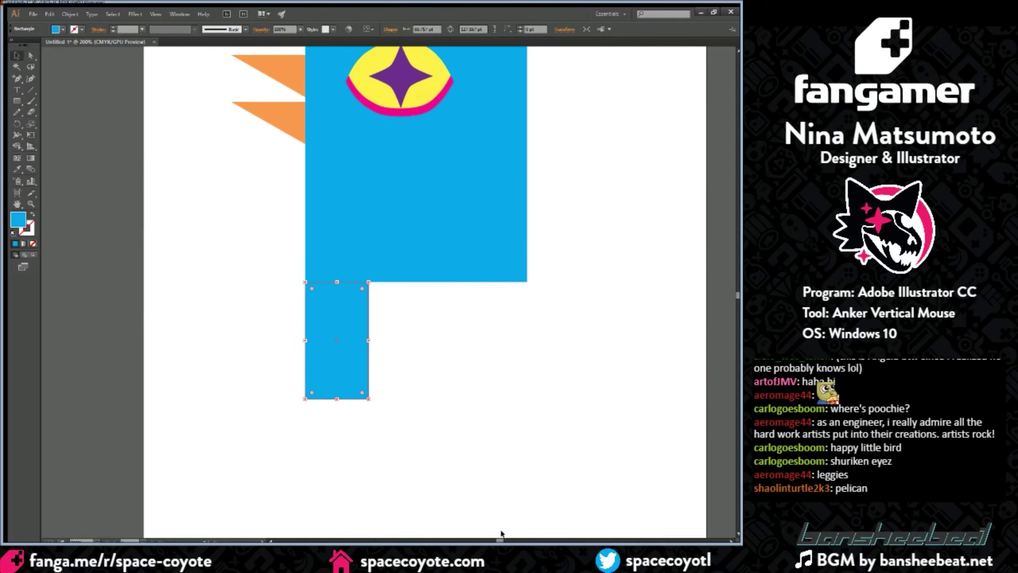
{"action": "scroll", "coordinate": [358, 343], "scroll_direction": "right", "scroll_amount": 2}
{"action": "key", "text": "alt"}
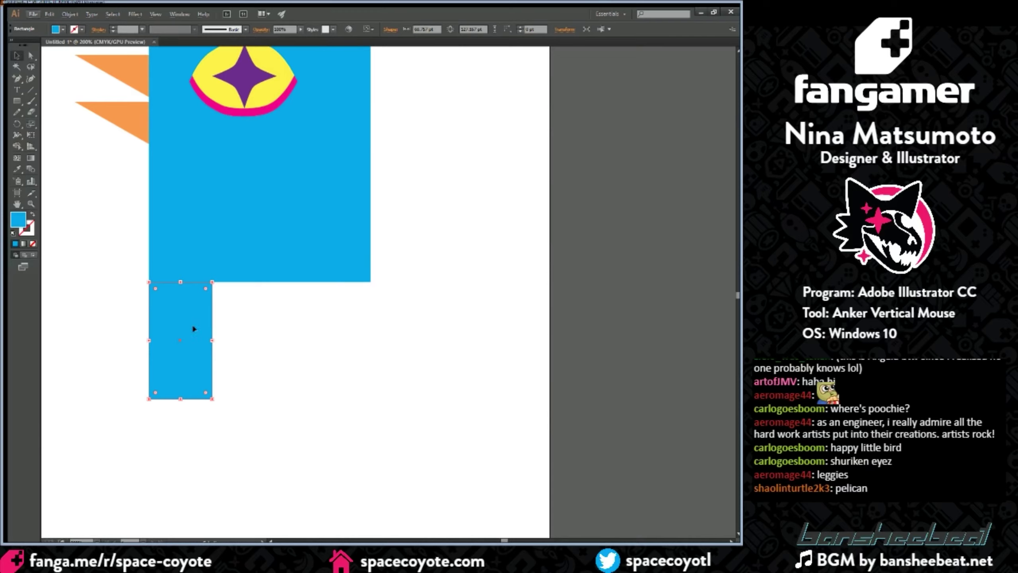
{"action": "key", "text": "alt"}
{"action": "left_click_drag", "start_coordinate": [172, 321], "coordinate": [260, 323]}
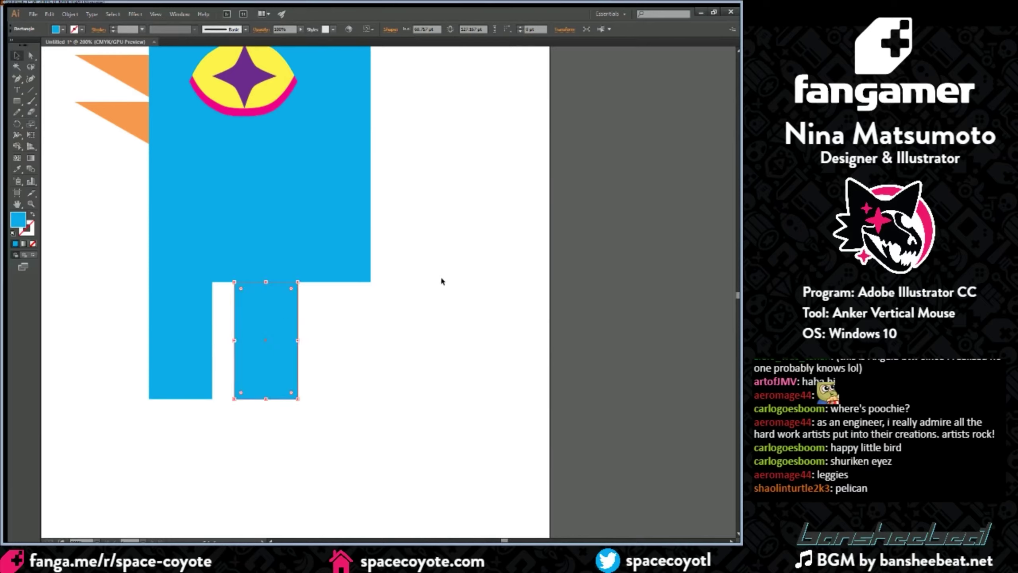
Step: Repeat the duplicate transform to extend a row of evenly spaced legs past the artboard's right edge
{"action": "key", "text": "ctrl+d"}
{"action": "key", "text": "ctrl+d"}
{"action": "key", "text": "ctrl+d"}
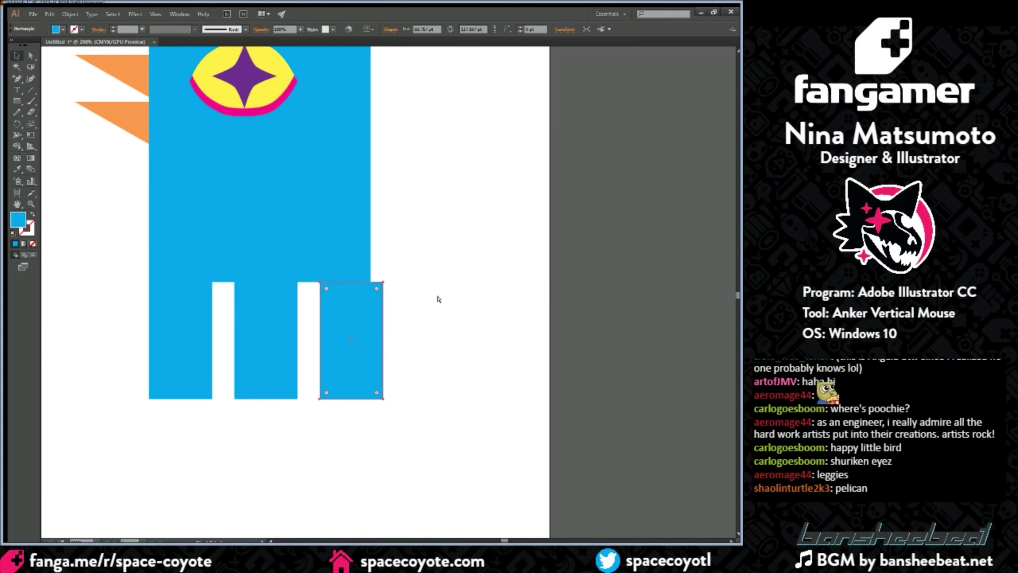
{"action": "key", "text": "ctrl+d"}
{"action": "key", "text": "ctrl+d"}
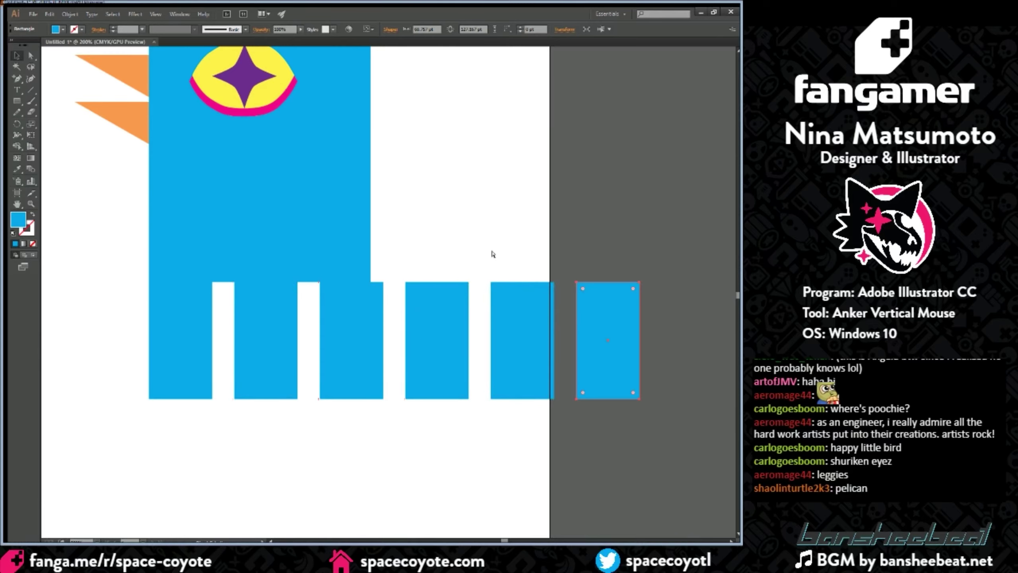
{"action": "key", "text": "ctrl+minus"}
{"action": "key", "text": "ctrl+minus"}
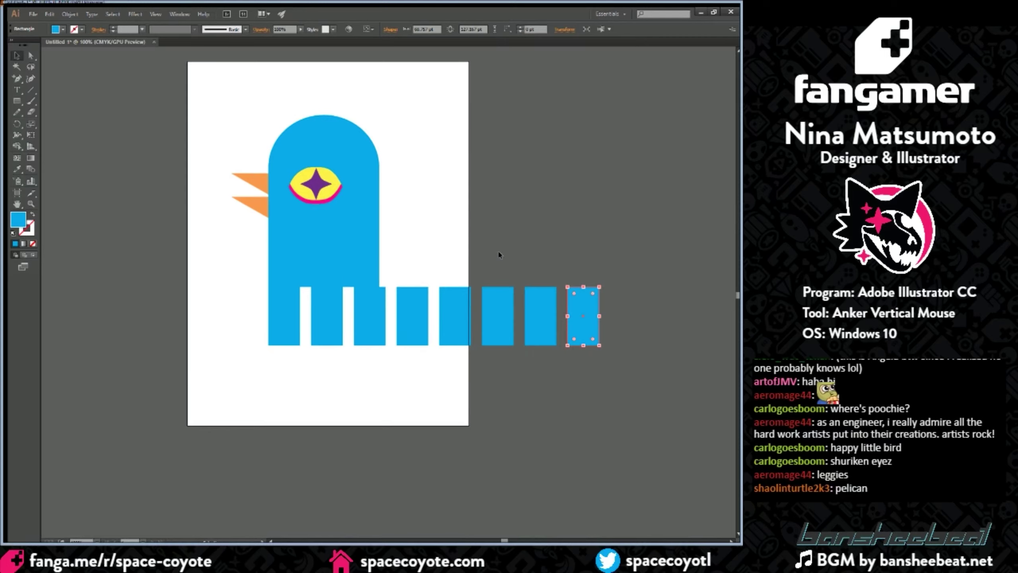
{"action": "left_click", "coordinate": [592, 261]}
Step: Undo the repeated leg copies until only the first two legs remain
{"action": "key", "text": "ctrl+z"}
{"action": "key", "text": "ctrl+z"}
{"action": "key", "text": "ctrl+z"}
{"action": "key", "text": "ctrl+z"}
{"action": "key", "text": "ctrl+z"}
{"action": "key", "text": "ctrl+z"}
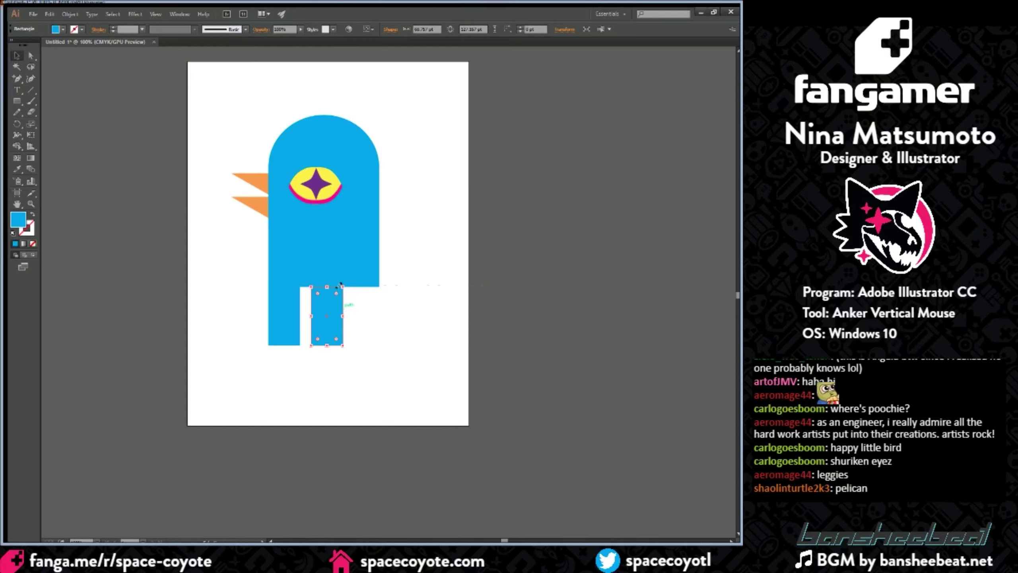
{"action": "key", "text": "ctrl+d"}
{"action": "key", "text": "ctrl+z"}
{"action": "left_click", "coordinate": [271, 541]}
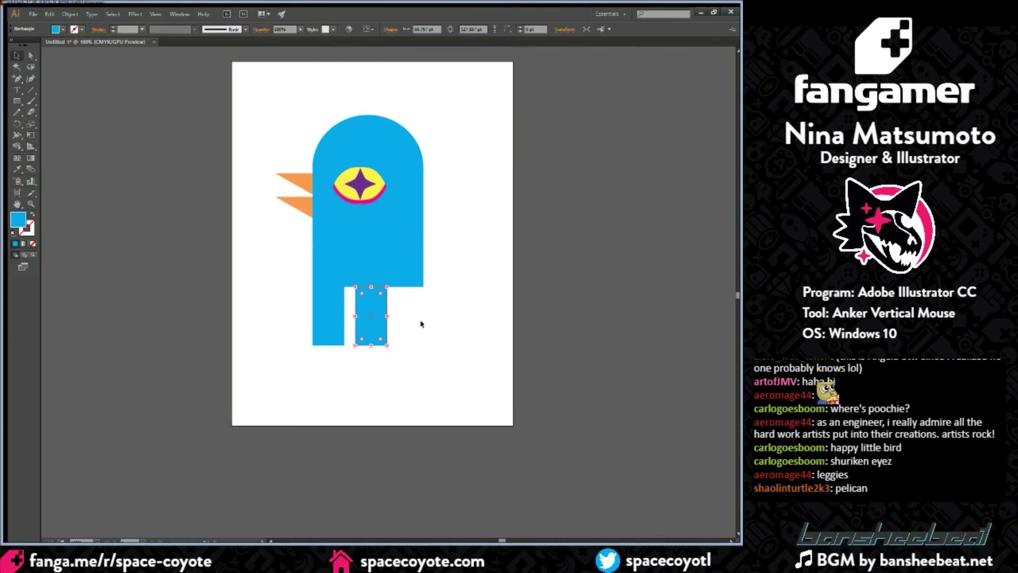
Step: Try repeating the leg duplication again to add more evenly spaced legs, and undo those copies
{"action": "key", "text": "ctrl+d"}
{"action": "key", "text": "ctrl+d"}
{"action": "key", "text": "ctrl+d"}
{"action": "key", "text": "ctrl+d"}
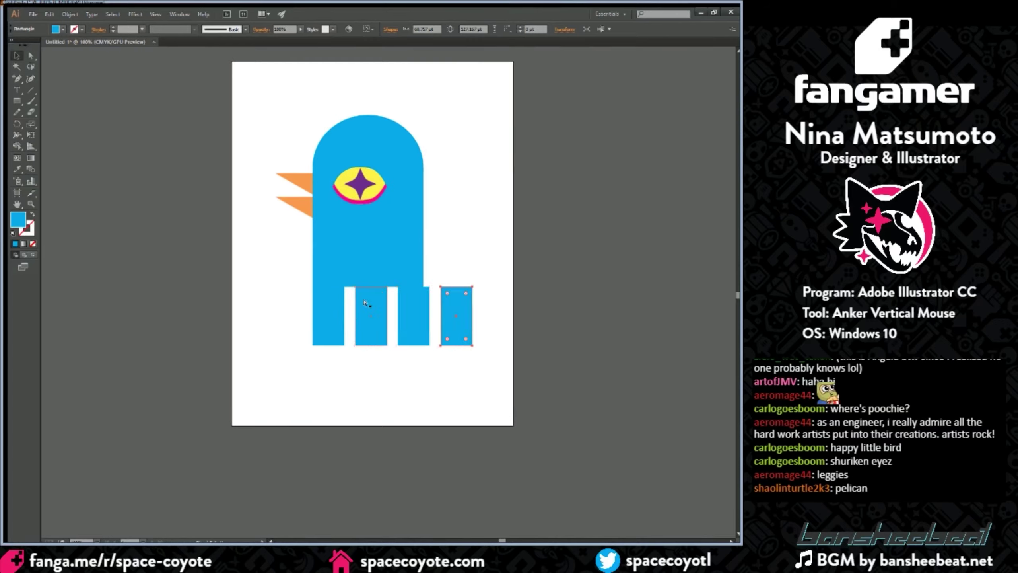
{"action": "key", "text": "ctrl+z"}
{"action": "key", "text": "ctrl+z"}
{"action": "key", "text": "ctrl+z"}
{"action": "key", "text": "ctrl+z"}
{"action": "scroll", "coordinate": [396, 358], "scroll_direction": "up", "scroll_amount": 2}
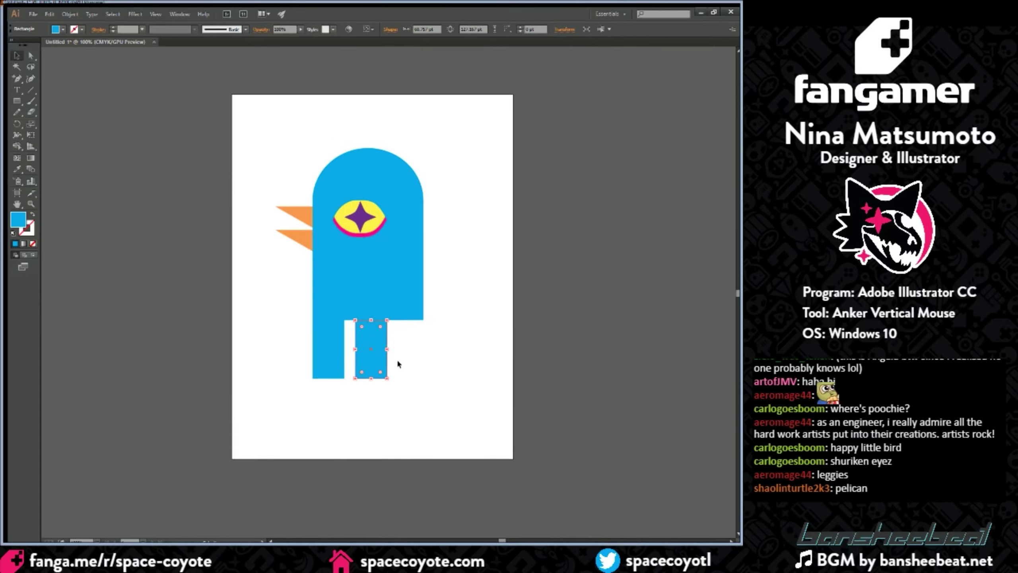
Step: Duplicate the second leg into the empty area at its lower right and fill the copy with black
{"action": "scroll", "coordinate": [396, 358], "scroll_direction": "down", "scroll_amount": 1}
{"action": "key", "text": "ctrl+plus"}
{"action": "key", "text": "ctrl+plus"}
{"action": "key", "text": "ctrl+plus"}
{"action": "scroll", "coordinate": [382, 379], "scroll_direction": "down", "scroll_amount": 4}
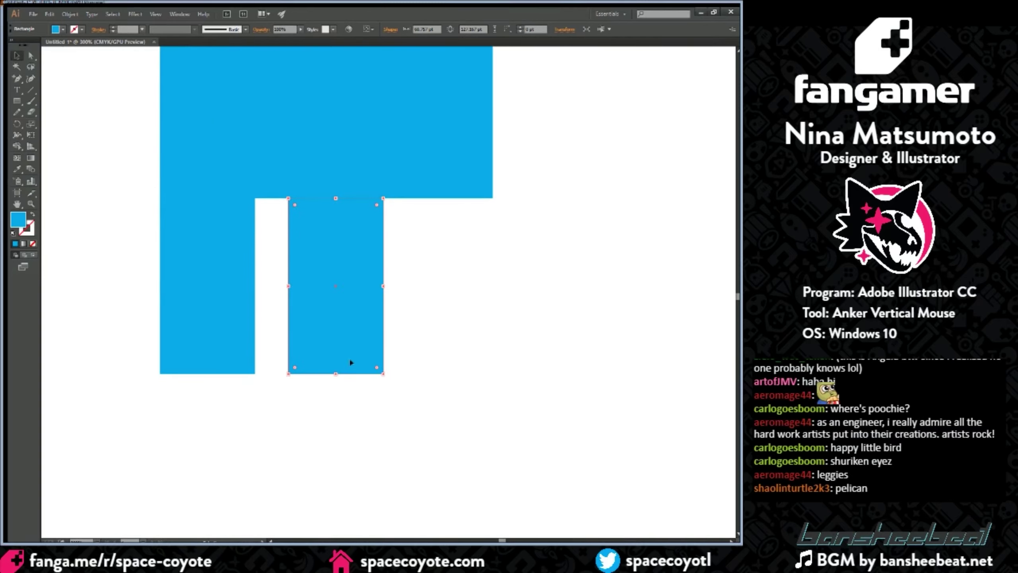
{"action": "left_click_drag", "start_coordinate": [460, 297], "coordinate": [536, 364]}
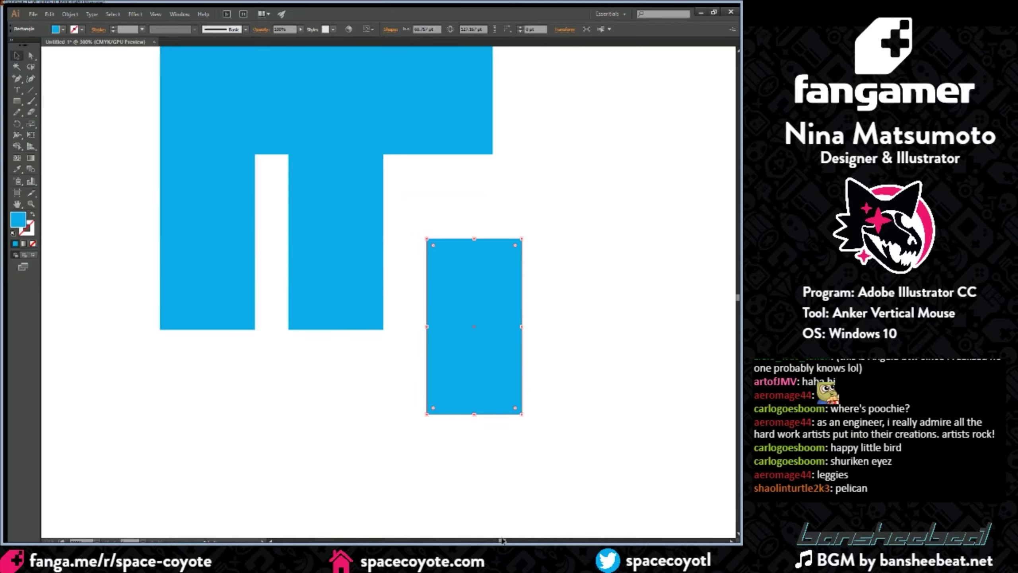
{"action": "scroll", "coordinate": [502, 540], "scroll_direction": "right", "scroll_amount": 2}
{"action": "key", "text": "ctrl+equal"}
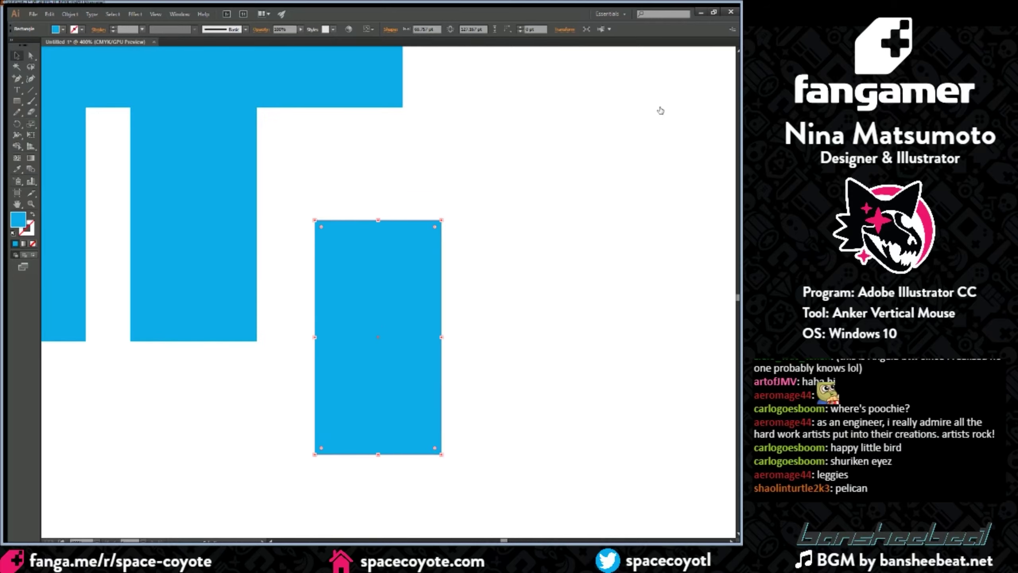
{"action": "left_click", "coordinate": [660, 111]}
{"action": "left_click", "coordinate": [494, 161]}
{"action": "left_click", "coordinate": [17, 101]}
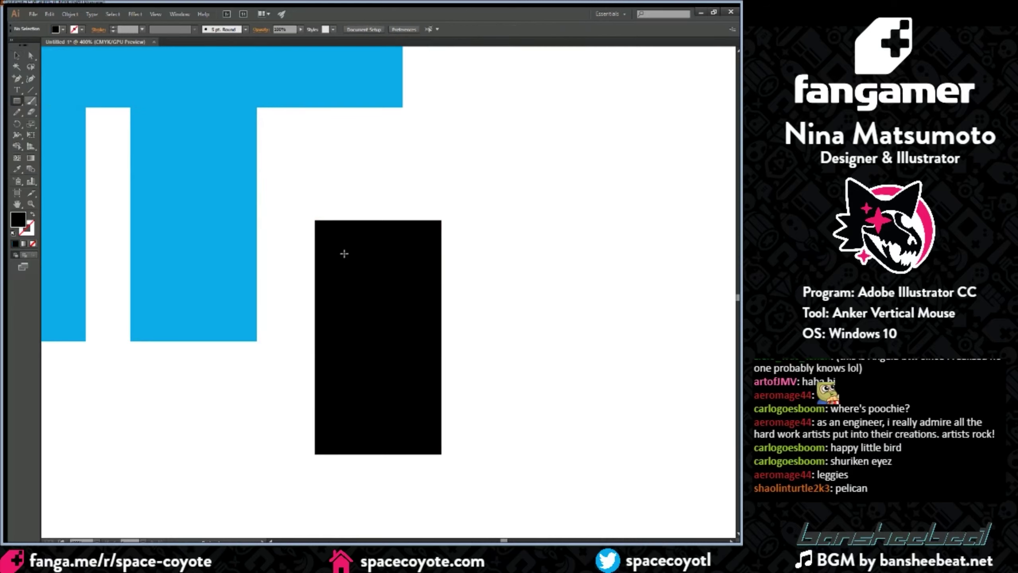
Step: Draw a white window rectangle about 5 by 9 pt near the black rectangle's upper-left corner
{"action": "left_click", "coordinate": [653, 110]}
{"action": "left_click_drag", "start_coordinate": [324, 236], "coordinate": [337, 255]}
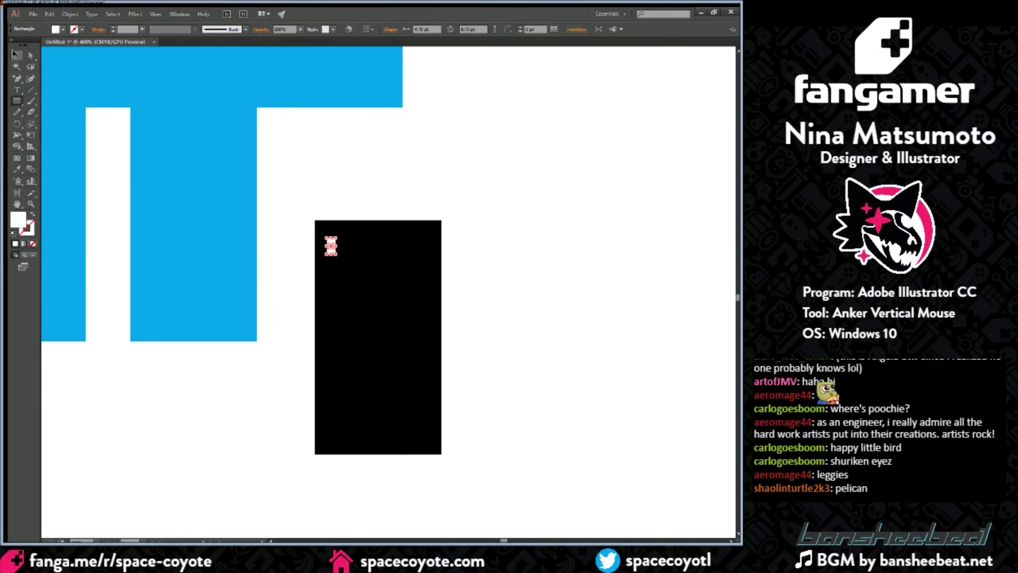
{"action": "left_click", "coordinate": [17, 56]}
{"action": "left_click", "coordinate": [387, 199]}
{"action": "key", "text": "ctrl+plus"}
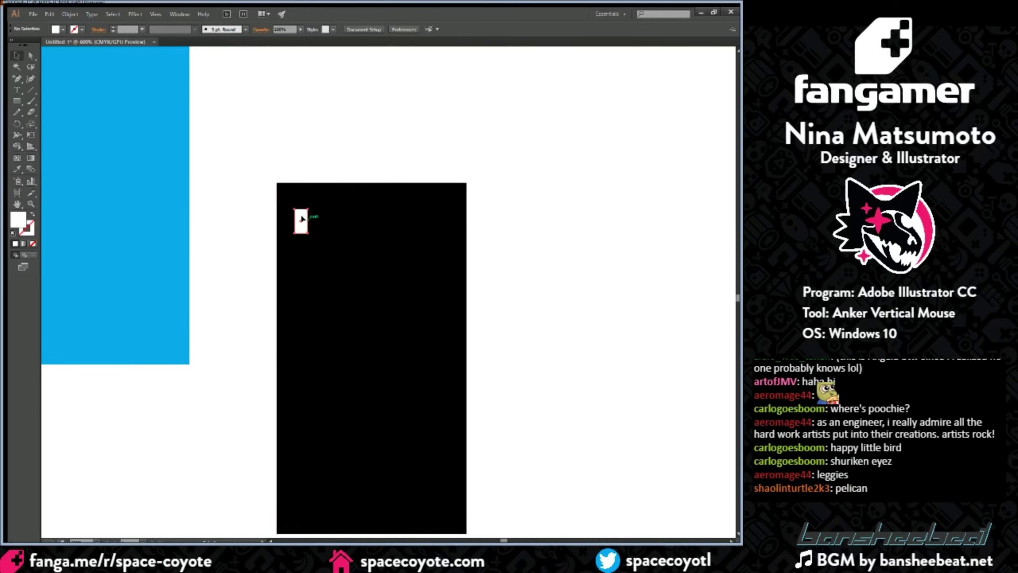
Step: Duplicate the white window to its right and repeat the transform to make a row of eight windows
{"action": "left_click_drag", "start_coordinate": [305, 220], "coordinate": [324, 218]}
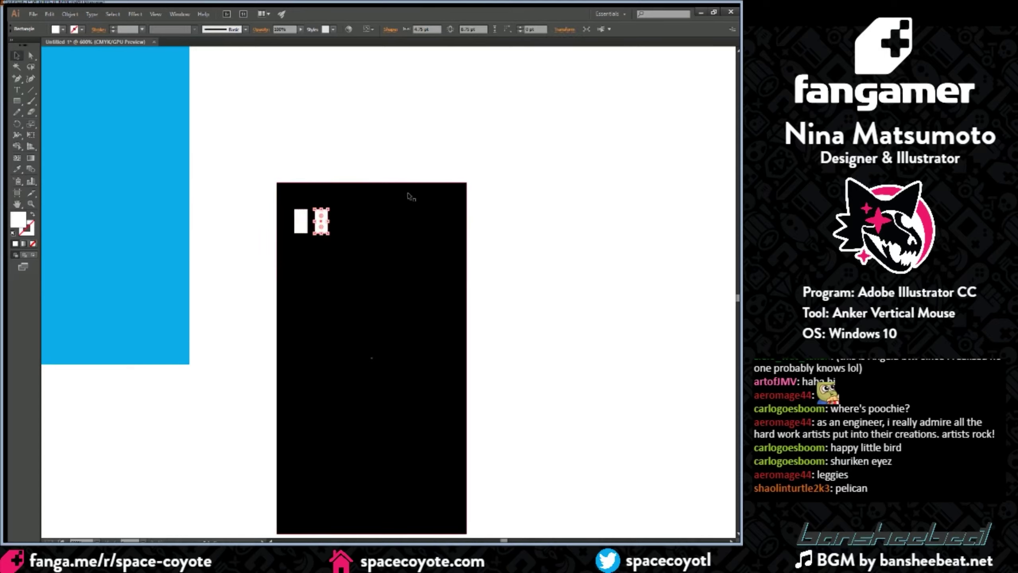
{"action": "key", "text": "ctrl+d"}
{"action": "key", "text": "ctrl+d"}
{"action": "key", "text": "ctrl+d"}
{"action": "key", "text": "ctrl+d"}
{"action": "key", "text": "ctrl+d"}
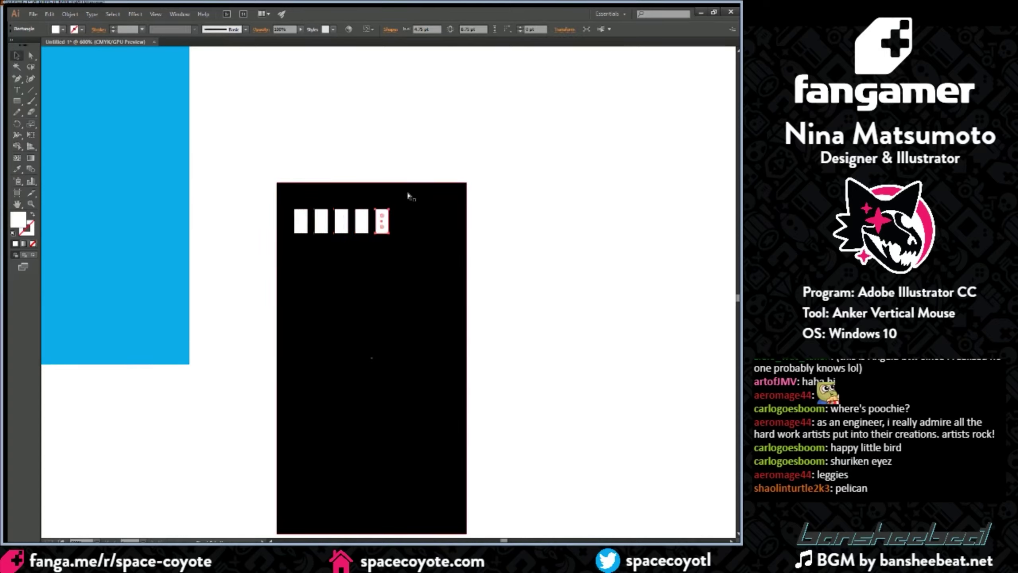
{"action": "key", "text": "ctrl+d"}
Step: Select all eight windows and duplicate the row just below the first one
{"action": "left_click", "coordinate": [300, 221]}
{"action": "left_click", "coordinate": [321, 220], "text": "shift"}
{"action": "left_click", "coordinate": [341, 221], "text": "shift"}
{"action": "left_click", "coordinate": [362, 220], "text": "shift"}
{"action": "left_click", "coordinate": [382, 221], "text": "shift"}
{"action": "left_click", "coordinate": [402, 220], "text": "shift"}
{"action": "left_click", "coordinate": [422, 221], "text": "shift"}
{"action": "left_click", "coordinate": [442, 221], "text": "shift"}
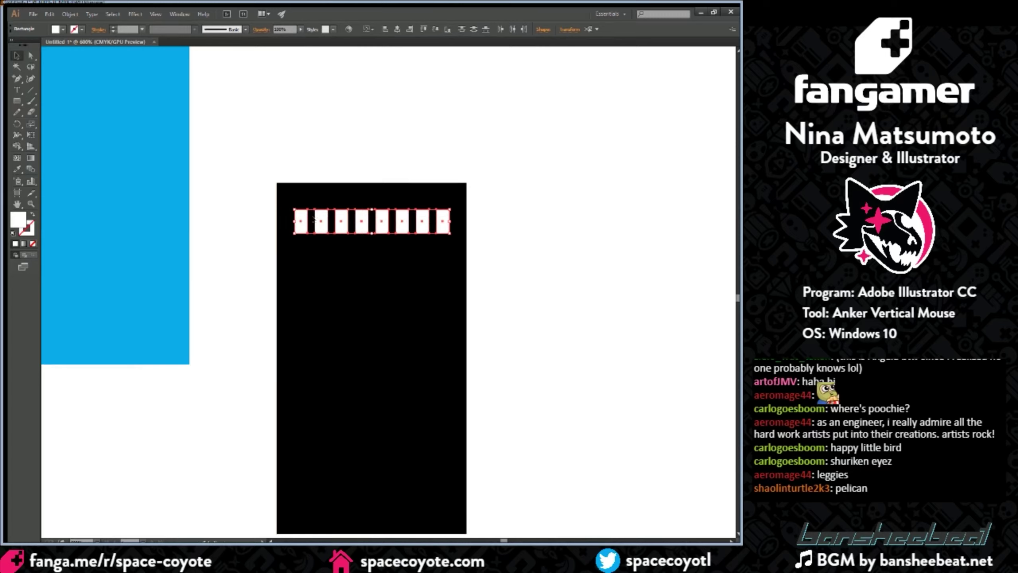
{"action": "left_click", "coordinate": [334, 248], "text": "shift"}
{"action": "scroll", "coordinate": [336, 250], "scroll_direction": "up", "scroll_amount": 1}
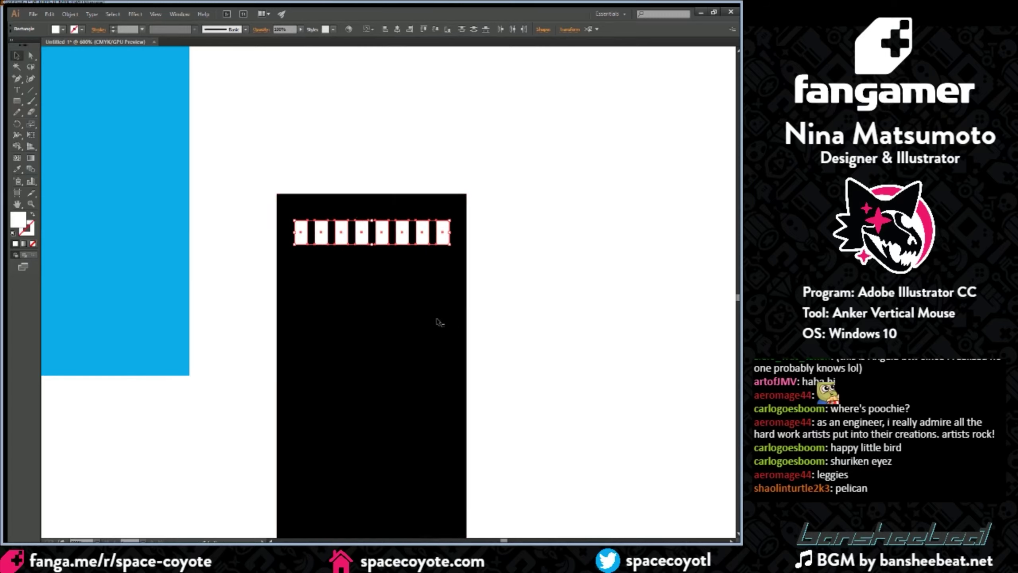
{"action": "left_click", "coordinate": [435, 288], "text": "shift"}
{"action": "left_click_drag", "start_coordinate": [382, 235], "coordinate": [383, 264]}
{"action": "scroll", "coordinate": [493, 367], "scroll_direction": "down", "scroll_amount": 1}
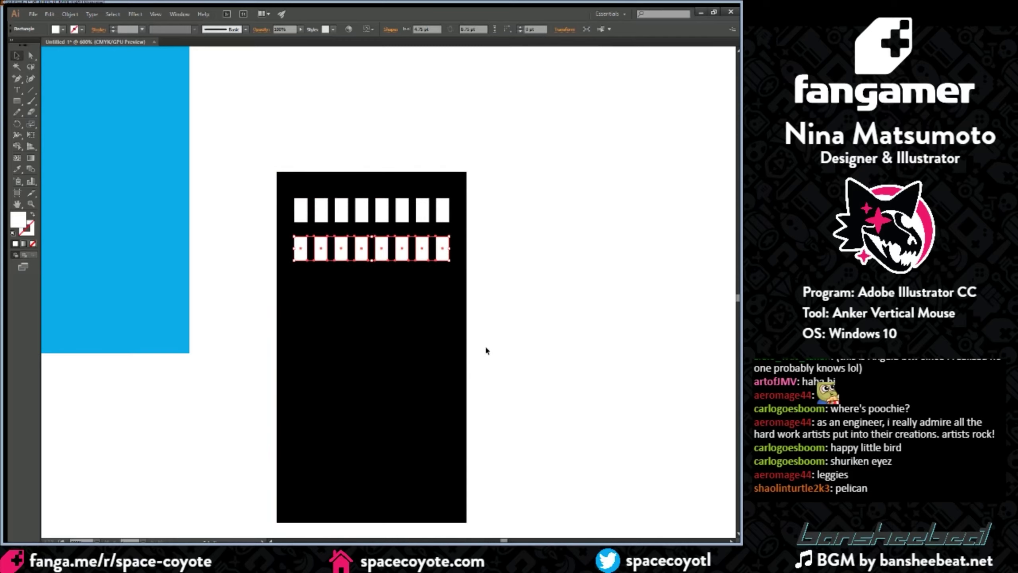
Step: Repeat the row duplication until eight rows of windows fill the black rectangle
{"action": "scroll", "coordinate": [486, 348], "scroll_direction": "down", "scroll_amount": 1}
{"action": "key", "text": "ctrl+d"}
{"action": "key", "text": "ctrl+d"}
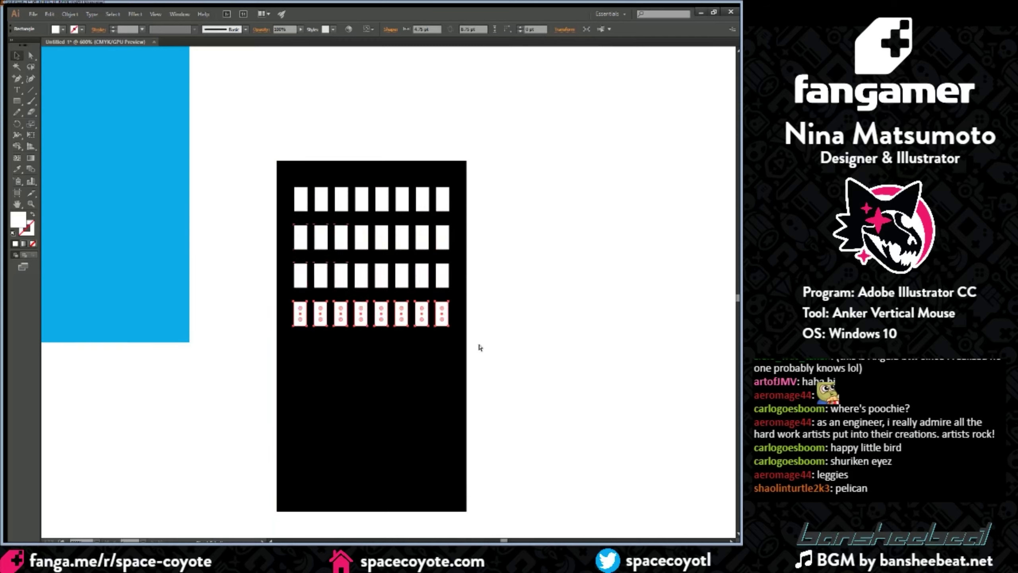
{"action": "key", "text": "ctrl+d"}
{"action": "key", "text": "ctrl+d"}
{"action": "key", "text": "ctrl+d"}
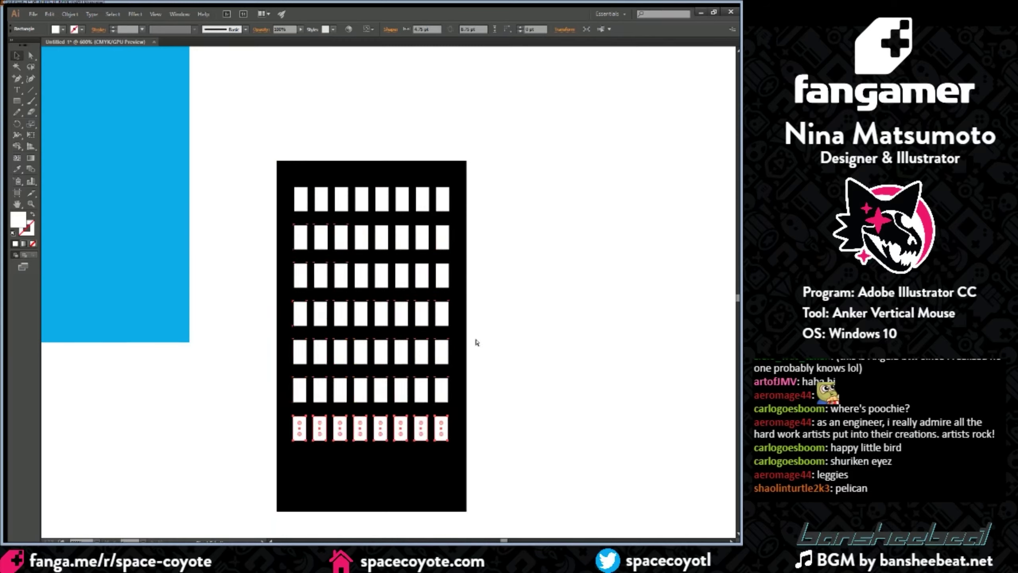
{"action": "key", "text": "ctrl+d"}
{"action": "left_click", "coordinate": [505, 314]}
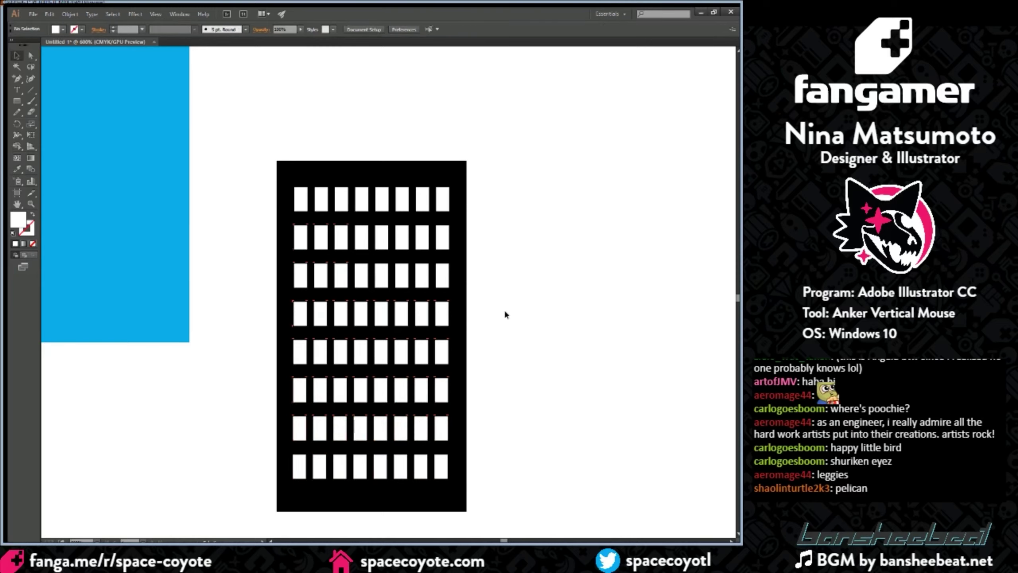
{"action": "key", "text": "ctrl+minus"}
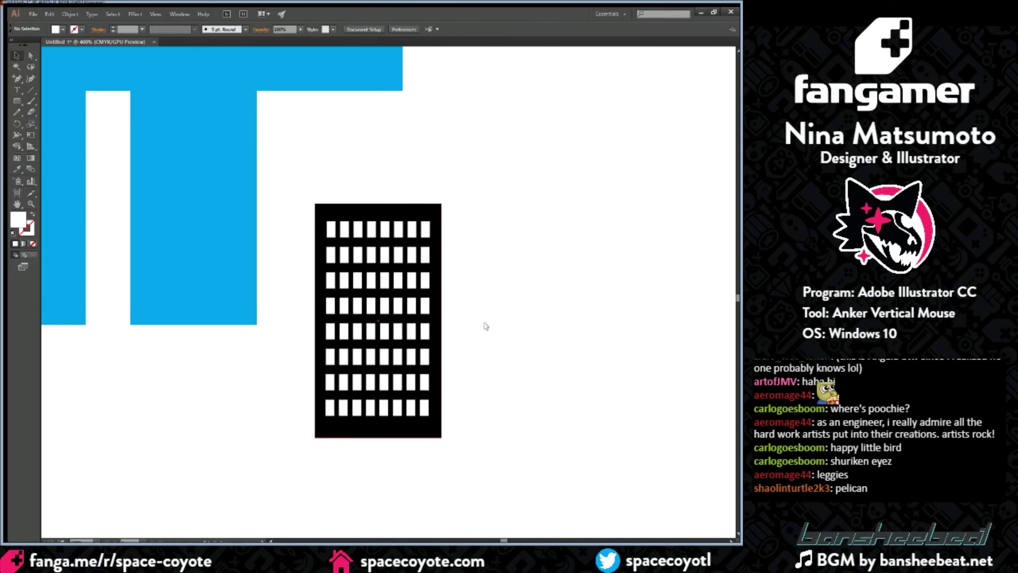
Step: Exit the window group's isolation mode and delete the black building with all its windows
{"action": "left_click", "coordinate": [397, 327]}
{"action": "double_click", "coordinate": [397, 327]}
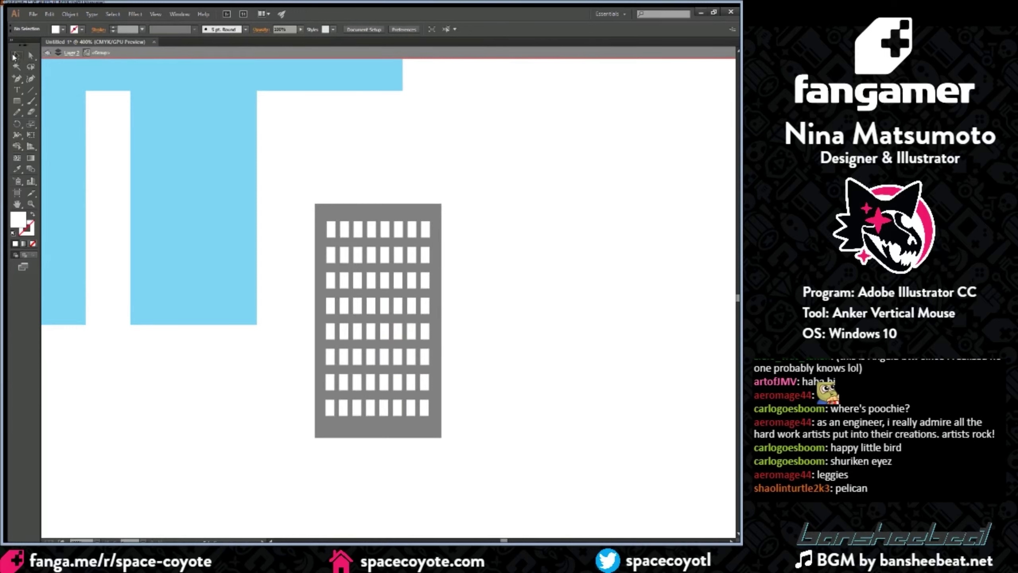
{"action": "key", "text": "ctrl+minus"}
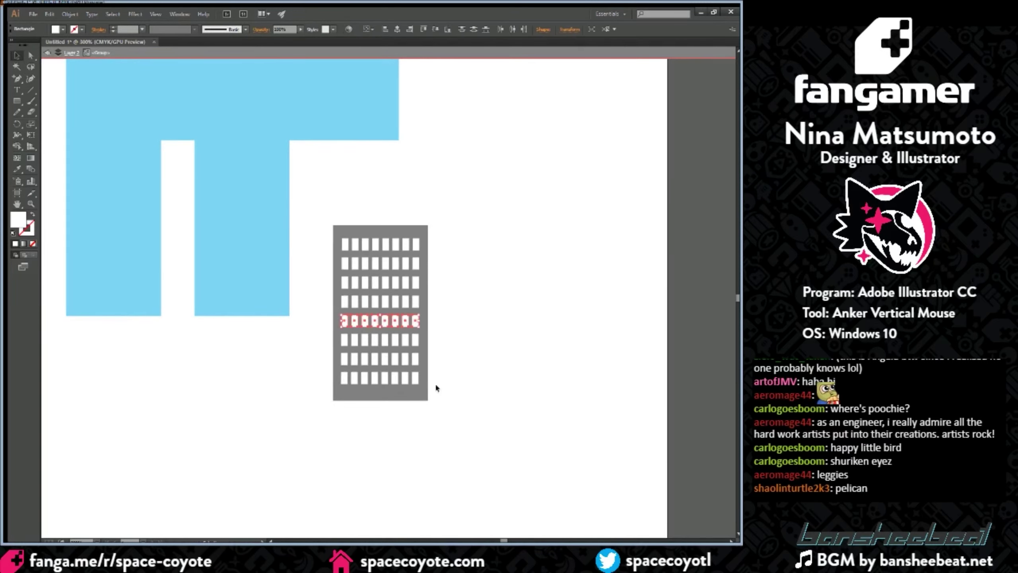
{"action": "double_click", "coordinate": [444, 373]}
{"action": "left_click_drag", "start_coordinate": [460, 183], "coordinate": [323, 484]}
{"action": "key", "text": "Delete"}
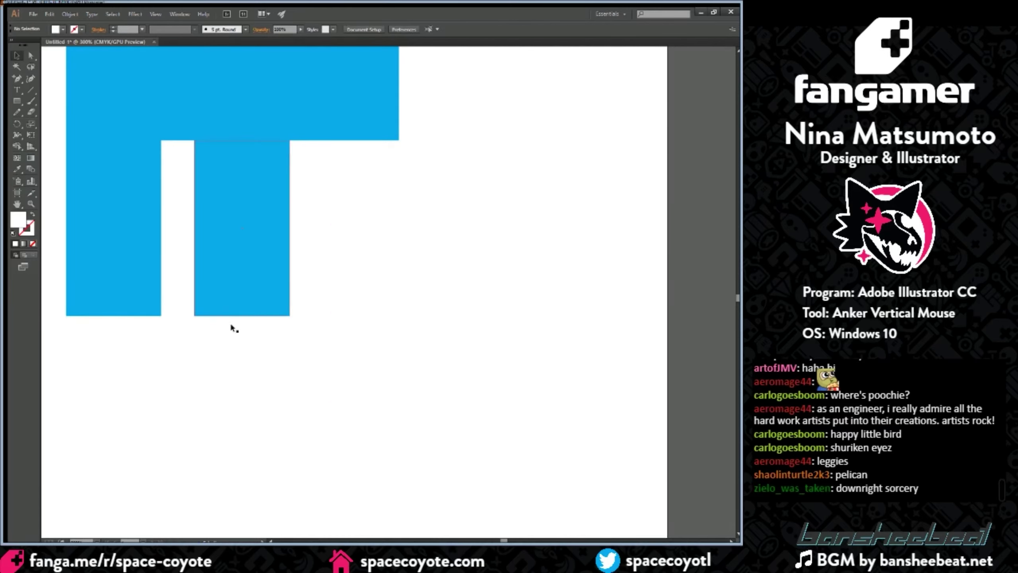
Step: Move the second leg so it aligns flush with the body's lower-right corner
{"action": "scroll", "coordinate": [261, 340], "scroll_direction": "up", "scroll_amount": 2}
{"action": "key", "text": "ctrl+minus"}
{"action": "left_click_drag", "start_coordinate": [300, 261], "coordinate": [370, 239]}
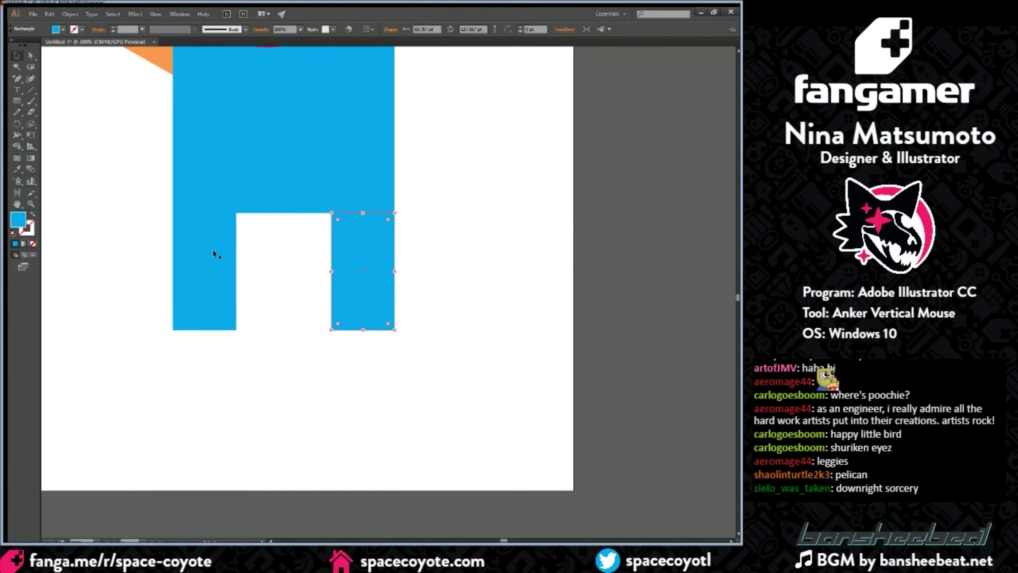
Step: Duplicate the left leg to the midpoint between the two outer legs, with equal gaps on both sides
{"action": "left_click_drag", "start_coordinate": [208, 243], "coordinate": [285, 243]}
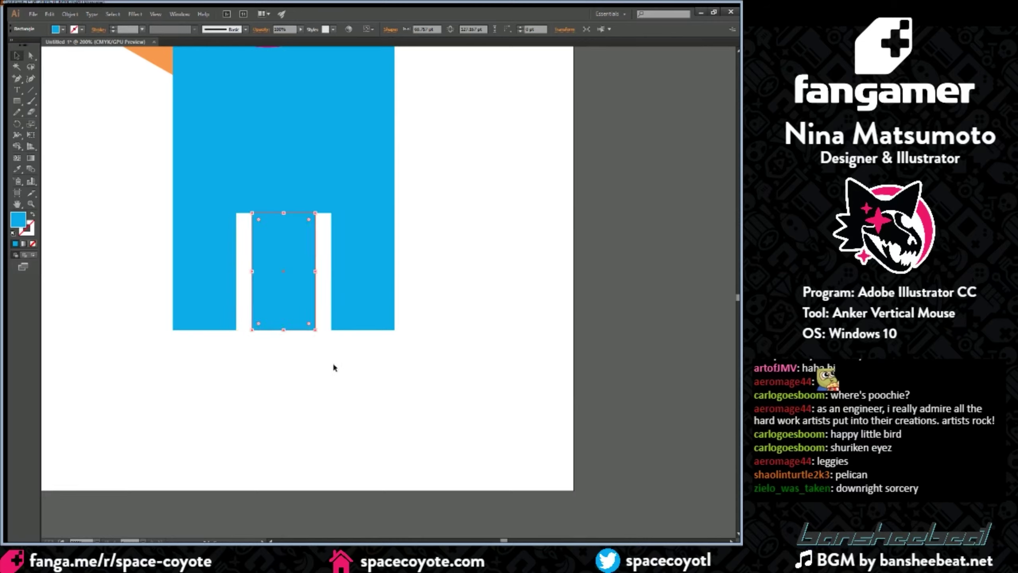
{"action": "left_click", "coordinate": [270, 540]}
{"action": "left_click", "coordinate": [270, 541]}
{"action": "left_click", "coordinate": [271, 541]}
{"action": "left_click", "coordinate": [271, 541]}
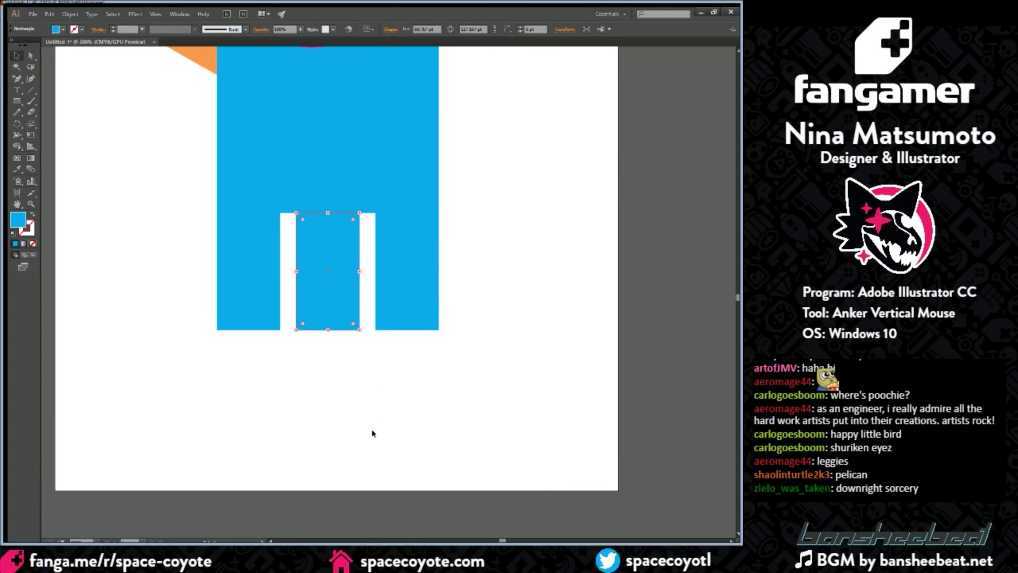
Step: Select all three legs and shorten them together from their lower edge to roughly square shapes
{"action": "scroll", "coordinate": [334, 436], "scroll_direction": "up", "scroll_amount": 2}
{"action": "key", "text": "ctrl+plus"}
{"action": "left_click", "coordinate": [192, 348]}
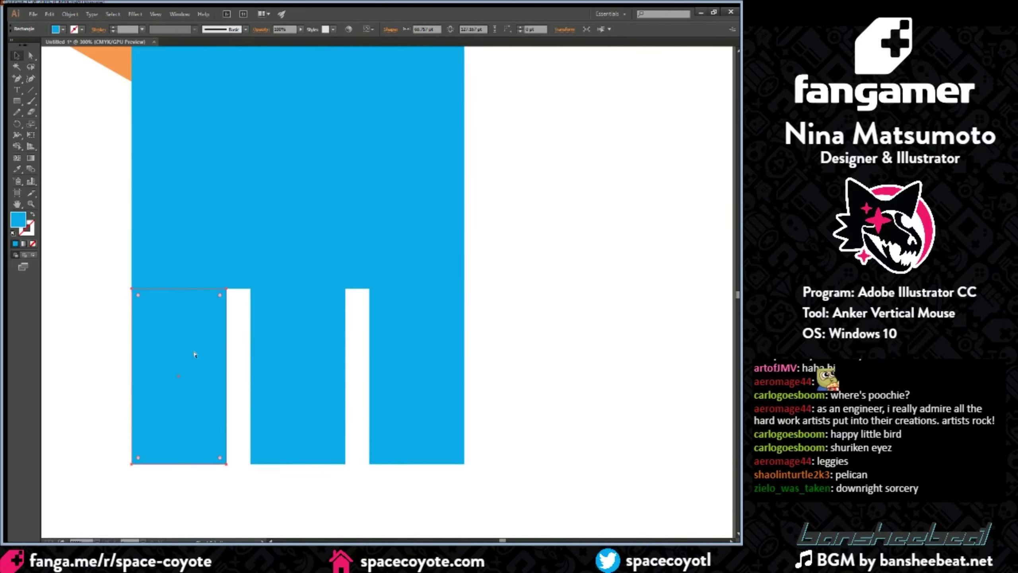
{"action": "key", "text": "ctrl+minus"}
{"action": "key", "text": "ctrl+minus"}
{"action": "left_click", "coordinate": [330, 307], "text": "shift"}
{"action": "left_click", "coordinate": [385, 302], "text": "shift"}
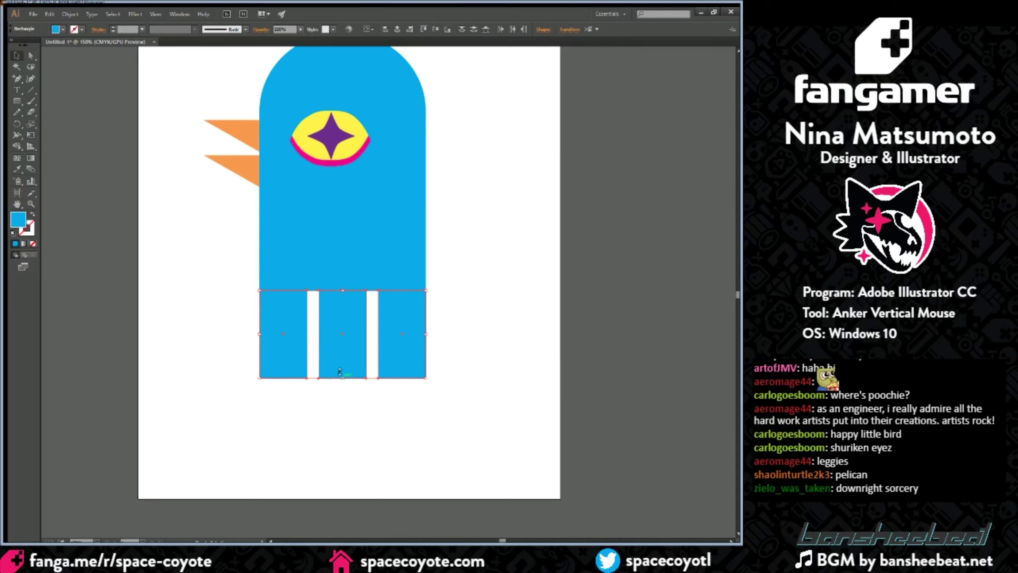
{"action": "left_click_drag", "start_coordinate": [340, 372], "coordinate": [333, 339]}
{"action": "key", "text": "ctrl+z"}
{"action": "left_click", "coordinate": [508, 319]}
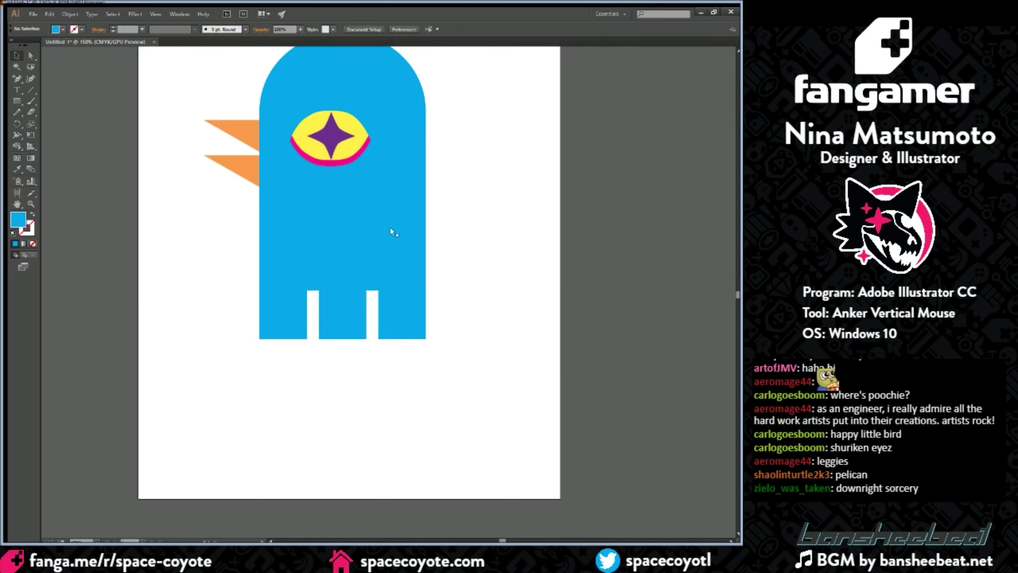
Step: Shorten the blue body from its lower edge and move all three legs up together until they meet it
{"action": "left_click", "coordinate": [390, 228]}
{"action": "left_click_drag", "start_coordinate": [341, 289], "coordinate": [339, 266]}
{"action": "left_click_drag", "start_coordinate": [275, 299], "coordinate": [277, 275]}
{"action": "key", "text": "ctrl+z"}
{"action": "left_click", "coordinate": [329, 307], "text": "shift"}
{"action": "left_click", "coordinate": [392, 298], "text": "shift"}
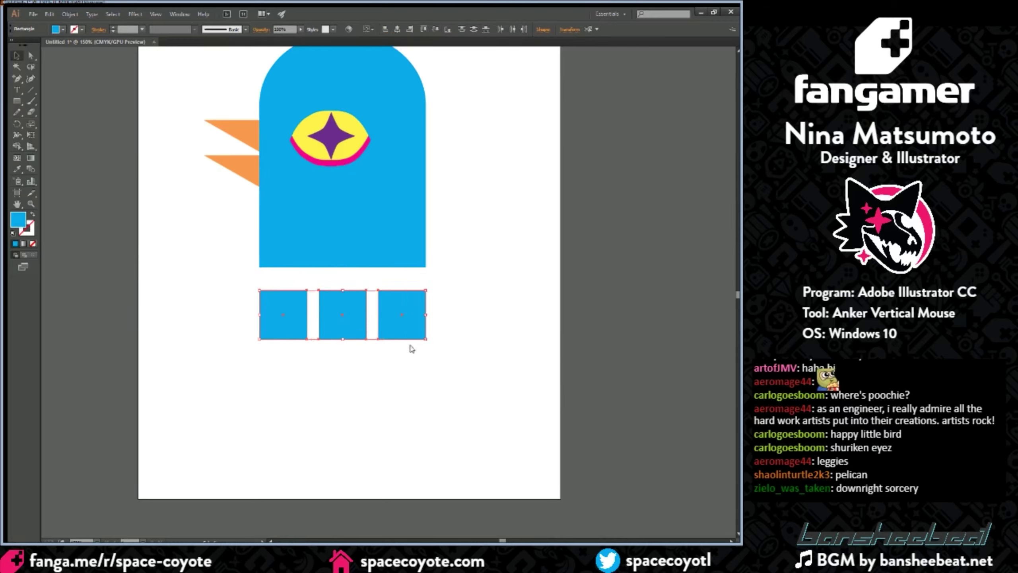
{"action": "left_click_drag", "start_coordinate": [398, 307], "coordinate": [398, 284]}
{"action": "left_click", "coordinate": [483, 299]}
{"action": "scroll", "coordinate": [460, 278], "scroll_direction": "up", "scroll_amount": 1}
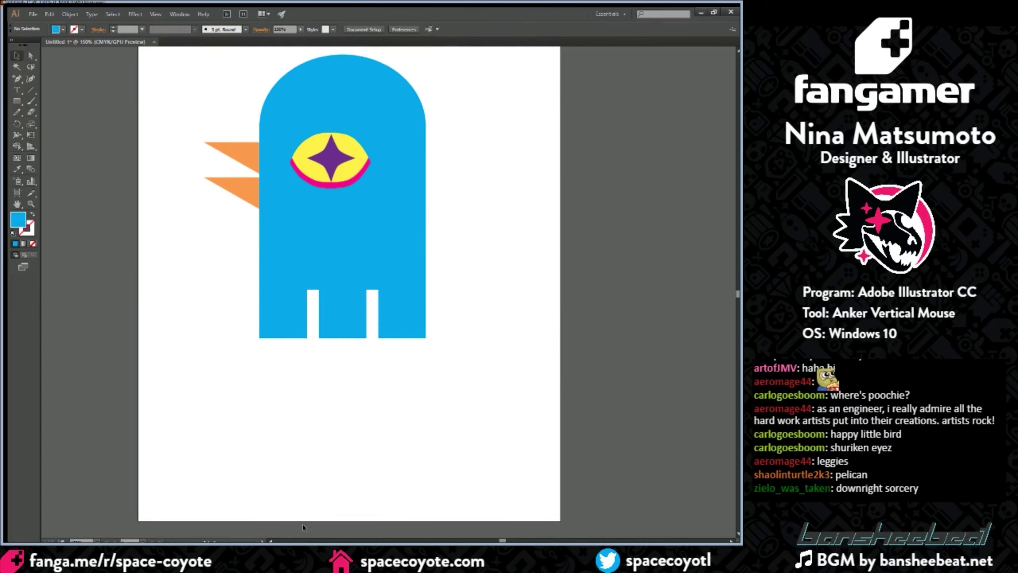
{"action": "left_click", "coordinate": [270, 540]}
{"action": "left_click", "coordinate": [270, 540]}
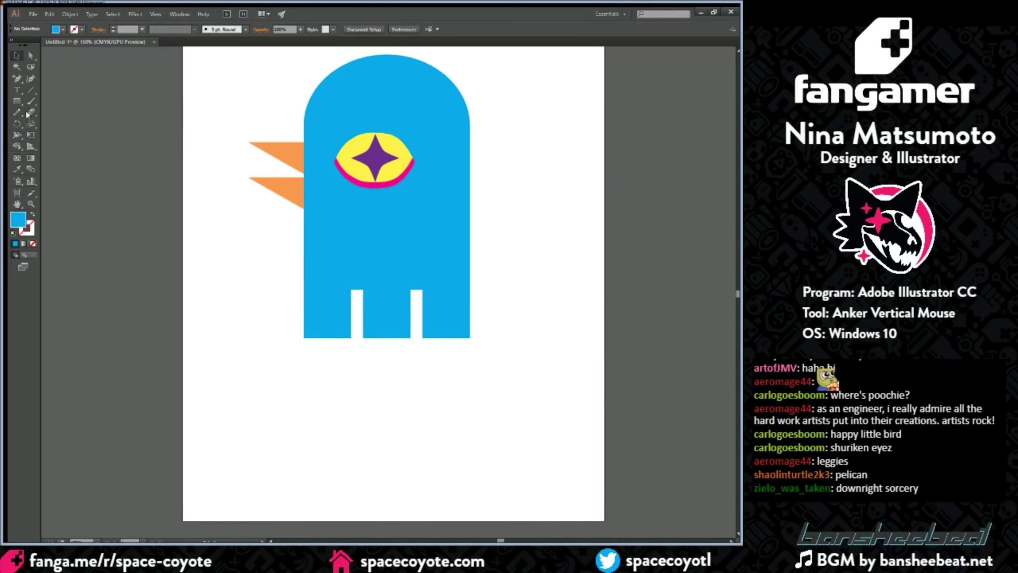
{"action": "left_click", "coordinate": [17, 101]}
{"action": "left_click", "coordinate": [17, 111]}
{"action": "left_click", "coordinate": [30, 101]}
{"action": "left_click", "coordinate": [18, 111]}
{"action": "left_click", "coordinate": [31, 89]}
{"action": "left_click", "coordinate": [18, 167]}
{"action": "left_click", "coordinate": [276, 154]}
Step: Duplicate the lower beak triangle below the left leg and rotate the copy so its point faces downward
{"action": "key", "text": "v"}
{"action": "left_click", "coordinate": [284, 188]}
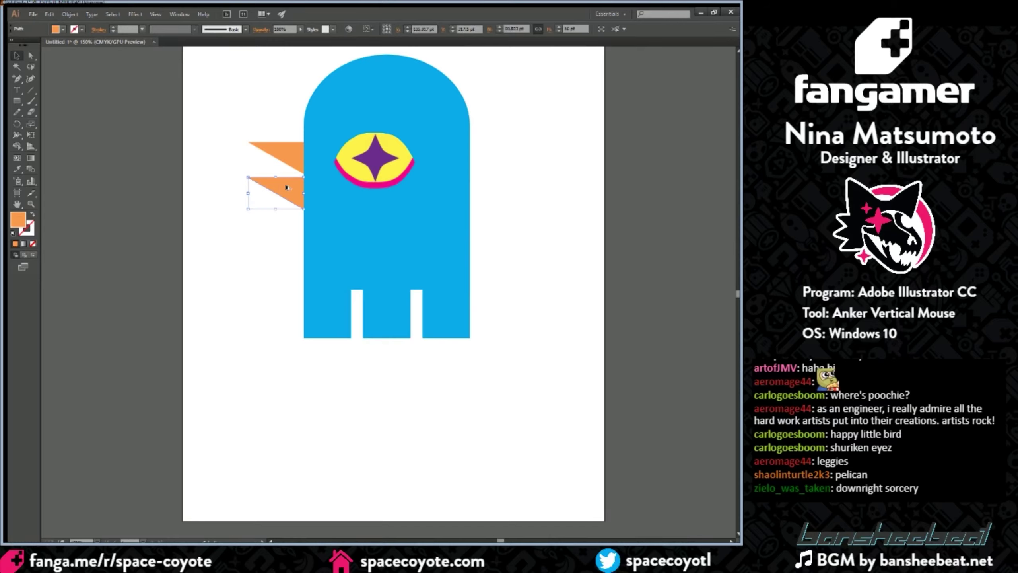
{"action": "left_click_drag", "start_coordinate": [322, 351], "coordinate": [330, 386]}
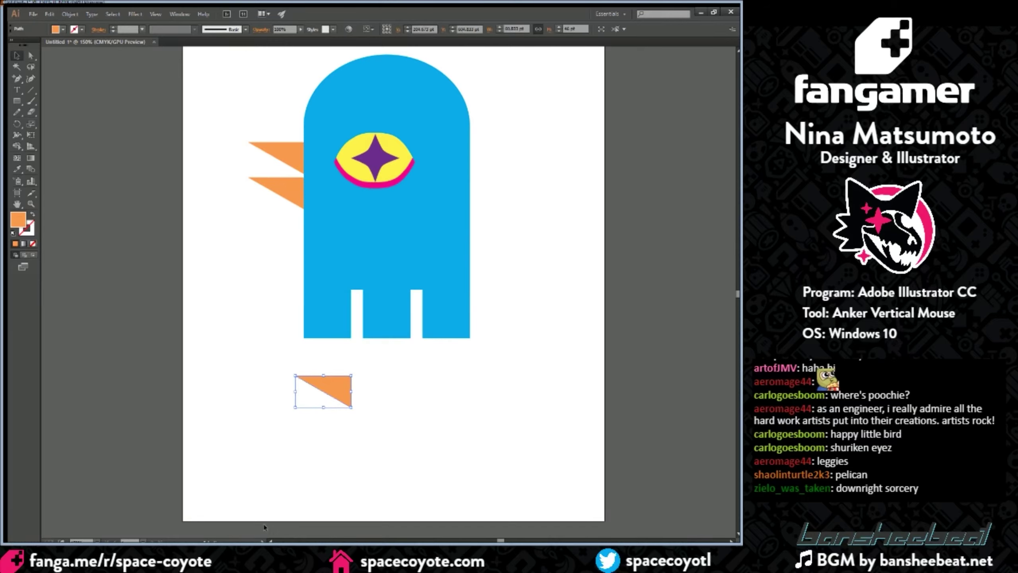
{"action": "left_click", "coordinate": [269, 541]}
{"action": "key", "text": "ctrl+equal"}
{"action": "key", "text": "ctrl+equal"}
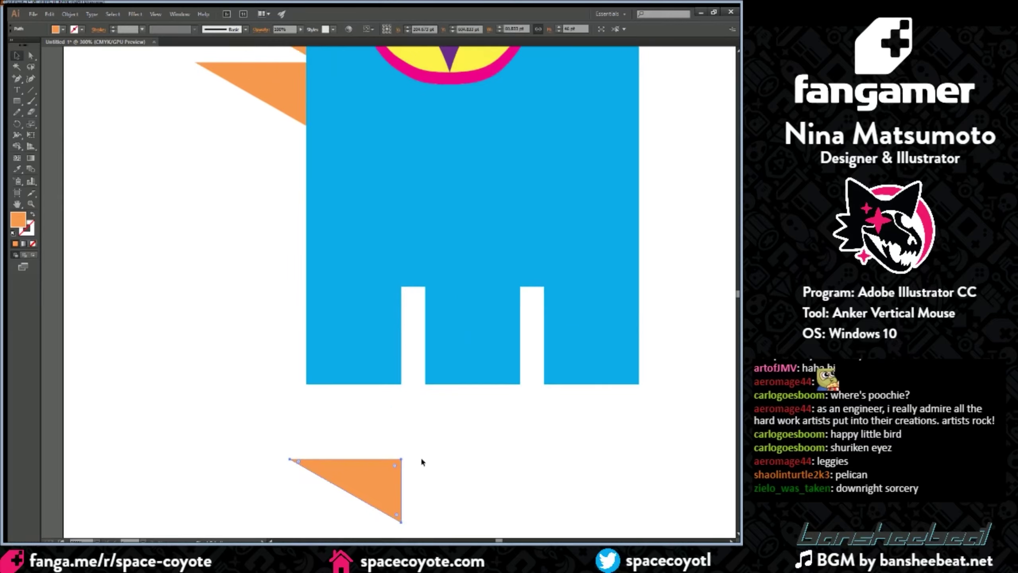
{"action": "scroll", "coordinate": [404, 421], "scroll_direction": "down", "scroll_amount": 9}
{"action": "scroll", "coordinate": [380, 361], "scroll_direction": "down", "scroll_amount": 1}
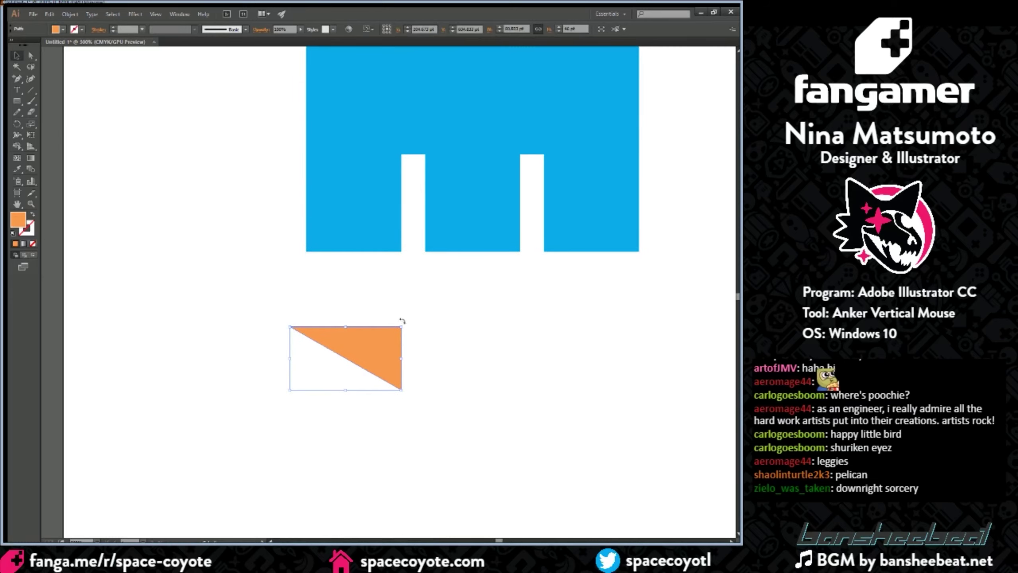
{"action": "left_click_drag", "start_coordinate": [402, 321], "coordinate": [311, 277]}
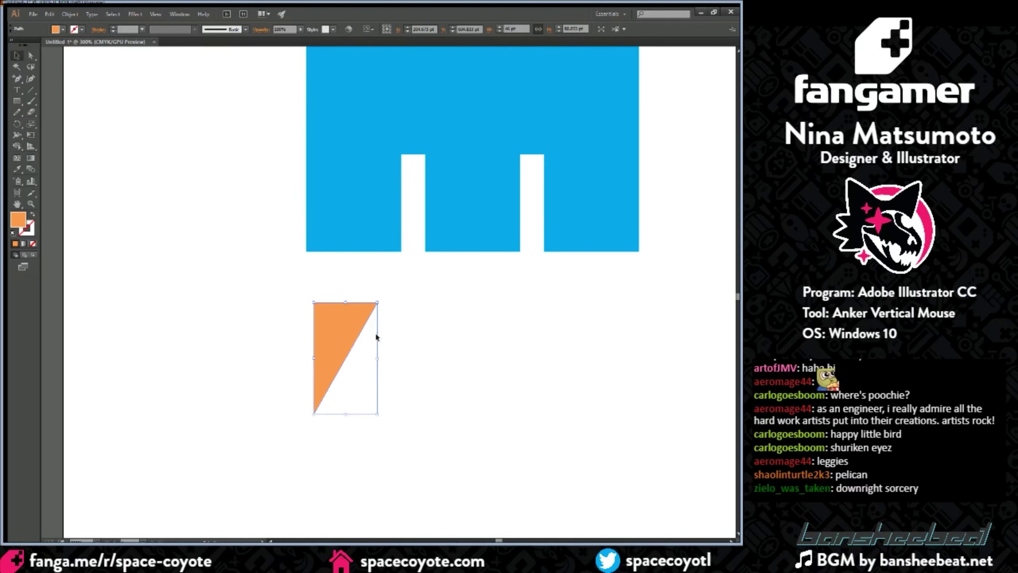
Step: Shrink the triangle to a third of the leg's width and duplicate it into three claws side by side under the left leg
{"action": "left_click_drag", "start_coordinate": [373, 409], "coordinate": [347, 362]}
{"action": "left_click_drag", "start_coordinate": [327, 315], "coordinate": [398, 282]}
{"action": "left_click_drag", "start_coordinate": [353, 314], "coordinate": [349, 307]}
{"action": "key", "text": "ctrl+minus"}
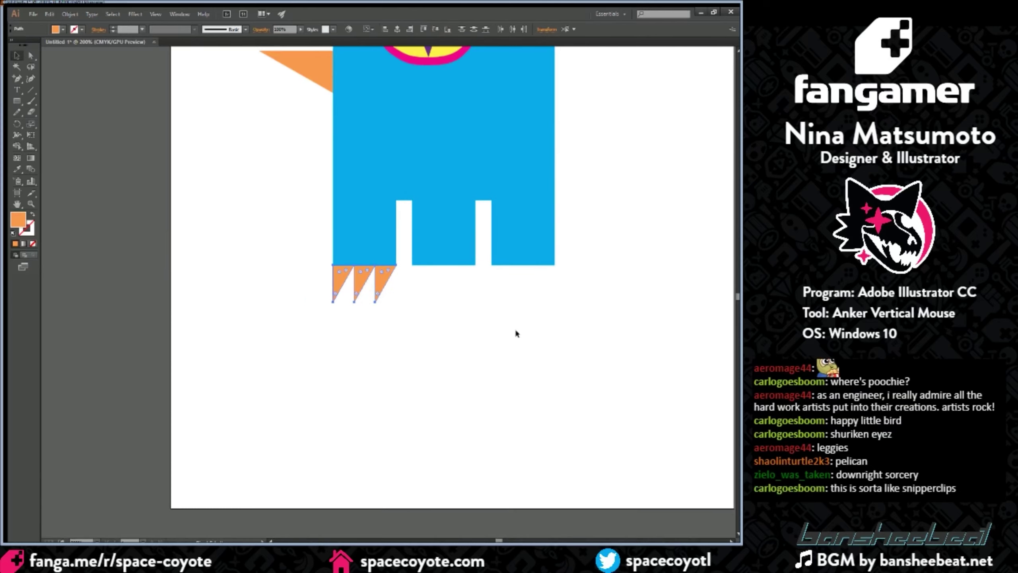
{"action": "scroll", "coordinate": [514, 328], "scroll_direction": "up", "scroll_amount": 2}
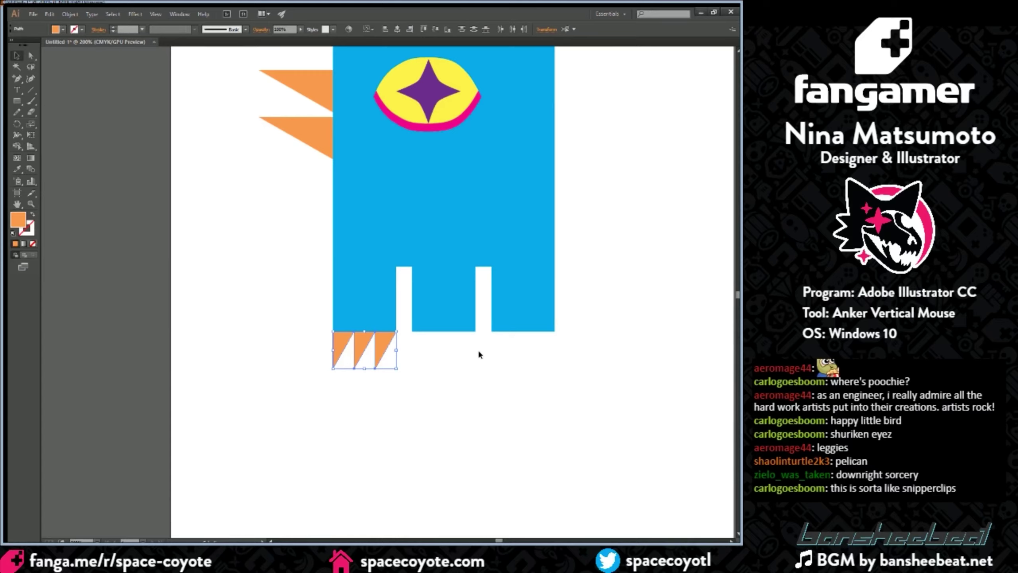
{"action": "left_click", "coordinate": [343, 343], "text": "shift"}
{"action": "left_click", "coordinate": [356, 340], "text": "shift"}
{"action": "left_click", "coordinate": [337, 339], "text": "shift"}
{"action": "left_click", "coordinate": [358, 338], "text": "shift"}
{"action": "left_click", "coordinate": [317, 135]}
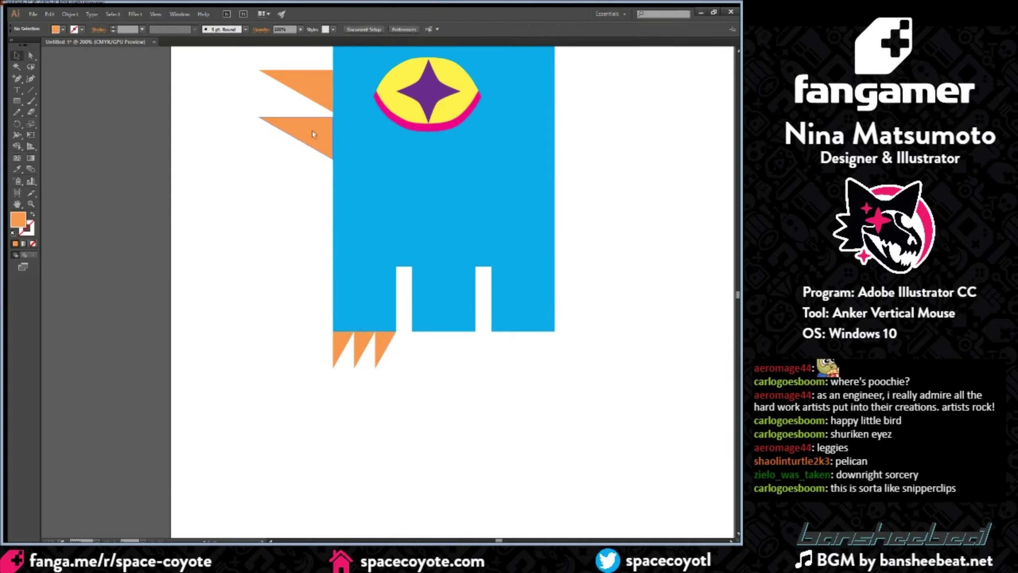
Step: Group the three orange claws and place copies of the group flush under the middle and right legs
{"action": "left_click", "coordinate": [387, 348]}
{"action": "left_click", "coordinate": [378, 337]}
{"action": "left_click", "coordinate": [363, 336], "text": "shift"}
{"action": "left_click", "coordinate": [337, 340], "text": "shift"}
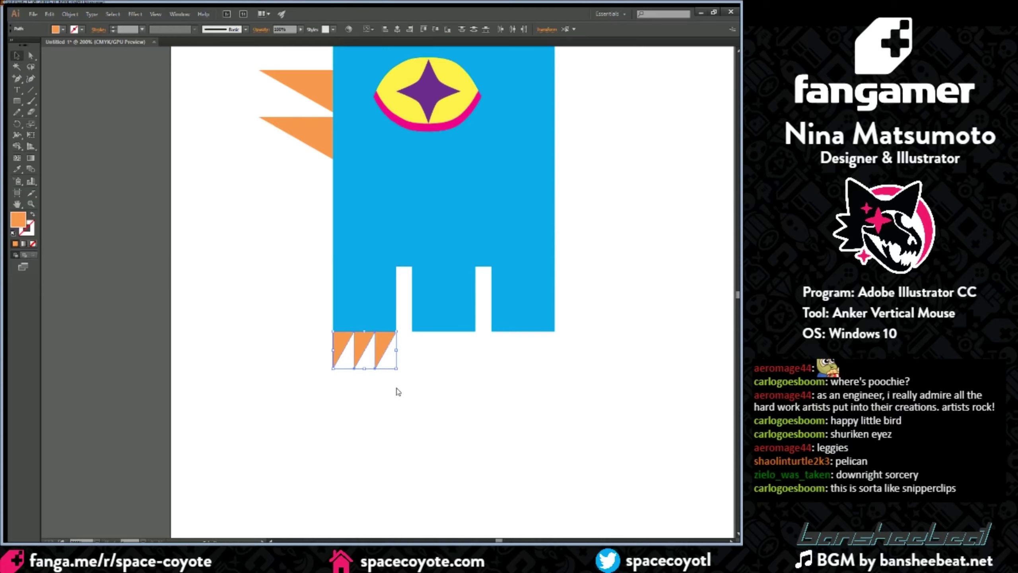
{"action": "key", "text": "ctrl+g"}
{"action": "left_click_drag", "start_coordinate": [360, 340], "coordinate": [517, 344]}
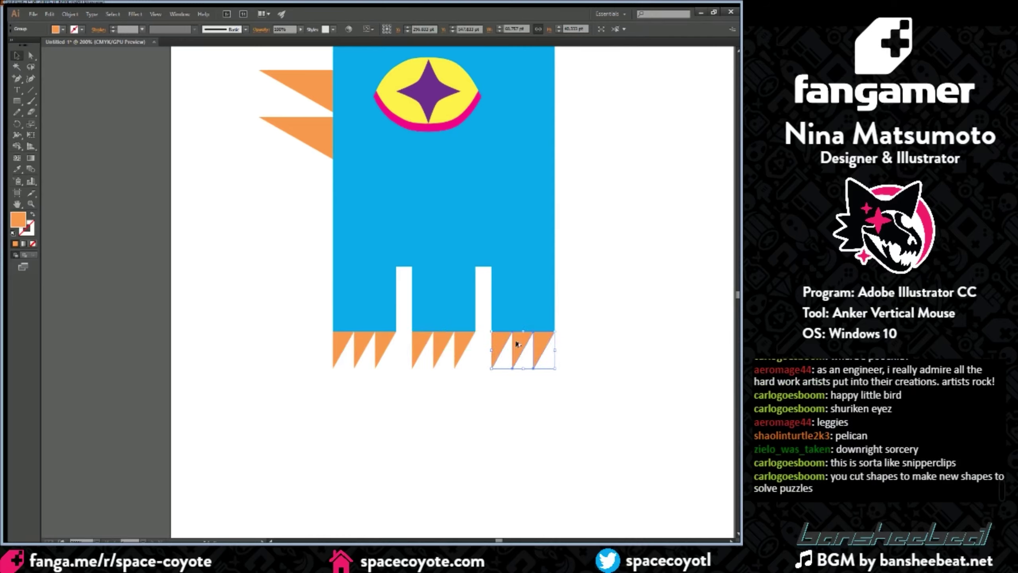
{"action": "left_click", "coordinate": [559, 334]}
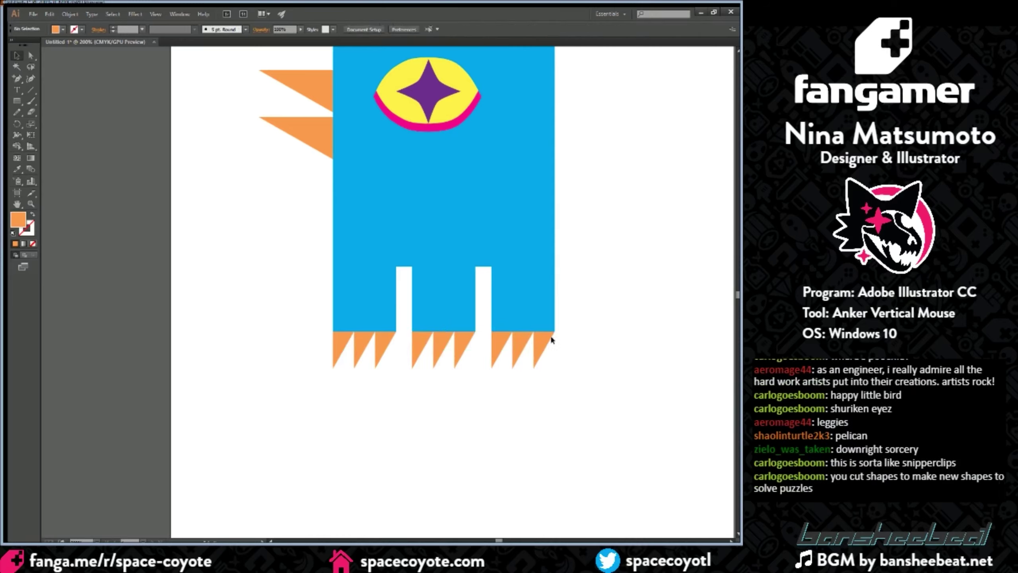
Step: Examine the whole bird at different magnifications, from the rounded head down to the clawed feet
{"action": "scroll", "coordinate": [548, 487], "scroll_direction": "up", "scroll_amount": 2}
{"action": "key", "text": "ctrl+minus"}
{"action": "key", "text": "ctrl+minus"}
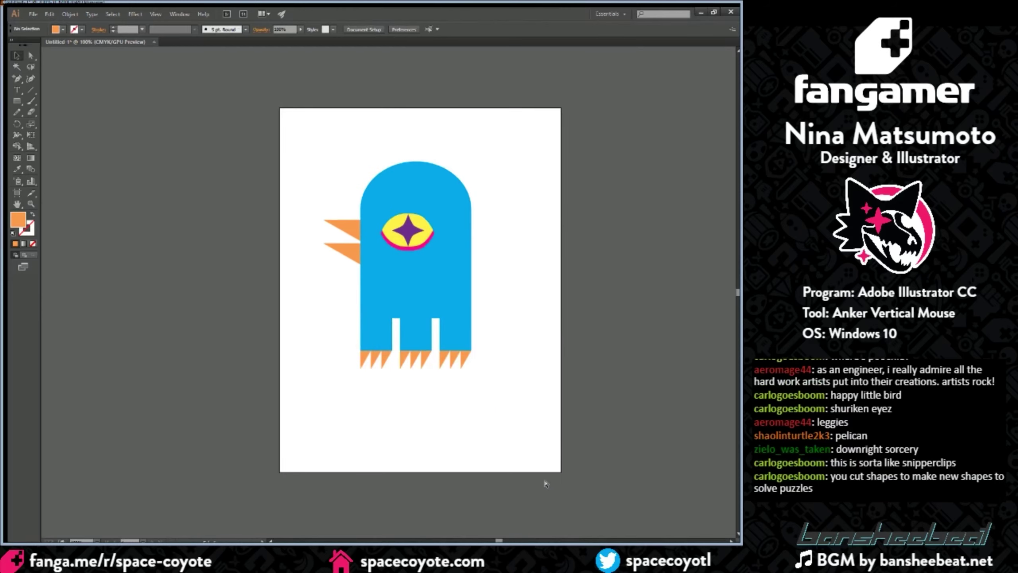
{"action": "key", "text": "ctrl+plus"}
{"action": "scroll", "coordinate": [545, 391], "scroll_direction": "up", "scroll_amount": 1}
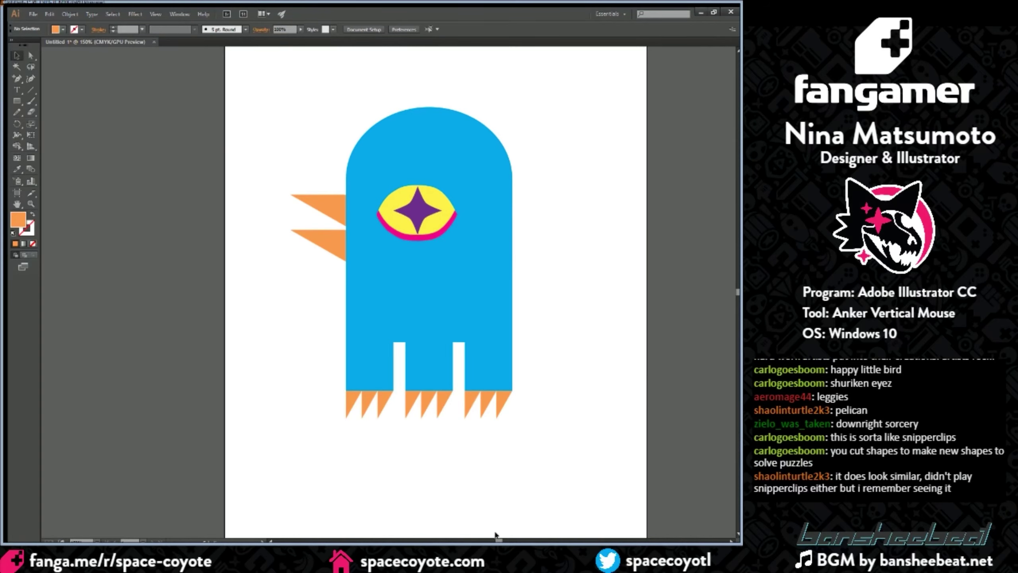
{"action": "left_click_drag", "start_coordinate": [501, 540], "coordinate": [505, 540]}
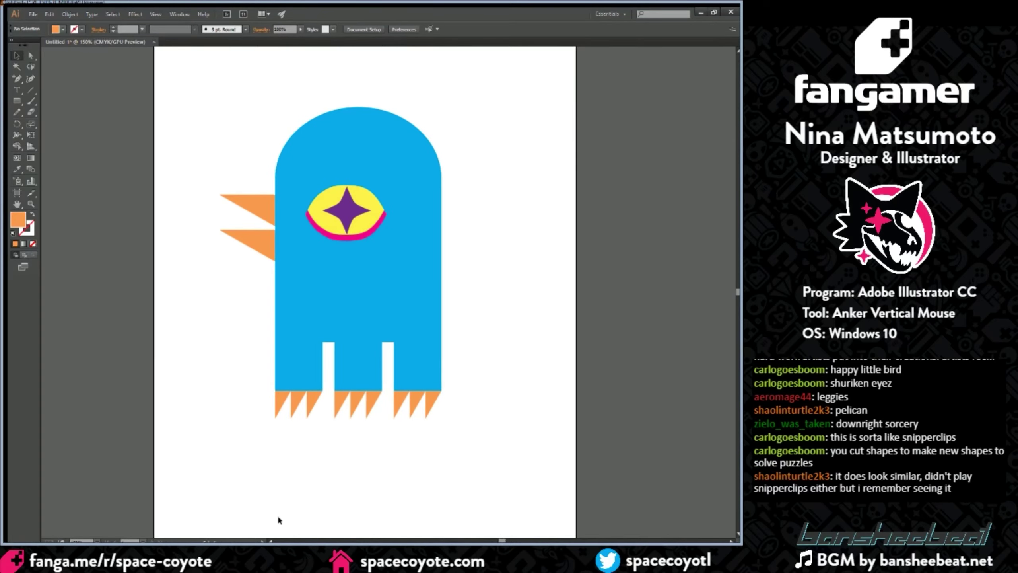
{"action": "left_click", "coordinate": [269, 542]}
{"action": "scroll", "coordinate": [267, 542], "scroll_direction": "left", "scroll_amount": 2}
{"action": "key", "text": "ctrl+plus"}
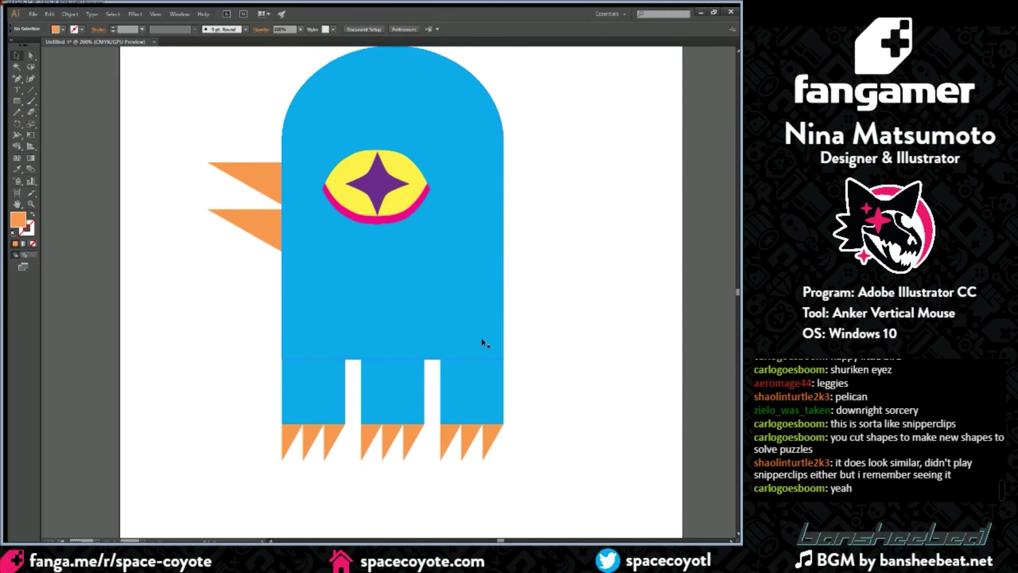
{"action": "key", "text": "ctrl+minus"}
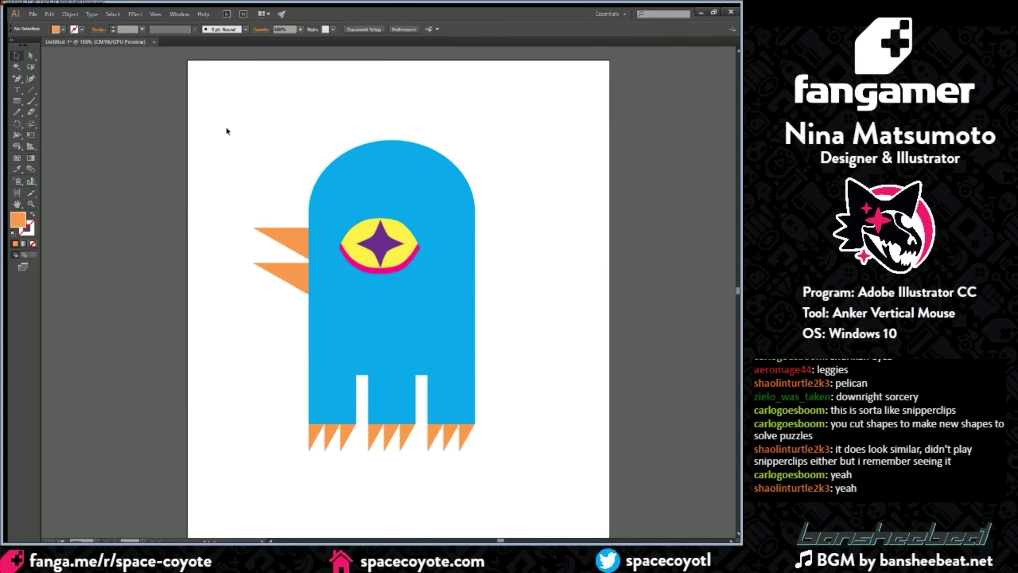
{"action": "scroll", "coordinate": [384, 220], "scroll_direction": "up", "scroll_amount": 1}
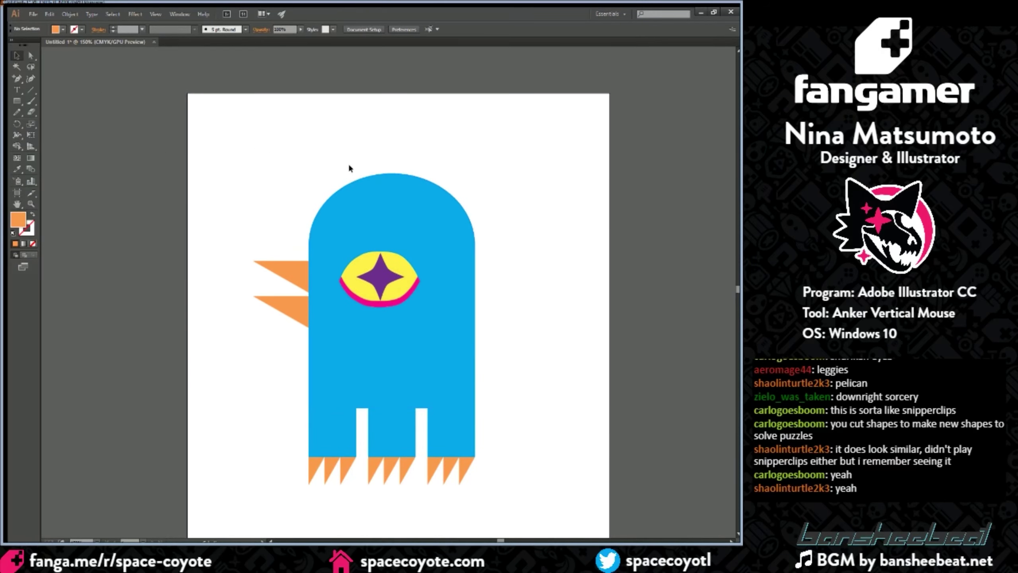
{"action": "left_click", "coordinate": [17, 101]}
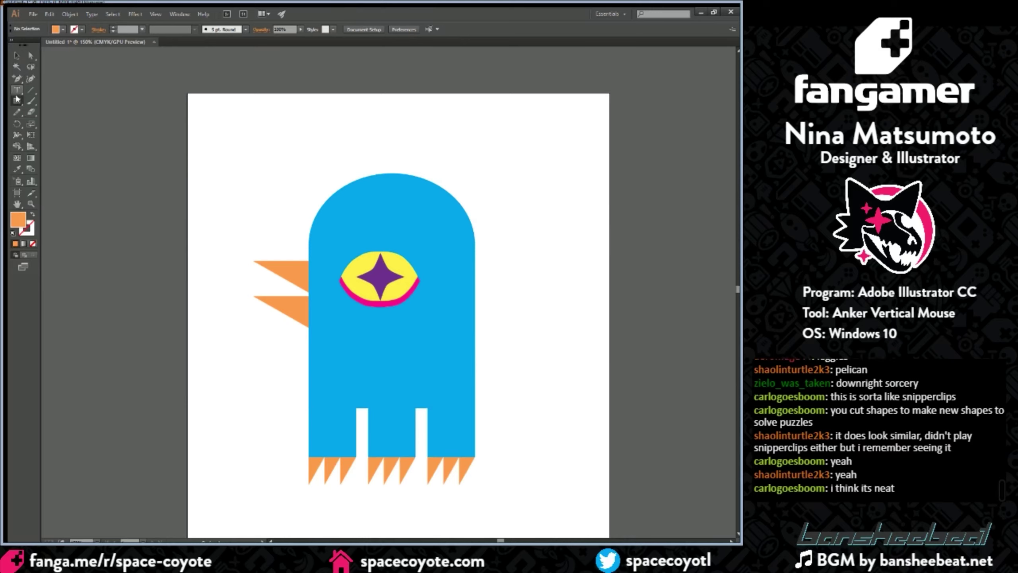
{"action": "left_click", "coordinate": [17, 90]}
{"action": "left_click", "coordinate": [31, 79]}
{"action": "key", "text": "p"}
{"action": "left_click", "coordinate": [16, 56]}
{"action": "left_click", "coordinate": [31, 79]}
{"action": "left_click", "coordinate": [658, 119]}
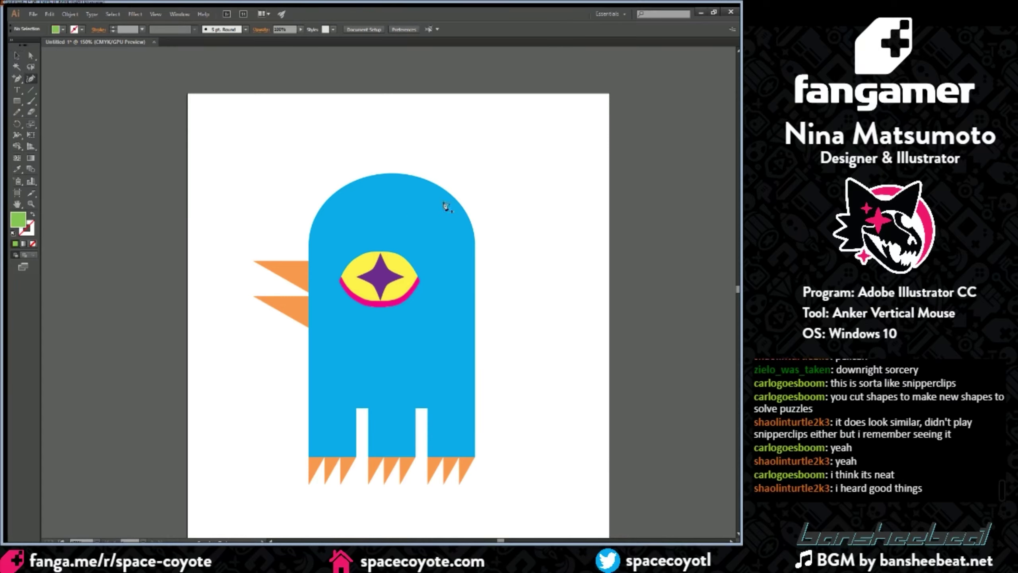
{"action": "left_click", "coordinate": [328, 191], "text": "ctrl"}
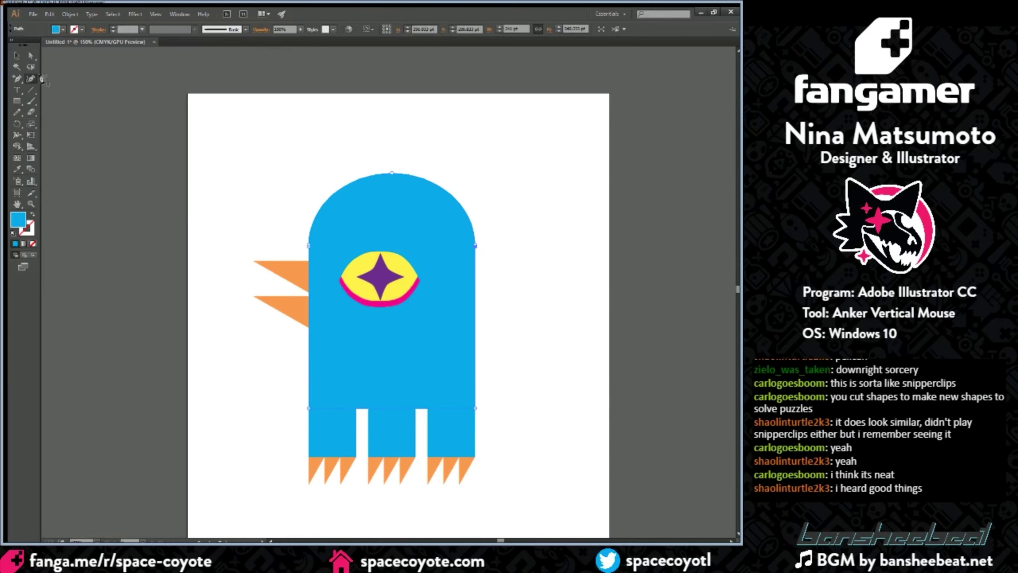
{"action": "left_click", "coordinate": [17, 55]}
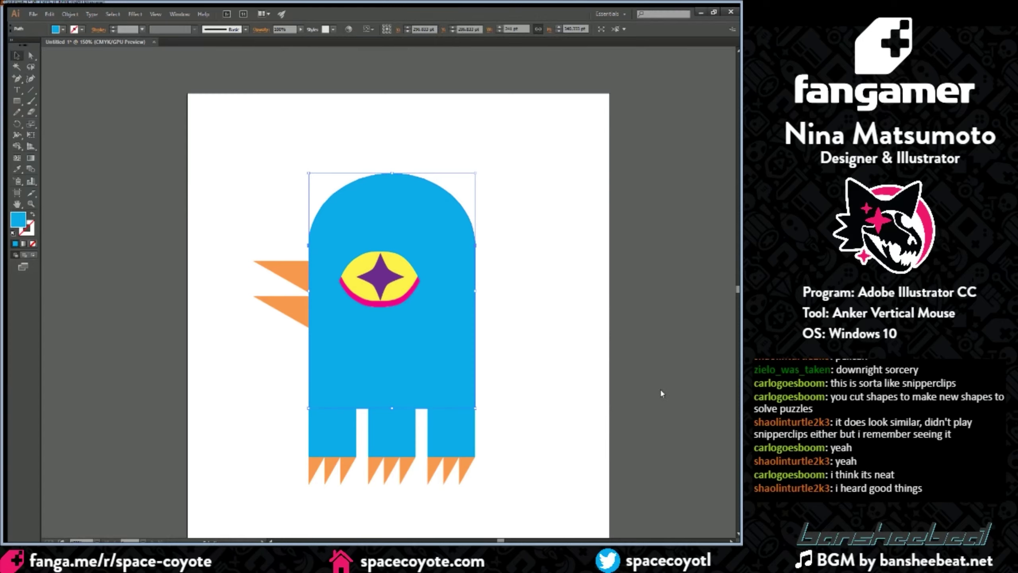
{"action": "left_click", "coordinate": [628, 398]}
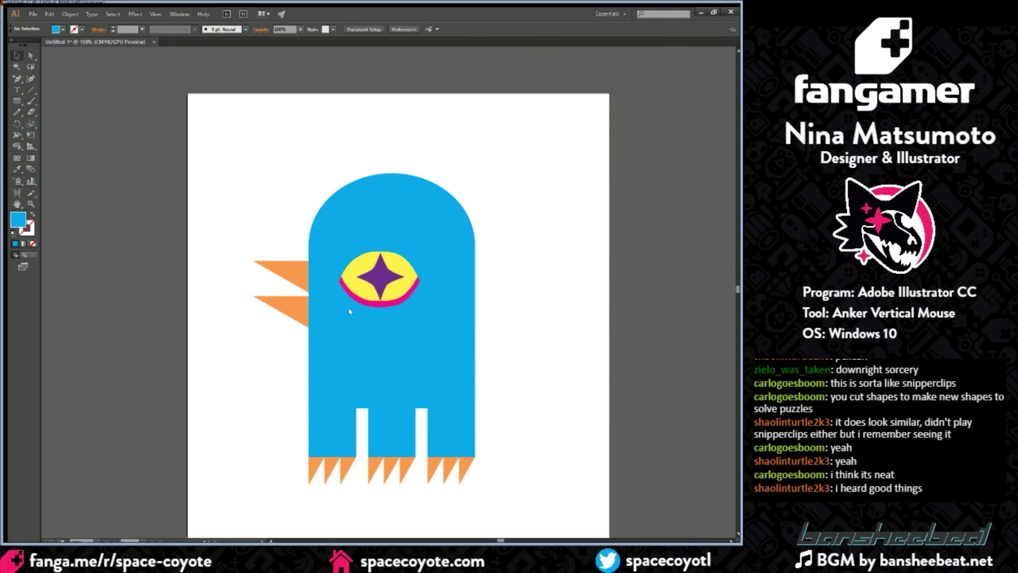
{"action": "key", "text": "ctrl+="}
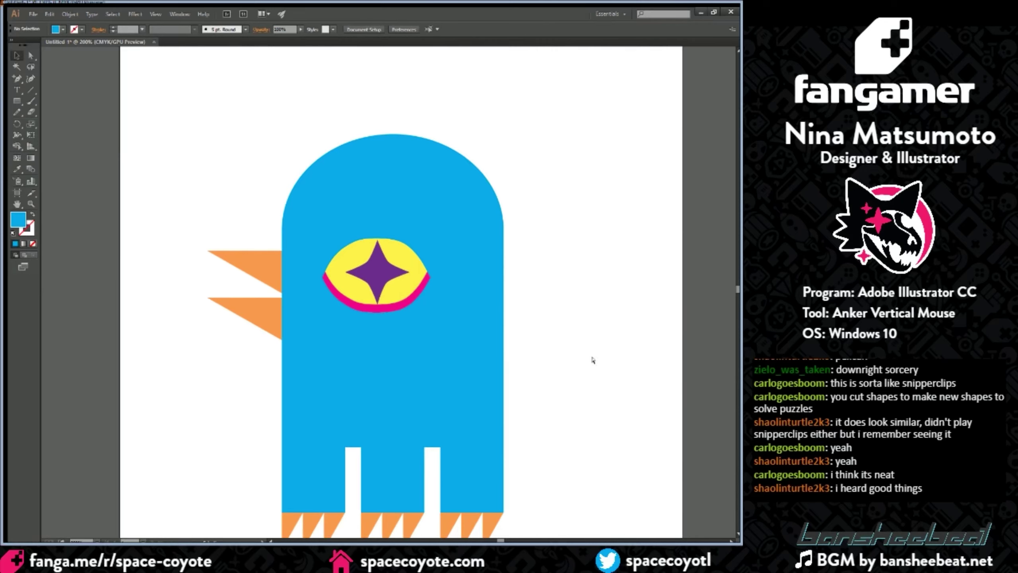
{"action": "key", "text": "ctrl+minus"}
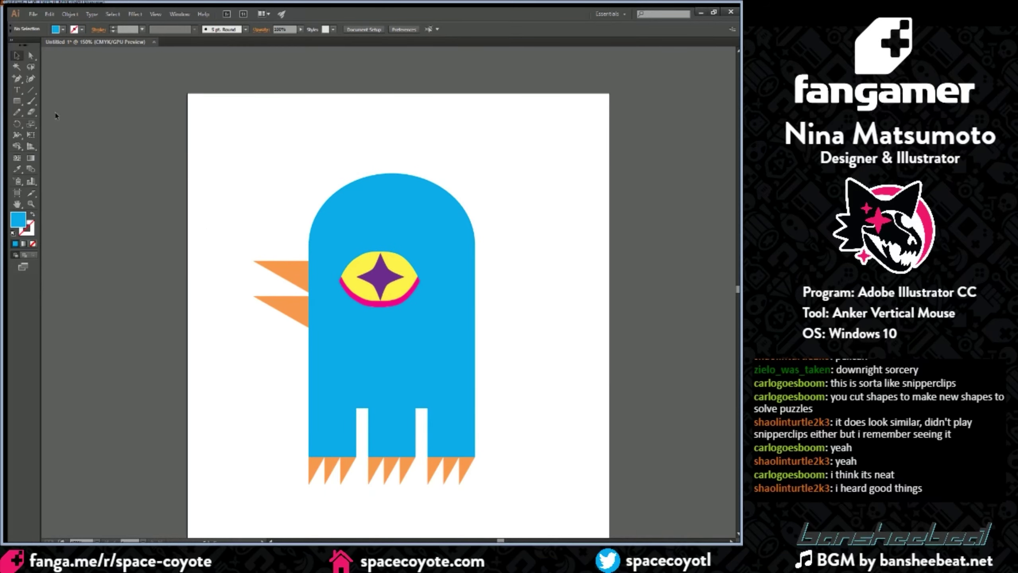
Step: Draw a green-filled S-curve with the Pen tool from the head's upper-left edge, around the eye, to a tip beyond the body's lower right
{"action": "left_click", "coordinate": [18, 80]}
{"action": "left_click", "coordinate": [332, 197]}
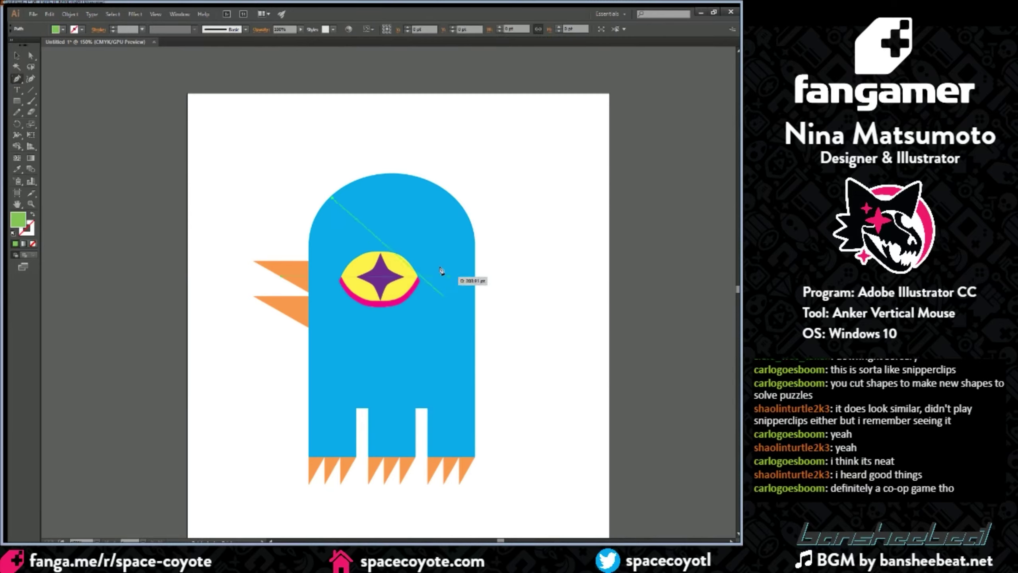
{"action": "left_click_drag", "start_coordinate": [436, 330], "coordinate": [435, 440]}
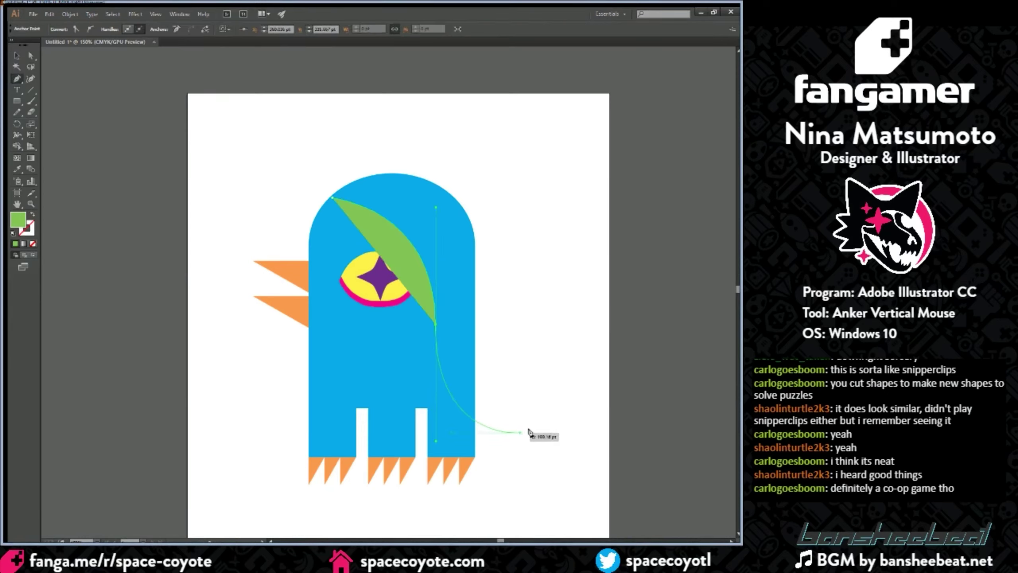
{"action": "left_click_drag", "start_coordinate": [536, 432], "coordinate": [579, 435]}
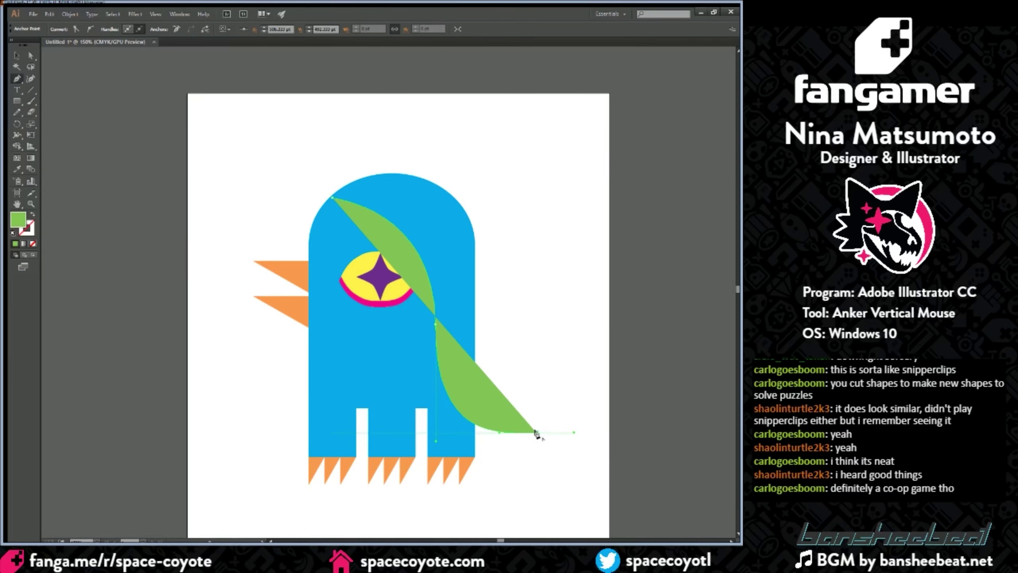
Step: Try to draw the green shape's outer edge from its lower tip up along the body's right side to the top of the head
{"action": "left_click_drag", "start_coordinate": [534, 432], "coordinate": [234, 175]}
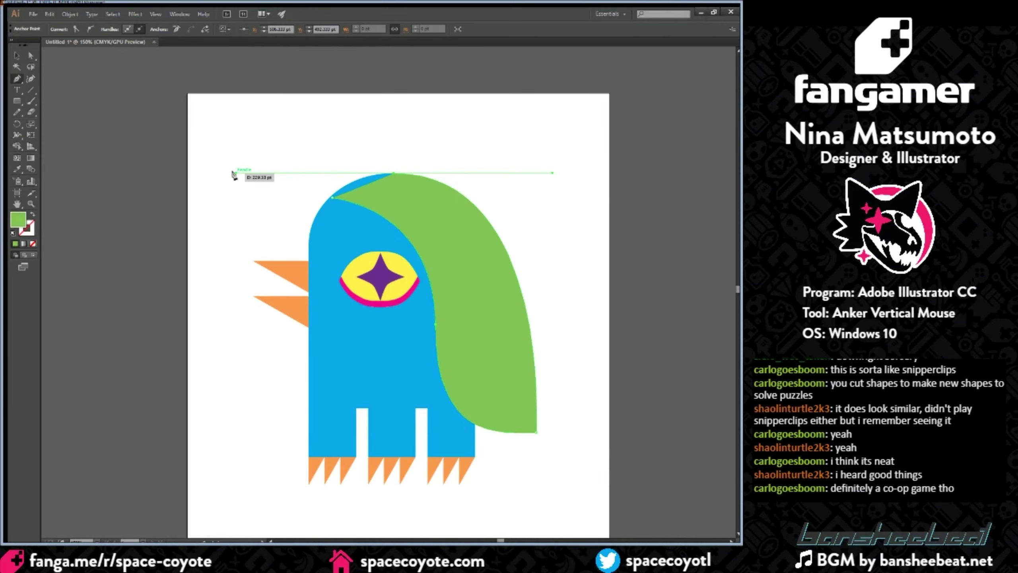
{"action": "key", "text": "ctrl+z"}
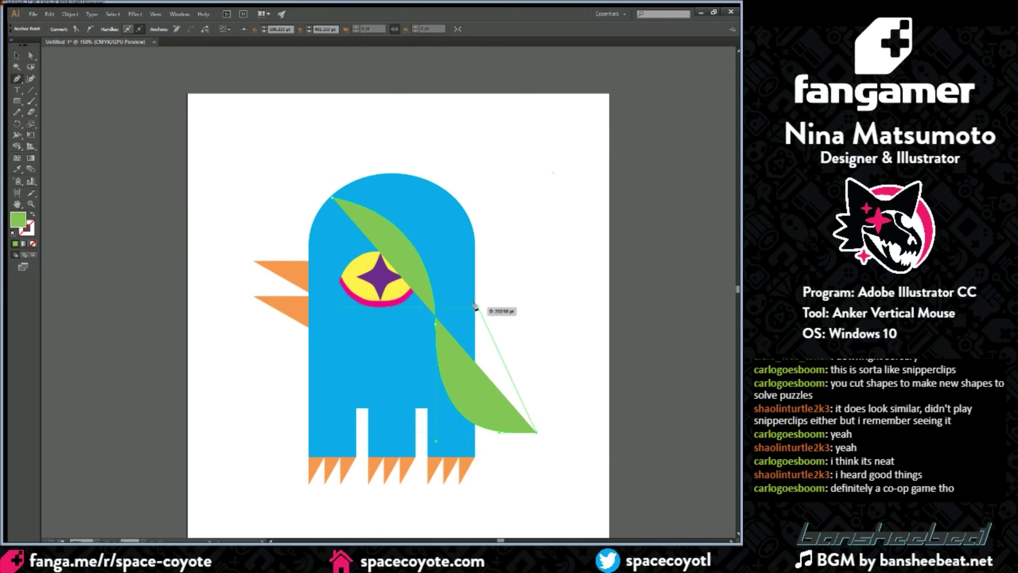
{"action": "left_click_drag", "start_coordinate": [473, 304], "coordinate": [474, 228]}
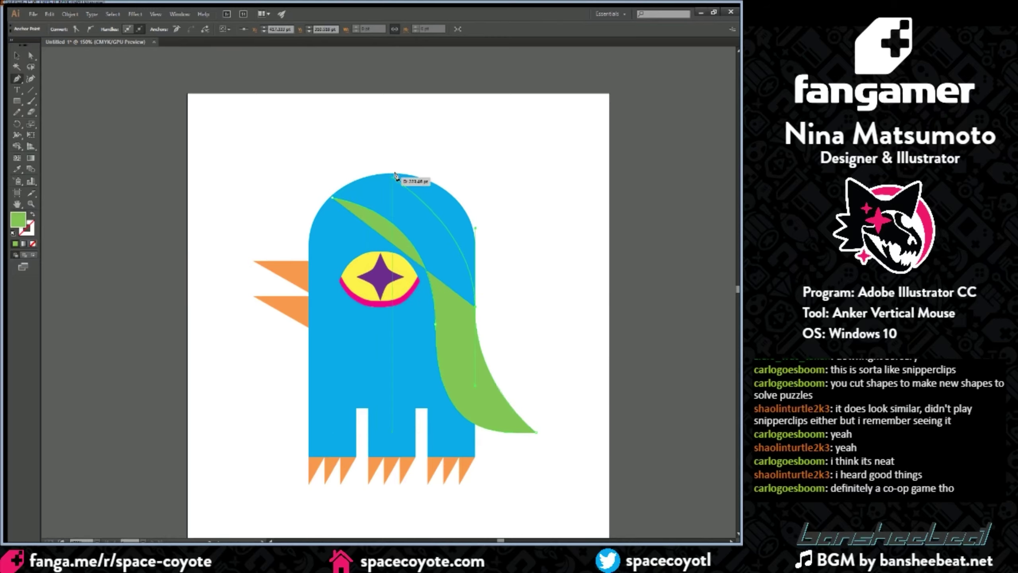
{"action": "left_click_drag", "start_coordinate": [393, 173], "coordinate": [447, 141]}
{"action": "mouse_move", "coordinate": [307, 177]}
{"action": "left_mouse_down"}
{"action": "mouse_move", "coordinate": [286, 159]}
{"action": "mouse_move", "coordinate": [295, 169]}
{"action": "left_mouse_up"}
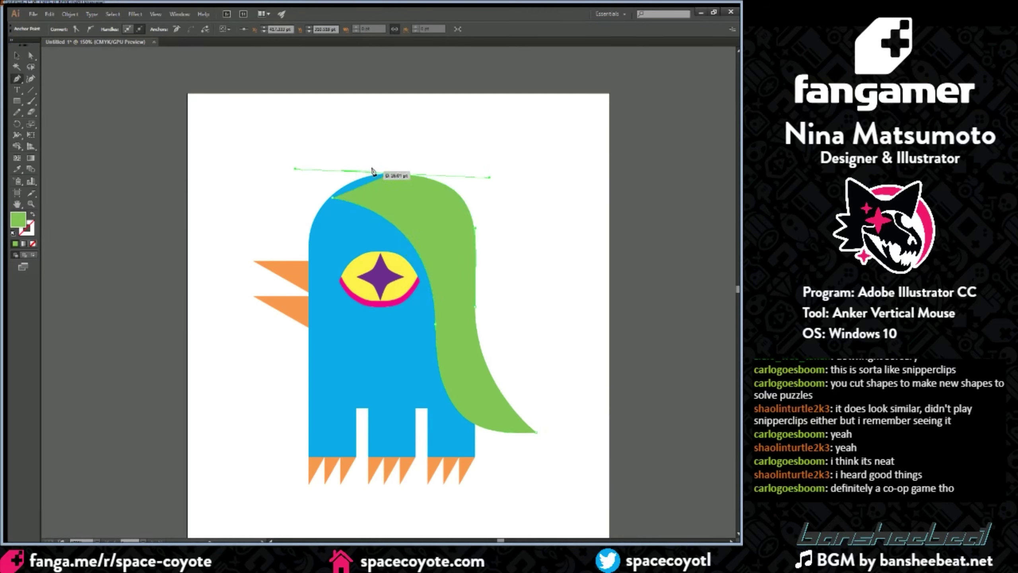
{"action": "key", "text": "ctrl+z"}
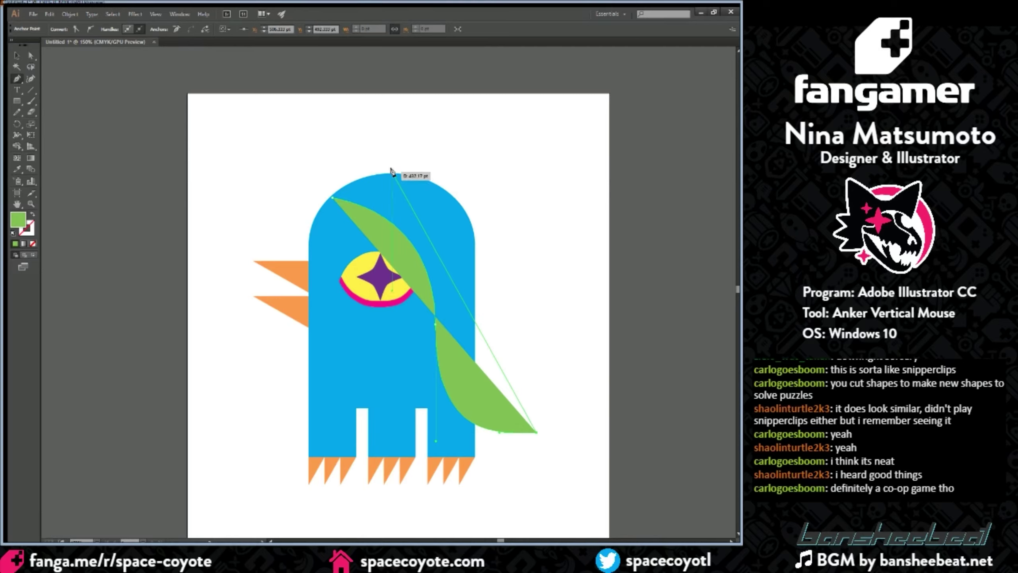
Step: Draw the green shape's outer edge with the Pen tool from its lower tip, up the body's right side, over the head to its starting point
{"action": "left_click_drag", "start_coordinate": [449, 192], "coordinate": [391, 152]}
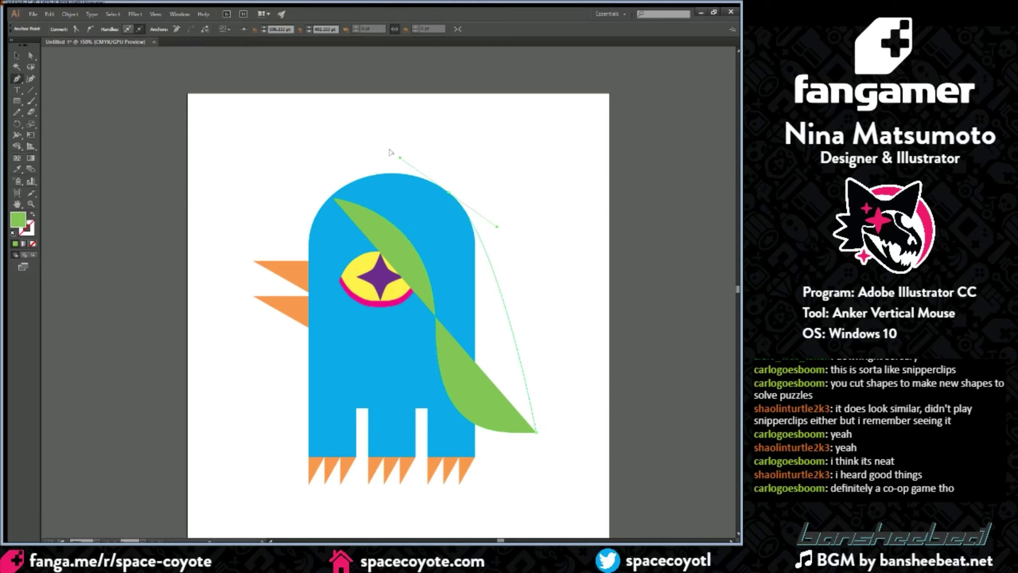
{"action": "key", "text": "ctrl+z"}
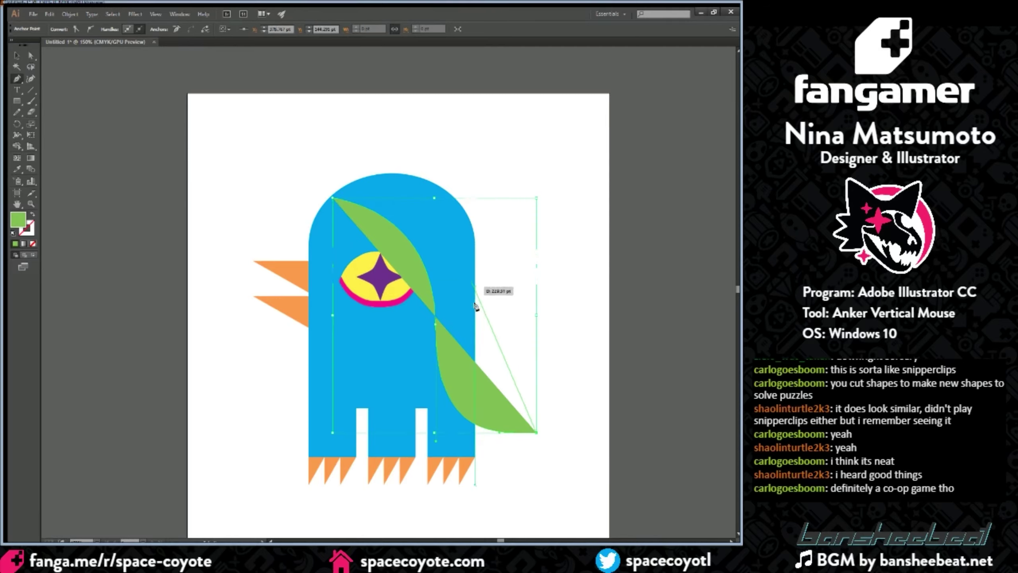
{"action": "left_click_drag", "start_coordinate": [475, 307], "coordinate": [475, 208]}
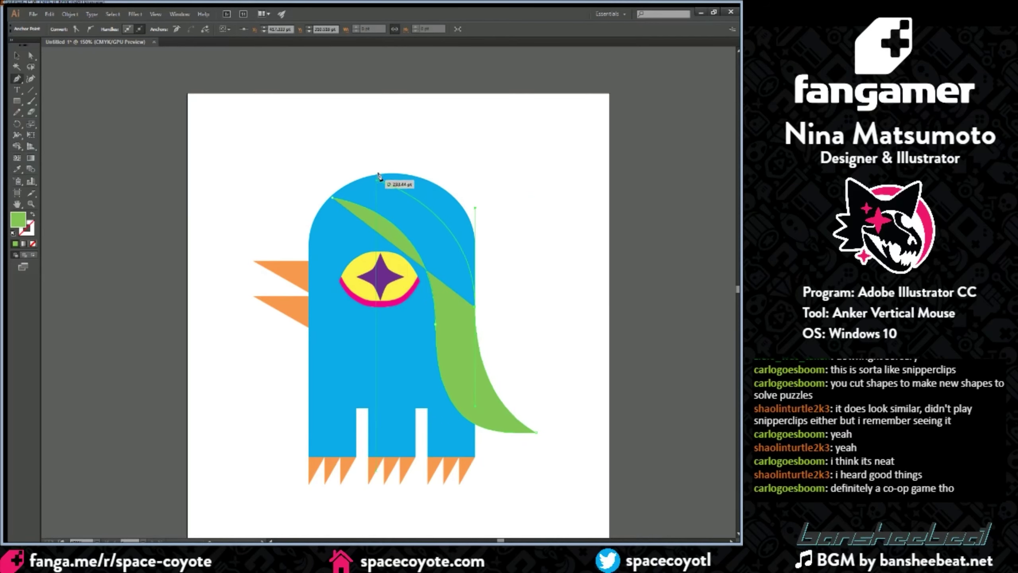
{"action": "left_click_drag", "start_coordinate": [389, 174], "coordinate": [292, 168]}
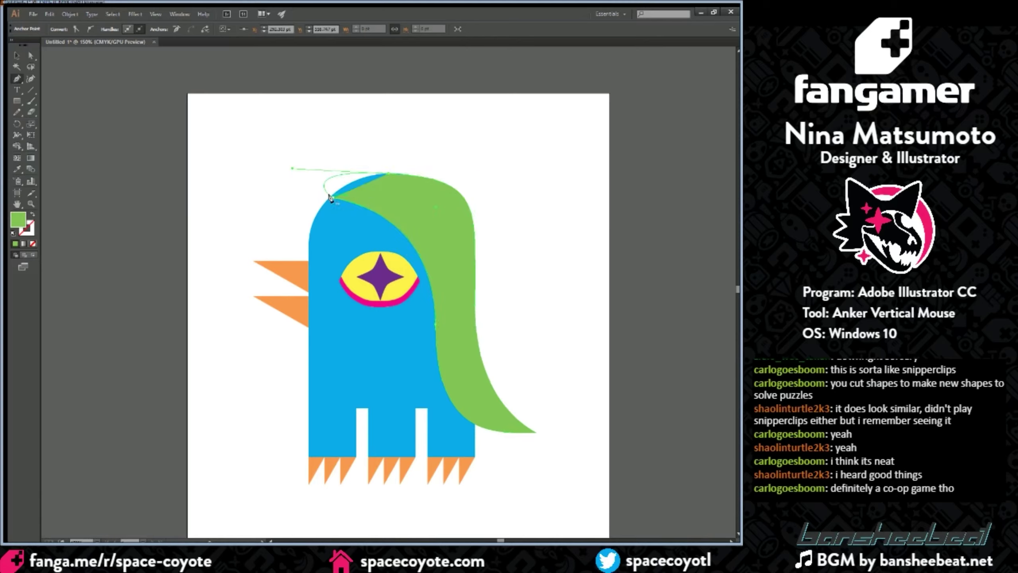
{"action": "key", "text": "s"}
Step: Adjust the green shape's curve handles at its upper-left tip and raise its top anchor slightly above the head
{"action": "key", "text": "a"}
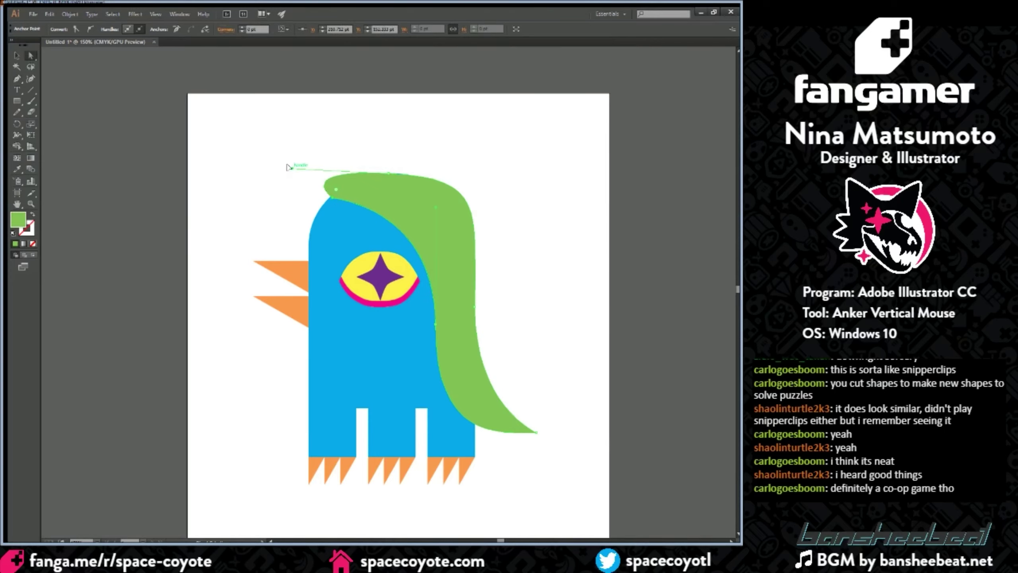
{"action": "left_click", "coordinate": [361, 174]}
{"action": "left_click_drag", "start_coordinate": [362, 173], "coordinate": [313, 193]}
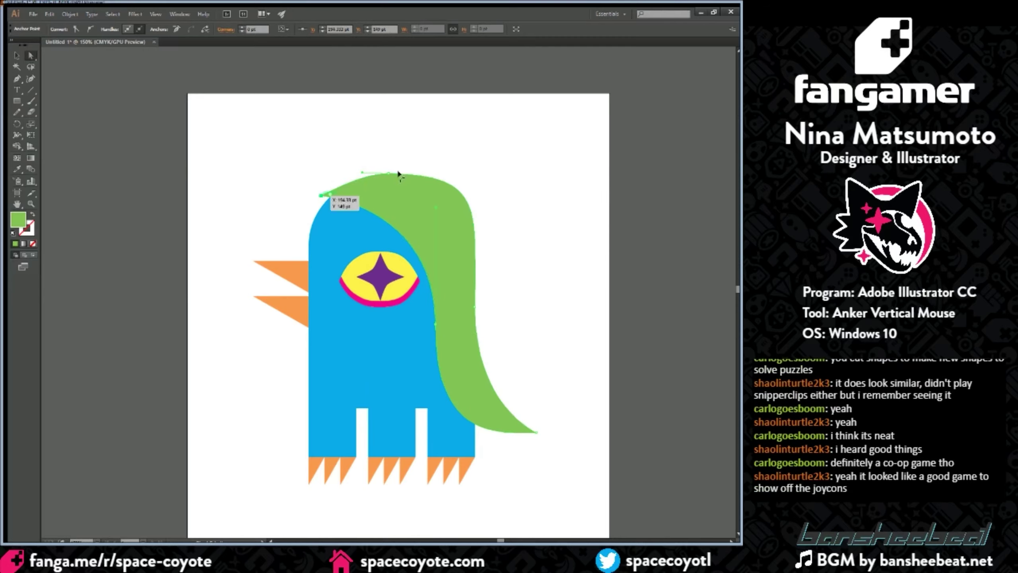
{"action": "left_click_drag", "start_coordinate": [385, 175], "coordinate": [381, 167]}
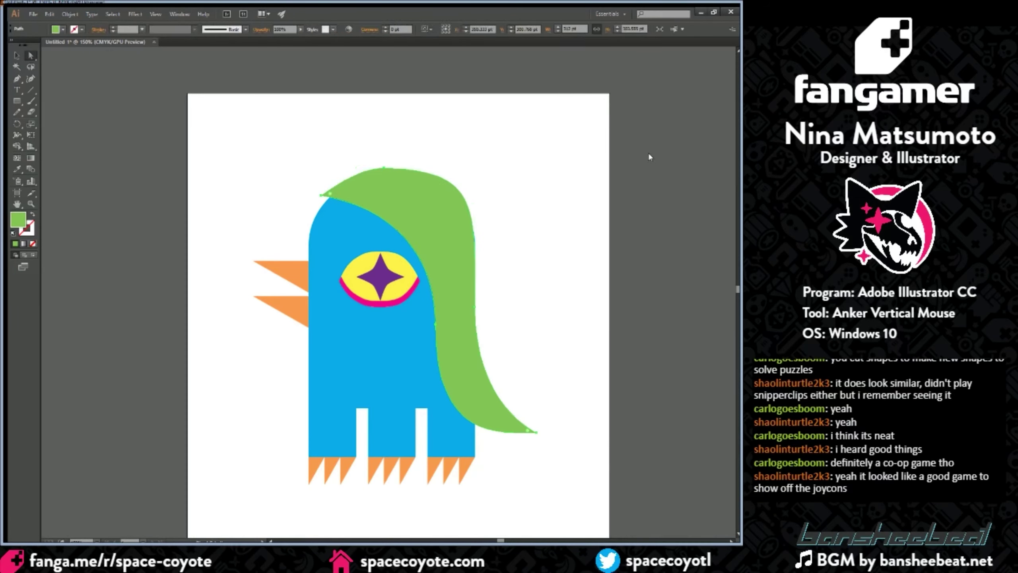
Step: Try yellow and orange fills on the curved shape and recolour it magenta
{"action": "left_click", "coordinate": [670, 112]}
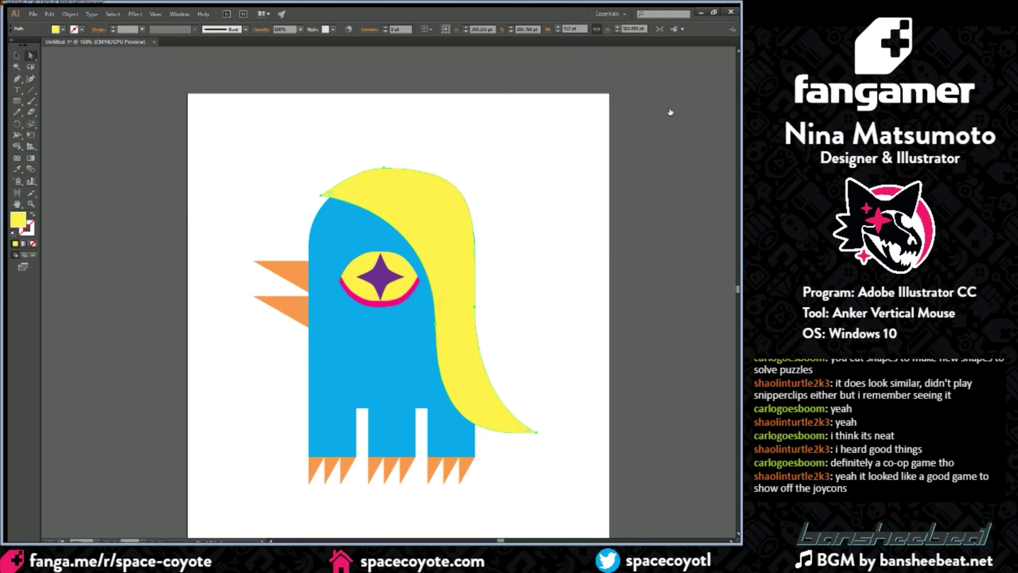
{"action": "key", "text": "ctrl+z"}
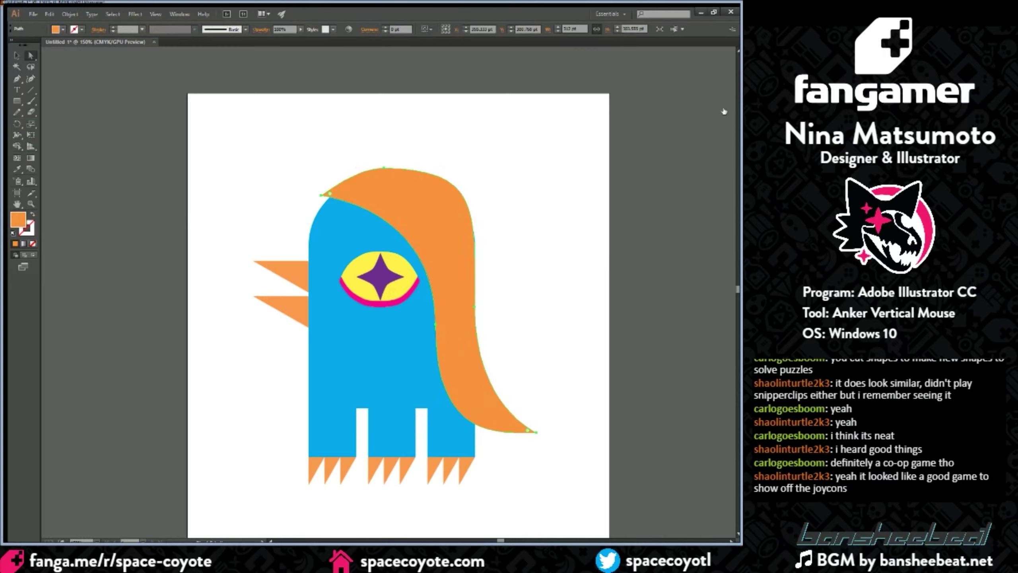
{"action": "key", "text": "ctrl+z"}
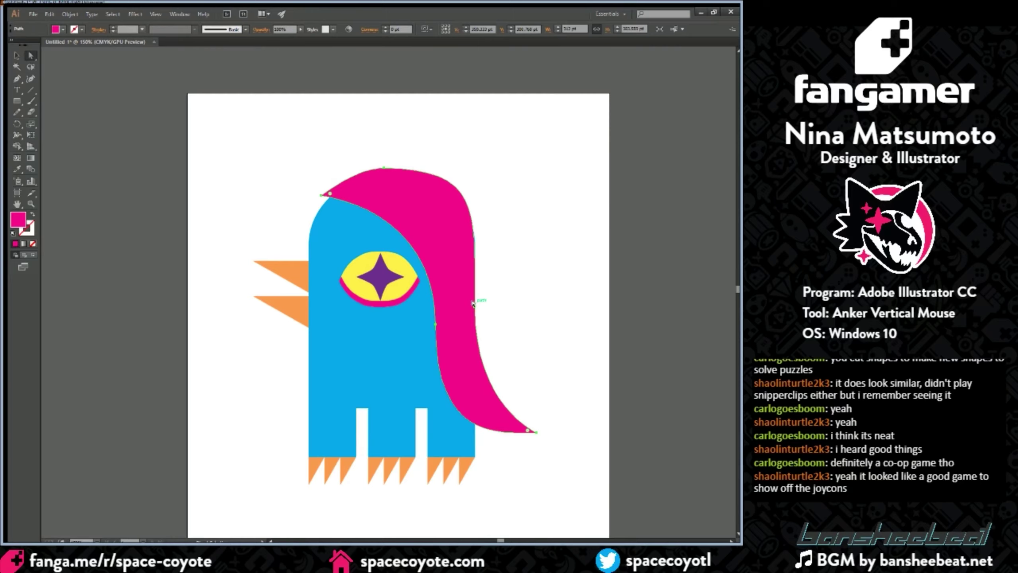
Step: Move the magenta shape's right-side anchor outward beyond the body and round out its curve at the top of the head
{"action": "left_click_drag", "start_coordinate": [473, 305], "coordinate": [489, 303]}
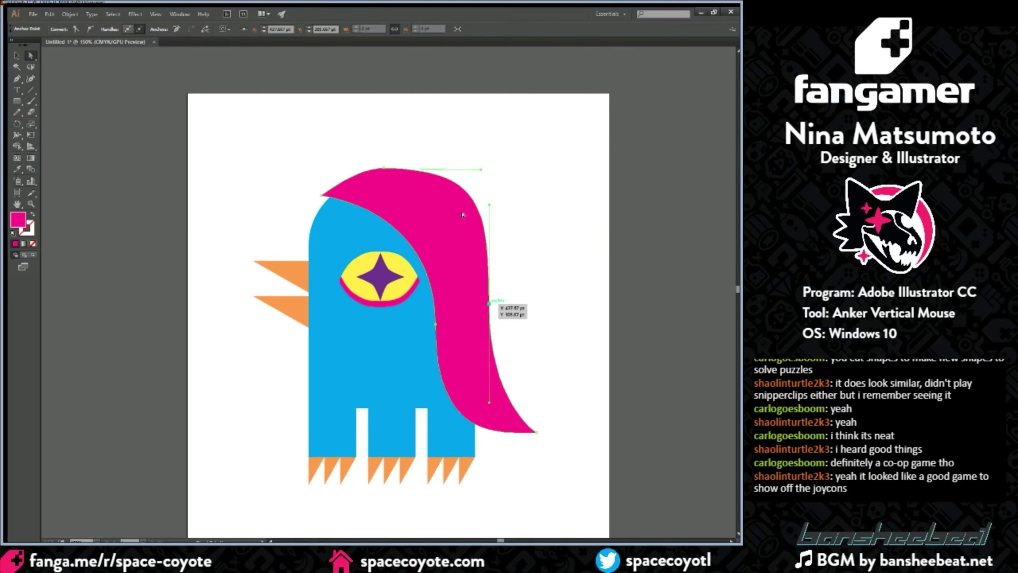
{"action": "left_click_drag", "start_coordinate": [384, 169], "coordinate": [338, 169]}
{"action": "left_click", "coordinate": [330, 194]}
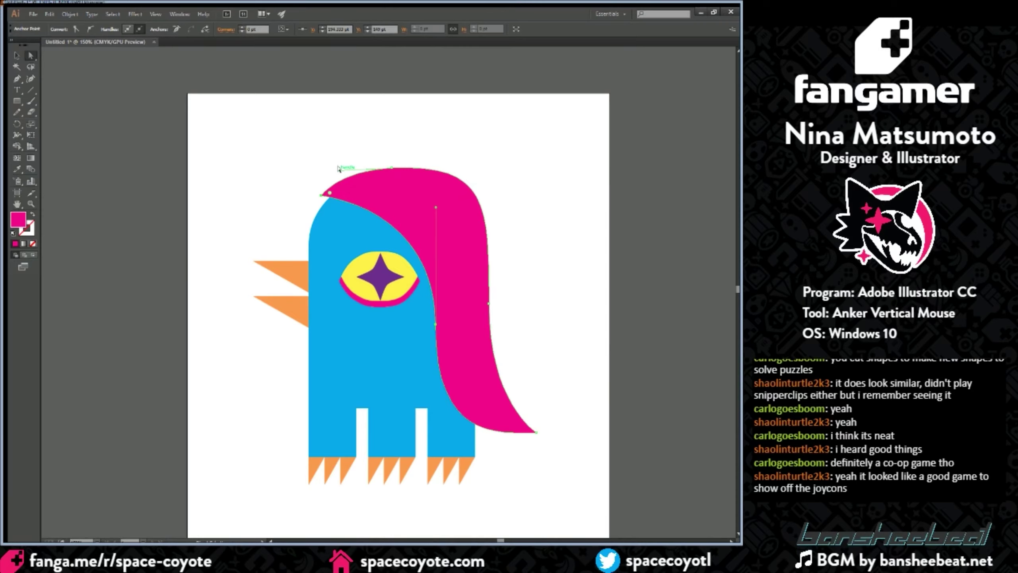
{"action": "left_click", "coordinate": [462, 201]}
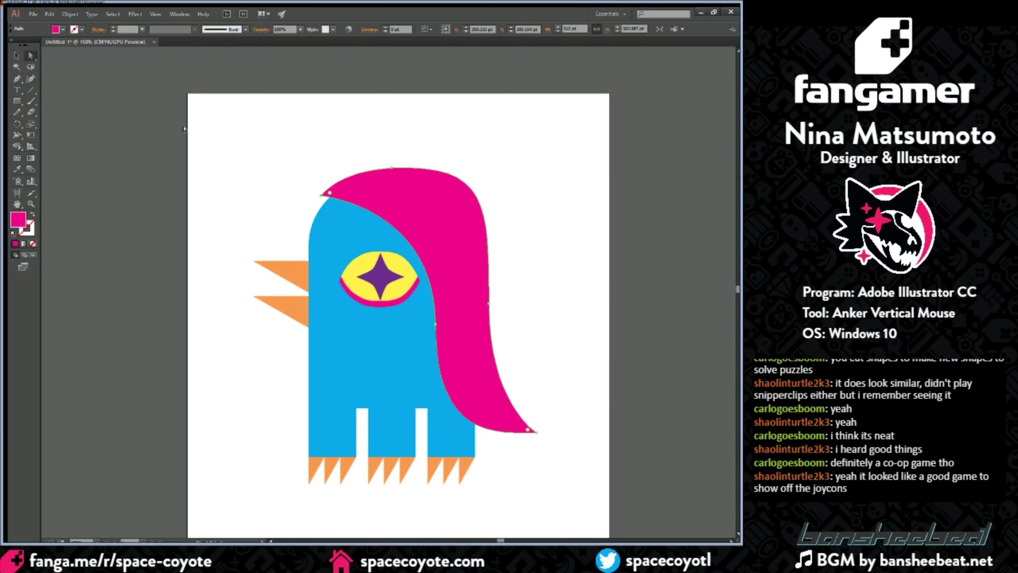
Step: Add an anchor on the magenta shape's upper-right bend and adjust its position and handles to smooth the curve
{"action": "left_click", "coordinate": [16, 56]}
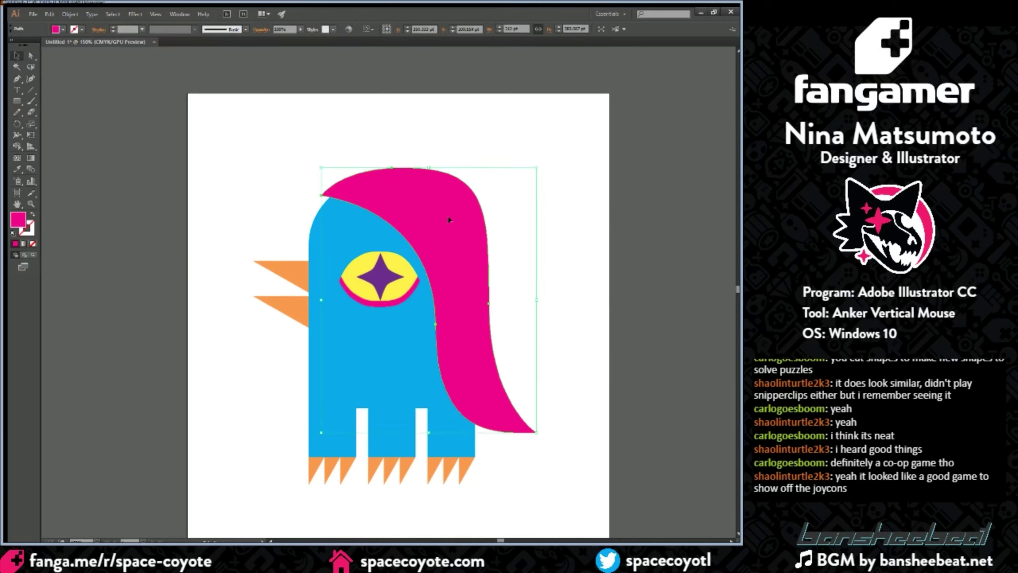
{"action": "key", "text": "a"}
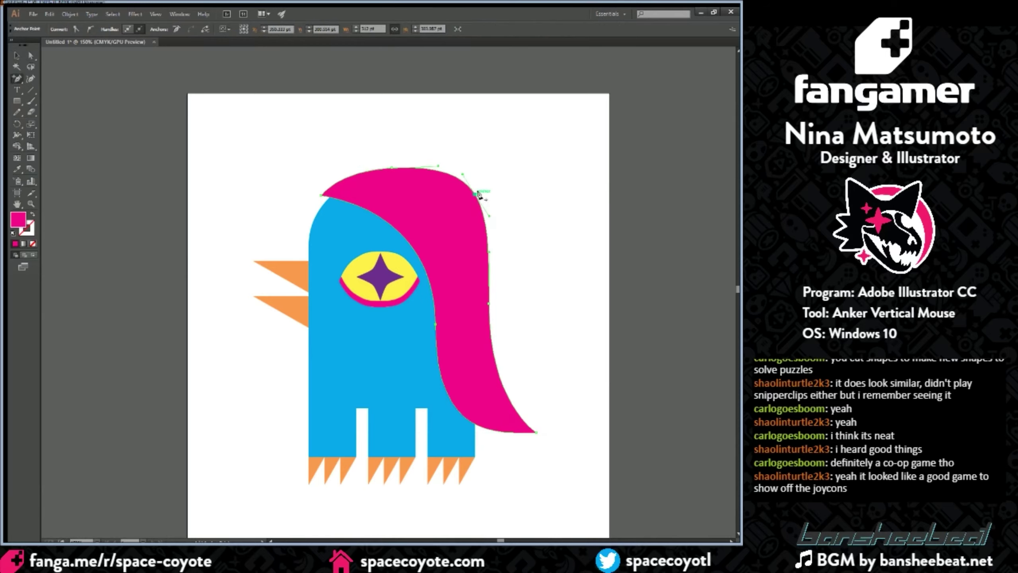
{"action": "left_click", "coordinate": [460, 203]}
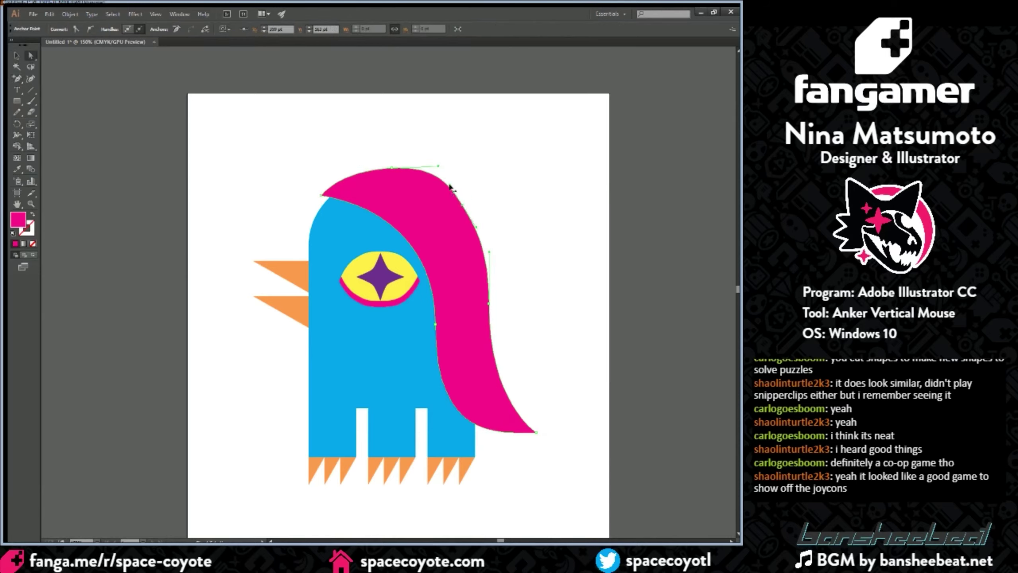
{"action": "left_click_drag", "start_coordinate": [448, 184], "coordinate": [433, 167]}
{"action": "left_click_drag", "start_coordinate": [462, 205], "coordinate": [472, 207]}
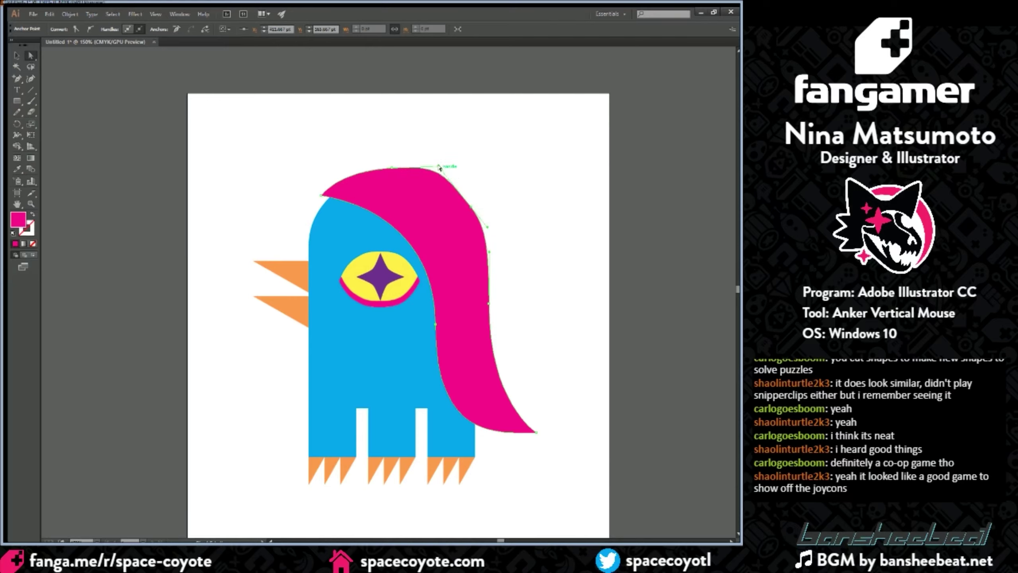
{"action": "left_click_drag", "start_coordinate": [454, 172], "coordinate": [470, 201]}
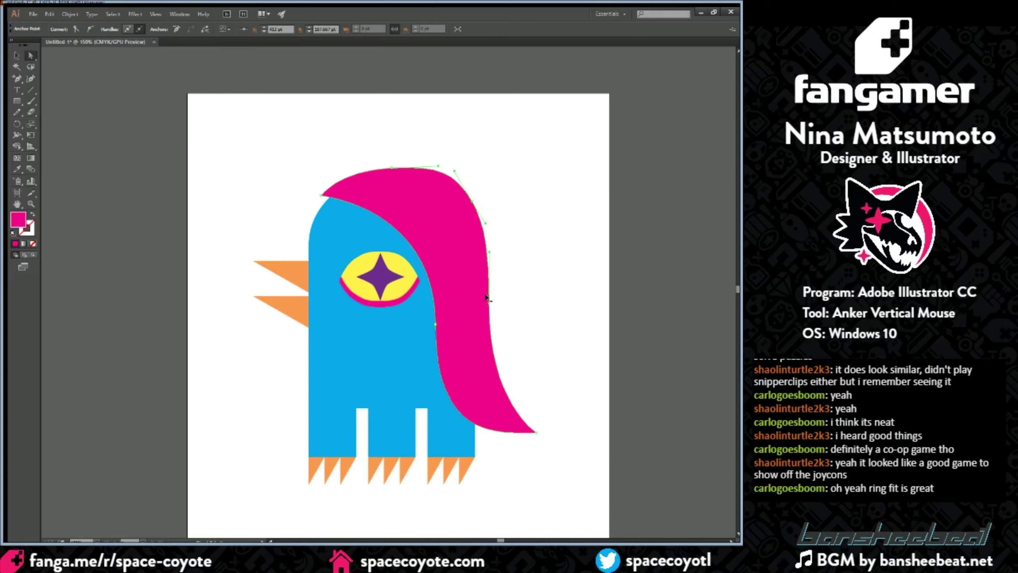
Step: Lower the magenta shape's right-side anchor, shift the upper-right bend anchor outward and level the top anchor's handle
{"action": "left_click_drag", "start_coordinate": [488, 303], "coordinate": [488, 327]}
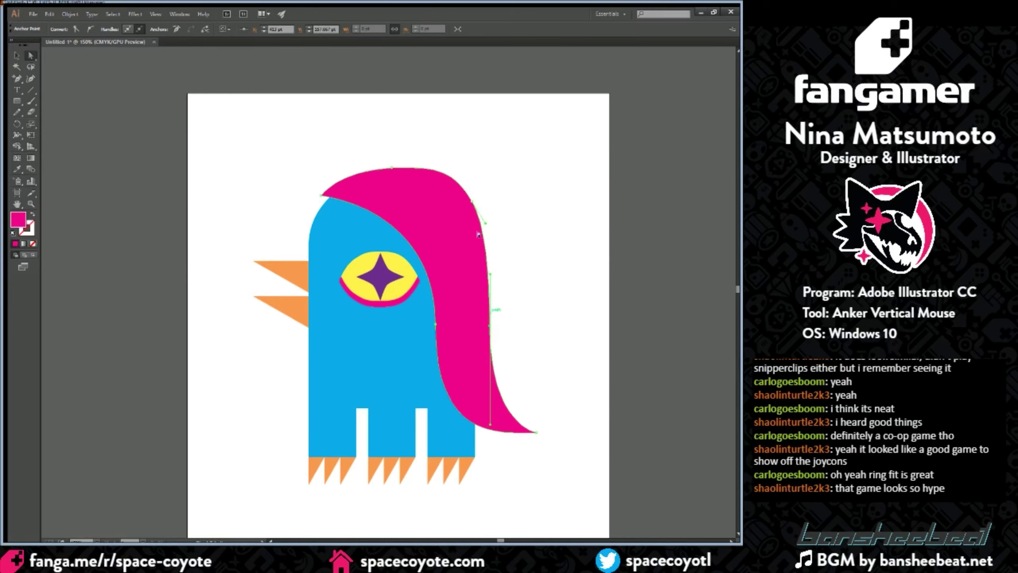
{"action": "left_click_drag", "start_coordinate": [471, 203], "coordinate": [477, 204]}
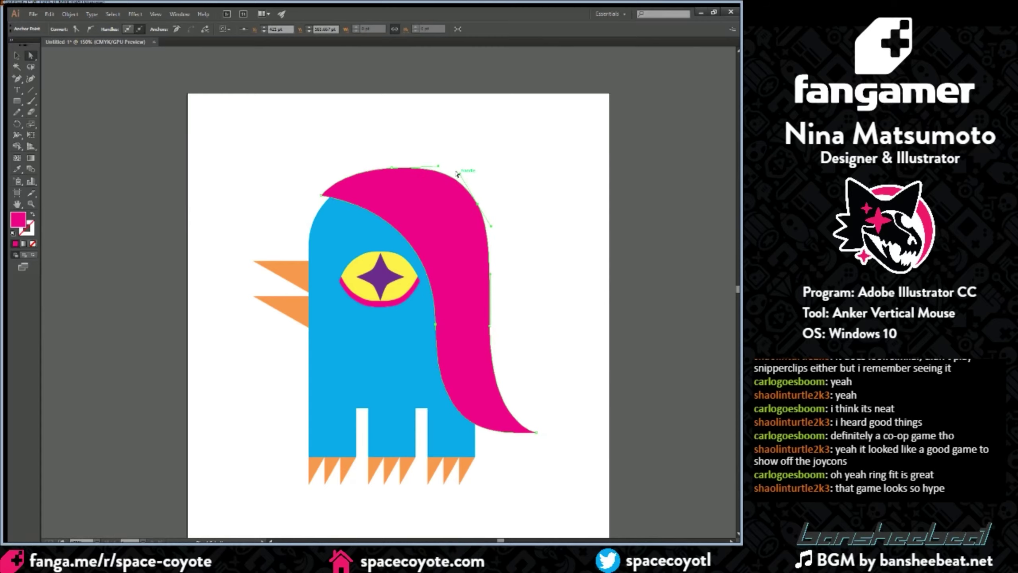
{"action": "left_click", "coordinate": [430, 166]}
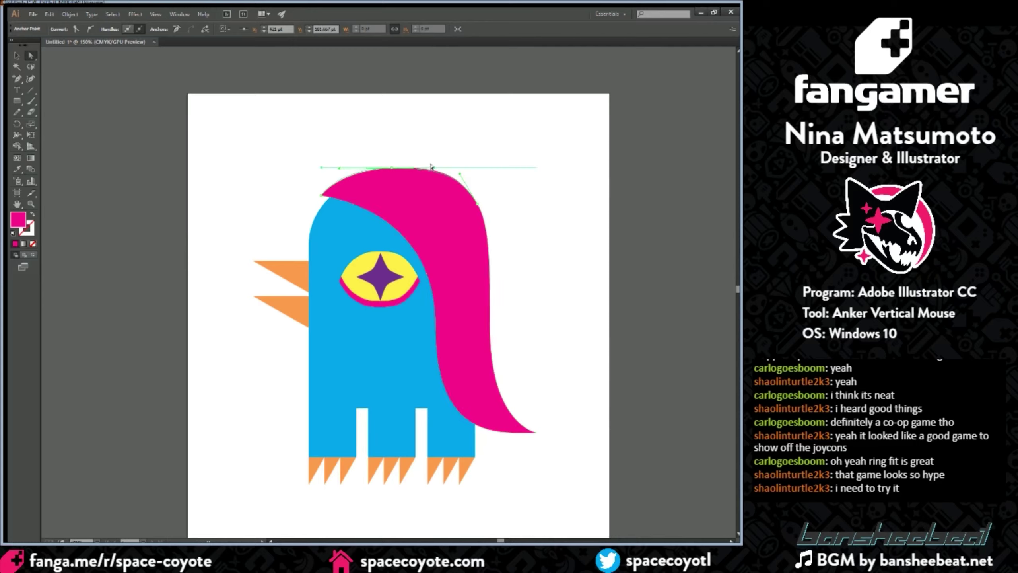
{"action": "left_click", "coordinate": [431, 167]}
{"action": "left_click", "coordinate": [475, 283]}
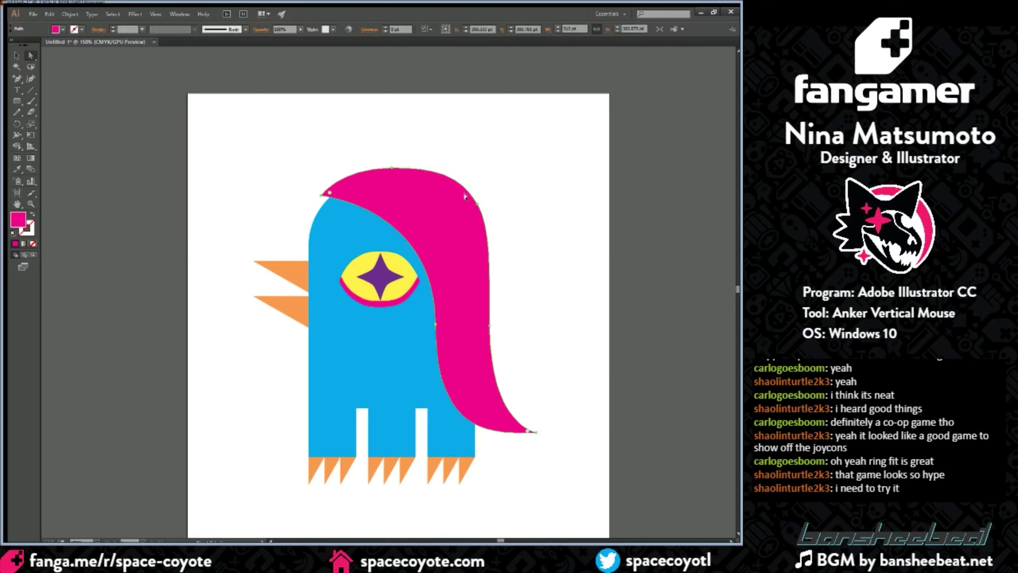
Step: Move the magenta shape's right-side anchor farther outward and fine-tune the upper-right bend anchor and its handle
{"action": "left_click", "coordinate": [478, 204]}
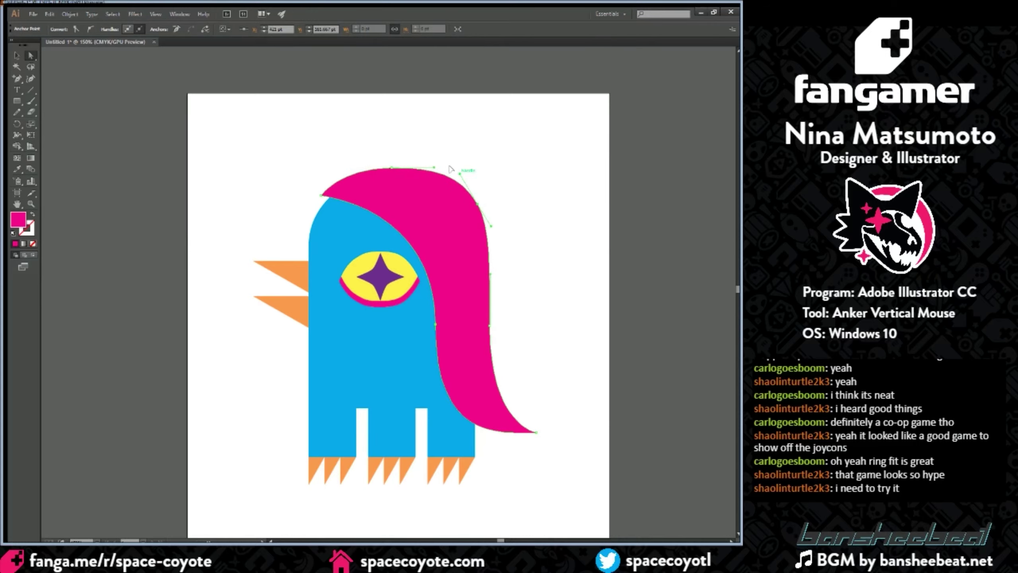
{"action": "left_click_drag", "start_coordinate": [460, 173], "coordinate": [452, 169]}
{"action": "left_click_drag", "start_coordinate": [476, 204], "coordinate": [471, 203]}
{"action": "left_click", "coordinate": [456, 351]}
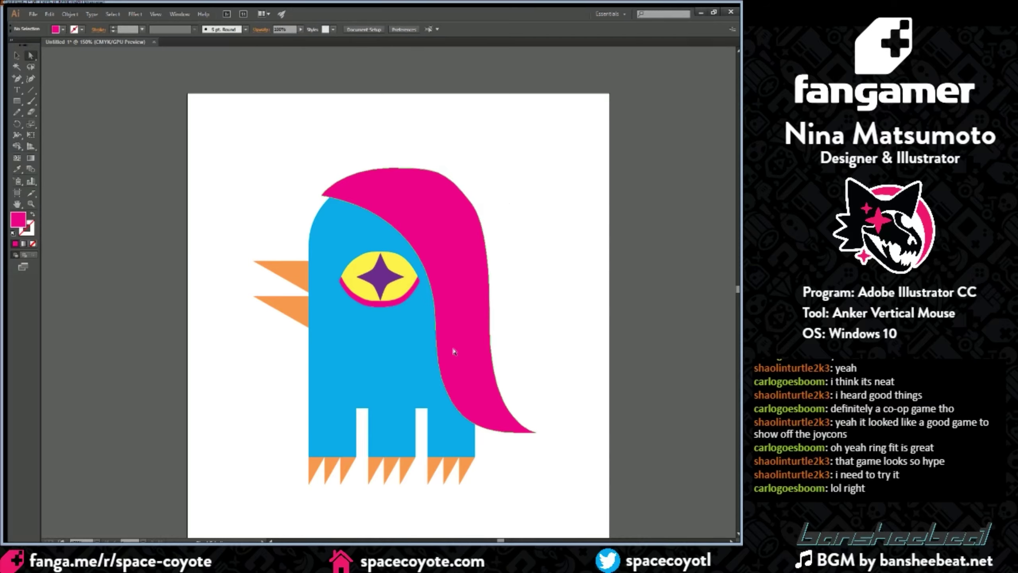
{"action": "left_click_drag", "start_coordinate": [489, 327], "coordinate": [500, 327]}
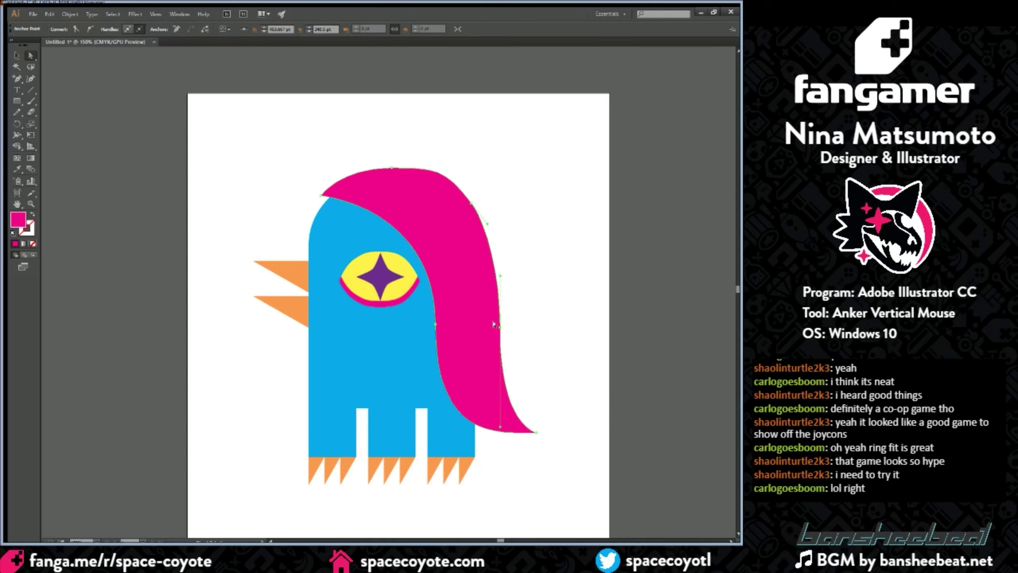
{"action": "left_click_drag", "start_coordinate": [471, 202], "coordinate": [475, 205]}
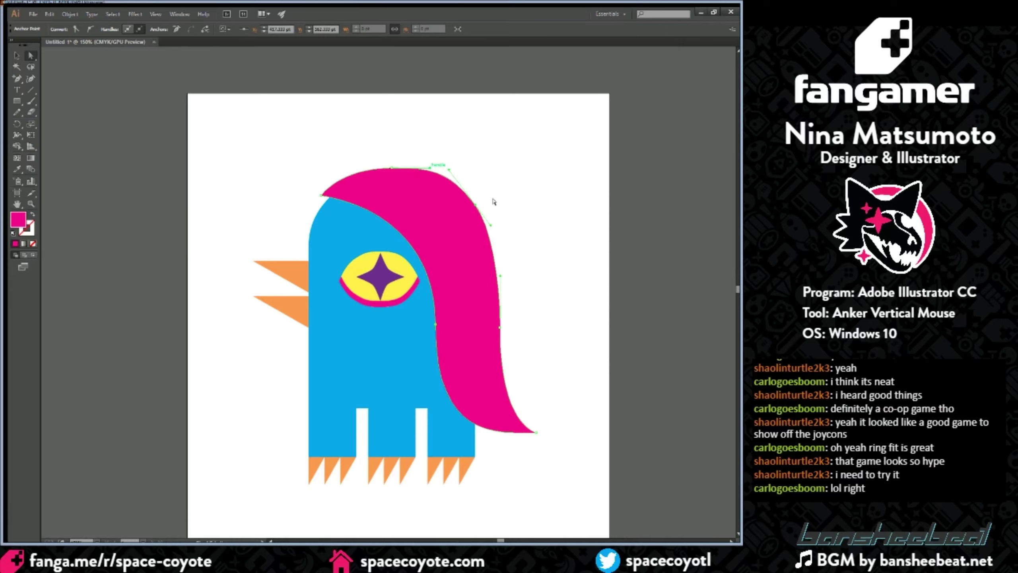
Step: Examine the magenta shape's outline over the head and back at different magnifications
{"action": "scroll", "coordinate": [521, 225], "scroll_direction": "up", "scroll_amount": 2}
{"action": "key", "text": "ctrl+plus"}
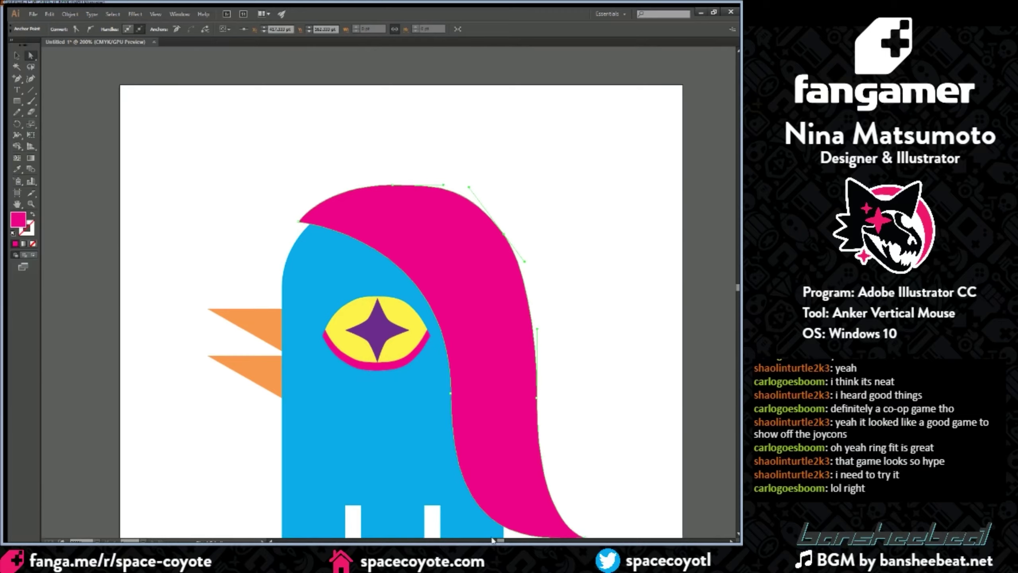
{"action": "left_click_drag", "start_coordinate": [498, 539], "coordinate": [500, 540]}
{"action": "left_click", "coordinate": [399, 242]}
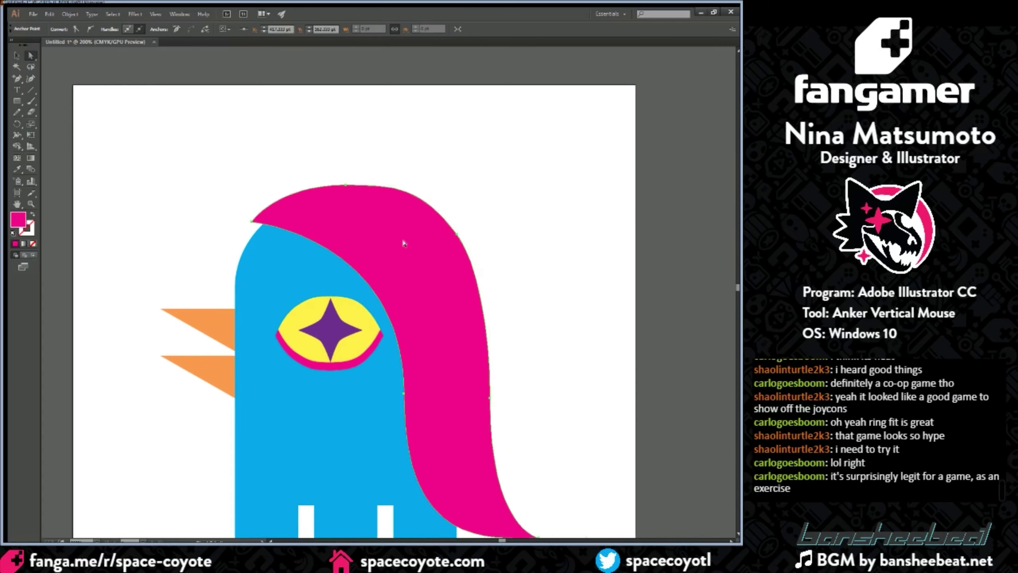
{"action": "key", "text": "ctrl+minus"}
{"action": "key", "text": "ctrl+minus"}
{"action": "left_click_drag", "start_coordinate": [423, 292], "coordinate": [428, 289]}
{"action": "key", "text": "ctrl+z"}
{"action": "key", "text": "ctrl+plus"}
{"action": "key", "text": "ctrl+plus"}
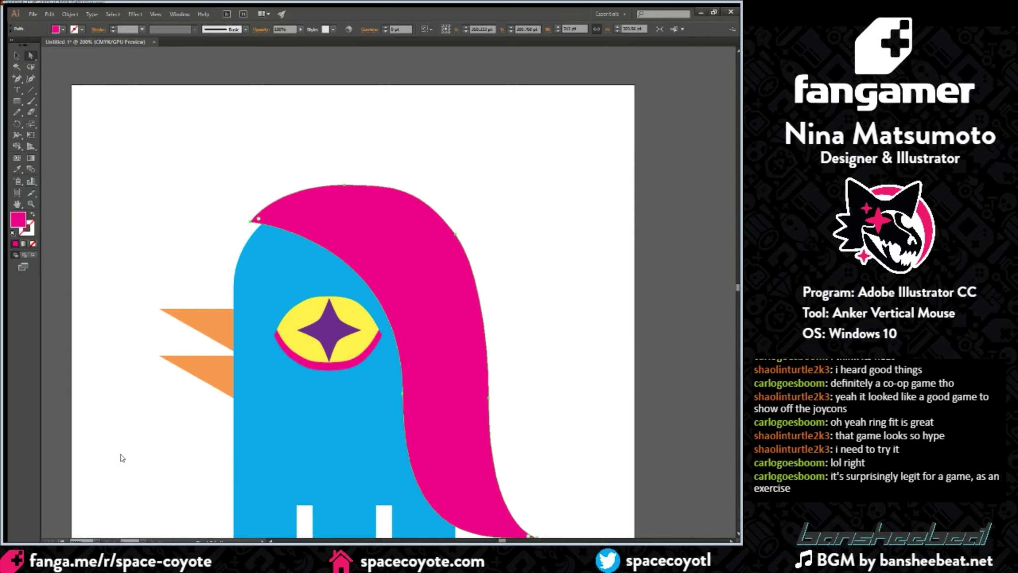
Step: Fill the curved shape with purple and try it at several positions over and behind the bird's head
{"action": "left_click", "coordinate": [296, 330]}
{"action": "key", "text": "ctrl+minus"}
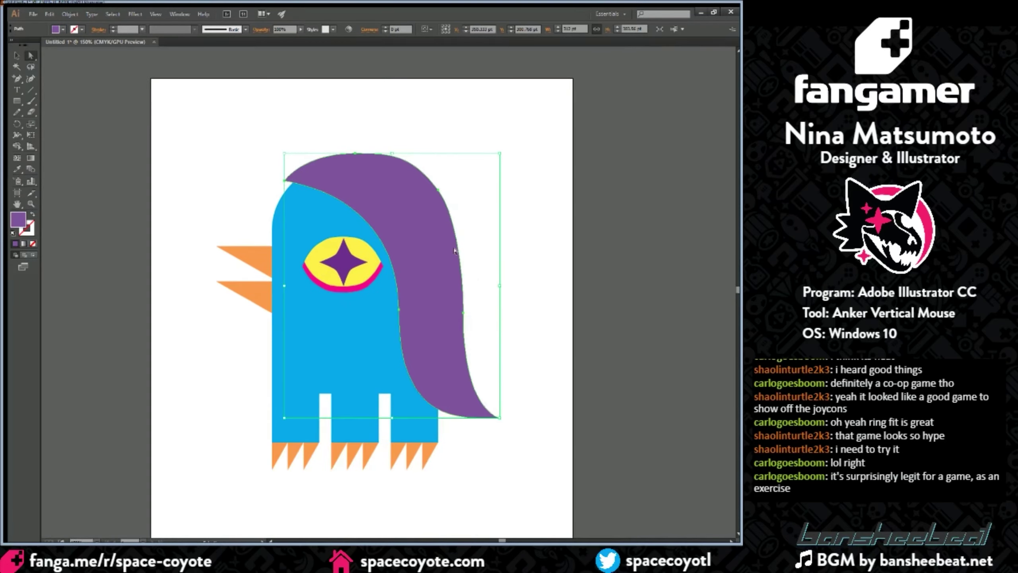
{"action": "left_click_drag", "start_coordinate": [422, 228], "coordinate": [488, 219]}
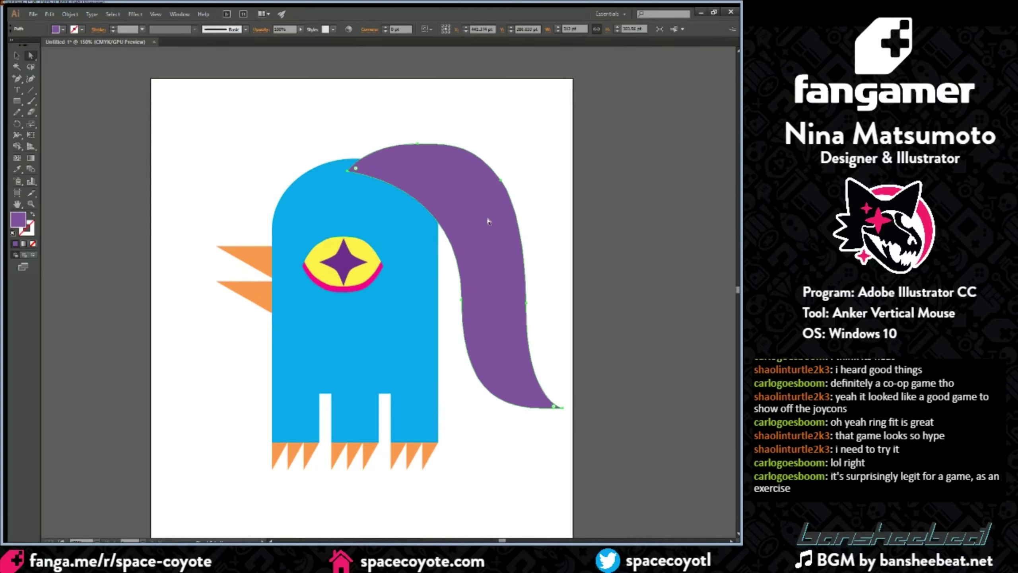
{"action": "key", "text": "ctrl+z"}
{"action": "left_click_drag", "start_coordinate": [412, 213], "coordinate": [500, 204]}
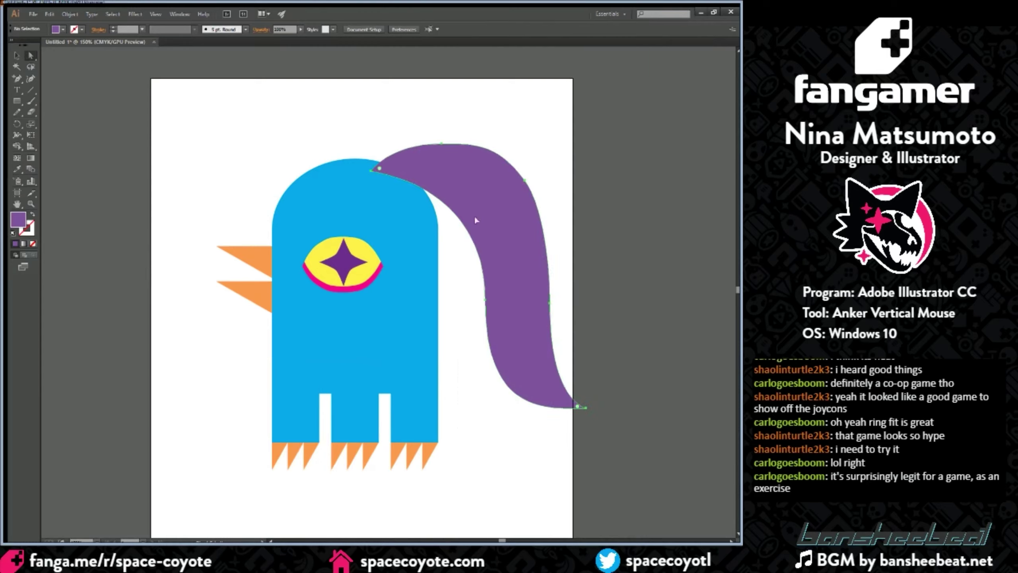
{"action": "left_click_drag", "start_coordinate": [474, 215], "coordinate": [413, 228]}
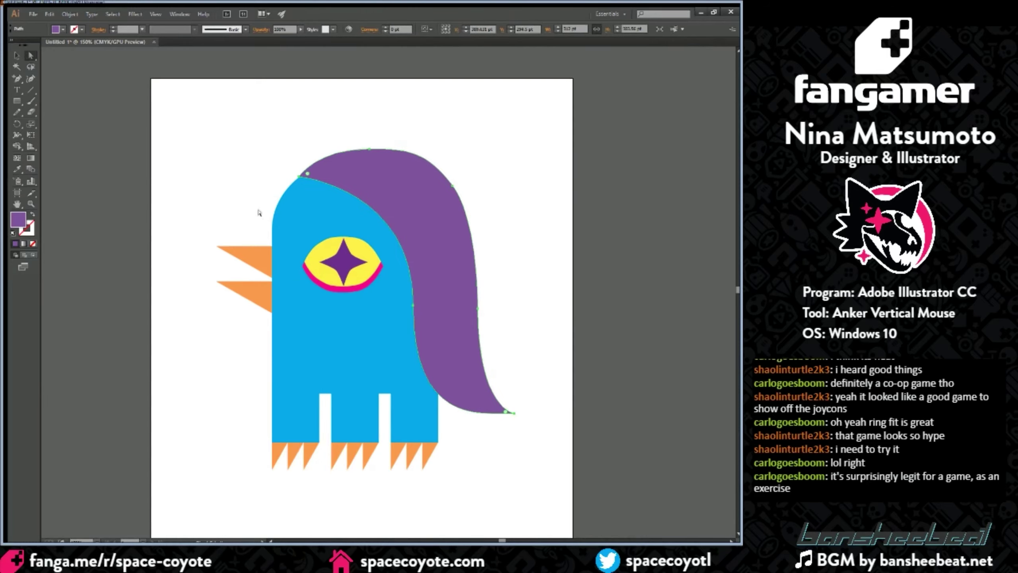
Step: Delete the purple curved shape and draw a tall purple rectangle over the right half of the body, extending past its edge
{"action": "key", "text": "Delete"}
{"action": "left_click", "coordinate": [16, 101]}
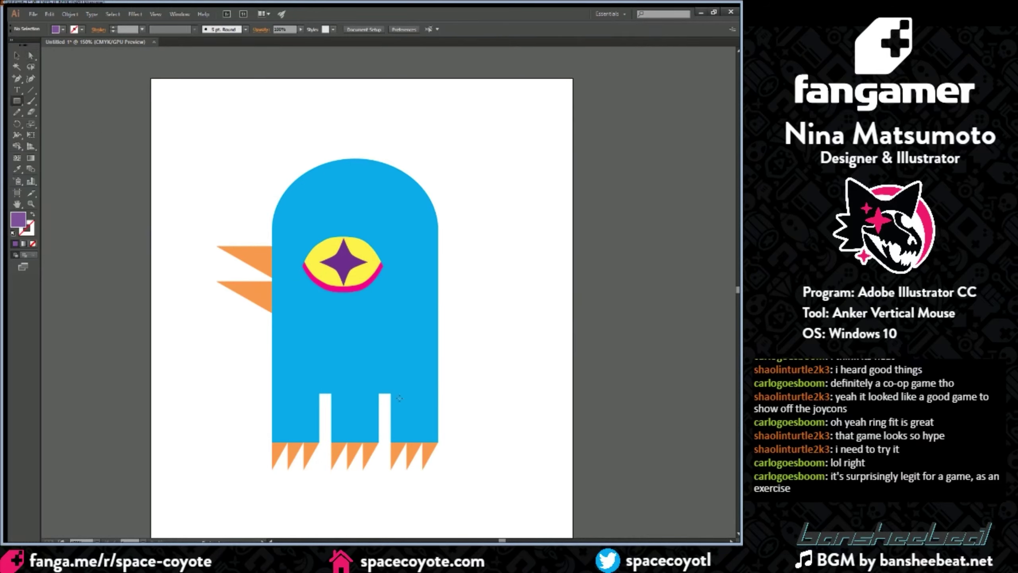
{"action": "mouse_move", "coordinate": [370, 417]}
{"action": "left_mouse_down"}
{"action": "mouse_move", "coordinate": [479, 276]}
{"action": "mouse_move", "coordinate": [470, 203]}
{"action": "left_mouse_up"}
{"action": "key", "text": "ctrl"}
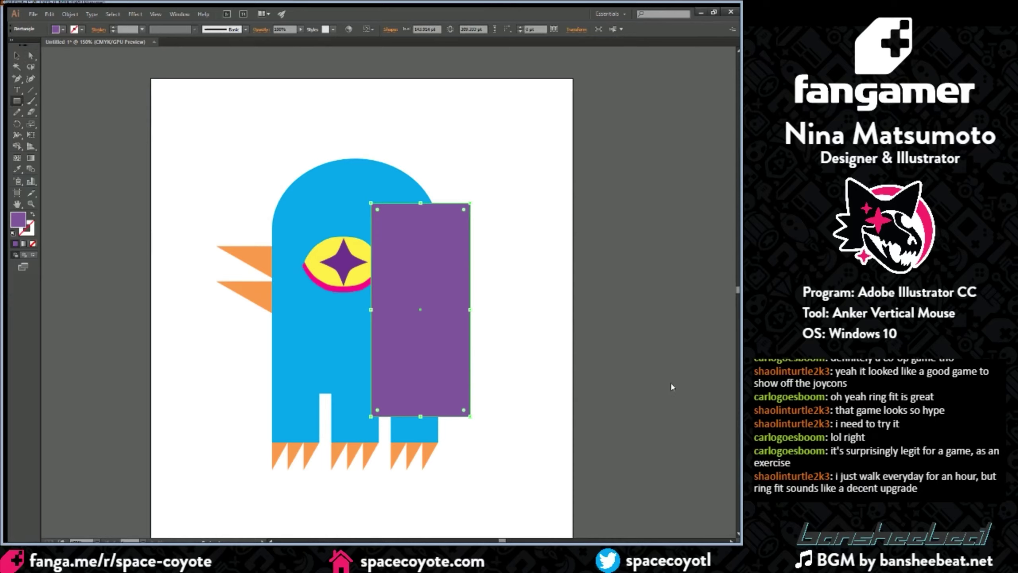
Step: Stack the purple rectangle behind the eye but in front of the body and legs, and nudge it slightly
{"action": "key", "text": "ctrl+["}
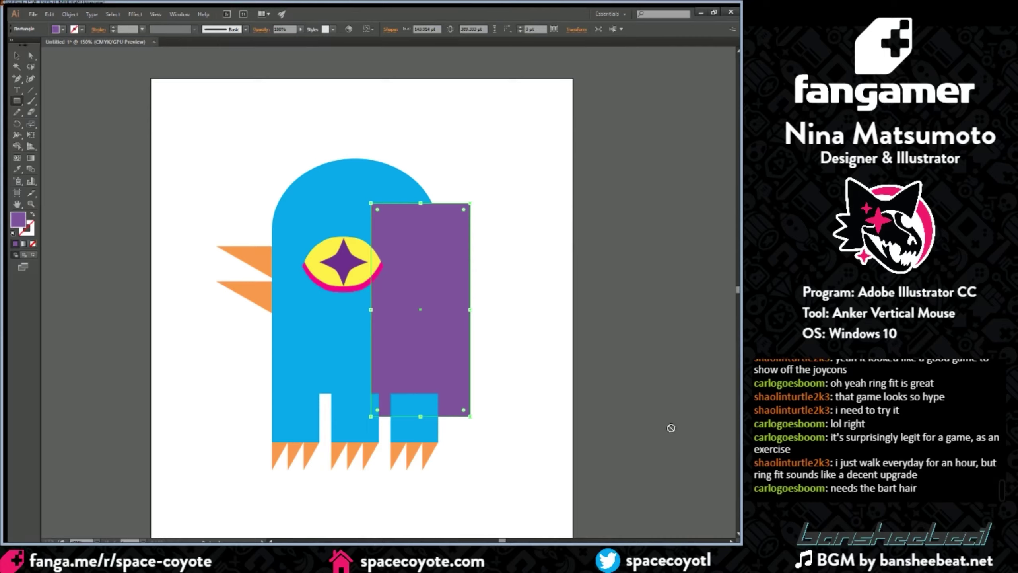
{"action": "key", "text": "ctrl+bracketright"}
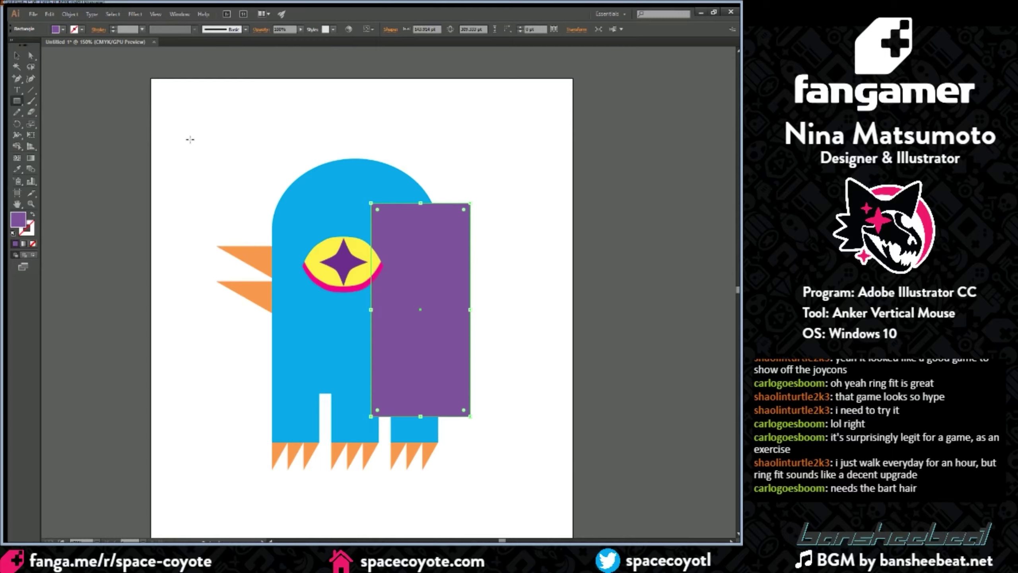
{"action": "left_click", "coordinate": [17, 55]}
{"action": "mouse_move", "coordinate": [455, 233]}
{"action": "left_mouse_down"}
{"action": "mouse_move", "coordinate": [449, 212]}
{"action": "mouse_move", "coordinate": [452, 230]}
{"action": "left_mouse_up"}
{"action": "left_click", "coordinate": [370, 176]}
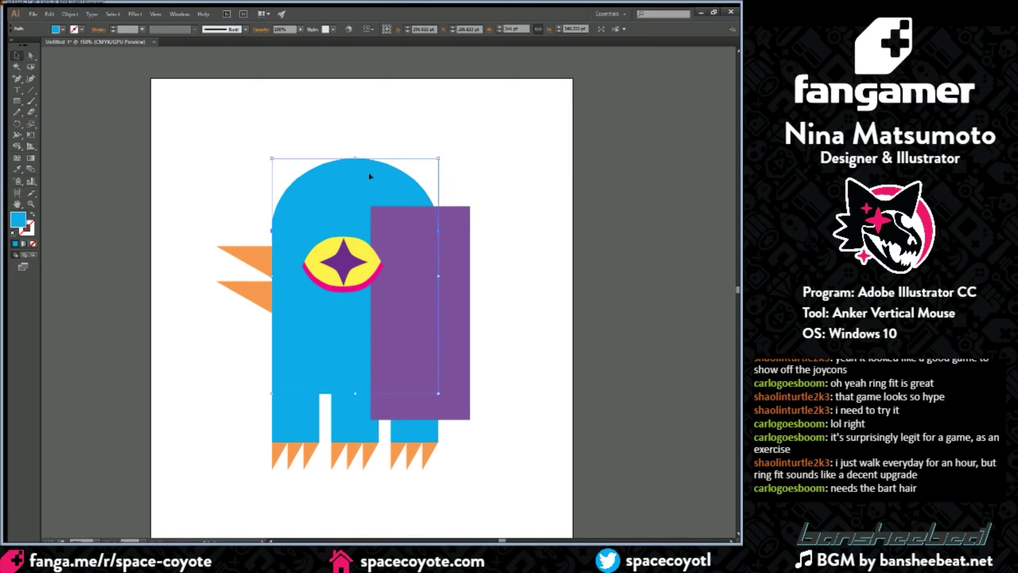
{"action": "left_click", "coordinate": [458, 212]}
{"action": "key", "text": "ctrl+shift+a"}
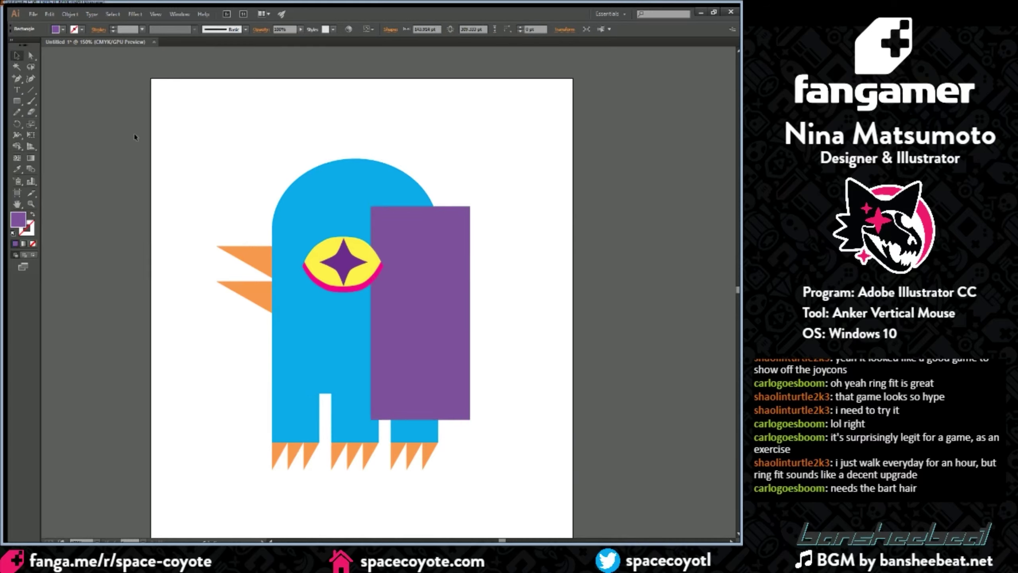
Step: Move the purple rectangle up to the level of the head's top and enlarge it proportionally over the bird's back
{"action": "left_click", "coordinate": [13, 98]}
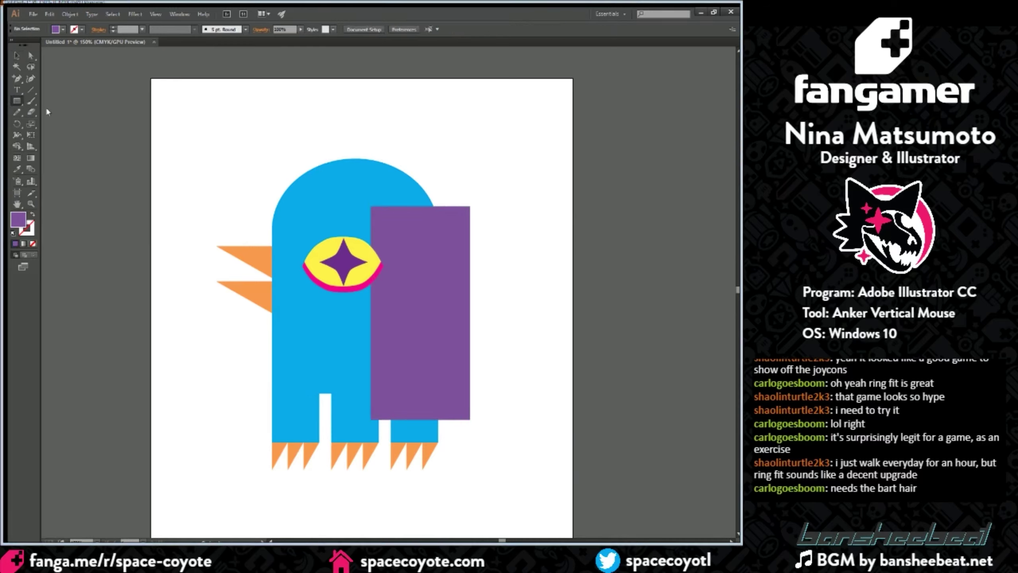
{"action": "left_click", "coordinate": [14, 55]}
{"action": "left_click_drag", "start_coordinate": [462, 233], "coordinate": [433, 185]}
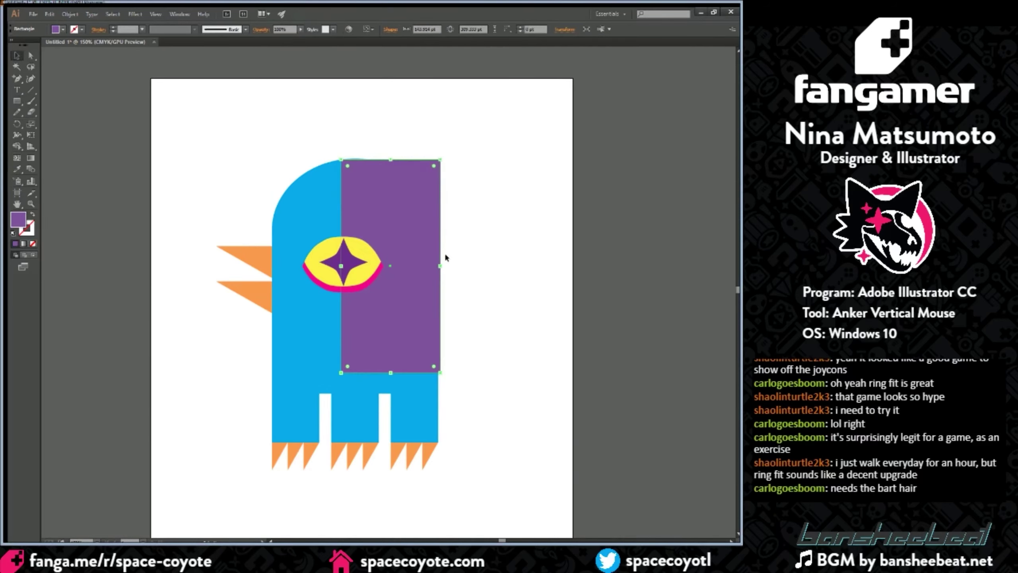
{"action": "left_click_drag", "start_coordinate": [433, 371], "coordinate": [461, 411]}
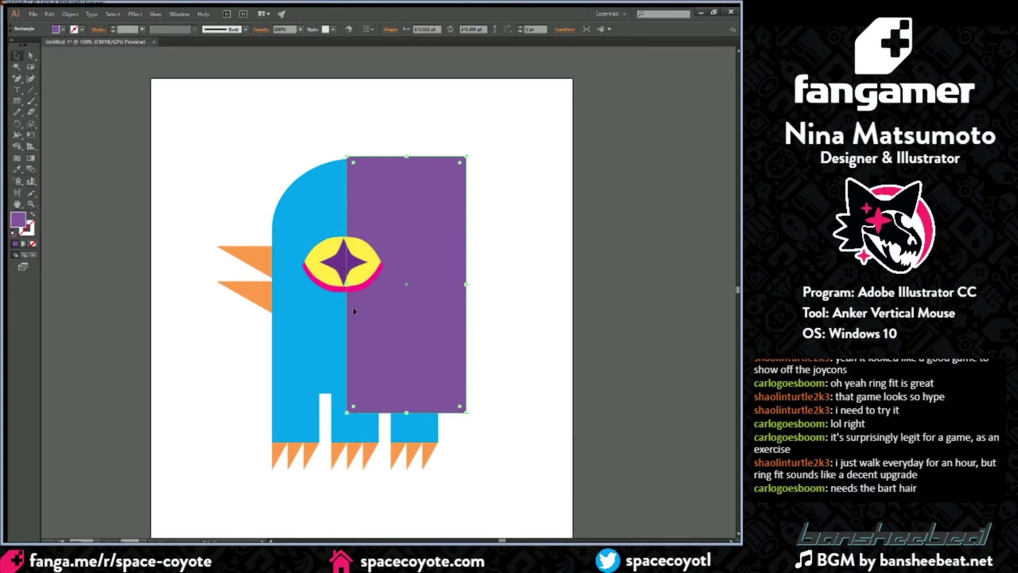
{"action": "left_click_drag", "start_coordinate": [418, 183], "coordinate": [427, 186]}
{"action": "left_click", "coordinate": [489, 197]}
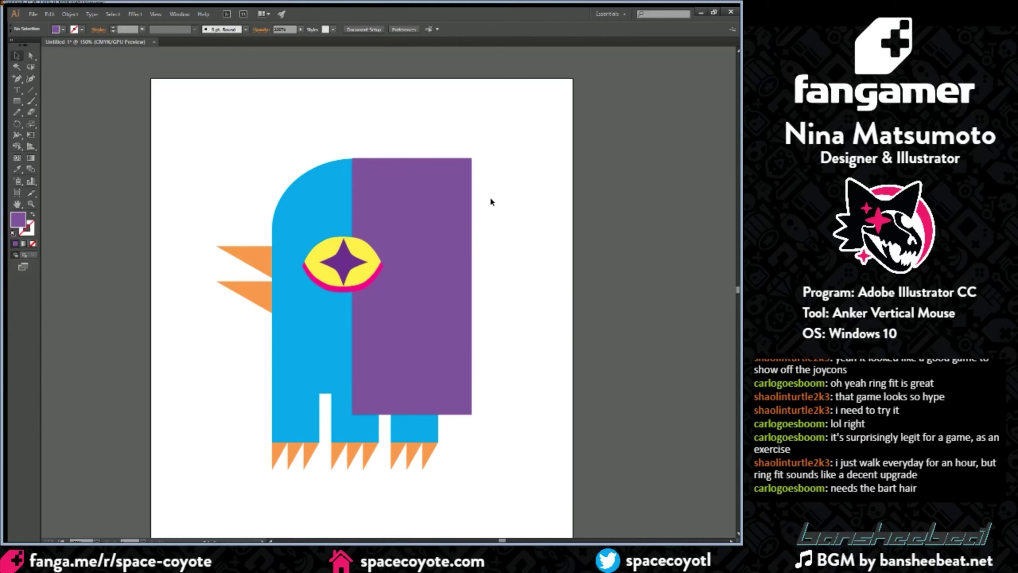
Step: Remove the purple rectangle's lower-left corner anchor to turn it into a right triangle with its point facing down
{"action": "key", "text": "ctrl+minus"}
{"action": "key", "text": "ctrl+minus"}
{"action": "key", "text": "ctrl+minus"}
{"action": "key", "text": "ctrl+plus"}
{"action": "key", "text": "ctrl+plus"}
{"action": "key", "text": "ctrl+plus"}
{"action": "key", "text": "ctrl+plus"}
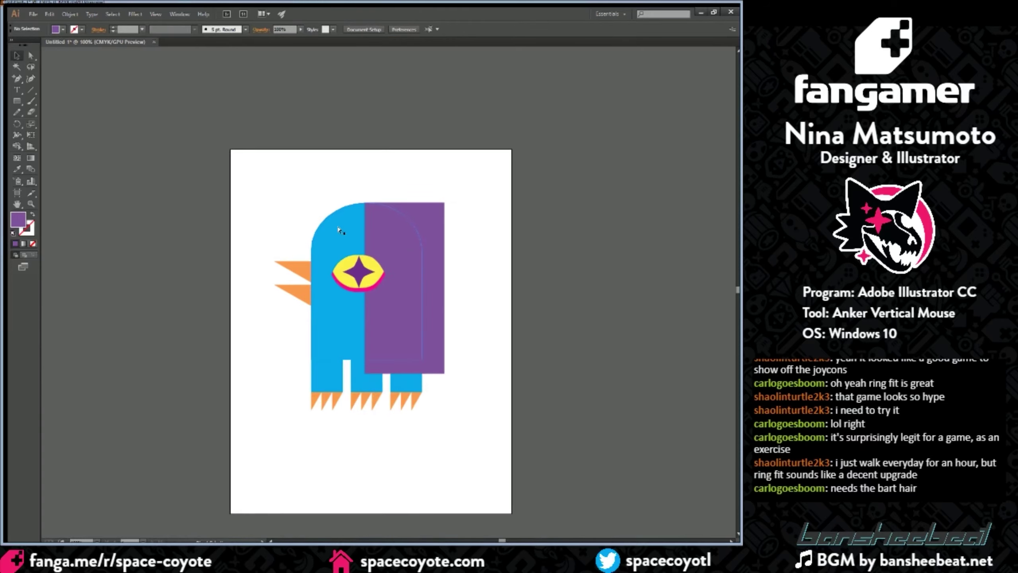
{"action": "left_click", "coordinate": [478, 150]}
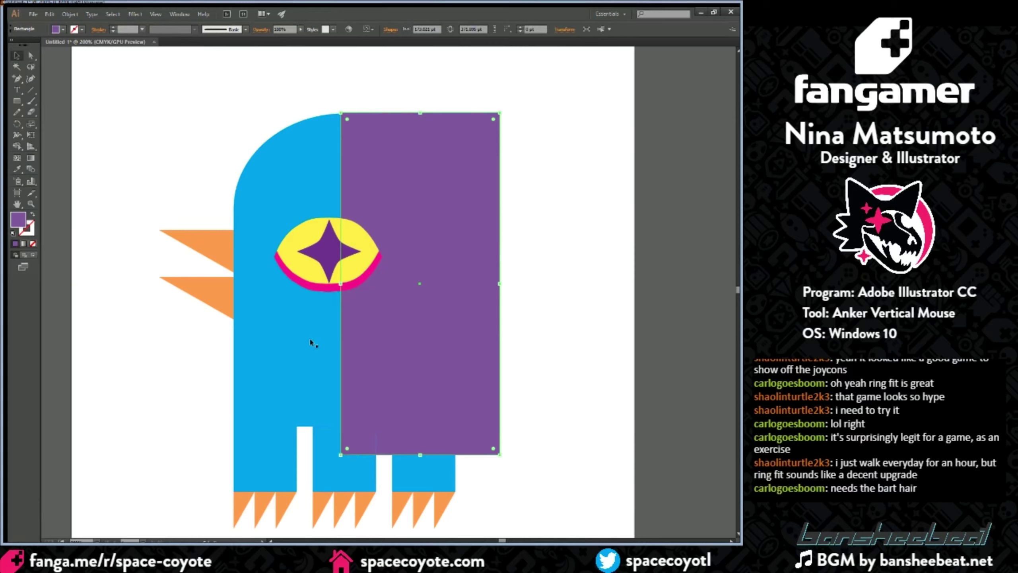
{"action": "left_click", "coordinate": [339, 453]}
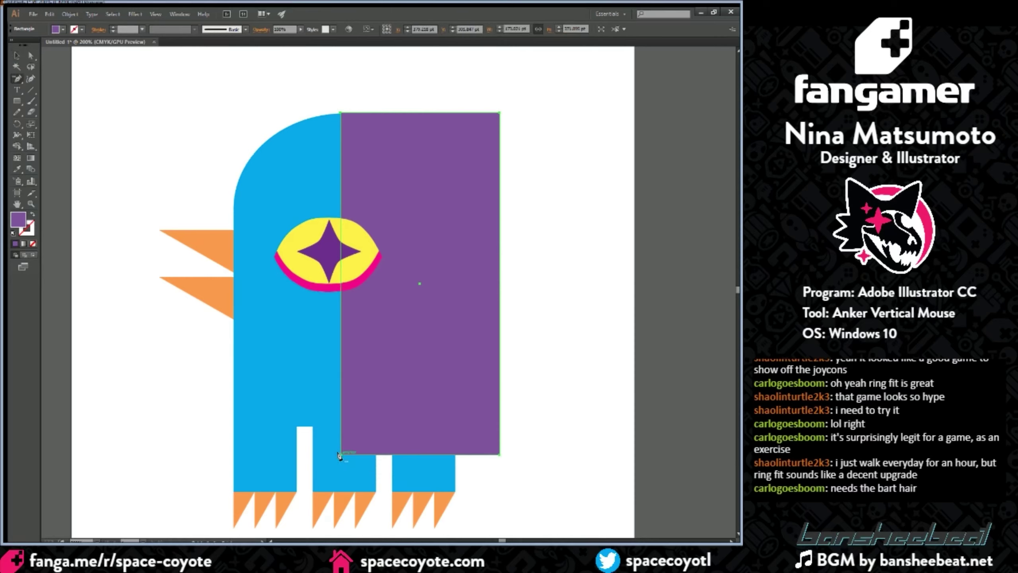
{"action": "left_click_drag", "start_coordinate": [339, 454], "coordinate": [499, 455]}
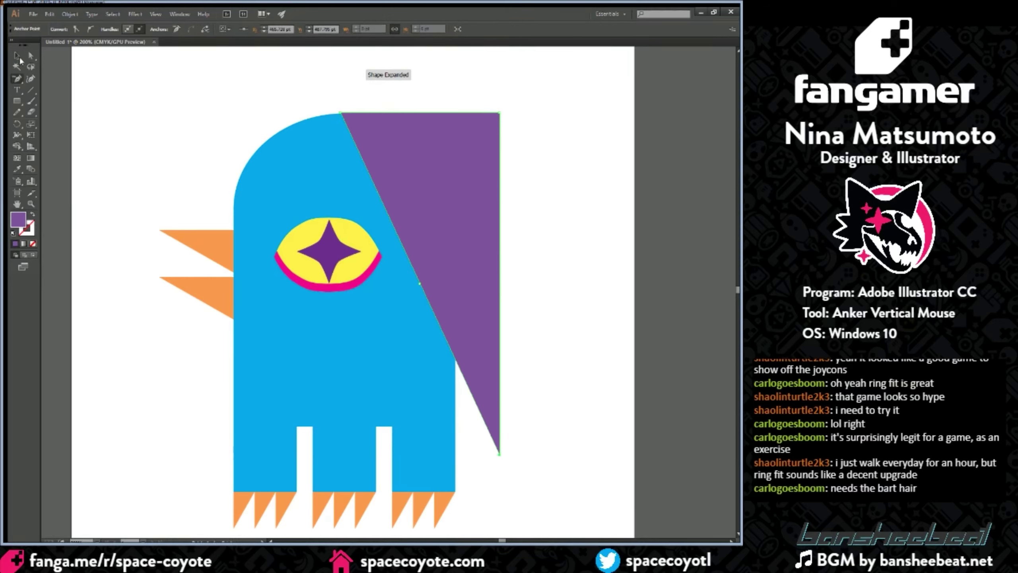
Step: Shift the purple triangle slightly left along the bird's back, keeping it level with the head's top
{"action": "left_click", "coordinate": [19, 57]}
{"action": "key", "text": "ctrl+equal"}
{"action": "key", "text": "ctrl+minus"}
{"action": "key", "text": "ctrl+minus"}
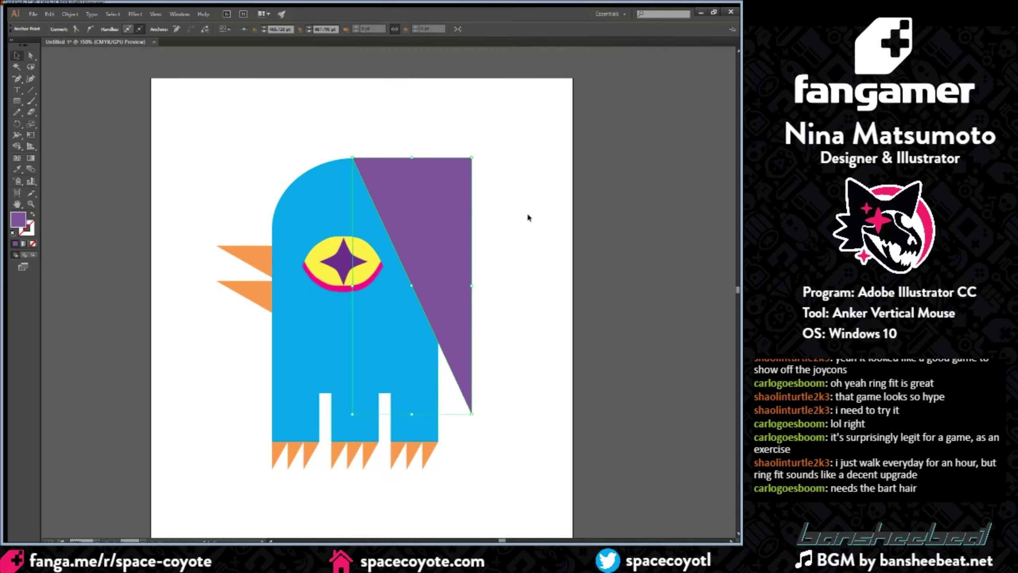
{"action": "left_click_drag", "start_coordinate": [450, 197], "coordinate": [441, 198]}
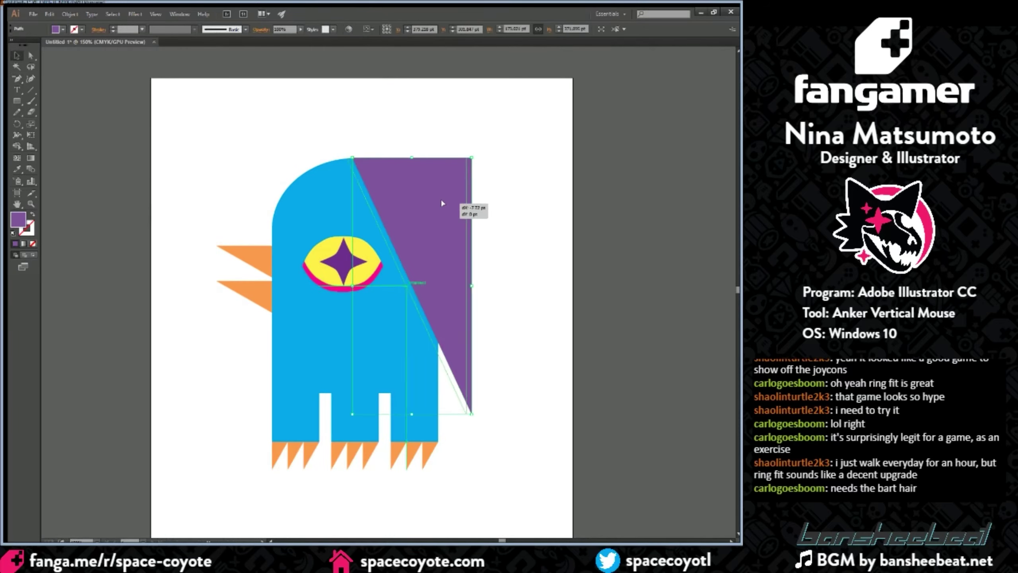
{"action": "left_click", "coordinate": [607, 141]}
{"action": "scroll", "coordinate": [494, 332], "scroll_direction": "up", "scroll_amount": 2}
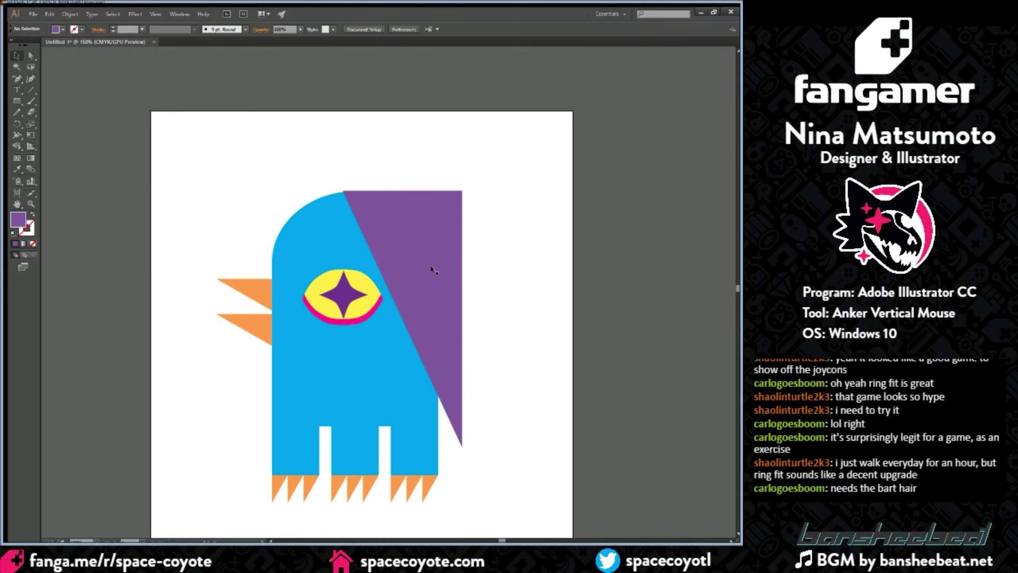
Step: Duplicate the purple triangle, rotate the copy 90° clockwise and place it across the head, flush with the first triangle's right edge
{"action": "left_click", "coordinate": [431, 259]}
{"action": "left_click_drag", "start_coordinate": [423, 243], "coordinate": [345, 193]}
{"action": "left_click_drag", "start_coordinate": [248, 139], "coordinate": [475, 202]}
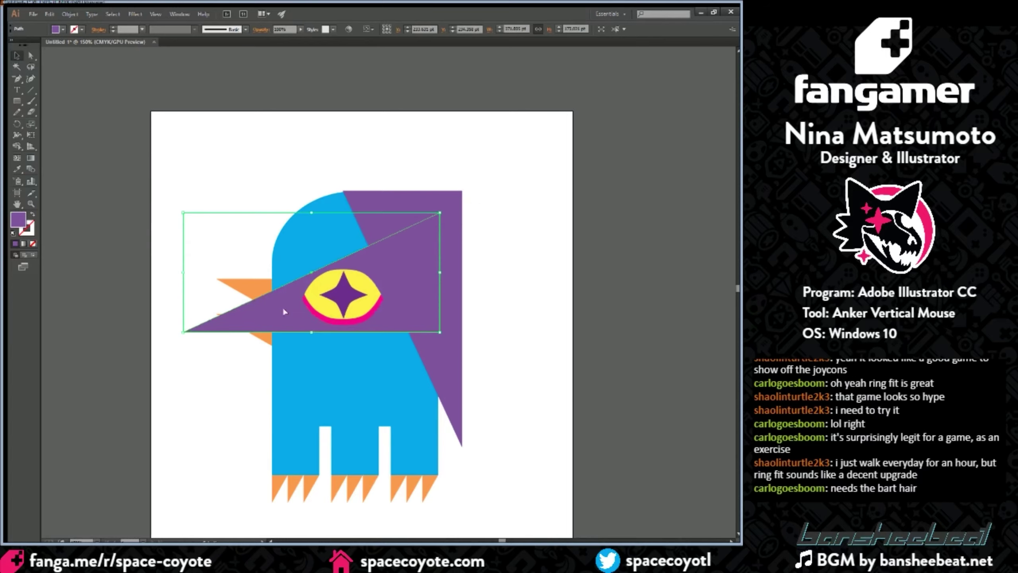
{"action": "left_click_drag", "start_coordinate": [283, 308], "coordinate": [309, 220]}
{"action": "left_click", "coordinate": [517, 173]}
Step: Flatten the upper purple triangle and raise it slightly, realigning its right edge with the lower triangle
{"action": "key", "text": "ctrl+minus"}
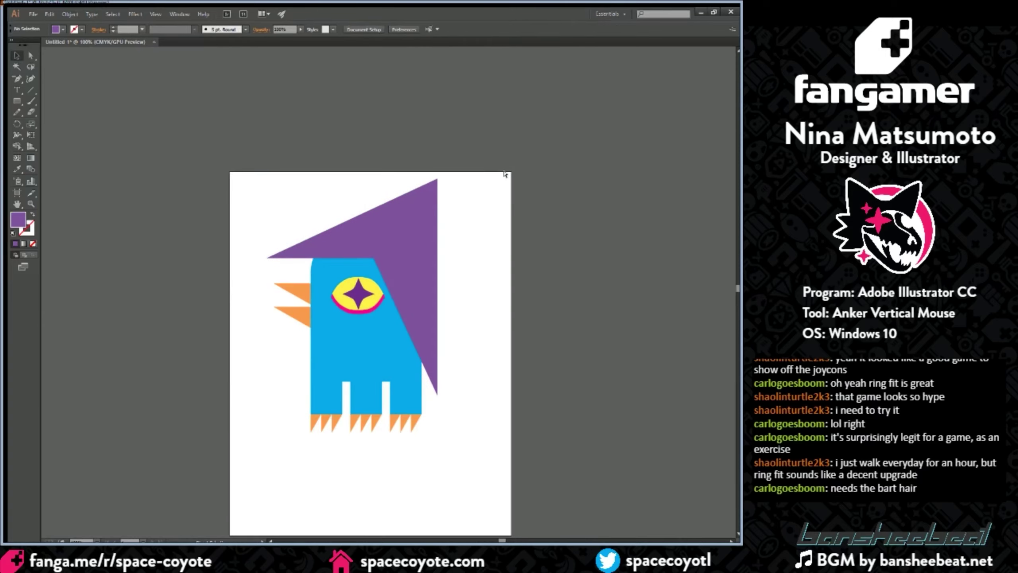
{"action": "key", "text": "ctrl+minus"}
{"action": "key", "text": "ctrl+plus"}
{"action": "key", "text": "ctrl+plus"}
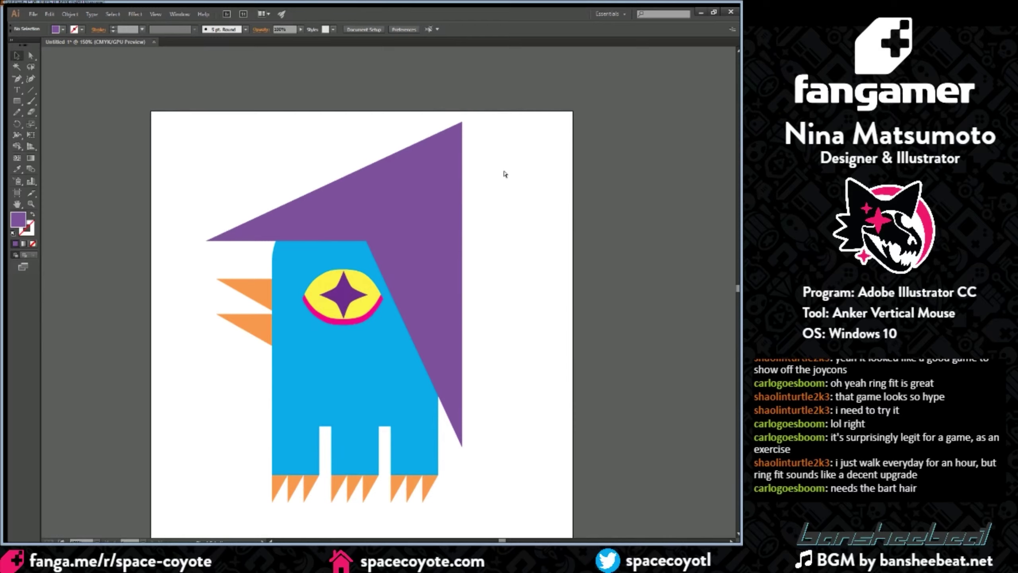
{"action": "key", "text": "ctrl+minus"}
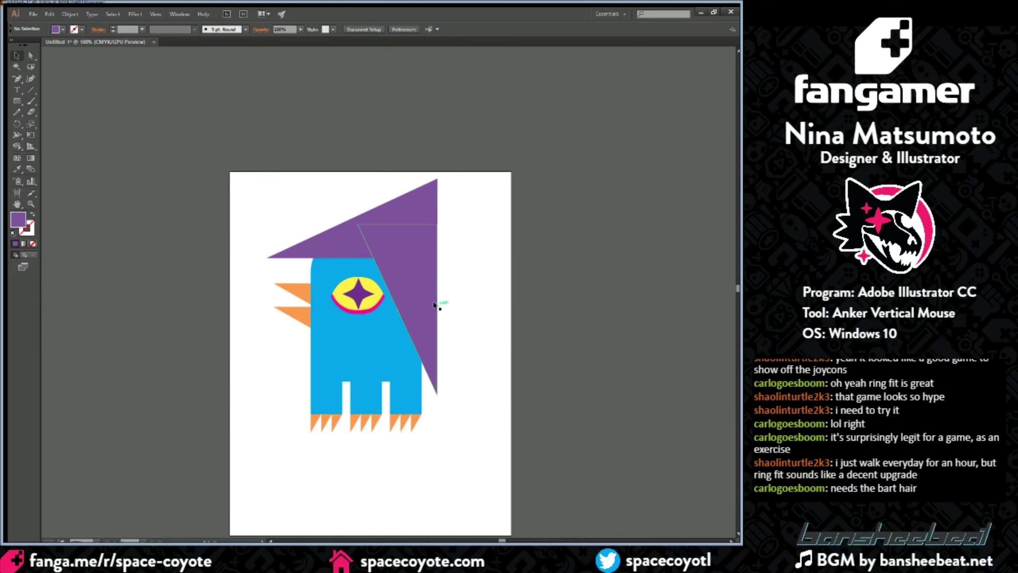
{"action": "key", "text": "ctrl+plus"}
{"action": "left_click", "coordinate": [391, 171]}
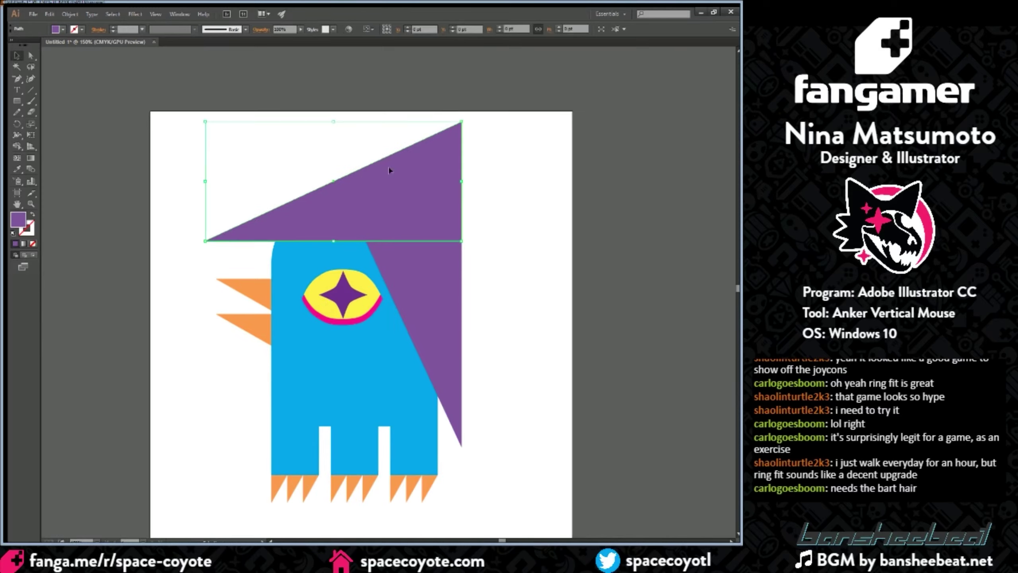
{"action": "left_click_drag", "start_coordinate": [329, 119], "coordinate": [329, 162]}
{"action": "left_click_drag", "start_coordinate": [400, 226], "coordinate": [402, 210]}
{"action": "left_click", "coordinate": [472, 228]}
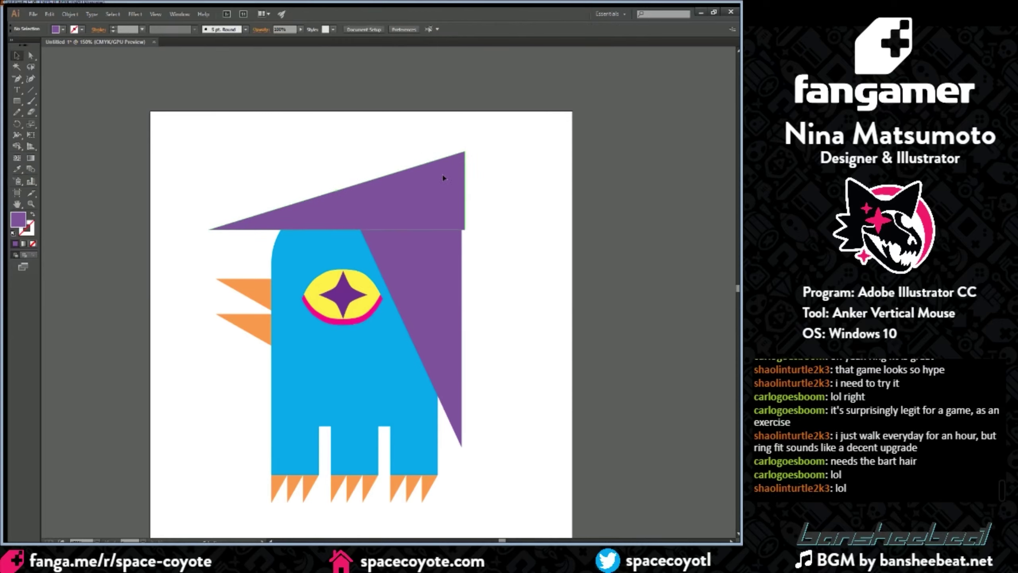
{"action": "left_click_drag", "start_coordinate": [445, 171], "coordinate": [441, 169]}
{"action": "left_click", "coordinate": [501, 178]}
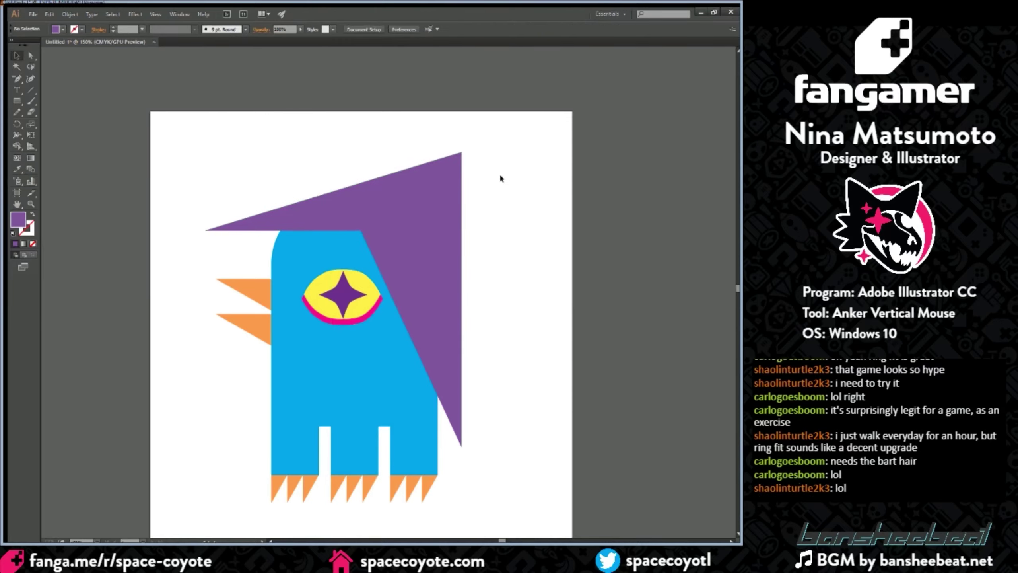
Step: Select both purple triangles and move them together up and right, off the bird and partly outside the artboard
{"action": "key", "text": "ctrl+minus"}
{"action": "key", "text": "ctrl+minus"}
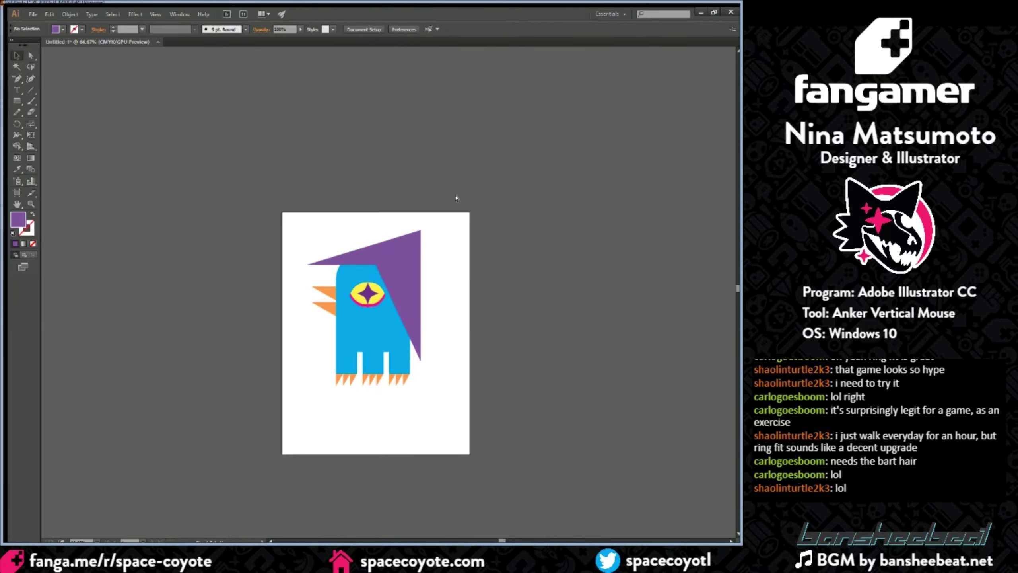
{"action": "key", "text": "ctrl+plus"}
{"action": "key", "text": "ctrl+plus"}
{"action": "left_click", "coordinate": [443, 178]}
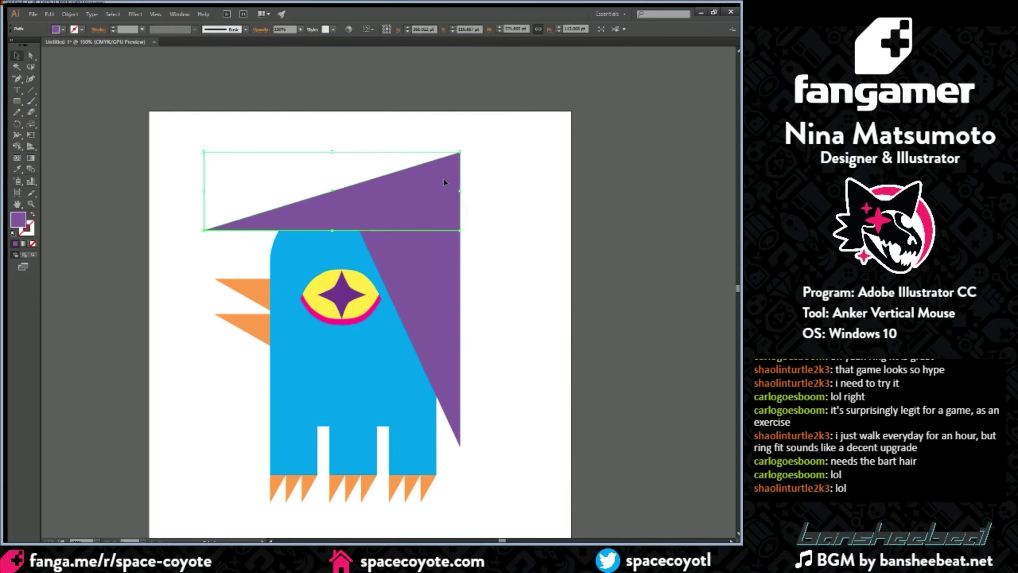
{"action": "left_click", "coordinate": [442, 286]}
{"action": "key", "text": "ctrl+minus"}
{"action": "key", "text": "ctrl+minus"}
{"action": "left_click", "coordinate": [409, 253]}
{"action": "left_click", "coordinate": [411, 276]}
{"action": "left_click", "coordinate": [392, 249], "text": "shift"}
{"action": "left_click_drag", "start_coordinate": [386, 257], "coordinate": [489, 164]}
Step: Unite the two overlapping purple triangles into a single angular shape
{"action": "scroll", "coordinate": [477, 441], "scroll_direction": "up", "scroll_amount": 2}
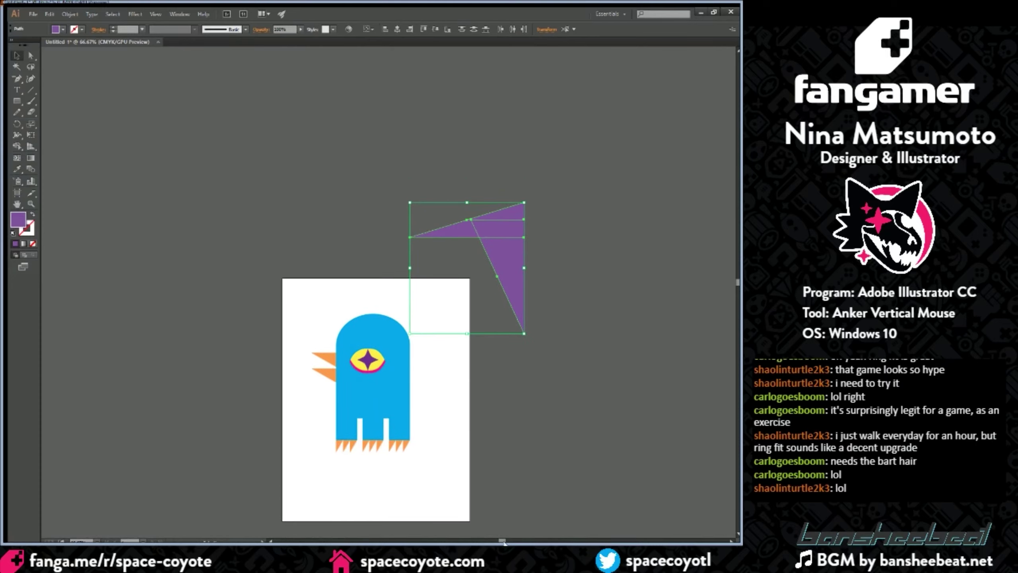
{"action": "left_click_drag", "start_coordinate": [503, 541], "coordinate": [506, 541]}
{"action": "key", "text": "ctrl+equal"}
{"action": "key", "text": "ctrl+equal"}
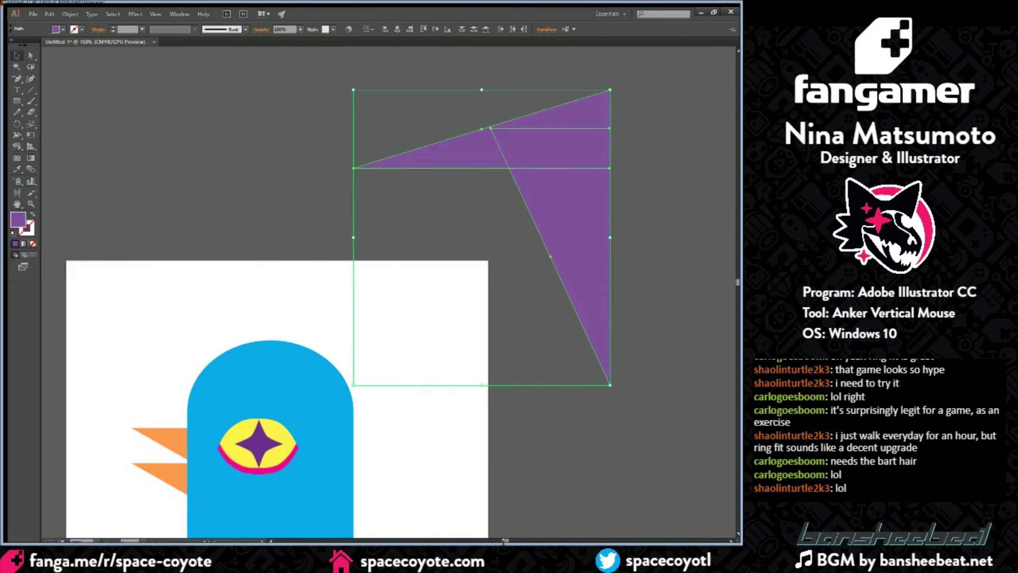
{"action": "scroll", "coordinate": [638, 243], "scroll_direction": "right", "scroll_amount": 4}
{"action": "scroll", "coordinate": [638, 243], "scroll_direction": "up", "scroll_amount": 4}
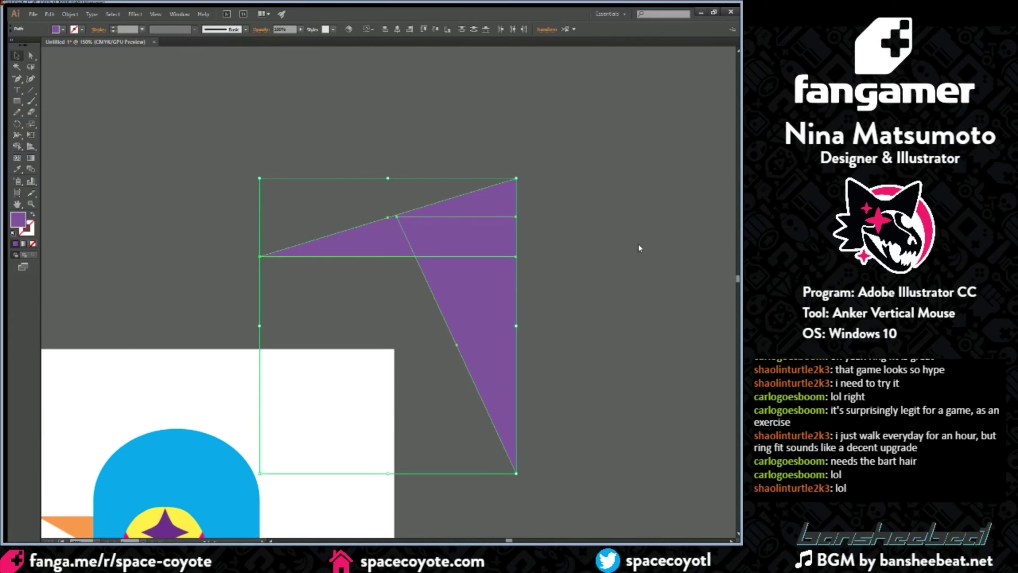
{"action": "key", "text": "ctrl+4"}
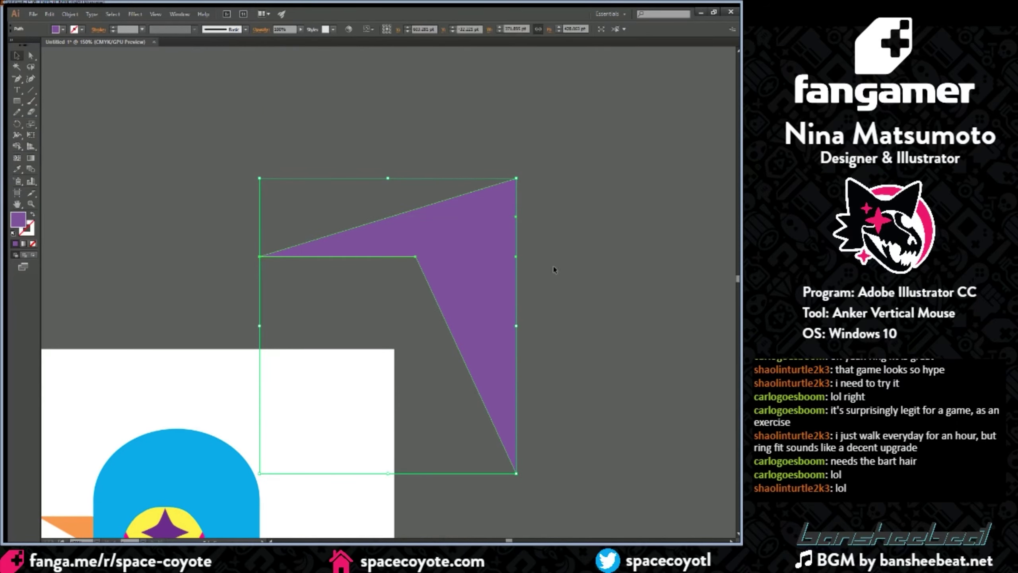
Step: Move the merged purple shape slightly left and up in the empty area beside the artboard
{"action": "left_click", "coordinate": [553, 267]}
{"action": "left_click_drag", "start_coordinate": [463, 262], "coordinate": [409, 256]}
{"action": "left_click", "coordinate": [183, 172]}
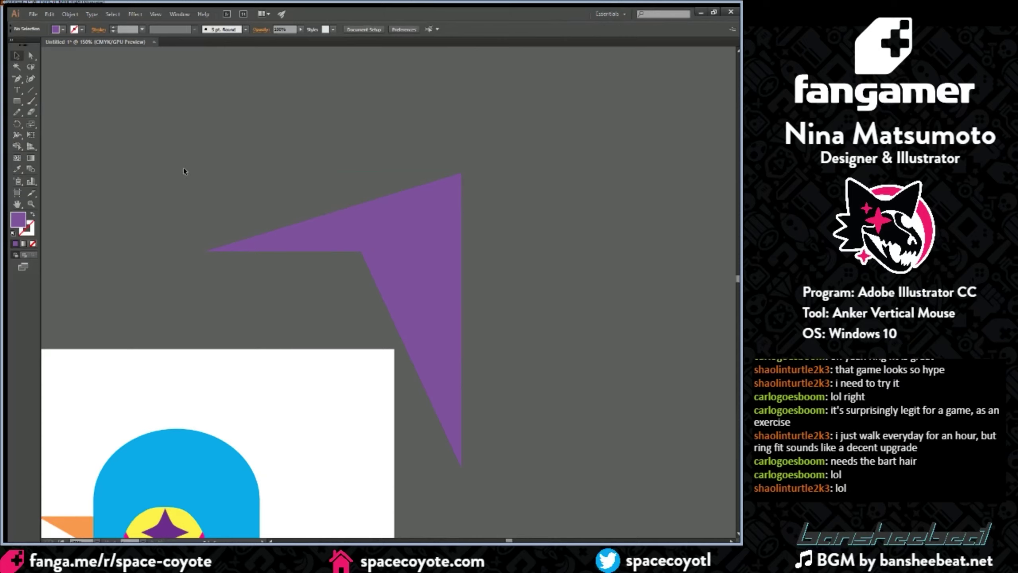
{"action": "left_click", "coordinate": [427, 228]}
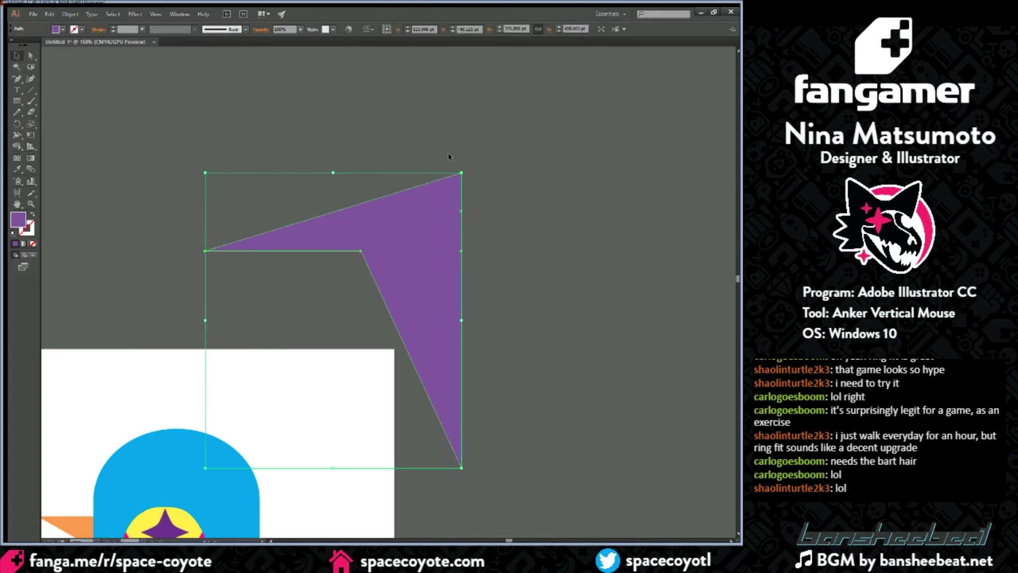
{"action": "left_click", "coordinate": [487, 181]}
{"action": "left_click", "coordinate": [433, 225]}
{"action": "left_click", "coordinate": [513, 196]}
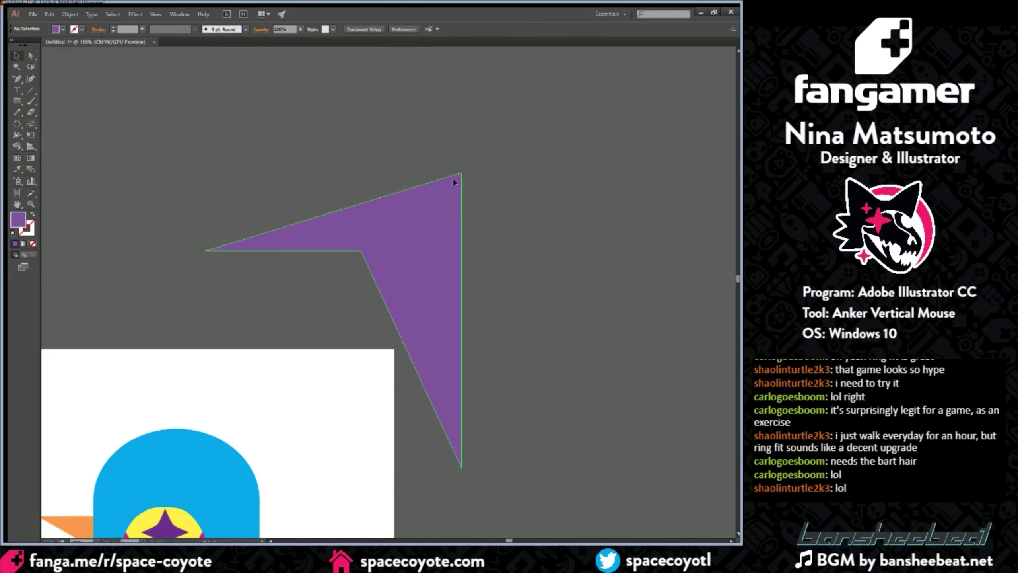
Step: Place the merged purple shape over the bird's head and back, and select its upper-right corner anchor
{"action": "left_click", "coordinate": [457, 177]}
{"action": "key", "text": "a"}
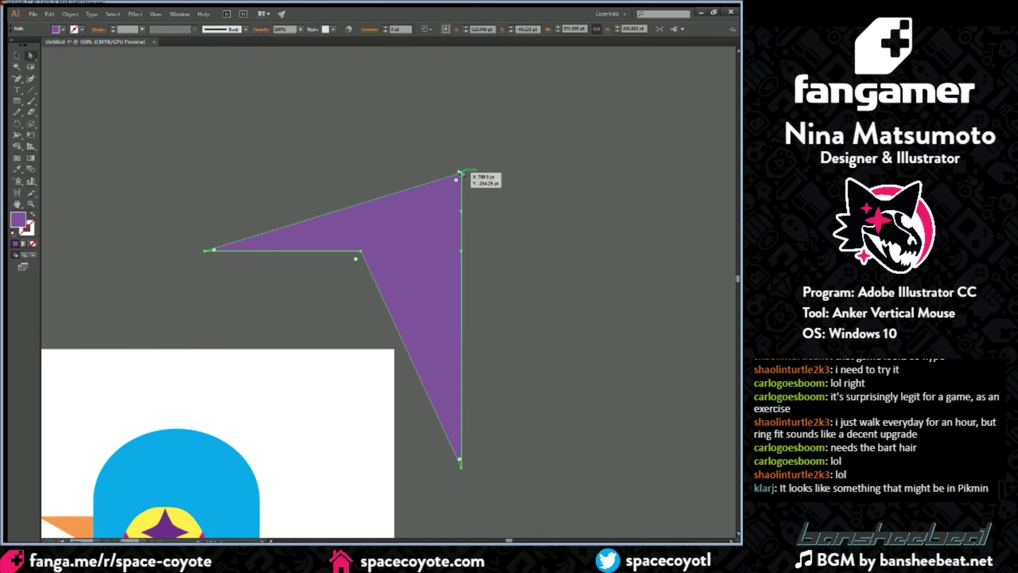
{"action": "left_click", "coordinate": [460, 172]}
{"action": "scroll", "coordinate": [519, 221], "scroll_direction": "up", "scroll_amount": 1}
{"action": "left_click_drag", "start_coordinate": [438, 248], "coordinate": [326, 424]}
{"action": "scroll", "coordinate": [281, 501], "scroll_direction": "down", "scroll_amount": 5}
{"action": "scroll", "coordinate": [268, 401], "scroll_direction": "left", "scroll_amount": 2}
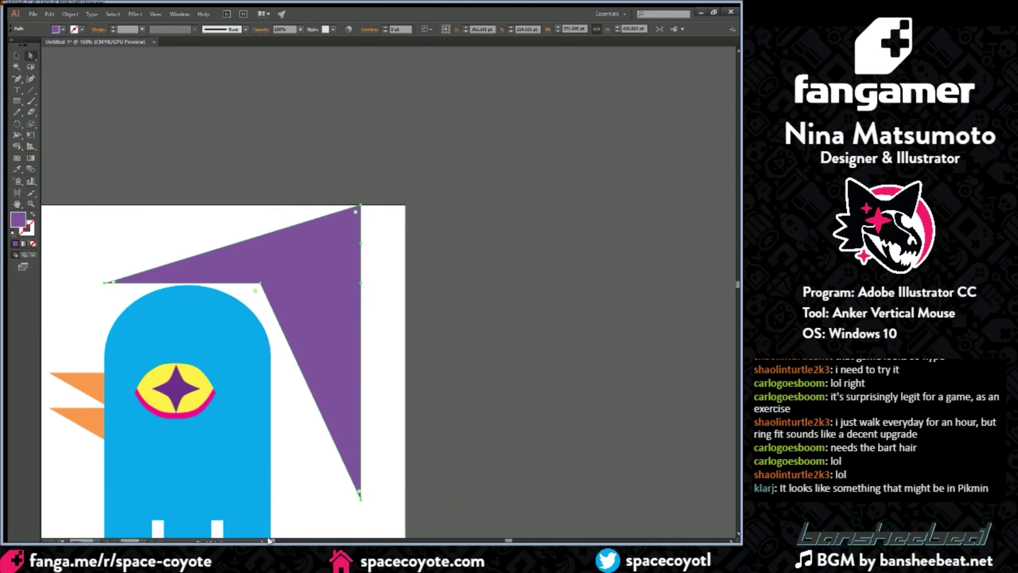
{"action": "left_click_drag", "start_coordinate": [428, 226], "coordinate": [415, 245]}
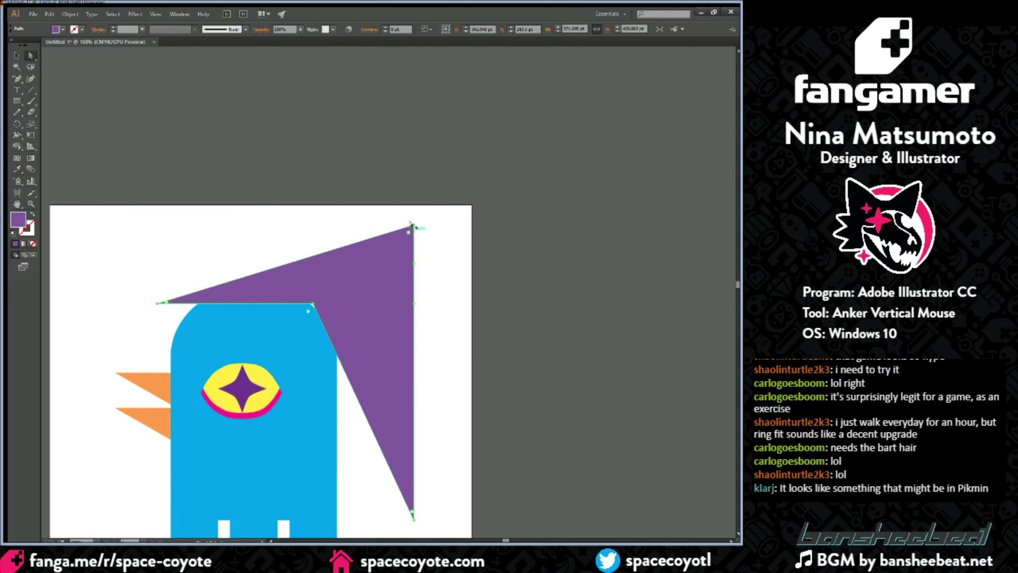
{"action": "left_click", "coordinate": [414, 225]}
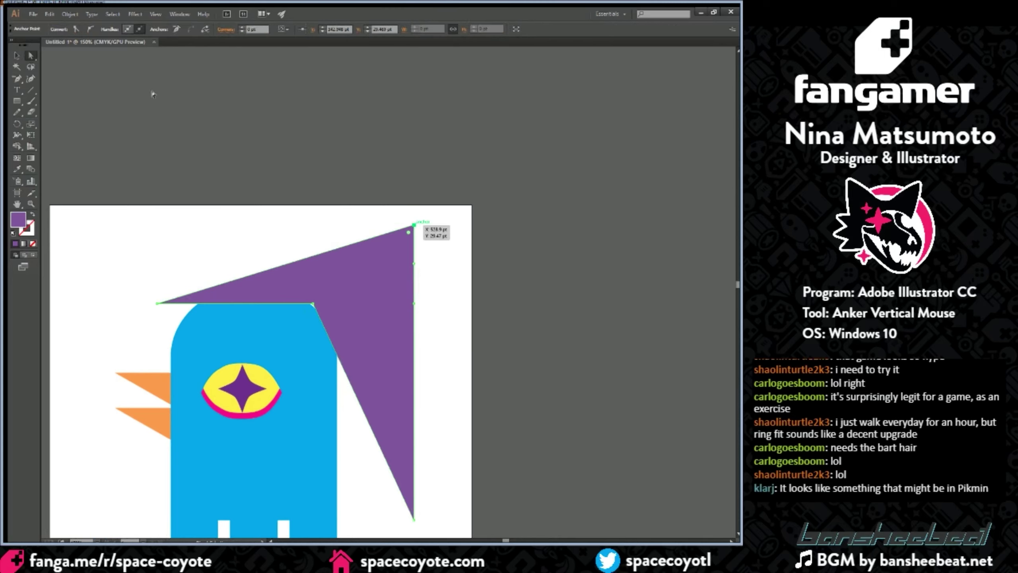
Step: Convert the purple crest's upper-right corner to a smooth point and delete the anchor just below it on the right edge
{"action": "left_click", "coordinate": [89, 29]}
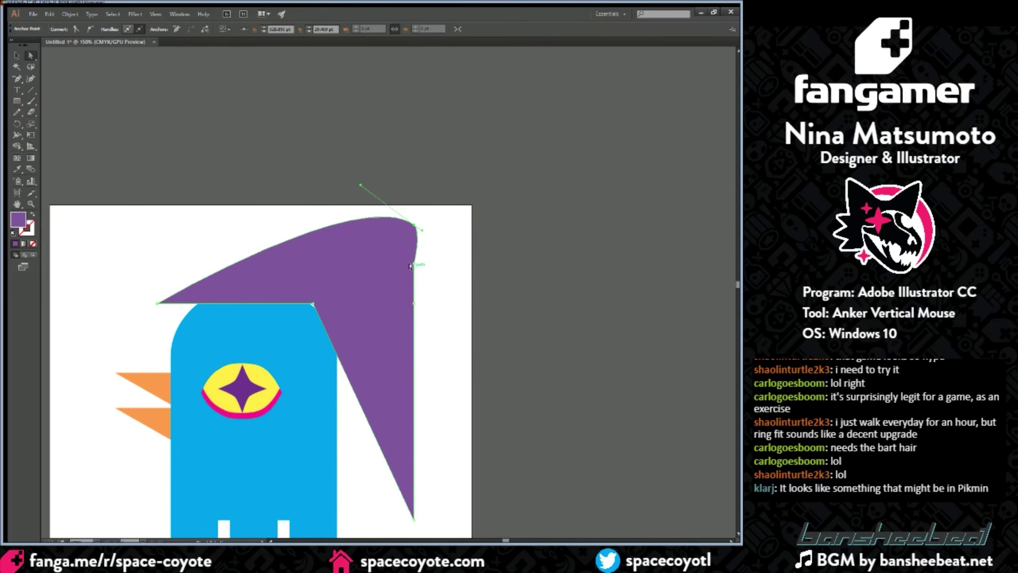
{"action": "key", "text": "ctrl+equal"}
{"action": "key", "text": "ctrl+equal"}
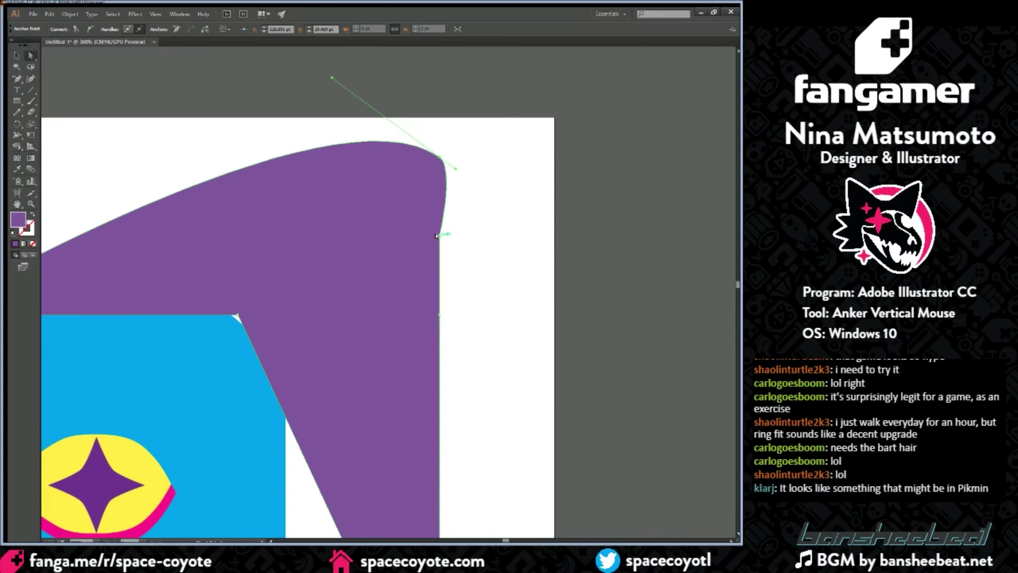
{"action": "key", "text": "p"}
{"action": "left_click", "coordinate": [439, 233]}
{"action": "left_click", "coordinate": [440, 157], "text": "alt"}
{"action": "key", "text": "a"}
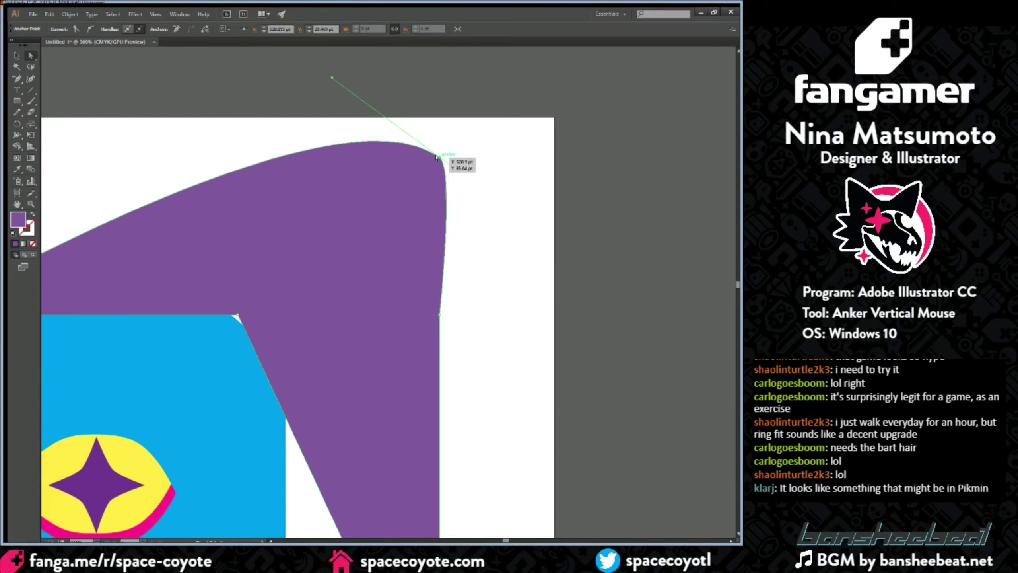
Step: Move the crest's smoothed upper-right anchor down and left, toward the bird's head
{"action": "left_click_drag", "start_coordinate": [440, 157], "coordinate": [379, 216]}
{"action": "key", "text": "ctrl+minus"}
{"action": "key", "text": "ctrl+minus"}
{"action": "scroll", "coordinate": [261, 326], "scroll_direction": "down", "scroll_amount": 1}
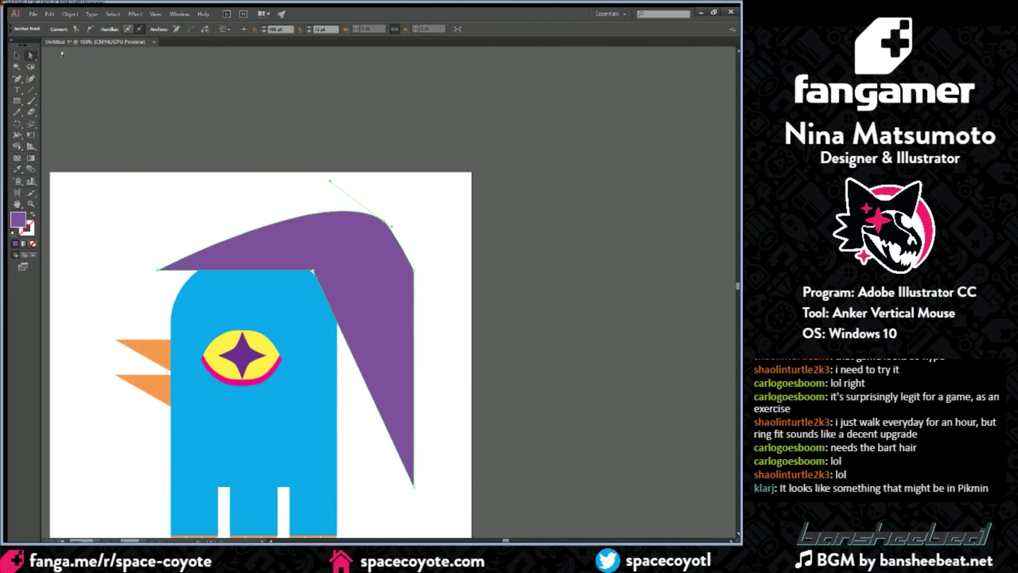
Step: Shift the whole purple crest left and down so it overlaps more of the bird's head
{"action": "left_click", "coordinate": [15, 54]}
{"action": "scroll", "coordinate": [344, 317], "scroll_direction": "down", "scroll_amount": 2}
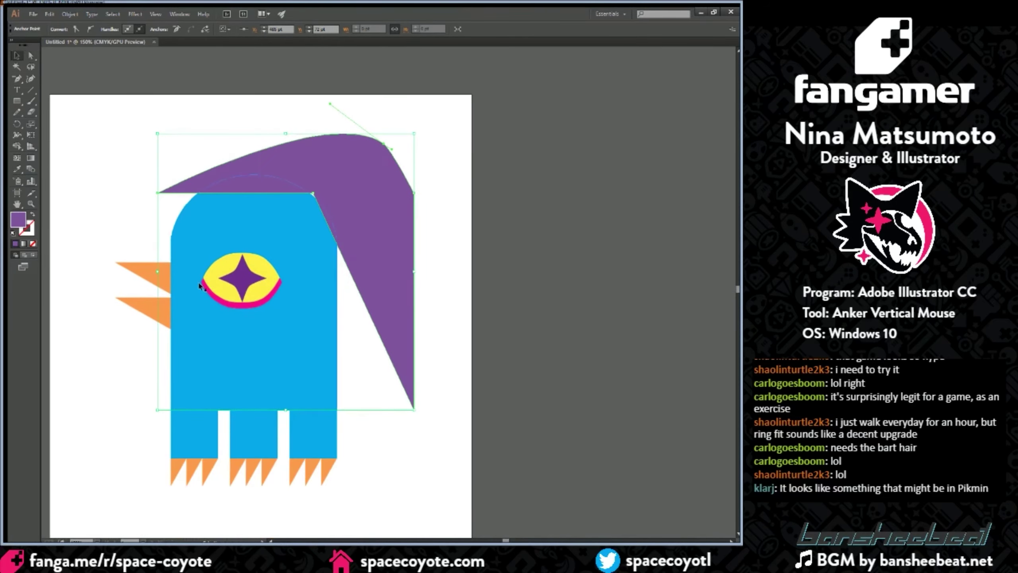
{"action": "mouse_move", "coordinate": [371, 232]}
{"action": "left_mouse_down"}
{"action": "mouse_move", "coordinate": [345, 241]}
{"action": "mouse_move", "coordinate": [352, 265]}
{"action": "mouse_move", "coordinate": [344, 237]}
{"action": "mouse_move", "coordinate": [327, 255]}
{"action": "mouse_move", "coordinate": [352, 229]}
{"action": "left_mouse_up"}
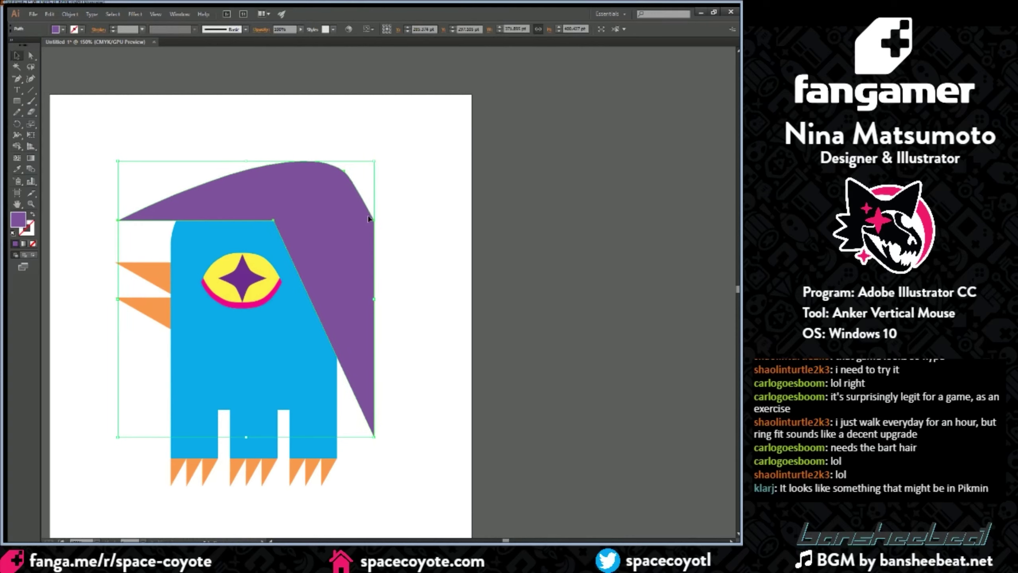
Step: Delete the remaining middle anchor on the crest's right edge and move the smoothed upper-right anchor slightly outward to the right
{"action": "key", "text": "p"}
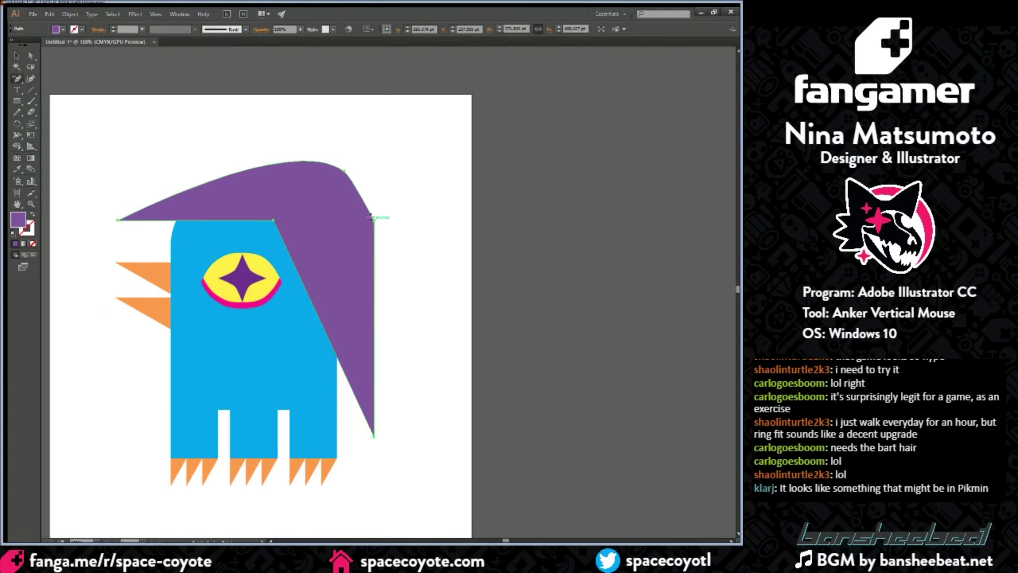
{"action": "left_click", "coordinate": [373, 219]}
{"action": "key", "text": "v"}
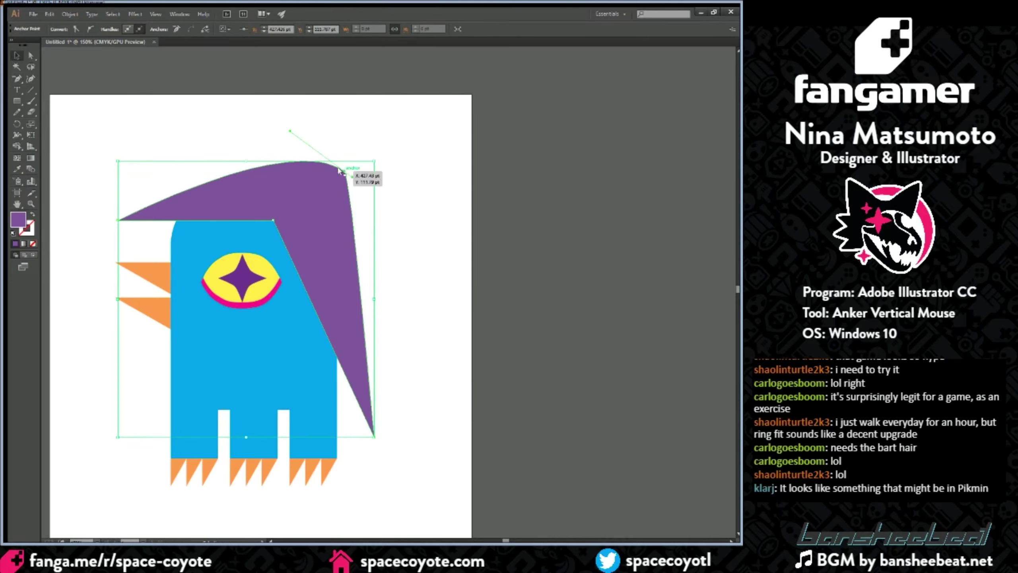
{"action": "key", "text": "a"}
{"action": "left_click_drag", "start_coordinate": [342, 171], "coordinate": [366, 166]}
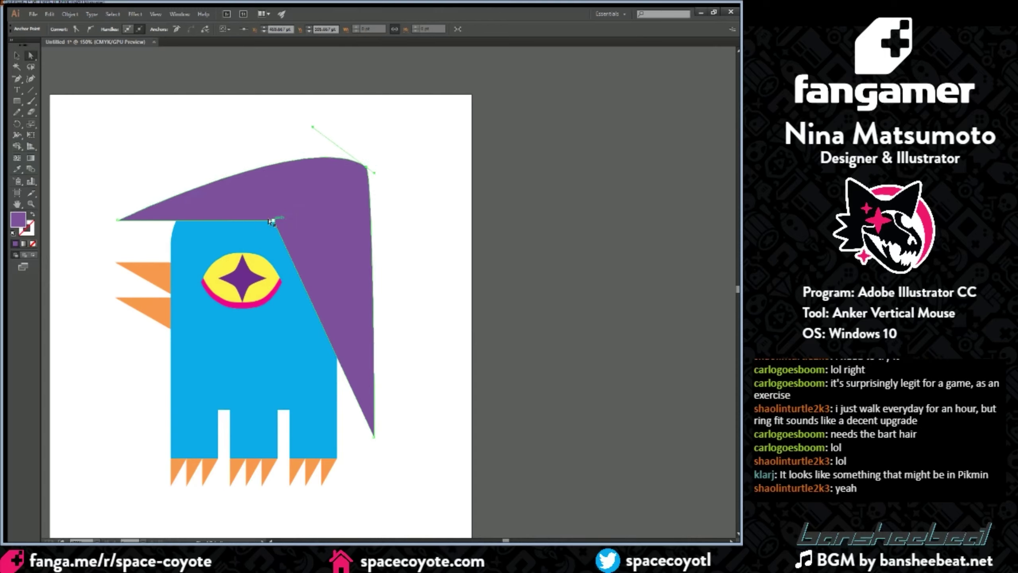
Step: Try to delete the crest's inner corner anchor above the eye, and undo the change
{"action": "left_click", "coordinate": [272, 219]}
{"action": "left_click", "coordinate": [16, 56]}
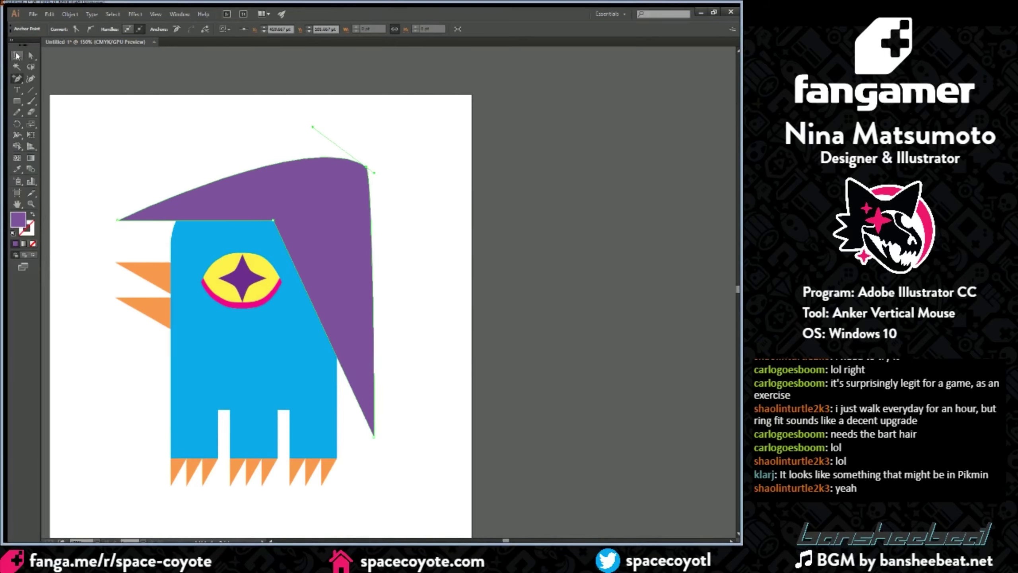
{"action": "key", "text": "minus"}
{"action": "left_click", "coordinate": [271, 219]}
{"action": "key", "text": "ctrl+z"}
{"action": "key", "text": "v"}
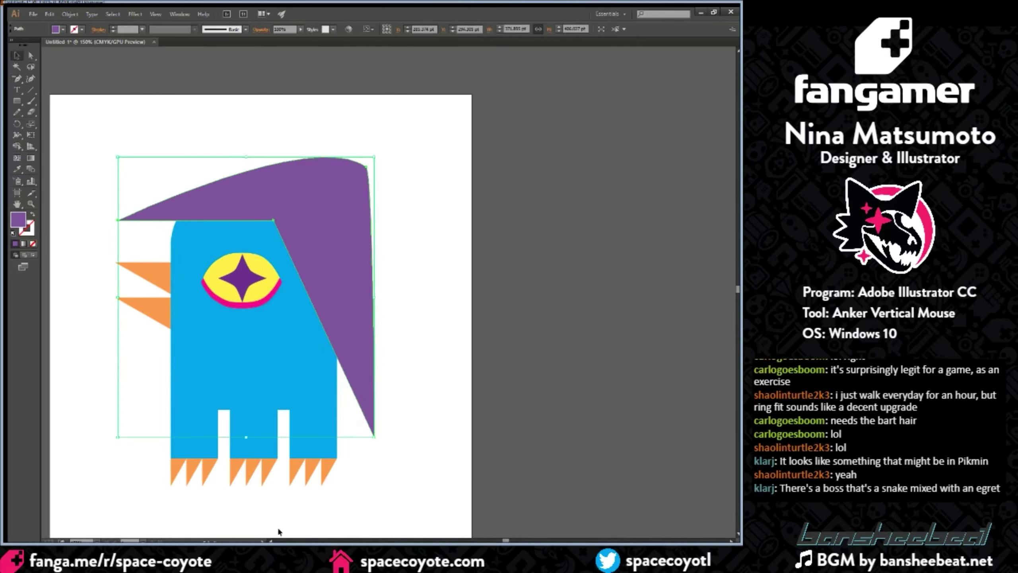
Step: Add an anchor on the crest's top curve and move it left toward the front of the head
{"action": "left_click", "coordinate": [270, 540]}
{"action": "left_click", "coordinate": [270, 540]}
{"action": "left_click", "coordinate": [270, 539]}
{"action": "left_click", "coordinate": [271, 540]}
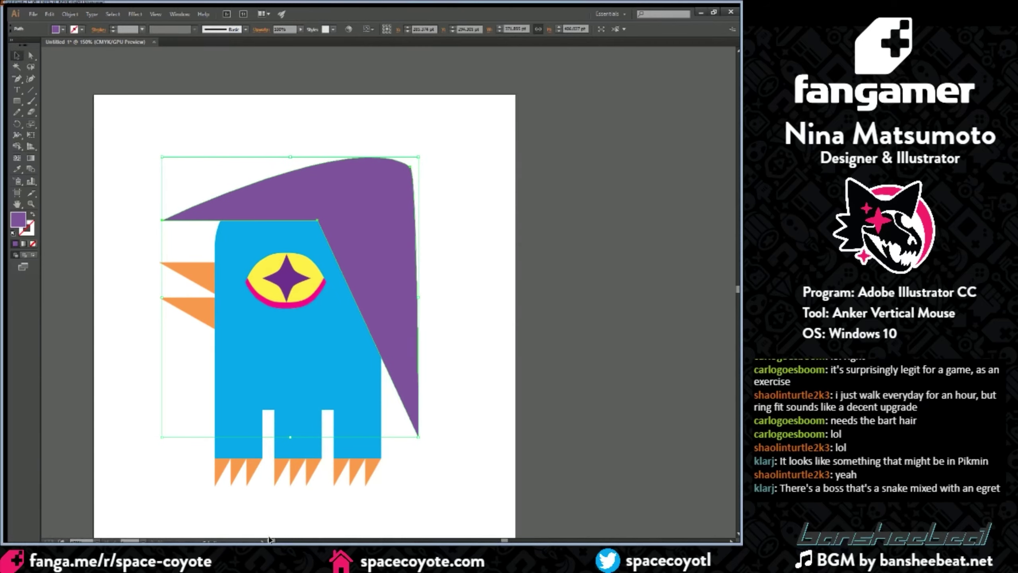
{"action": "left_click", "coordinate": [271, 540]}
{"action": "left_click", "coordinate": [270, 540]}
{"action": "left_click", "coordinate": [270, 540]}
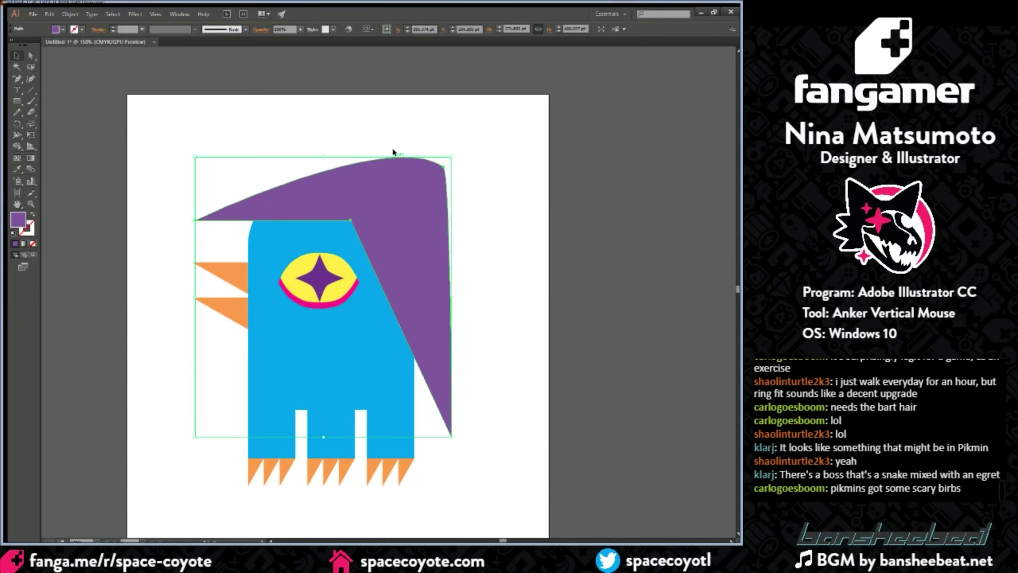
{"action": "key", "text": "p"}
{"action": "key", "text": "a"}
{"action": "left_click", "coordinate": [405, 156]}
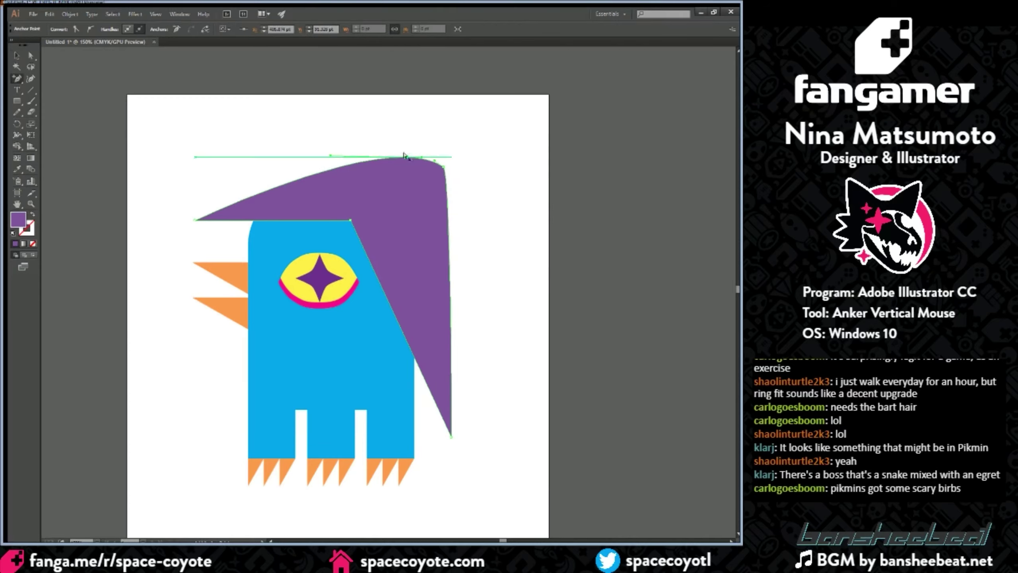
{"action": "left_click_drag", "start_coordinate": [405, 156], "coordinate": [309, 153]}
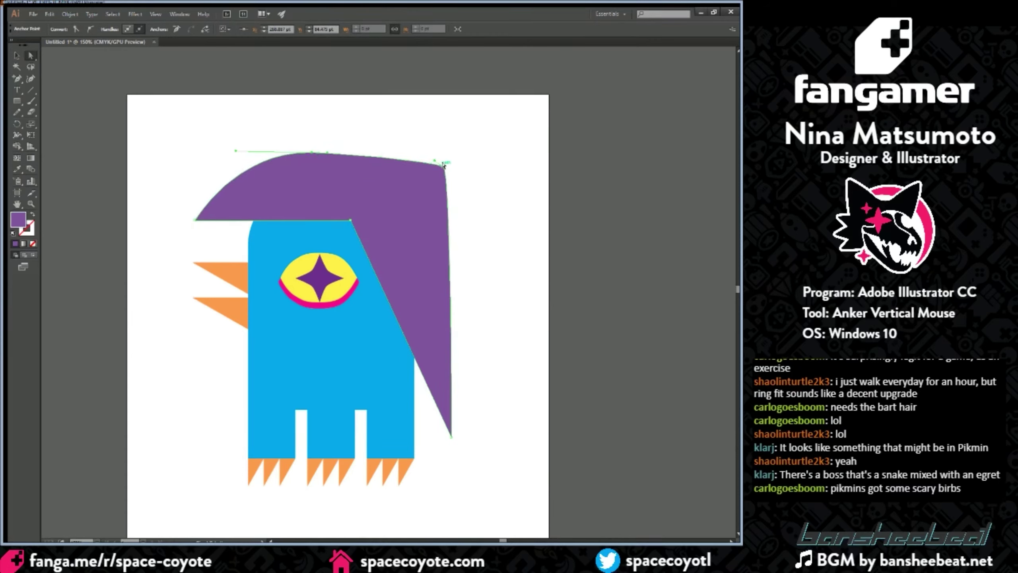
Step: Extend the handles of the crest's upper-right anchor for a rounder back, move that anchor down and left, and deselect the crest
{"action": "left_click_drag", "start_coordinate": [440, 165], "coordinate": [476, 195]}
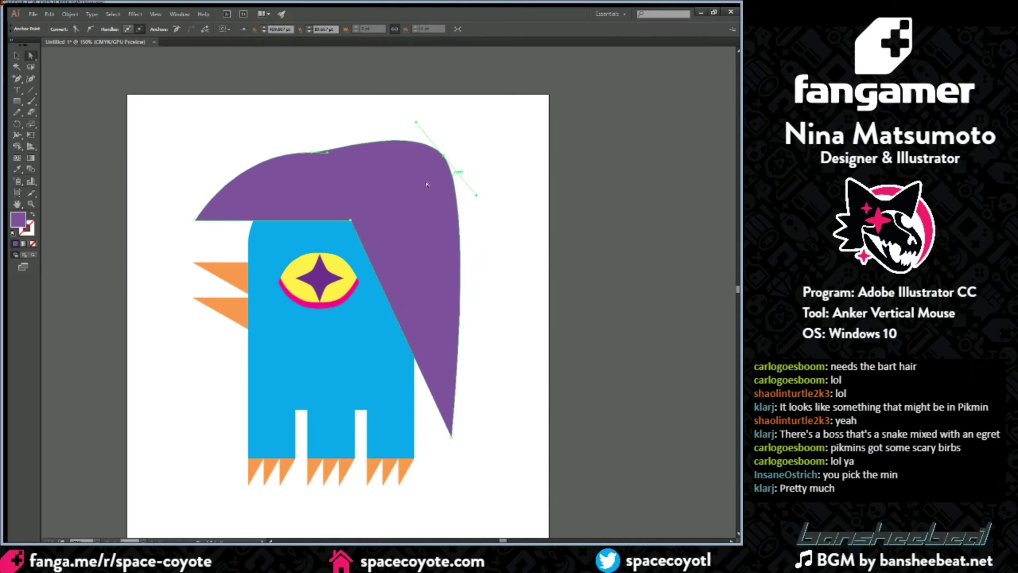
{"action": "left_click_drag", "start_coordinate": [441, 156], "coordinate": [425, 177]}
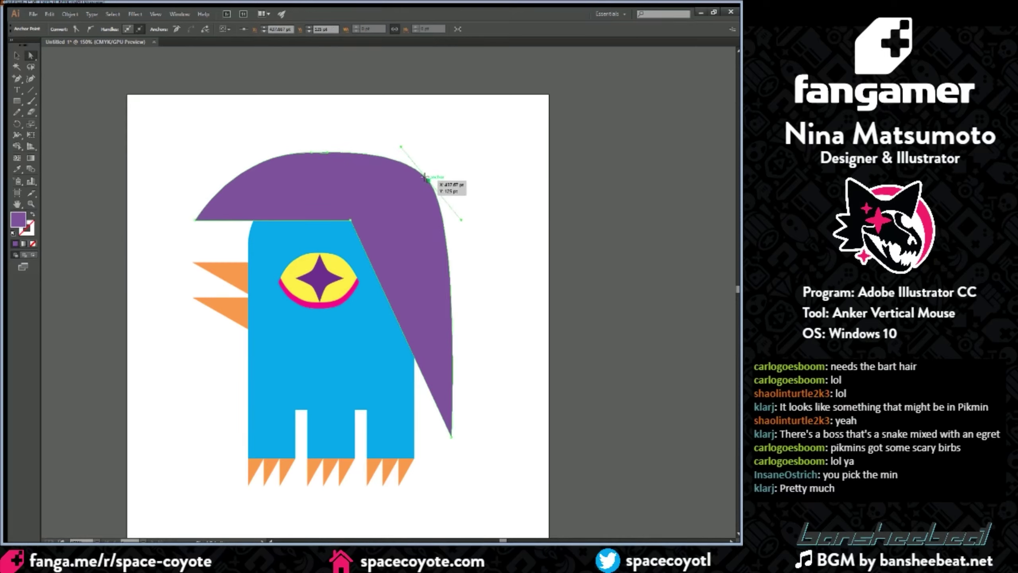
{"action": "left_click", "coordinate": [488, 201]}
{"action": "left_click", "coordinate": [427, 200]}
{"action": "left_click", "coordinate": [428, 180]}
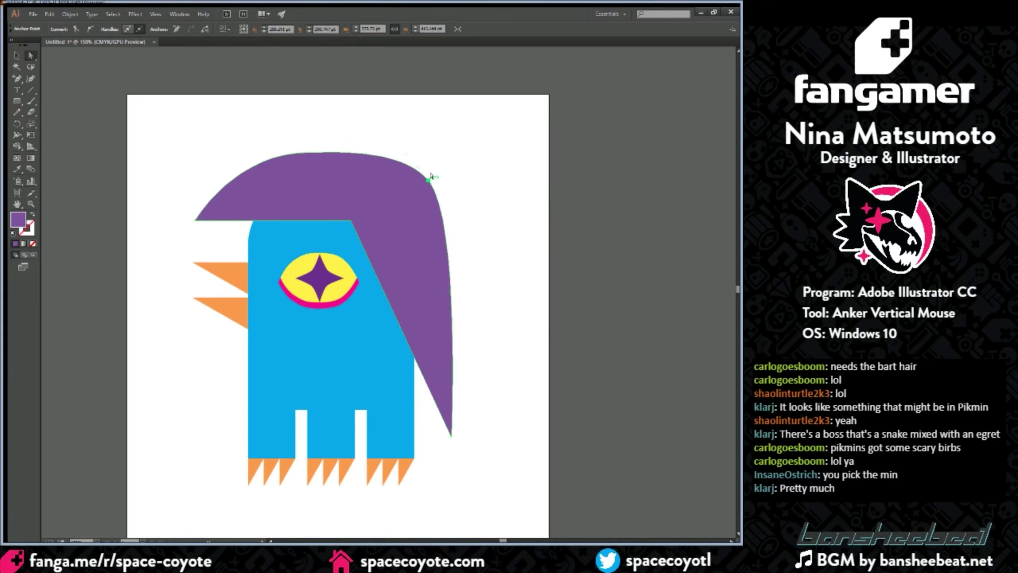
{"action": "left_click", "coordinate": [521, 178]}
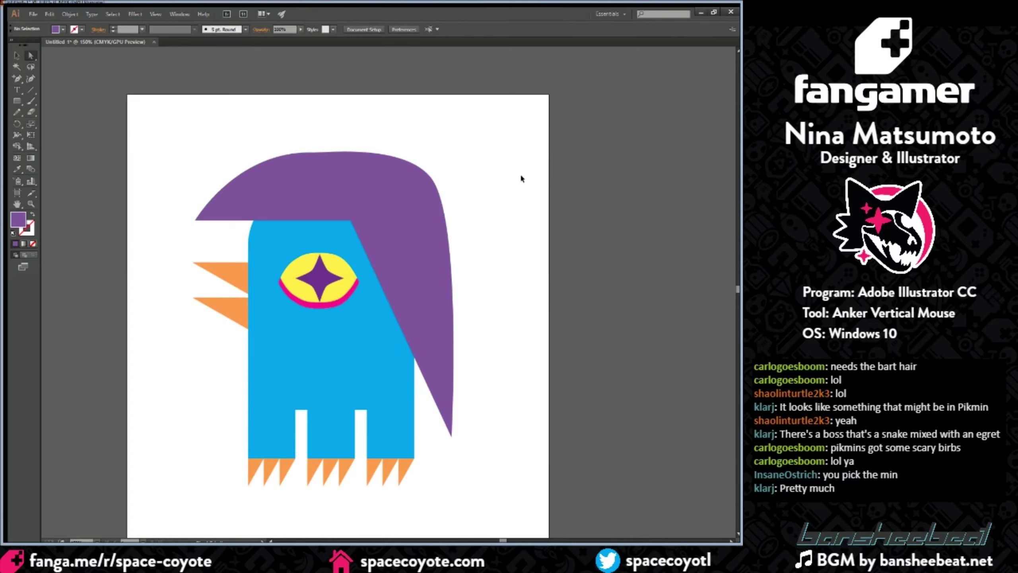
Step: Delete the purple crest from the bird's head and back
{"action": "key", "text": "ctrl+minus"}
{"action": "key", "text": "ctrl+minus"}
{"action": "key", "text": "ctrl+plus"}
{"action": "key", "text": "ctrl+plus"}
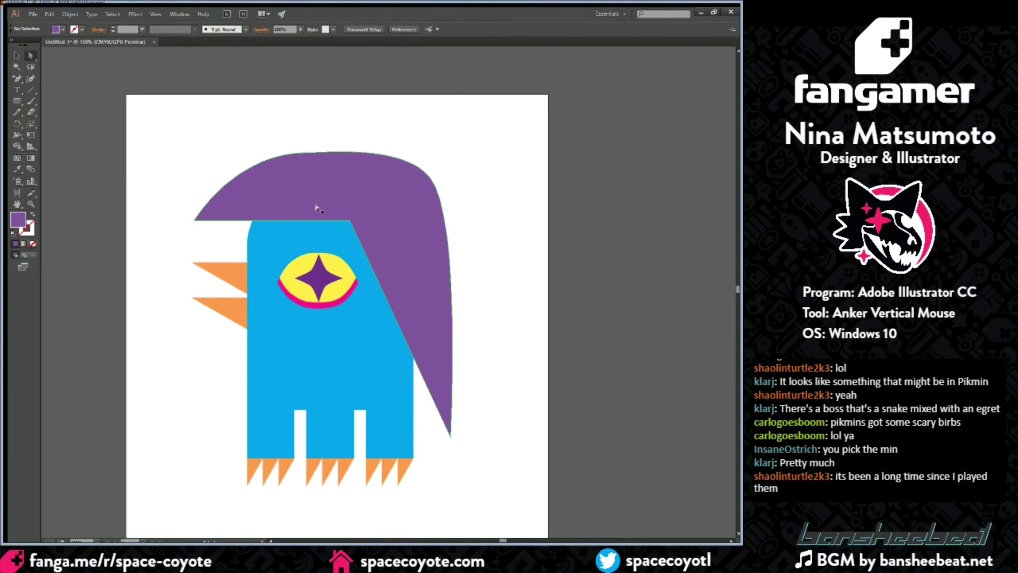
{"action": "left_click", "coordinate": [270, 540]}
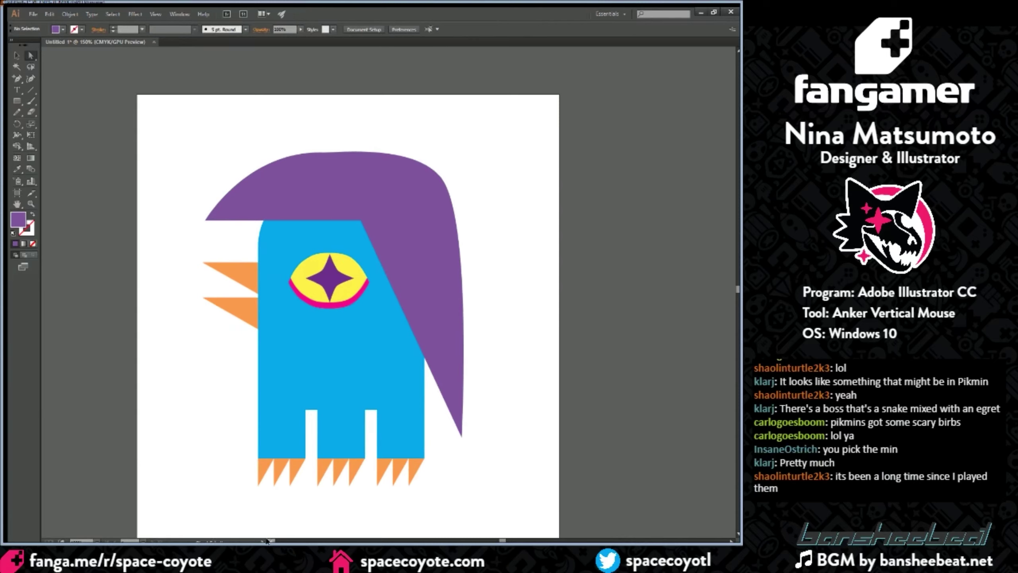
{"action": "left_click", "coordinate": [270, 540]}
{"action": "left_click", "coordinate": [269, 540]}
{"action": "left_click", "coordinate": [437, 192]}
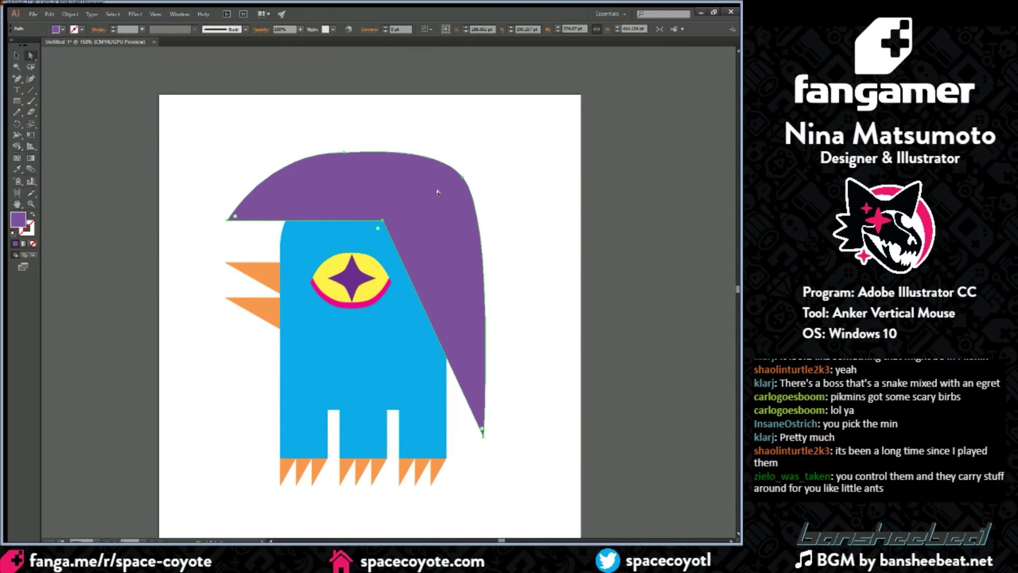
{"action": "left_click_drag", "start_coordinate": [380, 190], "coordinate": [391, 155]}
{"action": "left_click_drag", "start_coordinate": [391, 155], "coordinate": [439, 137]}
{"action": "key", "text": "Delete"}
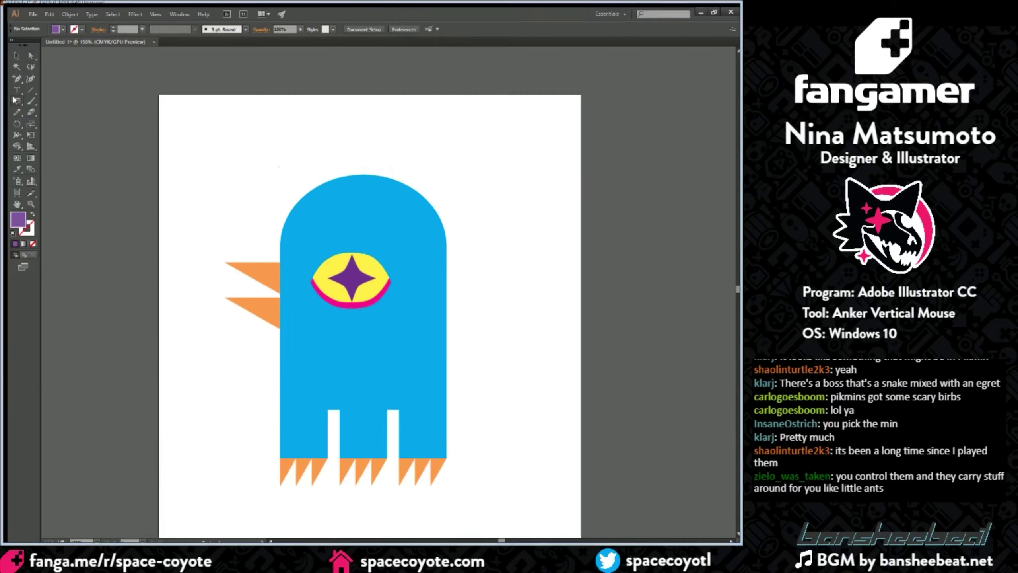
Step: Draw a purple circle about 49 pt in diameter in the blank area to the right of the bird
{"action": "key", "text": "l"}
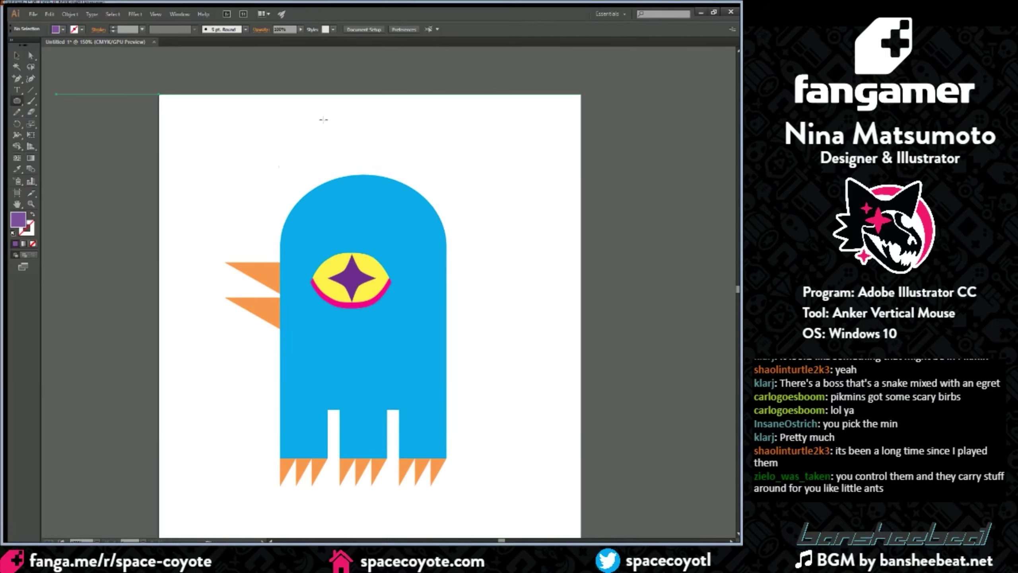
{"action": "scroll", "coordinate": [478, 189], "scroll_direction": "up", "scroll_amount": 3}
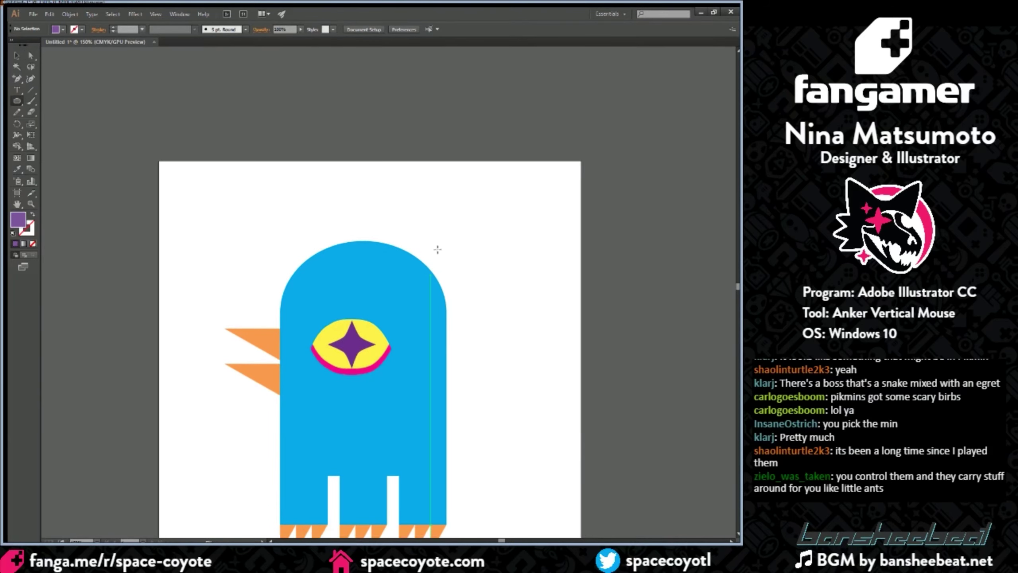
{"action": "scroll", "coordinate": [323, 388], "scroll_direction": "down", "scroll_amount": 4}
{"action": "scroll", "coordinate": [254, 292], "scroll_direction": "up", "scroll_amount": 2}
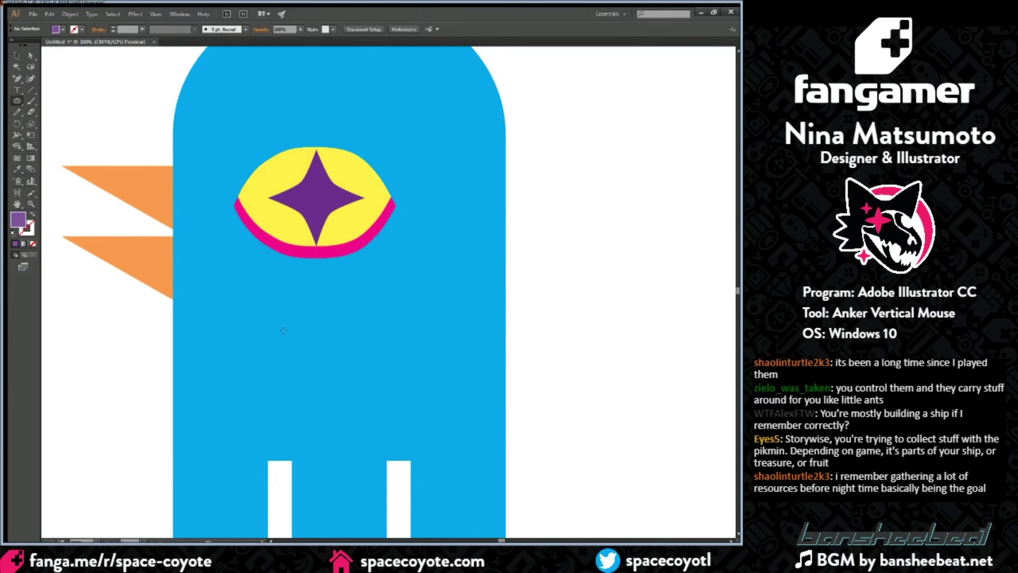
{"action": "left_click_drag", "start_coordinate": [498, 540], "coordinate": [506, 540]}
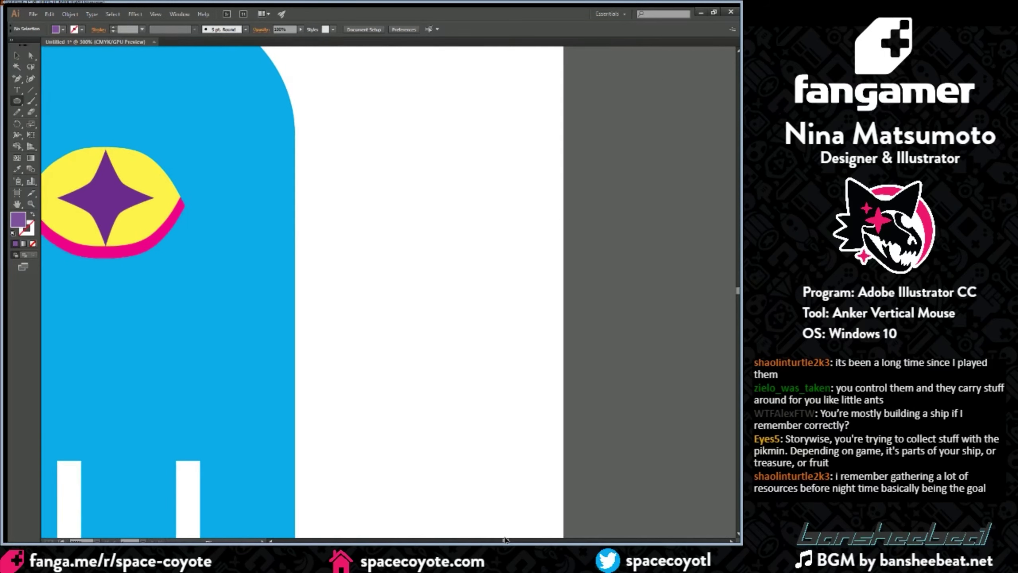
{"action": "mouse_move", "coordinate": [416, 256]}
{"action": "left_mouse_down"}
{"action": "mouse_move", "coordinate": [432, 220]}
{"action": "mouse_move", "coordinate": [441, 223]}
{"action": "left_mouse_up"}
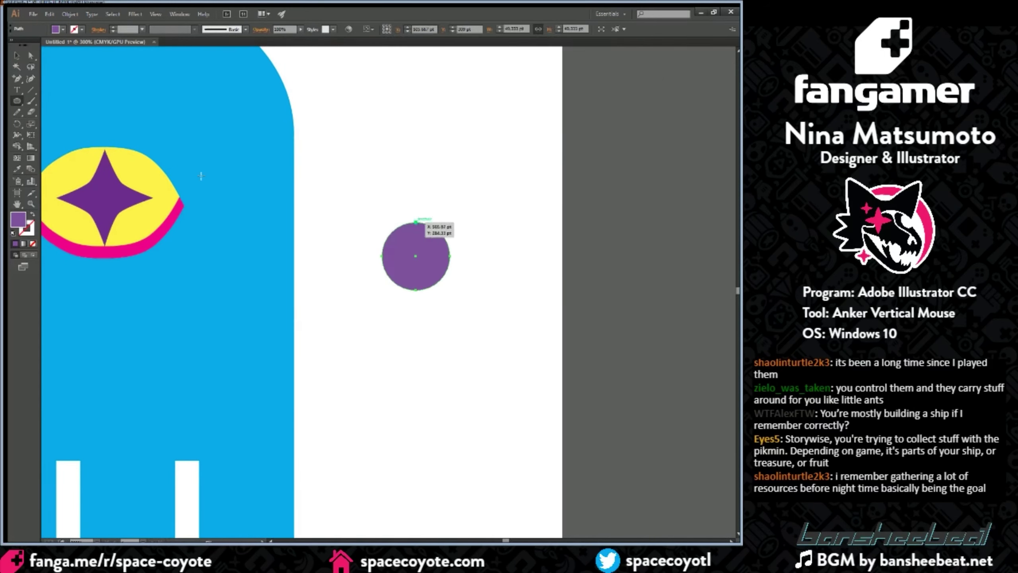
Step: Place a yellow copy of the purple circle on top of it, aligned horizontally and offset slightly upward
{"action": "left_click", "coordinate": [16, 54]}
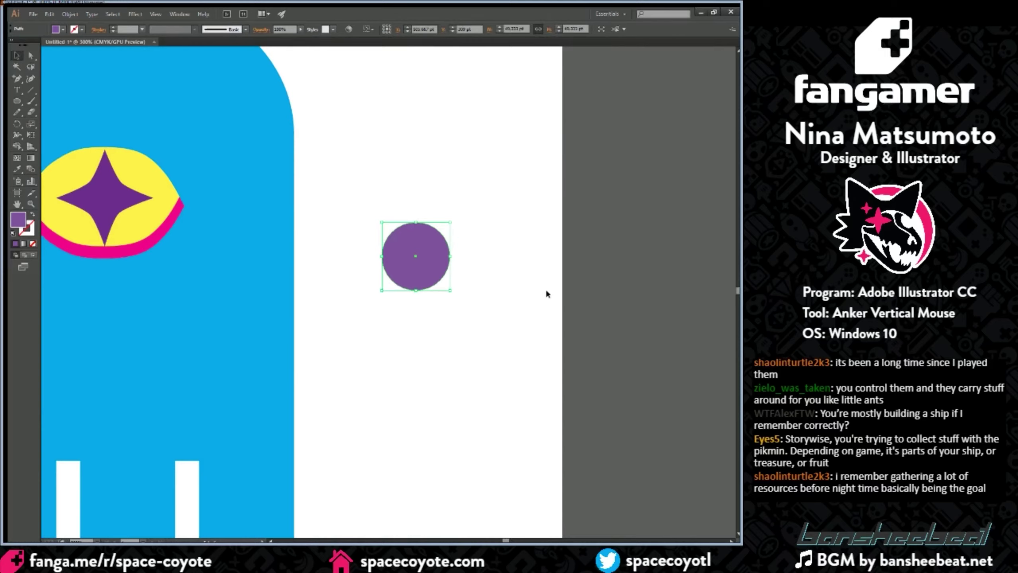
{"action": "scroll", "coordinate": [545, 293], "scroll_direction": "up", "scroll_amount": 2}
{"action": "key", "text": "ctrl+plus"}
{"action": "key", "text": "ctrl+plus"}
{"action": "left_click_drag", "start_coordinate": [485, 320], "coordinate": [475, 241]}
{"action": "left_click", "coordinate": [673, 111]}
{"action": "left_click_drag", "start_coordinate": [459, 207], "coordinate": [474, 265]}
{"action": "key", "text": "Left"}
{"action": "key", "text": "Left"}
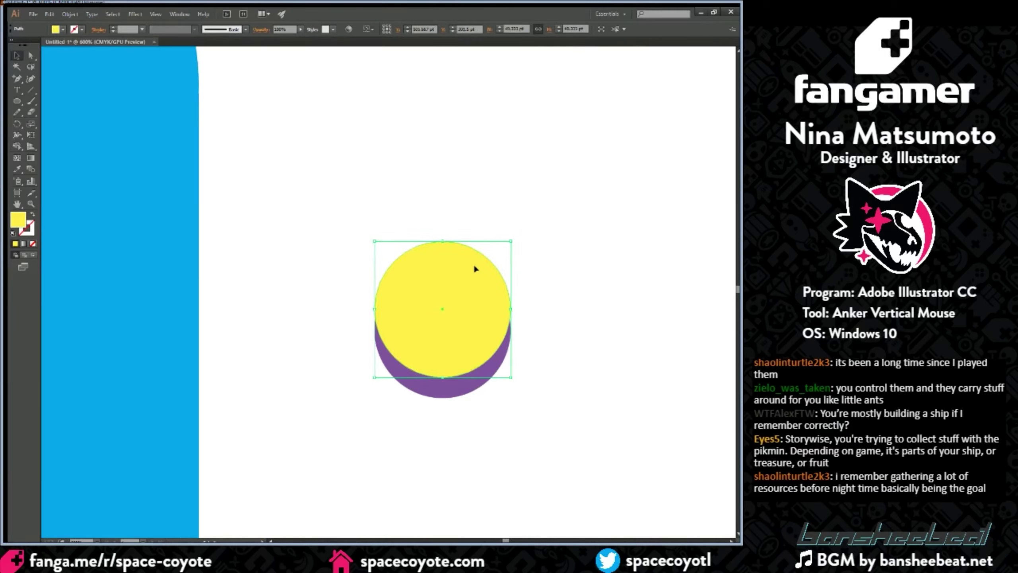
Step: Subtract the yellow circle from the purple circle to leave an upward-opening crescent
{"action": "left_click", "coordinate": [542, 286]}
{"action": "left_click_drag", "start_coordinate": [356, 214], "coordinate": [577, 447]}
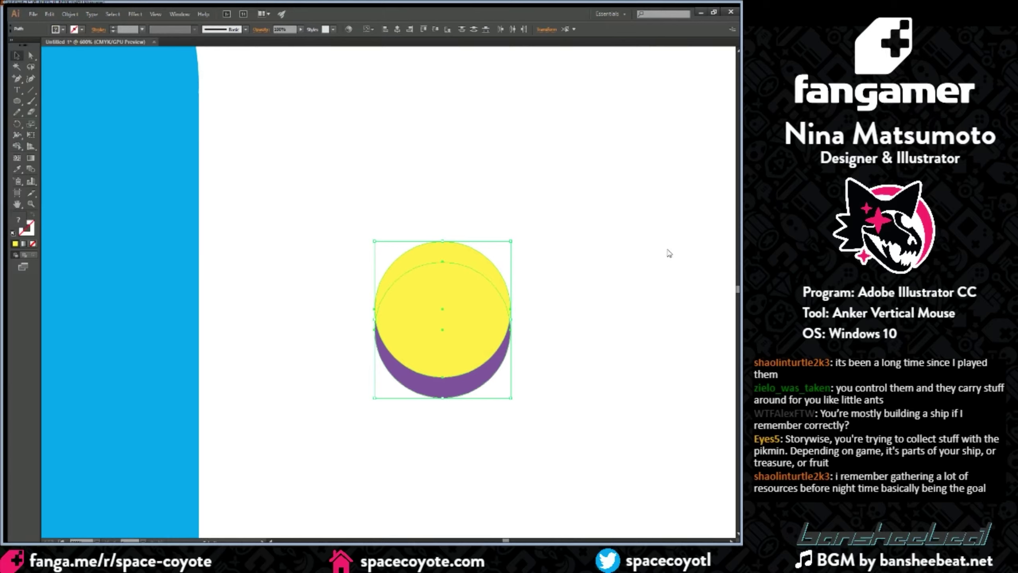
{"action": "left_click", "coordinate": [660, 250]}
{"action": "left_click", "coordinate": [465, 438]}
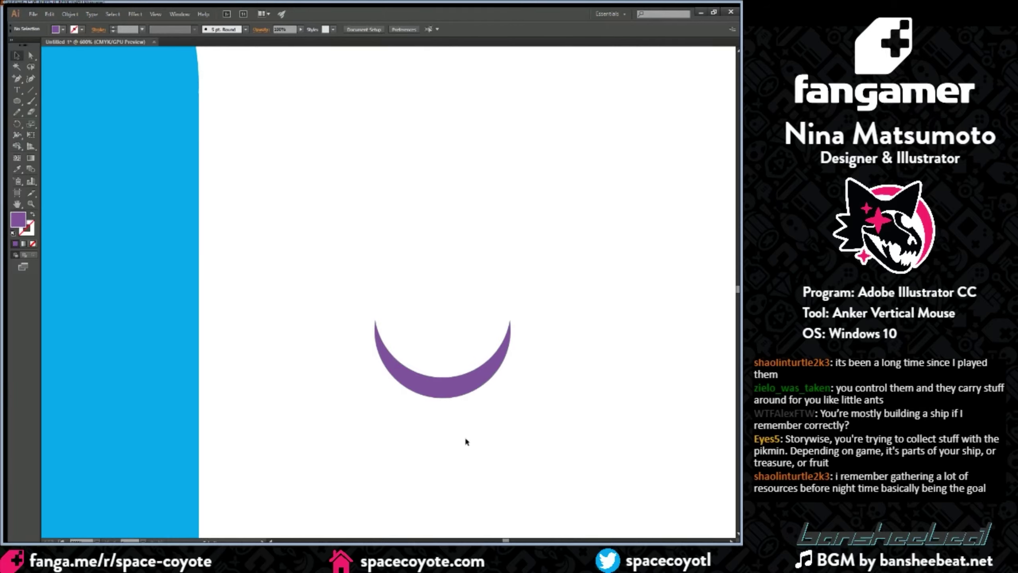
Step: Move the purple crescent onto the bird's body, below the eye and beside the lower beak, and deselect it
{"action": "key", "text": "ctrl+minus"}
{"action": "key", "text": "ctrl+minus"}
{"action": "key", "text": "ctrl+minus"}
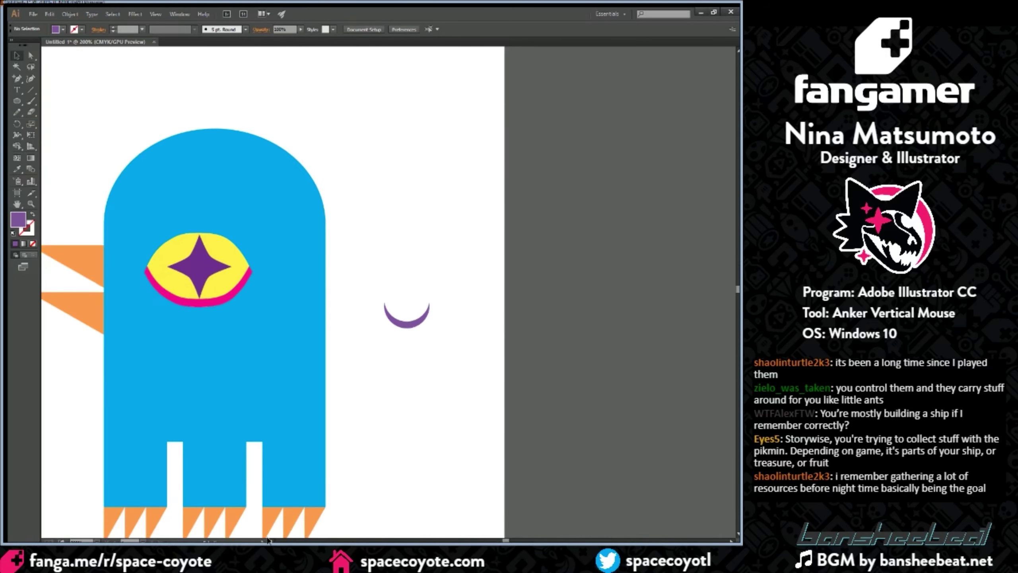
{"action": "left_click", "coordinate": [270, 540]}
{"action": "left_click_drag", "start_coordinate": [507, 316], "coordinate": [255, 344]}
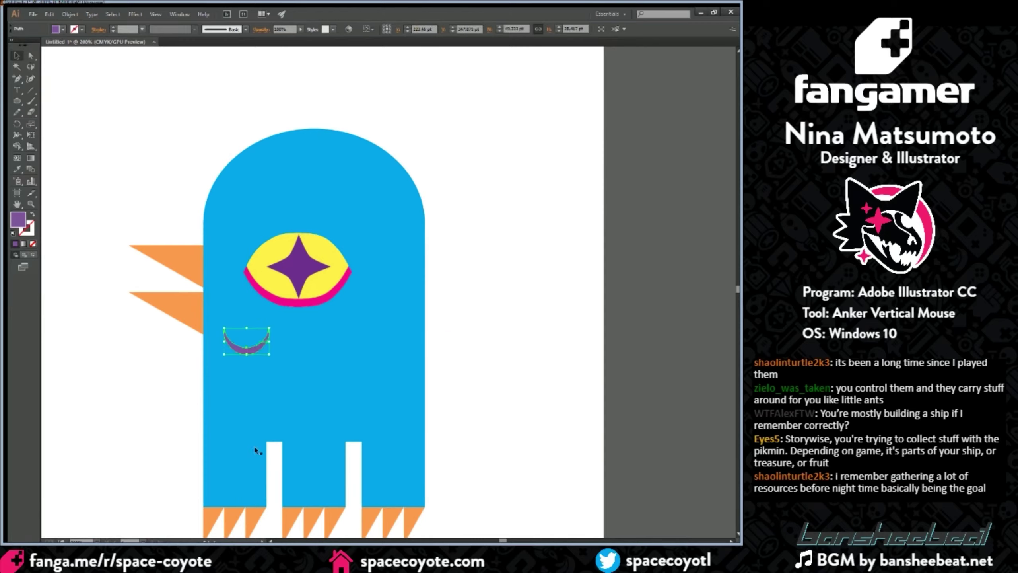
{"action": "left_click", "coordinate": [494, 370]}
{"action": "key", "text": "ctrl+minus"}
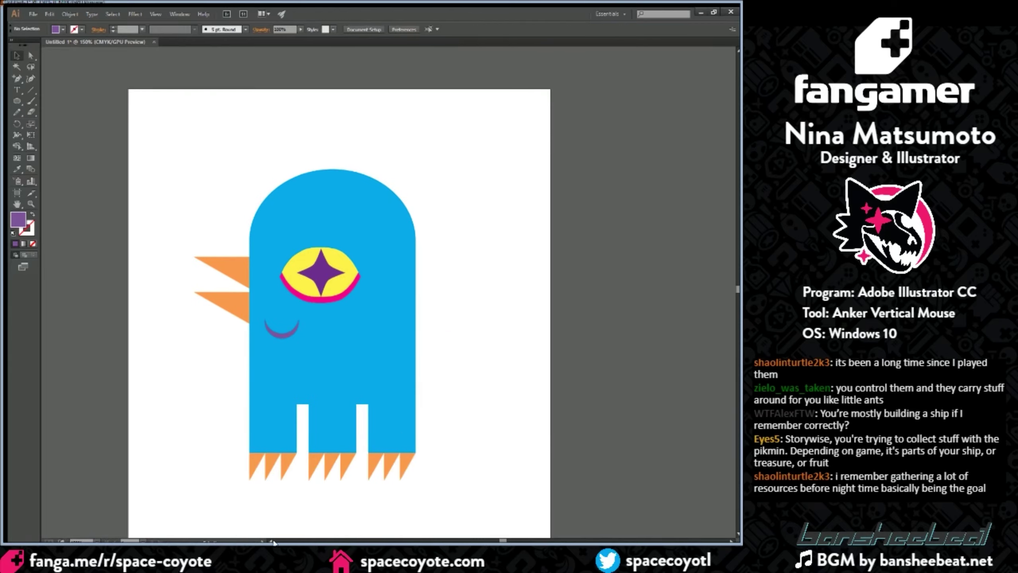
Step: Duplicate the purple crescent three times horizontally, tip to tip, to form a row of four below the eye
{"action": "left_click", "coordinate": [270, 541]}
{"action": "key", "text": "ctrl+plus"}
{"action": "key", "text": "ctrl+plus"}
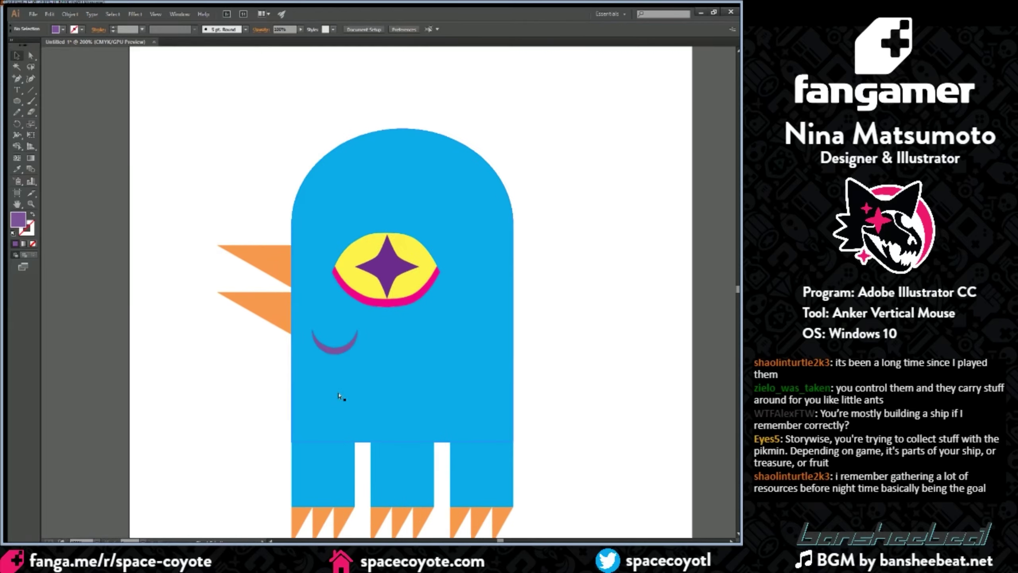
{"action": "left_click", "coordinate": [313, 379]}
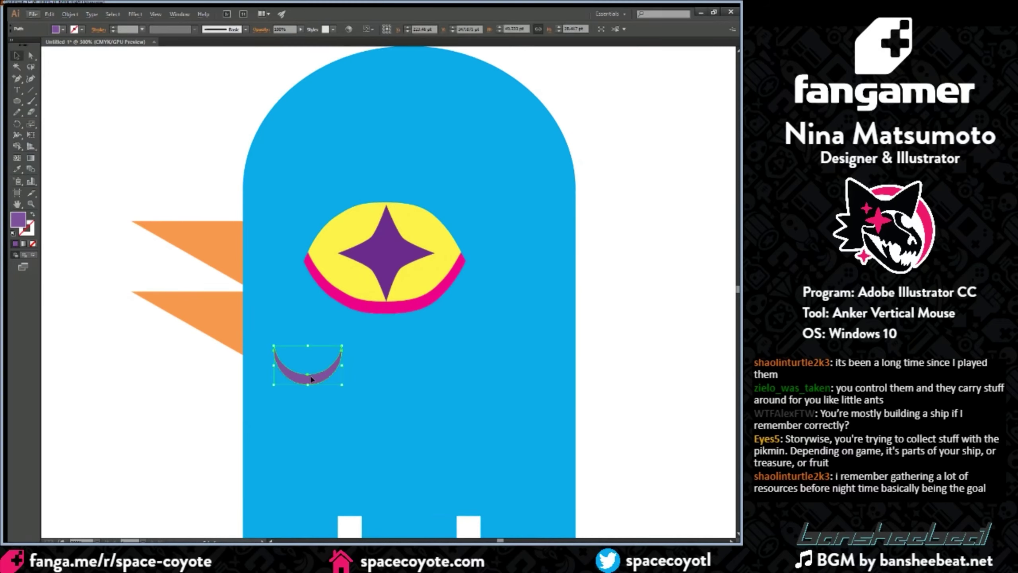
{"action": "left_click_drag", "start_coordinate": [312, 378], "coordinate": [380, 379]}
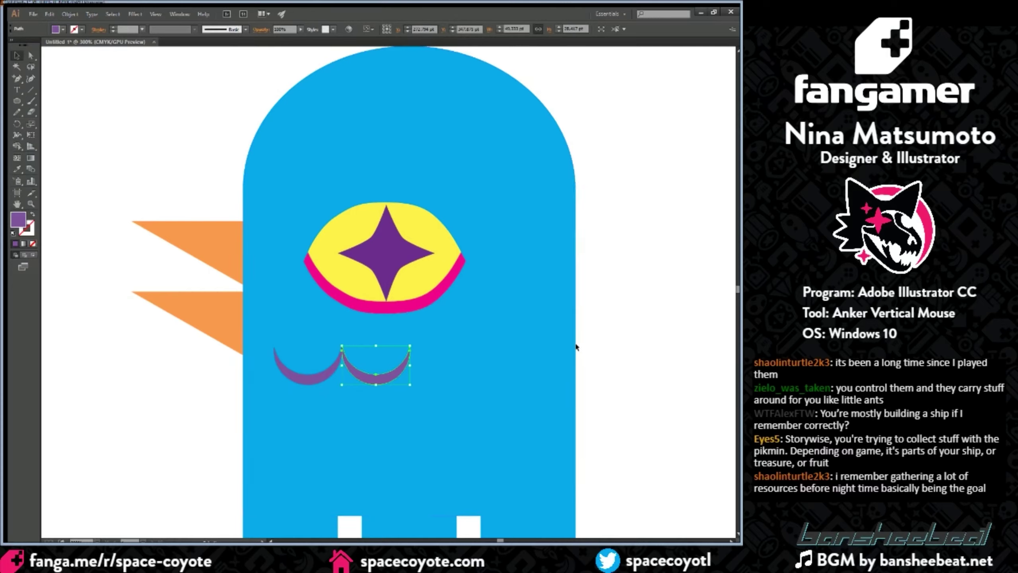
{"action": "key", "text": "ctrl+d"}
{"action": "key", "text": "ctrl+d"}
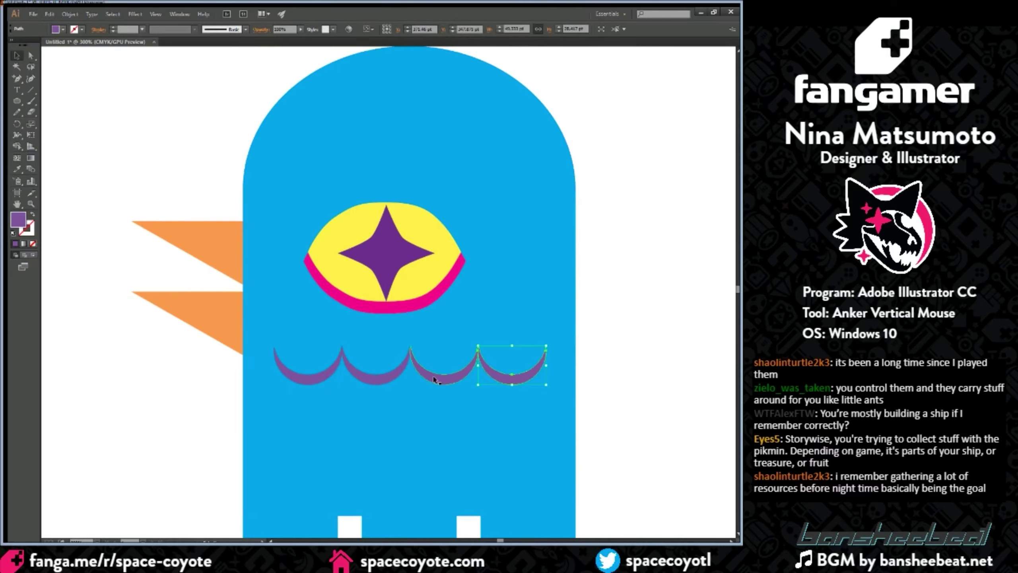
Step: Select all four crescents and scale the row down proportionally, then deselect it
{"action": "left_click", "coordinate": [443, 381], "text": "shift"}
{"action": "left_click", "coordinate": [376, 380], "text": "shift"}
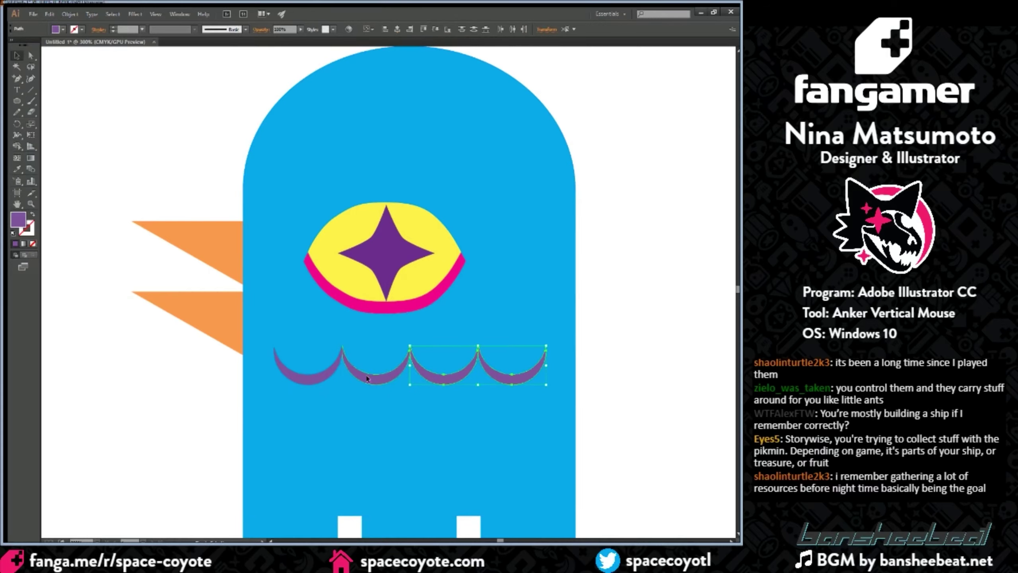
{"action": "left_click", "coordinate": [320, 376], "text": "shift"}
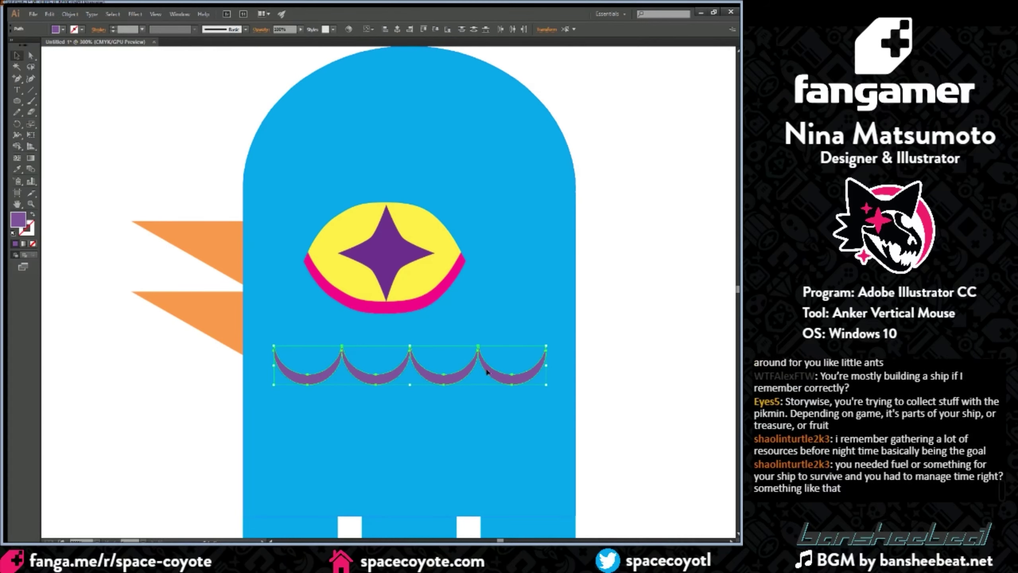
{"action": "left_click_drag", "start_coordinate": [487, 370], "coordinate": [488, 371]}
{"action": "left_click_drag", "start_coordinate": [544, 344], "coordinate": [489, 348]}
{"action": "left_click", "coordinate": [577, 345]}
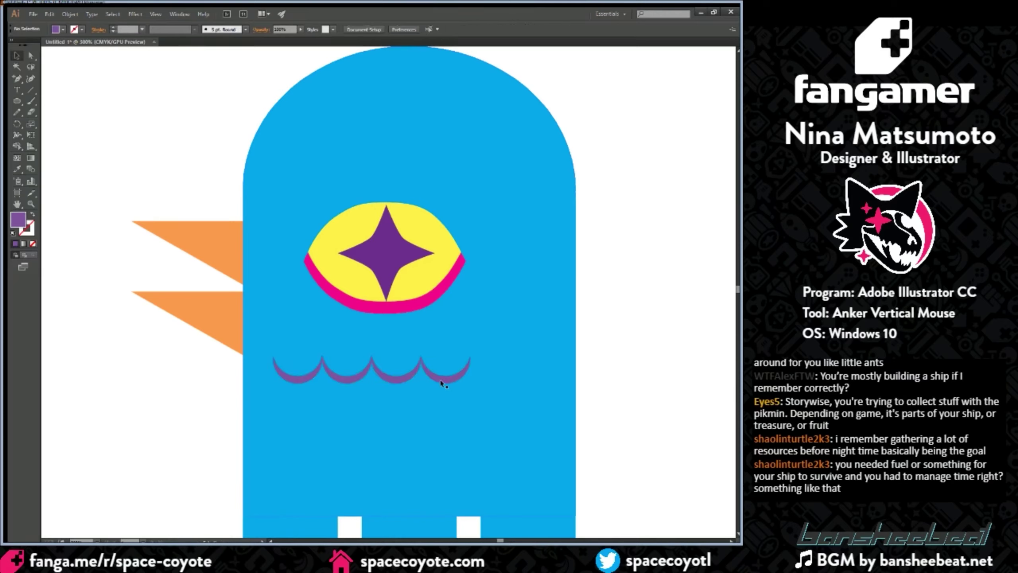
Step: Add a fifth crescent to the end of the row opposite the beak and enlarge all five together across the body
{"action": "left_click_drag", "start_coordinate": [440, 377], "coordinate": [485, 377]}
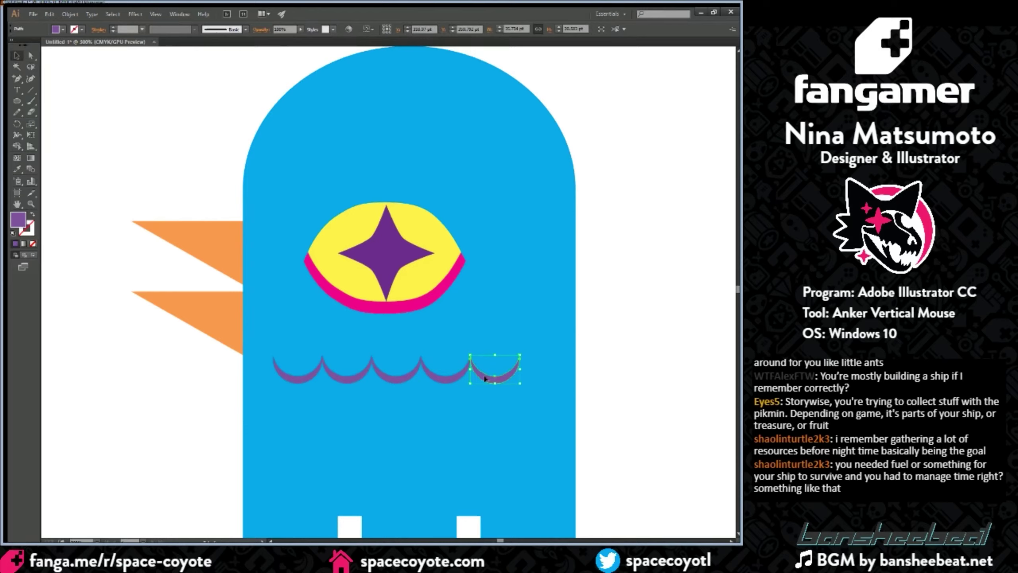
{"action": "left_click", "coordinate": [449, 378], "text": "shift"}
{"action": "left_click", "coordinate": [384, 374], "text": "shift"}
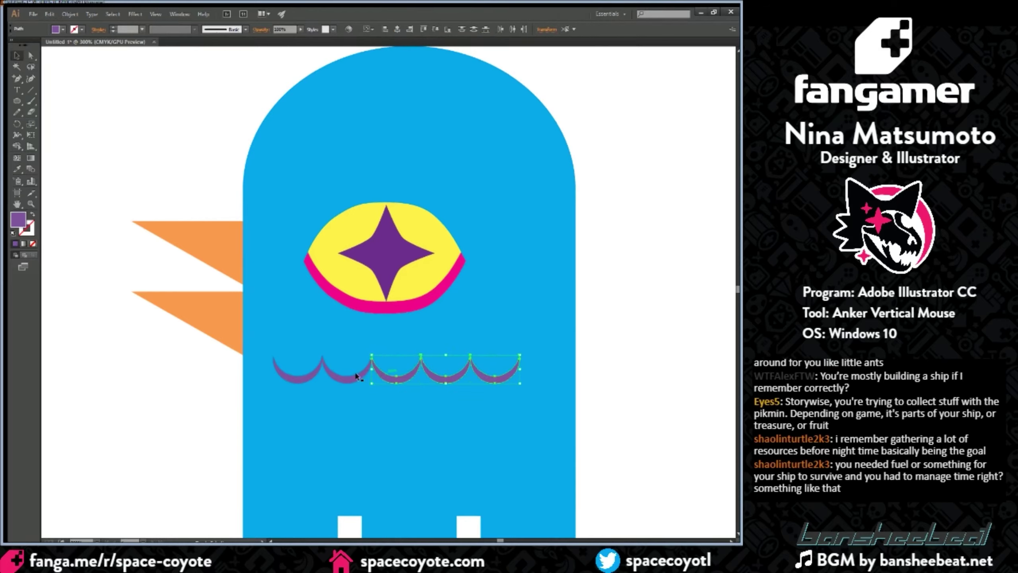
{"action": "left_click", "coordinate": [357, 375], "text": "shift"}
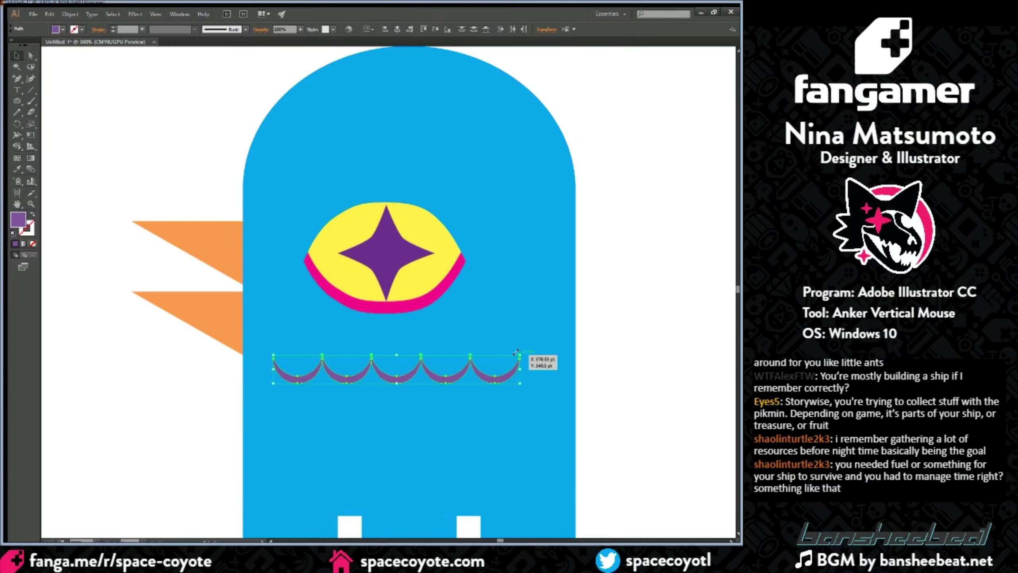
{"action": "mouse_move", "coordinate": [517, 352]}
{"action": "left_mouse_down"}
{"action": "mouse_move", "coordinate": [556, 345]}
{"action": "mouse_move", "coordinate": [527, 366]}
{"action": "left_mouse_up"}
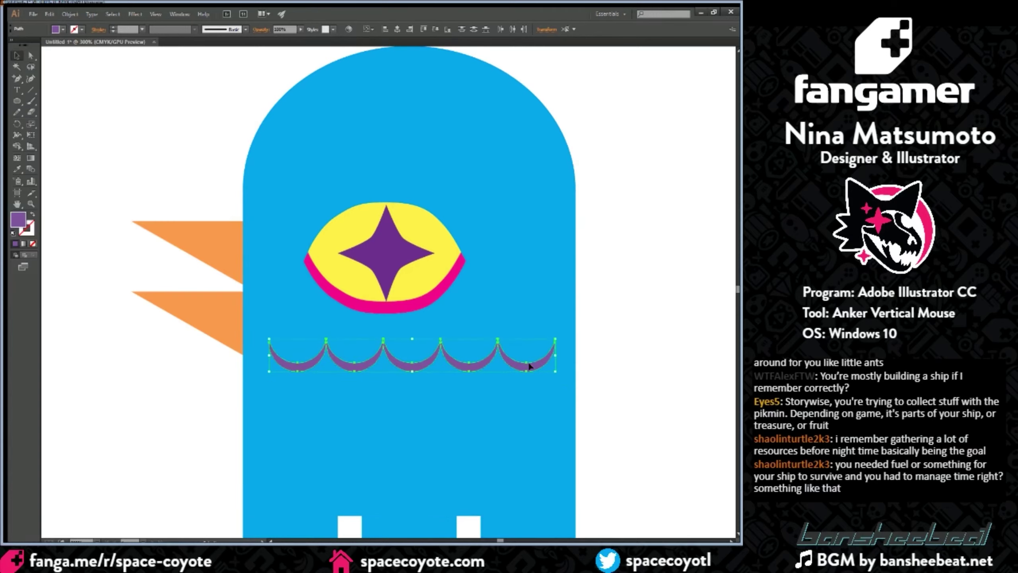
Step: Copy the crescent row below itself, offset sideways by half a crescent, and delete the copy's last crescent at the body's edge
{"action": "scroll", "coordinate": [514, 417], "scroll_direction": "down", "scroll_amount": 3}
{"action": "scroll", "coordinate": [493, 411], "scroll_direction": "down", "scroll_amount": 2}
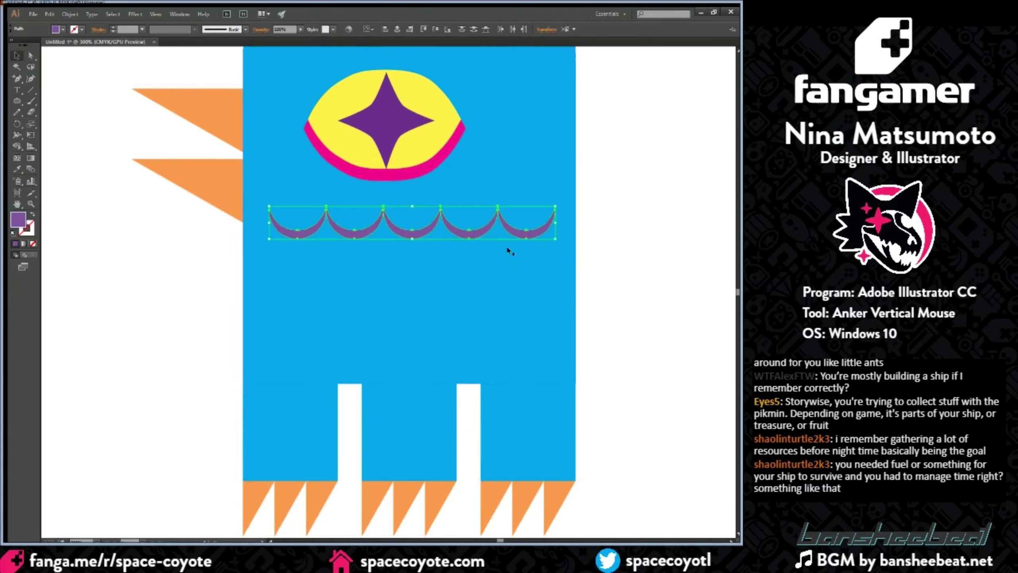
{"action": "left_click_drag", "start_coordinate": [512, 231], "coordinate": [538, 270]}
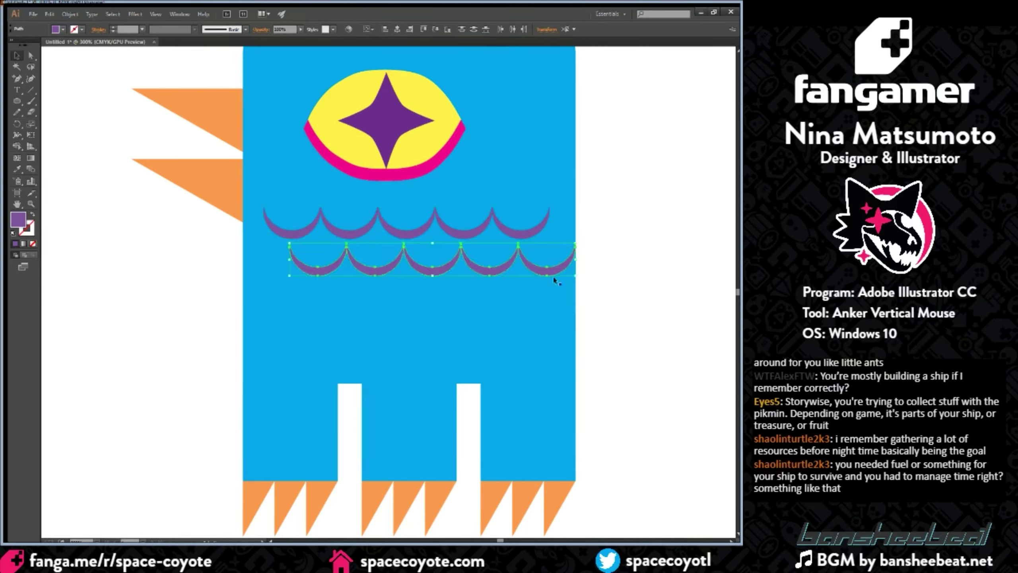
{"action": "left_click", "coordinate": [546, 269]}
{"action": "double_click", "coordinate": [550, 269]}
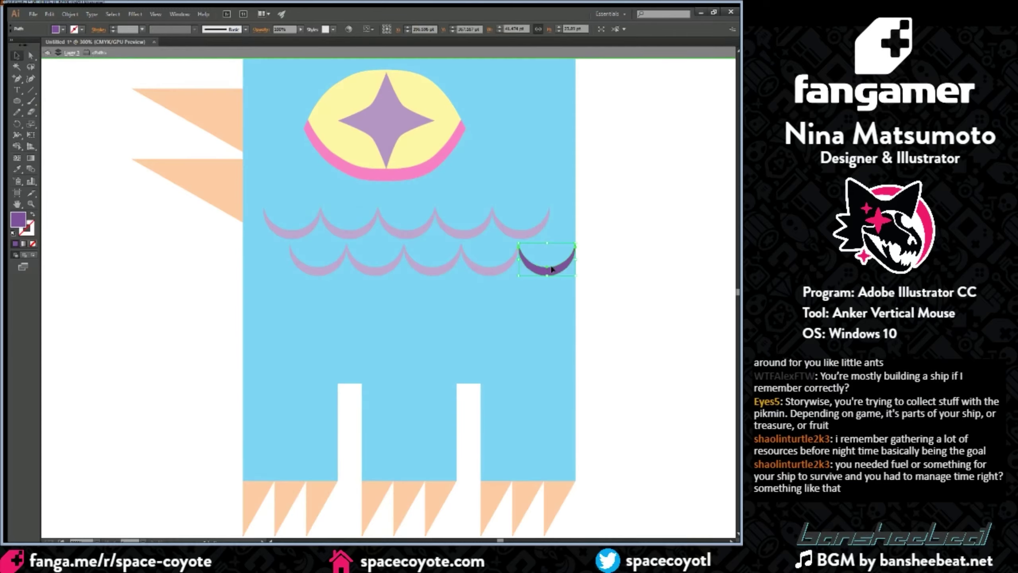
{"action": "key", "text": "Delete"}
{"action": "key", "text": "Escape"}
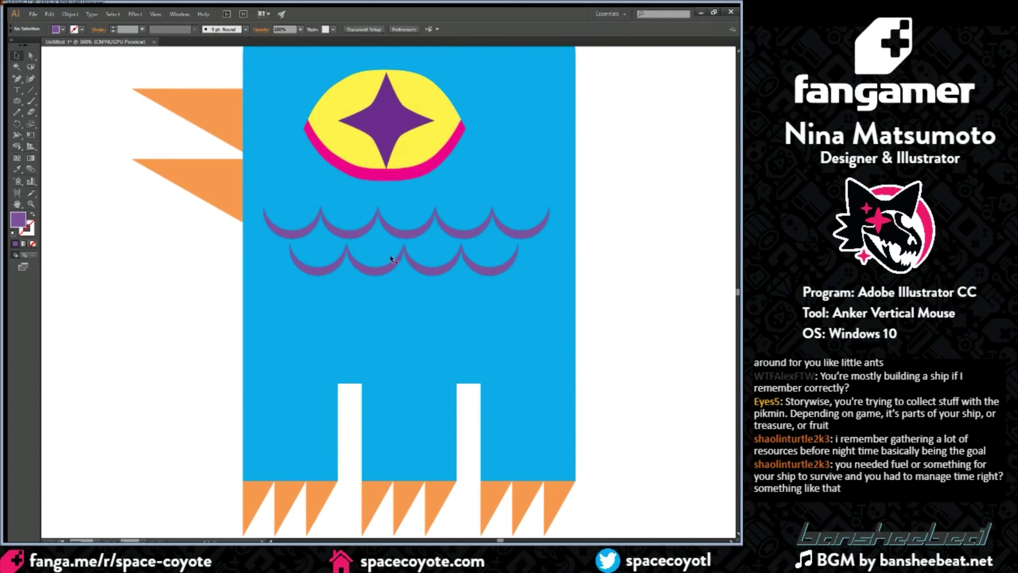
Step: Copy the top row of five crescents straight down to form a third row beneath the staggered one
{"action": "left_click", "coordinate": [298, 227]}
{"action": "left_click", "coordinate": [350, 231], "text": "shift"}
{"action": "left_click", "coordinate": [420, 230], "text": "shift"}
{"action": "left_click", "coordinate": [467, 230], "text": "shift"}
{"action": "left_click", "coordinate": [465, 230], "text": "shift"}
{"action": "left_click", "coordinate": [528, 232], "text": "shift"}
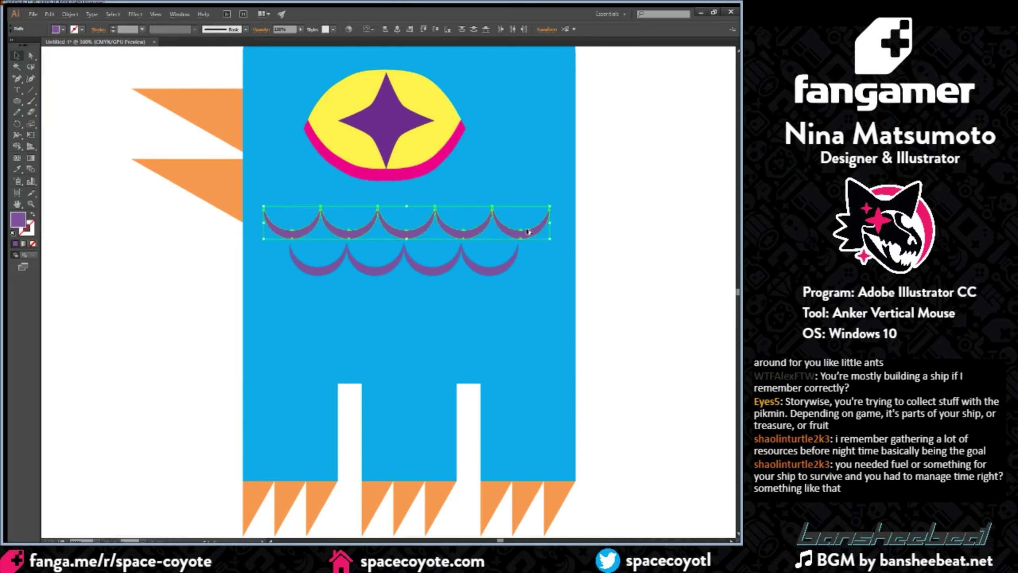
{"action": "left_click_drag", "start_coordinate": [526, 244], "coordinate": [524, 303]}
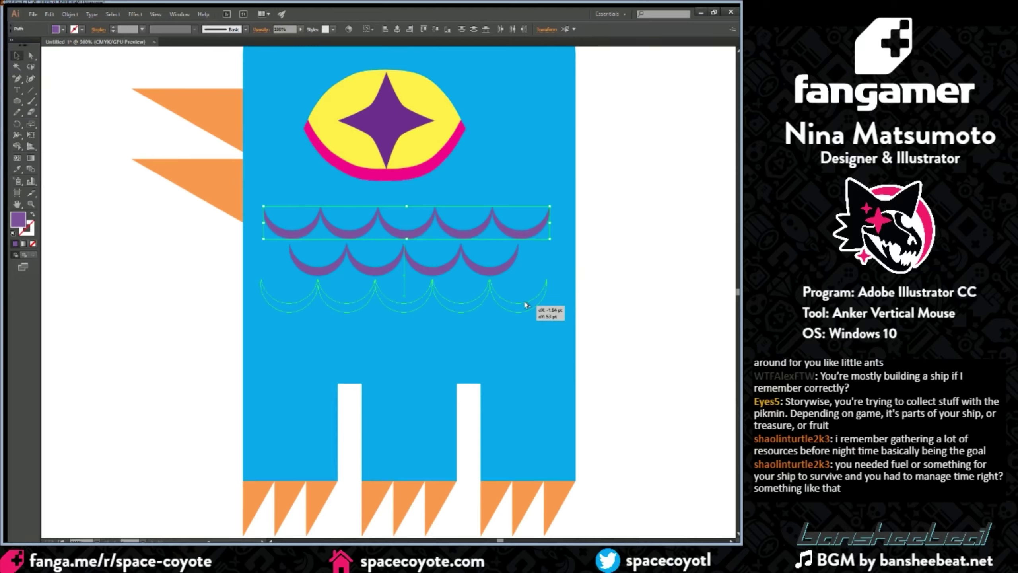
{"action": "left_click_drag", "start_coordinate": [528, 305], "coordinate": [527, 305]}
{"action": "left_click", "coordinate": [192, 329]}
{"action": "key", "text": "ctrl+minus"}
{"action": "key", "text": "ctrl+minus"}
{"action": "key", "text": "ctrl+equal"}
{"action": "key", "text": "ctrl+equal"}
{"action": "key", "text": "ctrl+equal"}
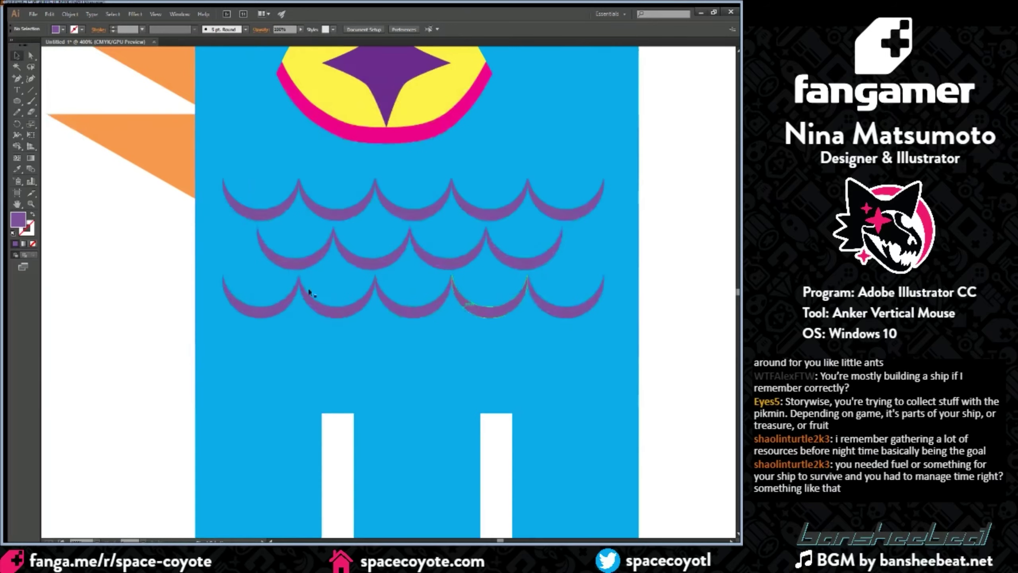
Step: Select the five crescents of the third row and shift them slightly to the right
{"action": "left_click", "coordinate": [289, 292]}
{"action": "scroll", "coordinate": [290, 292], "scroll_direction": "down", "scroll_amount": 1}
{"action": "left_click", "coordinate": [349, 306], "text": "shift"}
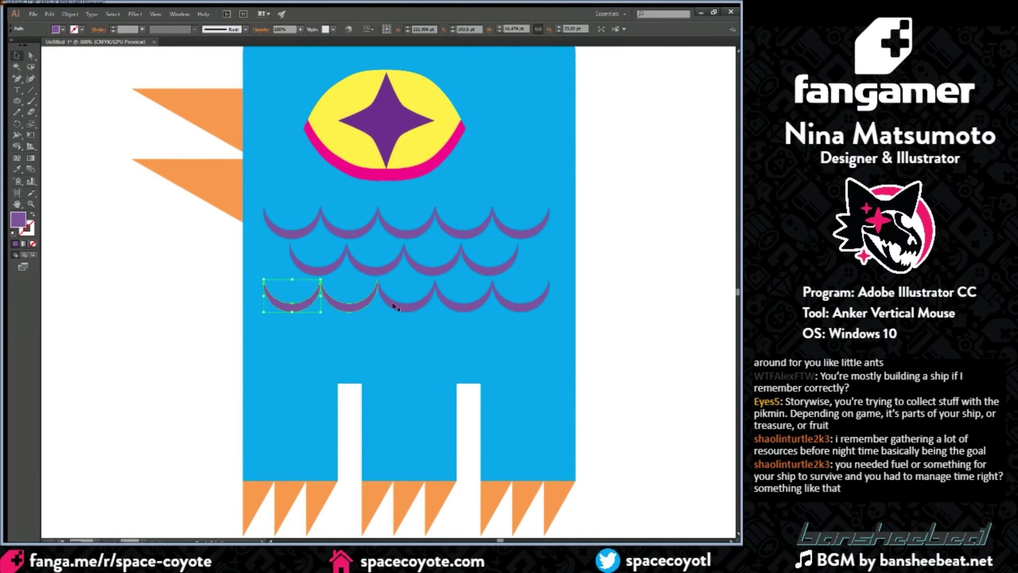
{"action": "left_click", "coordinate": [411, 306], "text": "shift"}
{"action": "left_click", "coordinate": [464, 307], "text": "shift"}
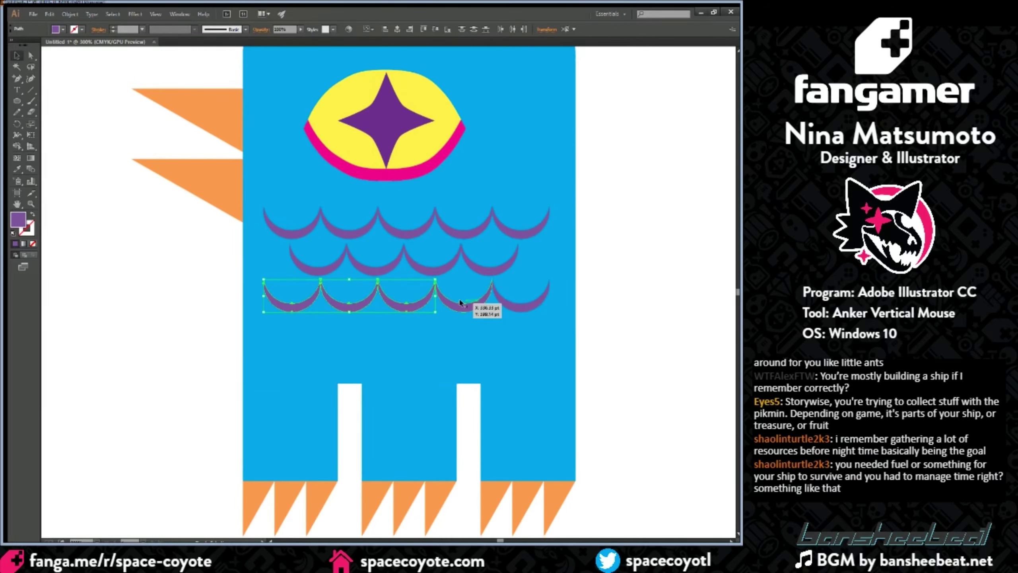
{"action": "left_click", "coordinate": [505, 305], "text": "shift"}
{"action": "left_click_drag", "start_coordinate": [505, 300], "coordinate": [505, 303]}
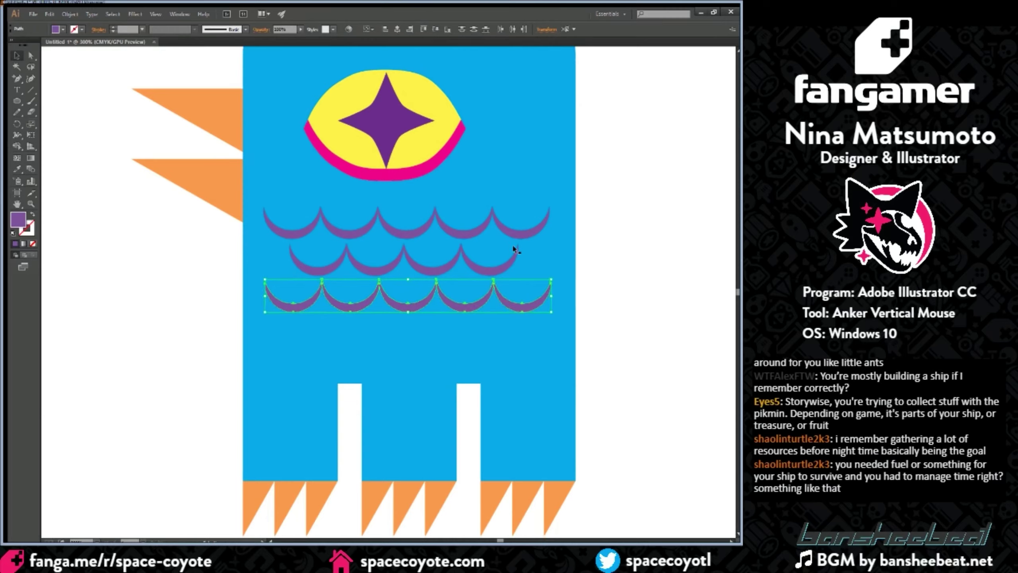
Step: Copy the second row of four crescents straight down to form a fourth row, and deselect it
{"action": "left_click", "coordinate": [515, 234]}
{"action": "left_click", "coordinate": [488, 271]}
{"action": "left_click", "coordinate": [439, 271], "text": "shift"}
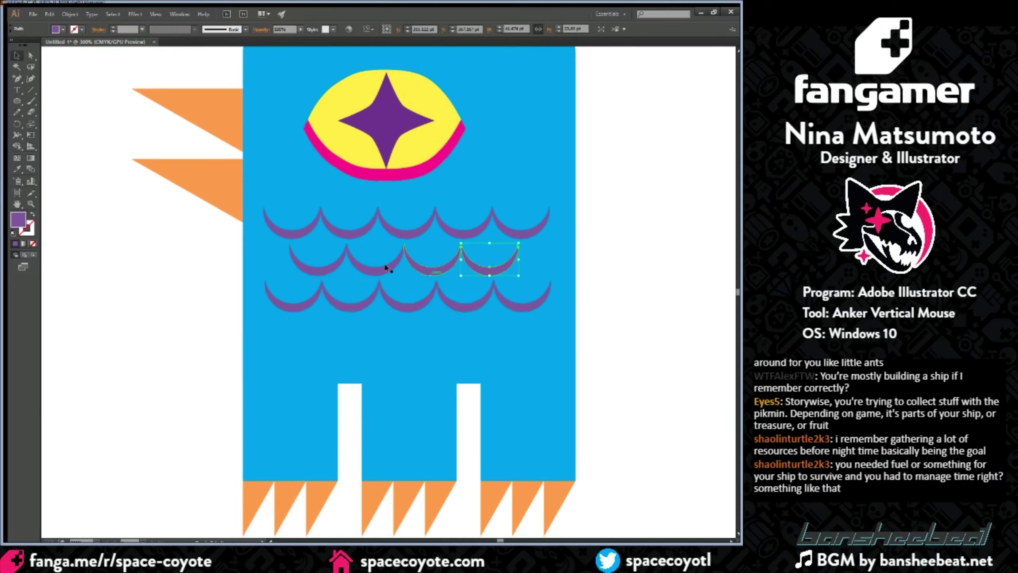
{"action": "left_click", "coordinate": [382, 270], "text": "shift"}
{"action": "left_click", "coordinate": [335, 267], "text": "shift"}
{"action": "left_click_drag", "start_coordinate": [490, 271], "coordinate": [490, 347]}
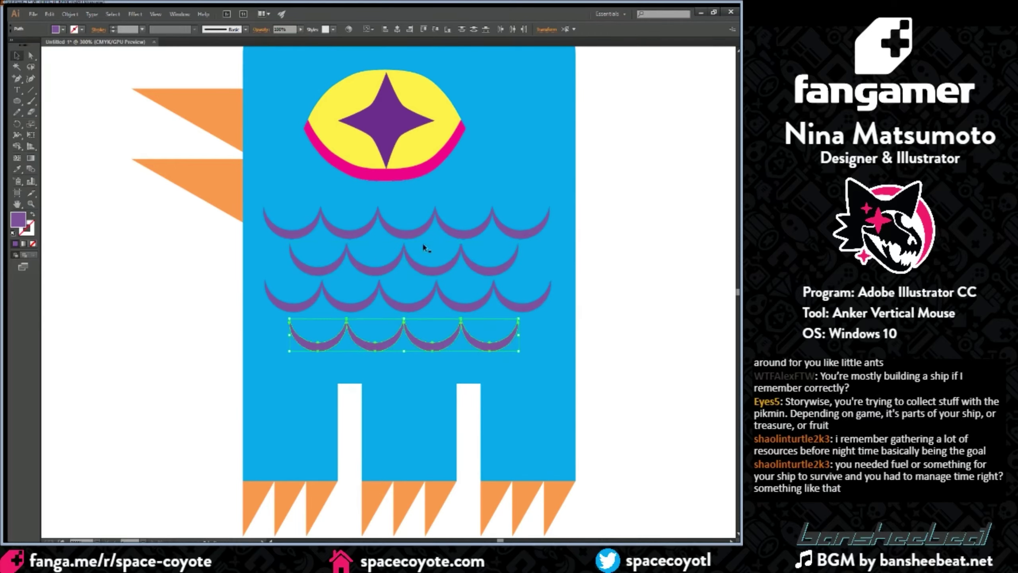
{"action": "left_click", "coordinate": [271, 266]}
Step: Check the feather pattern on the whole bird, undo the three added rows below the top one, and deselect everything
{"action": "key", "text": "ctrl+minus"}
{"action": "key", "text": "ctrl+minus"}
{"action": "key", "text": "ctrl+minus"}
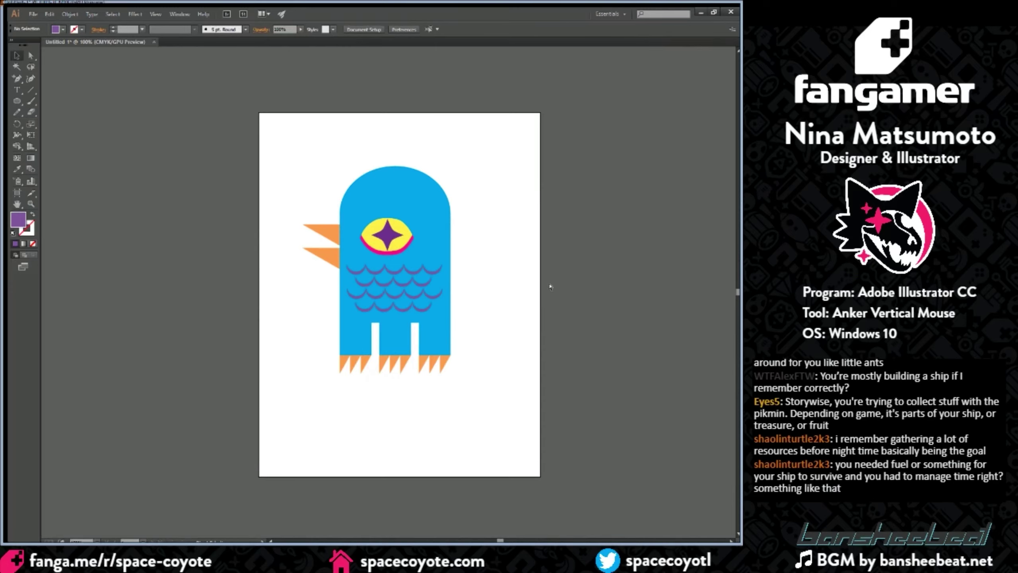
{"action": "key", "text": "ctrl+plus"}
{"action": "key", "text": "ctrl+plus"}
{"action": "key", "text": "ctrl+plus"}
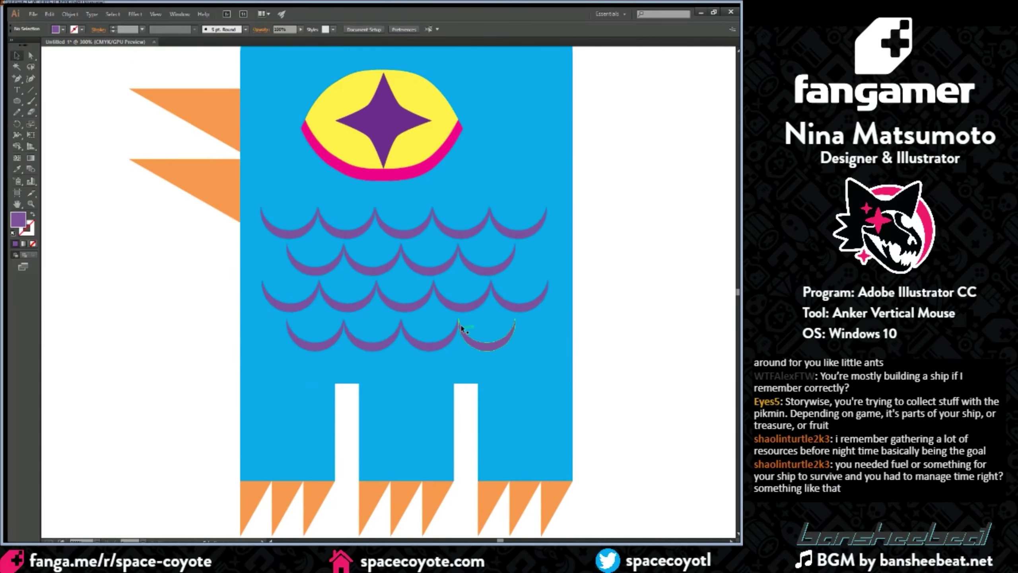
{"action": "key", "text": "ctrl+z"}
{"action": "key", "text": "ctrl+z"}
{"action": "key", "text": "ctrl+z"}
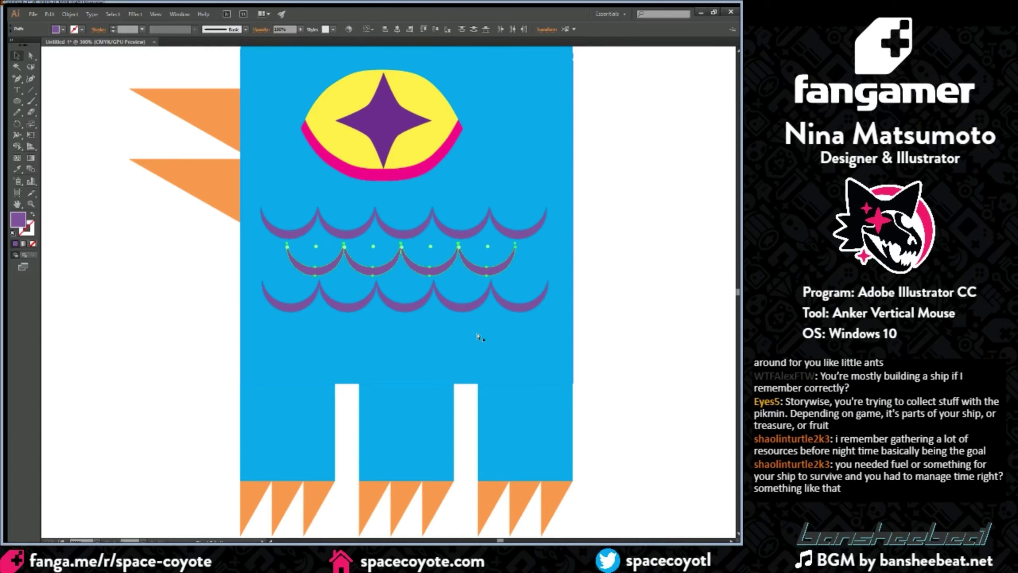
{"action": "key", "text": "ctrl+z"}
{"action": "key", "text": "ctrl+z"}
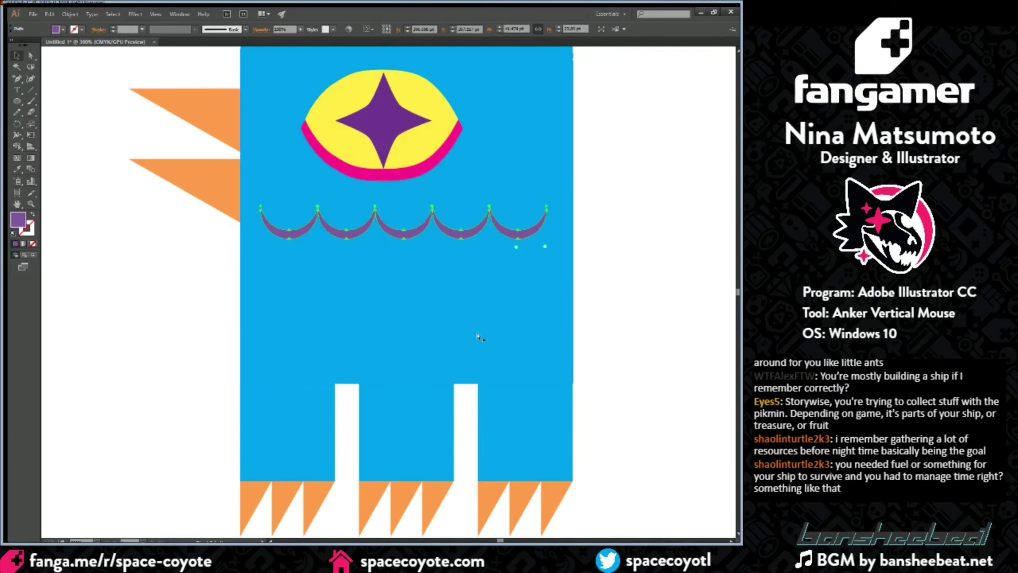
{"action": "left_click", "coordinate": [171, 288]}
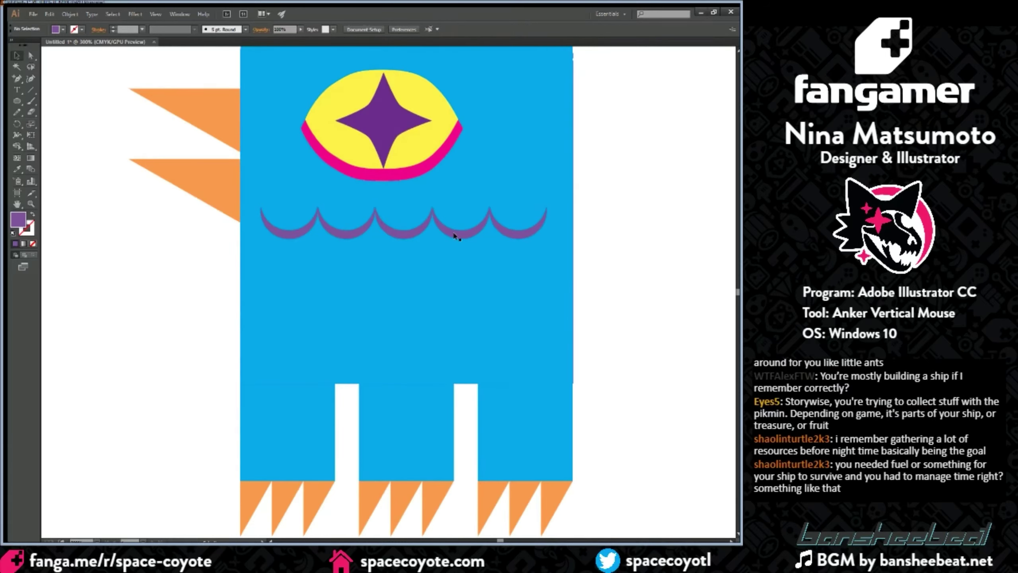
Step: Try deleting the two rightmost crescents of the row, and undo the deletion
{"action": "left_click", "coordinate": [457, 235]}
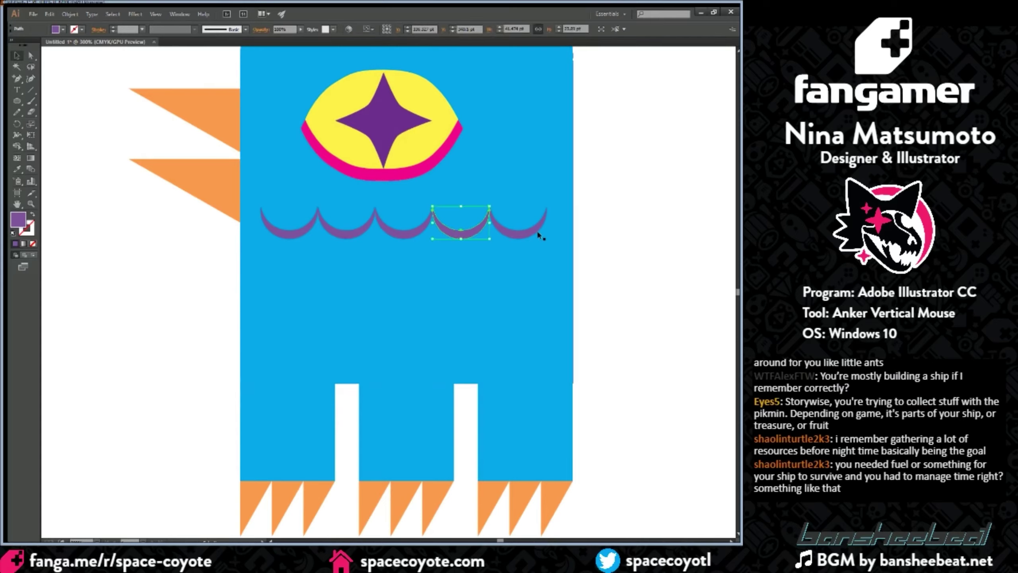
{"action": "left_click", "coordinate": [526, 234], "text": "shift"}
{"action": "key", "text": "Delete"}
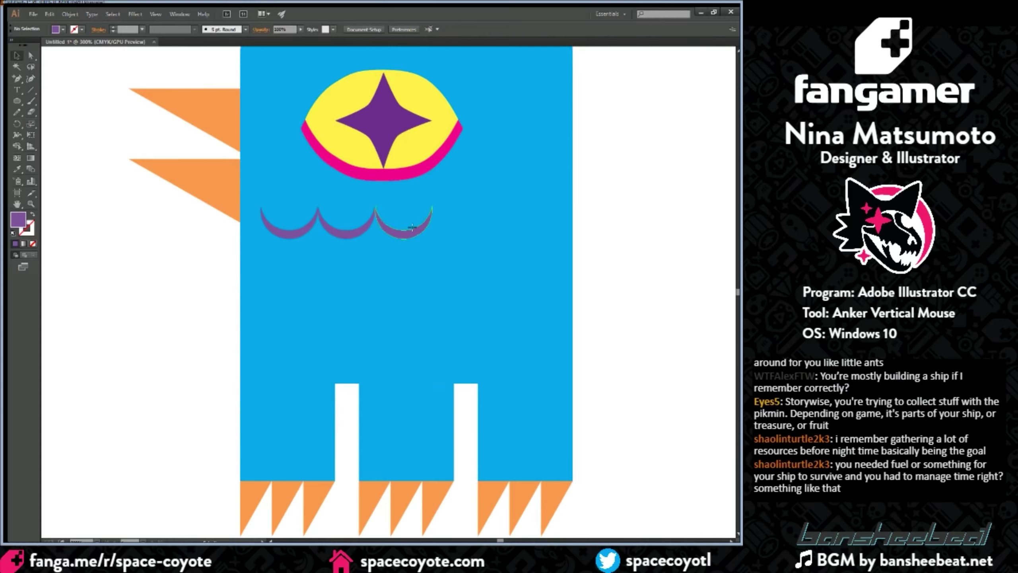
{"action": "left_click", "coordinate": [412, 232]}
{"action": "key", "text": "ctrl+z"}
{"action": "left_click", "coordinate": [587, 219]}
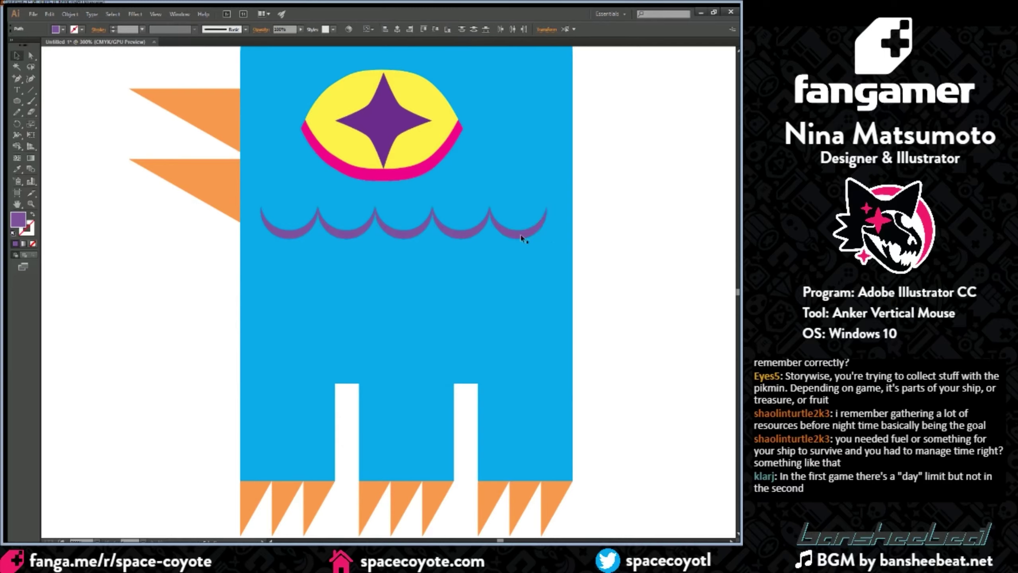
Step: Delete the four rightmost crescents one by one, keeping only the crescent nearest the beak
{"action": "left_click", "coordinate": [493, 226]}
{"action": "key", "text": "Delete"}
{"action": "left_click", "coordinate": [447, 230]}
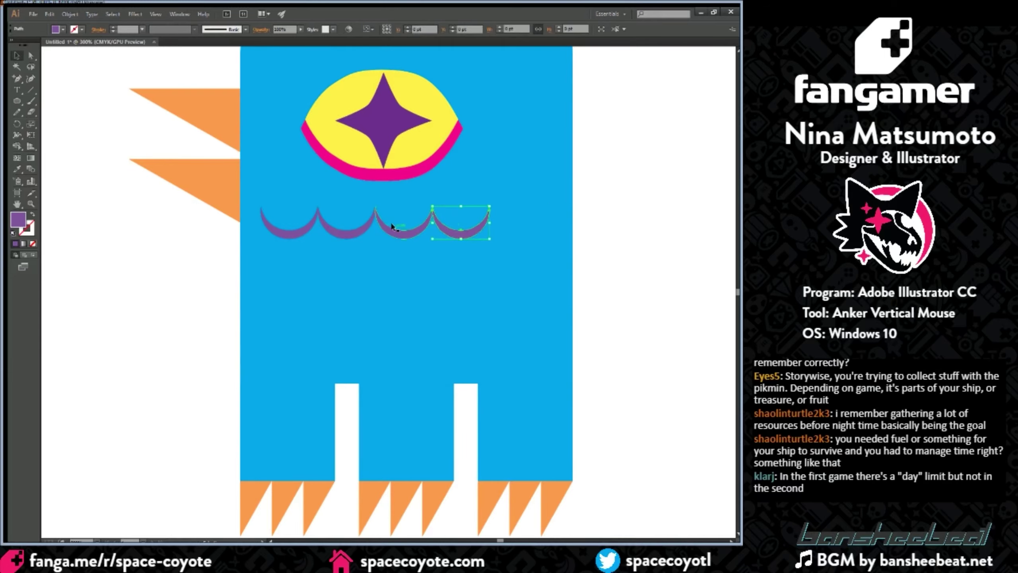
{"action": "left_click", "coordinate": [269, 540]}
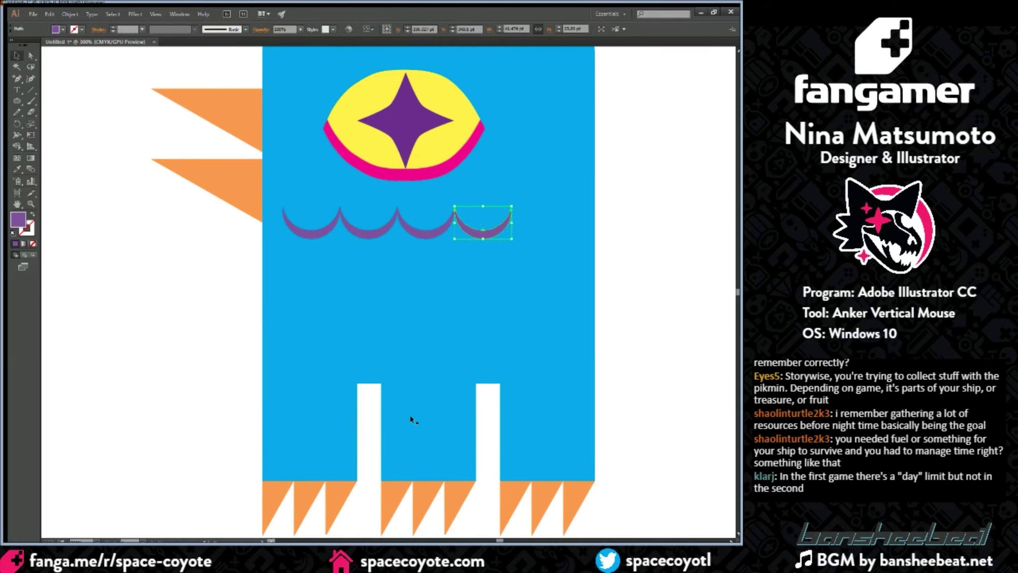
{"action": "scroll", "coordinate": [276, 377], "scroll_direction": "up", "scroll_amount": 2}
{"action": "key", "text": "ctrl+equal"}
{"action": "key", "text": "ctrl+equal"}
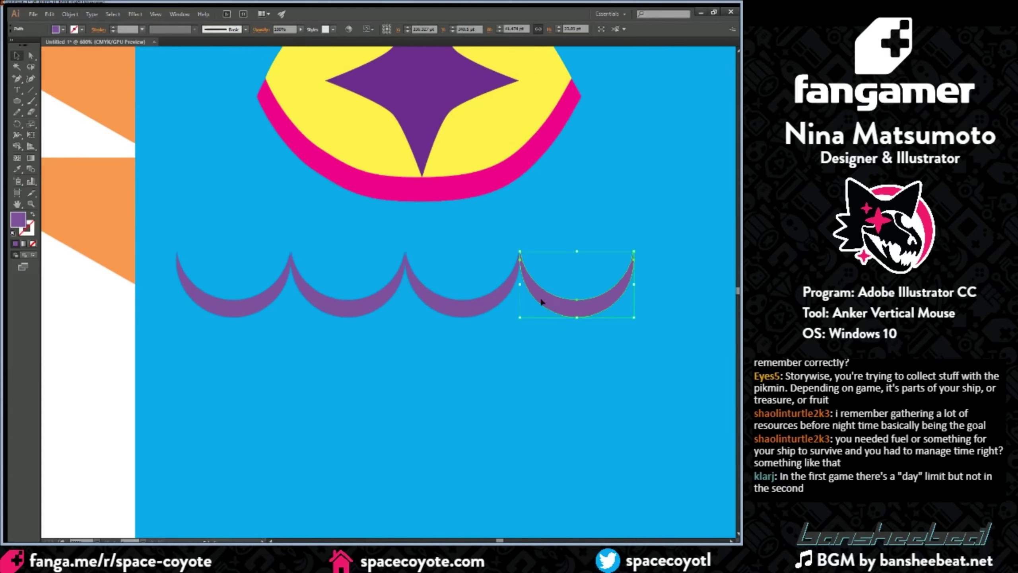
{"action": "key", "text": "Delete"}
{"action": "left_click", "coordinate": [448, 304]}
{"action": "key", "text": "Delete"}
{"action": "left_click", "coordinate": [353, 309]}
{"action": "key", "text": "Delete"}
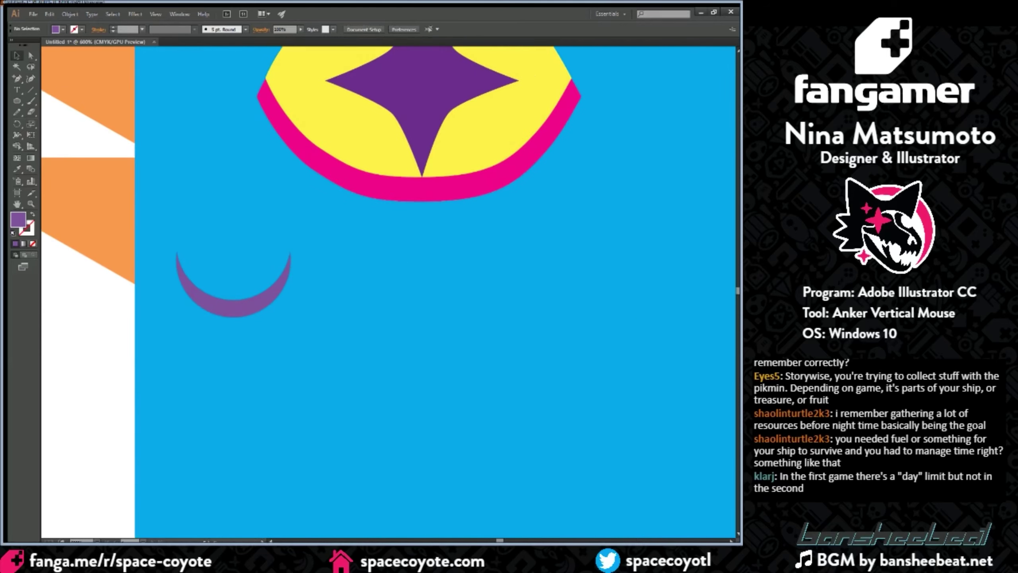
Step: Copy the remaining crescent sideways and nudge the copy so that the tips of the two crescents meet
{"action": "scroll", "coordinate": [271, 541], "scroll_direction": "left", "scroll_amount": 3}
{"action": "left_click", "coordinate": [258, 309]}
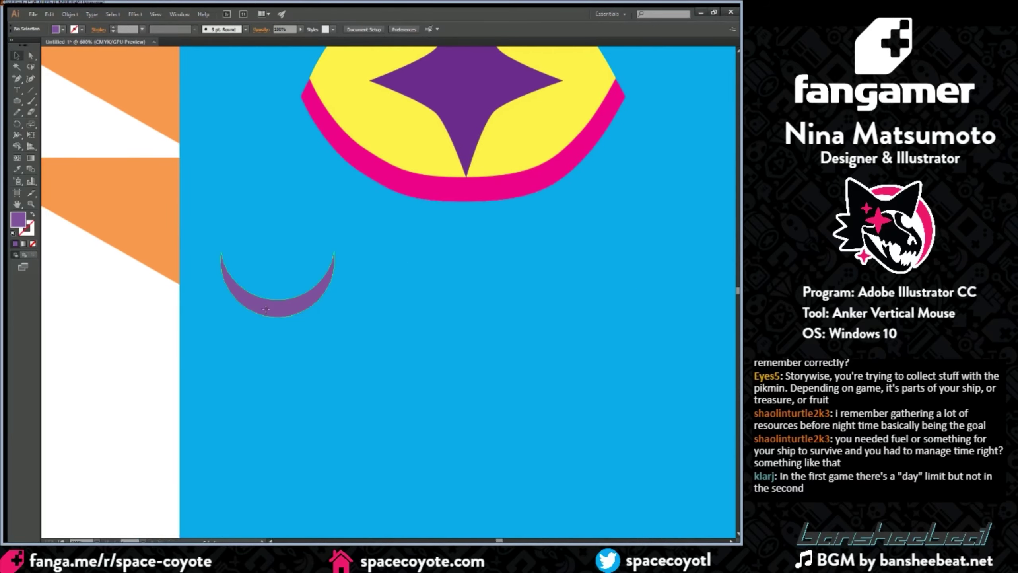
{"action": "left_click_drag", "start_coordinate": [308, 304], "coordinate": [367, 305]}
{"action": "left_click", "coordinate": [132, 360]}
{"action": "left_click", "coordinate": [345, 284]}
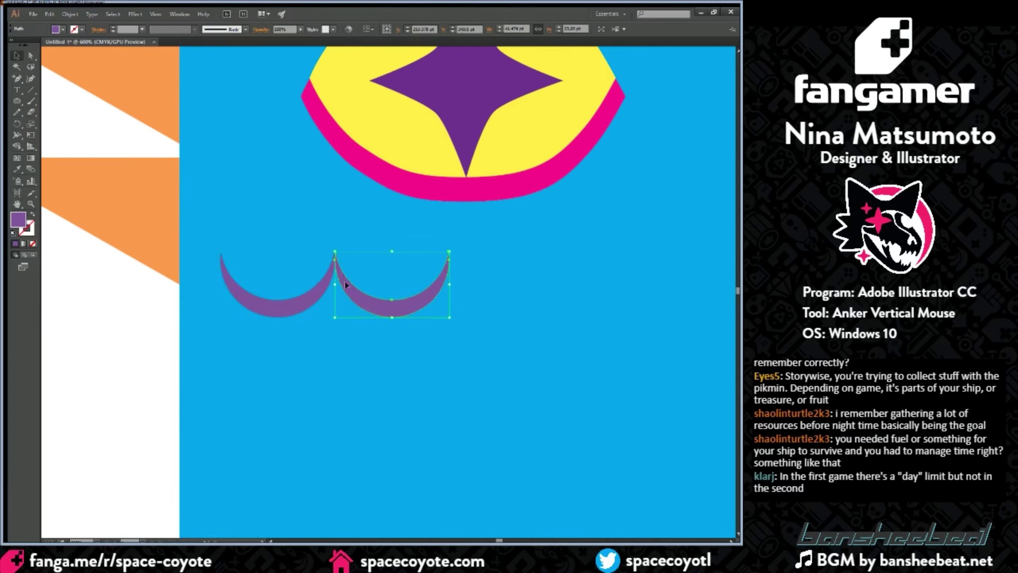
{"action": "key", "text": "ctrl+plus"}
{"action": "key", "text": "ctrl+plus"}
{"action": "key", "text": "ctrl+plus"}
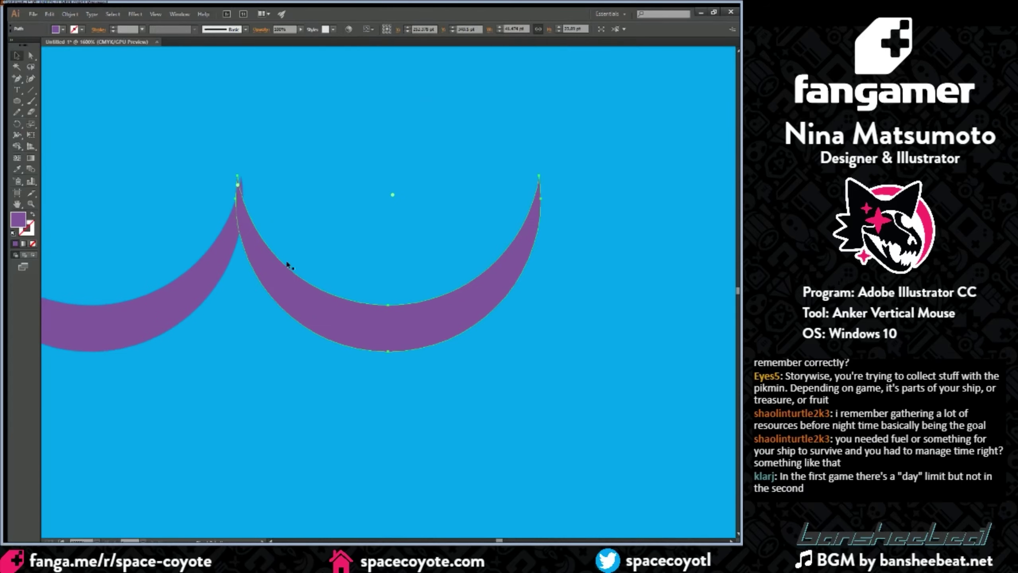
{"action": "key", "text": "Right"}
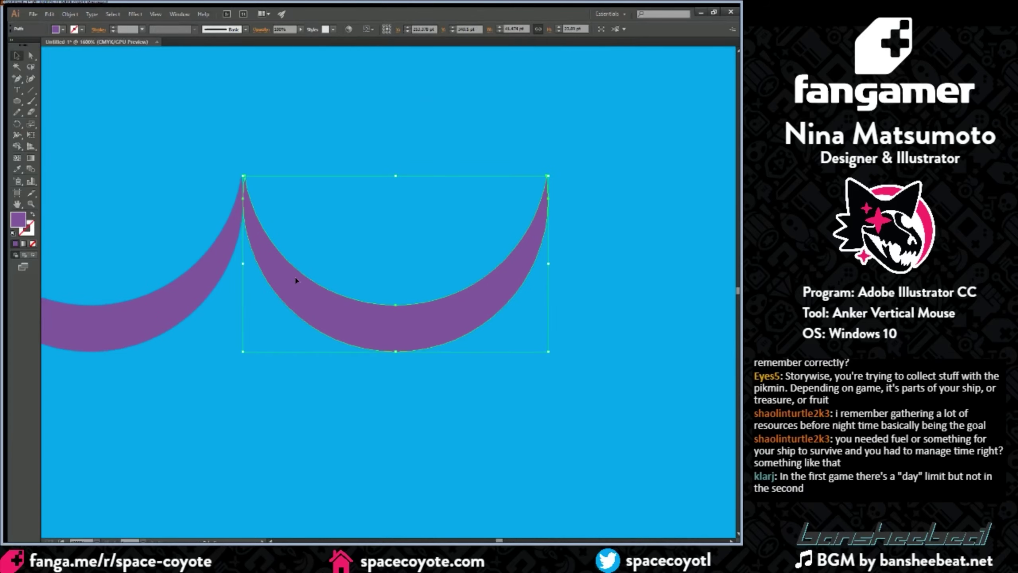
Step: Copy the crescent pair sideways to form a continuous row of four crescents, and deselect it
{"action": "key", "text": "ctrl+minus"}
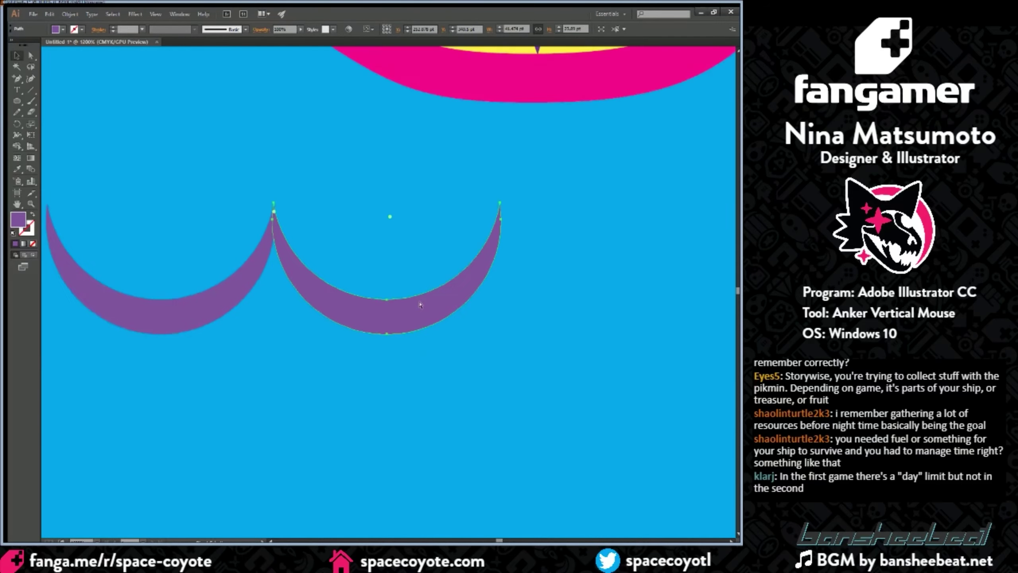
{"action": "key", "text": "ctrl+minus"}
{"action": "left_click", "coordinate": [328, 292], "text": "shift"}
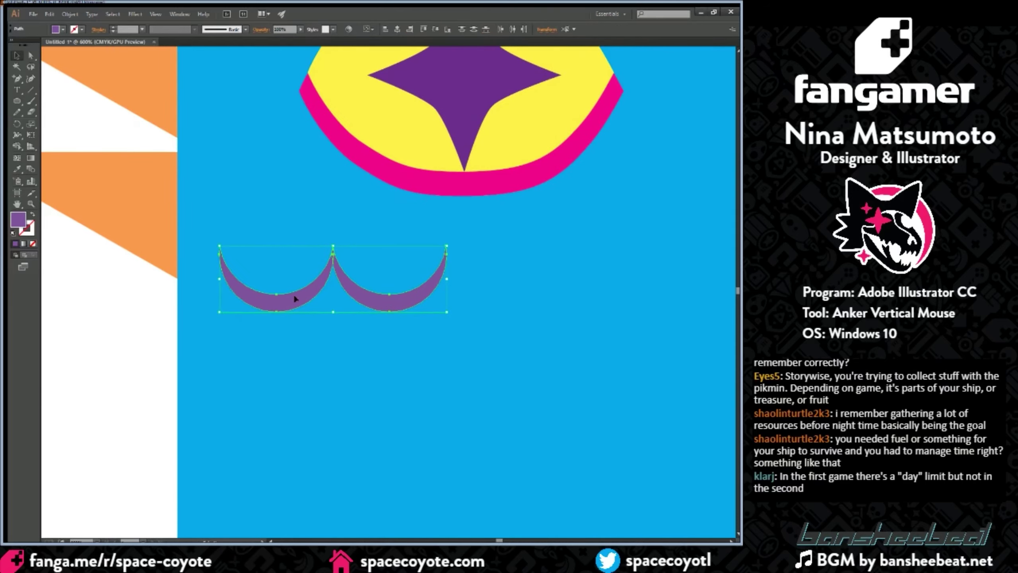
{"action": "left_click_drag", "start_coordinate": [294, 296], "coordinate": [509, 299]}
{"action": "left_click", "coordinate": [236, 306]}
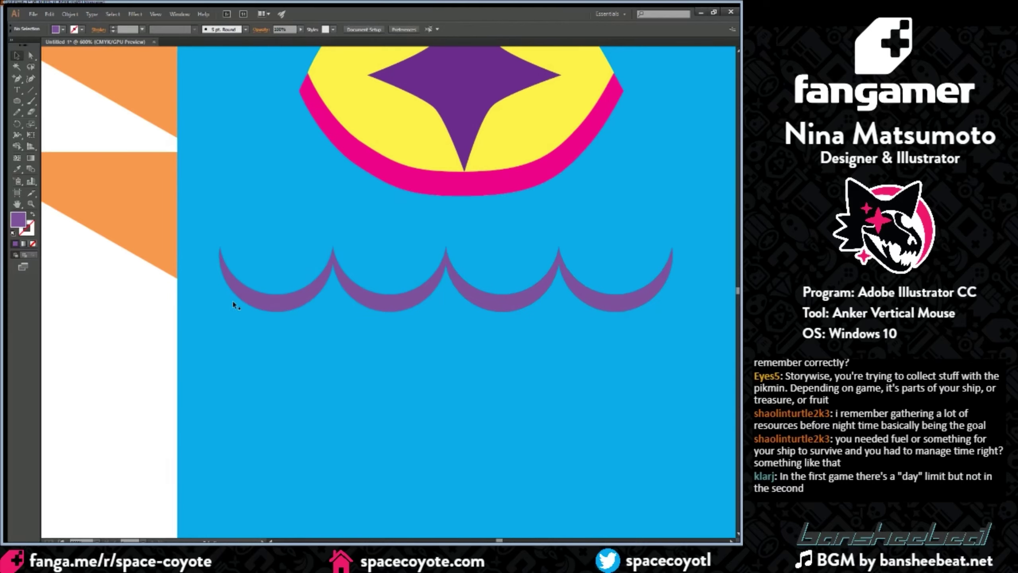
Step: Select all four crescents and scale the row up proportionally to span nearly the full body width, then deselect it
{"action": "key", "text": "ctrl+minus"}
{"action": "key", "text": "ctrl+minus"}
{"action": "key", "text": "ctrl+minus"}
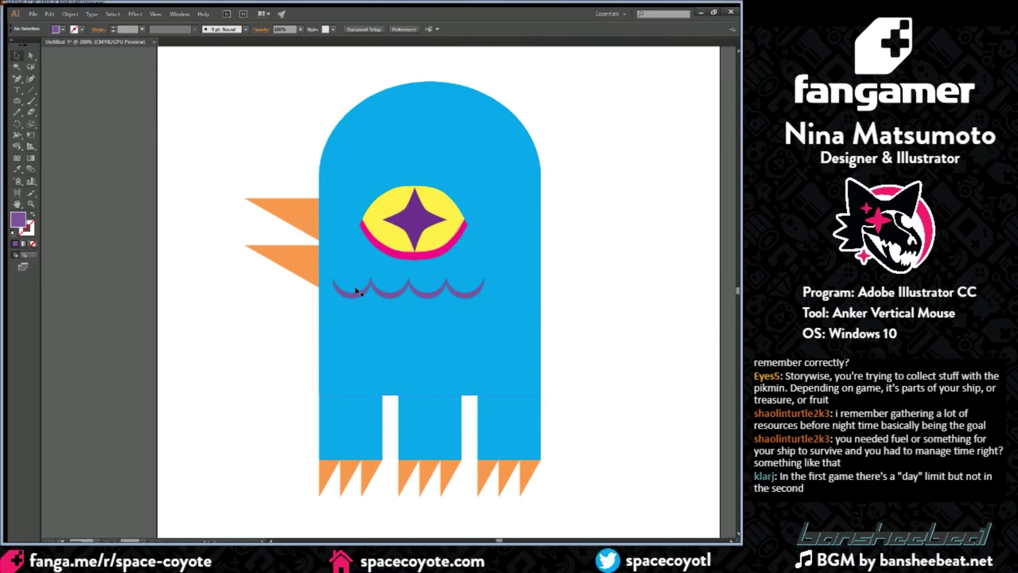
{"action": "left_click", "coordinate": [355, 289]}
{"action": "left_click", "coordinate": [462, 293], "text": "shift"}
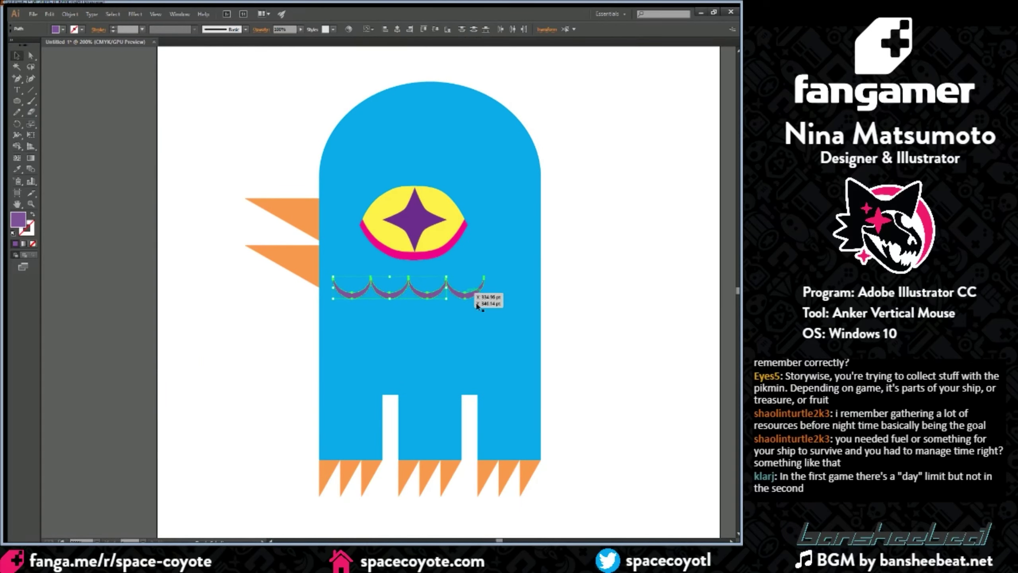
{"action": "left_click_drag", "start_coordinate": [484, 298], "coordinate": [538, 301]}
{"action": "left_click", "coordinate": [545, 298]}
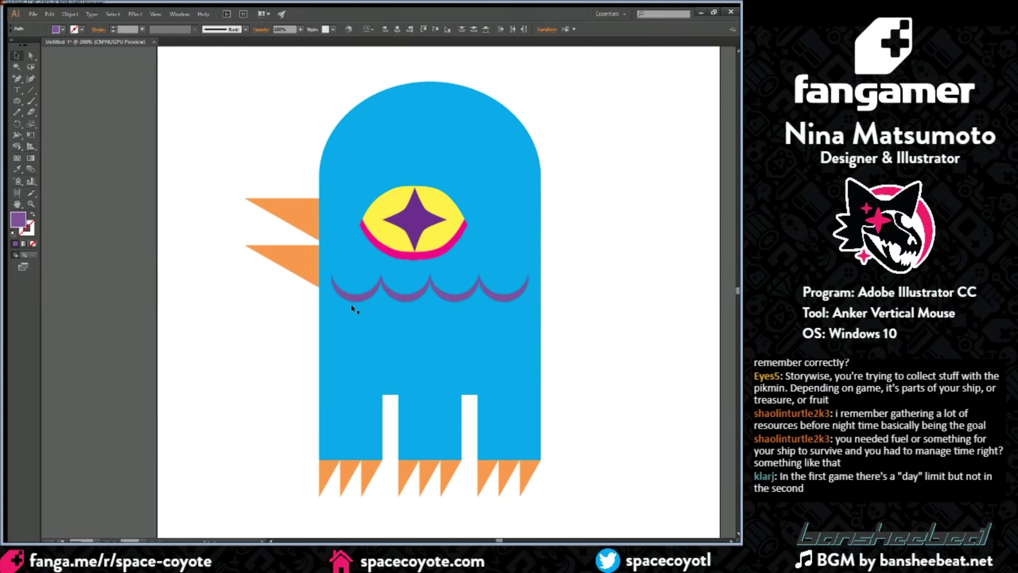
Step: Copy three crescents of the row down by one row, offset by half a crescent, as a second row
{"action": "left_click", "coordinate": [365, 295]}
{"action": "left_click", "coordinate": [412, 298], "text": "shift"}
{"action": "left_click", "coordinate": [440, 296], "text": "shift"}
{"action": "left_click_drag", "start_coordinate": [441, 298], "coordinate": [470, 331]}
{"action": "left_click", "coordinate": [568, 323]}
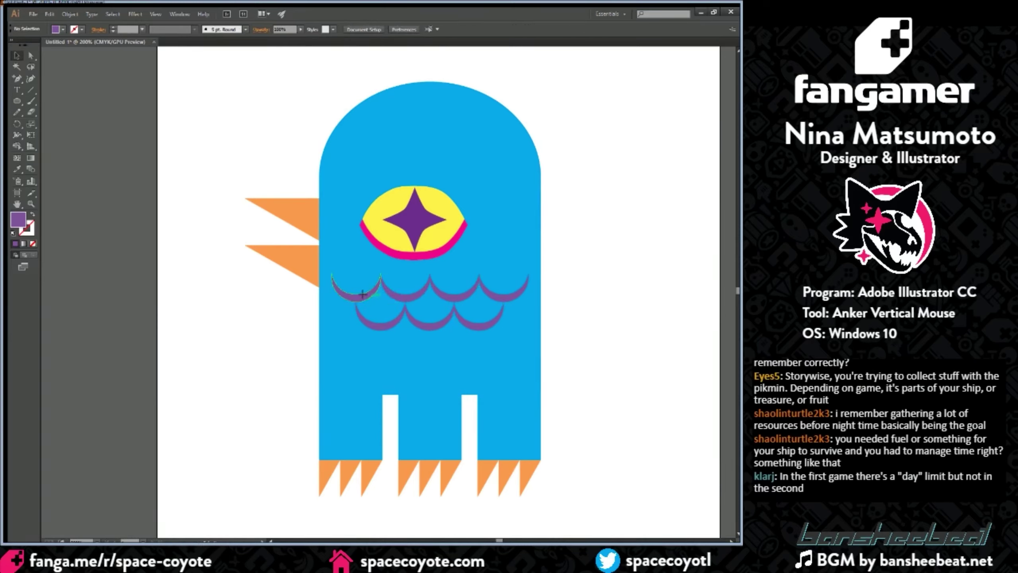
Step: Copy the top row of four crescents straight down below the second row as a third row, and deselect it
{"action": "left_click", "coordinate": [360, 295]}
{"action": "left_click", "coordinate": [394, 297], "text": "shift"}
{"action": "left_click", "coordinate": [445, 296], "text": "shift"}
{"action": "left_click", "coordinate": [502, 295], "text": "shift"}
{"action": "left_click_drag", "start_coordinate": [501, 295], "coordinate": [501, 351]}
{"action": "left_click", "coordinate": [592, 332]}
Step: Select every crescent in the three rows and group them into one feather pattern
{"action": "key", "text": "ctrl+minus"}
{"action": "key", "text": "ctrl+minus"}
{"action": "key", "text": "ctrl+plus"}
{"action": "key", "text": "ctrl+plus"}
{"action": "key", "text": "ctrl+plus"}
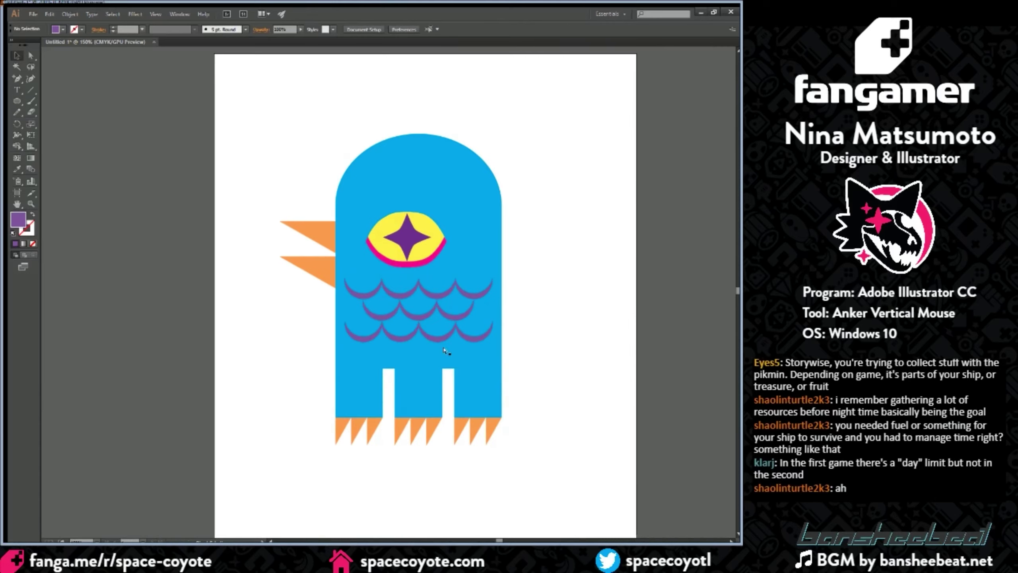
{"action": "key", "text": "ctrl+minus"}
{"action": "key", "text": "ctrl+minus"}
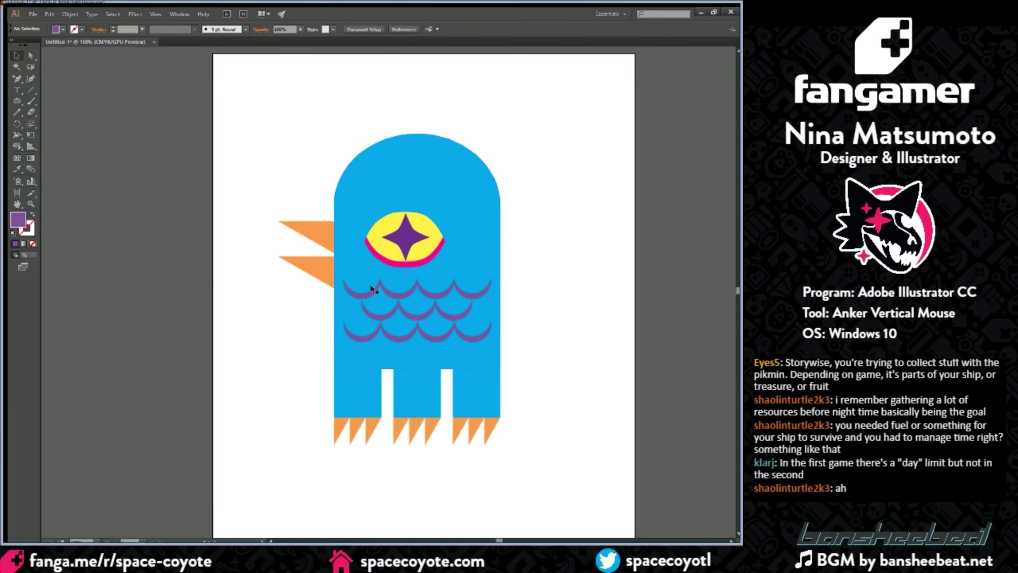
{"action": "left_click", "coordinate": [371, 288]}
{"action": "left_click", "coordinate": [379, 315], "text": "shift"}
{"action": "left_click", "coordinate": [383, 333], "text": "shift"}
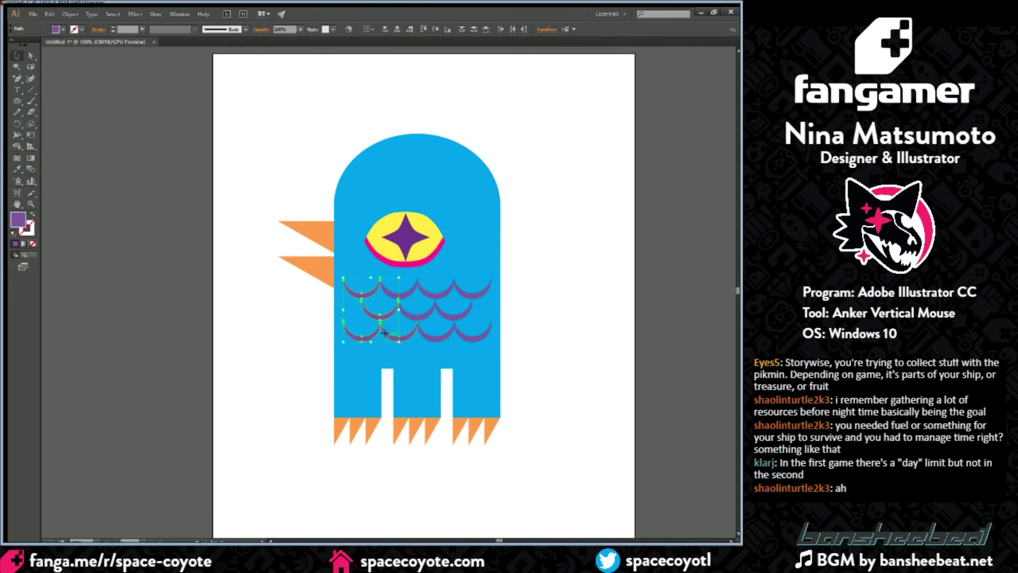
{"action": "left_click", "coordinate": [394, 336], "text": "shift"}
{"action": "left_click", "coordinate": [417, 317], "text": "shift"}
{"action": "left_click", "coordinate": [405, 295], "text": "shift"}
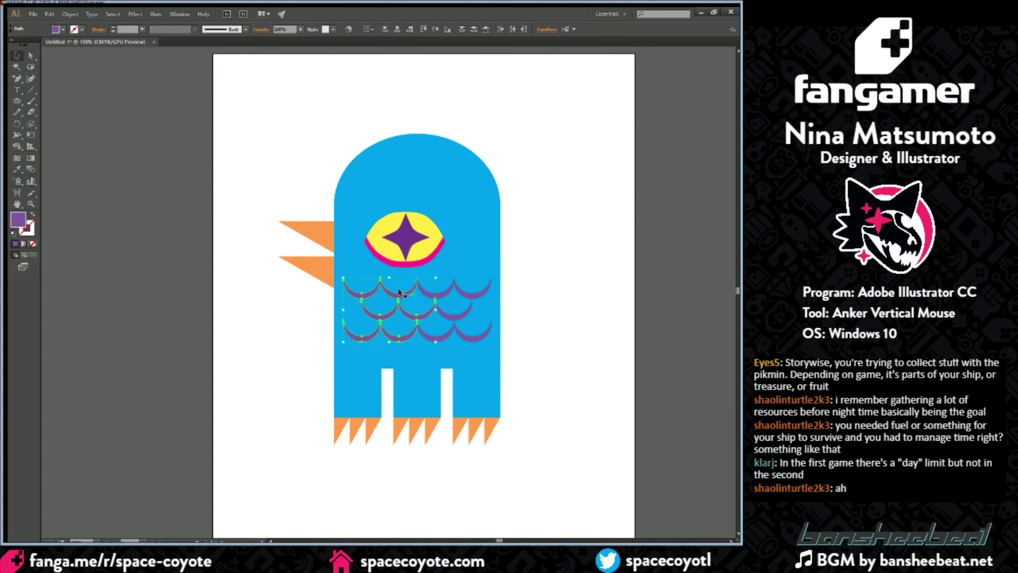
{"action": "left_click", "coordinate": [464, 335], "text": "shift"}
{"action": "left_click", "coordinate": [443, 336], "text": "shift"}
{"action": "left_click", "coordinate": [458, 313], "text": "shift"}
{"action": "left_click", "coordinate": [443, 291], "text": "shift"}
{"action": "key", "text": "ctrl+g"}
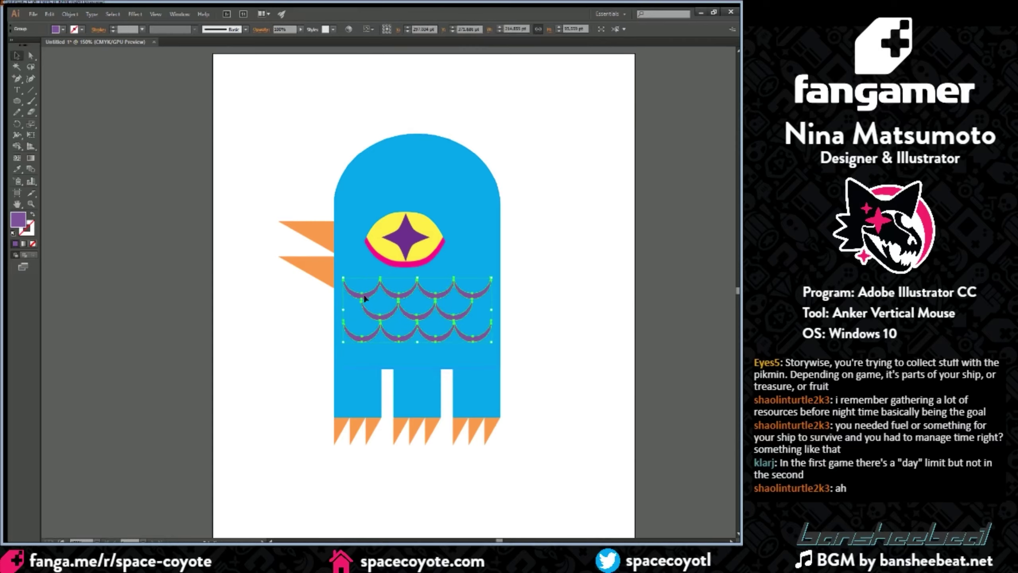
Step: Recolour the feather group with the dark purple sampled from the star-shaped pupil, and deselect it
{"action": "left_click", "coordinate": [17, 169]}
{"action": "left_click", "coordinate": [403, 240]}
{"action": "left_click", "coordinate": [17, 57]}
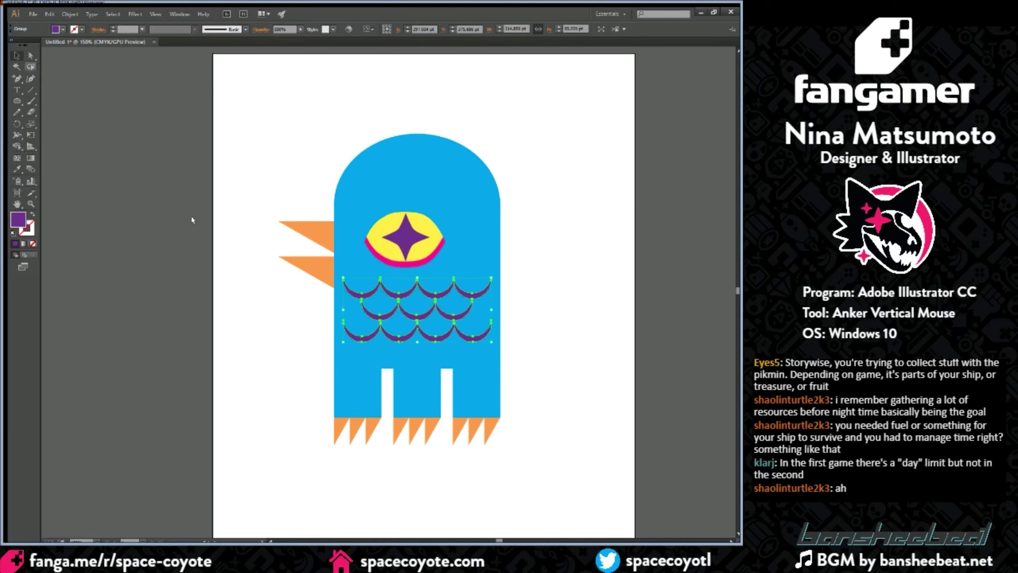
{"action": "left_click", "coordinate": [191, 215]}
{"action": "key", "text": "ctrl+plus"}
{"action": "key", "text": "ctrl+plus"}
{"action": "key", "text": "ctrl+minus"}
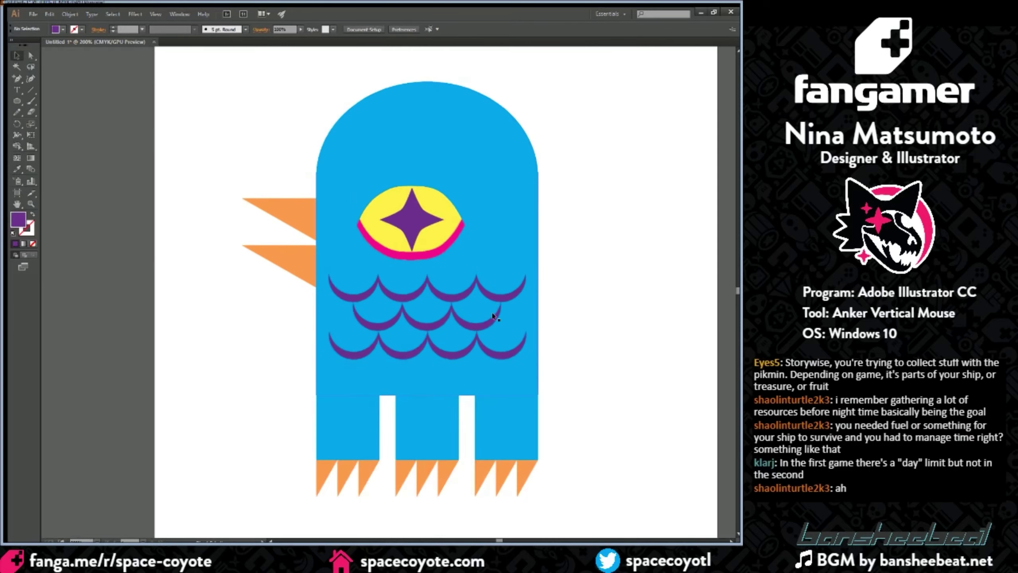
{"action": "left_click_drag", "start_coordinate": [499, 540], "coordinate": [500, 540]}
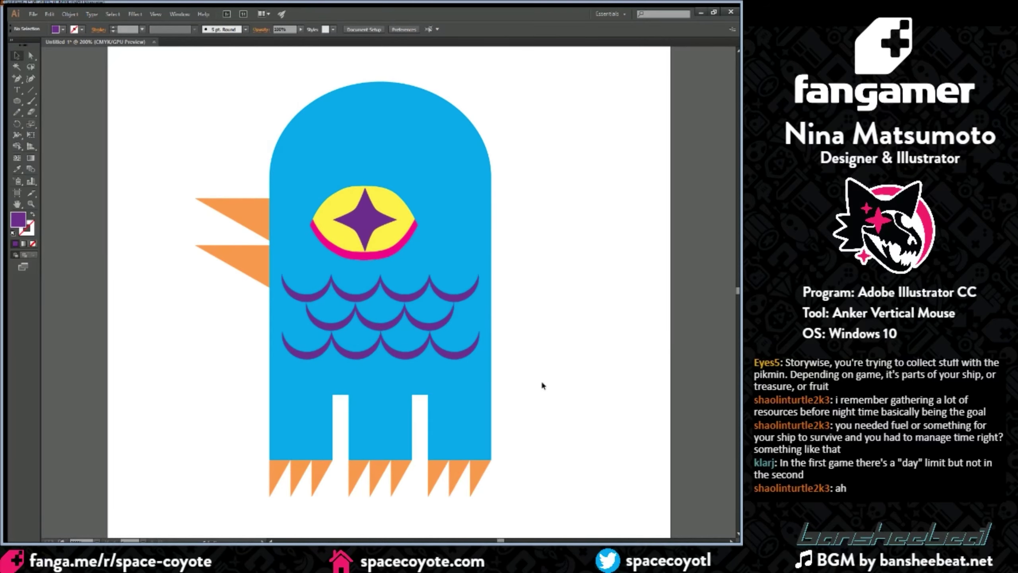
{"action": "key", "text": "ctrl+minus"}
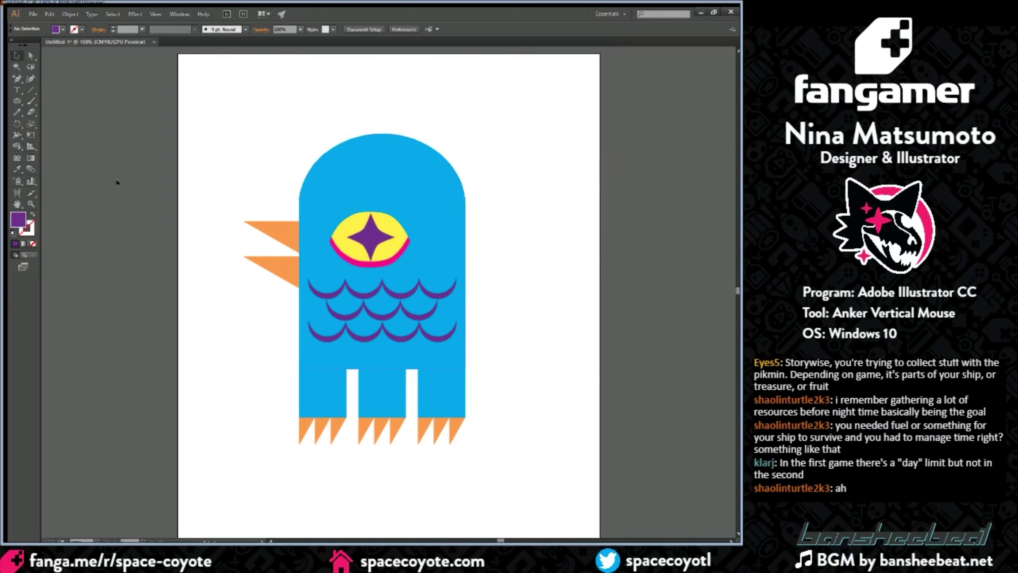
{"action": "left_click", "coordinate": [20, 99]}
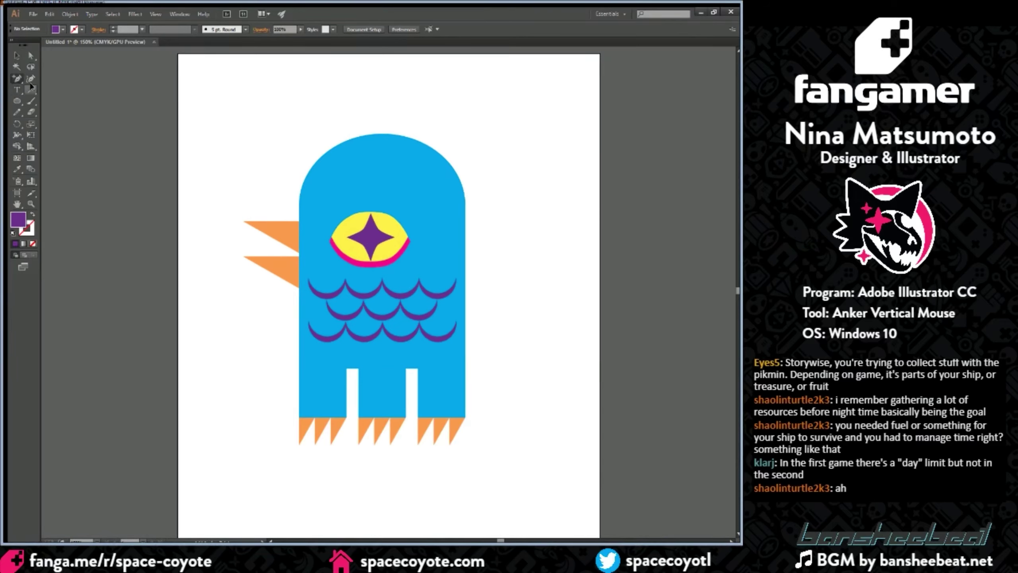
{"action": "left_click", "coordinate": [30, 80]}
{"action": "left_click", "coordinate": [15, 67]}
{"action": "left_click", "coordinate": [32, 79]}
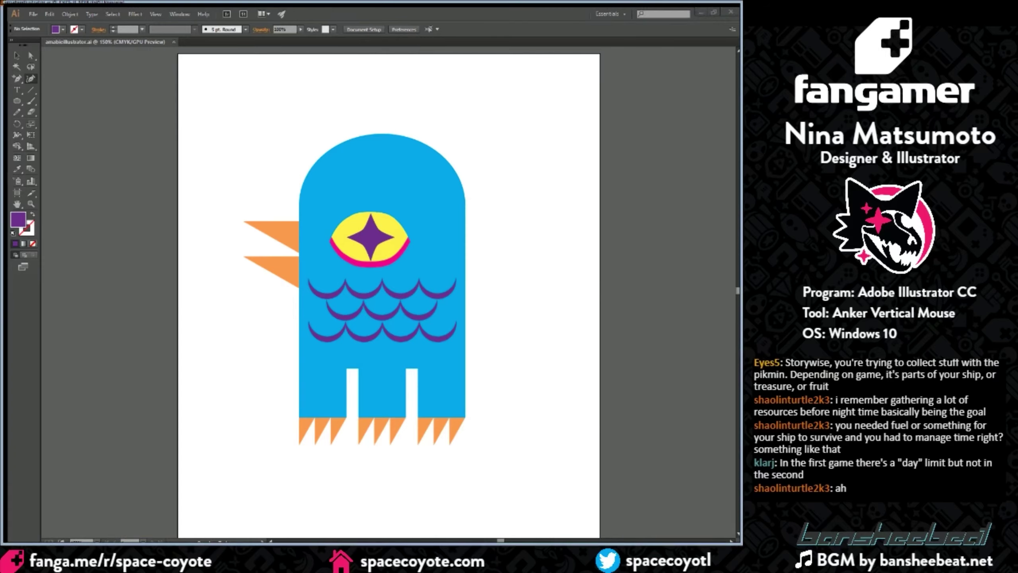
Step: Draw an open curved path filled yellow with the Pen tool, from the top of the head down beside the bird's back
{"action": "left_click", "coordinate": [20, 78]}
{"action": "left_click", "coordinate": [21, 79]}
{"action": "left_click", "coordinate": [673, 111]}
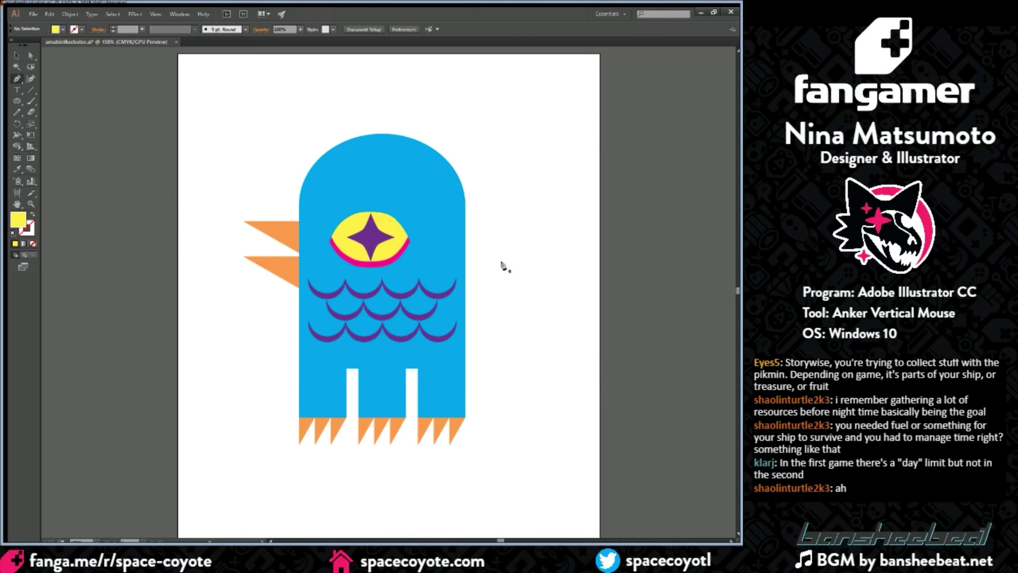
{"action": "left_click", "coordinate": [387, 134]}
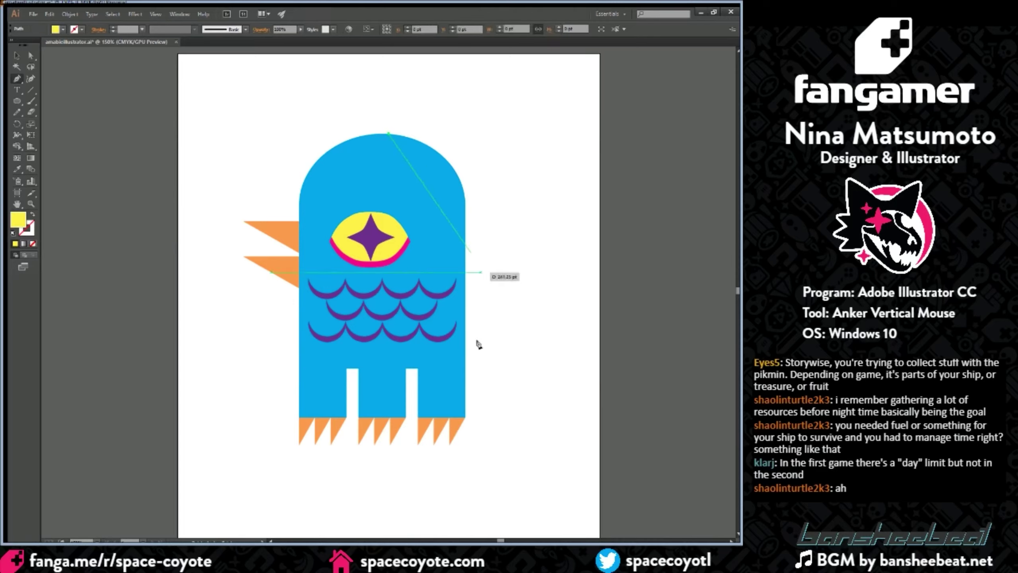
{"action": "left_click_drag", "start_coordinate": [484, 360], "coordinate": [485, 503]}
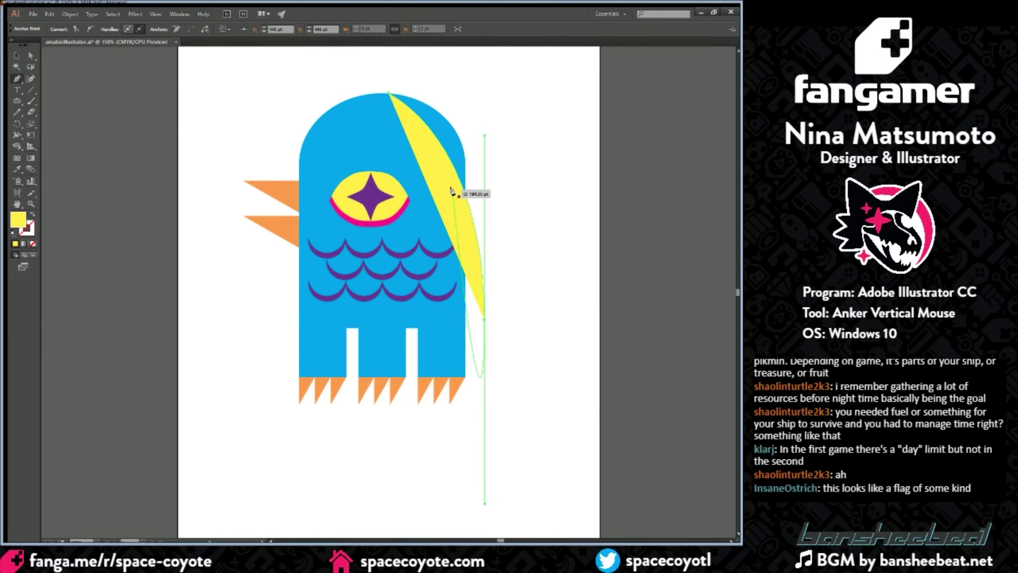
Step: End the path and shift the yellow curve slightly outward so that it sits further over the bird's back
{"action": "key", "text": "v"}
{"action": "scroll", "coordinate": [501, 267], "scroll_direction": "up", "scroll_amount": 2}
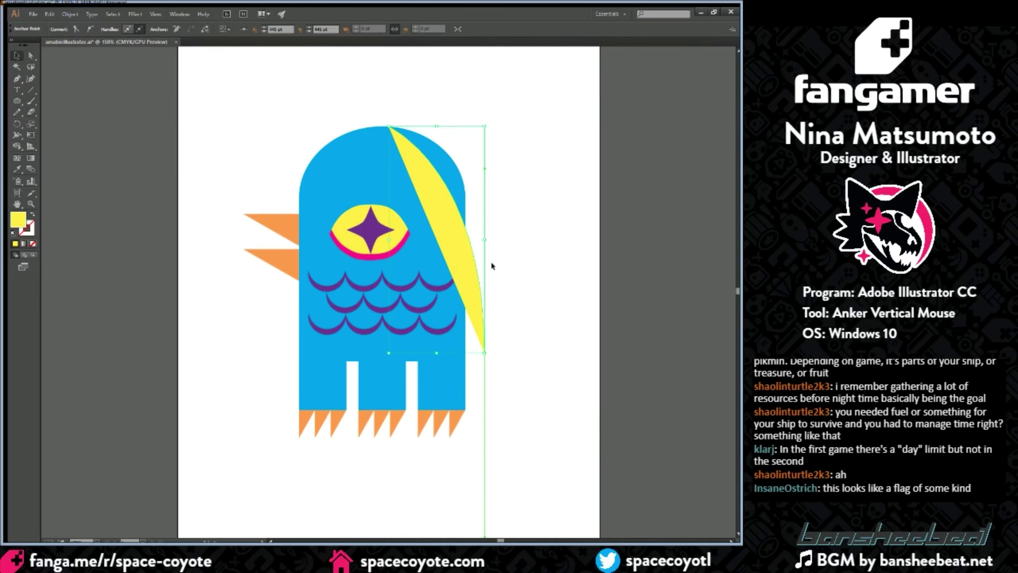
{"action": "left_click_drag", "start_coordinate": [458, 254], "coordinate": [468, 274]}
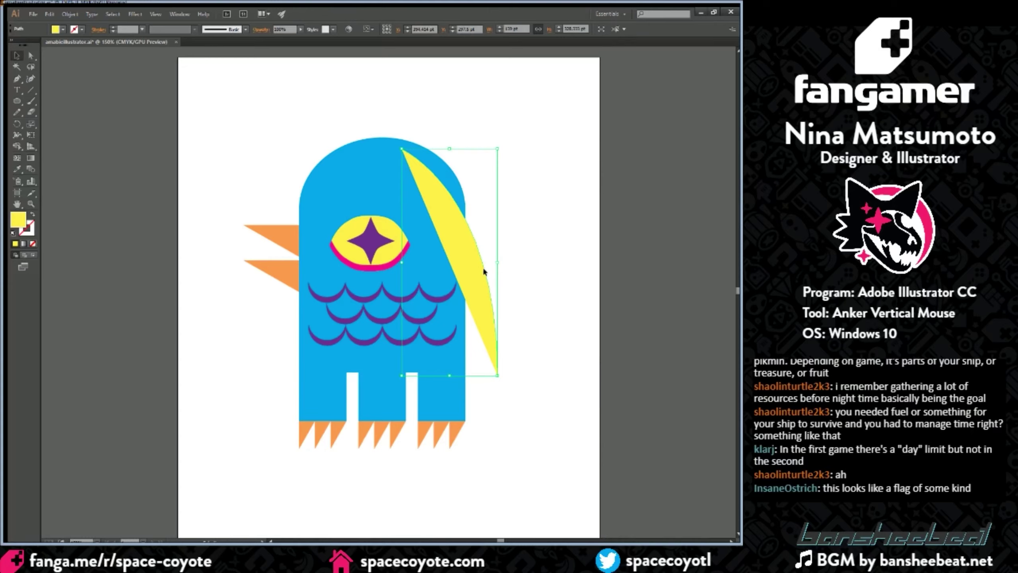
{"action": "left_click_drag", "start_coordinate": [482, 266], "coordinate": [491, 261]}
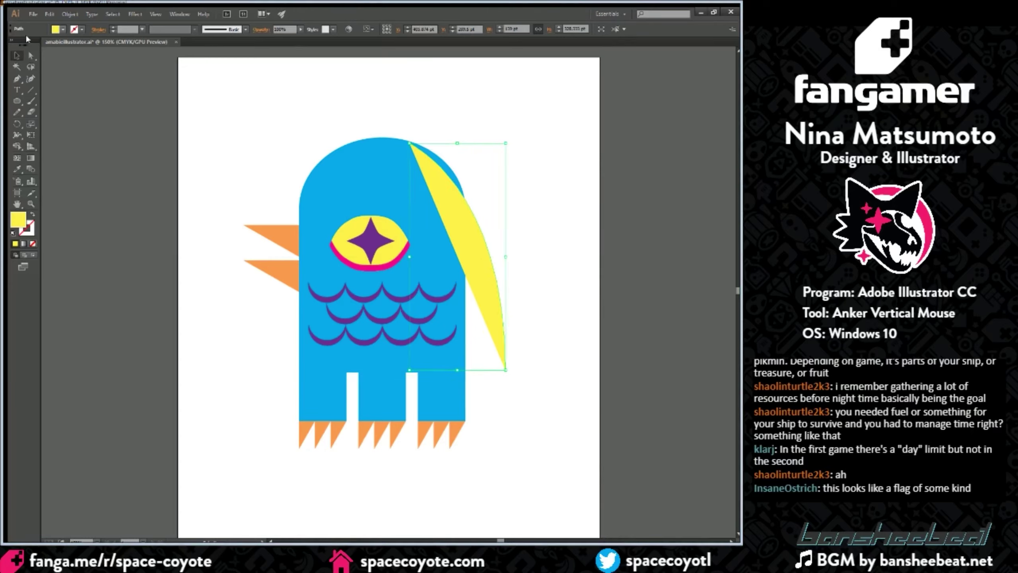
Step: Remove the curve's fill, give it a thick magenta stroke, and move it clear of the body behind the bird's head
{"action": "key", "text": "slash"}
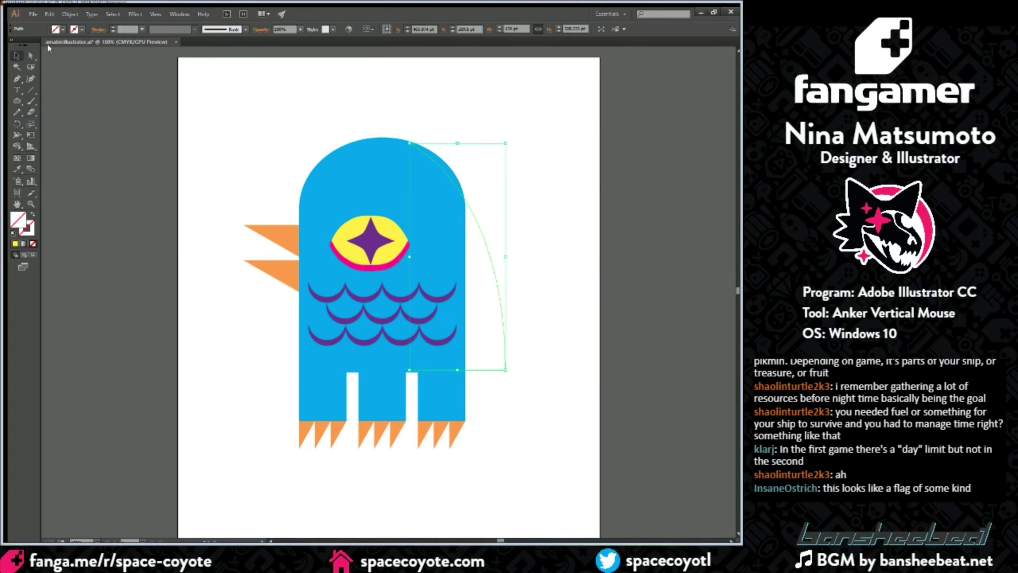
{"action": "left_click", "coordinate": [69, 42]}
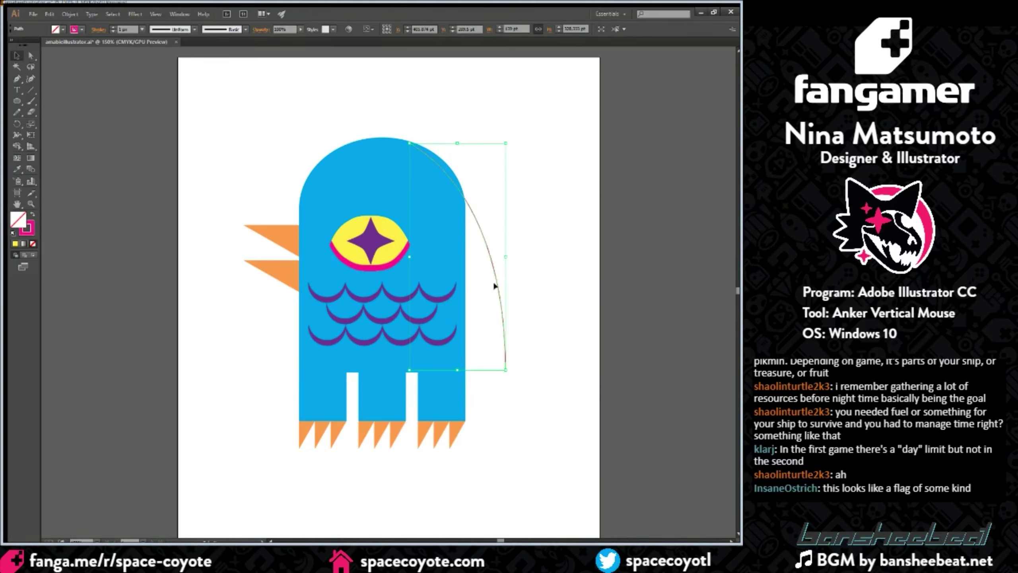
{"action": "left_click", "coordinate": [142, 29]}
{"action": "left_click", "coordinate": [146, 161]}
{"action": "mouse_move", "coordinate": [482, 235]}
{"action": "left_mouse_down"}
{"action": "mouse_move", "coordinate": [499, 224]}
{"action": "mouse_move", "coordinate": [499, 205]}
{"action": "left_mouse_up"}
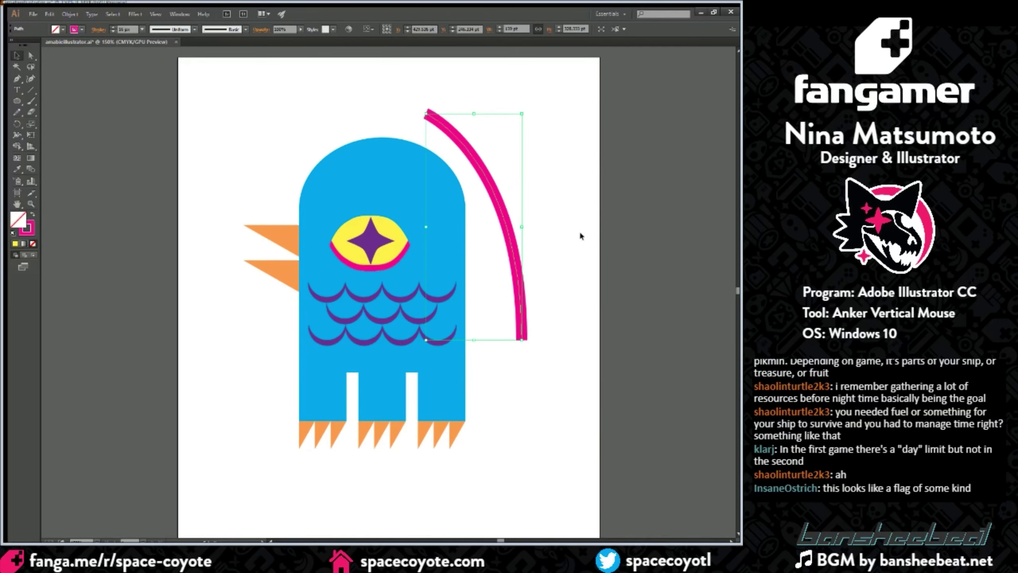
Step: Try variable width profiles on the magenta curve, settling on one with an even middle and pointed ends
{"action": "left_click_drag", "start_coordinate": [501, 541], "coordinate": [505, 540]}
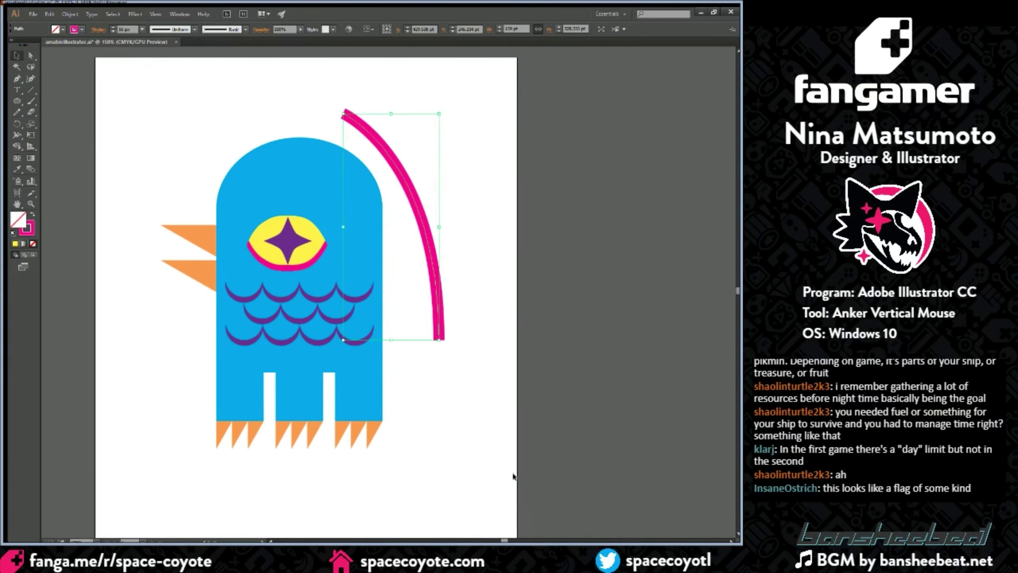
{"action": "scroll", "coordinate": [495, 363], "scroll_direction": "up", "scroll_amount": 3}
{"action": "key", "text": "ctrl+equal"}
{"action": "left_click", "coordinate": [195, 29]}
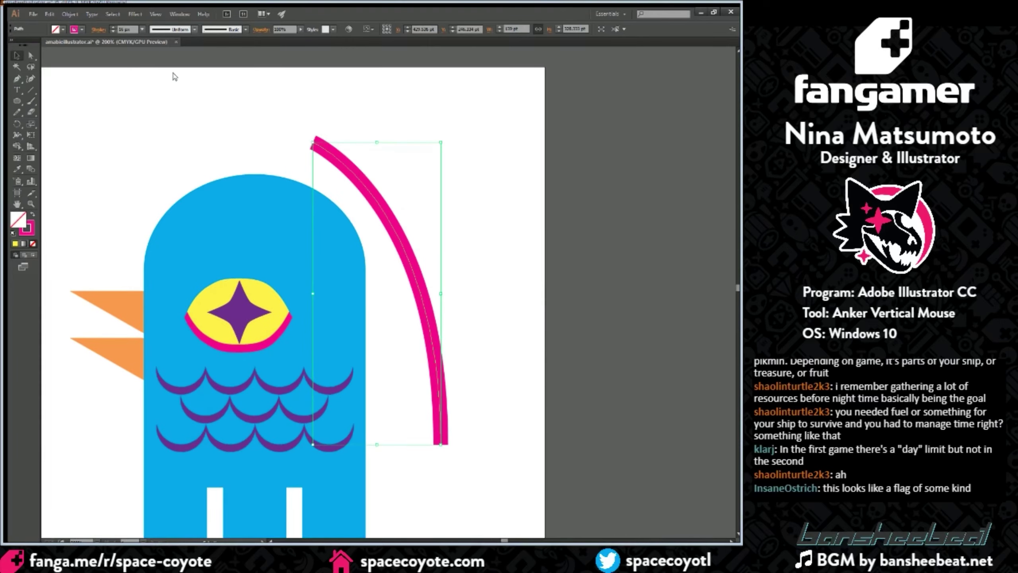
{"action": "left_click", "coordinate": [172, 71]}
{"action": "left_click", "coordinate": [194, 29]}
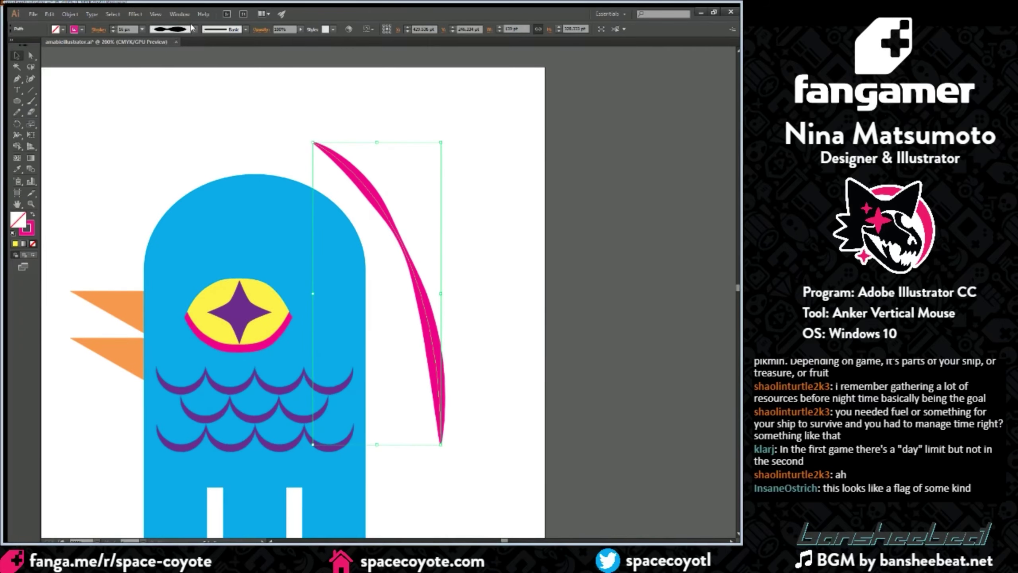
{"action": "left_click", "coordinate": [176, 86]}
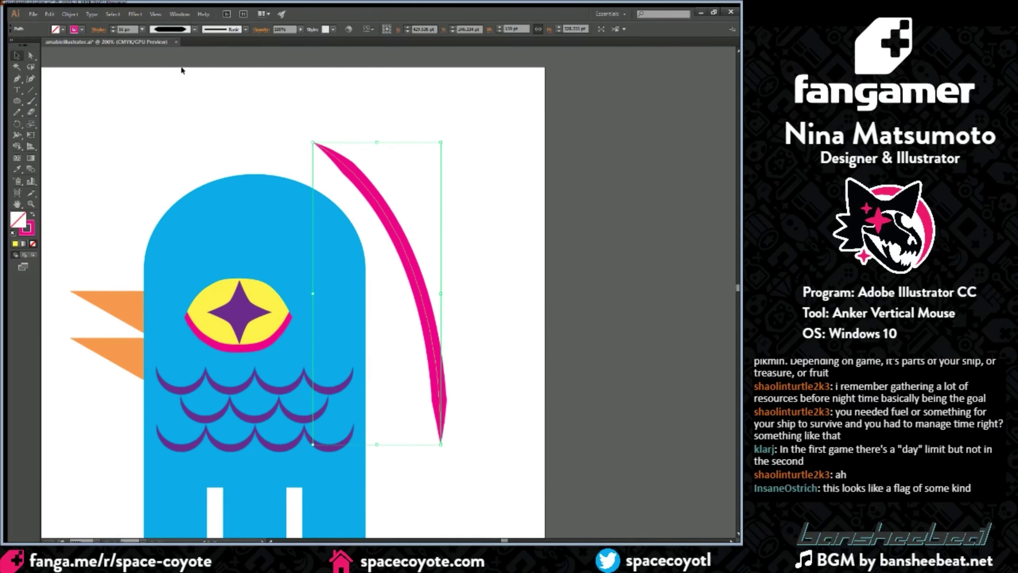
Step: Try several variable width profiles on the magenta curve, then return it to the Uniform profile
{"action": "left_click", "coordinate": [194, 29]}
{"action": "left_click", "coordinate": [180, 96]}
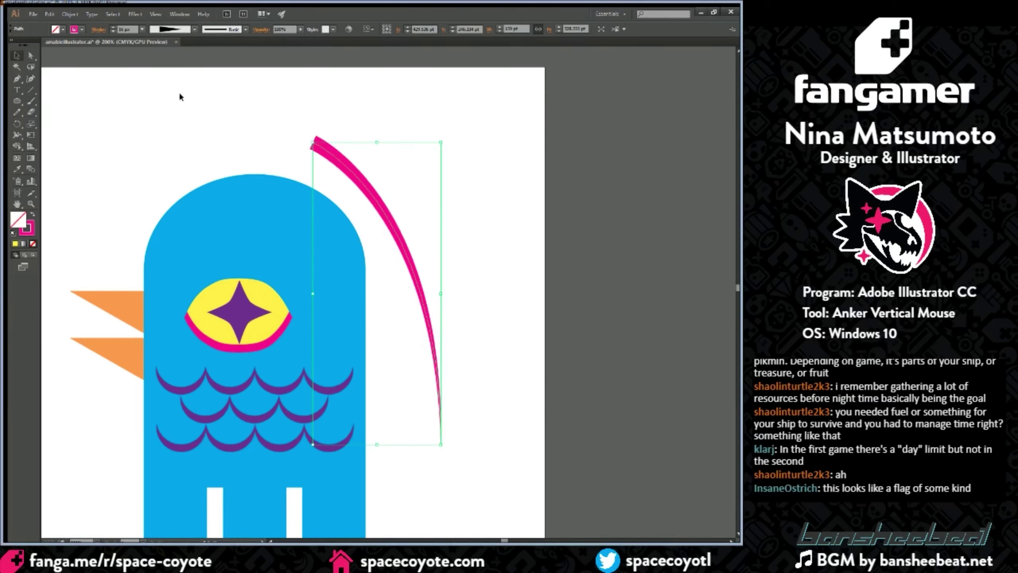
{"action": "left_click", "coordinate": [194, 29]}
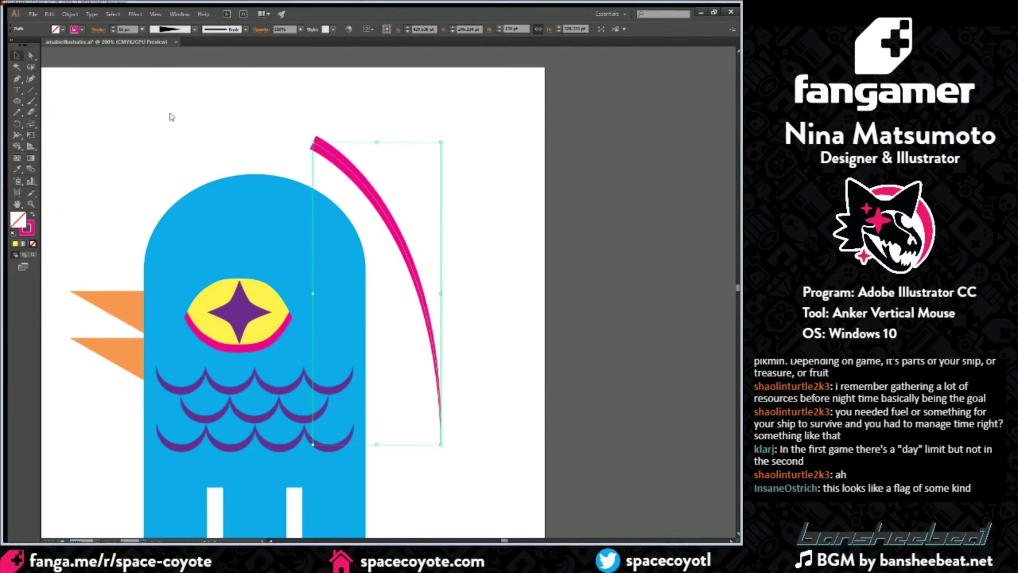
{"action": "left_click", "coordinate": [169, 109]}
{"action": "left_click", "coordinate": [194, 29]}
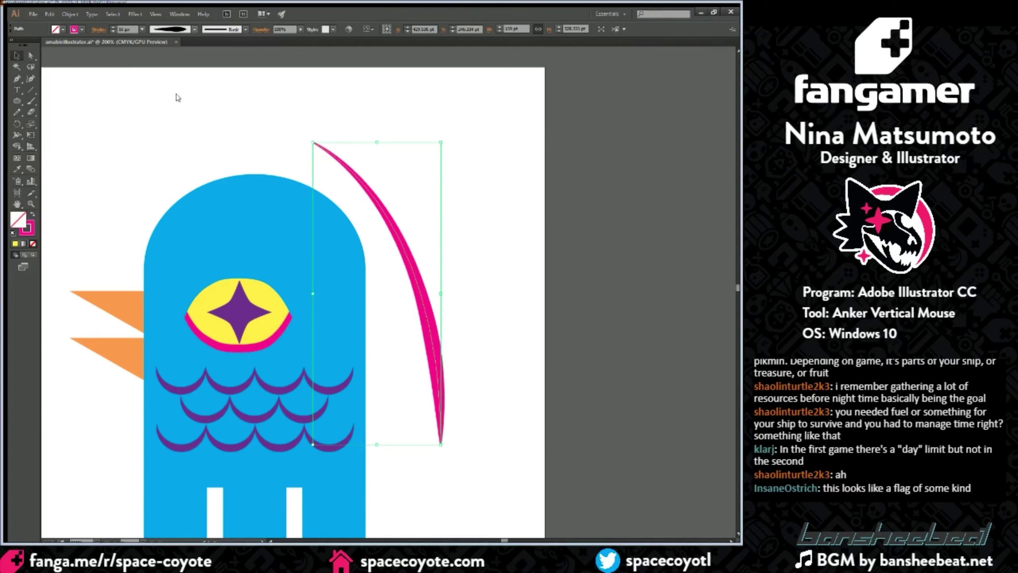
{"action": "left_click", "coordinate": [174, 128]}
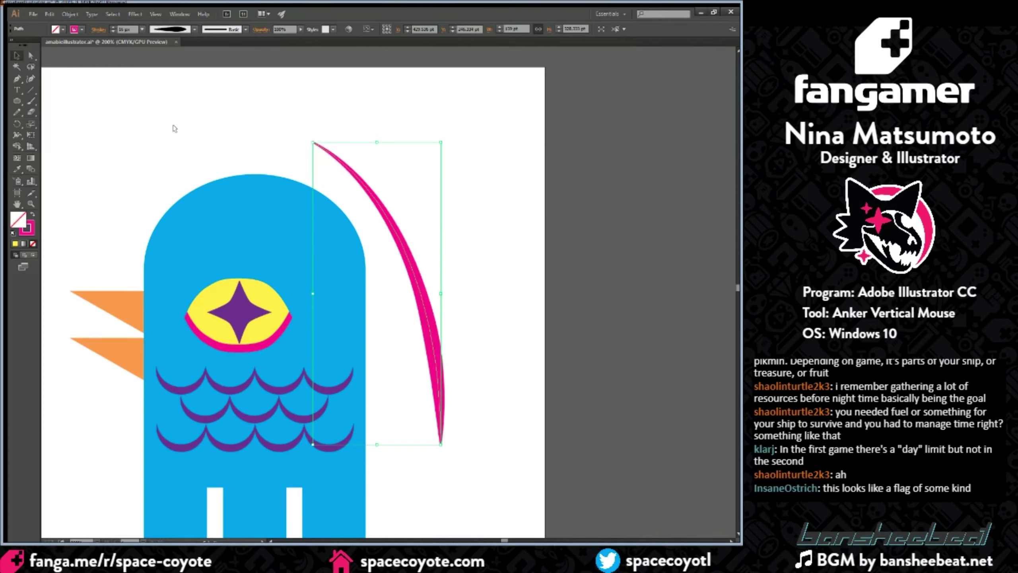
{"action": "left_click", "coordinate": [195, 29]}
{"action": "left_click", "coordinate": [179, 36]}
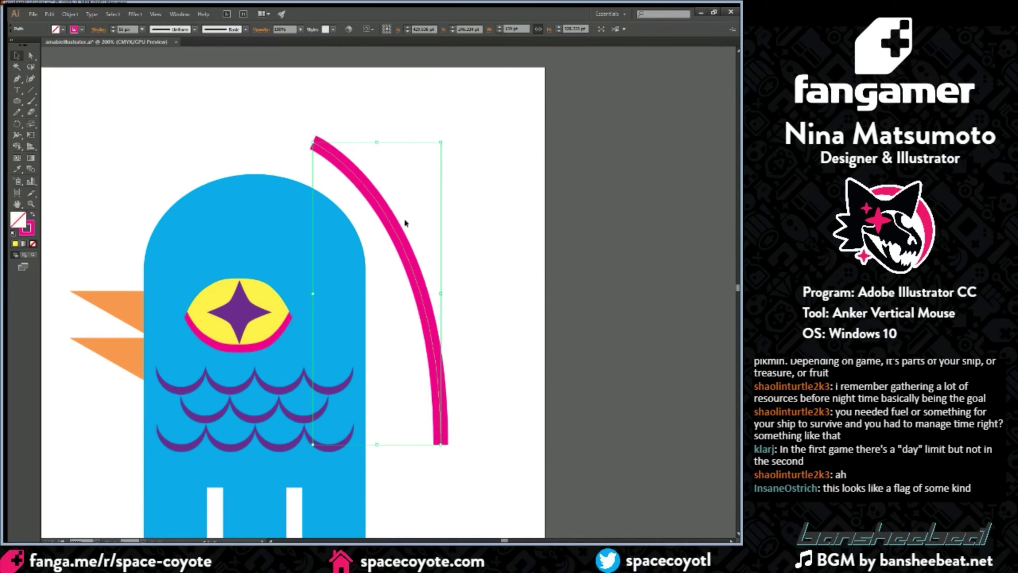
Step: Move the magenta curve slightly upward and try a half-rounded width profile on it before returning to Uniform
{"action": "left_click", "coordinate": [398, 224]}
{"action": "left_click_drag", "start_coordinate": [398, 224], "coordinate": [398, 201]}
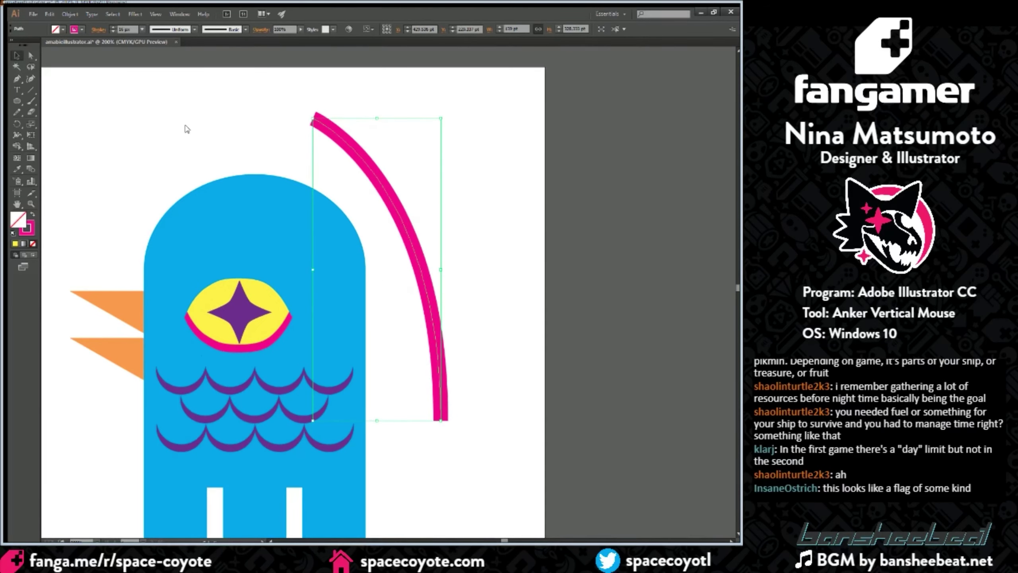
{"action": "key", "text": "ctrl+z"}
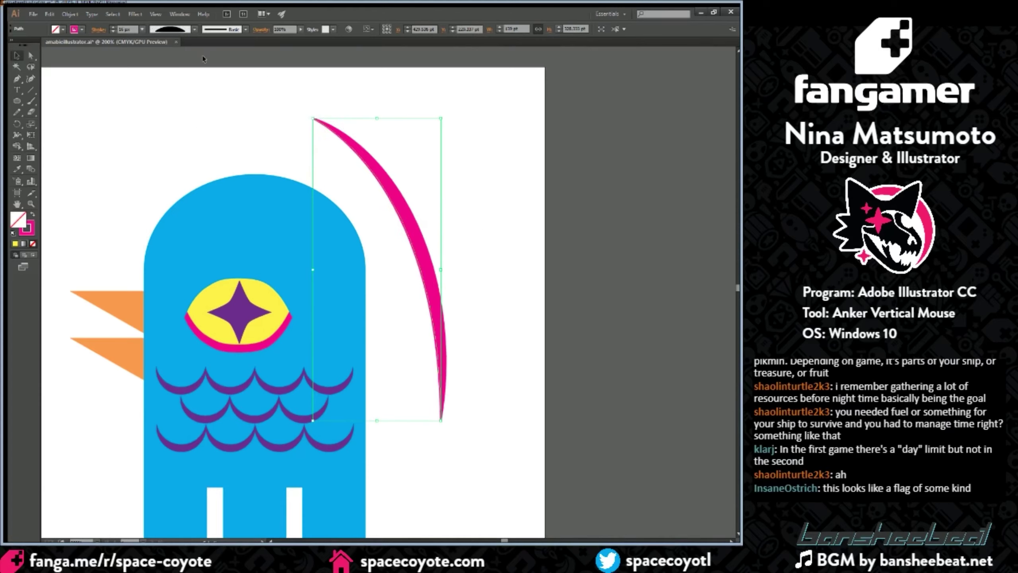
{"action": "key", "text": "ctrl+shift+z"}
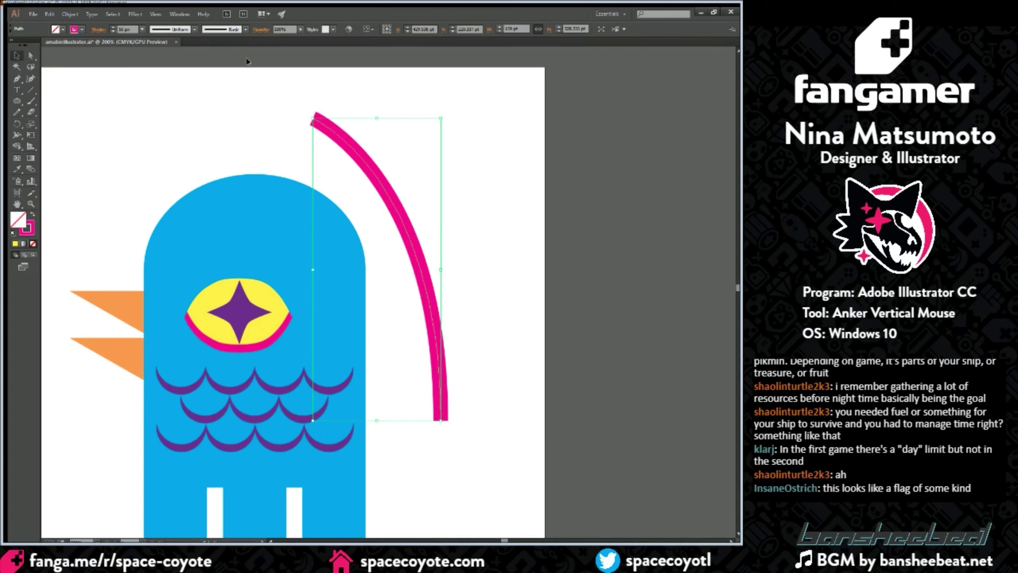
Step: Apply a rough, bristly art brush to the magenta curve and try stroke weights from 14 pt down to 6 pt
{"action": "key", "text": "ctrl+shift+z"}
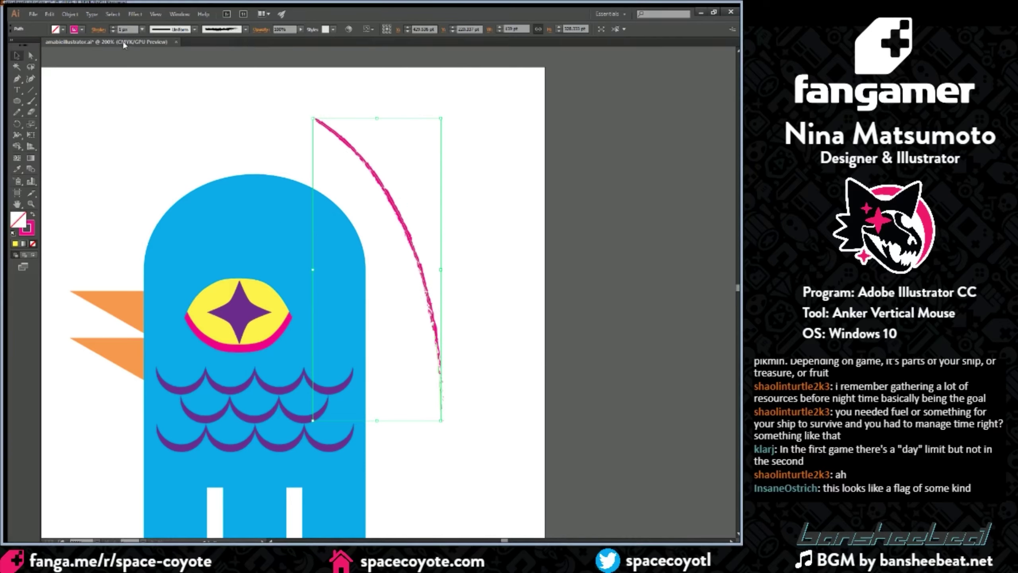
{"action": "left_click", "coordinate": [149, 166]}
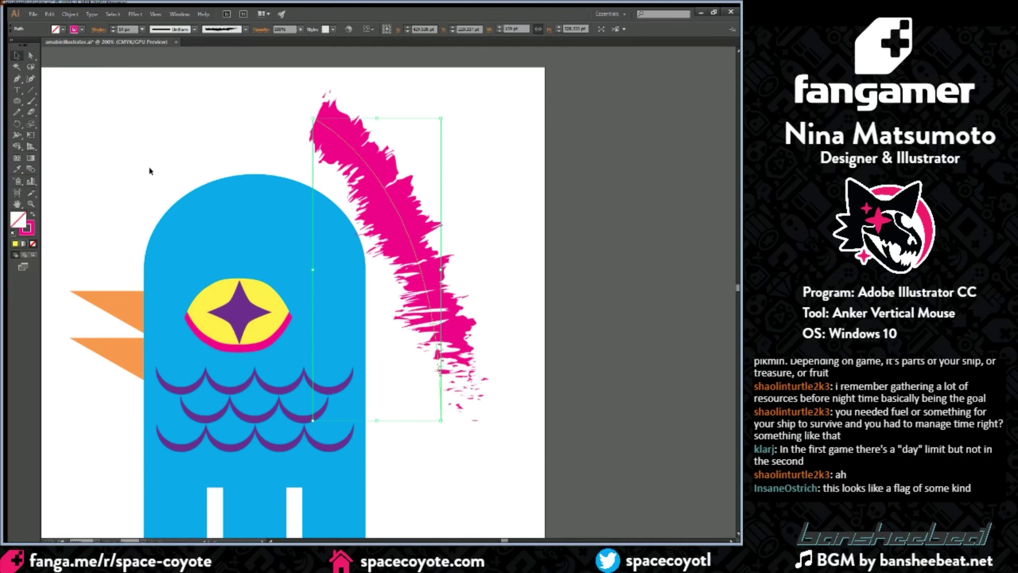
{"action": "left_click", "coordinate": [155, 114]}
{"action": "left_click", "coordinate": [142, 29]}
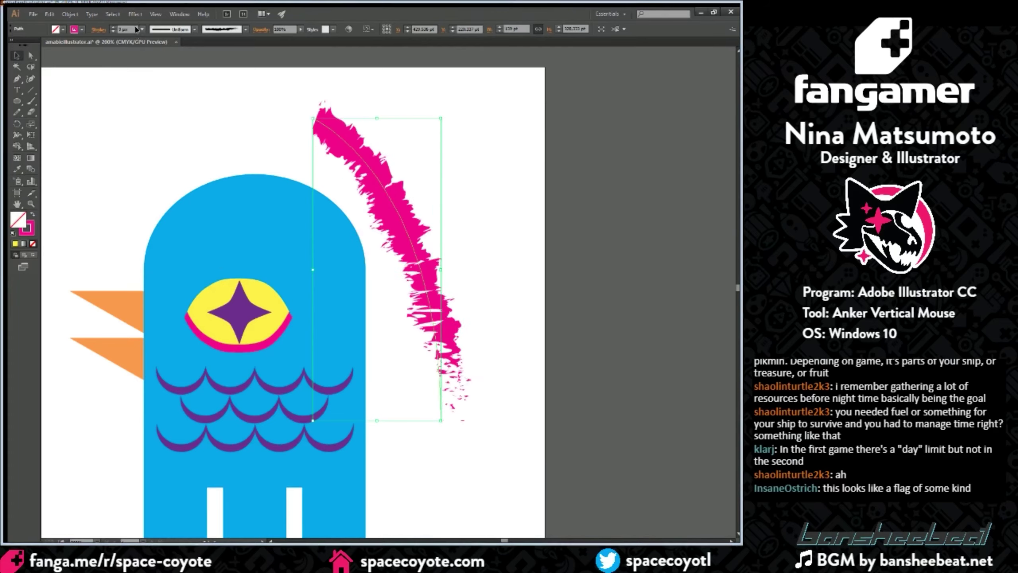
{"action": "left_click", "coordinate": [156, 91]}
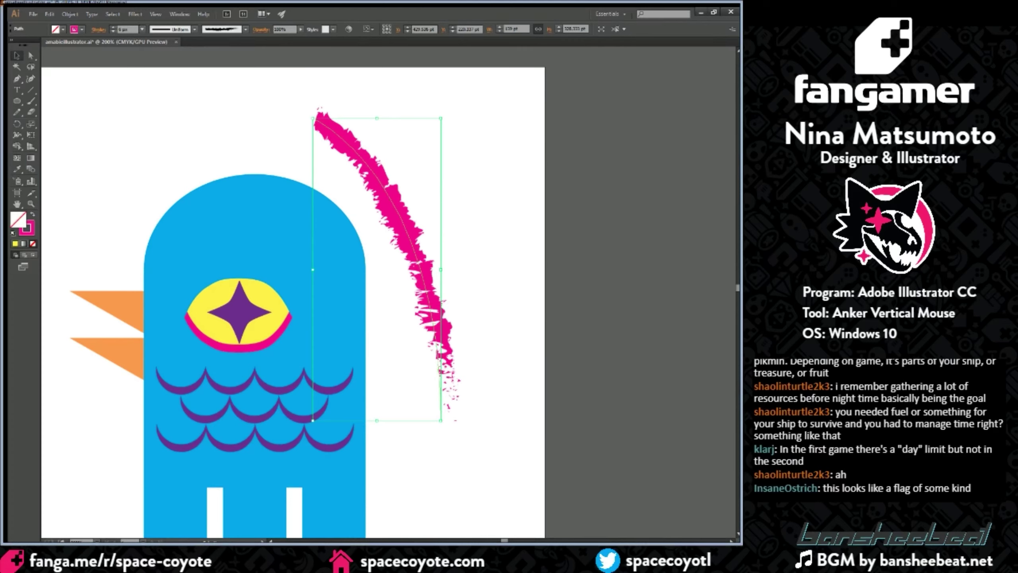
Step: Switch the magenta curve to a solid paint-stroke brush and reduce its stroke weight to 4 pt, then 2 pt
{"action": "left_click", "coordinate": [240, 88]}
{"action": "left_click", "coordinate": [241, 100]}
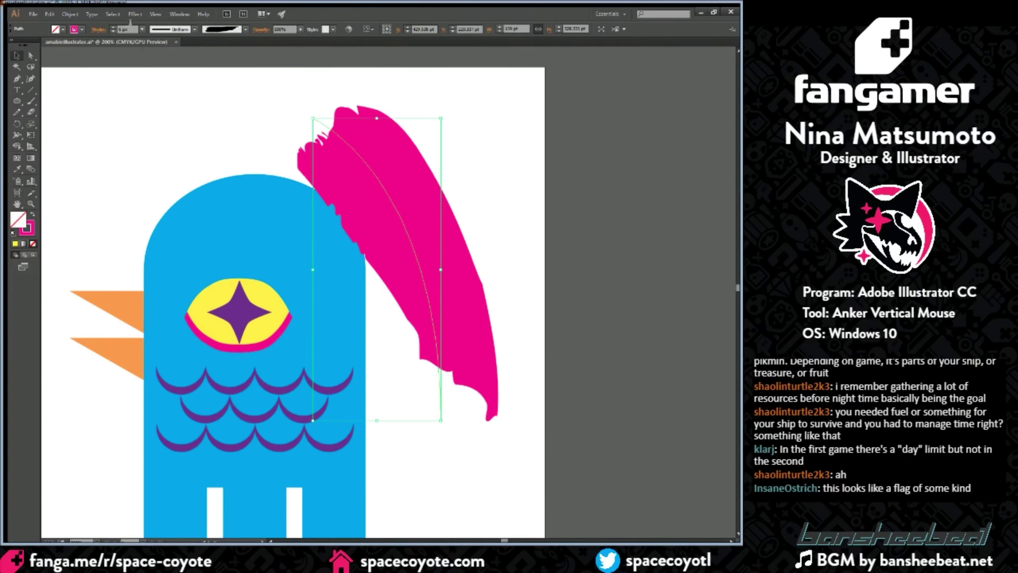
{"action": "left_click", "coordinate": [141, 30]}
{"action": "left_click", "coordinate": [151, 63]}
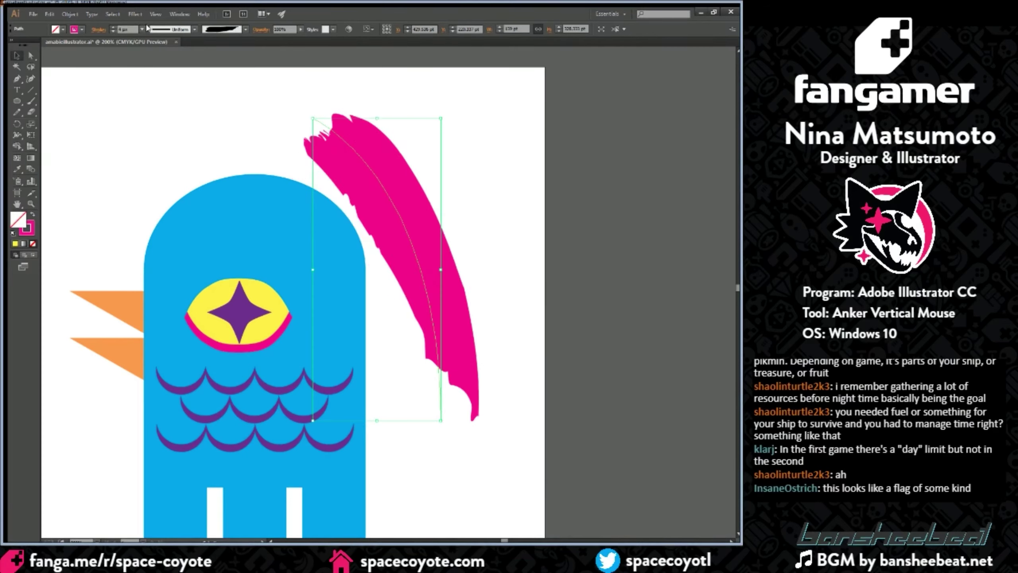
{"action": "left_click", "coordinate": [142, 29]}
{"action": "left_click", "coordinate": [141, 52]}
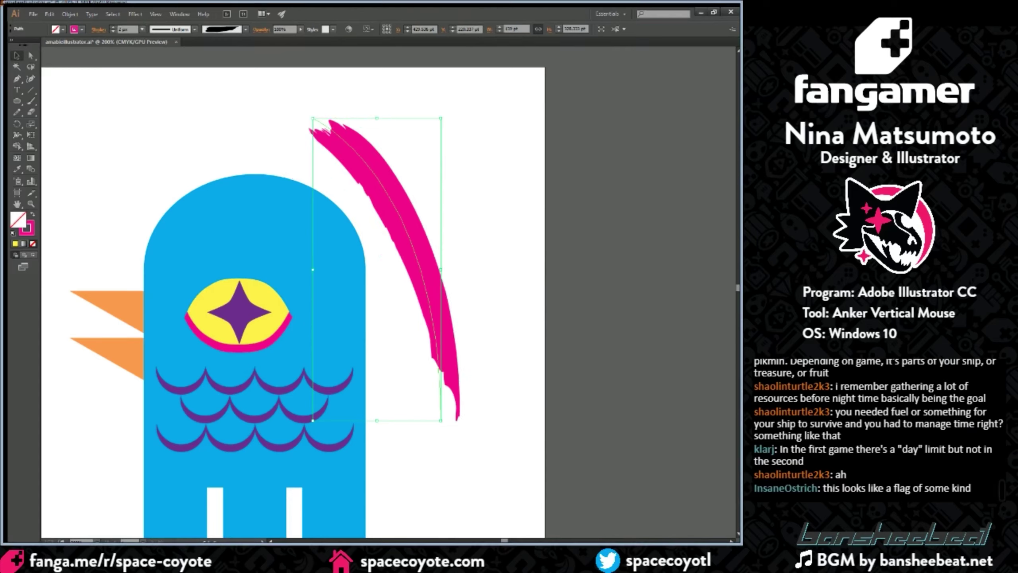
Step: Try split, blotchy and splattered paint brushes on the magenta curve, then go back to the solid paint-stroke brush
{"action": "left_click", "coordinate": [240, 109]}
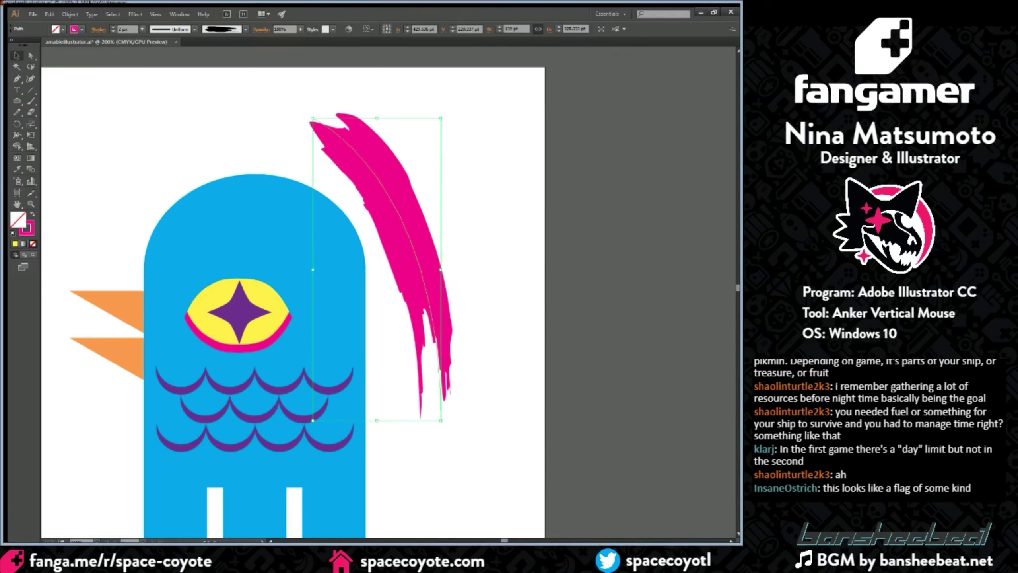
{"action": "left_click", "coordinate": [241, 109]}
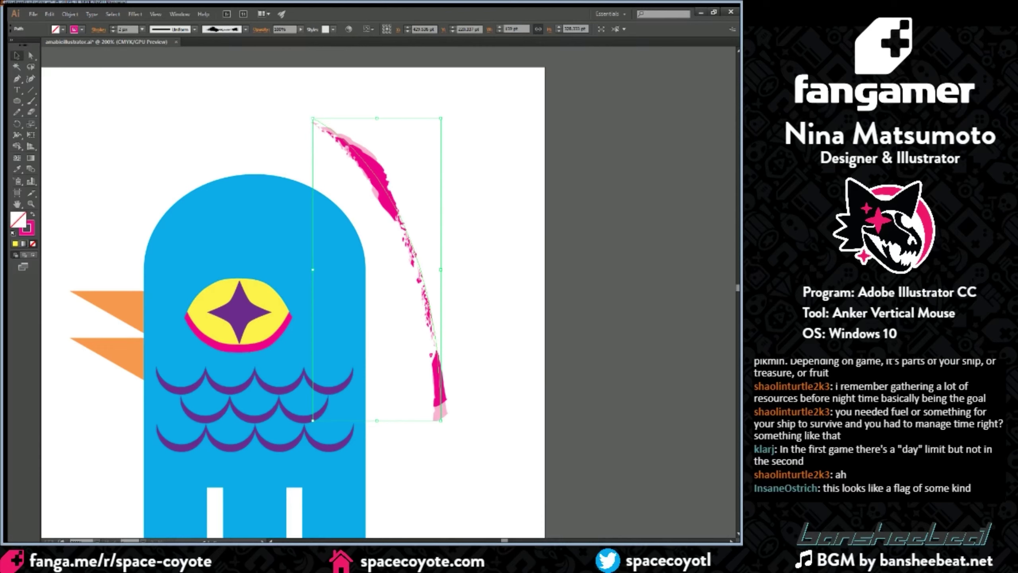
{"action": "left_click", "coordinate": [240, 108]}
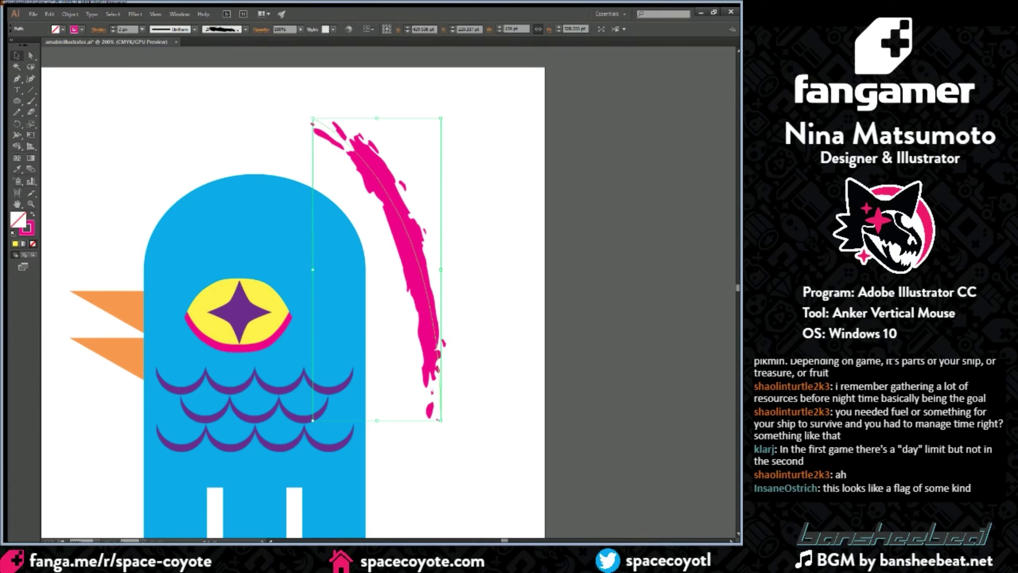
{"action": "left_click", "coordinate": [94, 207]}
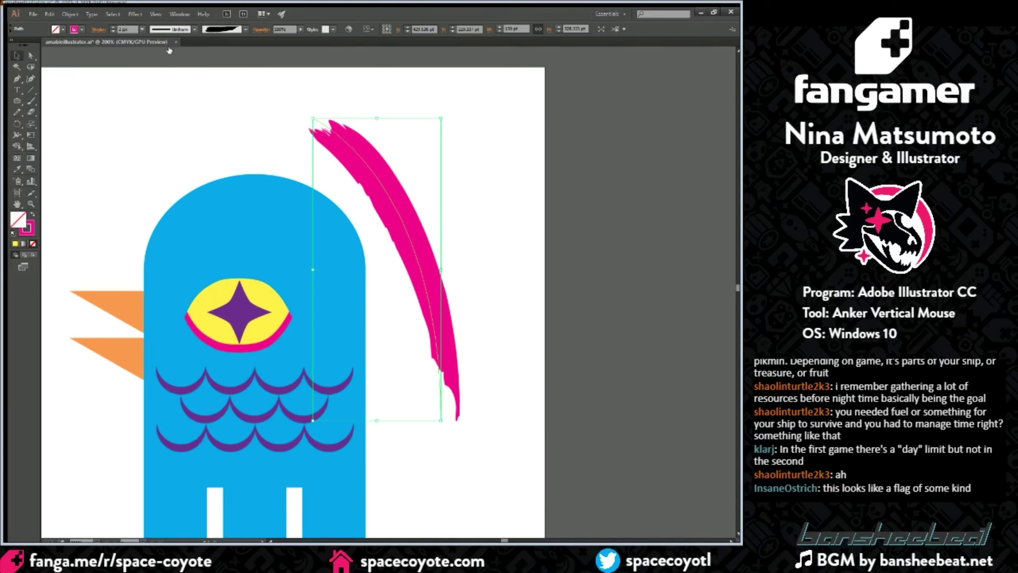
Step: Restore the Basic brush on the magenta curve, set its stroke weight to 12 pt, and deselect it
{"action": "key", "text": "ctrl+z"}
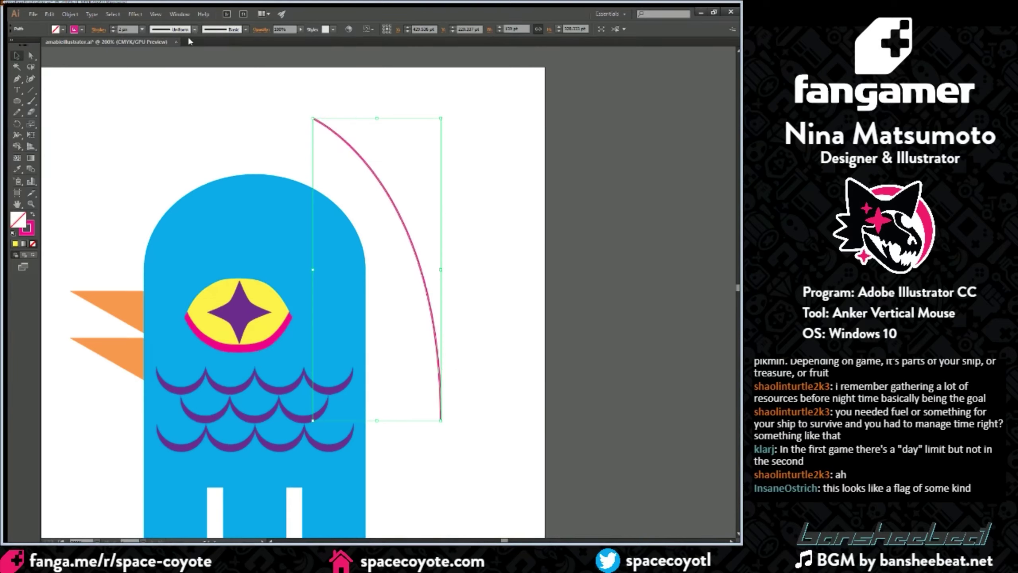
{"action": "left_click", "coordinate": [141, 30]}
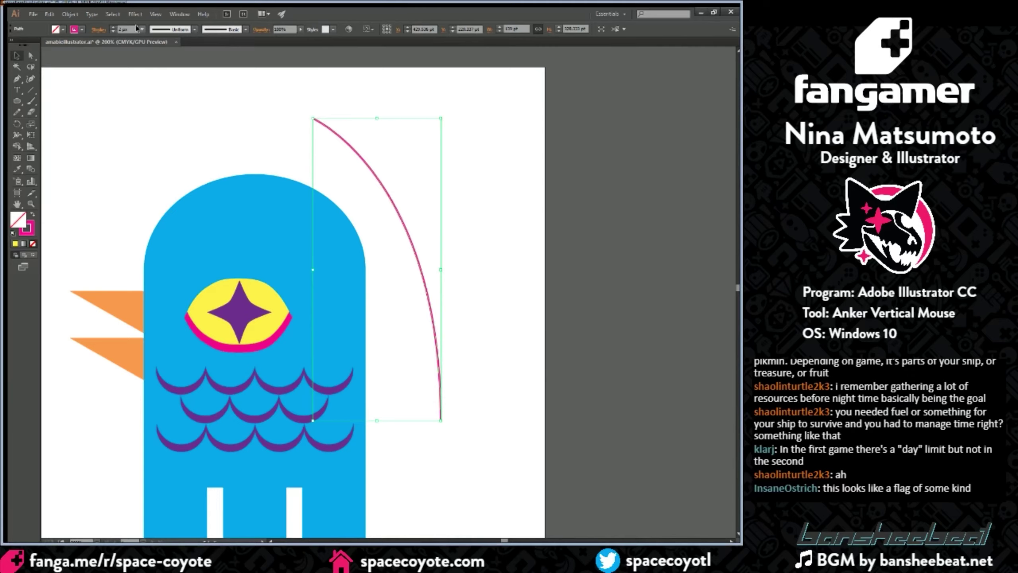
{"action": "left_click", "coordinate": [151, 146]}
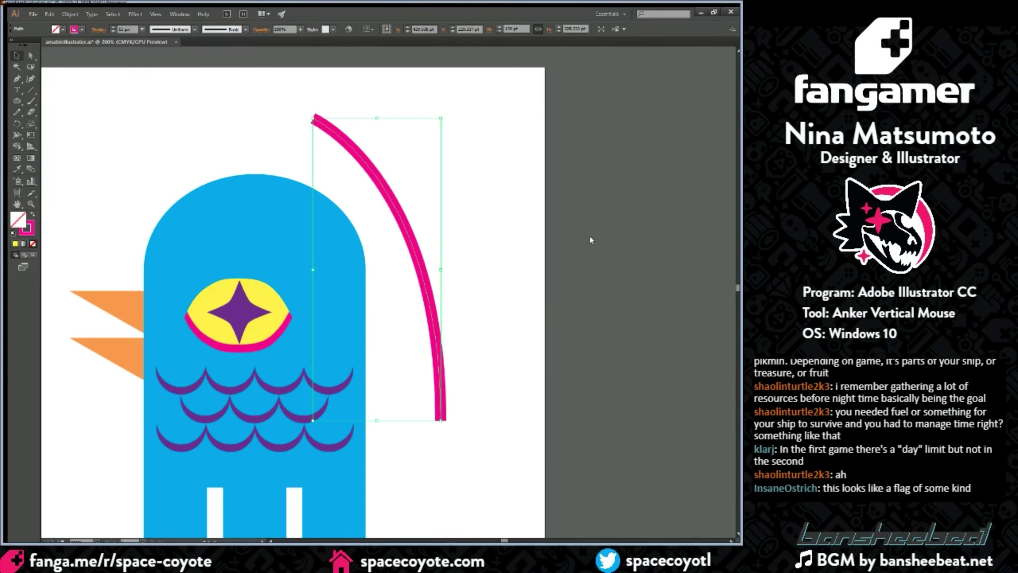
{"action": "key", "text": "ctrl+minus"}
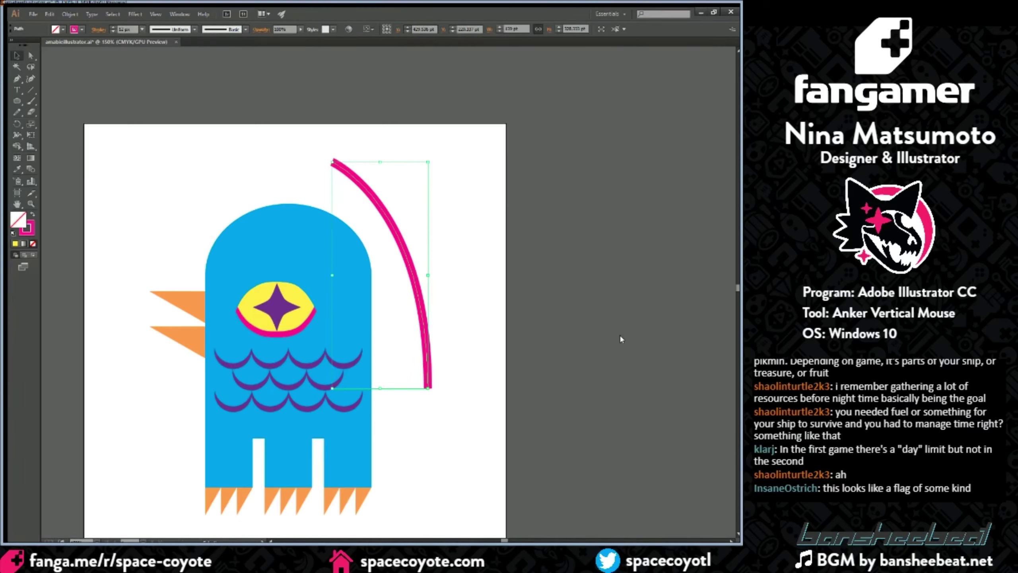
{"action": "left_click", "coordinate": [659, 338]}
Step: Move the magenta curve so it starts at the top of the head, and bend its middle anchor around the bird's back
{"action": "left_click_drag", "start_coordinate": [401, 254], "coordinate": [377, 349]}
{"action": "key", "text": "a"}
{"action": "left_click_drag", "start_coordinate": [363, 261], "coordinate": [381, 184]}
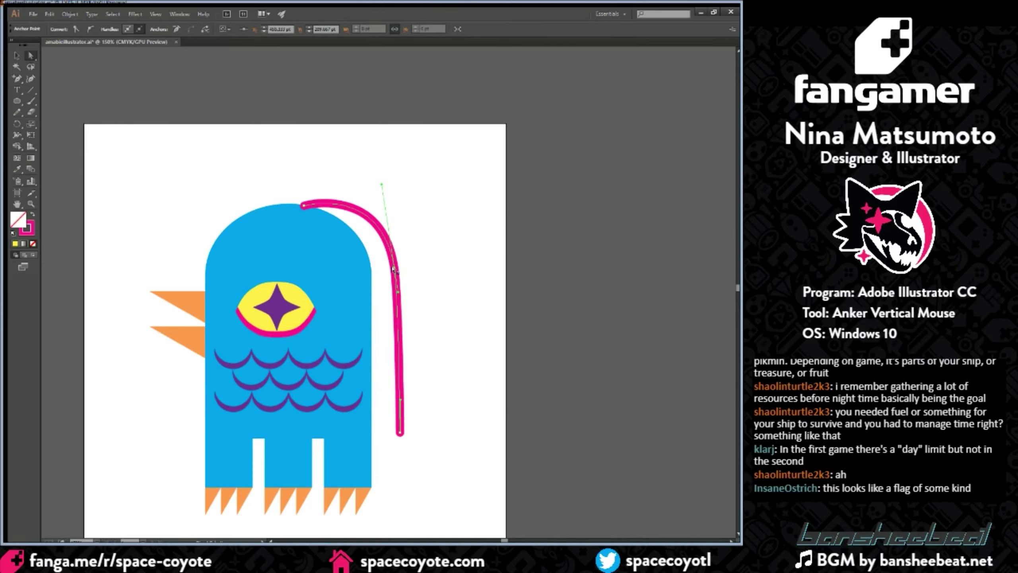
{"action": "left_click_drag", "start_coordinate": [394, 269], "coordinate": [386, 273]}
{"action": "key", "text": "ctrl+z"}
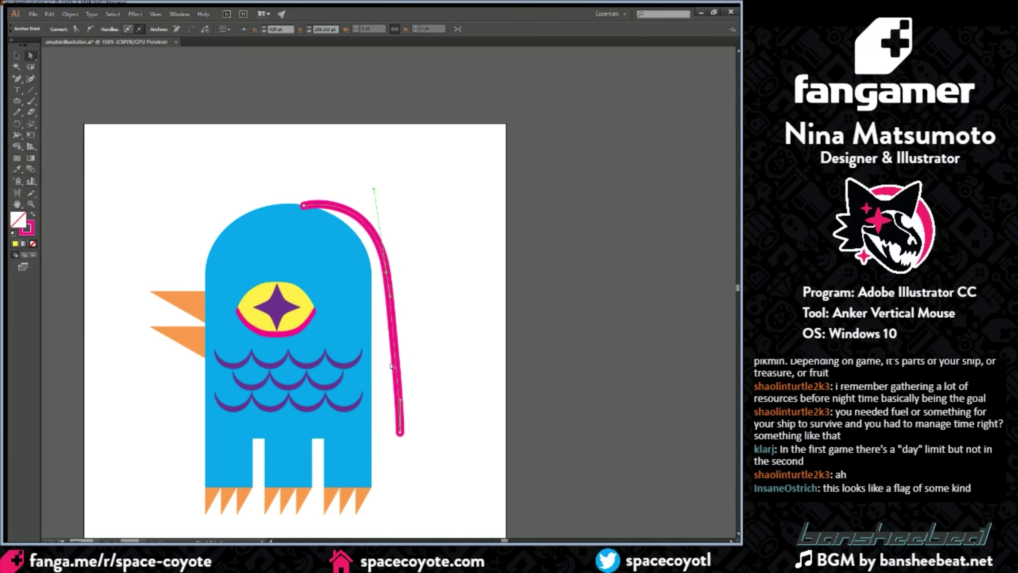
Step: Pull the strand's lower anchor point toward the body, flick its tail end outward, and convert the end anchor to a corner
{"action": "left_click", "coordinate": [395, 367]}
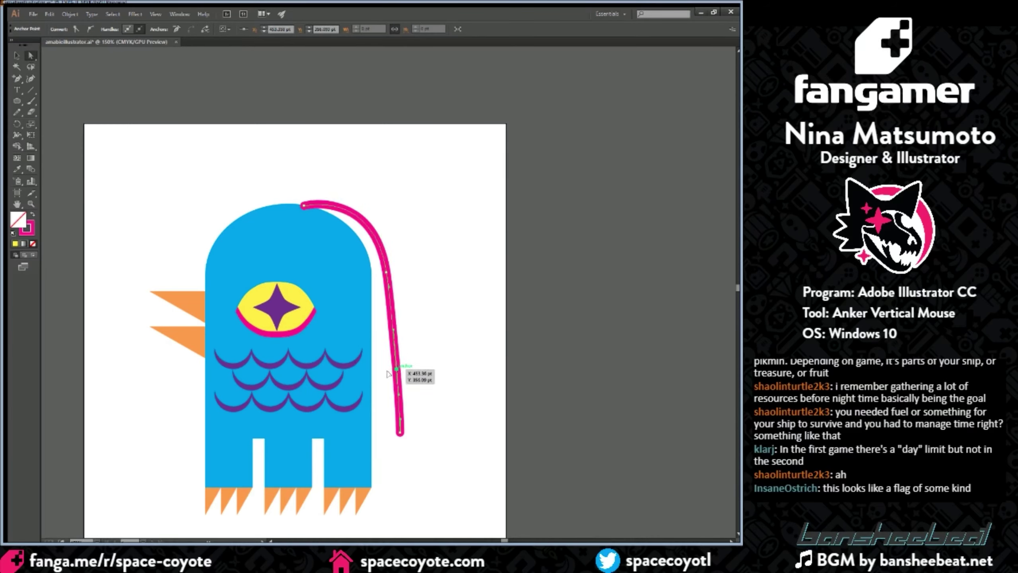
{"action": "left_click_drag", "start_coordinate": [387, 372], "coordinate": [388, 379]}
{"action": "key", "text": "ctrl+shift+a"}
{"action": "left_click", "coordinate": [399, 431]}
{"action": "left_click_drag", "start_coordinate": [399, 431], "coordinate": [413, 432]}
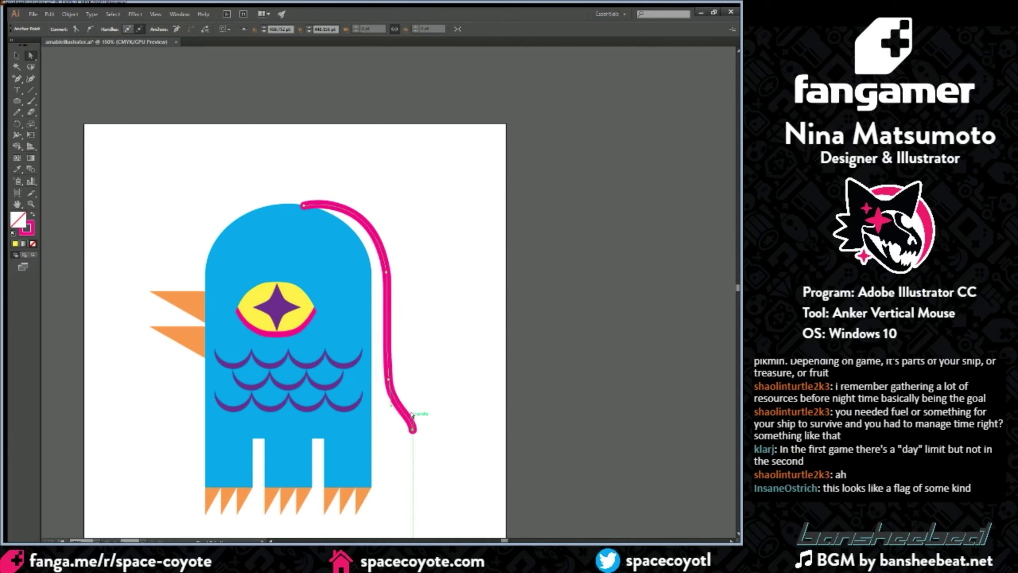
{"action": "left_click", "coordinate": [76, 29]}
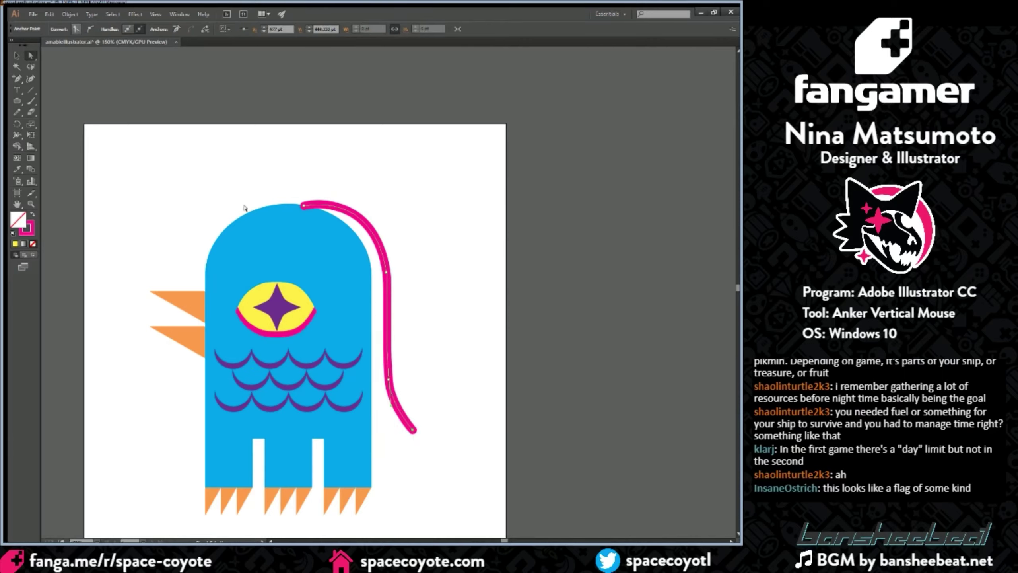
Step: Nudge the strand's upper and lower bend anchors closer to the bird's back to smooth the curve
{"action": "left_click", "coordinate": [386, 276]}
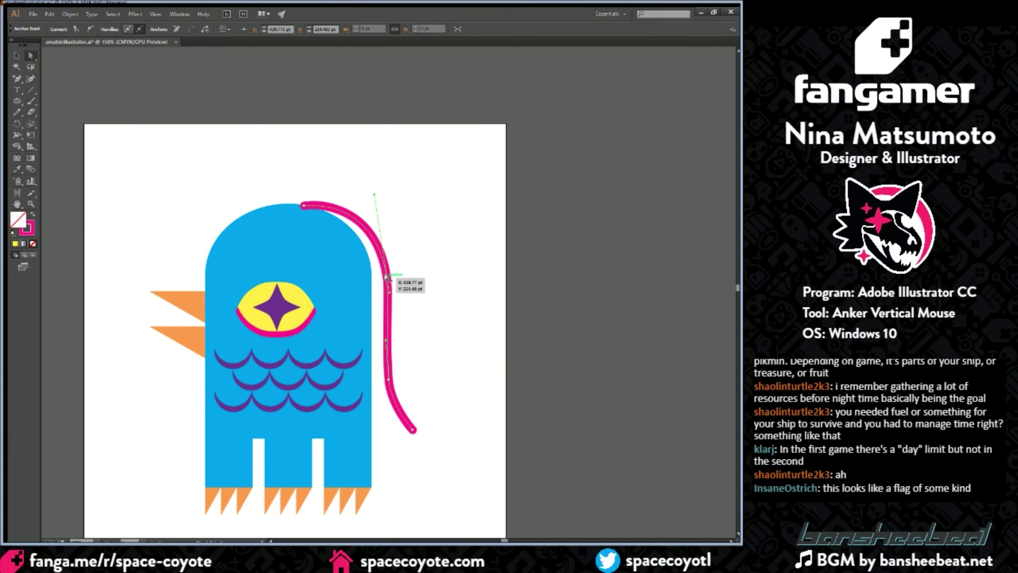
{"action": "left_click_drag", "start_coordinate": [380, 276], "coordinate": [377, 277]}
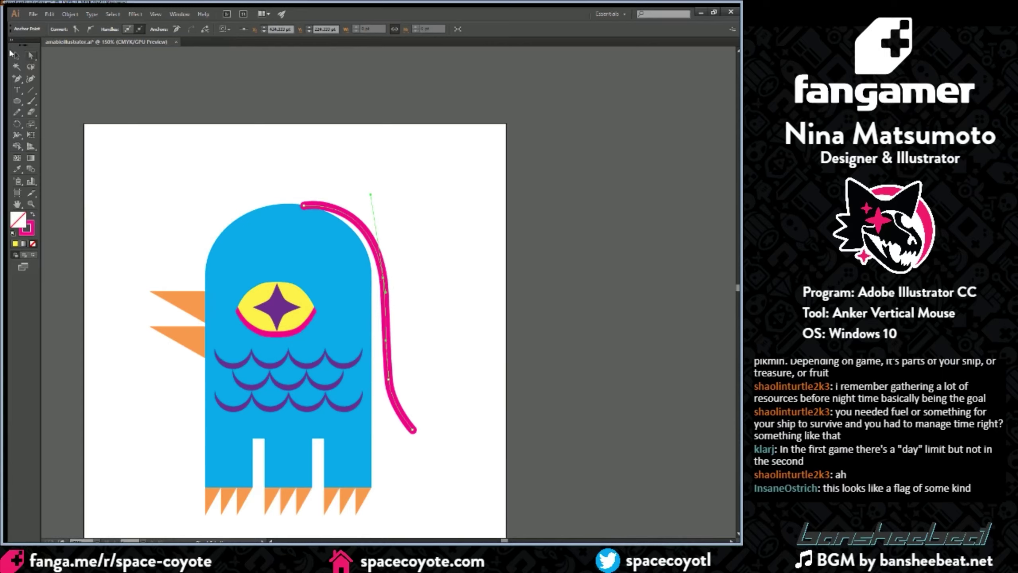
{"action": "left_click_drag", "start_coordinate": [388, 380], "coordinate": [384, 384]}
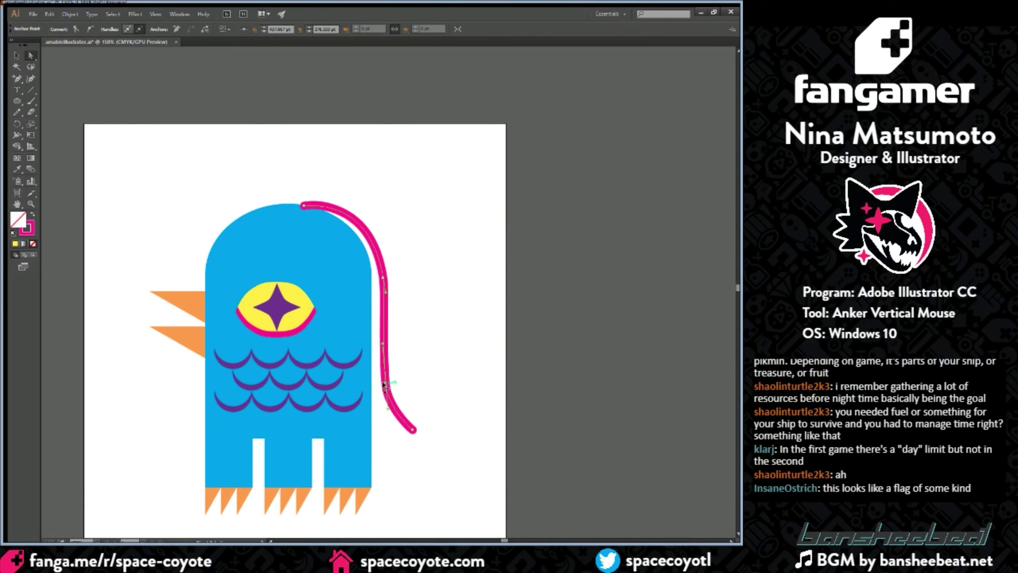
Step: Move the whole strand onto the head and body, and apply a half-rounded width profile with pointed ends
{"action": "key", "text": "v"}
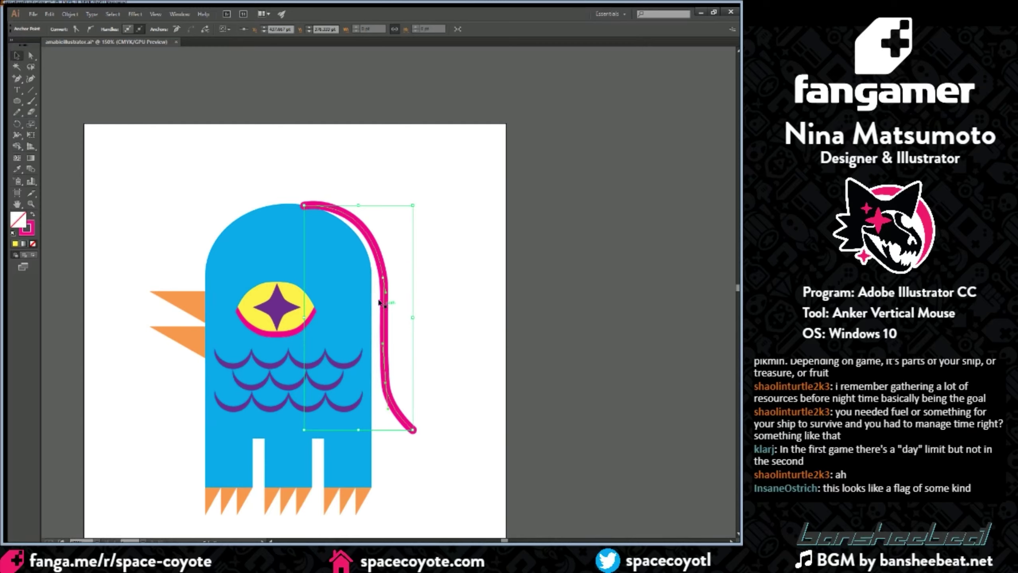
{"action": "left_click_drag", "start_coordinate": [383, 276], "coordinate": [347, 270]}
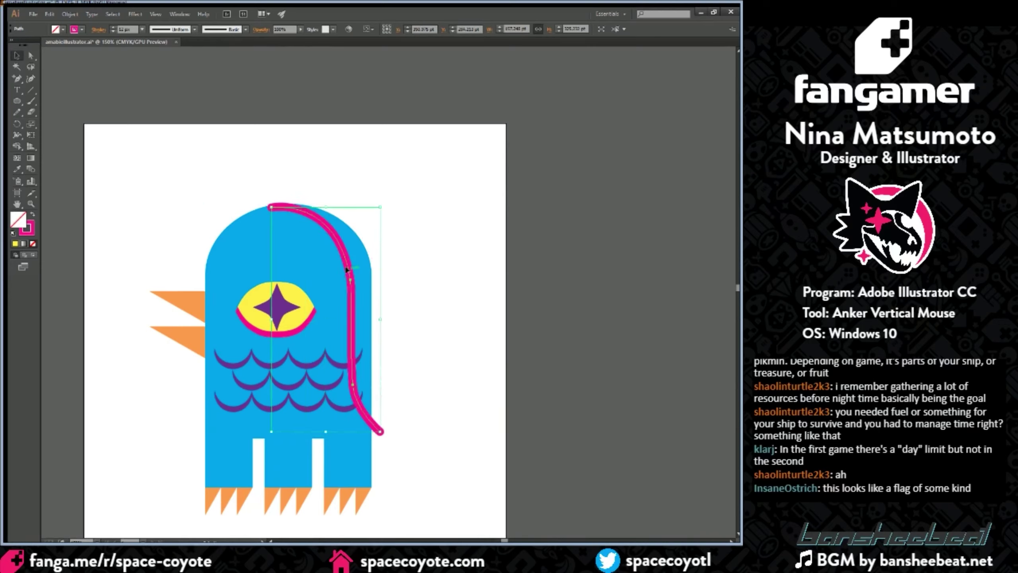
{"action": "left_click", "coordinate": [196, 29]}
{"action": "left_click", "coordinate": [171, 126]}
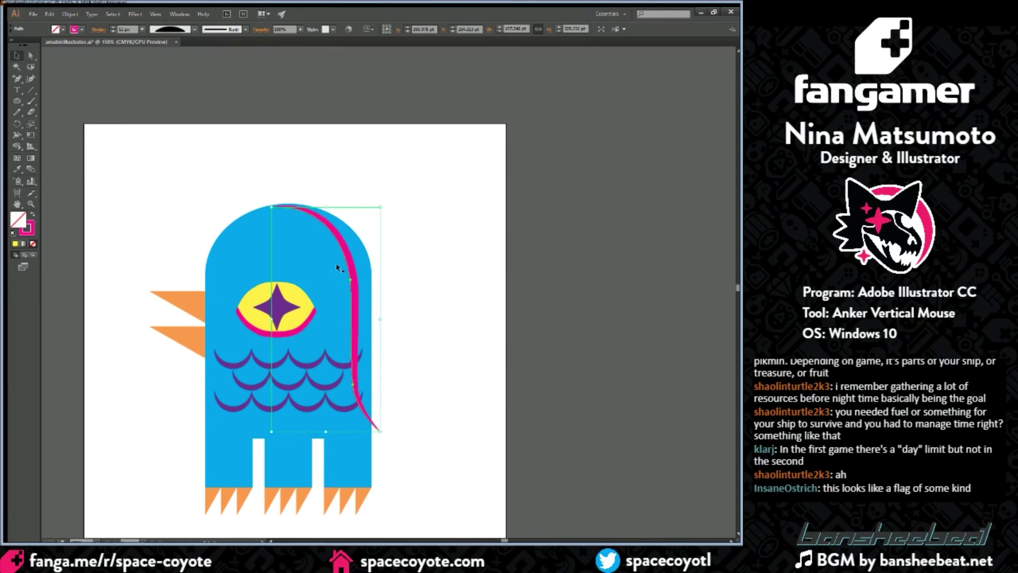
Step: Duplicate the tapered magenta strand and place the two strands side by side down the back of the head
{"action": "left_click_drag", "start_coordinate": [348, 285], "coordinate": [383, 294]}
{"action": "key", "text": "ctrl+z"}
{"action": "key", "text": "ctrl+z"}
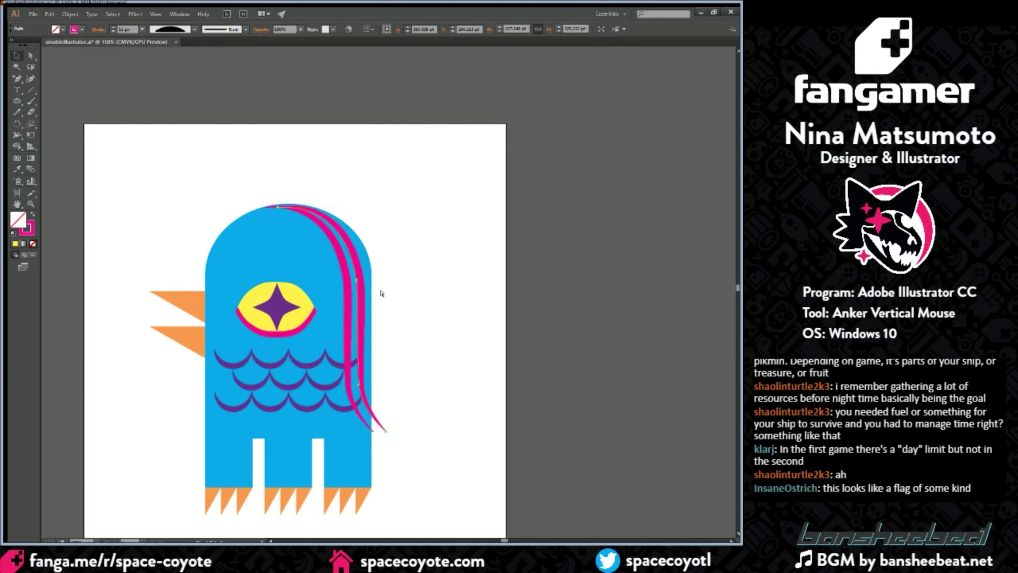
Step: Replace the second magenta strand with a slightly wider-spaced copy and repeat the duplication twice for four evenly spaced strands
{"action": "key", "text": "ctrl+z"}
{"action": "key", "text": "ctrl+shift+z"}
{"action": "key", "text": "ctrl+shift+z"}
{"action": "key", "text": "ctrl+z"}
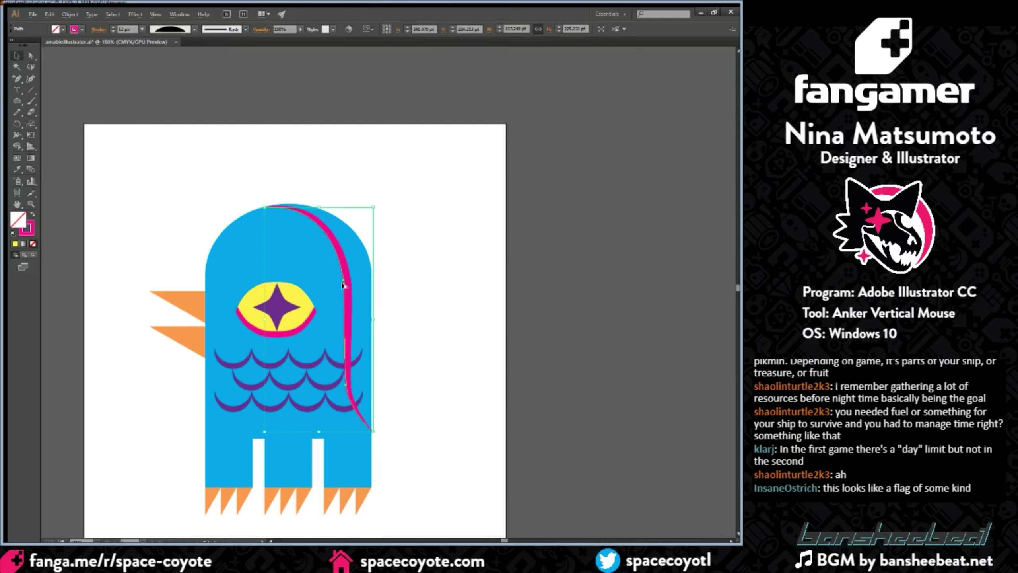
{"action": "left_click_drag", "start_coordinate": [347, 283], "coordinate": [363, 284]}
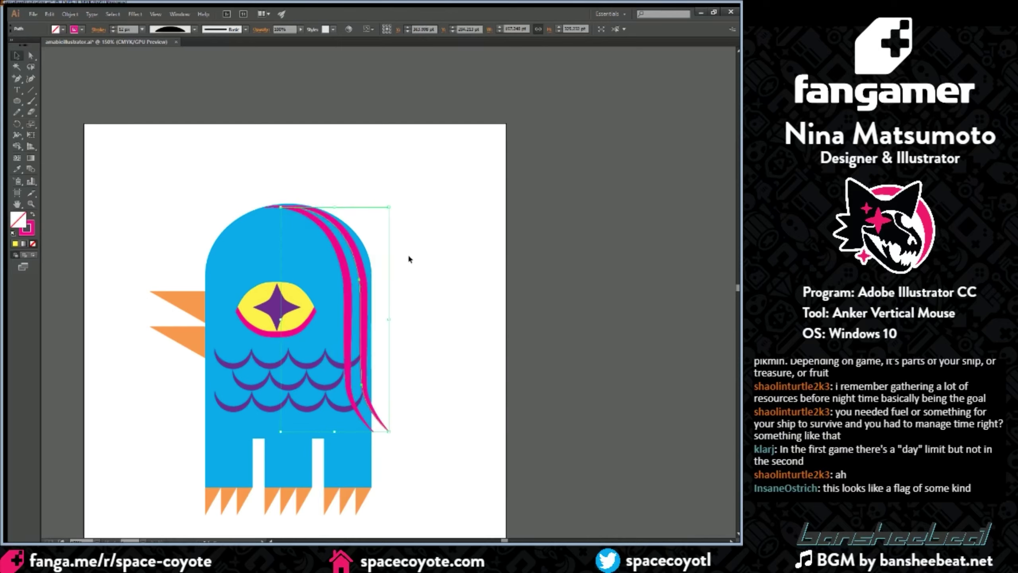
{"action": "key", "text": "ctrl+d"}
{"action": "key", "text": "ctrl+d"}
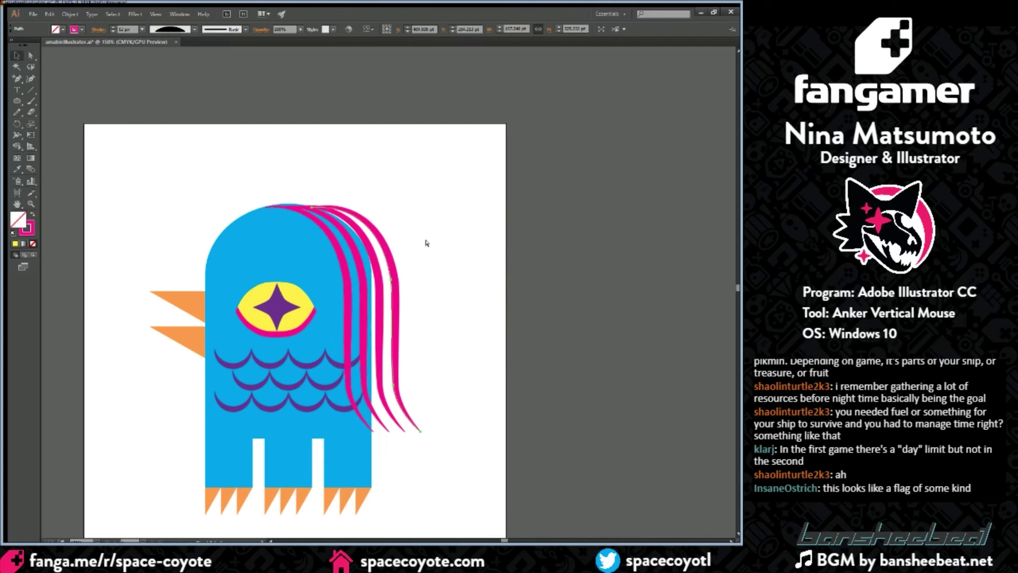
{"action": "left_click", "coordinate": [426, 224]}
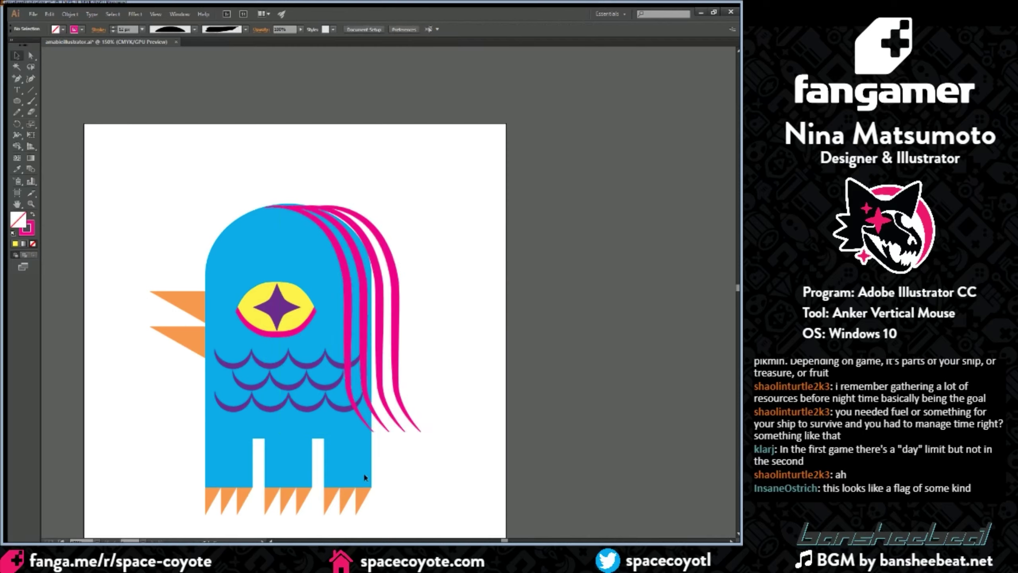
Step: Shift all four magenta strands slightly toward the face so they start near the crown of the head
{"action": "left_click", "coordinate": [269, 542]}
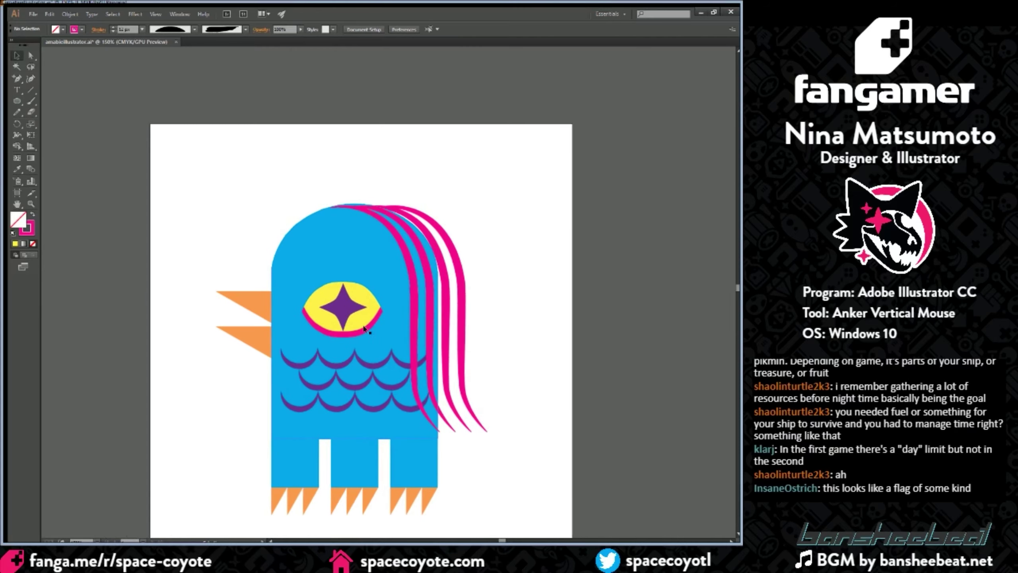
{"action": "scroll", "coordinate": [356, 312], "scroll_direction": "up", "scroll_amount": 2}
{"action": "key", "text": "ctrl+equal"}
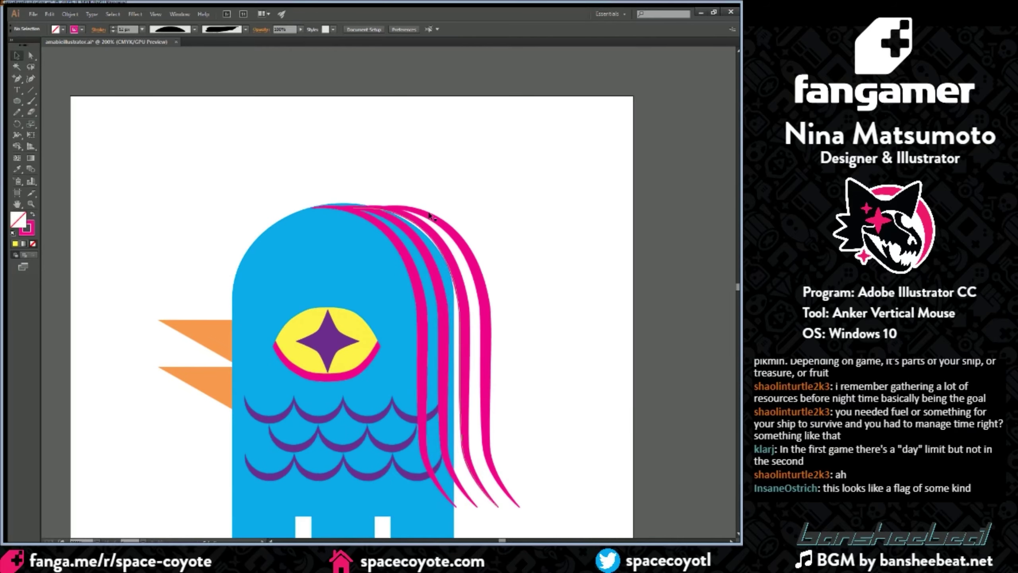
{"action": "left_click", "coordinate": [390, 219]}
{"action": "left_click_drag", "start_coordinate": [389, 219], "coordinate": [371, 224]}
{"action": "left_click", "coordinate": [459, 151]}
{"action": "key", "text": "ctrl+minus"}
{"action": "key", "text": "ctrl+minus"}
{"action": "key", "text": "ctrl+minus"}
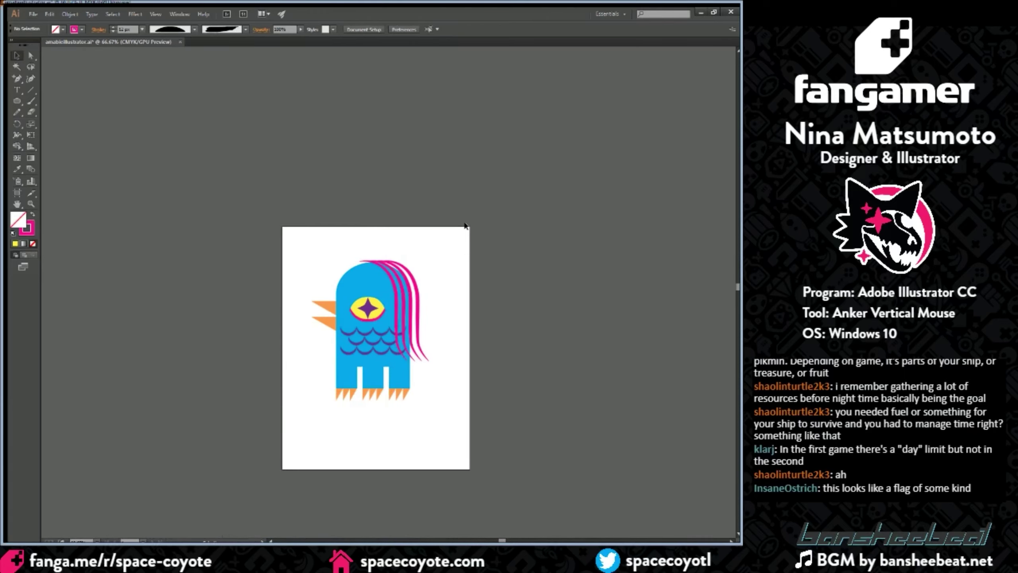
{"action": "key", "text": "ctrl+equal"}
{"action": "scroll", "coordinate": [290, 257], "scroll_direction": "up", "scroll_amount": 2}
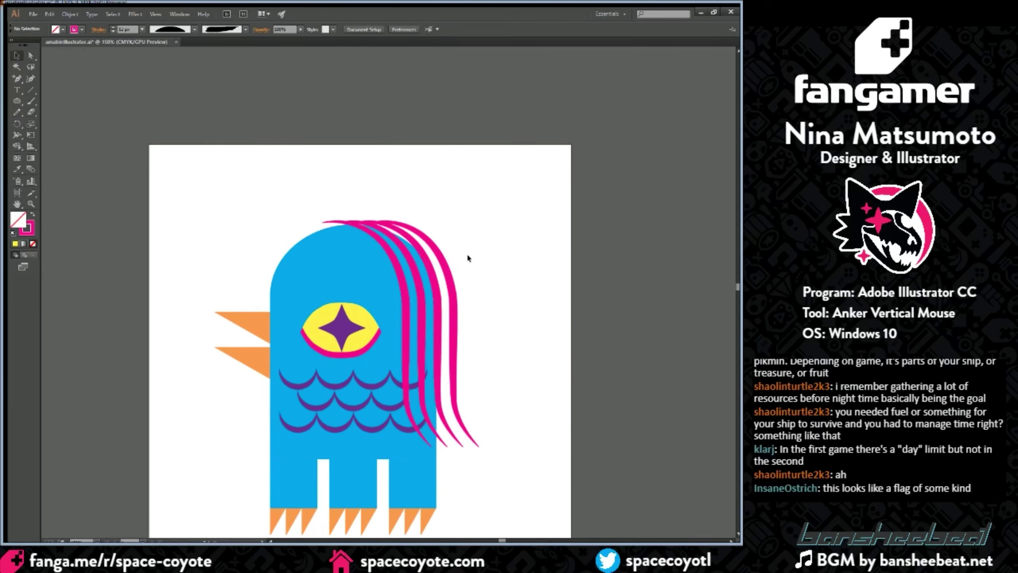
{"action": "scroll", "coordinate": [462, 272], "scroll_direction": "down", "scroll_amount": 1}
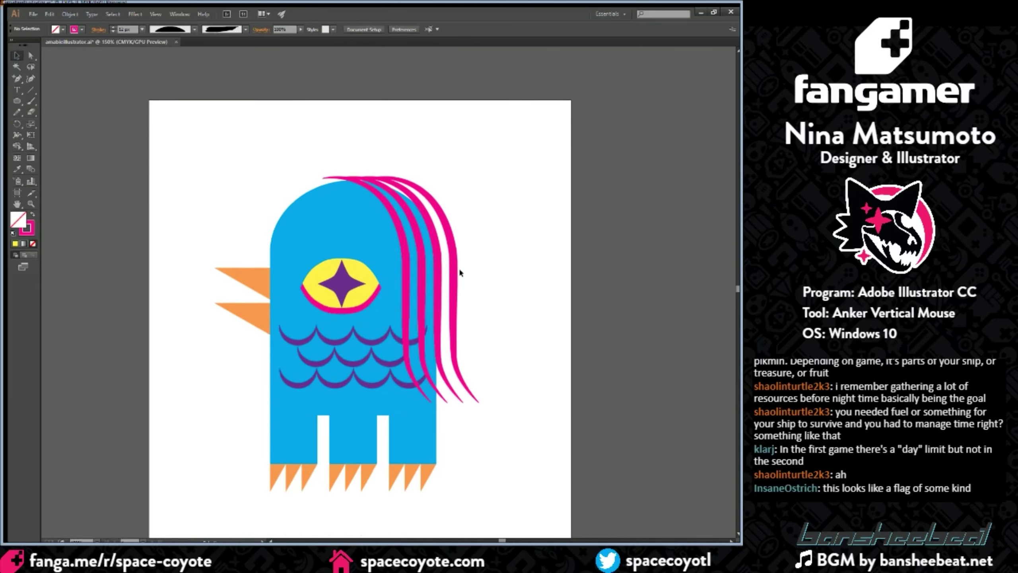
Step: Duplicate the outermost strand outward at the same spacing to make a fifth strand, and save the illustration
{"action": "left_click", "coordinate": [372, 190]}
{"action": "left_click", "coordinate": [372, 190], "text": "shift"}
{"action": "left_click", "coordinate": [412, 197], "text": "shift"}
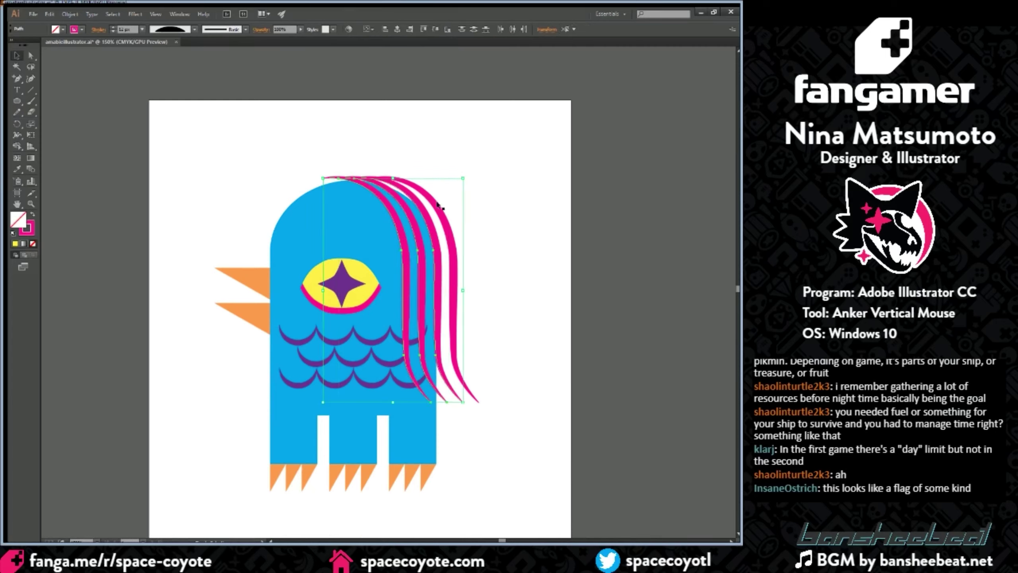
{"action": "left_click", "coordinate": [436, 207], "text": "shift"}
{"action": "left_click", "coordinate": [492, 202]}
{"action": "left_click", "coordinate": [442, 225]}
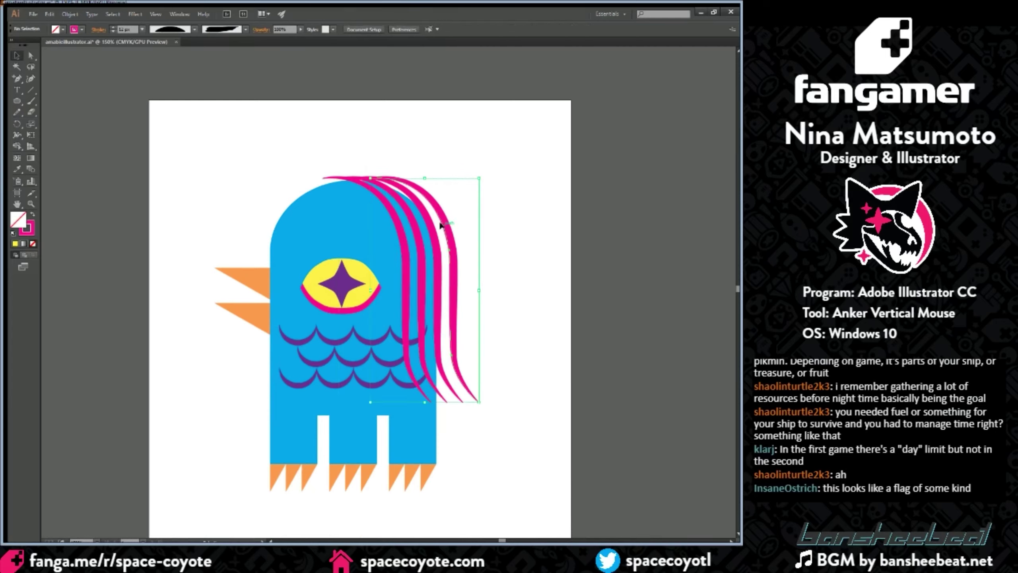
{"action": "left_click_drag", "start_coordinate": [441, 225], "coordinate": [456, 225]}
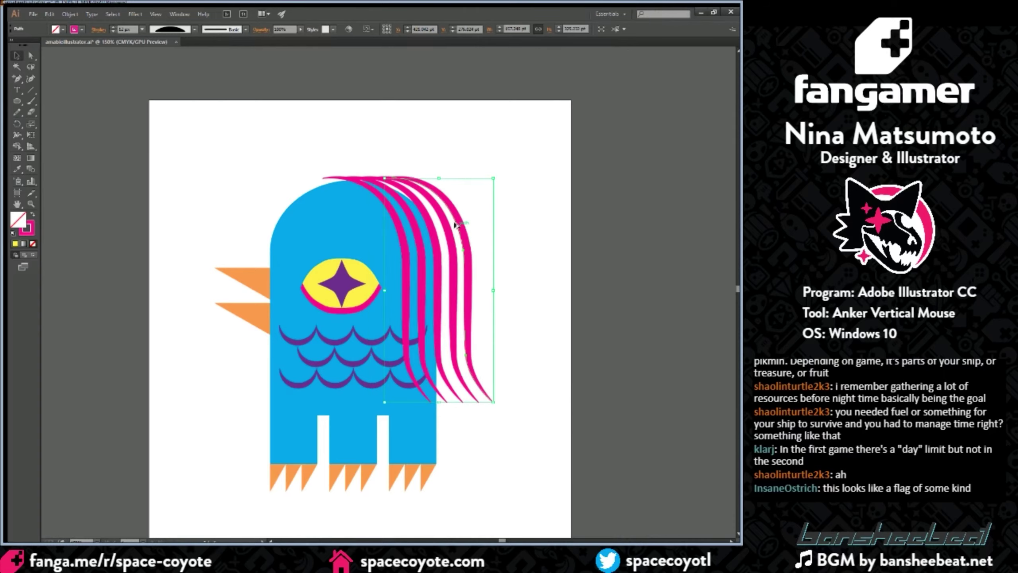
{"action": "left_click", "coordinate": [502, 225]}
{"action": "key", "text": "ctrl+minus"}
{"action": "key", "text": "ctrl+s"}
{"action": "key", "text": "ctrl+plus"}
{"action": "key", "text": "ctrl+plus"}
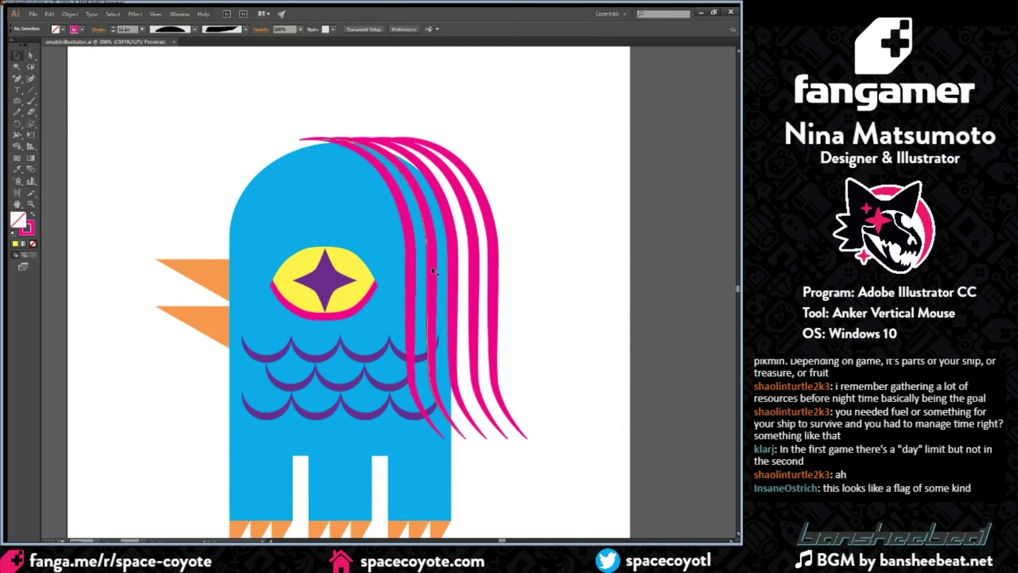
{"action": "left_click", "coordinate": [425, 268]}
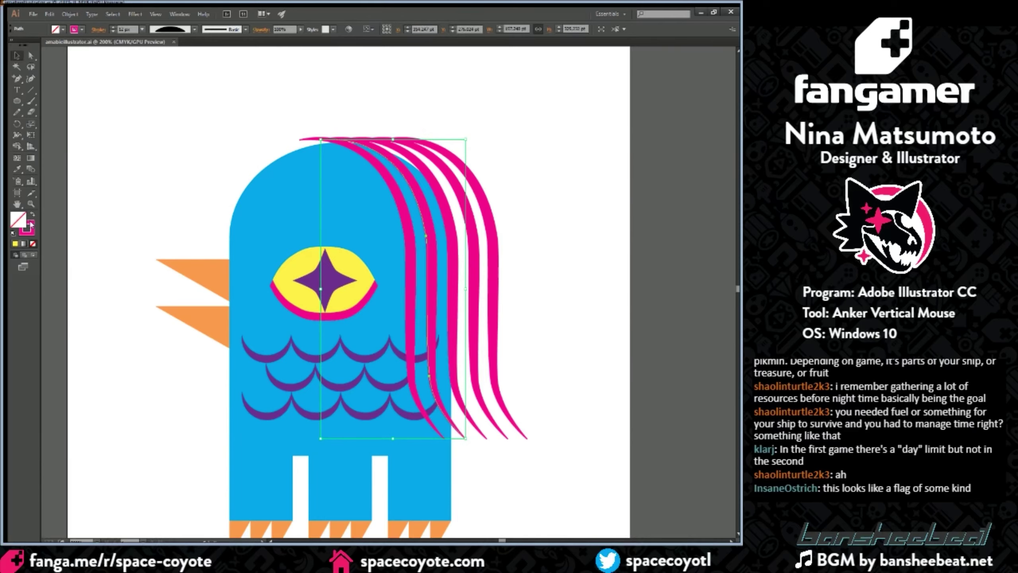
{"action": "left_click", "coordinate": [496, 156]}
{"action": "scroll", "coordinate": [497, 156], "scroll_direction": "down", "scroll_amount": 2}
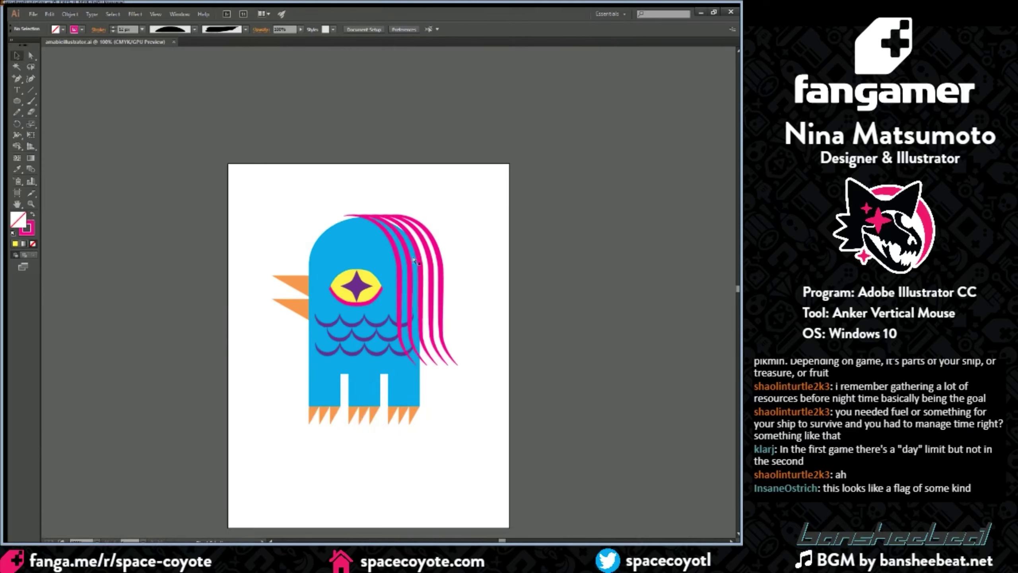
{"action": "scroll", "coordinate": [494, 219], "scroll_direction": "up", "scroll_amount": 2}
{"action": "left_click", "coordinate": [492, 223]}
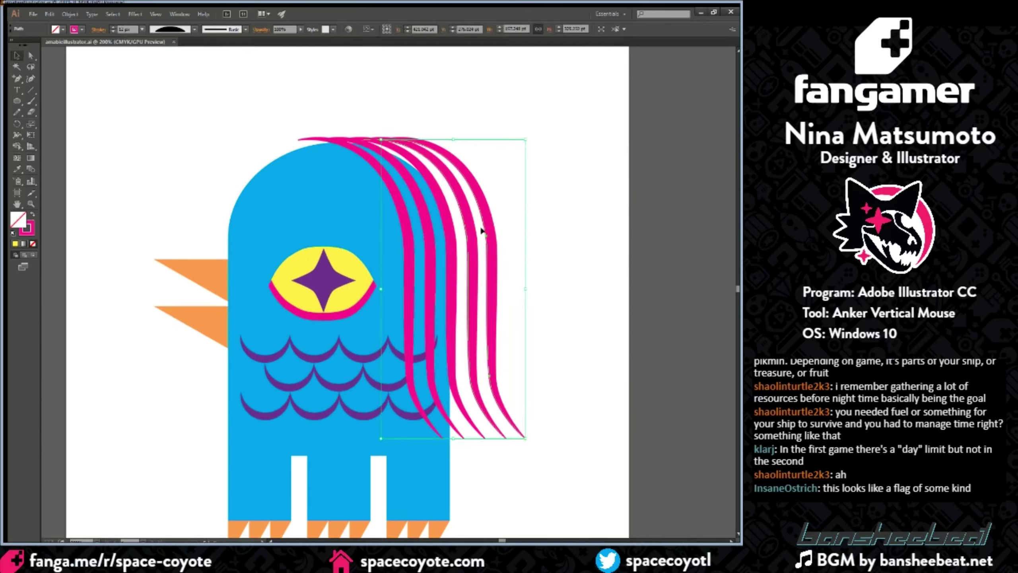
{"action": "left_click", "coordinate": [467, 237], "text": "shift"}
{"action": "left_click", "coordinate": [445, 237], "text": "shift"}
{"action": "left_click", "coordinate": [425, 239], "text": "shift"}
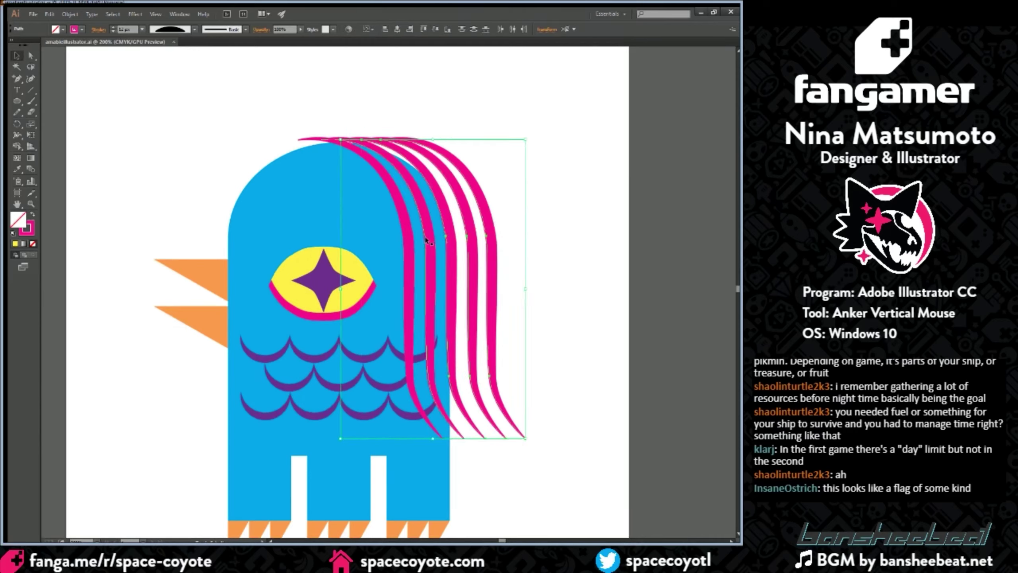
{"action": "left_click", "coordinate": [364, 86]}
Step: Try enlarging the whole bird illustration proportionally to test how the strand strokes scale, and undo the enlargement
{"action": "key", "text": "ctrl+minus"}
{"action": "key", "text": "ctrl+minus"}
{"action": "key", "text": "ctrl+minus"}
{"action": "key", "text": "ctrl+a"}
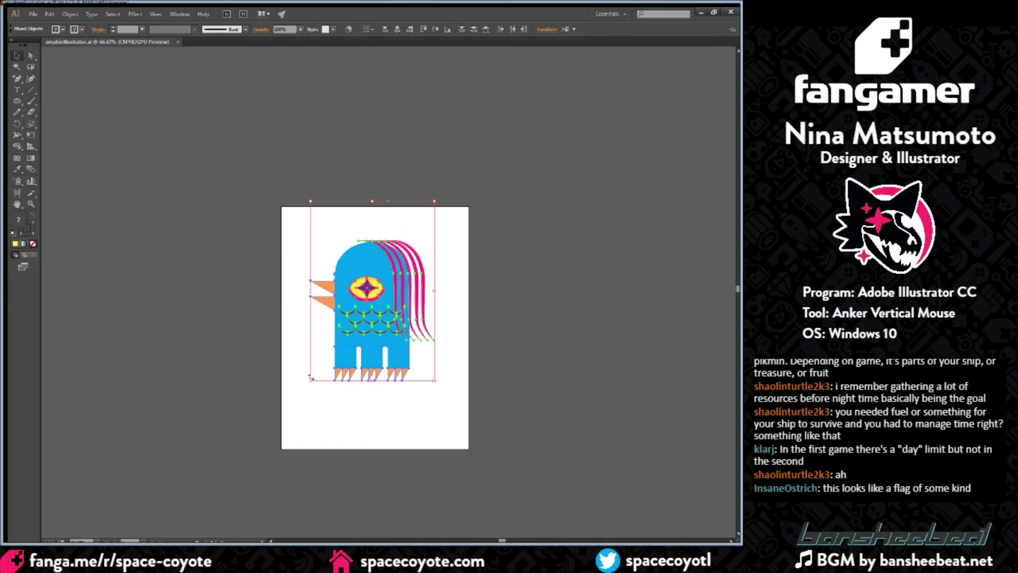
{"action": "left_click_drag", "start_coordinate": [308, 377], "coordinate": [48, 530]}
{"action": "scroll", "coordinate": [506, 429], "scroll_direction": "down", "scroll_amount": 3}
{"action": "left_click", "coordinate": [551, 312]}
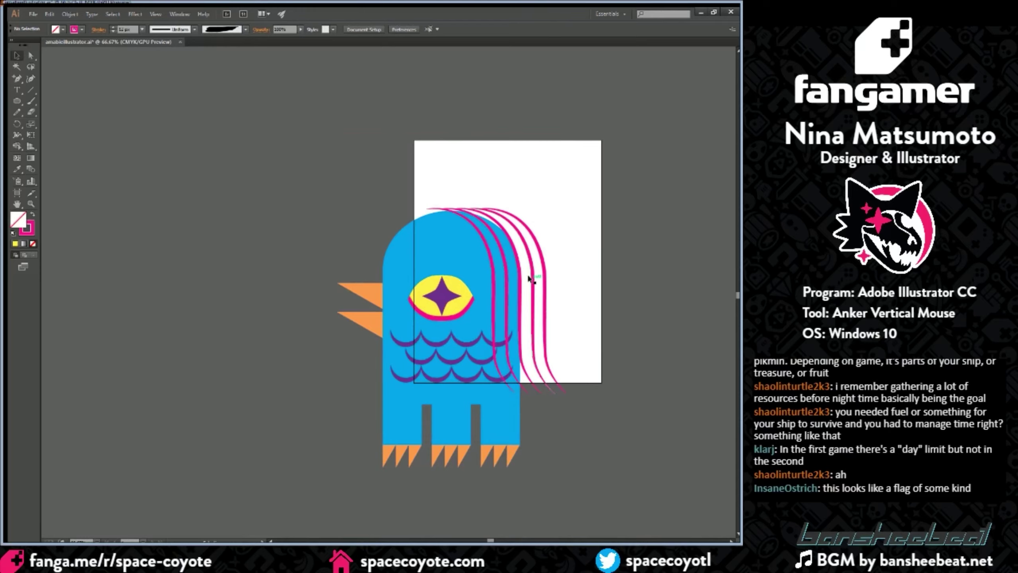
{"action": "key", "text": "ctrl+z"}
{"action": "key", "text": "ctrl+z"}
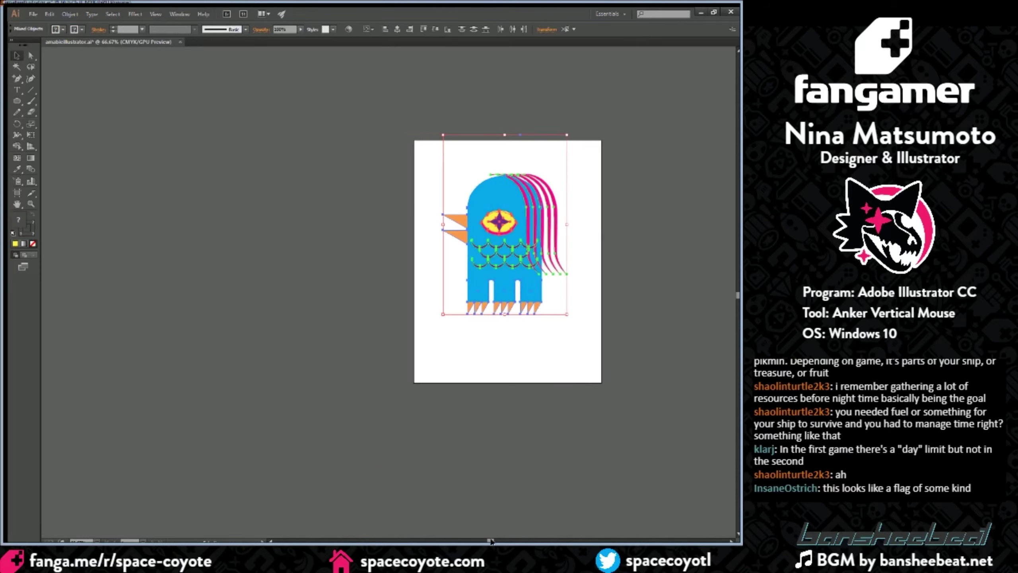
Step: Select the five magenta strands and convert their tapered strokes into filled outline shapes
{"action": "left_click_drag", "start_coordinate": [491, 540], "coordinate": [497, 537]}
{"action": "key", "text": "ctrl+plus"}
{"action": "key", "text": "ctrl+plus"}
{"action": "left_click", "coordinate": [585, 399]}
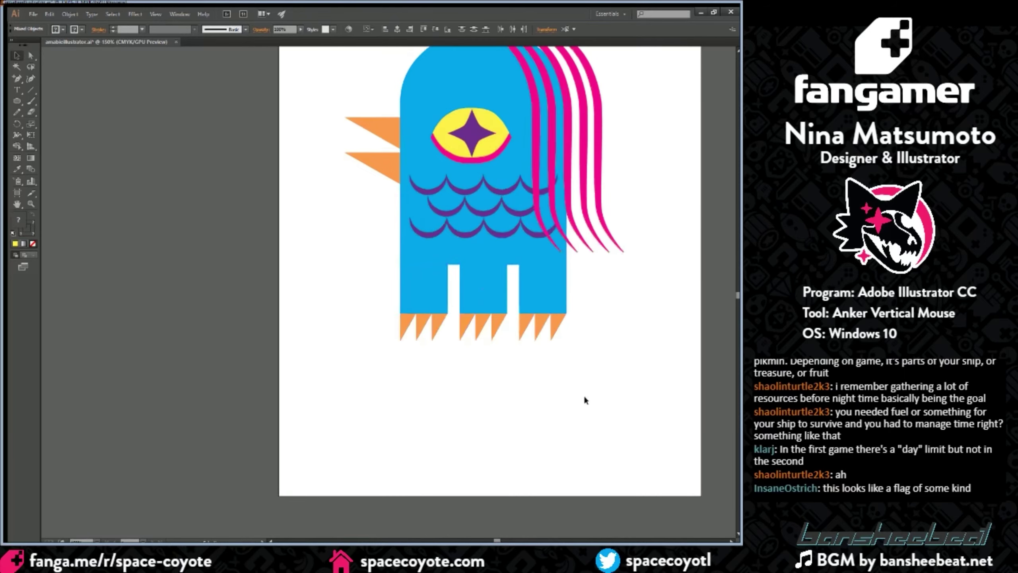
{"action": "scroll", "coordinate": [584, 395], "scroll_direction": "up", "scroll_amount": 5}
{"action": "left_click", "coordinate": [563, 201]}
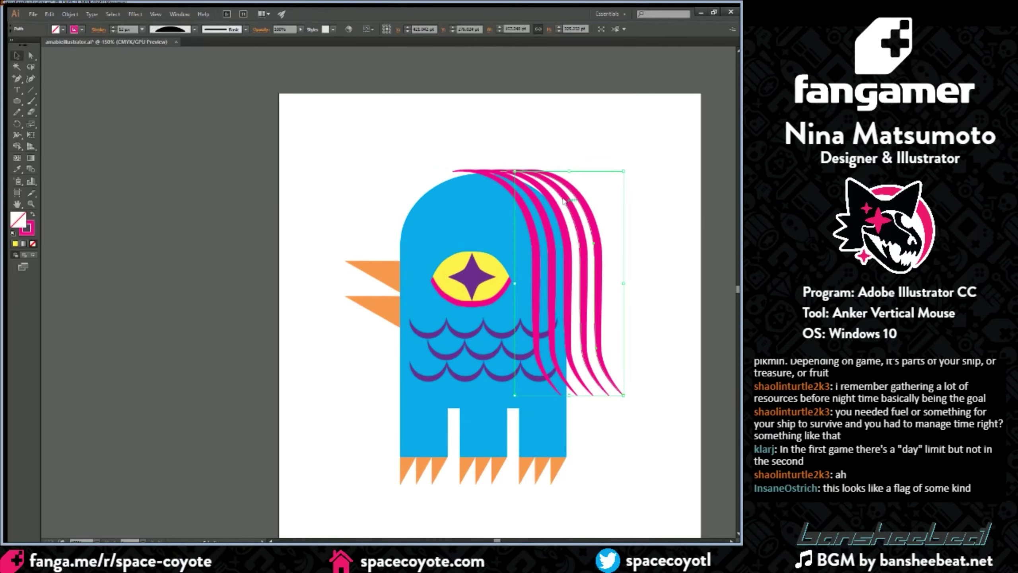
{"action": "left_click", "coordinate": [564, 200], "text": "shift"}
{"action": "left_click", "coordinate": [553, 207], "text": "shift"}
{"action": "left_click", "coordinate": [542, 217], "text": "shift"}
{"action": "left_click", "coordinate": [530, 231], "text": "shift"}
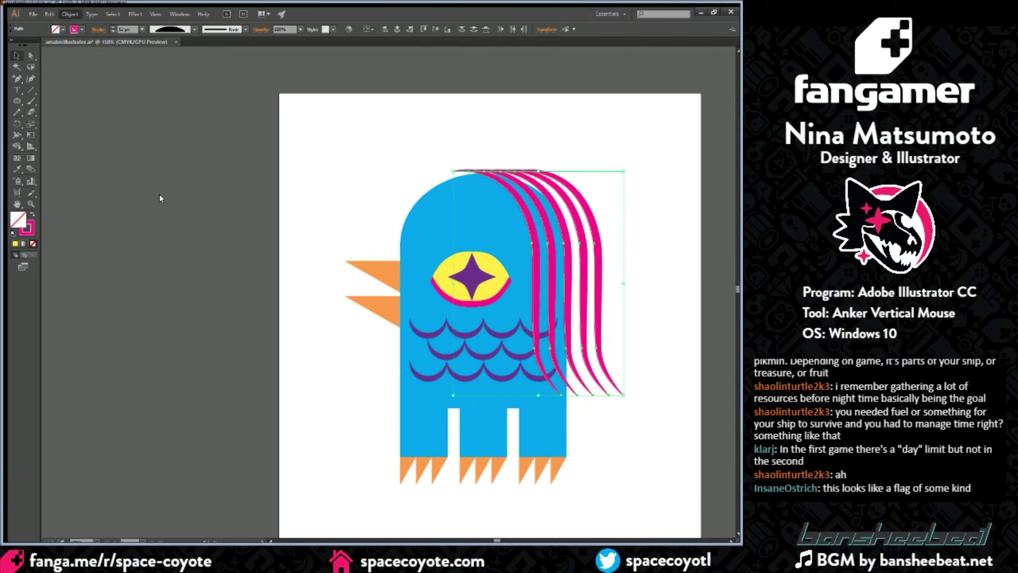
{"action": "key", "text": "shift+x"}
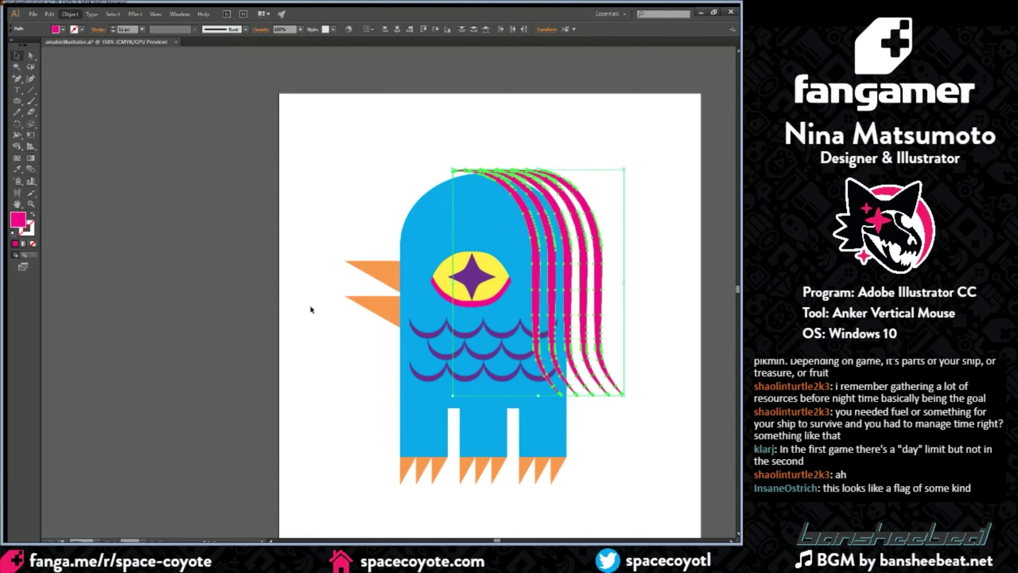
{"action": "left_click", "coordinate": [497, 492]}
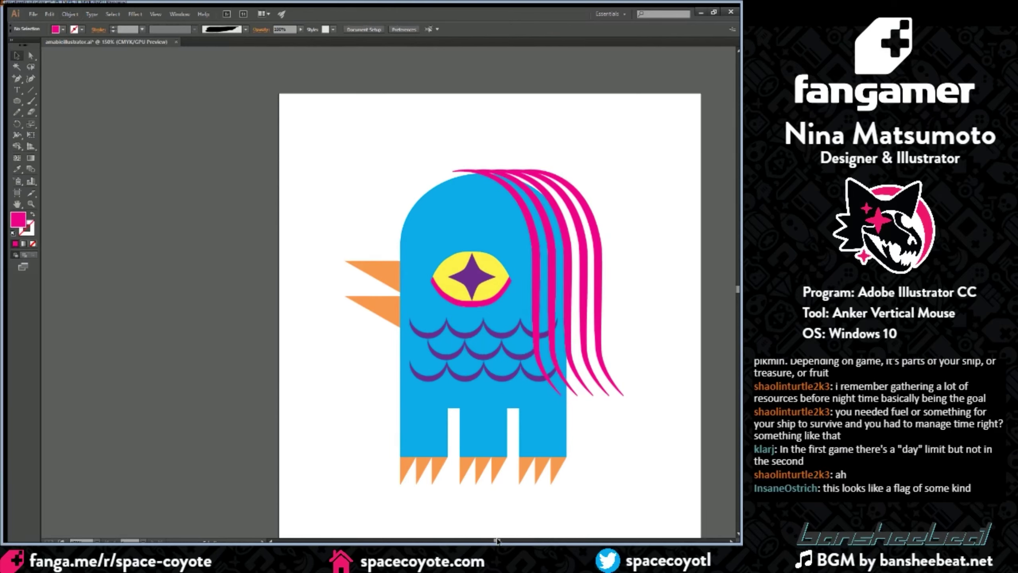
Step: Select the five outlined strands and group them
{"action": "left_click_drag", "start_coordinate": [497, 541], "coordinate": [501, 540]}
{"action": "left_click", "coordinate": [492, 318]}
{"action": "left_click", "coordinate": [477, 318], "text": "shift"}
{"action": "left_click", "coordinate": [461, 316], "text": "shift"}
{"action": "left_click", "coordinate": [445, 312], "text": "shift"}
{"action": "left_click", "coordinate": [429, 309], "text": "shift"}
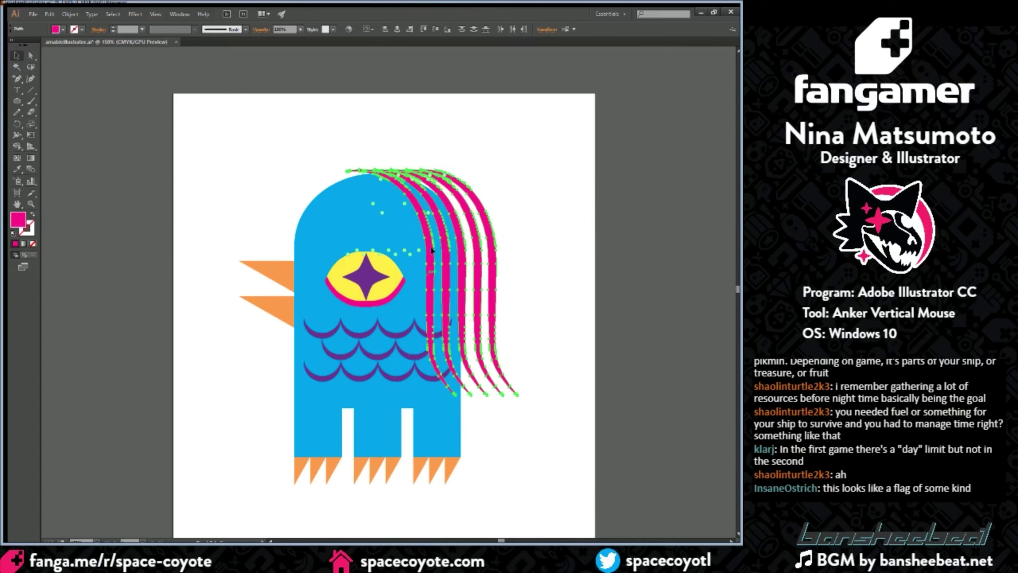
{"action": "key", "text": "ctrl+g"}
Step: Try moving the strand group over the bird's eye, and undo the move
{"action": "left_click_drag", "start_coordinate": [432, 251], "coordinate": [375, 225]}
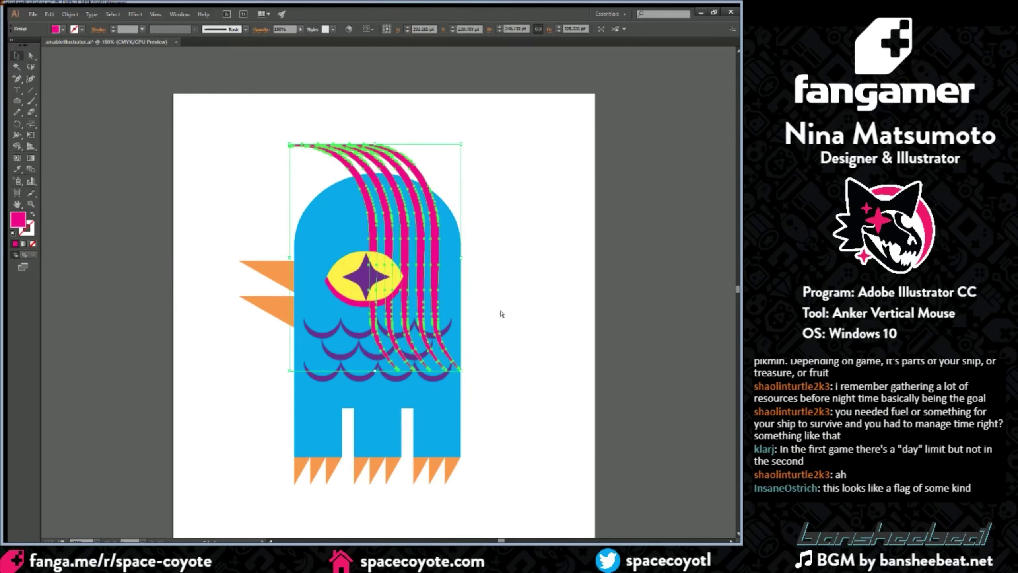
{"action": "key", "text": "ctrl+z"}
{"action": "key", "text": "ctrl+z"}
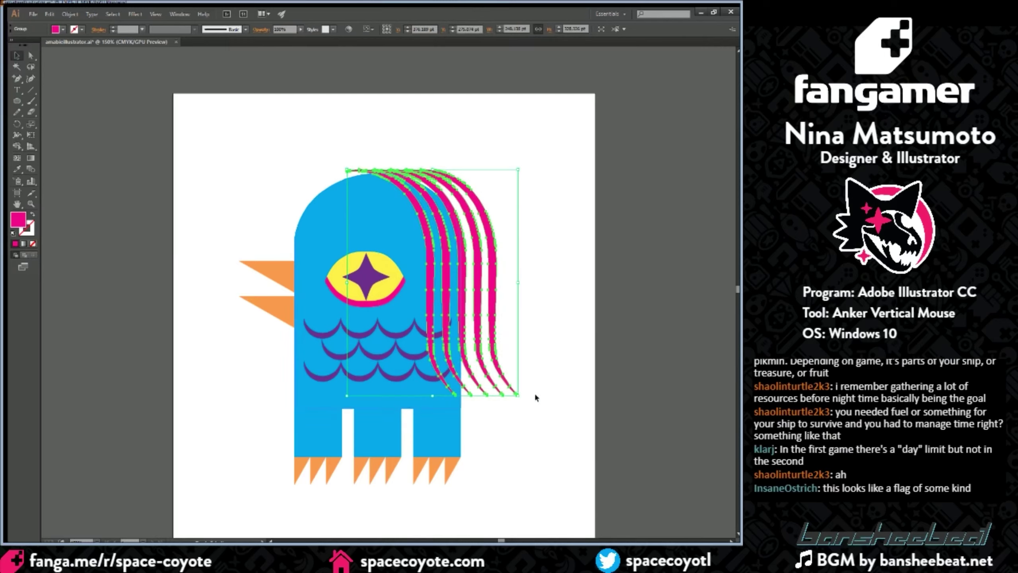
Step: Enlarge the strand group proportionally to about the height of the body, and move it back so its tips reach the claws
{"action": "left_click_drag", "start_coordinate": [518, 395], "coordinate": [565, 456]}
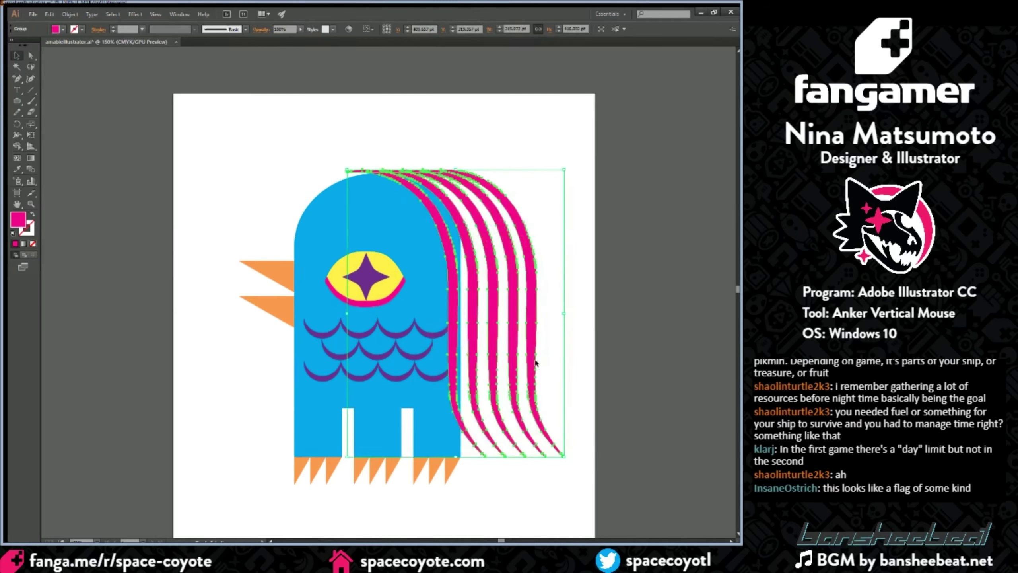
{"action": "left_click_drag", "start_coordinate": [536, 363], "coordinate": [508, 335]}
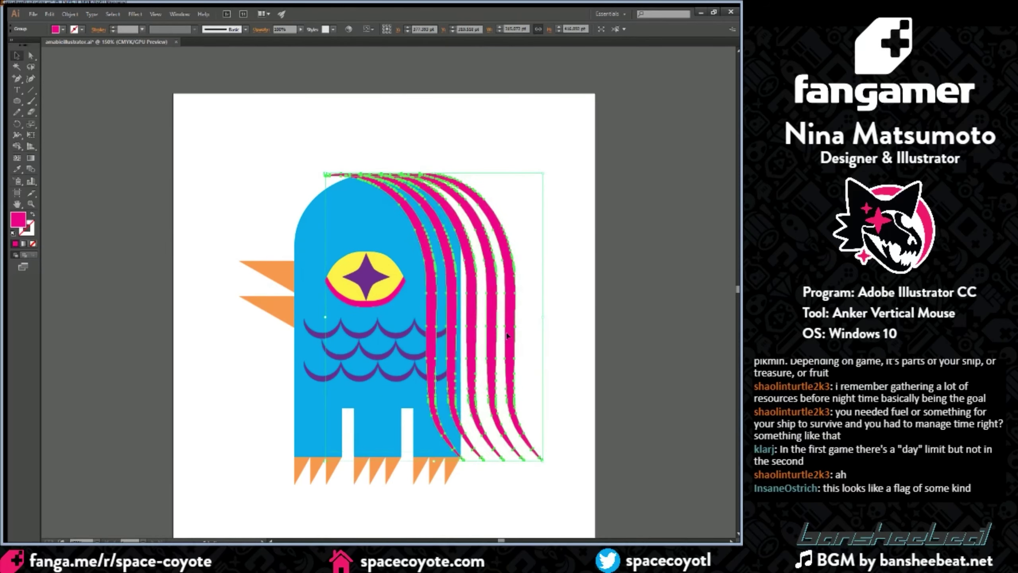
{"action": "key", "text": "ctrl+minus"}
{"action": "key", "text": "ctrl+minus"}
{"action": "left_click", "coordinate": [522, 336]}
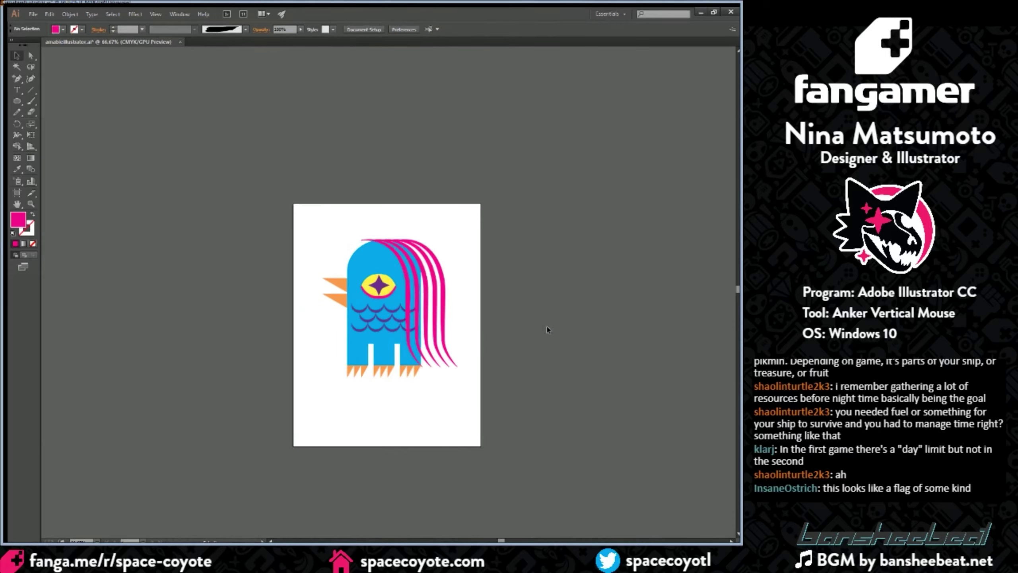
{"action": "key", "text": "ctrl+plus"}
{"action": "scroll", "coordinate": [544, 389], "scroll_direction": "up", "scroll_amount": 1}
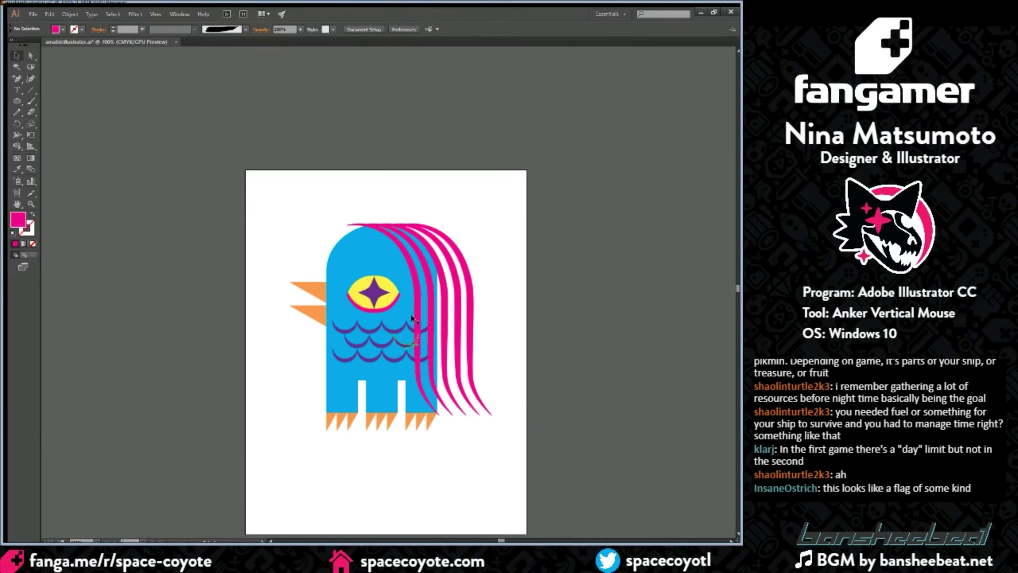
Step: Nudge the strand group sideways in small increments until it sits slightly farther from the beak
{"action": "left_click", "coordinate": [434, 312]}
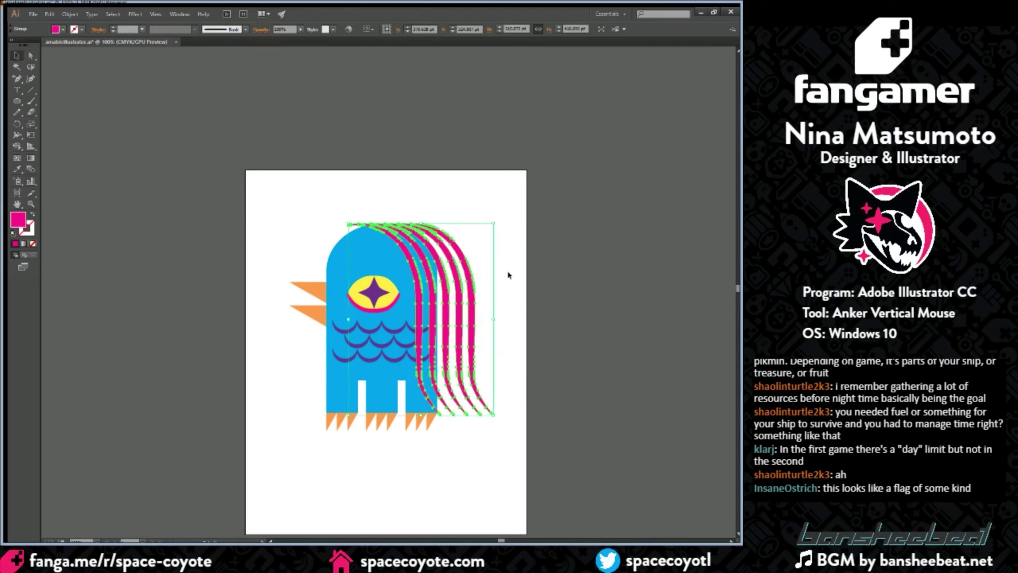
{"action": "key", "text": "Left"}
{"action": "key", "text": "Left"}
{"action": "key", "text": "Left"}
{"action": "key", "text": "Left"}
{"action": "key", "text": "Left"}
{"action": "key", "text": "Left"}
{"action": "key", "text": "Left"}
{"action": "key", "text": "Left"}
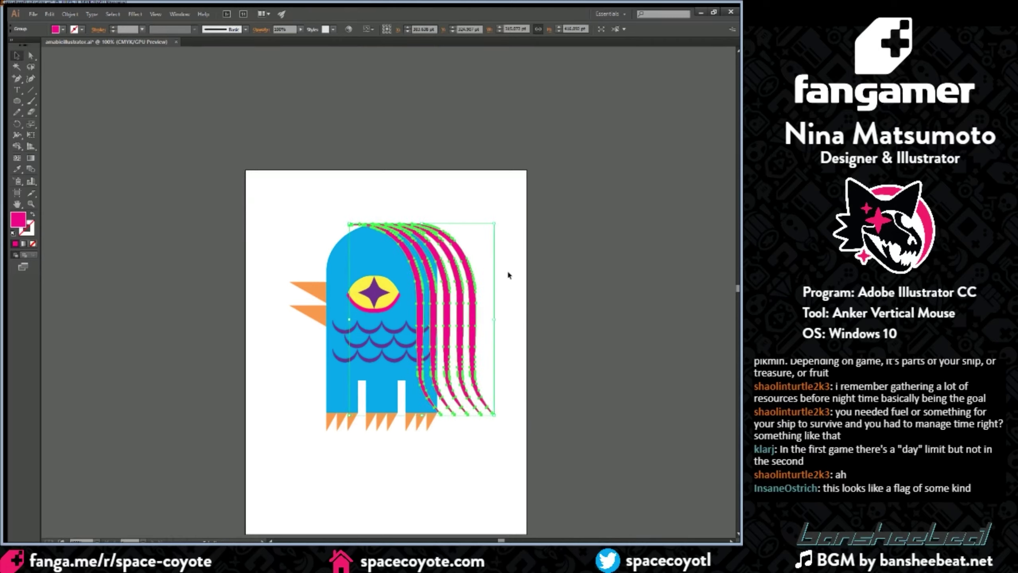
{"action": "key", "text": "Right"}
{"action": "key", "text": "Right"}
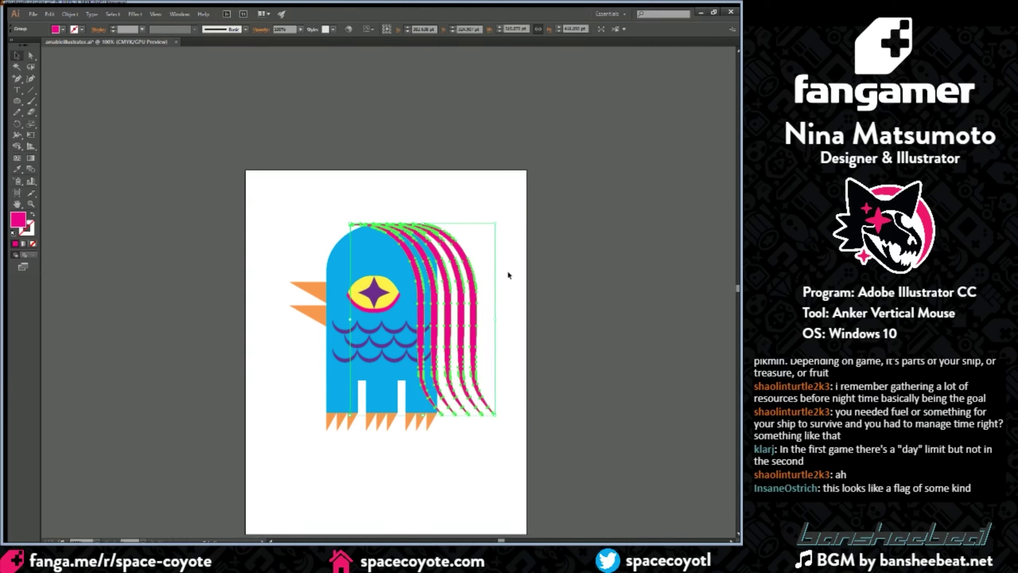
Step: Deselect the strand group and examine how the strands sit against the whole bird
{"action": "left_click", "coordinate": [538, 325]}
{"action": "scroll", "coordinate": [569, 405], "scroll_direction": "down", "scroll_amount": 2}
{"action": "scroll", "coordinate": [567, 402], "scroll_direction": "up", "scroll_amount": 1}
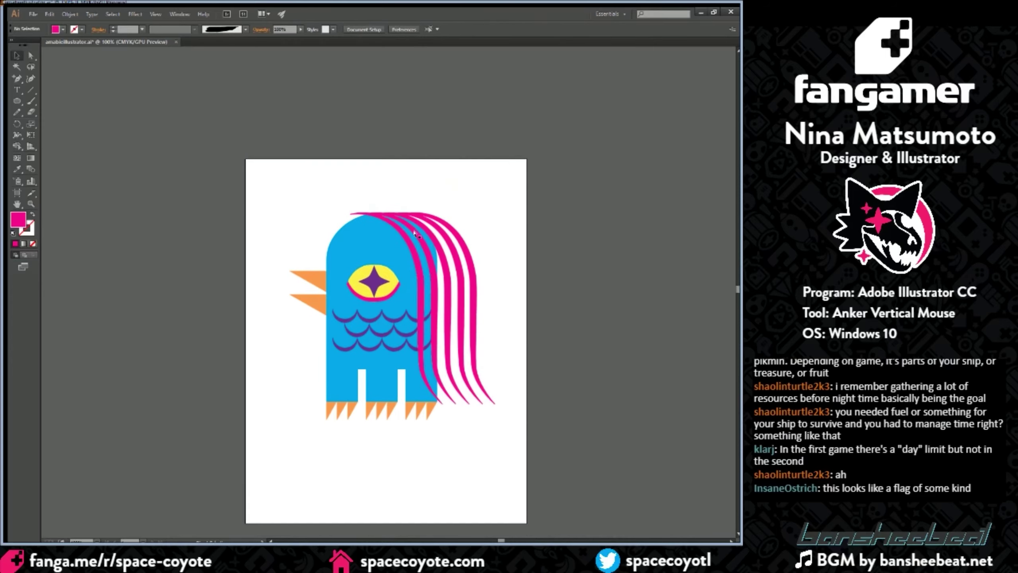
{"action": "key", "text": "ctrl+plus"}
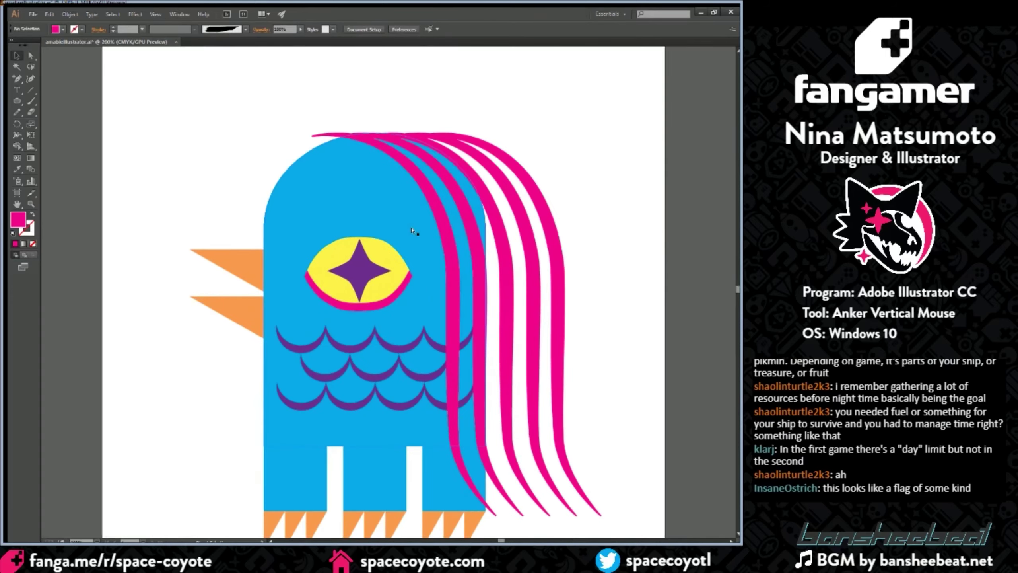
{"action": "key", "text": "ctrl+minus"}
{"action": "scroll", "coordinate": [480, 344], "scroll_direction": "down", "scroll_amount": 1}
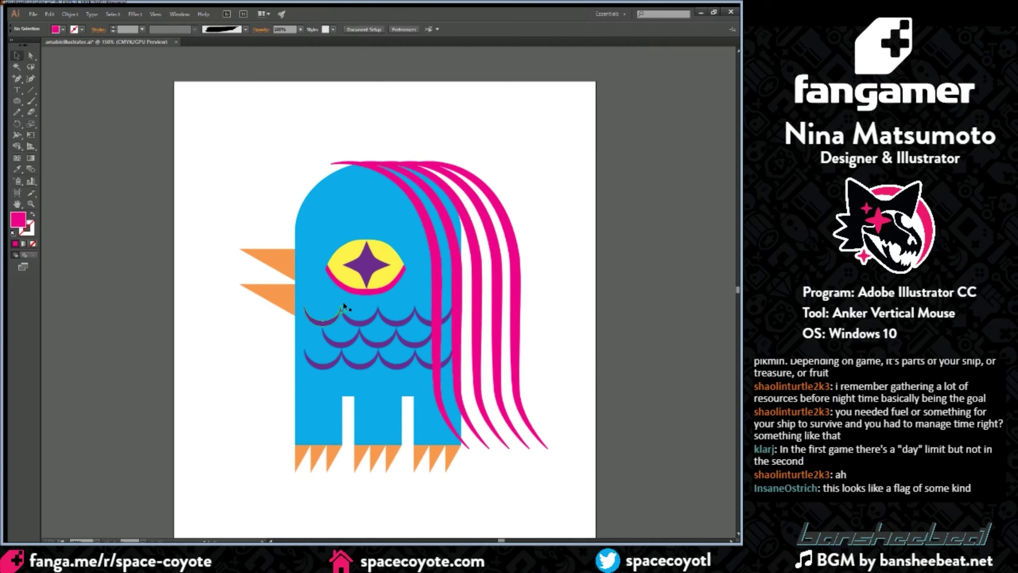
{"action": "left_click", "coordinate": [269, 540]}
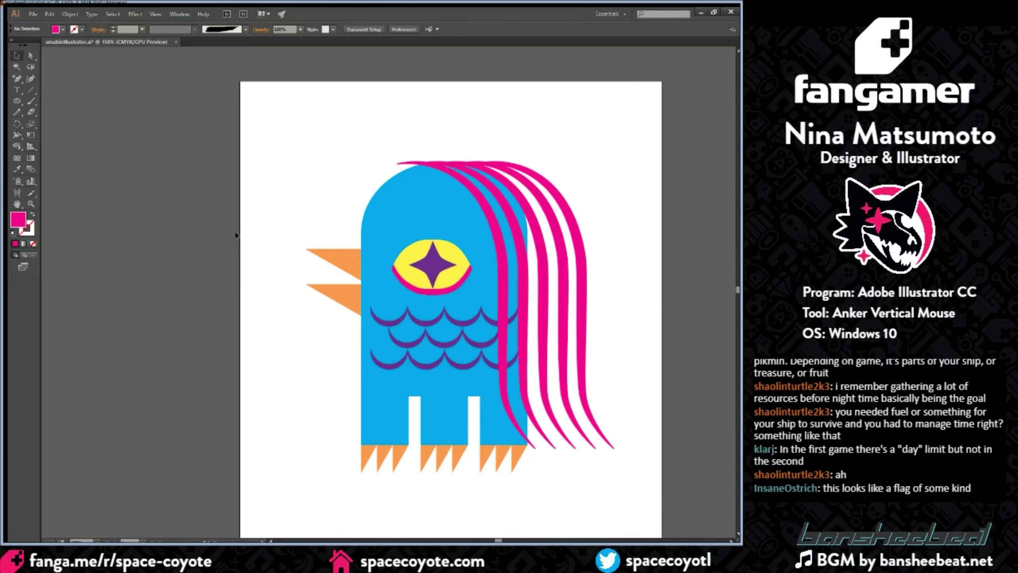
Step: Copy the upper beak triangle into the empty space above the beak, rotated 180 degrees
{"action": "left_click", "coordinate": [16, 56]}
{"action": "left_click", "coordinate": [344, 254]}
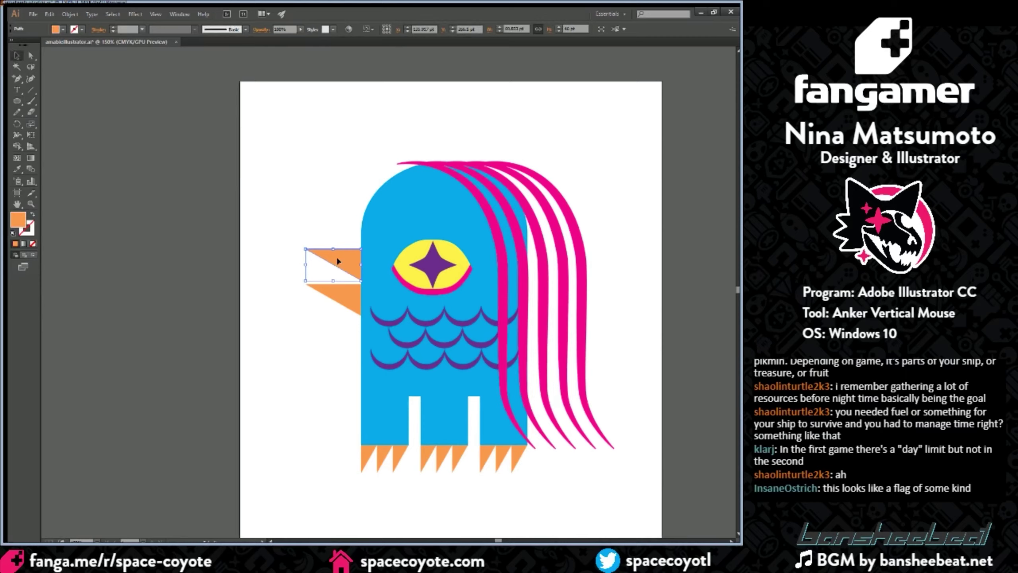
{"action": "left_click_drag", "start_coordinate": [358, 251], "coordinate": [219, 227]}
{"action": "left_click_drag", "start_coordinate": [282, 164], "coordinate": [295, 121]}
{"action": "key", "text": "ctrl+z"}
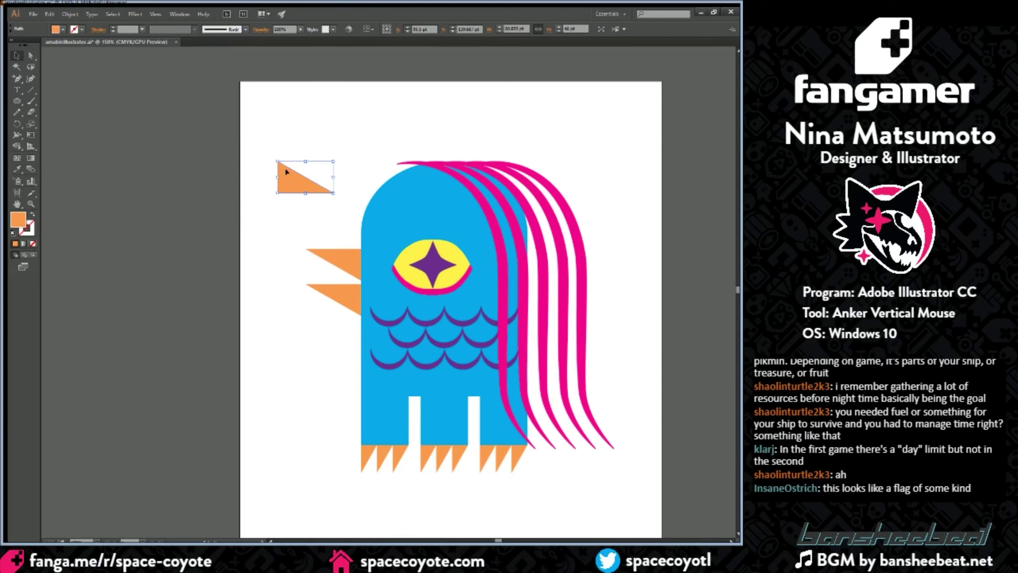
Step: Duplicate the copied triangle above itself, flip the duplicate vertically, and lower it until the two triangles meet
{"action": "left_click_drag", "start_coordinate": [287, 183], "coordinate": [288, 139]}
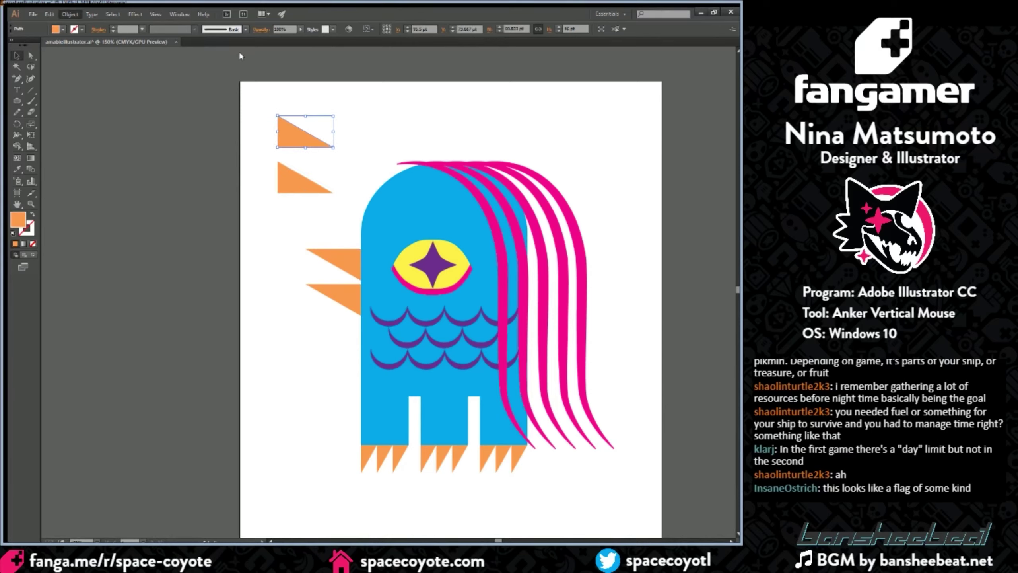
{"action": "left_click", "coordinate": [384, 337]}
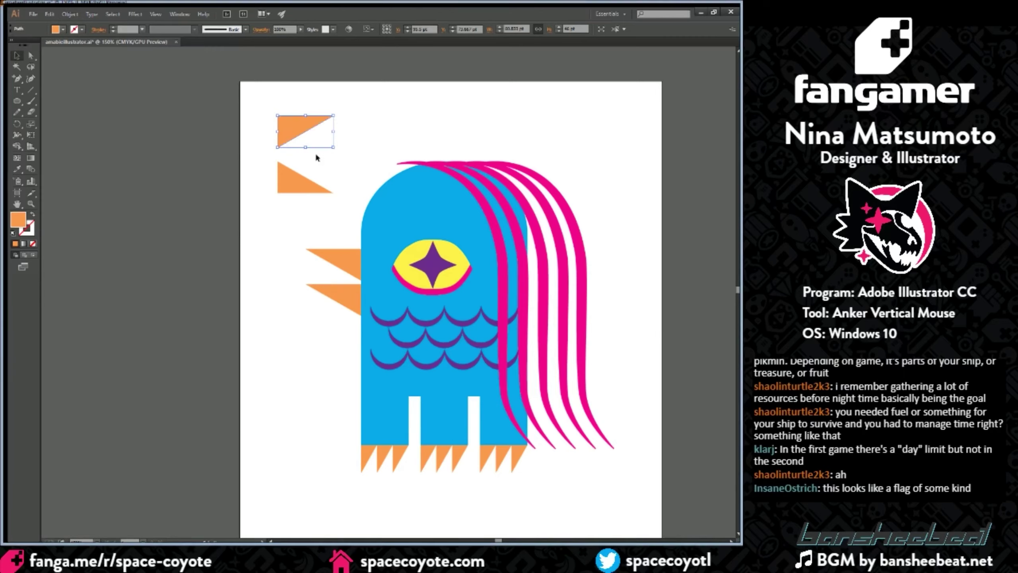
{"action": "left_click_drag", "start_coordinate": [299, 133], "coordinate": [300, 149]}
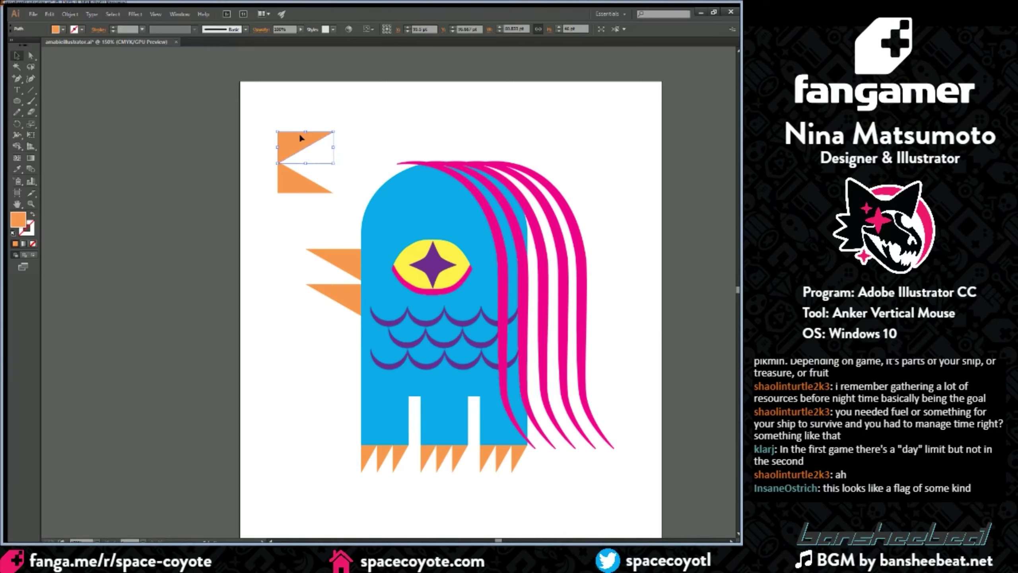
Step: Select the two joined orange triangles and group them
{"action": "left_click", "coordinate": [351, 114]}
{"action": "left_click_drag", "start_coordinate": [242, 113], "coordinate": [304, 152]}
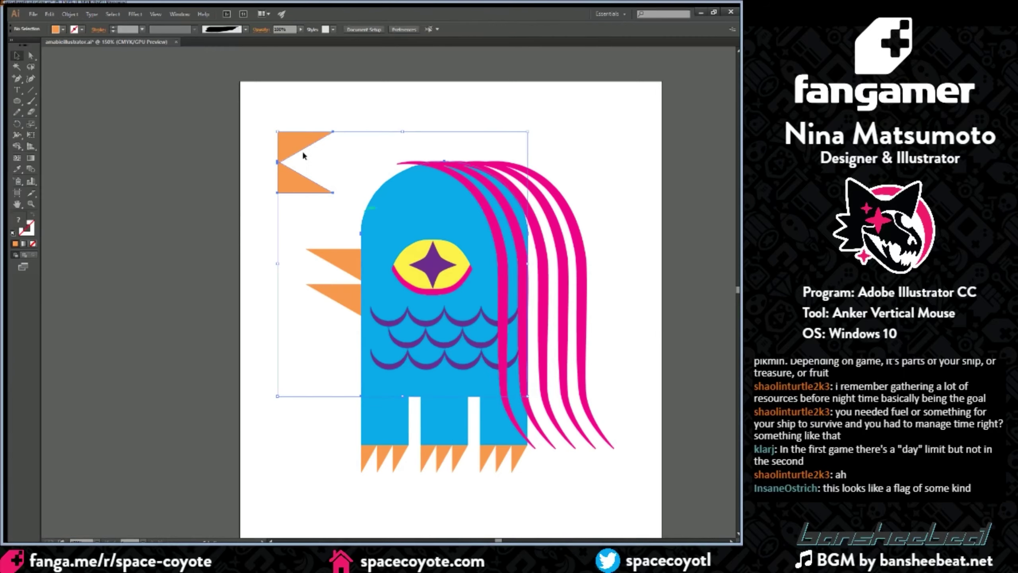
{"action": "left_click", "coordinate": [321, 106]}
{"action": "left_click_drag", "start_coordinate": [263, 122], "coordinate": [339, 194]}
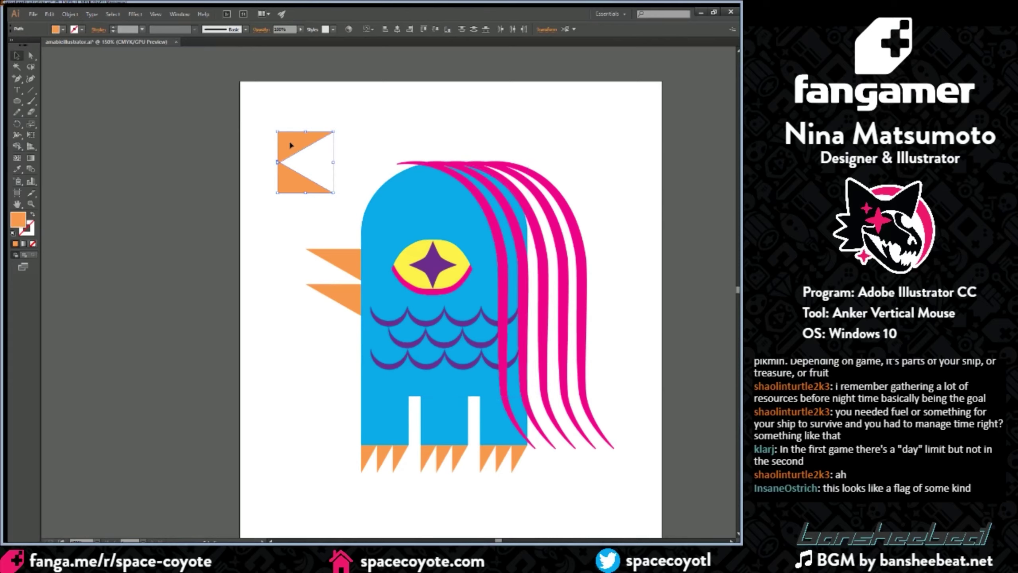
{"action": "key", "text": "ctrl+g"}
Step: Try the grouped triangles as a fin behind the eye, then move them off the bird and delete them
{"action": "left_click_drag", "start_coordinate": [289, 140], "coordinate": [496, 253]}
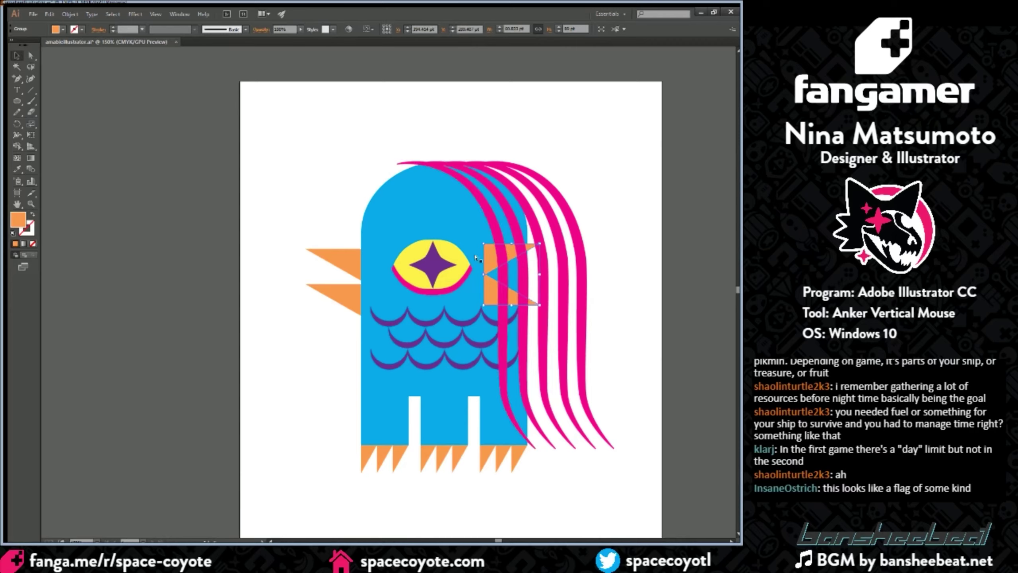
{"action": "key", "text": "ctrl+z"}
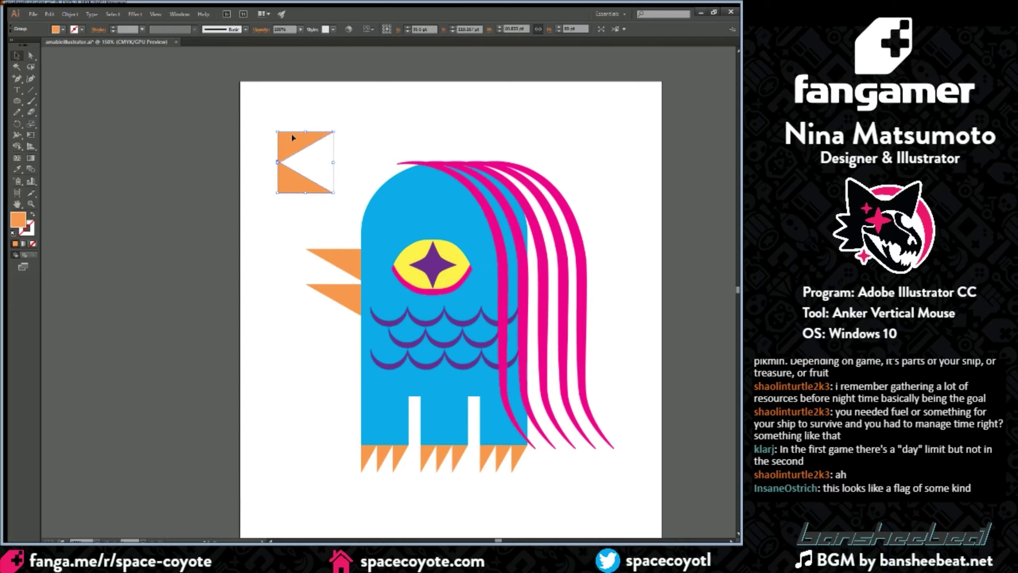
{"action": "left_click_drag", "start_coordinate": [330, 159], "coordinate": [488, 255]}
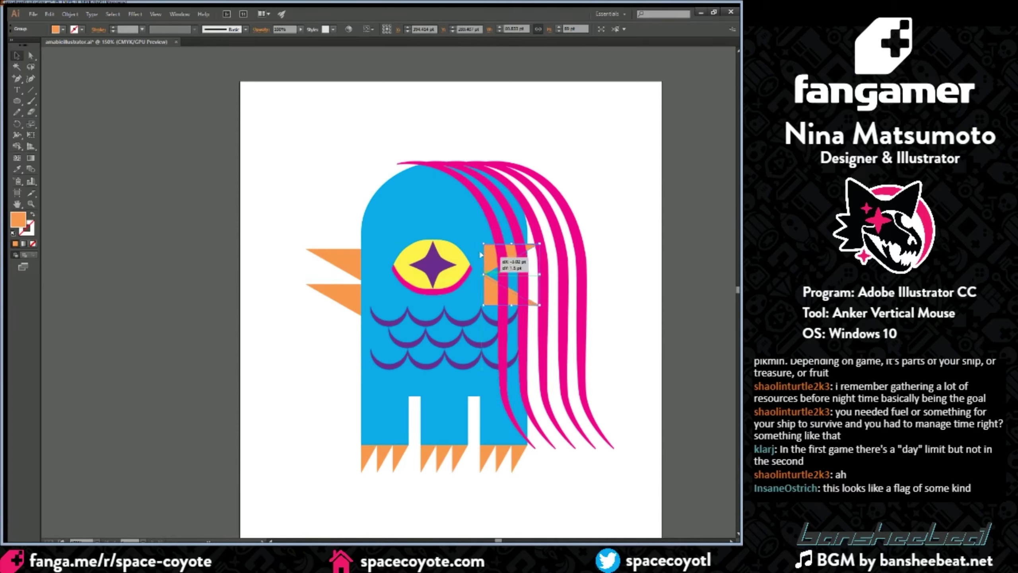
{"action": "left_click_drag", "start_coordinate": [491, 255], "coordinate": [279, 136]}
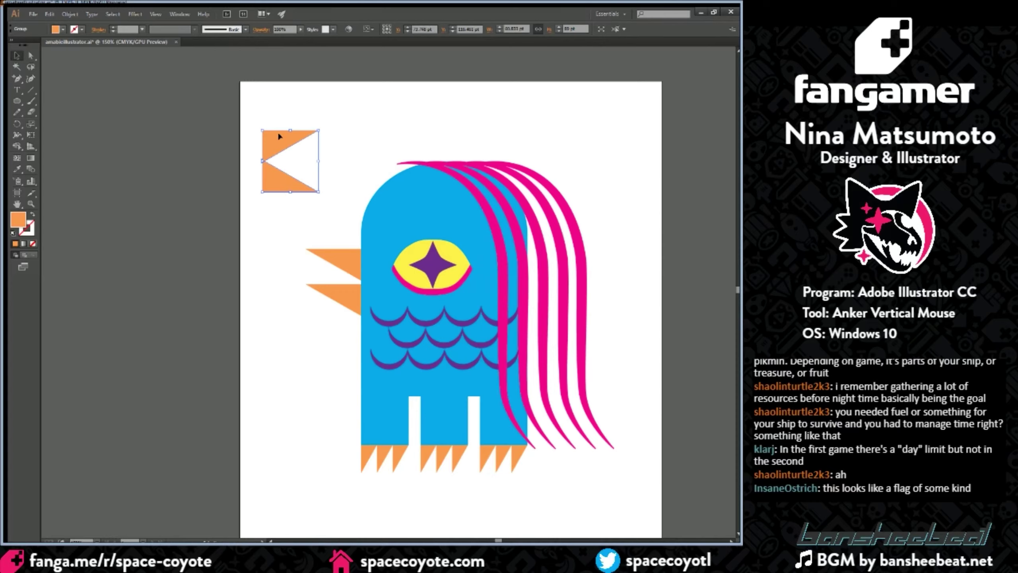
{"action": "key", "text": "Delete"}
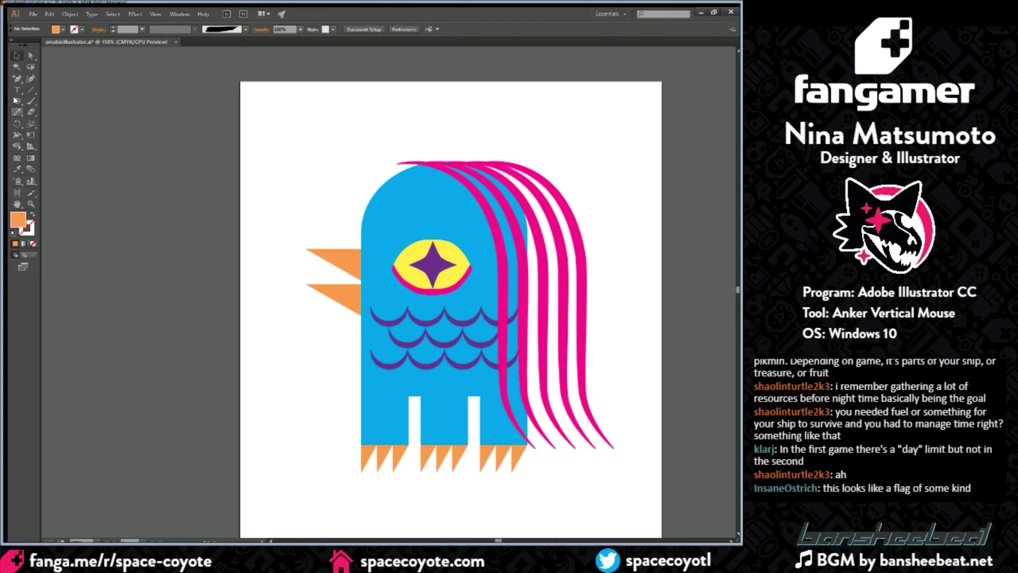
Step: Draw an orange triangle about 98 pt tall above the beak with the Pen tool, pointing toward the hair
{"action": "left_click", "coordinate": [16, 79]}
{"action": "left_click", "coordinate": [305, 137]}
{"action": "left_click", "coordinate": [306, 204]}
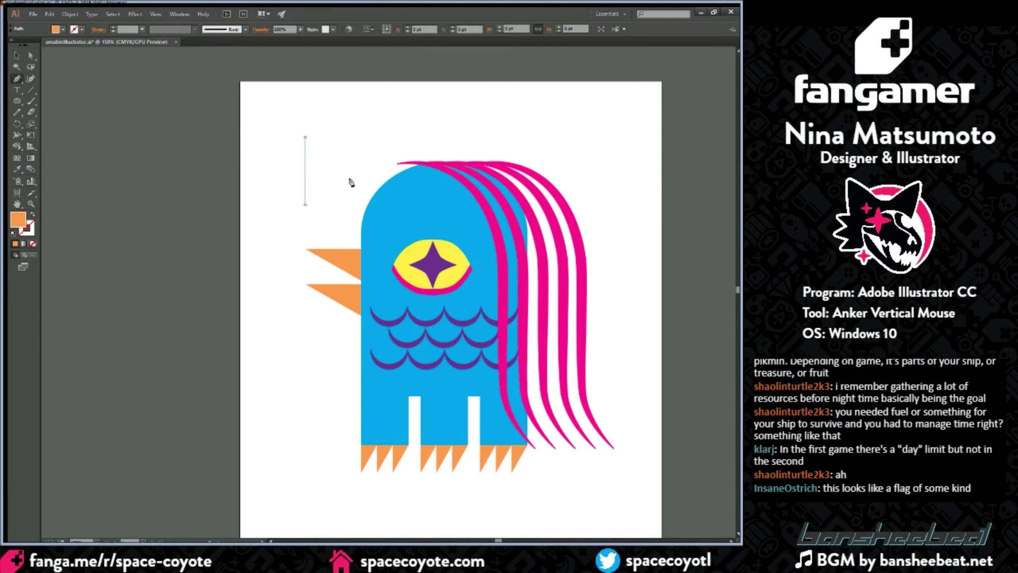
{"action": "left_click", "coordinate": [368, 171]}
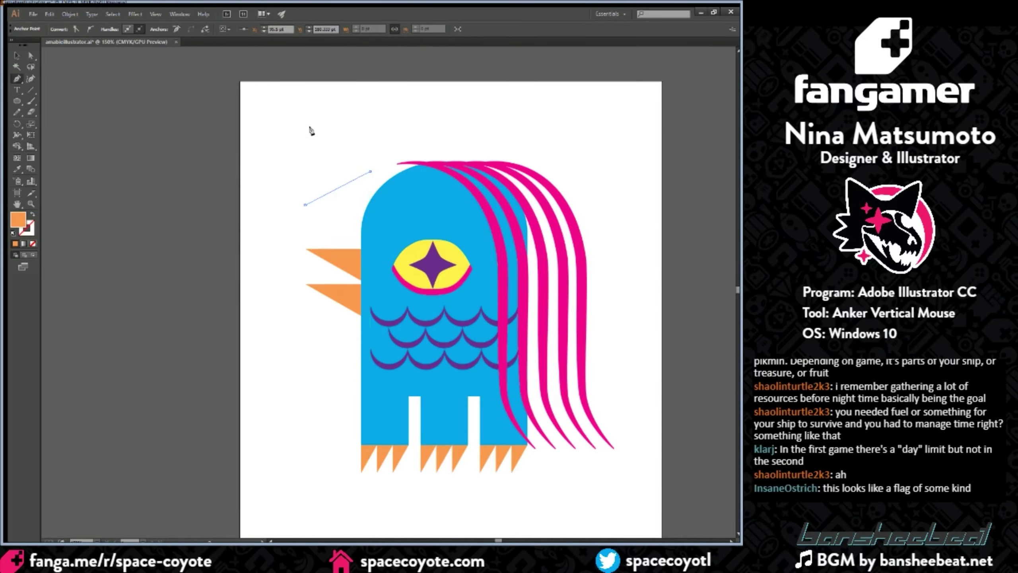
{"action": "left_click", "coordinate": [305, 137]}
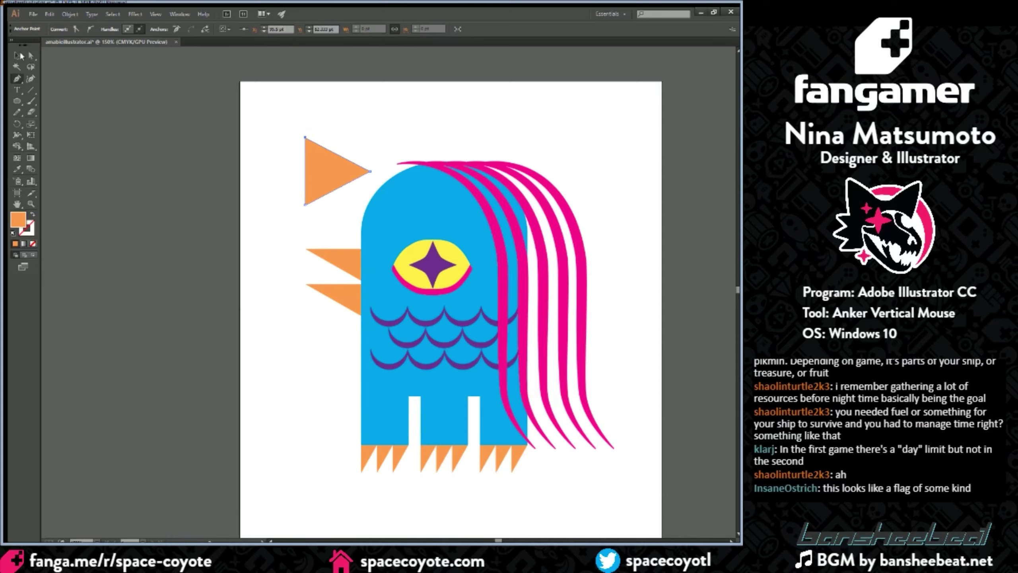
Step: Move the new triangle to the empty space above the beak and fill it with green
{"action": "key", "text": "v"}
{"action": "left_click_drag", "start_coordinate": [304, 155], "coordinate": [317, 128]}
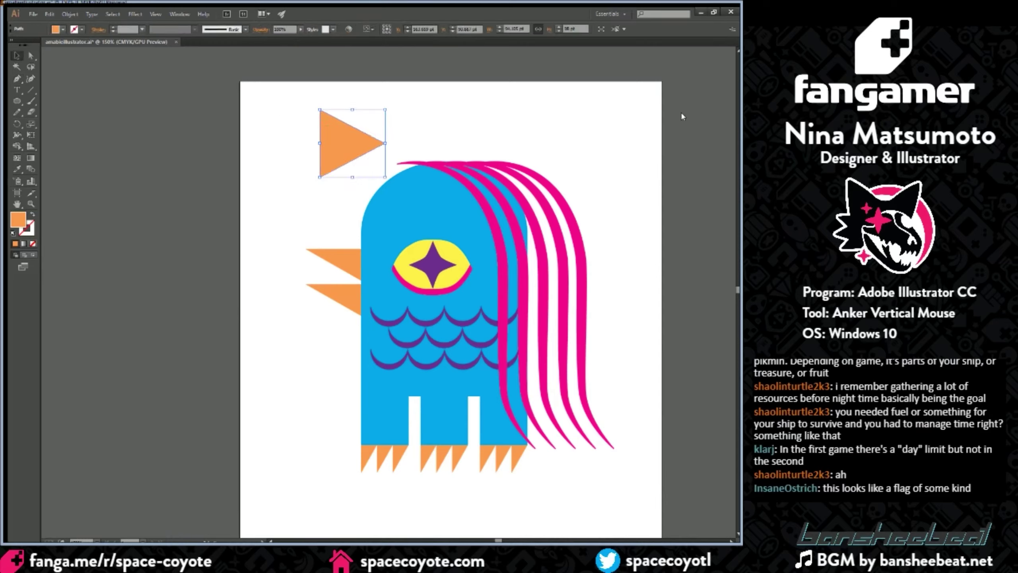
{"action": "left_click_drag", "start_coordinate": [337, 145], "coordinate": [259, 183]}
{"action": "key", "text": "shift+Right"}
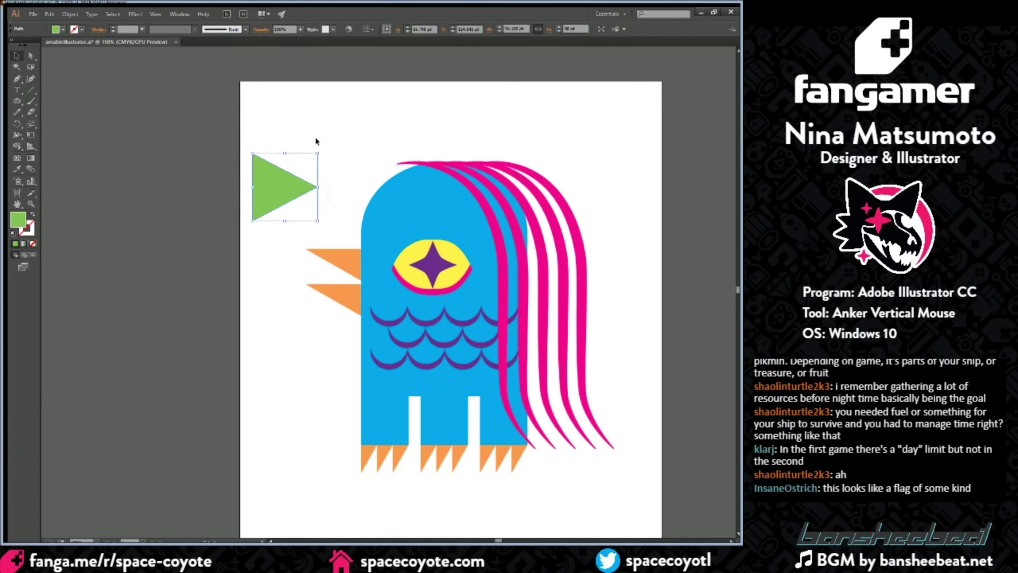
Step: Turn the green triangle to point toward the beak, place it just behind the eye over the strands, and check it on the whole bird
{"action": "left_click_drag", "start_coordinate": [317, 144], "coordinate": [251, 253]}
{"action": "left_click_drag", "start_coordinate": [304, 181], "coordinate": [509, 275]}
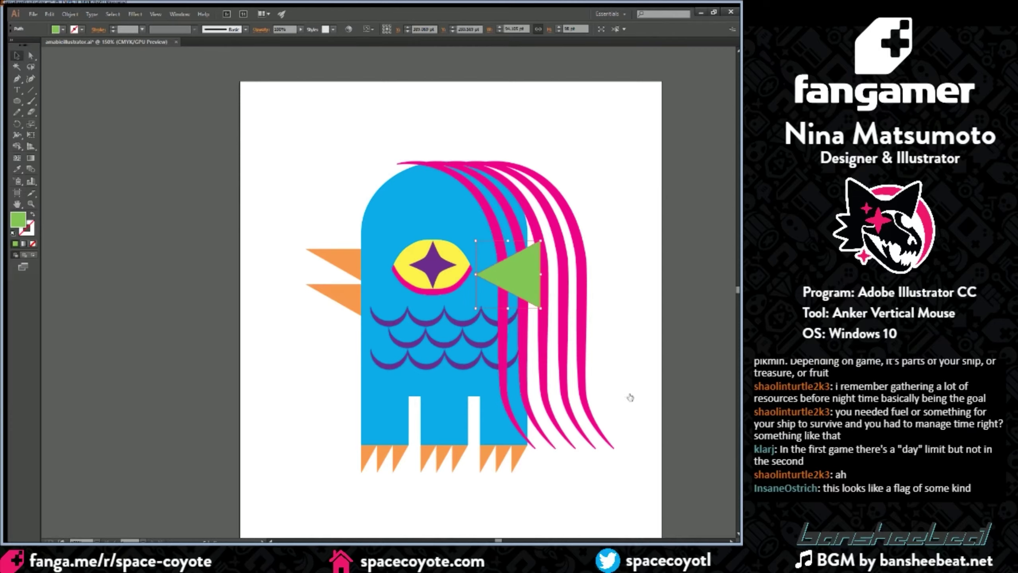
{"action": "key", "text": "ctrl+shift+a"}
{"action": "key", "text": "ctrl+minus"}
{"action": "key", "text": "ctrl+minus"}
{"action": "key", "text": "ctrl+plus"}
{"action": "key", "text": "ctrl+plus"}
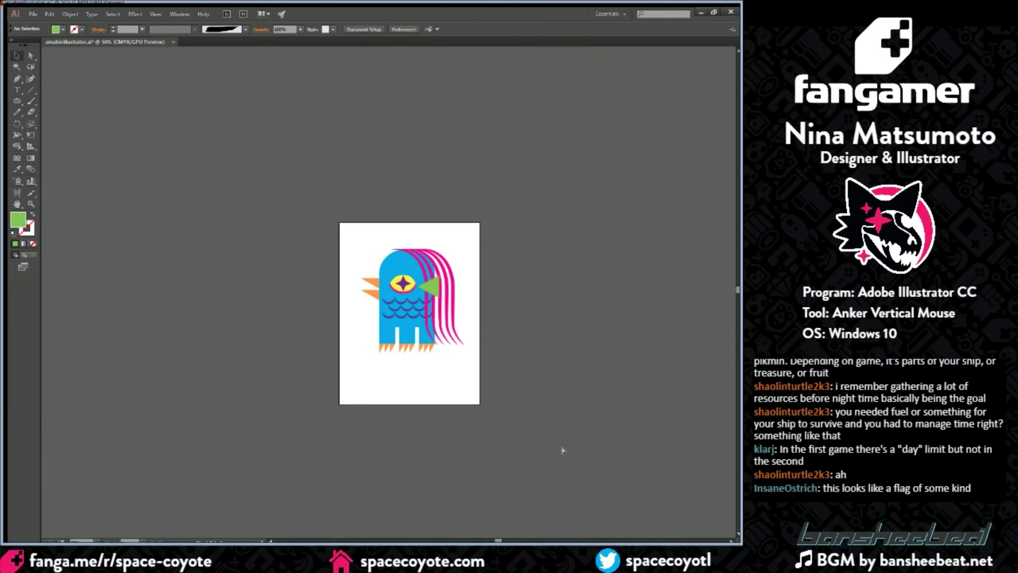
Step: Shift the green triangle slightly away from the eye, then move it off the bird and delete it
{"action": "left_click_drag", "start_coordinate": [512, 272], "coordinate": [516, 270]}
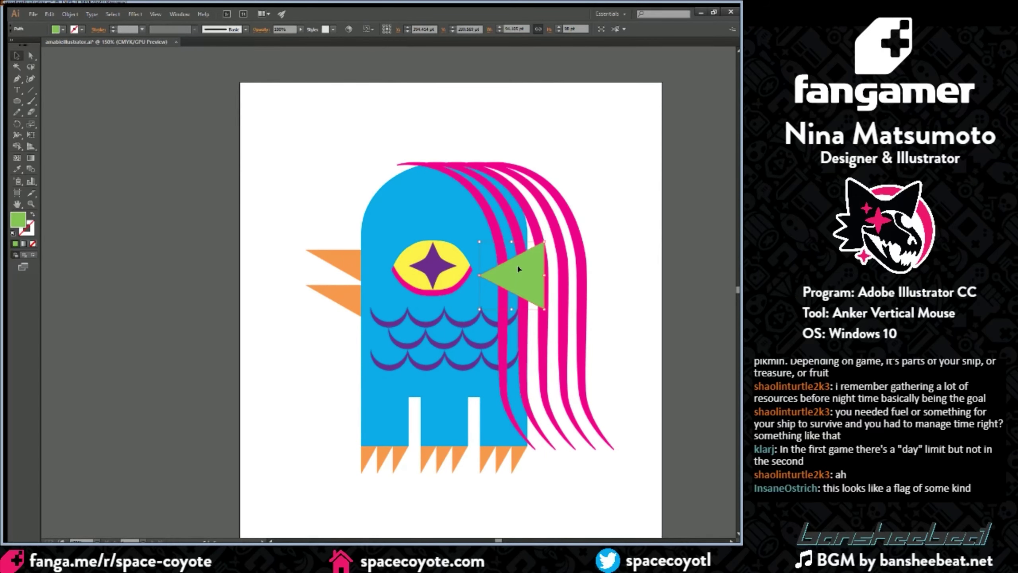
{"action": "left_click_drag", "start_coordinate": [517, 264], "coordinate": [291, 164]}
{"action": "key", "text": "Delete"}
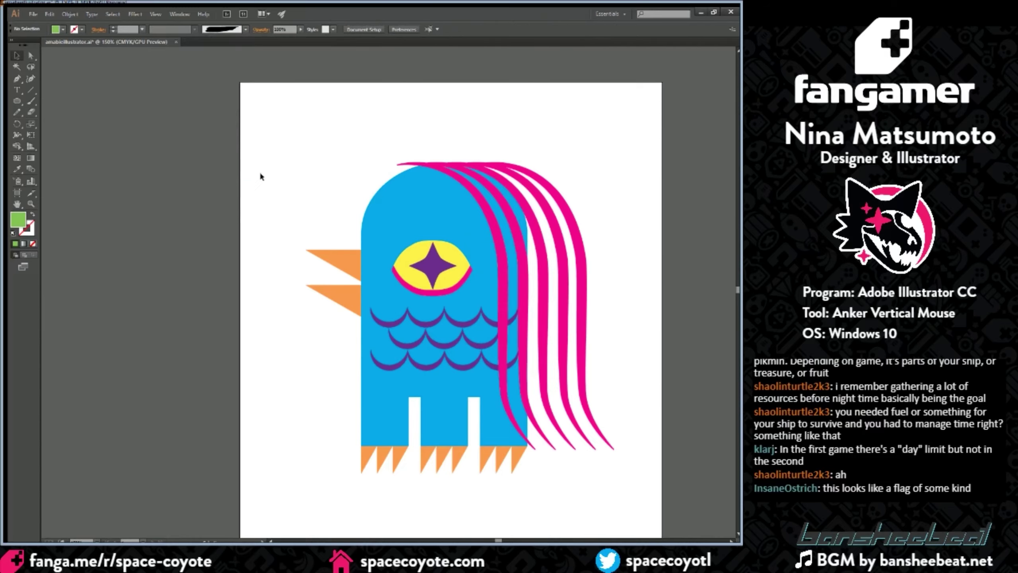
Step: Draw a green square of about 105 pt in the empty space above the beak
{"action": "scroll", "coordinate": [200, 156], "scroll_direction": "up", "scroll_amount": 4}
{"action": "left_click", "coordinate": [18, 100]}
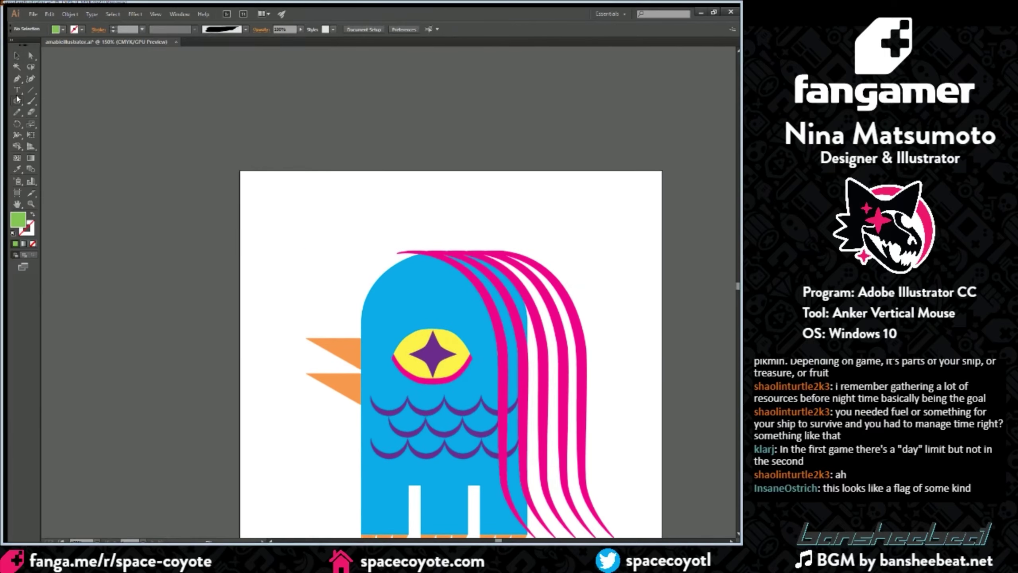
{"action": "left_click_drag", "start_coordinate": [294, 204], "coordinate": [366, 276]}
{"action": "left_click", "coordinate": [18, 56]}
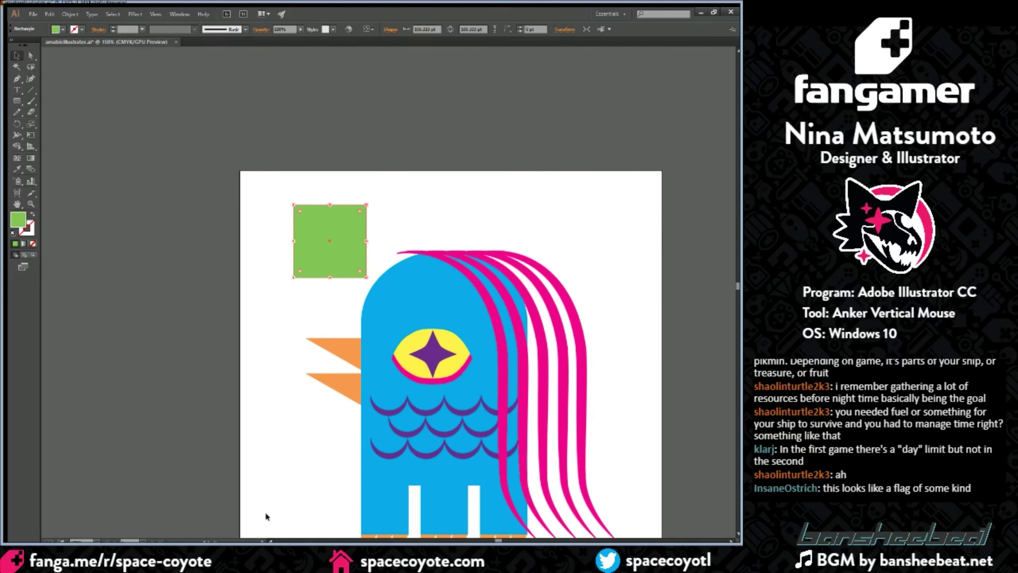
Step: Draw a green circle about 51 pt wide and position it over the green square's upper-right corner, flush with the top edge
{"action": "left_click", "coordinate": [270, 540]}
{"action": "left_click", "coordinate": [270, 540]}
{"action": "left_click", "coordinate": [270, 540]}
{"action": "key", "text": "ctrl+plus"}
{"action": "key", "text": "ctrl+plus"}
{"action": "key", "text": "ctrl+plus"}
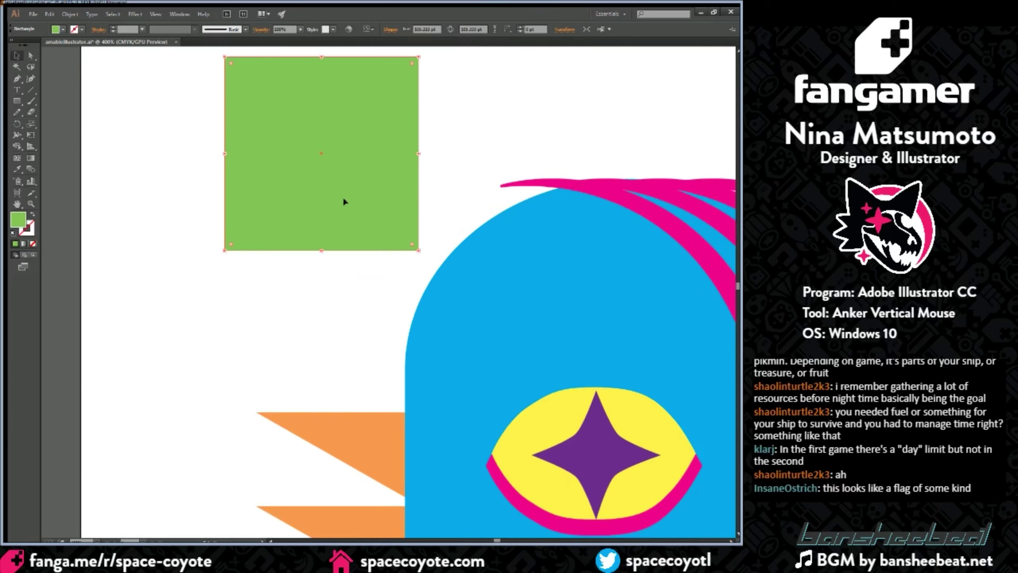
{"action": "scroll", "coordinate": [343, 198], "scroll_direction": "up", "scroll_amount": 2}
{"action": "left_click", "coordinate": [210, 103]}
{"action": "left_click", "coordinate": [17, 99]}
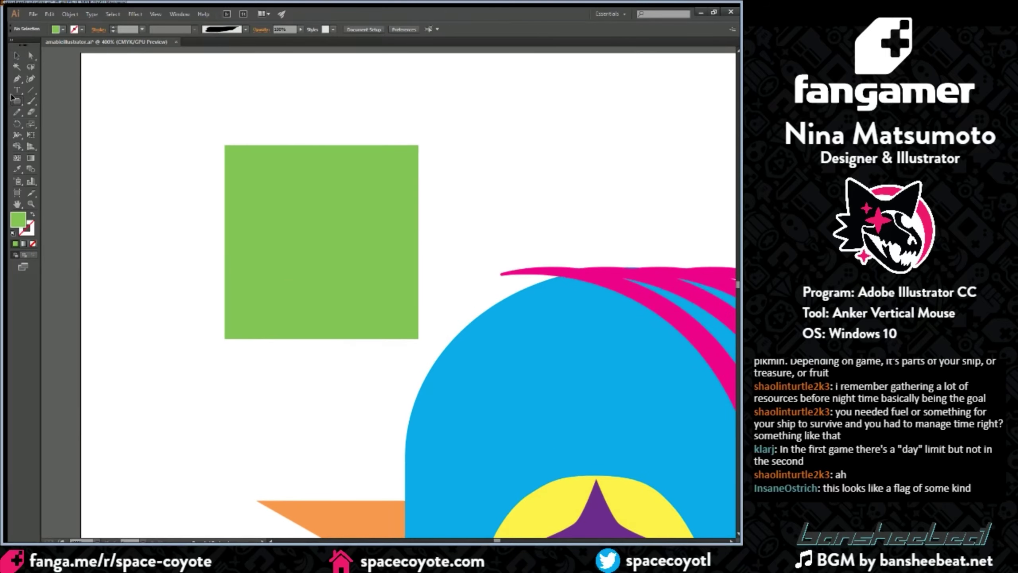
{"action": "mouse_move", "coordinate": [461, 167]}
{"action": "left_mouse_down"}
{"action": "mouse_move", "coordinate": [541, 104]}
{"action": "mouse_move", "coordinate": [572, 104]}
{"action": "mouse_move", "coordinate": [561, 79]}
{"action": "left_mouse_up"}
{"action": "left_click", "coordinate": [19, 53]}
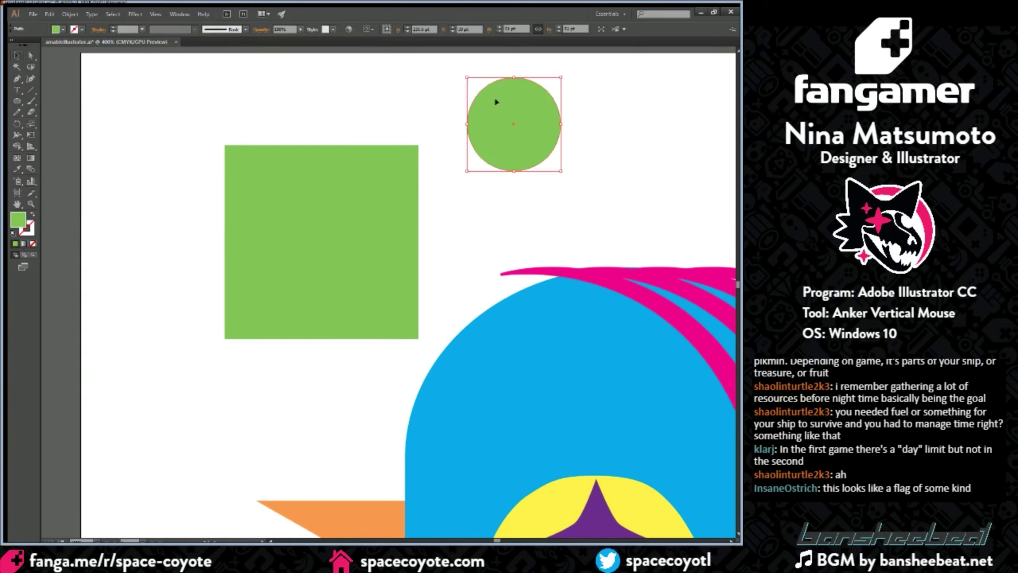
{"action": "left_click_drag", "start_coordinate": [494, 96], "coordinate": [433, 158]}
Step: Fill the circle with magenta and place a copy directly beneath it along the square's right edge
{"action": "left_click", "coordinate": [701, 112]}
{"action": "left_click", "coordinate": [699, 113]}
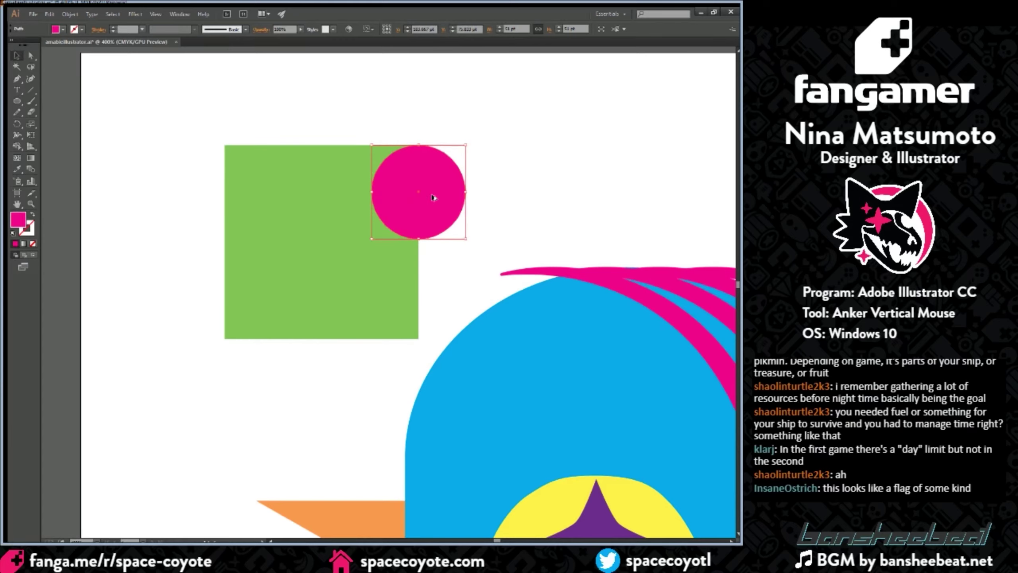
{"action": "left_click_drag", "start_coordinate": [433, 197], "coordinate": [433, 290]}
{"action": "left_click", "coordinate": [520, 180]}
Step: Shorten the green square to align with the lower circle's bottom edge, and narrow it from its left side to about 62 pt
{"action": "left_click", "coordinate": [316, 336]}
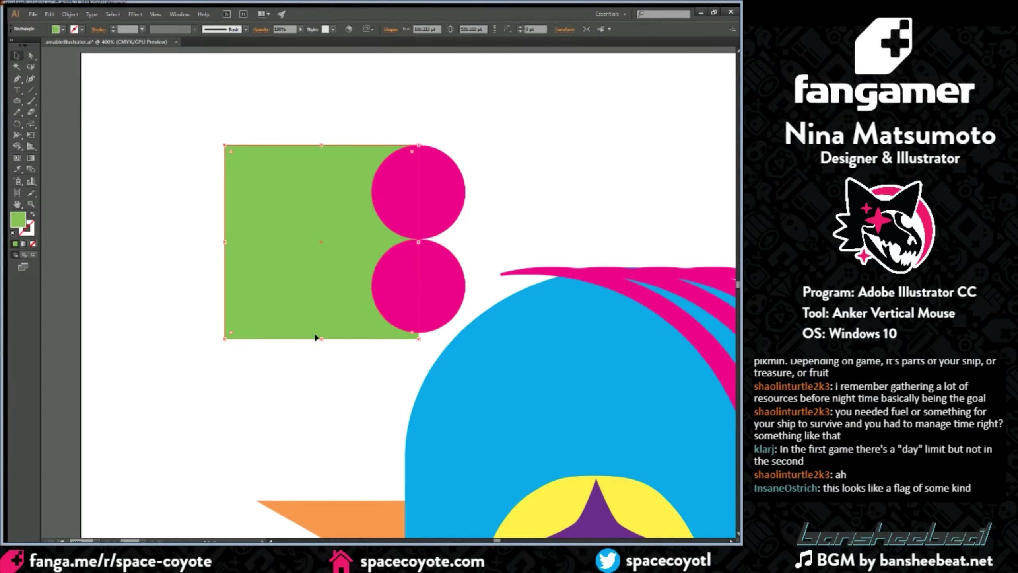
{"action": "left_click_drag", "start_coordinate": [319, 337], "coordinate": [318, 332]}
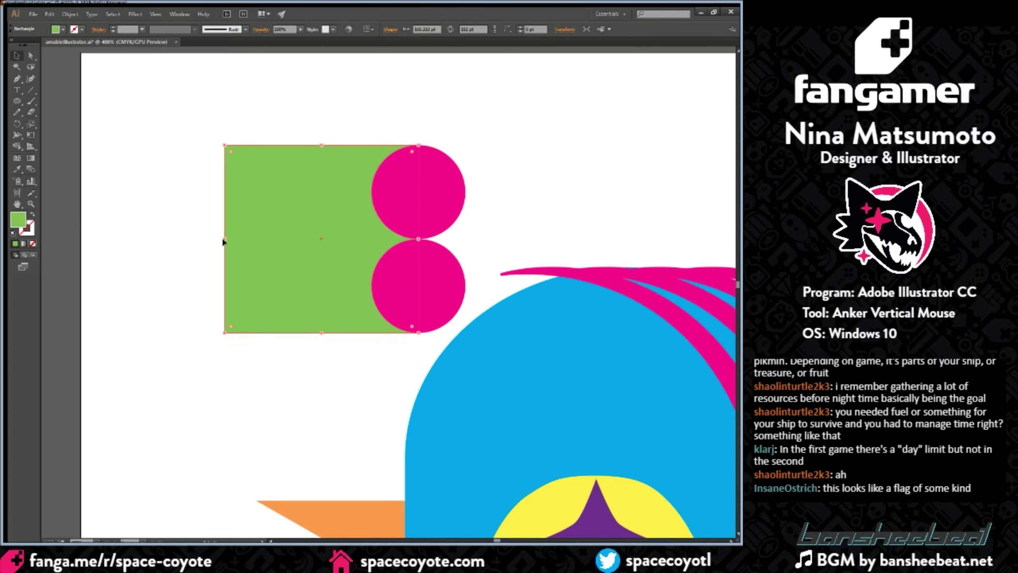
{"action": "left_click_drag", "start_coordinate": [223, 240], "coordinate": [302, 230]}
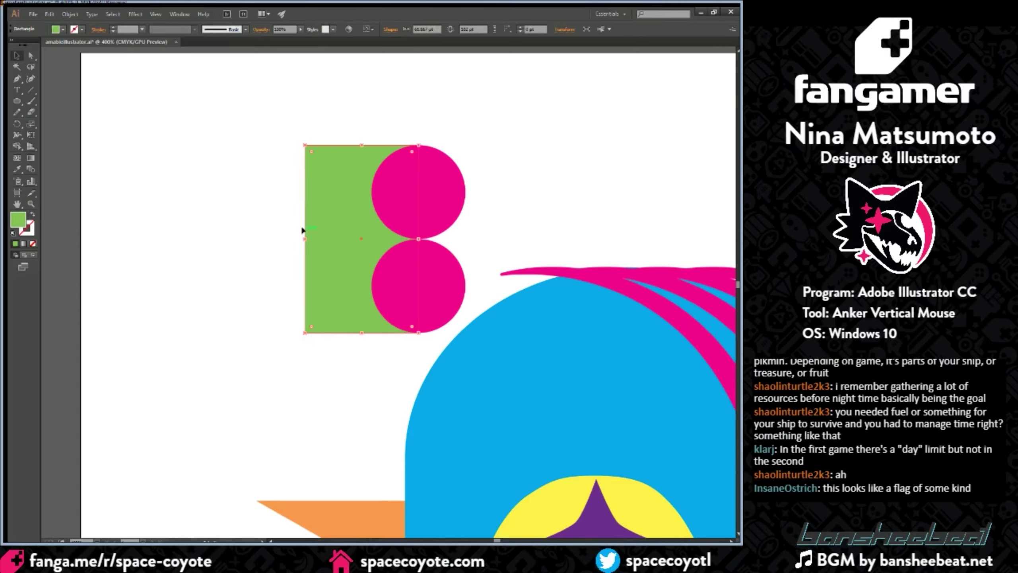
{"action": "left_click", "coordinate": [286, 199]}
Step: Subtract both magenta circles from the green rectangle to leave a shape with two scalloped cutouts
{"action": "left_click_drag", "start_coordinate": [275, 111], "coordinate": [427, 341]}
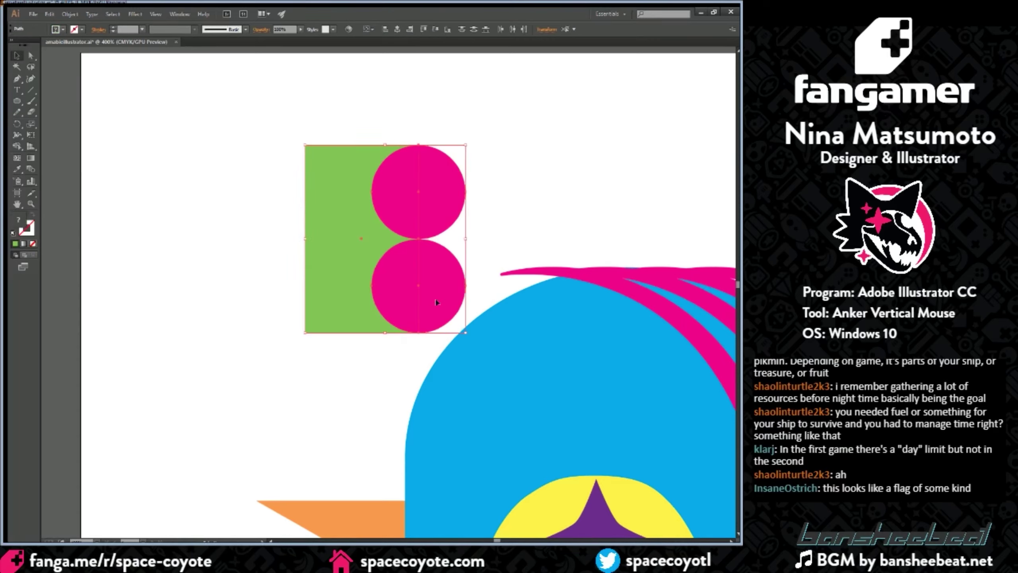
{"action": "left_click", "coordinate": [644, 249]}
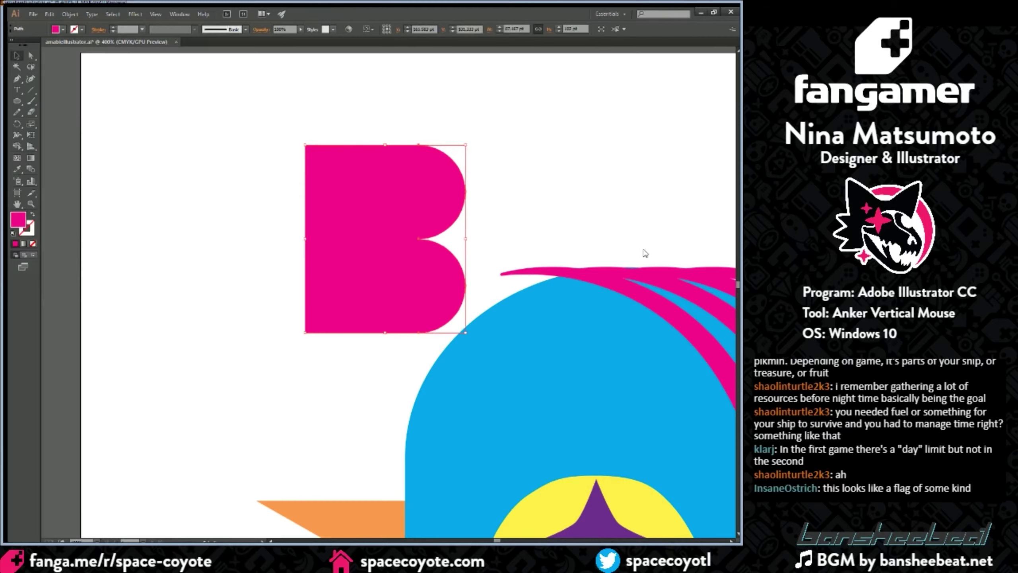
{"action": "key", "text": "ctrl+z"}
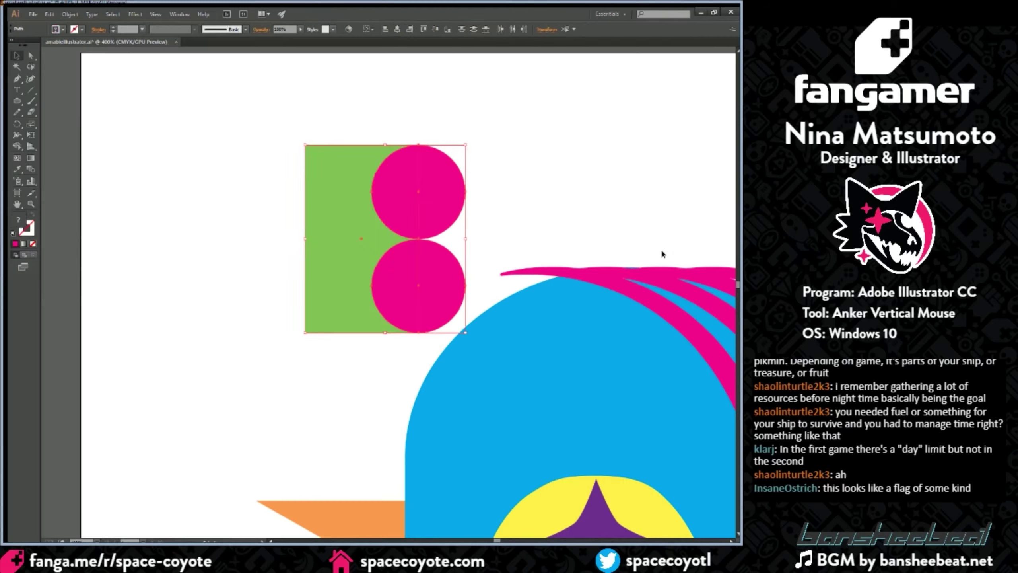
{"action": "left_click", "coordinate": [662, 251]}
{"action": "left_click", "coordinate": [456, 224]}
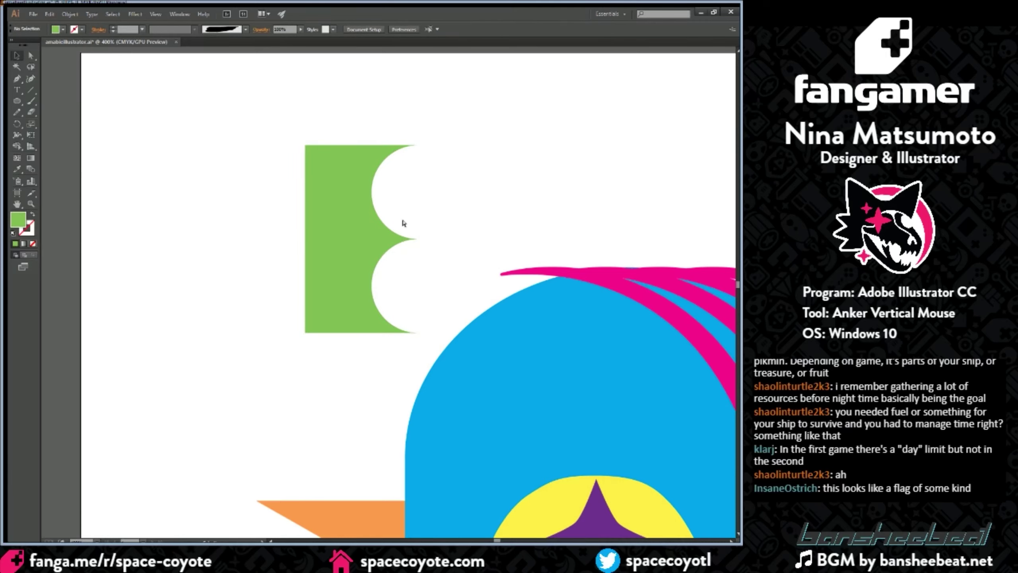
Step: Move the green scalloped shape onto the back edge of the creature's blue body, level with its eye
{"action": "scroll", "coordinate": [389, 249], "scroll_direction": "down", "scroll_amount": 3}
{"action": "left_click", "coordinate": [373, 267]}
{"action": "scroll", "coordinate": [441, 412], "scroll_direction": "down", "scroll_amount": 1}
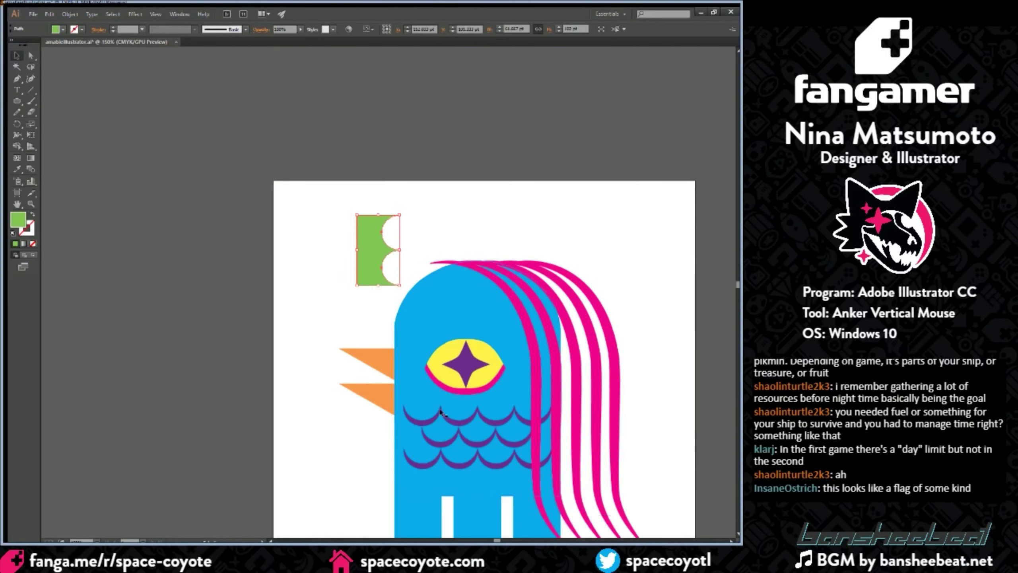
{"action": "scroll", "coordinate": [441, 412], "scroll_direction": "down", "scroll_amount": 2}
{"action": "key", "text": "ctrl+equal"}
{"action": "key", "text": "ctrl+equal"}
{"action": "key", "text": "ctrl+minus"}
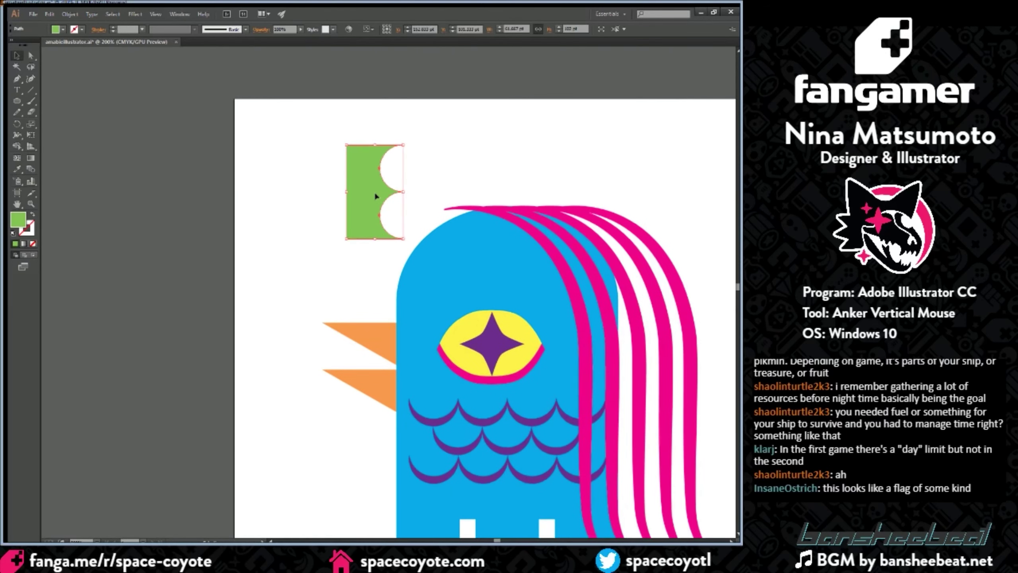
{"action": "scroll", "coordinate": [310, 233], "scroll_direction": "right", "scroll_amount": 5}
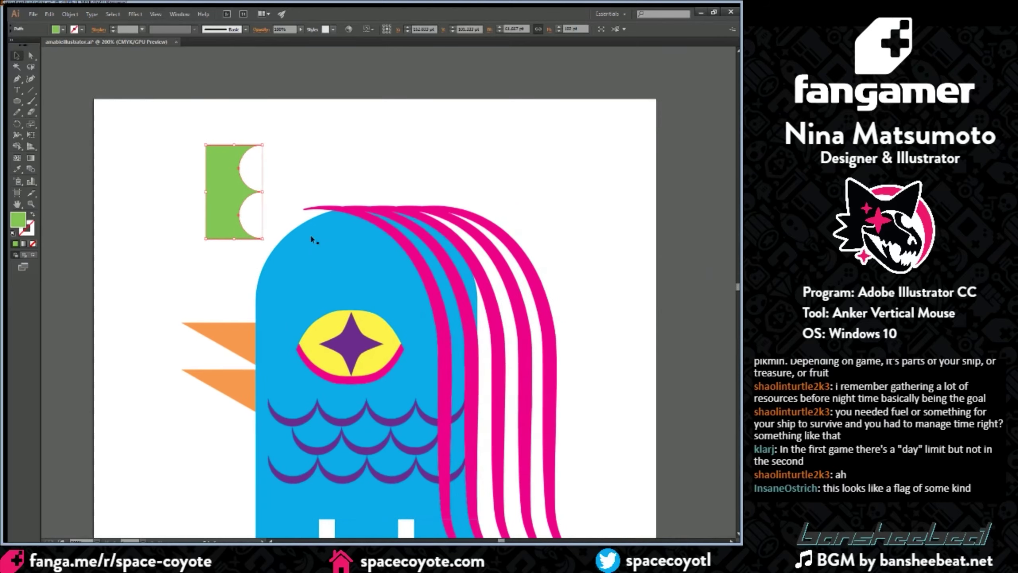
{"action": "left_click_drag", "start_coordinate": [224, 182], "coordinate": [443, 352]}
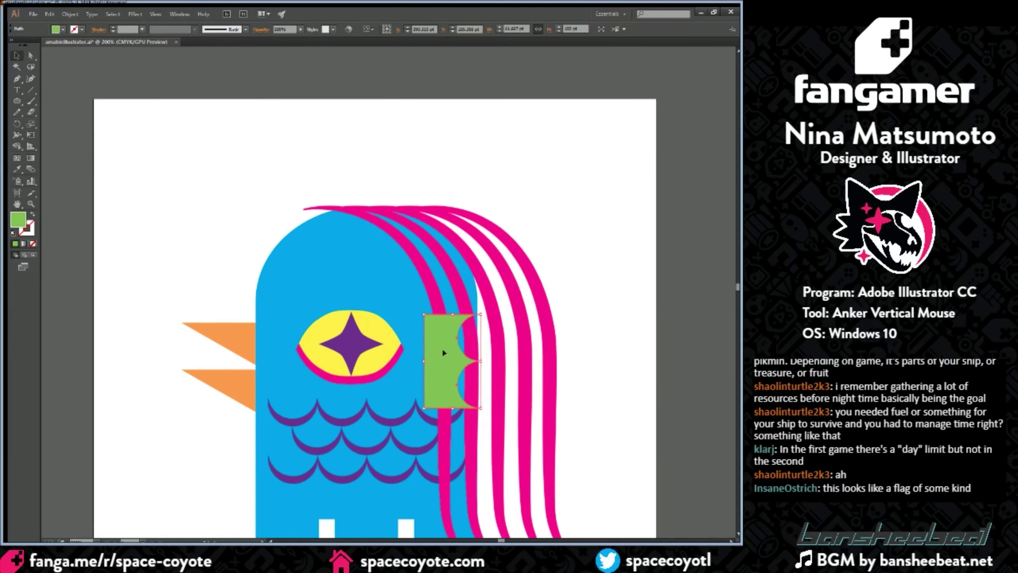
Step: Recolour the scalloped fin light turquoise and nudge it slightly up and right over the body's back edge
{"action": "left_click", "coordinate": [686, 112]}
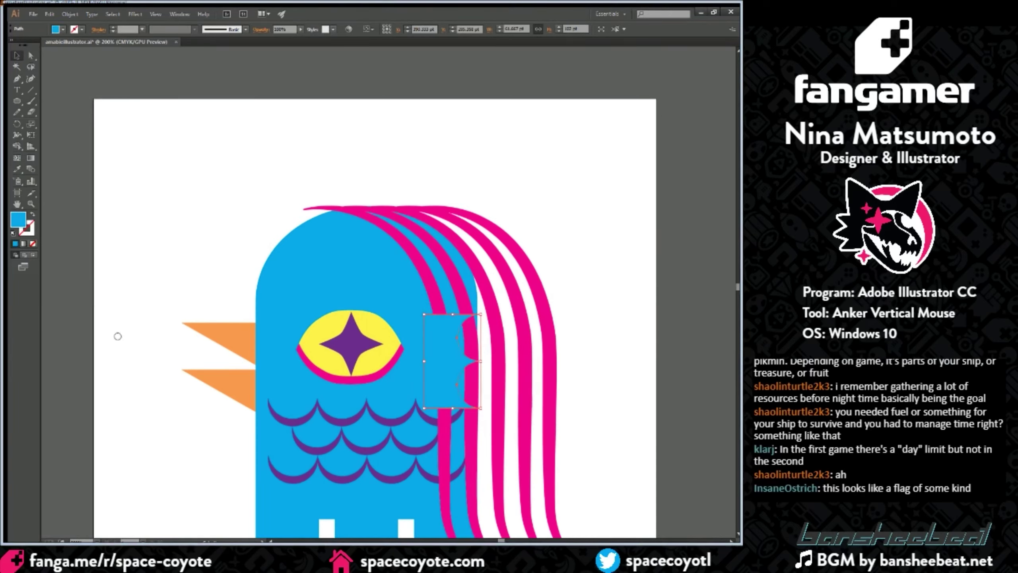
{"action": "left_click", "coordinate": [151, 331]}
{"action": "left_click", "coordinate": [300, 328]}
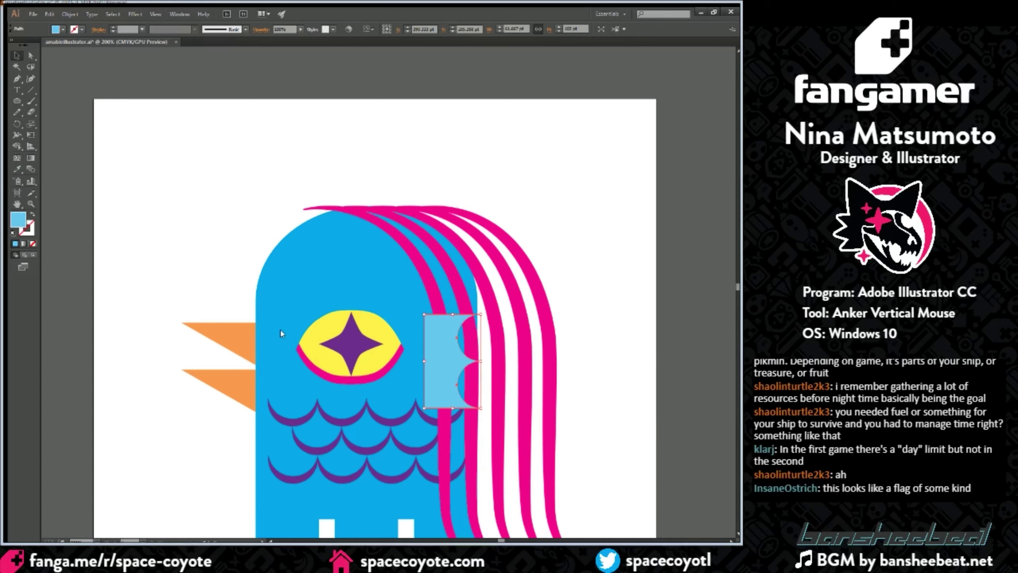
{"action": "left_click", "coordinate": [461, 364]}
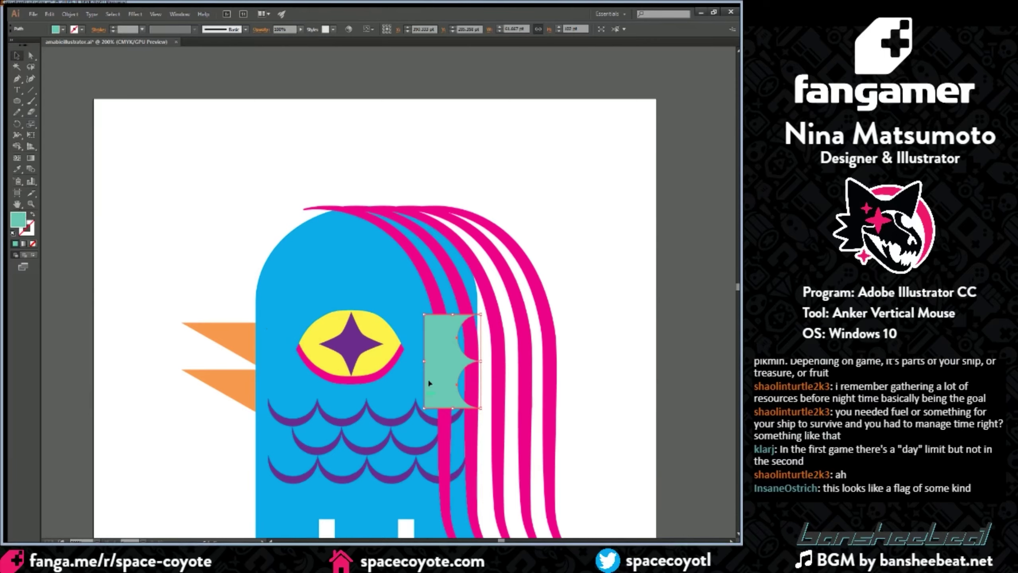
{"action": "scroll", "coordinate": [428, 383], "scroll_direction": "down", "scroll_amount": 3}
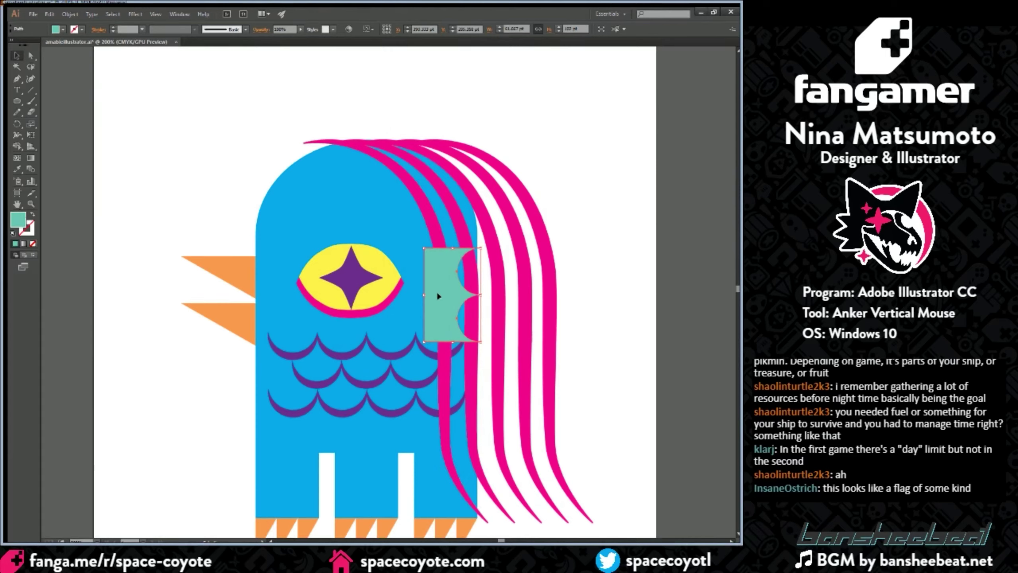
{"action": "left_click_drag", "start_coordinate": [451, 296], "coordinate": [456, 292]}
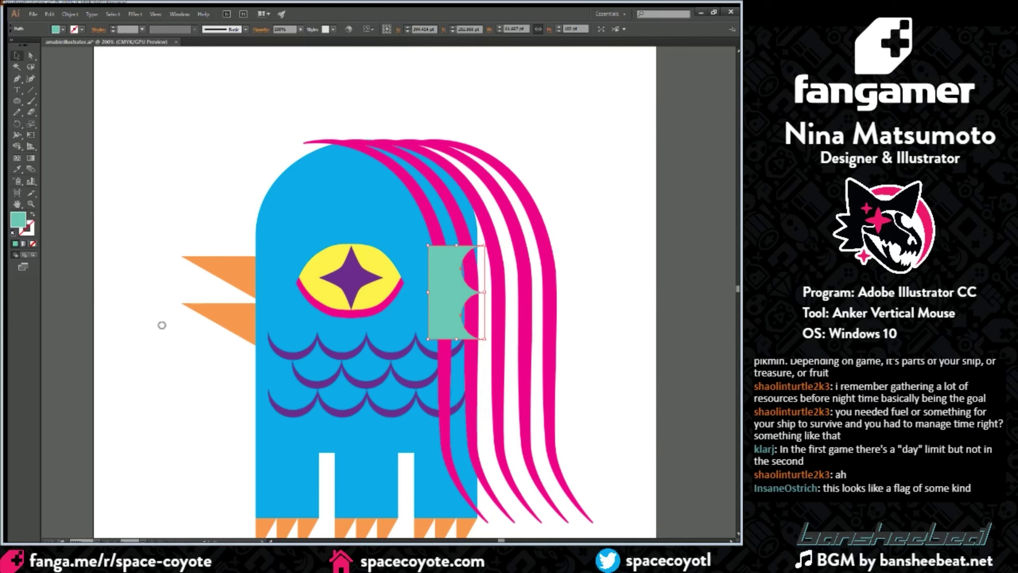
{"action": "left_click", "coordinate": [289, 331]}
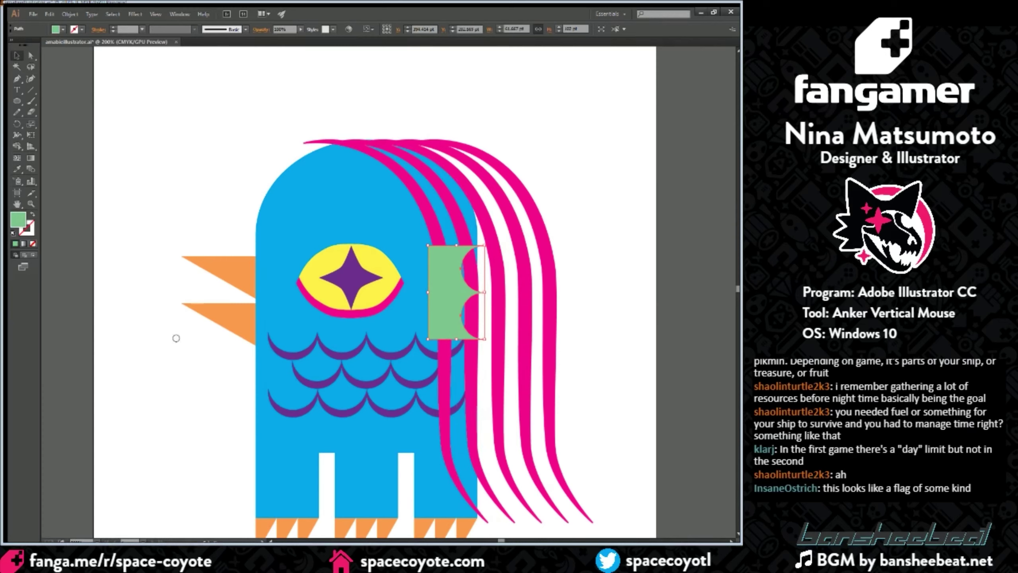
{"action": "key", "text": "ctrl+z"}
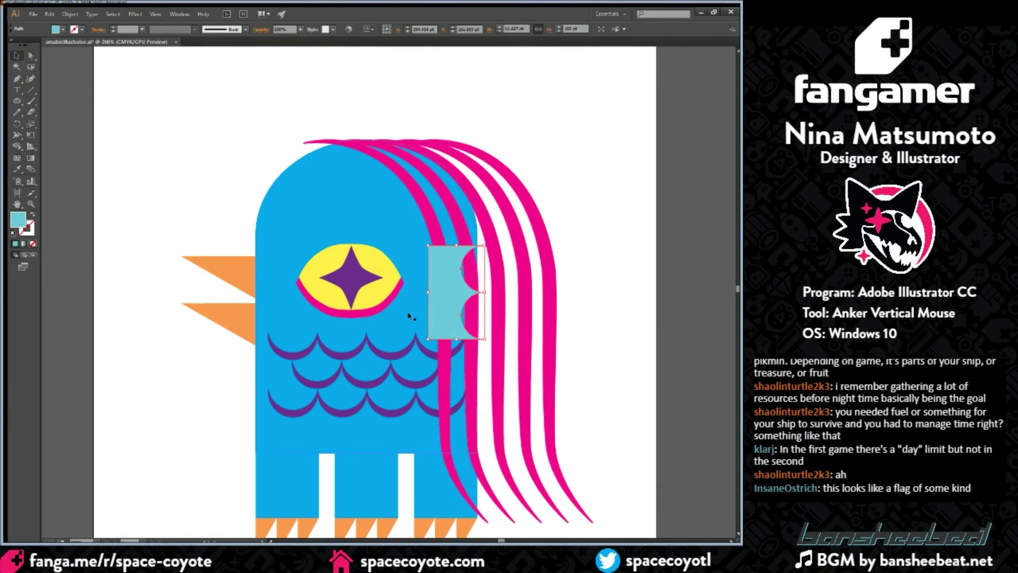
{"action": "left_click_drag", "start_coordinate": [436, 301], "coordinate": [442, 301]}
Step: Examine the fin's placement and colour against the whole character, both close up and at full-page view
{"action": "key", "text": "ctrl+minus"}
{"action": "key", "text": "ctrl+minus"}
{"action": "key", "text": "ctrl+minus"}
{"action": "left_click", "coordinate": [338, 423]}
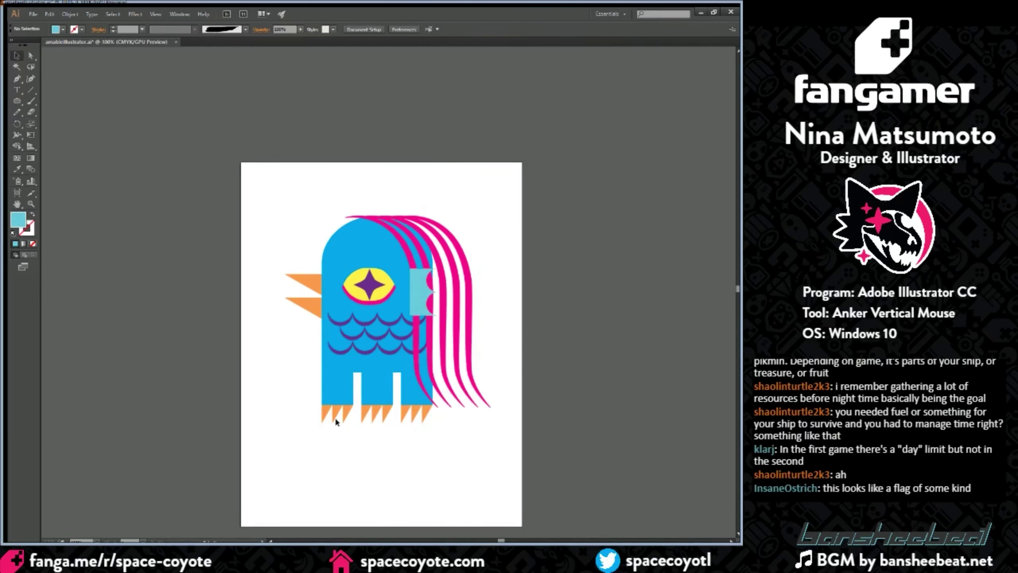
{"action": "key", "text": "ctrl+plus"}
{"action": "key", "text": "ctrl+plus"}
{"action": "key", "text": "ctrl+plus"}
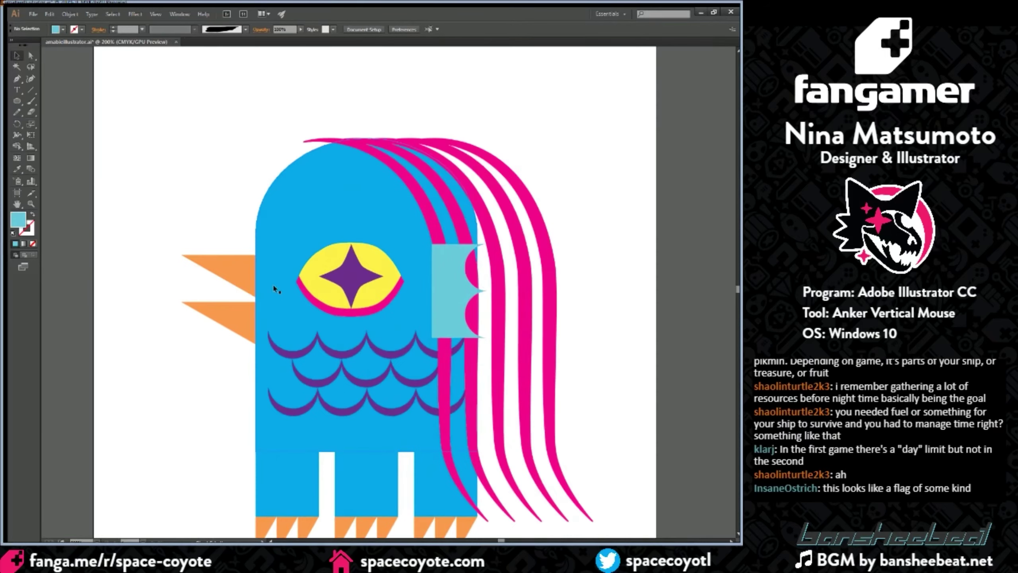
{"action": "left_click", "coordinate": [444, 285]}
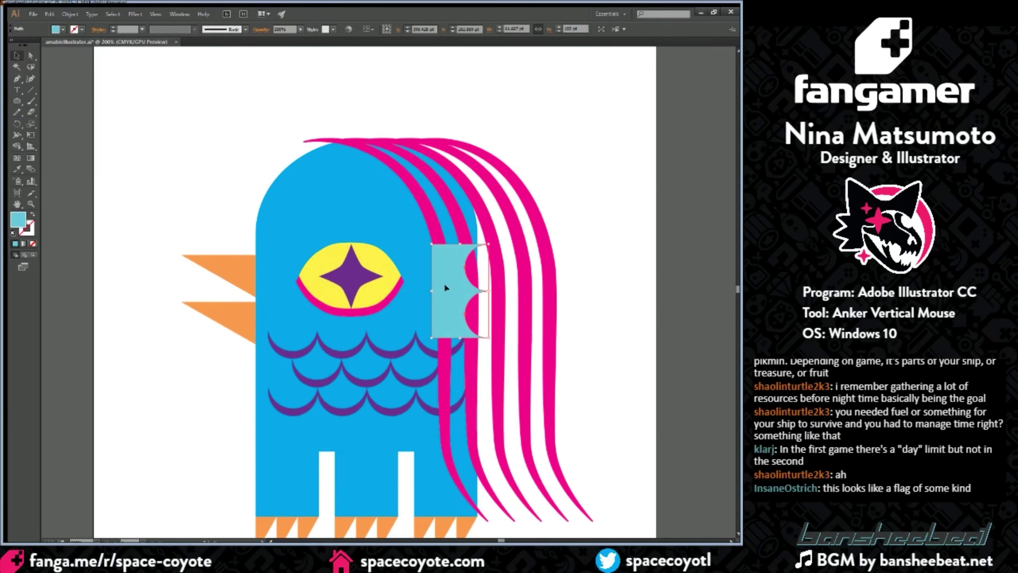
{"action": "key", "text": "ctrl+minus"}
{"action": "key", "text": "ctrl+minus"}
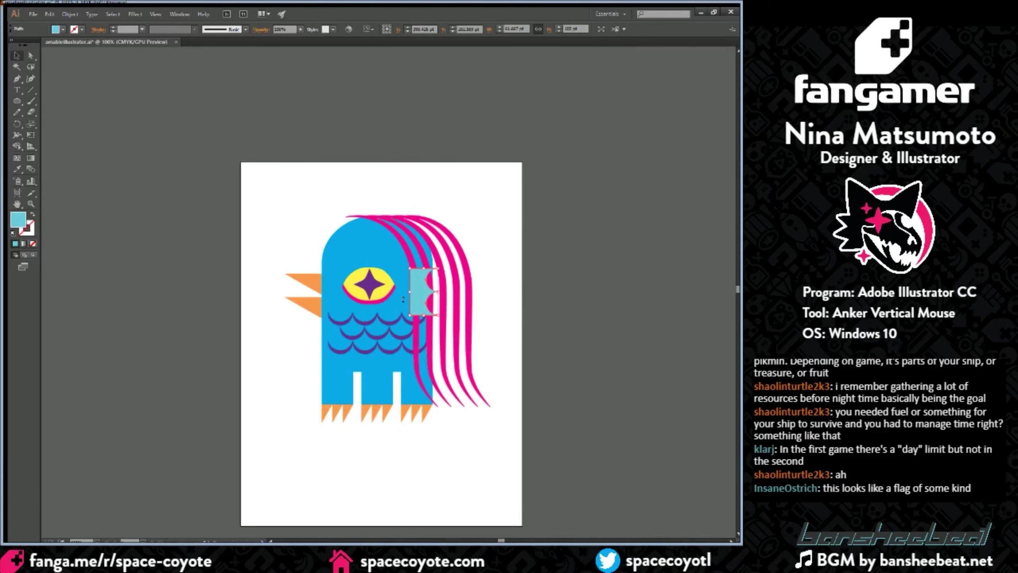
{"action": "left_click", "coordinate": [290, 480]}
{"action": "key", "text": "ctrl+minus"}
{"action": "key", "text": "ctrl+plus"}
{"action": "key", "text": "ctrl+plus"}
{"action": "key", "text": "ctrl+plus"}
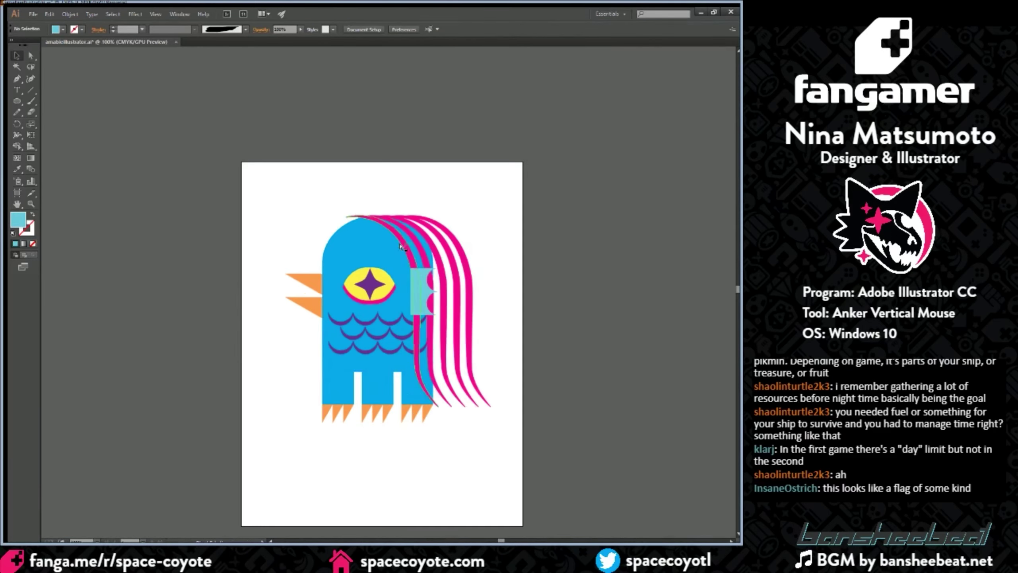
{"action": "key", "text": "ctrl+minus"}
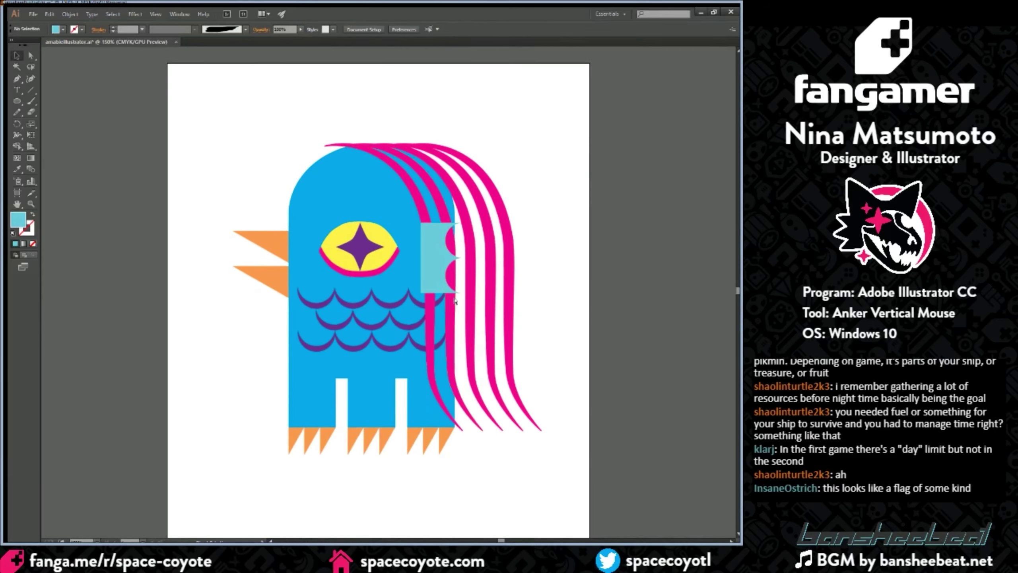
Step: Save the document and shift the entire character artwork slightly right and down on the artboard
{"action": "key", "text": "ctrl+s"}
{"action": "key", "text": "ctrl+minus"}
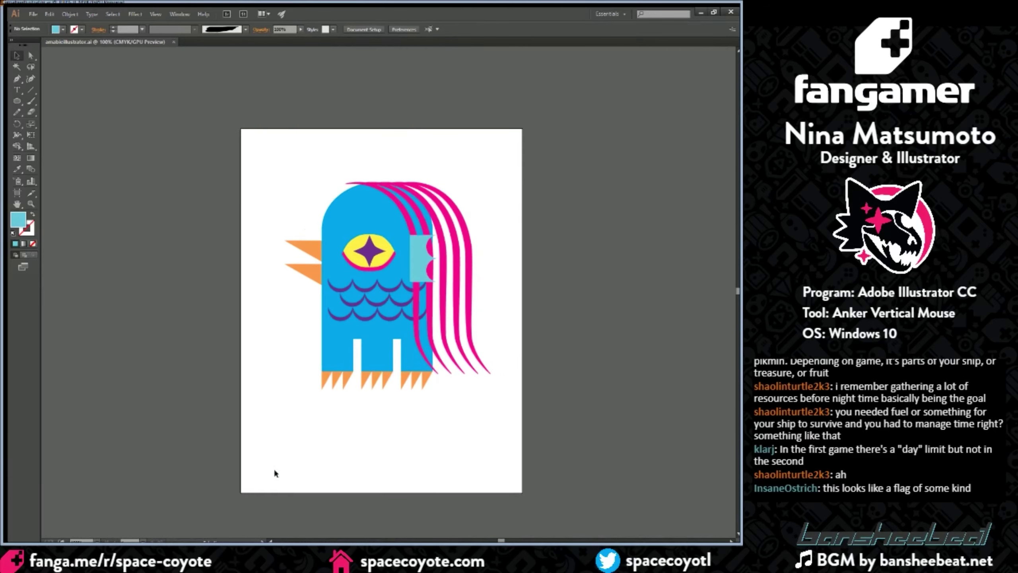
{"action": "key", "text": "ctrl+a"}
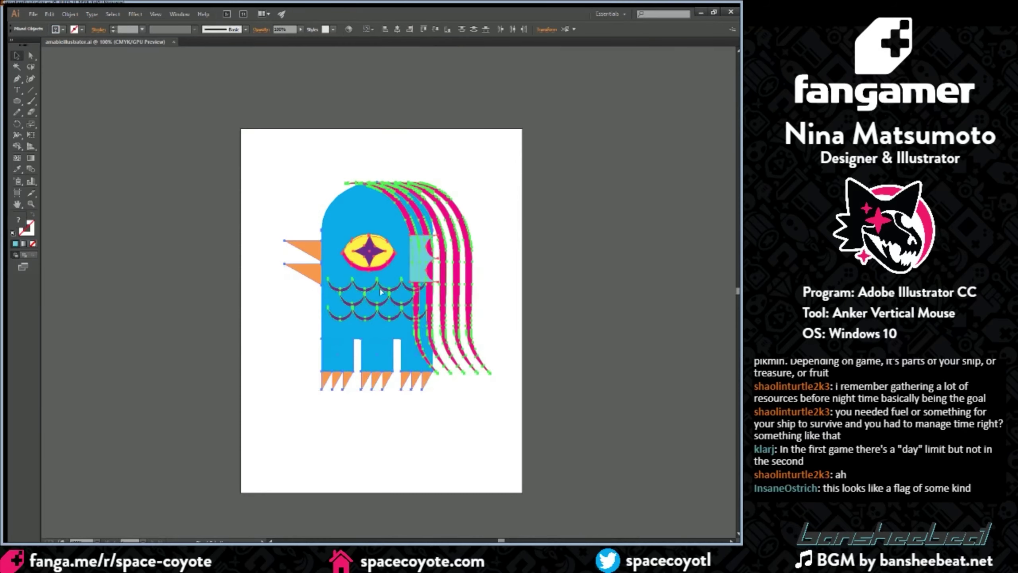
{"action": "left_click", "coordinate": [642, 395]}
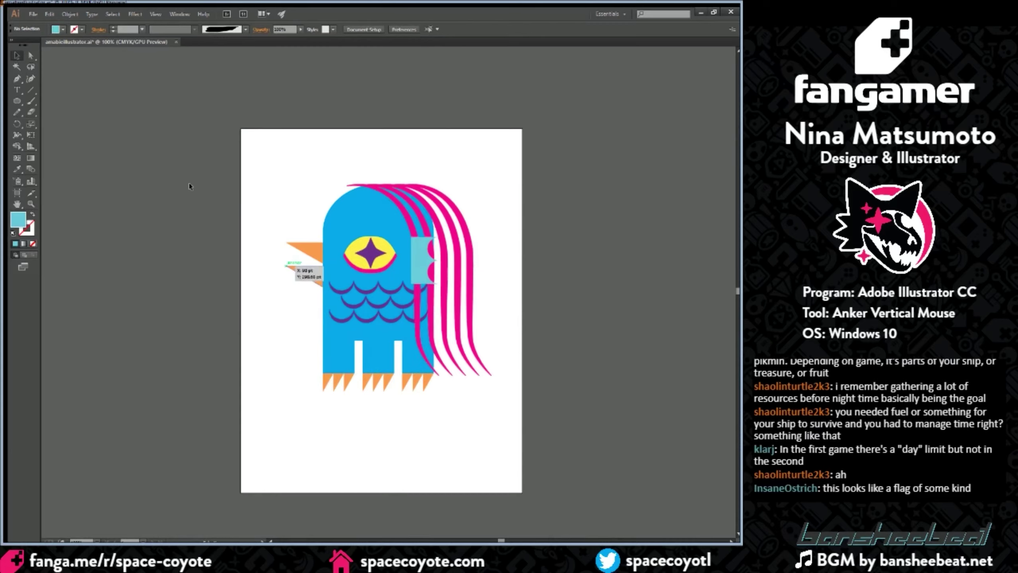
Step: Draw a large background circle behind the character, spanning nearly the artboard's width and centred around the figure, and fill it with medium blue
{"action": "left_click", "coordinate": [18, 101]}
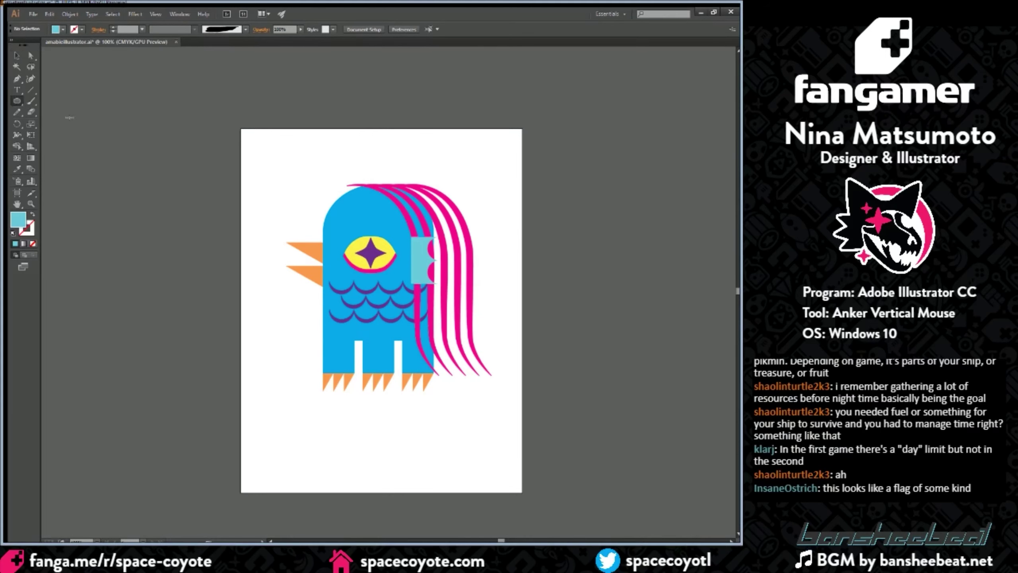
{"action": "left_click", "coordinate": [672, 110]}
{"action": "left_click_drag", "start_coordinate": [258, 393], "coordinate": [532, 125]}
{"action": "left_click", "coordinate": [11, 55]}
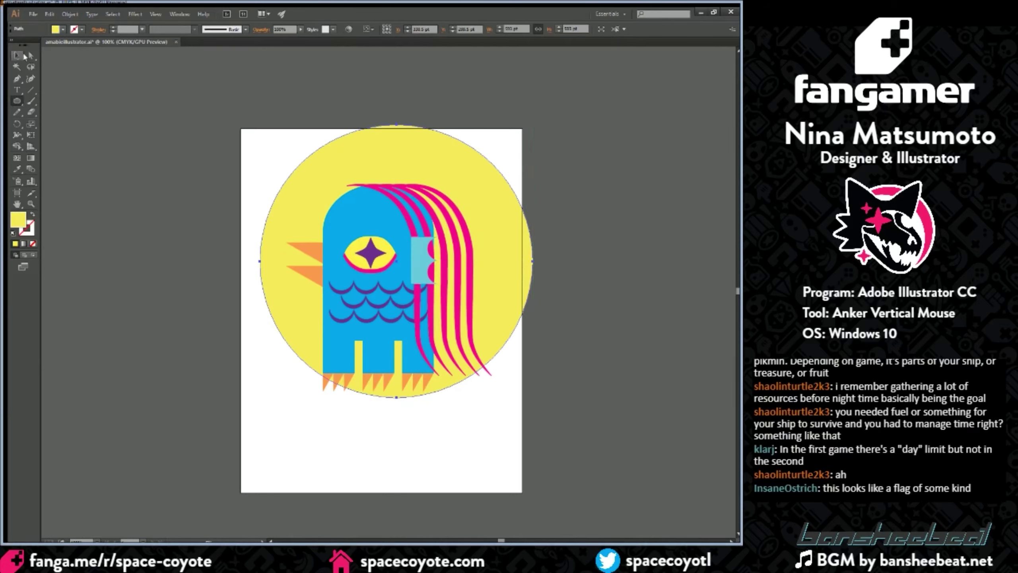
{"action": "left_click_drag", "start_coordinate": [393, 140], "coordinate": [383, 161]}
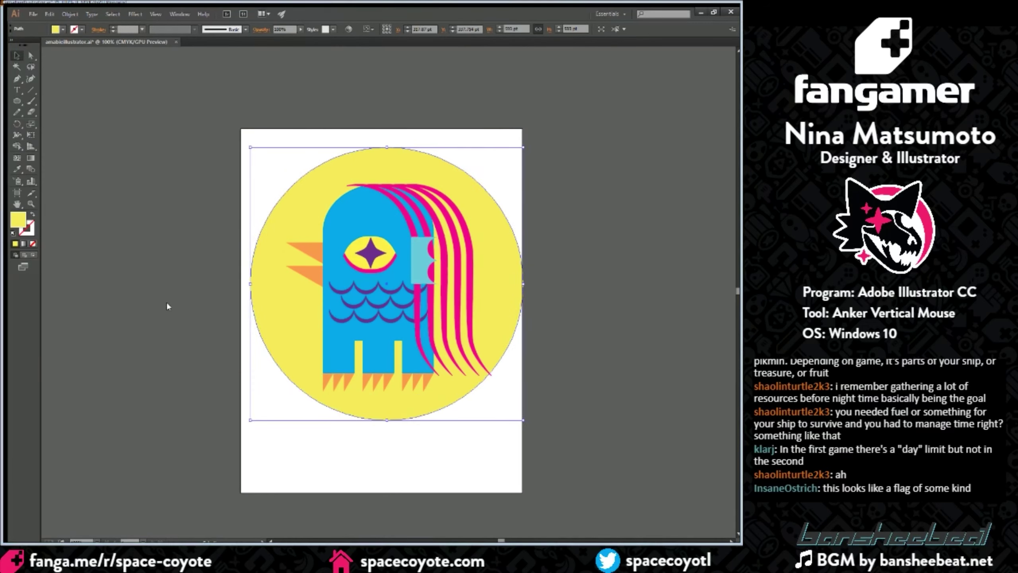
{"action": "left_click", "coordinate": [277, 324]}
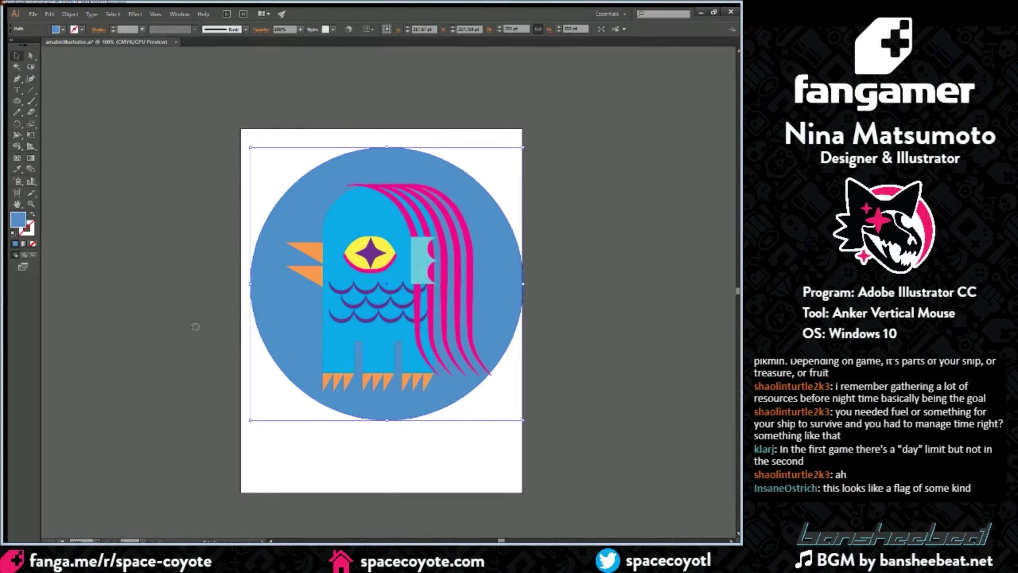
Step: Recolour the background circle pale yellow and shift the whole artwork down and slightly left to centre the circle on the artboard
{"action": "left_click", "coordinate": [286, 326]}
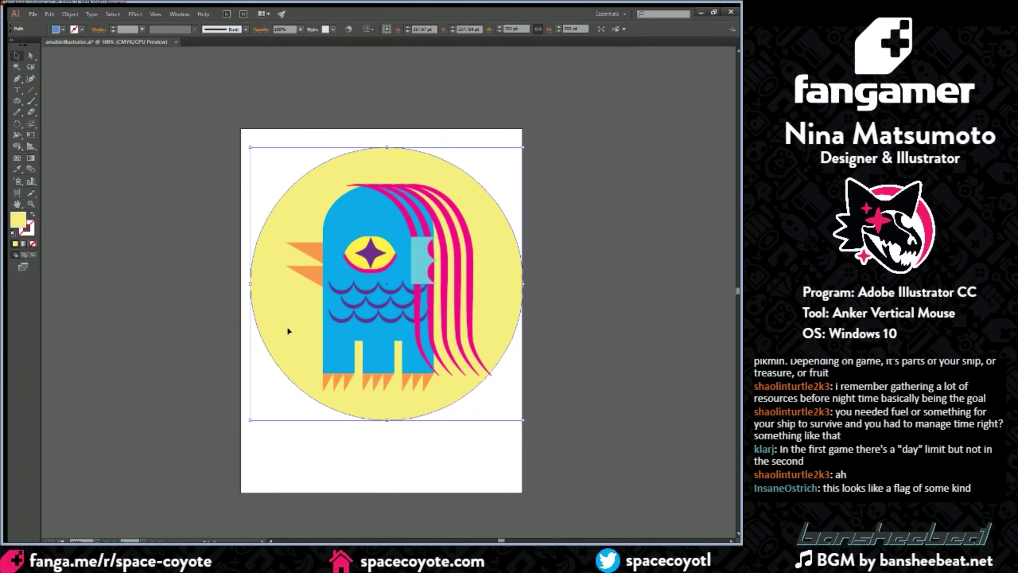
{"action": "left_click", "coordinate": [212, 302]}
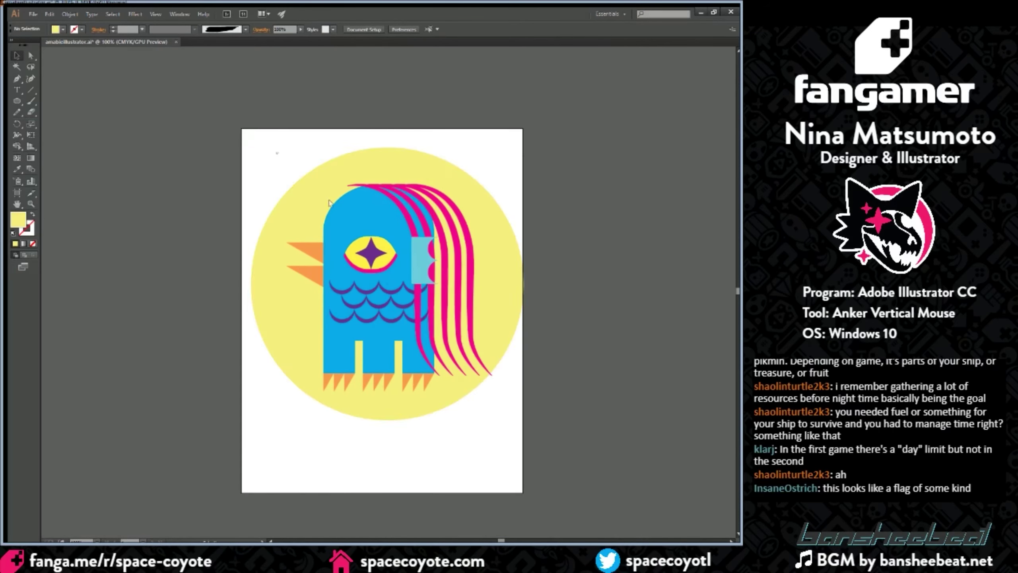
{"action": "key", "text": "ctrl+a"}
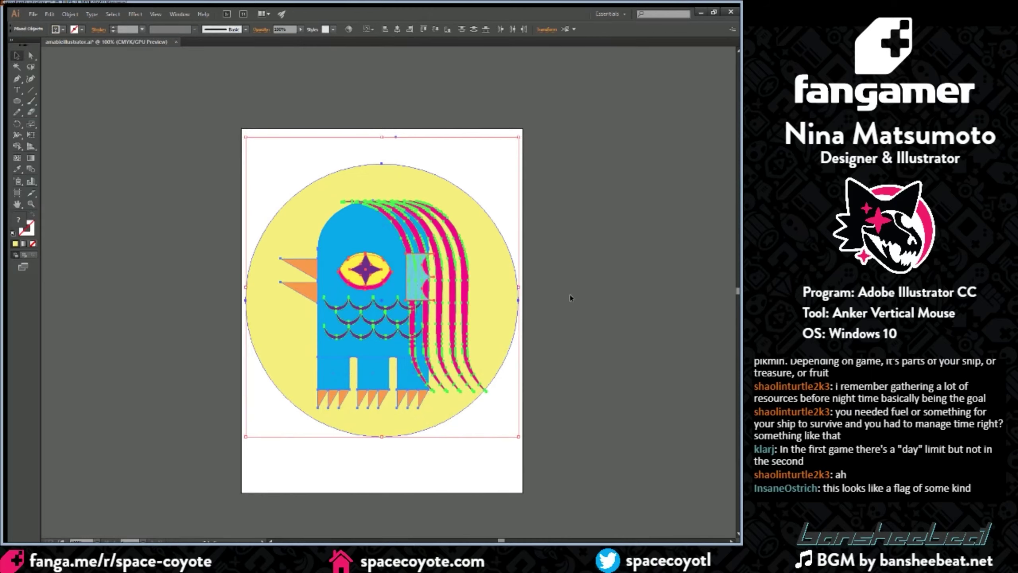
{"action": "left_click", "coordinate": [569, 296]}
Step: Scale the pale yellow background circle down slightly and reposition it around the character
{"action": "left_click", "coordinate": [494, 286]}
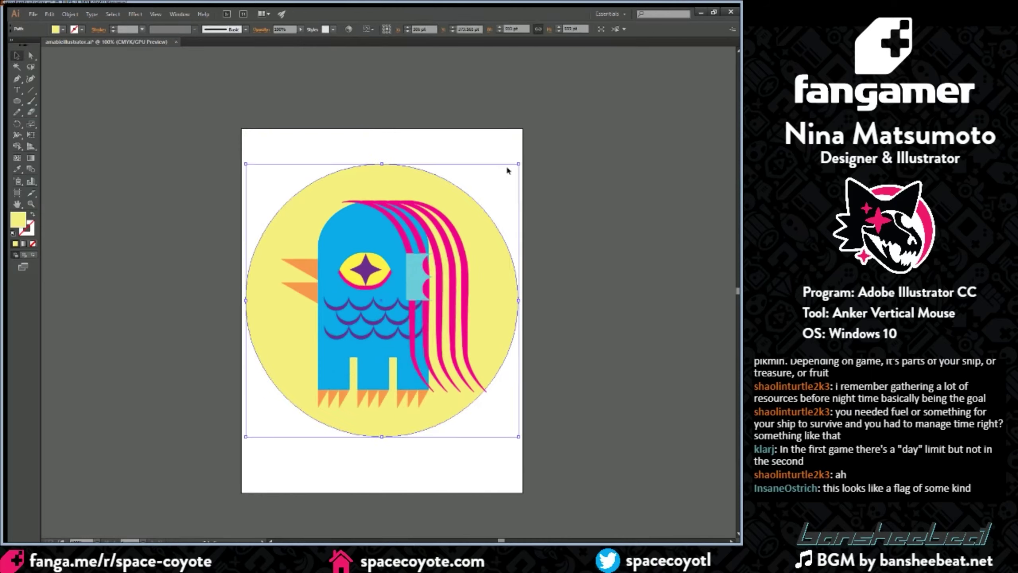
{"action": "left_click_drag", "start_coordinate": [517, 164], "coordinate": [504, 179]}
{"action": "left_click_drag", "start_coordinate": [490, 278], "coordinate": [488, 273]}
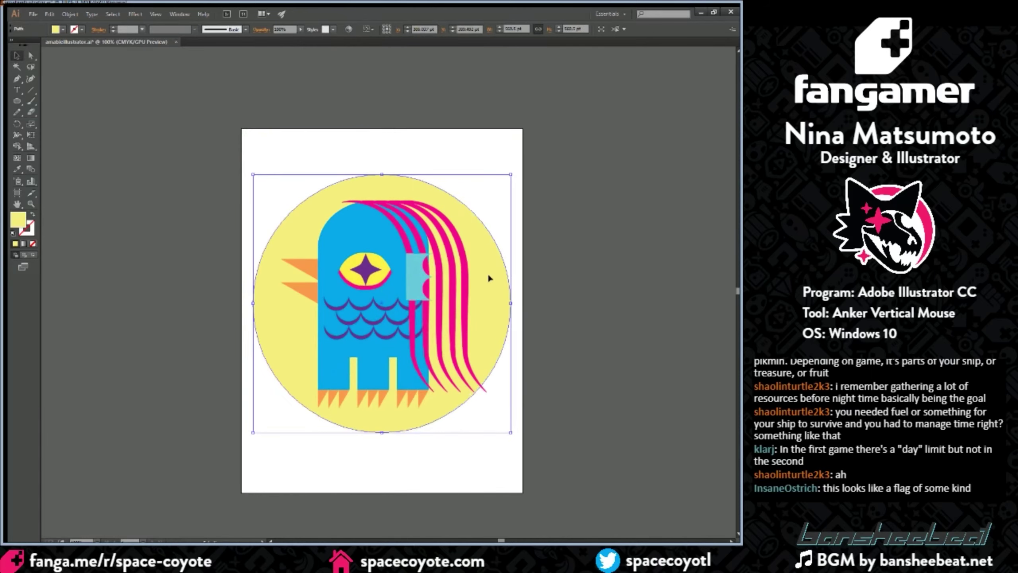
Step: Add a thick pink stroke around the pale yellow background circle
{"action": "left_click", "coordinate": [71, 43]}
{"action": "left_click", "coordinate": [142, 29]}
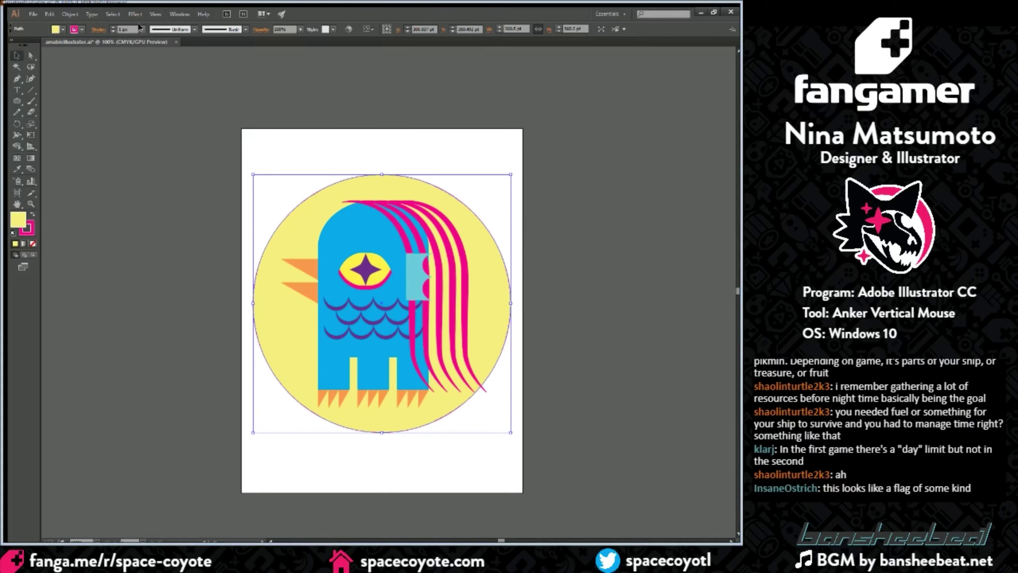
{"action": "left_click", "coordinate": [151, 184]}
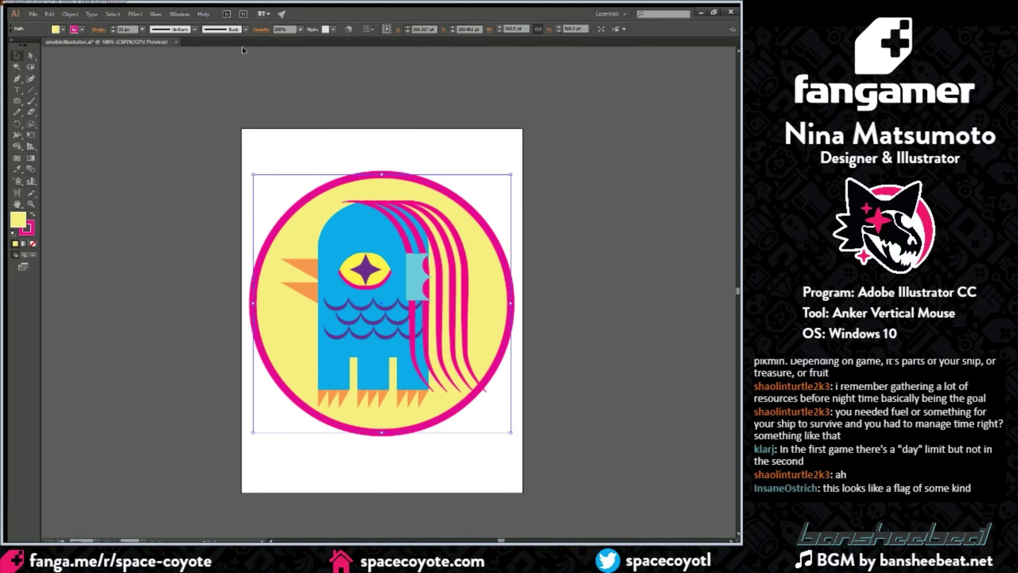
Step: Try several brush styles on the circle's pink outline and apply a rough, dry-brush style
{"action": "left_click", "coordinate": [221, 63]}
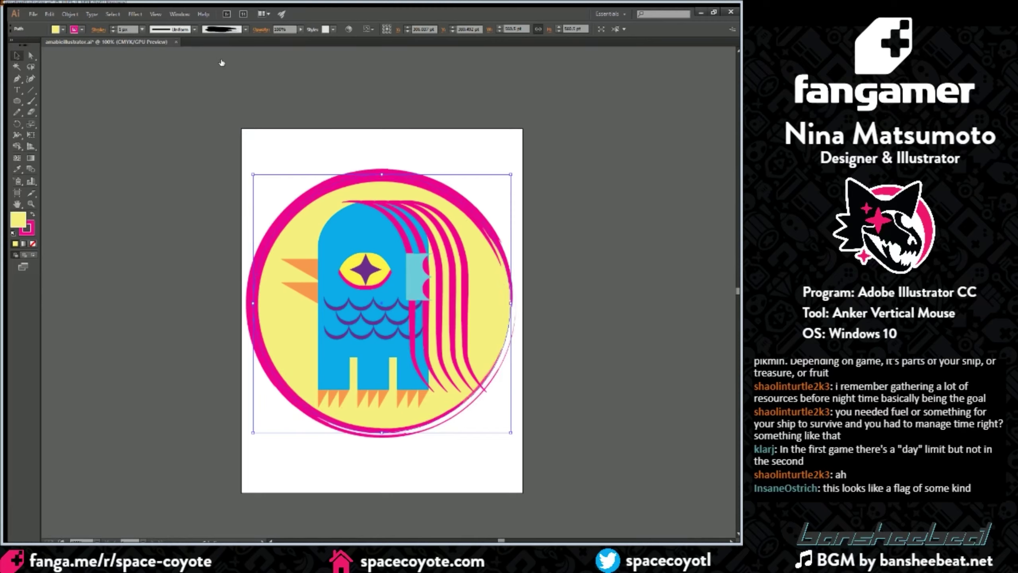
{"action": "left_click", "coordinate": [207, 81]}
{"action": "left_click", "coordinate": [232, 31]}
{"action": "left_click", "coordinate": [229, 49]}
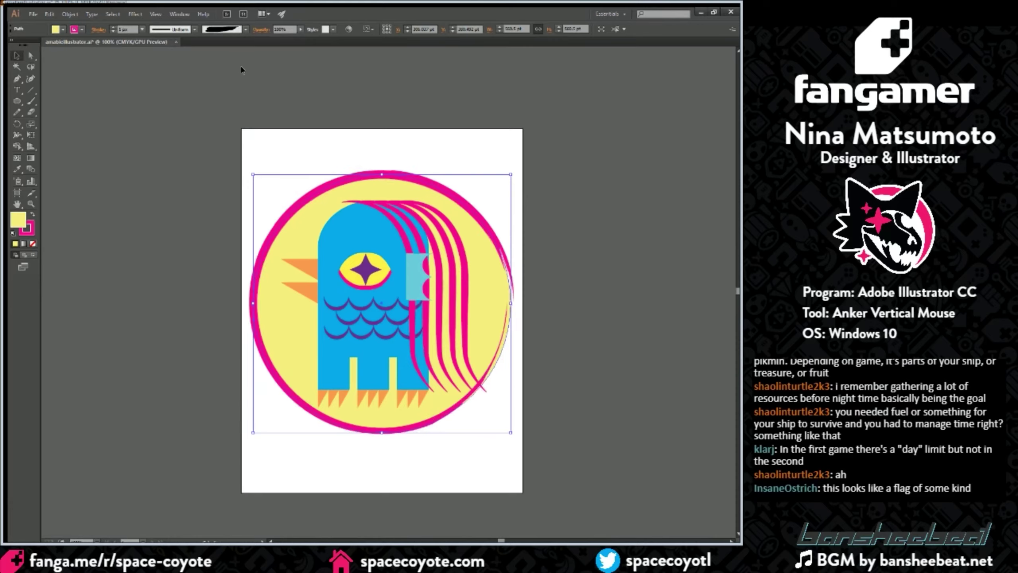
{"action": "key", "text": "ctrl+shift+z"}
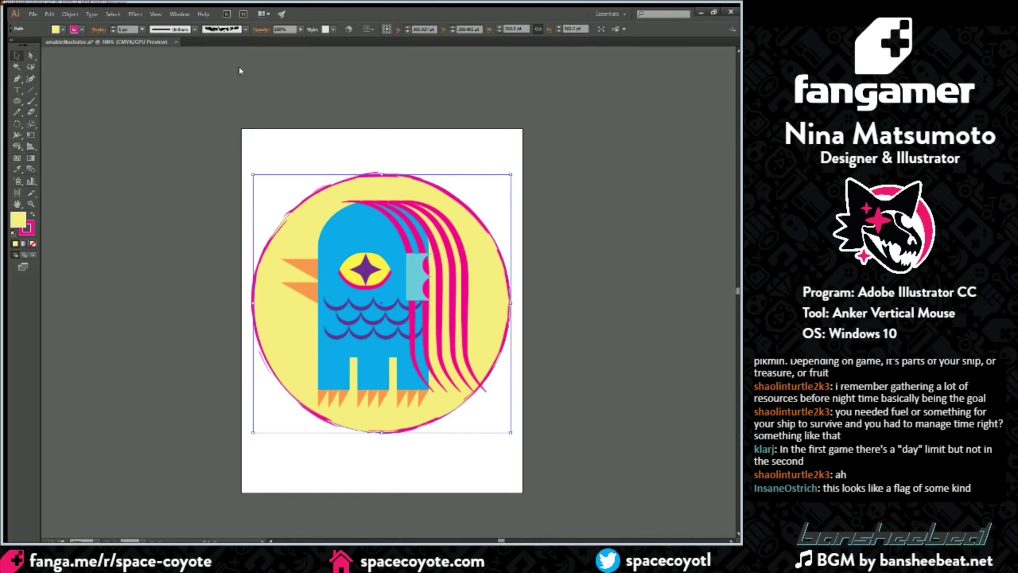
{"action": "key", "text": "ctrl+z"}
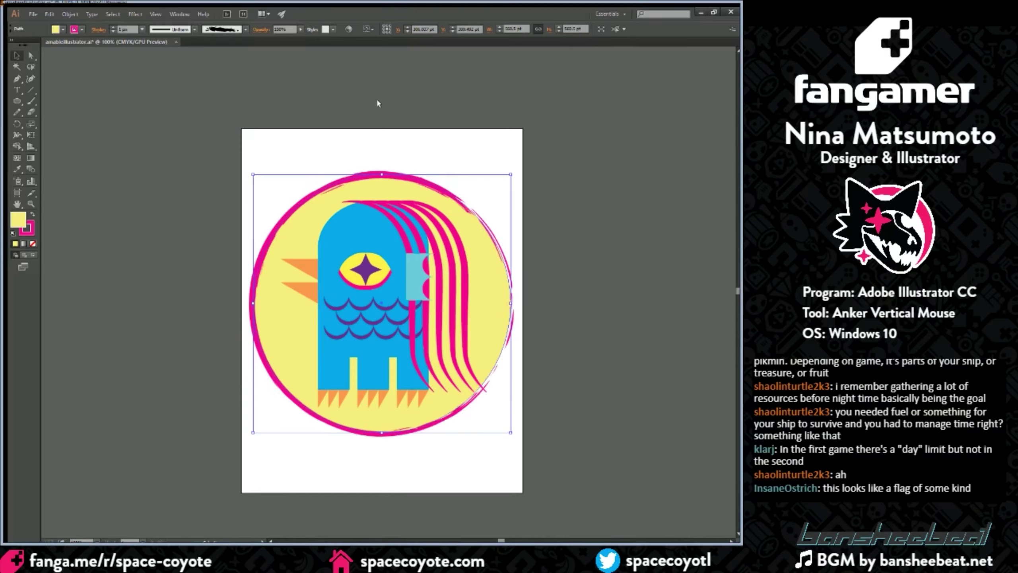
Step: Recolour the circle's brushed outline purple
{"action": "left_click", "coordinate": [423, 106]}
{"action": "left_click", "coordinate": [486, 320]}
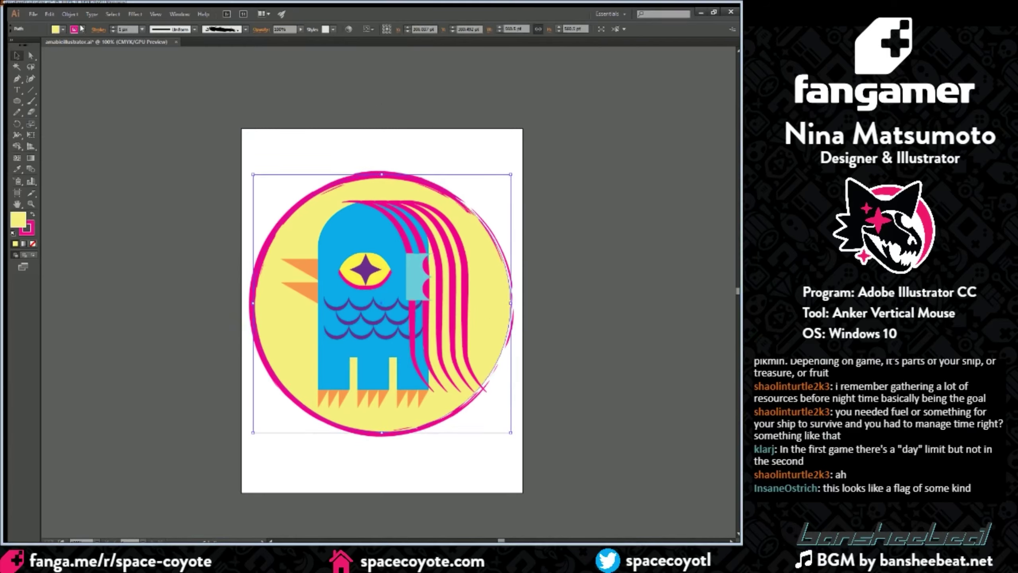
{"action": "key", "text": "ctrl+z"}
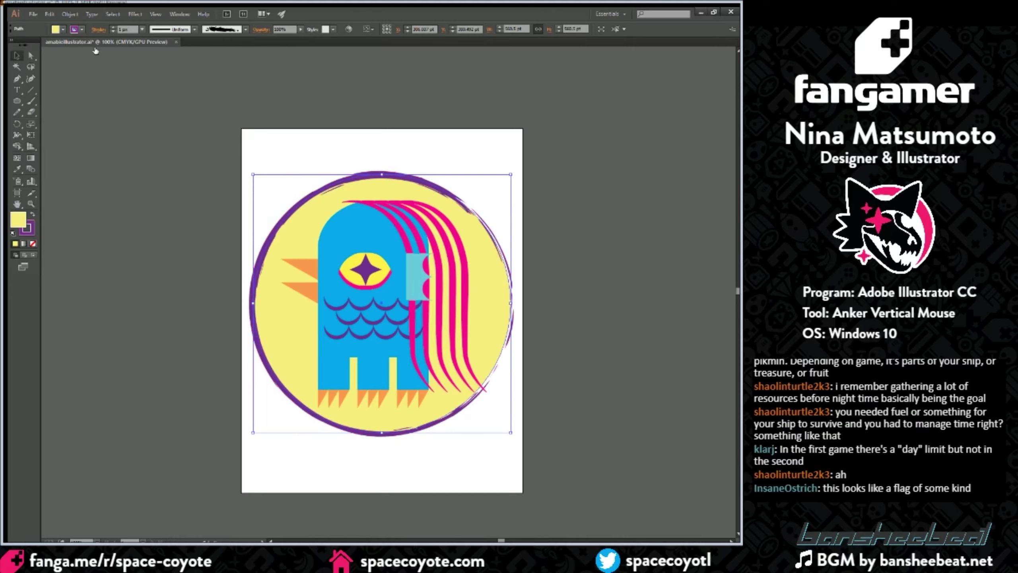
Step: Rotate the background circle about a quarter turn counter-clockwise to bring the broken part of its brushed outline to the top
{"action": "left_click", "coordinate": [138, 216]}
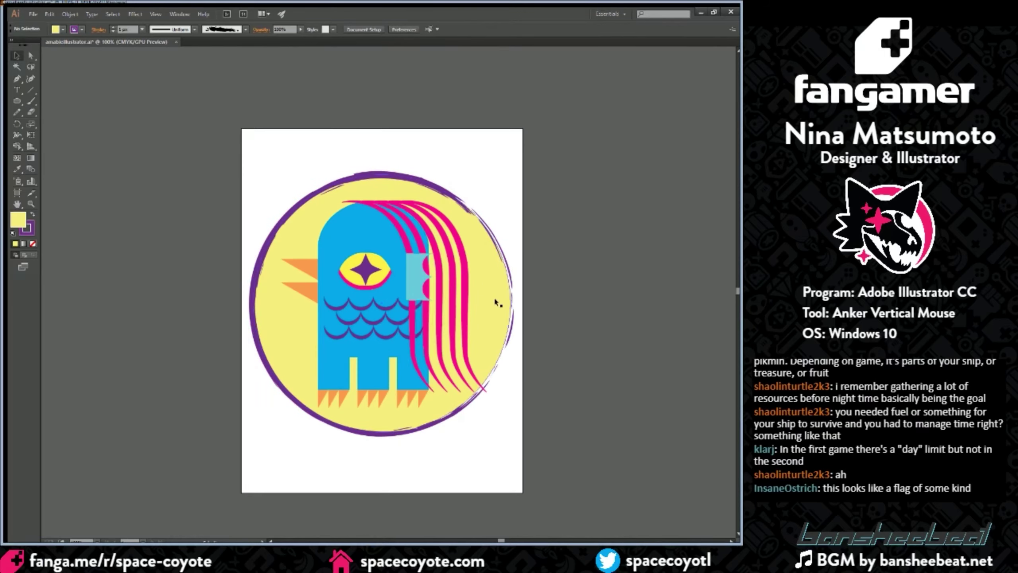
{"action": "mouse_move", "coordinate": [513, 170]}
{"action": "left_mouse_down"}
{"action": "mouse_move", "coordinate": [429, 134]}
{"action": "mouse_move", "coordinate": [269, 161]}
{"action": "left_mouse_up"}
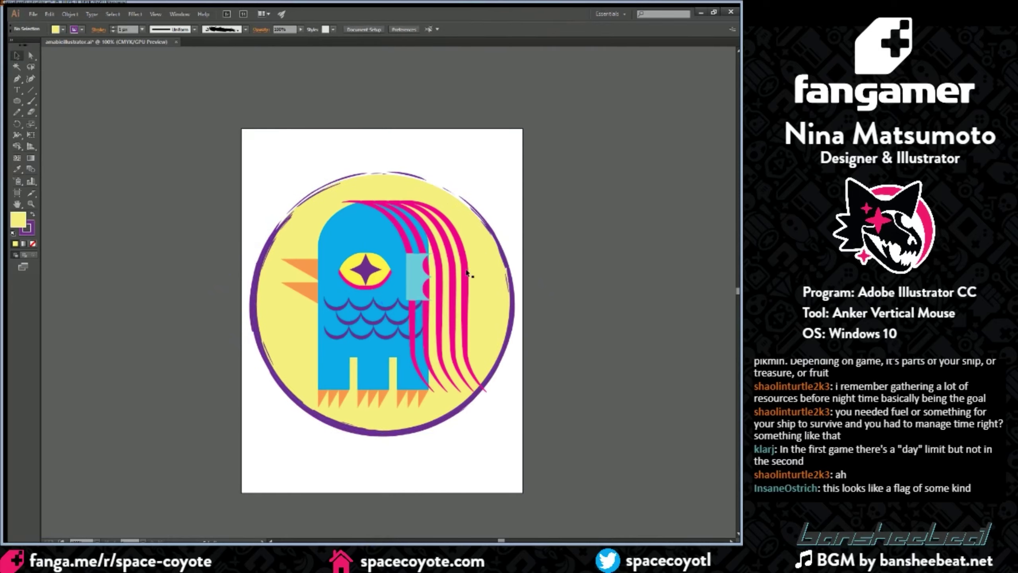
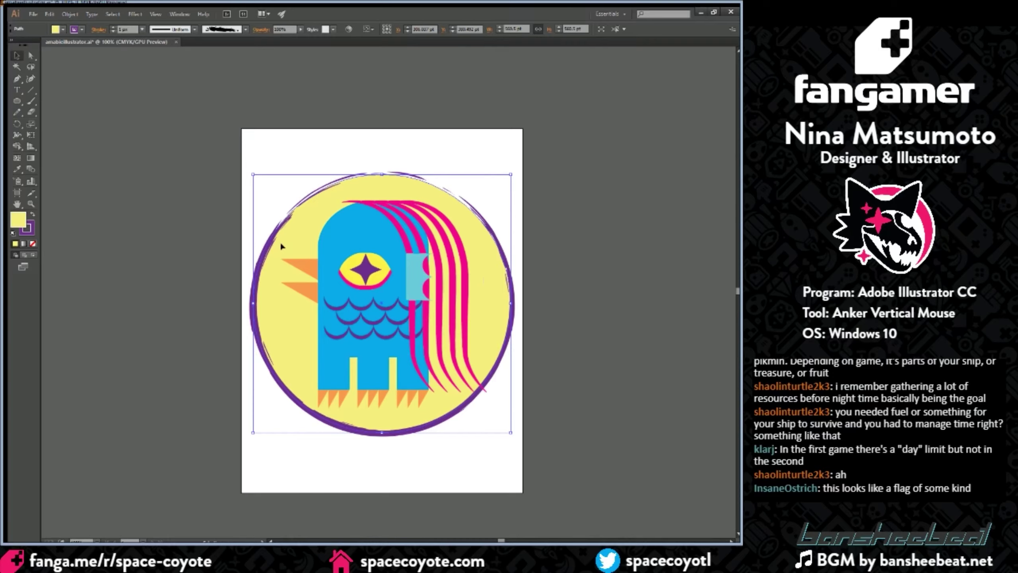
{"action": "left_click", "coordinate": [508, 470]}
{"action": "key", "text": "ctrl+equal"}
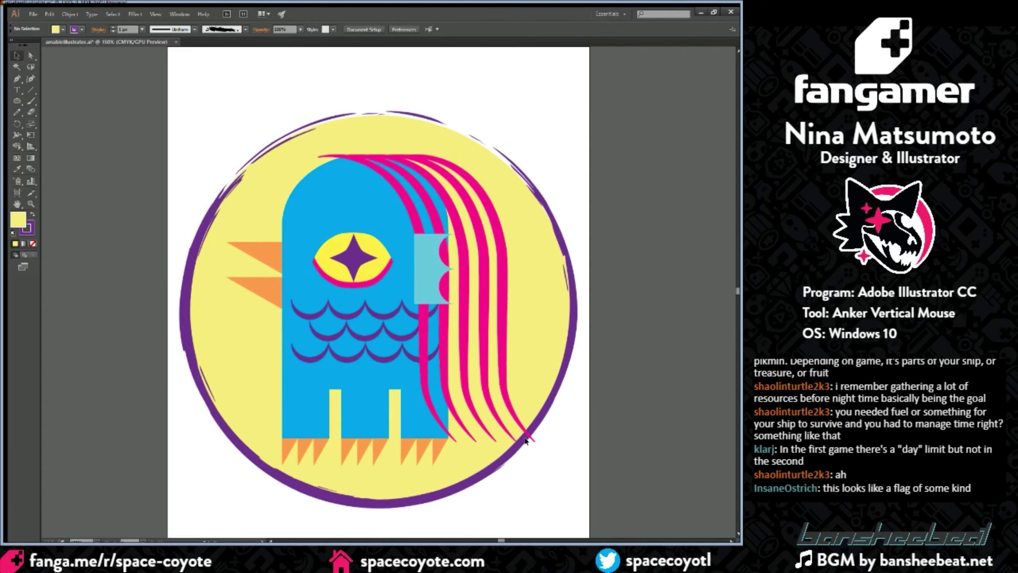
{"action": "left_click", "coordinate": [540, 331]}
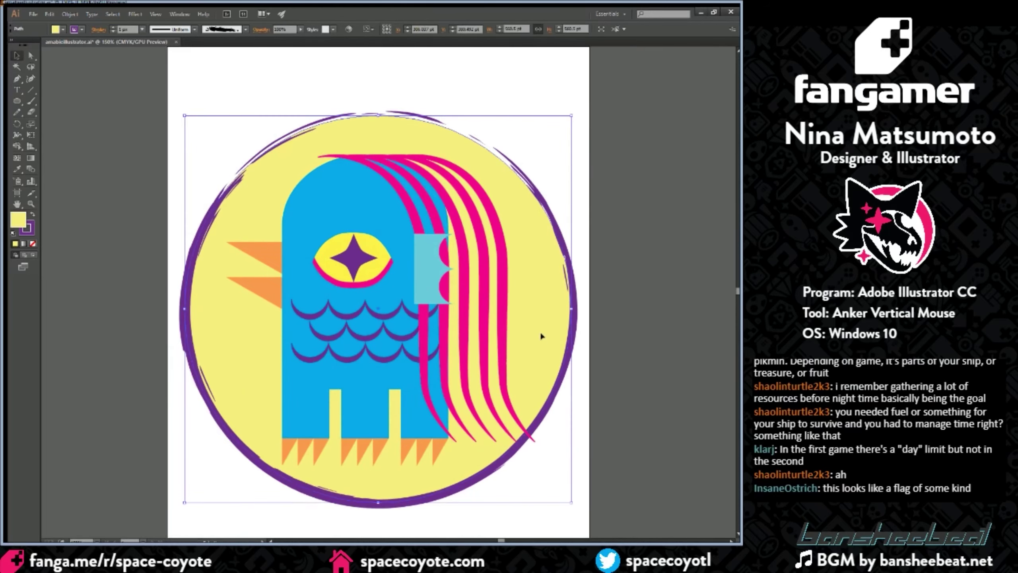
{"action": "key", "text": "ctrl+minus"}
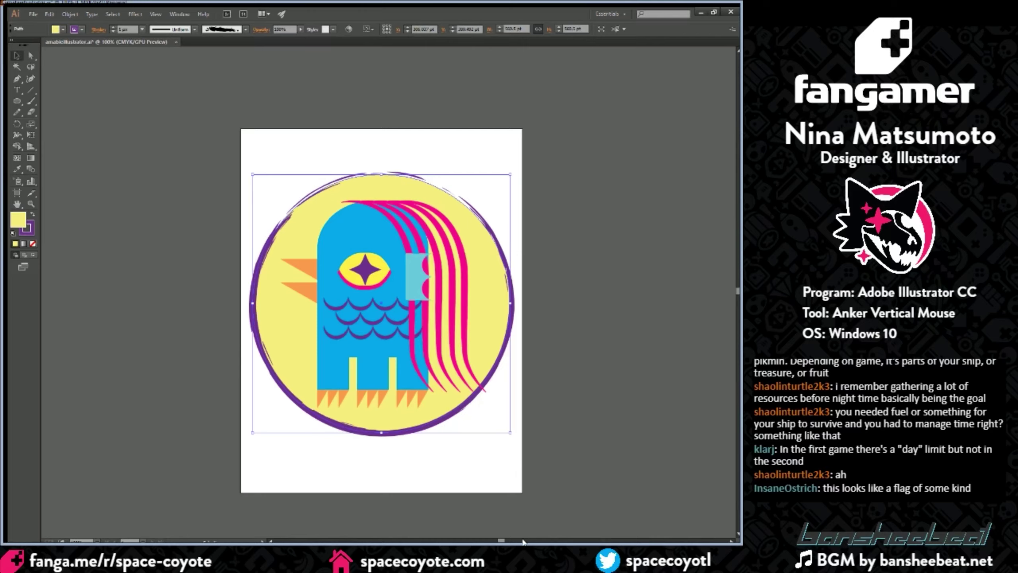
Step: Draw a rectangle of about 620 by 792 pt covering the artboard and place it behind the circle and character
{"action": "left_click_drag", "start_coordinate": [500, 541], "coordinate": [502, 542]}
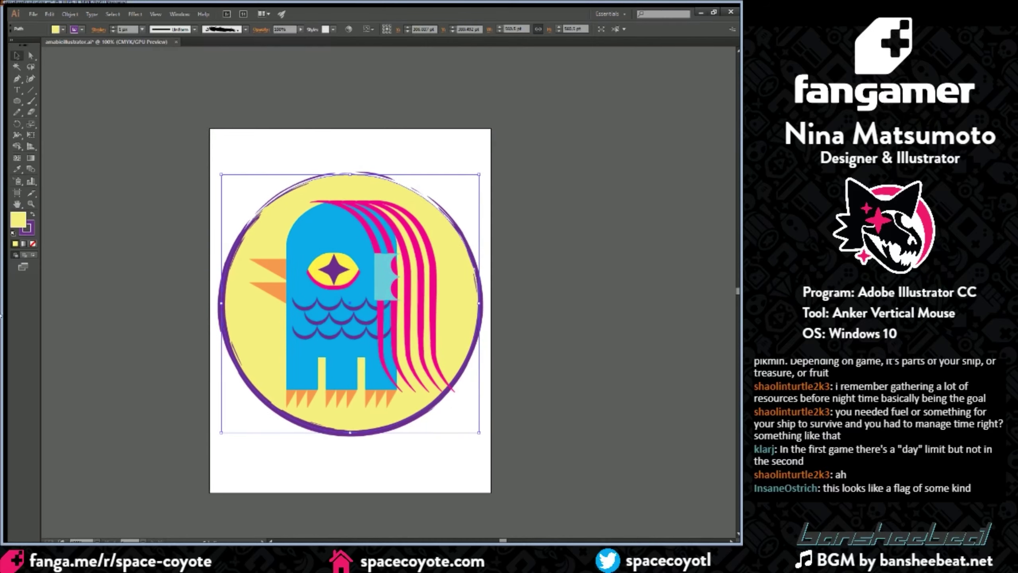
{"action": "left_click", "coordinate": [152, 142]}
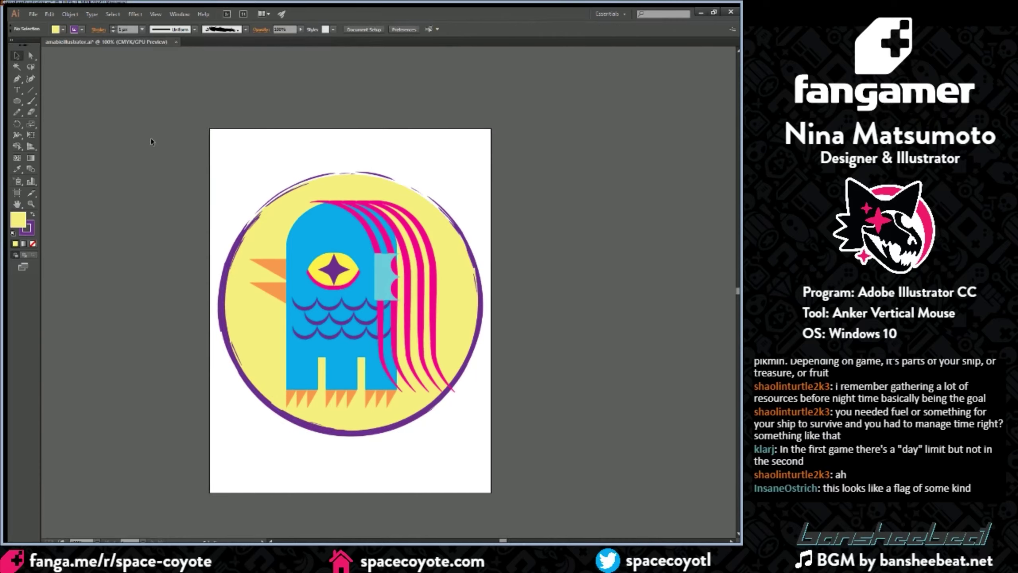
{"action": "scroll", "coordinate": [673, 491], "scroll_direction": "down", "scroll_amount": 1}
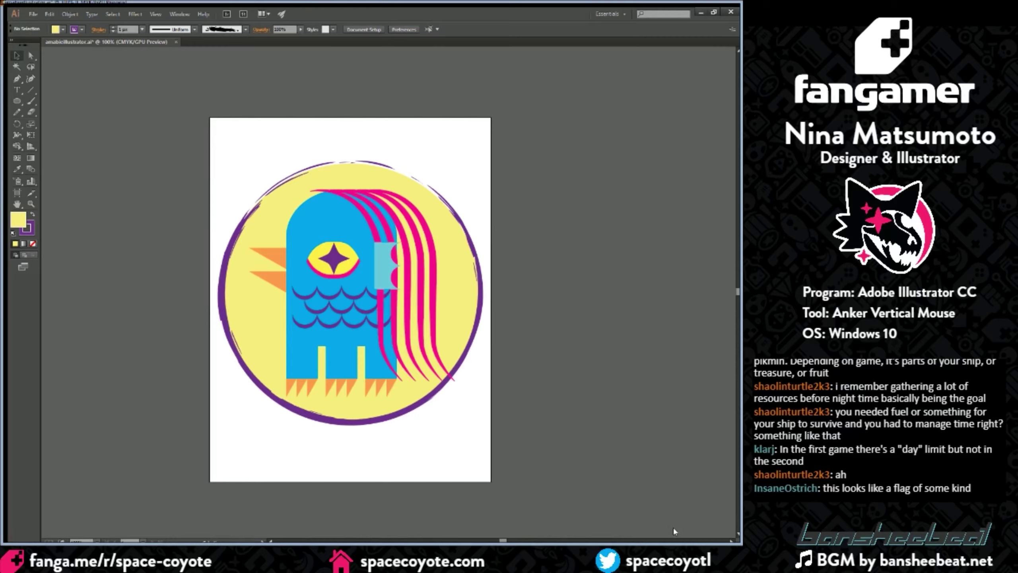
{"action": "left_click", "coordinate": [31, 159]}
{"action": "key", "text": "m"}
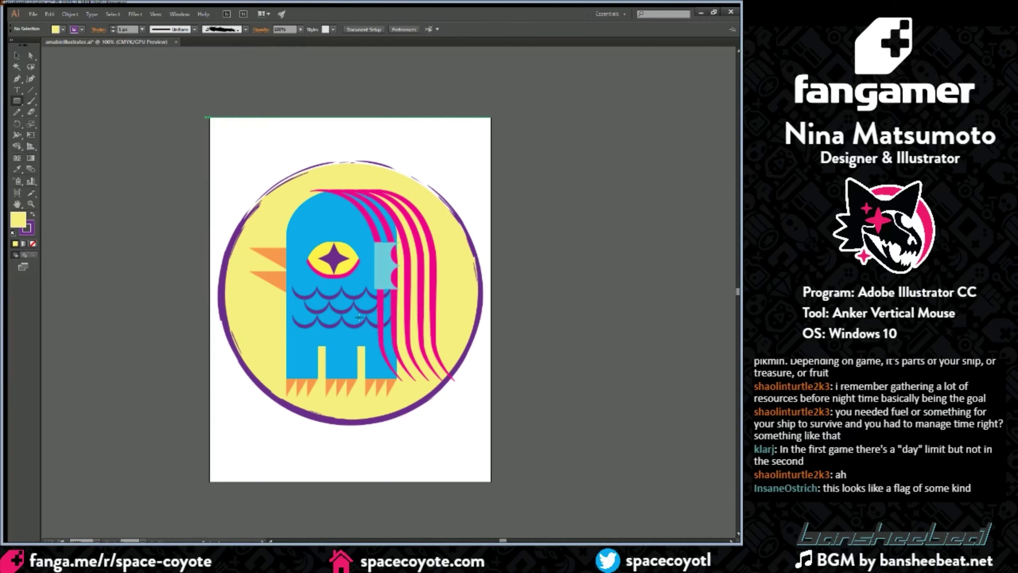
{"action": "left_click_drag", "start_coordinate": [207, 117], "coordinate": [491, 480]}
{"action": "left_click", "coordinate": [15, 55]}
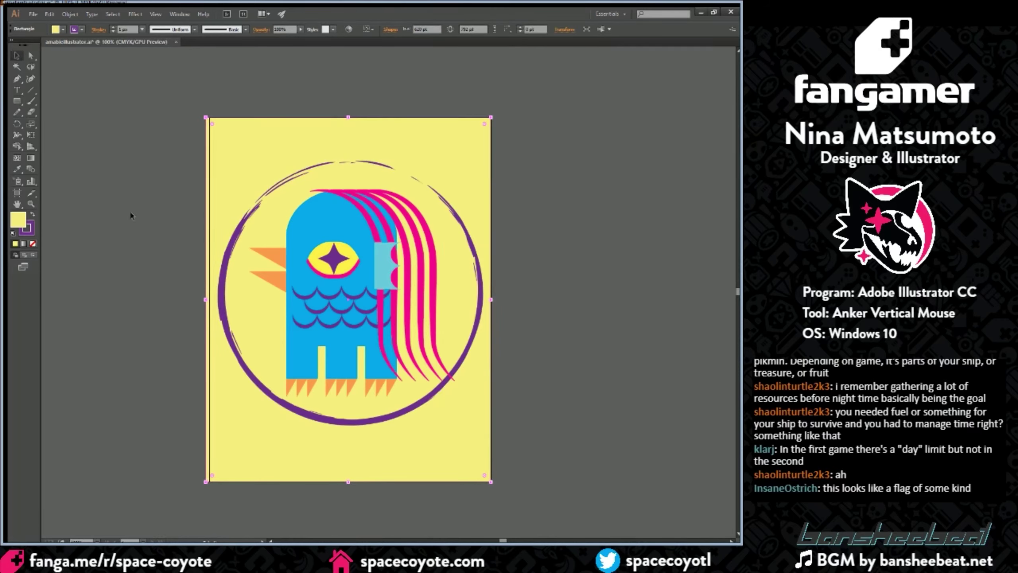
Step: Fill the background rectangle with the body's bright blue and align it to the artboard's left edge
{"action": "left_click", "coordinate": [682, 112]}
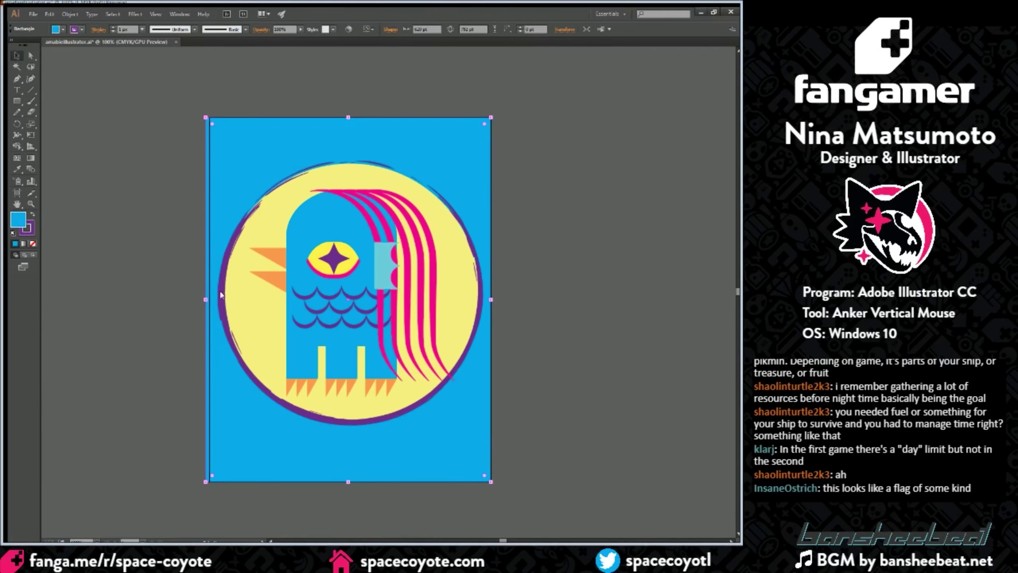
{"action": "left_click_drag", "start_coordinate": [319, 131], "coordinate": [321, 137]}
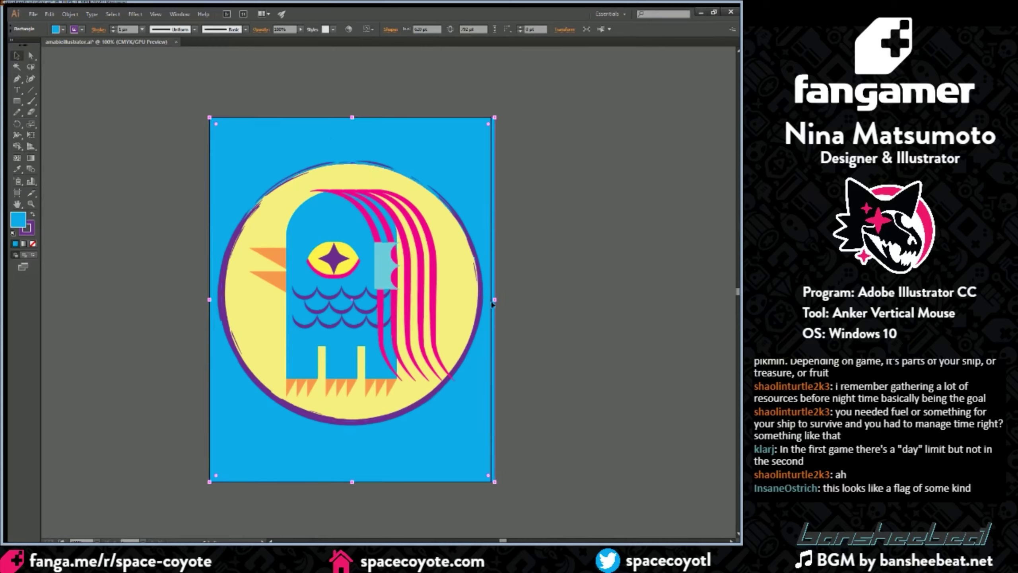
Step: Thicken the circle's purple brushed outline to a stroke weight of 2 pt
{"action": "left_click", "coordinate": [465, 301]}
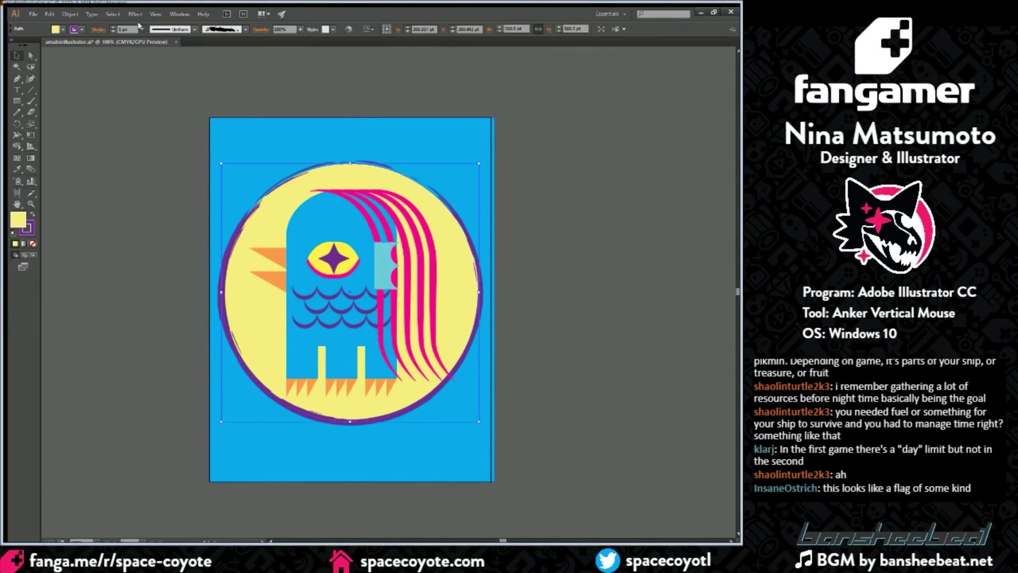
{"action": "left_click", "coordinate": [144, 64]}
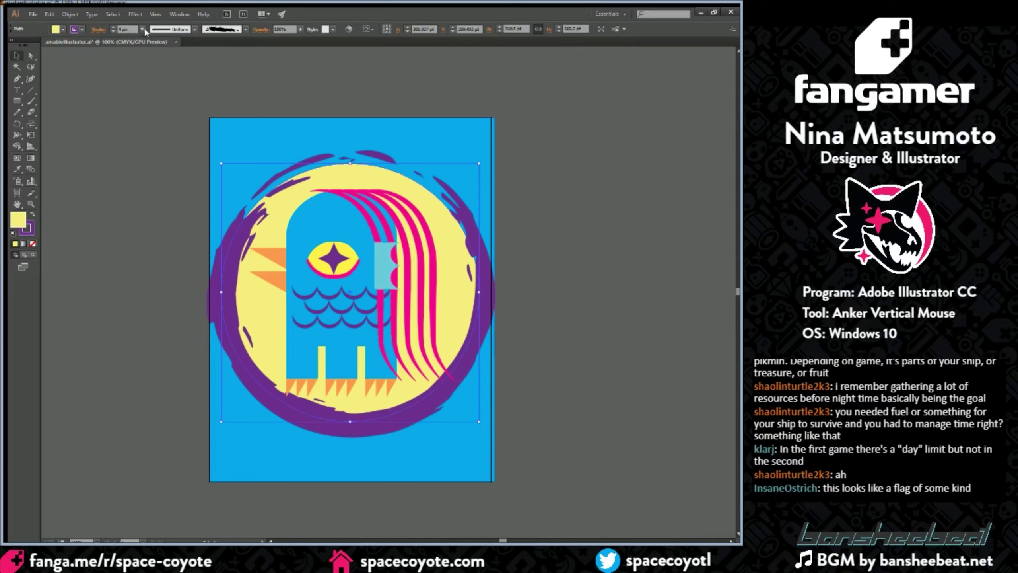
{"action": "key", "text": "Down"}
{"action": "key", "text": "Down"}
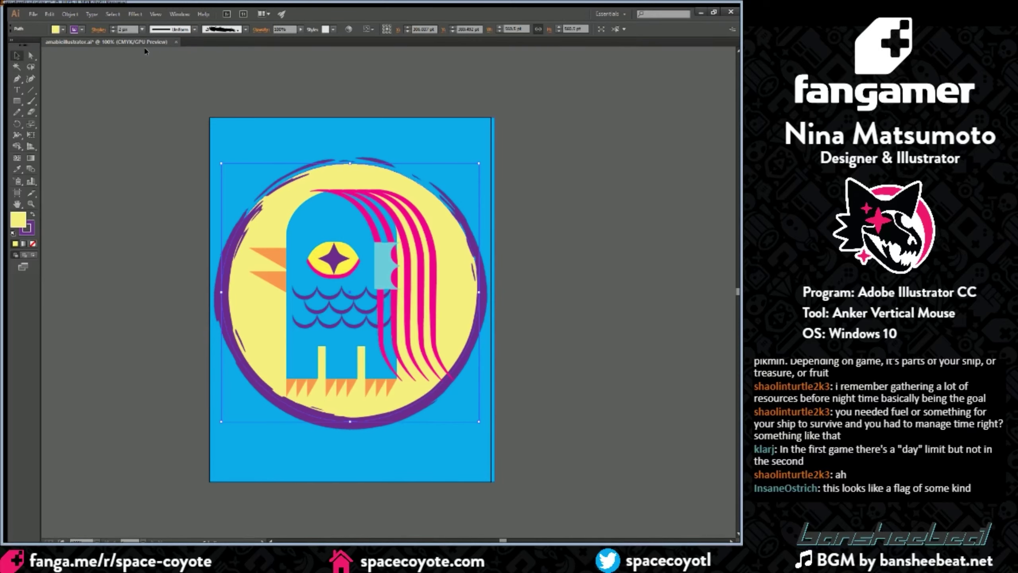
{"action": "left_click", "coordinate": [352, 85]}
Step: Examine the whole composition at several zoom levels and save the document
{"action": "key", "text": "ctrl+minus"}
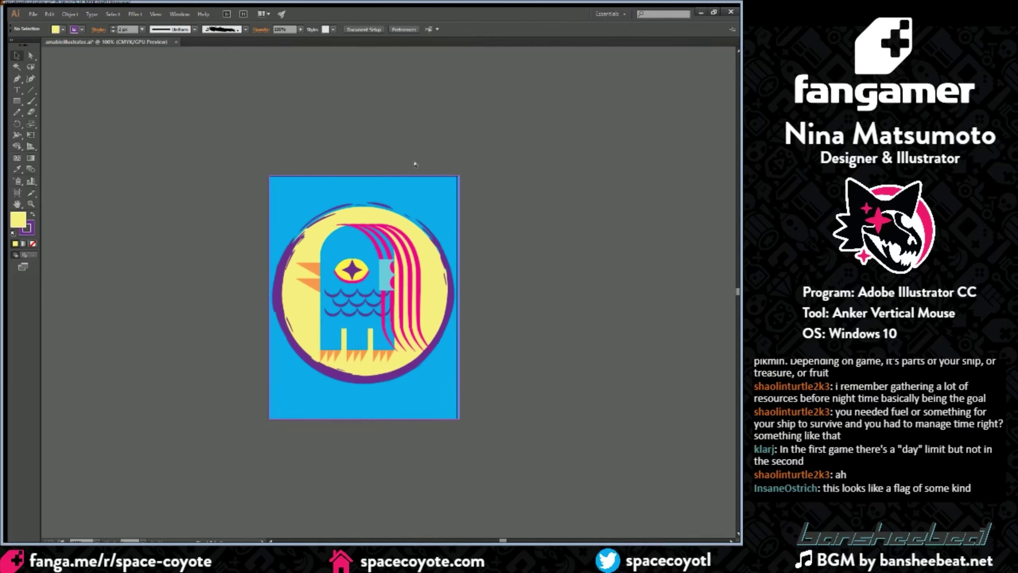
{"action": "key", "text": "ctrl+minus"}
{"action": "key", "text": "ctrl+minus"}
{"action": "key", "text": "ctrl+plus"}
{"action": "key", "text": "ctrl+plus"}
{"action": "key", "text": "ctrl+plus"}
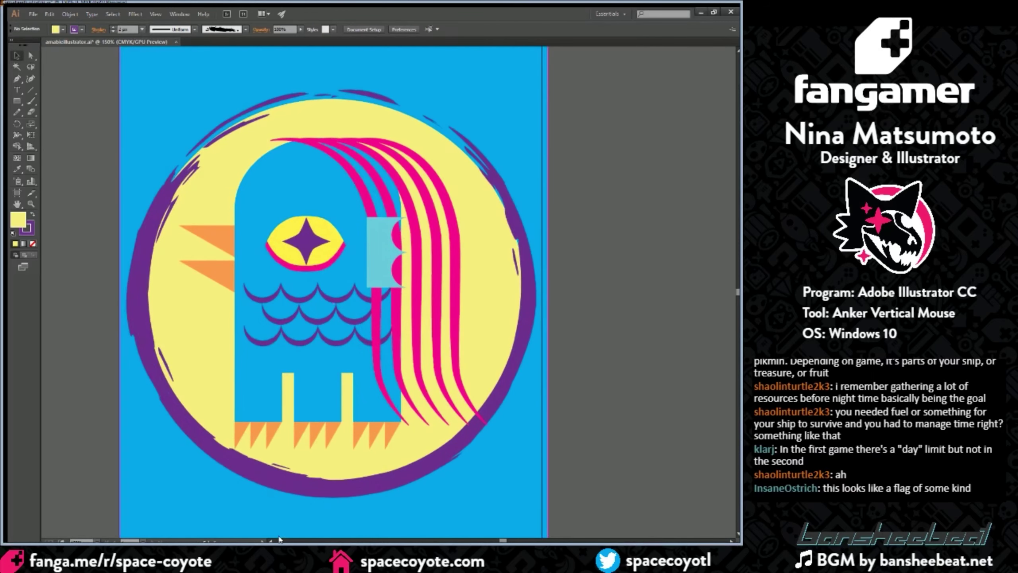
{"action": "left_click", "coordinate": [271, 541]}
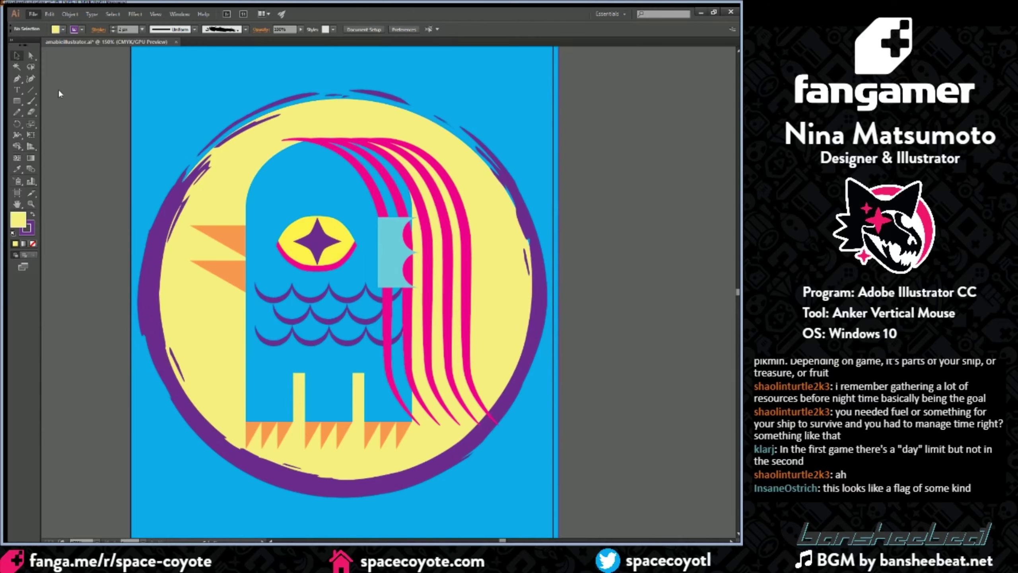
{"action": "key", "text": "ctrl+s"}
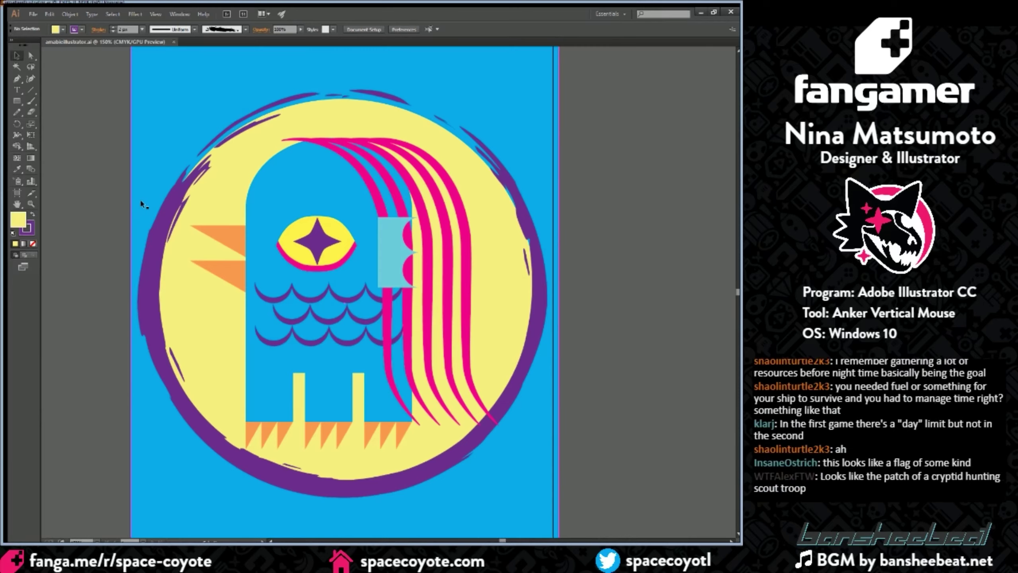
{"action": "scroll", "coordinate": [198, 273], "scroll_direction": "down", "scroll_amount": 2}
{"action": "scroll", "coordinate": [198, 274], "scroll_direction": "up", "scroll_amount": 3}
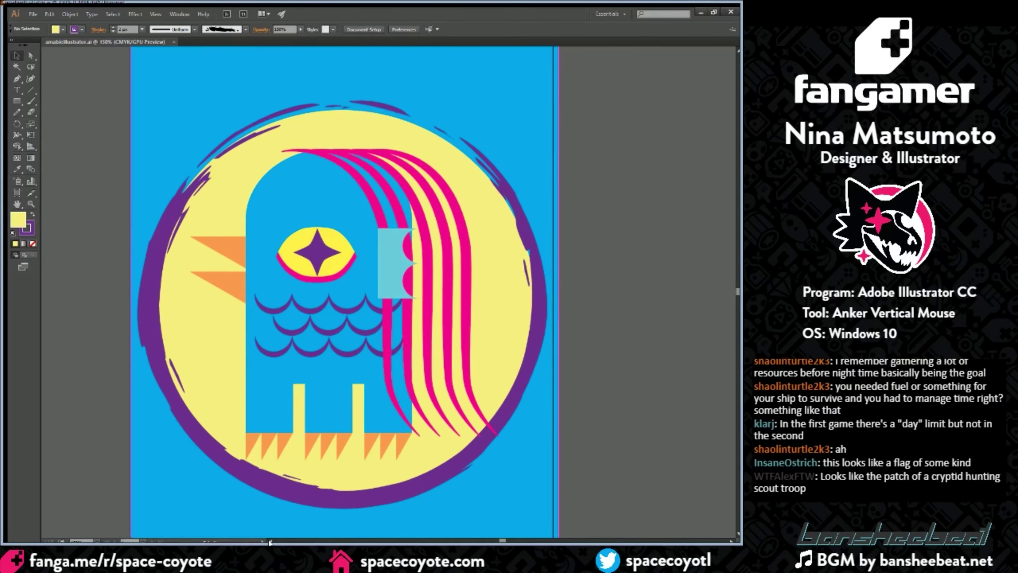
{"action": "scroll", "coordinate": [294, 415], "scroll_direction": "left", "scroll_amount": 1}
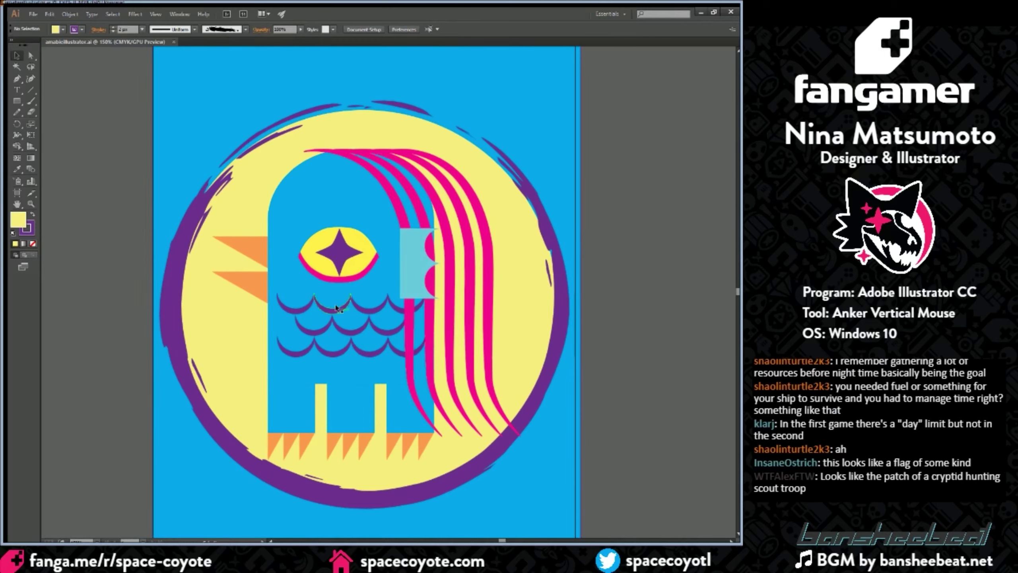
{"action": "scroll", "coordinate": [336, 308], "scroll_direction": "down", "scroll_amount": 1}
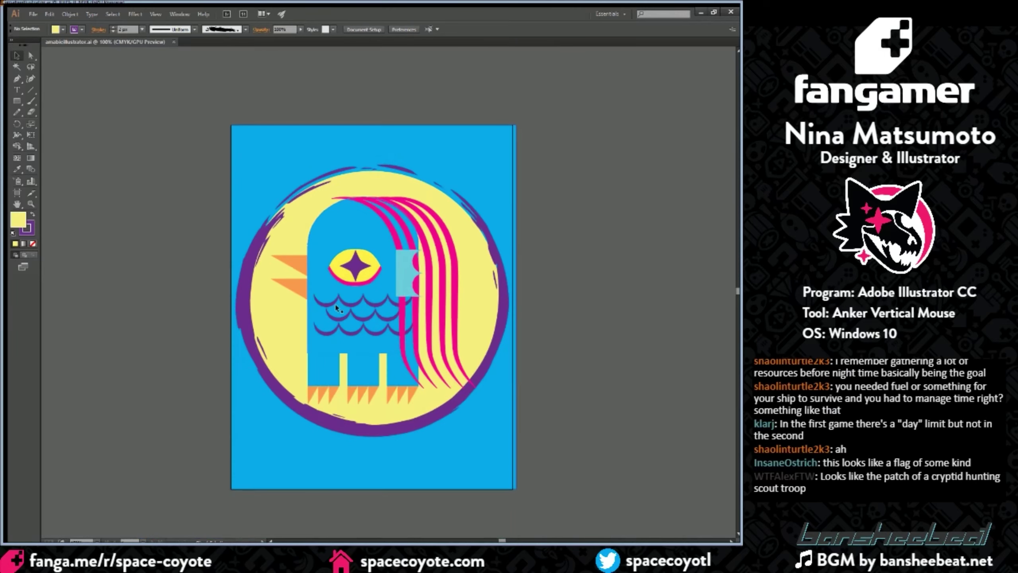
{"action": "left_click", "coordinate": [260, 303]}
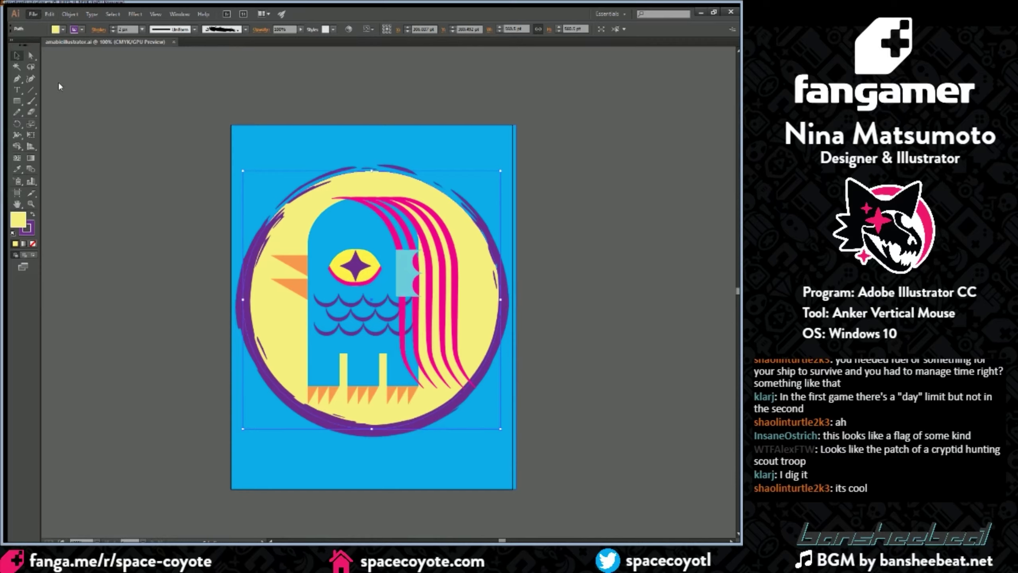
{"action": "left_click", "coordinate": [169, 83]}
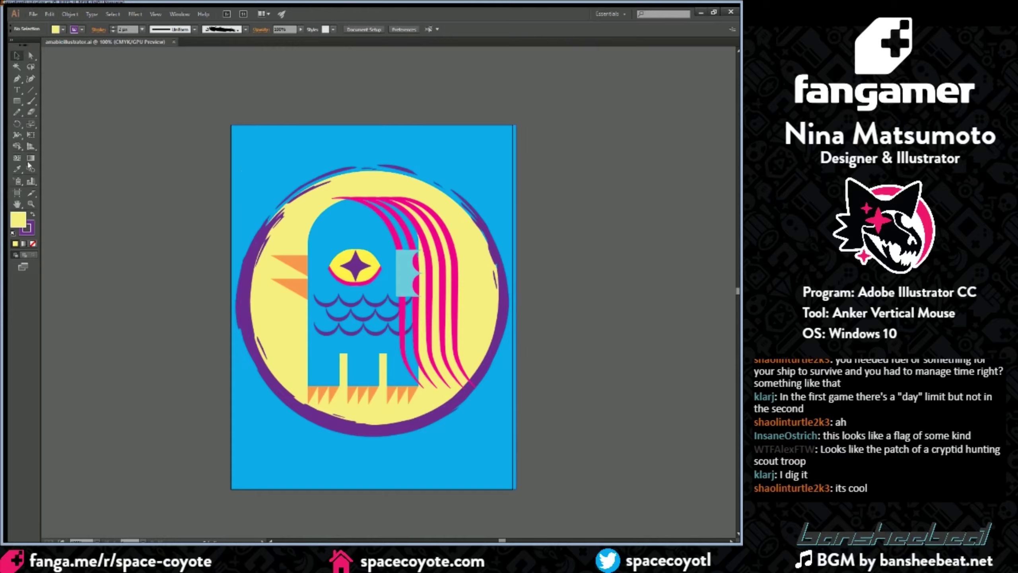
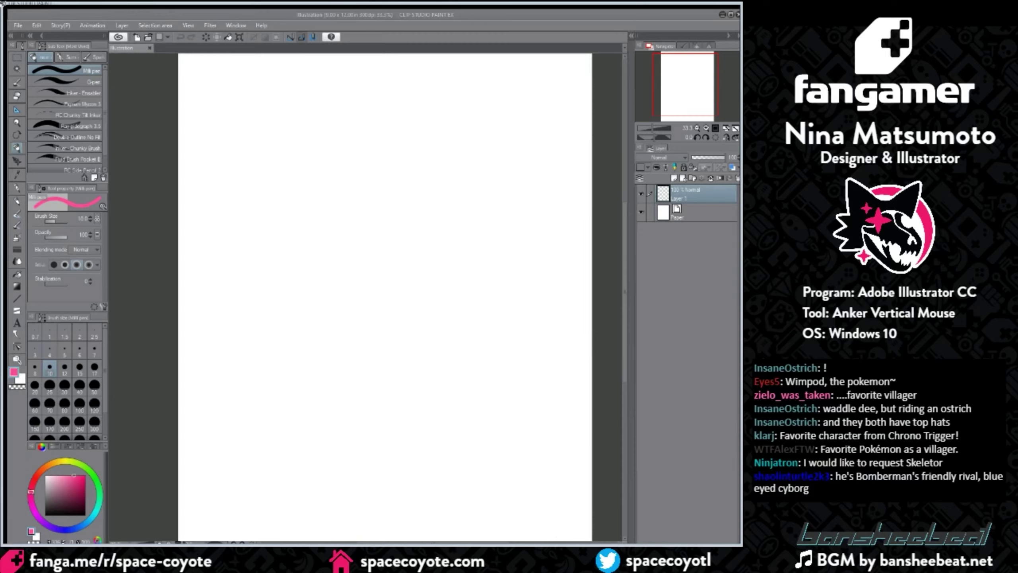
{"action": "left_click_drag", "start_coordinate": [477, 542], "coordinate": [464, 541]}
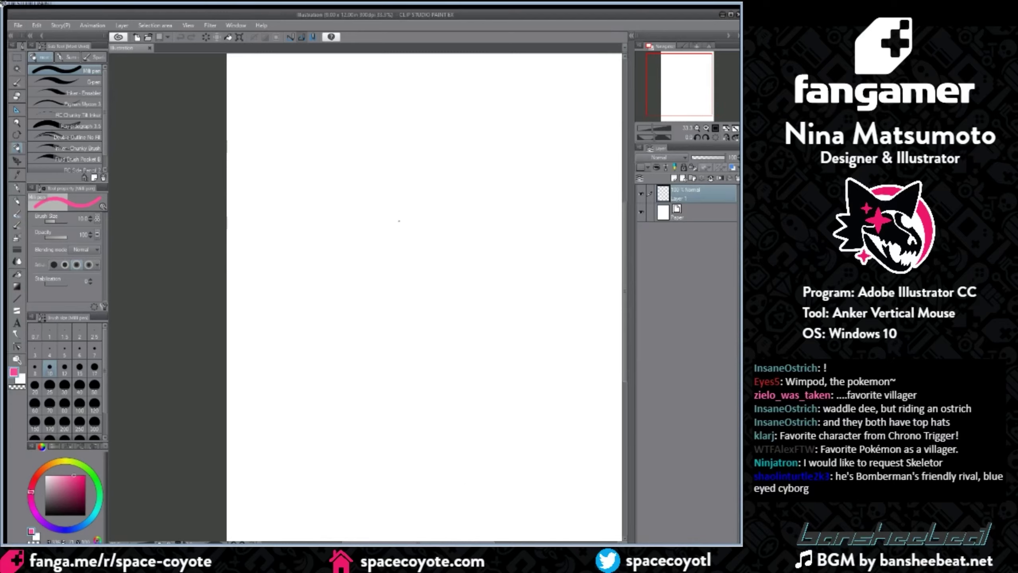
{"action": "mouse_move", "coordinate": [373, 207]}
{"action": "left_mouse_down"}
{"action": "mouse_move", "coordinate": [385, 238]}
{"action": "mouse_move", "coordinate": [379, 267]}
{"action": "mouse_move", "coordinate": [451, 305]}
{"action": "left_mouse_up"}
{"action": "key", "text": "ctrl+z"}
{"action": "scroll", "coordinate": [413, 153], "scroll_direction": "up", "scroll_amount": 1}
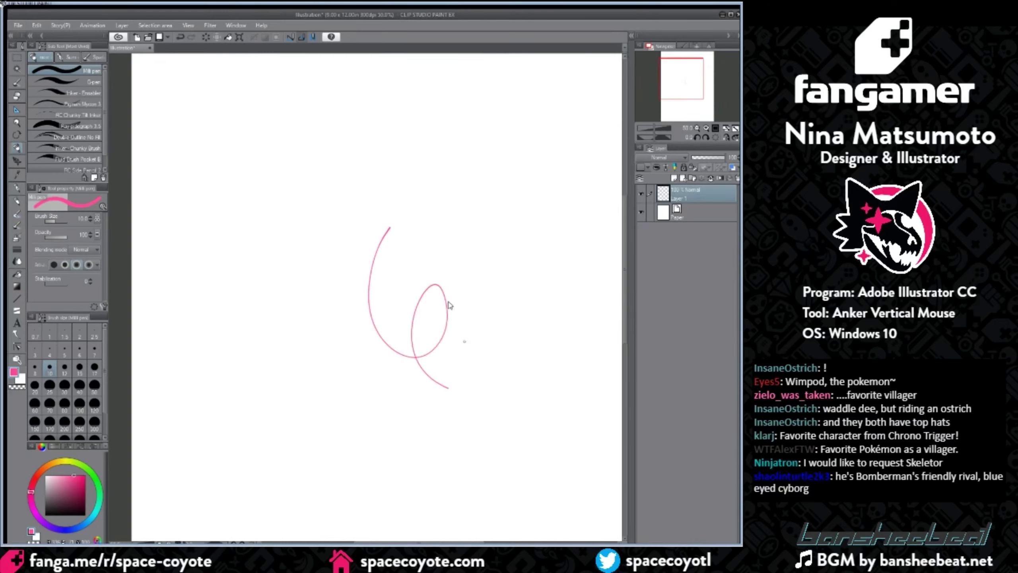
{"action": "key", "text": "ctrl+z"}
Step: In Clip Studio Paint, enlarge the pen by one size preset and sketch a pink circle for the character's head in the canvas's upper half
{"action": "key", "text": "bracketright"}
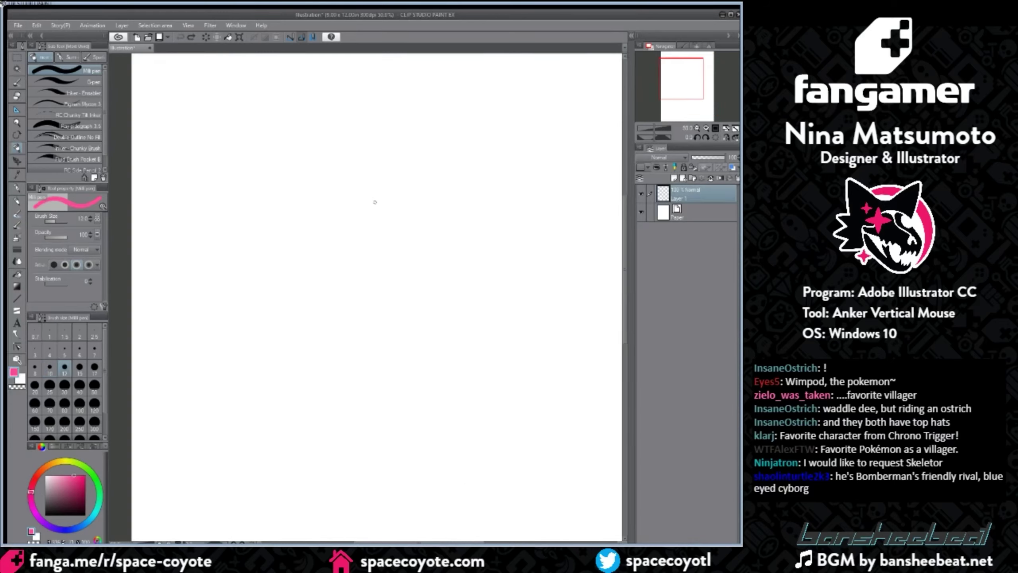
{"action": "mouse_move", "coordinate": [350, 182]}
{"action": "left_mouse_down"}
{"action": "mouse_move", "coordinate": [348, 300]}
{"action": "mouse_move", "coordinate": [337, 185]}
{"action": "left_mouse_up"}
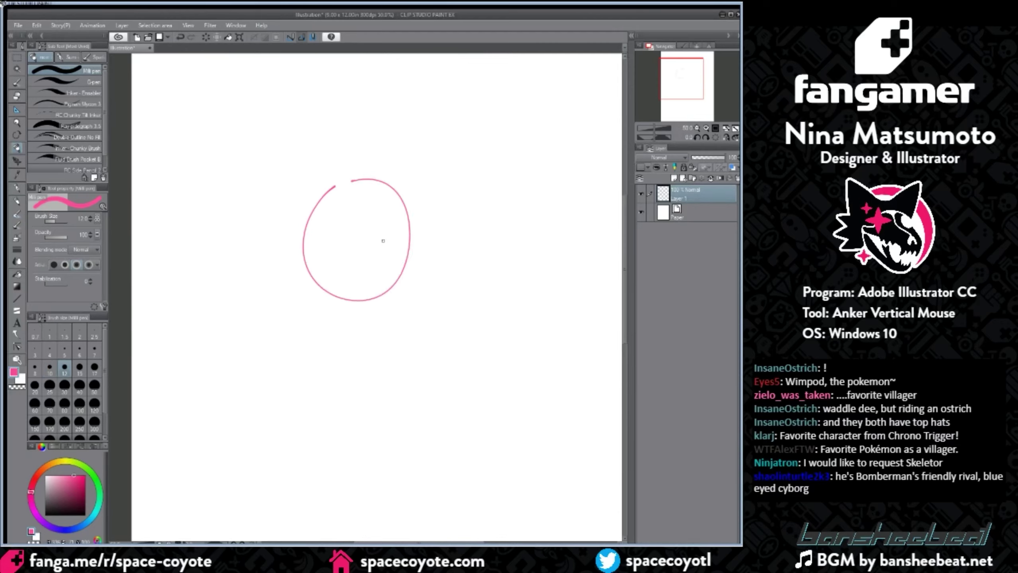
{"action": "left_click_drag", "start_coordinate": [287, 234], "coordinate": [381, 264]}
{"action": "left_click_drag", "start_coordinate": [381, 273], "coordinate": [415, 222]}
{"action": "key", "text": "ctrl+z"}
{"action": "key", "text": "ctrl+z"}
{"action": "key", "text": "ctrl+z"}
Step: Sketch the helmet's V-shaped brim across the head circle and the curved outline of its right side
{"action": "left_click_drag", "start_coordinate": [294, 224], "coordinate": [384, 273]}
{"action": "key", "text": "ctrl+z"}
{"action": "mouse_move", "coordinate": [295, 223]}
{"action": "left_mouse_down"}
{"action": "mouse_move", "coordinate": [370, 264]}
{"action": "mouse_move", "coordinate": [331, 221]}
{"action": "mouse_move", "coordinate": [375, 264]}
{"action": "mouse_move", "coordinate": [408, 209]}
{"action": "left_mouse_up"}
{"action": "mouse_move", "coordinate": [374, 277]}
{"action": "left_mouse_down"}
{"action": "mouse_move", "coordinate": [404, 225]}
{"action": "mouse_move", "coordinate": [417, 222]}
{"action": "left_mouse_up"}
{"action": "key", "text": "ctrl+z"}
{"action": "key", "text": "ctrl+z"}
{"action": "key", "text": "ctrl+z"}
{"action": "mouse_move", "coordinate": [375, 272]}
{"action": "left_mouse_down"}
{"action": "mouse_move", "coordinate": [410, 237]}
{"action": "mouse_move", "coordinate": [379, 171]}
{"action": "left_mouse_up"}
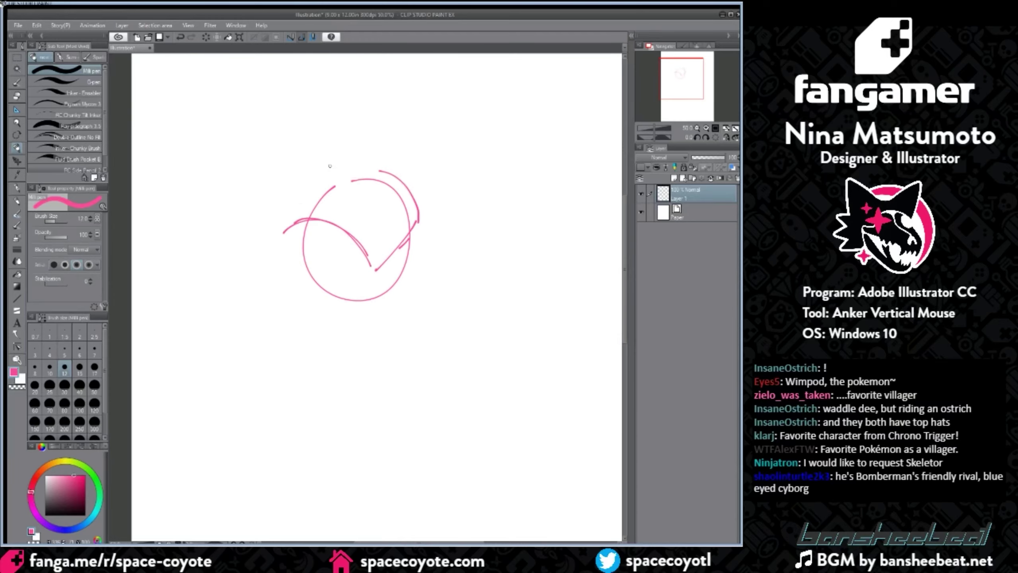
{"action": "mouse_move", "coordinate": [283, 232]}
{"action": "left_mouse_down"}
{"action": "mouse_move", "coordinate": [354, 168]}
{"action": "mouse_move", "coordinate": [383, 175]}
{"action": "mouse_move", "coordinate": [372, 275]}
{"action": "left_mouse_up"}
{"action": "key", "text": "ctrl+z"}
Step: Sketch the helmet's domed top and the tapering central stripe running down to the brim's point
{"action": "mouse_move", "coordinate": [360, 171]}
{"action": "left_mouse_down"}
{"action": "mouse_move", "coordinate": [376, 265]}
{"action": "mouse_move", "coordinate": [410, 149]}
{"action": "left_mouse_up"}
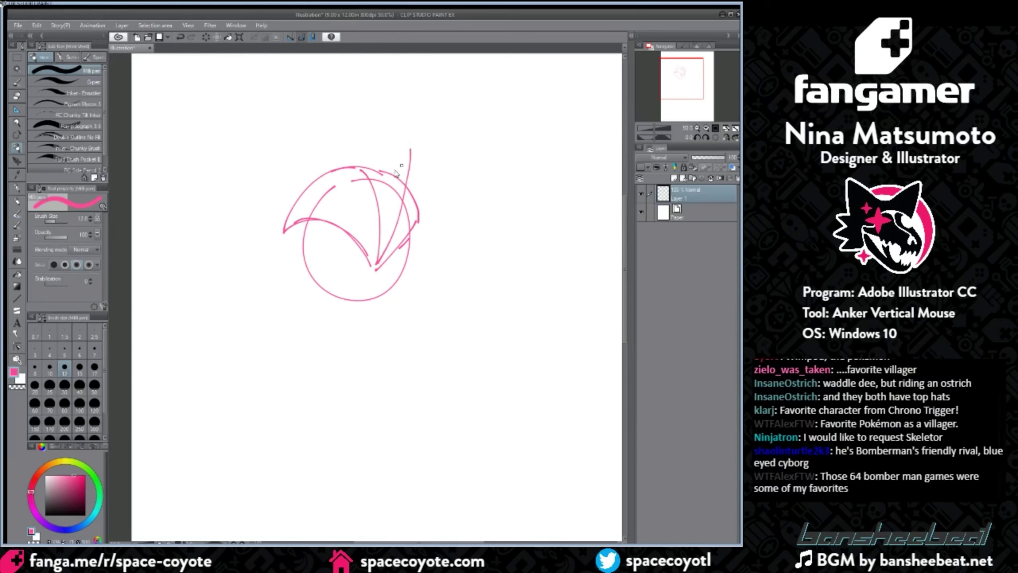
{"action": "key", "text": "ctrl+z"}
{"action": "mouse_move", "coordinate": [376, 260]}
{"action": "left_mouse_down"}
{"action": "mouse_move", "coordinate": [415, 136]}
{"action": "mouse_move", "coordinate": [395, 199]}
{"action": "mouse_move", "coordinate": [405, 149]}
{"action": "mouse_move", "coordinate": [384, 171]}
{"action": "left_mouse_up"}
{"action": "key", "text": "ctrl+z"}
Step: Sketch a tall, jagged crest of spikes on top of the helmet
{"action": "mouse_move", "coordinate": [381, 172]}
{"action": "left_mouse_down"}
{"action": "mouse_move", "coordinate": [395, 161]}
{"action": "mouse_move", "coordinate": [389, 87]}
{"action": "left_mouse_up"}
{"action": "key", "text": "ctrl+z"}
{"action": "left_click_drag", "start_coordinate": [393, 172], "coordinate": [375, 76]}
{"action": "mouse_move", "coordinate": [373, 78]}
{"action": "left_mouse_down"}
{"action": "mouse_move", "coordinate": [379, 152]}
{"action": "mouse_move", "coordinate": [377, 79]}
{"action": "mouse_move", "coordinate": [394, 175]}
{"action": "left_mouse_up"}
{"action": "key", "text": "ctrl+z"}
{"action": "key", "text": "ctrl+z"}
{"action": "left_click_drag", "start_coordinate": [371, 75], "coordinate": [367, 147]}
{"action": "mouse_move", "coordinate": [372, 103]}
{"action": "left_mouse_down"}
{"action": "mouse_move", "coordinate": [370, 123]}
{"action": "mouse_move", "coordinate": [332, 107]}
{"action": "mouse_move", "coordinate": [360, 164]}
{"action": "mouse_move", "coordinate": [333, 158]}
{"action": "left_mouse_up"}
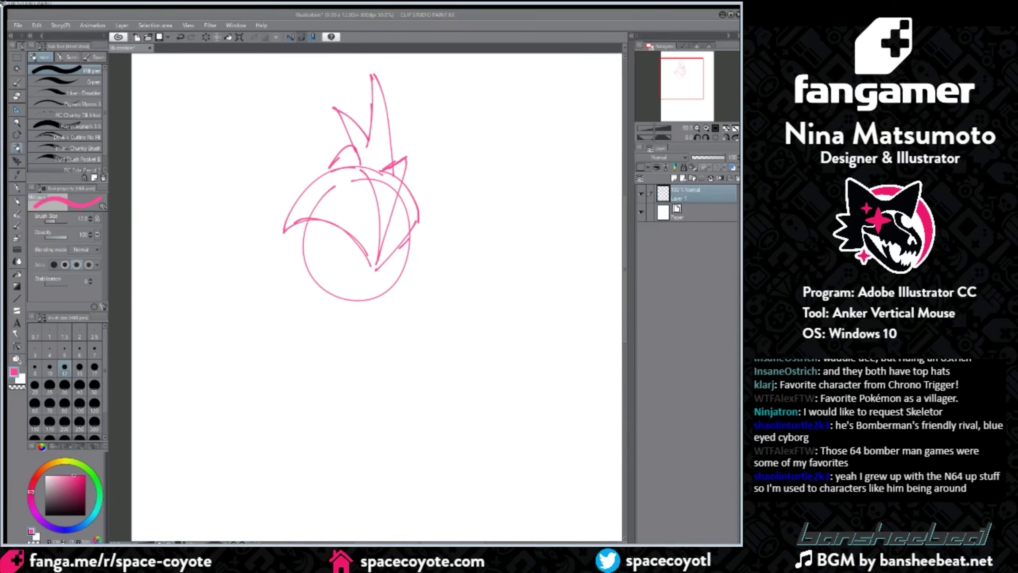
Step: Reinforce the helmet's left edge, flare its brim into a point and outline the left face opening
{"action": "left_click_drag", "start_coordinate": [359, 230], "coordinate": [377, 237]}
{"action": "key", "text": "ctrl+z"}
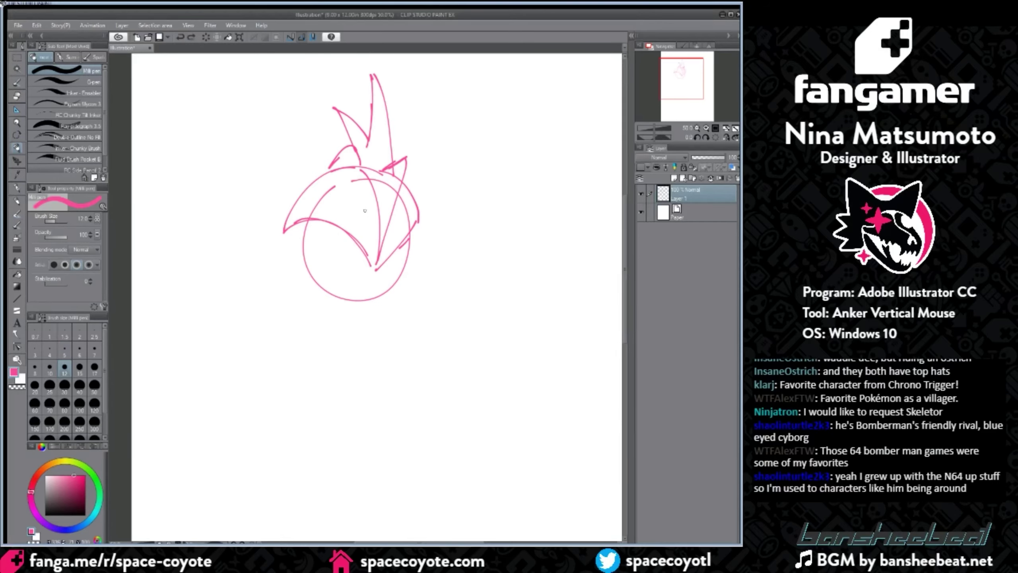
{"action": "left_click_drag", "start_coordinate": [303, 191], "coordinate": [281, 235]}
{"action": "mouse_move", "coordinate": [303, 199]}
{"action": "left_mouse_down"}
{"action": "mouse_move", "coordinate": [275, 239]}
{"action": "mouse_move", "coordinate": [364, 271]}
{"action": "left_mouse_up"}
{"action": "key", "text": "ctrl+z"}
{"action": "mouse_move", "coordinate": [317, 221]}
{"action": "left_mouse_down"}
{"action": "mouse_move", "coordinate": [351, 273]}
{"action": "mouse_move", "coordinate": [363, 267]}
{"action": "left_mouse_up"}
Step: Thicken the brim's contours, extend its central point downward and sketch the lower curve on the helmet's right side
{"action": "mouse_move", "coordinate": [315, 221]}
{"action": "left_mouse_down"}
{"action": "mouse_move", "coordinate": [359, 271]}
{"action": "mouse_move", "coordinate": [399, 243]}
{"action": "left_mouse_up"}
{"action": "mouse_move", "coordinate": [377, 286]}
{"action": "left_mouse_down"}
{"action": "mouse_move", "coordinate": [418, 220]}
{"action": "mouse_move", "coordinate": [385, 277]}
{"action": "left_mouse_up"}
{"action": "key", "text": "ctrl+z"}
{"action": "mouse_move", "coordinate": [418, 224]}
{"action": "left_mouse_down"}
{"action": "mouse_move", "coordinate": [388, 278]}
{"action": "mouse_move", "coordinate": [403, 275]}
{"action": "mouse_move", "coordinate": [408, 262]}
{"action": "mouse_move", "coordinate": [390, 277]}
{"action": "left_mouse_up"}
{"action": "key", "text": "ctrl+z"}
{"action": "key", "text": "ctrl+z"}
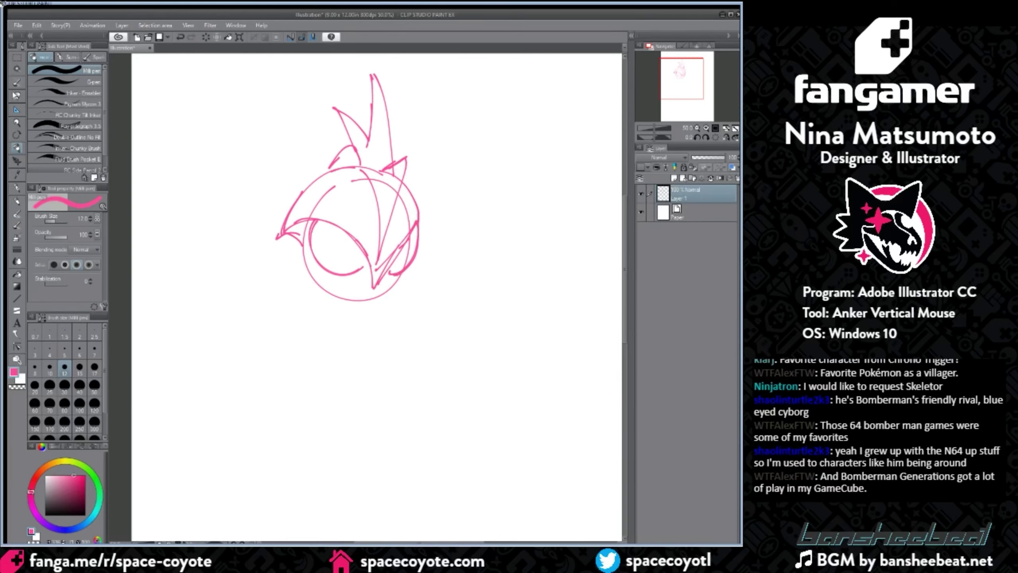
Step: Erase the doubled diagonal lines on the right half of the brim with an enlarged hard eraser
{"action": "left_click", "coordinate": [16, 96]}
{"action": "key", "text": "bracketright"}
{"action": "key", "text": "bracketright"}
{"action": "key", "text": "bracketright"}
{"action": "key", "text": "bracketright"}
{"action": "key", "text": "bracketright"}
{"action": "key", "text": "bracketright"}
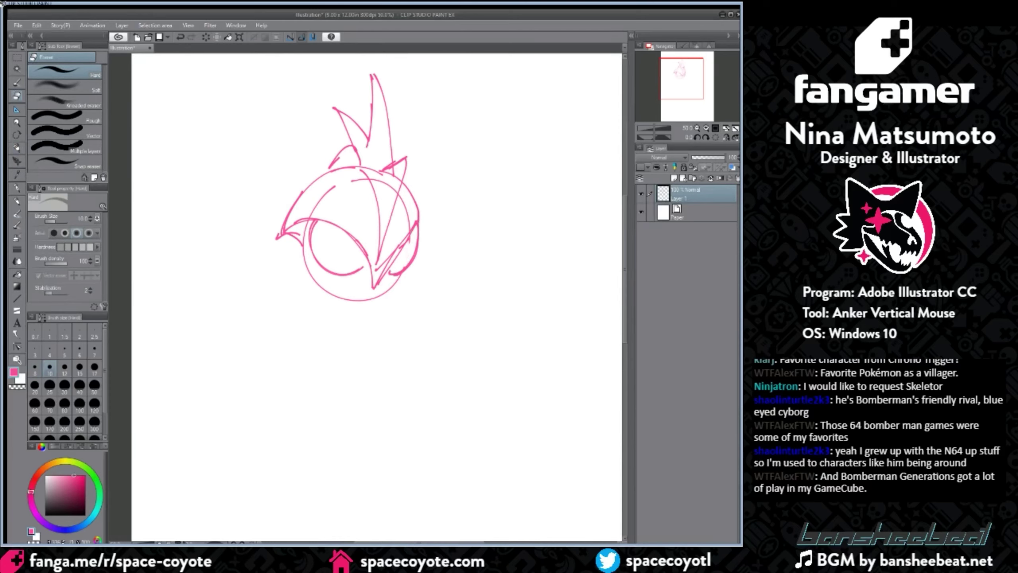
{"action": "left_click_drag", "start_coordinate": [406, 230], "coordinate": [379, 269]}
{"action": "left_click_drag", "start_coordinate": [414, 224], "coordinate": [381, 272]}
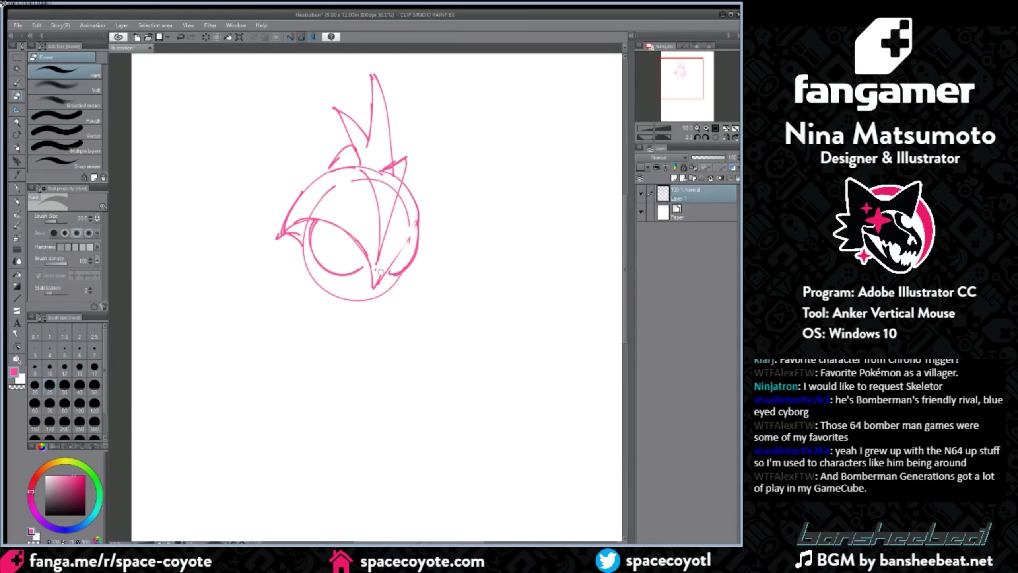
Step: Redraw the right half of the brim with the pen and add a second curve beneath the left face opening
{"action": "left_click", "coordinate": [16, 148]}
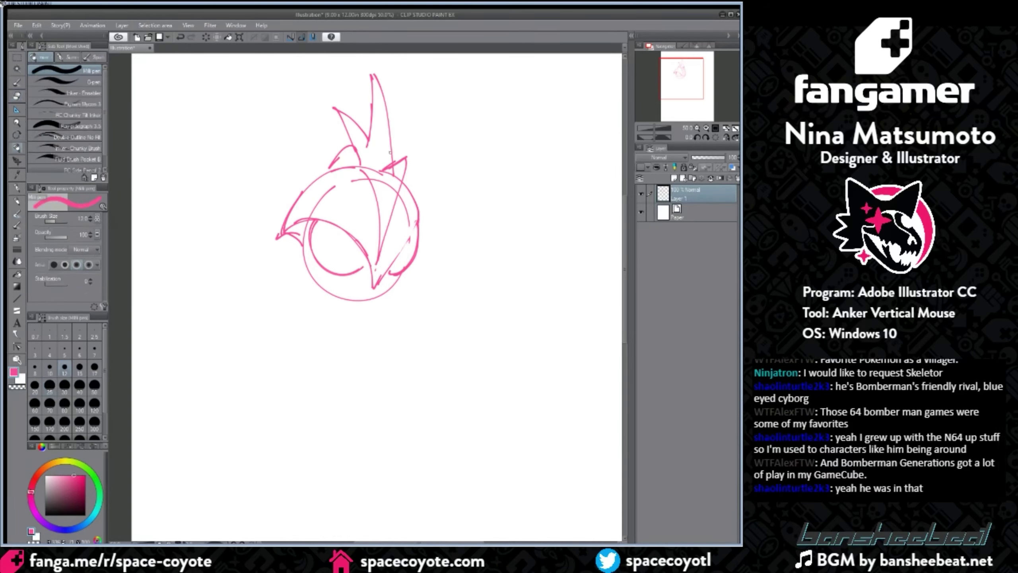
{"action": "left_click_drag", "start_coordinate": [412, 210], "coordinate": [407, 236]}
{"action": "mouse_move", "coordinate": [307, 227]}
{"action": "left_mouse_down"}
{"action": "mouse_move", "coordinate": [364, 270]}
{"action": "mouse_move", "coordinate": [352, 295]}
{"action": "left_mouse_up"}
{"action": "key", "text": "ctrl+z"}
{"action": "left_click_drag", "start_coordinate": [303, 246], "coordinate": [374, 287]}
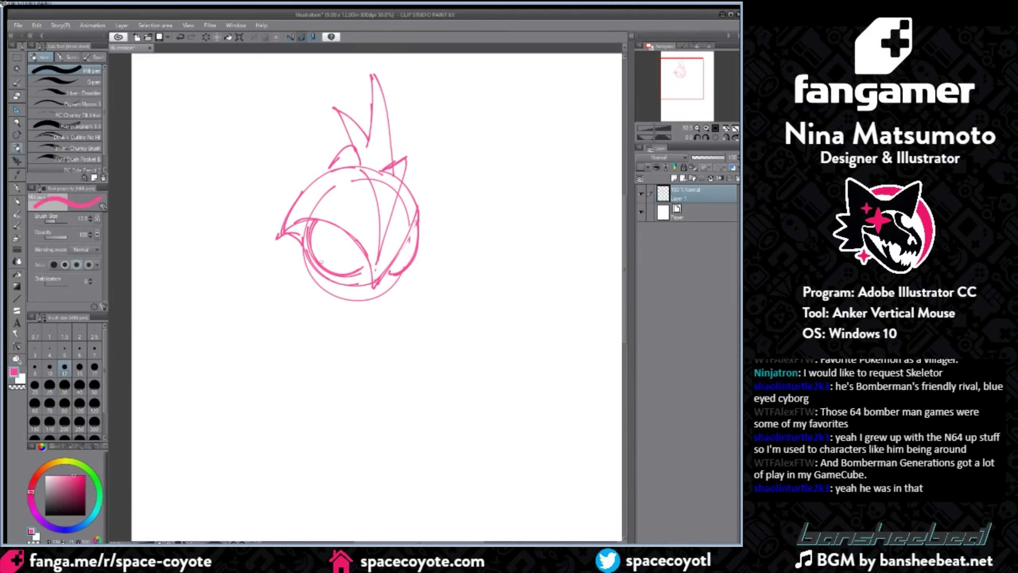
Step: Sketch a small squared block jutting from the lower left of the face and a jaw line beneath the brim's point
{"action": "mouse_move", "coordinate": [312, 263]}
{"action": "left_mouse_down"}
{"action": "mouse_move", "coordinate": [303, 279]}
{"action": "mouse_move", "coordinate": [315, 298]}
{"action": "mouse_move", "coordinate": [342, 280]}
{"action": "mouse_move", "coordinate": [301, 287]}
{"action": "left_mouse_up"}
{"action": "left_click_drag", "start_coordinate": [367, 268], "coordinate": [342, 285]}
{"action": "key", "text": "ctrl+z"}
{"action": "mouse_move", "coordinate": [342, 285]}
{"action": "left_mouse_down"}
{"action": "mouse_move", "coordinate": [373, 294]}
{"action": "mouse_move", "coordinate": [397, 278]}
{"action": "left_mouse_up"}
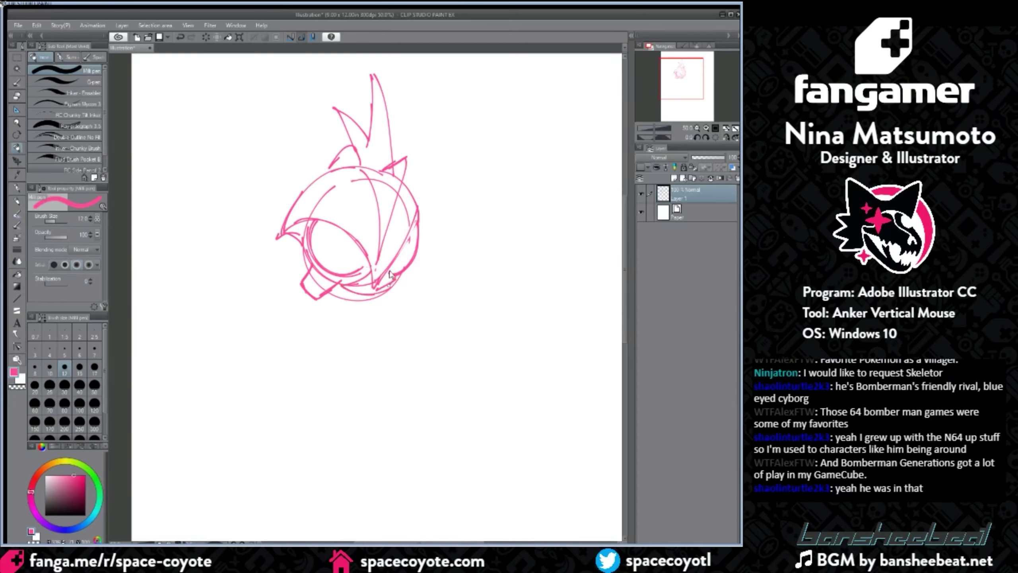
Step: Erase the stray lines around the right jaw and the leftover bottom arc of the head guide circle
{"action": "key", "text": "e"}
{"action": "key", "text": "bracketleft"}
{"action": "key", "text": "bracketleft"}
{"action": "key", "text": "bracketleft"}
{"action": "mouse_move", "coordinate": [389, 283]}
{"action": "left_mouse_down"}
{"action": "mouse_move", "coordinate": [358, 284]}
{"action": "mouse_move", "coordinate": [368, 285]}
{"action": "left_mouse_up"}
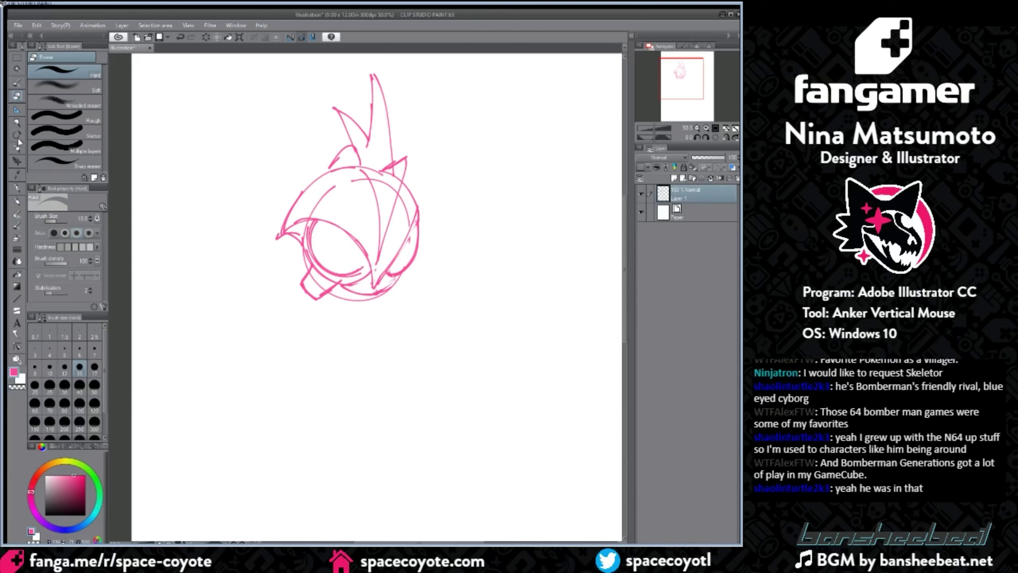
{"action": "left_click", "coordinate": [64, 385]}
{"action": "left_click_drag", "start_coordinate": [333, 297], "coordinate": [369, 297]}
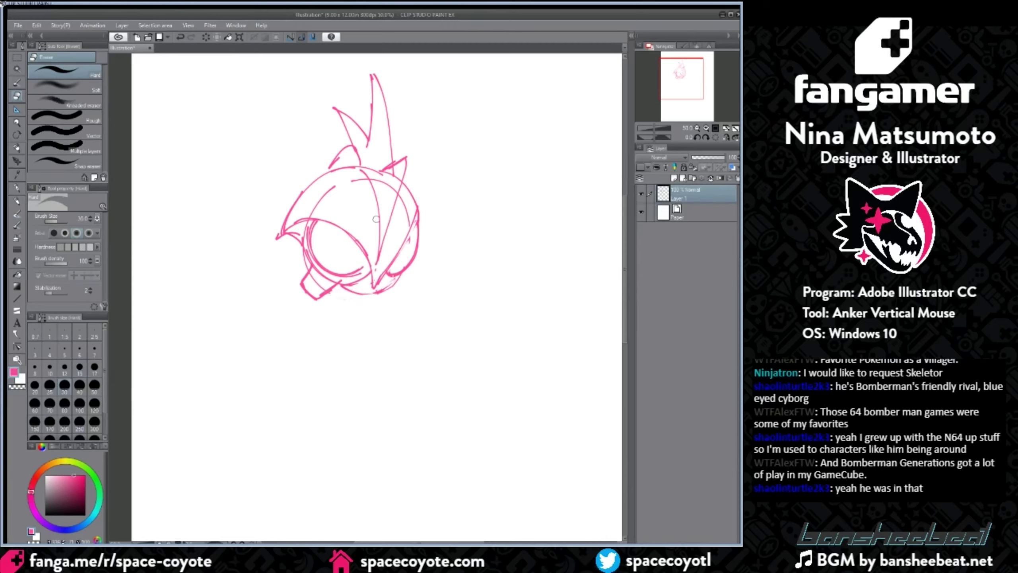
Step: Darken the right jaw line and sketch a matching squared block on the lower right of the face
{"action": "left_click", "coordinate": [19, 136]}
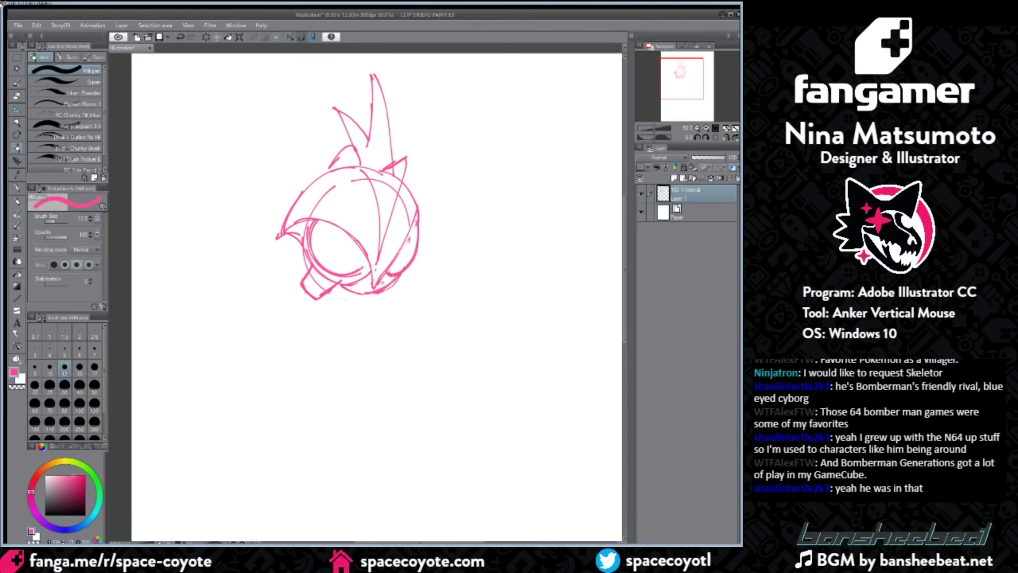
{"action": "left_click", "coordinate": [17, 96]}
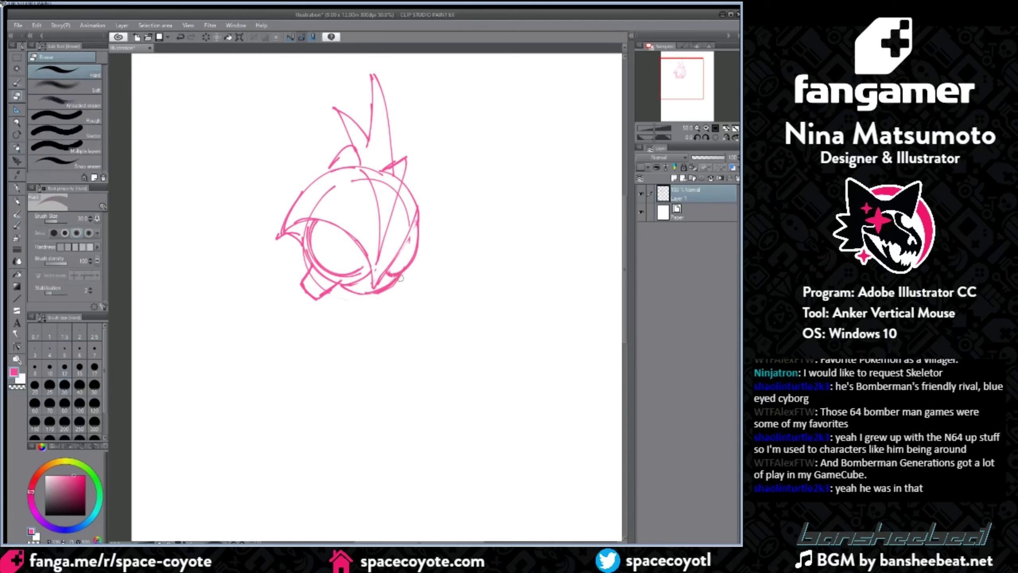
{"action": "left_click", "coordinate": [18, 148]}
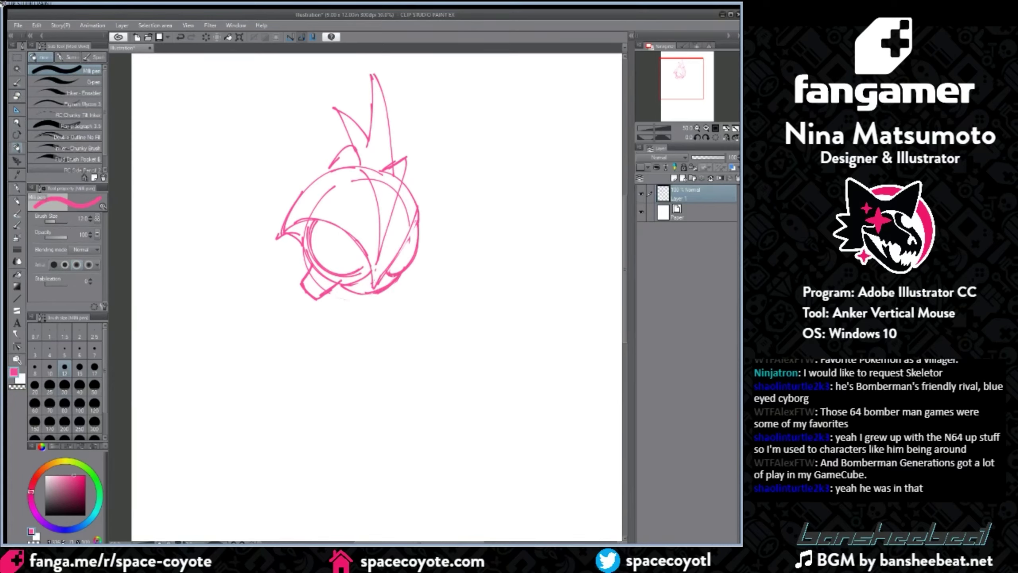
{"action": "mouse_move", "coordinate": [387, 291]}
{"action": "left_mouse_down"}
{"action": "mouse_move", "coordinate": [400, 298]}
{"action": "mouse_move", "coordinate": [413, 277]}
{"action": "left_mouse_up"}
{"action": "key", "text": "ctrl+z"}
{"action": "mouse_move", "coordinate": [413, 277]}
{"action": "left_mouse_down"}
{"action": "mouse_move", "coordinate": [406, 269]}
{"action": "mouse_move", "coordinate": [411, 276]}
{"action": "left_mouse_up"}
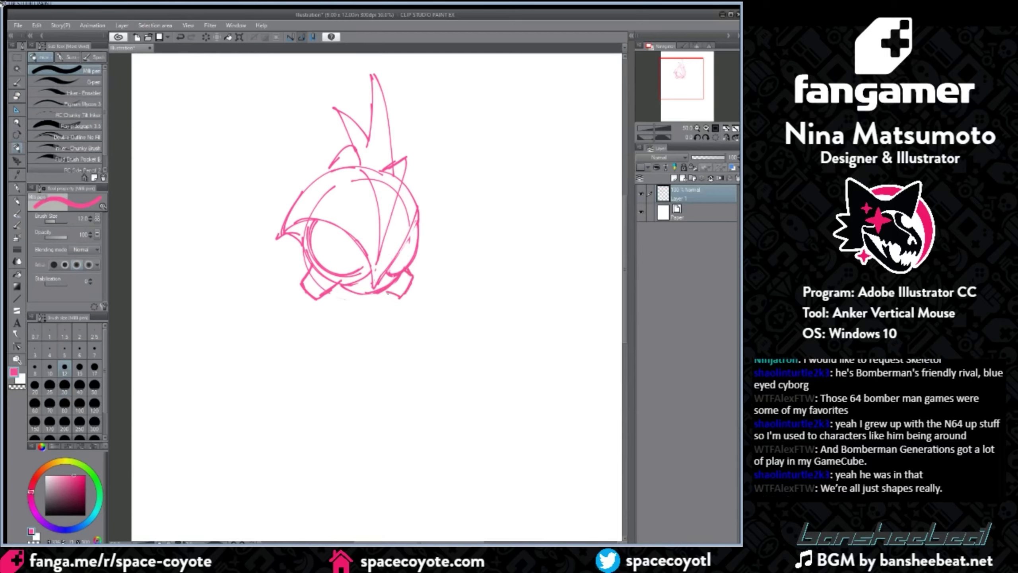
{"action": "left_click", "coordinate": [17, 96]}
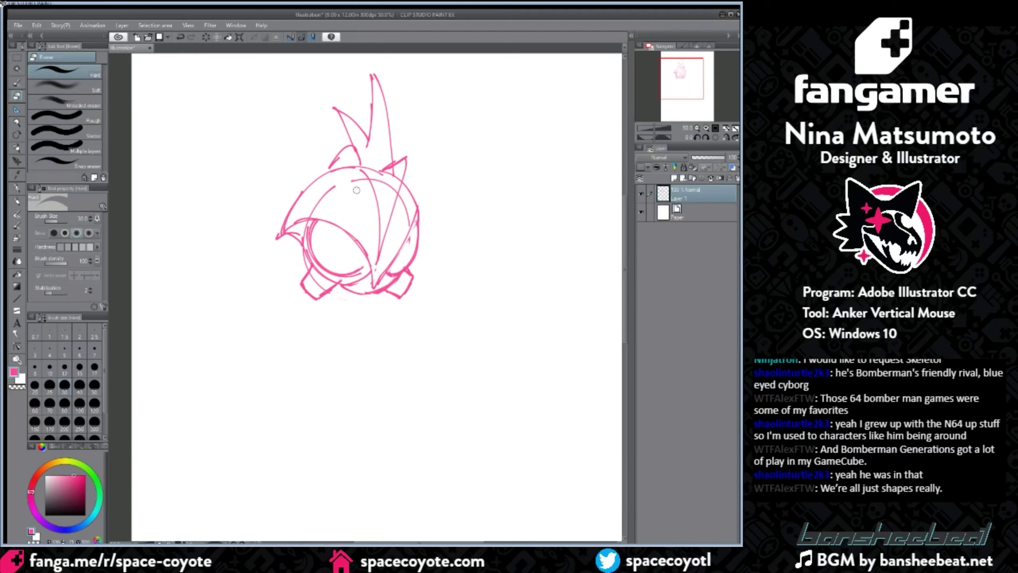
{"action": "left_click", "coordinate": [17, 148]}
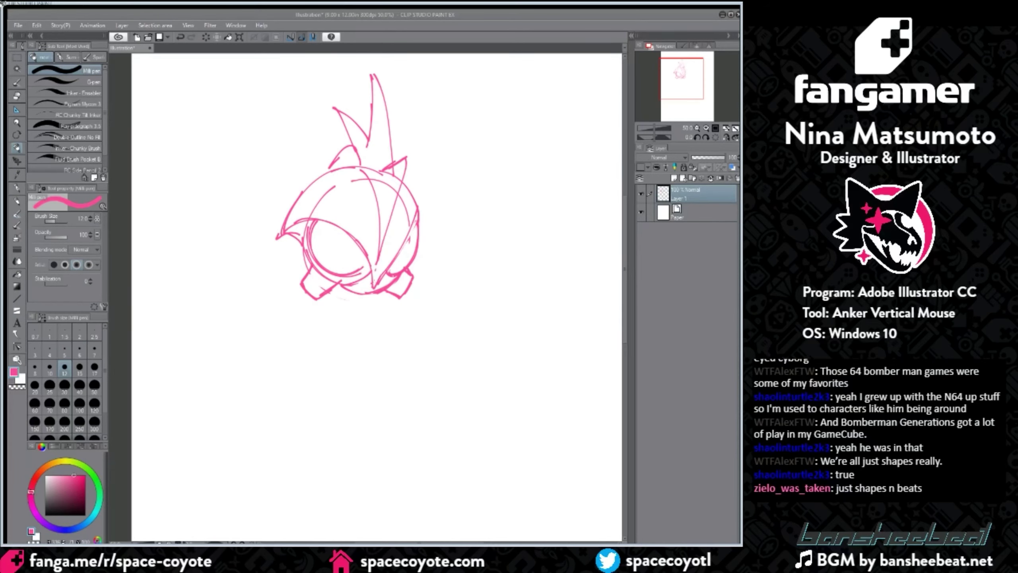
Step: Sketch a shallow V-shaped collar beneath the chin, between the two jaw blocks
{"action": "mouse_move", "coordinate": [377, 286]}
{"action": "left_mouse_down"}
{"action": "mouse_move", "coordinate": [385, 296]}
{"action": "mouse_move", "coordinate": [376, 317]}
{"action": "left_mouse_up"}
{"action": "key", "text": "ctrl+z"}
{"action": "key", "text": "ctrl+z"}
{"action": "mouse_move", "coordinate": [333, 287]}
{"action": "left_mouse_down"}
{"action": "mouse_move", "coordinate": [375, 317]}
{"action": "mouse_move", "coordinate": [372, 307]}
{"action": "left_mouse_up"}
{"action": "key", "text": "ctrl+z"}
{"action": "key", "text": "ctrl+z"}
{"action": "mouse_move", "coordinate": [388, 294]}
{"action": "left_mouse_down"}
{"action": "mouse_move", "coordinate": [377, 306]}
{"action": "mouse_move", "coordinate": [285, 332]}
{"action": "left_mouse_up"}
{"action": "key", "text": "ctrl+z"}
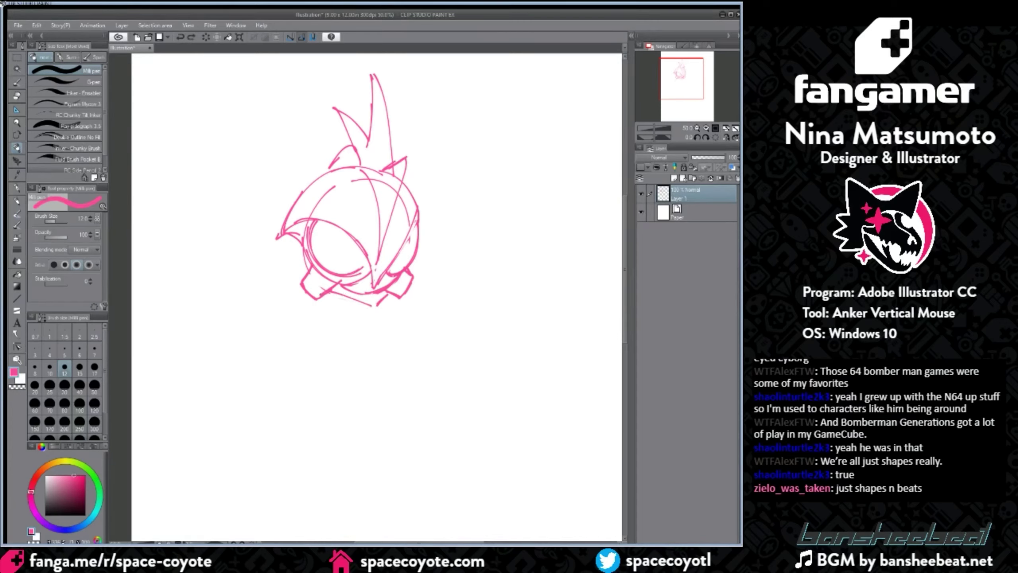
Step: Sketch the torso's left edge slanting down from the collar to a round shape at the waist
{"action": "left_click_drag", "start_coordinate": [327, 291], "coordinate": [323, 350]}
{"action": "key", "text": "ctrl+z"}
{"action": "scroll", "coordinate": [315, 294], "scroll_direction": "down", "scroll_amount": 3}
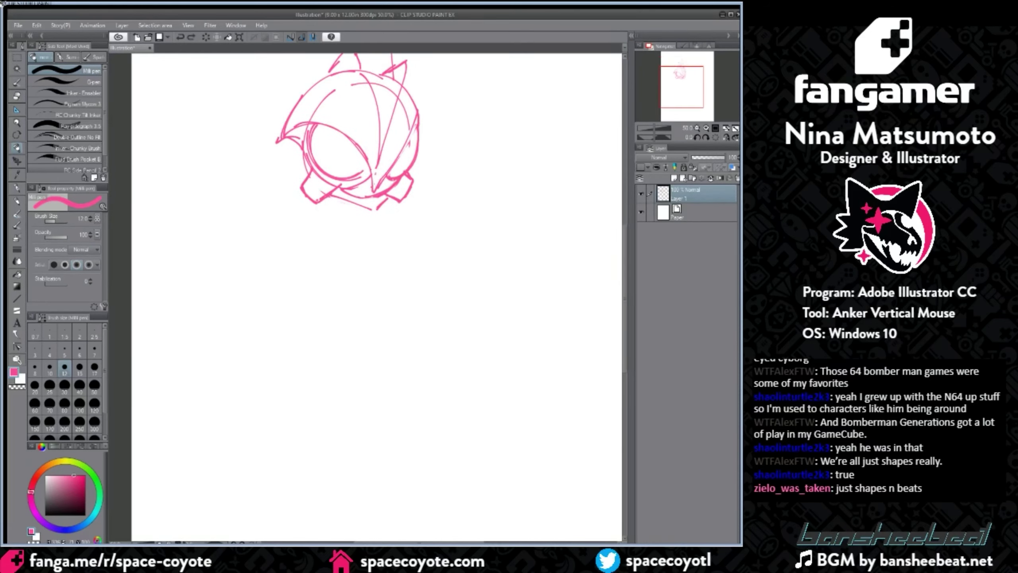
{"action": "mouse_move", "coordinate": [312, 212]}
{"action": "left_mouse_down"}
{"action": "mouse_move", "coordinate": [355, 281]}
{"action": "mouse_move", "coordinate": [385, 278]}
{"action": "mouse_move", "coordinate": [378, 243]}
{"action": "mouse_move", "coordinate": [377, 301]}
{"action": "mouse_move", "coordinate": [389, 243]}
{"action": "mouse_move", "coordinate": [403, 276]}
{"action": "mouse_move", "coordinate": [393, 248]}
{"action": "mouse_move", "coordinate": [377, 278]}
{"action": "mouse_move", "coordinate": [391, 274]}
{"action": "left_mouse_up"}
{"action": "key", "text": "ctrl+z"}
{"action": "key", "text": "ctrl+z"}
{"action": "key", "text": "ctrl+z"}
{"action": "key", "text": "ctrl+z"}
{"action": "key", "text": "ctrl+z"}
Step: Draw a small central square with radiating spokes inside the round waist shape
{"action": "mouse_move", "coordinate": [377, 277]}
{"action": "left_mouse_down"}
{"action": "mouse_move", "coordinate": [392, 274]}
{"action": "mouse_move", "coordinate": [367, 264]}
{"action": "mouse_move", "coordinate": [376, 267]}
{"action": "left_mouse_up"}
{"action": "key", "text": "ctrl+z"}
{"action": "left_click_drag", "start_coordinate": [394, 253], "coordinate": [391, 265]}
{"action": "mouse_move", "coordinate": [366, 251]}
{"action": "left_mouse_down"}
{"action": "mouse_move", "coordinate": [396, 251]}
{"action": "mouse_move", "coordinate": [368, 286]}
{"action": "mouse_move", "coordinate": [374, 295]}
{"action": "mouse_move", "coordinate": [400, 289]}
{"action": "left_mouse_up"}
{"action": "mouse_move", "coordinate": [404, 272]}
{"action": "left_mouse_down"}
{"action": "mouse_move", "coordinate": [397, 286]}
{"action": "mouse_move", "coordinate": [404, 268]}
{"action": "left_mouse_up"}
{"action": "left_click_drag", "start_coordinate": [404, 283], "coordinate": [399, 268]}
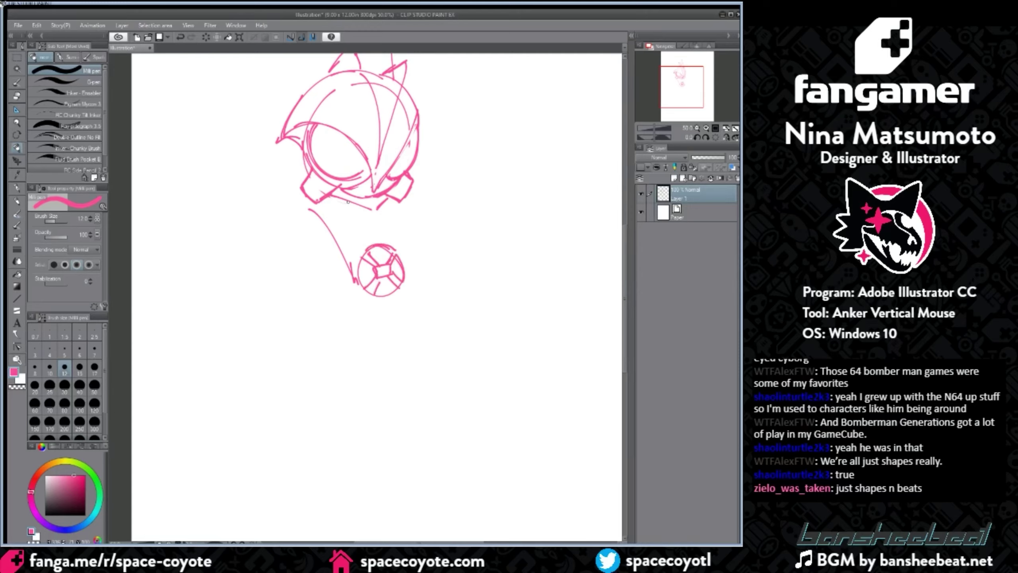
Step: Sketch the left upper arm below the collar and its forearm folded across the chest
{"action": "left_click_drag", "start_coordinate": [325, 203], "coordinate": [338, 257]}
{"action": "key", "text": "ctrl+z"}
{"action": "key", "text": "ctrl+z"}
{"action": "mouse_move", "coordinate": [318, 202]}
{"action": "left_mouse_down"}
{"action": "mouse_move", "coordinate": [311, 211]}
{"action": "mouse_move", "coordinate": [341, 264]}
{"action": "left_mouse_up"}
{"action": "mouse_move", "coordinate": [327, 203]}
{"action": "left_mouse_down"}
{"action": "mouse_move", "coordinate": [350, 238]}
{"action": "mouse_move", "coordinate": [401, 223]}
{"action": "left_mouse_up"}
{"action": "key", "text": "ctrl+z"}
{"action": "left_click_drag", "start_coordinate": [341, 264], "coordinate": [401, 230]}
{"action": "left_click_drag", "start_coordinate": [379, 243], "coordinate": [412, 229]}
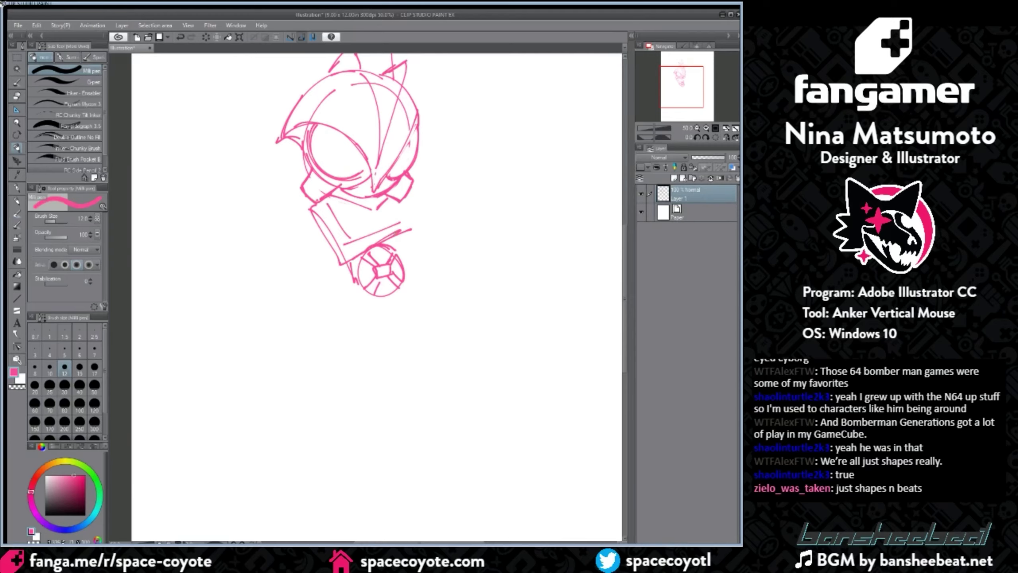
Step: Sketch the hand with finger lines resting on the left arm and rework the forearm lines beside it
{"action": "mouse_move", "coordinate": [326, 225]}
{"action": "left_mouse_down"}
{"action": "mouse_move", "coordinate": [360, 209]}
{"action": "mouse_move", "coordinate": [355, 219]}
{"action": "left_mouse_up"}
{"action": "key", "text": "ctrl+z"}
{"action": "mouse_move", "coordinate": [335, 223]}
{"action": "left_mouse_down"}
{"action": "mouse_move", "coordinate": [353, 214]}
{"action": "mouse_move", "coordinate": [337, 235]}
{"action": "left_mouse_up"}
{"action": "key", "text": "ctrl+z"}
{"action": "key", "text": "ctrl+z"}
{"action": "key", "text": "ctrl+z"}
{"action": "mouse_move", "coordinate": [340, 239]}
{"action": "left_mouse_down"}
{"action": "mouse_move", "coordinate": [356, 220]}
{"action": "mouse_move", "coordinate": [345, 244]}
{"action": "left_mouse_up"}
{"action": "key", "text": "ctrl+z"}
{"action": "key", "text": "ctrl+z"}
{"action": "key", "text": "ctrl+z"}
{"action": "key", "text": "ctrl+z"}
Step: Sketch the right arm with its pointed elbow, completing the crossed-arms pose
{"action": "mouse_move", "coordinate": [354, 230]}
{"action": "left_mouse_down"}
{"action": "mouse_move", "coordinate": [354, 244]}
{"action": "mouse_move", "coordinate": [374, 223]}
{"action": "mouse_move", "coordinate": [420, 223]}
{"action": "mouse_move", "coordinate": [427, 251]}
{"action": "left_mouse_up"}
{"action": "key", "text": "ctrl+z"}
{"action": "left_click_drag", "start_coordinate": [404, 199], "coordinate": [424, 245]}
{"action": "left_click_drag", "start_coordinate": [398, 232], "coordinate": [414, 231]}
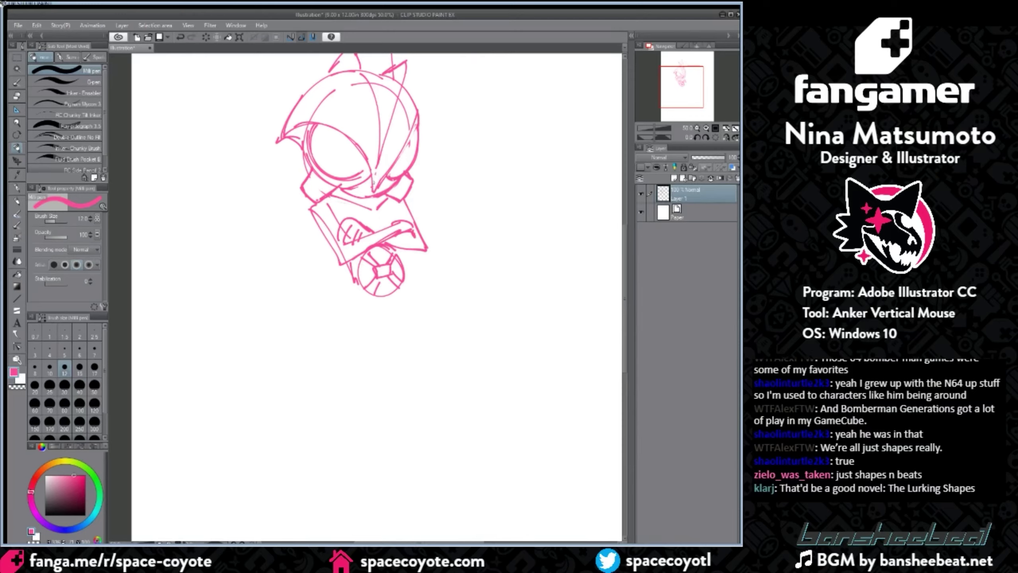
Step: Add the collar's lower edge, the chest's centre line and the right side of the waist
{"action": "mouse_move", "coordinate": [345, 195]}
{"action": "left_mouse_down"}
{"action": "mouse_move", "coordinate": [381, 211]}
{"action": "mouse_move", "coordinate": [352, 191]}
{"action": "mouse_move", "coordinate": [389, 195]}
{"action": "mouse_move", "coordinate": [377, 231]}
{"action": "left_mouse_up"}
{"action": "left_click_drag", "start_coordinate": [379, 210], "coordinate": [403, 285]}
{"action": "key", "text": "ctrl+z"}
{"action": "left_click_drag", "start_coordinate": [406, 246], "coordinate": [404, 278]}
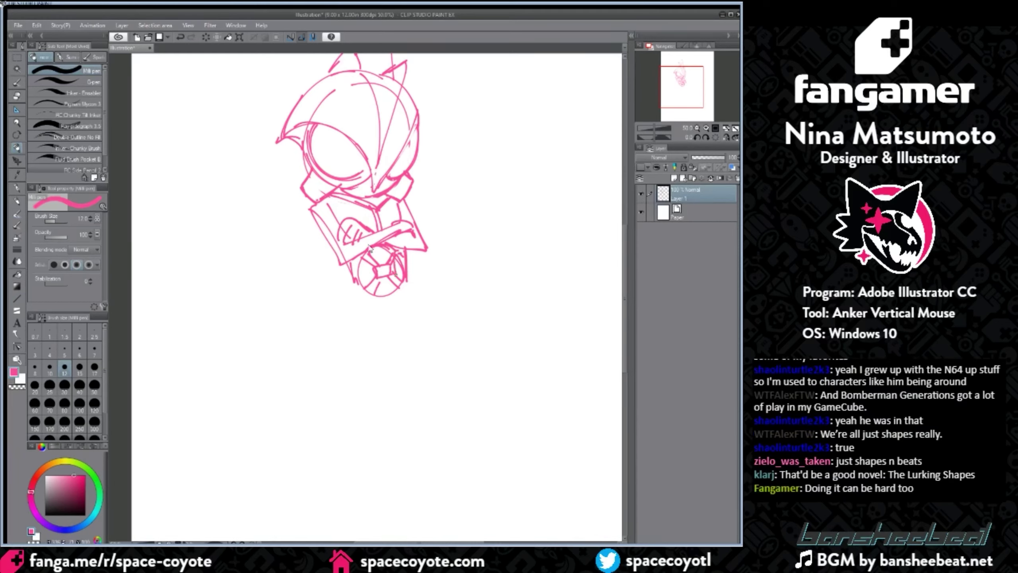
Step: Strengthen the spokes of the round waist shape and the left edge of the waist
{"action": "mouse_move", "coordinate": [374, 256]}
{"action": "left_mouse_down"}
{"action": "mouse_move", "coordinate": [386, 264]}
{"action": "mouse_move", "coordinate": [373, 294]}
{"action": "left_mouse_up"}
{"action": "left_click_drag", "start_coordinate": [389, 275], "coordinate": [399, 291]}
{"action": "left_click_drag", "start_coordinate": [364, 257], "coordinate": [376, 265]}
{"action": "left_click_drag", "start_coordinate": [358, 257], "coordinate": [358, 285]}
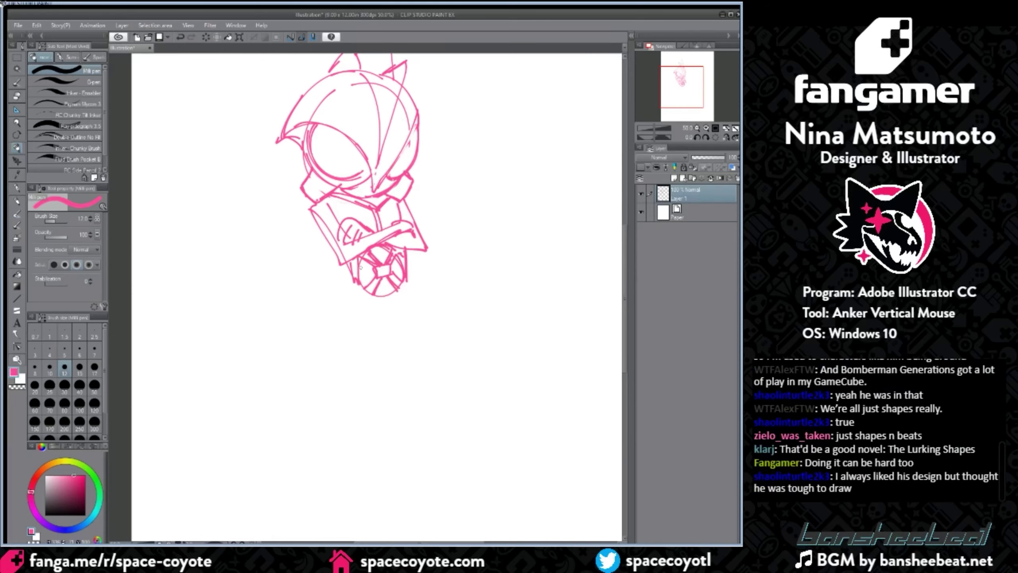
Step: Sketch both long, thin legs running down from the character's waist
{"action": "scroll", "coordinate": [432, 210], "scroll_direction": "down", "scroll_amount": 1}
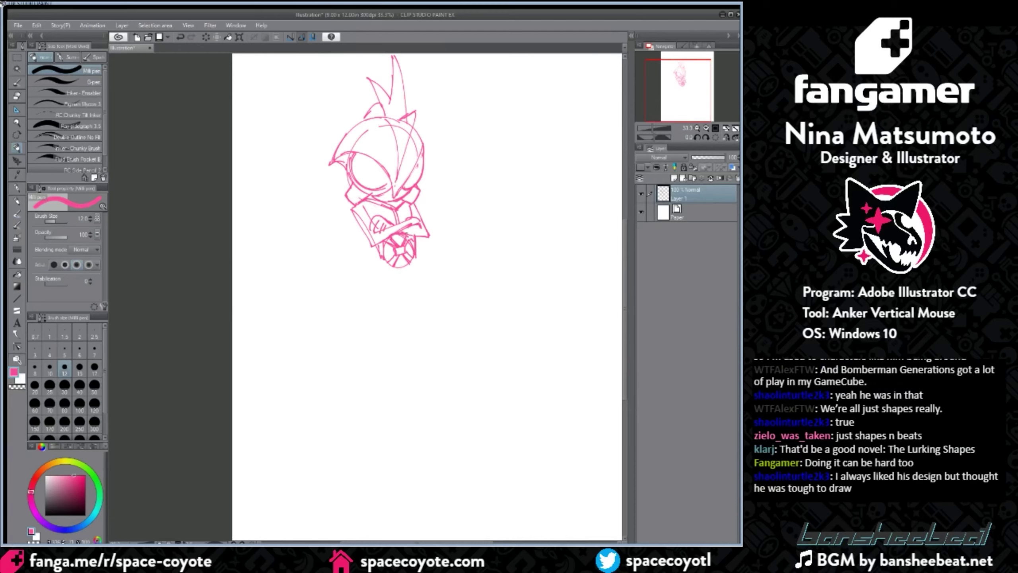
{"action": "mouse_move", "coordinate": [381, 257]}
{"action": "left_mouse_down"}
{"action": "mouse_move", "coordinate": [361, 337]}
{"action": "mouse_move", "coordinate": [367, 307]}
{"action": "left_mouse_up"}
{"action": "key", "text": "ctrl+z"}
{"action": "left_click_drag", "start_coordinate": [419, 245], "coordinate": [415, 331]}
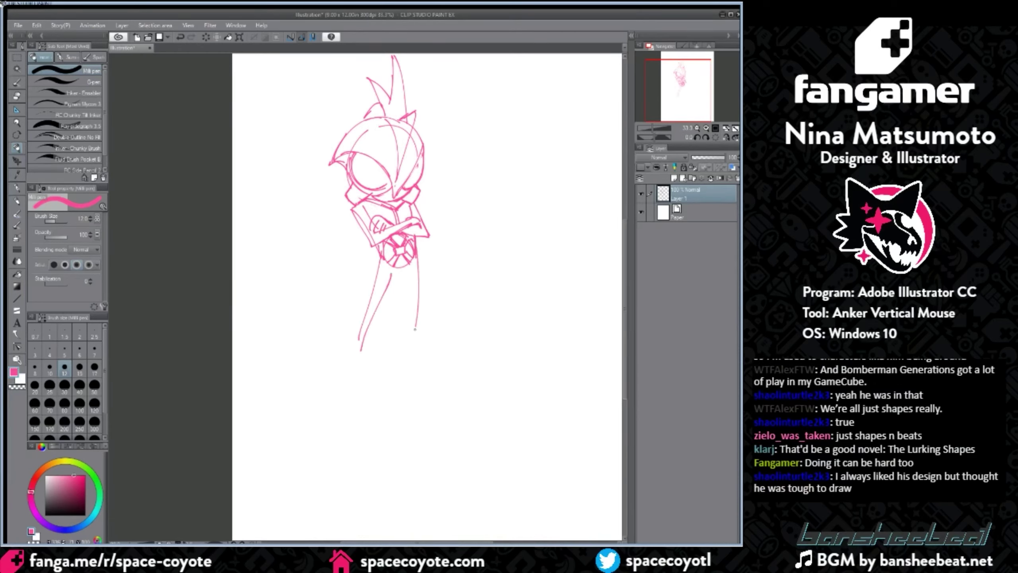
{"action": "mouse_move", "coordinate": [390, 275]}
{"action": "left_mouse_down"}
{"action": "mouse_move", "coordinate": [421, 259]}
{"action": "mouse_move", "coordinate": [412, 331]}
{"action": "mouse_move", "coordinate": [348, 372]}
{"action": "left_mouse_up"}
Step: Sketch the left boot with a narrow shaft and a large rounded foot
{"action": "mouse_move", "coordinate": [361, 321]}
{"action": "left_mouse_down"}
{"action": "mouse_move", "coordinate": [376, 317]}
{"action": "mouse_move", "coordinate": [374, 354]}
{"action": "left_mouse_up"}
{"action": "mouse_move", "coordinate": [359, 318]}
{"action": "left_mouse_down"}
{"action": "mouse_move", "coordinate": [373, 352]}
{"action": "mouse_move", "coordinate": [344, 368]}
{"action": "mouse_move", "coordinate": [383, 393]}
{"action": "left_mouse_up"}
{"action": "key", "text": "ctrl+z"}
{"action": "key", "text": "ctrl+z"}
{"action": "left_click_drag", "start_coordinate": [348, 354], "coordinate": [357, 387]}
{"action": "mouse_move", "coordinate": [351, 362]}
{"action": "left_mouse_down"}
{"action": "mouse_move", "coordinate": [379, 361]}
{"action": "mouse_move", "coordinate": [387, 376]}
{"action": "left_mouse_up"}
{"action": "left_click_drag", "start_coordinate": [352, 383], "coordinate": [387, 391]}
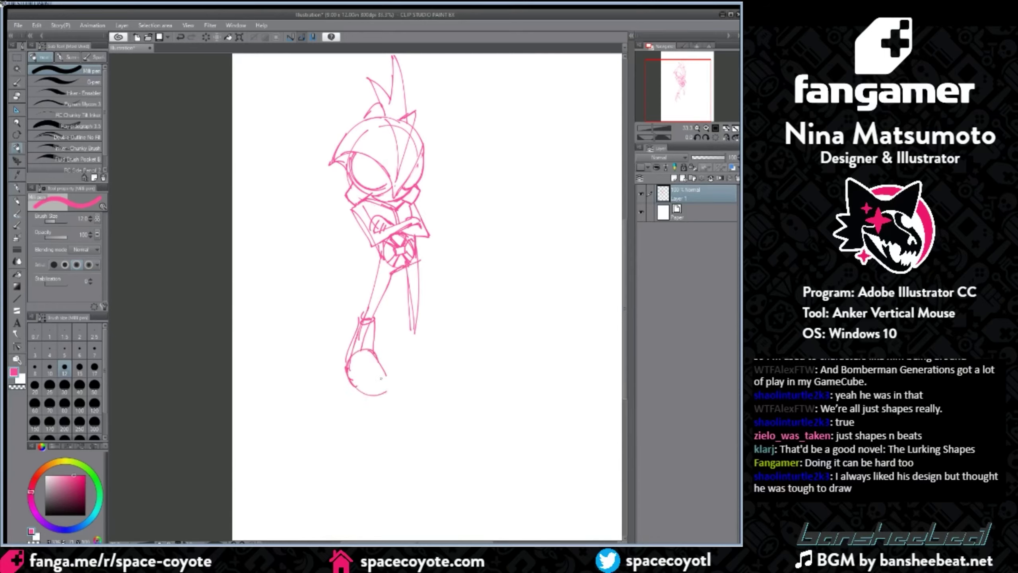
{"action": "left_click_drag", "start_coordinate": [374, 355], "coordinate": [392, 385]}
Step: Sketch the right boot with its pointed toe and refine the left boot's cuff and leg line
{"action": "mouse_move", "coordinate": [407, 314]}
{"action": "left_mouse_down"}
{"action": "mouse_move", "coordinate": [423, 312]}
{"action": "mouse_move", "coordinate": [404, 353]}
{"action": "mouse_move", "coordinate": [446, 371]}
{"action": "mouse_move", "coordinate": [422, 331]}
{"action": "mouse_move", "coordinate": [453, 373]}
{"action": "left_mouse_up"}
{"action": "left_click_drag", "start_coordinate": [421, 332], "coordinate": [445, 357]}
{"action": "left_click_drag", "start_coordinate": [364, 314], "coordinate": [377, 317]}
{"action": "key", "text": "ctrl+z"}
{"action": "mouse_move", "coordinate": [363, 309]}
{"action": "left_mouse_down"}
{"action": "mouse_move", "coordinate": [356, 336]}
{"action": "mouse_move", "coordinate": [372, 344]}
{"action": "left_mouse_up"}
{"action": "mouse_move", "coordinate": [378, 315]}
{"action": "left_mouse_down"}
{"action": "mouse_move", "coordinate": [418, 312]}
{"action": "mouse_move", "coordinate": [408, 314]}
{"action": "mouse_move", "coordinate": [402, 350]}
{"action": "left_mouse_up"}
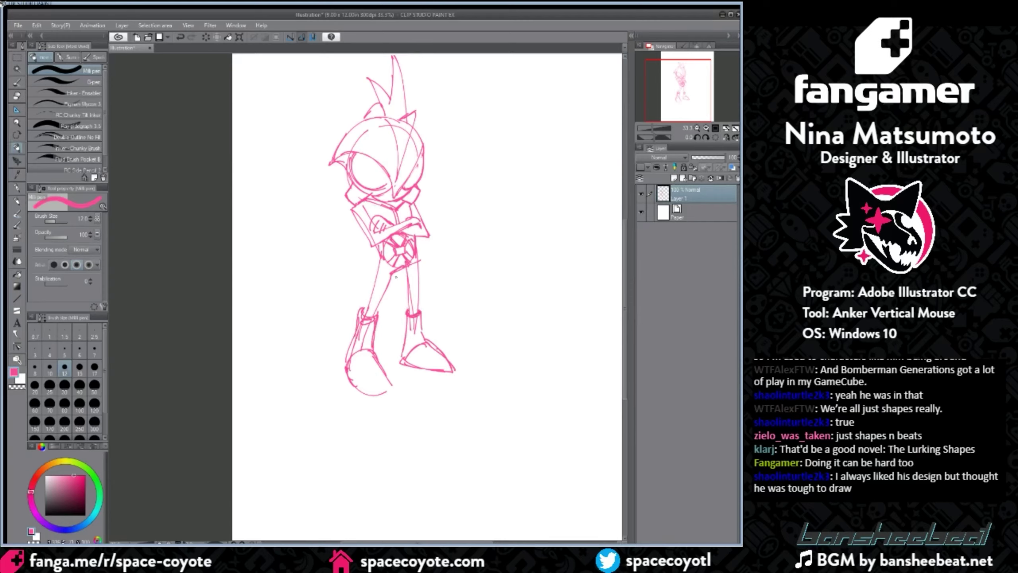
{"action": "left_click_drag", "start_coordinate": [402, 268], "coordinate": [377, 315]}
Step: Sketch the cape flaring out from the collar on both sides of the body and close the left boot's sole
{"action": "left_click_drag", "start_coordinate": [362, 198], "coordinate": [307, 253]}
{"action": "key", "text": "ctrl+z"}
{"action": "left_click_drag", "start_coordinate": [356, 202], "coordinate": [284, 281]}
{"action": "key", "text": "ctrl+z"}
{"action": "left_click_drag", "start_coordinate": [357, 197], "coordinate": [275, 288]}
{"action": "mouse_move", "coordinate": [266, 296]}
{"action": "left_mouse_down"}
{"action": "mouse_move", "coordinate": [348, 209]}
{"action": "mouse_move", "coordinate": [343, 280]}
{"action": "left_mouse_up"}
{"action": "left_click_drag", "start_coordinate": [345, 292], "coordinate": [369, 285]}
{"action": "key", "text": "ctrl+z"}
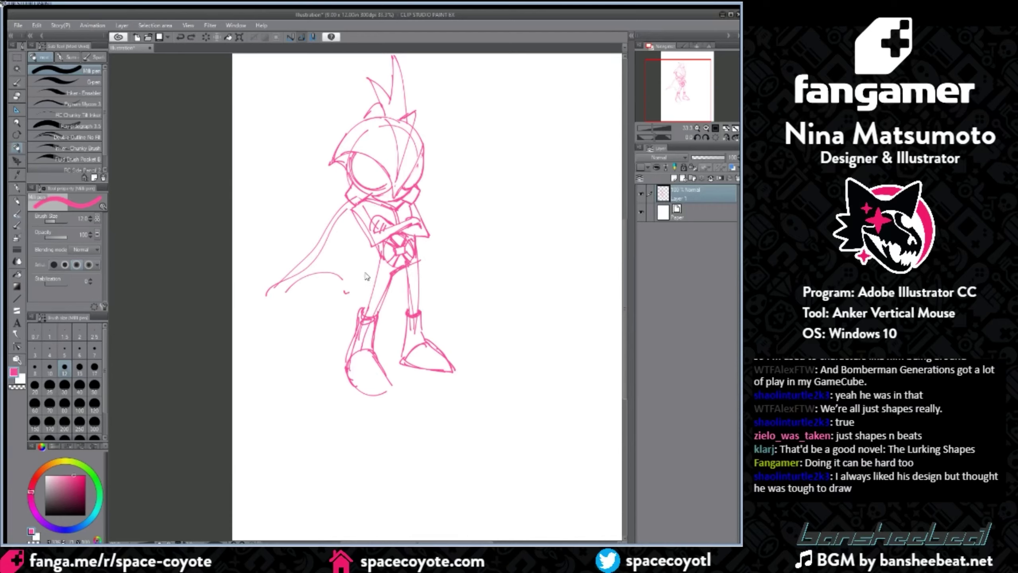
{"action": "key", "text": "ctrl+z"}
{"action": "left_click_drag", "start_coordinate": [267, 296], "coordinate": [367, 242]}
{"action": "mouse_move", "coordinate": [420, 259]}
{"action": "left_mouse_down"}
{"action": "mouse_move", "coordinate": [461, 282]}
{"action": "mouse_move", "coordinate": [418, 265]}
{"action": "left_mouse_up"}
{"action": "left_click_drag", "start_coordinate": [376, 388], "coordinate": [367, 388]}
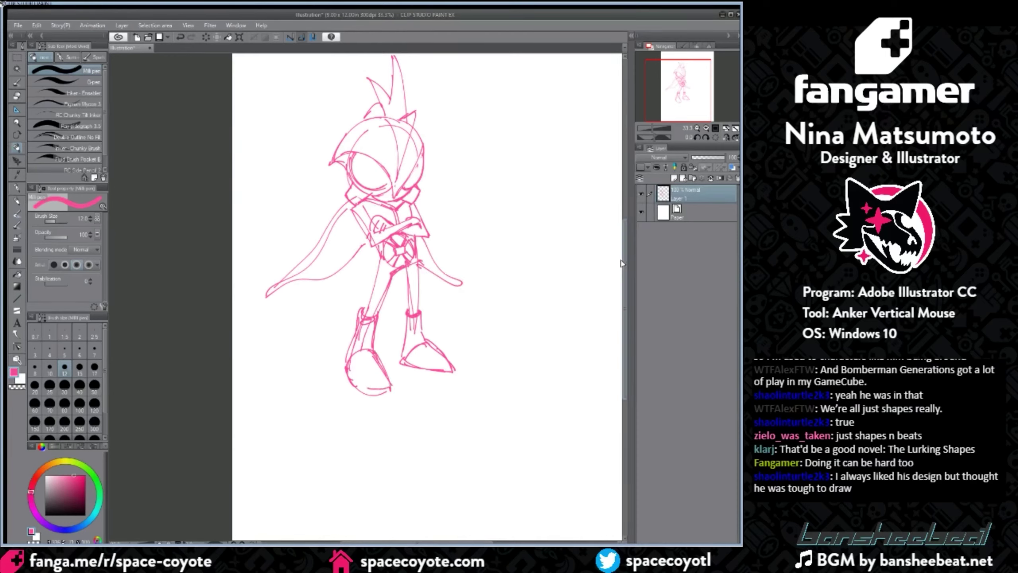
Step: Select the whole figure with a rectangular selection, scale it down, move it toward the page centre and deselect
{"action": "left_click_drag", "start_coordinate": [624, 259], "coordinate": [624, 229]}
{"action": "key", "text": "ctrl+minus"}
{"action": "left_click", "coordinate": [17, 57]}
{"action": "left_click_drag", "start_coordinate": [269, 132], "coordinate": [490, 489]}
{"action": "left_click_drag", "start_coordinate": [454, 346], "coordinate": [513, 395], "text": "ctrl"}
{"action": "key", "text": "ctrl+t"}
{"action": "left_click_drag", "start_coordinate": [546, 183], "coordinate": [513, 230]}
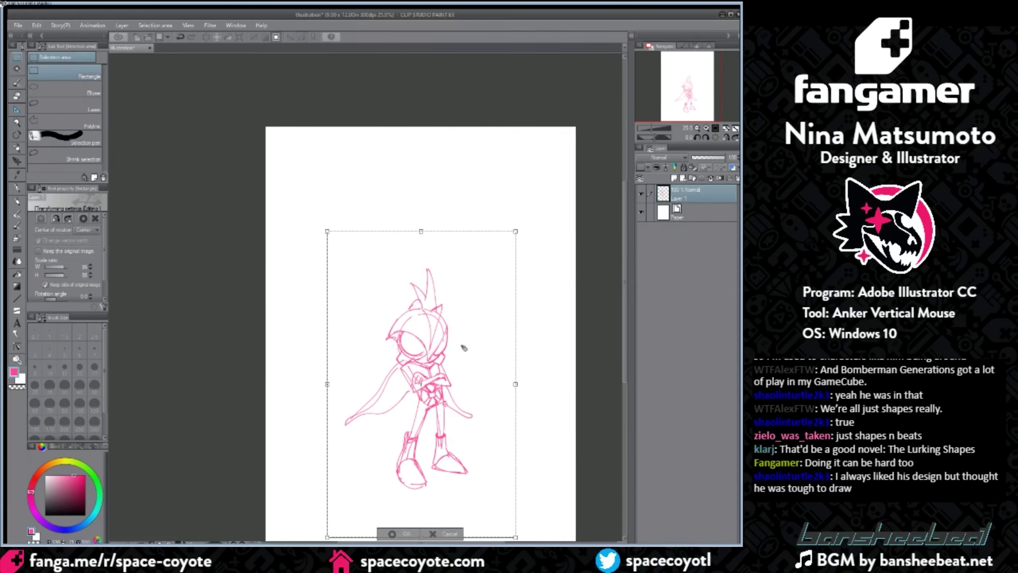
{"action": "left_click_drag", "start_coordinate": [463, 347], "coordinate": [478, 346]}
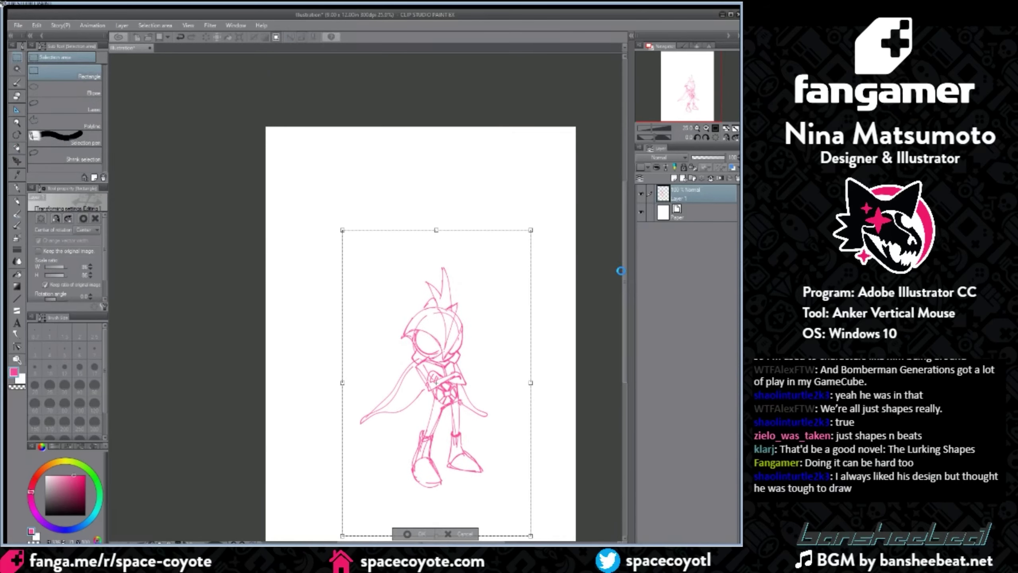
{"action": "key", "text": "Return"}
{"action": "key", "text": "ctrl+d"}
Step: Erase the crossed arms from the character's chest
{"action": "left_click_drag", "start_coordinate": [623, 276], "coordinate": [621, 294]}
{"action": "key", "text": "ctrl+plus"}
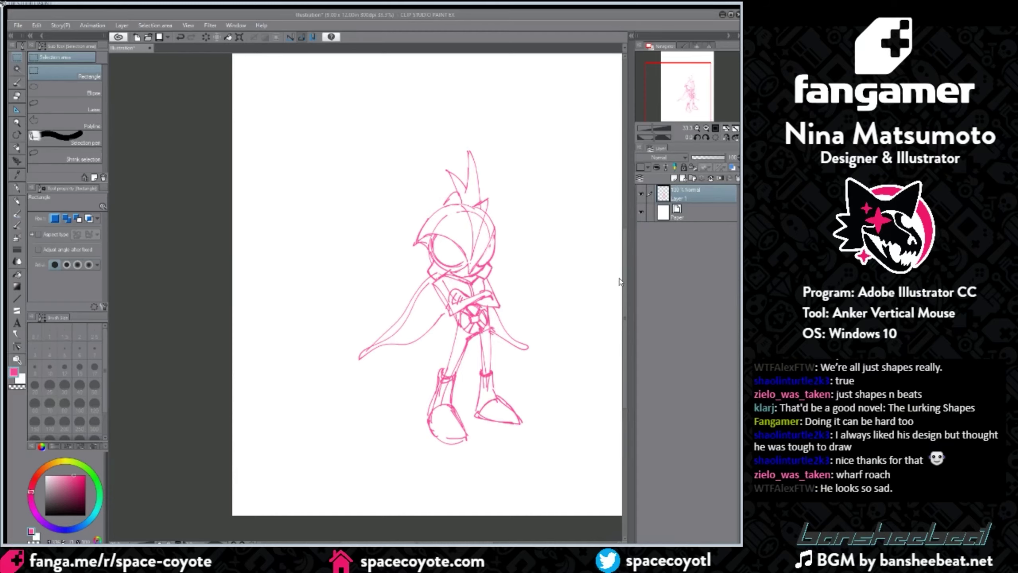
{"action": "left_click_drag", "start_coordinate": [623, 282], "coordinate": [624, 311]}
{"action": "scroll", "coordinate": [542, 265], "scroll_direction": "up", "scroll_amount": 1}
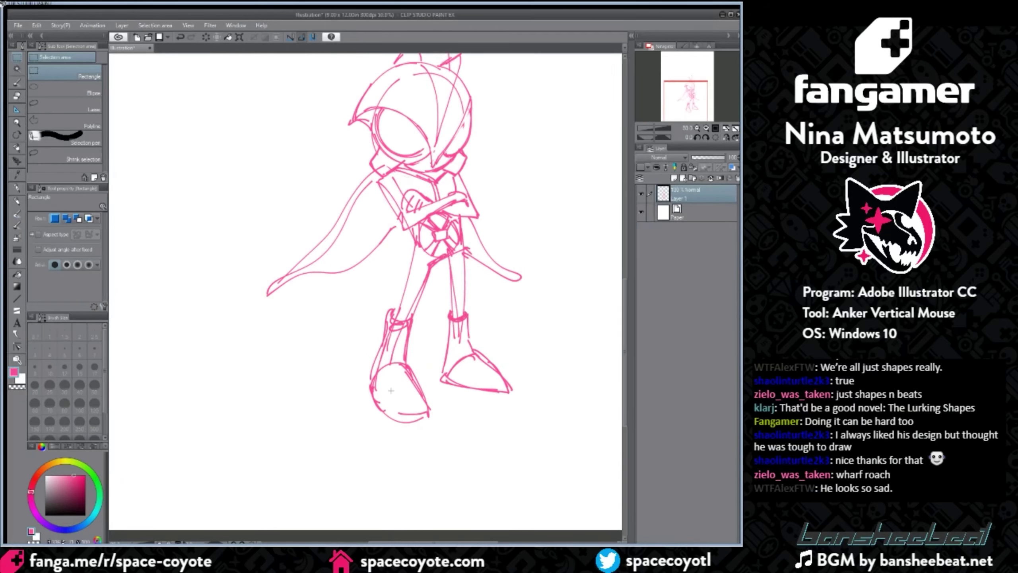
{"action": "left_click_drag", "start_coordinate": [394, 396], "coordinate": [314, 377]}
{"action": "key", "text": "ctrl+z"}
{"action": "left_click", "coordinate": [17, 96]}
{"action": "key", "text": "ctrl+minus"}
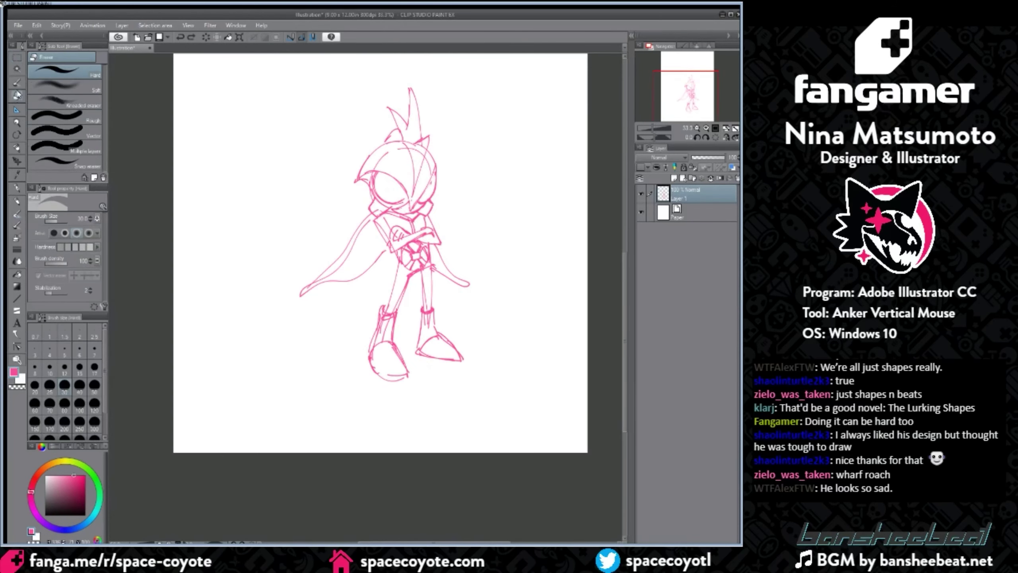
{"action": "mouse_move", "coordinate": [394, 233]}
{"action": "left_mouse_down"}
{"action": "mouse_move", "coordinate": [433, 199]}
{"action": "mouse_move", "coordinate": [402, 235]}
{"action": "mouse_move", "coordinate": [424, 239]}
{"action": "left_mouse_up"}
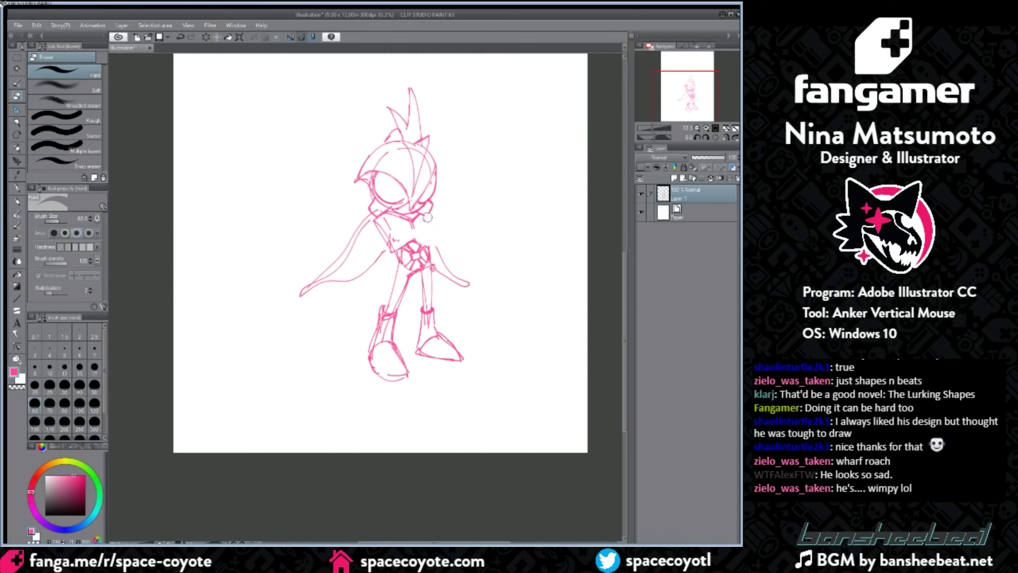
{"action": "key", "text": "p"}
{"action": "key", "text": "e"}
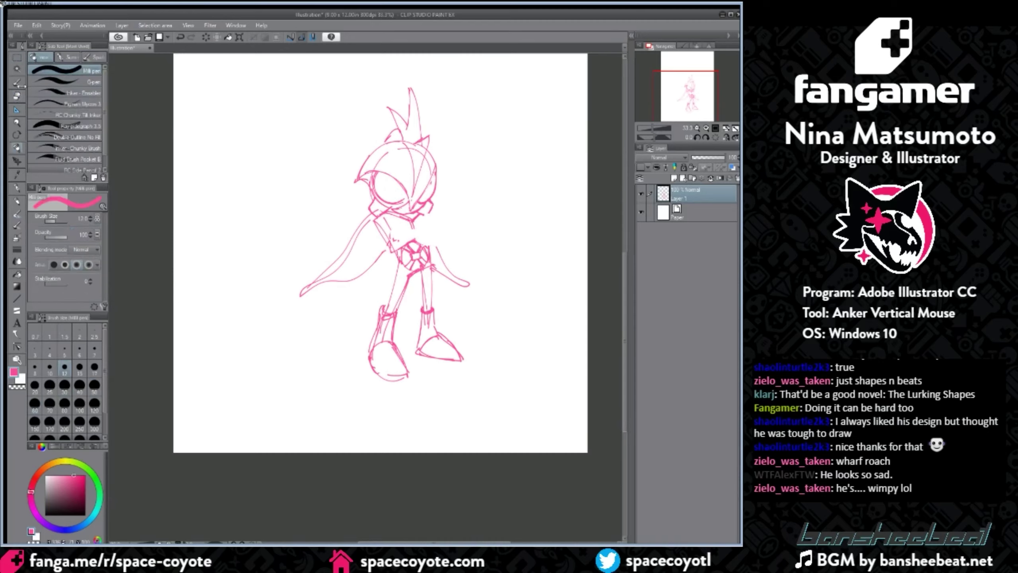
Step: Sketch the left arm hanging straight down beside the torso with the Milli pen
{"action": "left_click", "coordinate": [17, 146]}
{"action": "left_click_drag", "start_coordinate": [378, 219], "coordinate": [372, 282]}
{"action": "mouse_move", "coordinate": [384, 219]}
{"action": "left_mouse_down"}
{"action": "mouse_move", "coordinate": [389, 294]}
{"action": "mouse_move", "coordinate": [370, 307]}
{"action": "mouse_move", "coordinate": [372, 295]}
{"action": "left_mouse_up"}
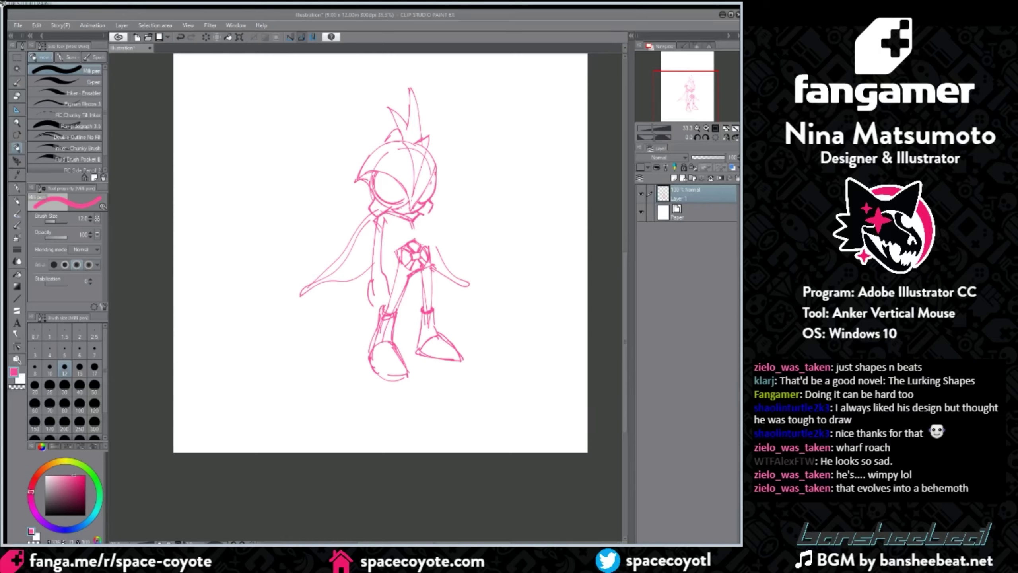
Step: Sketch a squared glove cuff and a curled hand at the end of the hanging arm
{"action": "mouse_move", "coordinate": [381, 270]}
{"action": "left_mouse_down"}
{"action": "mouse_move", "coordinate": [387, 288]}
{"action": "mouse_move", "coordinate": [375, 308]}
{"action": "mouse_move", "coordinate": [384, 260]}
{"action": "left_mouse_up"}
{"action": "key", "text": "ctrl+z"}
{"action": "key", "text": "ctrl+z"}
{"action": "mouse_move", "coordinate": [382, 258]}
{"action": "left_mouse_down"}
{"action": "mouse_move", "coordinate": [390, 277]}
{"action": "mouse_move", "coordinate": [381, 275]}
{"action": "left_mouse_up"}
{"action": "key", "text": "ctrl+z"}
{"action": "key", "text": "ctrl+z"}
{"action": "key", "text": "ctrl+z"}
{"action": "key", "text": "ctrl+z"}
{"action": "left_click_drag", "start_coordinate": [368, 262], "coordinate": [368, 277]}
{"action": "mouse_move", "coordinate": [367, 262]}
{"action": "left_mouse_down"}
{"action": "mouse_move", "coordinate": [380, 261]}
{"action": "mouse_move", "coordinate": [381, 275]}
{"action": "left_mouse_up"}
{"action": "left_click_drag", "start_coordinate": [380, 261], "coordinate": [389, 274]}
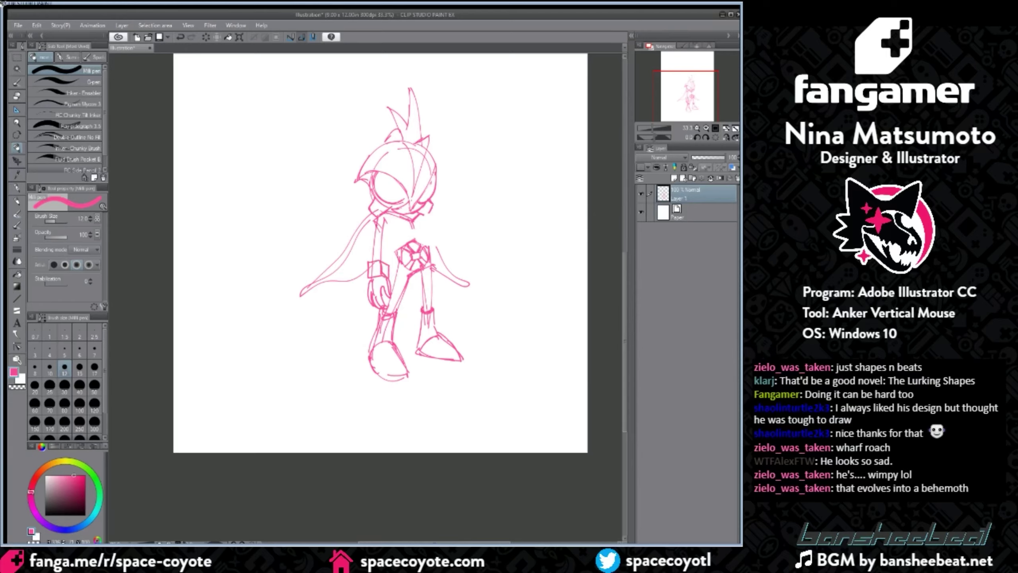
Step: Redraw the right side of the torso and extend the right arm straight out to the side
{"action": "mouse_move", "coordinate": [421, 216]}
{"action": "left_mouse_down"}
{"action": "mouse_move", "coordinate": [475, 220]}
{"action": "mouse_move", "coordinate": [464, 209]}
{"action": "mouse_move", "coordinate": [476, 208]}
{"action": "mouse_move", "coordinate": [427, 246]}
{"action": "left_mouse_up"}
{"action": "key", "text": "ctrl+z"}
{"action": "key", "text": "ctrl+z"}
{"action": "left_click_drag", "start_coordinate": [414, 219], "coordinate": [416, 242]}
{"action": "mouse_move", "coordinate": [429, 227]}
{"action": "left_mouse_down"}
{"action": "mouse_move", "coordinate": [474, 216]}
{"action": "mouse_move", "coordinate": [450, 218]}
{"action": "mouse_move", "coordinate": [477, 199]}
{"action": "mouse_move", "coordinate": [473, 221]}
{"action": "left_mouse_up"}
{"action": "key", "text": "ctrl+z"}
{"action": "key", "text": "ctrl+z"}
Step: Sketch the box-shaped glove cuff at the end of the outstretched arm
{"action": "mouse_move", "coordinate": [472, 221]}
{"action": "left_mouse_down"}
{"action": "mouse_move", "coordinate": [491, 220]}
{"action": "mouse_move", "coordinate": [488, 205]}
{"action": "left_mouse_up"}
{"action": "mouse_move", "coordinate": [487, 205]}
{"action": "left_mouse_down"}
{"action": "mouse_move", "coordinate": [487, 220]}
{"action": "mouse_move", "coordinate": [497, 206]}
{"action": "left_mouse_up"}
{"action": "left_click_drag", "start_coordinate": [491, 215], "coordinate": [505, 227]}
{"action": "key", "text": "ctrl+z"}
Step: Sketch the closed fist beyond the cuff of the outstretched arm
{"action": "scroll", "coordinate": [538, 122], "scroll_direction": "up", "scroll_amount": 1}
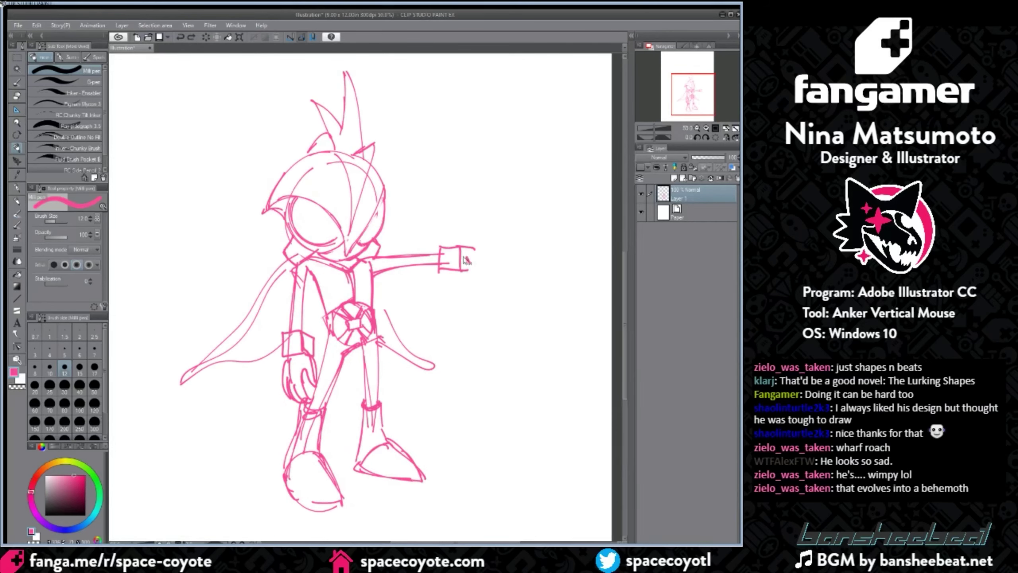
{"action": "mouse_move", "coordinate": [467, 255]}
{"action": "left_mouse_down"}
{"action": "mouse_move", "coordinate": [481, 277]}
{"action": "mouse_move", "coordinate": [502, 265]}
{"action": "mouse_move", "coordinate": [497, 275]}
{"action": "left_mouse_up"}
{"action": "left_click_drag", "start_coordinate": [498, 262], "coordinate": [499, 271]}
{"action": "key", "text": "ctrl+z"}
{"action": "key", "text": "ctrl+z"}
{"action": "key", "text": "ctrl+z"}
{"action": "mouse_move", "coordinate": [497, 275]}
{"action": "left_mouse_down"}
{"action": "mouse_move", "coordinate": [487, 278]}
{"action": "mouse_move", "coordinate": [496, 276]}
{"action": "left_mouse_up"}
{"action": "left_click_drag", "start_coordinate": [496, 277], "coordinate": [506, 272]}
{"action": "left_click_drag", "start_coordinate": [503, 257], "coordinate": [507, 275]}
Step: Sketch a small creature's round head over the outstretched arm and erase the arm and cuff lines crossing it
{"action": "key", "text": "e"}
{"action": "left_click_drag", "start_coordinate": [457, 252], "coordinate": [396, 255]}
{"action": "left_click", "coordinate": [17, 147]}
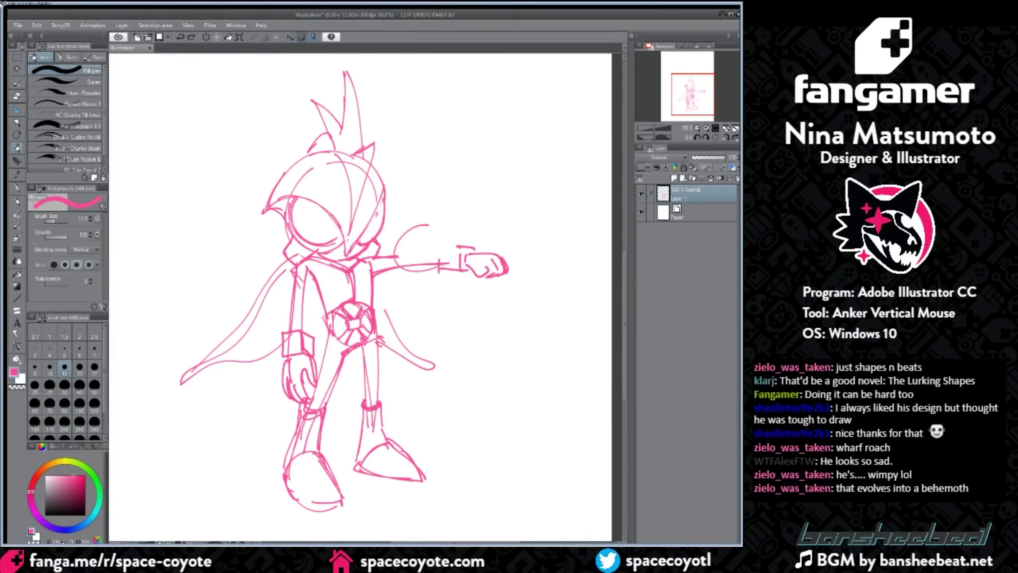
{"action": "mouse_move", "coordinate": [420, 225]}
{"action": "left_mouse_down"}
{"action": "mouse_move", "coordinate": [410, 227]}
{"action": "mouse_move", "coordinate": [438, 272]}
{"action": "left_mouse_up"}
{"action": "left_click_drag", "start_coordinate": [463, 240], "coordinate": [432, 276]}
{"action": "left_click_drag", "start_coordinate": [407, 234], "coordinate": [454, 228]}
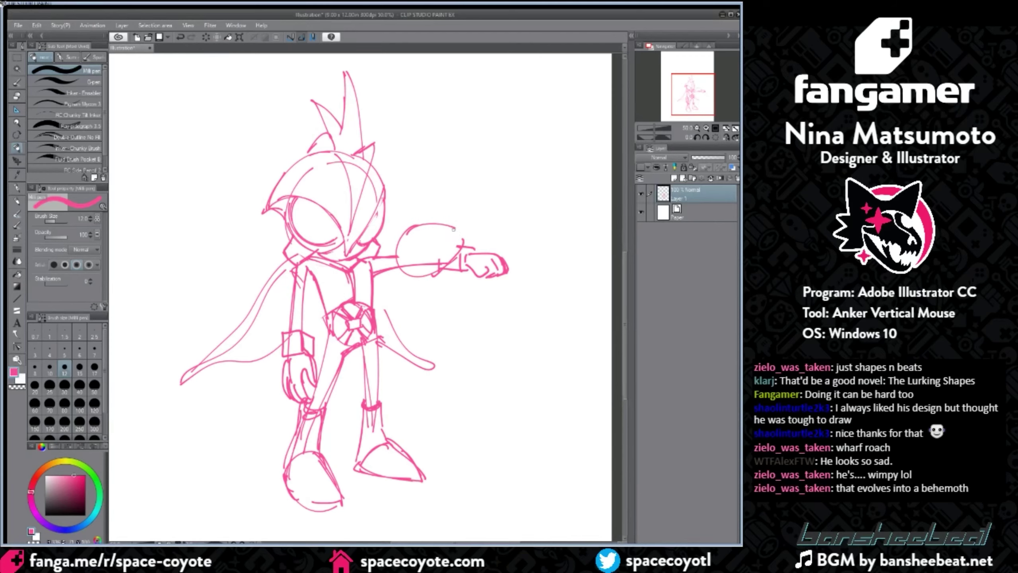
{"action": "left_click", "coordinate": [16, 96]}
{"action": "left_click_drag", "start_coordinate": [413, 267], "coordinate": [455, 261]}
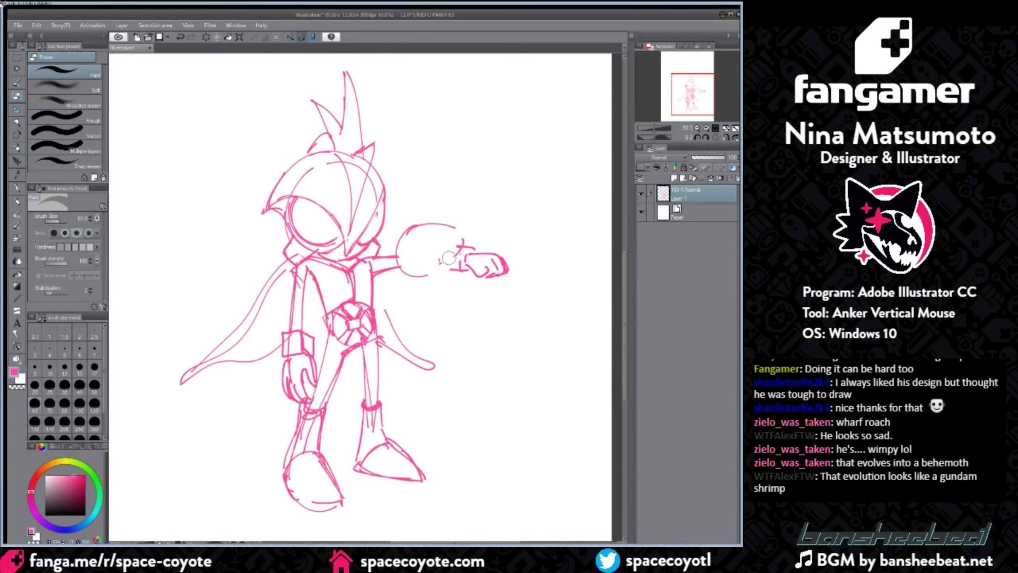
Step: Draw the creature's two round eyes with half-closed lids inside its head
{"action": "left_click", "coordinate": [17, 147]}
{"action": "mouse_move", "coordinate": [412, 230]}
{"action": "left_mouse_down"}
{"action": "mouse_move", "coordinate": [402, 264]}
{"action": "mouse_move", "coordinate": [430, 266]}
{"action": "left_mouse_up"}
{"action": "key", "text": "ctrl+z"}
{"action": "key", "text": "ctrl+z"}
{"action": "mouse_move", "coordinate": [427, 254]}
{"action": "left_mouse_down"}
{"action": "mouse_move", "coordinate": [436, 242]}
{"action": "mouse_move", "coordinate": [434, 266]}
{"action": "mouse_move", "coordinate": [443, 263]}
{"action": "mouse_move", "coordinate": [433, 270]}
{"action": "mouse_move", "coordinate": [449, 259]}
{"action": "mouse_move", "coordinate": [440, 247]}
{"action": "mouse_move", "coordinate": [437, 259]}
{"action": "mouse_move", "coordinate": [411, 251]}
{"action": "left_mouse_up"}
{"action": "key", "text": "ctrl+z"}
{"action": "key", "text": "ctrl+z"}
{"action": "key", "text": "ctrl+z"}
{"action": "key", "text": "ctrl+z"}
{"action": "mouse_move", "coordinate": [404, 254]}
{"action": "left_mouse_down"}
{"action": "mouse_move", "coordinate": [445, 259]}
{"action": "mouse_move", "coordinate": [411, 253]}
{"action": "left_mouse_up"}
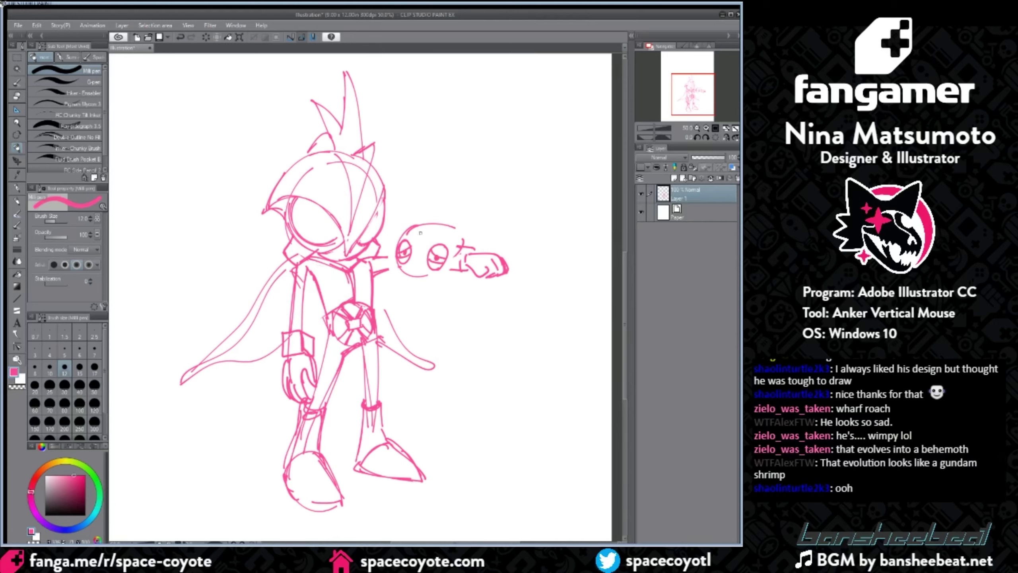
Step: Add a pointed horn-like plate to each side of the creature's head and a jagged lower edge under its eyes
{"action": "mouse_move", "coordinate": [410, 256]}
{"action": "left_mouse_down"}
{"action": "mouse_move", "coordinate": [427, 260]}
{"action": "mouse_move", "coordinate": [409, 278]}
{"action": "mouse_move", "coordinate": [427, 275]}
{"action": "mouse_move", "coordinate": [385, 256]}
{"action": "mouse_move", "coordinate": [399, 211]}
{"action": "mouse_move", "coordinate": [398, 232]}
{"action": "left_mouse_up"}
{"action": "left_click_drag", "start_coordinate": [454, 249], "coordinate": [475, 224]}
{"action": "mouse_move", "coordinate": [475, 226]}
{"action": "left_mouse_down"}
{"action": "mouse_move", "coordinate": [438, 279]}
{"action": "mouse_move", "coordinate": [473, 224]}
{"action": "left_mouse_up"}
{"action": "key", "text": "ctrl+z"}
{"action": "mouse_move", "coordinate": [473, 223]}
{"action": "left_mouse_down"}
{"action": "mouse_move", "coordinate": [441, 278]}
{"action": "mouse_move", "coordinate": [476, 234]}
{"action": "left_mouse_up"}
{"action": "key", "text": "ctrl+z"}
{"action": "key", "text": "ctrl+z"}
{"action": "key", "text": "ctrl+z"}
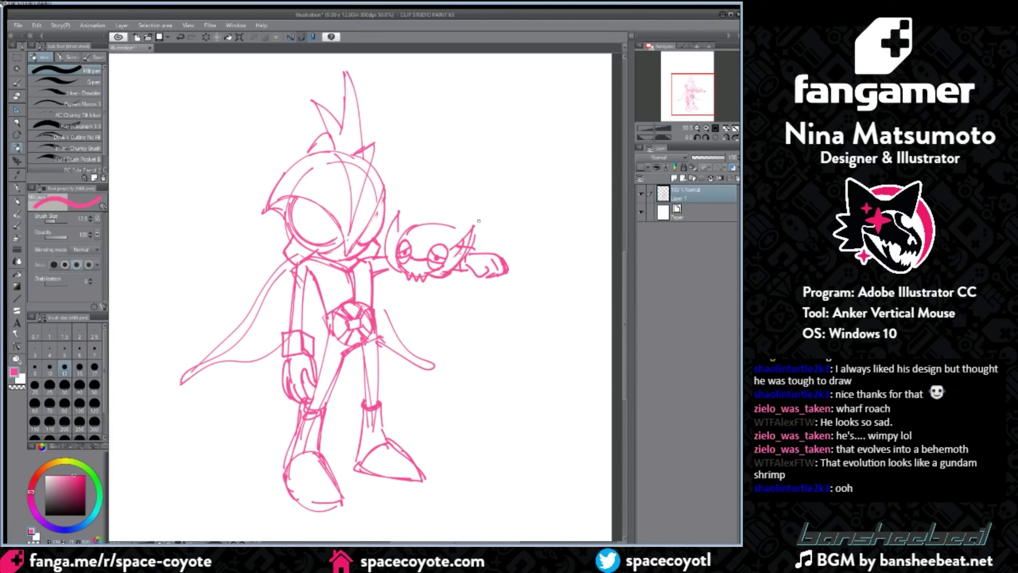
Step: Erase the cuff lines overlapping the creature's right horn and strengthen the top of its head
{"action": "left_click", "coordinate": [16, 95]}
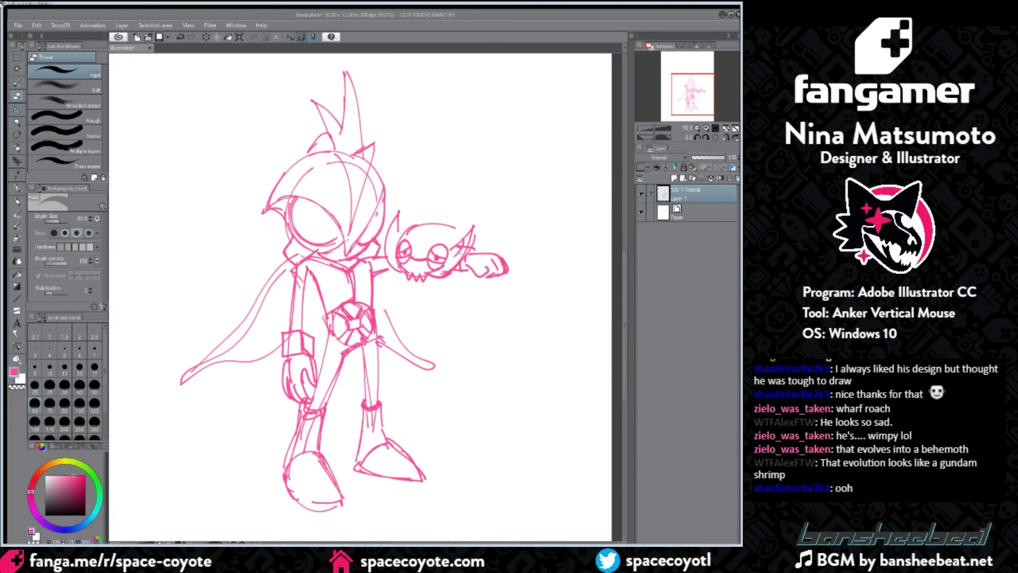
{"action": "left_click_drag", "start_coordinate": [462, 243], "coordinate": [466, 242]}
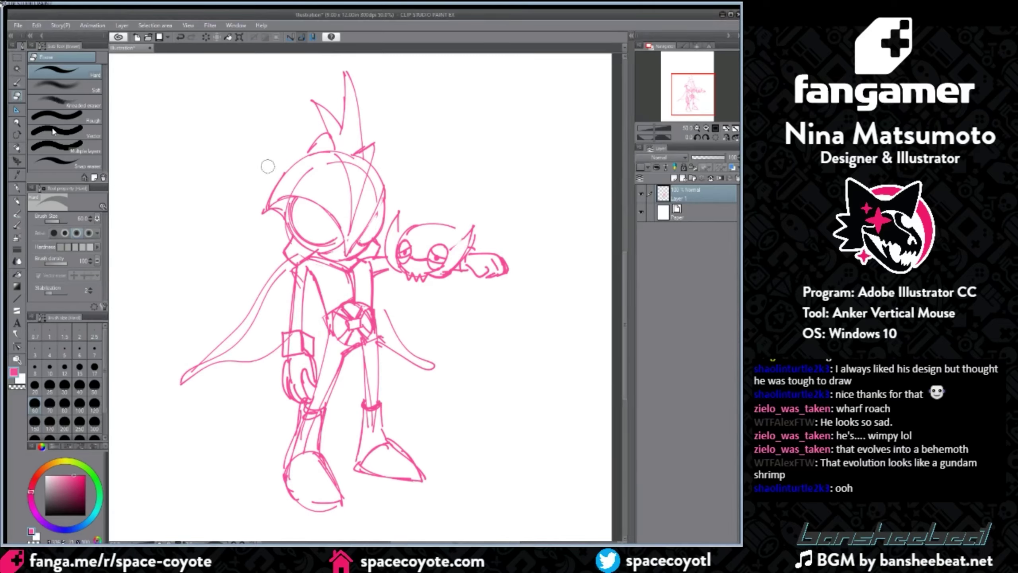
{"action": "left_click", "coordinate": [18, 148]}
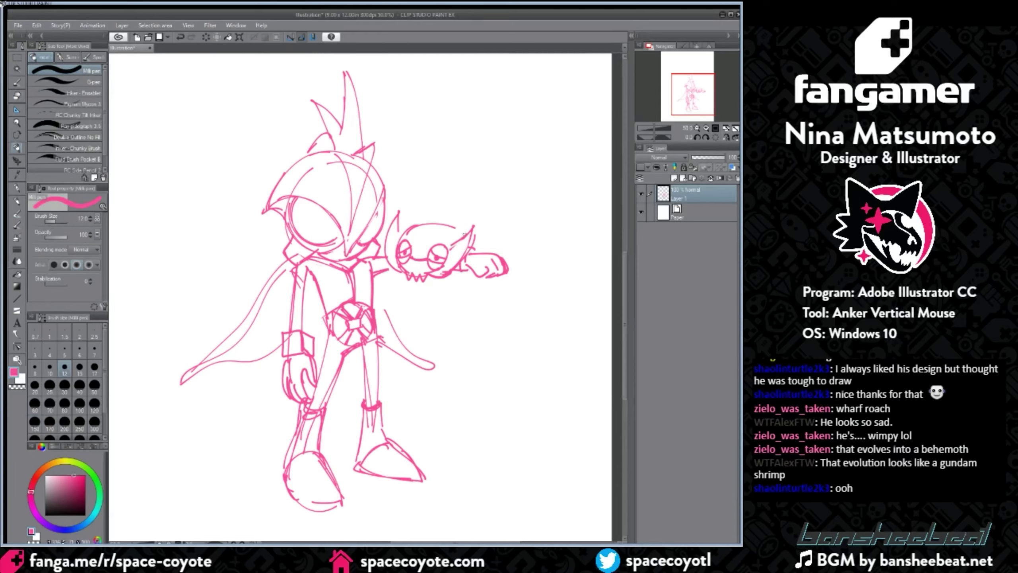
{"action": "mouse_move", "coordinate": [411, 240]}
{"action": "left_mouse_down"}
{"action": "mouse_move", "coordinate": [408, 223]}
{"action": "mouse_move", "coordinate": [463, 235]}
{"action": "left_mouse_up"}
{"action": "left_click_drag", "start_coordinate": [460, 221], "coordinate": [465, 226]}
{"action": "key", "text": "ctrl+z"}
Step: Sketch the creature's two long curved antennae and spiky tail, and thicken the outline of its head
{"action": "mouse_move", "coordinate": [450, 275]}
{"action": "left_mouse_down"}
{"action": "mouse_move", "coordinate": [476, 279]}
{"action": "mouse_move", "coordinate": [467, 288]}
{"action": "left_mouse_up"}
{"action": "mouse_move", "coordinate": [465, 290]}
{"action": "left_mouse_down"}
{"action": "mouse_move", "coordinate": [476, 307]}
{"action": "mouse_move", "coordinate": [480, 285]}
{"action": "mouse_move", "coordinate": [469, 281]}
{"action": "mouse_move", "coordinate": [466, 313]}
{"action": "mouse_move", "coordinate": [500, 310]}
{"action": "mouse_move", "coordinate": [498, 280]}
{"action": "left_mouse_up"}
{"action": "key", "text": "ctrl+z"}
{"action": "key", "text": "ctrl+z"}
{"action": "key", "text": "ctrl+z"}
{"action": "mouse_move", "coordinate": [436, 230]}
{"action": "left_mouse_down"}
{"action": "mouse_move", "coordinate": [441, 243]}
{"action": "mouse_move", "coordinate": [469, 187]}
{"action": "mouse_move", "coordinate": [487, 178]}
{"action": "left_mouse_up"}
{"action": "left_click_drag", "start_coordinate": [440, 228], "coordinate": [488, 177]}
{"action": "left_click_drag", "start_coordinate": [404, 216], "coordinate": [403, 235]}
{"action": "key", "text": "ctrl+z"}
{"action": "mouse_move", "coordinate": [398, 222]}
{"action": "left_mouse_down"}
{"action": "mouse_move", "coordinate": [450, 171]}
{"action": "mouse_move", "coordinate": [439, 219]}
{"action": "mouse_move", "coordinate": [477, 252]}
{"action": "left_mouse_up"}
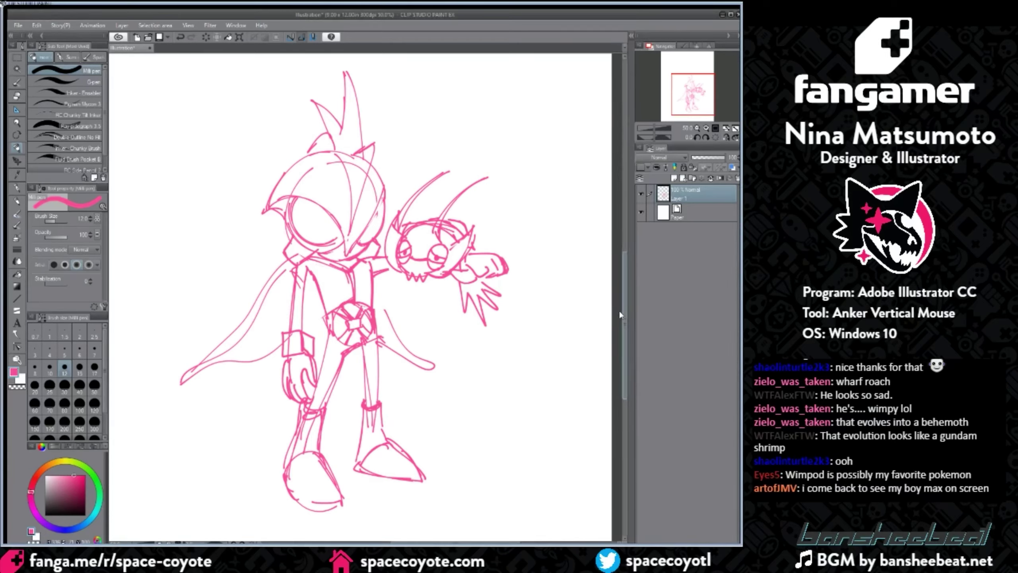
Step: Redraw the arm's lower line beside the shoulder and touch up the lines between the creature and the fist
{"action": "left_click", "coordinate": [17, 96]}
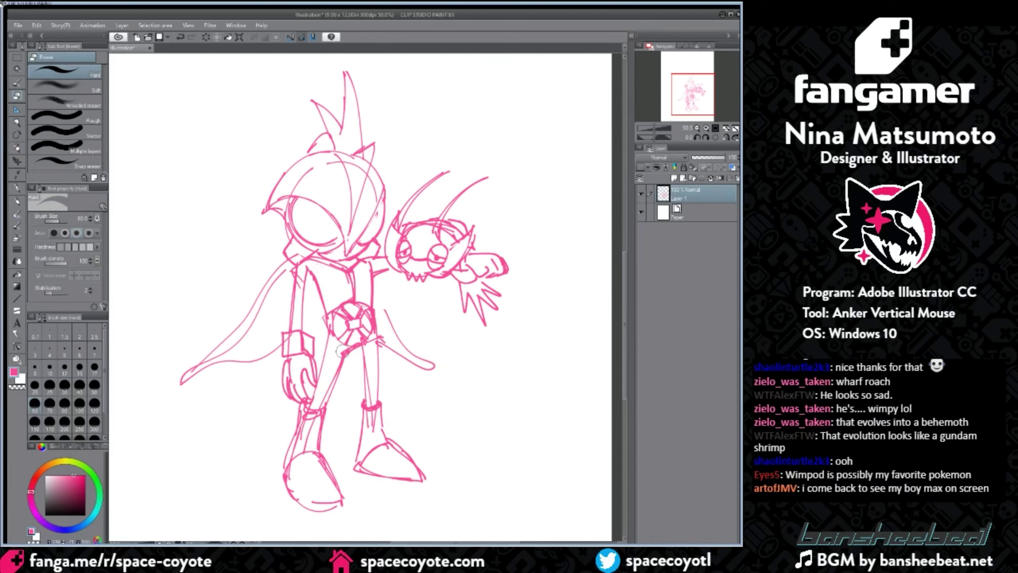
{"action": "key", "text": "p"}
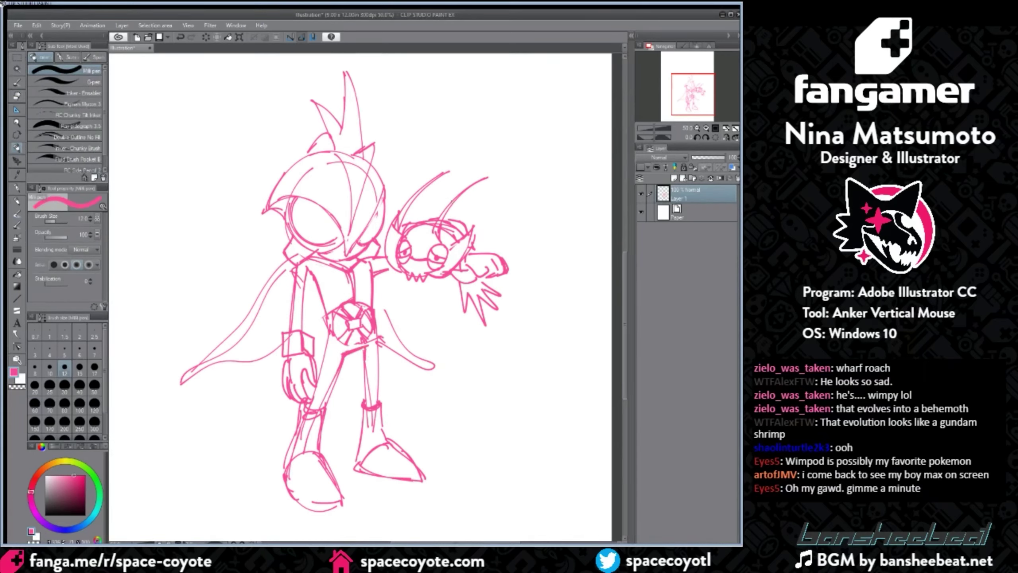
{"action": "left_click_drag", "start_coordinate": [376, 276], "coordinate": [394, 270]}
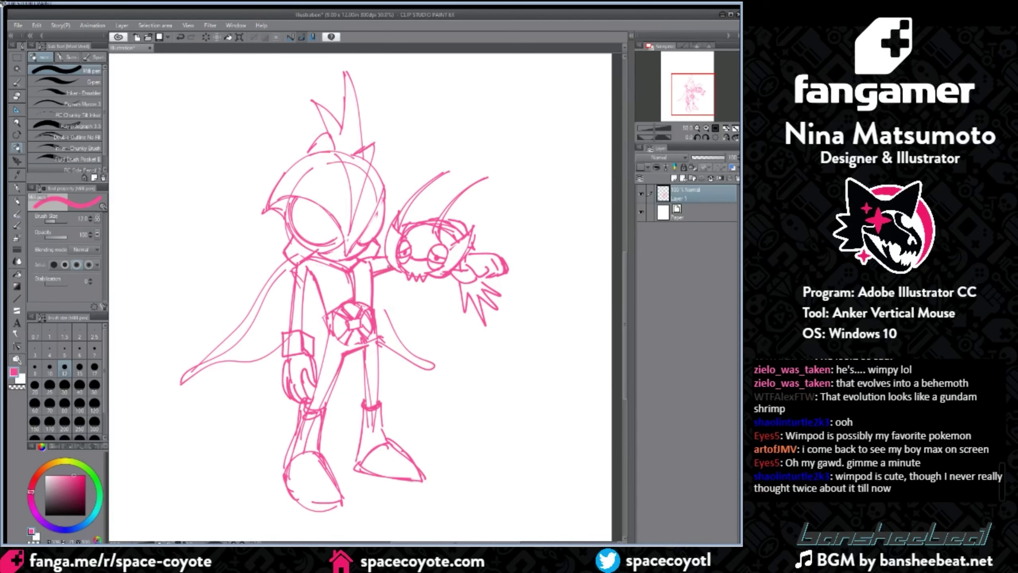
{"action": "left_click_drag", "start_coordinate": [457, 271], "coordinate": [472, 255]}
Step: Erase the right flap of the cape and start a new cape edge below the outstretched arm
{"action": "scroll", "coordinate": [526, 297], "scroll_direction": "down", "scroll_amount": 1}
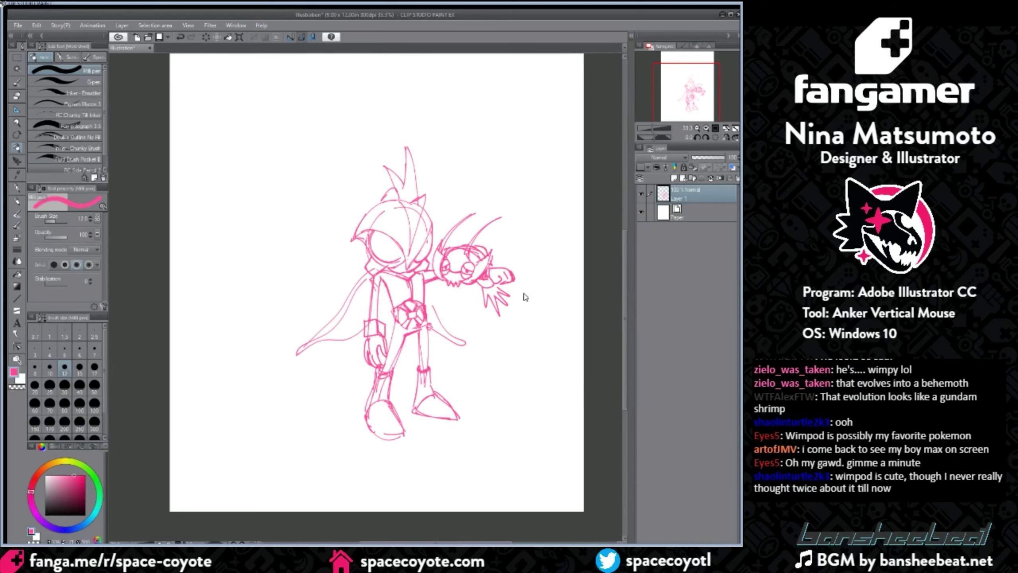
{"action": "scroll", "coordinate": [525, 298], "scroll_direction": "up", "scroll_amount": 1}
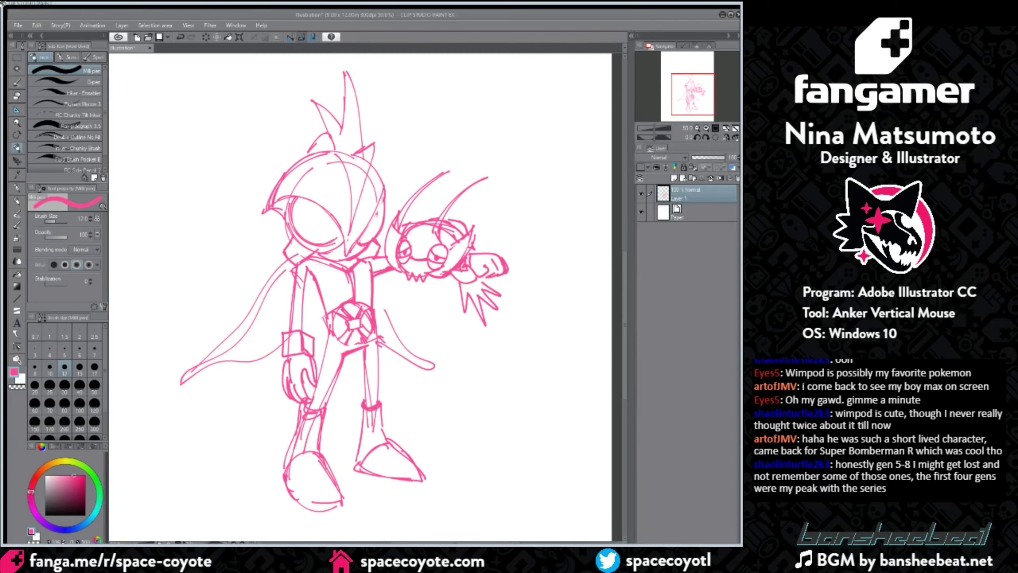
{"action": "scroll", "coordinate": [259, 136], "scroll_direction": "down", "scroll_amount": 3}
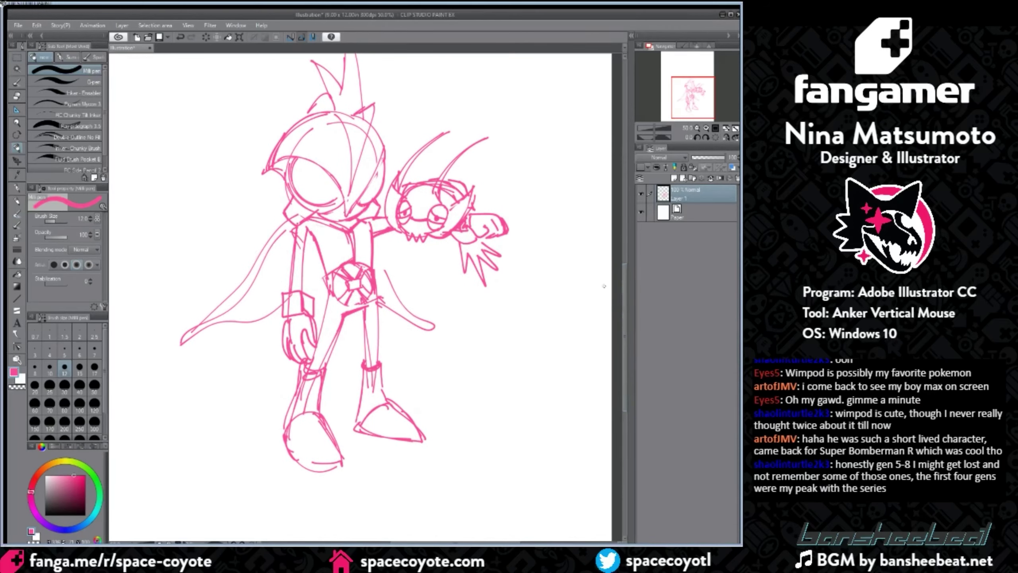
{"action": "left_click", "coordinate": [17, 97]}
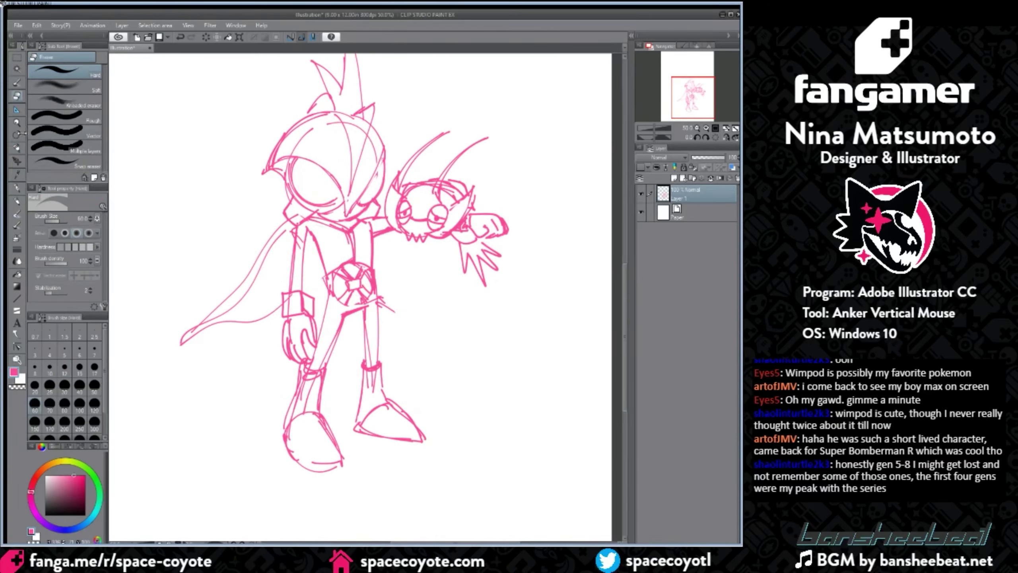
{"action": "left_click", "coordinate": [16, 148]}
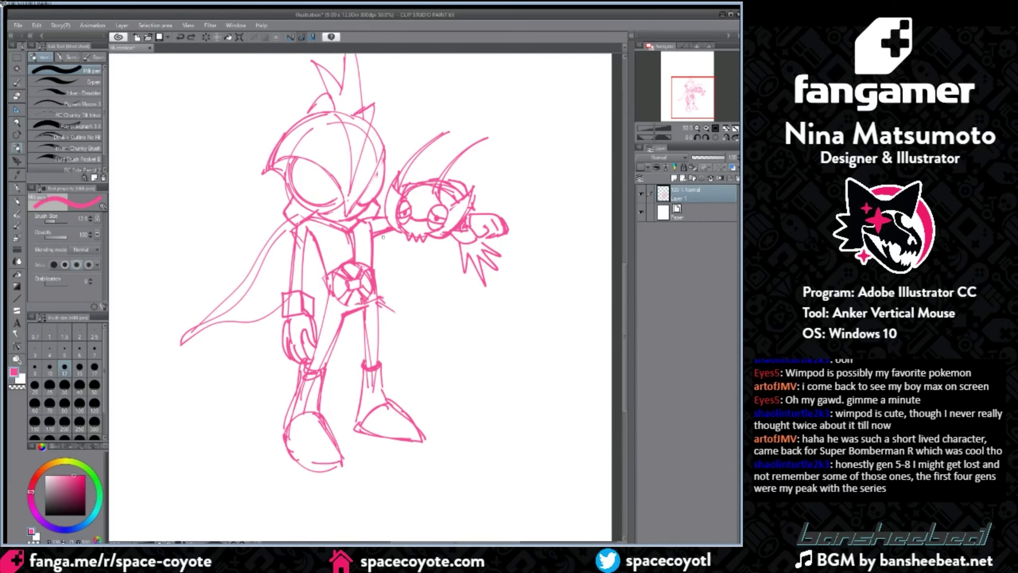
{"action": "left_click_drag", "start_coordinate": [383, 237], "coordinate": [407, 259]}
{"action": "left_click_drag", "start_coordinate": [471, 542], "coordinate": [480, 542]}
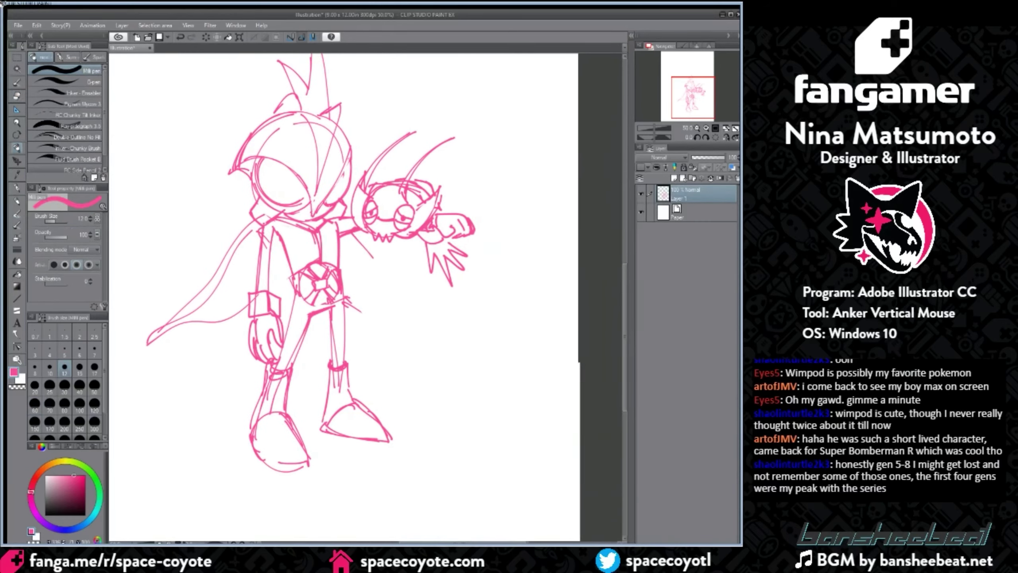
Step: Erase the lower tips of the creature's spiky tail and try a first curve for a second figure beneath it
{"action": "left_click", "coordinate": [17, 96]}
{"action": "mouse_move", "coordinate": [454, 285]}
{"action": "left_mouse_down"}
{"action": "mouse_move", "coordinate": [444, 278]}
{"action": "mouse_move", "coordinate": [395, 371]}
{"action": "left_mouse_up"}
{"action": "left_click", "coordinate": [21, 147]}
{"action": "key", "text": "ctrl+z"}
{"action": "mouse_move", "coordinate": [446, 263]}
{"action": "left_mouse_down"}
{"action": "mouse_move", "coordinate": [397, 341]}
{"action": "mouse_move", "coordinate": [440, 259]}
{"action": "mouse_move", "coordinate": [405, 335]}
{"action": "left_mouse_up"}
{"action": "key", "text": "ctrl+z"}
{"action": "key", "text": "ctrl+z"}
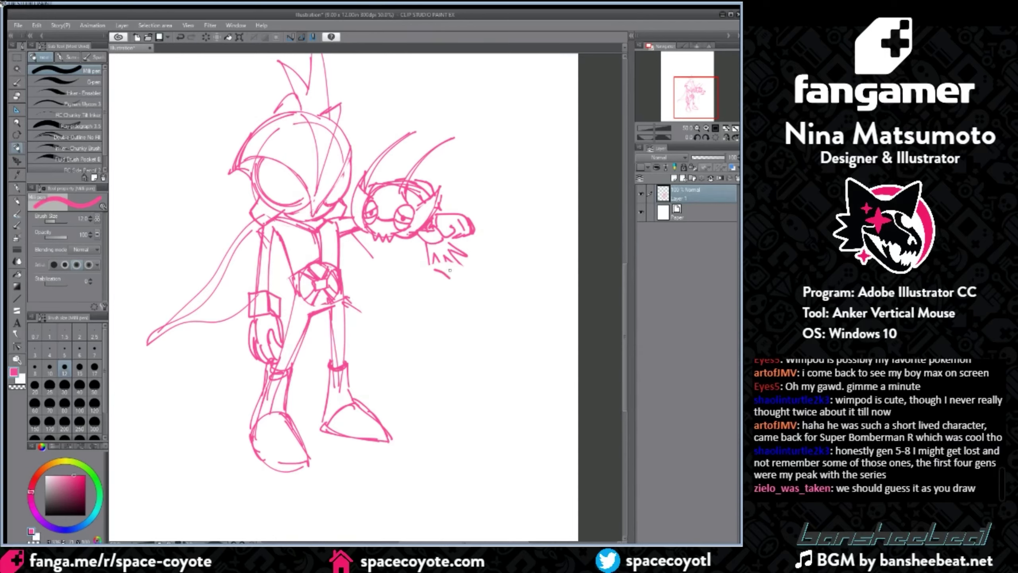
Step: Rough in the curved side of a large round head below the creature's tail
{"action": "mouse_move", "coordinate": [453, 261]}
{"action": "left_mouse_down"}
{"action": "mouse_move", "coordinate": [398, 323]}
{"action": "mouse_move", "coordinate": [406, 276]}
{"action": "left_mouse_up"}
{"action": "left_click_drag", "start_coordinate": [397, 322], "coordinate": [447, 339]}
{"action": "left_click_drag", "start_coordinate": [393, 327], "coordinate": [452, 339]}
{"action": "mouse_move", "coordinate": [453, 260]}
{"action": "left_mouse_down"}
{"action": "mouse_move", "coordinate": [481, 288]}
{"action": "mouse_move", "coordinate": [474, 340]}
{"action": "mouse_move", "coordinate": [481, 335]}
{"action": "left_mouse_up"}
{"action": "key", "text": "ctrl+z"}
{"action": "key", "text": "ctrl+z"}
{"action": "key", "text": "ctrl+z"}
{"action": "key", "text": "ctrl+z"}
{"action": "key", "text": "ctrl+z"}
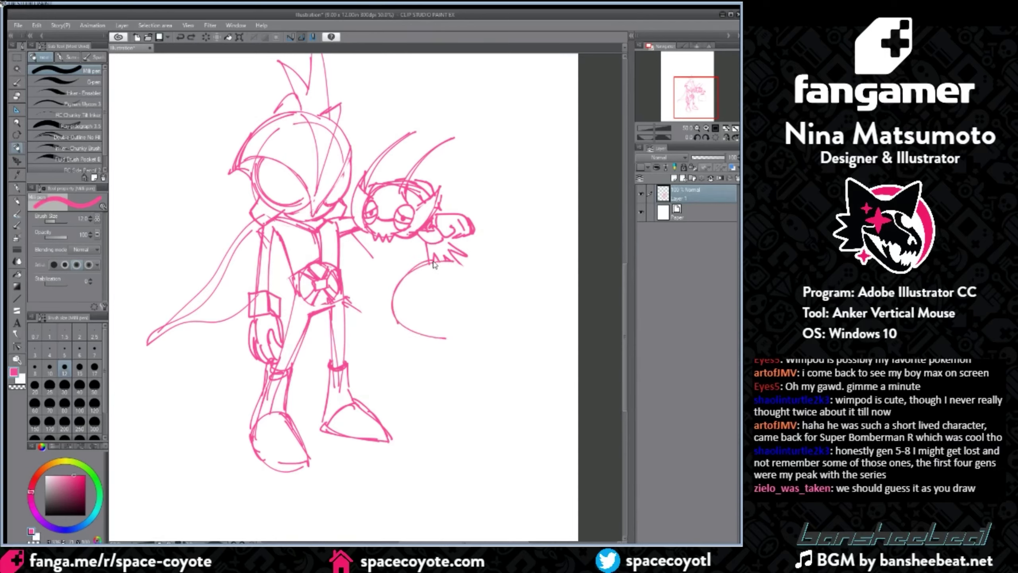
Step: Close the new figure's round head outline and add two small round ears
{"action": "mouse_move", "coordinate": [436, 265]}
{"action": "left_mouse_down"}
{"action": "mouse_move", "coordinate": [381, 320]}
{"action": "mouse_move", "coordinate": [426, 344]}
{"action": "mouse_move", "coordinate": [382, 311]}
{"action": "mouse_move", "coordinate": [445, 335]}
{"action": "mouse_move", "coordinate": [472, 297]}
{"action": "mouse_move", "coordinate": [461, 335]}
{"action": "left_mouse_up"}
{"action": "key", "text": "ctrl+z"}
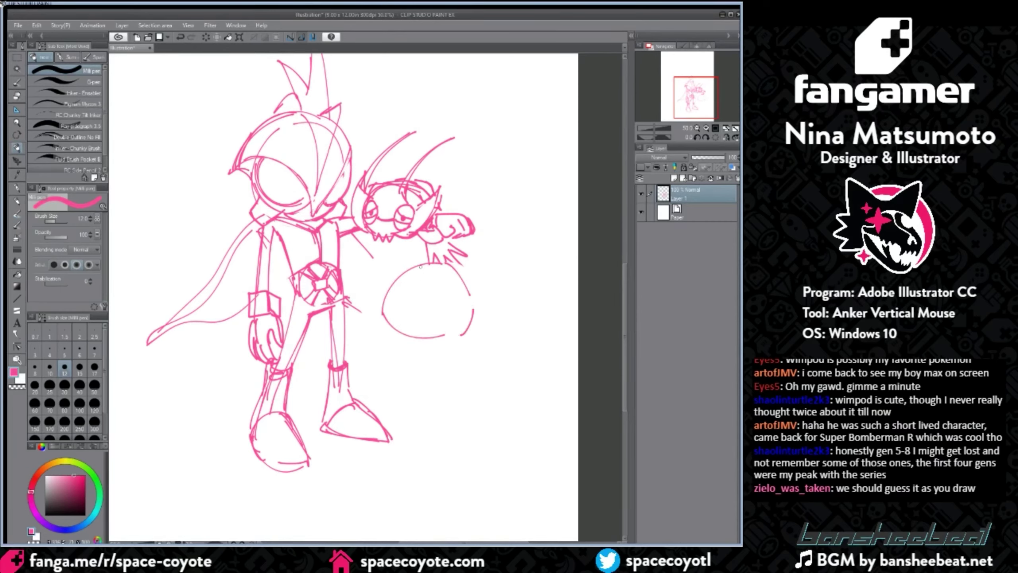
{"action": "left_click_drag", "start_coordinate": [416, 264], "coordinate": [412, 335]}
{"action": "mouse_move", "coordinate": [387, 298]}
{"action": "left_mouse_down"}
{"action": "mouse_move", "coordinate": [402, 332]}
{"action": "mouse_move", "coordinate": [464, 335]}
{"action": "left_mouse_up"}
{"action": "mouse_move", "coordinate": [421, 262]}
{"action": "left_mouse_down"}
{"action": "mouse_move", "coordinate": [397, 276]}
{"action": "mouse_move", "coordinate": [408, 248]}
{"action": "mouse_move", "coordinate": [417, 264]}
{"action": "mouse_move", "coordinate": [483, 282]}
{"action": "mouse_move", "coordinate": [475, 302]}
{"action": "left_mouse_up"}
{"action": "key", "text": "ctrl+z"}
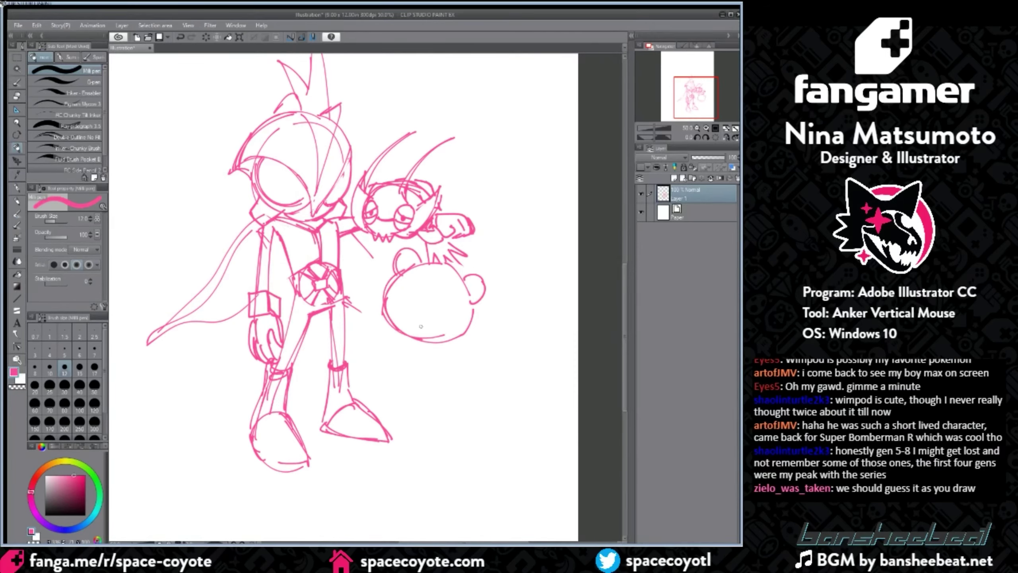
Step: Sketch the small figure's body below the head with a long side line and a curved waistline
{"action": "left_click_drag", "start_coordinate": [414, 339], "coordinate": [408, 364]}
{"action": "key", "text": "ctrl+z"}
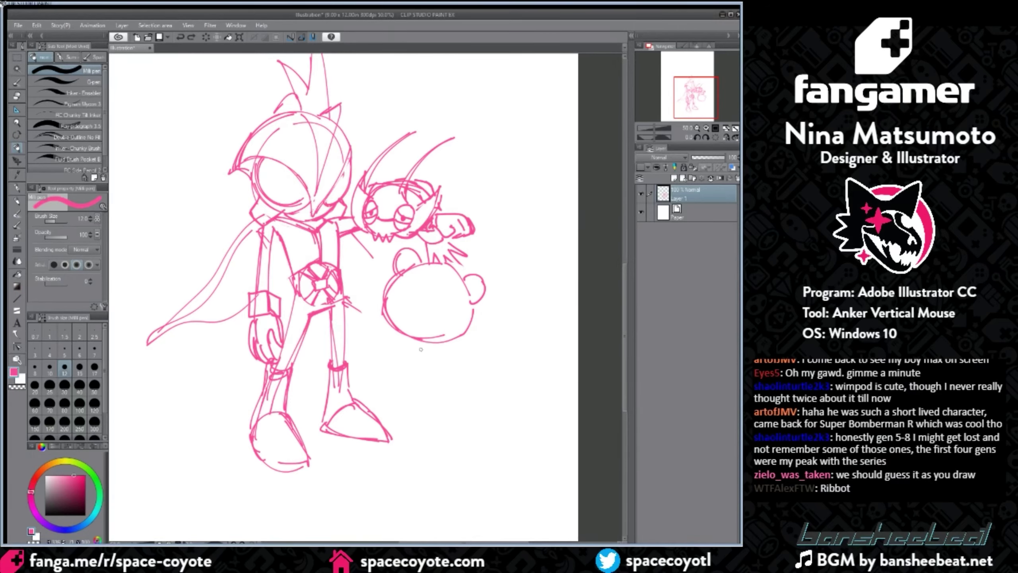
{"action": "mouse_move", "coordinate": [408, 368]}
{"action": "left_mouse_down"}
{"action": "mouse_move", "coordinate": [417, 340]}
{"action": "mouse_move", "coordinate": [447, 384]}
{"action": "left_mouse_up"}
{"action": "left_click_drag", "start_coordinate": [447, 342], "coordinate": [451, 384]}
{"action": "left_click_drag", "start_coordinate": [407, 367], "coordinate": [420, 419]}
{"action": "key", "text": "ctrl+z"}
{"action": "key", "text": "ctrl+z"}
{"action": "left_click_drag", "start_coordinate": [407, 366], "coordinate": [416, 414]}
{"action": "left_click_drag", "start_coordinate": [412, 381], "coordinate": [418, 412]}
{"action": "key", "text": "ctrl+z"}
{"action": "key", "text": "ctrl+z"}
{"action": "key", "text": "ctrl+z"}
{"action": "left_click_drag", "start_coordinate": [426, 388], "coordinate": [426, 417]}
{"action": "key", "text": "ctrl+z"}
{"action": "key", "text": "ctrl+z"}
{"action": "key", "text": "ctrl+z"}
{"action": "key", "text": "ctrl+z"}
Step: Lasso the small figure and move it slightly down and closer to the caped character
{"action": "key", "text": "m"}
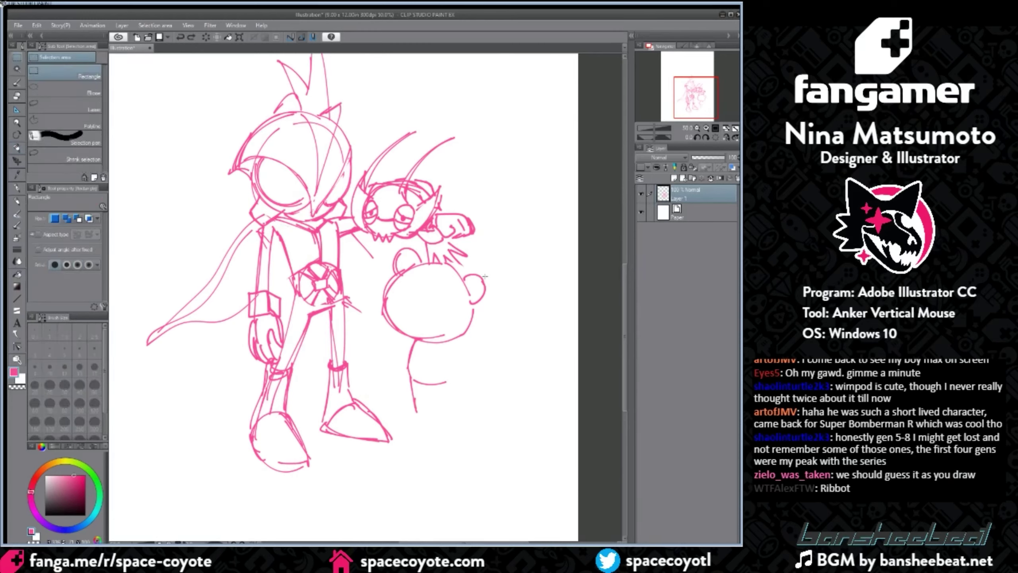
{"action": "left_click", "coordinate": [72, 105]}
{"action": "mouse_move", "coordinate": [466, 262]}
{"action": "left_mouse_down"}
{"action": "mouse_move", "coordinate": [394, 240]}
{"action": "mouse_move", "coordinate": [469, 433]}
{"action": "mouse_move", "coordinate": [486, 274]}
{"action": "left_mouse_up"}
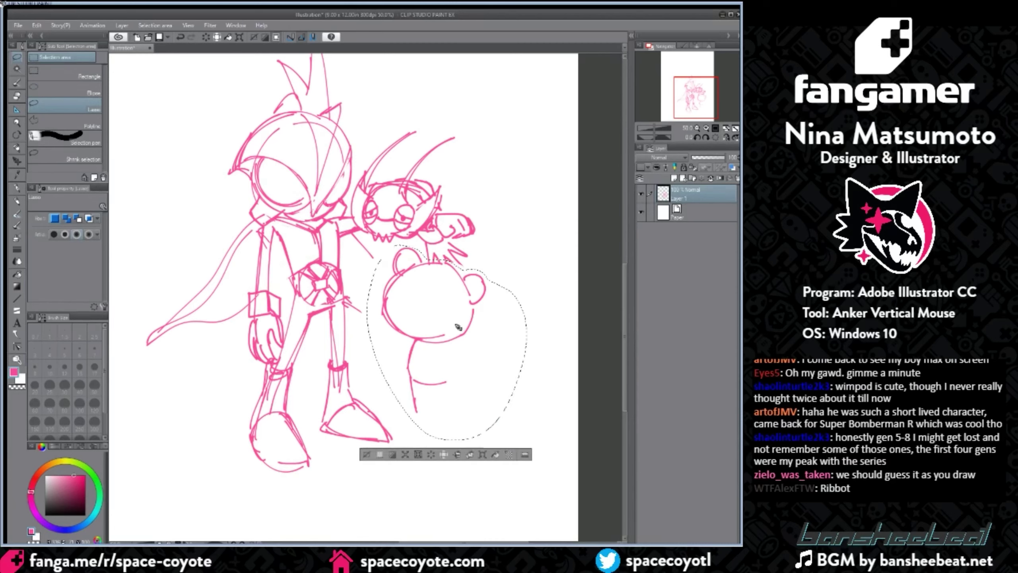
{"action": "left_click_drag", "start_coordinate": [458, 327], "coordinate": [446, 339]}
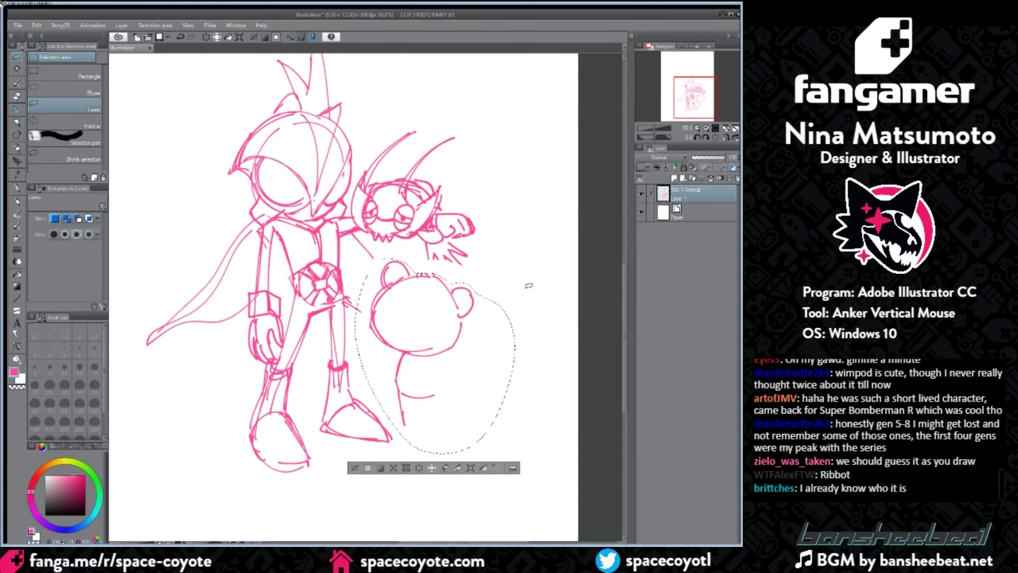
{"action": "key", "text": "ctrl+d"}
Step: Redraw the pointed tips of the creature's tail above the small figure's head
{"action": "key", "text": "p"}
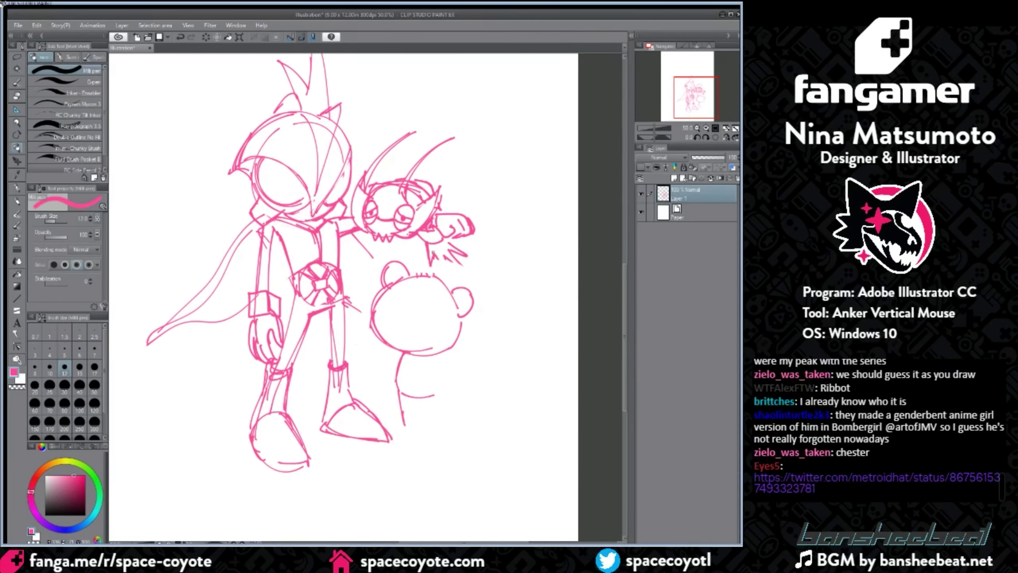
{"action": "left_click_drag", "start_coordinate": [433, 252], "coordinate": [452, 273]}
{"action": "mouse_move", "coordinate": [451, 274]}
{"action": "left_mouse_down"}
{"action": "mouse_move", "coordinate": [446, 256]}
{"action": "mouse_move", "coordinate": [458, 264]}
{"action": "left_mouse_up"}
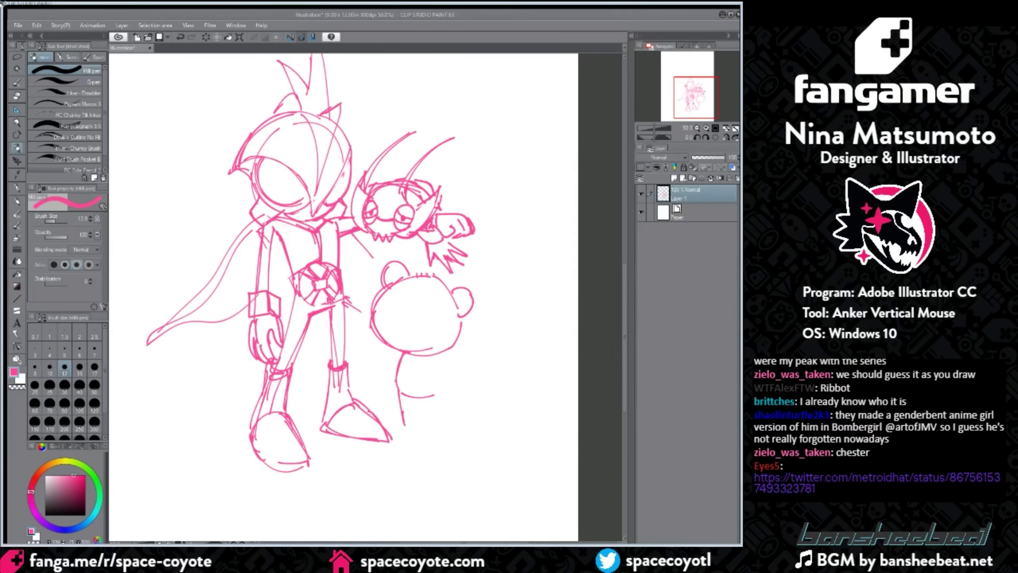
{"action": "key", "text": "ctrl+z"}
Step: Sketch the small figure's two short arms, with one hand holding a tall cylindrical cup
{"action": "left_click_drag", "start_coordinate": [436, 351], "coordinate": [441, 391]}
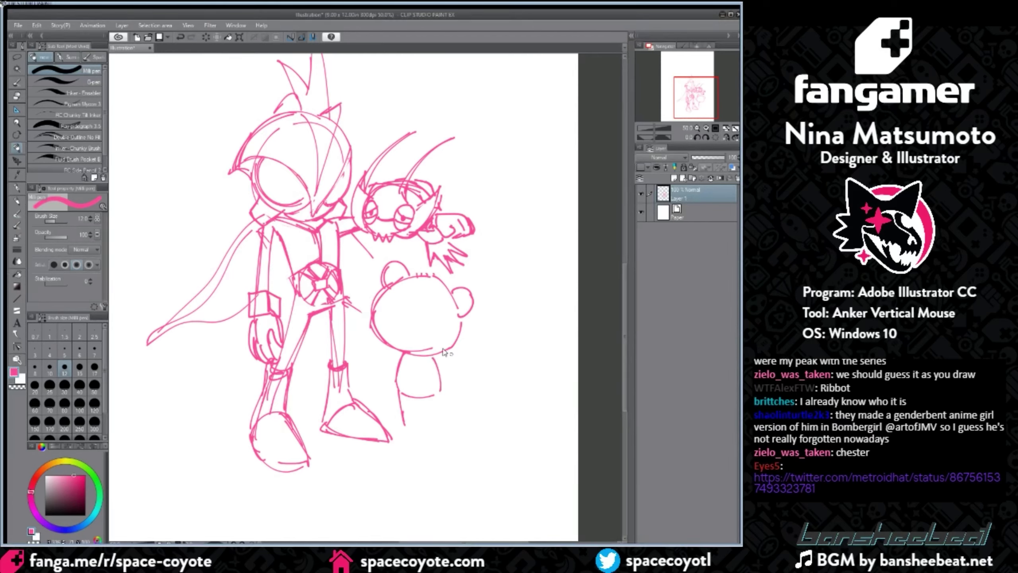
{"action": "key", "text": "ctrl+z"}
{"action": "left_click_drag", "start_coordinate": [435, 356], "coordinate": [446, 363]}
{"action": "left_click_drag", "start_coordinate": [436, 370], "coordinate": [455, 373]}
{"action": "mouse_move", "coordinate": [447, 363]}
{"action": "left_mouse_down"}
{"action": "mouse_move", "coordinate": [459, 379]}
{"action": "mouse_move", "coordinate": [478, 379]}
{"action": "left_mouse_up"}
{"action": "key", "text": "ctrl+z"}
{"action": "key", "text": "ctrl+z"}
{"action": "key", "text": "ctrl+z"}
{"action": "key", "text": "ctrl+z"}
{"action": "left_click_drag", "start_coordinate": [456, 350], "coordinate": [458, 381]}
{"action": "mouse_move", "coordinate": [456, 360]}
{"action": "left_mouse_down"}
{"action": "mouse_move", "coordinate": [460, 382]}
{"action": "mouse_move", "coordinate": [478, 380]}
{"action": "left_mouse_up"}
{"action": "mouse_move", "coordinate": [460, 349]}
{"action": "left_mouse_down"}
{"action": "mouse_move", "coordinate": [477, 348]}
{"action": "mouse_move", "coordinate": [478, 380]}
{"action": "left_mouse_up"}
{"action": "mouse_move", "coordinate": [403, 355]}
{"action": "left_mouse_down"}
{"action": "mouse_move", "coordinate": [378, 386]}
{"action": "mouse_move", "coordinate": [396, 377]}
{"action": "left_mouse_up"}
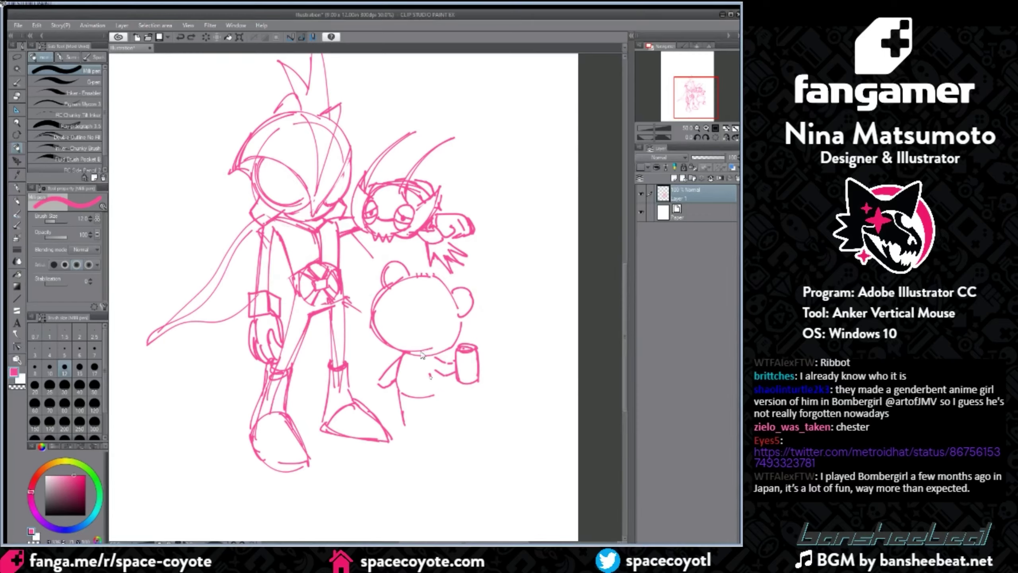
Step: Draw the small figure's jacket with a front opening line, a closed side and a bottom hem
{"action": "left_click_drag", "start_coordinate": [402, 391], "coordinate": [435, 392]}
{"action": "left_click_drag", "start_coordinate": [441, 374], "coordinate": [441, 390]}
{"action": "left_click_drag", "start_coordinate": [419, 355], "coordinate": [420, 392]}
{"action": "left_click_drag", "start_coordinate": [434, 360], "coordinate": [435, 370]}
{"action": "key", "text": "ctrl+z"}
{"action": "key", "text": "ctrl+z"}
{"action": "key", "text": "ctrl+z"}
{"action": "left_click_drag", "start_coordinate": [433, 356], "coordinate": [439, 394]}
{"action": "mouse_move", "coordinate": [430, 392]}
{"action": "left_mouse_down"}
{"action": "mouse_move", "coordinate": [442, 387]}
{"action": "mouse_move", "coordinate": [428, 392]}
{"action": "left_mouse_up"}
{"action": "key", "text": "ctrl+z"}
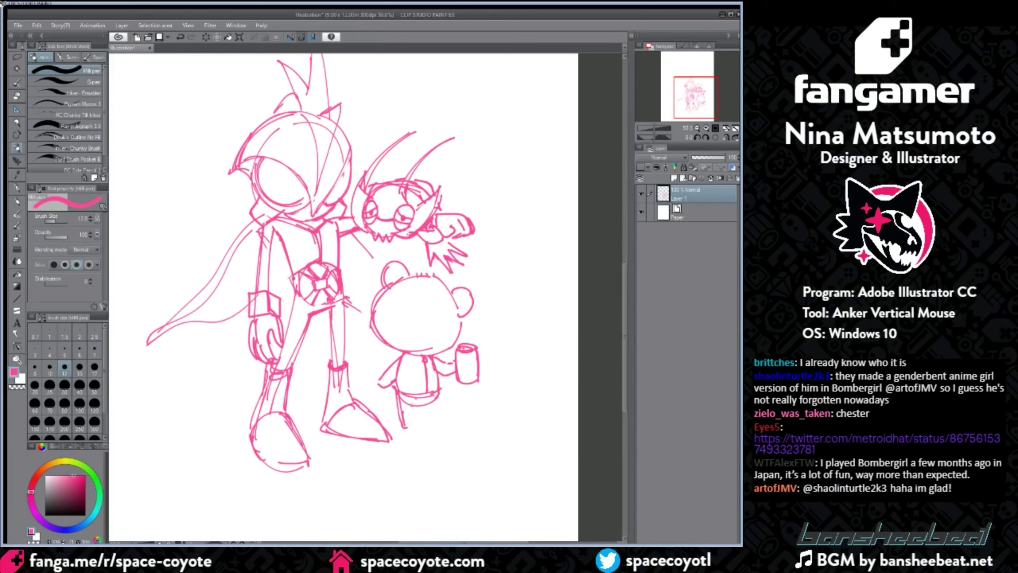
Step: Sketch two short stubby legs beneath the small figure's jacket
{"action": "mouse_move", "coordinate": [414, 406]}
{"action": "left_mouse_down"}
{"action": "mouse_move", "coordinate": [412, 428]}
{"action": "mouse_move", "coordinate": [438, 425]}
{"action": "mouse_move", "coordinate": [429, 426]}
{"action": "left_mouse_up"}
{"action": "key", "text": "ctrl+z"}
{"action": "key", "text": "ctrl+z"}
{"action": "key", "text": "ctrl+z"}
{"action": "left_click_drag", "start_coordinate": [439, 395], "coordinate": [435, 426]}
{"action": "left_click_drag", "start_coordinate": [428, 425], "coordinate": [436, 427]}
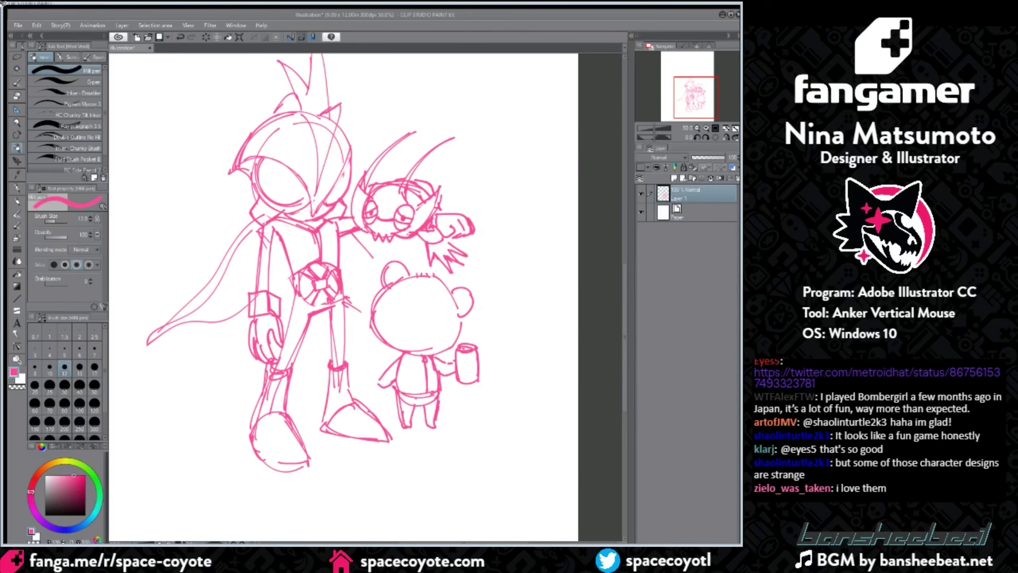
Step: Touch up the jacket's edge and define the cuff and hand of the small figure's lowered arm
{"action": "left_click", "coordinate": [431, 385]}
{"action": "left_click_drag", "start_coordinate": [440, 376], "coordinate": [442, 390]}
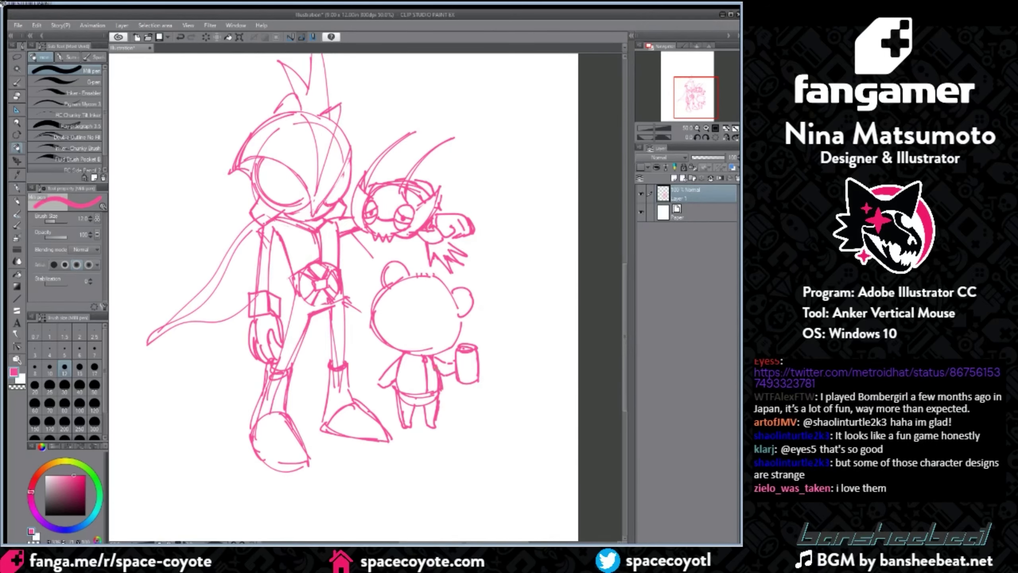
{"action": "scroll", "coordinate": [473, 328], "scroll_direction": "up", "scroll_amount": 4}
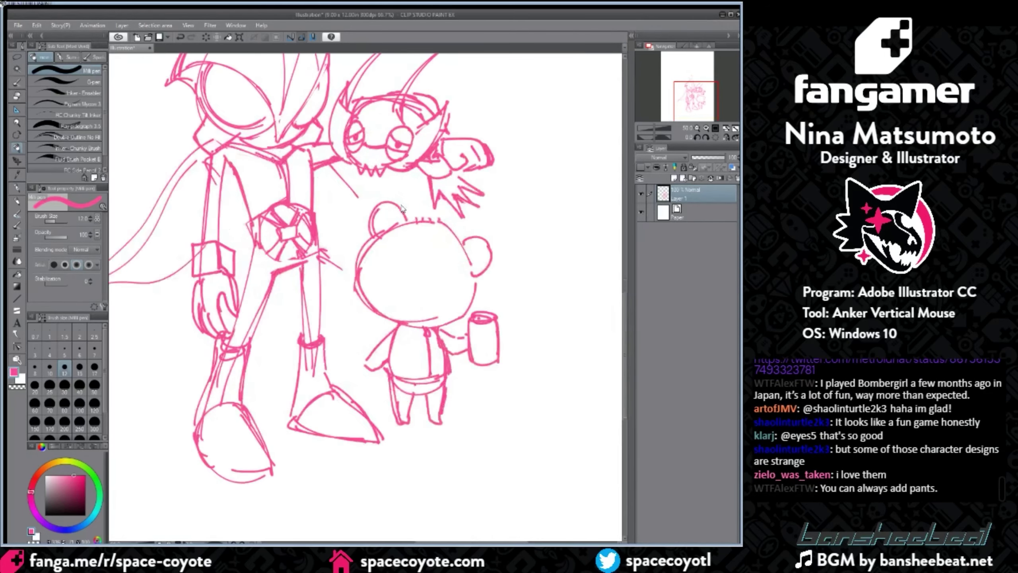
{"action": "left_click_drag", "start_coordinate": [354, 431], "coordinate": [365, 443]}
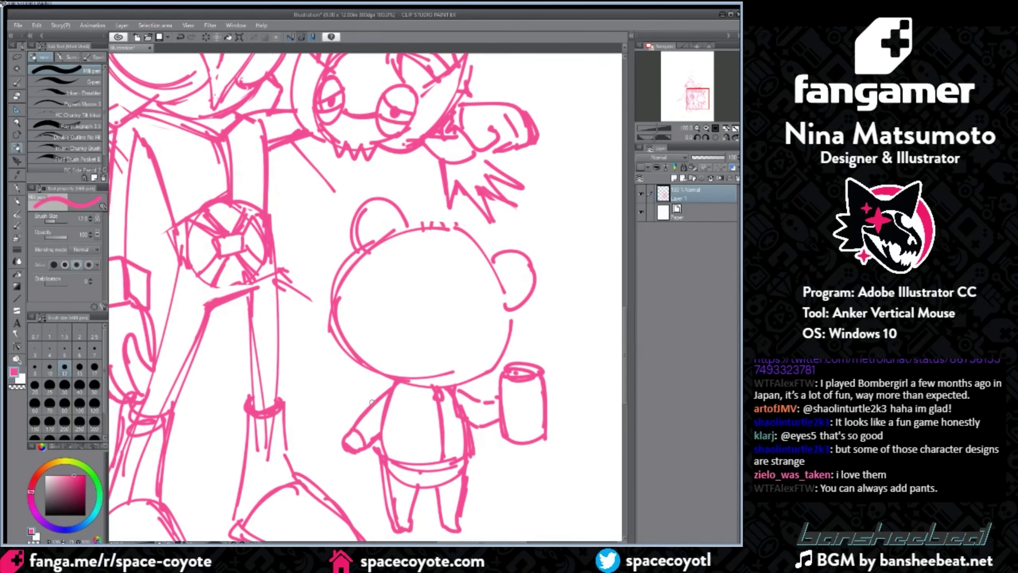
{"action": "mouse_move", "coordinate": [364, 411]}
{"action": "left_mouse_down"}
{"action": "mouse_move", "coordinate": [348, 428]}
{"action": "mouse_move", "coordinate": [366, 437]}
{"action": "left_mouse_up"}
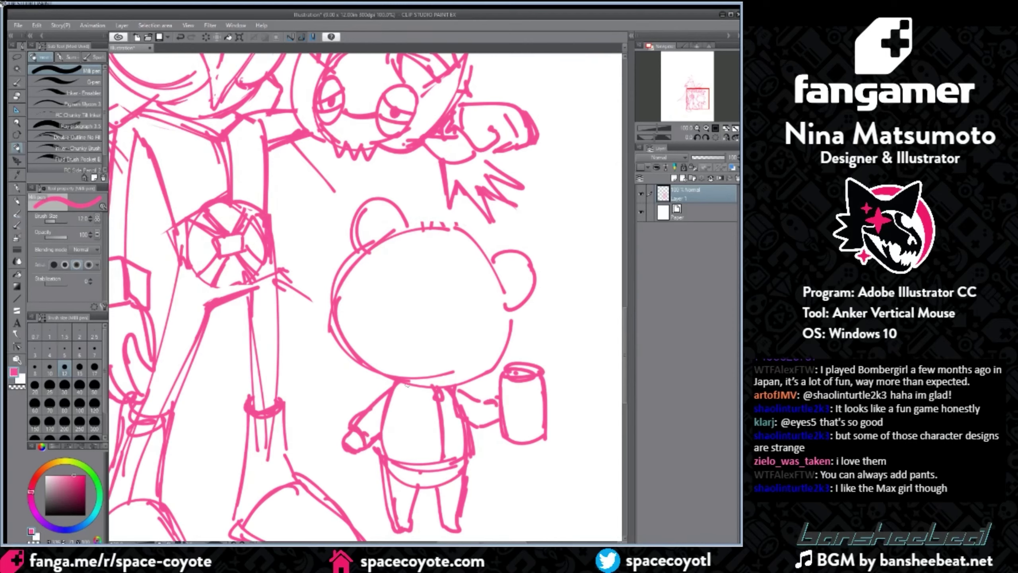
Step: Add a collar, a swirl emblem, pockets and a hem band to the small figure's jacket
{"action": "left_click_drag", "start_coordinate": [420, 387], "coordinate": [389, 412]}
{"action": "left_click_drag", "start_coordinate": [404, 402], "coordinate": [389, 413]}
{"action": "left_click_drag", "start_coordinate": [445, 389], "coordinate": [453, 398]}
{"action": "left_click_drag", "start_coordinate": [413, 429], "coordinate": [393, 442]}
{"action": "mouse_move", "coordinate": [393, 442]}
{"action": "left_mouse_down"}
{"action": "mouse_move", "coordinate": [421, 432]}
{"action": "mouse_move", "coordinate": [463, 439]}
{"action": "left_mouse_up"}
{"action": "mouse_move", "coordinate": [456, 431]}
{"action": "left_mouse_down"}
{"action": "mouse_move", "coordinate": [408, 415]}
{"action": "mouse_move", "coordinate": [422, 397]}
{"action": "mouse_move", "coordinate": [401, 413]}
{"action": "mouse_move", "coordinate": [458, 394]}
{"action": "mouse_move", "coordinate": [455, 420]}
{"action": "left_mouse_up"}
Step: Erase the stray ticks on top of the small figure's head and sketch a large curled tail behind its body
{"action": "scroll", "coordinate": [450, 395], "scroll_direction": "down", "scroll_amount": 1}
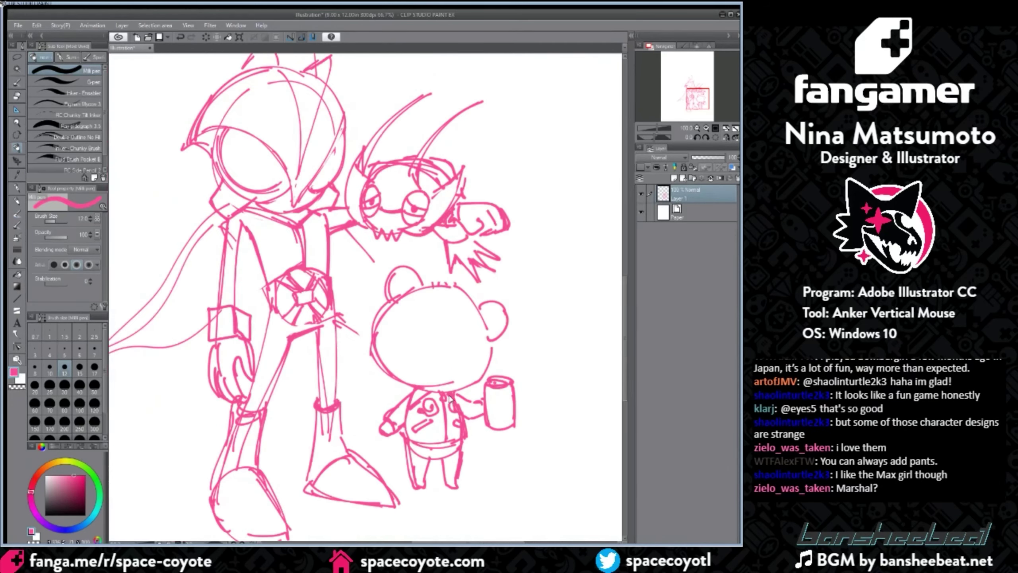
{"action": "left_click_drag", "start_coordinate": [625, 330], "coordinate": [625, 345]}
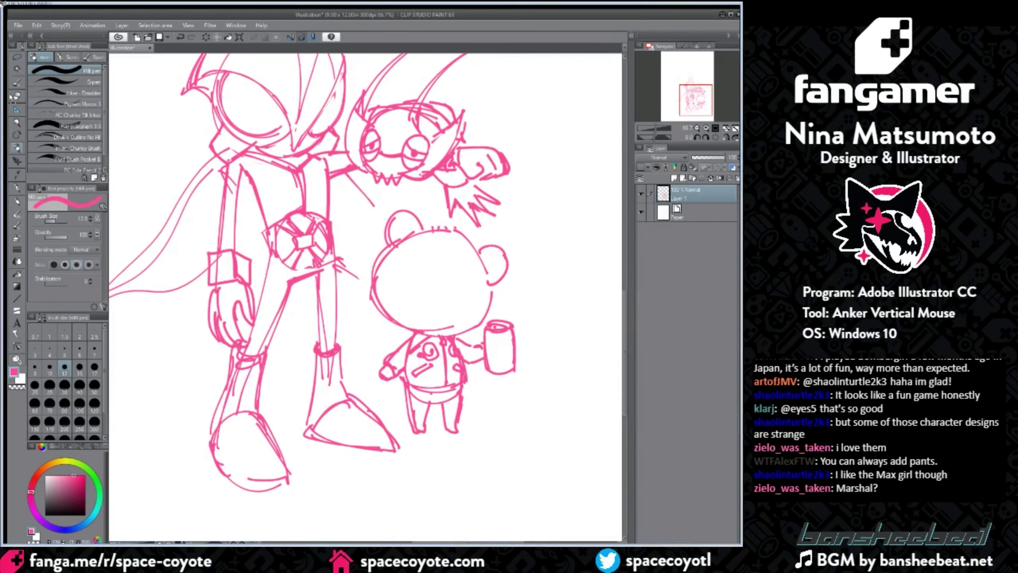
{"action": "key", "text": "e"}
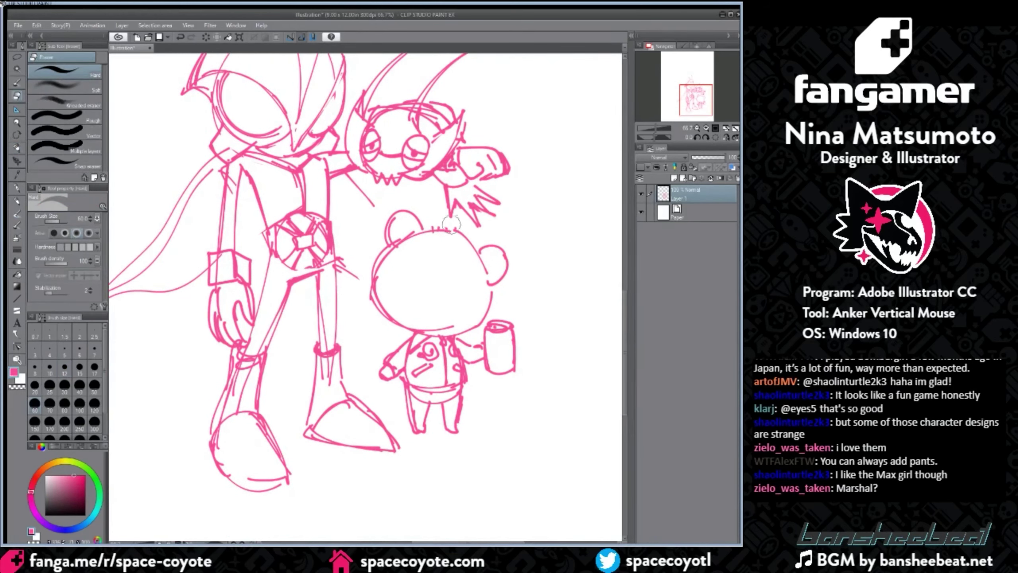
{"action": "left_click", "coordinate": [17, 147]}
{"action": "left_click_drag", "start_coordinate": [409, 403], "coordinate": [361, 351]}
{"action": "key", "text": "ctrl+z"}
{"action": "key", "text": "ctrl+z"}
{"action": "left_click_drag", "start_coordinate": [383, 308], "coordinate": [338, 335]}
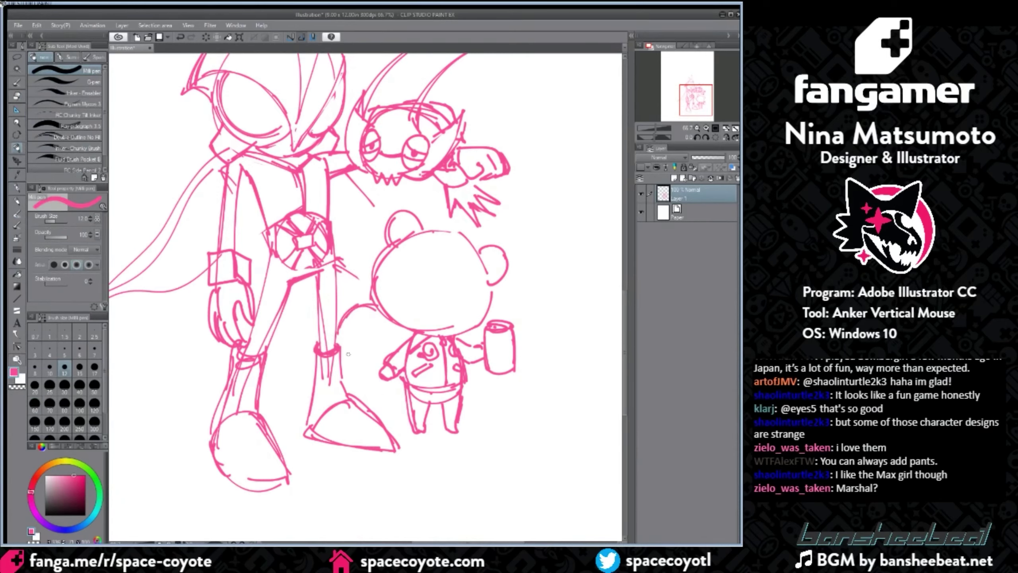
{"action": "mouse_move", "coordinate": [343, 371]}
{"action": "left_mouse_down"}
{"action": "mouse_move", "coordinate": [369, 379]}
{"action": "mouse_move", "coordinate": [385, 355]}
{"action": "mouse_move", "coordinate": [356, 355]}
{"action": "left_mouse_up"}
{"action": "left_click_drag", "start_coordinate": [374, 354], "coordinate": [382, 399]}
{"action": "left_click_drag", "start_coordinate": [384, 398], "coordinate": [408, 388]}
{"action": "left_click_drag", "start_coordinate": [406, 331], "coordinate": [400, 341]}
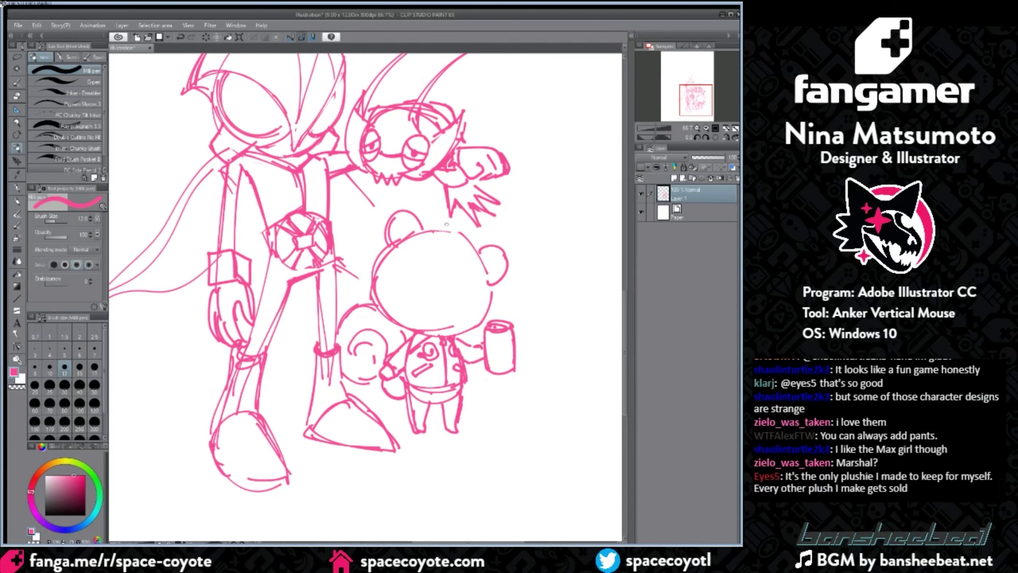
Step: Draw a jagged hair fringe on the small figure's forehead and inner curves in both ears
{"action": "mouse_move", "coordinate": [408, 242]}
{"action": "left_mouse_down"}
{"action": "mouse_move", "coordinate": [441, 244]}
{"action": "mouse_move", "coordinate": [416, 266]}
{"action": "mouse_move", "coordinate": [464, 256]}
{"action": "mouse_move", "coordinate": [477, 241]}
{"action": "mouse_move", "coordinate": [463, 244]}
{"action": "mouse_move", "coordinate": [476, 253]}
{"action": "mouse_move", "coordinate": [445, 259]}
{"action": "left_mouse_up"}
{"action": "key", "text": "ctrl+z"}
{"action": "key", "text": "ctrl+z"}
{"action": "key", "text": "ctrl+z"}
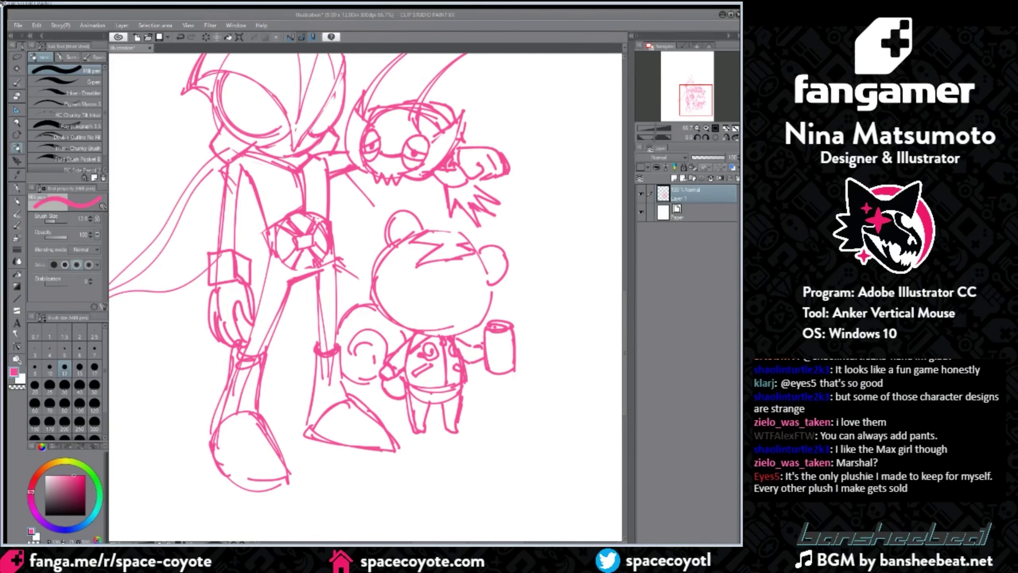
{"action": "mouse_move", "coordinate": [437, 237]}
{"action": "left_mouse_down"}
{"action": "mouse_move", "coordinate": [483, 254]}
{"action": "mouse_move", "coordinate": [490, 285]}
{"action": "left_mouse_up"}
{"action": "key", "text": "ctrl+z"}
{"action": "mouse_move", "coordinate": [393, 243]}
{"action": "left_mouse_down"}
{"action": "mouse_move", "coordinate": [404, 224]}
{"action": "mouse_move", "coordinate": [415, 239]}
{"action": "left_mouse_up"}
{"action": "left_click_drag", "start_coordinate": [499, 257], "coordinate": [479, 298]}
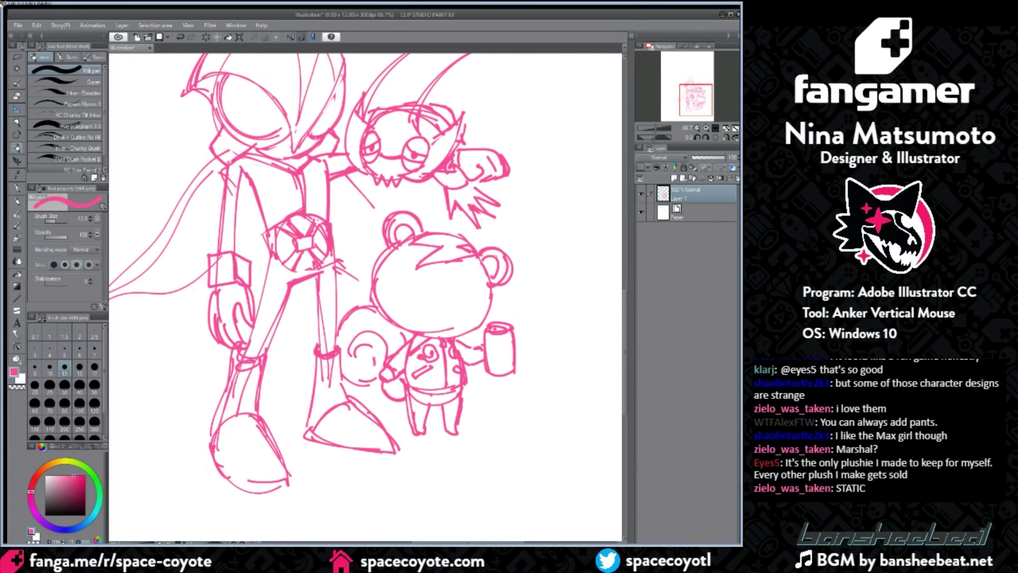
Step: Erase and redraw the small figure's head outline on the side next to its curled tail
{"action": "left_click", "coordinate": [17, 96]}
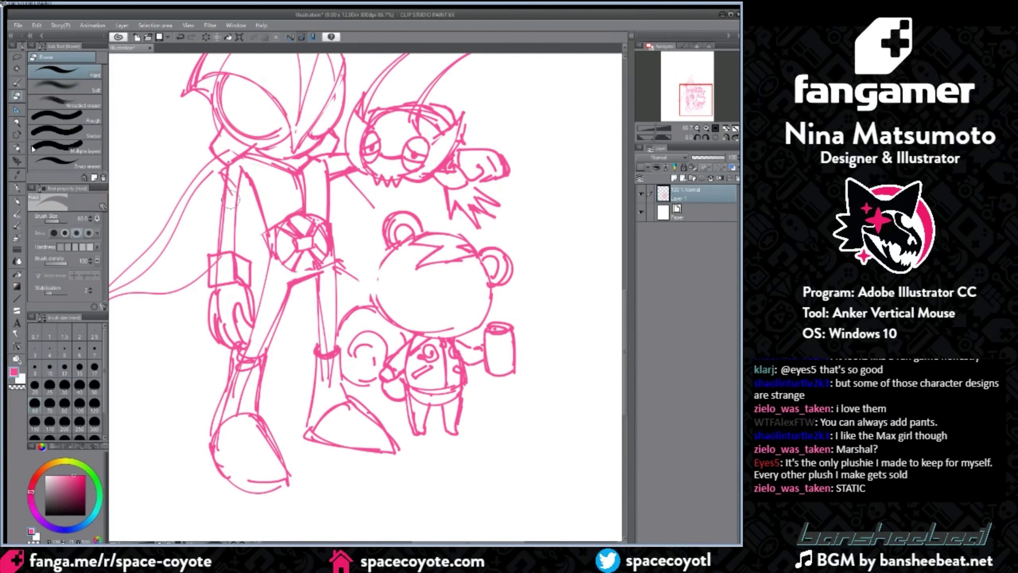
{"action": "key", "text": "p"}
{"action": "left_click_drag", "start_coordinate": [397, 245], "coordinate": [387, 316]}
{"action": "key", "text": "ctrl+z"}
{"action": "mouse_move", "coordinate": [382, 263]}
{"action": "left_mouse_down"}
{"action": "mouse_move", "coordinate": [387, 320]}
{"action": "mouse_move", "coordinate": [372, 306]}
{"action": "left_mouse_up"}
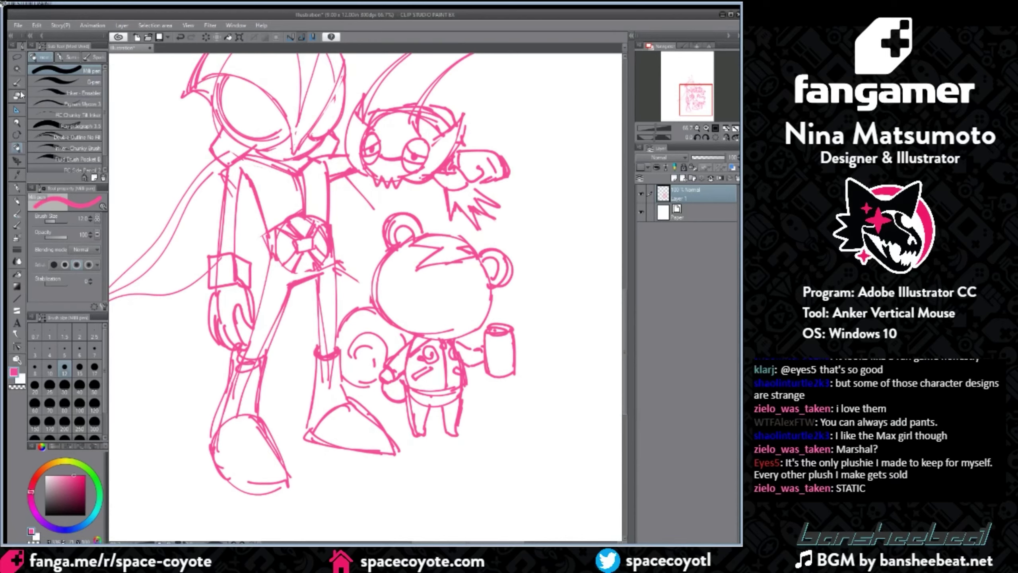
{"action": "key", "text": "e"}
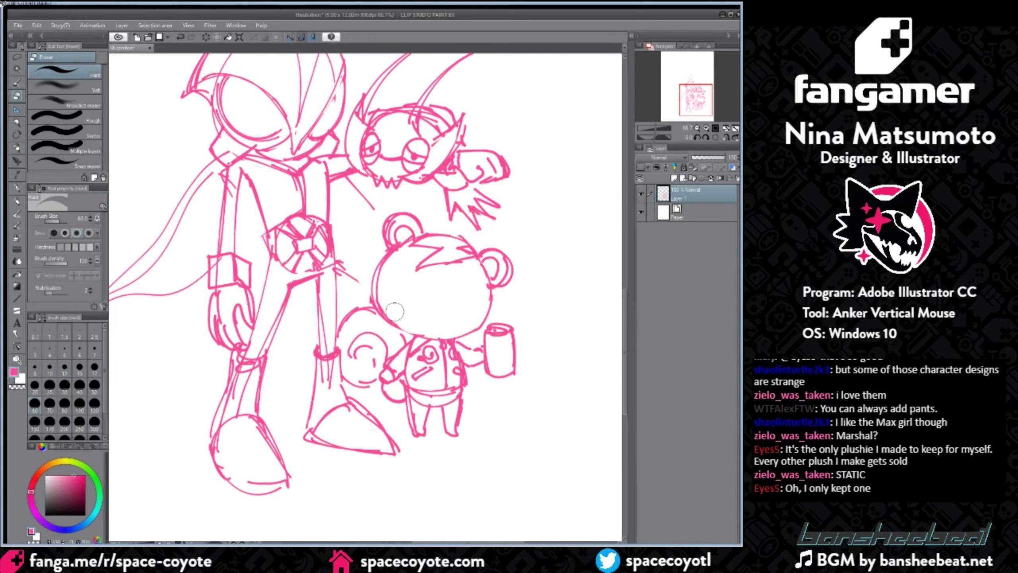
{"action": "left_click", "coordinate": [16, 147]}
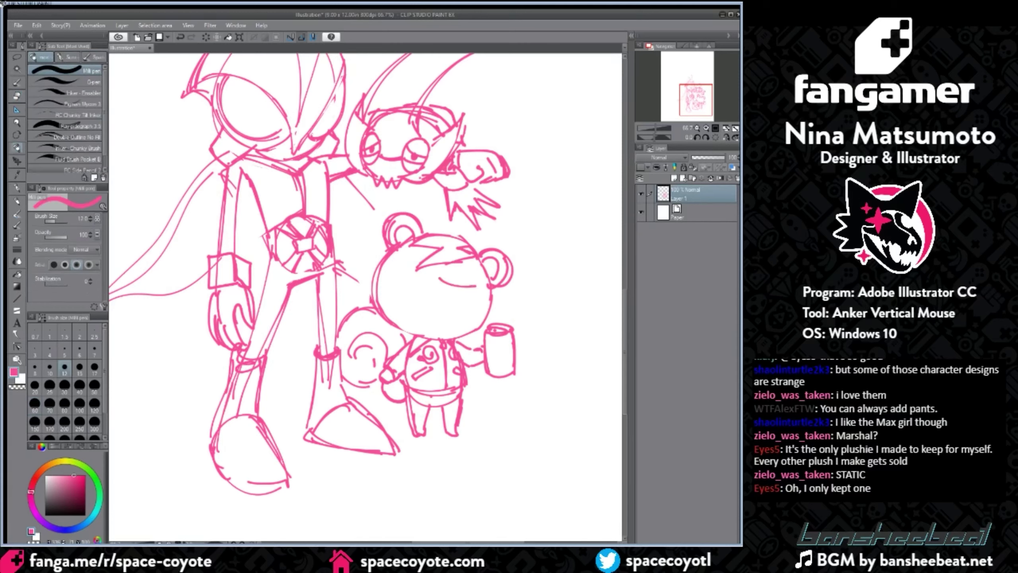
Step: Sketch the small figure's face with half-lidded eyes, dark pupils, a small nose and a smirking mouth
{"action": "mouse_move", "coordinate": [441, 279]}
{"action": "left_mouse_down"}
{"action": "mouse_move", "coordinate": [480, 286]}
{"action": "mouse_move", "coordinate": [469, 287]}
{"action": "mouse_move", "coordinate": [480, 287]}
{"action": "mouse_move", "coordinate": [473, 305]}
{"action": "mouse_move", "coordinate": [474, 283]}
{"action": "left_mouse_up"}
{"action": "key", "text": "ctrl+z"}
{"action": "key", "text": "ctrl+z"}
{"action": "key", "text": "ctrl+z"}
{"action": "key", "text": "ctrl+z"}
{"action": "key", "text": "ctrl+z"}
{"action": "key", "text": "ctrl+z"}
{"action": "key", "text": "ctrl+z"}
{"action": "left_click_drag", "start_coordinate": [388, 259], "coordinate": [478, 286]}
{"action": "key", "text": "ctrl+z"}
{"action": "key", "text": "ctrl+z"}
{"action": "mouse_move", "coordinate": [385, 263]}
{"action": "left_mouse_down"}
{"action": "mouse_move", "coordinate": [387, 277]}
{"action": "mouse_move", "coordinate": [393, 264]}
{"action": "mouse_move", "coordinate": [460, 283]}
{"action": "mouse_move", "coordinate": [408, 313]}
{"action": "left_mouse_up"}
{"action": "key", "text": "ctrl+z"}
{"action": "key", "text": "ctrl+z"}
{"action": "key", "text": "ctrl+z"}
{"action": "key", "text": "ctrl+z"}
{"action": "key", "text": "ctrl+z"}
{"action": "mouse_move", "coordinate": [407, 313]}
{"action": "left_mouse_down"}
{"action": "mouse_move", "coordinate": [400, 308]}
{"action": "mouse_move", "coordinate": [429, 311]}
{"action": "mouse_move", "coordinate": [480, 287]}
{"action": "left_mouse_up"}
{"action": "key", "text": "ctrl+z"}
{"action": "key", "text": "ctrl+z"}
{"action": "key", "text": "ctrl+z"}
{"action": "left_click_drag", "start_coordinate": [398, 269], "coordinate": [415, 276]}
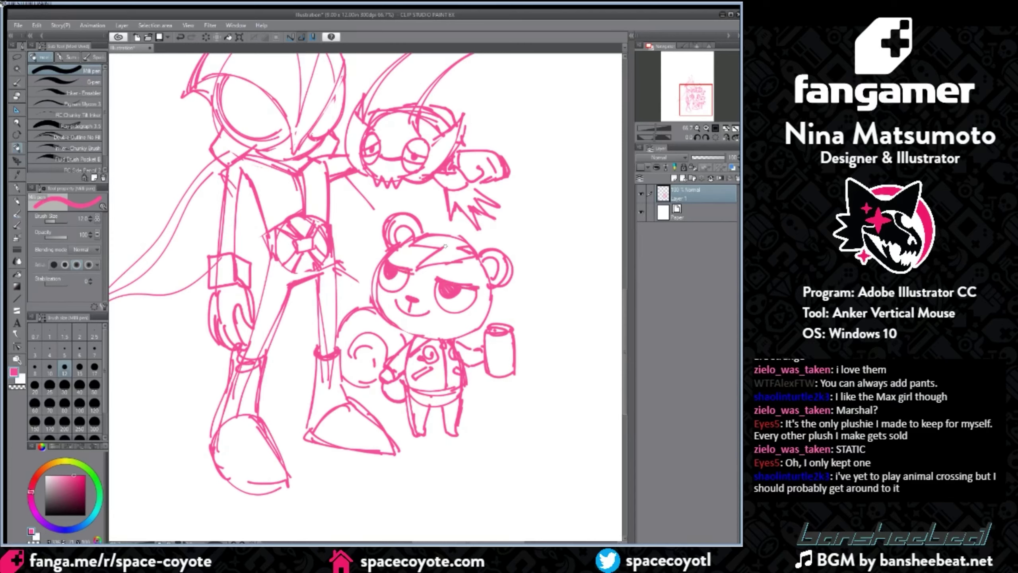
Step: Lasso the small figure's nose and mouth and adjust them with a transform
{"action": "key", "text": "m"}
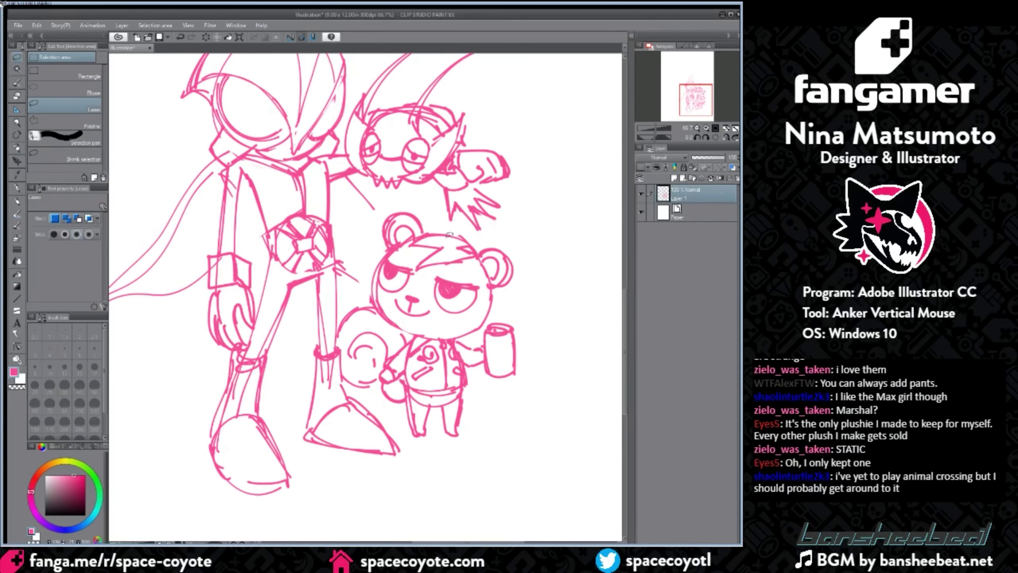
{"action": "left_click", "coordinate": [16, 138]}
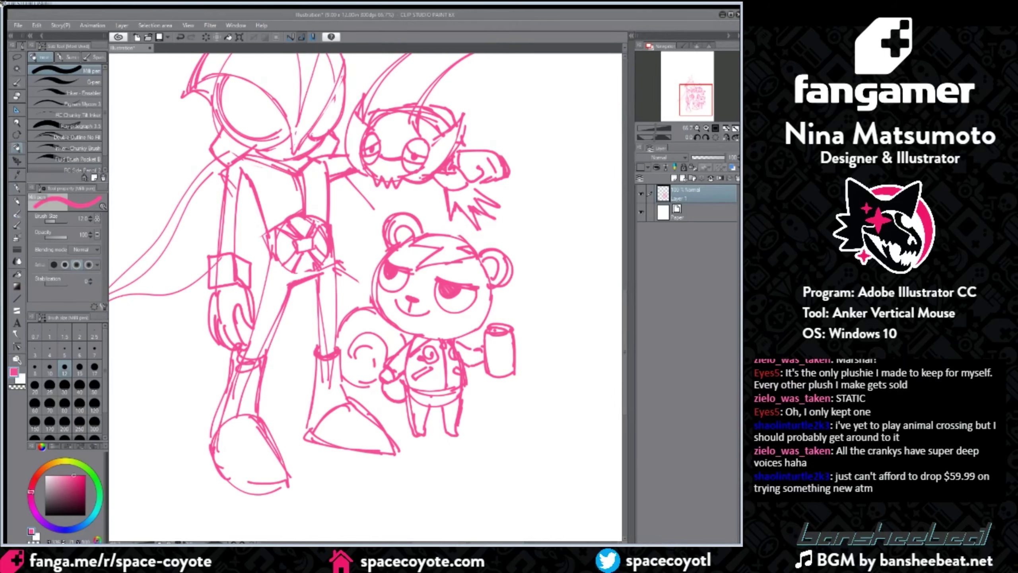
{"action": "left_click_drag", "start_coordinate": [543, 300], "coordinate": [472, 291]}
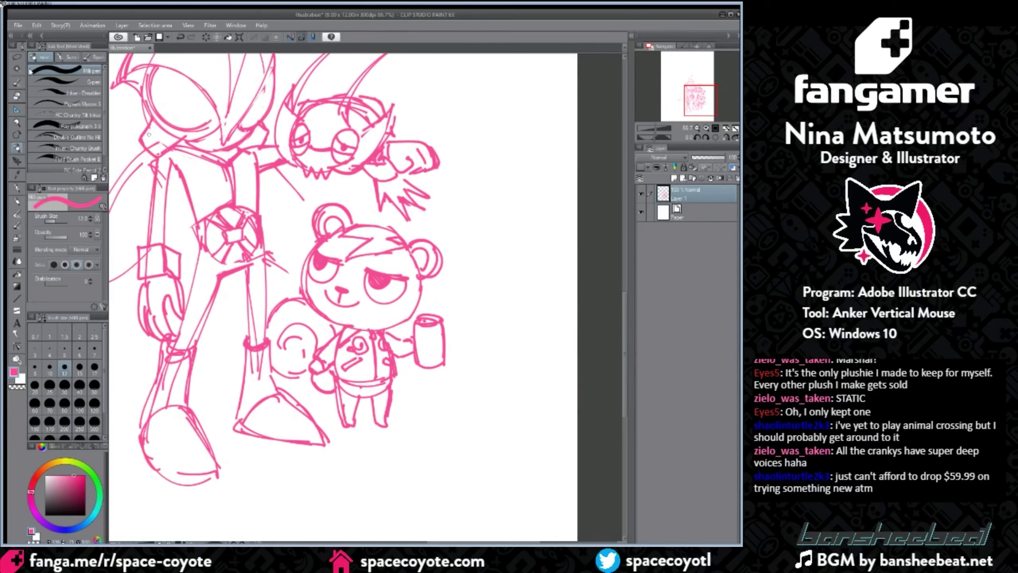
{"action": "left_click", "coordinate": [16, 57]}
{"action": "mouse_move", "coordinate": [327, 281]}
{"action": "left_mouse_down"}
{"action": "mouse_move", "coordinate": [372, 293]}
{"action": "mouse_move", "coordinate": [380, 280]}
{"action": "mouse_move", "coordinate": [370, 295]}
{"action": "left_mouse_up"}
{"action": "key", "text": "ctrl+t"}
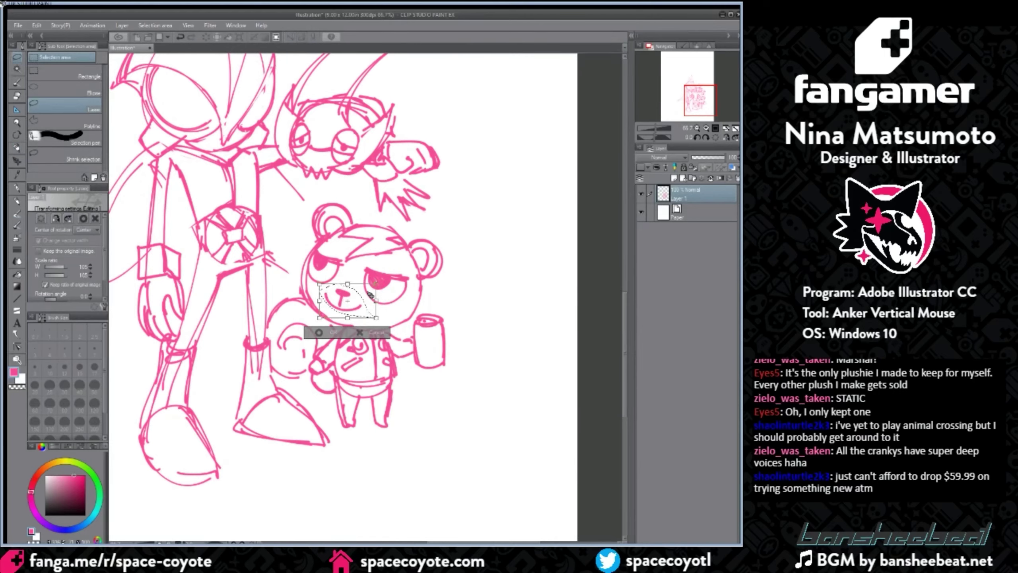
{"action": "left_click", "coordinate": [318, 332]}
{"action": "scroll", "coordinate": [501, 252], "scroll_direction": "down", "scroll_amount": 2}
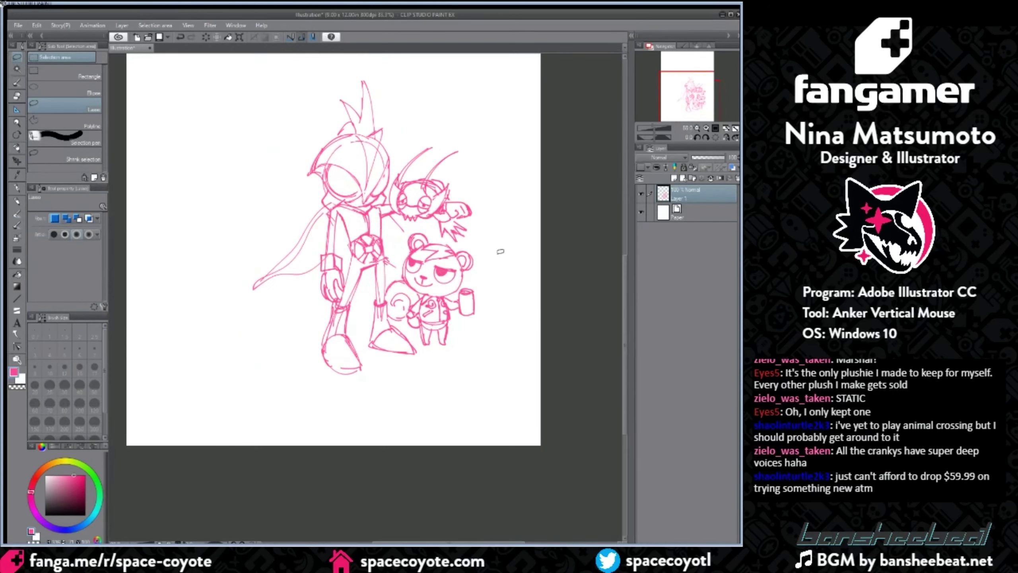
Step: Touch up the small figure's half-lidded eye with the eraser and Milli pen, and save the illustration as a PSD file
{"action": "scroll", "coordinate": [396, 165], "scroll_direction": "up", "scroll_amount": 1}
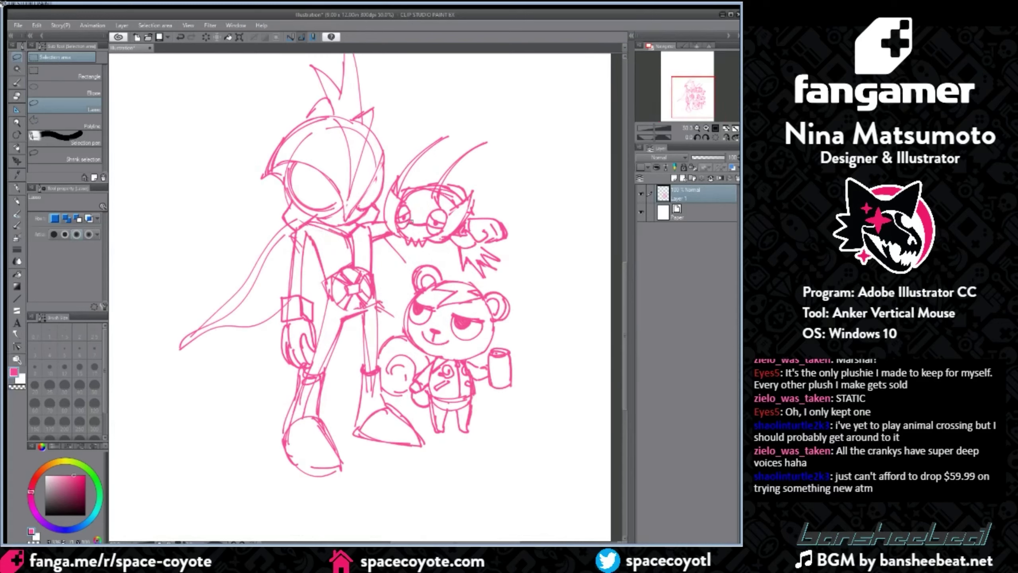
{"action": "left_click", "coordinate": [19, 94]}
{"action": "key", "text": "bracketleft"}
{"action": "key", "text": "bracketleft"}
{"action": "key", "text": "bracketleft"}
{"action": "key", "text": "bracketleft"}
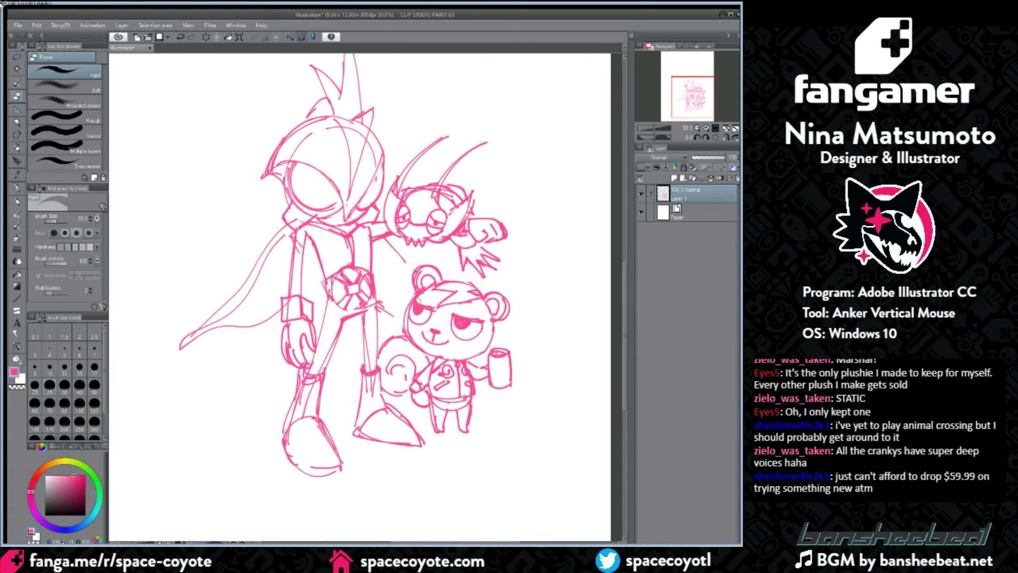
{"action": "key", "text": "p"}
{"action": "left_click_drag", "start_coordinate": [471, 326], "coordinate": [481, 322]}
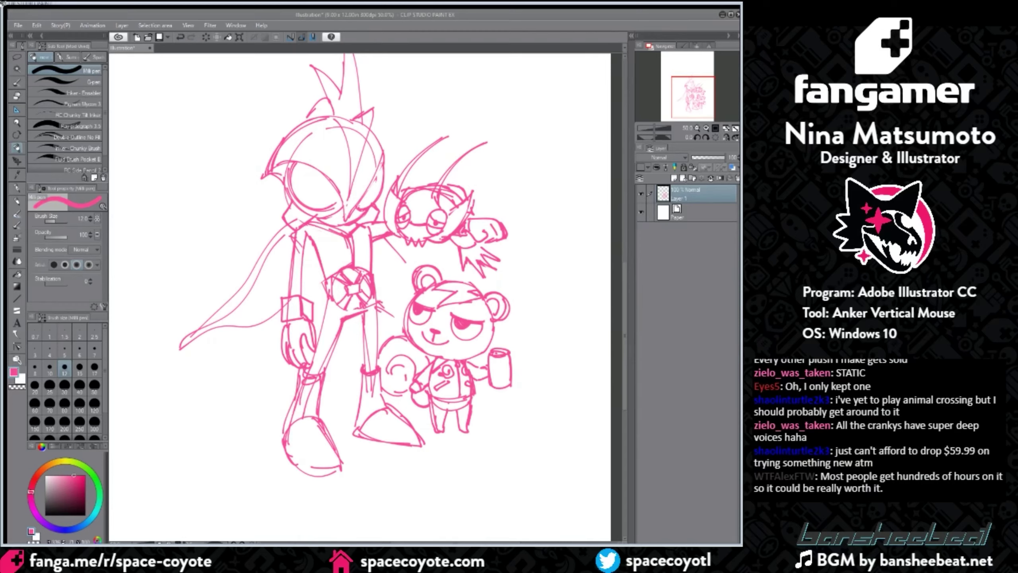
{"action": "key", "text": "Return"}
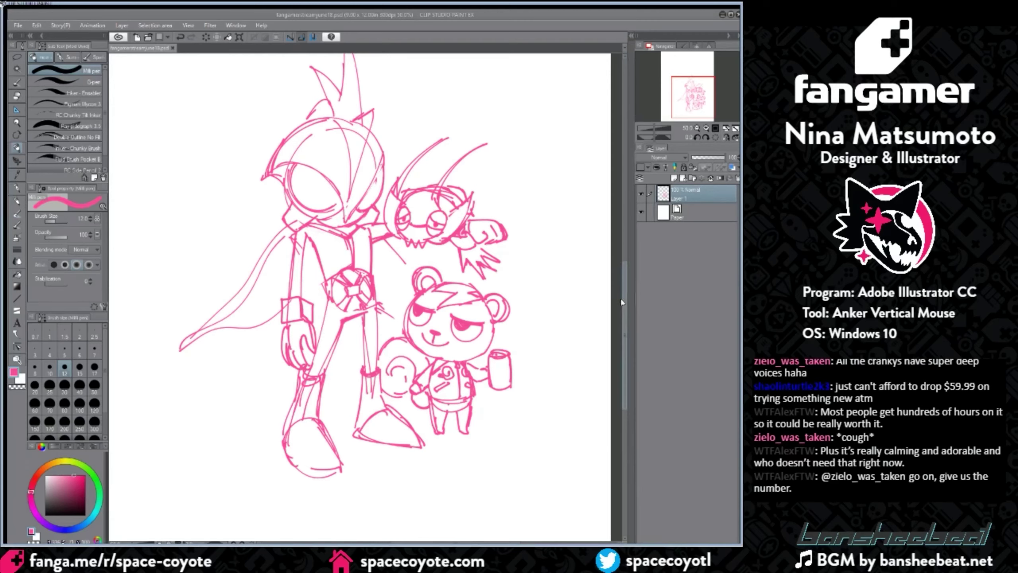
Step: Create a new raster layer and place it beneath the character sketch on Layer 1
{"action": "scroll", "coordinate": [621, 297], "scroll_direction": "down", "scroll_amount": 1}
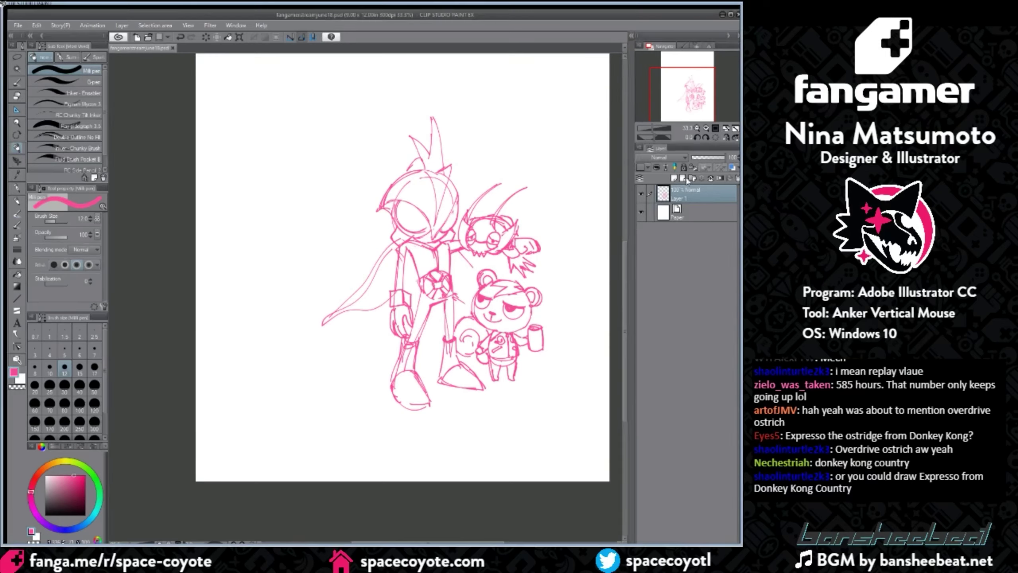
{"action": "key", "text": "ctrl+minus"}
{"action": "left_click", "coordinate": [675, 178]}
{"action": "left_click_drag", "start_coordinate": [699, 211], "coordinate": [699, 223]}
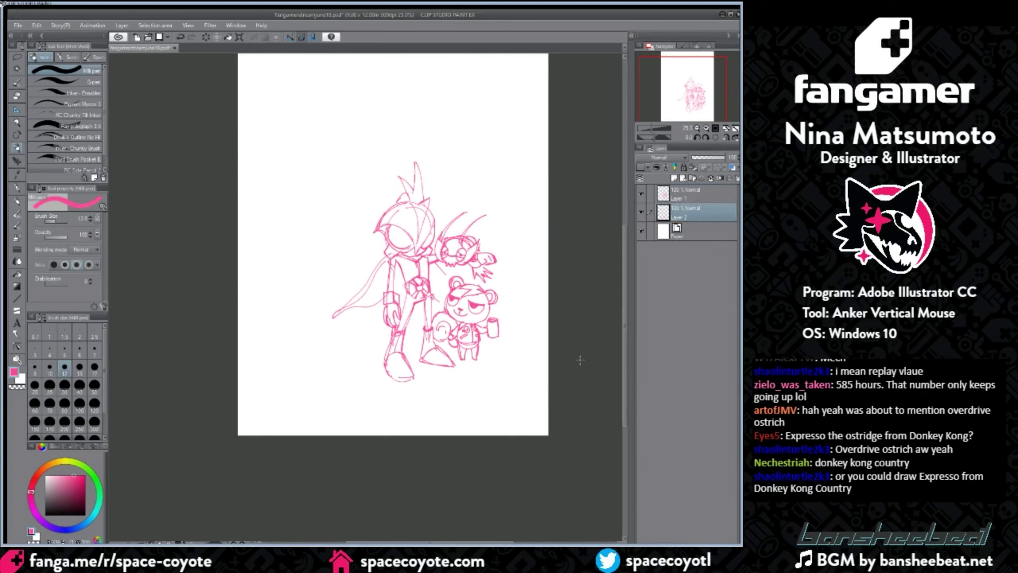
{"action": "left_click_drag", "start_coordinate": [445, 542], "coordinate": [439, 542]}
{"action": "left_click_drag", "start_coordinate": [624, 250], "coordinate": [624, 239]}
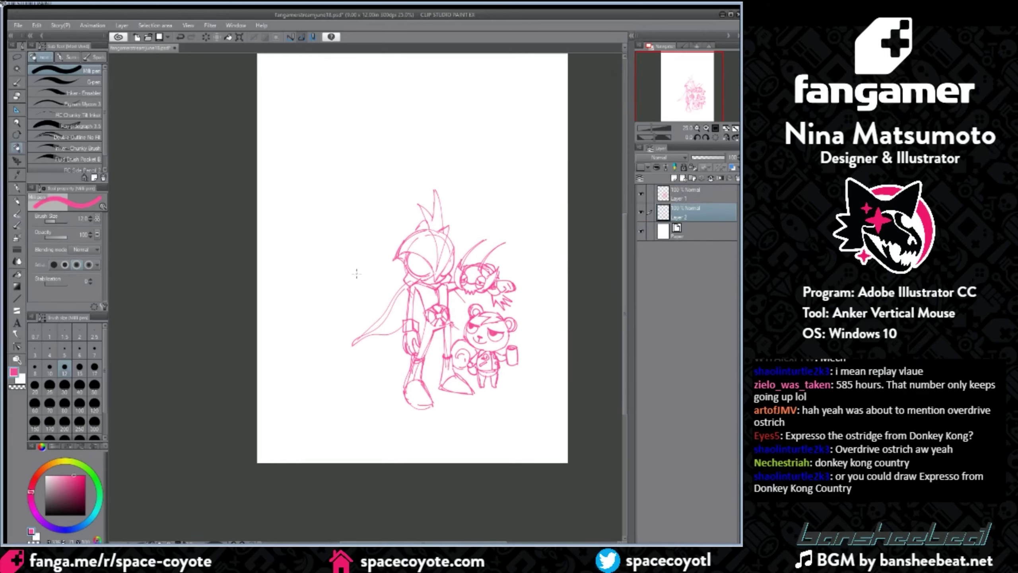
Step: Sketch a large round body for an ostrich beside the caped hero on Layer 2
{"action": "mouse_move", "coordinate": [356, 274]}
{"action": "left_mouse_down"}
{"action": "mouse_move", "coordinate": [349, 309]}
{"action": "mouse_move", "coordinate": [332, 309]}
{"action": "mouse_move", "coordinate": [370, 273]}
{"action": "mouse_move", "coordinate": [325, 282]}
{"action": "mouse_move", "coordinate": [385, 291]}
{"action": "left_mouse_up"}
{"action": "key", "text": "ctrl+z"}
{"action": "key", "text": "ctrl+z"}
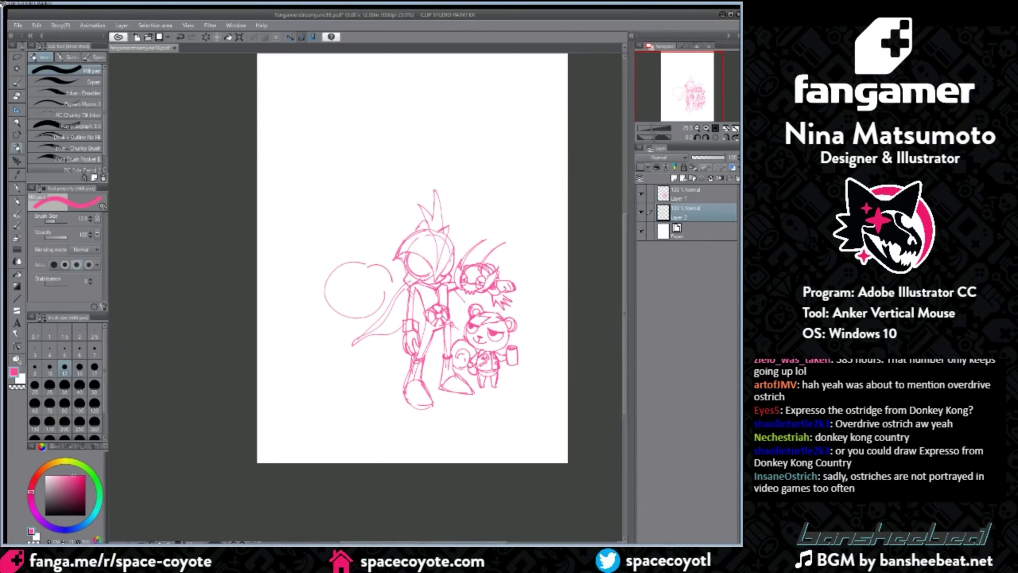
{"action": "left_click_drag", "start_coordinate": [373, 265], "coordinate": [388, 300]}
{"action": "mouse_move", "coordinate": [324, 289]}
{"action": "left_mouse_down"}
{"action": "mouse_move", "coordinate": [320, 214]}
{"action": "mouse_move", "coordinate": [324, 289]}
{"action": "left_mouse_up"}
{"action": "key", "text": "ctrl+z"}
{"action": "key", "text": "ctrl+z"}
Step: Draw the ostrich's long curved neck rising from the body and a rounded head on top
{"action": "left_click_drag", "start_coordinate": [320, 218], "coordinate": [329, 293]}
{"action": "mouse_move", "coordinate": [332, 225]}
{"action": "left_mouse_down"}
{"action": "mouse_move", "coordinate": [316, 265]}
{"action": "mouse_move", "coordinate": [332, 219]}
{"action": "mouse_move", "coordinate": [310, 215]}
{"action": "left_mouse_up"}
{"action": "mouse_move", "coordinate": [327, 191]}
{"action": "left_mouse_down"}
{"action": "mouse_move", "coordinate": [339, 209]}
{"action": "mouse_move", "coordinate": [319, 220]}
{"action": "left_mouse_up"}
{"action": "key", "text": "ctrl+z"}
{"action": "key", "text": "ctrl+z"}
{"action": "mouse_move", "coordinate": [327, 185]}
{"action": "left_mouse_down"}
{"action": "mouse_move", "coordinate": [307, 199]}
{"action": "mouse_move", "coordinate": [338, 211]}
{"action": "mouse_move", "coordinate": [316, 193]}
{"action": "mouse_move", "coordinate": [317, 219]}
{"action": "left_mouse_up"}
{"action": "key", "text": "ctrl+z"}
{"action": "key", "text": "ctrl+z"}
{"action": "mouse_move", "coordinate": [316, 192]}
{"action": "left_mouse_down"}
{"action": "mouse_move", "coordinate": [337, 221]}
{"action": "mouse_move", "coordinate": [316, 197]}
{"action": "mouse_move", "coordinate": [287, 215]}
{"action": "mouse_move", "coordinate": [317, 215]}
{"action": "left_mouse_up"}
{"action": "key", "text": "ctrl+z"}
{"action": "key", "text": "ctrl+z"}
{"action": "key", "text": "ctrl+z"}
Step: Draw the ostrich's pointed beak facing away from the hero, with a small curl at the mouth corner
{"action": "left_click_drag", "start_coordinate": [294, 220], "coordinate": [324, 211]}
{"action": "key", "text": "ctrl+z"}
{"action": "key", "text": "ctrl+z"}
{"action": "key", "text": "ctrl+z"}
Step: Draw two large oval eyes with dark pupils on the ostrich's head, erasing the overlapping skull line
{"action": "left_click_drag", "start_coordinate": [482, 543], "coordinate": [468, 544]}
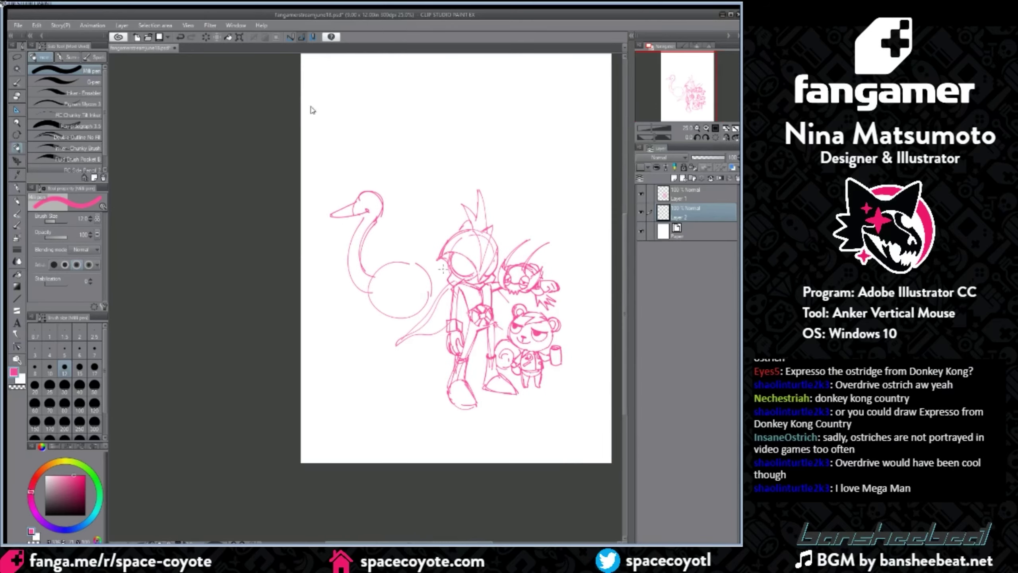
{"action": "scroll", "coordinate": [312, 106], "scroll_direction": "up", "scroll_amount": 2}
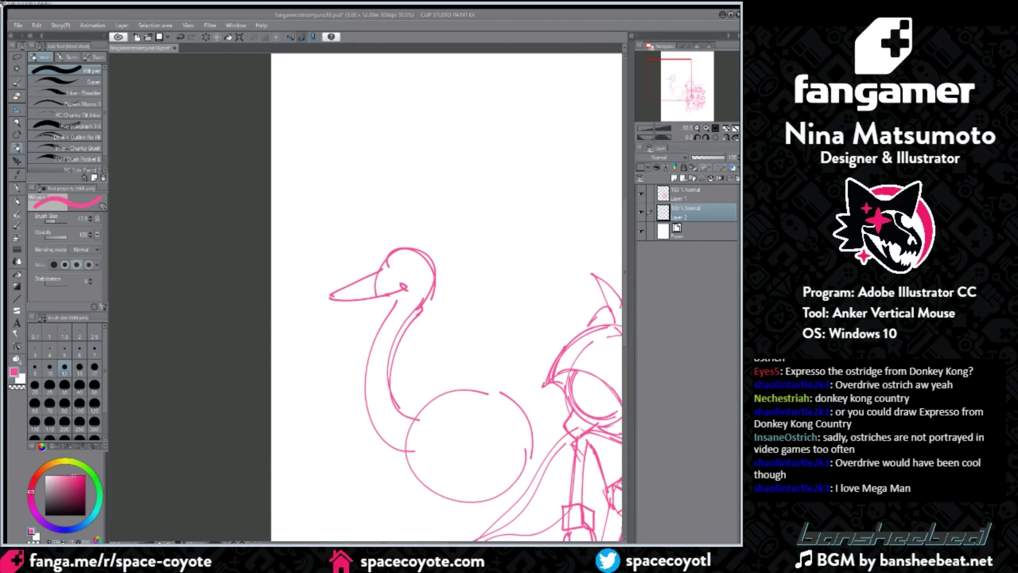
{"action": "mouse_move", "coordinate": [400, 257]}
{"action": "left_mouse_down"}
{"action": "mouse_move", "coordinate": [404, 268]}
{"action": "mouse_move", "coordinate": [383, 260]}
{"action": "mouse_move", "coordinate": [407, 268]}
{"action": "mouse_move", "coordinate": [392, 246]}
{"action": "mouse_move", "coordinate": [387, 272]}
{"action": "mouse_move", "coordinate": [380, 246]}
{"action": "mouse_move", "coordinate": [394, 264]}
{"action": "mouse_move", "coordinate": [426, 260]}
{"action": "mouse_move", "coordinate": [411, 279]}
{"action": "mouse_move", "coordinate": [409, 259]}
{"action": "mouse_move", "coordinate": [402, 274]}
{"action": "mouse_move", "coordinate": [421, 278]}
{"action": "mouse_move", "coordinate": [391, 272]}
{"action": "mouse_move", "coordinate": [418, 272]}
{"action": "mouse_move", "coordinate": [436, 258]}
{"action": "mouse_move", "coordinate": [433, 271]}
{"action": "left_mouse_up"}
{"action": "key", "text": "e"}
{"action": "left_click", "coordinate": [15, 147]}
{"action": "key", "text": "ctrl+z"}
{"action": "key", "text": "ctrl+z"}
{"action": "key", "text": "ctrl+z"}
{"action": "key", "text": "ctrl+z"}
{"action": "left_click_drag", "start_coordinate": [431, 272], "coordinate": [425, 279]}
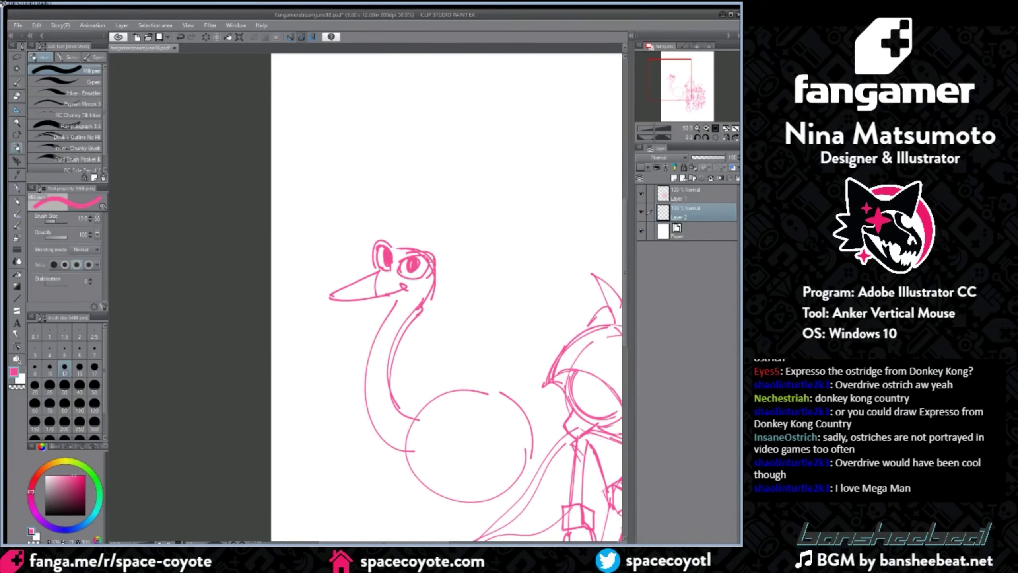
Step: Outline the ostrich's brow around both eyes and add a cheek curve beneath them
{"action": "mouse_move", "coordinate": [380, 240]}
{"action": "left_mouse_down"}
{"action": "mouse_move", "coordinate": [423, 249]}
{"action": "mouse_move", "coordinate": [427, 266]}
{"action": "mouse_move", "coordinate": [364, 276]}
{"action": "mouse_move", "coordinate": [420, 283]}
{"action": "left_mouse_up"}
{"action": "mouse_move", "coordinate": [420, 282]}
{"action": "left_mouse_down"}
{"action": "mouse_move", "coordinate": [429, 298]}
{"action": "mouse_move", "coordinate": [412, 289]}
{"action": "mouse_move", "coordinate": [427, 275]}
{"action": "mouse_move", "coordinate": [426, 296]}
{"action": "left_mouse_up"}
{"action": "key", "text": "ctrl+z"}
{"action": "key", "text": "ctrl+z"}
{"action": "key", "text": "ctrl+z"}
{"action": "left_click_drag", "start_coordinate": [430, 294], "coordinate": [402, 298]}
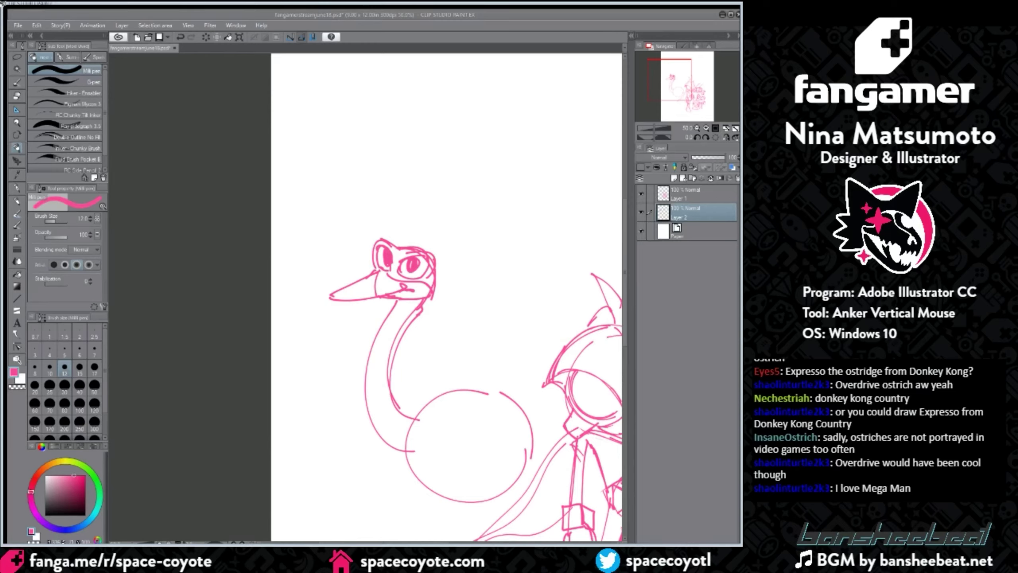
Step: Refine the back of the ostrich's head and erase the line crossing the base of the beak
{"action": "left_click", "coordinate": [421, 278]}
{"action": "left_click_drag", "start_coordinate": [406, 247], "coordinate": [445, 283]}
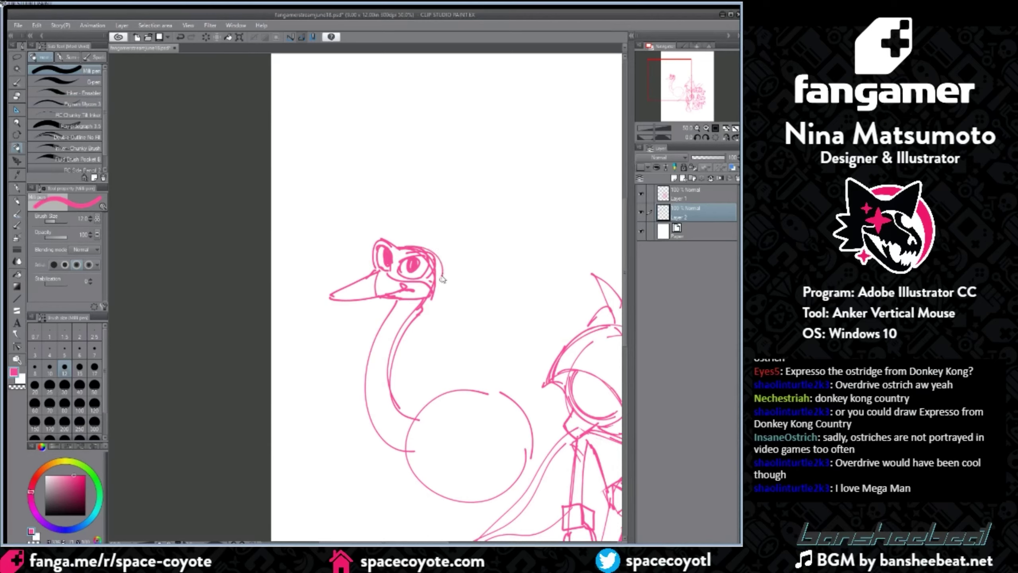
{"action": "key", "text": "ctrl+z"}
{"action": "left_click", "coordinate": [17, 95]}
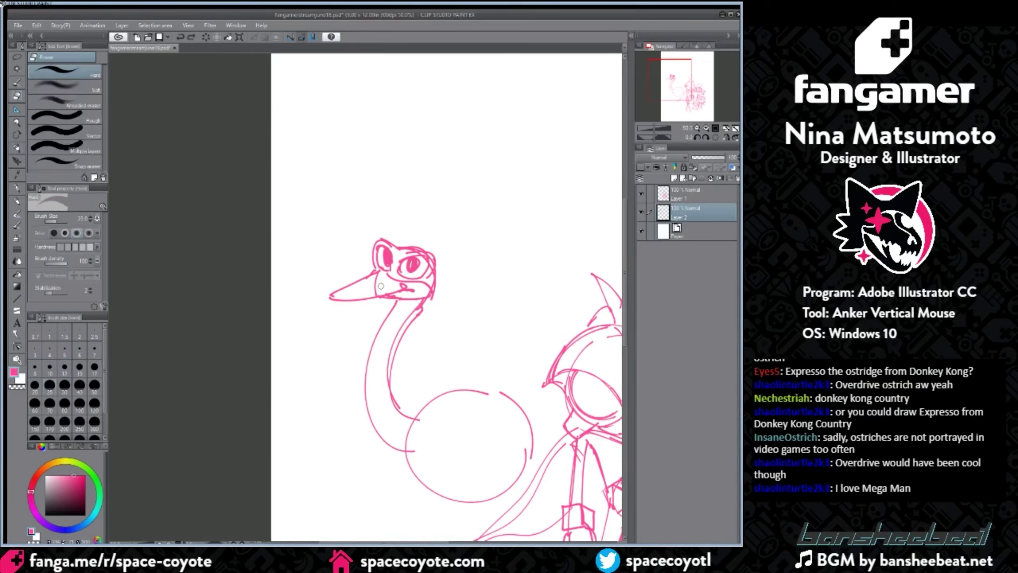
{"action": "left_click_drag", "start_coordinate": [381, 286], "coordinate": [382, 254]}
Step: Thicken the back of the ostrich's neck and add jagged feathers where the neck meets the body
{"action": "left_click", "coordinate": [17, 148]}
{"action": "left_click_drag", "start_coordinate": [624, 250], "coordinate": [624, 275]}
{"action": "mouse_move", "coordinate": [437, 178]}
{"action": "left_mouse_down"}
{"action": "mouse_move", "coordinate": [419, 231]}
{"action": "mouse_move", "coordinate": [398, 240]}
{"action": "left_mouse_up"}
{"action": "mouse_move", "coordinate": [392, 313]}
{"action": "left_mouse_down"}
{"action": "mouse_move", "coordinate": [419, 336]}
{"action": "mouse_move", "coordinate": [401, 371]}
{"action": "mouse_move", "coordinate": [414, 372]}
{"action": "left_mouse_up"}
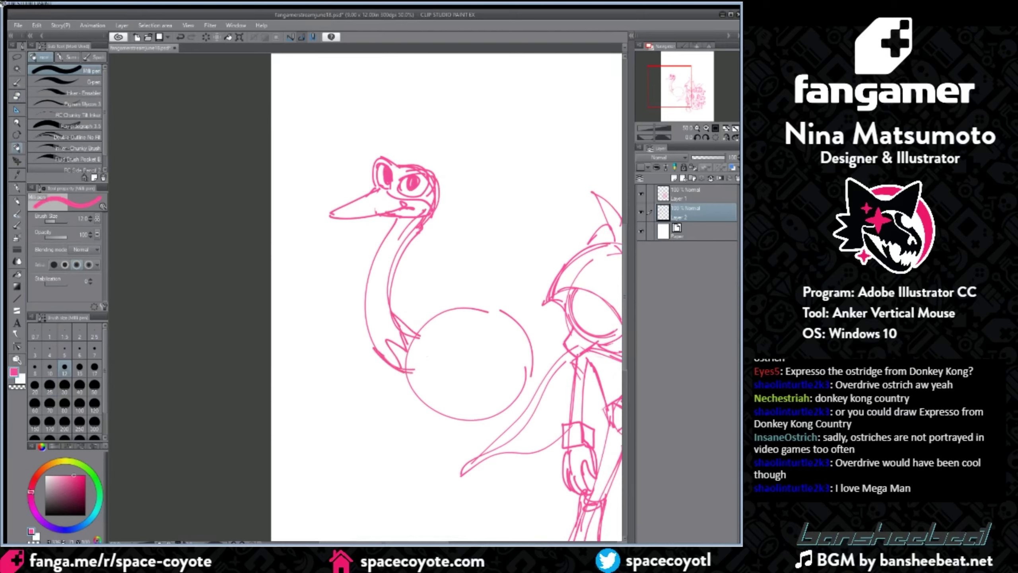
Step: Close the upper outline of the ostrich's body and sketch tail feathers towards the hero's helmet
{"action": "left_click_drag", "start_coordinate": [624, 298], "coordinate": [624, 324]}
{"action": "key", "text": "ctrl+minus"}
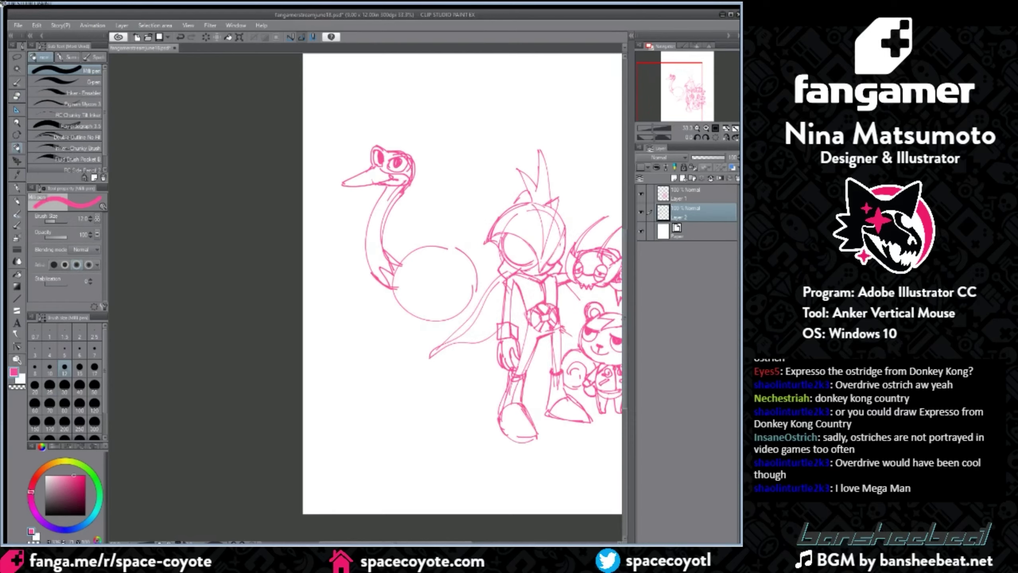
{"action": "mouse_move", "coordinate": [402, 265]}
{"action": "left_mouse_down"}
{"action": "mouse_move", "coordinate": [478, 265]}
{"action": "mouse_move", "coordinate": [453, 252]}
{"action": "mouse_move", "coordinate": [482, 264]}
{"action": "left_mouse_up"}
{"action": "key", "text": "ctrl+z"}
{"action": "left_click_drag", "start_coordinate": [409, 252], "coordinate": [466, 254]}
{"action": "key", "text": "ctrl+z"}
{"action": "key", "text": "ctrl+z"}
{"action": "mouse_move", "coordinate": [398, 264]}
{"action": "left_mouse_down"}
{"action": "mouse_move", "coordinate": [478, 266]}
{"action": "mouse_move", "coordinate": [497, 249]}
{"action": "mouse_move", "coordinate": [490, 232]}
{"action": "left_mouse_up"}
{"action": "key", "text": "ctrl+z"}
Step: Draw the ostrich's standing leg with a bent knee and a lower leg angled forward, plus feather tufts under the body
{"action": "mouse_move", "coordinate": [437, 319]}
{"action": "left_mouse_down"}
{"action": "mouse_move", "coordinate": [454, 326]}
{"action": "mouse_move", "coordinate": [472, 306]}
{"action": "mouse_move", "coordinate": [429, 323]}
{"action": "mouse_move", "coordinate": [474, 354]}
{"action": "mouse_move", "coordinate": [456, 368]}
{"action": "left_mouse_up"}
{"action": "key", "text": "ctrl+z"}
{"action": "key", "text": "ctrl+z"}
{"action": "mouse_move", "coordinate": [466, 311]}
{"action": "left_mouse_down"}
{"action": "mouse_move", "coordinate": [472, 364]}
{"action": "mouse_move", "coordinate": [457, 340]}
{"action": "mouse_move", "coordinate": [464, 362]}
{"action": "left_mouse_up"}
{"action": "key", "text": "ctrl+z"}
{"action": "key", "text": "ctrl+z"}
{"action": "mouse_move", "coordinate": [468, 309]}
{"action": "left_mouse_down"}
{"action": "mouse_move", "coordinate": [477, 357]}
{"action": "mouse_move", "coordinate": [432, 408]}
{"action": "left_mouse_up"}
{"action": "mouse_move", "coordinate": [474, 363]}
{"action": "left_mouse_down"}
{"action": "mouse_move", "coordinate": [449, 404]}
{"action": "mouse_move", "coordinate": [456, 395]}
{"action": "mouse_move", "coordinate": [402, 430]}
{"action": "left_mouse_up"}
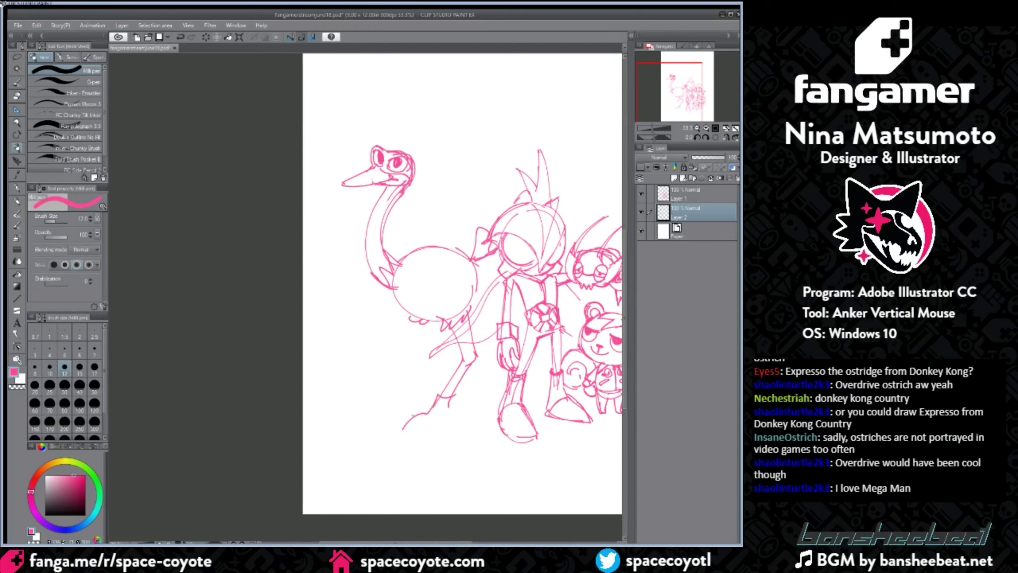
Step: Redraw the ostrich's standing foot as a laced shoe with a sole line
{"action": "key", "text": "ctrl+z"}
{"action": "key", "text": "ctrl+z"}
{"action": "mouse_move", "coordinate": [437, 394]}
{"action": "left_mouse_down"}
{"action": "mouse_move", "coordinate": [392, 430]}
{"action": "mouse_move", "coordinate": [421, 433]}
{"action": "left_mouse_up"}
{"action": "key", "text": "ctrl+z"}
{"action": "key", "text": "ctrl+z"}
{"action": "left_click_drag", "start_coordinate": [439, 396], "coordinate": [395, 430]}
{"action": "key", "text": "ctrl+z"}
{"action": "left_click_drag", "start_coordinate": [438, 396], "coordinate": [395, 432]}
{"action": "key", "text": "ctrl+z"}
{"action": "mouse_move", "coordinate": [437, 396]}
{"action": "left_mouse_down"}
{"action": "mouse_move", "coordinate": [390, 427]}
{"action": "mouse_move", "coordinate": [450, 432]}
{"action": "left_mouse_up"}
{"action": "key", "text": "ctrl+z"}
{"action": "key", "text": "ctrl+z"}
{"action": "mouse_move", "coordinate": [449, 406]}
{"action": "left_mouse_down"}
{"action": "mouse_move", "coordinate": [439, 430]}
{"action": "mouse_move", "coordinate": [403, 427]}
{"action": "mouse_move", "coordinate": [428, 431]}
{"action": "left_mouse_up"}
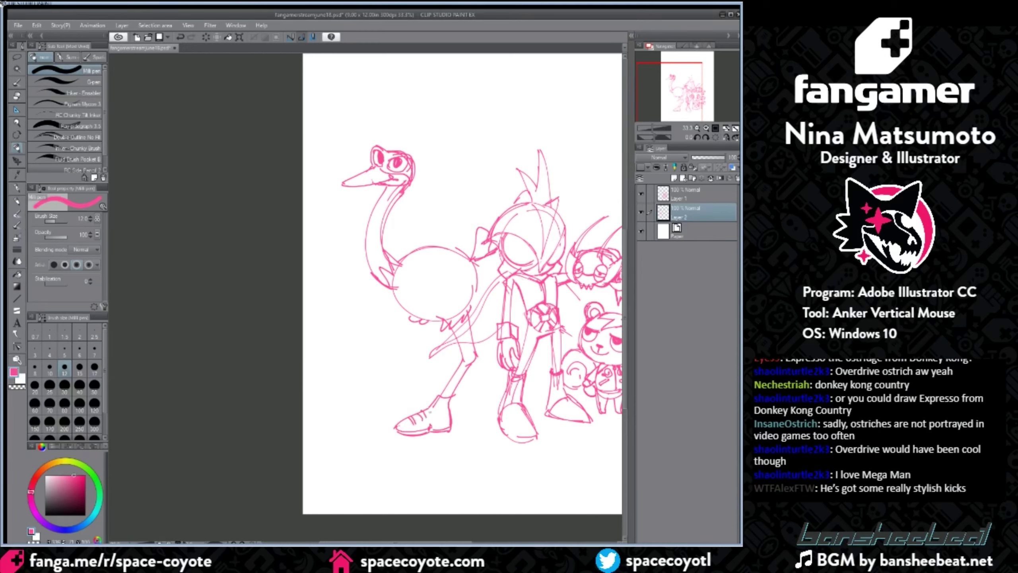
Step: Add a flared tongue and a small back flap around the ankle of the standing shoe
{"action": "mouse_move", "coordinate": [435, 389]}
{"action": "left_mouse_down"}
{"action": "mouse_move", "coordinate": [444, 402]}
{"action": "mouse_move", "coordinate": [435, 399]}
{"action": "left_mouse_up"}
{"action": "key", "text": "ctrl+z"}
{"action": "key", "text": "ctrl+z"}
{"action": "left_click_drag", "start_coordinate": [442, 386], "coordinate": [454, 404]}
{"action": "key", "text": "ctrl+z"}
Step: Rough out the ostrich's raised leg as a line extending forward from beneath the body
{"action": "mouse_move", "coordinate": [425, 322]}
{"action": "left_mouse_down"}
{"action": "mouse_move", "coordinate": [437, 323]}
{"action": "mouse_move", "coordinate": [444, 345]}
{"action": "mouse_move", "coordinate": [373, 409]}
{"action": "left_mouse_up"}
{"action": "key", "text": "ctrl+z"}
{"action": "key", "text": "ctrl+z"}
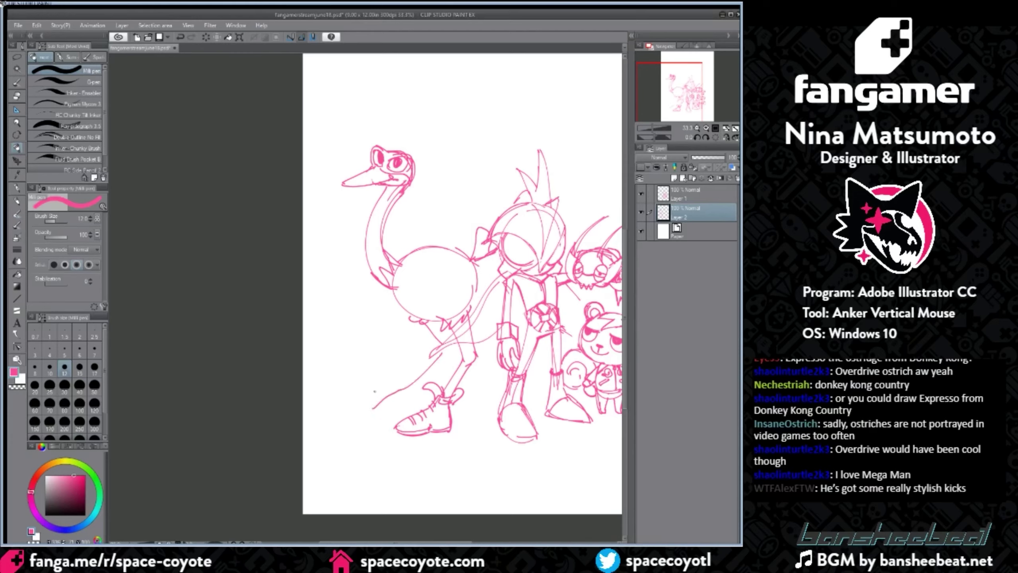
{"action": "key", "text": "ctrl+z"}
{"action": "mouse_move", "coordinate": [427, 341]}
{"action": "left_mouse_down"}
{"action": "mouse_move", "coordinate": [365, 358]}
{"action": "mouse_move", "coordinate": [355, 386]}
{"action": "left_mouse_up"}
{"action": "key", "text": "ctrl+z"}
{"action": "left_click_drag", "start_coordinate": [385, 346], "coordinate": [360, 376]}
{"action": "mouse_move", "coordinate": [359, 375]}
{"action": "left_mouse_down"}
{"action": "mouse_move", "coordinate": [353, 387]}
{"action": "mouse_move", "coordinate": [369, 389]}
{"action": "left_mouse_up"}
{"action": "key", "text": "ctrl+z"}
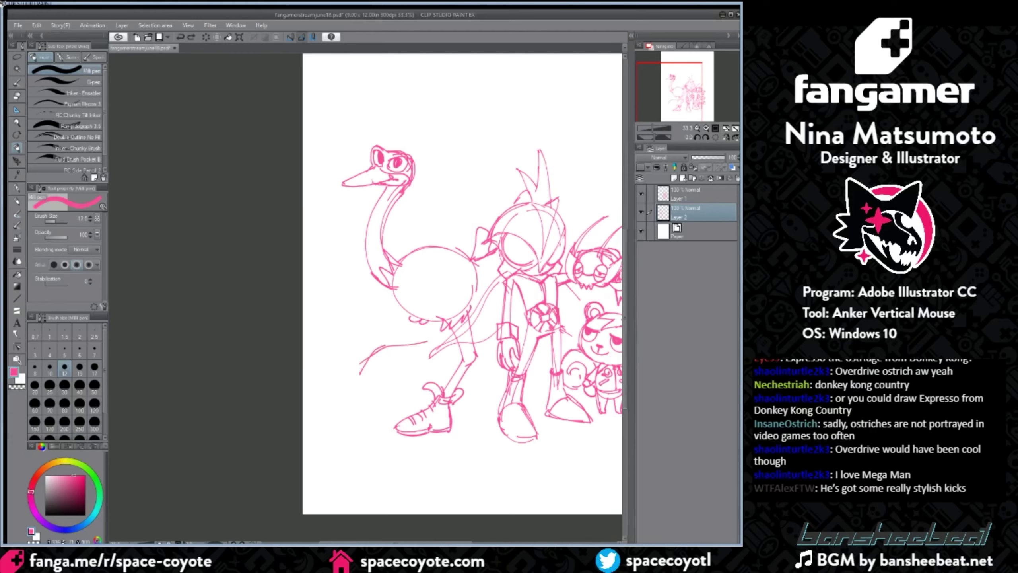
{"action": "mouse_move", "coordinate": [384, 345]}
{"action": "left_mouse_down"}
{"action": "mouse_move", "coordinate": [352, 385]}
{"action": "mouse_move", "coordinate": [406, 355]}
{"action": "mouse_move", "coordinate": [357, 368]}
{"action": "mouse_move", "coordinate": [351, 382]}
{"action": "left_mouse_up"}
{"action": "key", "text": "ctrl+z"}
{"action": "key", "text": "ctrl+z"}
{"action": "key", "text": "ctrl+z"}
Step: Draw a laced, heeled shoe on the raised foot and outline the lower leg and thigh joining it to the body
{"action": "mouse_move", "coordinate": [346, 386]}
{"action": "left_mouse_down"}
{"action": "mouse_move", "coordinate": [370, 388]}
{"action": "mouse_move", "coordinate": [372, 369]}
{"action": "mouse_move", "coordinate": [343, 381]}
{"action": "mouse_move", "coordinate": [396, 379]}
{"action": "mouse_move", "coordinate": [372, 381]}
{"action": "mouse_move", "coordinate": [381, 379]}
{"action": "left_mouse_up"}
{"action": "key", "text": "ctrl+z"}
{"action": "key", "text": "ctrl+z"}
{"action": "mouse_move", "coordinate": [383, 368]}
{"action": "left_mouse_down"}
{"action": "mouse_move", "coordinate": [388, 377]}
{"action": "mouse_move", "coordinate": [375, 360]}
{"action": "left_mouse_up"}
{"action": "left_click_drag", "start_coordinate": [371, 366], "coordinate": [381, 358]}
{"action": "mouse_move", "coordinate": [362, 374]}
{"action": "left_mouse_down"}
{"action": "mouse_move", "coordinate": [391, 348]}
{"action": "mouse_move", "coordinate": [403, 363]}
{"action": "mouse_move", "coordinate": [432, 341]}
{"action": "mouse_move", "coordinate": [443, 353]}
{"action": "left_mouse_up"}
{"action": "mouse_move", "coordinate": [432, 341]}
{"action": "left_mouse_down"}
{"action": "mouse_move", "coordinate": [422, 322]}
{"action": "mouse_move", "coordinate": [443, 338]}
{"action": "left_mouse_up"}
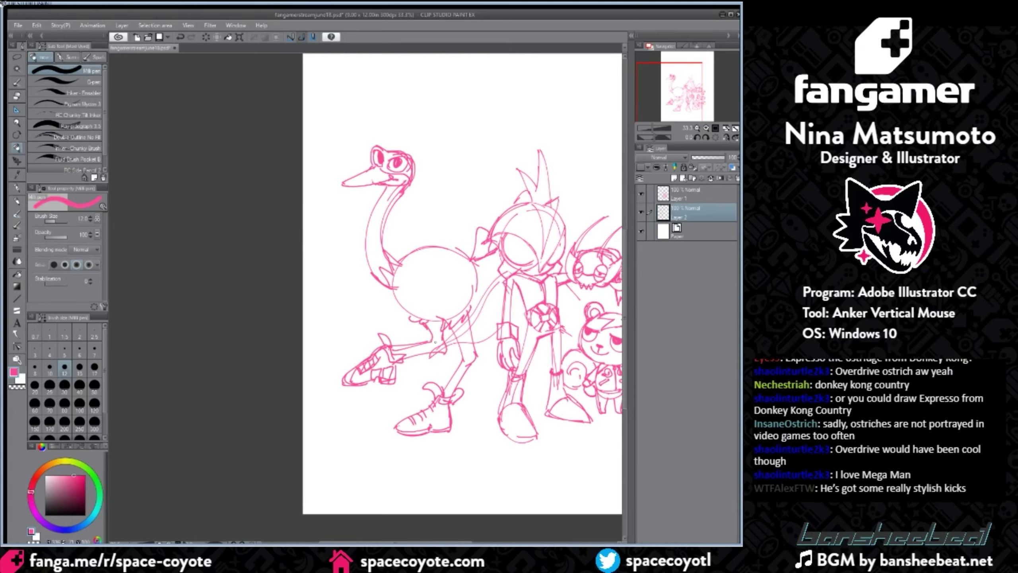
Step: Lasso the ostrich's raised shoe and rotate it about 15 degrees so the toe points further down
{"action": "key", "text": "m"}
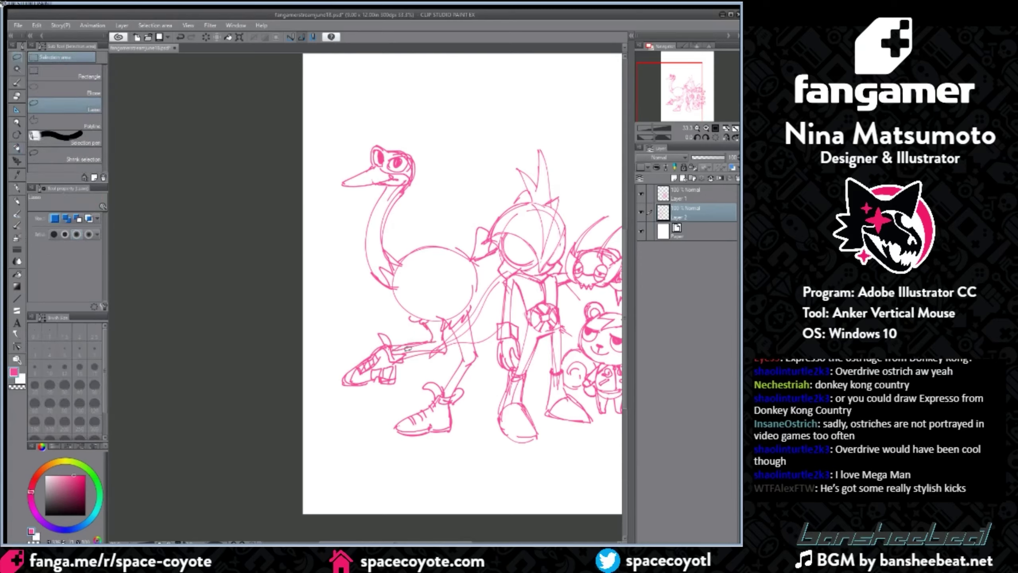
{"action": "left_click_drag", "start_coordinate": [408, 349], "coordinate": [427, 321]}
{"action": "key", "text": "ctrl+t"}
{"action": "left_click_drag", "start_coordinate": [385, 361], "coordinate": [392, 366]}
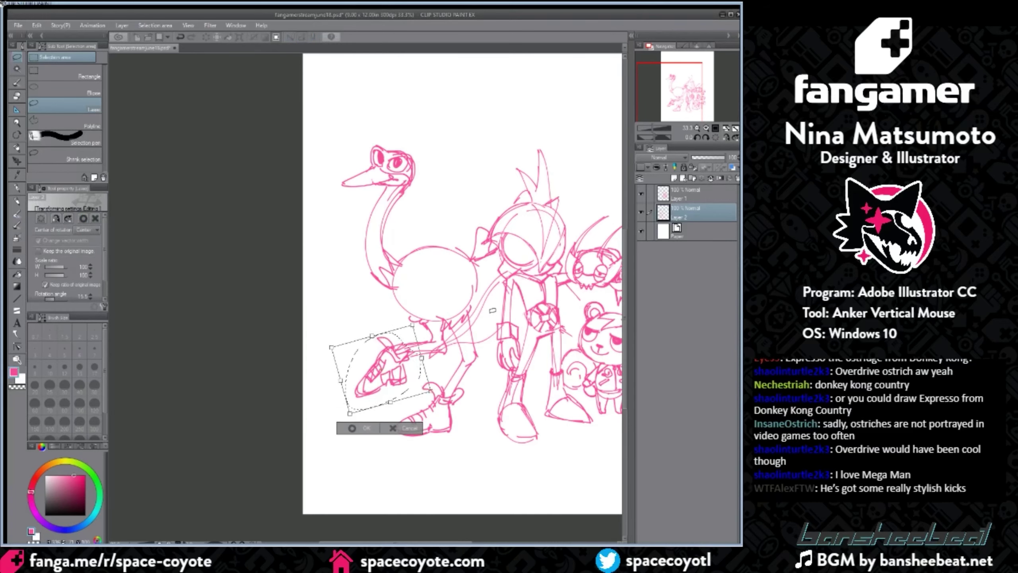
{"action": "key", "text": "Return"}
Step: Add tail feather strokes, and lasso the whole ostrich to shift it slightly away from the hero
{"action": "left_click", "coordinate": [17, 146]}
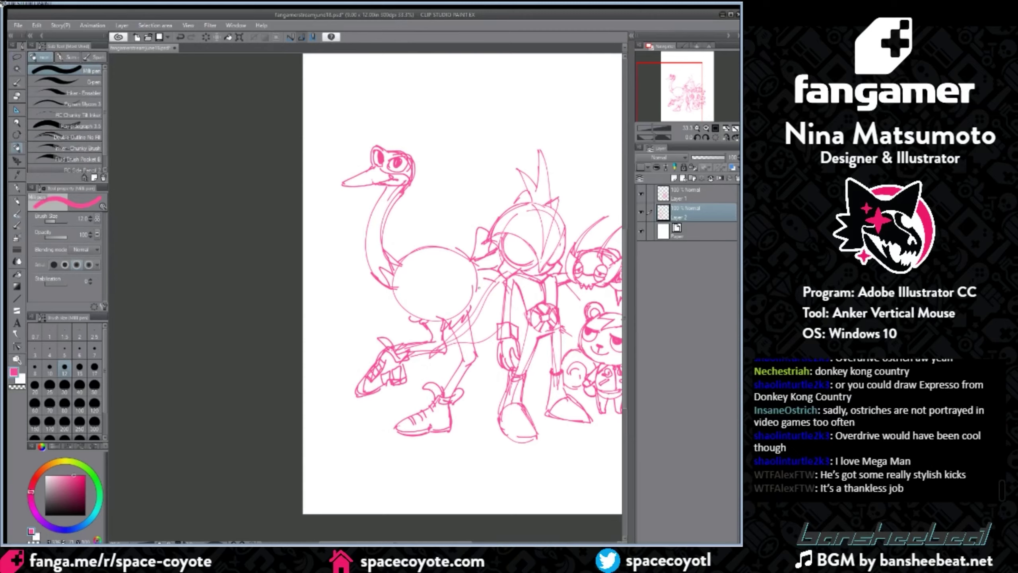
{"action": "key", "text": "m"}
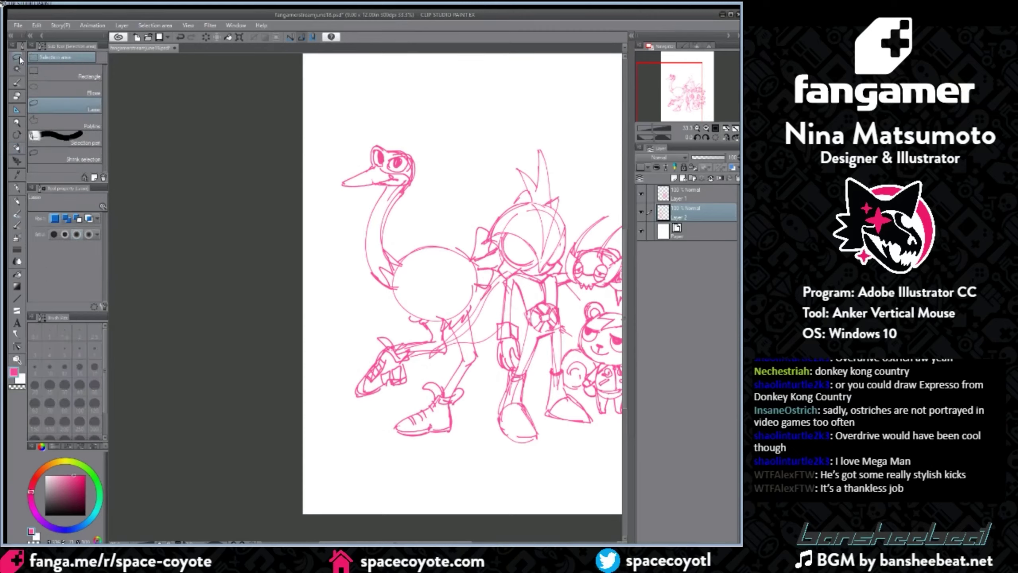
{"action": "key", "text": "ctrl+minus"}
{"action": "mouse_move", "coordinate": [415, 157]}
{"action": "left_mouse_down"}
{"action": "mouse_move", "coordinate": [459, 433]}
{"action": "mouse_move", "coordinate": [537, 156]}
{"action": "left_mouse_up"}
{"action": "mouse_move", "coordinate": [498, 250]}
{"action": "left_mouse_down"}
{"action": "mouse_move", "coordinate": [485, 242]}
{"action": "mouse_move", "coordinate": [495, 270]}
{"action": "left_mouse_up"}
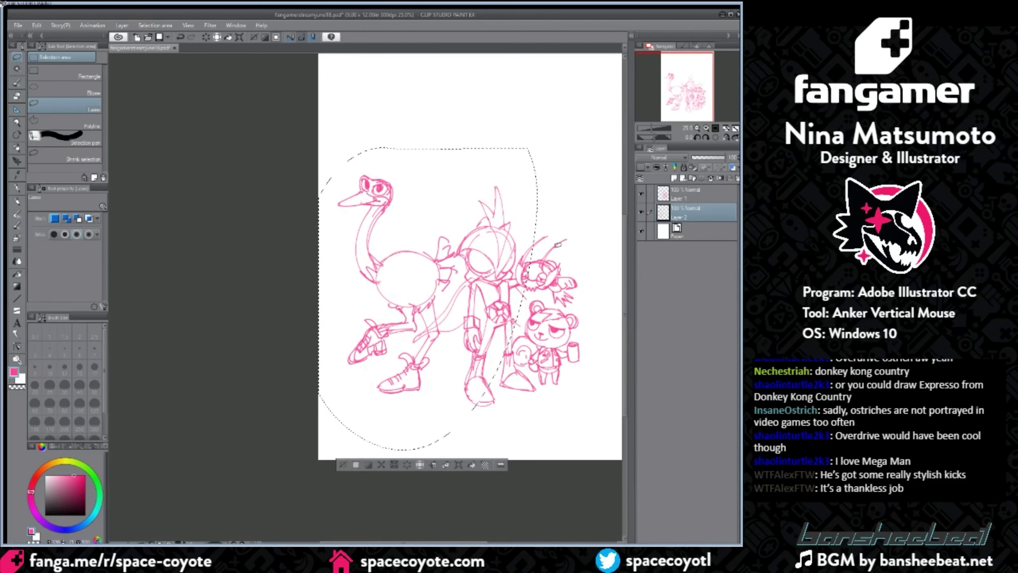
{"action": "key", "text": "ctrl+d"}
Step: Draw additional jagged feathers on the ostrich's rump and tail beside the hero's cape
{"action": "left_click", "coordinate": [16, 147]}
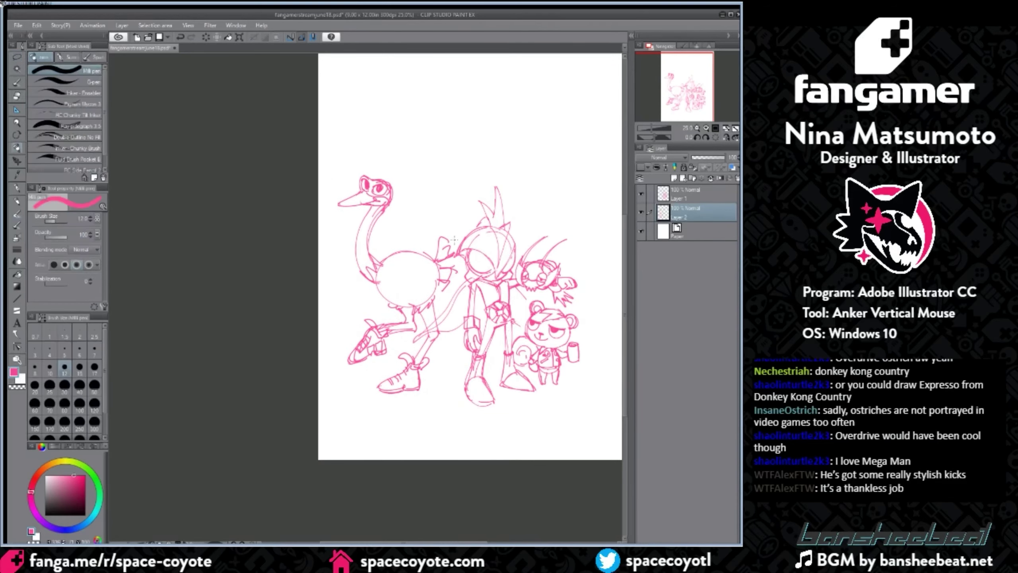
{"action": "left_click_drag", "start_coordinate": [445, 286], "coordinate": [421, 302]}
{"action": "key", "text": "ctrl+z"}
{"action": "left_click_drag", "start_coordinate": [457, 290], "coordinate": [436, 306]}
{"action": "left_click_drag", "start_coordinate": [457, 277], "coordinate": [450, 285]}
{"action": "left_click_drag", "start_coordinate": [466, 261], "coordinate": [460, 262]}
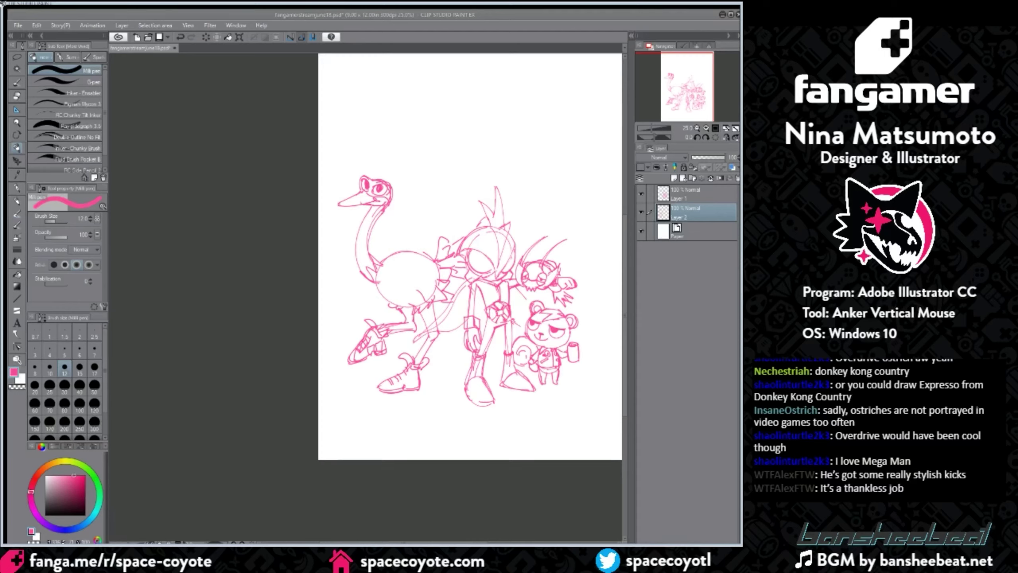
Step: Sketch a rounded form with a bump on its side sitting above the ostrich's back
{"action": "scroll", "coordinate": [353, 112], "scroll_direction": "up", "scroll_amount": 1}
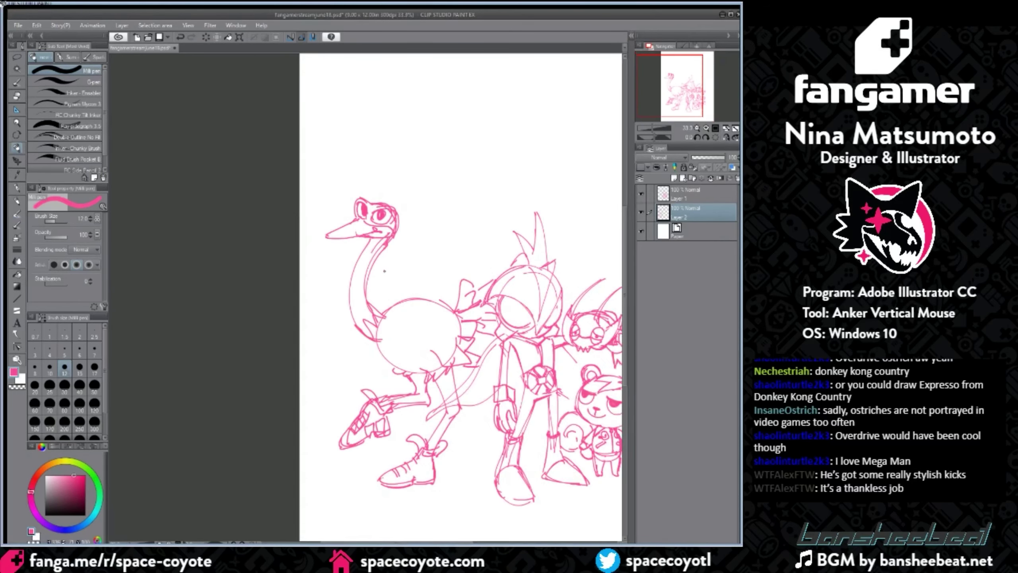
{"action": "key", "text": "ctrl+z"}
{"action": "mouse_move", "coordinate": [385, 272]}
{"action": "left_mouse_down"}
{"action": "mouse_move", "coordinate": [417, 255]}
{"action": "mouse_move", "coordinate": [430, 274]}
{"action": "mouse_move", "coordinate": [395, 277]}
{"action": "mouse_move", "coordinate": [385, 302]}
{"action": "left_mouse_up"}
{"action": "key", "text": "ctrl+z"}
{"action": "key", "text": "ctrl+z"}
{"action": "key", "text": "ctrl+z"}
{"action": "key", "text": "ctrl+z"}
{"action": "mouse_move", "coordinate": [396, 269]}
{"action": "left_mouse_down"}
{"action": "mouse_move", "coordinate": [385, 303]}
{"action": "mouse_move", "coordinate": [425, 309]}
{"action": "left_mouse_up"}
{"action": "key", "text": "ctrl+z"}
{"action": "key", "text": "ctrl+z"}
{"action": "key", "text": "ctrl+z"}
{"action": "left_click_drag", "start_coordinate": [428, 274], "coordinate": [426, 297]}
Step: Rework the rounded form's outline with the eraser and pen, adding a pointed hook, side curves and a small circle
{"action": "left_click", "coordinate": [18, 95]}
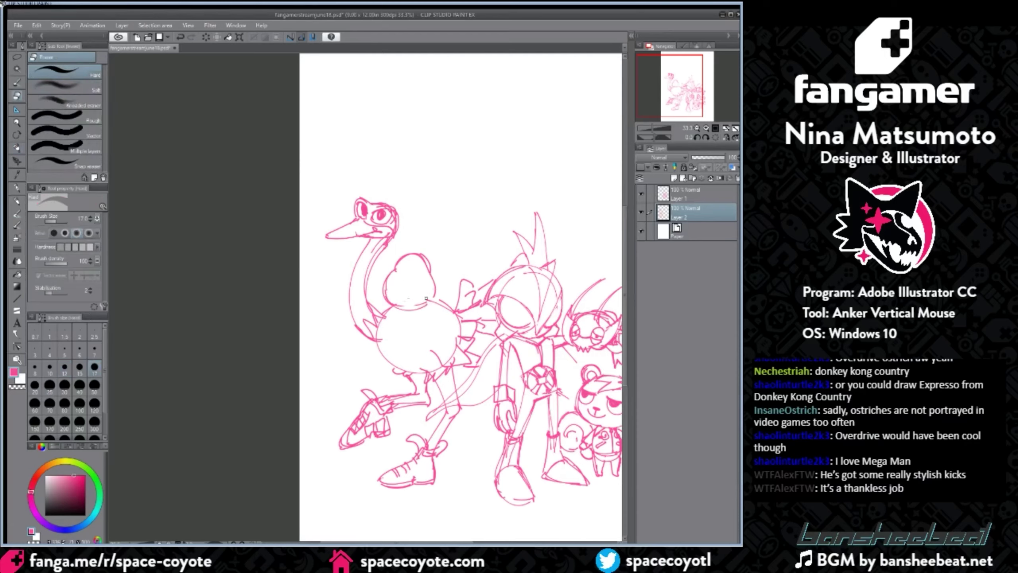
{"action": "left_click", "coordinate": [17, 148]}
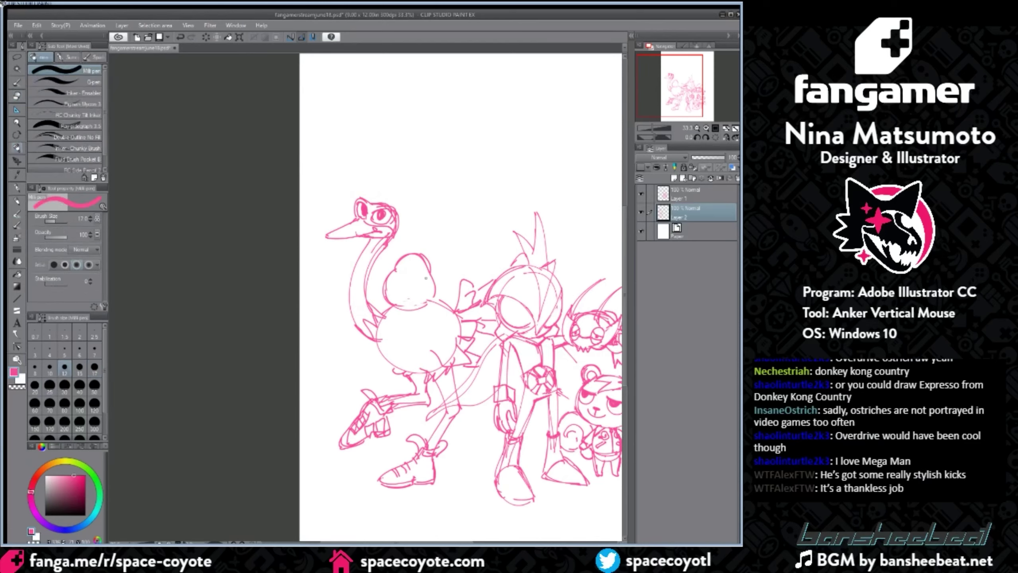
{"action": "left_click_drag", "start_coordinate": [427, 278], "coordinate": [435, 295]}
{"action": "key", "text": "ctrl+z"}
{"action": "mouse_move", "coordinate": [432, 278]}
{"action": "left_mouse_down"}
{"action": "mouse_move", "coordinate": [430, 297]}
{"action": "mouse_move", "coordinate": [439, 296]}
{"action": "mouse_move", "coordinate": [426, 288]}
{"action": "mouse_move", "coordinate": [437, 295]}
{"action": "left_mouse_up"}
{"action": "key", "text": "e"}
{"action": "key", "text": "p"}
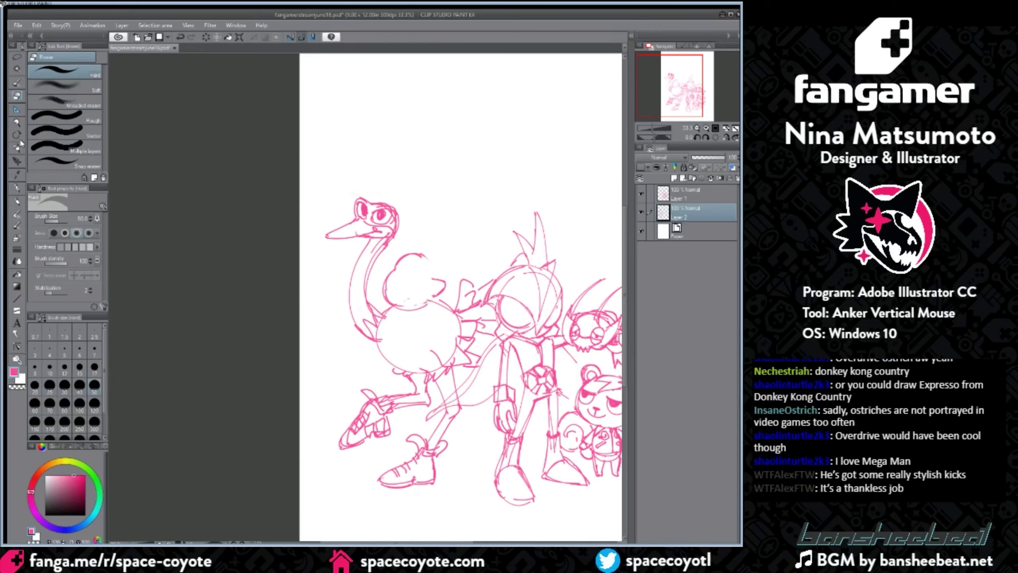
{"action": "mouse_move", "coordinate": [387, 262]}
{"action": "left_mouse_down"}
{"action": "mouse_move", "coordinate": [385, 278]}
{"action": "mouse_move", "coordinate": [420, 314]}
{"action": "mouse_move", "coordinate": [387, 312]}
{"action": "left_mouse_up"}
{"action": "key", "text": "ctrl+z"}
{"action": "key", "text": "ctrl+z"}
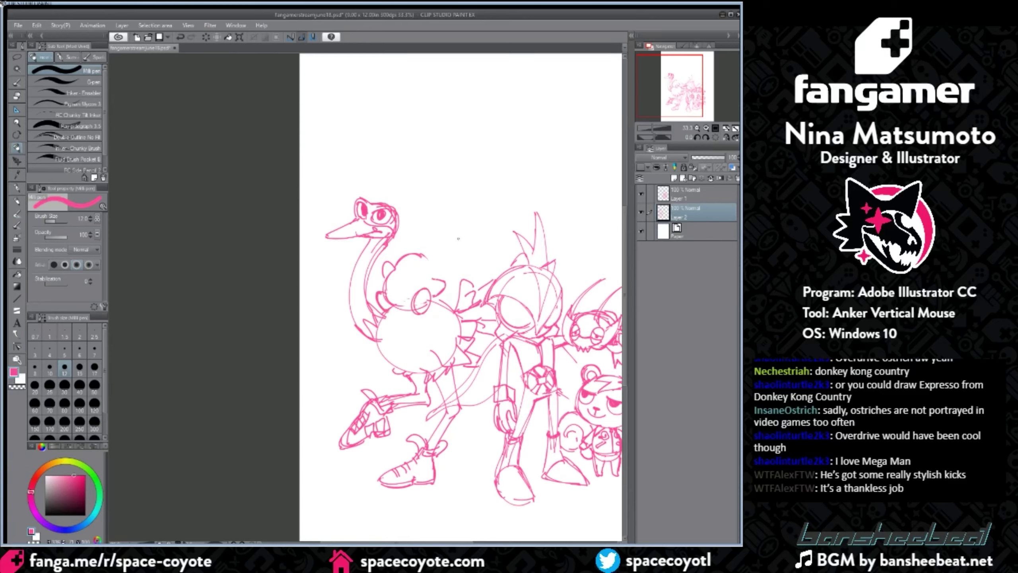
Step: Lasso the rounded form above the ostrich's back and shift it slightly towards the hero
{"action": "key", "text": "m"}
{"action": "mouse_move", "coordinate": [431, 246]}
{"action": "left_mouse_down"}
{"action": "mouse_move", "coordinate": [446, 275]}
{"action": "mouse_move", "coordinate": [401, 311]}
{"action": "mouse_move", "coordinate": [379, 280]}
{"action": "mouse_move", "coordinate": [424, 236]}
{"action": "left_mouse_up"}
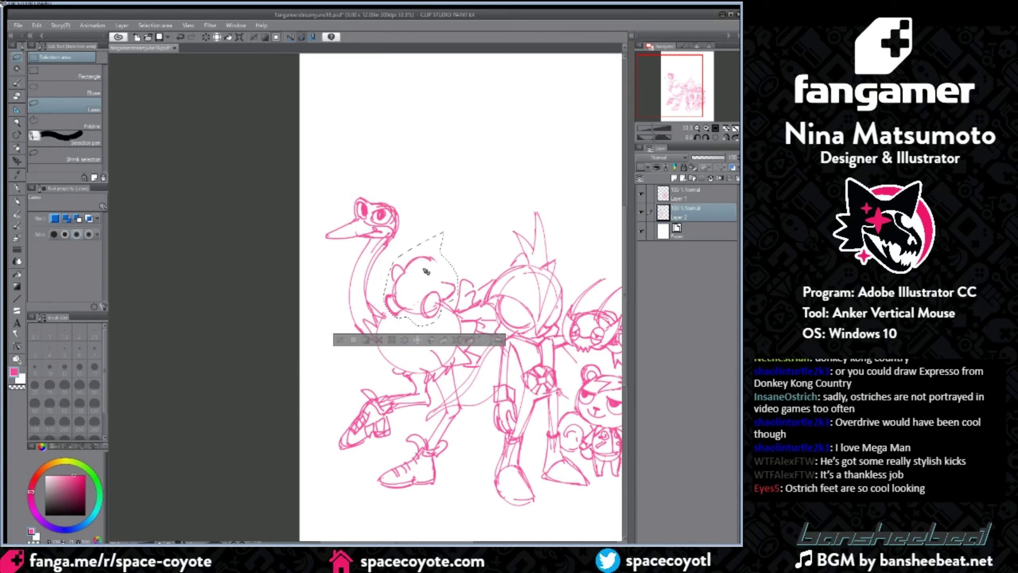
{"action": "key", "text": "ctrl+d"}
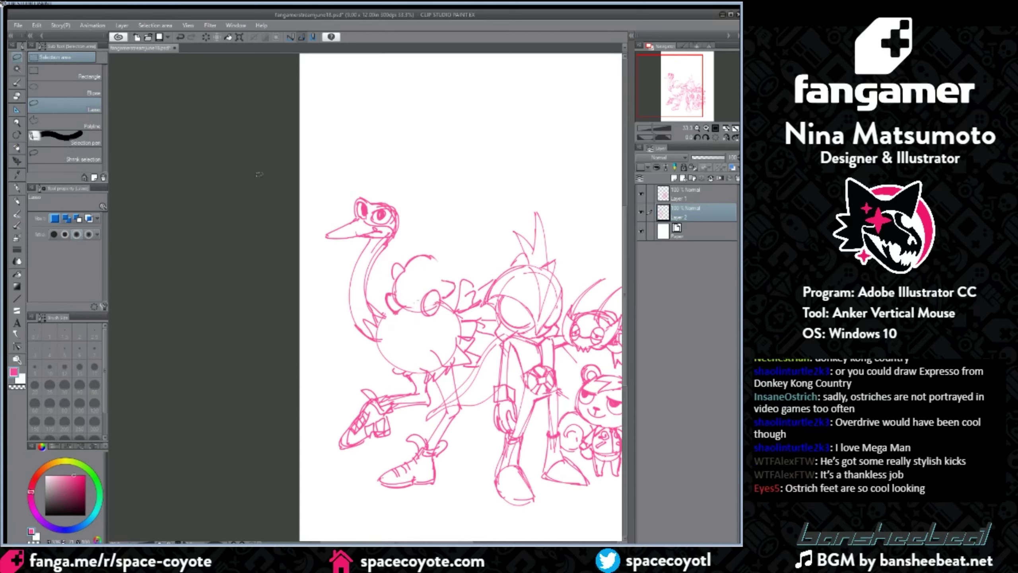
Step: Erase the top and side outlines of the rounded form above the ostrich's back
{"action": "left_click", "coordinate": [18, 148]}
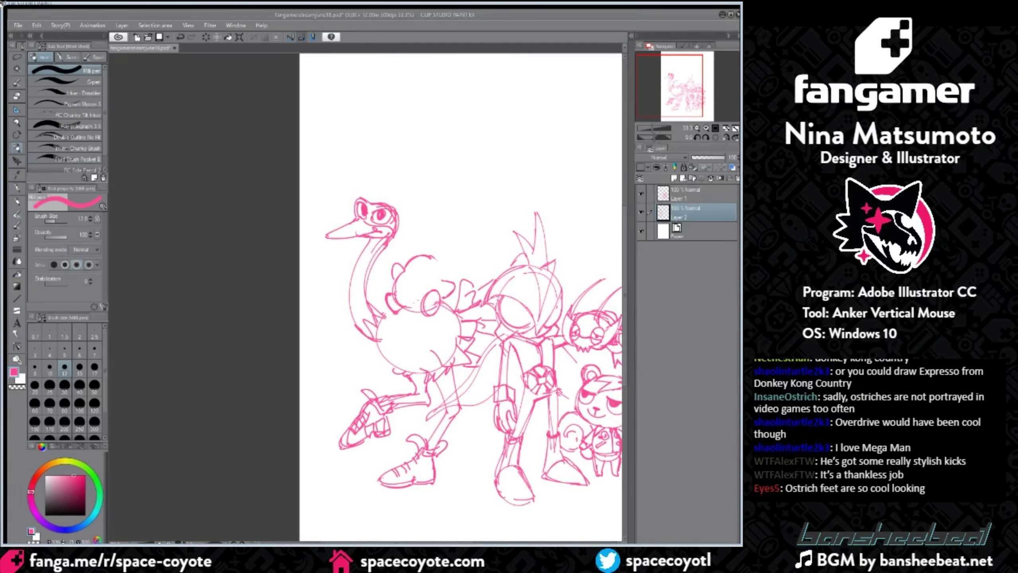
{"action": "left_click", "coordinate": [17, 97]}
{"action": "mouse_move", "coordinate": [443, 272]}
{"action": "left_mouse_down"}
{"action": "mouse_move", "coordinate": [434, 260]}
{"action": "mouse_move", "coordinate": [401, 274]}
{"action": "mouse_move", "coordinate": [426, 252]}
{"action": "mouse_move", "coordinate": [396, 271]}
{"action": "left_mouse_up"}
{"action": "left_click", "coordinate": [18, 148]}
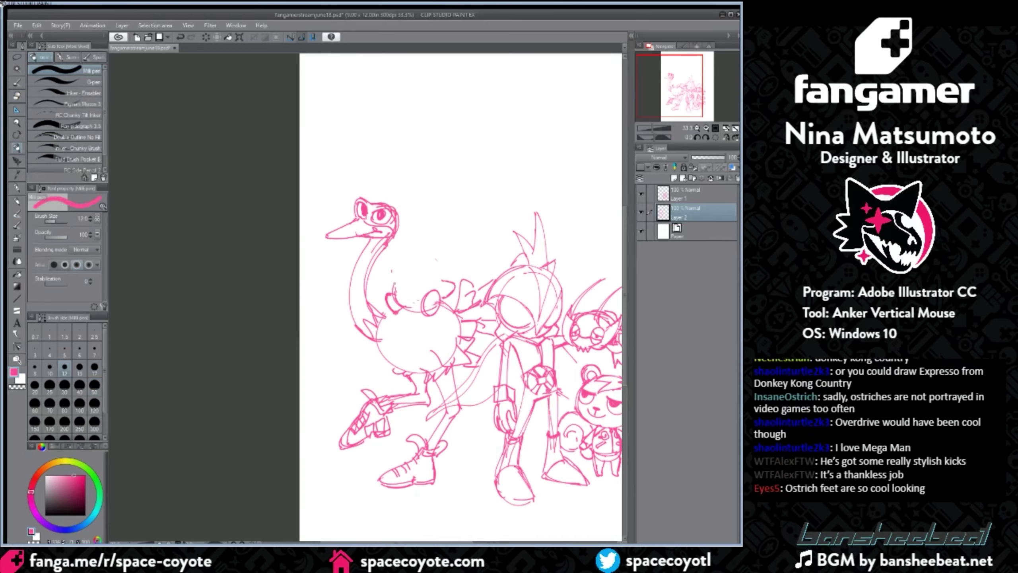
Step: Try to redraw the rounded form as a narrow upright dome on the ostrich's back
{"action": "mouse_move", "coordinate": [401, 277]}
{"action": "left_mouse_down"}
{"action": "mouse_move", "coordinate": [394, 297]}
{"action": "mouse_move", "coordinate": [423, 252]}
{"action": "mouse_move", "coordinate": [437, 267]}
{"action": "mouse_move", "coordinate": [437, 257]}
{"action": "mouse_move", "coordinate": [412, 254]}
{"action": "left_mouse_up"}
{"action": "key", "text": "ctrl+z"}
{"action": "key", "text": "ctrl+z"}
{"action": "key", "text": "ctrl+z"}
{"action": "mouse_move", "coordinate": [406, 263]}
{"action": "left_mouse_down"}
{"action": "mouse_move", "coordinate": [441, 262]}
{"action": "mouse_move", "coordinate": [443, 276]}
{"action": "mouse_move", "coordinate": [426, 255]}
{"action": "mouse_move", "coordinate": [444, 268]}
{"action": "mouse_move", "coordinate": [443, 310]}
{"action": "left_mouse_up"}
{"action": "key", "text": "ctrl+z"}
{"action": "key", "text": "ctrl+z"}
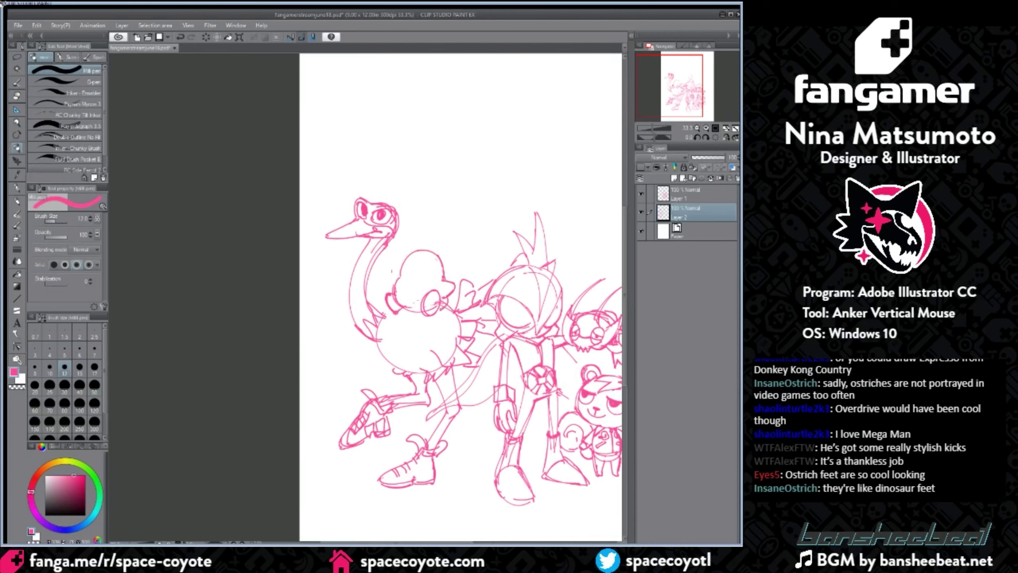
Step: Erase the dome and round foot, then redraw a lower rounded body with a side arm and an oval foot
{"action": "left_click", "coordinate": [17, 96]}
{"action": "key", "text": "ctrl+plus"}
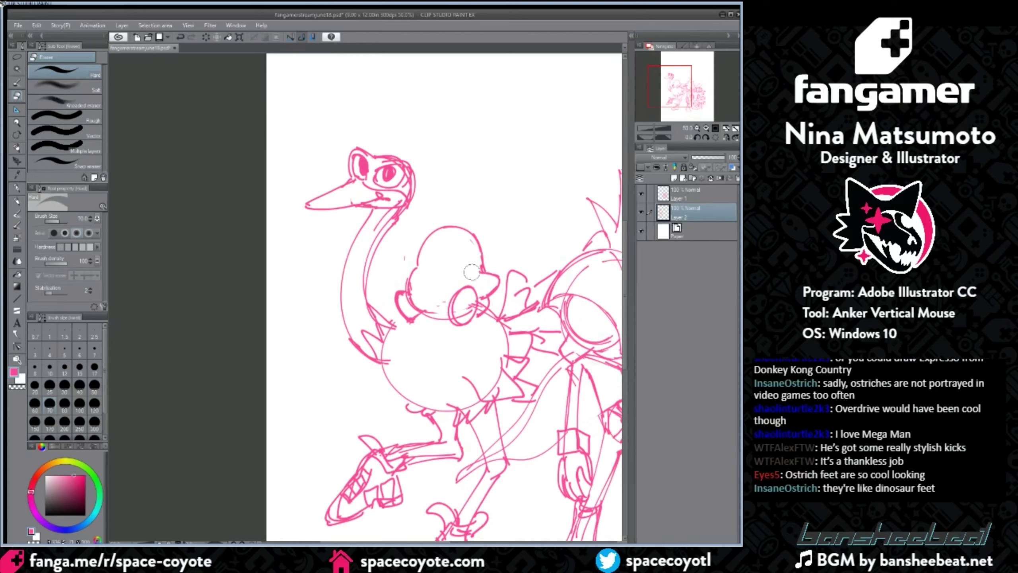
{"action": "mouse_move", "coordinate": [472, 271]}
{"action": "left_mouse_down"}
{"action": "mouse_move", "coordinate": [460, 314]}
{"action": "mouse_move", "coordinate": [477, 247]}
{"action": "mouse_move", "coordinate": [404, 264]}
{"action": "mouse_move", "coordinate": [406, 282]}
{"action": "left_mouse_up"}
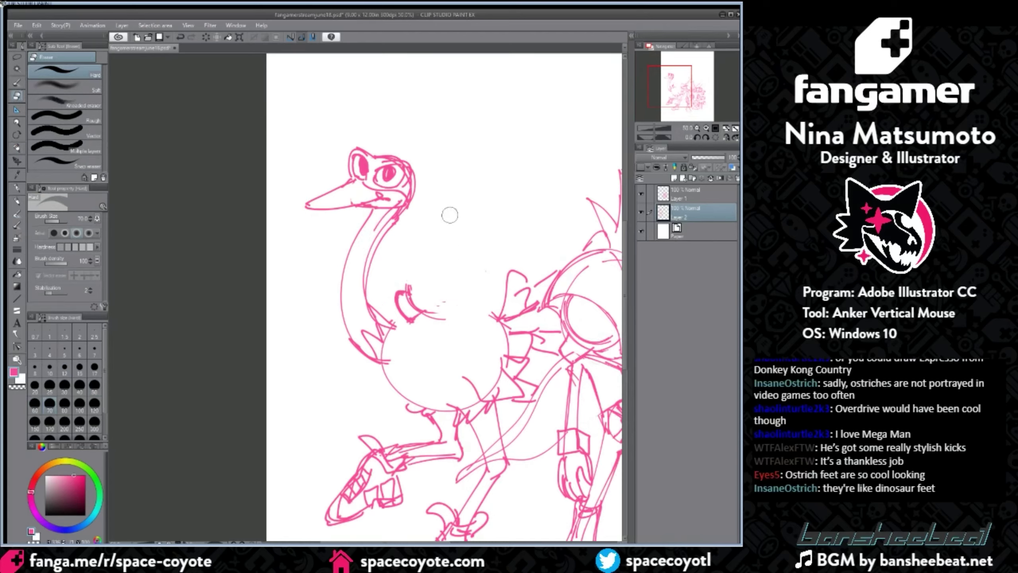
{"action": "left_click", "coordinate": [17, 147]}
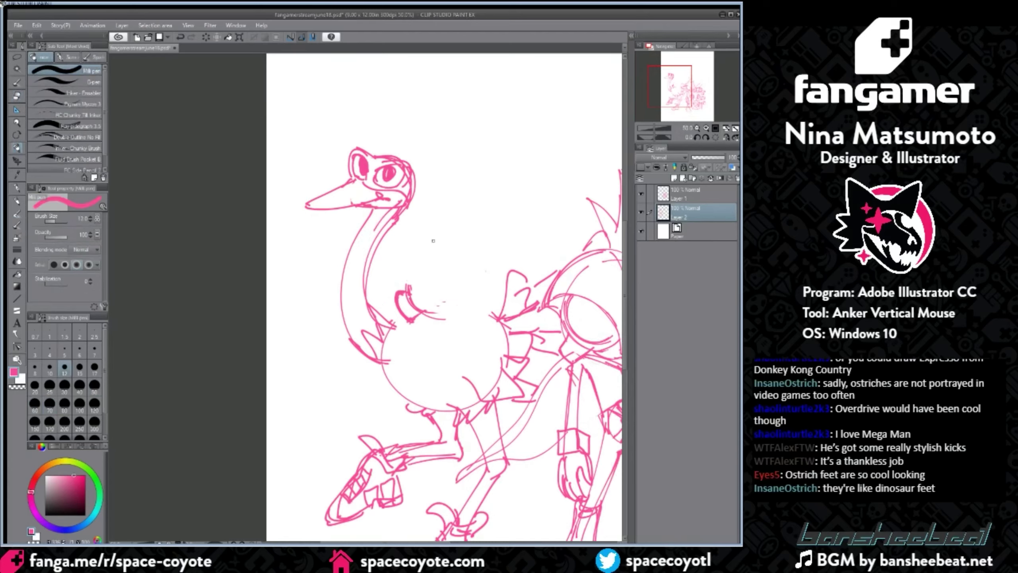
{"action": "left_click_drag", "start_coordinate": [426, 244], "coordinate": [407, 285]}
{"action": "key", "text": "ctrl+z"}
{"action": "left_click_drag", "start_coordinate": [431, 239], "coordinate": [408, 280]}
{"action": "mouse_move", "coordinate": [417, 253]}
{"action": "left_mouse_down"}
{"action": "mouse_move", "coordinate": [437, 237]}
{"action": "mouse_move", "coordinate": [472, 246]}
{"action": "mouse_move", "coordinate": [479, 307]}
{"action": "mouse_move", "coordinate": [451, 319]}
{"action": "left_mouse_up"}
{"action": "left_click_drag", "start_coordinate": [482, 272], "coordinate": [481, 298]}
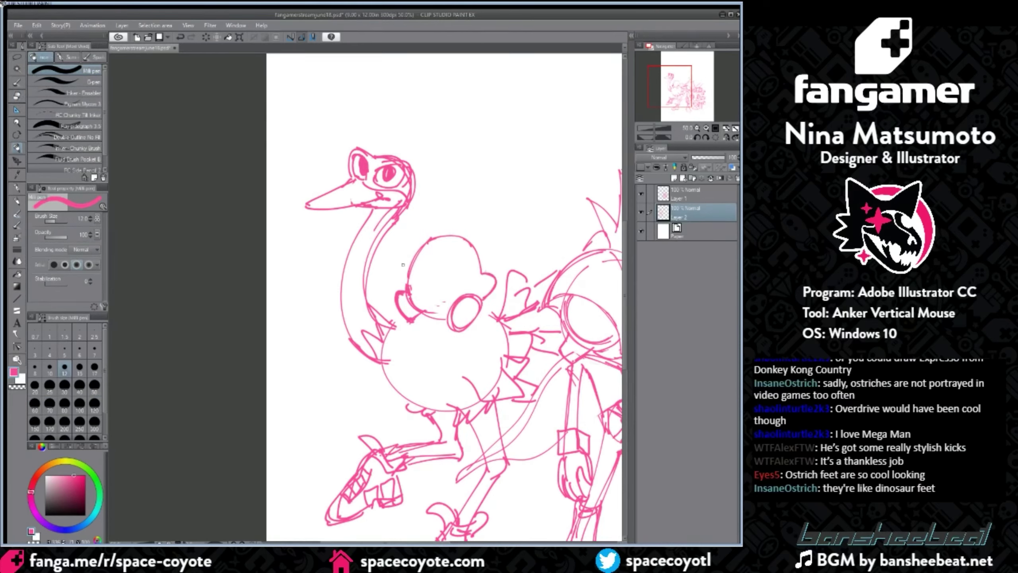
Step: Draw the rounded rider's small arm beside the ostrich's neck, tall oval eyes with inner detail, and cheek marks
{"action": "left_click_drag", "start_coordinate": [402, 265], "coordinate": [408, 286]}
{"action": "key", "text": "ctrl+z"}
{"action": "mouse_move", "coordinate": [448, 240]}
{"action": "left_mouse_down"}
{"action": "mouse_move", "coordinate": [467, 286]}
{"action": "mouse_move", "coordinate": [420, 282]}
{"action": "mouse_move", "coordinate": [431, 251]}
{"action": "mouse_move", "coordinate": [444, 254]}
{"action": "mouse_move", "coordinate": [430, 249]}
{"action": "mouse_move", "coordinate": [447, 253]}
{"action": "left_mouse_up"}
{"action": "key", "text": "ctrl+z"}
{"action": "key", "text": "ctrl+z"}
{"action": "key", "text": "ctrl+z"}
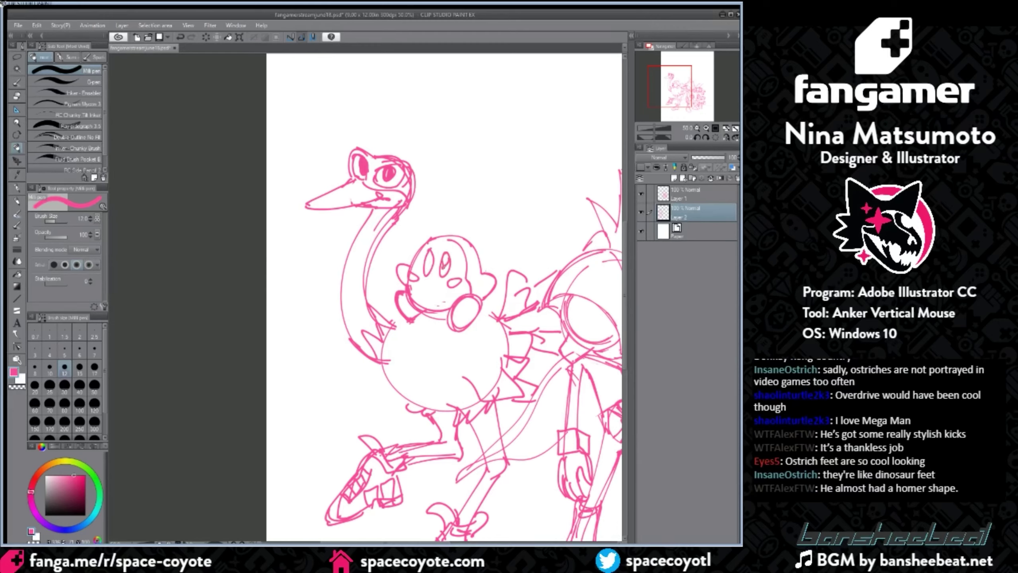
{"action": "left_click_drag", "start_coordinate": [428, 255], "coordinate": [425, 265]}
{"action": "scroll", "coordinate": [486, 244], "scroll_direction": "down", "scroll_amount": 3}
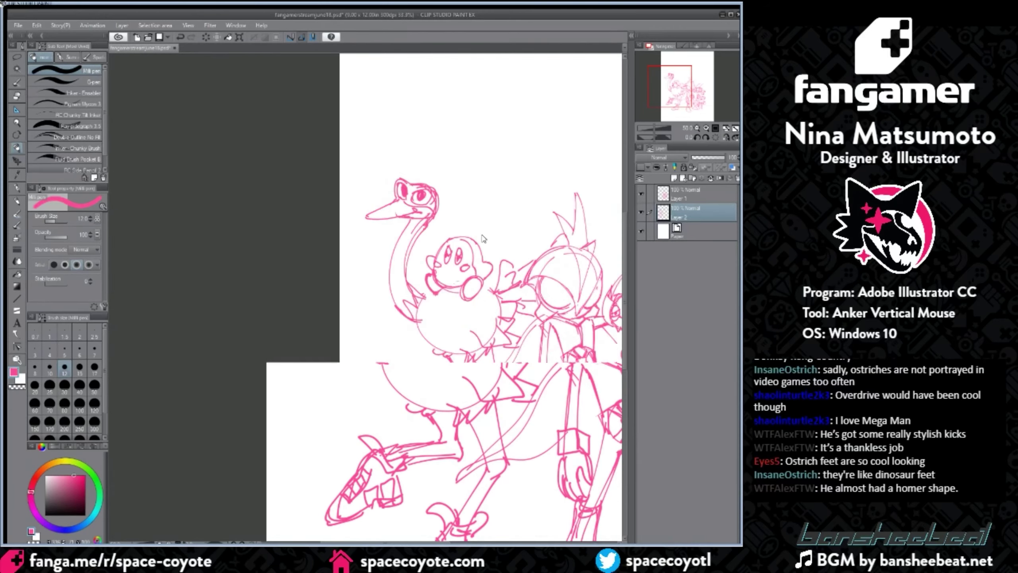
{"action": "scroll", "coordinate": [485, 241], "scroll_direction": "up", "scroll_amount": 3}
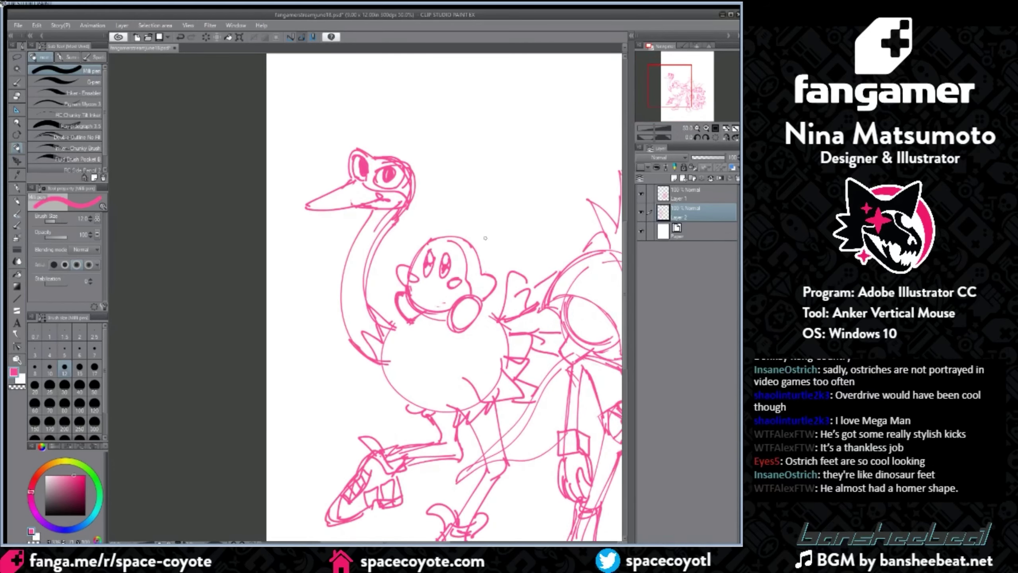
Step: Lasso the rider's face area, adjust it with Transform, and clear part of the head's outline
{"action": "left_click", "coordinate": [17, 57]}
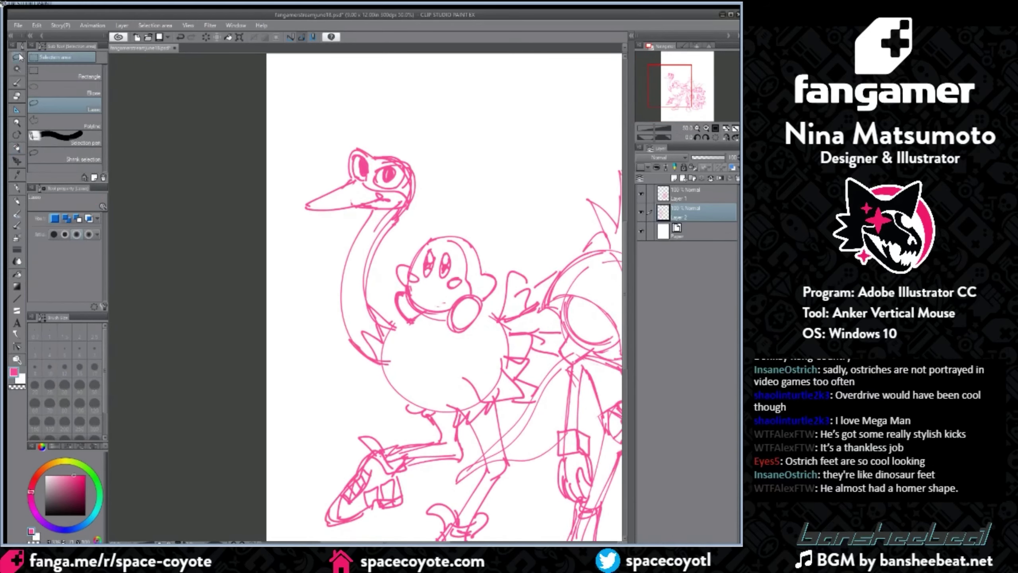
{"action": "mouse_move", "coordinate": [452, 252]}
{"action": "left_mouse_down"}
{"action": "mouse_move", "coordinate": [454, 238]}
{"action": "mouse_move", "coordinate": [428, 244]}
{"action": "left_mouse_up"}
{"action": "key", "text": "ctrl+t"}
{"action": "key", "text": "Return"}
{"action": "key", "text": "Delete"}
{"action": "key", "text": "ctrl+d"}
{"action": "left_click", "coordinate": [17, 147]}
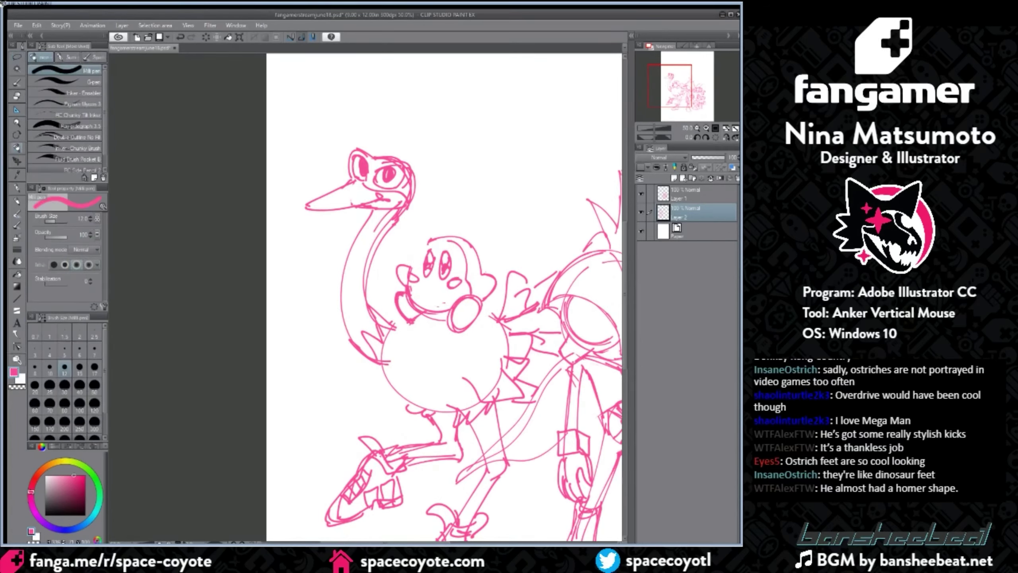
Step: Lasso the rider's eye nearest the ostrich's neck and nudge it slightly towards the neck
{"action": "key", "text": "m"}
{"action": "left_click_drag", "start_coordinate": [436, 240], "coordinate": [426, 262]}
{"action": "key", "text": "ctrl+d"}
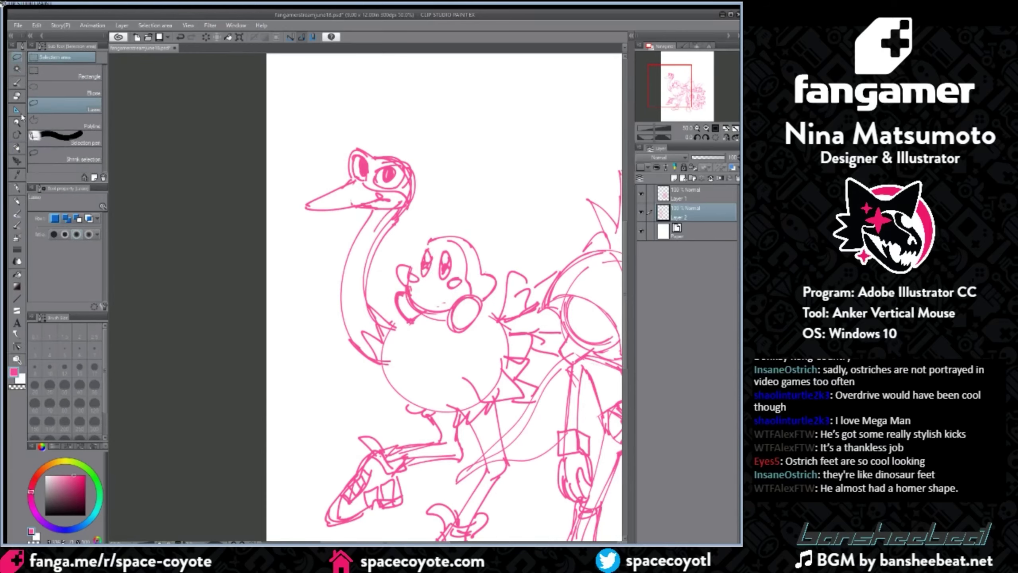
{"action": "left_click", "coordinate": [17, 148]}
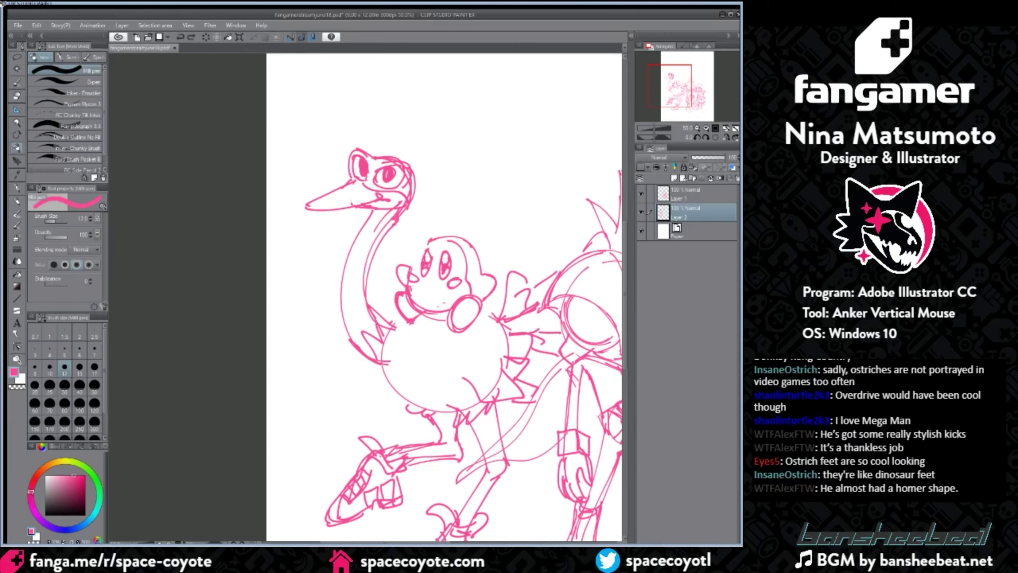
Step: Redraw the rider's head outline around the face and touch up the line beside its outer arm
{"action": "key", "text": "ctrl+z"}
{"action": "left_click_drag", "start_coordinate": [442, 237], "coordinate": [412, 264]}
{"action": "left_click_drag", "start_coordinate": [428, 241], "coordinate": [411, 273]}
{"action": "mouse_move", "coordinate": [410, 275]}
{"action": "left_mouse_down"}
{"action": "mouse_move", "coordinate": [426, 245]}
{"action": "mouse_move", "coordinate": [405, 293]}
{"action": "left_mouse_up"}
{"action": "key", "text": "ctrl+z"}
{"action": "left_click_drag", "start_coordinate": [439, 239], "coordinate": [450, 241]}
{"action": "left_click_drag", "start_coordinate": [479, 271], "coordinate": [473, 284]}
{"action": "scroll", "coordinate": [560, 234], "scroll_direction": "down", "scroll_amount": 2}
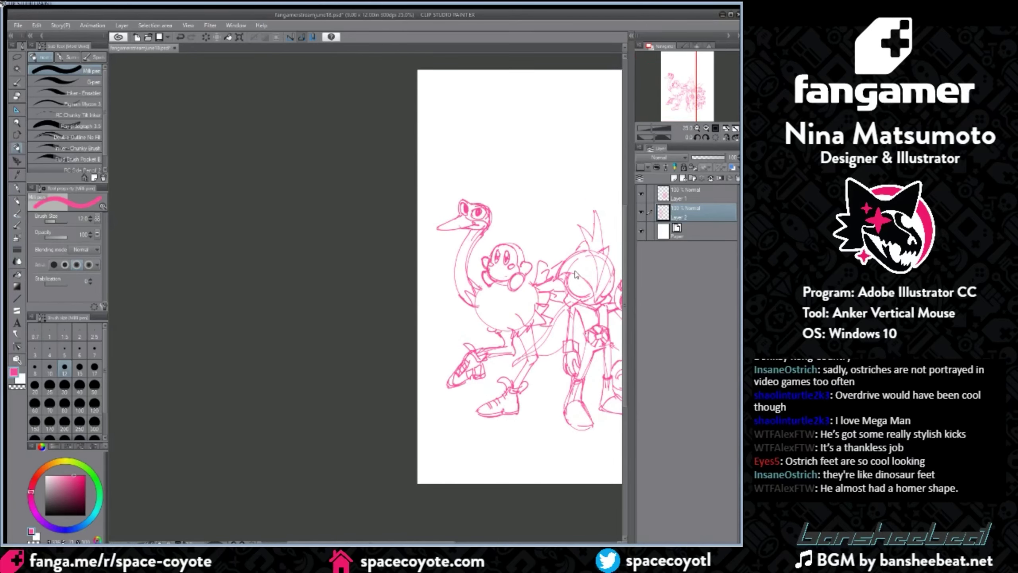
Step: Save the illustration with the whole character group in view
{"action": "scroll", "coordinate": [560, 234], "scroll_direction": "up", "scroll_amount": 1}
{"action": "key", "text": "e"}
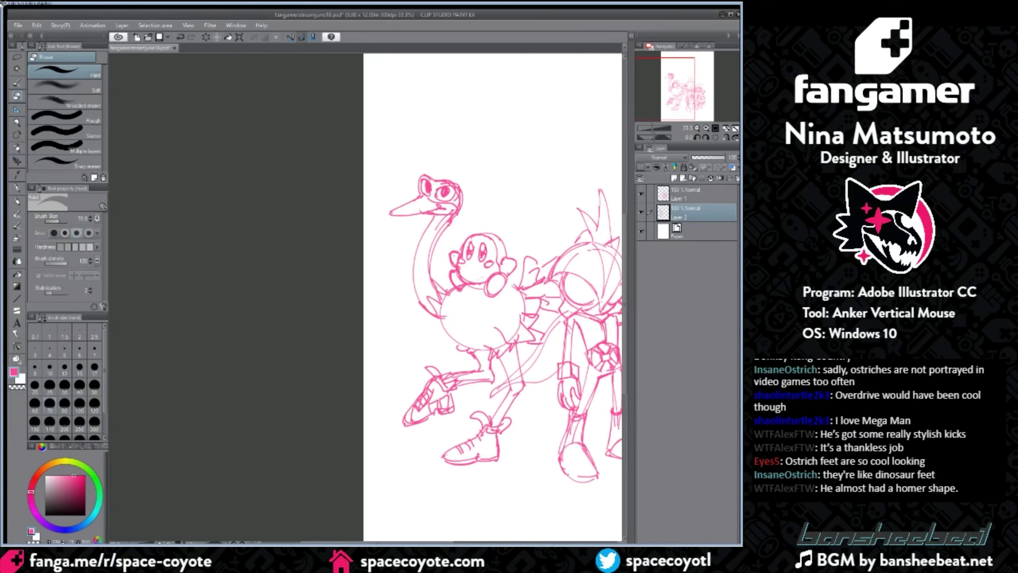
{"action": "scroll", "coordinate": [471, 289], "scroll_direction": "down", "scroll_amount": 1}
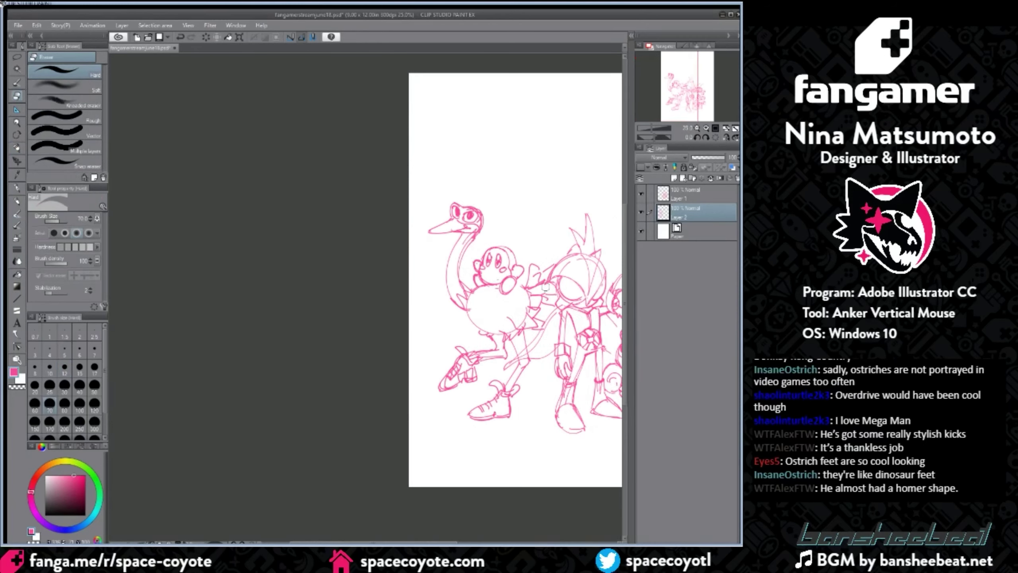
{"action": "left_click_drag", "start_coordinate": [476, 544], "coordinate": [520, 543]}
{"action": "left_click", "coordinate": [15, 147]}
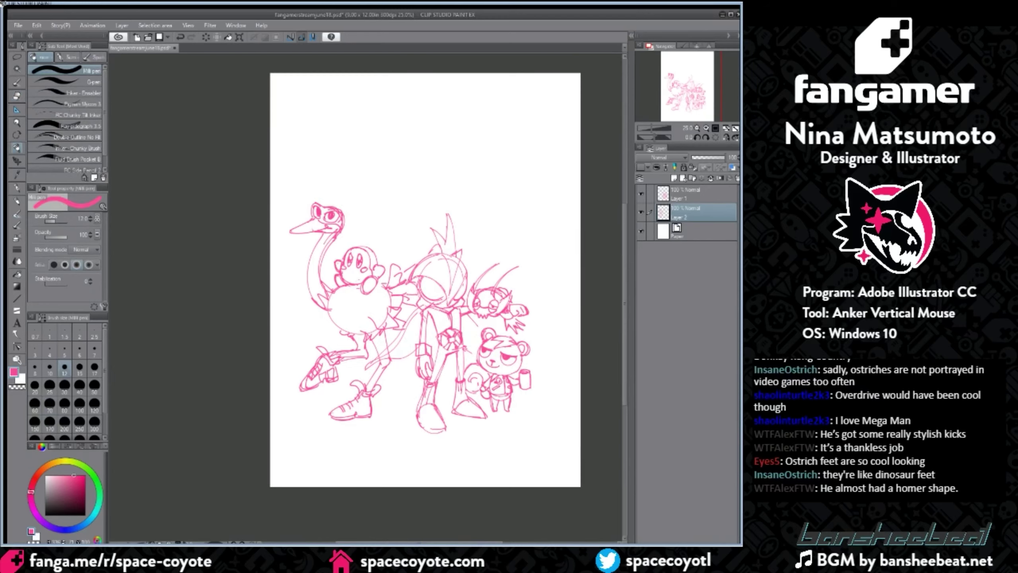
{"action": "key", "text": "ctrl+s"}
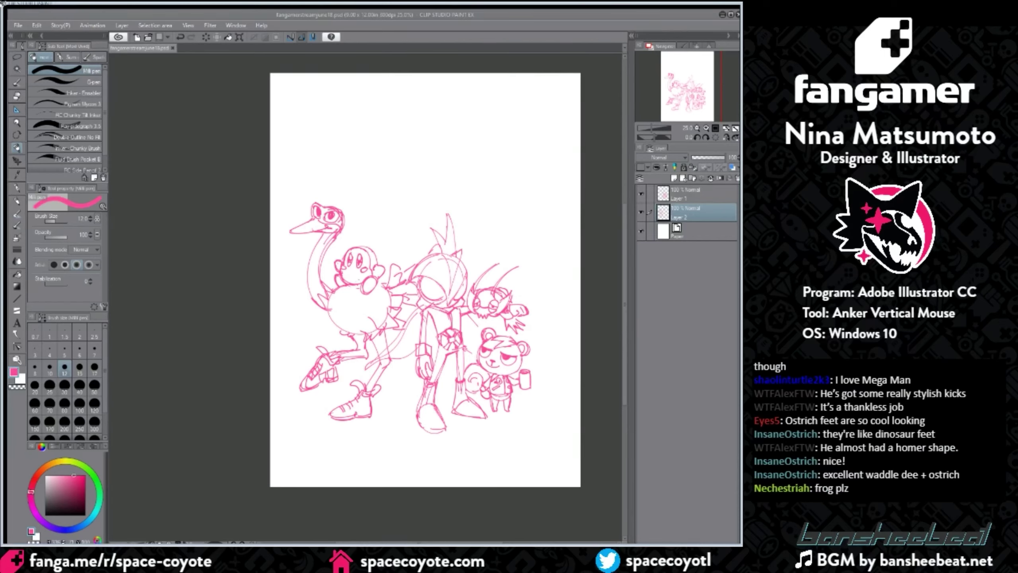
Step: Extend the canvas on the ostrich's side to make it 12.00 x 12.00 in
{"action": "scroll", "coordinate": [618, 335], "scroll_direction": "down", "scroll_amount": 2}
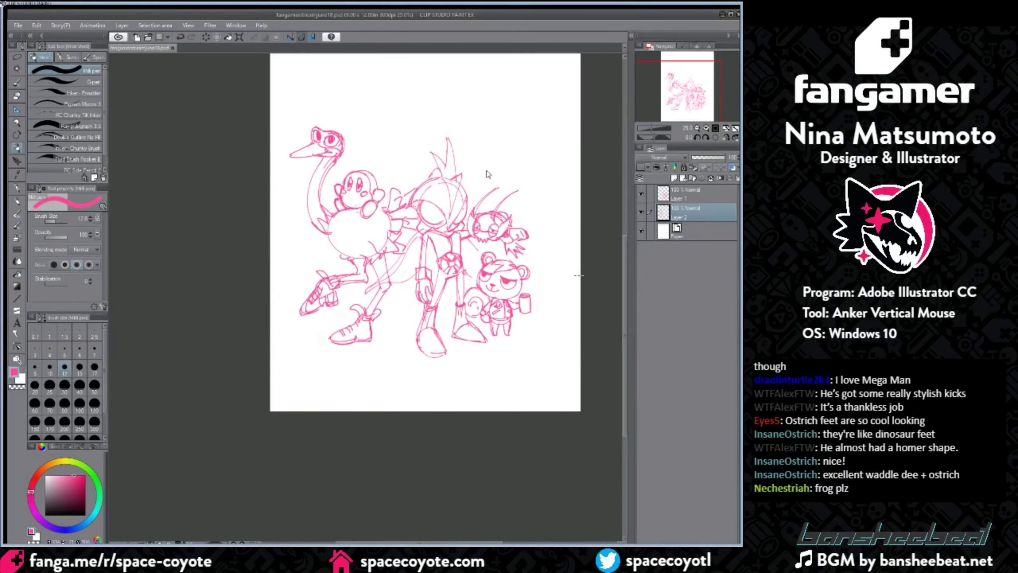
{"action": "scroll", "coordinate": [600, 173], "scroll_direction": "down", "scroll_amount": 2}
{"action": "scroll", "coordinate": [618, 274], "scroll_direction": "up", "scroll_amount": 2}
{"action": "left_click_drag", "start_coordinate": [619, 276], "coordinate": [619, 224]}
{"action": "left_click_drag", "start_coordinate": [474, 540], "coordinate": [448, 540]}
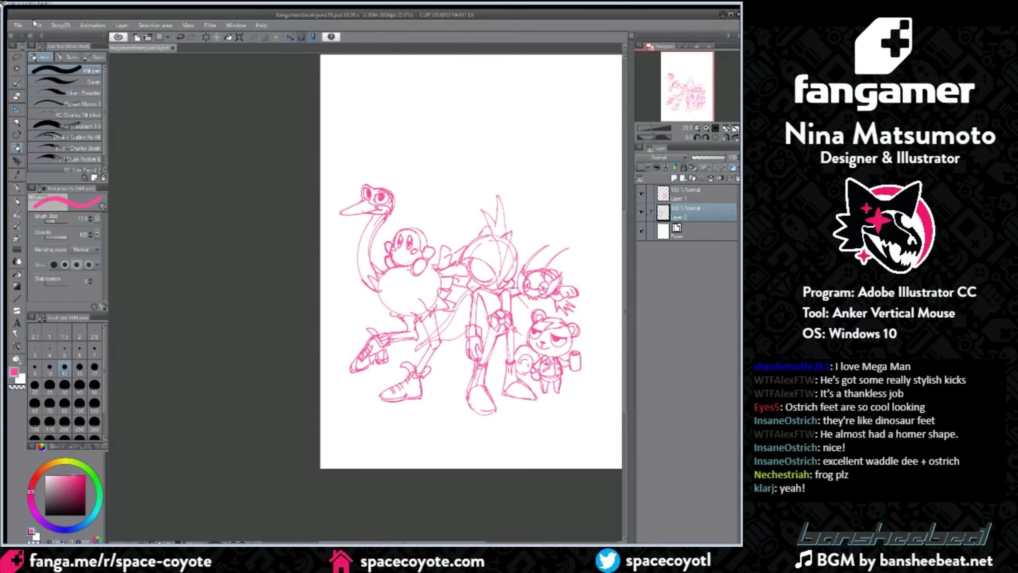
{"action": "left_click", "coordinate": [99, 247]}
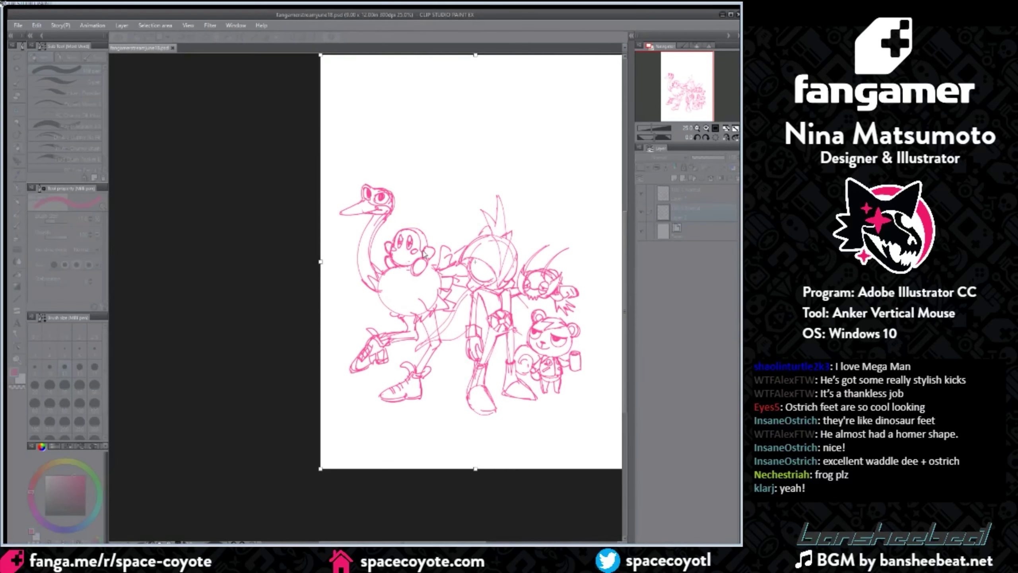
{"action": "left_click_drag", "start_coordinate": [320, 262], "coordinate": [220, 261]}
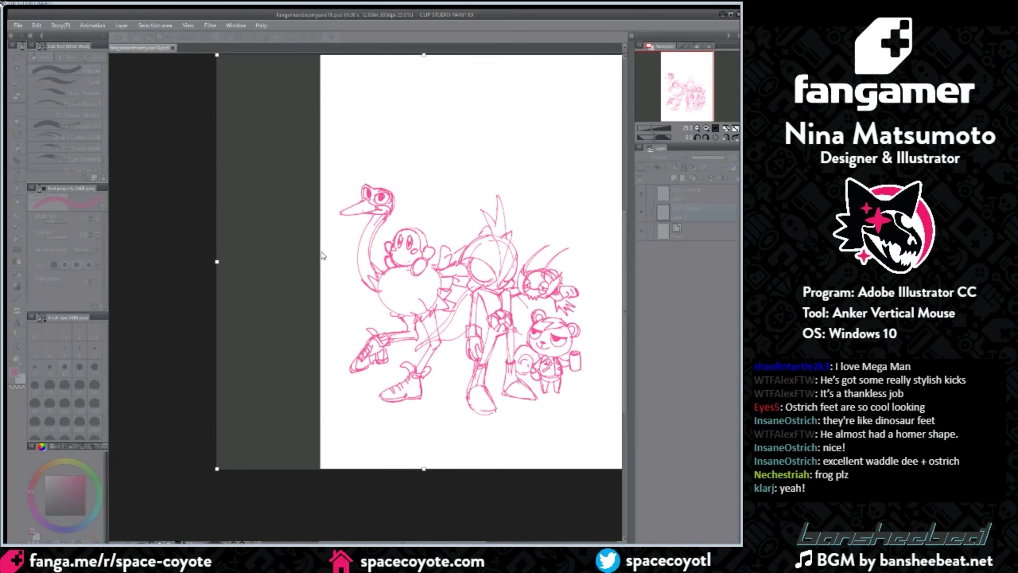
{"action": "key", "text": "Return"}
Step: Group Layer 1 and Layer 2 into a layer folder
{"action": "left_click_drag", "start_coordinate": [625, 281], "coordinate": [624, 299]}
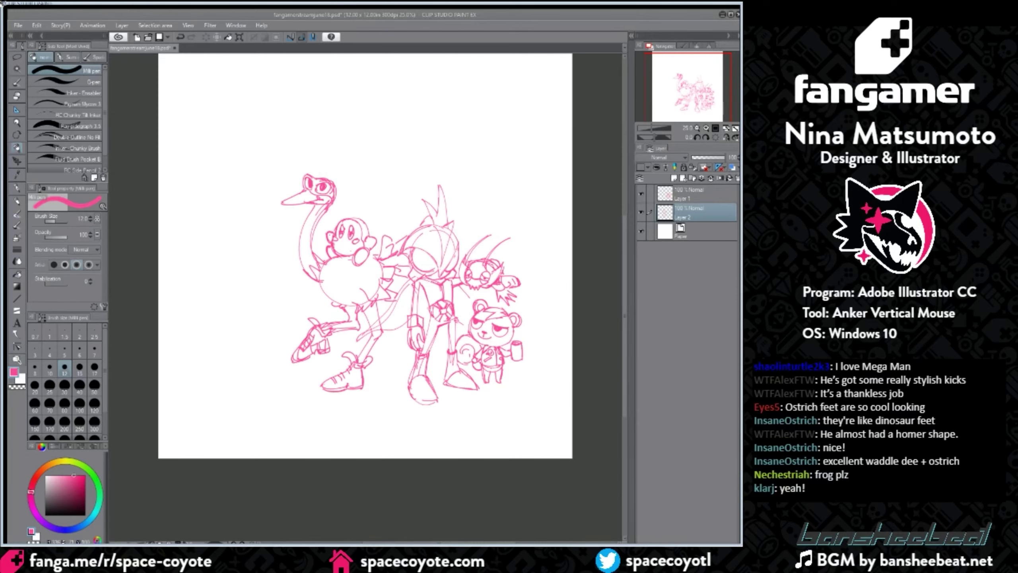
{"action": "left_click_drag", "start_coordinate": [472, 541], "coordinate": [452, 541]}
{"action": "scroll", "coordinate": [348, 206], "scroll_direction": "up", "scroll_amount": 1}
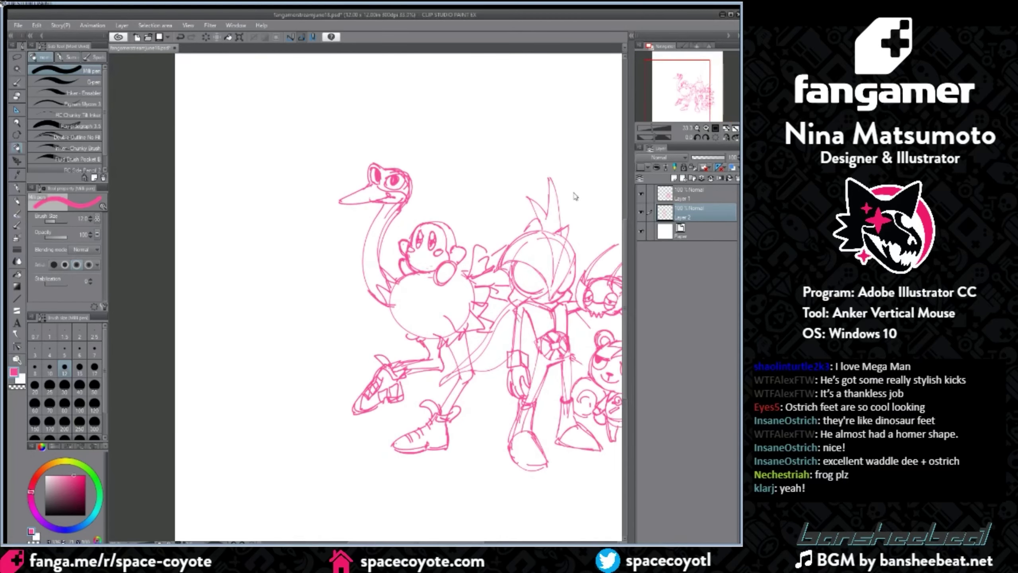
{"action": "scroll", "coordinate": [608, 295], "scroll_direction": "down", "scroll_amount": 1}
{"action": "key", "text": "m"}
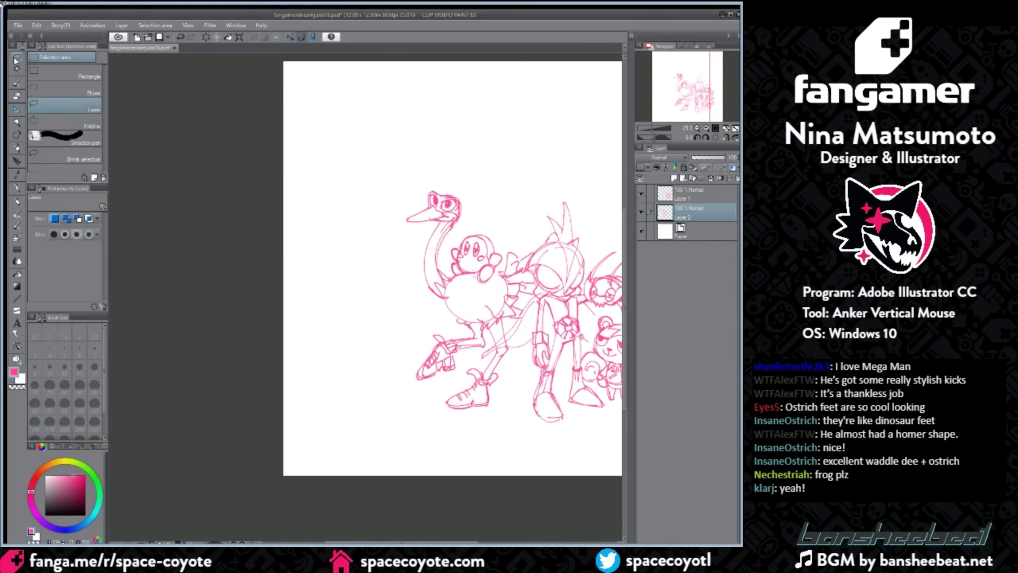
{"action": "left_click_drag", "start_coordinate": [472, 542], "coordinate": [507, 542]}
{"action": "left_click", "coordinate": [694, 192]}
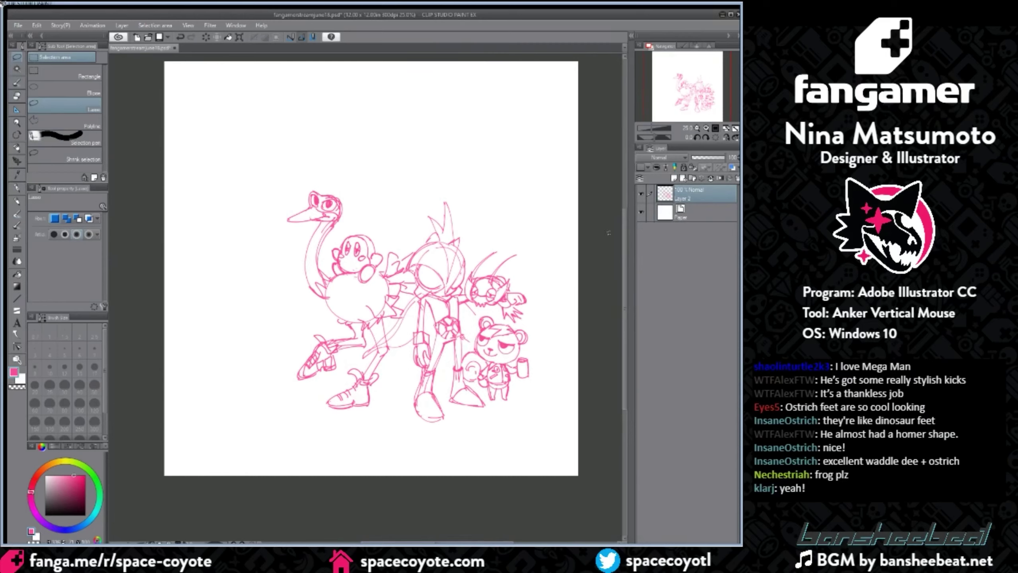
{"action": "left_click", "coordinate": [693, 179]}
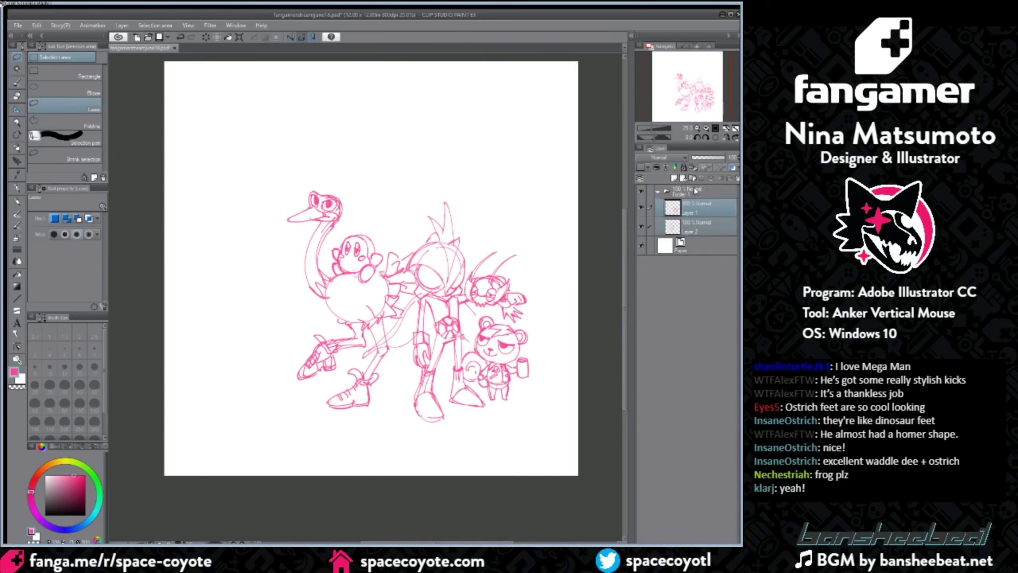
Step: Lasso the whole character group and move it towards the canvas's left edge, then clear the selection
{"action": "mouse_move", "coordinate": [321, 144]}
{"action": "left_mouse_down"}
{"action": "mouse_move", "coordinate": [566, 315]}
{"action": "mouse_move", "coordinate": [527, 140]}
{"action": "left_mouse_up"}
{"action": "mouse_move", "coordinate": [515, 299]}
{"action": "left_mouse_down"}
{"action": "mouse_move", "coordinate": [443, 288]}
{"action": "mouse_move", "coordinate": [453, 287]}
{"action": "mouse_move", "coordinate": [440, 298]}
{"action": "left_mouse_up"}
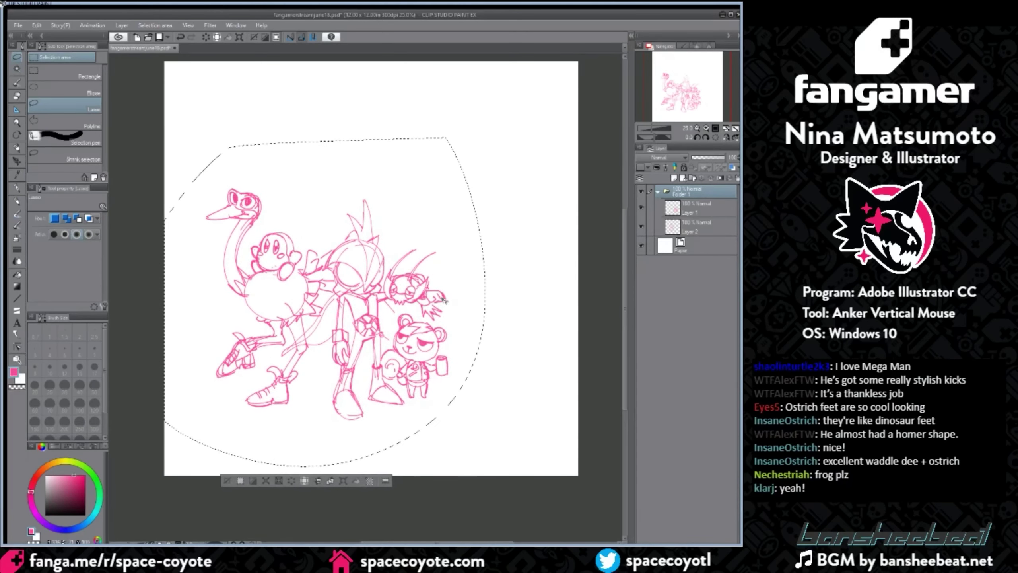
{"action": "left_click", "coordinate": [534, 277]}
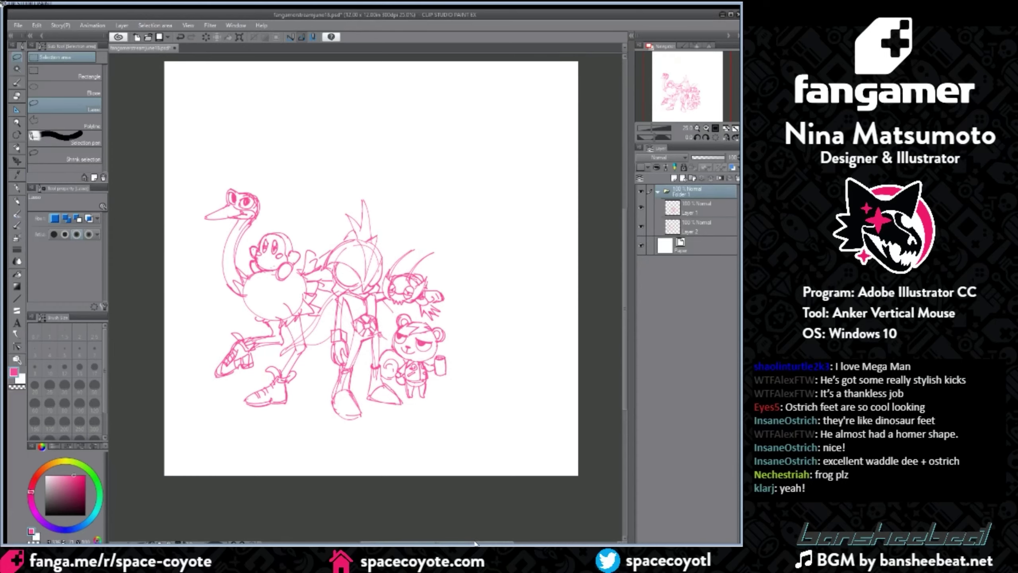
{"action": "left_click_drag", "start_coordinate": [472, 543], "coordinate": [481, 543]}
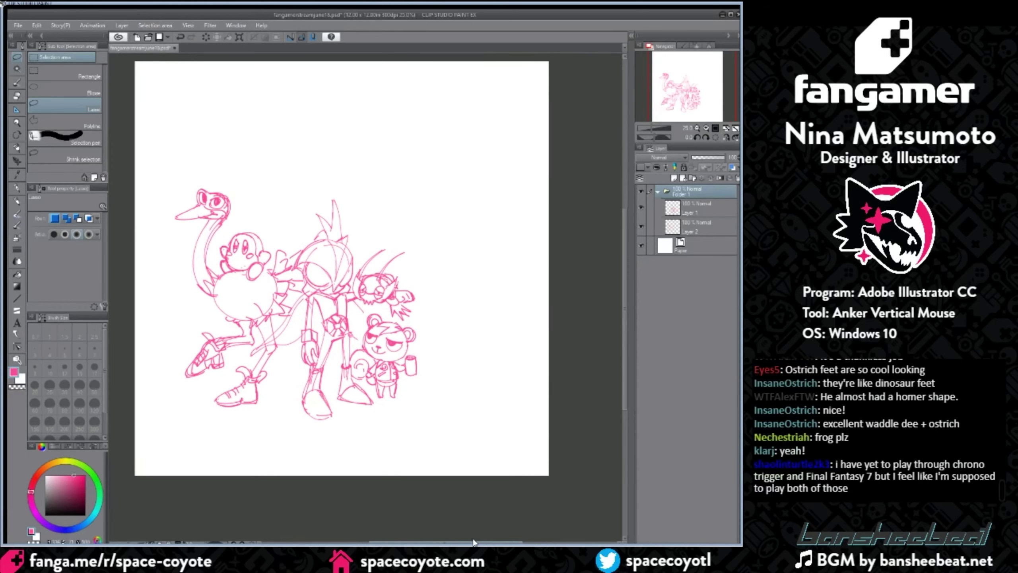
Step: Add a new layer above Layer 1 inside the folder, with the pen ready for the empty area beside the cup-holding animal
{"action": "key", "text": "ctrl+plus"}
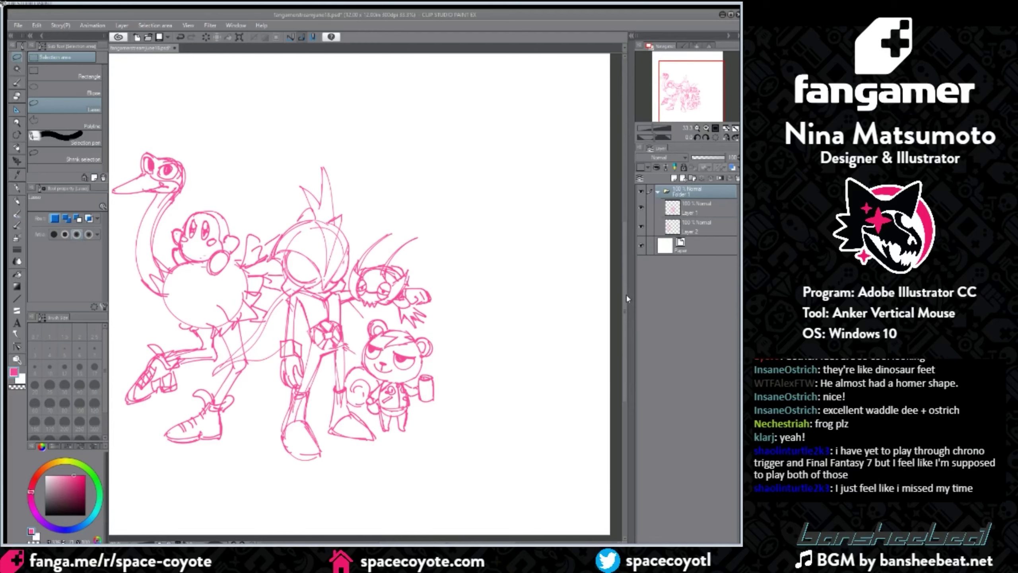
{"action": "left_click", "coordinate": [17, 147]}
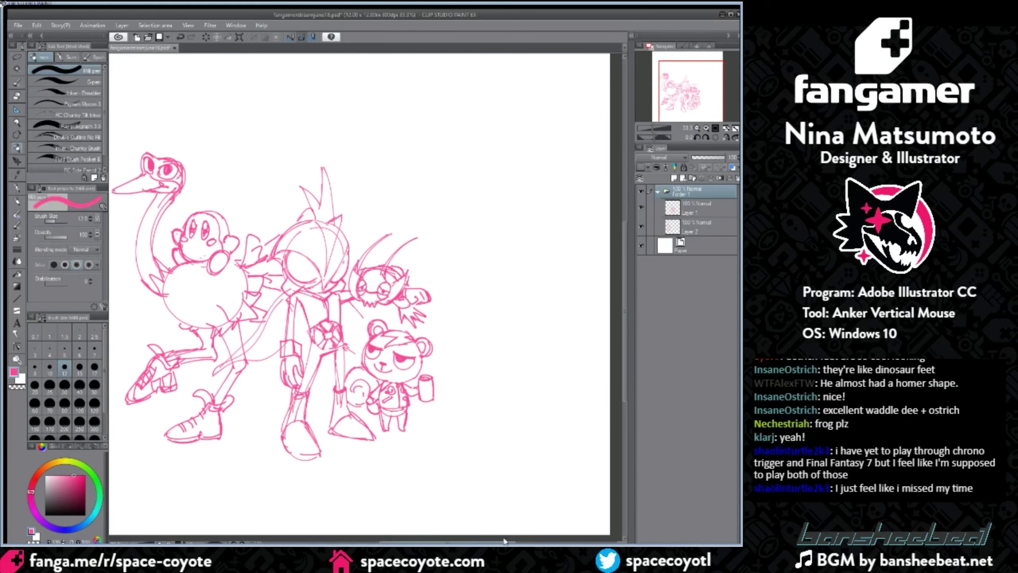
{"action": "left_click_drag", "start_coordinate": [505, 541], "coordinate": [471, 541]}
{"action": "left_click", "coordinate": [698, 203]}
{"action": "left_click", "coordinate": [673, 178]}
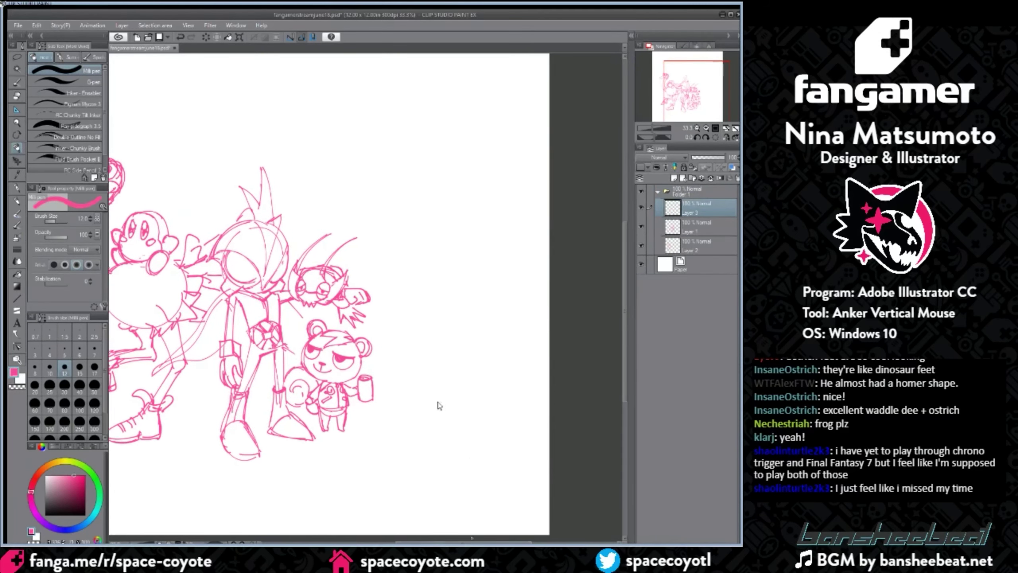
{"action": "scroll", "coordinate": [439, 405], "scroll_direction": "up", "scroll_amount": 1}
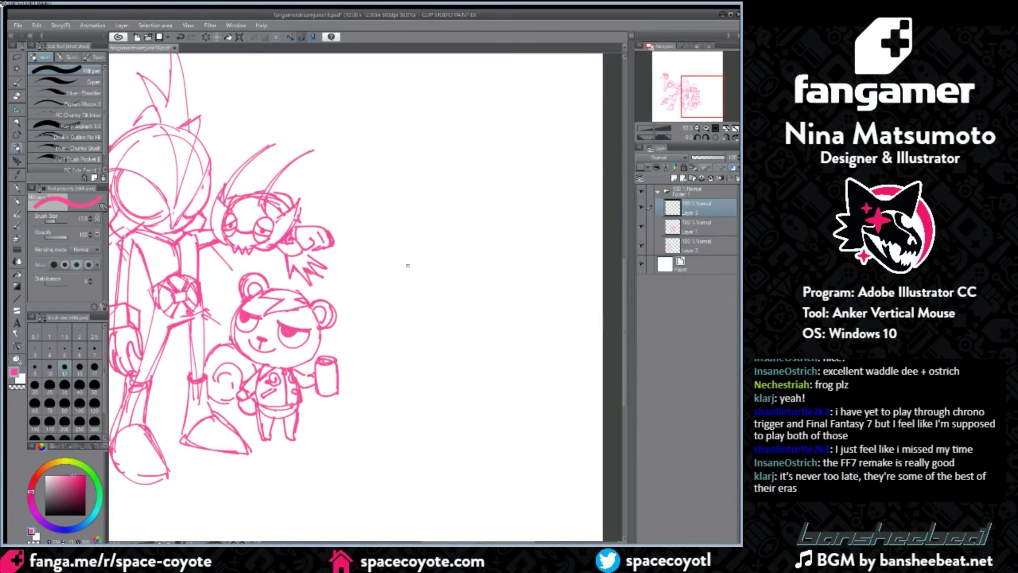
Step: Sketch the domed top of a frog's head in the empty area beside the cup-holding animal
{"action": "left_click_drag", "start_coordinate": [396, 244], "coordinate": [415, 308]}
{"action": "key", "text": "ctrl+z"}
{"action": "key", "text": "ctrl+z"}
{"action": "mouse_move", "coordinate": [433, 233]}
{"action": "left_mouse_down"}
{"action": "mouse_move", "coordinate": [418, 236]}
{"action": "mouse_move", "coordinate": [394, 284]}
{"action": "left_mouse_up"}
{"action": "key", "text": "ctrl+z"}
{"action": "mouse_move", "coordinate": [427, 240]}
{"action": "left_mouse_down"}
{"action": "mouse_move", "coordinate": [395, 285]}
{"action": "mouse_move", "coordinate": [460, 248]}
{"action": "mouse_move", "coordinate": [468, 281]}
{"action": "left_mouse_up"}
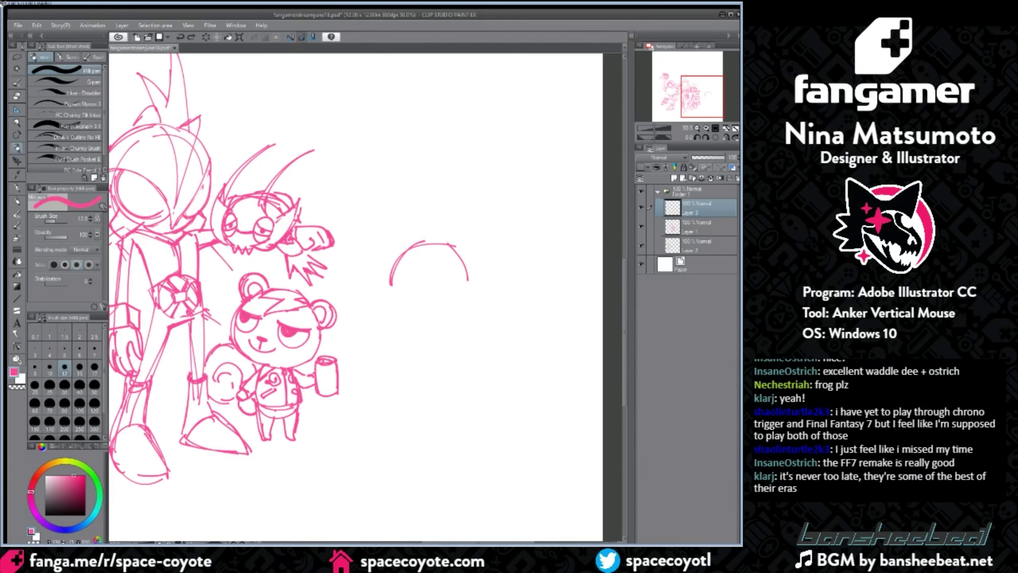
Step: Draw the frog's cheeks, snout and jaw around the head, with two eyes and a wide open mouth
{"action": "left_click_drag", "start_coordinate": [392, 279], "coordinate": [378, 302]}
{"action": "key", "text": "ctrl+z"}
{"action": "mouse_move", "coordinate": [397, 269]}
{"action": "left_mouse_down"}
{"action": "mouse_move", "coordinate": [400, 316]}
{"action": "mouse_move", "coordinate": [456, 301]}
{"action": "mouse_move", "coordinate": [417, 328]}
{"action": "mouse_move", "coordinate": [407, 320]}
{"action": "mouse_move", "coordinate": [429, 329]}
{"action": "left_mouse_up"}
{"action": "mouse_move", "coordinate": [465, 274]}
{"action": "left_mouse_down"}
{"action": "mouse_move", "coordinate": [472, 308]}
{"action": "mouse_move", "coordinate": [460, 317]}
{"action": "left_mouse_up"}
{"action": "left_click_drag", "start_coordinate": [476, 295], "coordinate": [479, 285]}
{"action": "key", "text": "ctrl+z"}
{"action": "left_click_drag", "start_coordinate": [452, 244], "coordinate": [434, 276]}
{"action": "left_click_drag", "start_coordinate": [455, 246], "coordinate": [464, 251]}
{"action": "mouse_move", "coordinate": [404, 263]}
{"action": "left_mouse_down"}
{"action": "mouse_move", "coordinate": [414, 249]}
{"action": "mouse_move", "coordinate": [456, 263]}
{"action": "mouse_move", "coordinate": [393, 284]}
{"action": "mouse_move", "coordinate": [457, 274]}
{"action": "left_mouse_up"}
{"action": "key", "text": "ctrl+z"}
{"action": "key", "text": "ctrl+z"}
{"action": "key", "text": "ctrl+z"}
{"action": "key", "text": "ctrl+z"}
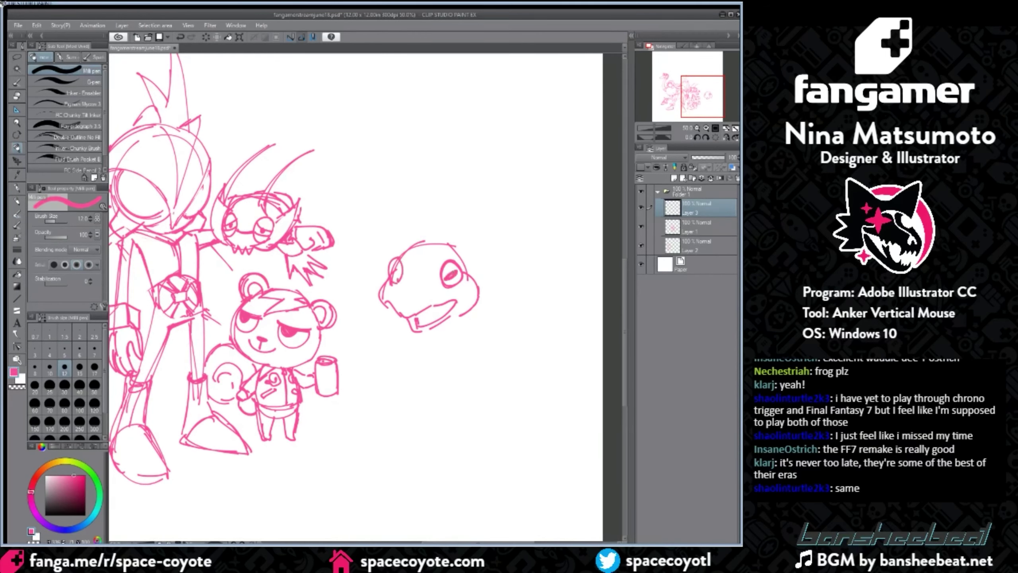
Step: Add rounded bulges over the frog's eyes and erase the old crown line overlapping them
{"action": "mouse_move", "coordinate": [392, 268]}
{"action": "left_mouse_down"}
{"action": "mouse_move", "coordinate": [396, 278]}
{"action": "mouse_move", "coordinate": [469, 274]}
{"action": "mouse_move", "coordinate": [466, 252]}
{"action": "mouse_move", "coordinate": [385, 268]}
{"action": "mouse_move", "coordinate": [396, 241]}
{"action": "mouse_move", "coordinate": [441, 251]}
{"action": "left_mouse_up"}
{"action": "key", "text": "ctrl+z"}
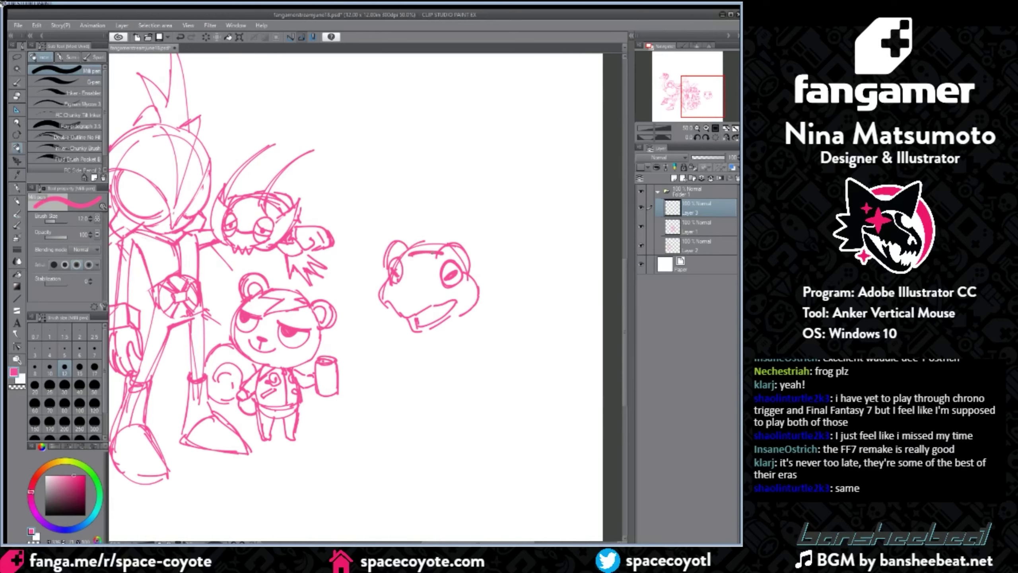
{"action": "key", "text": "e"}
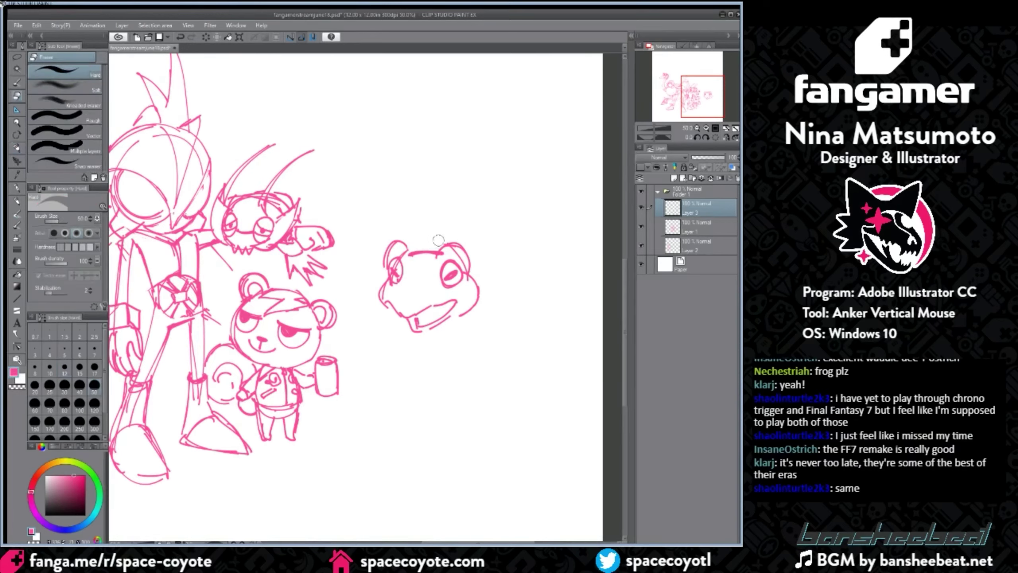
Step: Draw stripe markings down the frog's forehead and snout, and save the file
{"action": "left_click", "coordinate": [16, 147]}
{"action": "mouse_move", "coordinate": [419, 253]}
{"action": "left_mouse_down"}
{"action": "mouse_move", "coordinate": [420, 283]}
{"action": "mouse_move", "coordinate": [427, 252]}
{"action": "mouse_move", "coordinate": [438, 288]}
{"action": "mouse_move", "coordinate": [432, 283]}
{"action": "mouse_move", "coordinate": [424, 299]}
{"action": "left_mouse_up"}
{"action": "mouse_move", "coordinate": [424, 299]}
{"action": "left_mouse_down"}
{"action": "mouse_move", "coordinate": [438, 288]}
{"action": "mouse_move", "coordinate": [403, 282]}
{"action": "mouse_move", "coordinate": [405, 298]}
{"action": "left_mouse_up"}
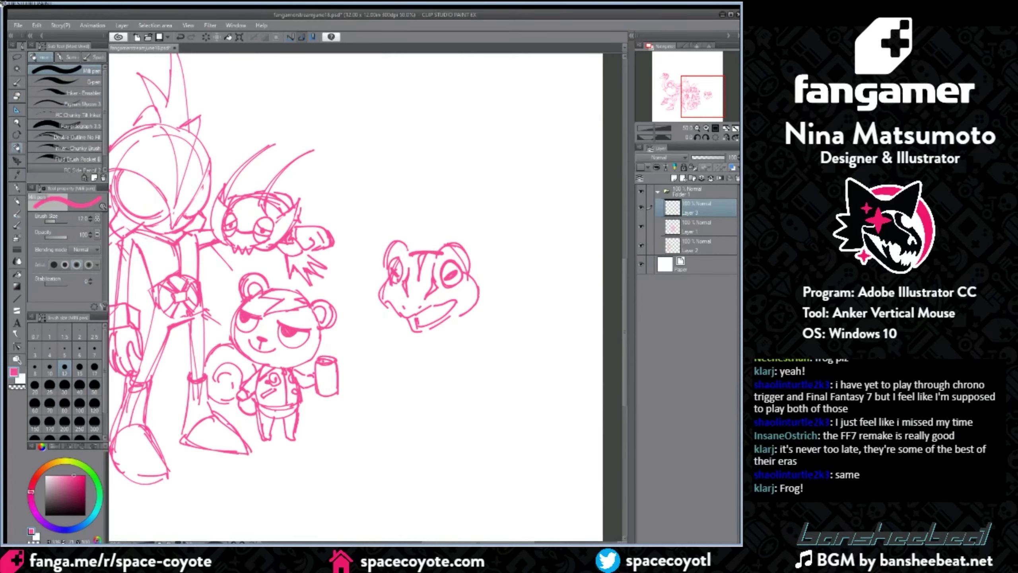
{"action": "key", "text": "ctrl+s"}
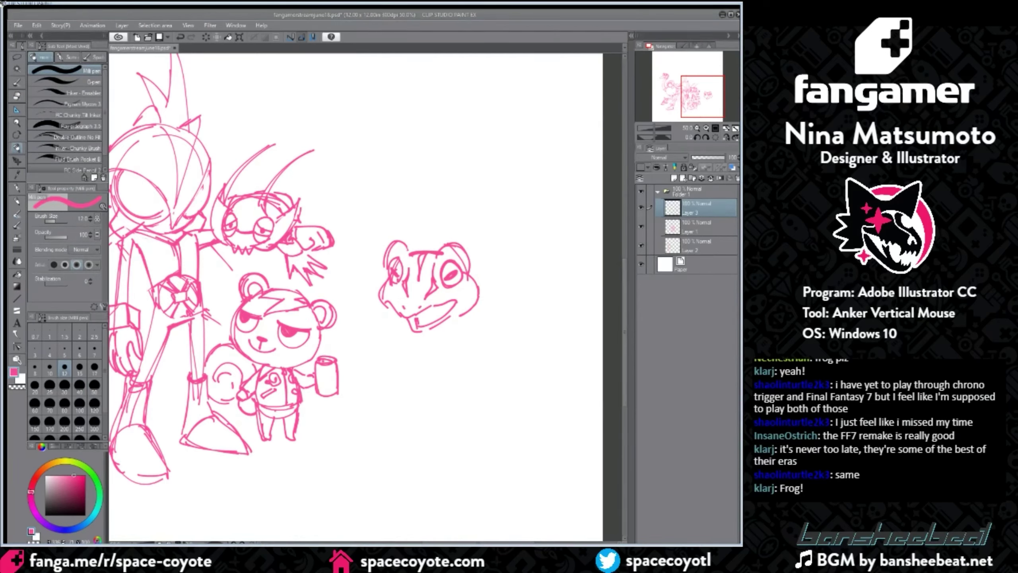
Step: Sketch the frog's loose throat and chin folds beneath the mouth
{"action": "scroll", "coordinate": [488, 240], "scroll_direction": "down", "scroll_amount": 2}
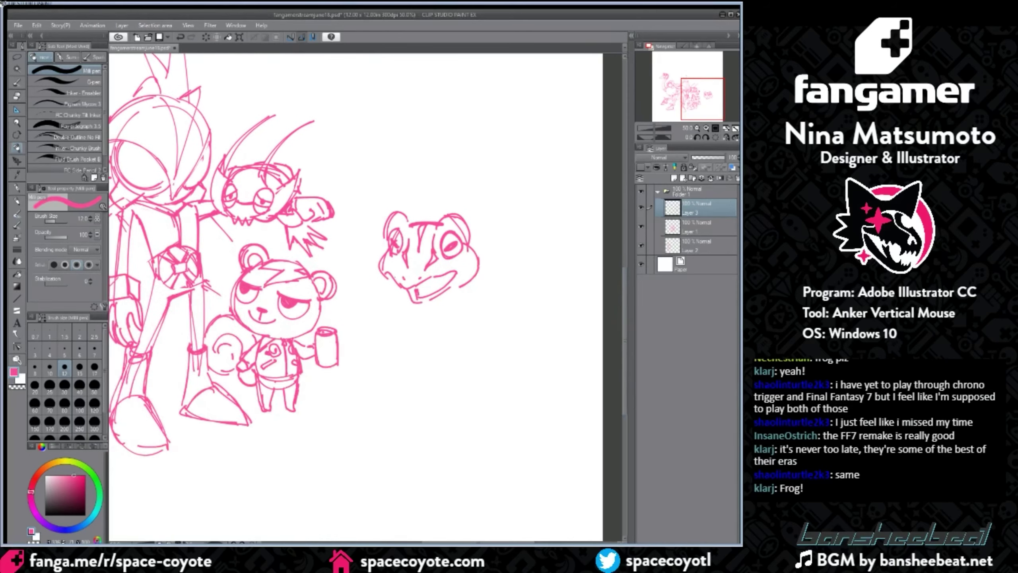
{"action": "mouse_move", "coordinate": [385, 277]}
{"action": "left_mouse_down"}
{"action": "mouse_move", "coordinate": [404, 295]}
{"action": "mouse_move", "coordinate": [413, 318]}
{"action": "mouse_move", "coordinate": [438, 312]}
{"action": "mouse_move", "coordinate": [472, 294]}
{"action": "left_mouse_up"}
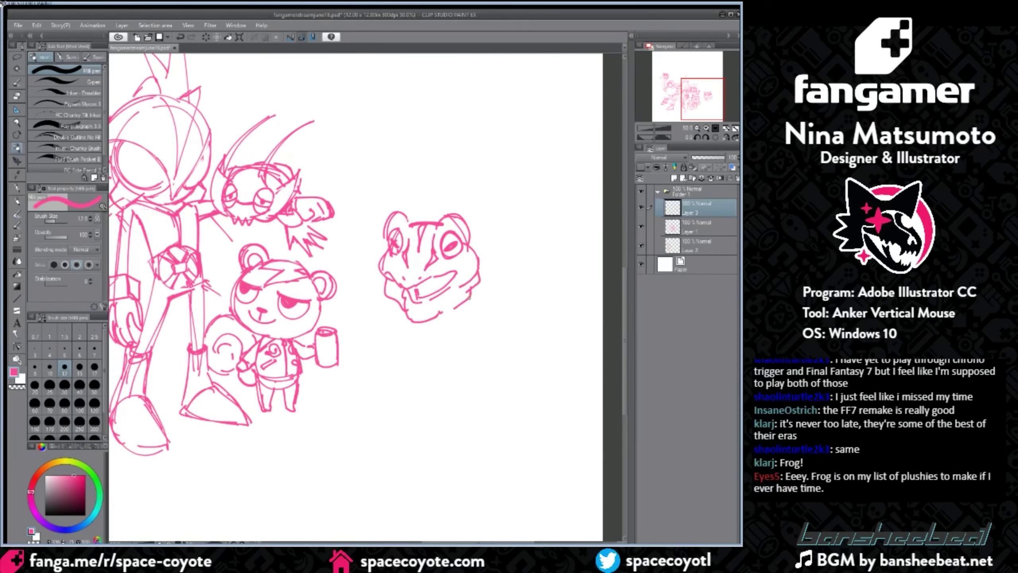
{"action": "key", "text": "ctrl+z"}
Step: Sketch a raised cup beside the frog's chin, with fingers starting to wrap around it
{"action": "mouse_move", "coordinate": [368, 294]}
{"action": "left_mouse_down"}
{"action": "mouse_move", "coordinate": [371, 330]}
{"action": "mouse_move", "coordinate": [354, 322]}
{"action": "mouse_move", "coordinate": [369, 323]}
{"action": "left_mouse_up"}
{"action": "key", "text": "ctrl+z"}
{"action": "key", "text": "ctrl+z"}
{"action": "mouse_move", "coordinate": [352, 291]}
{"action": "left_mouse_down"}
{"action": "mouse_move", "coordinate": [374, 288]}
{"action": "mouse_move", "coordinate": [371, 323]}
{"action": "mouse_move", "coordinate": [373, 305]}
{"action": "mouse_move", "coordinate": [374, 315]}
{"action": "left_mouse_up"}
{"action": "key", "text": "ctrl+z"}
{"action": "mouse_move", "coordinate": [375, 306]}
{"action": "left_mouse_down"}
{"action": "mouse_move", "coordinate": [351, 313]}
{"action": "mouse_move", "coordinate": [383, 320]}
{"action": "left_mouse_up"}
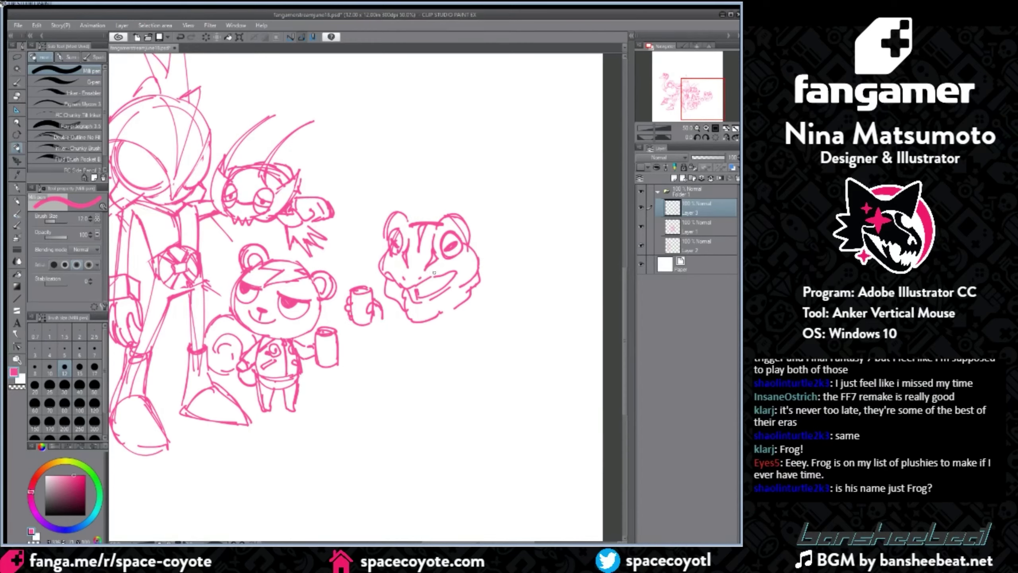
Step: Complete the frog's hand gripping the cup and add a glove cuff at the wrist
{"action": "mouse_move", "coordinate": [383, 314]}
{"action": "left_mouse_down"}
{"action": "mouse_move", "coordinate": [377, 306]}
{"action": "mouse_move", "coordinate": [364, 326]}
{"action": "mouse_move", "coordinate": [372, 340]}
{"action": "mouse_move", "coordinate": [389, 324]}
{"action": "left_mouse_up"}
{"action": "key", "text": "ctrl+z"}
{"action": "key", "text": "ctrl+z"}
{"action": "key", "text": "ctrl+z"}
{"action": "key", "text": "ctrl+z"}
{"action": "mouse_move", "coordinate": [380, 307]}
{"action": "left_mouse_down"}
{"action": "mouse_move", "coordinate": [390, 317]}
{"action": "mouse_move", "coordinate": [383, 330]}
{"action": "left_mouse_up"}
{"action": "key", "text": "ctrl+z"}
{"action": "key", "text": "ctrl+z"}
{"action": "mouse_move", "coordinate": [363, 327]}
{"action": "left_mouse_down"}
{"action": "mouse_move", "coordinate": [386, 318]}
{"action": "mouse_move", "coordinate": [383, 335]}
{"action": "mouse_move", "coordinate": [402, 317]}
{"action": "mouse_move", "coordinate": [375, 340]}
{"action": "left_mouse_up"}
{"action": "key", "text": "ctrl+z"}
{"action": "left_click_drag", "start_coordinate": [389, 296], "coordinate": [384, 306]}
{"action": "key", "text": "ctrl+z"}
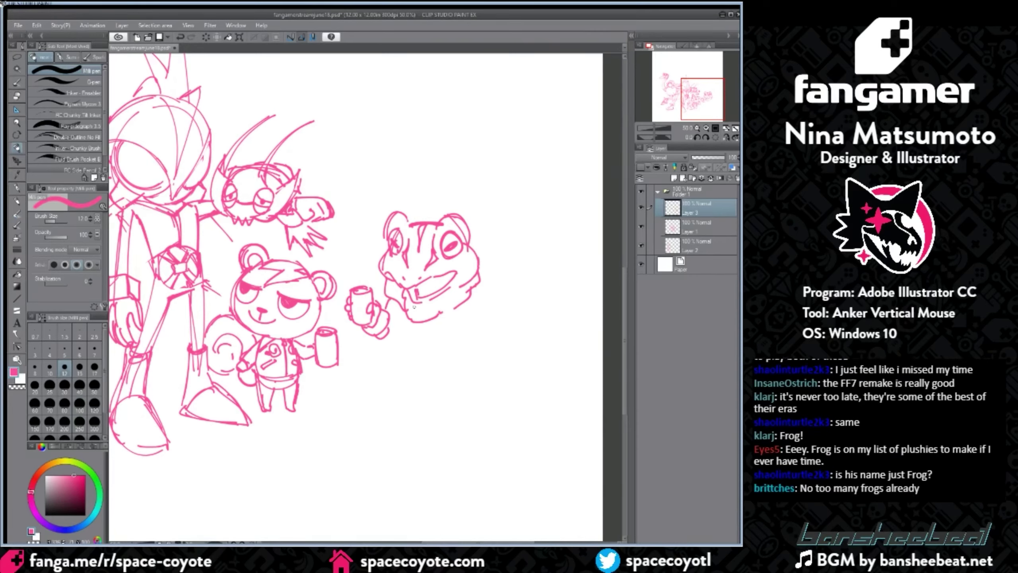
Step: Draw the curved folds of the frog's collar across the chest below the throat
{"action": "left_click_drag", "start_coordinate": [396, 303], "coordinate": [399, 337]}
{"action": "mouse_move", "coordinate": [393, 324]}
{"action": "left_mouse_down"}
{"action": "mouse_move", "coordinate": [473, 332]}
{"action": "mouse_move", "coordinate": [465, 337]}
{"action": "mouse_move", "coordinate": [463, 323]}
{"action": "left_mouse_up"}
{"action": "key", "text": "ctrl+z"}
{"action": "key", "text": "ctrl+z"}
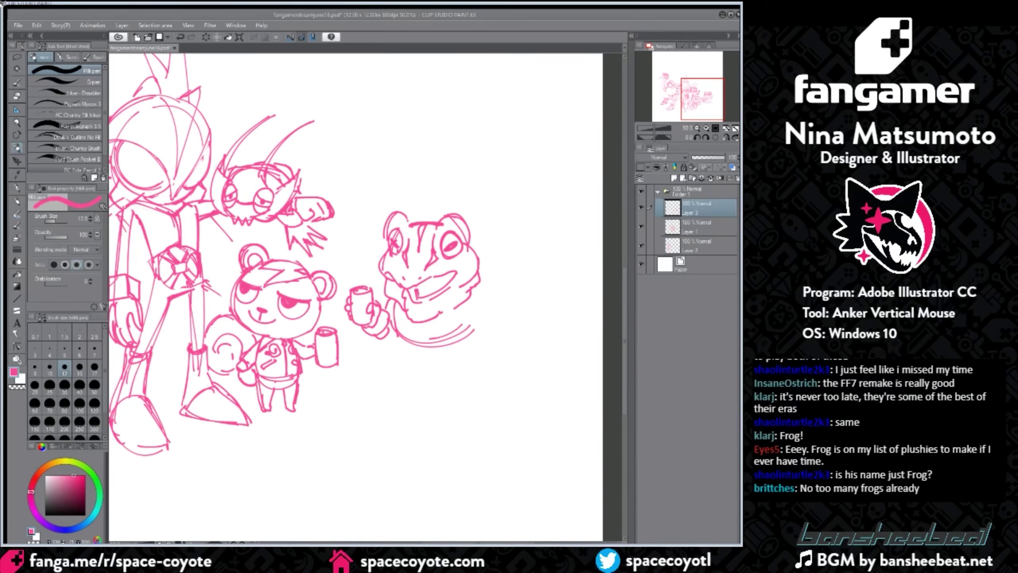
Step: Sketch the frog's lowered arm on the side away from the cup, with a cuffed glove and spread fingers
{"action": "mouse_move", "coordinate": [470, 291]}
{"action": "left_mouse_down"}
{"action": "mouse_move", "coordinate": [468, 316]}
{"action": "mouse_move", "coordinate": [489, 309]}
{"action": "mouse_move", "coordinate": [484, 297]}
{"action": "mouse_move", "coordinate": [489, 308]}
{"action": "left_mouse_up"}
{"action": "key", "text": "ctrl+z"}
{"action": "key", "text": "ctrl+z"}
{"action": "key", "text": "ctrl+z"}
{"action": "mouse_move", "coordinate": [470, 310]}
{"action": "left_mouse_down"}
{"action": "mouse_move", "coordinate": [495, 332]}
{"action": "mouse_move", "coordinate": [504, 321]}
{"action": "mouse_move", "coordinate": [503, 371]}
{"action": "mouse_move", "coordinate": [513, 346]}
{"action": "mouse_move", "coordinate": [492, 353]}
{"action": "left_mouse_up"}
{"action": "mouse_move", "coordinate": [480, 332]}
{"action": "left_mouse_down"}
{"action": "mouse_move", "coordinate": [504, 320]}
{"action": "mouse_move", "coordinate": [509, 348]}
{"action": "left_mouse_up"}
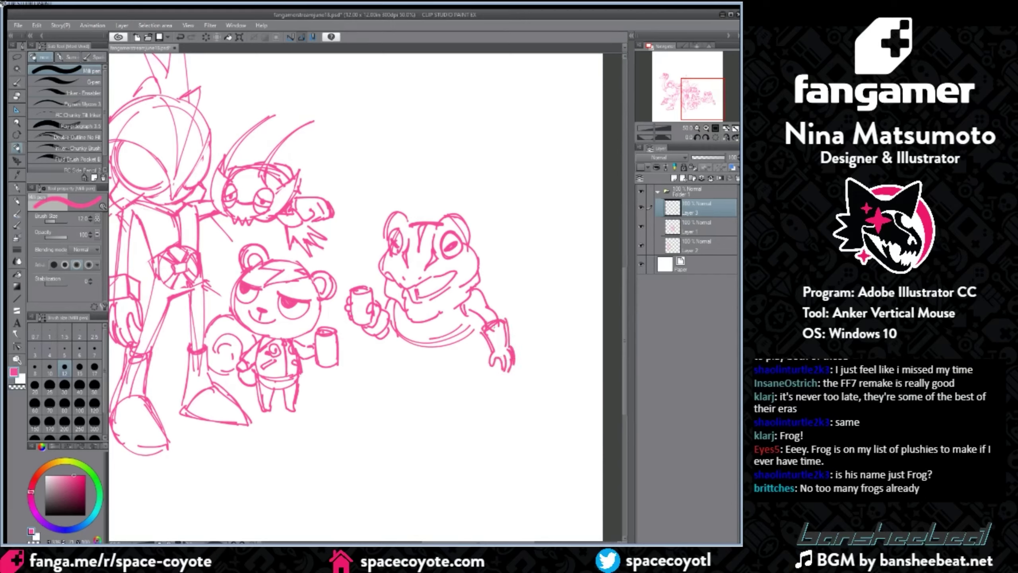
Step: Sketch the frog's lower torso and waist with two short standing legs beneath it
{"action": "mouse_move", "coordinate": [413, 334]}
{"action": "left_mouse_down"}
{"action": "mouse_move", "coordinate": [402, 349]}
{"action": "mouse_move", "coordinate": [390, 343]}
{"action": "mouse_move", "coordinate": [378, 385]}
{"action": "mouse_move", "coordinate": [399, 389]}
{"action": "left_mouse_up"}
{"action": "key", "text": "ctrl+z"}
{"action": "key", "text": "ctrl+z"}
{"action": "key", "text": "ctrl+z"}
{"action": "key", "text": "ctrl+z"}
{"action": "left_click_drag", "start_coordinate": [427, 354], "coordinate": [412, 393]}
{"action": "mouse_move", "coordinate": [417, 359]}
{"action": "left_mouse_down"}
{"action": "mouse_move", "coordinate": [404, 393]}
{"action": "mouse_move", "coordinate": [417, 373]}
{"action": "mouse_move", "coordinate": [446, 363]}
{"action": "mouse_move", "coordinate": [461, 393]}
{"action": "left_mouse_up"}
{"action": "key", "text": "ctrl+z"}
{"action": "key", "text": "ctrl+z"}
{"action": "key", "text": "ctrl+z"}
{"action": "key", "text": "ctrl+z"}
{"action": "left_click", "coordinate": [448, 367]}
{"action": "mouse_move", "coordinate": [435, 363]}
{"action": "left_mouse_down"}
{"action": "mouse_move", "coordinate": [418, 373]}
{"action": "mouse_move", "coordinate": [460, 392]}
{"action": "mouse_move", "coordinate": [476, 345]}
{"action": "left_mouse_up"}
{"action": "key", "text": "ctrl+z"}
{"action": "key", "text": "ctrl+z"}
{"action": "key", "text": "ctrl+z"}
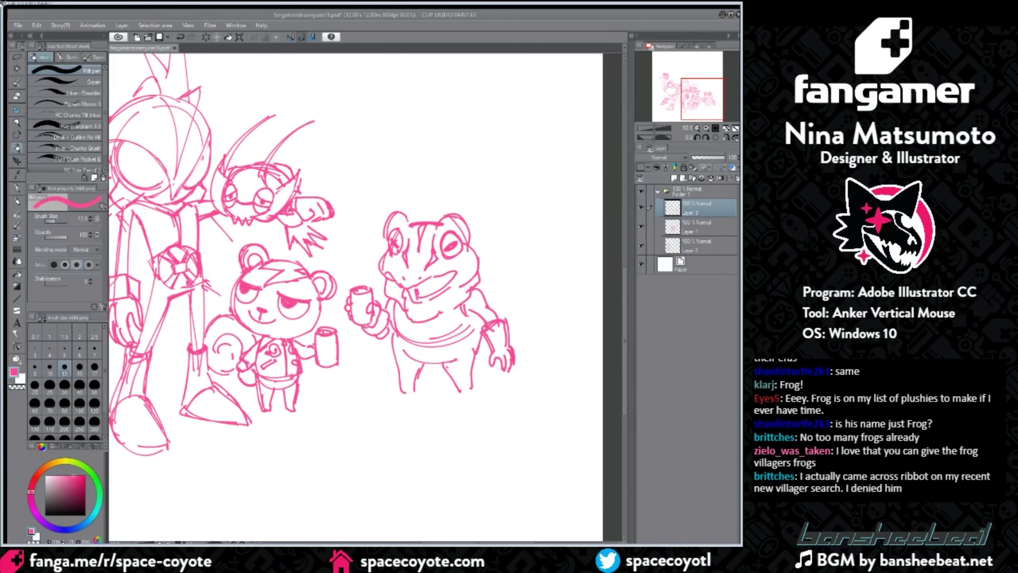
Step: Add a knotted belt and waist folds to the frog's lower torso
{"action": "scroll", "coordinate": [618, 335], "scroll_direction": "down", "scroll_amount": 2}
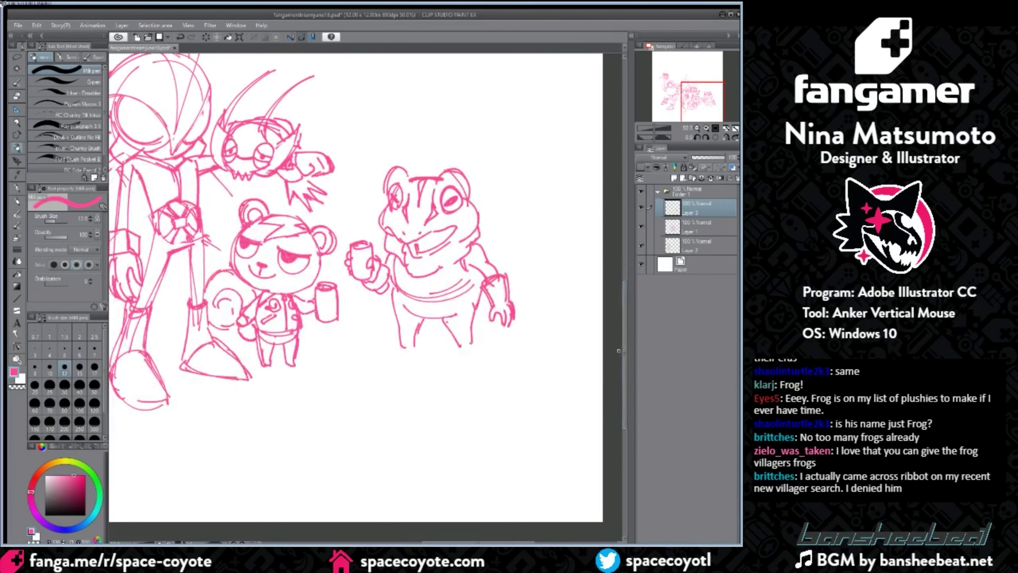
{"action": "left_click_drag", "start_coordinate": [423, 299], "coordinate": [434, 318]}
{"action": "key", "text": "ctrl+z"}
{"action": "left_click_drag", "start_coordinate": [417, 299], "coordinate": [432, 313]}
{"action": "left_click_drag", "start_coordinate": [423, 314], "coordinate": [432, 309]}
{"action": "mouse_move", "coordinate": [395, 300]}
{"action": "left_mouse_down"}
{"action": "mouse_move", "coordinate": [418, 317]}
{"action": "mouse_move", "coordinate": [423, 303]}
{"action": "mouse_move", "coordinate": [435, 317]}
{"action": "mouse_move", "coordinate": [466, 290]}
{"action": "mouse_move", "coordinate": [448, 316]}
{"action": "mouse_move", "coordinate": [463, 332]}
{"action": "left_mouse_up"}
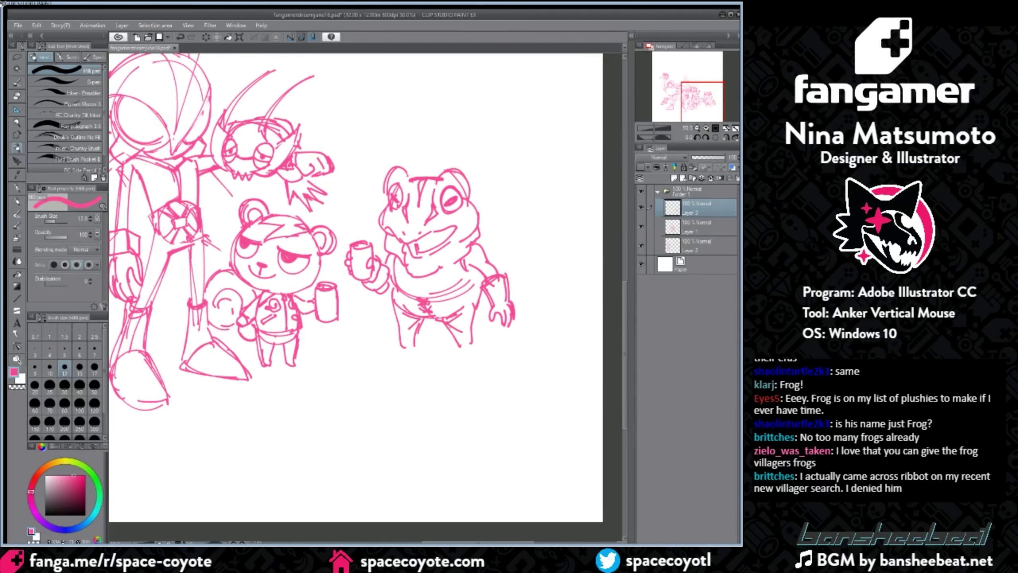
Step: Refine the frog's standing legs and sketch a cuffed boot on the leg nearest the cup
{"action": "left_click_drag", "start_coordinate": [446, 325], "coordinate": [459, 349]}
{"action": "mouse_move", "coordinate": [402, 318]}
{"action": "left_mouse_down"}
{"action": "mouse_move", "coordinate": [404, 339]}
{"action": "mouse_move", "coordinate": [419, 348]}
{"action": "left_mouse_up"}
{"action": "left_click_drag", "start_coordinate": [412, 335], "coordinate": [409, 348]}
{"action": "left_click", "coordinate": [16, 95]}
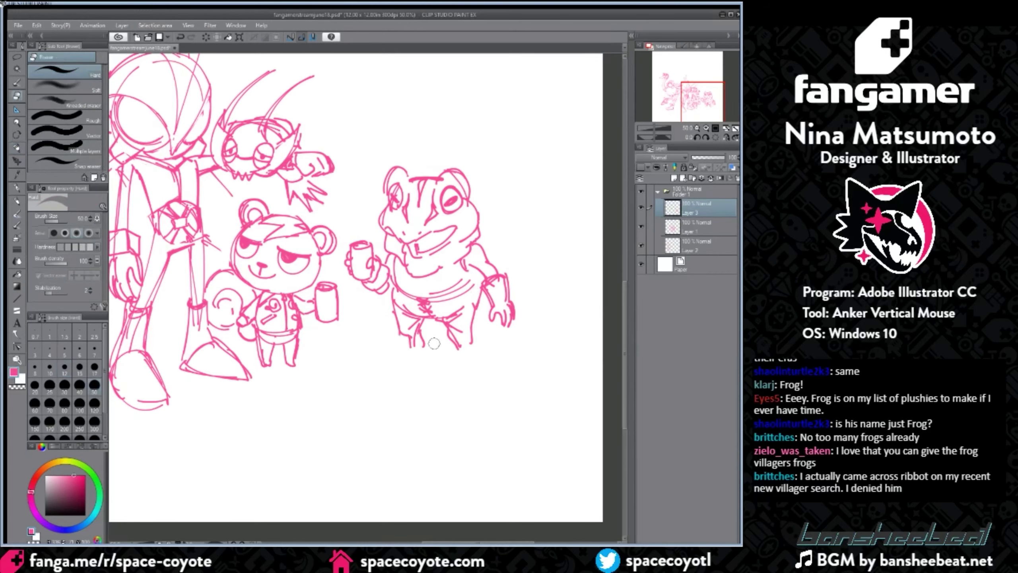
{"action": "left_click", "coordinate": [17, 147]}
{"action": "mouse_move", "coordinate": [400, 341]}
{"action": "left_mouse_down"}
{"action": "mouse_move", "coordinate": [421, 354]}
{"action": "mouse_move", "coordinate": [428, 334]}
{"action": "mouse_move", "coordinate": [385, 378]}
{"action": "mouse_move", "coordinate": [421, 370]}
{"action": "left_mouse_up"}
{"action": "key", "text": "ctrl+z"}
{"action": "key", "text": "ctrl+z"}
{"action": "left_click_drag", "start_coordinate": [405, 356], "coordinate": [419, 363]}
{"action": "mouse_move", "coordinate": [394, 376]}
{"action": "left_mouse_down"}
{"action": "mouse_move", "coordinate": [429, 363]}
{"action": "mouse_move", "coordinate": [455, 368]}
{"action": "left_mouse_up"}
{"action": "key", "text": "ctrl+z"}
{"action": "key", "text": "ctrl+z"}
{"action": "key", "text": "ctrl+z"}
{"action": "key", "text": "ctrl+z"}
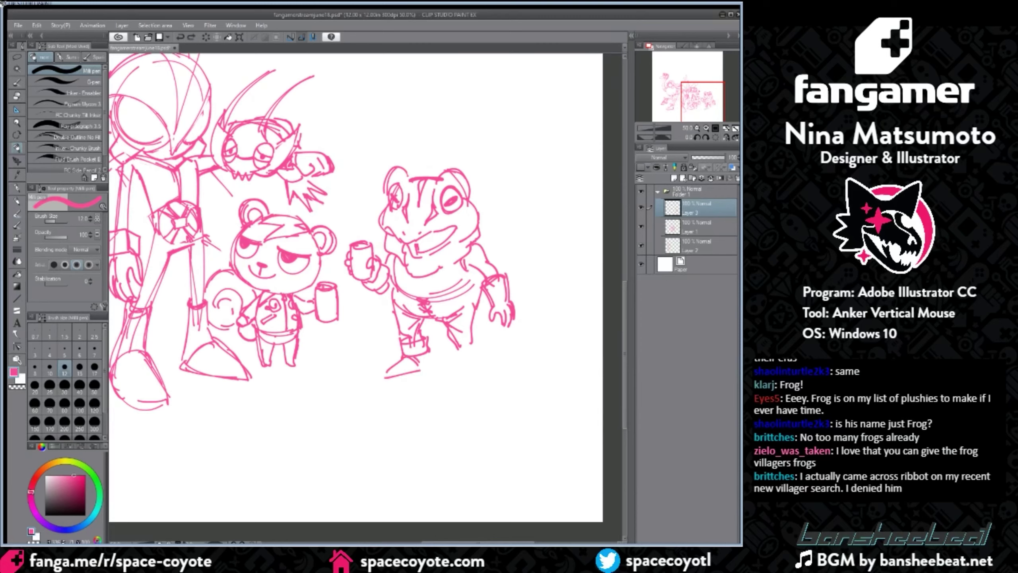
Step: Close the sole of the first boot and sketch a matching boot on the frog's other standing leg
{"action": "mouse_move", "coordinate": [384, 378]}
{"action": "left_mouse_down"}
{"action": "mouse_move", "coordinate": [434, 364]}
{"action": "mouse_move", "coordinate": [425, 361]}
{"action": "left_mouse_up"}
{"action": "mouse_move", "coordinate": [427, 354]}
{"action": "left_mouse_down"}
{"action": "mouse_move", "coordinate": [460, 369]}
{"action": "mouse_move", "coordinate": [475, 339]}
{"action": "mouse_move", "coordinate": [448, 353]}
{"action": "left_mouse_up"}
{"action": "key", "text": "ctrl+z"}
{"action": "key", "text": "ctrl+z"}
{"action": "mouse_move", "coordinate": [448, 353]}
{"action": "left_mouse_down"}
{"action": "mouse_move", "coordinate": [476, 346]}
{"action": "mouse_move", "coordinate": [454, 370]}
{"action": "mouse_move", "coordinate": [482, 380]}
{"action": "left_mouse_up"}
{"action": "key", "text": "ctrl+z"}
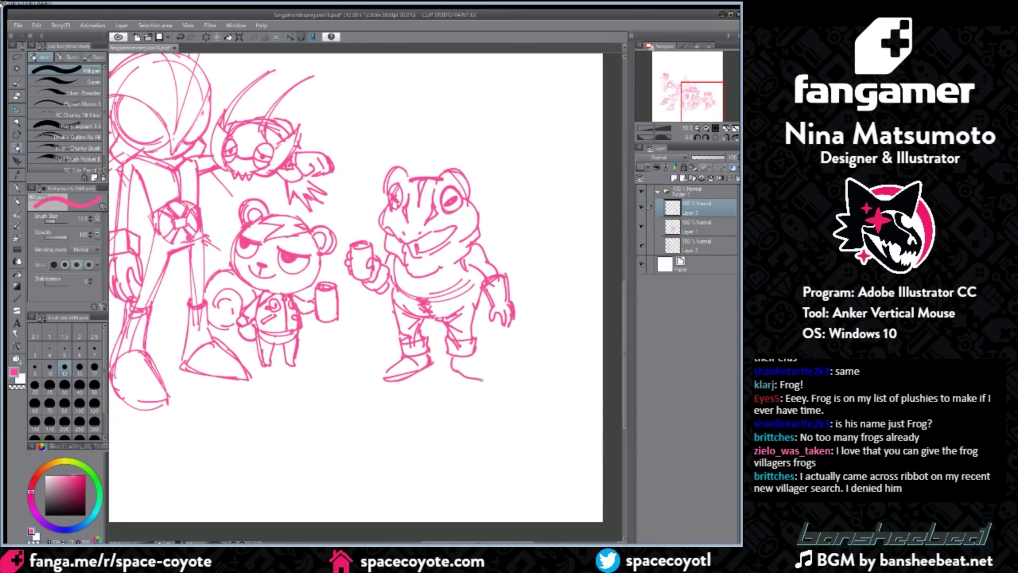
Step: Erase the frog's standing legs and boots below the belt with an enlarged eraser, then return to the pen
{"action": "key", "text": "ctrl+z"}
{"action": "left_click", "coordinate": [16, 97]}
{"action": "mouse_move", "coordinate": [440, 319]}
{"action": "left_mouse_down"}
{"action": "mouse_move", "coordinate": [461, 312]}
{"action": "mouse_move", "coordinate": [454, 374]}
{"action": "mouse_move", "coordinate": [482, 338]}
{"action": "mouse_move", "coordinate": [374, 378]}
{"action": "mouse_move", "coordinate": [436, 359]}
{"action": "mouse_move", "coordinate": [422, 358]}
{"action": "mouse_move", "coordinate": [425, 328]}
{"action": "mouse_move", "coordinate": [446, 308]}
{"action": "mouse_move", "coordinate": [432, 338]}
{"action": "mouse_move", "coordinate": [401, 317]}
{"action": "mouse_move", "coordinate": [460, 315]}
{"action": "left_mouse_up"}
{"action": "key", "text": "]"}
{"action": "key", "text": "]"}
{"action": "left_click", "coordinate": [18, 147]}
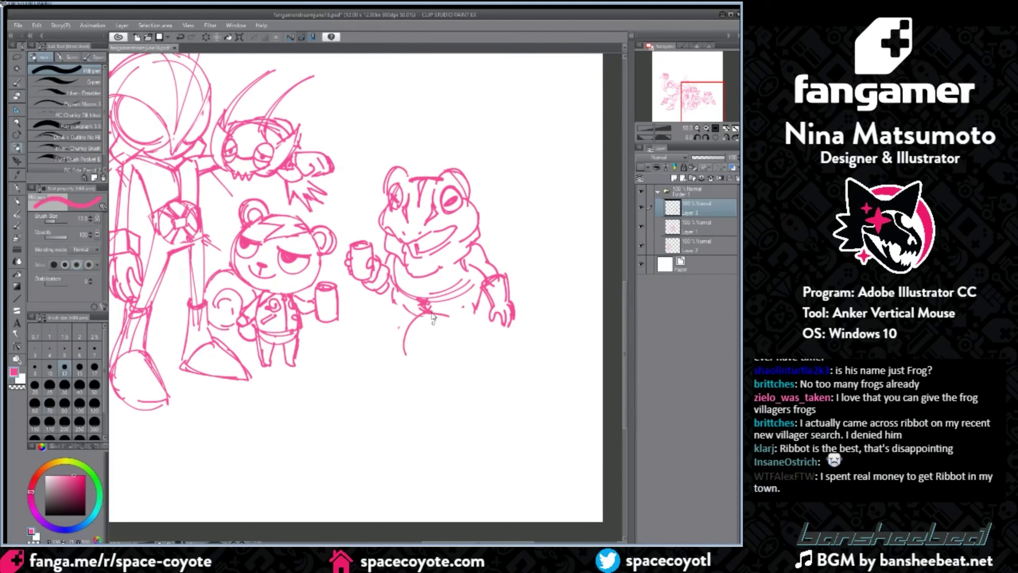
Step: Redraw the frog's thighs bent in a seated pose, joined by a line below the belt
{"action": "mouse_move", "coordinate": [396, 301]}
{"action": "left_mouse_down"}
{"action": "mouse_move", "coordinate": [373, 304]}
{"action": "mouse_move", "coordinate": [383, 349]}
{"action": "left_mouse_up"}
{"action": "key", "text": "ctrl+z"}
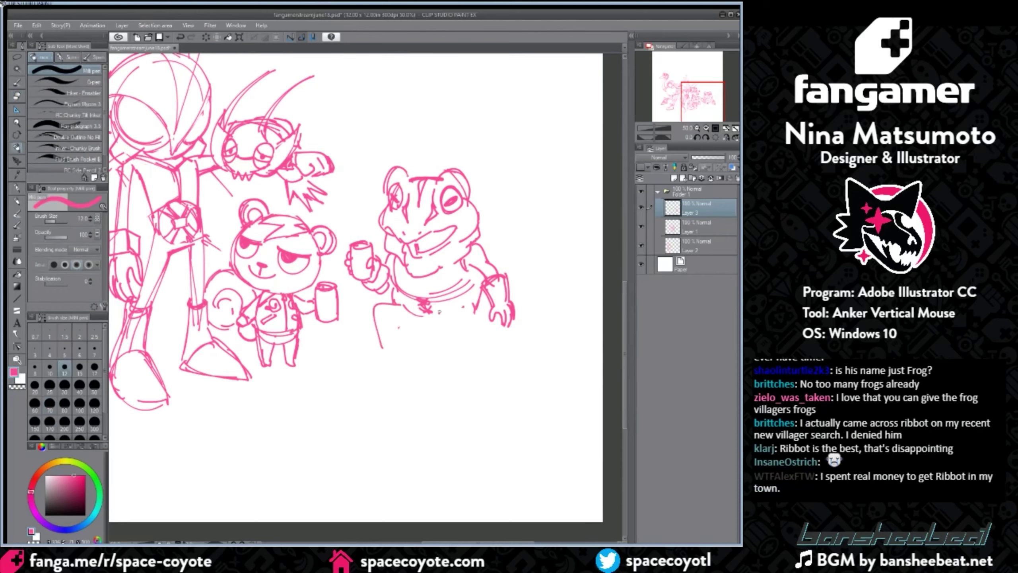
{"action": "key", "text": "ctrl+z"}
{"action": "mouse_move", "coordinate": [397, 311]}
{"action": "left_mouse_down"}
{"action": "mouse_move", "coordinate": [382, 350]}
{"action": "mouse_move", "coordinate": [405, 330]}
{"action": "left_mouse_up"}
{"action": "key", "text": "ctrl+z"}
{"action": "key", "text": "ctrl+z"}
{"action": "key", "text": "ctrl+z"}
{"action": "mouse_move", "coordinate": [401, 302]}
{"action": "left_mouse_down"}
{"action": "mouse_move", "coordinate": [395, 334]}
{"action": "mouse_move", "coordinate": [422, 315]}
{"action": "mouse_move", "coordinate": [447, 346]}
{"action": "left_mouse_up"}
{"action": "mouse_move", "coordinate": [469, 307]}
{"action": "left_mouse_down"}
{"action": "mouse_move", "coordinate": [456, 347]}
{"action": "mouse_move", "coordinate": [467, 321]}
{"action": "left_mouse_up"}
{"action": "left_click_drag", "start_coordinate": [455, 302], "coordinate": [445, 318]}
Step: Add a cuffed, pointed boot to the frog's bent leg on the cup side
{"action": "mouse_move", "coordinate": [369, 327]}
{"action": "left_mouse_down"}
{"action": "mouse_move", "coordinate": [396, 323]}
{"action": "mouse_move", "coordinate": [377, 349]}
{"action": "left_mouse_up"}
{"action": "mouse_move", "coordinate": [373, 347]}
{"action": "left_mouse_down"}
{"action": "mouse_move", "coordinate": [400, 342]}
{"action": "mouse_move", "coordinate": [356, 367]}
{"action": "mouse_move", "coordinate": [403, 361]}
{"action": "left_mouse_up"}
{"action": "left_click_drag", "start_coordinate": [380, 353], "coordinate": [390, 345]}
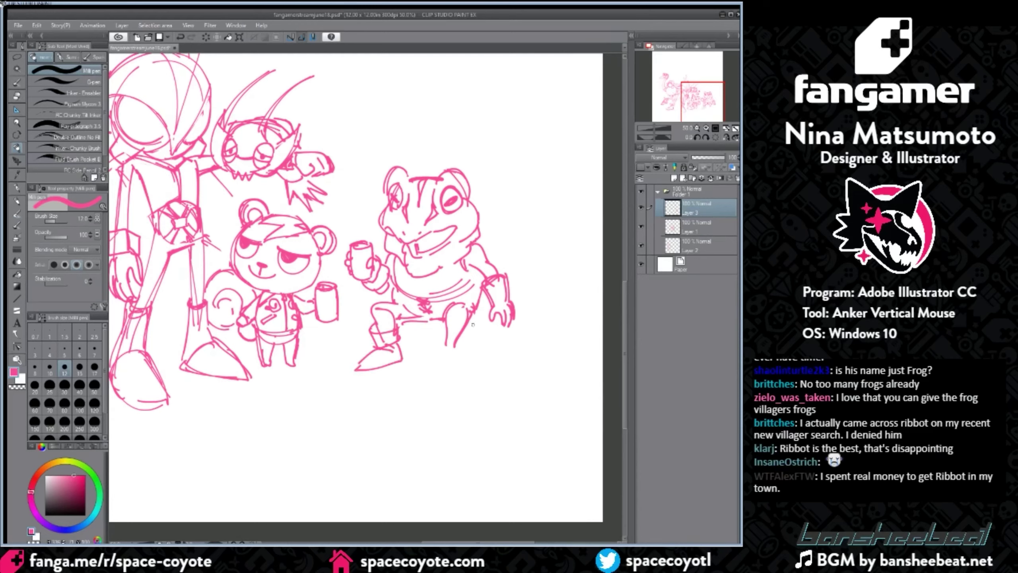
Step: Draw the knee, shin and cuffed boot of the frog's other bent leg
{"action": "key", "text": "ctrl+z"}
{"action": "left_click_drag", "start_coordinate": [440, 328], "coordinate": [472, 331]}
{"action": "mouse_move", "coordinate": [440, 329]}
{"action": "left_mouse_down"}
{"action": "mouse_move", "coordinate": [441, 348]}
{"action": "mouse_move", "coordinate": [470, 347]}
{"action": "left_mouse_up"}
{"action": "mouse_move", "coordinate": [472, 330]}
{"action": "left_mouse_down"}
{"action": "mouse_move", "coordinate": [428, 380]}
{"action": "mouse_move", "coordinate": [443, 368]}
{"action": "left_mouse_up"}
{"action": "key", "text": "ctrl+z"}
{"action": "mouse_move", "coordinate": [443, 368]}
{"action": "left_mouse_down"}
{"action": "mouse_move", "coordinate": [456, 372]}
{"action": "mouse_move", "coordinate": [460, 356]}
{"action": "left_mouse_up"}
{"action": "mouse_move", "coordinate": [444, 367]}
{"action": "left_mouse_down"}
{"action": "mouse_move", "coordinate": [464, 360]}
{"action": "mouse_move", "coordinate": [475, 374]}
{"action": "left_mouse_up"}
{"action": "left_click_drag", "start_coordinate": [456, 373], "coordinate": [477, 376]}
{"action": "left_click_drag", "start_coordinate": [456, 348], "coordinate": [471, 359]}
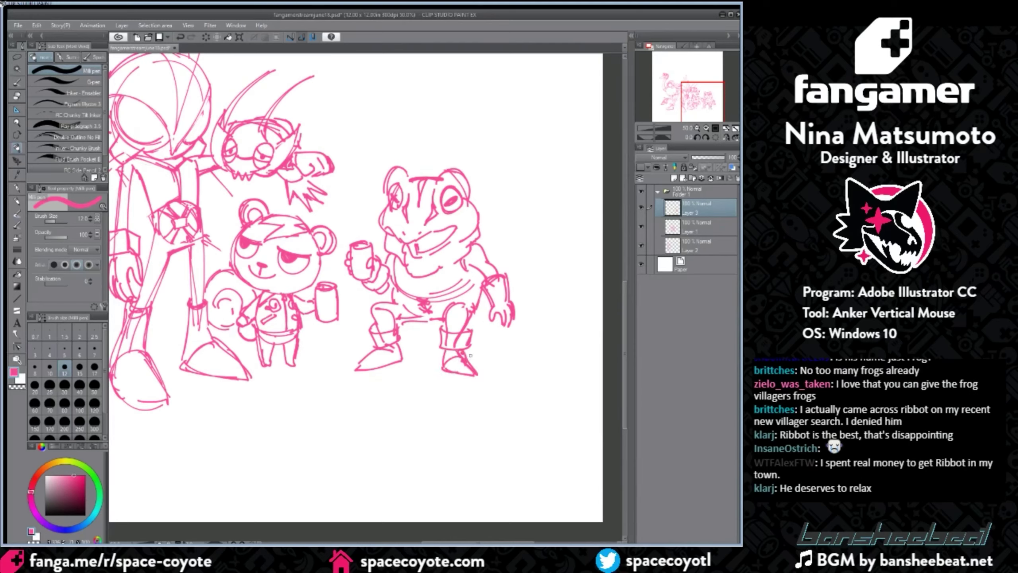
Step: Sketch a jagged-hemmed cape behind the frog's legs, between the boots and flaring out past the far boot
{"action": "mouse_move", "coordinate": [406, 323]}
{"action": "left_mouse_down"}
{"action": "mouse_move", "coordinate": [401, 347]}
{"action": "mouse_move", "coordinate": [446, 324]}
{"action": "left_mouse_up"}
{"action": "left_click_drag", "start_coordinate": [422, 322], "coordinate": [421, 360]}
{"action": "key", "text": "ctrl+z"}
{"action": "key", "text": "ctrl+z"}
{"action": "left_click_drag", "start_coordinate": [402, 352], "coordinate": [440, 354]}
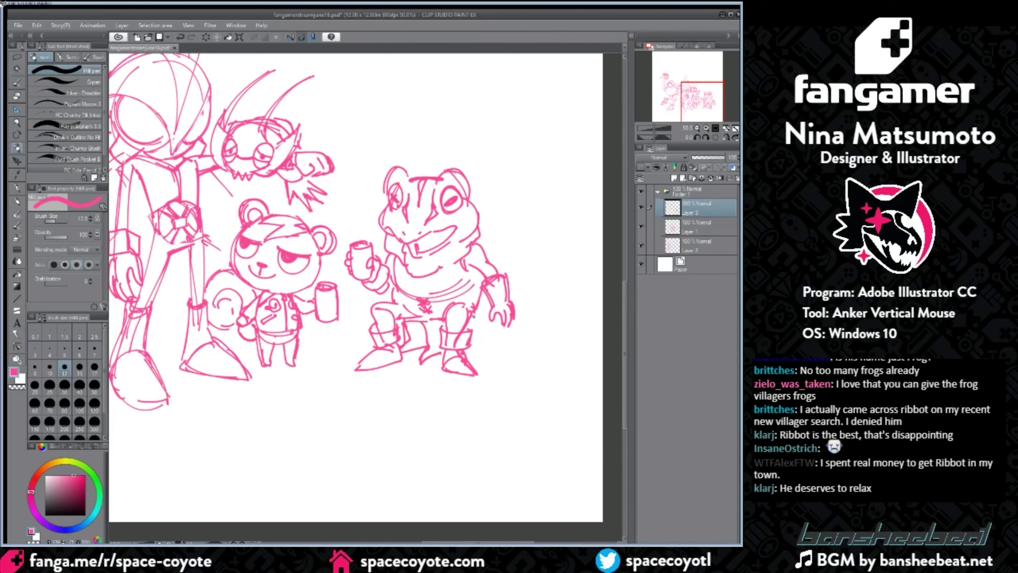
{"action": "key", "text": "ctrl+z"}
{"action": "mouse_move", "coordinate": [474, 316]}
{"action": "left_mouse_down"}
{"action": "mouse_move", "coordinate": [472, 333]}
{"action": "mouse_move", "coordinate": [489, 315]}
{"action": "mouse_move", "coordinate": [446, 324]}
{"action": "mouse_move", "coordinate": [507, 361]}
{"action": "left_mouse_up"}
{"action": "left_click_drag", "start_coordinate": [465, 354], "coordinate": [507, 355]}
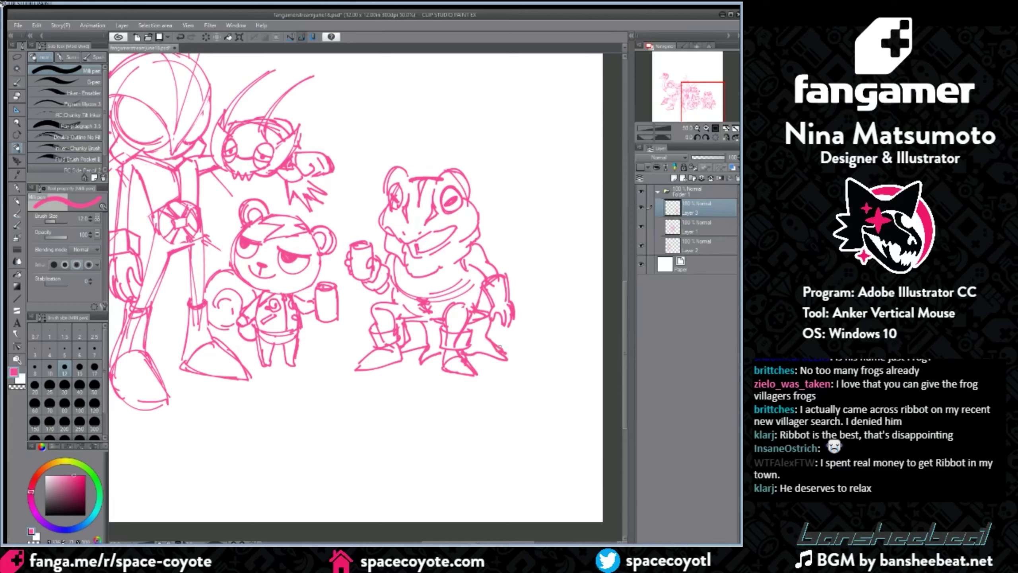
{"action": "scroll", "coordinate": [499, 347], "scroll_direction": "down", "scroll_amount": 1}
{"action": "scroll", "coordinate": [500, 347], "scroll_direction": "up", "scroll_amount": 1}
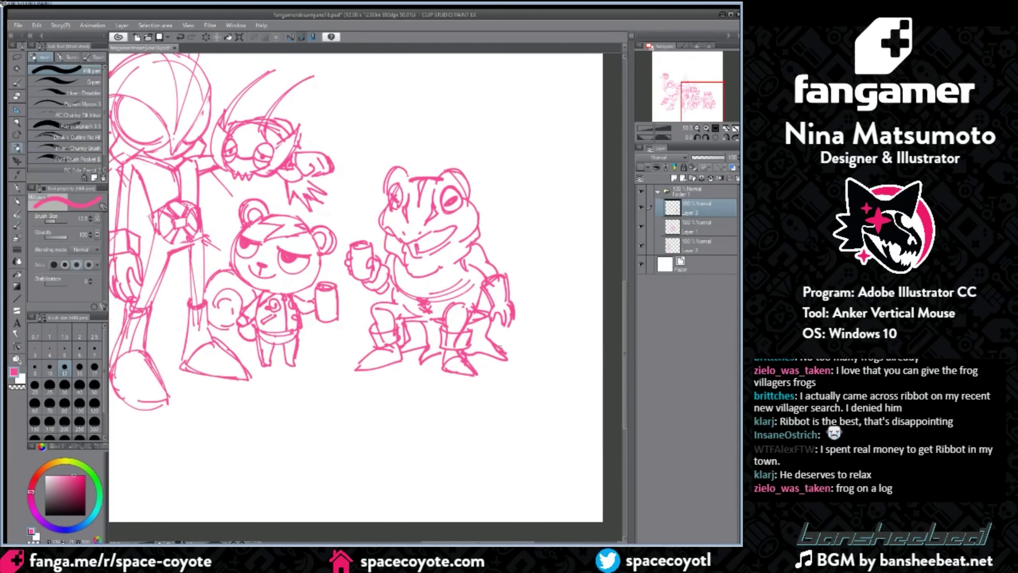
Step: Lasso the whole frog and shift it slightly down and towards the cup-holding animal, then clear the selection
{"action": "key", "text": "m"}
{"action": "mouse_move", "coordinate": [361, 192]}
{"action": "left_mouse_down"}
{"action": "mouse_move", "coordinate": [342, 236]}
{"action": "mouse_move", "coordinate": [353, 418]}
{"action": "mouse_move", "coordinate": [461, 149]}
{"action": "mouse_move", "coordinate": [463, 105]}
{"action": "left_mouse_up"}
{"action": "left_click_drag", "start_coordinate": [465, 307], "coordinate": [457, 320]}
{"action": "left_click", "coordinate": [552, 303]}
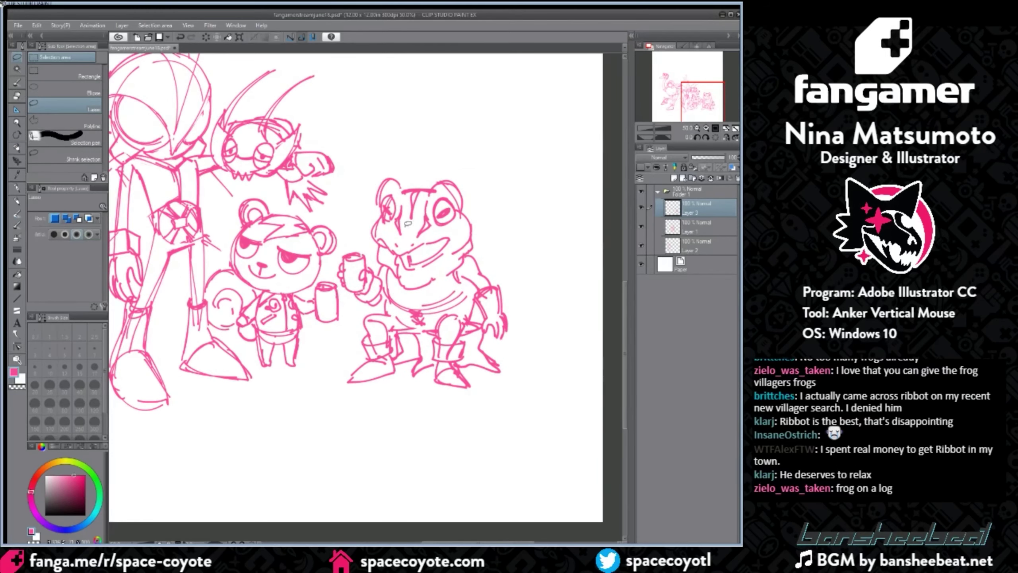
{"action": "left_click", "coordinate": [17, 146]}
Step: Lasso the frog again and scale it up proportionally, keeping its feet roughly level with the other characters
{"action": "key", "text": "ctrl+minus"}
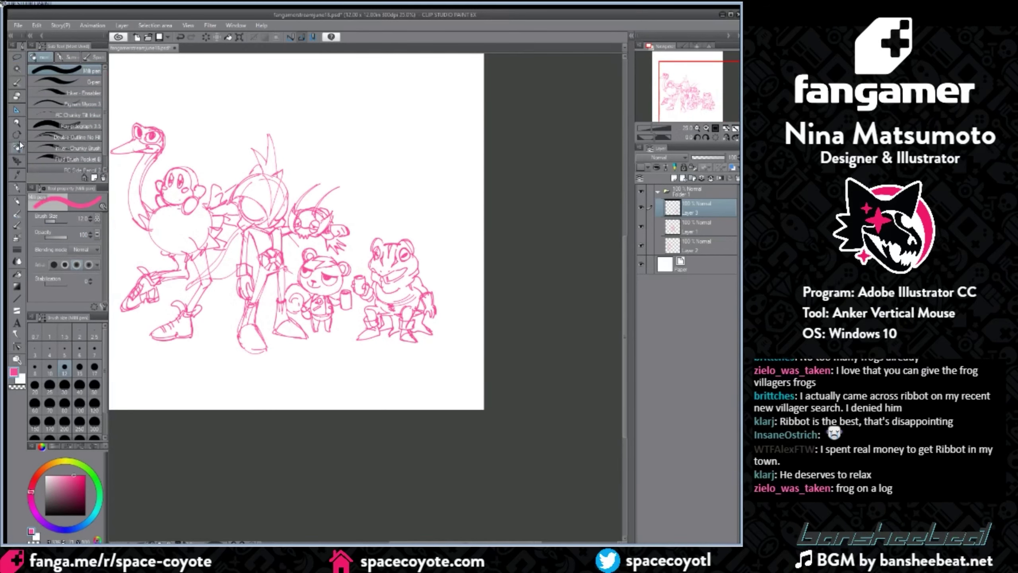
{"action": "left_click", "coordinate": [16, 57]}
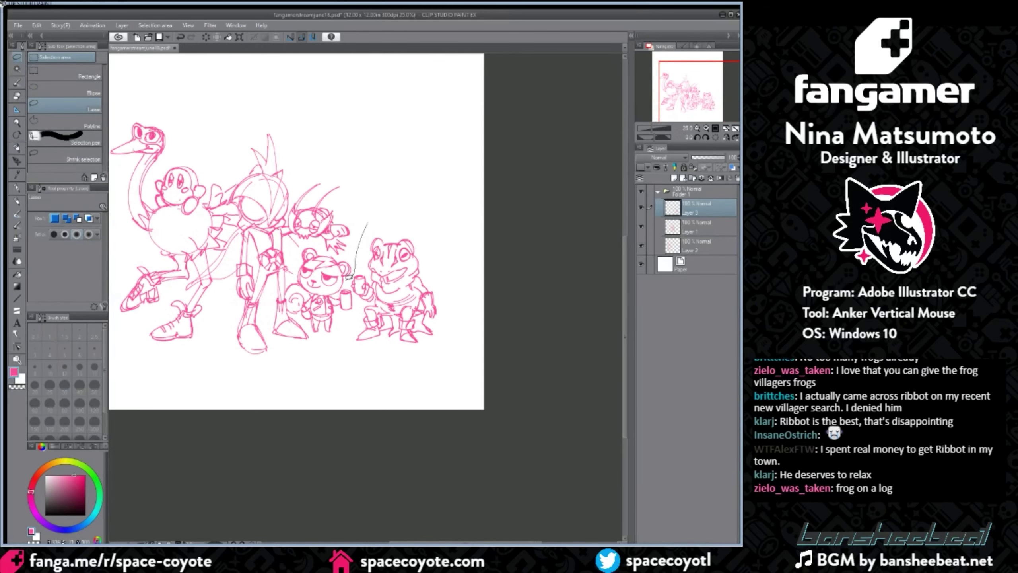
{"action": "mouse_move", "coordinate": [348, 276]}
{"action": "left_mouse_down"}
{"action": "mouse_move", "coordinate": [354, 299]}
{"action": "mouse_move", "coordinate": [455, 313]}
{"action": "mouse_move", "coordinate": [407, 205]}
{"action": "mouse_move", "coordinate": [464, 197]}
{"action": "mouse_move", "coordinate": [474, 182]}
{"action": "left_mouse_up"}
{"action": "key", "text": "ctrl+t"}
{"action": "left_click_drag", "start_coordinate": [436, 239], "coordinate": [436, 245]}
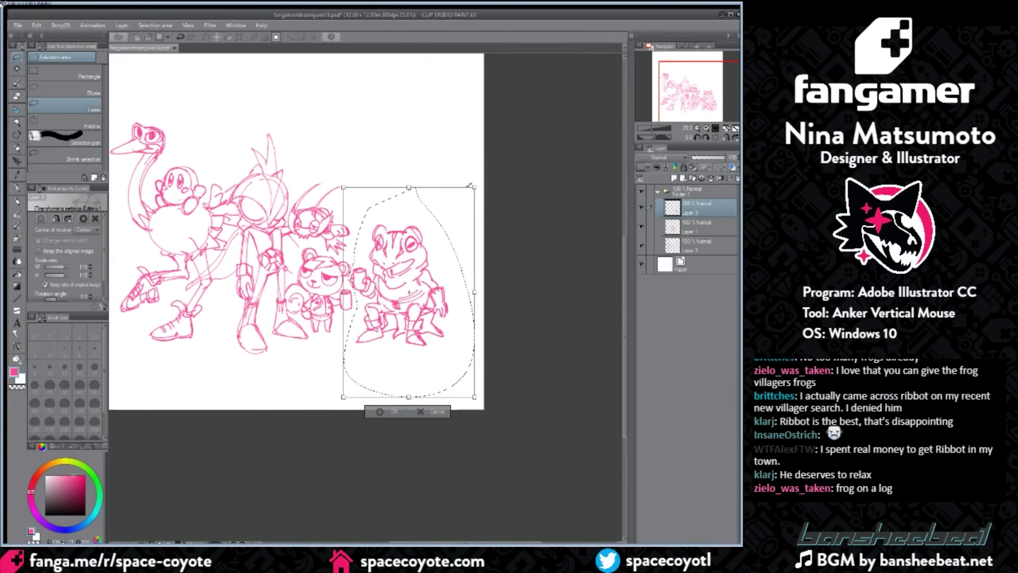
{"action": "left_click_drag", "start_coordinate": [470, 185], "coordinate": [482, 178]}
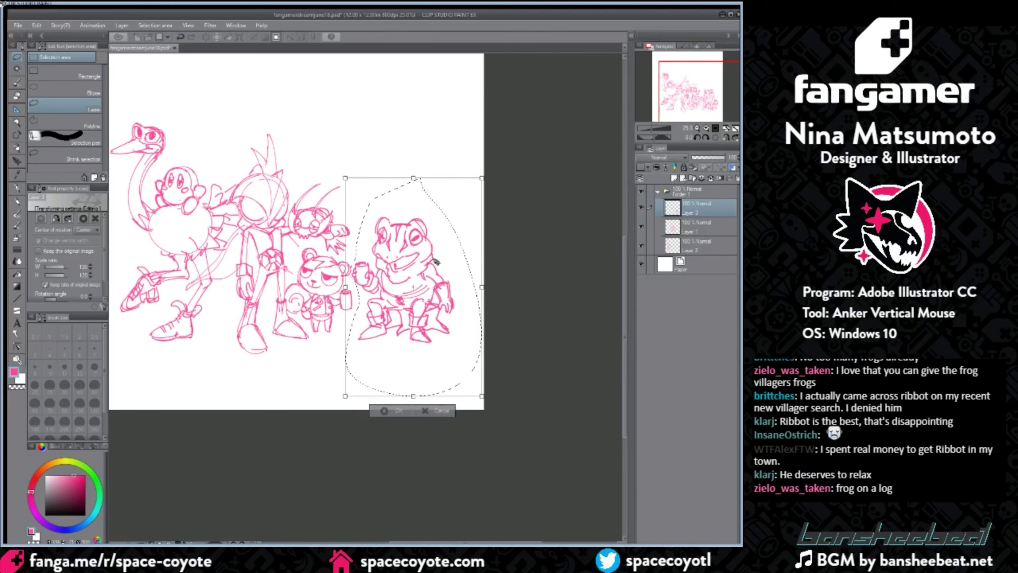
{"action": "left_click_drag", "start_coordinate": [436, 260], "coordinate": [435, 260]}
{"action": "left_click_drag", "start_coordinate": [480, 177], "coordinate": [489, 162]}
{"action": "left_click_drag", "start_coordinate": [453, 218], "coordinate": [450, 228]}
Step: Nudge the enlarged frog slightly away from the cup-holding animal and clear the selection
{"action": "scroll", "coordinate": [482, 181], "scroll_direction": "down", "scroll_amount": 2}
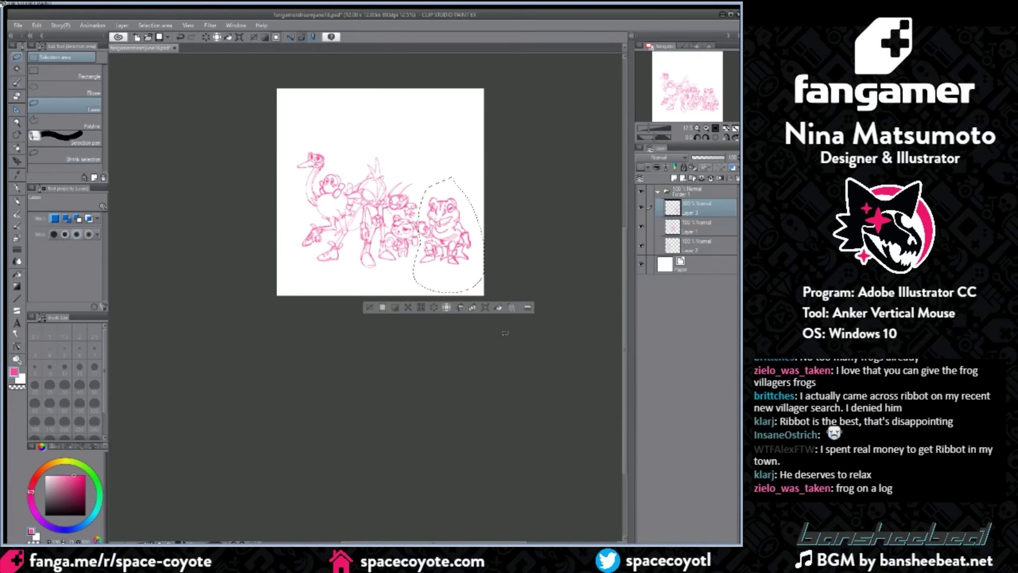
{"action": "left_click_drag", "start_coordinate": [464, 240], "coordinate": [467, 240]}
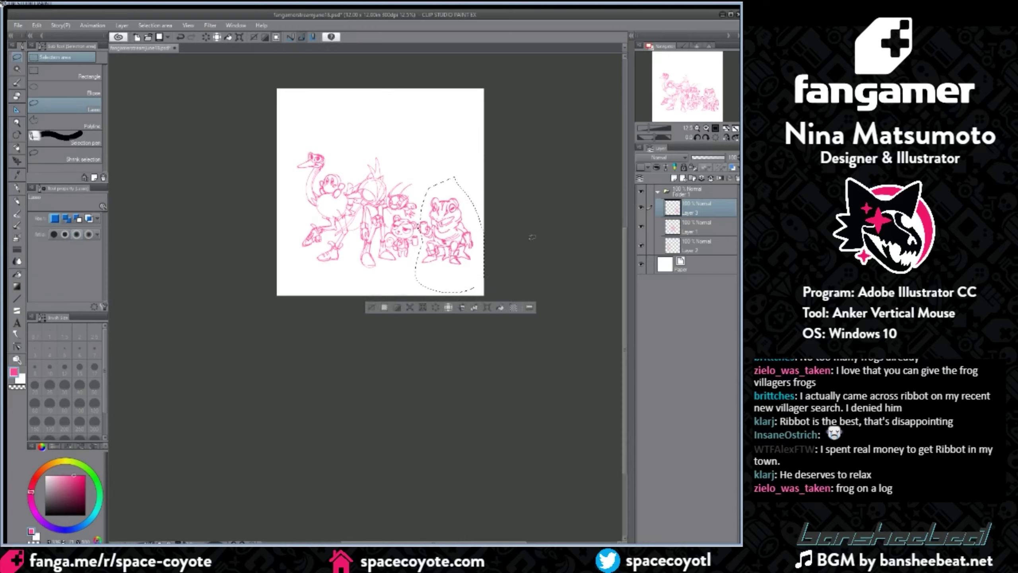
{"action": "key", "text": "ctrl+d"}
Step: Select the whole character group with a rectangle and move the layer folder's contents towards the canvas's left edge and slightly down
{"action": "left_click", "coordinate": [50, 67]}
{"action": "left_click_drag", "start_coordinate": [239, 121], "coordinate": [504, 300]}
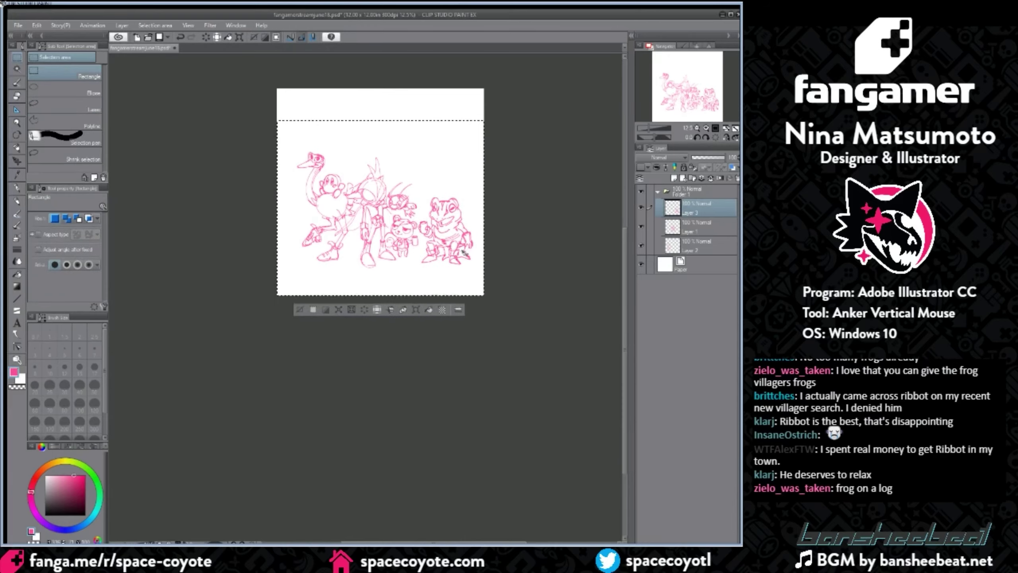
{"action": "left_click_drag", "start_coordinate": [464, 253], "coordinate": [455, 254]}
{"action": "key", "text": "ctrl+z"}
{"action": "left_click", "coordinate": [697, 192]}
{"action": "left_click_drag", "start_coordinate": [474, 211], "coordinate": [456, 218]}
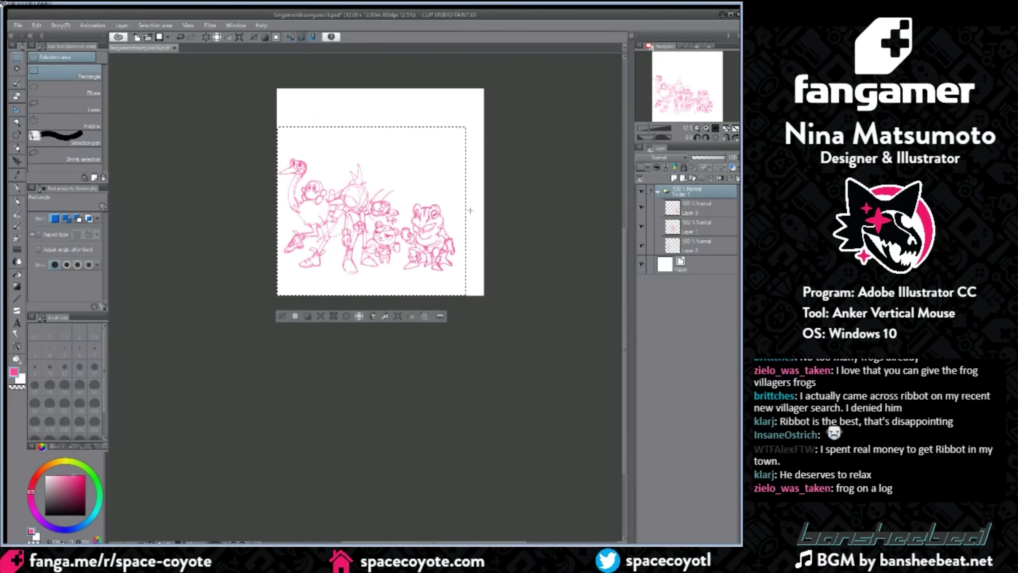
Step: Clear the selection, check the contents of Layer 1 and the top layer by toggling their visibility, and make the top layer active
{"action": "key", "text": "ctrl+d"}
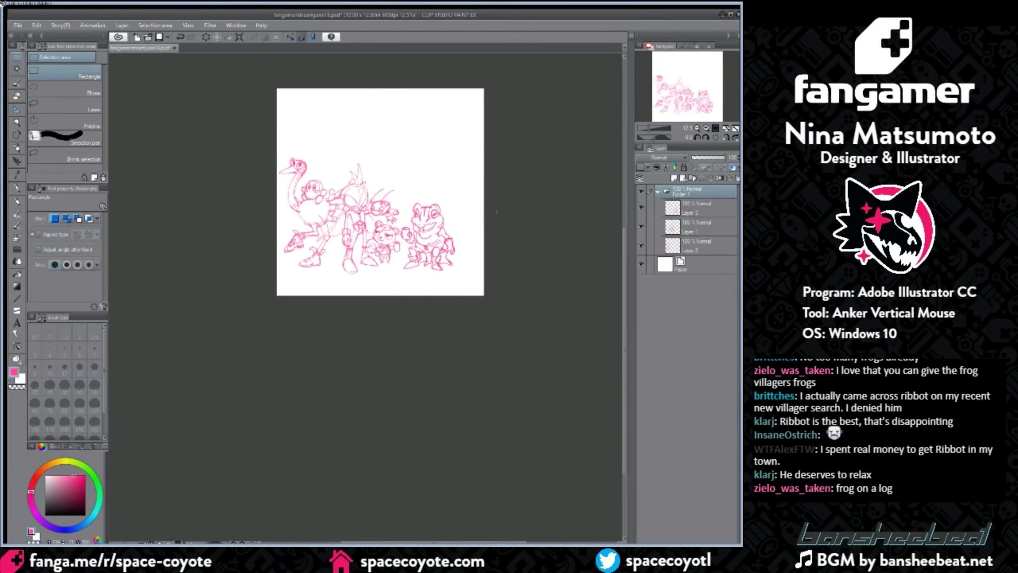
{"action": "left_click", "coordinate": [696, 225]}
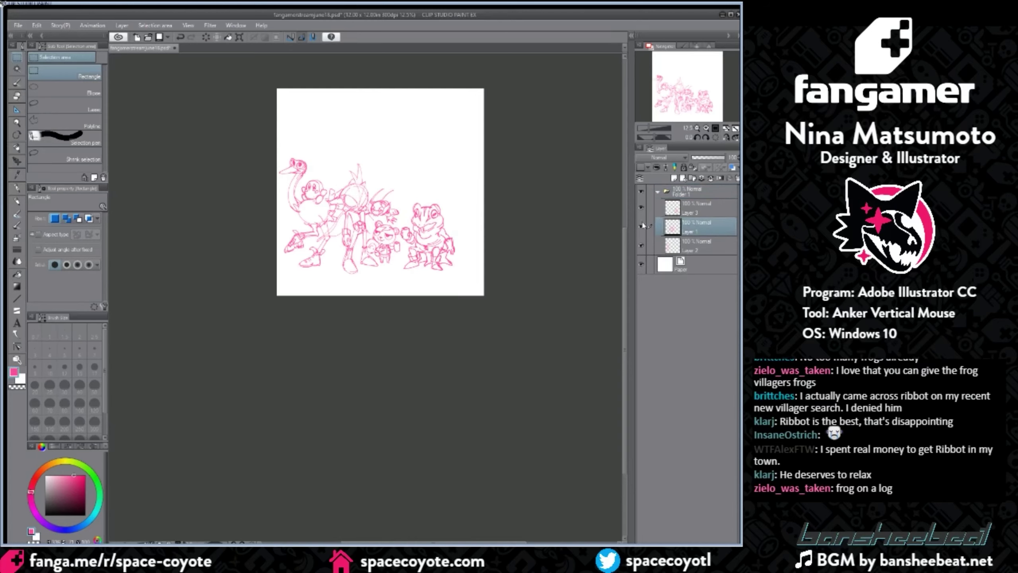
{"action": "left_click", "coordinate": [641, 226]}
{"action": "left_click", "coordinate": [641, 225]}
{"action": "left_click", "coordinate": [643, 207]}
{"action": "left_click", "coordinate": [643, 207]}
{"action": "left_click", "coordinate": [695, 207]}
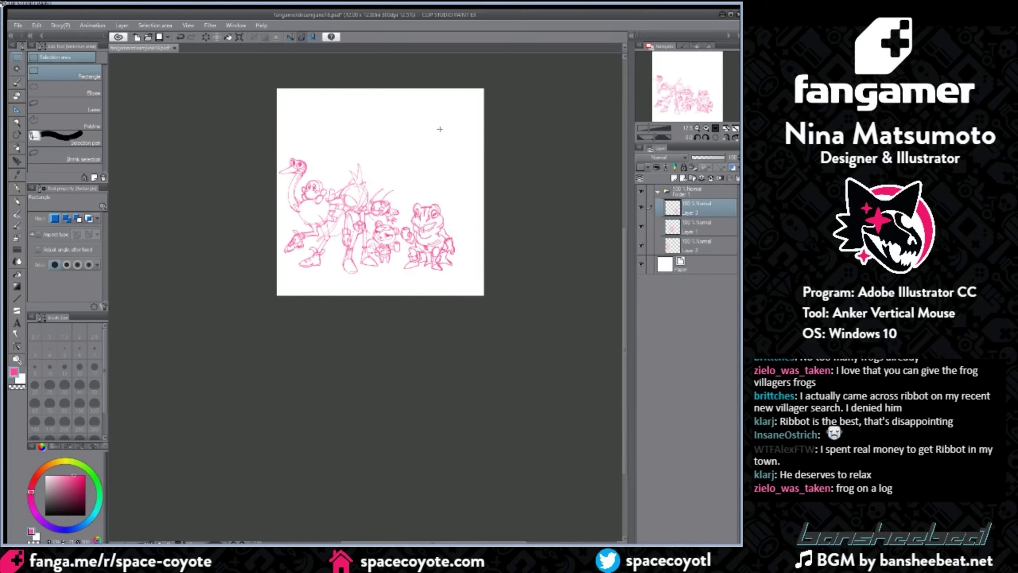
Step: Rework the frog's belt and waist lines and the arm resting at its side using the pen and eraser
{"action": "scroll", "coordinate": [464, 140], "scroll_direction": "up", "scroll_amount": 3}
{"action": "scroll", "coordinate": [149, 171], "scroll_direction": "down", "scroll_amount": 1}
{"action": "left_click", "coordinate": [18, 147]}
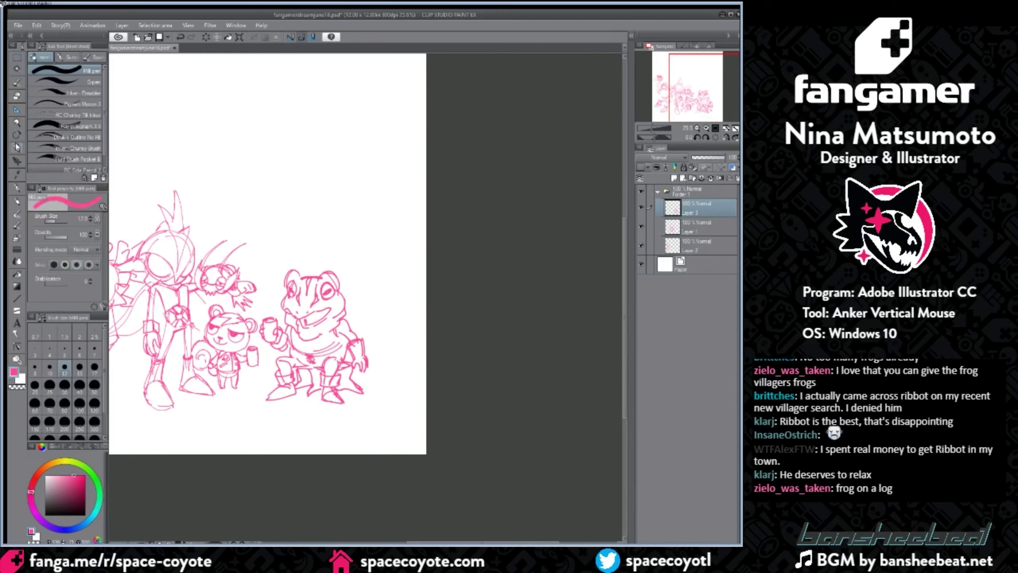
{"action": "left_click_drag", "start_coordinate": [478, 543], "coordinate": [445, 543]}
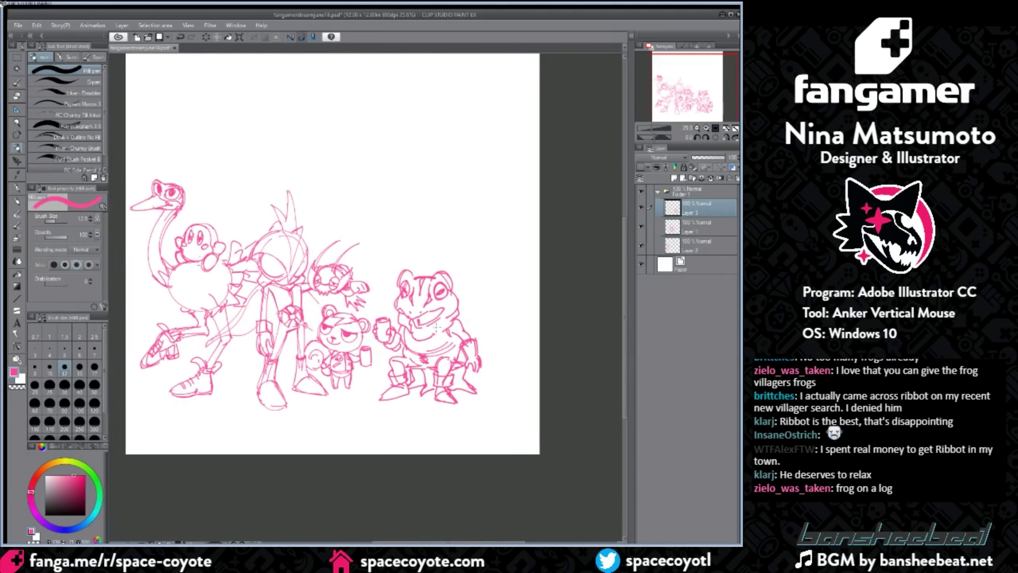
{"action": "left_click_drag", "start_coordinate": [443, 348], "coordinate": [458, 340]}
{"action": "key", "text": "ctrl+z"}
{"action": "key", "text": "e"}
{"action": "mouse_move", "coordinate": [461, 351]}
{"action": "left_mouse_down"}
{"action": "mouse_move", "coordinate": [444, 354]}
{"action": "mouse_move", "coordinate": [466, 359]}
{"action": "left_mouse_up"}
{"action": "left_click", "coordinate": [19, 147]}
{"action": "key", "text": "ctrl+z"}
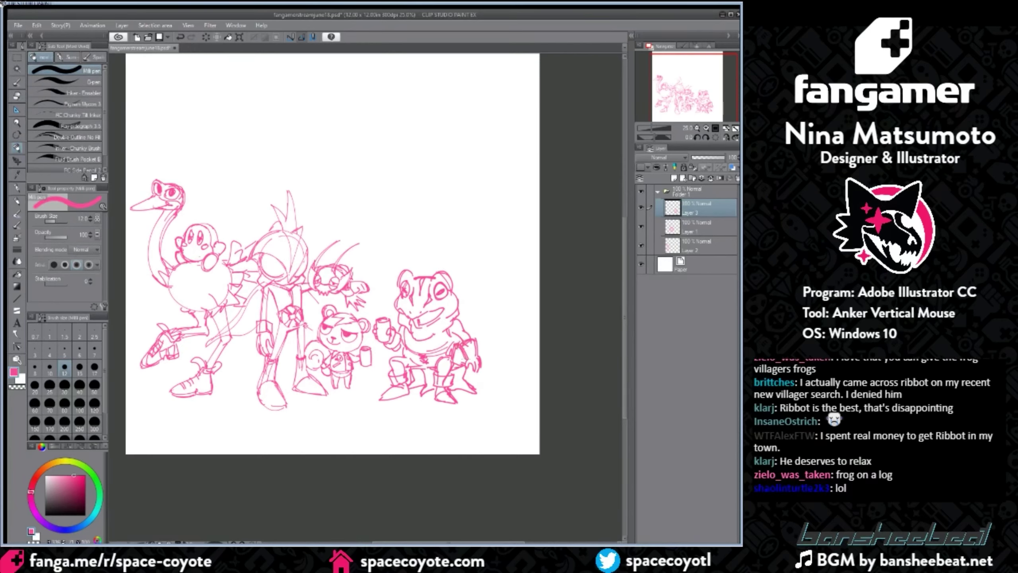
{"action": "key", "text": "ctrl+z"}
{"action": "mouse_move", "coordinate": [448, 330]}
{"action": "left_mouse_down"}
{"action": "mouse_move", "coordinate": [457, 328]}
{"action": "mouse_move", "coordinate": [441, 340]}
{"action": "left_mouse_up"}
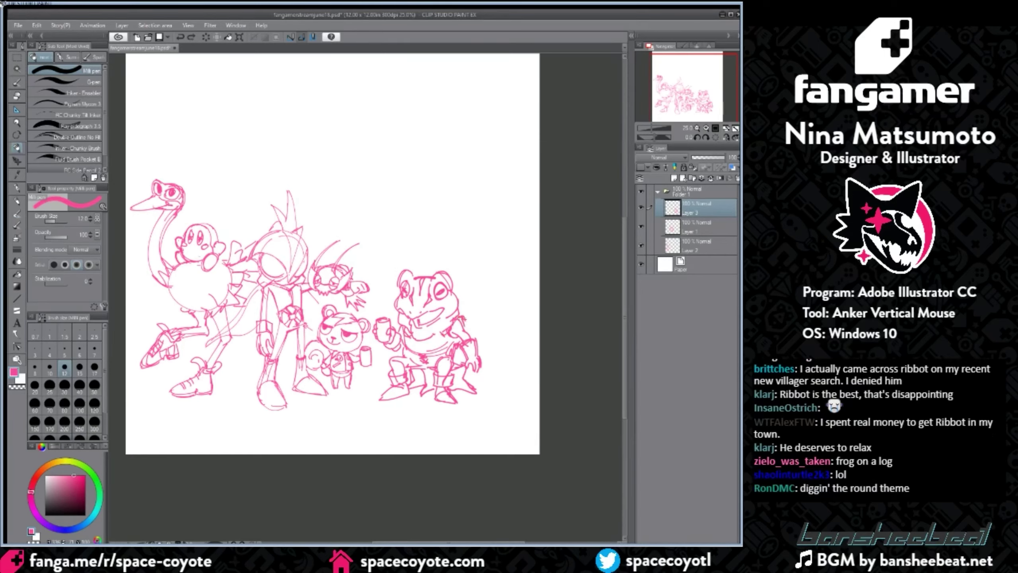
Step: Sketch a cape falling from the frog's shoulder and spreading over the ground on both sides of its feet
{"action": "mouse_move", "coordinate": [461, 307]}
{"action": "left_mouse_down"}
{"action": "mouse_move", "coordinate": [476, 373]}
{"action": "mouse_move", "coordinate": [503, 394]}
{"action": "left_mouse_up"}
{"action": "left_click_drag", "start_coordinate": [391, 381], "coordinate": [367, 386]}
{"action": "scroll", "coordinate": [521, 293], "scroll_direction": "down", "scroll_amount": 3}
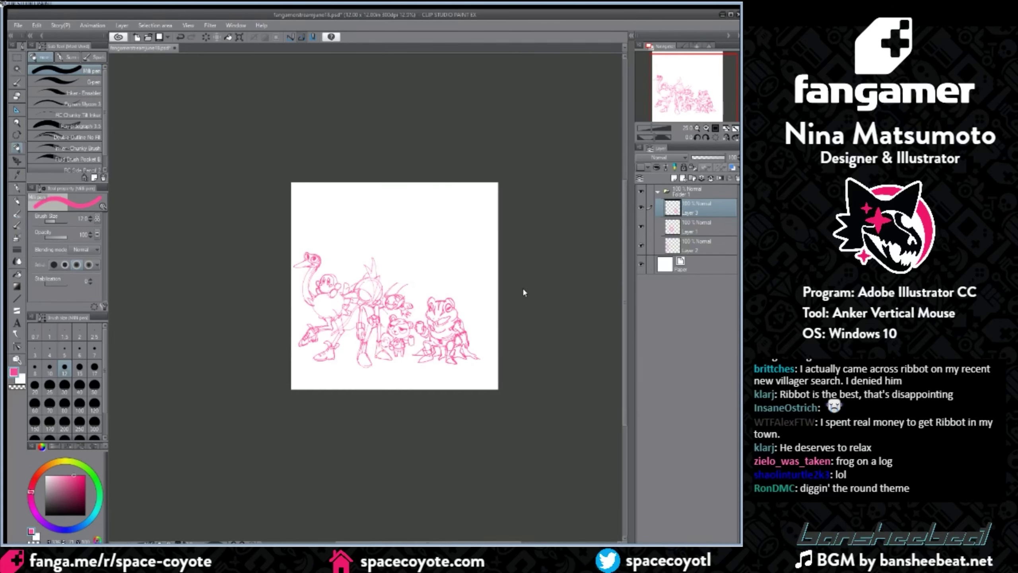
{"action": "scroll", "coordinate": [521, 299], "scroll_direction": "up", "scroll_amount": 3}
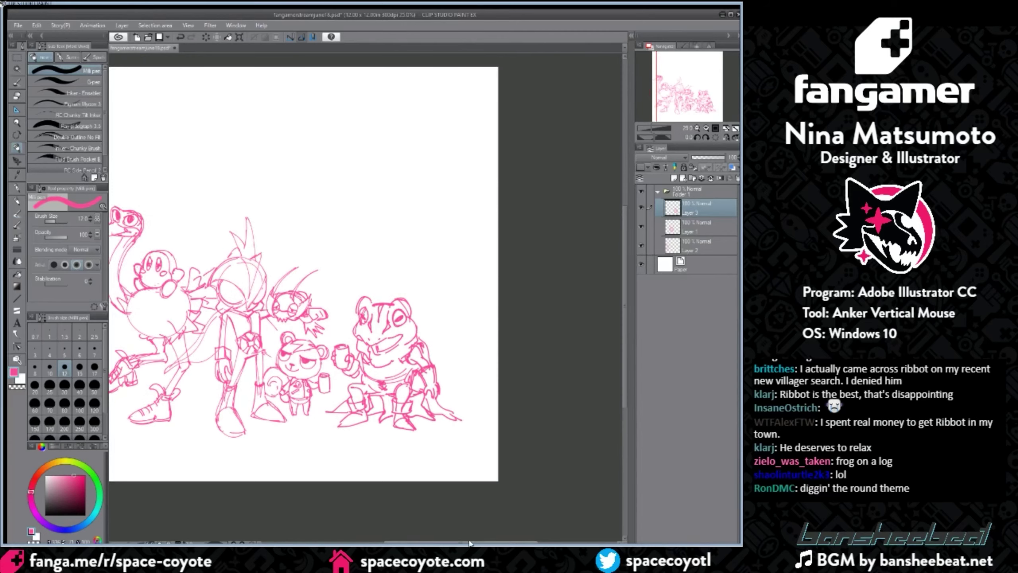
{"action": "left_click_drag", "start_coordinate": [472, 542], "coordinate": [453, 542]}
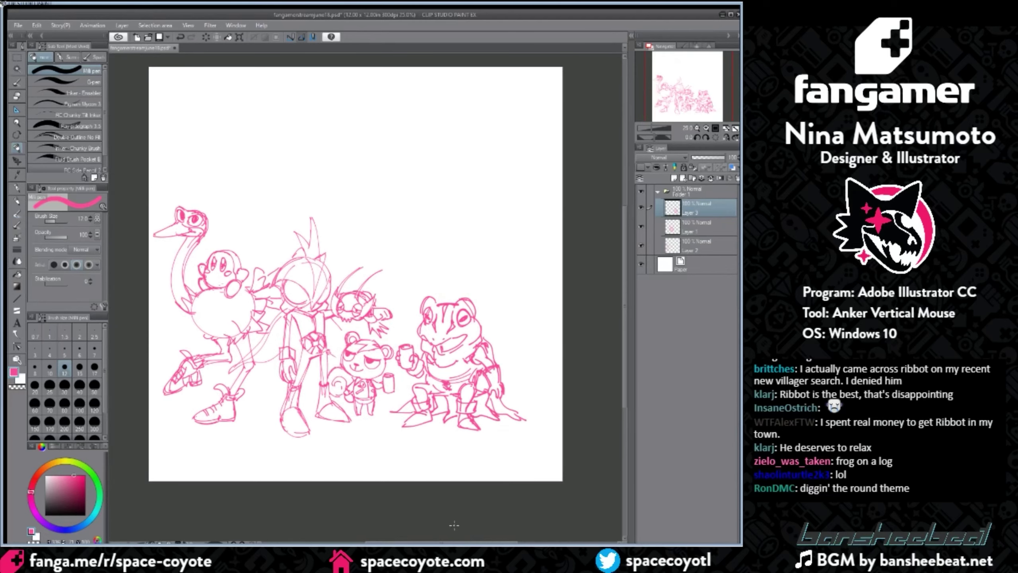
{"action": "scroll", "coordinate": [613, 311], "scroll_direction": "down", "scroll_amount": 2}
{"action": "left_click_drag", "start_coordinate": [455, 300], "coordinate": [428, 302]}
{"action": "mouse_move", "coordinate": [424, 296]}
{"action": "left_mouse_down"}
{"action": "mouse_move", "coordinate": [423, 306]}
{"action": "mouse_move", "coordinate": [483, 313]}
{"action": "left_mouse_up"}
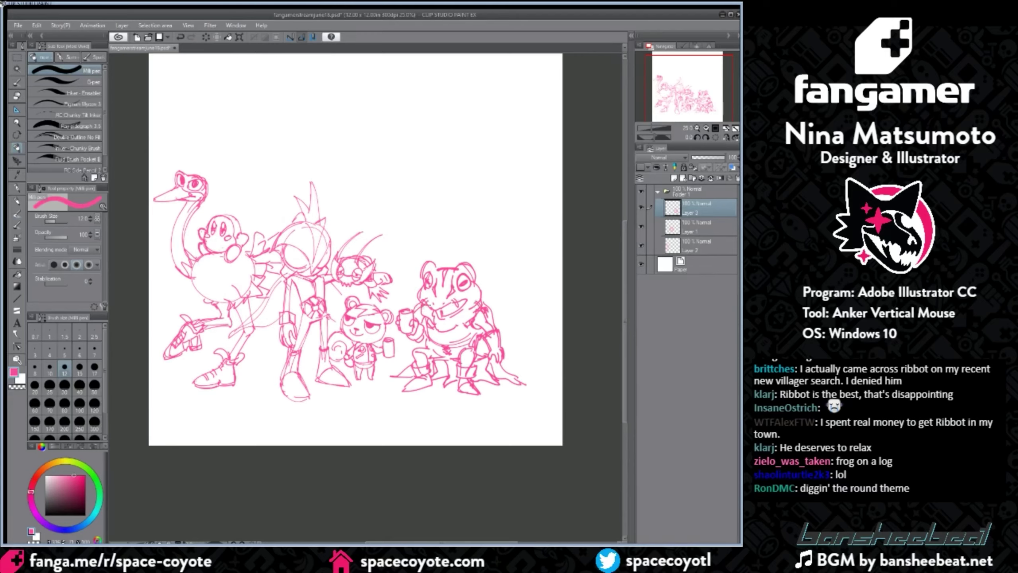
{"action": "key", "text": "ctrl+z"}
{"action": "left_click_drag", "start_coordinate": [425, 308], "coordinate": [428, 315]}
{"action": "key", "text": "ctrl+z"}
{"action": "key", "text": "ctrl+z"}
{"action": "key", "text": "ctrl+z"}
Step: Erase and redraw the frog's jaw and the folds beneath its chin
{"action": "left_click", "coordinate": [16, 95]}
{"action": "key", "text": "ctrl+plus"}
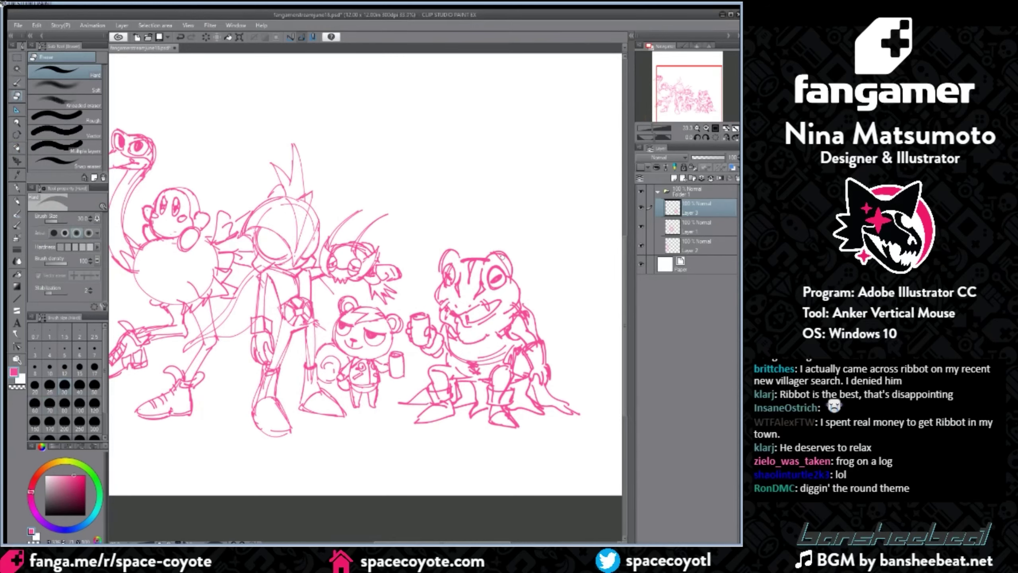
{"action": "left_click", "coordinate": [17, 147]}
{"action": "scroll", "coordinate": [433, 169], "scroll_direction": "down", "scroll_amount": 1}
{"action": "scroll", "coordinate": [500, 226], "scroll_direction": "up", "scroll_amount": 1}
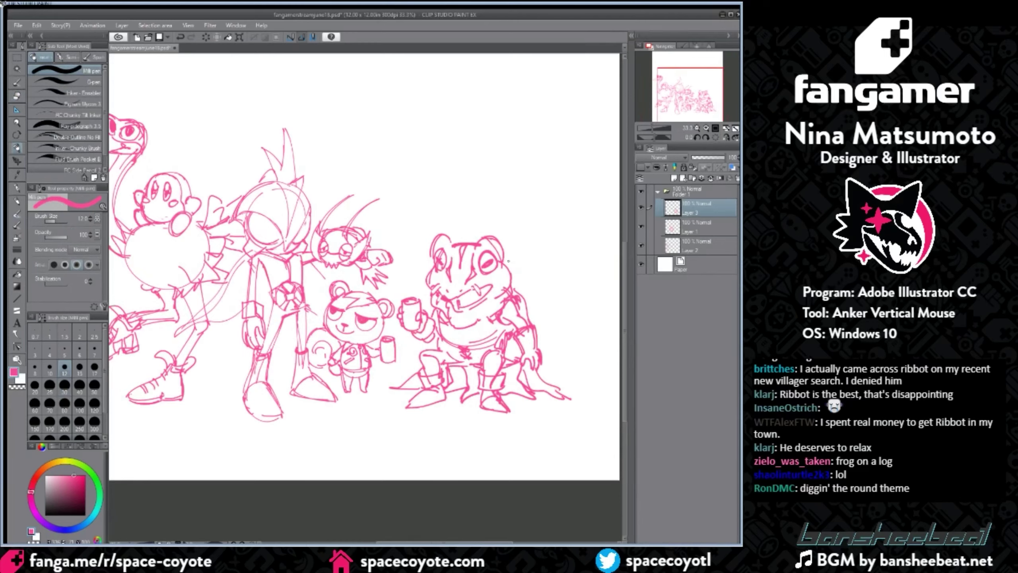
{"action": "scroll", "coordinate": [518, 260], "scroll_direction": "down", "scroll_amount": 1}
{"action": "mouse_move", "coordinate": [497, 284]}
{"action": "left_mouse_down"}
{"action": "mouse_move", "coordinate": [476, 293]}
{"action": "mouse_move", "coordinate": [490, 300]}
{"action": "mouse_move", "coordinate": [504, 287]}
{"action": "mouse_move", "coordinate": [480, 303]}
{"action": "left_mouse_up"}
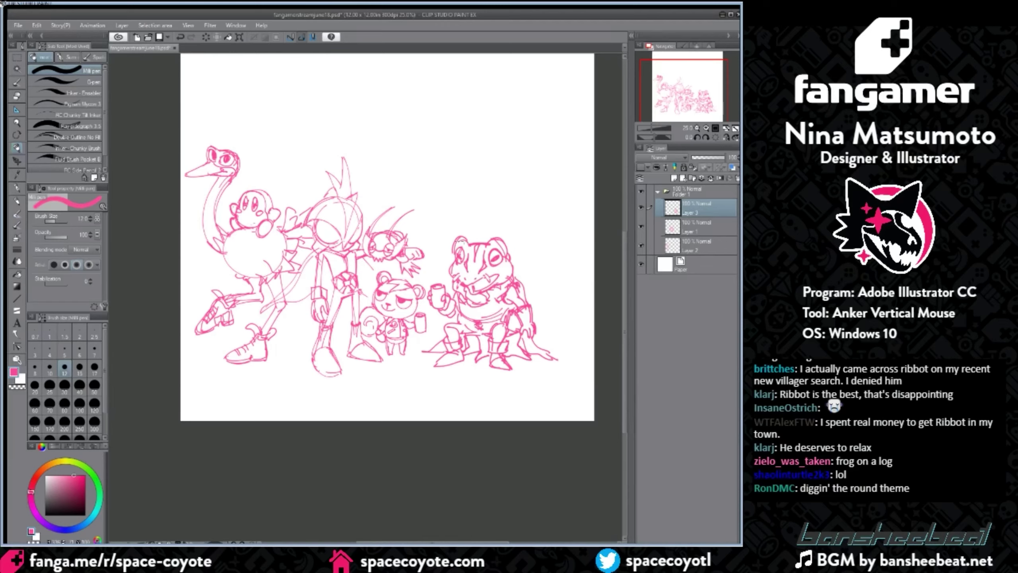
Step: Erase and redraw the outline of the frog's eye bulge on the side of its raised cup
{"action": "left_click", "coordinate": [17, 96]}
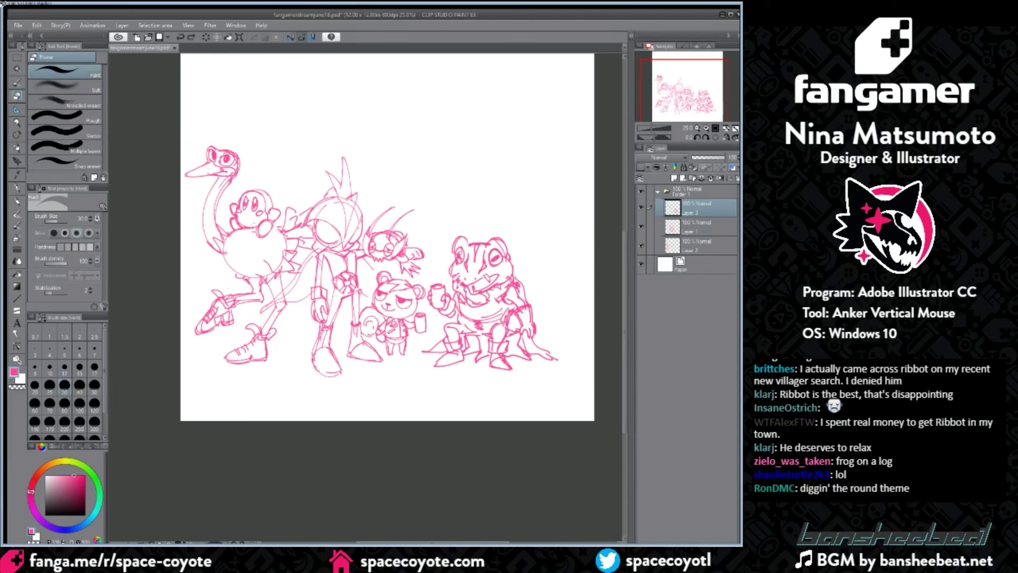
{"action": "left_click_drag", "start_coordinate": [460, 253], "coordinate": [460, 256]}
{"action": "scroll", "coordinate": [513, 230], "scroll_direction": "up", "scroll_amount": 2}
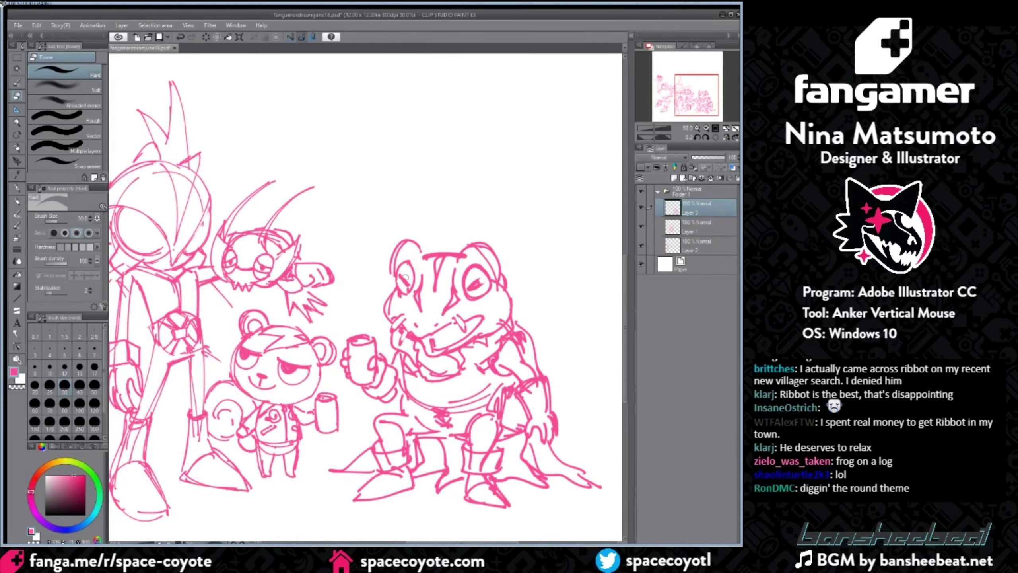
{"action": "left_click", "coordinate": [16, 138]}
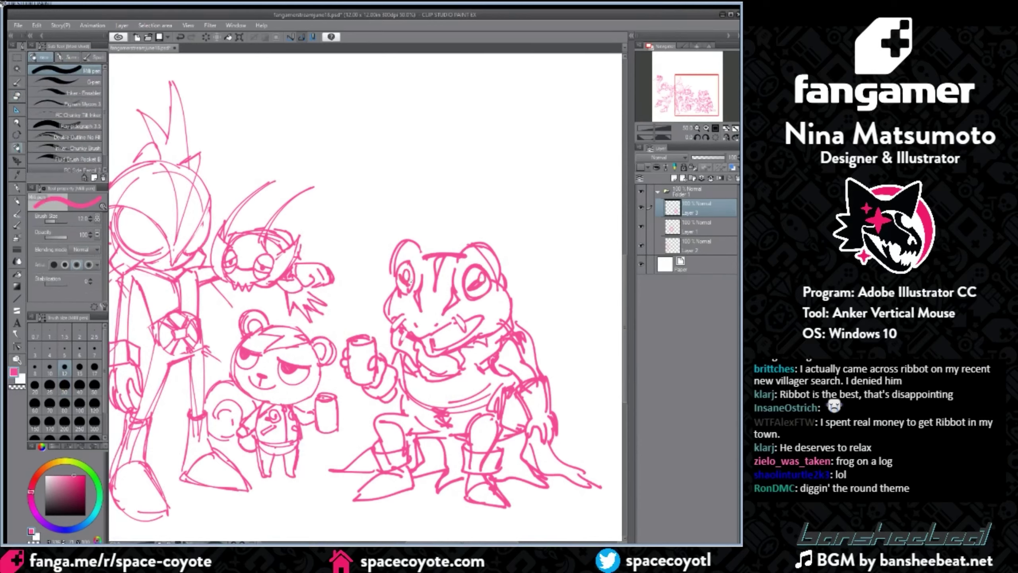
{"action": "mouse_move", "coordinate": [419, 253]}
{"action": "left_mouse_down"}
{"action": "mouse_move", "coordinate": [395, 287]}
{"action": "mouse_move", "coordinate": [417, 241]}
{"action": "mouse_move", "coordinate": [396, 253]}
{"action": "mouse_move", "coordinate": [404, 240]}
{"action": "left_mouse_up"}
{"action": "left_click", "coordinate": [17, 96]}
{"action": "key", "text": "p"}
{"action": "mouse_move", "coordinate": [397, 249]}
{"action": "left_mouse_down"}
{"action": "mouse_move", "coordinate": [423, 248]}
{"action": "mouse_move", "coordinate": [395, 265]}
{"action": "left_mouse_up"}
Step: Undo the last eye strokes and erase the stray lines around the cup-side eye bulge to leave one clean contour
{"action": "key", "text": "ctrl+z"}
{"action": "key", "text": "ctrl+z"}
{"action": "key", "text": "ctrl+y"}
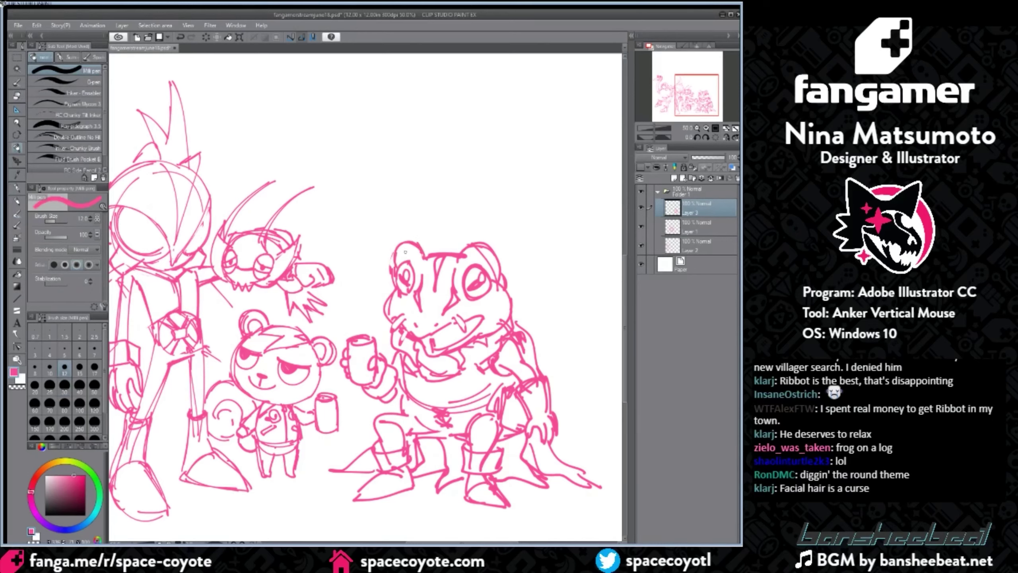
{"action": "key", "text": "e"}
{"action": "mouse_move", "coordinate": [388, 261]}
{"action": "left_mouse_down"}
{"action": "mouse_move", "coordinate": [390, 275]}
{"action": "mouse_move", "coordinate": [425, 259]}
{"action": "mouse_move", "coordinate": [405, 245]}
{"action": "mouse_move", "coordinate": [420, 247]}
{"action": "mouse_move", "coordinate": [395, 264]}
{"action": "mouse_move", "coordinate": [423, 241]}
{"action": "left_mouse_up"}
{"action": "left_click", "coordinate": [16, 147]}
{"action": "key", "text": "ctrl+z"}
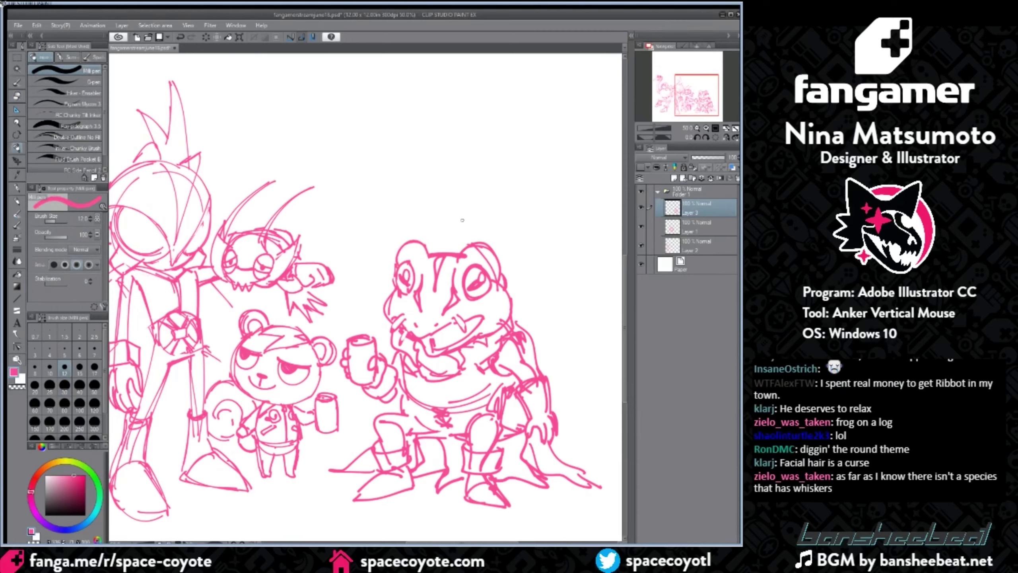
Step: Erase the rough lines beside the frog's other eye, on the side away from the cup
{"action": "key", "text": "e"}
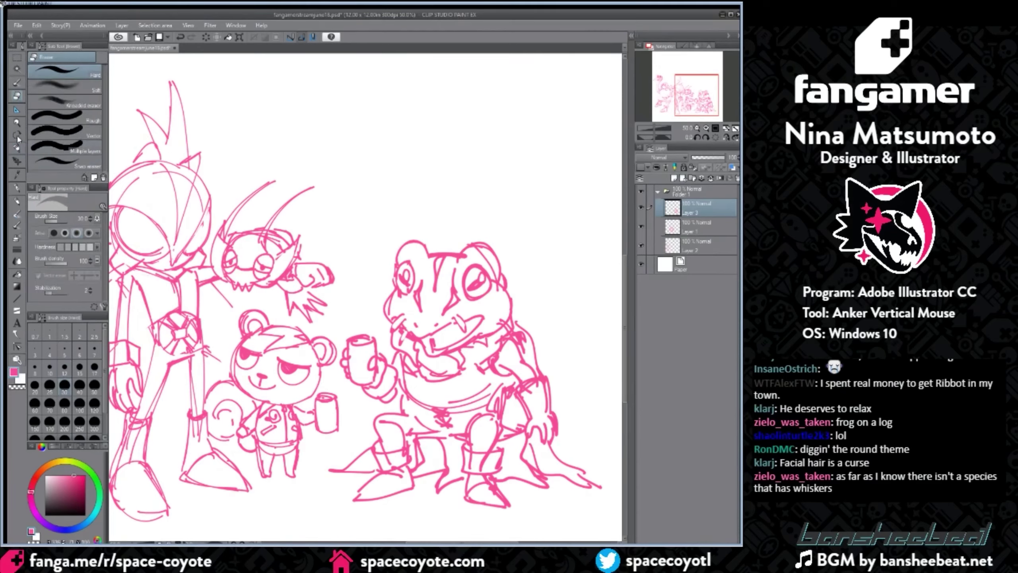
{"action": "key", "text": "p"}
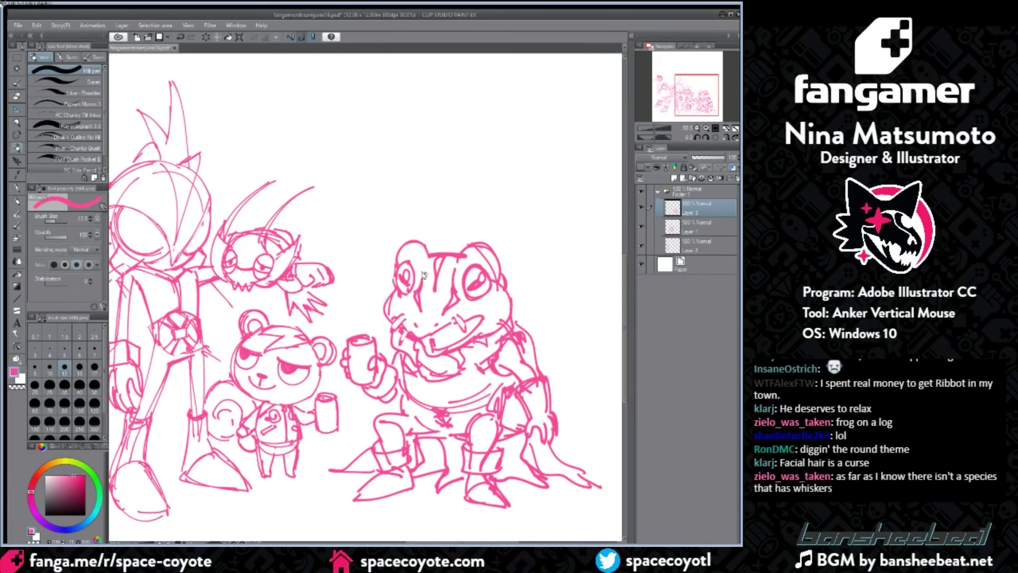
{"action": "key", "text": "e"}
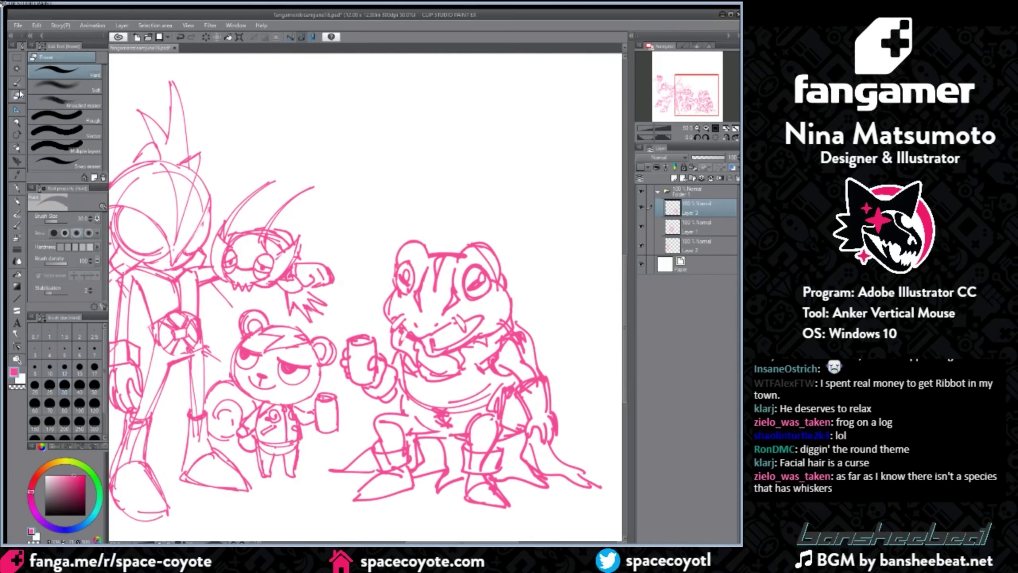
{"action": "mouse_move", "coordinate": [494, 275]}
{"action": "left_mouse_down"}
{"action": "mouse_move", "coordinate": [479, 249]}
{"action": "mouse_move", "coordinate": [501, 282]}
{"action": "left_mouse_up"}
{"action": "scroll", "coordinate": [536, 240], "scroll_direction": "down", "scroll_amount": 1}
{"action": "scroll", "coordinate": [536, 239], "scroll_direction": "up", "scroll_amount": 1}
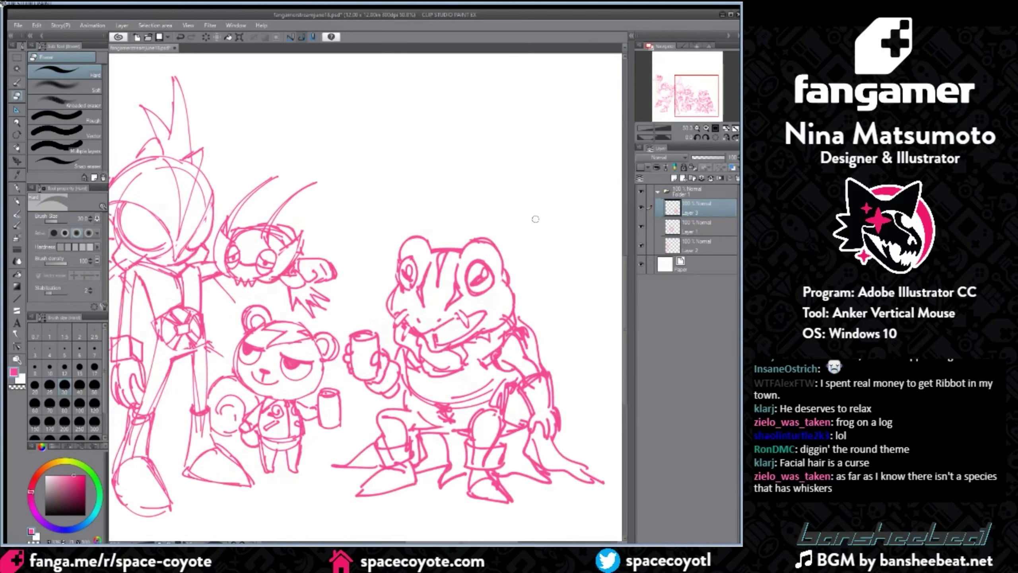
{"action": "left_click", "coordinate": [17, 146]}
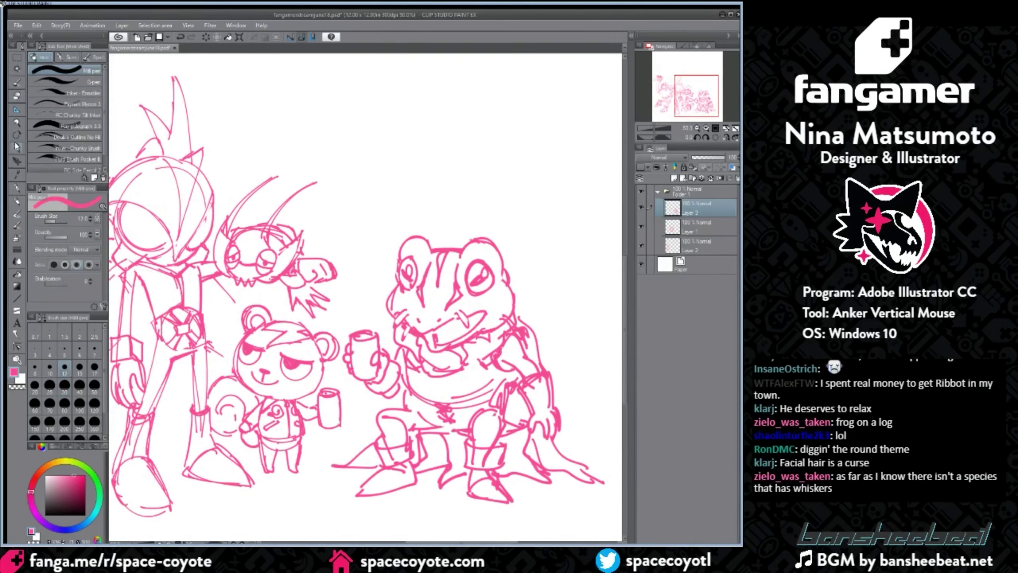
Step: Save the drawing with the updated frog sketch
{"action": "key", "text": "ctrl+minus"}
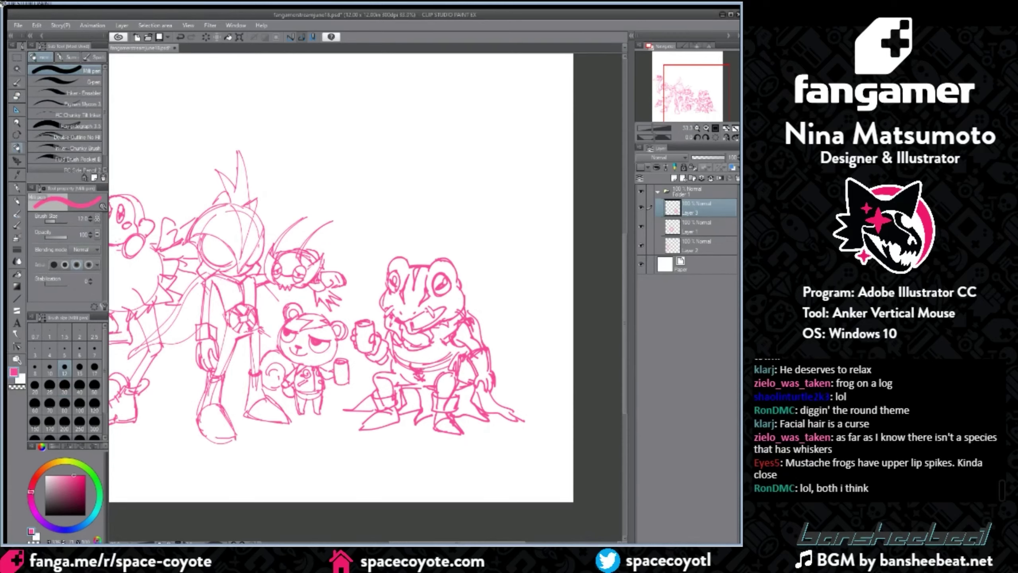
{"action": "key", "text": "ctrl+minus"}
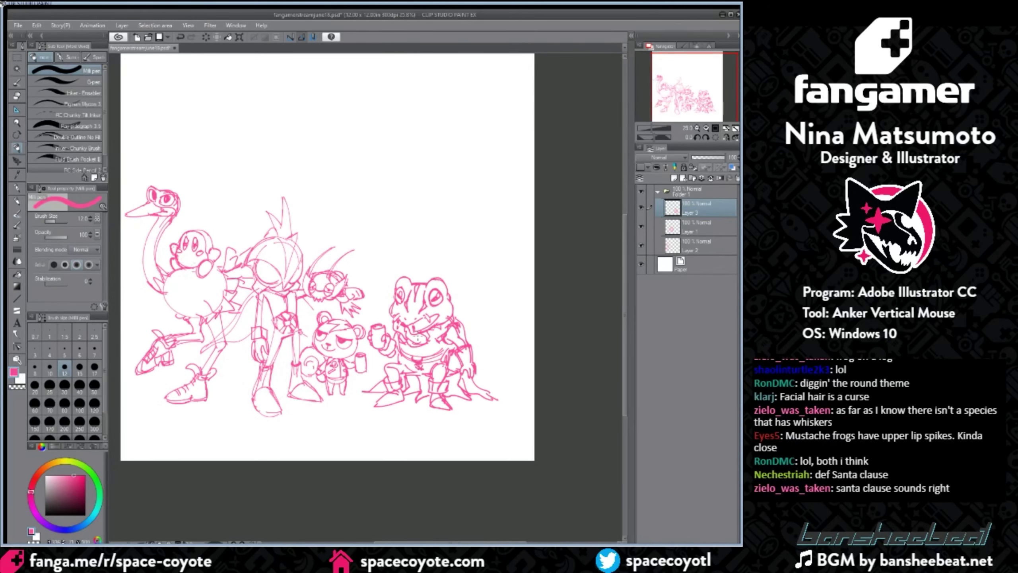
{"action": "left_click_drag", "start_coordinate": [518, 542], "coordinate": [511, 541]}
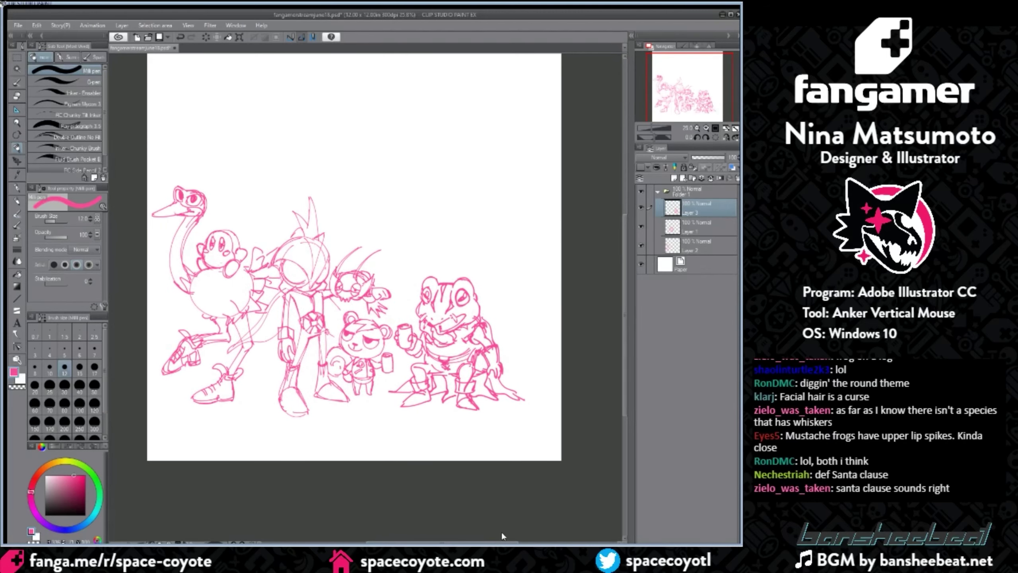
{"action": "key", "text": "ctrl+s"}
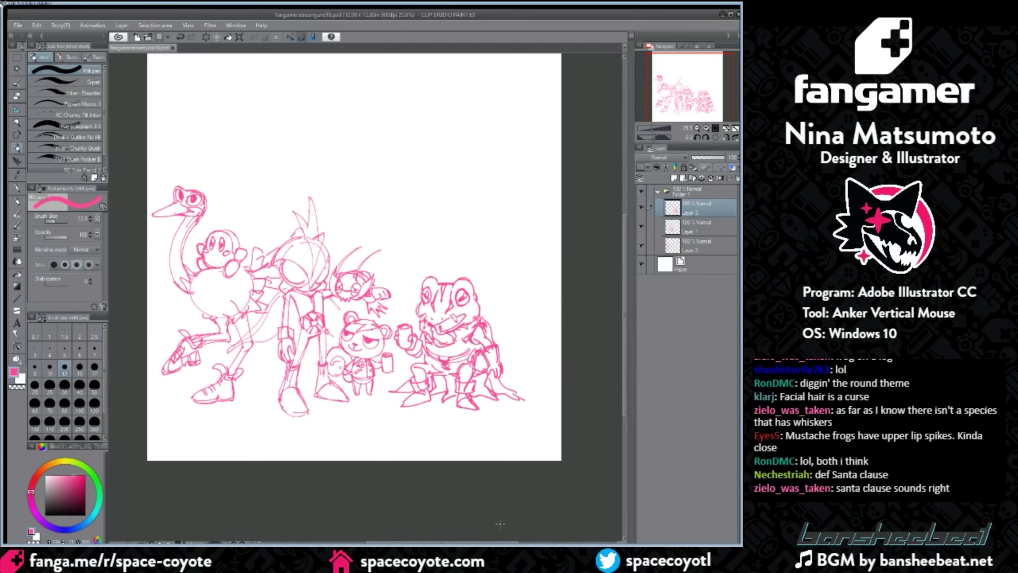
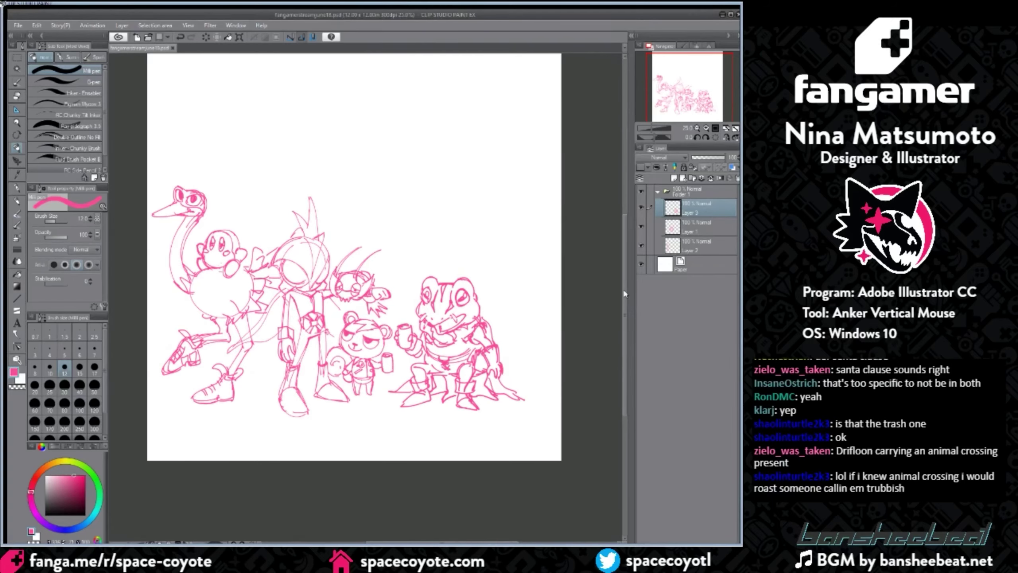
Step: Lasso the whole frog with its cape and move it slightly away from the cup-holding animal, towards the canvas edge
{"action": "scroll", "coordinate": [588, 317], "scroll_direction": "down", "scroll_amount": 2}
{"action": "scroll", "coordinate": [573, 326], "scroll_direction": "up", "scroll_amount": 2}
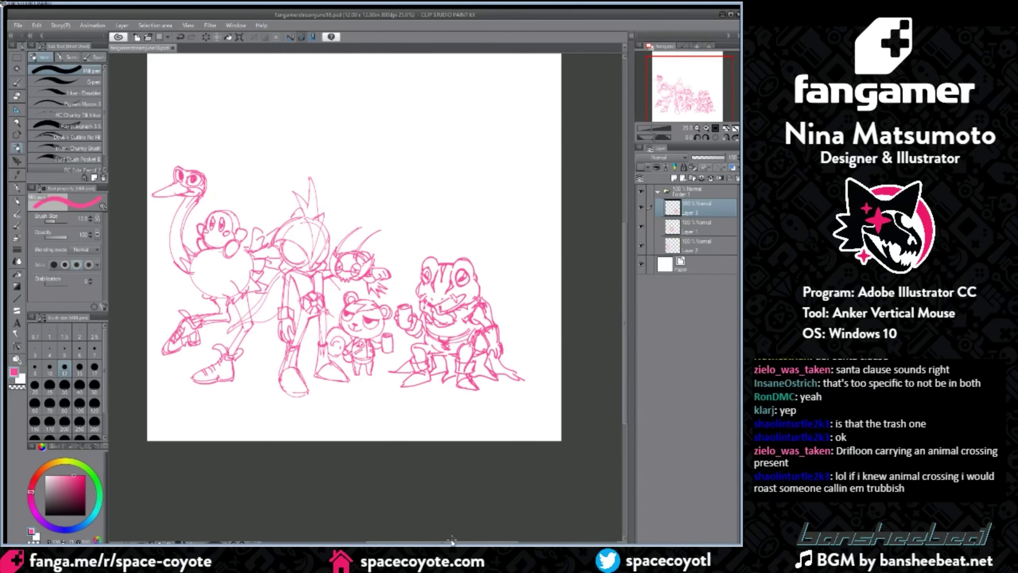
{"action": "left_click_drag", "start_coordinate": [453, 541], "coordinate": [428, 544]}
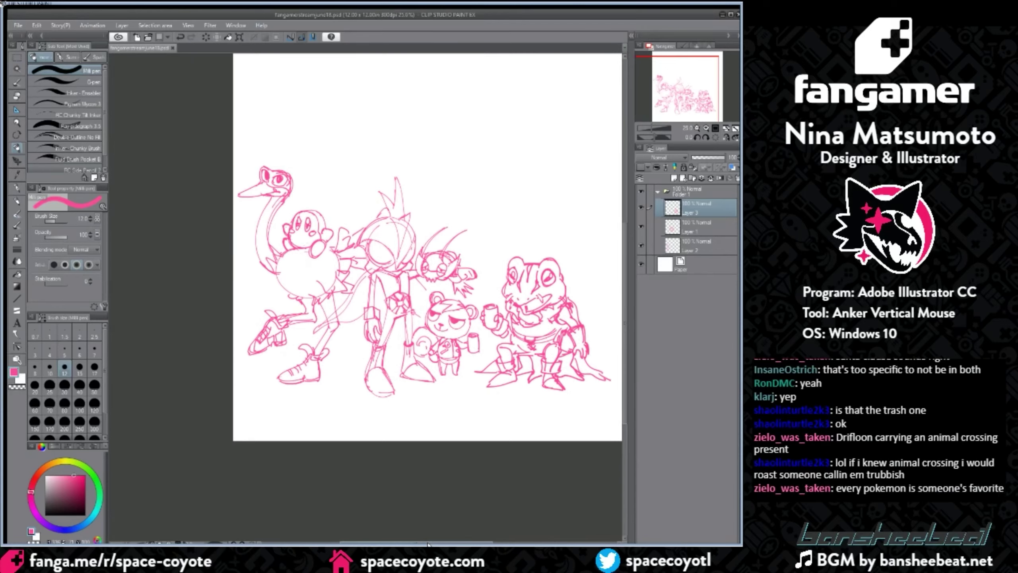
{"action": "left_click_drag", "start_coordinate": [445, 543], "coordinate": [462, 543]}
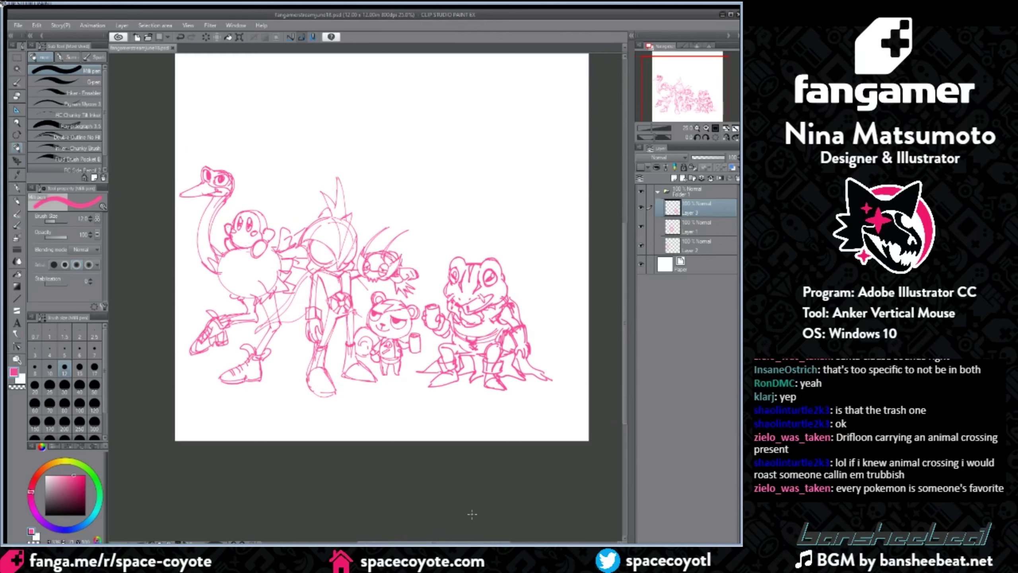
{"action": "left_click", "coordinate": [17, 59]}
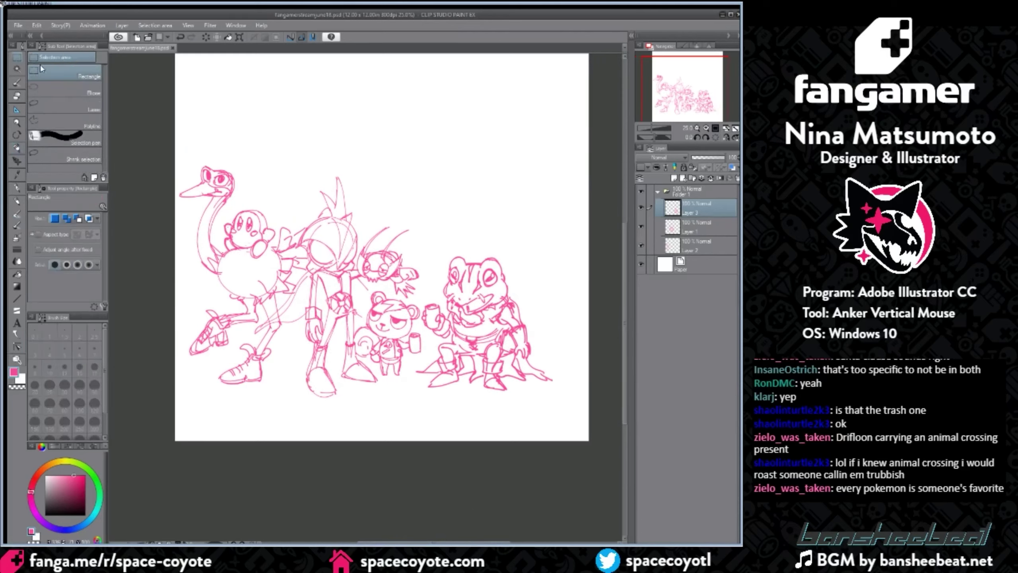
{"action": "left_click", "coordinate": [64, 103]}
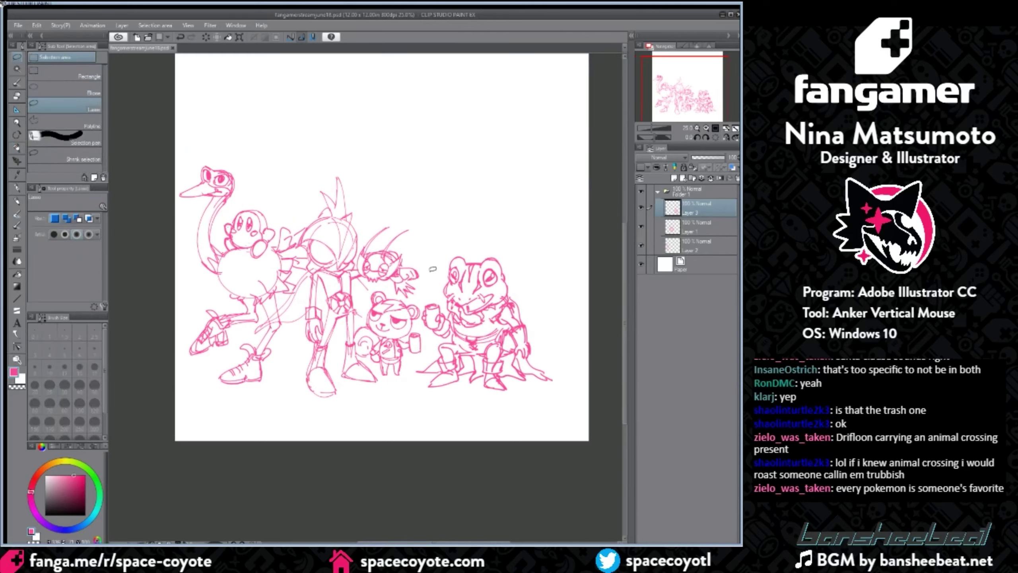
{"action": "mouse_move", "coordinate": [436, 261]}
{"action": "left_mouse_down"}
{"action": "mouse_move", "coordinate": [411, 388]}
{"action": "mouse_move", "coordinate": [511, 224]}
{"action": "mouse_move", "coordinate": [494, 209]}
{"action": "left_mouse_up"}
{"action": "mouse_move", "coordinate": [540, 326]}
{"action": "left_mouse_down"}
{"action": "mouse_move", "coordinate": [577, 329]}
{"action": "mouse_move", "coordinate": [524, 344]}
{"action": "left_mouse_up"}
{"action": "key", "text": "ctrl+minus"}
{"action": "scroll", "coordinate": [477, 252], "scroll_direction": "up", "scroll_amount": 3}
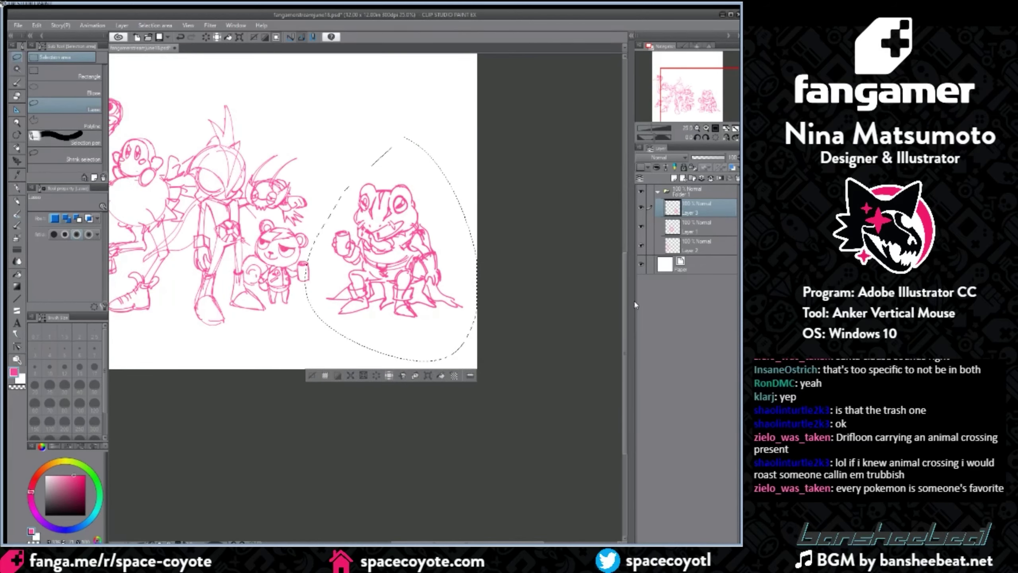
Step: Deselect the frog and widen the canvas to 14 inches, keeping the sketches at their current size
{"action": "left_click_drag", "start_coordinate": [516, 543], "coordinate": [497, 543]}
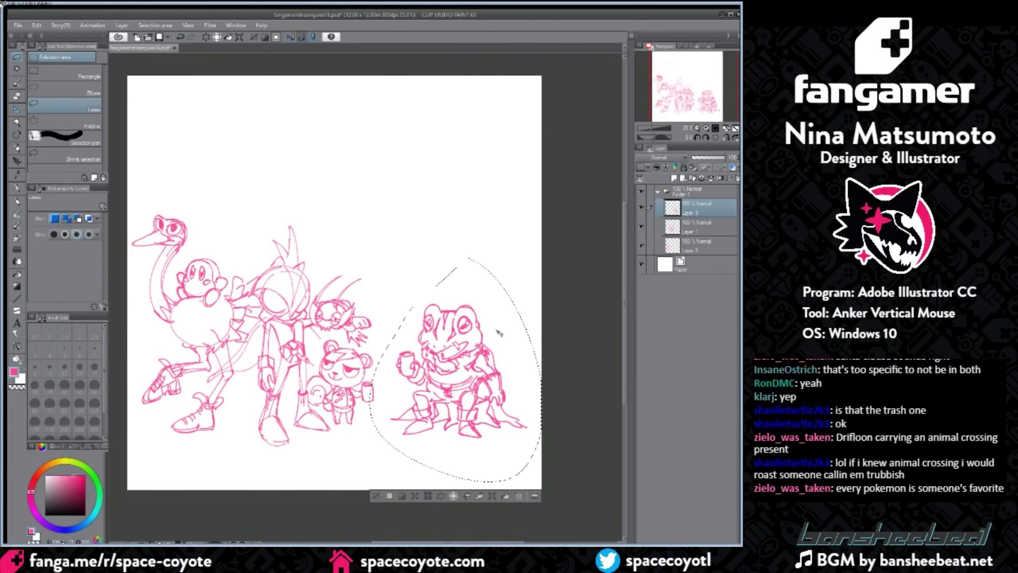
{"action": "left_click", "coordinate": [443, 168]}
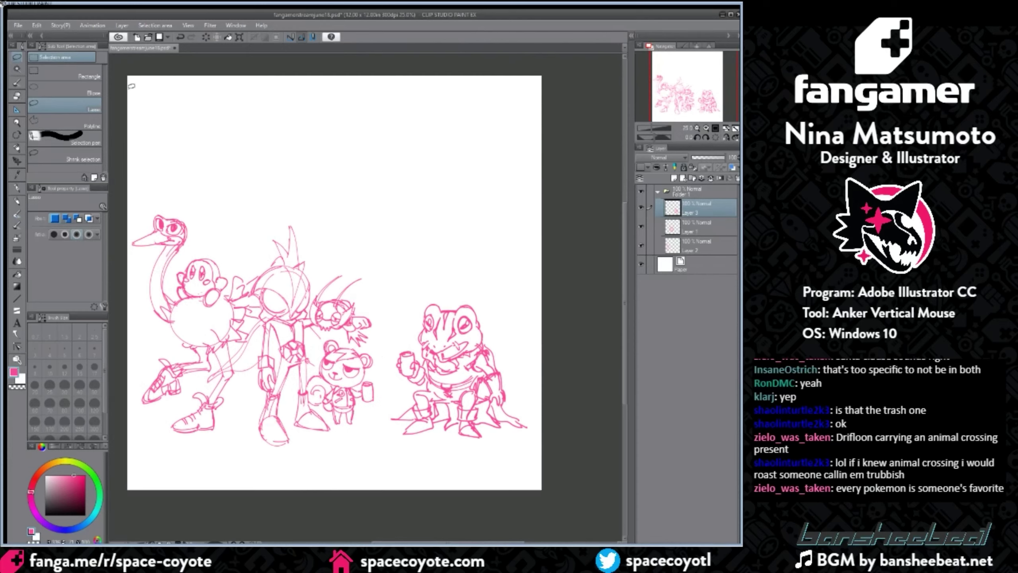
{"action": "left_click", "coordinate": [40, 28]}
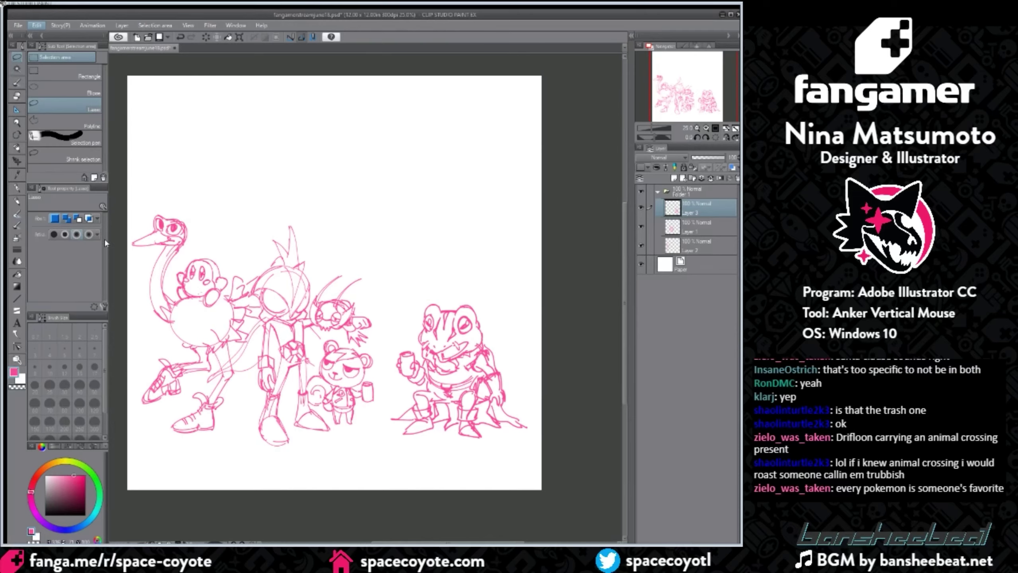
{"action": "key", "text": "ctrl+t"}
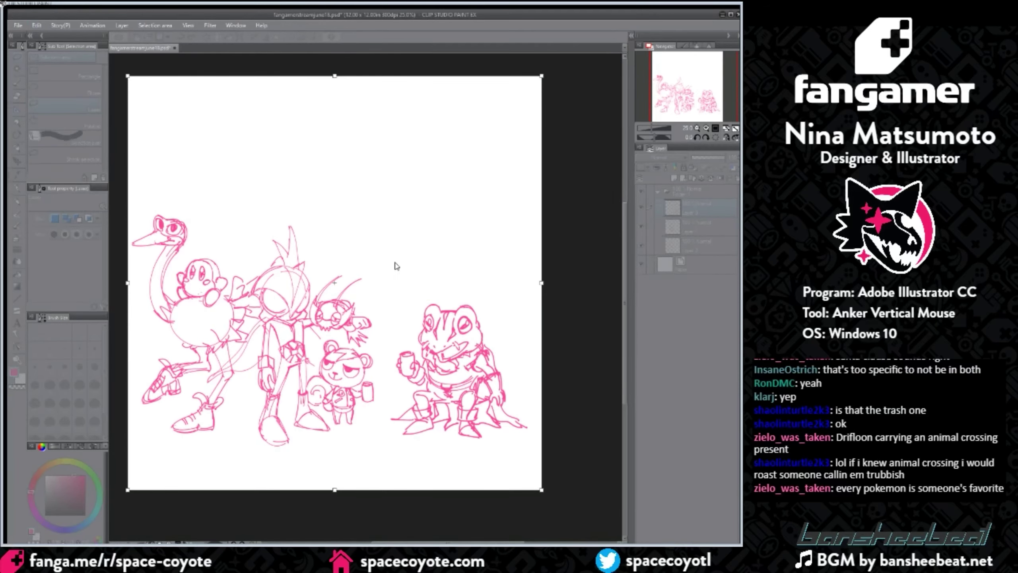
{"action": "type", "text": "14"}
{"action": "key", "text": "Return"}
{"action": "scroll", "coordinate": [397, 263], "scroll_direction": "down", "scroll_amount": 2}
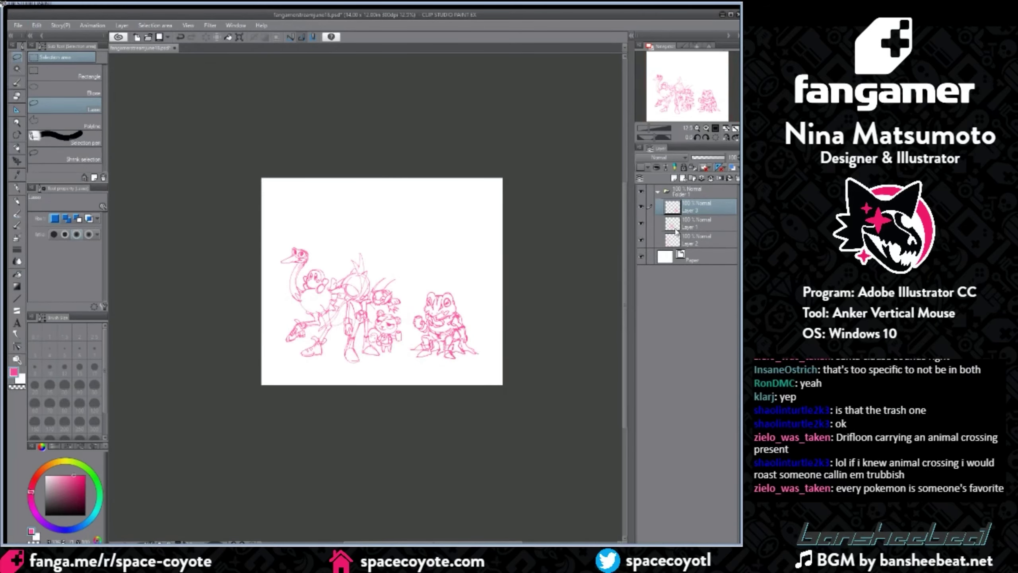
Step: Select the sketch folder, lasso the whole group of characters and shift it towards the ostrich-side canvas edge, then deselect
{"action": "left_click", "coordinate": [692, 192]}
{"action": "mouse_move", "coordinate": [277, 219]}
{"action": "left_mouse_down"}
{"action": "mouse_move", "coordinate": [385, 423]}
{"action": "mouse_move", "coordinate": [521, 200]}
{"action": "left_mouse_up"}
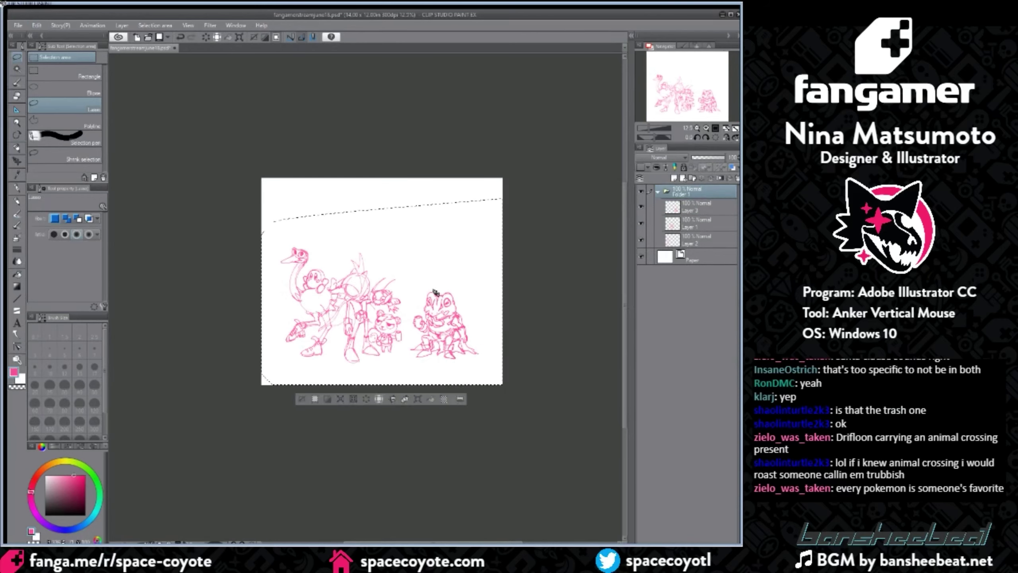
{"action": "key", "text": "Left"}
{"action": "key", "text": "Left"}
{"action": "key", "text": "Left"}
{"action": "key", "text": "Left"}
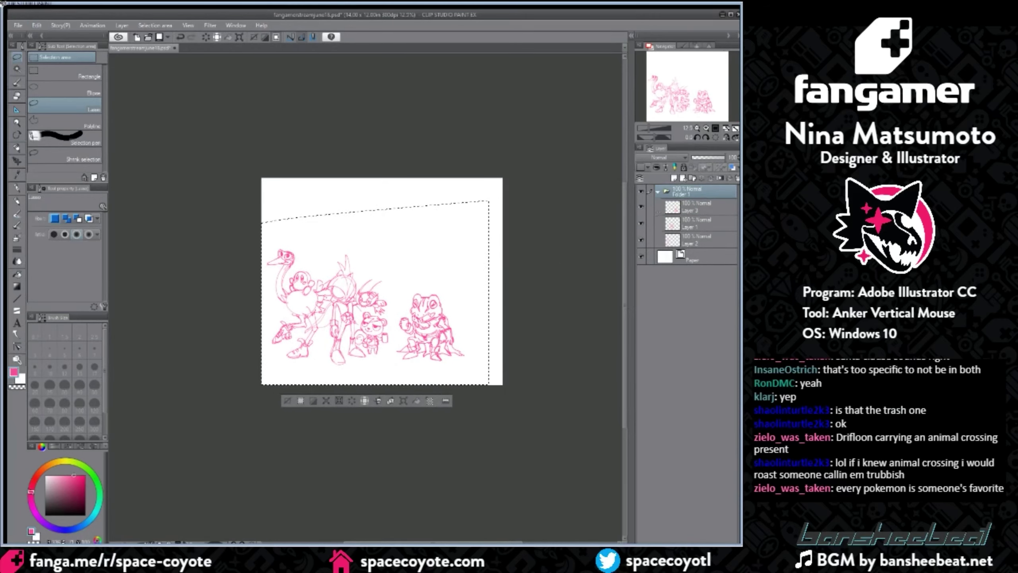
{"action": "key", "text": "ctrl+d"}
Step: Lasso the frog on its own layer, nudge it slightly away from the other characters and deselect
{"action": "left_click", "coordinate": [700, 206]}
{"action": "left_click_drag", "start_coordinate": [424, 282], "coordinate": [498, 275]}
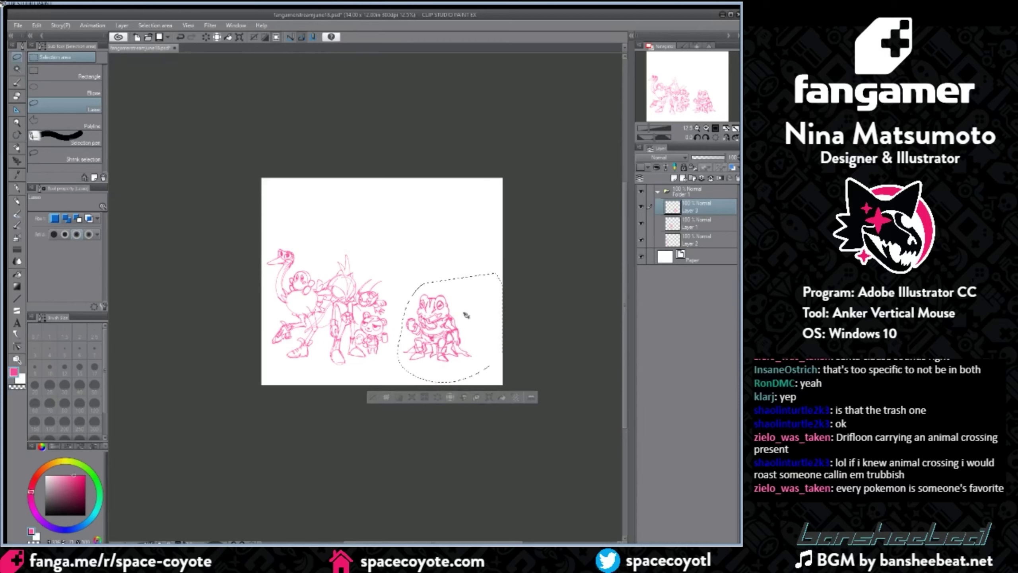
{"action": "left_click_drag", "start_coordinate": [465, 314], "coordinate": [468, 315]}
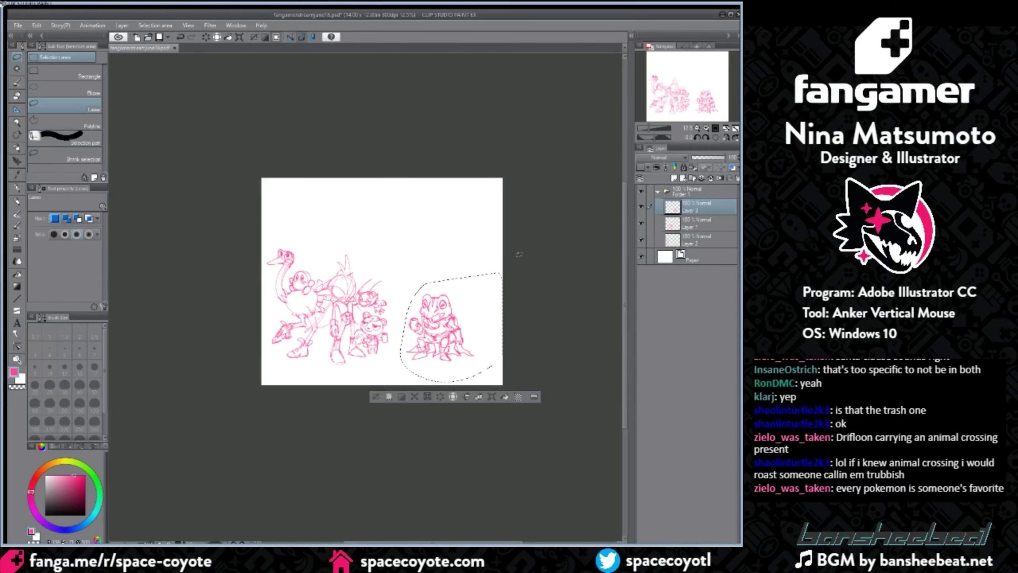
{"action": "key", "text": "ctrl+d"}
Step: Draw a round head outline in the gap between the jacketed animal and the frog, redoing it until the circle is clean
{"action": "key", "text": "ctrl+plus"}
{"action": "key", "text": "ctrl+plus"}
{"action": "key", "text": "ctrl+plus"}
{"action": "left_click_drag", "start_coordinate": [623, 314], "coordinate": [624, 288]}
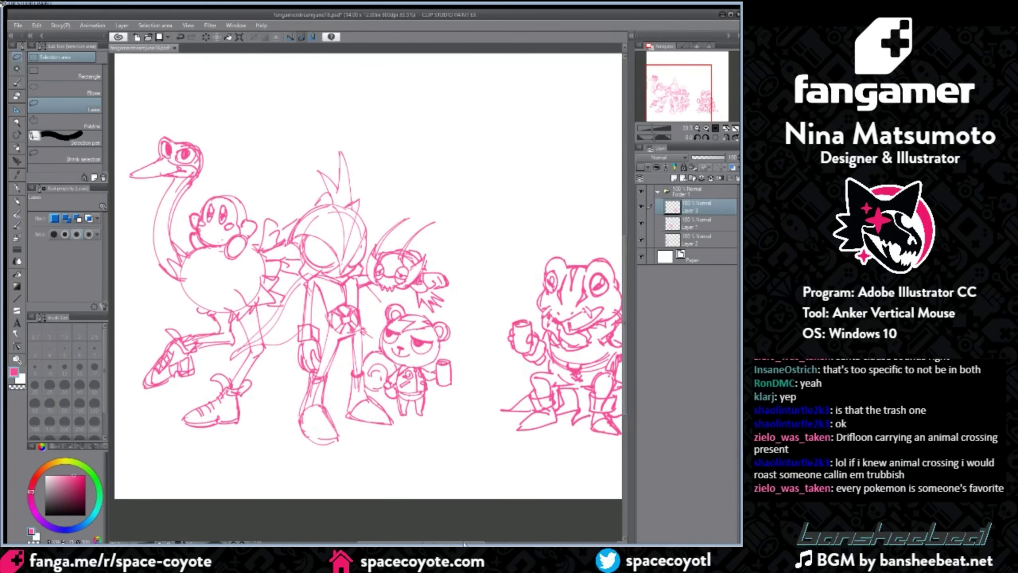
{"action": "left_click_drag", "start_coordinate": [463, 543], "coordinate": [481, 543]}
{"action": "left_click", "coordinate": [17, 147]}
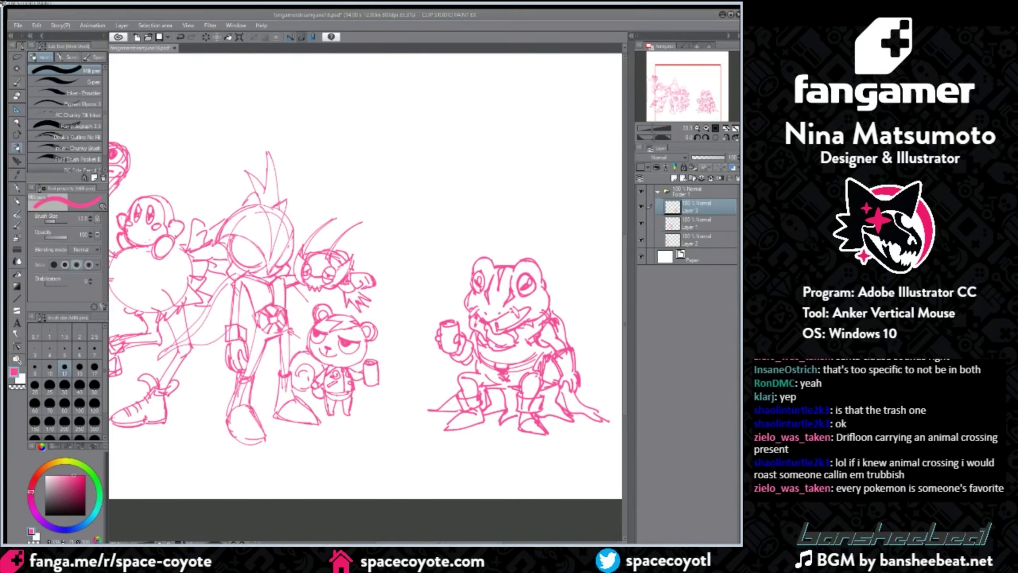
{"action": "key", "text": "ctrl+z"}
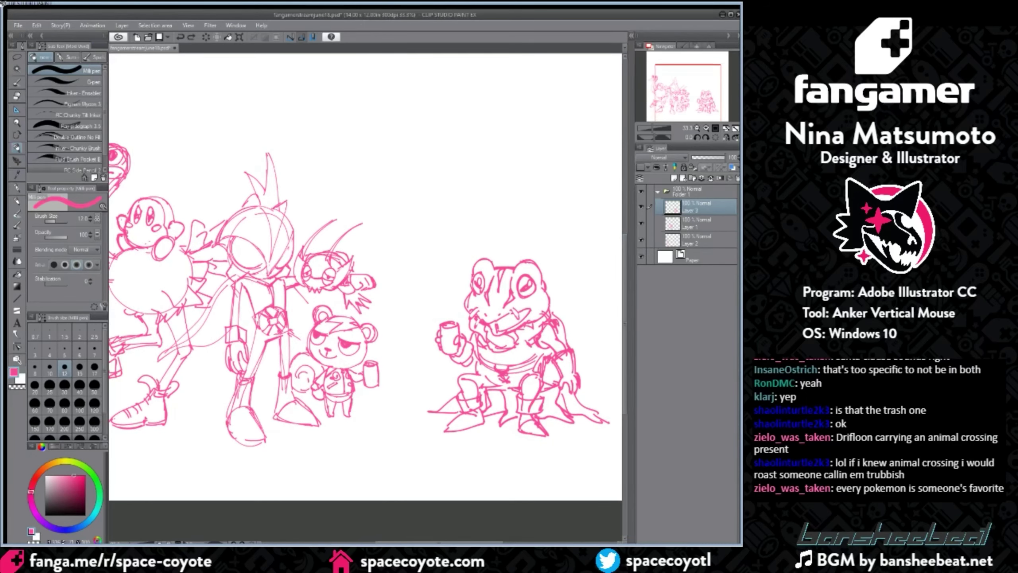
{"action": "mouse_move", "coordinate": [408, 282]}
{"action": "left_mouse_down"}
{"action": "mouse_move", "coordinate": [394, 286]}
{"action": "mouse_move", "coordinate": [419, 332]}
{"action": "left_mouse_up"}
{"action": "left_click_drag", "start_coordinate": [407, 282], "coordinate": [420, 338]}
{"action": "key", "text": "ctrl+z"}
{"action": "left_click_drag", "start_coordinate": [408, 282], "coordinate": [422, 329]}
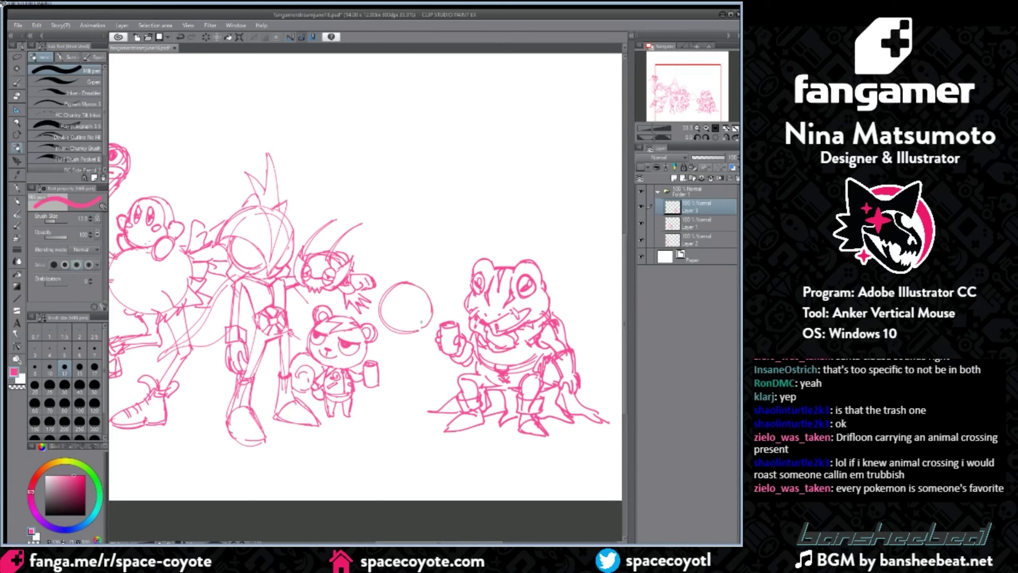
{"action": "key", "text": "ctrl+z"}
{"action": "key", "text": "ctrl+z"}
{"action": "mouse_move", "coordinate": [406, 283]}
{"action": "left_mouse_down"}
{"action": "mouse_move", "coordinate": [431, 296]}
{"action": "mouse_move", "coordinate": [433, 318]}
{"action": "mouse_move", "coordinate": [419, 332]}
{"action": "left_mouse_up"}
{"action": "key", "text": "ctrl+z"}
Step: Add two long upright rabbit ears on top of the round head and rework the head's upper line
{"action": "left_click_drag", "start_coordinate": [431, 295], "coordinate": [428, 320]}
{"action": "mouse_move", "coordinate": [388, 288]}
{"action": "left_mouse_down"}
{"action": "mouse_move", "coordinate": [402, 256]}
{"action": "mouse_move", "coordinate": [405, 280]}
{"action": "mouse_move", "coordinate": [395, 254]}
{"action": "mouse_move", "coordinate": [412, 282]}
{"action": "mouse_move", "coordinate": [424, 266]}
{"action": "mouse_move", "coordinate": [412, 282]}
{"action": "mouse_move", "coordinate": [417, 253]}
{"action": "mouse_move", "coordinate": [430, 290]}
{"action": "mouse_move", "coordinate": [414, 300]}
{"action": "mouse_move", "coordinate": [430, 296]}
{"action": "left_mouse_up"}
{"action": "key", "text": "ctrl+z"}
{"action": "key", "text": "ctrl+z"}
{"action": "key", "text": "ctrl+z"}
{"action": "key", "text": "ctrl+z"}
{"action": "key", "text": "ctrl+z"}
{"action": "left_click_drag", "start_coordinate": [385, 294], "coordinate": [428, 296]}
{"action": "key", "text": "ctrl+z"}
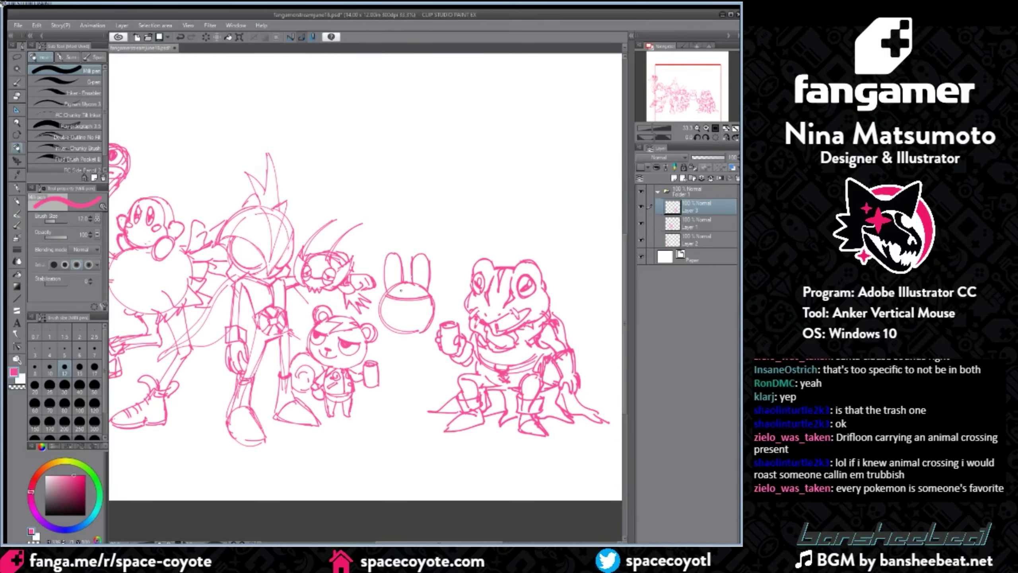
Step: Erase the overlapping lines where the rabbit's ears meet its head
{"action": "left_click", "coordinate": [15, 95]}
{"action": "mouse_move", "coordinate": [394, 295]}
{"action": "left_mouse_down"}
{"action": "mouse_move", "coordinate": [427, 295]}
{"action": "mouse_move", "coordinate": [390, 298]}
{"action": "left_mouse_up"}
{"action": "key", "text": "ctrl+z"}
{"action": "left_click", "coordinate": [17, 148]}
Step: Draw the rabbit's small rounded body below the head, undoing and redrawing its side contours
{"action": "scroll", "coordinate": [622, 263], "scroll_direction": "down", "scroll_amount": 2}
{"action": "left_click_drag", "start_coordinate": [399, 308], "coordinate": [390, 343]}
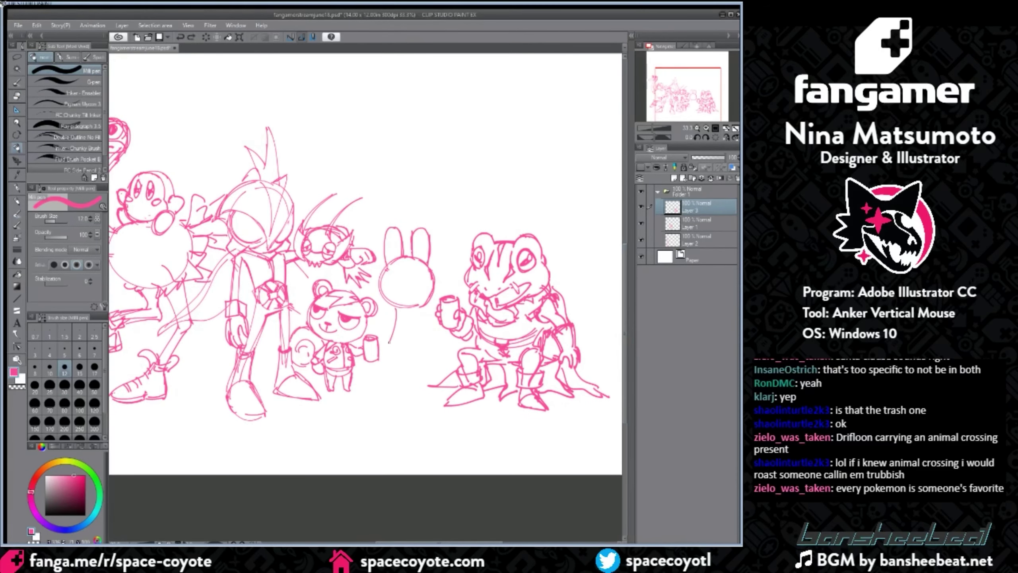
{"action": "key", "text": "ctrl+z"}
{"action": "mouse_move", "coordinate": [397, 308]}
{"action": "left_mouse_down"}
{"action": "mouse_move", "coordinate": [390, 339]}
{"action": "mouse_move", "coordinate": [416, 349]}
{"action": "left_mouse_up"}
{"action": "mouse_move", "coordinate": [419, 308]}
{"action": "left_mouse_down"}
{"action": "mouse_move", "coordinate": [419, 348]}
{"action": "mouse_move", "coordinate": [421, 314]}
{"action": "left_mouse_up"}
{"action": "left_click_drag", "start_coordinate": [426, 337], "coordinate": [416, 349]}
{"action": "key", "text": "ctrl+z"}
{"action": "key", "text": "ctrl+z"}
{"action": "key", "text": "ctrl+z"}
{"action": "left_click_drag", "start_coordinate": [417, 311], "coordinate": [418, 345]}
Step: Draw two short straight legs under the rabbit's body
{"action": "mouse_move", "coordinate": [394, 344]}
{"action": "left_mouse_down"}
{"action": "mouse_move", "coordinate": [400, 367]}
{"action": "mouse_move", "coordinate": [414, 368]}
{"action": "mouse_move", "coordinate": [413, 359]}
{"action": "mouse_move", "coordinate": [418, 368]}
{"action": "left_mouse_up"}
{"action": "key", "text": "ctrl+z"}
{"action": "key", "text": "ctrl+z"}
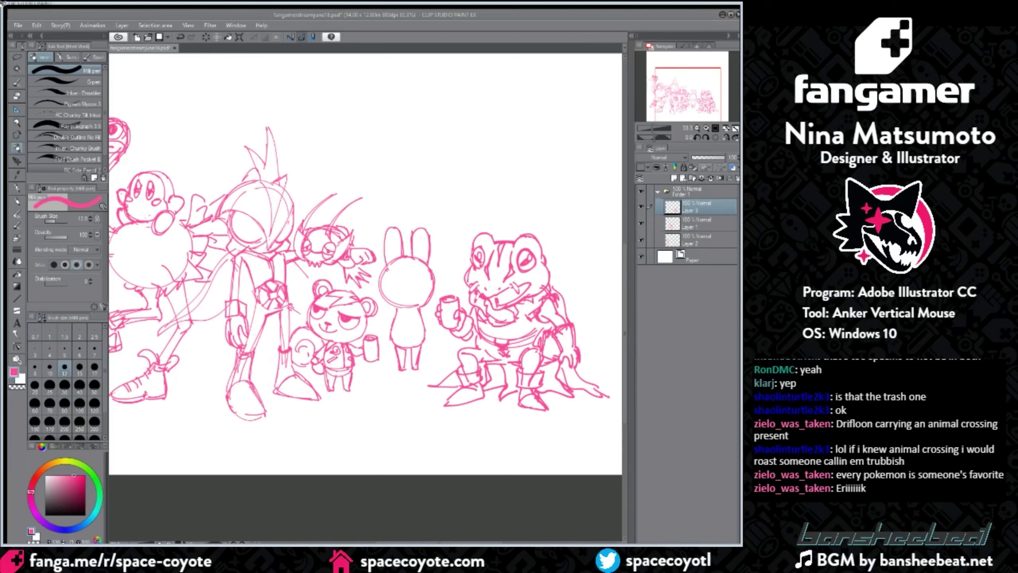
Step: Lasso the whole rabbit, move it slightly lower on the canvas and deselect
{"action": "key", "text": "m"}
{"action": "mouse_move", "coordinate": [437, 229]}
{"action": "left_mouse_down"}
{"action": "mouse_move", "coordinate": [439, 271]}
{"action": "mouse_move", "coordinate": [419, 370]}
{"action": "mouse_move", "coordinate": [393, 366]}
{"action": "mouse_move", "coordinate": [374, 270]}
{"action": "mouse_move", "coordinate": [389, 204]}
{"action": "mouse_move", "coordinate": [451, 225]}
{"action": "left_mouse_up"}
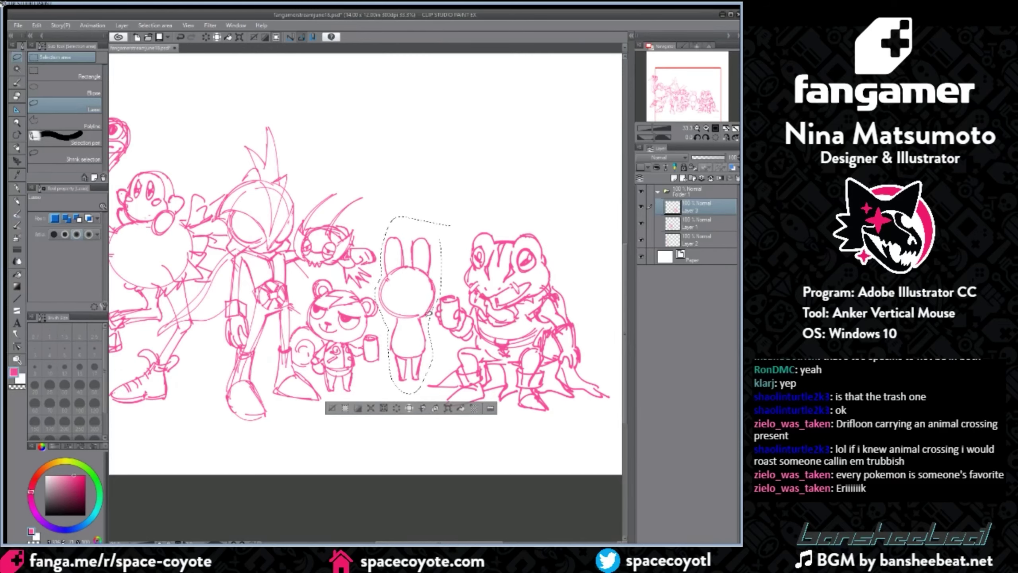
{"action": "key", "text": "ctrl+d"}
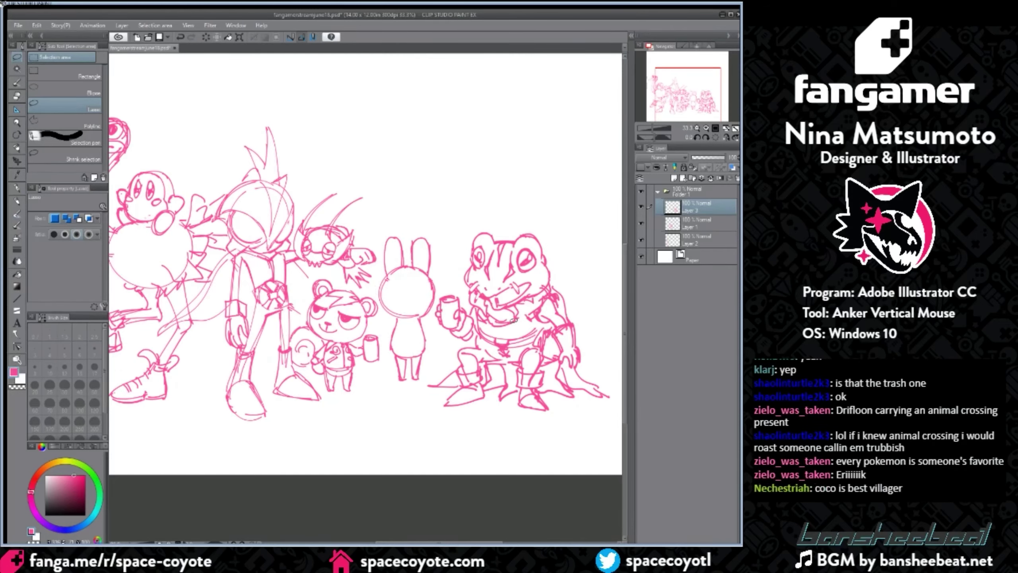
Step: Erase the body line nearest the jacketed animal, draw a cup held there and add the rabbit's other arm hanging down
{"action": "scroll", "coordinate": [515, 326], "scroll_direction": "up", "scroll_amount": 1}
{"action": "left_click_drag", "start_coordinate": [469, 541], "coordinate": [462, 539]}
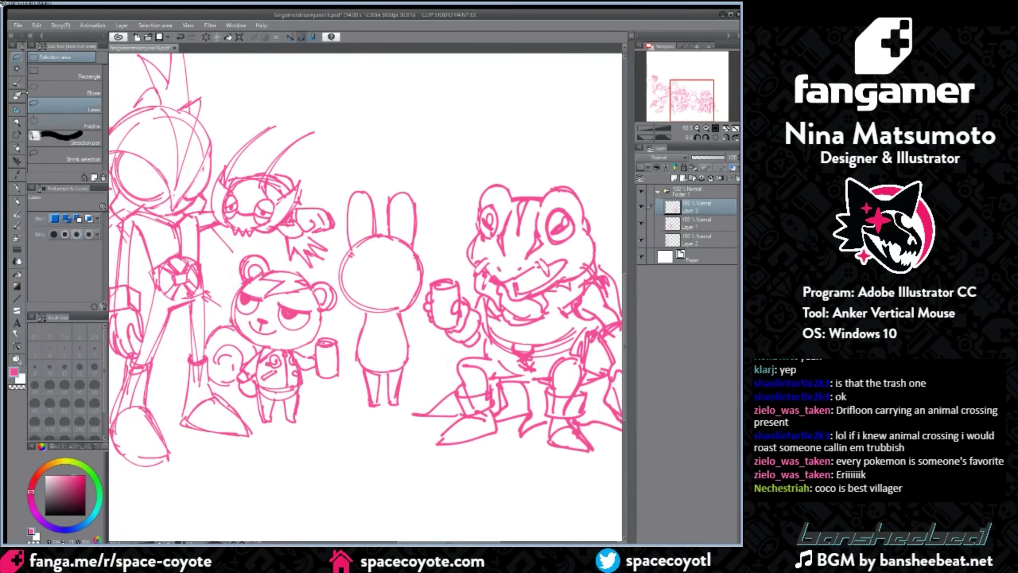
{"action": "left_click", "coordinate": [19, 97]}
{"action": "mouse_move", "coordinate": [358, 335]}
{"action": "left_mouse_down"}
{"action": "mouse_move", "coordinate": [366, 326]}
{"action": "mouse_move", "coordinate": [351, 317]}
{"action": "mouse_move", "coordinate": [350, 344]}
{"action": "mouse_move", "coordinate": [366, 344]}
{"action": "mouse_move", "coordinate": [362, 315]}
{"action": "mouse_move", "coordinate": [372, 314]}
{"action": "mouse_move", "coordinate": [371, 345]}
{"action": "mouse_move", "coordinate": [351, 331]}
{"action": "mouse_move", "coordinate": [348, 338]}
{"action": "left_mouse_up"}
{"action": "left_click", "coordinate": [17, 148]}
{"action": "key", "text": "ctrl+z"}
{"action": "key", "text": "ctrl+z"}
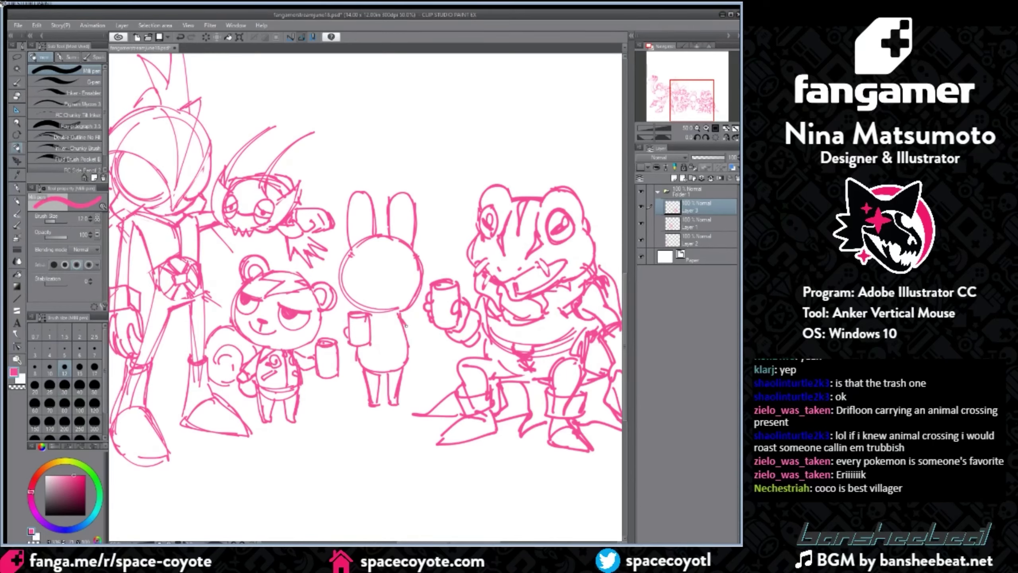
{"action": "left_click_drag", "start_coordinate": [402, 316], "coordinate": [421, 348]}
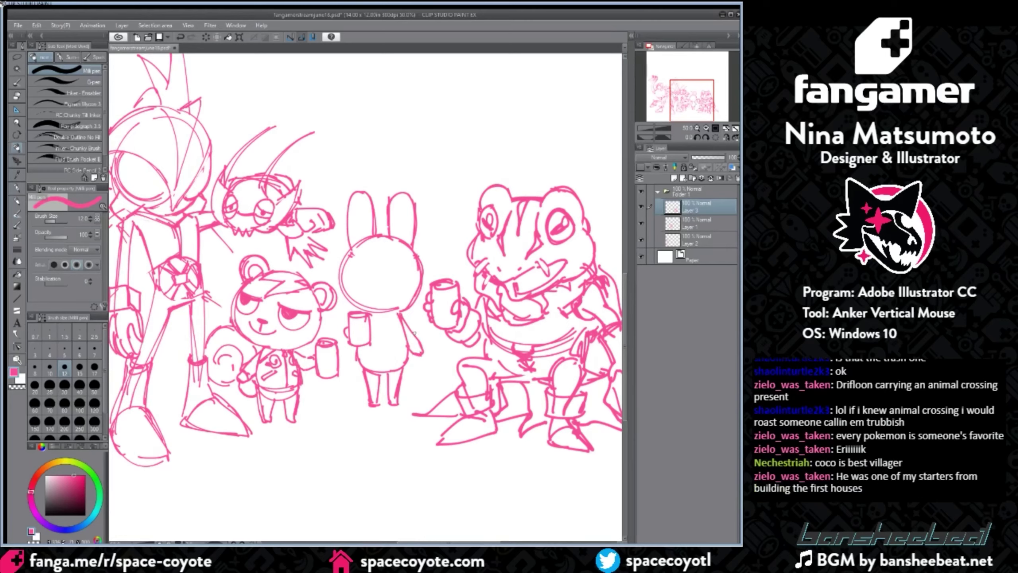
Step: Refine the rabbit's head outline and draw two tall oval eyes with small dot pupils
{"action": "mouse_move", "coordinate": [353, 264]}
{"action": "left_mouse_down"}
{"action": "mouse_move", "coordinate": [360, 285]}
{"action": "mouse_move", "coordinate": [355, 263]}
{"action": "mouse_move", "coordinate": [361, 285]}
{"action": "mouse_move", "coordinate": [408, 288]}
{"action": "mouse_move", "coordinate": [399, 280]}
{"action": "mouse_move", "coordinate": [418, 288]}
{"action": "mouse_move", "coordinate": [421, 307]}
{"action": "mouse_move", "coordinate": [410, 305]}
{"action": "mouse_move", "coordinate": [424, 304]}
{"action": "left_mouse_up"}
{"action": "key", "text": "ctrl+z"}
{"action": "key", "text": "ctrl+z"}
{"action": "scroll", "coordinate": [369, 224], "scroll_direction": "up", "scroll_amount": 1}
{"action": "key", "text": "ctrl+z"}
{"action": "key", "text": "ctrl+z"}
{"action": "key", "text": "ctrl+z"}
{"action": "key", "text": "ctrl+z"}
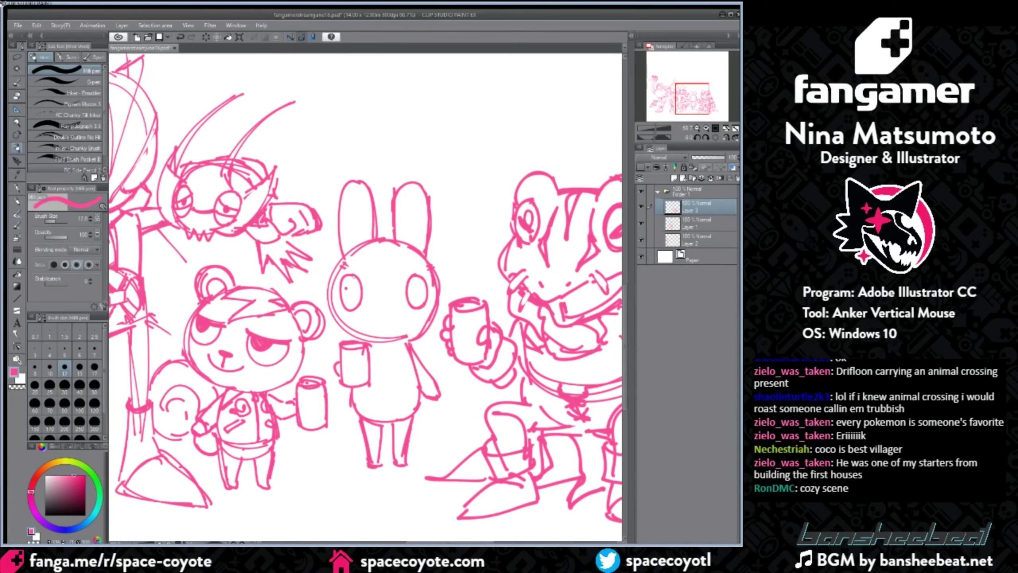
Step: Draw a frowning mouth with jagged teeth and a zigzag crack running down the middle of the rabbit's face
{"action": "mouse_move", "coordinate": [365, 326]}
{"action": "left_mouse_down"}
{"action": "mouse_move", "coordinate": [407, 316]}
{"action": "mouse_move", "coordinate": [411, 325]}
{"action": "mouse_move", "coordinate": [382, 315]}
{"action": "mouse_move", "coordinate": [411, 309]}
{"action": "left_mouse_up"}
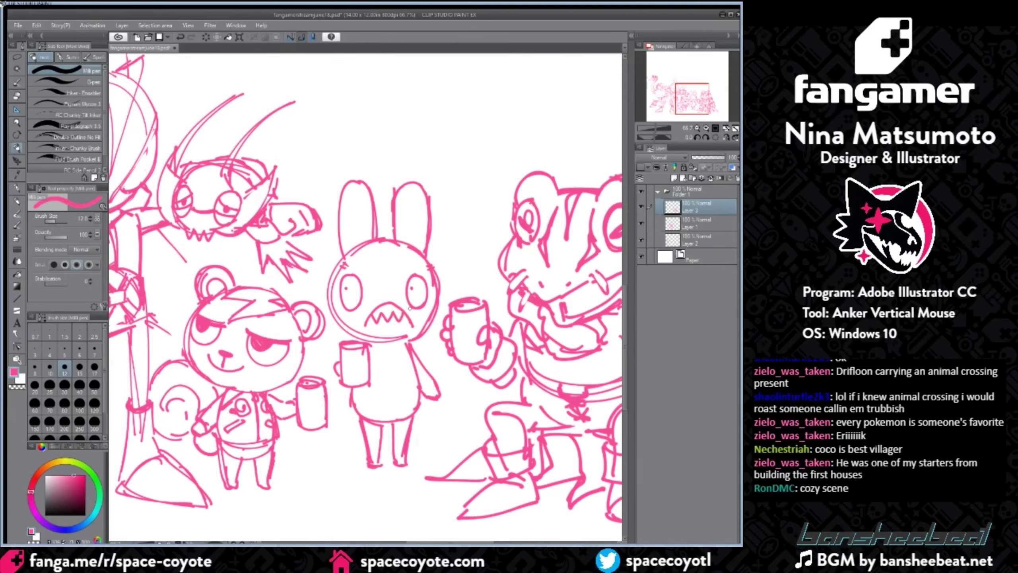
{"action": "left_click_drag", "start_coordinate": [382, 243], "coordinate": [385, 339]}
{"action": "key", "text": "ctrl+z"}
Step: Draw small rounded patch marks on the rabbit's hanging arm
{"action": "left_click", "coordinate": [623, 251]}
{"action": "left_click_drag", "start_coordinate": [623, 250], "coordinate": [622, 369]}
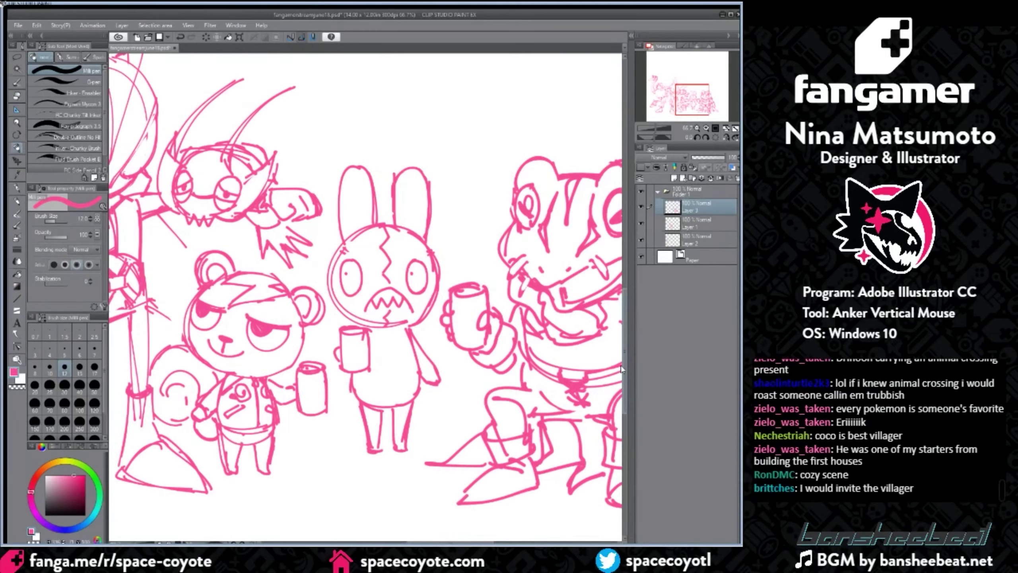
{"action": "left_click_drag", "start_coordinate": [419, 351], "coordinate": [424, 379]}
{"action": "key", "text": "ctrl+z"}
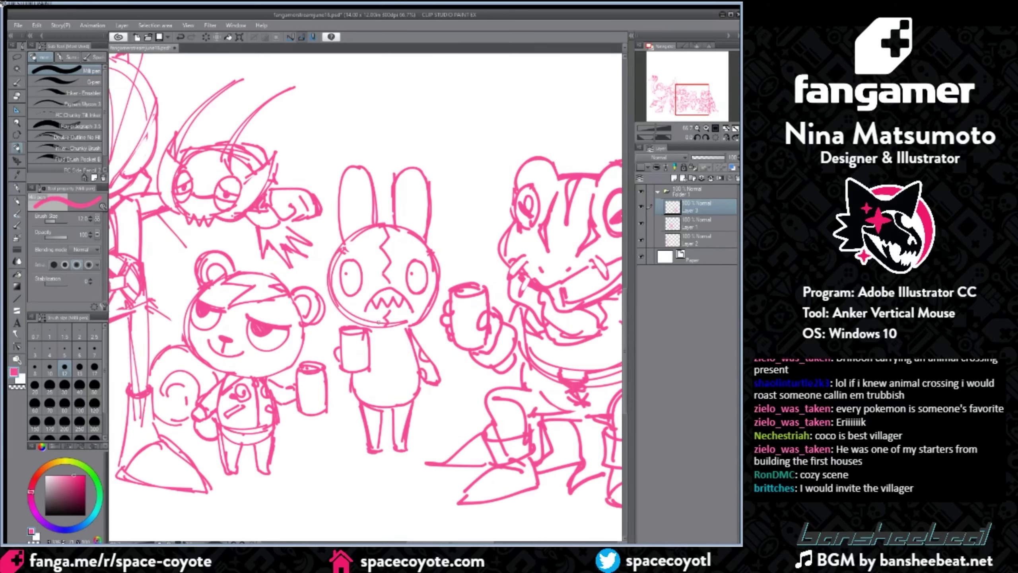
Step: Hand-letter the word "TRASH" across the rabbit's chest beside the cup
{"action": "left_click_drag", "start_coordinate": [624, 301], "coordinate": [624, 317]}
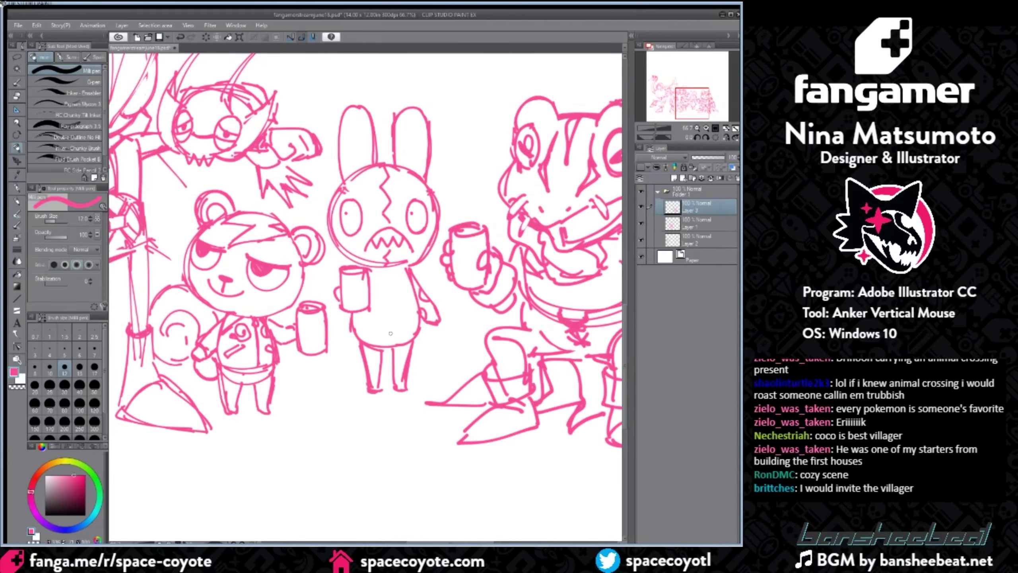
{"action": "scroll", "coordinate": [403, 316], "scroll_direction": "down", "scroll_amount": 3}
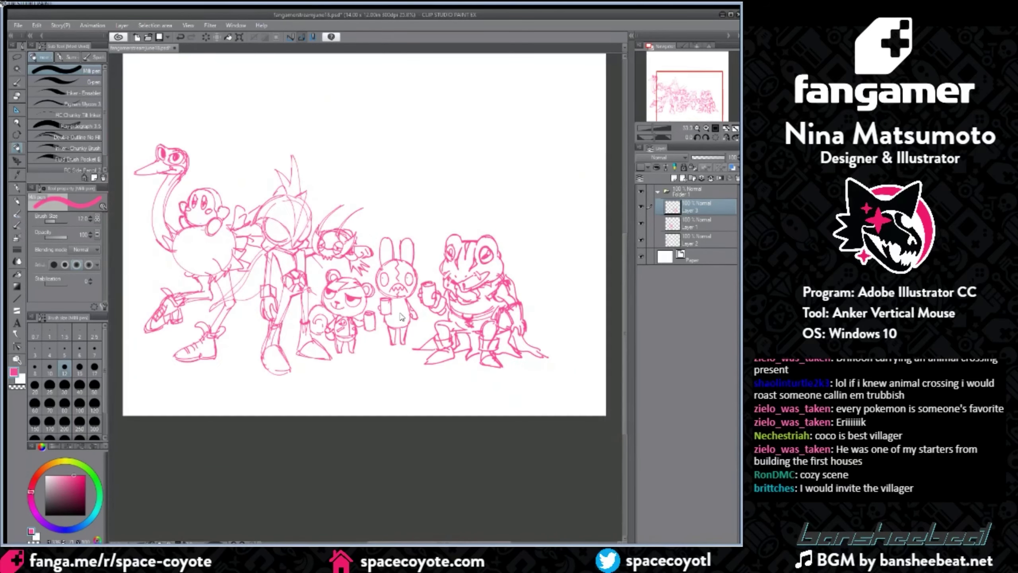
{"action": "scroll", "coordinate": [402, 317], "scroll_direction": "up", "scroll_amount": 1}
{"action": "scroll", "coordinate": [402, 317], "scroll_direction": "up", "scroll_amount": 3}
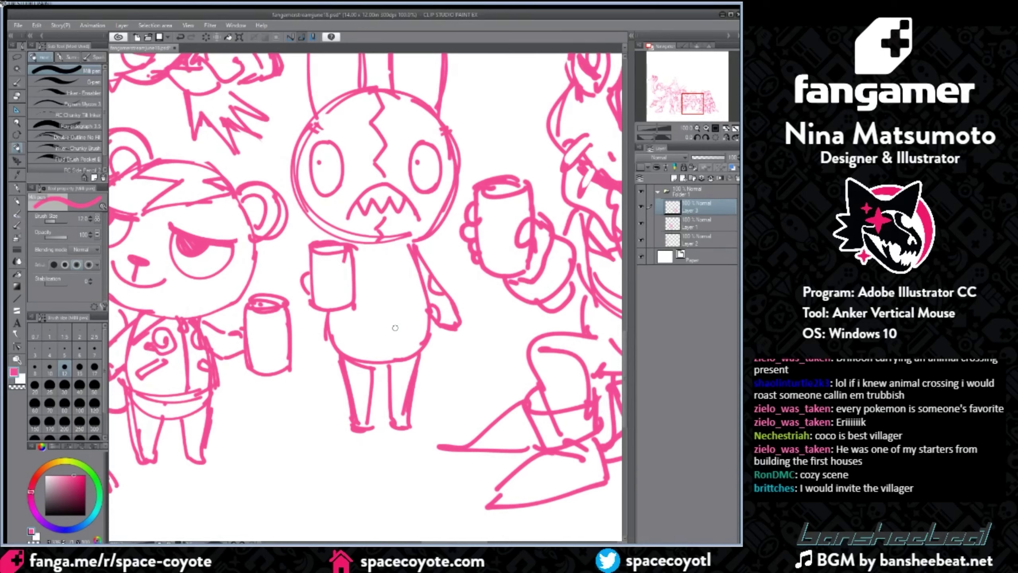
{"action": "left_click_drag", "start_coordinate": [358, 278], "coordinate": [367, 277]}
{"action": "mouse_move", "coordinate": [362, 277]}
{"action": "left_mouse_down"}
{"action": "mouse_move", "coordinate": [363, 292]}
{"action": "mouse_move", "coordinate": [419, 293]}
{"action": "left_mouse_up"}
{"action": "left_click_drag", "start_coordinate": [409, 285], "coordinate": [419, 284]}
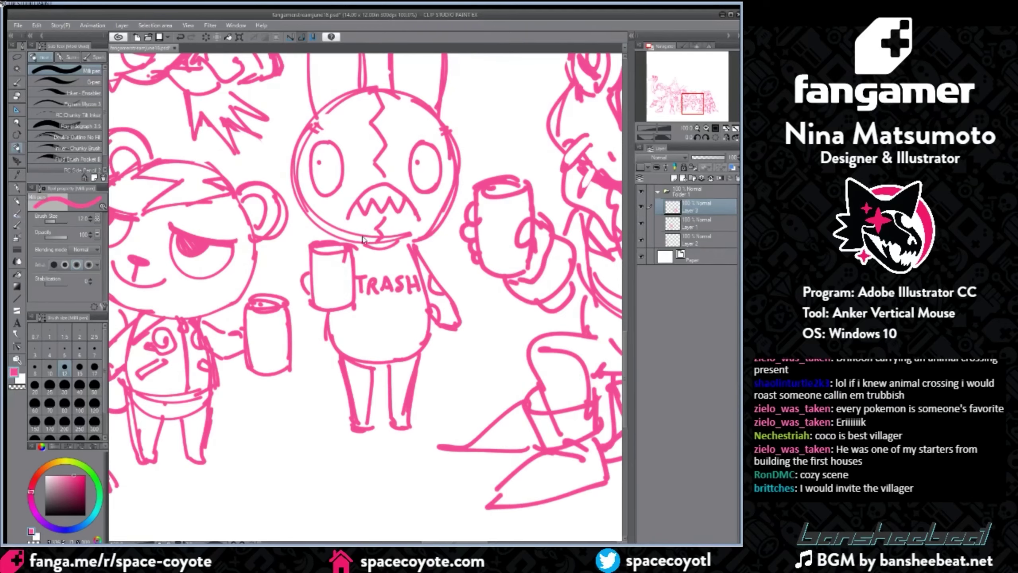
Step: Hand-letter "I'M" above the word "TRASH" on the rabbit's shirt
{"action": "scroll", "coordinate": [352, 240], "scroll_direction": "down", "scroll_amount": 2}
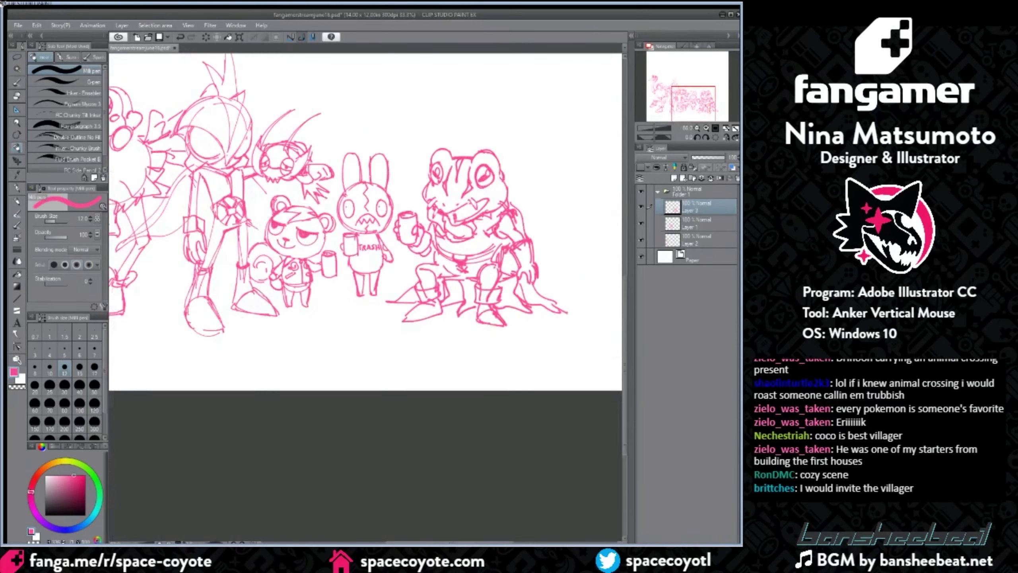
{"action": "scroll", "coordinate": [356, 228], "scroll_direction": "up", "scroll_amount": 4}
{"action": "mouse_move", "coordinate": [369, 269]}
{"action": "left_mouse_down"}
{"action": "mouse_move", "coordinate": [366, 285]}
{"action": "mouse_move", "coordinate": [376, 277]}
{"action": "left_mouse_up"}
{"action": "mouse_move", "coordinate": [384, 286]}
{"action": "left_mouse_down"}
{"action": "mouse_move", "coordinate": [401, 271]}
{"action": "mouse_move", "coordinate": [413, 287]}
{"action": "left_mouse_up"}
{"action": "scroll", "coordinate": [441, 275], "scroll_direction": "down", "scroll_amount": 2}
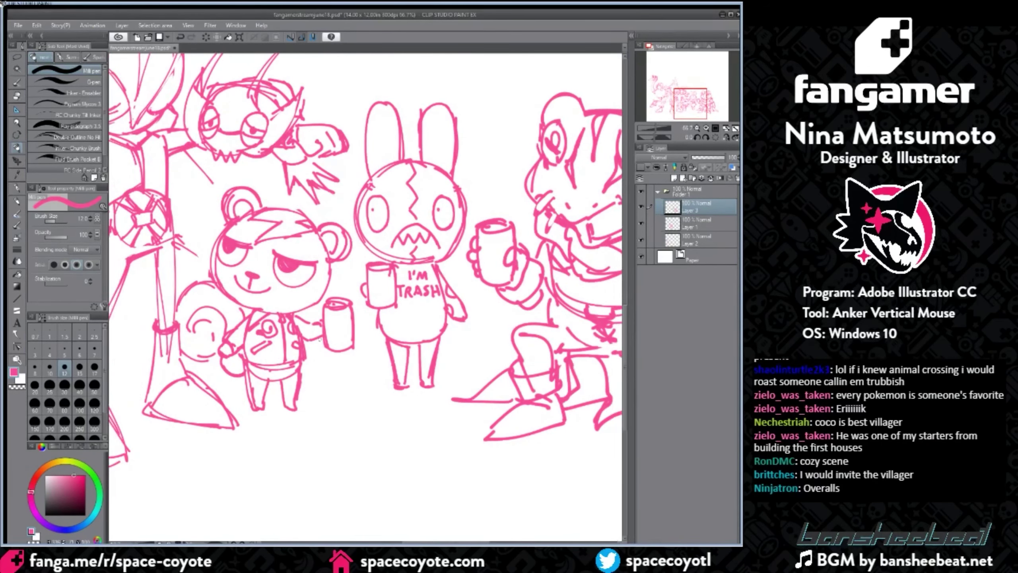
Step: Lasso the frog's cup, make it slightly smaller, reposition it in the hand and deselect, returning to the pen
{"action": "key", "text": "m"}
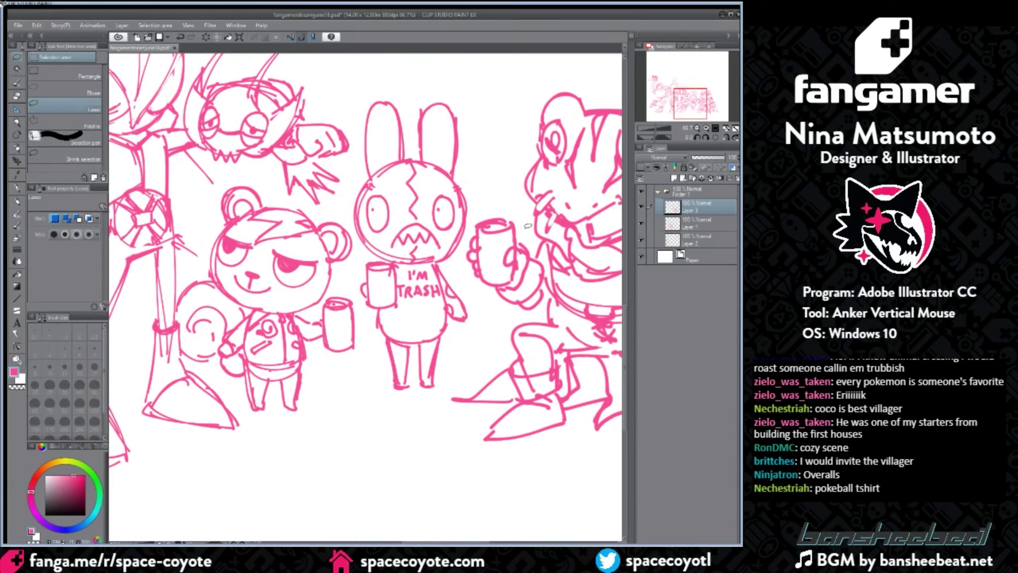
{"action": "mouse_move", "coordinate": [517, 241]}
{"action": "left_mouse_down"}
{"action": "mouse_move", "coordinate": [494, 207]}
{"action": "mouse_move", "coordinate": [469, 226]}
{"action": "mouse_move", "coordinate": [490, 285]}
{"action": "mouse_move", "coordinate": [517, 232]}
{"action": "mouse_move", "coordinate": [493, 206]}
{"action": "mouse_move", "coordinate": [471, 227]}
{"action": "mouse_move", "coordinate": [489, 283]}
{"action": "mouse_move", "coordinate": [516, 275]}
{"action": "mouse_move", "coordinate": [499, 229]}
{"action": "mouse_move", "coordinate": [515, 225]}
{"action": "mouse_move", "coordinate": [477, 231]}
{"action": "left_mouse_up"}
{"action": "key", "text": "ctrl+z"}
{"action": "key", "text": "ctrl+t"}
{"action": "key", "text": "Return"}
{"action": "left_click_drag", "start_coordinate": [476, 248], "coordinate": [481, 252]}
{"action": "key", "text": "ctrl+d"}
{"action": "left_click", "coordinate": [17, 147]}
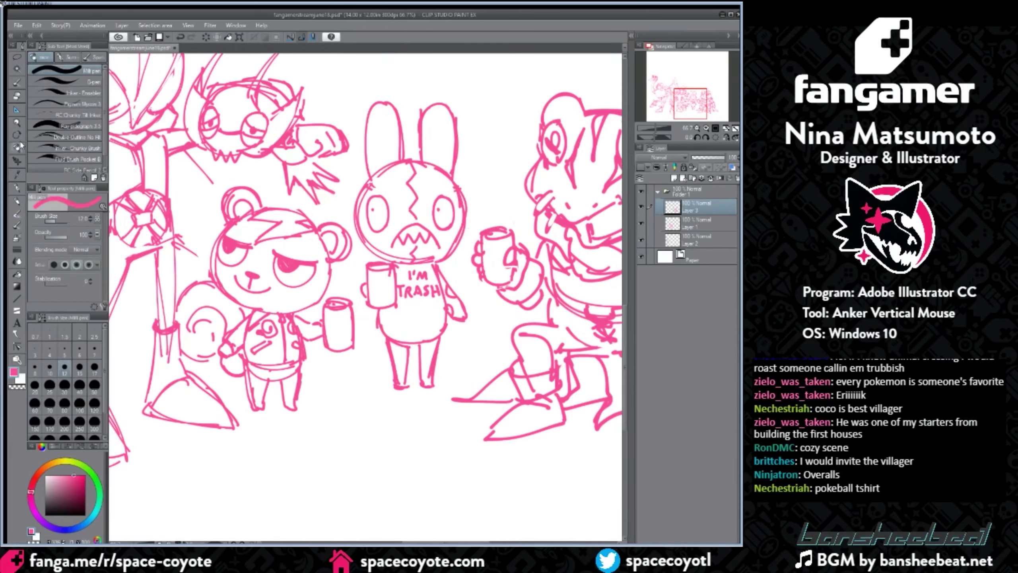
{"action": "key", "text": "ctrl+minus"}
{"action": "key", "text": "ctrl+minus"}
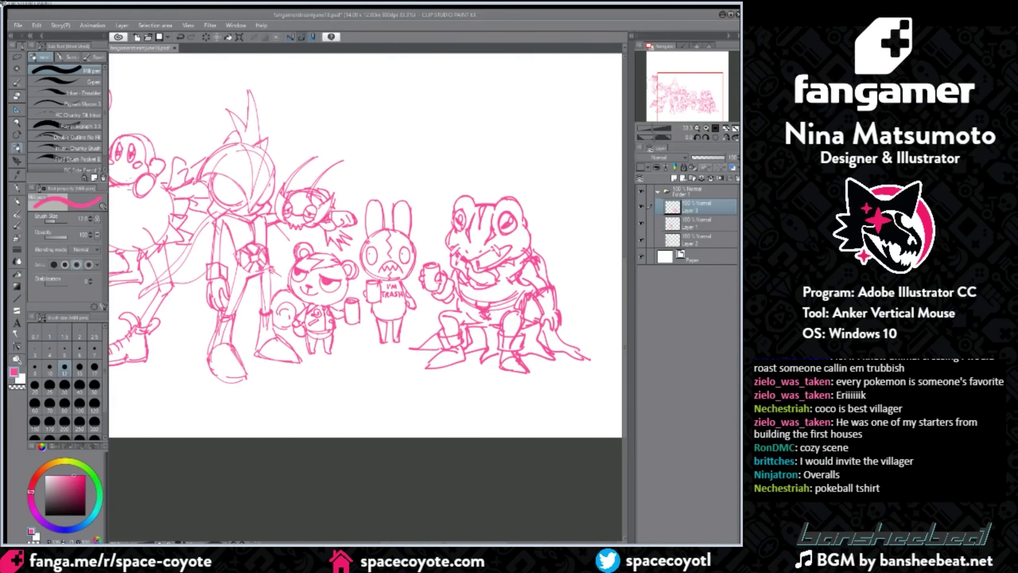
{"action": "scroll", "coordinate": [625, 346], "scroll_direction": "down", "scroll_amount": 3}
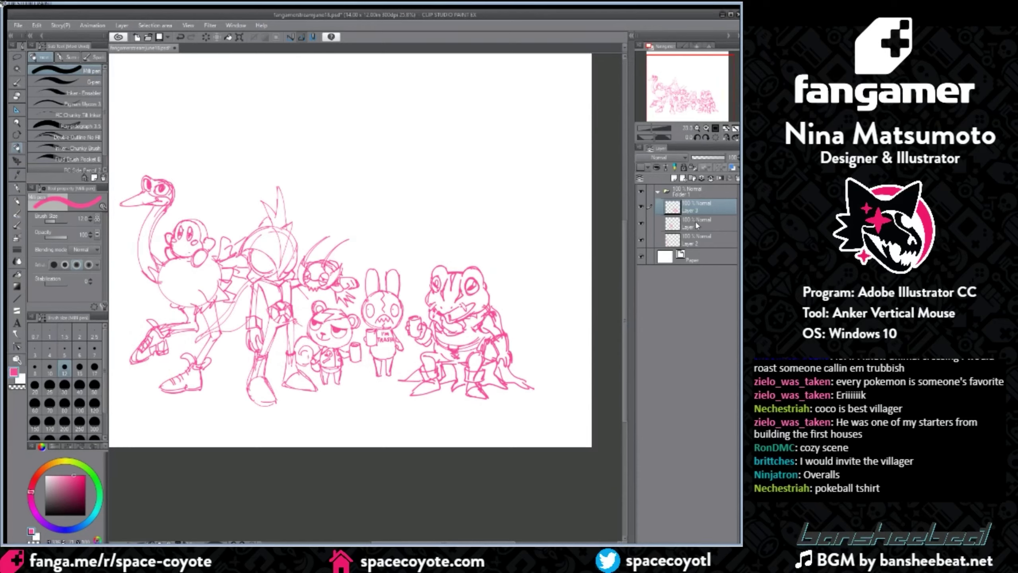
Step: Add a new layer and place it beneath the other sketch layers, just above the paper layer
{"action": "left_click", "coordinate": [695, 227]}
{"action": "left_click", "coordinate": [690, 237]}
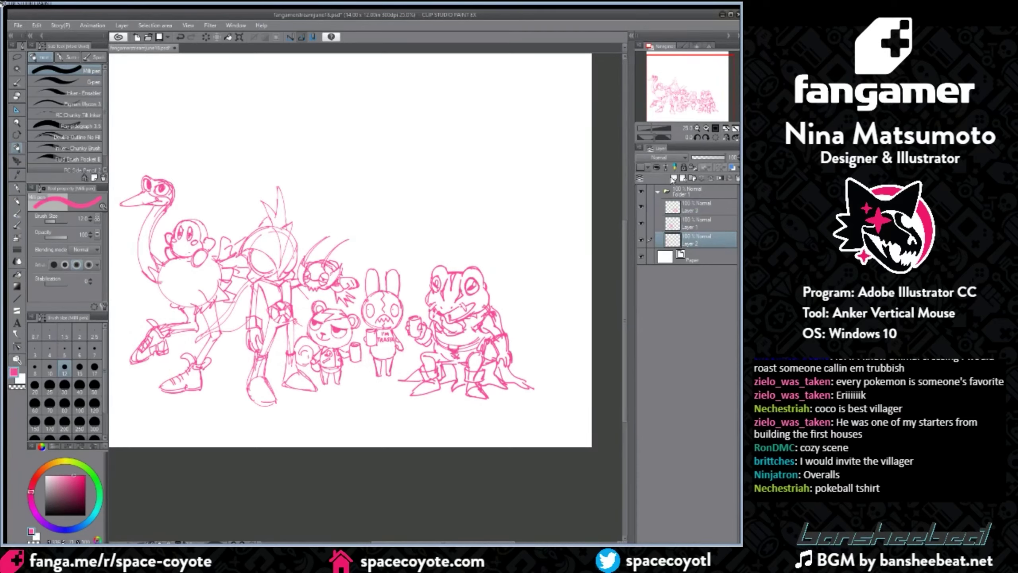
{"action": "left_click", "coordinate": [673, 178]}
{"action": "left_click_drag", "start_coordinate": [689, 246], "coordinate": [687, 309]}
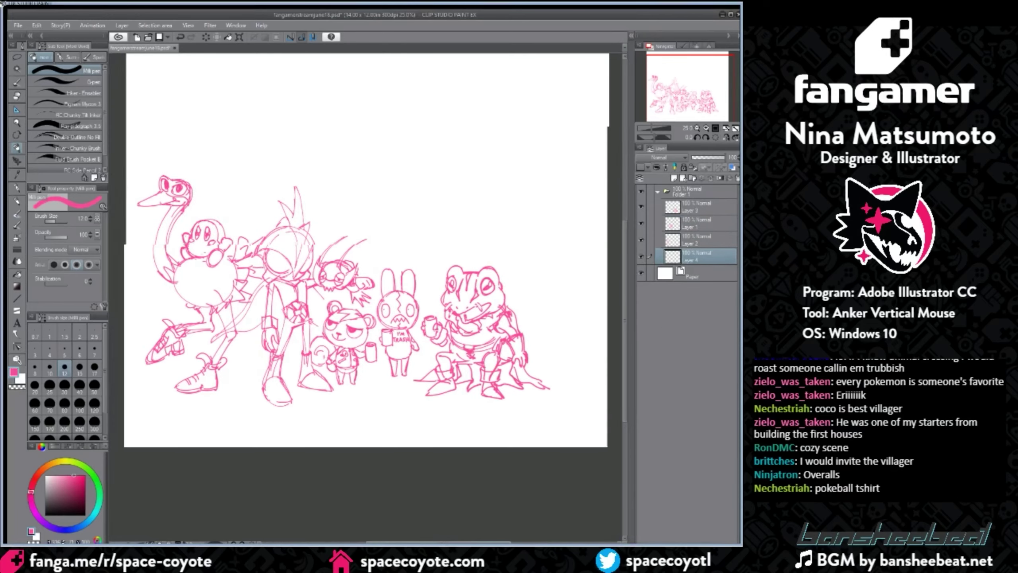
{"action": "left_click_drag", "start_coordinate": [504, 508], "coordinate": [522, 508]}
{"action": "left_click_drag", "start_coordinate": [370, 276], "coordinate": [494, 269]}
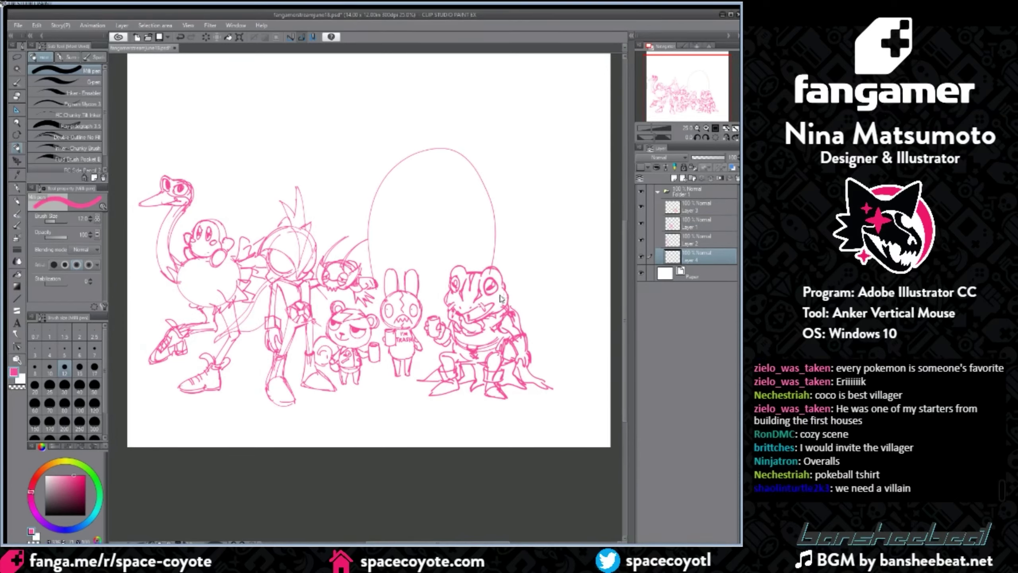
{"action": "key", "text": "ctrl+z"}
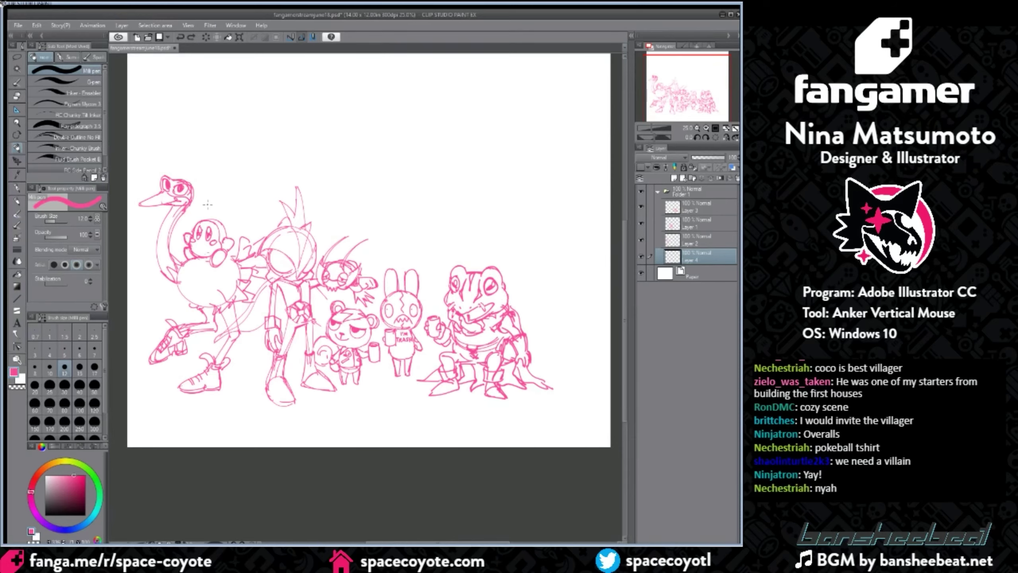
Step: Activate Layer 2 and lasso the ostrich together with the Waddle Dee riding it
{"action": "scroll", "coordinate": [208, 207], "scroll_direction": "down", "scroll_amount": 2}
{"action": "left_click_drag", "start_coordinate": [453, 541], "coordinate": [423, 540]}
{"action": "left_click_drag", "start_coordinate": [626, 323], "coordinate": [627, 281]}
{"action": "left_click", "coordinate": [17, 57]}
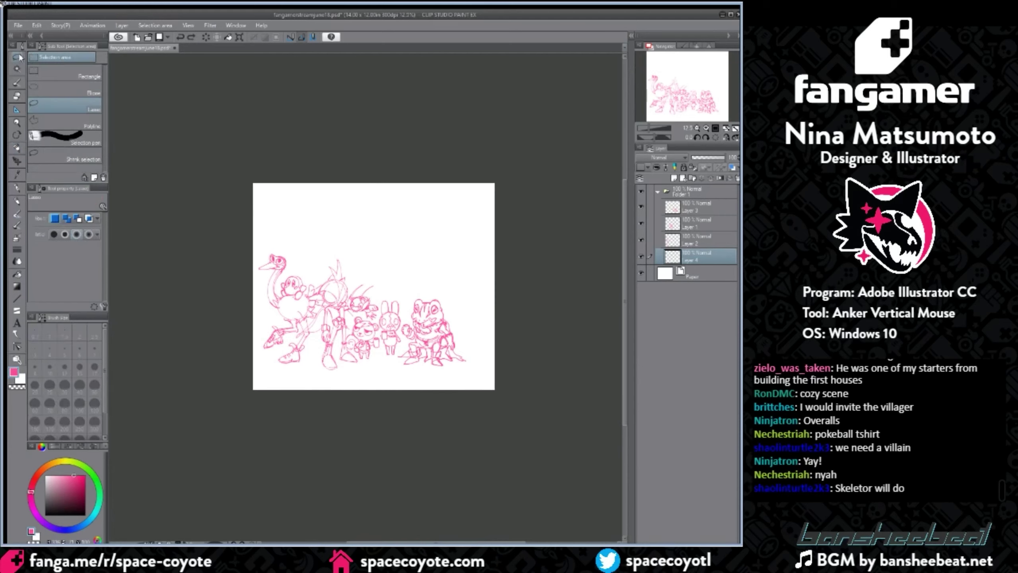
{"action": "left_click", "coordinate": [641, 239]}
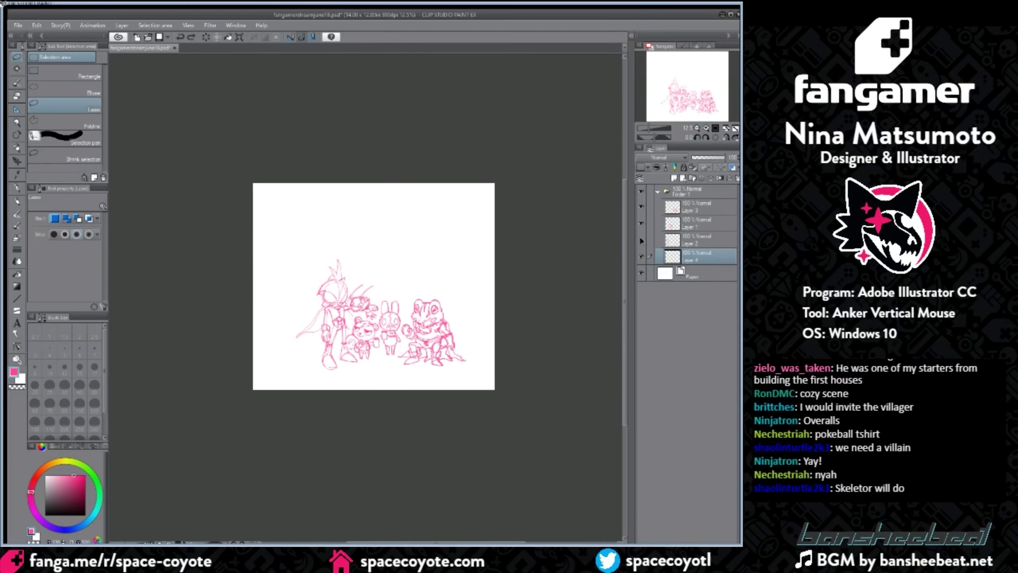
{"action": "left_click", "coordinate": [689, 241]}
{"action": "left_click", "coordinate": [641, 239]}
{"action": "mouse_move", "coordinate": [337, 279]}
{"action": "left_mouse_down"}
{"action": "mouse_move", "coordinate": [264, 225]}
{"action": "mouse_move", "coordinate": [345, 278]}
{"action": "left_mouse_up"}
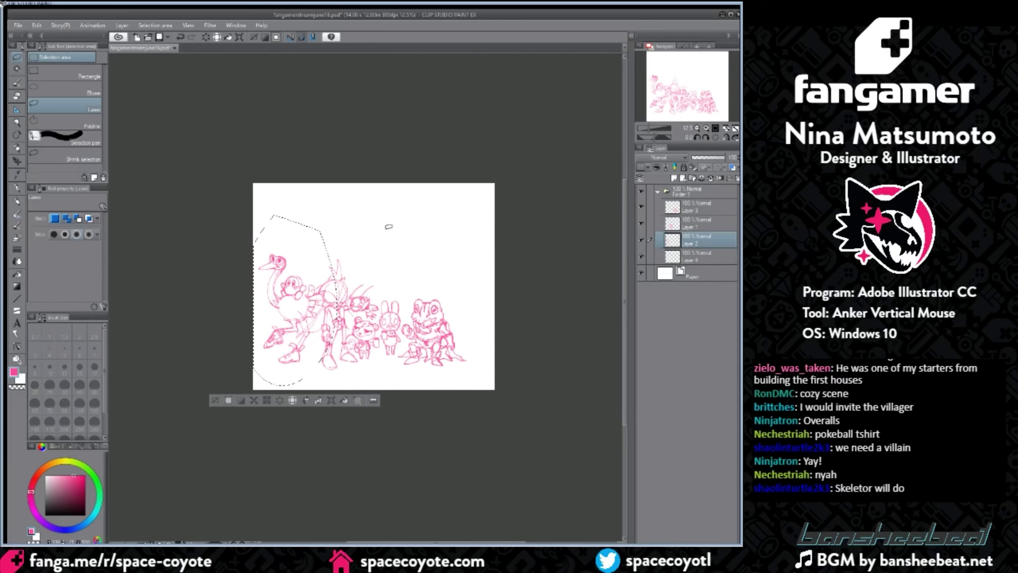
Step: Scale the ostrich and Waddle Dee down slightly and position them close beside the caped hero
{"action": "left_click_drag", "start_coordinate": [437, 542], "coordinate": [416, 543]}
{"action": "scroll", "coordinate": [344, 199], "scroll_direction": "up", "scroll_amount": 3}
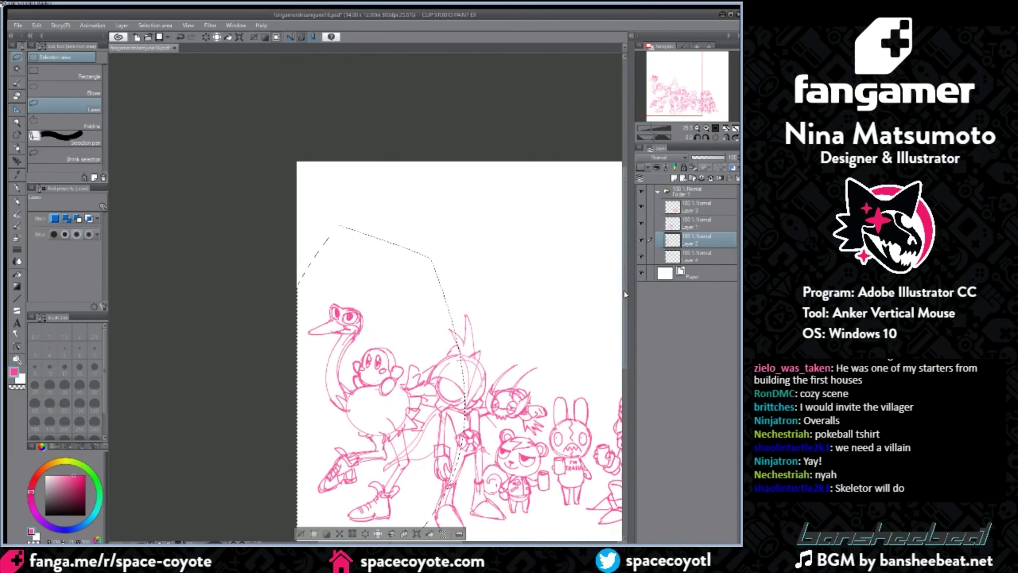
{"action": "left_click_drag", "start_coordinate": [624, 299], "coordinate": [623, 351]}
{"action": "left_click_drag", "start_coordinate": [409, 542], "coordinate": [404, 542]}
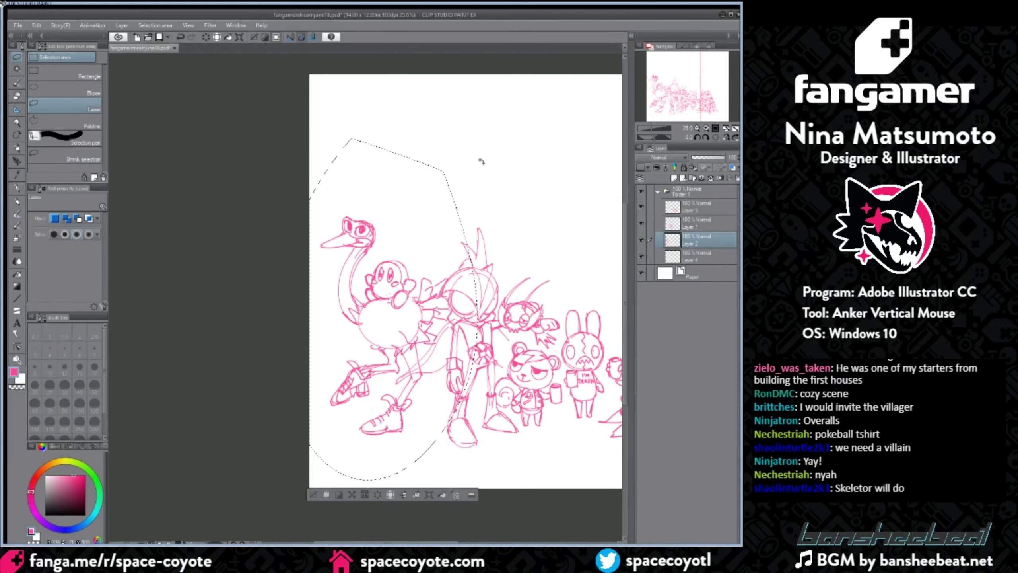
{"action": "key", "text": "ctrl+t"}
{"action": "left_click_drag", "start_coordinate": [310, 138], "coordinate": [379, 195]}
{"action": "left_click_drag", "start_coordinate": [459, 299], "coordinate": [459, 279]}
{"action": "key", "text": "Return"}
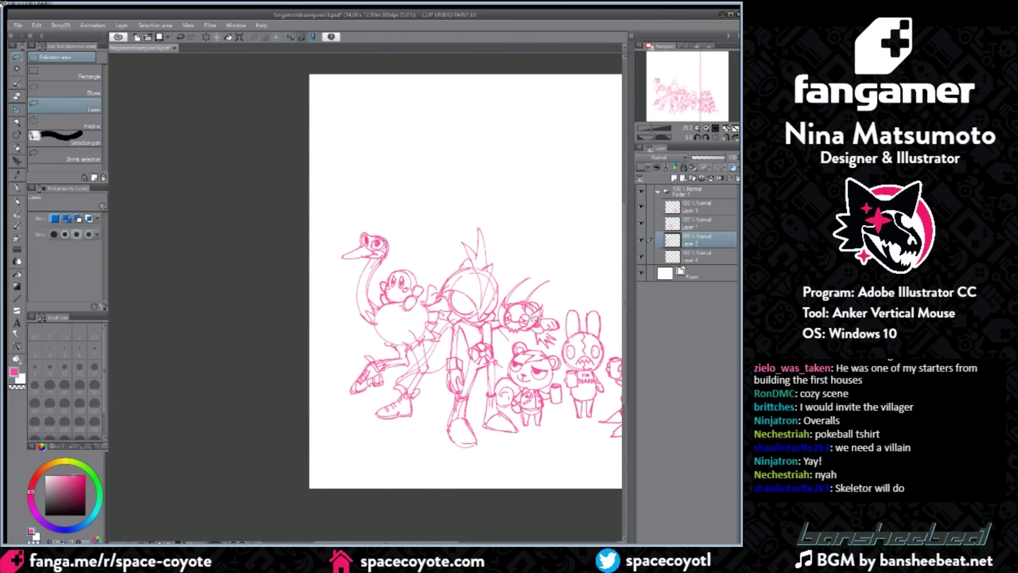
Step: Lasso and delete the ostrich's head, keeping the beak and neck, and return to the pen
{"action": "scroll", "coordinate": [365, 171], "scroll_direction": "up", "scroll_amount": 1}
{"action": "scroll", "coordinate": [365, 170], "scroll_direction": "up", "scroll_amount": 1}
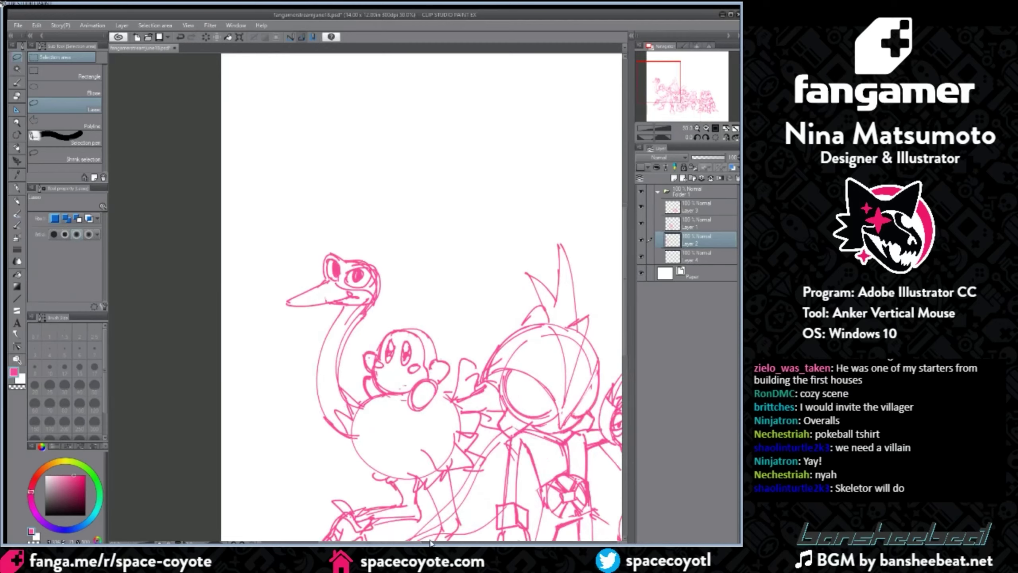
{"action": "left_click_drag", "start_coordinate": [431, 543], "coordinate": [417, 543]}
{"action": "mouse_move", "coordinate": [411, 243]}
{"action": "left_mouse_down"}
{"action": "mouse_move", "coordinate": [410, 305]}
{"action": "mouse_move", "coordinate": [420, 231]}
{"action": "left_mouse_up"}
{"action": "key", "text": "Delete"}
{"action": "key", "text": "ctrl+d"}
{"action": "left_click", "coordinate": [16, 148]}
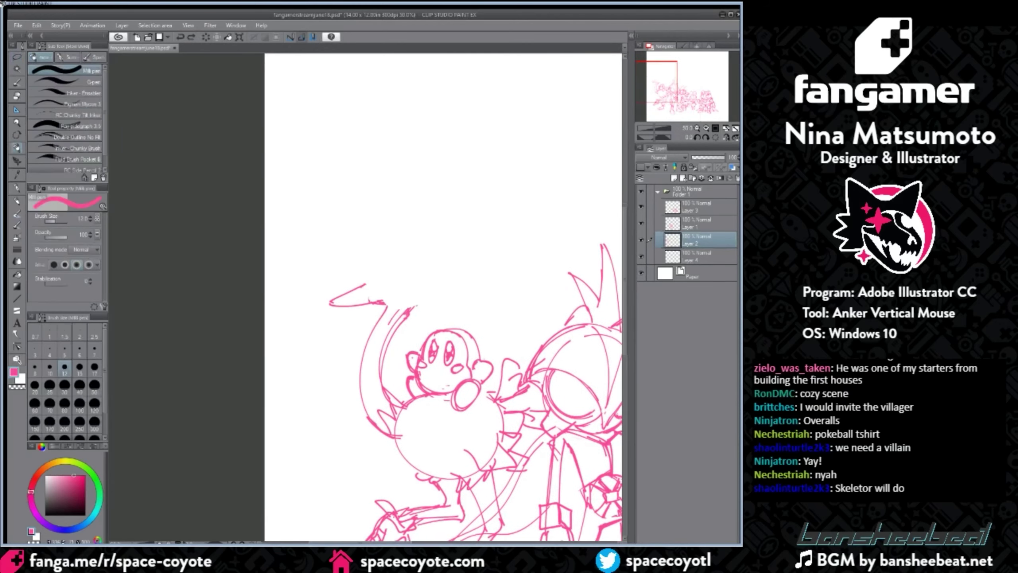
Step: Redraw the ostrich's head in profile with one large round eye and a frowning mouth
{"action": "mouse_move", "coordinate": [365, 285]}
{"action": "left_mouse_down"}
{"action": "mouse_move", "coordinate": [384, 276]}
{"action": "mouse_move", "coordinate": [375, 278]}
{"action": "mouse_move", "coordinate": [388, 257]}
{"action": "mouse_move", "coordinate": [390, 278]}
{"action": "mouse_move", "coordinate": [391, 258]}
{"action": "mouse_move", "coordinate": [382, 283]}
{"action": "mouse_move", "coordinate": [396, 303]}
{"action": "mouse_move", "coordinate": [379, 300]}
{"action": "left_mouse_up"}
{"action": "key", "text": "ctrl+z"}
{"action": "key", "text": "ctrl+z"}
{"action": "key", "text": "ctrl+z"}
{"action": "key", "text": "ctrl+z"}
{"action": "key", "text": "ctrl+z"}
{"action": "mouse_move", "coordinate": [387, 258]}
{"action": "left_mouse_down"}
{"action": "mouse_move", "coordinate": [413, 259]}
{"action": "mouse_move", "coordinate": [423, 291]}
{"action": "mouse_move", "coordinate": [409, 307]}
{"action": "left_mouse_up"}
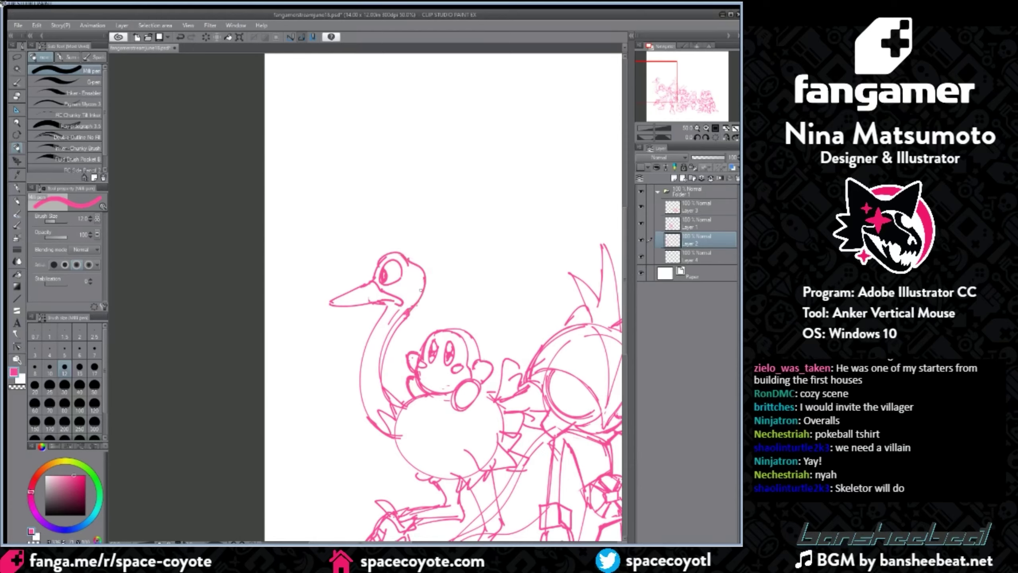
Step: Lasso and delete the ostrich's neck, deselect and return to the pen
{"action": "key", "text": "ctrl+minus"}
{"action": "left_click", "coordinate": [17, 57]}
{"action": "mouse_move", "coordinate": [368, 254]}
{"action": "left_mouse_down"}
{"action": "mouse_move", "coordinate": [295, 228]}
{"action": "mouse_move", "coordinate": [363, 240]}
{"action": "mouse_move", "coordinate": [329, 242]}
{"action": "mouse_move", "coordinate": [317, 305]}
{"action": "mouse_move", "coordinate": [367, 264]}
{"action": "mouse_move", "coordinate": [341, 321]}
{"action": "left_mouse_up"}
{"action": "key", "text": "Delete"}
{"action": "key", "text": "ctrl+d"}
{"action": "left_click", "coordinate": [16, 147]}
Step: Sketch a curved neck joining the ostrich's head to the front of its body
{"action": "key", "text": "ctrl+z"}
{"action": "mouse_move", "coordinate": [311, 260]}
{"action": "left_mouse_down"}
{"action": "mouse_move", "coordinate": [341, 332]}
{"action": "mouse_move", "coordinate": [322, 265]}
{"action": "mouse_move", "coordinate": [354, 312]}
{"action": "mouse_move", "coordinate": [348, 330]}
{"action": "mouse_move", "coordinate": [351, 319]}
{"action": "left_mouse_up"}
{"action": "key", "text": "ctrl+z"}
{"action": "key", "text": "ctrl+z"}
{"action": "left_click_drag", "start_coordinate": [345, 328], "coordinate": [355, 318]}
Step: Lower the ostrich's head toward its body and redraw the neck as a shorter curve
{"action": "left_click", "coordinate": [18, 56]}
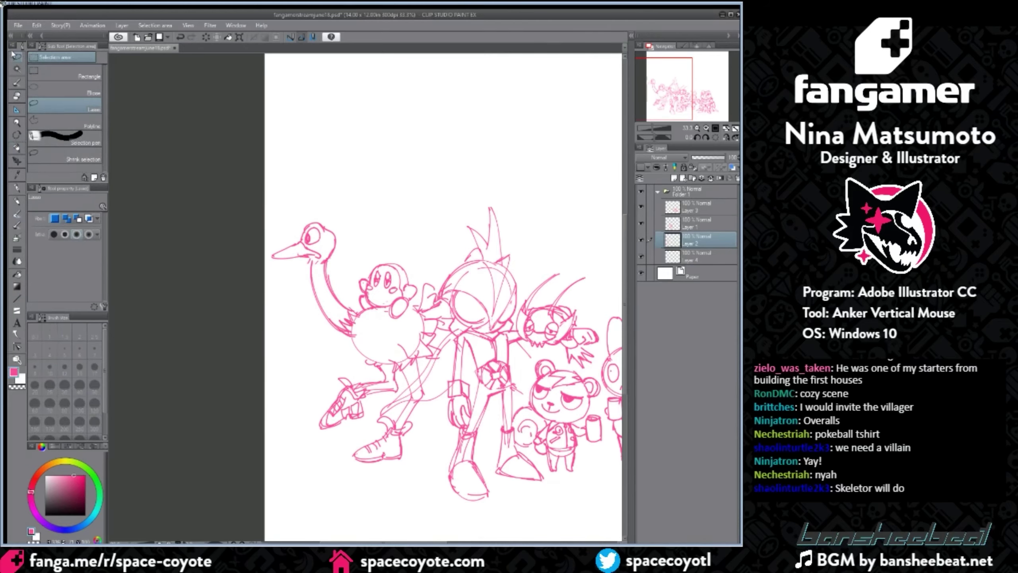
{"action": "left_click", "coordinate": [367, 245]}
{"action": "mouse_move", "coordinate": [330, 210]}
{"action": "left_mouse_down"}
{"action": "mouse_move", "coordinate": [297, 294]}
{"action": "mouse_move", "coordinate": [325, 192]}
{"action": "left_mouse_up"}
{"action": "mouse_move", "coordinate": [320, 241]}
{"action": "left_mouse_down"}
{"action": "mouse_move", "coordinate": [318, 275]}
{"action": "mouse_move", "coordinate": [356, 339]}
{"action": "left_mouse_up"}
{"action": "left_click", "coordinate": [361, 223]}
{"action": "left_click", "coordinate": [17, 144]}
{"action": "mouse_move", "coordinate": [309, 300]}
{"action": "left_mouse_down"}
{"action": "mouse_move", "coordinate": [355, 338]}
{"action": "mouse_move", "coordinate": [352, 326]}
{"action": "left_mouse_up"}
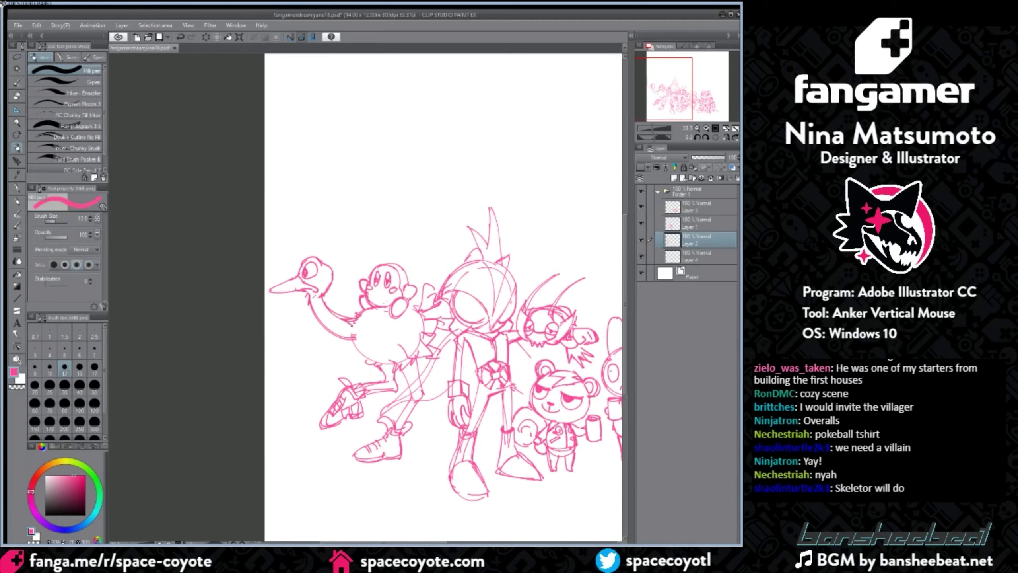
Step: Delete the ostrich's shortened neck and tilt its head slightly lower
{"action": "left_click", "coordinate": [17, 58]}
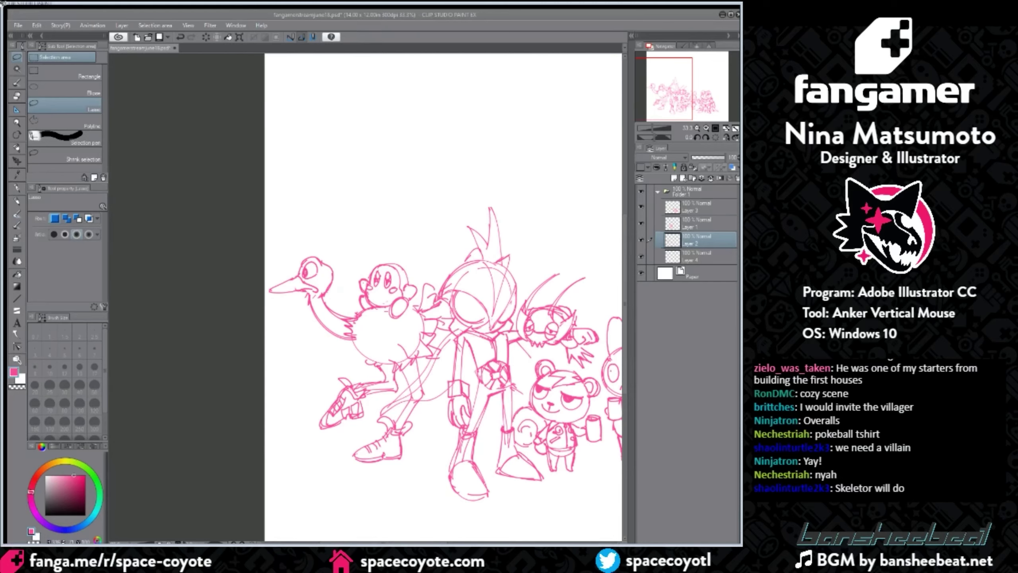
{"action": "left_click_drag", "start_coordinate": [326, 293], "coordinate": [350, 313]}
{"action": "key", "text": "Delete"}
{"action": "key", "text": "ctrl+d"}
{"action": "mouse_move", "coordinate": [279, 239]}
{"action": "left_mouse_down"}
{"action": "mouse_move", "coordinate": [336, 267]}
{"action": "mouse_move", "coordinate": [319, 293]}
{"action": "left_mouse_up"}
{"action": "key", "text": "ctrl+d"}
Step: Shift the ostrich and Waddle Dee slightly closer to the hero and delete the stray marks behind the ostrich's head
{"action": "mouse_move", "coordinate": [309, 220]}
{"action": "left_mouse_down"}
{"action": "mouse_move", "coordinate": [261, 402]}
{"action": "mouse_move", "coordinate": [462, 210]}
{"action": "left_mouse_up"}
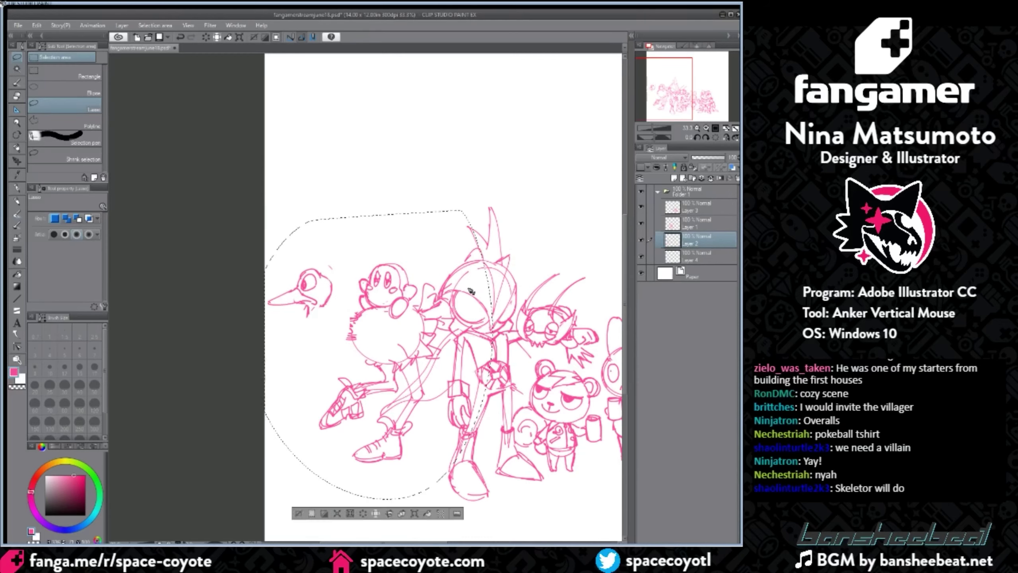
{"action": "left_click_drag", "start_coordinate": [471, 291], "coordinate": [483, 286]}
{"action": "key", "text": "ctrl+d"}
{"action": "left_click_drag", "start_coordinate": [350, 256], "coordinate": [341, 253]}
{"action": "key", "text": "Delete"}
{"action": "left_click", "coordinate": [378, 208]}
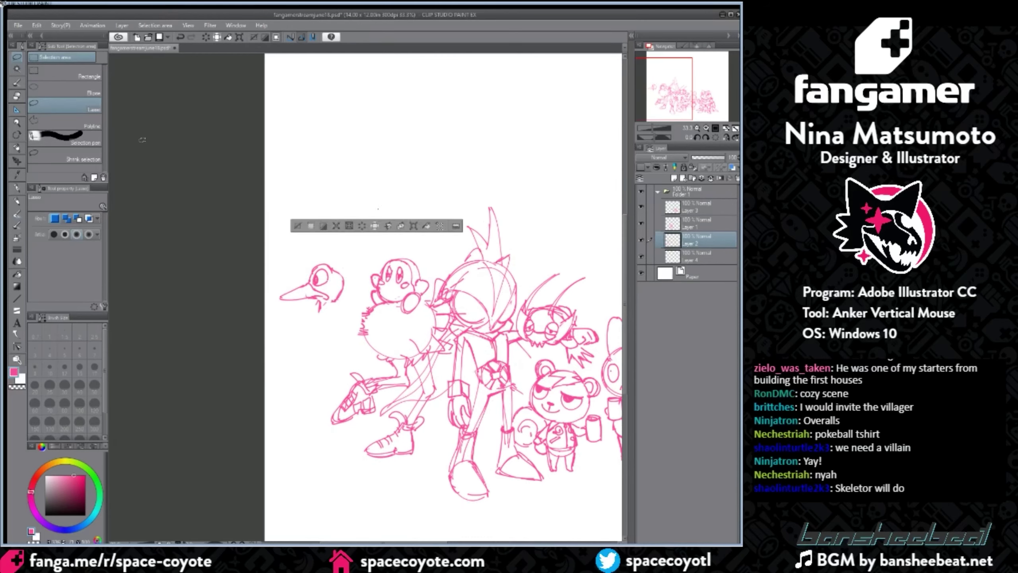
{"action": "key", "text": "ctrl+d"}
Step: Lasso and delete the jagged feather marks on the ostrich's chest, returning to the pen
{"action": "mouse_move", "coordinate": [365, 337]}
{"action": "left_mouse_down"}
{"action": "mouse_move", "coordinate": [355, 315]}
{"action": "mouse_move", "coordinate": [370, 311]}
{"action": "mouse_move", "coordinate": [340, 324]}
{"action": "left_mouse_up"}
{"action": "key", "text": "Delete"}
{"action": "key", "text": "ctrl+d"}
{"action": "left_click", "coordinate": [17, 146]}
Step: Draw a short curved neck from the ostrich's head into its body with feather tufts at the base
{"action": "mouse_move", "coordinate": [335, 304]}
{"action": "left_mouse_down"}
{"action": "mouse_move", "coordinate": [354, 329]}
{"action": "mouse_move", "coordinate": [369, 326]}
{"action": "left_mouse_up"}
{"action": "left_click_drag", "start_coordinate": [320, 306], "coordinate": [370, 346]}
{"action": "mouse_move", "coordinate": [321, 319]}
{"action": "left_mouse_down"}
{"action": "mouse_move", "coordinate": [327, 330]}
{"action": "mouse_move", "coordinate": [360, 322]}
{"action": "mouse_move", "coordinate": [352, 331]}
{"action": "left_mouse_up"}
{"action": "key", "text": "ctrl+z"}
{"action": "key", "text": "ctrl+z"}
{"action": "left_click_drag", "start_coordinate": [352, 331], "coordinate": [368, 327]}
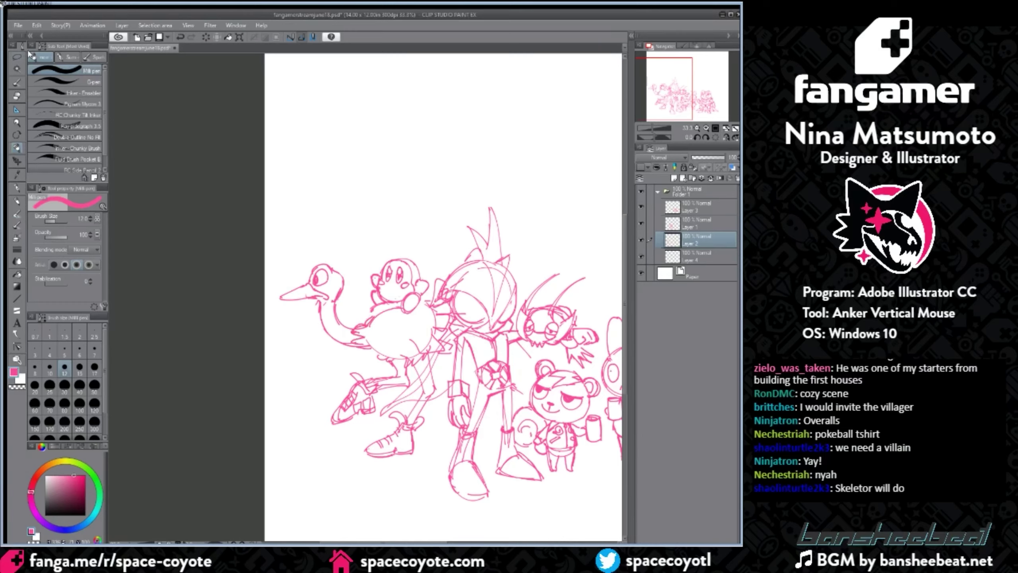
Step: Lasso Waddle Dee, rotate it slightly on the ostrich's back and return to the pen
{"action": "key", "text": "m"}
{"action": "mouse_move", "coordinate": [387, 239]}
{"action": "left_mouse_down"}
{"action": "mouse_move", "coordinate": [420, 300]}
{"action": "mouse_move", "coordinate": [424, 243]}
{"action": "mouse_move", "coordinate": [421, 317]}
{"action": "mouse_move", "coordinate": [391, 246]}
{"action": "left_mouse_up"}
{"action": "key", "text": "ctrl+d"}
{"action": "key", "text": "ctrl+t"}
{"action": "left_click_drag", "start_coordinate": [457, 251], "coordinate": [462, 261]}
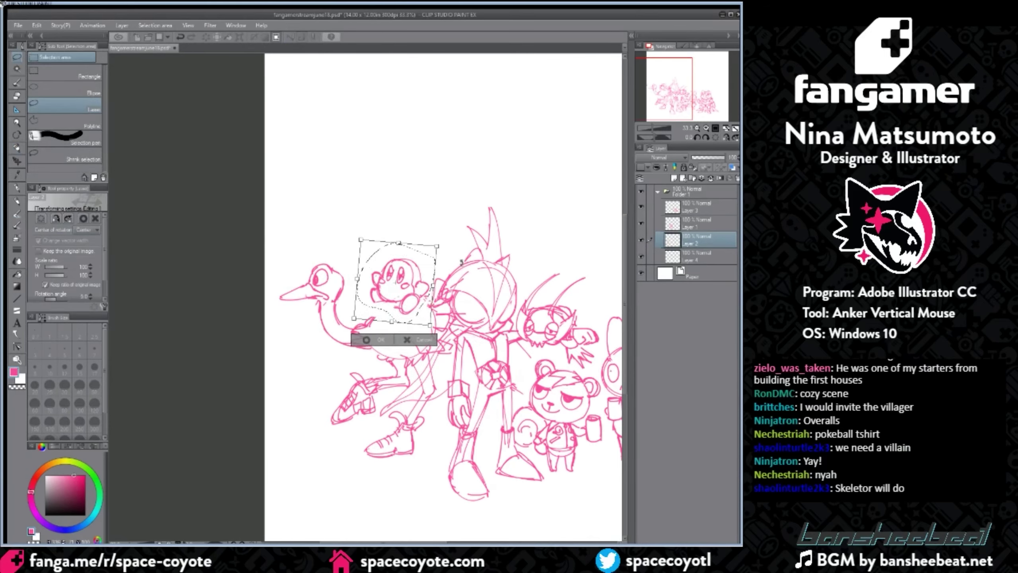
{"action": "key", "text": "Return"}
{"action": "key", "text": "p"}
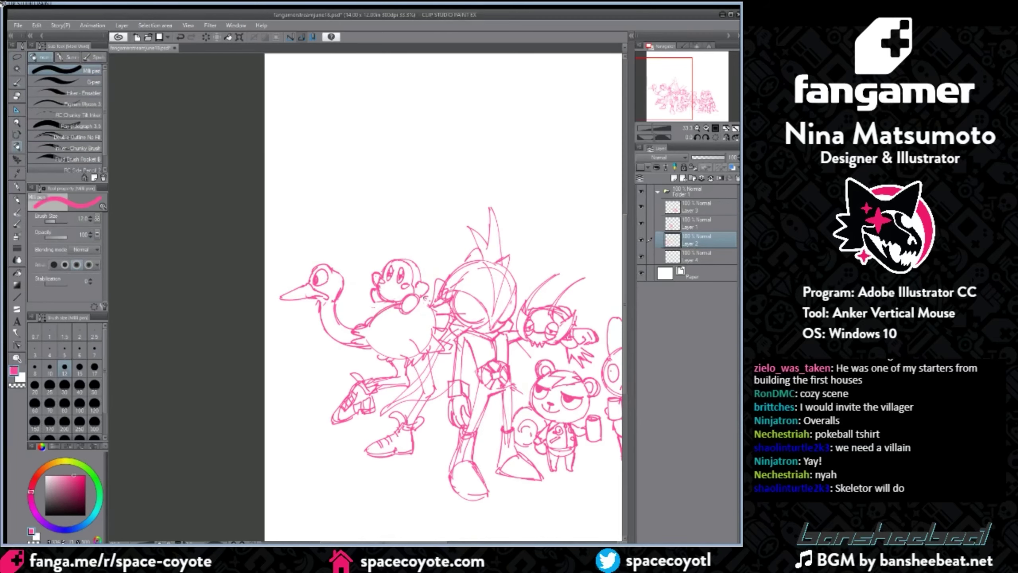
Step: Lasso the ostrich's front shoe, rotate it and reposition it under the front leg
{"action": "left_click", "coordinate": [18, 57]}
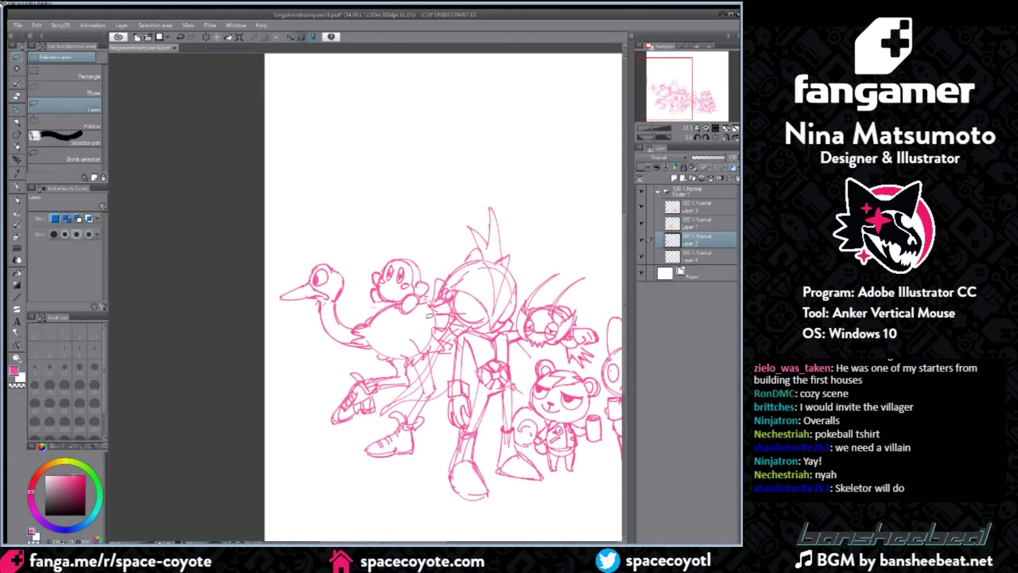
{"action": "left_click_drag", "start_coordinate": [378, 395], "coordinate": [350, 375]}
{"action": "mouse_move", "coordinate": [378, 415]}
{"action": "left_mouse_down"}
{"action": "mouse_move", "coordinate": [339, 384]}
{"action": "mouse_move", "coordinate": [380, 414]}
{"action": "left_mouse_up"}
{"action": "key", "text": "ctrl+t"}
{"action": "left_click_drag", "start_coordinate": [363, 365], "coordinate": [383, 405]}
{"action": "mouse_move", "coordinate": [357, 402]}
{"action": "left_mouse_down"}
{"action": "mouse_move", "coordinate": [408, 326]}
{"action": "mouse_move", "coordinate": [397, 363]}
{"action": "mouse_move", "coordinate": [375, 371]}
{"action": "mouse_move", "coordinate": [373, 386]}
{"action": "mouse_move", "coordinate": [429, 400]}
{"action": "mouse_move", "coordinate": [436, 388]}
{"action": "left_mouse_up"}
{"action": "key", "text": "Return"}
{"action": "key", "text": "ctrl+d"}
Step: Delete part of the ostrich's rear leg, then rotate the rear shoe upright and move it beside the hero's hand
{"action": "mouse_move", "coordinate": [437, 389]}
{"action": "left_mouse_down"}
{"action": "mouse_move", "coordinate": [421, 388]}
{"action": "mouse_move", "coordinate": [440, 390]}
{"action": "left_mouse_up"}
{"action": "key", "text": "Delete"}
{"action": "key", "text": "ctrl+d"}
{"action": "key", "text": "ctrl+t"}
{"action": "left_click_drag", "start_coordinate": [425, 447], "coordinate": [432, 406]}
{"action": "mouse_move", "coordinate": [417, 440]}
{"action": "left_mouse_down"}
{"action": "mouse_move", "coordinate": [463, 420]}
{"action": "mouse_move", "coordinate": [462, 401]}
{"action": "left_mouse_up"}
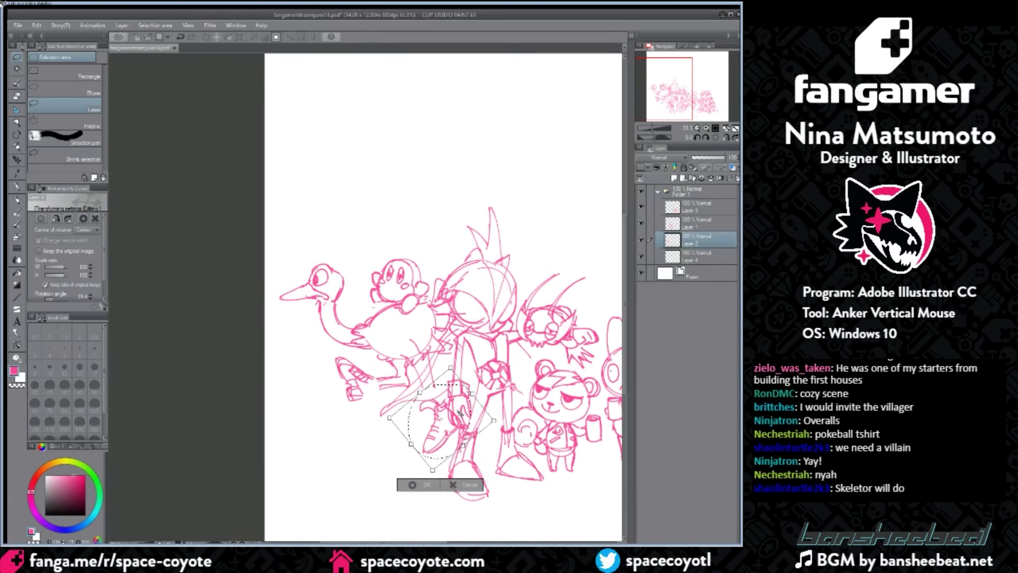
{"action": "key", "text": "Return"}
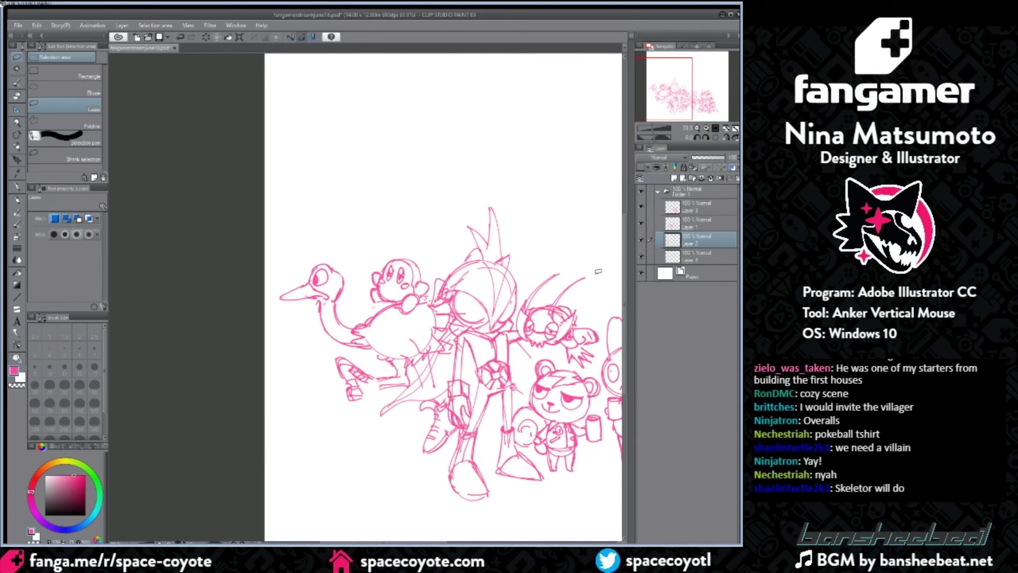
Step: Move the ostrich's front foot and shin farther from the hero and delete the upper part of that leg
{"action": "left_click_drag", "start_coordinate": [624, 299], "coordinate": [619, 319]}
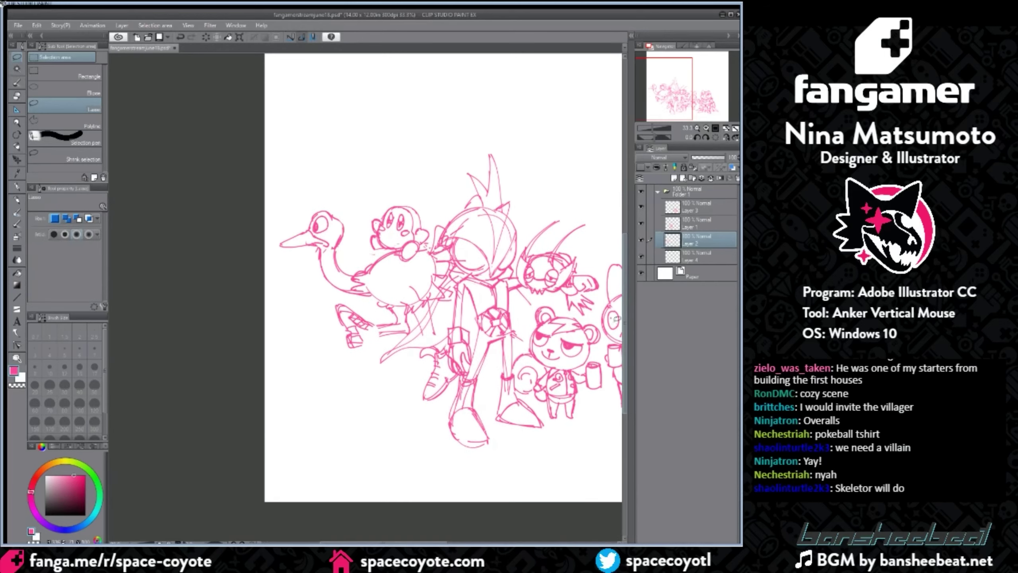
{"action": "mouse_move", "coordinate": [409, 321]}
{"action": "left_mouse_down"}
{"action": "mouse_move", "coordinate": [331, 317]}
{"action": "mouse_move", "coordinate": [376, 316]}
{"action": "mouse_move", "coordinate": [344, 348]}
{"action": "mouse_move", "coordinate": [362, 365]}
{"action": "left_mouse_up"}
{"action": "left_click_drag", "start_coordinate": [409, 332], "coordinate": [390, 340]}
{"action": "left_click", "coordinate": [411, 311]}
{"action": "key", "text": "ctrl+z"}
{"action": "left_click", "coordinate": [412, 307]}
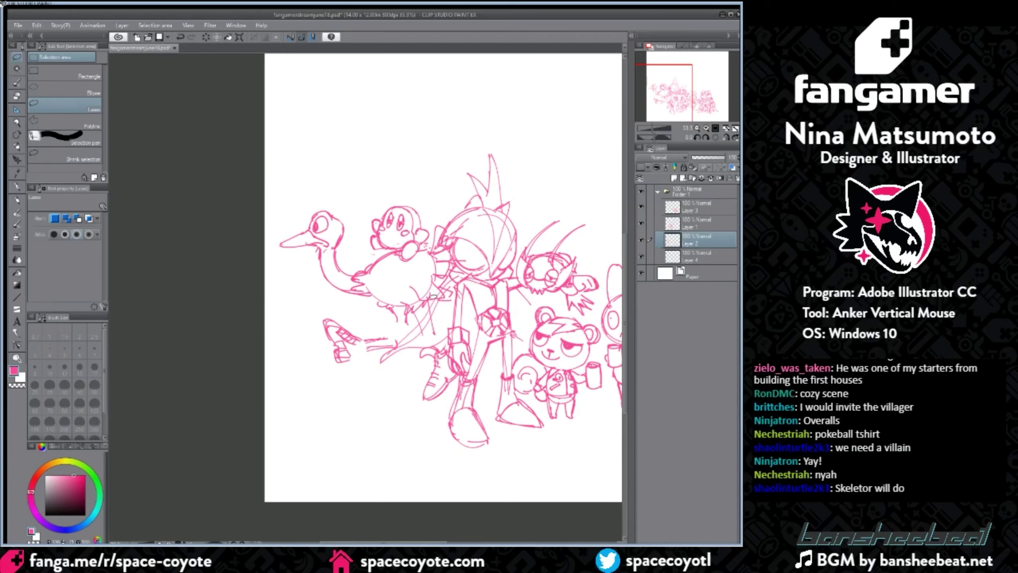
Step: Lasso and delete both of the ostrich's legs and shoes, deselect and return to the pen
{"action": "mouse_move", "coordinate": [434, 297]}
{"action": "left_mouse_down"}
{"action": "mouse_move", "coordinate": [315, 307]}
{"action": "mouse_move", "coordinate": [419, 323]}
{"action": "mouse_move", "coordinate": [351, 300]}
{"action": "mouse_move", "coordinate": [461, 311]}
{"action": "left_mouse_up"}
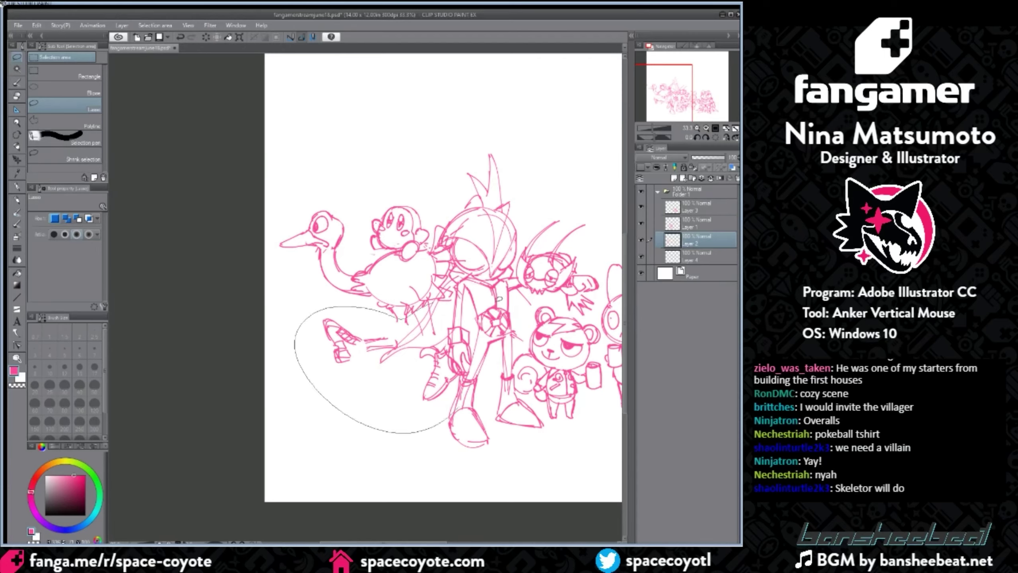
{"action": "key", "text": "Delete"}
{"action": "key", "text": "ctrl+d"}
{"action": "left_click", "coordinate": [17, 146]}
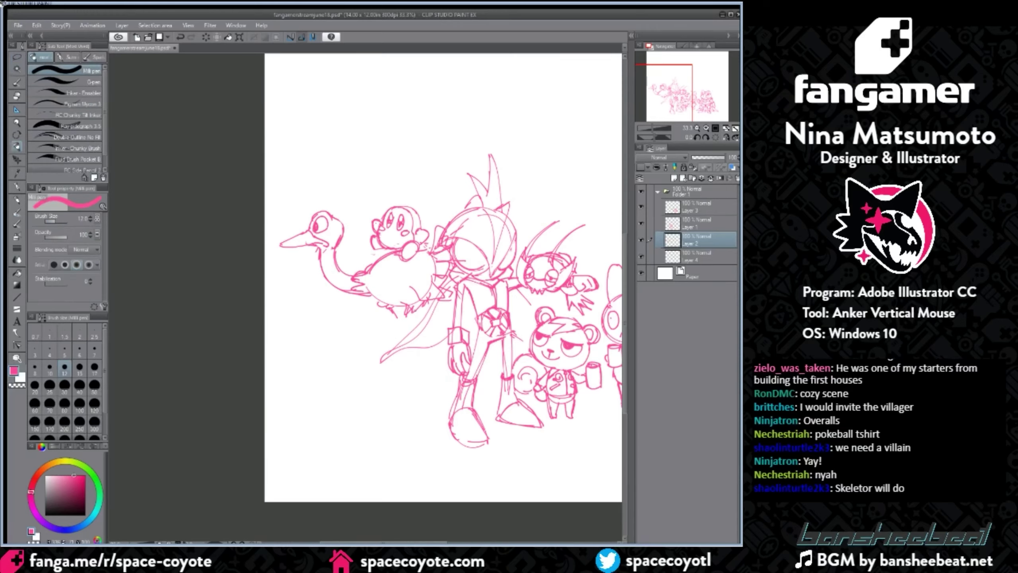
Step: Redraw the ostrich's legs in a running pose, with the front leg ending in a boot and the rear leg bent backward
{"action": "mouse_move", "coordinate": [407, 310]}
{"action": "left_mouse_down"}
{"action": "mouse_move", "coordinate": [350, 341]}
{"action": "mouse_move", "coordinate": [333, 366]}
{"action": "mouse_move", "coordinate": [354, 372]}
{"action": "left_mouse_up"}
{"action": "key", "text": "ctrl+z"}
{"action": "key", "text": "ctrl+z"}
{"action": "key", "text": "ctrl+z"}
{"action": "left_click_drag", "start_coordinate": [406, 313], "coordinate": [400, 325]}
{"action": "mouse_move", "coordinate": [427, 297]}
{"action": "left_mouse_down"}
{"action": "mouse_move", "coordinate": [412, 331]}
{"action": "mouse_move", "coordinate": [343, 340]}
{"action": "mouse_move", "coordinate": [327, 365]}
{"action": "mouse_move", "coordinate": [359, 368]}
{"action": "mouse_move", "coordinate": [350, 336]}
{"action": "mouse_move", "coordinate": [398, 333]}
{"action": "left_mouse_up"}
{"action": "key", "text": "ctrl+z"}
{"action": "mouse_move", "coordinate": [360, 339]}
{"action": "left_mouse_down"}
{"action": "mouse_move", "coordinate": [407, 329]}
{"action": "mouse_move", "coordinate": [400, 323]}
{"action": "left_mouse_up"}
{"action": "mouse_move", "coordinate": [424, 337]}
{"action": "left_mouse_down"}
{"action": "mouse_move", "coordinate": [402, 362]}
{"action": "mouse_move", "coordinate": [448, 362]}
{"action": "left_mouse_up"}
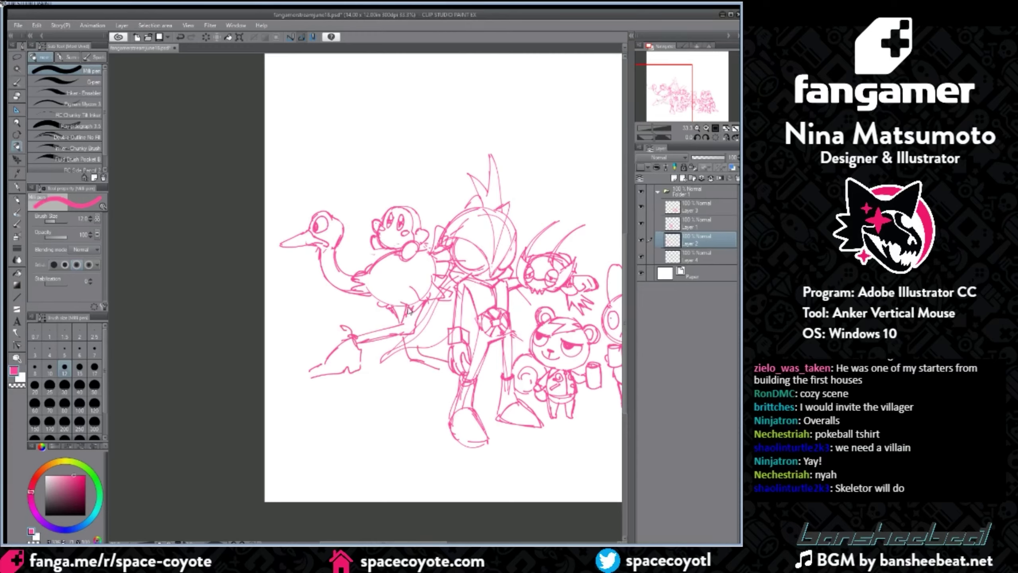
Step: Undo the ostrich's backward-stretched lower leg lines and rework the start of its rear leg beneath the body
{"action": "key", "text": "ctrl+z"}
{"action": "key", "text": "ctrl+z"}
{"action": "key", "text": "ctrl+z"}
{"action": "left_click_drag", "start_coordinate": [392, 308], "coordinate": [409, 319]}
{"action": "mouse_move", "coordinate": [421, 311]}
{"action": "left_mouse_down"}
{"action": "mouse_move", "coordinate": [428, 344]}
{"action": "mouse_move", "coordinate": [412, 360]}
{"action": "mouse_move", "coordinate": [424, 367]}
{"action": "mouse_move", "coordinate": [411, 375]}
{"action": "left_mouse_up"}
{"action": "key", "text": "ctrl+z"}
{"action": "key", "text": "ctrl+z"}
{"action": "key", "text": "ctrl+z"}
{"action": "key", "text": "ctrl+z"}
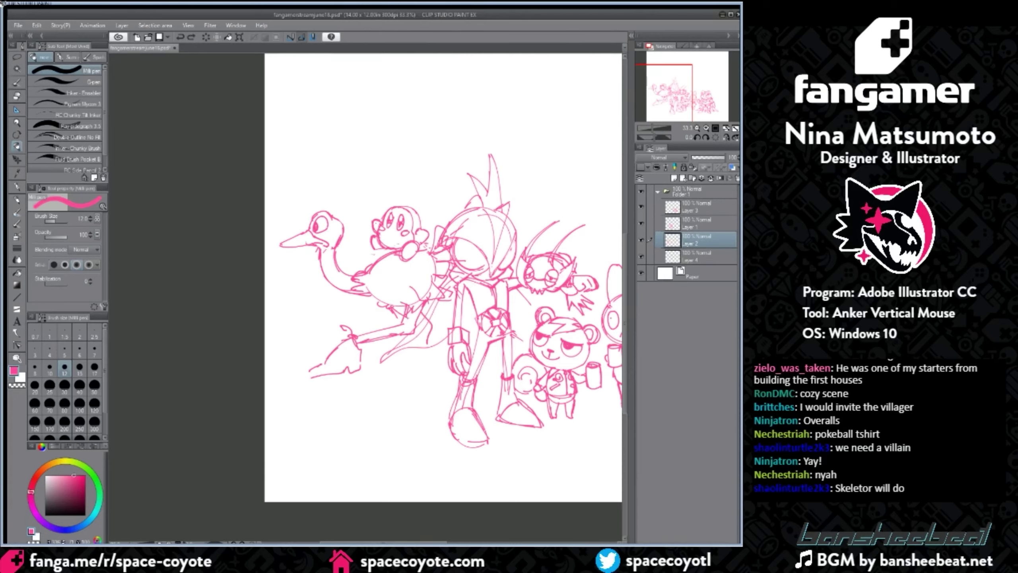
Step: Sketch the ostrich's rear lower leg reaching downward and ending in a curled foot
{"action": "mouse_move", "coordinate": [424, 310]}
{"action": "left_mouse_down"}
{"action": "mouse_move", "coordinate": [438, 320]}
{"action": "mouse_move", "coordinate": [428, 347]}
{"action": "left_mouse_up"}
{"action": "key", "text": "ctrl+z"}
{"action": "mouse_move", "coordinate": [432, 318]}
{"action": "left_mouse_down"}
{"action": "mouse_move", "coordinate": [442, 376]}
{"action": "mouse_move", "coordinate": [442, 358]}
{"action": "mouse_move", "coordinate": [447, 364]}
{"action": "left_mouse_up"}
{"action": "key", "text": "ctrl+z"}
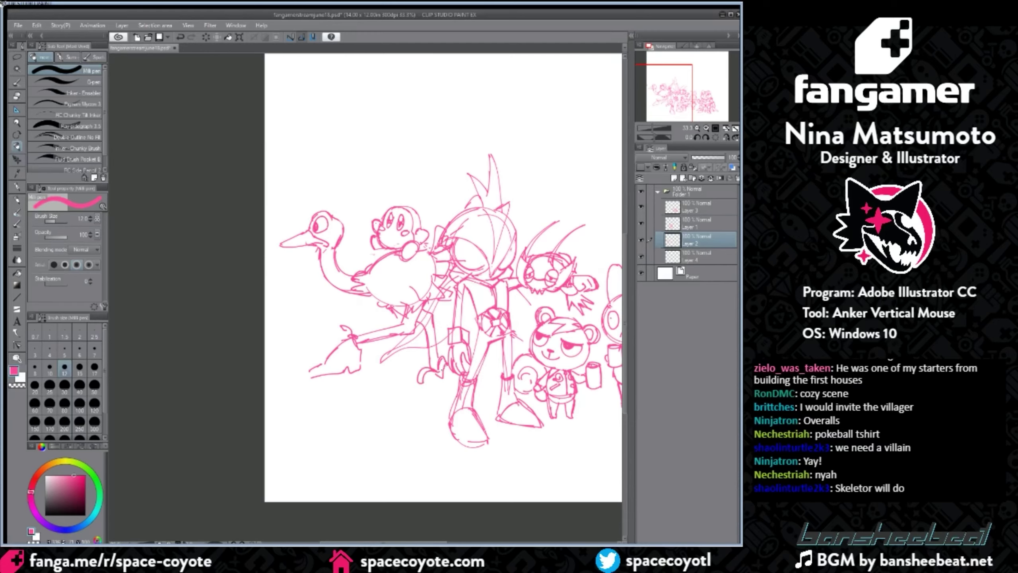
{"action": "key", "text": "ctrl+z"}
{"action": "mouse_move", "coordinate": [445, 389]}
{"action": "left_mouse_down"}
{"action": "mouse_move", "coordinate": [437, 377]}
{"action": "mouse_move", "coordinate": [448, 394]}
{"action": "left_mouse_up"}
{"action": "key", "text": "ctrl+z"}
{"action": "key", "text": "ctrl+z"}
Step: Lasso the ostrich's front foot and rotate it so that the toes point further up
{"action": "left_click", "coordinate": [17, 56]}
{"action": "mouse_move", "coordinate": [347, 309]}
{"action": "left_mouse_down"}
{"action": "mouse_move", "coordinate": [367, 347]}
{"action": "mouse_move", "coordinate": [345, 309]}
{"action": "mouse_move", "coordinate": [352, 329]}
{"action": "left_mouse_up"}
{"action": "key", "text": "ctrl+t"}
{"action": "key", "text": "Return"}
{"action": "key", "text": "ctrl+d"}
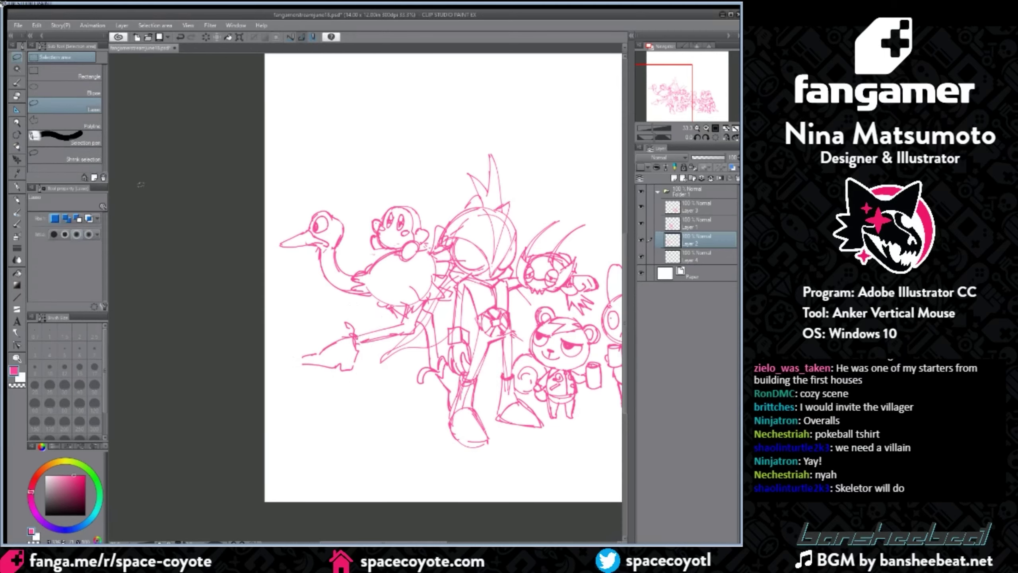
Step: Draw a laced running shoe over the ostrich's front foot
{"action": "left_click", "coordinate": [16, 147]}
{"action": "mouse_move", "coordinate": [323, 348]}
{"action": "left_mouse_down"}
{"action": "mouse_move", "coordinate": [300, 361]}
{"action": "mouse_move", "coordinate": [340, 366]}
{"action": "left_mouse_up"}
{"action": "key", "text": "ctrl+z"}
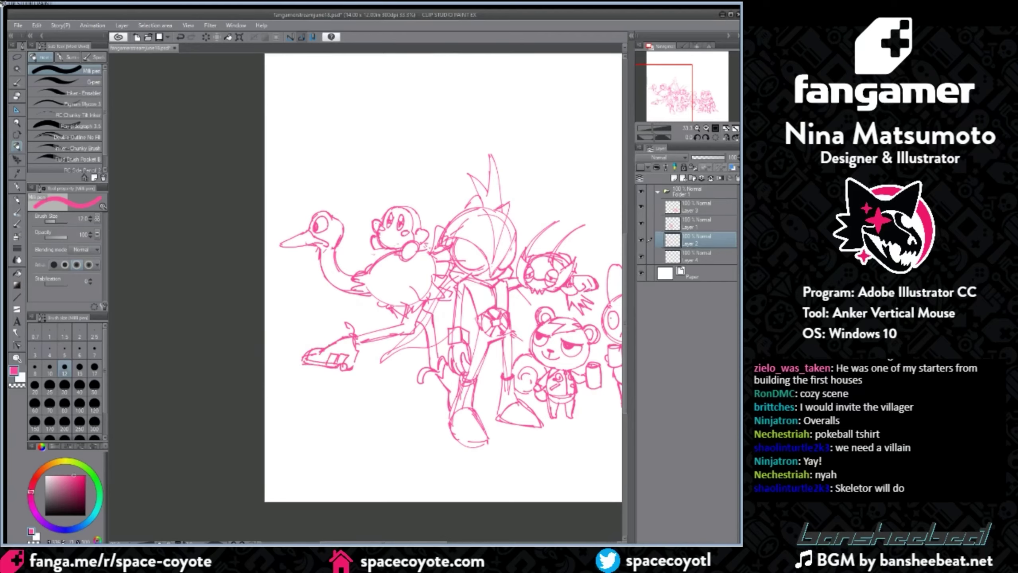
{"action": "key", "text": "ctrl+z"}
Step: Lasso the ostrich's rear lower leg and rotate and move it so it kicks out behind the body
{"action": "left_click", "coordinate": [22, 56]}
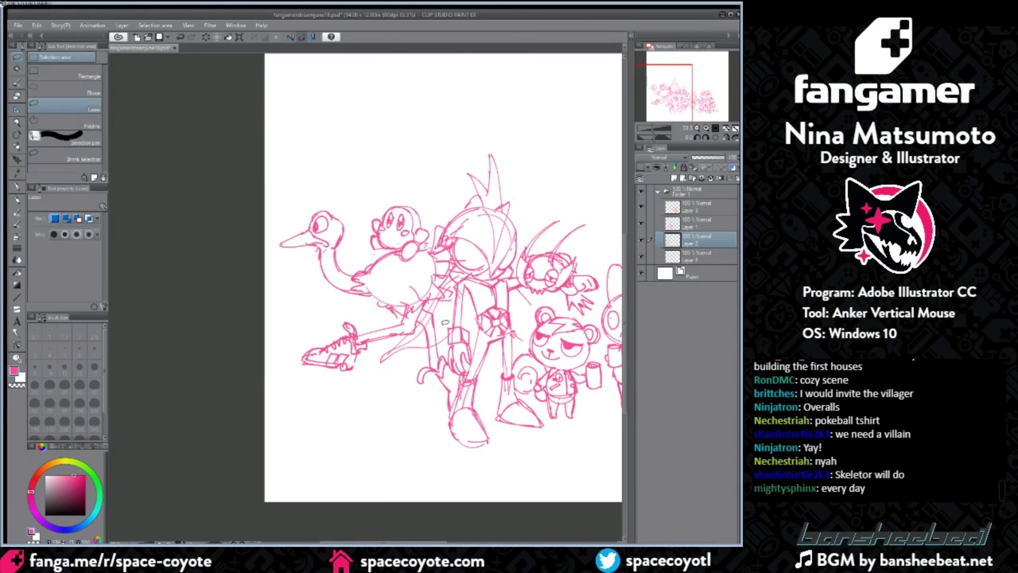
{"action": "left_click_drag", "start_coordinate": [440, 319], "coordinate": [427, 398]}
{"action": "mouse_move", "coordinate": [482, 366]}
{"action": "left_mouse_down"}
{"action": "mouse_move", "coordinate": [446, 321]}
{"action": "mouse_move", "coordinate": [426, 391]}
{"action": "left_mouse_up"}
{"action": "key", "text": "ctrl+t"}
{"action": "left_click_drag", "start_coordinate": [501, 330], "coordinate": [488, 316]}
{"action": "left_click_drag", "start_coordinate": [454, 347], "coordinate": [526, 292]}
{"action": "key", "text": "Return"}
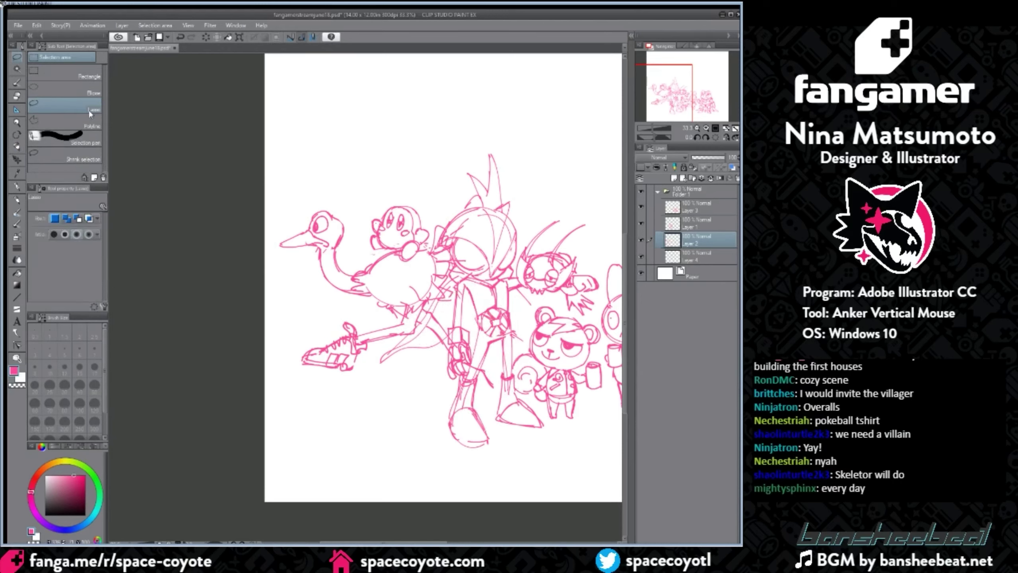
Step: Draw a matching running shoe on the ostrich's rear foot
{"action": "left_click", "coordinate": [12, 145]}
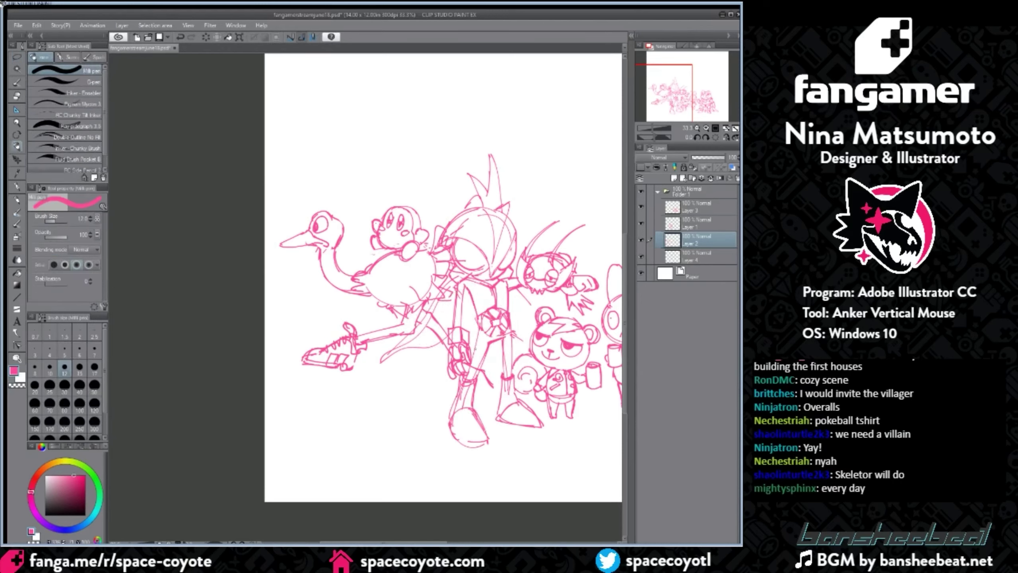
{"action": "key", "text": "ctrl+z"}
{"action": "mouse_move", "coordinate": [475, 349]}
{"action": "left_mouse_down"}
{"action": "mouse_move", "coordinate": [492, 345]}
{"action": "mouse_move", "coordinate": [501, 389]}
{"action": "mouse_move", "coordinate": [475, 368]}
{"action": "mouse_move", "coordinate": [501, 388]}
{"action": "left_mouse_up"}
{"action": "key", "text": "ctrl+z"}
{"action": "key", "text": "ctrl+z"}
{"action": "key", "text": "ctrl+z"}
Step: Lasso the ostrich with its rider, scale them down proportionally and place them beside the helmeted character
{"action": "scroll", "coordinate": [482, 359], "scroll_direction": "down", "scroll_amount": 1}
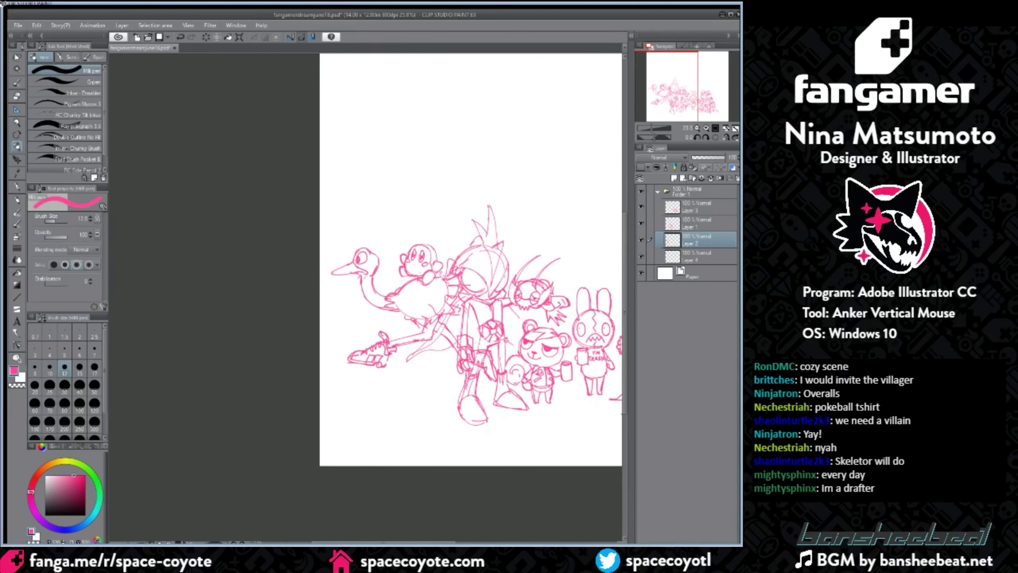
{"action": "key", "text": "m"}
{"action": "scroll", "coordinate": [367, 292], "scroll_direction": "up", "scroll_amount": 1}
{"action": "left_click_drag", "start_coordinate": [482, 456], "coordinate": [427, 454]}
{"action": "mouse_move", "coordinate": [443, 185]}
{"action": "left_mouse_down"}
{"action": "mouse_move", "coordinate": [269, 212]}
{"action": "mouse_move", "coordinate": [487, 358]}
{"action": "mouse_move", "coordinate": [453, 220]}
{"action": "left_mouse_up"}
{"action": "key", "text": "ctrl+t"}
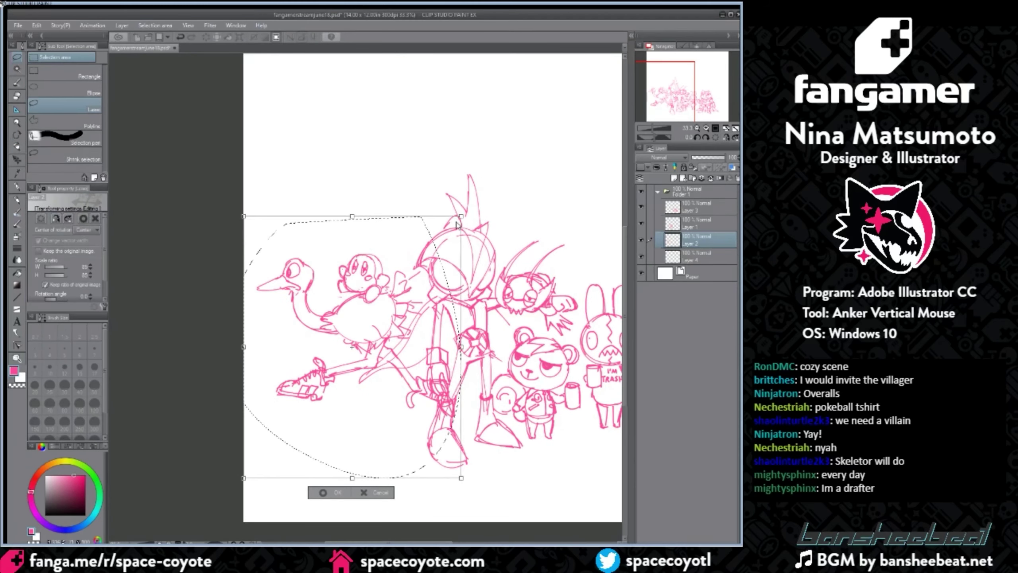
{"action": "left_click_drag", "start_coordinate": [420, 313], "coordinate": [418, 297]}
{"action": "scroll", "coordinate": [534, 290], "scroll_direction": "down", "scroll_amount": 1}
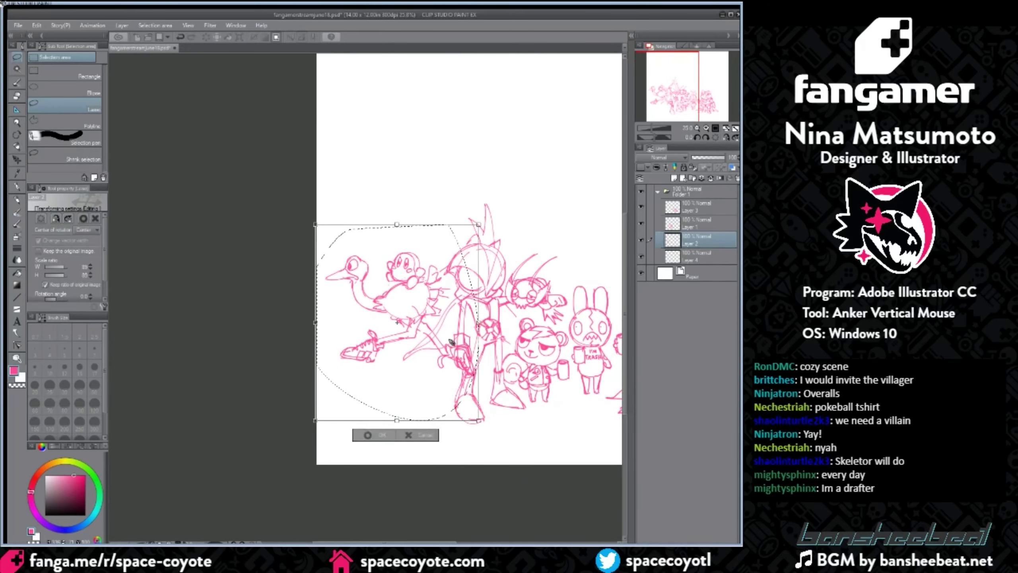
{"action": "left_click_drag", "start_coordinate": [451, 342], "coordinate": [446, 365]}
{"action": "scroll", "coordinate": [459, 347], "scroll_direction": "down", "scroll_amount": 2}
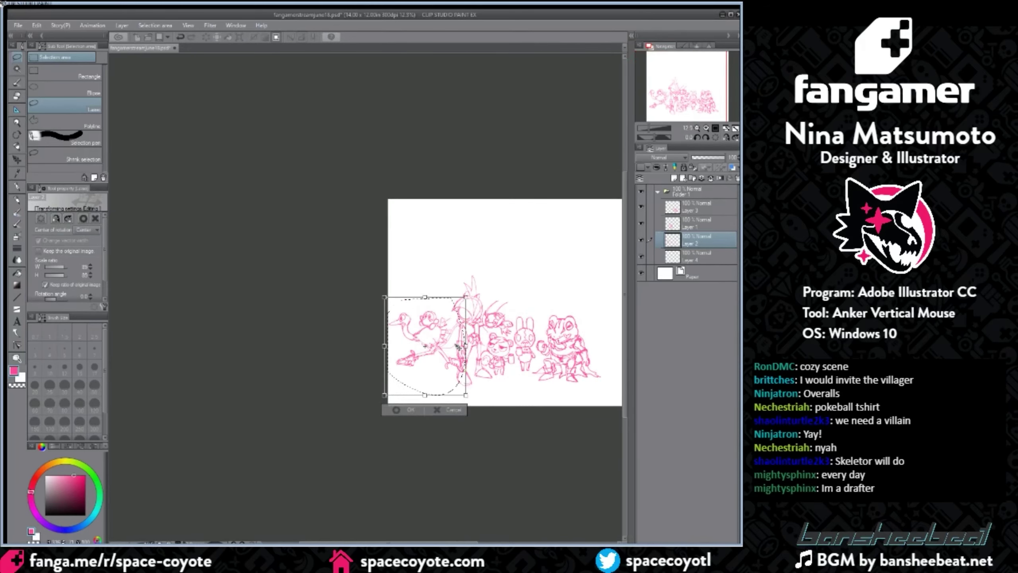
{"action": "left_click_drag", "start_coordinate": [421, 542], "coordinate": [457, 542]}
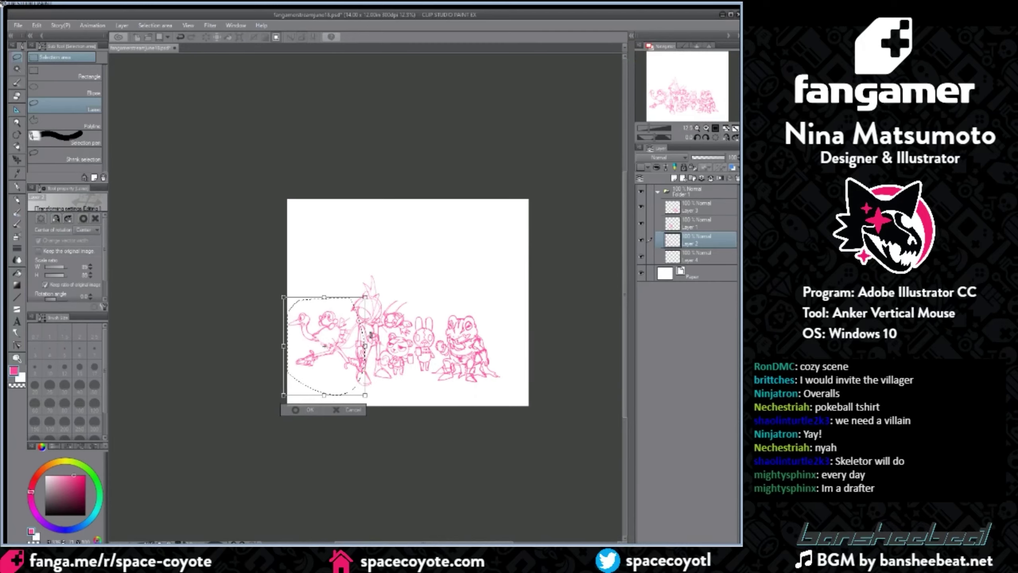
{"action": "left_click_drag", "start_coordinate": [355, 343], "coordinate": [356, 341]}
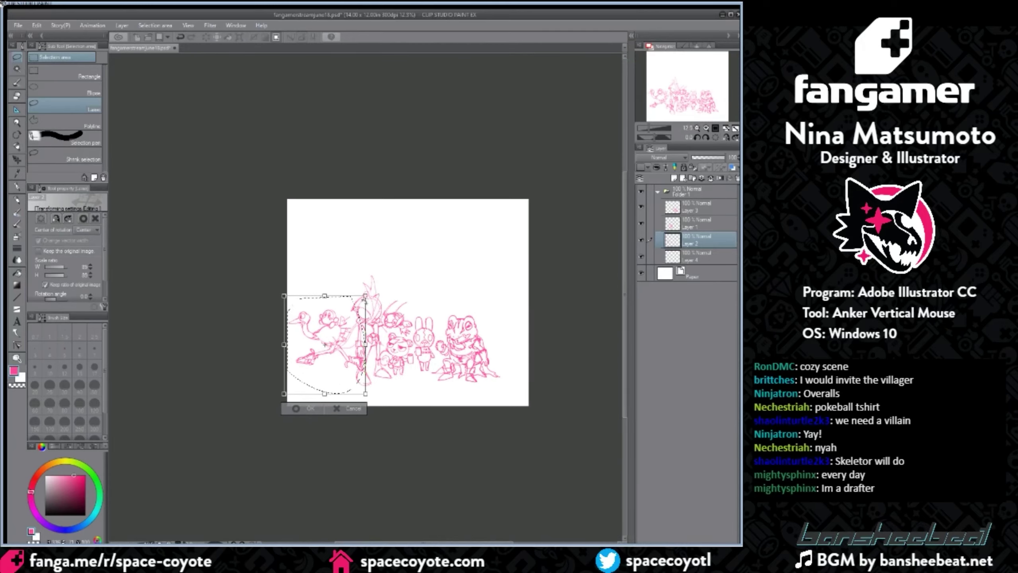
{"action": "left_click_drag", "start_coordinate": [366, 296], "coordinate": [345, 331]}
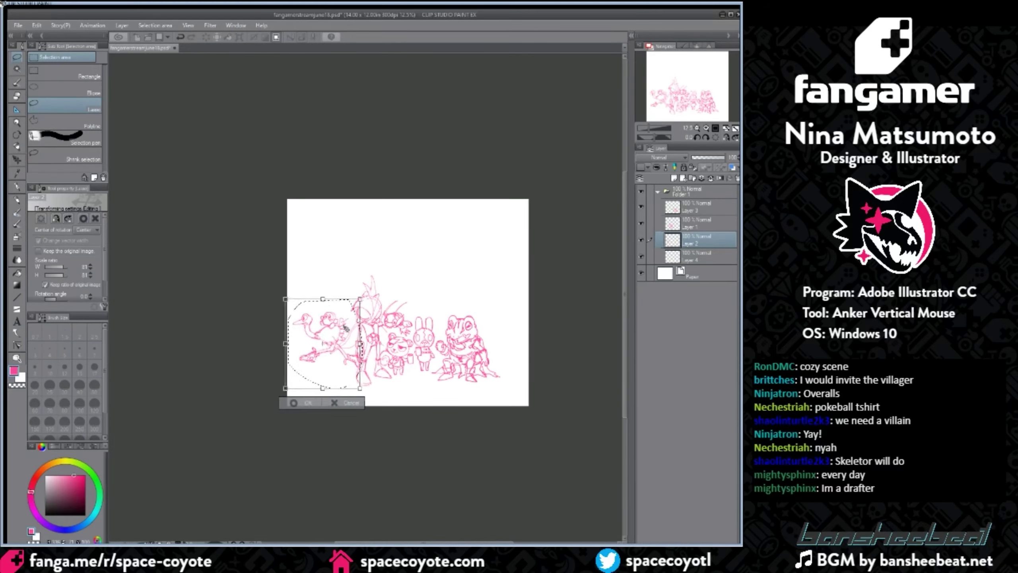
{"action": "left_click_drag", "start_coordinate": [355, 296], "coordinate": [358, 303]}
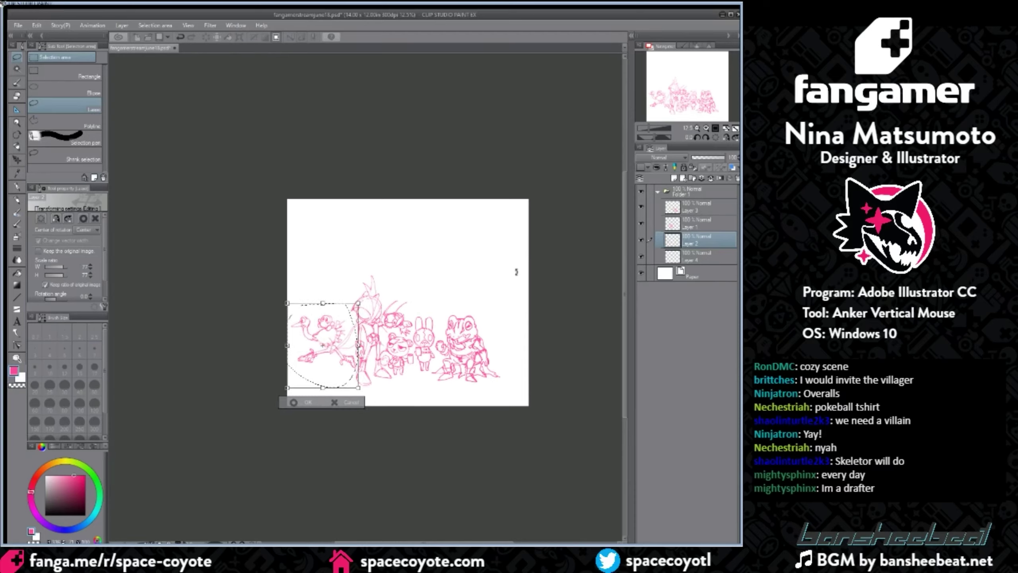
{"action": "key", "text": "Return"}
{"action": "scroll", "coordinate": [396, 238], "scroll_direction": "up", "scroll_amount": 4}
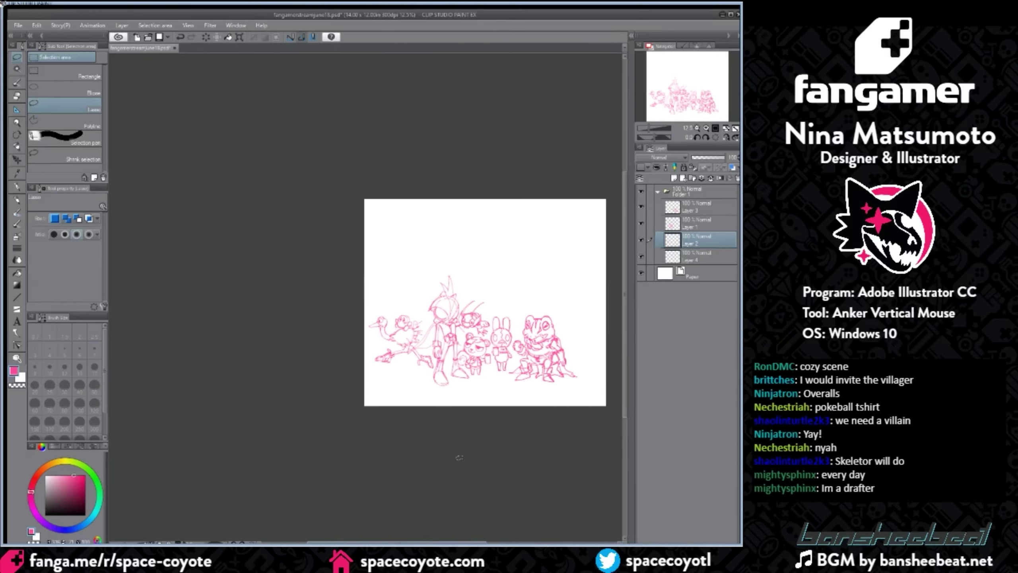
Step: Draw small dust clouds below and behind the ostrich's running feet
{"action": "key", "text": "p"}
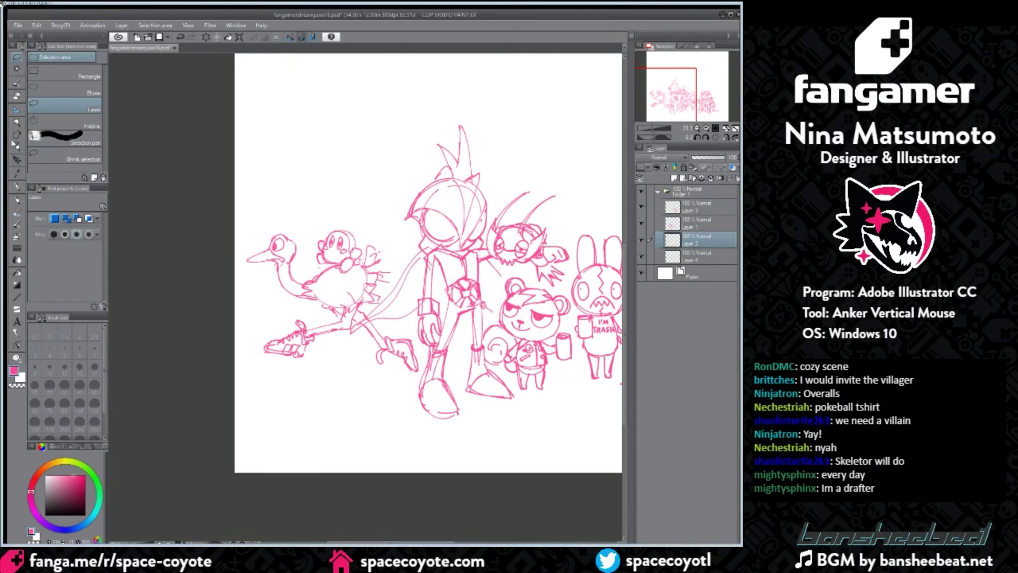
{"action": "mouse_move", "coordinate": [405, 374]}
{"action": "left_mouse_down"}
{"action": "mouse_move", "coordinate": [394, 375]}
{"action": "mouse_move", "coordinate": [415, 367]}
{"action": "mouse_move", "coordinate": [405, 334]}
{"action": "left_mouse_up"}
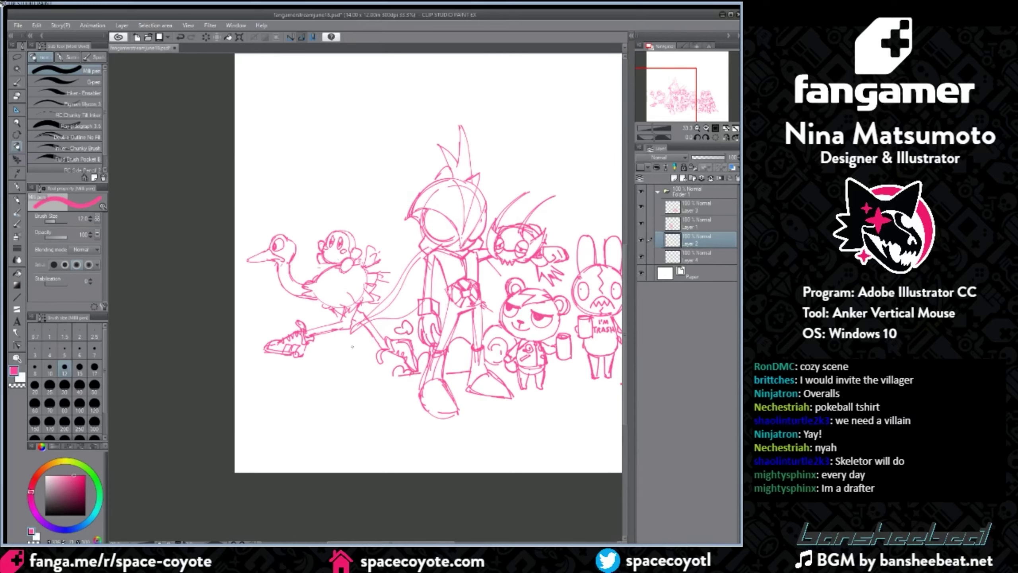
{"action": "mouse_move", "coordinate": [327, 354]}
{"action": "left_mouse_down"}
{"action": "mouse_move", "coordinate": [339, 343]}
{"action": "mouse_move", "coordinate": [329, 361]}
{"action": "left_mouse_up"}
{"action": "left_click_drag", "start_coordinate": [355, 365], "coordinate": [362, 366]}
Step: Clean up the sketch lines between the small rider and the ostrich's upper tail feathers
{"action": "key", "text": "ctrl+plus"}
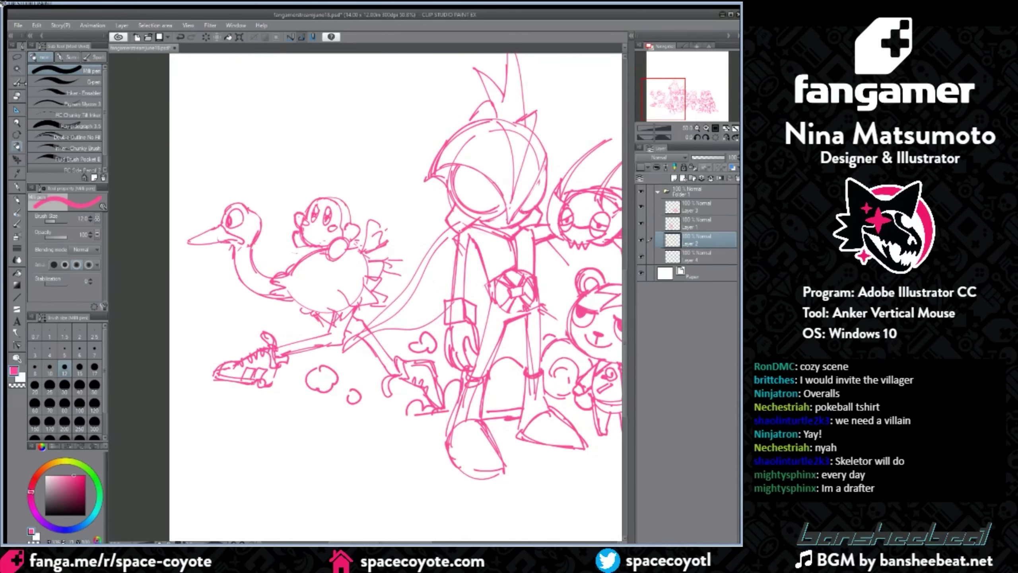
{"action": "key", "text": "e"}
{"action": "scroll", "coordinate": [414, 449], "scroll_direction": "left", "scroll_amount": 2}
{"action": "left_click_drag", "start_coordinate": [364, 246], "coordinate": [377, 249]}
{"action": "left_click", "coordinate": [17, 146]}
{"action": "key", "text": "ctrl+z"}
{"action": "scroll", "coordinate": [377, 112], "scroll_direction": "up", "scroll_amount": 3}
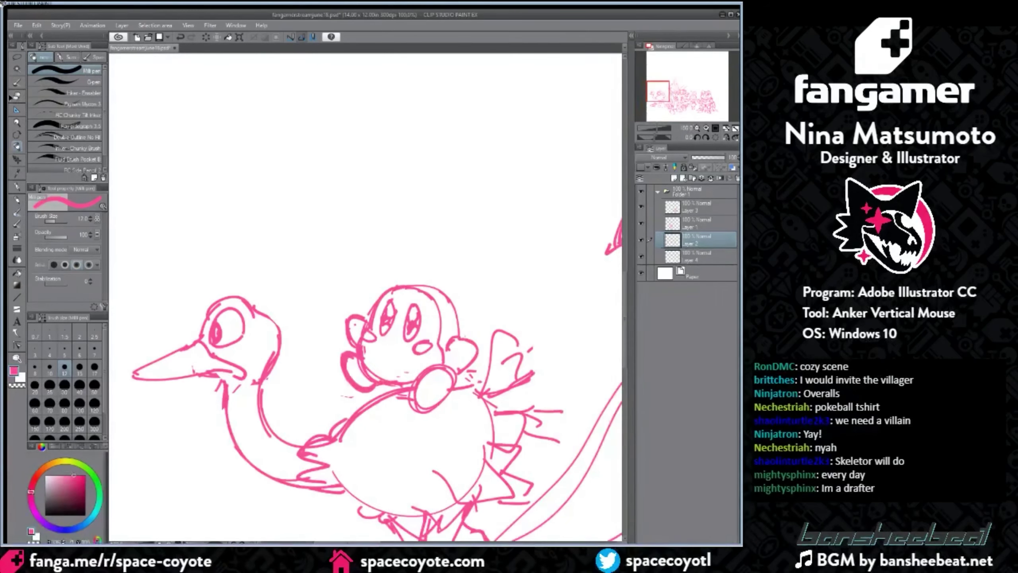
Step: Erase the detail inside the small rider's eyes and redraw the pupils as small dots
{"action": "key", "text": "e"}
{"action": "left_click_drag", "start_coordinate": [624, 290], "coordinate": [624, 304]}
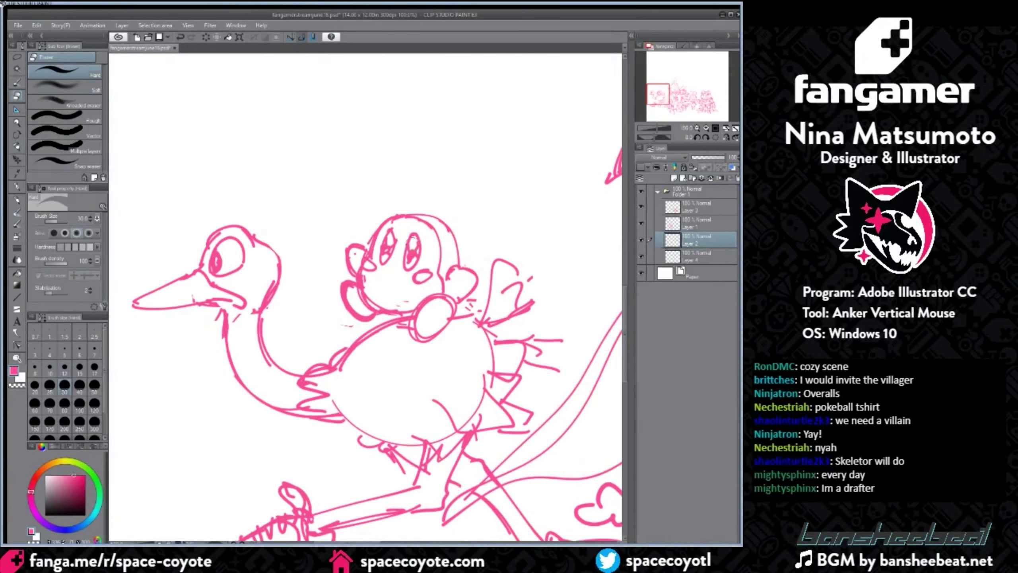
{"action": "mouse_move", "coordinate": [410, 244]}
{"action": "left_mouse_down"}
{"action": "mouse_move", "coordinate": [413, 258]}
{"action": "mouse_move", "coordinate": [414, 245]}
{"action": "left_mouse_up"}
{"action": "mouse_move", "coordinate": [392, 235]}
{"action": "left_mouse_down"}
{"action": "mouse_move", "coordinate": [383, 260]}
{"action": "mouse_move", "coordinate": [408, 265]}
{"action": "left_mouse_up"}
{"action": "key", "text": "p"}
{"action": "key", "text": "ctrl+z"}
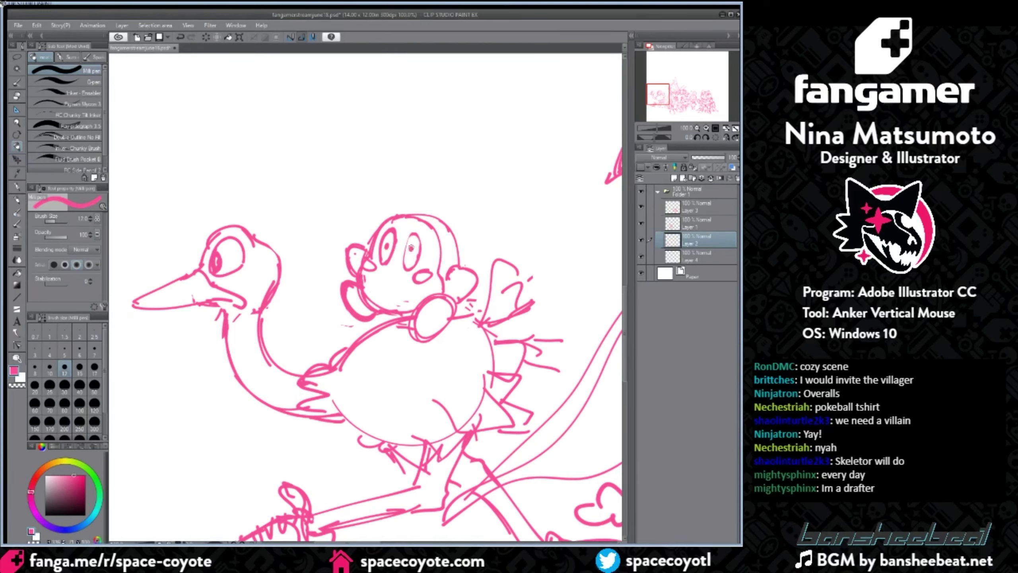
{"action": "left_click_drag", "start_coordinate": [386, 244], "coordinate": [387, 251]}
Step: Lasso the small rider and rotate it clockwise so it leans back on the ostrich
{"action": "left_click", "coordinate": [16, 56]}
{"action": "mouse_move", "coordinate": [465, 220]}
{"action": "left_mouse_down"}
{"action": "mouse_move", "coordinate": [474, 237]}
{"action": "mouse_move", "coordinate": [454, 309]}
{"action": "mouse_move", "coordinate": [409, 308]}
{"action": "mouse_move", "coordinate": [489, 177]}
{"action": "mouse_move", "coordinate": [505, 195]}
{"action": "left_mouse_up"}
{"action": "key", "text": "ctrl+t"}
{"action": "left_click_drag", "start_coordinate": [443, 266], "coordinate": [448, 256]}
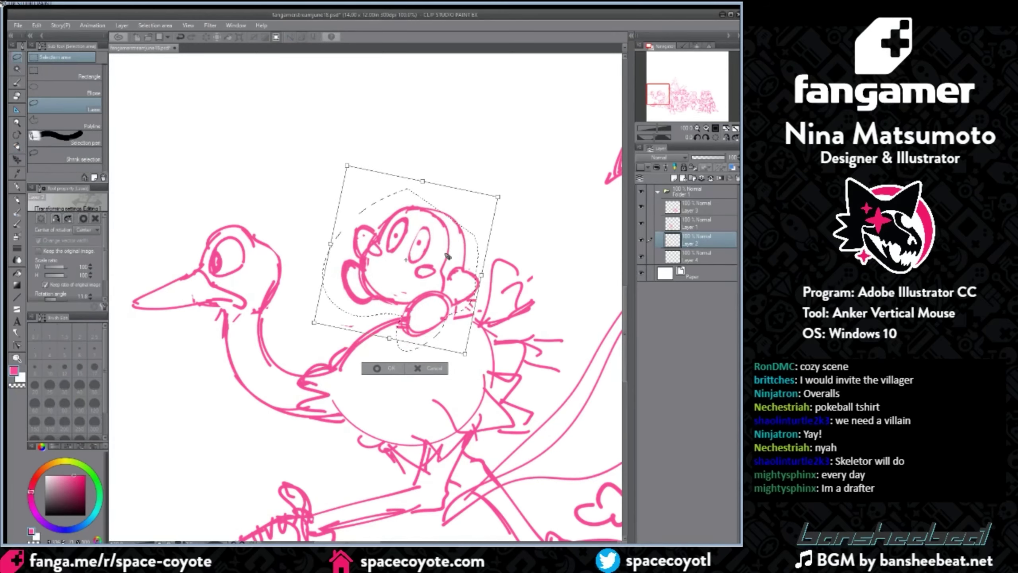
{"action": "key", "text": "Return"}
{"action": "key", "text": "ctrl+d"}
Step: Draw a few sweat drops flying off behind the rider's head
{"action": "key", "text": "p"}
{"action": "mouse_move", "coordinate": [489, 198]}
{"action": "left_mouse_down"}
{"action": "mouse_move", "coordinate": [469, 209]}
{"action": "mouse_move", "coordinate": [490, 201]}
{"action": "left_mouse_up"}
{"action": "left_click_drag", "start_coordinate": [483, 223], "coordinate": [491, 232]}
Step: Lasso part of the small rider and adjust its placement slightly with a transform
{"action": "scroll", "coordinate": [562, 265], "scroll_direction": "down", "scroll_amount": 1}
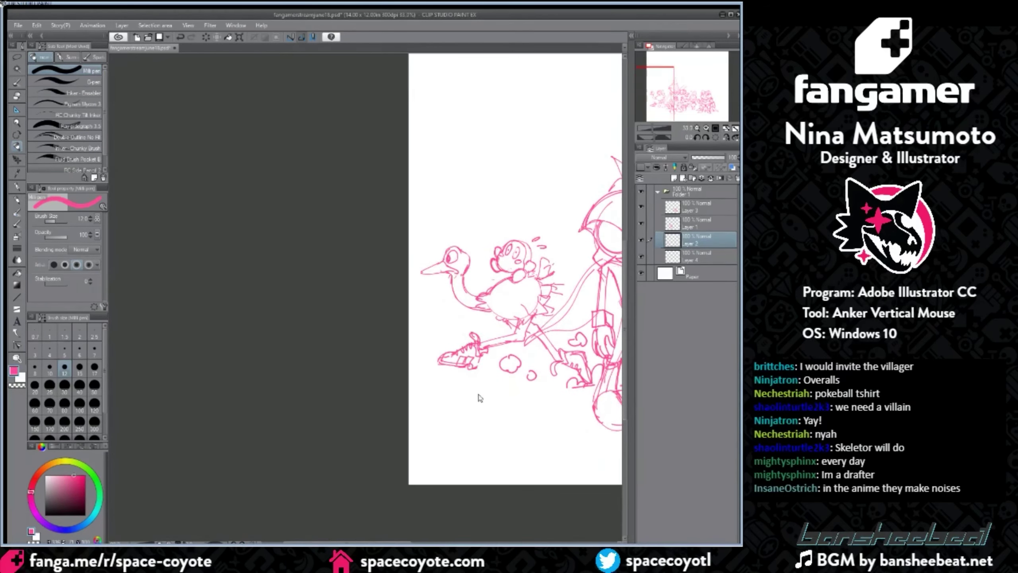
{"action": "left_click_drag", "start_coordinate": [402, 541], "coordinate": [463, 542]}
{"action": "scroll", "coordinate": [362, 222], "scroll_direction": "up", "scroll_amount": 1}
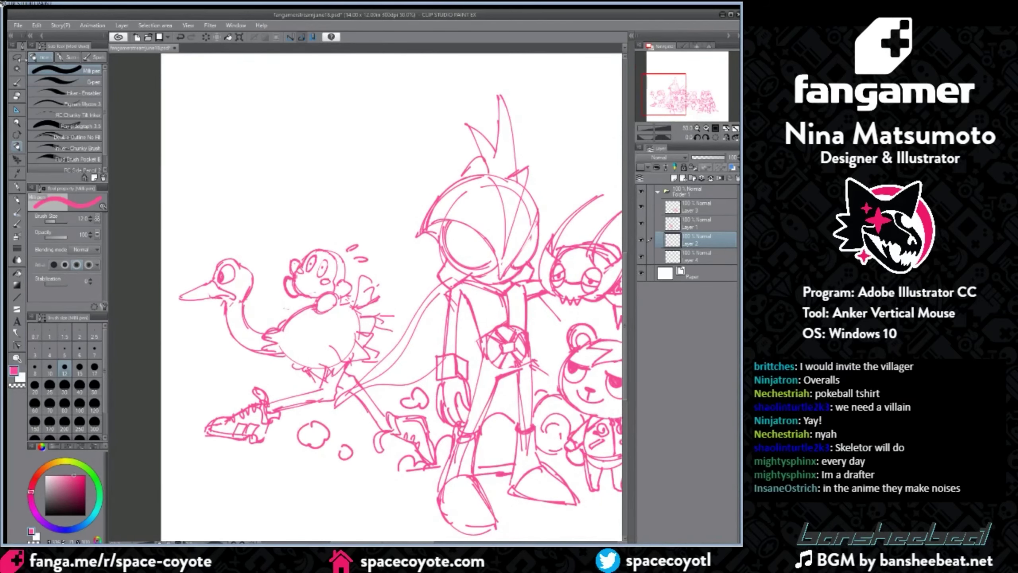
{"action": "left_click", "coordinate": [16, 56]}
{"action": "mouse_move", "coordinate": [319, 311]}
{"action": "left_mouse_down"}
{"action": "mouse_move", "coordinate": [277, 281]}
{"action": "mouse_move", "coordinate": [318, 321]}
{"action": "left_mouse_up"}
{"action": "mouse_move", "coordinate": [338, 269]}
{"action": "left_mouse_down"}
{"action": "mouse_move", "coordinate": [338, 252]}
{"action": "mouse_move", "coordinate": [338, 274]}
{"action": "left_mouse_up"}
{"action": "key", "text": "ctrl+t"}
{"action": "left_click_drag", "start_coordinate": [381, 238], "coordinate": [383, 241]}
{"action": "key", "text": "Return"}
{"action": "key", "text": "ctrl+d"}
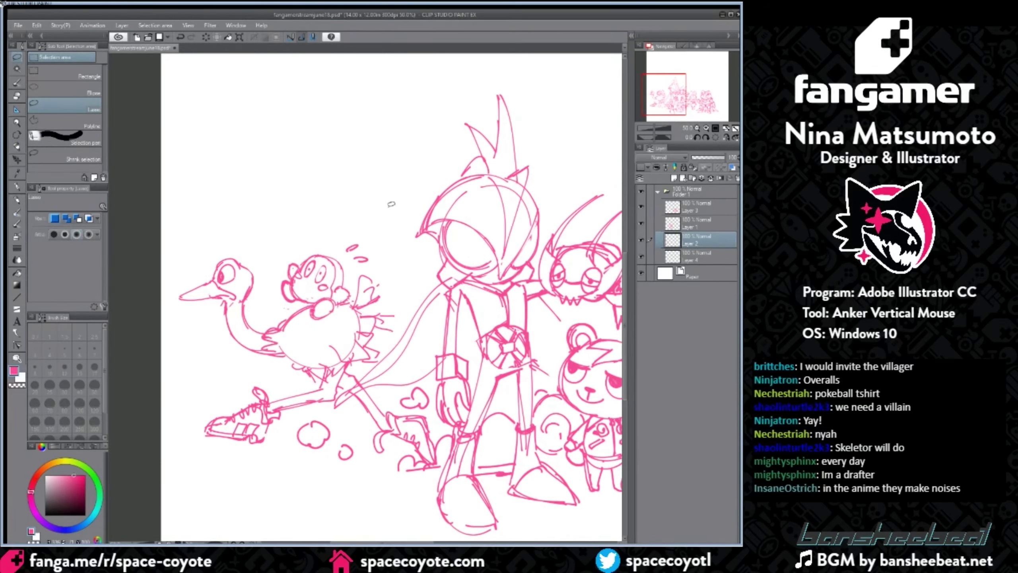
Step: Draw longer, fuller pointed tail feathers on the ostrich's rear
{"action": "left_click", "coordinate": [17, 147]}
{"action": "mouse_move", "coordinate": [365, 309]}
{"action": "left_mouse_down"}
{"action": "mouse_move", "coordinate": [400, 294]}
{"action": "mouse_move", "coordinate": [375, 355]}
{"action": "left_mouse_up"}
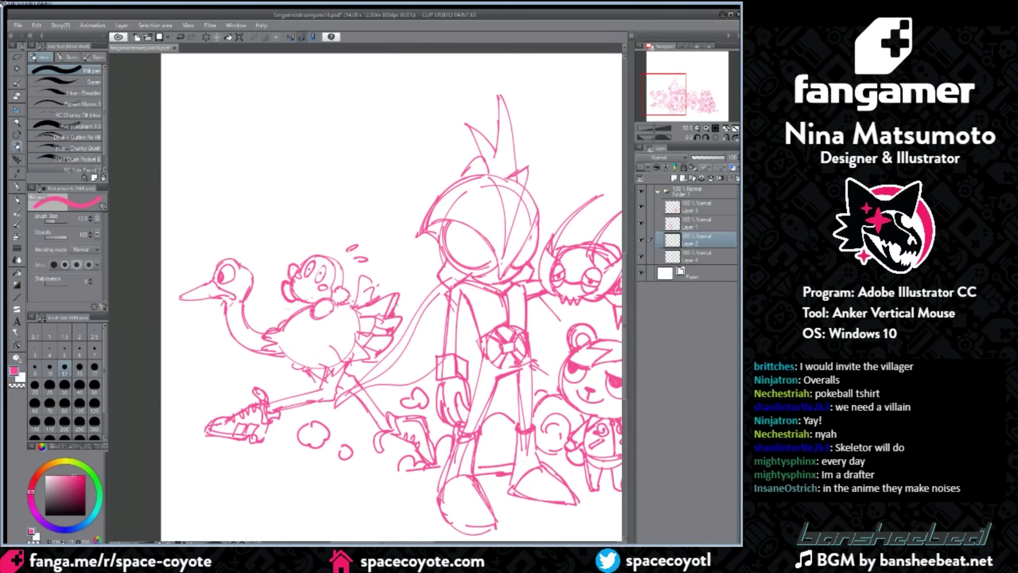
{"action": "scroll", "coordinate": [462, 258], "scroll_direction": "down", "scroll_amount": 2}
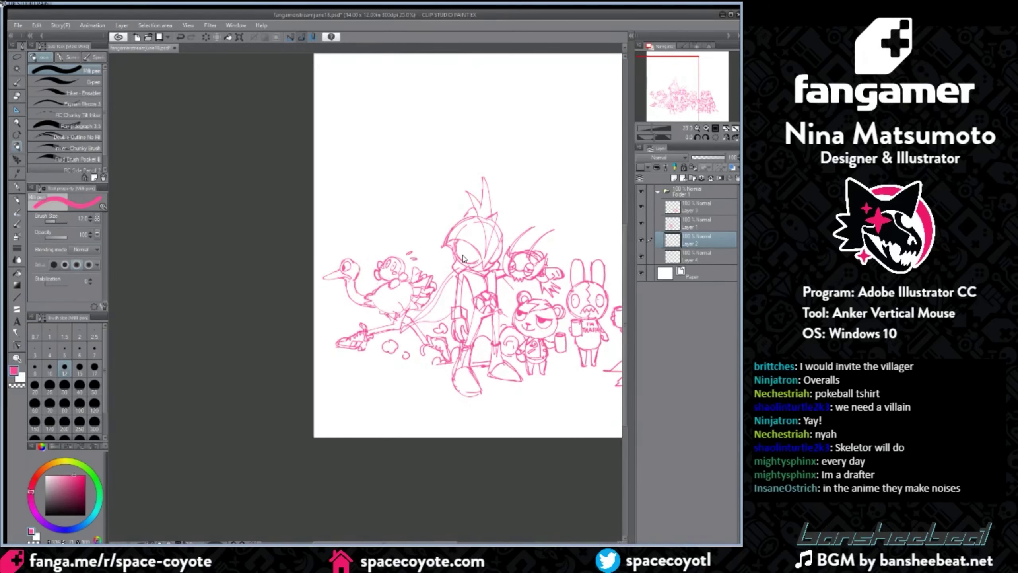
{"action": "scroll", "coordinate": [463, 259], "scroll_direction": "up", "scroll_amount": 1}
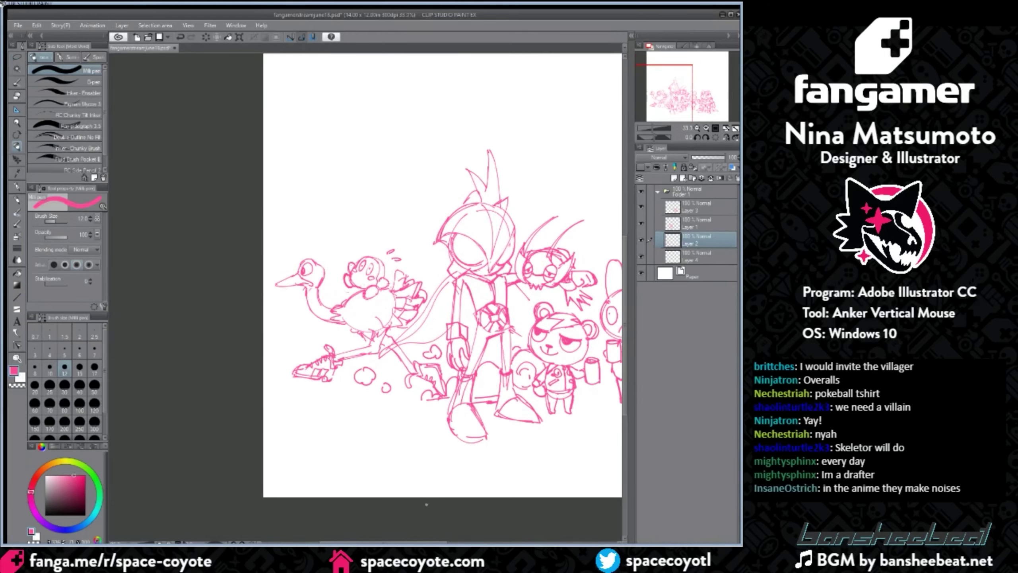
Step: Make Layer 4 active and crop the canvas to a rectangular selection around the whole group of characters
{"action": "left_click_drag", "start_coordinate": [414, 542], "coordinate": [483, 543]}
{"action": "key", "text": "ctrl+minus"}
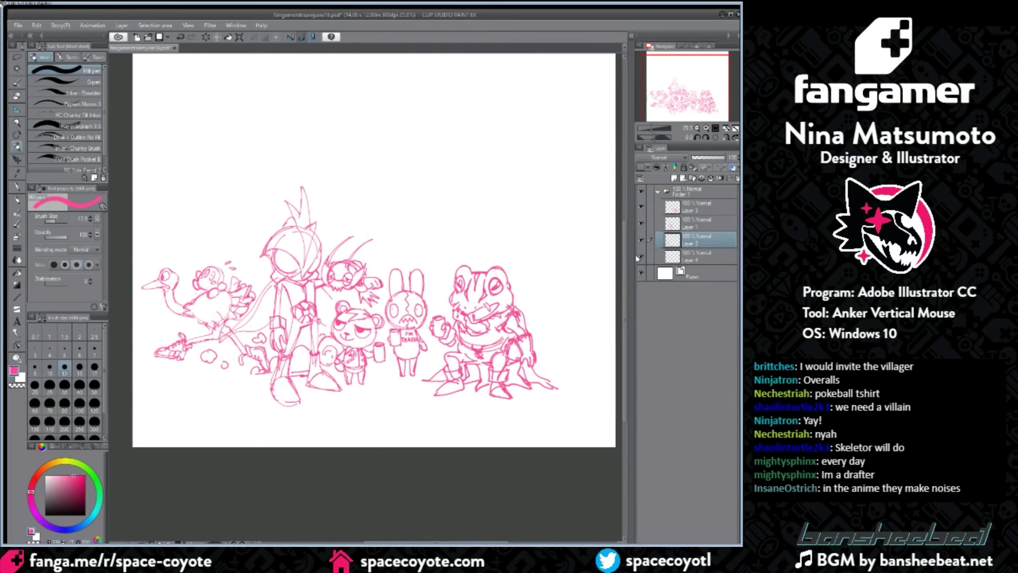
{"action": "left_click", "coordinate": [689, 253]}
{"action": "left_click", "coordinate": [642, 256]}
{"action": "key", "text": "m"}
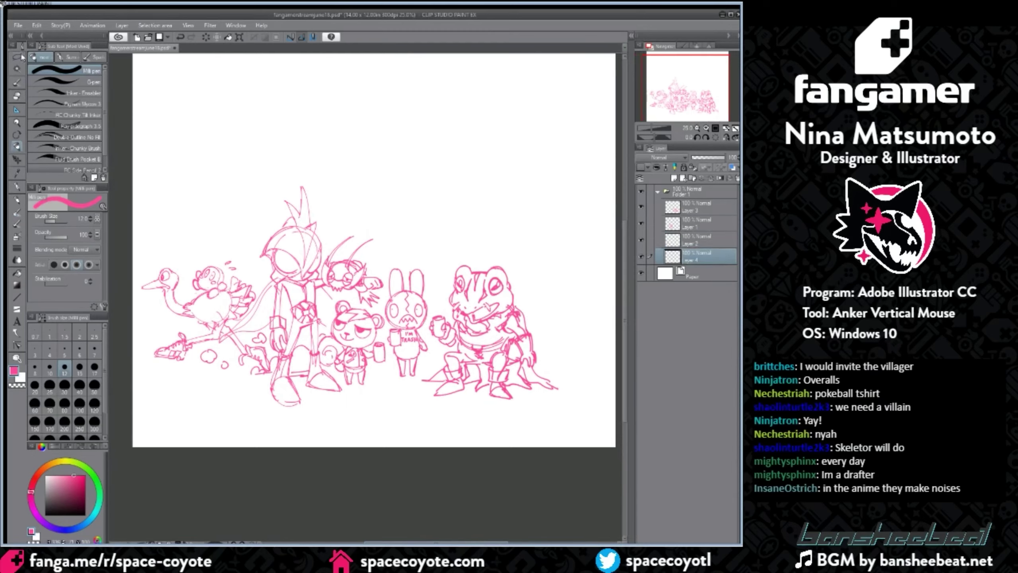
{"action": "left_click_drag", "start_coordinate": [127, 119], "coordinate": [595, 441]}
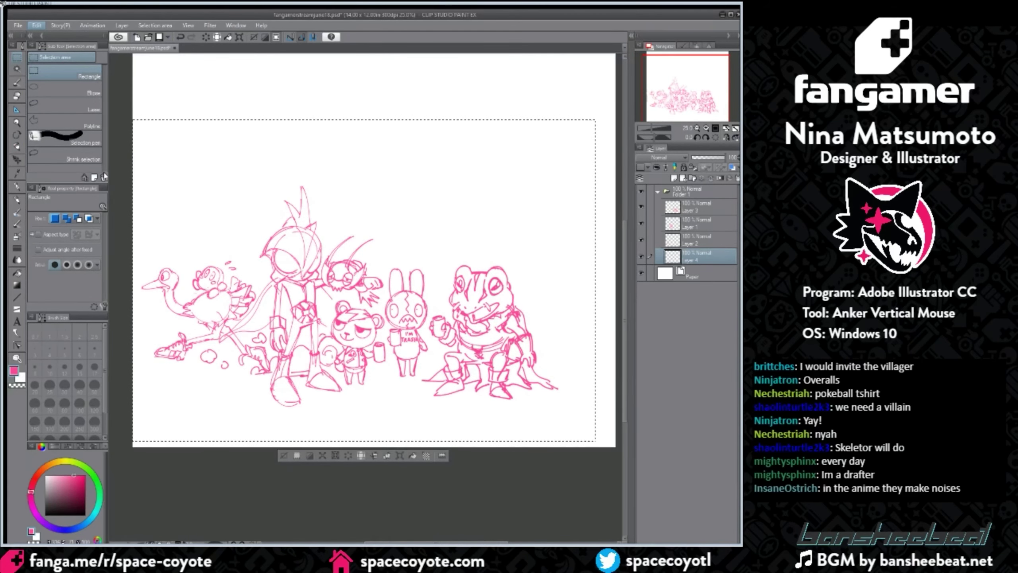
{"action": "left_click", "coordinate": [103, 254]}
{"action": "left_click", "coordinate": [533, 234]}
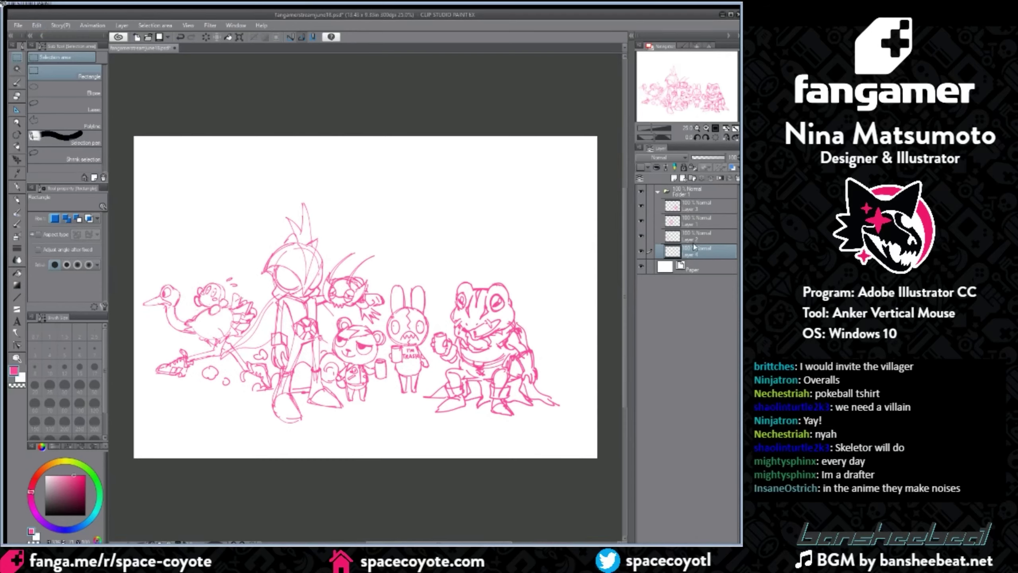
Step: Create a new illustration, paste the He-Man comic page into it and enlarge the image to fill the page width
{"action": "left_click", "coordinate": [16, 146]}
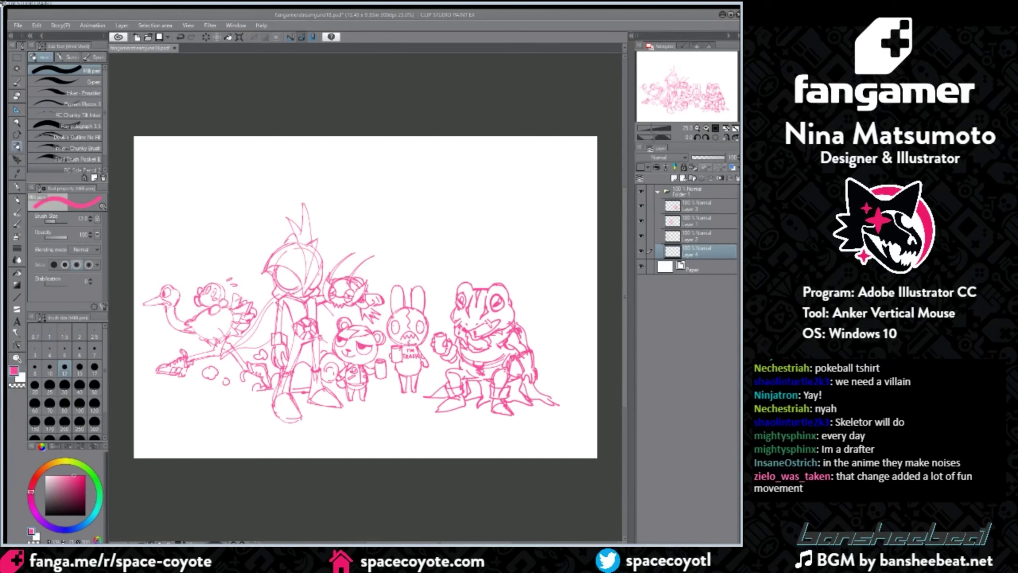
{"action": "scroll", "coordinate": [511, 199], "scroll_direction": "up", "scroll_amount": 1}
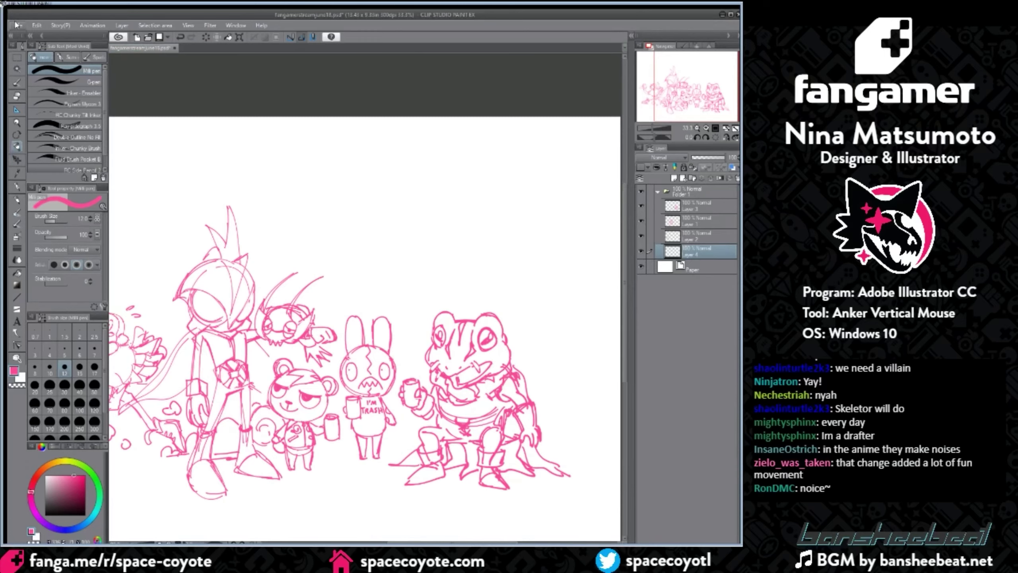
{"action": "key", "text": "ctrl+n"}
{"action": "key", "text": "Return"}
{"action": "key", "text": "ctrl+v"}
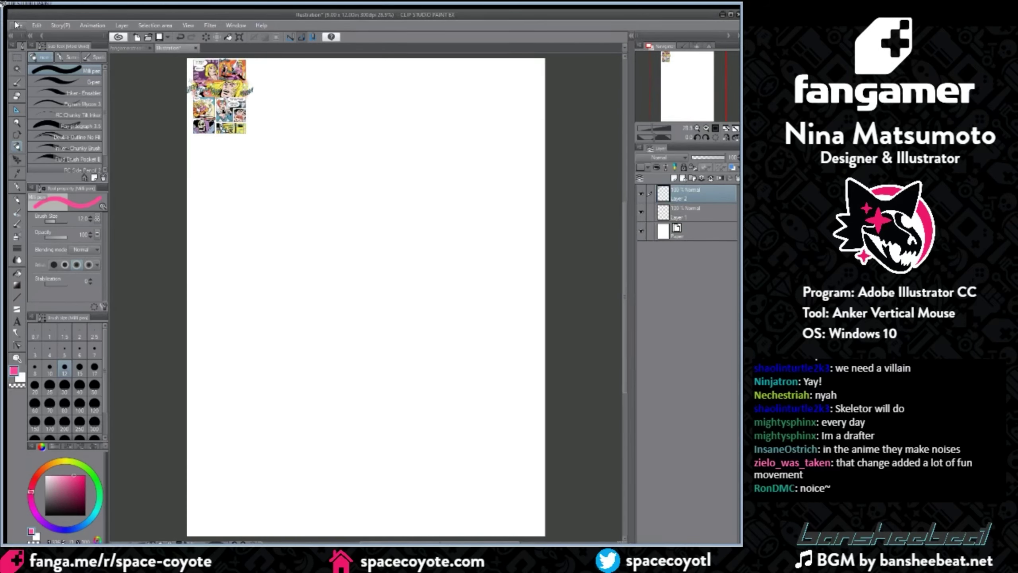
{"action": "key", "text": "ctrl+t"}
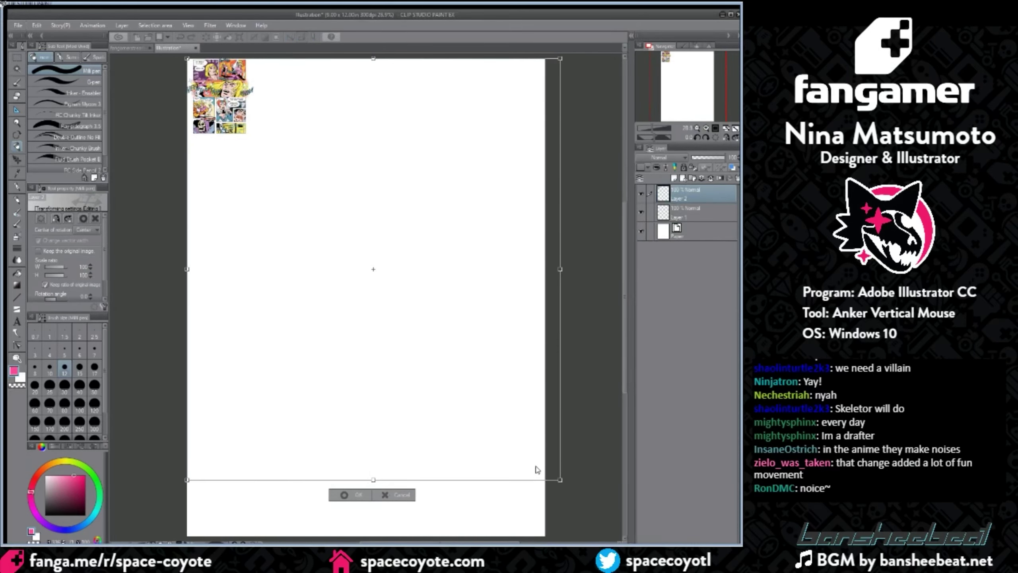
{"action": "left_click_drag", "start_coordinate": [538, 470], "coordinate": [542, 474]}
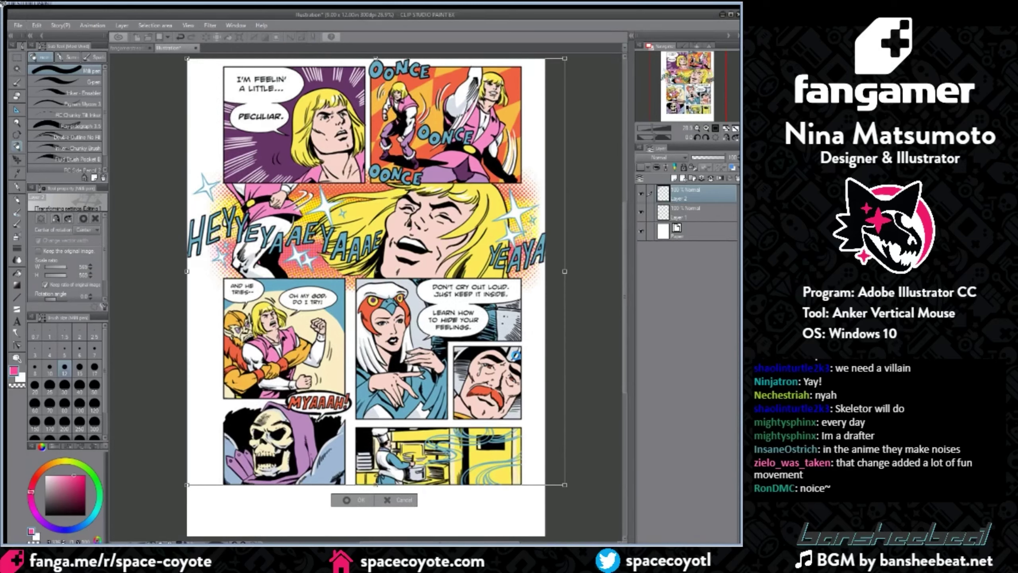
{"action": "key", "text": "Return"}
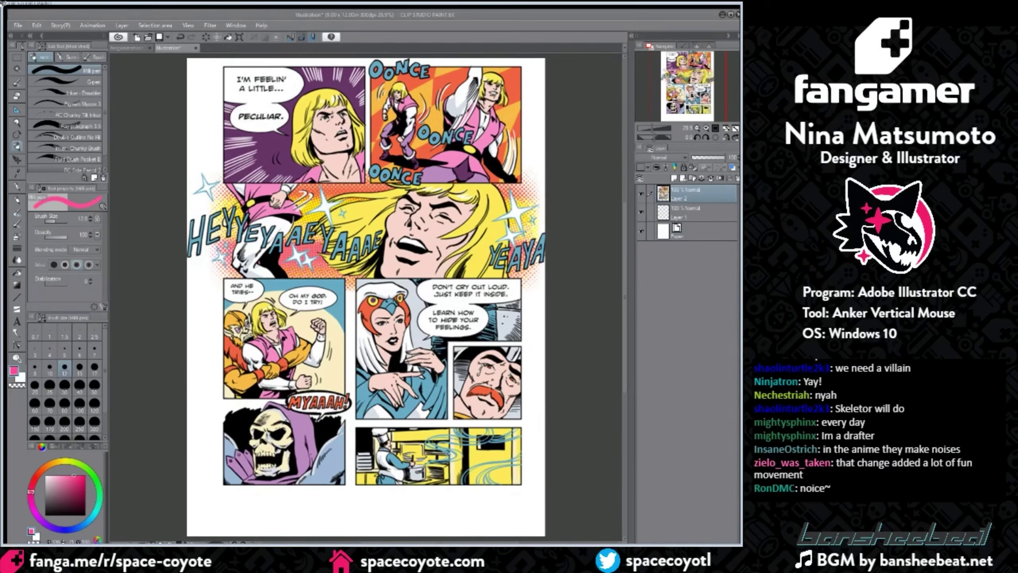
Step: Examine the panels of the comic page for Skeletor's hooded skull face and shoulders, and close the reference illustration
{"action": "left_click_drag", "start_coordinate": [624, 286], "coordinate": [623, 279]}
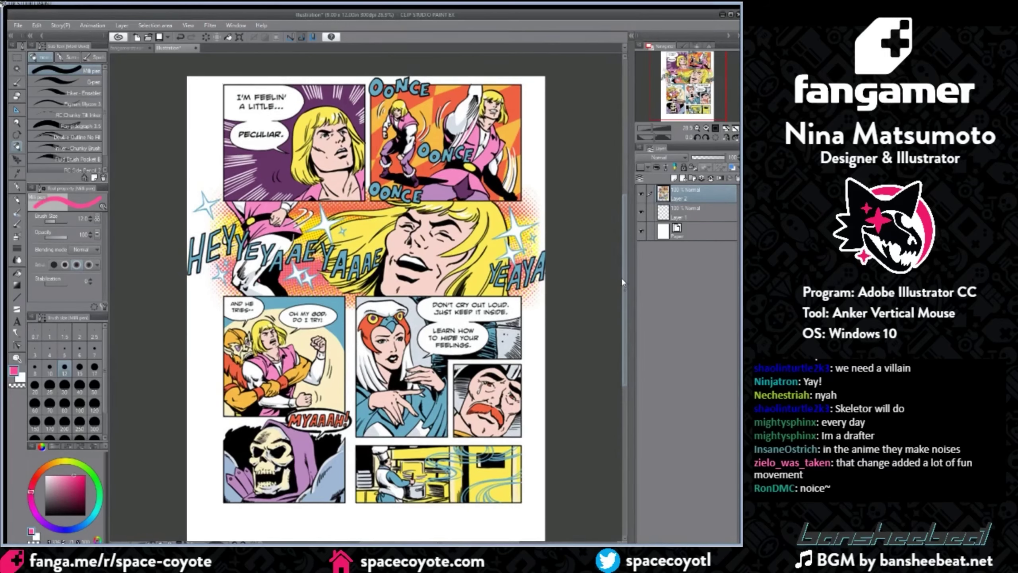
{"action": "scroll", "coordinate": [622, 285], "scroll_direction": "down", "scroll_amount": 5}
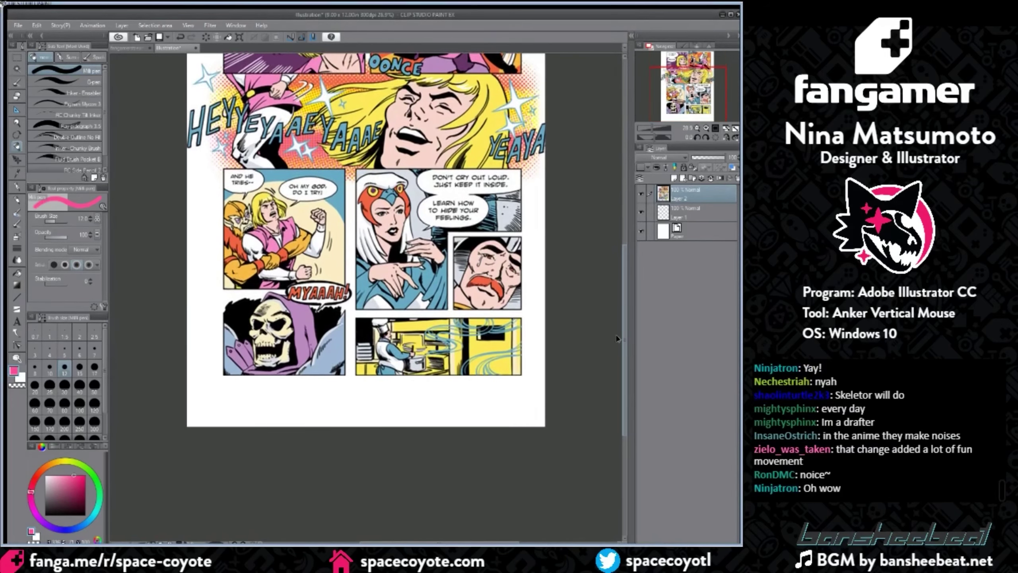
{"action": "scroll", "coordinate": [625, 286], "scroll_direction": "up", "scroll_amount": 5}
{"action": "scroll", "coordinate": [626, 287], "scroll_direction": "down", "scroll_amount": 1}
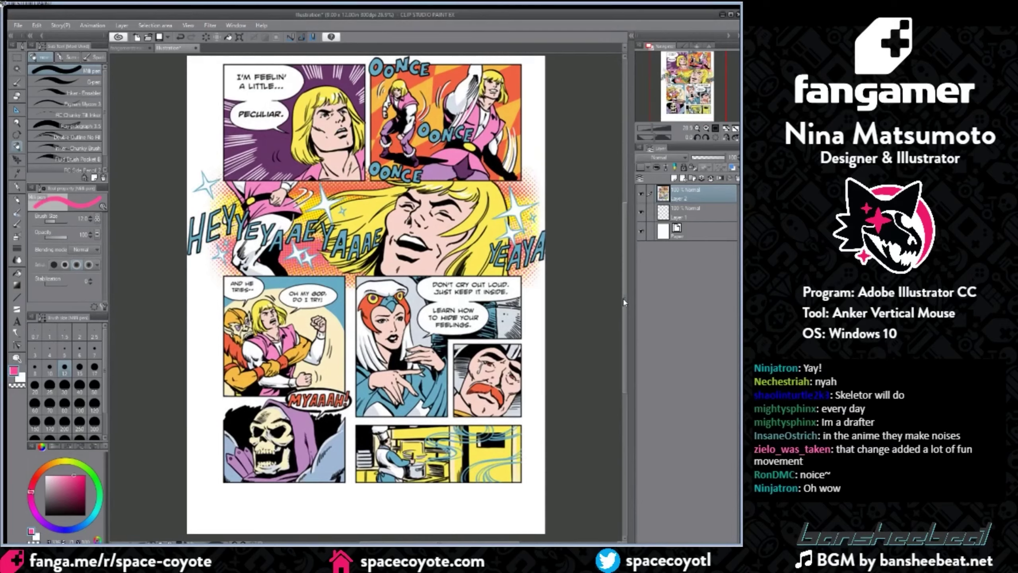
{"action": "key", "text": "ctrl+plus"}
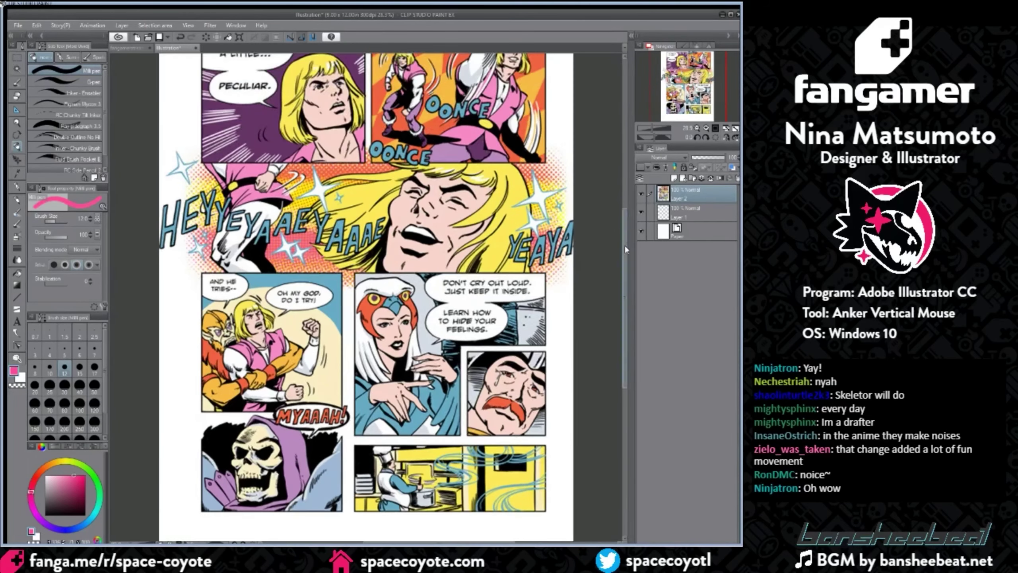
{"action": "left_click_drag", "start_coordinate": [626, 230], "coordinate": [626, 200]}
{"action": "scroll", "coordinate": [626, 203], "scroll_direction": "up", "scroll_amount": 1}
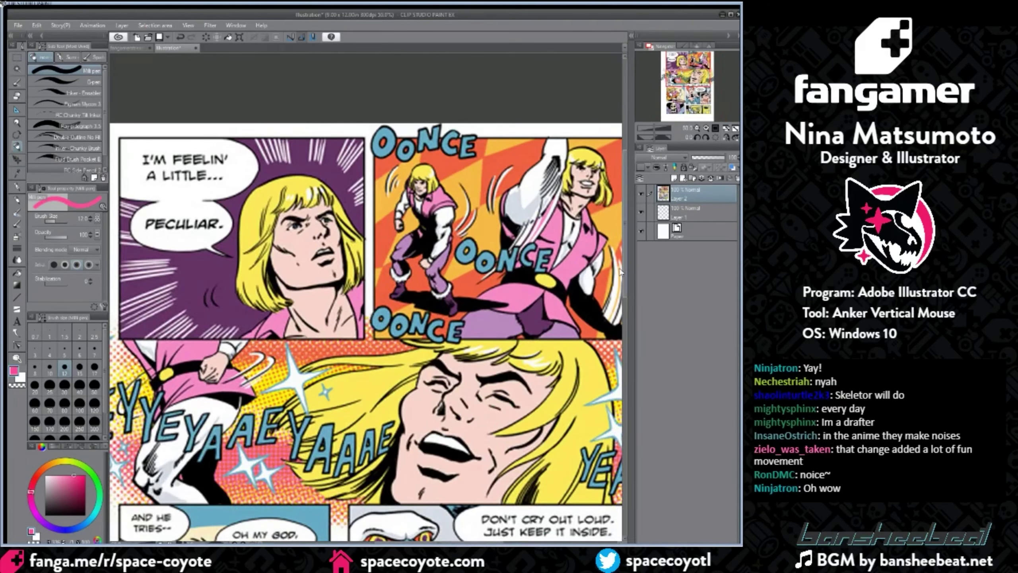
{"action": "scroll", "coordinate": [623, 297], "scroll_direction": "down", "scroll_amount": 10}
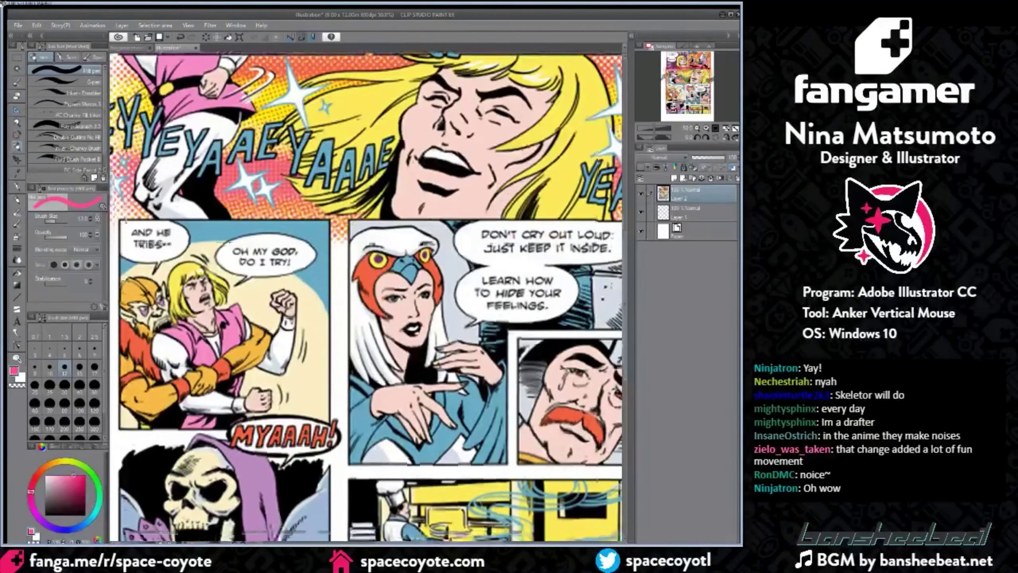
{"action": "scroll", "coordinate": [603, 397], "scroll_direction": "up", "scroll_amount": 2}
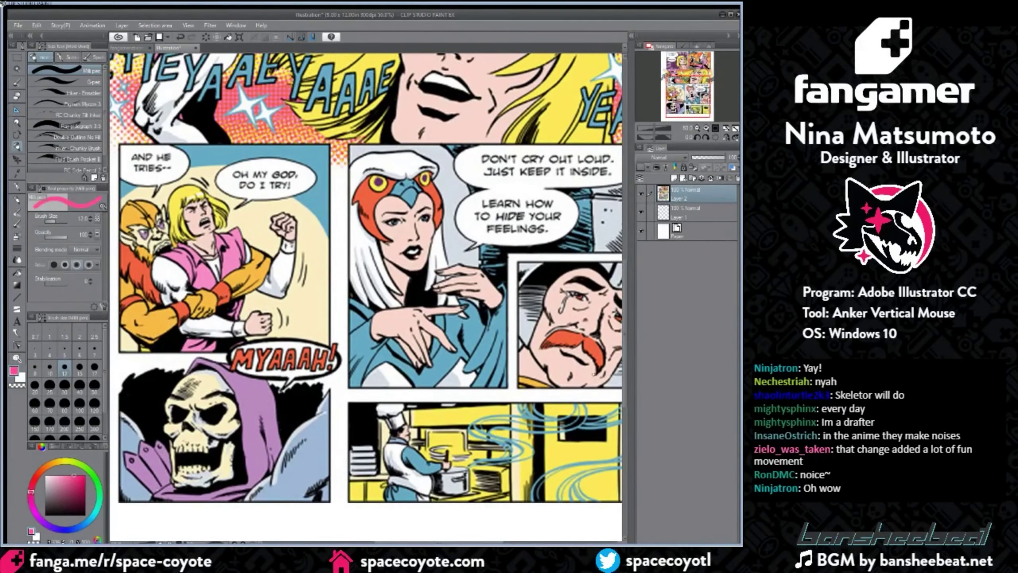
{"action": "scroll", "coordinate": [622, 334], "scroll_direction": "up", "scroll_amount": 7}
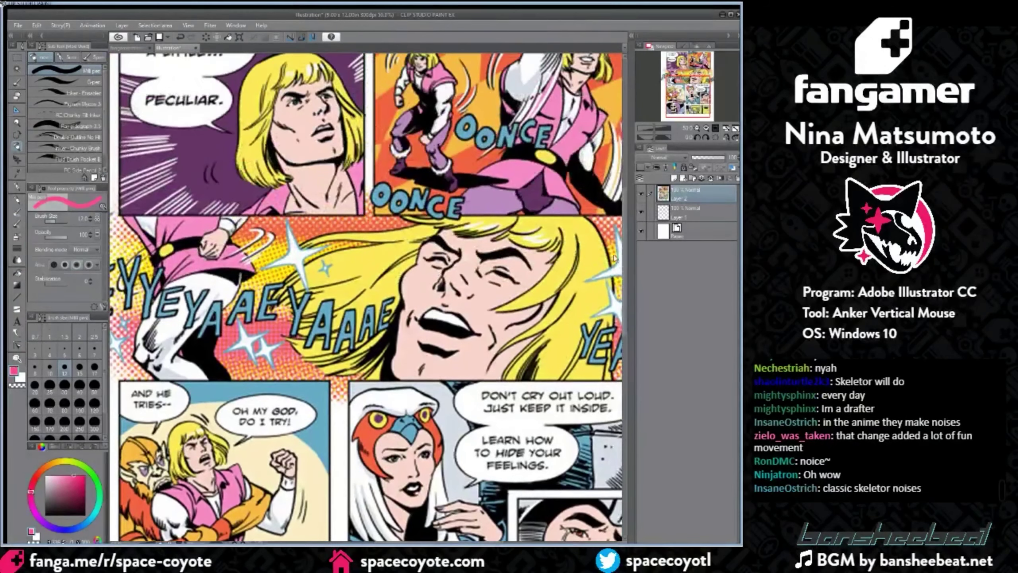
{"action": "scroll", "coordinate": [619, 256], "scroll_direction": "down", "scroll_amount": 1}
{"action": "left_click", "coordinate": [420, 234]}
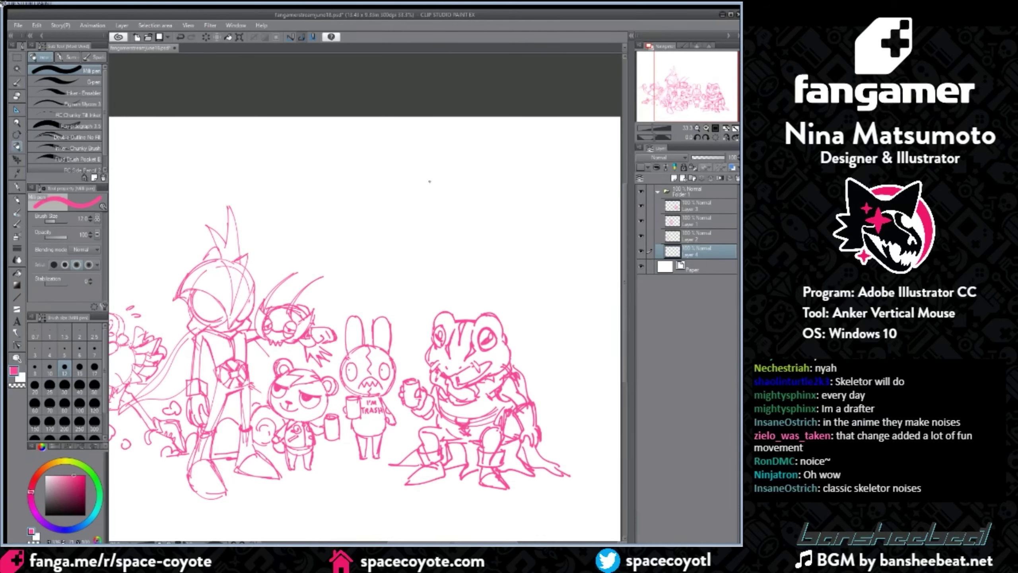
Step: Sketch Skeletor's skull above the frog, with a rounded cranium, a centre guideline, a squared jaw and teeth
{"action": "key", "text": "ctrl+z"}
{"action": "mouse_move", "coordinate": [389, 194]}
{"action": "left_mouse_down"}
{"action": "mouse_move", "coordinate": [392, 248]}
{"action": "mouse_move", "coordinate": [410, 263]}
{"action": "mouse_move", "coordinate": [412, 193]}
{"action": "mouse_move", "coordinate": [405, 251]}
{"action": "left_mouse_up"}
{"action": "key", "text": "ctrl+z"}
{"action": "key", "text": "ctrl+z"}
{"action": "key", "text": "ctrl+z"}
{"action": "left_click_drag", "start_coordinate": [409, 249], "coordinate": [432, 243]}
{"action": "mouse_move", "coordinate": [392, 197]}
{"action": "left_mouse_down"}
{"action": "mouse_move", "coordinate": [420, 192]}
{"action": "mouse_move", "coordinate": [435, 230]}
{"action": "left_mouse_up"}
{"action": "mouse_move", "coordinate": [404, 190]}
{"action": "left_mouse_down"}
{"action": "mouse_move", "coordinate": [409, 250]}
{"action": "mouse_move", "coordinate": [435, 222]}
{"action": "mouse_move", "coordinate": [398, 247]}
{"action": "left_mouse_up"}
{"action": "key", "text": "ctrl+z"}
{"action": "left_click_drag", "start_coordinate": [400, 234], "coordinate": [403, 248]}
{"action": "left_click_drag", "start_coordinate": [397, 245], "coordinate": [422, 248]}
{"action": "left_click_drag", "start_coordinate": [425, 231], "coordinate": [421, 248]}
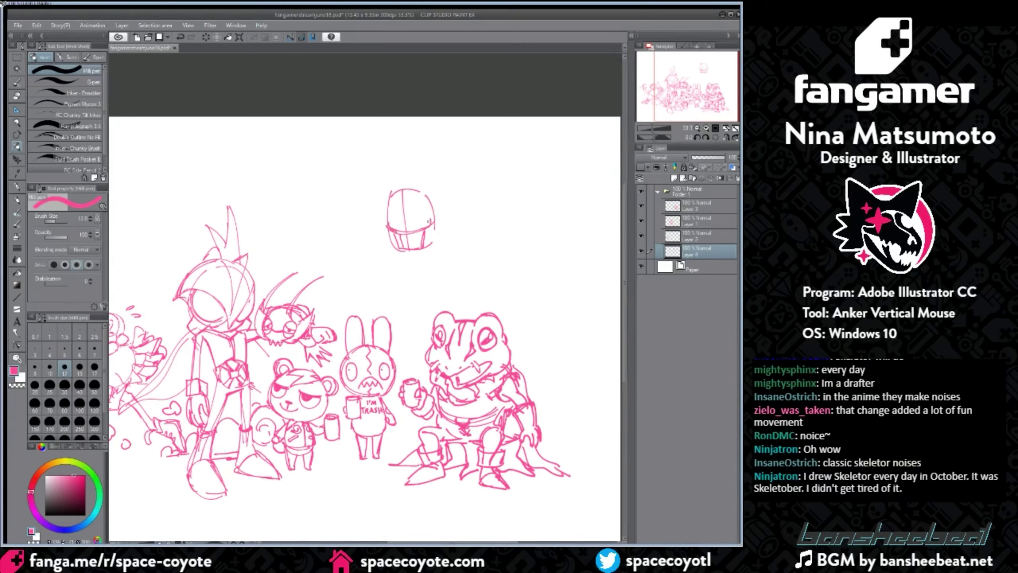
Step: Draw the skull's scowling eye sockets and nose hole
{"action": "mouse_move", "coordinate": [402, 227]}
{"action": "left_mouse_down"}
{"action": "mouse_move", "coordinate": [416, 240]}
{"action": "mouse_move", "coordinate": [402, 223]}
{"action": "mouse_move", "coordinate": [426, 205]}
{"action": "mouse_move", "coordinate": [425, 221]}
{"action": "mouse_move", "coordinate": [386, 205]}
{"action": "left_mouse_up"}
{"action": "key", "text": "ctrl+z"}
{"action": "key", "text": "ctrl+z"}
{"action": "key", "text": "ctrl+z"}
{"action": "key", "text": "ctrl+z"}
{"action": "key", "text": "ctrl+z"}
{"action": "key", "text": "ctrl+z"}
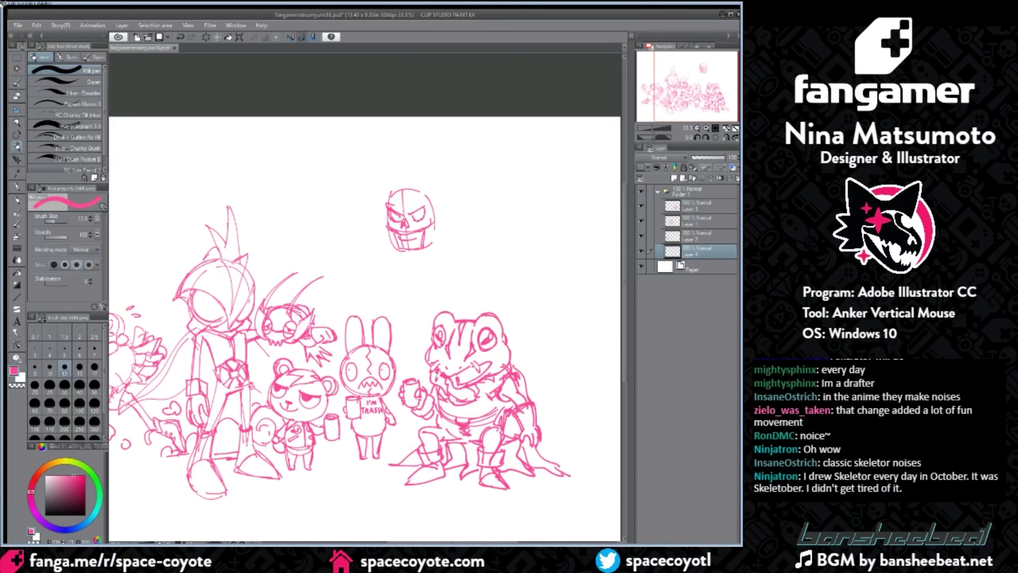
{"action": "mouse_move", "coordinate": [412, 205]}
{"action": "left_mouse_down"}
{"action": "mouse_move", "coordinate": [423, 200]}
{"action": "mouse_move", "coordinate": [427, 225]}
{"action": "left_mouse_up"}
{"action": "key", "text": "ctrl+z"}
{"action": "key", "text": "ctrl+z"}
Step: Draw a pointed hood around the skull, closing it beneath the jaw
{"action": "left_click_drag", "start_coordinate": [392, 196], "coordinate": [440, 232]}
{"action": "left_click_drag", "start_coordinate": [424, 201], "coordinate": [438, 247]}
{"action": "mouse_move", "coordinate": [390, 187]}
{"action": "left_mouse_down"}
{"action": "mouse_move", "coordinate": [416, 169]}
{"action": "mouse_move", "coordinate": [384, 195]}
{"action": "mouse_move", "coordinate": [453, 187]}
{"action": "left_mouse_up"}
{"action": "key", "text": "ctrl+z"}
{"action": "left_click_drag", "start_coordinate": [443, 193], "coordinate": [455, 238]}
{"action": "left_click_drag", "start_coordinate": [388, 188], "coordinate": [381, 242]}
{"action": "mouse_move", "coordinate": [381, 240]}
{"action": "left_mouse_down"}
{"action": "mouse_move", "coordinate": [419, 263]}
{"action": "mouse_move", "coordinate": [449, 237]}
{"action": "left_mouse_up"}
{"action": "left_click_drag", "start_coordinate": [435, 251], "coordinate": [449, 241]}
Step: Draw the sloping shoulder lines on both sides of Skeletor's hood
{"action": "mouse_move", "coordinate": [386, 236]}
{"action": "left_mouse_down"}
{"action": "mouse_move", "coordinate": [363, 256]}
{"action": "mouse_move", "coordinate": [395, 269]}
{"action": "mouse_move", "coordinate": [365, 272]}
{"action": "left_mouse_up"}
{"action": "key", "text": "ctrl+z"}
{"action": "key", "text": "ctrl+z"}
{"action": "left_click_drag", "start_coordinate": [452, 221], "coordinate": [476, 241]}
{"action": "key", "text": "ctrl+z"}
{"action": "key", "text": "ctrl+z"}
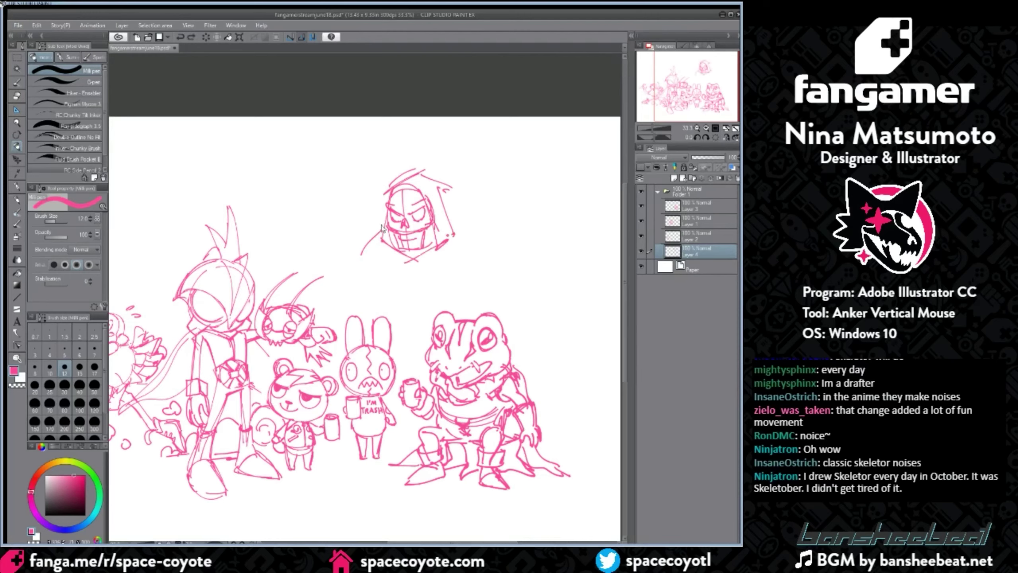
{"action": "left_click_drag", "start_coordinate": [386, 222], "coordinate": [351, 269]}
{"action": "left_click_drag", "start_coordinate": [450, 223], "coordinate": [472, 245]}
{"action": "mouse_move", "coordinate": [467, 244]}
{"action": "left_mouse_down"}
{"action": "mouse_move", "coordinate": [493, 262]}
{"action": "mouse_move", "coordinate": [474, 244]}
{"action": "left_mouse_up"}
{"action": "key", "text": "ctrl+z"}
{"action": "key", "text": "ctrl+z"}
Step: Sketch the edges of Skeletor's garment converging from both shoulders to the middle of the chest
{"action": "left_click_drag", "start_coordinate": [368, 243], "coordinate": [395, 291]}
{"action": "left_click", "coordinate": [403, 296]}
{"action": "left_click_drag", "start_coordinate": [419, 296], "coordinate": [447, 281]}
{"action": "left_click_drag", "start_coordinate": [425, 292], "coordinate": [471, 243]}
{"action": "left_click_drag", "start_coordinate": [355, 246], "coordinate": [383, 288]}
{"action": "mouse_move", "coordinate": [373, 280]}
{"action": "left_mouse_down"}
{"action": "mouse_move", "coordinate": [391, 320]}
{"action": "mouse_move", "coordinate": [436, 339]}
{"action": "left_mouse_up"}
{"action": "key", "text": "ctrl+z"}
{"action": "key", "text": "ctrl+z"}
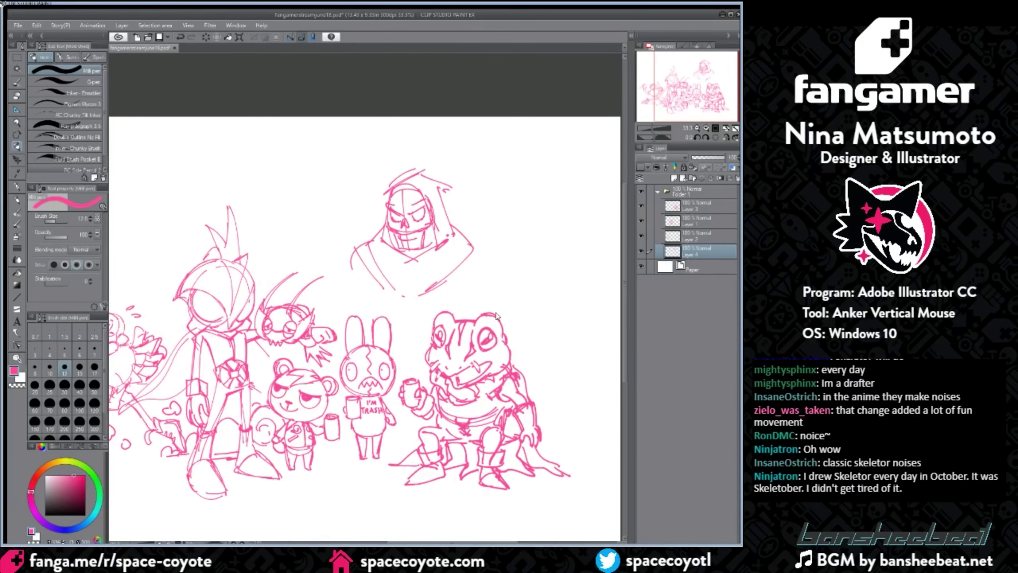
Step: Select the Skeletor bust with a rectangular selection, move it up towards the canvas edge and deselect it
{"action": "key", "text": "m"}
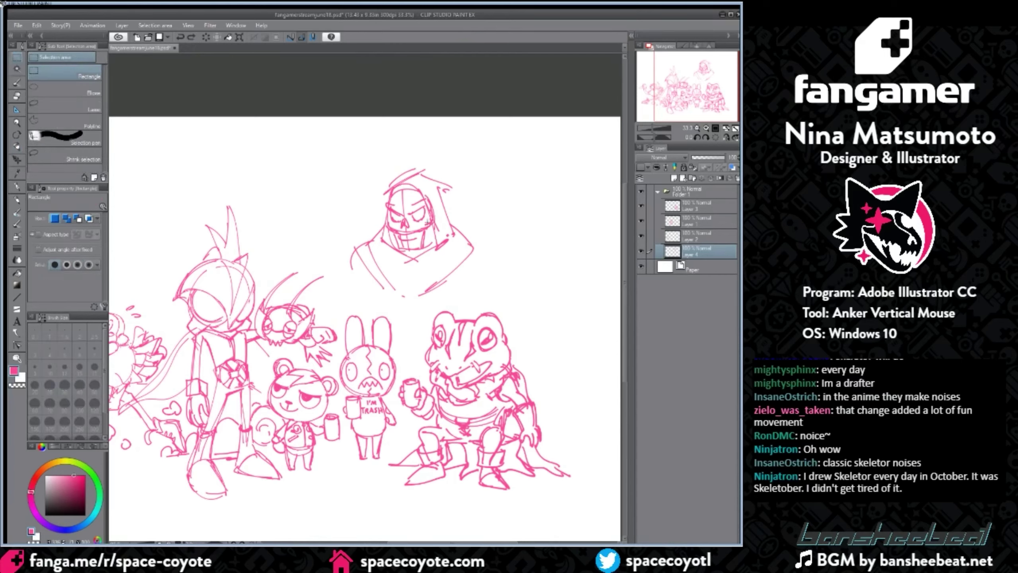
{"action": "left_click_drag", "start_coordinate": [317, 148], "coordinate": [523, 333]}
{"action": "left_click_drag", "start_coordinate": [466, 241], "coordinate": [475, 205]}
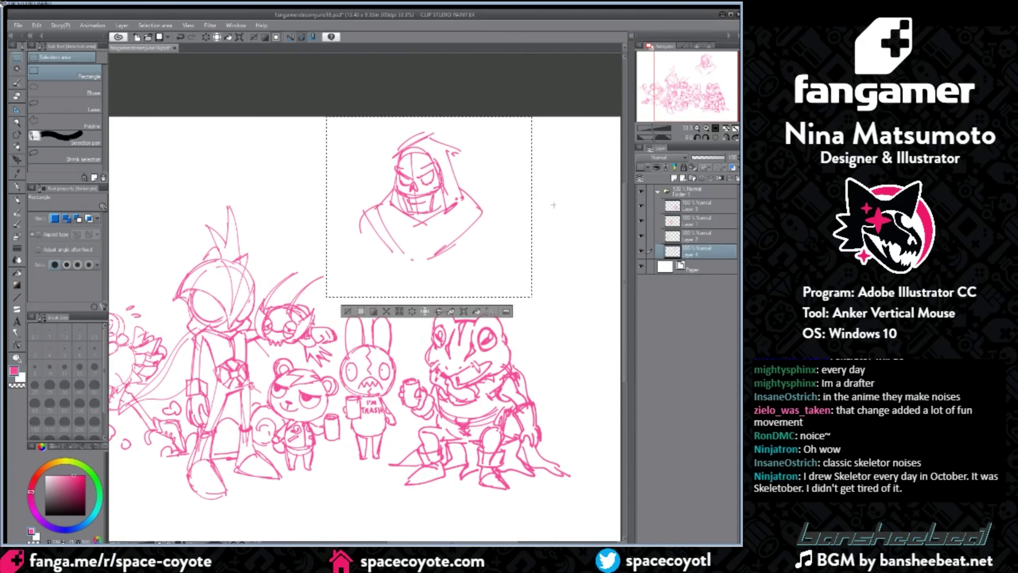
{"action": "left_click", "coordinate": [567, 255]}
{"action": "key", "text": "p"}
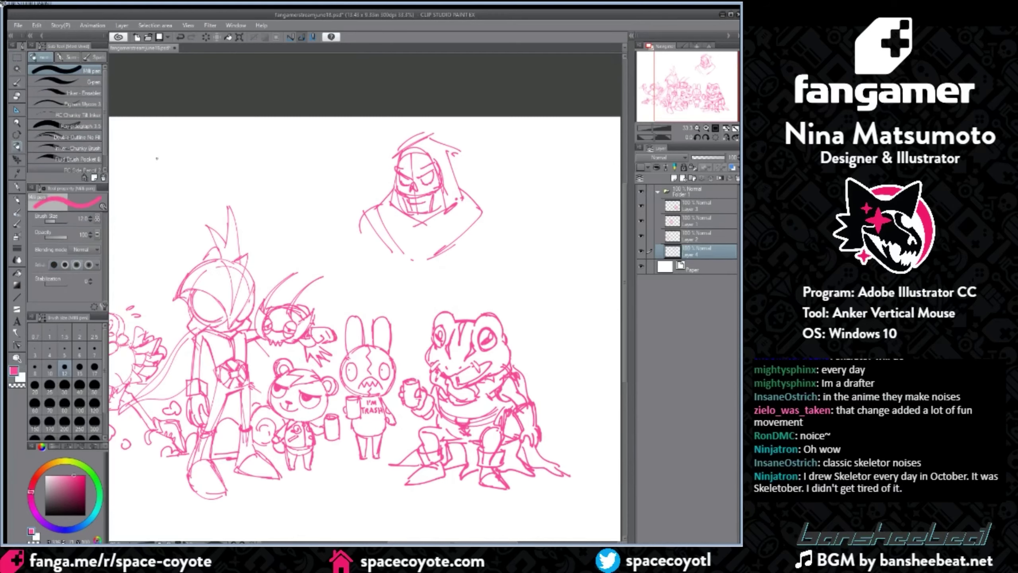
Step: Draw the curved lower outline of Skeletor's broad chest on both sides
{"action": "left_click_drag", "start_coordinate": [379, 267], "coordinate": [381, 274]}
{"action": "key", "text": "ctrl+z"}
{"action": "left_click_drag", "start_coordinate": [365, 237], "coordinate": [401, 275]}
{"action": "key", "text": "ctrl+z"}
{"action": "left_click_drag", "start_coordinate": [362, 236], "coordinate": [412, 277]}
{"action": "mouse_move", "coordinate": [418, 263]}
{"action": "left_mouse_down"}
{"action": "mouse_move", "coordinate": [419, 274]}
{"action": "mouse_move", "coordinate": [475, 266]}
{"action": "left_mouse_up"}
{"action": "scroll", "coordinate": [479, 265], "scroll_direction": "down", "scroll_amount": 1}
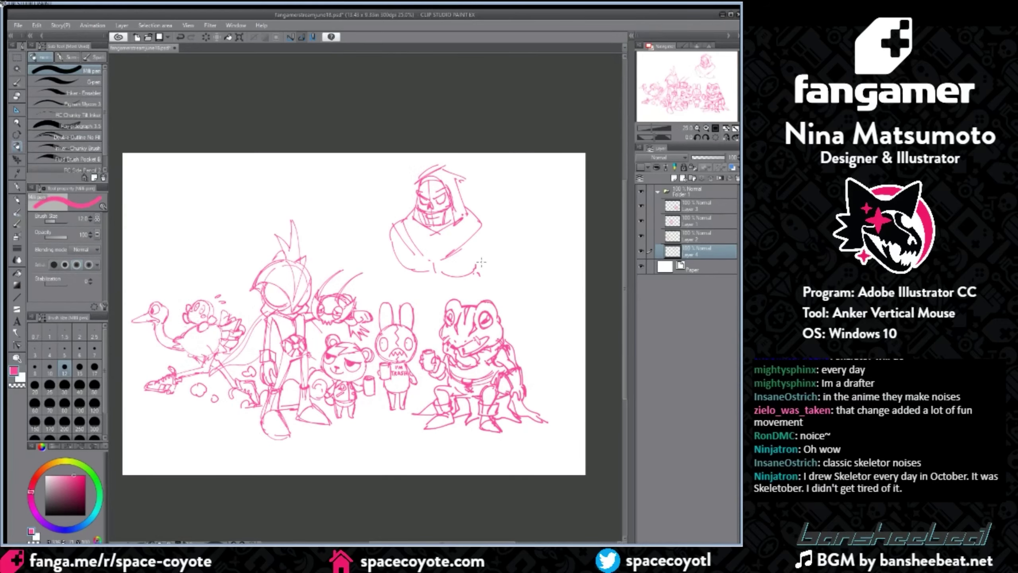
{"action": "scroll", "coordinate": [481, 262], "scroll_direction": "up", "scroll_amount": 1}
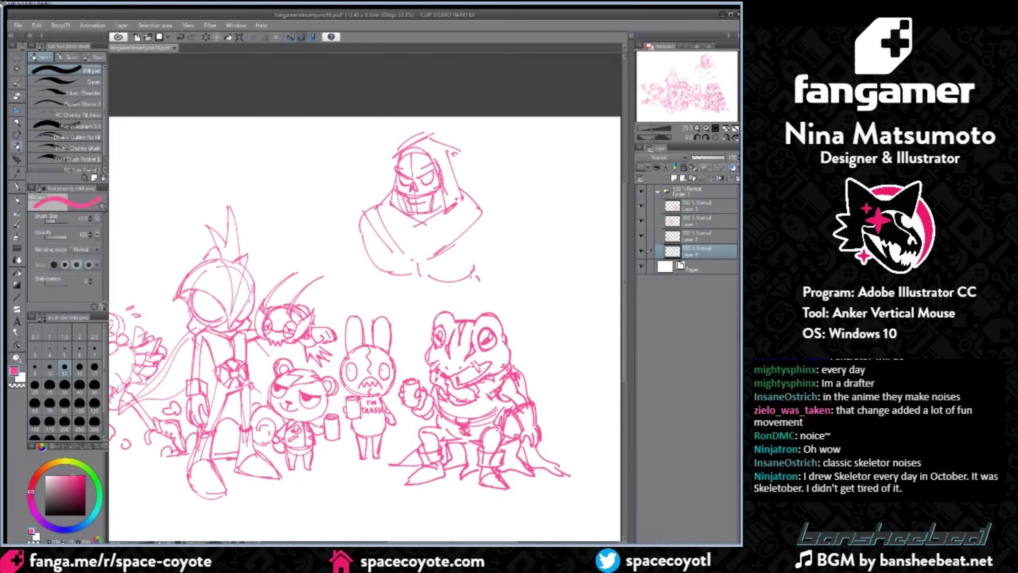
Step: Sketch Skeletor's tapering torso and the curved waistband below the chest
{"action": "left_click_drag", "start_coordinate": [392, 265], "coordinate": [410, 288]}
{"action": "mouse_move", "coordinate": [400, 283]}
{"action": "left_mouse_down"}
{"action": "mouse_move", "coordinate": [400, 316]}
{"action": "mouse_move", "coordinate": [427, 318]}
{"action": "left_mouse_up"}
{"action": "key", "text": "ctrl+z"}
{"action": "key", "text": "ctrl+z"}
{"action": "mouse_move", "coordinate": [377, 248]}
{"action": "left_mouse_down"}
{"action": "mouse_move", "coordinate": [400, 276]}
{"action": "mouse_move", "coordinate": [401, 306]}
{"action": "left_mouse_up"}
{"action": "left_click_drag", "start_coordinate": [401, 310], "coordinate": [419, 316]}
{"action": "mouse_move", "coordinate": [402, 284]}
{"action": "left_mouse_down"}
{"action": "mouse_move", "coordinate": [442, 300]}
{"action": "mouse_move", "coordinate": [463, 289]}
{"action": "left_mouse_up"}
{"action": "mouse_move", "coordinate": [404, 291]}
{"action": "left_mouse_down"}
{"action": "mouse_move", "coordinate": [461, 281]}
{"action": "mouse_move", "coordinate": [468, 306]}
{"action": "left_mouse_up"}
{"action": "left_click_drag", "start_coordinate": [473, 302], "coordinate": [475, 280]}
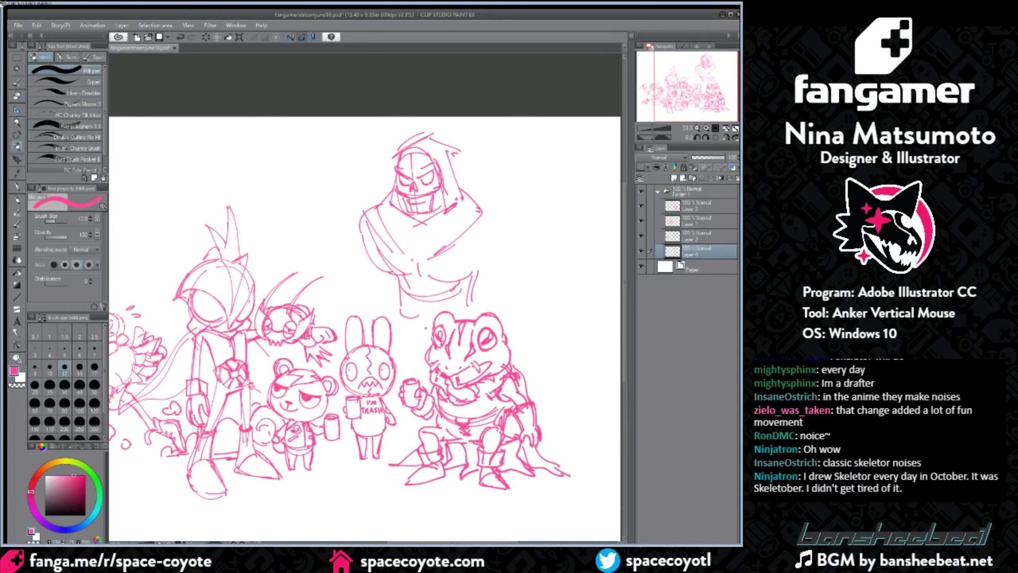
Step: Draw Skeletor's bent leg extending from the waist behind the rabbit towards the bear
{"action": "left_click_drag", "start_coordinate": [412, 318], "coordinate": [414, 369]}
{"action": "left_click_drag", "start_coordinate": [409, 317], "coordinate": [408, 366]}
{"action": "mouse_move", "coordinate": [400, 311]}
{"action": "left_mouse_down"}
{"action": "mouse_move", "coordinate": [327, 316]}
{"action": "mouse_move", "coordinate": [349, 304]}
{"action": "mouse_move", "coordinate": [319, 348]}
{"action": "left_mouse_up"}
{"action": "key", "text": "ctrl+z"}
{"action": "left_click_drag", "start_coordinate": [329, 364], "coordinate": [336, 401]}
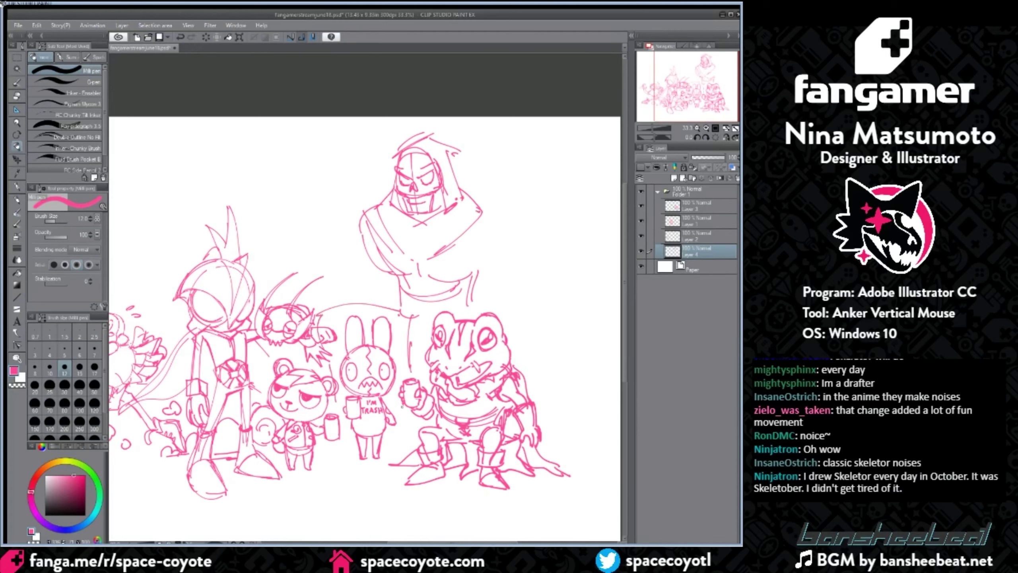
{"action": "key", "text": "ctrl+z"}
{"action": "key", "text": "ctrl+z"}
{"action": "mouse_move", "coordinate": [400, 313]}
{"action": "left_mouse_down"}
{"action": "mouse_move", "coordinate": [342, 305]}
{"action": "mouse_move", "coordinate": [315, 341]}
{"action": "left_mouse_up"}
{"action": "left_click_drag", "start_coordinate": [329, 365], "coordinate": [329, 381]}
{"action": "left_click_drag", "start_coordinate": [336, 385], "coordinate": [345, 409]}
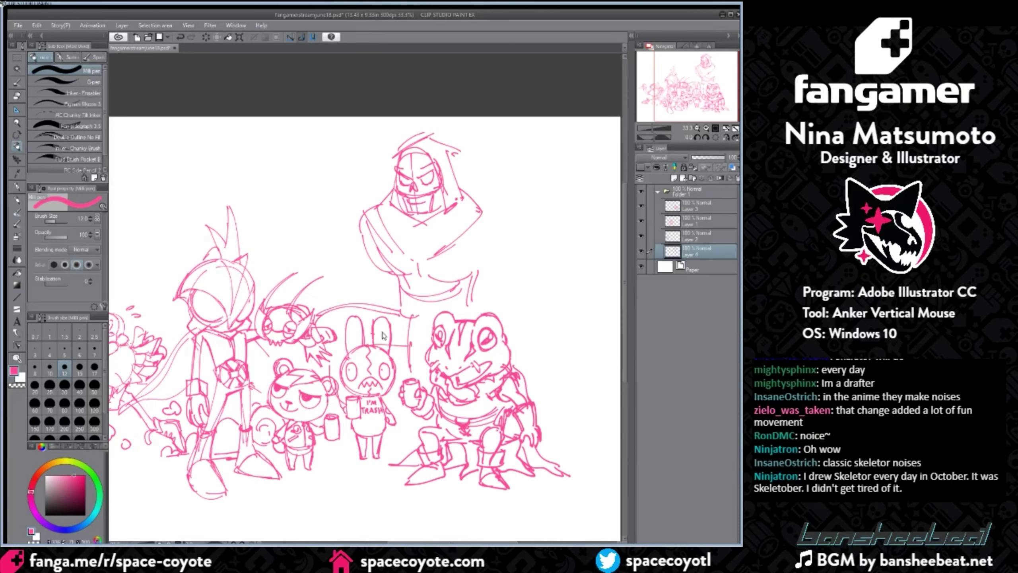
Step: Add leg lines between the rabbit and the frog, and close the lower edge of Skeletor's waistband
{"action": "left_click_drag", "start_coordinate": [408, 357], "coordinate": [398, 361]}
{"action": "left_click_drag", "start_coordinate": [411, 318], "coordinate": [397, 386]}
{"action": "mouse_move", "coordinate": [420, 326]}
{"action": "left_mouse_down"}
{"action": "mouse_move", "coordinate": [413, 380]}
{"action": "mouse_move", "coordinate": [426, 386]}
{"action": "mouse_move", "coordinate": [413, 320]}
{"action": "mouse_move", "coordinate": [433, 320]}
{"action": "left_mouse_up"}
{"action": "key", "text": "ctrl+z"}
{"action": "mouse_move", "coordinate": [405, 309]}
{"action": "left_mouse_down"}
{"action": "mouse_move", "coordinate": [432, 317]}
{"action": "mouse_move", "coordinate": [430, 327]}
{"action": "mouse_move", "coordinate": [475, 304]}
{"action": "left_mouse_up"}
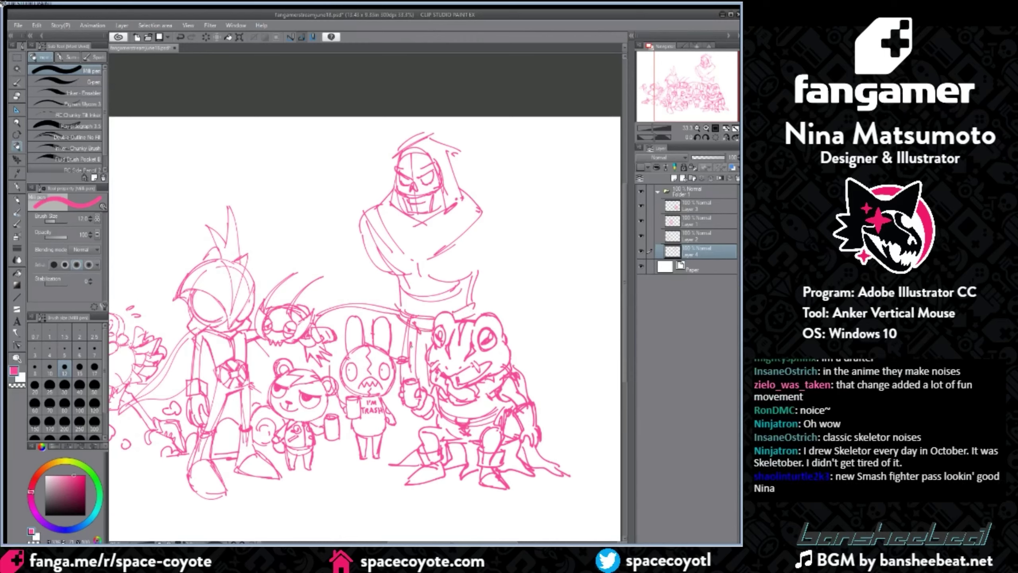
{"action": "left_click_drag", "start_coordinate": [405, 322], "coordinate": [398, 381]}
{"action": "key", "text": "ctrl+z"}
{"action": "left_click_drag", "start_coordinate": [325, 307], "coordinate": [333, 357]}
{"action": "mouse_move", "coordinate": [477, 313]}
{"action": "left_mouse_down"}
{"action": "mouse_move", "coordinate": [560, 295]}
{"action": "mouse_move", "coordinate": [532, 304]}
{"action": "mouse_move", "coordinate": [554, 310]}
{"action": "mouse_move", "coordinate": [561, 331]}
{"action": "mouse_move", "coordinate": [536, 397]}
{"action": "left_mouse_up"}
{"action": "key", "text": "ctrl+z"}
{"action": "key", "text": "ctrl+z"}
{"action": "left_click_drag", "start_coordinate": [529, 326], "coordinate": [514, 367]}
{"action": "key", "text": "ctrl+z"}
{"action": "key", "text": "ctrl+z"}
{"action": "key", "text": "ctrl+z"}
{"action": "key", "text": "ctrl+z"}
{"action": "key", "text": "ctrl+z"}
Step: Draw a curved line for Skeletor's other thigh just behind the frog's head
{"action": "mouse_move", "coordinate": [439, 308]}
{"action": "left_mouse_down"}
{"action": "mouse_move", "coordinate": [427, 313]}
{"action": "mouse_move", "coordinate": [420, 352]}
{"action": "left_mouse_up"}
{"action": "key", "text": "ctrl+z"}
{"action": "mouse_move", "coordinate": [464, 317]}
{"action": "left_mouse_down"}
{"action": "mouse_move", "coordinate": [427, 318]}
{"action": "mouse_move", "coordinate": [426, 359]}
{"action": "left_mouse_up"}
{"action": "mouse_move", "coordinate": [467, 320]}
{"action": "left_mouse_down"}
{"action": "mouse_move", "coordinate": [427, 318]}
{"action": "mouse_move", "coordinate": [424, 335]}
{"action": "left_mouse_up"}
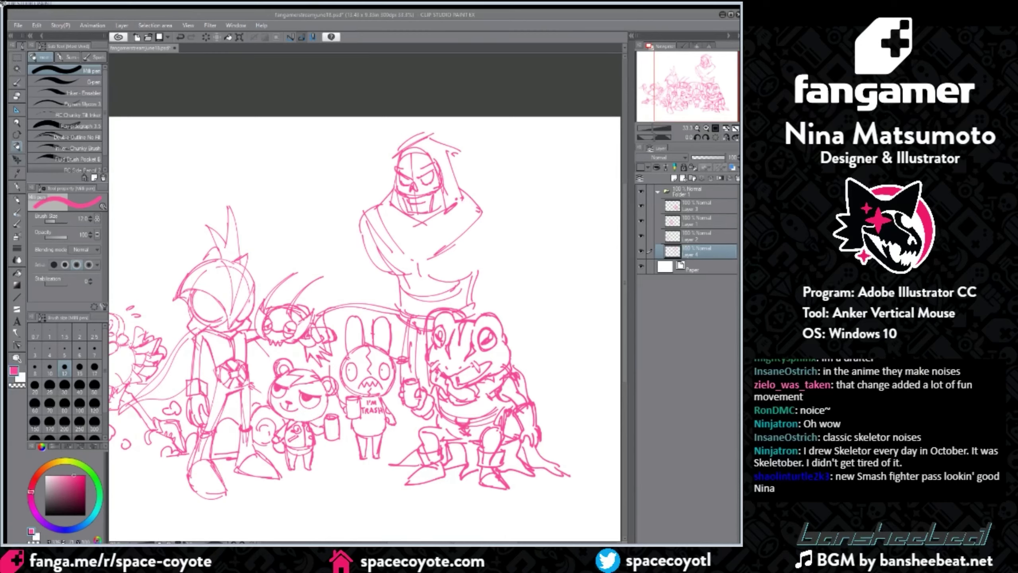
Step: Select the whole Skeletor figure with a rectangular selection and scale it down slightly behind the group
{"action": "key", "text": "ctrl+minus"}
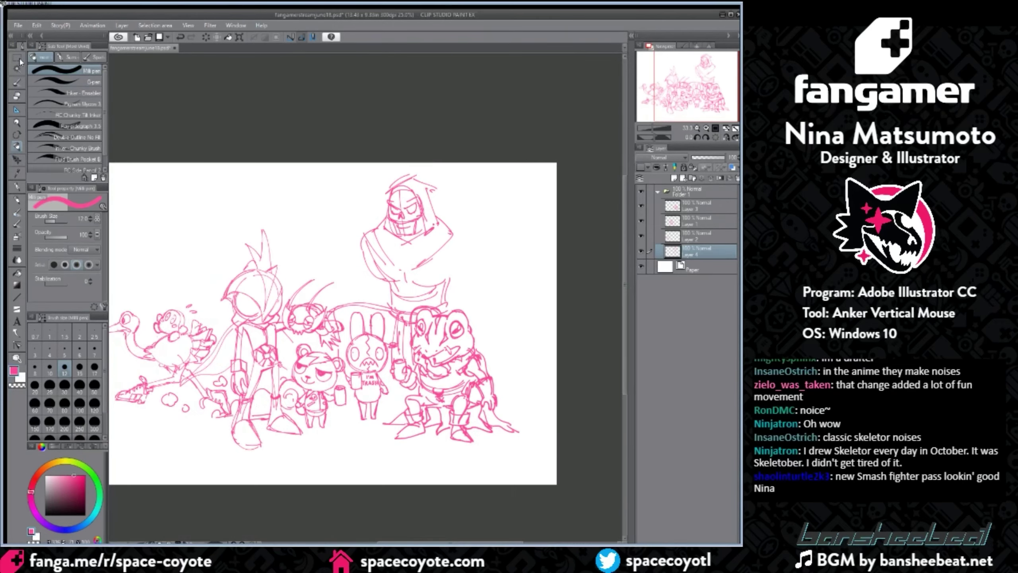
{"action": "key", "text": "m"}
{"action": "left_click_drag", "start_coordinate": [400, 153], "coordinate": [482, 233]}
{"action": "mouse_move", "coordinate": [338, 137]}
{"action": "left_mouse_down"}
{"action": "mouse_move", "coordinate": [457, 289]}
{"action": "mouse_move", "coordinate": [496, 442]}
{"action": "left_mouse_up"}
{"action": "left_click_drag", "start_coordinate": [295, 156], "coordinate": [479, 431]}
{"action": "key", "text": "ctrl+t"}
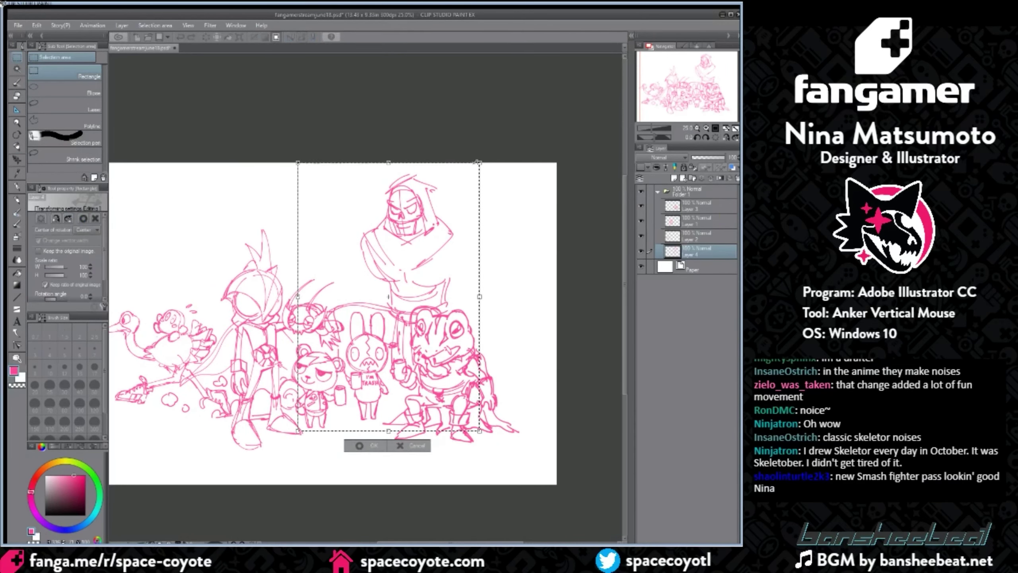
{"action": "mouse_move", "coordinate": [461, 171]}
{"action": "left_mouse_down"}
{"action": "mouse_move", "coordinate": [433, 226]}
{"action": "mouse_move", "coordinate": [441, 219]}
{"action": "mouse_move", "coordinate": [451, 232]}
{"action": "mouse_move", "coordinate": [440, 251]}
{"action": "left_mouse_up"}
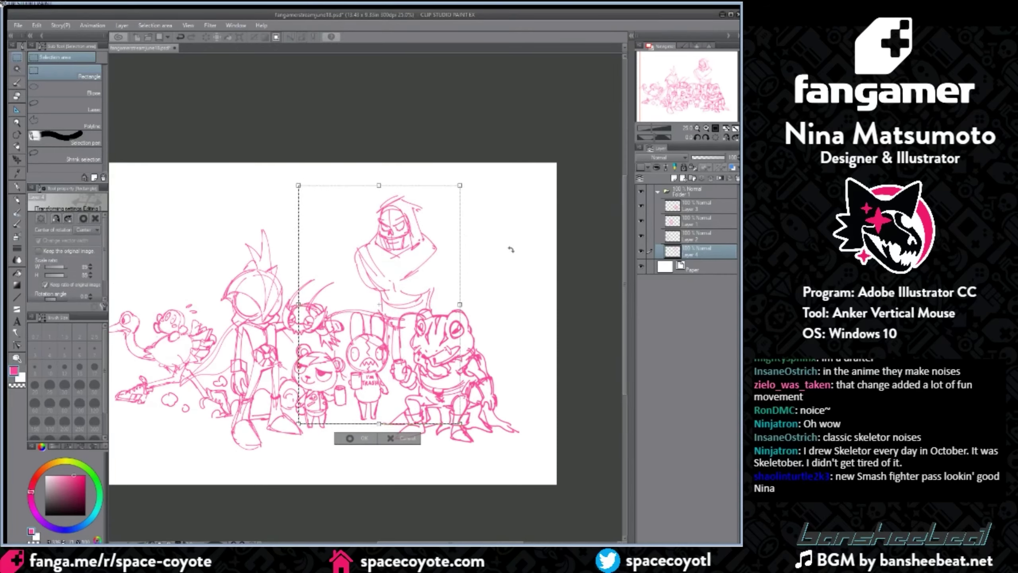
{"action": "left_click", "coordinate": [17, 147]}
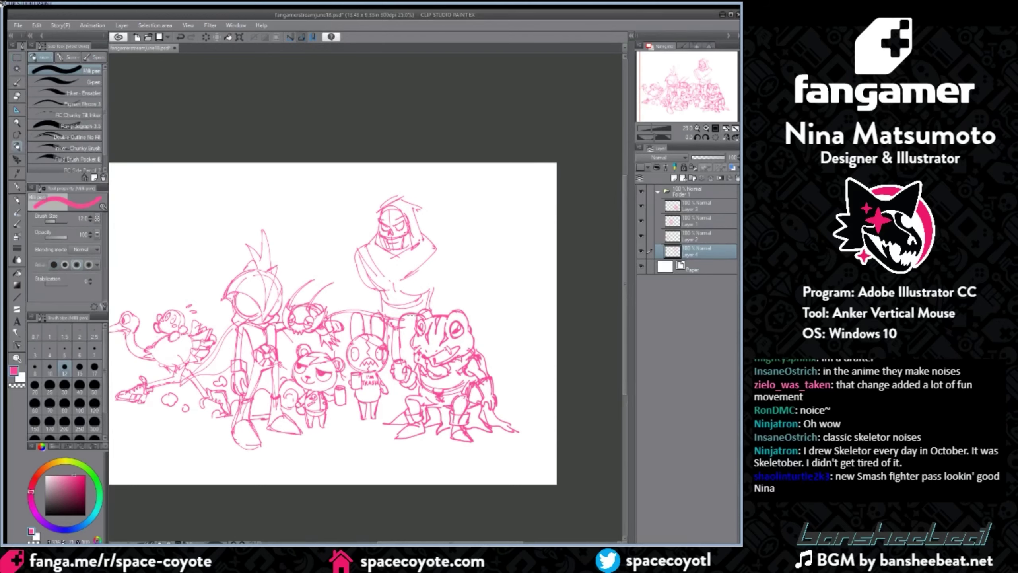
Step: Try a vertical line for Skeletor's leg between the rabbit and the frog, and undo the attempts
{"action": "left_click_drag", "start_coordinate": [402, 331], "coordinate": [402, 400]}
{"action": "key", "text": "ctrl+z"}
{"action": "key", "text": "ctrl+z"}
{"action": "key", "text": "ctrl+z"}
{"action": "key", "text": "ctrl+z"}
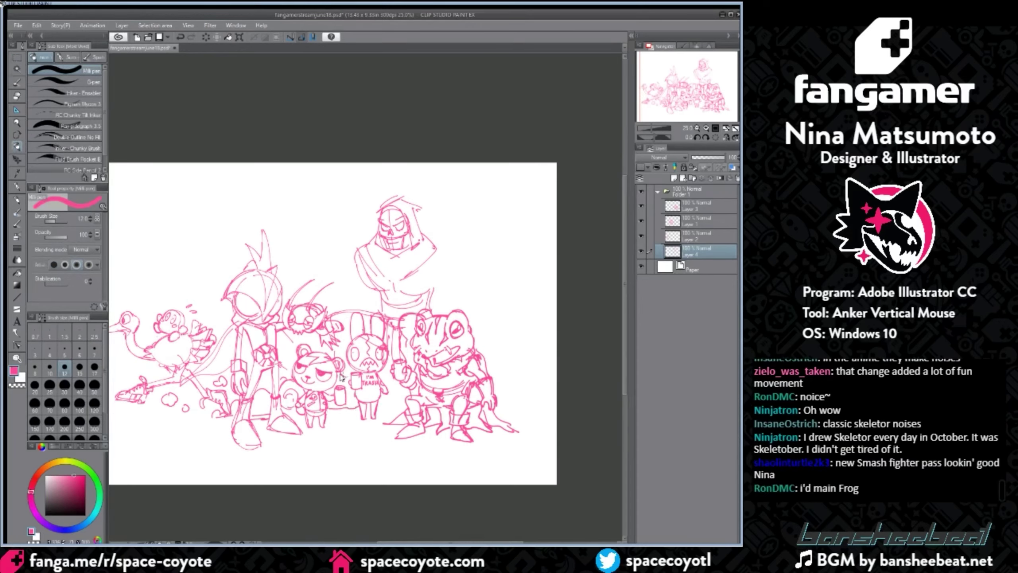
{"action": "key", "text": "ctrl+z"}
Step: Sketch and rework the lines of Skeletor's lower leg in the gap between the bear and the rabbit
{"action": "left_click_drag", "start_coordinate": [328, 416], "coordinate": [356, 406]}
{"action": "key", "text": "ctrl+z"}
{"action": "left_click_drag", "start_coordinate": [344, 371], "coordinate": [347, 380]}
{"action": "key", "text": "ctrl+z"}
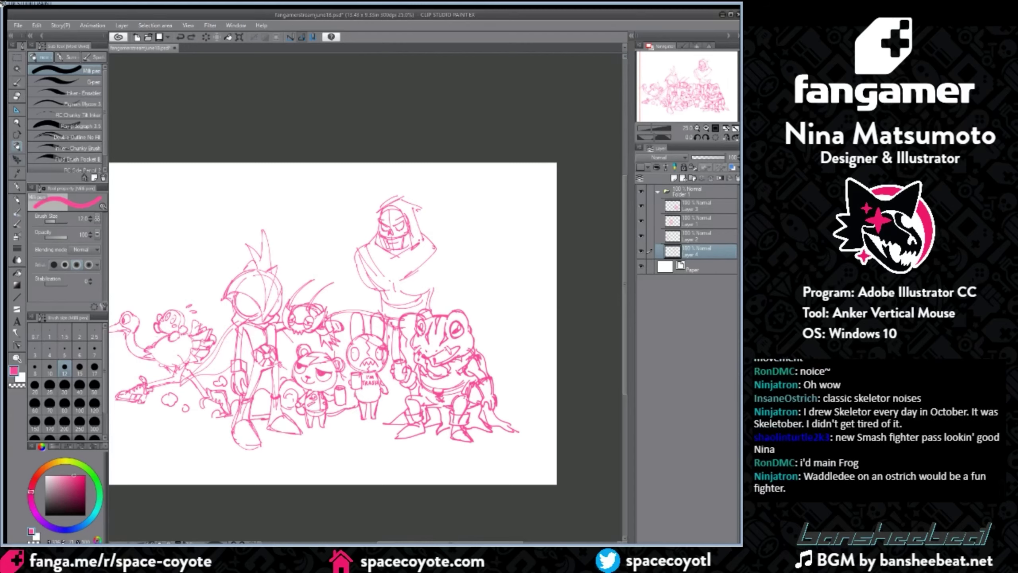
{"action": "left_click_drag", "start_coordinate": [336, 346], "coordinate": [339, 356]}
{"action": "key", "text": "ctrl+z"}
{"action": "left_click_drag", "start_coordinate": [339, 345], "coordinate": [347, 389]}
{"action": "key", "text": "ctrl+z"}
{"action": "key", "text": "ctrl+z"}
{"action": "key", "text": "ctrl+z"}
{"action": "key", "text": "ctrl+z"}
Step: Add a lower leg line for Skeletor beneath the frog's mug, between the rabbit and the frog
{"action": "scroll", "coordinate": [423, 293], "scroll_direction": "up", "scroll_amount": 1}
{"action": "left_click_drag", "start_coordinate": [412, 333], "coordinate": [410, 344]}
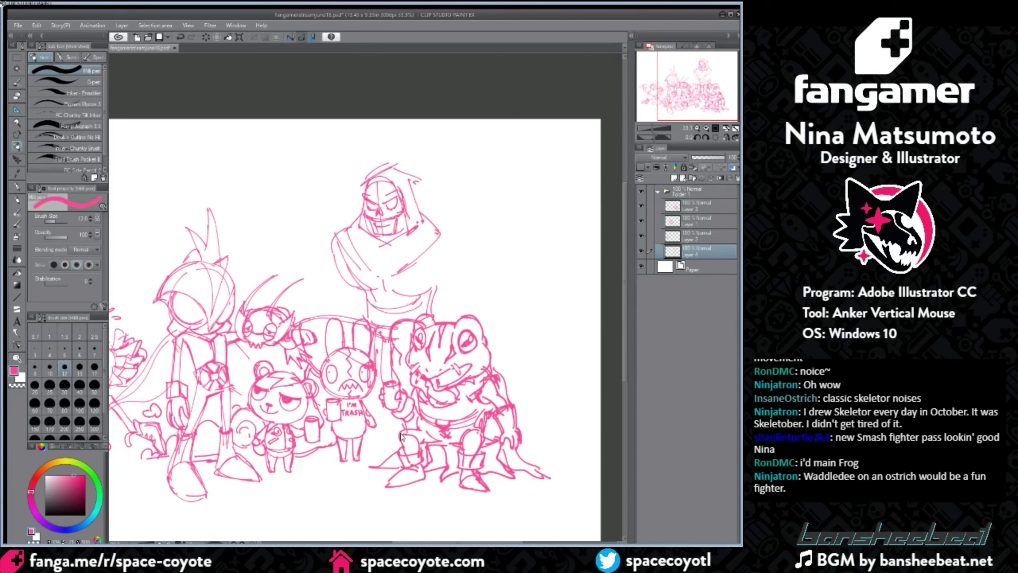
{"action": "key", "text": "ctrl+z"}
{"action": "mouse_move", "coordinate": [370, 405]}
{"action": "left_mouse_down"}
{"action": "mouse_move", "coordinate": [373, 376]}
{"action": "mouse_move", "coordinate": [375, 410]}
{"action": "mouse_move", "coordinate": [393, 424]}
{"action": "left_mouse_up"}
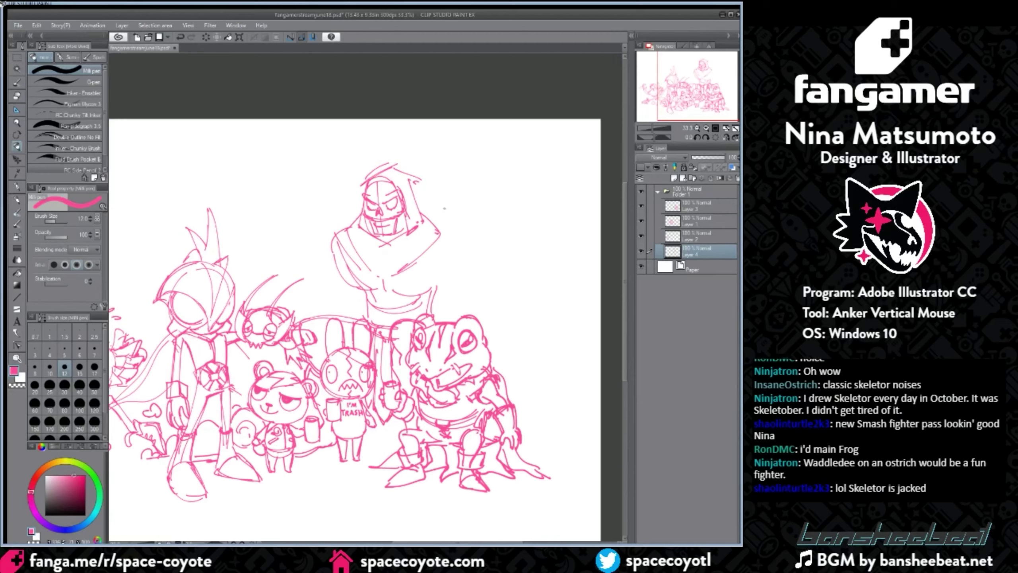
Step: Sketch the rounded shoulder and inner upper arm of Skeletor above the frog's head
{"action": "mouse_move", "coordinate": [438, 228]}
{"action": "left_mouse_down"}
{"action": "mouse_move", "coordinate": [464, 246]}
{"action": "mouse_move", "coordinate": [445, 272]}
{"action": "mouse_move", "coordinate": [456, 293]}
{"action": "left_mouse_up"}
{"action": "key", "text": "ctrl+z"}
{"action": "key", "text": "ctrl+z"}
{"action": "key", "text": "ctrl+z"}
{"action": "mouse_move", "coordinate": [455, 247]}
{"action": "left_mouse_down"}
{"action": "mouse_move", "coordinate": [455, 294]}
{"action": "mouse_move", "coordinate": [446, 273]}
{"action": "left_mouse_up"}
{"action": "key", "text": "ctrl+z"}
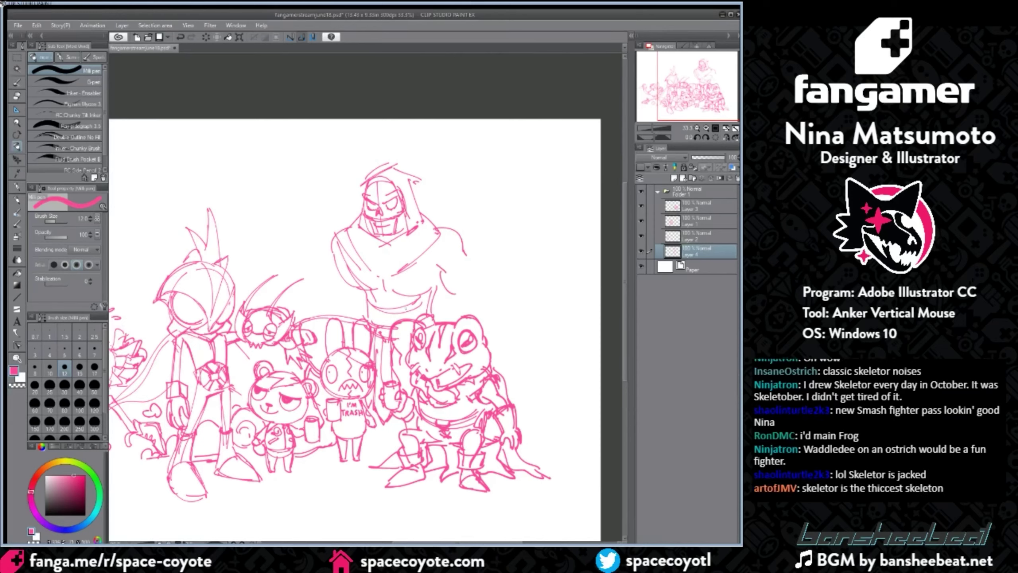
Step: Enlarge the eraser and erase Skeletor's waistband and thigh lines just above the frog's head
{"action": "key", "text": "e"}
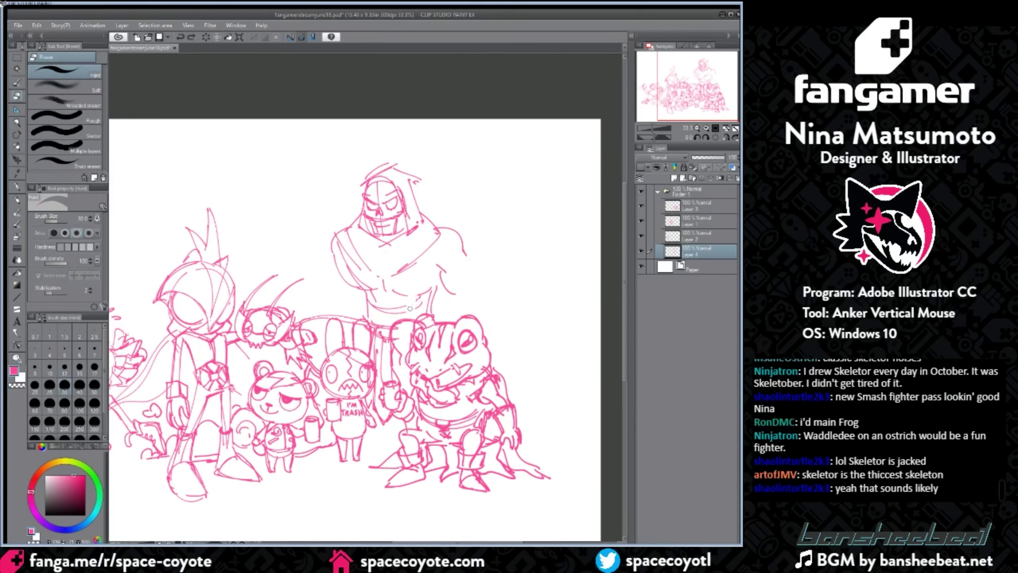
{"action": "left_click_drag", "start_coordinate": [410, 308], "coordinate": [405, 311]}
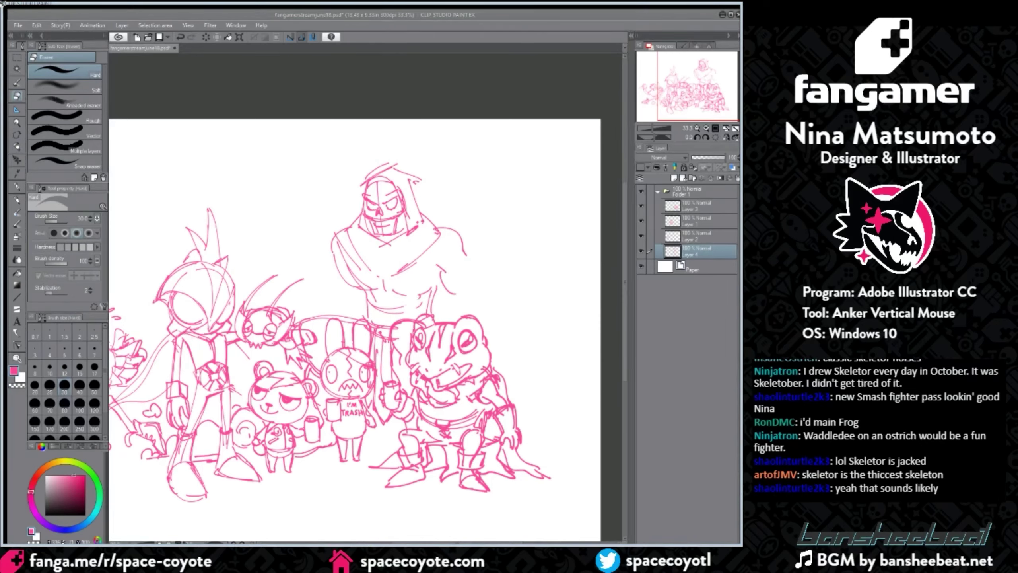
{"action": "key", "text": "bracketright"}
{"action": "key", "text": "bracketright"}
{"action": "key", "text": "bracketright"}
{"action": "key", "text": "bracketright"}
{"action": "key", "text": "bracketright"}
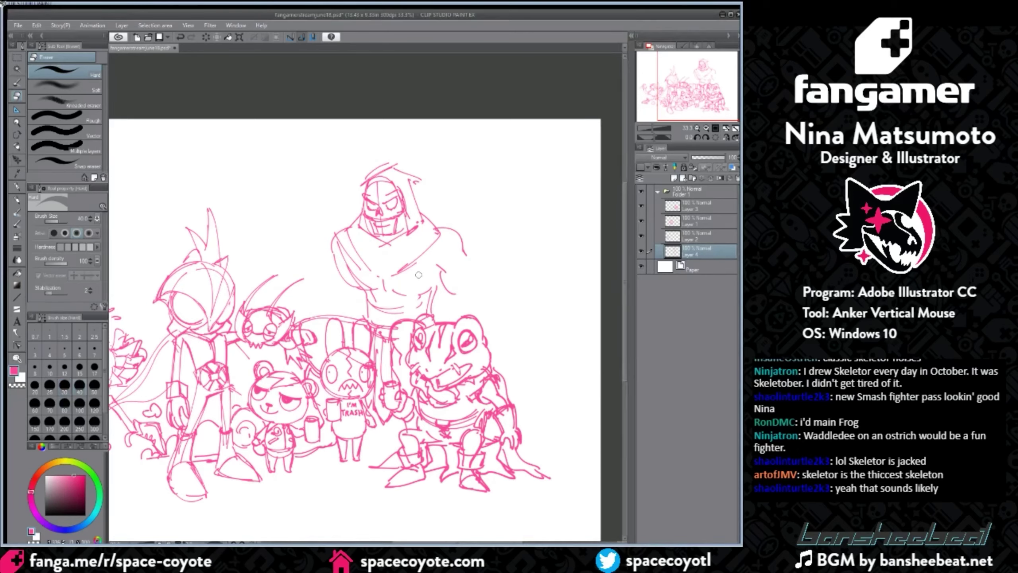
{"action": "mouse_move", "coordinate": [414, 302]}
{"action": "left_mouse_down"}
{"action": "mouse_move", "coordinate": [404, 304]}
{"action": "mouse_move", "coordinate": [421, 308]}
{"action": "left_mouse_up"}
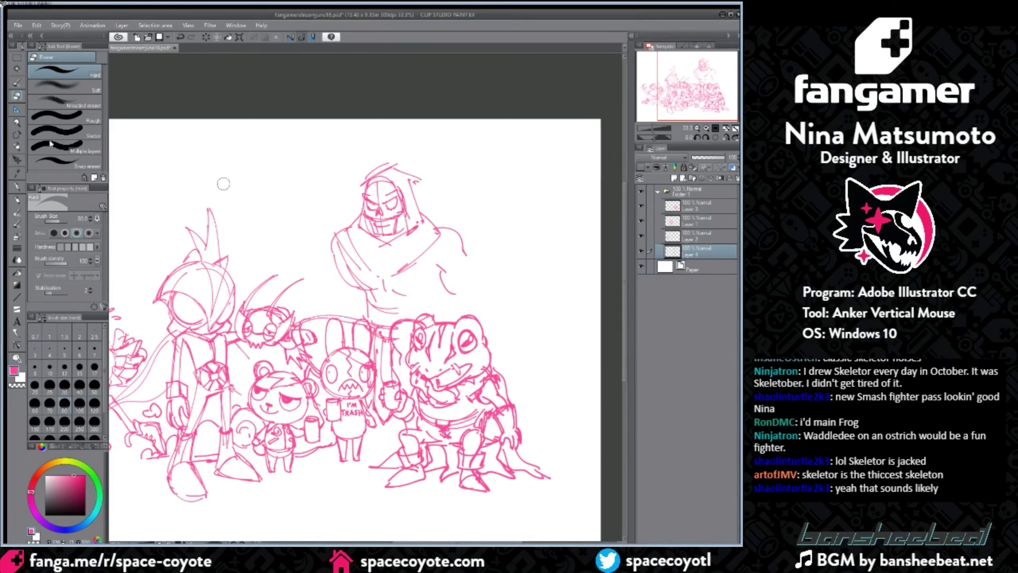
{"action": "left_click", "coordinate": [18, 144]}
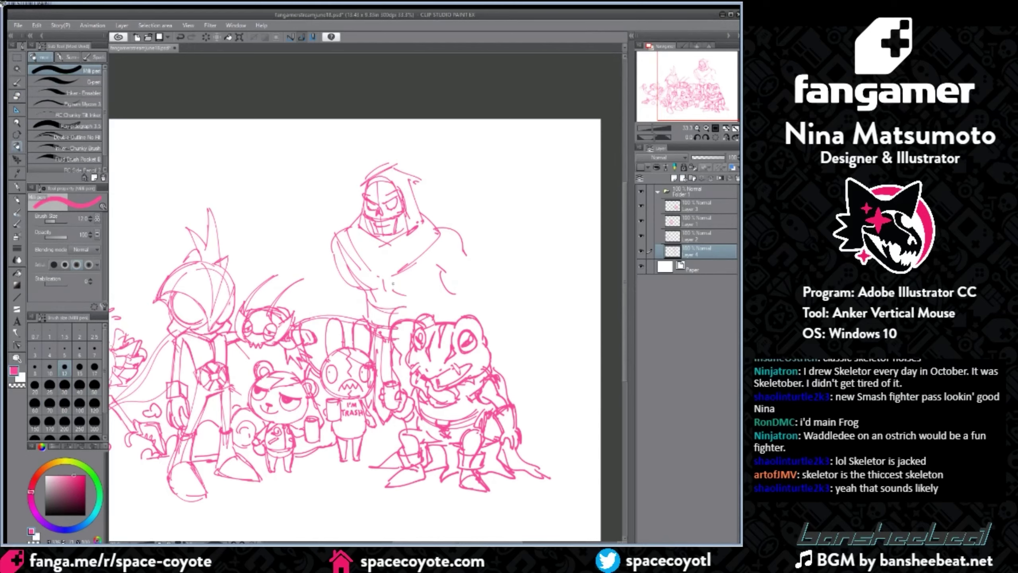
{"action": "key", "text": "e"}
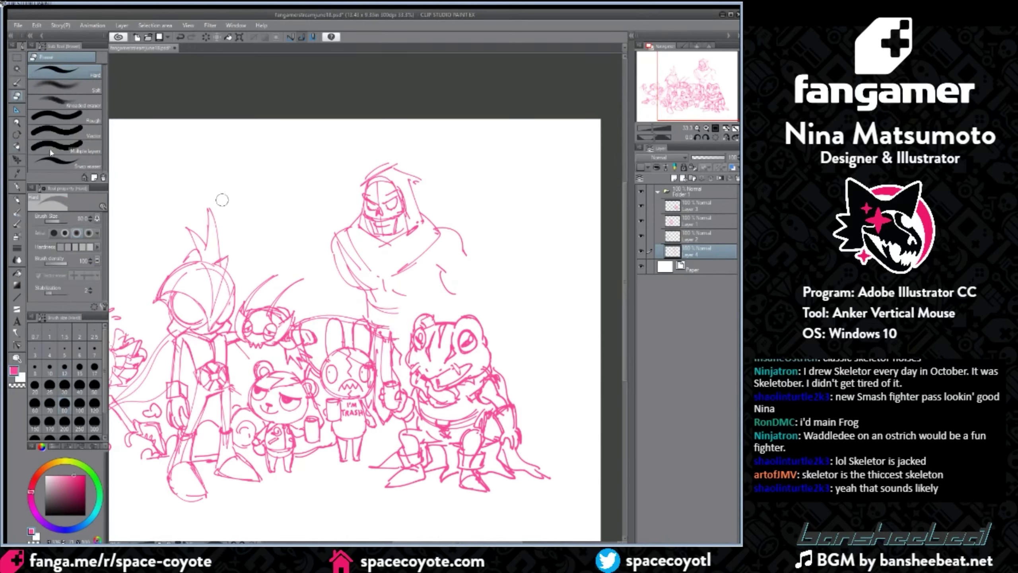
Step: Draw Skeletor's hand and forearm resting across the waist just above the frog's head
{"action": "key", "text": "p"}
{"action": "mouse_move", "coordinate": [402, 309]}
{"action": "left_mouse_down"}
{"action": "mouse_move", "coordinate": [391, 330]}
{"action": "mouse_move", "coordinate": [408, 334]}
{"action": "mouse_move", "coordinate": [387, 322]}
{"action": "mouse_move", "coordinate": [387, 333]}
{"action": "mouse_move", "coordinate": [413, 319]}
{"action": "left_mouse_up"}
{"action": "key", "text": "ctrl+z"}
{"action": "key", "text": "ctrl+z"}
{"action": "key", "text": "ctrl+z"}
{"action": "key", "text": "ctrl+z"}
{"action": "left_click_drag", "start_coordinate": [409, 313], "coordinate": [426, 313]}
{"action": "key", "text": "ctrl+z"}
{"action": "left_click_drag", "start_coordinate": [462, 281], "coordinate": [421, 312]}
{"action": "key", "text": "ctrl+z"}
{"action": "left_click_drag", "start_coordinate": [439, 308], "coordinate": [426, 314]}
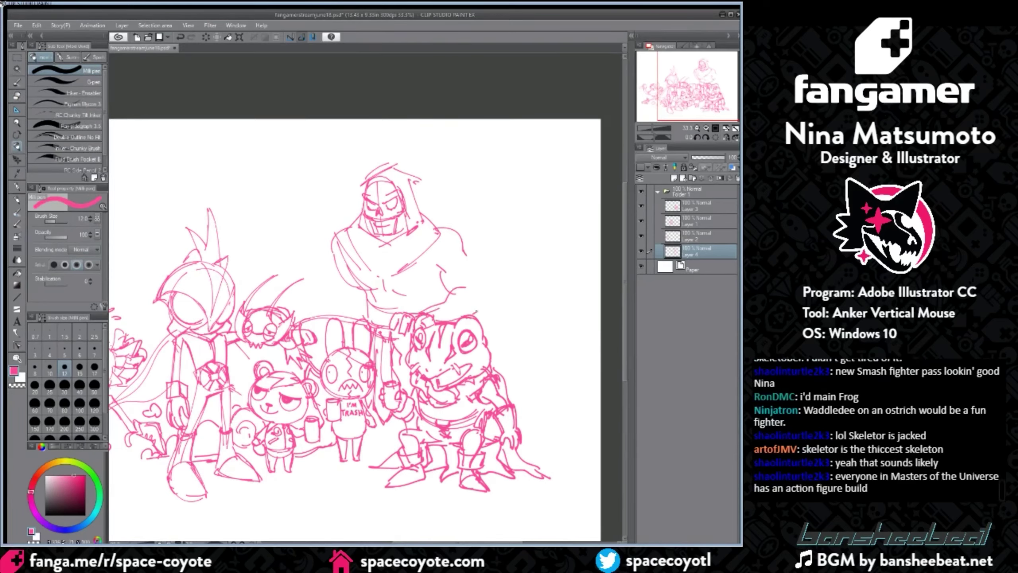
Step: Draw the outer edge of Skeletor's arm down to the elbow, and reinforce the armpit and shoulder lines
{"action": "mouse_move", "coordinate": [465, 257]}
{"action": "left_mouse_down"}
{"action": "mouse_move", "coordinate": [483, 307]}
{"action": "mouse_move", "coordinate": [474, 308]}
{"action": "left_mouse_up"}
{"action": "key", "text": "e"}
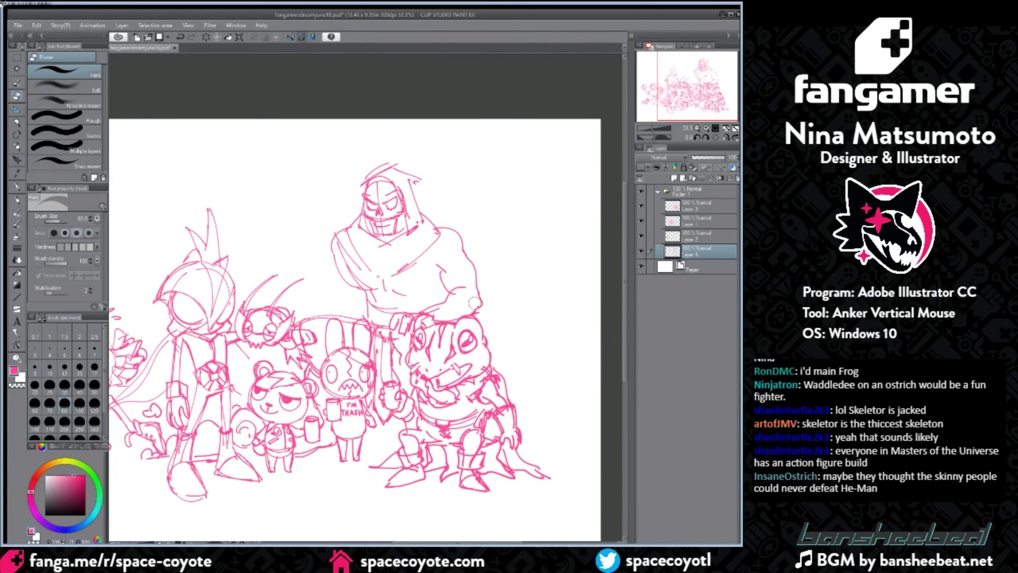
{"action": "left_click", "coordinate": [16, 147]}
{"action": "mouse_move", "coordinate": [464, 292]}
{"action": "left_mouse_down"}
{"action": "mouse_move", "coordinate": [445, 303]}
{"action": "mouse_move", "coordinate": [483, 313]}
{"action": "mouse_move", "coordinate": [474, 317]}
{"action": "left_mouse_up"}
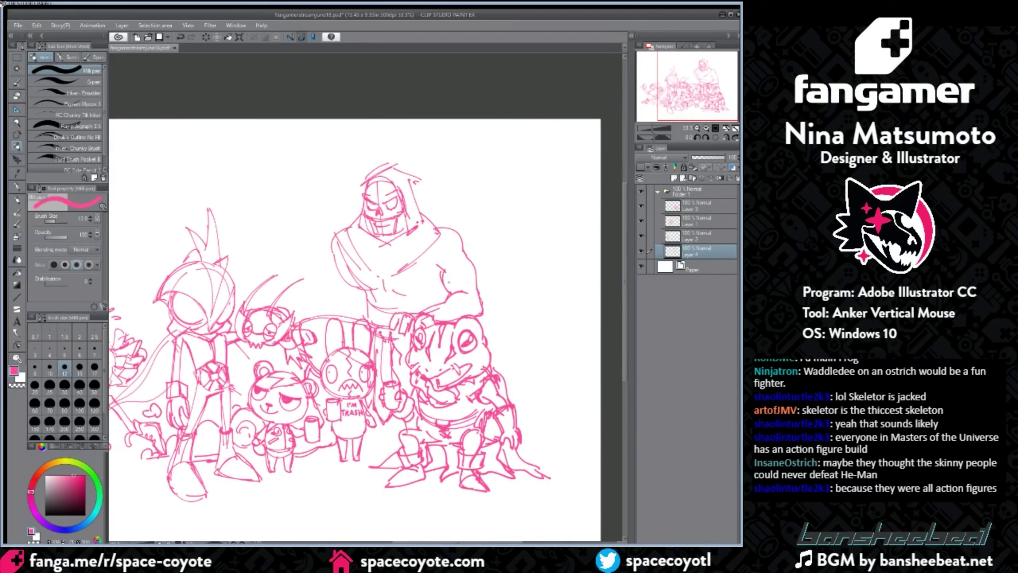
{"action": "left_click_drag", "start_coordinate": [437, 256], "coordinate": [444, 268]}
{"action": "mouse_move", "coordinate": [440, 225]}
{"action": "left_mouse_down"}
{"action": "mouse_move", "coordinate": [466, 256]}
{"action": "mouse_move", "coordinate": [461, 230]}
{"action": "left_mouse_up"}
{"action": "left_click_drag", "start_coordinate": [444, 227], "coordinate": [467, 246]}
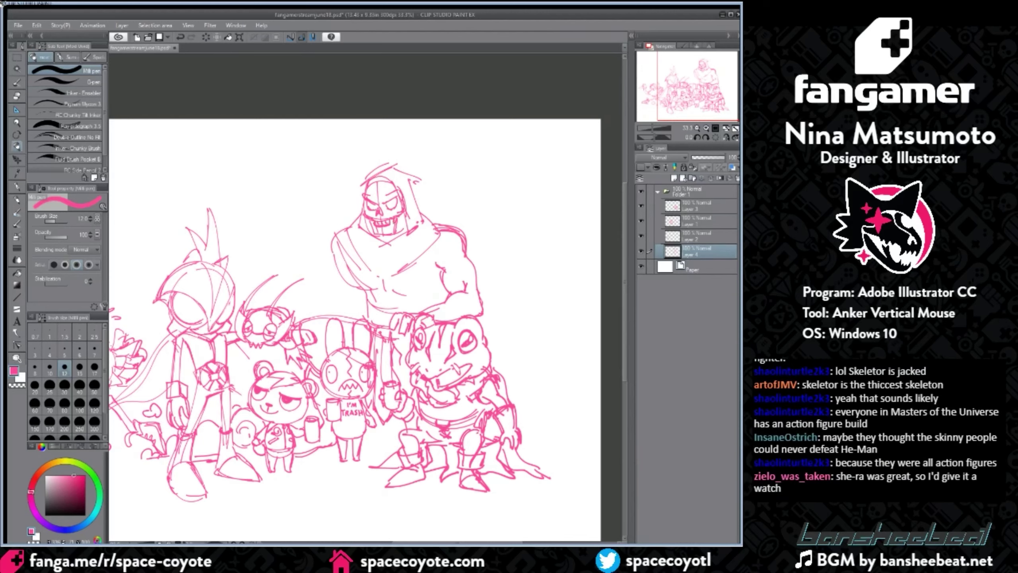
Step: Erase part of Skeletor's mouth and redraw the open jaw with teeth
{"action": "left_click_drag", "start_coordinate": [378, 232], "coordinate": [392, 230]}
{"action": "left_click_drag", "start_coordinate": [379, 228], "coordinate": [393, 226]}
{"action": "left_click", "coordinate": [17, 98]}
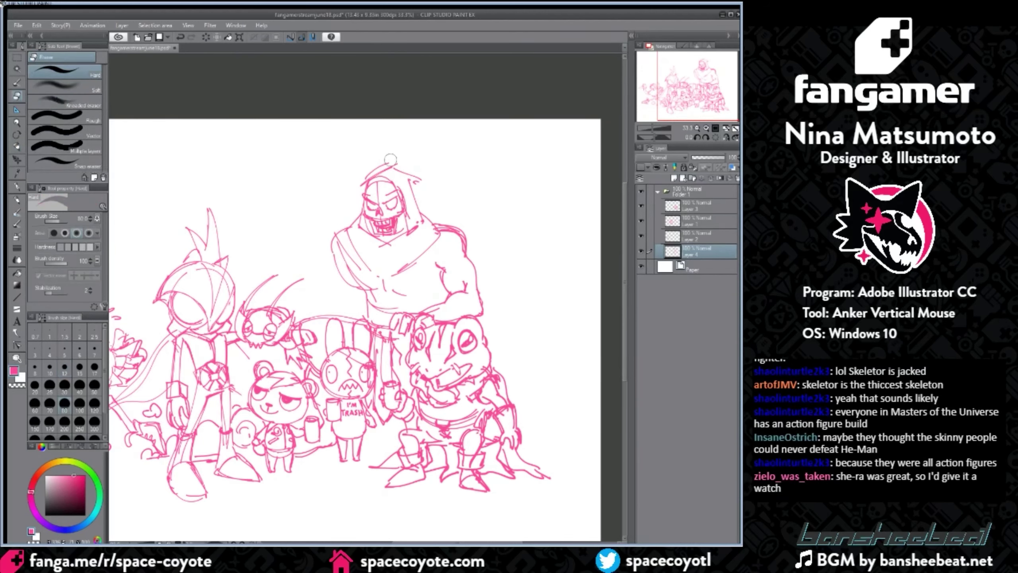
{"action": "key", "text": "["}
{"action": "left_click_drag", "start_coordinate": [380, 223], "coordinate": [393, 229]}
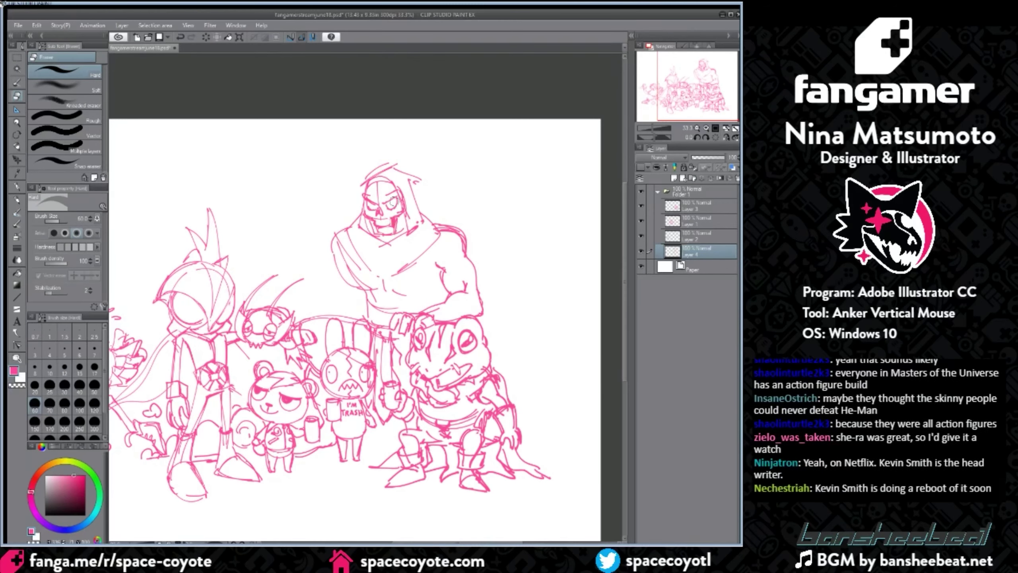
{"action": "key", "text": "p"}
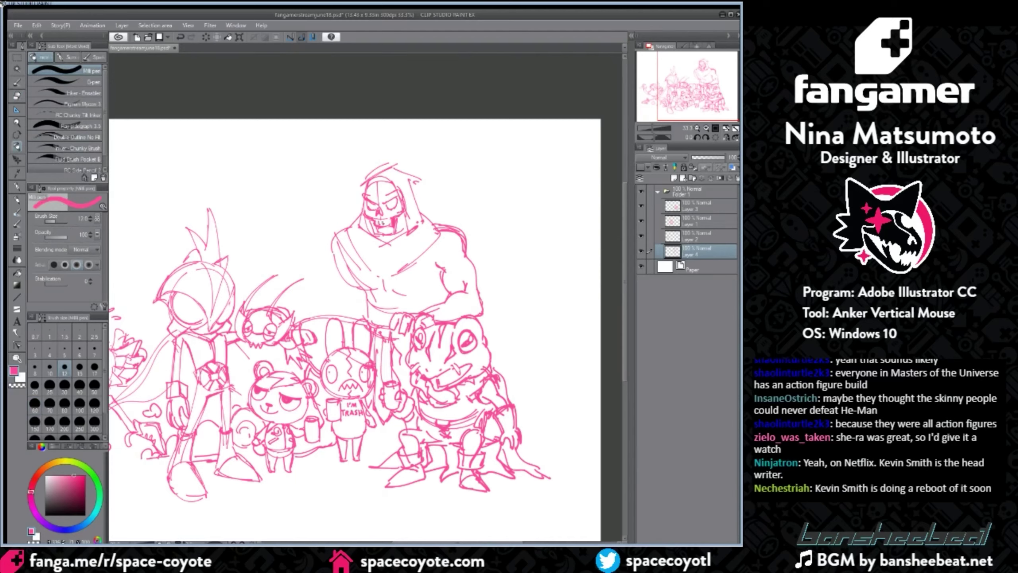
{"action": "left_click_drag", "start_coordinate": [389, 228], "coordinate": [395, 235]}
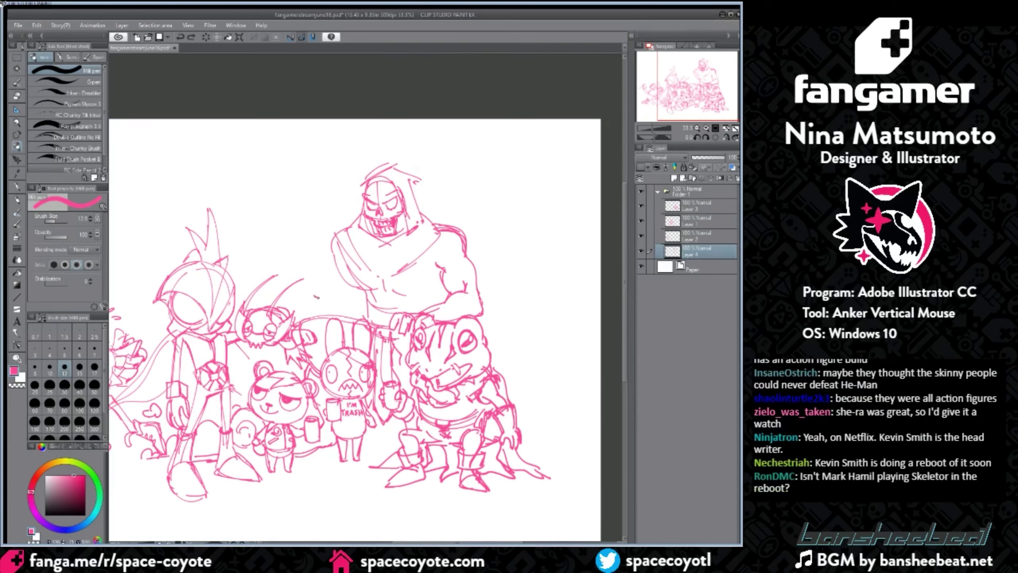
Step: Draw a mug held in Skeletor's other hand above the small horned character, and clean up overlapping lines
{"action": "left_click_drag", "start_coordinate": [312, 291], "coordinate": [319, 317]}
{"action": "mouse_move", "coordinate": [311, 289]}
{"action": "left_mouse_down"}
{"action": "mouse_move", "coordinate": [324, 288]}
{"action": "mouse_move", "coordinate": [326, 311]}
{"action": "mouse_move", "coordinate": [325, 289]}
{"action": "mouse_move", "coordinate": [327, 311]}
{"action": "mouse_move", "coordinate": [334, 303]}
{"action": "mouse_move", "coordinate": [312, 308]}
{"action": "left_mouse_up"}
{"action": "key", "text": "ctrl+z"}
{"action": "key", "text": "ctrl+z"}
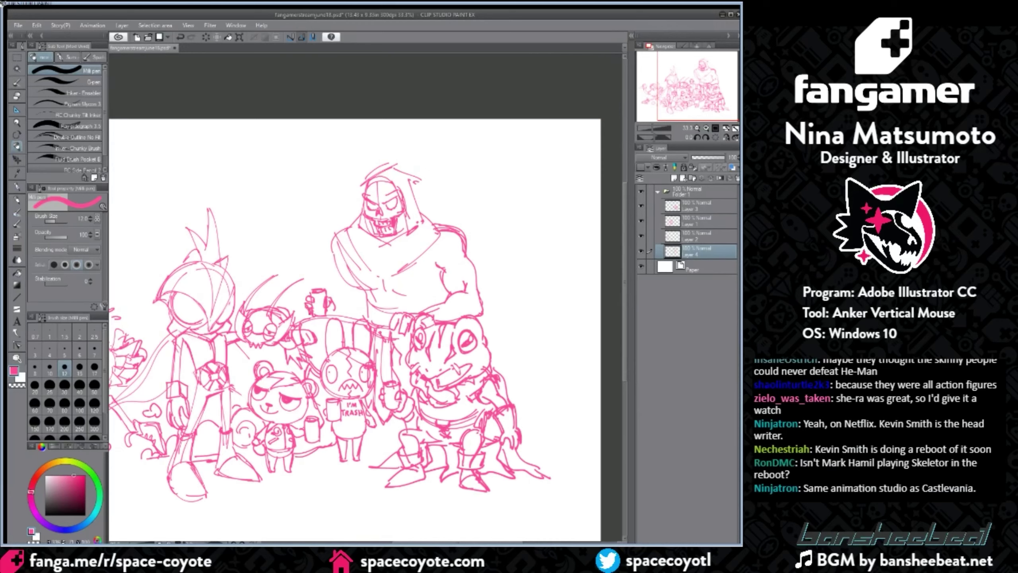
{"action": "key", "text": "ctrl+z"}
{"action": "key", "text": "e"}
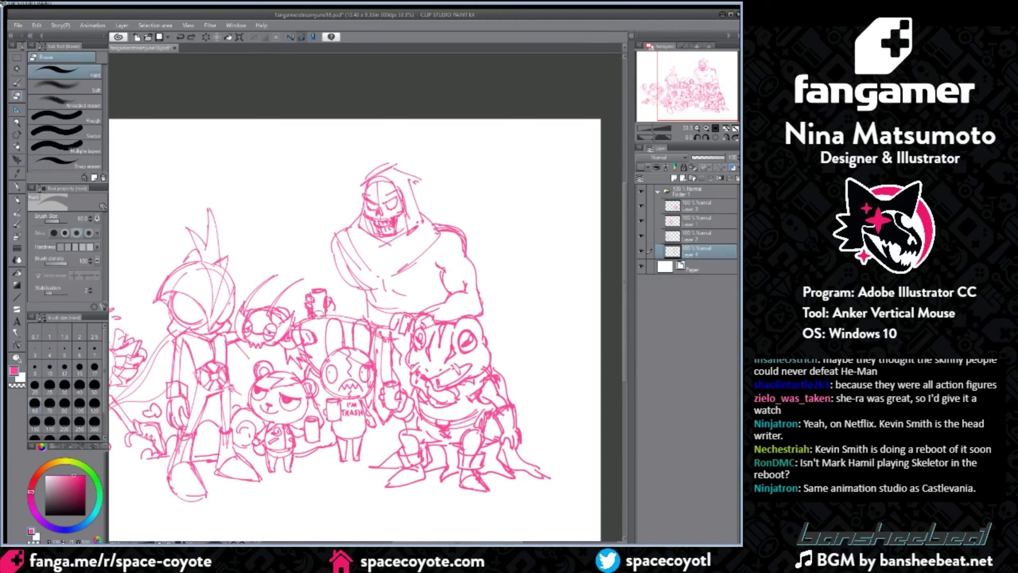
{"action": "left_click_drag", "start_coordinate": [319, 310], "coordinate": [321, 316]}
Step: Draw Skeletor's bent arm from the hood-side shoulder down to the hand holding the mug
{"action": "left_click", "coordinate": [17, 147]}
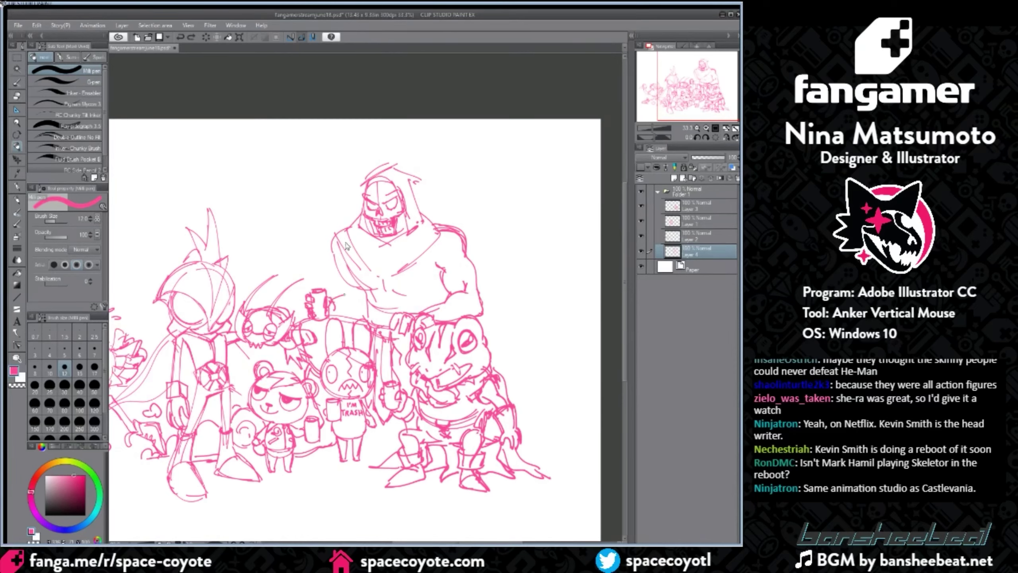
{"action": "left_click_drag", "start_coordinate": [350, 263], "coordinate": [366, 289]}
{"action": "mouse_move", "coordinate": [336, 237]}
{"action": "left_mouse_down"}
{"action": "mouse_move", "coordinate": [342, 305]}
{"action": "mouse_move", "coordinate": [352, 299]}
{"action": "mouse_move", "coordinate": [366, 317]}
{"action": "left_mouse_up"}
{"action": "key", "text": "ctrl+z"}
{"action": "key", "text": "ctrl+z"}
{"action": "key", "text": "ctrl+z"}
{"action": "key", "text": "ctrl+z"}
{"action": "key", "text": "ctrl+z"}
{"action": "mouse_move", "coordinate": [336, 236]}
{"action": "left_mouse_down"}
{"action": "mouse_move", "coordinate": [329, 271]}
{"action": "mouse_move", "coordinate": [347, 319]}
{"action": "mouse_move", "coordinate": [350, 295]}
{"action": "mouse_move", "coordinate": [333, 291]}
{"action": "left_mouse_up"}
{"action": "mouse_move", "coordinate": [335, 280]}
{"action": "left_mouse_down"}
{"action": "mouse_move", "coordinate": [348, 315]}
{"action": "mouse_move", "coordinate": [351, 300]}
{"action": "mouse_move", "coordinate": [347, 316]}
{"action": "left_mouse_up"}
{"action": "key", "text": "ctrl+z"}
{"action": "key", "text": "ctrl+z"}
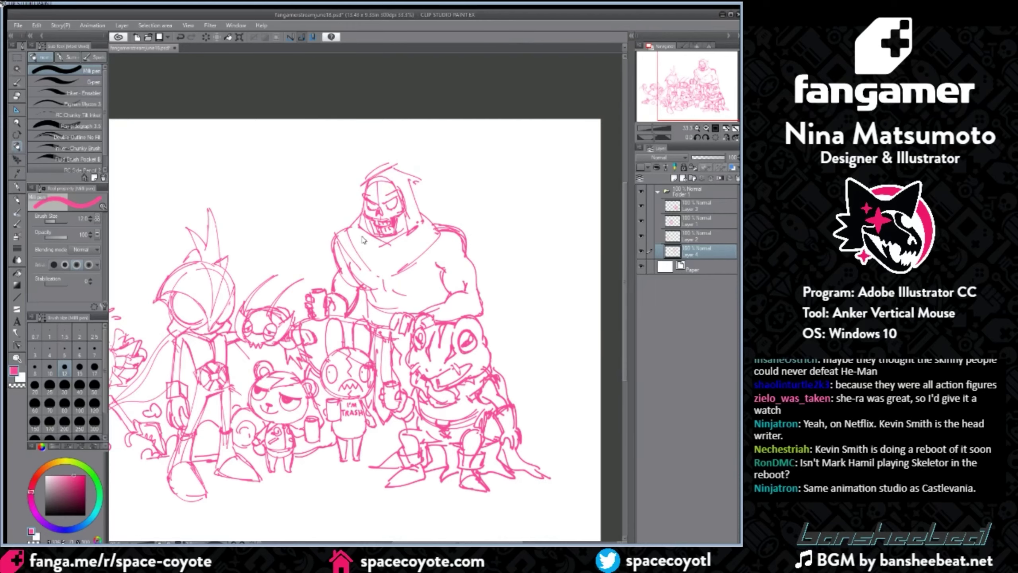
Step: Flip the canvas view horizontally to check the whole group's composition
{"action": "scroll", "coordinate": [367, 276], "scroll_direction": "down", "scroll_amount": 1}
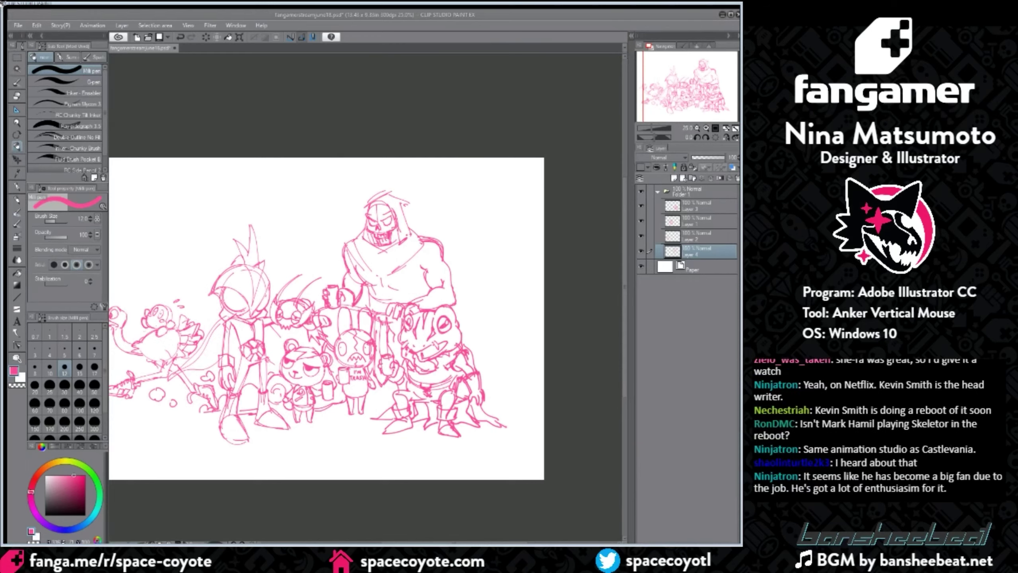
{"action": "left_click_drag", "start_coordinate": [501, 542], "coordinate": [493, 542]}
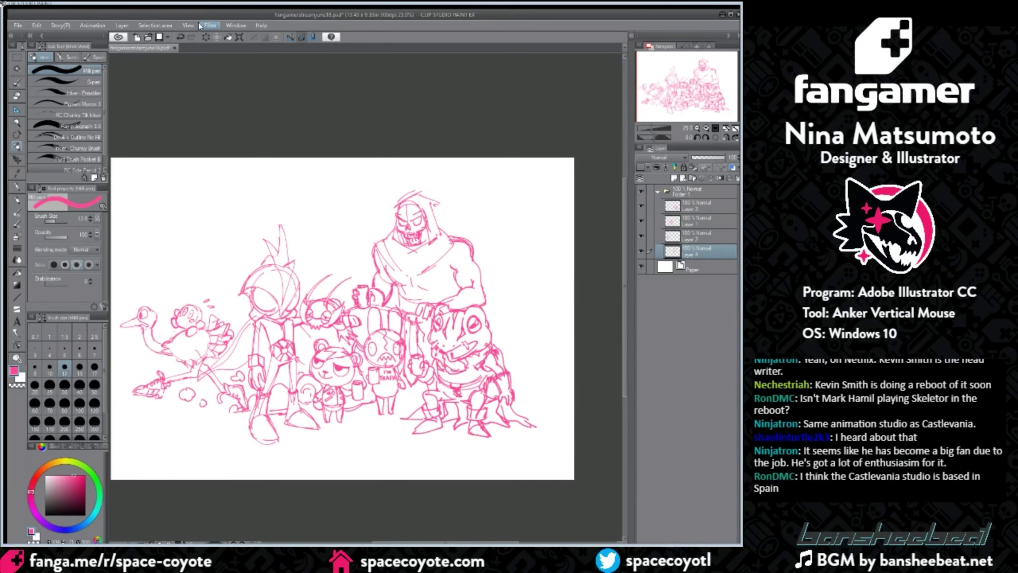
{"action": "left_click", "coordinate": [328, 73]}
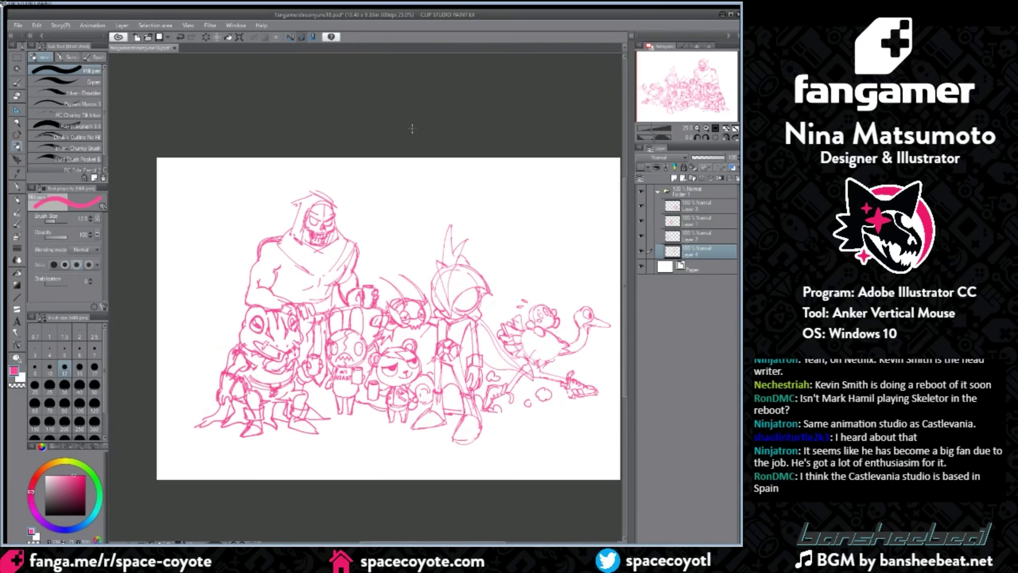
{"action": "left_click_drag", "start_coordinate": [461, 432], "coordinate": [521, 432]}
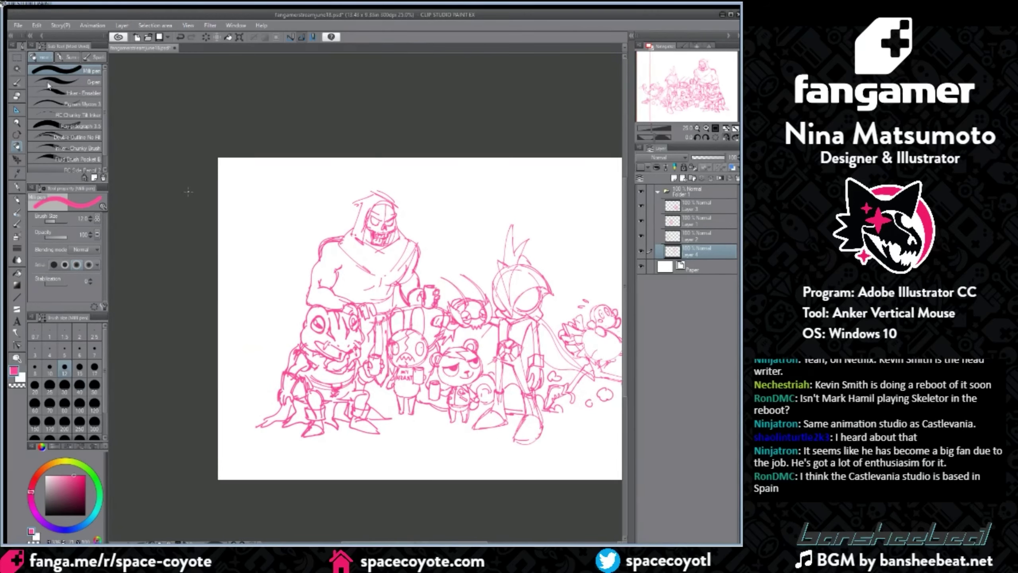
Step: Choose the Lasso selection, toggle layer visibility to find the rabbit's layer, and activate the folder's topmost layer
{"action": "left_click", "coordinate": [17, 57]}
{"action": "left_click", "coordinate": [56, 104]}
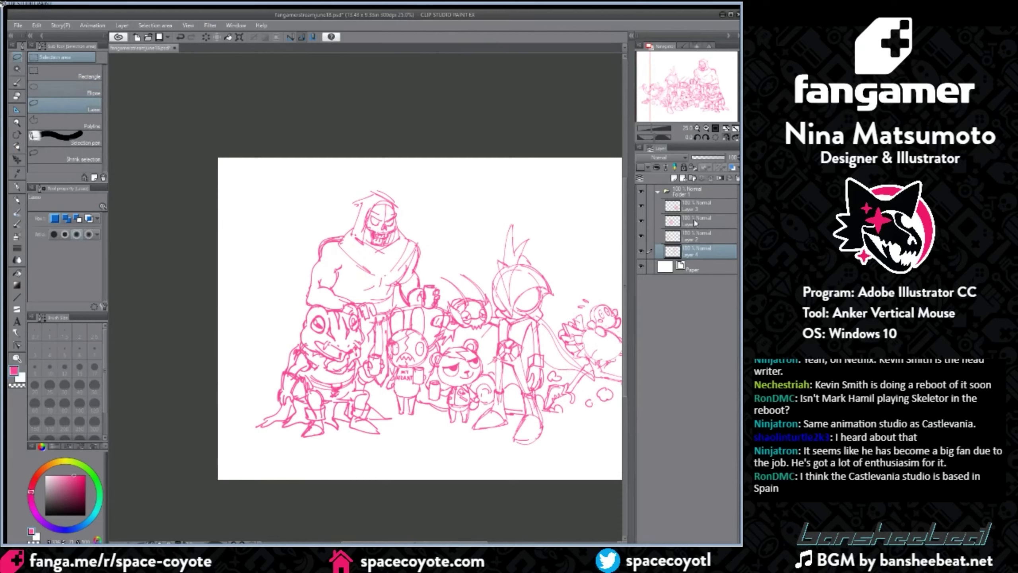
{"action": "left_click", "coordinate": [695, 223]}
{"action": "left_click", "coordinate": [641, 220]}
{"action": "left_click", "coordinate": [642, 221]}
{"action": "left_click", "coordinate": [641, 235]}
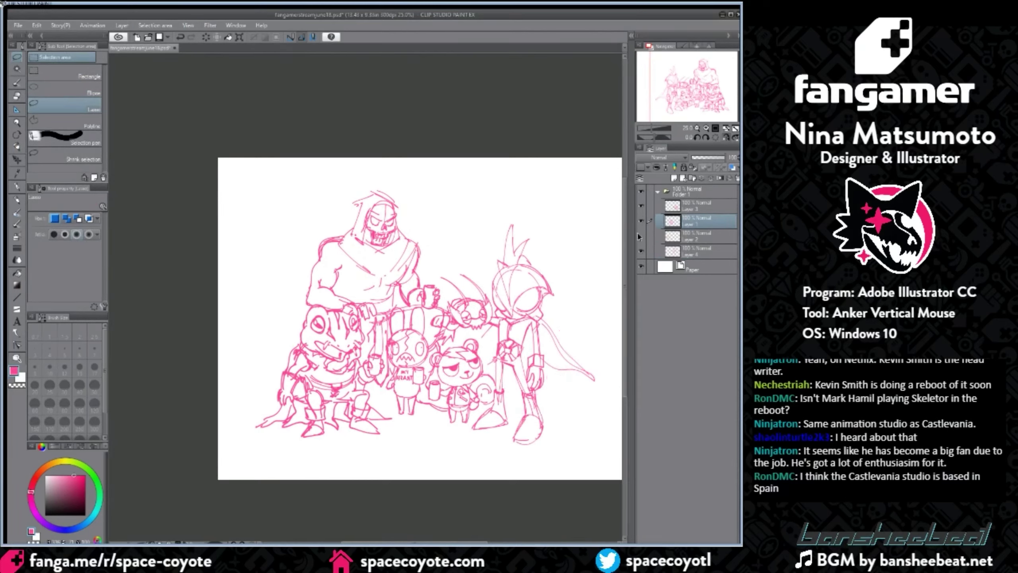
{"action": "left_click", "coordinate": [641, 235]}
{"action": "left_click", "coordinate": [641, 205]}
{"action": "left_click", "coordinate": [642, 205]}
{"action": "left_click", "coordinate": [699, 206]}
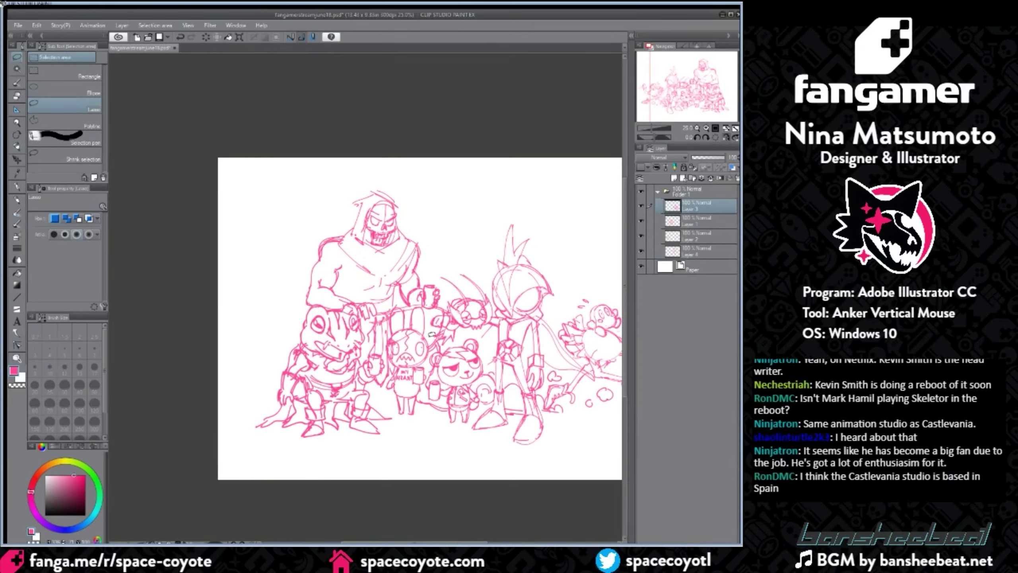
Step: Lasso the rabbit, move it slightly down towards the frog, rotate it a little, and apply the transformation
{"action": "mouse_move", "coordinate": [418, 403]}
{"action": "left_mouse_down"}
{"action": "mouse_move", "coordinate": [387, 387]}
{"action": "mouse_move", "coordinate": [388, 312]}
{"action": "mouse_move", "coordinate": [411, 296]}
{"action": "mouse_move", "coordinate": [425, 304]}
{"action": "left_mouse_up"}
{"action": "key", "text": "ctrl+t"}
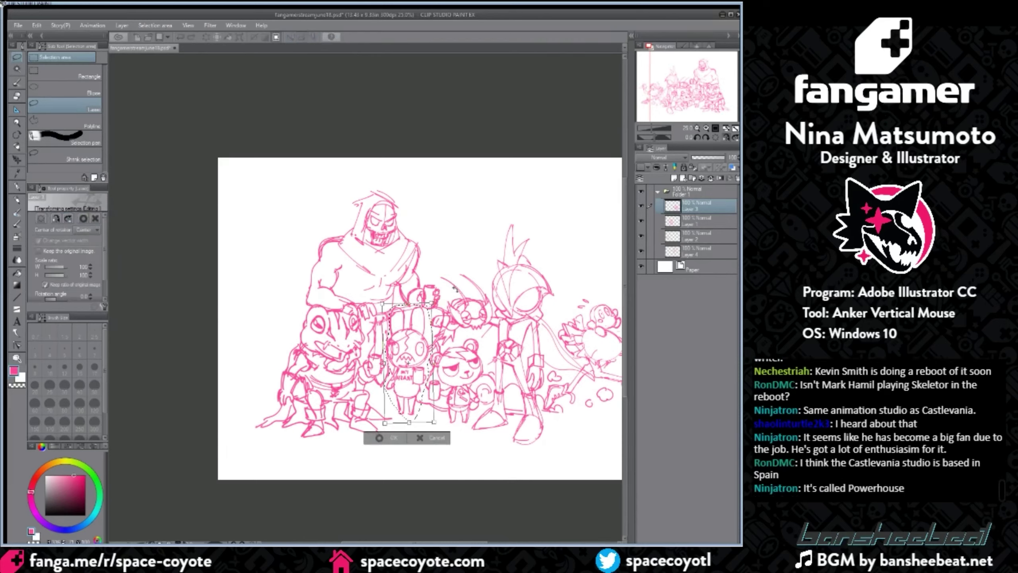
{"action": "left_click_drag", "start_coordinate": [423, 368], "coordinate": [420, 371]}
{"action": "left_click_drag", "start_coordinate": [448, 341], "coordinate": [450, 331]}
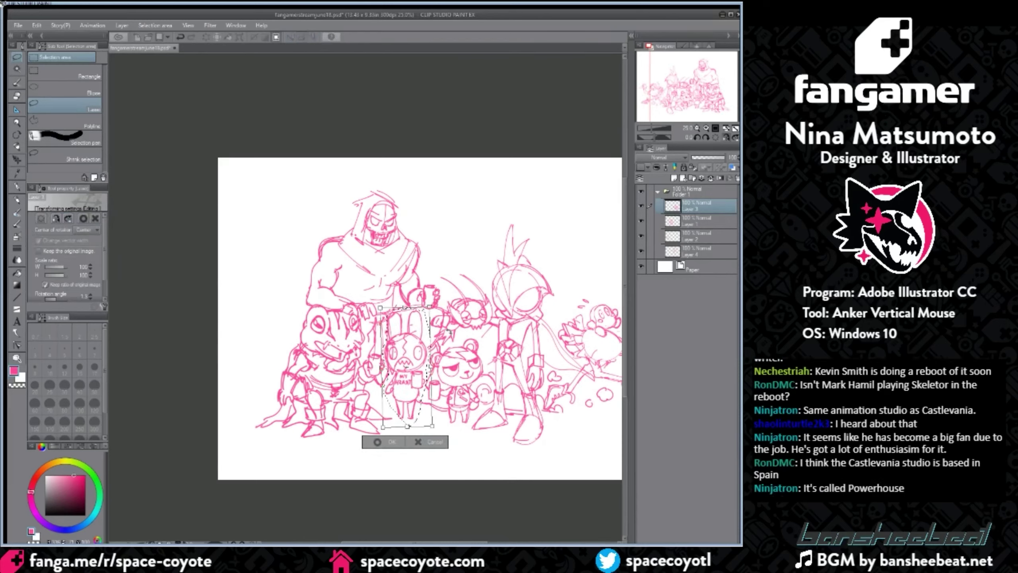
{"action": "key", "text": "Return"}
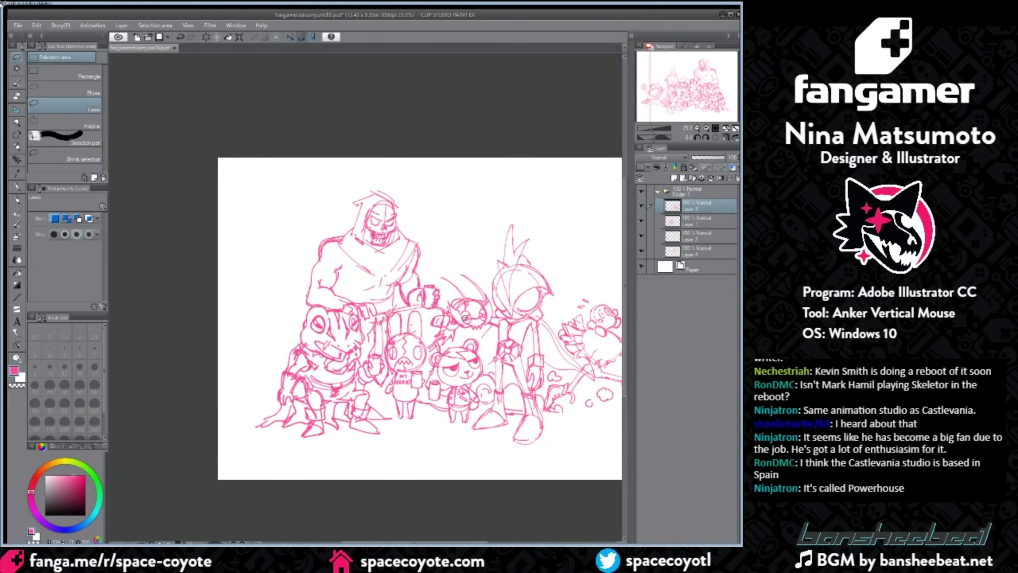
Step: Lasso the spiky-haired figure's lower leg beside the bear, find its layer by toggling visibility, and transform the leg's placement slightly
{"action": "left_click_drag", "start_coordinate": [437, 543], "coordinate": [485, 542]}
{"action": "scroll", "coordinate": [453, 534], "scroll_direction": "down", "scroll_amount": 2}
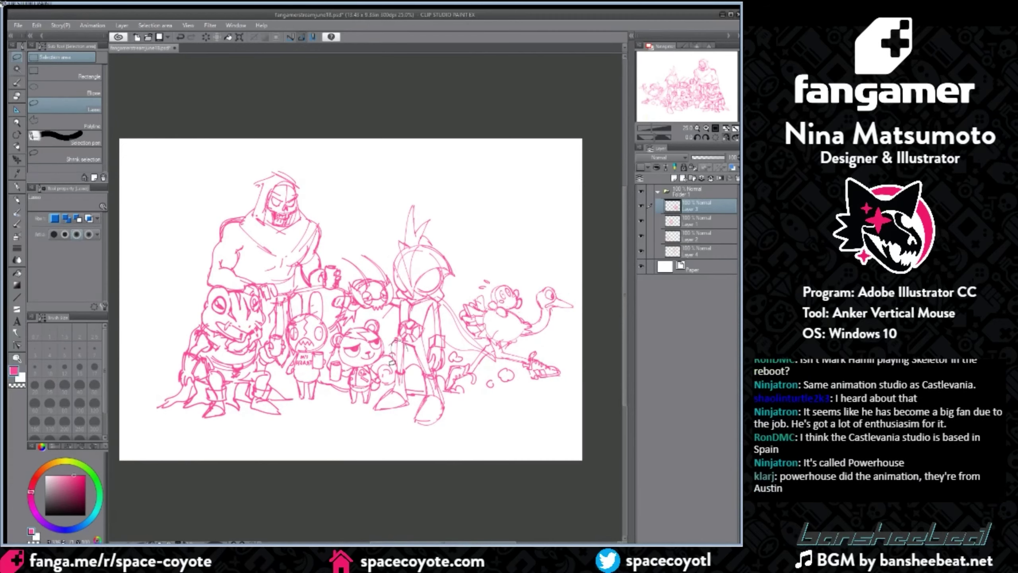
{"action": "mouse_move", "coordinate": [408, 351]}
{"action": "left_mouse_down"}
{"action": "mouse_move", "coordinate": [375, 394]}
{"action": "mouse_move", "coordinate": [410, 403]}
{"action": "mouse_move", "coordinate": [398, 340]}
{"action": "left_mouse_up"}
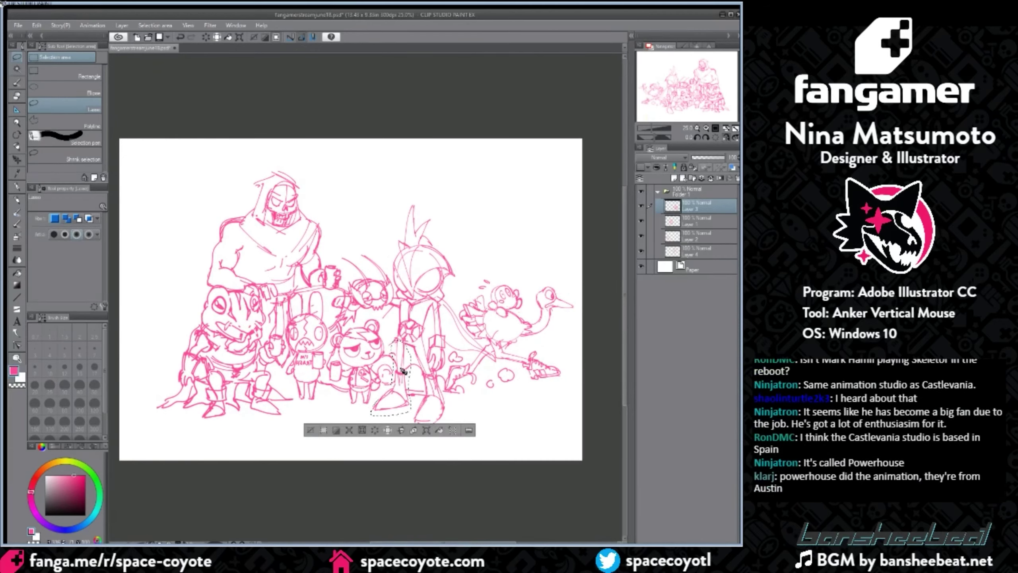
{"action": "left_click", "coordinate": [685, 221]}
{"action": "left_click", "coordinate": [639, 235]}
{"action": "left_click", "coordinate": [640, 235]}
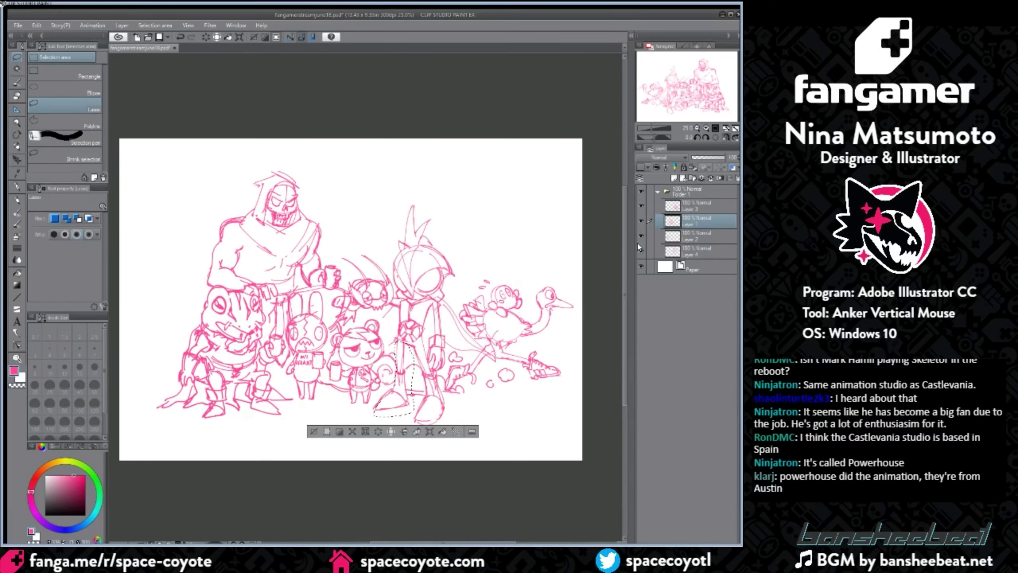
{"action": "left_click", "coordinate": [640, 221]}
{"action": "left_click", "coordinate": [640, 220]}
{"action": "left_click", "coordinate": [640, 220]}
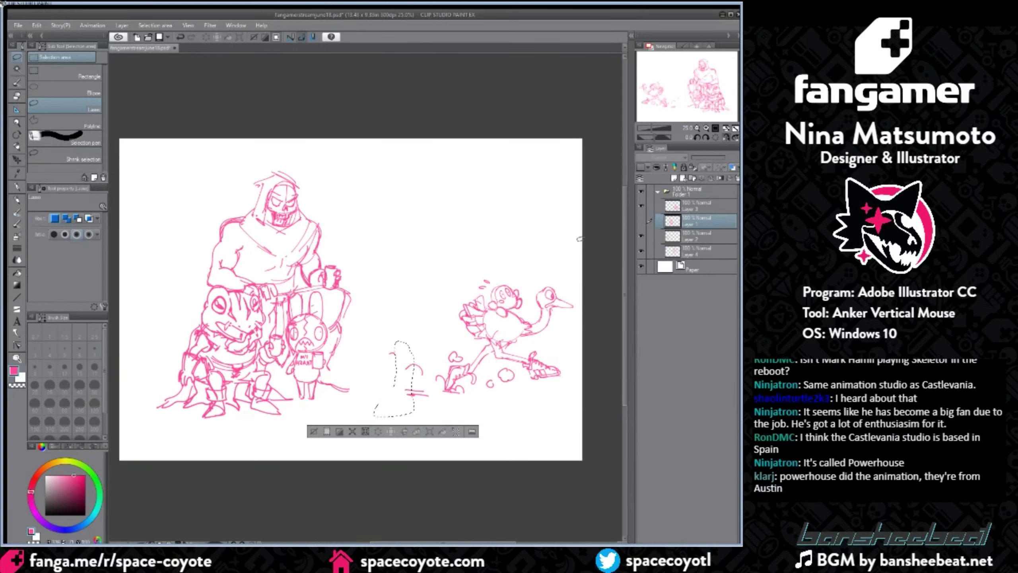
{"action": "left_click", "coordinate": [641, 221]}
{"action": "key", "text": "ctrl+t"}
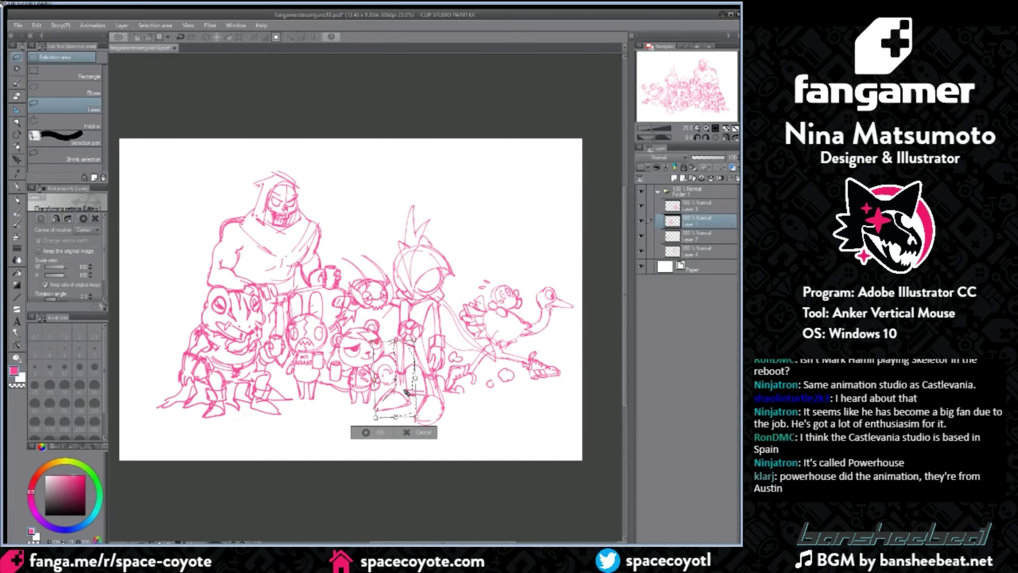
{"action": "key", "text": "Return"}
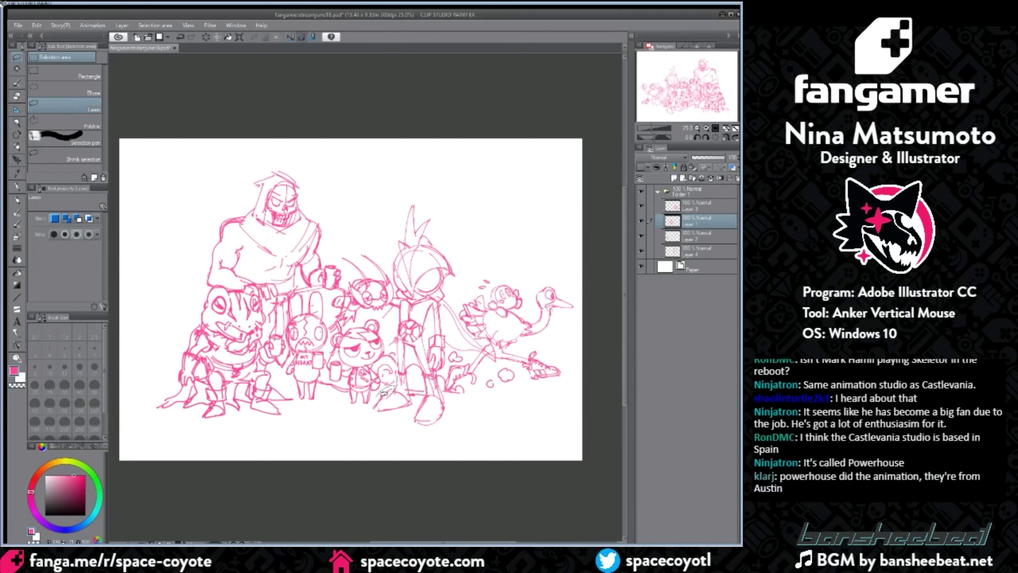
{"action": "left_click", "coordinate": [388, 392]}
Step: Toggle the visibility of the folder's sketch layers to identify which characters each layer holds
{"action": "left_click_drag", "start_coordinate": [463, 542], "coordinate": [443, 539]}
{"action": "key", "text": "ctrl+plus"}
{"action": "left_click", "coordinate": [687, 204]}
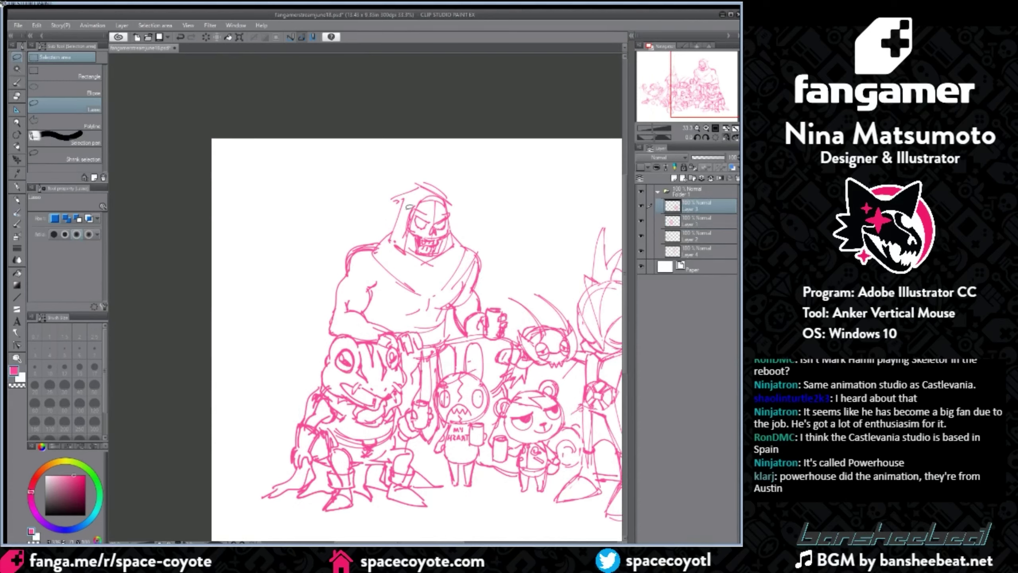
{"action": "left_click", "coordinate": [641, 205]}
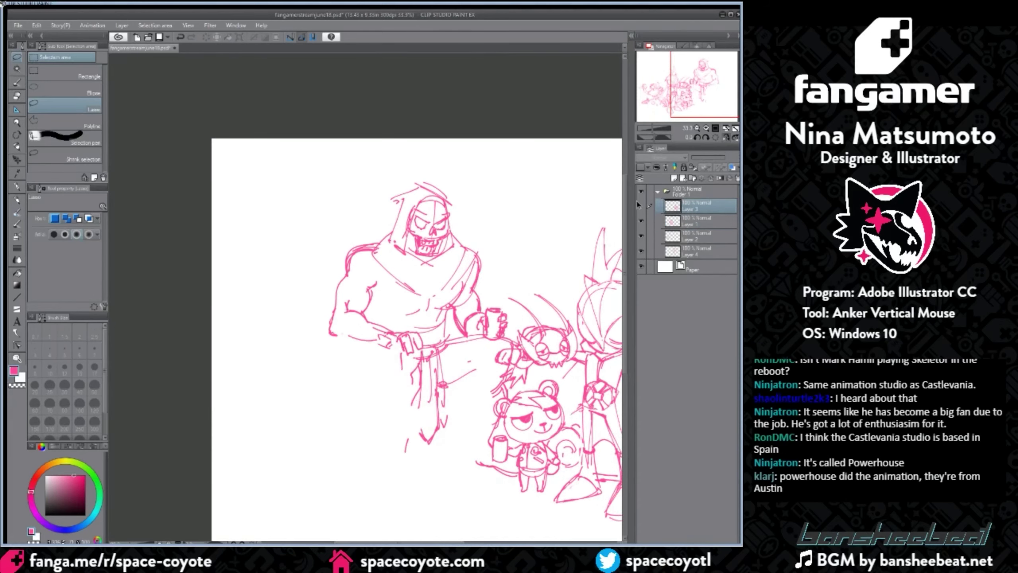
{"action": "left_click", "coordinate": [641, 206]}
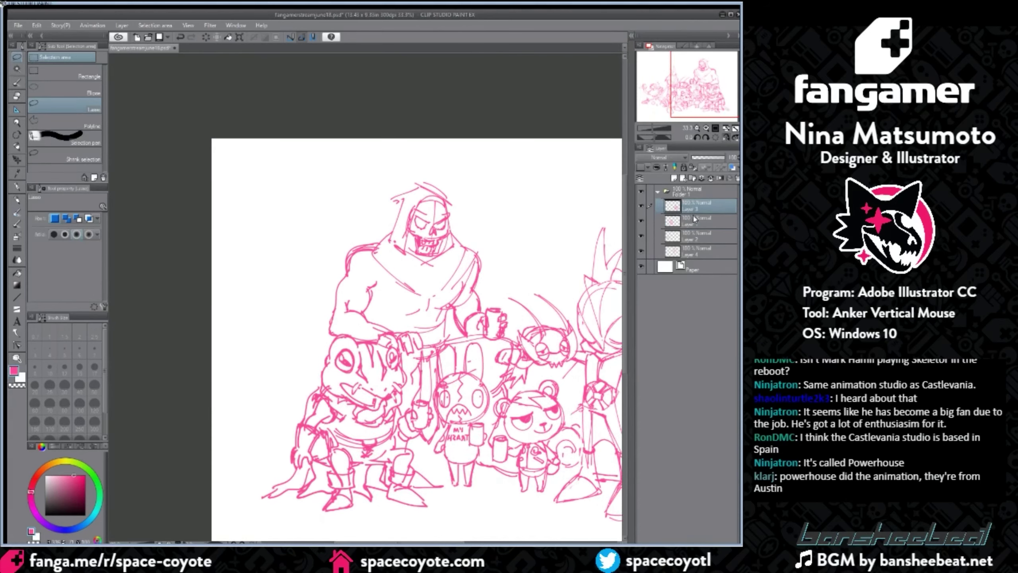
{"action": "left_click", "coordinate": [695, 218]}
{"action": "left_click", "coordinate": [641, 220]}
{"action": "left_click", "coordinate": [641, 221]}
{"action": "left_click", "coordinate": [641, 220]}
{"action": "left_click", "coordinate": [641, 221]}
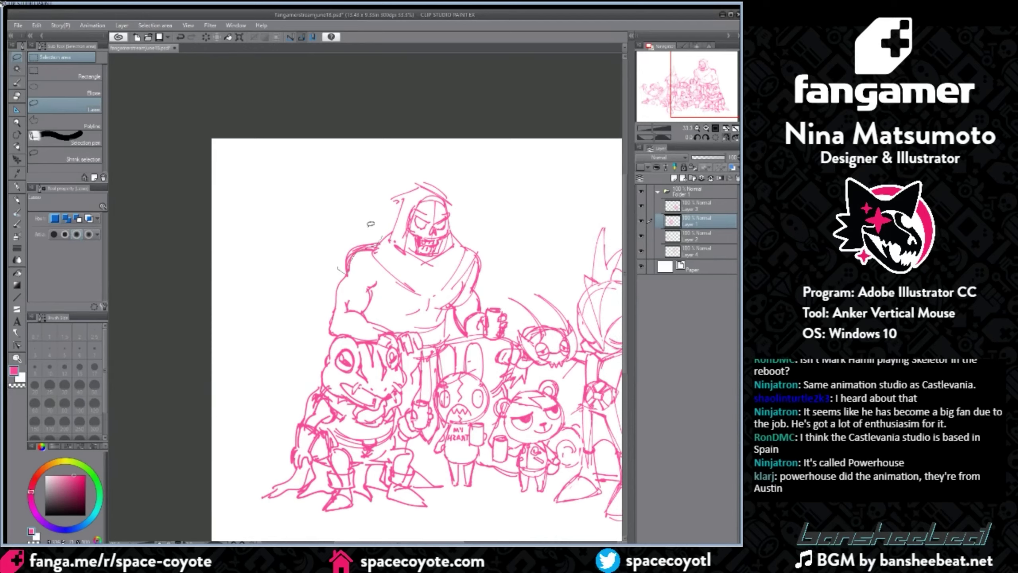
{"action": "left_click", "coordinate": [639, 220]}
{"action": "left_click", "coordinate": [639, 220]}
{"action": "left_click", "coordinate": [640, 205]}
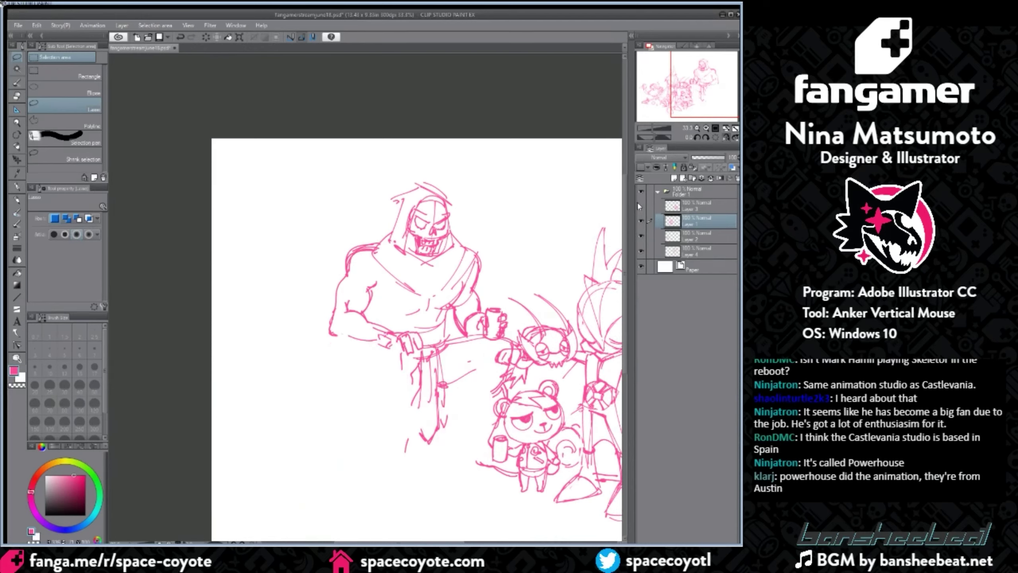
{"action": "left_click", "coordinate": [640, 205]}
{"action": "left_click", "coordinate": [640, 237]}
{"action": "left_click", "coordinate": [640, 237]}
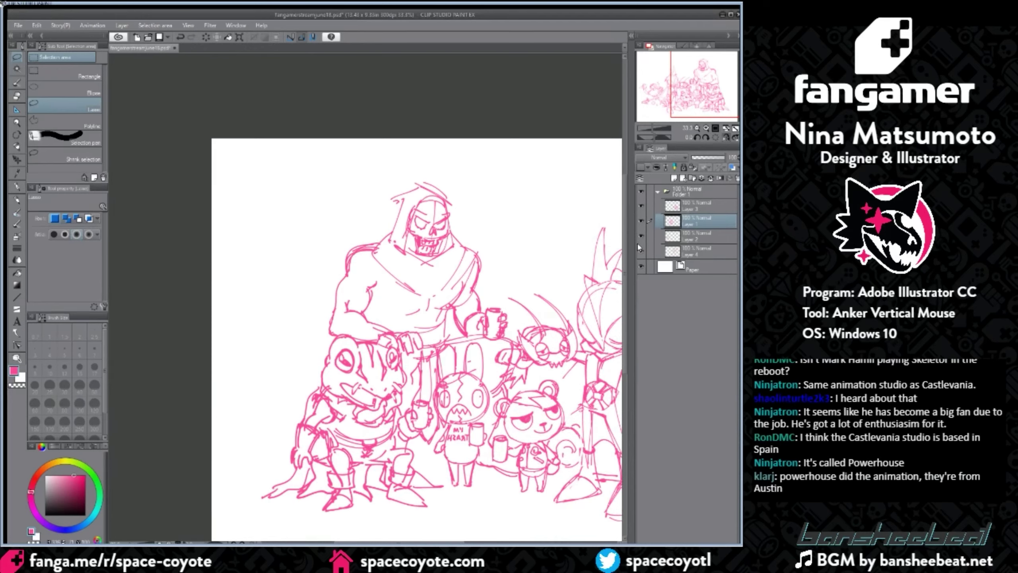
{"action": "left_click", "coordinate": [675, 204]}
{"action": "left_click", "coordinate": [638, 204]}
{"action": "left_click", "coordinate": [641, 205]}
{"action": "left_click", "coordinate": [641, 221]}
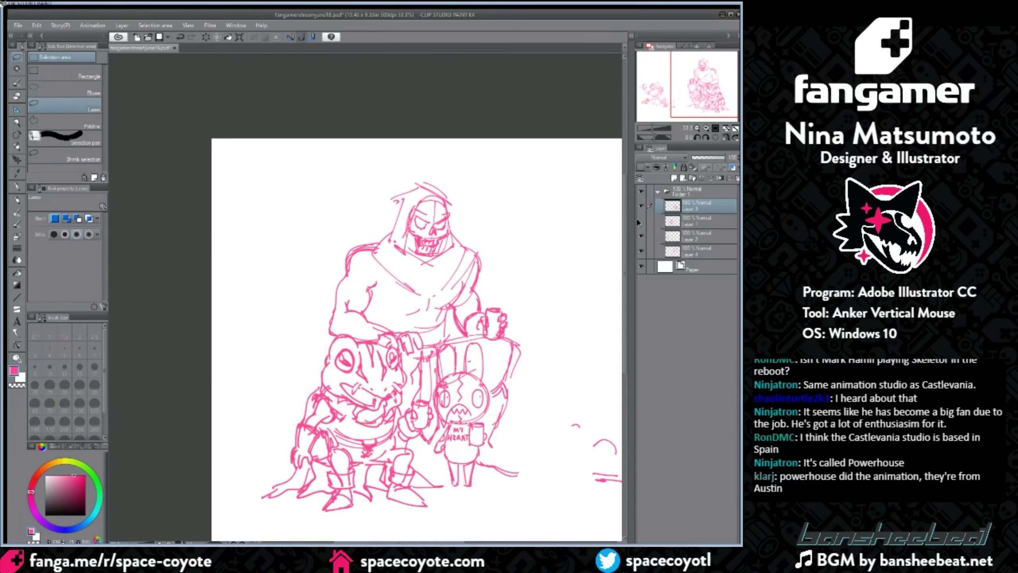
{"action": "left_click", "coordinate": [640, 220]}
Step: Rename Skeletor's layer as skeletor and rename the running ostrich's layer above it
{"action": "left_click", "coordinate": [639, 251]}
{"action": "left_click", "coordinate": [691, 252]}
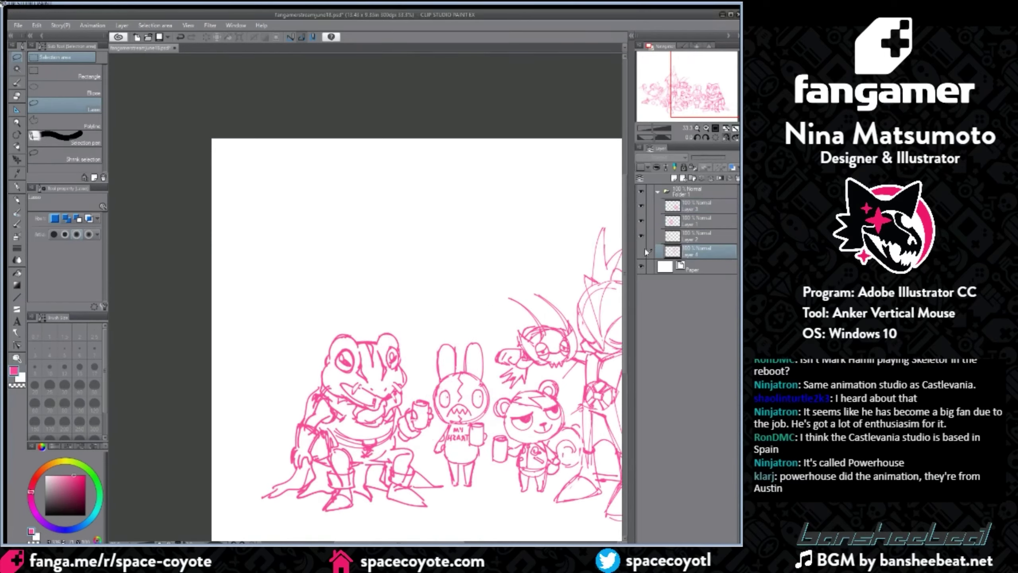
{"action": "left_click", "coordinate": [640, 251]}
{"action": "type", "text": "skeletor"}
{"action": "key", "text": "Return"}
{"action": "left_click", "coordinate": [639, 235]}
{"action": "key", "text": "ctrl+minus"}
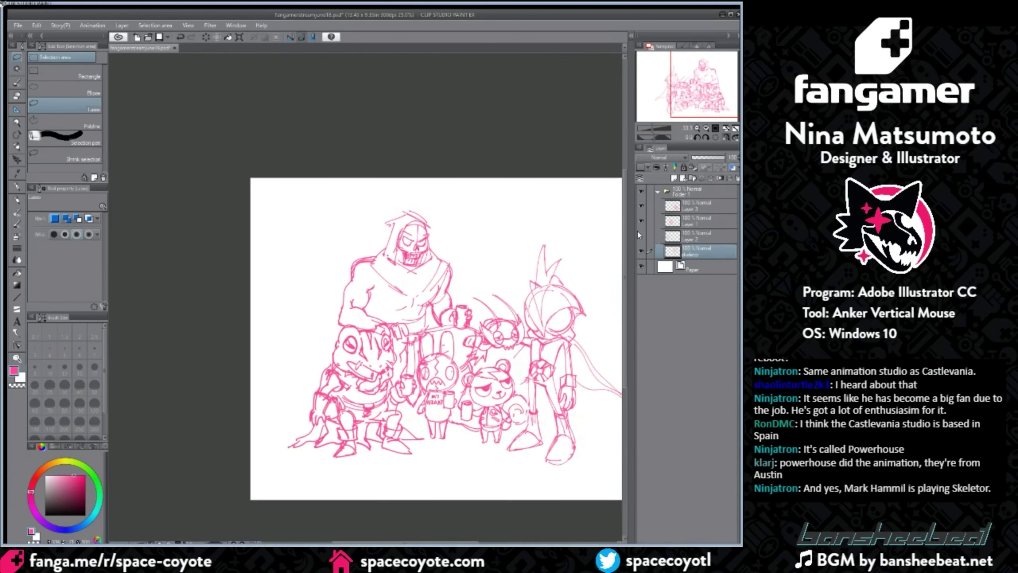
{"action": "left_click", "coordinate": [683, 237]}
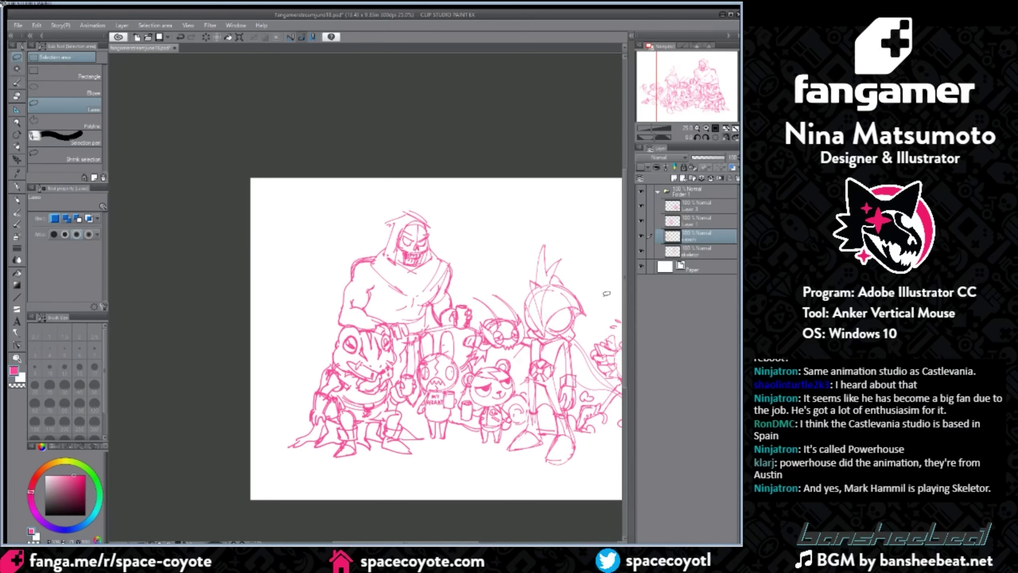
Step: On the skeletor layer, lasso Skeletor's head, hood and upper shoulders and scale them down slightly
{"action": "left_click", "coordinate": [689, 252]}
{"action": "scroll", "coordinate": [427, 193], "scroll_direction": "up", "scroll_amount": 1}
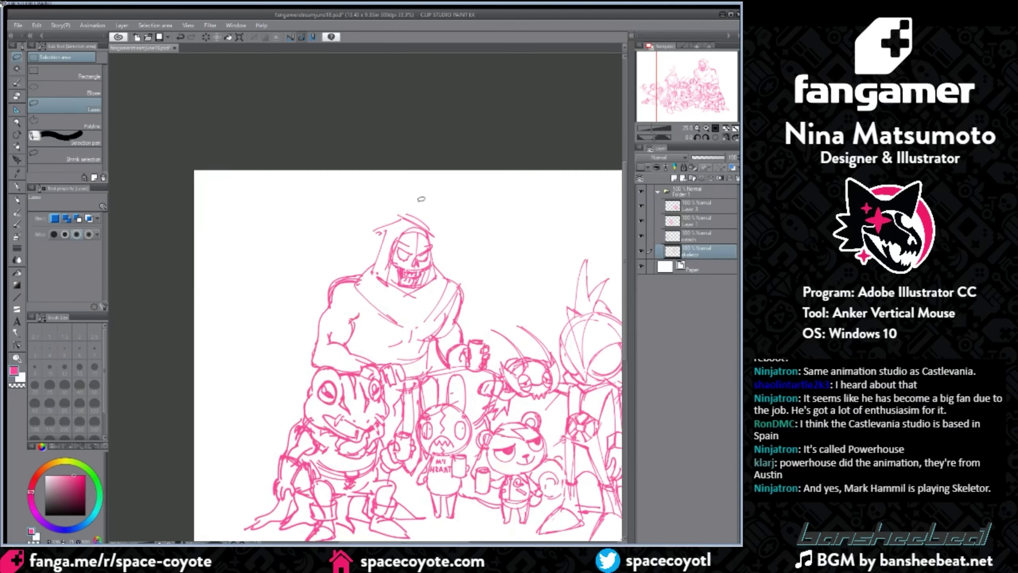
{"action": "mouse_move", "coordinate": [380, 201]}
{"action": "left_mouse_down"}
{"action": "mouse_move", "coordinate": [321, 285]}
{"action": "mouse_move", "coordinate": [396, 325]}
{"action": "mouse_move", "coordinate": [441, 306]}
{"action": "mouse_move", "coordinate": [431, 196]}
{"action": "mouse_move", "coordinate": [409, 191]}
{"action": "left_mouse_up"}
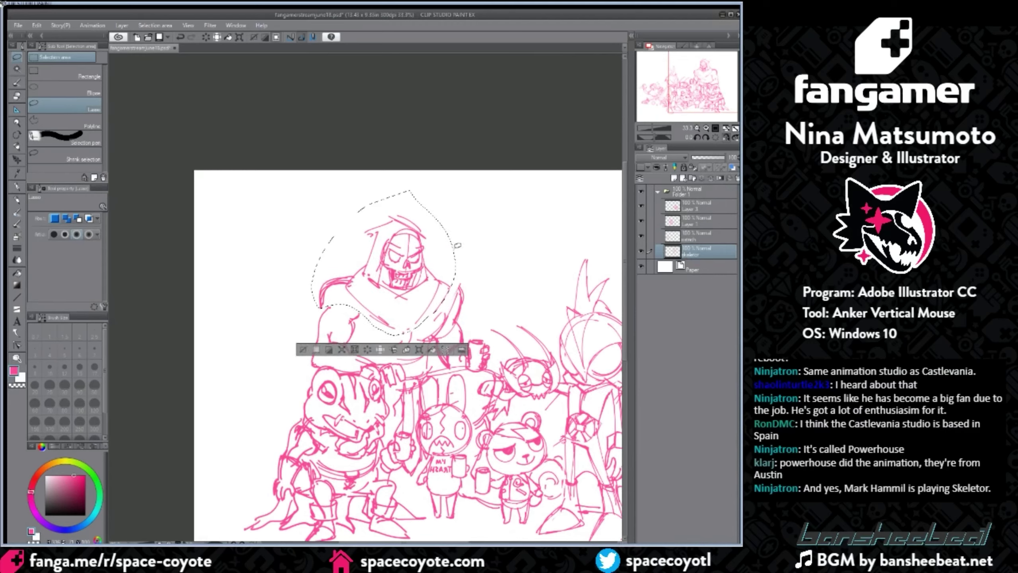
{"action": "key", "text": "ctrl+t"}
{"action": "left_click_drag", "start_coordinate": [452, 186], "coordinate": [449, 197]}
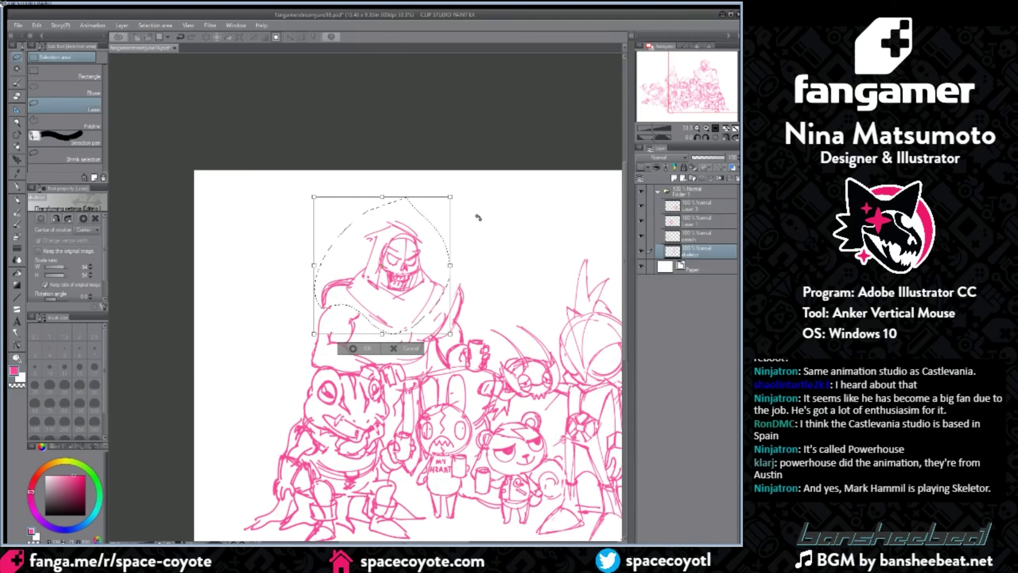
{"action": "key", "text": "Return"}
Step: Lasso and delete the leftover outer shoulder lines on both sides of Skeletor's body
{"action": "mouse_move", "coordinate": [317, 281]}
{"action": "left_mouse_down"}
{"action": "mouse_move", "coordinate": [315, 306]}
{"action": "mouse_move", "coordinate": [334, 290]}
{"action": "mouse_move", "coordinate": [325, 304]}
{"action": "left_mouse_up"}
{"action": "key", "text": "Delete"}
{"action": "key", "text": "Delete"}
{"action": "left_click_drag", "start_coordinate": [455, 276], "coordinate": [472, 298]}
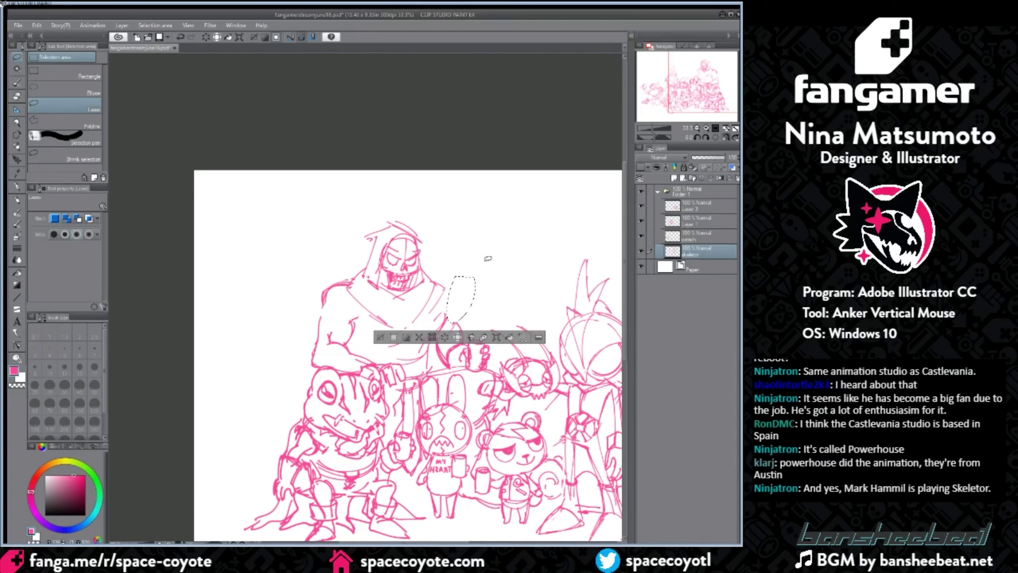
Step: Redraw Skeletor's shoulder outlines to join the resized hood and the arms, erasing the stray line above the mug arm
{"action": "key", "text": "p"}
{"action": "left_click_drag", "start_coordinate": [326, 302], "coordinate": [319, 334]}
{"action": "mouse_move", "coordinate": [444, 288]}
{"action": "left_mouse_down"}
{"action": "mouse_move", "coordinate": [448, 316]}
{"action": "mouse_move", "coordinate": [427, 341]}
{"action": "left_mouse_up"}
{"action": "key", "text": "ctrl+z"}
{"action": "key", "text": "ctrl+z"}
{"action": "left_click_drag", "start_coordinate": [442, 290], "coordinate": [454, 322]}
{"action": "key", "text": "ctrl+z"}
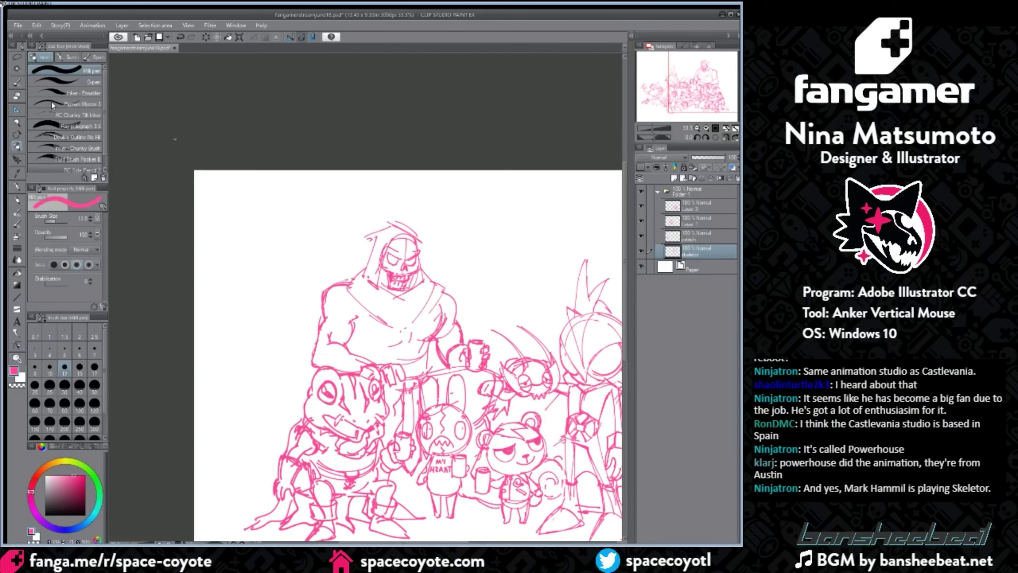
{"action": "key", "text": "e"}
{"action": "left_click_drag", "start_coordinate": [459, 322], "coordinate": [462, 326]}
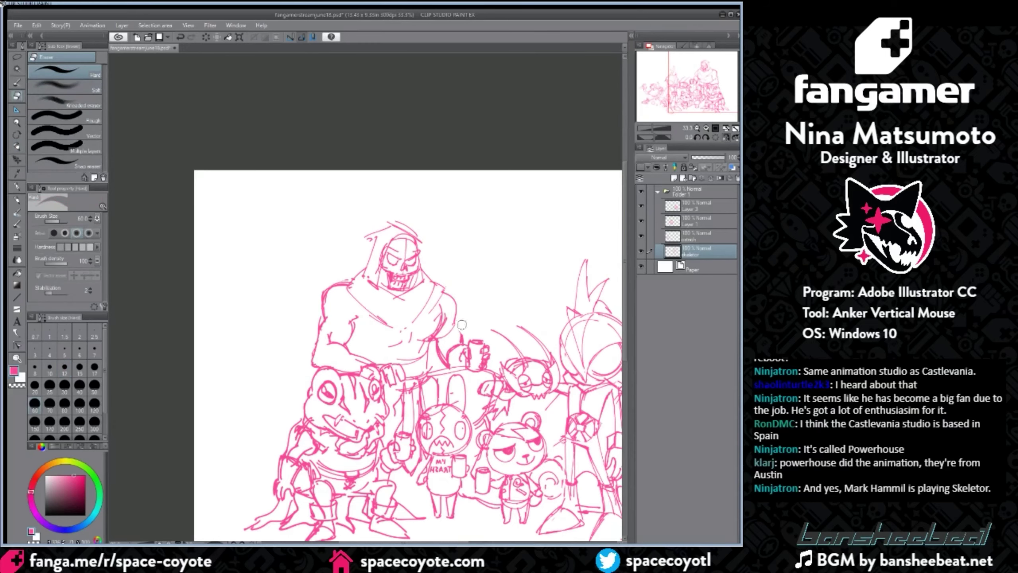
Step: Draw Skeletor's chest muscle lines beneath the hood's collar with the Milli pen
{"action": "left_click", "coordinate": [19, 145]}
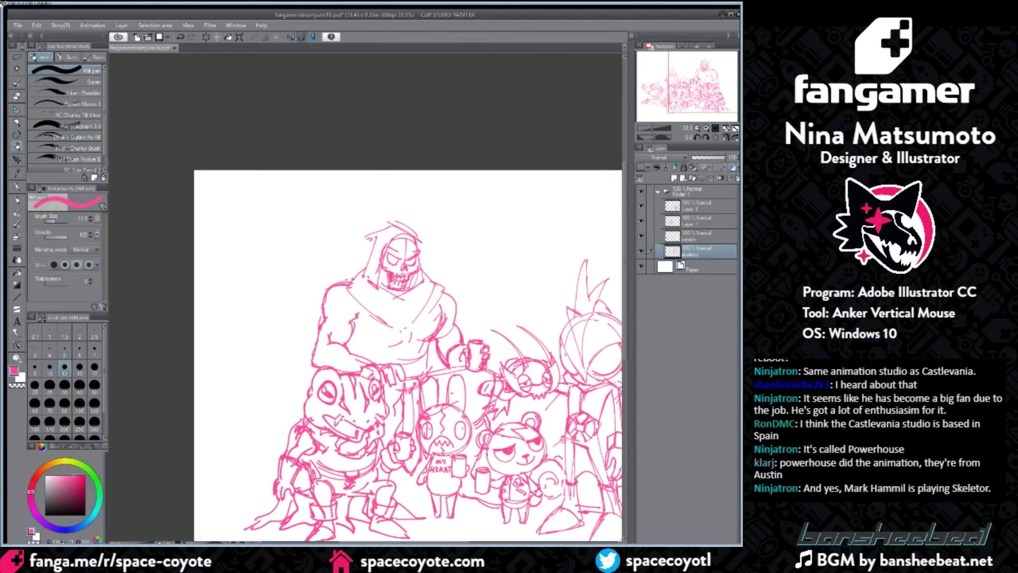
{"action": "mouse_move", "coordinate": [362, 326]}
{"action": "left_mouse_down"}
{"action": "mouse_move", "coordinate": [389, 344]}
{"action": "mouse_move", "coordinate": [404, 333]}
{"action": "left_mouse_up"}
{"action": "key", "text": "ctrl+z"}
{"action": "key", "text": "ctrl+z"}
{"action": "mouse_move", "coordinate": [352, 355]}
{"action": "left_mouse_down"}
{"action": "mouse_move", "coordinate": [363, 341]}
{"action": "mouse_move", "coordinate": [358, 350]}
{"action": "left_mouse_up"}
{"action": "key", "text": "ctrl+z"}
{"action": "scroll", "coordinate": [475, 296], "scroll_direction": "down", "scroll_amount": 3}
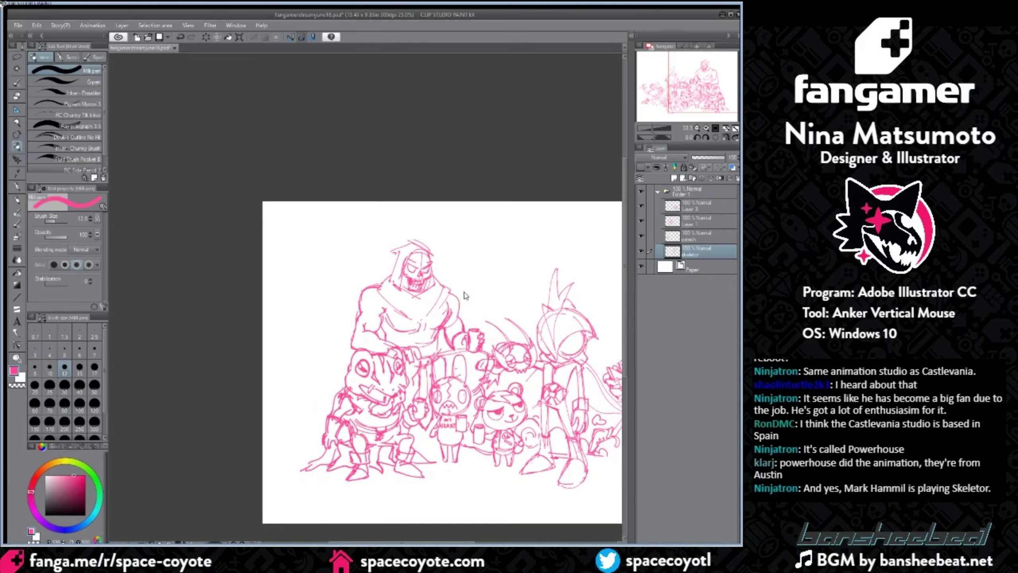
Step: Draw a round emblem with crossed bones at the centre of Skeletor's chest
{"action": "scroll", "coordinate": [467, 295], "scroll_direction": "up", "scroll_amount": 4}
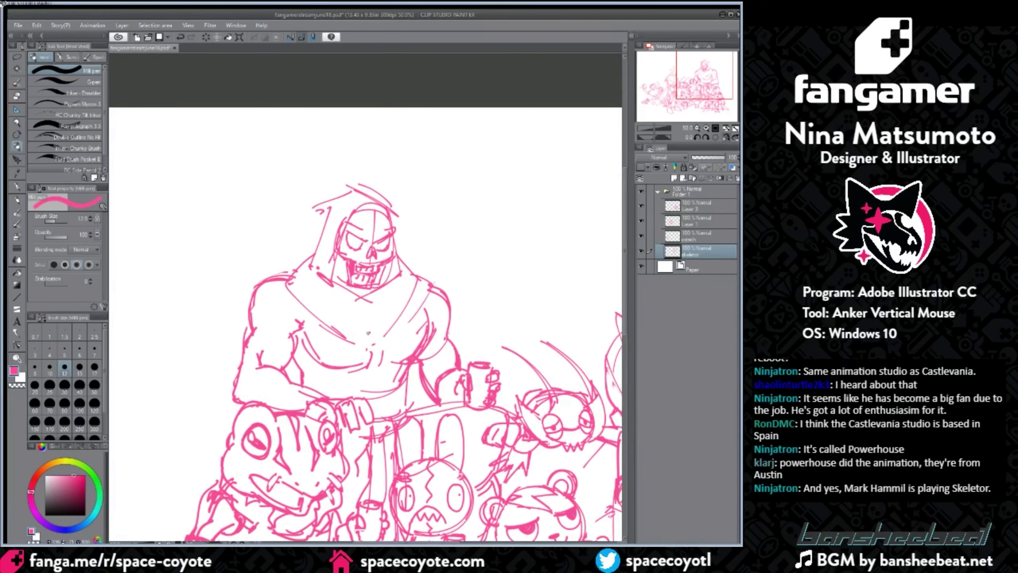
{"action": "key", "text": "ctrl+z"}
{"action": "mouse_move", "coordinate": [378, 332]}
{"action": "left_mouse_down"}
{"action": "mouse_move", "coordinate": [365, 336]}
{"action": "mouse_move", "coordinate": [384, 329]}
{"action": "mouse_move", "coordinate": [355, 325]}
{"action": "mouse_move", "coordinate": [361, 318]}
{"action": "mouse_move", "coordinate": [352, 334]}
{"action": "mouse_move", "coordinate": [396, 324]}
{"action": "mouse_move", "coordinate": [355, 352]}
{"action": "mouse_move", "coordinate": [369, 355]}
{"action": "left_mouse_up"}
{"action": "key", "text": "ctrl+z"}
{"action": "key", "text": "ctrl+z"}
{"action": "key", "text": "ctrl+z"}
{"action": "key", "text": "ctrl+z"}
{"action": "key", "text": "ctrl+z"}
{"action": "key", "text": "ctrl+z"}
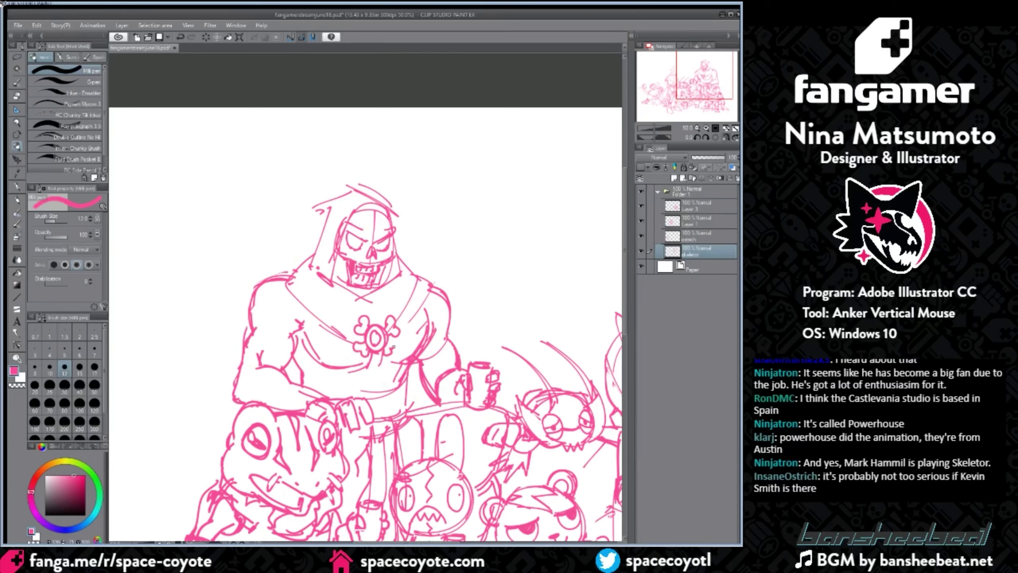
Step: Sketch torso lines below Skeletor's chest emblem and touch up the arm resting on the frog
{"action": "scroll", "coordinate": [393, 345], "scroll_direction": "down", "scroll_amount": 1}
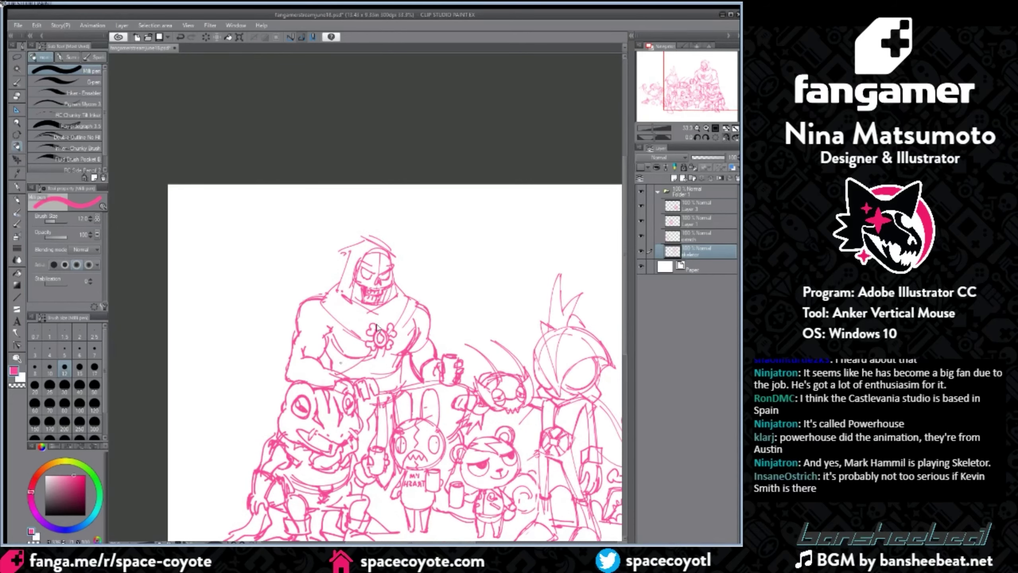
{"action": "mouse_move", "coordinate": [369, 351]}
{"action": "left_mouse_down"}
{"action": "mouse_move", "coordinate": [341, 372]}
{"action": "mouse_move", "coordinate": [353, 378]}
{"action": "mouse_move", "coordinate": [402, 358]}
{"action": "left_mouse_up"}
{"action": "left_click_drag", "start_coordinate": [388, 345], "coordinate": [399, 360]}
{"action": "key", "text": "ctrl+z"}
{"action": "left_click_drag", "start_coordinate": [404, 354], "coordinate": [402, 375]}
{"action": "key", "text": "ctrl+z"}
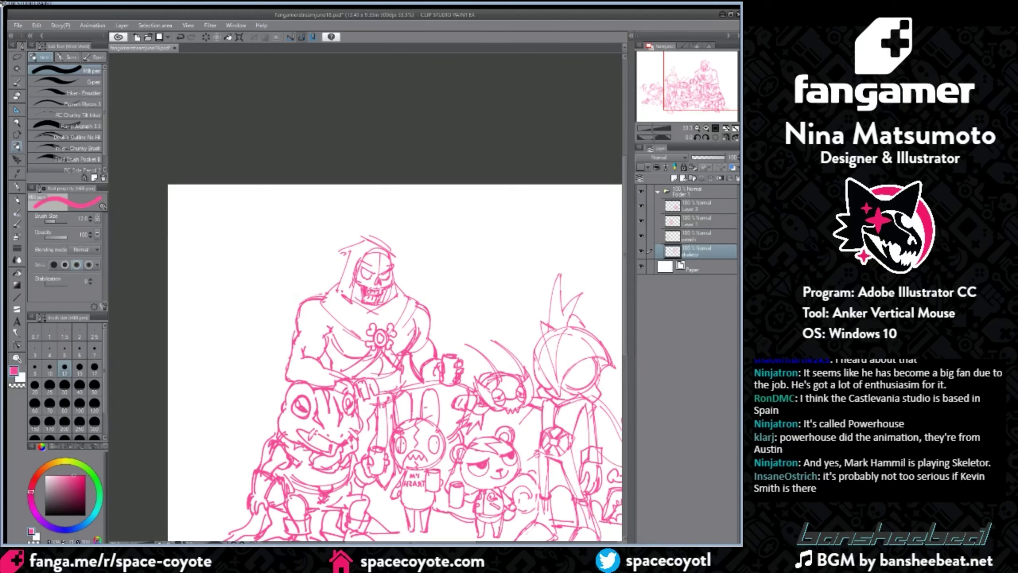
{"action": "left_click_drag", "start_coordinate": [363, 370], "coordinate": [367, 377]}
{"action": "key", "text": "ctrl+z"}
{"action": "left_click_drag", "start_coordinate": [327, 347], "coordinate": [338, 362]}
Step: Draw the harness strap from Skeletor's shoulder towards the chest emblem and erase the old outline on top of that shoulder
{"action": "left_click", "coordinate": [17, 96]}
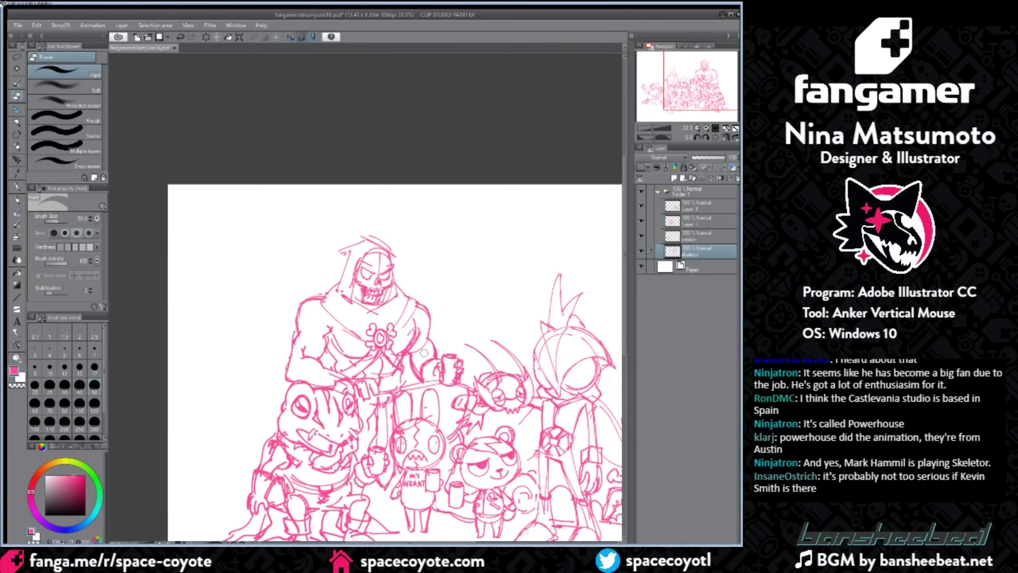
{"action": "left_click", "coordinate": [17, 147]}
{"action": "left_click_drag", "start_coordinate": [319, 295], "coordinate": [352, 325]}
{"action": "left_click", "coordinate": [17, 95]}
Step: Draw pointed shoulder armour on both of Skeletor's shoulders
{"action": "left_click", "coordinate": [16, 145]}
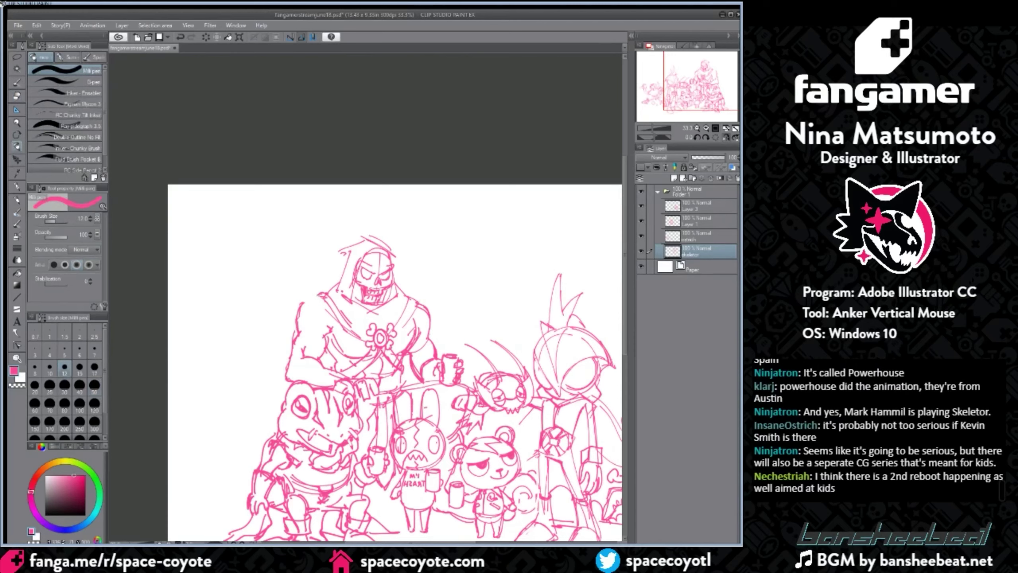
{"action": "mouse_move", "coordinate": [319, 296]}
{"action": "left_mouse_down"}
{"action": "mouse_move", "coordinate": [296, 300]}
{"action": "mouse_move", "coordinate": [321, 298]}
{"action": "left_mouse_up"}
{"action": "left_click_drag", "start_coordinate": [297, 301], "coordinate": [329, 308]}
{"action": "key", "text": "ctrl+z"}
{"action": "left_click_drag", "start_coordinate": [410, 301], "coordinate": [441, 297]}
{"action": "key", "text": "ctrl+z"}
{"action": "left_click_drag", "start_coordinate": [419, 302], "coordinate": [443, 300]}
Step: Draw the harness straps running from both shoulder pieces down to Skeletor's chest emblem
{"action": "mouse_move", "coordinate": [419, 309]}
{"action": "left_mouse_down"}
{"action": "mouse_move", "coordinate": [438, 308]}
{"action": "mouse_move", "coordinate": [394, 331]}
{"action": "left_mouse_up"}
{"action": "left_click_drag", "start_coordinate": [335, 294], "coordinate": [373, 333]}
{"action": "left_click_drag", "start_coordinate": [346, 317], "coordinate": [367, 329]}
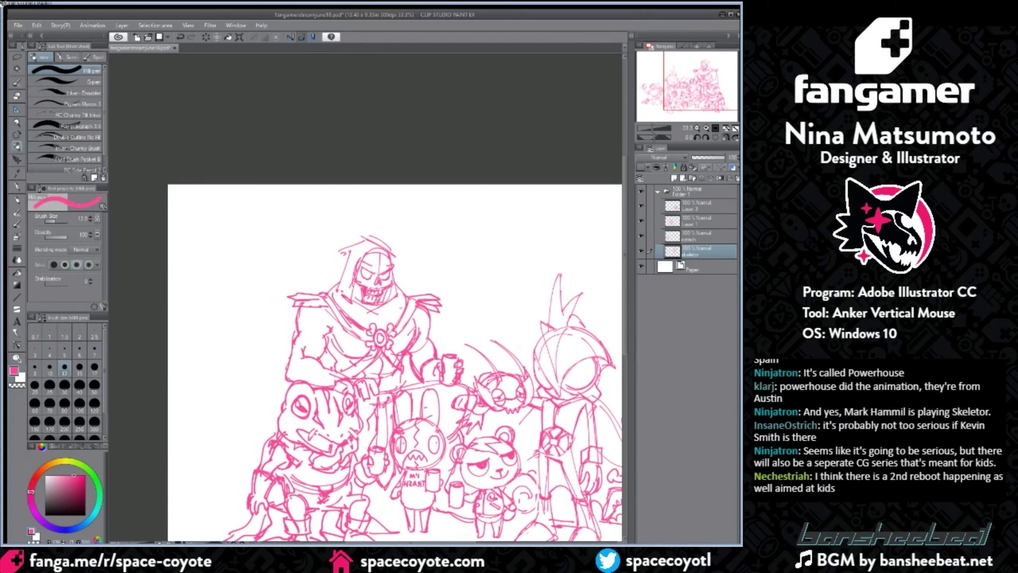
{"action": "mouse_move", "coordinate": [392, 258]}
{"action": "left_mouse_down"}
{"action": "mouse_move", "coordinate": [398, 306]}
{"action": "mouse_move", "coordinate": [378, 317]}
{"action": "mouse_move", "coordinate": [355, 301]}
{"action": "left_mouse_up"}
{"action": "key", "text": "ctrl+z"}
Step: Shrink the Hard eraser and erase the lower teeth and part of the upper teeth inside Skeletor's open mouth
{"action": "left_click", "coordinate": [17, 96]}
{"action": "key", "text": "ctrl+plus"}
{"action": "key", "text": "ctrl+plus"}
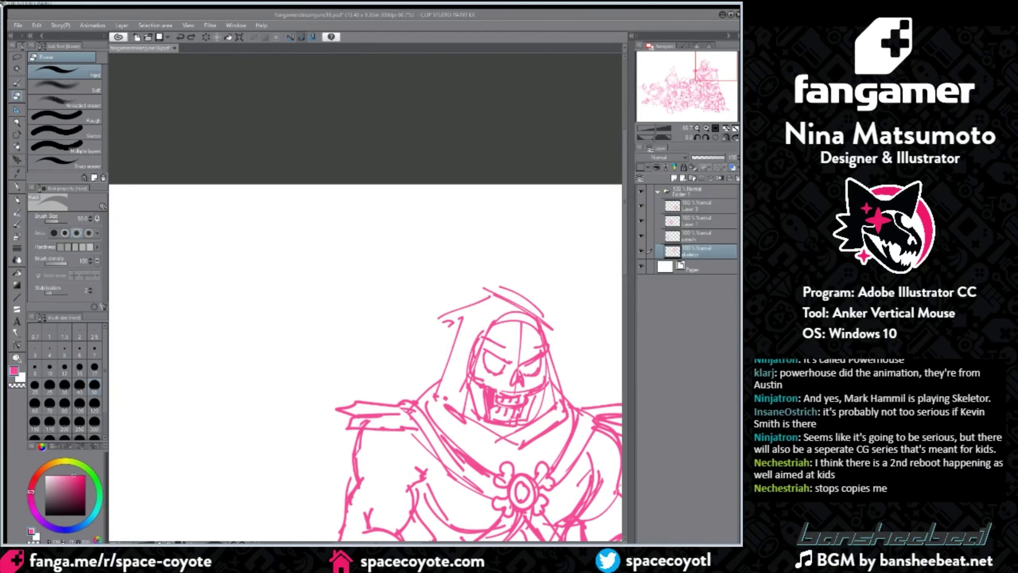
{"action": "left_click_drag", "start_coordinate": [624, 257], "coordinate": [624, 278]}
{"action": "left_click_drag", "start_coordinate": [422, 543], "coordinate": [440, 544]}
{"action": "scroll", "coordinate": [450, 275], "scroll_direction": "up", "scroll_amount": 2}
{"action": "key", "text": "bracketleft"}
{"action": "key", "text": "bracketleft"}
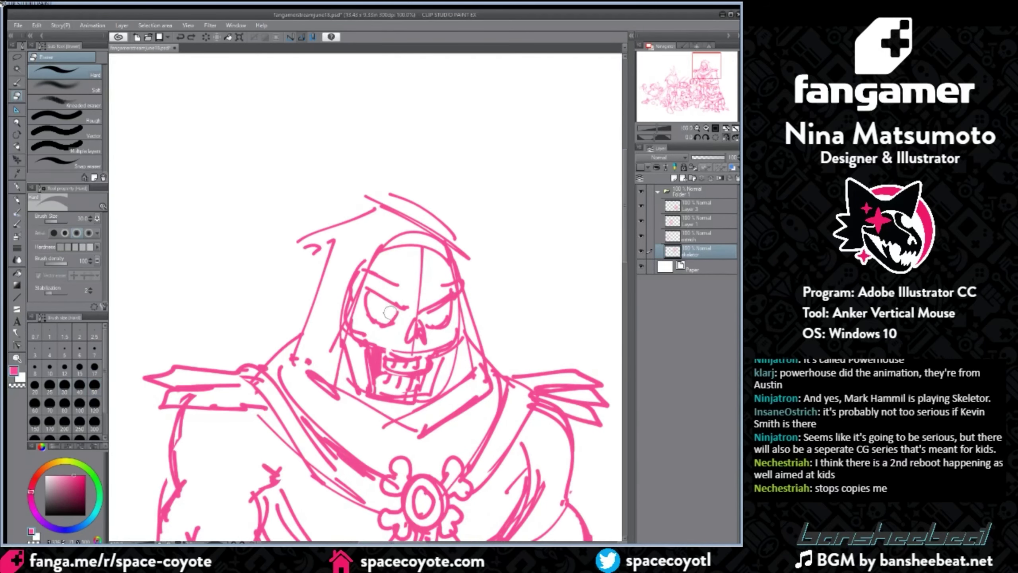
{"action": "mouse_move", "coordinate": [388, 348]}
{"action": "left_mouse_down"}
{"action": "mouse_move", "coordinate": [430, 348]}
{"action": "mouse_move", "coordinate": [404, 376]}
{"action": "mouse_move", "coordinate": [426, 392]}
{"action": "left_mouse_up"}
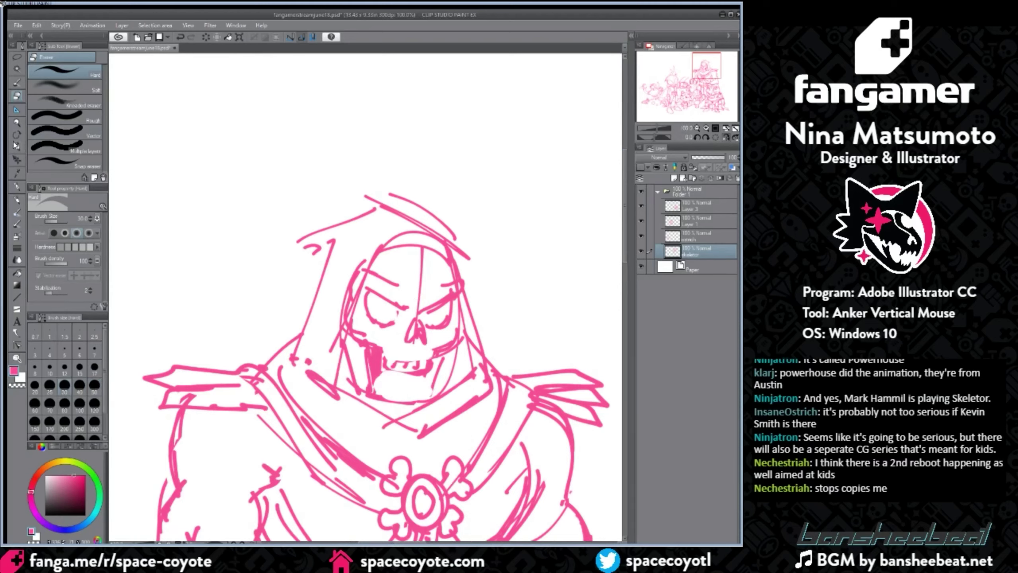
Step: Redraw Skeletor's upper row of teeth with the Milli pen
{"action": "left_click", "coordinate": [16, 146]}
{"action": "mouse_move", "coordinate": [386, 354]}
{"action": "left_mouse_down"}
{"action": "mouse_move", "coordinate": [389, 367]}
{"action": "mouse_move", "coordinate": [405, 369]}
{"action": "left_mouse_up"}
{"action": "left_click_drag", "start_coordinate": [415, 360], "coordinate": [420, 371]}
{"action": "left_click_drag", "start_coordinate": [427, 357], "coordinate": [426, 362]}
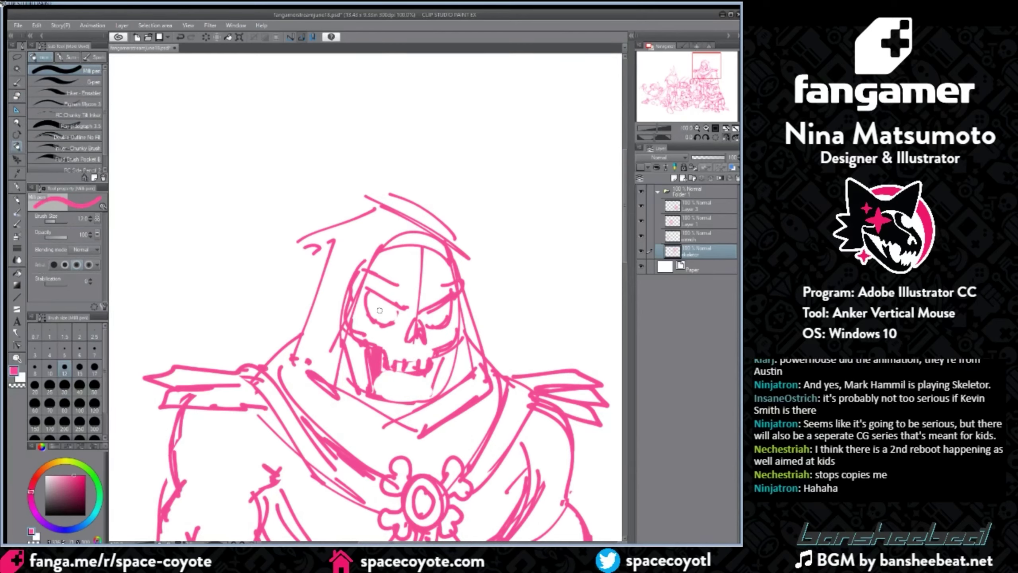
Step: Fill in Skeletor's eye sockets solid and draw the dark mouth gap and lower row of teeth
{"action": "left_click_drag", "start_coordinate": [368, 295], "coordinate": [388, 323]}
{"action": "mouse_move", "coordinate": [374, 296]}
{"action": "left_mouse_down"}
{"action": "mouse_move", "coordinate": [393, 321]}
{"action": "mouse_move", "coordinate": [445, 316]}
{"action": "mouse_move", "coordinate": [416, 339]}
{"action": "mouse_move", "coordinate": [453, 315]}
{"action": "left_mouse_up"}
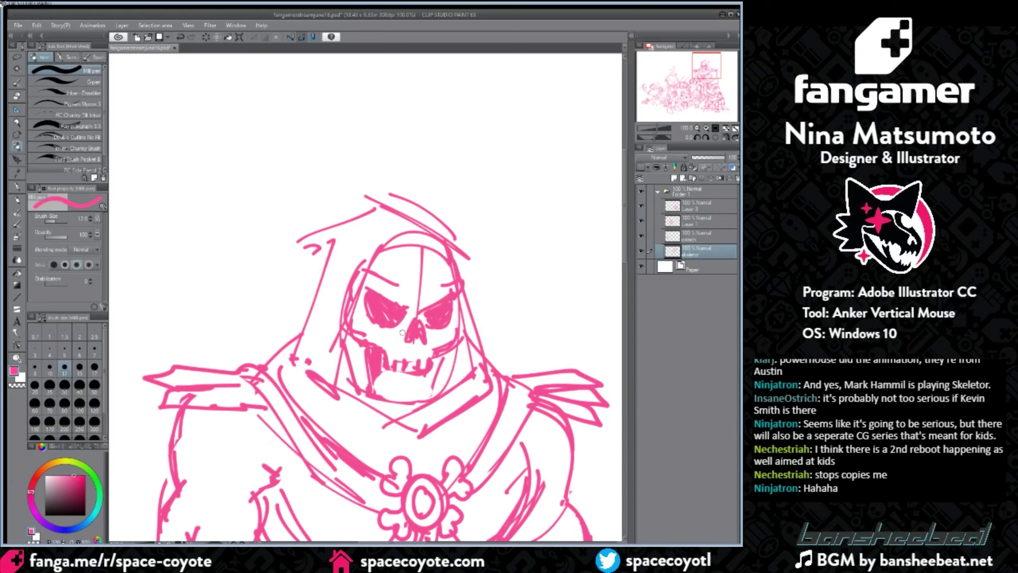
{"action": "mouse_move", "coordinate": [389, 367]}
{"action": "left_mouse_down"}
{"action": "mouse_move", "coordinate": [426, 375]}
{"action": "mouse_move", "coordinate": [391, 381]}
{"action": "mouse_move", "coordinate": [396, 390]}
{"action": "left_mouse_up"}
{"action": "left_click_drag", "start_coordinate": [406, 383], "coordinate": [416, 391]}
{"action": "mouse_move", "coordinate": [426, 378]}
{"action": "left_mouse_down"}
{"action": "mouse_move", "coordinate": [426, 390]}
{"action": "mouse_move", "coordinate": [388, 376]}
{"action": "mouse_move", "coordinate": [374, 387]}
{"action": "mouse_move", "coordinate": [432, 395]}
{"action": "mouse_move", "coordinate": [379, 396]}
{"action": "left_mouse_up"}
{"action": "key", "text": "e"}
{"action": "mouse_move", "coordinate": [432, 390]}
{"action": "left_mouse_down"}
{"action": "mouse_move", "coordinate": [442, 368]}
{"action": "mouse_move", "coordinate": [437, 382]}
{"action": "left_mouse_up"}
{"action": "left_click", "coordinate": [16, 145]}
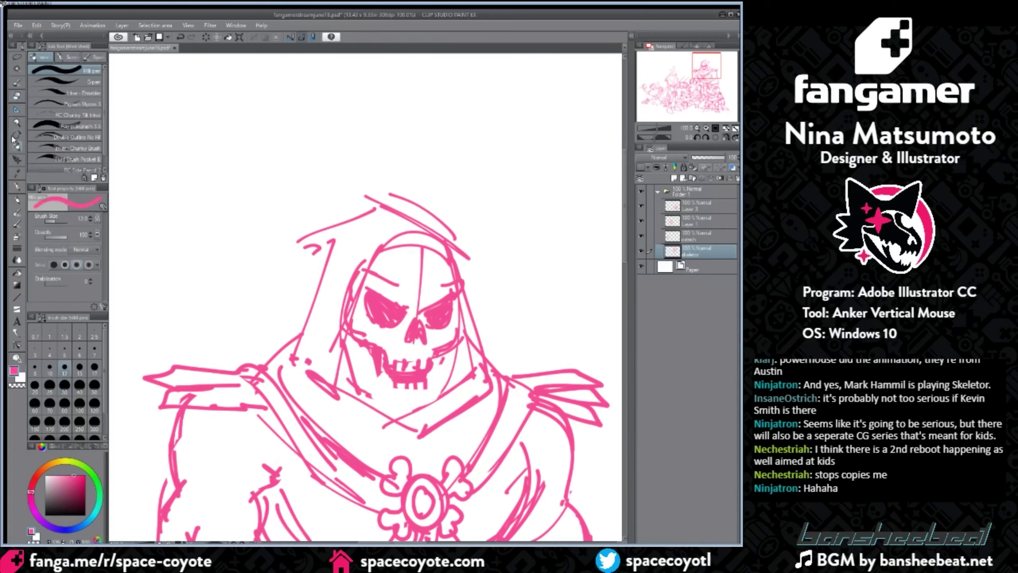
{"action": "mouse_move", "coordinate": [378, 365]}
{"action": "left_mouse_down"}
{"action": "mouse_move", "coordinate": [401, 355]}
{"action": "mouse_move", "coordinate": [437, 342]}
{"action": "mouse_move", "coordinate": [429, 387]}
{"action": "left_mouse_up"}
Step: Draw Skeletor's chin outline and the heavy shadow lines down both sides of his jaw
{"action": "mouse_move", "coordinate": [354, 344]}
{"action": "left_mouse_down"}
{"action": "mouse_move", "coordinate": [364, 390]}
{"action": "mouse_move", "coordinate": [366, 323]}
{"action": "mouse_move", "coordinate": [362, 390]}
{"action": "left_mouse_up"}
{"action": "key", "text": "ctrl+z"}
{"action": "left_click_drag", "start_coordinate": [361, 357], "coordinate": [370, 381]}
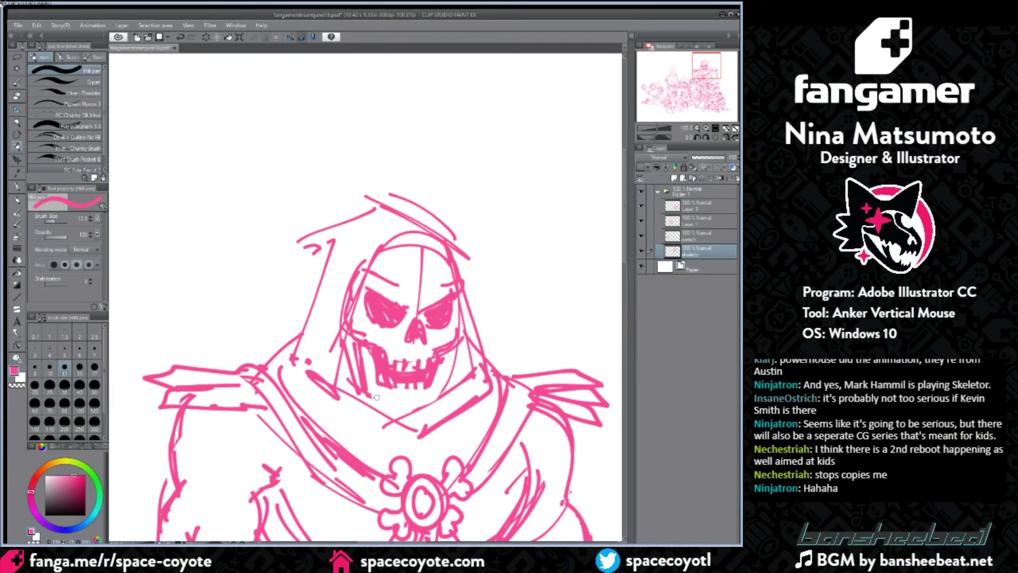
{"action": "left_click_drag", "start_coordinate": [366, 395], "coordinate": [397, 414]}
{"action": "key", "text": "ctrl+z"}
{"action": "key", "text": "ctrl+z"}
{"action": "mouse_move", "coordinate": [369, 389]}
{"action": "left_mouse_down"}
{"action": "mouse_move", "coordinate": [403, 408]}
{"action": "mouse_move", "coordinate": [428, 404]}
{"action": "left_mouse_up"}
{"action": "left_click_drag", "start_coordinate": [398, 410], "coordinate": [431, 402]}
{"action": "left_click_drag", "start_coordinate": [451, 352], "coordinate": [437, 400]}
{"action": "mouse_move", "coordinate": [454, 349]}
{"action": "left_mouse_down"}
{"action": "mouse_move", "coordinate": [442, 392]}
{"action": "mouse_move", "coordinate": [446, 382]}
{"action": "left_mouse_up"}
{"action": "left_click_drag", "start_coordinate": [347, 340], "coordinate": [358, 383]}
{"action": "left_click_drag", "start_coordinate": [350, 339], "coordinate": [359, 386]}
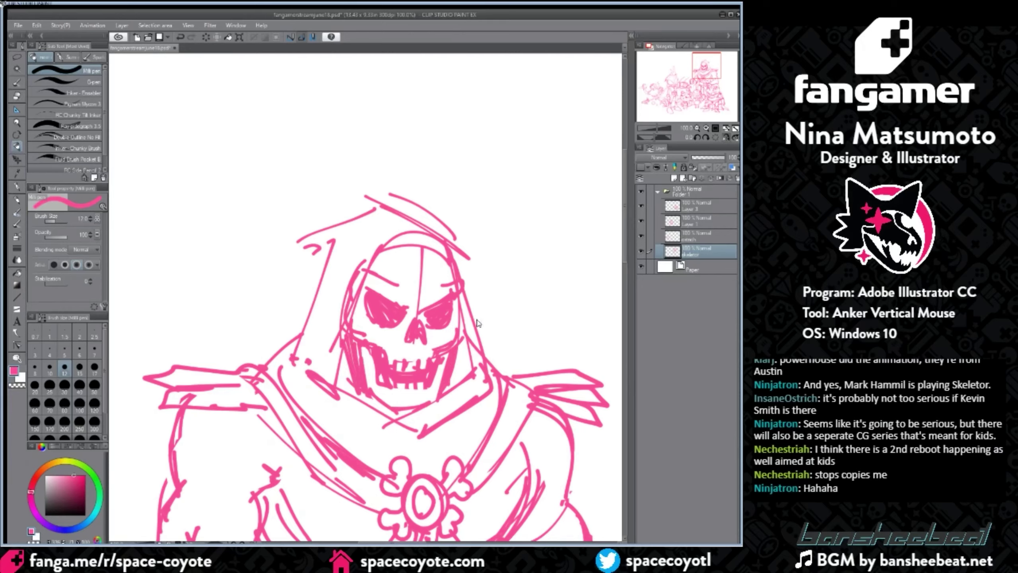
Step: Examine Skeletor's finished face up close and his place in the composition of the whole group
{"action": "scroll", "coordinate": [479, 324], "scroll_direction": "down", "scroll_amount": 3}
{"action": "scroll", "coordinate": [474, 331], "scroll_direction": "up", "scroll_amount": 2}
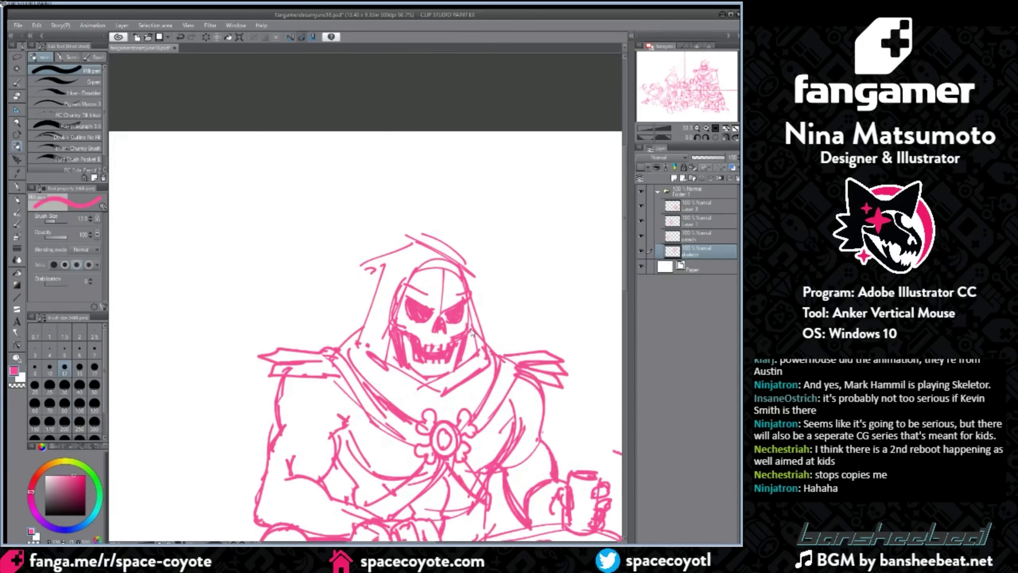
{"action": "scroll", "coordinate": [473, 332], "scroll_direction": "up", "scroll_amount": 2}
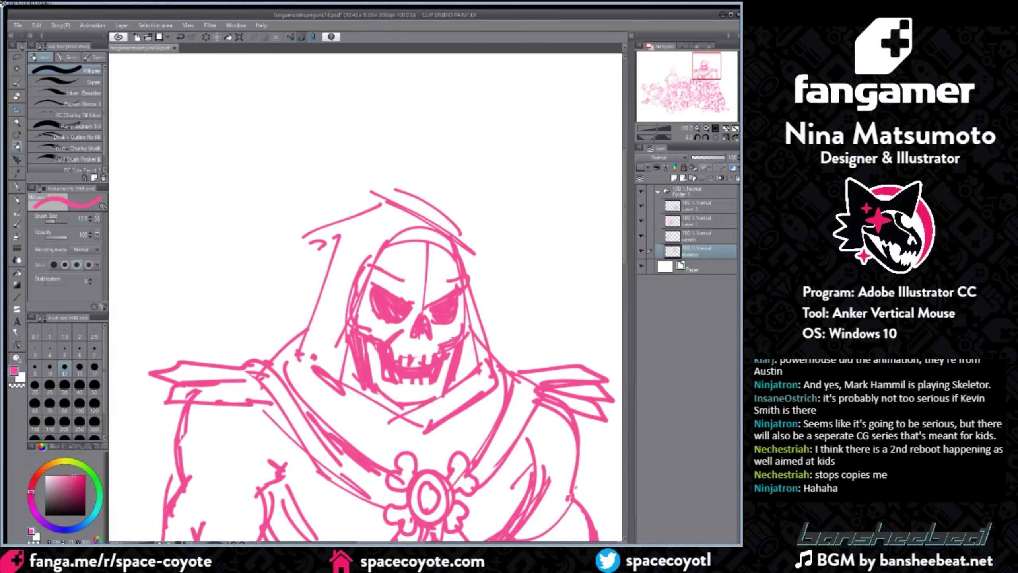
{"action": "scroll", "coordinate": [487, 283], "scroll_direction": "down", "scroll_amount": 1}
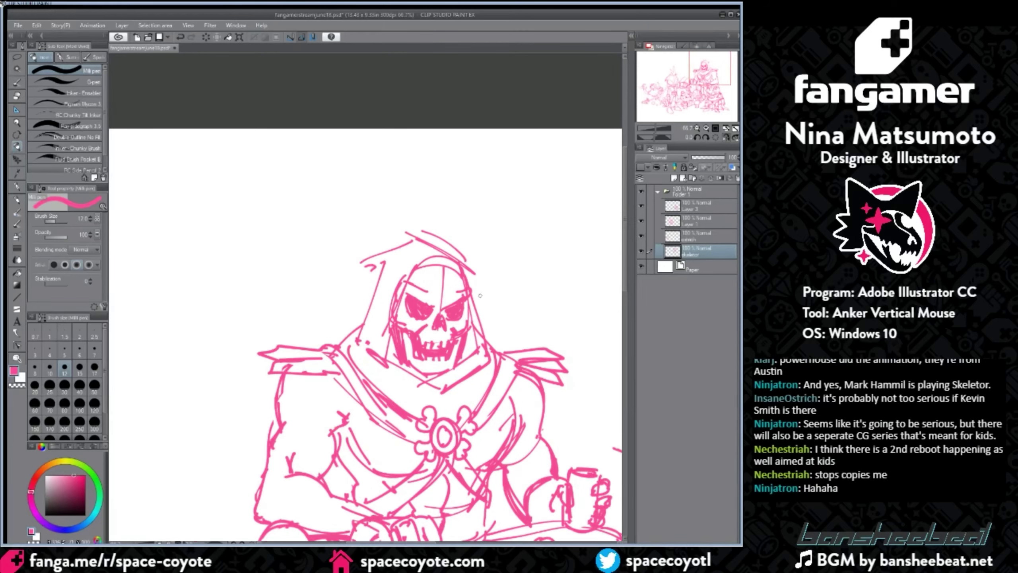
{"action": "scroll", "coordinate": [493, 264], "scroll_direction": "down", "scroll_amount": 2}
{"action": "scroll", "coordinate": [521, 289], "scroll_direction": "up", "scroll_amount": 2}
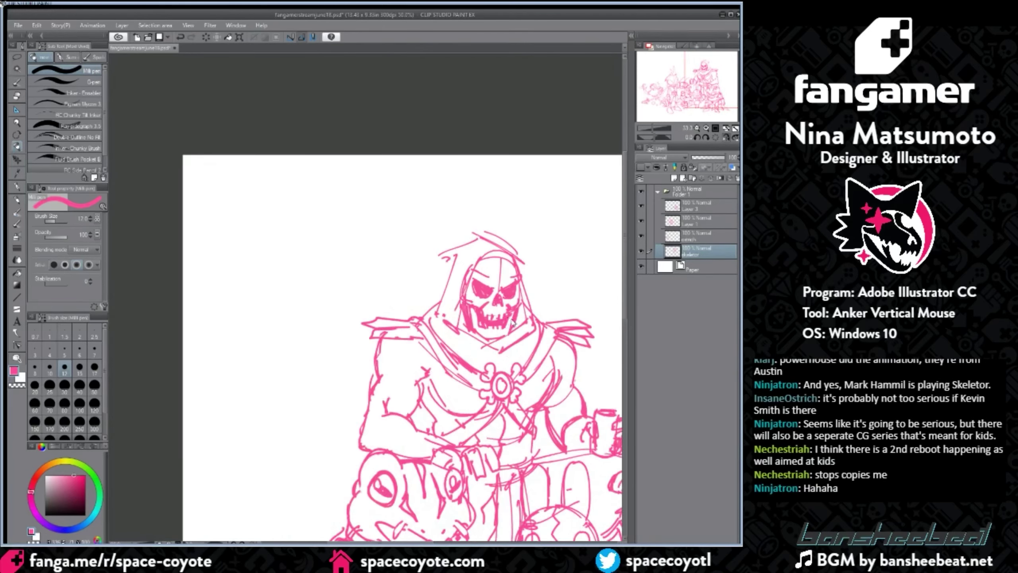
{"action": "scroll", "coordinate": [487, 403], "scroll_direction": "down", "scroll_amount": 3}
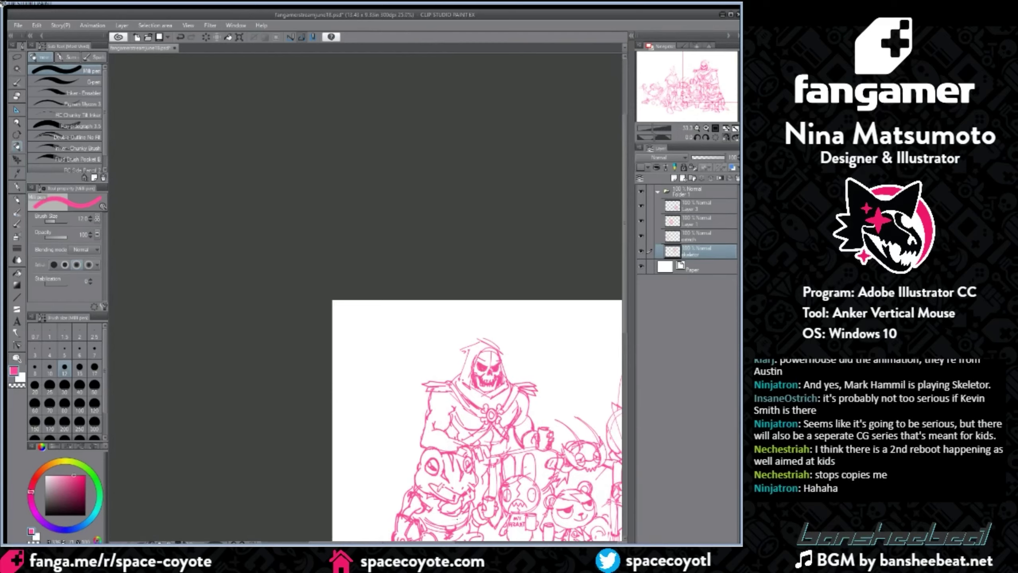
{"action": "left_click_drag", "start_coordinate": [451, 542], "coordinate": [486, 542]}
{"action": "left_click_drag", "start_coordinate": [624, 282], "coordinate": [626, 352]}
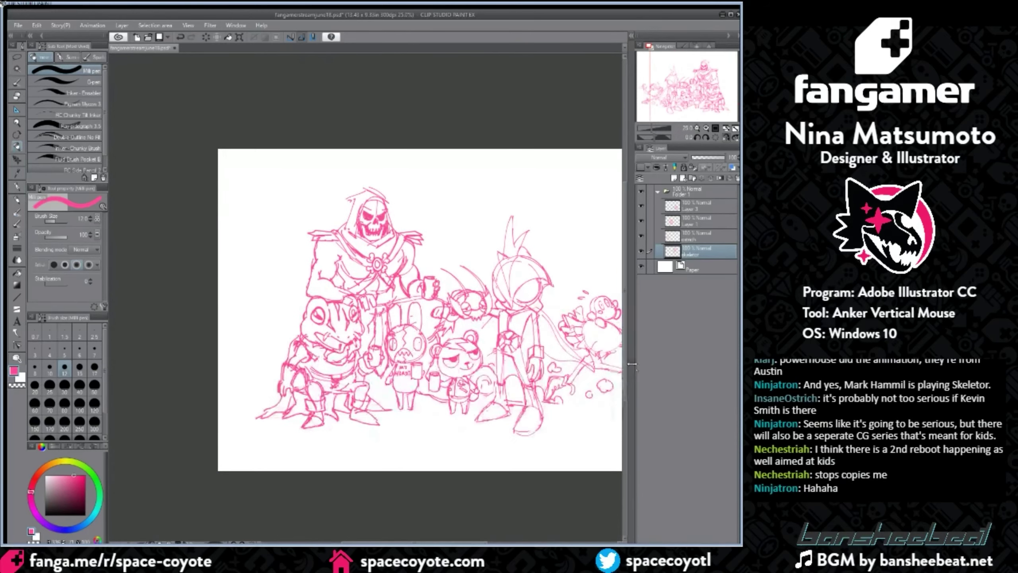
{"action": "left_click", "coordinate": [19, 57]}
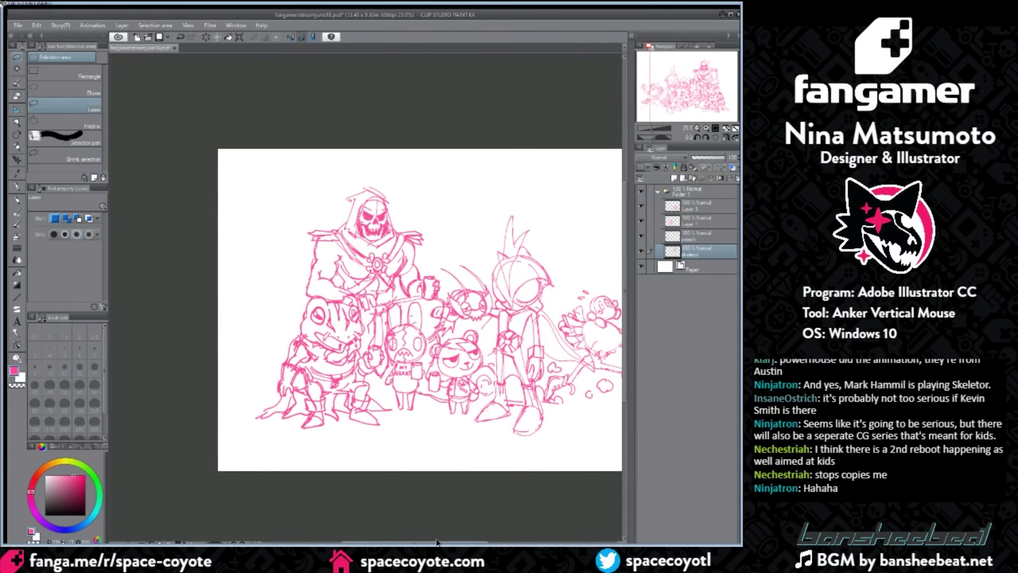
{"action": "left_click_drag", "start_coordinate": [442, 542], "coordinate": [434, 542]}
{"action": "scroll", "coordinate": [435, 543], "scroll_direction": "down", "scroll_amount": 2}
{"action": "scroll", "coordinate": [378, 383], "scroll_direction": "up", "scroll_amount": 2}
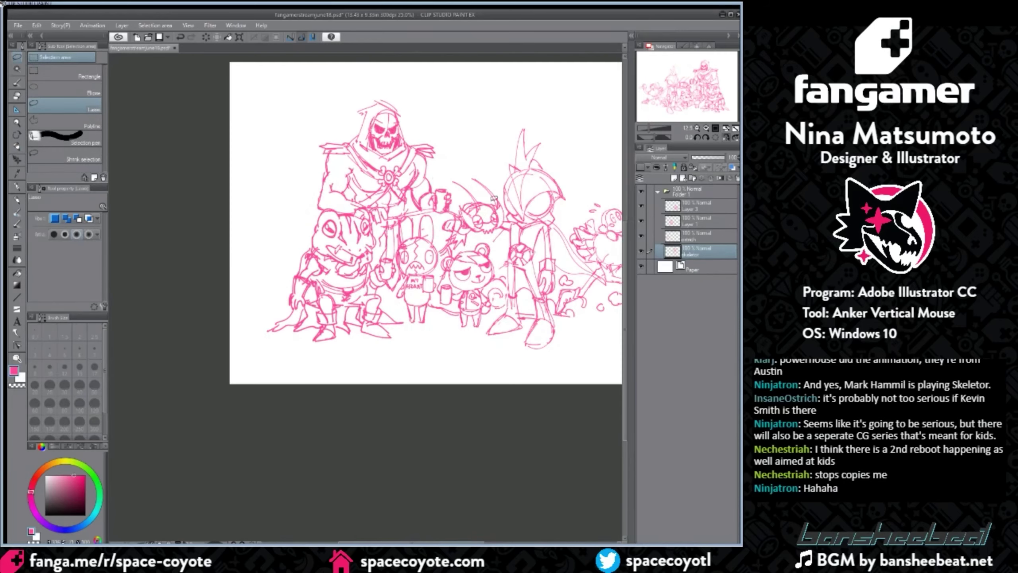
{"action": "left_click_drag", "start_coordinate": [625, 320], "coordinate": [624, 286]}
{"action": "left_click_drag", "start_coordinate": [438, 541], "coordinate": [424, 541]}
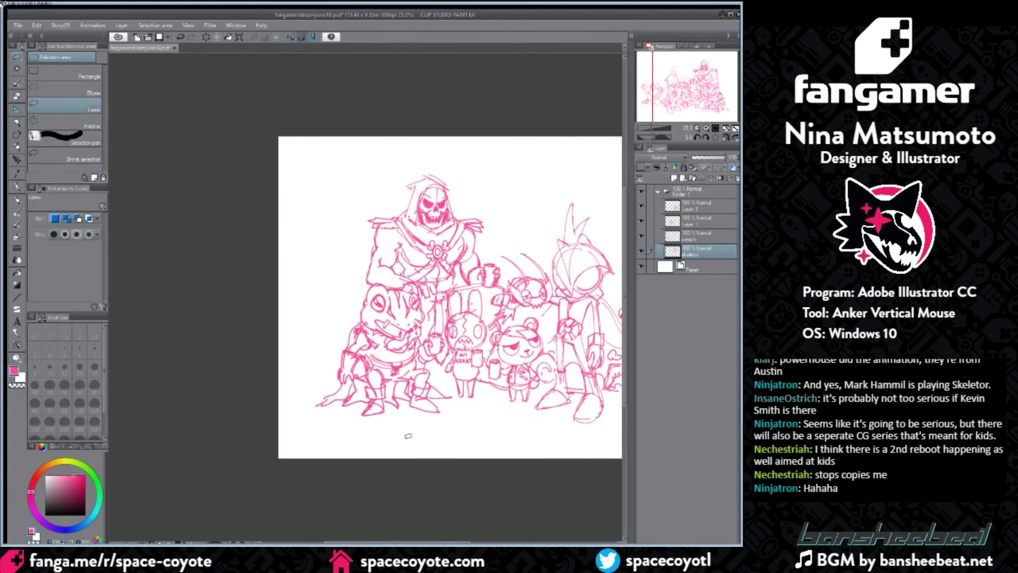
Step: Flip the mirrored canvas view back to its normal orientation
{"action": "scroll", "coordinate": [356, 175], "scroll_direction": "up", "scroll_amount": 1}
{"action": "key", "text": "p"}
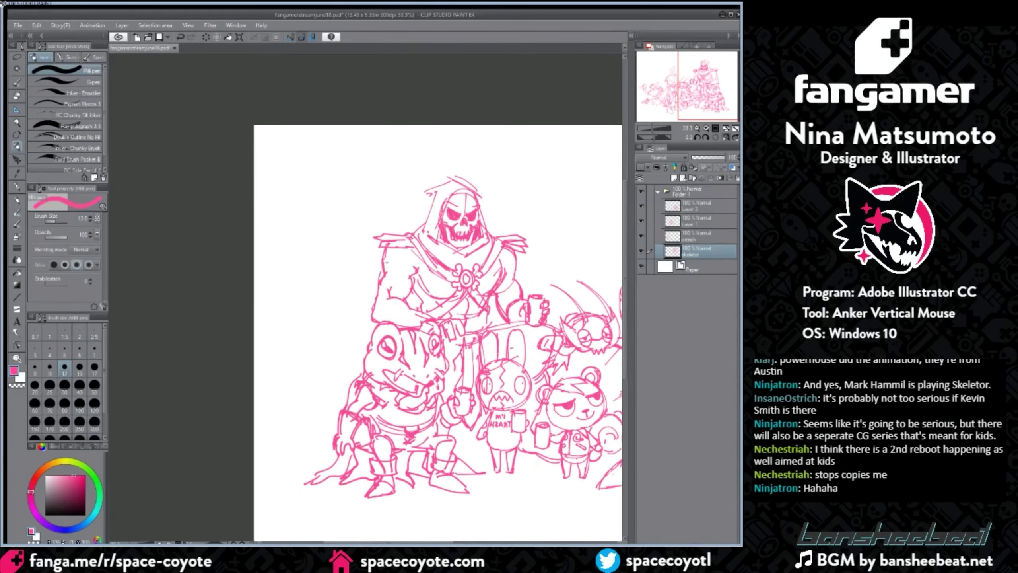
{"action": "left_click", "coordinate": [187, 26]}
{"action": "left_click", "coordinate": [351, 94]}
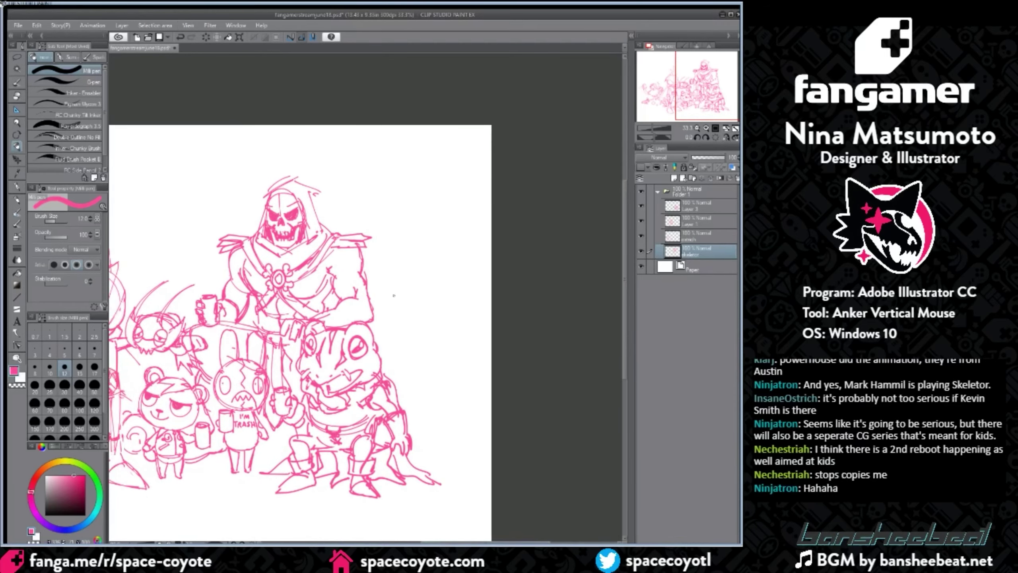
Step: Try long diagonal guide lines from beside Skeletor's shoulder down to the frog's cape
{"action": "left_click_drag", "start_coordinate": [374, 220], "coordinate": [430, 462]}
{"action": "left_click_drag", "start_coordinate": [402, 363], "coordinate": [362, 196]}
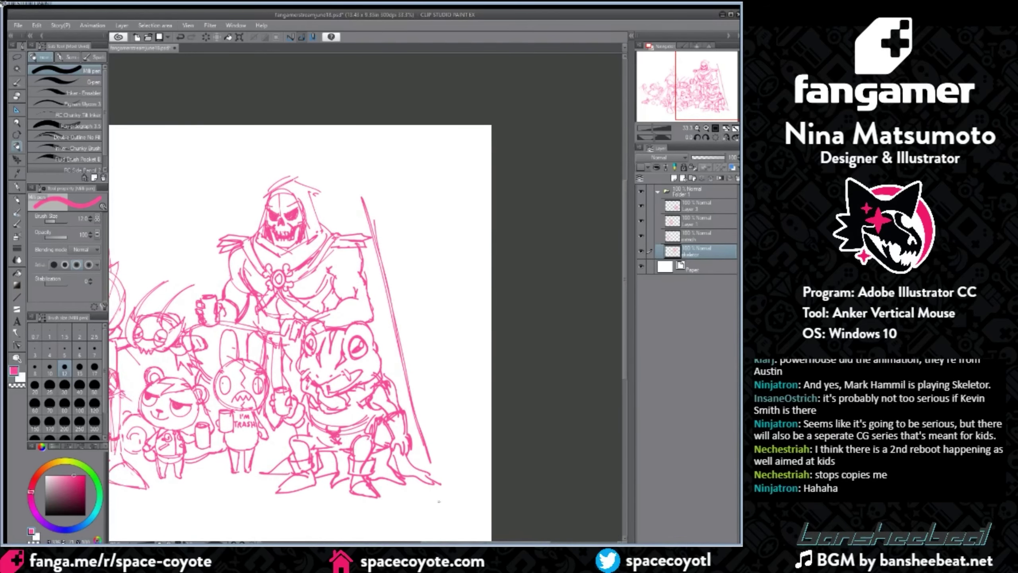
{"action": "left_click_drag", "start_coordinate": [459, 542], "coordinate": [435, 542]}
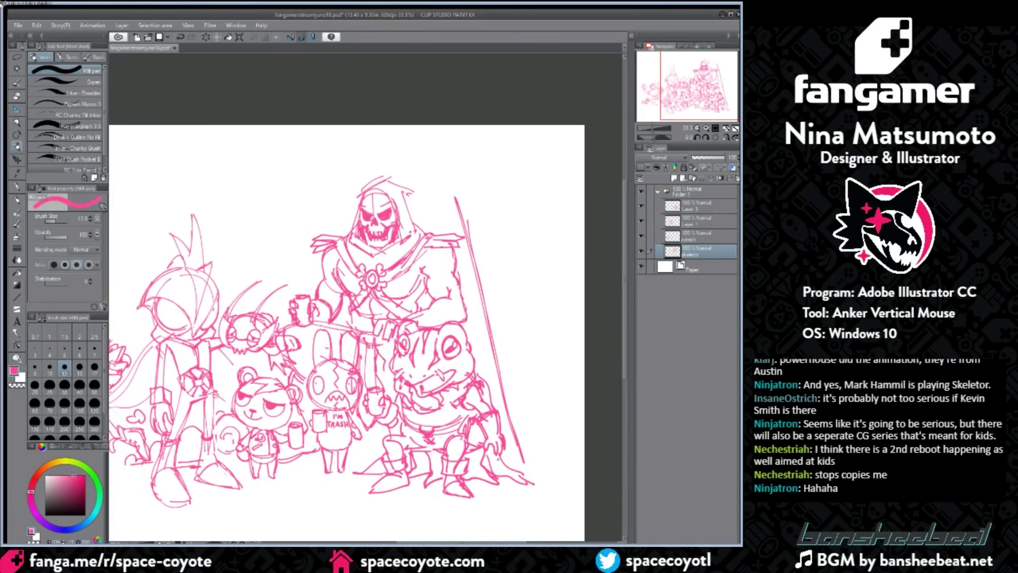
{"action": "key", "text": "ctrl+z"}
{"action": "key", "text": "ctrl+z"}
Step: Lasso the seated frog on the topmost sketch layer and move him outward, away from Skeletor and the rabbit
{"action": "left_click", "coordinate": [16, 57]}
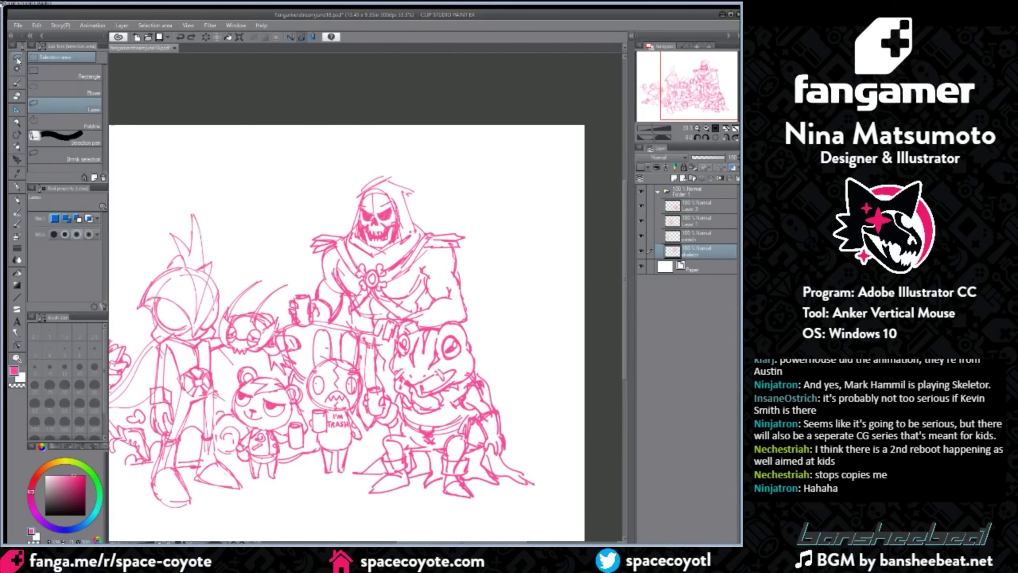
{"action": "left_click", "coordinate": [684, 220]}
{"action": "left_click", "coordinate": [641, 222]}
{"action": "left_click", "coordinate": [642, 222]}
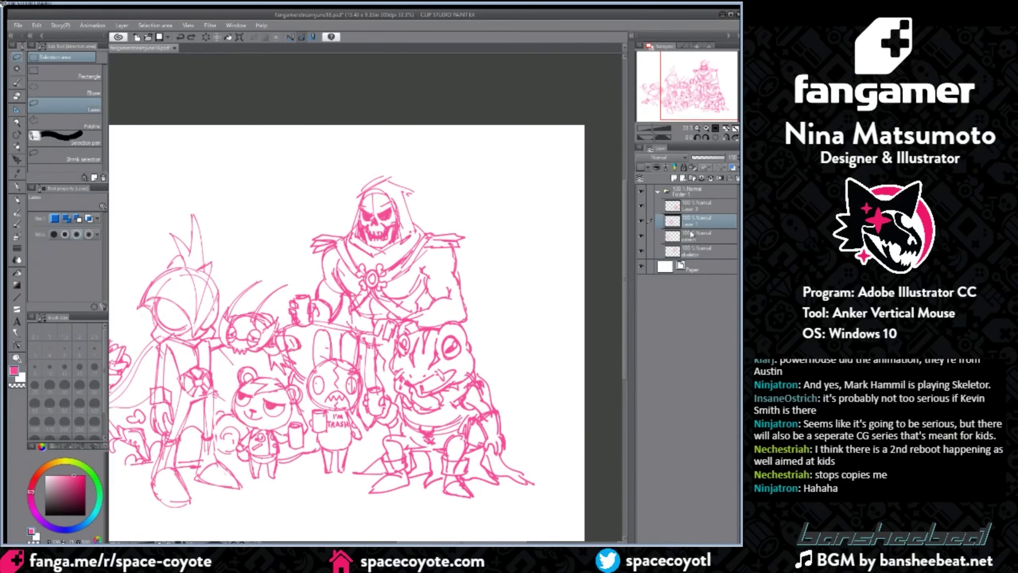
{"action": "left_click", "coordinate": [693, 206]}
{"action": "left_click_drag", "start_coordinate": [392, 316], "coordinate": [364, 391]}
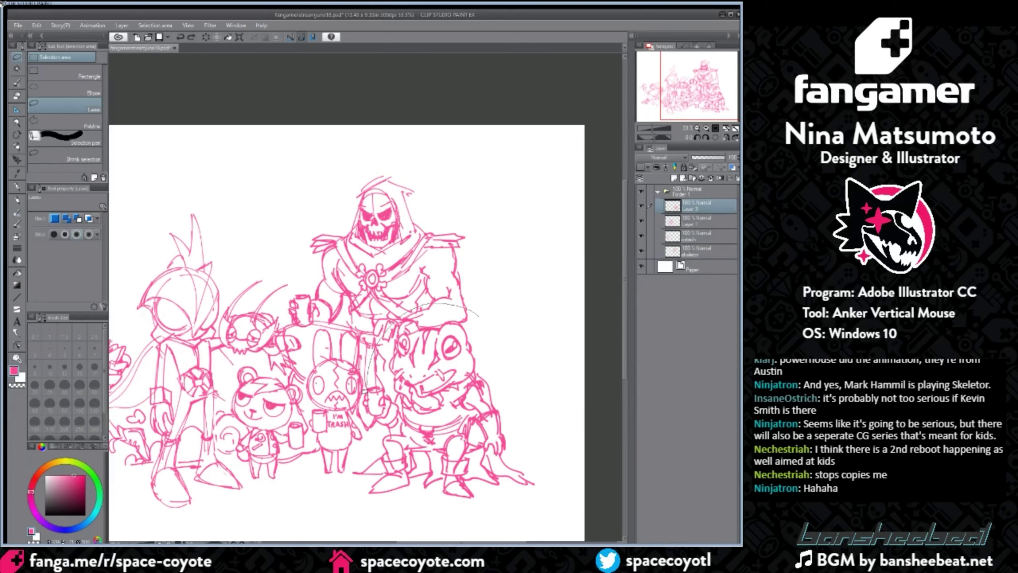
{"action": "mouse_move", "coordinate": [464, 281]}
{"action": "left_mouse_down"}
{"action": "mouse_move", "coordinate": [364, 354]}
{"action": "mouse_move", "coordinate": [358, 455]}
{"action": "mouse_move", "coordinate": [523, 330]}
{"action": "mouse_move", "coordinate": [498, 264]}
{"action": "left_mouse_up"}
{"action": "left_click_drag", "start_coordinate": [498, 367], "coordinate": [517, 368], "text": "ctrl"}
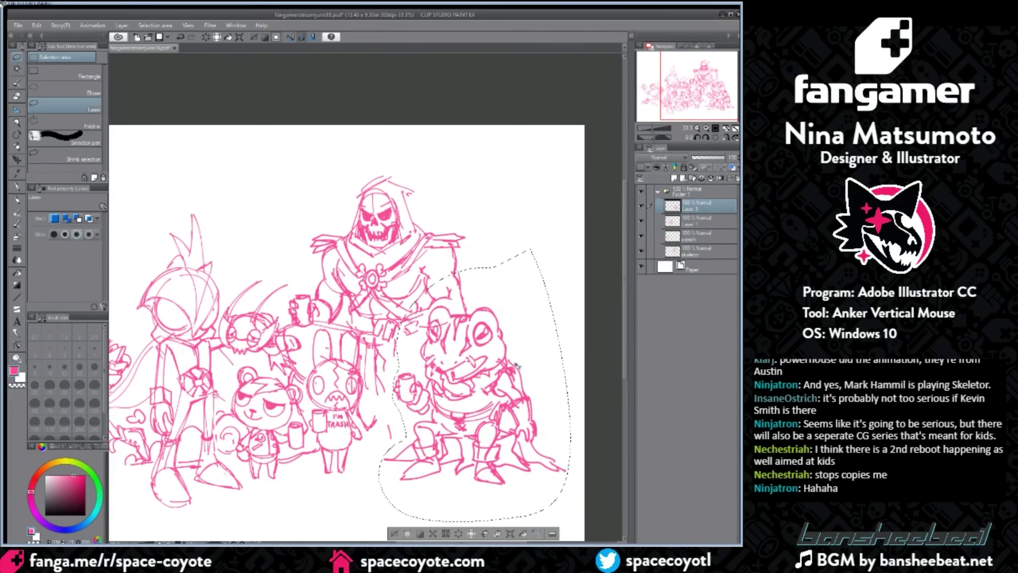
{"action": "scroll", "coordinate": [519, 369], "scroll_direction": "down", "scroll_amount": 1}
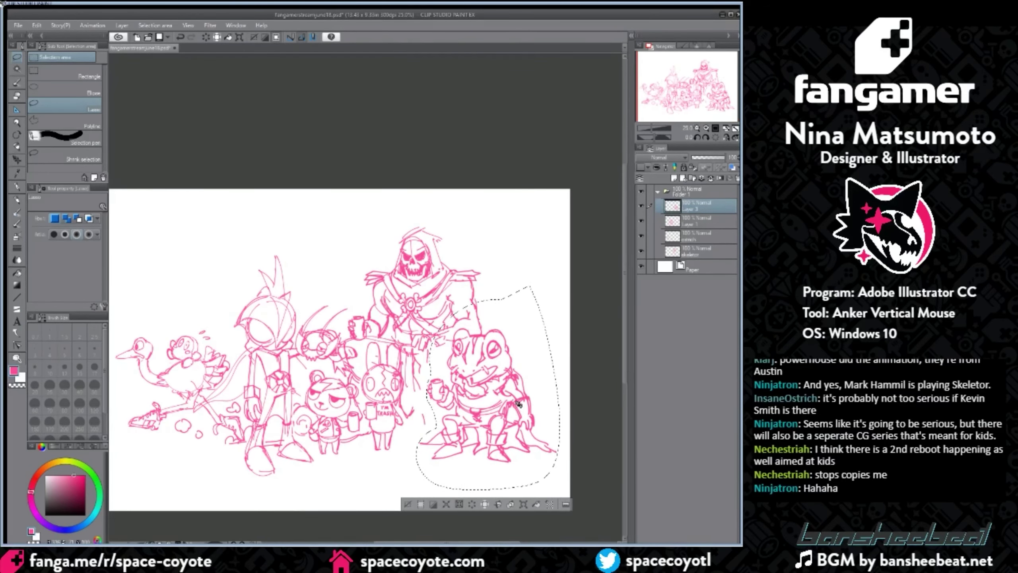
{"action": "left_click_drag", "start_coordinate": [519, 404], "coordinate": [519, 408], "text": "ctrl"}
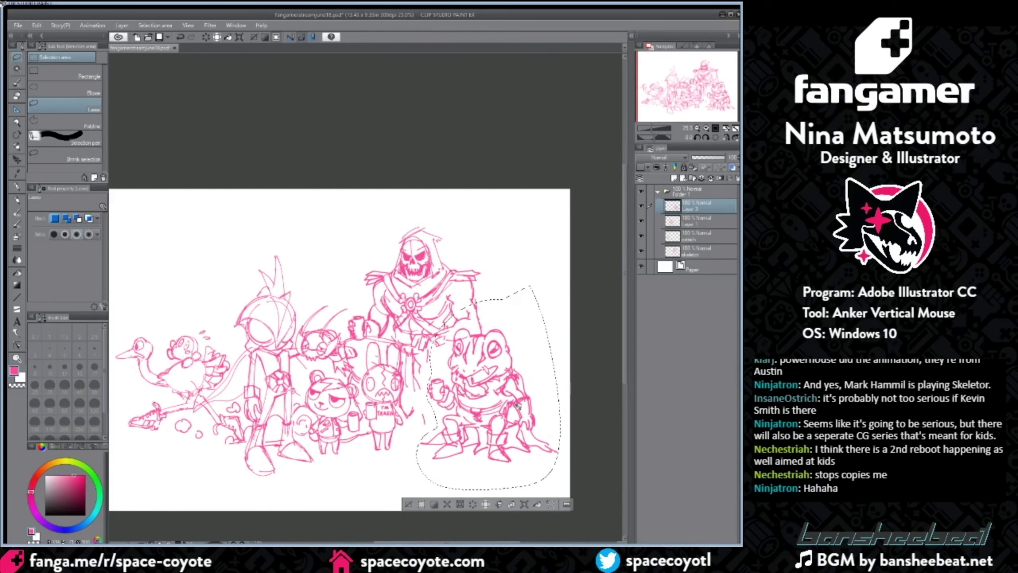
{"action": "key", "text": "ctrl+d"}
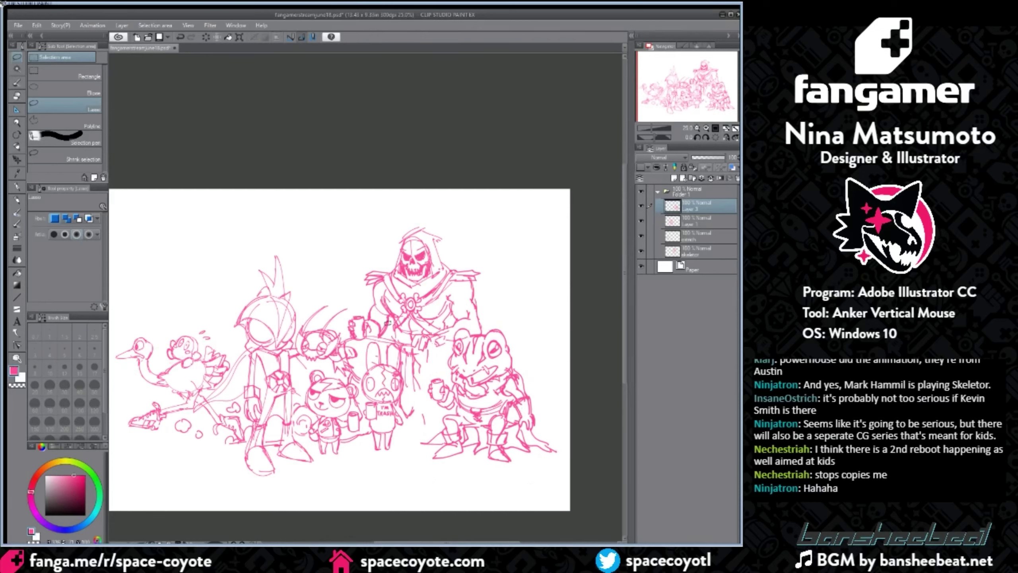
Step: Lasso the rabbit in the I'M TRASH shirt, nudge it slightly lower and deselect it
{"action": "mouse_move", "coordinate": [408, 340]}
{"action": "left_mouse_down"}
{"action": "mouse_move", "coordinate": [356, 374]}
{"action": "mouse_move", "coordinate": [360, 423]}
{"action": "mouse_move", "coordinate": [435, 325]}
{"action": "left_mouse_up"}
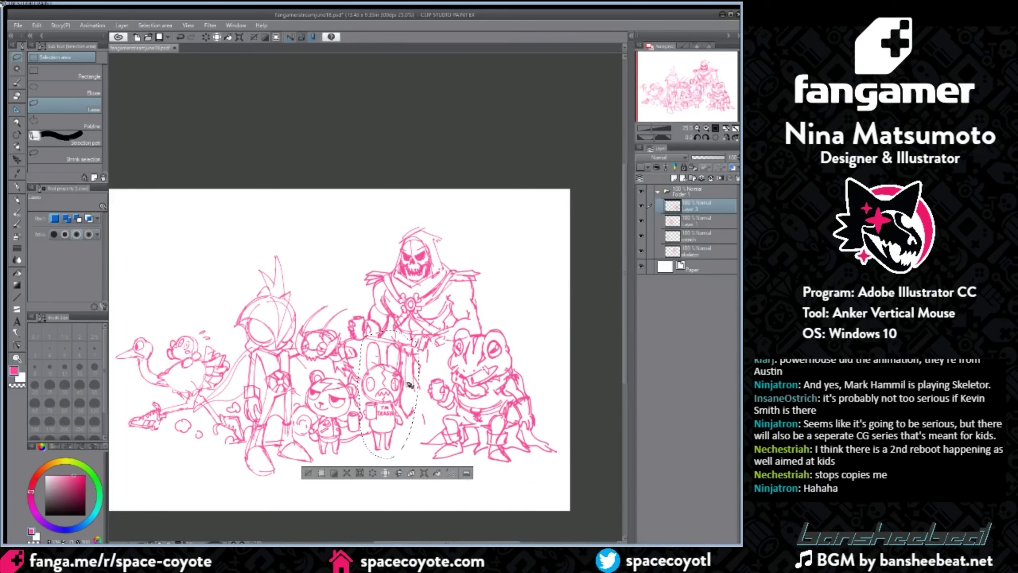
{"action": "left_click_drag", "start_coordinate": [411, 388], "coordinate": [406, 386]}
{"action": "key", "text": "ctrl+d"}
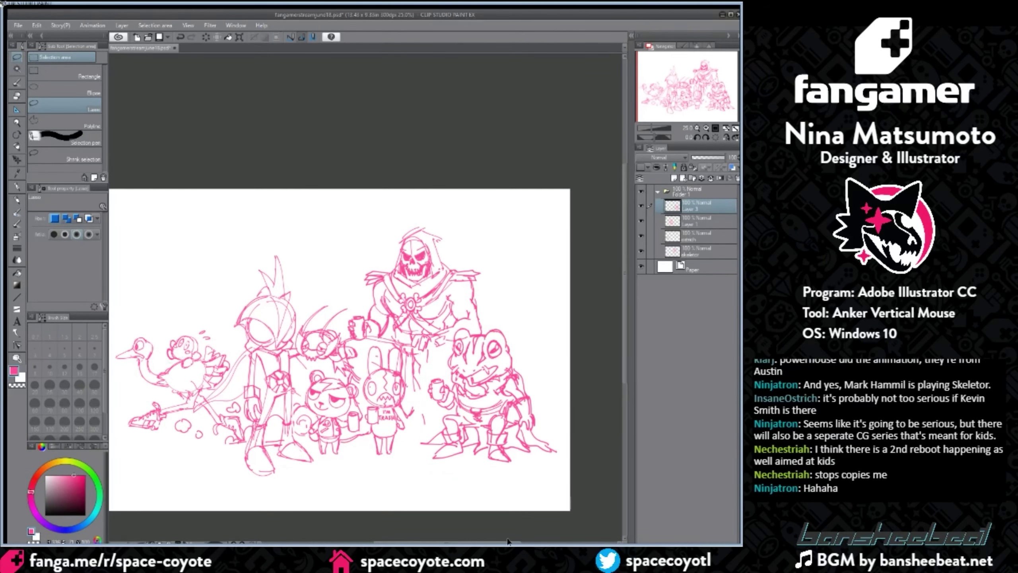
Step: Try a stepped contour line around Skeletor's shoulder and the frog's back with the Milli pen
{"action": "left_click_drag", "start_coordinate": [508, 542], "coordinate": [500, 541]}
{"action": "left_click", "coordinate": [18, 146]}
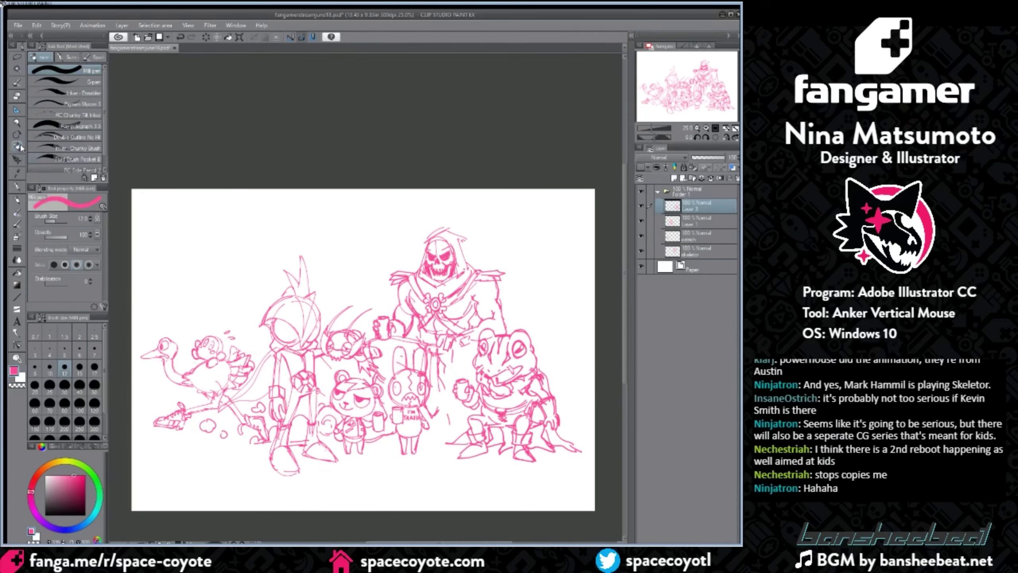
{"action": "mouse_move", "coordinate": [508, 242]}
{"action": "left_mouse_down"}
{"action": "mouse_move", "coordinate": [551, 319]}
{"action": "mouse_move", "coordinate": [579, 410]}
{"action": "left_mouse_up"}
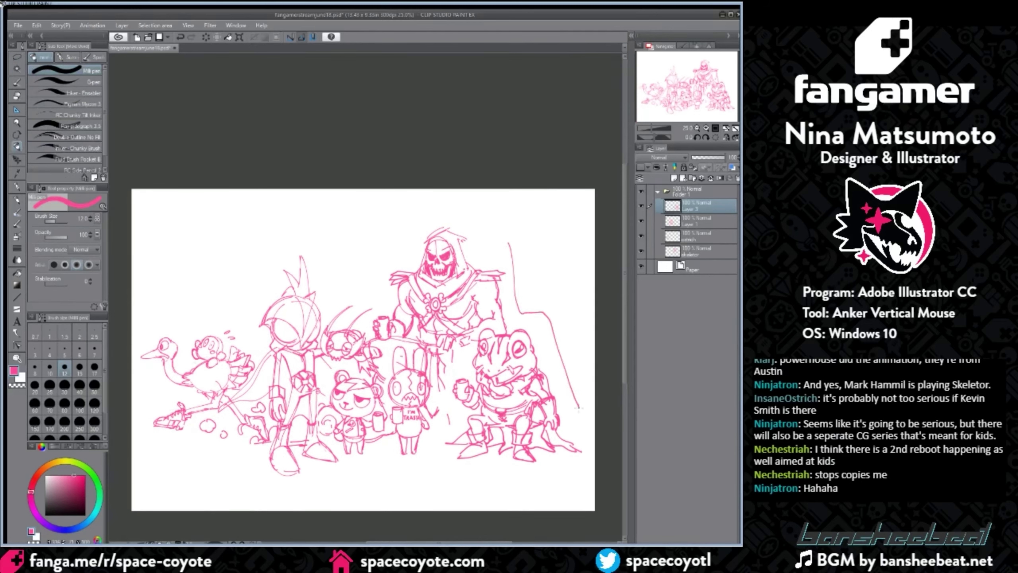
{"action": "key", "text": "ctrl+z"}
{"action": "left_click_drag", "start_coordinate": [439, 542], "coordinate": [439, 542]}
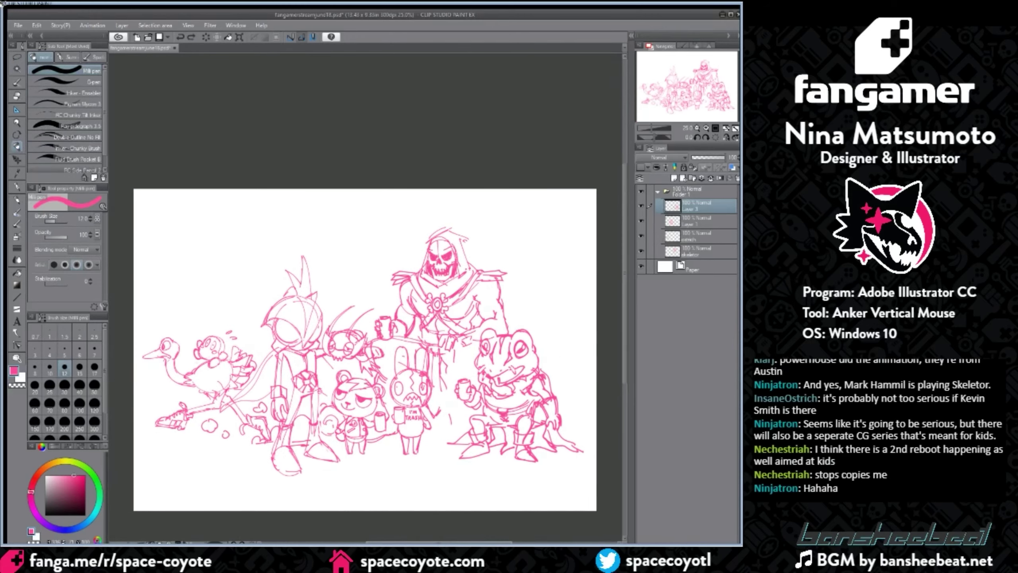
Step: Draw the fingers of Skeletor's lowered hand beside the frog's head with the Milli pen
{"action": "left_click", "coordinate": [17, 96]}
{"action": "key", "text": "bracketleft"}
{"action": "key", "text": "bracketleft"}
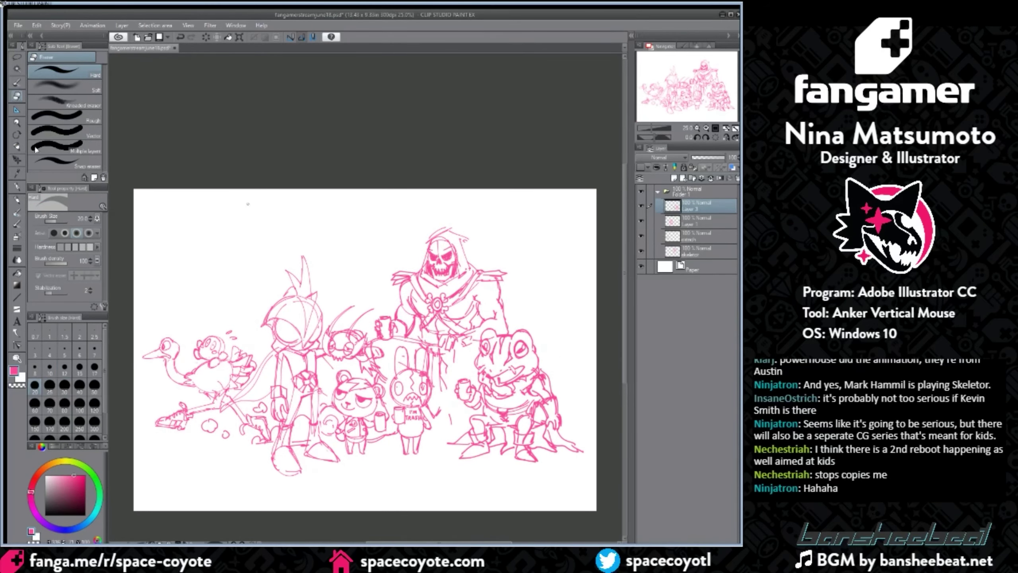
{"action": "left_click", "coordinate": [20, 144]}
{"action": "left_click_drag", "start_coordinate": [623, 254], "coordinate": [623, 283]}
{"action": "scroll", "coordinate": [495, 283], "scroll_direction": "up", "scroll_amount": 1}
{"action": "key", "text": "ctrl+z"}
{"action": "mouse_move", "coordinate": [440, 285]}
{"action": "left_mouse_down"}
{"action": "mouse_move", "coordinate": [446, 274]}
{"action": "mouse_move", "coordinate": [449, 282]}
{"action": "left_mouse_up"}
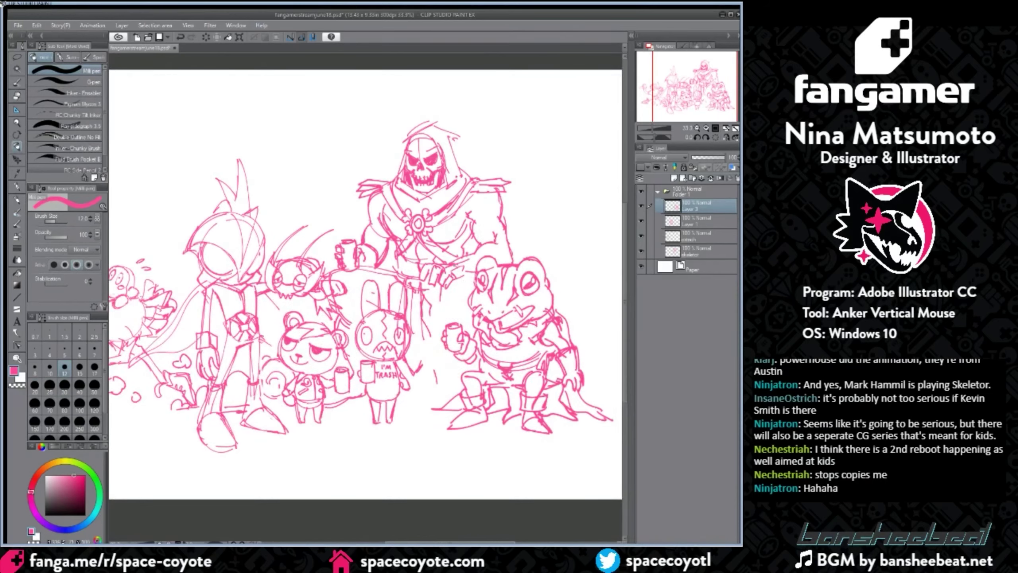
{"action": "left_click_drag", "start_coordinate": [423, 274], "coordinate": [421, 284]}
{"action": "left_click_drag", "start_coordinate": [426, 275], "coordinate": [429, 291]}
Step: Lasso Skeletor's mug and the hand holding it, and transform the selection on the skeletor layer
{"action": "left_click", "coordinate": [16, 96]}
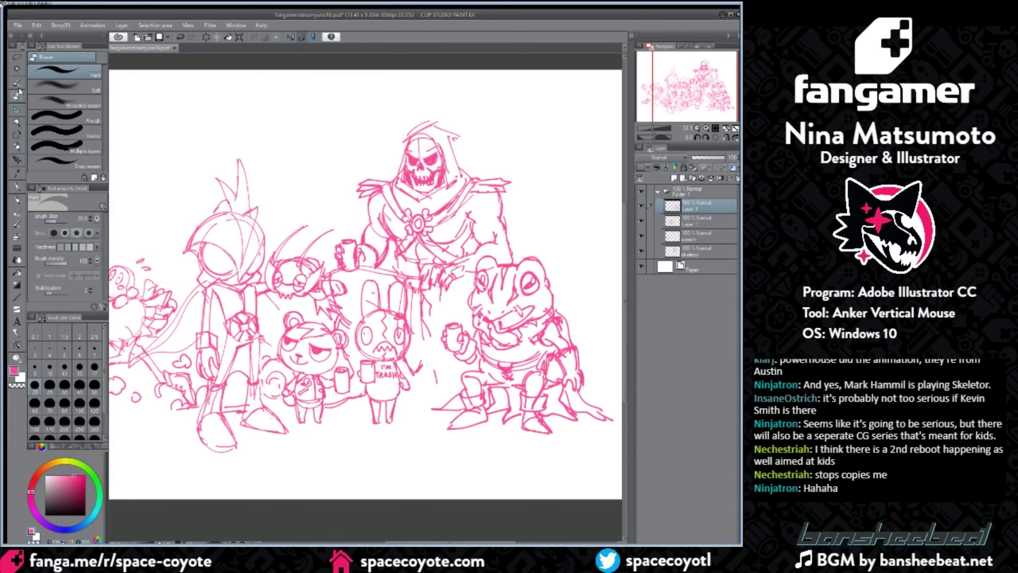
{"action": "key", "text": "bracketright"}
{"action": "key", "text": "bracketright"}
{"action": "key", "text": "m"}
{"action": "mouse_move", "coordinate": [333, 237]}
{"action": "left_mouse_down"}
{"action": "mouse_move", "coordinate": [342, 261]}
{"action": "mouse_move", "coordinate": [334, 240]}
{"action": "left_mouse_up"}
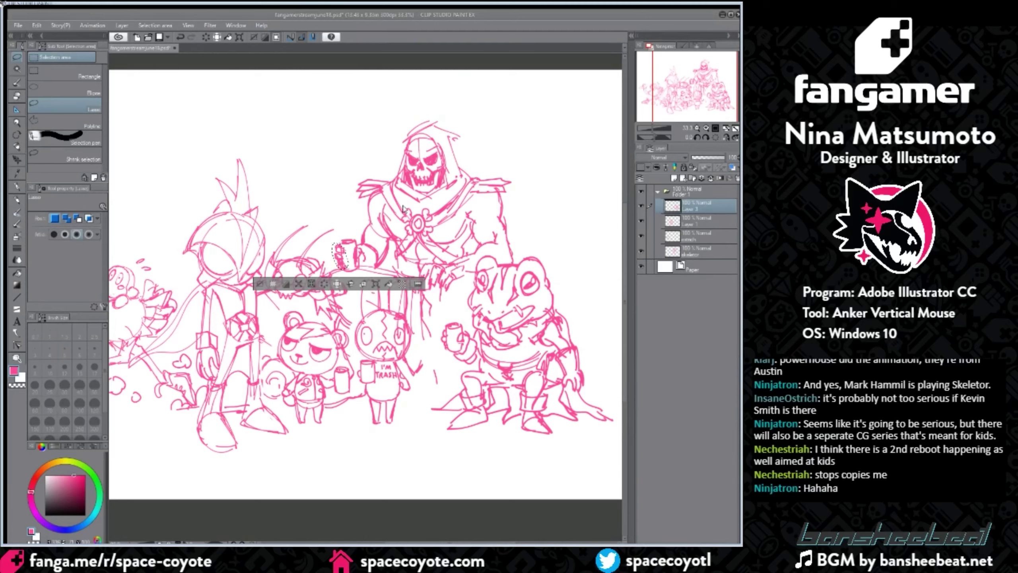
{"action": "left_click", "coordinate": [695, 251]}
{"action": "key", "text": "ctrl+t"}
{"action": "mouse_move", "coordinate": [328, 239]}
{"action": "left_mouse_down"}
{"action": "mouse_move", "coordinate": [366, 241]}
{"action": "mouse_move", "coordinate": [366, 250]}
{"action": "mouse_move", "coordinate": [378, 235]}
{"action": "left_mouse_up"}
{"action": "key", "text": "Return"}
{"action": "key", "text": "ctrl+d"}
{"action": "key", "text": "ctrl+t"}
{"action": "key", "text": "Return"}
{"action": "key", "text": "ctrl+d"}
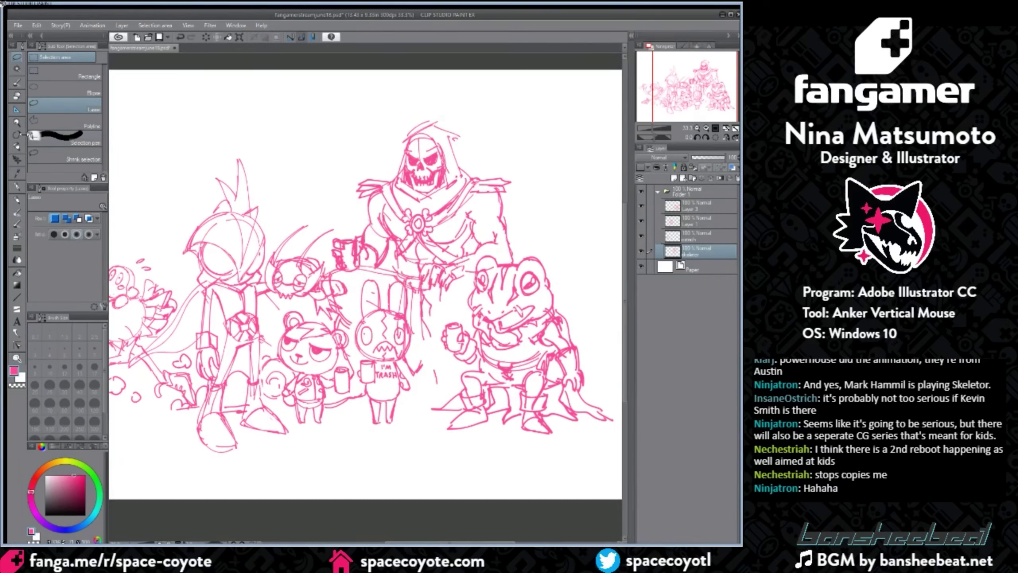
{"action": "key", "text": "p"}
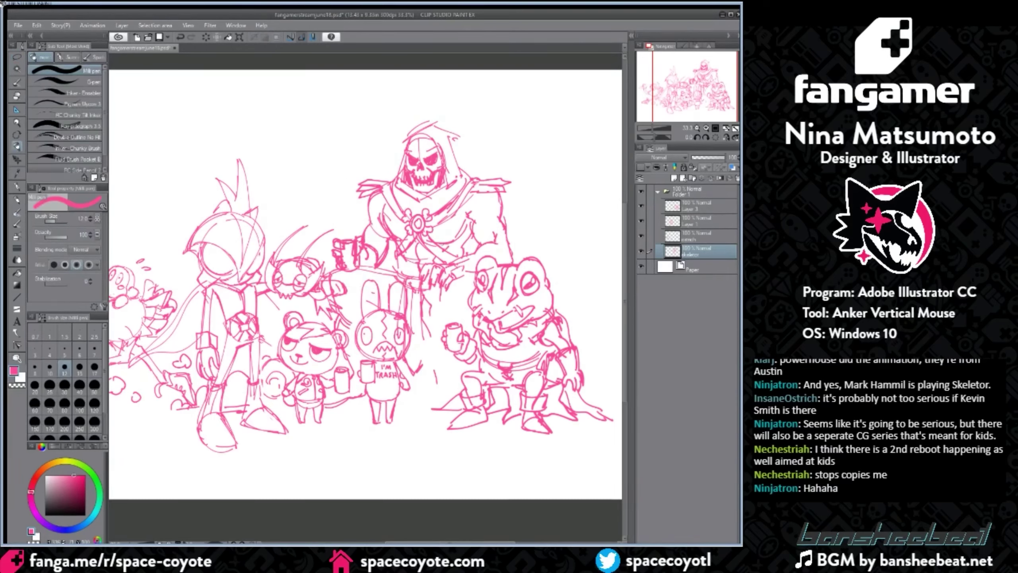
Step: Sketch Skeletor's legs and pointed boot between the rabbit and the frog with the Milli pen
{"action": "key", "text": "ctrl+z"}
{"action": "left_click_drag", "start_coordinate": [422, 316], "coordinate": [438, 347]}
{"action": "mouse_move", "coordinate": [449, 290]}
{"action": "left_mouse_down"}
{"action": "mouse_move", "coordinate": [458, 324]}
{"action": "mouse_move", "coordinate": [440, 372]}
{"action": "left_mouse_up"}
{"action": "key", "text": "ctrl+z"}
{"action": "key", "text": "ctrl+z"}
{"action": "left_click_drag", "start_coordinate": [444, 309], "coordinate": [429, 337]}
{"action": "mouse_move", "coordinate": [430, 341]}
{"action": "left_mouse_down"}
{"action": "mouse_move", "coordinate": [440, 320]}
{"action": "mouse_move", "coordinate": [456, 320]}
{"action": "left_mouse_up"}
{"action": "mouse_move", "coordinate": [429, 336]}
{"action": "left_mouse_down"}
{"action": "mouse_move", "coordinate": [441, 366]}
{"action": "mouse_move", "coordinate": [416, 407]}
{"action": "left_mouse_up"}
{"action": "key", "text": "ctrl+z"}
{"action": "mouse_move", "coordinate": [417, 407]}
{"action": "left_mouse_down"}
{"action": "mouse_move", "coordinate": [447, 404]}
{"action": "mouse_move", "coordinate": [442, 379]}
{"action": "mouse_move", "coordinate": [441, 391]}
{"action": "left_mouse_up"}
{"action": "mouse_move", "coordinate": [460, 380]}
{"action": "left_mouse_down"}
{"action": "mouse_move", "coordinate": [451, 390]}
{"action": "mouse_move", "coordinate": [456, 380]}
{"action": "mouse_move", "coordinate": [460, 391]}
{"action": "left_mouse_up"}
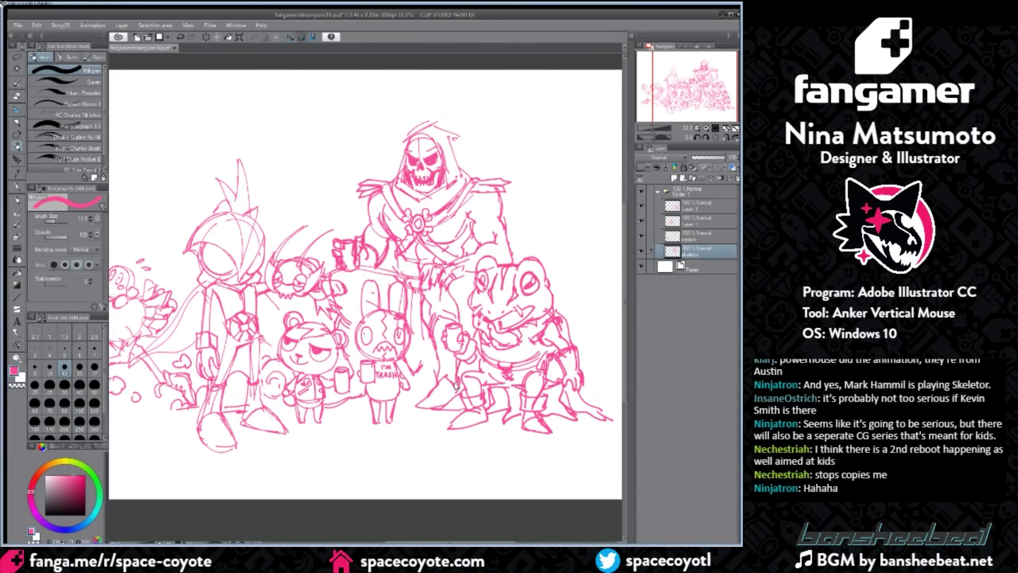
Step: Refine the sketch lines around Skeletor's lowered hand, thigh and mug hand
{"action": "scroll", "coordinate": [463, 387], "scroll_direction": "down", "scroll_amount": 1}
{"action": "scroll", "coordinate": [463, 386], "scroll_direction": "up", "scroll_amount": 1}
{"action": "mouse_move", "coordinate": [451, 286]}
{"action": "left_mouse_down"}
{"action": "mouse_move", "coordinate": [458, 302]}
{"action": "mouse_move", "coordinate": [474, 284]}
{"action": "left_mouse_up"}
{"action": "key", "text": "ctrl+z"}
{"action": "left_click_drag", "start_coordinate": [459, 280], "coordinate": [475, 286]}
{"action": "left_click_drag", "start_coordinate": [426, 323], "coordinate": [419, 361]}
{"action": "scroll", "coordinate": [443, 321], "scroll_direction": "down", "scroll_amount": 1}
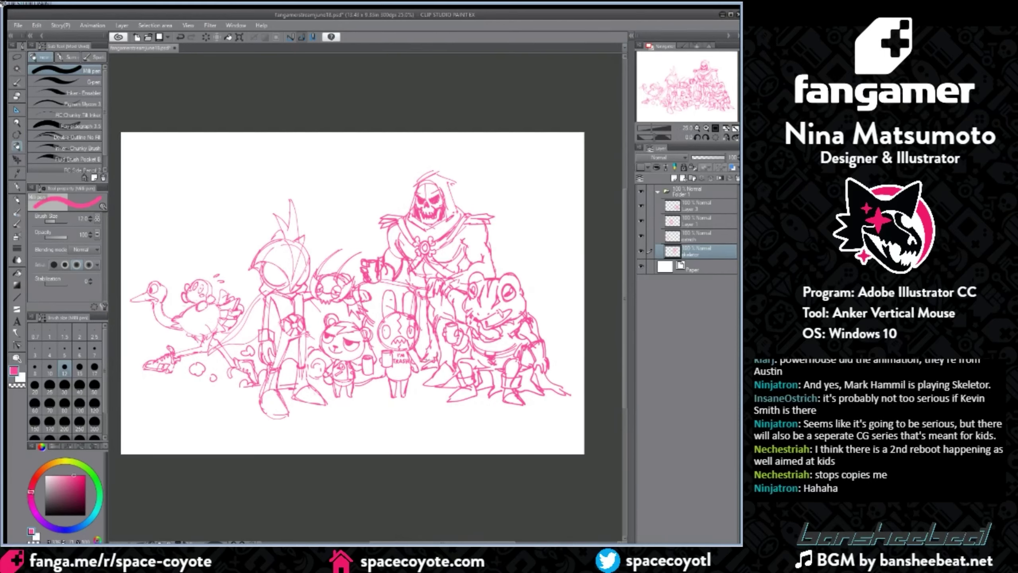
{"action": "scroll", "coordinate": [425, 351], "scroll_direction": "down", "scroll_amount": 2}
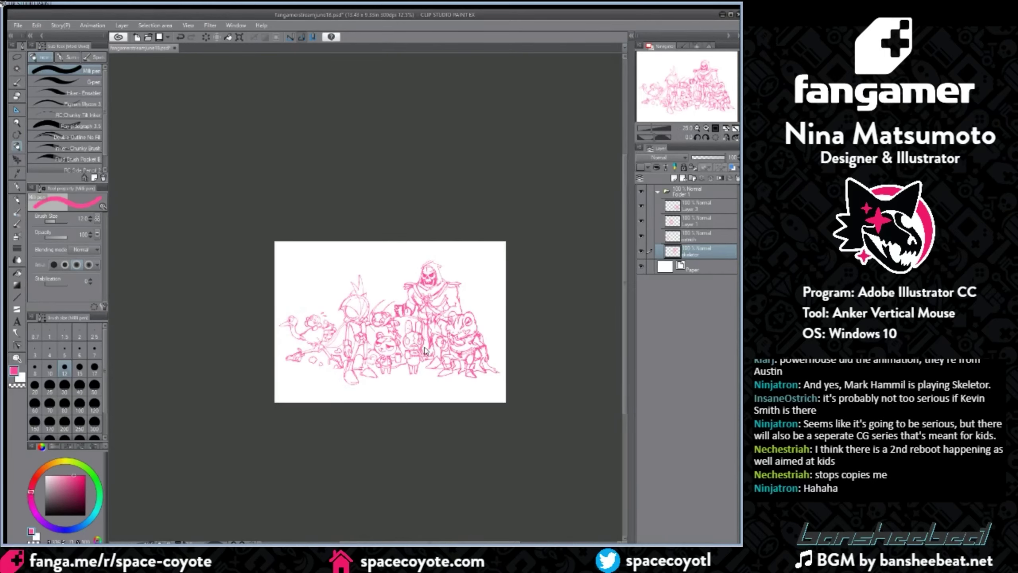
{"action": "scroll", "coordinate": [426, 351], "scroll_direction": "up", "scroll_amount": 2}
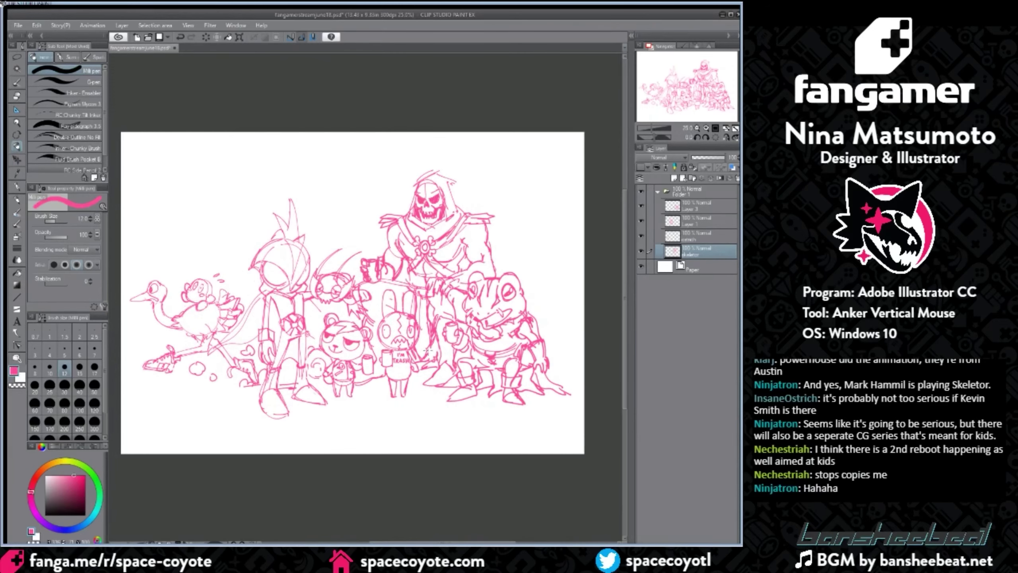
{"action": "mouse_move", "coordinate": [380, 282]}
{"action": "left_mouse_down"}
{"action": "mouse_move", "coordinate": [391, 279]}
{"action": "mouse_move", "coordinate": [371, 292]}
{"action": "left_mouse_up"}
Step: Lasso the running ostrich with its rider on the ostrich layer and move it slightly closer to the caped figure
{"action": "key", "text": "ctrl+minus"}
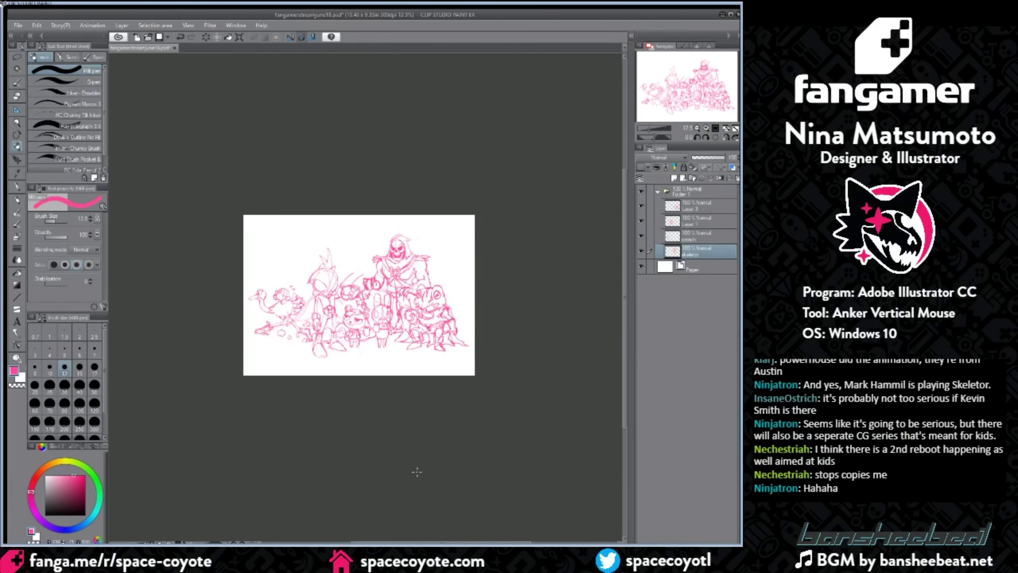
{"action": "left_click_drag", "start_coordinate": [415, 472], "coordinate": [461, 477]}
{"action": "key", "text": "ctrl+plus"}
{"action": "left_click_drag", "start_coordinate": [624, 294], "coordinate": [624, 305]}
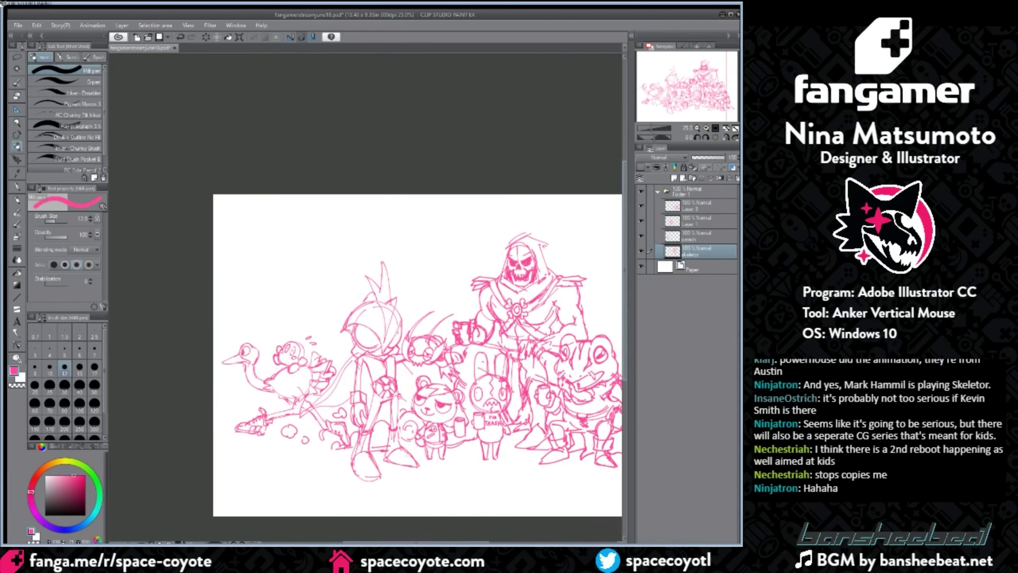
{"action": "left_click_drag", "start_coordinate": [444, 542], "coordinate": [453, 543]}
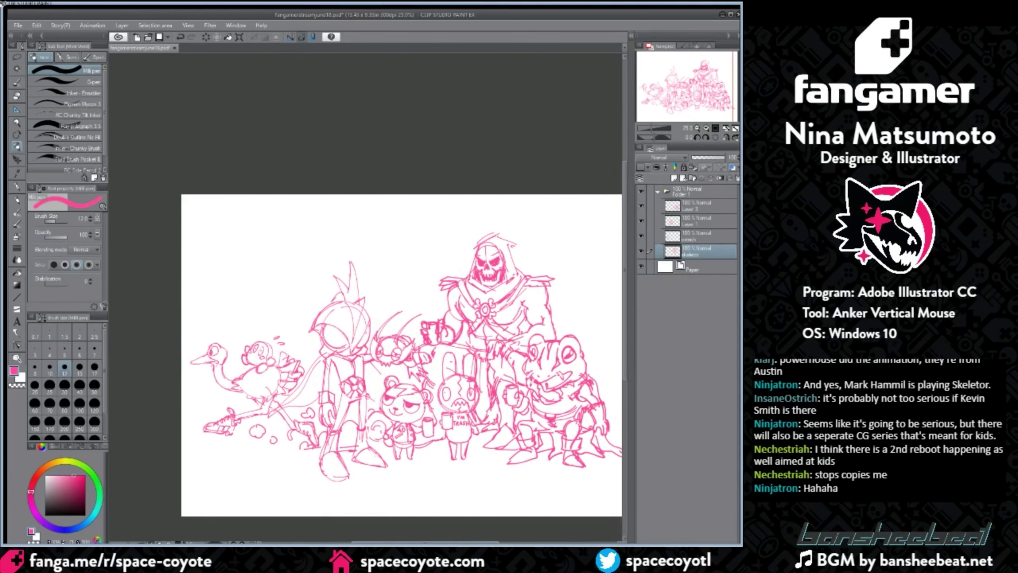
{"action": "left_click", "coordinate": [17, 57]}
{"action": "left_click", "coordinate": [641, 249]}
{"action": "left_click", "coordinate": [641, 249]}
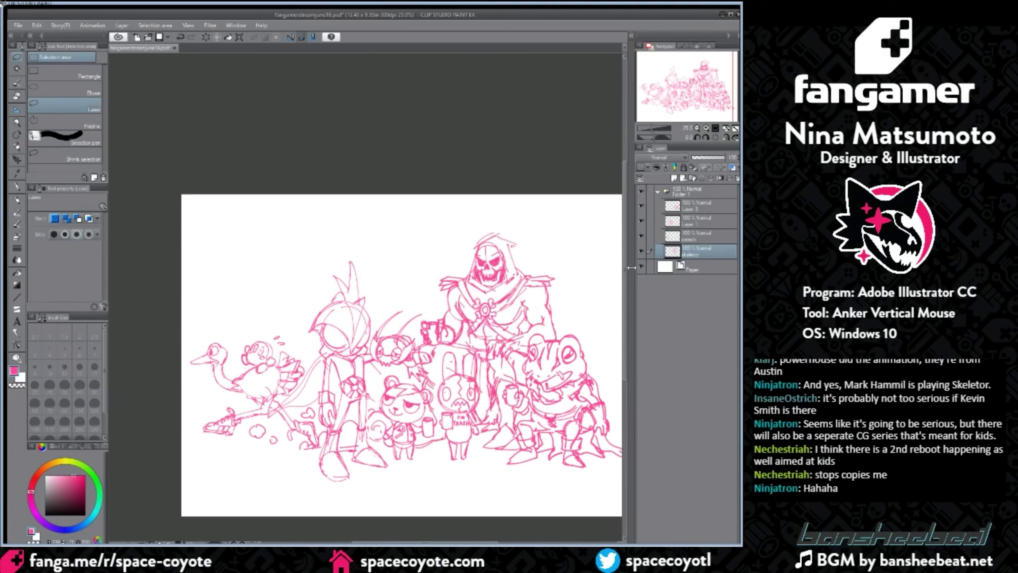
{"action": "left_click", "coordinate": [675, 242]}
{"action": "mouse_move", "coordinate": [218, 292]}
{"action": "left_mouse_down"}
{"action": "mouse_move", "coordinate": [398, 462]}
{"action": "mouse_move", "coordinate": [384, 318]}
{"action": "left_mouse_up"}
{"action": "left_click_drag", "start_coordinate": [394, 364], "coordinate": [392, 343]}
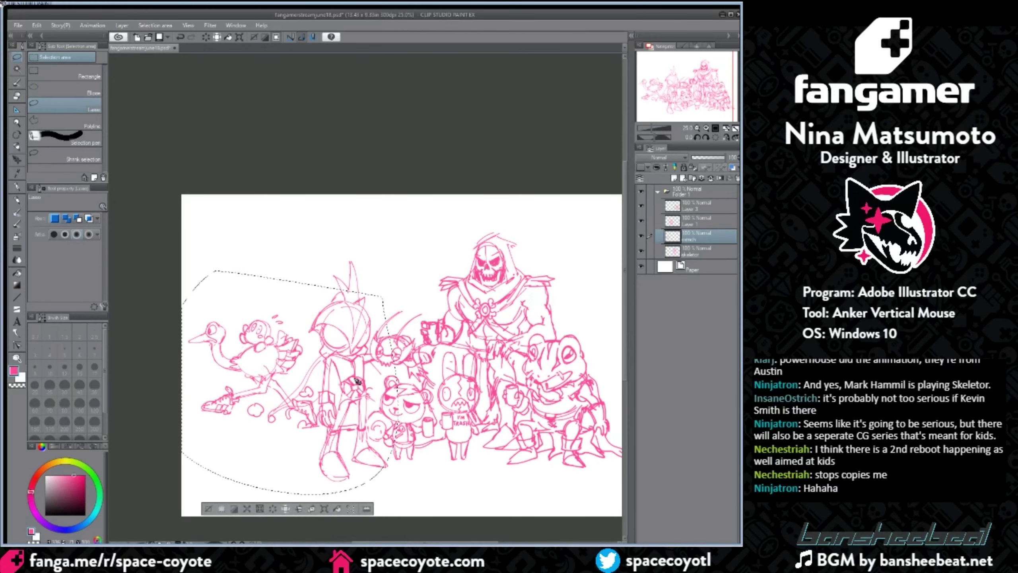
{"action": "mouse_move", "coordinate": [354, 384]}
{"action": "left_mouse_down"}
{"action": "mouse_move", "coordinate": [358, 369]}
{"action": "mouse_move", "coordinate": [346, 397]}
{"action": "mouse_move", "coordinate": [365, 380]}
{"action": "mouse_move", "coordinate": [360, 391]}
{"action": "left_mouse_up"}
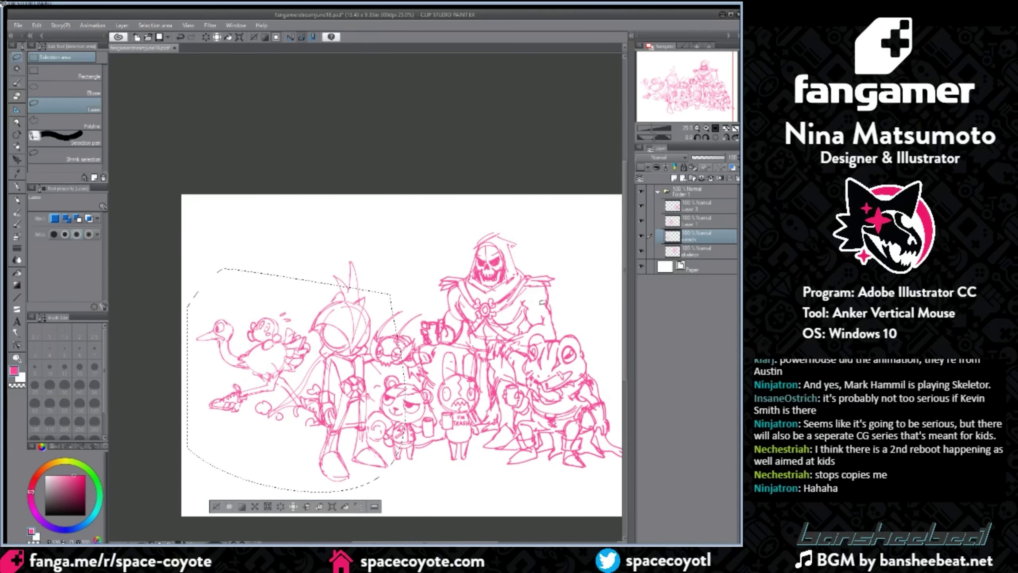
{"action": "left_click_drag", "start_coordinate": [369, 389], "coordinate": [369, 391]}
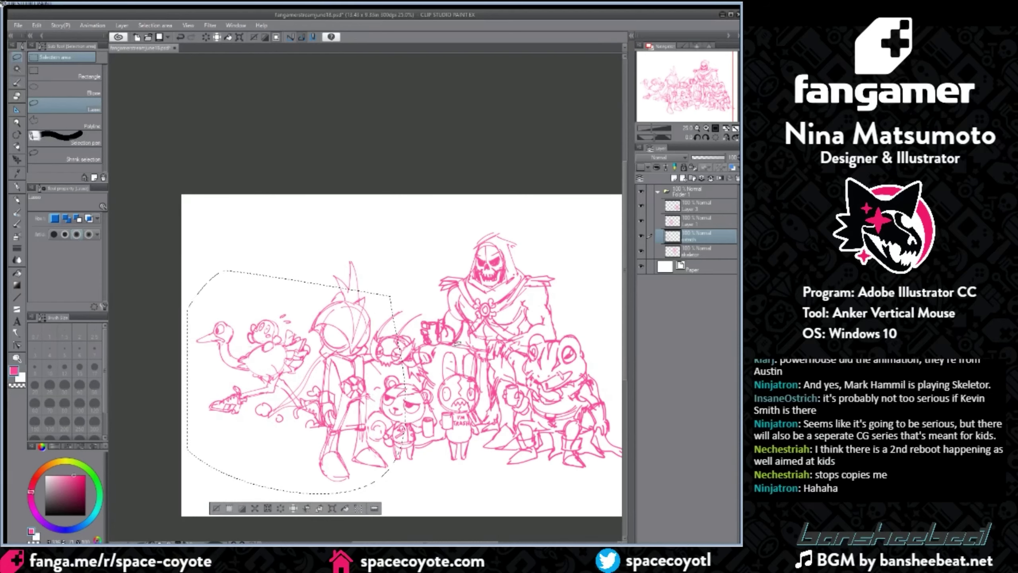
Step: Delete the dust puffs behind the ostrich's legs next to the caped figure, then clear the selection
{"action": "key", "text": "ctrl+d"}
{"action": "mouse_move", "coordinate": [284, 400]}
{"action": "left_mouse_down"}
{"action": "mouse_move", "coordinate": [316, 389]}
{"action": "mouse_move", "coordinate": [297, 404]}
{"action": "left_mouse_up"}
{"action": "key", "text": "Delete"}
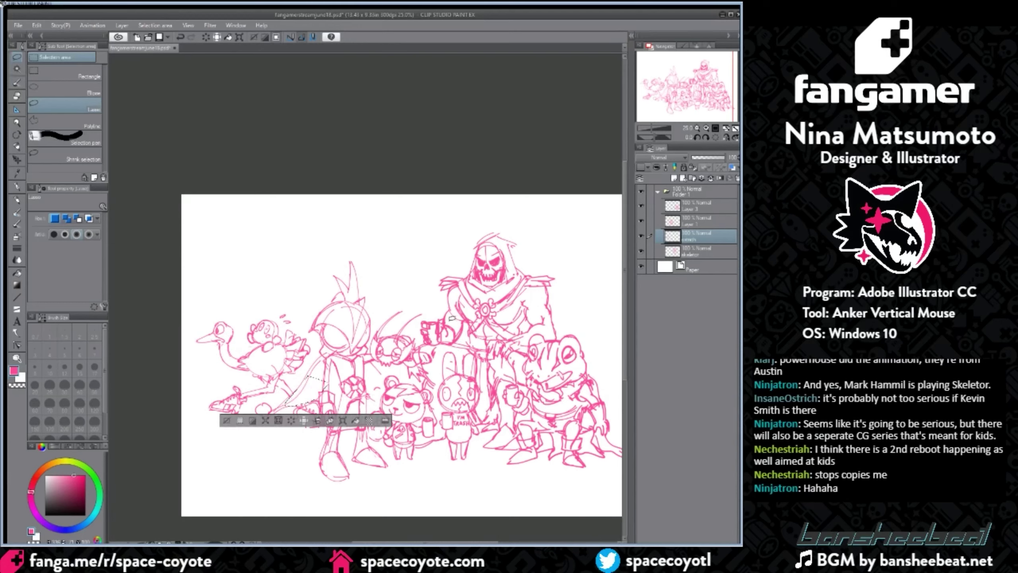
{"action": "key", "text": "ctrl+d"}
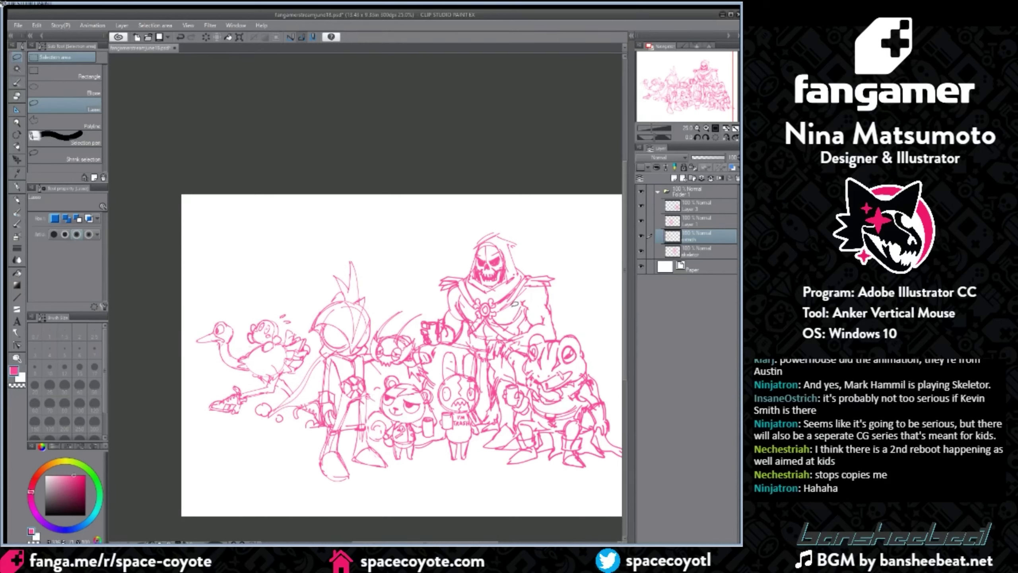
Step: Add a touch-up stroke at the caped figure's waist on Layer 1 with the Milli pen and save the drawing
{"action": "left_click", "coordinate": [17, 145]}
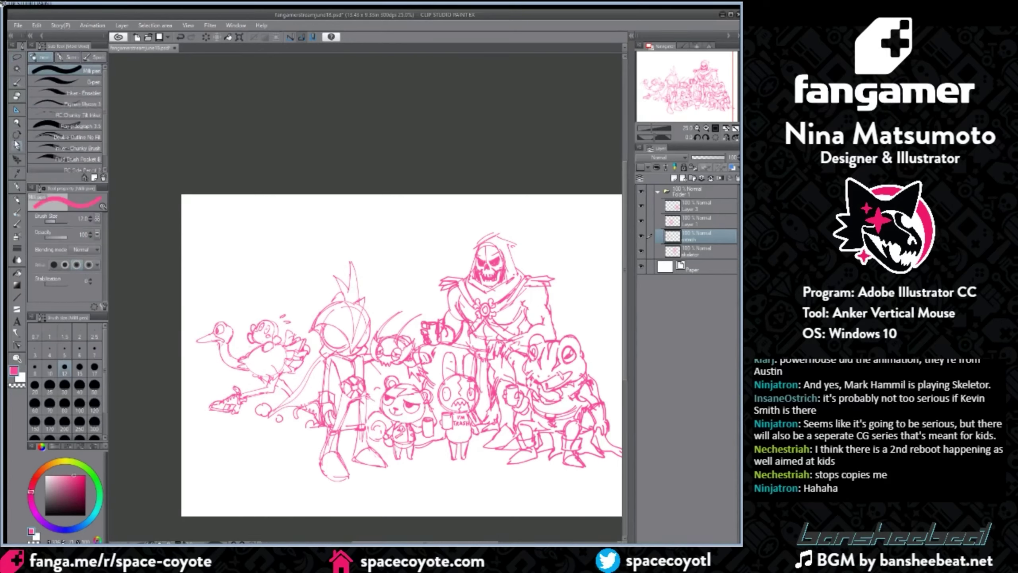
{"action": "left_click", "coordinate": [675, 251]}
{"action": "left_click", "coordinate": [642, 251]}
{"action": "left_click", "coordinate": [642, 251]}
{"action": "left_click", "coordinate": [673, 221]}
{"action": "left_click", "coordinate": [641, 221]}
{"action": "left_click", "coordinate": [641, 221]}
{"action": "mouse_move", "coordinate": [325, 392]}
{"action": "left_mouse_down"}
{"action": "mouse_move", "coordinate": [337, 382]}
{"action": "mouse_move", "coordinate": [381, 392]}
{"action": "left_mouse_up"}
{"action": "scroll", "coordinate": [387, 360], "scroll_direction": "down", "scroll_amount": 2}
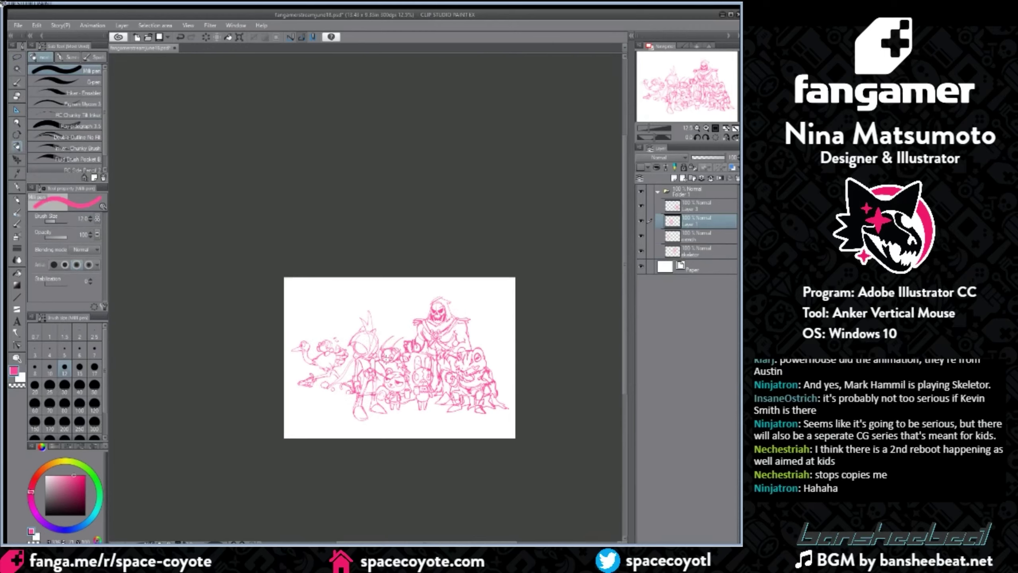
{"action": "scroll", "coordinate": [385, 360], "scroll_direction": "up", "scroll_amount": 2}
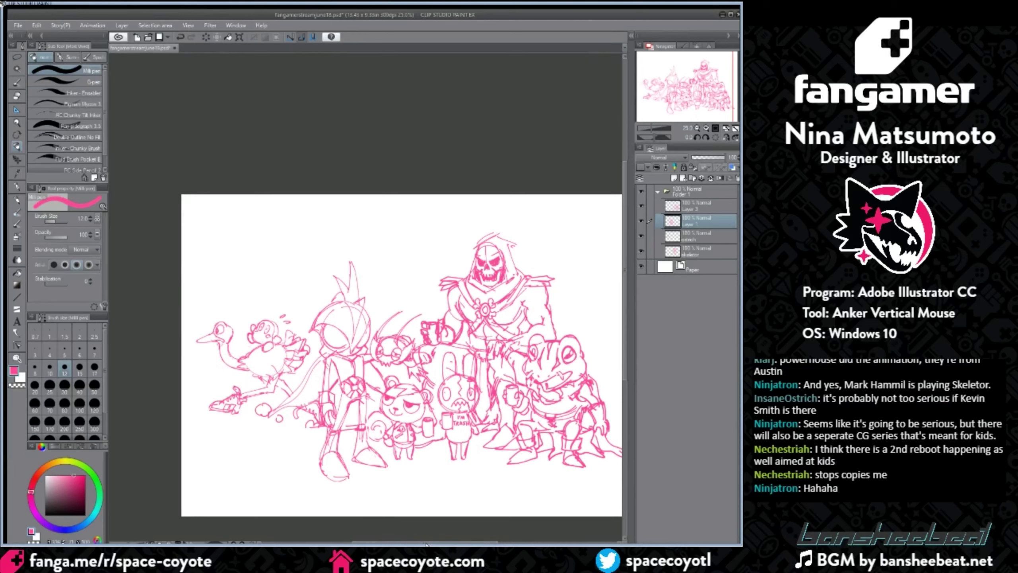
{"action": "key", "text": "ctrl+s"}
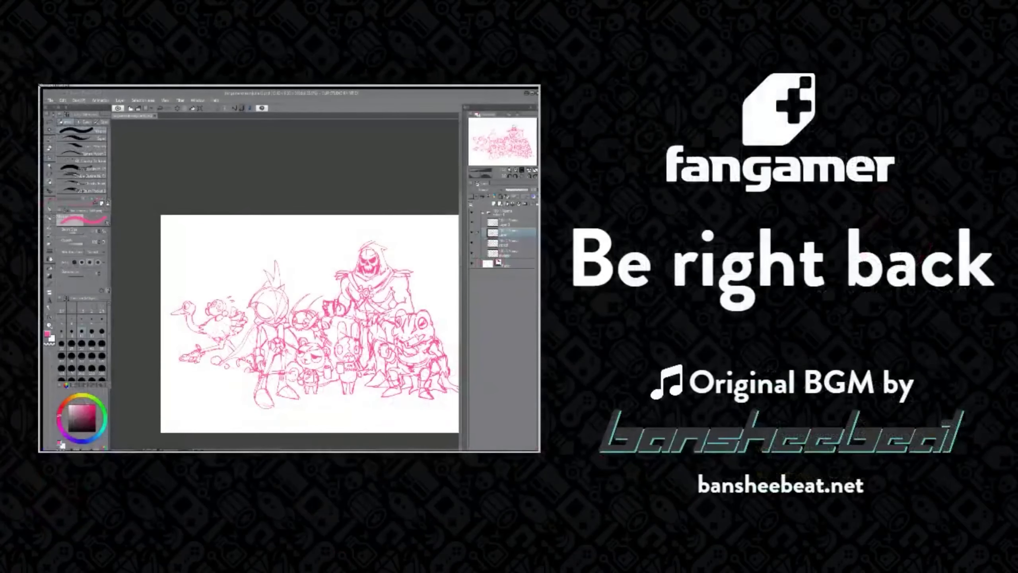
Step: Create a layer folder named inks above Folder 1 and add a new raster layer inside it
{"action": "scroll", "coordinate": [505, 537], "scroll_direction": "up", "scroll_amount": 1}
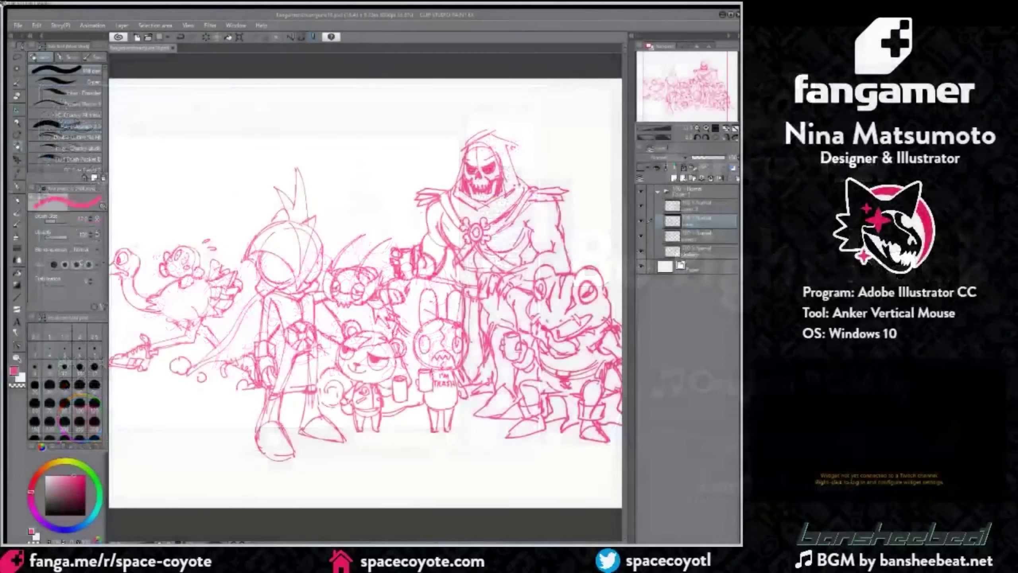
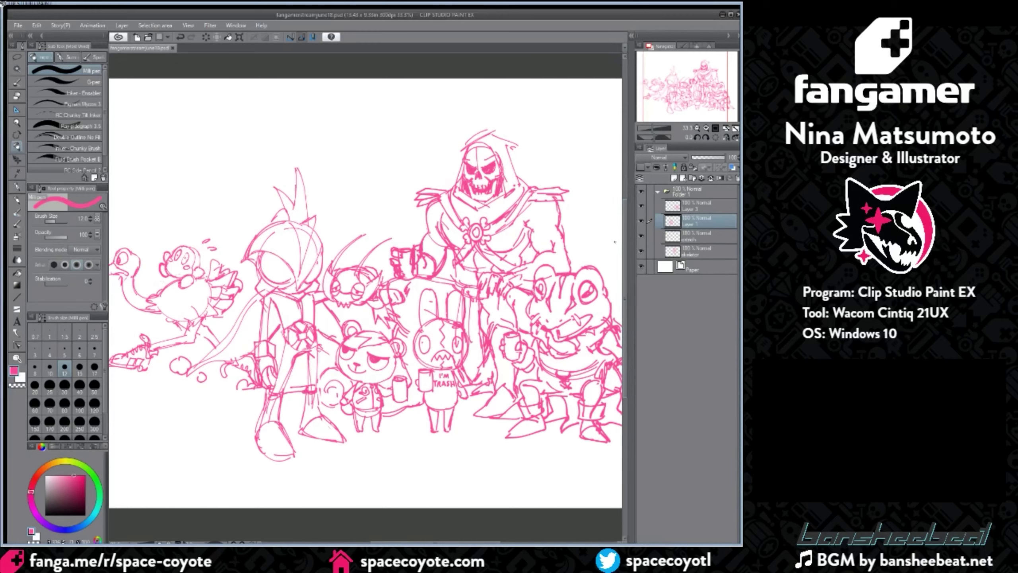
{"action": "mouse_move", "coordinate": [402, 542]}
{"action": "left_mouse_down"}
{"action": "mouse_move", "coordinate": [390, 541]}
{"action": "mouse_move", "coordinate": [413, 544]}
{"action": "left_mouse_up"}
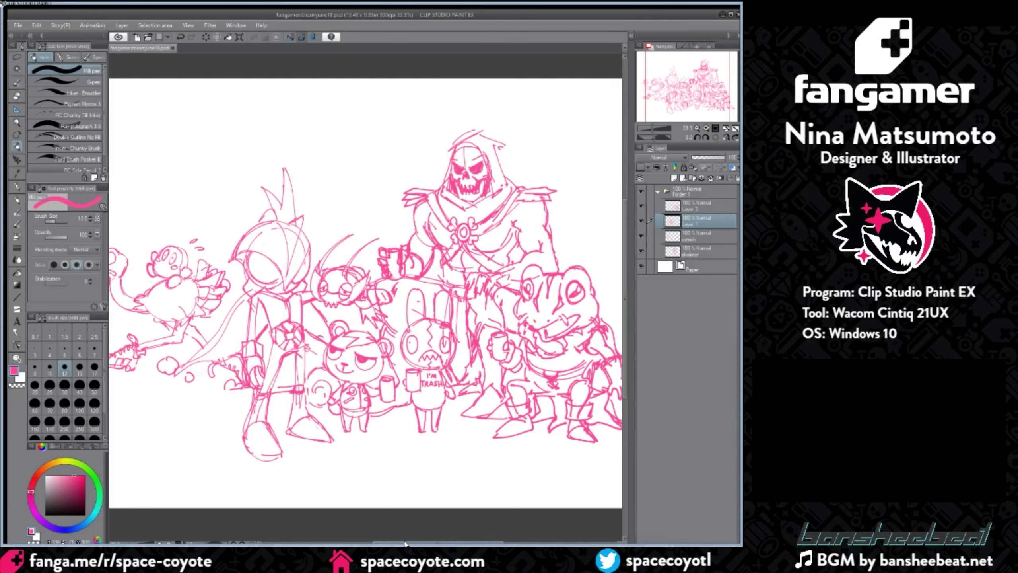
{"action": "left_click_drag", "start_coordinate": [453, 543], "coordinate": [469, 543]}
{"action": "left_click", "coordinate": [694, 206]}
{"action": "left_click", "coordinate": [689, 192]}
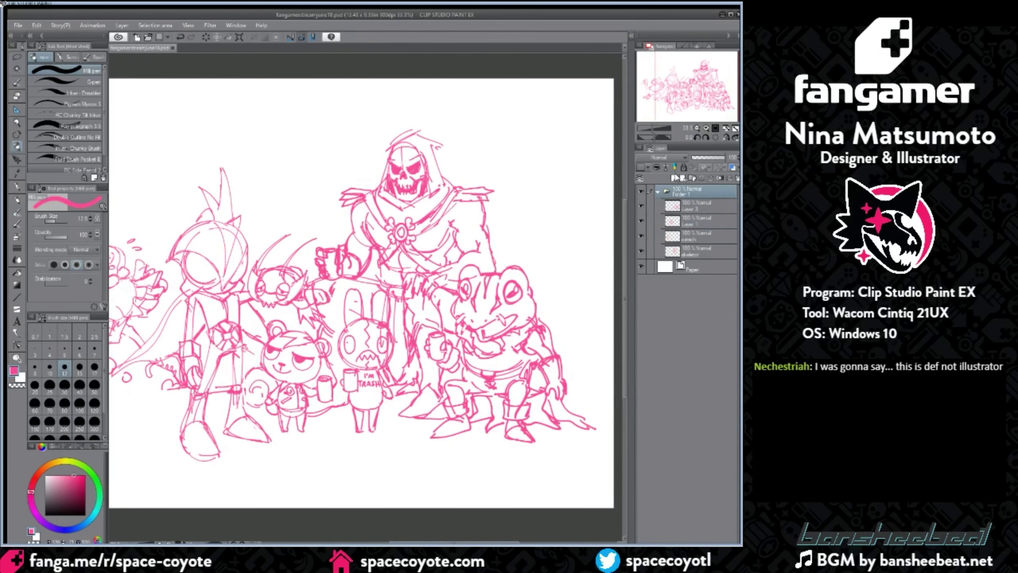
{"action": "left_click", "coordinate": [694, 178]}
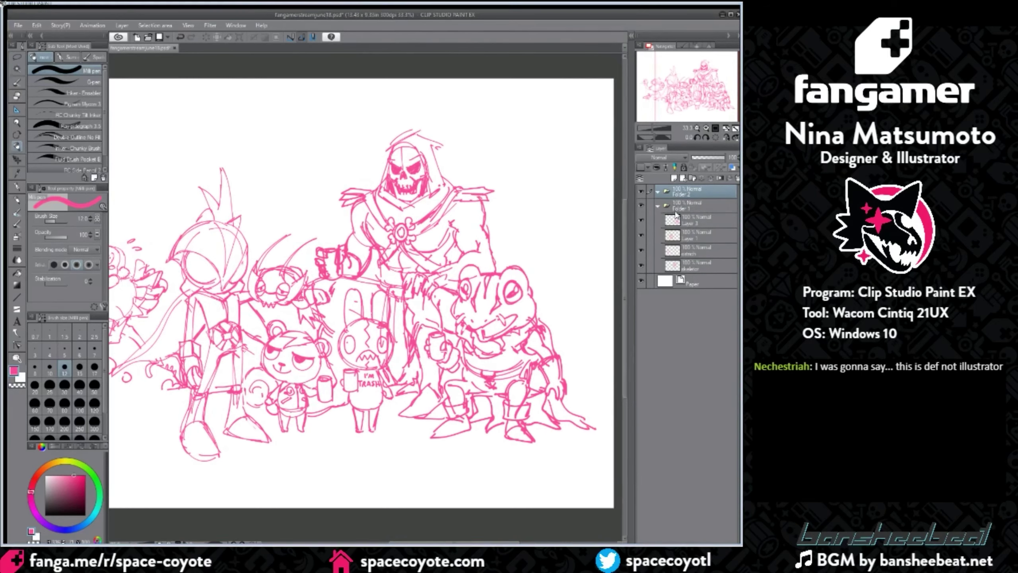
{"action": "type", "text": "inks"}
{"action": "key", "text": "Return"}
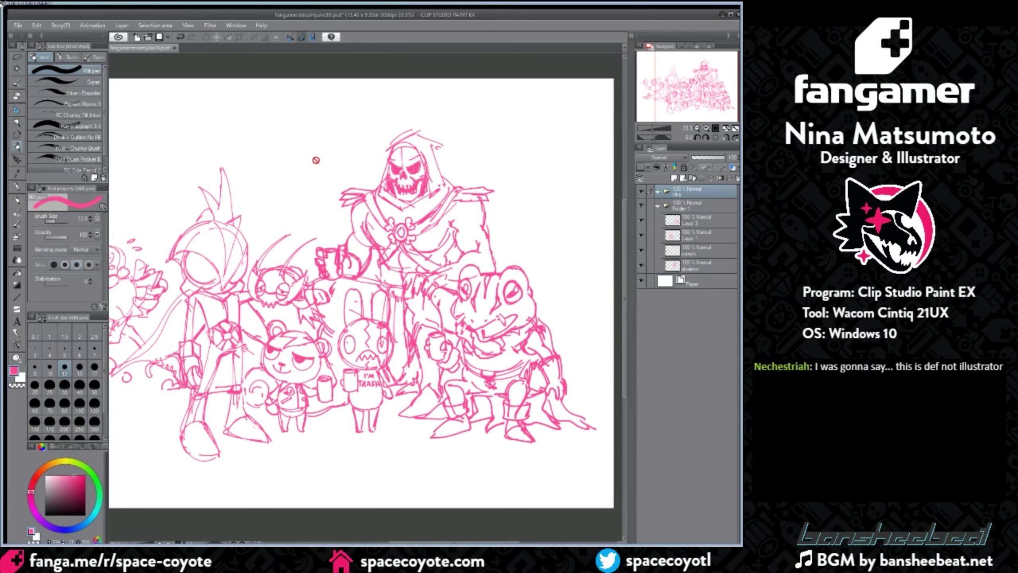
{"action": "left_click", "coordinate": [674, 178]}
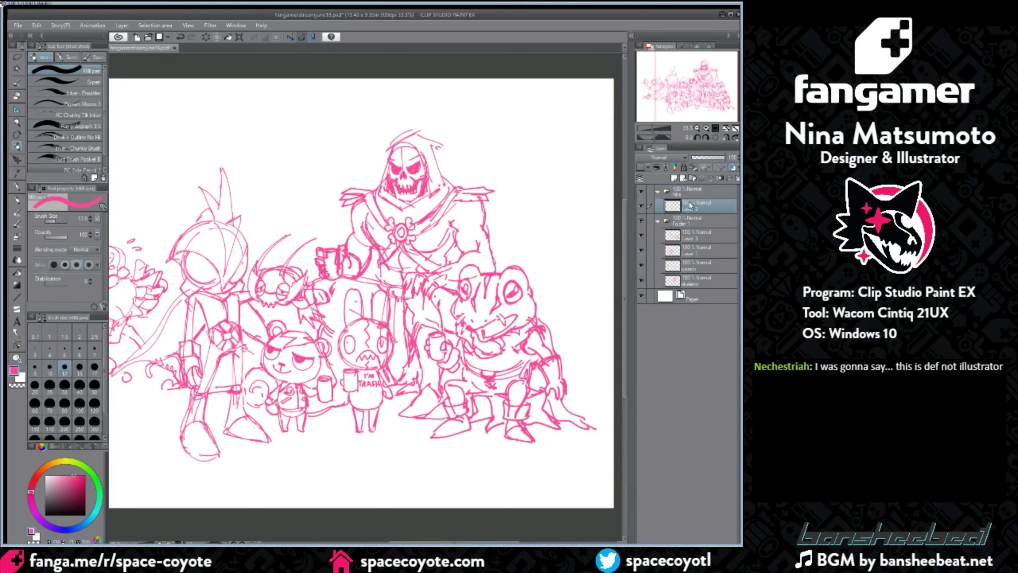
Step: Lower the opacity of sketch Folder 1 to about 46% and set the drawing colour to black for the new ink layer
{"action": "left_click", "coordinate": [689, 221]}
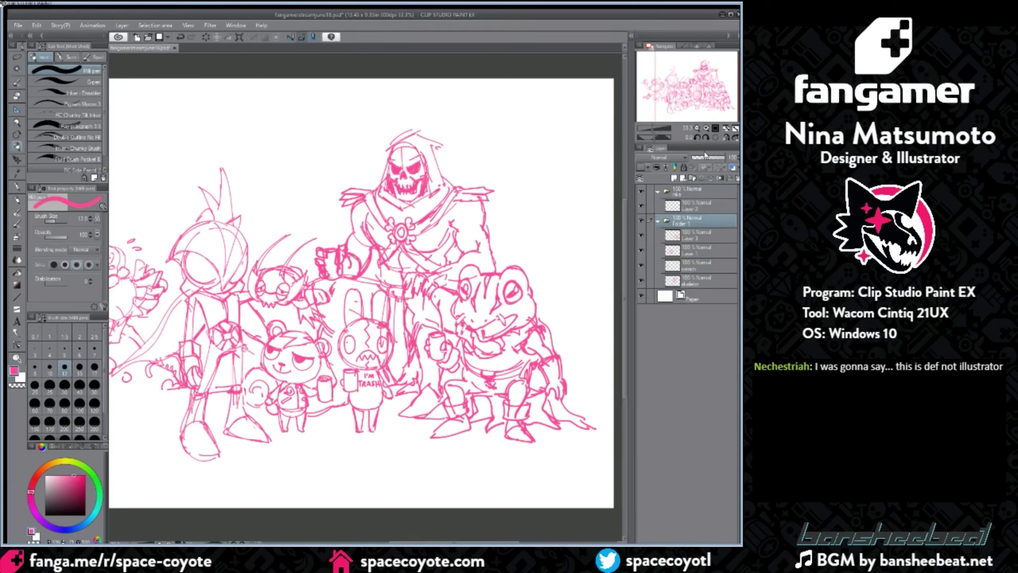
{"action": "left_click_drag", "start_coordinate": [725, 157], "coordinate": [706, 157]}
{"action": "left_click", "coordinate": [694, 204]}
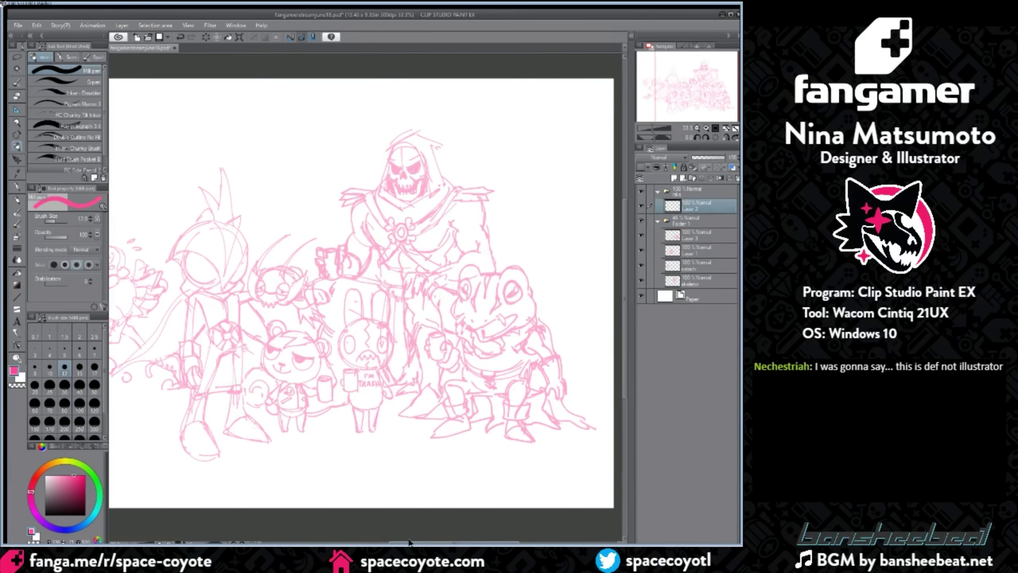
{"action": "left_click_drag", "start_coordinate": [420, 543], "coordinate": [407, 542]}
{"action": "left_click_drag", "start_coordinate": [68, 478], "coordinate": [46, 515]}
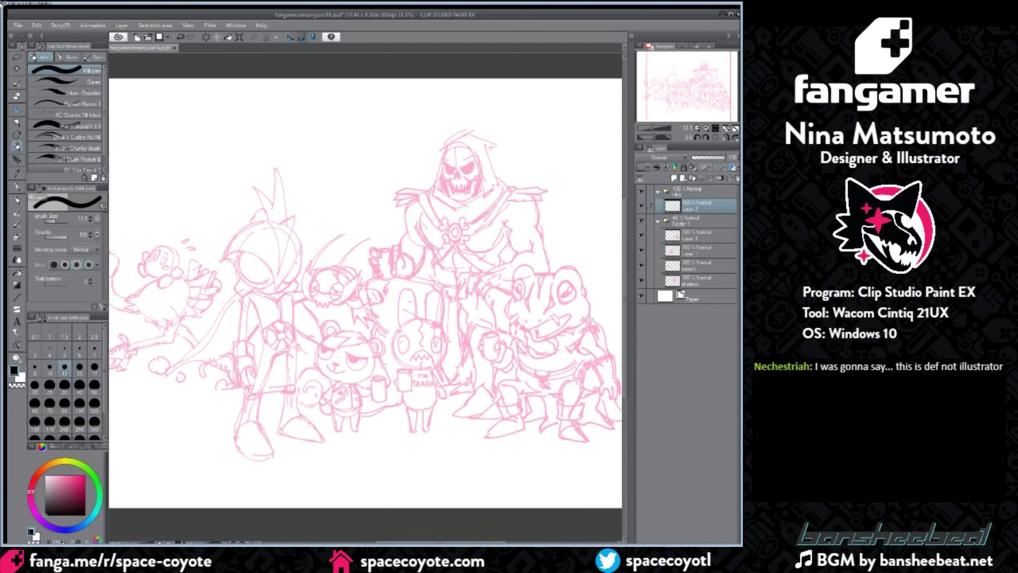
Step: Ink the outline of the frog's nearer eye bulge with the Milli pen at the original brush size
{"action": "left_click_drag", "start_coordinate": [423, 542], "coordinate": [441, 542]}
{"action": "scroll", "coordinate": [482, 154], "scroll_direction": "up", "scroll_amount": 1}
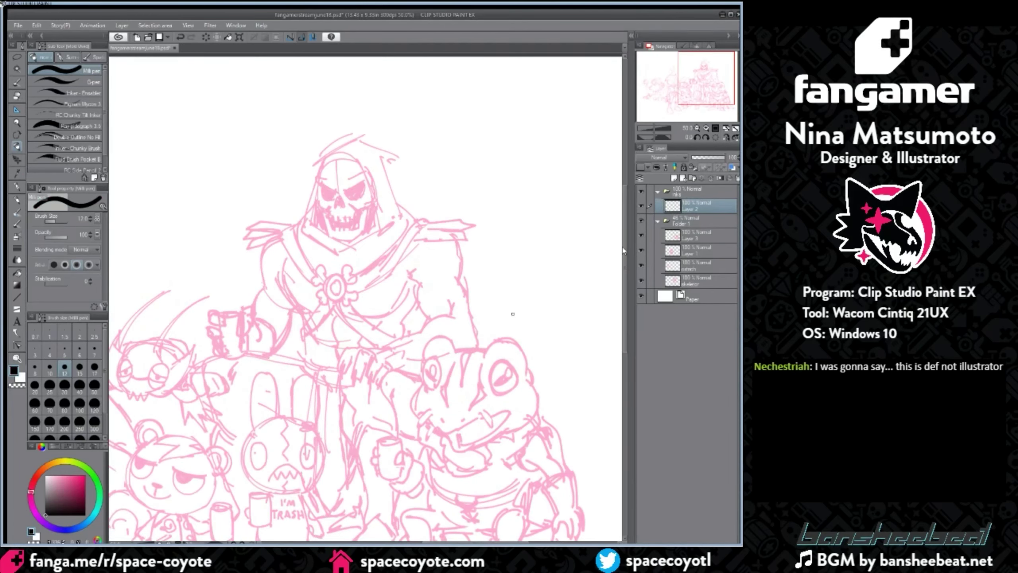
{"action": "left_click_drag", "start_coordinate": [623, 248], "coordinate": [623, 306]}
{"action": "scroll", "coordinate": [583, 240], "scroll_direction": "up", "scroll_amount": 1}
{"action": "left_click_drag", "start_coordinate": [450, 168], "coordinate": [511, 175]}
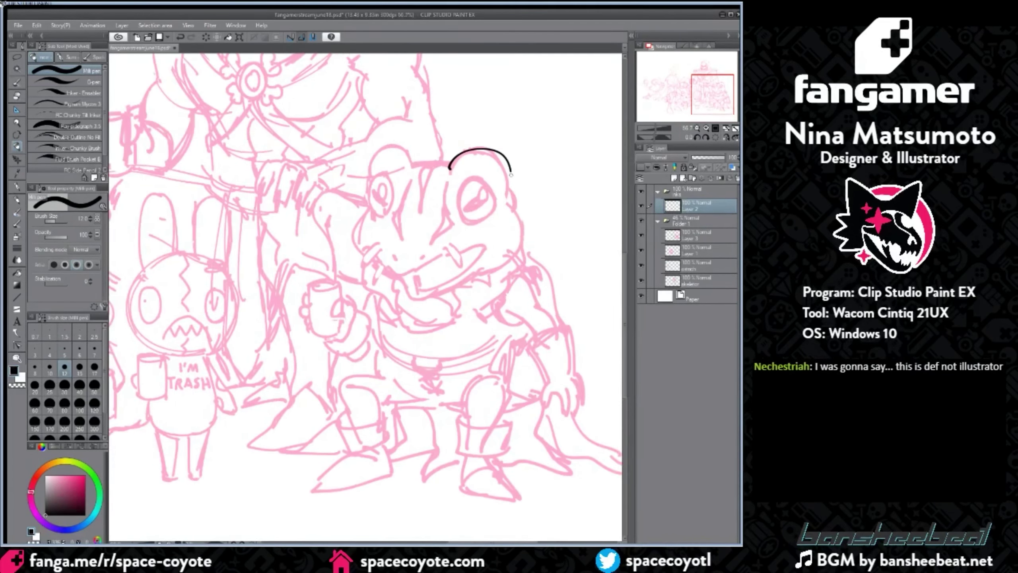
{"action": "key", "text": "ctrl+z"}
{"action": "key", "text": "bracketright"}
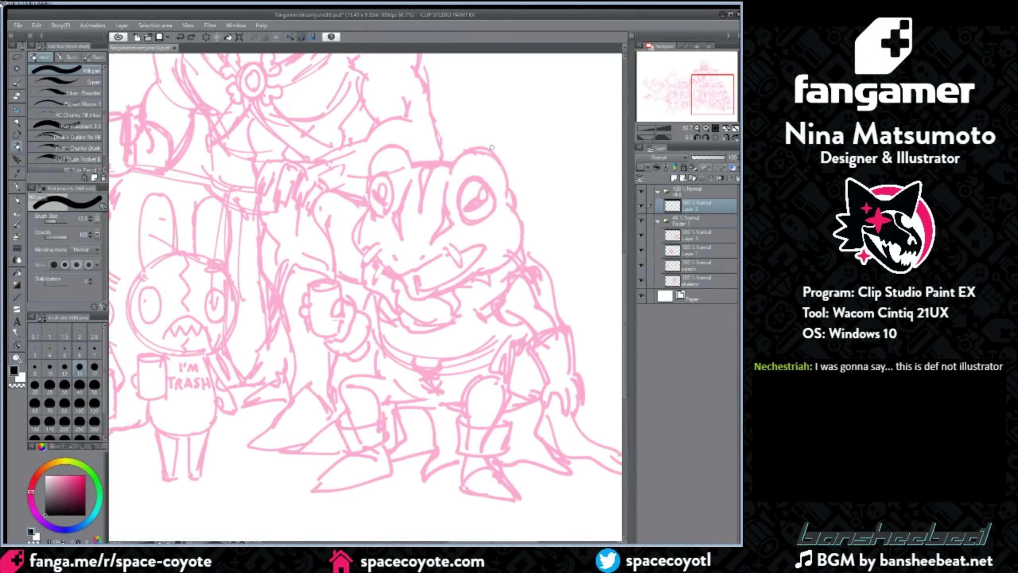
{"action": "key", "text": "bracketleft"}
{"action": "left_click_drag", "start_coordinate": [454, 172], "coordinate": [512, 206]}
{"action": "key", "text": "ctrl+z"}
{"action": "mouse_move", "coordinate": [450, 171]}
{"action": "left_mouse_down"}
{"action": "mouse_move", "coordinate": [509, 202]}
{"action": "mouse_move", "coordinate": [489, 149]}
{"action": "mouse_move", "coordinate": [515, 207]}
{"action": "left_mouse_up"}
{"action": "key", "text": "ctrl+z"}
{"action": "key", "text": "ctrl+z"}
Step: Ink the top of the frog's head and the outline of its other eye bulge
{"action": "mouse_move", "coordinate": [414, 164]}
{"action": "left_mouse_down"}
{"action": "mouse_move", "coordinate": [454, 163]}
{"action": "mouse_move", "coordinate": [373, 164]}
{"action": "mouse_move", "coordinate": [371, 181]}
{"action": "mouse_move", "coordinate": [396, 149]}
{"action": "mouse_move", "coordinate": [413, 170]}
{"action": "mouse_move", "coordinate": [388, 177]}
{"action": "mouse_move", "coordinate": [391, 203]}
{"action": "mouse_move", "coordinate": [386, 171]}
{"action": "left_mouse_up"}
{"action": "key", "text": "ctrl+z"}
{"action": "key", "text": "ctrl+z"}
{"action": "key", "text": "ctrl+z"}
{"action": "key", "text": "ctrl+z"}
{"action": "key", "text": "ctrl+z"}
{"action": "key", "text": "ctrl+z"}
Step: Ink the frog's two oval eyes with black pupils and highlights
{"action": "mouse_move", "coordinate": [480, 179]}
{"action": "left_mouse_down"}
{"action": "mouse_move", "coordinate": [490, 201]}
{"action": "mouse_move", "coordinate": [458, 200]}
{"action": "mouse_move", "coordinate": [487, 178]}
{"action": "mouse_move", "coordinate": [479, 204]}
{"action": "left_mouse_up"}
{"action": "key", "text": "ctrl+z"}
{"action": "key", "text": "ctrl+z"}
{"action": "left_click_drag", "start_coordinate": [383, 182], "coordinate": [377, 192]}
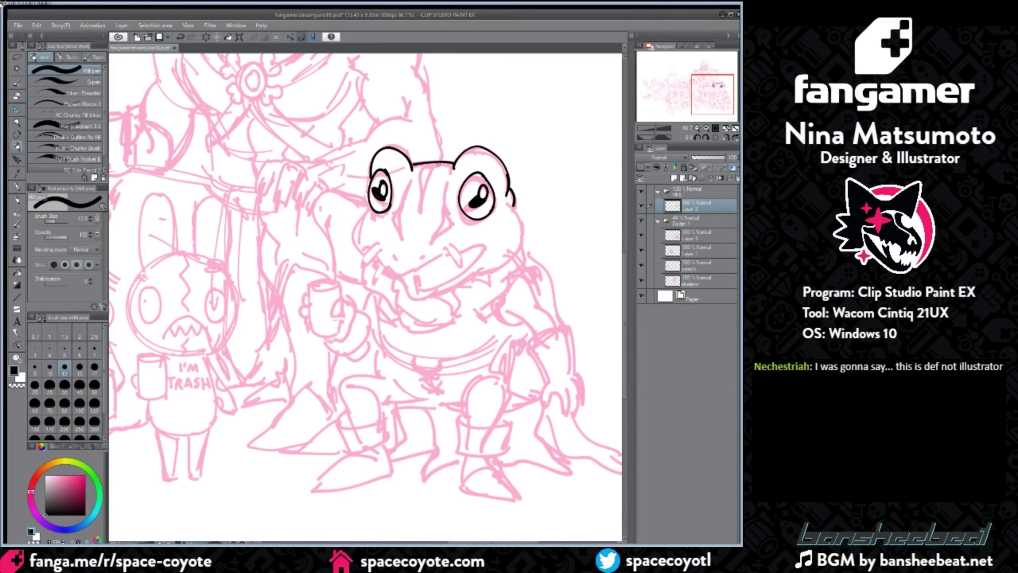
Step: Ink the pointed stripe markings on the frog's forehead and between its eyes
{"action": "mouse_move", "coordinate": [402, 153]}
{"action": "left_mouse_down"}
{"action": "mouse_move", "coordinate": [423, 192]}
{"action": "mouse_move", "coordinate": [420, 215]}
{"action": "left_mouse_up"}
{"action": "key", "text": "ctrl+z"}
{"action": "mouse_move", "coordinate": [442, 162]}
{"action": "left_mouse_down"}
{"action": "mouse_move", "coordinate": [430, 181]}
{"action": "mouse_move", "coordinate": [453, 224]}
{"action": "mouse_move", "coordinate": [440, 229]}
{"action": "mouse_move", "coordinate": [456, 222]}
{"action": "left_mouse_up"}
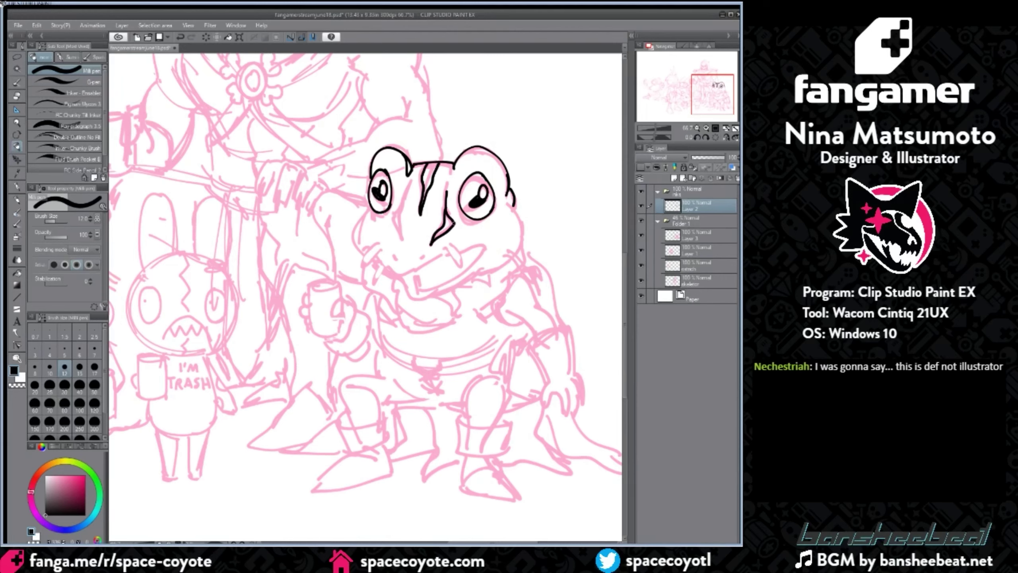
{"action": "mouse_move", "coordinate": [405, 186]}
{"action": "left_mouse_down"}
{"action": "mouse_move", "coordinate": [393, 217]}
{"action": "mouse_move", "coordinate": [401, 240]}
{"action": "left_mouse_up"}
{"action": "key", "text": "ctrl+z"}
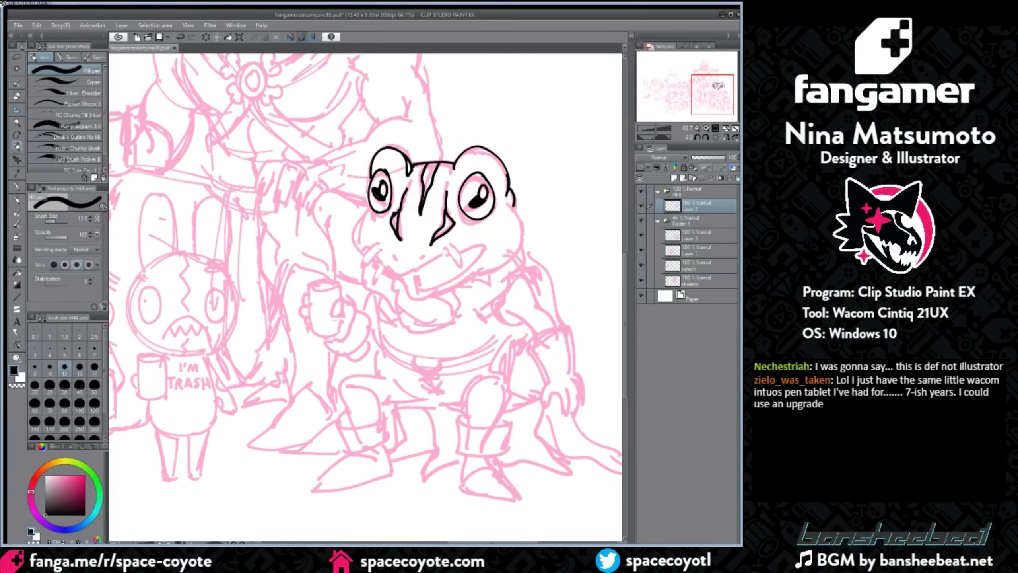
Step: Ink the frog's nostrils, open mouth, fangs and lower jaw
{"action": "left_click_drag", "start_coordinate": [392, 253], "coordinate": [426, 258]}
{"action": "mouse_move", "coordinate": [370, 208]}
{"action": "left_mouse_down"}
{"action": "mouse_move", "coordinate": [358, 274]}
{"action": "mouse_move", "coordinate": [418, 277]}
{"action": "mouse_move", "coordinate": [449, 254]}
{"action": "mouse_move", "coordinate": [462, 275]}
{"action": "mouse_move", "coordinate": [479, 243]}
{"action": "mouse_move", "coordinate": [465, 276]}
{"action": "mouse_move", "coordinate": [419, 294]}
{"action": "mouse_move", "coordinate": [413, 277]}
{"action": "mouse_move", "coordinate": [446, 297]}
{"action": "mouse_move", "coordinate": [489, 267]}
{"action": "left_mouse_up"}
{"action": "key", "text": "ctrl+z"}
{"action": "key", "text": "ctrl+z"}
{"action": "key", "text": "ctrl+z"}
{"action": "key", "text": "ctrl+z"}
{"action": "key", "text": "ctrl+z"}
{"action": "key", "text": "ctrl+z"}
{"action": "key", "text": "ctrl+z"}
{"action": "left_click_drag", "start_coordinate": [443, 296], "coordinate": [484, 270]}
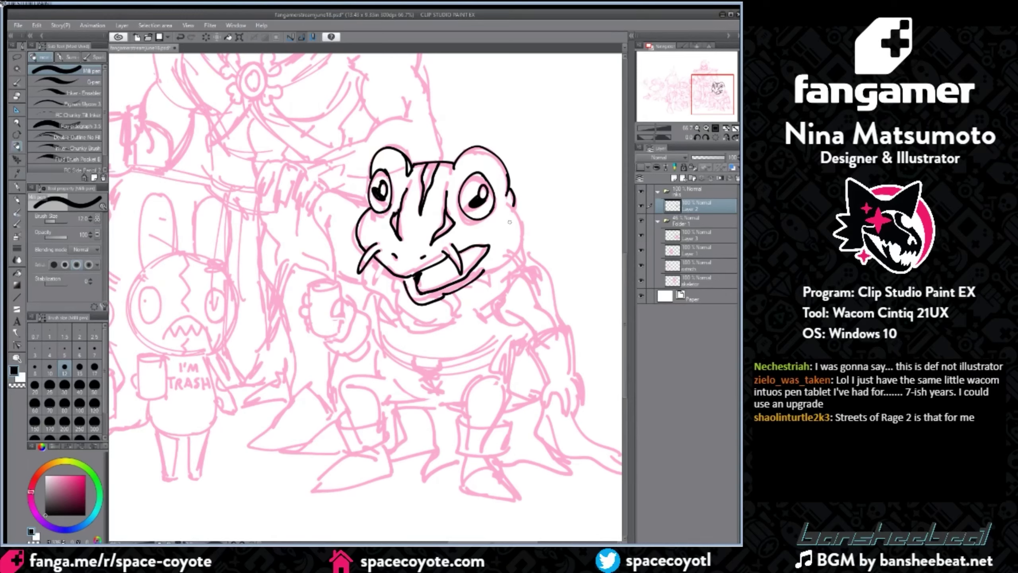
Step: Ink the frog's cheek outline and the spike beside its jaw below the nearer eye
{"action": "mouse_move", "coordinate": [505, 199]}
{"action": "left_mouse_down"}
{"action": "mouse_move", "coordinate": [522, 225]}
{"action": "mouse_move", "coordinate": [519, 255]}
{"action": "mouse_move", "coordinate": [503, 274]}
{"action": "mouse_move", "coordinate": [524, 276]}
{"action": "mouse_move", "coordinate": [486, 272]}
{"action": "left_mouse_up"}
{"action": "key", "text": "ctrl+z"}
{"action": "key", "text": "ctrl+z"}
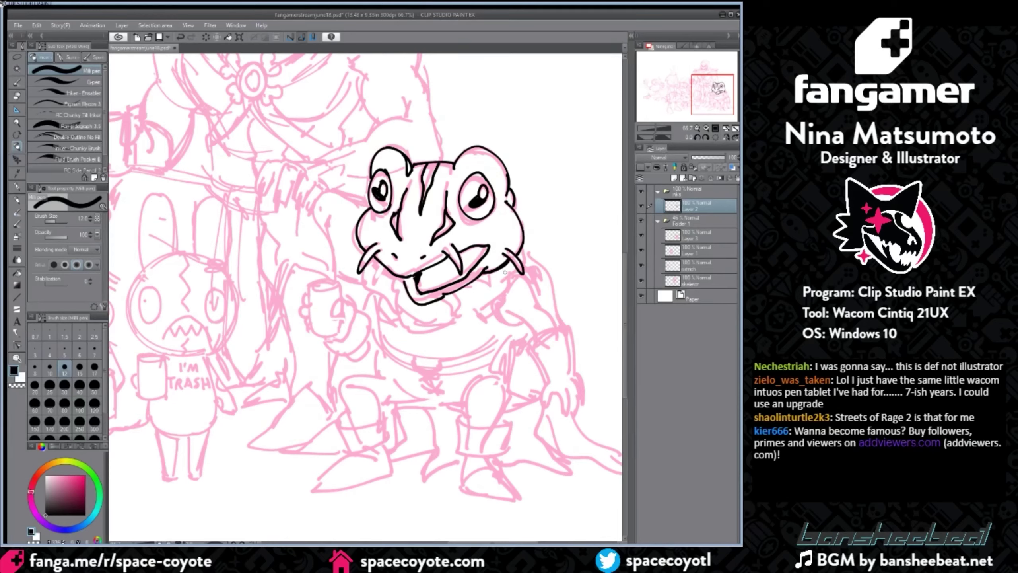
Step: Ink the spike on the far side of the frog's jaw and the bunched scarf beneath its mouth
{"action": "mouse_move", "coordinate": [383, 264]}
{"action": "left_mouse_down"}
{"action": "mouse_move", "coordinate": [375, 283]}
{"action": "mouse_move", "coordinate": [413, 276]}
{"action": "left_mouse_up"}
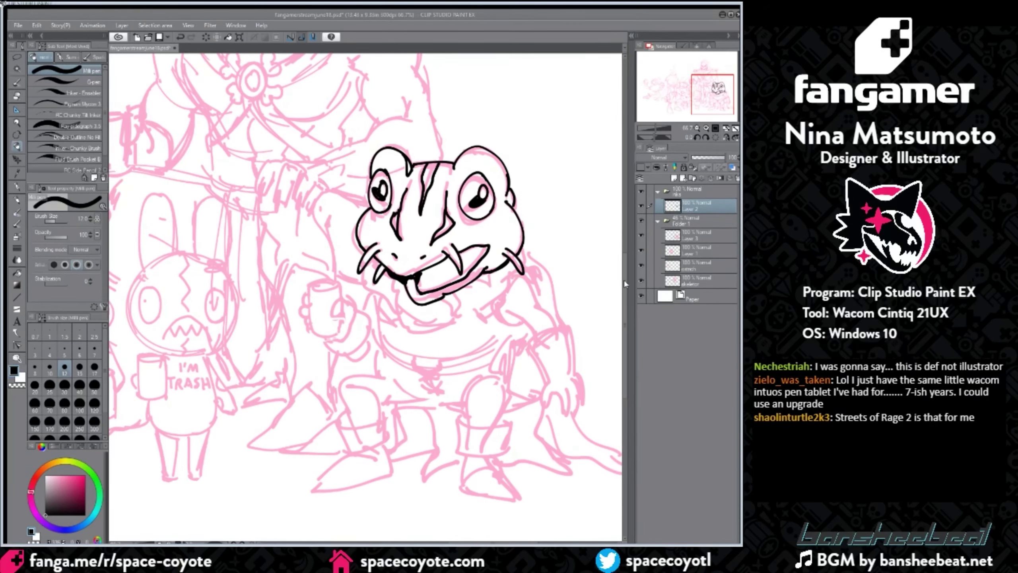
{"action": "mouse_move", "coordinate": [360, 268]}
{"action": "left_mouse_down"}
{"action": "mouse_move", "coordinate": [393, 306]}
{"action": "mouse_move", "coordinate": [392, 281]}
{"action": "mouse_move", "coordinate": [402, 315]}
{"action": "mouse_move", "coordinate": [397, 282]}
{"action": "mouse_move", "coordinate": [456, 326]}
{"action": "mouse_move", "coordinate": [497, 287]}
{"action": "mouse_move", "coordinate": [495, 297]}
{"action": "left_mouse_up"}
{"action": "key", "text": "ctrl+z"}
{"action": "key", "text": "ctrl+z"}
{"action": "key", "text": "ctrl+z"}
{"action": "left_click_drag", "start_coordinate": [524, 244], "coordinate": [524, 265]}
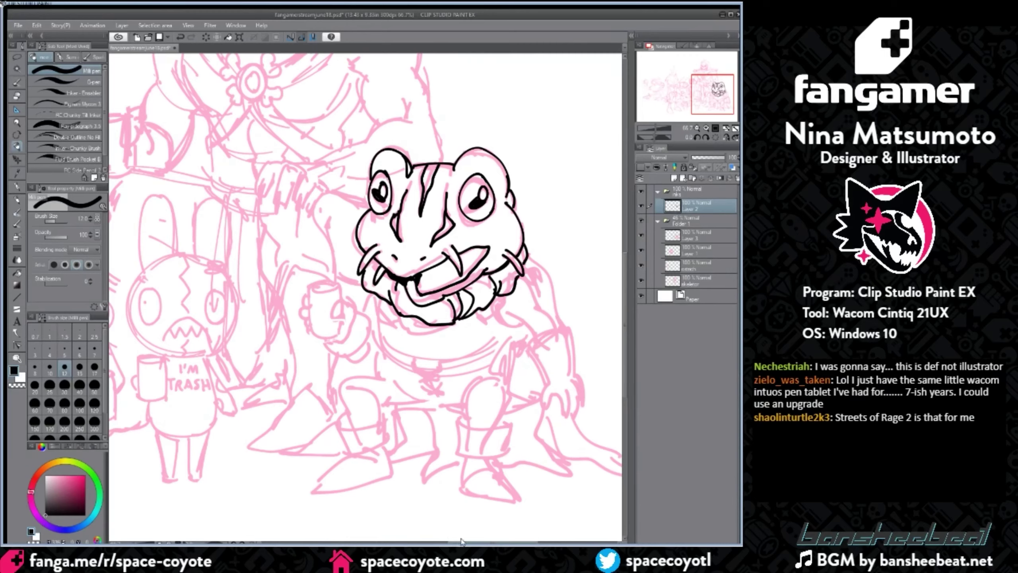
Step: Ink the scarf's remaining folds and lower ends, and the curved line where the frog's nearer arm meets the torso
{"action": "left_click_drag", "start_coordinate": [454, 542], "coordinate": [461, 542]}
{"action": "left_click_drag", "start_coordinate": [624, 317], "coordinate": [624, 328]}
{"action": "left_click_drag", "start_coordinate": [425, 278], "coordinate": [449, 269]}
{"action": "key", "text": "ctrl+z"}
{"action": "left_click_drag", "start_coordinate": [452, 257], "coordinate": [451, 276]}
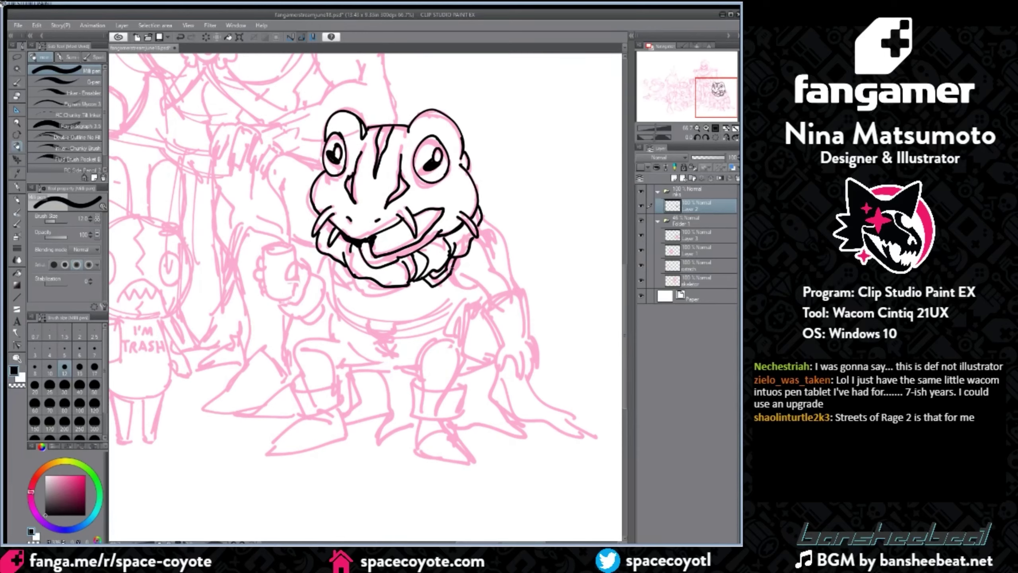
{"action": "mouse_move", "coordinate": [332, 256]}
{"action": "left_mouse_down"}
{"action": "mouse_move", "coordinate": [328, 272]}
{"action": "mouse_move", "coordinate": [350, 278]}
{"action": "mouse_move", "coordinate": [323, 273]}
{"action": "mouse_move", "coordinate": [350, 279]}
{"action": "mouse_move", "coordinate": [342, 270]}
{"action": "left_mouse_up"}
{"action": "key", "text": "ctrl+z"}
{"action": "key", "text": "ctrl+z"}
{"action": "left_click_drag", "start_coordinate": [431, 278], "coordinate": [443, 266]}
{"action": "left_click_drag", "start_coordinate": [449, 275], "coordinate": [480, 283]}
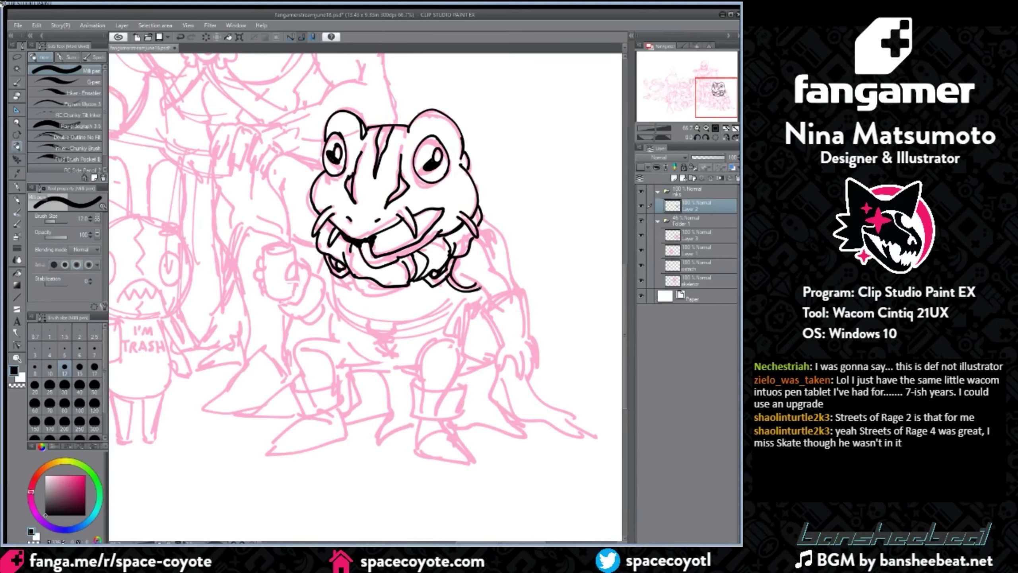
Step: Ink the frog's lowered arm with its shoulder contour, wrist cuff and fingered hand
{"action": "mouse_move", "coordinate": [473, 240]}
{"action": "left_mouse_down"}
{"action": "mouse_move", "coordinate": [493, 266]}
{"action": "mouse_move", "coordinate": [475, 278]}
{"action": "mouse_move", "coordinate": [485, 287]}
{"action": "mouse_move", "coordinate": [463, 278]}
{"action": "mouse_move", "coordinate": [488, 295]}
{"action": "mouse_move", "coordinate": [530, 288]}
{"action": "left_mouse_up"}
{"action": "key", "text": "ctrl+z"}
{"action": "key", "text": "ctrl+z"}
{"action": "key", "text": "ctrl+z"}
{"action": "mouse_move", "coordinate": [481, 312]}
{"action": "left_mouse_down"}
{"action": "mouse_move", "coordinate": [524, 292]}
{"action": "mouse_move", "coordinate": [528, 335]}
{"action": "mouse_move", "coordinate": [490, 333]}
{"action": "mouse_move", "coordinate": [527, 329]}
{"action": "mouse_move", "coordinate": [501, 346]}
{"action": "mouse_move", "coordinate": [503, 369]}
{"action": "mouse_move", "coordinate": [514, 354]}
{"action": "mouse_move", "coordinate": [517, 373]}
{"action": "mouse_move", "coordinate": [527, 348]}
{"action": "mouse_move", "coordinate": [523, 380]}
{"action": "mouse_move", "coordinate": [537, 369]}
{"action": "left_mouse_up"}
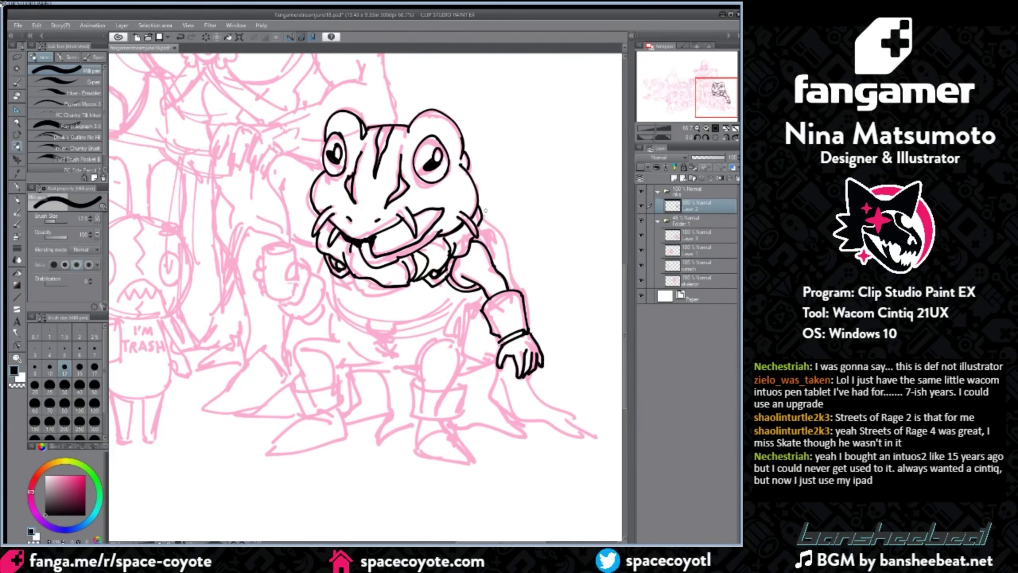
{"action": "left_click_drag", "start_coordinate": [478, 240], "coordinate": [509, 279]}
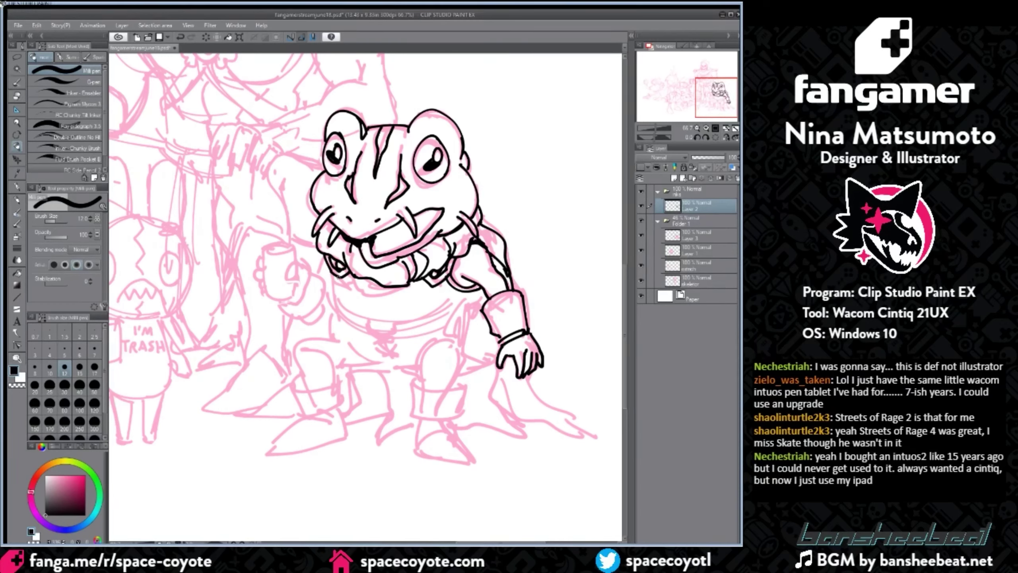
{"action": "mouse_move", "coordinate": [332, 273]}
{"action": "left_mouse_down"}
{"action": "mouse_move", "coordinate": [331, 311]}
{"action": "mouse_move", "coordinate": [373, 332]}
{"action": "left_mouse_up"}
{"action": "key", "text": "ctrl+z"}
{"action": "key", "text": "ctrl+z"}
{"action": "mouse_move", "coordinate": [329, 299]}
{"action": "left_mouse_down"}
{"action": "mouse_move", "coordinate": [453, 317]}
{"action": "mouse_move", "coordinate": [476, 305]}
{"action": "mouse_move", "coordinate": [476, 317]}
{"action": "left_mouse_up"}
{"action": "key", "text": "ctrl+z"}
{"action": "key", "text": "ctrl+z"}
Step: Ink the knotted cloth hanging at the frog's hip and the pouch beside its lowered hand
{"action": "left_click_drag", "start_coordinate": [471, 309], "coordinate": [443, 337]}
{"action": "left_click_drag", "start_coordinate": [452, 338], "coordinate": [460, 343]}
{"action": "left_click_drag", "start_coordinate": [459, 306], "coordinate": [460, 349]}
{"action": "left_click_drag", "start_coordinate": [464, 311], "coordinate": [477, 353]}
{"action": "left_click_drag", "start_coordinate": [466, 308], "coordinate": [470, 318]}
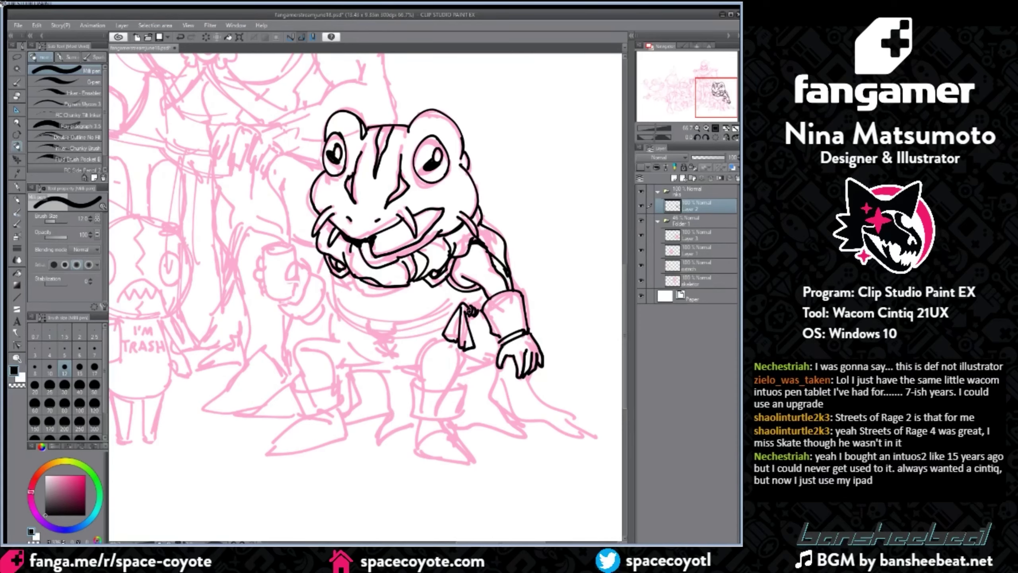
{"action": "mouse_move", "coordinate": [463, 355]}
{"action": "left_mouse_down"}
{"action": "mouse_move", "coordinate": [470, 366]}
{"action": "mouse_move", "coordinate": [497, 363]}
{"action": "mouse_move", "coordinate": [482, 309]}
{"action": "left_mouse_up"}
{"action": "left_click_drag", "start_coordinate": [332, 295], "coordinate": [456, 301]}
{"action": "key", "text": "ctrl+z"}
{"action": "mouse_move", "coordinate": [334, 293]}
{"action": "left_mouse_down"}
{"action": "mouse_move", "coordinate": [460, 298]}
{"action": "mouse_move", "coordinate": [368, 322]}
{"action": "mouse_move", "coordinate": [439, 322]}
{"action": "mouse_move", "coordinate": [333, 301]}
{"action": "mouse_move", "coordinate": [439, 321]}
{"action": "left_mouse_up"}
{"action": "key", "text": "ctrl+z"}
{"action": "key", "text": "ctrl+z"}
{"action": "key", "text": "ctrl+z"}
{"action": "key", "text": "ctrl+z"}
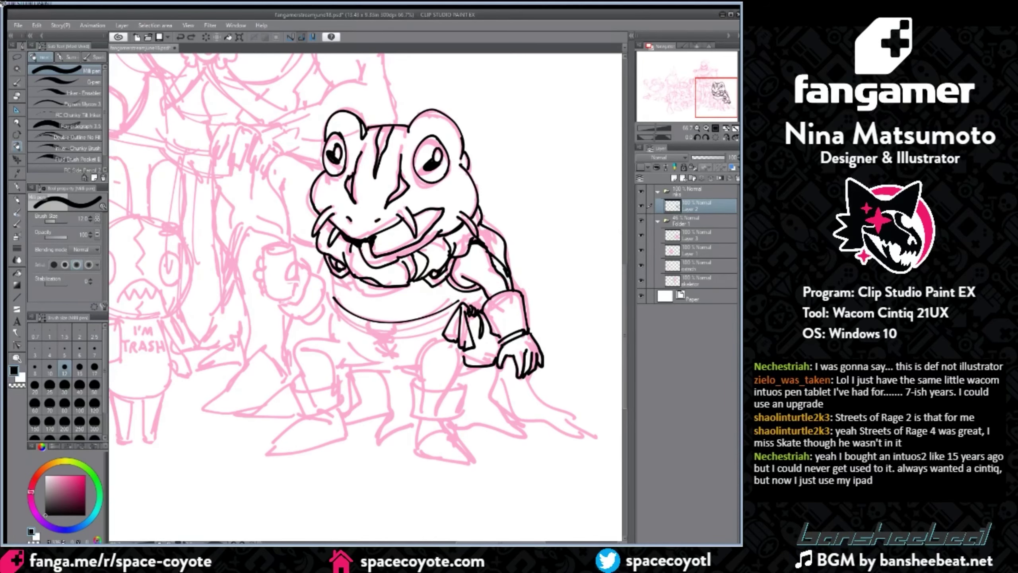
{"action": "left_click", "coordinate": [16, 135]}
{"action": "left_click_drag", "start_coordinate": [248, 296], "coordinate": [385, 178]}
{"action": "left_click", "coordinate": [16, 146]}
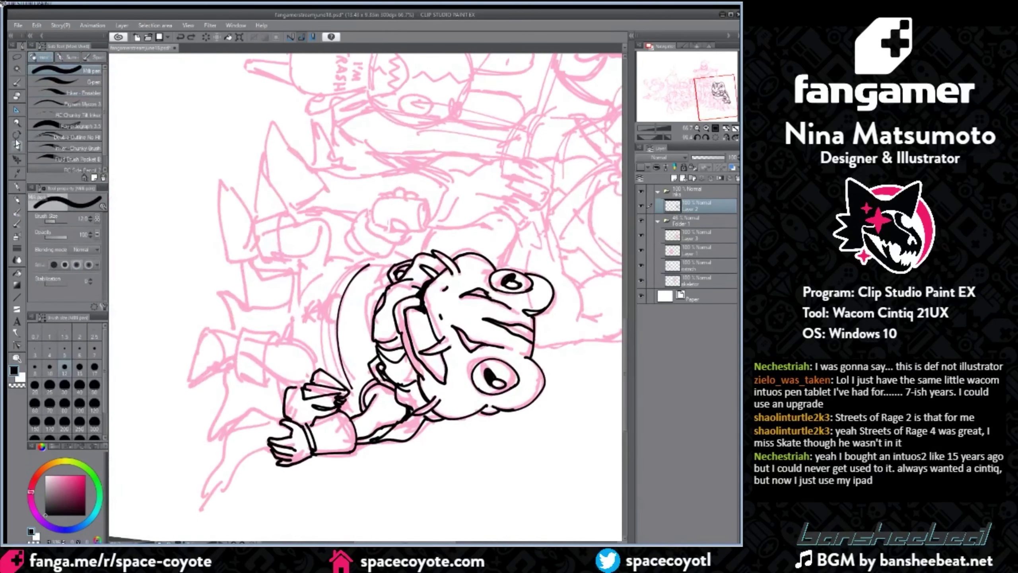
{"action": "key", "text": "ctrl+z"}
{"action": "mouse_move", "coordinate": [361, 261]}
{"action": "left_mouse_down"}
{"action": "mouse_move", "coordinate": [329, 360]}
{"action": "mouse_move", "coordinate": [332, 350]}
{"action": "mouse_move", "coordinate": [343, 382]}
{"action": "left_mouse_up"}
{"action": "left_click_drag", "start_coordinate": [363, 260], "coordinate": [369, 264]}
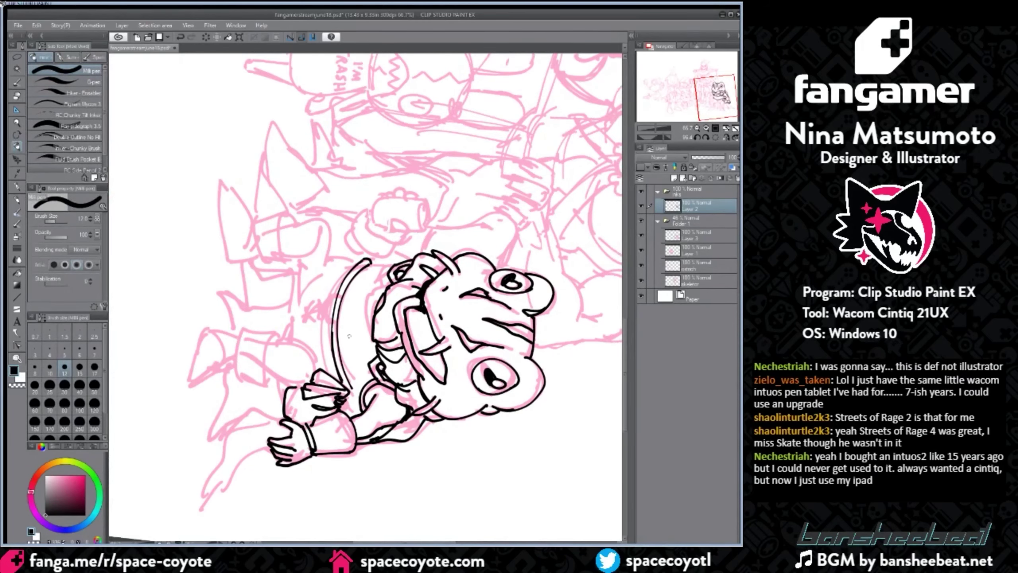
{"action": "left_click_drag", "start_coordinate": [349, 385], "coordinate": [353, 399]}
{"action": "key", "text": "shift+space"}
{"action": "mouse_move", "coordinate": [475, 225]}
{"action": "left_mouse_down"}
{"action": "mouse_move", "coordinate": [372, 165]}
{"action": "mouse_move", "coordinate": [278, 200]}
{"action": "left_mouse_up"}
{"action": "key", "text": "p"}
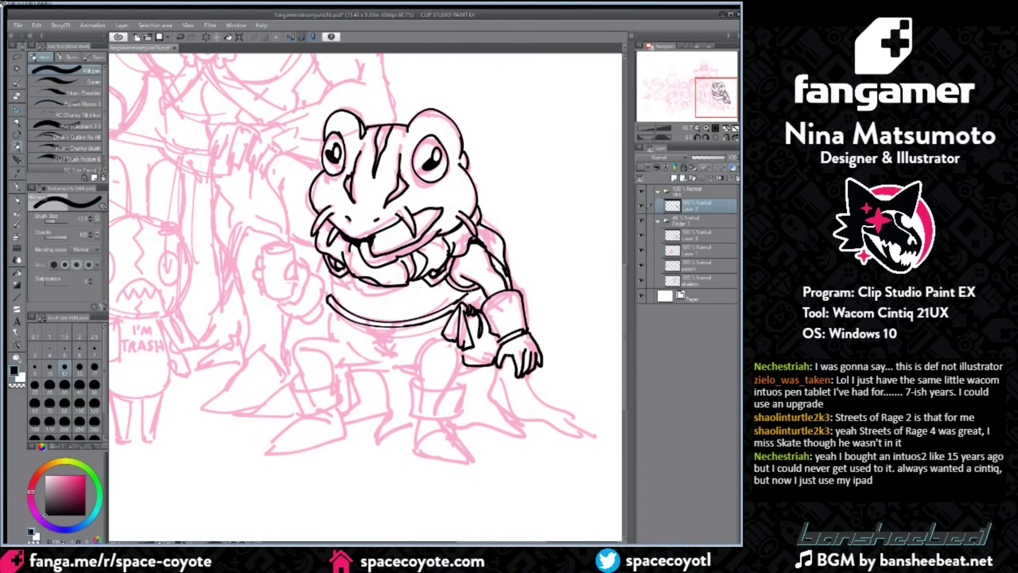
{"action": "key", "text": "ctrl+z"}
{"action": "key", "text": "ctrl+z"}
Step: Ink the lines joining the hip knot to the torso and the double curve along the frog's waist, rotating the canvas for long strokes
{"action": "left_click_drag", "start_coordinate": [470, 290], "coordinate": [473, 305]}
{"action": "left_click_drag", "start_coordinate": [484, 295], "coordinate": [472, 306]}
{"action": "key", "text": "shift+space"}
{"action": "mouse_move", "coordinate": [352, 449]}
{"action": "left_mouse_down"}
{"action": "mouse_move", "coordinate": [215, 308]}
{"action": "mouse_move", "coordinate": [216, 276]}
{"action": "left_mouse_up"}
{"action": "left_click", "coordinate": [15, 147]}
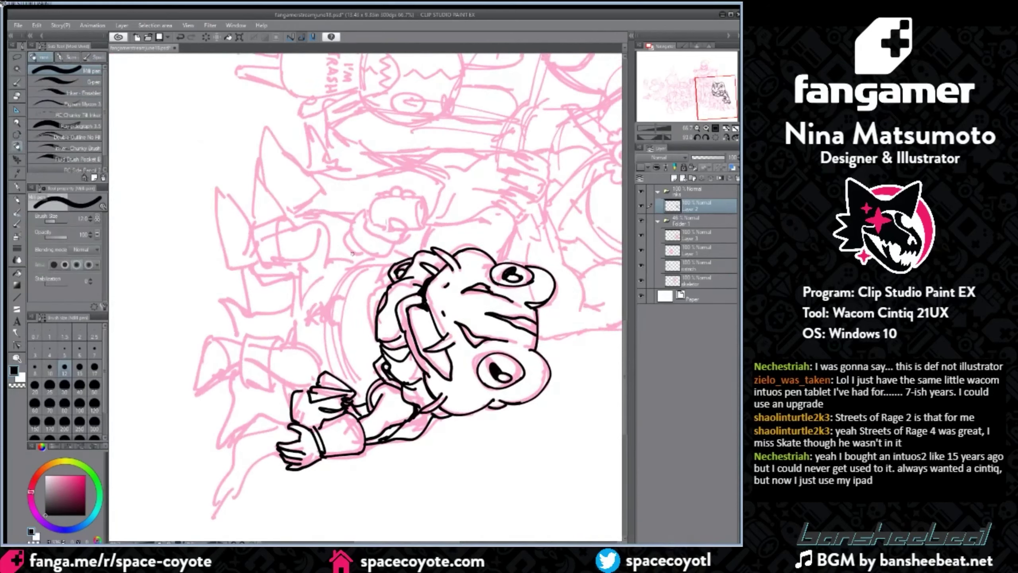
{"action": "left_click_drag", "start_coordinate": [355, 261], "coordinate": [325, 369]}
{"action": "key", "text": "ctrl+z"}
{"action": "left_click_drag", "start_coordinate": [359, 263], "coordinate": [327, 357]}
{"action": "left_click_drag", "start_coordinate": [326, 317], "coordinate": [342, 384]}
{"action": "left_click_drag", "start_coordinate": [339, 298], "coordinate": [339, 375]}
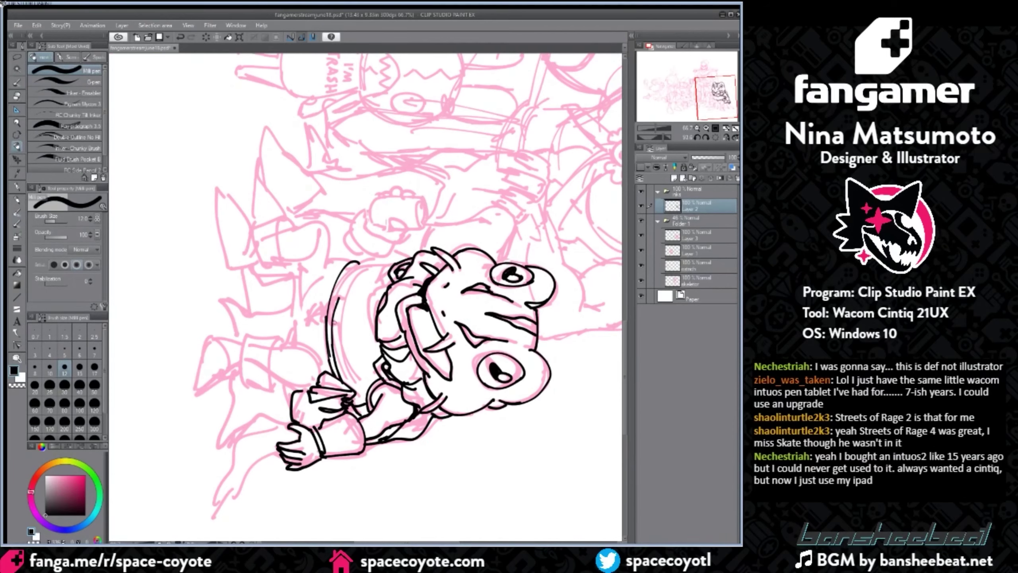
{"action": "key", "text": "ctrl+z"}
{"action": "key", "text": "ctrl+z"}
{"action": "key", "text": "ctrl+z"}
{"action": "mouse_move", "coordinate": [356, 265]}
{"action": "left_mouse_down"}
{"action": "mouse_move", "coordinate": [334, 325]}
{"action": "mouse_move", "coordinate": [334, 307]}
{"action": "mouse_move", "coordinate": [343, 381]}
{"action": "left_mouse_up"}
{"action": "key", "text": "r"}
{"action": "left_click_drag", "start_coordinate": [463, 227], "coordinate": [353, 181]}
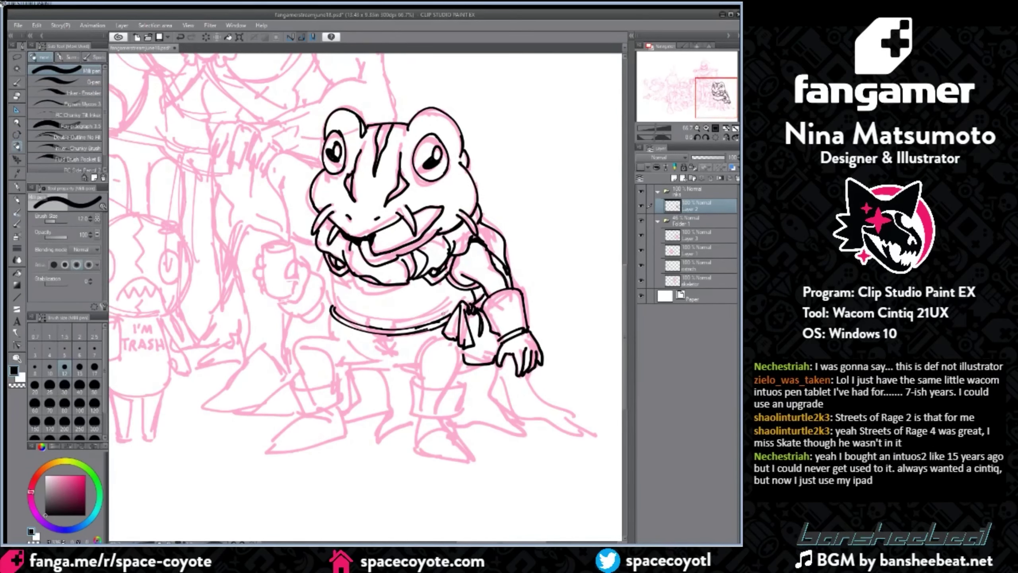
Step: Ink the far side edge of the frog's torso and the small round spots on its belly
{"action": "left_click_drag", "start_coordinate": [330, 277], "coordinate": [333, 312]}
{"action": "key", "text": "ctrl+z"}
{"action": "left_click_drag", "start_coordinate": [341, 281], "coordinate": [343, 294]}
{"action": "key", "text": "ctrl+z"}
{"action": "left_click_drag", "start_coordinate": [353, 299], "coordinate": [353, 306]}
{"action": "left_click_drag", "start_coordinate": [421, 285], "coordinate": [413, 311]}
{"action": "key", "text": "ctrl+z"}
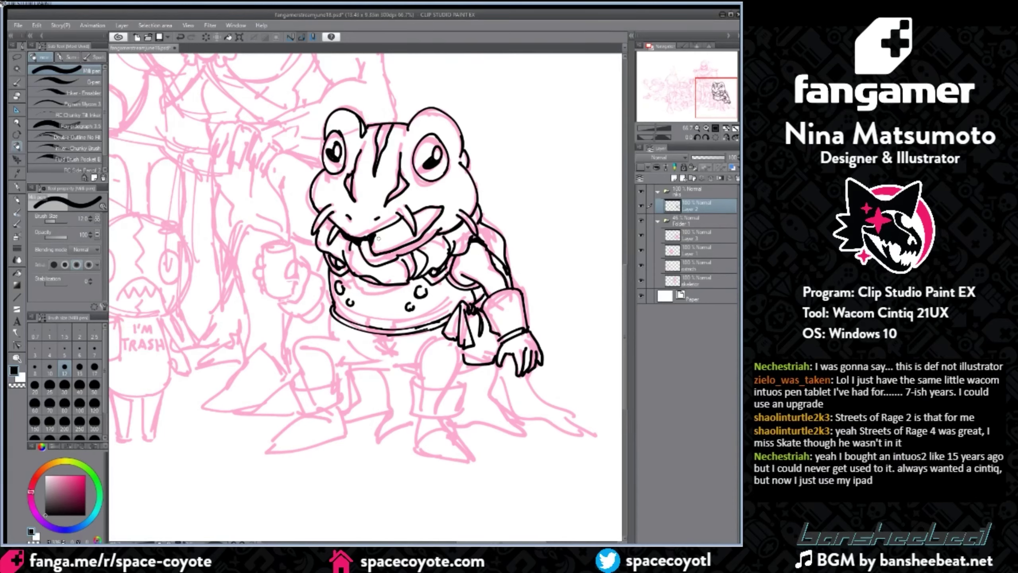
Step: Add short hatch marks along the lower belly and ink the frog's belt with its buckle
{"action": "left_click_drag", "start_coordinate": [341, 305], "coordinate": [342, 313]}
{"action": "left_click_drag", "start_coordinate": [345, 307], "coordinate": [350, 317]}
{"action": "left_click_drag", "start_coordinate": [381, 316], "coordinate": [383, 320]}
{"action": "left_click_drag", "start_coordinate": [385, 317], "coordinate": [392, 339]}
{"action": "mouse_move", "coordinate": [332, 315]}
{"action": "left_mouse_down"}
{"action": "mouse_move", "coordinate": [374, 335]}
{"action": "mouse_move", "coordinate": [370, 323]}
{"action": "mouse_move", "coordinate": [433, 330]}
{"action": "left_mouse_up"}
Step: Ink the bent thigh and knee of the frog's leg on the side away from the lowered hand
{"action": "mouse_move", "coordinate": [330, 319]}
{"action": "left_mouse_down"}
{"action": "mouse_move", "coordinate": [344, 343]}
{"action": "mouse_move", "coordinate": [295, 347]}
{"action": "mouse_move", "coordinate": [309, 384]}
{"action": "left_mouse_up"}
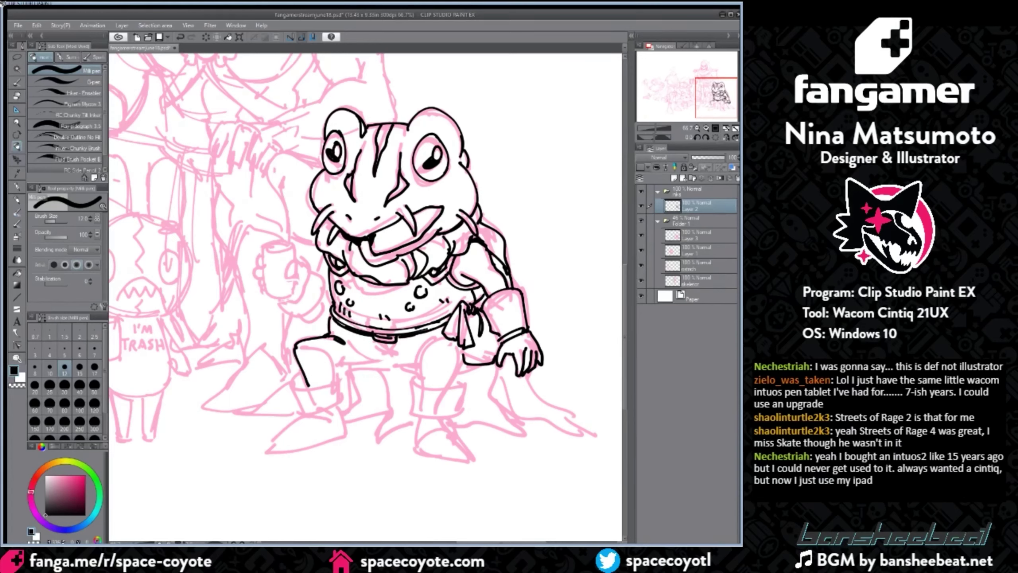
{"action": "mouse_move", "coordinate": [316, 345]}
{"action": "left_mouse_down"}
{"action": "mouse_move", "coordinate": [334, 384]}
{"action": "mouse_move", "coordinate": [318, 387]}
{"action": "mouse_move", "coordinate": [338, 381]}
{"action": "mouse_move", "coordinate": [302, 412]}
{"action": "mouse_move", "coordinate": [297, 390]}
{"action": "mouse_move", "coordinate": [343, 379]}
{"action": "mouse_move", "coordinate": [341, 399]}
{"action": "left_mouse_up"}
{"action": "key", "text": "ctrl+z"}
{"action": "key", "text": "ctrl+z"}
{"action": "key", "text": "ctrl+z"}
Step: Ink the folded cuff and pointed foot of the boot on that leg, including the sole line
{"action": "scroll", "coordinate": [477, 283], "scroll_direction": "down", "scroll_amount": 5}
{"action": "mouse_move", "coordinate": [299, 299]}
{"action": "left_mouse_down"}
{"action": "mouse_move", "coordinate": [332, 303]}
{"action": "mouse_move", "coordinate": [340, 291]}
{"action": "mouse_move", "coordinate": [332, 322]}
{"action": "left_mouse_up"}
{"action": "mouse_move", "coordinate": [319, 314]}
{"action": "left_mouse_down"}
{"action": "mouse_move", "coordinate": [332, 319]}
{"action": "mouse_move", "coordinate": [336, 307]}
{"action": "left_mouse_up"}
{"action": "mouse_move", "coordinate": [339, 301]}
{"action": "left_mouse_down"}
{"action": "mouse_move", "coordinate": [344, 314]}
{"action": "mouse_move", "coordinate": [279, 340]}
{"action": "mouse_move", "coordinate": [344, 328]}
{"action": "left_mouse_up"}
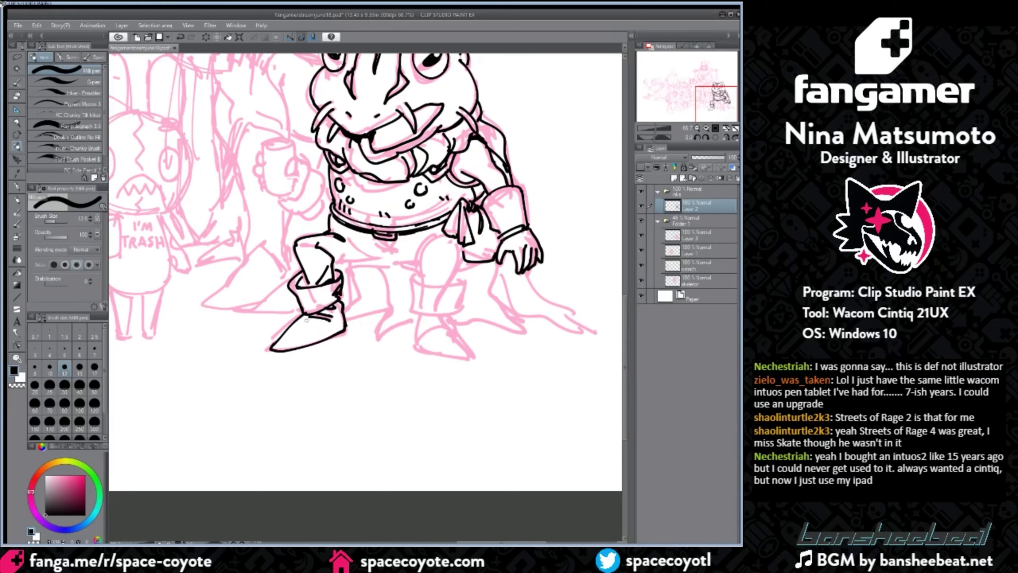
{"action": "left_click_drag", "start_coordinate": [270, 348], "coordinate": [345, 334]}
{"action": "key", "text": "ctrl+z"}
{"action": "left_click_drag", "start_coordinate": [346, 329], "coordinate": [348, 336]}
Step: Ink the frog's other boot with its folded cuff, pointed toe and sole
{"action": "mouse_move", "coordinate": [412, 278]}
{"action": "left_mouse_down"}
{"action": "mouse_move", "coordinate": [461, 282]}
{"action": "mouse_move", "coordinate": [459, 307]}
{"action": "left_mouse_up"}
{"action": "mouse_move", "coordinate": [411, 273]}
{"action": "left_mouse_down"}
{"action": "mouse_move", "coordinate": [412, 297]}
{"action": "mouse_move", "coordinate": [447, 304]}
{"action": "left_mouse_up"}
{"action": "mouse_move", "coordinate": [457, 297]}
{"action": "left_mouse_down"}
{"action": "mouse_move", "coordinate": [419, 325]}
{"action": "mouse_move", "coordinate": [415, 348]}
{"action": "mouse_move", "coordinate": [412, 340]}
{"action": "left_mouse_up"}
{"action": "mouse_move", "coordinate": [421, 335]}
{"action": "left_mouse_down"}
{"action": "mouse_move", "coordinate": [419, 344]}
{"action": "mouse_move", "coordinate": [449, 318]}
{"action": "left_mouse_up"}
{"action": "left_click_drag", "start_coordinate": [448, 315], "coordinate": [471, 356]}
{"action": "left_click_drag", "start_coordinate": [416, 345], "coordinate": [470, 363]}
{"action": "left_click_drag", "start_coordinate": [418, 344], "coordinate": [471, 355]}
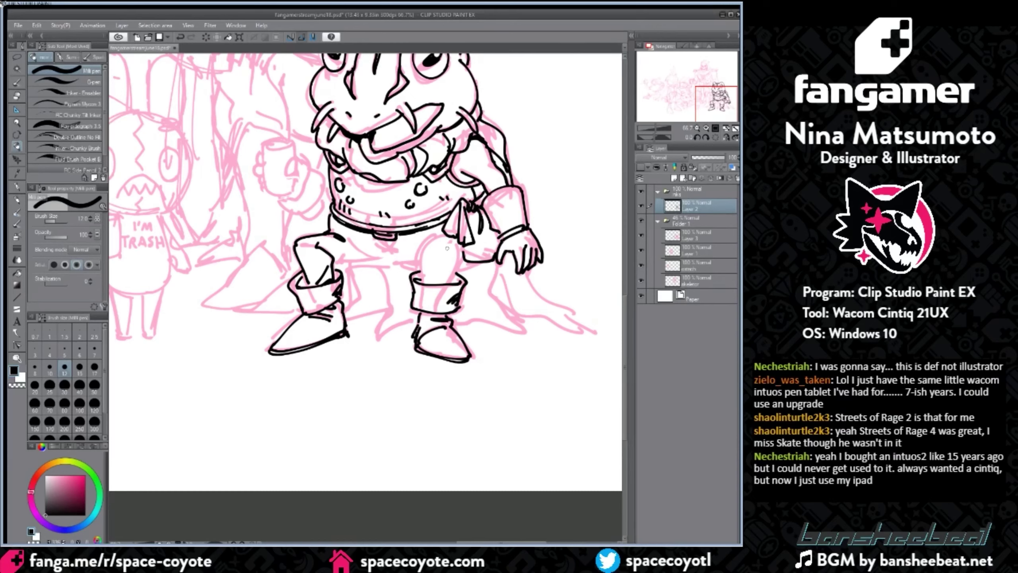
Step: Ink the rounded knee and lower leg above the second boot's cuff
{"action": "mouse_move", "coordinate": [447, 230]}
{"action": "left_mouse_down"}
{"action": "mouse_move", "coordinate": [427, 236]}
{"action": "mouse_move", "coordinate": [419, 270]}
{"action": "left_mouse_up"}
{"action": "key", "text": "ctrl+z"}
{"action": "key", "text": "ctrl+z"}
{"action": "left_click_drag", "start_coordinate": [421, 269], "coordinate": [424, 281]}
{"action": "mouse_move", "coordinate": [455, 241]}
{"action": "left_mouse_down"}
{"action": "mouse_move", "coordinate": [454, 280]}
{"action": "mouse_move", "coordinate": [461, 264]}
{"action": "mouse_move", "coordinate": [452, 281]}
{"action": "mouse_move", "coordinate": [427, 284]}
{"action": "left_mouse_up"}
{"action": "key", "text": "ctrl+z"}
{"action": "key", "text": "ctrl+z"}
{"action": "left_click_drag", "start_coordinate": [438, 285], "coordinate": [448, 281]}
Step: Ink the lower edge of the frog's shorts and the fold lines below the belt
{"action": "left_click_drag", "start_coordinate": [334, 265], "coordinate": [416, 265]}
{"action": "key", "text": "ctrl+z"}
{"action": "key", "text": "ctrl+z"}
{"action": "mouse_move", "coordinate": [332, 223]}
{"action": "left_mouse_down"}
{"action": "mouse_move", "coordinate": [364, 242]}
{"action": "mouse_move", "coordinate": [386, 247]}
{"action": "left_mouse_up"}
{"action": "mouse_move", "coordinate": [380, 248]}
{"action": "left_mouse_down"}
{"action": "mouse_move", "coordinate": [398, 256]}
{"action": "mouse_move", "coordinate": [383, 257]}
{"action": "left_mouse_up"}
{"action": "mouse_move", "coordinate": [385, 250]}
{"action": "left_mouse_down"}
{"action": "mouse_move", "coordinate": [441, 224]}
{"action": "mouse_move", "coordinate": [430, 236]}
{"action": "mouse_move", "coordinate": [450, 244]}
{"action": "left_mouse_up"}
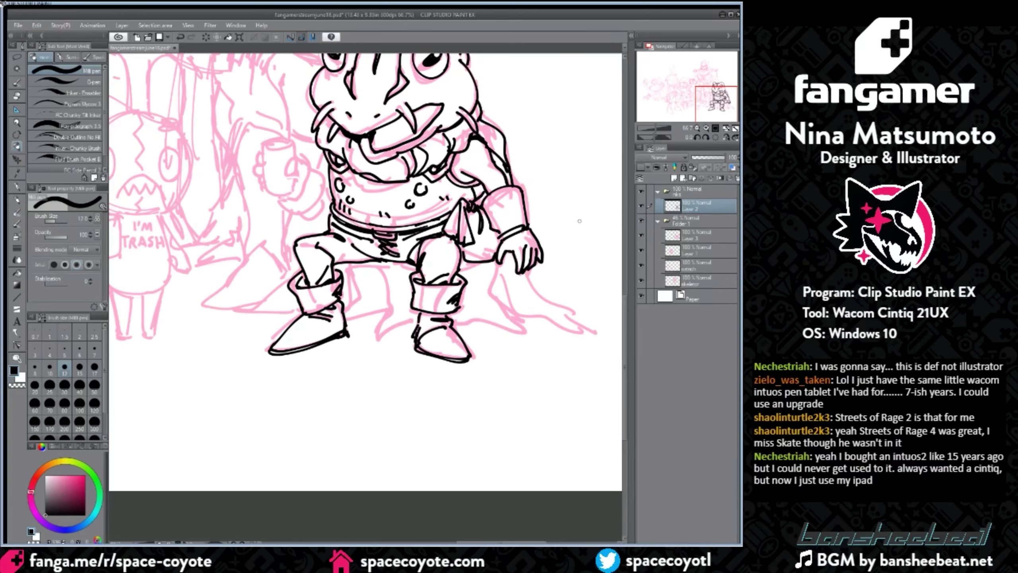
Step: Ink the tree stump and its roots between the frog's legs, with dark shading beneath the shorts
{"action": "left_click_drag", "start_coordinate": [482, 264], "coordinate": [460, 271]}
{"action": "mouse_move", "coordinate": [352, 261]}
{"action": "left_mouse_down"}
{"action": "mouse_move", "coordinate": [413, 264]}
{"action": "mouse_move", "coordinate": [384, 283]}
{"action": "mouse_move", "coordinate": [391, 314]}
{"action": "mouse_move", "coordinate": [377, 335]}
{"action": "mouse_move", "coordinate": [409, 300]}
{"action": "left_mouse_up"}
{"action": "mouse_move", "coordinate": [374, 338]}
{"action": "left_mouse_down"}
{"action": "mouse_move", "coordinate": [419, 317]}
{"action": "mouse_move", "coordinate": [346, 322]}
{"action": "mouse_move", "coordinate": [355, 290]}
{"action": "left_mouse_up"}
{"action": "mouse_move", "coordinate": [377, 301]}
{"action": "left_mouse_down"}
{"action": "mouse_move", "coordinate": [359, 288]}
{"action": "mouse_move", "coordinate": [338, 302]}
{"action": "mouse_move", "coordinate": [347, 300]}
{"action": "left_mouse_up"}
{"action": "mouse_move", "coordinate": [347, 265]}
{"action": "left_mouse_down"}
{"action": "mouse_move", "coordinate": [349, 295]}
{"action": "mouse_move", "coordinate": [378, 303]}
{"action": "left_mouse_up"}
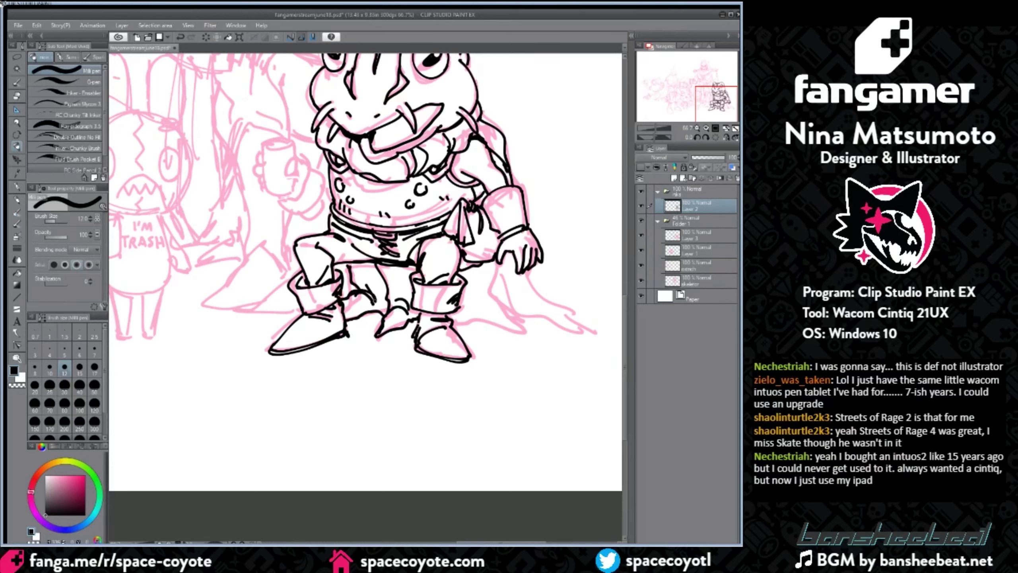
{"action": "left_click_drag", "start_coordinate": [378, 266], "coordinate": [380, 314]}
{"action": "mouse_move", "coordinate": [336, 263]}
{"action": "left_mouse_down"}
{"action": "mouse_move", "coordinate": [349, 268]}
{"action": "mouse_move", "coordinate": [347, 292]}
{"action": "mouse_move", "coordinate": [350, 268]}
{"action": "left_mouse_up"}
{"action": "left_click_drag", "start_coordinate": [373, 266], "coordinate": [348, 284]}
Step: Ink the stump roots beyond the second boot and a tuft of grass below the lowered hand
{"action": "mouse_move", "coordinate": [487, 285]}
{"action": "left_mouse_down"}
{"action": "mouse_move", "coordinate": [501, 308]}
{"action": "mouse_move", "coordinate": [492, 289]}
{"action": "left_mouse_up"}
{"action": "left_click_drag", "start_coordinate": [449, 317], "coordinate": [520, 331]}
{"action": "mouse_move", "coordinate": [495, 307]}
{"action": "left_mouse_down"}
{"action": "mouse_move", "coordinate": [520, 330]}
{"action": "mouse_move", "coordinate": [545, 319]}
{"action": "left_mouse_up"}
{"action": "mouse_move", "coordinate": [541, 295]}
{"action": "left_mouse_down"}
{"action": "mouse_move", "coordinate": [552, 317]}
{"action": "mouse_move", "coordinate": [529, 298]}
{"action": "mouse_move", "coordinate": [555, 278]}
{"action": "left_mouse_up"}
{"action": "key", "text": "ctrl+z"}
{"action": "key", "text": "ctrl+z"}
{"action": "key", "text": "ctrl+z"}
{"action": "mouse_move", "coordinate": [546, 316]}
{"action": "left_mouse_down"}
{"action": "mouse_move", "coordinate": [557, 306]}
{"action": "mouse_move", "coordinate": [543, 283]}
{"action": "mouse_move", "coordinate": [585, 312]}
{"action": "mouse_move", "coordinate": [555, 315]}
{"action": "mouse_move", "coordinate": [523, 299]}
{"action": "left_mouse_up"}
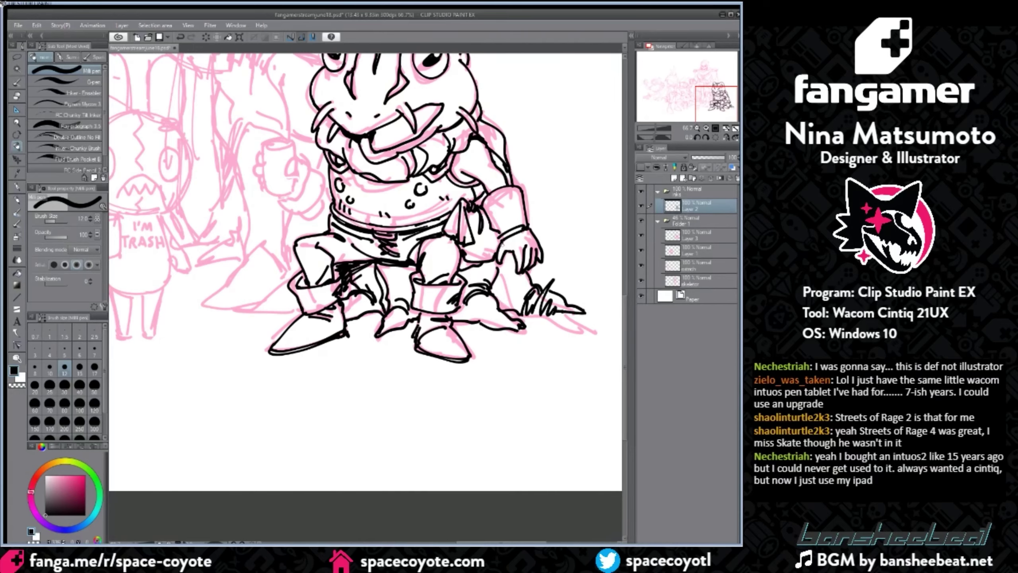
{"action": "scroll", "coordinate": [555, 214], "scroll_direction": "down", "scroll_amount": 3}
{"action": "scroll", "coordinate": [556, 212], "scroll_direction": "up", "scroll_amount": 2}
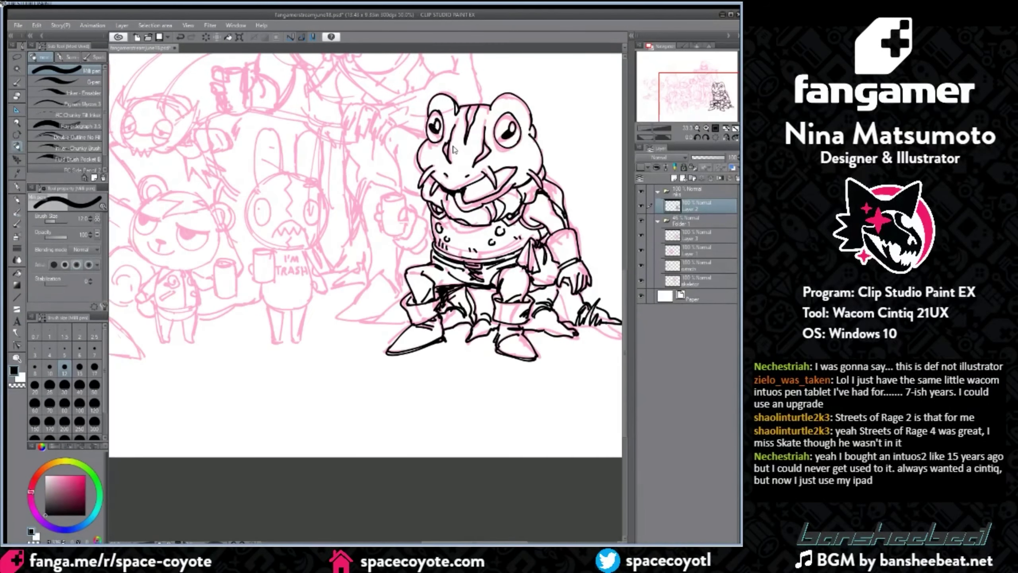
{"action": "mouse_move", "coordinate": [409, 290]}
{"action": "left_mouse_down"}
{"action": "mouse_move", "coordinate": [387, 292]}
{"action": "mouse_move", "coordinate": [364, 323]}
{"action": "mouse_move", "coordinate": [395, 290]}
{"action": "mouse_move", "coordinate": [387, 316]}
{"action": "mouse_move", "coordinate": [367, 326]}
{"action": "left_mouse_up"}
{"action": "key", "text": "ctrl+z"}
{"action": "key", "text": "ctrl+z"}
{"action": "key", "text": "ctrl+z"}
{"action": "key", "text": "ctrl+z"}
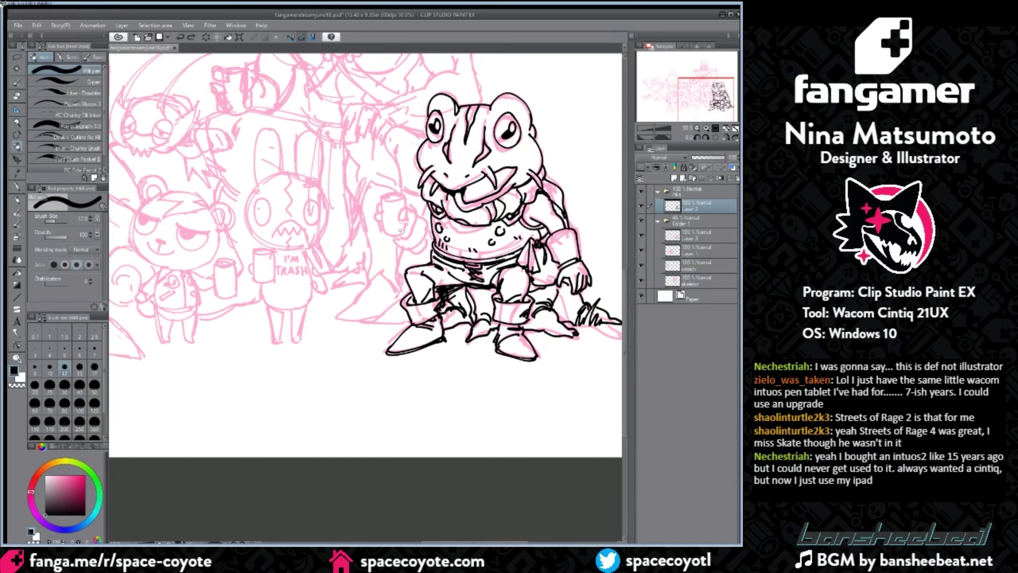
Step: Ink a grass tuft and a small leafy plant beside the frog's first boot, facing the rabbit character
{"action": "mouse_move", "coordinate": [409, 288]}
{"action": "left_mouse_down"}
{"action": "mouse_move", "coordinate": [384, 311]}
{"action": "mouse_move", "coordinate": [390, 301]}
{"action": "mouse_move", "coordinate": [376, 285]}
{"action": "mouse_move", "coordinate": [387, 322]}
{"action": "left_mouse_up"}
{"action": "key", "text": "ctrl+z"}
{"action": "mouse_move", "coordinate": [384, 322]}
{"action": "left_mouse_down"}
{"action": "mouse_move", "coordinate": [372, 314]}
{"action": "mouse_move", "coordinate": [361, 322]}
{"action": "mouse_move", "coordinate": [392, 316]}
{"action": "mouse_move", "coordinate": [379, 288]}
{"action": "mouse_move", "coordinate": [385, 325]}
{"action": "left_mouse_up"}
{"action": "key", "text": "ctrl+z"}
{"action": "key", "text": "ctrl+z"}
{"action": "key", "text": "ctrl+z"}
{"action": "mouse_move", "coordinate": [383, 322]}
{"action": "left_mouse_down"}
{"action": "mouse_move", "coordinate": [363, 300]}
{"action": "mouse_move", "coordinate": [376, 319]}
{"action": "left_mouse_up"}
{"action": "mouse_move", "coordinate": [347, 294]}
{"action": "left_mouse_down"}
{"action": "mouse_move", "coordinate": [370, 311]}
{"action": "mouse_move", "coordinate": [402, 275]}
{"action": "mouse_move", "coordinate": [394, 253]}
{"action": "mouse_move", "coordinate": [398, 281]}
{"action": "left_mouse_up"}
{"action": "left_click_drag", "start_coordinate": [387, 283], "coordinate": [413, 258]}
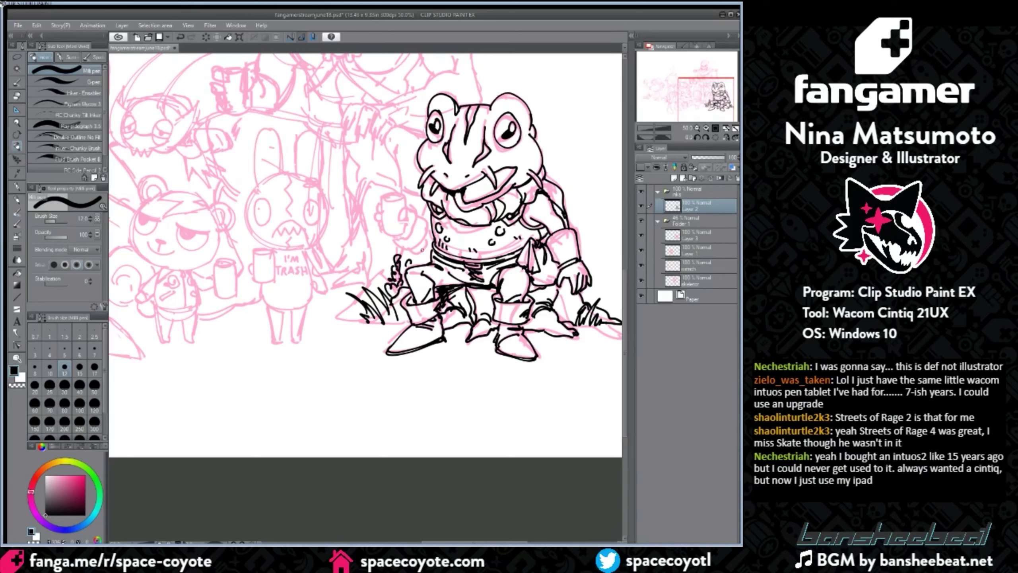
Step: Ink a tall leafy sprig and more grass beyond the frog's lowered hand, and touch up the grass on the opposite side
{"action": "mouse_move", "coordinate": [585, 298]}
{"action": "left_mouse_down"}
{"action": "mouse_move", "coordinate": [597, 300]}
{"action": "mouse_move", "coordinate": [608, 235]}
{"action": "mouse_move", "coordinate": [589, 253]}
{"action": "mouse_move", "coordinate": [599, 224]}
{"action": "mouse_move", "coordinate": [609, 314]}
{"action": "left_mouse_up"}
{"action": "left_click_drag", "start_coordinate": [441, 543], "coordinate": [456, 543]}
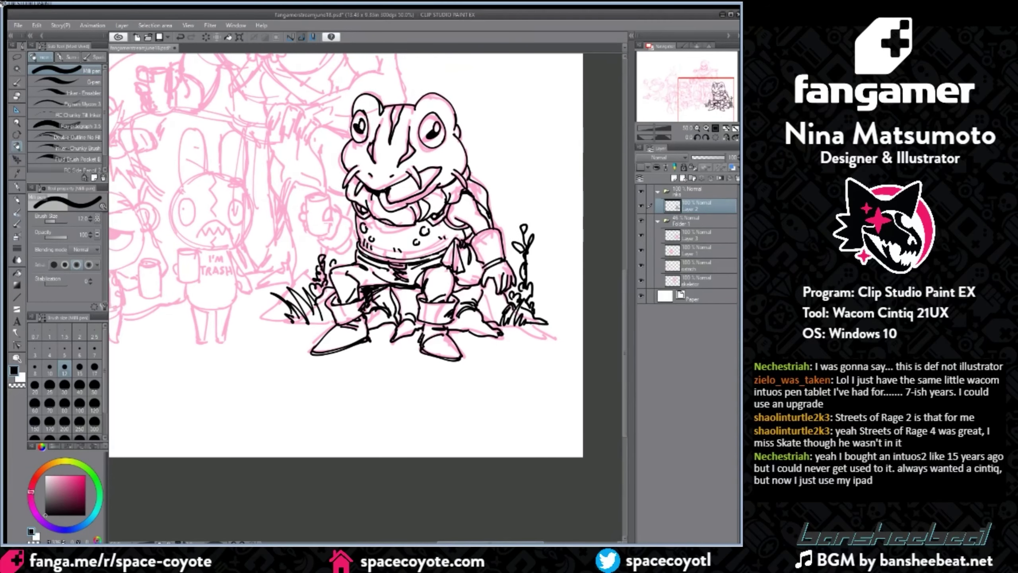
{"action": "left_click_drag", "start_coordinate": [529, 295], "coordinate": [542, 313]}
{"action": "left_click_drag", "start_coordinate": [472, 544], "coordinate": [390, 544]}
{"action": "mouse_move", "coordinate": [449, 323]}
{"action": "left_mouse_down"}
{"action": "mouse_move", "coordinate": [419, 329]}
{"action": "mouse_move", "coordinate": [472, 336]}
{"action": "left_mouse_up"}
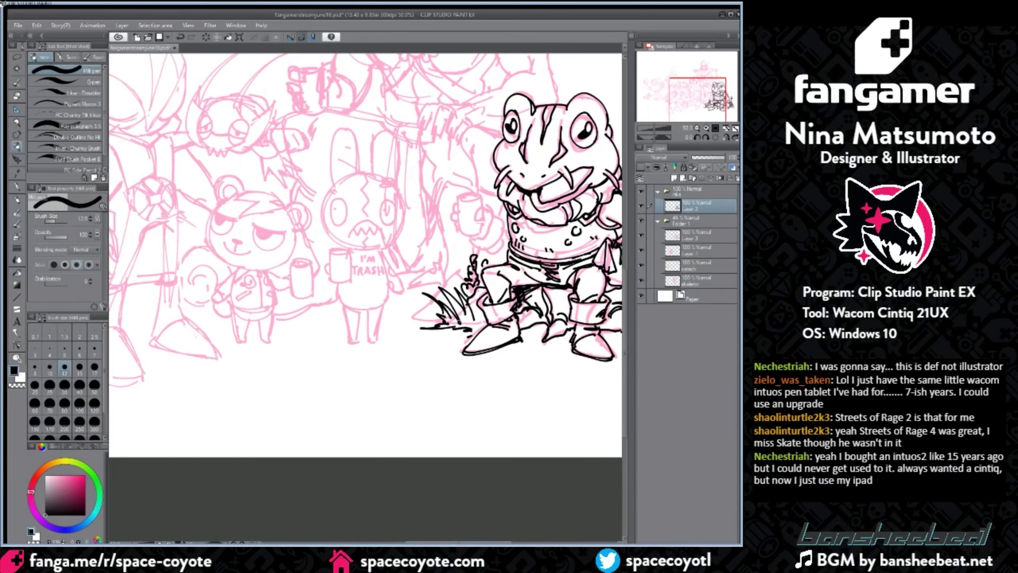
Step: Examine the sketched characters standing beside the inked frog, ending on the rabbit and bear
{"action": "scroll", "coordinate": [419, 303], "scroll_direction": "down", "scroll_amount": 1}
{"action": "scroll", "coordinate": [573, 164], "scroll_direction": "down", "scroll_amount": 1}
{"action": "scroll", "coordinate": [565, 118], "scroll_direction": "up", "scroll_amount": 2}
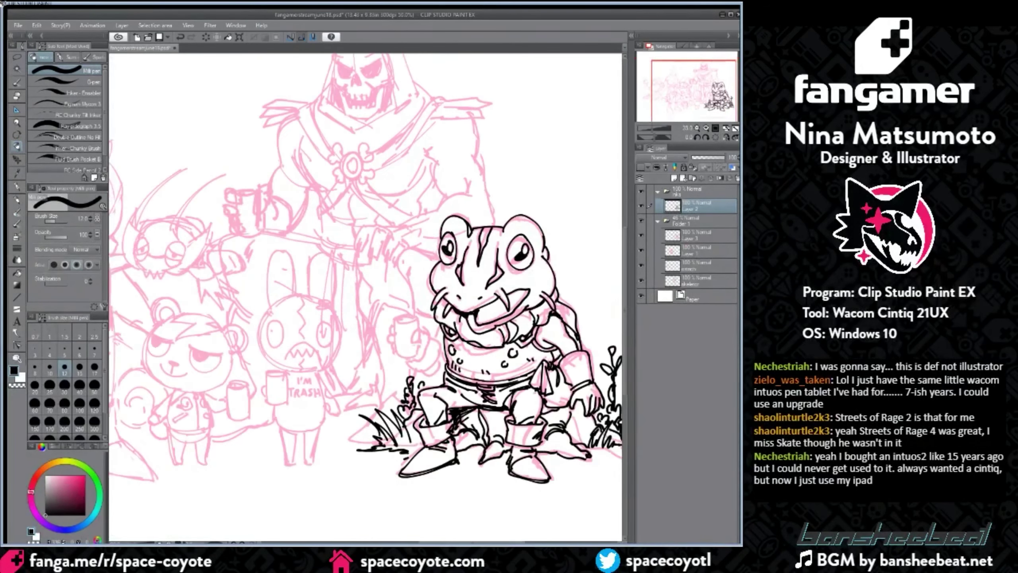
{"action": "left_click_drag", "start_coordinate": [458, 543], "coordinate": [446, 543]}
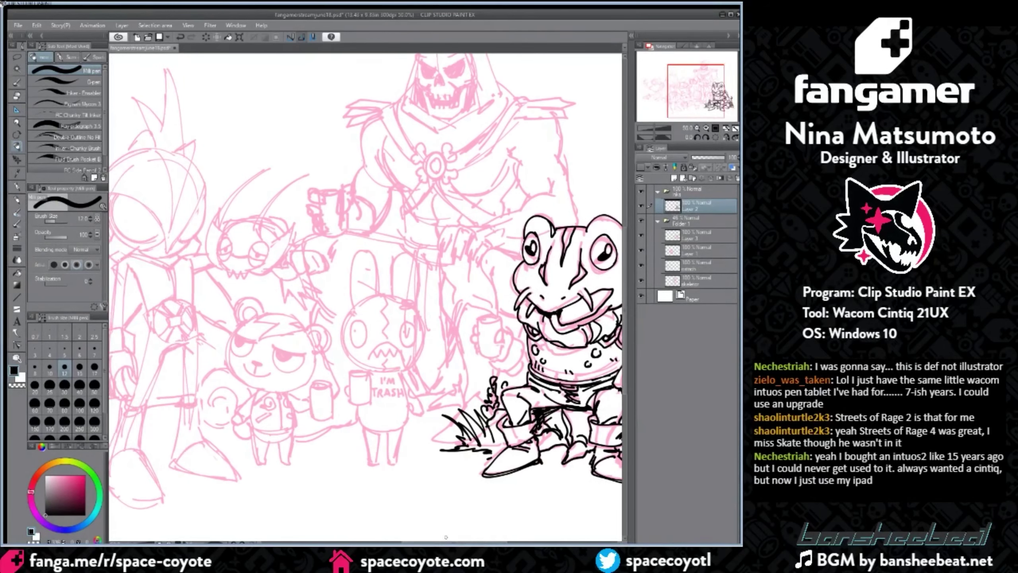
{"action": "scroll", "coordinate": [466, 277], "scroll_direction": "down", "scroll_amount": 3}
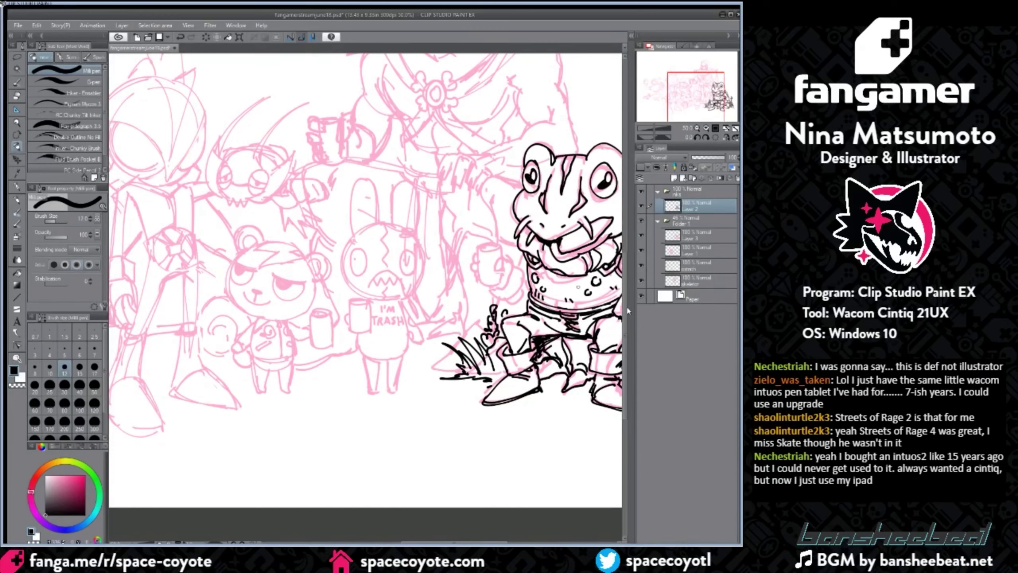
{"action": "scroll", "coordinate": [626, 317], "scroll_direction": "up", "scroll_amount": 3}
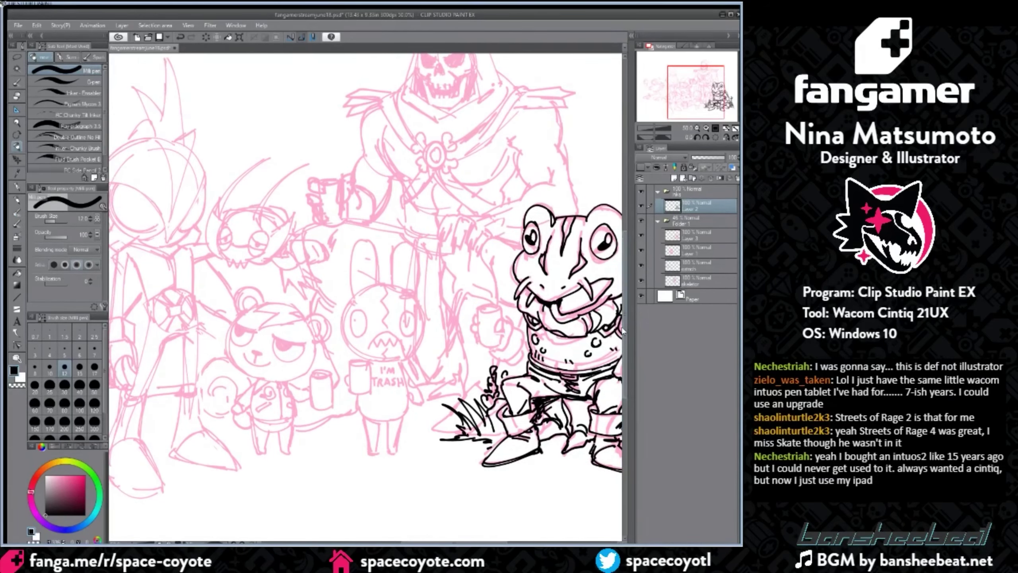
{"action": "left_click_drag", "start_coordinate": [624, 332], "coordinate": [624, 344]}
{"action": "scroll", "coordinate": [534, 260], "scroll_direction": "up", "scroll_amount": 1}
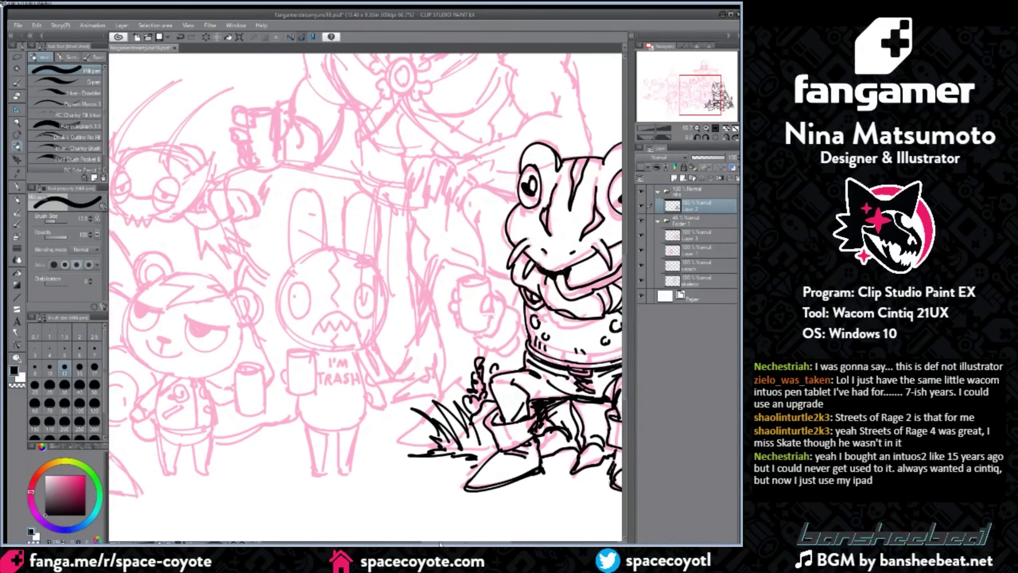
Step: Ink the fingers and thumb of the frog's raised hand gripping the mug
{"action": "left_click_drag", "start_coordinate": [460, 542], "coordinate": [481, 542]}
{"action": "key", "text": "ctrl+z"}
{"action": "mouse_move", "coordinate": [376, 296]}
{"action": "left_mouse_down"}
{"action": "mouse_move", "coordinate": [369, 313]}
{"action": "mouse_move", "coordinate": [334, 292]}
{"action": "mouse_move", "coordinate": [349, 330]}
{"action": "left_mouse_up"}
{"action": "key", "text": "ctrl+z"}
{"action": "left_click_drag", "start_coordinate": [345, 295], "coordinate": [347, 317]}
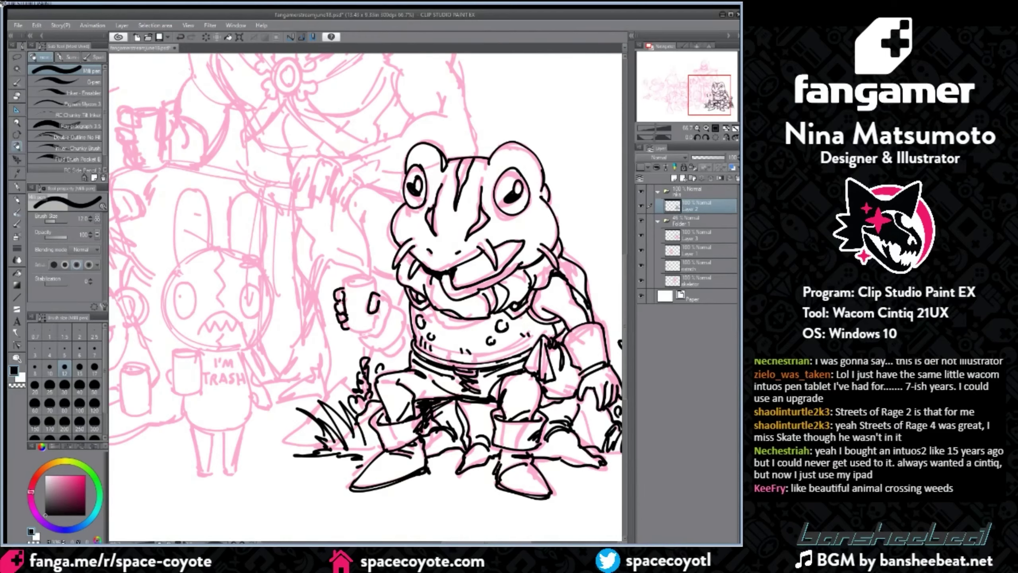
Step: Ink the outline and rim of the frog's mug, plus the palm and wrist behind it
{"action": "mouse_move", "coordinate": [346, 280]}
{"action": "left_mouse_down"}
{"action": "mouse_move", "coordinate": [375, 280]}
{"action": "mouse_move", "coordinate": [359, 286]}
{"action": "mouse_move", "coordinate": [363, 275]}
{"action": "mouse_move", "coordinate": [376, 292]}
{"action": "mouse_move", "coordinate": [345, 292]}
{"action": "mouse_move", "coordinate": [375, 327]}
{"action": "mouse_move", "coordinate": [351, 330]}
{"action": "mouse_move", "coordinate": [376, 328]}
{"action": "left_mouse_up"}
{"action": "key", "text": "ctrl+z"}
{"action": "mouse_move", "coordinate": [379, 289]}
{"action": "left_mouse_down"}
{"action": "mouse_move", "coordinate": [385, 321]}
{"action": "mouse_move", "coordinate": [377, 332]}
{"action": "mouse_move", "coordinate": [383, 339]}
{"action": "mouse_move", "coordinate": [392, 320]}
{"action": "mouse_move", "coordinate": [399, 336]}
{"action": "mouse_move", "coordinate": [401, 328]}
{"action": "left_mouse_up"}
{"action": "key", "text": "ctrl+z"}
{"action": "key", "text": "ctrl+z"}
{"action": "mouse_move", "coordinate": [390, 303]}
{"action": "left_mouse_down"}
{"action": "mouse_move", "coordinate": [402, 333]}
{"action": "mouse_move", "coordinate": [407, 289]}
{"action": "left_mouse_up"}
{"action": "key", "text": "ctrl+z"}
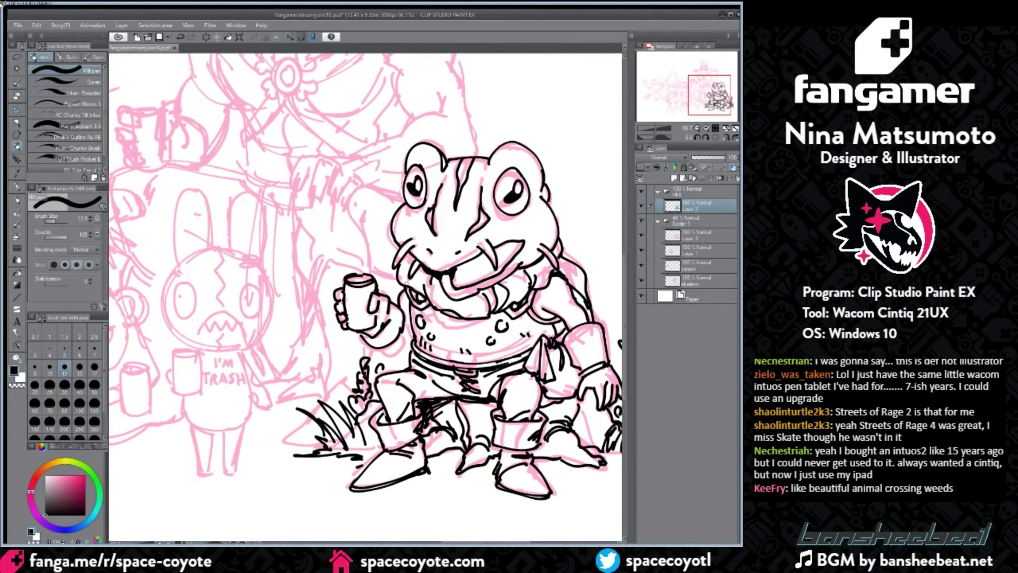
Step: Ink the underside of the frog's raised forearm and darken the line at the corner of its mouth
{"action": "left_click_drag", "start_coordinate": [376, 352], "coordinate": [405, 341]}
{"action": "key", "text": "ctrl+z"}
{"action": "mouse_move", "coordinate": [402, 338]}
{"action": "left_mouse_down"}
{"action": "mouse_move", "coordinate": [411, 329]}
{"action": "mouse_move", "coordinate": [404, 347]}
{"action": "left_mouse_up"}
{"action": "scroll", "coordinate": [380, 342], "scroll_direction": "down", "scroll_amount": 2}
{"action": "scroll", "coordinate": [389, 333], "scroll_direction": "up", "scroll_amount": 2}
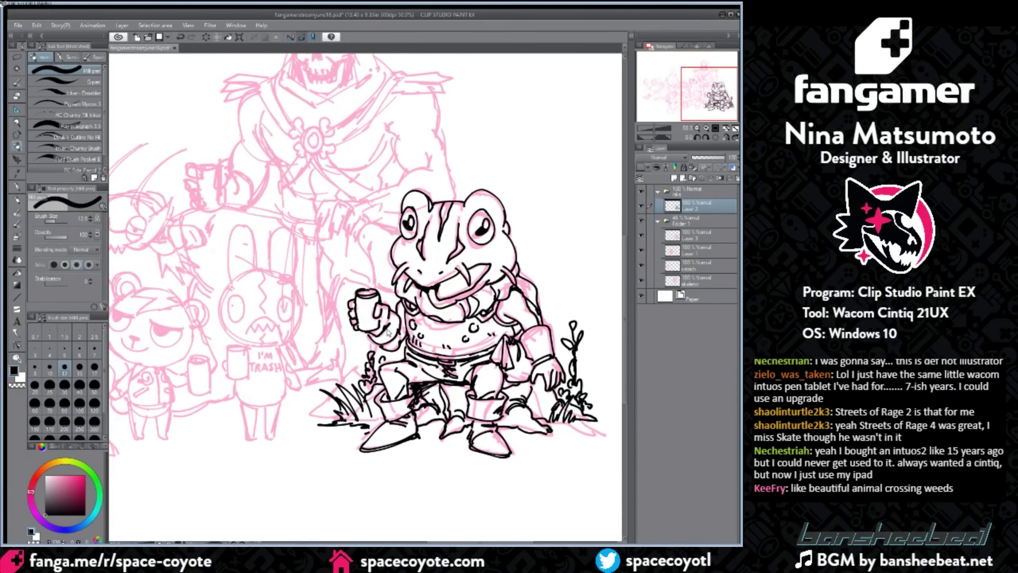
{"action": "left_click_drag", "start_coordinate": [402, 283], "coordinate": [392, 305]}
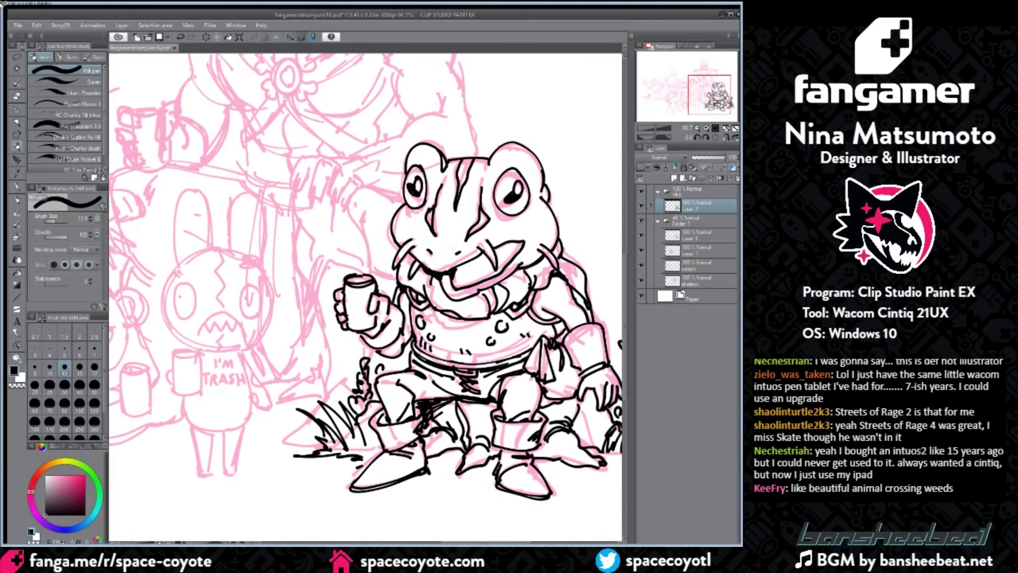
{"action": "scroll", "coordinate": [425, 327], "scroll_direction": "down", "scroll_amount": 1}
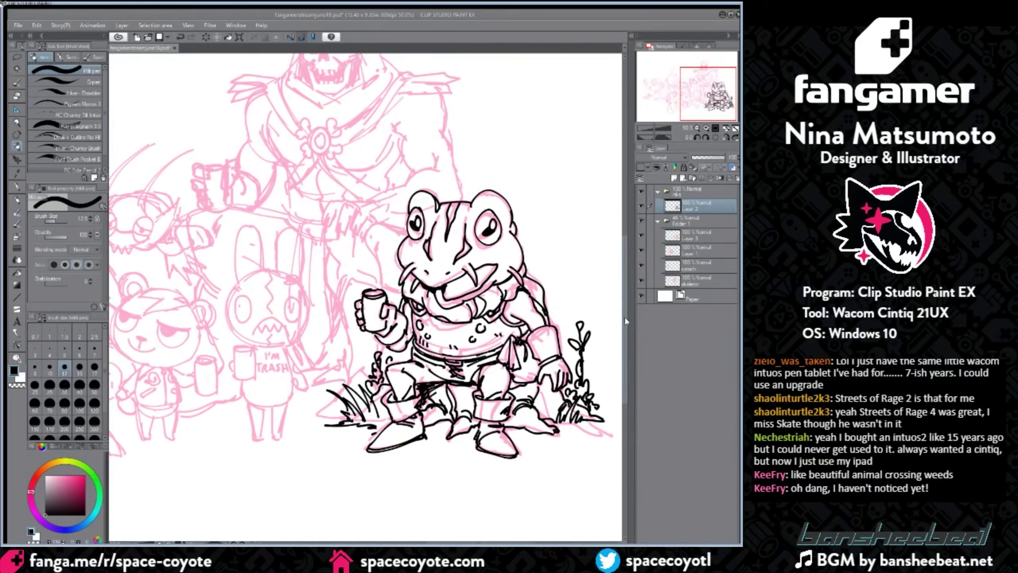
{"action": "scroll", "coordinate": [620, 314], "scroll_direction": "up", "scroll_amount": 1}
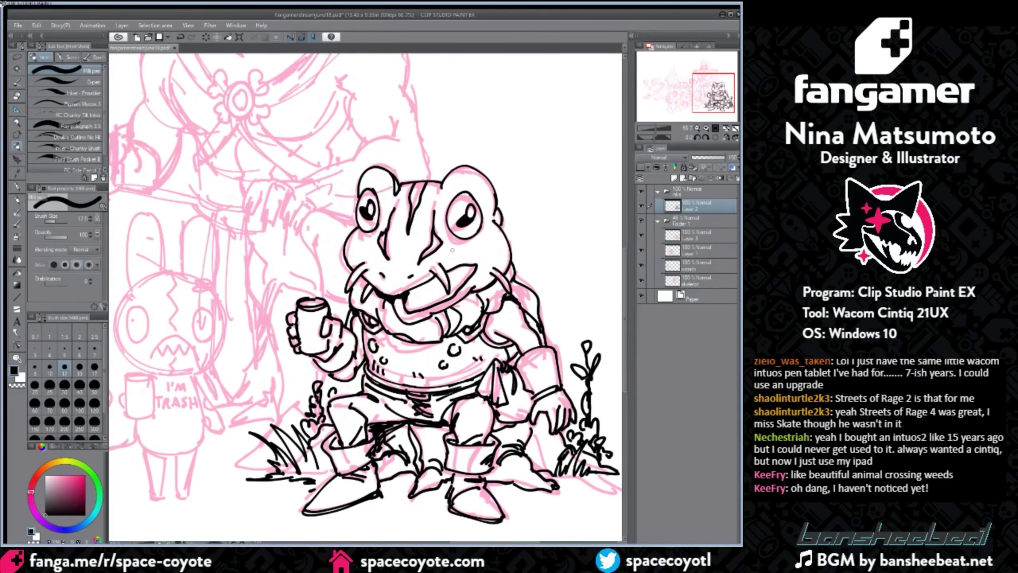
{"action": "left_click_drag", "start_coordinate": [451, 274], "coordinate": [474, 269]}
Step: Ink the rabbit's two upright ears and the side of its round head nearest the bear, down to the chin
{"action": "left_click_drag", "start_coordinate": [480, 542], "coordinate": [464, 544]}
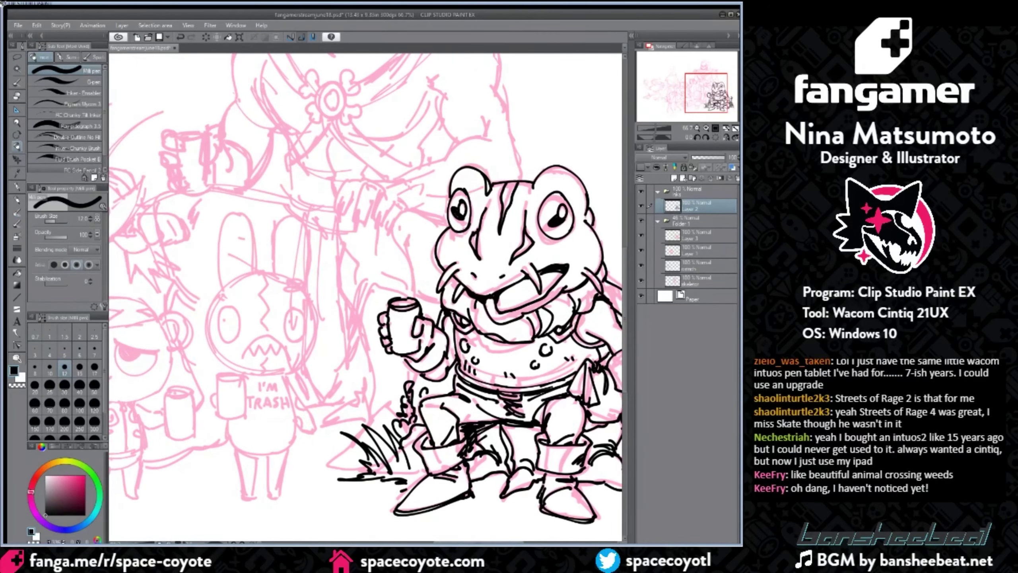
{"action": "scroll", "coordinate": [418, 395], "scroll_direction": "down", "scroll_amount": 1}
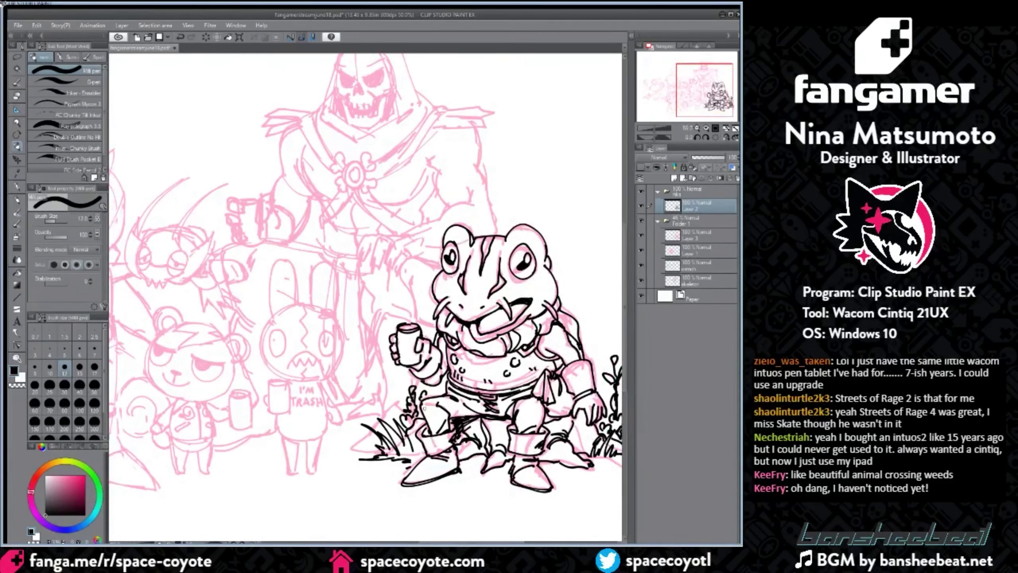
{"action": "left_click_drag", "start_coordinate": [427, 542], "coordinate": [400, 543]}
{"action": "scroll", "coordinate": [360, 350], "scroll_direction": "up", "scroll_amount": 1}
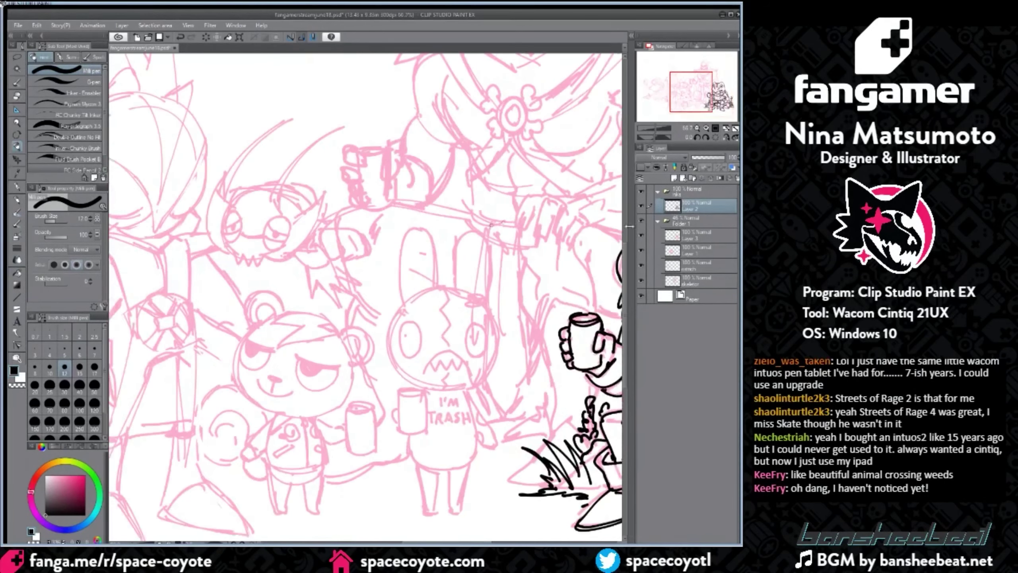
{"action": "left_click_drag", "start_coordinate": [623, 317], "coordinate": [624, 329]}
{"action": "mouse_move", "coordinate": [404, 257]}
{"action": "left_mouse_down"}
{"action": "mouse_move", "coordinate": [420, 185]}
{"action": "mouse_move", "coordinate": [438, 241]}
{"action": "left_mouse_up"}
{"action": "mouse_move", "coordinate": [460, 196]}
{"action": "left_mouse_down"}
{"action": "mouse_move", "coordinate": [489, 234]}
{"action": "mouse_move", "coordinate": [488, 261]}
{"action": "mouse_move", "coordinate": [460, 246]}
{"action": "mouse_move", "coordinate": [393, 273]}
{"action": "mouse_move", "coordinate": [405, 334]}
{"action": "left_mouse_up"}
{"action": "key", "text": "ctrl+z"}
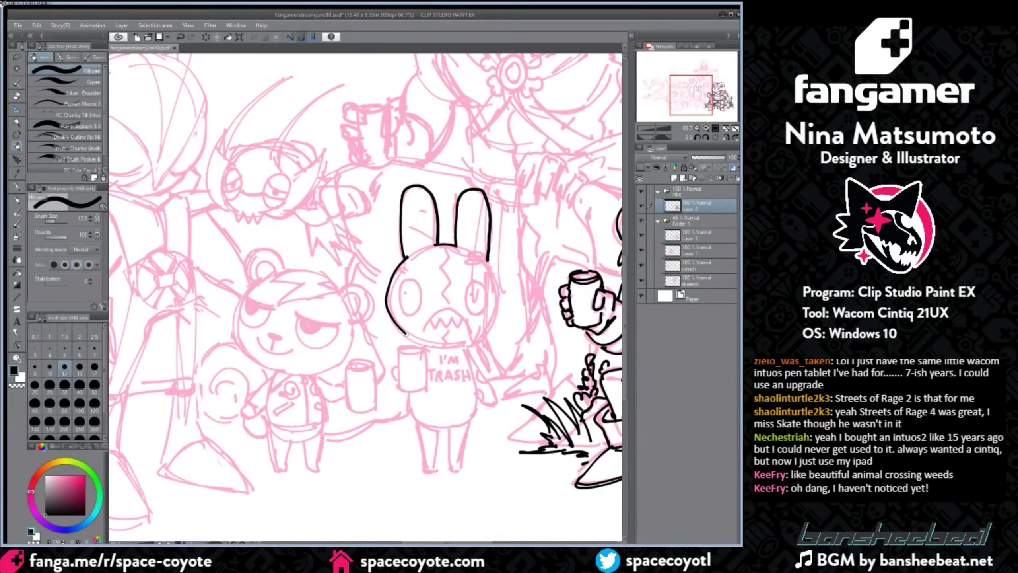
{"action": "key", "text": "ctrl+z"}
{"action": "mouse_move", "coordinate": [407, 257]}
{"action": "left_mouse_down"}
{"action": "mouse_move", "coordinate": [389, 288]}
{"action": "mouse_move", "coordinate": [403, 330]}
{"action": "mouse_move", "coordinate": [431, 343]}
{"action": "left_mouse_up"}
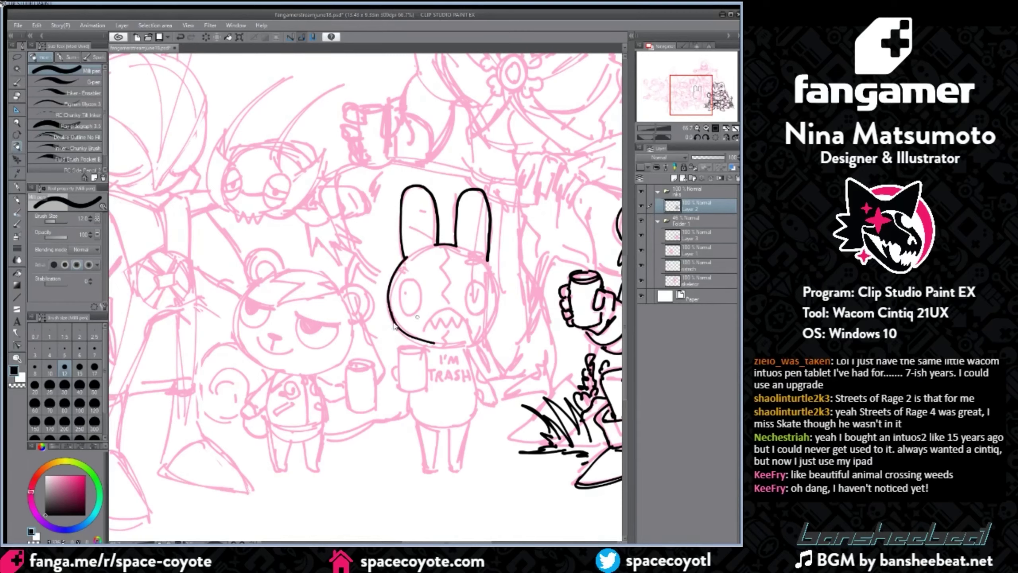
{"action": "key", "text": "ctrl+z"}
{"action": "left_click_drag", "start_coordinate": [390, 315], "coordinate": [446, 344]}
{"action": "left_click_drag", "start_coordinate": [487, 259], "coordinate": [499, 297]}
{"action": "key", "text": "ctrl+z"}
{"action": "left_click_drag", "start_coordinate": [487, 257], "coordinate": [498, 300]}
{"action": "key", "text": "ctrl+z"}
{"action": "mouse_move", "coordinate": [487, 258]}
{"action": "left_mouse_down"}
{"action": "mouse_move", "coordinate": [500, 285]}
{"action": "mouse_move", "coordinate": [495, 323]}
{"action": "mouse_move", "coordinate": [453, 345]}
{"action": "left_mouse_up"}
{"action": "key", "text": "ctrl+z"}
{"action": "key", "text": "ctrl+z"}
{"action": "key", "text": "ctrl+z"}
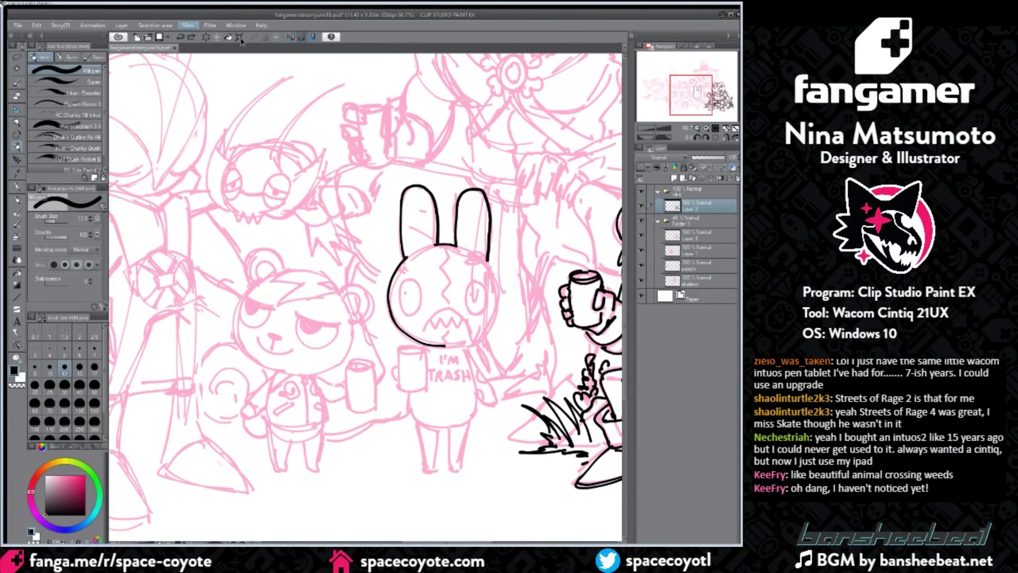
Step: Mirror the canvas view and ink the remaining side of the rabbit's head, closing the outline at the chin
{"action": "key", "text": "h"}
{"action": "left_click_drag", "start_coordinate": [444, 541], "coordinate": [408, 542]}
{"action": "scroll", "coordinate": [408, 509], "scroll_direction": "up", "scroll_amount": 1}
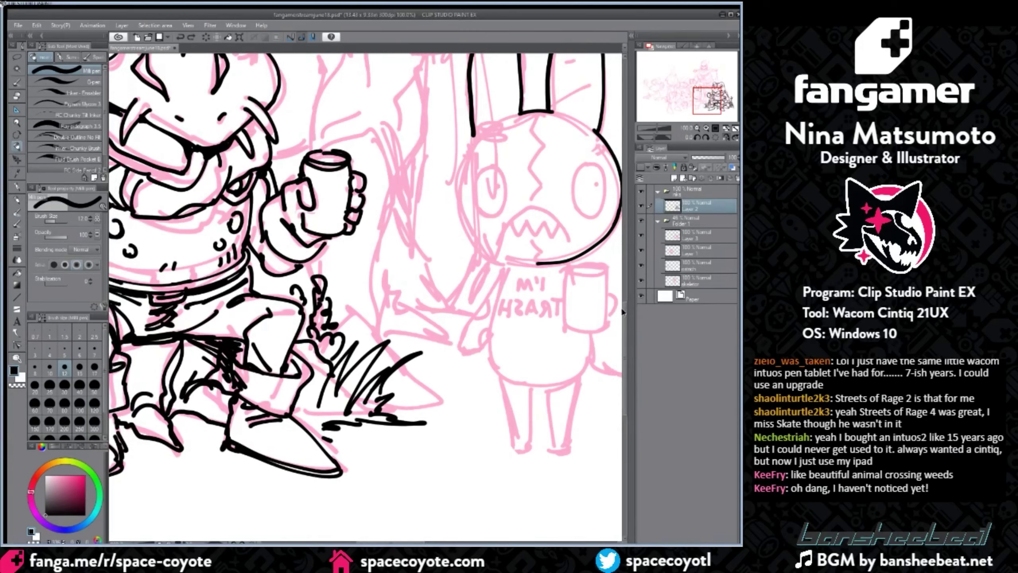
{"action": "left_click_drag", "start_coordinate": [624, 311], "coordinate": [624, 297]}
{"action": "left_click_drag", "start_coordinate": [415, 541], "coordinate": [430, 541]}
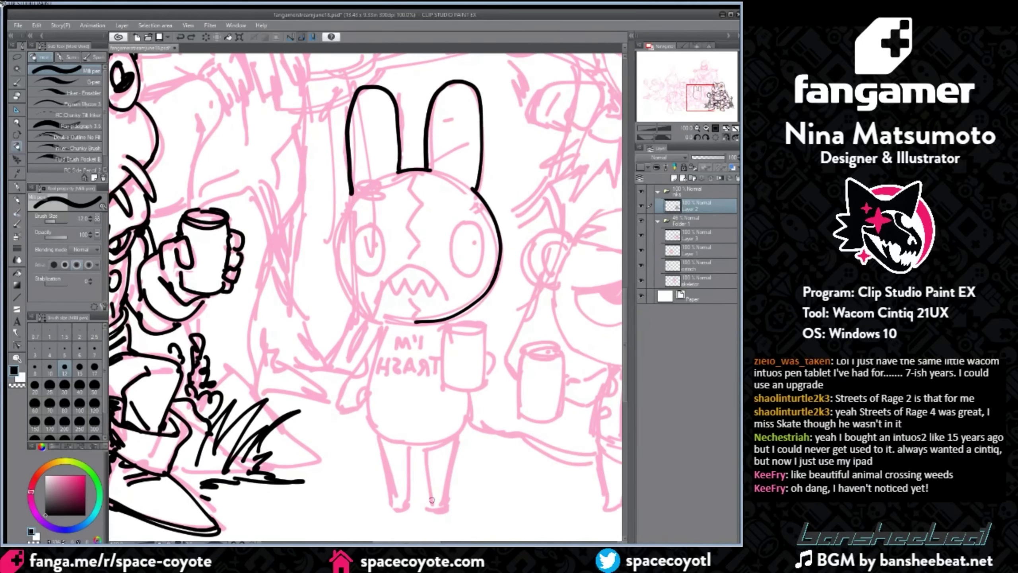
{"action": "left_click_drag", "start_coordinate": [355, 192], "coordinate": [389, 326]}
{"action": "key", "text": "ctrl+z"}
{"action": "mouse_move", "coordinate": [355, 191]}
{"action": "left_mouse_down"}
{"action": "mouse_move", "coordinate": [331, 229]}
{"action": "mouse_move", "coordinate": [409, 321]}
{"action": "left_mouse_up"}
{"action": "key", "text": "ctrl+z"}
{"action": "mouse_move", "coordinate": [355, 190]}
{"action": "left_mouse_down"}
{"action": "mouse_move", "coordinate": [341, 210]}
{"action": "mouse_move", "coordinate": [336, 274]}
{"action": "mouse_move", "coordinate": [382, 316]}
{"action": "left_mouse_up"}
{"action": "key", "text": "ctrl+z"}
{"action": "key", "text": "ctrl+z"}
{"action": "mouse_move", "coordinate": [354, 192]}
{"action": "left_mouse_down"}
{"action": "mouse_move", "coordinate": [350, 307]}
{"action": "mouse_move", "coordinate": [339, 286]}
{"action": "mouse_move", "coordinate": [350, 306]}
{"action": "mouse_move", "coordinate": [396, 326]}
{"action": "left_mouse_up"}
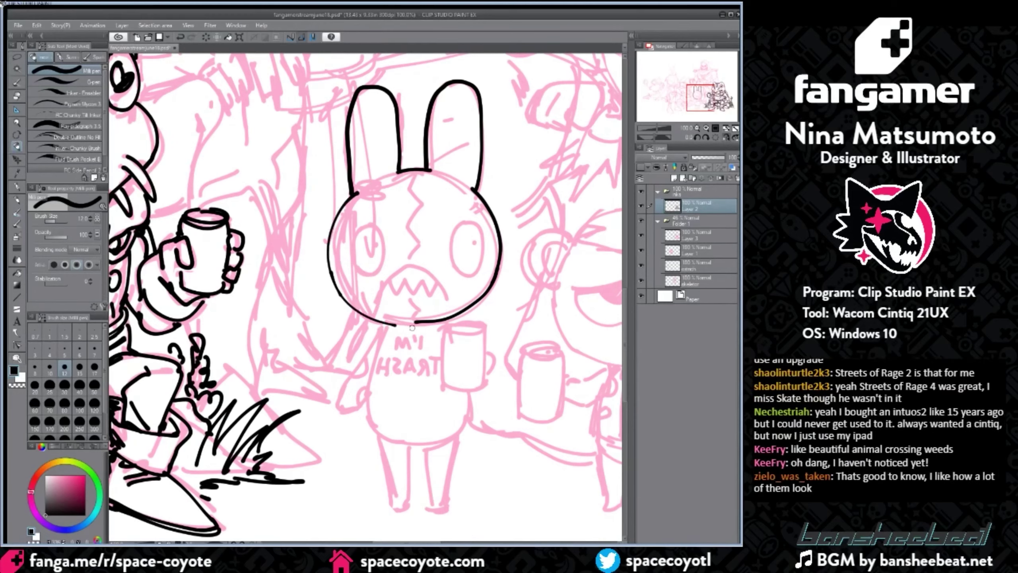
{"action": "key", "text": "ctrl+z"}
{"action": "left_click_drag", "start_coordinate": [334, 278], "coordinate": [408, 321]}
{"action": "left_click_drag", "start_coordinate": [350, 301], "coordinate": [413, 322]}
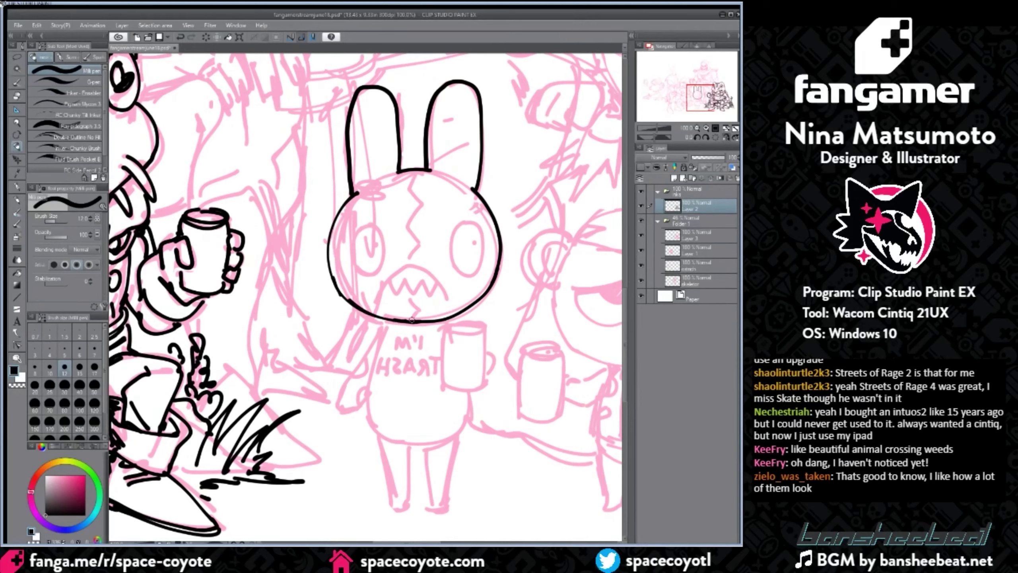
Step: Ink the rabbit's two oval eyes with small dot pupils and restore the unmirrored canvas view
{"action": "mouse_move", "coordinate": [470, 220]}
{"action": "left_mouse_down"}
{"action": "mouse_move", "coordinate": [470, 277]}
{"action": "mouse_move", "coordinate": [452, 244]}
{"action": "mouse_move", "coordinate": [466, 275]}
{"action": "mouse_move", "coordinate": [474, 221]}
{"action": "left_mouse_up"}
{"action": "key", "text": "ctrl+z"}
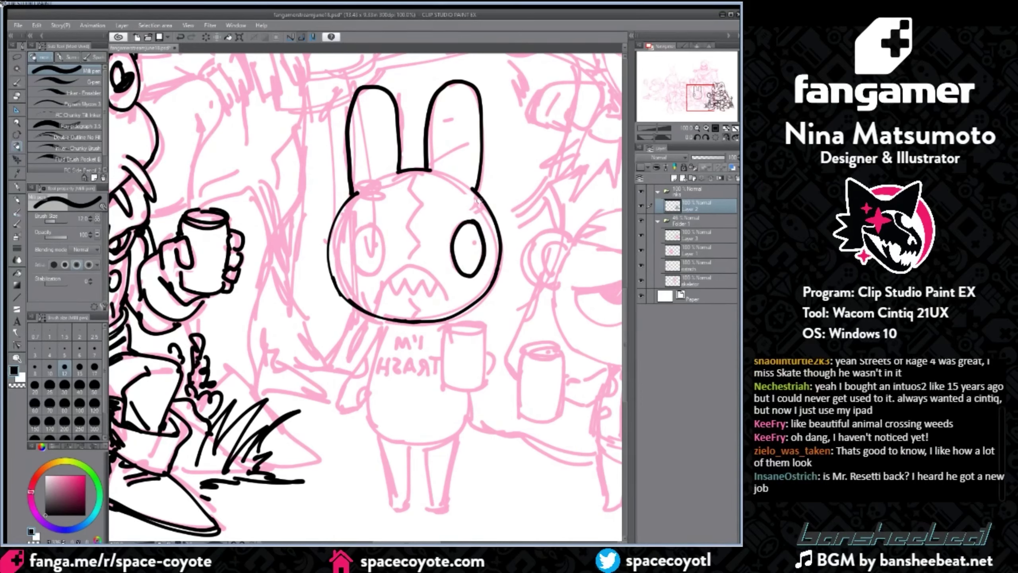
{"action": "mouse_move", "coordinate": [371, 221]}
{"action": "left_mouse_down"}
{"action": "mouse_move", "coordinate": [386, 255]}
{"action": "mouse_move", "coordinate": [376, 219]}
{"action": "left_mouse_up"}
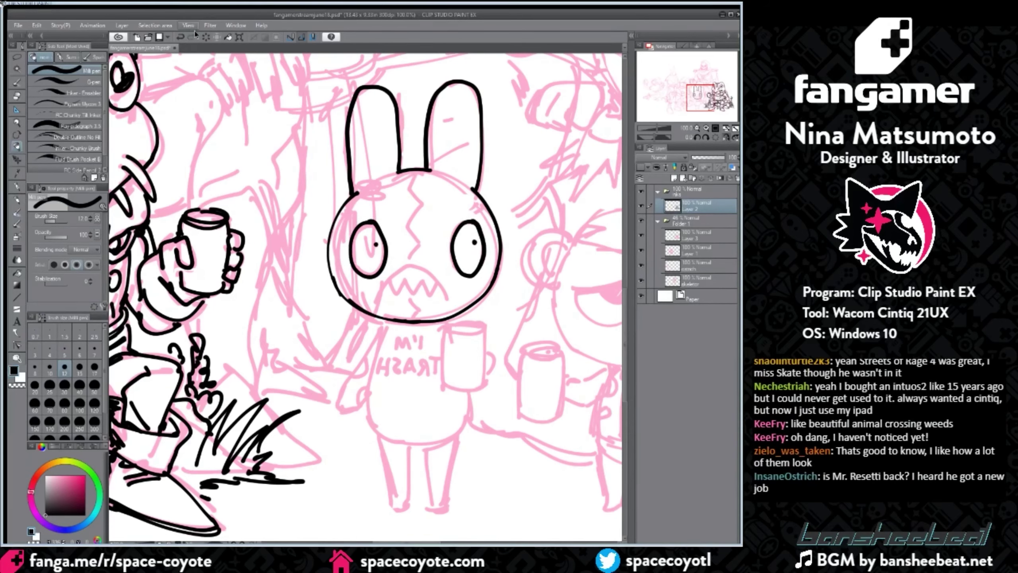
{"action": "left_click", "coordinate": [374, 96]}
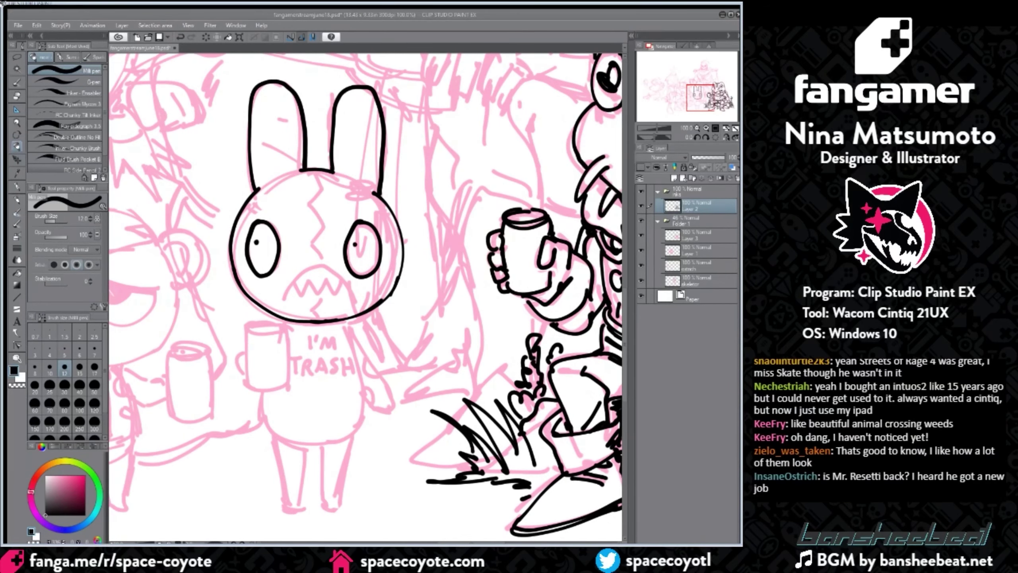
Step: Lasso the rabbit's eye on the frog's side, shift it slightly outward, and clear the selection
{"action": "left_click_drag", "start_coordinate": [453, 540], "coordinate": [441, 541]}
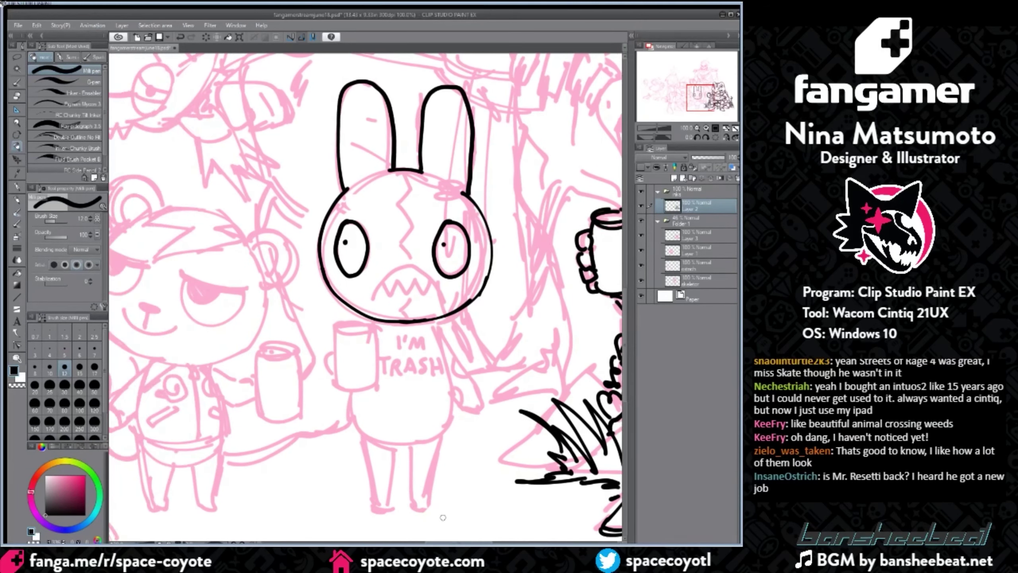
{"action": "left_click", "coordinate": [17, 57]}
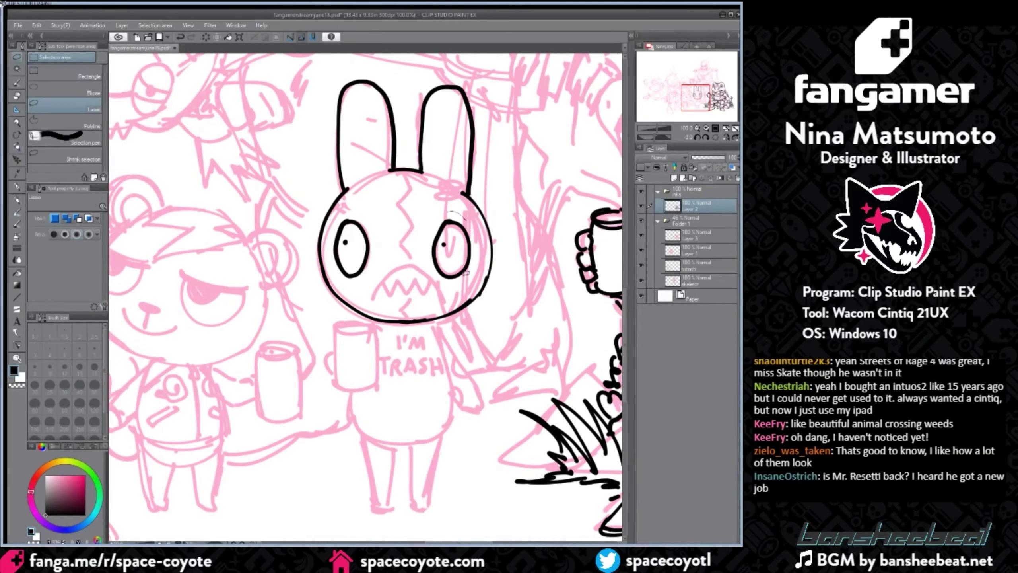
{"action": "left_click_drag", "start_coordinate": [465, 216], "coordinate": [467, 220]}
{"action": "key", "text": "ctrl+d"}
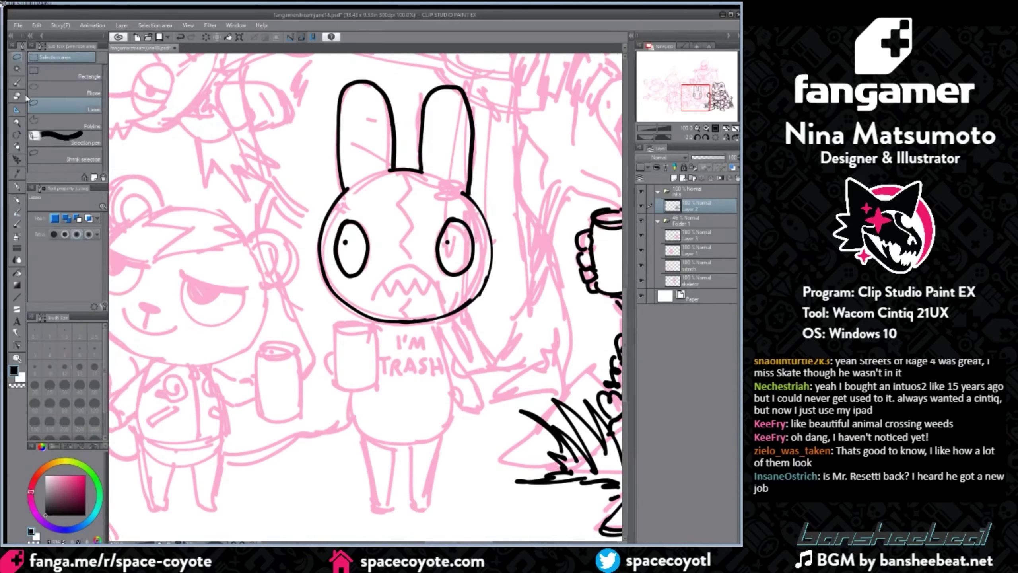
Step: Ink the zigzag crack down the rabbit's forehead and the arched upper line of its mouth with the pen
{"action": "left_click", "coordinate": [17, 136]}
{"action": "mouse_move", "coordinate": [402, 172]}
{"action": "left_mouse_down"}
{"action": "mouse_move", "coordinate": [398, 204]}
{"action": "mouse_move", "coordinate": [416, 224]}
{"action": "mouse_move", "coordinate": [415, 255]}
{"action": "left_mouse_up"}
{"action": "mouse_move", "coordinate": [376, 296]}
{"action": "left_mouse_down"}
{"action": "mouse_move", "coordinate": [412, 258]}
{"action": "mouse_move", "coordinate": [431, 290]}
{"action": "mouse_move", "coordinate": [404, 265]}
{"action": "mouse_move", "coordinate": [437, 283]}
{"action": "mouse_move", "coordinate": [384, 282]}
{"action": "mouse_move", "coordinate": [415, 265]}
{"action": "mouse_move", "coordinate": [443, 296]}
{"action": "left_mouse_up"}
{"action": "key", "text": "ctrl+z"}
{"action": "key", "text": "ctrl+z"}
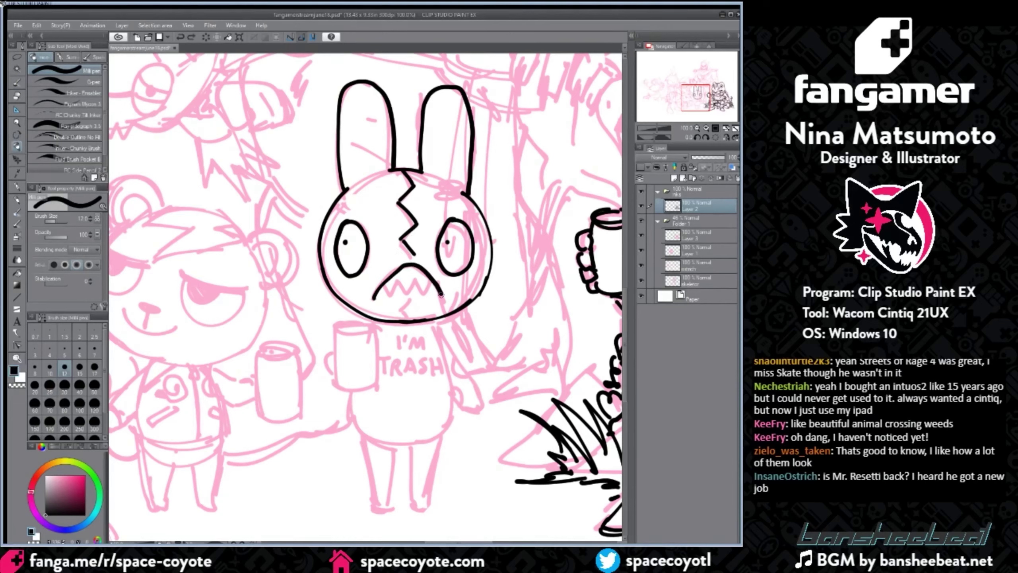
Step: Ink the rabbit's jagged teeth, the crack below its mouth, and the mug with the hand holding it
{"action": "mouse_move", "coordinate": [385, 283]}
{"action": "left_mouse_down"}
{"action": "mouse_move", "coordinate": [427, 292]}
{"action": "mouse_move", "coordinate": [429, 281]}
{"action": "mouse_move", "coordinate": [404, 310]}
{"action": "mouse_move", "coordinate": [345, 324]}
{"action": "mouse_move", "coordinate": [372, 322]}
{"action": "mouse_move", "coordinate": [339, 331]}
{"action": "mouse_move", "coordinate": [340, 386]}
{"action": "left_mouse_up"}
{"action": "left_click_drag", "start_coordinate": [338, 383], "coordinate": [369, 394]}
{"action": "left_click_drag", "start_coordinate": [375, 330], "coordinate": [372, 388]}
{"action": "key", "text": "ctrl+z"}
{"action": "left_click_drag", "start_coordinate": [338, 348], "coordinate": [342, 373]}
Step: Ink the lettering "I'M TRASH" on the rabbit's chest
{"action": "left_click_drag", "start_coordinate": [398, 336], "coordinate": [397, 350]}
{"action": "mouse_move", "coordinate": [405, 334]}
{"action": "left_mouse_down"}
{"action": "mouse_move", "coordinate": [423, 345]}
{"action": "mouse_move", "coordinate": [393, 353]}
{"action": "left_mouse_up"}
{"action": "left_click_drag", "start_coordinate": [385, 356], "coordinate": [392, 375]}
{"action": "mouse_move", "coordinate": [394, 357]}
{"action": "left_mouse_down"}
{"action": "mouse_move", "coordinate": [404, 375]}
{"action": "mouse_move", "coordinate": [413, 368]}
{"action": "left_mouse_up"}
{"action": "mouse_move", "coordinate": [426, 359]}
{"action": "left_mouse_down"}
{"action": "mouse_move", "coordinate": [418, 374]}
{"action": "mouse_move", "coordinate": [437, 374]}
{"action": "left_mouse_up"}
{"action": "left_click_drag", "start_coordinate": [428, 366], "coordinate": [437, 366]}
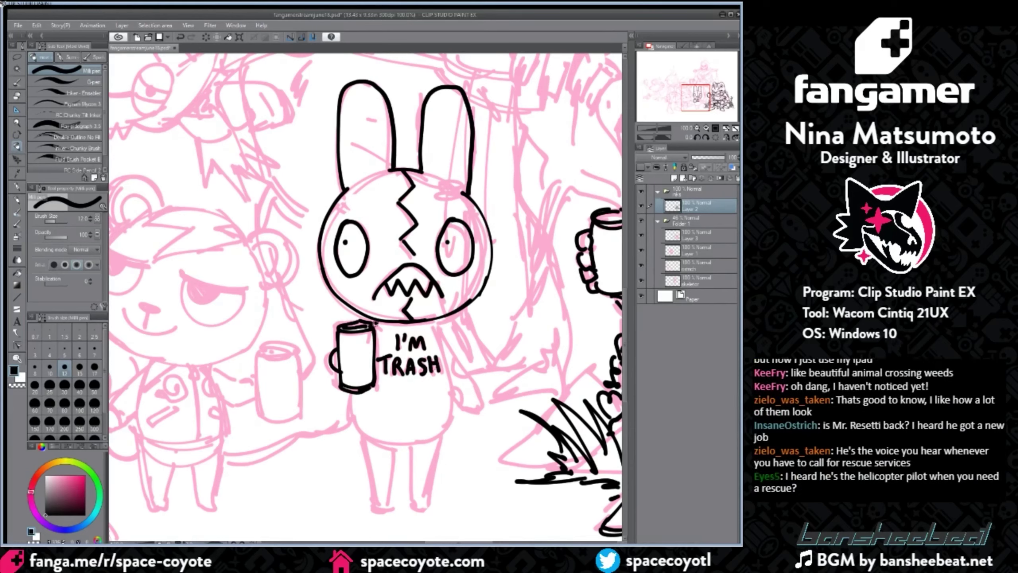
Step: Ink the rabbit's rounded body and its lowered arm on the frog's side
{"action": "mouse_move", "coordinate": [433, 325]}
{"action": "left_mouse_down"}
{"action": "mouse_move", "coordinate": [452, 404]}
{"action": "mouse_move", "coordinate": [437, 434]}
{"action": "mouse_move", "coordinate": [393, 444]}
{"action": "mouse_move", "coordinate": [352, 396]}
{"action": "left_mouse_up"}
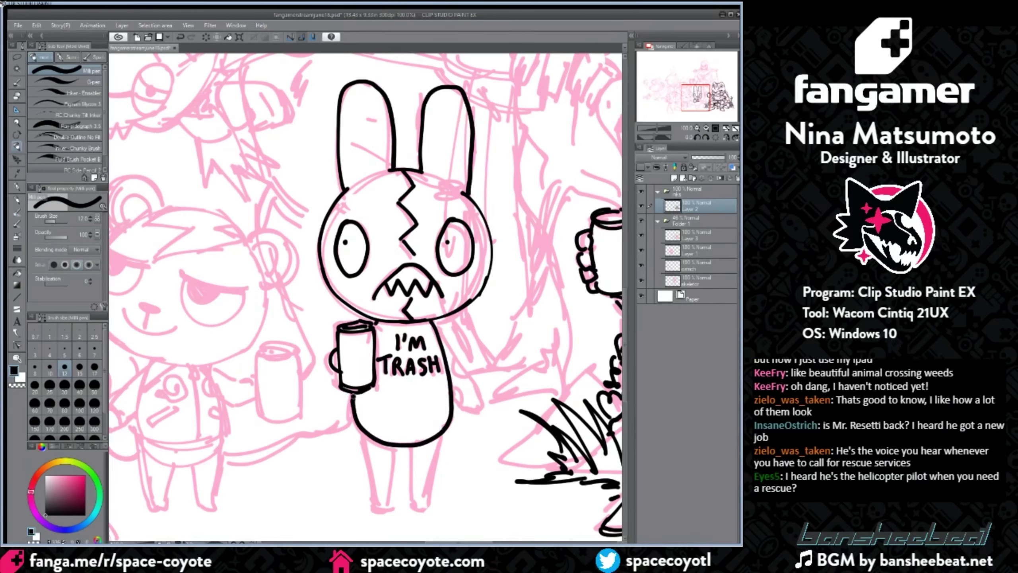
{"action": "mouse_move", "coordinate": [434, 327]}
{"action": "left_mouse_down"}
{"action": "mouse_move", "coordinate": [472, 386]}
{"action": "mouse_move", "coordinate": [455, 399]}
{"action": "left_mouse_up"}
{"action": "left_click_drag", "start_coordinate": [457, 355], "coordinate": [455, 392]}
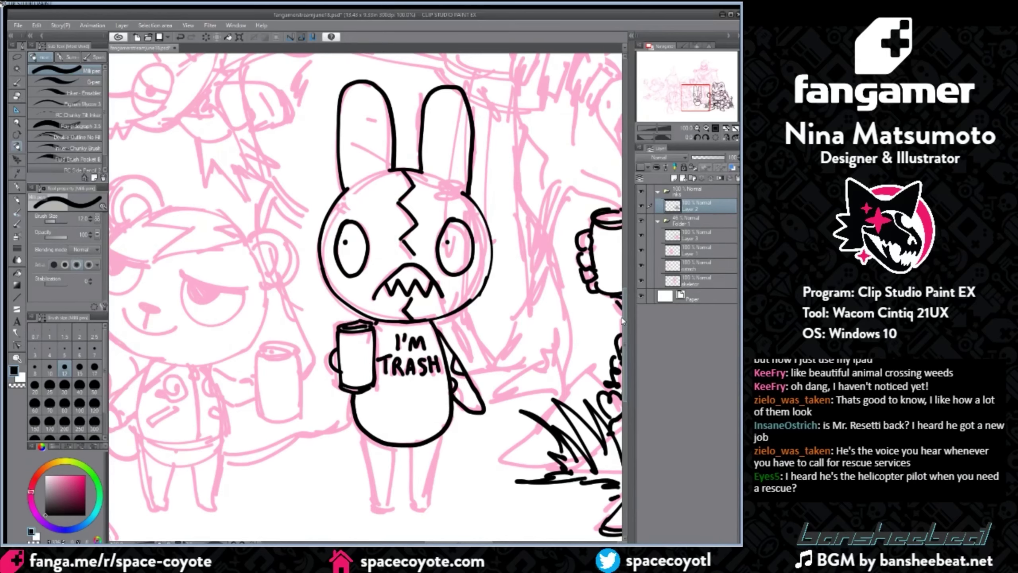
Step: Ink the rabbit's two short tapered legs below the body
{"action": "left_click_drag", "start_coordinate": [624, 337], "coordinate": [625, 356]}
{"action": "left_click_drag", "start_coordinate": [426, 540], "coordinate": [432, 538]}
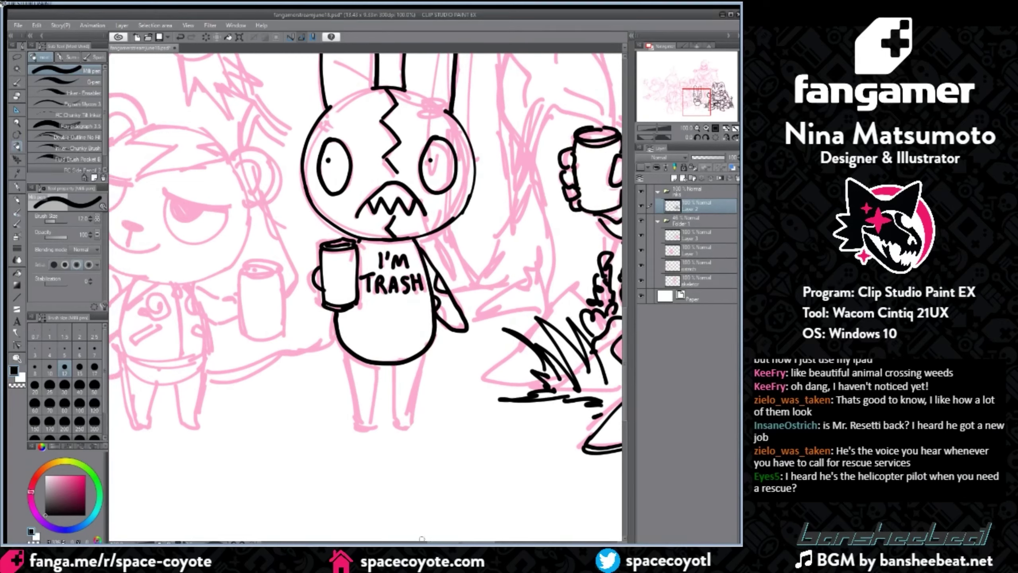
{"action": "left_click_drag", "start_coordinate": [343, 352], "coordinate": [365, 427]}
{"action": "left_click_drag", "start_coordinate": [379, 366], "coordinate": [372, 430]}
{"action": "key", "text": "ctrl+z"}
{"action": "key", "text": "ctrl+z"}
{"action": "left_click_drag", "start_coordinate": [347, 351], "coordinate": [367, 426]}
{"action": "key", "text": "ctrl+z"}
{"action": "left_click_drag", "start_coordinate": [347, 352], "coordinate": [367, 426]}
{"action": "left_click_drag", "start_coordinate": [383, 367], "coordinate": [369, 425]}
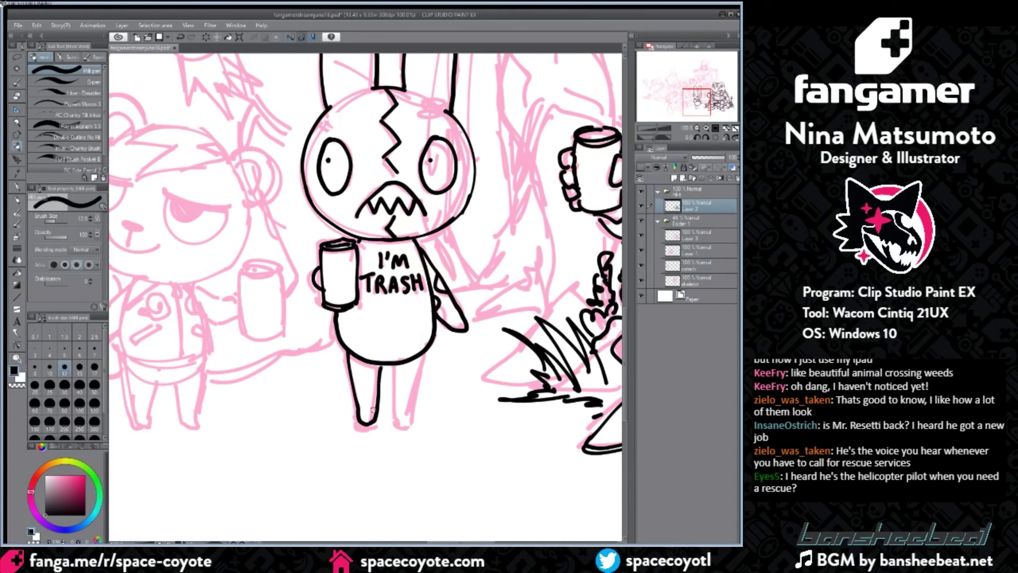
{"action": "left_click_drag", "start_coordinate": [394, 364], "coordinate": [415, 423]}
{"action": "mouse_move", "coordinate": [424, 355]}
{"action": "left_mouse_down"}
{"action": "mouse_move", "coordinate": [410, 423]}
{"action": "mouse_move", "coordinate": [371, 424]}
{"action": "left_mouse_up"}
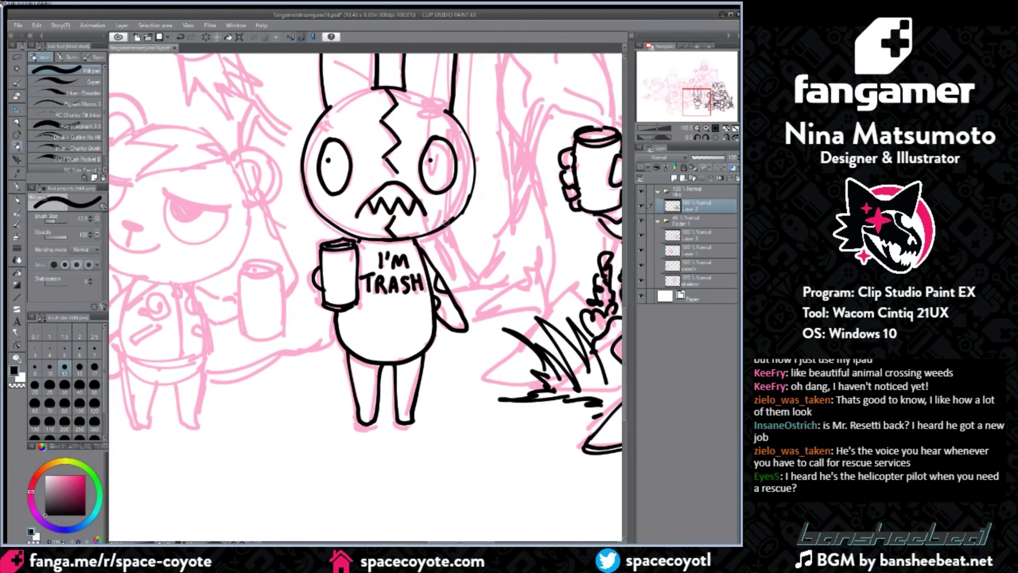
Step: Ink short broken strokes along the top of the rabbit's head at the base of the ears
{"action": "left_click_drag", "start_coordinate": [625, 321], "coordinate": [624, 288]}
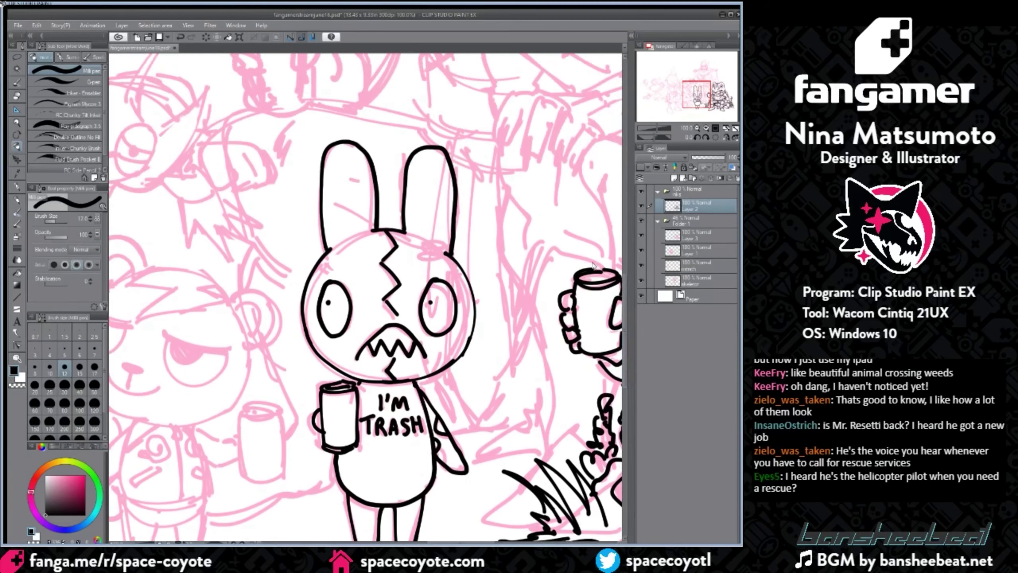
{"action": "mouse_move", "coordinate": [337, 244]}
{"action": "left_mouse_down"}
{"action": "mouse_move", "coordinate": [375, 227]}
{"action": "mouse_move", "coordinate": [440, 247]}
{"action": "mouse_move", "coordinate": [355, 235]}
{"action": "left_mouse_up"}
{"action": "key", "text": "ctrl+z"}
{"action": "key", "text": "ctrl+z"}
{"action": "key", "text": "ctrl+z"}
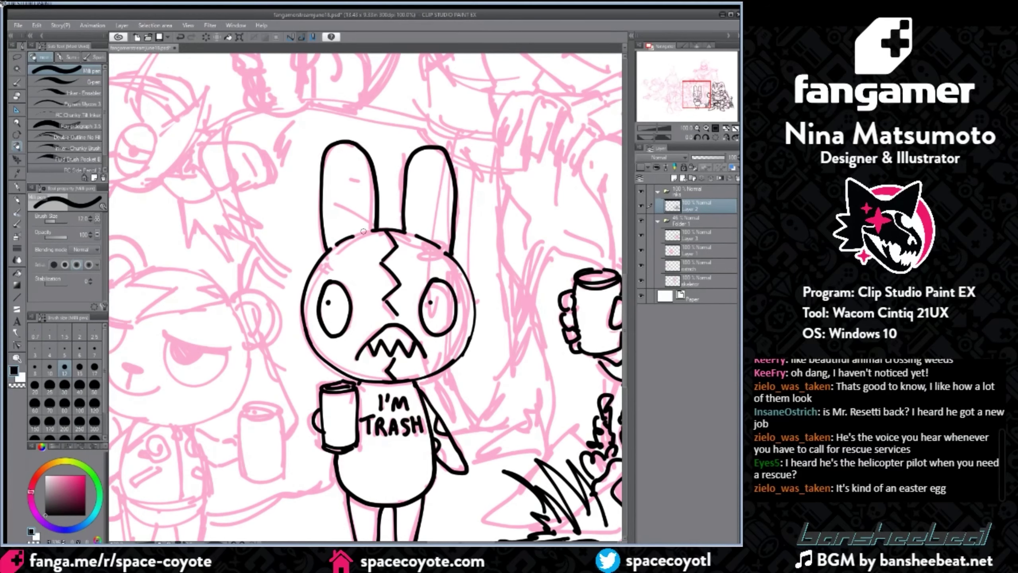
{"action": "scroll", "coordinate": [364, 231], "scroll_direction": "down", "scroll_amount": 1}
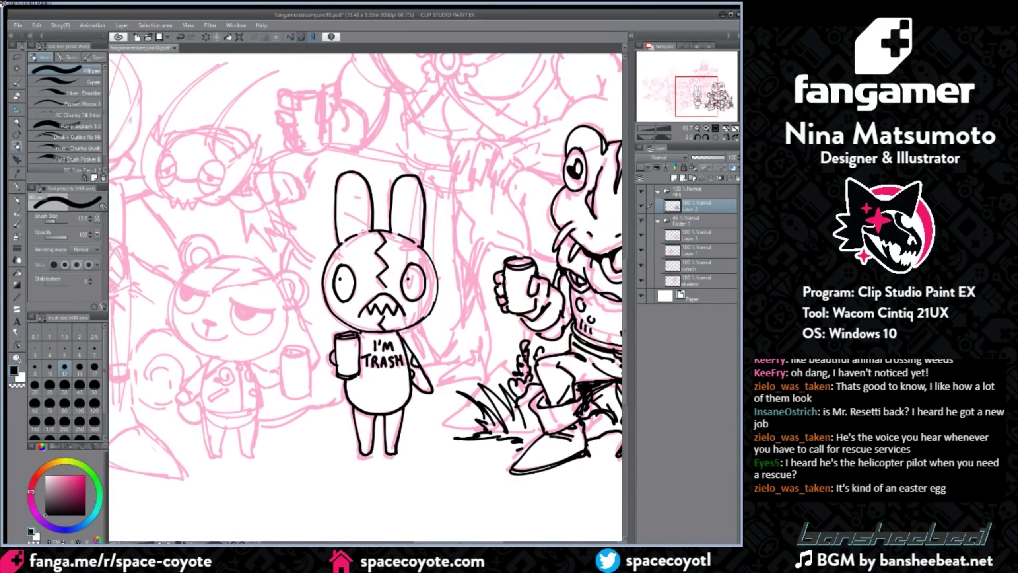
{"action": "left_click_drag", "start_coordinate": [449, 542], "coordinate": [422, 541]}
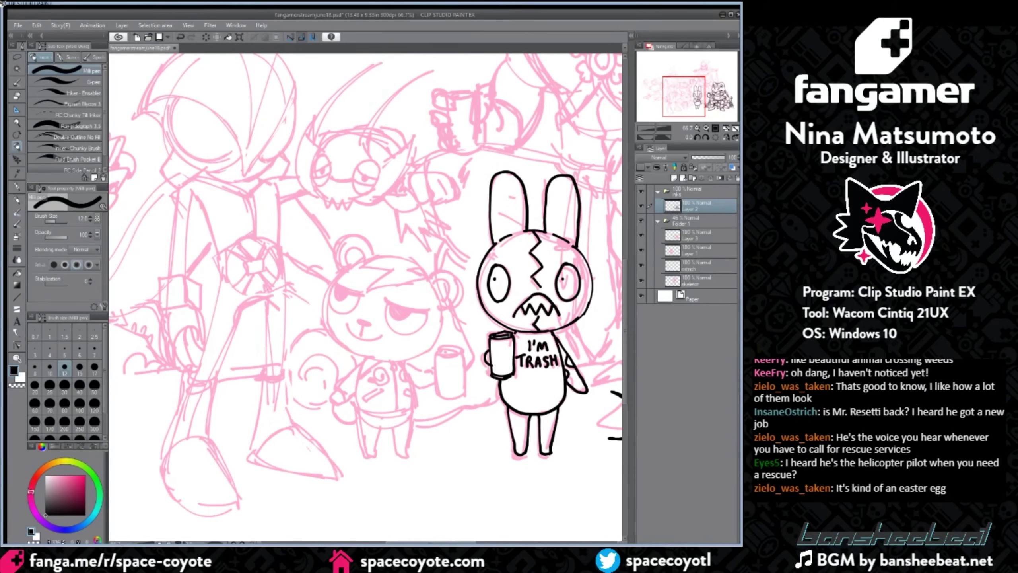
{"action": "scroll", "coordinate": [417, 539], "scroll_direction": "left", "scroll_amount": 3}
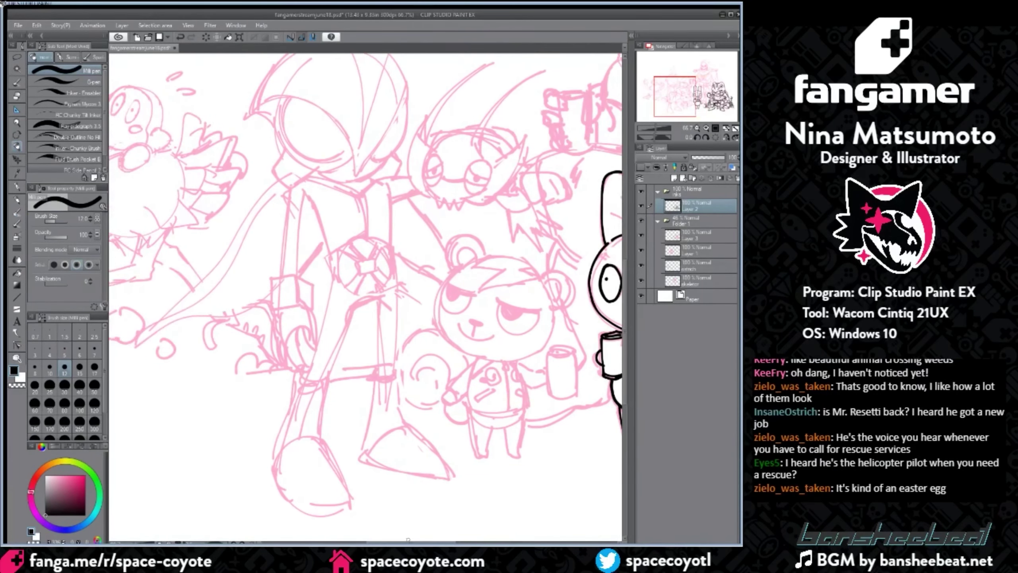
{"action": "scroll", "coordinate": [622, 313], "scroll_direction": "up", "scroll_amount": 3}
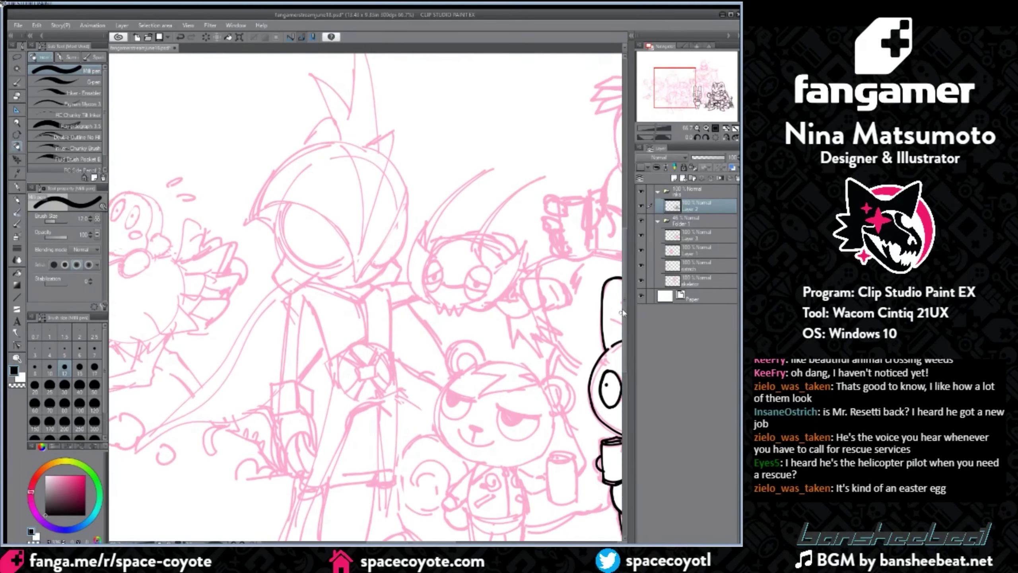
Step: Ink the helmeted character's spiky crest and the narrow curved blade running down the front of the helmet
{"action": "scroll", "coordinate": [621, 310], "scroll_direction": "up", "scroll_amount": 2}
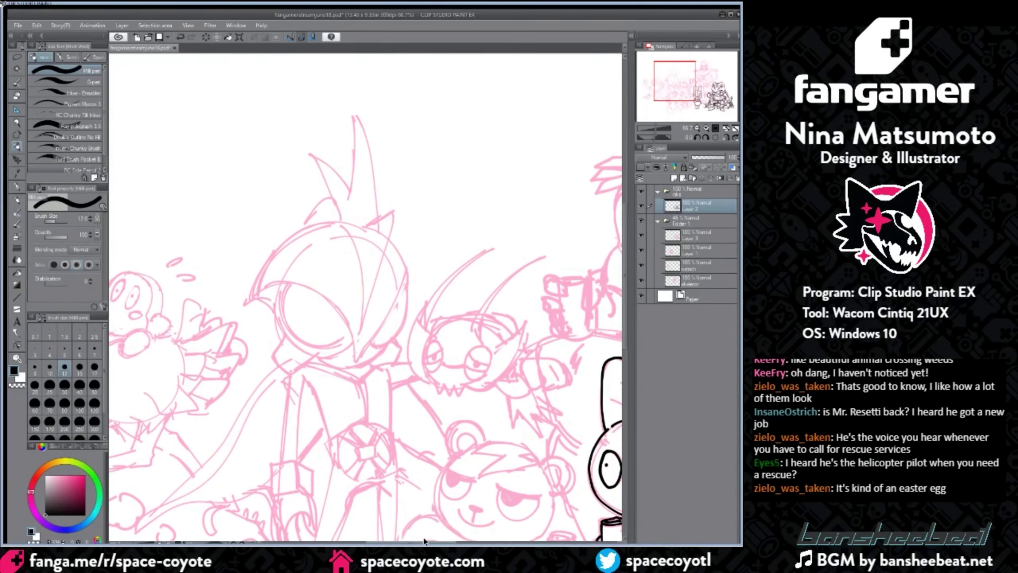
{"action": "scroll", "coordinate": [428, 542], "scroll_direction": "left", "scroll_amount": 1}
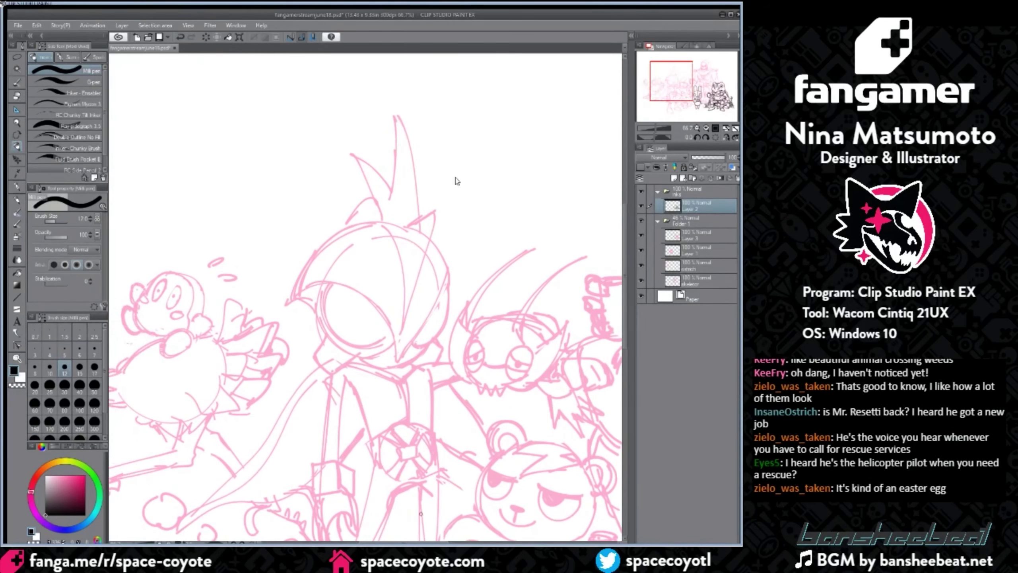
{"action": "scroll", "coordinate": [456, 182], "scroll_direction": "up", "scroll_amount": 1}
{"action": "scroll", "coordinate": [623, 298], "scroll_direction": "down", "scroll_amount": 2}
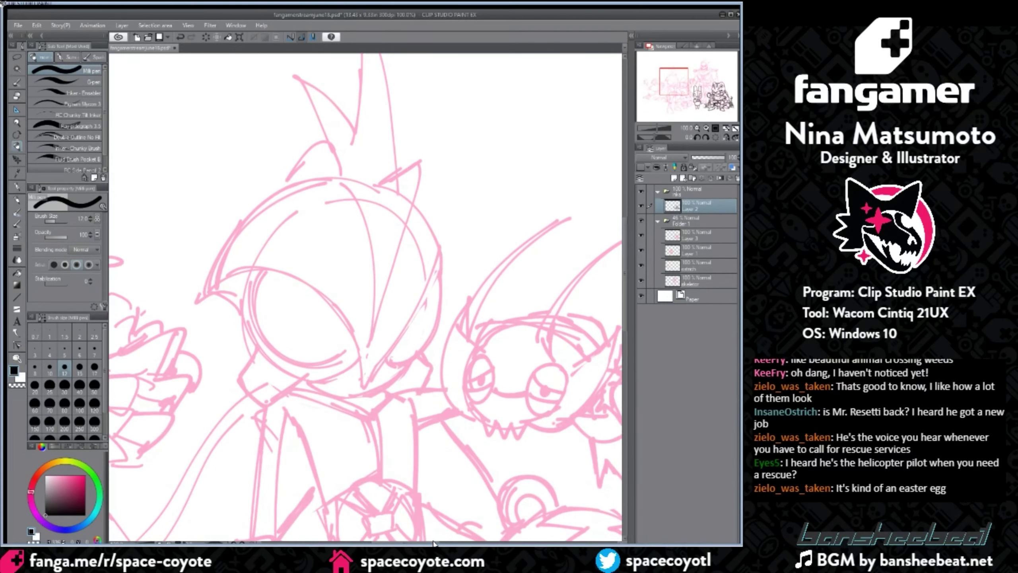
{"action": "key", "text": "ctrl+minus"}
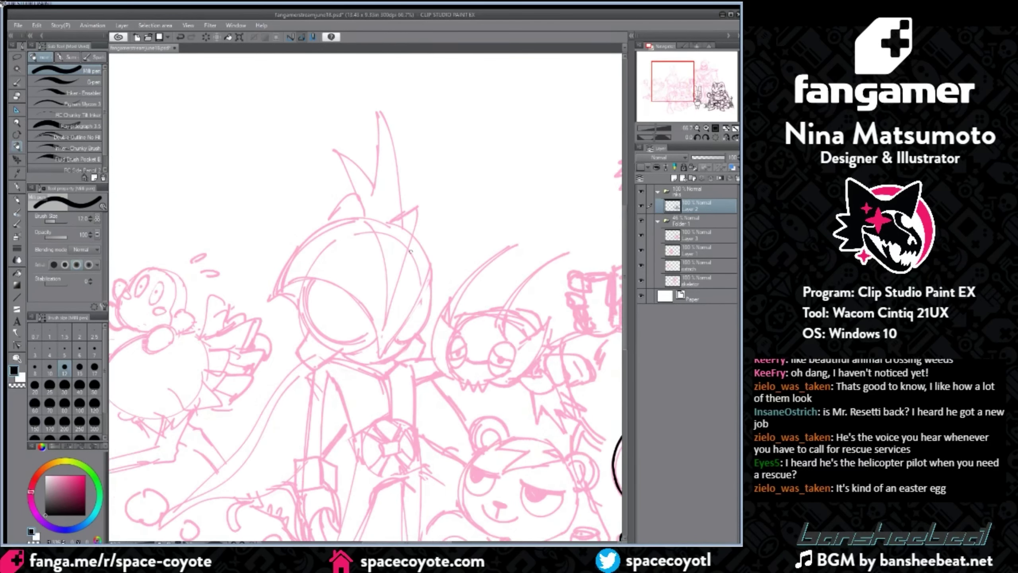
{"action": "mouse_move", "coordinate": [402, 212]}
{"action": "left_mouse_down"}
{"action": "mouse_move", "coordinate": [377, 115]}
{"action": "mouse_move", "coordinate": [400, 212]}
{"action": "left_mouse_up"}
{"action": "key", "text": "ctrl+z"}
{"action": "mouse_move", "coordinate": [378, 113]}
{"action": "left_mouse_down"}
{"action": "mouse_move", "coordinate": [376, 194]}
{"action": "mouse_move", "coordinate": [416, 205]}
{"action": "mouse_move", "coordinate": [384, 327]}
{"action": "left_mouse_up"}
{"action": "key", "text": "ctrl+z"}
{"action": "left_click_drag", "start_coordinate": [398, 216], "coordinate": [387, 321]}
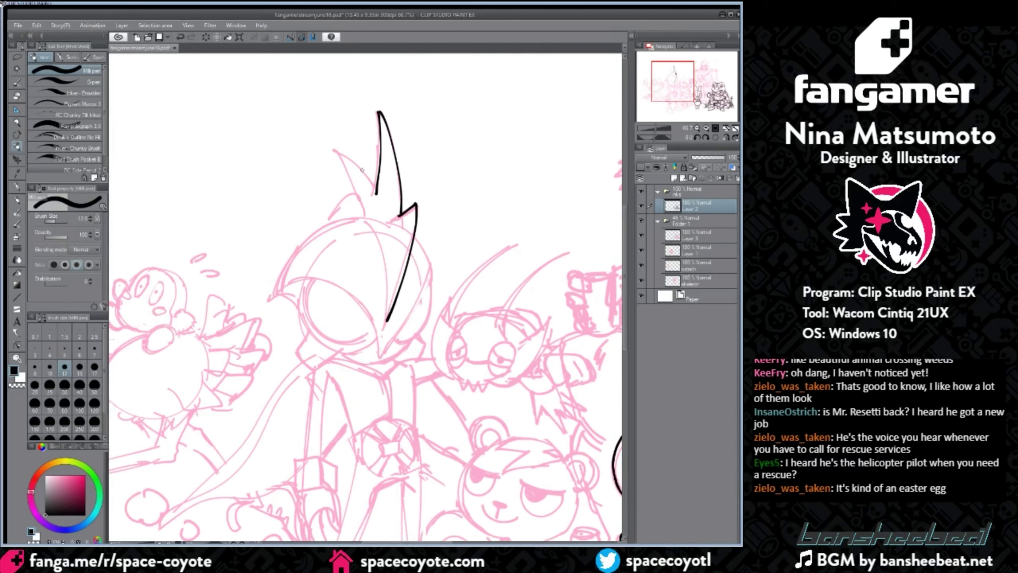
{"action": "mouse_move", "coordinate": [375, 194]}
{"action": "left_mouse_down"}
{"action": "mouse_move", "coordinate": [342, 151]}
{"action": "mouse_move", "coordinate": [355, 193]}
{"action": "mouse_move", "coordinate": [334, 223]}
{"action": "mouse_move", "coordinate": [387, 319]}
{"action": "left_mouse_up"}
{"action": "key", "text": "ctrl+z"}
{"action": "key", "text": "ctrl+z"}
{"action": "mouse_move", "coordinate": [336, 220]}
{"action": "left_mouse_down"}
{"action": "mouse_move", "coordinate": [383, 267]}
{"action": "mouse_move", "coordinate": [388, 319]}
{"action": "left_mouse_up"}
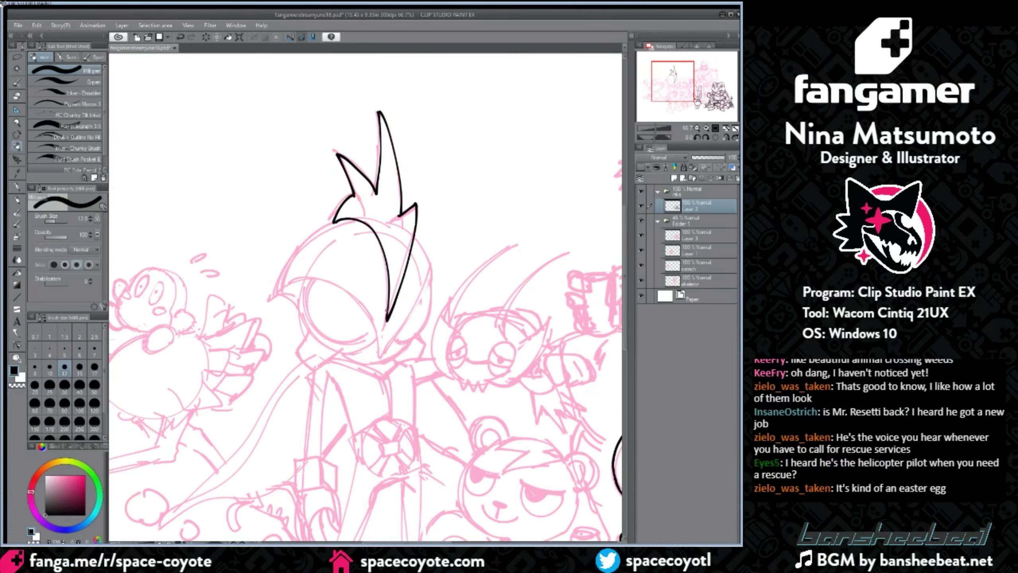
Step: Ink the helmet's near shell from the crest to its pointed side tip and along the brim to the front point
{"action": "mouse_move", "coordinate": [335, 221]}
{"action": "left_mouse_down"}
{"action": "mouse_move", "coordinate": [273, 299]}
{"action": "mouse_move", "coordinate": [289, 287]}
{"action": "mouse_move", "coordinate": [380, 356]}
{"action": "left_mouse_up"}
{"action": "key", "text": "ctrl+z"}
{"action": "mouse_move", "coordinate": [274, 298]}
{"action": "left_mouse_down"}
{"action": "mouse_move", "coordinate": [385, 355]}
{"action": "mouse_move", "coordinate": [342, 281]}
{"action": "mouse_move", "coordinate": [275, 290]}
{"action": "left_mouse_up"}
{"action": "key", "text": "ctrl+z"}
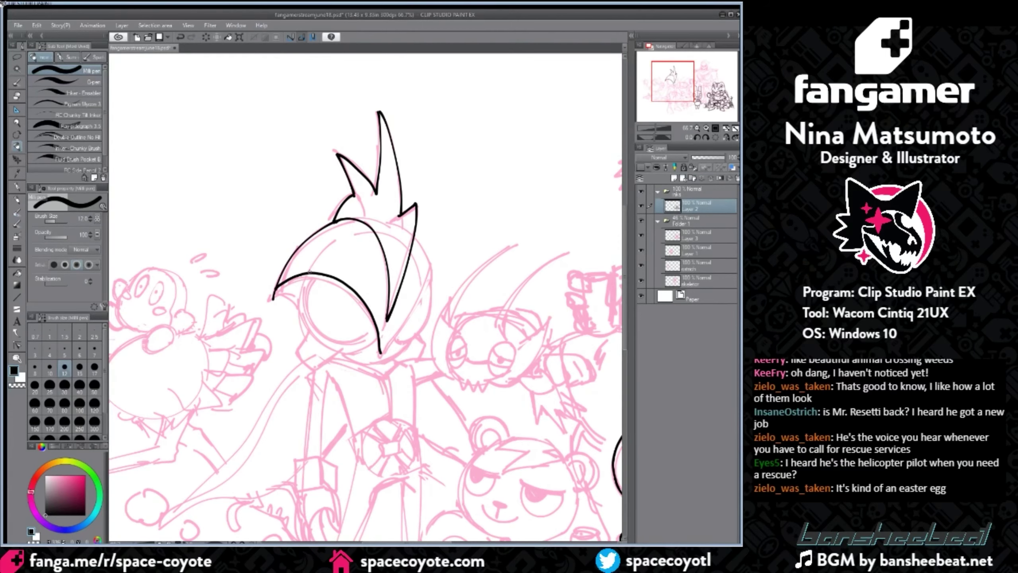
{"action": "key", "text": "ctrl+z"}
{"action": "mouse_move", "coordinate": [380, 356]}
{"action": "left_mouse_down"}
{"action": "mouse_move", "coordinate": [350, 297]}
{"action": "mouse_move", "coordinate": [275, 299]}
{"action": "left_mouse_up"}
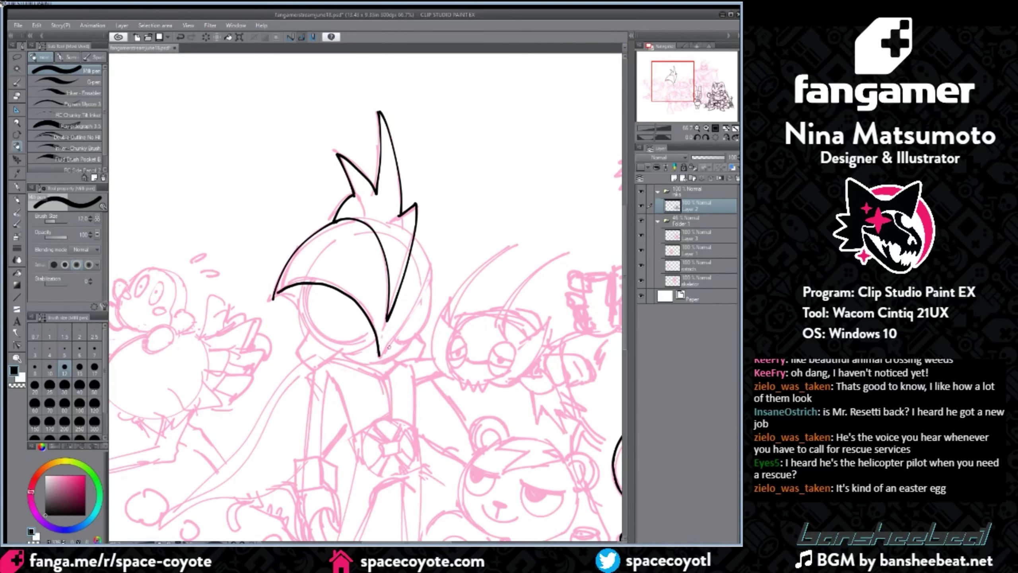
Step: Mirror the canvas view and ink the far side of the helmet with the rounded edge of the far eye
{"action": "left_click", "coordinate": [360, 97]}
{"action": "left_click_drag", "start_coordinate": [318, 236], "coordinate": [296, 279]}
{"action": "key", "text": "ctrl+z"}
{"action": "mouse_move", "coordinate": [318, 237]}
{"action": "left_mouse_down"}
{"action": "mouse_move", "coordinate": [294, 282]}
{"action": "mouse_move", "coordinate": [348, 354]}
{"action": "left_mouse_up"}
{"action": "mouse_move", "coordinate": [302, 297]}
{"action": "left_mouse_down"}
{"action": "mouse_move", "coordinate": [337, 343]}
{"action": "mouse_move", "coordinate": [384, 355]}
{"action": "left_mouse_up"}
{"action": "key", "text": "ctrl+z"}
{"action": "key", "text": "ctrl+z"}
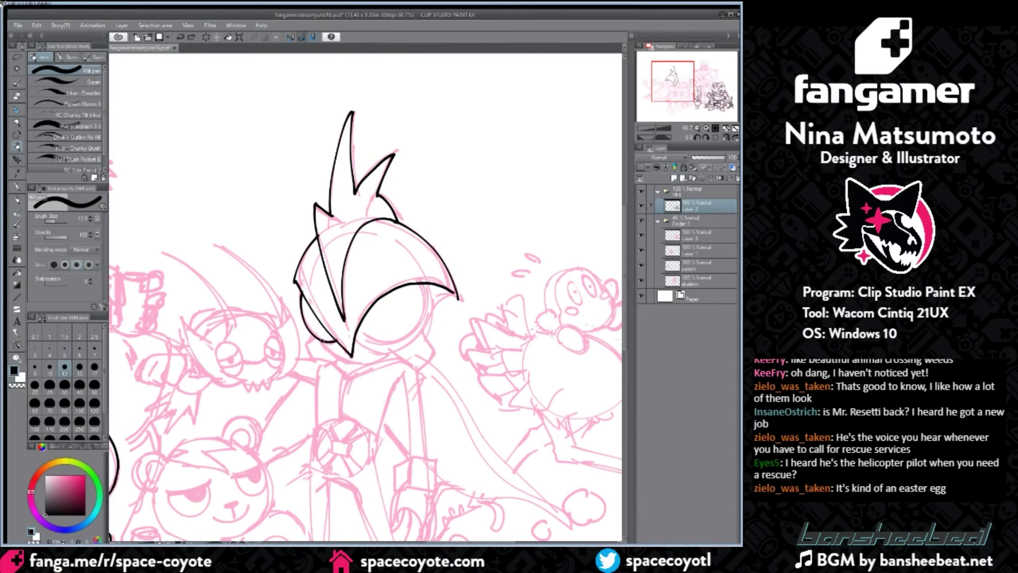
Step: Ink the chin curve, the near side of the face and the large near eye under the helmet's brim
{"action": "mouse_move", "coordinate": [320, 341]}
{"action": "left_mouse_down"}
{"action": "mouse_move", "coordinate": [384, 354]}
{"action": "mouse_move", "coordinate": [436, 316]}
{"action": "left_mouse_up"}
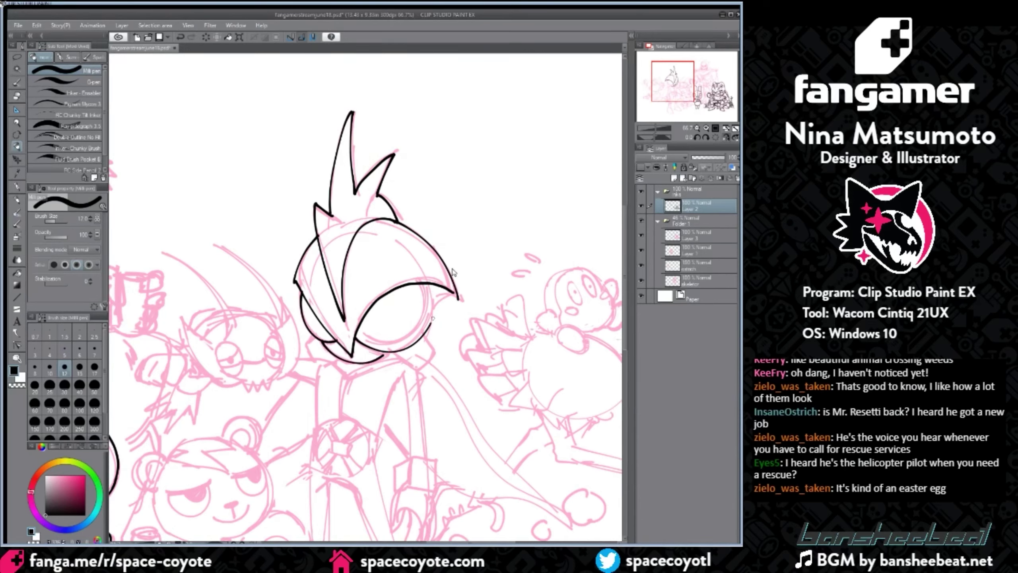
{"action": "key", "text": "ctrl+z"}
{"action": "left_click_drag", "start_coordinate": [250, 332], "coordinate": [292, 220]}
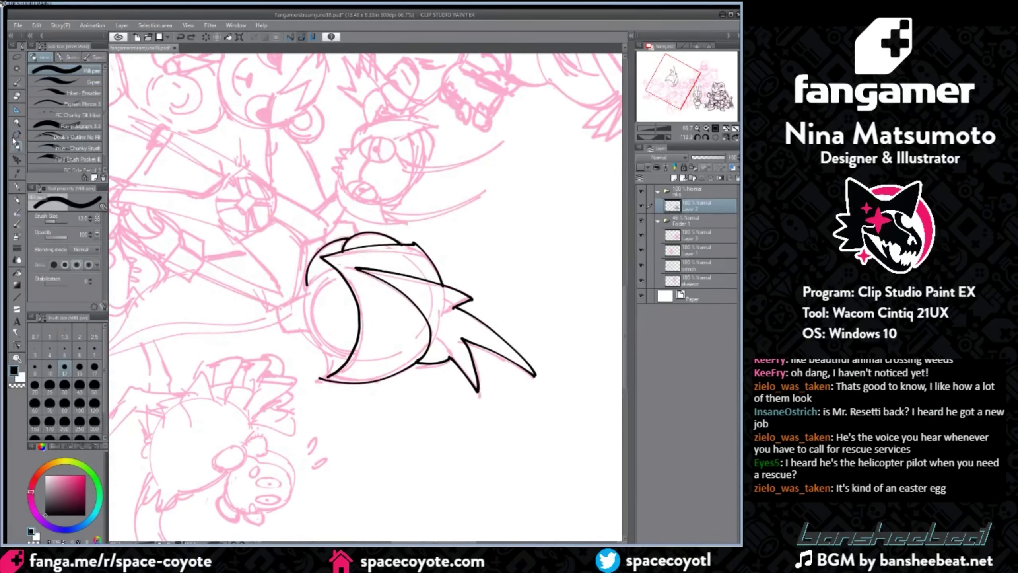
{"action": "left_click_drag", "start_coordinate": [336, 268], "coordinate": [308, 345]}
{"action": "key", "text": "ctrl+z"}
{"action": "key", "text": "ctrl+z"}
{"action": "mouse_move", "coordinate": [336, 266]}
{"action": "left_mouse_down"}
{"action": "mouse_move", "coordinate": [308, 336]}
{"action": "mouse_move", "coordinate": [356, 357]}
{"action": "left_mouse_up"}
{"action": "key", "text": "ctrl+z"}
{"action": "key", "text": "ctrl+z"}
{"action": "left_click_drag", "start_coordinate": [341, 275], "coordinate": [352, 352]}
{"action": "left_click_drag", "start_coordinate": [488, 313], "coordinate": [327, 155]}
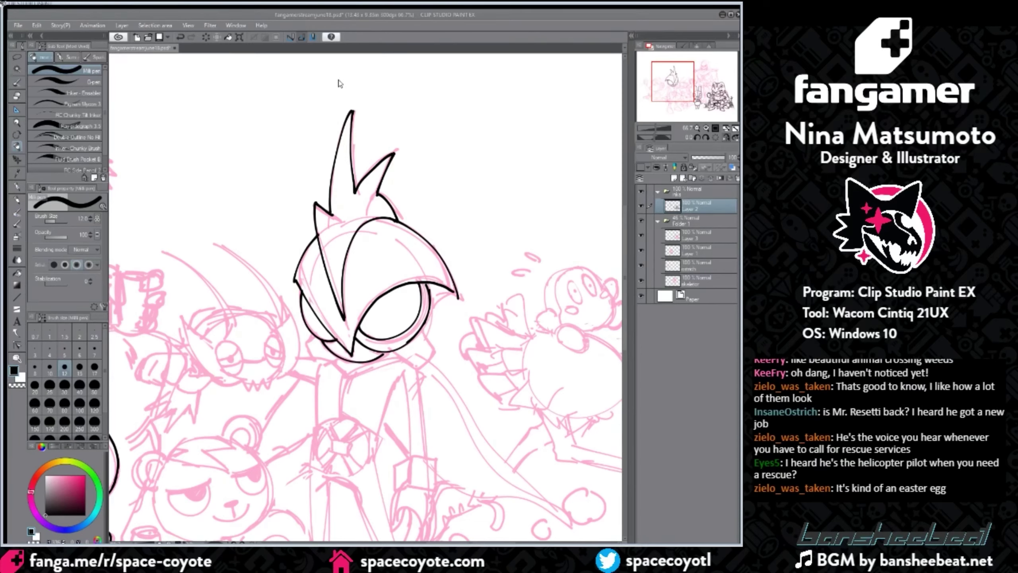
Step: Erase the overlapping parts of the face outline below the near eye, between the cheek and the mouth
{"action": "left_click_drag", "start_coordinate": [623, 280], "coordinate": [623, 299]}
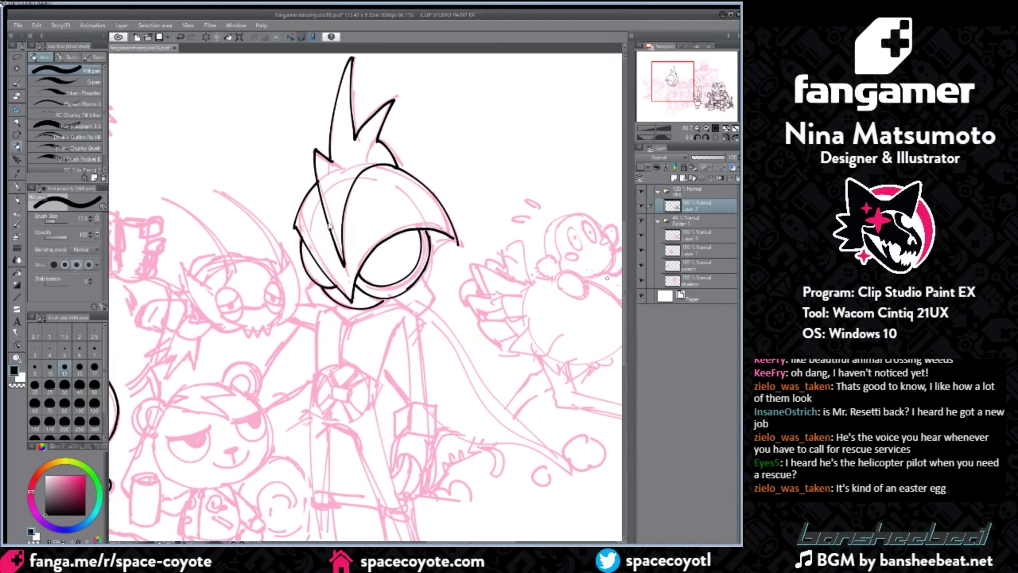
{"action": "scroll", "coordinate": [281, 173], "scroll_direction": "up", "scroll_amount": 1}
{"action": "left_click", "coordinate": [17, 97]}
{"action": "mouse_move", "coordinate": [468, 302]}
{"action": "left_mouse_down"}
{"action": "mouse_move", "coordinate": [476, 324]}
{"action": "mouse_move", "coordinate": [447, 340]}
{"action": "mouse_move", "coordinate": [489, 311]}
{"action": "left_mouse_up"}
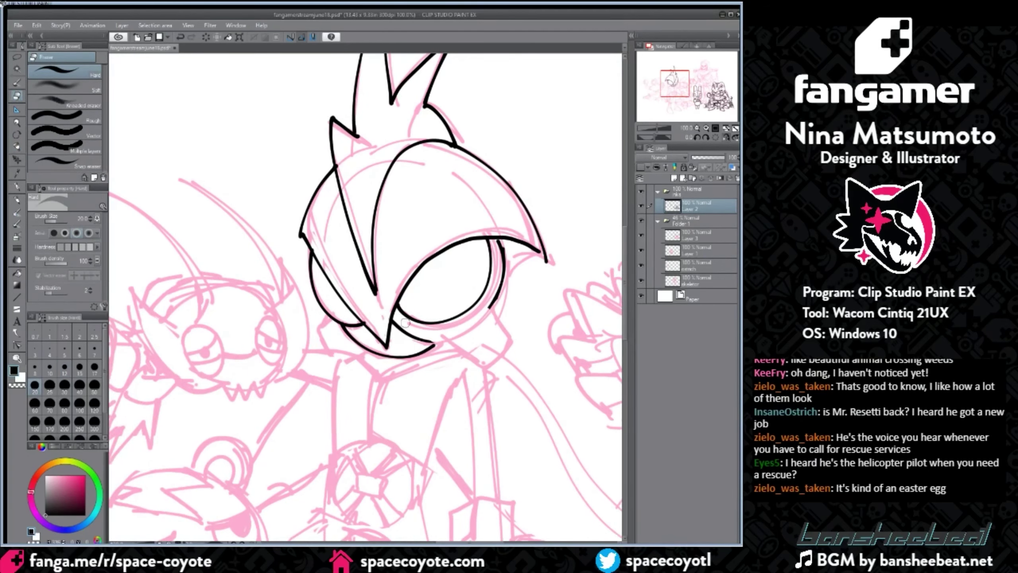
{"action": "left_click_drag", "start_coordinate": [406, 324], "coordinate": [397, 321]}
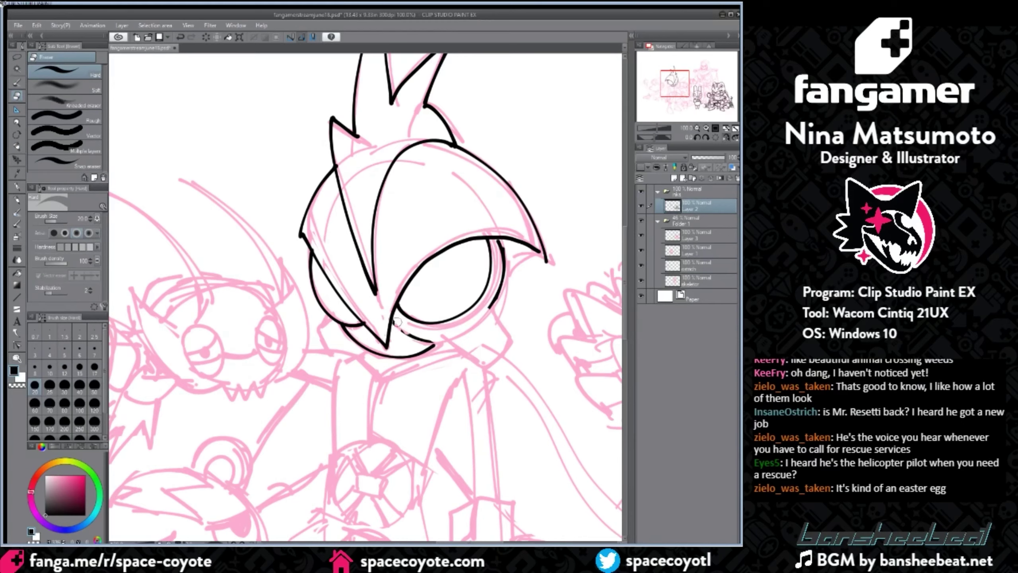
Step: Ink the short mouthpiece edges on both sides of the helmet's front point
{"action": "left_click", "coordinate": [16, 142]}
{"action": "mouse_move", "coordinate": [392, 324]}
{"action": "left_mouse_down"}
{"action": "mouse_move", "coordinate": [434, 345]}
{"action": "mouse_move", "coordinate": [358, 346]}
{"action": "left_mouse_up"}
{"action": "left_click_drag", "start_coordinate": [430, 346], "coordinate": [483, 356]}
{"action": "key", "text": "ctrl+z"}
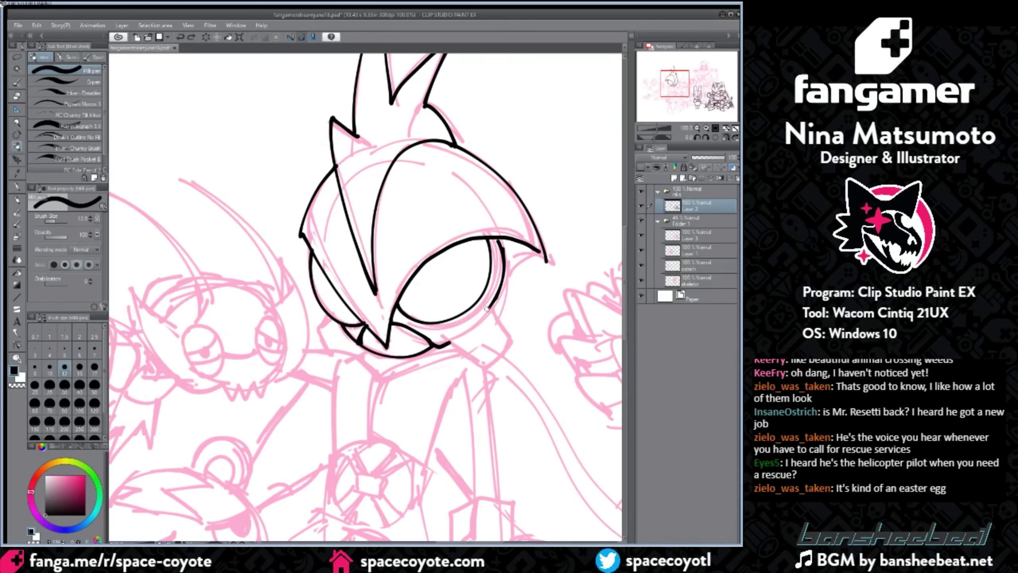
{"action": "key", "text": "ctrl+z"}
Step: Ink the angular near cheek guard and close the underside of the brim's pointed side tip
{"action": "mouse_move", "coordinate": [489, 307]}
{"action": "left_mouse_down"}
{"action": "mouse_move", "coordinate": [453, 340]}
{"action": "mouse_move", "coordinate": [481, 361]}
{"action": "mouse_move", "coordinate": [506, 330]}
{"action": "left_mouse_up"}
{"action": "mouse_move", "coordinate": [506, 330]}
{"action": "left_mouse_down"}
{"action": "mouse_move", "coordinate": [480, 359]}
{"action": "mouse_move", "coordinate": [474, 353]}
{"action": "left_mouse_up"}
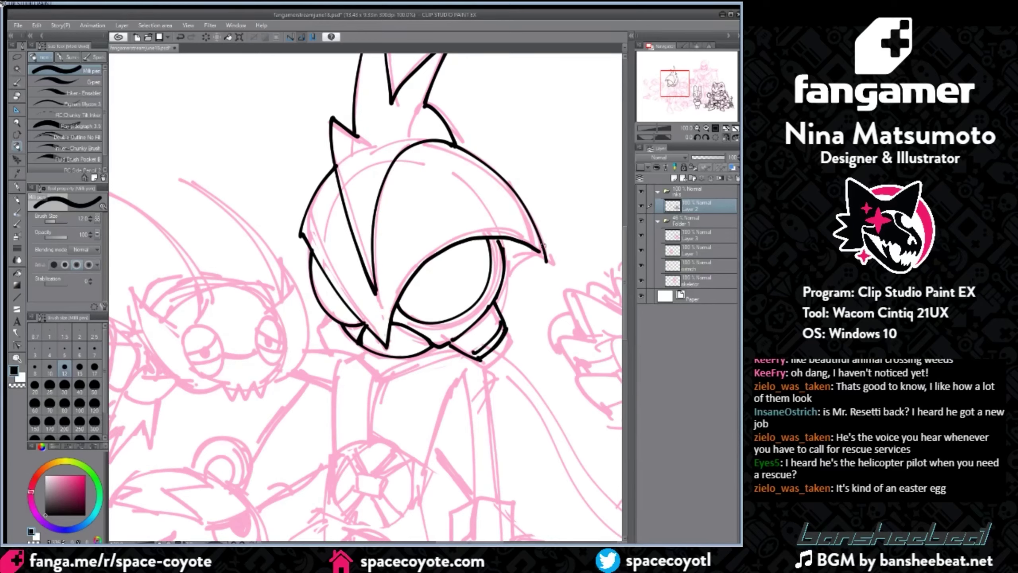
{"action": "mouse_move", "coordinate": [544, 244]}
{"action": "left_mouse_down"}
{"action": "mouse_move", "coordinate": [547, 263]}
{"action": "mouse_move", "coordinate": [502, 304]}
{"action": "left_mouse_up"}
{"action": "mouse_move", "coordinate": [523, 246]}
{"action": "left_mouse_down"}
{"action": "mouse_move", "coordinate": [505, 267]}
{"action": "mouse_move", "coordinate": [506, 251]}
{"action": "left_mouse_up"}
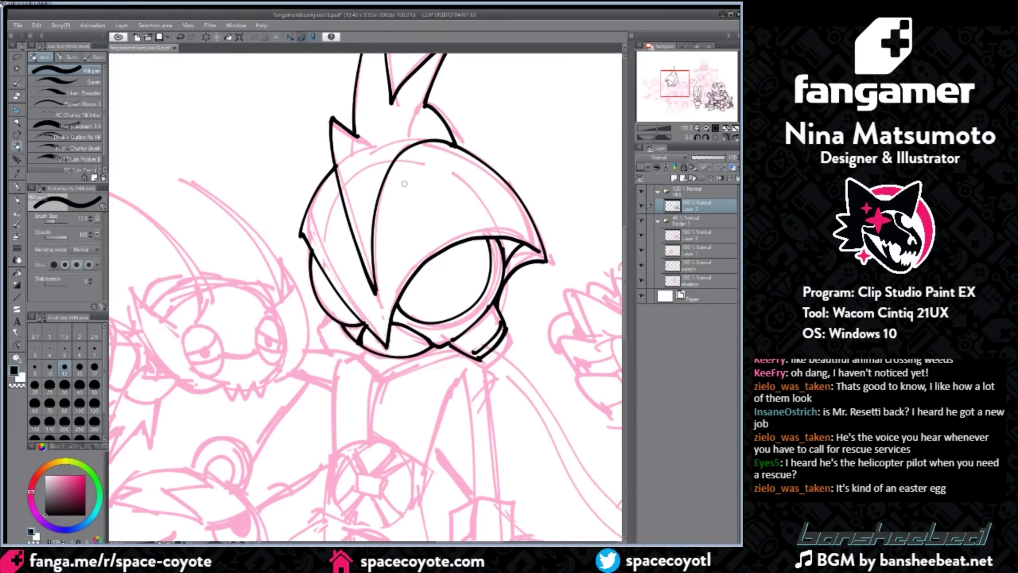
Step: Ink the tapered inset panel on the near side of the helmet, above the large eye
{"action": "mouse_move", "coordinate": [408, 169]}
{"action": "left_mouse_down"}
{"action": "mouse_move", "coordinate": [387, 285]}
{"action": "mouse_move", "coordinate": [397, 266]}
{"action": "mouse_move", "coordinate": [464, 218]}
{"action": "left_mouse_up"}
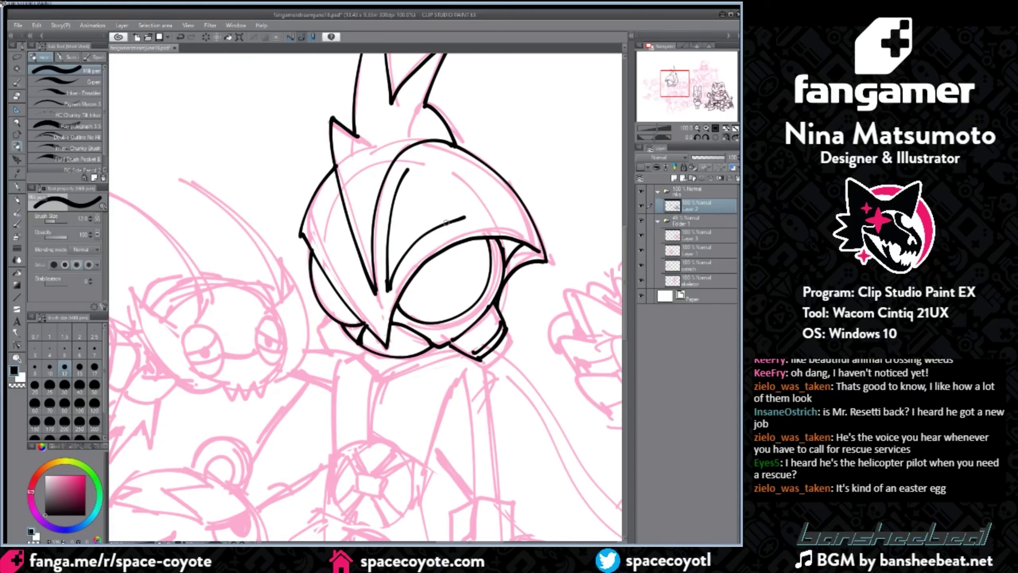
{"action": "key", "text": "ctrl+z"}
{"action": "mouse_move", "coordinate": [408, 168]}
{"action": "left_mouse_down"}
{"action": "mouse_move", "coordinate": [444, 175]}
{"action": "mouse_move", "coordinate": [459, 190]}
{"action": "left_mouse_up"}
{"action": "key", "text": "ctrl+z"}
{"action": "left_click_drag", "start_coordinate": [408, 170], "coordinate": [463, 189]}
{"action": "key", "text": "ctrl+z"}
{"action": "mouse_move", "coordinate": [388, 291]}
{"action": "left_mouse_down"}
{"action": "mouse_move", "coordinate": [420, 229]}
{"action": "mouse_move", "coordinate": [464, 188]}
{"action": "left_mouse_up"}
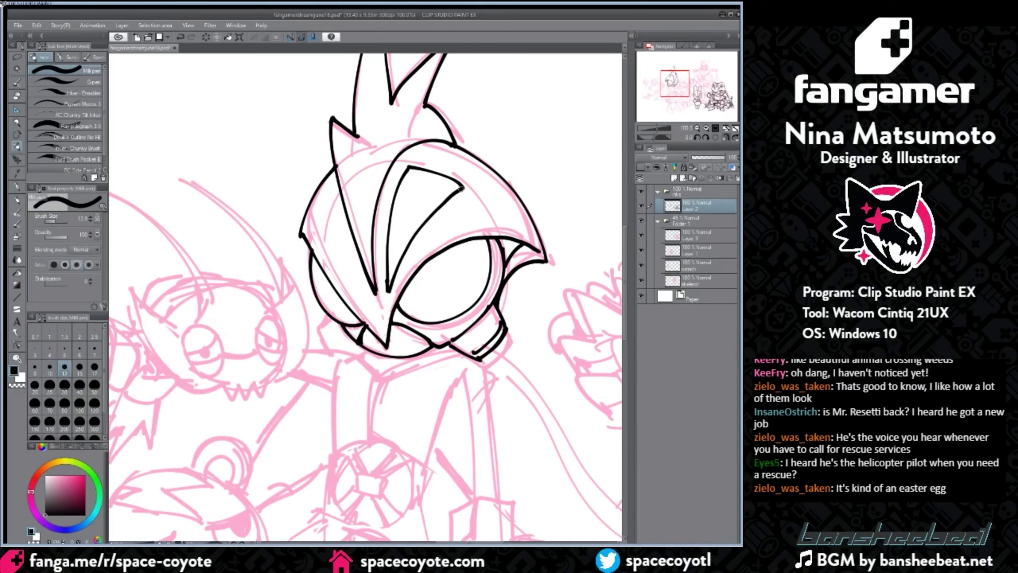
Step: Ink the matching narrow inset panel on the far side of the helmet
{"action": "mouse_move", "coordinate": [312, 220]}
{"action": "left_mouse_down"}
{"action": "mouse_move", "coordinate": [330, 189]}
{"action": "mouse_move", "coordinate": [371, 296]}
{"action": "left_mouse_up"}
{"action": "key", "text": "ctrl+z"}
{"action": "left_click_drag", "start_coordinate": [332, 191], "coordinate": [368, 294]}
{"action": "key", "text": "ctrl+z"}
{"action": "left_click_drag", "start_coordinate": [331, 190], "coordinate": [366, 297]}
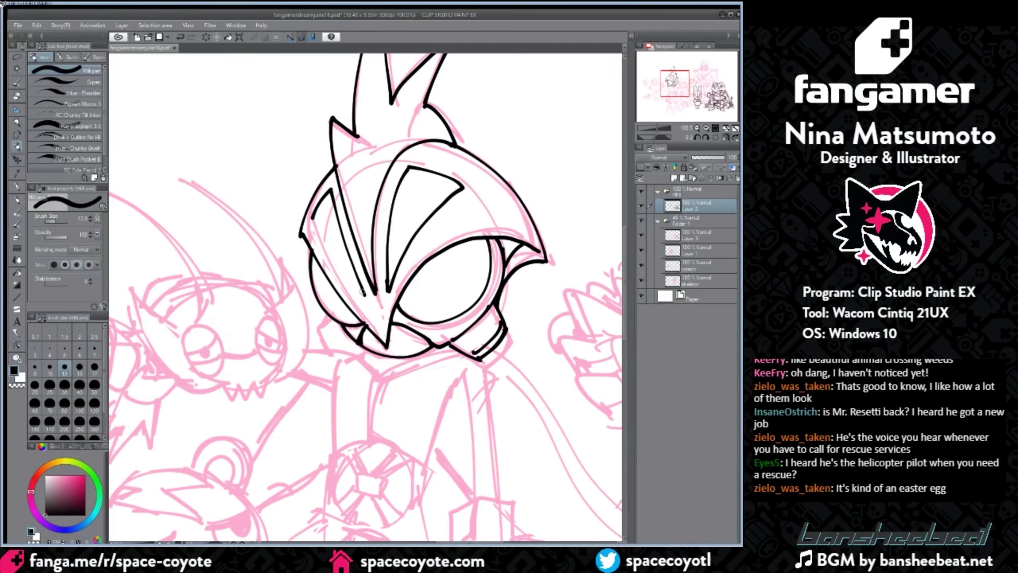
{"action": "left_click_drag", "start_coordinate": [311, 220], "coordinate": [366, 299]}
Step: Lasso the inked helmet, shift it slightly toward its far side over the sketched body, and deselect it
{"action": "scroll", "coordinate": [416, 271], "scroll_direction": "down", "scroll_amount": 2}
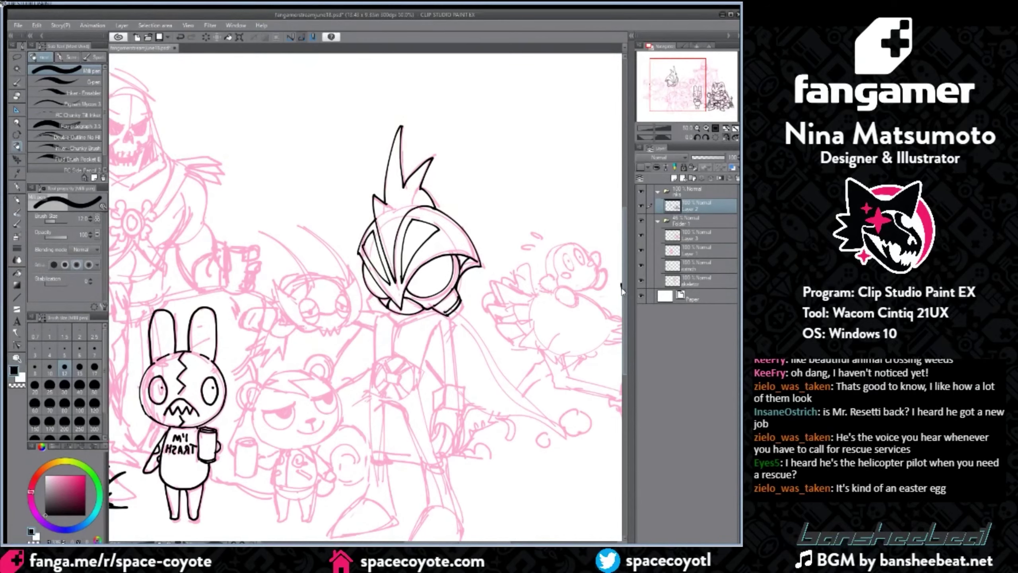
{"action": "left_click_drag", "start_coordinate": [624, 289], "coordinate": [624, 299]}
{"action": "left_click", "coordinate": [16, 57]}
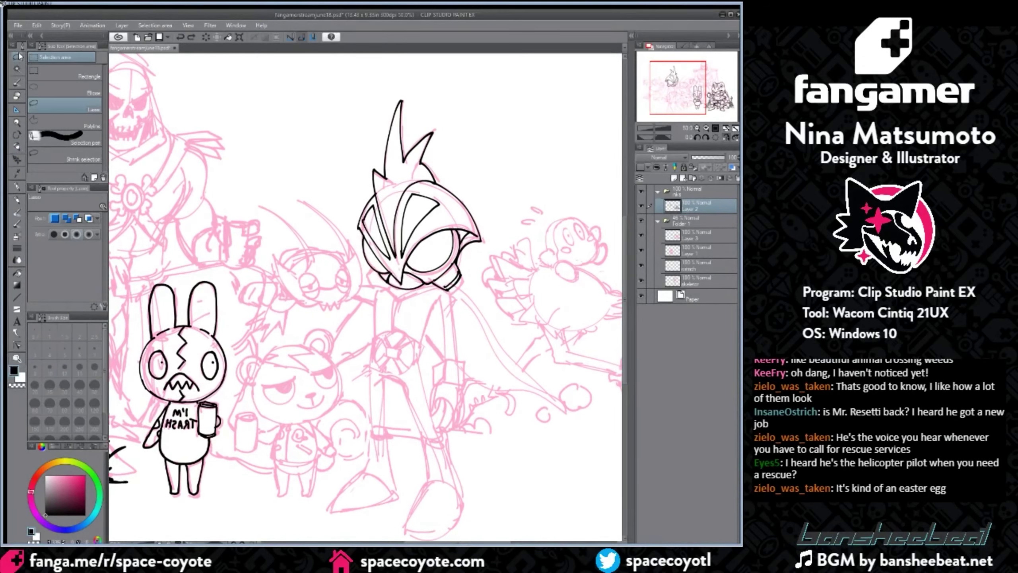
{"action": "left_click_drag", "start_coordinate": [463, 98], "coordinate": [442, 313]}
{"action": "mouse_move", "coordinate": [489, 158]}
{"action": "left_mouse_down"}
{"action": "mouse_move", "coordinate": [353, 86]}
{"action": "mouse_move", "coordinate": [399, 60]}
{"action": "left_mouse_up"}
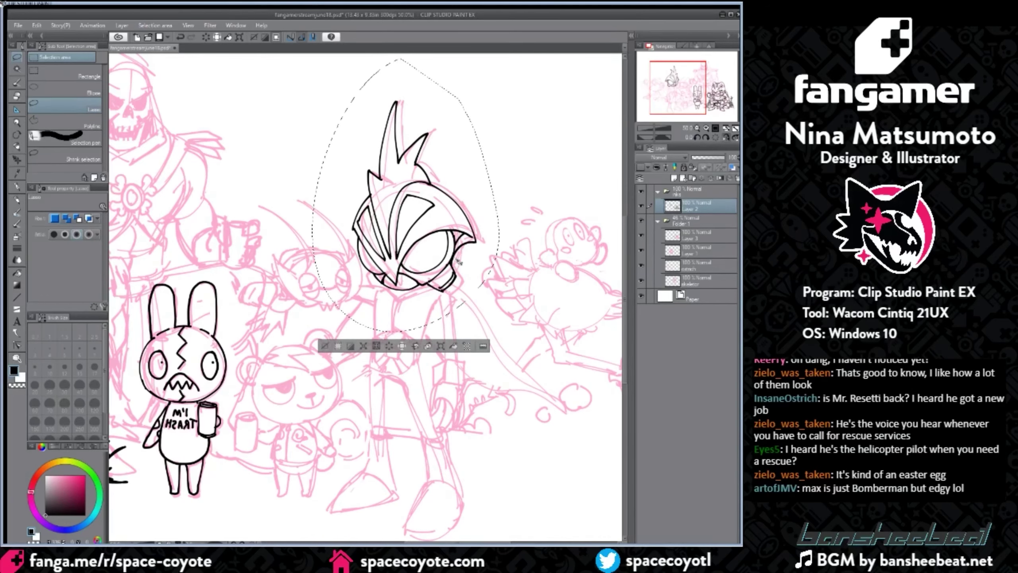
{"action": "key", "text": "ctrl+d"}
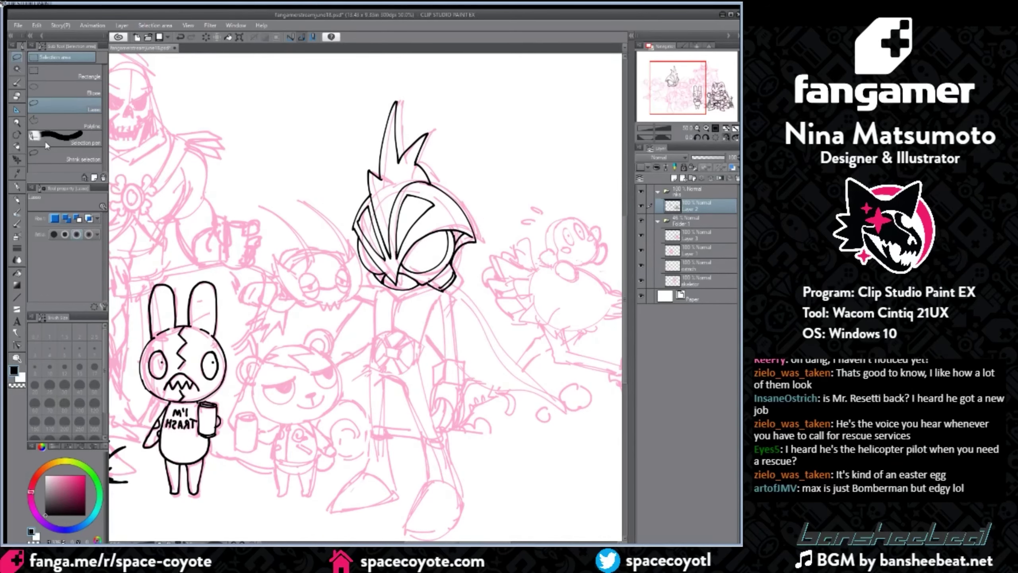
Step: Ink the small far cheek guard beneath the helmet's far eye
{"action": "left_click", "coordinate": [17, 145]}
{"action": "scroll", "coordinate": [292, 226], "scroll_direction": "up", "scroll_amount": 1}
{"action": "key", "text": "ctrl+z"}
{"action": "mouse_move", "coordinate": [397, 288]}
{"action": "left_mouse_down"}
{"action": "mouse_move", "coordinate": [393, 301]}
{"action": "mouse_move", "coordinate": [411, 312]}
{"action": "left_mouse_up"}
{"action": "key", "text": "ctrl+z"}
{"action": "key", "text": "ctrl+z"}
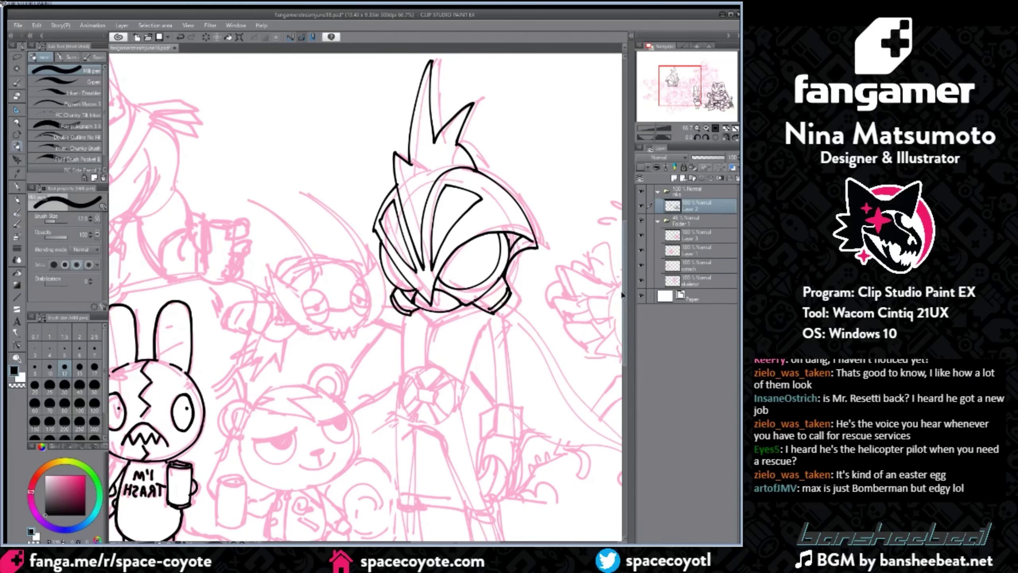
Step: Ink the pointed collar below the helmet, with sharp tips on both sides and a dip at the front
{"action": "left_click_drag", "start_coordinate": [624, 292], "coordinate": [624, 322]}
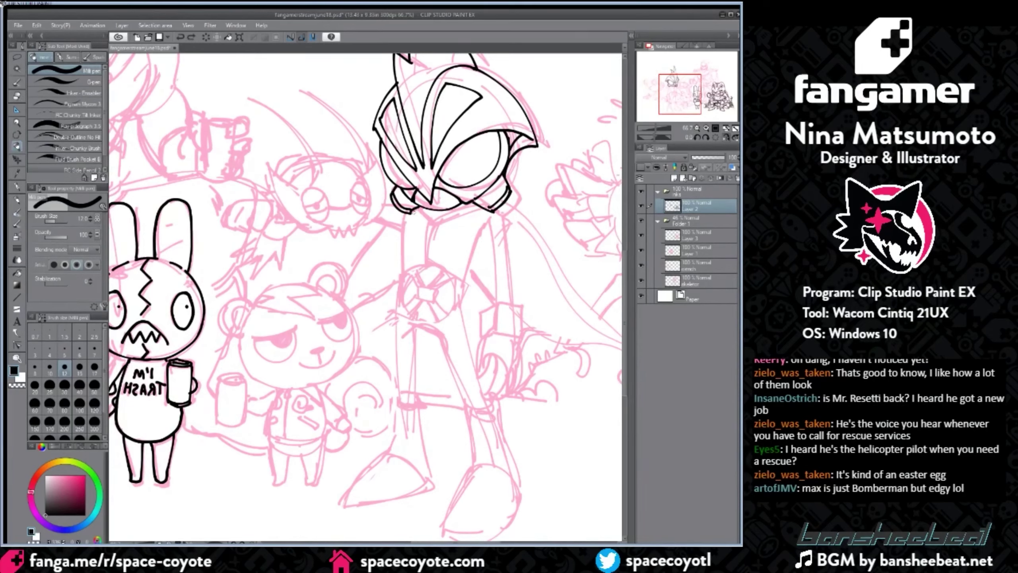
{"action": "mouse_move", "coordinate": [428, 230]}
{"action": "left_mouse_down"}
{"action": "mouse_move", "coordinate": [420, 210]}
{"action": "mouse_move", "coordinate": [450, 208]}
{"action": "mouse_move", "coordinate": [502, 208]}
{"action": "left_mouse_up"}
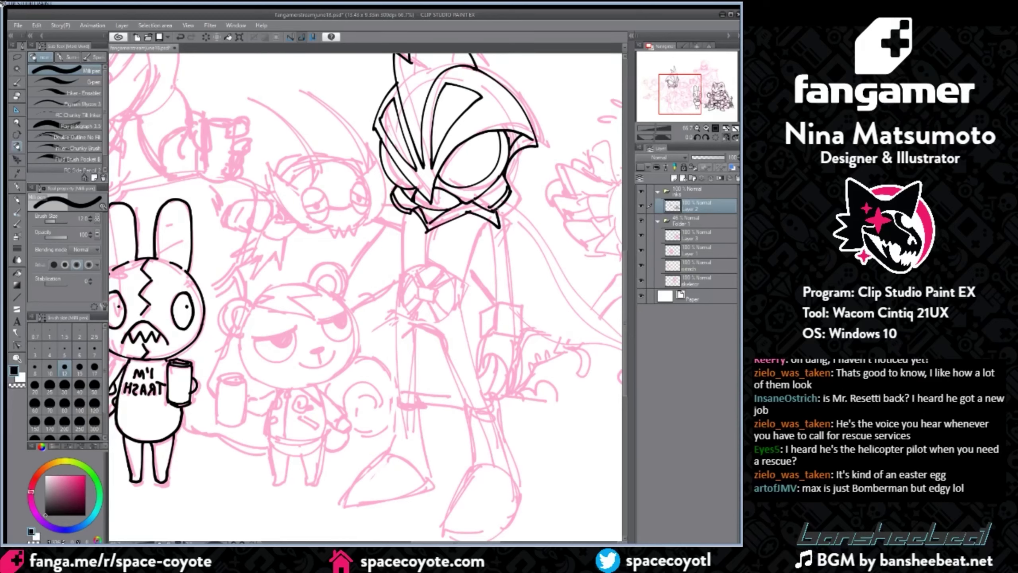
{"action": "key", "text": "ctrl+z"}
{"action": "key", "text": "ctrl+z"}
{"action": "left_click_drag", "start_coordinate": [429, 231], "coordinate": [513, 223]}
{"action": "key", "text": "ctrl+z"}
{"action": "mouse_move", "coordinate": [428, 231]}
{"action": "left_mouse_down"}
{"action": "mouse_move", "coordinate": [518, 226]}
{"action": "mouse_move", "coordinate": [388, 208]}
{"action": "mouse_move", "coordinate": [427, 230]}
{"action": "mouse_move", "coordinate": [381, 218]}
{"action": "left_mouse_up"}
{"action": "key", "text": "ctrl+z"}
{"action": "key", "text": "ctrl+z"}
{"action": "key", "text": "ctrl+z"}
{"action": "left_click_drag", "start_coordinate": [381, 218], "coordinate": [428, 229]}
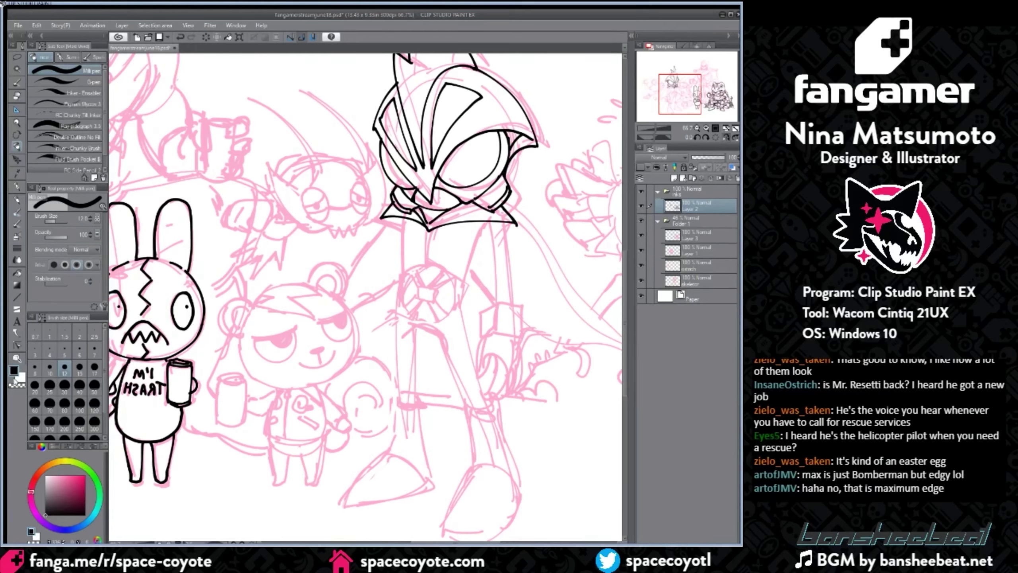
{"action": "left_click", "coordinate": [16, 385]}
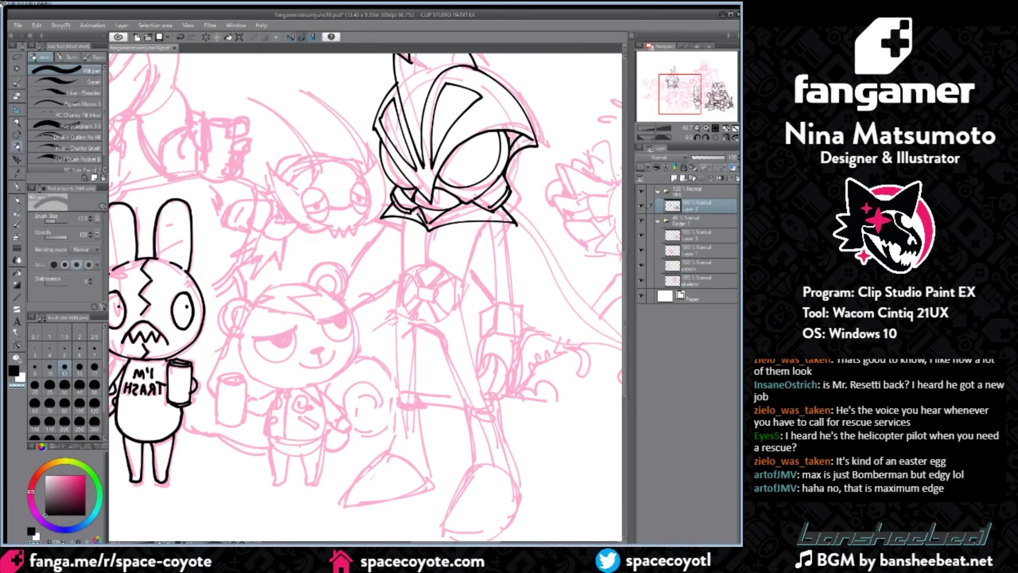
{"action": "left_click", "coordinate": [13, 370]}
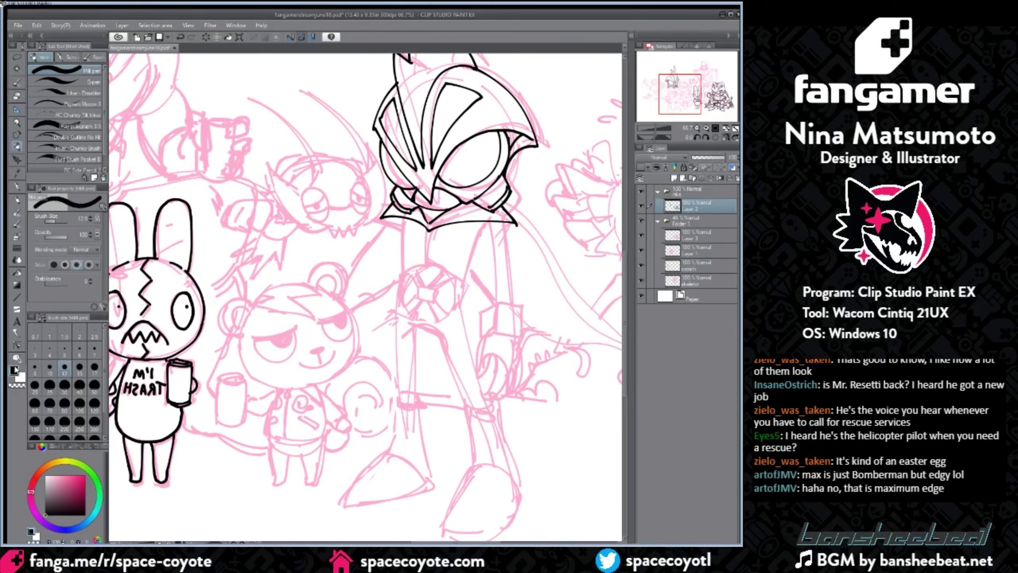
{"action": "key", "text": "ctrl+z"}
Step: Ink the torso's far side, the double centre line, and the belt emblem's square hub with its upper segment
{"action": "left_click_drag", "start_coordinate": [405, 215], "coordinate": [401, 273]}
{"action": "left_click_drag", "start_coordinate": [427, 225], "coordinate": [422, 267]}
{"action": "mouse_move", "coordinate": [435, 230]}
{"action": "left_mouse_down"}
{"action": "mouse_move", "coordinate": [428, 267]}
{"action": "mouse_move", "coordinate": [441, 271]}
{"action": "mouse_move", "coordinate": [419, 284]}
{"action": "mouse_move", "coordinate": [437, 278]}
{"action": "mouse_move", "coordinate": [420, 283]}
{"action": "mouse_move", "coordinate": [432, 302]}
{"action": "mouse_move", "coordinate": [435, 285]}
{"action": "left_mouse_up"}
{"action": "key", "text": "ctrl+z"}
{"action": "key", "text": "ctrl+z"}
{"action": "key", "text": "ctrl+z"}
{"action": "key", "text": "ctrl+z"}
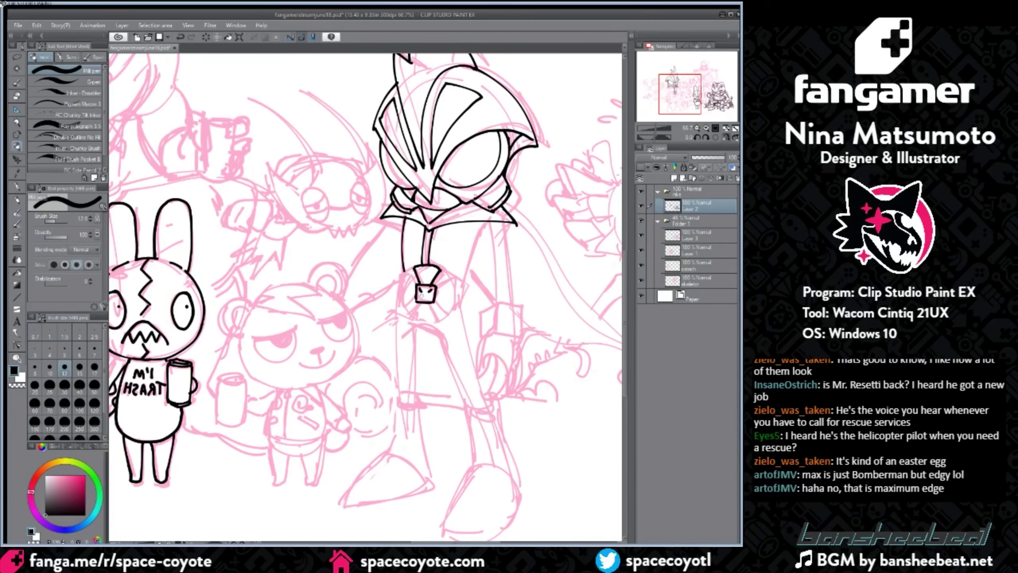
Step: Ink the remaining segments of the round belt emblem and the small belt brackets on either side of it
{"action": "left_click_drag", "start_coordinate": [402, 275], "coordinate": [416, 286]}
{"action": "key", "text": "ctrl+z"}
{"action": "left_click_drag", "start_coordinate": [401, 275], "coordinate": [403, 306]}
{"action": "mouse_move", "coordinate": [403, 306]}
{"action": "left_mouse_down"}
{"action": "mouse_move", "coordinate": [413, 299]}
{"action": "mouse_move", "coordinate": [410, 316]}
{"action": "left_mouse_up"}
{"action": "mouse_move", "coordinate": [410, 316]}
{"action": "left_mouse_down"}
{"action": "mouse_move", "coordinate": [444, 322]}
{"action": "mouse_move", "coordinate": [454, 275]}
{"action": "mouse_move", "coordinate": [453, 309]}
{"action": "mouse_move", "coordinate": [440, 286]}
{"action": "left_mouse_up"}
{"action": "key", "text": "ctrl+z"}
{"action": "key", "text": "ctrl+z"}
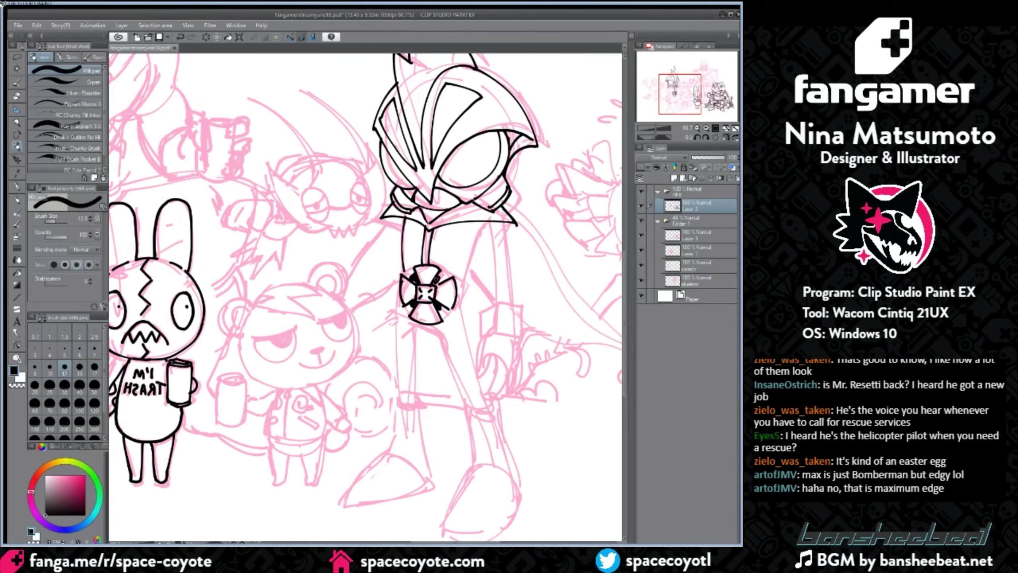
{"action": "left_click_drag", "start_coordinate": [437, 276], "coordinate": [456, 307]}
{"action": "left_click_drag", "start_coordinate": [398, 278], "coordinate": [405, 299]}
Step: Ink the torso's near side and the straight arm beside it, ending in a boxy wrist cuff marked with short dashes
{"action": "mouse_move", "coordinate": [480, 231]}
{"action": "left_mouse_down"}
{"action": "mouse_move", "coordinate": [461, 279]}
{"action": "mouse_move", "coordinate": [483, 227]}
{"action": "left_mouse_up"}
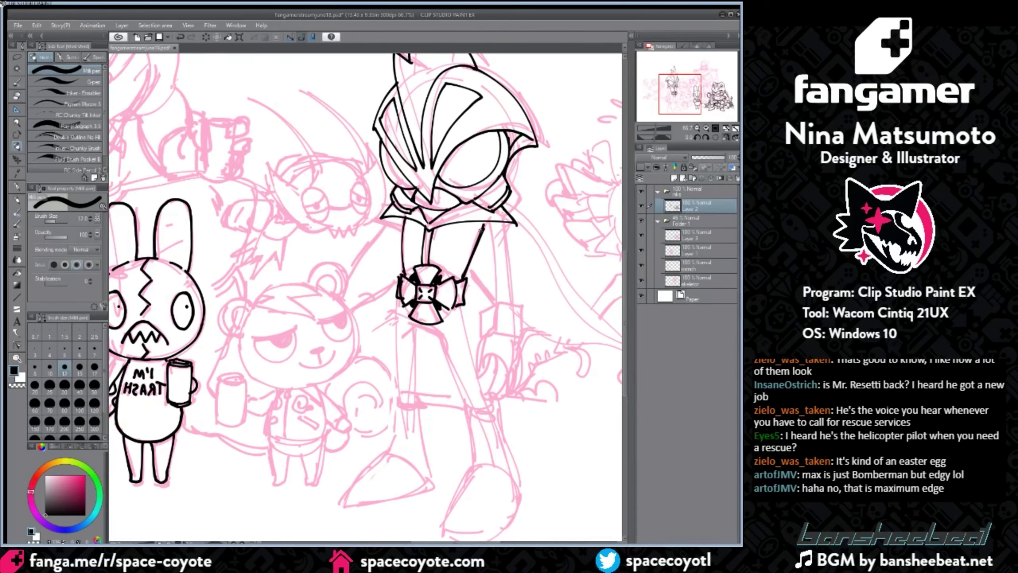
{"action": "mouse_move", "coordinate": [427, 207]}
{"action": "left_mouse_down"}
{"action": "mouse_move", "coordinate": [432, 224]}
{"action": "mouse_move", "coordinate": [494, 237]}
{"action": "mouse_move", "coordinate": [495, 301]}
{"action": "left_mouse_up"}
{"action": "key", "text": "ctrl+z"}
{"action": "left_click_drag", "start_coordinate": [504, 222], "coordinate": [513, 305]}
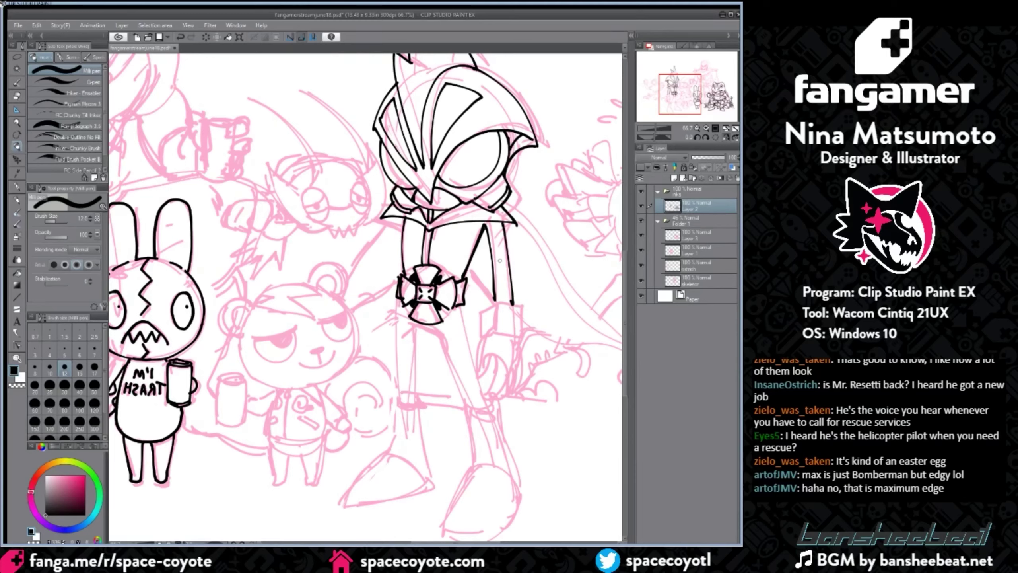
{"action": "key", "text": "ctrl+z"}
{"action": "left_click_drag", "start_coordinate": [503, 223], "coordinate": [508, 304]}
{"action": "key", "text": "ctrl+z"}
{"action": "key", "text": "ctrl+z"}
{"action": "mouse_move", "coordinate": [506, 223]}
{"action": "left_mouse_down"}
{"action": "mouse_move", "coordinate": [512, 302]}
{"action": "mouse_move", "coordinate": [480, 310]}
{"action": "mouse_move", "coordinate": [481, 334]}
{"action": "mouse_move", "coordinate": [526, 311]}
{"action": "mouse_move", "coordinate": [524, 336]}
{"action": "mouse_move", "coordinate": [499, 331]}
{"action": "left_mouse_up"}
{"action": "mouse_move", "coordinate": [502, 306]}
{"action": "left_mouse_down"}
{"action": "mouse_move", "coordinate": [517, 323]}
{"action": "mouse_move", "coordinate": [490, 316]}
{"action": "left_mouse_up"}
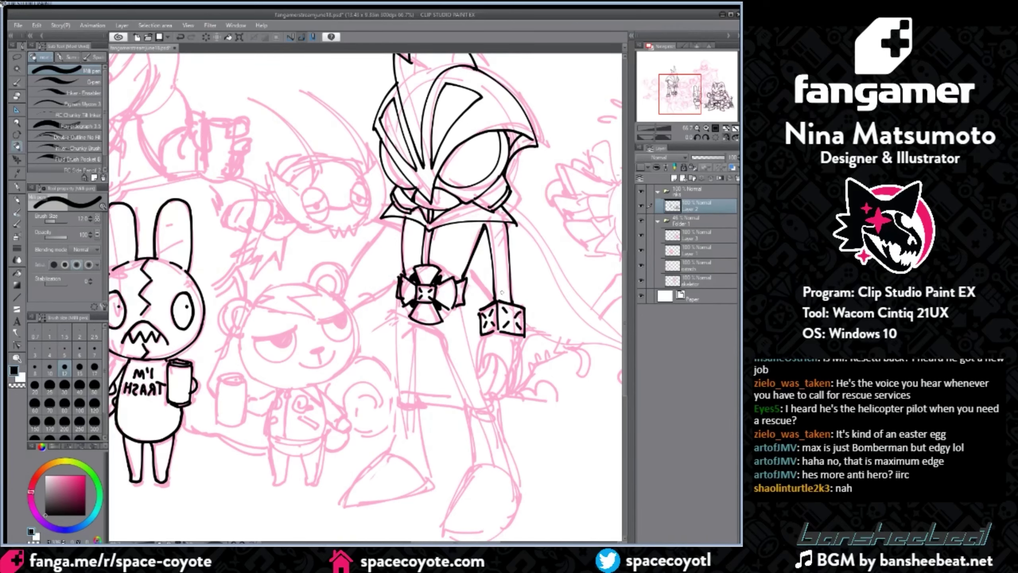
Step: Ink the outlines of the two oval eyes on the horned creature sketched between the rabbit and the helmeted character
{"action": "left_click_drag", "start_coordinate": [310, 191], "coordinate": [318, 189]}
{"action": "key", "text": "ctrl+z"}
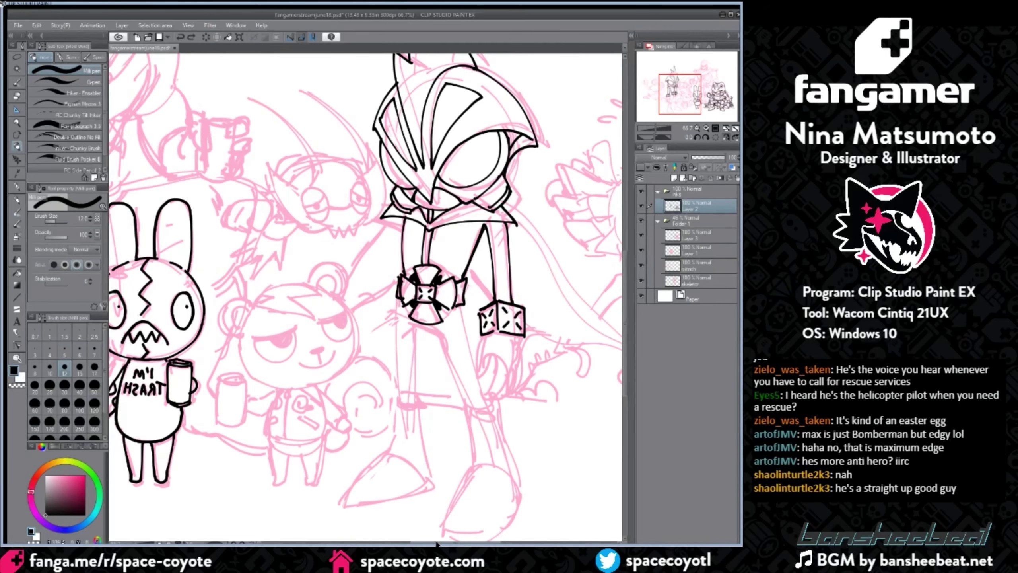
{"action": "left_click_drag", "start_coordinate": [443, 543], "coordinate": [431, 543]}
{"action": "scroll", "coordinate": [377, 158], "scroll_direction": "up", "scroll_amount": 1}
{"action": "mouse_move", "coordinate": [360, 207]}
{"action": "left_mouse_down"}
{"action": "mouse_move", "coordinate": [341, 225]}
{"action": "mouse_move", "coordinate": [381, 240]}
{"action": "mouse_move", "coordinate": [343, 214]}
{"action": "mouse_move", "coordinate": [380, 250]}
{"action": "left_mouse_up"}
{"action": "key", "text": "ctrl+z"}
{"action": "key", "text": "ctrl+z"}
{"action": "left_click_drag", "start_coordinate": [358, 204], "coordinate": [380, 249]}
{"action": "mouse_move", "coordinate": [429, 198]}
{"action": "left_mouse_down"}
{"action": "mouse_move", "coordinate": [416, 233]}
{"action": "mouse_move", "coordinate": [435, 243]}
{"action": "left_mouse_up"}
{"action": "key", "text": "ctrl+z"}
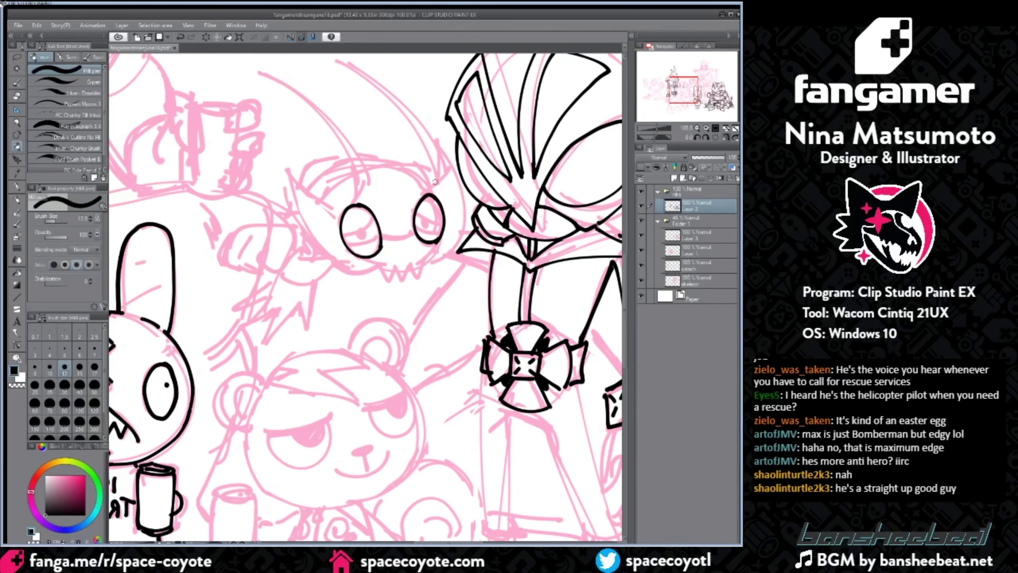
Step: Ink drooping upper eyelids and small half-hidden pupils inside both of the horned creature's eyes
{"action": "mouse_move", "coordinate": [343, 233]}
{"action": "left_mouse_down"}
{"action": "mouse_move", "coordinate": [371, 217]}
{"action": "mouse_move", "coordinate": [445, 219]}
{"action": "left_mouse_up"}
{"action": "key", "text": "ctrl+z"}
{"action": "left_click_drag", "start_coordinate": [355, 233], "coordinate": [366, 236]}
{"action": "left_click_drag", "start_coordinate": [427, 224], "coordinate": [432, 224]}
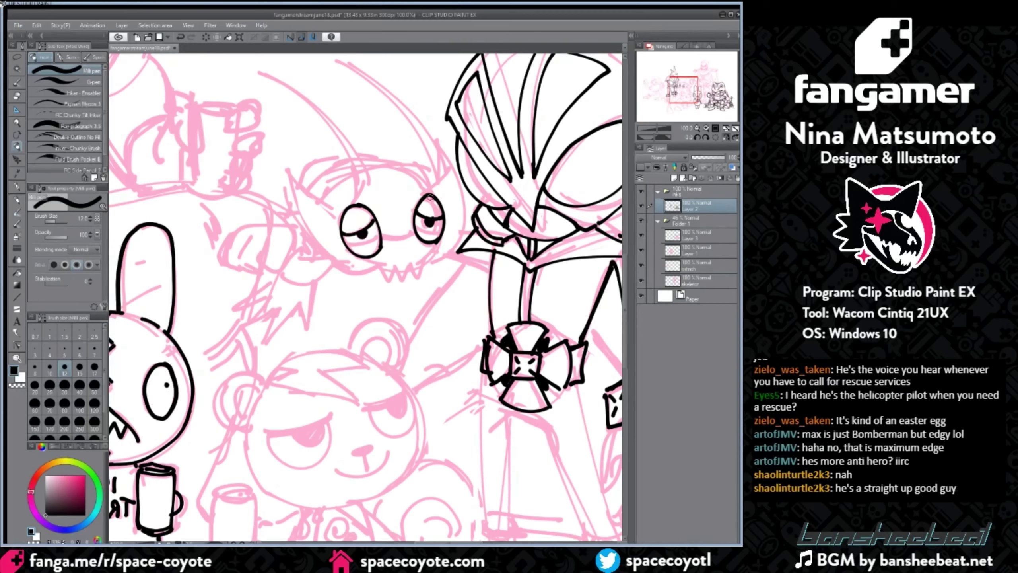
Step: Ink curved lower eyelid lines across the bottom of both of the creature's eyes
{"action": "left_click_drag", "start_coordinate": [344, 240], "coordinate": [443, 225]}
{"action": "key", "text": "ctrl+z"}
{"action": "key", "text": "ctrl+z"}
{"action": "key", "text": "ctrl+z"}
{"action": "key", "text": "ctrl+z"}
Step: Adjust the inked shapes of the creature's two eyes with lasso selections, and clear the selection
{"action": "left_click", "coordinate": [17, 57]}
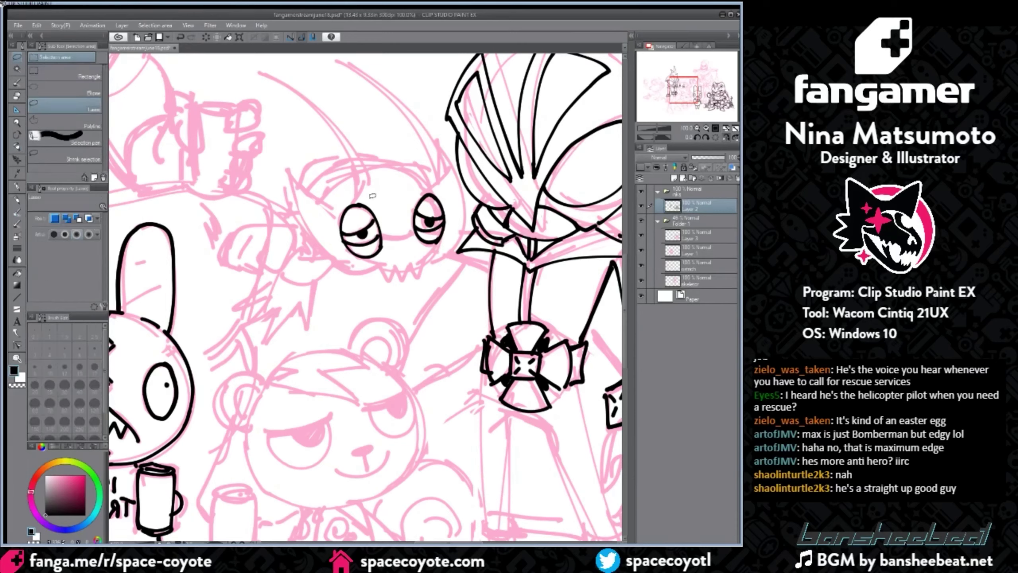
{"action": "mouse_move", "coordinate": [340, 197]}
{"action": "left_mouse_down"}
{"action": "mouse_move", "coordinate": [375, 190]}
{"action": "mouse_move", "coordinate": [373, 216]}
{"action": "left_mouse_up"}
{"action": "left_click_drag", "start_coordinate": [422, 180], "coordinate": [443, 211]}
{"action": "key", "text": "ctrl+d"}
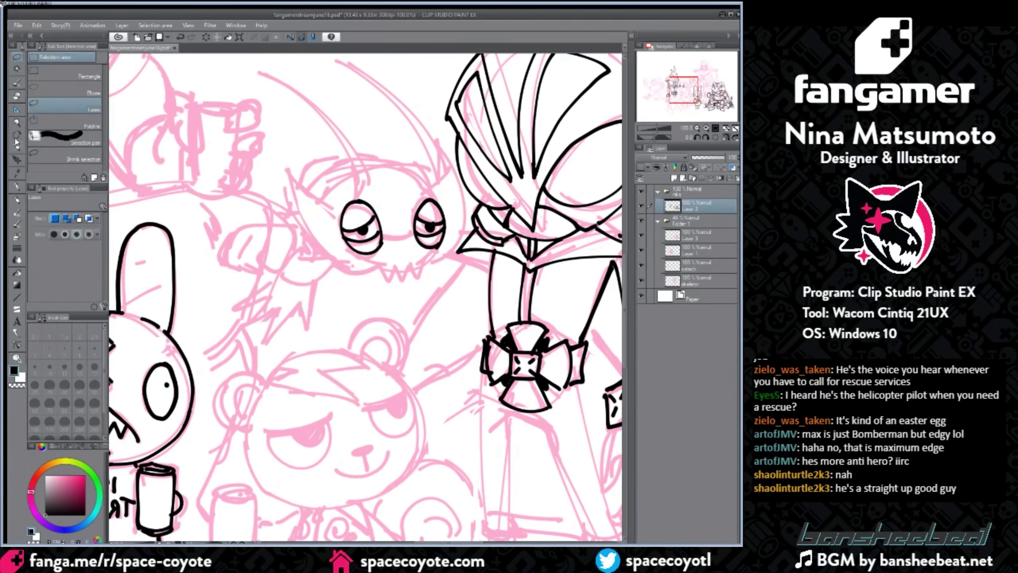
Step: Ink the short curved nose line joining the creature's two eyes with the pen
{"action": "left_click", "coordinate": [17, 144]}
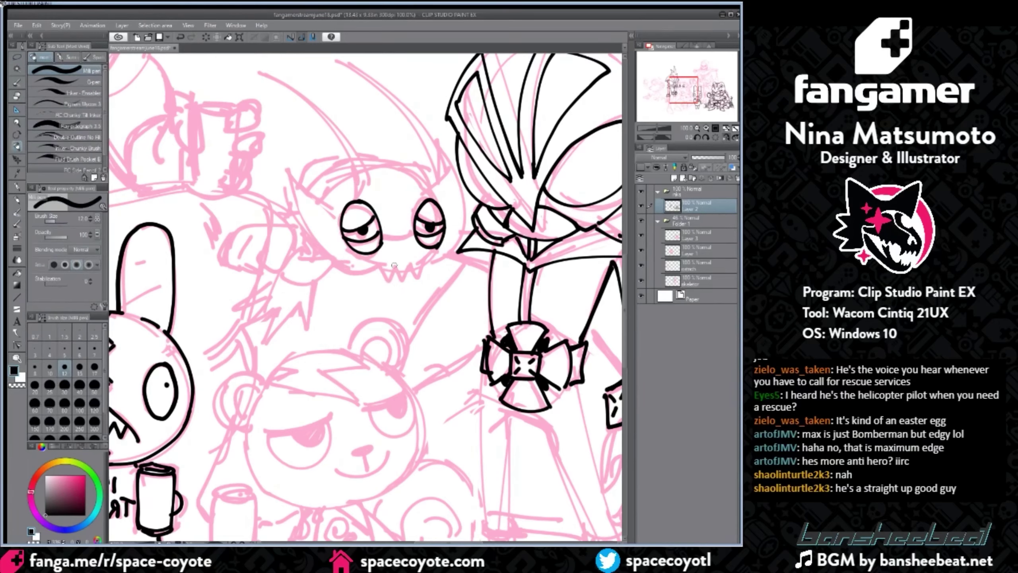
{"action": "left_click_drag", "start_coordinate": [382, 235], "coordinate": [415, 233]}
{"action": "key", "text": "ctrl+z"}
{"action": "left_click_drag", "start_coordinate": [359, 252], "coordinate": [383, 265]}
{"action": "key", "text": "ctrl+z"}
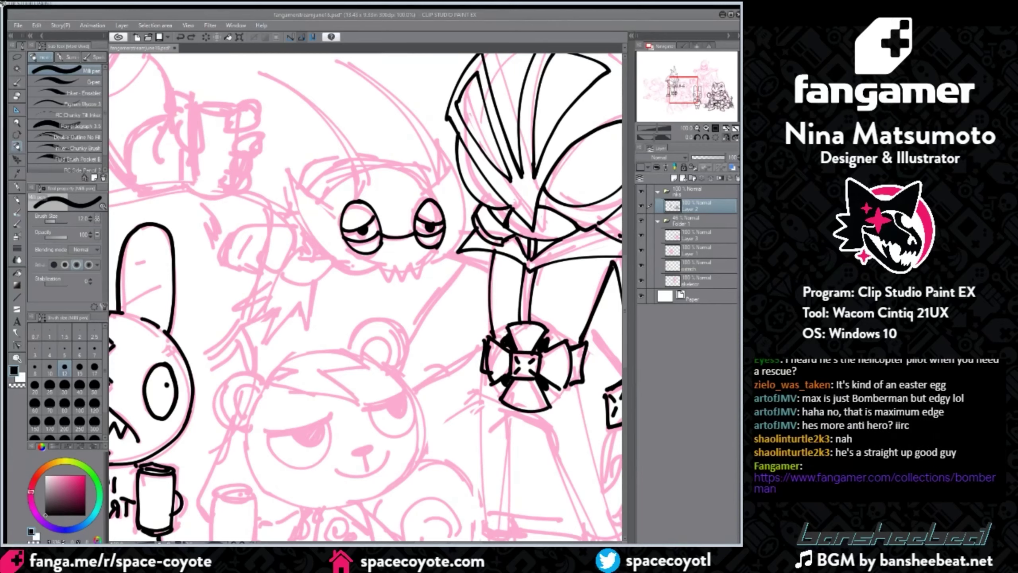
Step: Mirror the canvas view and ink the creature's two long curved antennae sweeping up from above the eyes
{"action": "left_click_drag", "start_coordinate": [624, 277], "coordinate": [624, 268]}
{"action": "left_click", "coordinate": [358, 94]}
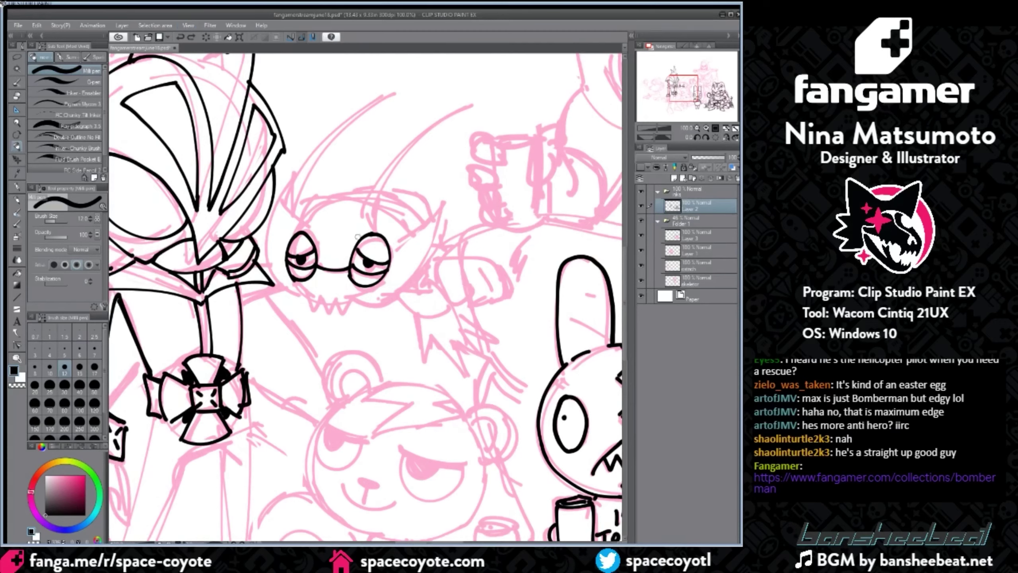
{"action": "mouse_move", "coordinate": [356, 239]}
{"action": "left_mouse_down"}
{"action": "mouse_move", "coordinate": [355, 197]}
{"action": "mouse_move", "coordinate": [462, 112]}
{"action": "left_mouse_up"}
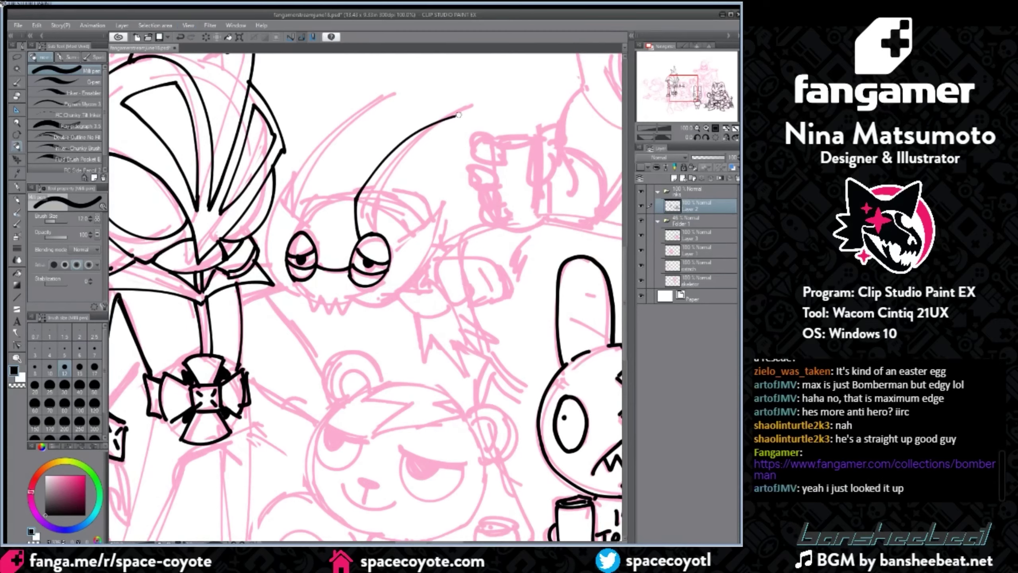
{"action": "key", "text": "ctrl+z"}
{"action": "mouse_move", "coordinate": [356, 197]}
{"action": "left_mouse_down"}
{"action": "mouse_move", "coordinate": [471, 102]}
{"action": "mouse_move", "coordinate": [393, 158]}
{"action": "mouse_move", "coordinate": [469, 104]}
{"action": "mouse_move", "coordinate": [366, 232]}
{"action": "mouse_move", "coordinate": [301, 205]}
{"action": "mouse_move", "coordinate": [301, 190]}
{"action": "left_mouse_up"}
{"action": "key", "text": "ctrl+z"}
{"action": "mouse_move", "coordinate": [313, 241]}
{"action": "left_mouse_down"}
{"action": "mouse_move", "coordinate": [318, 192]}
{"action": "mouse_move", "coordinate": [389, 95]}
{"action": "left_mouse_up"}
{"action": "key", "text": "ctrl+z"}
{"action": "left_click_drag", "start_coordinate": [301, 188], "coordinate": [391, 90]}
{"action": "key", "text": "ctrl+z"}
{"action": "key", "text": "ctrl+z"}
{"action": "mouse_move", "coordinate": [315, 195]}
{"action": "left_mouse_down"}
{"action": "mouse_move", "coordinate": [336, 142]}
{"action": "mouse_move", "coordinate": [391, 91]}
{"action": "left_mouse_up"}
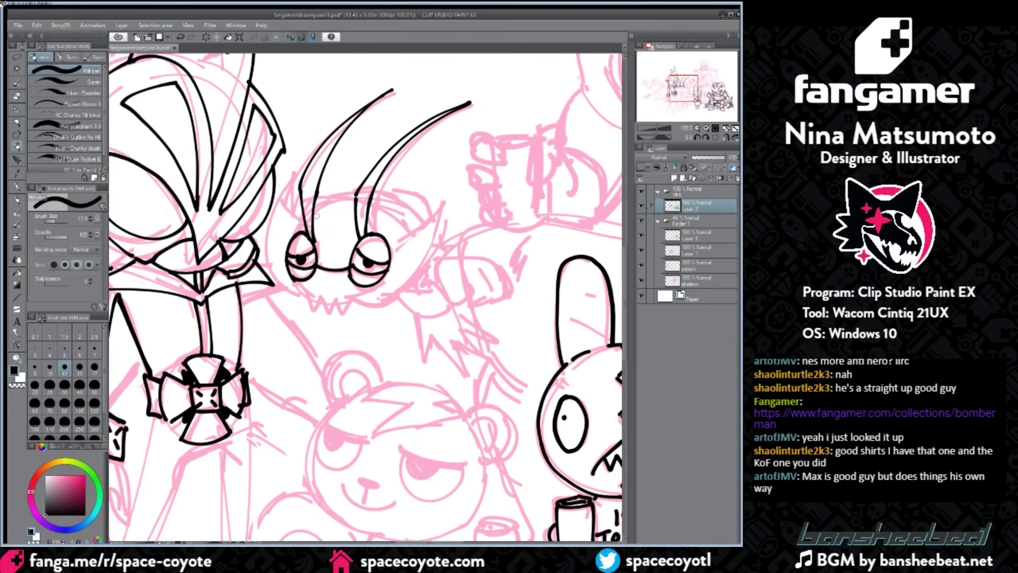
Step: Ink the pronged lash tufts above the creature's eyes and the outer contour around each eye
{"action": "mouse_move", "coordinate": [376, 227]}
{"action": "left_mouse_down"}
{"action": "mouse_move", "coordinate": [374, 216]}
{"action": "mouse_move", "coordinate": [389, 232]}
{"action": "mouse_move", "coordinate": [386, 280]}
{"action": "left_mouse_up"}
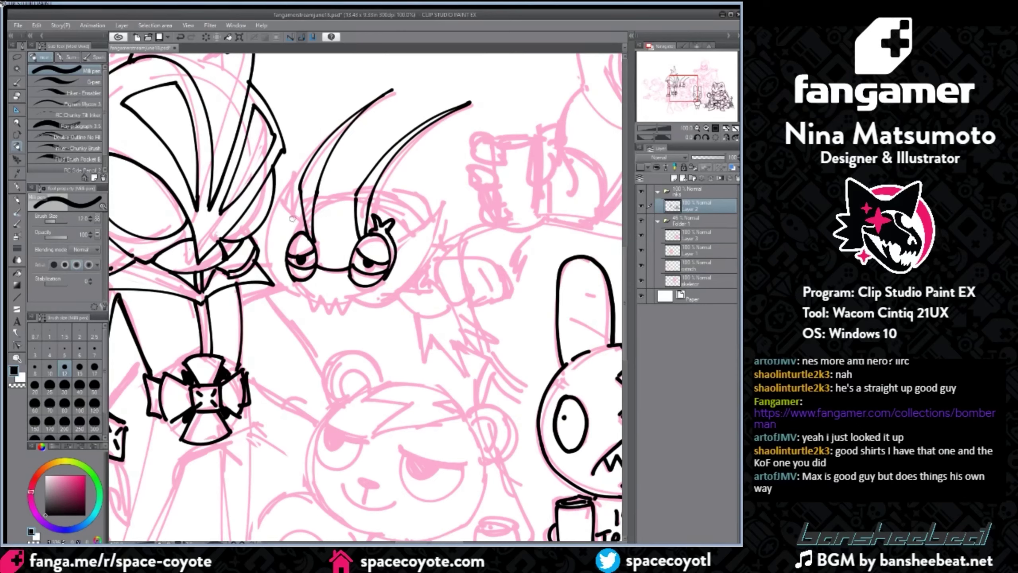
{"action": "mouse_move", "coordinate": [278, 217]}
{"action": "left_mouse_down"}
{"action": "mouse_move", "coordinate": [297, 225]}
{"action": "mouse_move", "coordinate": [302, 214]}
{"action": "mouse_move", "coordinate": [286, 256]}
{"action": "left_mouse_up"}
{"action": "key", "text": "ctrl+z"}
Step: Erase the ends of the nose line, redraw its sides rising between the eyes, and trim the eyes' lower outlines
{"action": "left_click", "coordinate": [16, 386]}
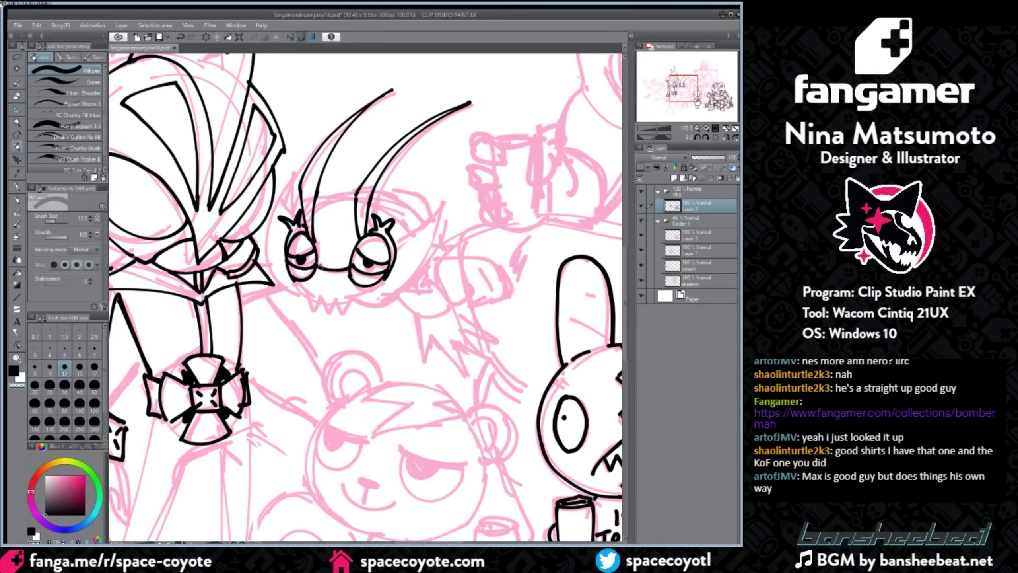
{"action": "left_click_drag", "start_coordinate": [319, 263], "coordinate": [320, 273]}
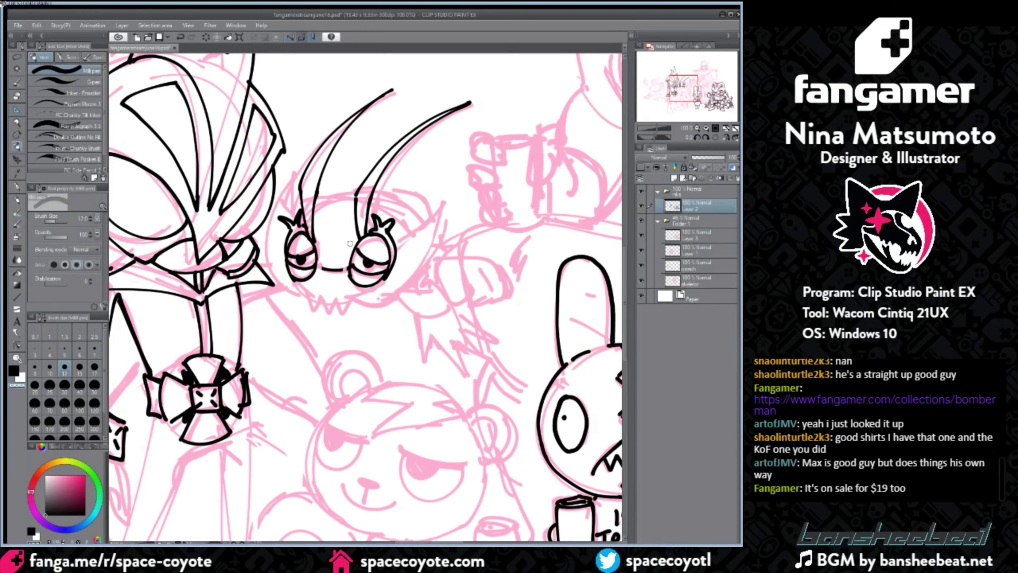
{"action": "left_click", "coordinate": [13, 370]}
{"action": "mouse_move", "coordinate": [316, 234]}
{"action": "left_mouse_down"}
{"action": "mouse_move", "coordinate": [319, 265]}
{"action": "mouse_move", "coordinate": [343, 268]}
{"action": "left_mouse_up"}
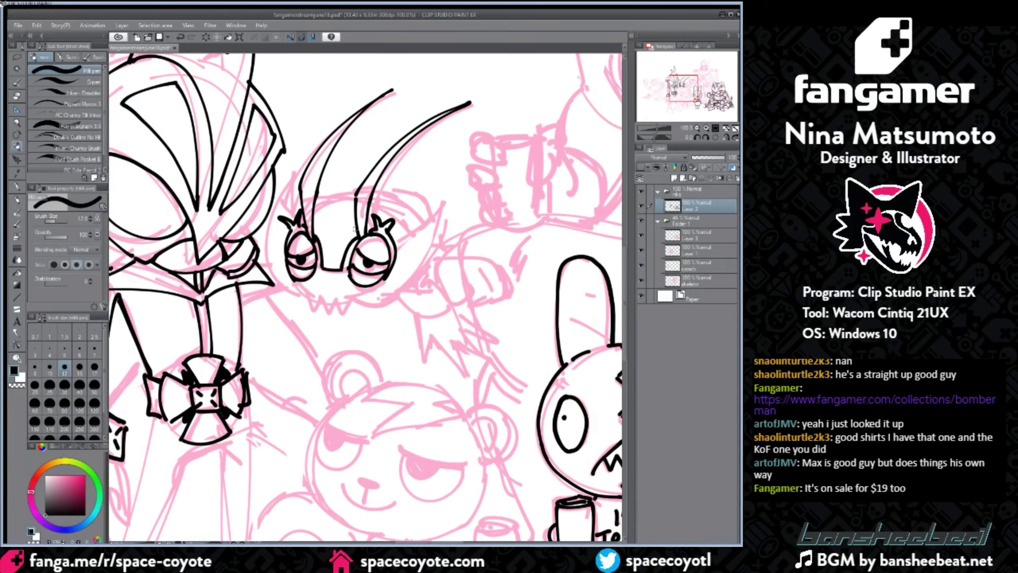
{"action": "left_click", "coordinate": [17, 384]}
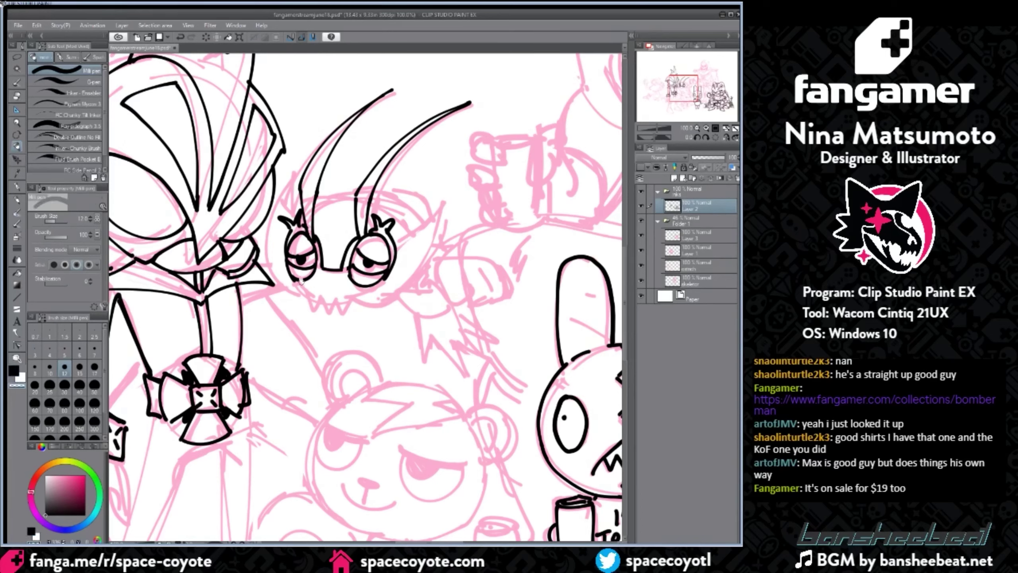
{"action": "left_click_drag", "start_coordinate": [368, 286], "coordinate": [363, 287]}
Step: Ink the creature's jagged row of pointed teeth along the bottom of its face
{"action": "left_click", "coordinate": [13, 367]}
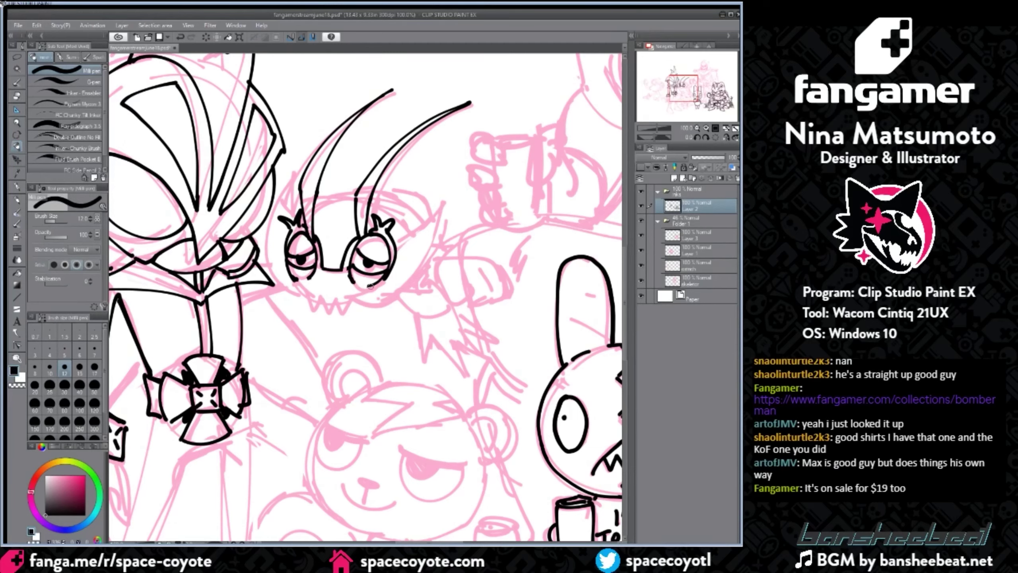
{"action": "key", "text": "ctrl+z"}
{"action": "mouse_move", "coordinate": [299, 280]}
{"action": "left_mouse_down"}
{"action": "mouse_move", "coordinate": [315, 307]}
{"action": "mouse_move", "coordinate": [352, 299]}
{"action": "left_mouse_up"}
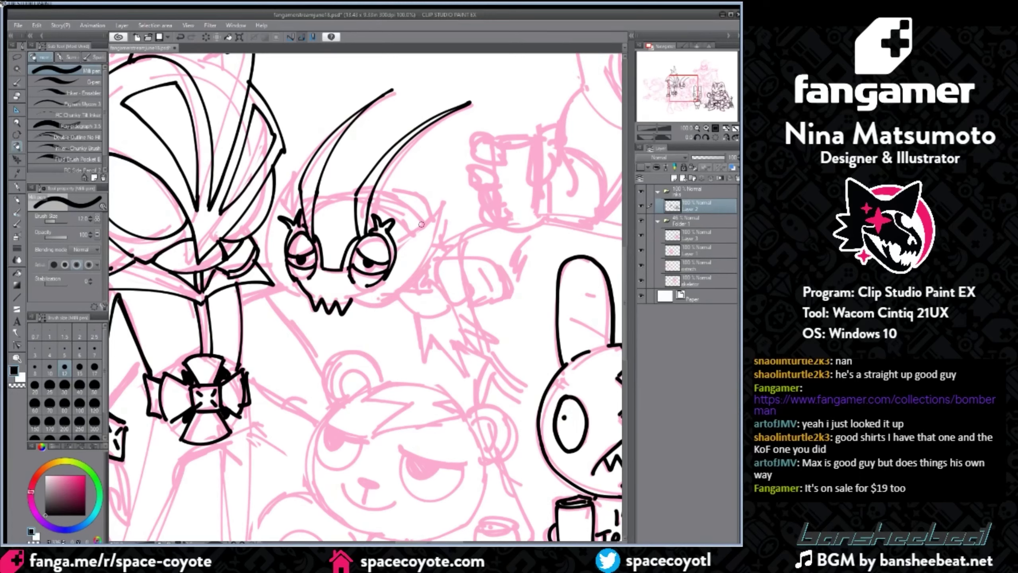
Step: Ink the inner face contour curving around the near eye and across the forehead between the antennae
{"action": "left_click_drag", "start_coordinate": [389, 276], "coordinate": [404, 259]}
{"action": "mouse_move", "coordinate": [396, 224]}
{"action": "left_mouse_down"}
{"action": "mouse_move", "coordinate": [411, 252]}
{"action": "mouse_move", "coordinate": [403, 262]}
{"action": "left_mouse_up"}
{"action": "left_click_drag", "start_coordinate": [313, 208], "coordinate": [356, 200]}
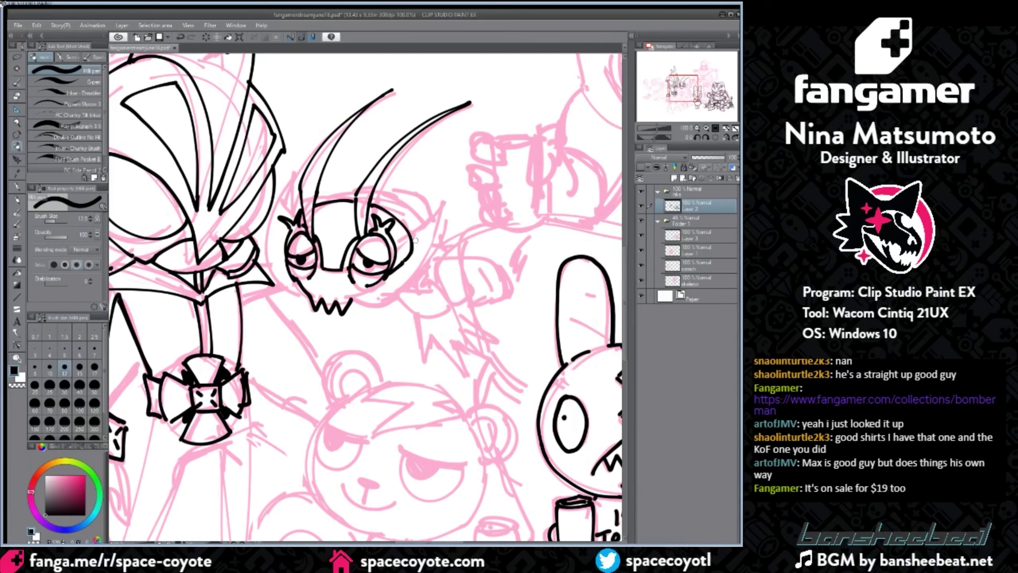
Step: Ink the near side of the creature's jaw, sweeping up into a sharp pointed cheek horn
{"action": "mouse_move", "coordinate": [414, 234]}
{"action": "left_mouse_down"}
{"action": "mouse_move", "coordinate": [443, 200]}
{"action": "mouse_move", "coordinate": [375, 310]}
{"action": "mouse_move", "coordinate": [358, 298]}
{"action": "mouse_move", "coordinate": [403, 292]}
{"action": "left_mouse_up"}
{"action": "key", "text": "ctrl+z"}
{"action": "key", "text": "ctrl+z"}
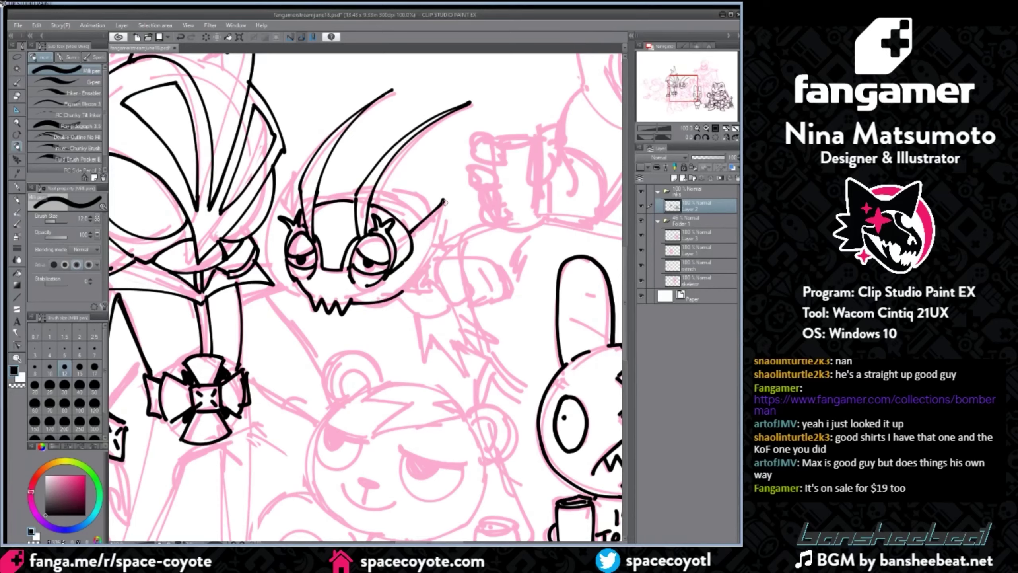
{"action": "left_click_drag", "start_coordinate": [444, 201], "coordinate": [396, 292]}
{"action": "key", "text": "ctrl+z"}
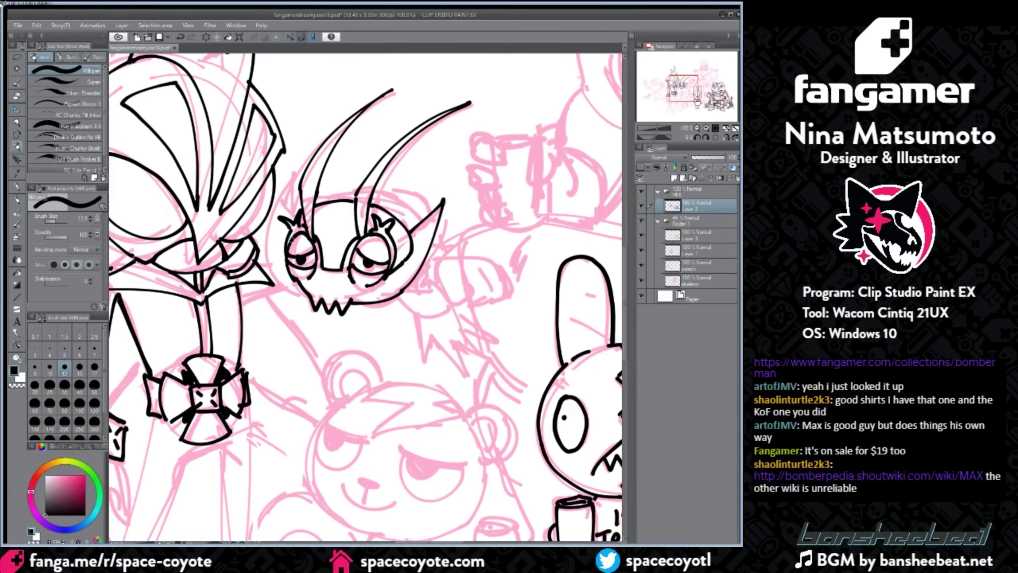
Step: Ink the far side of the creature's jaw, rising into a pointed horn beside the helmet
{"action": "left_click_drag", "start_coordinate": [305, 294], "coordinate": [268, 247]}
{"action": "key", "text": "ctrl+z"}
{"action": "key", "text": "ctrl+z"}
{"action": "mouse_move", "coordinate": [295, 175]}
{"action": "left_mouse_down"}
{"action": "mouse_move", "coordinate": [271, 268]}
{"action": "mouse_move", "coordinate": [296, 296]}
{"action": "mouse_move", "coordinate": [298, 217]}
{"action": "left_mouse_up"}
{"action": "left_click_drag", "start_coordinate": [288, 291], "coordinate": [307, 298]}
{"action": "key", "text": "ctrl+z"}
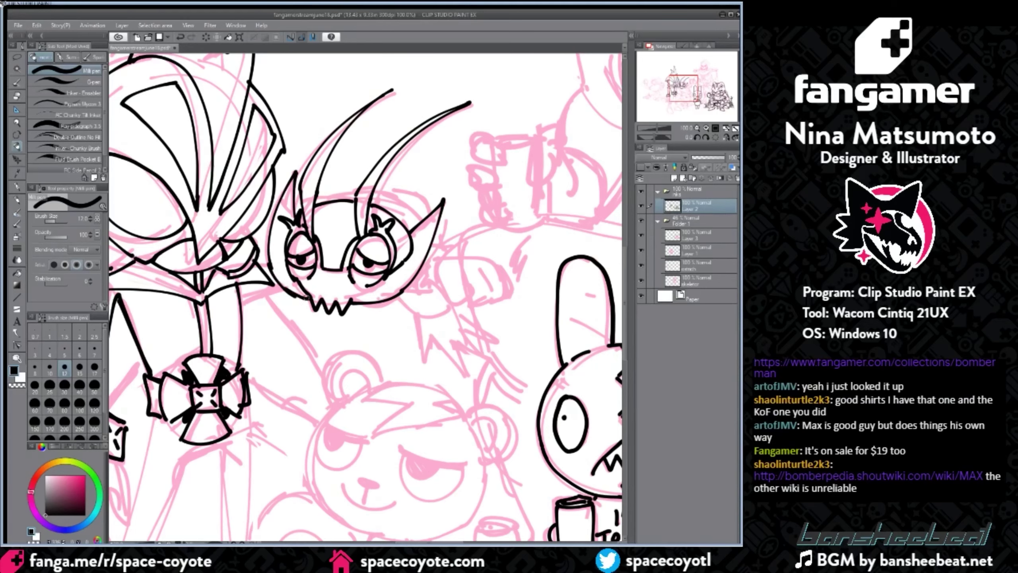
Step: Ink the top of the creature's head as a segmented band behind the antennae
{"action": "mouse_move", "coordinate": [316, 199]}
{"action": "left_mouse_down"}
{"action": "mouse_move", "coordinate": [360, 187]}
{"action": "mouse_move", "coordinate": [412, 227]}
{"action": "left_mouse_up"}
{"action": "key", "text": "ctrl+z"}
{"action": "mouse_move", "coordinate": [390, 195]}
{"action": "left_mouse_down"}
{"action": "mouse_move", "coordinate": [421, 227]}
{"action": "mouse_move", "coordinate": [429, 216]}
{"action": "left_mouse_up"}
{"action": "left_click_drag", "start_coordinate": [345, 191], "coordinate": [328, 198]}
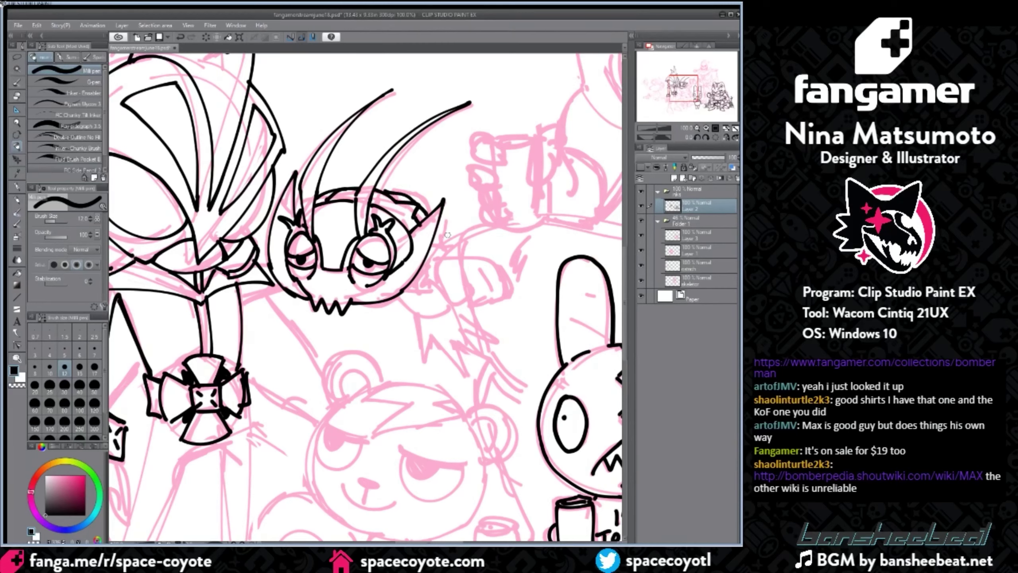
Step: Ink the cuff and closed fist beside the creature's face, with the jagged spikes hanging below it
{"action": "mouse_move", "coordinate": [447, 241]}
{"action": "left_mouse_down"}
{"action": "mouse_move", "coordinate": [426, 265]}
{"action": "mouse_move", "coordinate": [435, 291]}
{"action": "mouse_move", "coordinate": [426, 295]}
{"action": "mouse_move", "coordinate": [434, 283]}
{"action": "mouse_move", "coordinate": [466, 290]}
{"action": "left_mouse_up"}
{"action": "left_click_drag", "start_coordinate": [468, 286], "coordinate": [473, 279]}
{"action": "mouse_move", "coordinate": [484, 268]}
{"action": "left_mouse_down"}
{"action": "mouse_move", "coordinate": [469, 301]}
{"action": "mouse_move", "coordinate": [489, 301]}
{"action": "mouse_move", "coordinate": [509, 279]}
{"action": "mouse_move", "coordinate": [460, 259]}
{"action": "mouse_move", "coordinate": [498, 254]}
{"action": "mouse_move", "coordinate": [444, 239]}
{"action": "mouse_move", "coordinate": [440, 266]}
{"action": "mouse_move", "coordinate": [458, 277]}
{"action": "mouse_move", "coordinate": [480, 265]}
{"action": "mouse_move", "coordinate": [460, 287]}
{"action": "mouse_move", "coordinate": [491, 321]}
{"action": "left_mouse_up"}
{"action": "key", "text": "ctrl+z"}
{"action": "key", "text": "ctrl+z"}
{"action": "key", "text": "ctrl+z"}
{"action": "scroll", "coordinate": [496, 215], "scroll_direction": "down", "scroll_amount": 1}
{"action": "key", "text": "ctrl+z"}
{"action": "left_click_drag", "start_coordinate": [477, 285], "coordinate": [500, 298]}
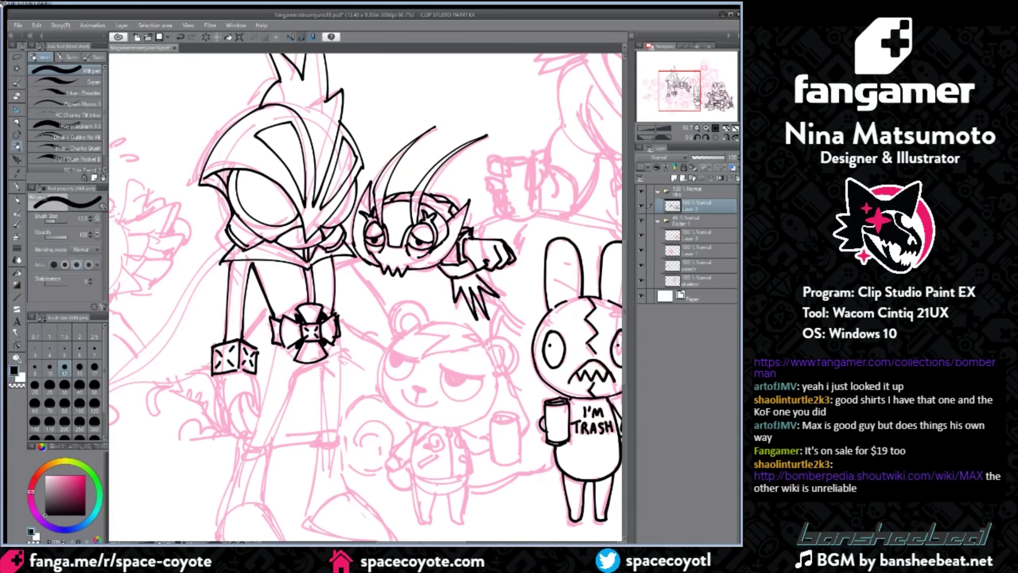
Step: Ink the helmeted character's hanging hand below the boxy wrist cuff, with its bent thumb and pointed fingers
{"action": "scroll", "coordinate": [541, 227], "scroll_direction": "down", "scroll_amount": 3}
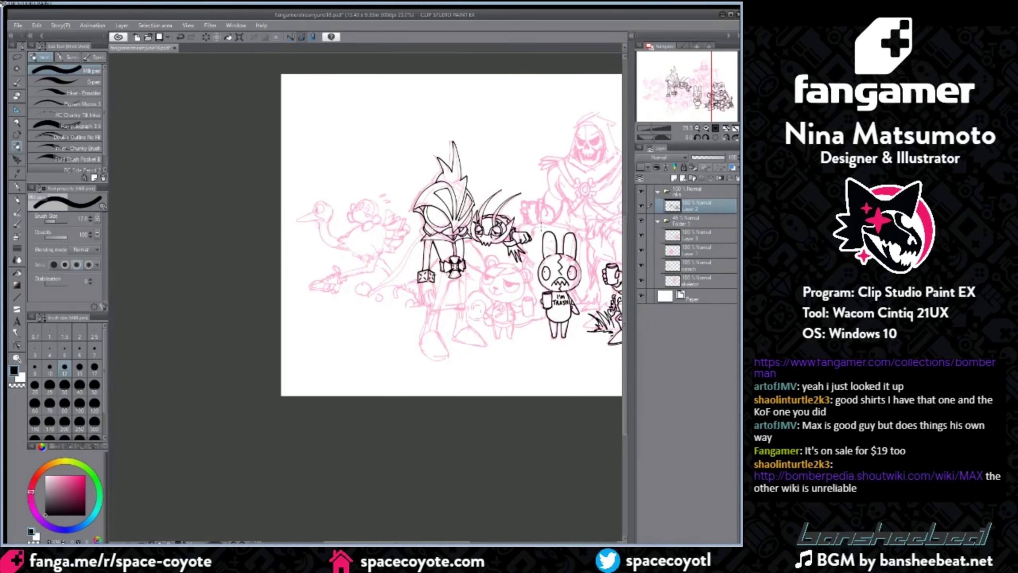
{"action": "scroll", "coordinate": [541, 227], "scroll_direction": "up", "scroll_amount": 2}
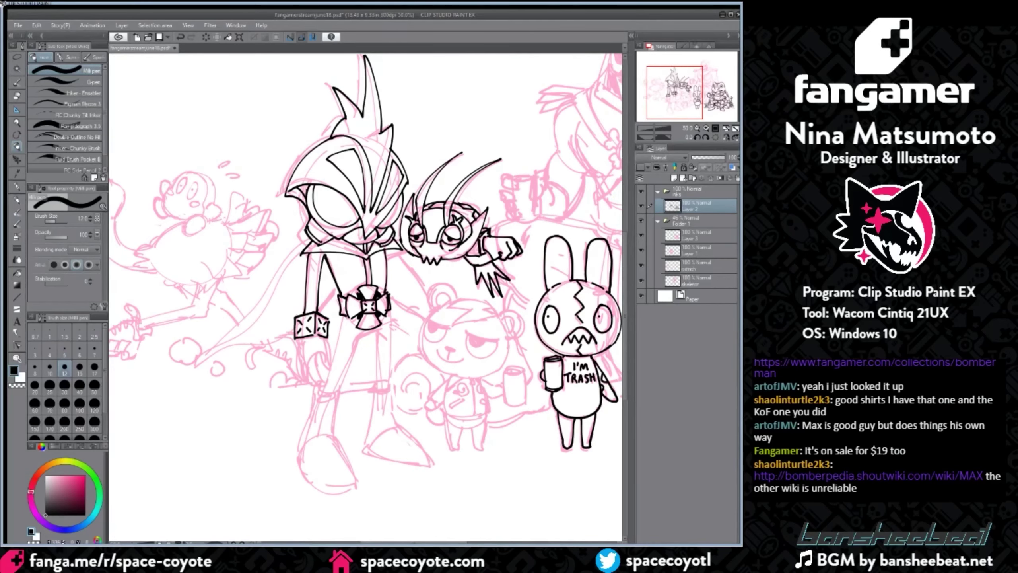
{"action": "left_click_drag", "start_coordinate": [624, 305], "coordinate": [624, 317]}
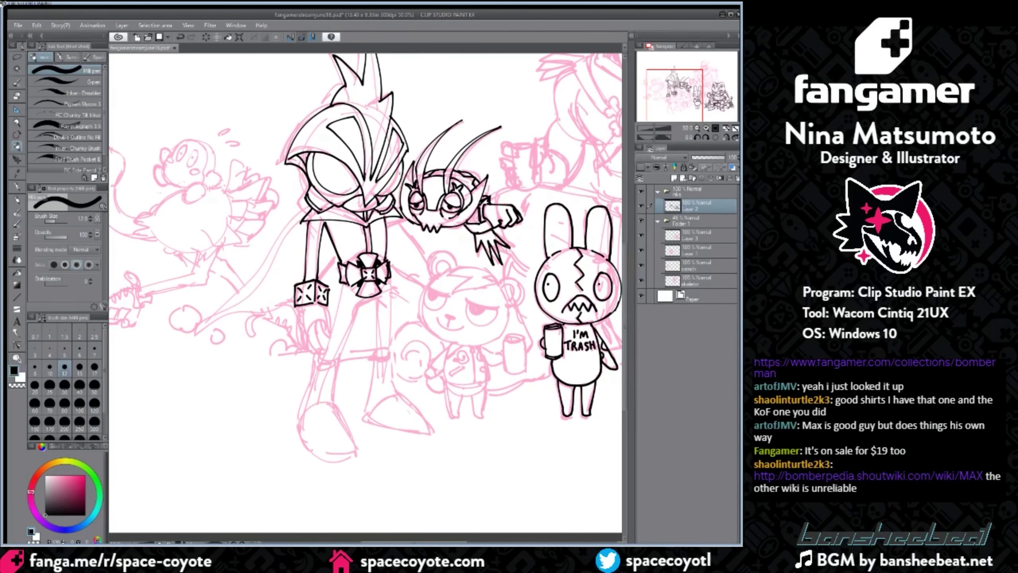
{"action": "left_click_drag", "start_coordinate": [429, 542], "coordinate": [424, 542]}
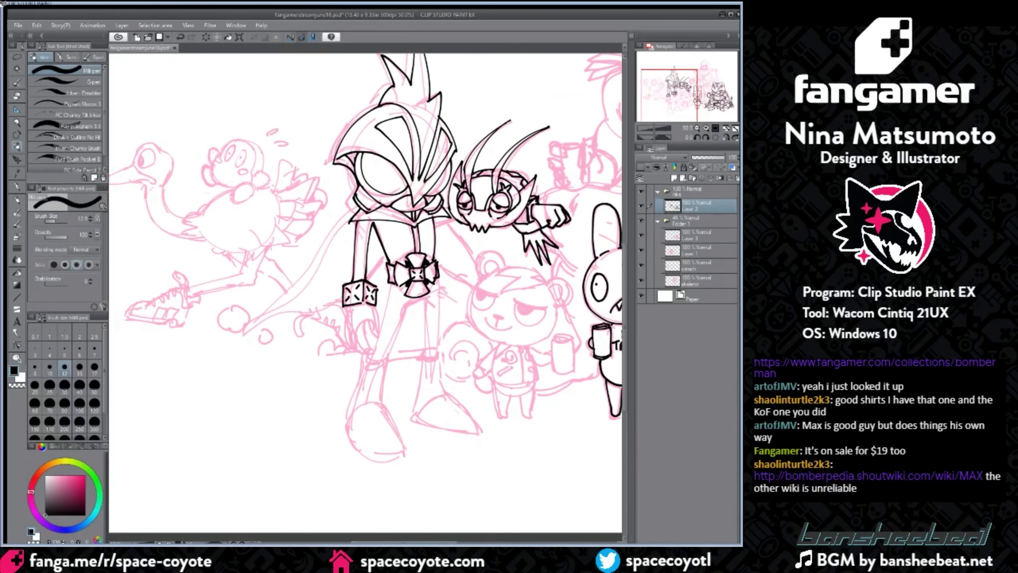
{"action": "key", "text": "ctrl+plus"}
{"action": "left_click_drag", "start_coordinate": [624, 286], "coordinate": [623, 312]}
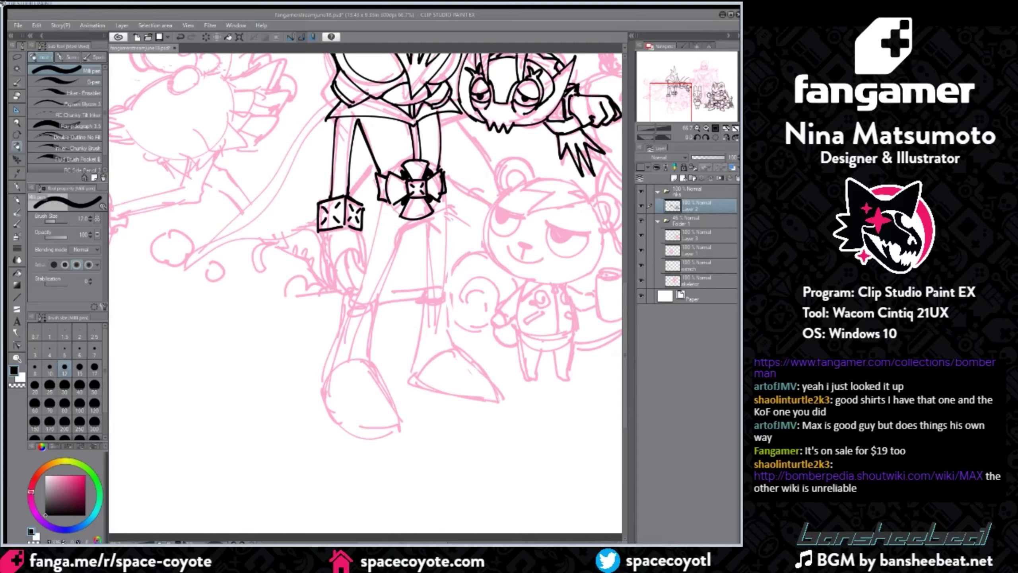
{"action": "left_click", "coordinate": [347, 233]}
{"action": "mouse_move", "coordinate": [352, 230]}
{"action": "left_mouse_down"}
{"action": "mouse_move", "coordinate": [359, 260]}
{"action": "mouse_move", "coordinate": [331, 233]}
{"action": "mouse_move", "coordinate": [352, 233]}
{"action": "mouse_move", "coordinate": [357, 259]}
{"action": "mouse_move", "coordinate": [349, 244]}
{"action": "mouse_move", "coordinate": [327, 263]}
{"action": "mouse_move", "coordinate": [356, 281]}
{"action": "left_mouse_up"}
{"action": "key", "text": "ctrl+z"}
{"action": "key", "text": "ctrl+z"}
{"action": "key", "text": "ctrl+z"}
{"action": "key", "text": "ctrl+z"}
{"action": "left_click_drag", "start_coordinate": [339, 257], "coordinate": [357, 282]}
{"action": "left_click_drag", "start_coordinate": [334, 261], "coordinate": [353, 283]}
{"action": "mouse_move", "coordinate": [336, 258]}
{"action": "left_mouse_down"}
{"action": "mouse_move", "coordinate": [331, 277]}
{"action": "mouse_move", "coordinate": [339, 278]}
{"action": "left_mouse_up"}
{"action": "mouse_move", "coordinate": [328, 233]}
{"action": "left_mouse_down"}
{"action": "mouse_move", "coordinate": [325, 256]}
{"action": "mouse_move", "coordinate": [353, 227]}
{"action": "left_mouse_up"}
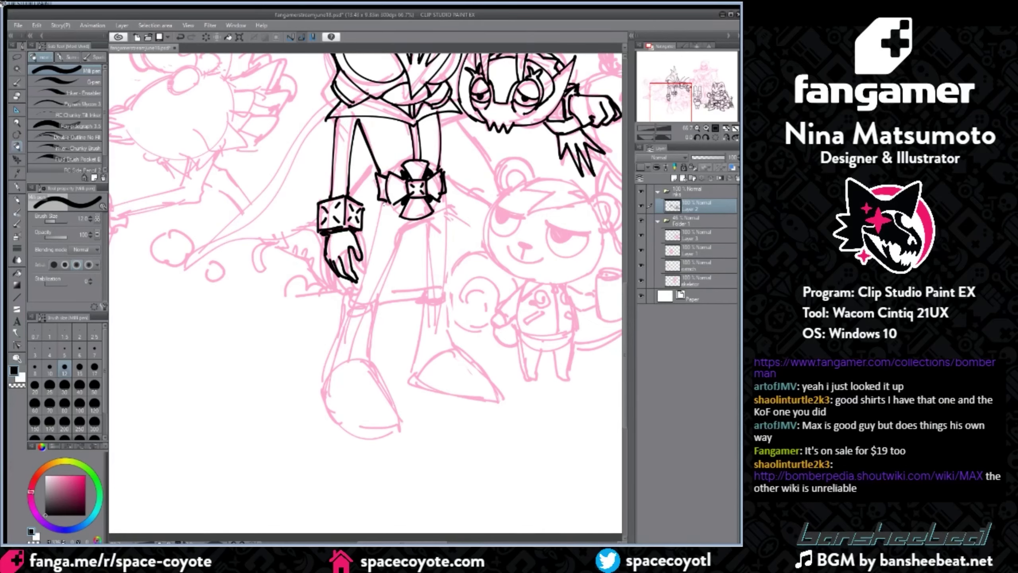
Step: Ink the short arm line between the helmeted character's shoulder and the creature's face
{"action": "scroll", "coordinate": [399, 192], "scroll_direction": "down", "scroll_amount": 1}
{"action": "scroll", "coordinate": [481, 137], "scroll_direction": "up", "scroll_amount": 1}
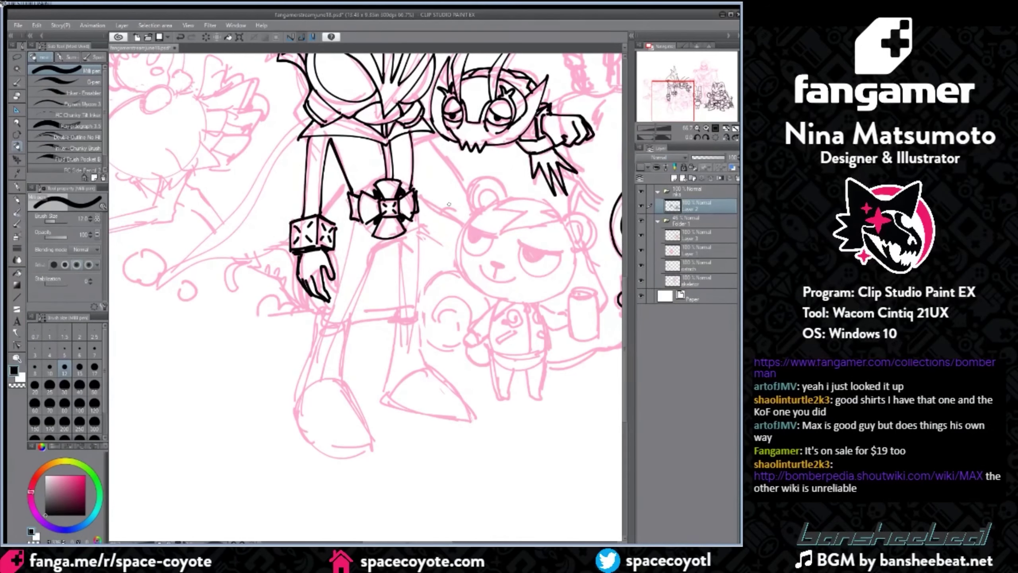
{"action": "scroll", "coordinate": [625, 321], "scroll_direction": "up", "scroll_amount": 5}
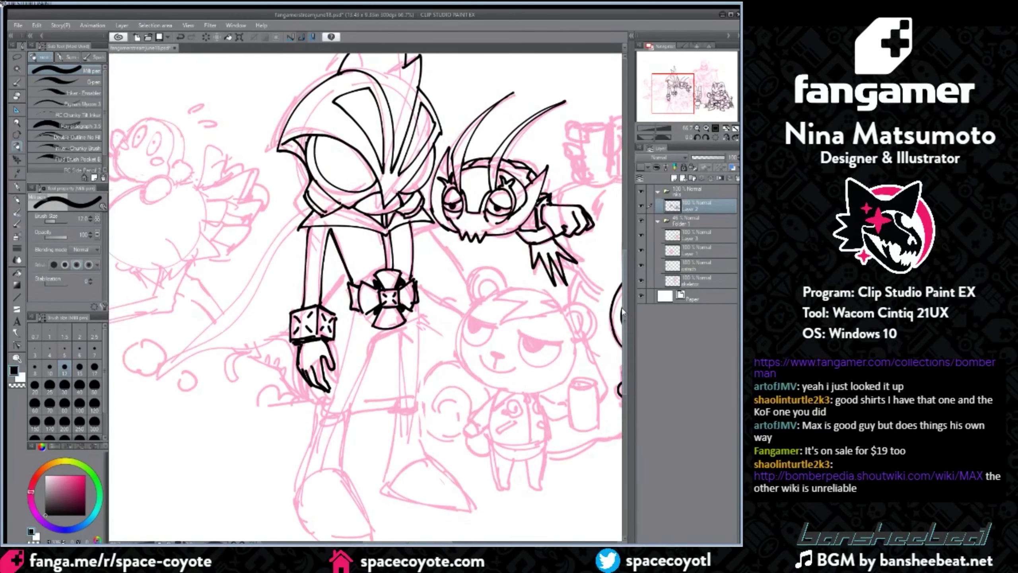
{"action": "left_click_drag", "start_coordinate": [314, 228], "coordinate": [306, 305]}
{"action": "key", "text": "ctrl+z"}
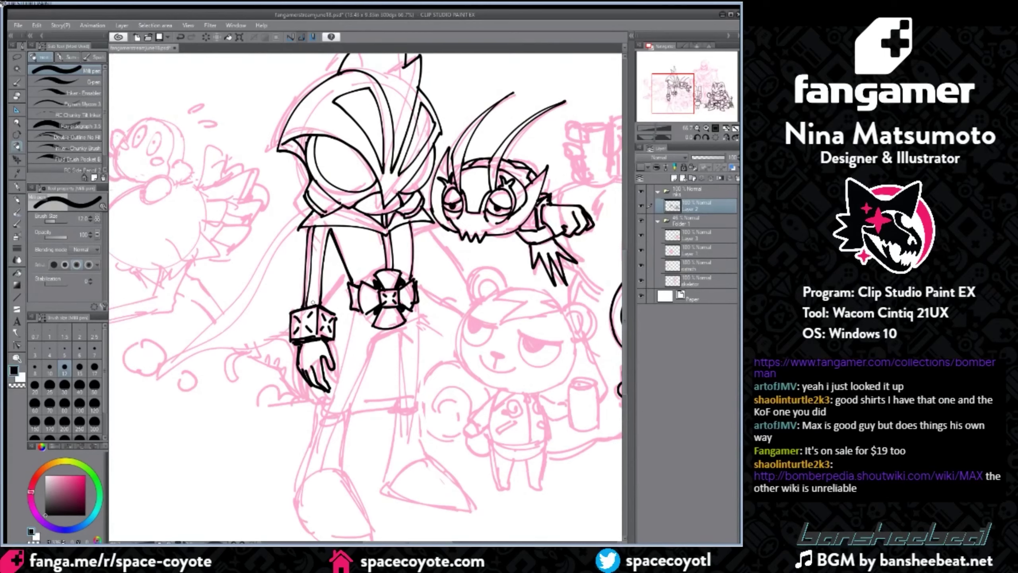
{"action": "left_click_drag", "start_coordinate": [412, 235], "coordinate": [440, 224]}
Step: Ink the helmeted character's two slim legs from the belt down to the boot tops
{"action": "left_click_drag", "start_coordinate": [352, 309], "coordinate": [348, 350]}
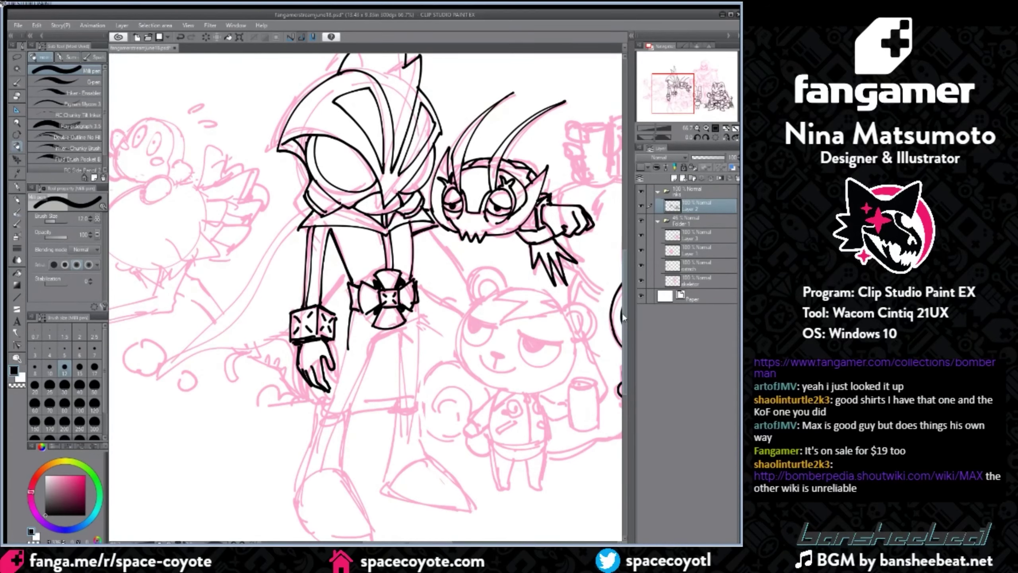
{"action": "left_click_drag", "start_coordinate": [624, 295], "coordinate": [623, 315]}
{"action": "key", "text": "ctrl+z"}
{"action": "left_click_drag", "start_coordinate": [351, 243], "coordinate": [328, 344]}
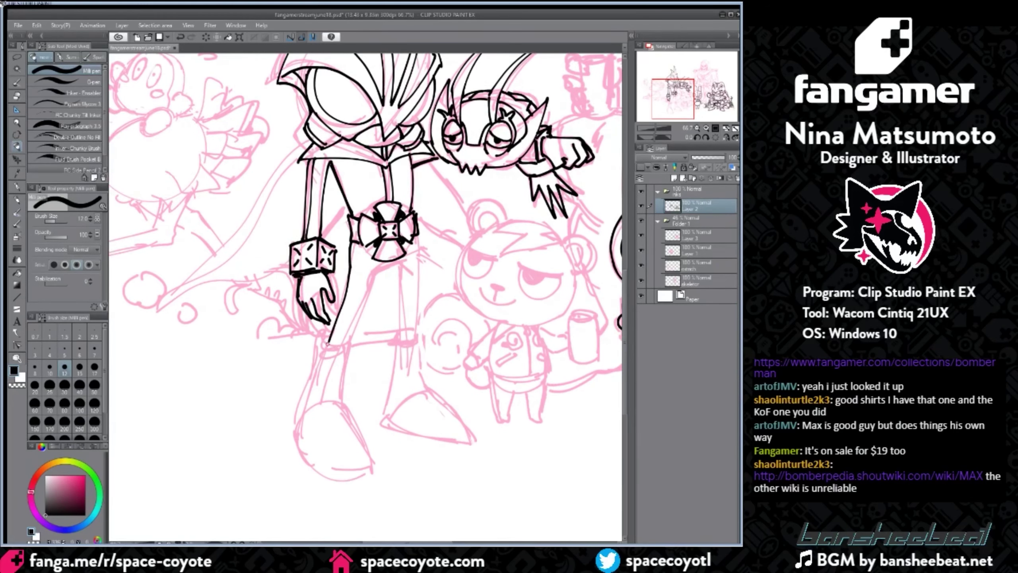
{"action": "mouse_move", "coordinate": [378, 270]}
{"action": "left_mouse_down"}
{"action": "mouse_move", "coordinate": [342, 350]}
{"action": "mouse_move", "coordinate": [398, 262]}
{"action": "mouse_move", "coordinate": [380, 272]}
{"action": "mouse_move", "coordinate": [406, 263]}
{"action": "mouse_move", "coordinate": [400, 340]}
{"action": "left_mouse_up"}
{"action": "key", "text": "ctrl+z"}
{"action": "key", "text": "ctrl+z"}
{"action": "left_click_drag", "start_coordinate": [414, 235], "coordinate": [413, 338]}
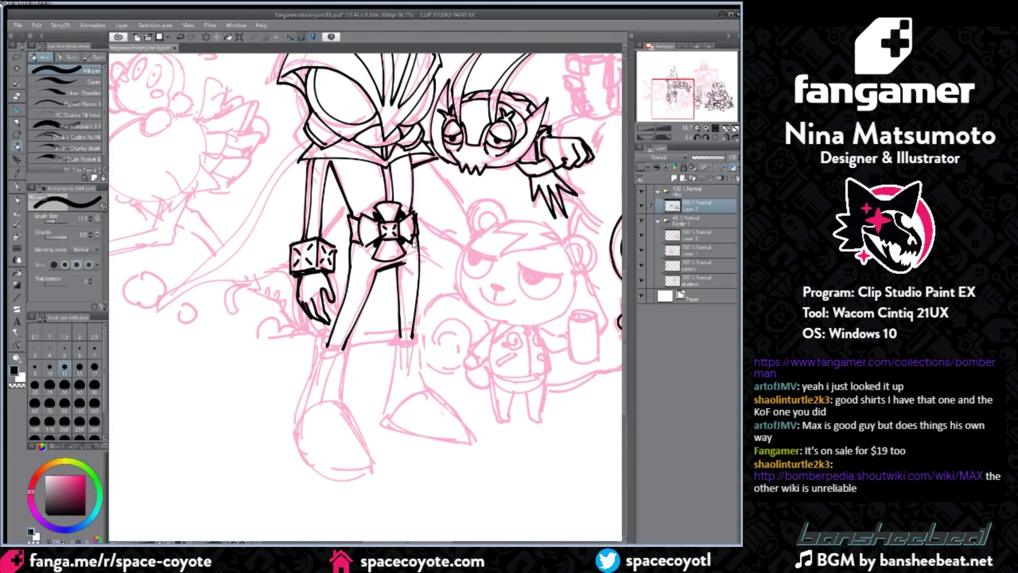
{"action": "key", "text": "ctrl+z"}
{"action": "left_click_drag", "start_coordinate": [417, 235], "coordinate": [413, 338]}
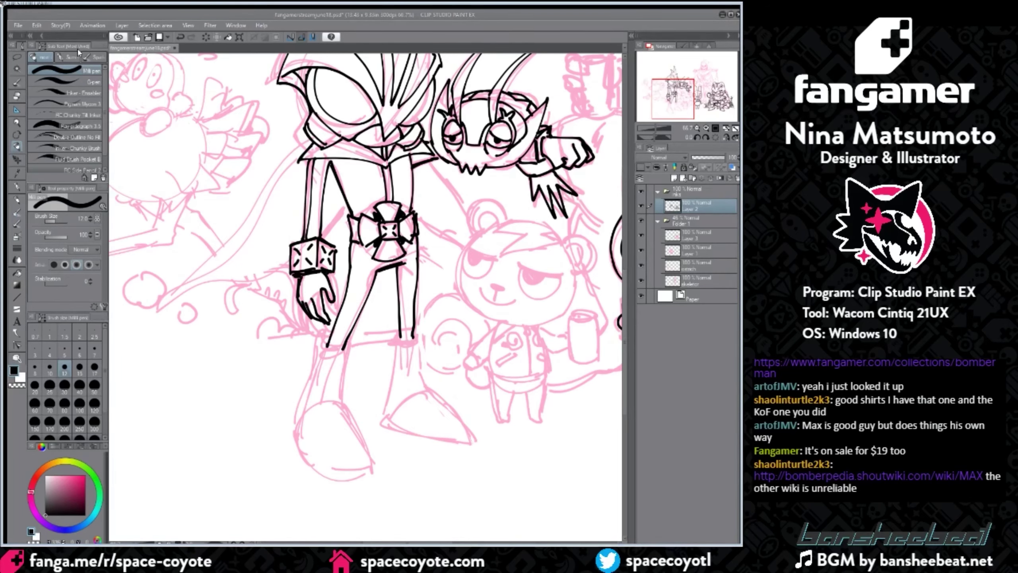
Step: Ink the boot below the hanging hand, with its cuffed top, straight shaft and large rounded shoe
{"action": "left_click_drag", "start_coordinate": [624, 324], "coordinate": [623, 335]}
{"action": "mouse_move", "coordinate": [324, 306]}
{"action": "left_mouse_down"}
{"action": "mouse_move", "coordinate": [347, 307]}
{"action": "mouse_move", "coordinate": [304, 364]}
{"action": "left_mouse_up"}
{"action": "left_click_drag", "start_coordinate": [313, 303], "coordinate": [304, 362]}
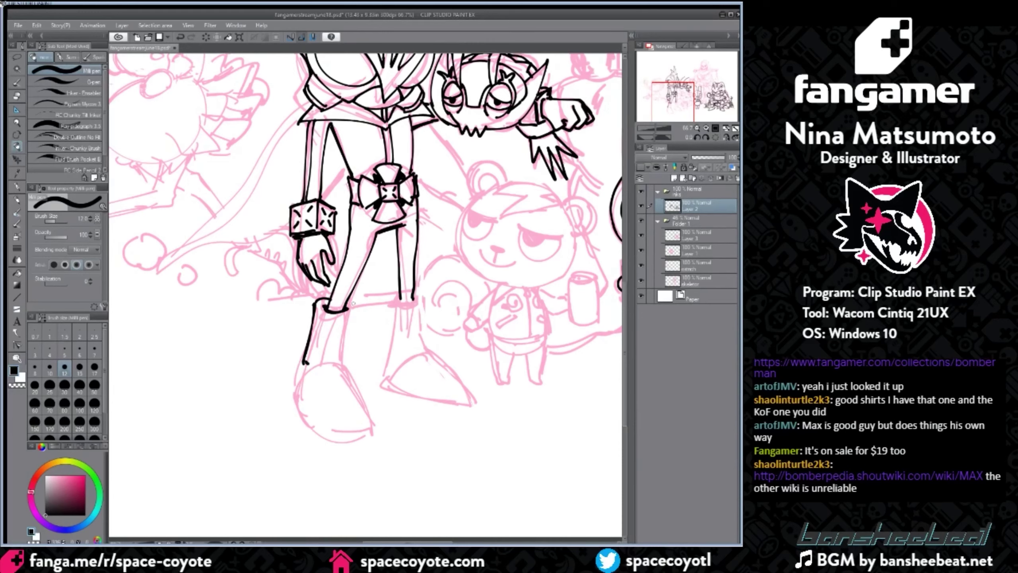
{"action": "mouse_move", "coordinate": [353, 304]}
{"action": "left_mouse_down"}
{"action": "mouse_move", "coordinate": [342, 359]}
{"action": "mouse_move", "coordinate": [315, 368]}
{"action": "mouse_move", "coordinate": [290, 400]}
{"action": "mouse_move", "coordinate": [326, 440]}
{"action": "mouse_move", "coordinate": [369, 431]}
{"action": "mouse_move", "coordinate": [342, 368]}
{"action": "left_mouse_up"}
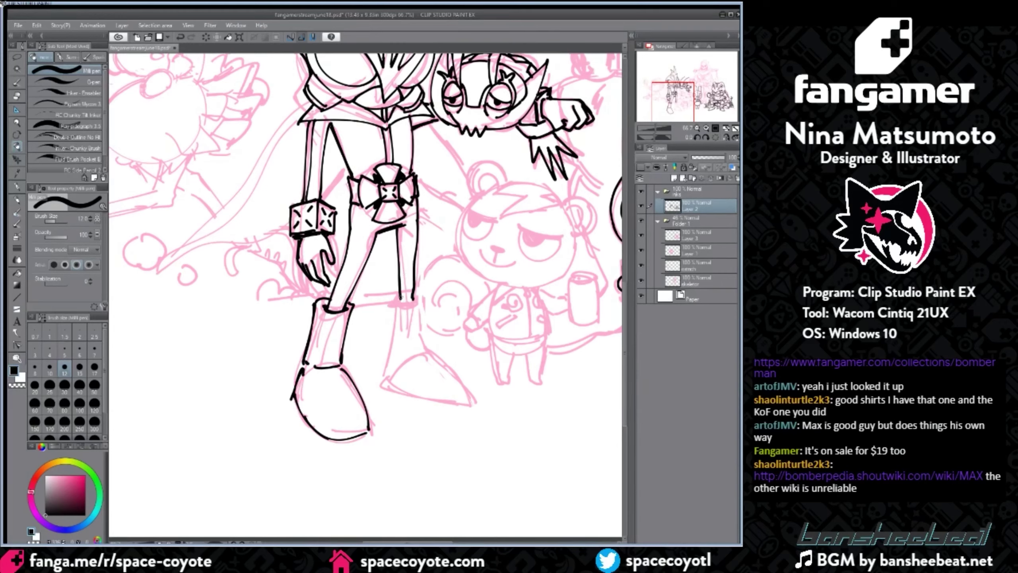
{"action": "key", "text": "ctrl+z"}
Step: Ink the helmeted character's other boot, with its cuffed shaft and pointed shoe
{"action": "left_click_drag", "start_coordinate": [394, 299], "coordinate": [421, 297]}
{"action": "left_click_drag", "start_coordinate": [395, 298], "coordinate": [390, 339]}
{"action": "left_click_drag", "start_coordinate": [393, 304], "coordinate": [388, 359]}
{"action": "left_click_drag", "start_coordinate": [389, 360], "coordinate": [411, 358]}
{"action": "key", "text": "ctrl+z"}
{"action": "mouse_move", "coordinate": [420, 295]}
{"action": "left_mouse_down"}
{"action": "mouse_move", "coordinate": [429, 355]}
{"action": "mouse_move", "coordinate": [402, 357]}
{"action": "mouse_move", "coordinate": [388, 389]}
{"action": "mouse_move", "coordinate": [473, 406]}
{"action": "left_mouse_up"}
{"action": "key", "text": "ctrl+z"}
{"action": "key", "text": "ctrl+z"}
{"action": "left_click_drag", "start_coordinate": [427, 354], "coordinate": [469, 404]}
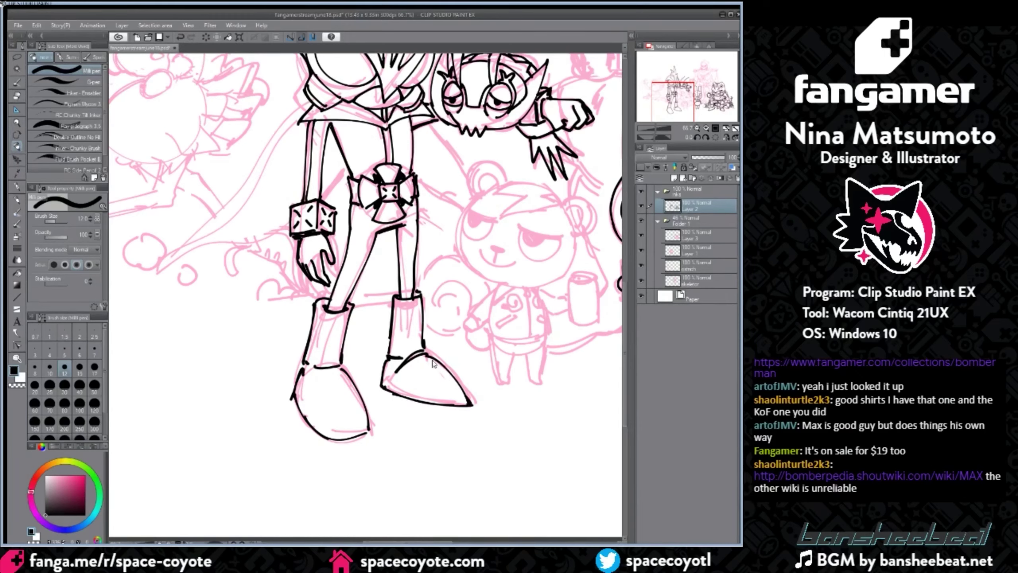
{"action": "key", "text": "ctrl+z"}
{"action": "key", "text": "ctrl+z"}
{"action": "left_click_drag", "start_coordinate": [426, 353], "coordinate": [469, 404]}
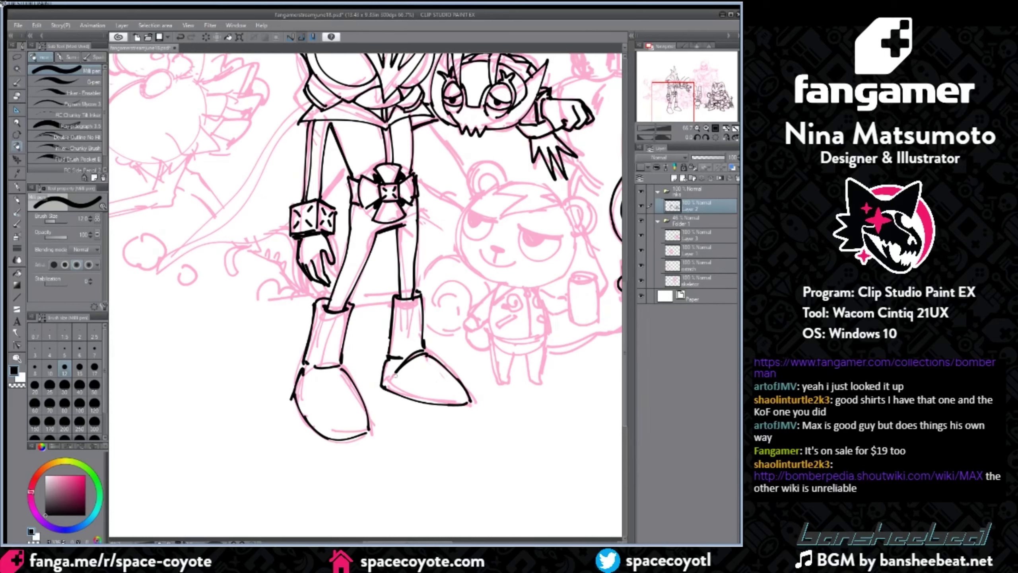
Step: Ink sole lines along the lower edges of both shoes and start the strap across the pointed shoe
{"action": "left_click_drag", "start_coordinate": [384, 380], "coordinate": [467, 403]}
{"action": "key", "text": "ctrl+z"}
{"action": "mouse_move", "coordinate": [296, 390]}
{"action": "left_mouse_down"}
{"action": "mouse_move", "coordinate": [336, 438]}
{"action": "mouse_move", "coordinate": [300, 396]}
{"action": "mouse_move", "coordinate": [330, 431]}
{"action": "mouse_move", "coordinate": [369, 425]}
{"action": "left_mouse_up"}
{"action": "key", "text": "ctrl+z"}
{"action": "key", "text": "ctrl+z"}
{"action": "left_click_drag", "start_coordinate": [388, 383], "coordinate": [429, 397]}
{"action": "key", "text": "ctrl+z"}
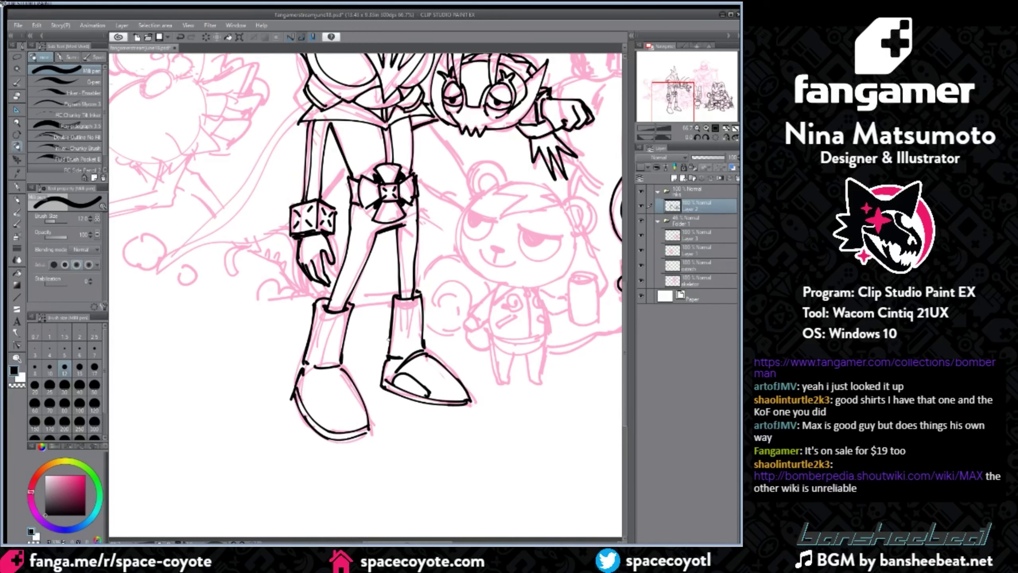
Step: Finish the pointed shoe's strap with a small square buckle
{"action": "mouse_move", "coordinate": [417, 364]}
{"action": "left_mouse_down"}
{"action": "mouse_move", "coordinate": [407, 375]}
{"action": "mouse_move", "coordinate": [425, 380]}
{"action": "left_mouse_up"}
{"action": "mouse_move", "coordinate": [418, 369]}
{"action": "left_mouse_down"}
{"action": "mouse_move", "coordinate": [412, 378]}
{"action": "mouse_move", "coordinate": [429, 353]}
{"action": "mouse_move", "coordinate": [407, 374]}
{"action": "mouse_move", "coordinate": [419, 381]}
{"action": "mouse_move", "coordinate": [425, 369]}
{"action": "left_mouse_up"}
{"action": "key", "text": "ctrl+z"}
{"action": "key", "text": "ctrl+z"}
{"action": "key", "text": "ctrl+z"}
{"action": "key", "text": "ctrl+z"}
{"action": "left_click_drag", "start_coordinate": [415, 368], "coordinate": [413, 373]}
Step: Ink horizontal bands around both boot shafts, with small buckles on the shaft above the pointed shoe
{"action": "mouse_move", "coordinate": [392, 331]}
{"action": "left_mouse_down"}
{"action": "mouse_move", "coordinate": [403, 344]}
{"action": "mouse_move", "coordinate": [392, 342]}
{"action": "left_mouse_up"}
{"action": "key", "text": "ctrl+z"}
{"action": "mouse_move", "coordinate": [394, 334]}
{"action": "left_mouse_down"}
{"action": "mouse_move", "coordinate": [399, 321]}
{"action": "mouse_move", "coordinate": [422, 324]}
{"action": "mouse_move", "coordinate": [422, 309]}
{"action": "mouse_move", "coordinate": [424, 328]}
{"action": "left_mouse_up"}
{"action": "left_click_drag", "start_coordinate": [397, 342], "coordinate": [425, 340]}
{"action": "mouse_move", "coordinate": [315, 317]}
{"action": "left_mouse_down"}
{"action": "mouse_move", "coordinate": [350, 322]}
{"action": "mouse_move", "coordinate": [349, 330]}
{"action": "mouse_move", "coordinate": [350, 317]}
{"action": "mouse_move", "coordinate": [342, 344]}
{"action": "left_mouse_up"}
{"action": "key", "text": "ctrl+z"}
{"action": "key", "text": "ctrl+z"}
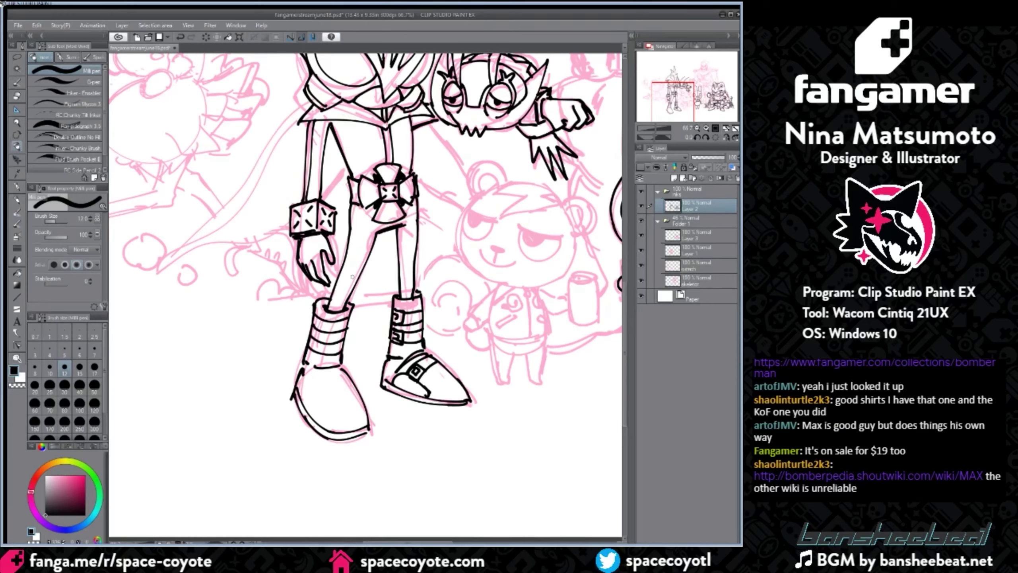
Step: Ink a curved band across the large rounded shoe
{"action": "mouse_move", "coordinate": [297, 392]}
{"action": "left_mouse_down"}
{"action": "mouse_move", "coordinate": [339, 376]}
{"action": "mouse_move", "coordinate": [355, 382]}
{"action": "left_mouse_up"}
{"action": "key", "text": "ctrl+z"}
{"action": "key", "text": "ctrl+z"}
{"action": "left_click_drag", "start_coordinate": [303, 403], "coordinate": [358, 395]}
{"action": "key", "text": "ctrl+minus"}
{"action": "key", "text": "ctrl+minus"}
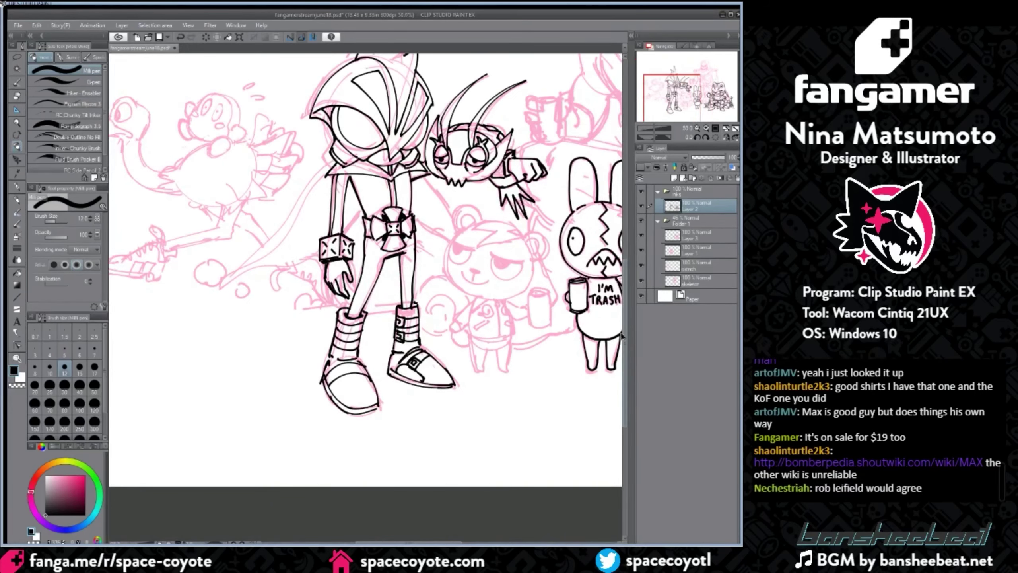
Step: Ink the pointed collar flaring out on both sides below the helmet, erasing stray marks around it
{"action": "left_click_drag", "start_coordinate": [625, 337], "coordinate": [625, 317]}
{"action": "left_click_drag", "start_coordinate": [438, 542], "coordinate": [425, 542]}
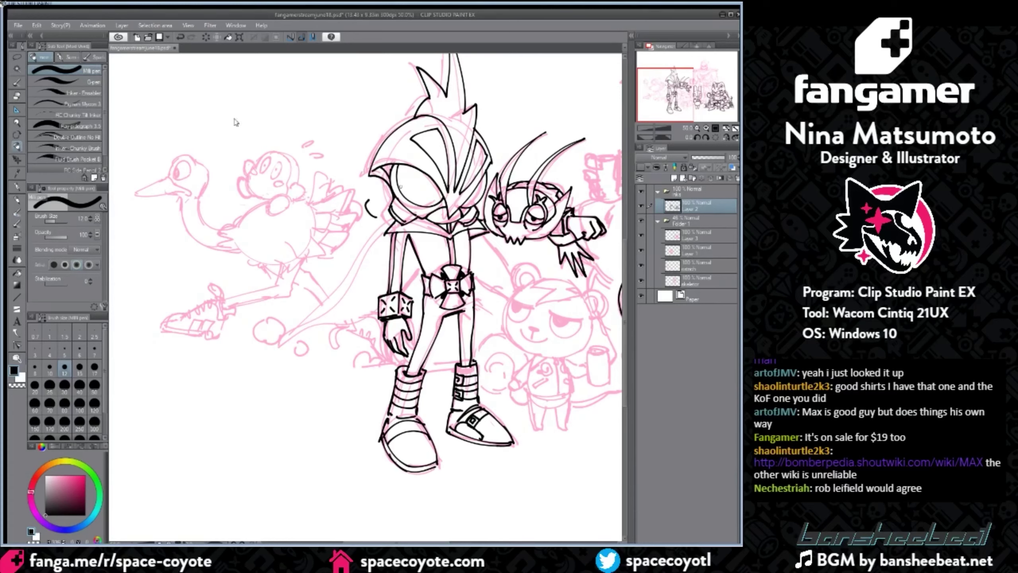
{"action": "left_click", "coordinate": [16, 95]}
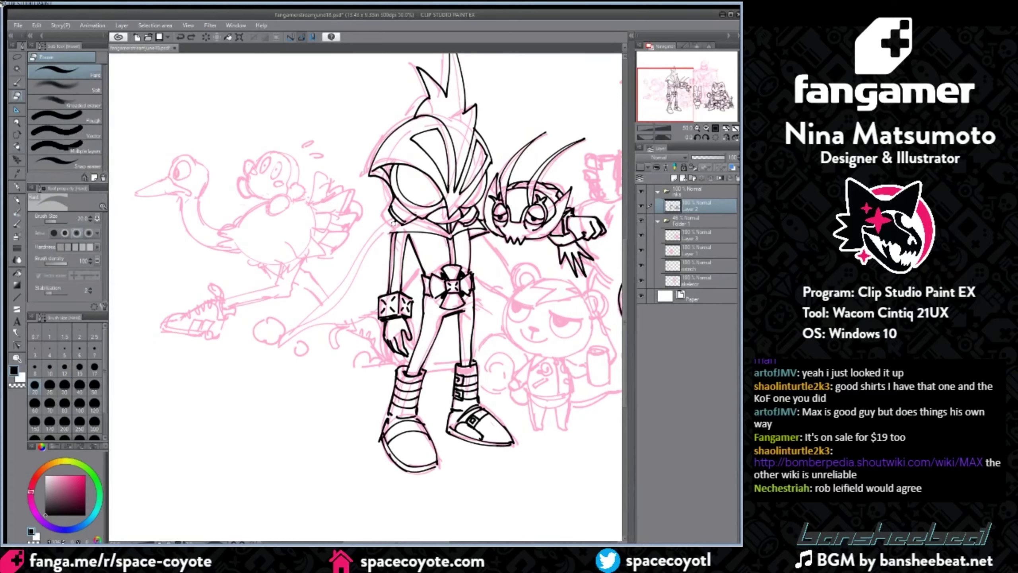
{"action": "left_click", "coordinate": [17, 143]}
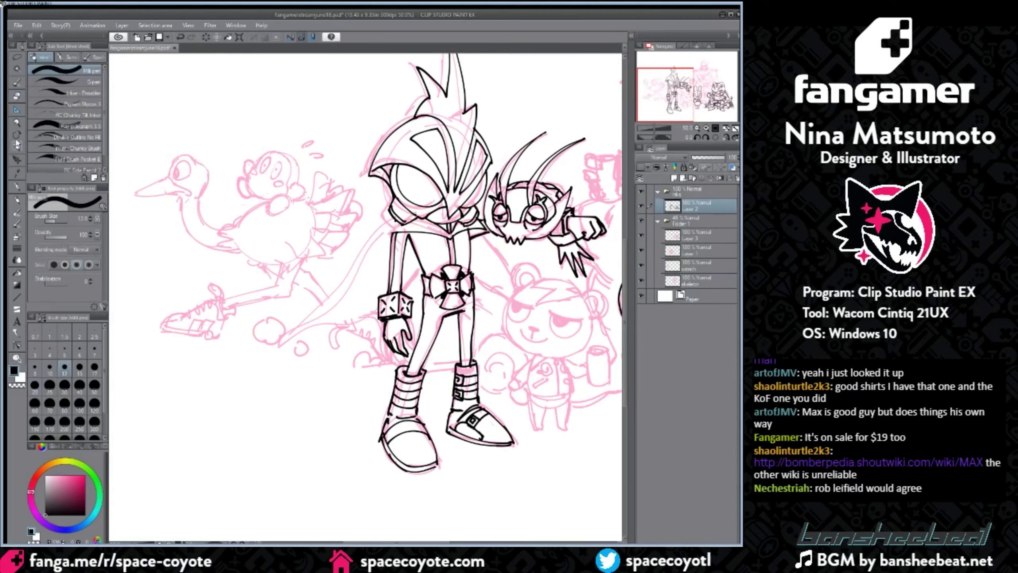
{"action": "left_click_drag", "start_coordinate": [388, 203], "coordinate": [408, 232]}
{"action": "left_click", "coordinate": [17, 96]}
{"action": "left_click_drag", "start_coordinate": [480, 223], "coordinate": [483, 226]}
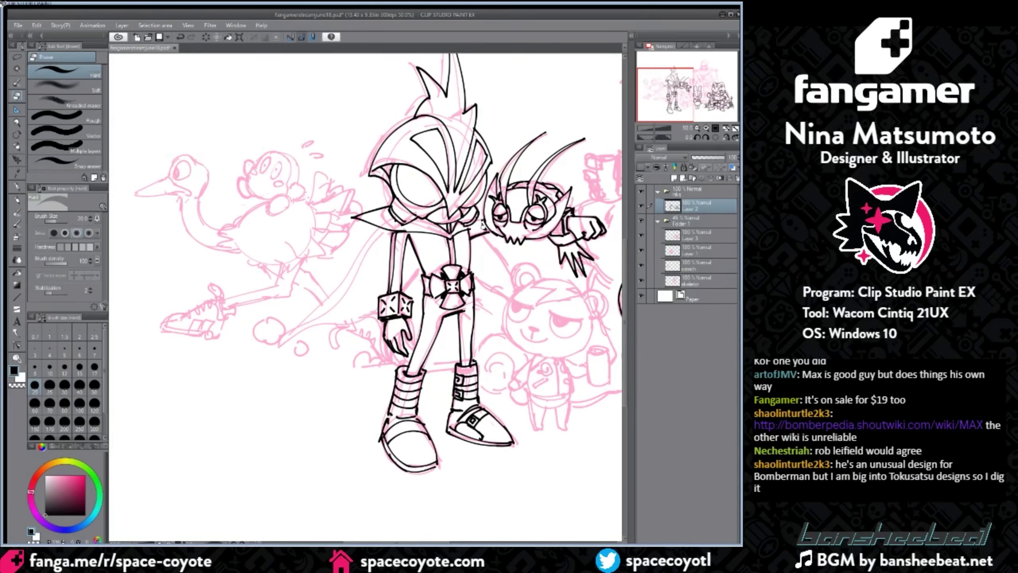
{"action": "left_click", "coordinate": [17, 146]}
{"action": "key", "text": "ctrl+z"}
{"action": "left_click_drag", "start_coordinate": [463, 230], "coordinate": [485, 218]}
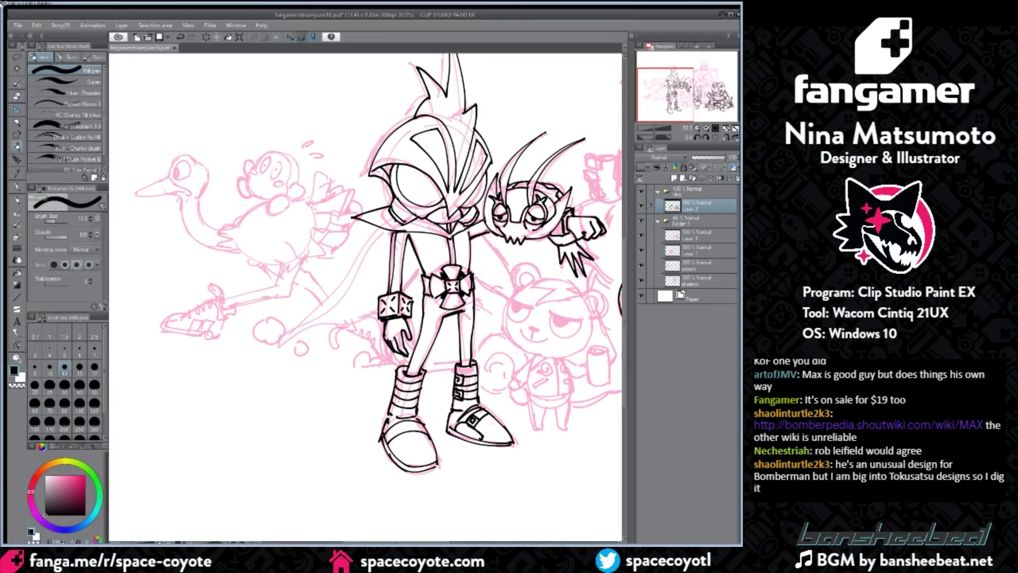
Step: Ink the cape sweeping from the collar behind the hanging arm to a long pointed tip
{"action": "mouse_move", "coordinate": [386, 227]}
{"action": "left_mouse_down"}
{"action": "mouse_move", "coordinate": [276, 351]}
{"action": "mouse_move", "coordinate": [390, 234]}
{"action": "left_mouse_up"}
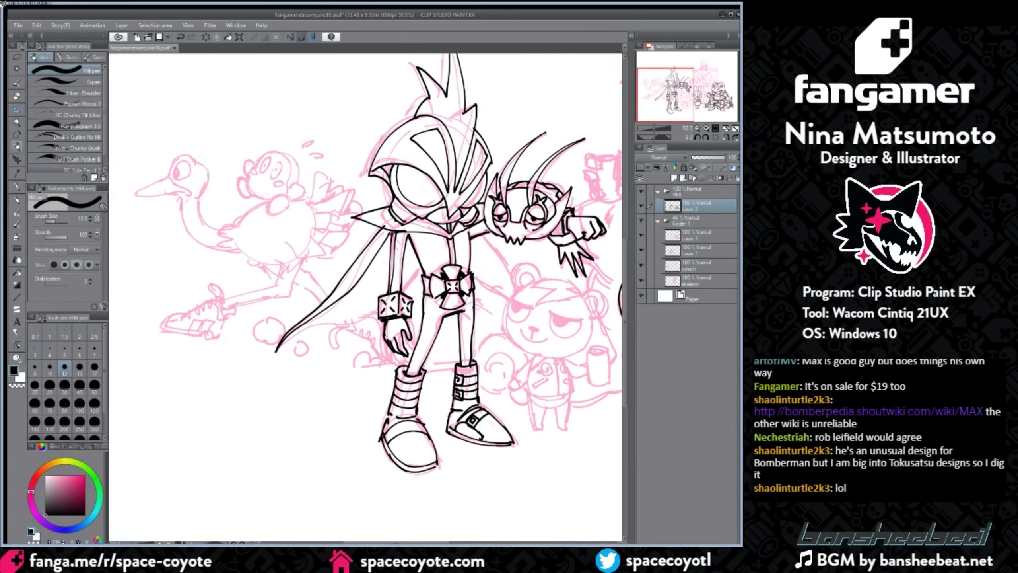
{"action": "left_click_drag", "start_coordinate": [286, 339], "coordinate": [380, 293]}
{"action": "left_click_drag", "start_coordinate": [422, 268], "coordinate": [406, 293]}
{"action": "key", "text": "ctrl+z"}
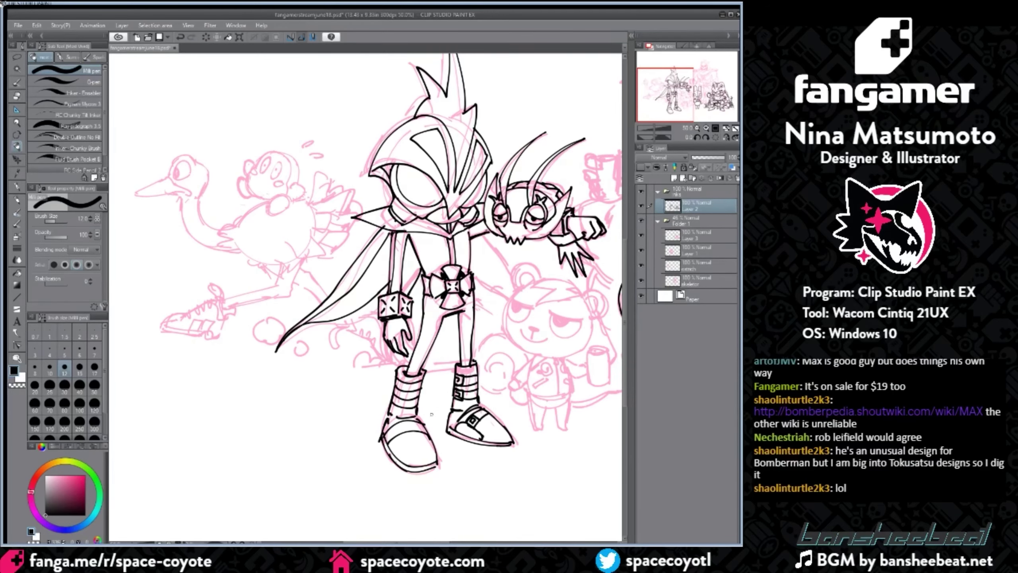
{"action": "left_click_drag", "start_coordinate": [441, 541], "coordinate": [458, 542]}
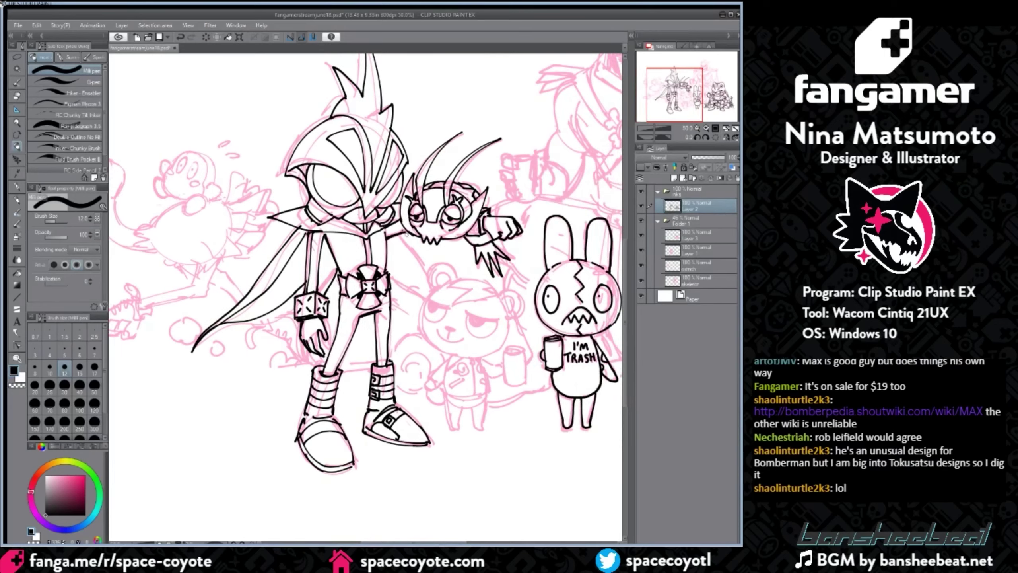
Step: Rework the belt with a round ring at the buckle and box-shaped segments on either side
{"action": "mouse_move", "coordinate": [362, 271]}
{"action": "left_mouse_down"}
{"action": "mouse_move", "coordinate": [374, 272]}
{"action": "mouse_move", "coordinate": [355, 294]}
{"action": "mouse_move", "coordinate": [381, 291]}
{"action": "left_mouse_up"}
{"action": "key", "text": "ctrl+z"}
{"action": "left_click", "coordinate": [17, 95]}
{"action": "mouse_move", "coordinate": [341, 274]}
{"action": "left_mouse_down"}
{"action": "mouse_move", "coordinate": [340, 296]}
{"action": "mouse_move", "coordinate": [348, 274]}
{"action": "mouse_move", "coordinate": [390, 273]}
{"action": "mouse_move", "coordinate": [338, 297]}
{"action": "left_mouse_up"}
{"action": "key", "text": "p"}
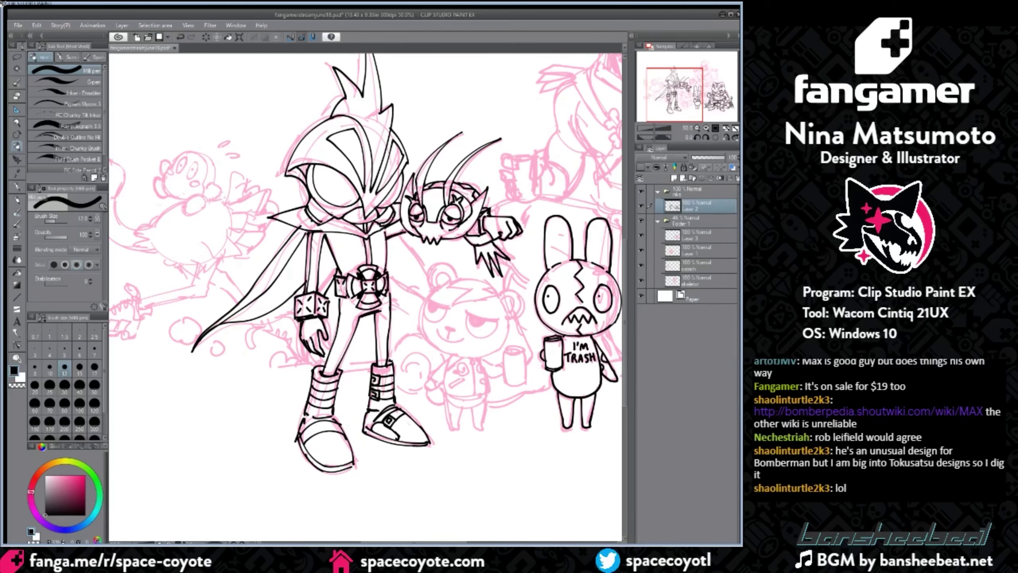
{"action": "left_click_drag", "start_coordinate": [388, 273], "coordinate": [393, 292]}
{"action": "key", "text": "ctrl+z"}
Step: Erase and re-ink the lower edge of the helmet's large eye opening
{"action": "scroll", "coordinate": [375, 263], "scroll_direction": "down", "scroll_amount": 1}
{"action": "scroll", "coordinate": [391, 151], "scroll_direction": "up", "scroll_amount": 1}
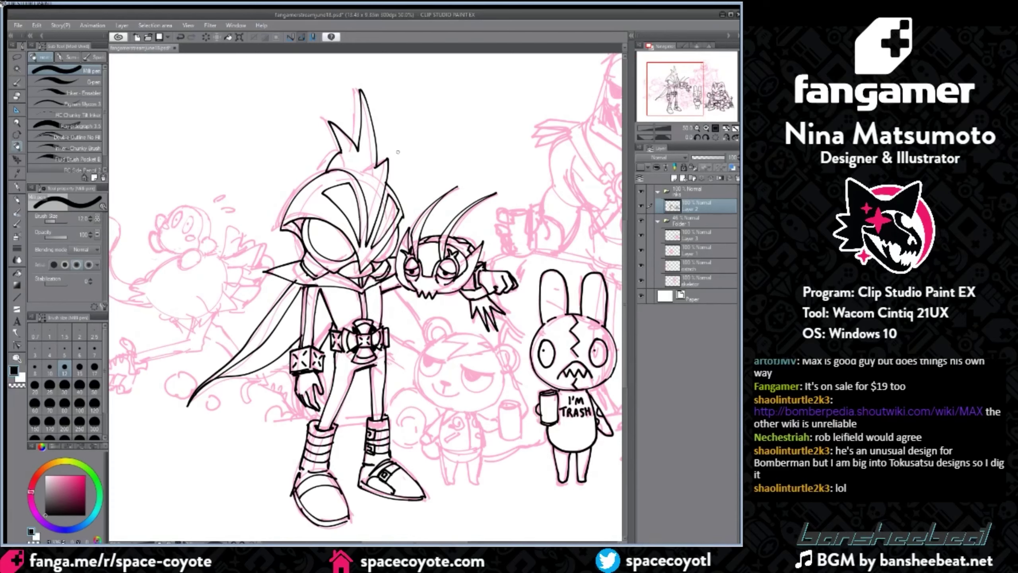
{"action": "left_click", "coordinate": [16, 96]}
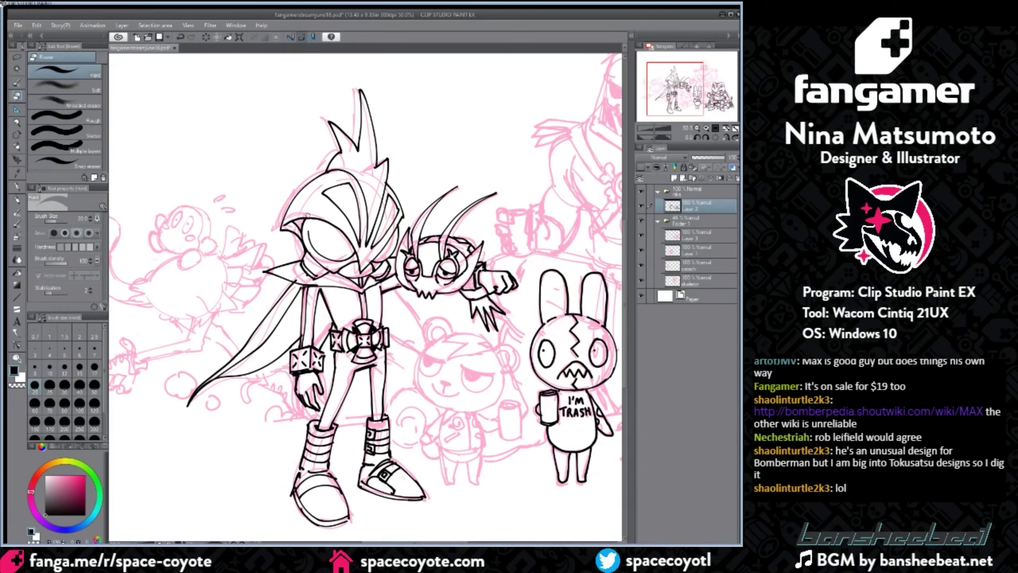
{"action": "key", "text": "bracketright"}
{"action": "left_click_drag", "start_coordinate": [375, 260], "coordinate": [388, 255]}
{"action": "left_click", "coordinate": [18, 146]}
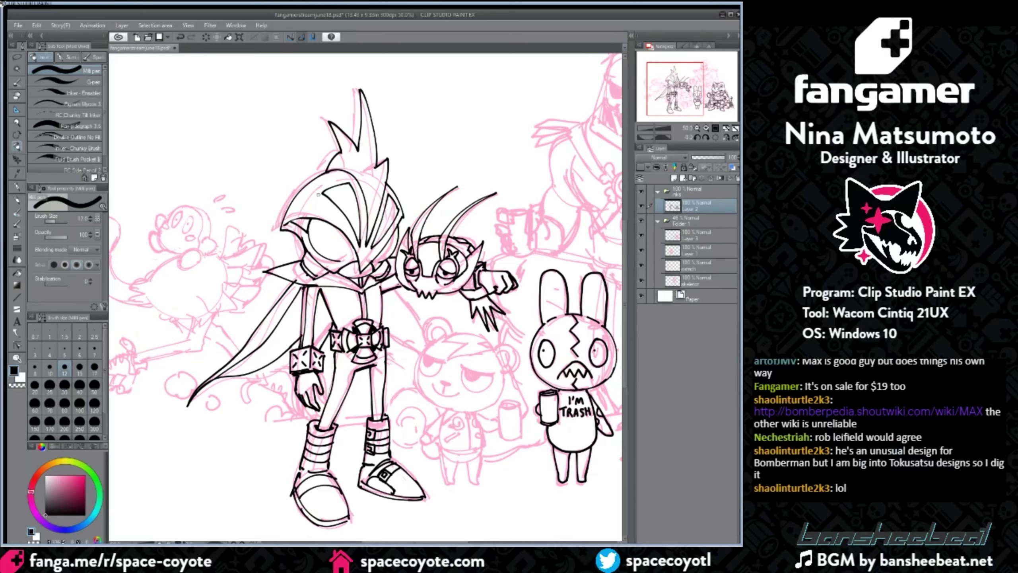
{"action": "key", "text": "ctrl+z"}
{"action": "left_click_drag", "start_coordinate": [327, 257], "coordinate": [351, 254]}
{"action": "left_click", "coordinate": [17, 95]}
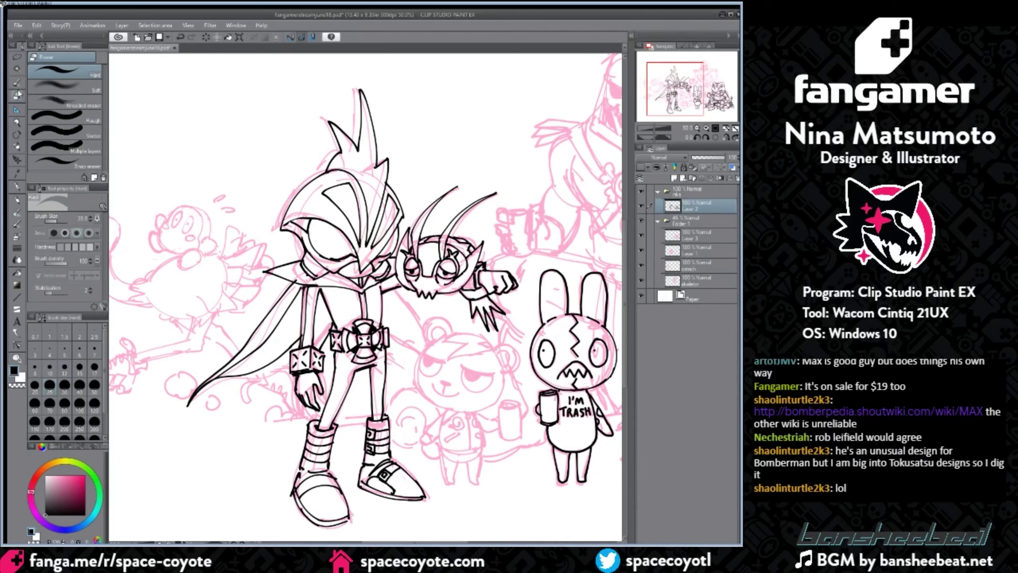
{"action": "left_click", "coordinate": [16, 146]}
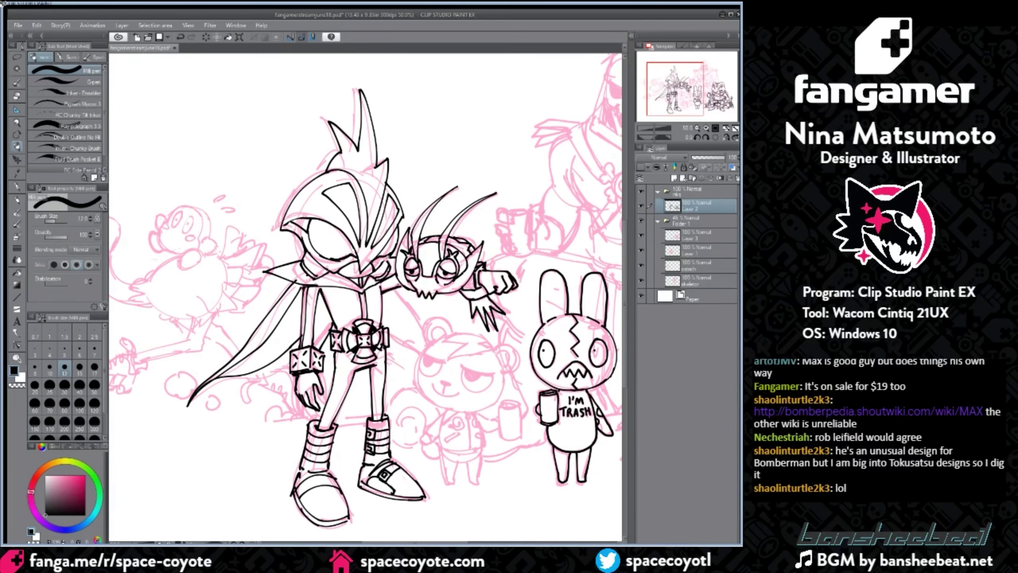
Step: Ink the outline of the small bear's wide head and its two round ears with inner circles
{"action": "key", "text": "ctrl+minus"}
{"action": "left_click_drag", "start_coordinate": [442, 543], "coordinate": [463, 543]}
{"action": "key", "text": "ctrl+plus"}
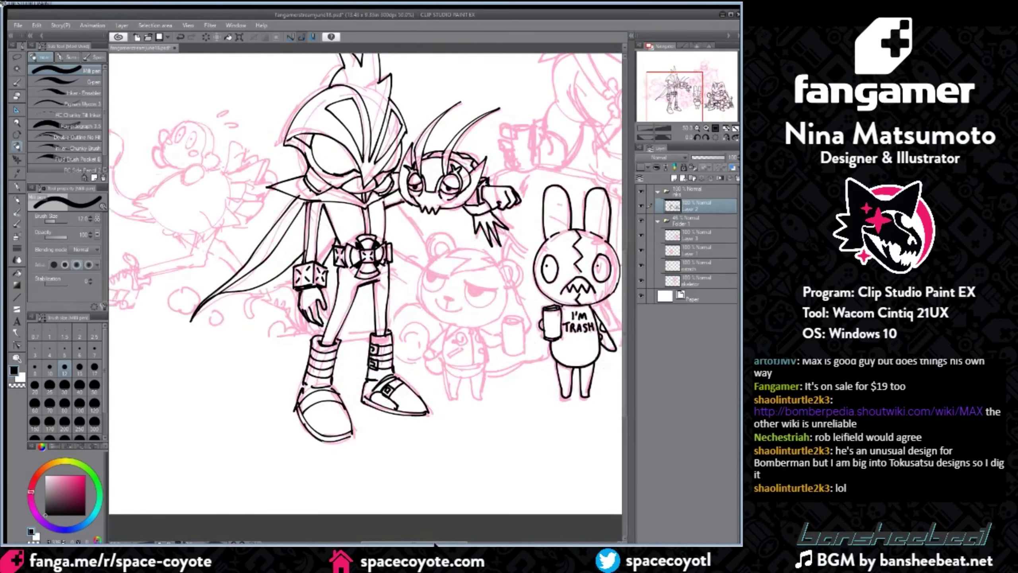
{"action": "key", "text": "ctrl+plus"}
{"action": "key", "text": "ctrl+plus"}
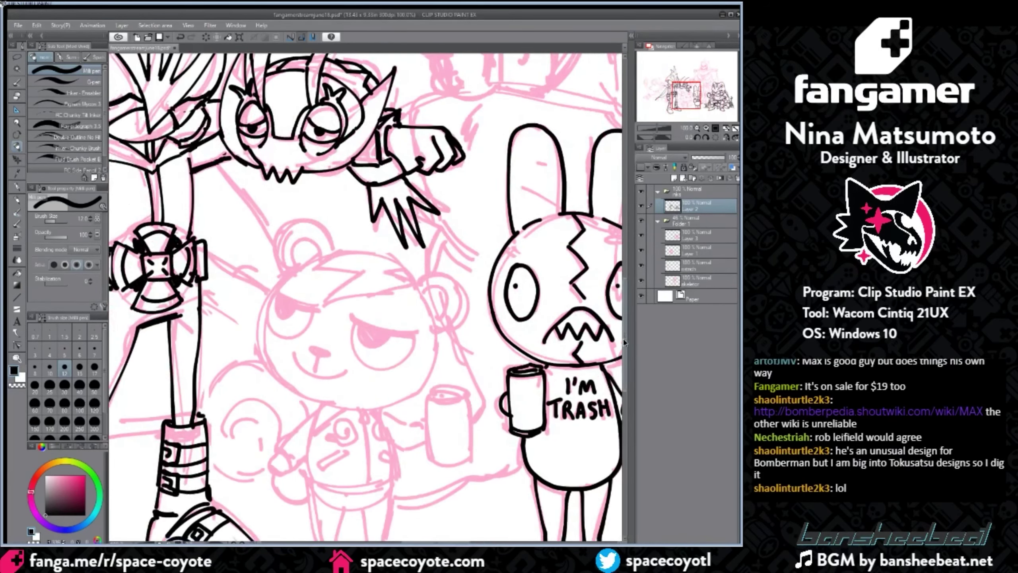
{"action": "left_click_drag", "start_coordinate": [624, 342], "coordinate": [623, 367]}
{"action": "mouse_move", "coordinate": [290, 219]}
{"action": "left_mouse_down"}
{"action": "mouse_move", "coordinate": [338, 175]}
{"action": "mouse_move", "coordinate": [343, 195]}
{"action": "mouse_move", "coordinate": [330, 171]}
{"action": "mouse_move", "coordinate": [286, 216]}
{"action": "mouse_move", "coordinate": [303, 185]}
{"action": "mouse_move", "coordinate": [323, 193]}
{"action": "mouse_move", "coordinate": [309, 201]}
{"action": "mouse_move", "coordinate": [413, 220]}
{"action": "mouse_move", "coordinate": [426, 234]}
{"action": "left_mouse_up"}
{"action": "key", "text": "ctrl+z"}
{"action": "key", "text": "ctrl+z"}
{"action": "mouse_move", "coordinate": [285, 217]}
{"action": "left_mouse_down"}
{"action": "mouse_move", "coordinate": [350, 194]}
{"action": "mouse_move", "coordinate": [394, 207]}
{"action": "mouse_move", "coordinate": [420, 233]}
{"action": "mouse_move", "coordinate": [455, 225]}
{"action": "mouse_move", "coordinate": [462, 271]}
{"action": "left_mouse_up"}
{"action": "key", "text": "ctrl+z"}
{"action": "mouse_move", "coordinate": [420, 227]}
{"action": "left_mouse_down"}
{"action": "mouse_move", "coordinate": [467, 257]}
{"action": "mouse_move", "coordinate": [440, 279]}
{"action": "mouse_move", "coordinate": [434, 231]}
{"action": "mouse_move", "coordinate": [419, 336]}
{"action": "left_mouse_up"}
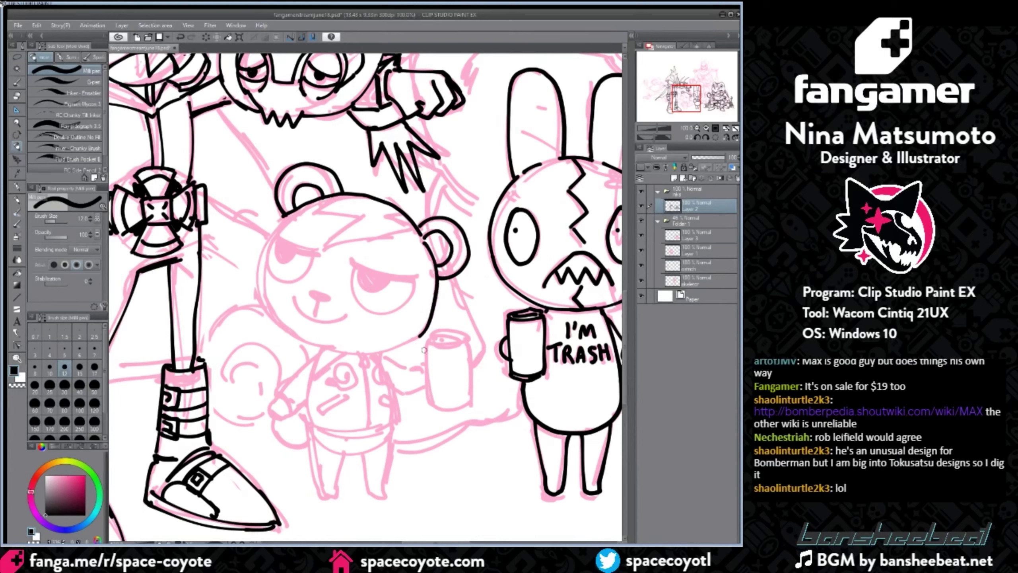
{"action": "mouse_move", "coordinate": [297, 212]}
{"action": "left_mouse_down"}
{"action": "mouse_move", "coordinate": [261, 255]}
{"action": "mouse_move", "coordinate": [270, 315]}
{"action": "mouse_move", "coordinate": [304, 340]}
{"action": "mouse_move", "coordinate": [354, 354]}
{"action": "mouse_move", "coordinate": [419, 337]}
{"action": "left_mouse_up"}
Step: Ink the zigzag hair tuft on the bear's forehead and its heavy, slanted eyelids
{"action": "mouse_move", "coordinate": [352, 194]}
{"action": "left_mouse_down"}
{"action": "mouse_move", "coordinate": [339, 214]}
{"action": "mouse_move", "coordinate": [353, 218]}
{"action": "mouse_move", "coordinate": [328, 239]}
{"action": "mouse_move", "coordinate": [401, 212]}
{"action": "left_mouse_up"}
{"action": "key", "text": "ctrl+z"}
{"action": "left_click_drag", "start_coordinate": [353, 259], "coordinate": [416, 278]}
{"action": "key", "text": "ctrl+z"}
{"action": "mouse_move", "coordinate": [274, 236]}
{"action": "left_mouse_down"}
{"action": "mouse_move", "coordinate": [415, 282]}
{"action": "mouse_move", "coordinate": [412, 289]}
{"action": "left_mouse_up"}
{"action": "key", "text": "ctrl+z"}
{"action": "key", "text": "ctrl+z"}
{"action": "left_click_drag", "start_coordinate": [353, 268], "coordinate": [408, 296]}
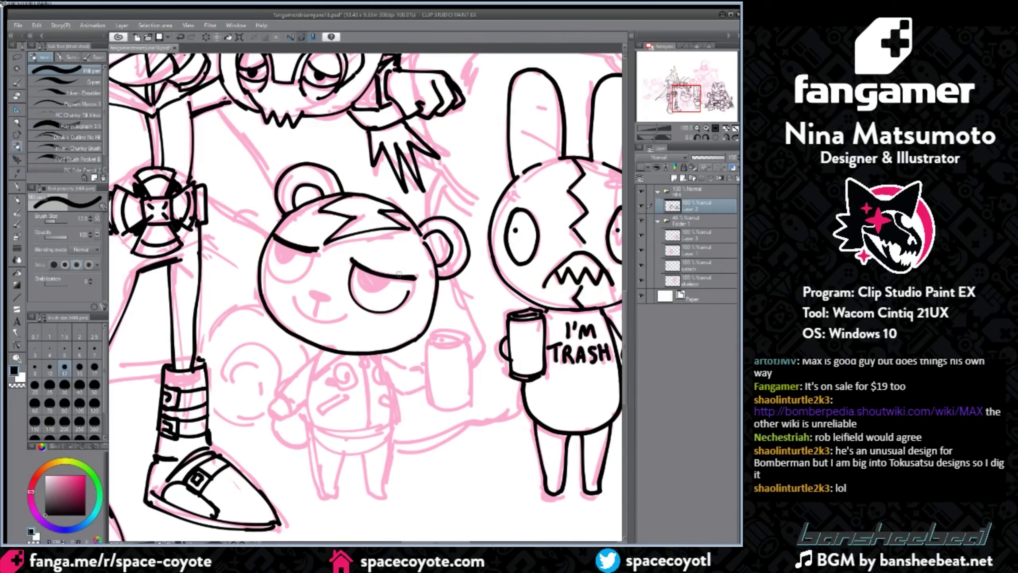
Step: Complete the bear's half-closed eyes with solid black pupils beneath the eyelids
{"action": "key", "text": "ctrl+z"}
{"action": "mouse_move", "coordinate": [354, 268]}
{"action": "left_mouse_down"}
{"action": "mouse_move", "coordinate": [415, 281]}
{"action": "mouse_move", "coordinate": [377, 312]}
{"action": "mouse_move", "coordinate": [409, 301]}
{"action": "left_mouse_up"}
{"action": "key", "text": "ctrl+z"}
{"action": "key", "text": "ctrl+z"}
{"action": "key", "text": "ctrl+z"}
{"action": "mouse_move", "coordinate": [267, 242]}
{"action": "left_mouse_down"}
{"action": "mouse_move", "coordinate": [293, 281]}
{"action": "mouse_move", "coordinate": [280, 237]}
{"action": "mouse_move", "coordinate": [265, 241]}
{"action": "mouse_move", "coordinate": [276, 247]}
{"action": "mouse_move", "coordinate": [265, 262]}
{"action": "mouse_move", "coordinate": [316, 225]}
{"action": "mouse_move", "coordinate": [309, 250]}
{"action": "mouse_move", "coordinate": [321, 241]}
{"action": "mouse_move", "coordinate": [388, 278]}
{"action": "mouse_move", "coordinate": [365, 283]}
{"action": "mouse_move", "coordinate": [375, 287]}
{"action": "mouse_move", "coordinate": [371, 275]}
{"action": "mouse_move", "coordinate": [373, 286]}
{"action": "mouse_move", "coordinate": [288, 250]}
{"action": "left_mouse_up"}
{"action": "key", "text": "ctrl+z"}
{"action": "key", "text": "ctrl+z"}
{"action": "key", "text": "ctrl+z"}
Step: Ink the bear's small nose and smirking mouth, checking the linework by toggling the sketch folder's visibility
{"action": "scroll", "coordinate": [426, 272], "scroll_direction": "down", "scroll_amount": 2}
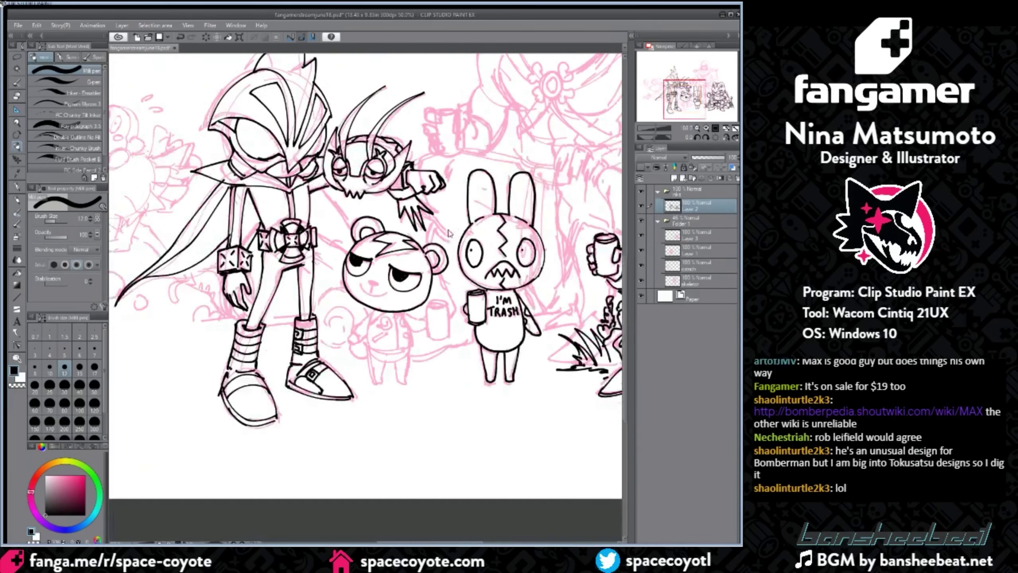
{"action": "scroll", "coordinate": [438, 238], "scroll_direction": "up", "scroll_amount": 2}
{"action": "key", "text": "ctrl+z"}
{"action": "key", "text": "ctrl+z"}
{"action": "key", "text": "ctrl+z"}
{"action": "mouse_move", "coordinate": [263, 274]}
{"action": "left_mouse_down"}
{"action": "mouse_move", "coordinate": [285, 284]}
{"action": "mouse_move", "coordinate": [269, 287]}
{"action": "left_mouse_up"}
{"action": "key", "text": "ctrl+z"}
{"action": "mouse_move", "coordinate": [302, 324]}
{"action": "left_mouse_down"}
{"action": "mouse_move", "coordinate": [317, 328]}
{"action": "mouse_move", "coordinate": [305, 349]}
{"action": "mouse_move", "coordinate": [336, 348]}
{"action": "mouse_move", "coordinate": [296, 346]}
{"action": "mouse_move", "coordinate": [337, 346]}
{"action": "left_mouse_up"}
{"action": "key", "text": "ctrl+z"}
{"action": "key", "text": "ctrl+z"}
{"action": "key", "text": "ctrl+z"}
{"action": "scroll", "coordinate": [324, 313], "scroll_direction": "down", "scroll_amount": 1}
{"action": "left_click", "coordinate": [641, 220]}
{"action": "left_click", "coordinate": [641, 221]}
Step: Ink the small triangular zipper pull below the bear's chin
{"action": "left_click_drag", "start_coordinate": [425, 542], "coordinate": [420, 543]}
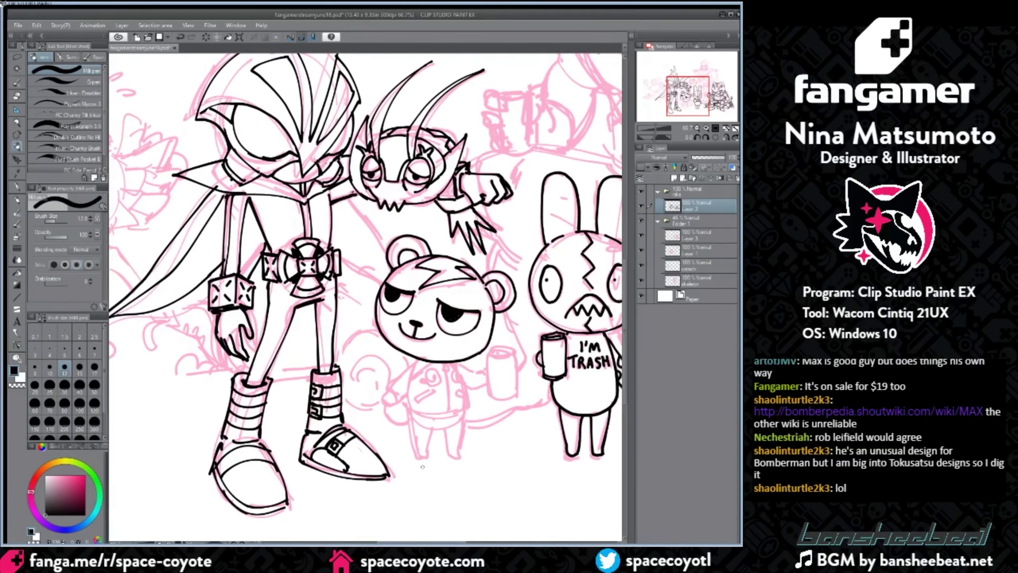
{"action": "key", "text": "ctrl+plus"}
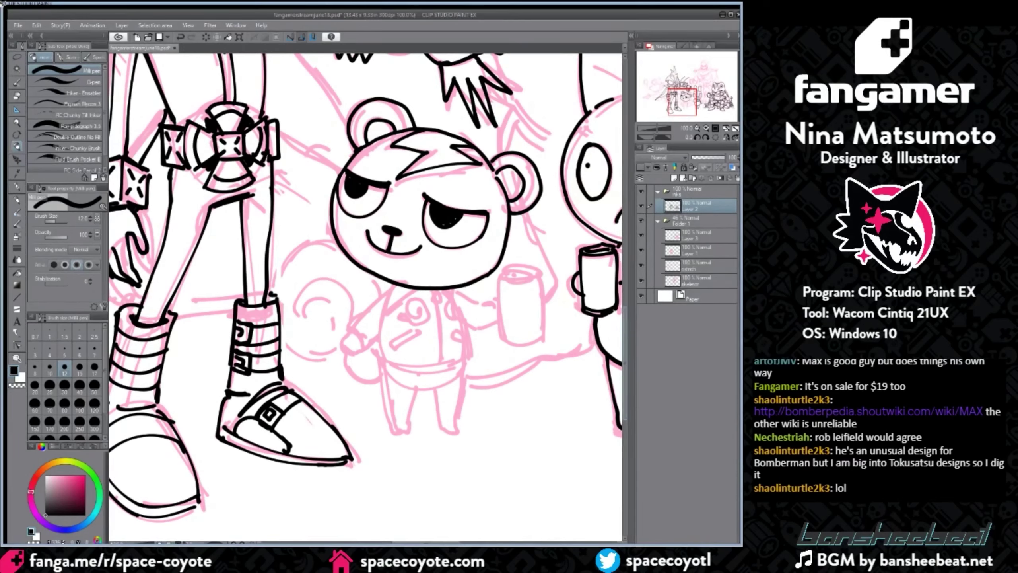
{"action": "mouse_move", "coordinate": [402, 287]}
{"action": "left_mouse_down"}
{"action": "mouse_move", "coordinate": [435, 297]}
{"action": "mouse_move", "coordinate": [437, 308]}
{"action": "left_mouse_up"}
{"action": "key", "text": "ctrl+z"}
{"action": "key", "text": "ctrl+z"}
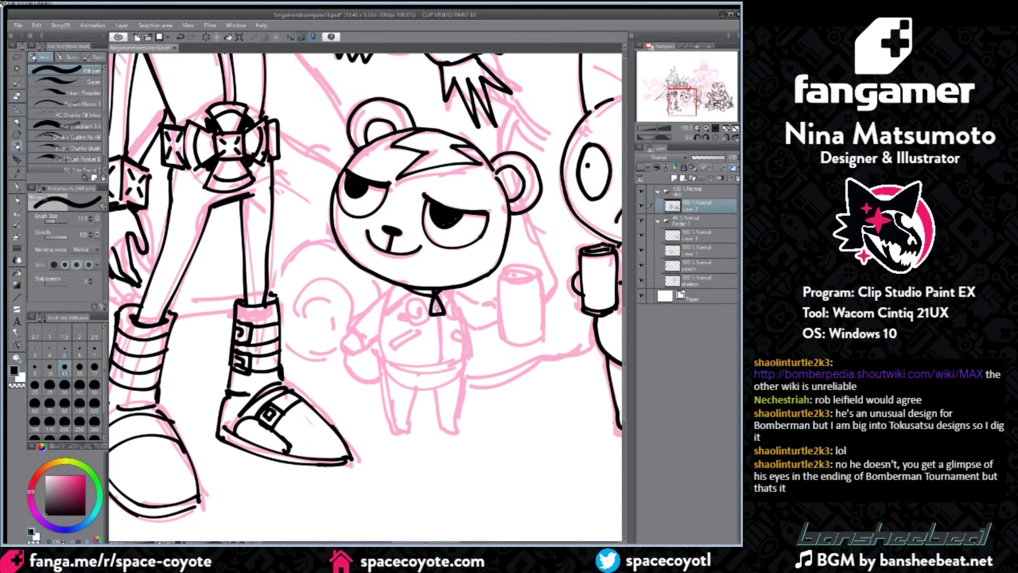
Step: Ink the bear's jacket sleeves, hands and the sides and lower edge of the jacket
{"action": "left_click_drag", "start_coordinate": [389, 286], "coordinate": [349, 329]}
{"action": "key", "text": "ctrl+z"}
{"action": "left_click_drag", "start_coordinate": [395, 281], "coordinate": [350, 329]}
{"action": "key", "text": "ctrl+z"}
{"action": "mouse_move", "coordinate": [394, 281]}
{"action": "left_mouse_down"}
{"action": "mouse_move", "coordinate": [343, 332]}
{"action": "mouse_move", "coordinate": [364, 351]}
{"action": "mouse_move", "coordinate": [410, 294]}
{"action": "mouse_move", "coordinate": [461, 312]}
{"action": "mouse_move", "coordinate": [496, 301]}
{"action": "mouse_move", "coordinate": [497, 324]}
{"action": "left_mouse_up"}
{"action": "key", "text": "ctrl+z"}
{"action": "mouse_move", "coordinate": [348, 339]}
{"action": "left_mouse_down"}
{"action": "mouse_move", "coordinate": [417, 377]}
{"action": "mouse_move", "coordinate": [467, 372]}
{"action": "left_mouse_up"}
{"action": "key", "text": "ctrl+z"}
{"action": "key", "text": "ctrl+z"}
{"action": "left_click_drag", "start_coordinate": [468, 319], "coordinate": [472, 363]}
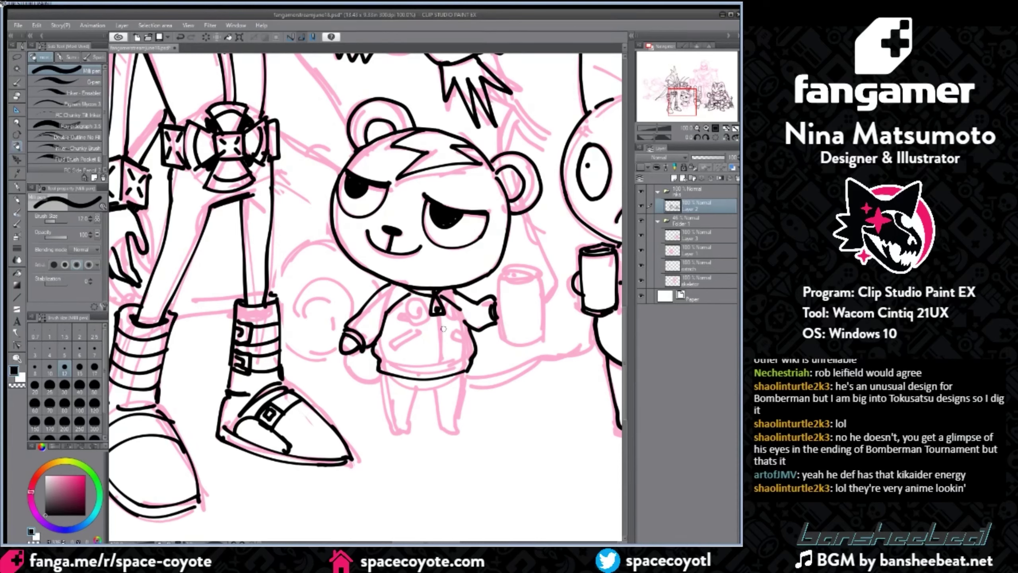
Step: Ink the jacket's waistband, front zipper, slanted pockets and the swirl emblem on its chest
{"action": "left_click_drag", "start_coordinate": [380, 353], "coordinate": [460, 358]}
{"action": "key", "text": "ctrl+z"}
{"action": "left_click_drag", "start_coordinate": [378, 354], "coordinate": [478, 355]}
{"action": "left_click_drag", "start_coordinate": [440, 317], "coordinate": [438, 380]}
{"action": "key", "text": "ctrl+z"}
{"action": "mouse_move", "coordinate": [412, 334]}
{"action": "left_mouse_down"}
{"action": "mouse_move", "coordinate": [390, 346]}
{"action": "mouse_move", "coordinate": [472, 345]}
{"action": "left_mouse_up"}
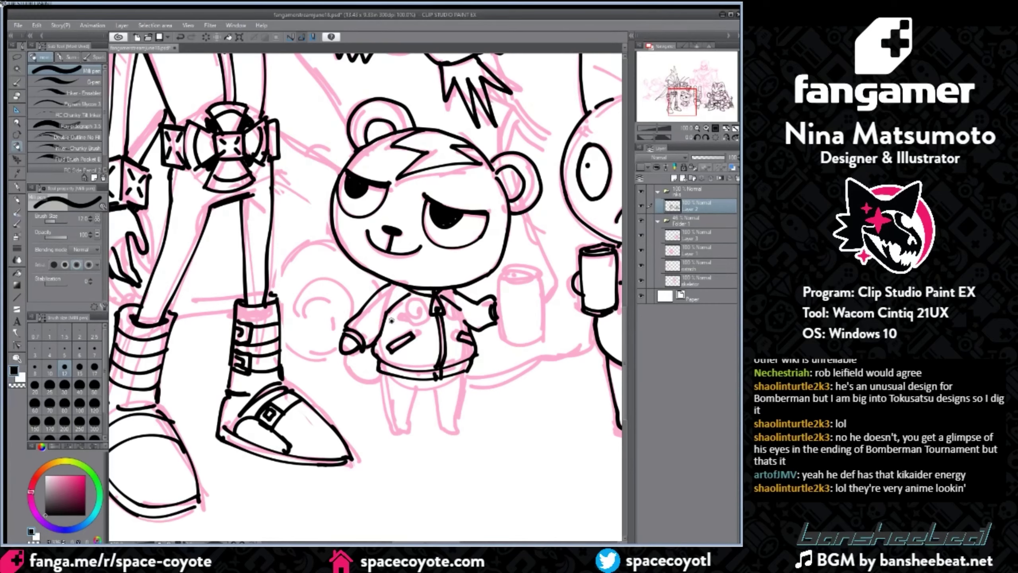
{"action": "mouse_move", "coordinate": [392, 321]}
{"action": "left_mouse_down"}
{"action": "mouse_move", "coordinate": [417, 313]}
{"action": "mouse_move", "coordinate": [413, 303]}
{"action": "mouse_move", "coordinate": [461, 309]}
{"action": "mouse_move", "coordinate": [467, 326]}
{"action": "left_mouse_up"}
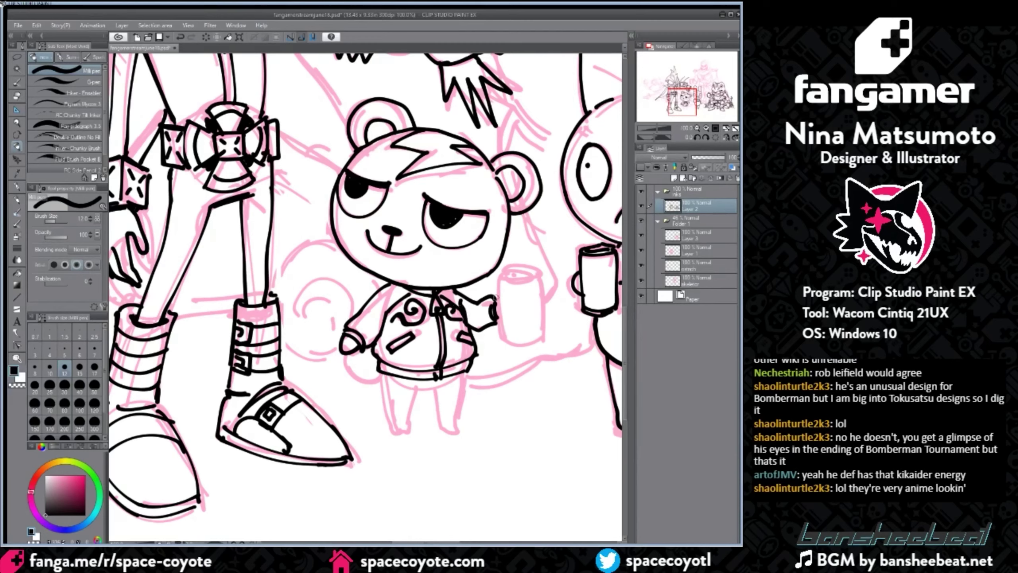
Step: Ink the two short legs of the squirrel character below its jacket, following the pink sketch
{"action": "left_click_drag", "start_coordinate": [413, 391], "coordinate": [445, 388]}
{"action": "left_click_drag", "start_coordinate": [383, 374], "coordinate": [395, 425]}
{"action": "key", "text": "ctrl+z"}
{"action": "left_click_drag", "start_coordinate": [395, 429], "coordinate": [408, 432]}
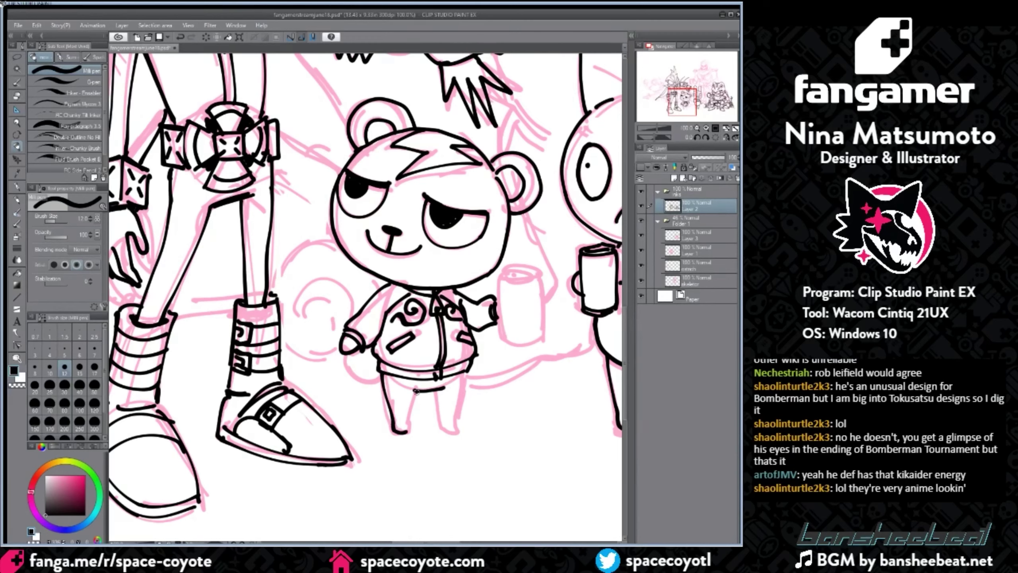
{"action": "mouse_move", "coordinate": [417, 389]}
{"action": "left_mouse_down"}
{"action": "mouse_move", "coordinate": [410, 426]}
{"action": "mouse_move", "coordinate": [458, 422]}
{"action": "left_mouse_up"}
{"action": "key", "text": "ctrl+z"}
{"action": "left_click_drag", "start_coordinate": [465, 377], "coordinate": [459, 421]}
{"action": "key", "text": "ctrl+z"}
{"action": "mouse_move", "coordinate": [466, 376]}
{"action": "left_mouse_down"}
{"action": "mouse_move", "coordinate": [457, 421]}
{"action": "mouse_move", "coordinate": [464, 401]}
{"action": "left_mouse_up"}
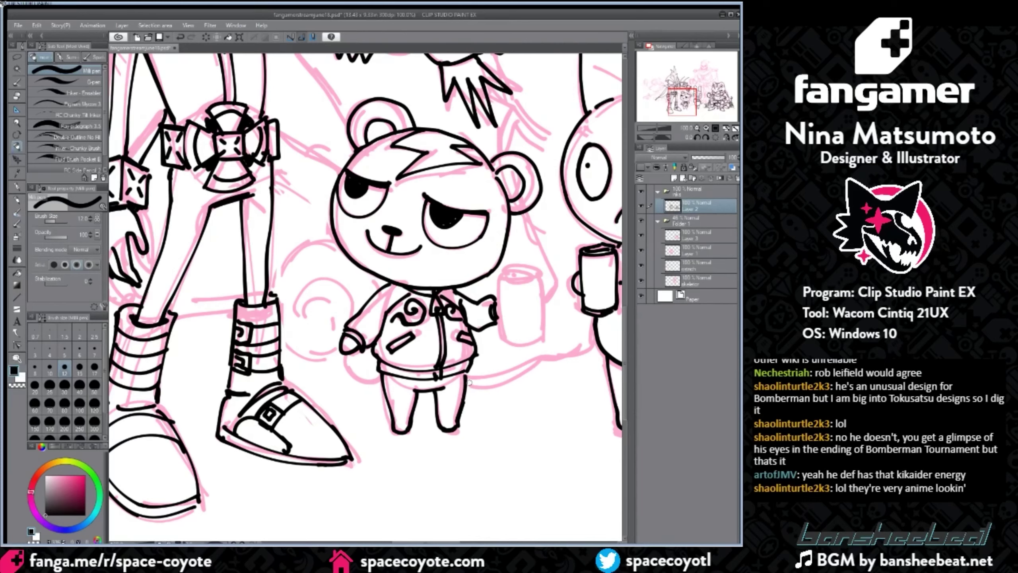
Step: Ink the mug in the squirrel character's hand, with its sides, base and elliptical rim
{"action": "left_click_drag", "start_coordinate": [503, 277], "coordinate": [505, 338]}
{"action": "key", "text": "ctrl+z"}
{"action": "mouse_move", "coordinate": [502, 285]}
{"action": "left_mouse_down"}
{"action": "mouse_move", "coordinate": [505, 336]}
{"action": "mouse_move", "coordinate": [540, 335]}
{"action": "left_mouse_up"}
{"action": "mouse_move", "coordinate": [539, 278]}
{"action": "left_mouse_down"}
{"action": "mouse_move", "coordinate": [540, 332]}
{"action": "mouse_move", "coordinate": [509, 271]}
{"action": "mouse_move", "coordinate": [538, 277]}
{"action": "left_mouse_up"}
{"action": "key", "text": "ctrl+z"}
{"action": "mouse_move", "coordinate": [503, 279]}
{"action": "left_mouse_down"}
{"action": "mouse_move", "coordinate": [538, 280]}
{"action": "mouse_move", "coordinate": [526, 275]}
{"action": "left_mouse_up"}
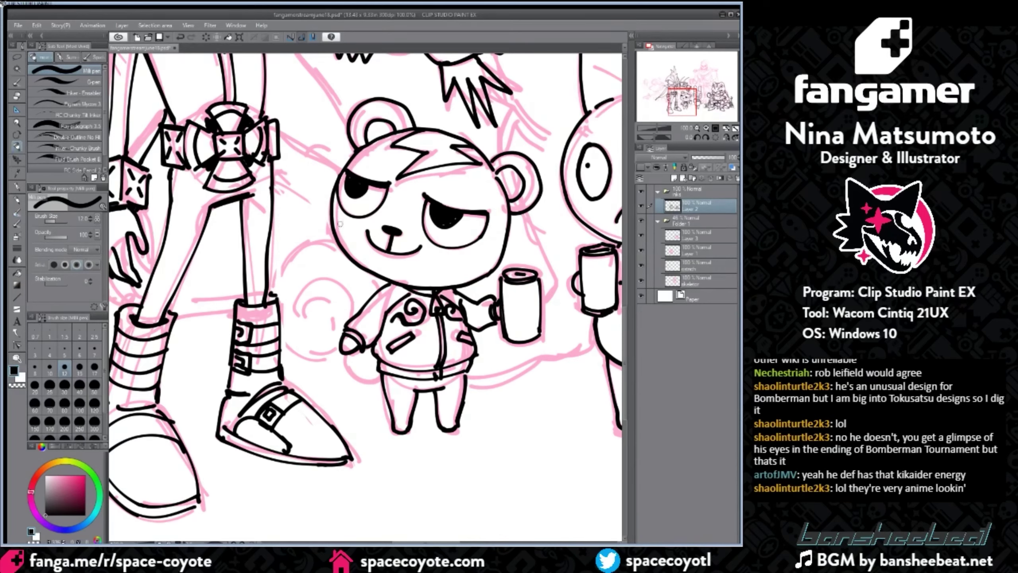
Step: Ink the upper curve of the squirrel's tail from the back of its head to the hero's leg
{"action": "left_click_drag", "start_coordinate": [333, 233], "coordinate": [273, 242]}
{"action": "key", "text": "ctrl+z"}
{"action": "left_click_drag", "start_coordinate": [333, 230], "coordinate": [269, 246]}
{"action": "mouse_move", "coordinate": [329, 229]}
{"action": "left_mouse_down"}
{"action": "mouse_move", "coordinate": [264, 260]}
{"action": "mouse_move", "coordinate": [282, 242]}
{"action": "mouse_move", "coordinate": [333, 232]}
{"action": "left_mouse_up"}
{"action": "key", "text": "ctrl+z"}
{"action": "key", "text": "ctrl+z"}
{"action": "key", "text": "ctrl+z"}
{"action": "left_click_drag", "start_coordinate": [269, 255], "coordinate": [333, 236]}
{"action": "key", "text": "ctrl+z"}
{"action": "left_click_drag", "start_coordinate": [269, 255], "coordinate": [328, 234]}
{"action": "key", "text": "ctrl+z"}
{"action": "left_click_drag", "start_coordinate": [266, 263], "coordinate": [332, 229]}
Step: Ink the lower curve of the squirrel's tail from the hero's boot to the jacket's hem
{"action": "left_click_drag", "start_coordinate": [281, 356], "coordinate": [339, 348]}
{"action": "key", "text": "ctrl+z"}
{"action": "mouse_move", "coordinate": [278, 355]}
{"action": "left_mouse_down"}
{"action": "mouse_move", "coordinate": [350, 354]}
{"action": "mouse_move", "coordinate": [381, 380]}
{"action": "left_mouse_up"}
{"action": "key", "text": "ctrl+z"}
{"action": "key", "text": "ctrl+z"}
{"action": "mouse_move", "coordinate": [282, 351]}
{"action": "left_mouse_down"}
{"action": "mouse_move", "coordinate": [350, 370]}
{"action": "mouse_move", "coordinate": [367, 387]}
{"action": "mouse_move", "coordinate": [386, 381]}
{"action": "left_mouse_up"}
{"action": "key", "text": "ctrl+z"}
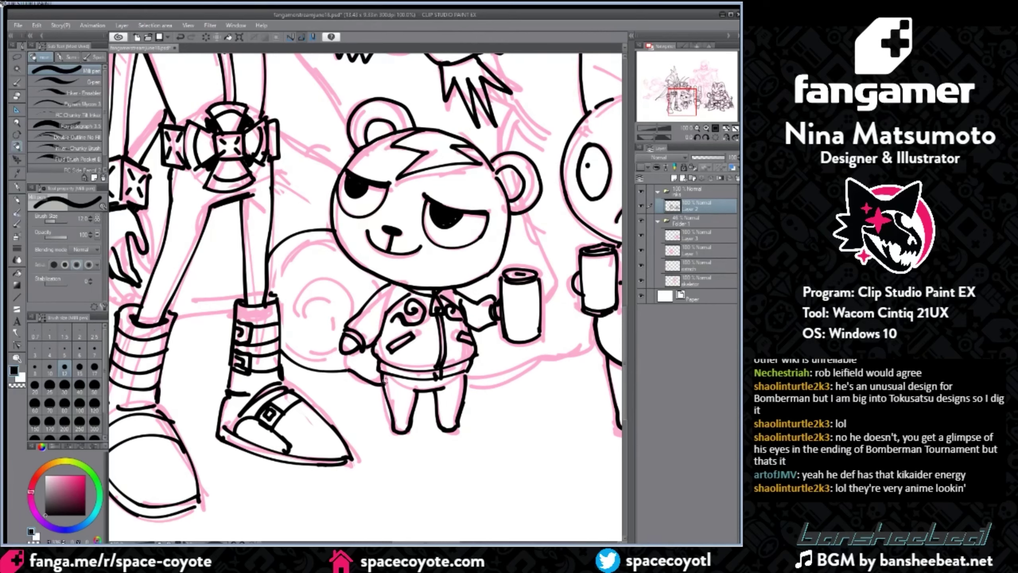
{"action": "key", "text": "ctrl+z"}
{"action": "key", "text": "ctrl+z"}
{"action": "mouse_move", "coordinate": [280, 349]}
{"action": "left_mouse_down"}
{"action": "mouse_move", "coordinate": [353, 355]}
{"action": "mouse_move", "coordinate": [379, 375]}
{"action": "left_mouse_up"}
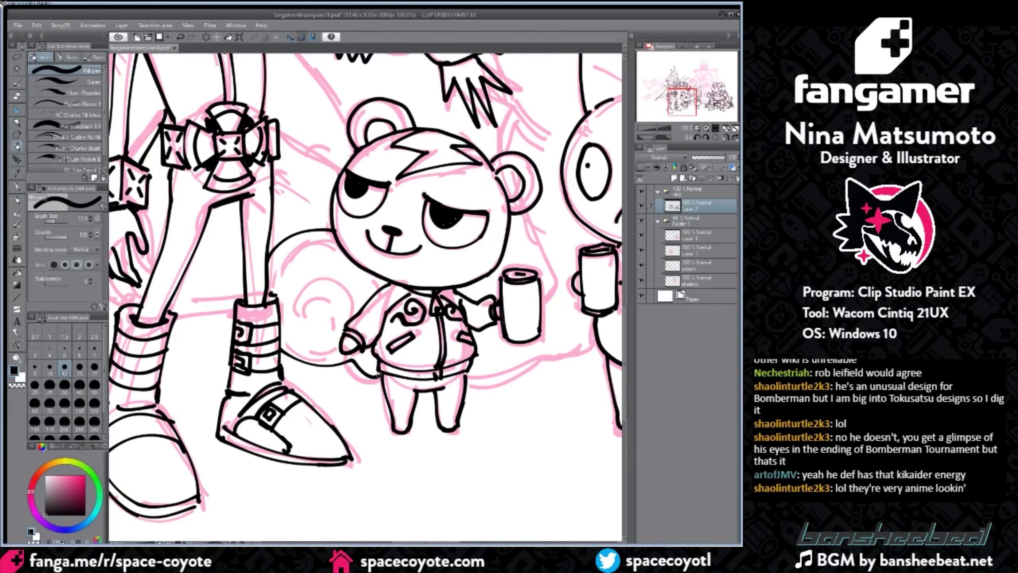
Step: Complete the squirrel's tail with its remaining contour and the spiral curl inside it
{"action": "scroll", "coordinate": [362, 340], "scroll_direction": "down", "scroll_amount": 2}
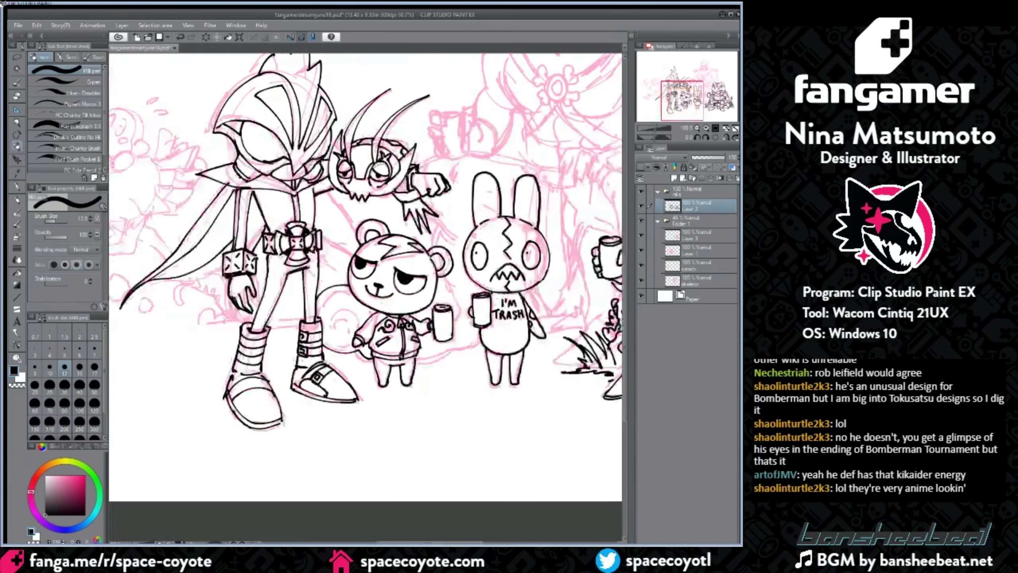
{"action": "scroll", "coordinate": [362, 340], "scroll_direction": "up", "scroll_amount": 2}
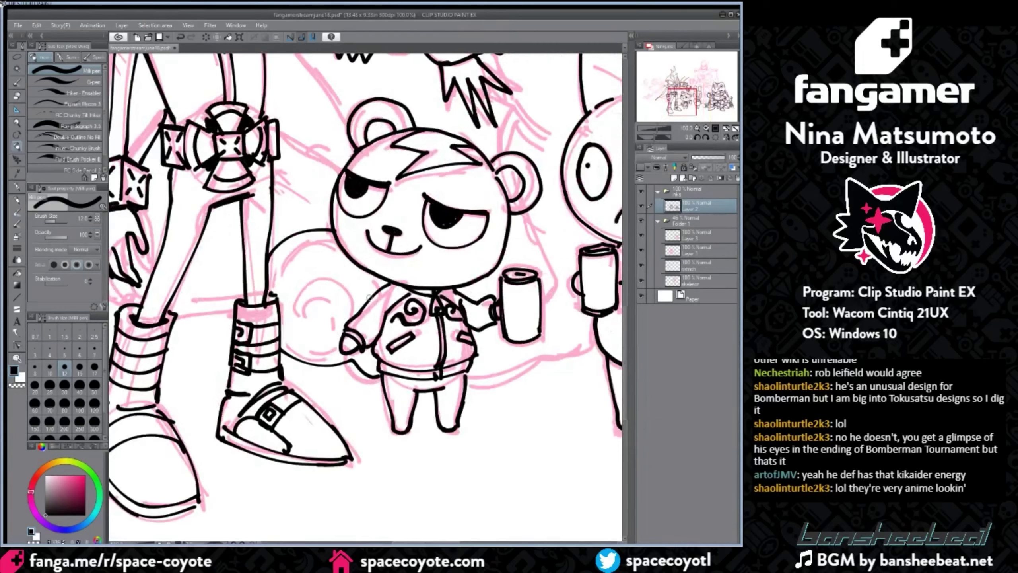
{"action": "mouse_move", "coordinate": [370, 298]}
{"action": "left_mouse_down"}
{"action": "mouse_move", "coordinate": [340, 247]}
{"action": "mouse_move", "coordinate": [269, 282]}
{"action": "left_mouse_up"}
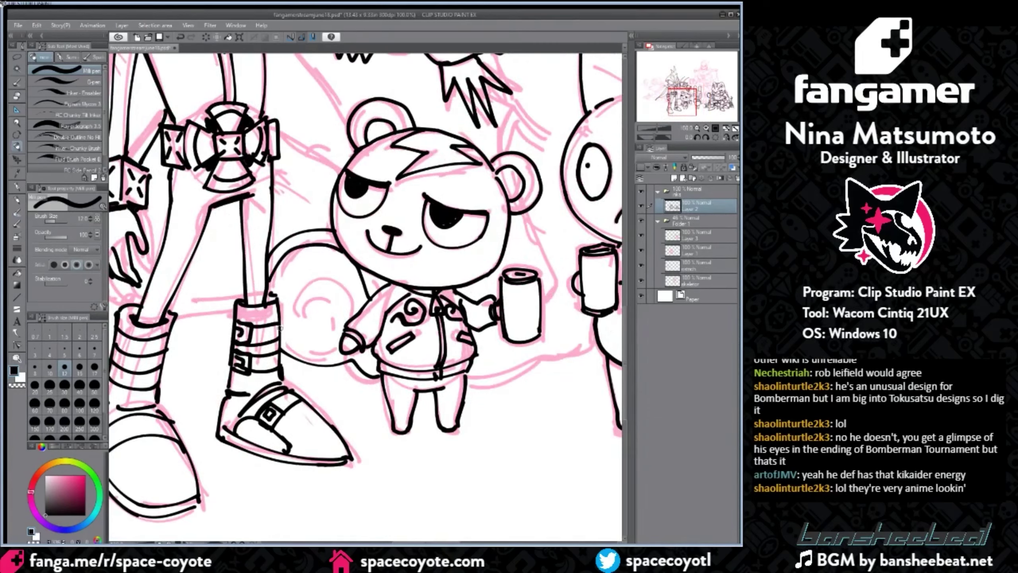
{"action": "mouse_move", "coordinate": [281, 330]}
{"action": "left_mouse_down"}
{"action": "mouse_move", "coordinate": [332, 338]}
{"action": "mouse_move", "coordinate": [300, 305]}
{"action": "mouse_move", "coordinate": [314, 309]}
{"action": "mouse_move", "coordinate": [287, 308]}
{"action": "mouse_move", "coordinate": [326, 277]}
{"action": "mouse_move", "coordinate": [350, 318]}
{"action": "left_mouse_up"}
{"action": "key", "text": "ctrl+z"}
{"action": "left_click_drag", "start_coordinate": [309, 276], "coordinate": [346, 295]}
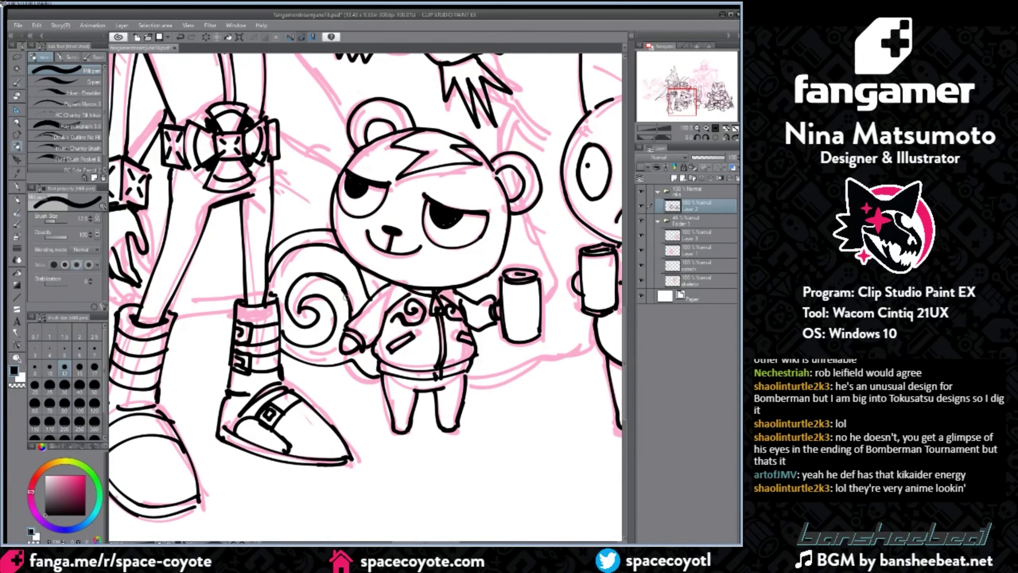
{"action": "left_click_drag", "start_coordinate": [362, 352], "coordinate": [375, 364]}
Step: Look over the whole group drawing and examine the sketched head and shoulders of the hooded skull figure
{"action": "scroll", "coordinate": [396, 316], "scroll_direction": "down", "scroll_amount": 3}
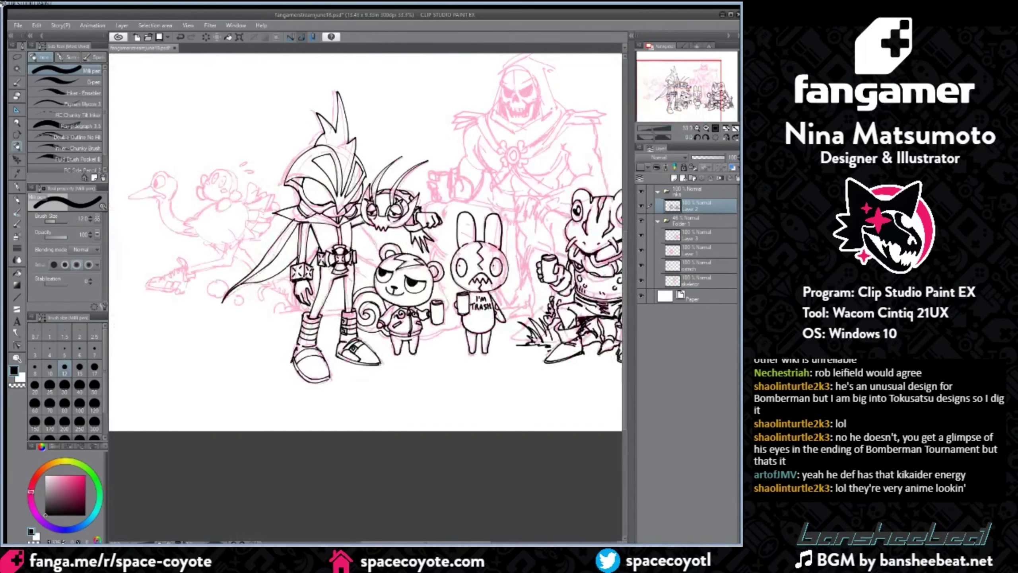
{"action": "scroll", "coordinate": [394, 317], "scroll_direction": "up", "scroll_amount": 1}
{"action": "scroll", "coordinate": [394, 317], "scroll_direction": "down", "scroll_amount": 1}
{"action": "left_click_drag", "start_coordinate": [430, 542], "coordinate": [454, 542]}
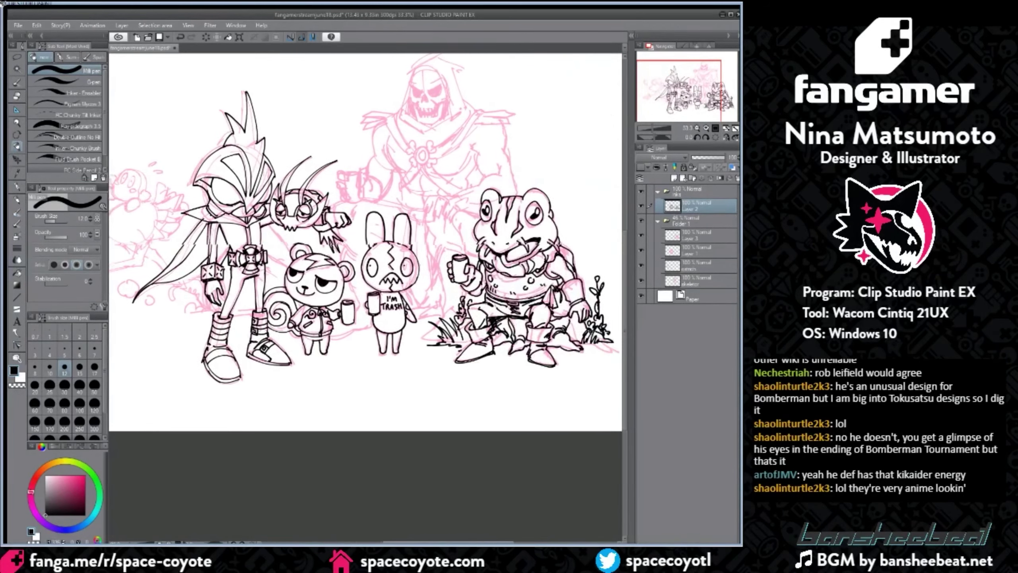
{"action": "left_click_drag", "start_coordinate": [624, 310], "coordinate": [624, 267]}
{"action": "scroll", "coordinate": [420, 135], "scroll_direction": "up", "scroll_amount": 3}
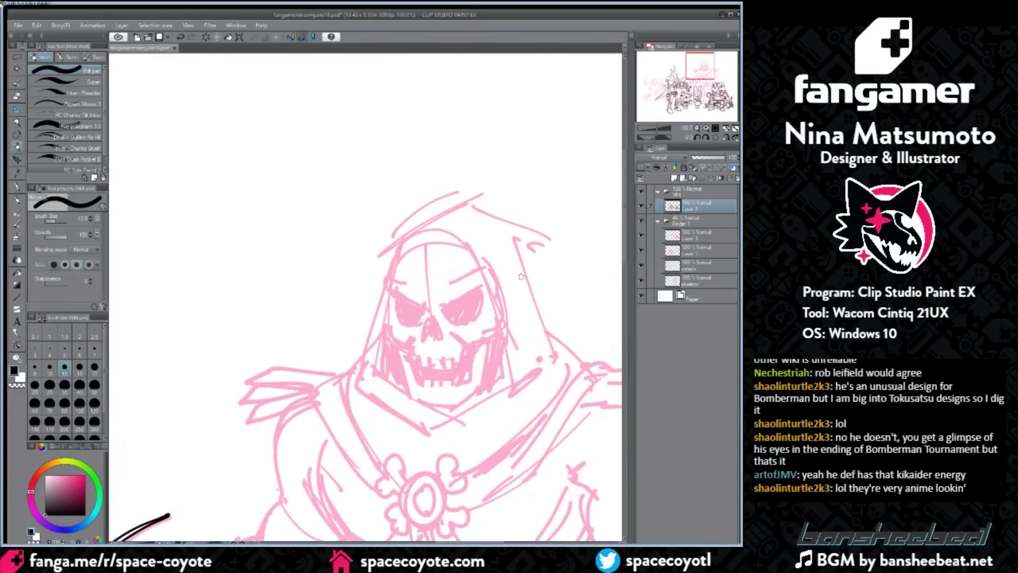
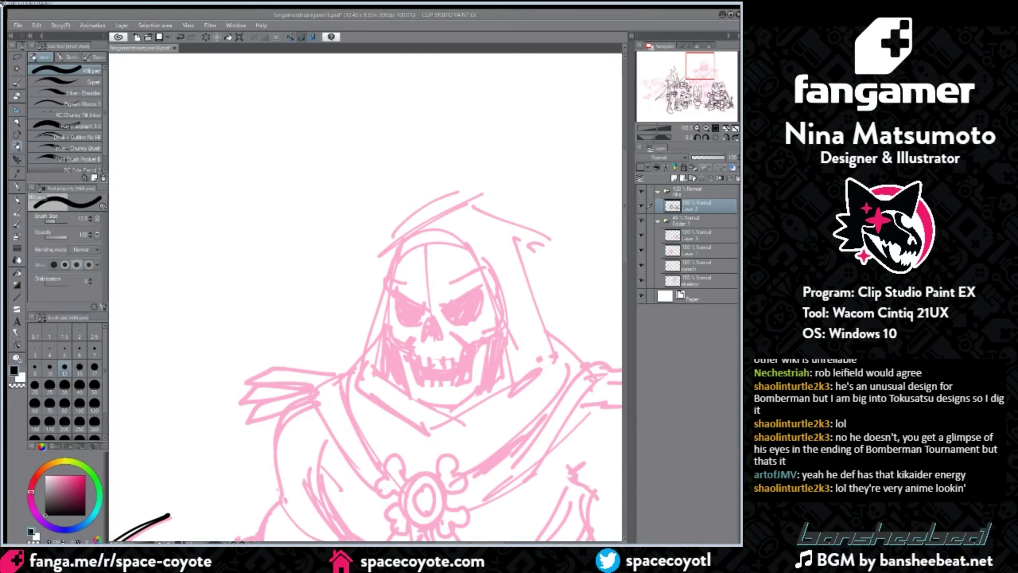
{"action": "left_click_drag", "start_coordinate": [624, 203], "coordinate": [624, 227]}
{"action": "left_click_drag", "start_coordinate": [438, 543], "coordinate": [450, 542]}
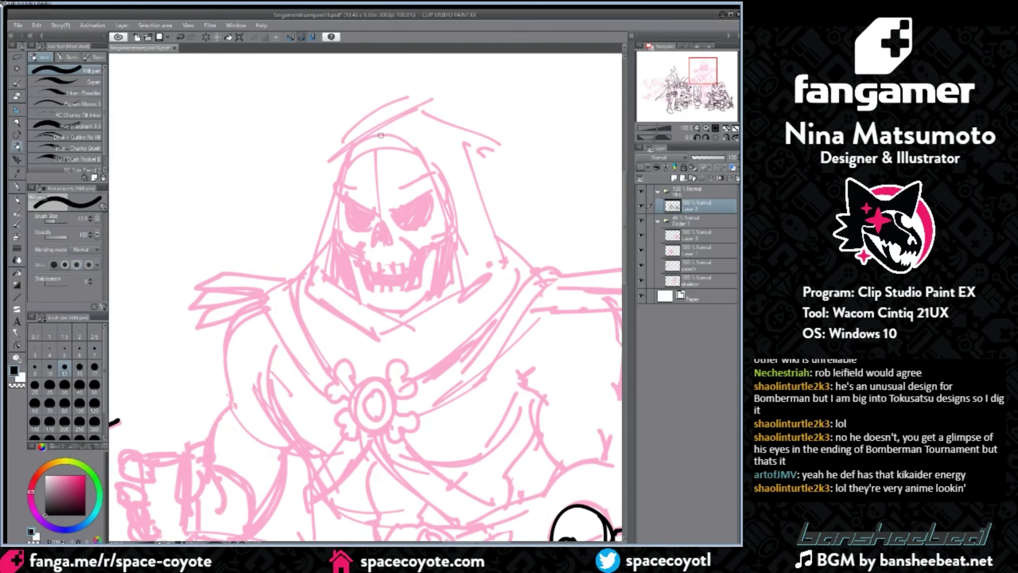
{"action": "mouse_move", "coordinate": [341, 187]}
{"action": "left_mouse_down"}
{"action": "mouse_move", "coordinate": [382, 138]}
{"action": "mouse_move", "coordinate": [447, 226]}
{"action": "mouse_move", "coordinate": [455, 265]}
{"action": "left_mouse_up"}
{"action": "key", "text": "ctrl+z"}
{"action": "mouse_move", "coordinate": [379, 136]}
{"action": "left_mouse_down"}
{"action": "mouse_move", "coordinate": [455, 260]}
{"action": "mouse_move", "coordinate": [459, 284]}
{"action": "mouse_move", "coordinate": [400, 320]}
{"action": "left_mouse_up"}
{"action": "mouse_move", "coordinate": [340, 185]}
{"action": "left_mouse_down"}
{"action": "mouse_move", "coordinate": [325, 277]}
{"action": "mouse_move", "coordinate": [397, 318]}
{"action": "left_mouse_up"}
{"action": "left_click", "coordinate": [399, 320]}
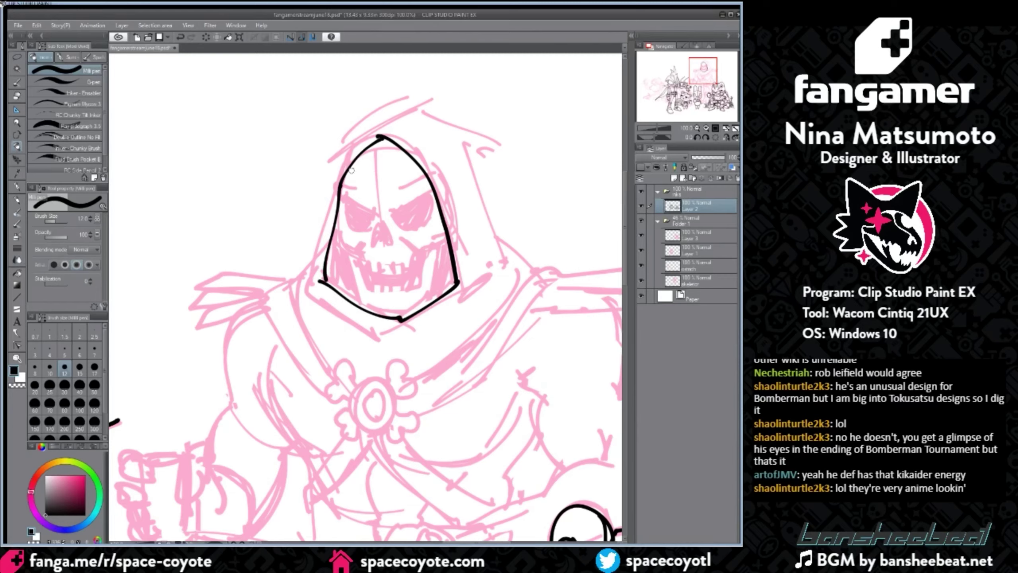
{"action": "left_click_drag", "start_coordinate": [340, 207], "coordinate": [343, 218]}
{"action": "key", "text": "ctrl+z"}
{"action": "key", "text": "ctrl+z"}
{"action": "key", "text": "ctrl+z"}
{"action": "key", "text": "ctrl+z"}
{"action": "key", "text": "ctrl+z"}
{"action": "key", "text": "ctrl+z"}
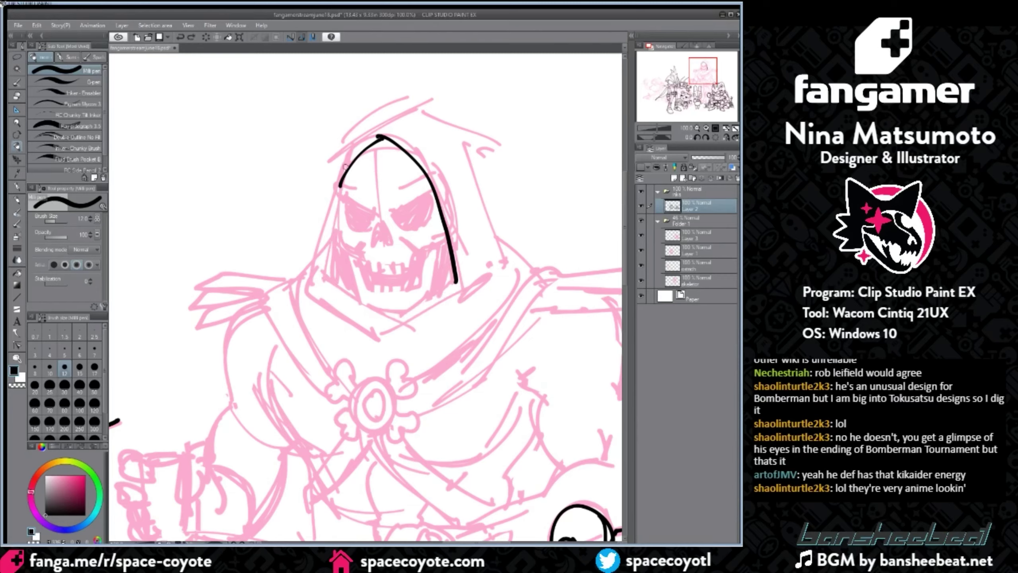
{"action": "key", "text": "ctrl+z"}
Step: Ink the skull's forehead edge, eye sockets, nose hole and cheekbones over the pink sketch
{"action": "mouse_move", "coordinate": [361, 144]}
{"action": "left_mouse_down"}
{"action": "mouse_move", "coordinate": [335, 183]}
{"action": "mouse_move", "coordinate": [340, 210]}
{"action": "mouse_move", "coordinate": [433, 195]}
{"action": "left_mouse_up"}
{"action": "mouse_move", "coordinate": [395, 218]}
{"action": "left_mouse_down"}
{"action": "mouse_move", "coordinate": [414, 229]}
{"action": "mouse_move", "coordinate": [434, 216]}
{"action": "left_mouse_up"}
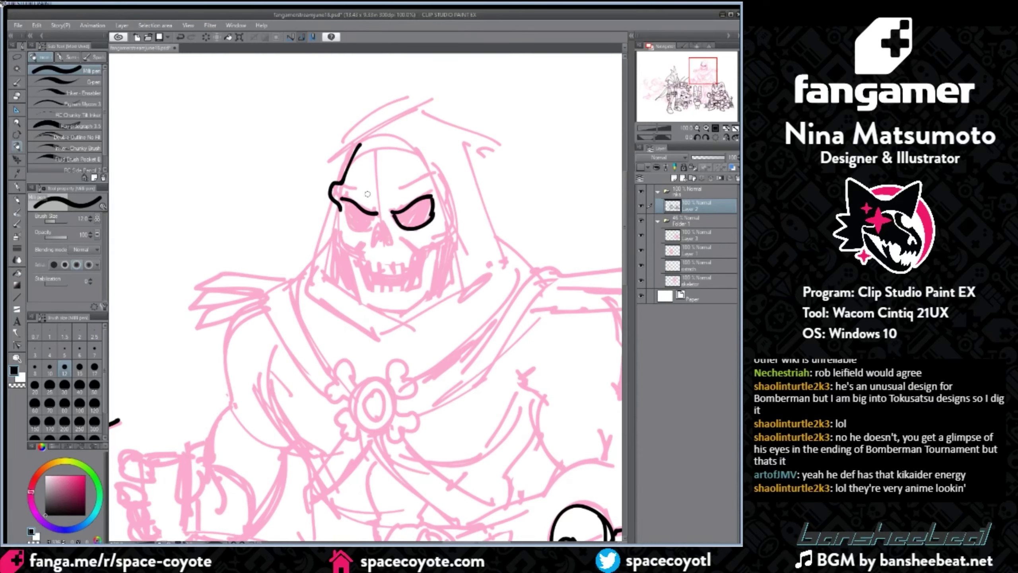
{"action": "mouse_move", "coordinate": [345, 202]}
{"action": "left_mouse_down"}
{"action": "mouse_move", "coordinate": [374, 244]}
{"action": "mouse_move", "coordinate": [391, 211]}
{"action": "mouse_move", "coordinate": [379, 206]}
{"action": "mouse_move", "coordinate": [341, 227]}
{"action": "mouse_move", "coordinate": [356, 254]}
{"action": "mouse_move", "coordinate": [446, 240]}
{"action": "mouse_move", "coordinate": [446, 228]}
{"action": "left_mouse_up"}
{"action": "key", "text": "ctrl+z"}
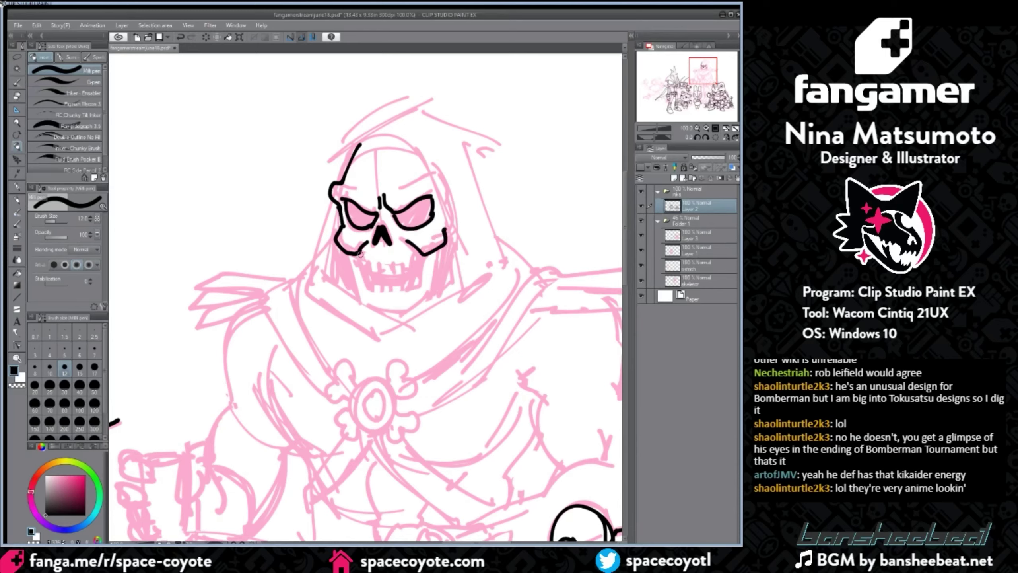
Step: Ink the skull's jaw and teeth with a black mouth interior, cleaning up the teeth with the transparent colour
{"action": "mouse_move", "coordinate": [360, 254]}
{"action": "left_mouse_down"}
{"action": "mouse_move", "coordinate": [384, 275]}
{"action": "mouse_move", "coordinate": [413, 263]}
{"action": "mouse_move", "coordinate": [380, 262]}
{"action": "mouse_move", "coordinate": [411, 260]}
{"action": "mouse_move", "coordinate": [378, 286]}
{"action": "mouse_move", "coordinate": [404, 287]}
{"action": "mouse_move", "coordinate": [391, 297]}
{"action": "mouse_move", "coordinate": [424, 279]}
{"action": "mouse_move", "coordinate": [373, 282]}
{"action": "mouse_move", "coordinate": [411, 284]}
{"action": "mouse_move", "coordinate": [417, 261]}
{"action": "mouse_move", "coordinate": [415, 273]}
{"action": "mouse_move", "coordinate": [364, 300]}
{"action": "mouse_move", "coordinate": [388, 304]}
{"action": "mouse_move", "coordinate": [358, 280]}
{"action": "mouse_move", "coordinate": [400, 309]}
{"action": "mouse_move", "coordinate": [367, 302]}
{"action": "mouse_move", "coordinate": [423, 301]}
{"action": "mouse_move", "coordinate": [443, 248]}
{"action": "mouse_move", "coordinate": [421, 301]}
{"action": "left_mouse_up"}
{"action": "key", "text": "ctrl+z"}
{"action": "key", "text": "ctrl+z"}
{"action": "key", "text": "ctrl+z"}
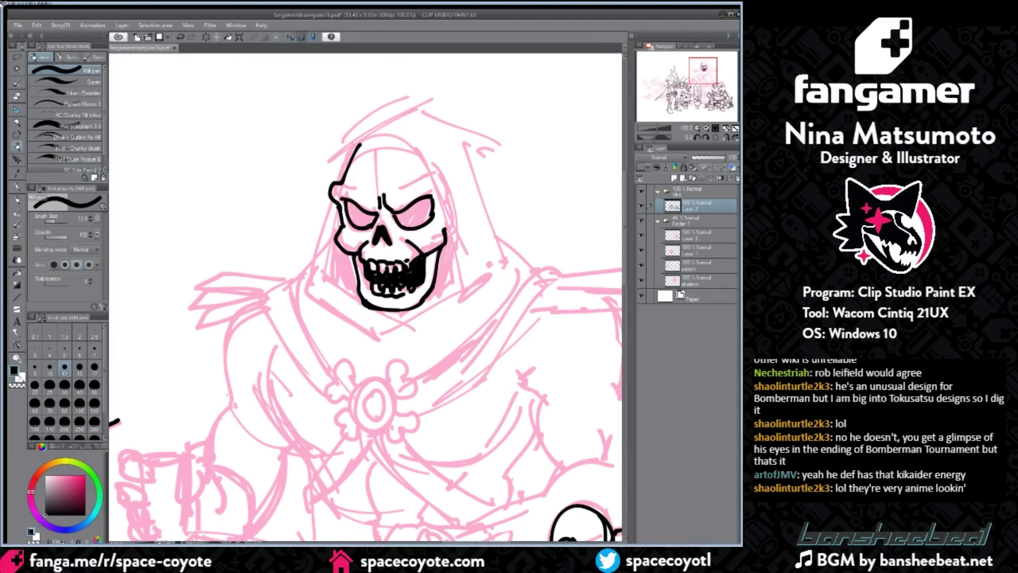
{"action": "left_click", "coordinate": [17, 385]}
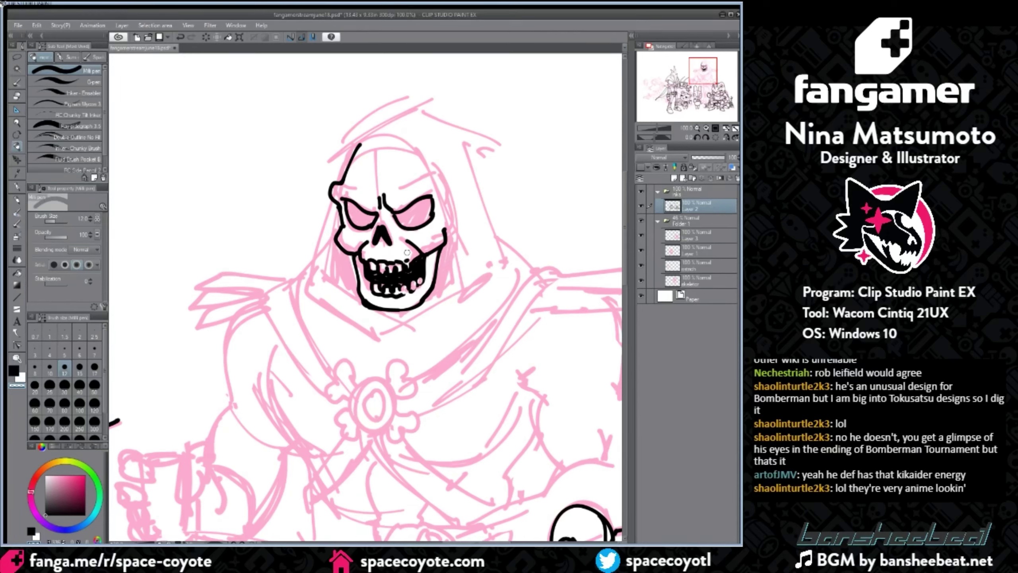
{"action": "left_click_drag", "start_coordinate": [410, 266], "coordinate": [392, 268]}
{"action": "left_click", "coordinate": [13, 369]}
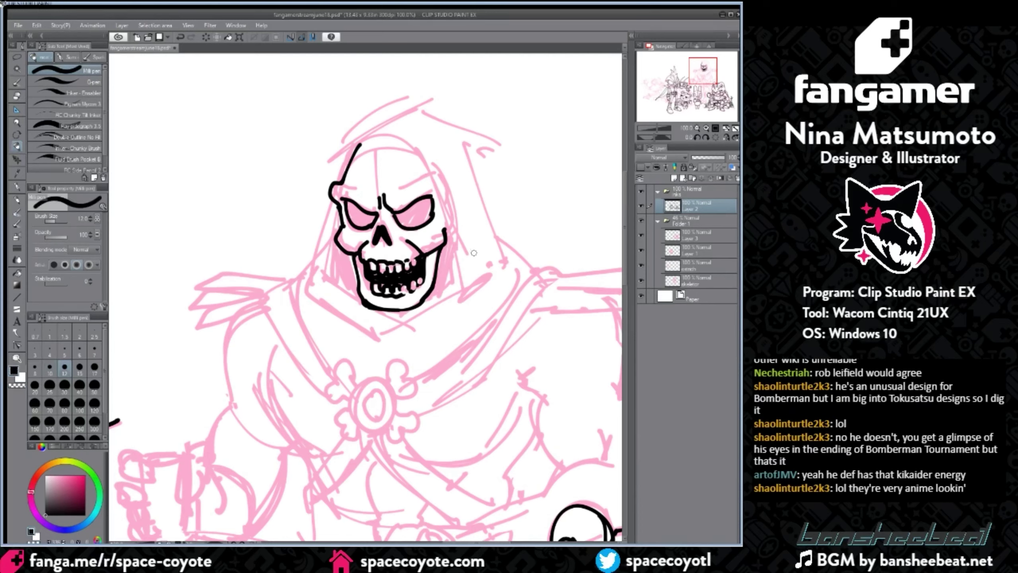
Step: Blacken the skull's eye sockets and ink the inner edge of the hood around the face
{"action": "mouse_move", "coordinate": [353, 213]}
{"action": "left_mouse_down"}
{"action": "mouse_move", "coordinate": [413, 220]}
{"action": "mouse_move", "coordinate": [424, 205]}
{"action": "mouse_move", "coordinate": [409, 226]}
{"action": "left_mouse_up"}
{"action": "scroll", "coordinate": [407, 225], "scroll_direction": "down", "scroll_amount": 1}
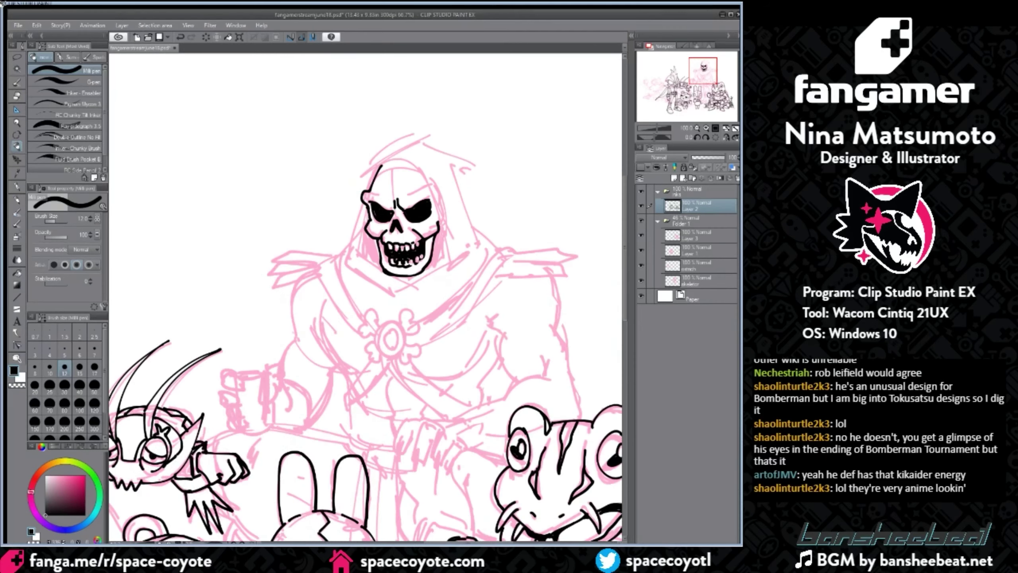
{"action": "mouse_move", "coordinate": [383, 165]}
{"action": "left_mouse_down"}
{"action": "mouse_move", "coordinate": [409, 158]}
{"action": "mouse_move", "coordinate": [441, 218]}
{"action": "left_mouse_up"}
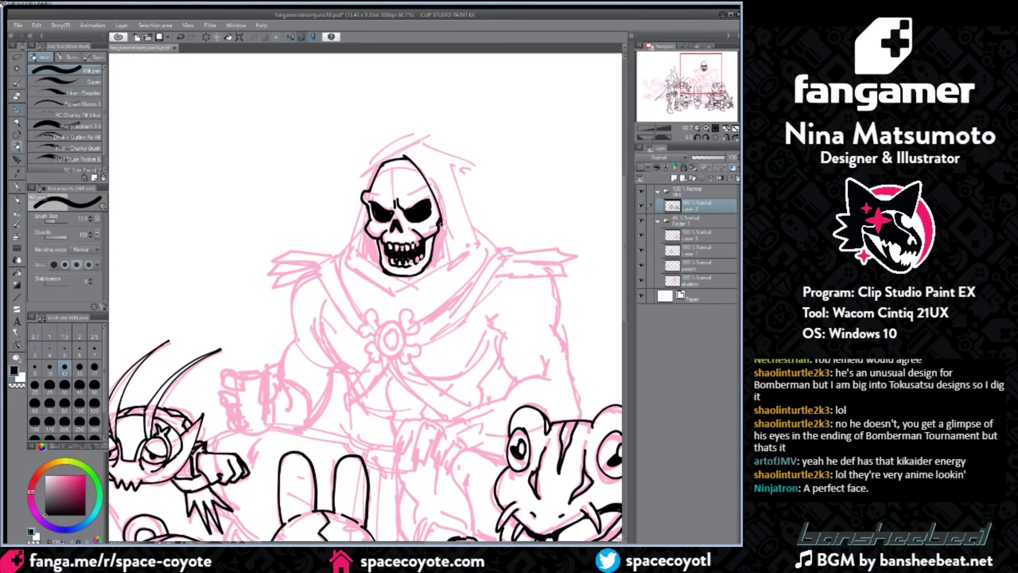
{"action": "mouse_move", "coordinate": [365, 231]}
{"action": "left_mouse_down"}
{"action": "mouse_move", "coordinate": [389, 279]}
{"action": "mouse_move", "coordinate": [416, 281]}
{"action": "mouse_move", "coordinate": [446, 255]}
{"action": "mouse_move", "coordinate": [441, 219]}
{"action": "left_mouse_up"}
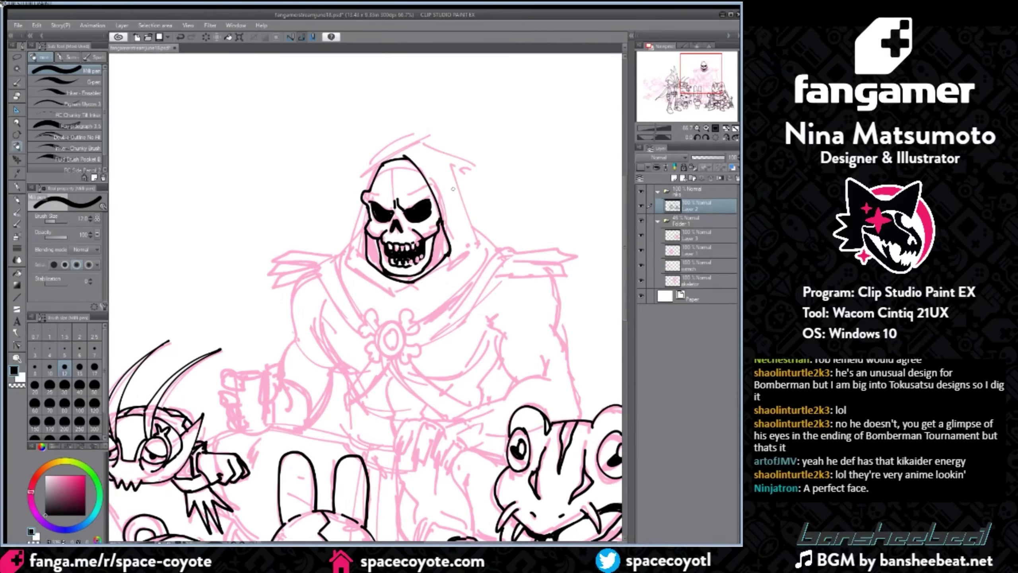
Step: Ink the hood's outer outline with its pointed tip and the lower folds under the chin
{"action": "mouse_move", "coordinate": [372, 164]}
{"action": "left_mouse_down"}
{"action": "mouse_move", "coordinate": [447, 155]}
{"action": "mouse_move", "coordinate": [482, 168]}
{"action": "mouse_move", "coordinate": [460, 195]}
{"action": "mouse_move", "coordinate": [480, 246]}
{"action": "left_mouse_up"}
{"action": "key", "text": "ctrl+z"}
{"action": "mouse_move", "coordinate": [454, 212]}
{"action": "left_mouse_down"}
{"action": "mouse_move", "coordinate": [480, 245]}
{"action": "mouse_move", "coordinate": [398, 289]}
{"action": "left_mouse_up"}
{"action": "key", "text": "ctrl+z"}
{"action": "mouse_move", "coordinate": [481, 240]}
{"action": "left_mouse_down"}
{"action": "mouse_move", "coordinate": [452, 272]}
{"action": "mouse_move", "coordinate": [398, 298]}
{"action": "left_mouse_up"}
{"action": "left_click_drag", "start_coordinate": [367, 201], "coordinate": [386, 285]}
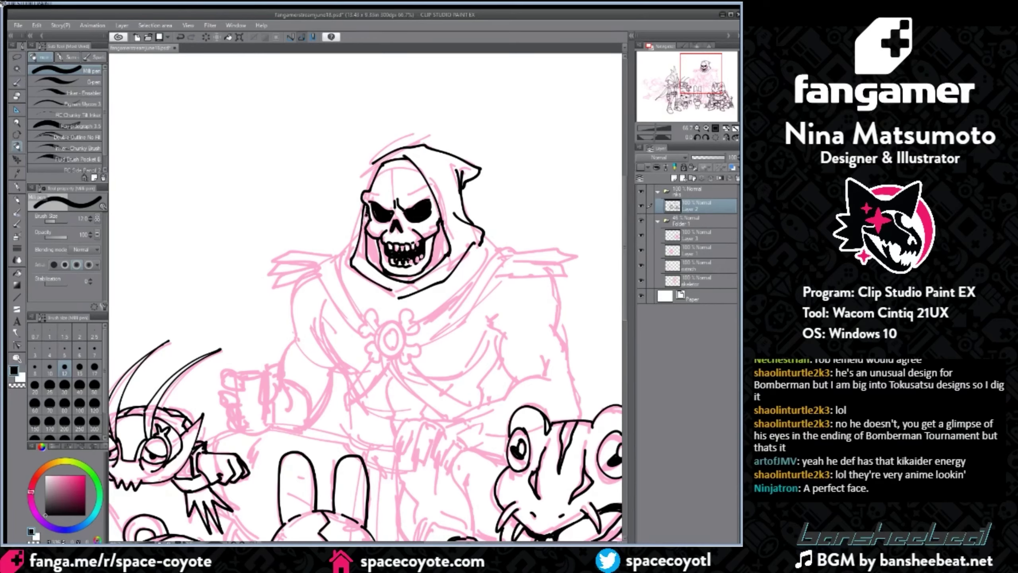
Step: Auto-select the gaps between the skull and the hood's inner edge, fill them with black, and deselect
{"action": "left_click", "coordinate": [18, 68]}
{"action": "left_click", "coordinate": [384, 239]}
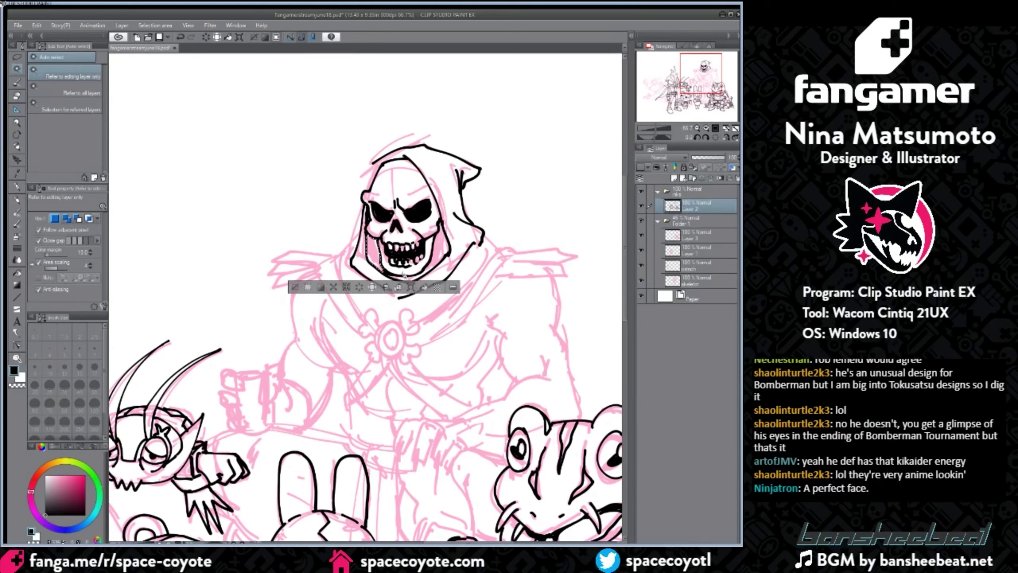
{"action": "left_click", "coordinate": [438, 245], "text": "shift"}
{"action": "key", "text": "alt+BackSpace"}
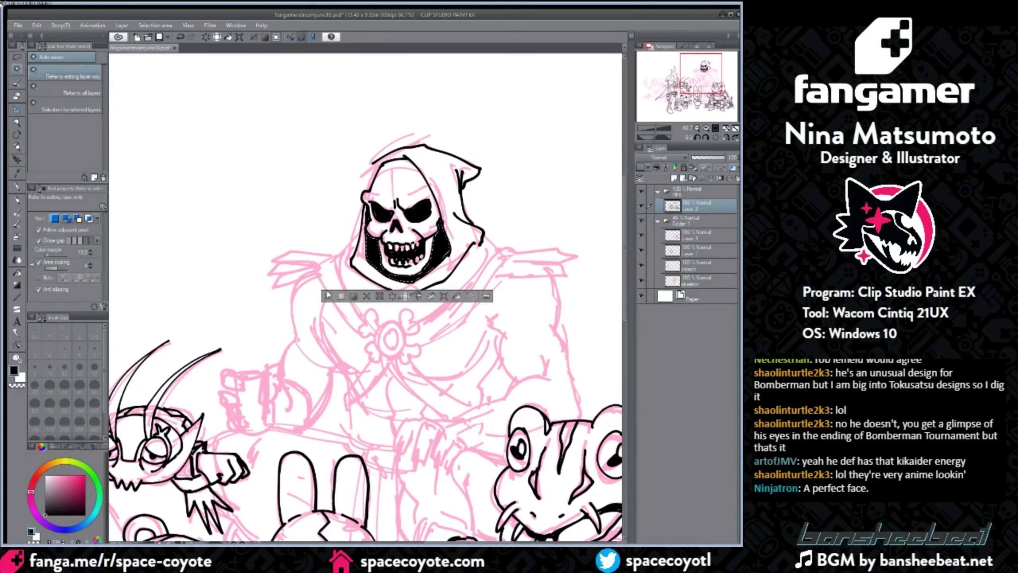
{"action": "key", "text": "ctrl+d"}
{"action": "key", "text": "p"}
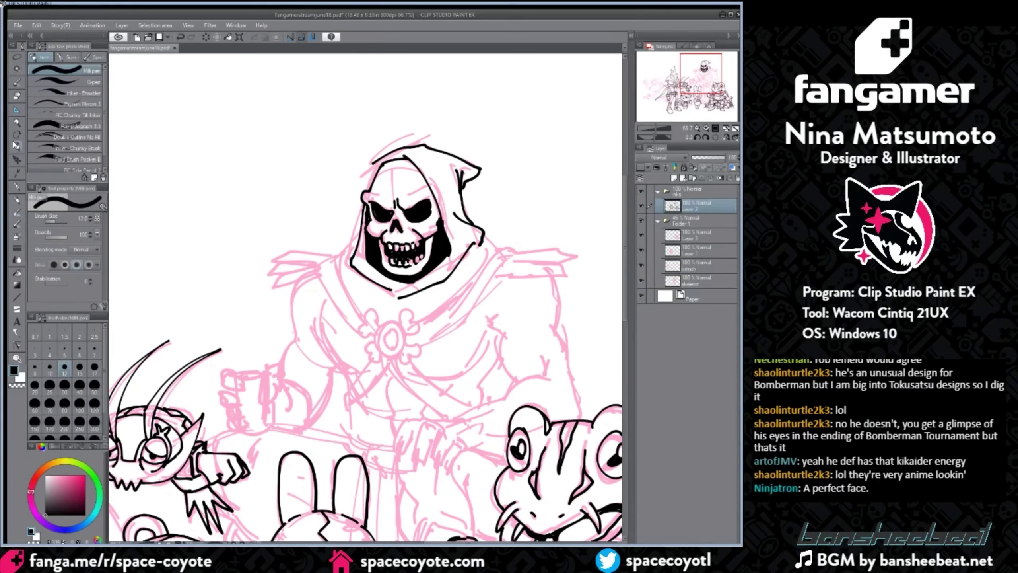
Step: Ink the chest medallion as a double ring with four bone ends around it
{"action": "left_click_drag", "start_coordinate": [409, 286], "coordinate": [436, 279]}
{"action": "mouse_move", "coordinate": [402, 327]}
{"action": "left_mouse_down"}
{"action": "mouse_move", "coordinate": [389, 321]}
{"action": "mouse_move", "coordinate": [408, 336]}
{"action": "mouse_move", "coordinate": [385, 332]}
{"action": "mouse_move", "coordinate": [397, 349]}
{"action": "left_mouse_up"}
{"action": "key", "text": "ctrl+z"}
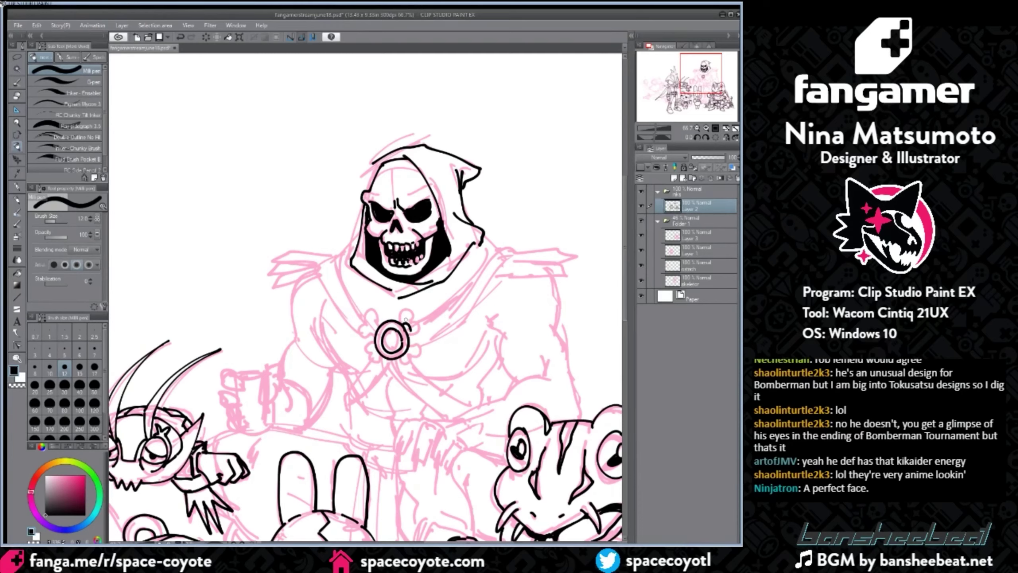
{"action": "key", "text": "ctrl+z"}
{"action": "mouse_move", "coordinate": [400, 323]}
{"action": "left_mouse_down"}
{"action": "mouse_move", "coordinate": [421, 363]}
{"action": "mouse_move", "coordinate": [418, 346]}
{"action": "mouse_move", "coordinate": [364, 357]}
{"action": "mouse_move", "coordinate": [379, 363]}
{"action": "left_mouse_up"}
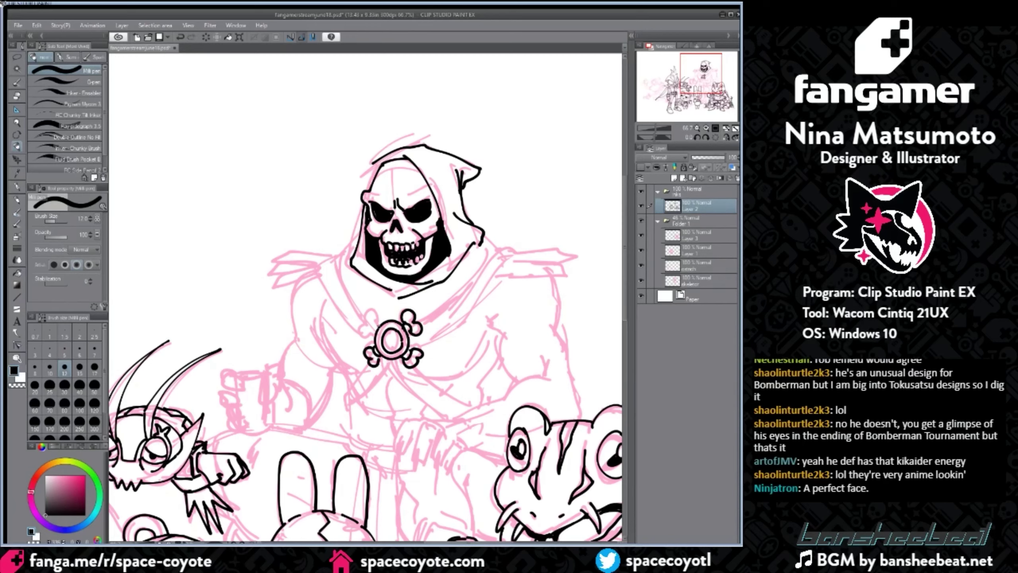
{"action": "left_click_drag", "start_coordinate": [378, 321], "coordinate": [373, 336]}
Step: Ink the cape's collar on both sides from the shoulders down to the medallion, including its fold lines
{"action": "mouse_move", "coordinate": [514, 252]}
{"action": "left_mouse_down"}
{"action": "mouse_move", "coordinate": [464, 316]}
{"action": "mouse_move", "coordinate": [419, 349]}
{"action": "left_mouse_up"}
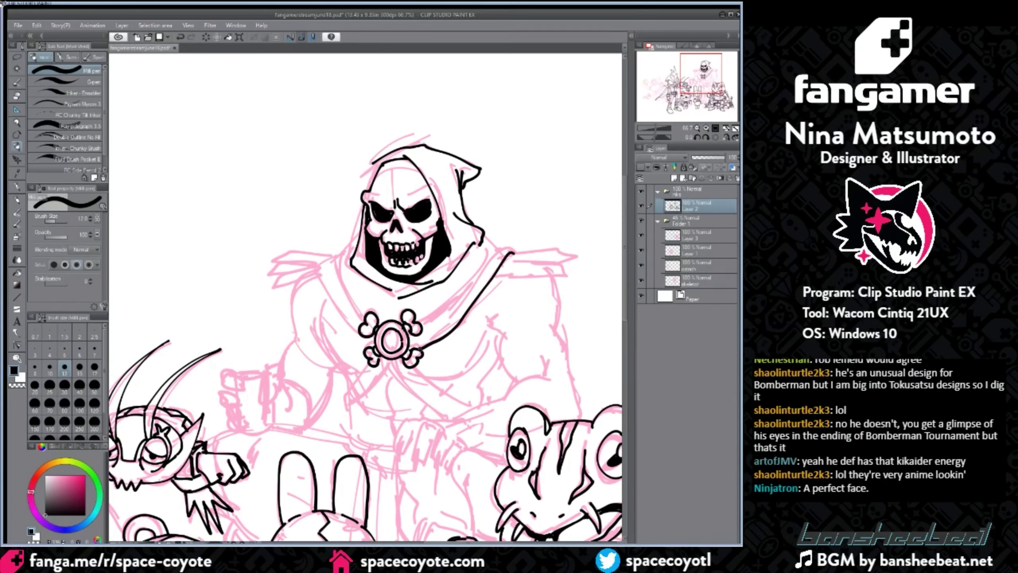
{"action": "left_click_drag", "start_coordinate": [319, 268], "coordinate": [360, 332]}
{"action": "mouse_move", "coordinate": [319, 268]}
{"action": "left_mouse_down"}
{"action": "mouse_move", "coordinate": [332, 249]}
{"action": "mouse_move", "coordinate": [337, 256]}
{"action": "left_mouse_up"}
{"action": "mouse_move", "coordinate": [336, 262]}
{"action": "left_mouse_down"}
{"action": "mouse_move", "coordinate": [351, 314]}
{"action": "mouse_move", "coordinate": [365, 320]}
{"action": "mouse_move", "coordinate": [358, 241]}
{"action": "left_mouse_up"}
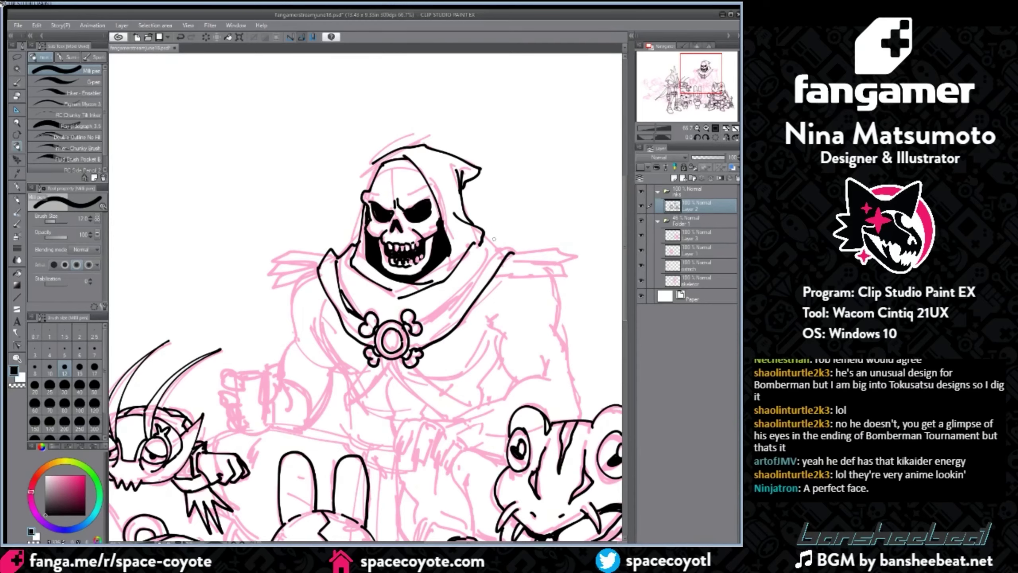
{"action": "mouse_move", "coordinate": [483, 238]}
{"action": "left_mouse_down"}
{"action": "mouse_move", "coordinate": [502, 251]}
{"action": "mouse_move", "coordinate": [433, 328]}
{"action": "left_mouse_up"}
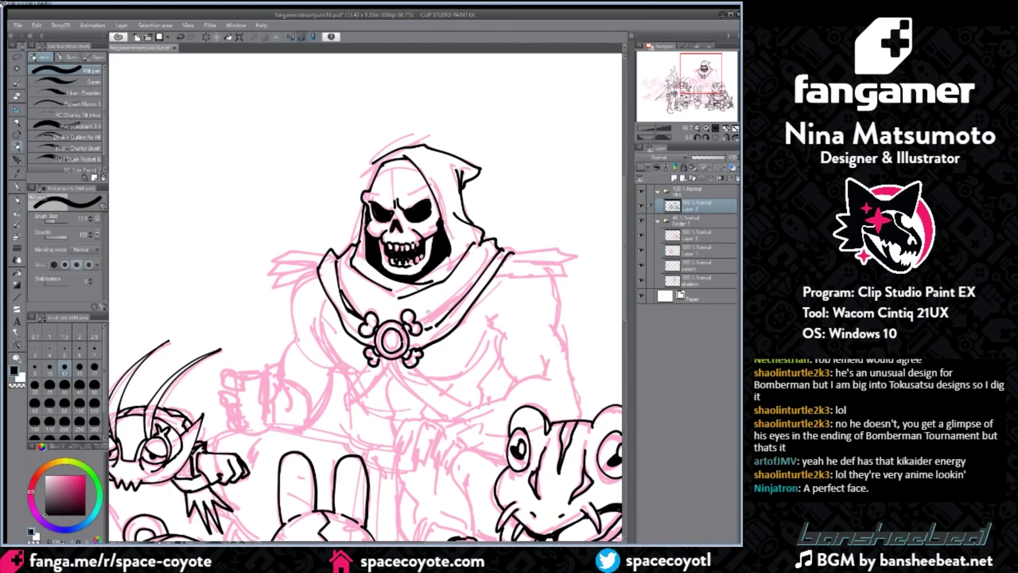
{"action": "left_click_drag", "start_coordinate": [455, 294], "coordinate": [424, 325]}
Step: Ink the pointed shoulder guard beside the collar on the frog's side of the skull figure
{"action": "mouse_move", "coordinate": [506, 247]}
{"action": "left_mouse_down"}
{"action": "mouse_move", "coordinate": [549, 293]}
{"action": "mouse_move", "coordinate": [537, 269]}
{"action": "mouse_move", "coordinate": [537, 293]}
{"action": "mouse_move", "coordinate": [527, 280]}
{"action": "left_mouse_up"}
{"action": "scroll", "coordinate": [513, 334], "scroll_direction": "down", "scroll_amount": 1}
{"action": "scroll", "coordinate": [563, 207], "scroll_direction": "up", "scroll_amount": 1}
{"action": "key", "text": "ctrl+z"}
{"action": "key", "text": "ctrl+z"}
{"action": "mouse_move", "coordinate": [533, 284]}
{"action": "left_mouse_down"}
{"action": "mouse_move", "coordinate": [538, 292]}
{"action": "mouse_move", "coordinate": [510, 293]}
{"action": "mouse_move", "coordinate": [562, 272]}
{"action": "left_mouse_up"}
{"action": "key", "text": "ctrl+z"}
{"action": "mouse_move", "coordinate": [523, 259]}
{"action": "left_mouse_down"}
{"action": "mouse_move", "coordinate": [565, 270]}
{"action": "mouse_move", "coordinate": [570, 255]}
{"action": "mouse_move", "coordinate": [563, 268]}
{"action": "left_mouse_up"}
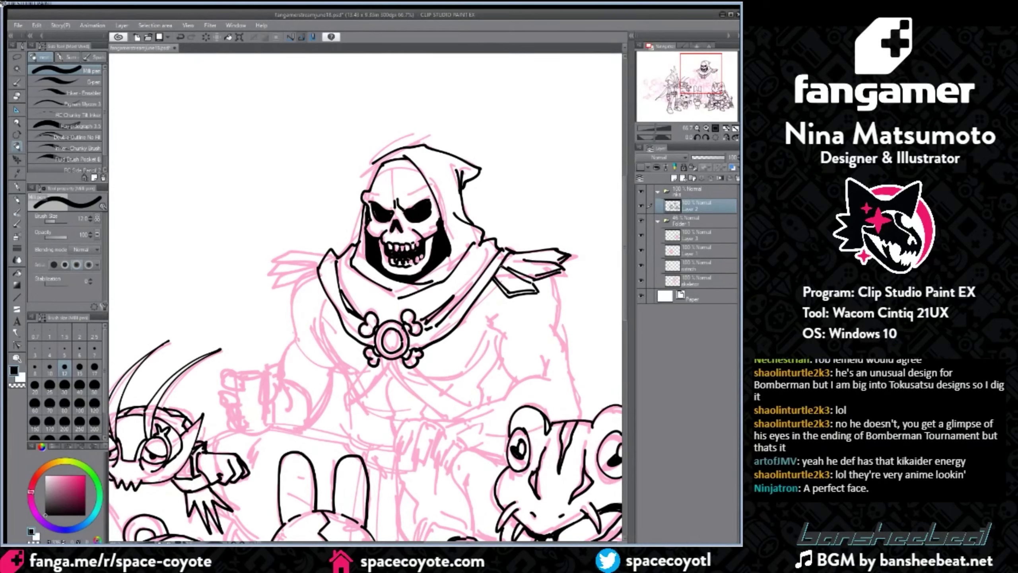
{"action": "left_click_drag", "start_coordinate": [517, 281], "coordinate": [546, 253]}
{"action": "key", "text": "ctrl+z"}
{"action": "key", "text": "ctrl+z"}
{"action": "key", "text": "ctrl+z"}
Step: Ink the matching pointed shoulder guard and its details on the masked hero's side of the skull figure
{"action": "scroll", "coordinate": [521, 240], "scroll_direction": "down", "scroll_amount": 1}
{"action": "scroll", "coordinate": [520, 240], "scroll_direction": "up", "scroll_amount": 1}
{"action": "left_click_drag", "start_coordinate": [466, 543], "coordinate": [447, 543]}
{"action": "key", "text": "ctrl+z"}
{"action": "mouse_move", "coordinate": [393, 266]}
{"action": "left_mouse_down"}
{"action": "mouse_move", "coordinate": [352, 284]}
{"action": "mouse_move", "coordinate": [375, 287]}
{"action": "left_mouse_up"}
{"action": "mouse_move", "coordinate": [375, 287]}
{"action": "left_mouse_down"}
{"action": "mouse_move", "coordinate": [404, 277]}
{"action": "mouse_move", "coordinate": [376, 276]}
{"action": "mouse_move", "coordinate": [353, 265]}
{"action": "left_mouse_up"}
{"action": "left_click_drag", "start_coordinate": [348, 266], "coordinate": [368, 273]}
{"action": "key", "text": "ctrl+z"}
{"action": "mouse_move", "coordinate": [378, 262]}
{"action": "left_mouse_down"}
{"action": "mouse_move", "coordinate": [383, 249]}
{"action": "mouse_move", "coordinate": [375, 260]}
{"action": "mouse_move", "coordinate": [385, 249]}
{"action": "mouse_move", "coordinate": [406, 255]}
{"action": "left_mouse_up"}
{"action": "key", "text": "ctrl+z"}
{"action": "key", "text": "ctrl+z"}
{"action": "left_click_drag", "start_coordinate": [387, 252], "coordinate": [394, 256]}
{"action": "scroll", "coordinate": [380, 245], "scroll_direction": "down", "scroll_amount": 1}
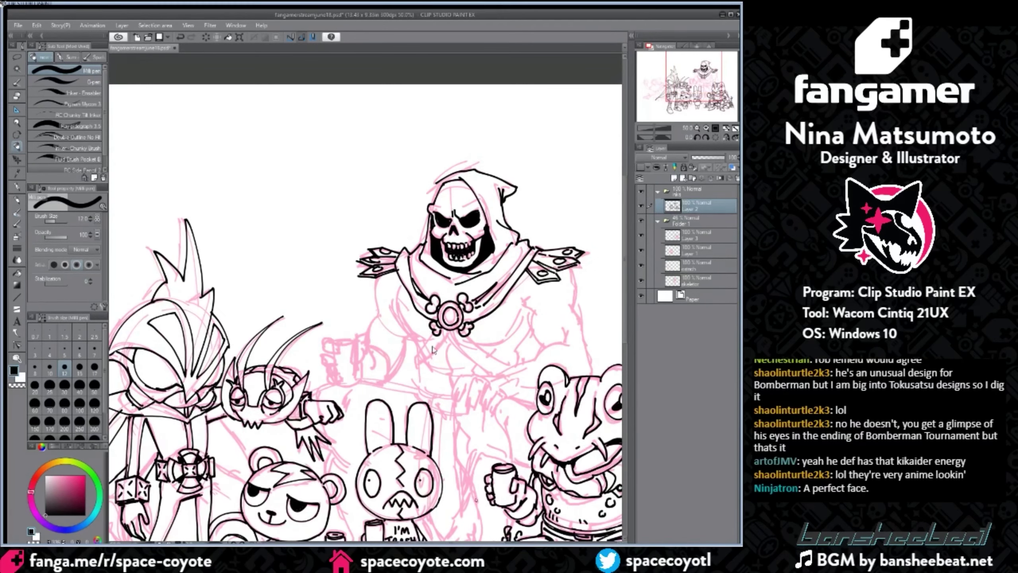
Step: Select the shoulder guard on the masked hero's side of the skull figure and enlarge it proportionally to about 120 percent
{"action": "key", "text": "ctrl+plus"}
{"action": "left_click", "coordinate": [17, 57]}
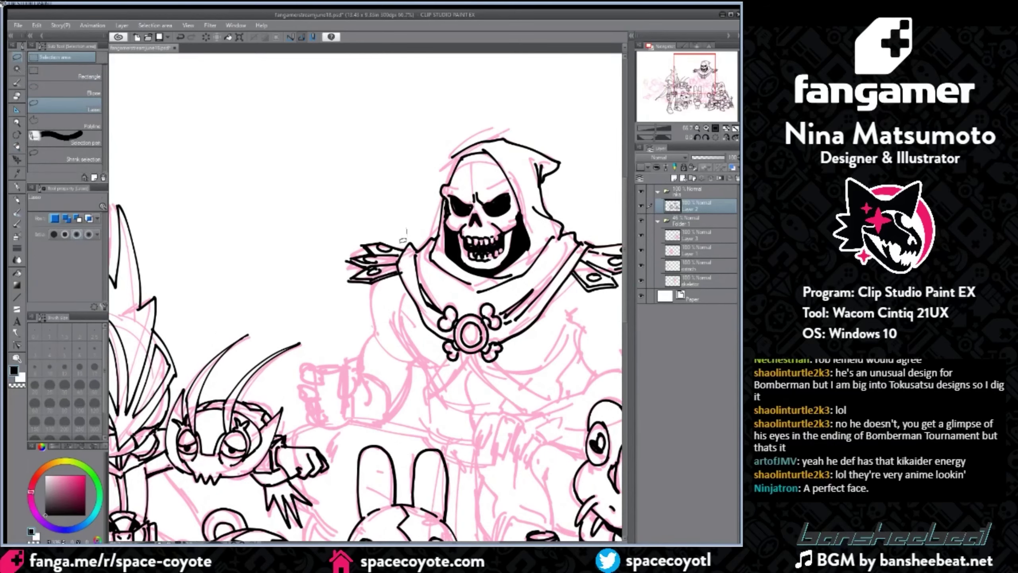
{"action": "left_click_drag", "start_coordinate": [336, 293], "coordinate": [390, 209]}
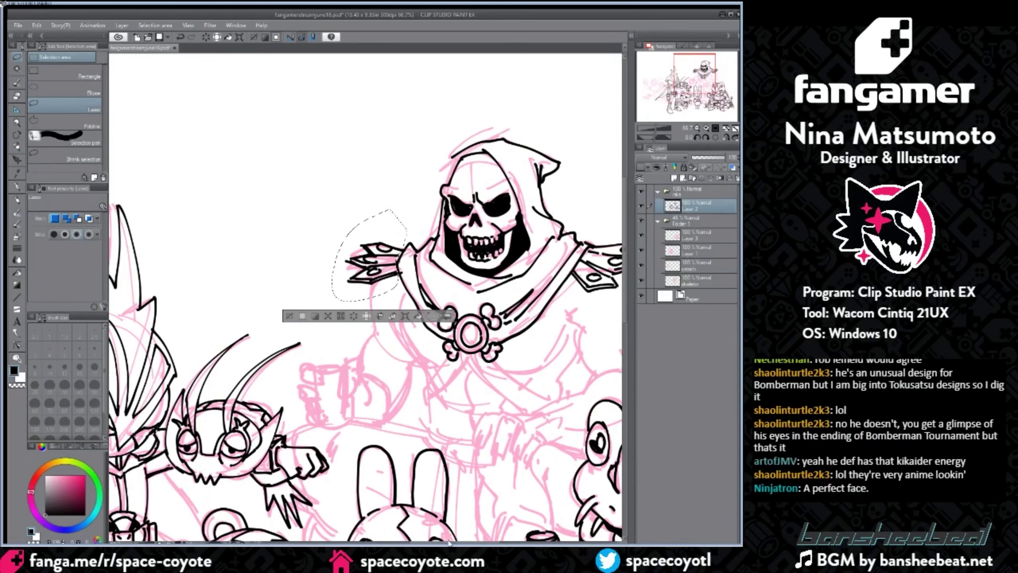
{"action": "left_click_drag", "start_coordinate": [445, 543], "coordinate": [460, 542]}
{"action": "key", "text": "ctrl+t"}
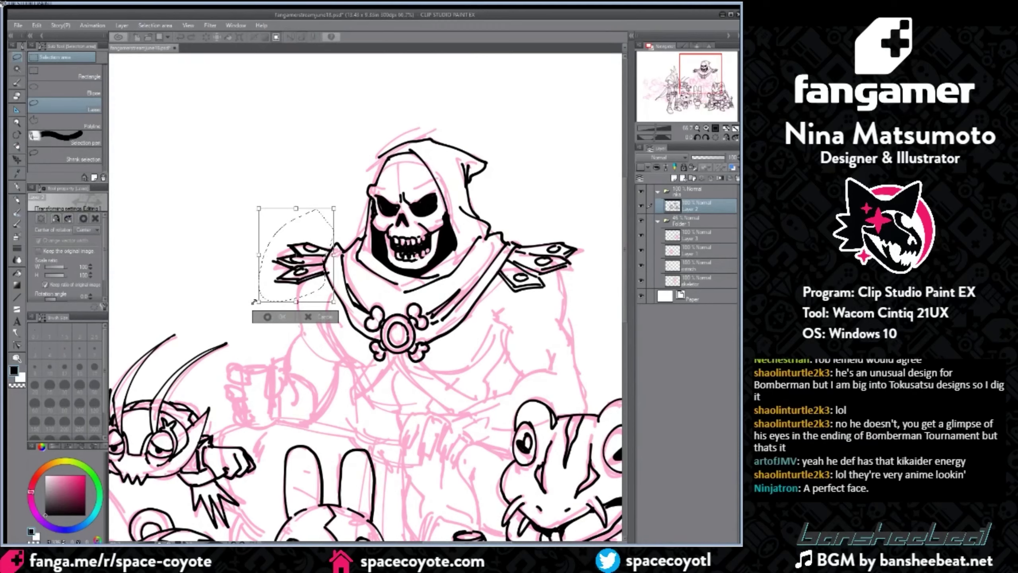
{"action": "left_click_drag", "start_coordinate": [259, 302], "coordinate": [245, 317]}
{"action": "left_click_drag", "start_coordinate": [315, 308], "coordinate": [319, 305]}
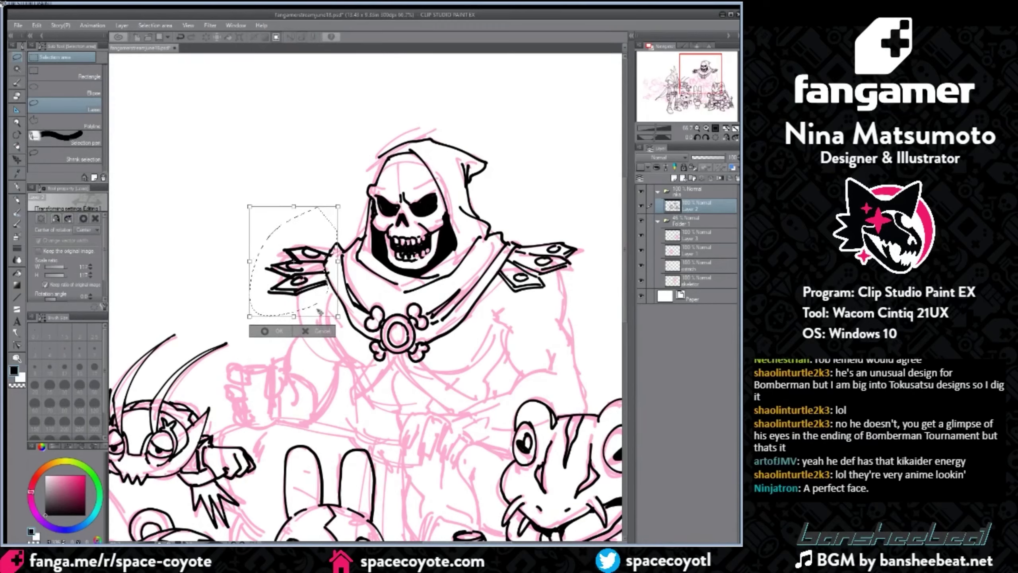
{"action": "left_click_drag", "start_coordinate": [251, 315], "coordinate": [248, 318]}
{"action": "left_click_drag", "start_coordinate": [316, 293], "coordinate": [318, 291]}
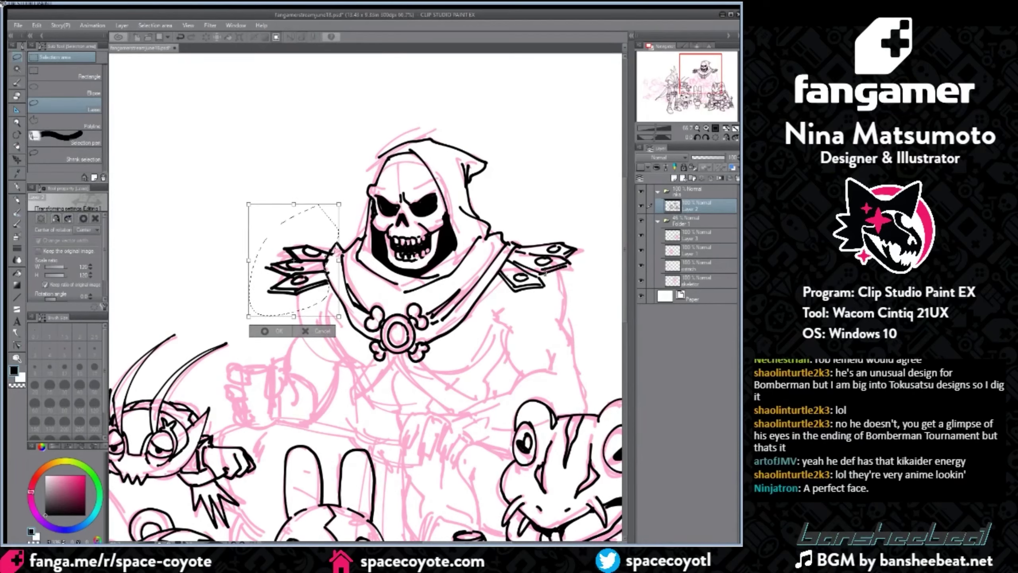
{"action": "key", "text": "Return"}
Step: Ink the skull figure's shoulder, upper arm and elbow contours on the frog's side
{"action": "left_click", "coordinate": [16, 145]}
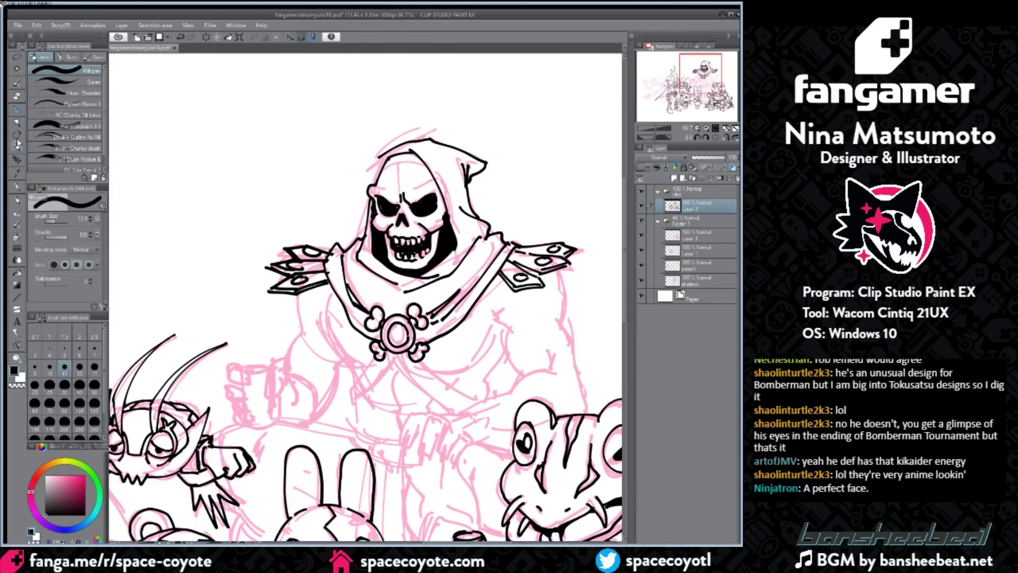
{"action": "scroll", "coordinate": [623, 288], "scroll_direction": "down", "scroll_amount": 3}
{"action": "key", "text": "ctrl+z"}
{"action": "left_click_drag", "start_coordinate": [558, 205], "coordinate": [563, 260]}
{"action": "key", "text": "ctrl+z"}
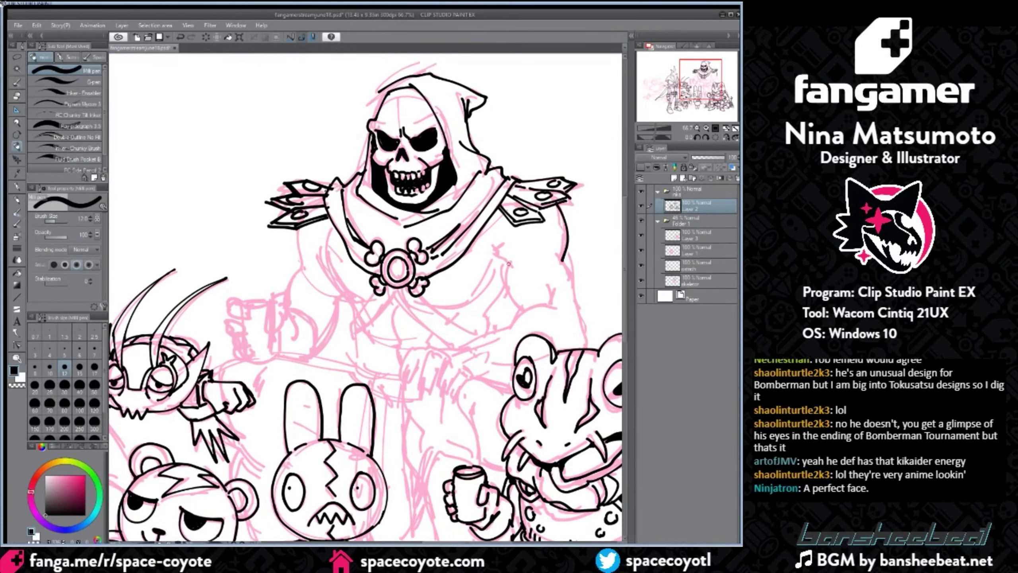
{"action": "key", "text": "ctrl+z"}
{"action": "mouse_move", "coordinate": [497, 248]}
{"action": "left_mouse_down"}
{"action": "mouse_move", "coordinate": [514, 267]}
{"action": "mouse_move", "coordinate": [522, 309]}
{"action": "mouse_move", "coordinate": [552, 308]}
{"action": "left_mouse_up"}
{"action": "key", "text": "ctrl+z"}
{"action": "key", "text": "ctrl+z"}
{"action": "left_click_drag", "start_coordinate": [558, 256], "coordinate": [587, 347]}
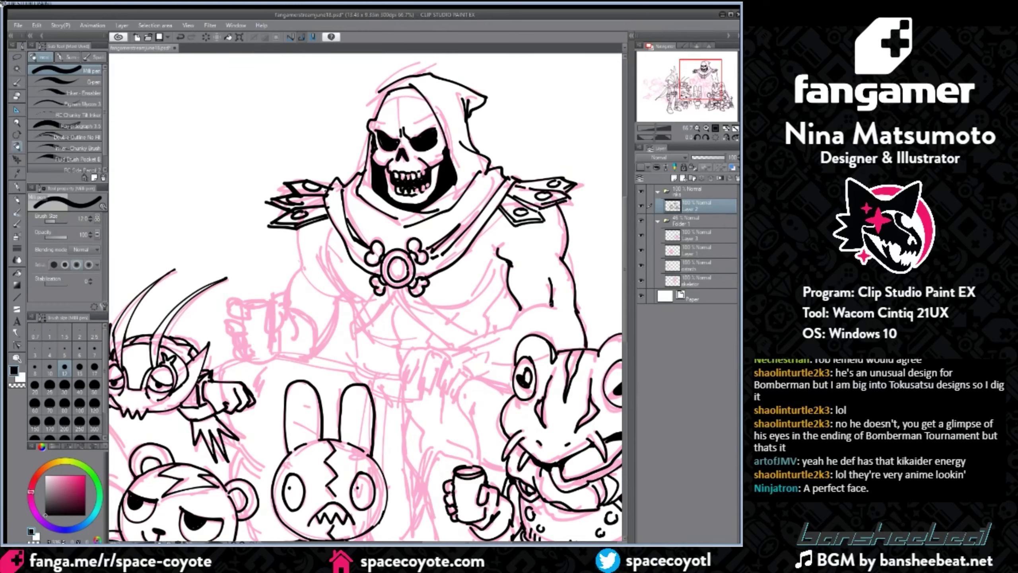
{"action": "left_click_drag", "start_coordinate": [557, 303], "coordinate": [504, 330]}
Step: Ink the fingers of the skull figure's hand hanging over the knee on the frog's side
{"action": "mouse_move", "coordinate": [420, 347]}
{"action": "left_mouse_down"}
{"action": "mouse_move", "coordinate": [406, 382]}
{"action": "mouse_move", "coordinate": [415, 381]}
{"action": "left_mouse_up"}
{"action": "mouse_move", "coordinate": [428, 350]}
{"action": "left_mouse_down"}
{"action": "mouse_move", "coordinate": [439, 350]}
{"action": "mouse_move", "coordinate": [424, 387]}
{"action": "mouse_move", "coordinate": [456, 378]}
{"action": "mouse_move", "coordinate": [431, 397]}
{"action": "left_mouse_up"}
{"action": "mouse_move", "coordinate": [433, 380]}
{"action": "left_mouse_down"}
{"action": "mouse_move", "coordinate": [438, 397]}
{"action": "mouse_move", "coordinate": [401, 394]}
{"action": "left_mouse_up"}
{"action": "left_click_drag", "start_coordinate": [408, 374], "coordinate": [405, 385]}
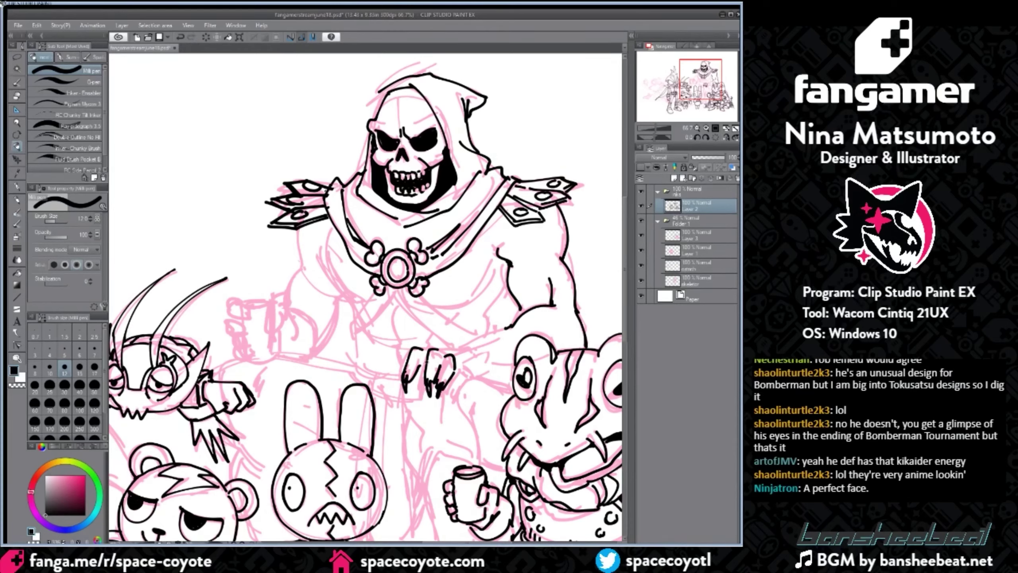
{"action": "key", "text": "ctrl+z"}
{"action": "left_click_drag", "start_coordinate": [460, 364], "coordinate": [453, 387]}
{"action": "left_click_drag", "start_coordinate": [453, 385], "coordinate": [448, 397]}
Step: Ink the knuckles, the back of the hand and the start of the wrist on the skull figure's frog-side hand
{"action": "mouse_move", "coordinate": [436, 347]}
{"action": "left_mouse_down"}
{"action": "mouse_move", "coordinate": [452, 346]}
{"action": "mouse_move", "coordinate": [483, 379]}
{"action": "left_mouse_up"}
{"action": "key", "text": "ctrl+z"}
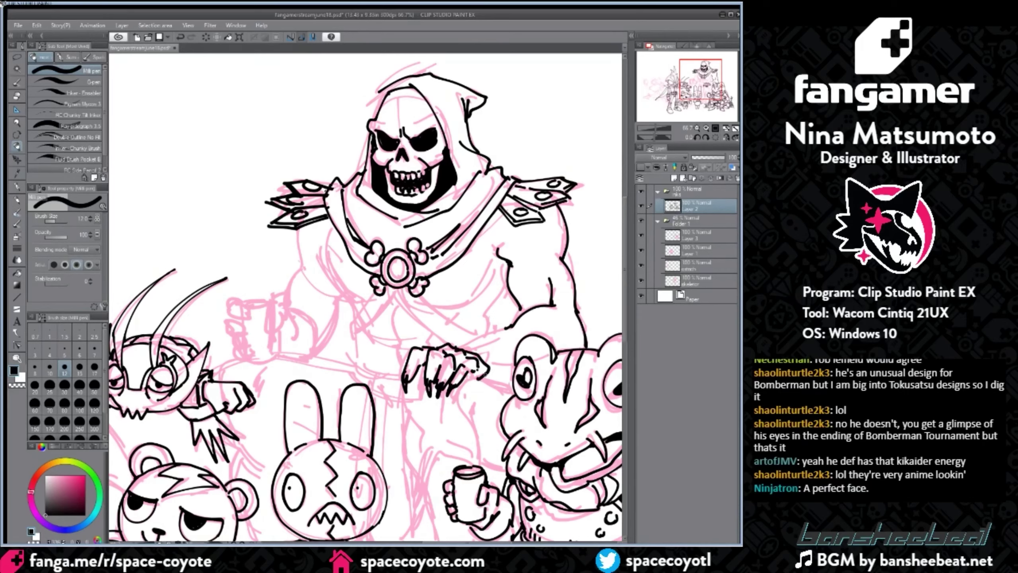
{"action": "key", "text": "ctrl+z"}
{"action": "key", "text": "ctrl+z"}
{"action": "mouse_move", "coordinate": [464, 354]}
{"action": "left_mouse_down"}
{"action": "mouse_move", "coordinate": [478, 375]}
{"action": "mouse_move", "coordinate": [471, 357]}
{"action": "mouse_move", "coordinate": [484, 367]}
{"action": "left_mouse_up"}
{"action": "key", "text": "ctrl+z"}
{"action": "mouse_move", "coordinate": [510, 327]}
{"action": "left_mouse_down"}
{"action": "mouse_move", "coordinate": [472, 332]}
{"action": "mouse_move", "coordinate": [512, 367]}
{"action": "left_mouse_up"}
{"action": "key", "text": "ctrl+z"}
{"action": "scroll", "coordinate": [514, 353], "scroll_direction": "down", "scroll_amount": 1}
{"action": "scroll", "coordinate": [513, 353], "scroll_direction": "down", "scroll_amount": 1}
{"action": "scroll", "coordinate": [512, 353], "scroll_direction": "up", "scroll_amount": 2}
{"action": "key", "text": "ctrl+z"}
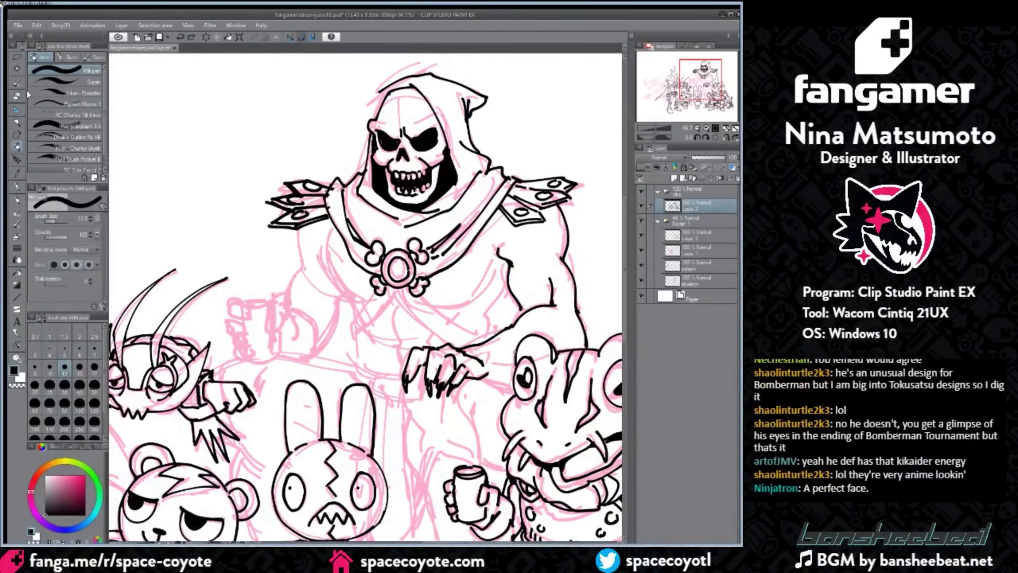
Step: Add a new layer directly below the line art layer and lower the pink sketch folder's opacity
{"action": "left_click", "coordinate": [15, 94]}
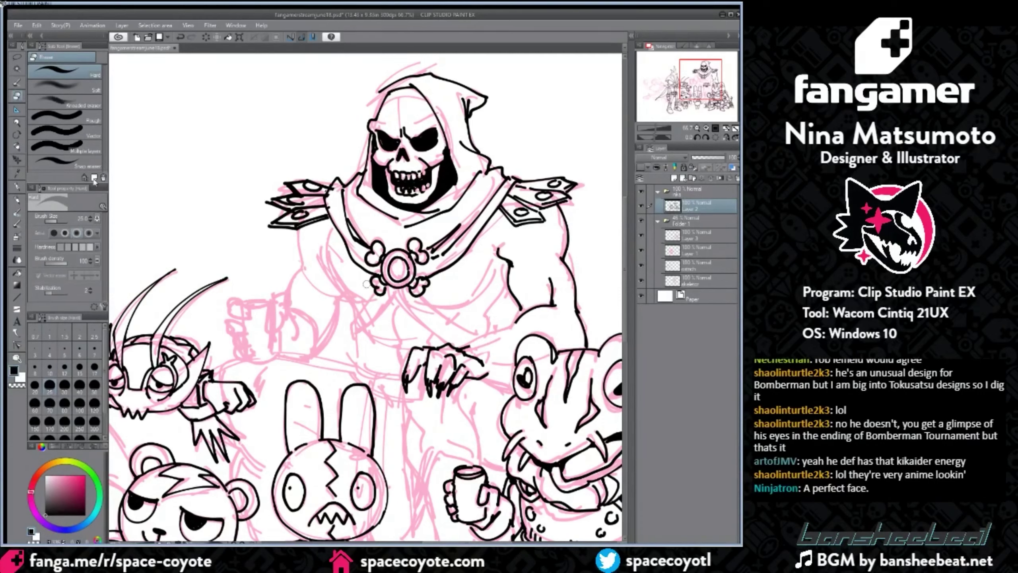
{"action": "left_click", "coordinate": [17, 146]}
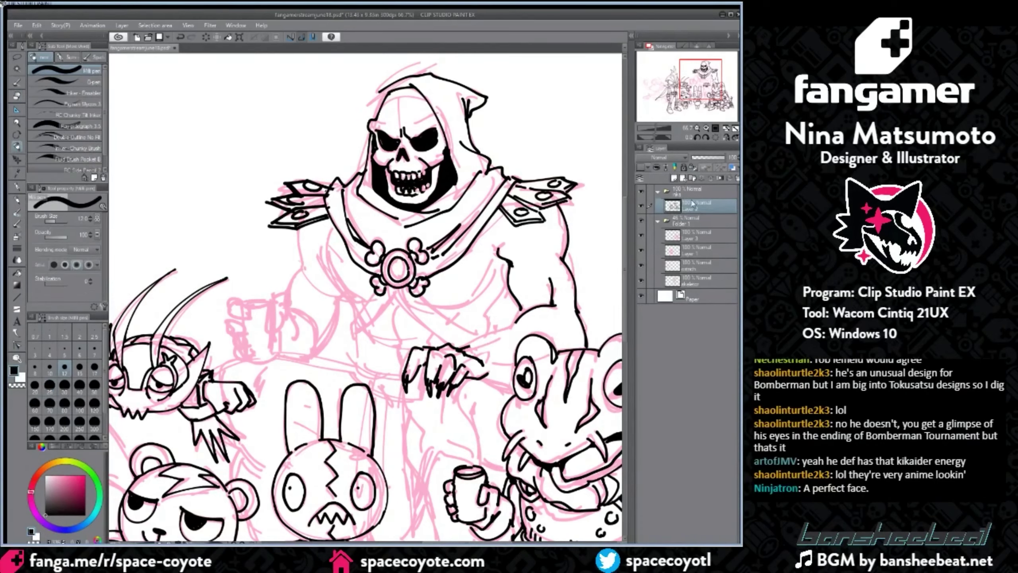
{"action": "left_click", "coordinate": [682, 179]}
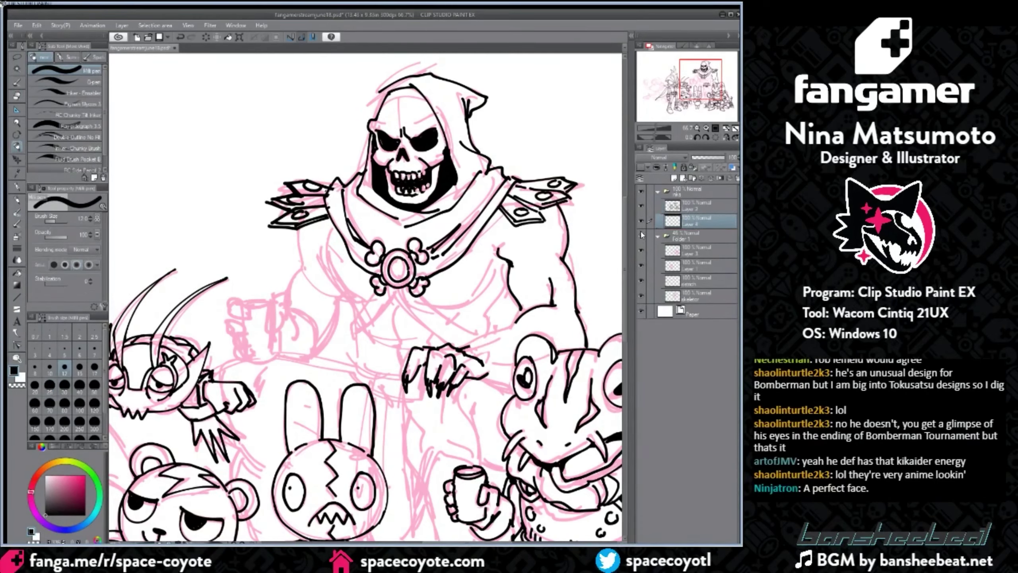
{"action": "left_click", "coordinate": [681, 236]}
{"action": "left_click_drag", "start_coordinate": [708, 157], "coordinate": [702, 157]}
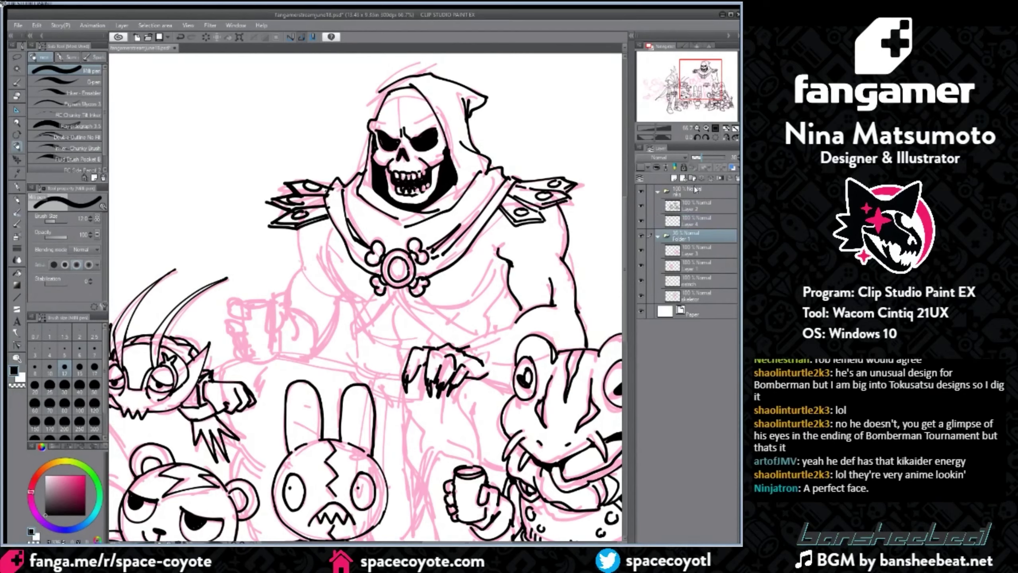
{"action": "left_click", "coordinate": [688, 220]}
Step: Choose bright green for guide lines and fade the line art layer to about 43 percent opacity
{"action": "left_click", "coordinate": [19, 377]}
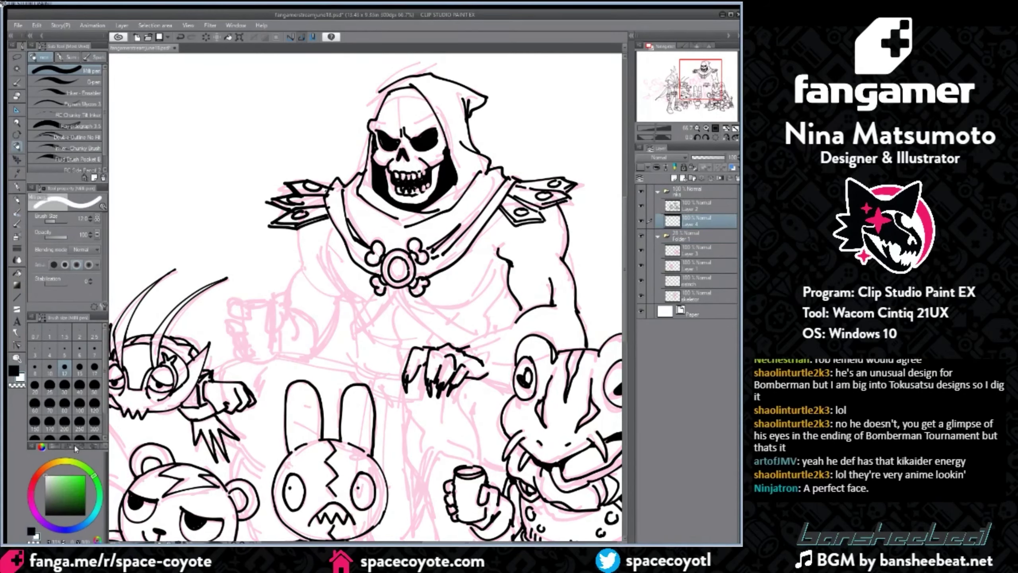
{"action": "left_click", "coordinate": [75, 475]}
{"action": "left_click_drag", "start_coordinate": [505, 221], "coordinate": [501, 265]}
{"action": "key", "text": "ctrl+z"}
{"action": "left_click_drag", "start_coordinate": [507, 204], "coordinate": [538, 201]}
{"action": "key", "text": "ctrl+z"}
{"action": "left_click", "coordinate": [695, 206]}
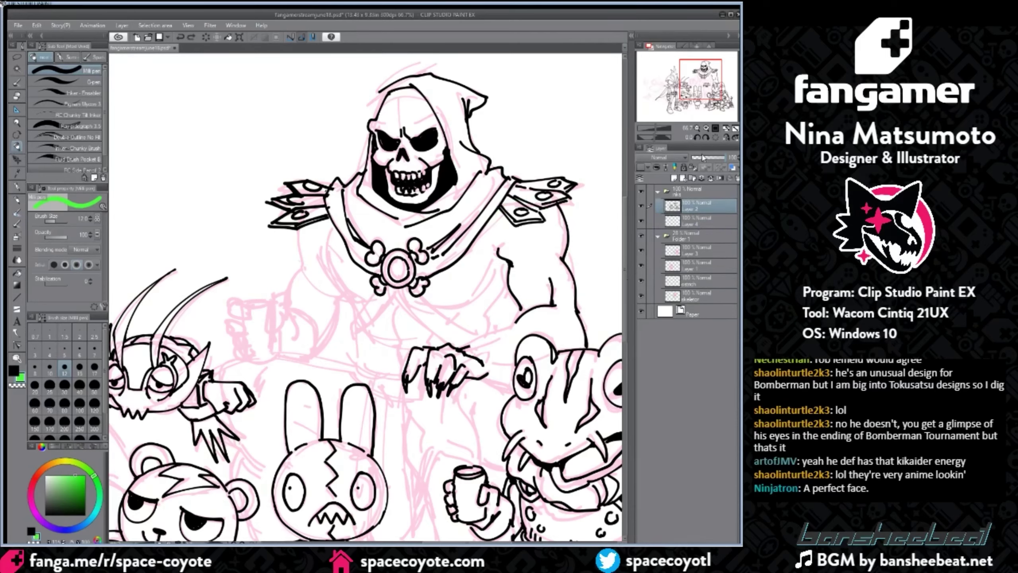
{"action": "left_click", "coordinate": [703, 157]}
{"action": "left_click", "coordinate": [697, 220]}
Step: Rough in a green line across the shoulders plus the shoulder, upper arm and elbow shapes on the frog's side
{"action": "mouse_move", "coordinate": [347, 205]}
{"action": "left_mouse_down"}
{"action": "mouse_move", "coordinate": [526, 207]}
{"action": "mouse_move", "coordinate": [546, 197]}
{"action": "left_mouse_up"}
{"action": "mouse_move", "coordinate": [517, 260]}
{"action": "left_mouse_down"}
{"action": "mouse_move", "coordinate": [523, 309]}
{"action": "mouse_move", "coordinate": [539, 264]}
{"action": "mouse_move", "coordinate": [552, 306]}
{"action": "left_mouse_up"}
{"action": "left_click_drag", "start_coordinate": [560, 253], "coordinate": [583, 345]}
{"action": "left_click_drag", "start_coordinate": [513, 324], "coordinate": [584, 350]}
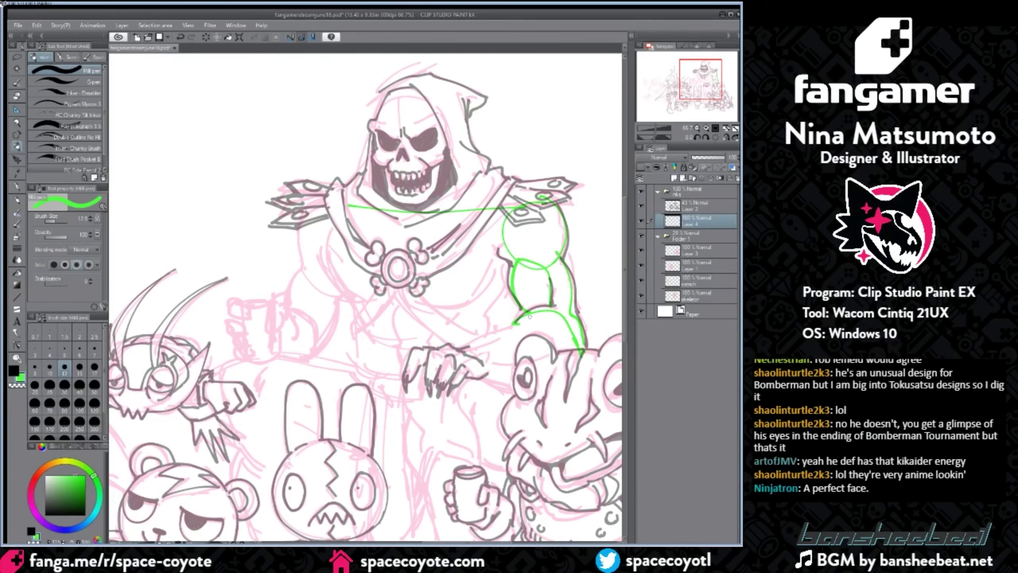
Step: Rough in the skull figure's forearm in green, tapering from the elbow to the wrist beside the frog's eye
{"action": "left_click_drag", "start_coordinate": [530, 318], "coordinate": [478, 358]}
{"action": "left_click_drag", "start_coordinate": [452, 542], "coordinate": [459, 542]}
{"action": "key", "text": "ctrl+z"}
{"action": "left_click_drag", "start_coordinate": [480, 320], "coordinate": [466, 344]}
{"action": "mouse_move", "coordinate": [506, 320]}
{"action": "left_mouse_down"}
{"action": "mouse_move", "coordinate": [440, 356]}
{"action": "mouse_move", "coordinate": [486, 378]}
{"action": "left_mouse_up"}
{"action": "key", "text": "ctrl+z"}
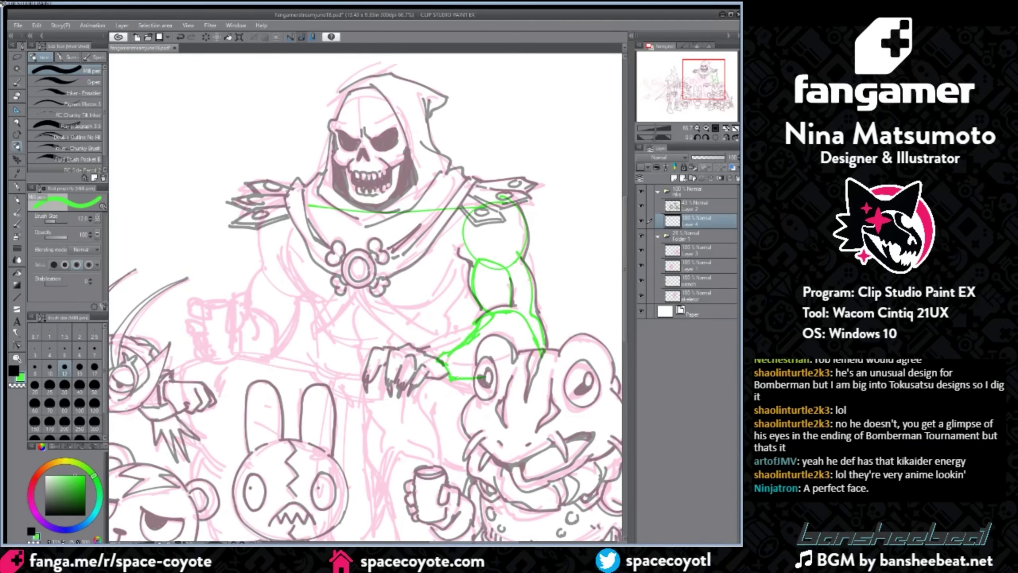
{"action": "scroll", "coordinate": [499, 366], "scroll_direction": "down", "scroll_amount": 2}
{"action": "scroll", "coordinate": [557, 331], "scroll_direction": "up", "scroll_amount": 2}
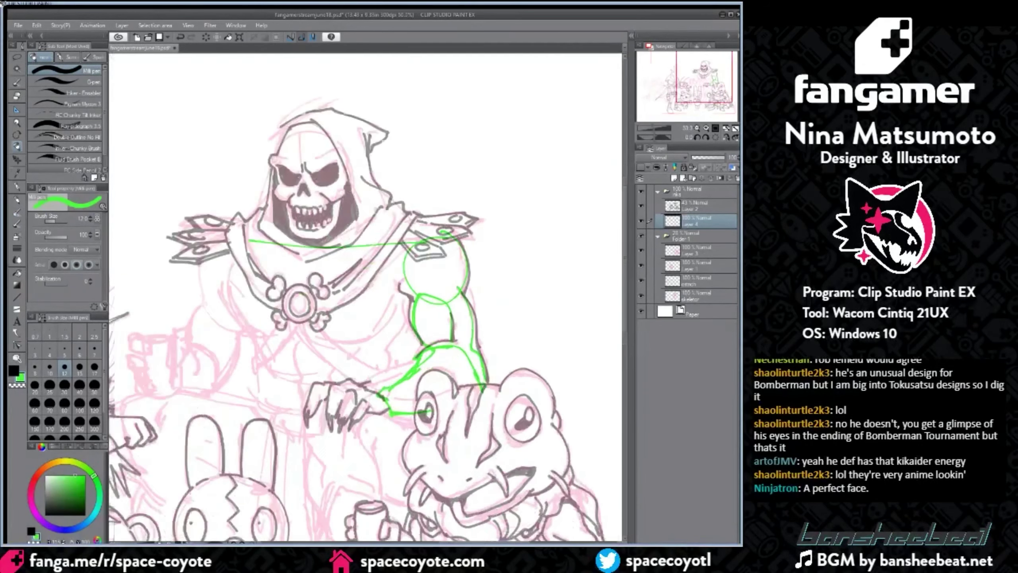
Step: Rough in the wrist and the back of the skull figure's resting hand in green
{"action": "mouse_move", "coordinate": [352, 379]}
{"action": "left_mouse_down"}
{"action": "mouse_move", "coordinate": [400, 411]}
{"action": "mouse_move", "coordinate": [473, 401]}
{"action": "mouse_move", "coordinate": [474, 273]}
{"action": "left_mouse_up"}
{"action": "key", "text": "ctrl+z"}
{"action": "mouse_move", "coordinate": [424, 251]}
{"action": "left_mouse_down"}
{"action": "mouse_move", "coordinate": [440, 271]}
{"action": "mouse_move", "coordinate": [422, 254]}
{"action": "mouse_move", "coordinate": [442, 260]}
{"action": "left_mouse_up"}
{"action": "key", "text": "ctrl+z"}
{"action": "key", "text": "ctrl+z"}
{"action": "left_click_drag", "start_coordinate": [425, 254], "coordinate": [449, 285]}
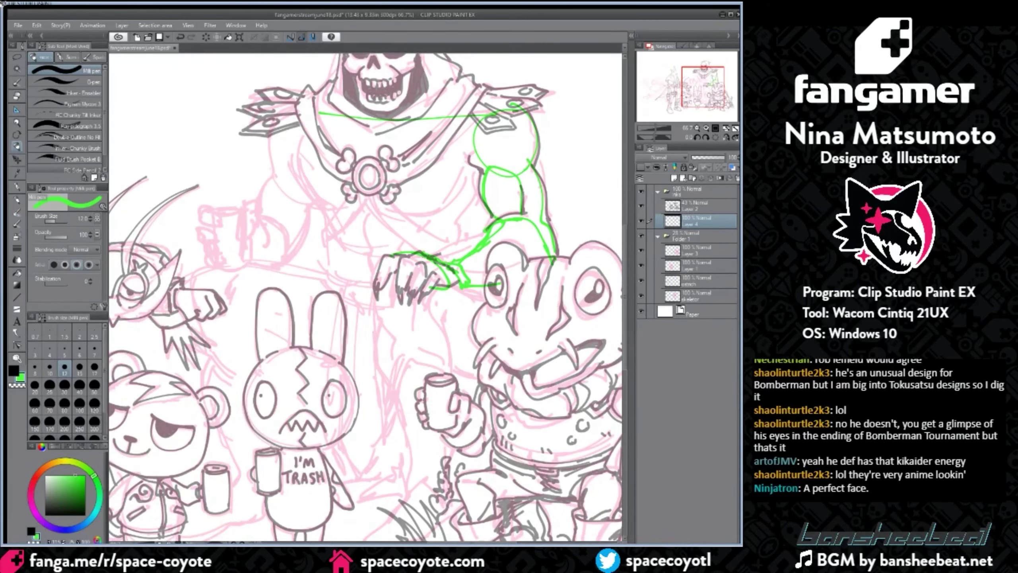
Step: Rough in the skull figure's frog-side knee and lower leg in green, running down behind the frog's cup
{"action": "scroll", "coordinate": [475, 277], "scroll_direction": "down", "scroll_amount": 2}
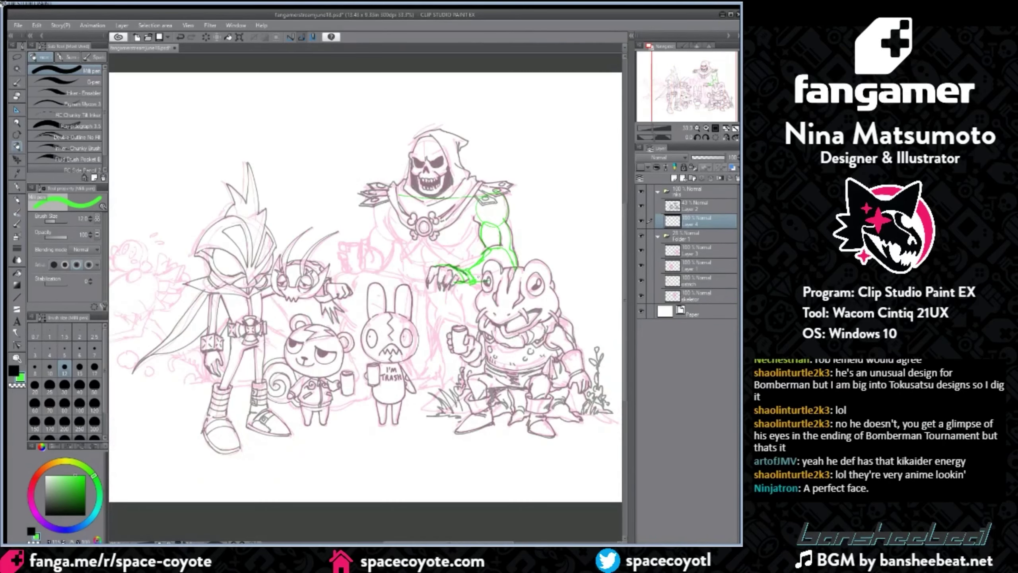
{"action": "scroll", "coordinate": [475, 277], "scroll_direction": "up", "scroll_amount": 2}
{"action": "mouse_move", "coordinate": [388, 280]}
{"action": "left_mouse_down"}
{"action": "mouse_move", "coordinate": [377, 317]}
{"action": "mouse_move", "coordinate": [393, 332]}
{"action": "mouse_move", "coordinate": [416, 282]}
{"action": "mouse_move", "coordinate": [396, 392]}
{"action": "left_mouse_up"}
{"action": "key", "text": "ctrl+z"}
{"action": "key", "text": "ctrl+z"}
{"action": "left_click_drag", "start_coordinate": [375, 308], "coordinate": [424, 492]}
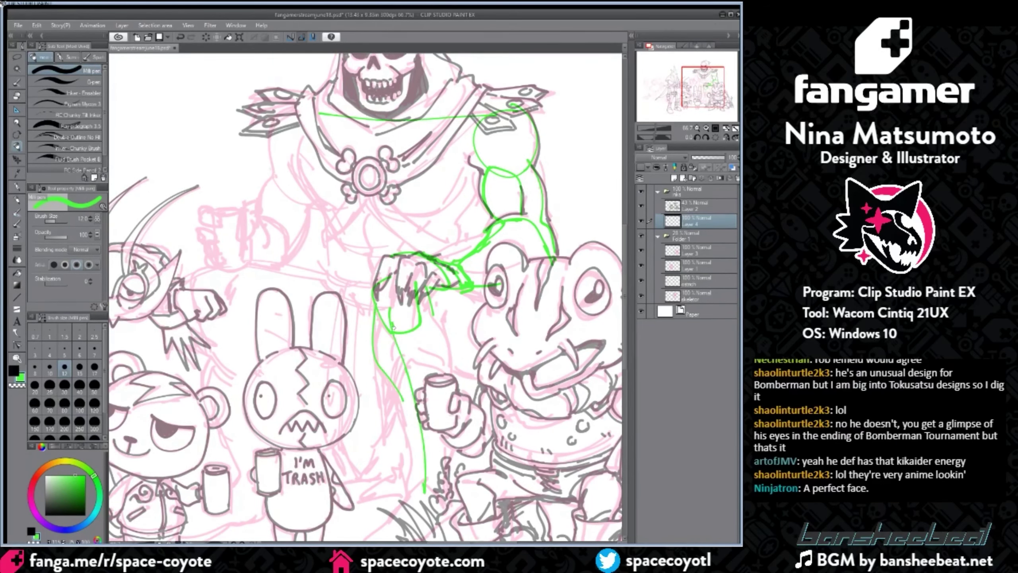
{"action": "left_click_drag", "start_coordinate": [393, 326], "coordinate": [423, 481]}
{"action": "left_click_drag", "start_coordinate": [427, 311], "coordinate": [448, 483]}
{"action": "key", "text": "ctrl+z"}
{"action": "mouse_move", "coordinate": [432, 308]}
{"action": "left_mouse_down"}
{"action": "mouse_move", "coordinate": [451, 402]}
{"action": "mouse_move", "coordinate": [449, 474]}
{"action": "left_mouse_up"}
{"action": "left_click_drag", "start_coordinate": [450, 369], "coordinate": [480, 379]}
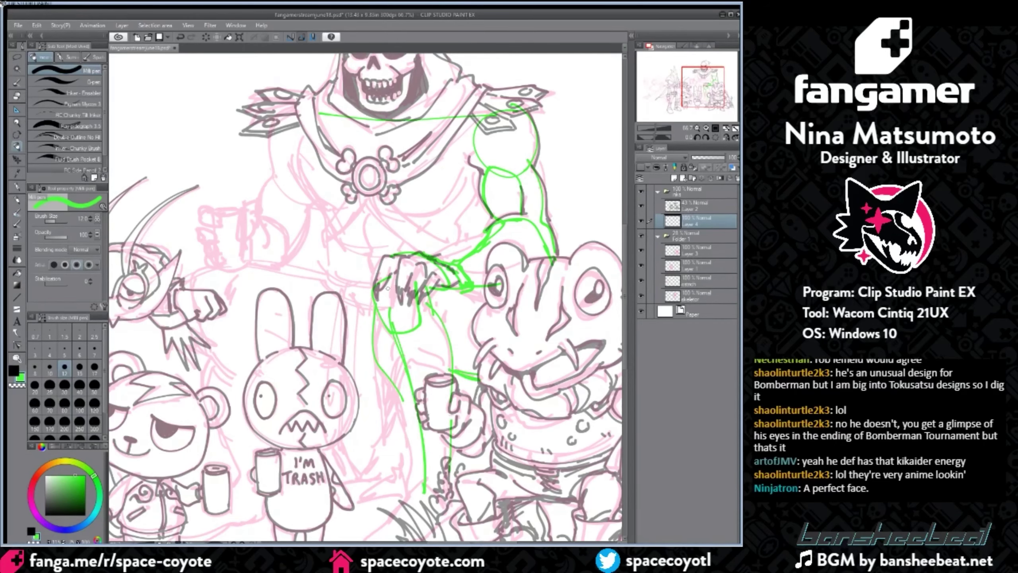
Step: Rough in the skull figure's other knee and lower leg in green, between the masked hero and the rabbit
{"action": "key", "text": "ctrl+minus"}
{"action": "key", "text": "ctrl+minus"}
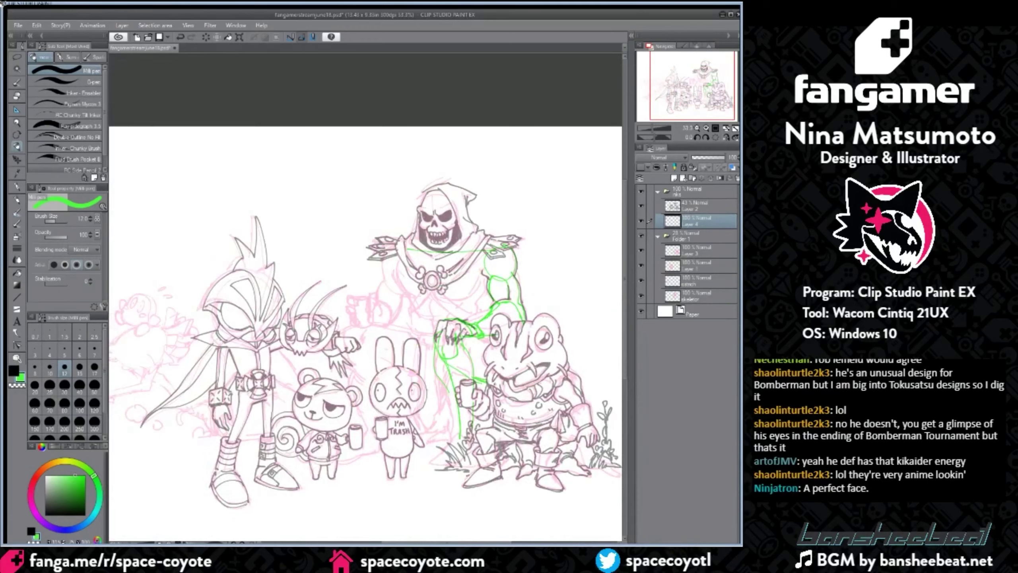
{"action": "key", "text": "ctrl+z"}
{"action": "mouse_move", "coordinate": [361, 346]}
{"action": "left_mouse_down"}
{"action": "mouse_move", "coordinate": [415, 365]}
{"action": "mouse_move", "coordinate": [355, 361]}
{"action": "mouse_move", "coordinate": [367, 396]}
{"action": "mouse_move", "coordinate": [352, 374]}
{"action": "left_mouse_up"}
{"action": "key", "text": "ctrl+z"}
{"action": "key", "text": "ctrl+z"}
{"action": "left_click_drag", "start_coordinate": [345, 336], "coordinate": [355, 397]}
{"action": "left_click_drag", "start_coordinate": [348, 358], "coordinate": [365, 418]}
{"action": "left_click_drag", "start_coordinate": [370, 344], "coordinate": [384, 377]}
{"action": "key", "text": "ctrl+z"}
Step: Rough in the top of that thigh and the leg lines passing behind the rabbit's head in green
{"action": "mouse_move", "coordinate": [348, 329]}
{"action": "left_mouse_down"}
{"action": "mouse_move", "coordinate": [401, 331]}
{"action": "mouse_move", "coordinate": [346, 331]}
{"action": "left_mouse_up"}
{"action": "key", "text": "ctrl+z"}
{"action": "mouse_move", "coordinate": [367, 327]}
{"action": "left_mouse_down"}
{"action": "mouse_move", "coordinate": [414, 331]}
{"action": "mouse_move", "coordinate": [402, 329]}
{"action": "mouse_move", "coordinate": [419, 341]}
{"action": "left_mouse_up"}
{"action": "key", "text": "ctrl+z"}
{"action": "left_click_drag", "start_coordinate": [379, 357], "coordinate": [434, 377]}
{"action": "key", "text": "ctrl+z"}
{"action": "left_click_drag", "start_coordinate": [425, 342], "coordinate": [424, 407]}
Step: Rough in a curved green contour behind the frog's face, from its eye down to its cup
{"action": "left_click_drag", "start_coordinate": [508, 364], "coordinate": [489, 381]}
{"action": "left_click_drag", "start_coordinate": [513, 344], "coordinate": [497, 383]}
{"action": "key", "text": "ctrl+z"}
{"action": "key", "text": "ctrl+z"}
{"action": "left_click_drag", "start_coordinate": [498, 338], "coordinate": [477, 388]}
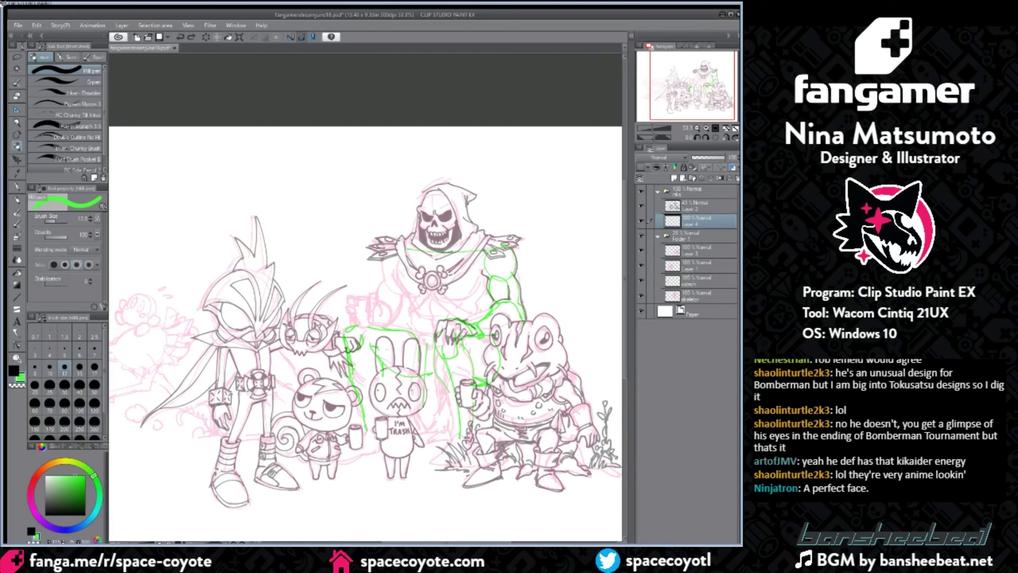
{"action": "left_click_drag", "start_coordinate": [498, 341], "coordinate": [486, 387]}
{"action": "mouse_move", "coordinate": [497, 334]}
{"action": "left_mouse_down"}
{"action": "mouse_move", "coordinate": [525, 326]}
{"action": "mouse_move", "coordinate": [522, 304]}
{"action": "left_mouse_up"}
{"action": "key", "text": "ctrl+z"}
Step: Set the eraser size to 60 and make the green guide layer active again
{"action": "left_click", "coordinate": [16, 96]}
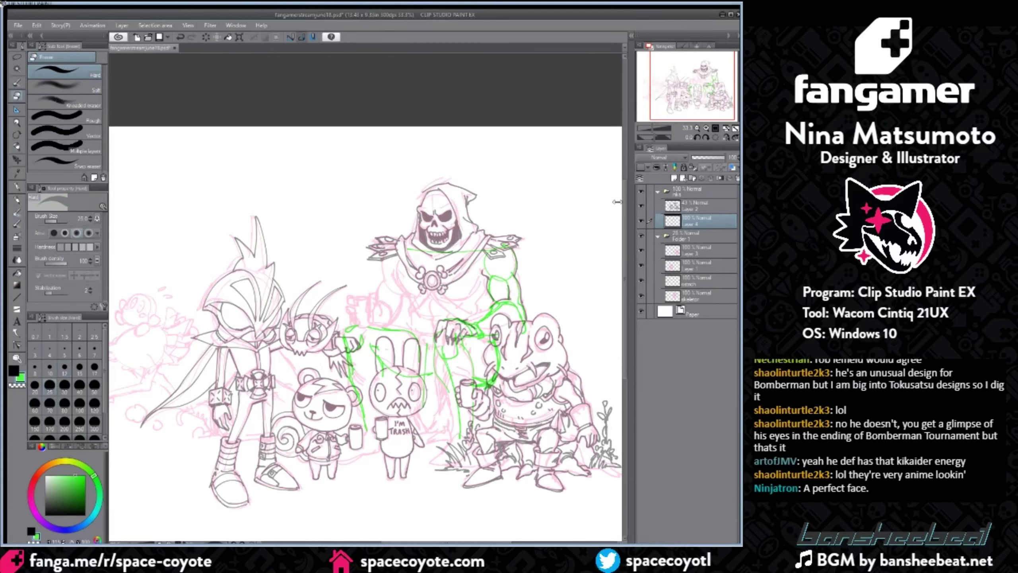
{"action": "left_click", "coordinate": [699, 206]}
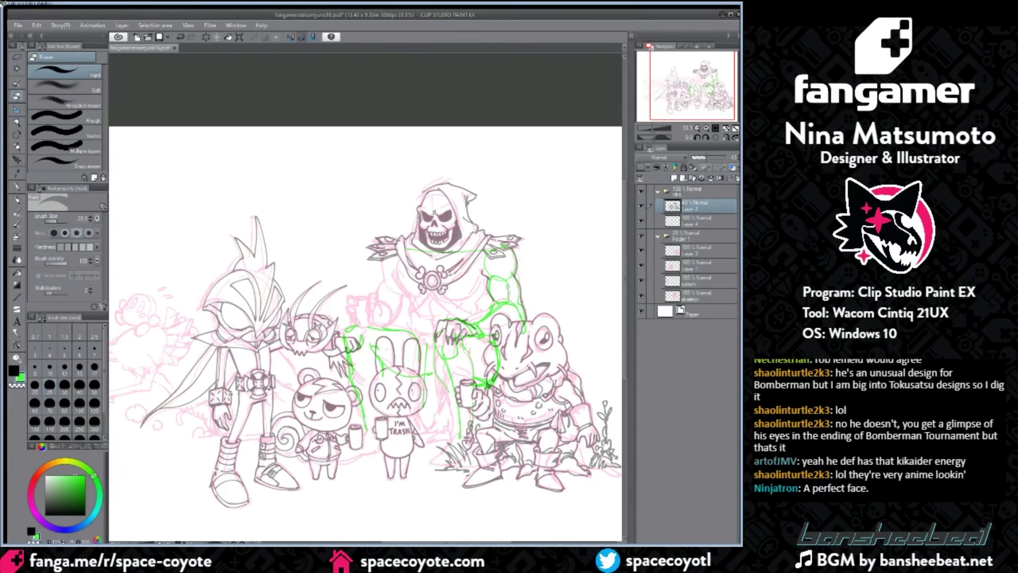
{"action": "left_click", "coordinate": [35, 402]}
{"action": "left_click", "coordinate": [700, 221]}
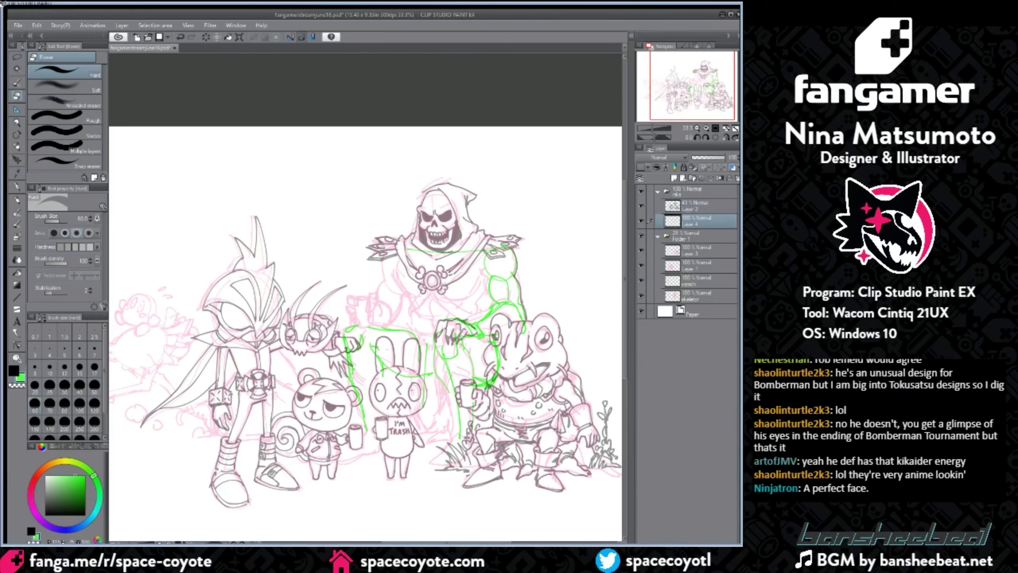
Step: Rough in the sides, chest line and waist of the skull figure's torso in green
{"action": "left_click", "coordinate": [16, 146]}
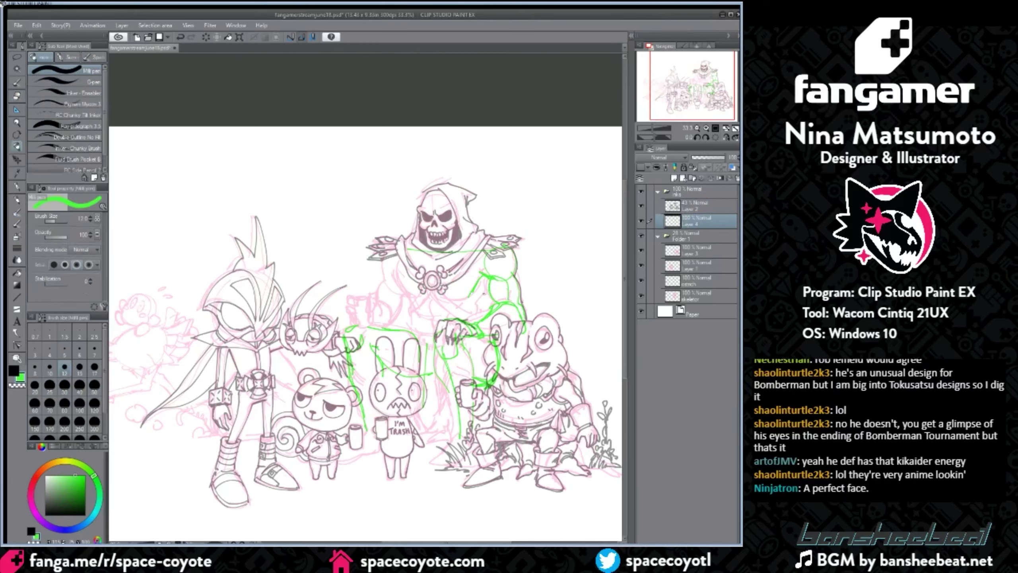
{"action": "left_click_drag", "start_coordinate": [399, 268], "coordinate": [415, 298]}
{"action": "mouse_move", "coordinate": [401, 292]}
{"action": "left_mouse_down"}
{"action": "mouse_move", "coordinate": [458, 297]}
{"action": "mouse_move", "coordinate": [415, 301]}
{"action": "mouse_move", "coordinate": [425, 333]}
{"action": "left_mouse_up"}
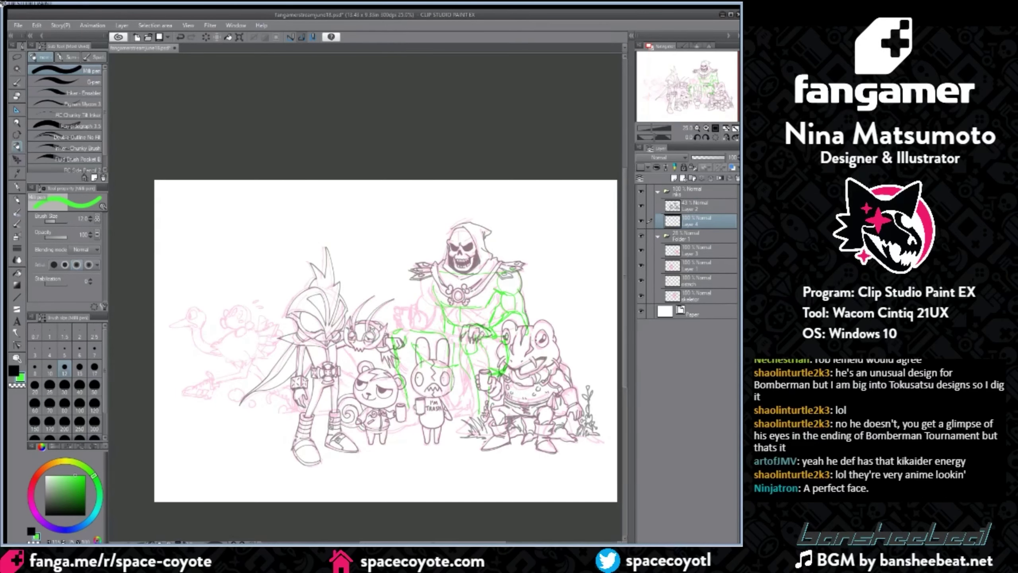
{"action": "scroll", "coordinate": [533, 340], "scroll_direction": "up", "scroll_amount": 1}
{"action": "scroll", "coordinate": [532, 340], "scroll_direction": "up", "scroll_amount": 1}
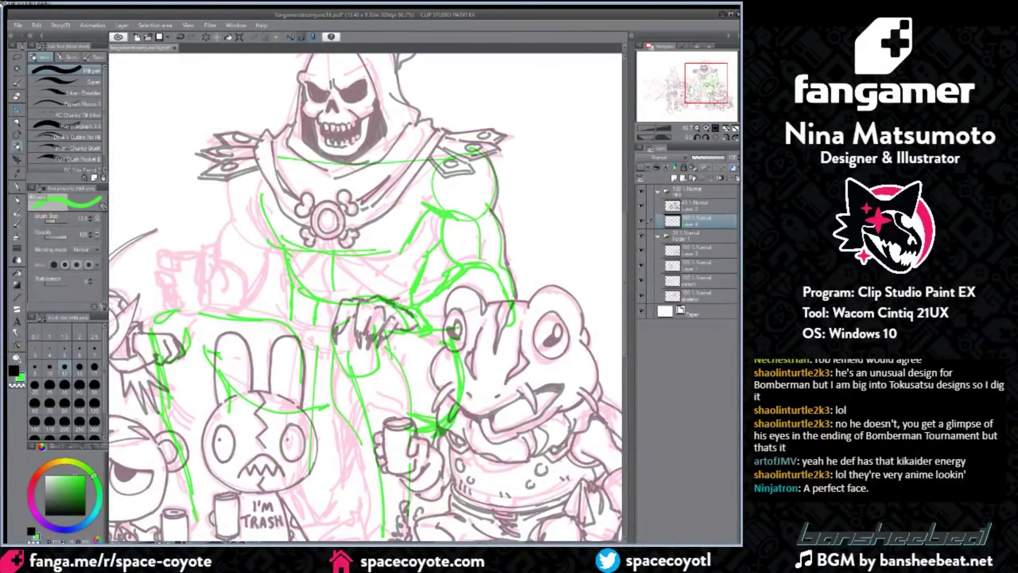
Step: Make the ink layer active at 100% opacity and ink the inner contour of the skull figure's resting arm in black
{"action": "left_click", "coordinate": [692, 203]}
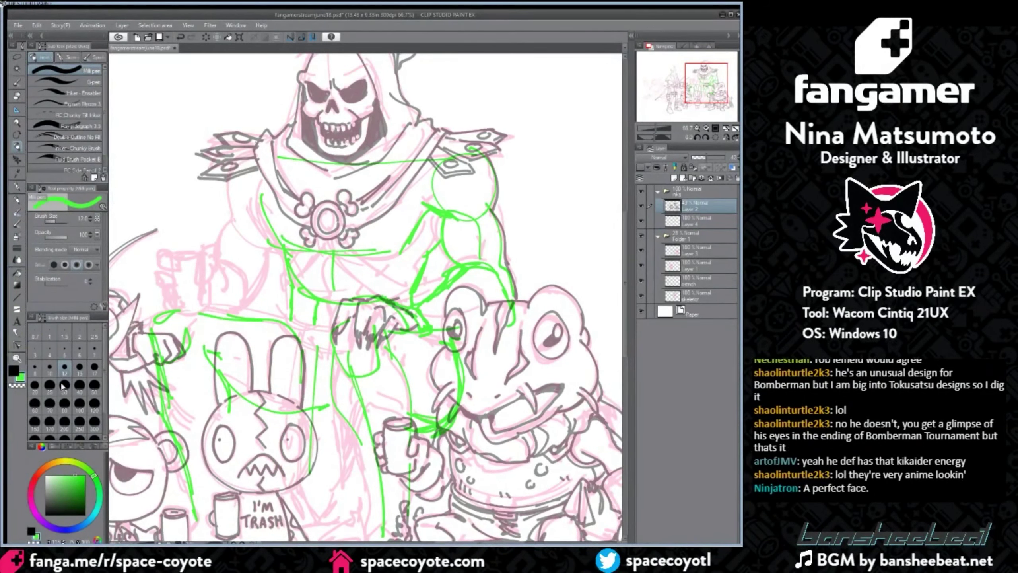
{"action": "left_click", "coordinate": [14, 371]}
{"action": "left_click_drag", "start_coordinate": [421, 206], "coordinate": [444, 222]}
{"action": "left_click_drag", "start_coordinate": [714, 156], "coordinate": [726, 156]}
{"action": "mouse_move", "coordinate": [442, 221]}
{"action": "left_mouse_down"}
{"action": "mouse_move", "coordinate": [461, 270]}
{"action": "mouse_move", "coordinate": [410, 312]}
{"action": "left_mouse_up"}
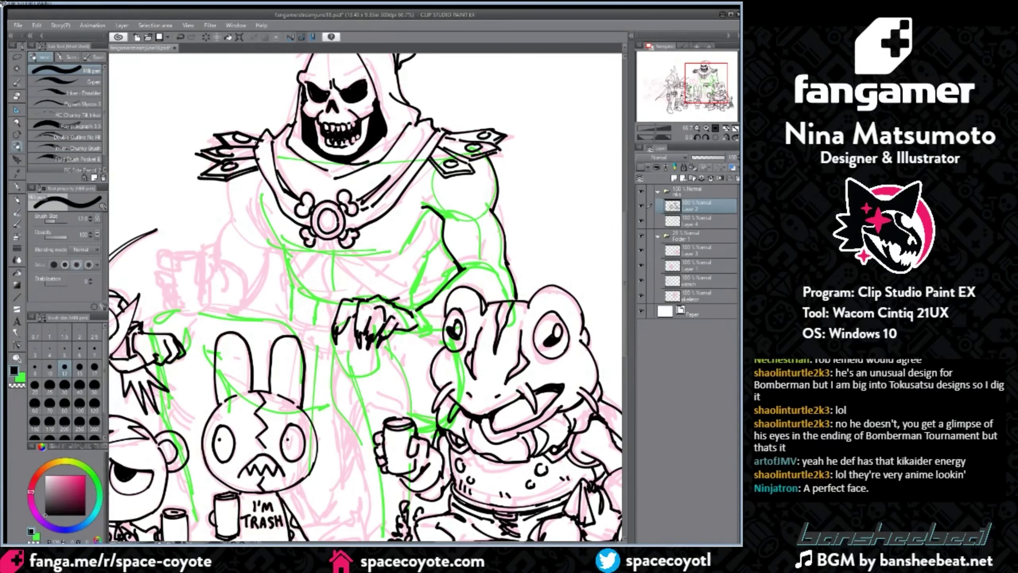
Step: Ink the lower edge of the wrist between the resting hand and the frog's eye
{"action": "left_click", "coordinate": [16, 96]}
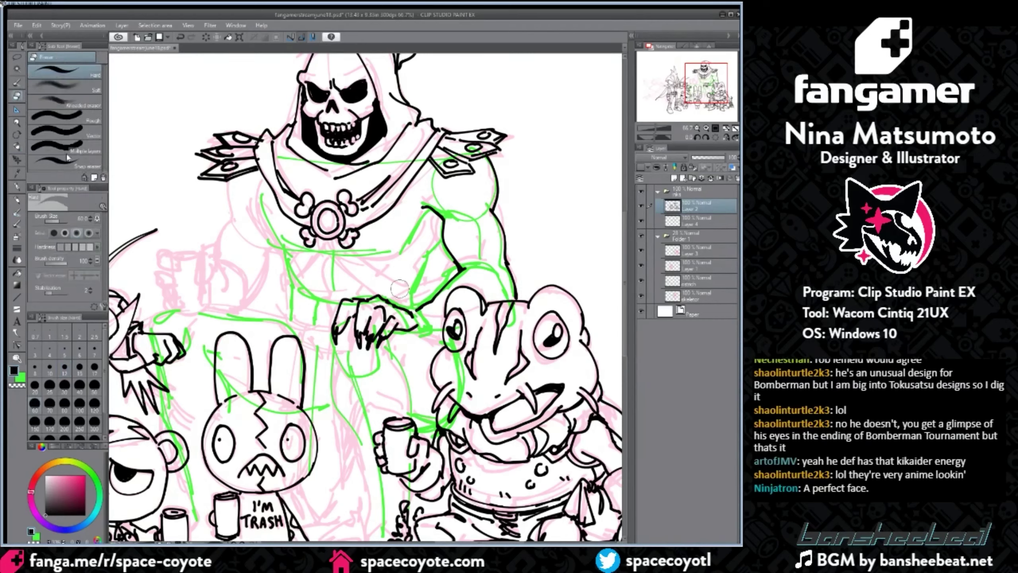
{"action": "left_click", "coordinate": [16, 147]}
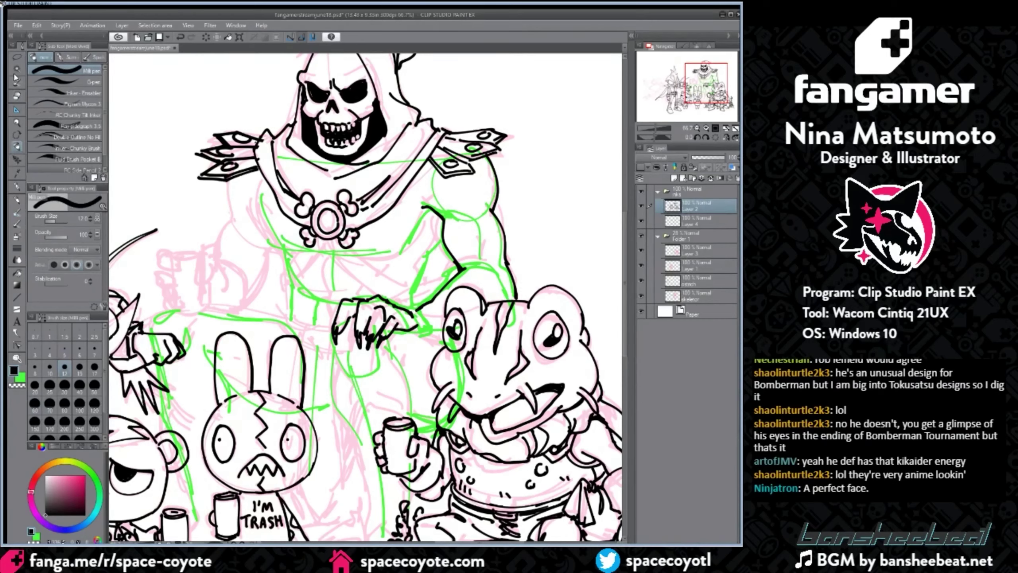
{"action": "left_click", "coordinate": [16, 82]}
{"action": "left_click", "coordinate": [17, 146]}
{"action": "key", "text": "ctrl+z"}
{"action": "left_click_drag", "start_coordinate": [412, 330], "coordinate": [442, 334]}
{"action": "key", "text": "ctrl+z"}
{"action": "key", "text": "ctrl+z"}
{"action": "key", "text": "ctrl+z"}
{"action": "key", "text": "ctrl+z"}
{"action": "left_click", "coordinate": [16, 95]}
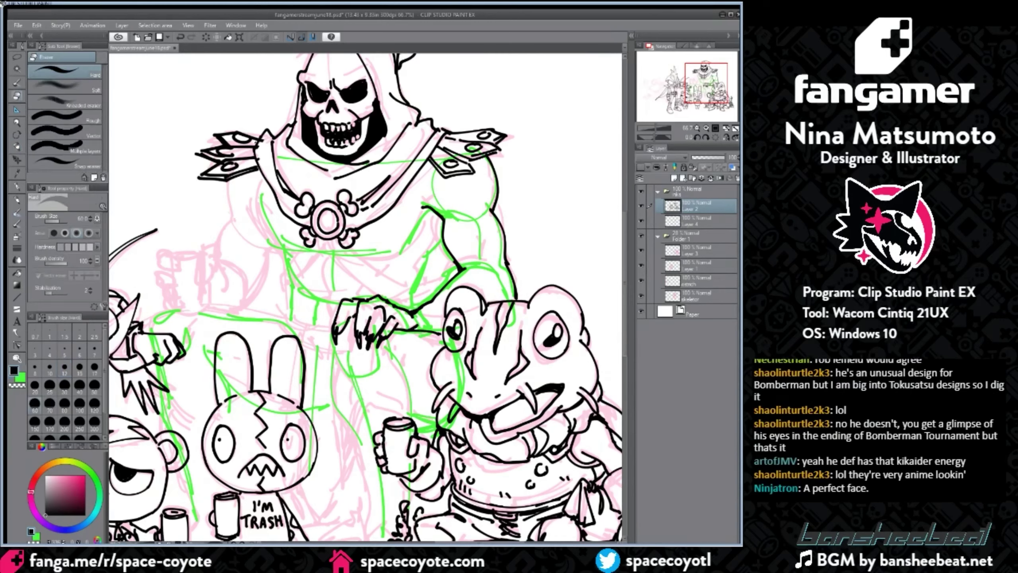
Step: Ink the forearm's curved contour above the frog's head and the muscle line inside the elbow
{"action": "left_click", "coordinate": [19, 147]}
{"action": "mouse_move", "coordinate": [434, 298]}
{"action": "left_mouse_down"}
{"action": "mouse_move", "coordinate": [463, 277]}
{"action": "mouse_move", "coordinate": [492, 276]}
{"action": "left_mouse_up"}
{"action": "key", "text": "ctrl+z"}
{"action": "mouse_move", "coordinate": [447, 291]}
{"action": "left_mouse_down"}
{"action": "mouse_move", "coordinate": [429, 300]}
{"action": "mouse_move", "coordinate": [485, 272]}
{"action": "left_mouse_up"}
{"action": "key", "text": "ctrl+z"}
{"action": "key", "text": "ctrl+z"}
{"action": "key", "text": "ctrl+z"}
{"action": "key", "text": "ctrl+z"}
{"action": "left_click_drag", "start_coordinate": [448, 289], "coordinate": [431, 299]}
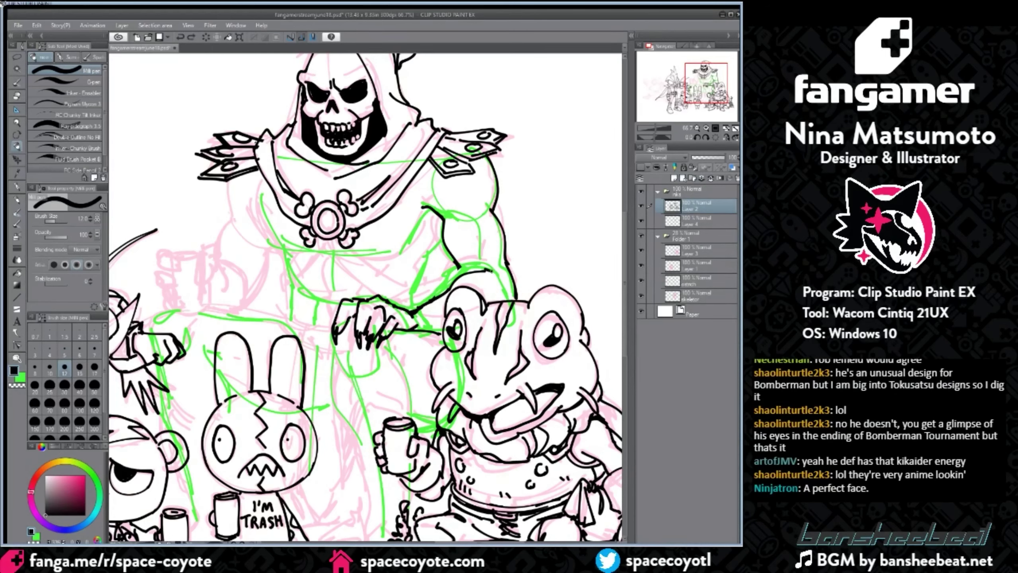
{"action": "mouse_move", "coordinate": [510, 264]}
{"action": "left_mouse_down"}
{"action": "mouse_move", "coordinate": [502, 283]}
{"action": "mouse_move", "coordinate": [513, 289]}
{"action": "left_mouse_up"}
{"action": "key", "text": "ctrl+z"}
{"action": "left_click_drag", "start_coordinate": [488, 232], "coordinate": [478, 267]}
Step: On the guide layer, rough in the lower leg and the slanted boot top beside the frog's cup in green
{"action": "key", "text": "ctrl+minus"}
{"action": "key", "text": "ctrl+minus"}
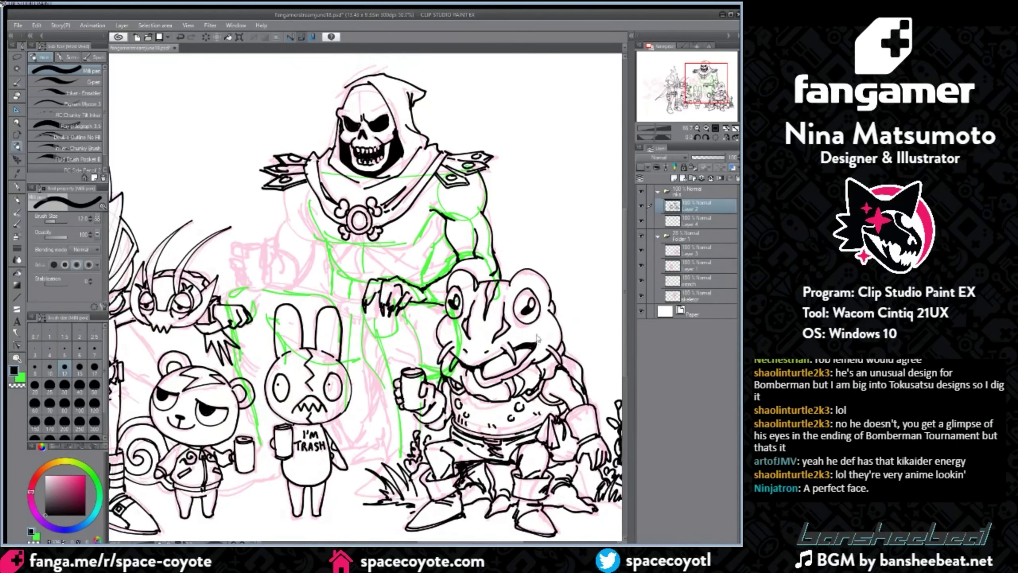
{"action": "mouse_move", "coordinate": [471, 543]}
{"action": "left_mouse_down"}
{"action": "mouse_move", "coordinate": [462, 542]}
{"action": "mouse_move", "coordinate": [475, 544]}
{"action": "left_mouse_up"}
{"action": "scroll", "coordinate": [461, 513], "scroll_direction": "up", "scroll_amount": 2}
{"action": "left_click_drag", "start_coordinate": [625, 347], "coordinate": [625, 323]}
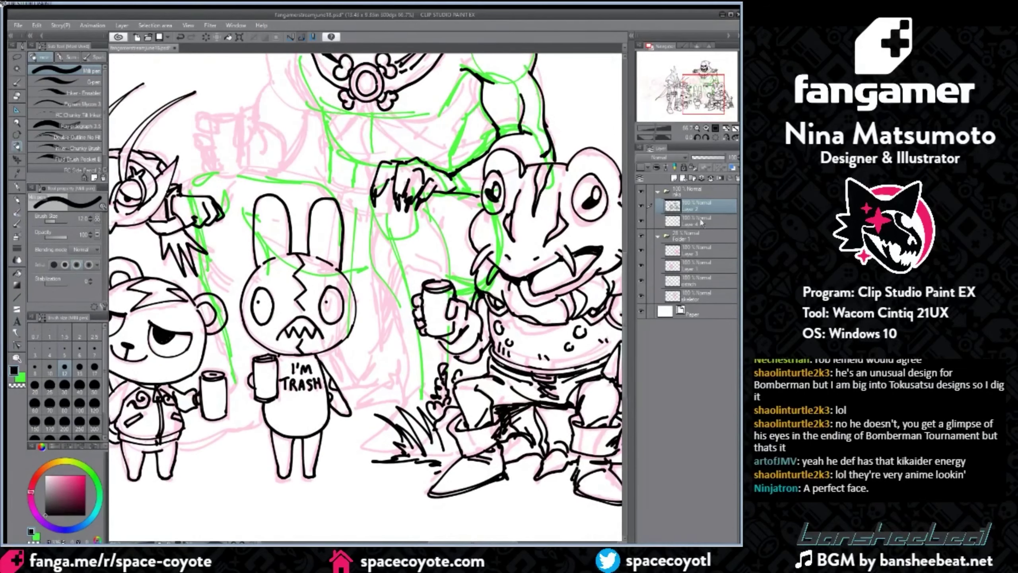
{"action": "left_click", "coordinate": [701, 222]}
{"action": "left_click", "coordinate": [20, 376]}
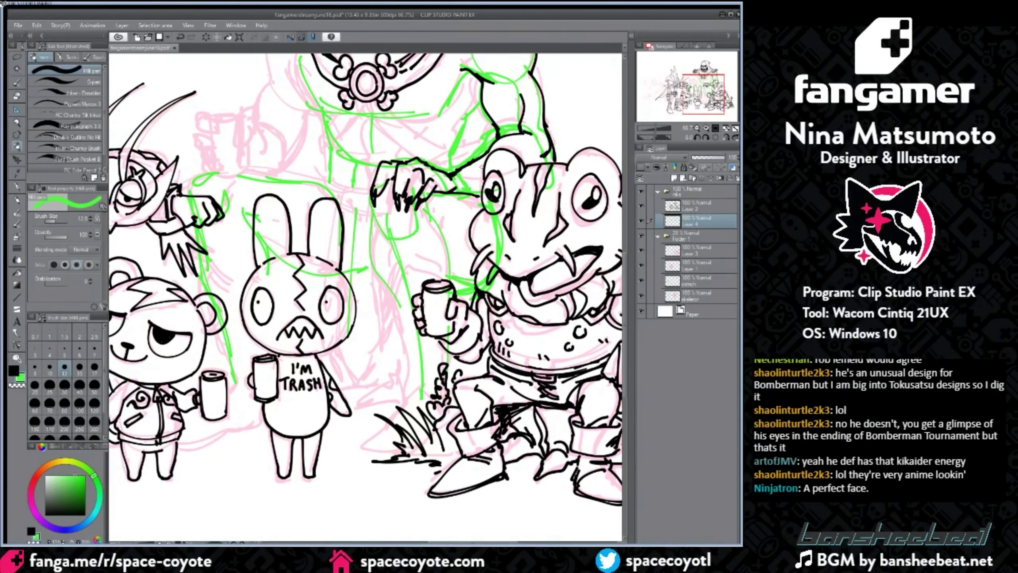
{"action": "mouse_move", "coordinate": [403, 252]}
{"action": "left_mouse_down"}
{"action": "mouse_move", "coordinate": [388, 310]}
{"action": "mouse_move", "coordinate": [411, 366]}
{"action": "mouse_move", "coordinate": [411, 400]}
{"action": "left_mouse_up"}
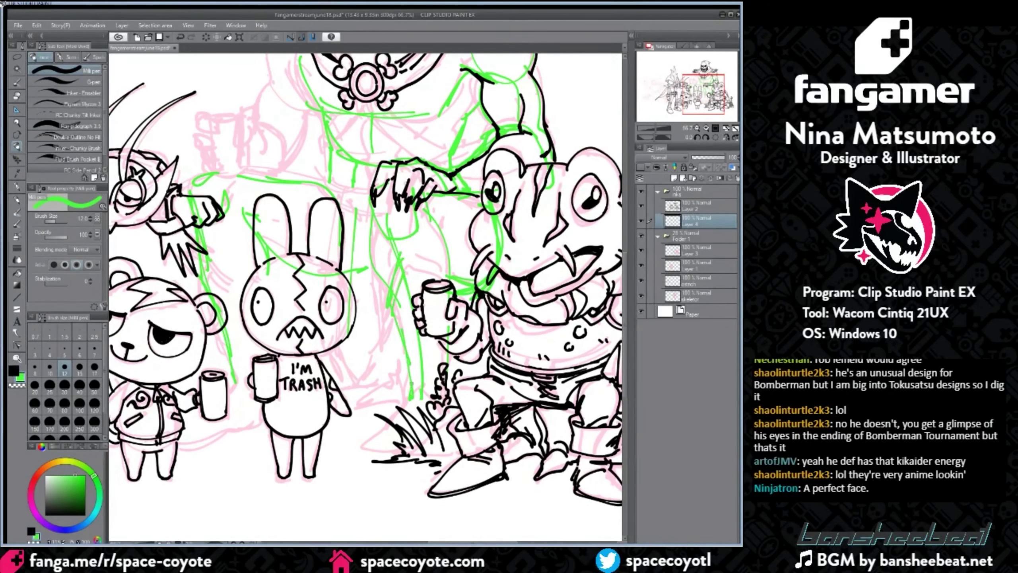
{"action": "left_click_drag", "start_coordinate": [403, 261], "coordinate": [437, 279]}
{"action": "scroll", "coordinate": [428, 291], "scroll_direction": "down", "scroll_amount": 1}
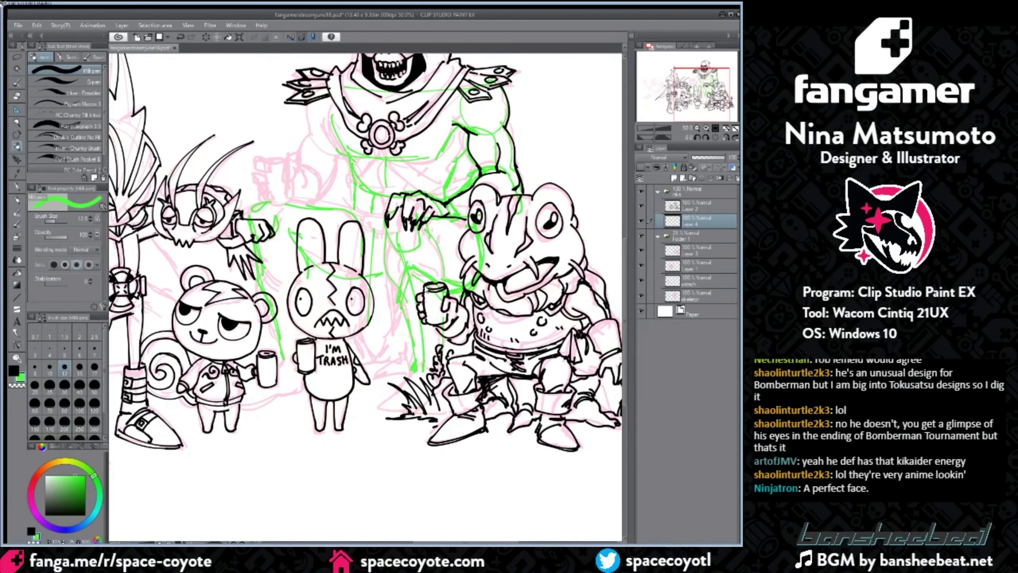
{"action": "key", "text": "ctrl+plus"}
Step: Back on the ink layer, ink the leg contour below the resting hand and the pointed boot top in black
{"action": "left_click", "coordinate": [709, 205]}
{"action": "left_click", "coordinate": [13, 371]}
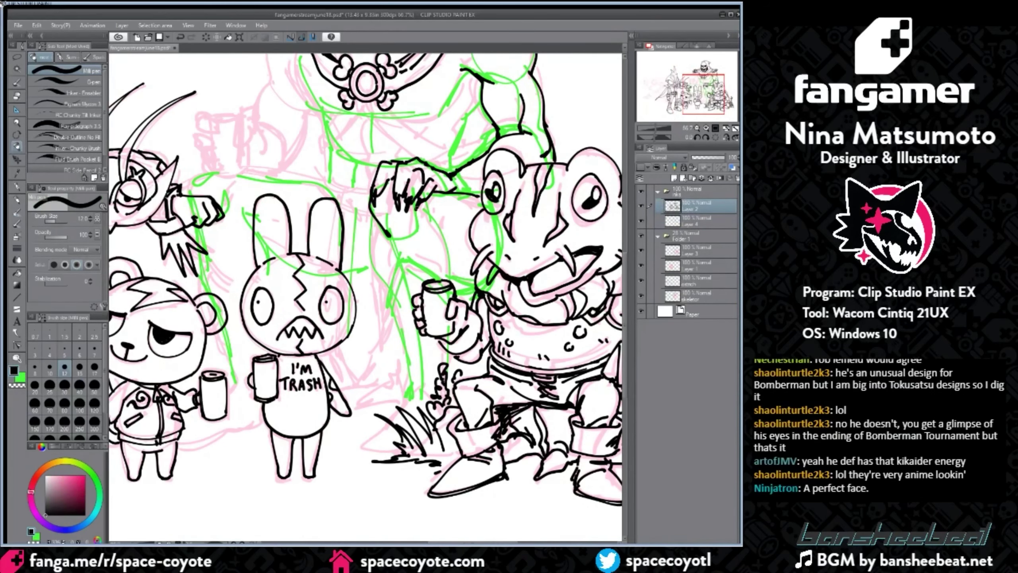
{"action": "mouse_move", "coordinate": [415, 216]}
{"action": "left_mouse_down"}
{"action": "mouse_move", "coordinate": [374, 248]}
{"action": "mouse_move", "coordinate": [388, 291]}
{"action": "mouse_move", "coordinate": [400, 257]}
{"action": "mouse_move", "coordinate": [389, 314]}
{"action": "left_mouse_up"}
{"action": "left_click_drag", "start_coordinate": [403, 269], "coordinate": [442, 281]}
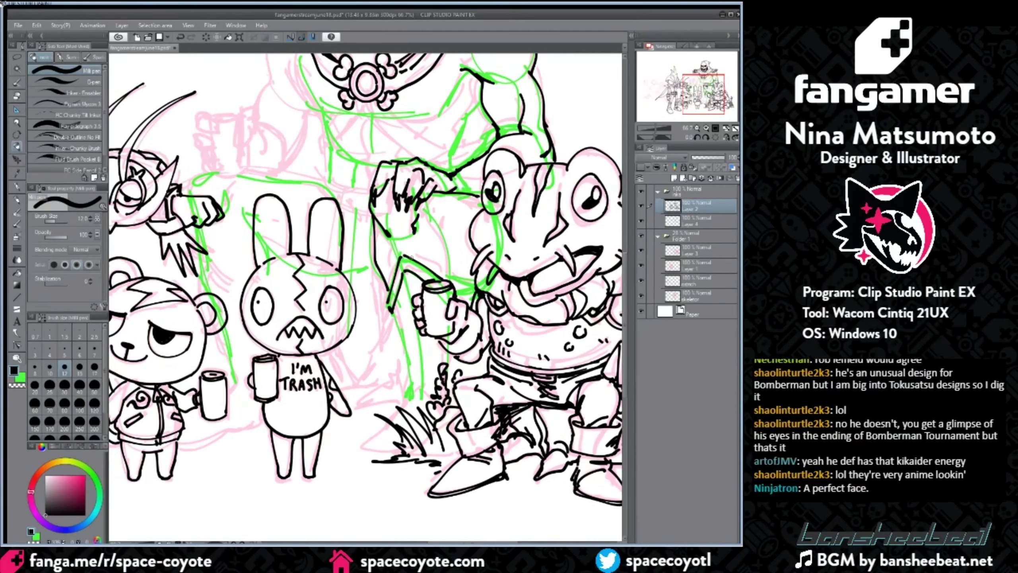
{"action": "mouse_move", "coordinate": [392, 308]}
{"action": "left_mouse_down"}
{"action": "mouse_move", "coordinate": [411, 404]}
{"action": "mouse_move", "coordinate": [424, 389]}
{"action": "left_mouse_up"}
{"action": "key", "text": "ctrl+z"}
{"action": "left_click_drag", "start_coordinate": [387, 431], "coordinate": [400, 449]}
{"action": "key", "text": "ctrl+z"}
{"action": "mouse_move", "coordinate": [444, 363]}
{"action": "left_mouse_down"}
{"action": "mouse_move", "coordinate": [452, 377]}
{"action": "mouse_move", "coordinate": [470, 376]}
{"action": "left_mouse_up"}
{"action": "key", "text": "ctrl+z"}
{"action": "mouse_move", "coordinate": [427, 211]}
{"action": "left_mouse_down"}
{"action": "mouse_move", "coordinate": [443, 272]}
{"action": "mouse_move", "coordinate": [443, 242]}
{"action": "mouse_move", "coordinate": [451, 278]}
{"action": "mouse_move", "coordinate": [474, 286]}
{"action": "left_mouse_up"}
{"action": "key", "text": "ctrl+z"}
{"action": "key", "text": "ctrl+z"}
{"action": "key", "text": "ctrl+z"}
Step: Ink the lower chest line across the skull figure's torso beneath the medallion
{"action": "scroll", "coordinate": [525, 232], "scroll_direction": "down", "scroll_amount": 2}
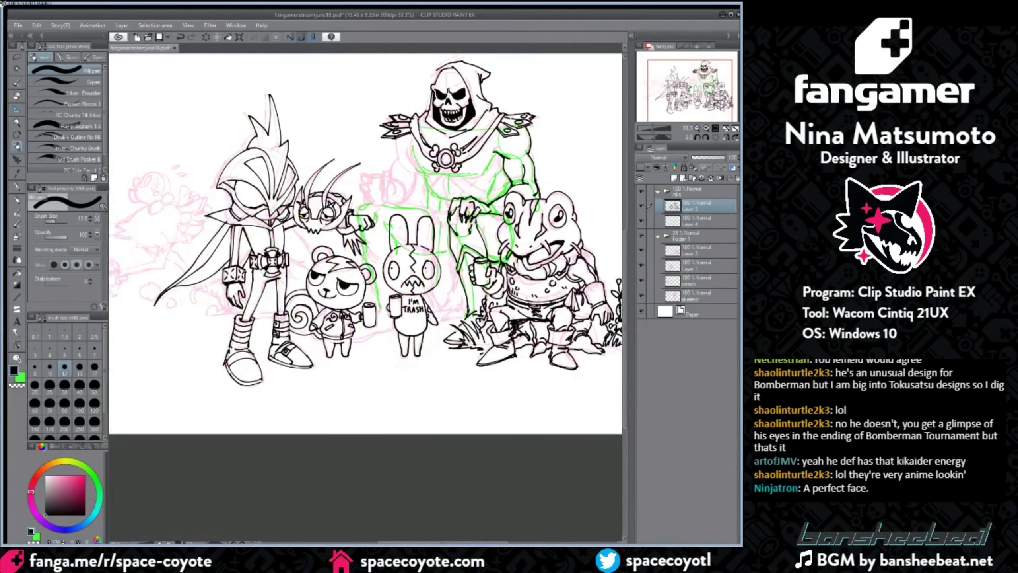
{"action": "key", "text": "ctrl+plus"}
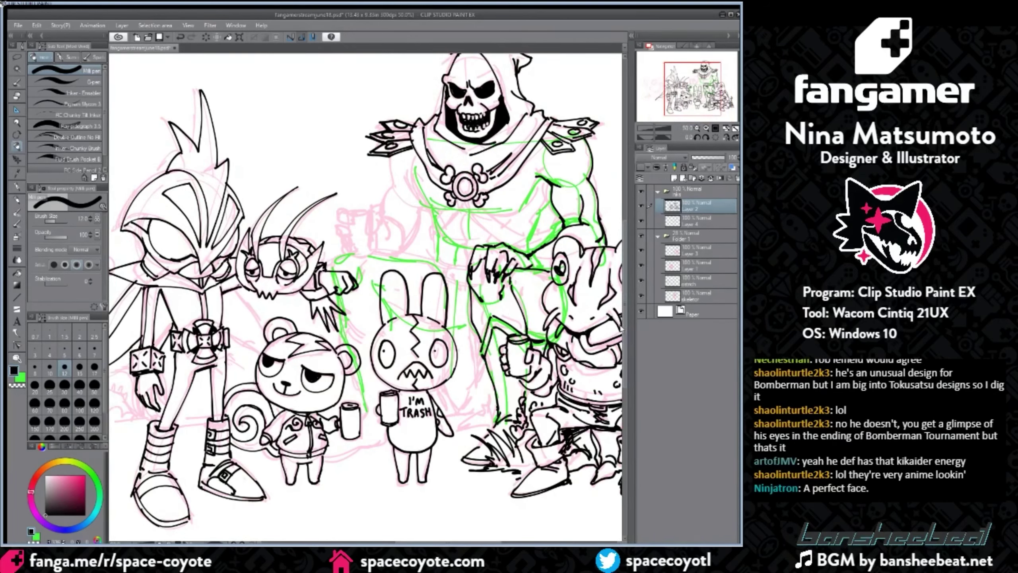
{"action": "left_click_drag", "start_coordinate": [624, 305], "coordinate": [624, 283]}
{"action": "scroll", "coordinate": [367, 261], "scroll_direction": "right", "scroll_amount": 3}
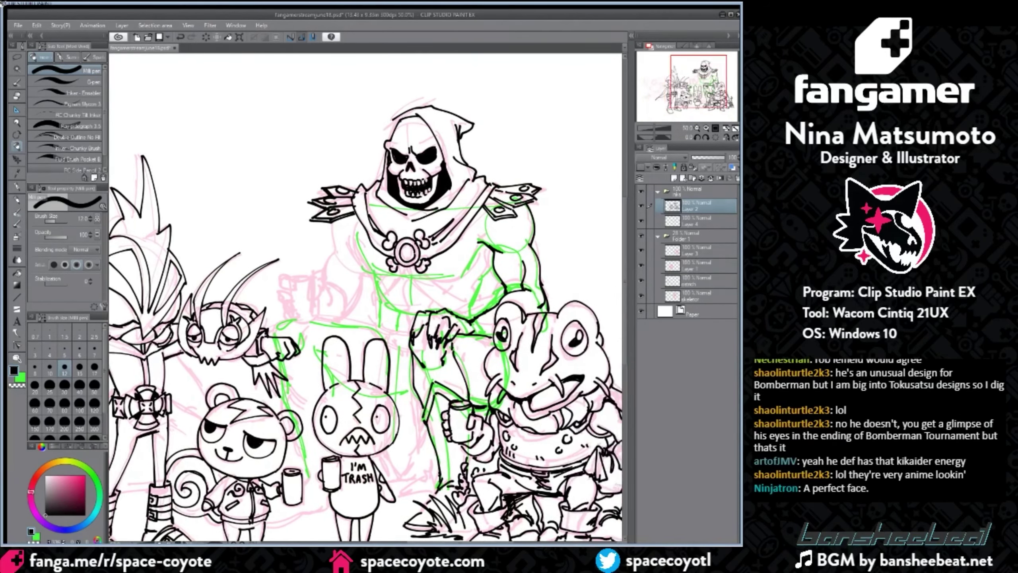
{"action": "mouse_move", "coordinate": [373, 274]}
{"action": "left_mouse_down"}
{"action": "mouse_move", "coordinate": [437, 237]}
{"action": "mouse_move", "coordinate": [479, 253]}
{"action": "left_mouse_up"}
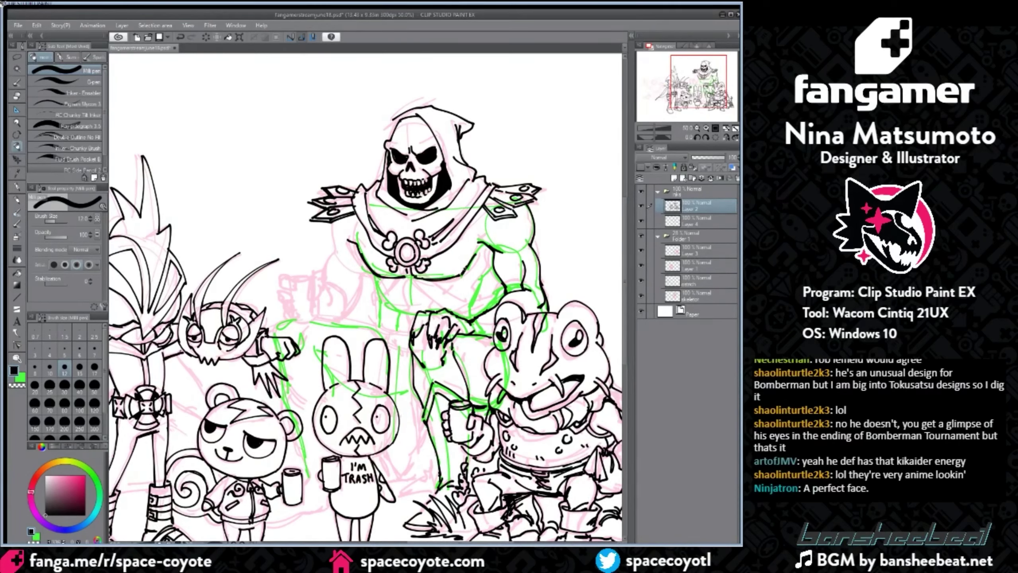
Step: Try to ink the sides of the waist and the stomach lines below the chest
{"action": "mouse_move", "coordinate": [373, 275]}
{"action": "left_mouse_down"}
{"action": "mouse_move", "coordinate": [388, 304]}
{"action": "mouse_move", "coordinate": [382, 327]}
{"action": "left_mouse_up"}
{"action": "key", "text": "ctrl+z"}
{"action": "key", "text": "ctrl+z"}
{"action": "key", "text": "ctrl+z"}
{"action": "left_click_drag", "start_coordinate": [374, 275], "coordinate": [381, 330]}
{"action": "key", "text": "ctrl+z"}
{"action": "mouse_move", "coordinate": [390, 294]}
{"action": "left_mouse_down"}
{"action": "mouse_move", "coordinate": [403, 309]}
{"action": "mouse_move", "coordinate": [384, 312]}
{"action": "left_mouse_up"}
{"action": "left_click_drag", "start_coordinate": [397, 311], "coordinate": [399, 317]}
{"action": "left_click_drag", "start_coordinate": [460, 290], "coordinate": [452, 306]}
{"action": "key", "text": "ctrl+z"}
{"action": "mouse_move", "coordinate": [455, 282]}
{"action": "left_mouse_down"}
{"action": "mouse_move", "coordinate": [441, 308]}
{"action": "mouse_move", "coordinate": [409, 290]}
{"action": "left_mouse_up"}
{"action": "key", "text": "ctrl+z"}
{"action": "key", "text": "ctrl+z"}
{"action": "key", "text": "ctrl+z"}
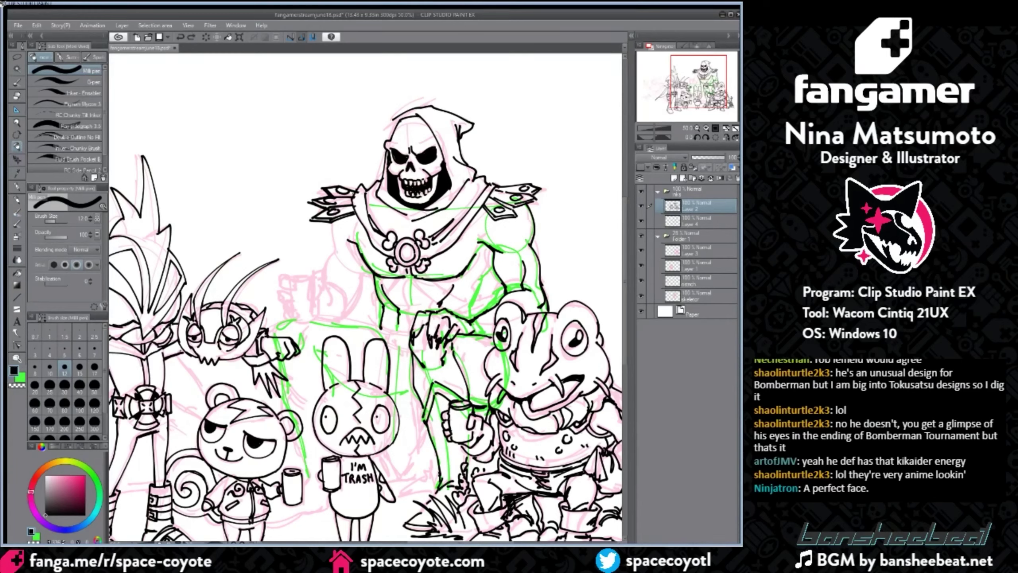
Step: Undo the recent waist and stomach strokes
{"action": "left_click", "coordinate": [17, 95]}
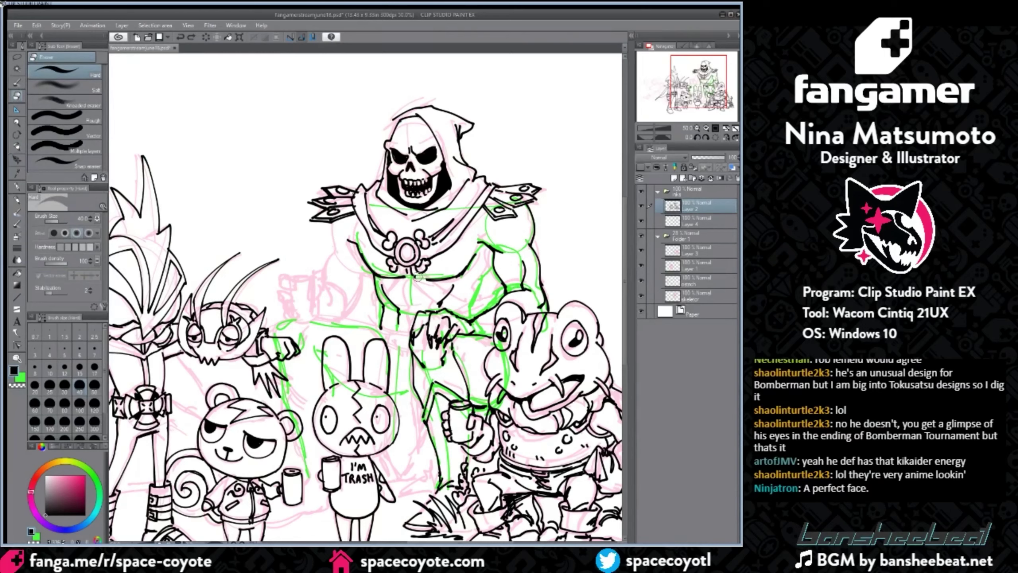
{"action": "key", "text": "ctrl+z"}
{"action": "key", "text": "ctrl+z"}
{"action": "key", "text": "ctrl+z"}
{"action": "key", "text": "ctrl+z"}
{"action": "key", "text": "ctrl+z"}
{"action": "key", "text": "ctrl+z"}
{"action": "key", "text": "ctrl+z"}
{"action": "key", "text": "ctrl+z"}
Step: Erase the chest line just below the medallion and ink the diagonal straps running from it to the waist
{"action": "left_click_drag", "start_coordinate": [407, 276], "coordinate": [374, 277]}
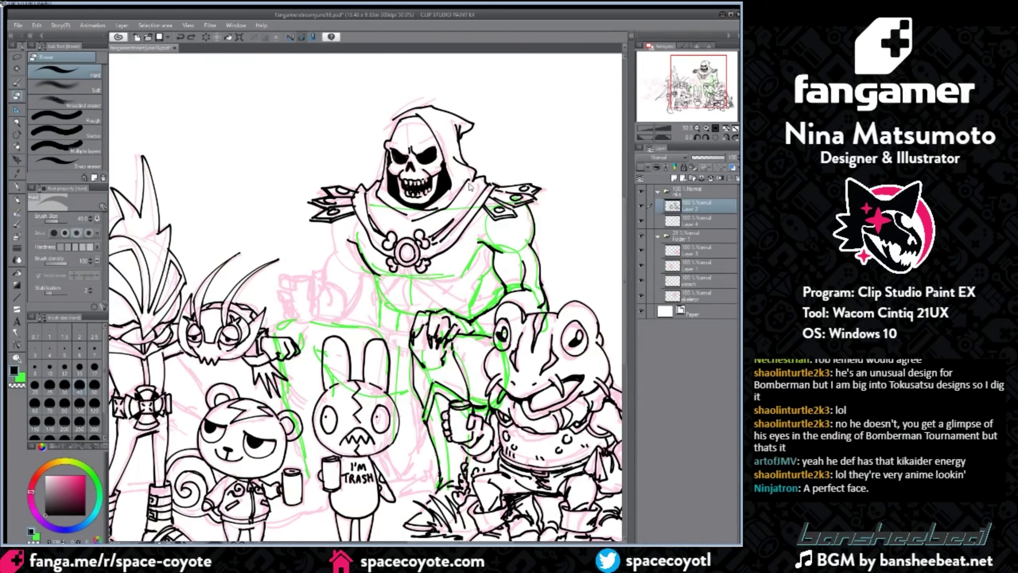
{"action": "left_click", "coordinate": [16, 147]}
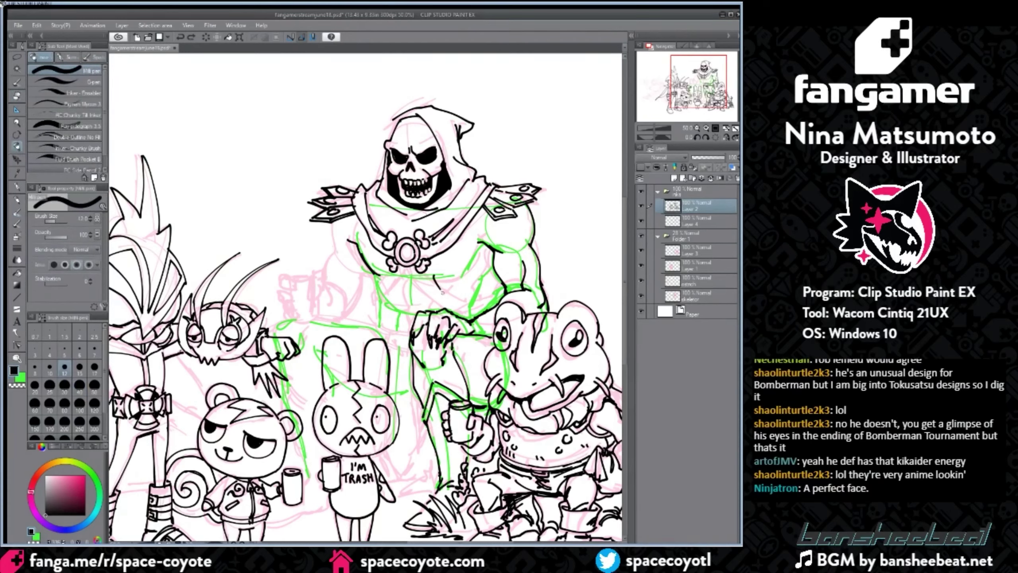
{"action": "key", "text": "ctrl+z"}
{"action": "mouse_move", "coordinate": [408, 268]}
{"action": "left_mouse_down"}
{"action": "mouse_move", "coordinate": [443, 307]}
{"action": "mouse_move", "coordinate": [471, 298]}
{"action": "left_mouse_up"}
{"action": "key", "text": "ctrl+z"}
{"action": "mouse_move", "coordinate": [428, 268]}
{"action": "left_mouse_down"}
{"action": "mouse_move", "coordinate": [474, 302]}
{"action": "mouse_move", "coordinate": [468, 317]}
{"action": "left_mouse_up"}
{"action": "key", "text": "ctrl+z"}
{"action": "key", "text": "ctrl+z"}
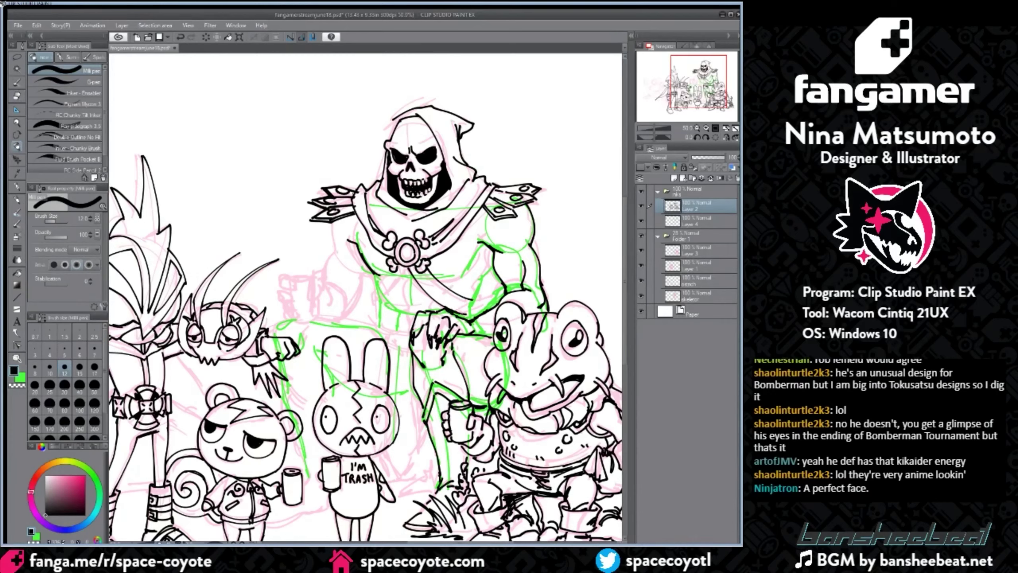
{"action": "mouse_move", "coordinate": [392, 271]}
{"action": "left_mouse_down"}
{"action": "mouse_move", "coordinate": [374, 289]}
{"action": "mouse_move", "coordinate": [383, 305]}
{"action": "left_mouse_up"}
{"action": "left_click_drag", "start_coordinate": [475, 287], "coordinate": [469, 308]}
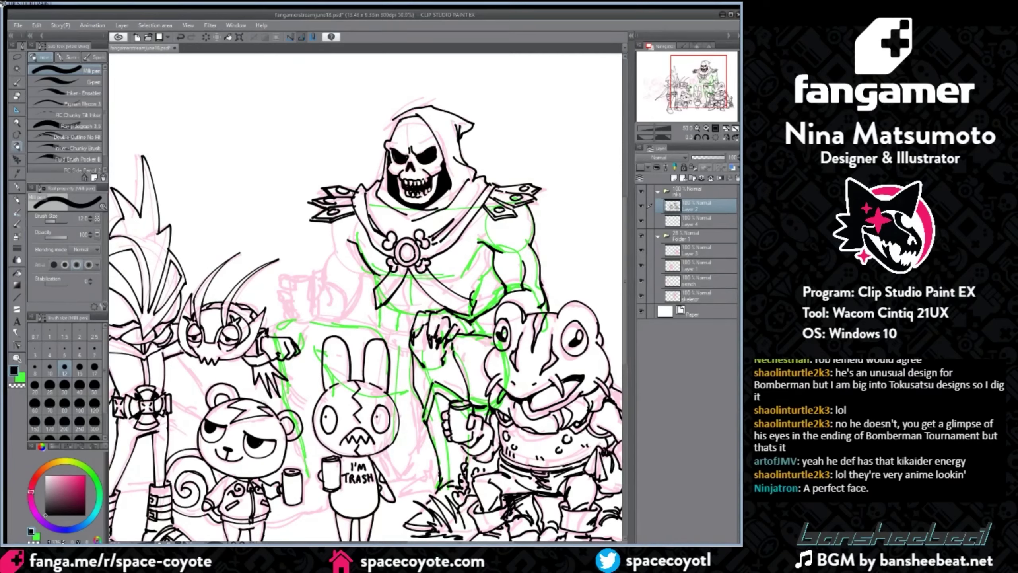
Step: Ink the muscle marks along the ribs and the stomach and waist lines of the torso
{"action": "key", "text": "ctrl+z"}
{"action": "left_click_drag", "start_coordinate": [493, 265], "coordinate": [472, 299]}
{"action": "key", "text": "ctrl+z"}
{"action": "left_click_drag", "start_coordinate": [477, 288], "coordinate": [473, 297]}
{"action": "key", "text": "ctrl+z"}
{"action": "left_click_drag", "start_coordinate": [494, 263], "coordinate": [473, 298]}
{"action": "mouse_move", "coordinate": [480, 244]}
{"action": "left_mouse_down"}
{"action": "mouse_move", "coordinate": [457, 274]}
{"action": "mouse_move", "coordinate": [410, 301]}
{"action": "mouse_move", "coordinate": [409, 279]}
{"action": "mouse_move", "coordinate": [391, 303]}
{"action": "mouse_move", "coordinate": [397, 332]}
{"action": "left_mouse_up"}
{"action": "key", "text": "ctrl+z"}
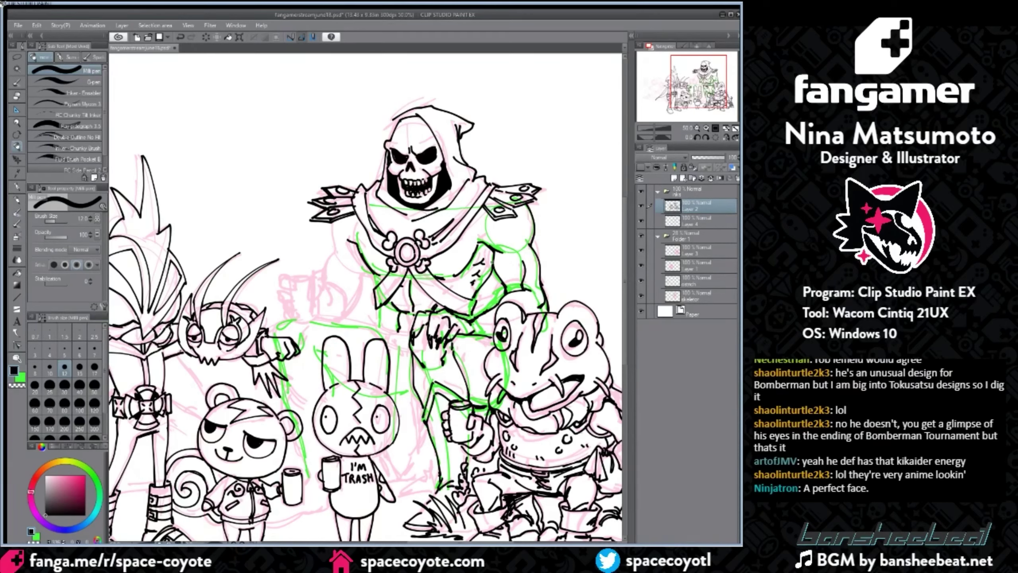
{"action": "mouse_move", "coordinate": [385, 308]}
{"action": "left_mouse_down"}
{"action": "mouse_move", "coordinate": [379, 329]}
{"action": "mouse_move", "coordinate": [408, 333]}
{"action": "mouse_move", "coordinate": [408, 351]}
{"action": "left_mouse_up"}
{"action": "key", "text": "ctrl+z"}
Step: Ink the thumb and curled fingers of the skull figure's raised hand
{"action": "left_click_drag", "start_coordinate": [455, 543], "coordinate": [441, 544]}
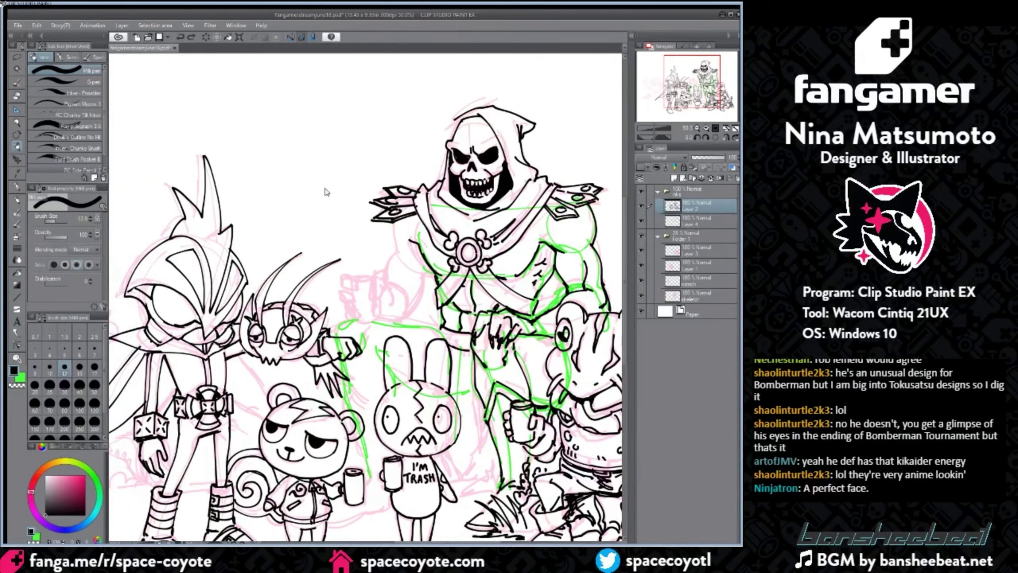
{"action": "scroll", "coordinate": [340, 210], "scroll_direction": "up", "scroll_amount": 2}
{"action": "mouse_move", "coordinate": [415, 348]}
{"action": "left_mouse_down"}
{"action": "mouse_move", "coordinate": [402, 372]}
{"action": "mouse_move", "coordinate": [423, 368]}
{"action": "left_mouse_up"}
{"action": "key", "text": "ctrl+z"}
{"action": "left_click_drag", "start_coordinate": [406, 374], "coordinate": [408, 388]}
{"action": "mouse_move", "coordinate": [349, 346]}
{"action": "left_mouse_down"}
{"action": "mouse_move", "coordinate": [369, 369]}
{"action": "mouse_move", "coordinate": [349, 367]}
{"action": "mouse_move", "coordinate": [367, 369]}
{"action": "left_mouse_up"}
{"action": "key", "text": "ctrl+z"}
{"action": "left_click_drag", "start_coordinate": [345, 344], "coordinate": [382, 367]}
{"action": "mouse_move", "coordinate": [362, 364]}
{"action": "left_mouse_down"}
{"action": "mouse_move", "coordinate": [380, 367]}
{"action": "mouse_move", "coordinate": [350, 388]}
{"action": "mouse_move", "coordinate": [365, 392]}
{"action": "left_mouse_up"}
{"action": "key", "text": "ctrl+z"}
{"action": "mouse_move", "coordinate": [353, 371]}
{"action": "left_mouse_down"}
{"action": "mouse_move", "coordinate": [390, 390]}
{"action": "mouse_move", "coordinate": [376, 389]}
{"action": "mouse_move", "coordinate": [370, 408]}
{"action": "left_mouse_up"}
{"action": "mouse_move", "coordinate": [370, 407]}
{"action": "left_mouse_down"}
{"action": "mouse_move", "coordinate": [391, 406]}
{"action": "mouse_move", "coordinate": [363, 424]}
{"action": "left_mouse_up"}
{"action": "mouse_move", "coordinate": [358, 409]}
{"action": "left_mouse_down"}
{"action": "mouse_move", "coordinate": [372, 416]}
{"action": "mouse_move", "coordinate": [365, 422]}
{"action": "left_mouse_up"}
{"action": "left_click_drag", "start_coordinate": [365, 419], "coordinate": [377, 425]}
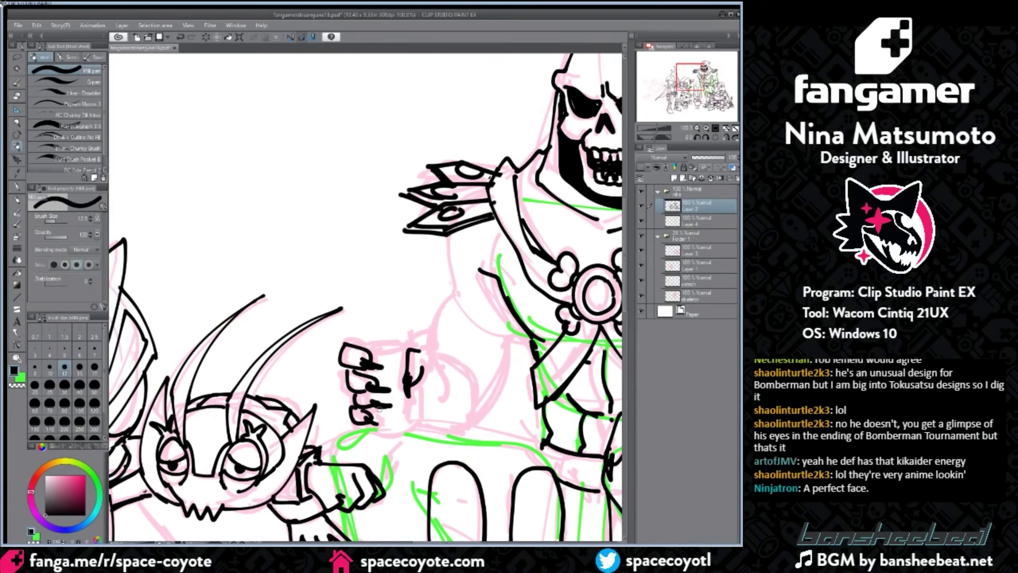
Step: Ink the rim, side and base of the cup held in the raised hand
{"action": "left_click_drag", "start_coordinate": [361, 342], "coordinate": [409, 337]}
{"action": "left_click_drag", "start_coordinate": [363, 341], "coordinate": [411, 343]}
{"action": "mouse_move", "coordinate": [363, 424]}
{"action": "left_mouse_down"}
{"action": "mouse_move", "coordinate": [410, 428]}
{"action": "mouse_move", "coordinate": [413, 400]}
{"action": "mouse_move", "coordinate": [413, 424]}
{"action": "left_mouse_up"}
{"action": "key", "text": "ctrl+z"}
{"action": "key", "text": "ctrl+z"}
{"action": "left_click_drag", "start_coordinate": [416, 385], "coordinate": [410, 426]}
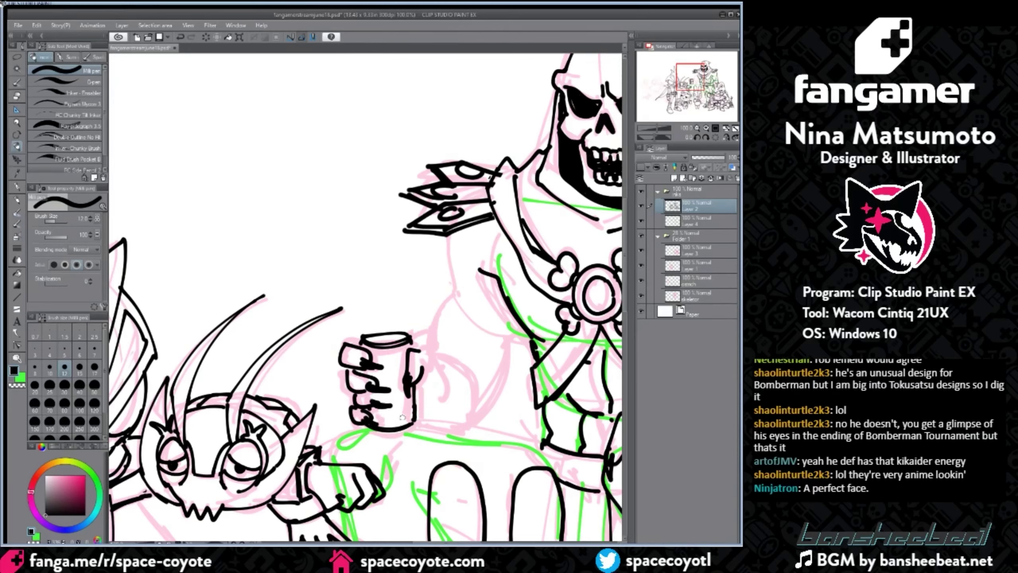
Step: Ink the wrist, forearm and upper arm of the cup-holding arm up to the shoulder armor
{"action": "scroll", "coordinate": [403, 418], "scroll_direction": "down", "scroll_amount": 5}
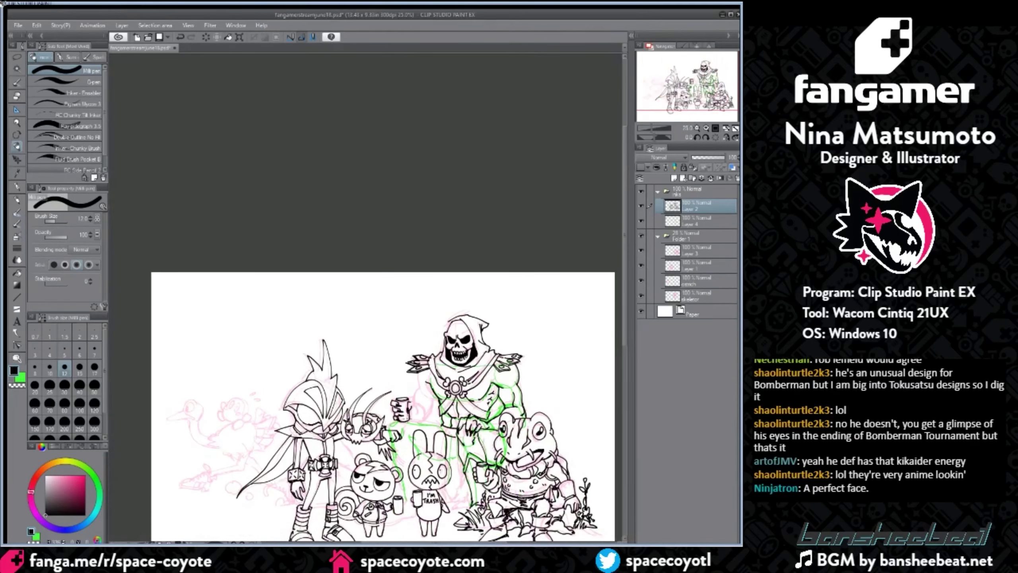
{"action": "scroll", "coordinate": [429, 390], "scroll_direction": "up", "scroll_amount": 3}
{"action": "mouse_move", "coordinate": [376, 412]}
{"action": "left_mouse_down"}
{"action": "mouse_move", "coordinate": [392, 441]}
{"action": "mouse_move", "coordinate": [382, 456]}
{"action": "mouse_move", "coordinate": [406, 426]}
{"action": "mouse_move", "coordinate": [416, 462]}
{"action": "mouse_move", "coordinate": [422, 450]}
{"action": "left_mouse_up"}
{"action": "key", "text": "ctrl+z"}
{"action": "key", "text": "ctrl+z"}
{"action": "key", "text": "ctrl+z"}
{"action": "mouse_move", "coordinate": [396, 393]}
{"action": "left_mouse_down"}
{"action": "mouse_move", "coordinate": [418, 384]}
{"action": "mouse_move", "coordinate": [425, 415]}
{"action": "mouse_move", "coordinate": [402, 405]}
{"action": "mouse_move", "coordinate": [424, 425]}
{"action": "mouse_move", "coordinate": [426, 449]}
{"action": "mouse_move", "coordinate": [442, 403]}
{"action": "left_mouse_up"}
{"action": "key", "text": "ctrl+z"}
{"action": "key", "text": "ctrl+z"}
{"action": "mouse_move", "coordinate": [404, 330]}
{"action": "left_mouse_down"}
{"action": "mouse_move", "coordinate": [396, 358]}
{"action": "mouse_move", "coordinate": [401, 378]}
{"action": "left_mouse_up"}
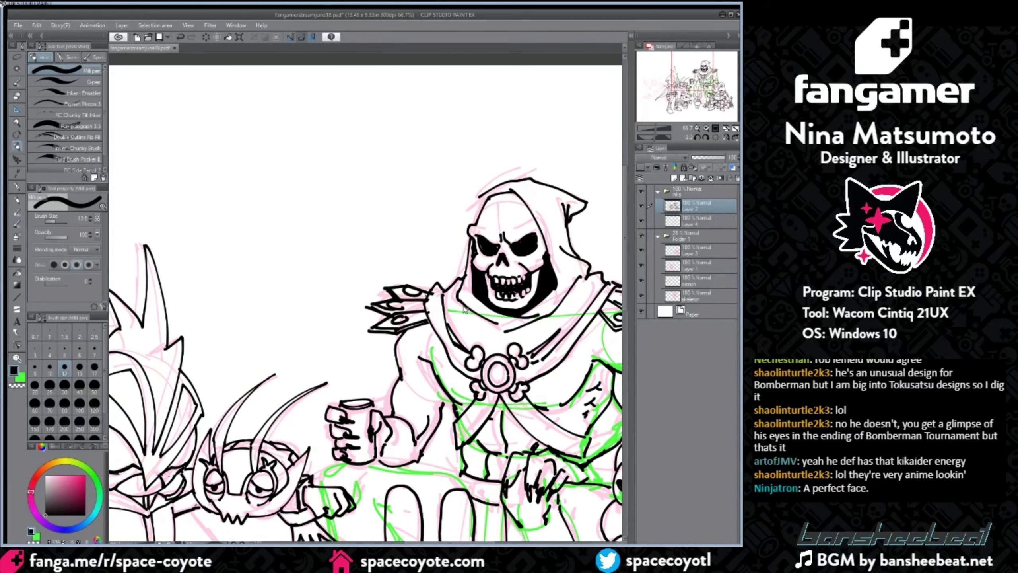
Step: Add finishing ink strokes to the raised arm and short crease marks beneath the edge of the cape
{"action": "scroll", "coordinate": [464, 313], "scroll_direction": "down", "scroll_amount": 1}
{"action": "scroll", "coordinate": [454, 371], "scroll_direction": "down", "scroll_amount": 1}
{"action": "scroll", "coordinate": [445, 333], "scroll_direction": "up", "scroll_amount": 1}
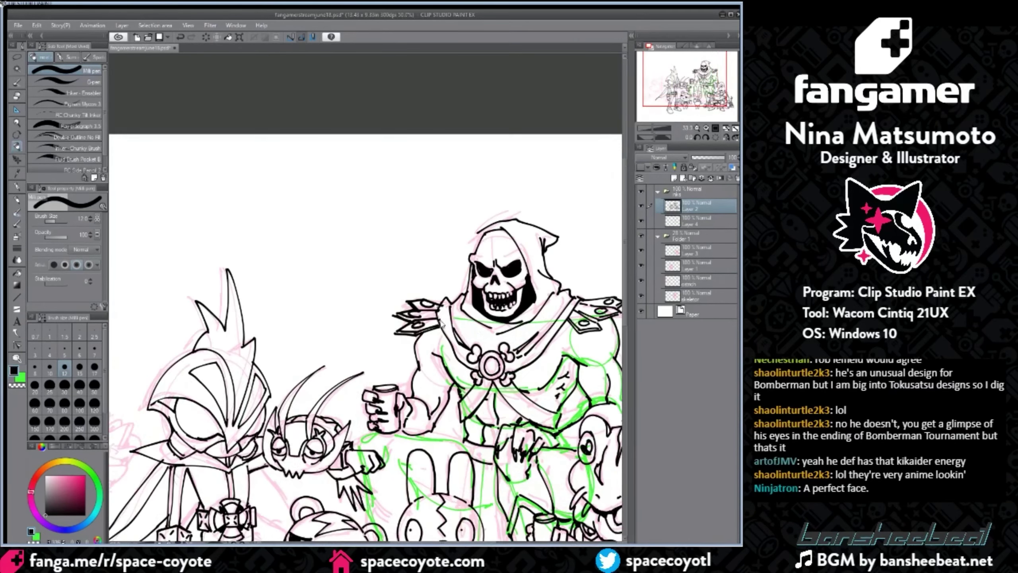
{"action": "scroll", "coordinate": [441, 325], "scroll_direction": "up", "scroll_amount": 1}
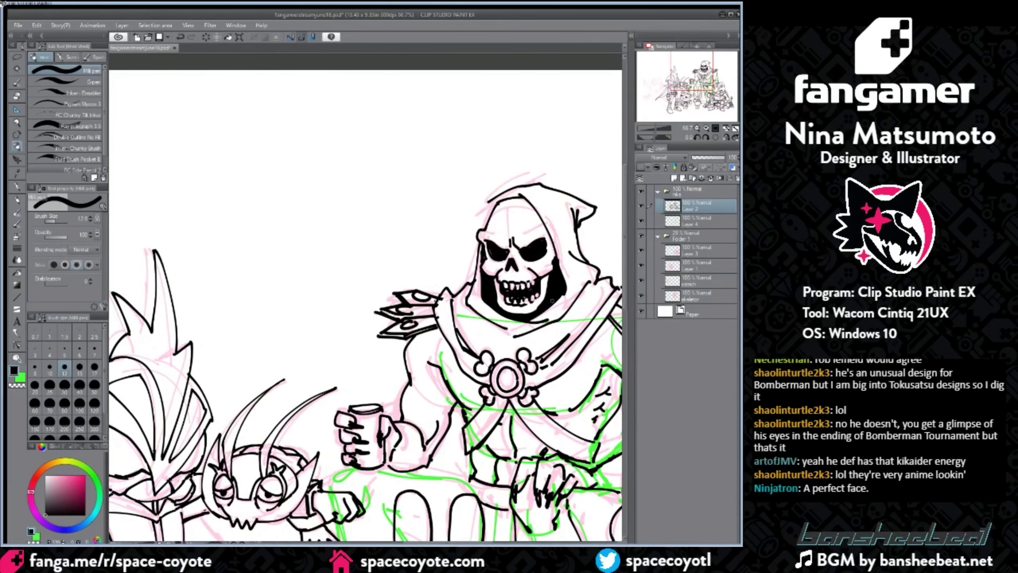
{"action": "left_click_drag", "start_coordinate": [417, 381], "coordinate": [404, 398]}
{"action": "key", "text": "ctrl+minus"}
{"action": "key", "text": "ctrl+minus"}
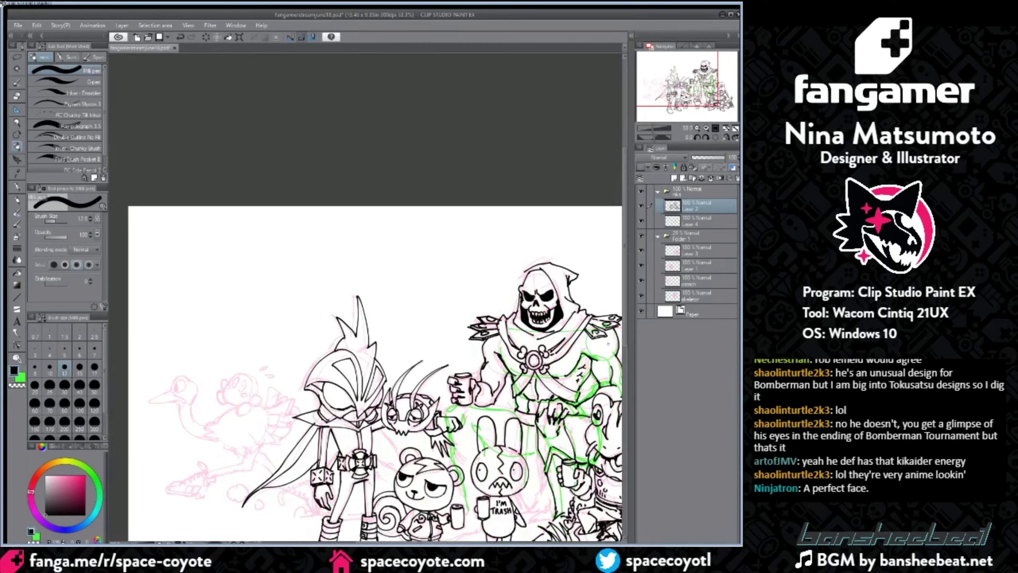
{"action": "scroll", "coordinate": [608, 344], "scroll_direction": "up", "scroll_amount": 2}
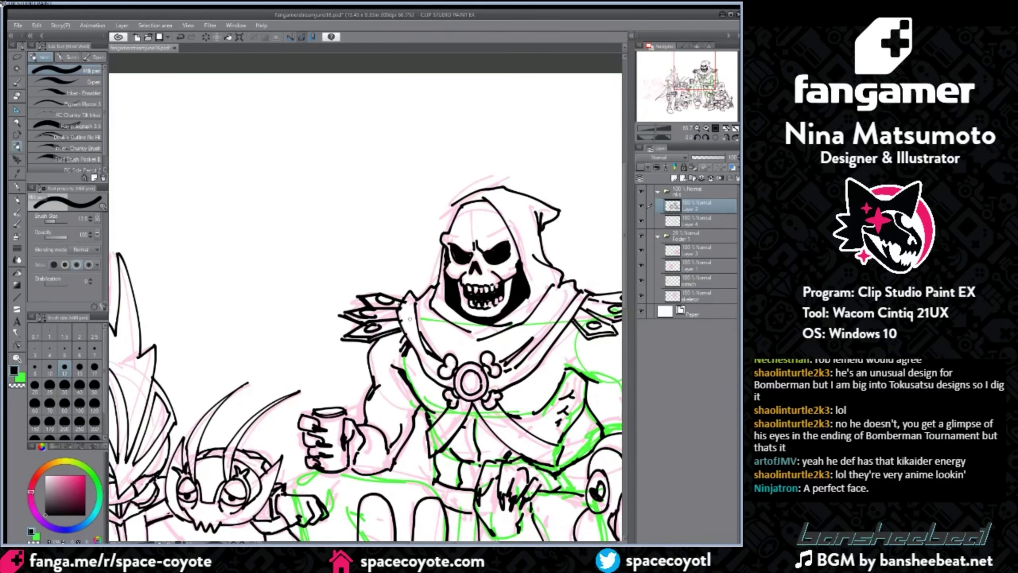
{"action": "left_click_drag", "start_coordinate": [433, 542], "coordinate": [445, 542]}
{"action": "left_click_drag", "start_coordinate": [490, 345], "coordinate": [498, 354]}
{"action": "left_click_drag", "start_coordinate": [493, 341], "coordinate": [502, 347]}
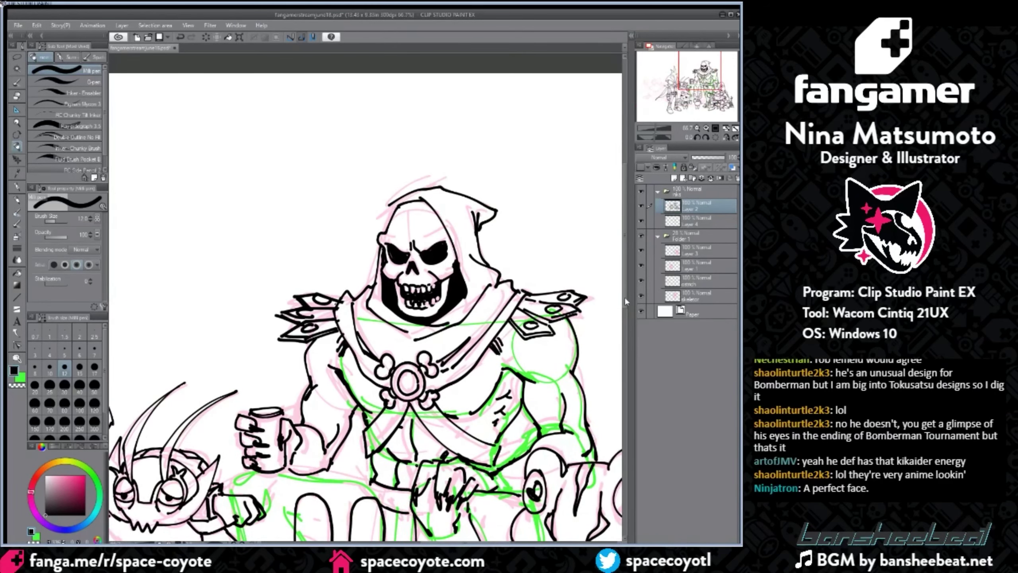
{"action": "scroll", "coordinate": [578, 321], "scroll_direction": "down", "scroll_amount": 2}
{"action": "left_click_drag", "start_coordinate": [624, 318], "coordinate": [624, 350]}
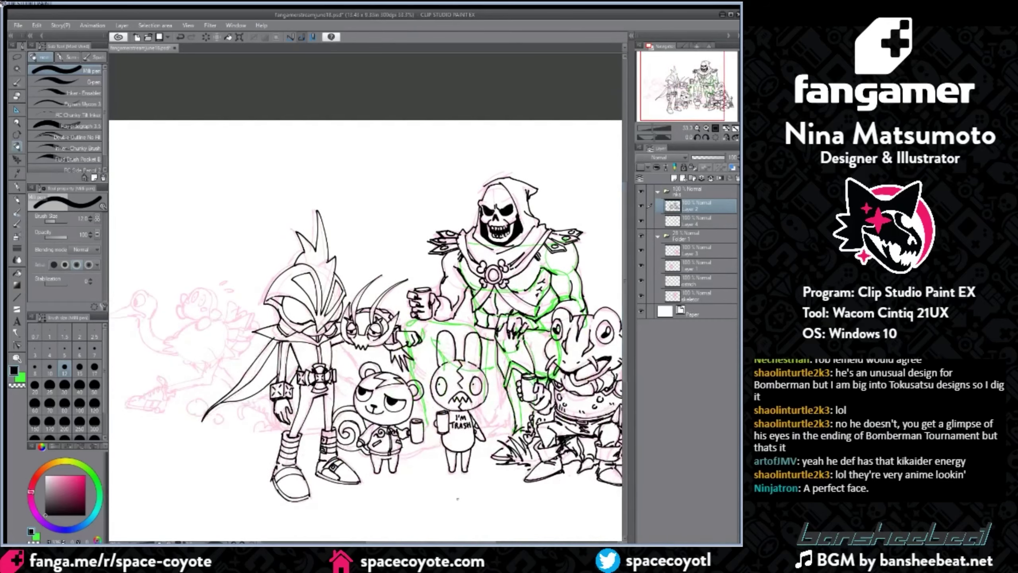
Step: Ink the pointed loincloth flap hanging from the skull figure's waist down behind the rabbit
{"action": "left_click_drag", "start_coordinate": [447, 542], "coordinate": [454, 542]}
{"action": "scroll", "coordinate": [455, 544], "scroll_direction": "up", "scroll_amount": 1}
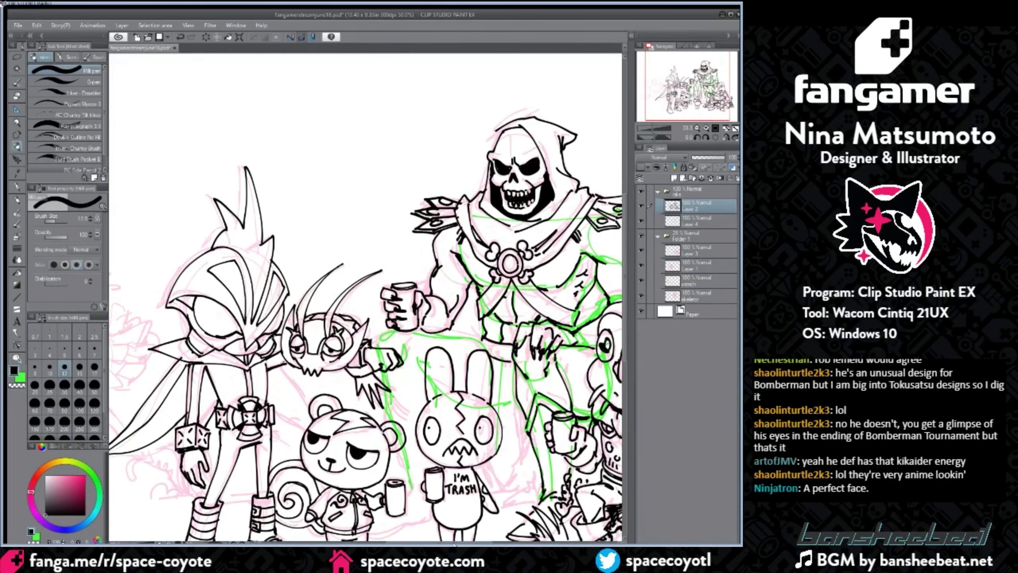
{"action": "left_click_drag", "start_coordinate": [624, 337], "coordinate": [624, 363]}
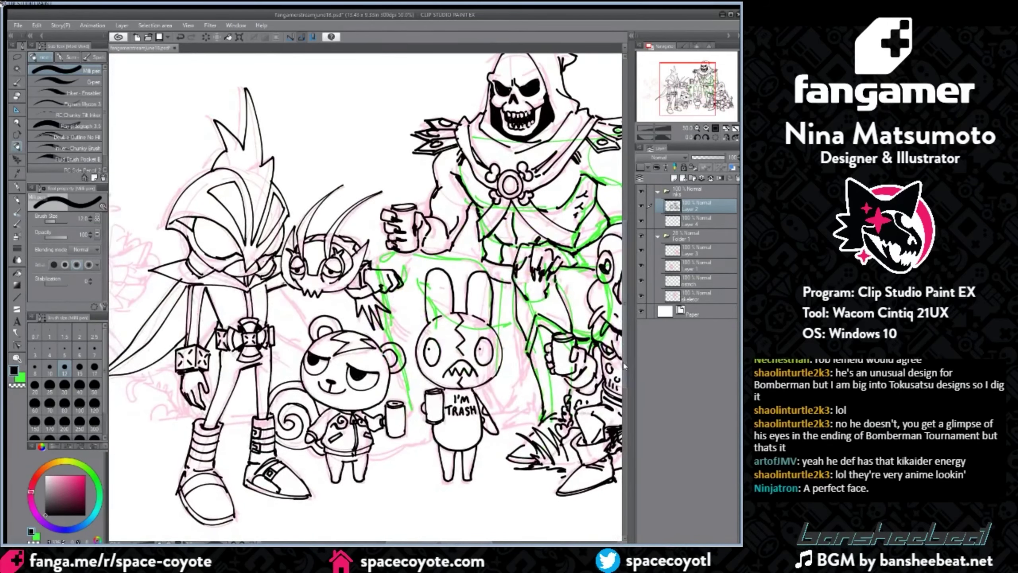
{"action": "left_click_drag", "start_coordinate": [495, 280], "coordinate": [504, 336]}
{"action": "left_click_drag", "start_coordinate": [492, 380], "coordinate": [511, 401]}
{"action": "left_click_drag", "start_coordinate": [519, 322], "coordinate": [521, 377]}
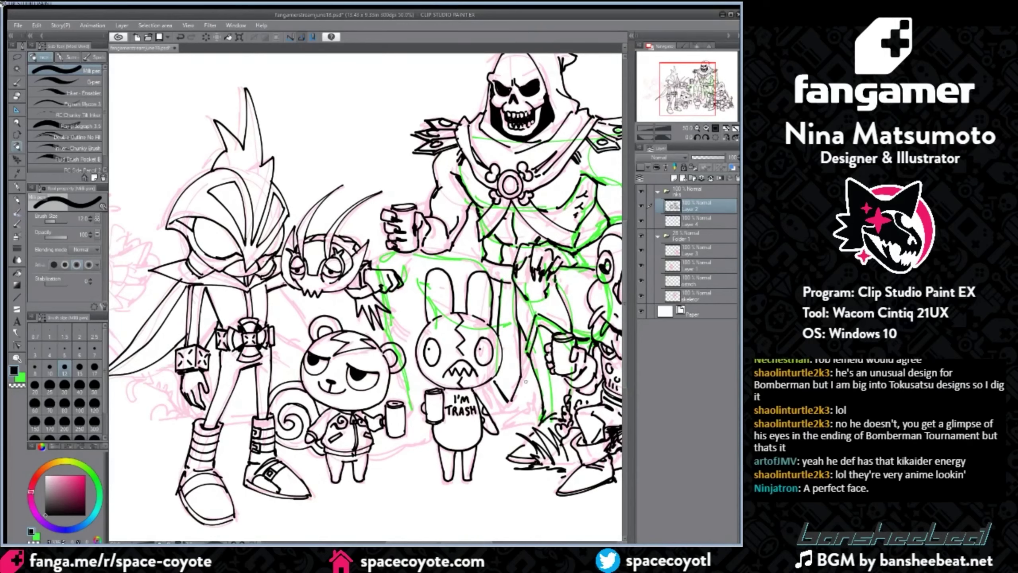
{"action": "mouse_move", "coordinate": [526, 373]}
{"action": "left_mouse_down"}
{"action": "mouse_move", "coordinate": [521, 390]}
{"action": "mouse_move", "coordinate": [495, 396]}
{"action": "left_mouse_up"}
{"action": "left_click_drag", "start_coordinate": [479, 387], "coordinate": [486, 395]}
Step: Ink grass blades on the ground between the rabbit and the frog warrior's foliage
{"action": "left_click_drag", "start_coordinate": [453, 541], "coordinate": [473, 542]}
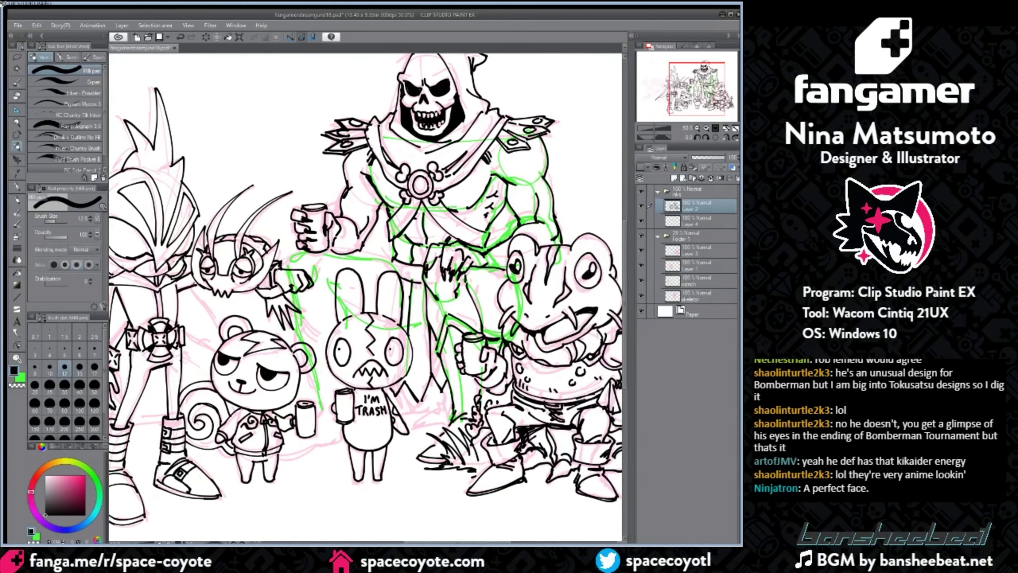
{"action": "key", "text": "ctrl+z"}
{"action": "left_click_drag", "start_coordinate": [441, 412], "coordinate": [415, 433]}
{"action": "mouse_move", "coordinate": [414, 433]}
{"action": "left_mouse_down"}
{"action": "mouse_move", "coordinate": [405, 446]}
{"action": "mouse_move", "coordinate": [429, 441]}
{"action": "left_mouse_up"}
{"action": "mouse_move", "coordinate": [443, 414]}
{"action": "left_mouse_down"}
{"action": "mouse_move", "coordinate": [437, 399]}
{"action": "mouse_move", "coordinate": [442, 409]}
{"action": "left_mouse_up"}
{"action": "left_click_drag", "start_coordinate": [430, 398], "coordinate": [449, 419]}
{"action": "mouse_move", "coordinate": [429, 422]}
{"action": "left_mouse_down"}
{"action": "mouse_move", "coordinate": [418, 409]}
{"action": "mouse_move", "coordinate": [422, 425]}
{"action": "left_mouse_up"}
{"action": "mouse_move", "coordinate": [408, 419]}
{"action": "left_mouse_down"}
{"action": "mouse_move", "coordinate": [420, 426]}
{"action": "mouse_move", "coordinate": [433, 415]}
{"action": "left_mouse_up"}
{"action": "left_click_drag", "start_coordinate": [436, 429], "coordinate": [442, 415]}
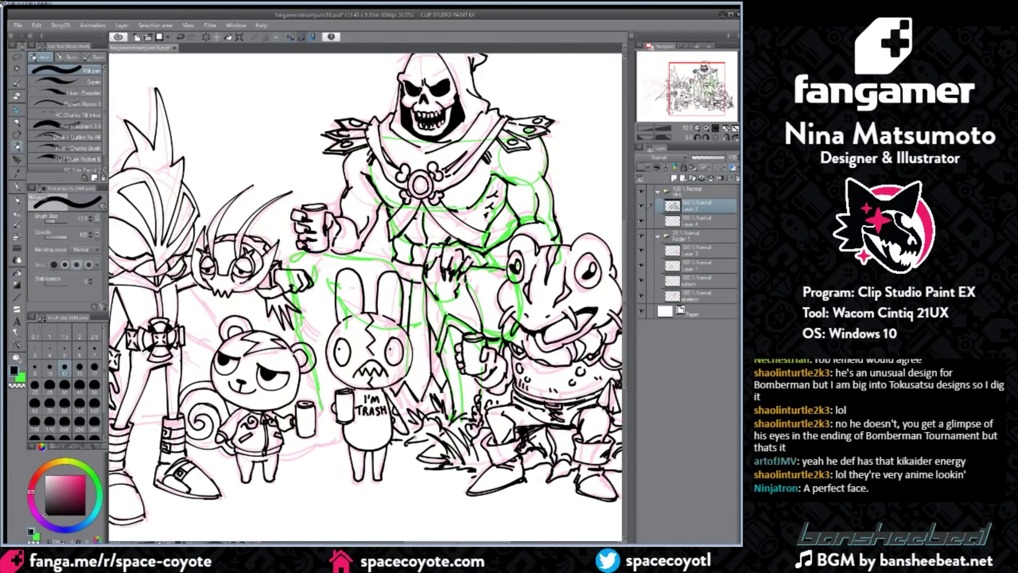
Step: Ink short grass tufts around the bear's feet and beside the rabbit's legs
{"action": "left_click_drag", "start_coordinate": [505, 542], "coordinate": [497, 542]}
{"action": "key", "text": "ctrl+z"}
{"action": "left_click_drag", "start_coordinate": [355, 458], "coordinate": [303, 481]}
{"action": "mouse_move", "coordinate": [318, 465]}
{"action": "left_mouse_down"}
{"action": "mouse_move", "coordinate": [312, 481]}
{"action": "mouse_move", "coordinate": [266, 465]}
{"action": "left_mouse_up"}
{"action": "left_click_drag", "start_coordinate": [252, 478], "coordinate": [260, 469]}
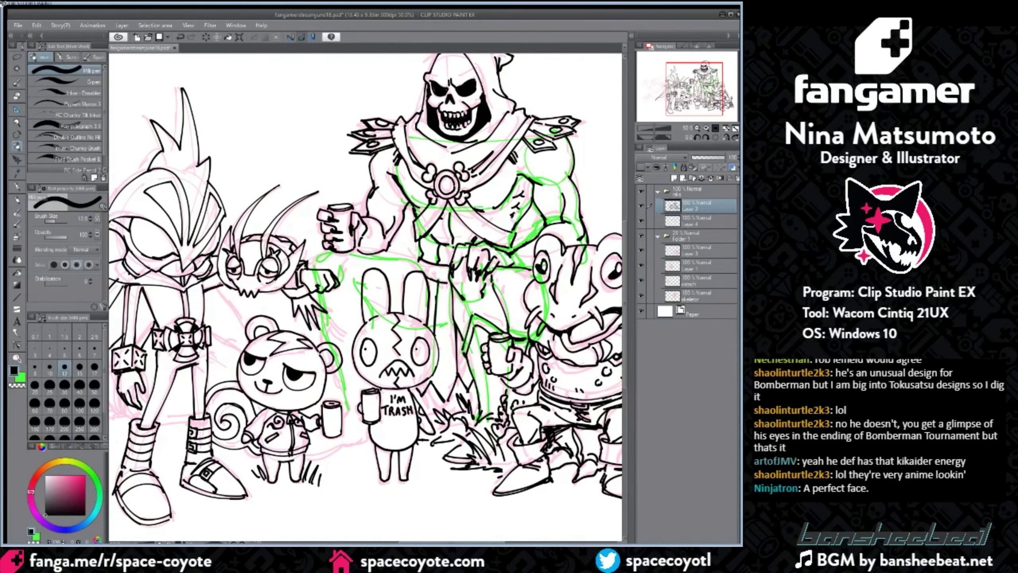
{"action": "left_click_drag", "start_coordinate": [499, 542], "coordinate": [480, 542]}
{"action": "left_click_drag", "start_coordinate": [425, 470], "coordinate": [435, 452]}
{"action": "mouse_move", "coordinate": [436, 469]}
{"action": "left_mouse_down"}
{"action": "mouse_move", "coordinate": [440, 453]}
{"action": "mouse_move", "coordinate": [419, 417]}
{"action": "mouse_move", "coordinate": [426, 410]}
{"action": "left_mouse_up"}
{"action": "left_click_drag", "start_coordinate": [430, 441], "coordinate": [433, 429]}
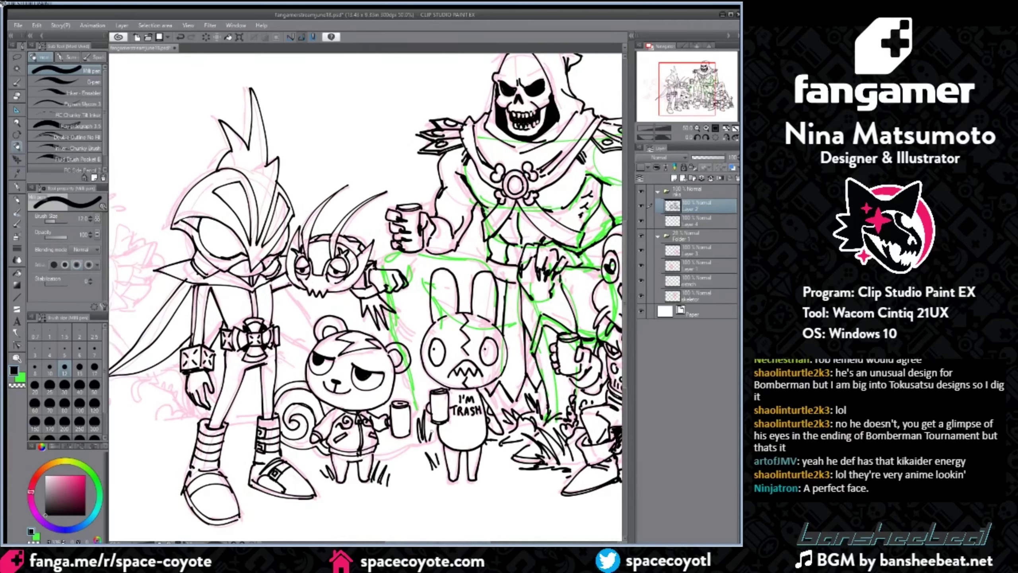
Step: Ink the boot cuff on the skull figure's bent leg and grass between the bear's and rabbit's cups
{"action": "left_click_drag", "start_coordinate": [394, 334], "coordinate": [403, 317]}
{"action": "left_click_drag", "start_coordinate": [405, 323], "coordinate": [396, 341]}
{"action": "mouse_move", "coordinate": [401, 316]}
{"action": "left_mouse_down"}
{"action": "mouse_move", "coordinate": [428, 331]}
{"action": "mouse_move", "coordinate": [415, 404]}
{"action": "mouse_move", "coordinate": [425, 413]}
{"action": "mouse_move", "coordinate": [379, 455]}
{"action": "left_mouse_up"}
{"action": "mouse_move", "coordinate": [391, 433]}
{"action": "left_mouse_down"}
{"action": "mouse_move", "coordinate": [389, 454]}
{"action": "mouse_move", "coordinate": [406, 446]}
{"action": "left_mouse_up"}
{"action": "left_click_drag", "start_coordinate": [408, 458], "coordinate": [412, 439]}
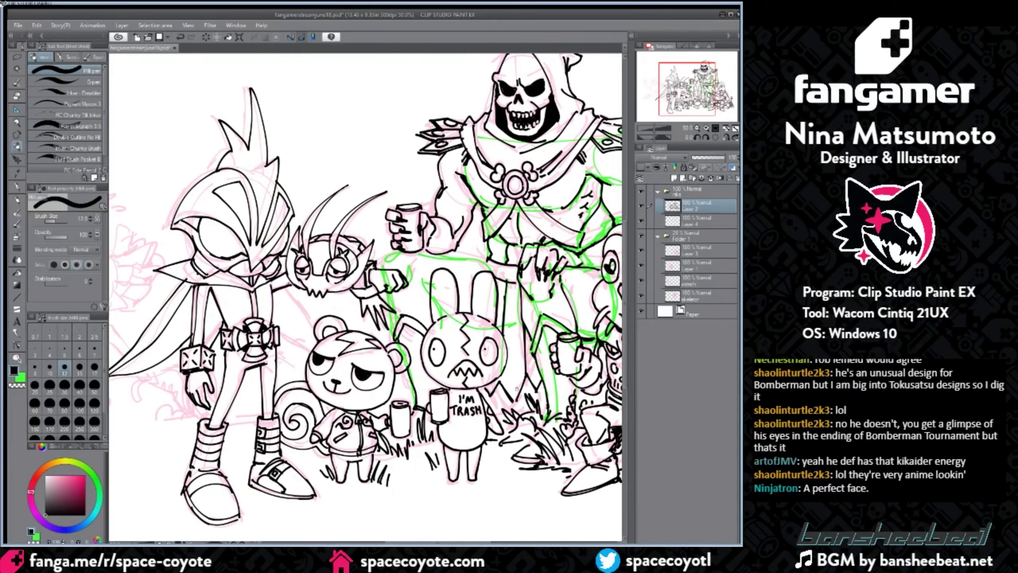
Step: Ink the shin, knee and upper thigh line of the skull figure's bent leg behind the rabbit
{"action": "mouse_move", "coordinate": [396, 387]}
{"action": "left_mouse_down"}
{"action": "mouse_move", "coordinate": [402, 394]}
{"action": "mouse_move", "coordinate": [395, 388]}
{"action": "left_mouse_up"}
{"action": "key", "text": "ctrl+z"}
{"action": "left_click_drag", "start_coordinate": [403, 389], "coordinate": [399, 395]}
{"action": "key", "text": "ctrl+z"}
{"action": "key", "text": "ctrl+z"}
{"action": "left_click_drag", "start_coordinate": [394, 294], "coordinate": [402, 315]}
{"action": "left_click_drag", "start_coordinate": [381, 266], "coordinate": [400, 253]}
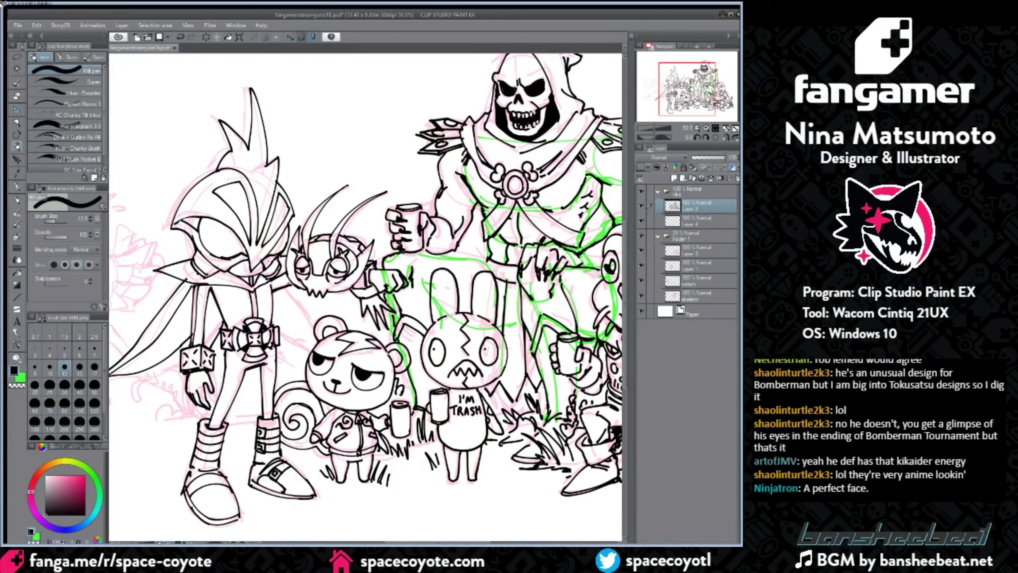
{"action": "left_click_drag", "start_coordinate": [420, 255], "coordinate": [484, 264]}
Step: Move the green guide layer into the rough sketch folder and toggle the folder's visibility to check the ink
{"action": "key", "text": "ctrl+minus"}
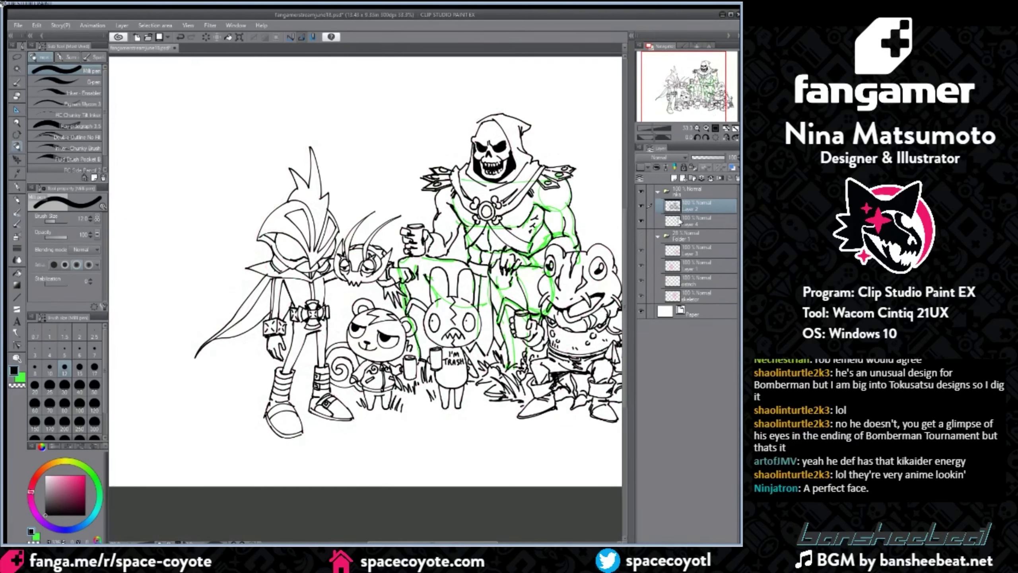
{"action": "key", "text": "ctrl+minus"}
{"action": "left_click_drag", "start_coordinate": [680, 222], "coordinate": [685, 237]}
{"action": "left_click", "coordinate": [641, 220]}
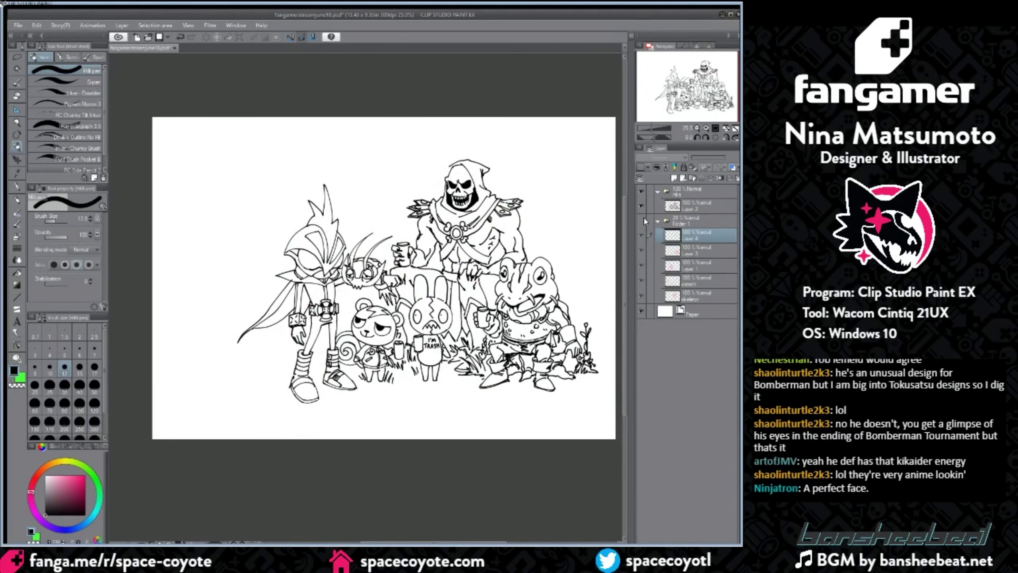
{"action": "left_click", "coordinate": [641, 220]}
{"action": "left_click", "coordinate": [698, 206]}
Step: Touch up the side of the skull figure's hood with short ink strokes
{"action": "key", "text": "ctrl+plus"}
{"action": "key", "text": "ctrl+plus"}
{"action": "left_click_drag", "start_coordinate": [438, 217], "coordinate": [433, 237]}
{"action": "left_click_drag", "start_coordinate": [424, 276], "coordinate": [428, 252]}
{"action": "key", "text": "ctrl+z"}
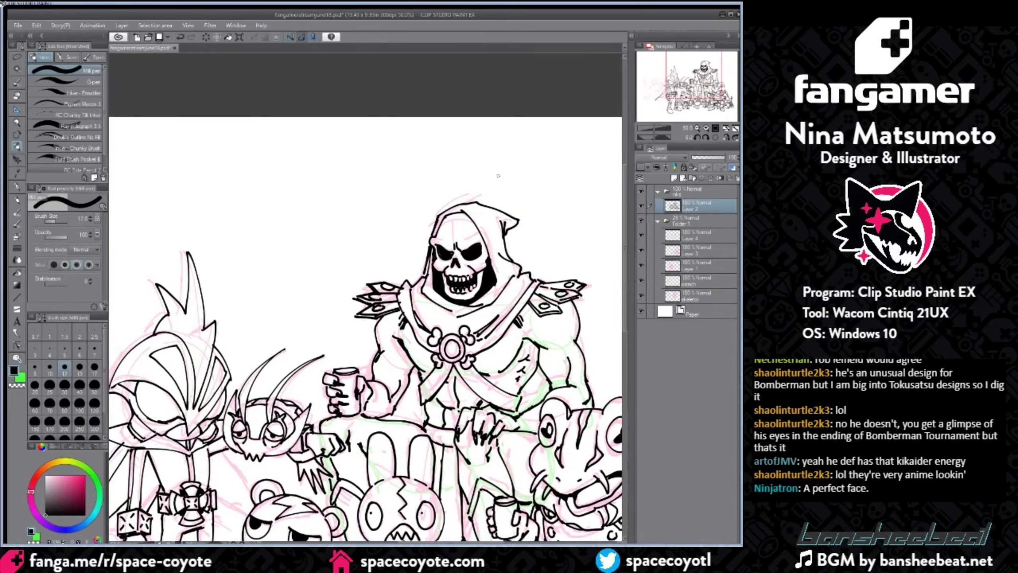
Step: Clean up the pupil of the rabbit's sketch-shaded eye using a smaller eraser and return to the ink pen
{"action": "left_click_drag", "start_coordinate": [461, 542], "coordinate": [450, 542]}
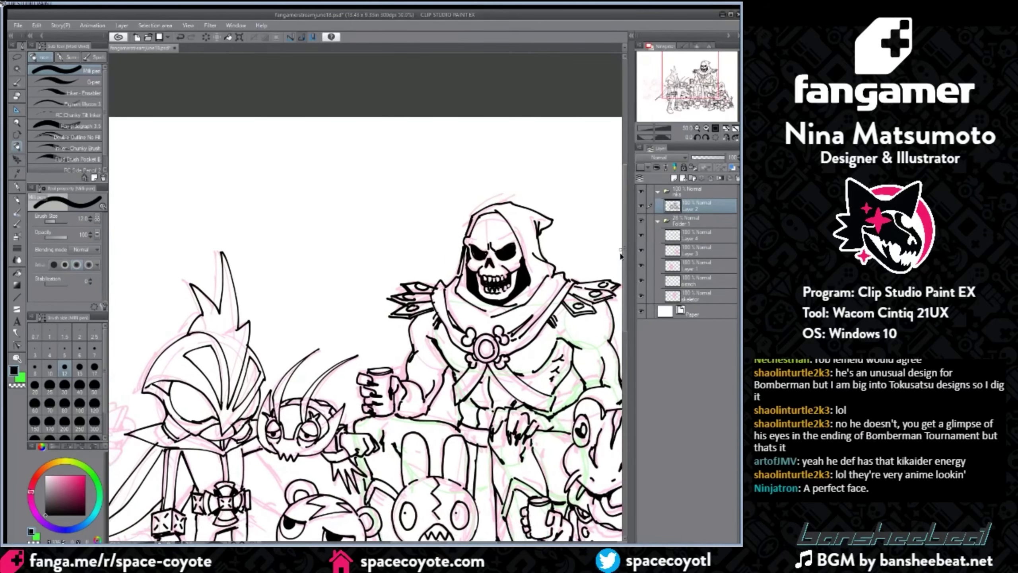
{"action": "left_click_drag", "start_coordinate": [624, 255], "coordinate": [624, 302]}
{"action": "key", "text": "ctrl+plus"}
{"action": "key", "text": "ctrl+plus"}
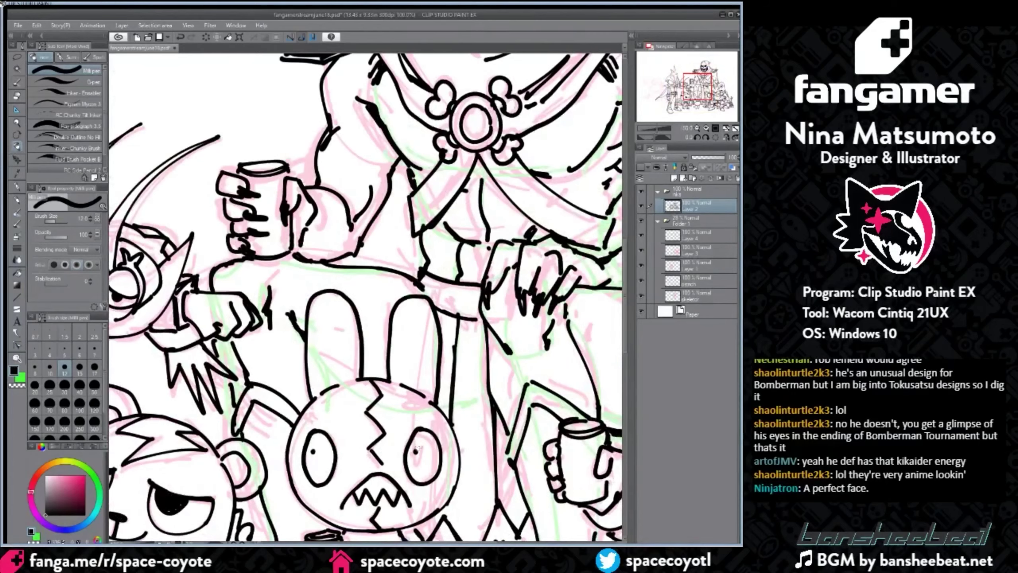
{"action": "key", "text": "ctrl+minus"}
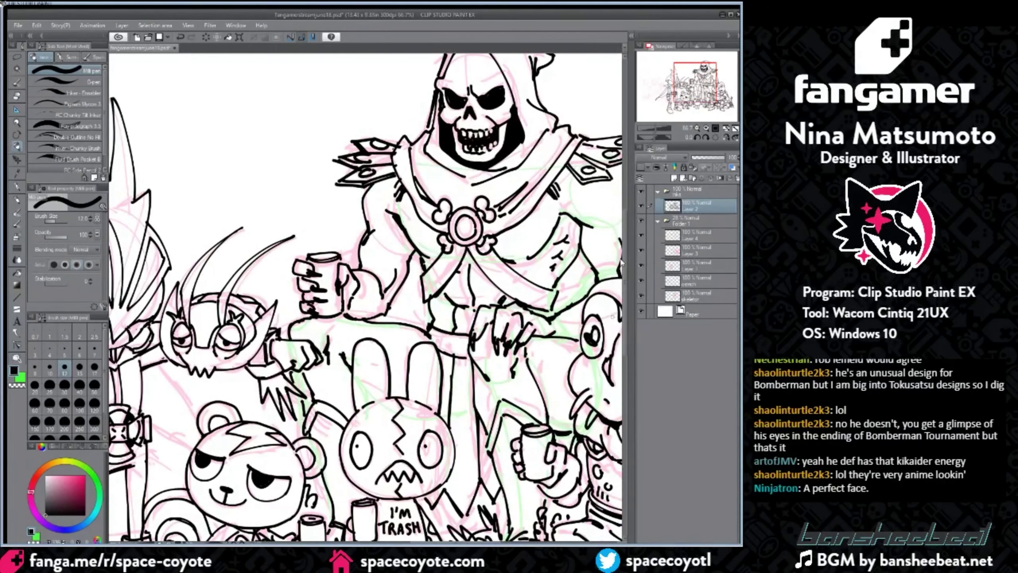
{"action": "left_click_drag", "start_coordinate": [624, 262], "coordinate": [623, 292]}
{"action": "left_click_drag", "start_coordinate": [492, 542], "coordinate": [442, 541]}
{"action": "left_click", "coordinate": [17, 94]}
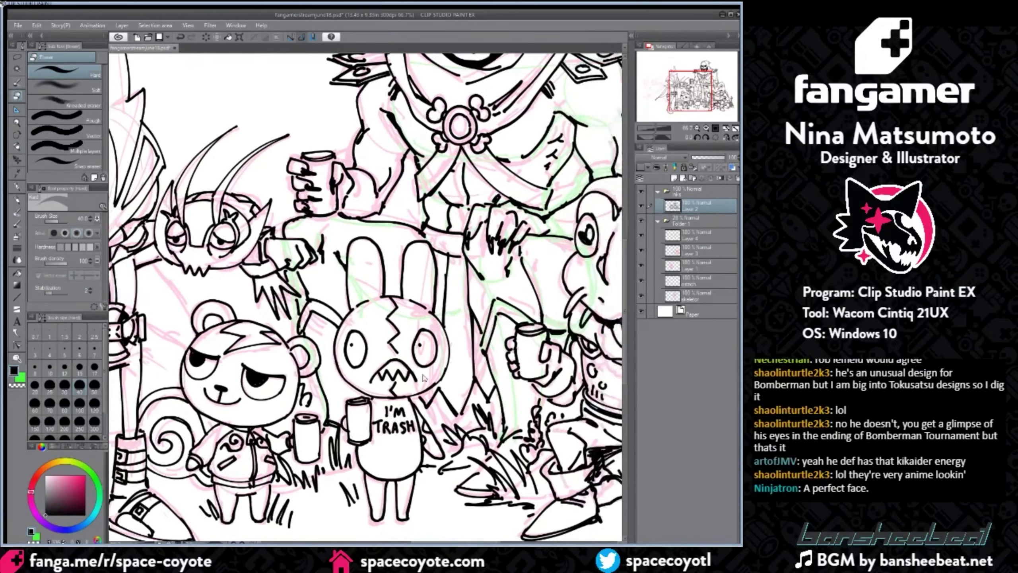
{"action": "scroll", "coordinate": [440, 491], "scroll_direction": "up", "scroll_amount": 1}
{"action": "key", "text": "bracketleft"}
{"action": "key", "text": "bracketleft"}
{"action": "key", "text": "bracketleft"}
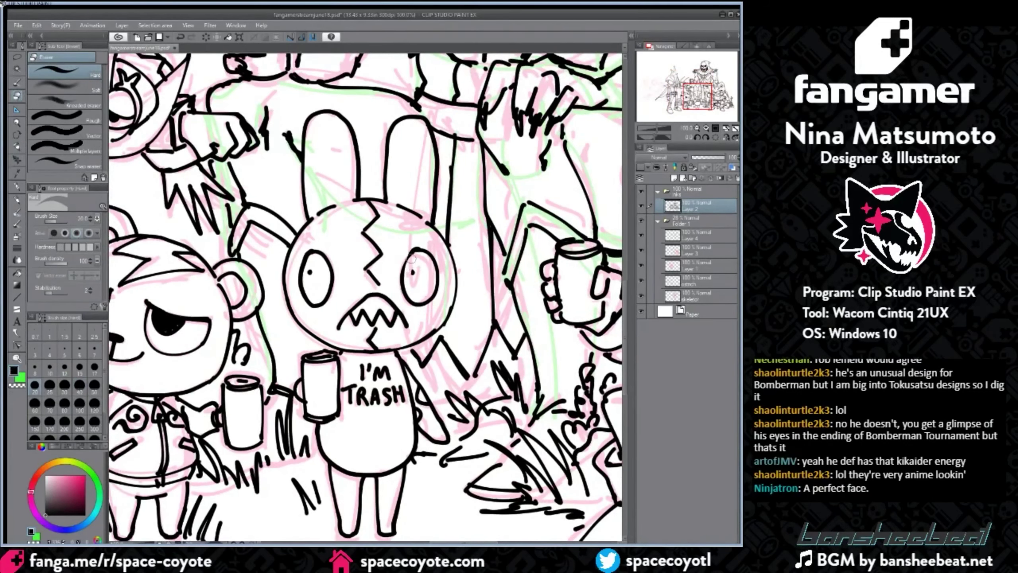
{"action": "left_click", "coordinate": [18, 145]}
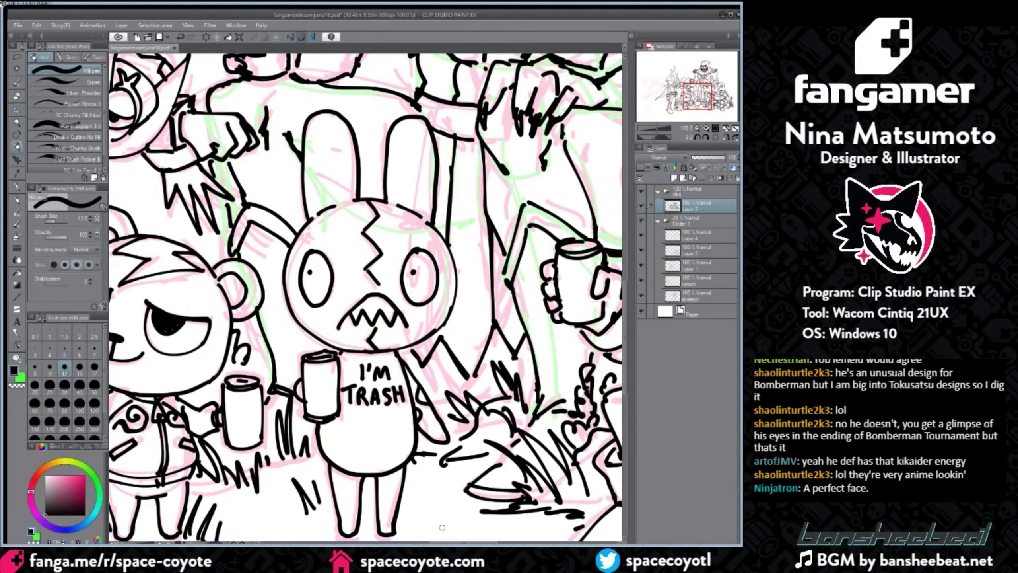
Step: Ink the round body outline of the small rider on the running bird's back
{"action": "left_click_drag", "start_coordinate": [441, 542], "coordinate": [328, 529]}
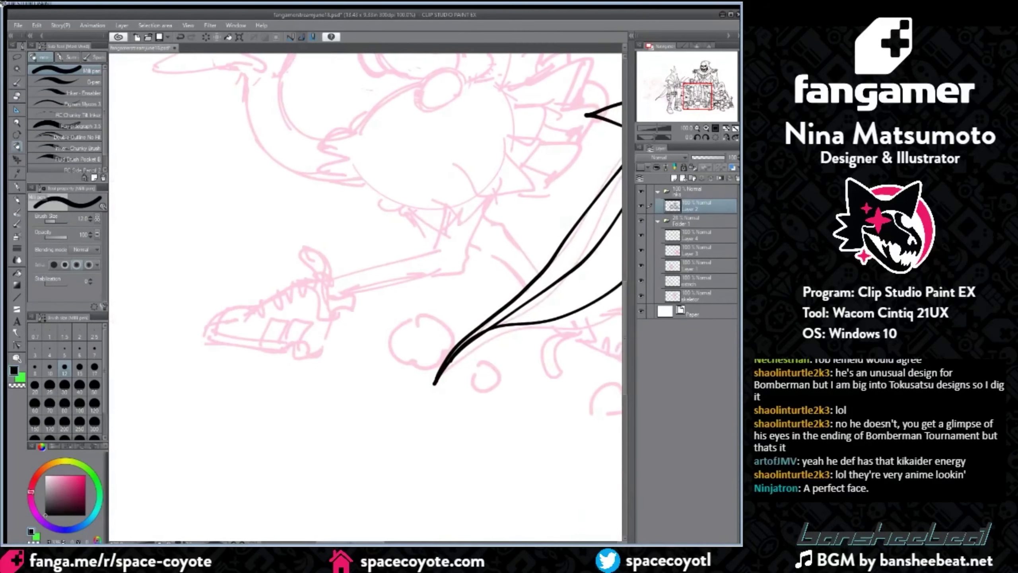
{"action": "scroll", "coordinate": [624, 309], "scroll_direction": "up", "scroll_amount": 5}
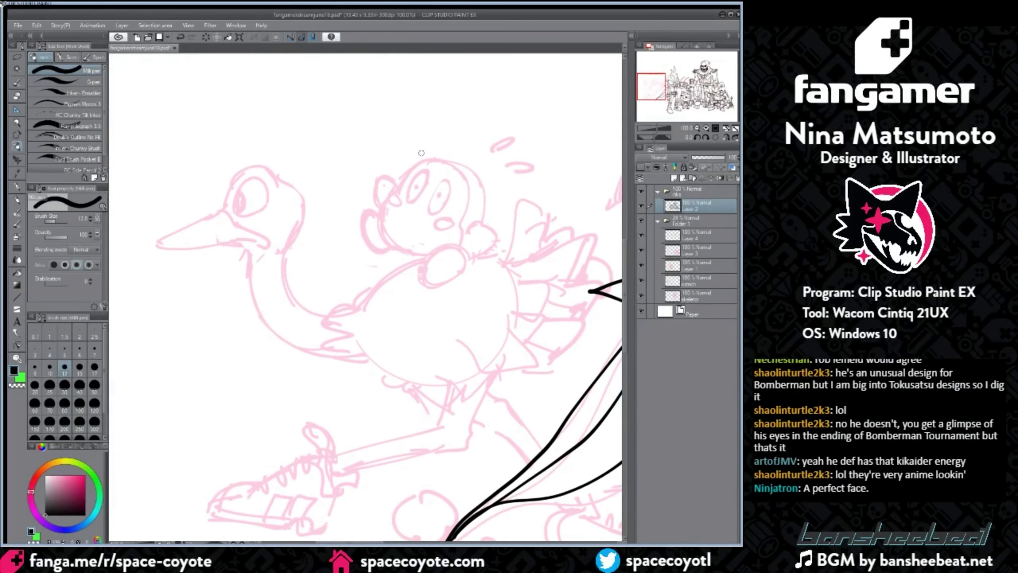
{"action": "mouse_move", "coordinate": [485, 222]}
{"action": "left_mouse_down"}
{"action": "mouse_move", "coordinate": [485, 198]}
{"action": "mouse_move", "coordinate": [421, 158]}
{"action": "mouse_move", "coordinate": [376, 208]}
{"action": "mouse_move", "coordinate": [428, 255]}
{"action": "left_mouse_up"}
{"action": "key", "text": "ctrl+z"}
{"action": "mouse_move", "coordinate": [428, 160]}
{"action": "left_mouse_down"}
{"action": "mouse_move", "coordinate": [394, 197]}
{"action": "mouse_move", "coordinate": [421, 254]}
{"action": "left_mouse_up"}
{"action": "key", "text": "ctrl+z"}
{"action": "left_click_drag", "start_coordinate": [397, 193], "coordinate": [420, 256]}
{"action": "key", "text": "ctrl+z"}
{"action": "left_click_drag", "start_coordinate": [397, 194], "coordinate": [420, 251]}
{"action": "key", "text": "ctrl+z"}
{"action": "left_click_drag", "start_coordinate": [398, 194], "coordinate": [430, 259]}
{"action": "left_click_drag", "start_coordinate": [426, 161], "coordinate": [474, 214]}
{"action": "key", "text": "ctrl+z"}
{"action": "left_click_drag", "start_coordinate": [429, 160], "coordinate": [479, 187]}
{"action": "key", "text": "ctrl+z"}
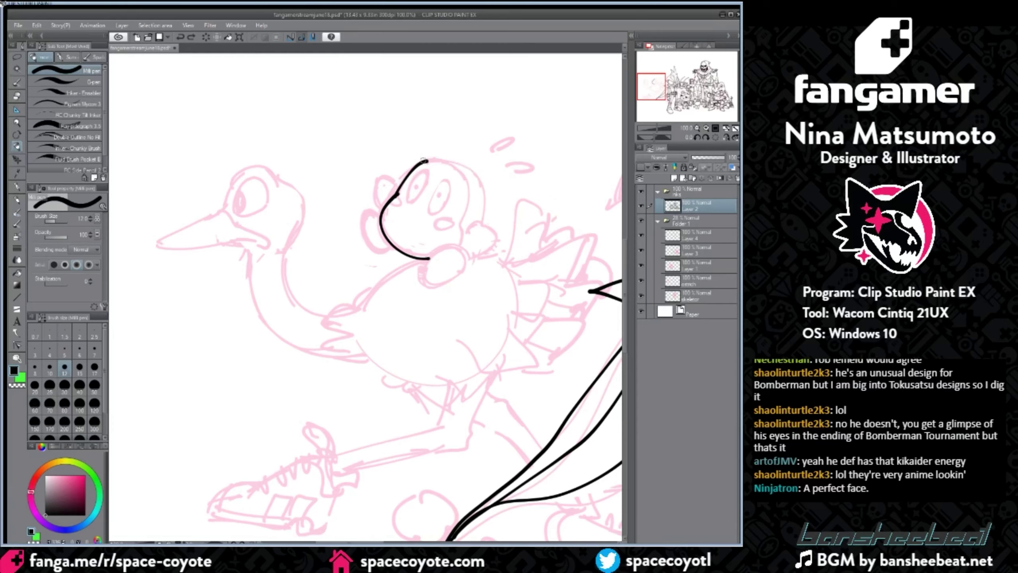
{"action": "mouse_move", "coordinate": [421, 163]}
{"action": "left_mouse_down"}
{"action": "mouse_move", "coordinate": [477, 187]}
{"action": "mouse_move", "coordinate": [480, 219]}
{"action": "mouse_move", "coordinate": [468, 234]}
{"action": "mouse_move", "coordinate": [492, 243]}
{"action": "mouse_move", "coordinate": [471, 254]}
{"action": "left_mouse_up"}
Step: Ink the round rider's raised hand, oval eyes with pupils and small mouth
{"action": "left_click_drag", "start_coordinate": [398, 191], "coordinate": [378, 210]}
{"action": "mouse_move", "coordinate": [424, 172]}
{"action": "left_mouse_down"}
{"action": "mouse_move", "coordinate": [407, 204]}
{"action": "mouse_move", "coordinate": [426, 170]}
{"action": "mouse_move", "coordinate": [415, 190]}
{"action": "mouse_move", "coordinate": [449, 183]}
{"action": "left_mouse_up"}
{"action": "key", "text": "ctrl+z"}
{"action": "left_click", "coordinate": [417, 188]}
{"action": "left_click", "coordinate": [441, 196]}
{"action": "left_click_drag", "start_coordinate": [453, 219], "coordinate": [454, 220]}
{"action": "left_click_drag", "start_coordinate": [397, 196], "coordinate": [390, 204]}
{"action": "key", "text": "ctrl+z"}
Step: Ink the motion marks behind the round rider and the limb at its side
{"action": "mouse_move", "coordinate": [488, 160]}
{"action": "left_mouse_down"}
{"action": "mouse_move", "coordinate": [507, 146]}
{"action": "mouse_move", "coordinate": [495, 155]}
{"action": "mouse_move", "coordinate": [517, 170]}
{"action": "mouse_move", "coordinate": [495, 160]}
{"action": "mouse_move", "coordinate": [512, 169]}
{"action": "left_mouse_up"}
{"action": "key", "text": "ctrl+z"}
{"action": "key", "text": "ctrl+z"}
{"action": "mouse_move", "coordinate": [461, 244]}
{"action": "left_mouse_down"}
{"action": "mouse_move", "coordinate": [468, 250]}
{"action": "mouse_move", "coordinate": [456, 244]}
{"action": "left_mouse_up"}
{"action": "key", "text": "ctrl+z"}
Step: Ink the rider's feet and the bird's back down to the ruffled feathers at the neck base
{"action": "mouse_move", "coordinate": [375, 208]}
{"action": "left_mouse_down"}
{"action": "mouse_move", "coordinate": [391, 251]}
{"action": "mouse_move", "coordinate": [393, 242]}
{"action": "mouse_move", "coordinate": [360, 303]}
{"action": "left_mouse_up"}
{"action": "key", "text": "ctrl+z"}
{"action": "key", "text": "ctrl+z"}
{"action": "key", "text": "ctrl+z"}
{"action": "key", "text": "ctrl+z"}
{"action": "left_click_drag", "start_coordinate": [424, 261], "coordinate": [362, 305]}
{"action": "mouse_move", "coordinate": [377, 288]}
{"action": "left_mouse_down"}
{"action": "mouse_move", "coordinate": [346, 318]}
{"action": "mouse_move", "coordinate": [313, 329]}
{"action": "mouse_move", "coordinate": [344, 338]}
{"action": "mouse_move", "coordinate": [367, 360]}
{"action": "left_mouse_up"}
{"action": "key", "text": "ctrl+z"}
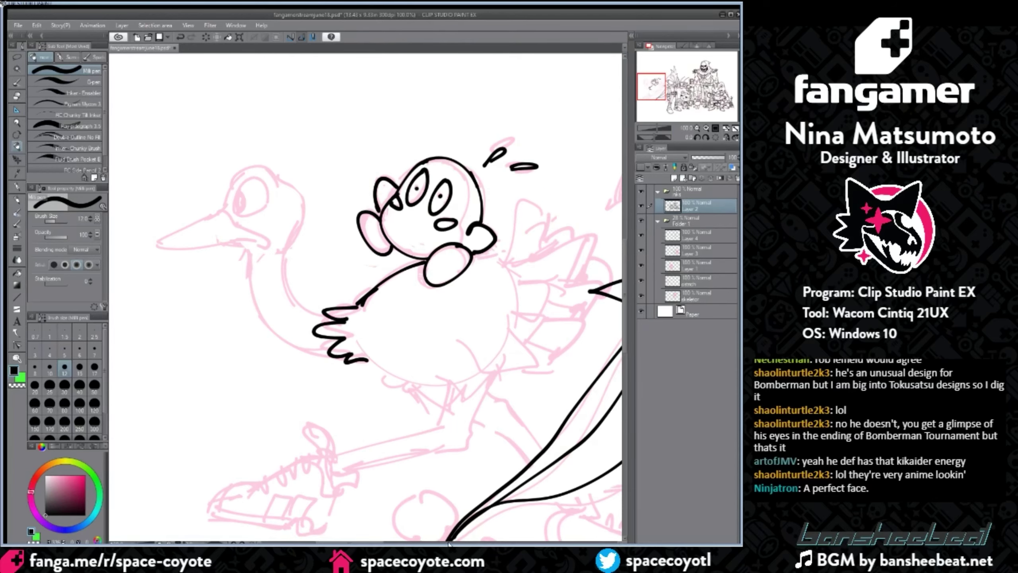
Step: Ink the bird's head, the back of its neck and its long beak
{"action": "left_click_drag", "start_coordinate": [373, 543], "coordinate": [359, 544]}
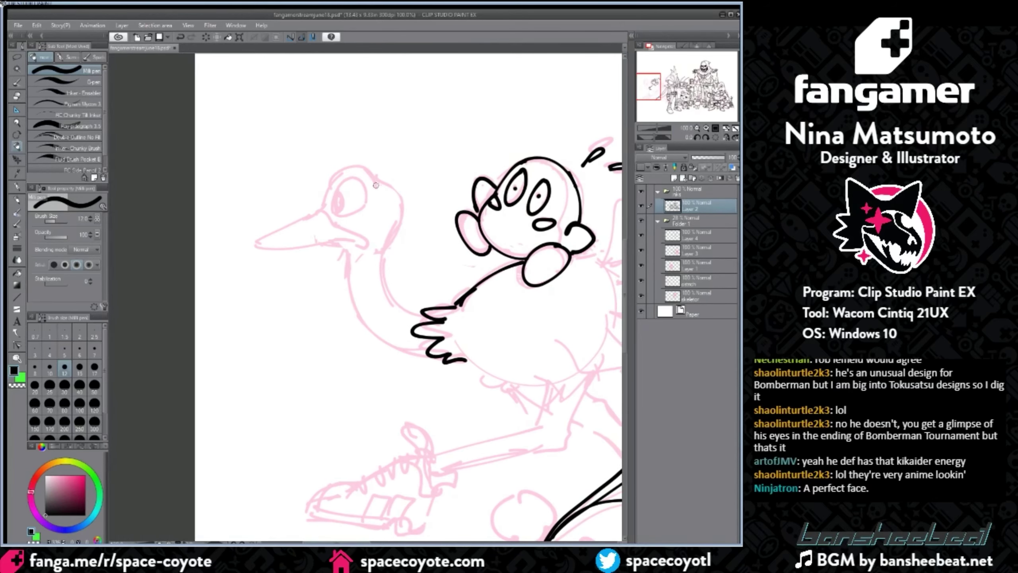
{"action": "mouse_move", "coordinate": [376, 186]}
{"action": "left_mouse_down"}
{"action": "mouse_move", "coordinate": [320, 210]}
{"action": "mouse_move", "coordinate": [355, 169]}
{"action": "mouse_move", "coordinate": [321, 207]}
{"action": "mouse_move", "coordinate": [381, 249]}
{"action": "mouse_move", "coordinate": [402, 206]}
{"action": "mouse_move", "coordinate": [385, 257]}
{"action": "mouse_move", "coordinate": [390, 298]}
{"action": "mouse_move", "coordinate": [415, 322]}
{"action": "left_mouse_up"}
{"action": "key", "text": "ctrl+z"}
{"action": "key", "text": "ctrl+z"}
{"action": "key", "text": "ctrl+z"}
{"action": "left_click_drag", "start_coordinate": [386, 256], "coordinate": [424, 316]}
{"action": "mouse_move", "coordinate": [319, 210]}
{"action": "left_mouse_down"}
{"action": "mouse_move", "coordinate": [359, 236]}
{"action": "mouse_move", "coordinate": [341, 248]}
{"action": "left_mouse_up"}
{"action": "mouse_move", "coordinate": [317, 211]}
{"action": "left_mouse_down"}
{"action": "mouse_move", "coordinate": [261, 250]}
{"action": "mouse_move", "coordinate": [364, 245]}
{"action": "mouse_move", "coordinate": [338, 247]}
{"action": "left_mouse_up"}
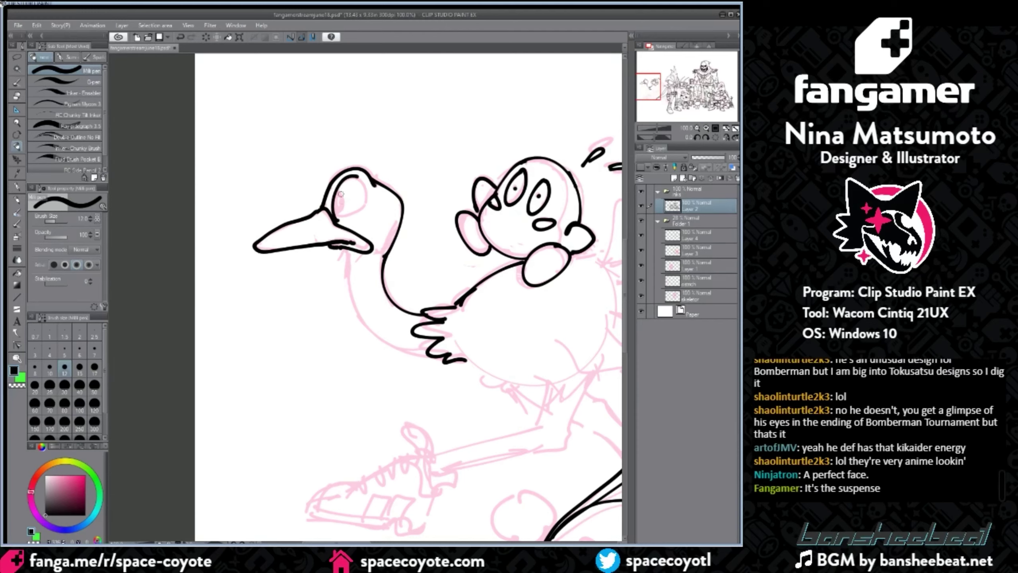
Step: Ink the bird's large eye with its pupil and refine the corner of the beak
{"action": "mouse_move", "coordinate": [362, 175]}
{"action": "left_mouse_down"}
{"action": "mouse_move", "coordinate": [328, 210]}
{"action": "mouse_move", "coordinate": [335, 218]}
{"action": "left_mouse_up"}
{"action": "key", "text": "ctrl+z"}
{"action": "key", "text": "ctrl+z"}
{"action": "mouse_move", "coordinate": [361, 181]}
{"action": "left_mouse_down"}
{"action": "mouse_move", "coordinate": [337, 214]}
{"action": "mouse_move", "coordinate": [362, 209]}
{"action": "left_mouse_up"}
{"action": "mouse_move", "coordinate": [363, 182]}
{"action": "left_mouse_down"}
{"action": "mouse_move", "coordinate": [364, 202]}
{"action": "mouse_move", "coordinate": [337, 206]}
{"action": "left_mouse_up"}
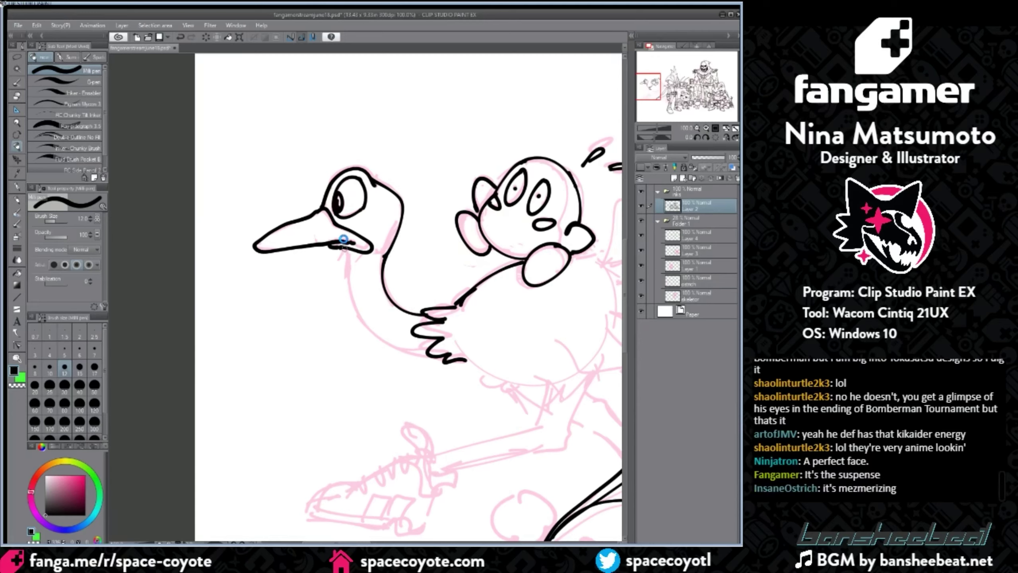
{"action": "left_click_drag", "start_coordinate": [344, 239], "coordinate": [351, 242]}
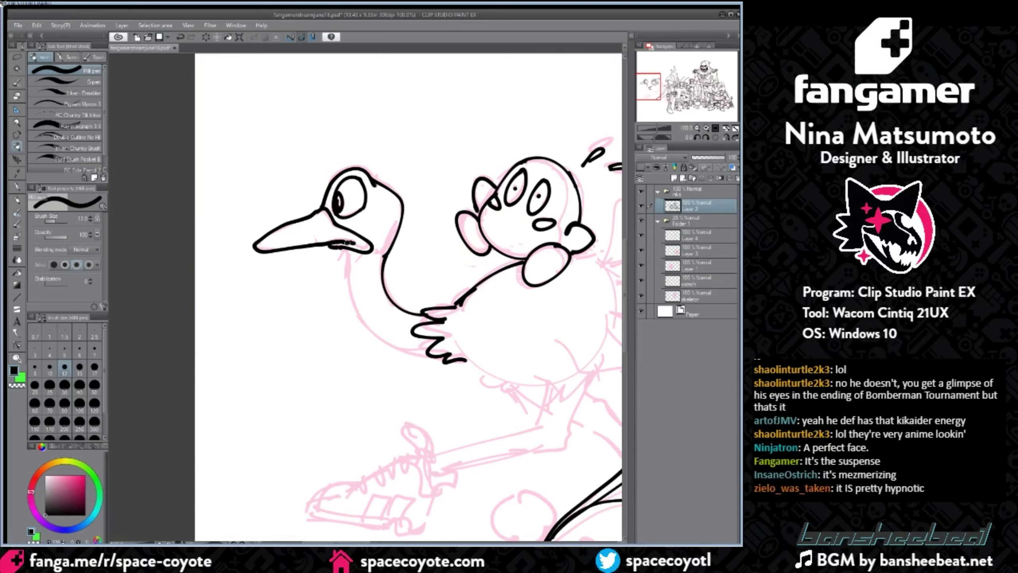
{"action": "key", "text": "ctrl+z"}
Step: Ink the front of the bird's neck and the underside of its belly
{"action": "mouse_move", "coordinate": [345, 247]}
{"action": "left_mouse_down"}
{"action": "mouse_move", "coordinate": [347, 265]}
{"action": "mouse_move", "coordinate": [421, 356]}
{"action": "mouse_move", "coordinate": [392, 346]}
{"action": "mouse_move", "coordinate": [428, 353]}
{"action": "left_mouse_up"}
{"action": "key", "text": "ctrl+z"}
{"action": "left_click_drag", "start_coordinate": [625, 280], "coordinate": [624, 301]}
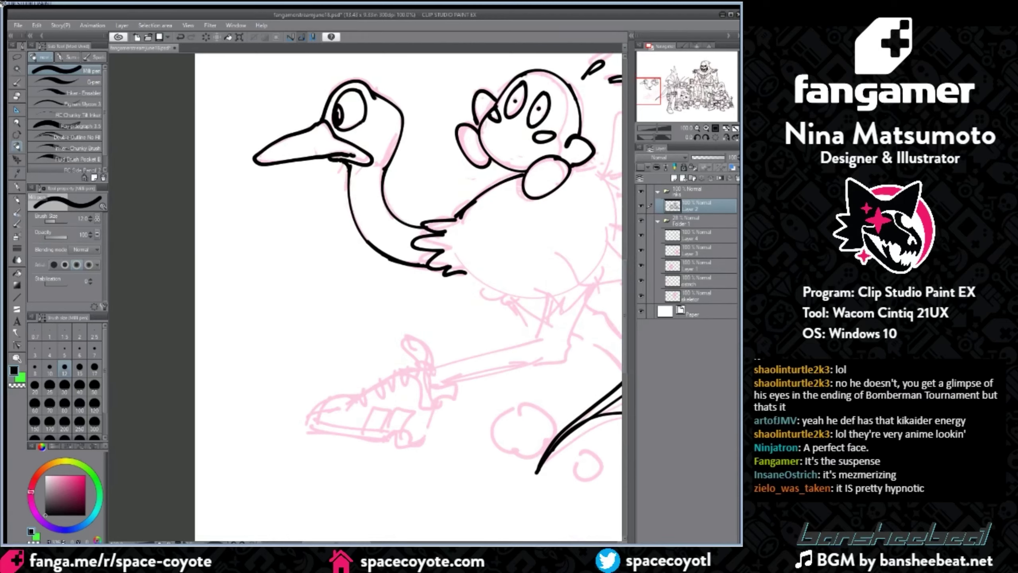
{"action": "left_click_drag", "start_coordinate": [353, 543], "coordinate": [370, 543]}
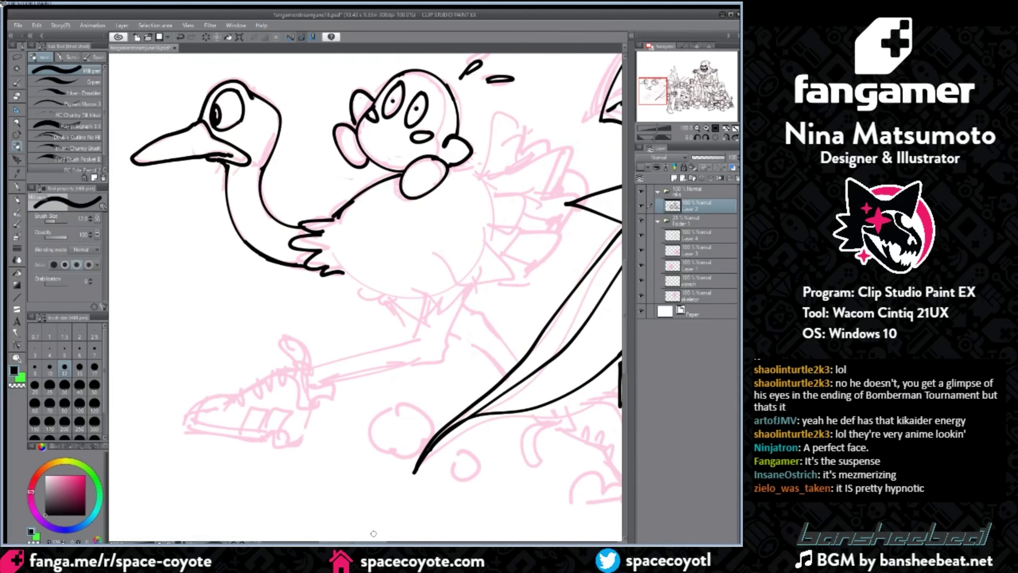
{"action": "mouse_move", "coordinate": [341, 276]}
{"action": "left_mouse_down"}
{"action": "mouse_move", "coordinate": [421, 315]}
{"action": "mouse_move", "coordinate": [357, 283]}
{"action": "mouse_move", "coordinate": [416, 300]}
{"action": "left_mouse_up"}
{"action": "key", "text": "ctrl+z"}
{"action": "key", "text": "ctrl+z"}
{"action": "key", "text": "ctrl+z"}
{"action": "key", "text": "ctrl+z"}
{"action": "left_click_drag", "start_coordinate": [344, 281], "coordinate": [423, 296]}
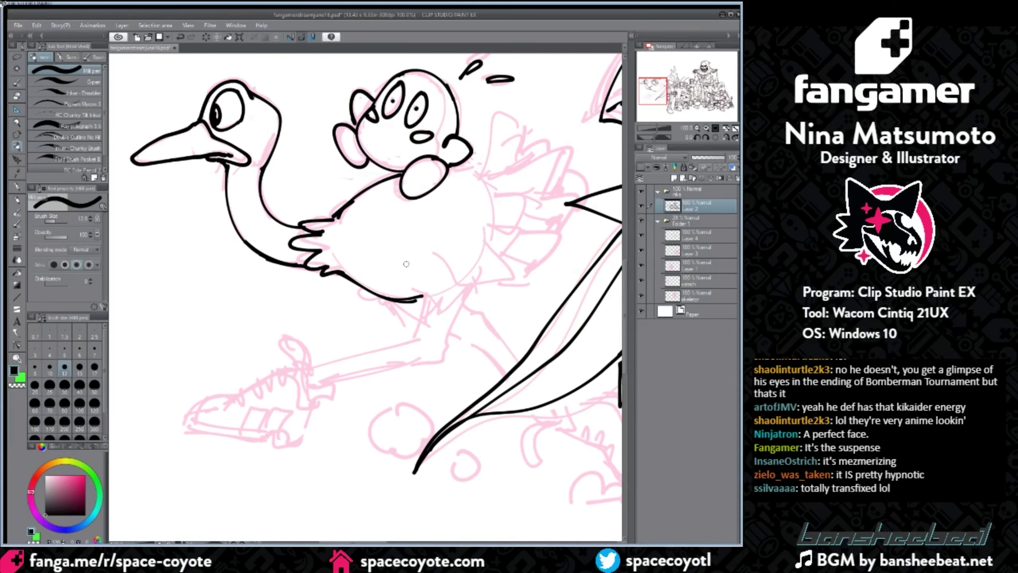
Step: Ink the bird's folded wing curve and its fan of layered tail feathers
{"action": "key", "text": "ctrl+z"}
{"action": "mouse_move", "coordinate": [389, 252]}
{"action": "left_mouse_down"}
{"action": "mouse_move", "coordinate": [465, 287]}
{"action": "mouse_move", "coordinate": [493, 286]}
{"action": "mouse_move", "coordinate": [499, 274]}
{"action": "mouse_move", "coordinate": [524, 285]}
{"action": "mouse_move", "coordinate": [507, 240]}
{"action": "mouse_move", "coordinate": [526, 239]}
{"action": "mouse_move", "coordinate": [497, 268]}
{"action": "left_mouse_up"}
{"action": "key", "text": "ctrl+z"}
{"action": "key", "text": "ctrl+z"}
{"action": "mouse_move", "coordinate": [451, 172]}
{"action": "left_mouse_down"}
{"action": "mouse_move", "coordinate": [548, 155]}
{"action": "mouse_move", "coordinate": [496, 162]}
{"action": "mouse_move", "coordinate": [567, 140]}
{"action": "mouse_move", "coordinate": [552, 189]}
{"action": "mouse_move", "coordinate": [534, 192]}
{"action": "left_mouse_up"}
{"action": "key", "text": "ctrl+z"}
{"action": "mouse_move", "coordinate": [537, 199]}
{"action": "left_mouse_down"}
{"action": "mouse_move", "coordinate": [530, 225]}
{"action": "mouse_move", "coordinate": [551, 240]}
{"action": "mouse_move", "coordinate": [528, 245]}
{"action": "left_mouse_up"}
{"action": "mouse_move", "coordinate": [571, 176]}
{"action": "left_mouse_down"}
{"action": "mouse_move", "coordinate": [561, 249]}
{"action": "mouse_move", "coordinate": [528, 258]}
{"action": "left_mouse_up"}
Step: Ink the thigh feathers and the outstretched front leg of the running bird
{"action": "scroll", "coordinate": [576, 240], "scroll_direction": "down", "scroll_amount": 2}
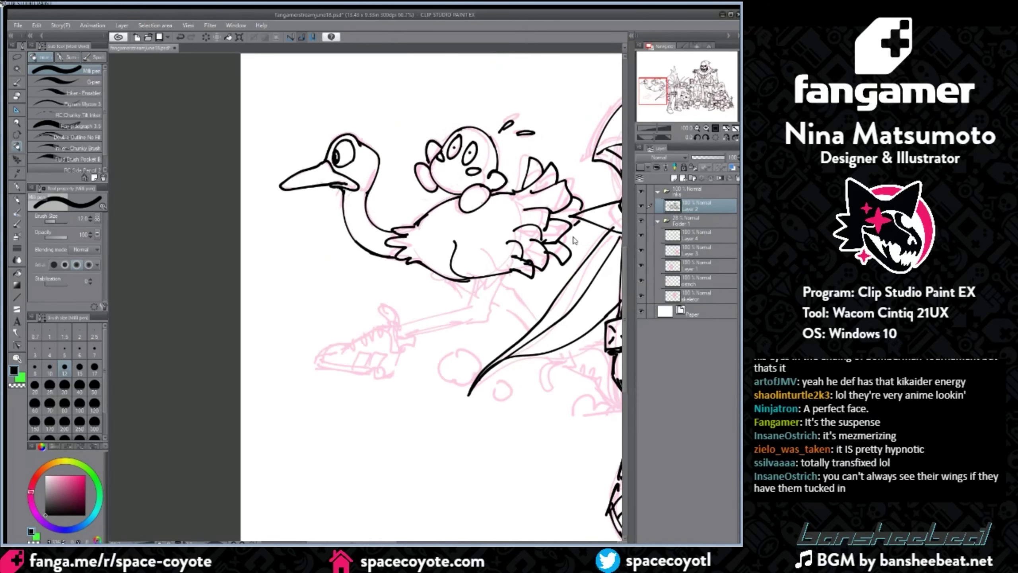
{"action": "scroll", "coordinate": [575, 240], "scroll_direction": "up", "scroll_amount": 1}
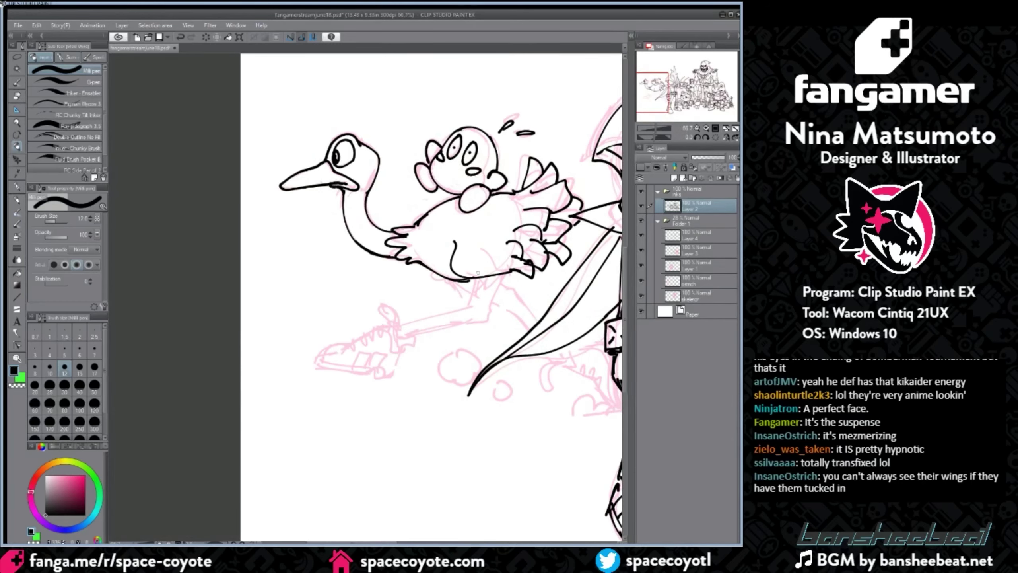
{"action": "left_click_drag", "start_coordinate": [474, 287], "coordinate": [502, 277]}
{"action": "mouse_move", "coordinate": [497, 281]}
{"action": "left_mouse_down"}
{"action": "mouse_move", "coordinate": [482, 292]}
{"action": "mouse_move", "coordinate": [497, 301]}
{"action": "mouse_move", "coordinate": [506, 277]}
{"action": "mouse_move", "coordinate": [470, 306]}
{"action": "left_mouse_up"}
{"action": "key", "text": "ctrl+z"}
{"action": "key", "text": "ctrl+z"}
{"action": "mouse_move", "coordinate": [495, 296]}
{"action": "left_mouse_down"}
{"action": "mouse_move", "coordinate": [478, 318]}
{"action": "mouse_move", "coordinate": [399, 326]}
{"action": "mouse_move", "coordinate": [480, 320]}
{"action": "left_mouse_up"}
Step: Ink the bird's front sneaker with its tongue, sole, laces and side stripes
{"action": "mouse_move", "coordinate": [399, 313]}
{"action": "left_mouse_down"}
{"action": "mouse_move", "coordinate": [397, 335]}
{"action": "mouse_move", "coordinate": [412, 338]}
{"action": "left_mouse_up"}
{"action": "mouse_move", "coordinate": [412, 338]}
{"action": "left_mouse_down"}
{"action": "mouse_move", "coordinate": [409, 348]}
{"action": "mouse_move", "coordinate": [323, 357]}
{"action": "mouse_move", "coordinate": [392, 379]}
{"action": "left_mouse_up"}
{"action": "left_click_drag", "start_coordinate": [332, 354], "coordinate": [392, 370]}
{"action": "mouse_move", "coordinate": [353, 341]}
{"action": "left_mouse_down"}
{"action": "mouse_move", "coordinate": [351, 349]}
{"action": "mouse_move", "coordinate": [373, 340]}
{"action": "left_mouse_up"}
{"action": "left_click_drag", "start_coordinate": [386, 330], "coordinate": [372, 341]}
{"action": "key", "text": "ctrl+z"}
{"action": "key", "text": "ctrl+z"}
{"action": "left_click_drag", "start_coordinate": [385, 323], "coordinate": [381, 337]}
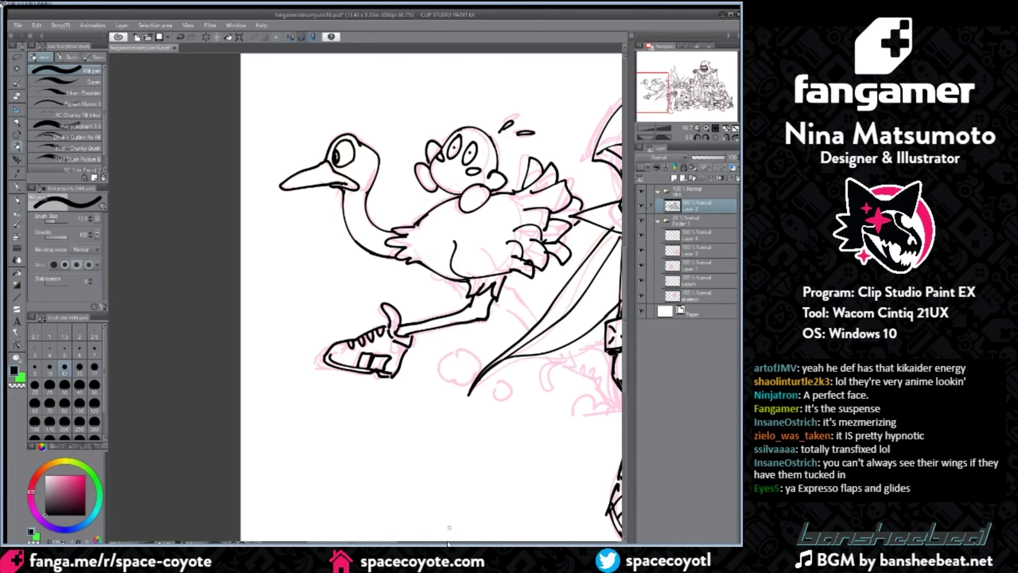
Step: Ink the bird's rear leg stretching back behind the cape, with its thigh feathers, ankle and curled shoe tongue
{"action": "left_click", "coordinate": [405, 542]}
{"action": "left_click_drag", "start_coordinate": [418, 542], "coordinate": [305, 543]}
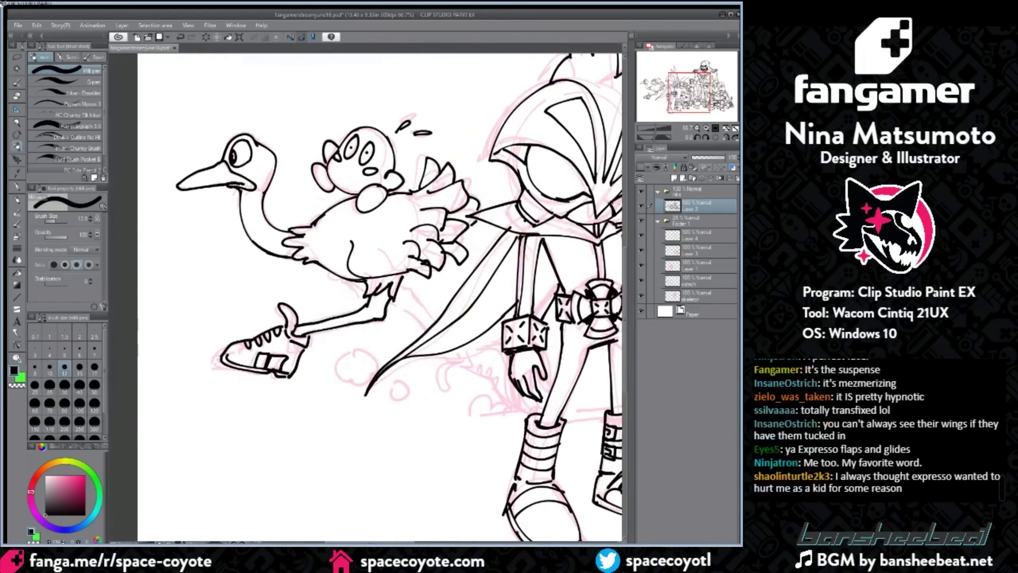
{"action": "mouse_move", "coordinate": [344, 282]}
{"action": "left_mouse_down"}
{"action": "mouse_move", "coordinate": [367, 296]}
{"action": "mouse_move", "coordinate": [363, 288]}
{"action": "mouse_move", "coordinate": [408, 296]}
{"action": "mouse_move", "coordinate": [406, 311]}
{"action": "left_mouse_up"}
{"action": "key", "text": "ctrl+z"}
{"action": "key", "text": "ctrl+z"}
{"action": "key", "text": "ctrl+z"}
{"action": "mouse_move", "coordinate": [407, 311]}
{"action": "left_mouse_down"}
{"action": "mouse_move", "coordinate": [393, 302]}
{"action": "mouse_move", "coordinate": [399, 312]}
{"action": "left_mouse_up"}
{"action": "left_click_drag", "start_coordinate": [408, 308], "coordinate": [428, 329]}
{"action": "key", "text": "ctrl+z"}
{"action": "mouse_move", "coordinate": [414, 296]}
{"action": "left_mouse_down"}
{"action": "mouse_move", "coordinate": [470, 373]}
{"action": "mouse_move", "coordinate": [445, 386]}
{"action": "left_mouse_up"}
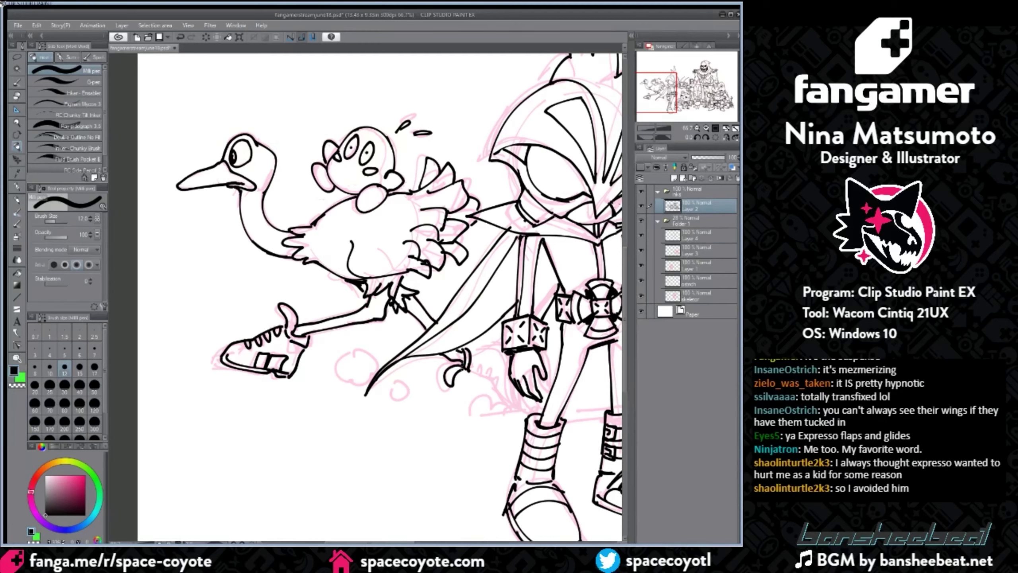
Step: Ink the visible part of the bird's rear sneaker between the cape and the hooded figure's gloved hand, including its laces
{"action": "left_click_drag", "start_coordinate": [468, 350], "coordinate": [503, 333]}
{"action": "left_click_drag", "start_coordinate": [469, 370], "coordinate": [505, 396]}
{"action": "left_click_drag", "start_coordinate": [476, 365], "coordinate": [503, 389]}
{"action": "left_click_drag", "start_coordinate": [483, 344], "coordinate": [505, 361]}
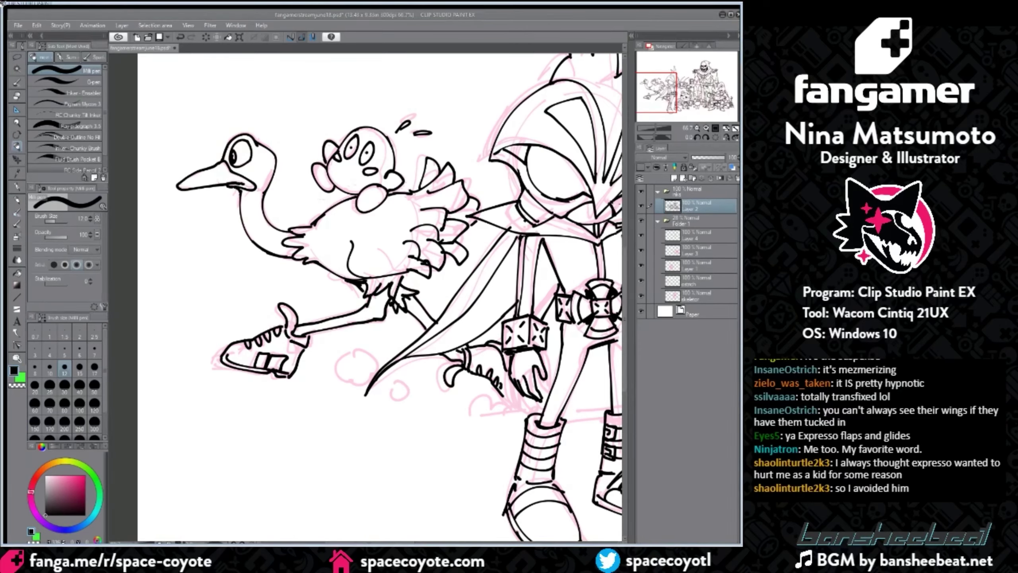
{"action": "left_click_drag", "start_coordinate": [502, 395], "coordinate": [511, 402]}
{"action": "key", "text": "ctrl+z"}
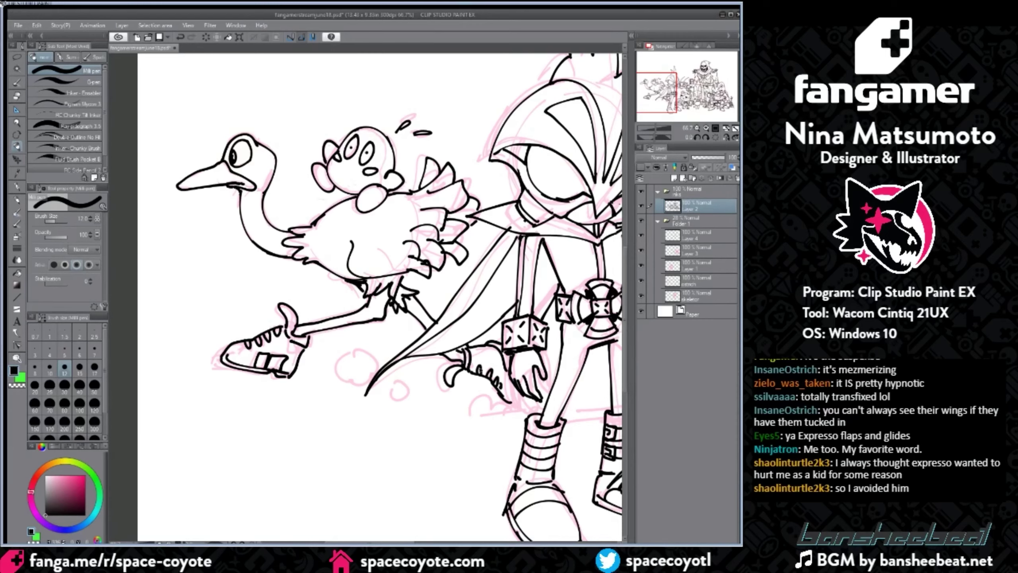
Step: Ink the two small dust puffs on the ground between the bird's feet
{"action": "mouse_move", "coordinate": [369, 349]}
{"action": "left_mouse_down"}
{"action": "mouse_move", "coordinate": [360, 380]}
{"action": "mouse_move", "coordinate": [372, 375]}
{"action": "mouse_move", "coordinate": [340, 357]}
{"action": "mouse_move", "coordinate": [367, 371]}
{"action": "mouse_move", "coordinate": [347, 341]}
{"action": "mouse_move", "coordinate": [345, 358]}
{"action": "left_mouse_up"}
{"action": "key", "text": "ctrl+z"}
{"action": "key", "text": "ctrl+z"}
{"action": "key", "text": "ctrl+z"}
{"action": "key", "text": "ctrl+z"}
{"action": "mouse_move", "coordinate": [345, 357]}
{"action": "left_mouse_down"}
{"action": "mouse_move", "coordinate": [358, 381]}
{"action": "mouse_move", "coordinate": [367, 376]}
{"action": "left_mouse_up"}
{"action": "mouse_move", "coordinate": [363, 351]}
{"action": "left_mouse_down"}
{"action": "mouse_move", "coordinate": [395, 396]}
{"action": "mouse_move", "coordinate": [411, 387]}
{"action": "left_mouse_up"}
Step: Ink the dust clouds below the rear sneaker and between the hooded figure's legs
{"action": "mouse_move", "coordinate": [467, 417]}
{"action": "left_mouse_down"}
{"action": "mouse_move", "coordinate": [481, 401]}
{"action": "mouse_move", "coordinate": [495, 410]}
{"action": "left_mouse_up"}
{"action": "scroll", "coordinate": [501, 388], "scroll_direction": "down", "scroll_amount": 1}
{"action": "left_click_drag", "start_coordinate": [423, 542], "coordinate": [434, 542]}
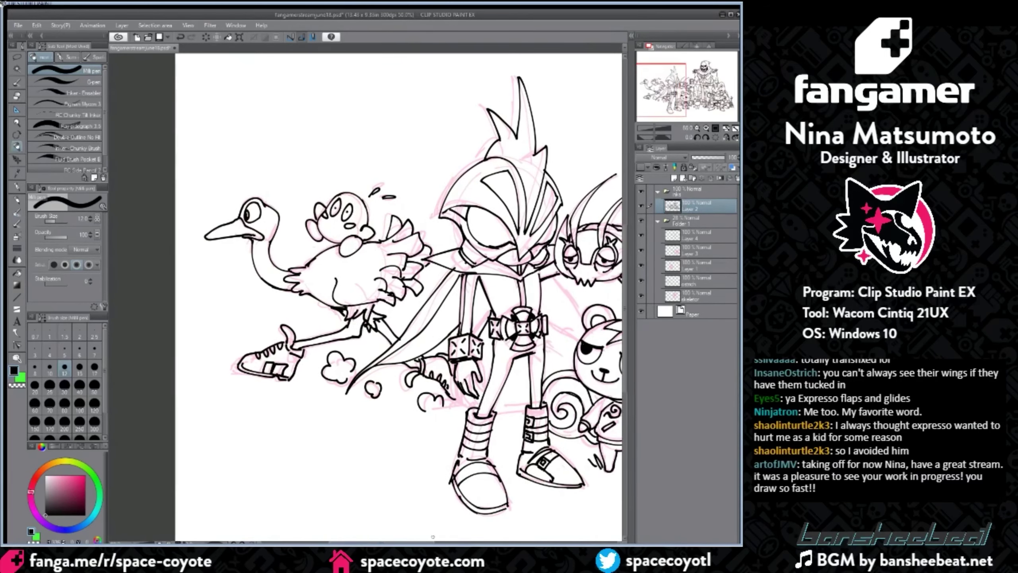
{"action": "key", "text": "ctrl+z"}
{"action": "mouse_move", "coordinate": [443, 400]}
{"action": "left_mouse_down"}
{"action": "mouse_move", "coordinate": [449, 414]}
{"action": "mouse_move", "coordinate": [438, 417]}
{"action": "mouse_move", "coordinate": [457, 400]}
{"action": "left_mouse_up"}
{"action": "left_click_drag", "start_coordinate": [461, 398], "coordinate": [453, 416]}
{"action": "mouse_move", "coordinate": [512, 375]}
{"action": "left_mouse_down"}
{"action": "mouse_move", "coordinate": [526, 392]}
{"action": "mouse_move", "coordinate": [520, 417]}
{"action": "left_mouse_up"}
{"action": "key", "text": "ctrl+minus"}
{"action": "key", "text": "ctrl+plus"}
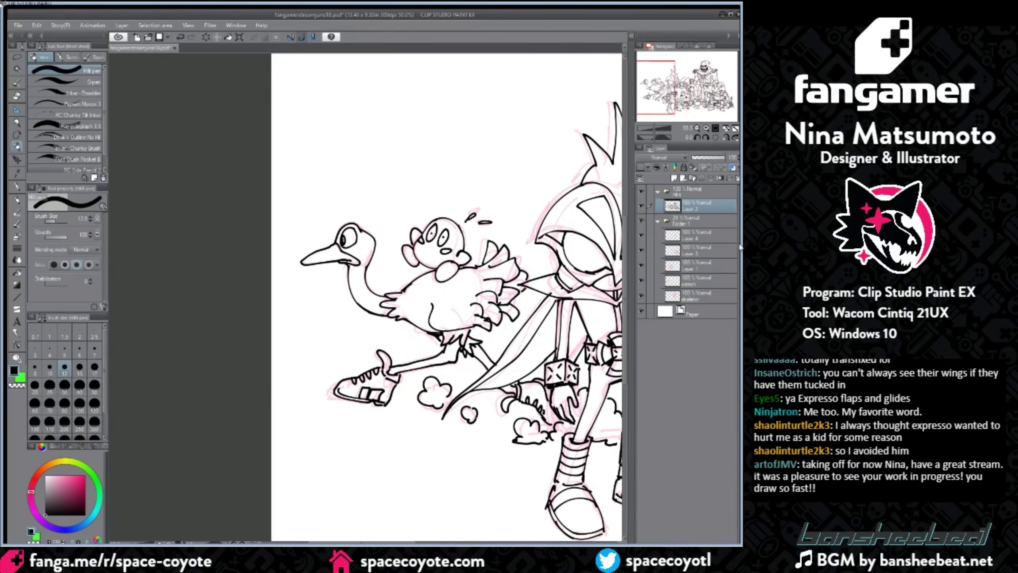
{"action": "left_click_drag", "start_coordinate": [402, 543], "coordinate": [431, 542]}
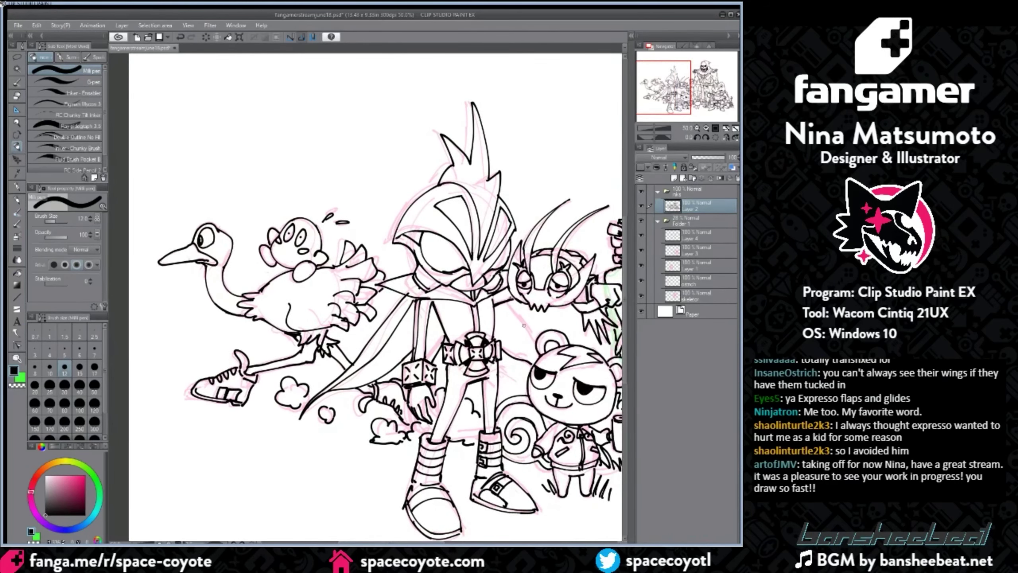
Step: Ink the missing cape edges between the hooded figure's waist and the small round-eared character
{"action": "key", "text": "ctrl+z"}
{"action": "left_click", "coordinate": [16, 95]}
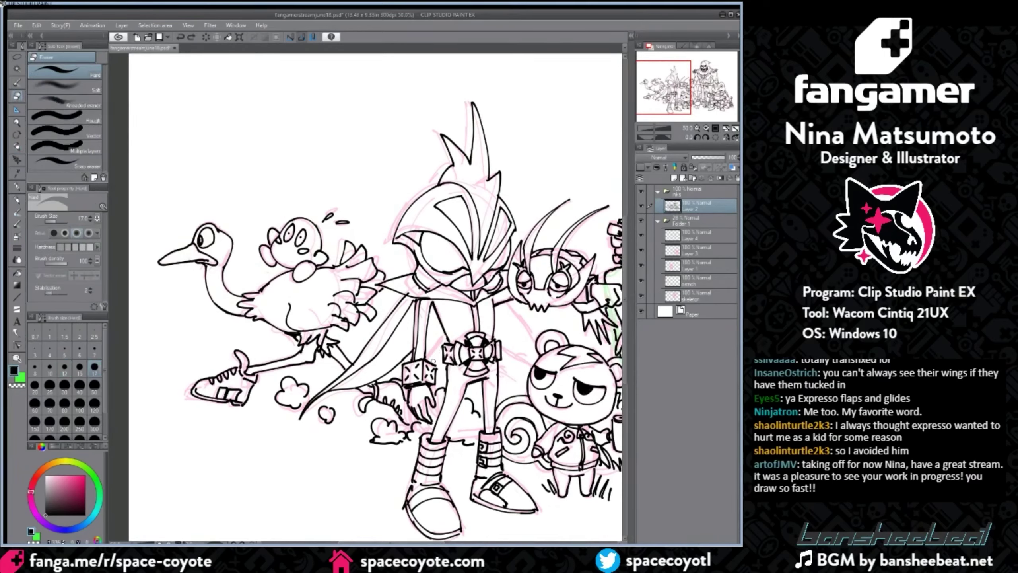
{"action": "left_click", "coordinate": [16, 147]}
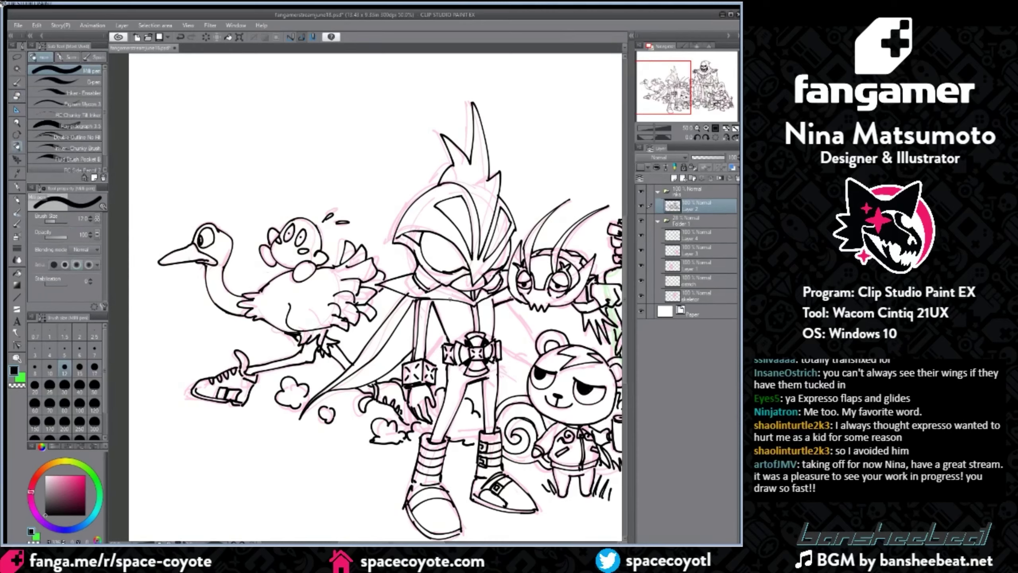
{"action": "left_click_drag", "start_coordinate": [426, 345], "coordinate": [444, 332]}
{"action": "key", "text": "ctrl+z"}
{"action": "left_click_drag", "start_coordinate": [503, 349], "coordinate": [532, 368]}
{"action": "key", "text": "ctrl+z"}
{"action": "left_click_drag", "start_coordinate": [502, 349], "coordinate": [537, 357]}
{"action": "left_click_drag", "start_coordinate": [510, 303], "coordinate": [540, 333]}
{"action": "key", "text": "ctrl+z"}
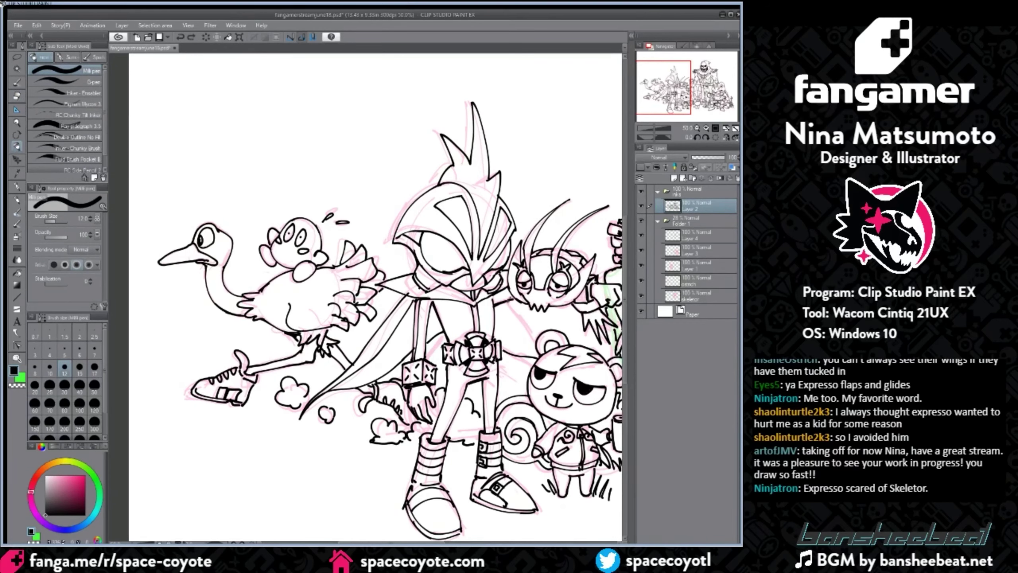
{"action": "left_click_drag", "start_coordinate": [508, 301], "coordinate": [534, 329]}
Step: Hide the rough sketch folder so only the inked line art of the whole group shows
{"action": "key", "text": "ctrl+minus"}
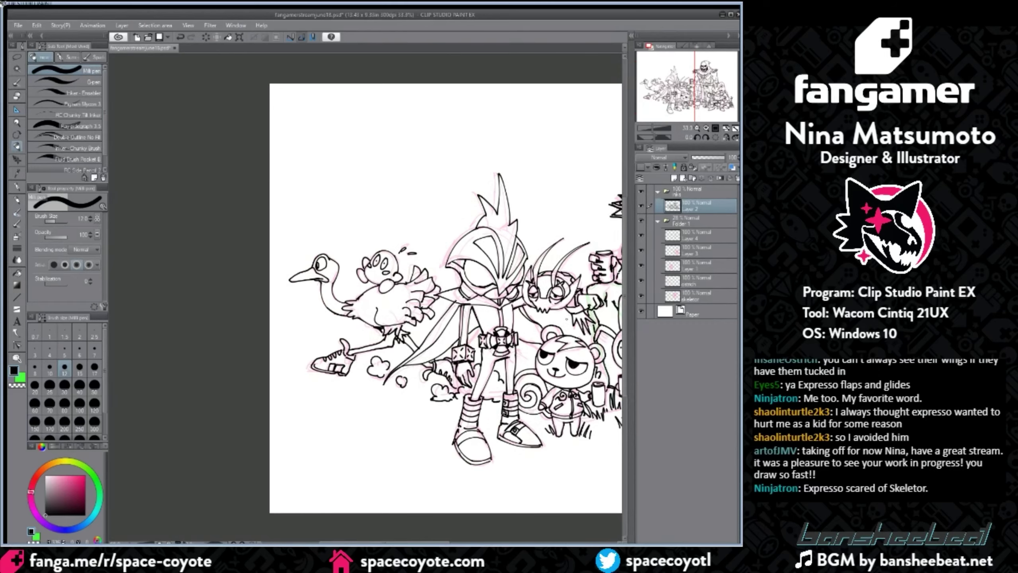
{"action": "left_click_drag", "start_coordinate": [430, 543], "coordinate": [486, 542]}
{"action": "key", "text": "ctrl+minus"}
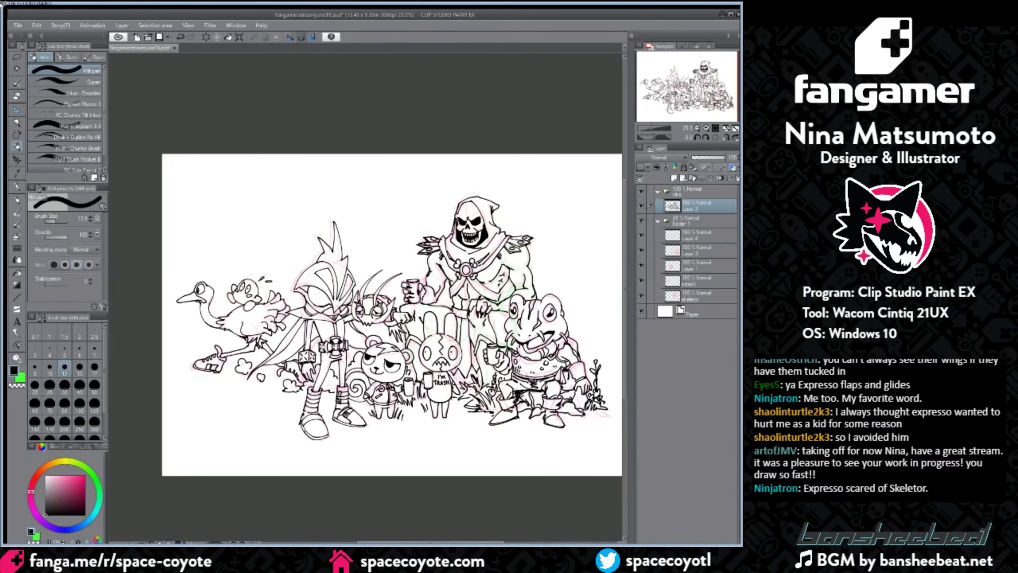
{"action": "left_click", "coordinate": [641, 221]}
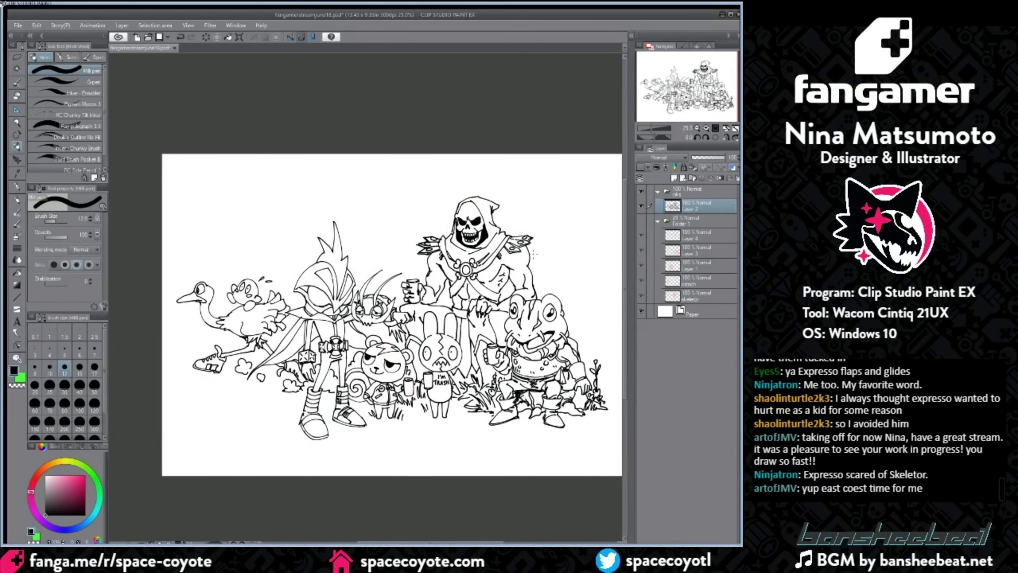
Step: Erase the skull figure's inked arm above the frog with an enlarged hard eraser
{"action": "left_click", "coordinate": [16, 96]}
{"action": "left_click_drag", "start_coordinate": [446, 542], "coordinate": [463, 542]}
{"action": "scroll", "coordinate": [449, 240], "scroll_direction": "up", "scroll_amount": 1}
{"action": "key", "text": "bracketright"}
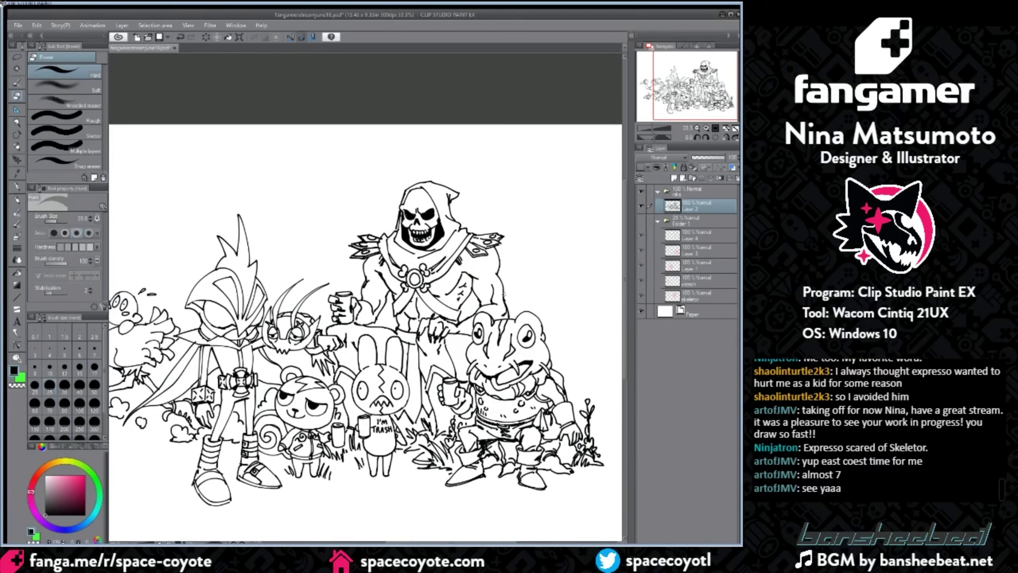
{"action": "key", "text": "bracketright"}
{"action": "key", "text": "bracketright"}
{"action": "mouse_move", "coordinate": [467, 317]}
{"action": "left_mouse_down"}
{"action": "mouse_move", "coordinate": [497, 278]}
{"action": "mouse_move", "coordinate": [506, 313]}
{"action": "left_mouse_up"}
{"action": "mouse_move", "coordinate": [497, 278]}
{"action": "left_mouse_down"}
{"action": "mouse_move", "coordinate": [470, 297]}
{"action": "mouse_move", "coordinate": [477, 279]}
{"action": "left_mouse_up"}
Step: Add a layer beneath the ink layer and rough in green guide lines at the skull figure's shoulder and hip
{"action": "left_click", "coordinate": [16, 146]}
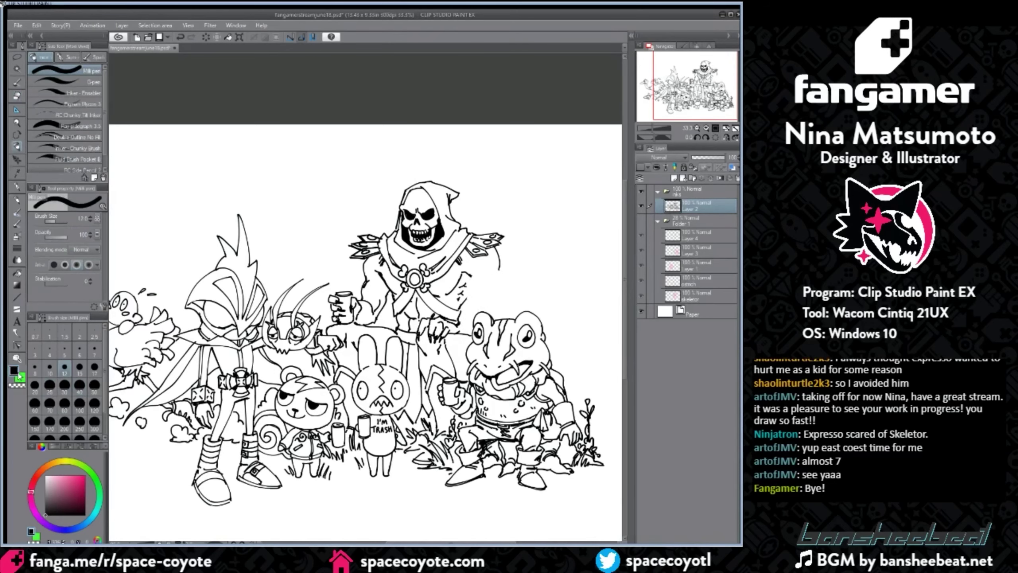
{"action": "left_click", "coordinate": [675, 180]}
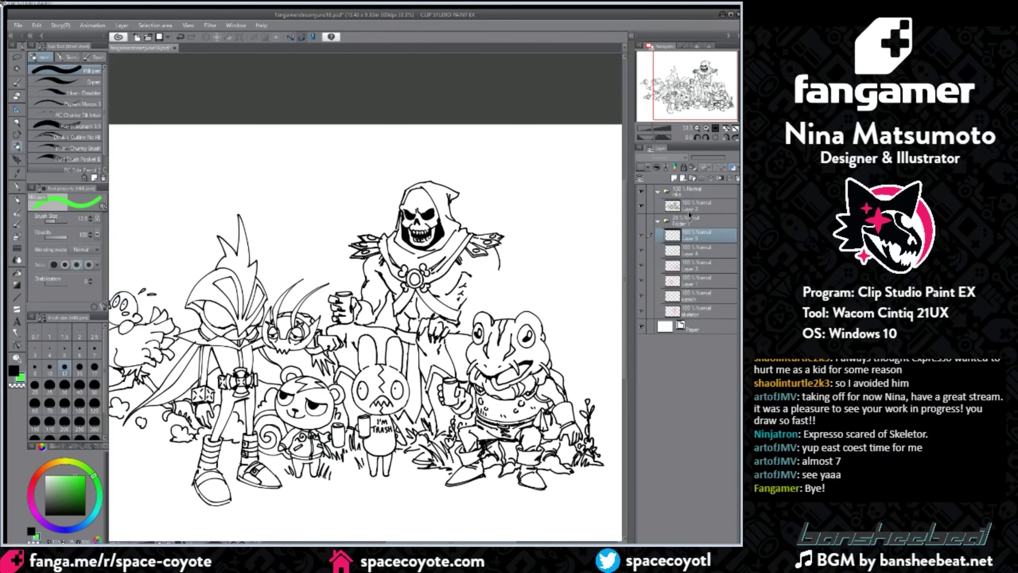
{"action": "left_click_drag", "start_coordinate": [463, 243], "coordinate": [473, 251]}
{"action": "left_click_drag", "start_coordinate": [491, 250], "coordinate": [490, 285]}
{"action": "mouse_move", "coordinate": [467, 337]}
{"action": "left_mouse_down"}
{"action": "mouse_move", "coordinate": [482, 345]}
{"action": "mouse_move", "coordinate": [470, 380]}
{"action": "left_mouse_up"}
{"action": "key", "text": "ctrl+z"}
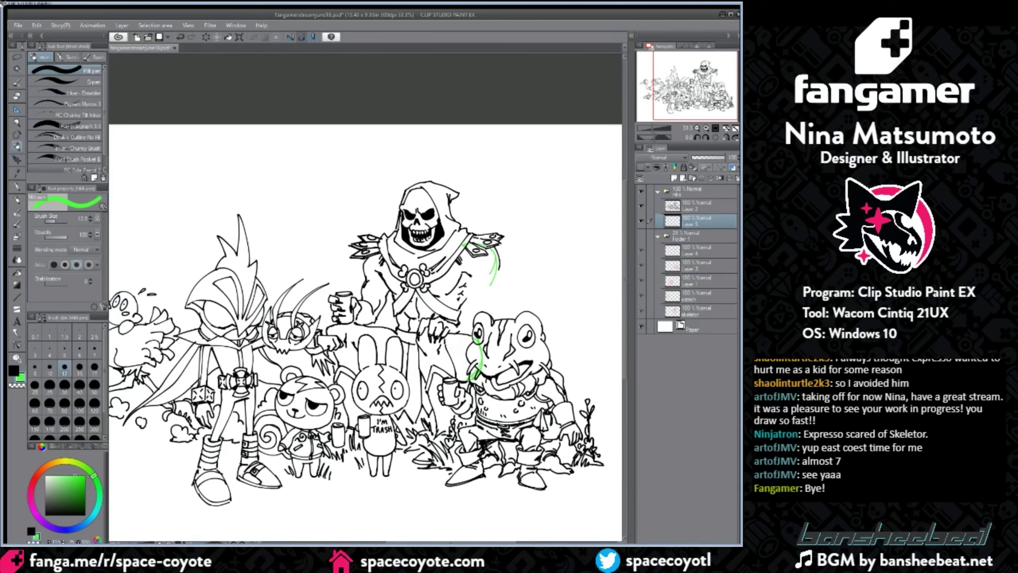
{"action": "key", "text": "ctrl+z"}
{"action": "key", "text": "ctrl+z"}
{"action": "key", "text": "ctrl+z"}
{"action": "key", "text": "ctrl+z"}
{"action": "mouse_move", "coordinate": [458, 324]}
{"action": "left_mouse_down"}
{"action": "mouse_move", "coordinate": [466, 379]}
{"action": "mouse_move", "coordinate": [470, 361]}
{"action": "left_mouse_up"}
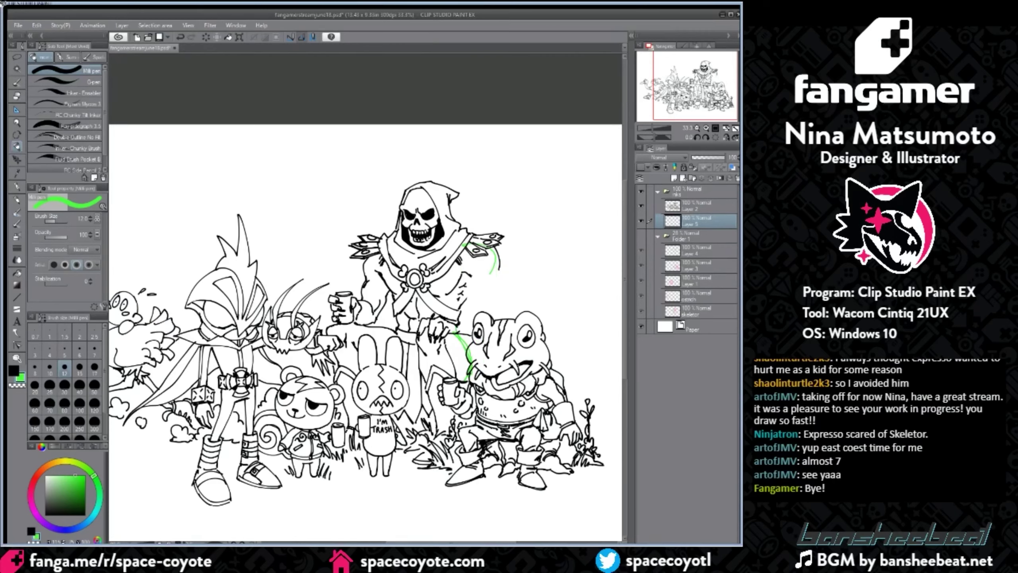
Step: Try a green sketch of the skull figure's arm hanging down behind the frog, with muscles and wrist
{"action": "key", "text": "e"}
{"action": "left_click", "coordinate": [696, 206]}
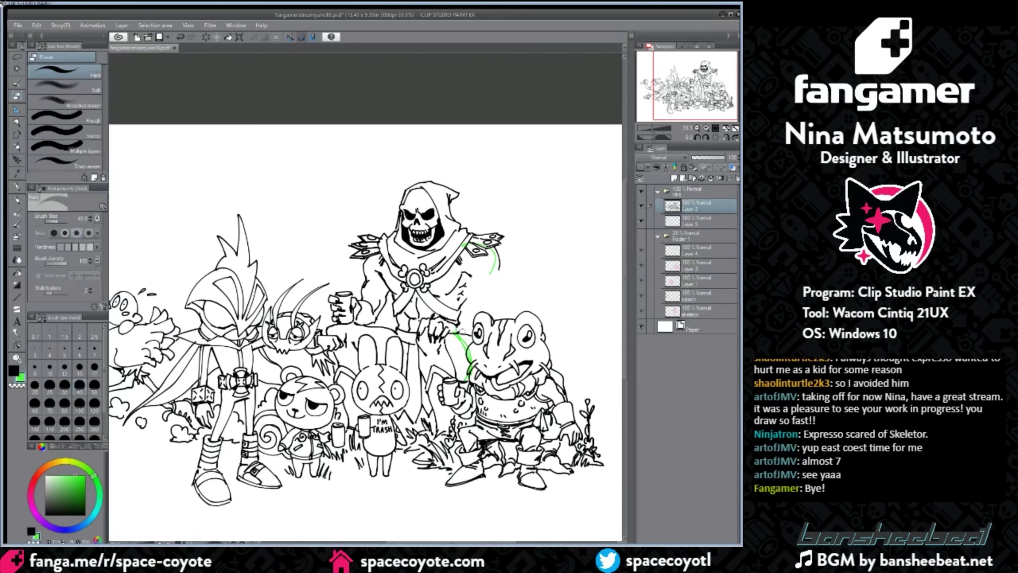
{"action": "left_click", "coordinate": [697, 220]}
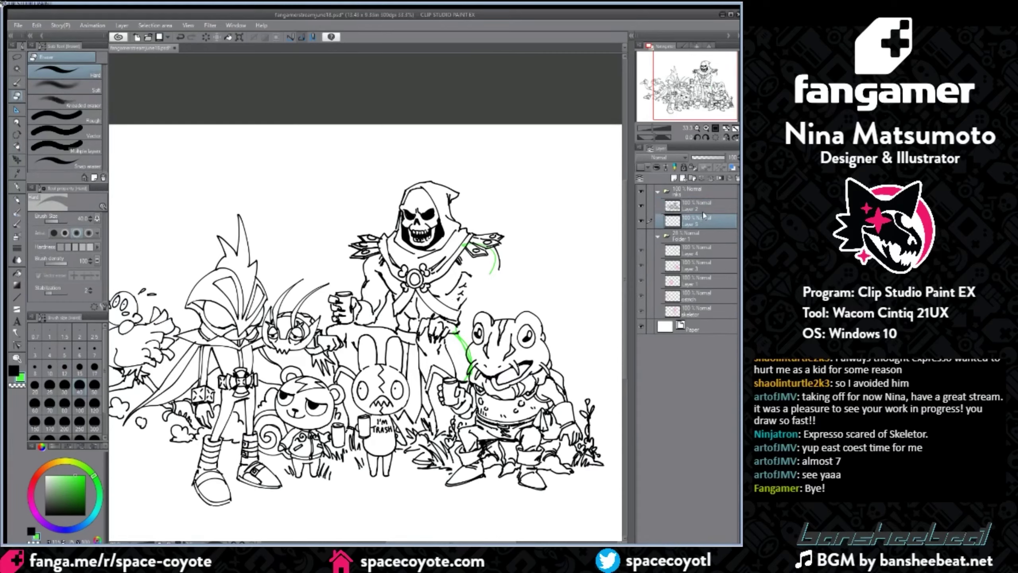
{"action": "left_click", "coordinate": [16, 144]}
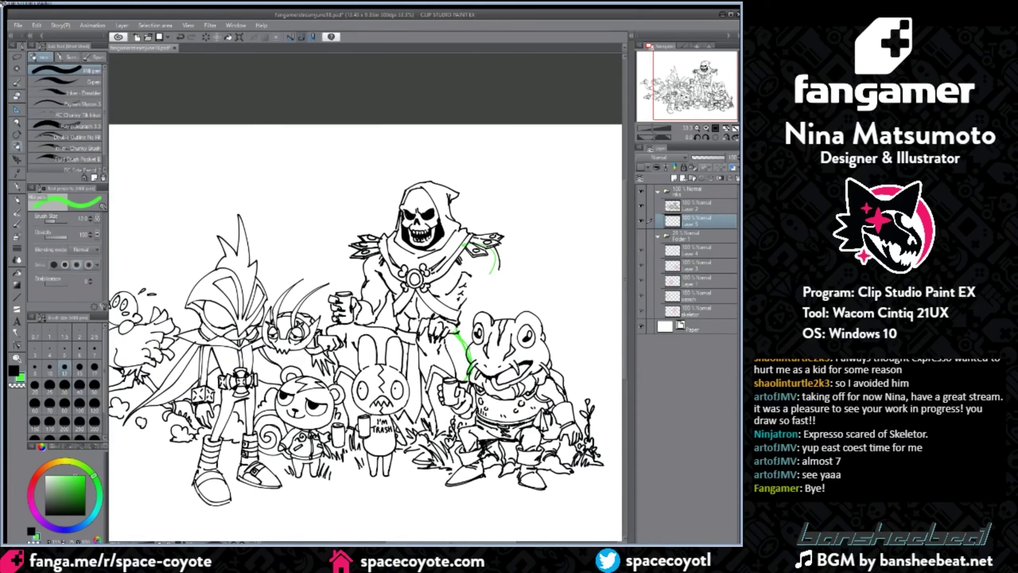
{"action": "key", "text": "ctrl+z"}
{"action": "key", "text": "ctrl+z"}
{"action": "left_click_drag", "start_coordinate": [459, 323], "coordinate": [474, 319]}
{"action": "key", "text": "ctrl+z"}
{"action": "key", "text": "ctrl+z"}
{"action": "left_click_drag", "start_coordinate": [499, 269], "coordinate": [494, 316]}
{"action": "key", "text": "ctrl+z"}
{"action": "key", "text": "ctrl+z"}
{"action": "mouse_move", "coordinate": [497, 277]}
{"action": "left_mouse_down"}
{"action": "mouse_move", "coordinate": [489, 313]}
{"action": "mouse_move", "coordinate": [469, 317]}
{"action": "mouse_move", "coordinate": [478, 279]}
{"action": "mouse_move", "coordinate": [493, 313]}
{"action": "mouse_move", "coordinate": [490, 286]}
{"action": "left_mouse_up"}
{"action": "key", "text": "ctrl+z"}
{"action": "key", "text": "ctrl+z"}
{"action": "key", "text": "ctrl+z"}
{"action": "key", "text": "ctrl+z"}
{"action": "key", "text": "ctrl+z"}
{"action": "key", "text": "ctrl+z"}
{"action": "left_click_drag", "start_coordinate": [499, 271], "coordinate": [494, 295]}
{"action": "mouse_move", "coordinate": [480, 283]}
{"action": "left_mouse_down"}
{"action": "mouse_move", "coordinate": [486, 307]}
{"action": "mouse_move", "coordinate": [468, 319]}
{"action": "left_mouse_up"}
{"action": "left_click_drag", "start_coordinate": [495, 291], "coordinate": [488, 316]}
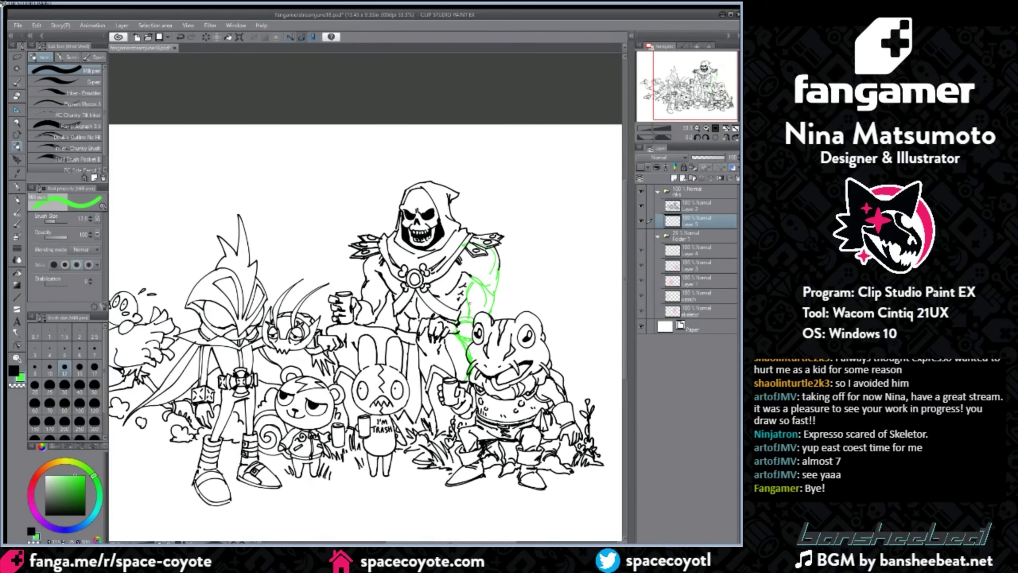
Step: Check the arm pose in the whole composition at reduced size and with the canvas view mirrored horizontally
{"action": "key", "text": "ctrl+minus"}
{"action": "key", "text": "ctrl+minus"}
{"action": "key", "text": "ctrl+minus"}
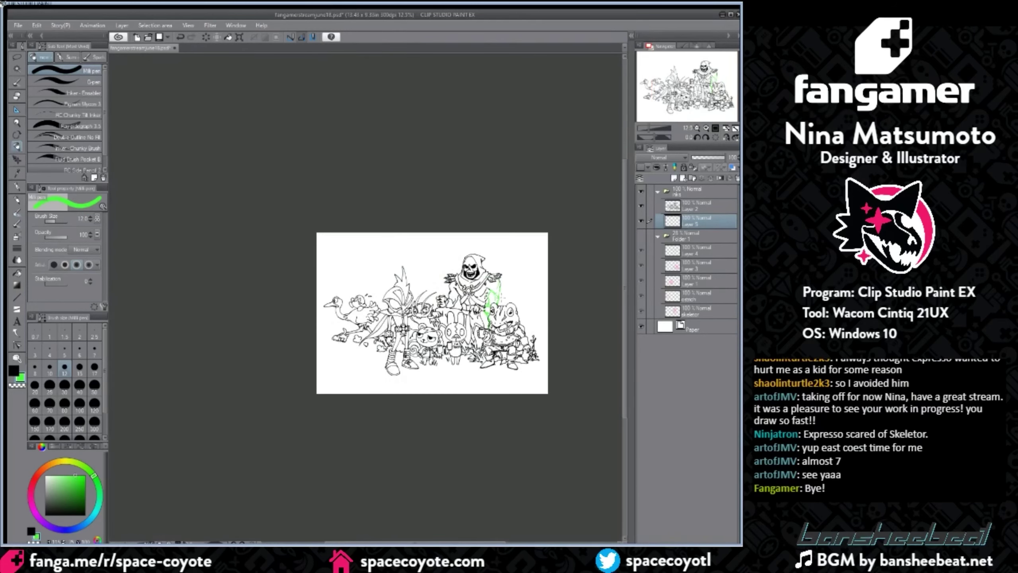
{"action": "key", "text": "ctrl+plus"}
{"action": "key", "text": "ctrl+plus"}
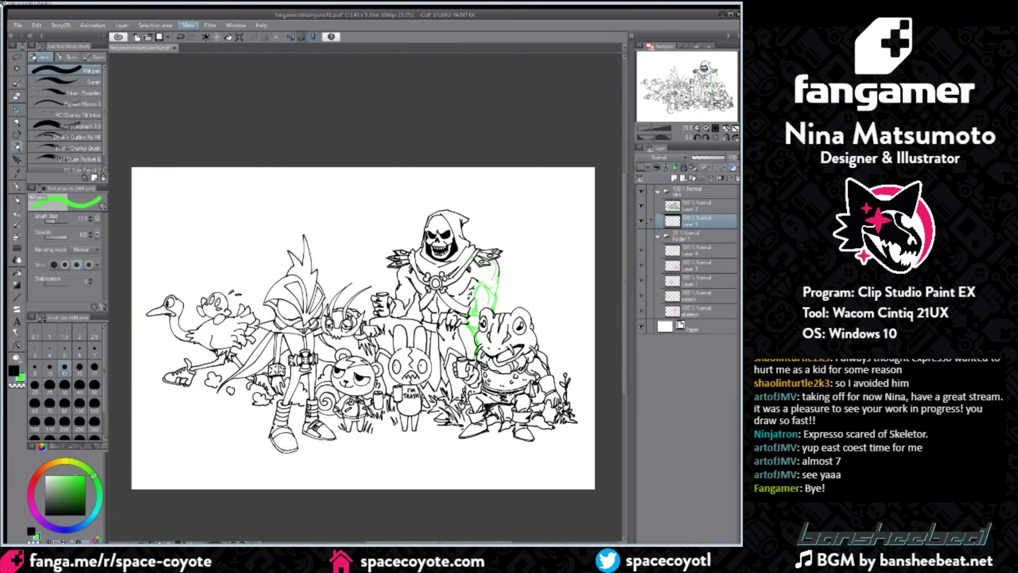
{"action": "left_click", "coordinate": [350, 97]}
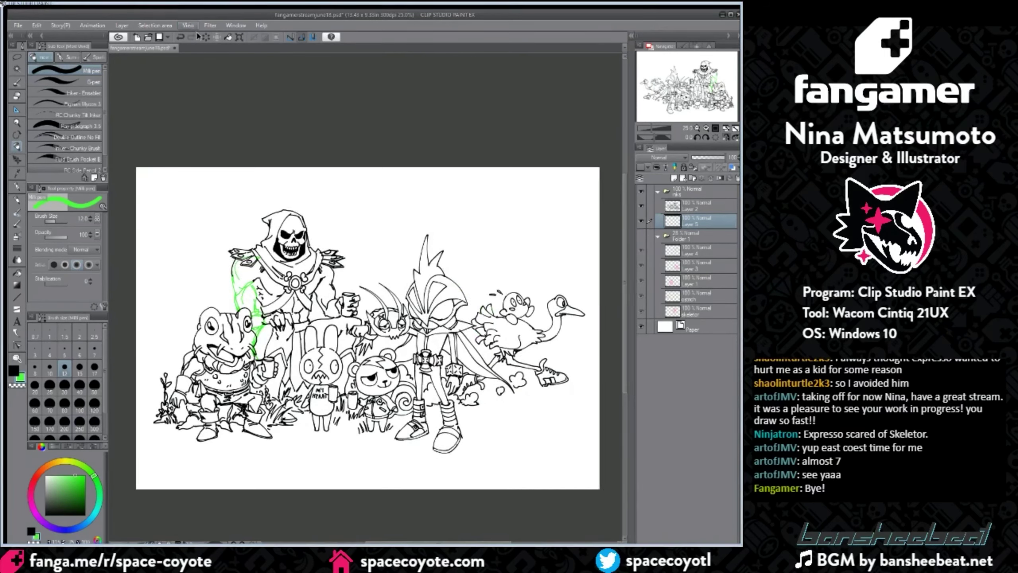
{"action": "key", "text": "h"}
Step: Lasso the green arm sketch on the sketch layer, delete it and clear the selection
{"action": "left_click", "coordinate": [19, 95]}
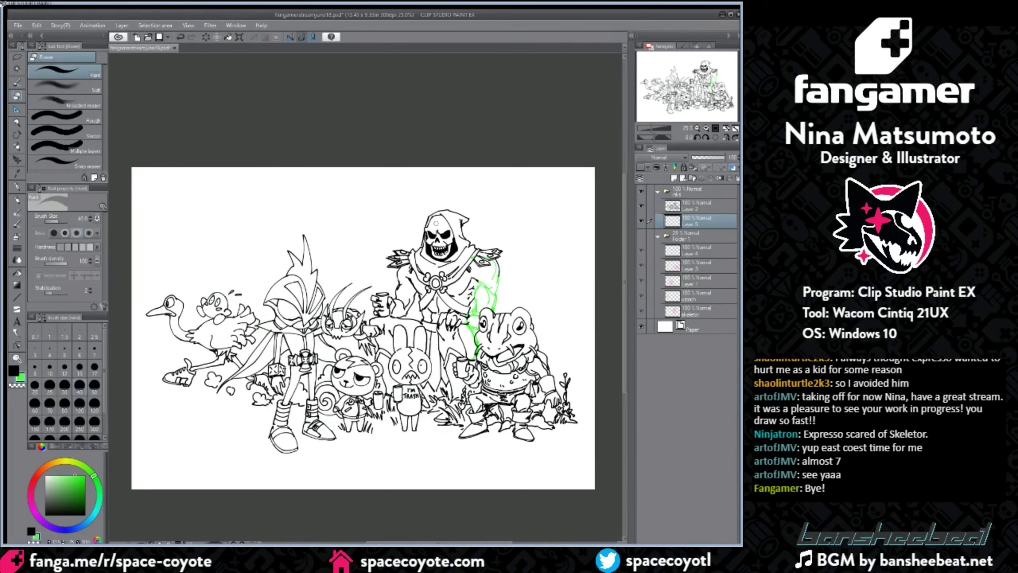
{"action": "key", "text": "]"}
{"action": "key", "text": "]"}
{"action": "scroll", "coordinate": [474, 307], "scroll_direction": "up", "scroll_amount": 1}
{"action": "key", "text": "]"}
{"action": "key", "text": "]"}
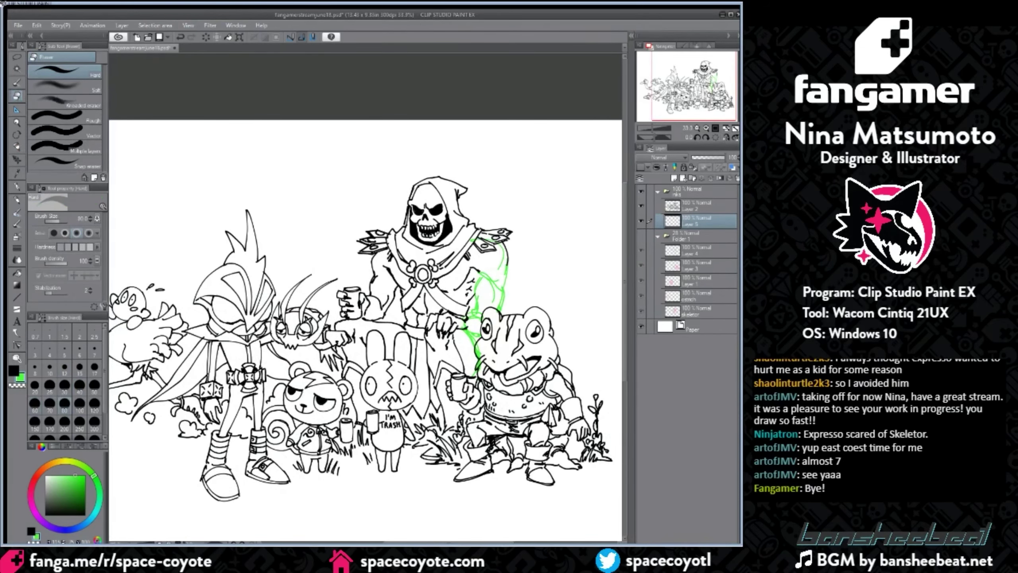
{"action": "left_click", "coordinate": [18, 57]}
{"action": "mouse_move", "coordinate": [426, 404]}
{"action": "left_mouse_down"}
{"action": "mouse_move", "coordinate": [548, 189]}
{"action": "mouse_move", "coordinate": [453, 425]}
{"action": "left_mouse_up"}
{"action": "key", "text": "Delete"}
{"action": "key", "text": "ctrl+d"}
Step: Lasso and delete the inked hand at the skull figure's waist on the ink layer
{"action": "left_click", "coordinate": [699, 206]}
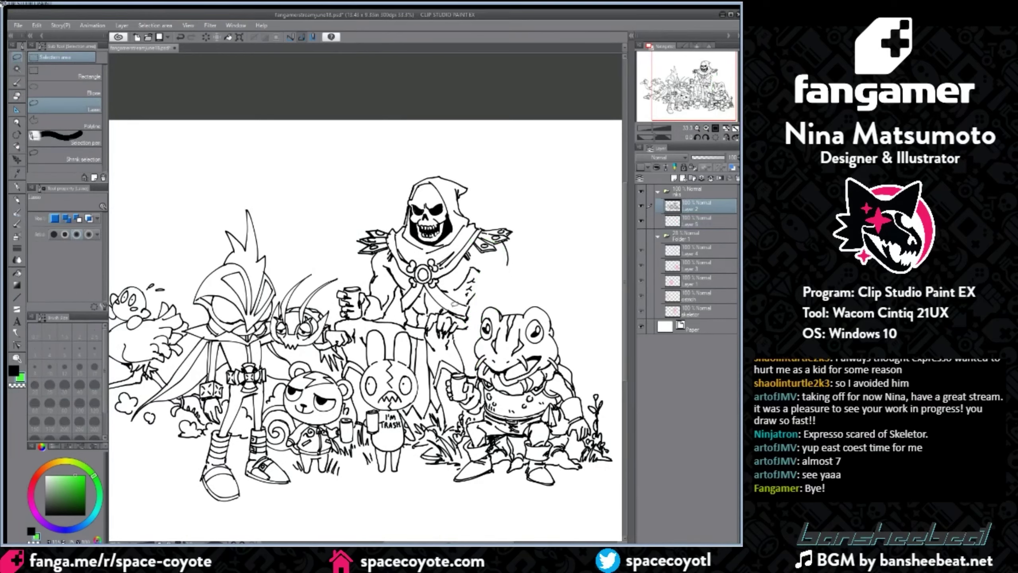
{"action": "mouse_move", "coordinate": [468, 317]}
{"action": "left_mouse_down"}
{"action": "mouse_move", "coordinate": [433, 331]}
{"action": "mouse_move", "coordinate": [449, 338]}
{"action": "left_mouse_up"}
{"action": "key", "text": "Delete"}
{"action": "key", "text": "ctrl+d"}
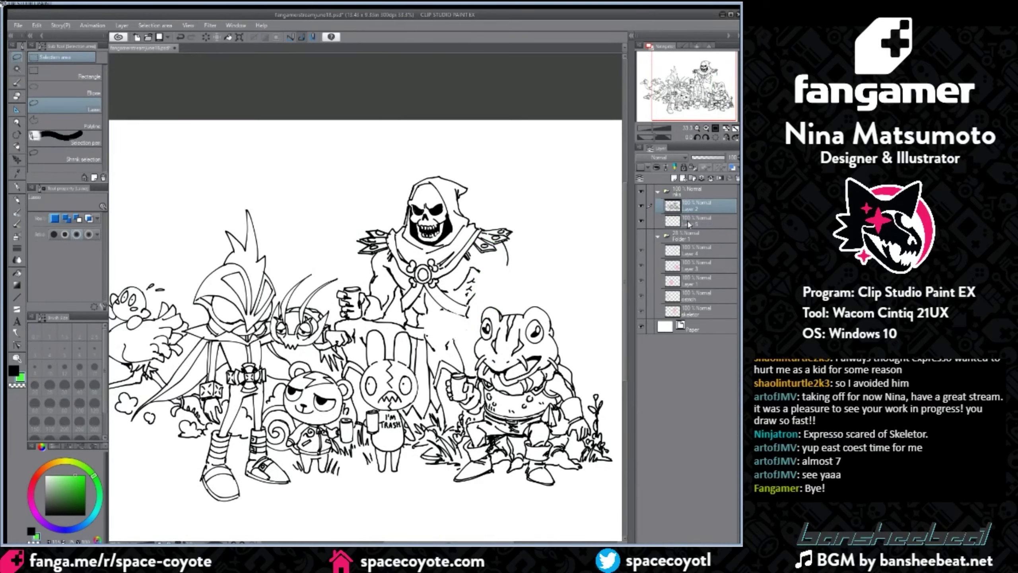
Step: Sketch the skull figure's belt and loincloth top in green on the layer beneath the inks
{"action": "key", "text": "alt+bracketleft"}
{"action": "left_click", "coordinate": [17, 147]}
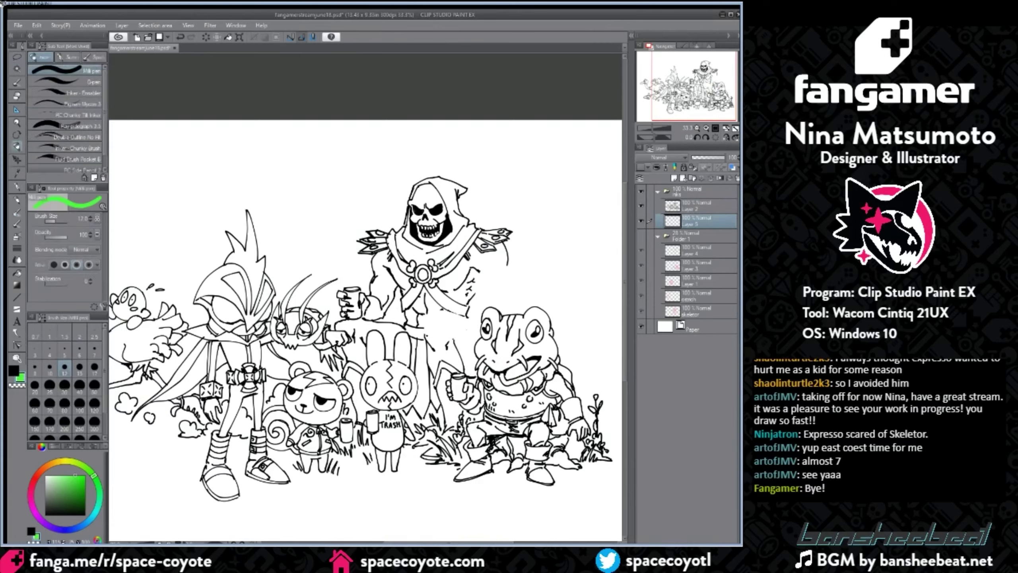
{"action": "key", "text": "ctrl+z"}
{"action": "mouse_move", "coordinate": [424, 326]}
{"action": "left_mouse_down"}
{"action": "mouse_move", "coordinate": [459, 333]}
{"action": "mouse_move", "coordinate": [454, 320]}
{"action": "mouse_move", "coordinate": [433, 348]}
{"action": "left_mouse_up"}
{"action": "key", "text": "ctrl+z"}
{"action": "mouse_move", "coordinate": [428, 324]}
{"action": "left_mouse_down"}
{"action": "mouse_move", "coordinate": [444, 324]}
{"action": "mouse_move", "coordinate": [446, 346]}
{"action": "left_mouse_up"}
{"action": "left_click_drag", "start_coordinate": [441, 319], "coordinate": [458, 343]}
{"action": "key", "text": "ctrl+z"}
{"action": "key", "text": "ctrl+z"}
{"action": "mouse_move", "coordinate": [444, 322]}
{"action": "left_mouse_down"}
{"action": "mouse_move", "coordinate": [479, 332]}
{"action": "mouse_move", "coordinate": [443, 317]}
{"action": "left_mouse_up"}
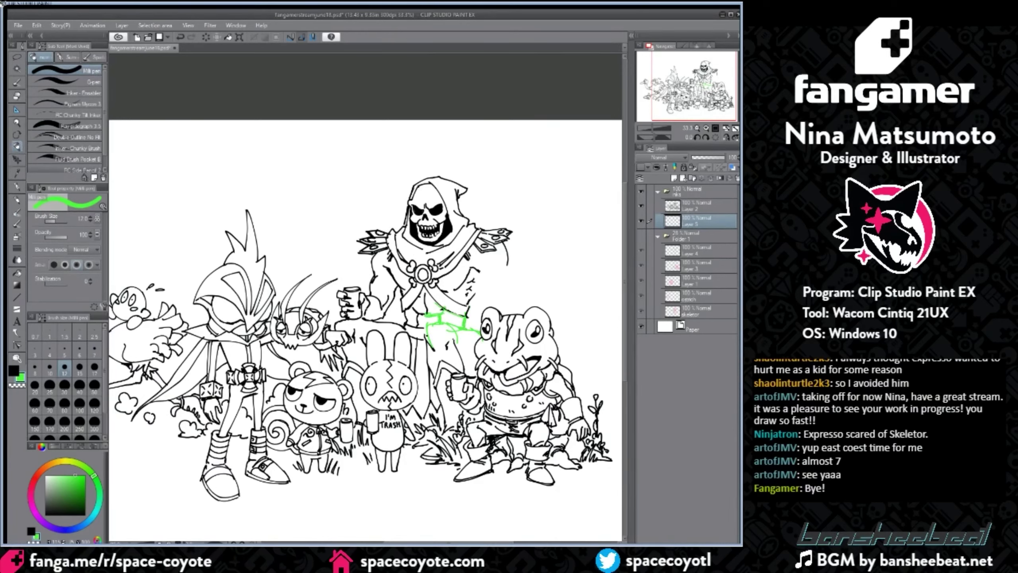
Step: Sketch the side of the skull figure's torso in green and erase the leftover inked arm line beside the shoulder
{"action": "mouse_move", "coordinate": [489, 268]}
{"action": "left_mouse_down"}
{"action": "mouse_move", "coordinate": [469, 304]}
{"action": "mouse_move", "coordinate": [474, 298]}
{"action": "left_mouse_up"}
{"action": "key", "text": "ctrl+z"}
{"action": "left_click", "coordinate": [18, 92]}
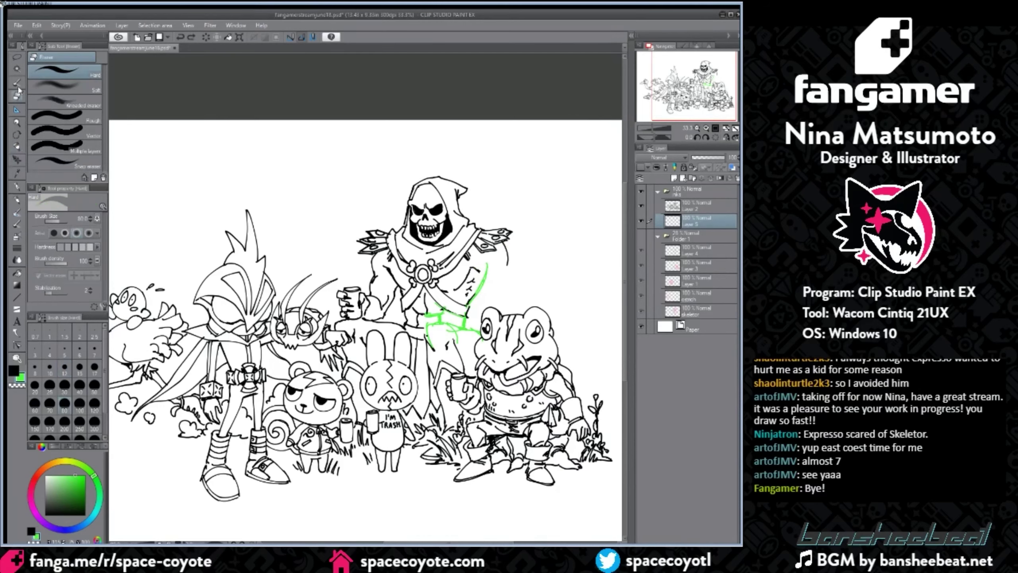
{"action": "left_click", "coordinate": [688, 207]}
{"action": "left_click", "coordinate": [688, 220]}
Step: Sketch in green the skull figure's upper arm extending outward from the shoulder to a bent elbow
{"action": "key", "text": "p"}
{"action": "key", "text": "ctrl+z"}
{"action": "mouse_move", "coordinate": [503, 236]}
{"action": "left_mouse_down"}
{"action": "mouse_move", "coordinate": [522, 251]}
{"action": "mouse_move", "coordinate": [497, 255]}
{"action": "mouse_move", "coordinate": [520, 260]}
{"action": "mouse_move", "coordinate": [481, 263]}
{"action": "left_mouse_up"}
{"action": "key", "text": "ctrl+z"}
{"action": "key", "text": "ctrl+z"}
{"action": "key", "text": "ctrl+z"}
{"action": "mouse_move", "coordinate": [480, 266]}
{"action": "left_mouse_down"}
{"action": "mouse_move", "coordinate": [535, 291]}
{"action": "mouse_move", "coordinate": [528, 255]}
{"action": "mouse_move", "coordinate": [543, 292]}
{"action": "left_mouse_up"}
{"action": "key", "text": "ctrl+z"}
{"action": "key", "text": "ctrl+z"}
Step: Sketch the raised clenched fist with its fingers in green above the bent elbow, and save the drawing
{"action": "mouse_move", "coordinate": [537, 200]}
{"action": "left_mouse_down"}
{"action": "mouse_move", "coordinate": [557, 206]}
{"action": "mouse_move", "coordinate": [533, 223]}
{"action": "left_mouse_up"}
{"action": "key", "text": "ctrl+z"}
{"action": "mouse_move", "coordinate": [534, 199]}
{"action": "left_mouse_down"}
{"action": "mouse_move", "coordinate": [557, 208]}
{"action": "mouse_move", "coordinate": [557, 223]}
{"action": "left_mouse_up"}
{"action": "mouse_move", "coordinate": [534, 223]}
{"action": "left_mouse_down"}
{"action": "mouse_move", "coordinate": [558, 224]}
{"action": "mouse_move", "coordinate": [540, 201]}
{"action": "mouse_move", "coordinate": [541, 215]}
{"action": "left_mouse_up"}
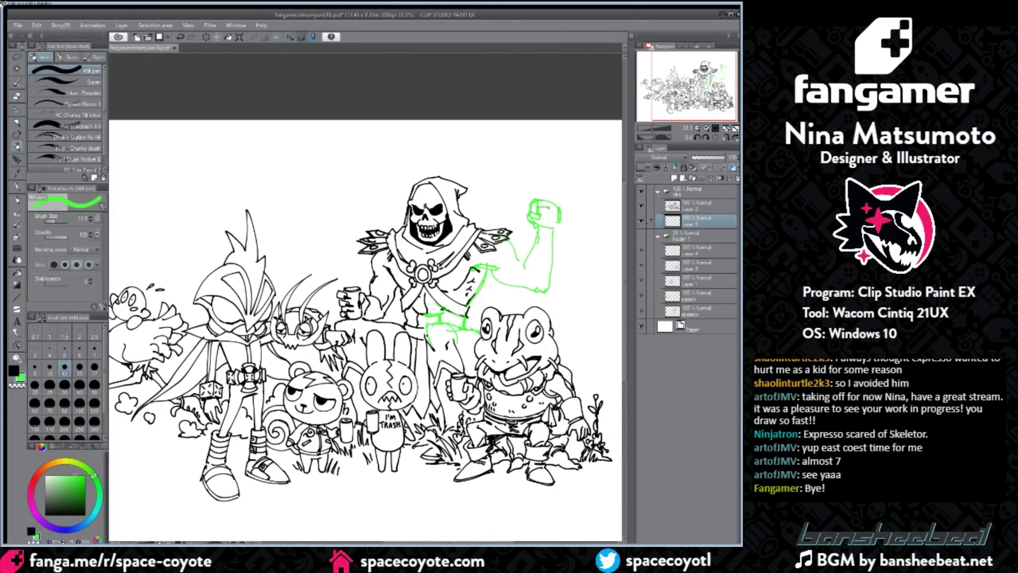
{"action": "left_click_drag", "start_coordinate": [550, 211], "coordinate": [552, 224]}
{"action": "key", "text": "ctrl+s"}
{"action": "key", "text": "ctrl+z"}
{"action": "key", "text": "ctrl+y"}
Step: Sketch the wrist, forearm and biceps contours of the skull figure's raised arm in green
{"action": "left_click_drag", "start_coordinate": [538, 236], "coordinate": [524, 277]}
{"action": "left_click_drag", "start_coordinate": [546, 228], "coordinate": [520, 270]}
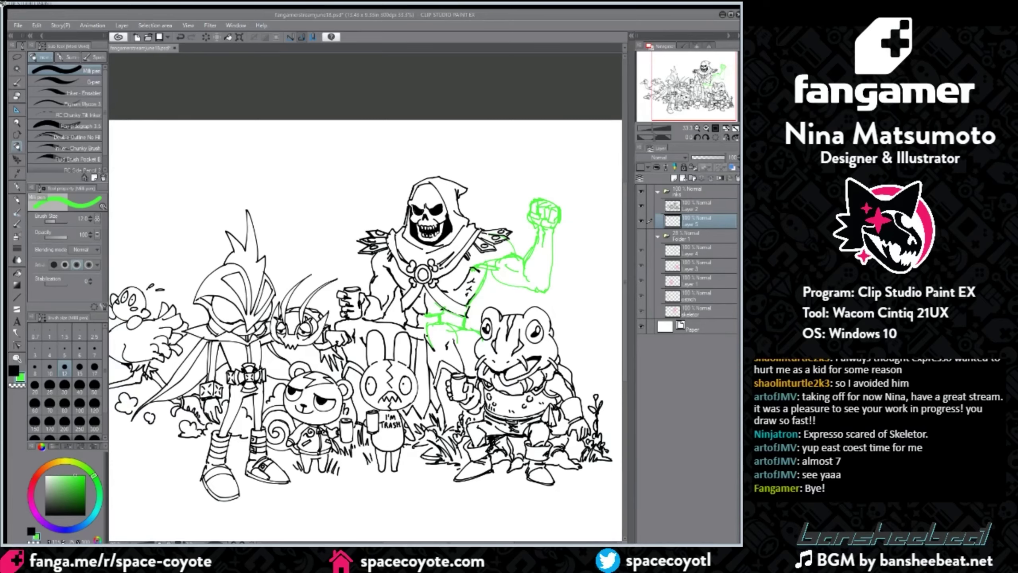
{"action": "left_click_drag", "start_coordinate": [552, 269], "coordinate": [549, 284]}
{"action": "key", "text": "ctrl+z"}
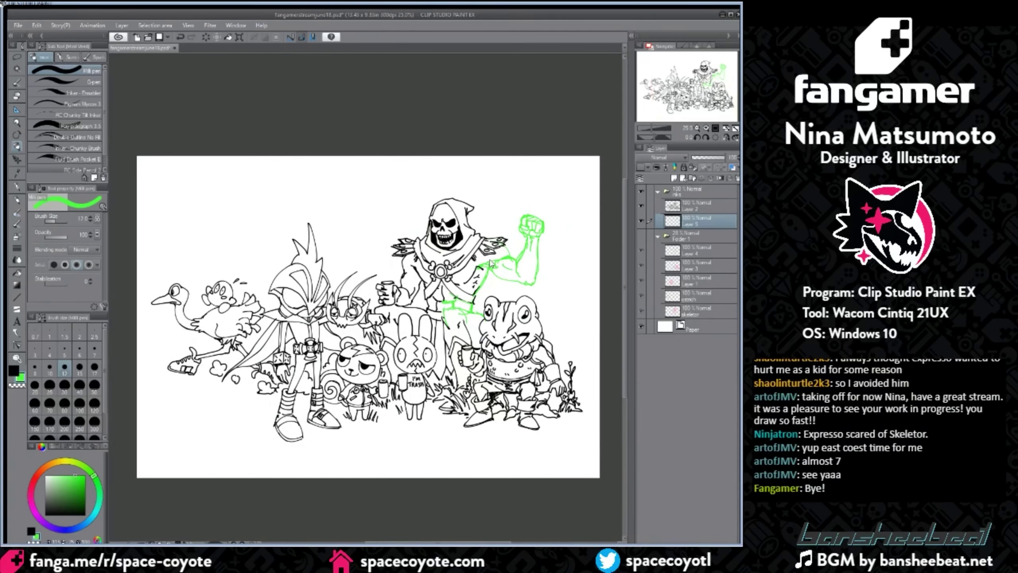
Step: Select the green sketch of the skull figure's raised fist, adjust it with a transform, and clear the selection
{"action": "left_click", "coordinate": [17, 57]}
{"action": "mouse_move", "coordinate": [559, 219]}
{"action": "left_mouse_down"}
{"action": "mouse_move", "coordinate": [519, 205]}
{"action": "mouse_move", "coordinate": [566, 211]}
{"action": "left_mouse_up"}
{"action": "key", "text": "ctrl+t"}
{"action": "key", "text": "Return"}
{"action": "key", "text": "ctrl+d"}
{"action": "key", "text": "p"}
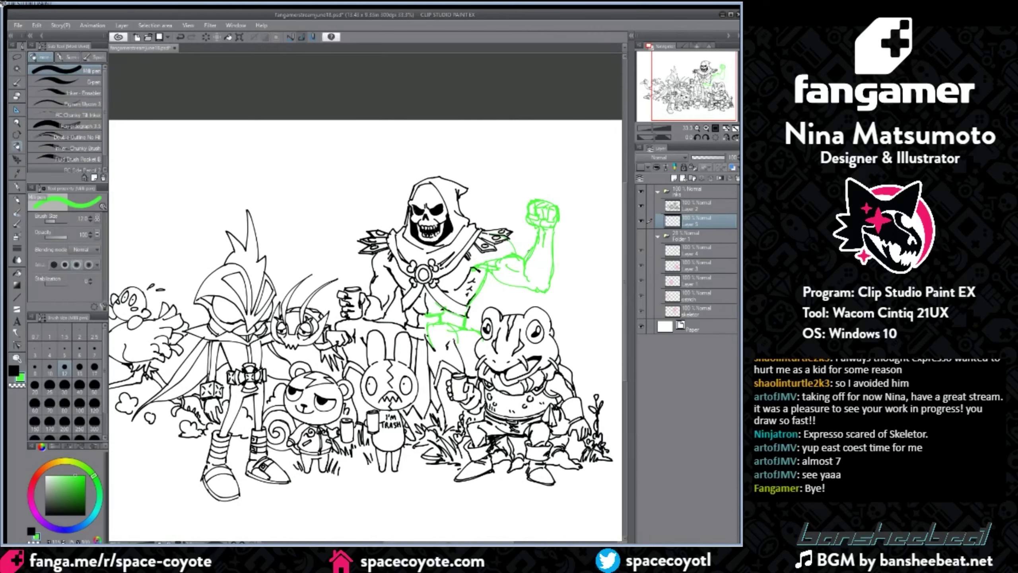
{"action": "mouse_move", "coordinate": [536, 252]}
{"action": "left_mouse_down"}
{"action": "mouse_move", "coordinate": [533, 282]}
{"action": "mouse_move", "coordinate": [537, 261]}
{"action": "mouse_move", "coordinate": [517, 285]}
{"action": "left_mouse_up"}
{"action": "key", "text": "ctrl+z"}
{"action": "key", "text": "ctrl+z"}
{"action": "key", "text": "ctrl+z"}
Step: Sketch the skull figure's furry shorts in green over the hip and thigh beside the frog, erasing stray marks
{"action": "left_click", "coordinate": [17, 95]}
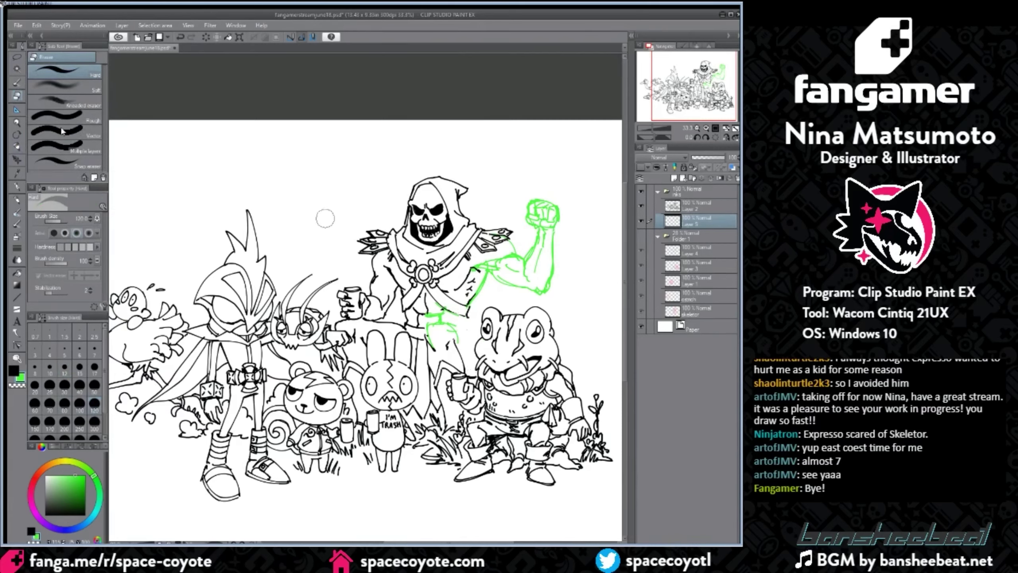
{"action": "left_click", "coordinate": [17, 147]}
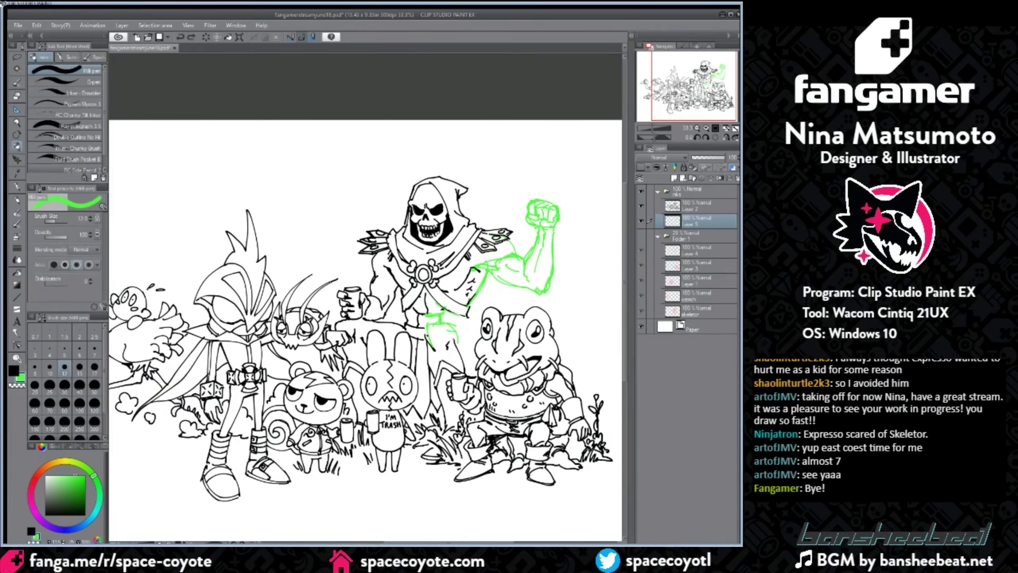
{"action": "left_click_drag", "start_coordinate": [468, 313], "coordinate": [469, 372]}
{"action": "mouse_move", "coordinate": [463, 330]}
{"action": "left_mouse_down"}
{"action": "mouse_move", "coordinate": [530, 310]}
{"action": "mouse_move", "coordinate": [474, 323]}
{"action": "left_mouse_up"}
{"action": "left_click_drag", "start_coordinate": [473, 332], "coordinate": [467, 367]}
{"action": "key", "text": "ctrl+z"}
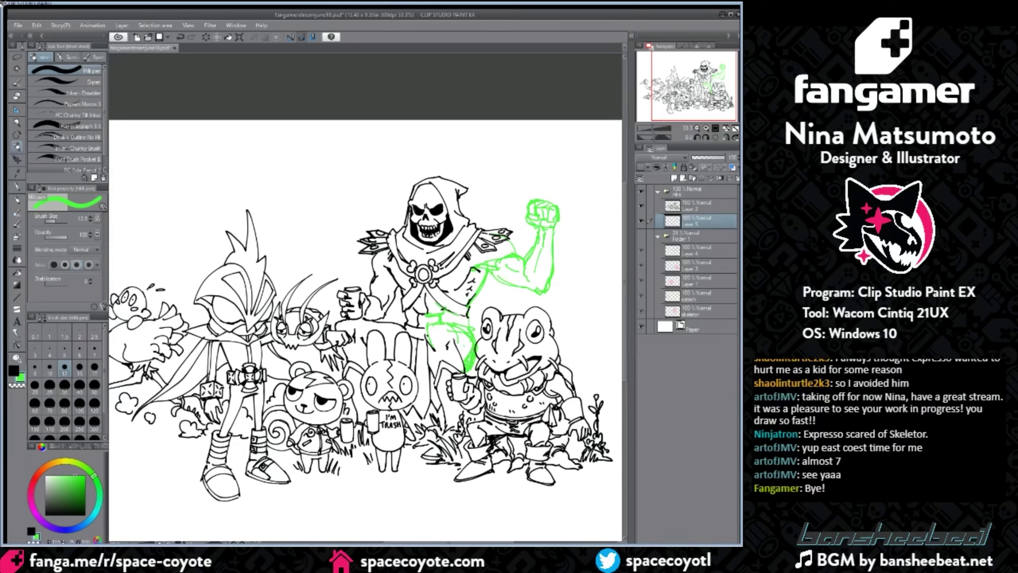
{"action": "left_click", "coordinate": [17, 96]}
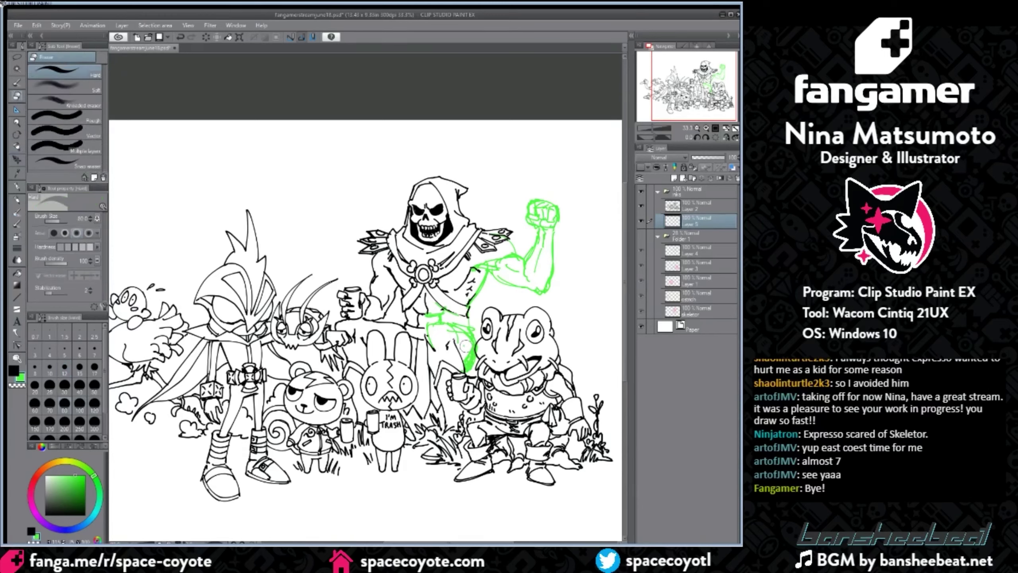
{"action": "left_click_drag", "start_coordinate": [466, 346], "coordinate": [466, 361]}
{"action": "left_click", "coordinate": [15, 146]}
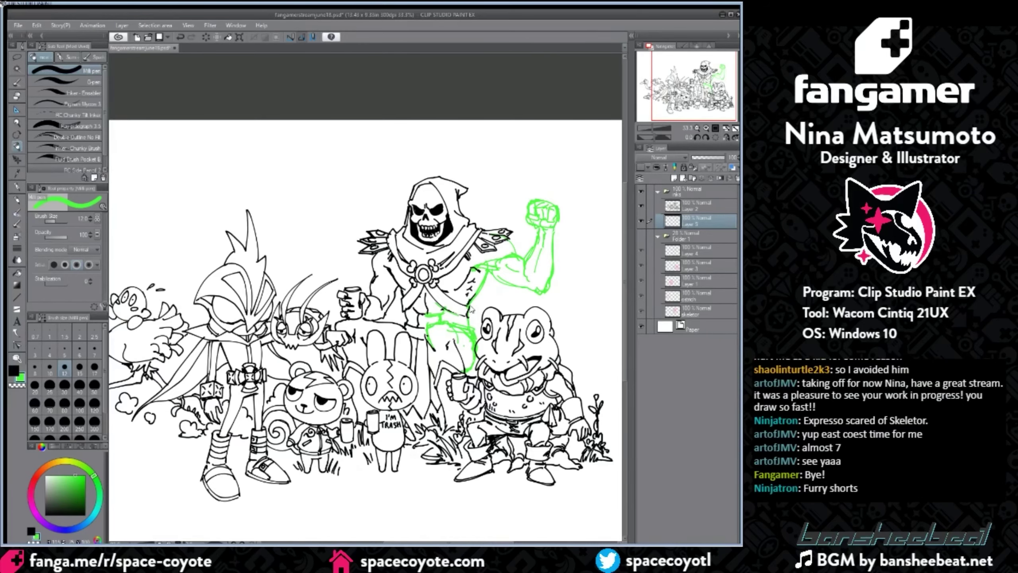
Step: Ink the curled fingers of the skull figure's raised fist in black on Layer 2, over the green sketch
{"action": "scroll", "coordinate": [474, 306], "scroll_direction": "down", "scroll_amount": 1}
{"action": "scroll", "coordinate": [475, 306], "scroll_direction": "up", "scroll_amount": 2}
{"action": "left_click", "coordinate": [697, 205]}
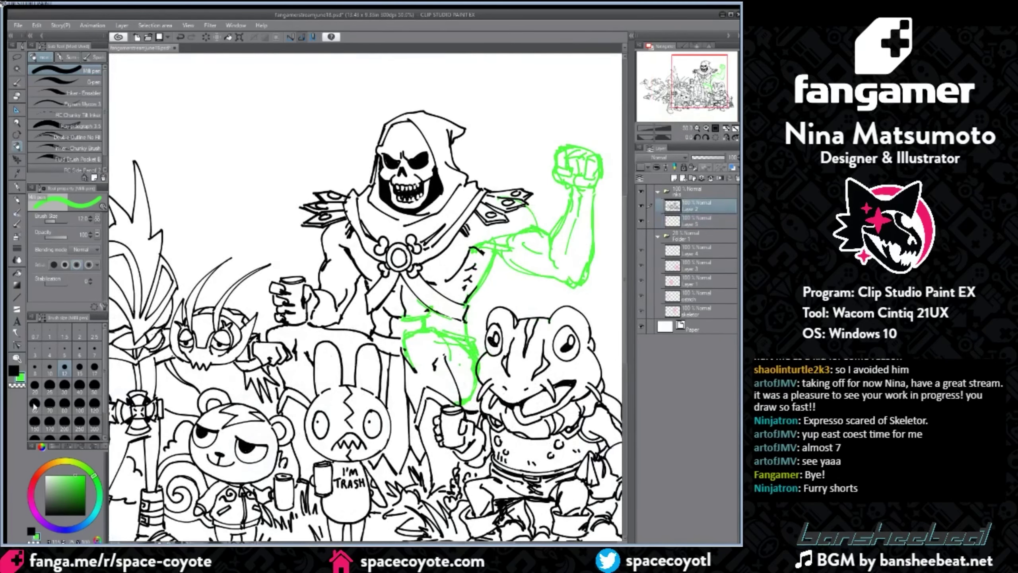
{"action": "left_click", "coordinate": [13, 370]}
{"action": "left_click_drag", "start_coordinate": [468, 543], "coordinate": [506, 543]}
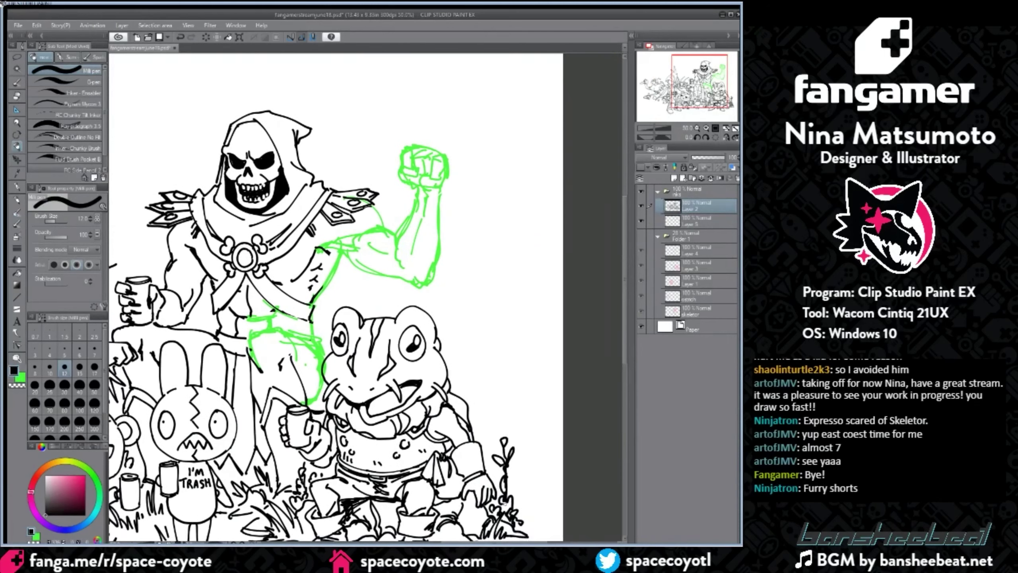
{"action": "scroll", "coordinate": [356, 62], "scroll_direction": "up", "scroll_amount": 1}
{"action": "mouse_move", "coordinate": [470, 193]}
{"action": "left_mouse_down"}
{"action": "mouse_move", "coordinate": [484, 203]}
{"action": "mouse_move", "coordinate": [470, 201]}
{"action": "mouse_move", "coordinate": [468, 213]}
{"action": "mouse_move", "coordinate": [481, 219]}
{"action": "mouse_move", "coordinate": [484, 205]}
{"action": "mouse_move", "coordinate": [469, 218]}
{"action": "mouse_move", "coordinate": [449, 201]}
{"action": "mouse_move", "coordinate": [455, 208]}
{"action": "mouse_move", "coordinate": [440, 216]}
{"action": "mouse_move", "coordinate": [481, 236]}
{"action": "left_mouse_up"}
{"action": "key", "text": "ctrl+z"}
{"action": "key", "text": "ctrl+z"}
{"action": "key", "text": "ctrl+z"}
{"action": "key", "text": "ctrl+z"}
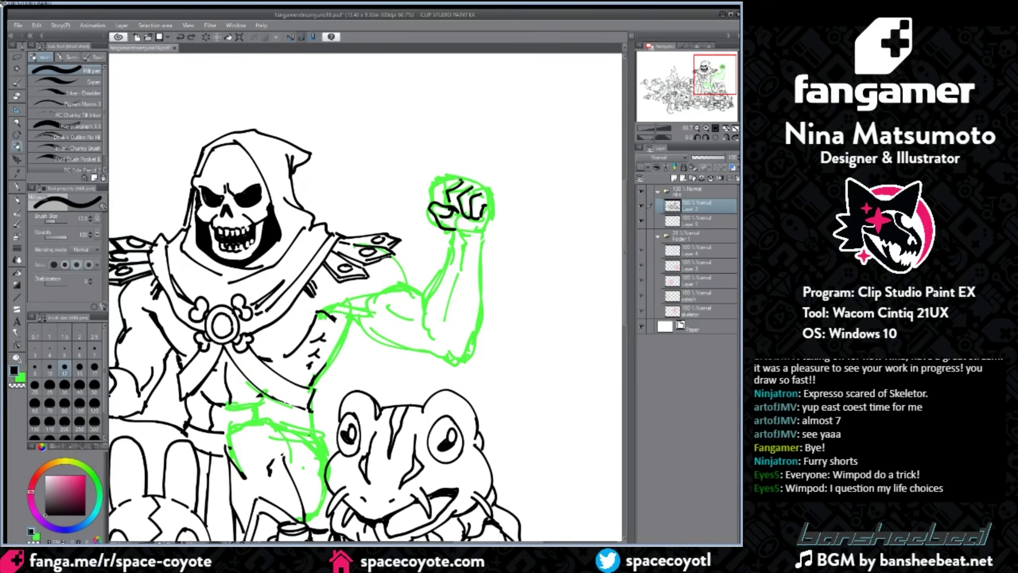
Step: Ink the knuckles and outer outline of the skull figure's raised fist
{"action": "mouse_move", "coordinate": [462, 181]}
{"action": "left_mouse_down"}
{"action": "mouse_move", "coordinate": [437, 202]}
{"action": "mouse_move", "coordinate": [478, 184]}
{"action": "mouse_move", "coordinate": [490, 219]}
{"action": "left_mouse_up"}
{"action": "key", "text": "ctrl+z"}
{"action": "key", "text": "ctrl+z"}
{"action": "mouse_move", "coordinate": [462, 183]}
{"action": "left_mouse_down"}
{"action": "mouse_move", "coordinate": [484, 189]}
{"action": "mouse_move", "coordinate": [490, 220]}
{"action": "mouse_move", "coordinate": [466, 235]}
{"action": "mouse_move", "coordinate": [424, 305]}
{"action": "left_mouse_up"}
{"action": "key", "text": "ctrl+z"}
{"action": "key", "text": "ctrl+z"}
{"action": "key", "text": "ctrl+z"}
Step: Ink both contours of the skull figure's raised forearm, from the wrist down to the elbow
{"action": "mouse_move", "coordinate": [456, 230]}
{"action": "left_mouse_down"}
{"action": "mouse_move", "coordinate": [426, 329]}
{"action": "mouse_move", "coordinate": [481, 257]}
{"action": "mouse_move", "coordinate": [471, 352]}
{"action": "mouse_move", "coordinate": [451, 239]}
{"action": "mouse_move", "coordinate": [427, 331]}
{"action": "left_mouse_up"}
{"action": "key", "text": "ctrl+z"}
{"action": "key", "text": "ctrl+z"}
{"action": "key", "text": "ctrl+z"}
{"action": "left_click_drag", "start_coordinate": [453, 230], "coordinate": [427, 328]}
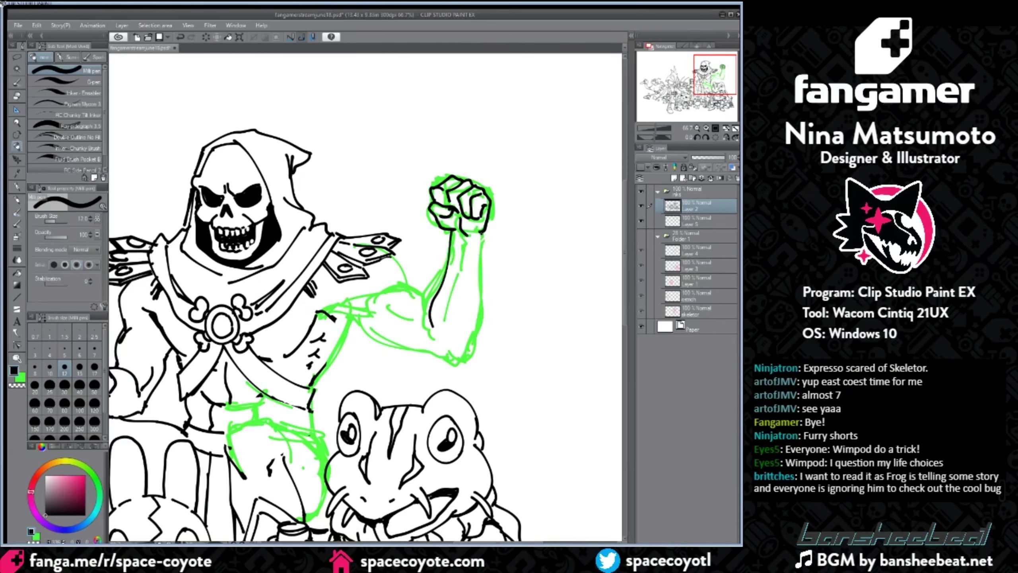
{"action": "mouse_move", "coordinate": [482, 233]}
{"action": "left_mouse_down"}
{"action": "mouse_move", "coordinate": [477, 349]}
{"action": "mouse_move", "coordinate": [460, 365]}
{"action": "mouse_move", "coordinate": [481, 296]}
{"action": "left_mouse_up"}
{"action": "key", "text": "ctrl+z"}
{"action": "key", "text": "ctrl+z"}
{"action": "left_click_drag", "start_coordinate": [485, 230], "coordinate": [465, 357]}
{"action": "left_click_drag", "start_coordinate": [350, 321], "coordinate": [386, 335]}
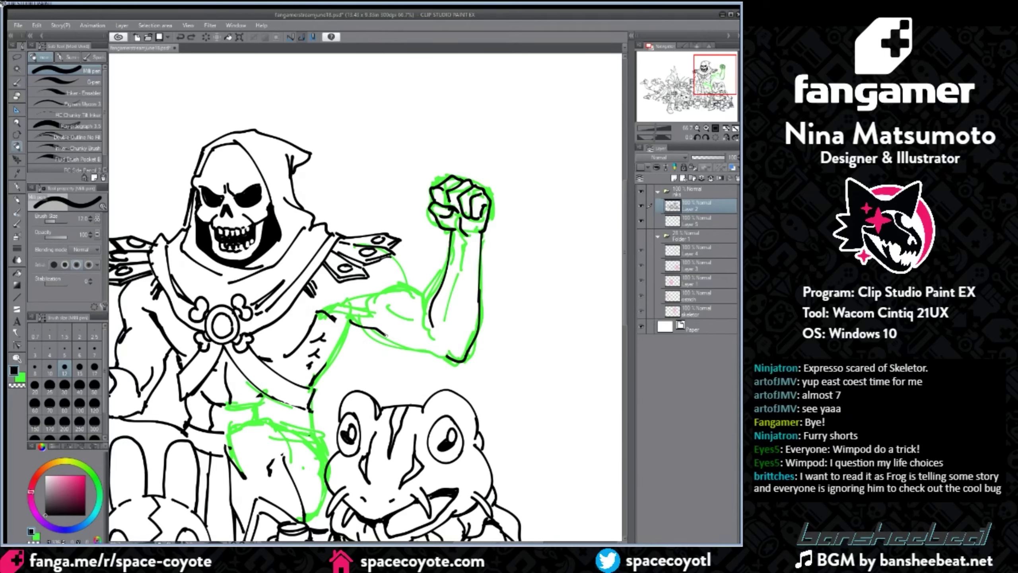
{"action": "key", "text": "ctrl+z"}
Step: Erase the old inked chest and armpit lines on the raised-arm side of the skull figure, using a smaller eraser for the details
{"action": "left_click", "coordinate": [14, 97]}
{"action": "mouse_move", "coordinate": [333, 317]}
{"action": "left_mouse_down"}
{"action": "mouse_move", "coordinate": [322, 311]}
{"action": "mouse_move", "coordinate": [282, 353]}
{"action": "mouse_move", "coordinate": [423, 345]}
{"action": "left_mouse_up"}
{"action": "left_click_drag", "start_coordinate": [441, 411], "coordinate": [497, 412]}
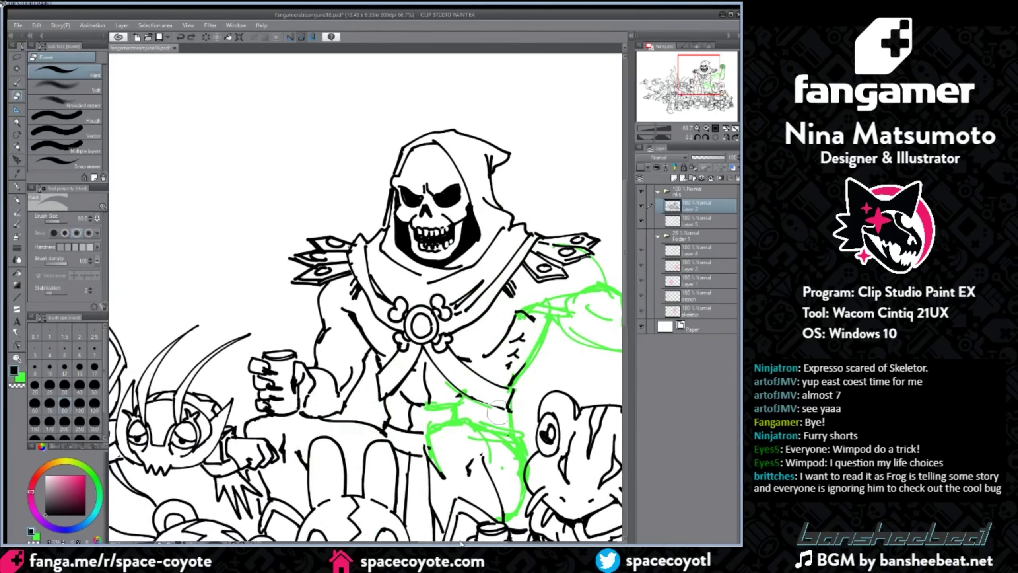
{"action": "left_click_drag", "start_coordinate": [497, 345], "coordinate": [378, 320]}
{"action": "key", "text": "ctrl+plus"}
{"action": "key", "text": "["}
{"action": "key", "text": "["}
{"action": "mouse_move", "coordinate": [443, 285]}
{"action": "left_mouse_down"}
{"action": "mouse_move", "coordinate": [412, 279]}
{"action": "mouse_move", "coordinate": [372, 329]}
{"action": "left_mouse_up"}
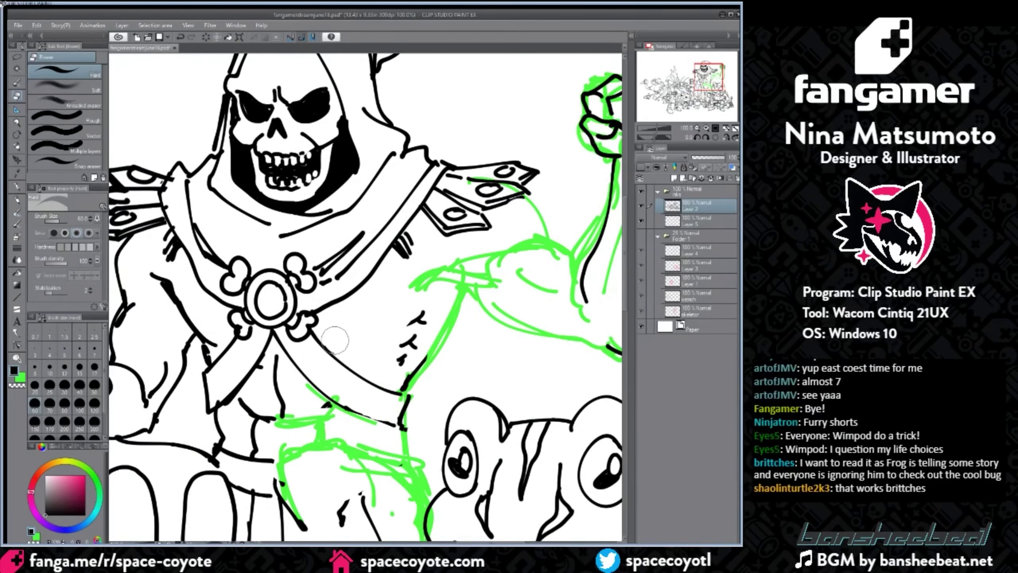
Step: Sketch a new chest muscle curve in green on Layer 5, rising from the bone emblem to the raised arm's shoulder
{"action": "left_click", "coordinate": [17, 146]}
{"action": "left_click", "coordinate": [20, 378]}
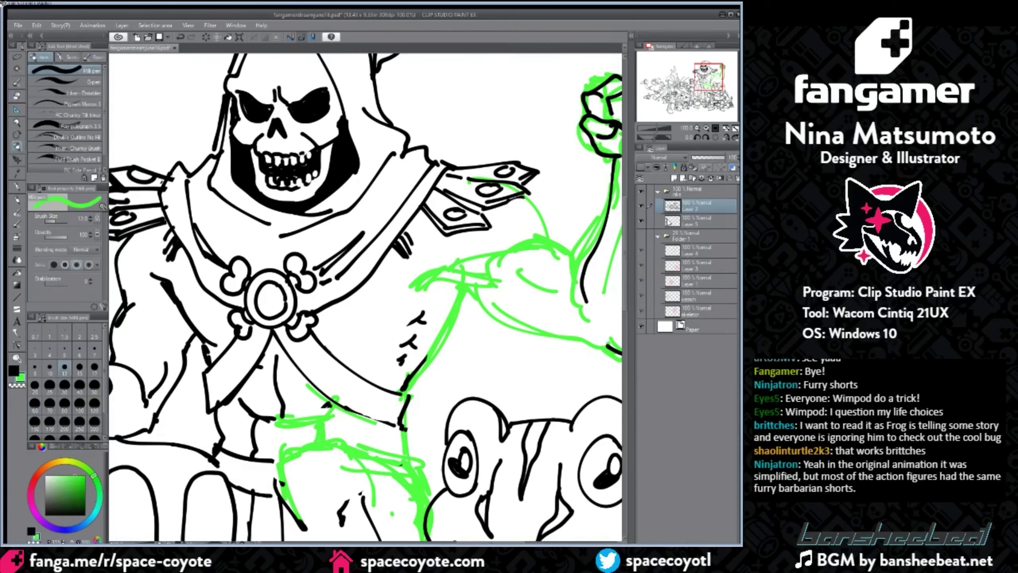
{"action": "left_click", "coordinate": [697, 222]}
{"action": "mouse_move", "coordinate": [307, 325]}
{"action": "left_mouse_down"}
{"action": "mouse_move", "coordinate": [349, 334]}
{"action": "mouse_move", "coordinate": [401, 308]}
{"action": "mouse_move", "coordinate": [415, 286]}
{"action": "left_mouse_up"}
{"action": "mouse_move", "coordinate": [403, 249]}
{"action": "left_mouse_down"}
{"action": "mouse_move", "coordinate": [419, 264]}
{"action": "mouse_move", "coordinate": [451, 264]}
{"action": "left_mouse_up"}
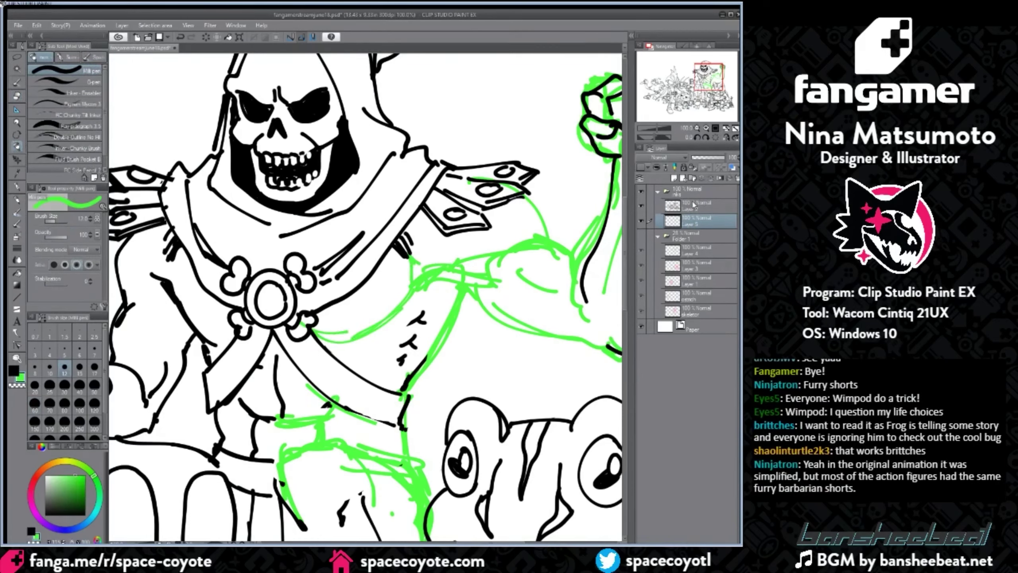
Step: Ink the new chest muscle curve up to the armpit and the outer shoulder curve in black on Layer 2
{"action": "left_click", "coordinate": [694, 204]}
{"action": "left_click", "coordinate": [14, 369]}
{"action": "mouse_move", "coordinate": [315, 336]}
{"action": "left_mouse_down"}
{"action": "mouse_move", "coordinate": [358, 335]}
{"action": "mouse_move", "coordinate": [364, 319]}
{"action": "mouse_move", "coordinate": [387, 323]}
{"action": "mouse_move", "coordinate": [320, 339]}
{"action": "left_mouse_up"}
{"action": "key", "text": "ctrl+z"}
{"action": "key", "text": "ctrl+z"}
{"action": "key", "text": "ctrl+z"}
{"action": "left_click_drag", "start_coordinate": [421, 277], "coordinate": [393, 302]}
{"action": "key", "text": "ctrl+z"}
{"action": "left_click_drag", "start_coordinate": [404, 301], "coordinate": [444, 264]}
{"action": "left_click_drag", "start_coordinate": [530, 202], "coordinate": [549, 240]}
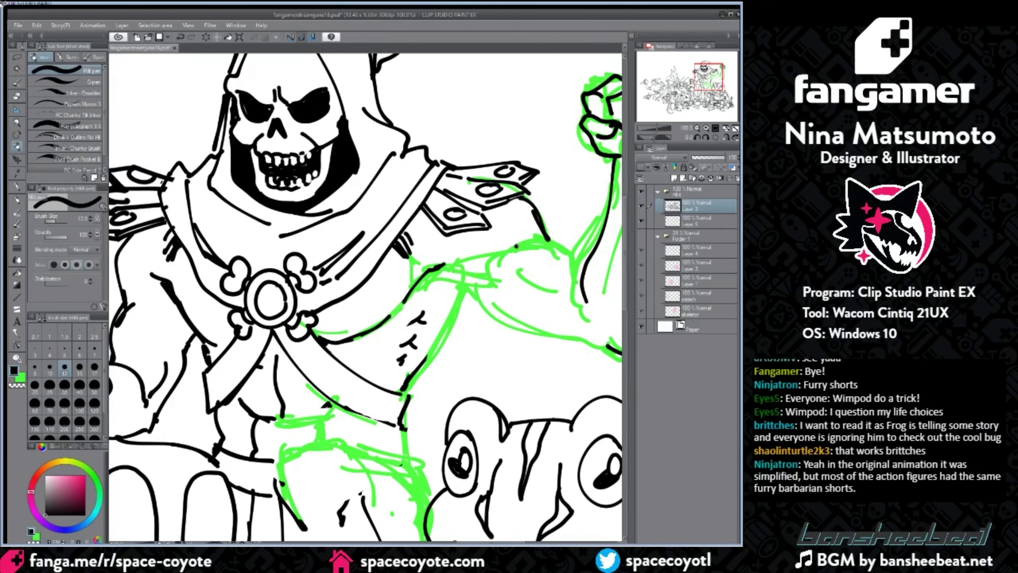
Step: Ink the underside of the skull figure's raised upper arm, from the armpit to the elbow
{"action": "key", "text": "ctrl+minus"}
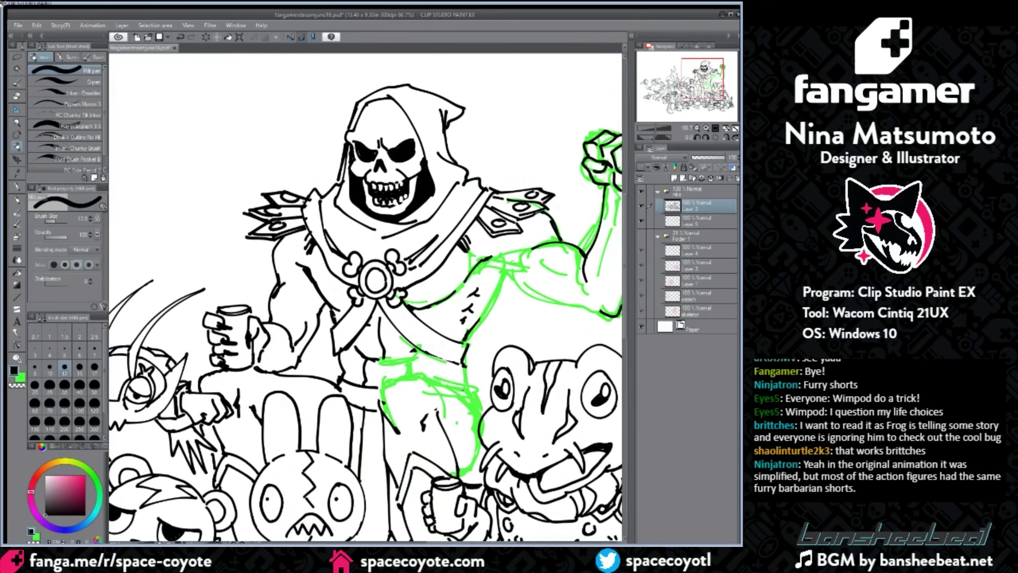
{"action": "left_click_drag", "start_coordinate": [439, 542], "coordinate": [460, 542]}
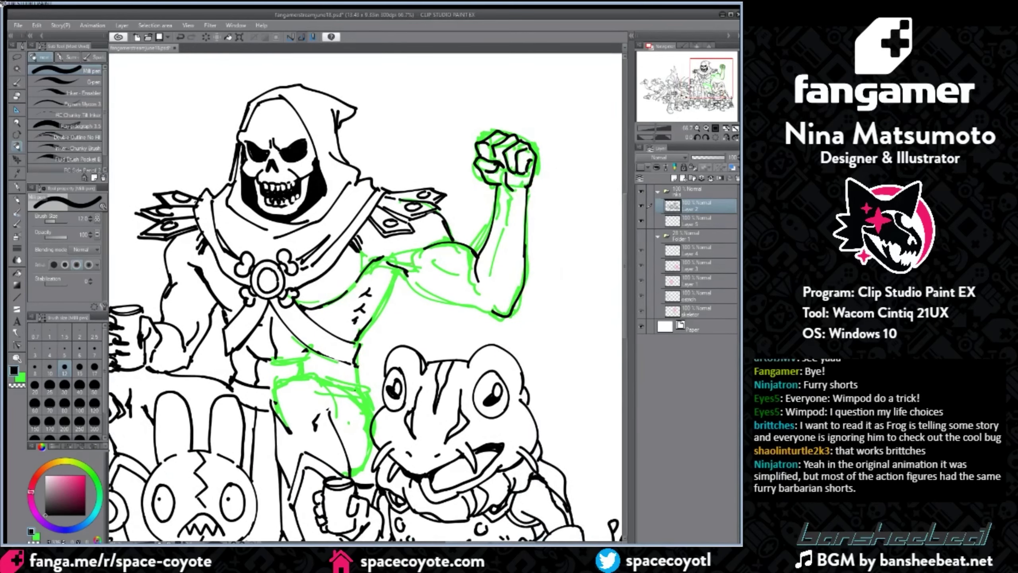
{"action": "mouse_move", "coordinate": [406, 279]}
{"action": "left_mouse_down"}
{"action": "mouse_move", "coordinate": [460, 307]}
{"action": "mouse_move", "coordinate": [481, 307]}
{"action": "left_mouse_up"}
{"action": "key", "text": "ctrl+z"}
{"action": "left_click_drag", "start_coordinate": [424, 292], "coordinate": [494, 313]}
{"action": "key", "text": "ctrl+z"}
Step: Ink the side of the skull figure's torso below the armpit and add short muscle lines where the chest meets the arm
{"action": "left_click_drag", "start_coordinate": [396, 270], "coordinate": [370, 325]}
{"action": "key", "text": "ctrl+z"}
{"action": "left_click_drag", "start_coordinate": [396, 274], "coordinate": [370, 320]}
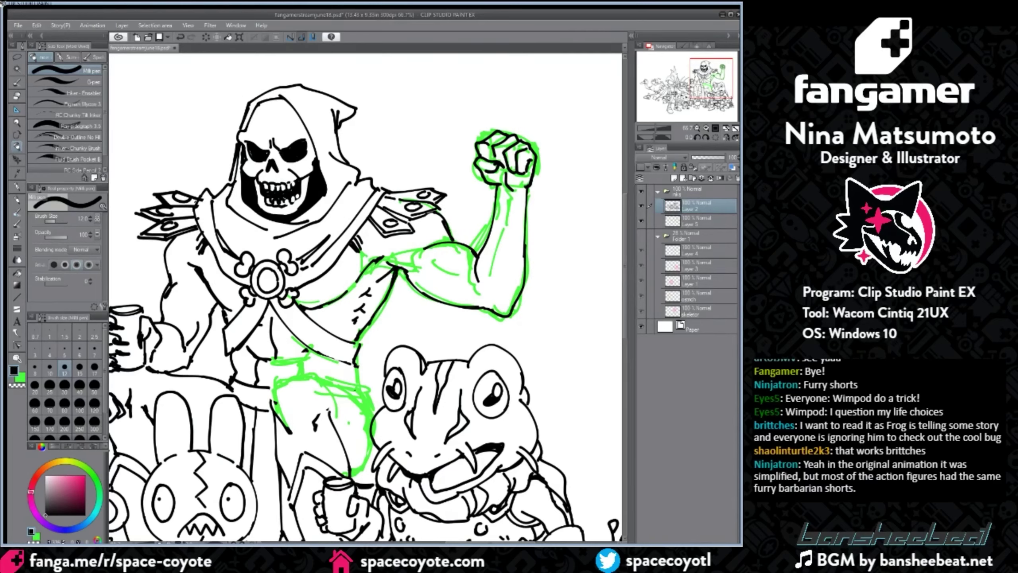
{"action": "left_click_drag", "start_coordinate": [388, 256], "coordinate": [365, 268]}
{"action": "left_click_drag", "start_coordinate": [389, 261], "coordinate": [362, 279]}
{"action": "left_click_drag", "start_coordinate": [380, 269], "coordinate": [363, 285]}
{"action": "scroll", "coordinate": [380, 304], "scroll_direction": "down", "scroll_amount": 1}
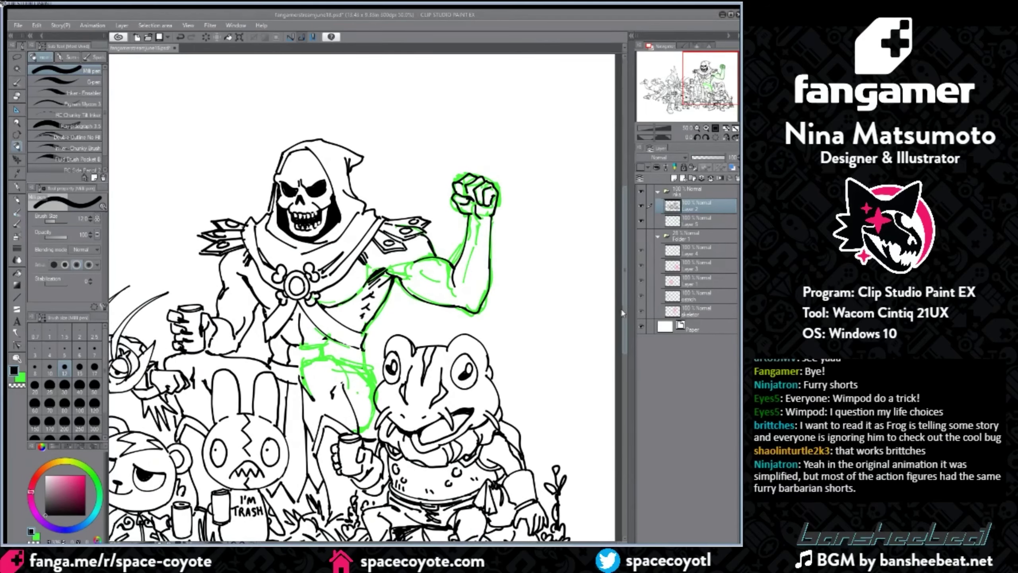
Step: Ink the upper edge and thigh contour of the skull figure's furry shorts over the green sketch
{"action": "left_click_drag", "start_coordinate": [624, 307], "coordinate": [624, 339]}
{"action": "left_click_drag", "start_coordinate": [497, 542], "coordinate": [472, 543]}
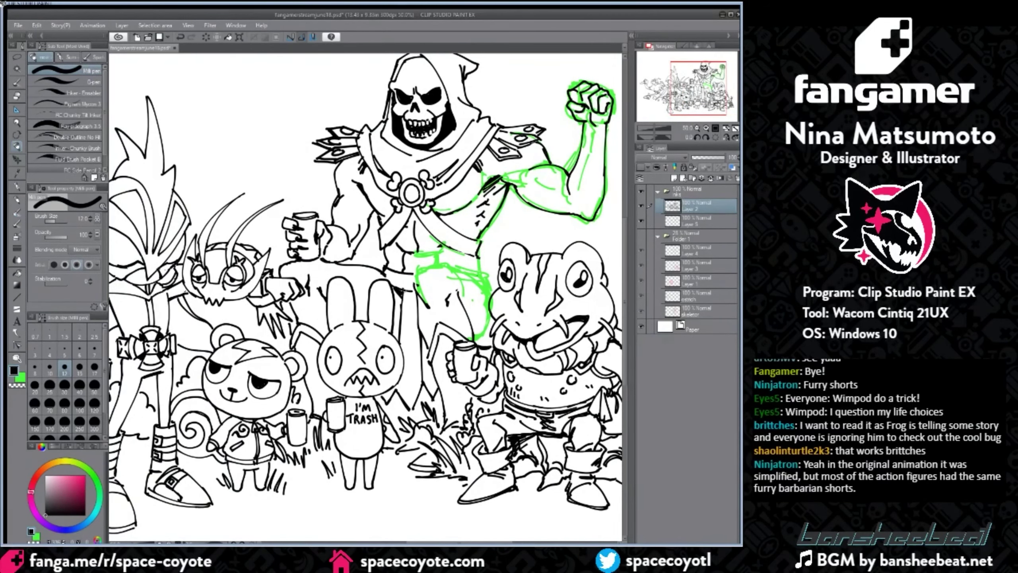
{"action": "key", "text": "ctrl+z"}
{"action": "left_click", "coordinate": [17, 95]}
{"action": "left_click", "coordinate": [16, 144]}
{"action": "mouse_move", "coordinate": [436, 267]}
{"action": "left_mouse_down"}
{"action": "mouse_move", "coordinate": [422, 294]}
{"action": "mouse_move", "coordinate": [419, 281]}
{"action": "mouse_move", "coordinate": [453, 284]}
{"action": "left_mouse_up"}
{"action": "key", "text": "ctrl+z"}
{"action": "key", "text": "ctrl+z"}
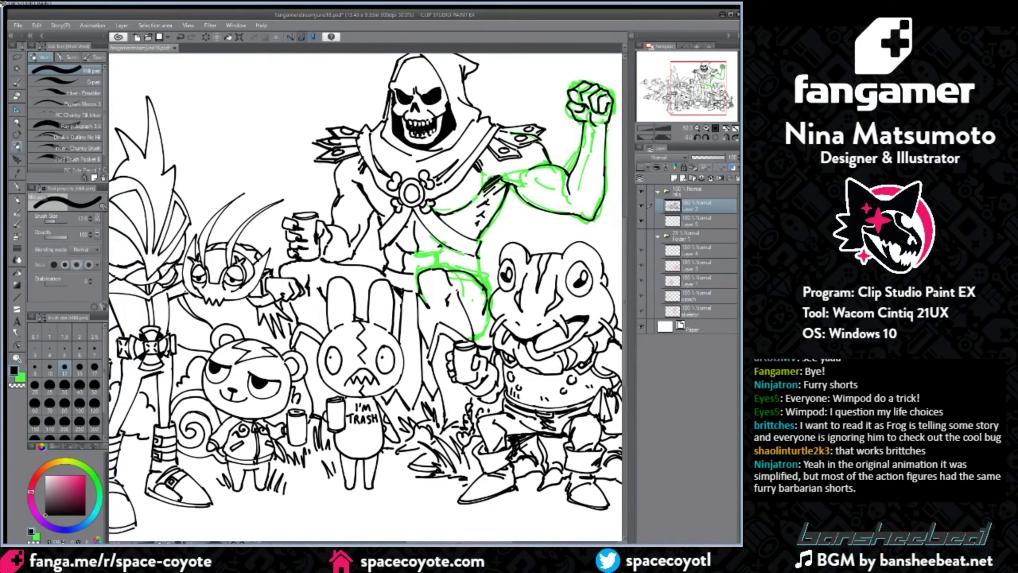
Step: Ink the skull figure's abdomen and waist lines and the jagged fur along the side of the shorts
{"action": "key", "text": "ctrl+z"}
{"action": "key", "text": "ctrl+z"}
{"action": "key", "text": "ctrl+z"}
{"action": "key", "text": "ctrl+z"}
{"action": "left_click_drag", "start_coordinate": [460, 272], "coordinate": [479, 266]}
{"action": "key", "text": "ctrl+z"}
{"action": "left_click_drag", "start_coordinate": [479, 266], "coordinate": [481, 282]}
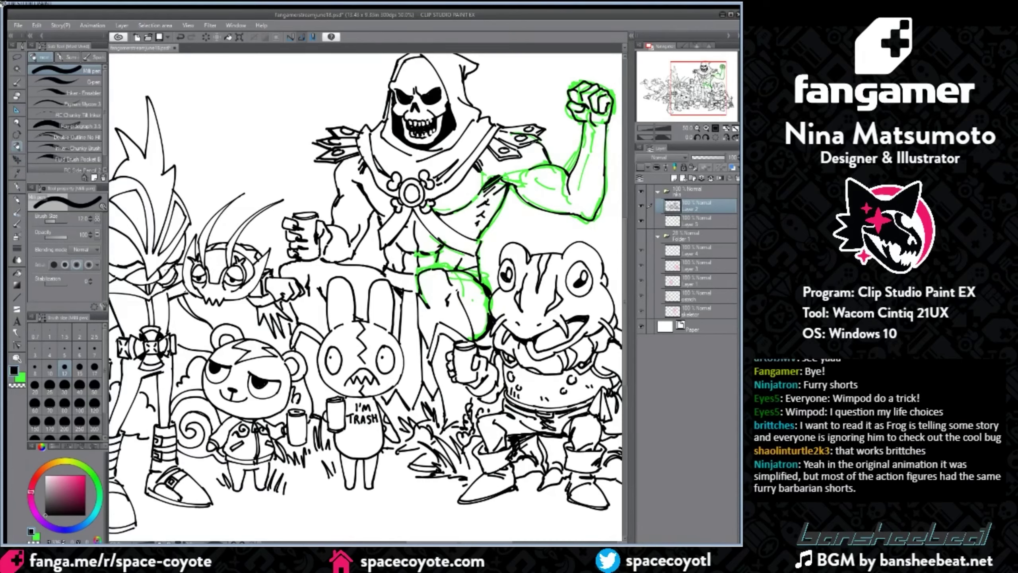
Step: Ink the biceps muscle line inside the skull figure's raised upper arm, redoing strokes as needed
{"action": "scroll", "coordinate": [583, 275], "scroll_direction": "down", "scroll_amount": 2}
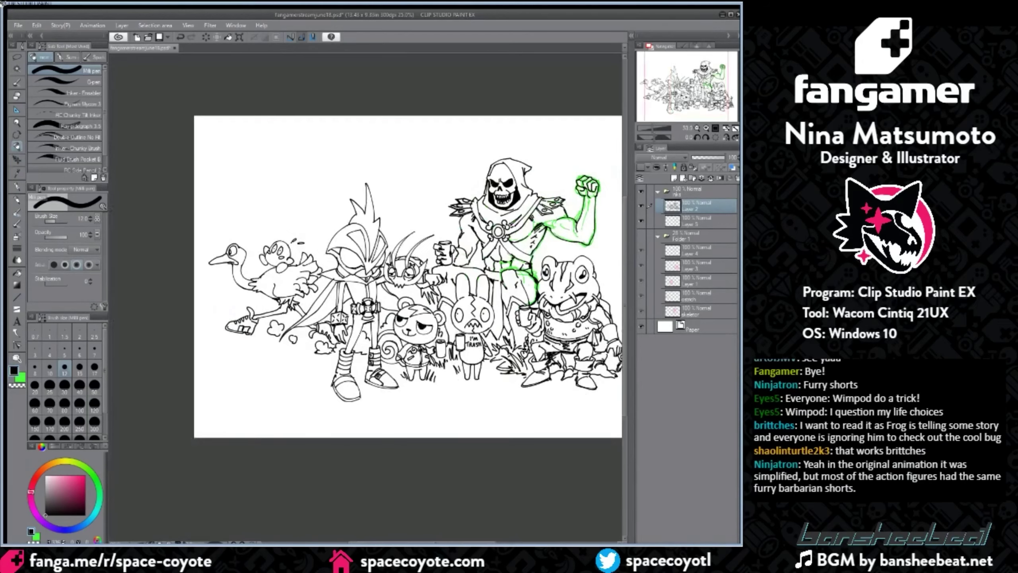
{"action": "scroll", "coordinate": [580, 165], "scroll_direction": "up", "scroll_amount": 2}
{"action": "key", "text": "ctrl+z"}
{"action": "mouse_move", "coordinate": [531, 281]}
{"action": "left_mouse_down"}
{"action": "mouse_move", "coordinate": [500, 272]}
{"action": "mouse_move", "coordinate": [565, 282]}
{"action": "mouse_move", "coordinate": [573, 268]}
{"action": "mouse_move", "coordinate": [537, 287]}
{"action": "left_mouse_up"}
{"action": "key", "text": "ctrl+z"}
{"action": "key", "text": "ctrl+z"}
{"action": "key", "text": "ctrl+z"}
{"action": "key", "text": "ctrl+z"}
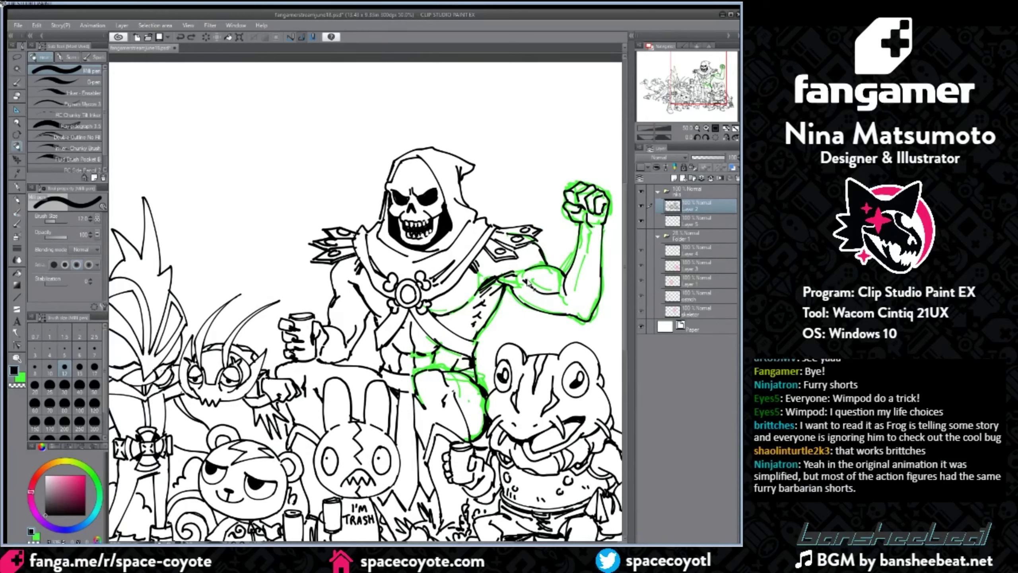
{"action": "key", "text": "ctrl+z"}
{"action": "left_click_drag", "start_coordinate": [524, 280], "coordinate": [547, 292]}
Step: Hide the green sketch layer beneath the inked line art
{"action": "key", "text": "ctrl+minus"}
{"action": "key", "text": "ctrl+minus"}
{"action": "left_click", "coordinate": [643, 219]}
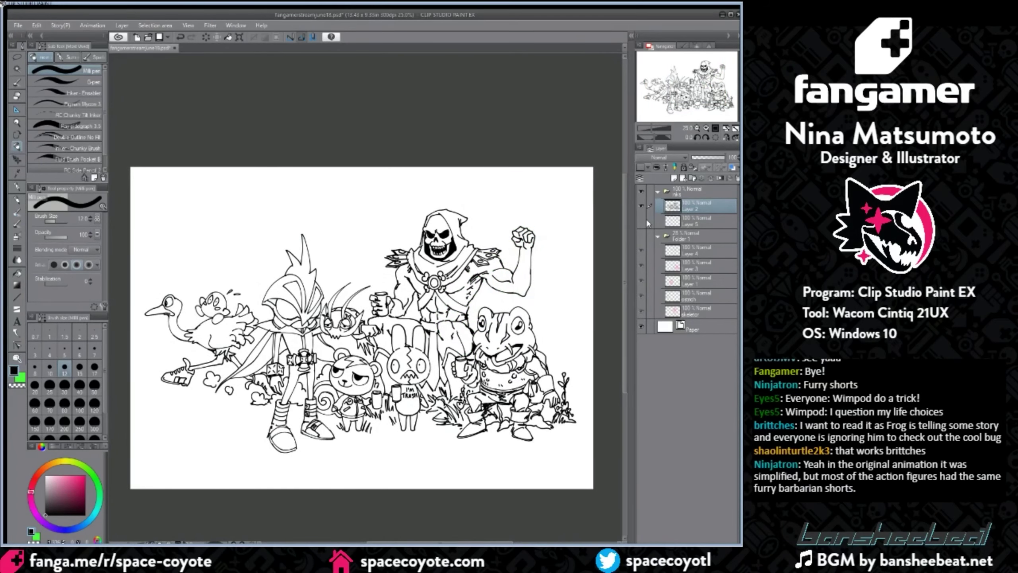
Step: Examine the inked group line art, checking the skull figure's raised arm close up and the overall composition
{"action": "left_click_drag", "start_coordinate": [480, 542], "coordinate": [494, 542]}
{"action": "scroll", "coordinate": [472, 249], "scroll_direction": "up", "scroll_amount": 1}
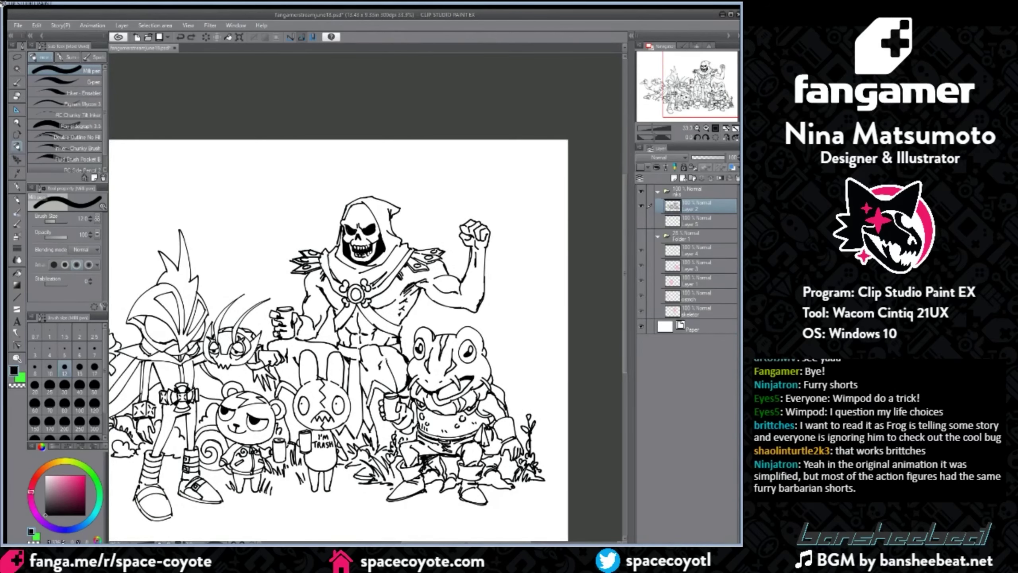
{"action": "key", "text": "ctrl+minus"}
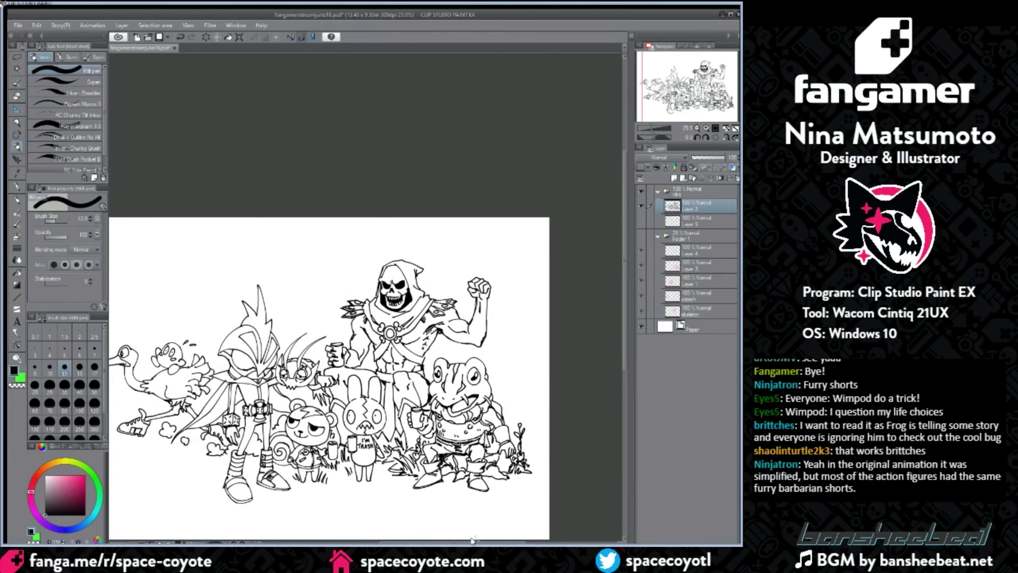
{"action": "scroll", "coordinate": [467, 223], "scroll_direction": "up", "scroll_amount": 3}
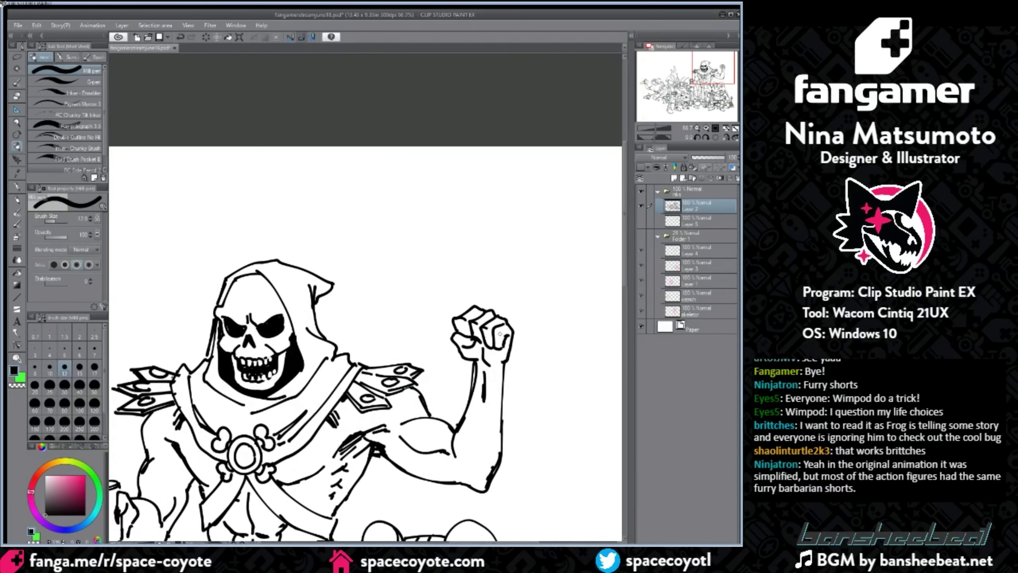
{"action": "scroll", "coordinate": [529, 321], "scroll_direction": "down", "scroll_amount": 2}
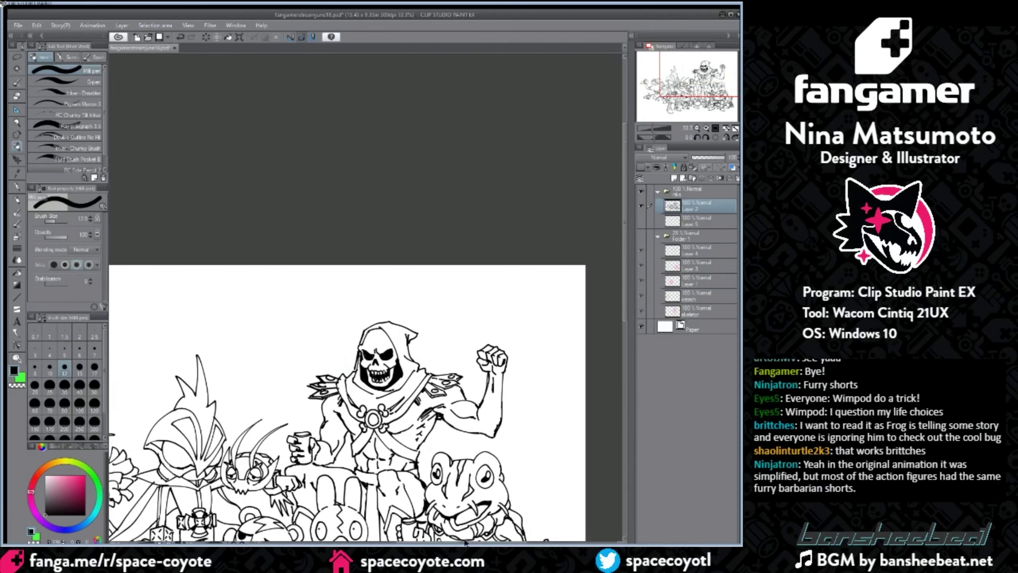
{"action": "left_click_drag", "start_coordinate": [465, 542], "coordinate": [439, 541]}
{"action": "left_click_drag", "start_coordinate": [624, 265], "coordinate": [624, 328]}
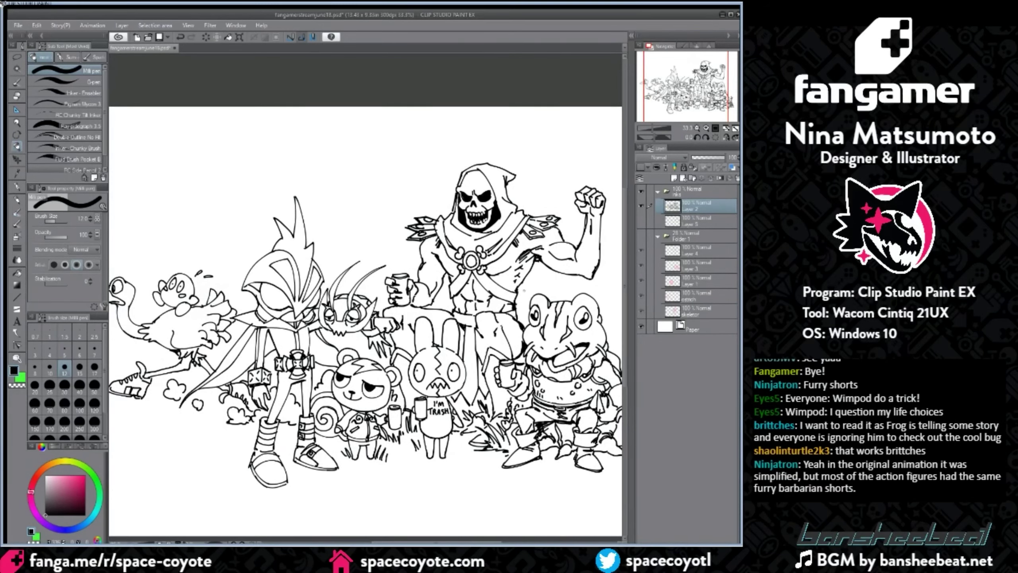
{"action": "left_click_drag", "start_coordinate": [446, 541], "coordinate": [414, 541]}
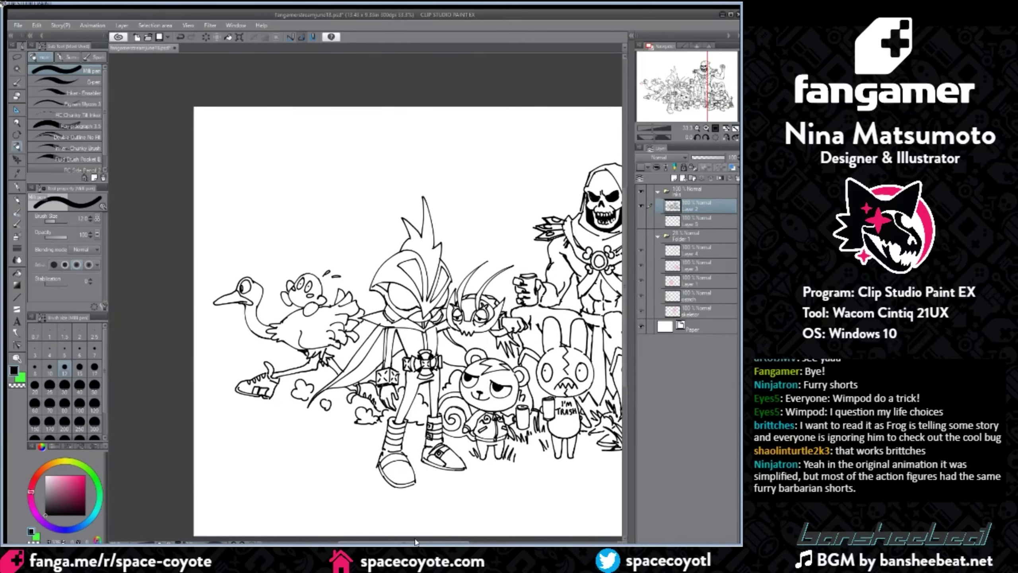
{"action": "key", "text": "ctrl+minus"}
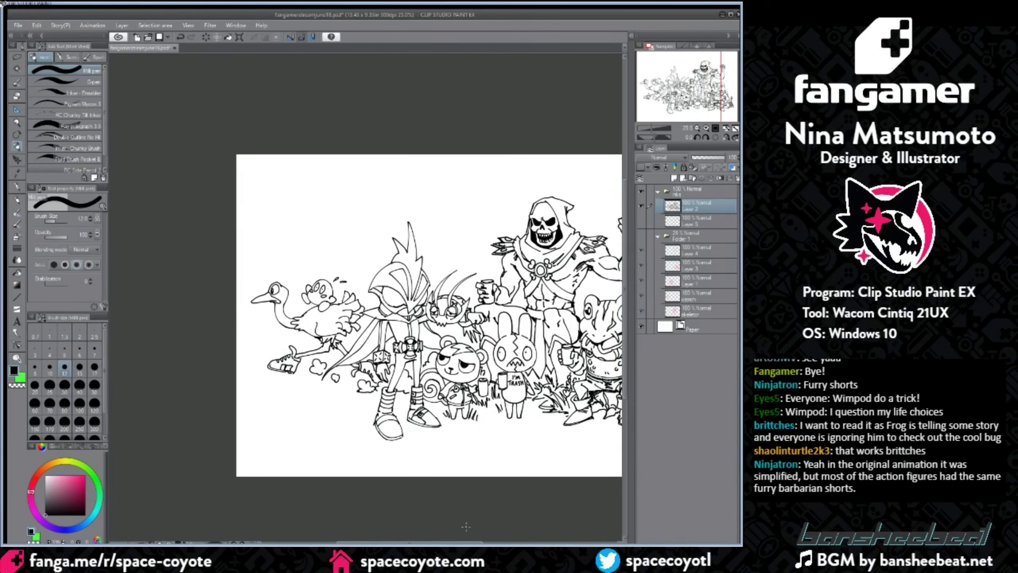
{"action": "left_click_drag", "start_coordinate": [481, 542], "coordinate": [499, 541]}
Step: Add a new layer directly beneath the inked line art layer and save the file
{"action": "left_click", "coordinate": [685, 221]}
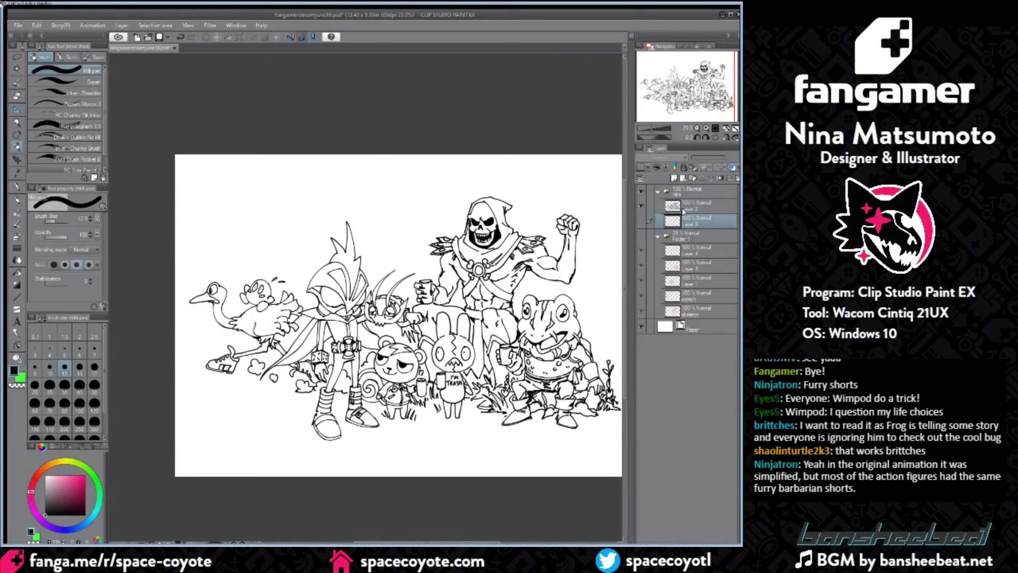
{"action": "left_click", "coordinate": [674, 178]}
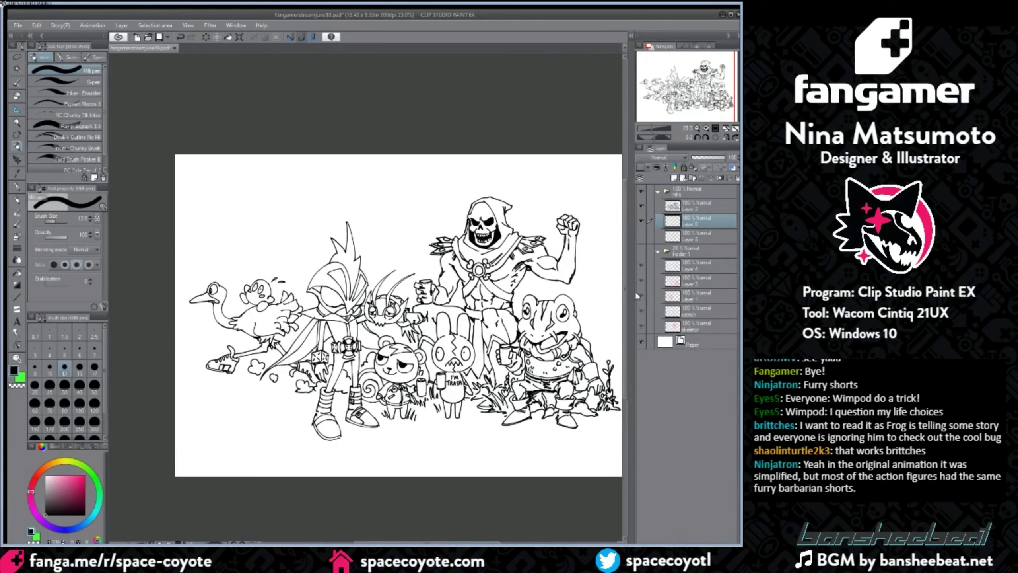
{"action": "key", "text": "ctrl+s"}
Step: Select the Rough wash watercolor brush and make two trial strokes on the canvas, undoing each
{"action": "left_click", "coordinate": [17, 198]}
{"action": "left_click", "coordinate": [17, 211]}
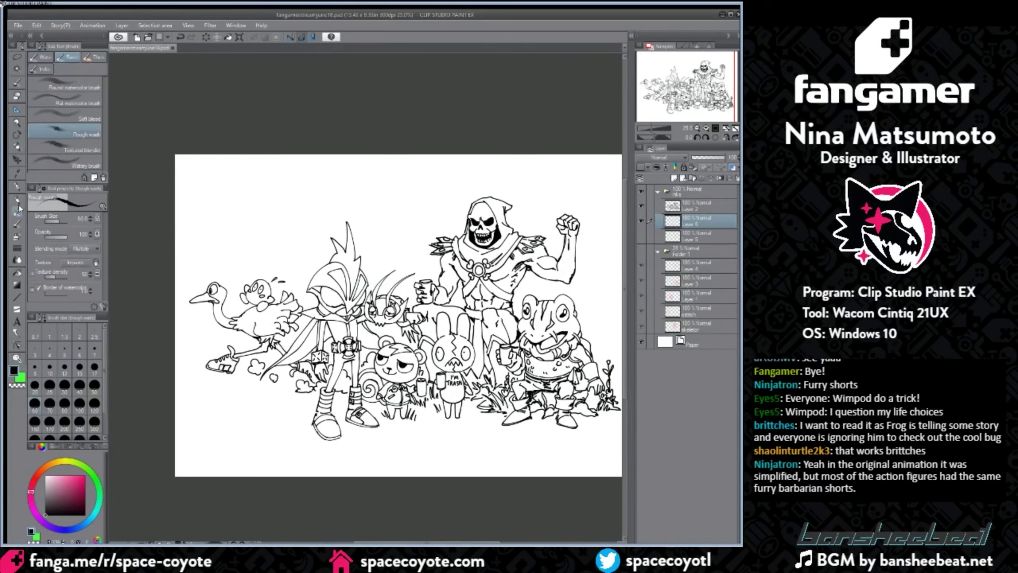
{"action": "left_click_drag", "start_coordinate": [390, 196], "coordinate": [397, 263]}
{"action": "key", "text": "ctrl+z"}
{"action": "left_click_drag", "start_coordinate": [418, 212], "coordinate": [424, 270]}
{"action": "key", "text": "ctrl+z"}
Step: Enlarge the brush and lay a light gray wash over the frog character's head
{"action": "left_click_drag", "start_coordinate": [441, 542], "coordinate": [451, 542]}
{"action": "key", "text": "]"}
{"action": "key", "text": "]"}
{"action": "key", "text": "]"}
{"action": "key", "text": "]"}
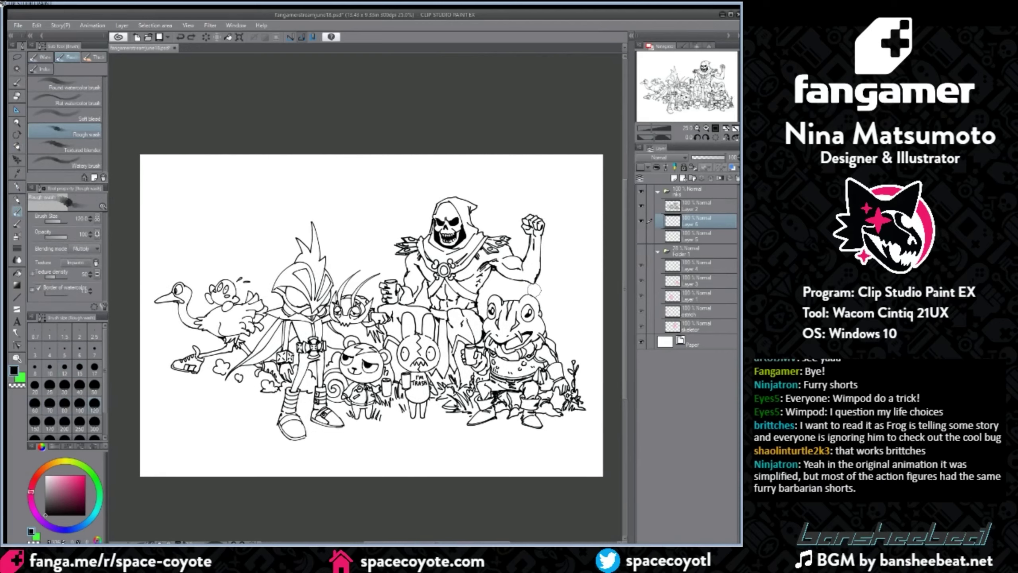
{"action": "key", "text": "]"}
{"action": "mouse_move", "coordinate": [498, 323]}
{"action": "left_mouse_down"}
{"action": "mouse_move", "coordinate": [527, 313]}
{"action": "mouse_move", "coordinate": [516, 305]}
{"action": "mouse_move", "coordinate": [530, 314]}
{"action": "mouse_move", "coordinate": [535, 322]}
{"action": "mouse_move", "coordinate": [493, 324]}
{"action": "mouse_move", "coordinate": [536, 326]}
{"action": "mouse_move", "coordinate": [534, 340]}
{"action": "mouse_move", "coordinate": [510, 344]}
{"action": "mouse_move", "coordinate": [535, 322]}
{"action": "mouse_move", "coordinate": [526, 302]}
{"action": "mouse_move", "coordinate": [550, 298]}
{"action": "mouse_move", "coordinate": [499, 361]}
{"action": "mouse_move", "coordinate": [548, 334]}
{"action": "mouse_move", "coordinate": [538, 352]}
{"action": "mouse_move", "coordinate": [552, 328]}
{"action": "left_mouse_up"}
Step: Shade the frog's shaggy collar with a dark gray wash at brush size 60, undoing the trial strokes first
{"action": "scroll", "coordinate": [559, 322], "scroll_direction": "up", "scroll_amount": 2}
{"action": "key", "text": "bracketleft"}
{"action": "key", "text": "bracketleft"}
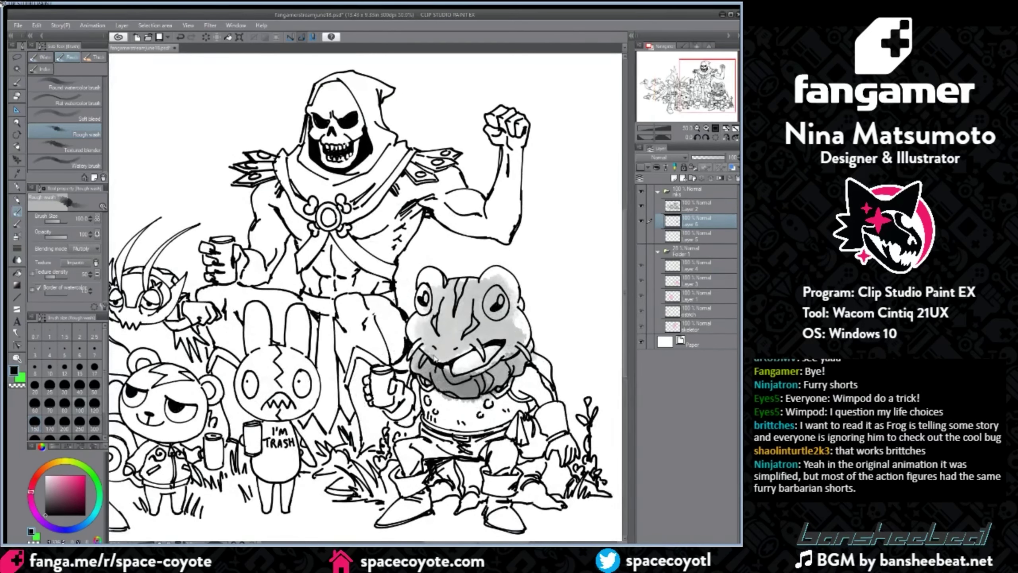
{"action": "key", "text": "ctrl+z"}
{"action": "mouse_move", "coordinate": [446, 371]}
{"action": "left_mouse_down"}
{"action": "mouse_move", "coordinate": [430, 367]}
{"action": "mouse_move", "coordinate": [447, 381]}
{"action": "mouse_move", "coordinate": [516, 370]}
{"action": "mouse_move", "coordinate": [536, 342]}
{"action": "mouse_move", "coordinate": [530, 327]}
{"action": "left_mouse_up"}
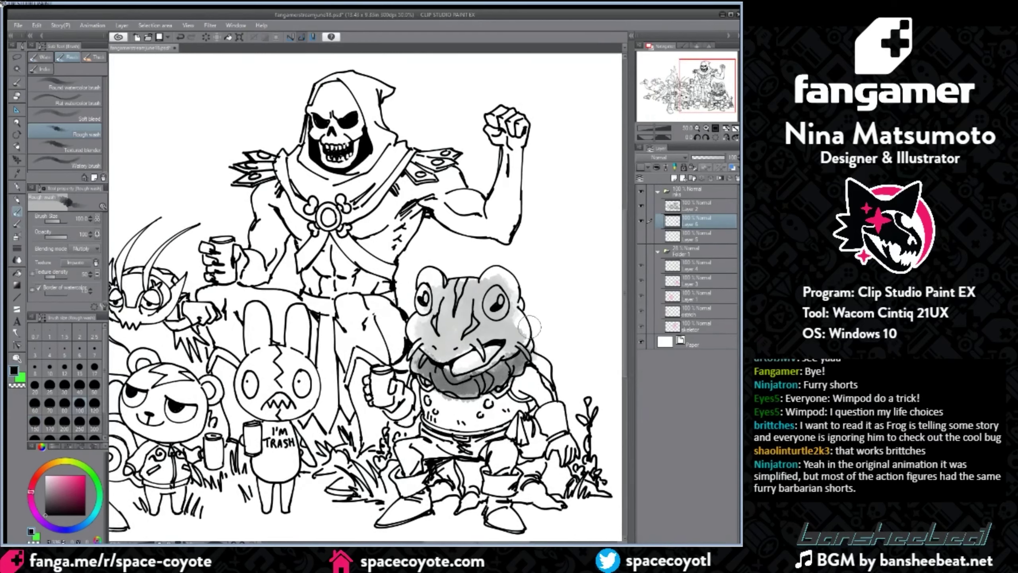
{"action": "key", "text": "ctrl+z"}
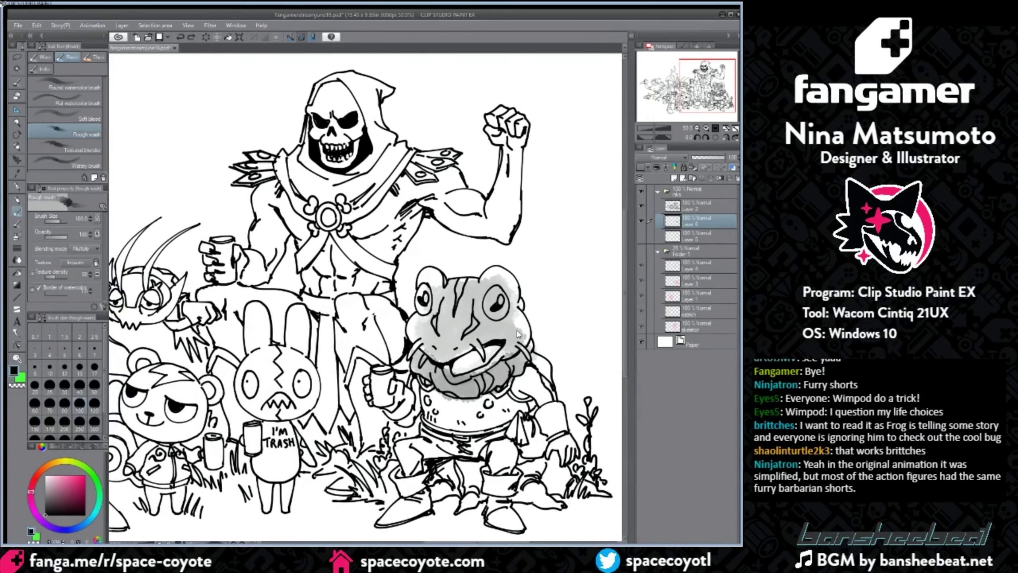
{"action": "key", "text": "ctrl+z"}
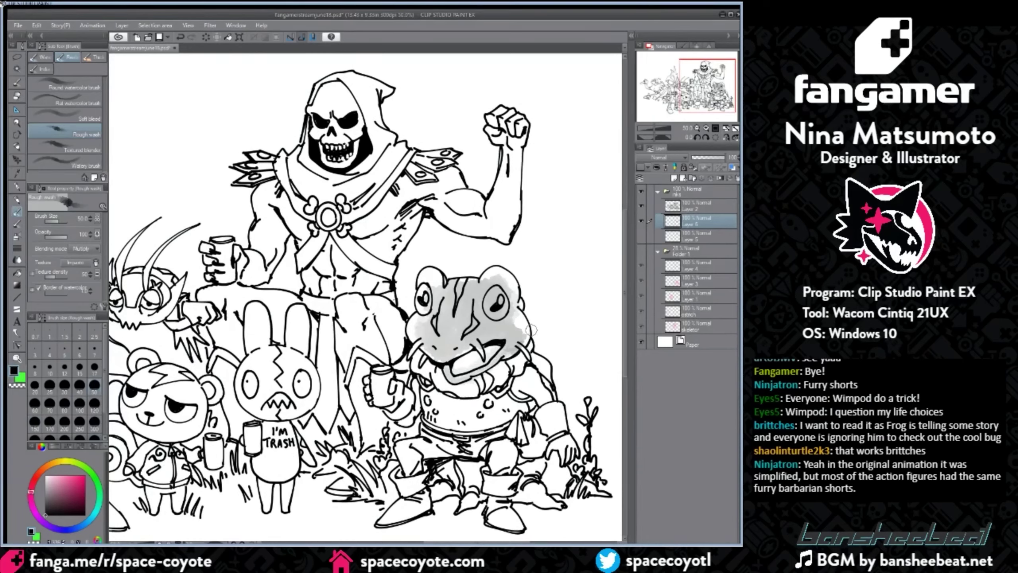
{"action": "left_click", "coordinate": [35, 403]}
{"action": "mouse_move", "coordinate": [426, 367]}
{"action": "left_mouse_down"}
{"action": "mouse_move", "coordinate": [479, 389]}
{"action": "mouse_move", "coordinate": [474, 383]}
{"action": "mouse_move", "coordinate": [522, 352]}
{"action": "left_mouse_up"}
{"action": "left_click_drag", "start_coordinate": [435, 380], "coordinate": [423, 364]}
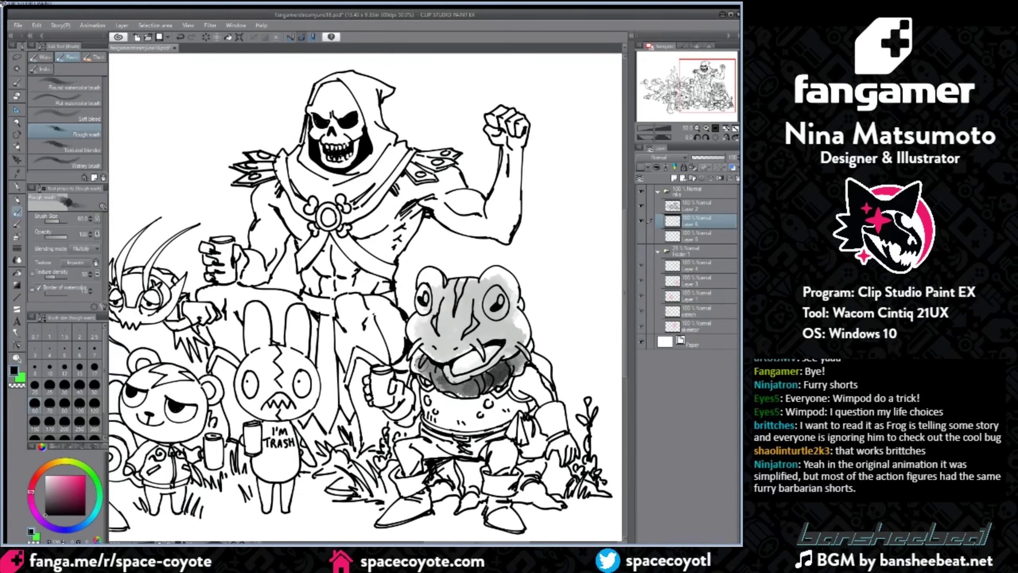
Step: Lay a light gray wash over the frog's studded chest armor with a slightly larger brush
{"action": "scroll", "coordinate": [471, 329], "scroll_direction": "down", "scroll_amount": 1}
{"action": "scroll", "coordinate": [543, 313], "scroll_direction": "up", "scroll_amount": 1}
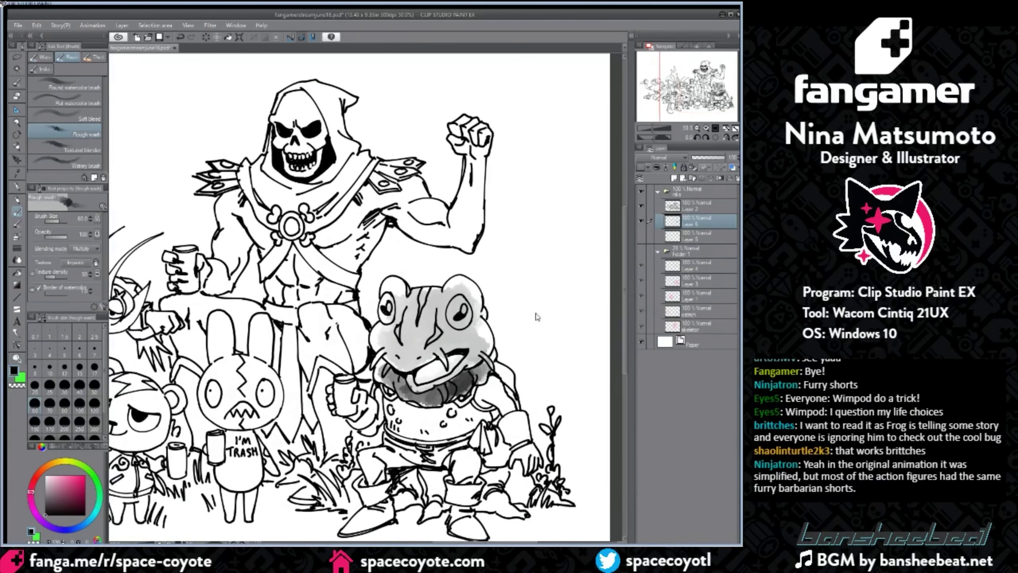
{"action": "left_click_drag", "start_coordinate": [624, 306], "coordinate": [624, 334]}
{"action": "key", "text": "bracketright"}
{"action": "mouse_move", "coordinate": [392, 324]}
{"action": "left_mouse_down"}
{"action": "mouse_move", "coordinate": [449, 332]}
{"action": "mouse_move", "coordinate": [429, 328]}
{"action": "mouse_move", "coordinate": [411, 349]}
{"action": "left_mouse_up"}
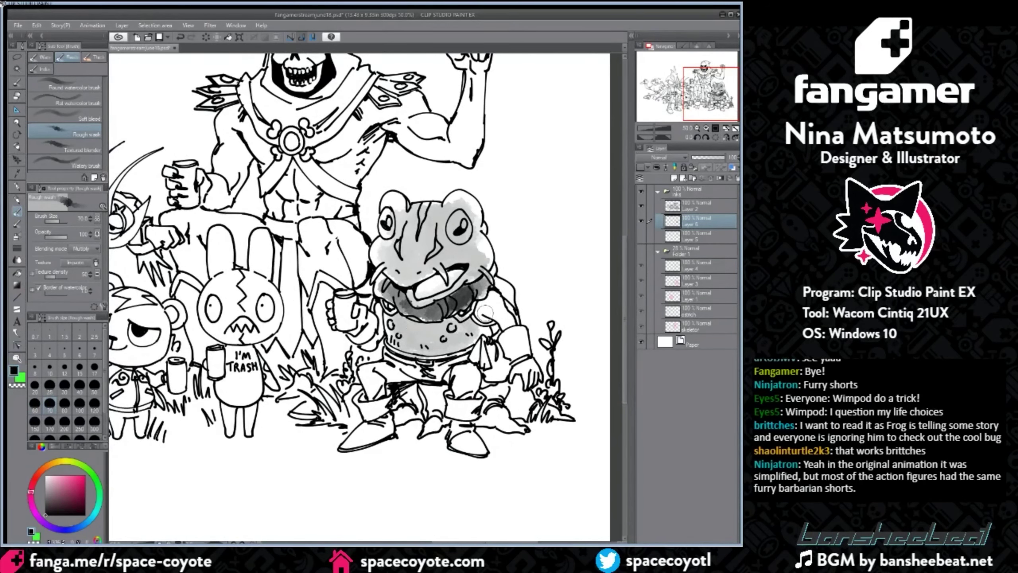
Step: Wash the frog's boots darker gray and its trousers light gray, undoing any stray stroke
{"action": "scroll", "coordinate": [561, 304], "scroll_direction": "down", "scroll_amount": 1}
{"action": "scroll", "coordinate": [528, 341], "scroll_direction": "up", "scroll_amount": 1}
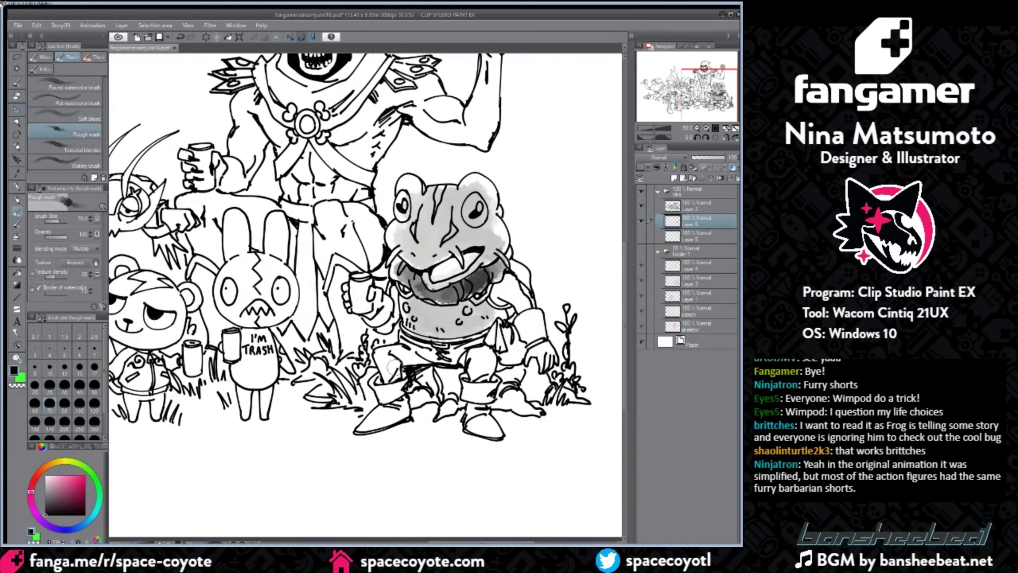
{"action": "mouse_move", "coordinate": [395, 388]}
{"action": "left_mouse_down"}
{"action": "mouse_move", "coordinate": [399, 399]}
{"action": "mouse_move", "coordinate": [404, 385]}
{"action": "mouse_move", "coordinate": [385, 391]}
{"action": "mouse_move", "coordinate": [401, 409]}
{"action": "mouse_move", "coordinate": [371, 425]}
{"action": "mouse_move", "coordinate": [411, 399]}
{"action": "left_mouse_up"}
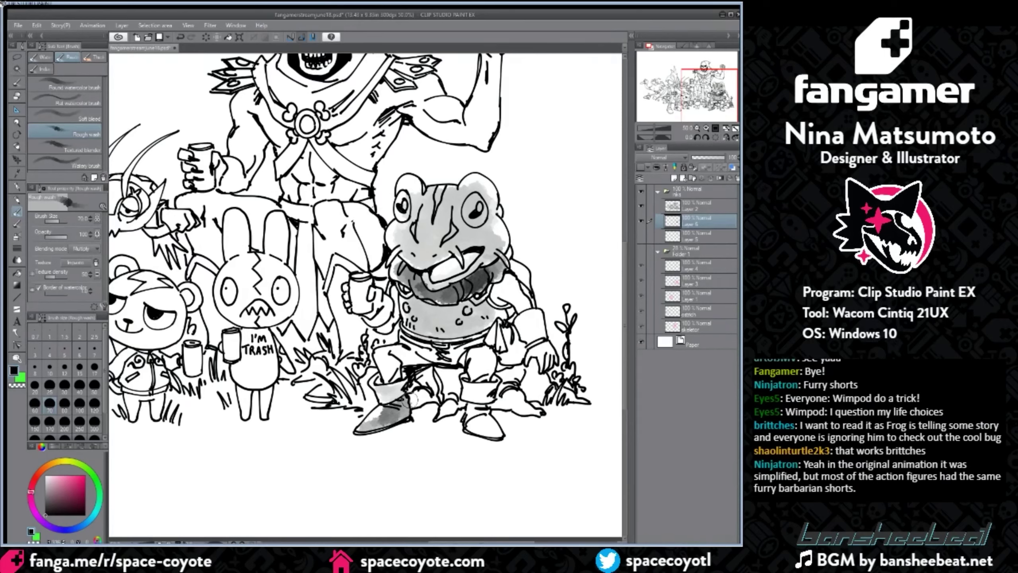
{"action": "mouse_move", "coordinate": [479, 415]}
{"action": "left_mouse_down"}
{"action": "mouse_move", "coordinate": [480, 433]}
{"action": "mouse_move", "coordinate": [497, 435]}
{"action": "mouse_move", "coordinate": [481, 379]}
{"action": "mouse_move", "coordinate": [497, 389]}
{"action": "mouse_move", "coordinate": [472, 395]}
{"action": "mouse_move", "coordinate": [487, 391]}
{"action": "mouse_move", "coordinate": [491, 369]}
{"action": "mouse_move", "coordinate": [479, 373]}
{"action": "mouse_move", "coordinate": [493, 362]}
{"action": "left_mouse_up"}
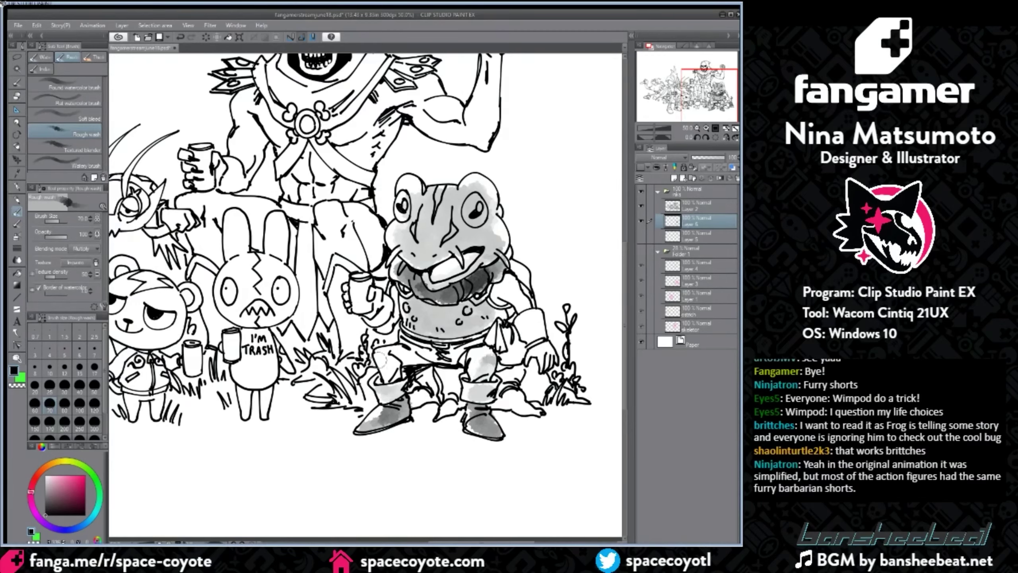
{"action": "mouse_move", "coordinate": [381, 361]}
{"action": "left_mouse_down"}
{"action": "mouse_move", "coordinate": [391, 367]}
{"action": "mouse_move", "coordinate": [379, 371]}
{"action": "mouse_move", "coordinate": [383, 353]}
{"action": "mouse_move", "coordinate": [506, 357]}
{"action": "mouse_move", "coordinate": [512, 345]}
{"action": "mouse_move", "coordinate": [498, 340]}
{"action": "mouse_move", "coordinate": [507, 335]}
{"action": "mouse_move", "coordinate": [518, 356]}
{"action": "left_mouse_up"}
{"action": "key", "text": "ctrl+z"}
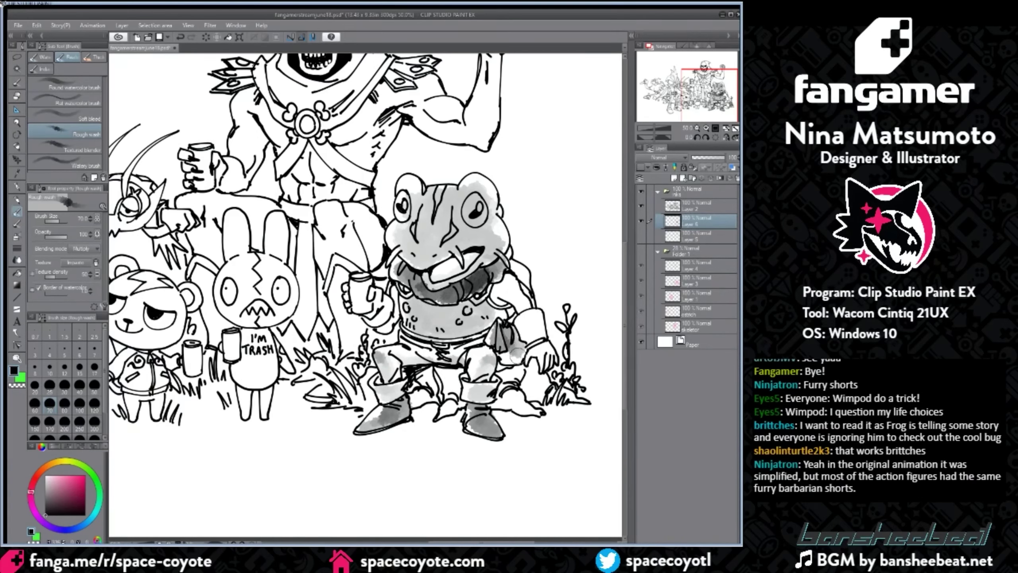
Step: Shade the frog's wristband, both hands and arms with gray washes
{"action": "key", "text": "ctrl+minus"}
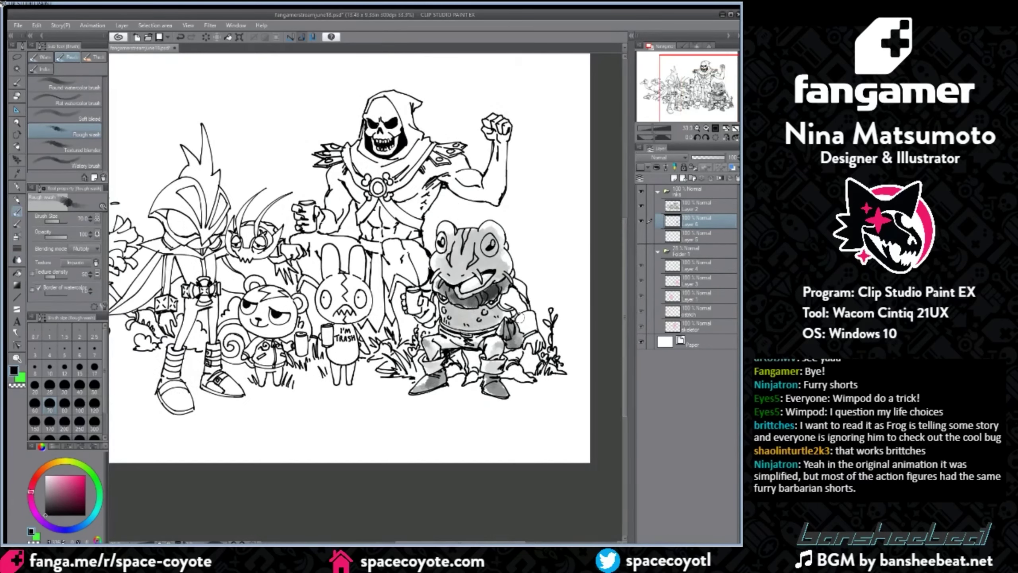
{"action": "scroll", "coordinate": [517, 321], "scroll_direction": "up", "scroll_amount": 1}
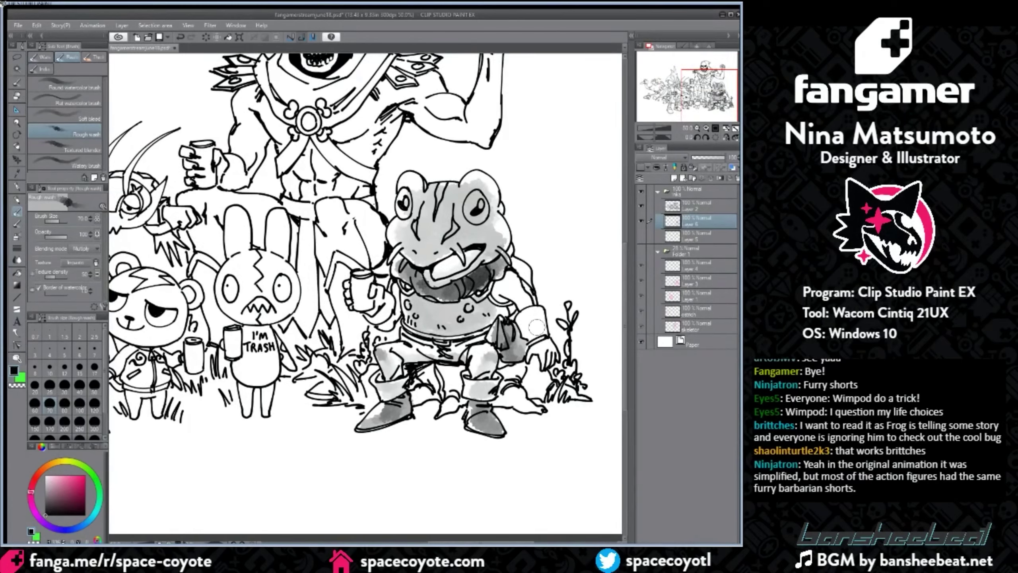
{"action": "left_click_drag", "start_coordinate": [537, 316], "coordinate": [525, 319]}
{"action": "mouse_move", "coordinate": [541, 332]}
{"action": "left_mouse_down"}
{"action": "mouse_move", "coordinate": [524, 351]}
{"action": "mouse_move", "coordinate": [547, 356]}
{"action": "left_mouse_up"}
{"action": "mouse_move", "coordinate": [383, 307]}
{"action": "left_mouse_down"}
{"action": "mouse_move", "coordinate": [374, 317]}
{"action": "mouse_move", "coordinate": [383, 298]}
{"action": "left_mouse_up"}
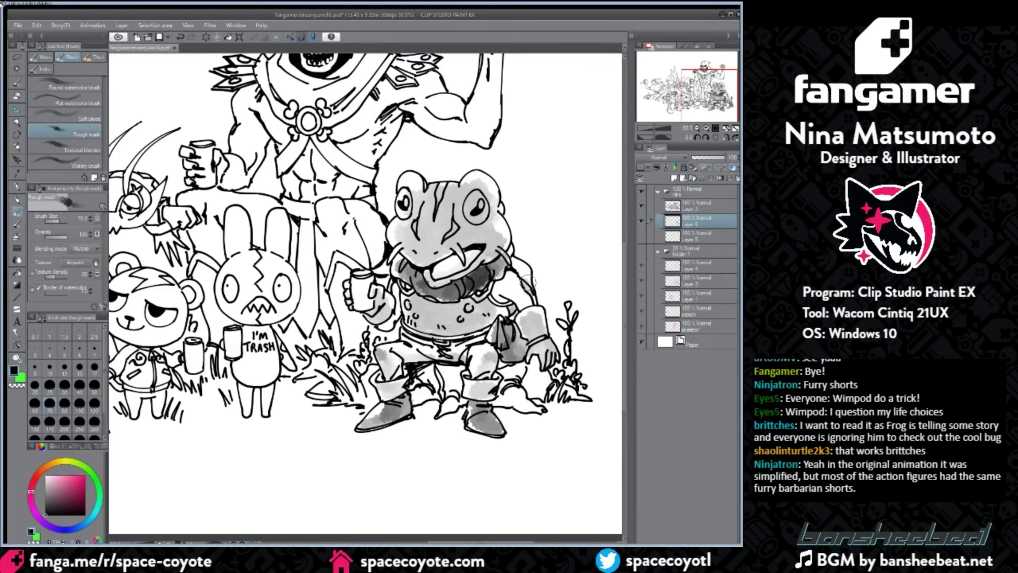
{"action": "mouse_move", "coordinate": [529, 293]}
{"action": "left_mouse_down"}
{"action": "mouse_move", "coordinate": [515, 258]}
{"action": "mouse_move", "coordinate": [533, 292]}
{"action": "mouse_move", "coordinate": [501, 291]}
{"action": "mouse_move", "coordinate": [509, 297]}
{"action": "left_mouse_up"}
{"action": "left_click_drag", "start_coordinate": [397, 307], "coordinate": [396, 314]}
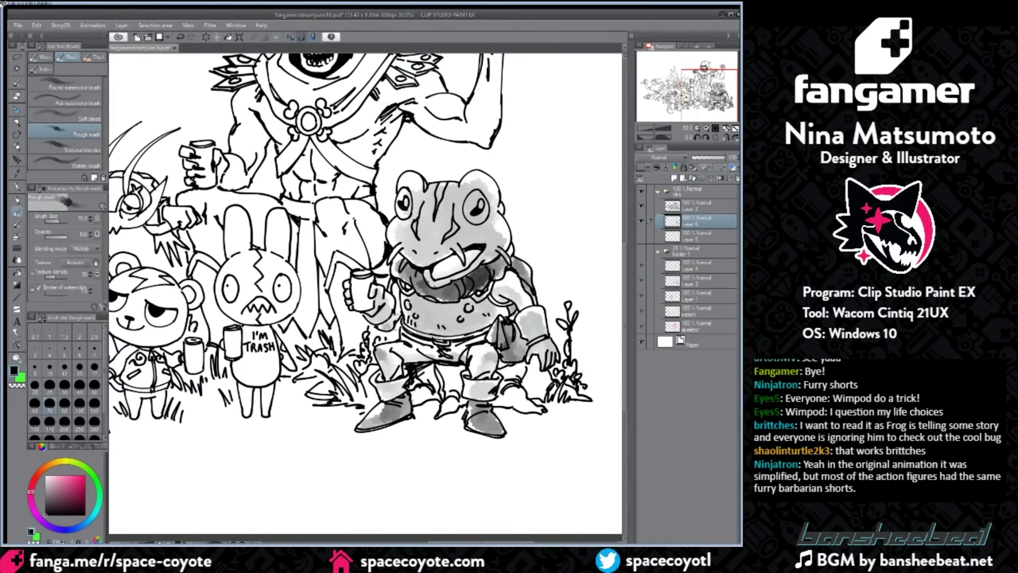
Step: Fill the rabbit character's ears, head and "I'M TRASH" body with a dark gray wash
{"action": "left_click_drag", "start_coordinate": [493, 541], "coordinate": [485, 541]}
{"action": "scroll", "coordinate": [539, 181], "scroll_direction": "down", "scroll_amount": 1}
{"action": "scroll", "coordinate": [430, 127], "scroll_direction": "up", "scroll_amount": 1}
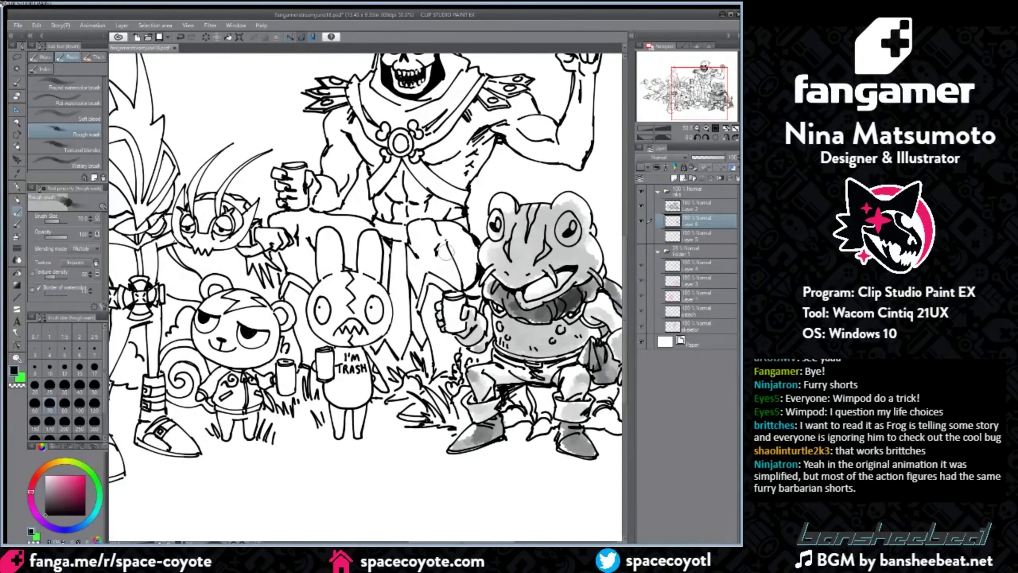
{"action": "mouse_move", "coordinate": [340, 285]}
{"action": "left_mouse_down"}
{"action": "mouse_move", "coordinate": [325, 302]}
{"action": "mouse_move", "coordinate": [331, 285]}
{"action": "mouse_move", "coordinate": [358, 283]}
{"action": "mouse_move", "coordinate": [341, 291]}
{"action": "mouse_move", "coordinate": [356, 320]}
{"action": "mouse_move", "coordinate": [354, 301]}
{"action": "mouse_move", "coordinate": [352, 328]}
{"action": "mouse_move", "coordinate": [328, 231]}
{"action": "left_mouse_up"}
{"action": "mouse_move", "coordinate": [377, 291]}
{"action": "left_mouse_down"}
{"action": "mouse_move", "coordinate": [371, 238]}
{"action": "mouse_move", "coordinate": [374, 293]}
{"action": "mouse_move", "coordinate": [360, 324]}
{"action": "left_mouse_up"}
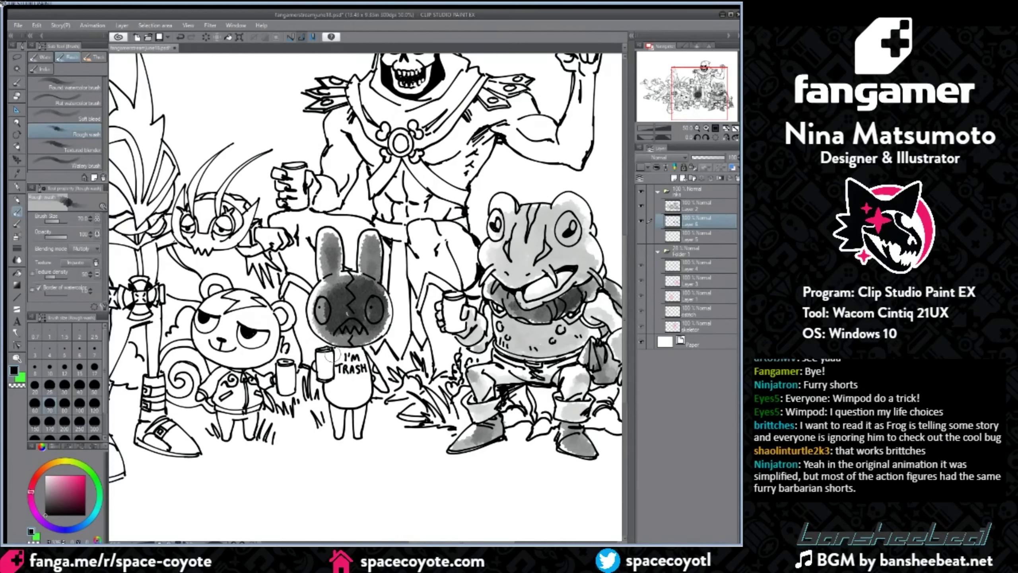
{"action": "mouse_move", "coordinate": [337, 404]}
{"action": "left_mouse_down"}
{"action": "mouse_move", "coordinate": [339, 438]}
{"action": "mouse_move", "coordinate": [341, 415]}
{"action": "mouse_move", "coordinate": [365, 386]}
{"action": "mouse_move", "coordinate": [357, 422]}
{"action": "mouse_move", "coordinate": [370, 388]}
{"action": "mouse_move", "coordinate": [347, 384]}
{"action": "mouse_move", "coordinate": [339, 396]}
{"action": "mouse_move", "coordinate": [347, 399]}
{"action": "mouse_move", "coordinate": [346, 367]}
{"action": "mouse_move", "coordinate": [356, 398]}
{"action": "mouse_move", "coordinate": [355, 370]}
{"action": "mouse_move", "coordinate": [331, 384]}
{"action": "mouse_move", "coordinate": [337, 397]}
{"action": "mouse_move", "coordinate": [363, 396]}
{"action": "mouse_move", "coordinate": [380, 386]}
{"action": "left_mouse_up"}
Step: Wash the small bear-eared character's face and ears light gray, adjusting the brush size to fit
{"action": "left_click_drag", "start_coordinate": [470, 542], "coordinate": [442, 542]}
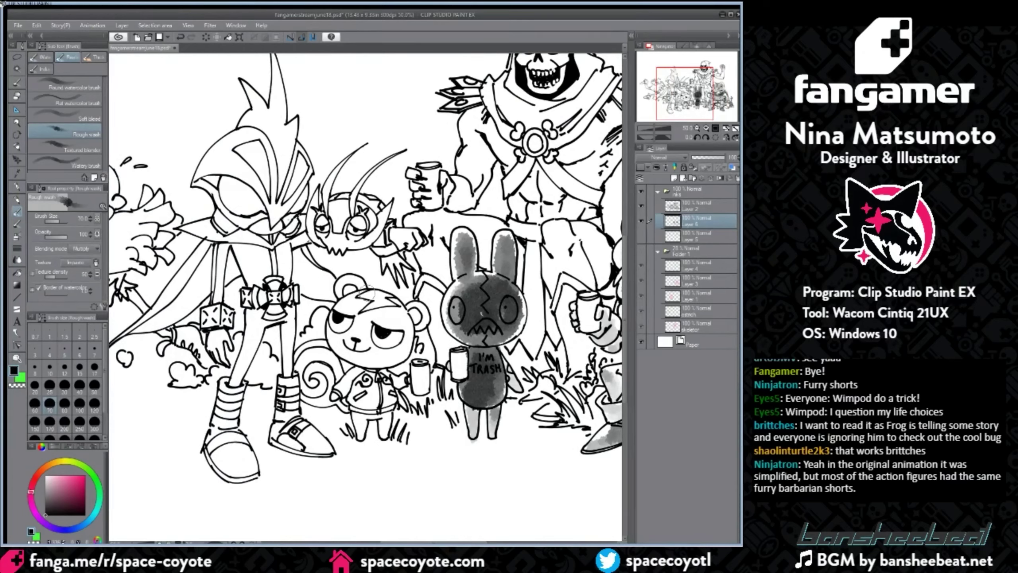
{"action": "key", "text": "bracketright"}
{"action": "key", "text": "bracketright"}
{"action": "key", "text": "bracketright"}
{"action": "mouse_move", "coordinate": [357, 311]}
{"action": "left_mouse_down"}
{"action": "mouse_move", "coordinate": [398, 345]}
{"action": "mouse_move", "coordinate": [395, 321]}
{"action": "mouse_move", "coordinate": [342, 318]}
{"action": "mouse_move", "coordinate": [379, 344]}
{"action": "mouse_move", "coordinate": [386, 326]}
{"action": "mouse_move", "coordinate": [366, 317]}
{"action": "mouse_move", "coordinate": [380, 310]}
{"action": "mouse_move", "coordinate": [386, 341]}
{"action": "mouse_move", "coordinate": [358, 331]}
{"action": "mouse_move", "coordinate": [401, 356]}
{"action": "left_mouse_up"}
{"action": "key", "text": "bracketleft"}
{"action": "key", "text": "bracketleft"}
{"action": "mouse_move", "coordinate": [416, 313]}
{"action": "left_mouse_down"}
{"action": "mouse_move", "coordinate": [417, 323]}
{"action": "mouse_move", "coordinate": [346, 287]}
{"action": "mouse_move", "coordinate": [400, 293]}
{"action": "left_mouse_up"}
Step: Shade the bear-eared character's jacket darker gray and its legs lighter gray with a smaller brush
{"action": "key", "text": "bracketleft"}
{"action": "key", "text": "bracketleft"}
{"action": "key", "text": "bracketleft"}
{"action": "key", "text": "bracketleft"}
{"action": "mouse_move", "coordinate": [354, 373]}
{"action": "left_mouse_down"}
{"action": "mouse_move", "coordinate": [336, 348]}
{"action": "mouse_move", "coordinate": [313, 391]}
{"action": "mouse_move", "coordinate": [318, 348]}
{"action": "mouse_move", "coordinate": [338, 366]}
{"action": "mouse_move", "coordinate": [336, 383]}
{"action": "mouse_move", "coordinate": [377, 398]}
{"action": "mouse_move", "coordinate": [386, 396]}
{"action": "mouse_move", "coordinate": [384, 370]}
{"action": "mouse_move", "coordinate": [398, 378]}
{"action": "mouse_move", "coordinate": [423, 344]}
{"action": "mouse_move", "coordinate": [400, 386]}
{"action": "left_mouse_up"}
{"action": "key", "text": "bracketright"}
{"action": "key", "text": "bracketright"}
{"action": "key", "text": "bracketleft"}
{"action": "key", "text": "ctrl+z"}
{"action": "key", "text": "bracketleft"}
{"action": "key", "text": "bracketleft"}
{"action": "mouse_move", "coordinate": [371, 417]}
{"action": "left_mouse_down"}
{"action": "mouse_move", "coordinate": [384, 430]}
{"action": "mouse_move", "coordinate": [388, 416]}
{"action": "left_mouse_up"}
Step: Fill the crested masked figure's legs and boots with a dark gray wash at brush size 50
{"action": "scroll", "coordinate": [390, 412], "scroll_direction": "down", "scroll_amount": 1}
{"action": "scroll", "coordinate": [389, 413], "scroll_direction": "up", "scroll_amount": 1}
{"action": "key", "text": "ctrl+minus"}
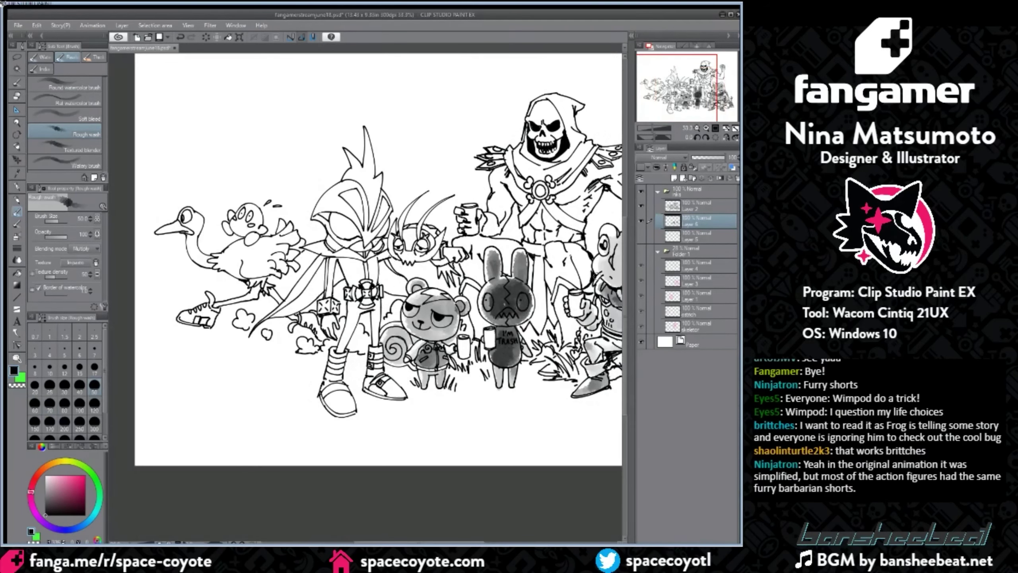
{"action": "key", "text": "ctrl+plus"}
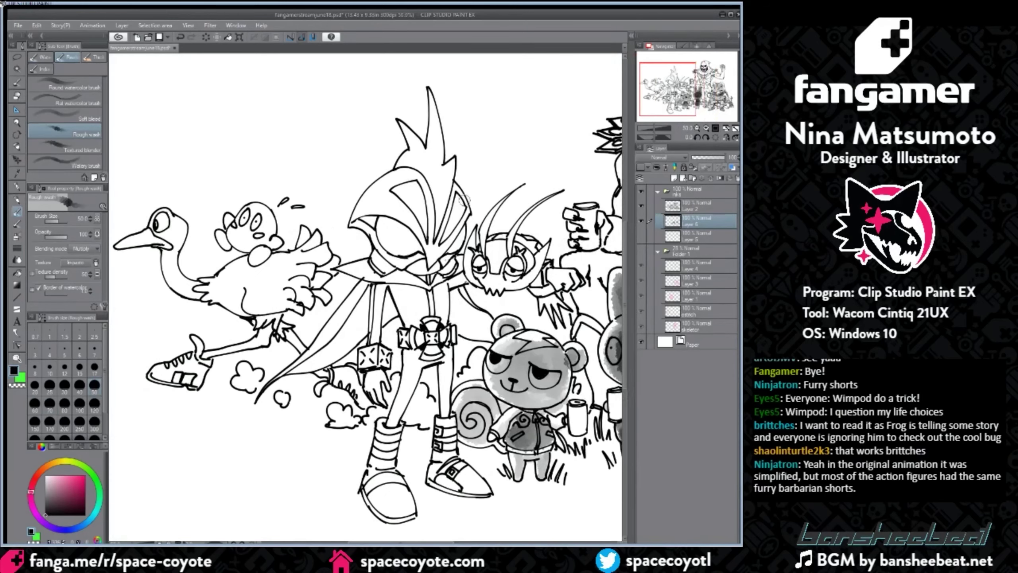
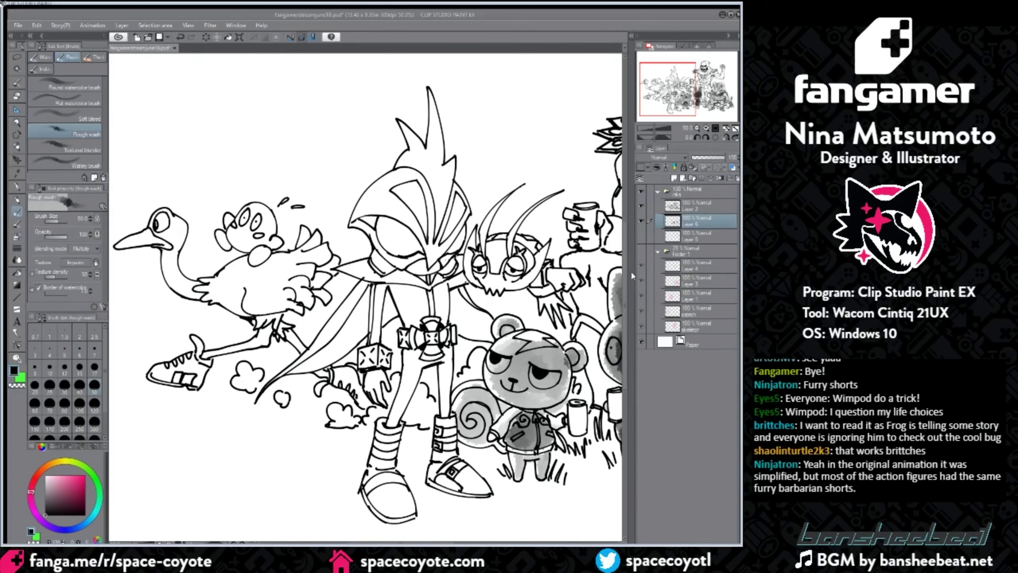
{"action": "scroll", "coordinate": [620, 302], "scroll_direction": "down", "scroll_amount": 3}
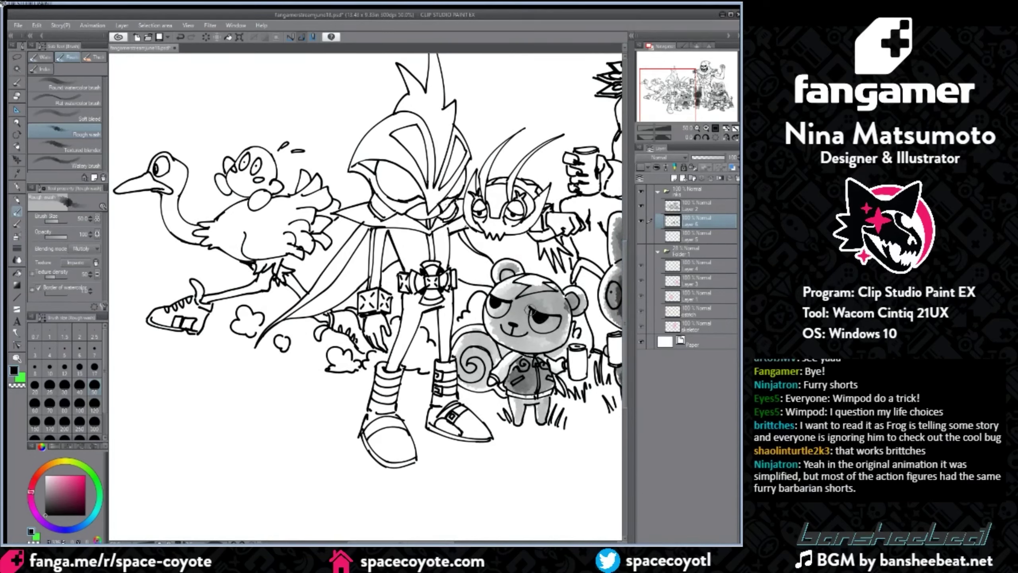
{"action": "mouse_move", "coordinate": [417, 311]}
{"action": "left_mouse_down"}
{"action": "mouse_move", "coordinate": [391, 367]}
{"action": "mouse_move", "coordinate": [420, 318]}
{"action": "mouse_move", "coordinate": [411, 313]}
{"action": "mouse_move", "coordinate": [399, 356]}
{"action": "mouse_move", "coordinate": [418, 296]}
{"action": "mouse_move", "coordinate": [449, 319]}
{"action": "mouse_move", "coordinate": [447, 294]}
{"action": "mouse_move", "coordinate": [443, 359]}
{"action": "mouse_move", "coordinate": [391, 386]}
{"action": "mouse_move", "coordinate": [380, 417]}
{"action": "mouse_move", "coordinate": [399, 371]}
{"action": "mouse_move", "coordinate": [375, 439]}
{"action": "mouse_move", "coordinate": [401, 458]}
{"action": "mouse_move", "coordinate": [401, 418]}
{"action": "mouse_move", "coordinate": [381, 445]}
{"action": "mouse_move", "coordinate": [410, 455]}
{"action": "left_mouse_up"}
{"action": "key", "text": "ctrl+z"}
{"action": "mouse_move", "coordinate": [451, 413]}
{"action": "left_mouse_down"}
{"action": "mouse_move", "coordinate": [461, 420]}
{"action": "mouse_move", "coordinate": [435, 405]}
{"action": "mouse_move", "coordinate": [481, 431]}
{"action": "left_mouse_up"}
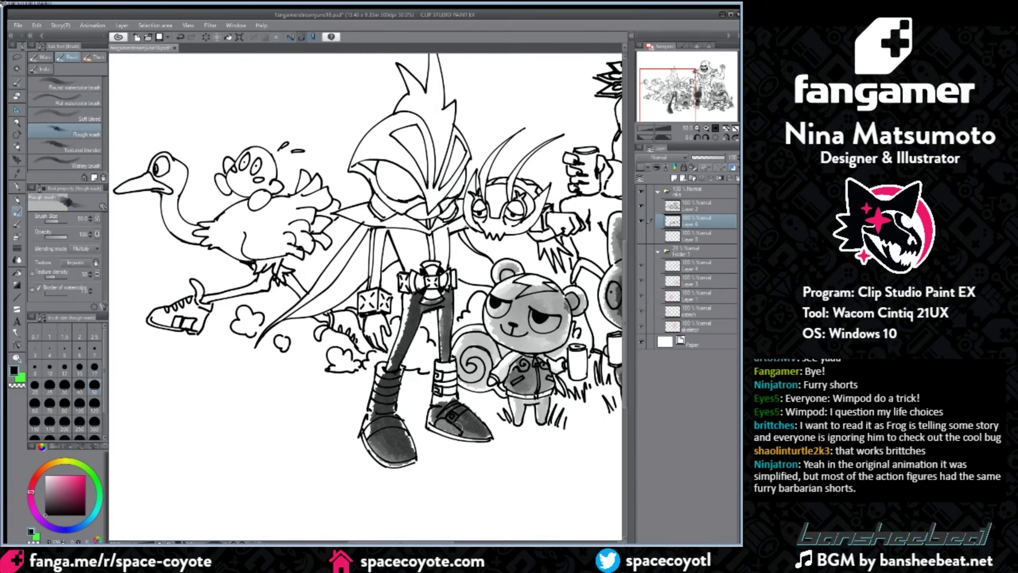
{"action": "mouse_move", "coordinate": [443, 396]}
{"action": "left_mouse_down"}
{"action": "mouse_move", "coordinate": [447, 361]}
{"action": "mouse_move", "coordinate": [453, 405]}
{"action": "mouse_move", "coordinate": [441, 408]}
{"action": "left_mouse_up"}
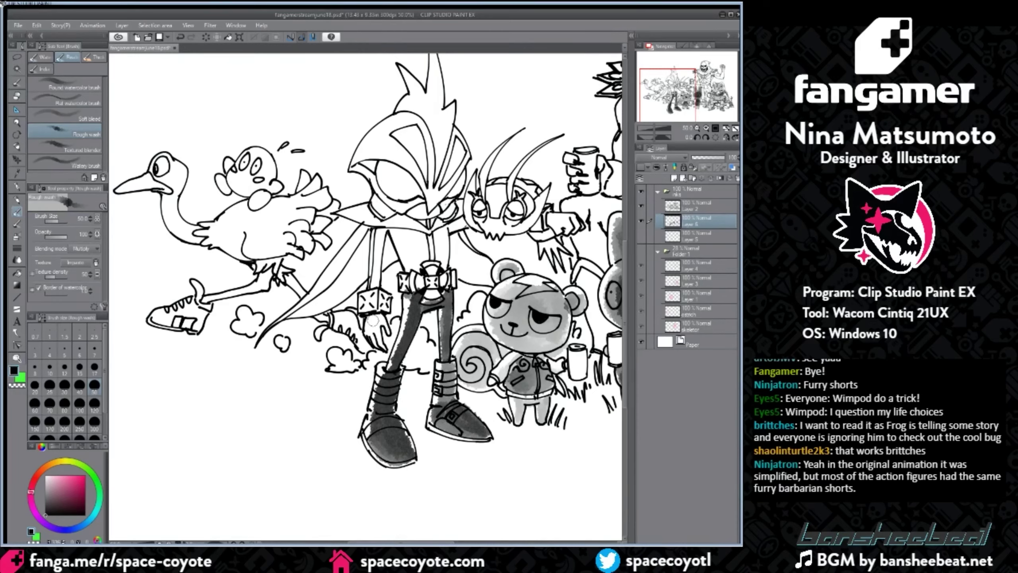
Step: Wash the crested masked figure's lowered hand, its arm and the torso dark gray
{"action": "mouse_move", "coordinate": [372, 321]}
{"action": "left_mouse_down"}
{"action": "mouse_move", "coordinate": [379, 346]}
{"action": "mouse_move", "coordinate": [386, 331]}
{"action": "left_mouse_up"}
{"action": "mouse_move", "coordinate": [379, 263]}
{"action": "left_mouse_down"}
{"action": "mouse_move", "coordinate": [376, 281]}
{"action": "mouse_move", "coordinate": [378, 250]}
{"action": "mouse_move", "coordinate": [414, 259]}
{"action": "mouse_move", "coordinate": [415, 236]}
{"action": "mouse_move", "coordinate": [407, 233]}
{"action": "mouse_move", "coordinate": [415, 262]}
{"action": "mouse_move", "coordinate": [445, 232]}
{"action": "mouse_move", "coordinate": [432, 292]}
{"action": "mouse_move", "coordinate": [430, 274]}
{"action": "mouse_move", "coordinate": [415, 269]}
{"action": "mouse_move", "coordinate": [391, 310]}
{"action": "left_mouse_up"}
{"action": "key", "text": "bracketright"}
{"action": "key", "text": "bracketright"}
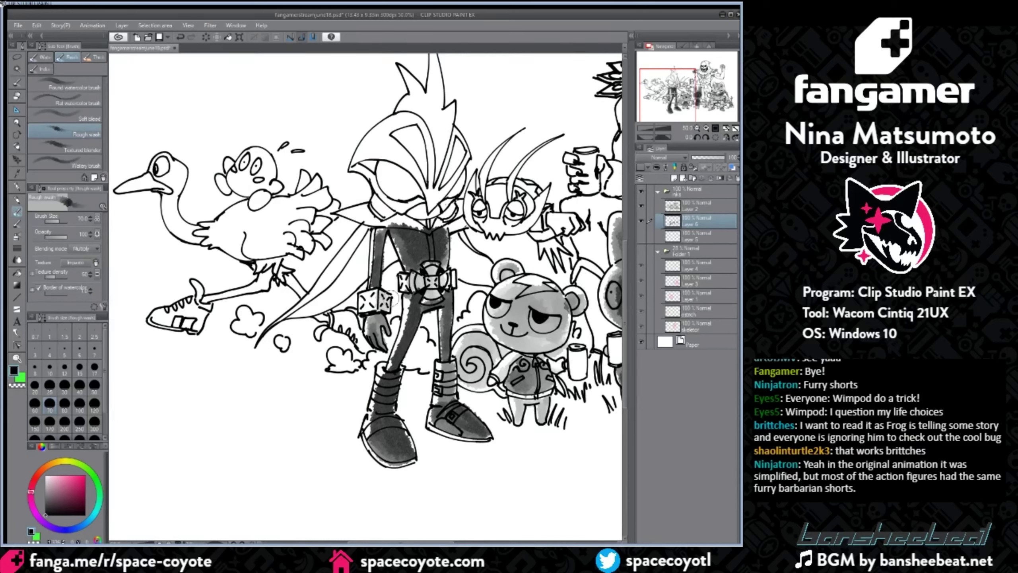
Step: Shade the crested figure's outstretched arm and hand dark gray and the cape collar light gray at brush size 60
{"action": "left_click", "coordinate": [35, 403]}
{"action": "mouse_move", "coordinate": [447, 230]}
{"action": "left_mouse_down"}
{"action": "mouse_move", "coordinate": [463, 219]}
{"action": "mouse_move", "coordinate": [468, 227]}
{"action": "left_mouse_up"}
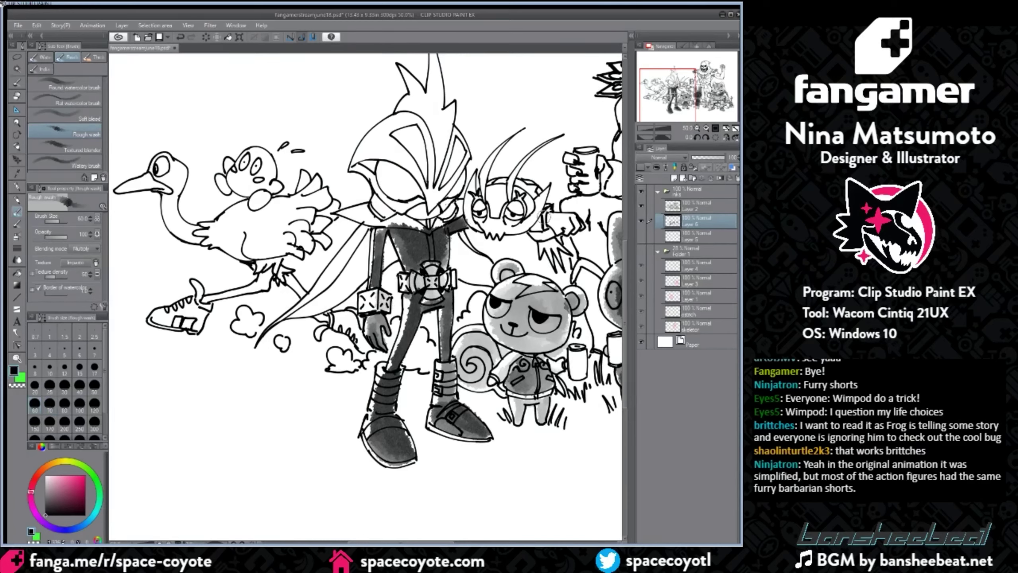
{"action": "left_click_drag", "start_coordinate": [542, 218], "coordinate": [578, 230]}
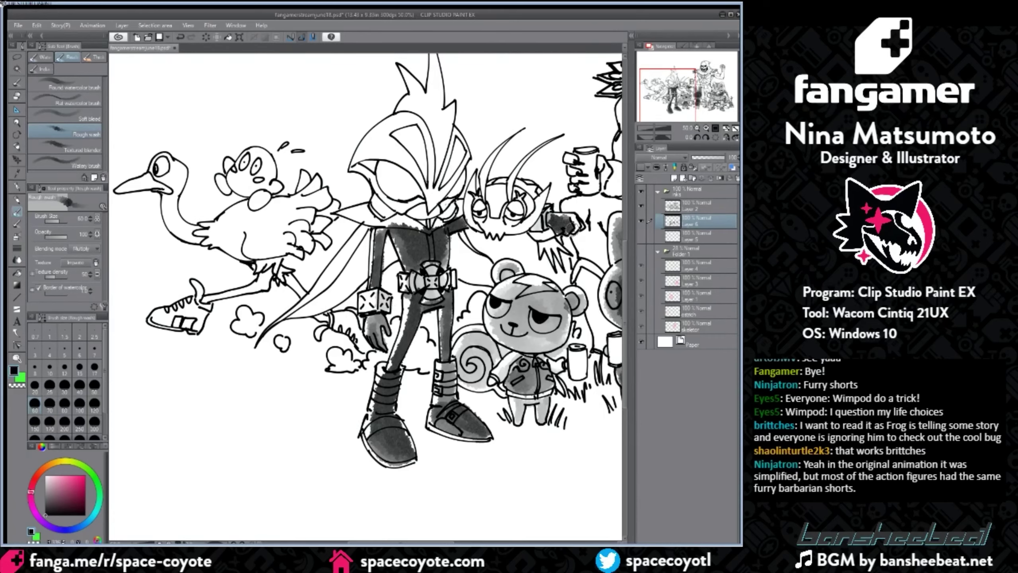
{"action": "key", "text": "ctrl+z"}
{"action": "mouse_move", "coordinate": [554, 220]}
{"action": "left_mouse_down"}
{"action": "mouse_move", "coordinate": [575, 225]}
{"action": "mouse_move", "coordinate": [578, 207]}
{"action": "left_mouse_up"}
{"action": "left_click_drag", "start_coordinate": [345, 208], "coordinate": [412, 223]}
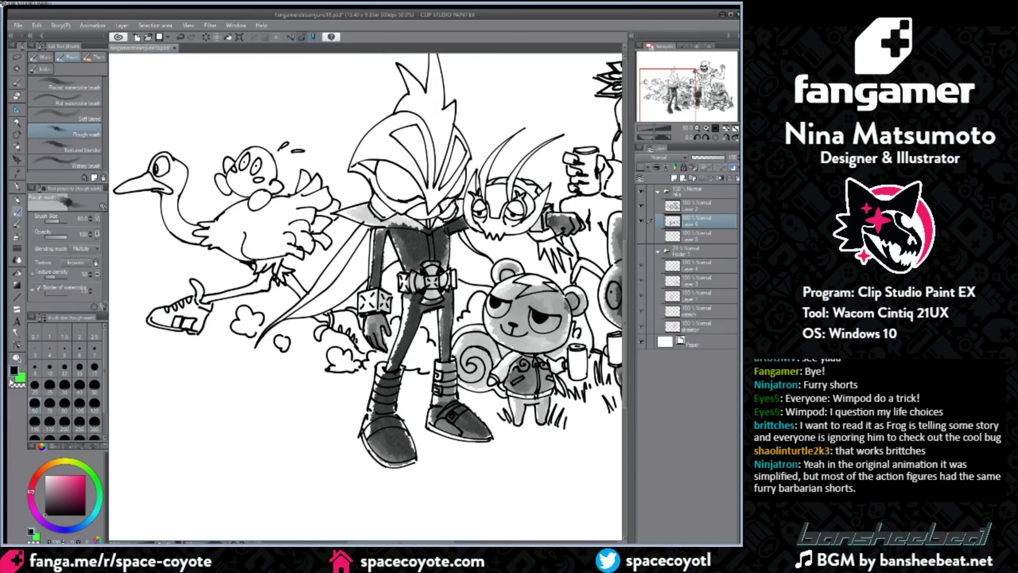
{"action": "left_click", "coordinate": [17, 385]}
{"action": "key", "text": "bracketleft"}
{"action": "key", "text": "bracketleft"}
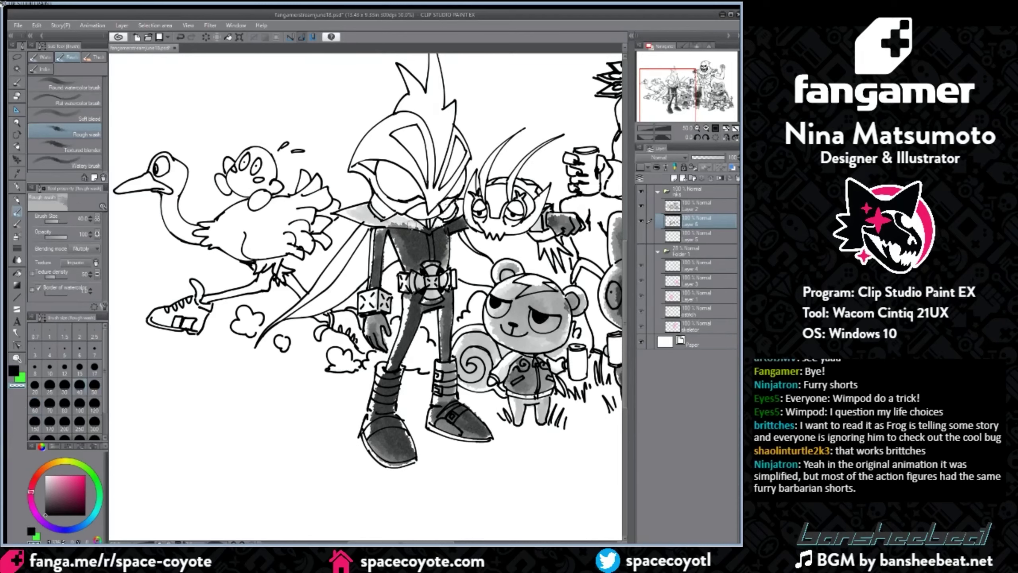
{"action": "mouse_move", "coordinate": [412, 225]}
{"action": "left_mouse_down"}
{"action": "mouse_move", "coordinate": [396, 194]}
{"action": "mouse_move", "coordinate": [394, 222]}
{"action": "mouse_move", "coordinate": [428, 229]}
{"action": "left_mouse_up"}
{"action": "key", "text": "ctrl+z"}
{"action": "left_click", "coordinate": [15, 371]}
{"action": "key", "text": "bracketright"}
{"action": "key", "text": "bracketright"}
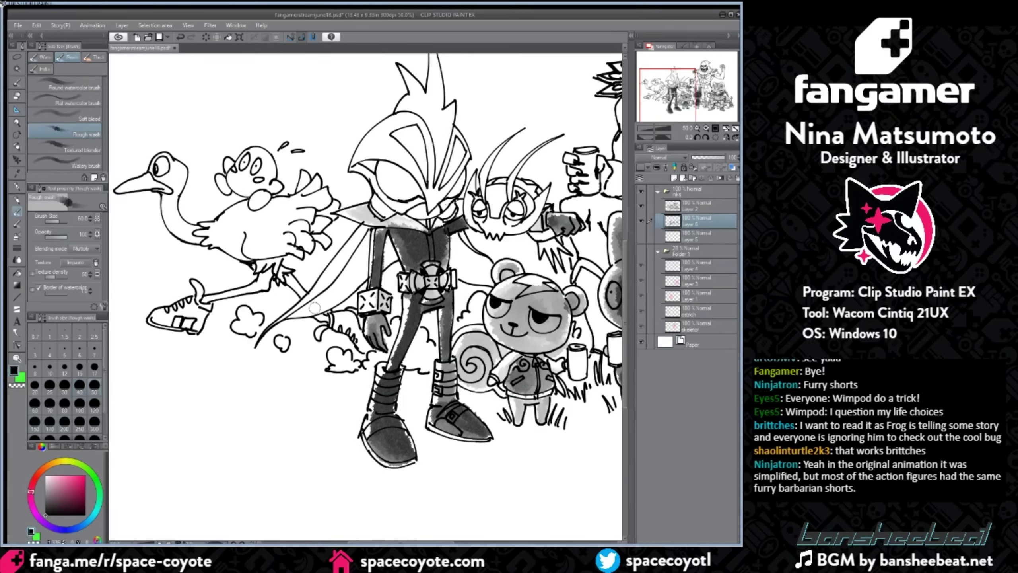
Step: Lay a light gray wash over the crested figure's flowing cape
{"action": "mouse_move", "coordinate": [299, 315]}
{"action": "left_mouse_down"}
{"action": "mouse_move", "coordinate": [353, 261]}
{"action": "mouse_move", "coordinate": [363, 266]}
{"action": "mouse_move", "coordinate": [343, 293]}
{"action": "left_mouse_up"}
{"action": "left_click_drag", "start_coordinate": [388, 239], "coordinate": [390, 257]}
{"action": "mouse_move", "coordinate": [305, 302]}
{"action": "left_mouse_down"}
{"action": "mouse_move", "coordinate": [340, 260]}
{"action": "mouse_move", "coordinate": [297, 306]}
{"action": "mouse_move", "coordinate": [362, 233]}
{"action": "left_mouse_up"}
{"action": "scroll", "coordinate": [510, 208], "scroll_direction": "down", "scroll_amount": 1}
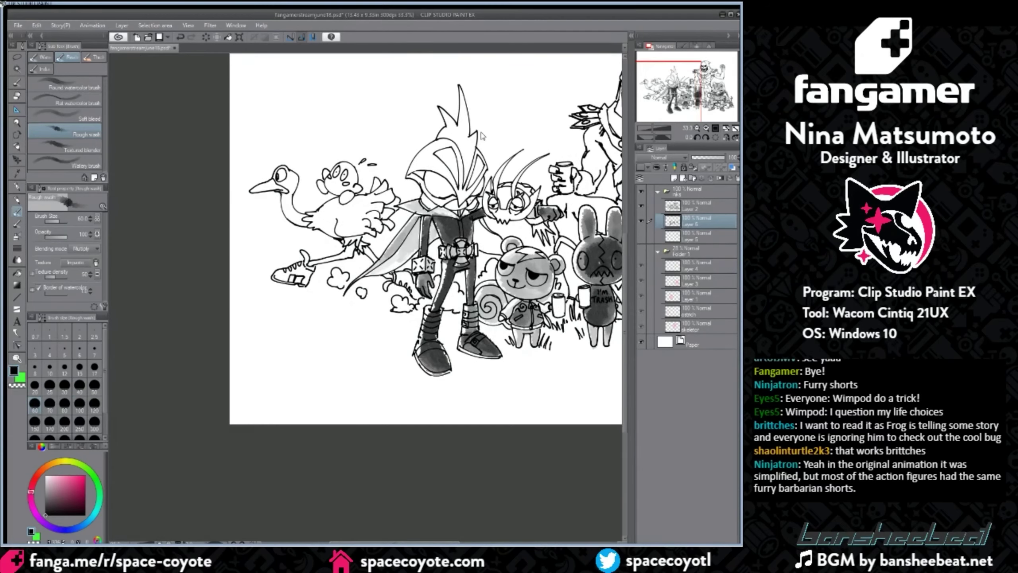
Step: Wash the crested figure's helmet and face mask dark gray at brush size 70, leaving the spiky crest white
{"action": "scroll", "coordinate": [483, 156], "scroll_direction": "up", "scroll_amount": 1}
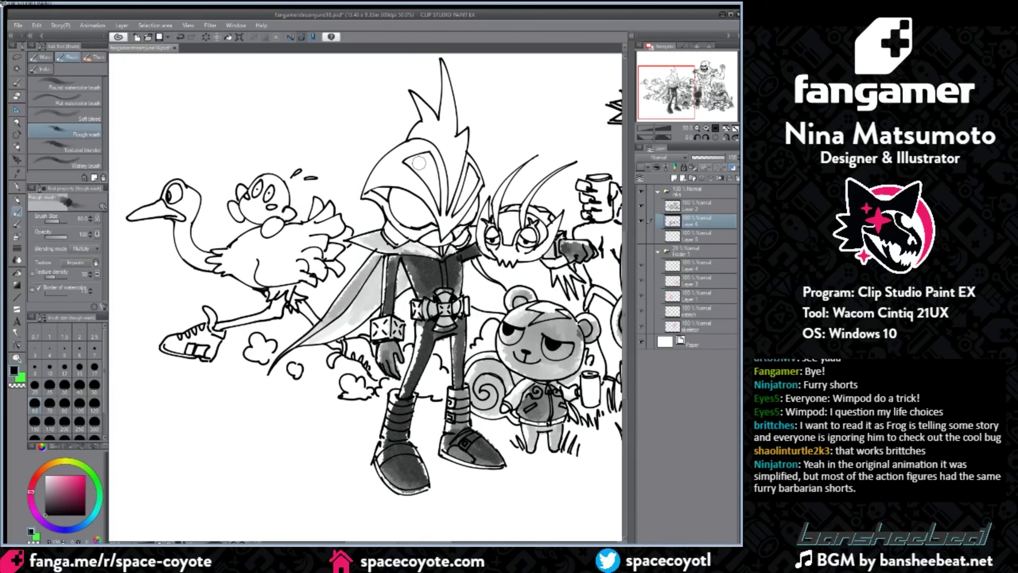
{"action": "key", "text": "]"}
{"action": "mouse_move", "coordinate": [420, 149]}
{"action": "left_mouse_down"}
{"action": "mouse_move", "coordinate": [387, 181]}
{"action": "mouse_move", "coordinate": [402, 180]}
{"action": "mouse_move", "coordinate": [420, 146]}
{"action": "mouse_move", "coordinate": [393, 209]}
{"action": "mouse_move", "coordinate": [411, 227]}
{"action": "mouse_move", "coordinate": [401, 180]}
{"action": "mouse_move", "coordinate": [418, 225]}
{"action": "mouse_move", "coordinate": [449, 173]}
{"action": "mouse_move", "coordinate": [462, 177]}
{"action": "mouse_move", "coordinate": [427, 148]}
{"action": "mouse_move", "coordinate": [434, 182]}
{"action": "mouse_move", "coordinate": [431, 148]}
{"action": "mouse_move", "coordinate": [400, 172]}
{"action": "mouse_move", "coordinate": [417, 150]}
{"action": "mouse_move", "coordinate": [394, 160]}
{"action": "mouse_move", "coordinate": [375, 184]}
{"action": "mouse_move", "coordinate": [413, 234]}
{"action": "mouse_move", "coordinate": [421, 211]}
{"action": "mouse_move", "coordinate": [411, 173]}
{"action": "mouse_move", "coordinate": [414, 211]}
{"action": "mouse_move", "coordinate": [402, 233]}
{"action": "mouse_move", "coordinate": [420, 217]}
{"action": "mouse_move", "coordinate": [438, 233]}
{"action": "mouse_move", "coordinate": [457, 208]}
{"action": "mouse_move", "coordinate": [462, 193]}
{"action": "mouse_move", "coordinate": [421, 228]}
{"action": "mouse_move", "coordinate": [436, 227]}
{"action": "mouse_move", "coordinate": [404, 194]}
{"action": "mouse_move", "coordinate": [431, 192]}
{"action": "mouse_move", "coordinate": [429, 166]}
{"action": "left_mouse_up"}
{"action": "key", "text": "ctrl+z"}
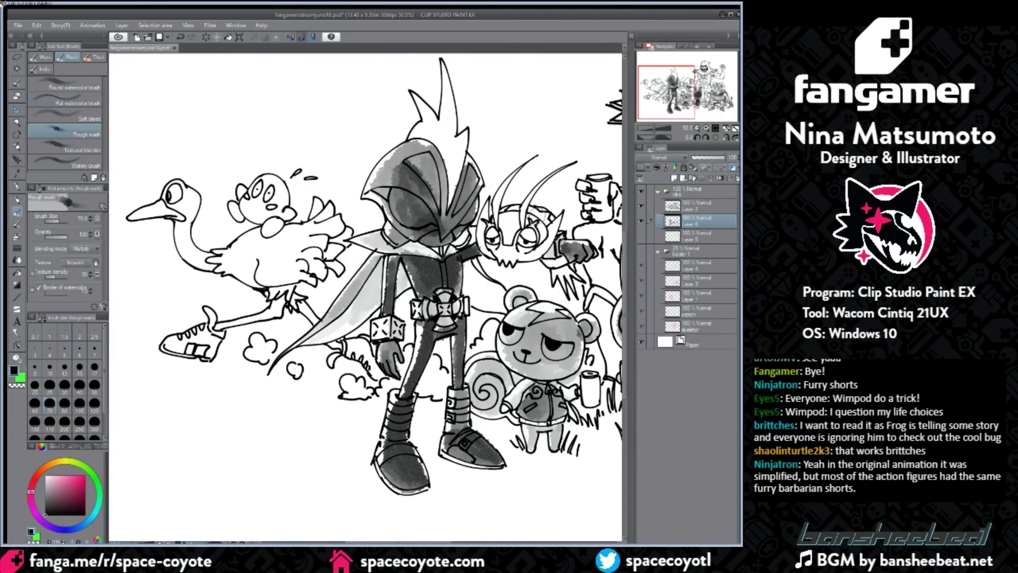
Step: Lay a mottled medium-to-dark gray wash over the running ostrich's body and tail feathers at brush size 70
{"action": "scroll", "coordinate": [485, 200], "scroll_direction": "down", "scroll_amount": 1}
{"action": "key", "text": "["}
{"action": "key", "text": "["}
{"action": "key", "text": "["}
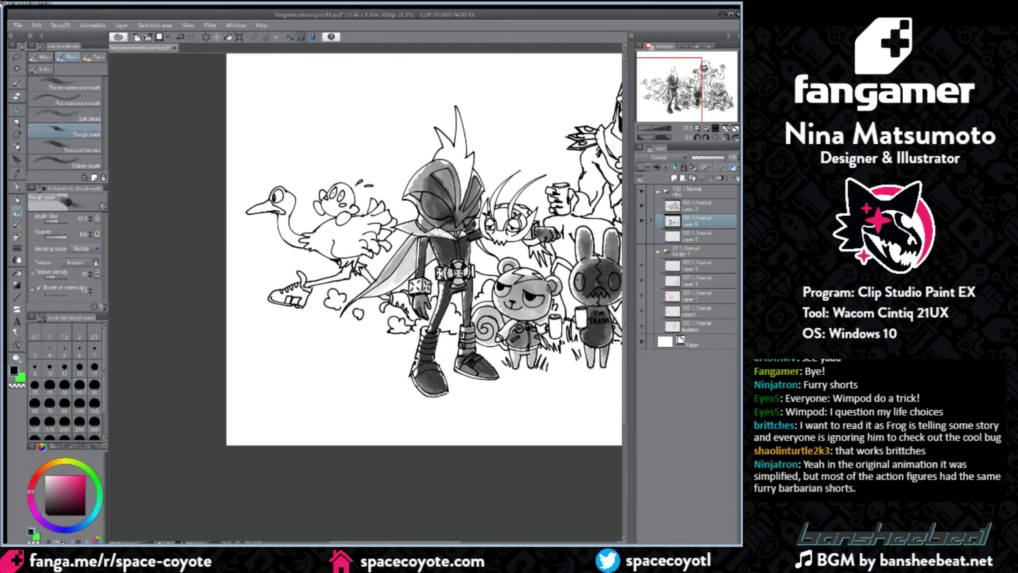
{"action": "key", "text": "ctrl+minus"}
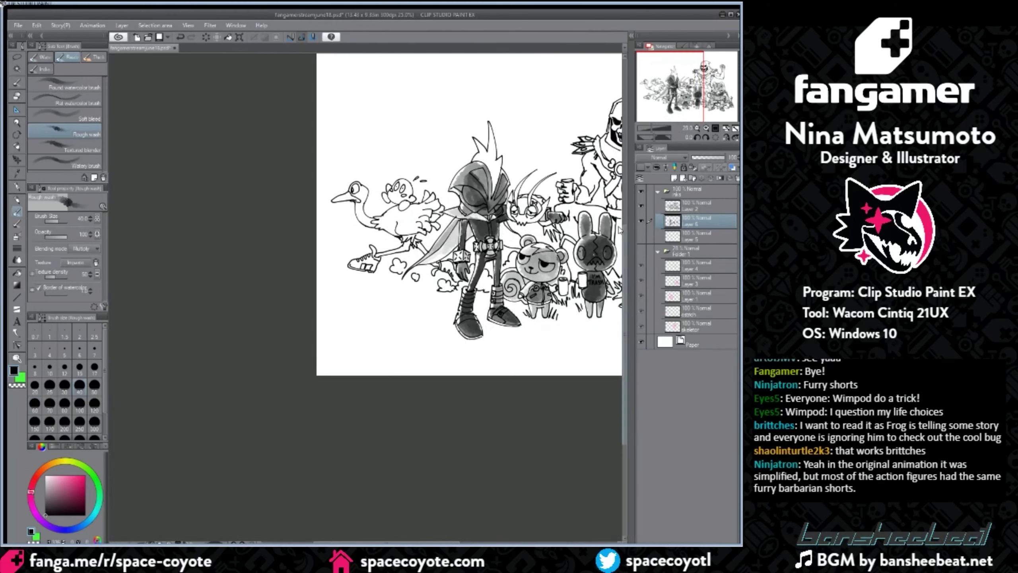
{"action": "key", "text": "ctrl+plus"}
{"action": "key", "text": "ctrl+plus"}
{"action": "left_click_drag", "start_coordinate": [423, 543], "coordinate": [416, 543]}
{"action": "mouse_move", "coordinate": [396, 341]}
{"action": "left_mouse_down"}
{"action": "mouse_move", "coordinate": [377, 359]}
{"action": "mouse_move", "coordinate": [439, 363]}
{"action": "mouse_move", "coordinate": [428, 371]}
{"action": "left_mouse_up"}
{"action": "key", "text": "bracketright"}
{"action": "key", "text": "bracketright"}
{"action": "key", "text": "bracketright"}
{"action": "key", "text": "ctrl+z"}
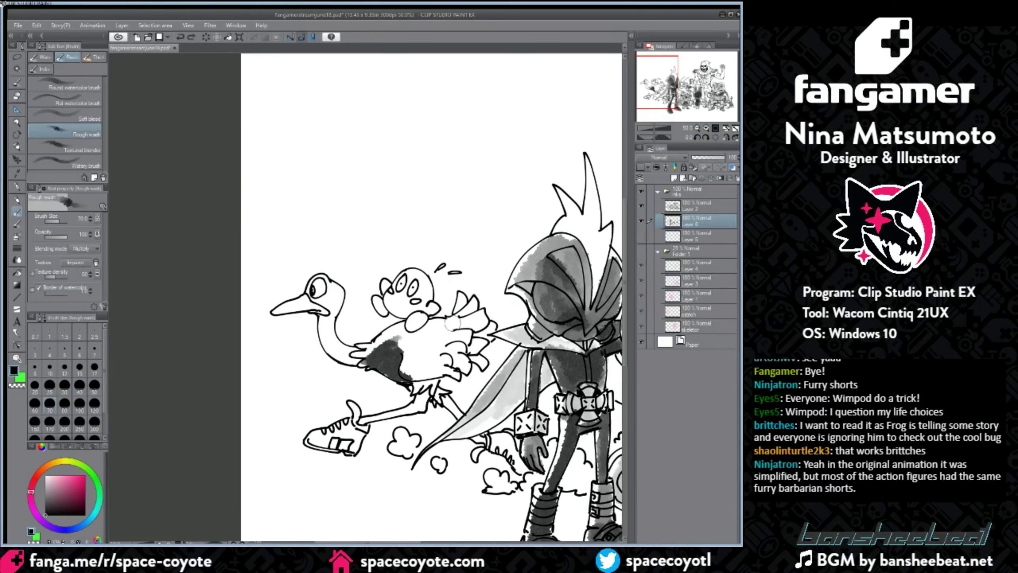
{"action": "key", "text": "ctrl+z"}
{"action": "mouse_move", "coordinate": [446, 331]}
{"action": "left_mouse_down"}
{"action": "mouse_move", "coordinate": [373, 360]}
{"action": "mouse_move", "coordinate": [408, 371]}
{"action": "mouse_move", "coordinate": [435, 347]}
{"action": "mouse_move", "coordinate": [424, 376]}
{"action": "mouse_move", "coordinate": [461, 323]}
{"action": "mouse_move", "coordinate": [471, 321]}
{"action": "mouse_move", "coordinate": [475, 343]}
{"action": "left_mouse_up"}
{"action": "key", "text": "bracketleft"}
{"action": "key", "text": "bracketleft"}
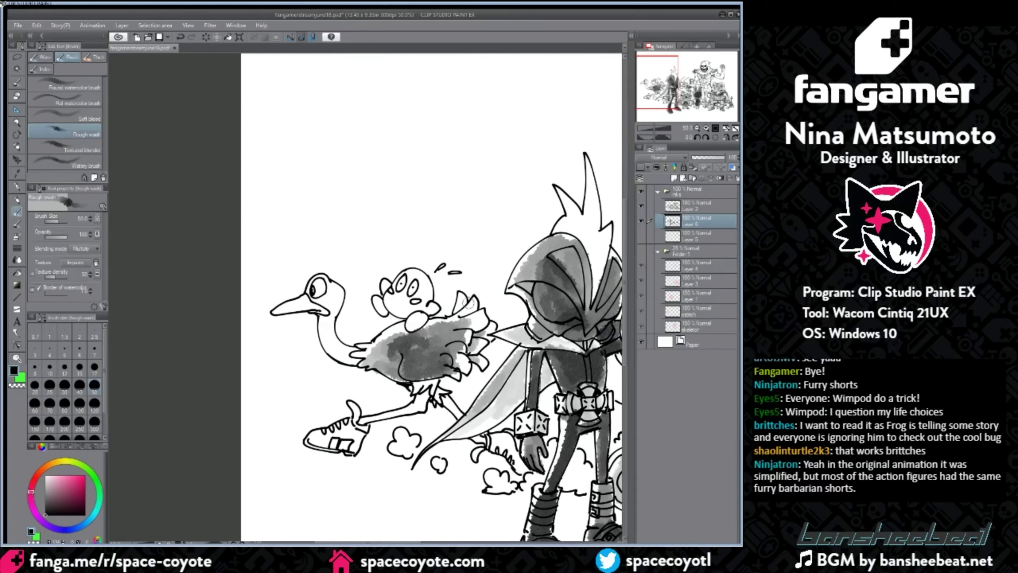
Step: Ink a curved face outline inside the round rider's head with the pen on Layer 2
{"action": "left_click", "coordinate": [17, 145]}
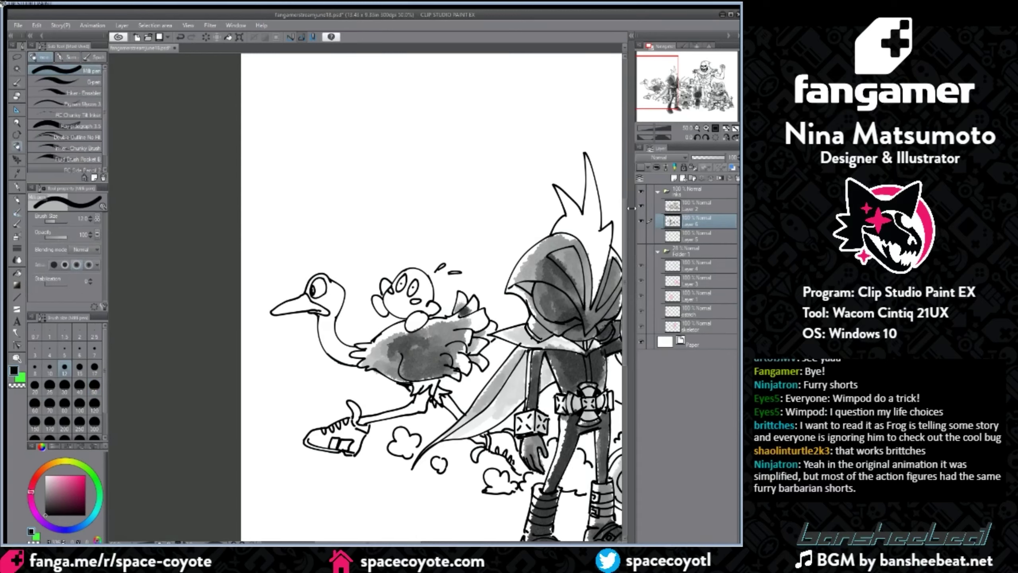
{"action": "left_click", "coordinate": [697, 205]}
{"action": "scroll", "coordinate": [422, 278], "scroll_direction": "up", "scroll_amount": 3}
{"action": "mouse_move", "coordinate": [416, 254]}
{"action": "left_mouse_down"}
{"action": "mouse_move", "coordinate": [424, 352]}
{"action": "mouse_move", "coordinate": [439, 300]}
{"action": "mouse_move", "coordinate": [426, 354]}
{"action": "left_mouse_up"}
{"action": "key", "text": "ctrl+z"}
{"action": "key", "text": "ctrl+z"}
{"action": "left_click_drag", "start_coordinate": [384, 247], "coordinate": [426, 259]}
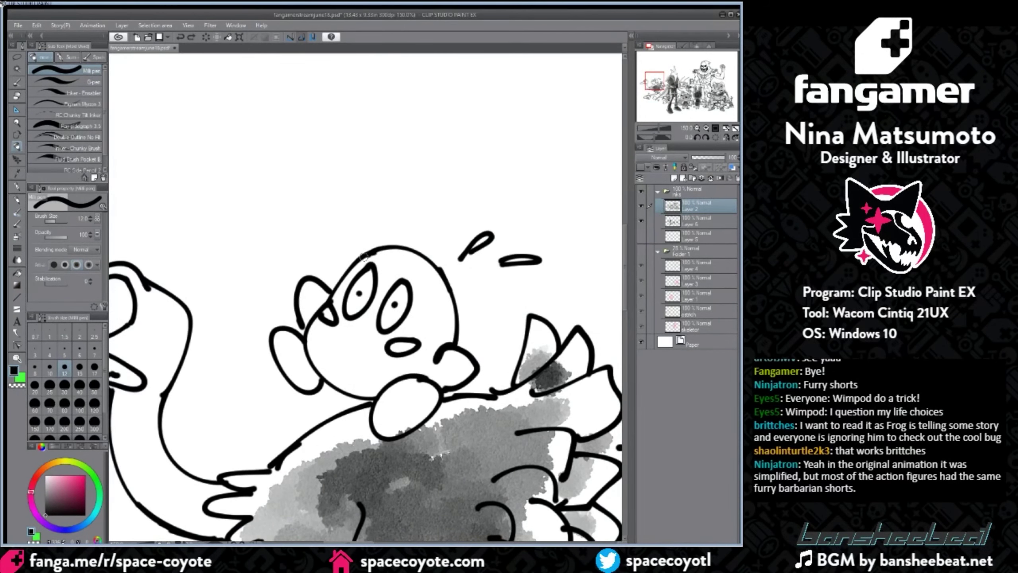
{"action": "left_click_drag", "start_coordinate": [365, 256], "coordinate": [426, 355]}
{"action": "scroll", "coordinate": [450, 334], "scroll_direction": "down", "scroll_amount": 3}
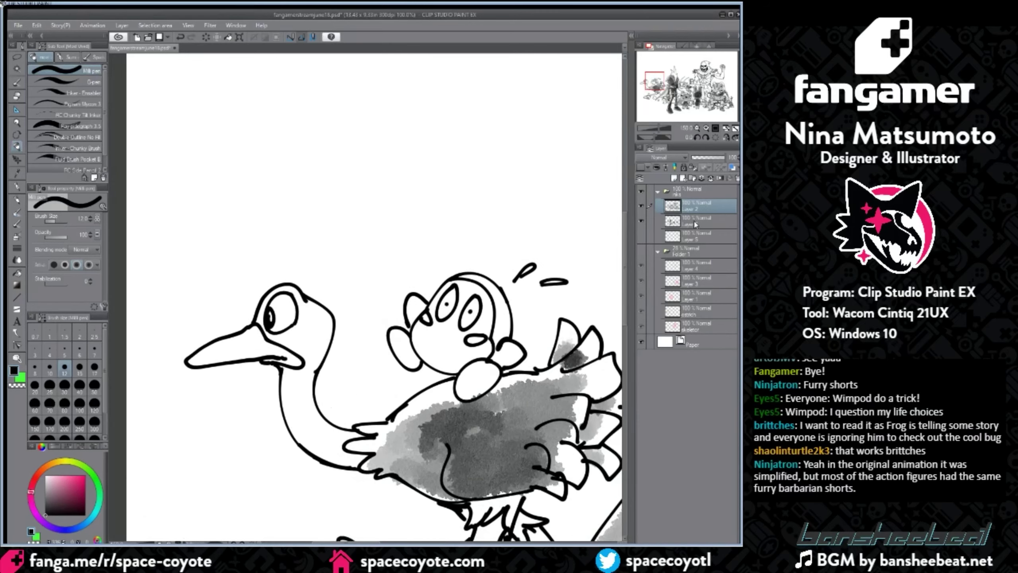
Step: Return to the shading layer with the Rough wash brush and shade the round rider's two feet light gray
{"action": "left_click", "coordinate": [676, 220]}
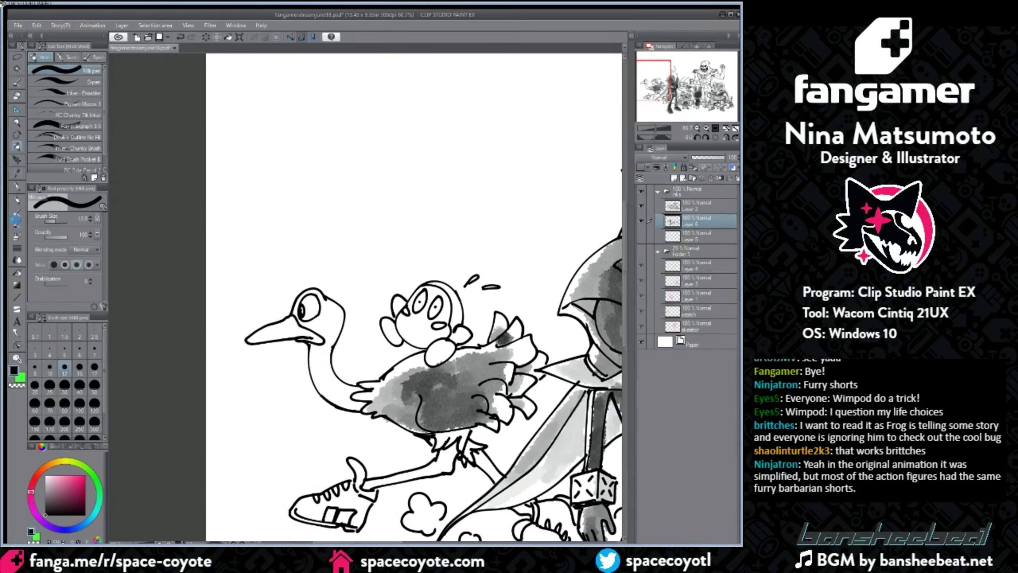
{"action": "left_click", "coordinate": [17, 211]}
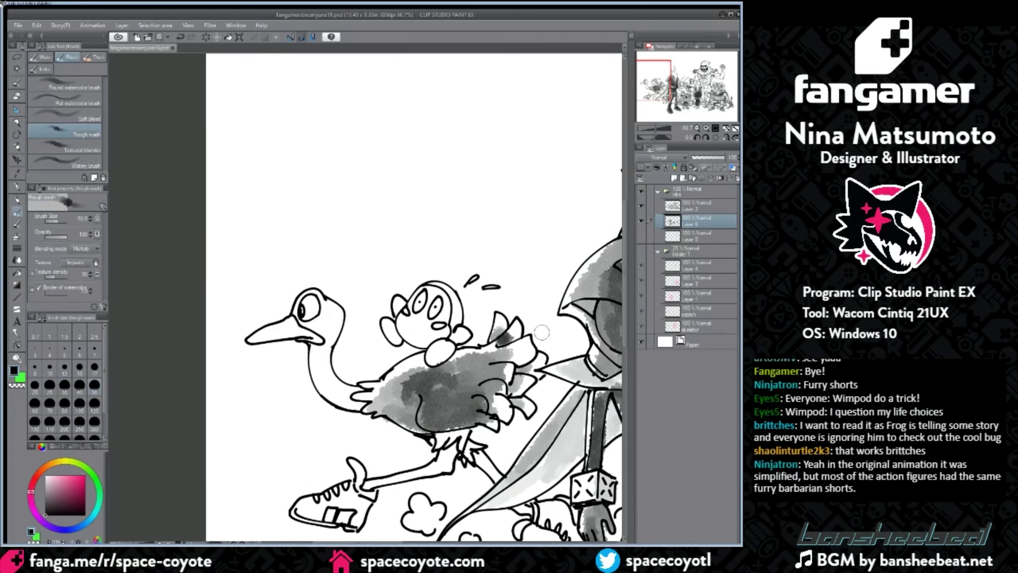
{"action": "left_click_drag", "start_coordinate": [450, 543], "coordinate": [357, 543]}
{"action": "scroll", "coordinate": [399, 475], "scroll_direction": "up", "scroll_amount": 1}
{"action": "scroll", "coordinate": [492, 246], "scroll_direction": "up", "scroll_amount": 1}
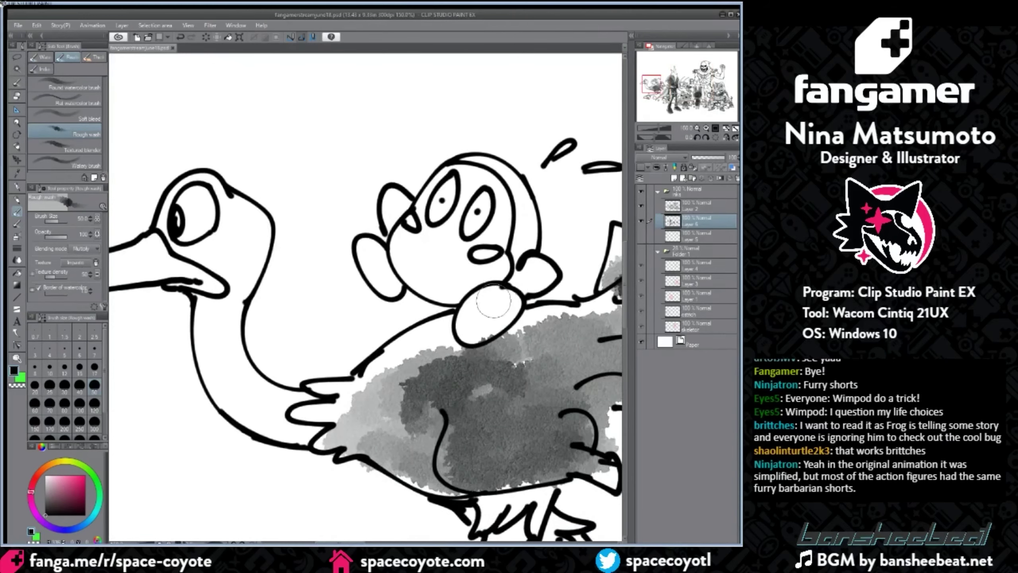
{"action": "mouse_move", "coordinate": [494, 300]}
{"action": "left_mouse_down"}
{"action": "mouse_move", "coordinate": [475, 329]}
{"action": "mouse_move", "coordinate": [487, 329]}
{"action": "mouse_move", "coordinate": [499, 307]}
{"action": "left_mouse_up"}
{"action": "mouse_move", "coordinate": [384, 283]}
{"action": "left_mouse_down"}
{"action": "mouse_move", "coordinate": [365, 266]}
{"action": "mouse_move", "coordinate": [388, 284]}
{"action": "left_mouse_up"}
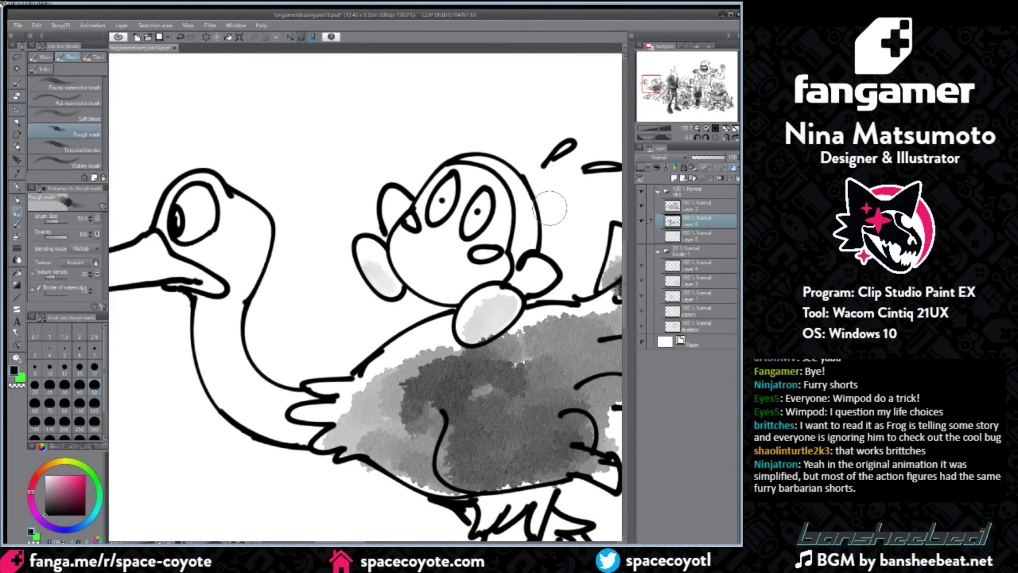
Step: Shade the round rider's arms and the back of its head light gray at brush size 30
{"action": "key", "text": "bracketleft"}
{"action": "key", "text": "bracketleft"}
{"action": "mouse_move", "coordinate": [541, 277]}
{"action": "left_mouse_down"}
{"action": "mouse_move", "coordinate": [520, 284]}
{"action": "mouse_move", "coordinate": [536, 271]}
{"action": "left_mouse_up"}
{"action": "key", "text": "ctrl+z"}
{"action": "left_click_drag", "start_coordinate": [517, 206], "coordinate": [523, 252]}
{"action": "mouse_move", "coordinate": [511, 176]}
{"action": "left_mouse_down"}
{"action": "mouse_move", "coordinate": [529, 245]}
{"action": "mouse_move", "coordinate": [517, 290]}
{"action": "mouse_move", "coordinate": [550, 284]}
{"action": "mouse_move", "coordinate": [538, 257]}
{"action": "left_mouse_up"}
{"action": "mouse_move", "coordinate": [380, 195]}
{"action": "left_mouse_down"}
{"action": "mouse_move", "coordinate": [381, 213]}
{"action": "mouse_move", "coordinate": [386, 203]}
{"action": "left_mouse_up"}
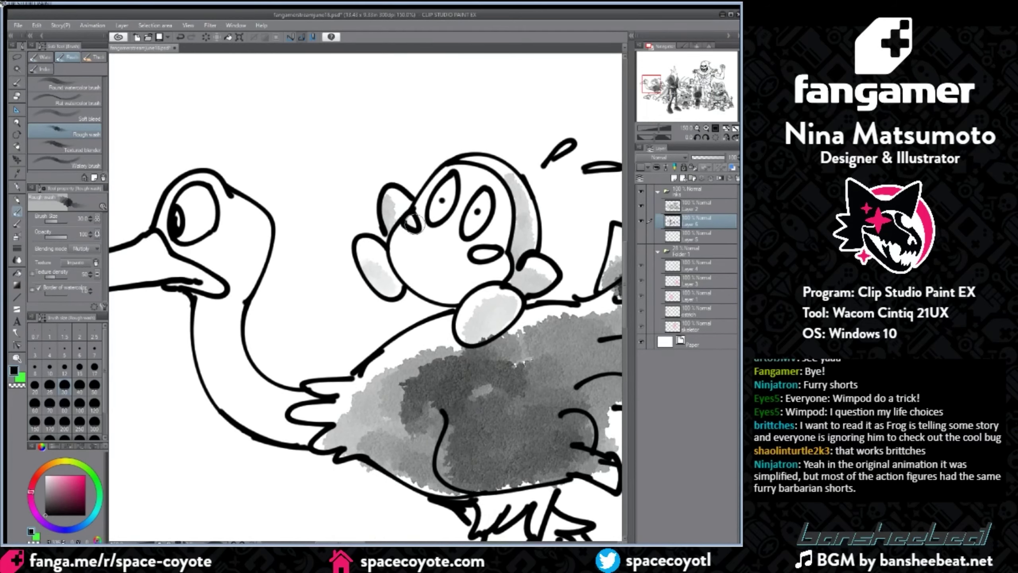
Step: Lay a light gray wash along the ostrich's beak and neck
{"action": "key", "text": "ctrl+minus"}
{"action": "key", "text": "ctrl+minus"}
{"action": "key", "text": "bracketright"}
{"action": "key", "text": "bracketright"}
{"action": "key", "text": "bracketleft"}
{"action": "mouse_move", "coordinate": [309, 251]}
{"action": "left_mouse_down"}
{"action": "mouse_move", "coordinate": [361, 257]}
{"action": "mouse_move", "coordinate": [371, 234]}
{"action": "mouse_move", "coordinate": [363, 268]}
{"action": "mouse_move", "coordinate": [402, 315]}
{"action": "mouse_move", "coordinate": [381, 307]}
{"action": "left_mouse_up"}
Step: Shade the ostrich's front shoe light gray with dark gray straps
{"action": "key", "text": "bracketleft"}
{"action": "mouse_move", "coordinate": [379, 433]}
{"action": "left_mouse_down"}
{"action": "mouse_move", "coordinate": [393, 413]}
{"action": "mouse_move", "coordinate": [379, 427]}
{"action": "mouse_move", "coordinate": [407, 432]}
{"action": "left_mouse_up"}
{"action": "key", "text": "bracketright"}
{"action": "key", "text": "bracketright"}
{"action": "key", "text": "bracketright"}
{"action": "key", "text": "bracketleft"}
{"action": "key", "text": "bracketleft"}
{"action": "left_click_drag", "start_coordinate": [407, 379], "coordinate": [420, 411]}
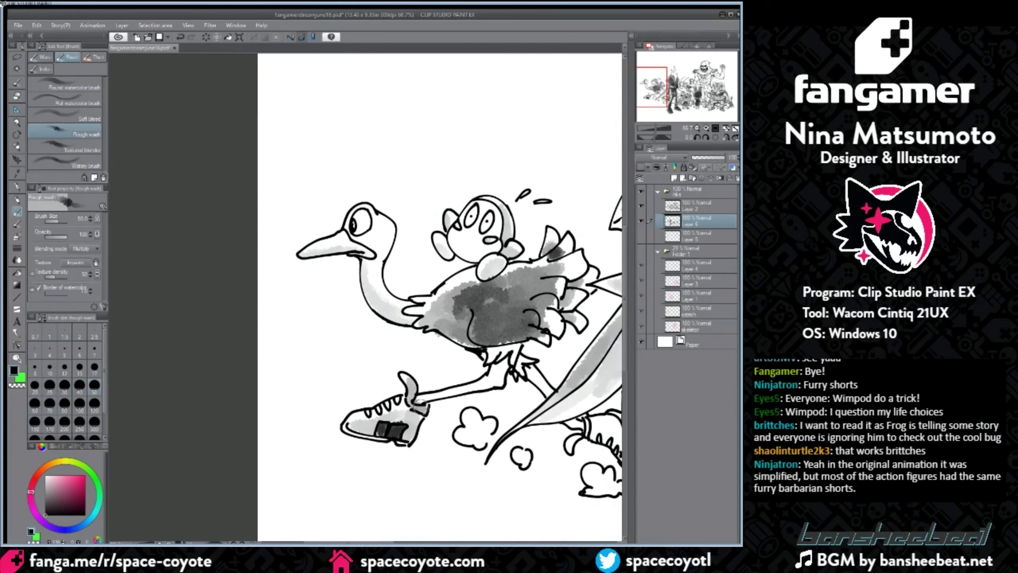
Step: Shade the ostrich's thigh feathers dark gray and its front leg light gray at brush size 30
{"action": "left_click_drag", "start_coordinate": [483, 355], "coordinate": [515, 344]}
{"action": "key", "text": "bracketleft"}
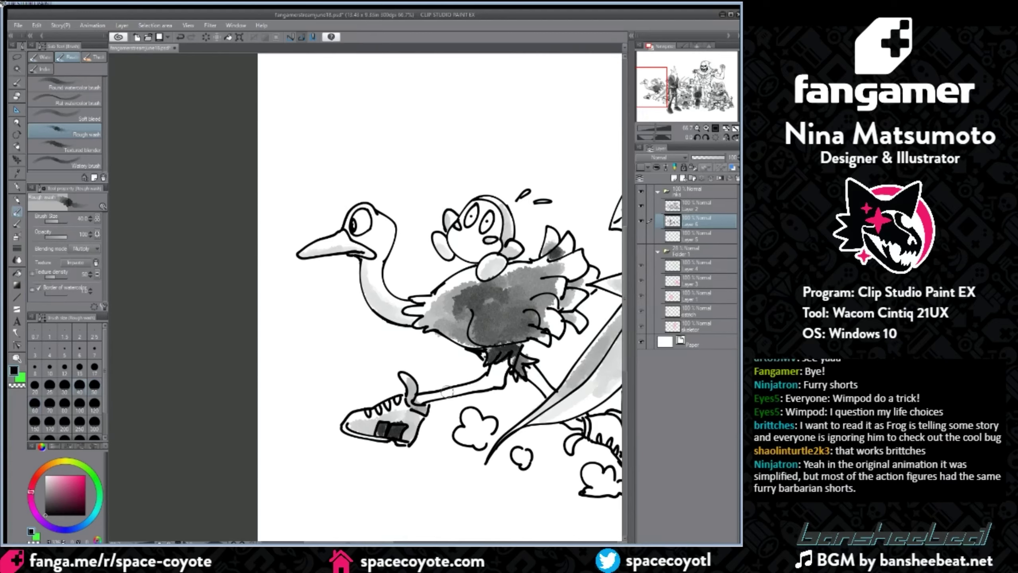
{"action": "key", "text": "bracketleft"}
{"action": "left_click_drag", "start_coordinate": [418, 399], "coordinate": [499, 380]}
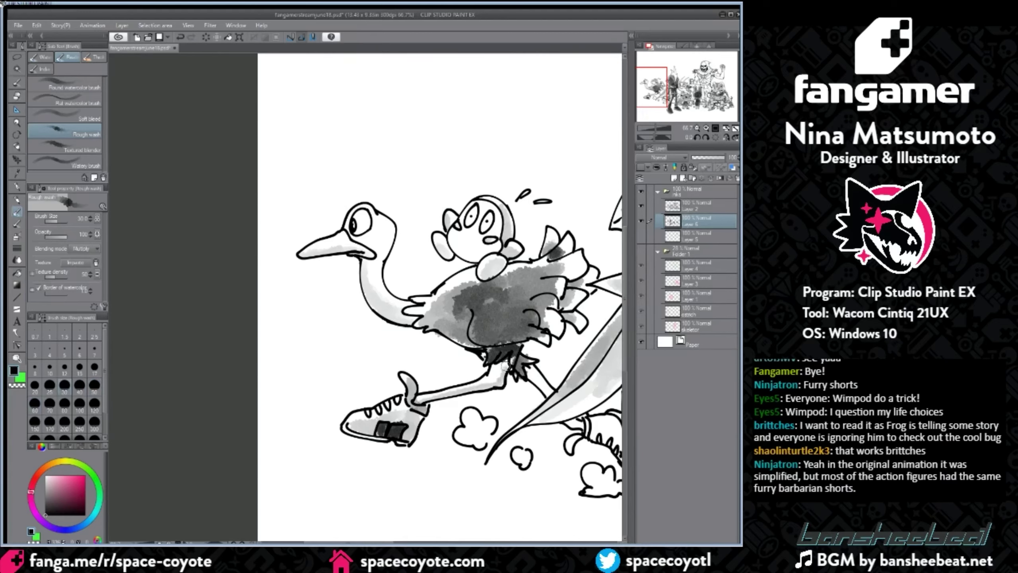
Step: Wash the ostrich's rear shoe behind the cape dark gray at brush size 60
{"action": "left_click_drag", "start_coordinate": [372, 541], "coordinate": [396, 541]}
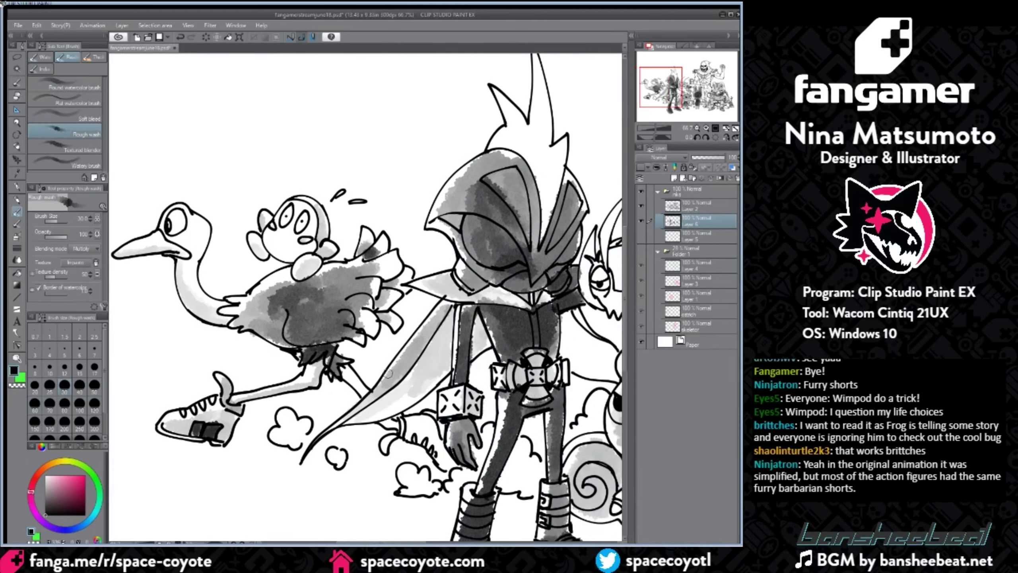
{"action": "key", "text": "bracketright"}
{"action": "key", "text": "bracketright"}
{"action": "key", "text": "bracketright"}
{"action": "mouse_move", "coordinate": [408, 423]}
{"action": "left_mouse_down"}
{"action": "mouse_move", "coordinate": [427, 430]}
{"action": "mouse_move", "coordinate": [429, 420]}
{"action": "mouse_move", "coordinate": [439, 453]}
{"action": "mouse_move", "coordinate": [435, 446]}
{"action": "left_mouse_up"}
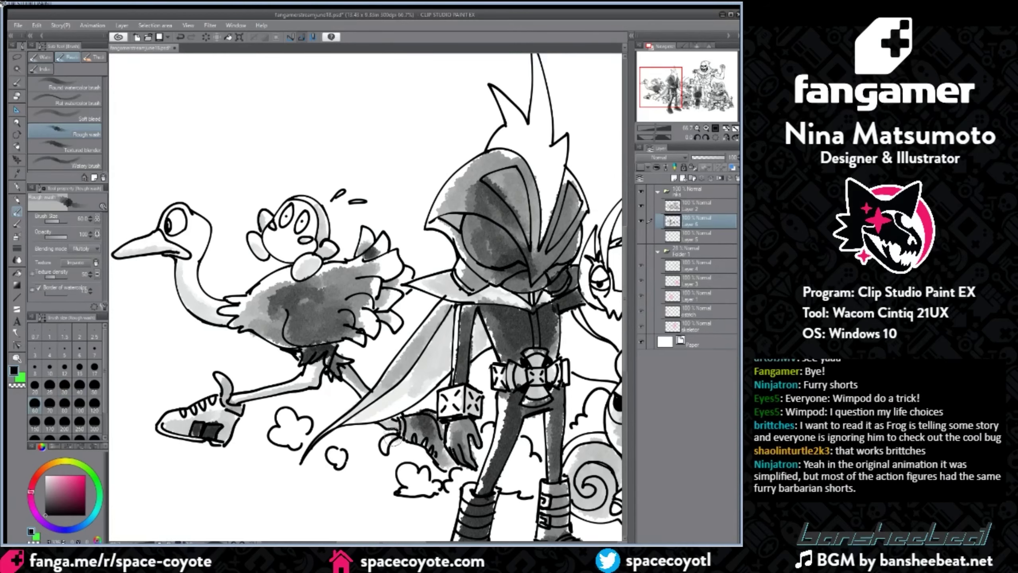
Step: Wash the antennaed bug creature's face light gray at brush size 50
{"action": "scroll", "coordinate": [452, 347], "scroll_direction": "down", "scroll_amount": 2}
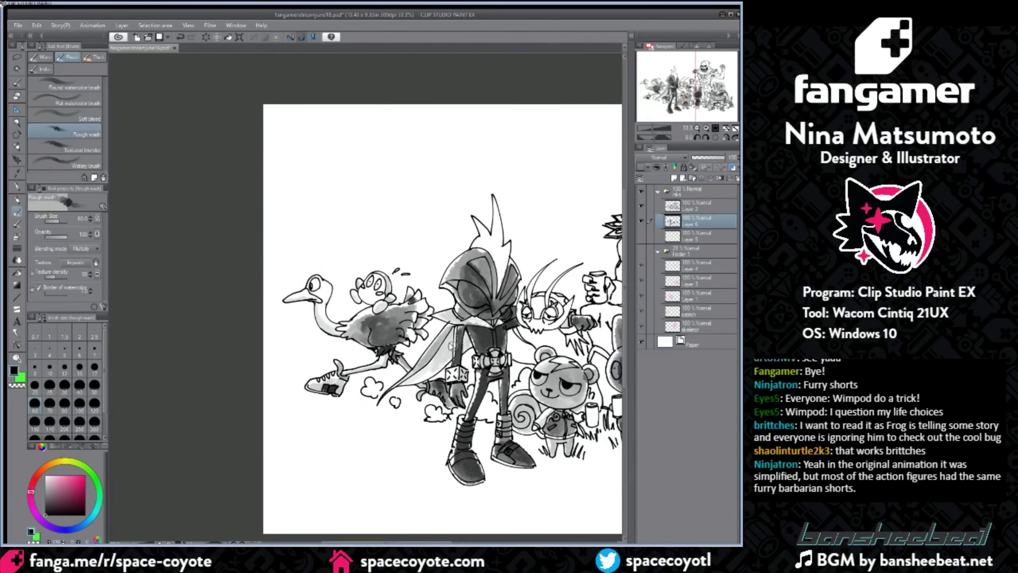
{"action": "scroll", "coordinate": [453, 347], "scroll_direction": "up", "scroll_amount": 1}
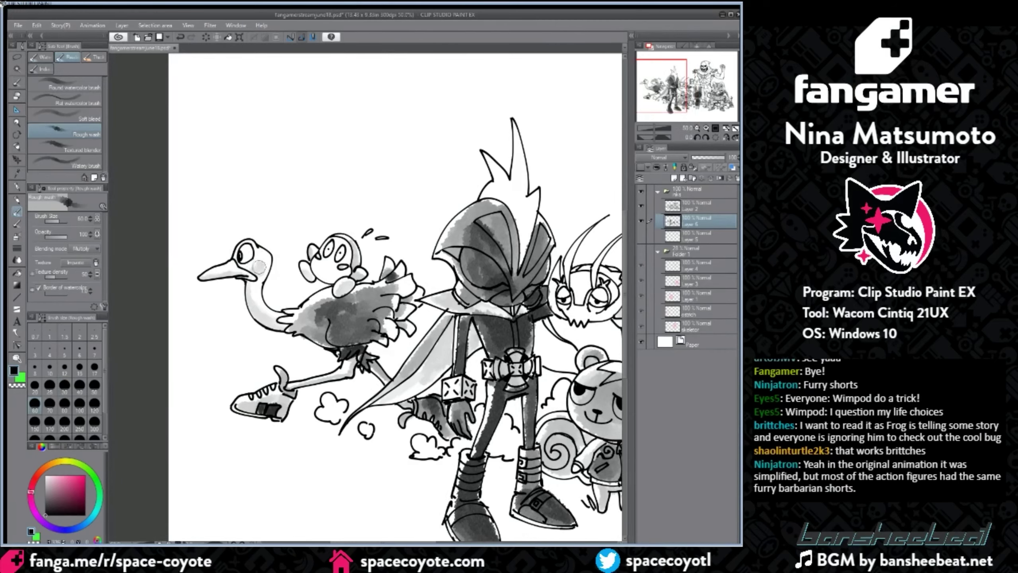
{"action": "scroll", "coordinate": [563, 388], "scroll_direction": "down", "scroll_amount": 1}
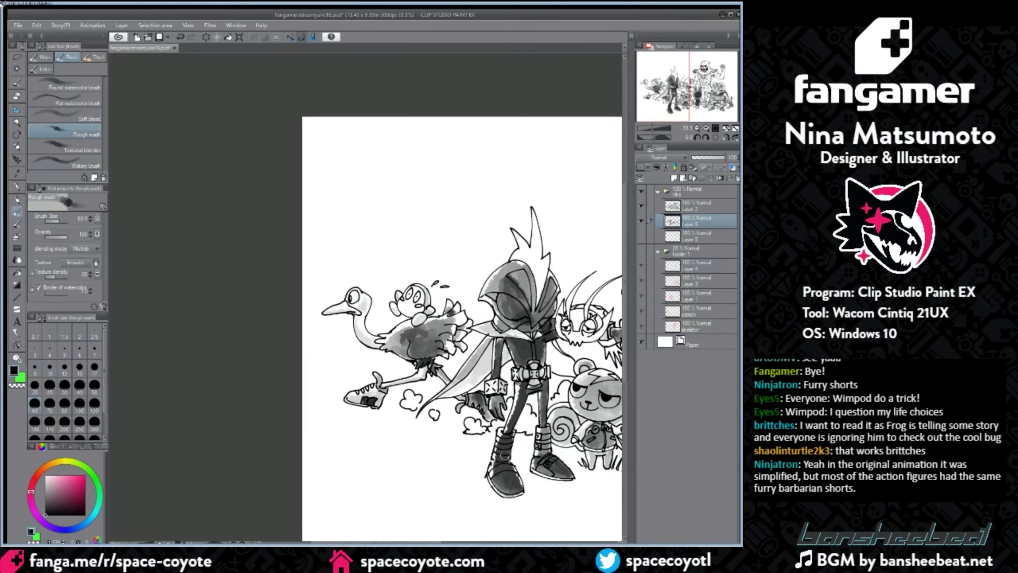
{"action": "left_click_drag", "start_coordinate": [436, 543], "coordinate": [473, 542]}
{"action": "scroll", "coordinate": [434, 330], "scroll_direction": "up", "scroll_amount": 2}
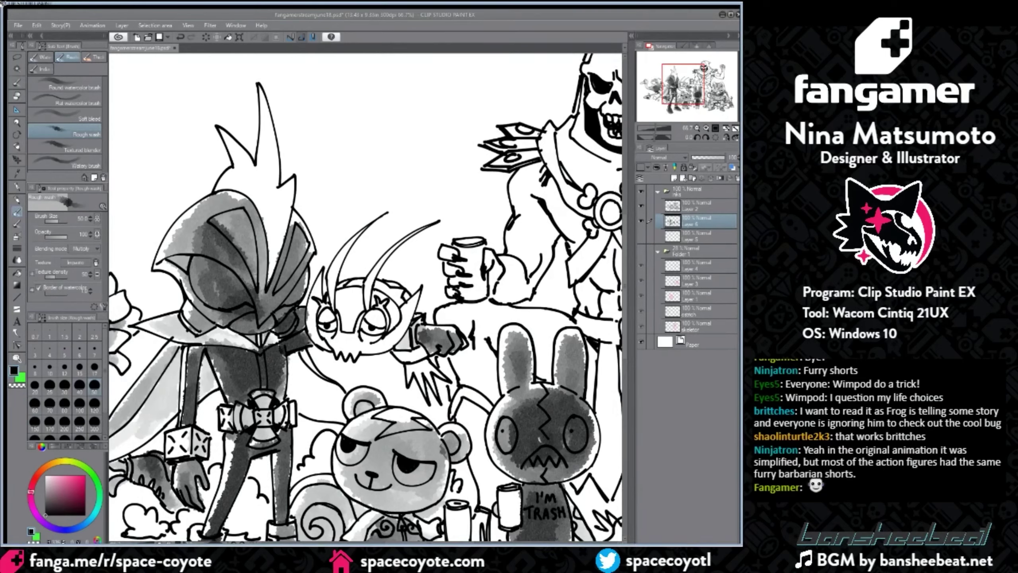
{"action": "mouse_move", "coordinate": [334, 341]}
{"action": "left_mouse_down"}
{"action": "mouse_move", "coordinate": [354, 351]}
{"action": "mouse_move", "coordinate": [335, 342]}
{"action": "mouse_move", "coordinate": [391, 339]}
{"action": "mouse_move", "coordinate": [408, 306]}
{"action": "left_mouse_up"}
{"action": "key", "text": "ctrl+z"}
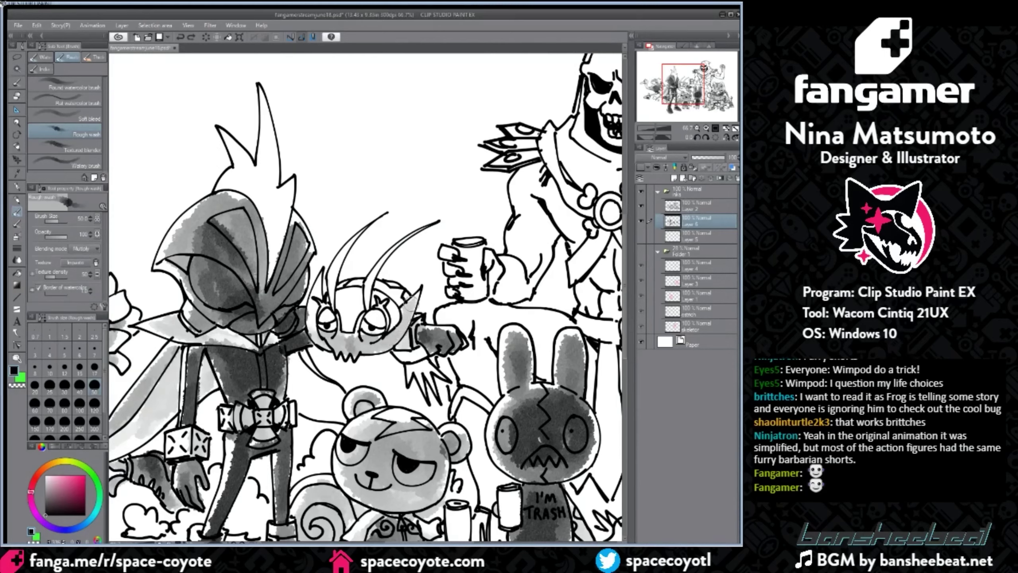
{"action": "left_click_drag", "start_coordinate": [316, 300], "coordinate": [309, 320]}
Step: Shade the bug creature's long antennae gray with the brush reduced to size 30
{"action": "key", "text": "bracketleft"}
{"action": "key", "text": "bracketleft"}
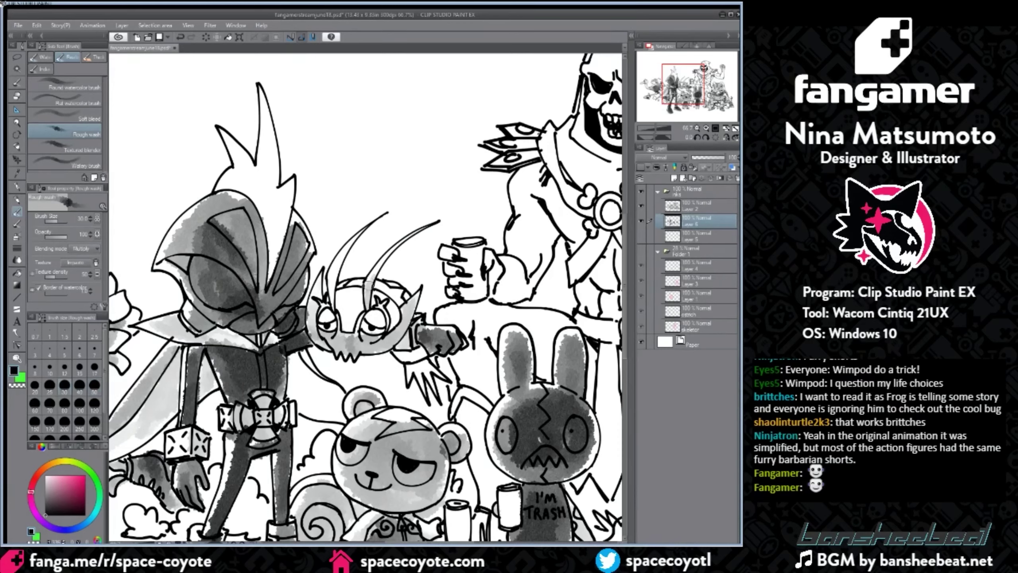
{"action": "left_click_drag", "start_coordinate": [333, 272], "coordinate": [331, 309]}
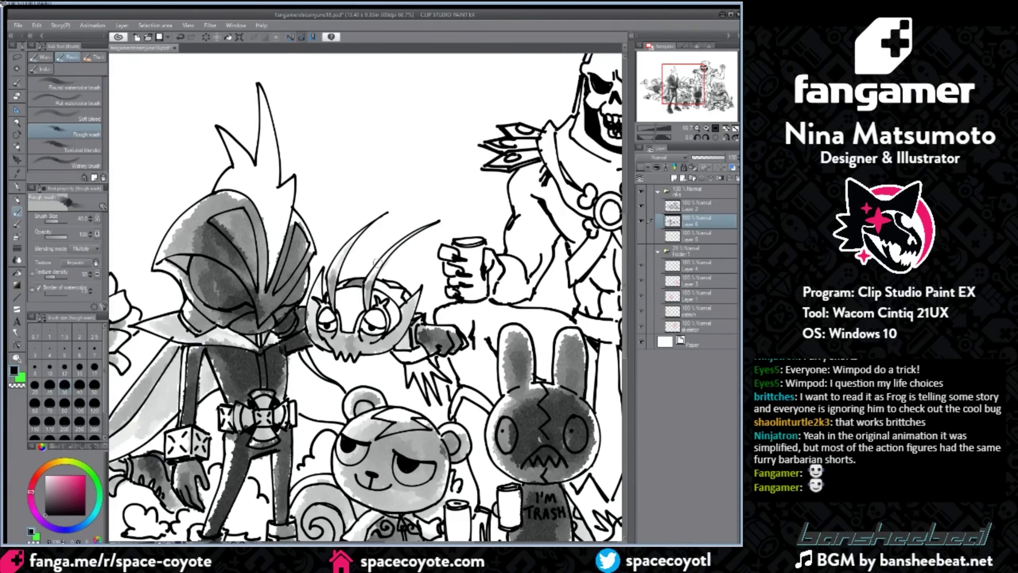
Step: Shade the area behind the bug creature's jaw and the spiky limb below the outstretched fist gray
{"action": "key", "text": "bracketright"}
{"action": "key", "text": "bracketright"}
{"action": "mouse_move", "coordinate": [398, 312]}
{"action": "left_mouse_down"}
{"action": "mouse_move", "coordinate": [389, 327]}
{"action": "mouse_move", "coordinate": [397, 313]}
{"action": "left_mouse_up"}
{"action": "key", "text": "bracketleft"}
{"action": "mouse_move", "coordinate": [408, 352]}
{"action": "left_mouse_down"}
{"action": "mouse_move", "coordinate": [422, 353]}
{"action": "mouse_move", "coordinate": [394, 357]}
{"action": "mouse_move", "coordinate": [417, 354]}
{"action": "mouse_move", "coordinate": [428, 380]}
{"action": "mouse_move", "coordinate": [444, 376]}
{"action": "mouse_move", "coordinate": [402, 355]}
{"action": "mouse_move", "coordinate": [420, 382]}
{"action": "left_mouse_up"}
{"action": "scroll", "coordinate": [454, 329], "scroll_direction": "down", "scroll_amount": 1}
{"action": "scroll", "coordinate": [454, 329], "scroll_direction": "up", "scroll_amount": 1}
{"action": "key", "text": "bracketleft"}
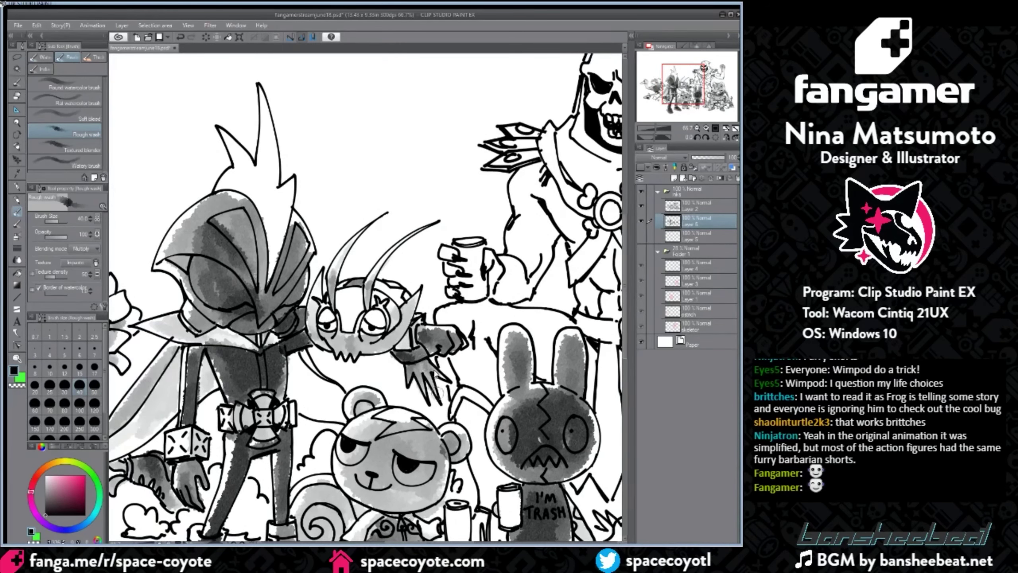
Step: Wash the grass and rocks around the frog warrior's legs gray, using brush sizes 70 and 60
{"action": "key", "text": "ctrl+minus"}
{"action": "key", "text": "ctrl+minus"}
{"action": "key", "text": "ctrl+plus"}
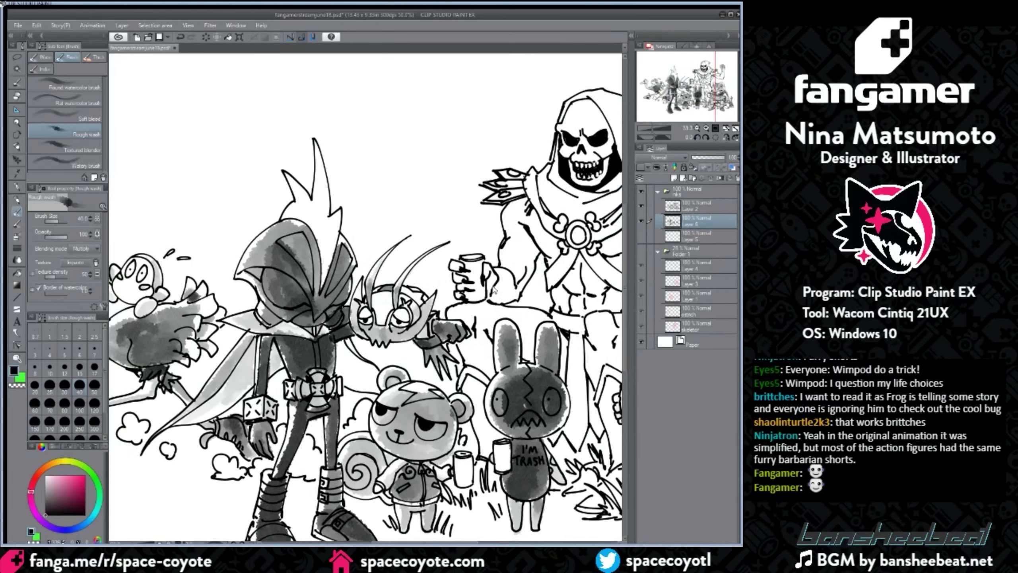
{"action": "left_click_drag", "start_coordinate": [431, 543], "coordinate": [435, 543]}
{"action": "scroll", "coordinate": [446, 539], "scroll_direction": "right", "scroll_amount": 2}
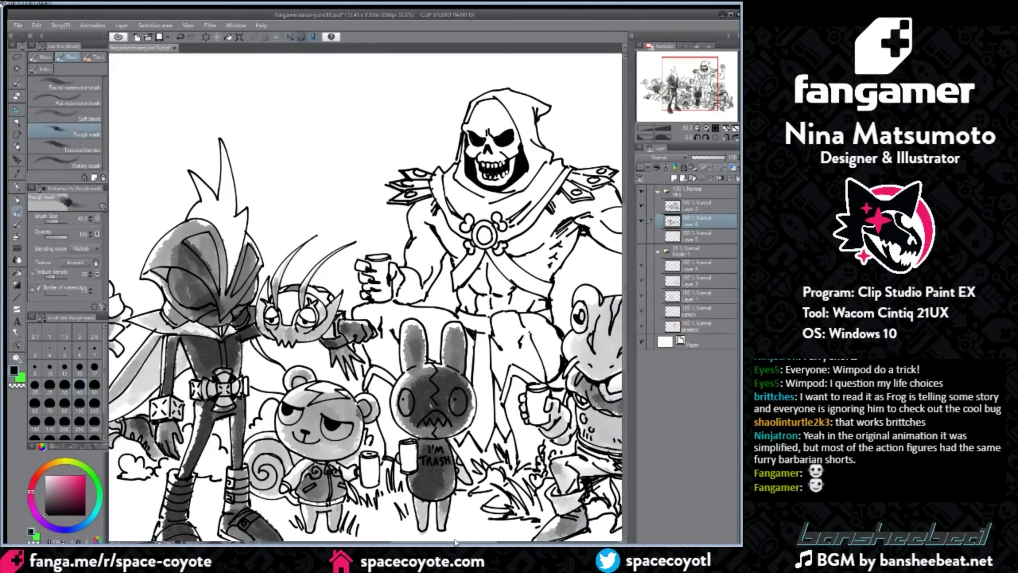
{"action": "scroll", "coordinate": [457, 542], "scroll_direction": "right", "scroll_amount": 3}
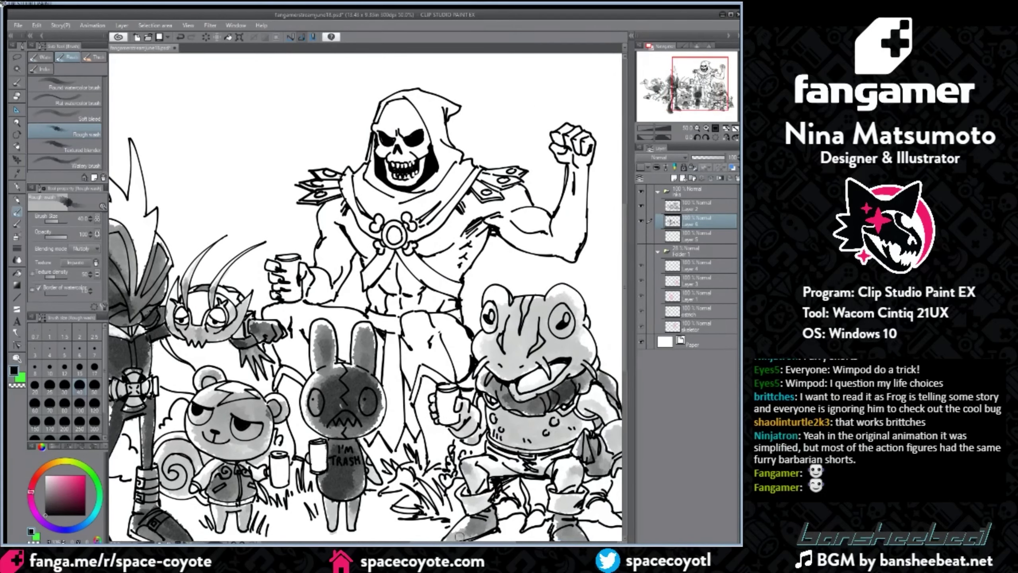
{"action": "mouse_move", "coordinate": [624, 315]}
{"action": "left_mouse_down"}
{"action": "mouse_move", "coordinate": [623, 335]}
{"action": "mouse_move", "coordinate": [623, 316]}
{"action": "left_mouse_up"}
{"action": "scroll", "coordinate": [623, 318], "scroll_direction": "up", "scroll_amount": 1}
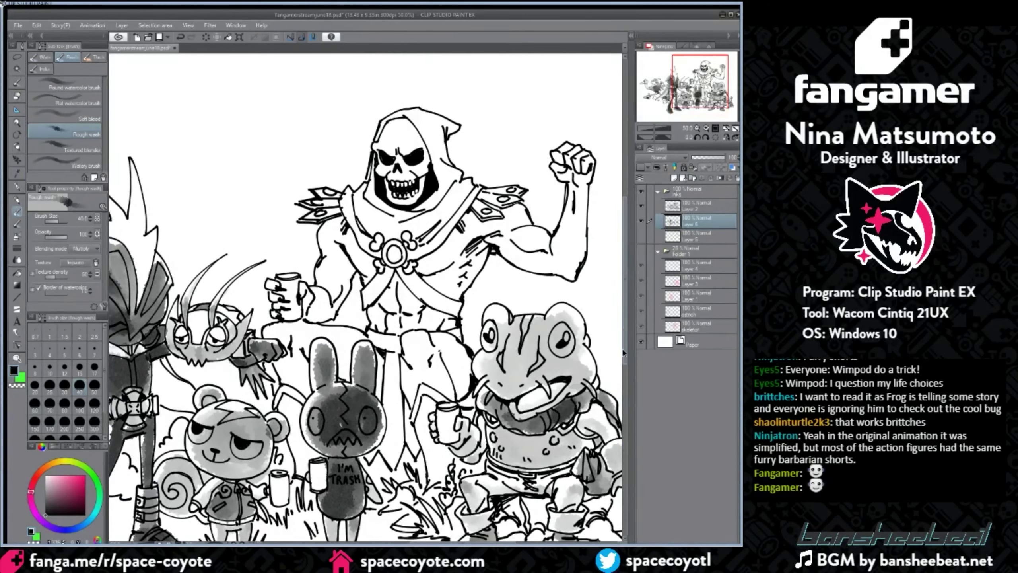
{"action": "scroll", "coordinate": [624, 352], "scroll_direction": "down", "scroll_amount": 2}
{"action": "mouse_move", "coordinate": [478, 542]}
{"action": "left_mouse_down"}
{"action": "mouse_move", "coordinate": [495, 542]}
{"action": "mouse_move", "coordinate": [480, 542]}
{"action": "left_mouse_up"}
{"action": "key", "text": "ctrl+minus"}
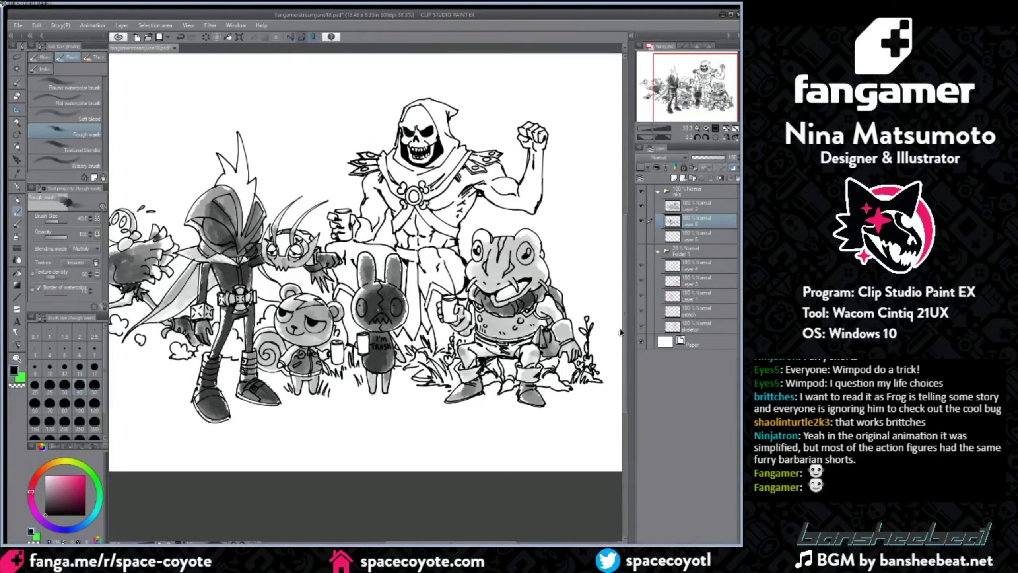
{"action": "scroll", "coordinate": [620, 332], "scroll_direction": "up", "scroll_amount": 2}
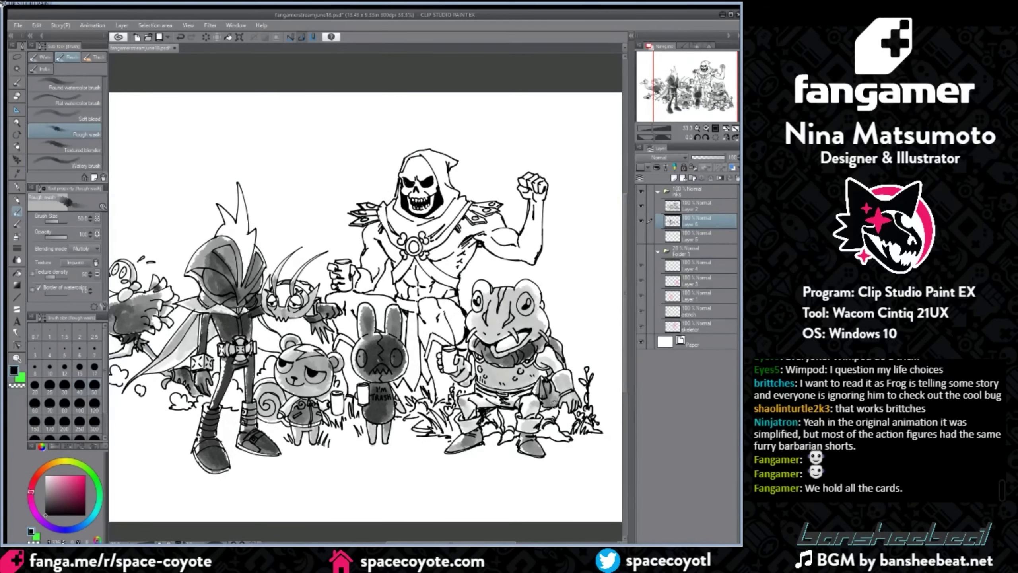
{"action": "key", "text": "bracketright"}
{"action": "key", "text": "bracketright"}
{"action": "left_click_drag", "start_coordinate": [508, 413], "coordinate": [504, 428]}
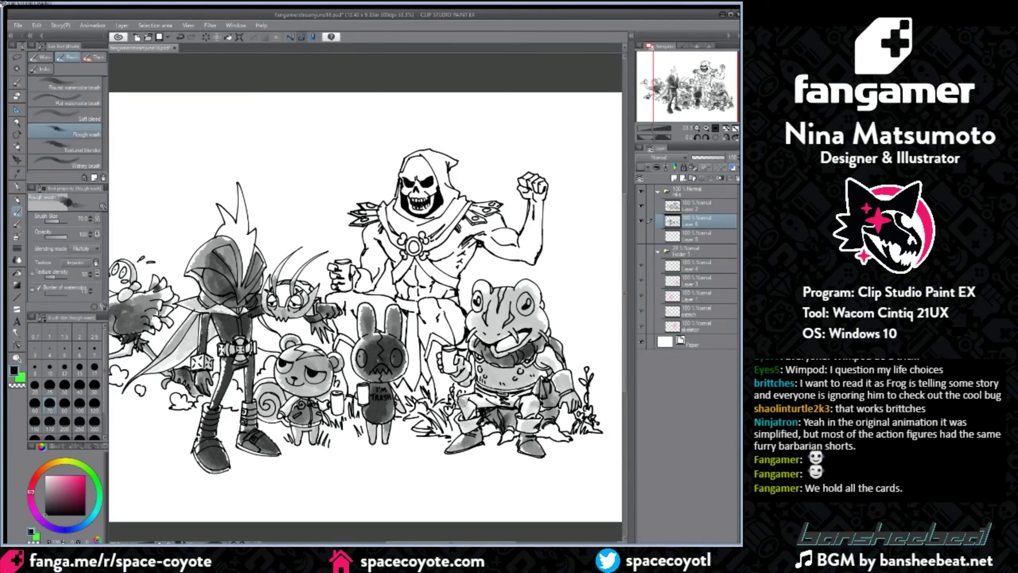
{"action": "key", "text": "bracketleft"}
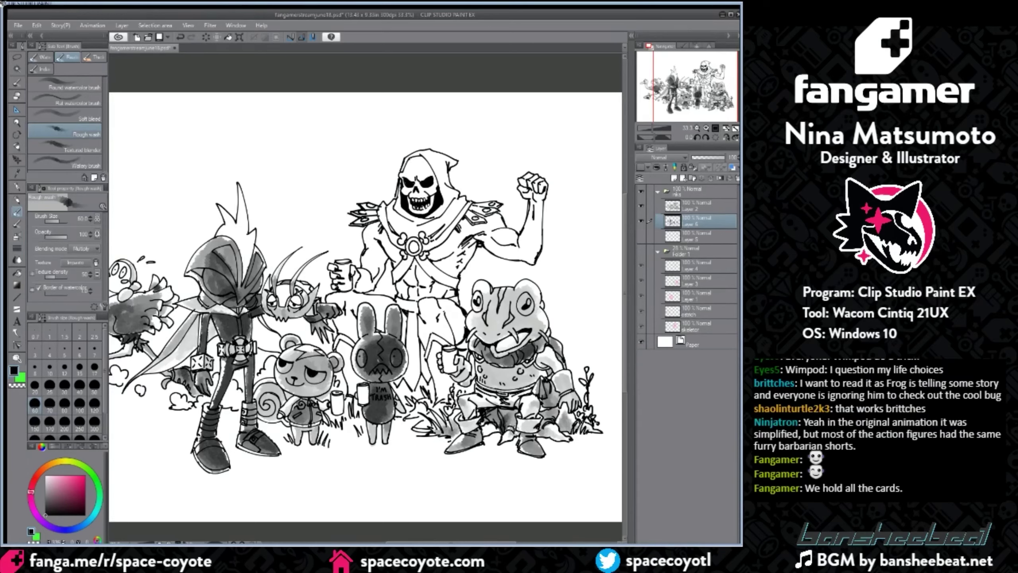
Step: Set the Rough wash brush to size 70 for shading the hooded skull-faced figure
{"action": "key", "text": "ctrl+minus"}
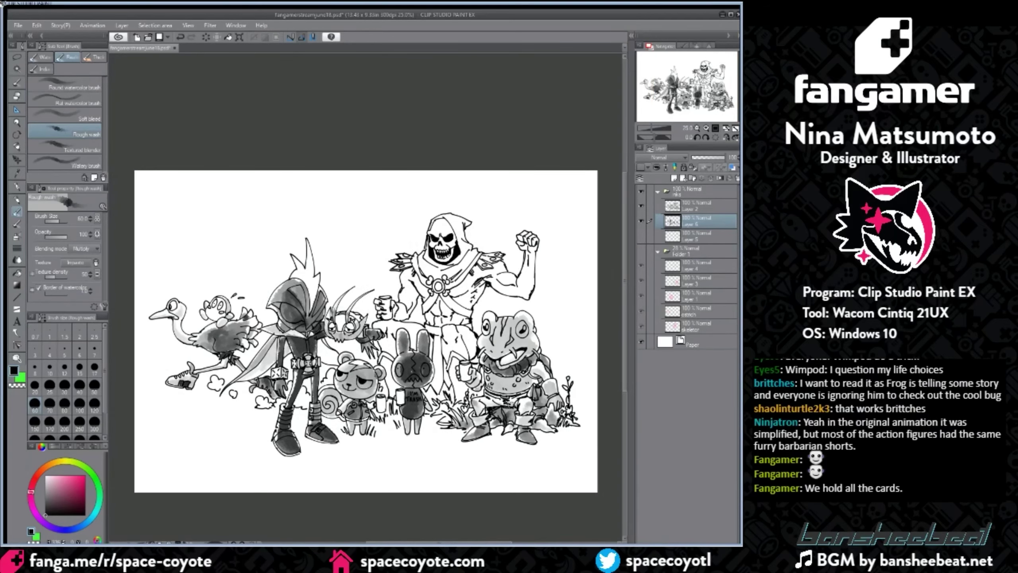
{"action": "scroll", "coordinate": [510, 402], "scroll_direction": "up", "scroll_amount": 2}
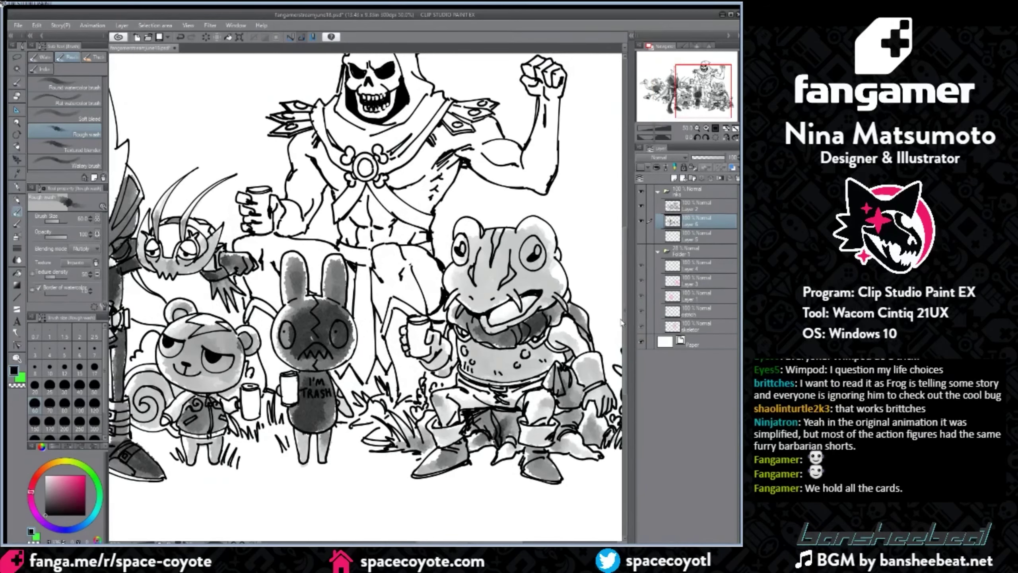
{"action": "left_click_drag", "start_coordinate": [624, 321], "coordinate": [626, 289]}
{"action": "left_click_drag", "start_coordinate": [628, 253], "coordinate": [628, 235]}
{"action": "key", "text": "bracketright"}
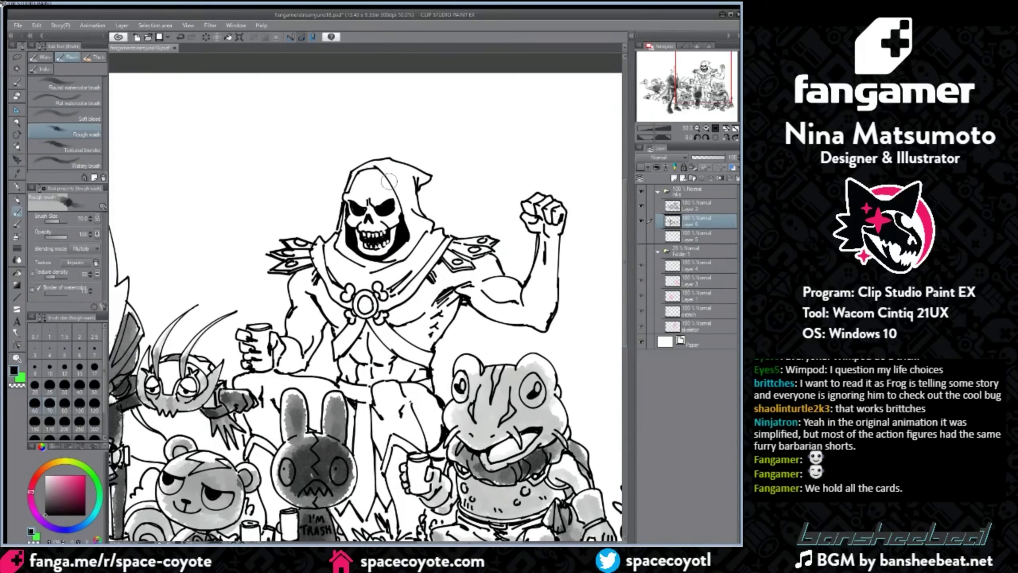
{"action": "left_click", "coordinate": [16, 147]}
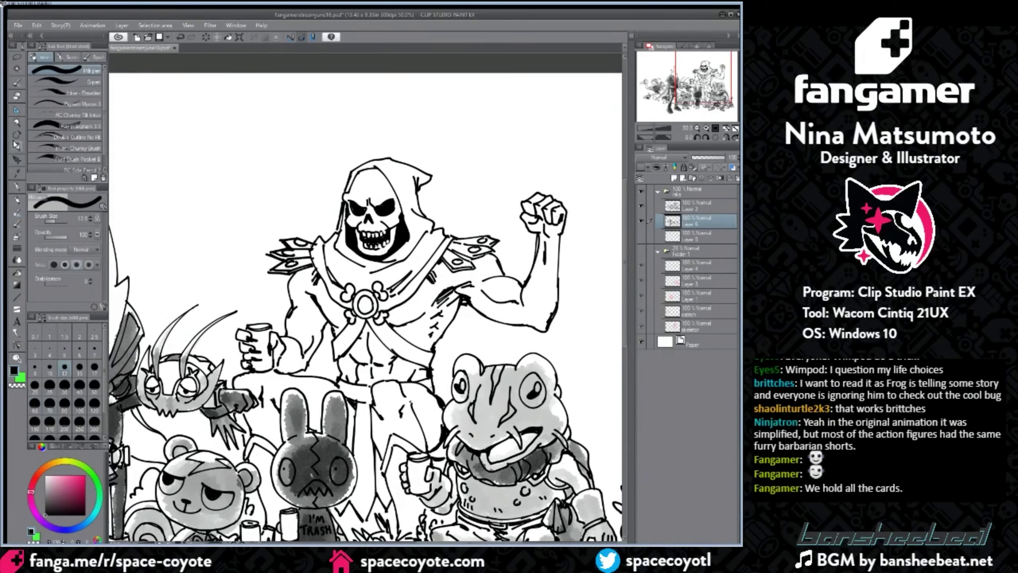
{"action": "left_click", "coordinate": [17, 373]}
{"action": "left_click", "coordinate": [13, 366]}
{"action": "left_click", "coordinate": [712, 209]}
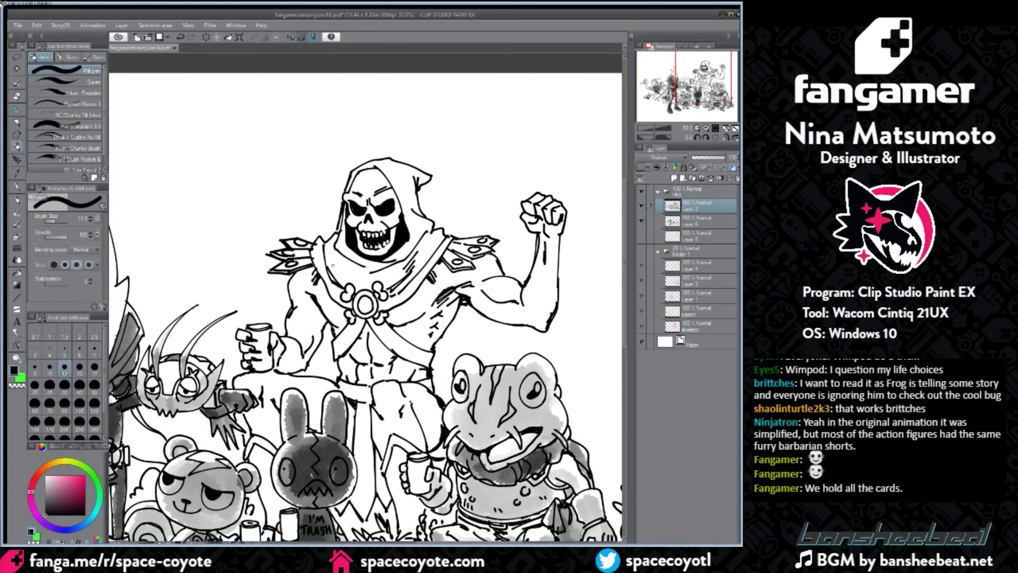
{"action": "left_click", "coordinate": [695, 222]}
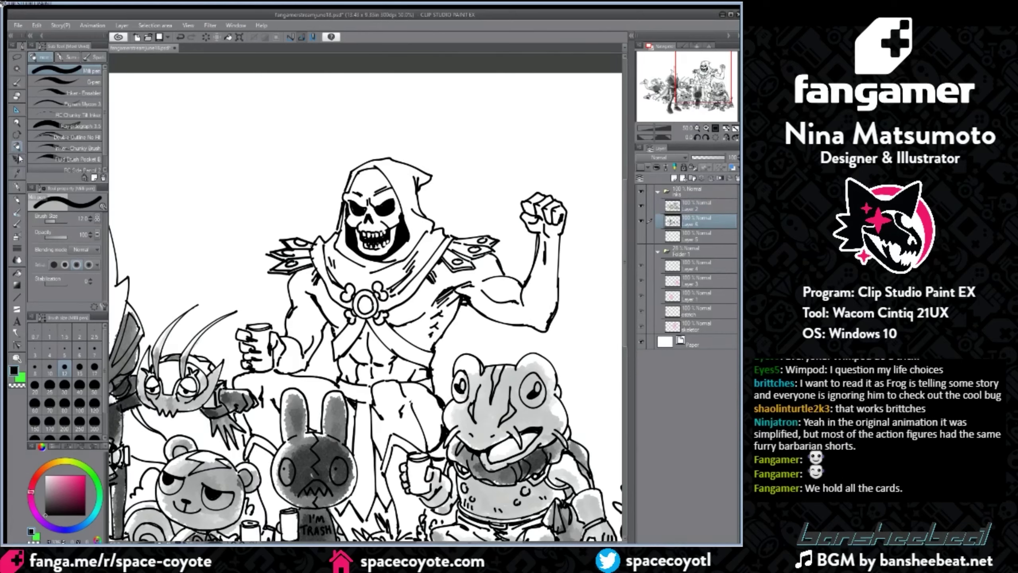
Step: Wash the skull-faced figure's hood, cowl and spiked shoulder armor medium gray with the Rough wash brush
{"action": "left_click", "coordinate": [16, 212]}
{"action": "mouse_move", "coordinate": [405, 183]}
{"action": "left_mouse_down"}
{"action": "mouse_move", "coordinate": [422, 227]}
{"action": "mouse_move", "coordinate": [402, 260]}
{"action": "mouse_move", "coordinate": [368, 275]}
{"action": "mouse_move", "coordinate": [333, 251]}
{"action": "mouse_move", "coordinate": [343, 276]}
{"action": "mouse_move", "coordinate": [320, 260]}
{"action": "mouse_move", "coordinate": [342, 296]}
{"action": "mouse_move", "coordinate": [352, 274]}
{"action": "mouse_move", "coordinate": [365, 305]}
{"action": "mouse_move", "coordinate": [354, 320]}
{"action": "mouse_move", "coordinate": [365, 304]}
{"action": "mouse_move", "coordinate": [382, 308]}
{"action": "mouse_move", "coordinate": [402, 262]}
{"action": "mouse_move", "coordinate": [396, 281]}
{"action": "mouse_move", "coordinate": [414, 283]}
{"action": "mouse_move", "coordinate": [436, 243]}
{"action": "mouse_move", "coordinate": [422, 251]}
{"action": "mouse_move", "coordinate": [428, 258]}
{"action": "mouse_move", "coordinate": [396, 303]}
{"action": "left_mouse_up"}
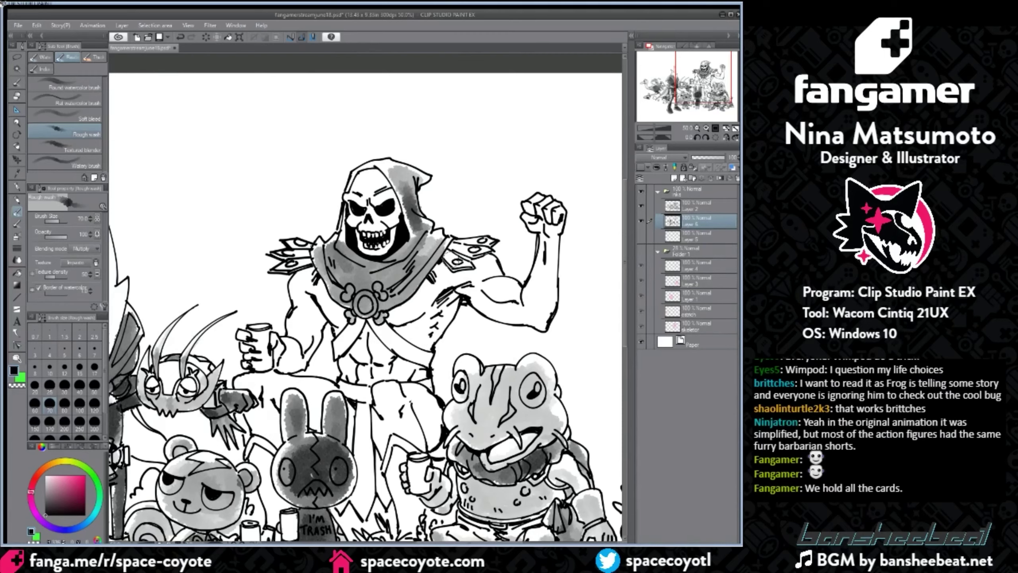
{"action": "mouse_move", "coordinate": [445, 260]}
{"action": "left_mouse_down"}
{"action": "mouse_move", "coordinate": [463, 263]}
{"action": "mouse_move", "coordinate": [487, 243]}
{"action": "left_mouse_up"}
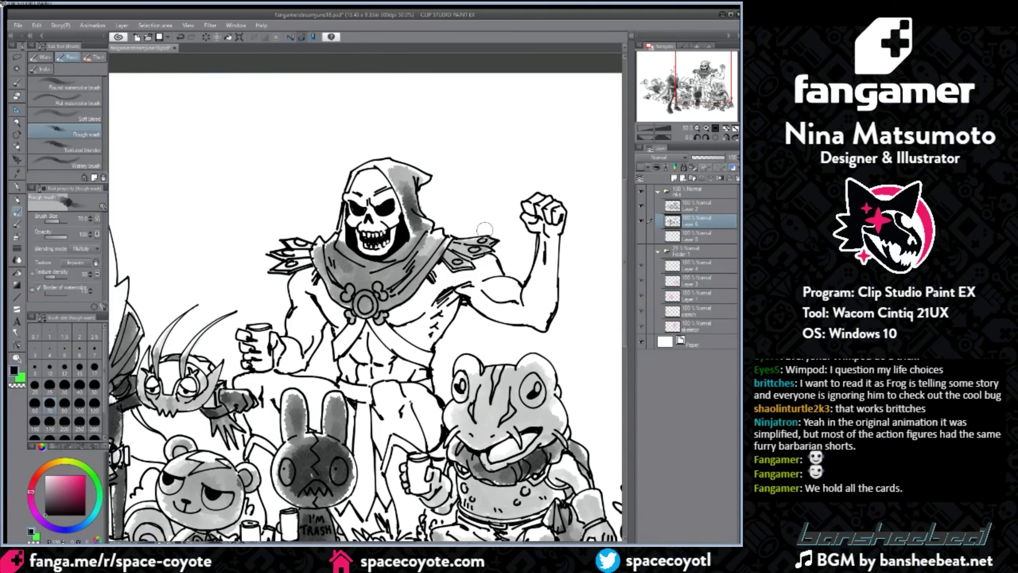
{"action": "left_click_drag", "start_coordinate": [284, 275], "coordinate": [325, 237]}
Step: Wash the crossed straps on the skull-faced figure's chest gray at brush size 70
{"action": "left_click_drag", "start_coordinate": [483, 543], "coordinate": [476, 543]}
{"action": "scroll", "coordinate": [483, 534], "scroll_direction": "down", "scroll_amount": 1}
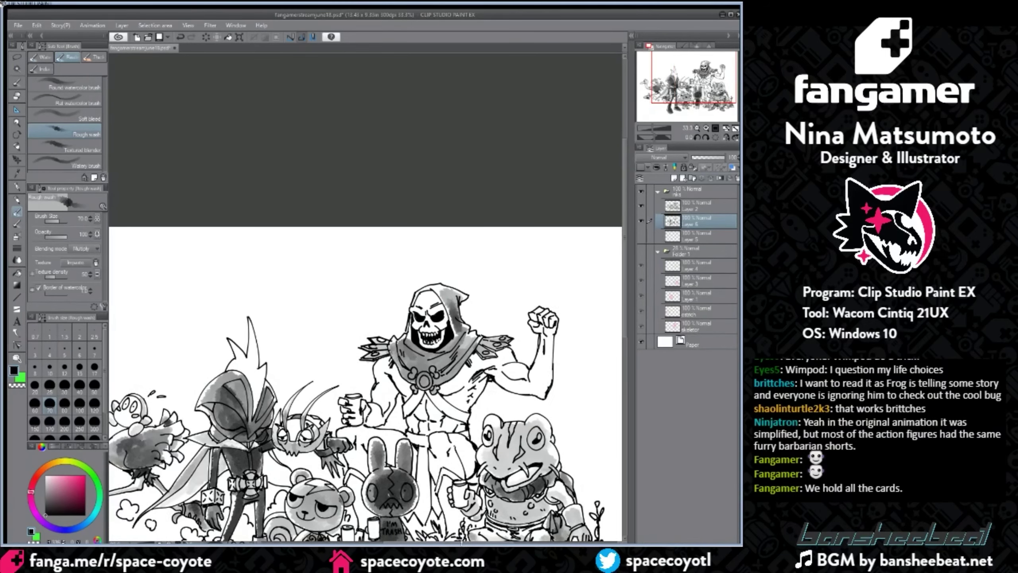
{"action": "scroll", "coordinate": [456, 521], "scroll_direction": "up", "scroll_amount": 1}
{"action": "scroll", "coordinate": [372, 267], "scroll_direction": "up", "scroll_amount": 1}
{"action": "mouse_move", "coordinate": [405, 340]}
{"action": "left_mouse_down"}
{"action": "mouse_move", "coordinate": [374, 384]}
{"action": "mouse_move", "coordinate": [439, 297]}
{"action": "mouse_move", "coordinate": [426, 356]}
{"action": "mouse_move", "coordinate": [481, 396]}
{"action": "mouse_move", "coordinate": [424, 358]}
{"action": "mouse_move", "coordinate": [472, 392]}
{"action": "left_mouse_up"}
{"action": "mouse_move", "coordinate": [393, 347]}
{"action": "left_mouse_down"}
{"action": "mouse_move", "coordinate": [378, 374]}
{"action": "mouse_move", "coordinate": [433, 360]}
{"action": "mouse_move", "coordinate": [482, 400]}
{"action": "left_mouse_up"}
{"action": "scroll", "coordinate": [488, 384], "scroll_direction": "down", "scroll_amount": 2}
{"action": "scroll", "coordinate": [487, 383], "scroll_direction": "up", "scroll_amount": 1}
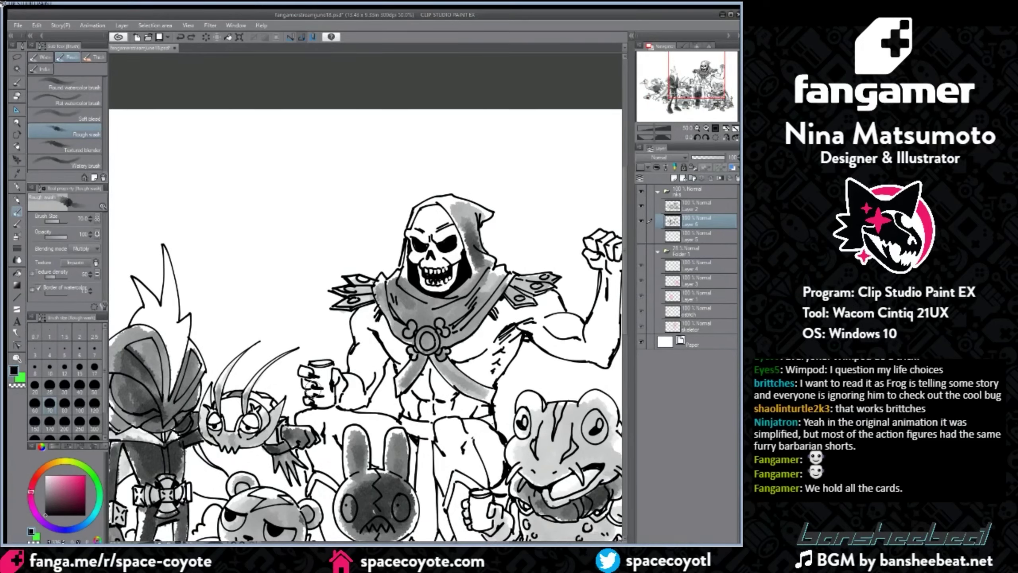
Step: Wash the skull-faced figure's cup-holding arm and bare torso light gray, enlarging the brush to size 120
{"action": "mouse_move", "coordinate": [313, 388]}
{"action": "left_mouse_down"}
{"action": "mouse_move", "coordinate": [309, 373]}
{"action": "mouse_move", "coordinate": [341, 390]}
{"action": "left_mouse_up"}
{"action": "key", "text": "bracketright"}
{"action": "key", "text": "bracketright"}
{"action": "key", "text": "bracketright"}
{"action": "mouse_move", "coordinate": [372, 347]}
{"action": "left_mouse_down"}
{"action": "mouse_move", "coordinate": [367, 373]}
{"action": "mouse_move", "coordinate": [370, 362]}
{"action": "left_mouse_up"}
{"action": "mouse_move", "coordinate": [358, 394]}
{"action": "left_mouse_down"}
{"action": "mouse_move", "coordinate": [376, 340]}
{"action": "mouse_move", "coordinate": [366, 319]}
{"action": "mouse_move", "coordinate": [396, 347]}
{"action": "mouse_move", "coordinate": [415, 397]}
{"action": "mouse_move", "coordinate": [445, 381]}
{"action": "mouse_move", "coordinate": [449, 408]}
{"action": "mouse_move", "coordinate": [474, 413]}
{"action": "mouse_move", "coordinate": [459, 349]}
{"action": "mouse_move", "coordinate": [464, 357]}
{"action": "mouse_move", "coordinate": [513, 332]}
{"action": "mouse_move", "coordinate": [500, 356]}
{"action": "mouse_move", "coordinate": [489, 361]}
{"action": "mouse_move", "coordinate": [511, 307]}
{"action": "left_mouse_up"}
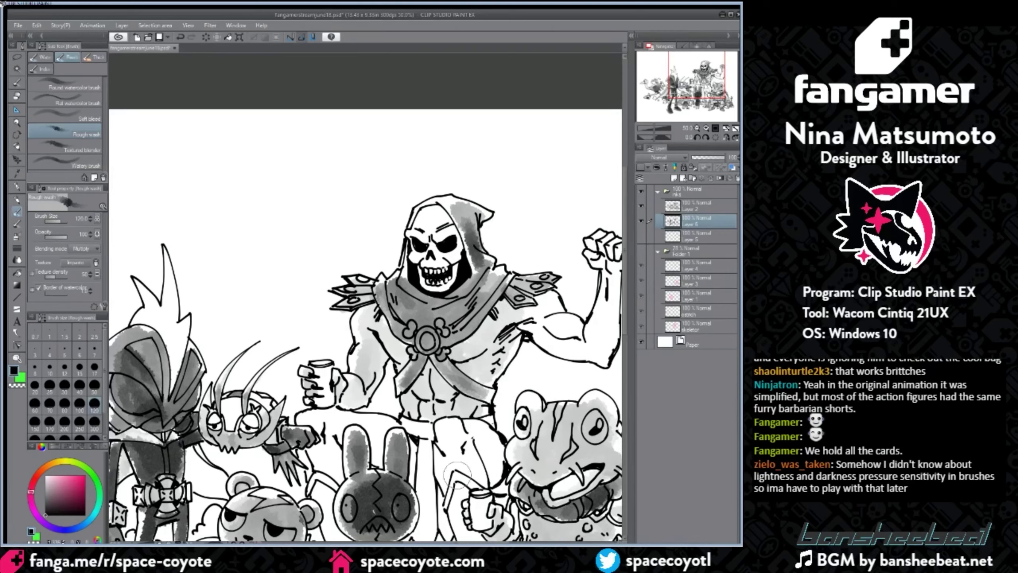
Step: Wash the skull-faced figure's raised arm and fist light gray, adding darker elbow and shoulder shading at brush size 70
{"action": "left_click_drag", "start_coordinate": [420, 542], "coordinate": [445, 543]}
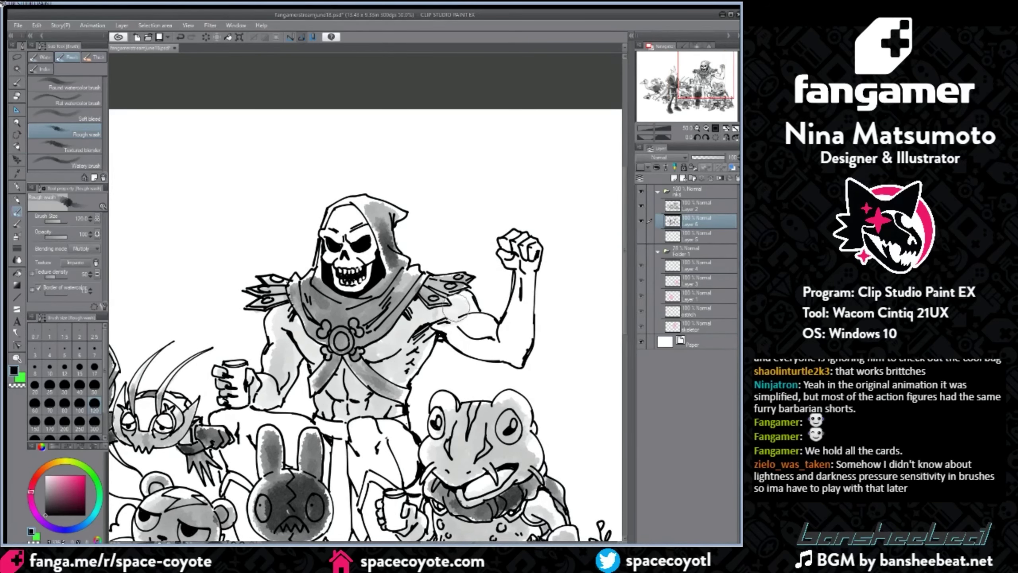
{"action": "mouse_move", "coordinate": [457, 308]}
{"action": "left_mouse_down"}
{"action": "mouse_move", "coordinate": [445, 327]}
{"action": "mouse_move", "coordinate": [479, 347]}
{"action": "mouse_move", "coordinate": [493, 333]}
{"action": "mouse_move", "coordinate": [460, 306]}
{"action": "mouse_move", "coordinate": [451, 330]}
{"action": "mouse_move", "coordinate": [516, 353]}
{"action": "mouse_move", "coordinate": [520, 239]}
{"action": "mouse_move", "coordinate": [523, 259]}
{"action": "left_mouse_up"}
{"action": "left_click_drag", "start_coordinate": [528, 321], "coordinate": [525, 346]}
{"action": "key", "text": "bracketleft"}
{"action": "key", "text": "bracketleft"}
{"action": "key", "text": "bracketleft"}
{"action": "mouse_move", "coordinate": [521, 324]}
{"action": "left_mouse_down"}
{"action": "mouse_move", "coordinate": [521, 347]}
{"action": "mouse_move", "coordinate": [506, 349]}
{"action": "left_mouse_up"}
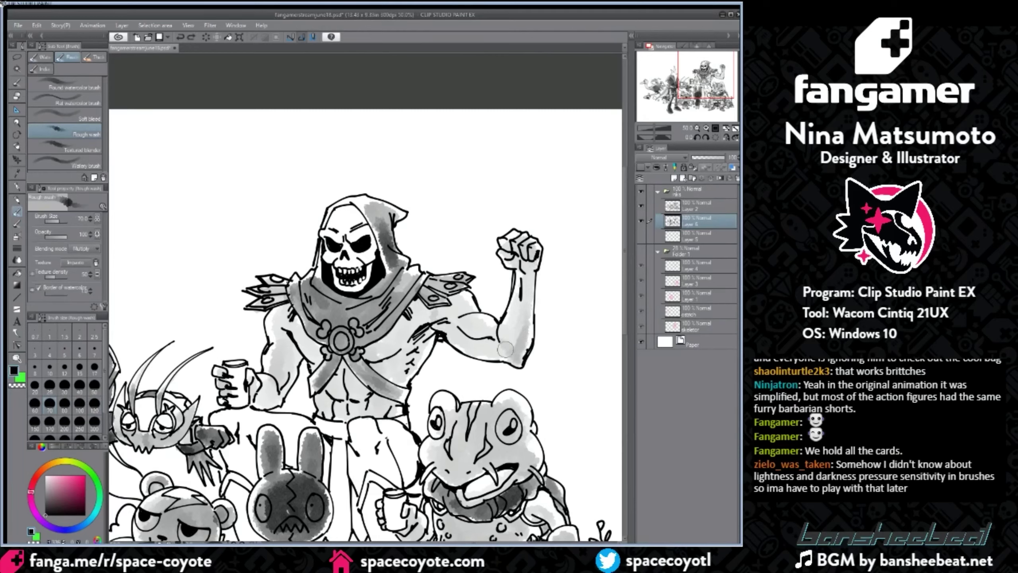
{"action": "mouse_move", "coordinate": [458, 326]}
{"action": "left_mouse_down"}
{"action": "mouse_move", "coordinate": [492, 337]}
{"action": "mouse_move", "coordinate": [493, 315]}
{"action": "mouse_move", "coordinate": [412, 313]}
{"action": "mouse_move", "coordinate": [441, 313]}
{"action": "left_mouse_up"}
Step: Deepen the gray shading on the upper arm above the cup at brush size 70
{"action": "scroll", "coordinate": [521, 274], "scroll_direction": "down", "scroll_amount": 1}
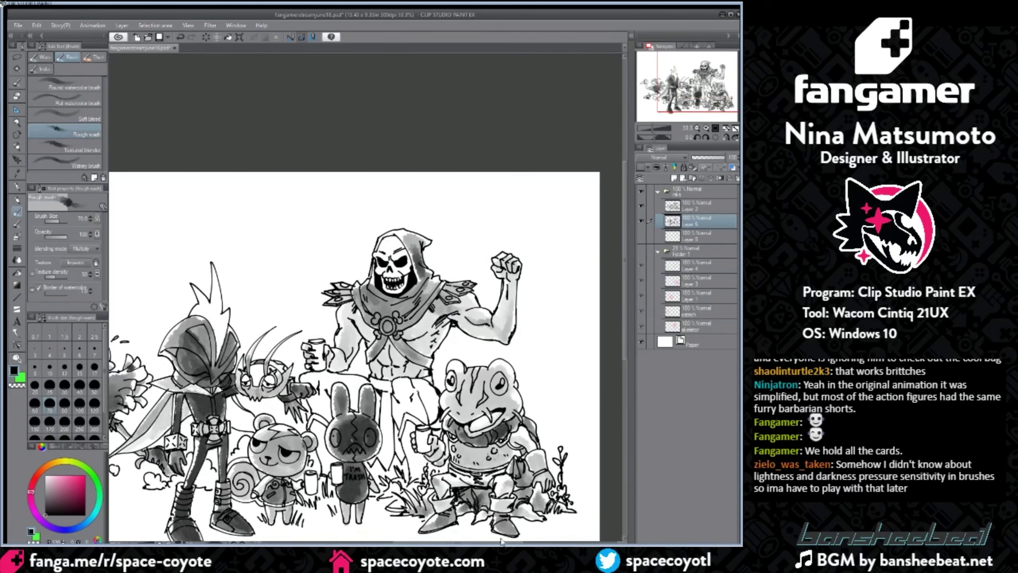
{"action": "left_click_drag", "start_coordinate": [501, 541], "coordinate": [488, 541]}
{"action": "scroll", "coordinate": [485, 321], "scroll_direction": "up", "scroll_amount": 1}
{"action": "mouse_move", "coordinate": [369, 322]}
{"action": "left_mouse_down"}
{"action": "mouse_move", "coordinate": [381, 358]}
{"action": "mouse_move", "coordinate": [372, 339]}
{"action": "mouse_move", "coordinate": [369, 368]}
{"action": "left_mouse_up"}
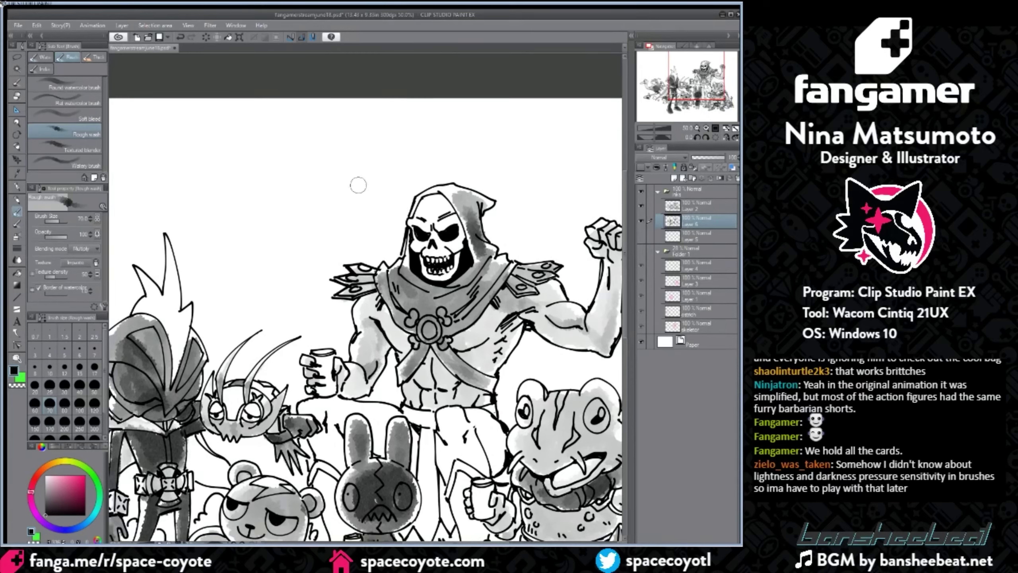
Step: Try light and dark Rough wash test marks on the blank canvas beside the skull-faced figure's hood, and undo them
{"action": "mouse_move", "coordinate": [364, 226]}
{"action": "left_mouse_down"}
{"action": "mouse_move", "coordinate": [359, 159]}
{"action": "mouse_move", "coordinate": [371, 184]}
{"action": "mouse_move", "coordinate": [383, 166]}
{"action": "left_mouse_up"}
{"action": "key", "text": "ctrl+z"}
{"action": "key", "text": "ctrl+z"}
{"action": "key", "text": "ctrl+z"}
{"action": "key", "text": "ctrl+z"}
{"action": "key", "text": "ctrl+z"}
{"action": "left_click", "coordinate": [384, 172]}
{"action": "left_click", "coordinate": [402, 168]}
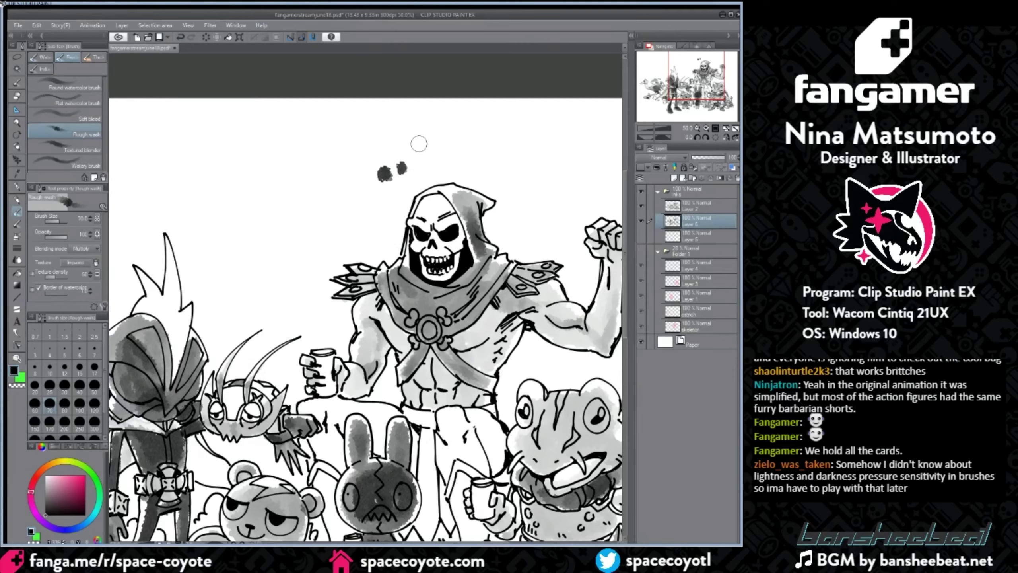
{"action": "mouse_move", "coordinate": [430, 153]}
{"action": "left_mouse_down"}
{"action": "mouse_move", "coordinate": [466, 159]}
{"action": "mouse_move", "coordinate": [433, 149]}
{"action": "mouse_move", "coordinate": [469, 149]}
{"action": "left_mouse_up"}
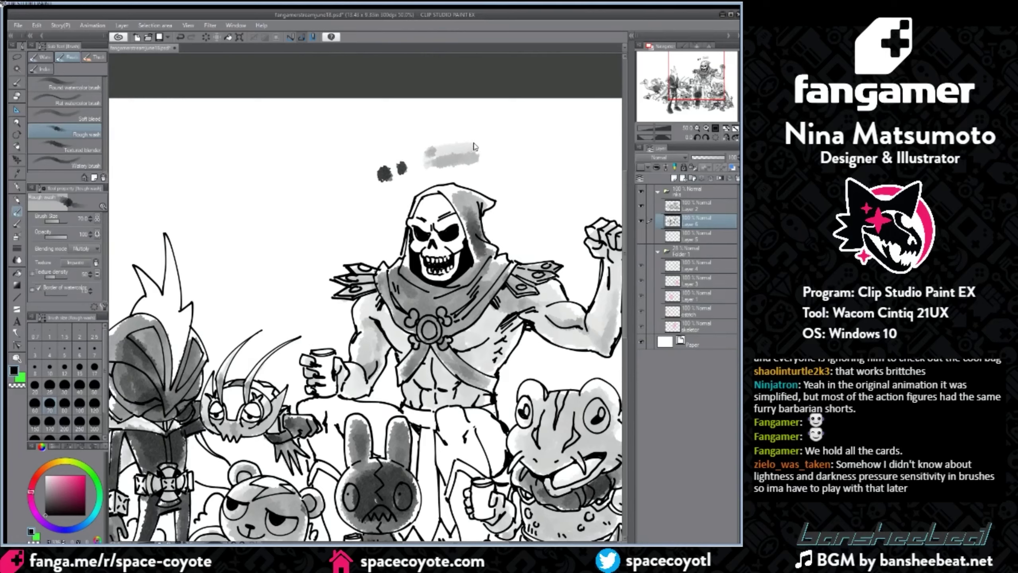
{"action": "key", "text": "ctrl+z"}
{"action": "key", "text": "ctrl+z"}
{"action": "key", "text": "ctrl+z"}
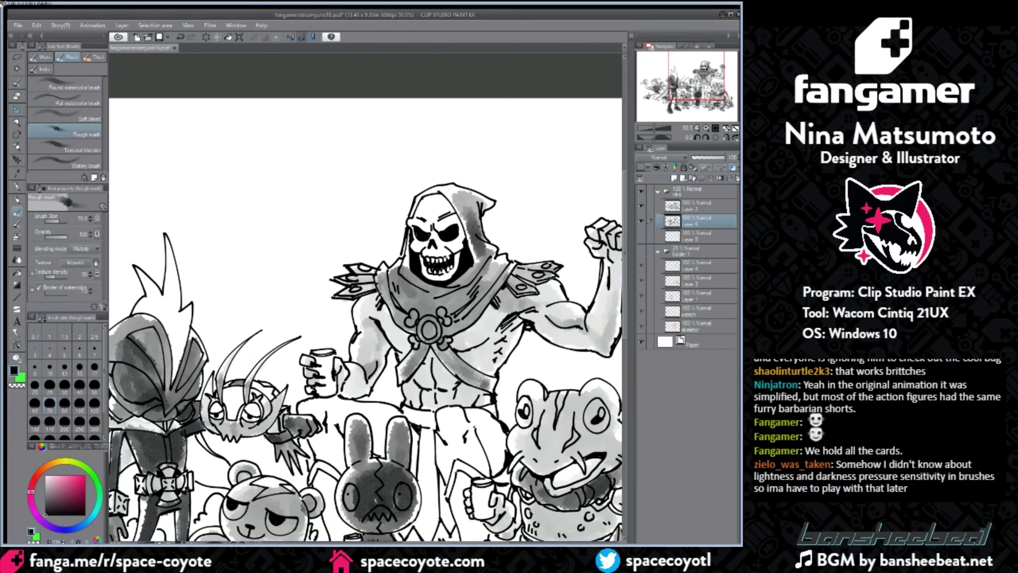
Step: Wash the skull-faced figure's belt, hanging loincloth and standing leg's boot gray at brush size 70, undoing unwanted strokes
{"action": "scroll", "coordinate": [485, 383], "scroll_direction": "down", "scroll_amount": 3}
{"action": "mouse_move", "coordinate": [423, 322]}
{"action": "left_mouse_down"}
{"action": "mouse_move", "coordinate": [422, 357]}
{"action": "mouse_move", "coordinate": [428, 310]}
{"action": "mouse_move", "coordinate": [416, 323]}
{"action": "mouse_move", "coordinate": [431, 403]}
{"action": "mouse_move", "coordinate": [422, 432]}
{"action": "mouse_move", "coordinate": [440, 413]}
{"action": "mouse_move", "coordinate": [441, 381]}
{"action": "mouse_move", "coordinate": [447, 431]}
{"action": "mouse_move", "coordinate": [440, 381]}
{"action": "mouse_move", "coordinate": [463, 387]}
{"action": "mouse_move", "coordinate": [469, 377]}
{"action": "mouse_move", "coordinate": [461, 423]}
{"action": "mouse_move", "coordinate": [458, 414]}
{"action": "mouse_move", "coordinate": [480, 433]}
{"action": "mouse_move", "coordinate": [469, 475]}
{"action": "mouse_move", "coordinate": [475, 450]}
{"action": "mouse_move", "coordinate": [437, 505]}
{"action": "left_mouse_up"}
{"action": "key", "text": "ctrl+z"}
{"action": "mouse_move", "coordinate": [449, 325]}
{"action": "left_mouse_down"}
{"action": "mouse_move", "coordinate": [448, 346]}
{"action": "mouse_move", "coordinate": [449, 327]}
{"action": "mouse_move", "coordinate": [464, 337]}
{"action": "mouse_move", "coordinate": [450, 371]}
{"action": "left_mouse_up"}
{"action": "key", "text": "ctrl+z"}
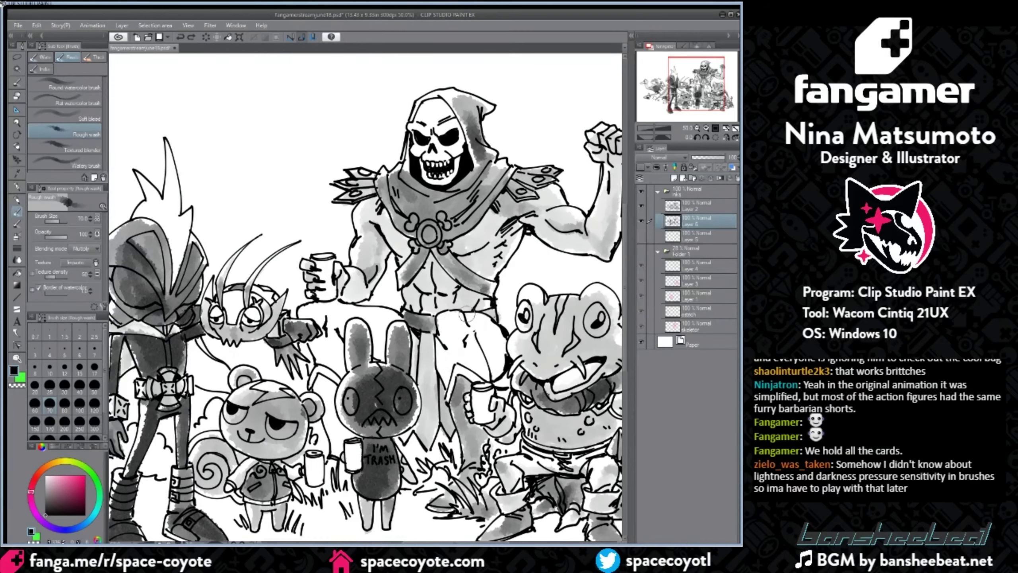
Step: Wash the skull-faced figure's thigh beside the frog light gray at brush size 120
{"action": "key", "text": "bracketright"}
{"action": "key", "text": "bracketright"}
{"action": "key", "text": "bracketright"}
{"action": "mouse_move", "coordinate": [460, 330]}
{"action": "left_mouse_down"}
{"action": "mouse_move", "coordinate": [449, 363]}
{"action": "mouse_move", "coordinate": [483, 355]}
{"action": "mouse_move", "coordinate": [470, 327]}
{"action": "left_mouse_up"}
{"action": "scroll", "coordinate": [582, 280], "scroll_direction": "down", "scroll_amount": 2}
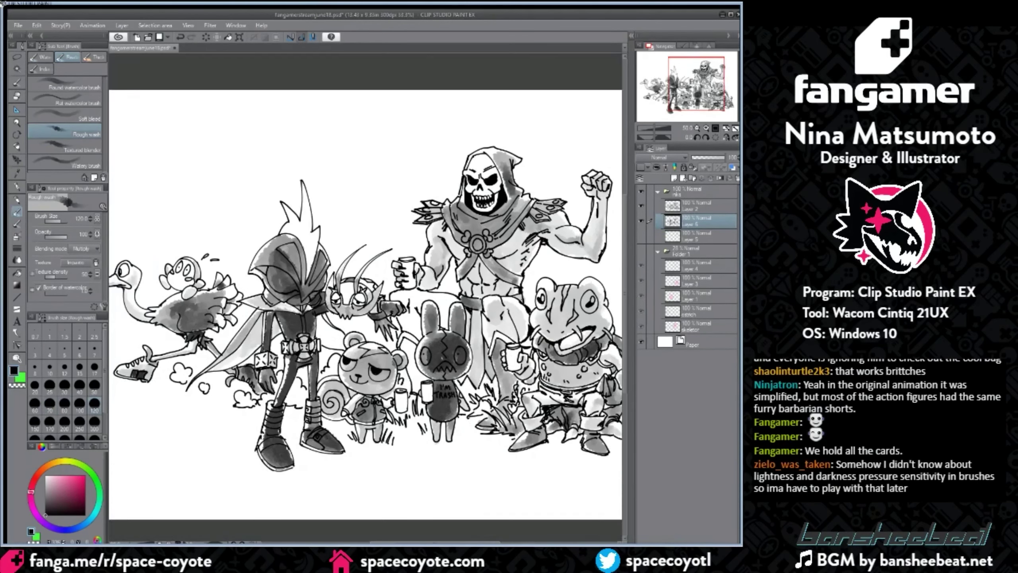
Step: Shade the skull-faced figure's bent leg behind the rabbit, both boot and thigh, gray at brush size 70
{"action": "scroll", "coordinate": [431, 275], "scroll_direction": "up", "scroll_amount": 2}
{"action": "key", "text": "bracketleft"}
{"action": "key", "text": "bracketleft"}
{"action": "key", "text": "bracketleft"}
{"action": "mouse_move", "coordinate": [396, 379]}
{"action": "left_mouse_down"}
{"action": "mouse_move", "coordinate": [409, 439]}
{"action": "mouse_move", "coordinate": [419, 433]}
{"action": "mouse_move", "coordinate": [404, 486]}
{"action": "left_mouse_up"}
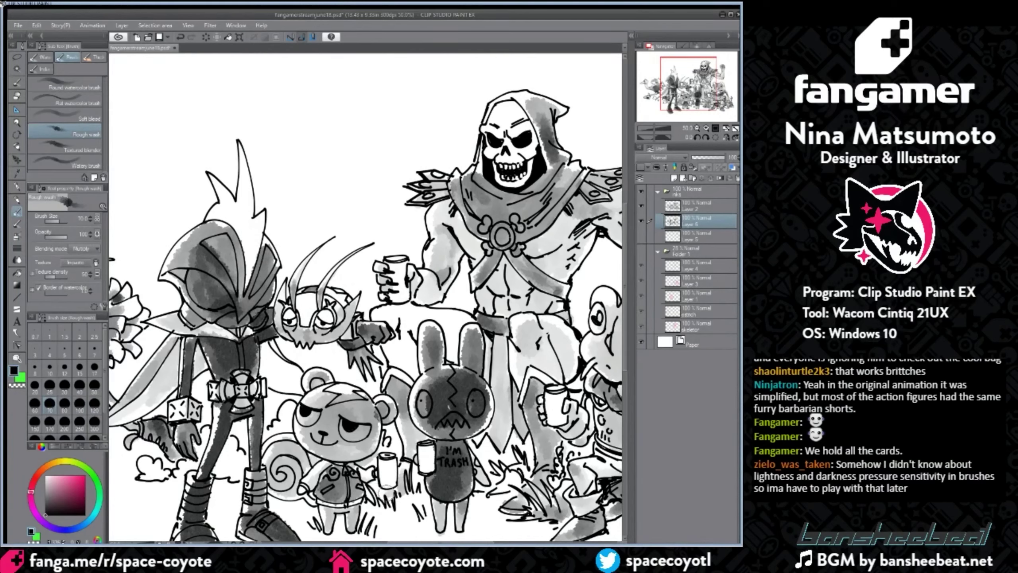
{"action": "mouse_move", "coordinate": [391, 353]}
{"action": "left_mouse_down"}
{"action": "mouse_move", "coordinate": [411, 375]}
{"action": "mouse_move", "coordinate": [391, 315]}
{"action": "mouse_move", "coordinate": [413, 323]}
{"action": "mouse_move", "coordinate": [443, 309]}
{"action": "mouse_move", "coordinate": [450, 352]}
{"action": "mouse_move", "coordinate": [454, 327]}
{"action": "mouse_move", "coordinate": [450, 336]}
{"action": "left_mouse_up"}
Step: Shade the caped figure's pointed head plume light gray at brush size 40, undoing one unwanted stroke
{"action": "scroll", "coordinate": [547, 285], "scroll_direction": "down", "scroll_amount": 2}
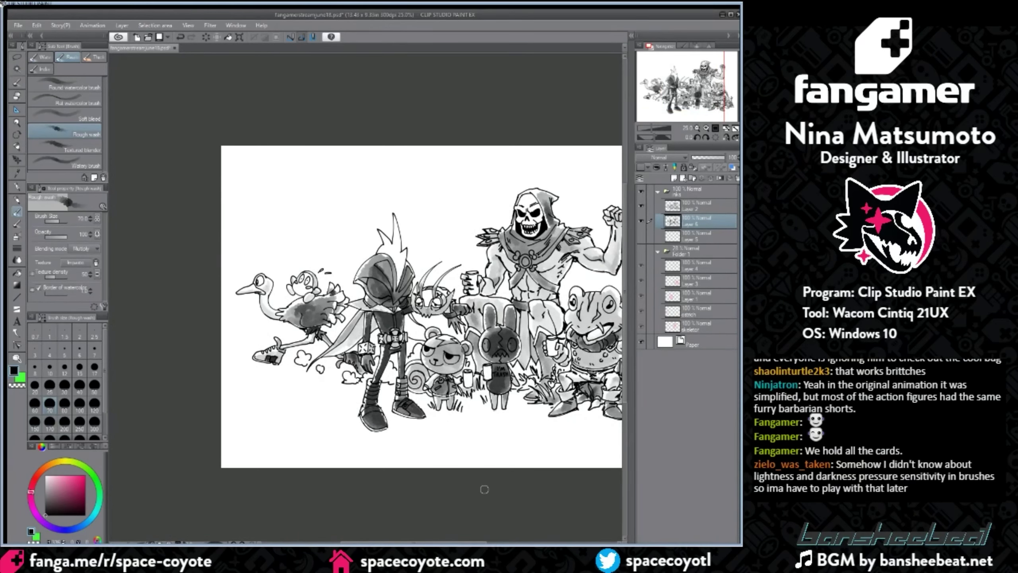
{"action": "left_click_drag", "start_coordinate": [481, 542], "coordinate": [483, 541]}
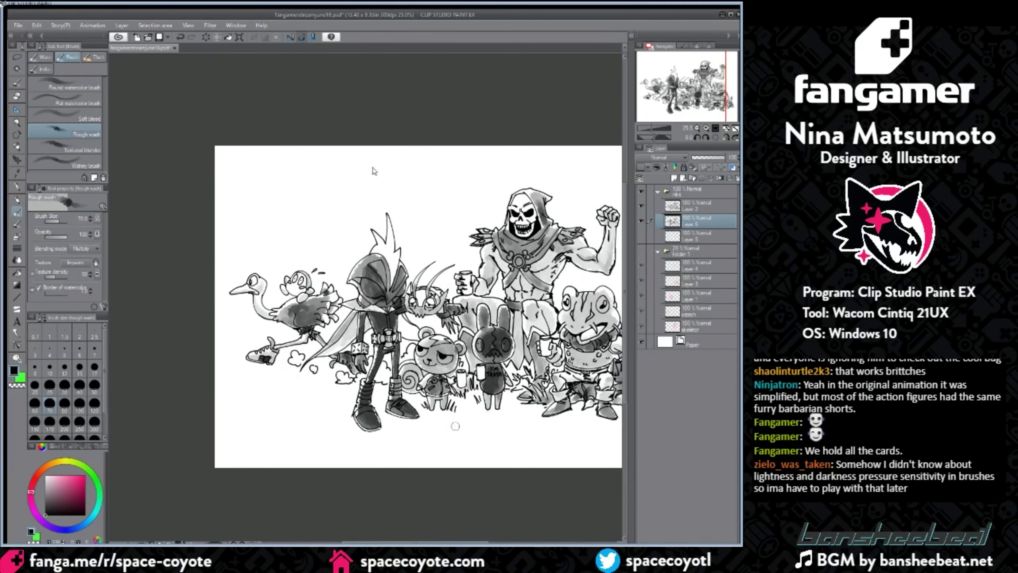
{"action": "key", "text": "ctrl+plus"}
{"action": "key", "text": "bracketleft"}
{"action": "key", "text": "bracketleft"}
{"action": "key", "text": "bracketleft"}
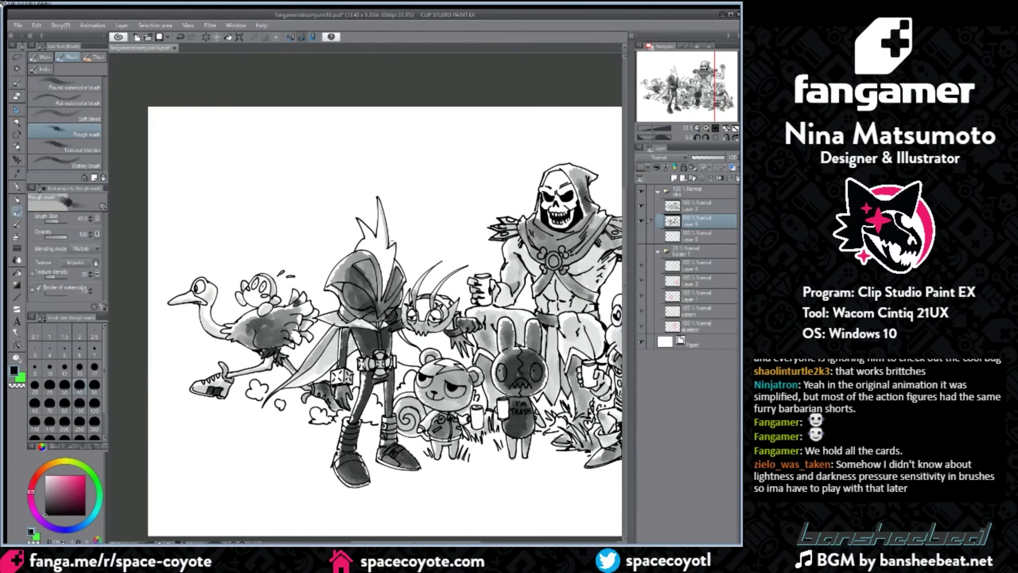
{"action": "key", "text": "ctrl+z"}
{"action": "left_click_drag", "start_coordinate": [392, 253], "coordinate": [385, 294]}
Step: Enlarge the Rough wash brush to size 120
{"action": "key", "text": "bracketright"}
{"action": "key", "text": "bracketright"}
{"action": "key", "text": "bracketright"}
{"action": "key", "text": "bracketright"}
{"action": "key", "text": "bracketright"}
{"action": "key", "text": "bracketright"}
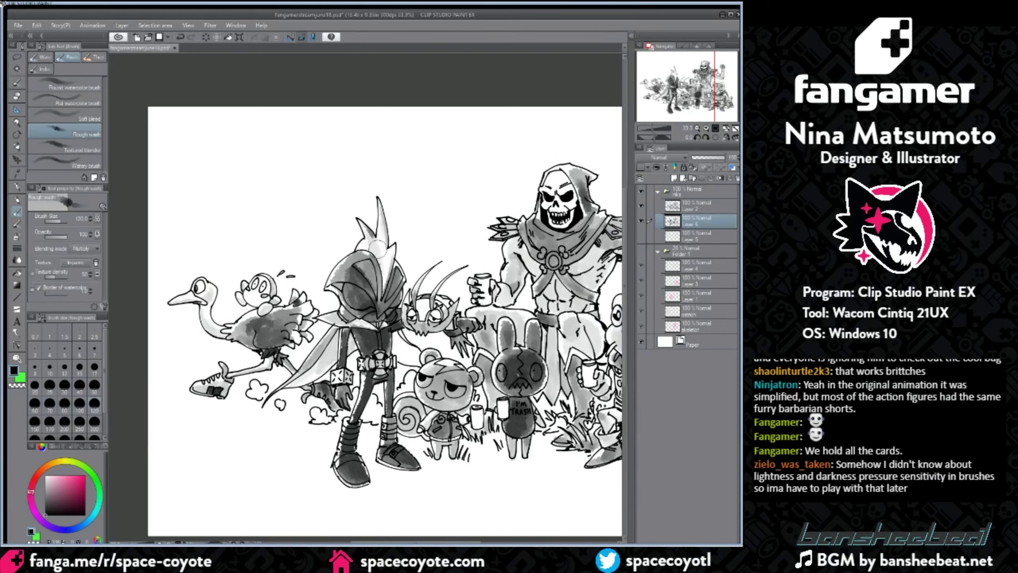
{"action": "key", "text": "bracketleft"}
{"action": "key", "text": "bracketright"}
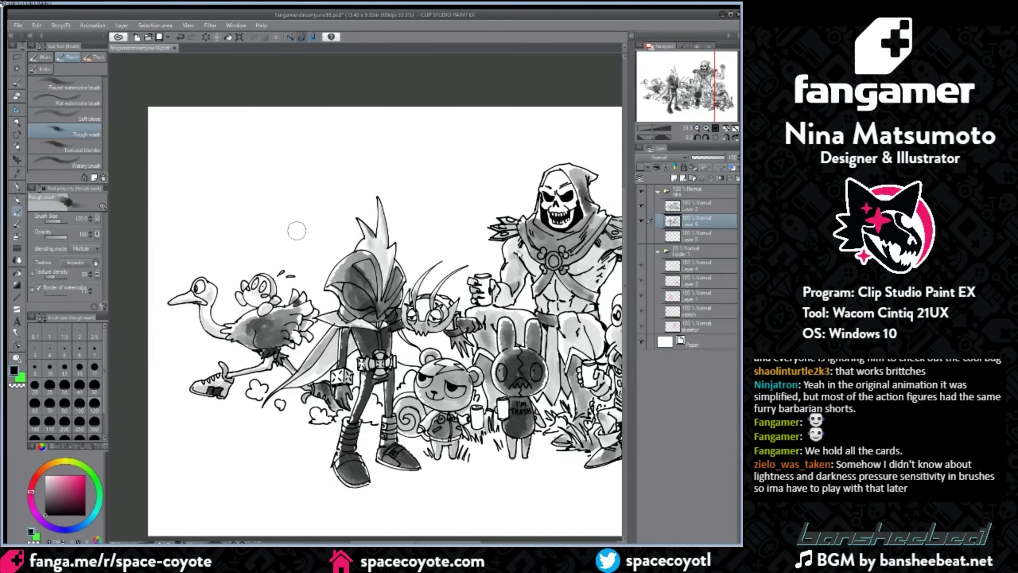
{"action": "scroll", "coordinate": [558, 270], "scroll_direction": "down", "scroll_amount": 1}
{"action": "left_click_drag", "start_coordinate": [483, 543], "coordinate": [517, 543]}
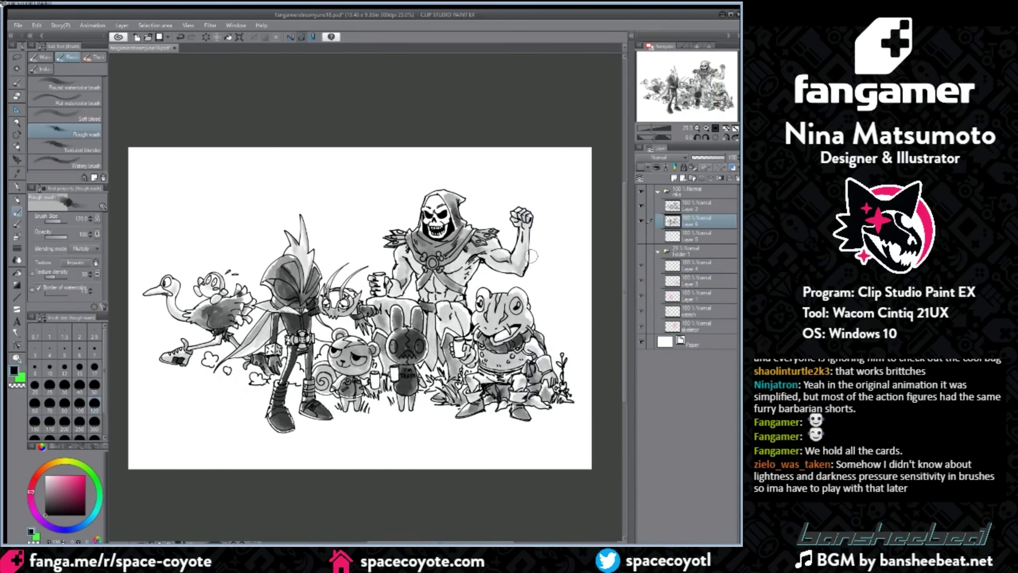
Step: Deepen the gray on the skull-faced figure's boot between the rabbit and the frog at brush sizes 60 and 70
{"action": "scroll", "coordinate": [482, 314], "scroll_direction": "up", "scroll_amount": 2}
{"action": "key", "text": "bracketleft"}
{"action": "key", "text": "bracketleft"}
{"action": "key", "text": "bracketleft"}
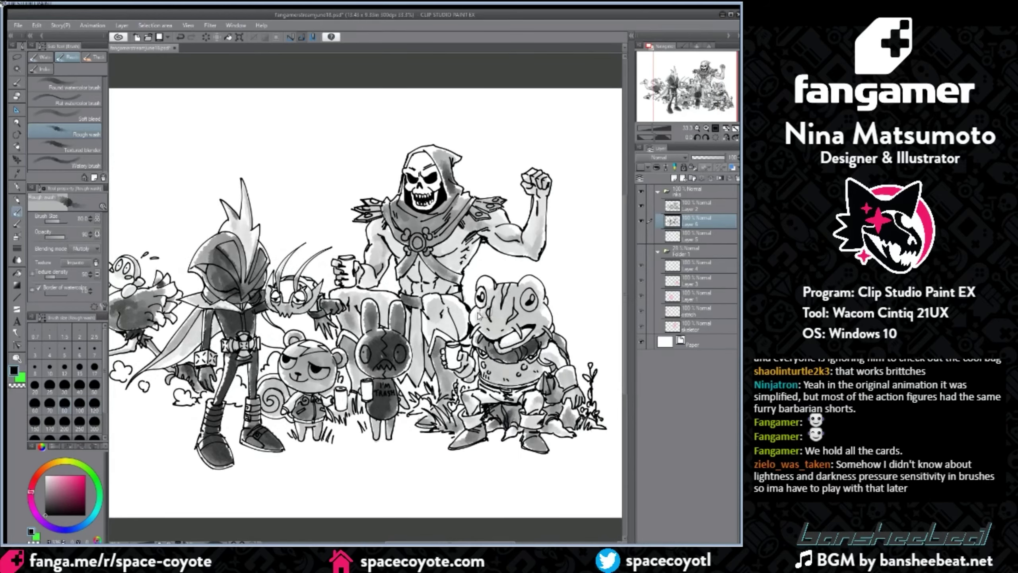
{"action": "left_click_drag", "start_coordinate": [459, 358], "coordinate": [459, 350]}
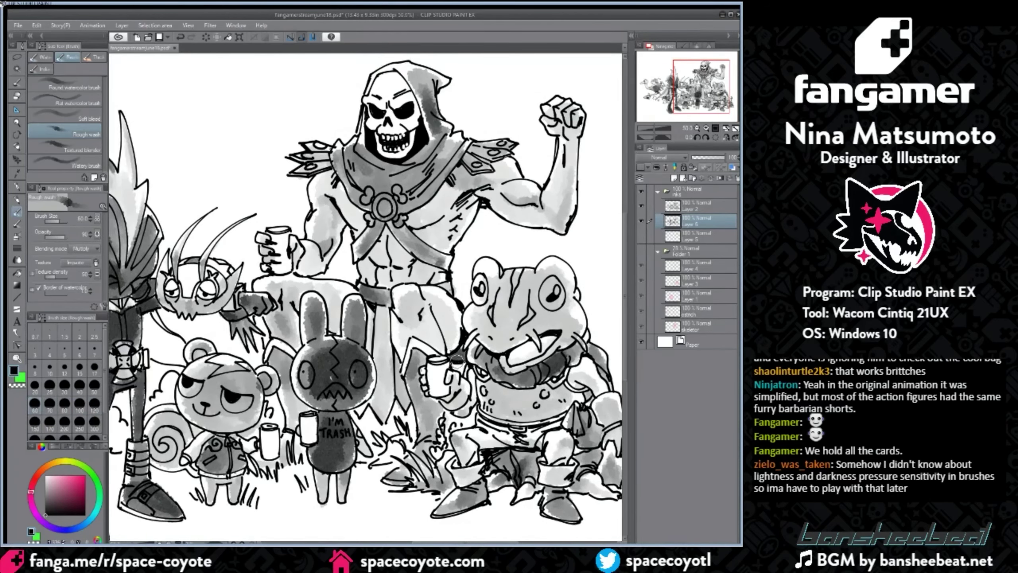
{"action": "scroll", "coordinate": [458, 360], "scroll_direction": "down", "scroll_amount": 1}
{"action": "key", "text": "bracketright"}
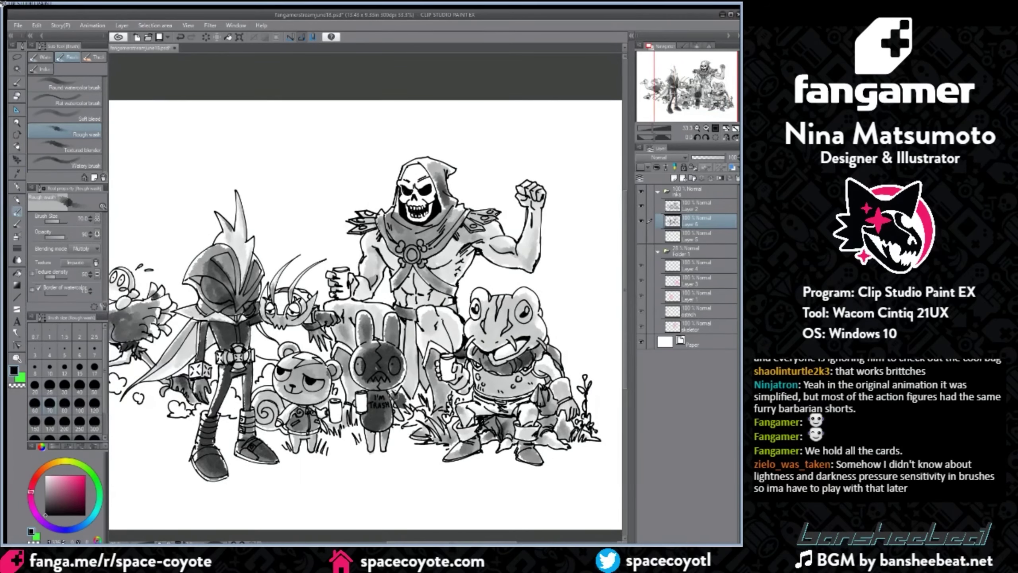
{"action": "left_click_drag", "start_coordinate": [410, 396], "coordinate": [417, 406]}
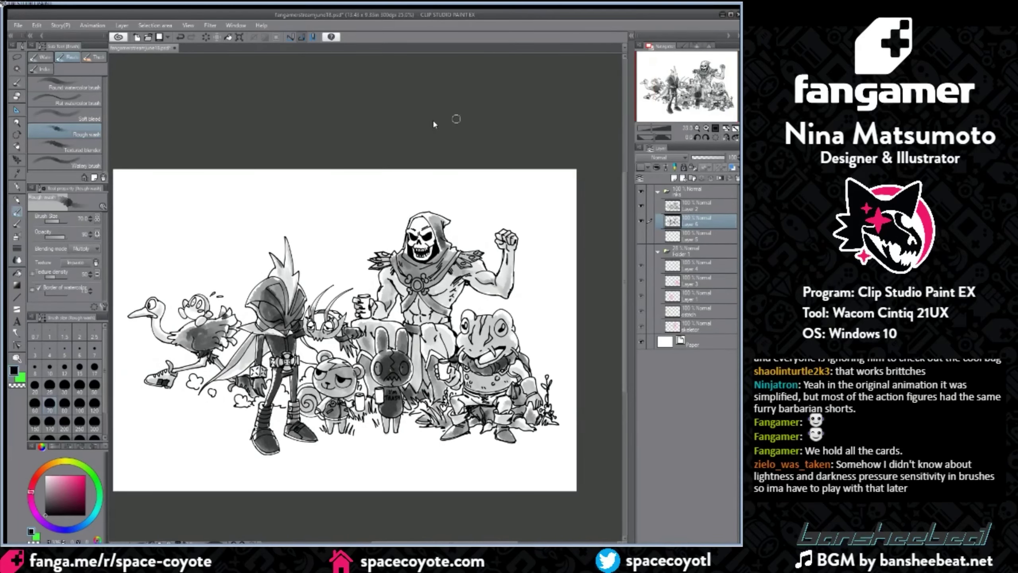
{"action": "scroll", "coordinate": [454, 114], "scroll_direction": "up", "scroll_amount": 1}
{"action": "key", "text": "bracketleft"}
{"action": "mouse_move", "coordinate": [395, 296]}
{"action": "left_mouse_down"}
{"action": "mouse_move", "coordinate": [426, 298]}
{"action": "mouse_move", "coordinate": [438, 326]}
{"action": "mouse_move", "coordinate": [394, 335]}
{"action": "mouse_move", "coordinate": [430, 307]}
{"action": "mouse_move", "coordinate": [421, 318]}
{"action": "mouse_move", "coordinate": [437, 314]}
{"action": "mouse_move", "coordinate": [391, 319]}
{"action": "mouse_move", "coordinate": [419, 316]}
{"action": "left_mouse_up"}
{"action": "key", "text": "ctrl+z"}
{"action": "scroll", "coordinate": [472, 277], "scroll_direction": "down", "scroll_amount": 1}
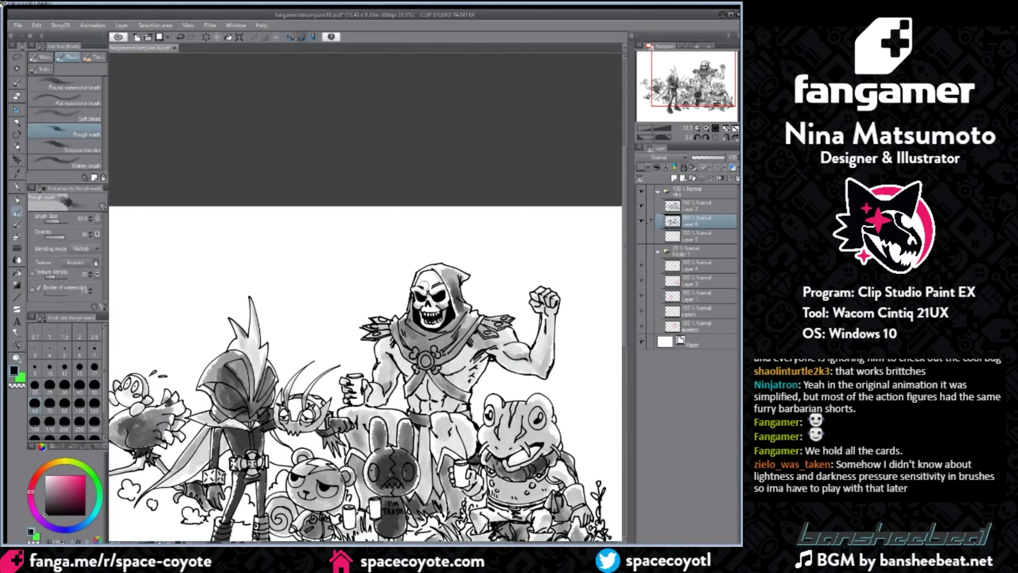
{"action": "scroll", "coordinate": [559, 311], "scroll_direction": "down", "scroll_amount": 1}
{"action": "left_click_drag", "start_coordinate": [561, 373], "coordinate": [563, 287]}
{"action": "scroll", "coordinate": [561, 288], "scroll_direction": "up", "scroll_amount": 1}
{"action": "scroll", "coordinate": [491, 274], "scroll_direction": "up", "scroll_amount": 1}
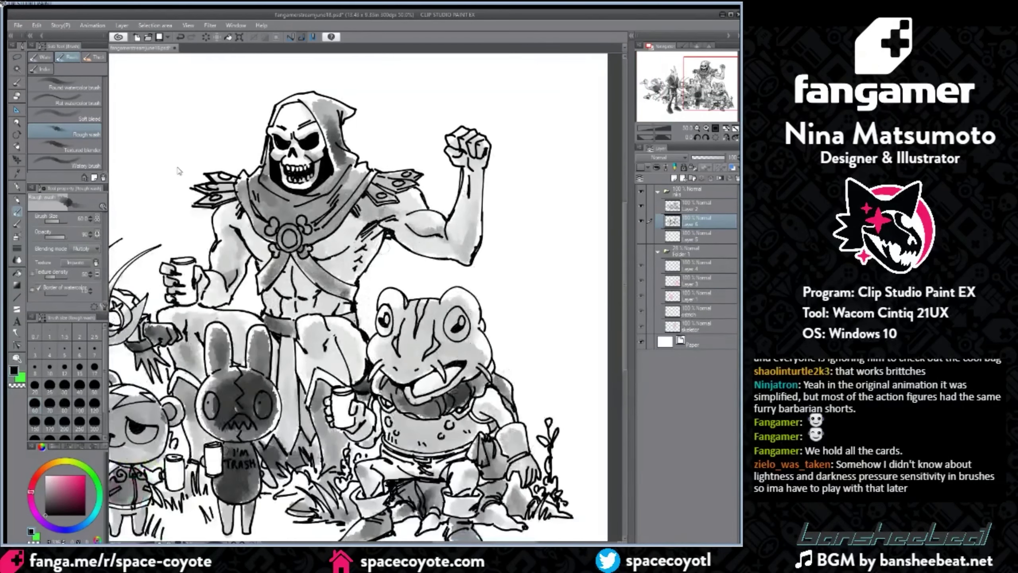
Step: Erase the gray wash inside the rabbit's eyes to white with the hard Eraser at size 40
{"action": "scroll", "coordinate": [163, 161], "scroll_direction": "down", "scroll_amount": 1}
{"action": "left_click", "coordinate": [17, 96]}
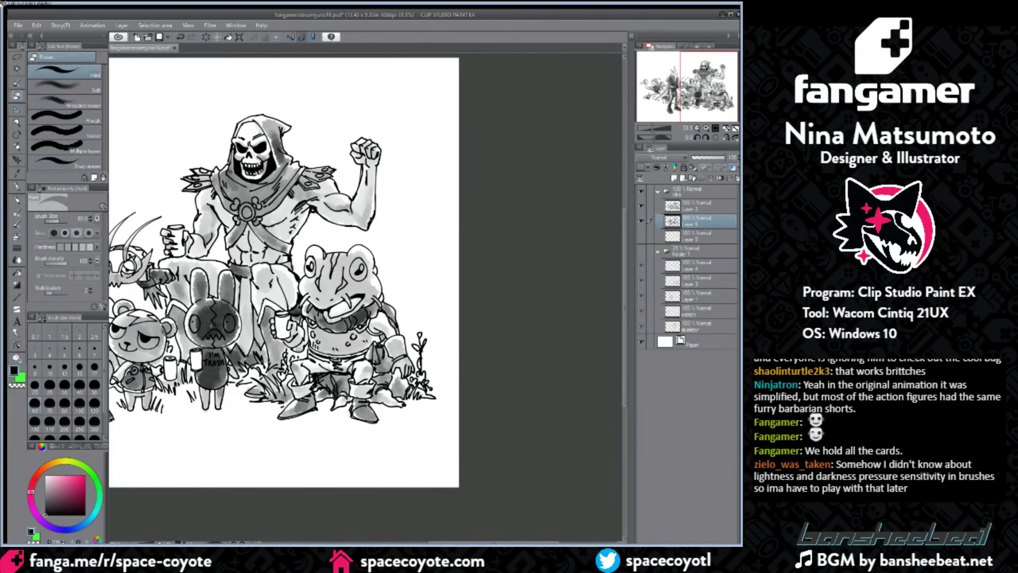
{"action": "key", "text": "ctrl+plus"}
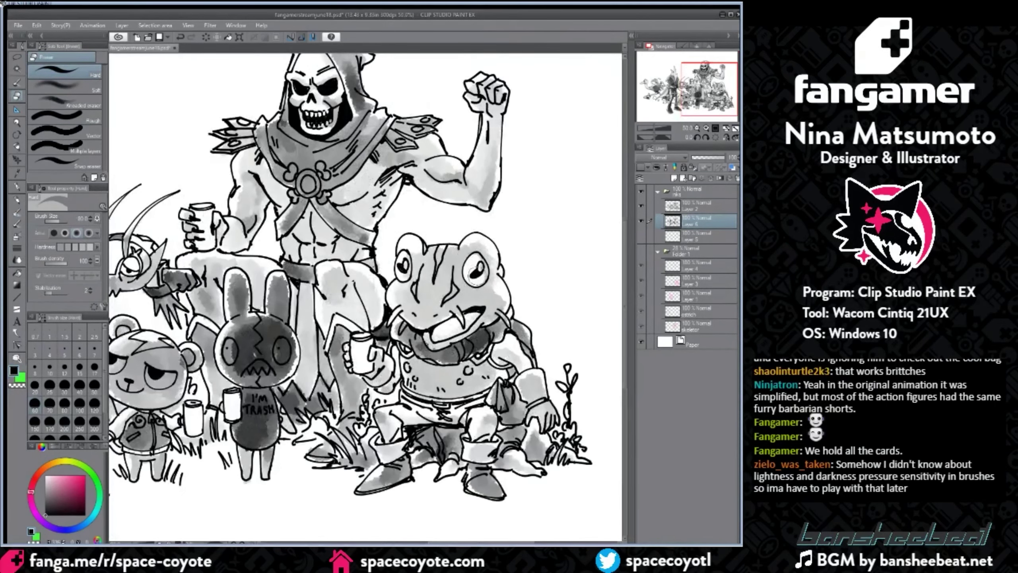
{"action": "key", "text": "bracketleft"}
{"action": "key", "text": "bracketleft"}
{"action": "key", "text": "bracketleft"}
{"action": "key", "text": "bracketleft"}
{"action": "key", "text": "bracketright"}
{"action": "key", "text": "bracketright"}
{"action": "key", "text": "bracketright"}
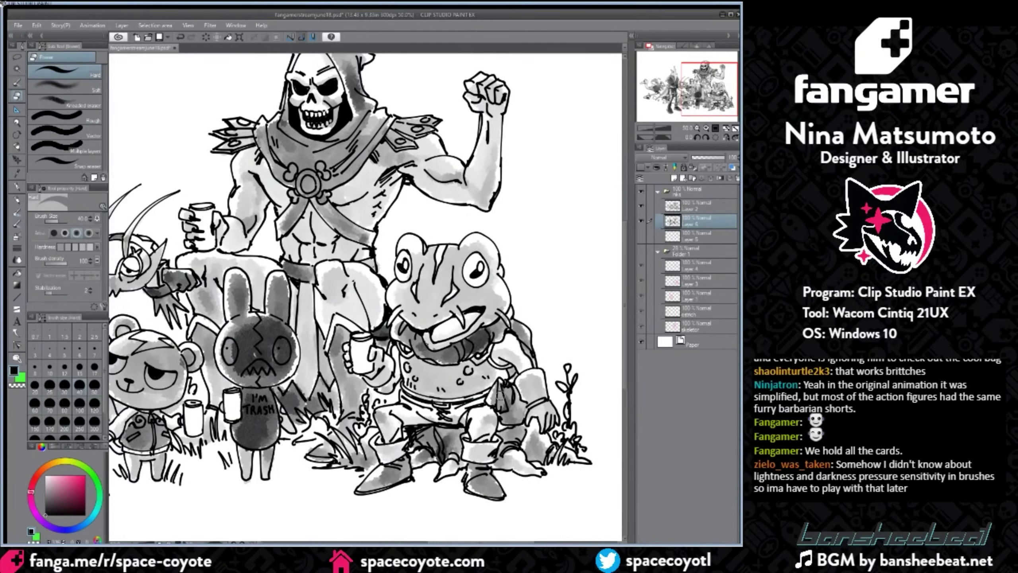
{"action": "scroll", "coordinate": [491, 521], "scroll_direction": "down", "scroll_amount": 1}
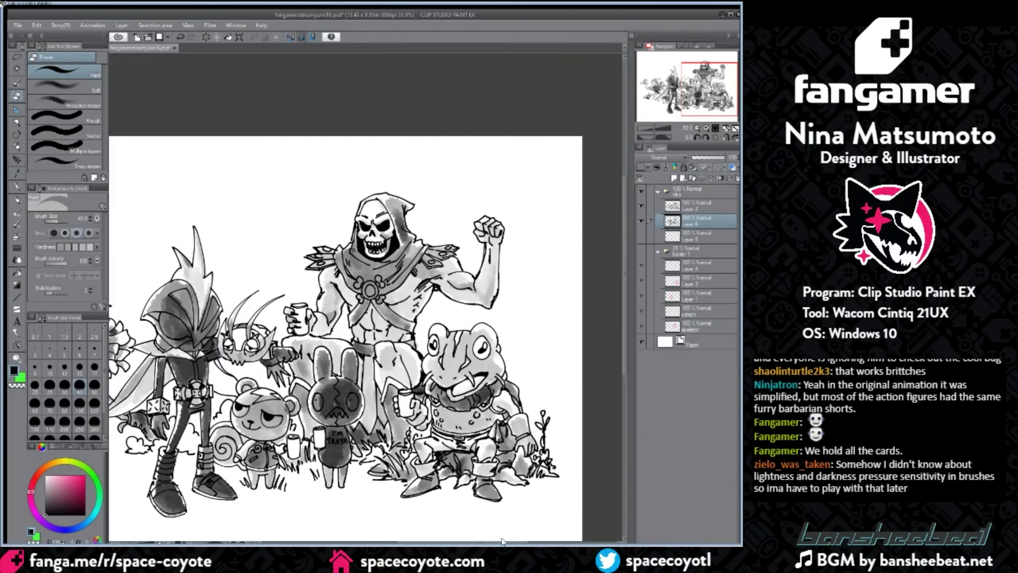
{"action": "left_click_drag", "start_coordinate": [500, 541], "coordinate": [466, 541]}
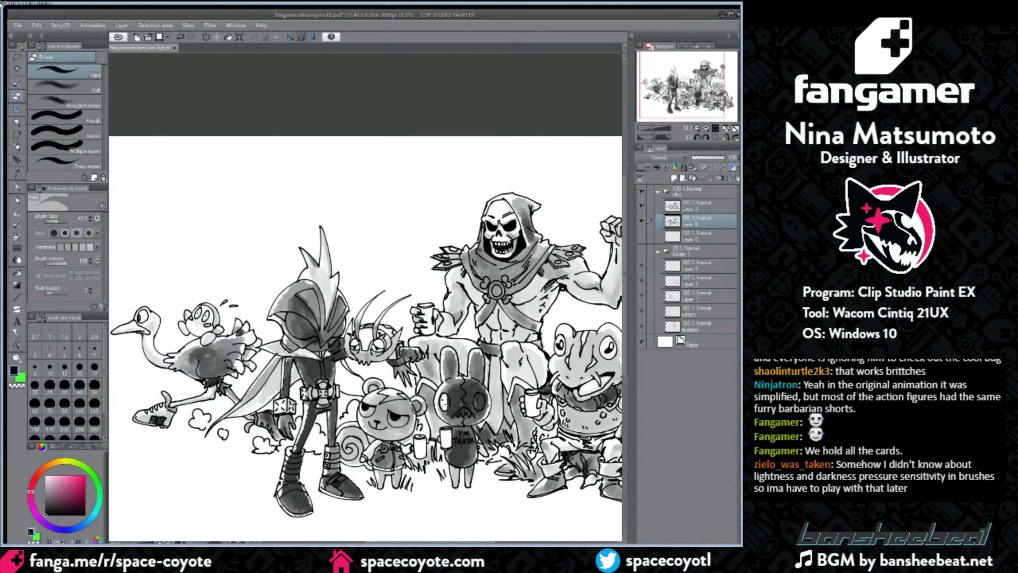
{"action": "key", "text": "ctrl+plus"}
{"action": "key", "text": "ctrl+plus"}
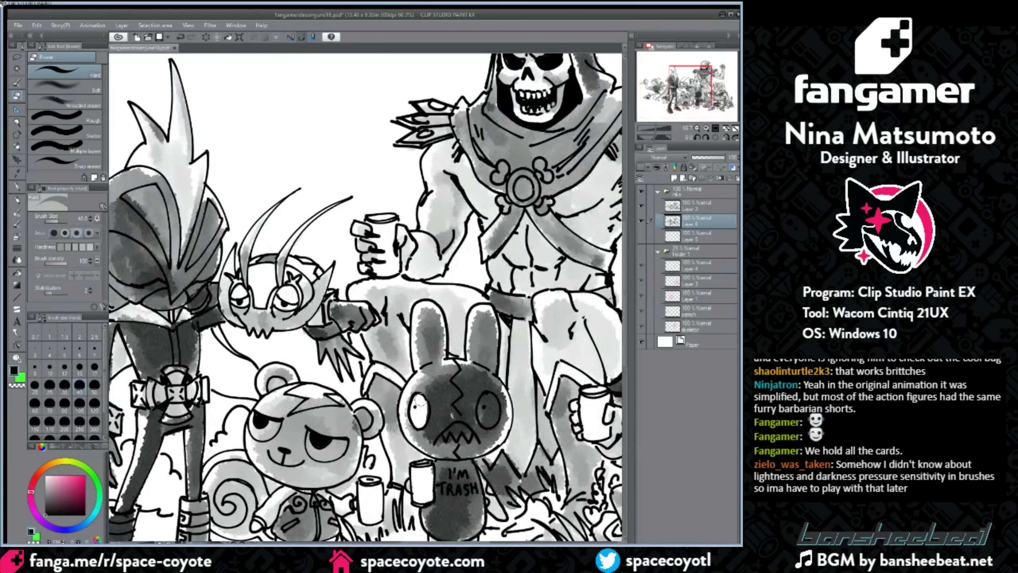
{"action": "mouse_move", "coordinate": [481, 397]}
{"action": "left_mouse_down"}
{"action": "mouse_move", "coordinate": [492, 412]}
{"action": "mouse_move", "coordinate": [461, 438]}
{"action": "left_mouse_up"}
Step: Erase the gray from the rabbit's jagged teeth with the Eraser at size 20, undoing one unwanted stroke
{"action": "key", "text": "bracketleft"}
{"action": "key", "text": "bracketleft"}
{"action": "key", "text": "bracketleft"}
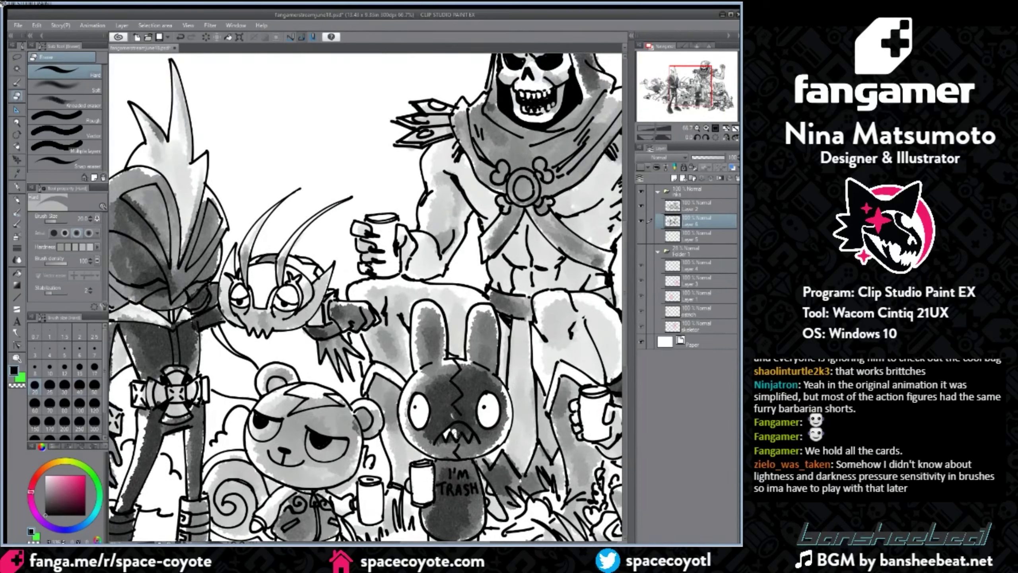
{"action": "key", "text": "ctrl+z"}
Step: Redraw the rabbit's "I'M TRASH" shirt lettering in white with the Milli pen on the line art layer, raising the pen size to 20
{"action": "scroll", "coordinate": [617, 296], "scroll_direction": "down", "scroll_amount": 5}
{"action": "left_click", "coordinate": [698, 205]}
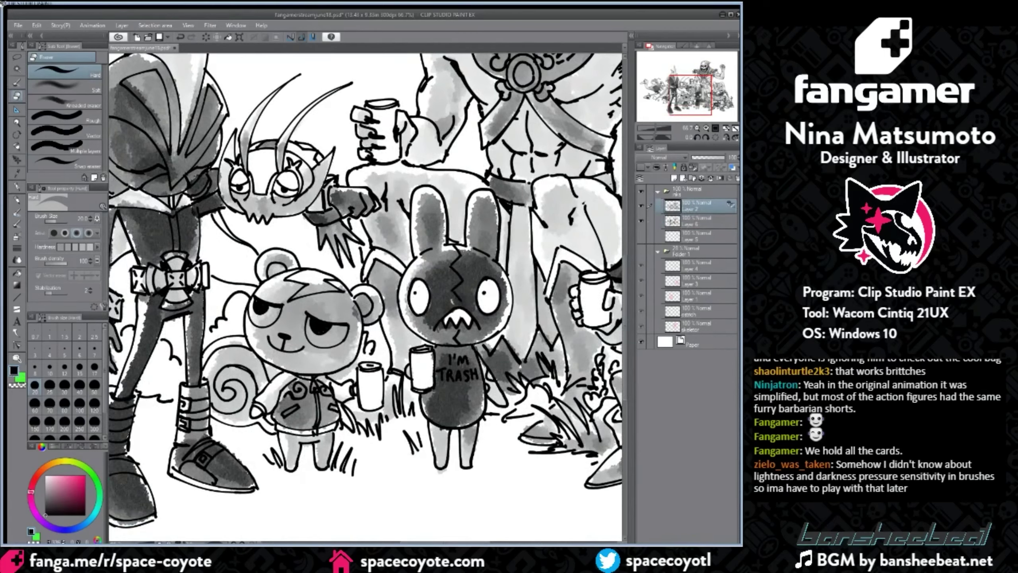
{"action": "left_click", "coordinate": [21, 378]}
{"action": "left_click", "coordinate": [47, 476]}
{"action": "left_click", "coordinate": [17, 145]}
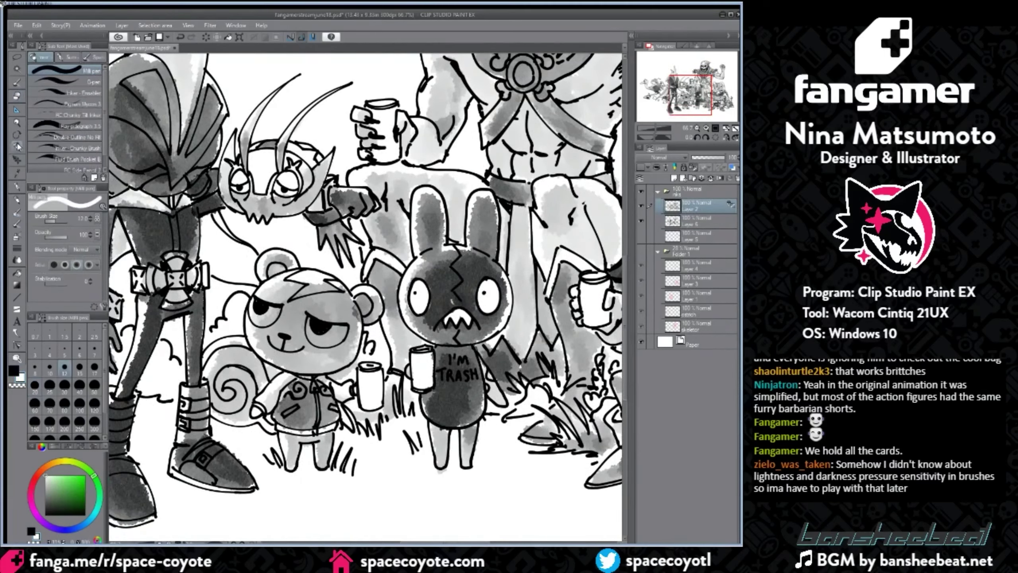
{"action": "mouse_move", "coordinate": [459, 371]}
{"action": "left_mouse_down"}
{"action": "mouse_move", "coordinate": [470, 374]}
{"action": "mouse_move", "coordinate": [443, 366]}
{"action": "left_mouse_up"}
{"action": "key", "text": "bracketright"}
{"action": "key", "text": "bracketright"}
{"action": "key", "text": "bracketright"}
{"action": "key", "text": "bracketright"}
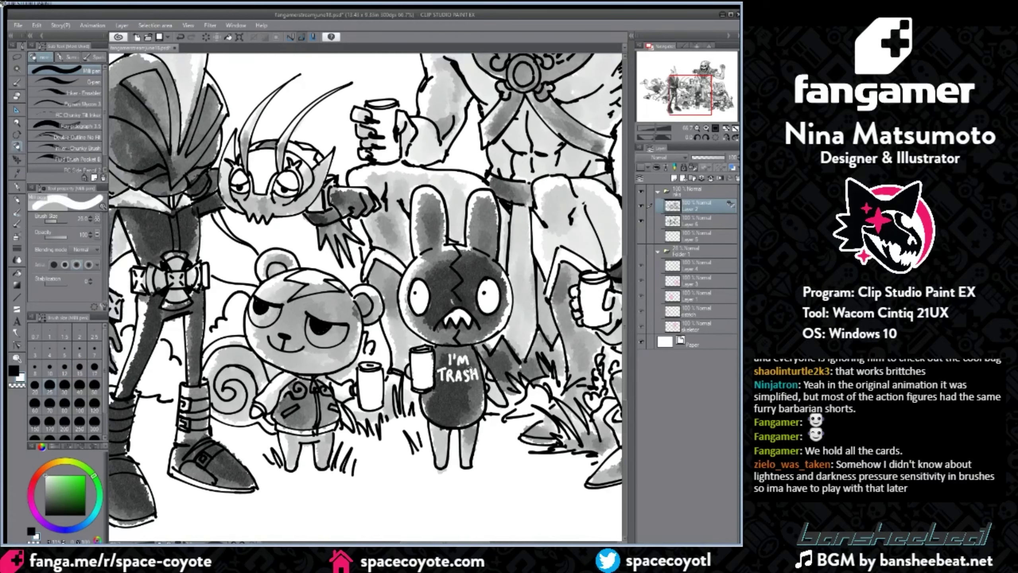
Step: Erase the gray from the curly-tailed squirrel's eyes on the shading layer with the Eraser at size 17
{"action": "left_click", "coordinate": [17, 96]}
{"action": "left_click", "coordinate": [693, 220]}
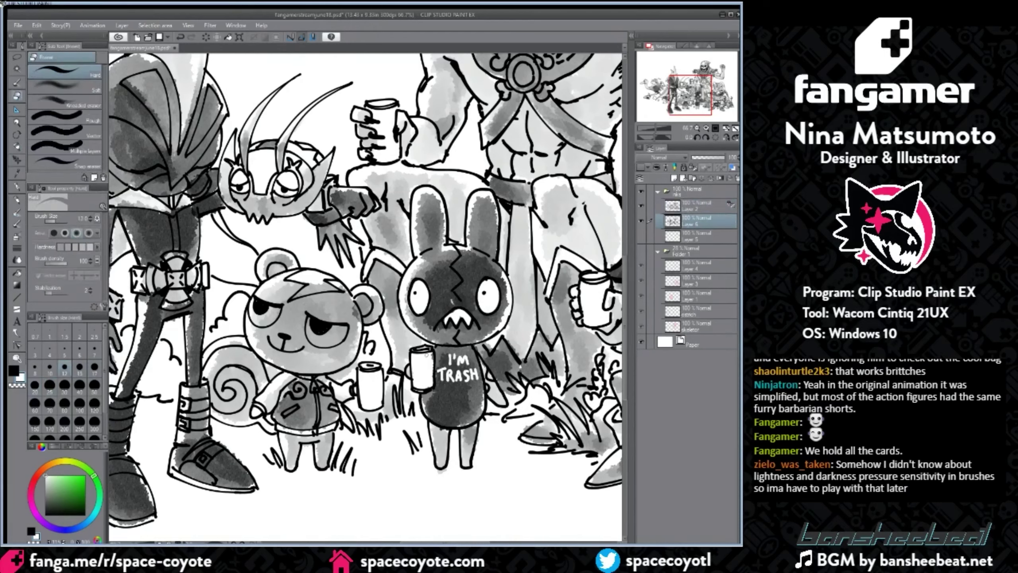
{"action": "key", "text": "bracketright"}
{"action": "key", "text": "bracketright"}
{"action": "left_click_drag", "start_coordinate": [315, 327], "coordinate": [316, 337]}
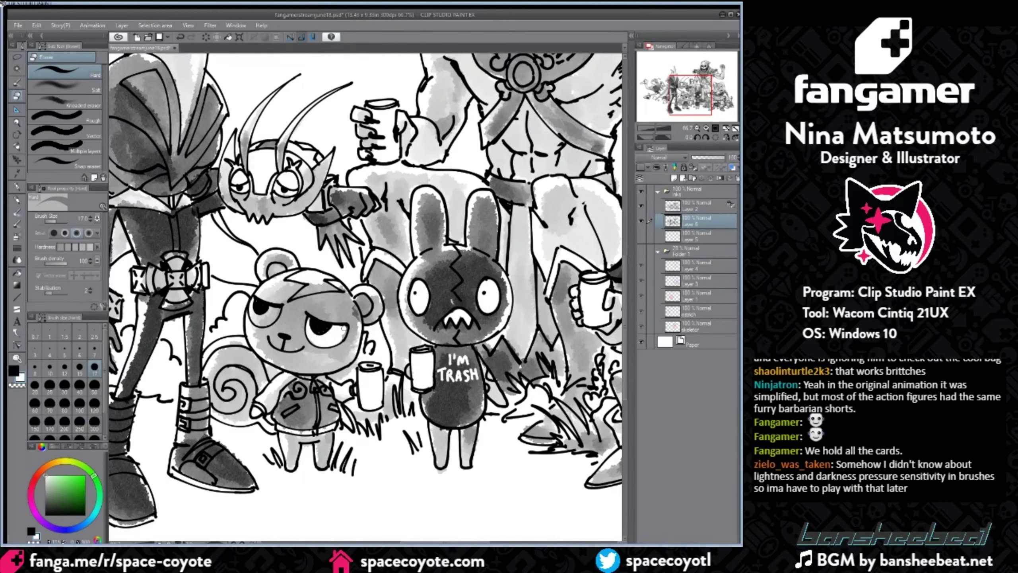
{"action": "left_click_drag", "start_coordinate": [259, 309], "coordinate": [271, 320]}
Step: Erase parts of the wash along the squirrel's curled tail at size 25, undoing one unwanted stroke
{"action": "left_click_drag", "start_coordinate": [473, 541], "coordinate": [445, 542]}
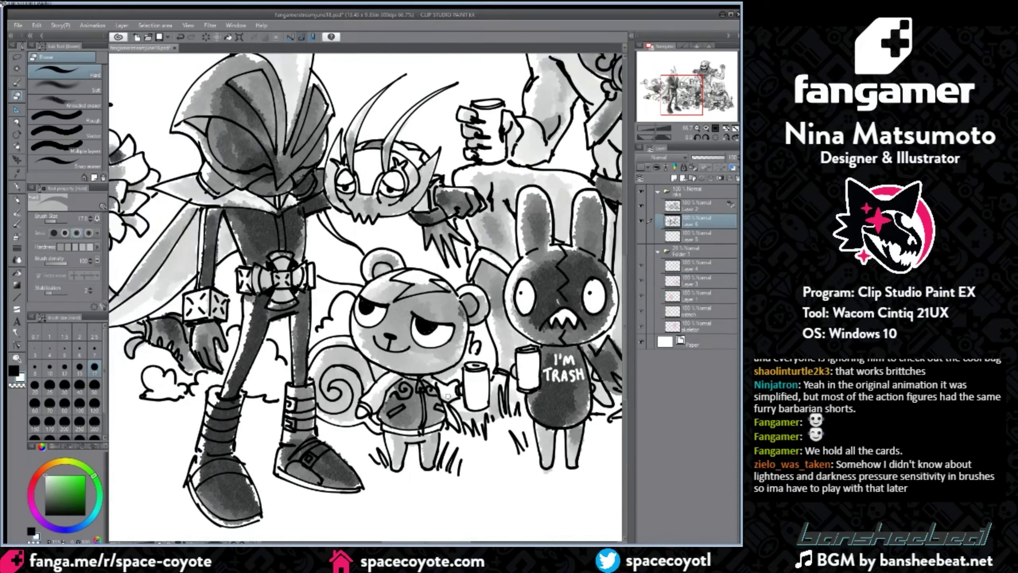
{"action": "left_click", "coordinate": [50, 386]}
{"action": "left_click_drag", "start_coordinate": [325, 406], "coordinate": [328, 360]}
{"action": "key", "text": "ctrl+z"}
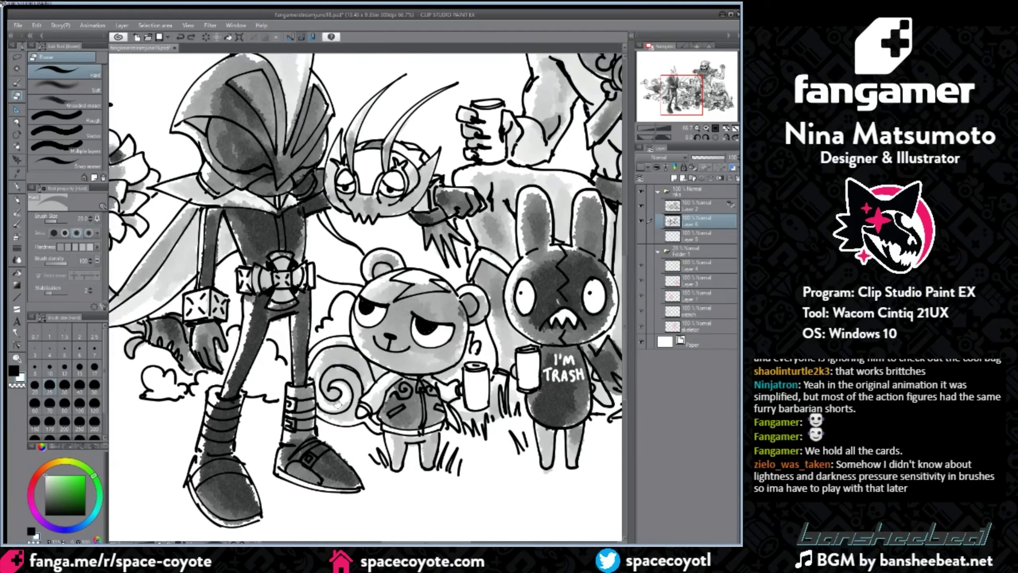
{"action": "mouse_move", "coordinate": [342, 384]}
{"action": "left_mouse_down"}
{"action": "mouse_move", "coordinate": [321, 363]}
{"action": "mouse_move", "coordinate": [342, 344]}
{"action": "mouse_move", "coordinate": [342, 361]}
{"action": "mouse_move", "coordinate": [368, 383]}
{"action": "left_mouse_up"}
Step: Erase the gray inside the large eyes of the caped figure's mask
{"action": "key", "text": "bracketright"}
{"action": "scroll", "coordinate": [369, 383], "scroll_direction": "down", "scroll_amount": 1}
{"action": "mouse_move", "coordinate": [268, 170]}
{"action": "left_mouse_down"}
{"action": "mouse_move", "coordinate": [454, 167]}
{"action": "mouse_move", "coordinate": [441, 187]}
{"action": "mouse_move", "coordinate": [472, 209]}
{"action": "left_mouse_up"}
{"action": "key", "text": "bracketright"}
{"action": "key", "text": "bracketleft"}
{"action": "key", "text": "bracketleft"}
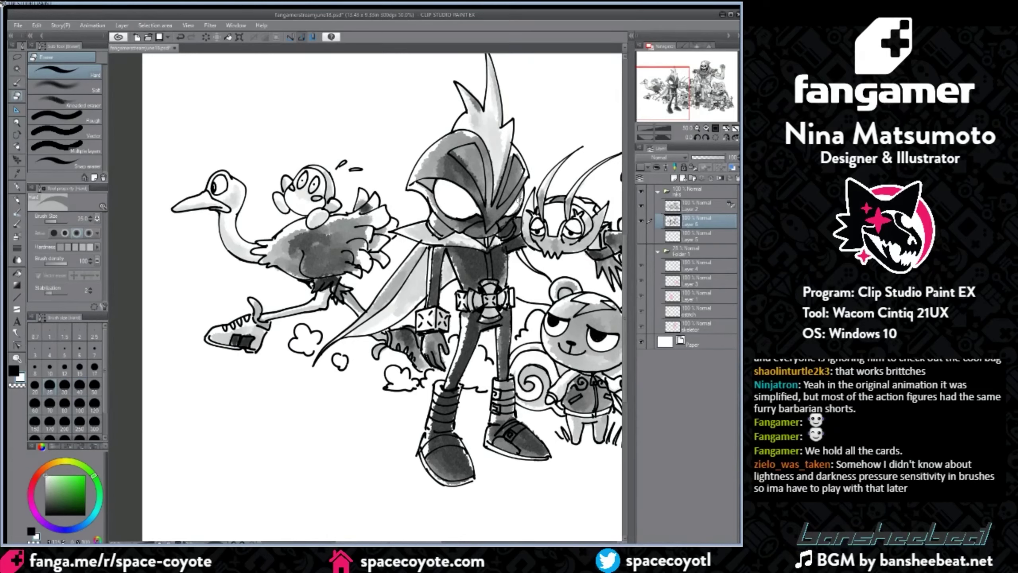
Step: Auto-select the two upper mask panels of the caped figure on the line art layer and delete their wash from the shading layer
{"action": "left_click", "coordinate": [15, 70]}
{"action": "left_click", "coordinate": [694, 206]}
{"action": "left_click", "coordinate": [468, 162]}
{"action": "left_click", "coordinate": [512, 177], "text": "shift"}
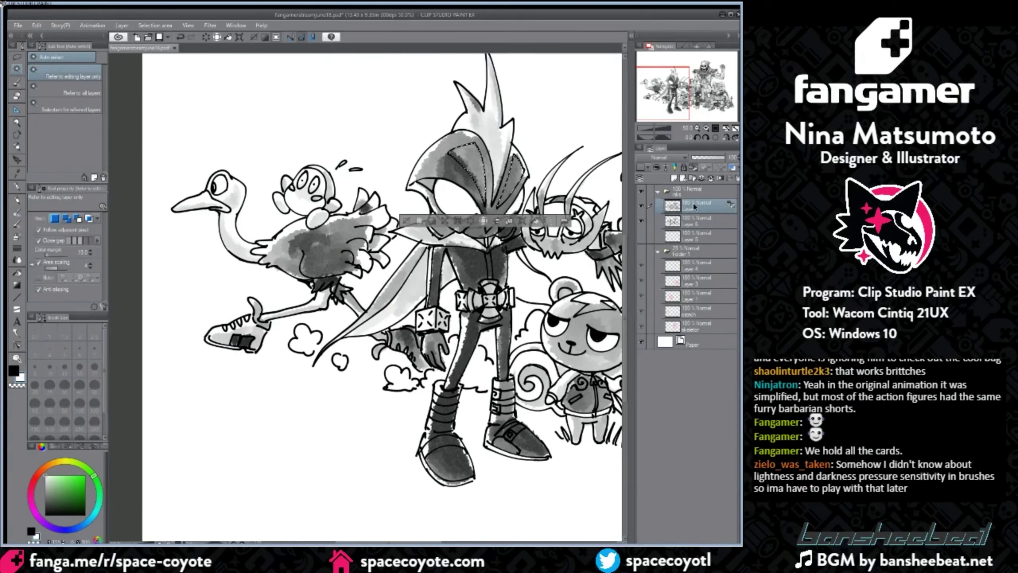
{"action": "left_click", "coordinate": [712, 218]}
{"action": "key", "text": "Delete"}
{"action": "key", "text": "ctrl+d"}
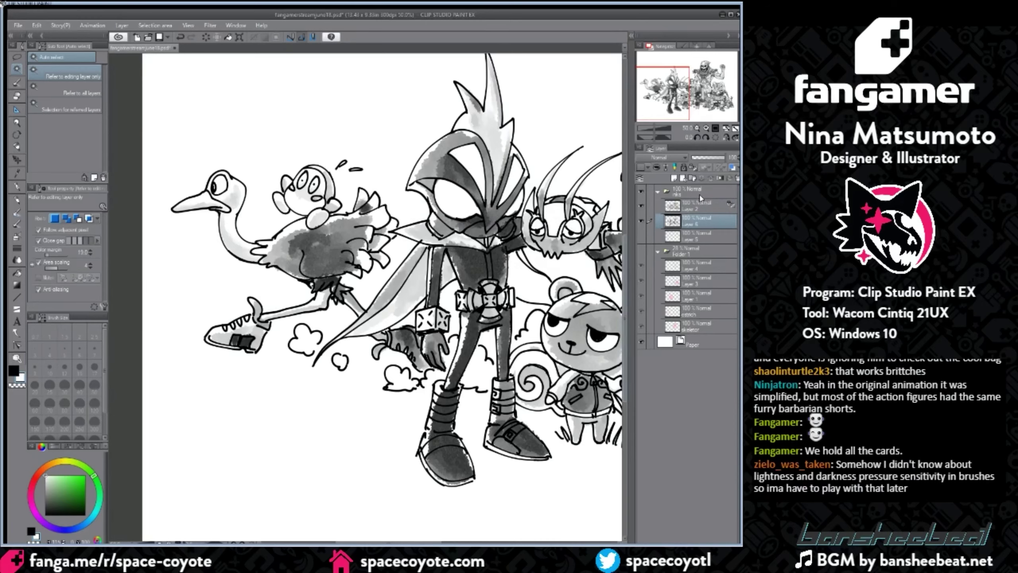
Step: Switch to transparent color and return to the Rough wash watercolor brush
{"action": "left_click", "coordinate": [696, 208]}
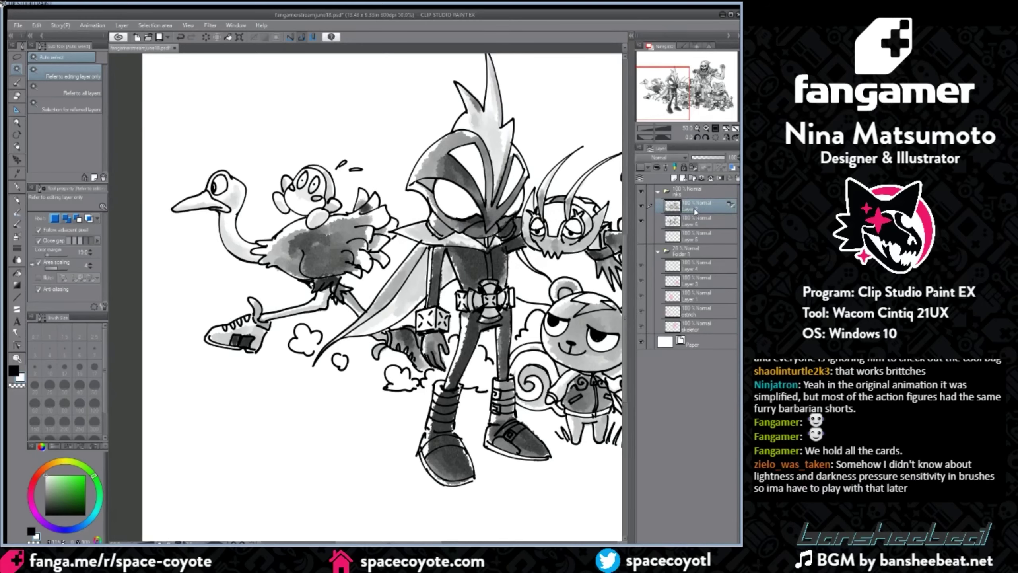
{"action": "key", "text": "ctrl+minus"}
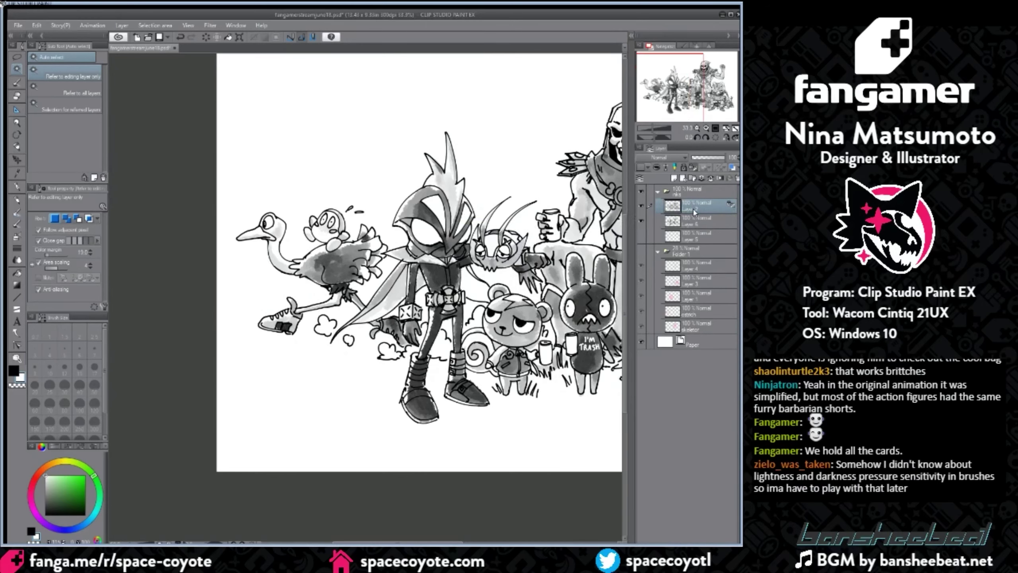
{"action": "left_click_drag", "start_coordinate": [446, 543], "coordinate": [463, 543]}
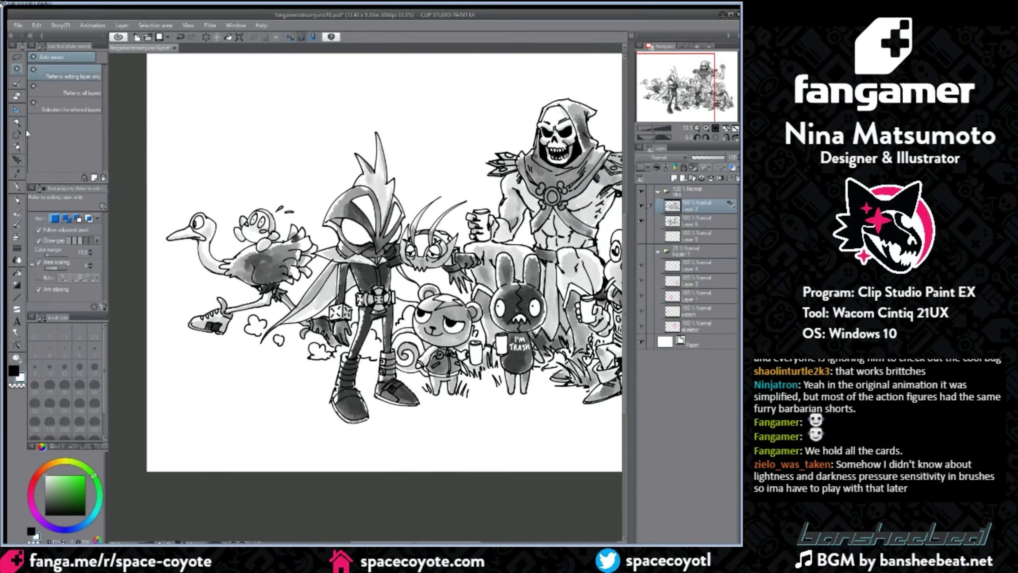
{"action": "left_click", "coordinate": [16, 96]}
{"action": "left_click", "coordinate": [16, 187]}
{"action": "left_click", "coordinate": [17, 146]}
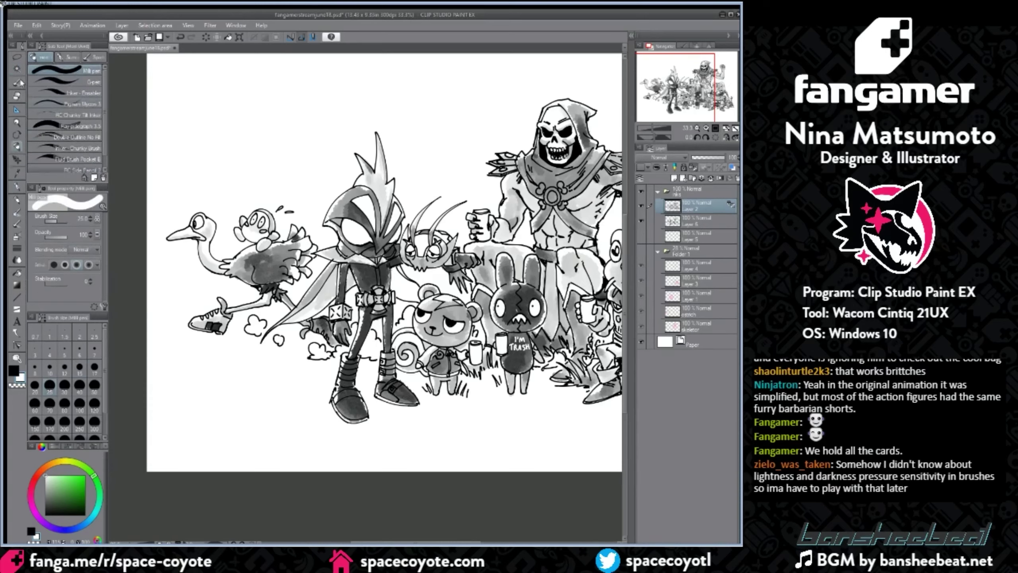
{"action": "left_click", "coordinate": [18, 80]}
{"action": "left_click", "coordinate": [17, 385]}
{"action": "left_click", "coordinate": [18, 187]}
{"action": "left_click", "coordinate": [18, 212]}
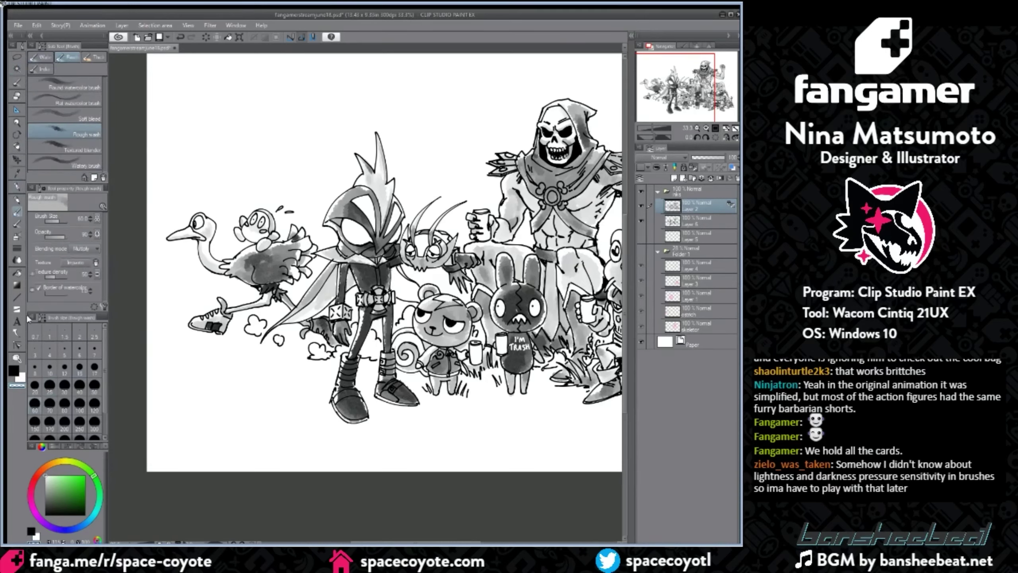
Step: Lighten the lower part of the caped figure's mask on the shading layer with the transparent Rough wash brush, reducing its size to 30
{"action": "left_click_drag", "start_coordinate": [470, 544], "coordinate": [460, 544]}
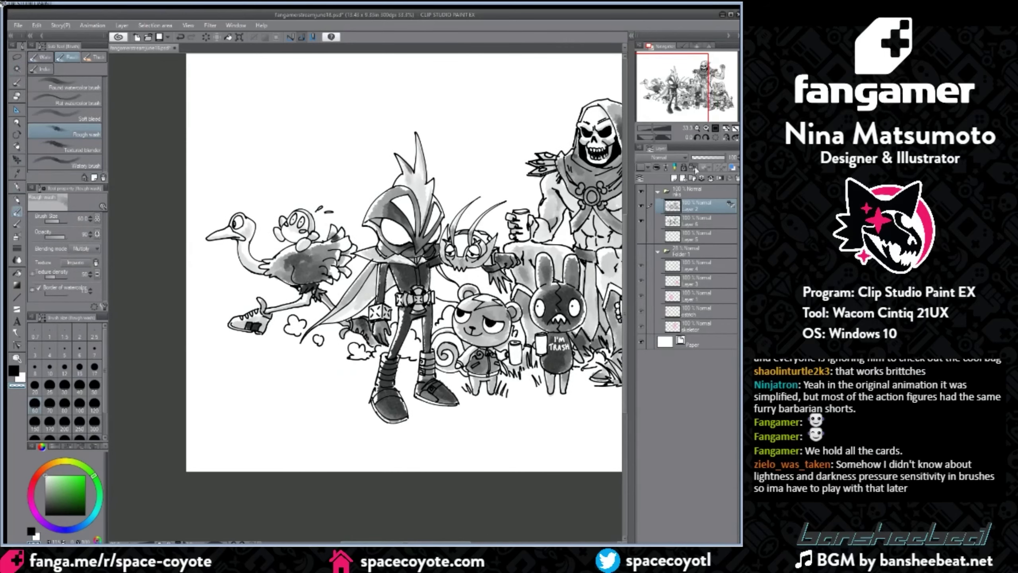
{"action": "scroll", "coordinate": [563, 164], "scroll_direction": "up", "scroll_amount": 1}
{"action": "left_click", "coordinate": [694, 221]}
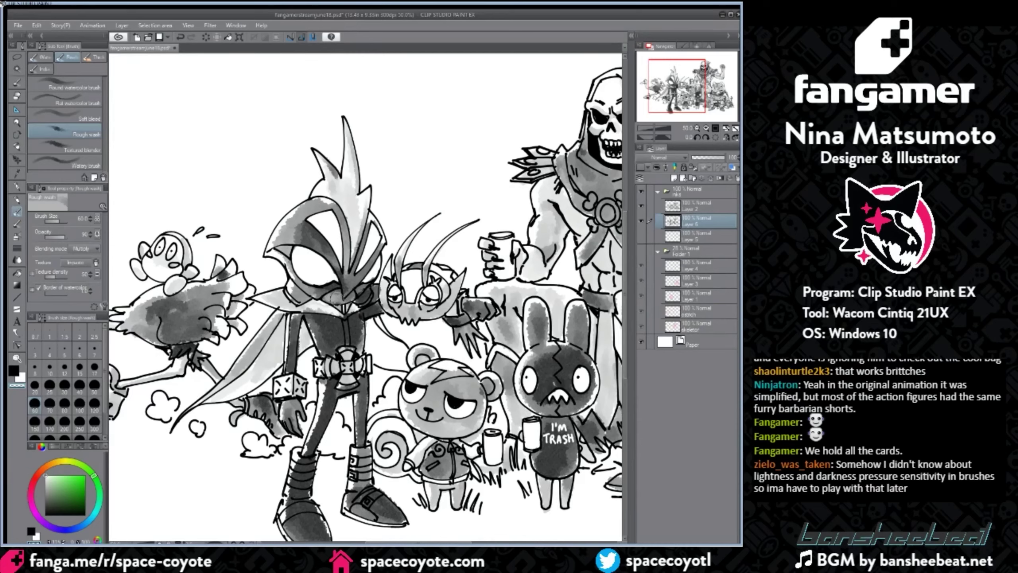
{"action": "left_click_drag", "start_coordinate": [348, 296], "coordinate": [337, 299]}
{"action": "key", "text": "bracketleft"}
{"action": "key", "text": "bracketleft"}
{"action": "key", "text": "bracketleft"}
{"action": "key", "text": "bracketleft"}
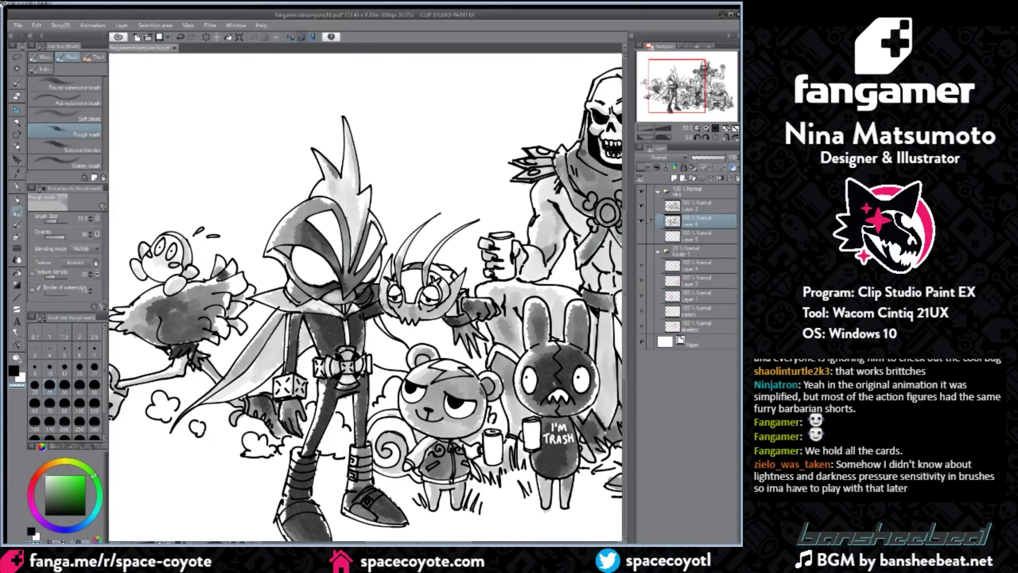
{"action": "key", "text": "bracketleft"}
{"action": "key", "text": "bracketright"}
{"action": "key", "text": "bracketright"}
Step: Wash the caped figure's two upper mask panels light gray with the main color at brush size 60, undoing an unwanted stroke
{"action": "left_click", "coordinate": [14, 372]}
{"action": "key", "text": "bracketright"}
{"action": "key", "text": "bracketright"}
{"action": "key", "text": "bracketright"}
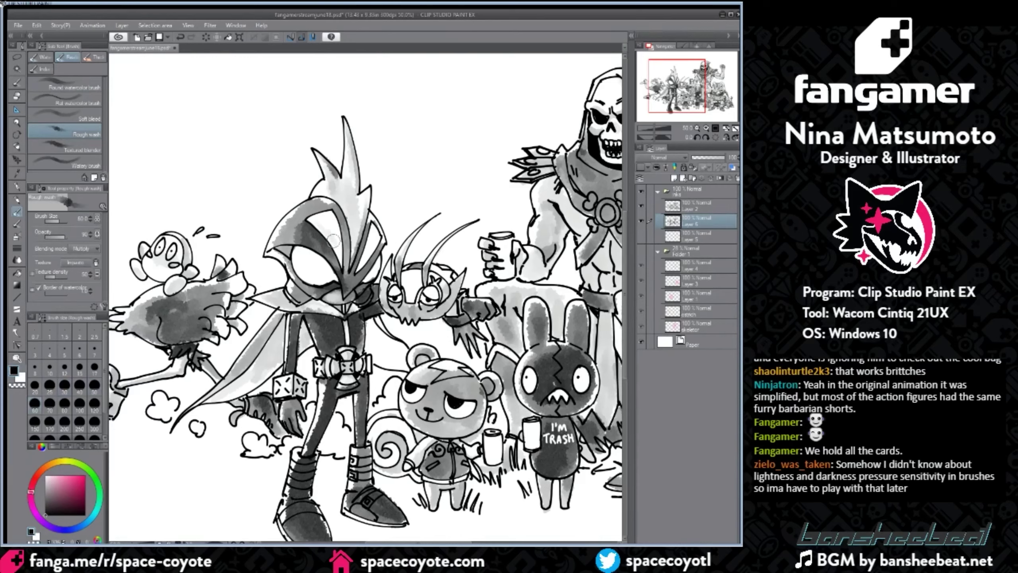
{"action": "mouse_move", "coordinate": [338, 242]}
{"action": "left_mouse_down"}
{"action": "mouse_move", "coordinate": [324, 226]}
{"action": "mouse_move", "coordinate": [368, 250]}
{"action": "mouse_move", "coordinate": [373, 237]}
{"action": "mouse_move", "coordinate": [341, 219]}
{"action": "mouse_move", "coordinate": [334, 237]}
{"action": "mouse_move", "coordinate": [328, 223]}
{"action": "mouse_move", "coordinate": [349, 205]}
{"action": "mouse_move", "coordinate": [315, 235]}
{"action": "mouse_move", "coordinate": [380, 203]}
{"action": "mouse_move", "coordinate": [373, 225]}
{"action": "left_mouse_up"}
{"action": "key", "text": "ctrl+z"}
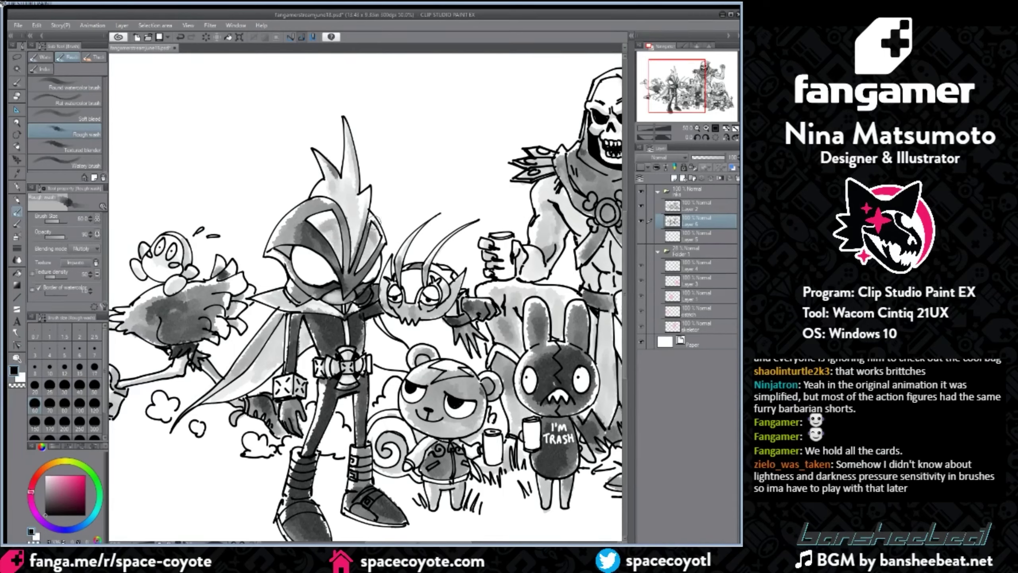
Step: Tint the caped figure's mask eyes light gray at brush size 70, undoing unwanted strokes
{"action": "key", "text": "ctrl+z"}
{"action": "key", "text": "bracketright"}
{"action": "mouse_move", "coordinate": [313, 265]}
{"action": "left_mouse_down"}
{"action": "mouse_move", "coordinate": [324, 276]}
{"action": "mouse_move", "coordinate": [329, 265]}
{"action": "mouse_move", "coordinate": [312, 276]}
{"action": "mouse_move", "coordinate": [336, 271]}
{"action": "left_mouse_up"}
{"action": "key", "text": "ctrl+z"}
Step: Add small highlights to the caped figure's mask eyes with transparent color, using a reduced Rough wash brush
{"action": "key", "text": "bracketleft"}
{"action": "key", "text": "bracketleft"}
{"action": "key", "text": "bracketleft"}
{"action": "key", "text": "bracketleft"}
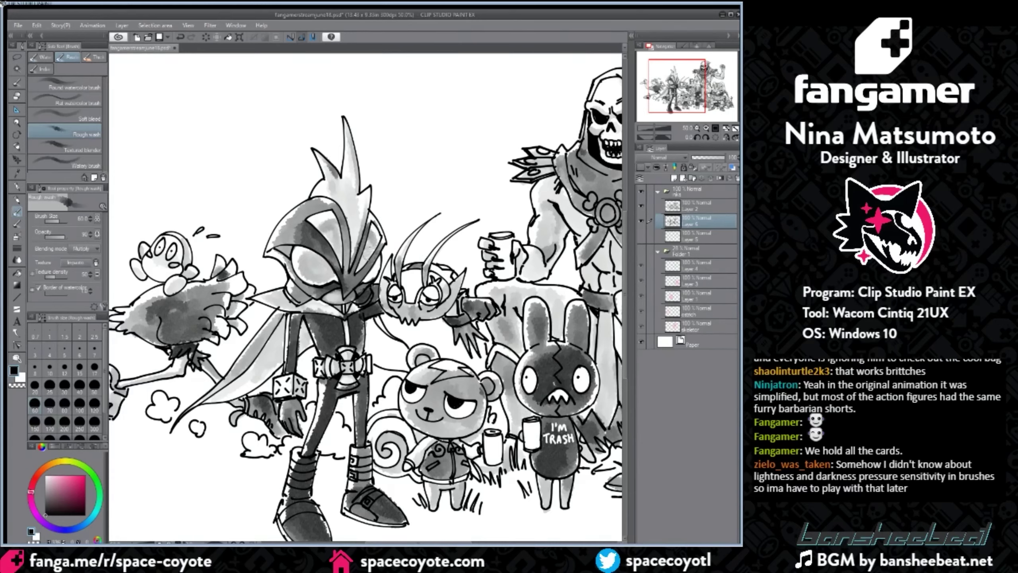
{"action": "left_click", "coordinate": [14, 372]}
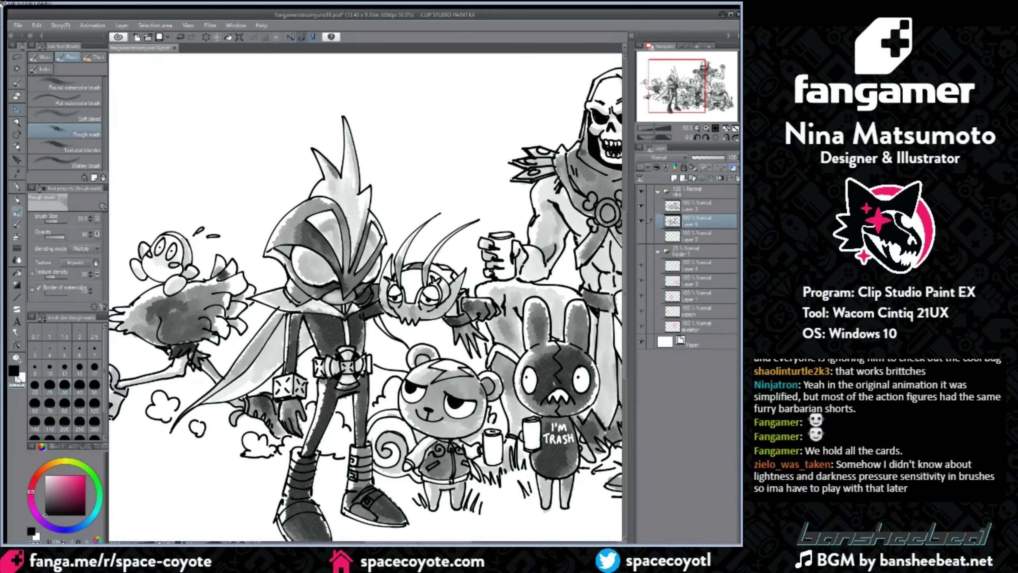
{"action": "key", "text": "bracketleft"}
{"action": "scroll", "coordinate": [416, 217], "scroll_direction": "down", "scroll_amount": 1}
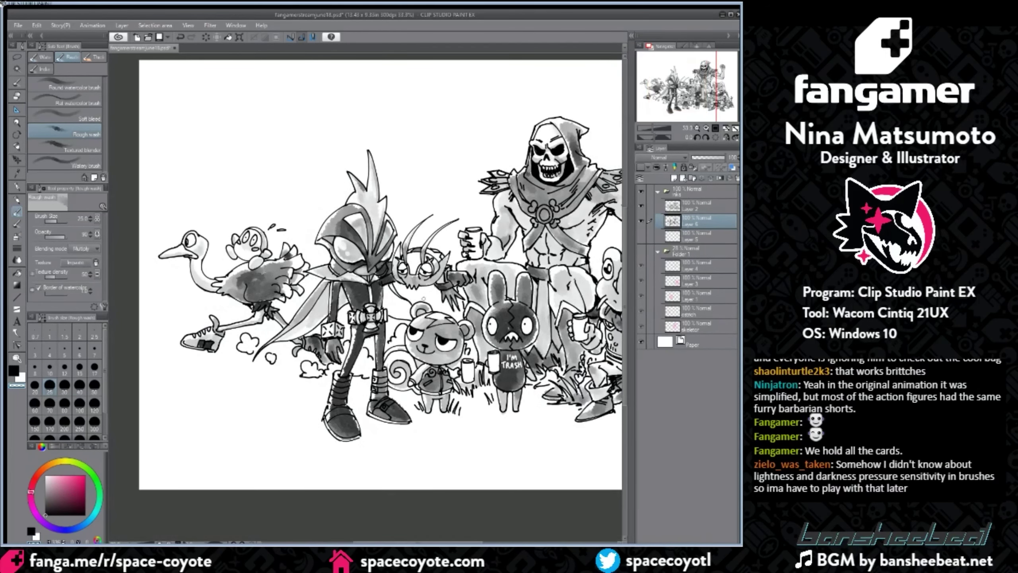
Step: Lighten the caped figure's legs and one shoe toe with the transparent Rough wash brush at a larger size, undoing an unwanted stroke
{"action": "scroll", "coordinate": [394, 316], "scroll_direction": "up", "scroll_amount": 1}
{"action": "key", "text": "bracketright"}
{"action": "key", "text": "bracketright"}
{"action": "key", "text": "bracketright"}
{"action": "mouse_move", "coordinate": [326, 373]}
{"action": "left_mouse_down"}
{"action": "mouse_move", "coordinate": [336, 341]}
{"action": "mouse_move", "coordinate": [319, 399]}
{"action": "mouse_move", "coordinate": [335, 336]}
{"action": "mouse_move", "coordinate": [333, 268]}
{"action": "left_mouse_up"}
{"action": "key", "text": "bracketright"}
{"action": "mouse_move", "coordinate": [374, 347]}
{"action": "left_mouse_down"}
{"action": "mouse_move", "coordinate": [369, 387]}
{"action": "mouse_move", "coordinate": [370, 375]}
{"action": "left_mouse_up"}
{"action": "key", "text": "ctrl+z"}
{"action": "mouse_move", "coordinate": [307, 430]}
{"action": "left_mouse_down"}
{"action": "mouse_move", "coordinate": [311, 459]}
{"action": "mouse_move", "coordinate": [327, 458]}
{"action": "left_mouse_up"}
Step: Lighten the caped figure's boot bands and shoe strap with the transparent Rough wash brush at size 40
{"action": "key", "text": "bracketleft"}
{"action": "key", "text": "bracketleft"}
{"action": "left_click_drag", "start_coordinate": [449, 541], "coordinate": [426, 541]}
{"action": "left_click_drag", "start_coordinate": [624, 279], "coordinate": [624, 313]}
{"action": "scroll", "coordinate": [474, 307], "scroll_direction": "up", "scroll_amount": 1}
{"action": "key", "text": "bracketleft"}
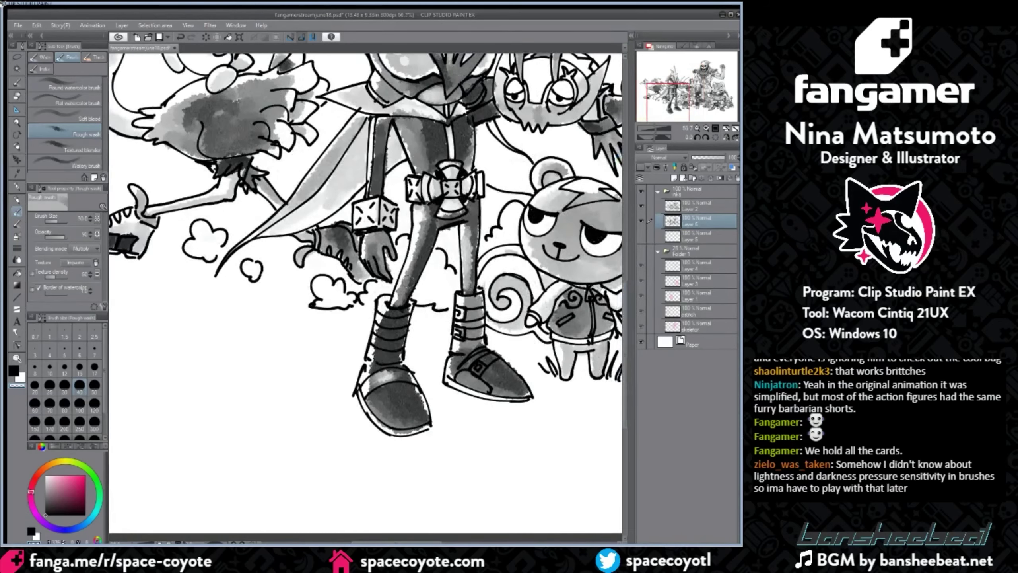
{"action": "mouse_move", "coordinate": [383, 322]}
{"action": "left_mouse_down"}
{"action": "mouse_move", "coordinate": [402, 322]}
{"action": "mouse_move", "coordinate": [387, 322]}
{"action": "left_mouse_up"}
{"action": "key", "text": "ctrl+z"}
{"action": "key", "text": "bracketright"}
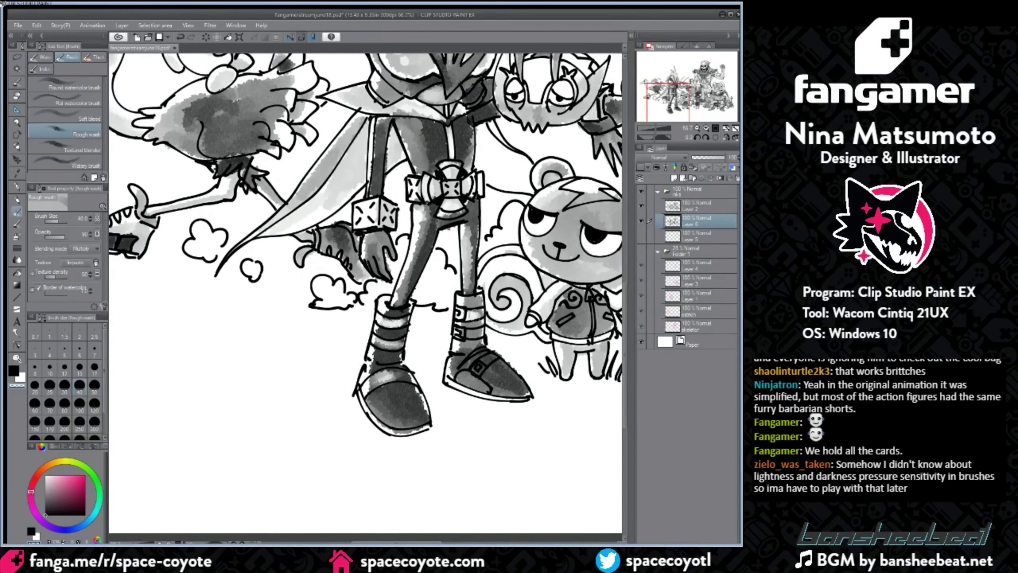
{"action": "left_click_drag", "start_coordinate": [476, 316], "coordinate": [481, 313]}
{"action": "mouse_move", "coordinate": [461, 335]}
{"action": "left_mouse_down"}
{"action": "mouse_move", "coordinate": [479, 332]}
{"action": "mouse_move", "coordinate": [452, 372]}
{"action": "mouse_move", "coordinate": [494, 355]}
{"action": "left_mouse_up"}
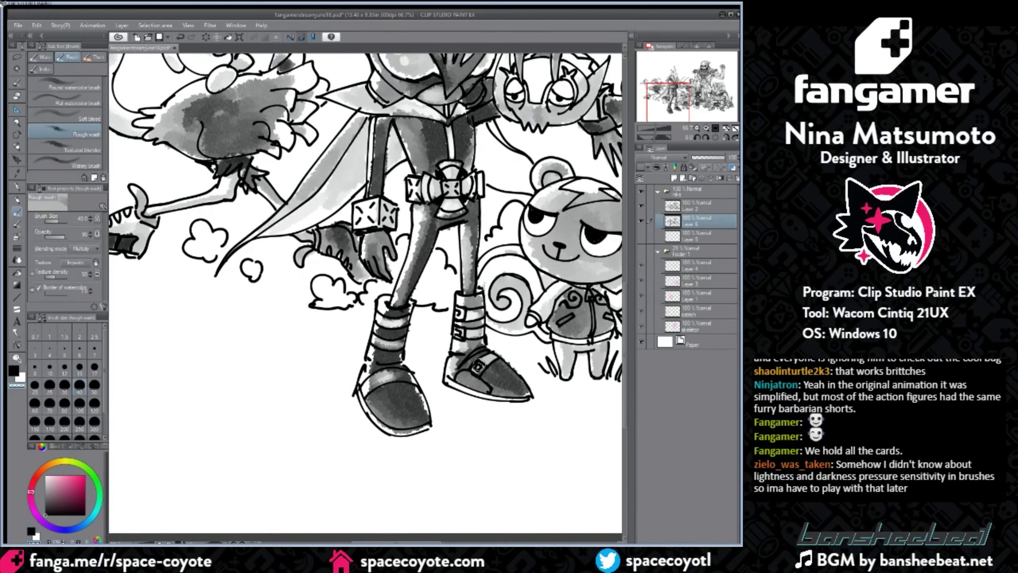
Step: Review the gray shading across the whole group illustration
{"action": "key", "text": "ctrl+minus"}
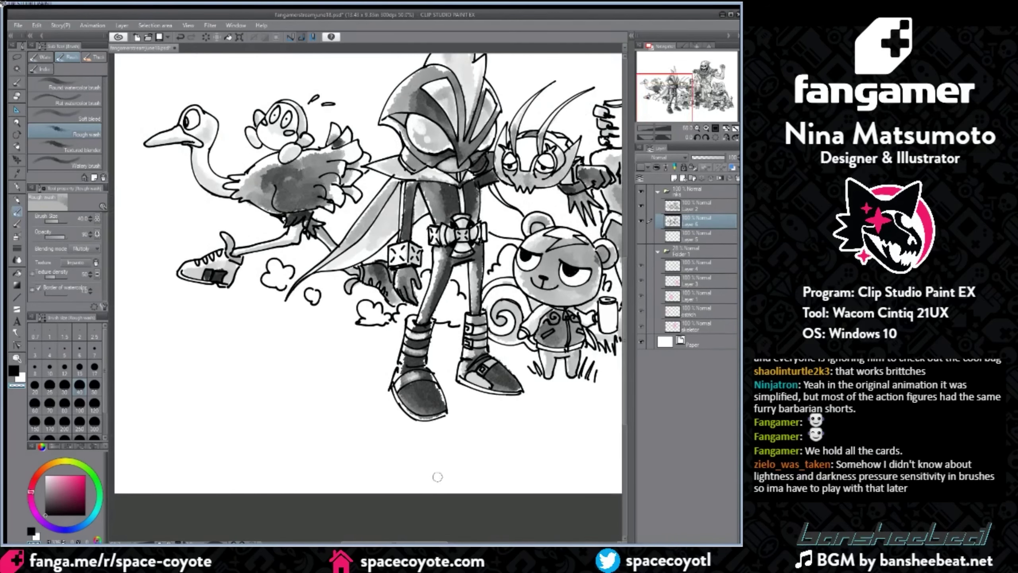
{"action": "left_click_drag", "start_coordinate": [438, 542], "coordinate": [482, 542]}
{"action": "scroll", "coordinate": [516, 201], "scroll_direction": "down", "scroll_amount": 1}
{"action": "scroll", "coordinate": [516, 201], "scroll_direction": "up", "scroll_amount": 1}
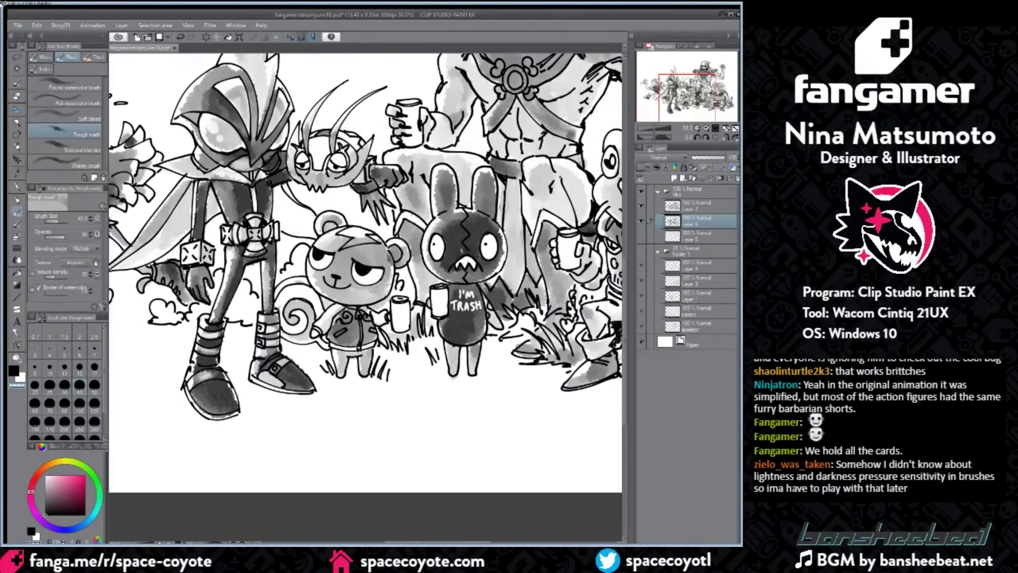
{"action": "key", "text": "ctrl+minus"}
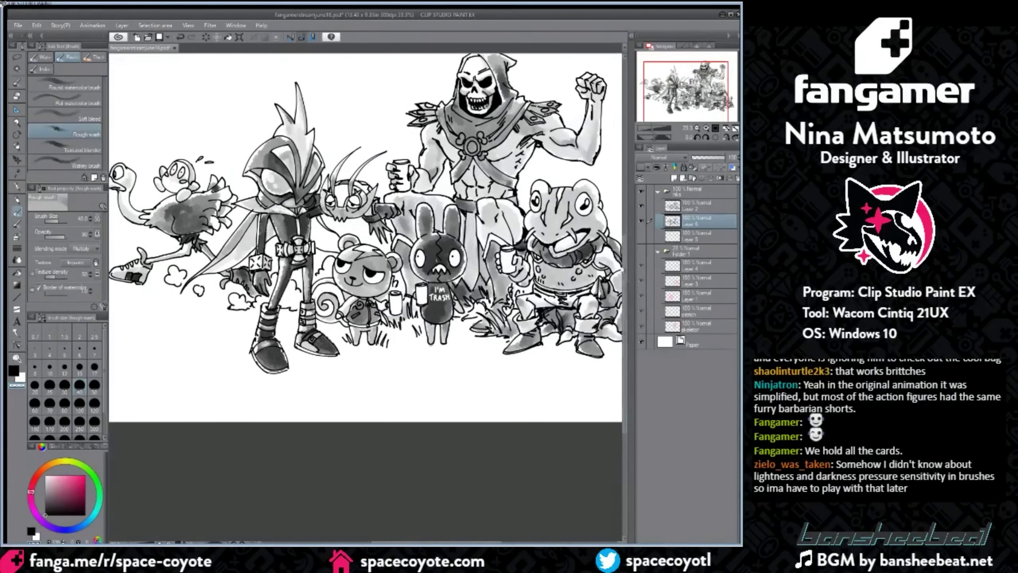
{"action": "left_click_drag", "start_coordinate": [625, 277], "coordinate": [625, 238]}
{"action": "key", "text": "["}
{"action": "key", "text": "bracketright"}
{"action": "key", "text": "bracketright"}
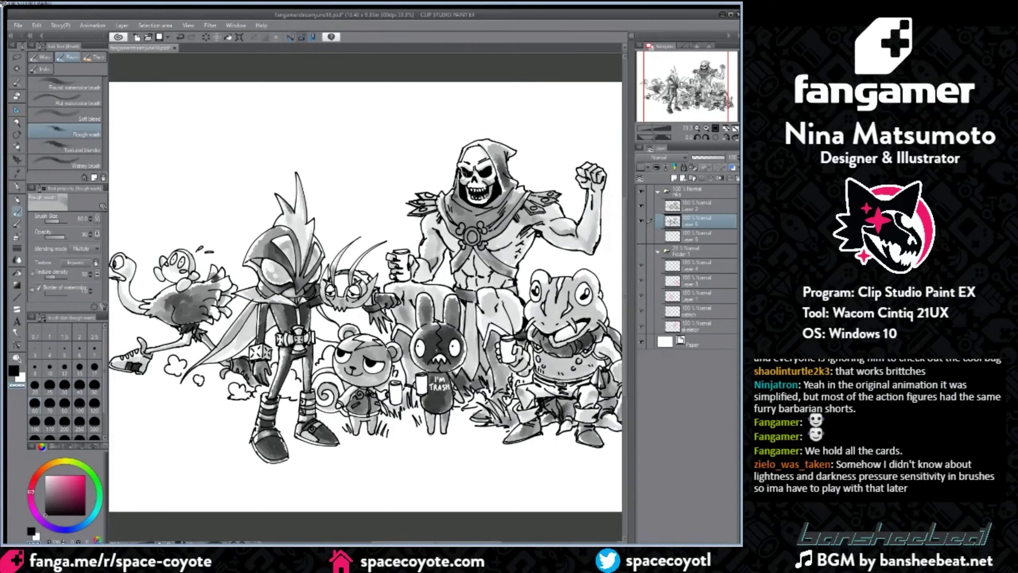
{"action": "key", "text": "bracketleft"}
{"action": "key", "text": "bracketleft"}
{"action": "key", "text": "bracketright"}
{"action": "key", "text": "bracketright"}
{"action": "scroll", "coordinate": [414, 231], "scroll_direction": "down", "scroll_amount": 1}
{"action": "scroll", "coordinate": [438, 498], "scroll_direction": "up", "scroll_amount": 1}
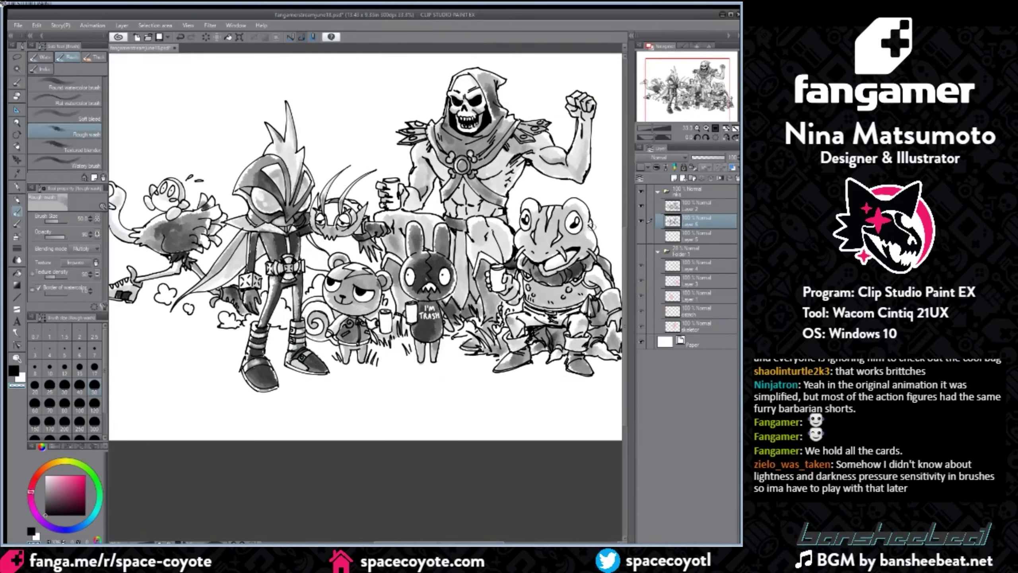
Step: Try to lighten the frog's head with the transparent Rough wash brush at size 70
{"action": "key", "text": "bracketright"}
{"action": "key", "text": "bracketright"}
{"action": "mouse_move", "coordinate": [539, 237]}
{"action": "left_mouse_down"}
{"action": "mouse_move", "coordinate": [528, 239]}
{"action": "mouse_move", "coordinate": [569, 226]}
{"action": "left_mouse_up"}
{"action": "key", "text": "ctrl+z"}
{"action": "scroll", "coordinate": [586, 222], "scroll_direction": "down", "scroll_amount": 1}
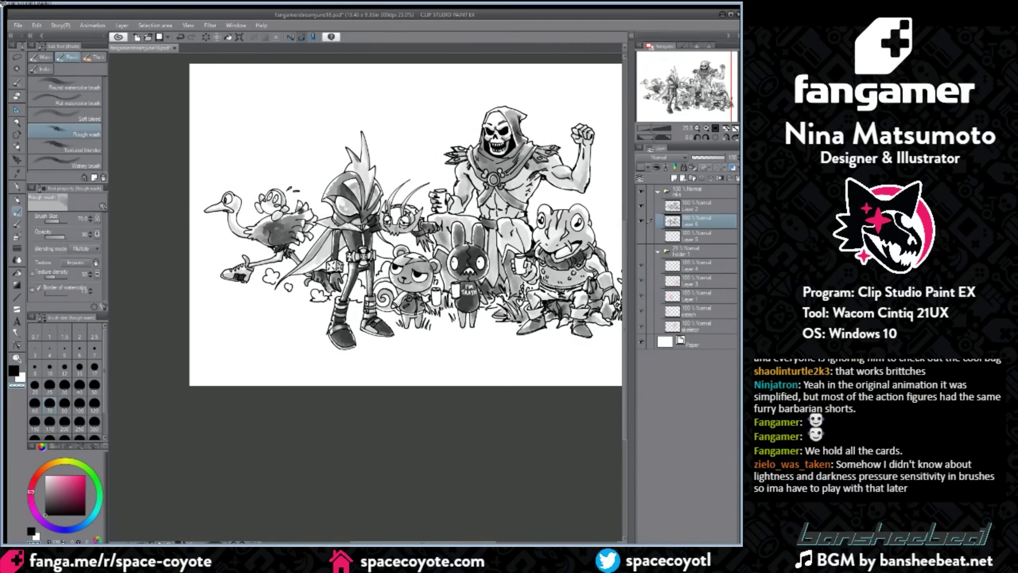
{"action": "scroll", "coordinate": [611, 240], "scroll_direction": "up", "scroll_amount": 1}
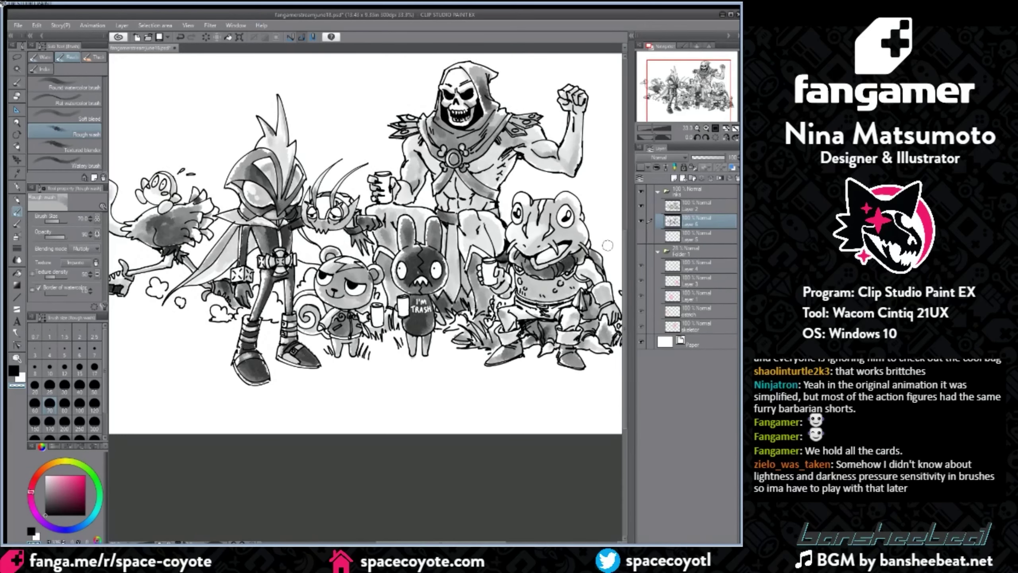
Step: Soften the shading on the rabbit's ear with the Textured blender, undoing an unwanted stroke beside its head
{"action": "left_click", "coordinate": [93, 121]}
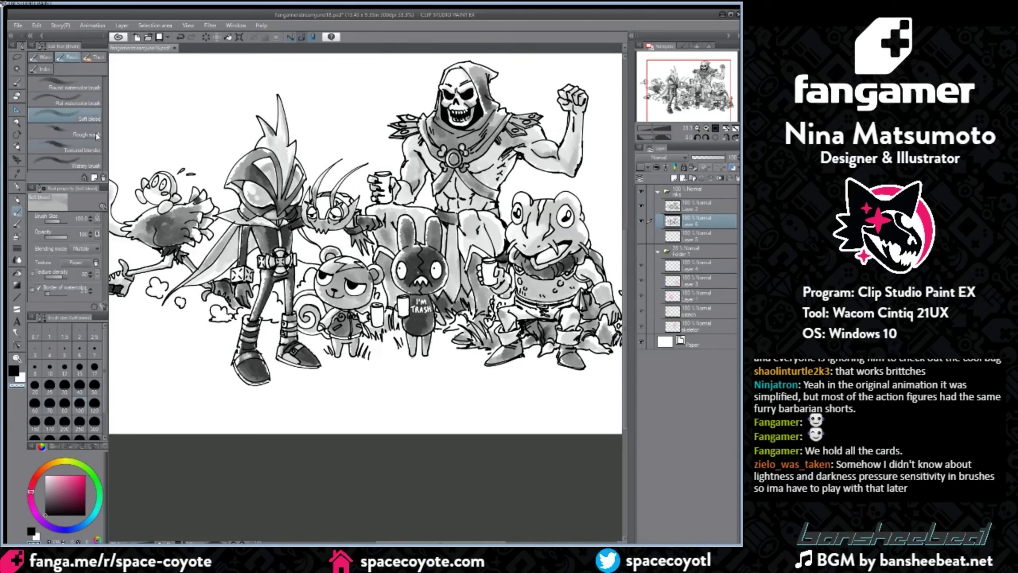
{"action": "left_click", "coordinate": [80, 149]}
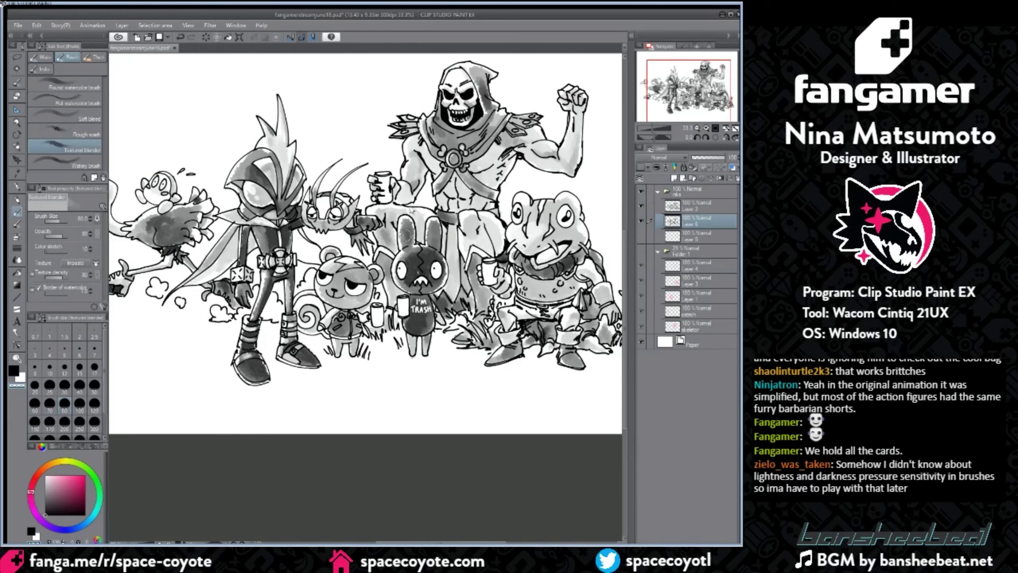
{"action": "scroll", "coordinate": [406, 225], "scroll_direction": "up", "scroll_amount": 1}
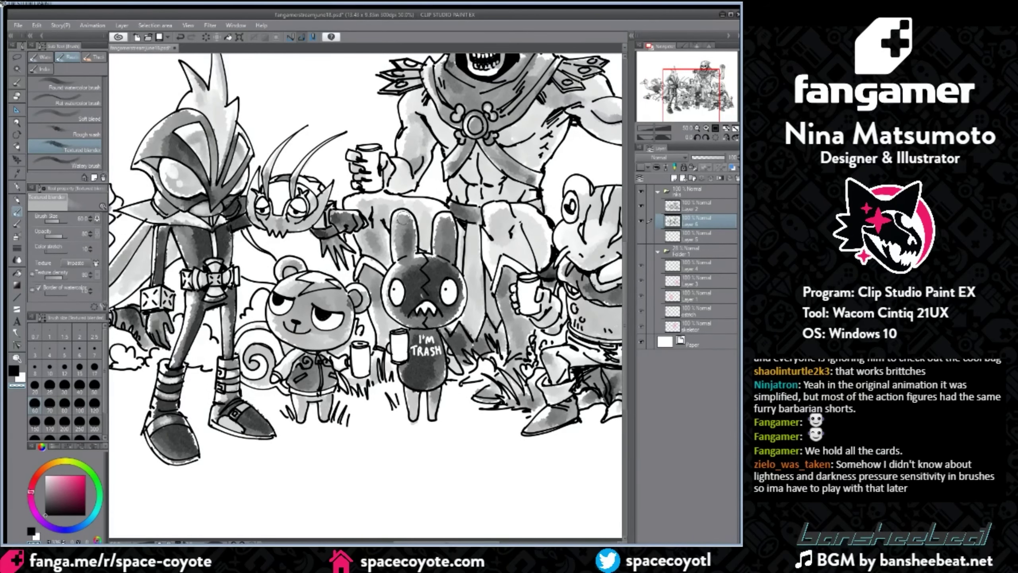
{"action": "left_click_drag", "start_coordinate": [404, 217], "coordinate": [414, 223]}
{"action": "left_click_drag", "start_coordinate": [459, 289], "coordinate": [461, 304]}
{"action": "key", "text": "ctrl+z"}
Step: Blend the shading on the caped figure's legs at brush size 40 and one boot at size 50 with the Textured blender
{"action": "left_click", "coordinate": [65, 387]}
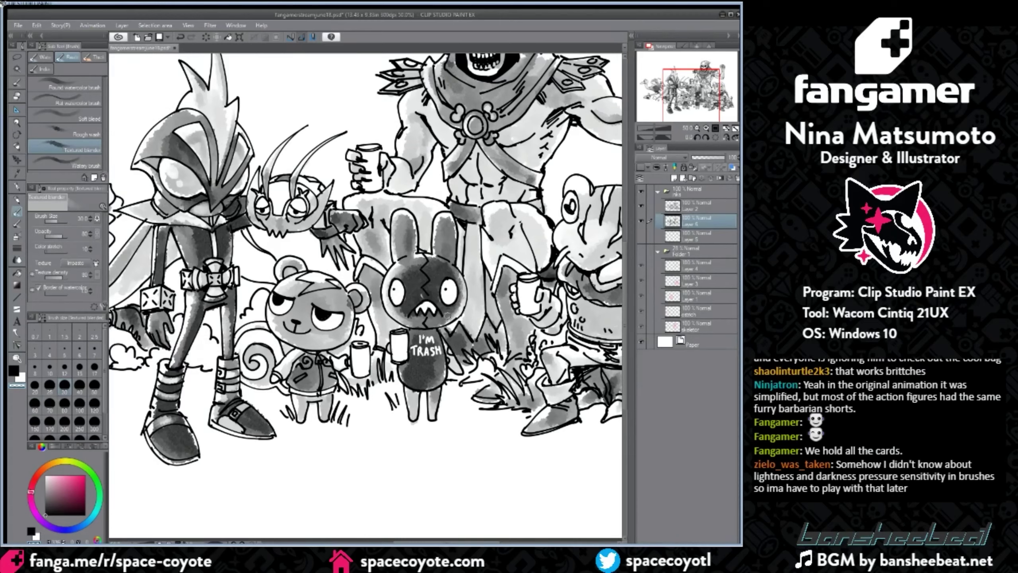
{"action": "left_click_drag", "start_coordinate": [421, 410], "coordinate": [583, 410]}
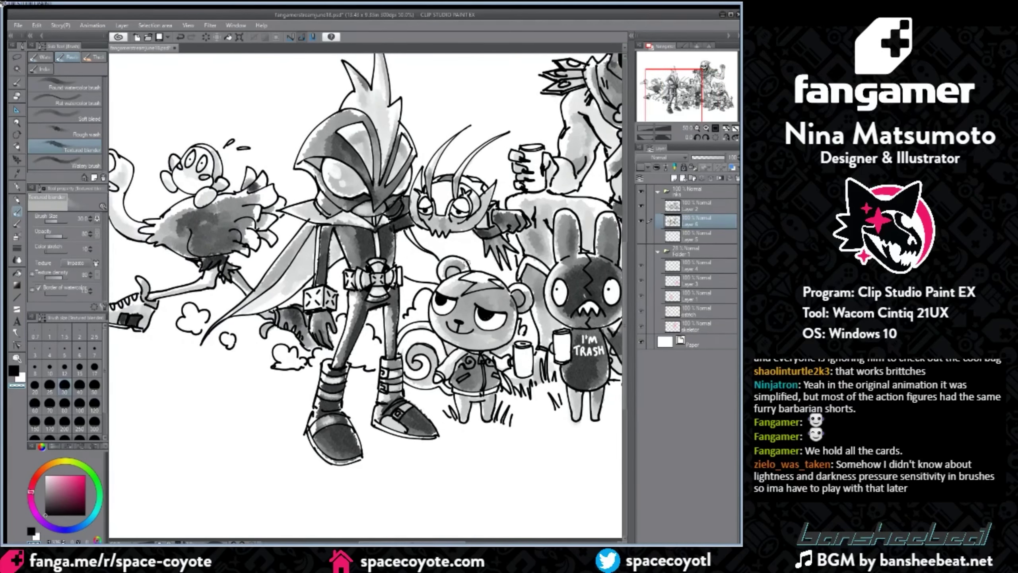
{"action": "key", "text": "bracketright"}
{"action": "left_click_drag", "start_coordinate": [354, 299], "coordinate": [336, 358]}
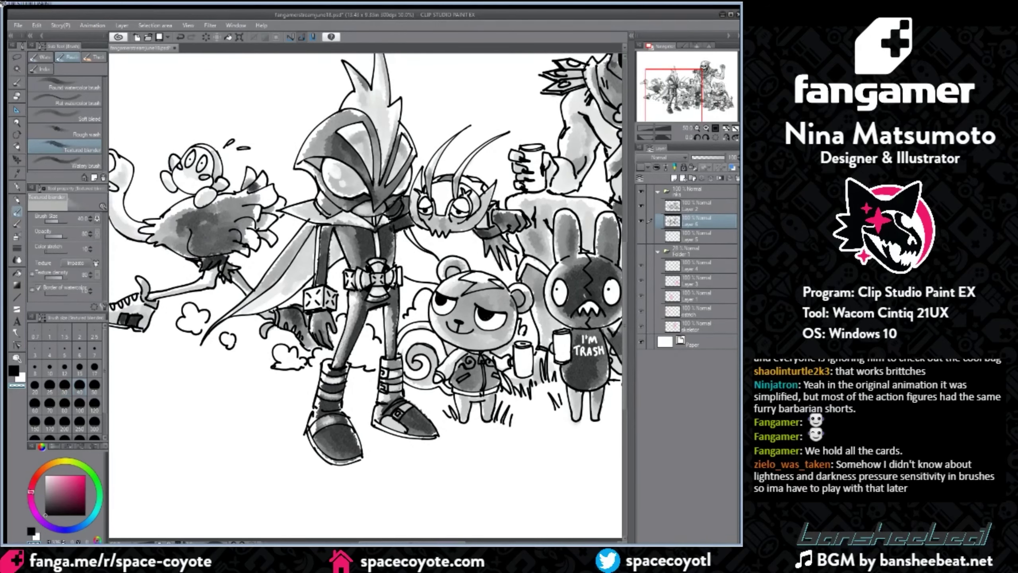
{"action": "left_click_drag", "start_coordinate": [394, 311], "coordinate": [390, 345]}
{"action": "key", "text": "ctrl+minus"}
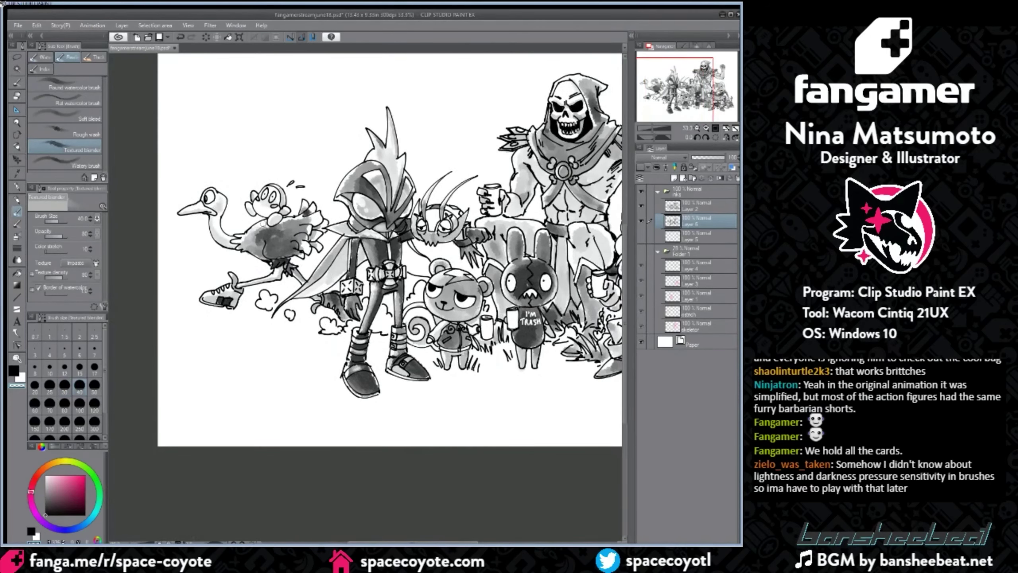
{"action": "key", "text": "bracketright"}
{"action": "key", "text": "bracketright"}
{"action": "key", "text": "bracketleft"}
{"action": "left_click_drag", "start_coordinate": [353, 335], "coordinate": [351, 361]}
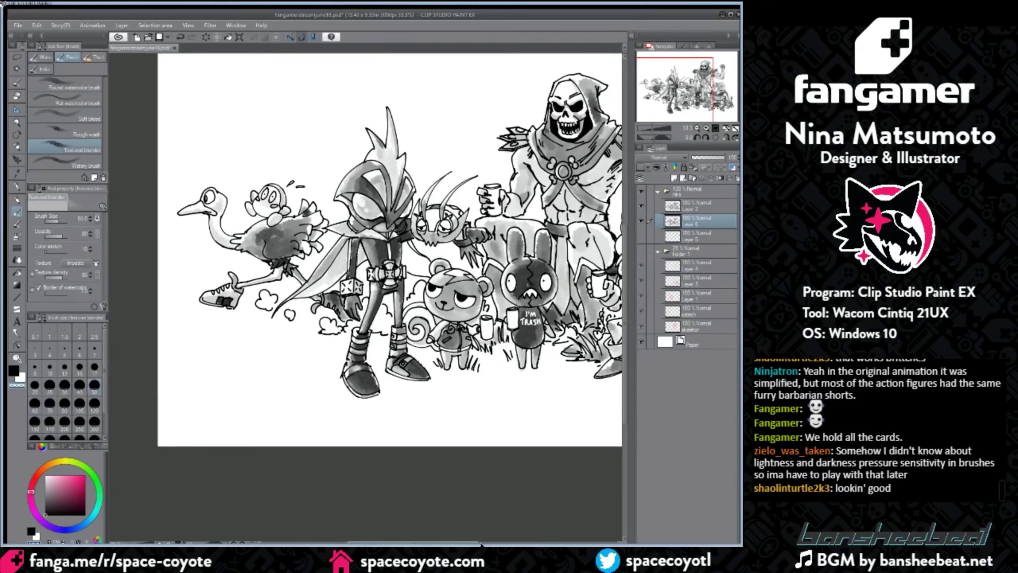
Step: Blend the shading on the rabbit's lower body with the Textured blender at size 30, undoing an unwanted stroke
{"action": "left_click_drag", "start_coordinate": [458, 542], "coordinate": [487, 542]}
{"action": "key", "text": "bracketleft"}
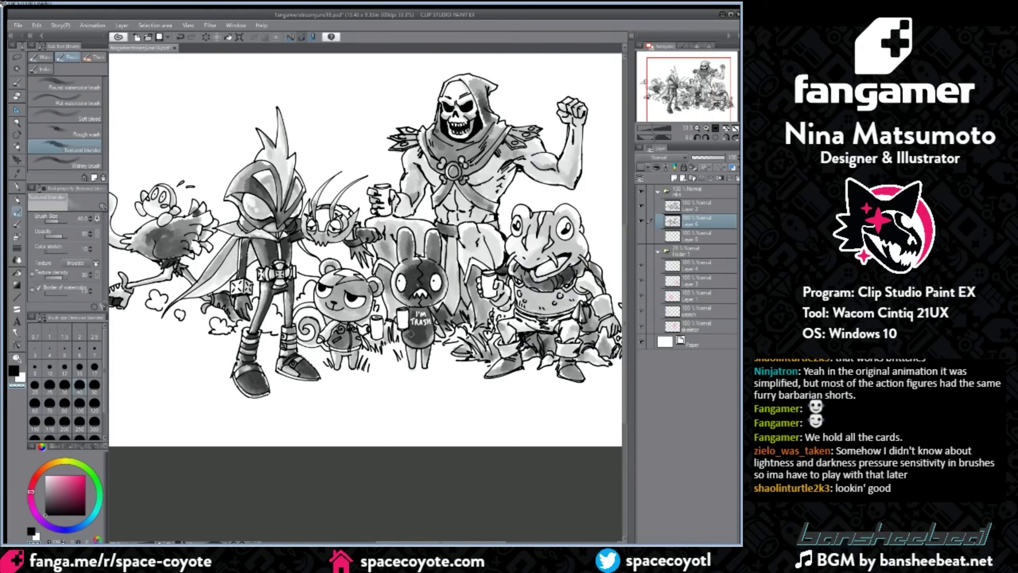
{"action": "scroll", "coordinate": [452, 237], "scroll_direction": "up", "scroll_amount": 1}
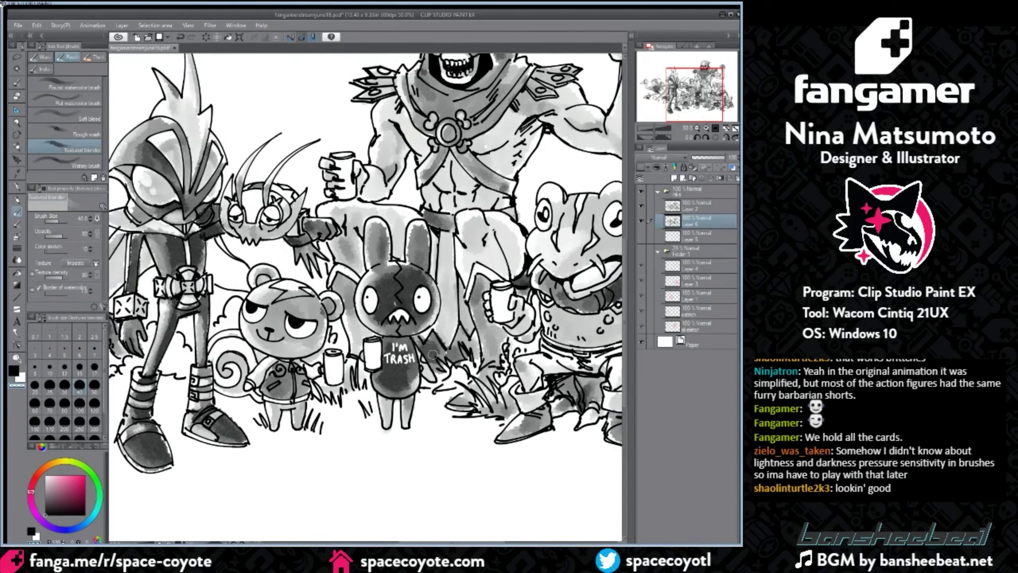
{"action": "key", "text": "bracketleft"}
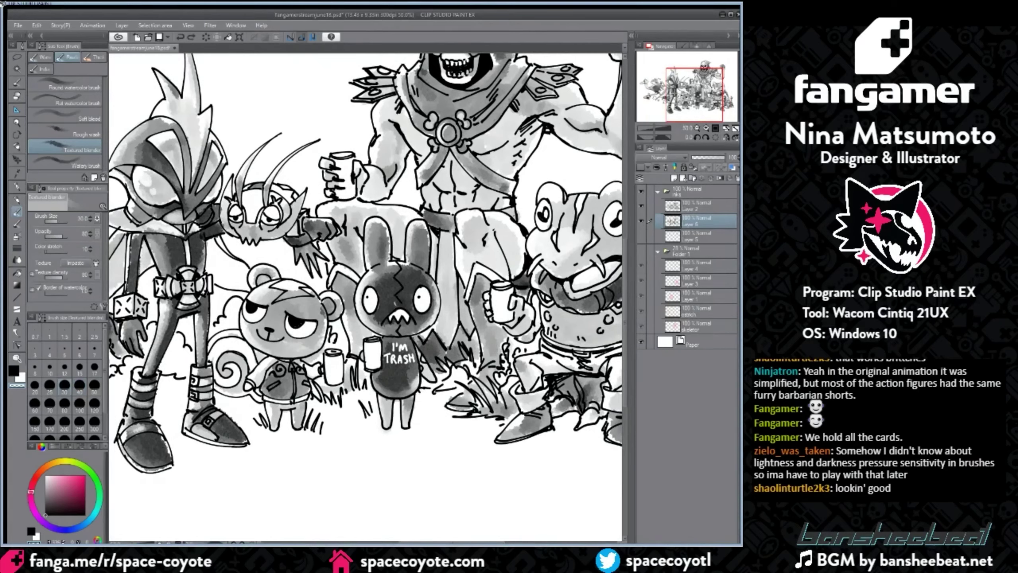
{"action": "scroll", "coordinate": [421, 397], "scroll_direction": "up", "scroll_amount": 2}
{"action": "mouse_move", "coordinate": [399, 381]}
{"action": "left_mouse_down"}
{"action": "mouse_move", "coordinate": [404, 390]}
{"action": "mouse_move", "coordinate": [389, 400]}
{"action": "left_mouse_up"}
{"action": "left_click_drag", "start_coordinate": [332, 379], "coordinate": [334, 390]}
{"action": "key", "text": "ctrl+z"}
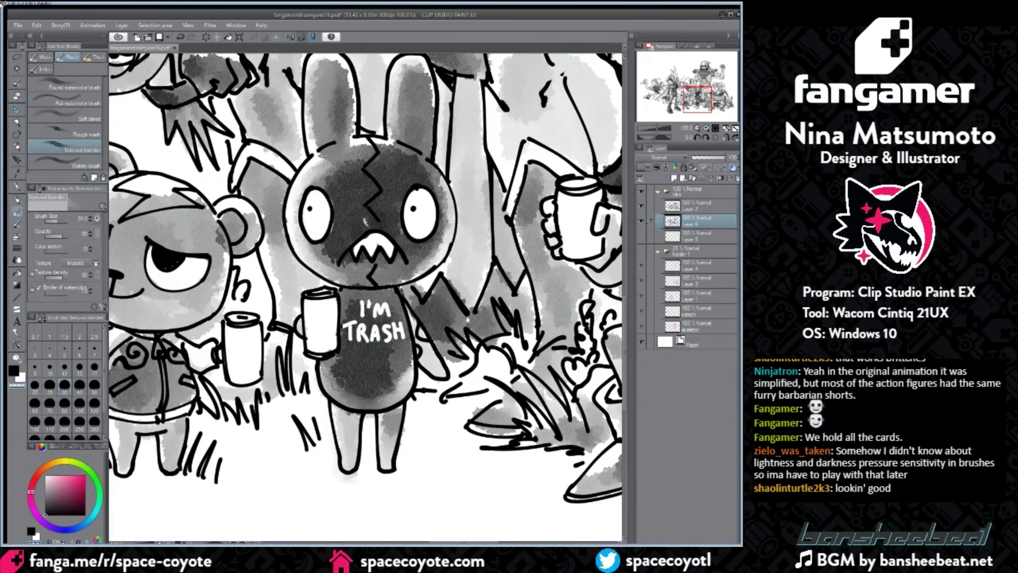
{"action": "scroll", "coordinate": [312, 241], "scroll_direction": "down", "scroll_amount": 1}
{"action": "scroll", "coordinate": [311, 240], "scroll_direction": "down", "scroll_amount": 1}
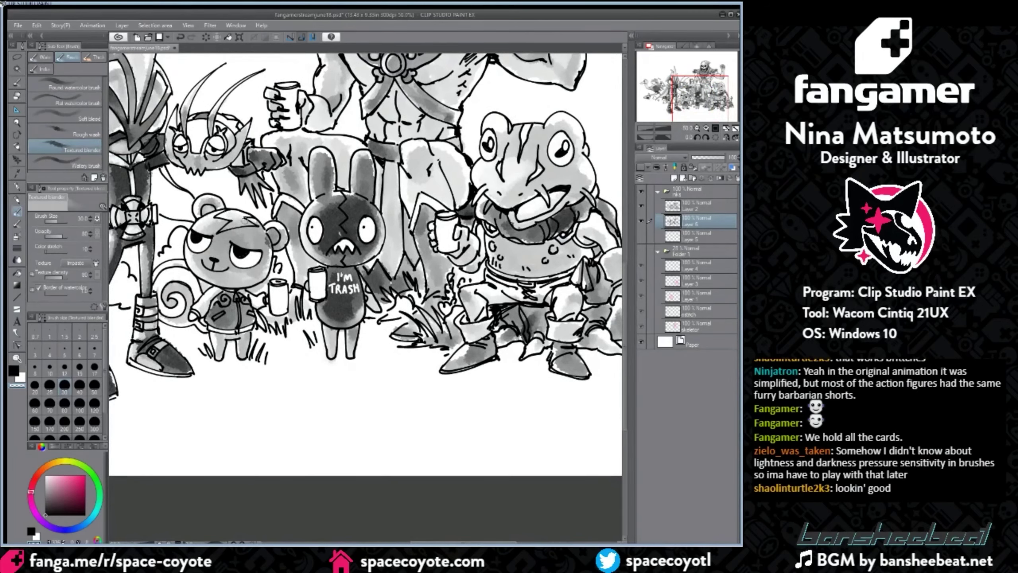
{"action": "key", "text": "bracketright"}
{"action": "left_click_drag", "start_coordinate": [624, 354], "coordinate": [624, 314]}
{"action": "scroll", "coordinate": [348, 136], "scroll_direction": "down", "scroll_amount": 1}
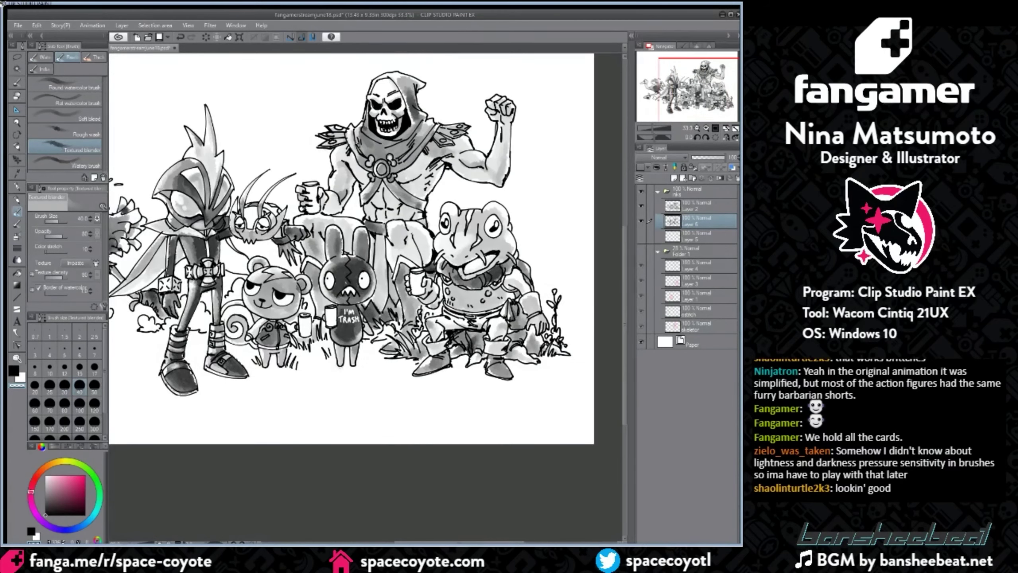
{"action": "scroll", "coordinate": [379, 194], "scroll_direction": "up", "scroll_amount": 1}
{"action": "key", "text": "bracketleft"}
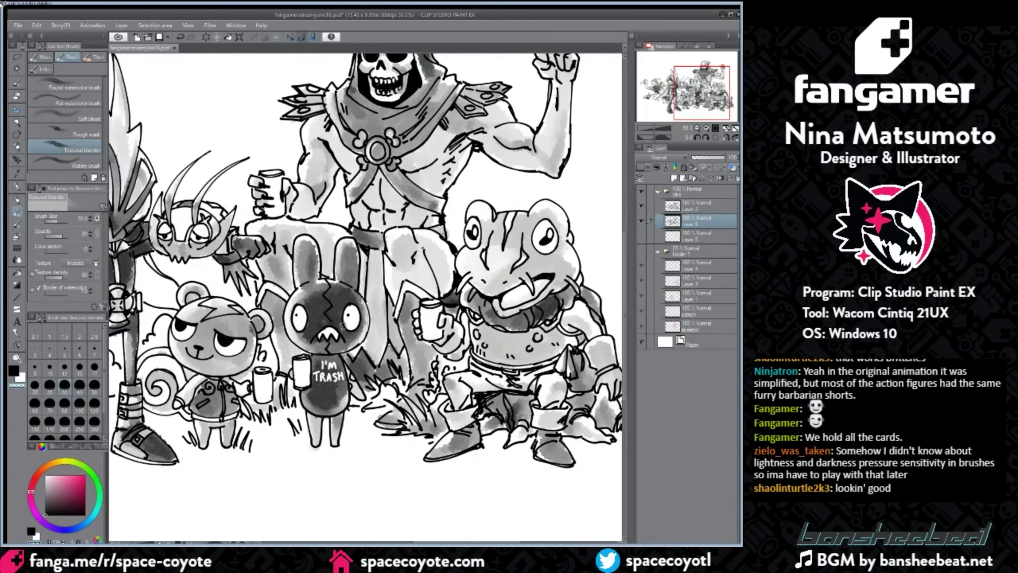
{"action": "key", "text": "bracketright"}
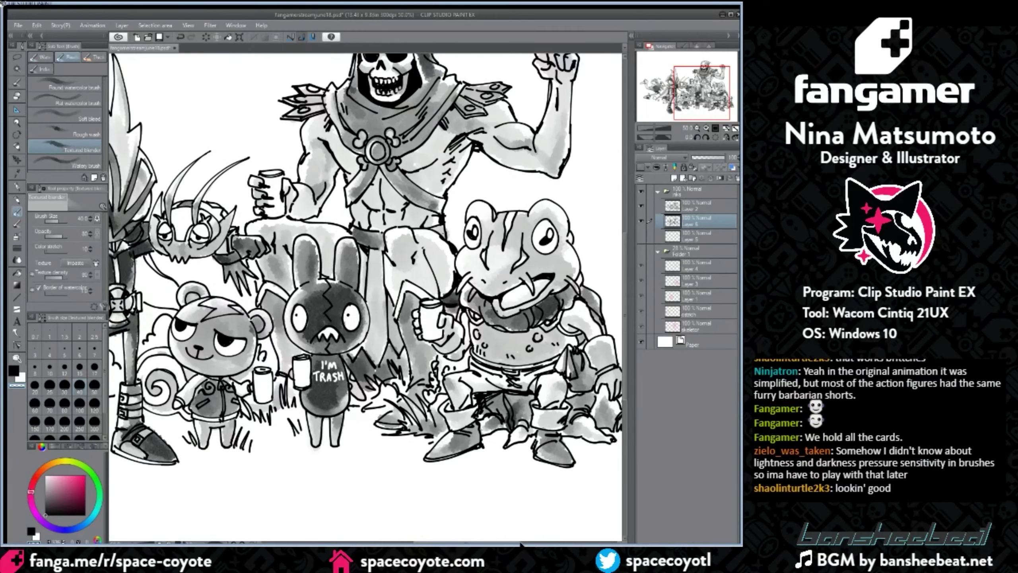
{"action": "left_click_drag", "start_coordinate": [499, 543], "coordinate": [524, 543]}
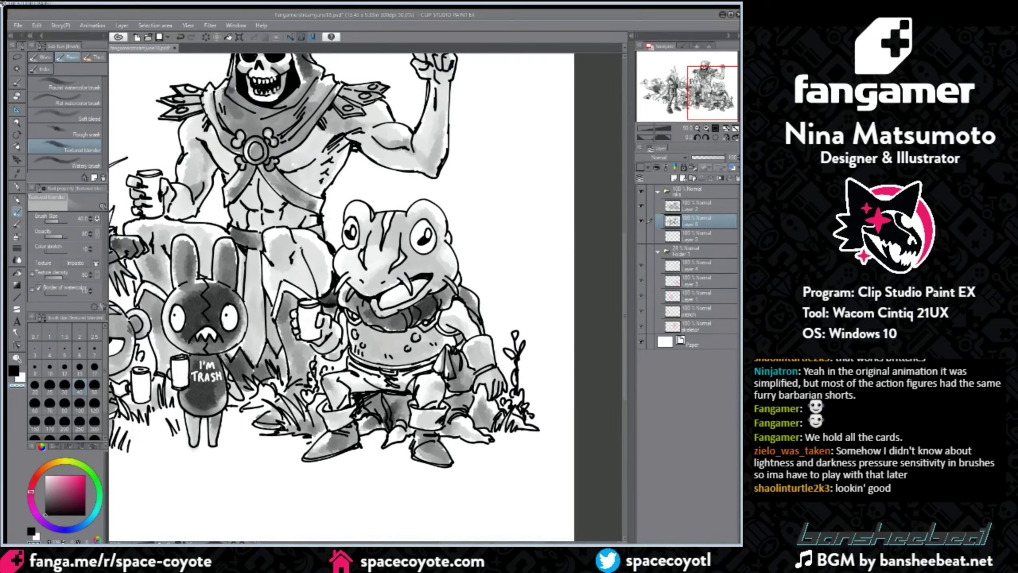
Step: Select the line art on Layer 2 and take the Milli pen, reducing its brush size to 10
{"action": "left_click", "coordinate": [696, 203]}
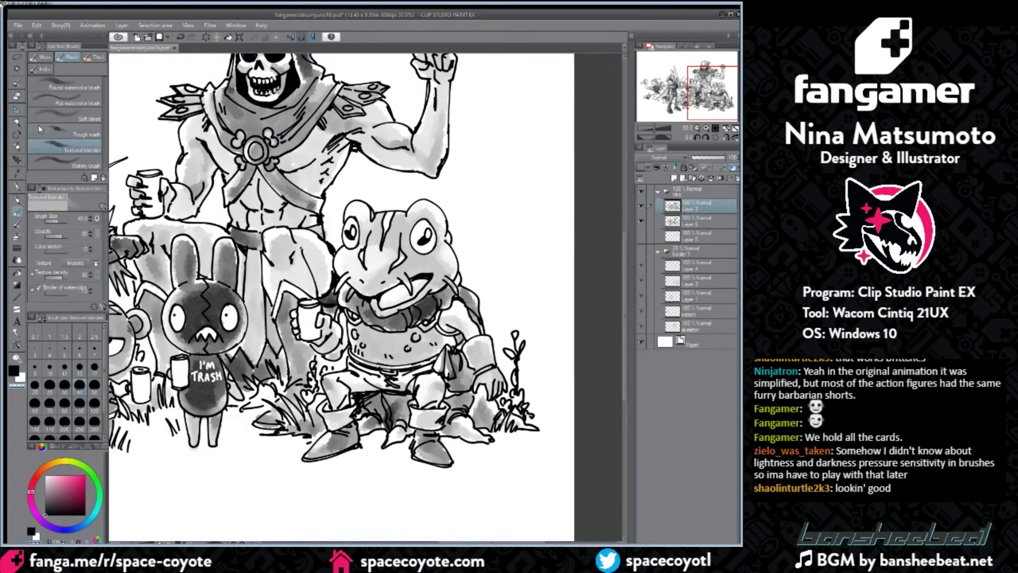
{"action": "left_click", "coordinate": [17, 148]}
{"action": "key", "text": "bracketleft"}
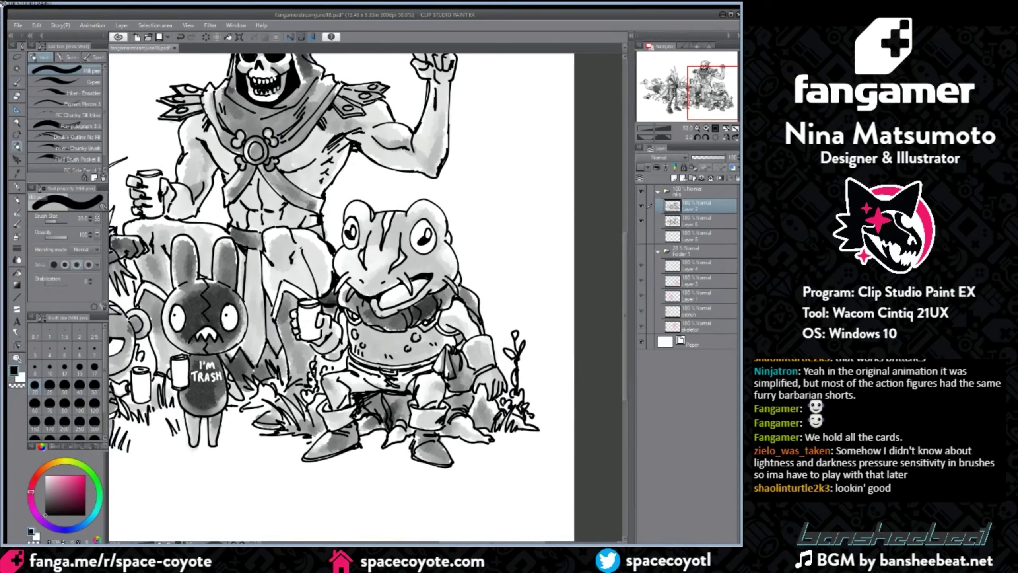
{"action": "key", "text": "bracketleft"}
{"action": "key", "text": "bracketleft"}
{"action": "key", "text": "bracketleft"}
{"action": "key", "text": "bracketleft"}
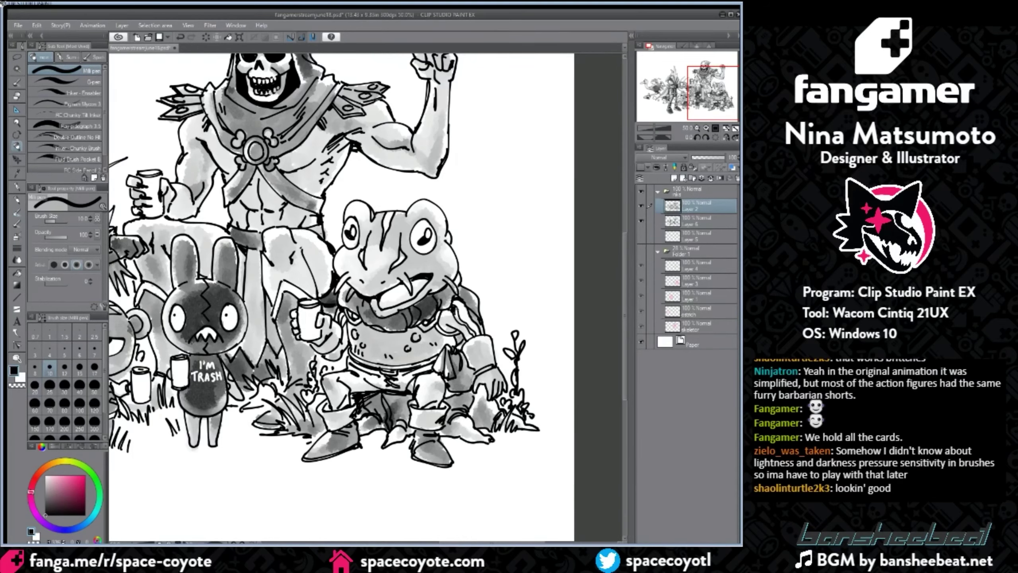
Step: Take the Textured blender on the shading layer below the line art and reduce its brush size to 30
{"action": "scroll", "coordinate": [462, 296], "scroll_direction": "down", "scroll_amount": 1}
{"action": "left_click_drag", "start_coordinate": [475, 542], "coordinate": [429, 542]}
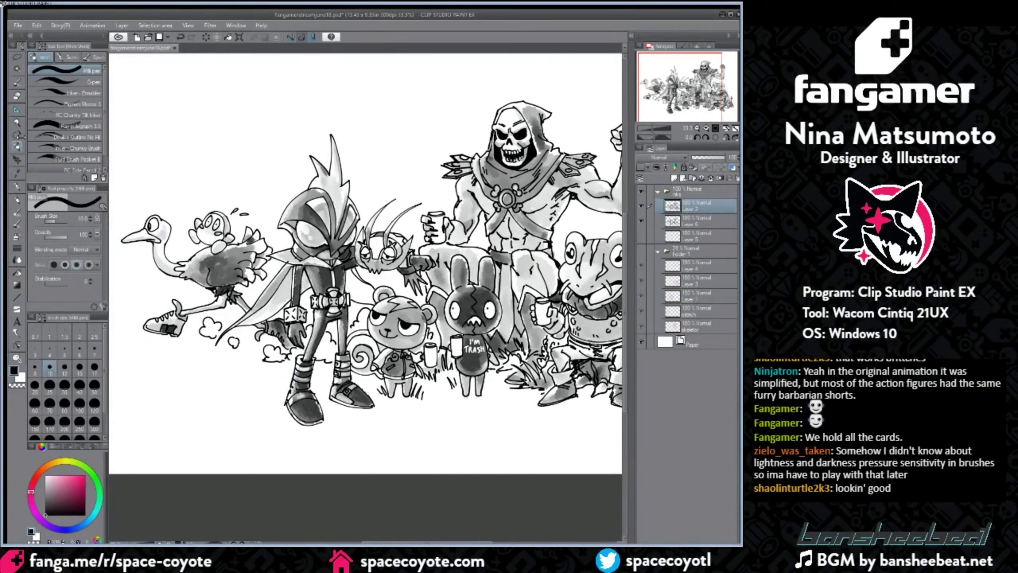
{"action": "left_click", "coordinate": [16, 212]}
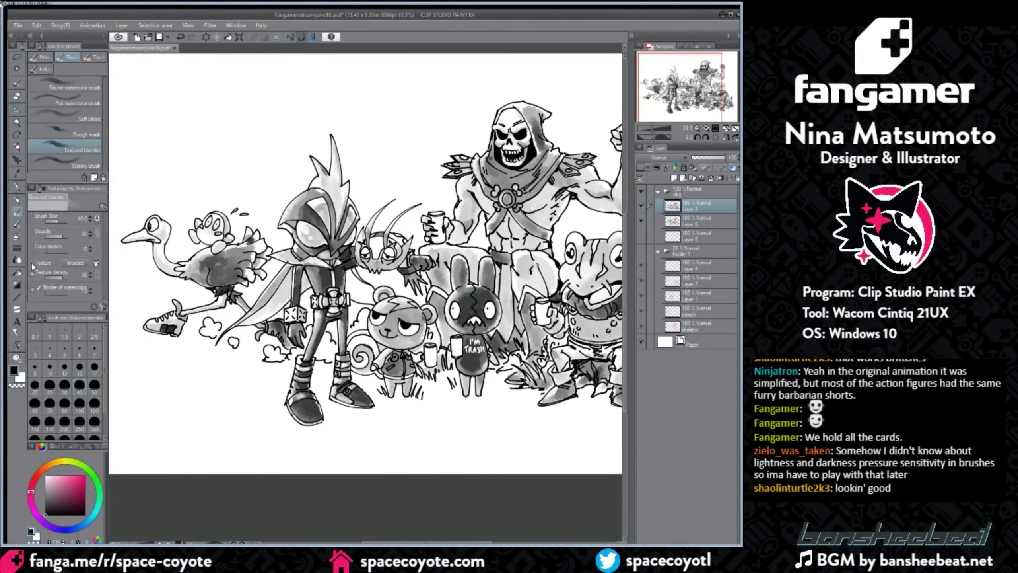
{"action": "scroll", "coordinate": [395, 169], "scroll_direction": "up", "scroll_amount": 2}
{"action": "left_click_drag", "start_coordinate": [377, 347], "coordinate": [376, 352]}
{"action": "left_click", "coordinate": [683, 221]}
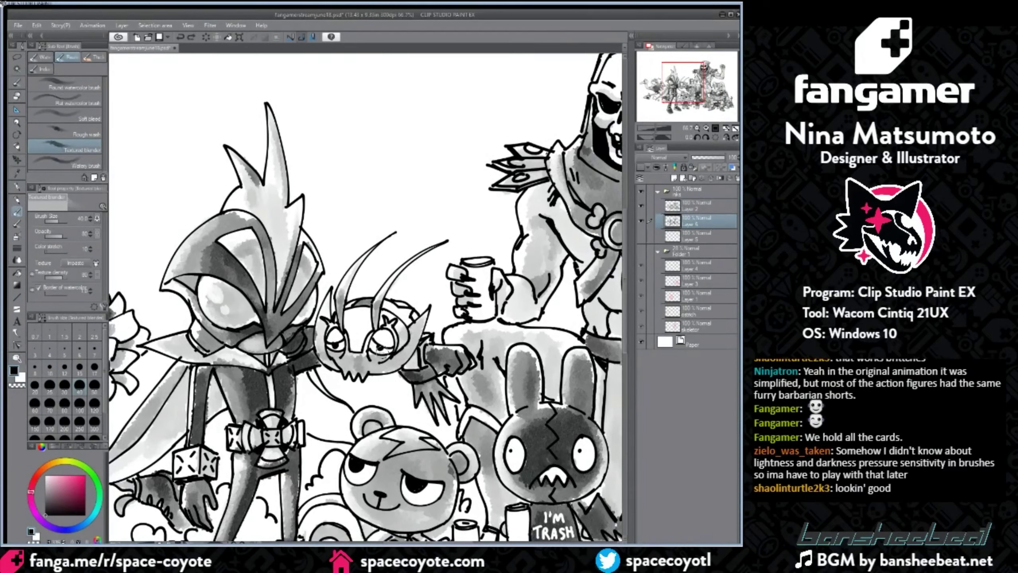
{"action": "key", "text": "bracketleft"}
{"action": "key", "text": "bracketleft"}
{"action": "key", "text": "bracketright"}
{"action": "key", "text": "bracketright"}
{"action": "scroll", "coordinate": [353, 363], "scroll_direction": "down", "scroll_amount": 1}
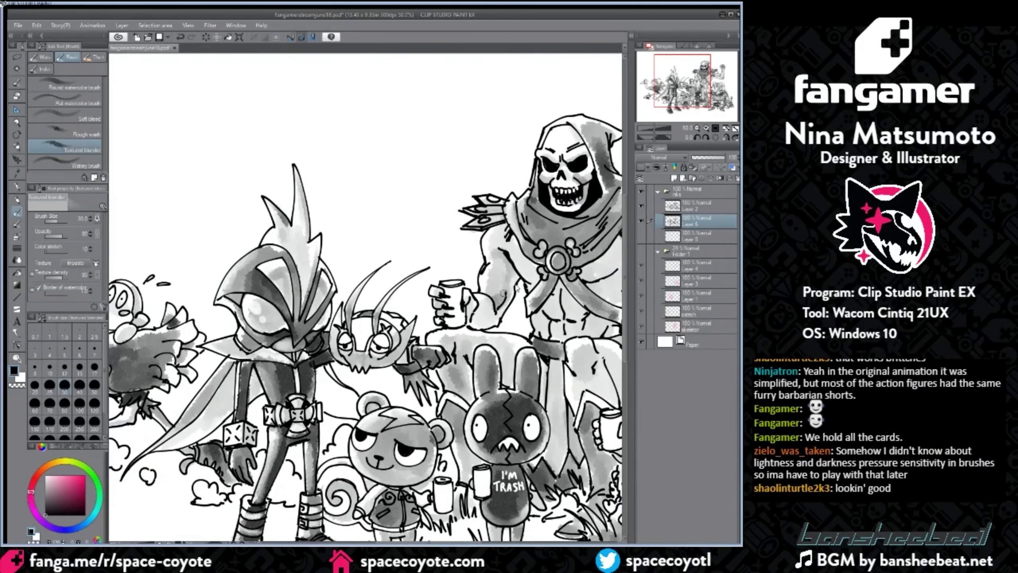
{"action": "scroll", "coordinate": [504, 290], "scroll_direction": "down", "scroll_amount": 1}
{"action": "scroll", "coordinate": [623, 287], "scroll_direction": "up", "scroll_amount": 1}
{"action": "left_click_drag", "start_coordinate": [624, 283], "coordinate": [632, 312]}
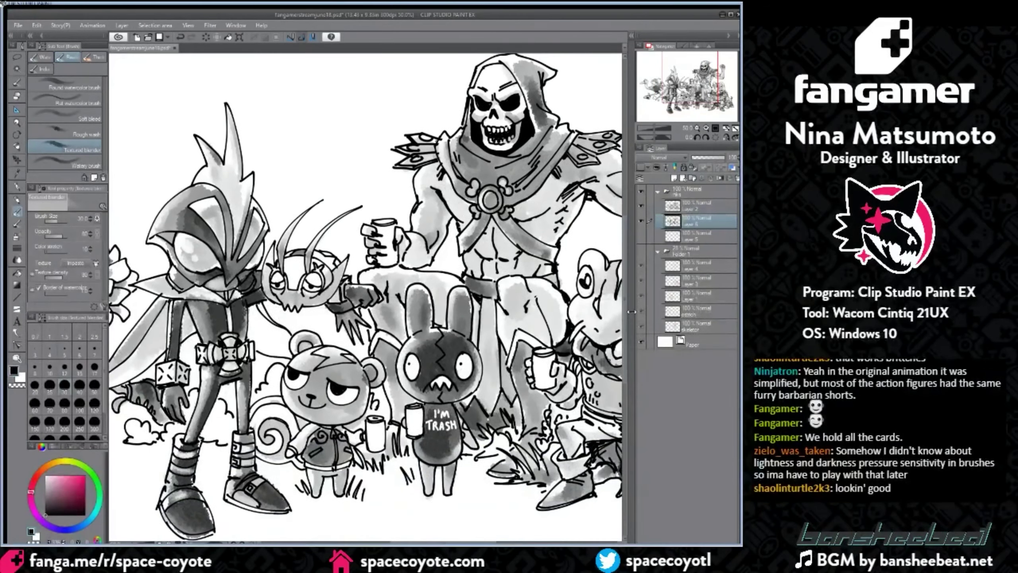
Step: Add a new layer above the Layer 2 line art and take the Milli pen
{"action": "left_click", "coordinate": [690, 205]}
{"action": "key", "text": "p"}
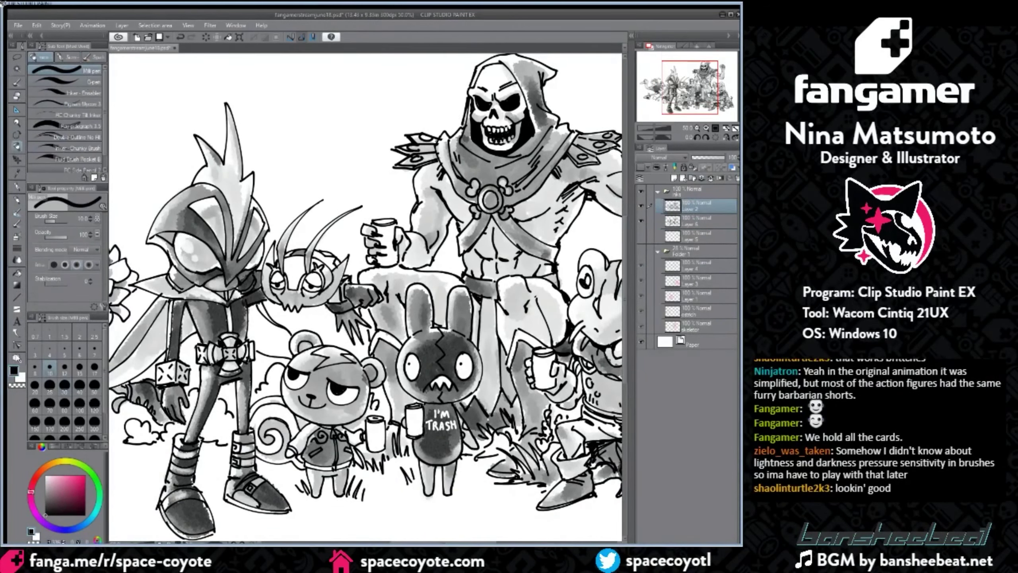
{"action": "left_click_drag", "start_coordinate": [625, 300], "coordinate": [625, 329]}
{"action": "left_click_drag", "start_coordinate": [444, 542], "coordinate": [425, 542]}
{"action": "scroll", "coordinate": [424, 230], "scroll_direction": "up", "scroll_amount": 2}
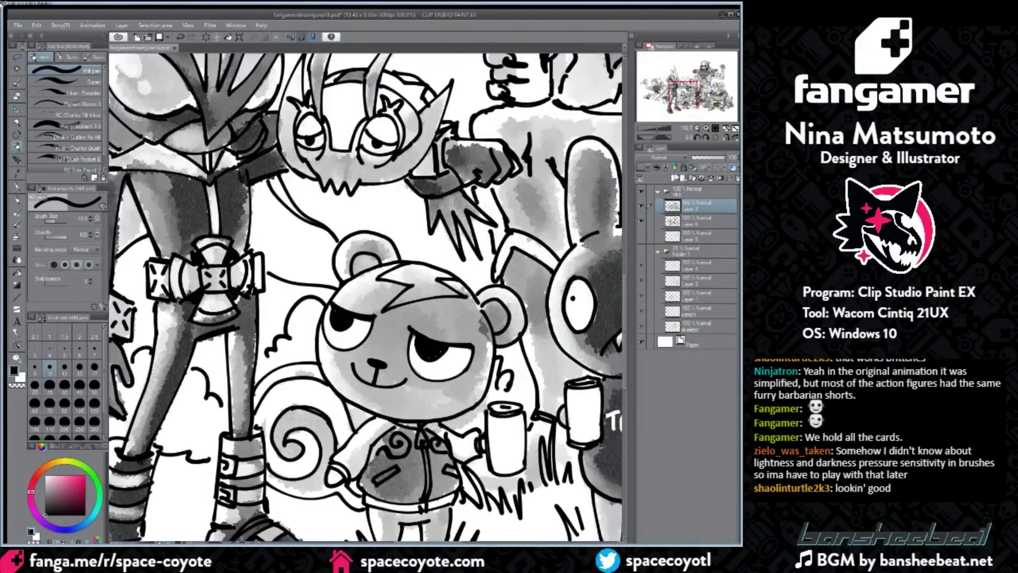
{"action": "left_click", "coordinate": [676, 177]}
Step: Draw inner contour lines in the zigzag marking on the bear's forehead with the Milli pen at size 8, undoing unwanted strokes
{"action": "left_click", "coordinate": [94, 348]}
{"action": "mouse_move", "coordinate": [402, 272]}
{"action": "left_mouse_down"}
{"action": "mouse_move", "coordinate": [446, 243]}
{"action": "mouse_move", "coordinate": [389, 259]}
{"action": "mouse_move", "coordinate": [417, 283]}
{"action": "mouse_move", "coordinate": [402, 275]}
{"action": "mouse_move", "coordinate": [422, 262]}
{"action": "mouse_move", "coordinate": [393, 274]}
{"action": "mouse_move", "coordinate": [416, 281]}
{"action": "mouse_move", "coordinate": [404, 299]}
{"action": "mouse_move", "coordinate": [446, 291]}
{"action": "left_mouse_up"}
{"action": "key", "text": "ctrl+z"}
{"action": "key", "text": "]"}
{"action": "key", "text": "ctrl+z"}
{"action": "key", "text": "ctrl+z"}
{"action": "key", "text": "ctrl+z"}
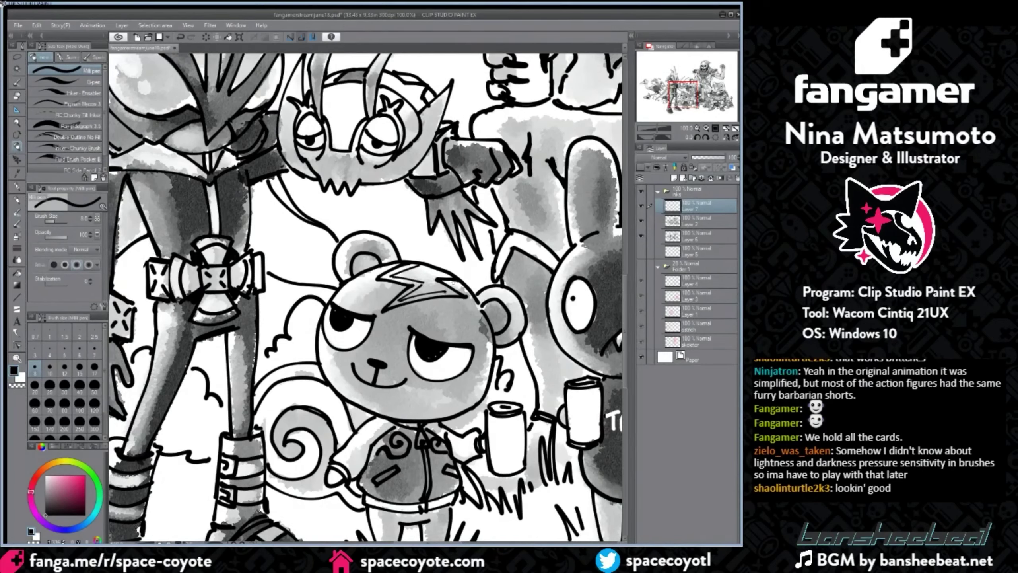
{"action": "scroll", "coordinate": [456, 269], "scroll_direction": "down", "scroll_amount": 1}
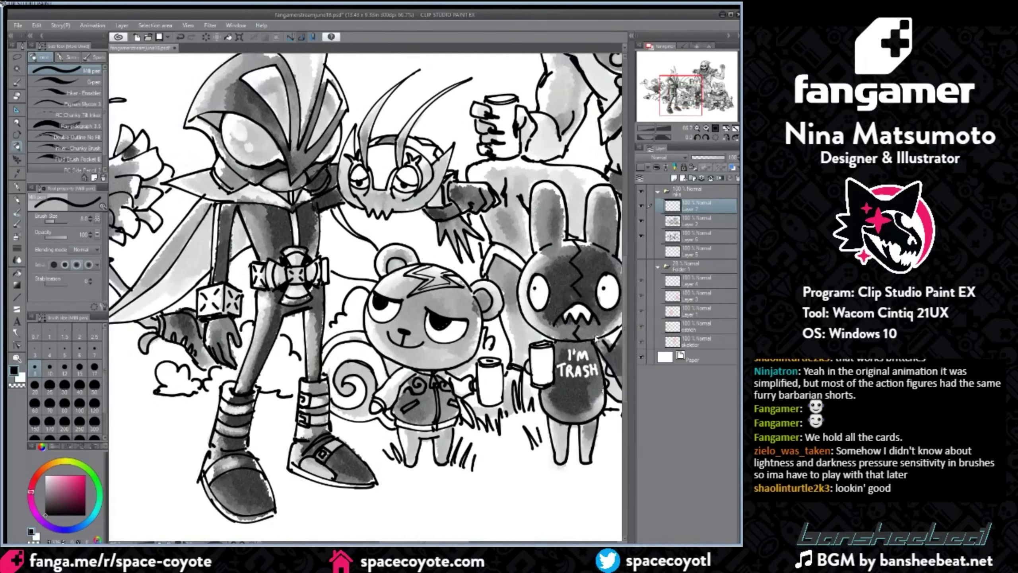